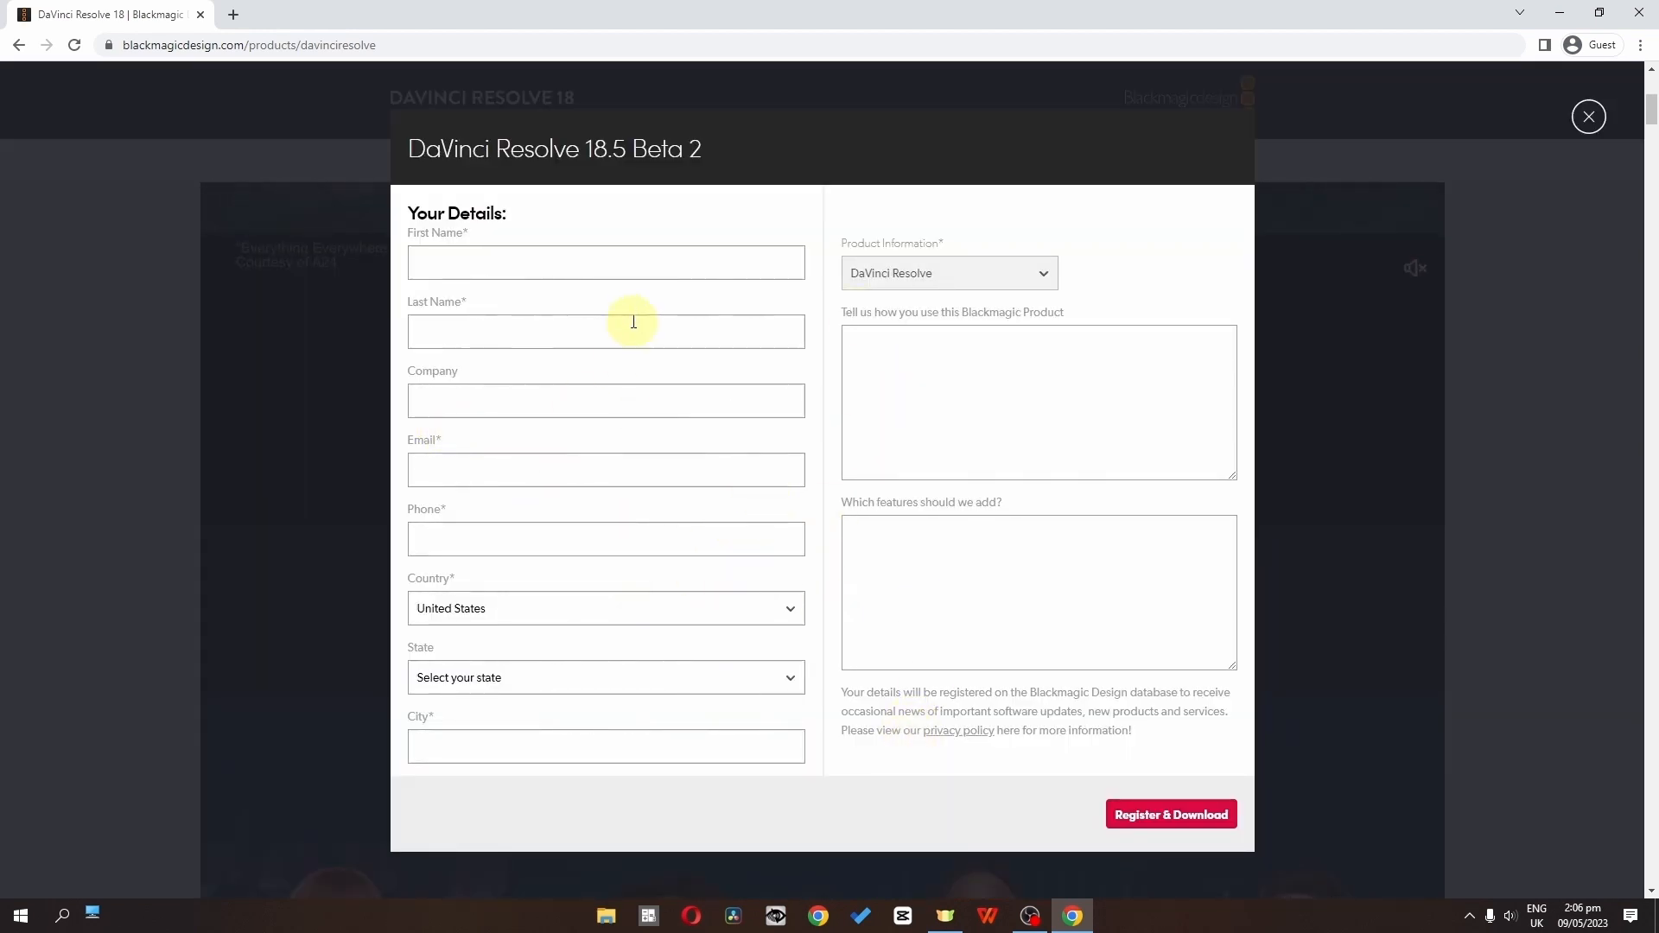
Enter the first name, last name and company in the DaVinci Resolve 18.5 Beta 2 registration form
{"action": "left_click", "coordinate": [563, 277]}
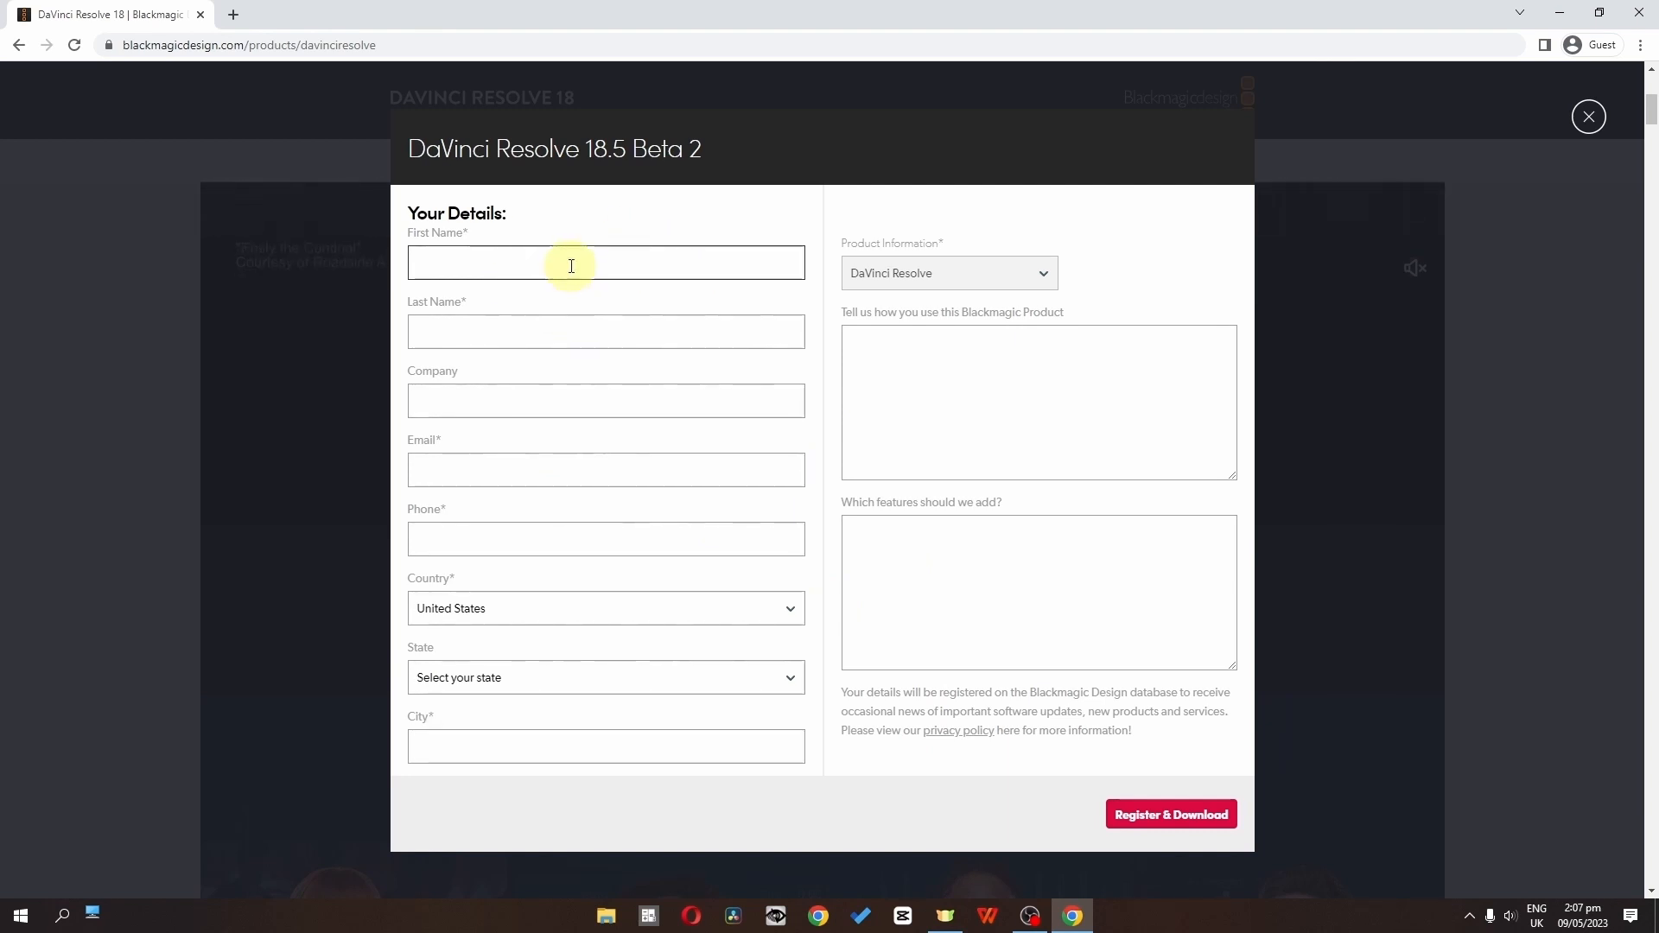
{"action": "left_click", "coordinate": [542, 326]}
{"action": "type", "text": "adad"}
{"action": "key", "text": "Tab"}
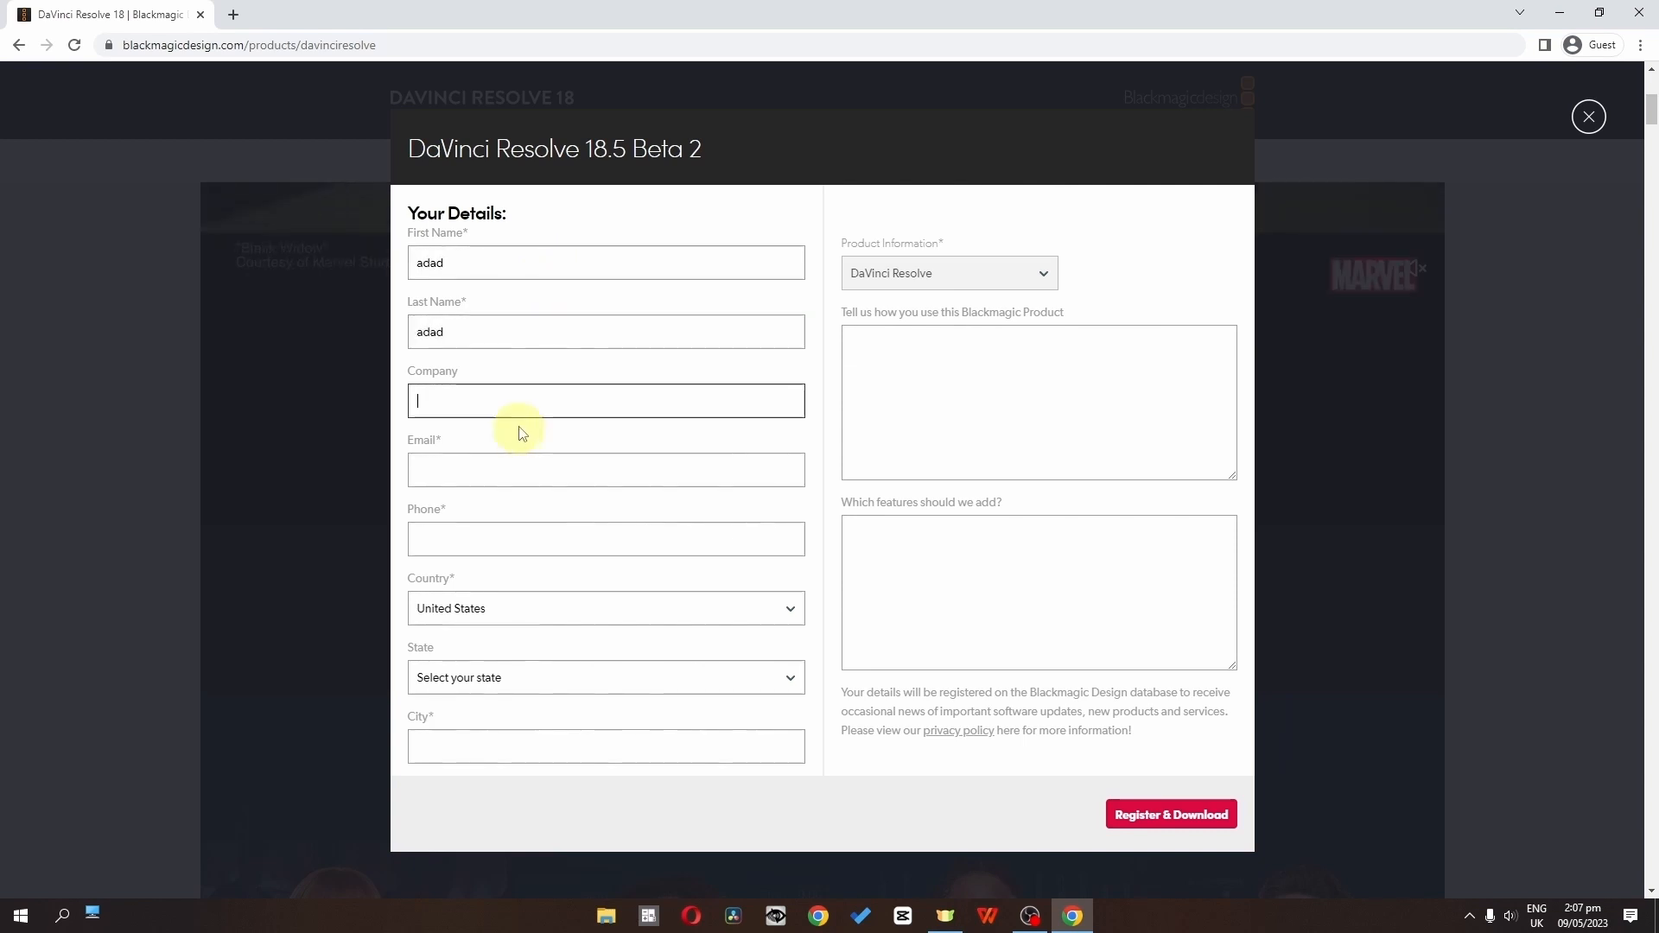
{"action": "key", "text": "Tab"}
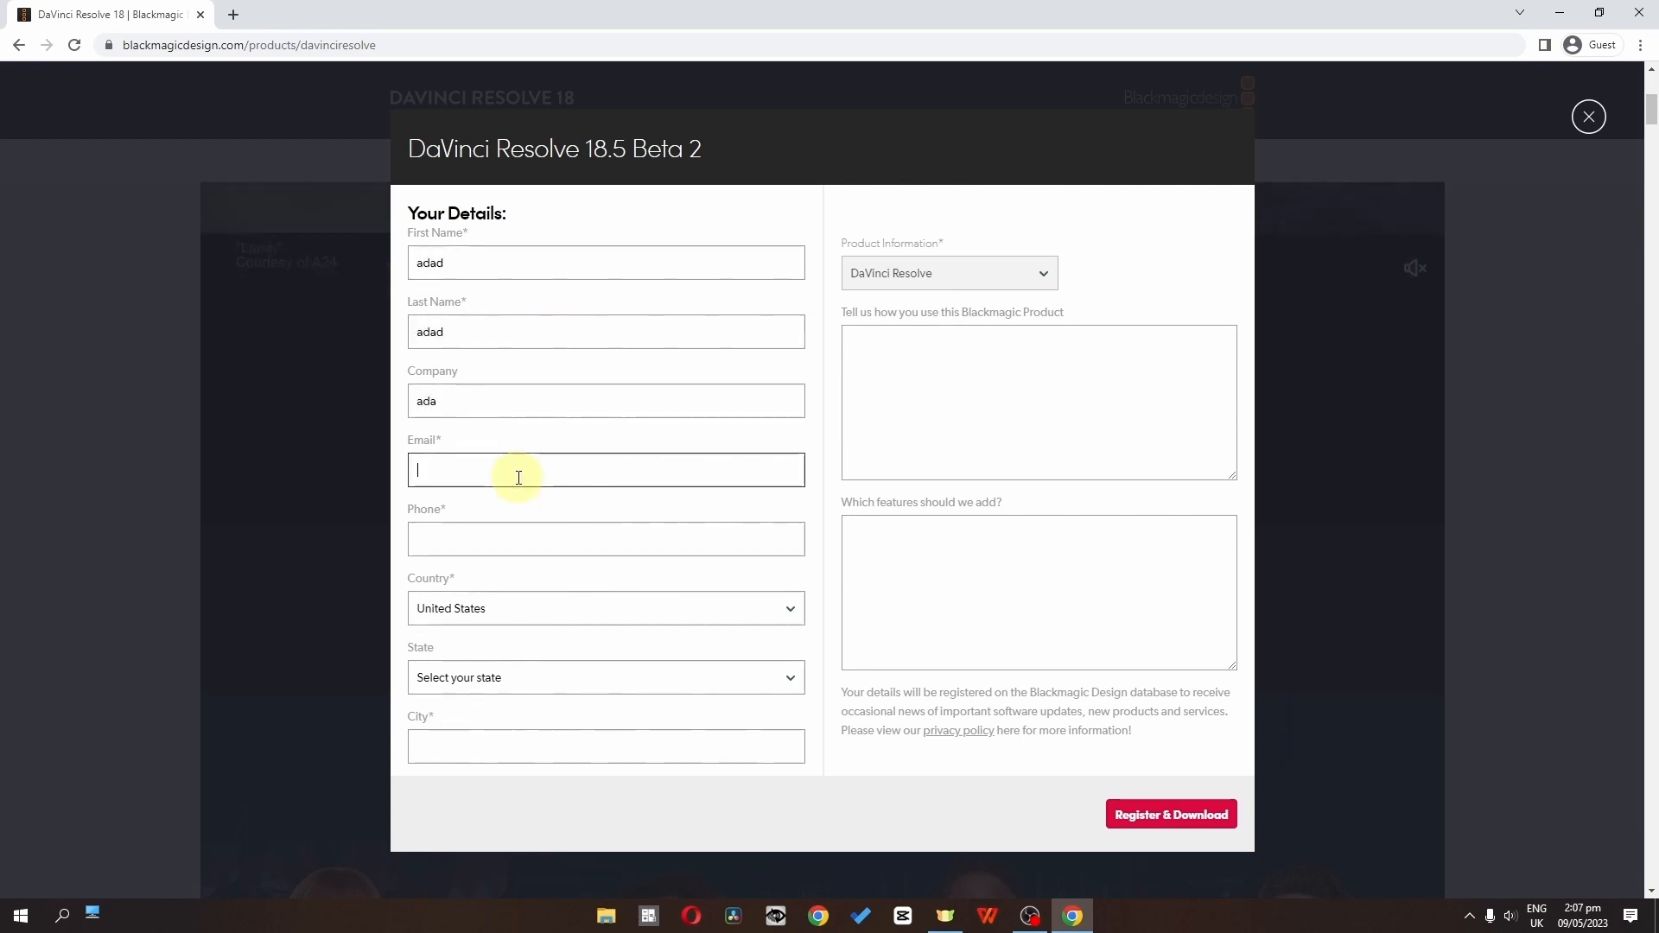
Fill in the contact's e-mail and phone number, choose Louisiana as the state and enter fsd as the city
{"action": "left_click", "coordinate": [471, 679]}
{"action": "left_click", "coordinate": [471, 636]}
{"action": "left_click", "coordinate": [530, 749]}
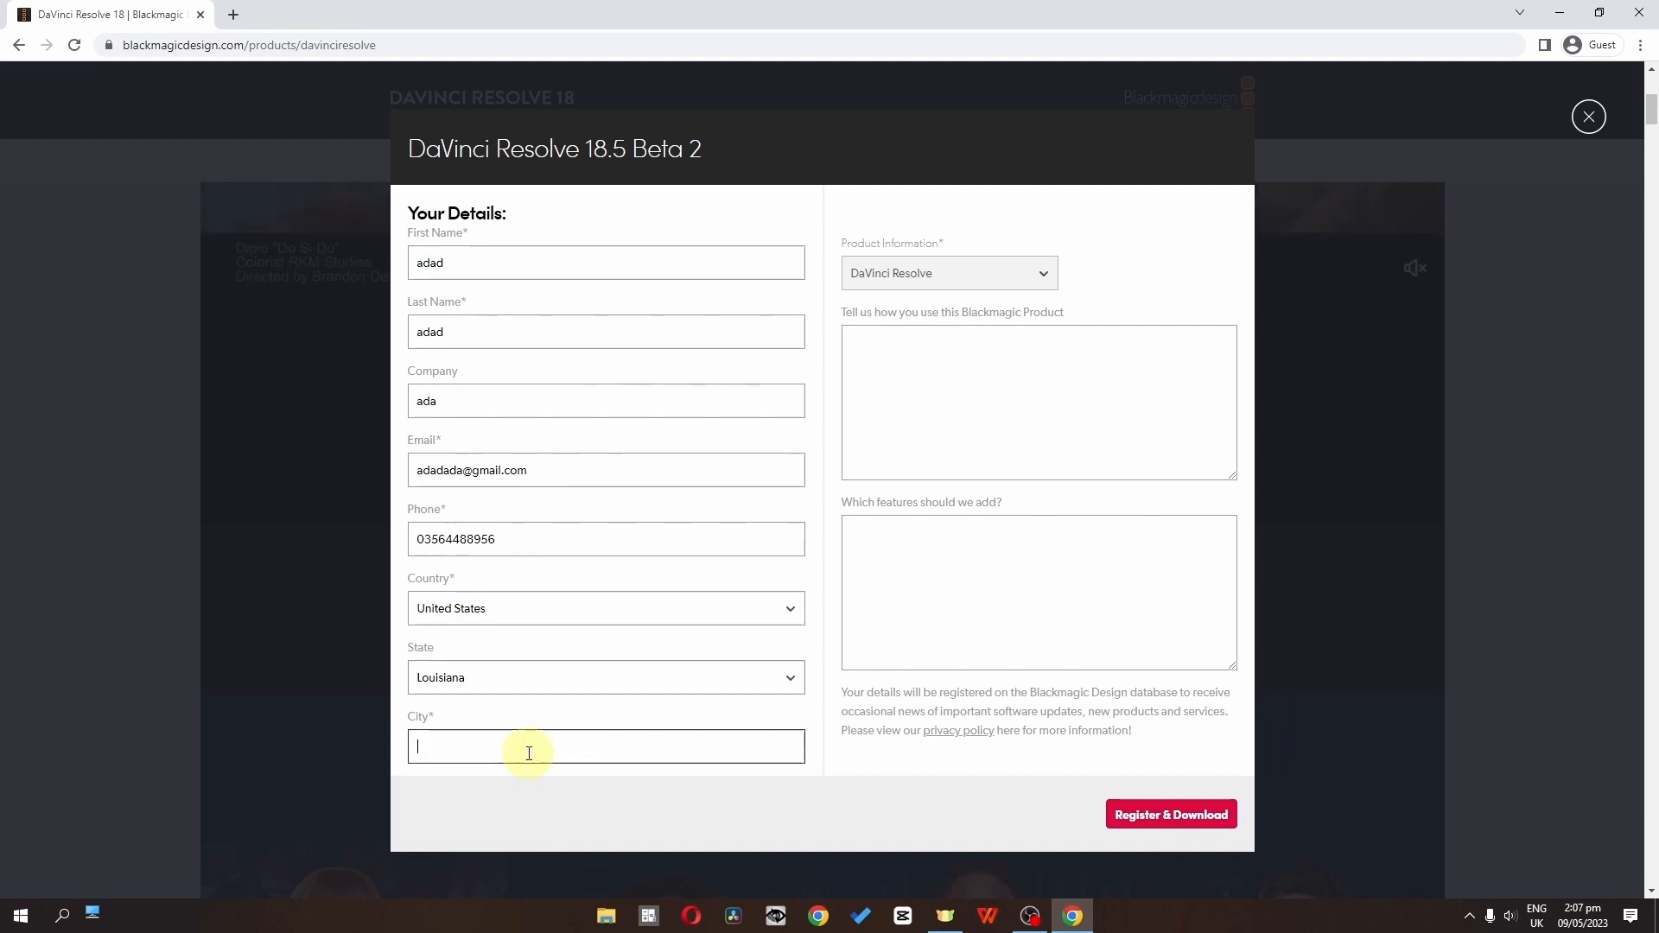
{"action": "type", "text": "fsd"}
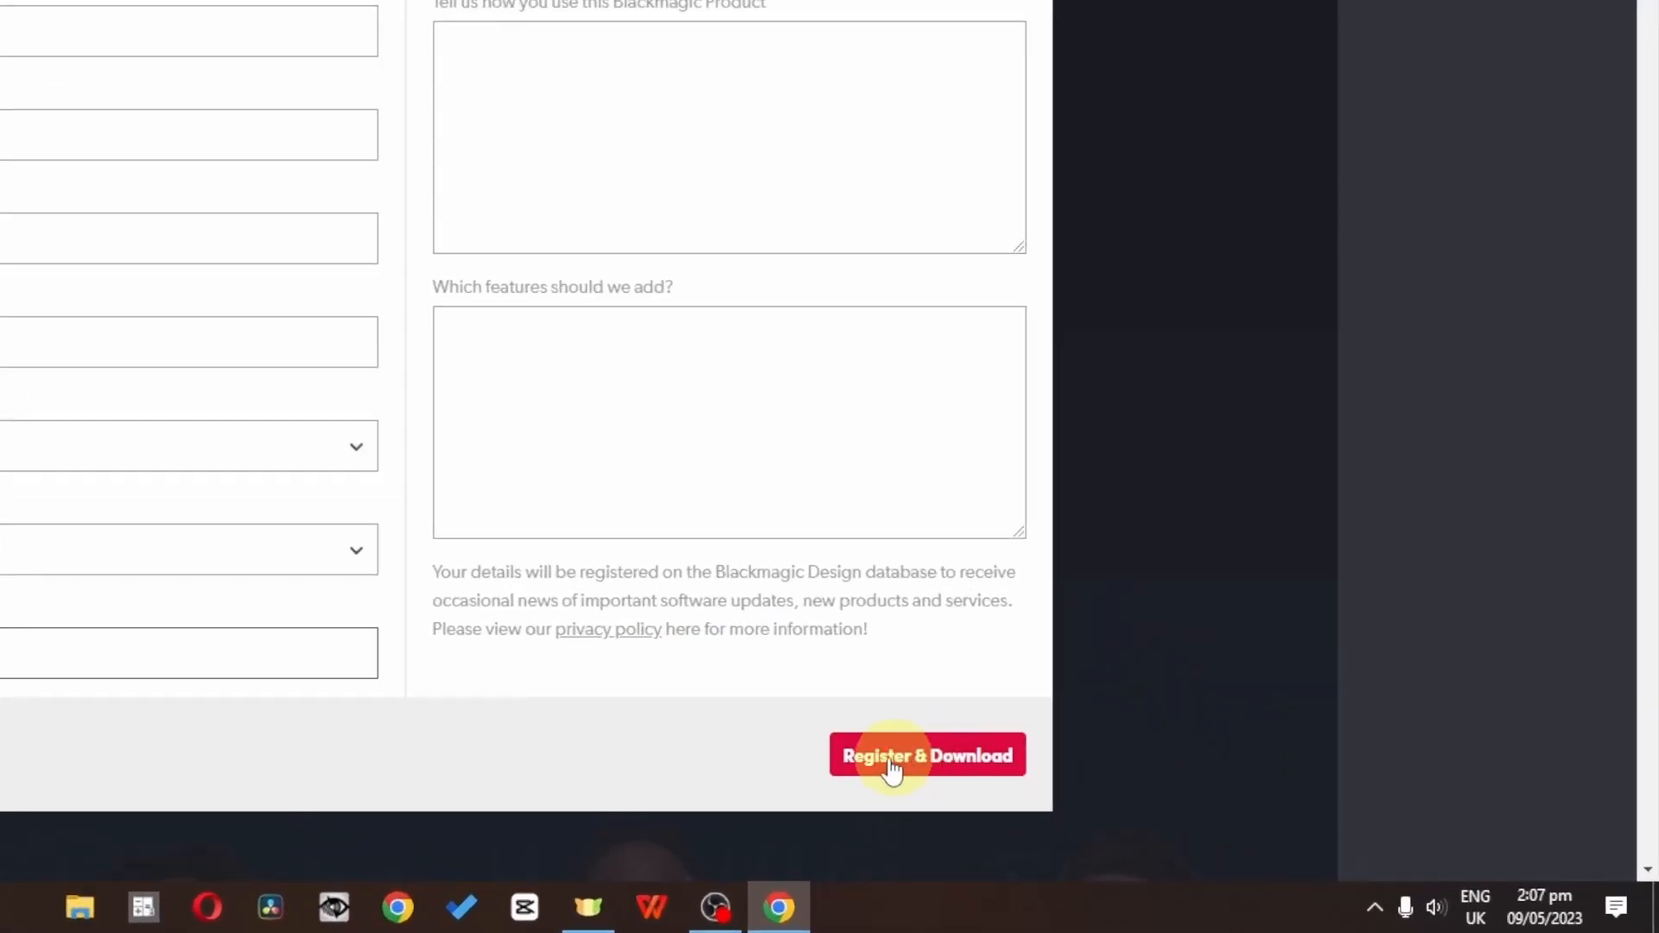
Submit the registration and save DaVinci_Resolve_18.5b2_Windows.zip in the Downloads folder
{"action": "left_click", "coordinate": [924, 764]}
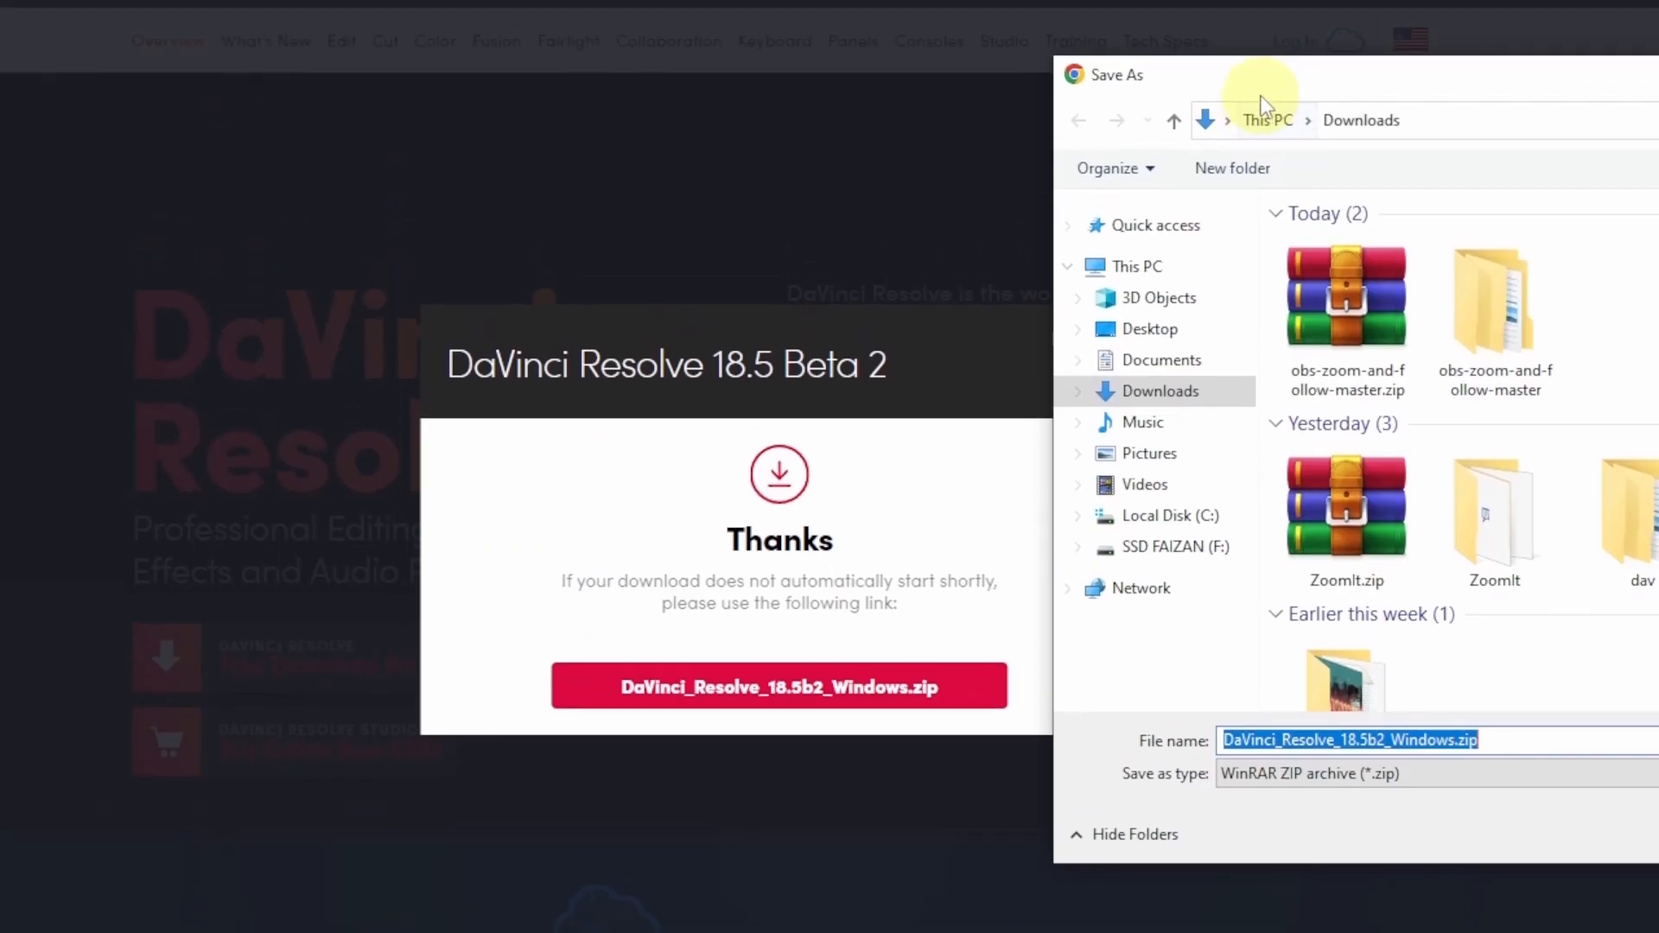
{"action": "left_click_drag", "start_coordinate": [1260, 97], "coordinate": [338, 165]}
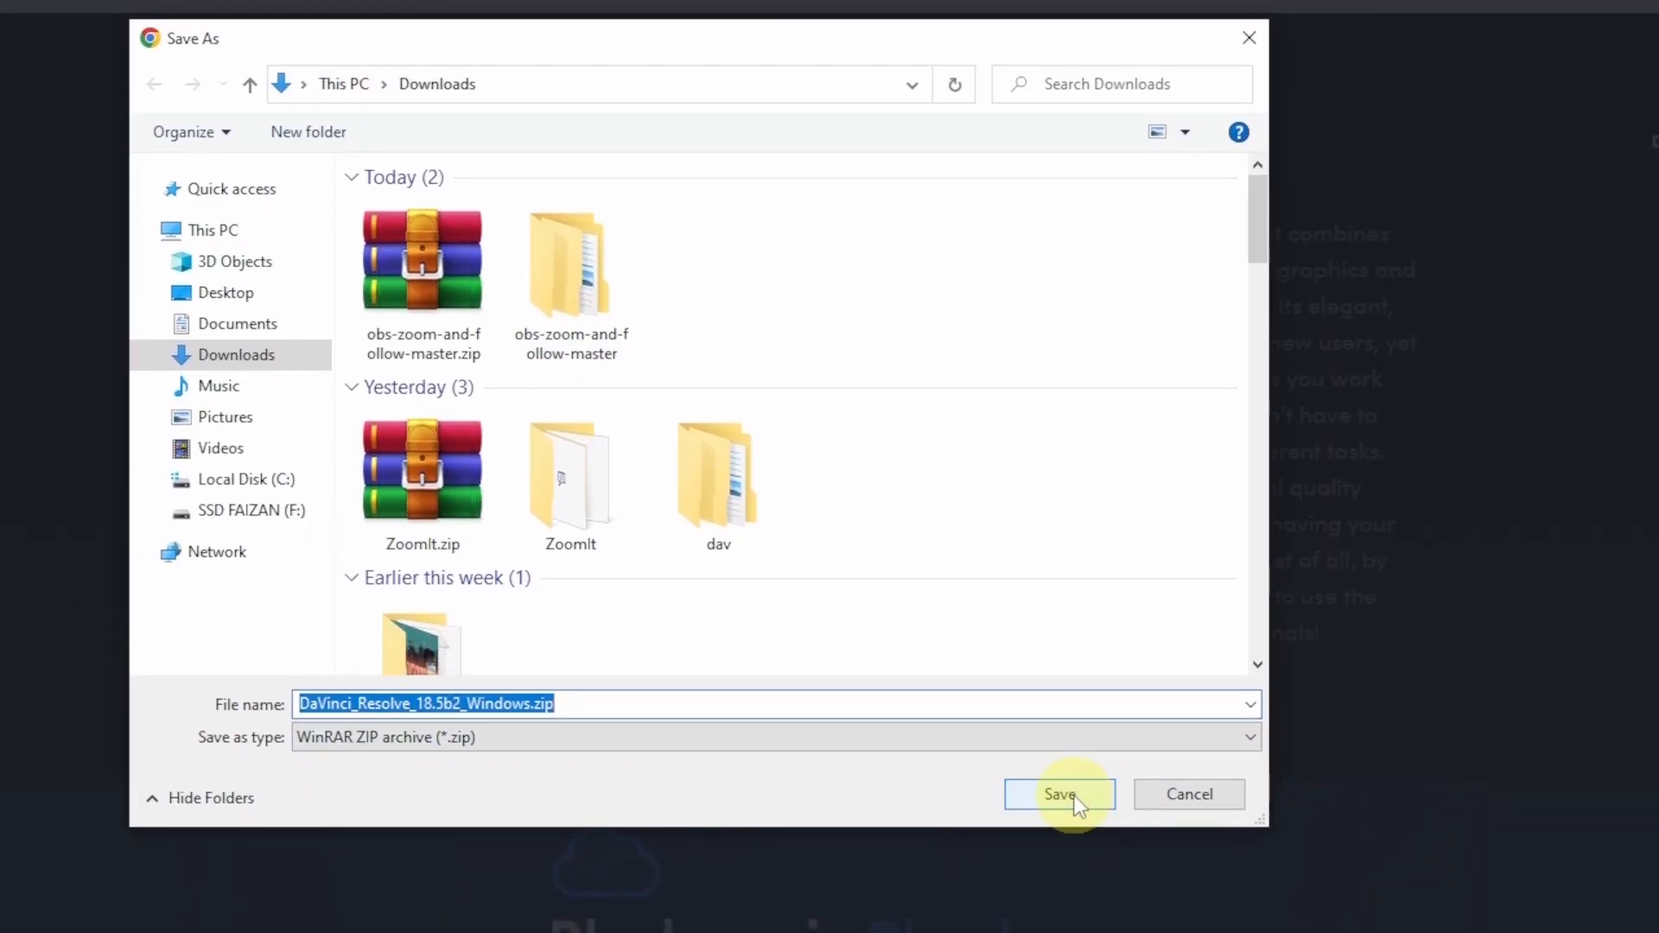
{"action": "left_click", "coordinate": [1062, 795]}
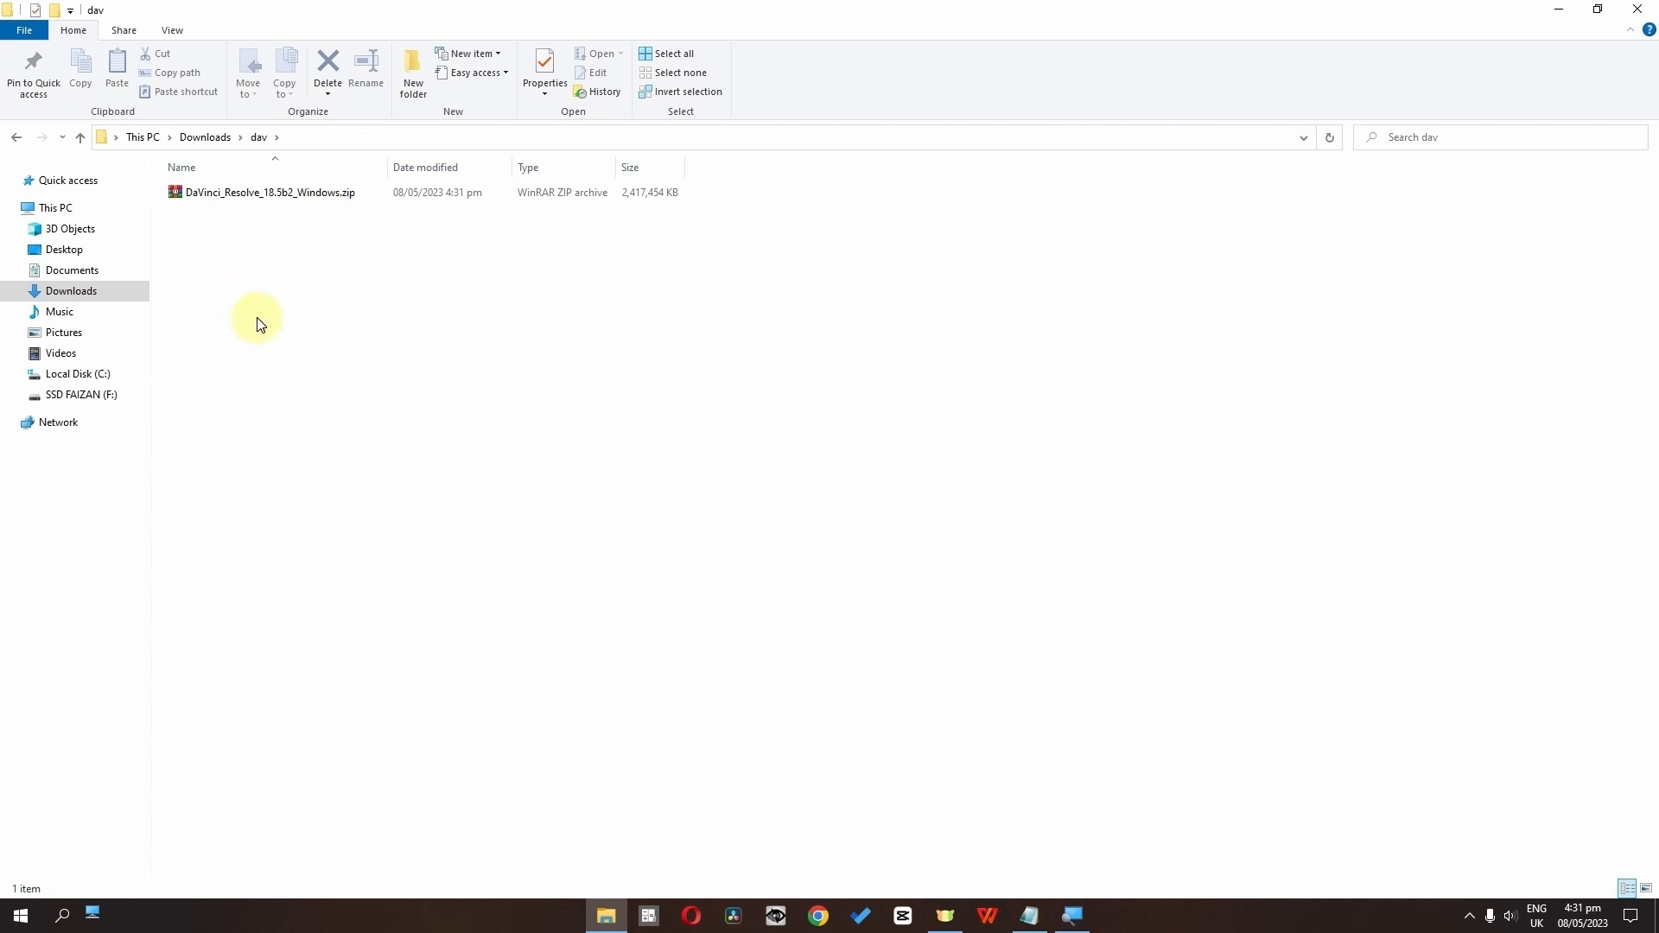
Extract DaVinci_Resolve_18.5b2_Windows.zip into a folder of the same name and open that folder
{"action": "right_click", "coordinate": [250, 199]}
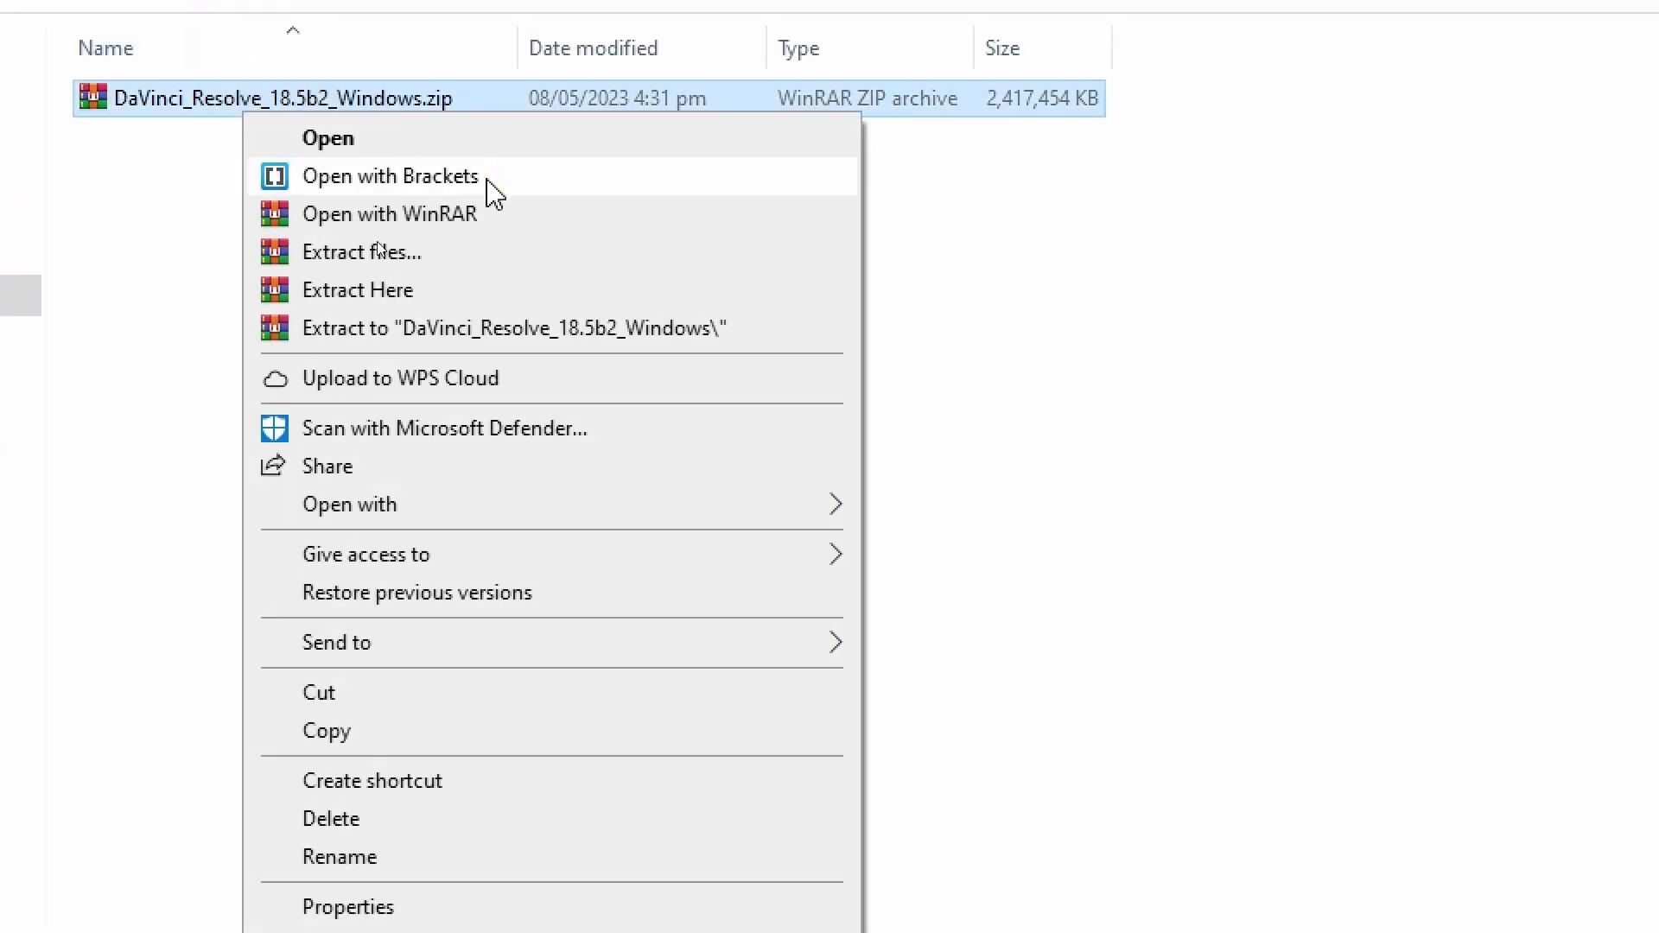
{"action": "left_click", "coordinate": [494, 335]}
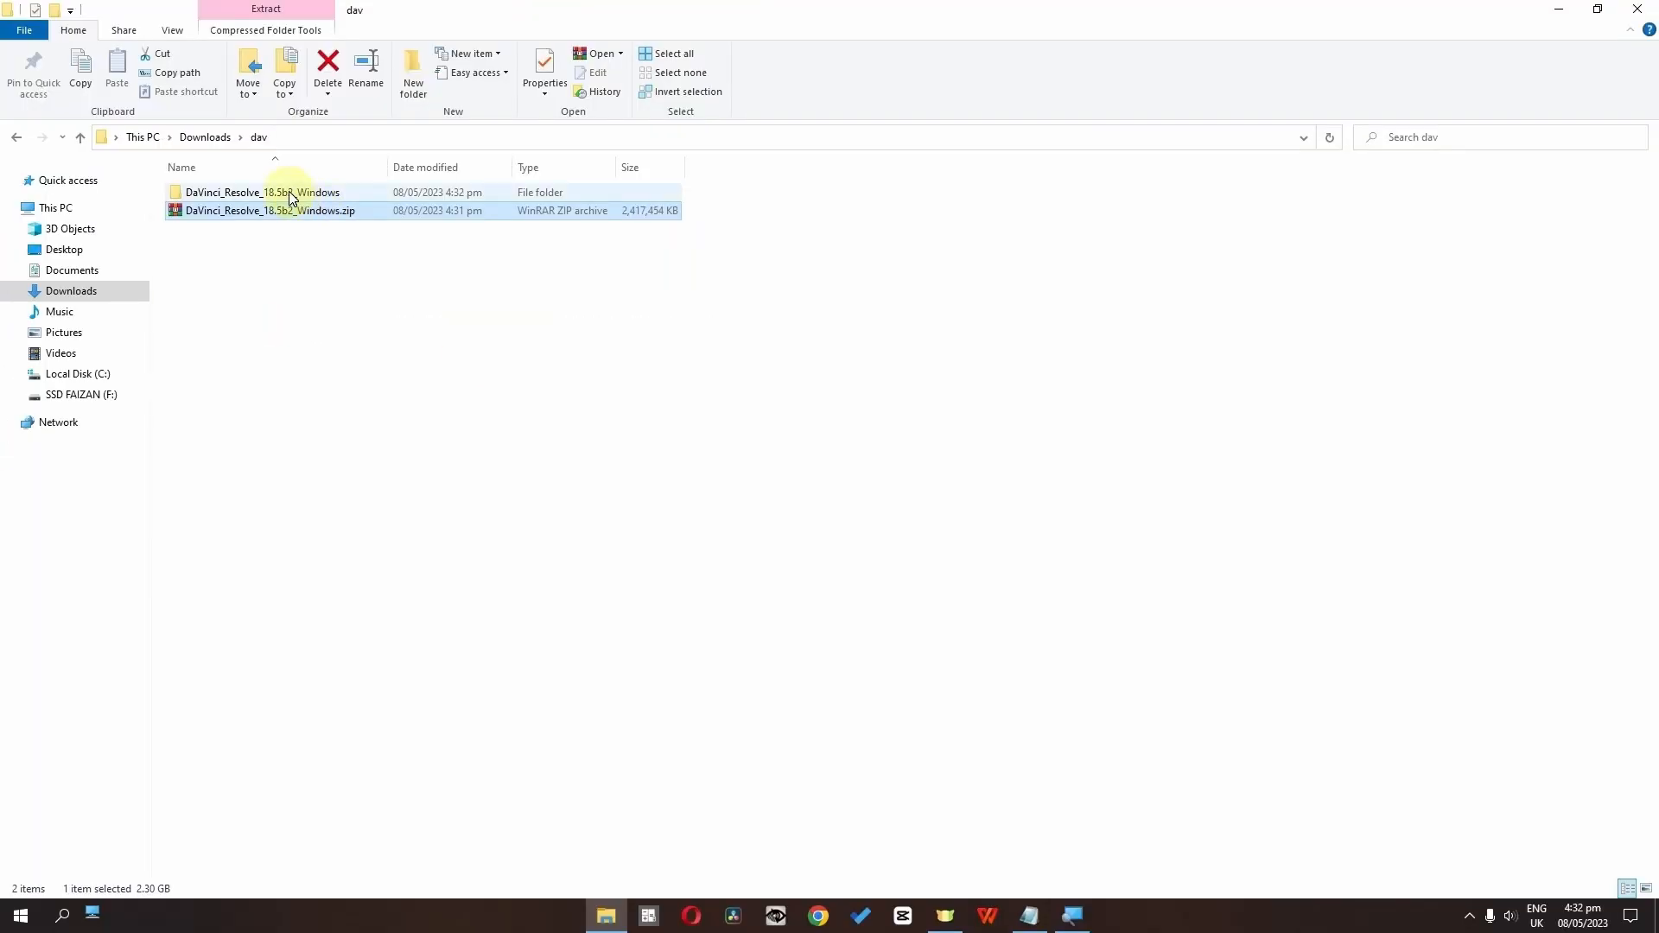
{"action": "double_click", "coordinate": [290, 195]}
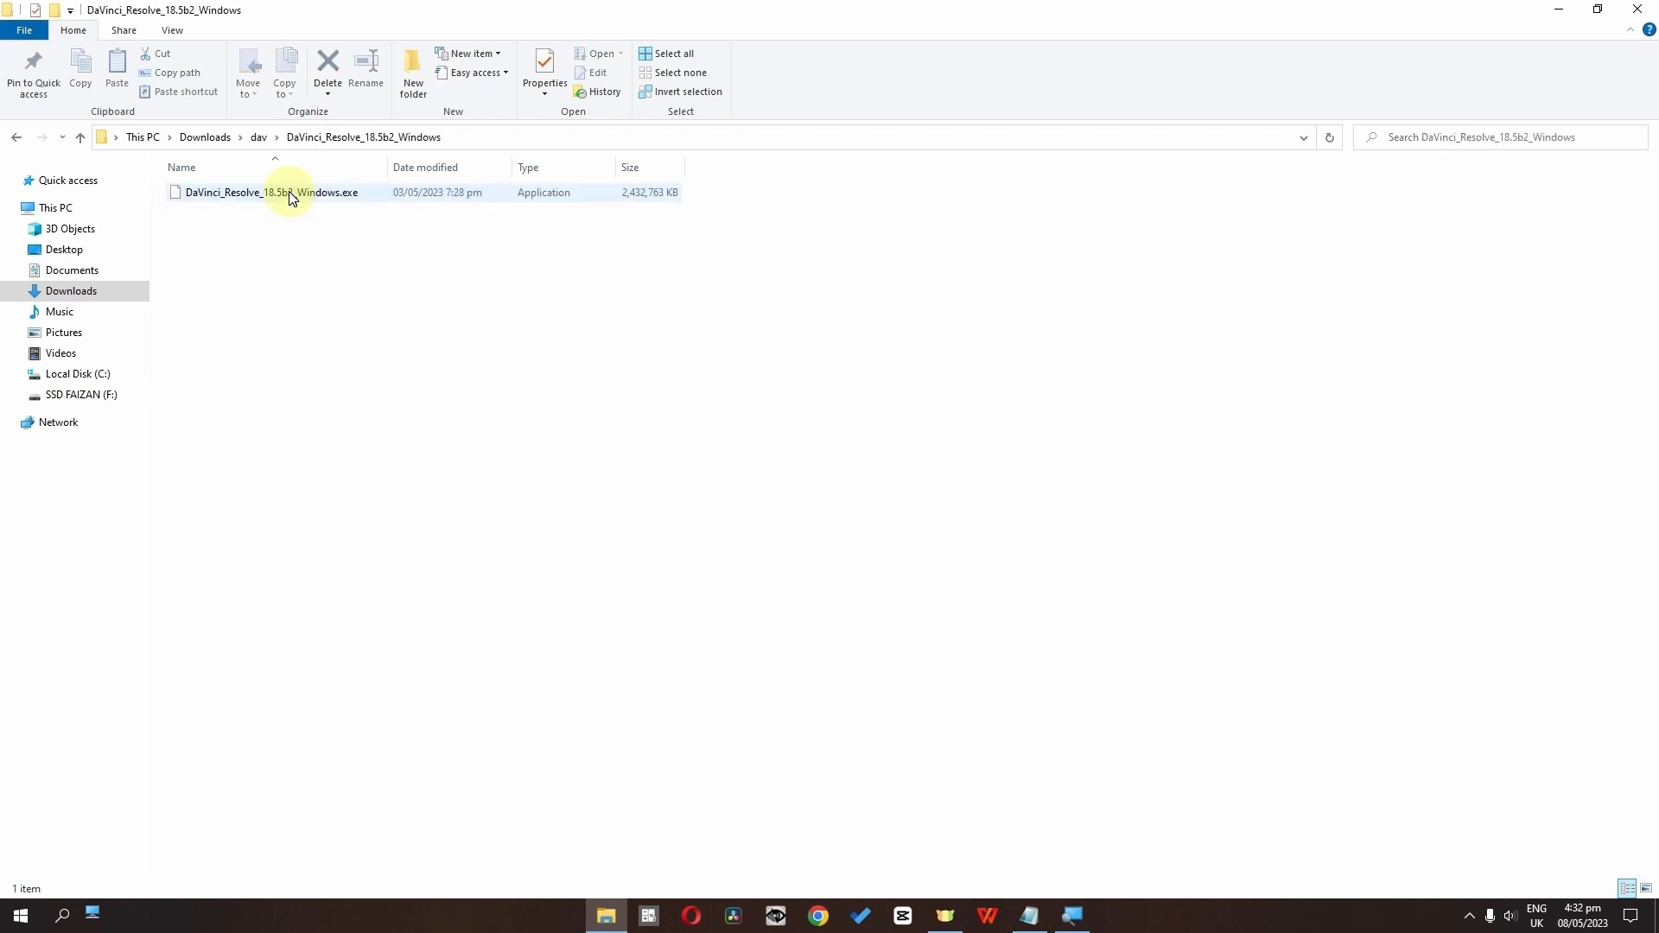
Run DaVinci_Resolve_18.5b2_Windows.exe, start installing the DaVinci Resolve 18.5.0b.0020 component and continue to the license agreement
{"action": "double_click", "coordinate": [290, 195]}
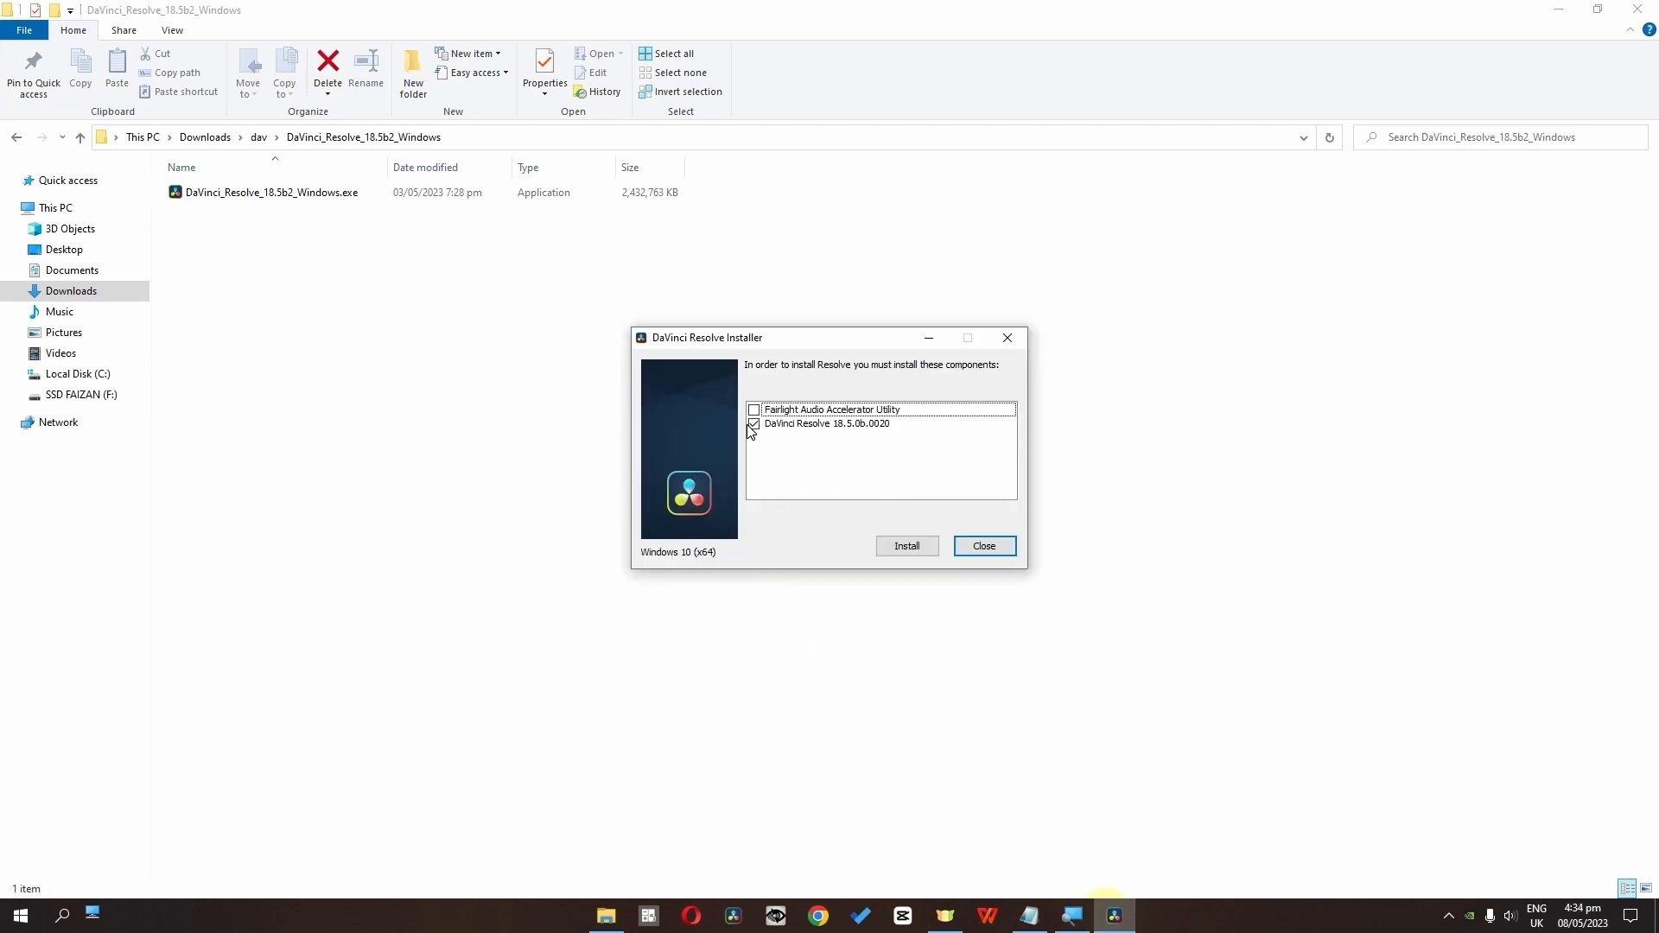
{"action": "left_click", "coordinate": [915, 547]}
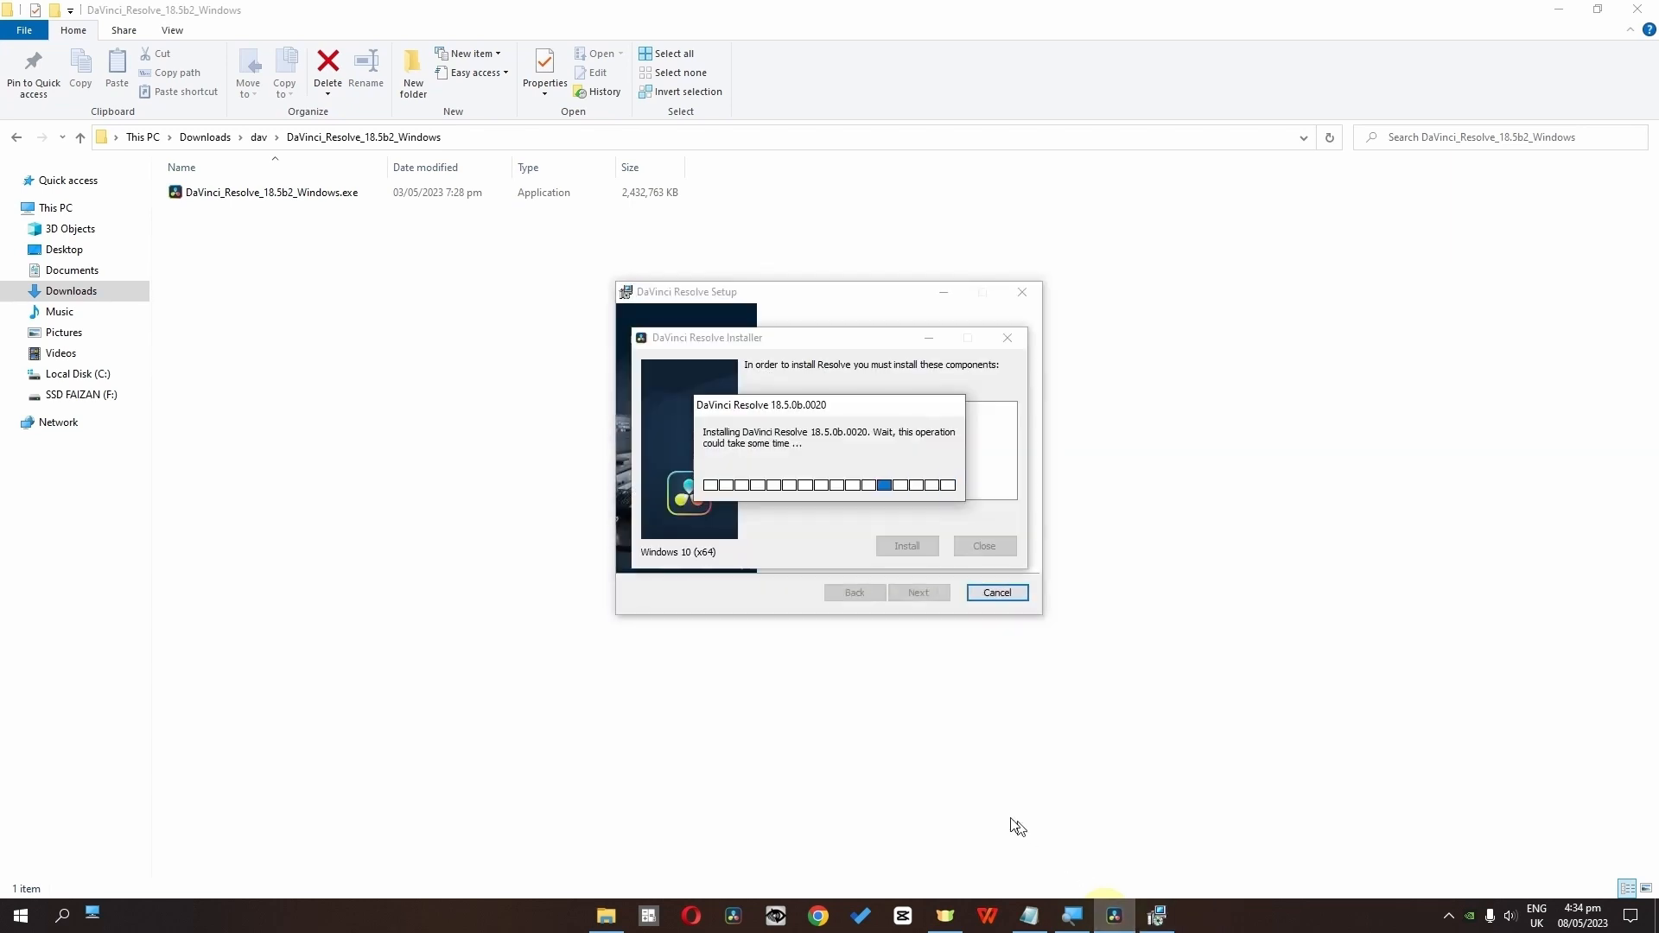
{"action": "left_click", "coordinate": [917, 594]}
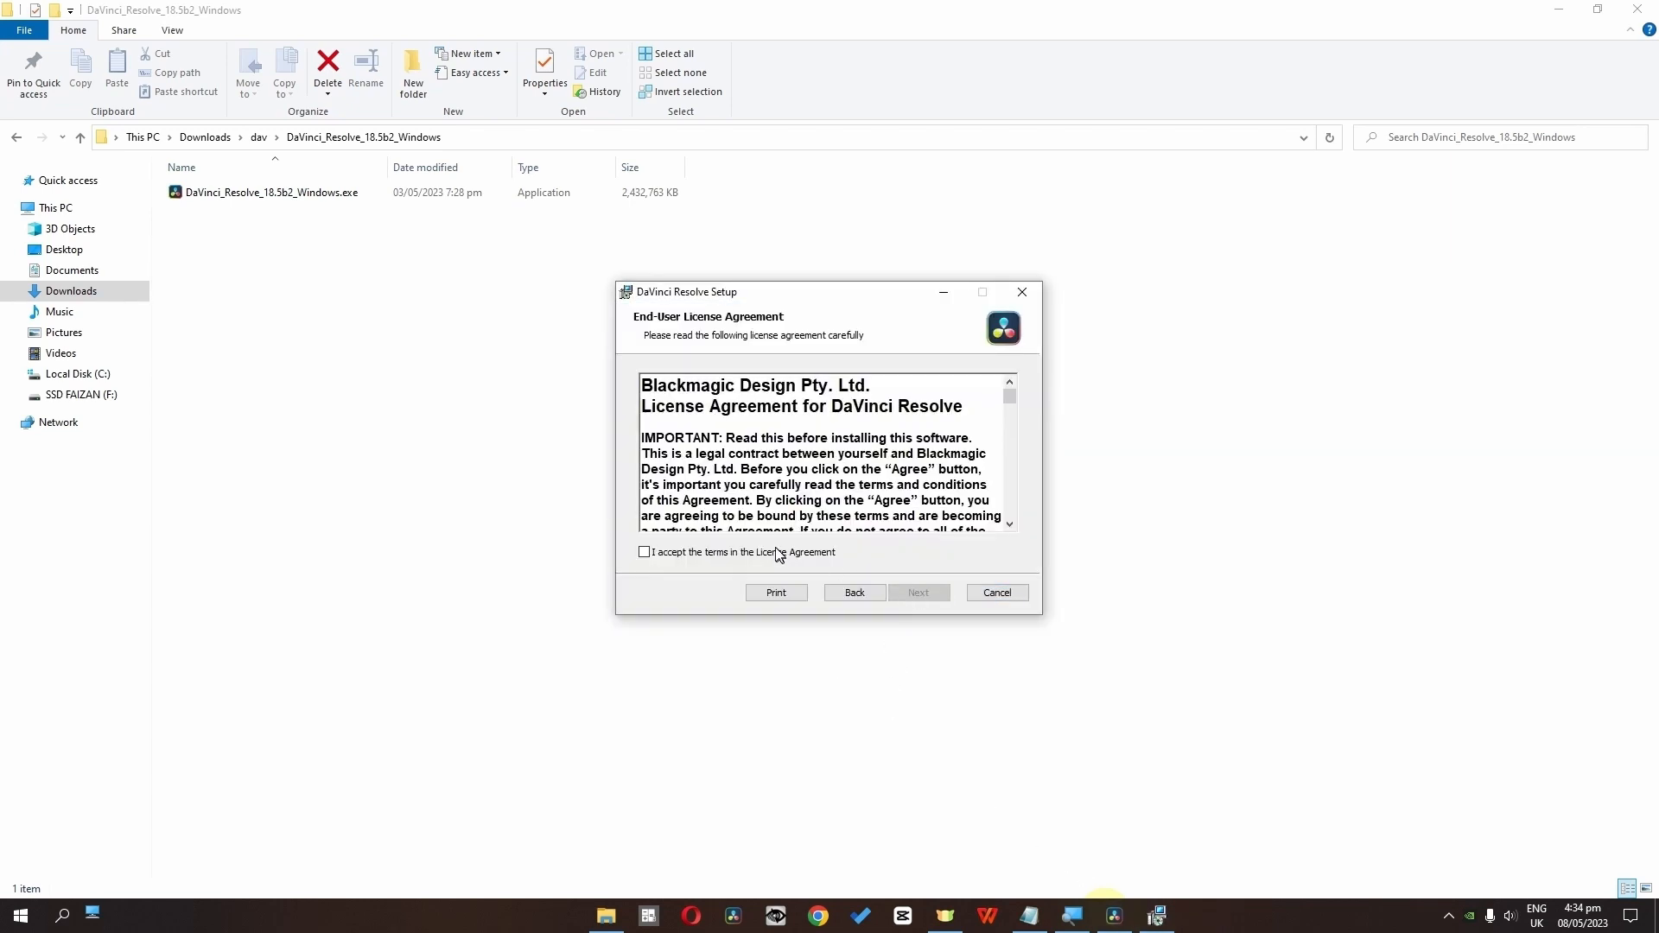
Accept the license terms, install DaVinci Resolve with the default setup options and finish the installer without showing the ReadMe
{"action": "left_click", "coordinate": [645, 552]}
{"action": "left_click", "coordinate": [916, 596]}
{"action": "left_click", "coordinate": [915, 595]}
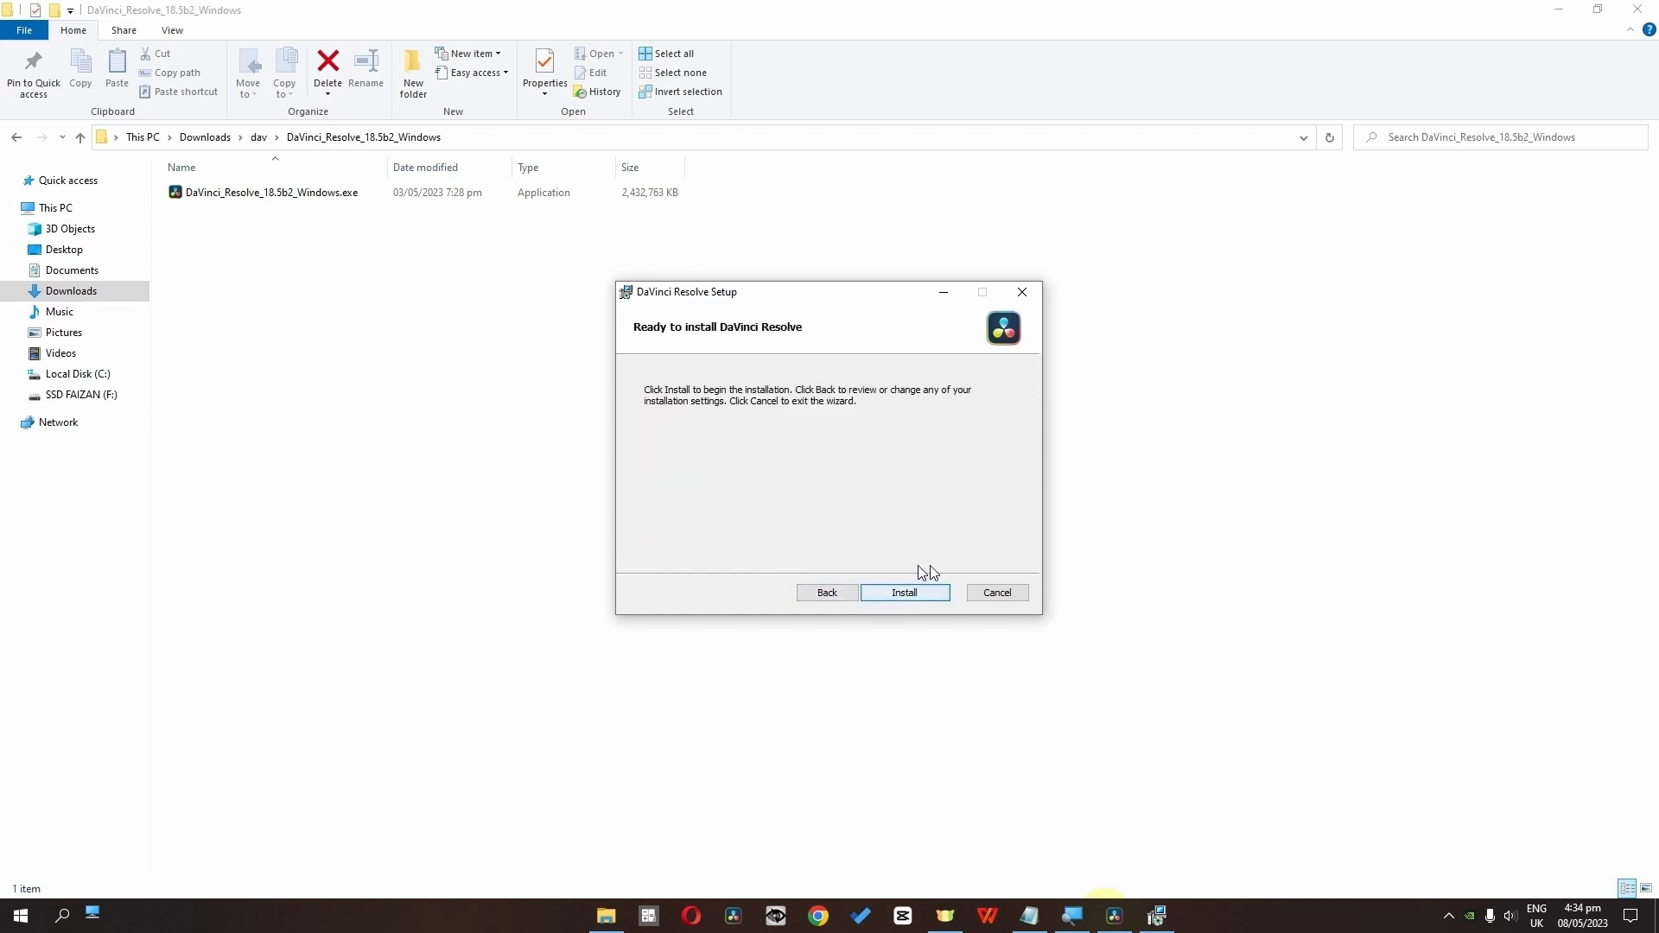
{"action": "left_click", "coordinate": [920, 592]}
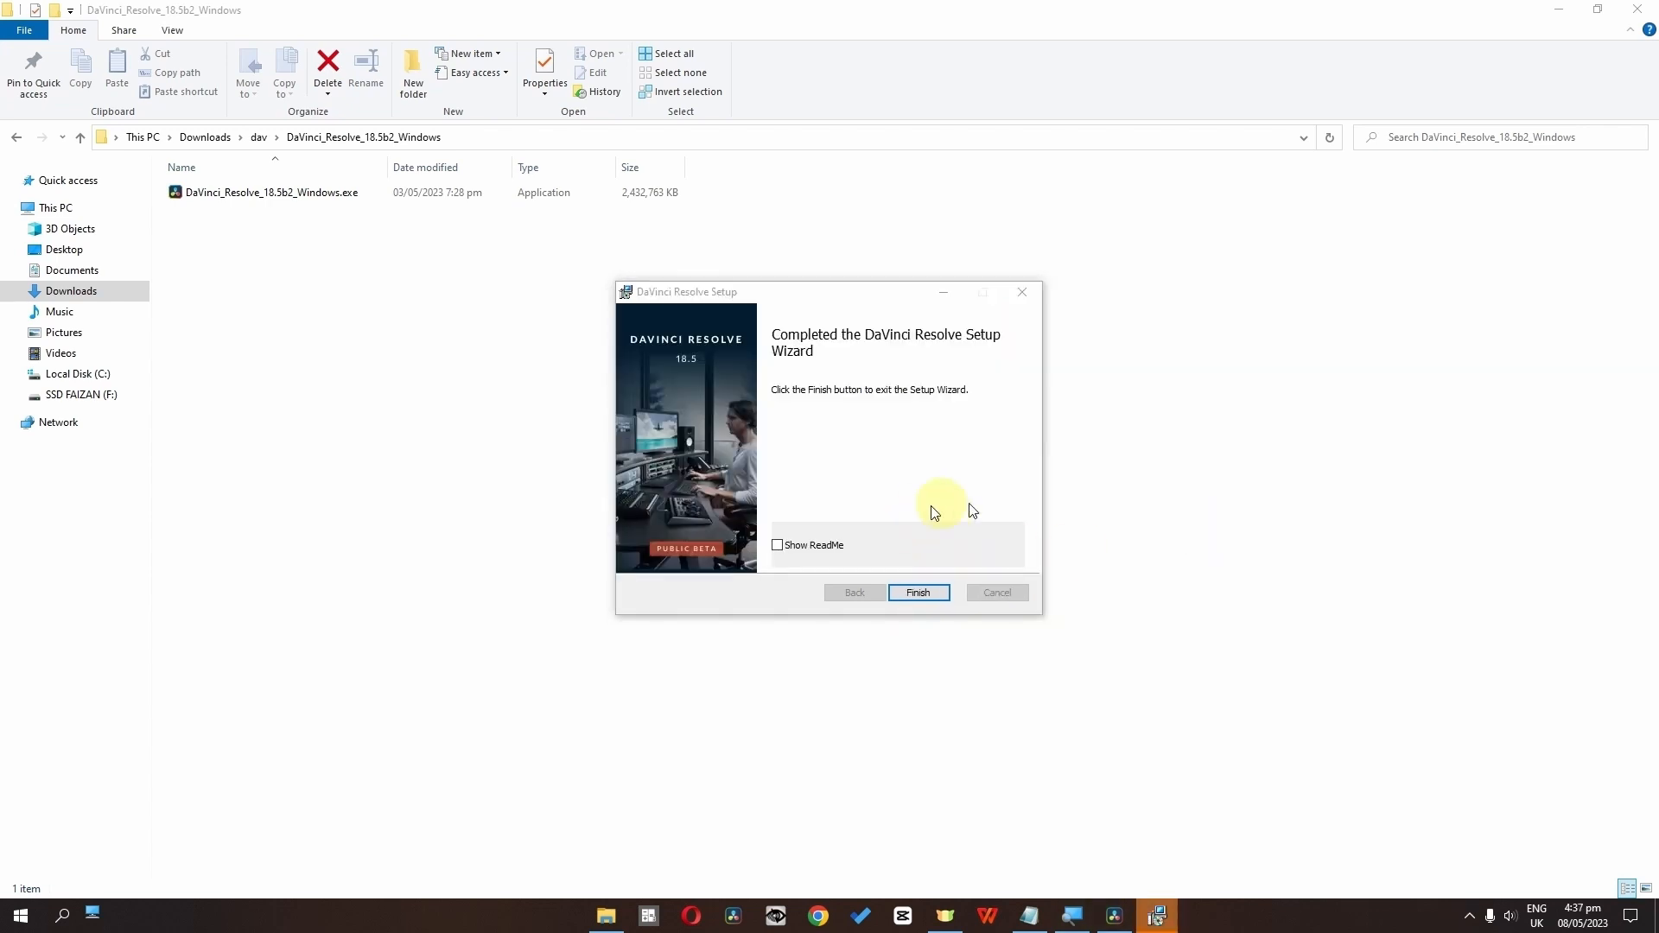
{"action": "left_click", "coordinate": [917, 593]}
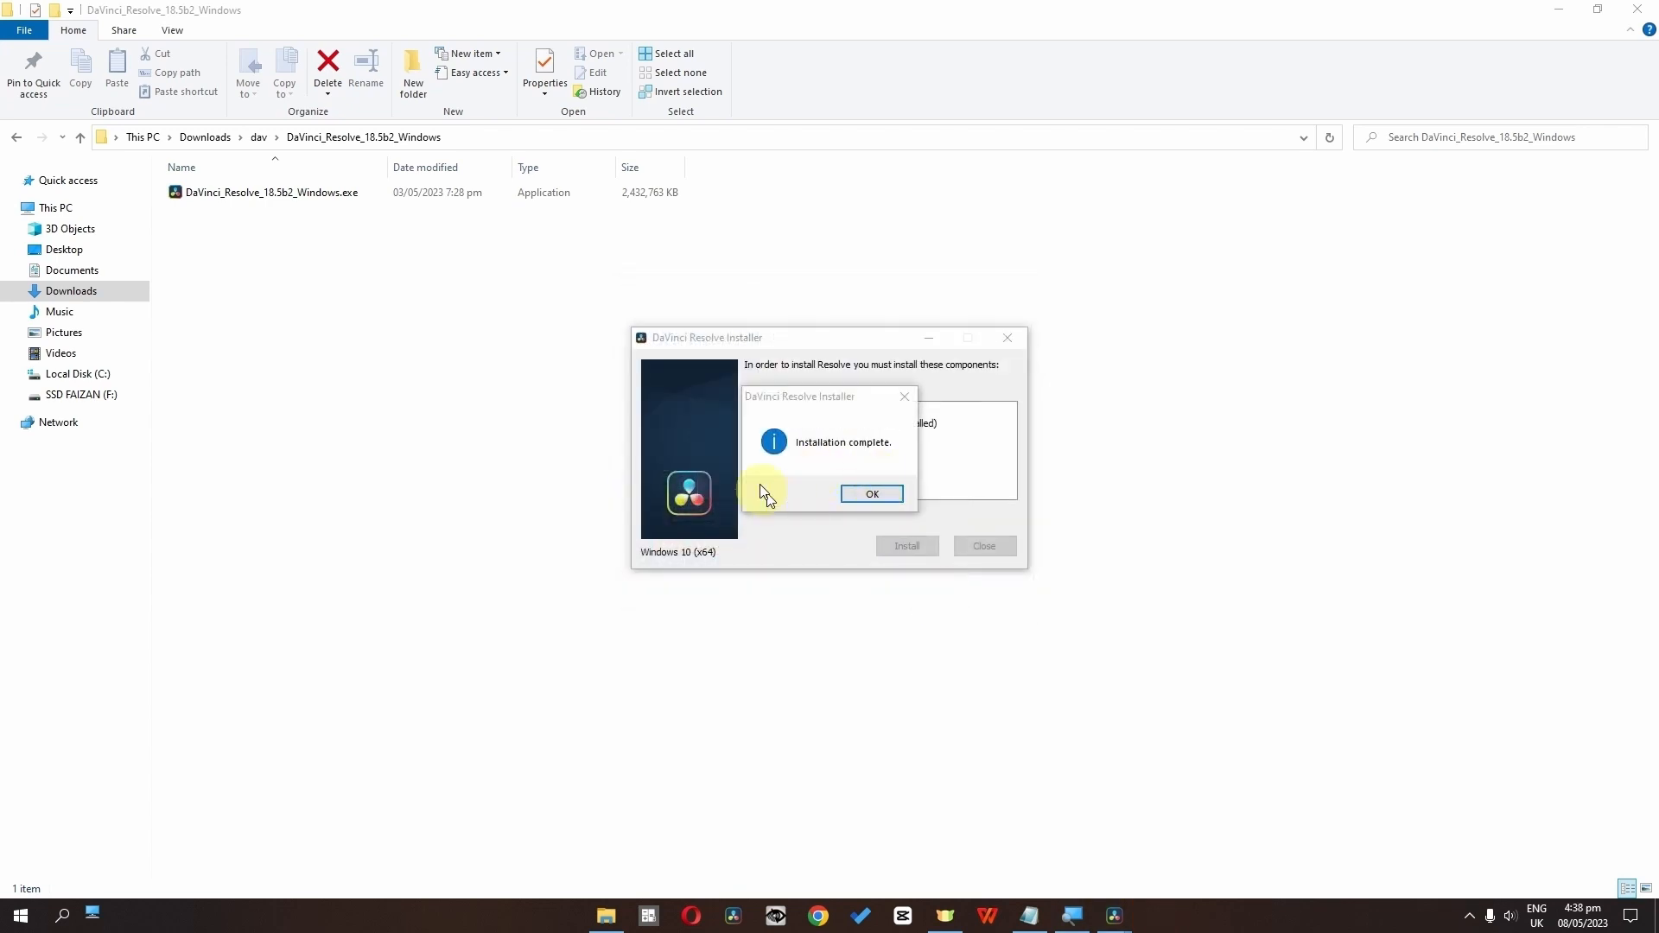
{"action": "left_click", "coordinate": [867, 496]}
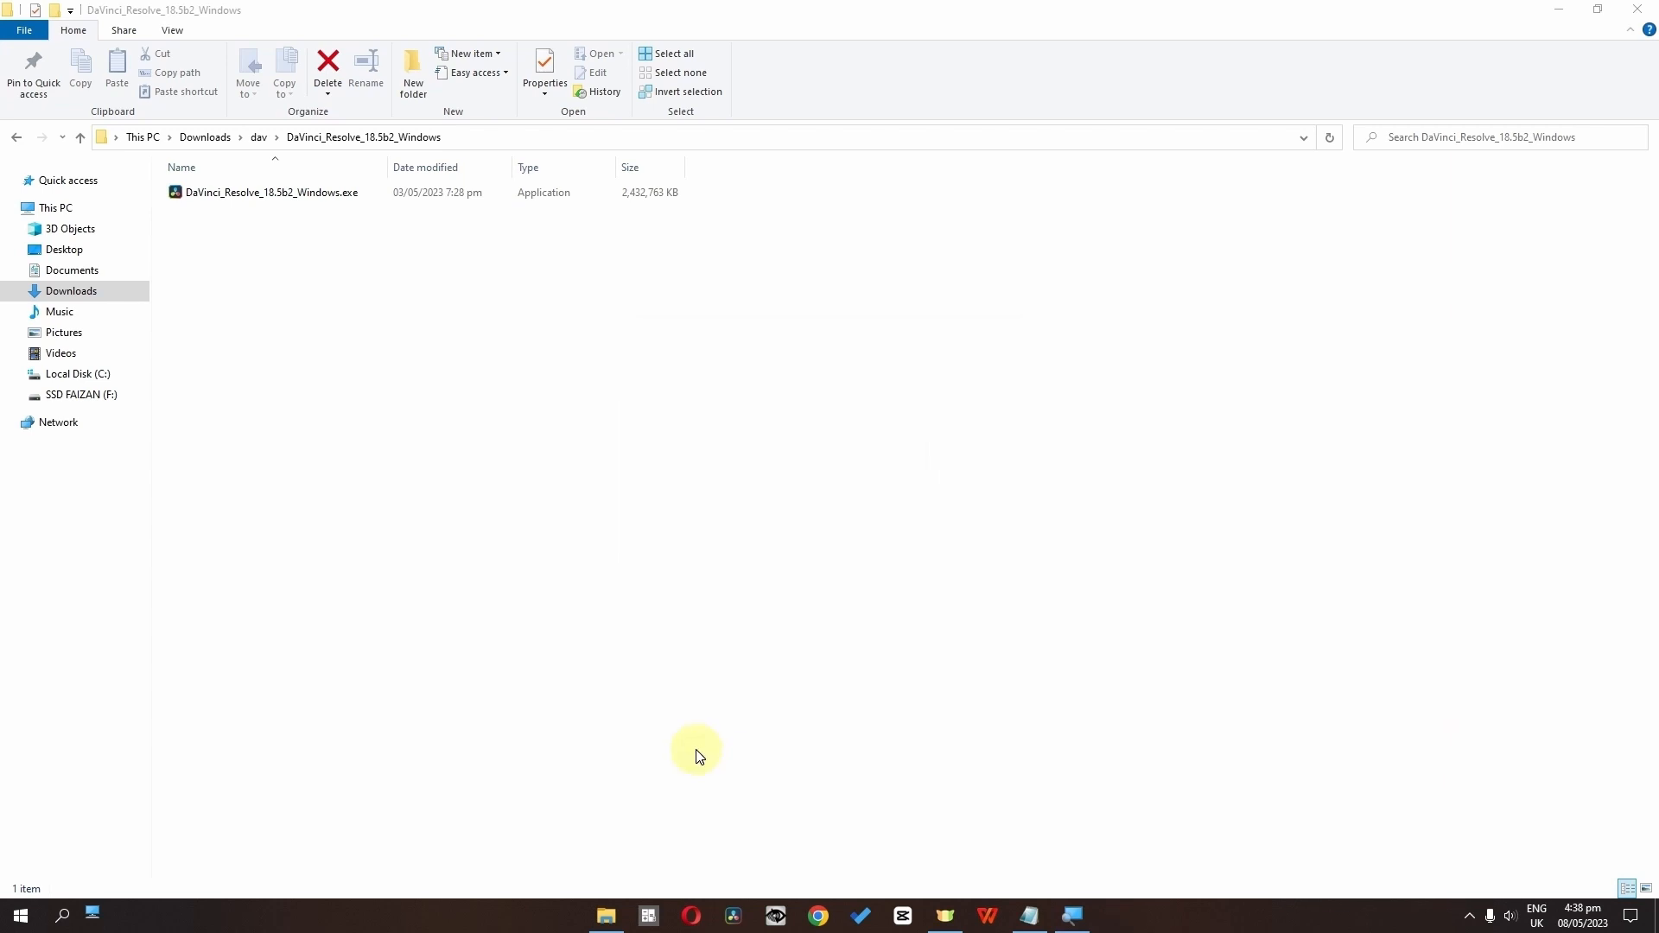
Launch DaVinci Resolve, open the Untitled Project and go to its Edit page
{"action": "left_click", "coordinate": [732, 918]}
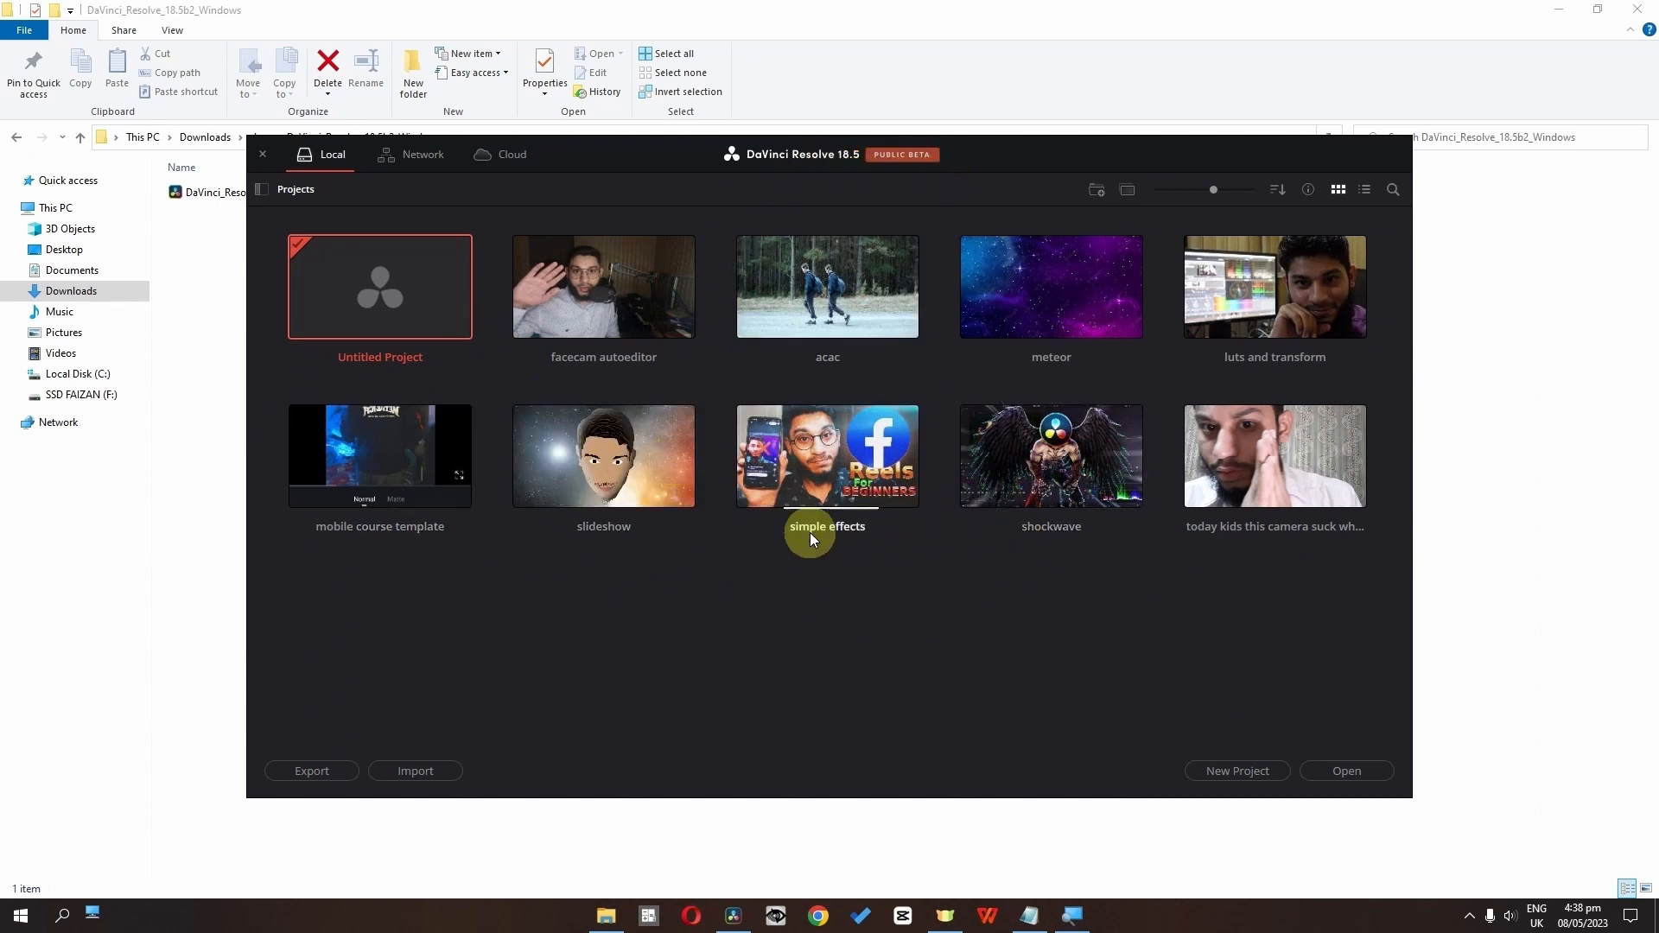
{"action": "double_click", "coordinate": [334, 277]}
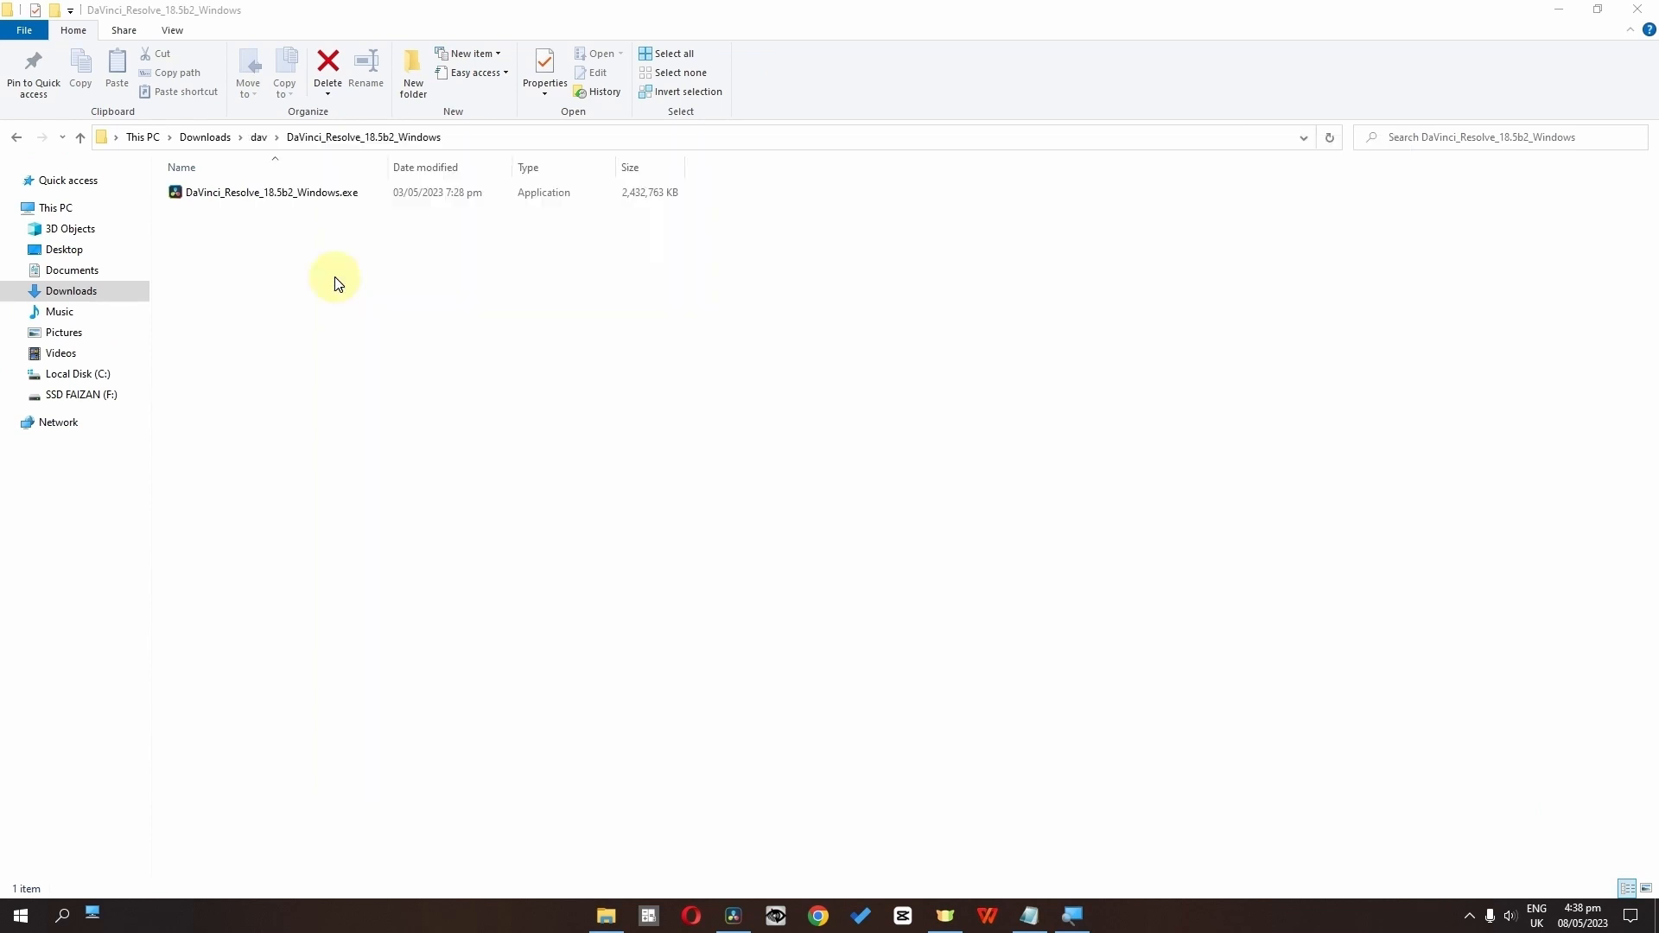
{"action": "left_click", "coordinate": [742, 875]}
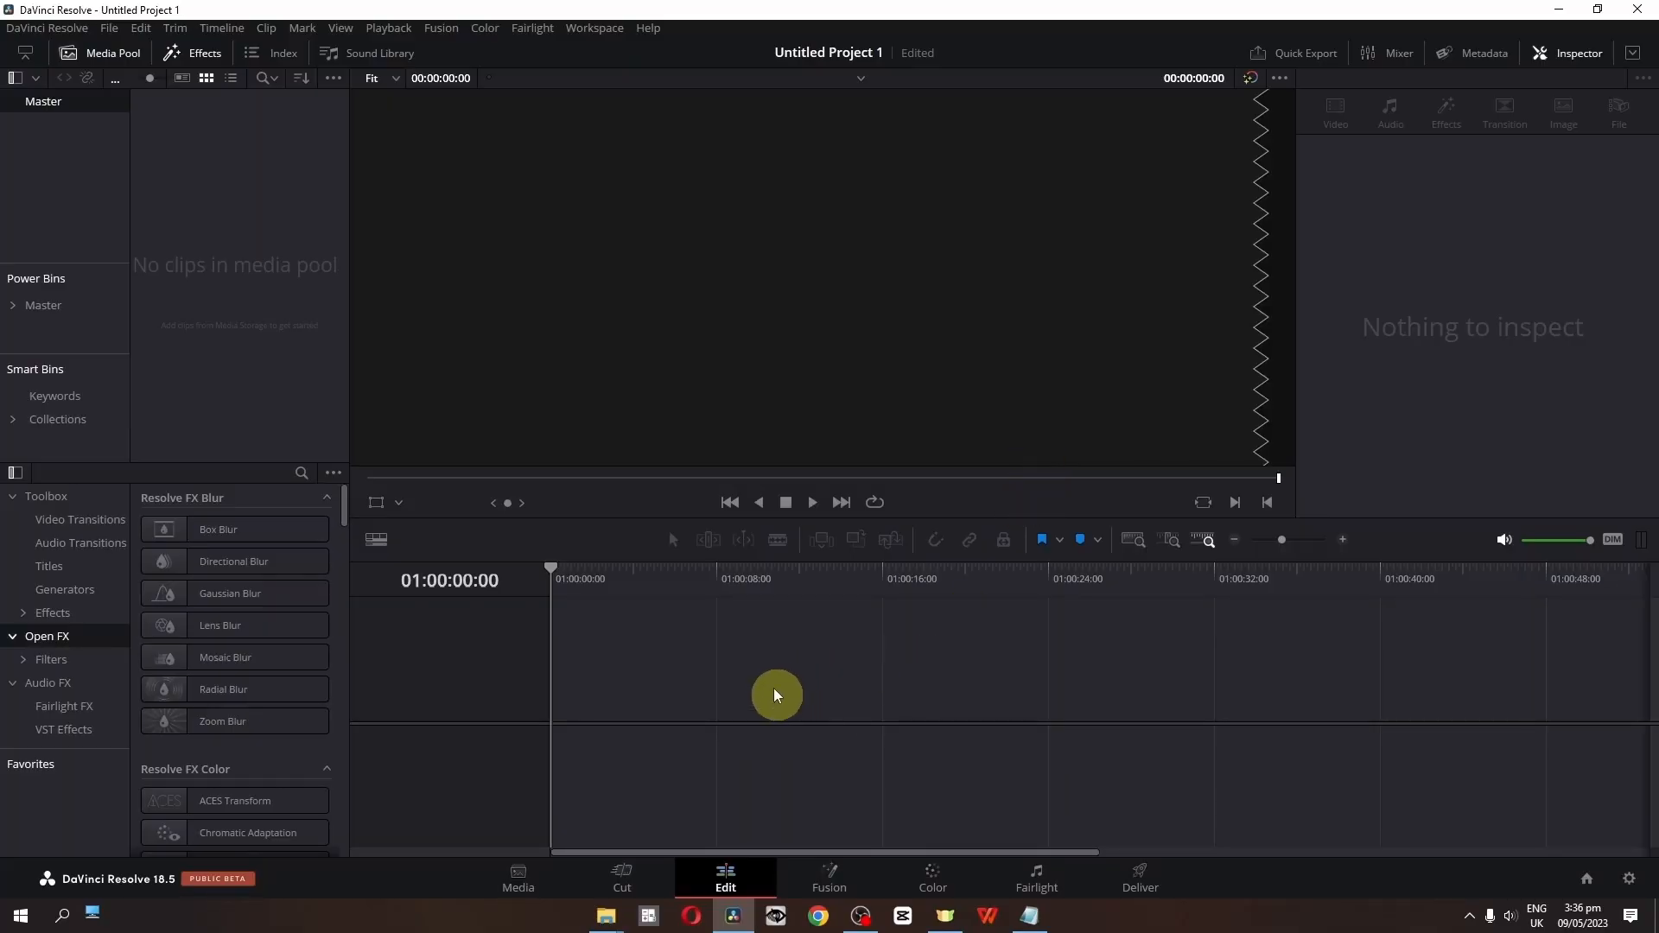
Import Pexels Videos 4698.mp4 from the stock folder into the media pool and change the project frame rate to match it
{"action": "left_click", "coordinate": [605, 914]}
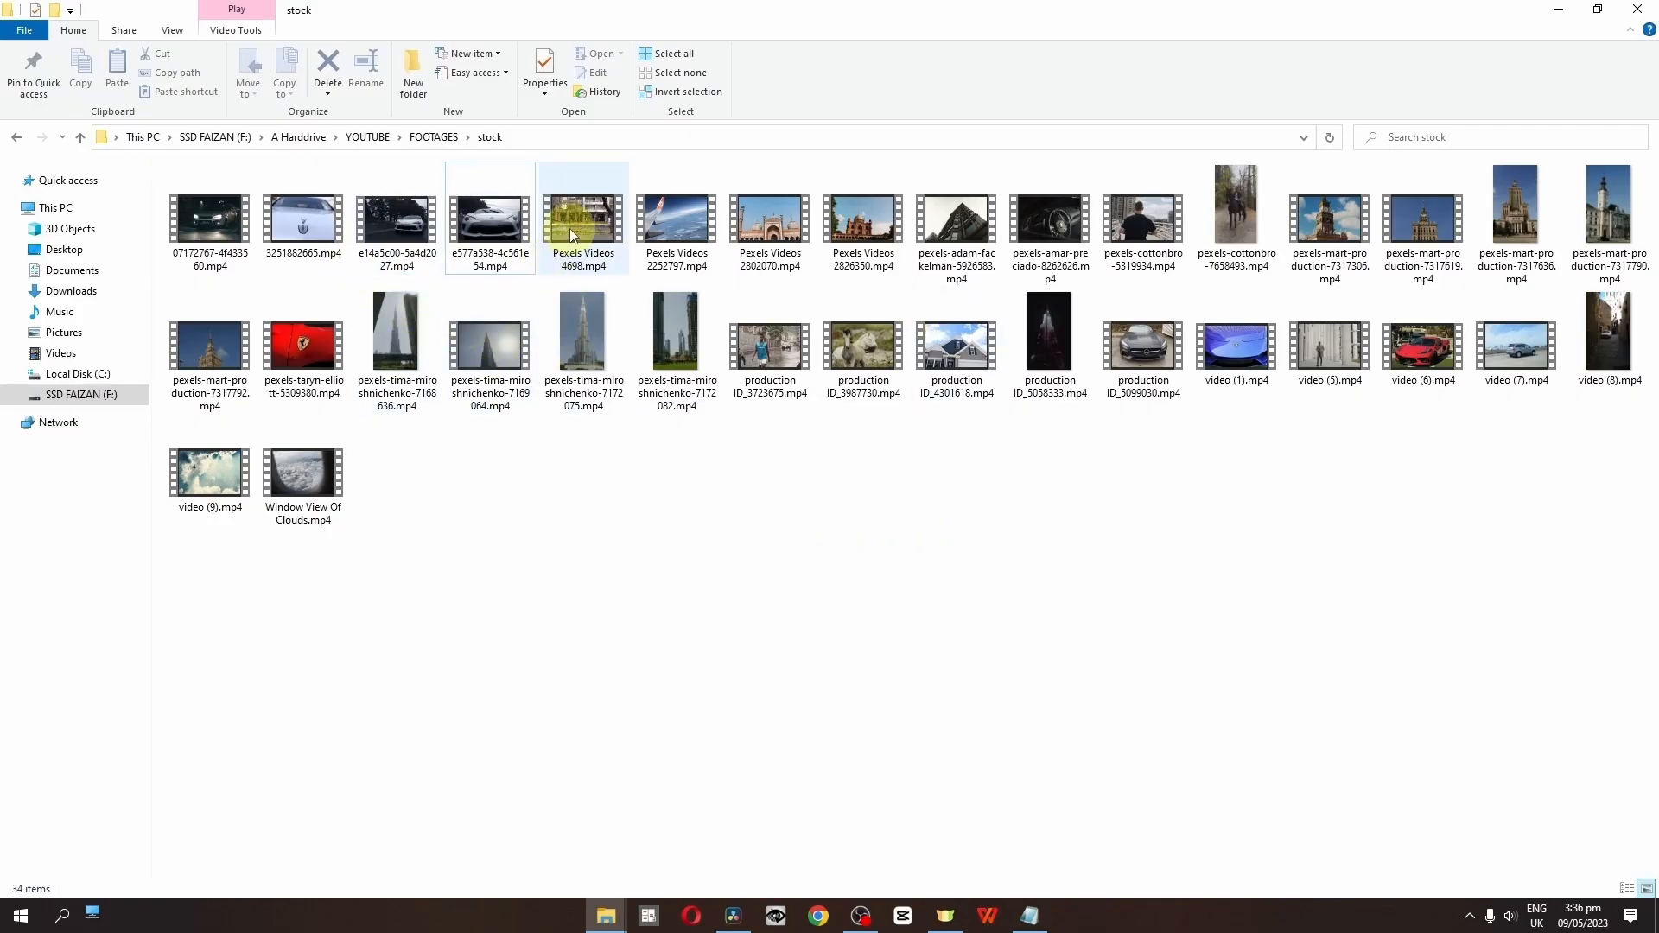
{"action": "left_click_drag", "start_coordinate": [568, 228], "coordinate": [268, 287]}
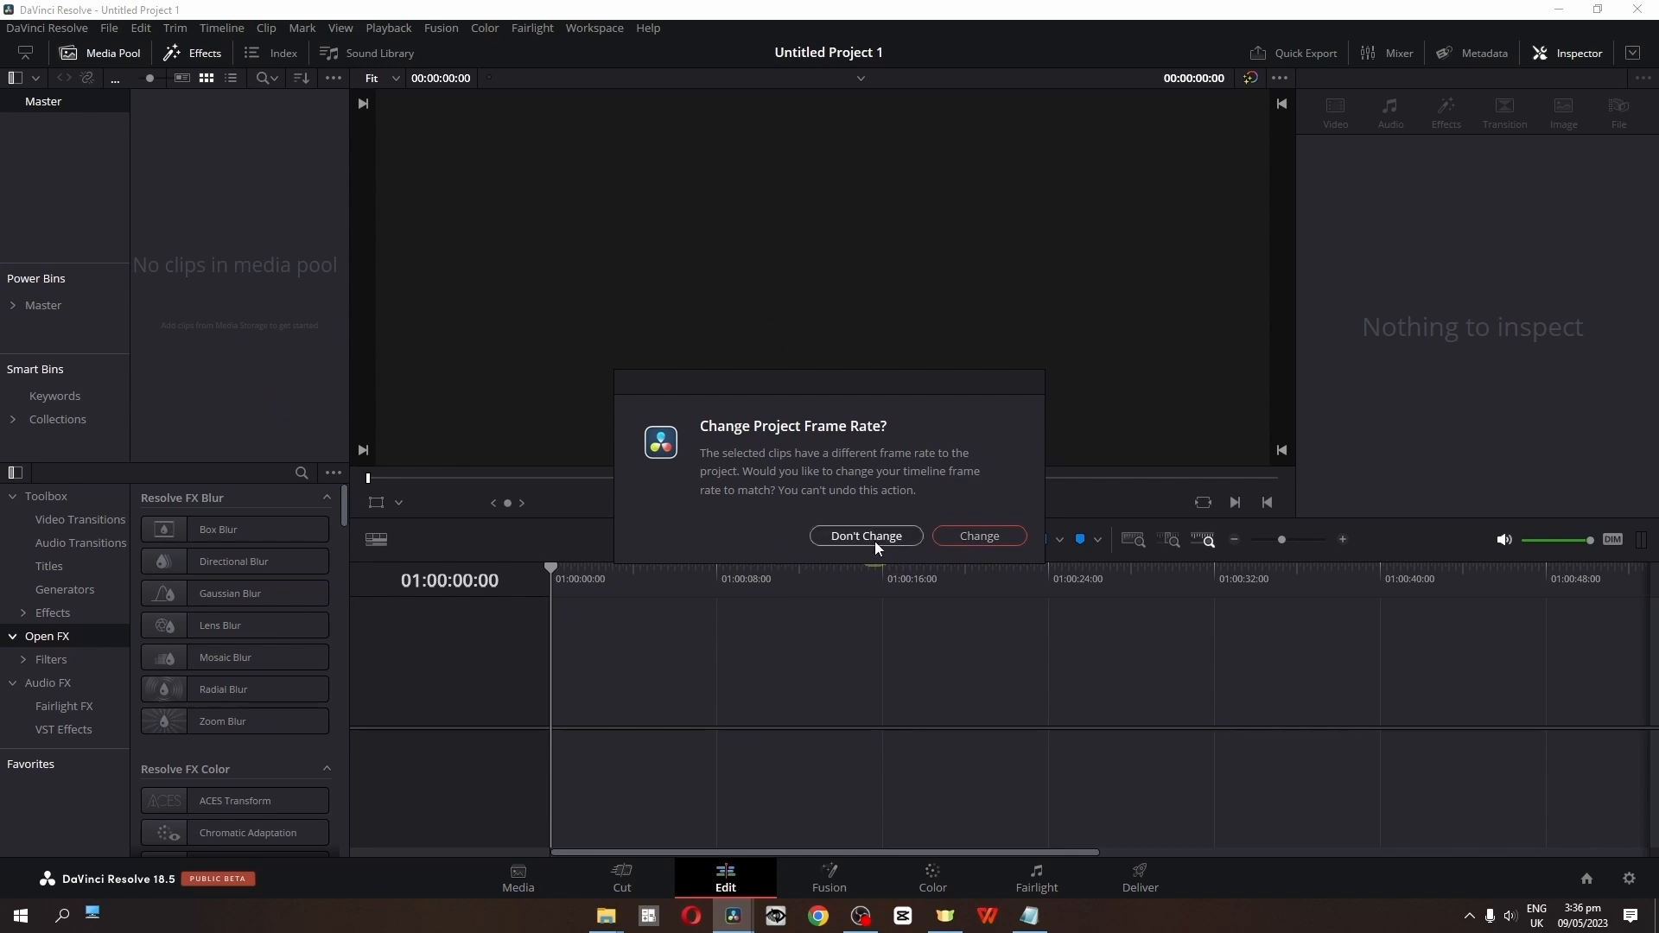
{"action": "left_click", "coordinate": [834, 471]}
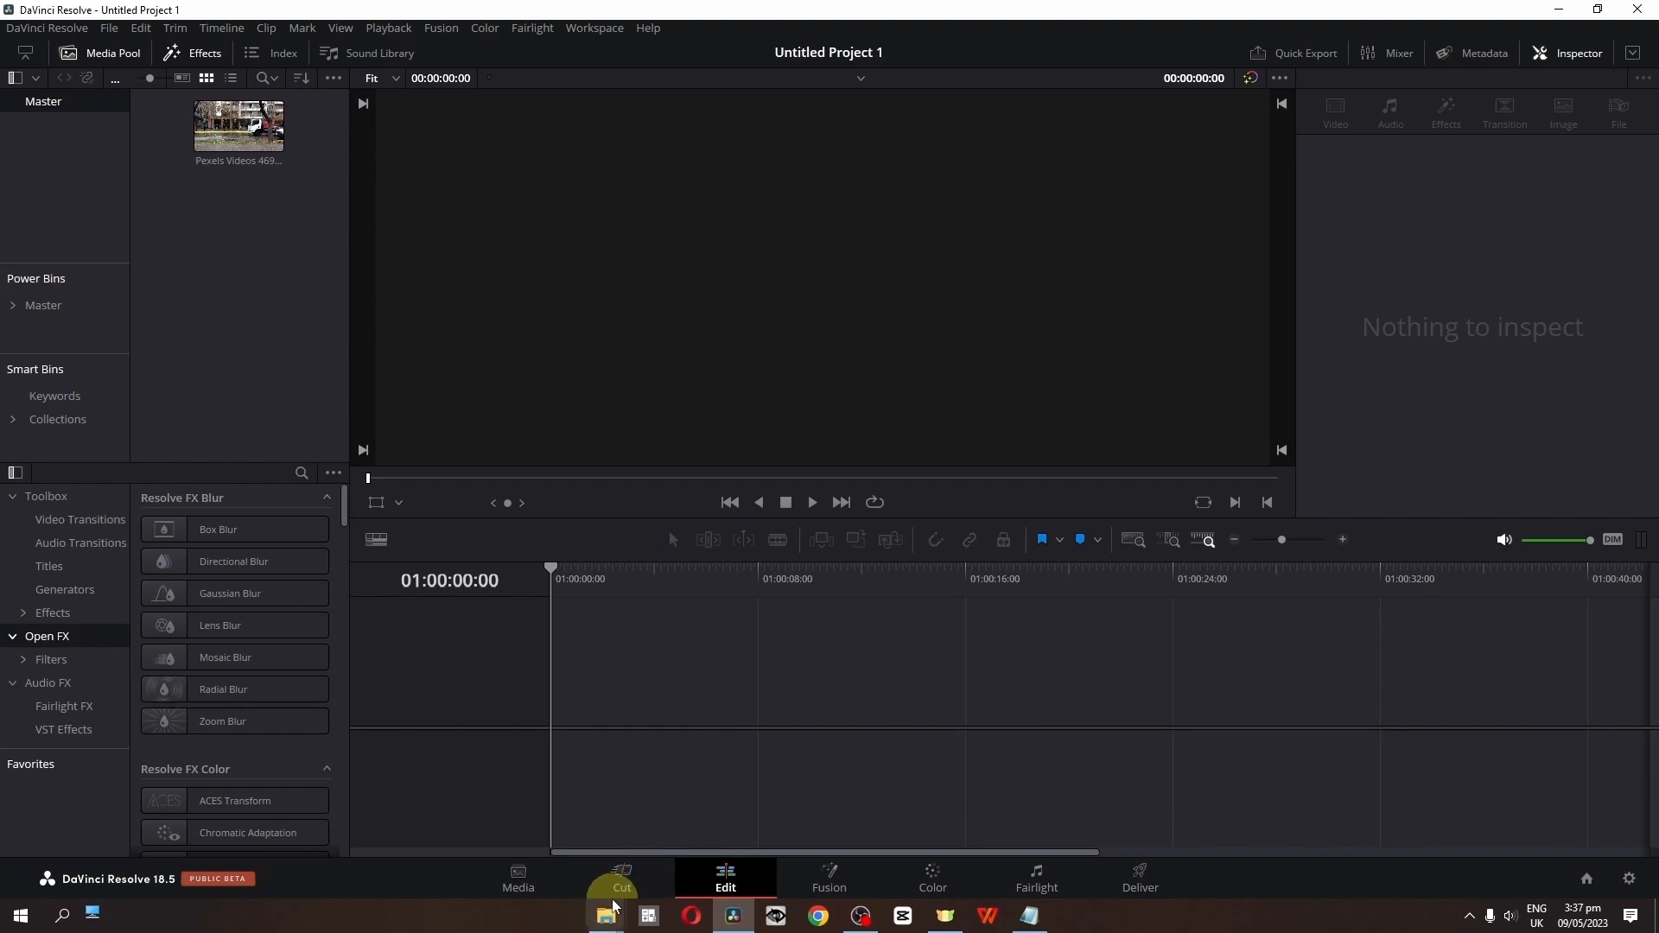
Import the white car clip e577a538-4c561e54.mp4 from the stock folder and place it at the start of a new timeline
{"action": "left_click", "coordinate": [612, 907]}
{"action": "left_click", "coordinate": [570, 864]}
{"action": "left_click_drag", "start_coordinate": [489, 218], "coordinate": [319, 363]}
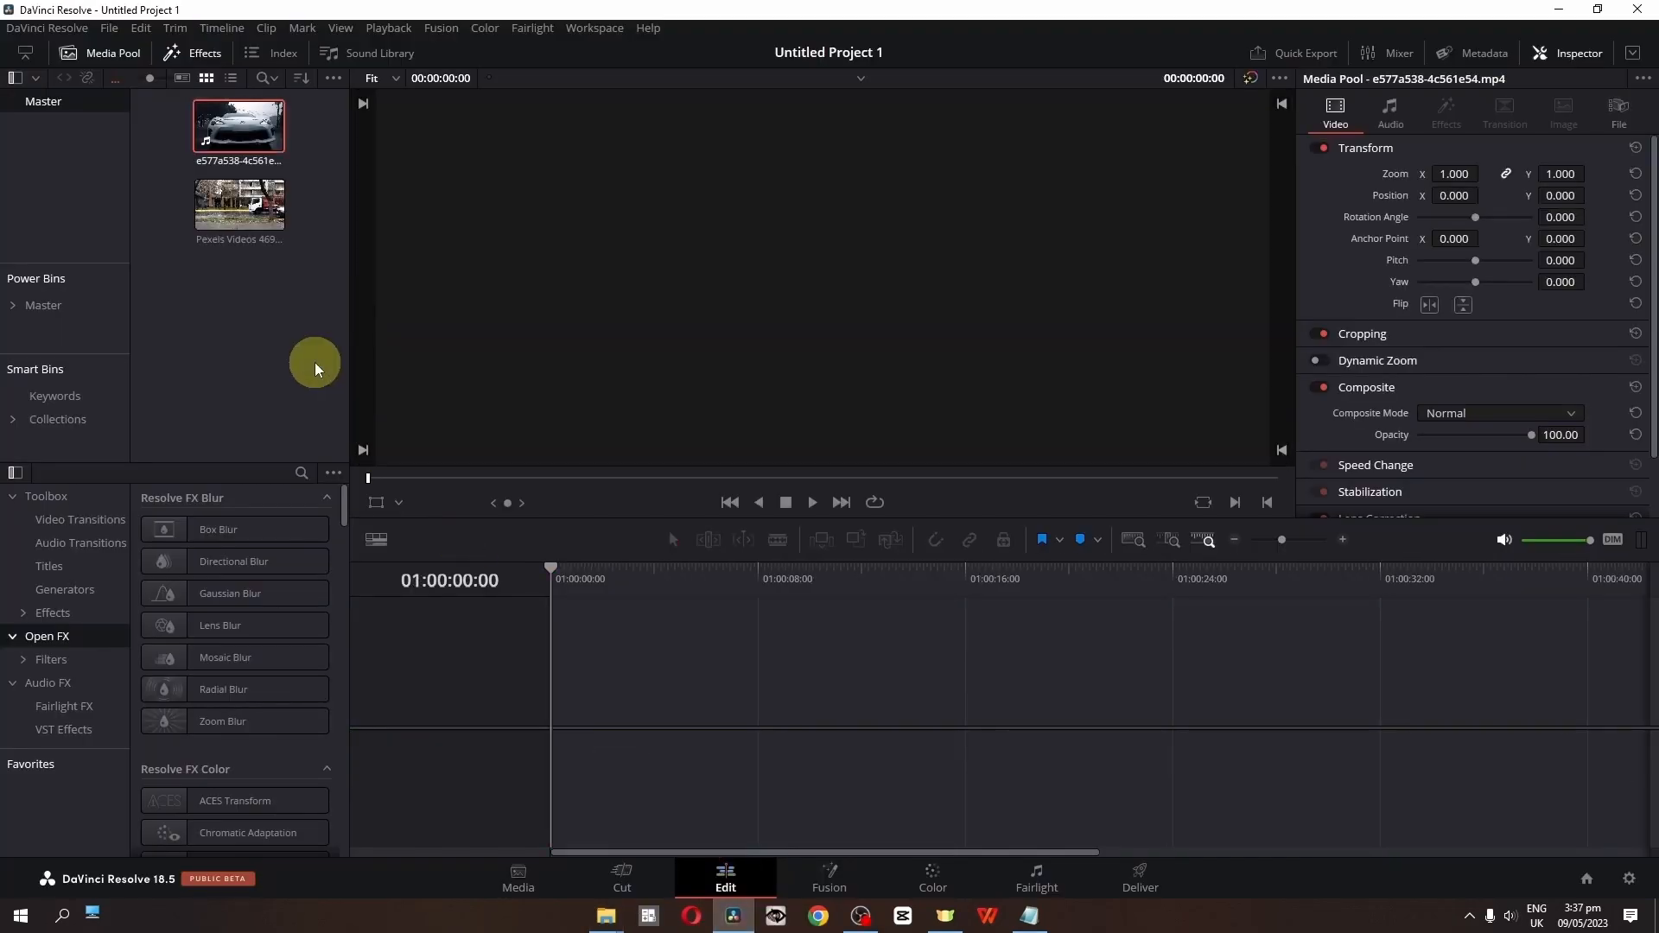
{"action": "left_click_drag", "start_coordinate": [205, 132], "coordinate": [575, 718]}
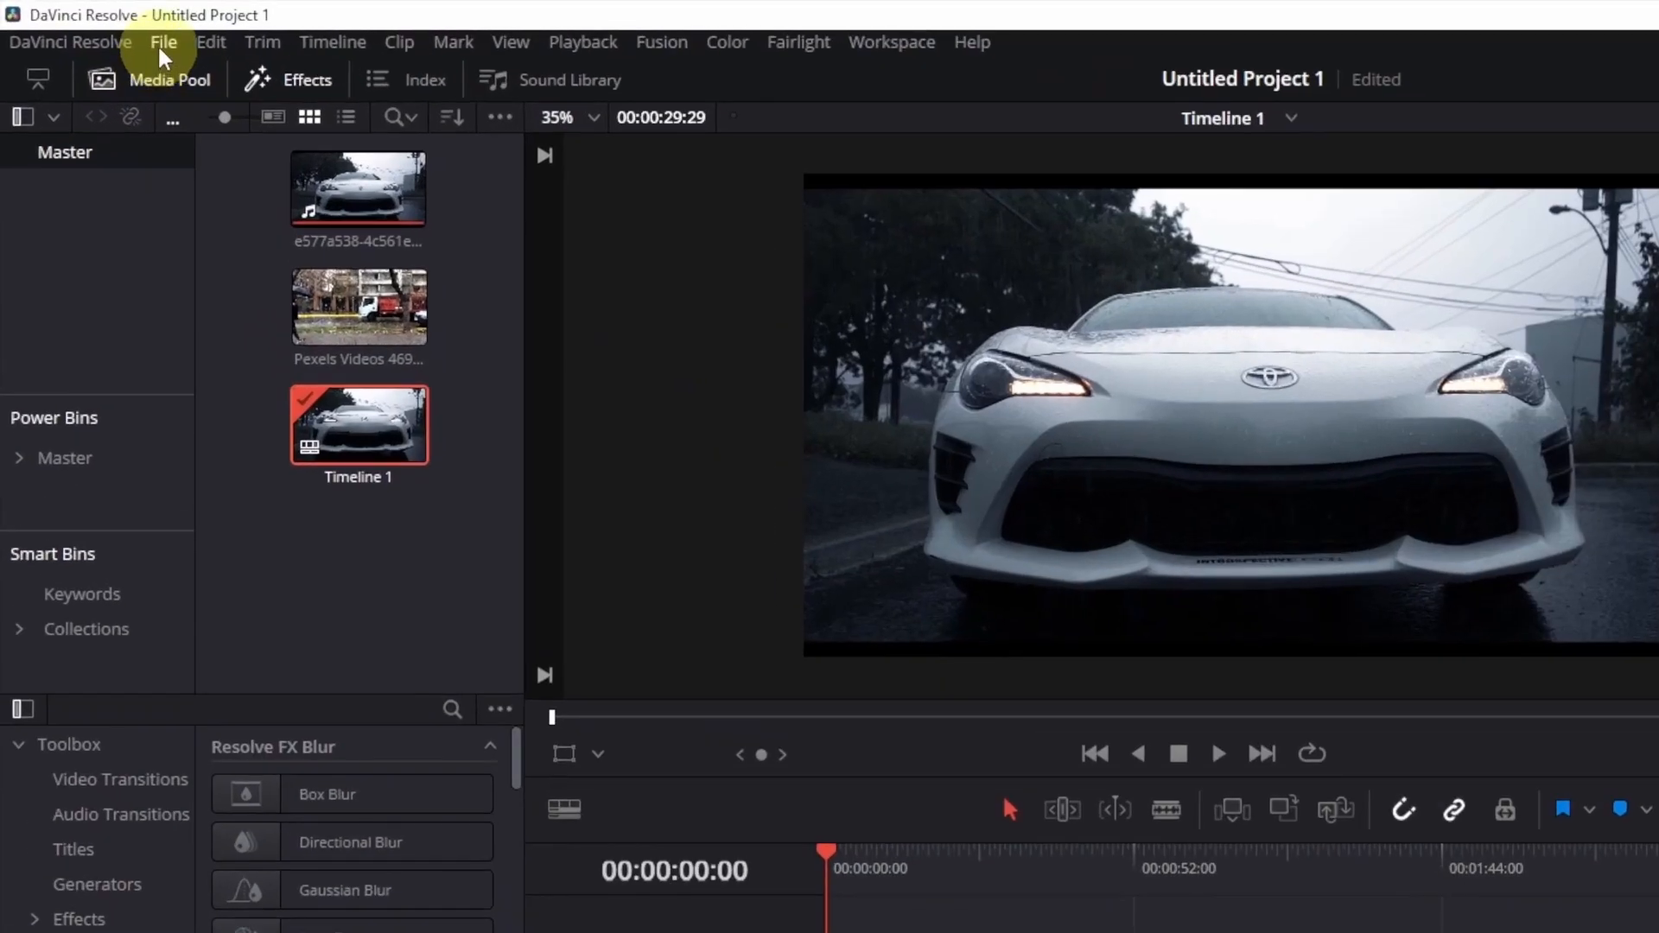
Set the timeline resolution to 1280 x 720 HD 720P in the project settings and save them
{"action": "left_click", "coordinate": [107, 31]}
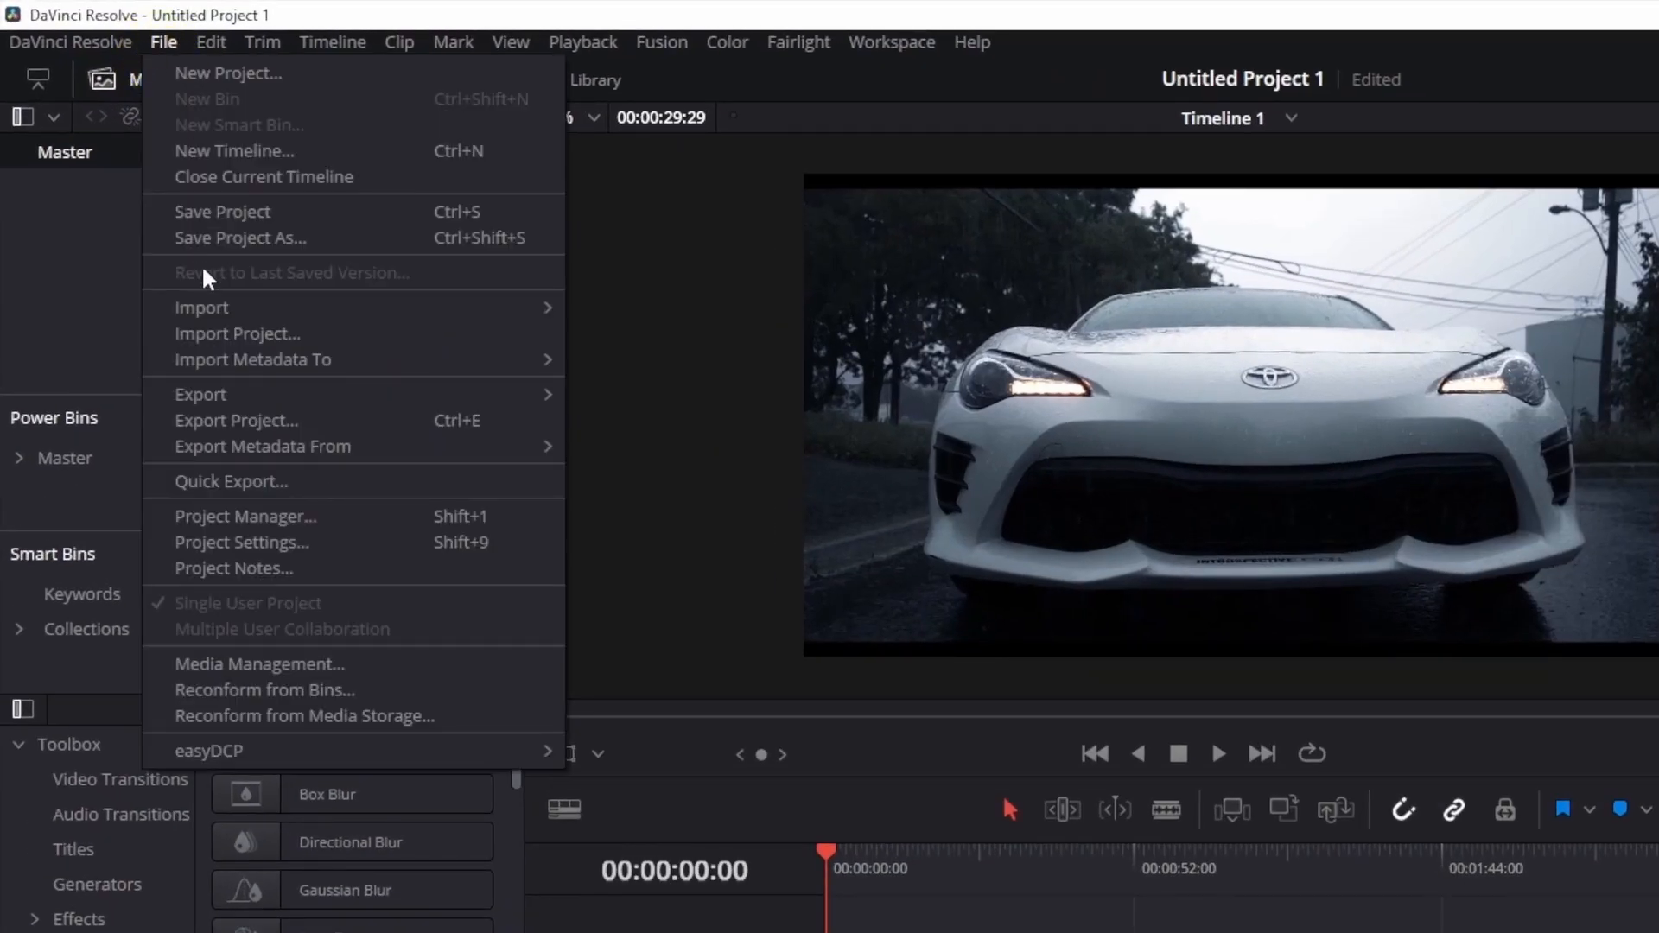
{"action": "left_click", "coordinate": [213, 544]}
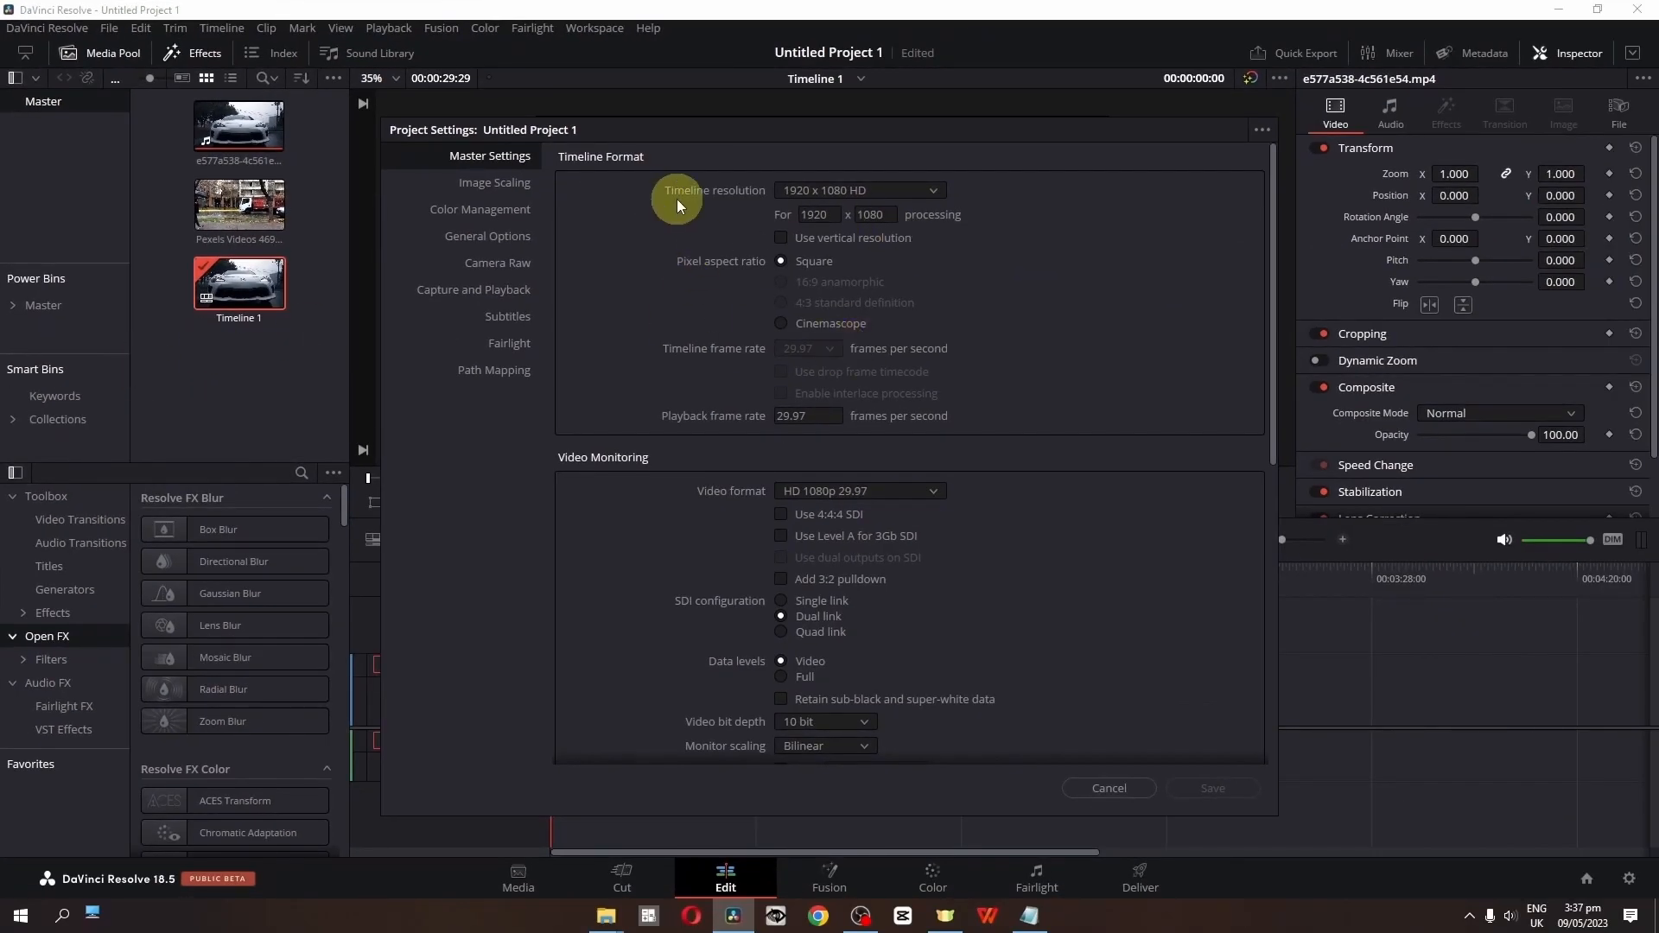
{"action": "left_click", "coordinate": [919, 196]}
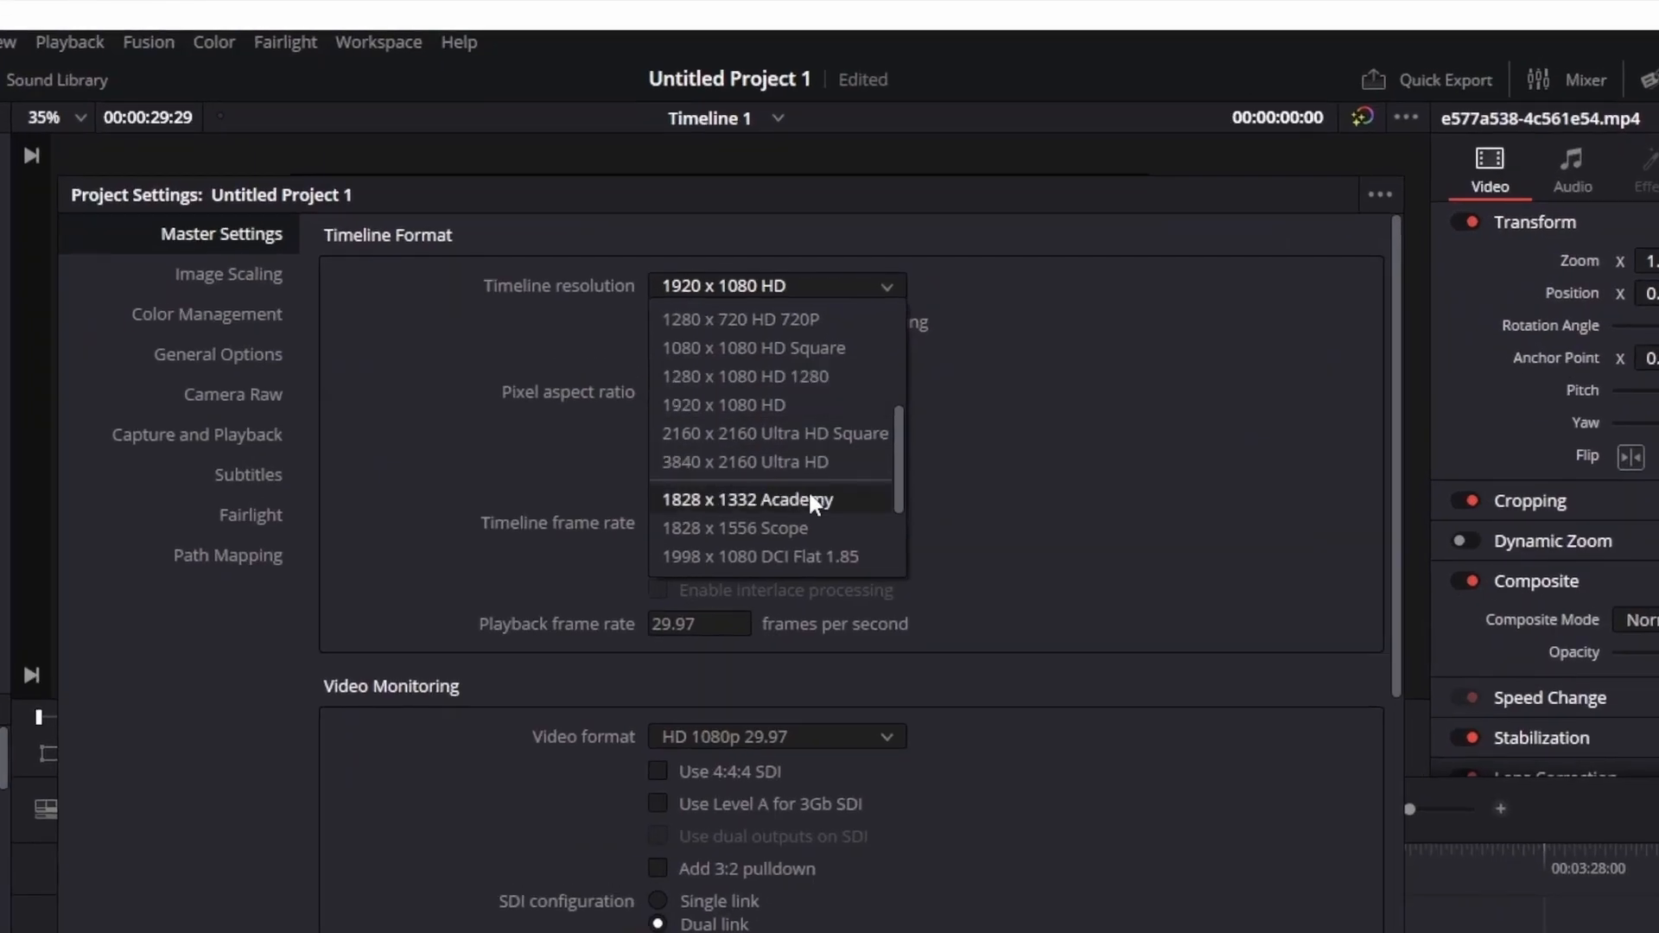
{"action": "scroll", "coordinate": [775, 372], "scroll_direction": "up", "scroll_amount": 3}
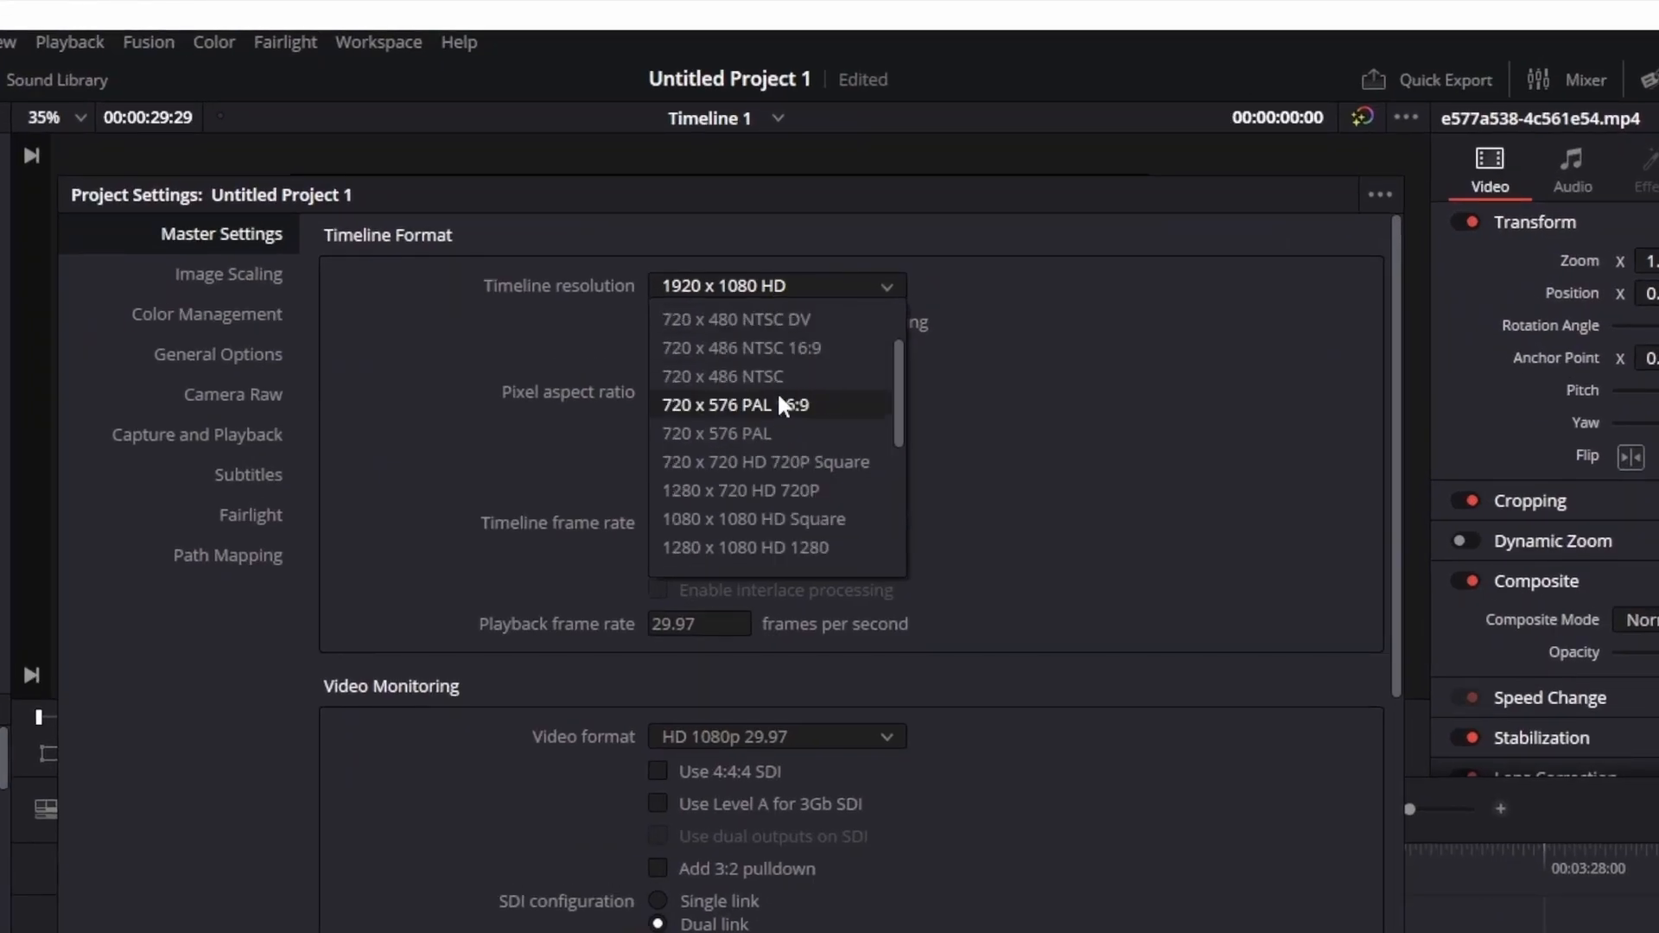
{"action": "left_click", "coordinate": [774, 488]}
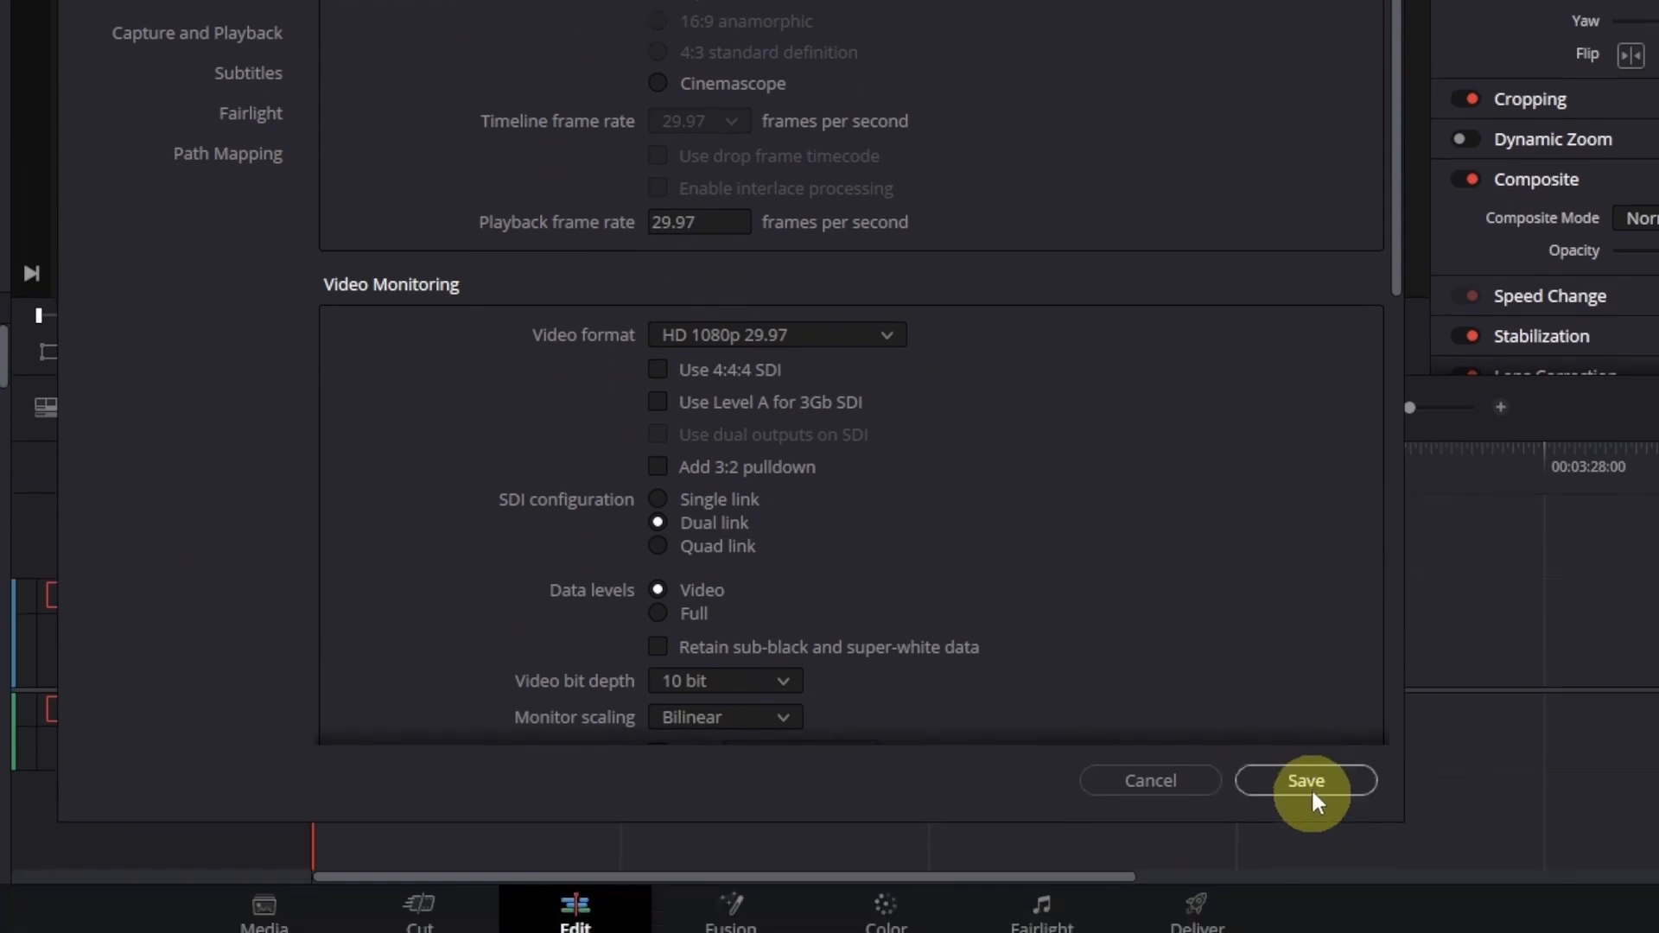
{"action": "left_click", "coordinate": [1310, 787]}
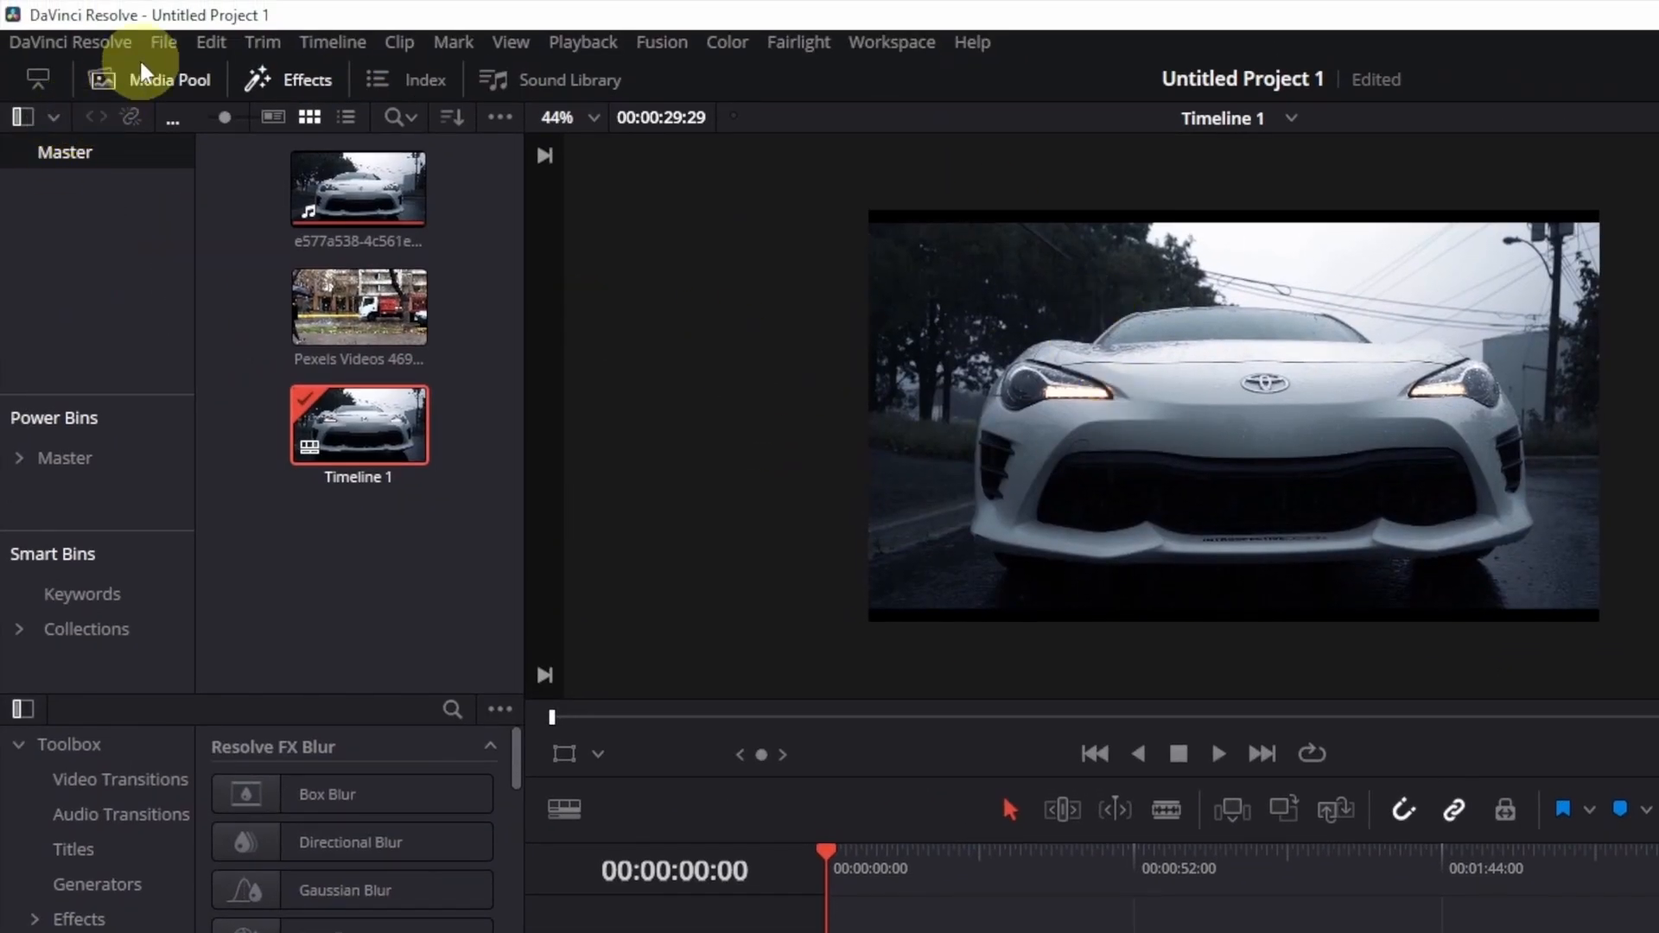
Set the input scaling for mismatched resolution files to Scale full frame with crop in the project settings and save them
{"action": "left_click", "coordinate": [163, 43]}
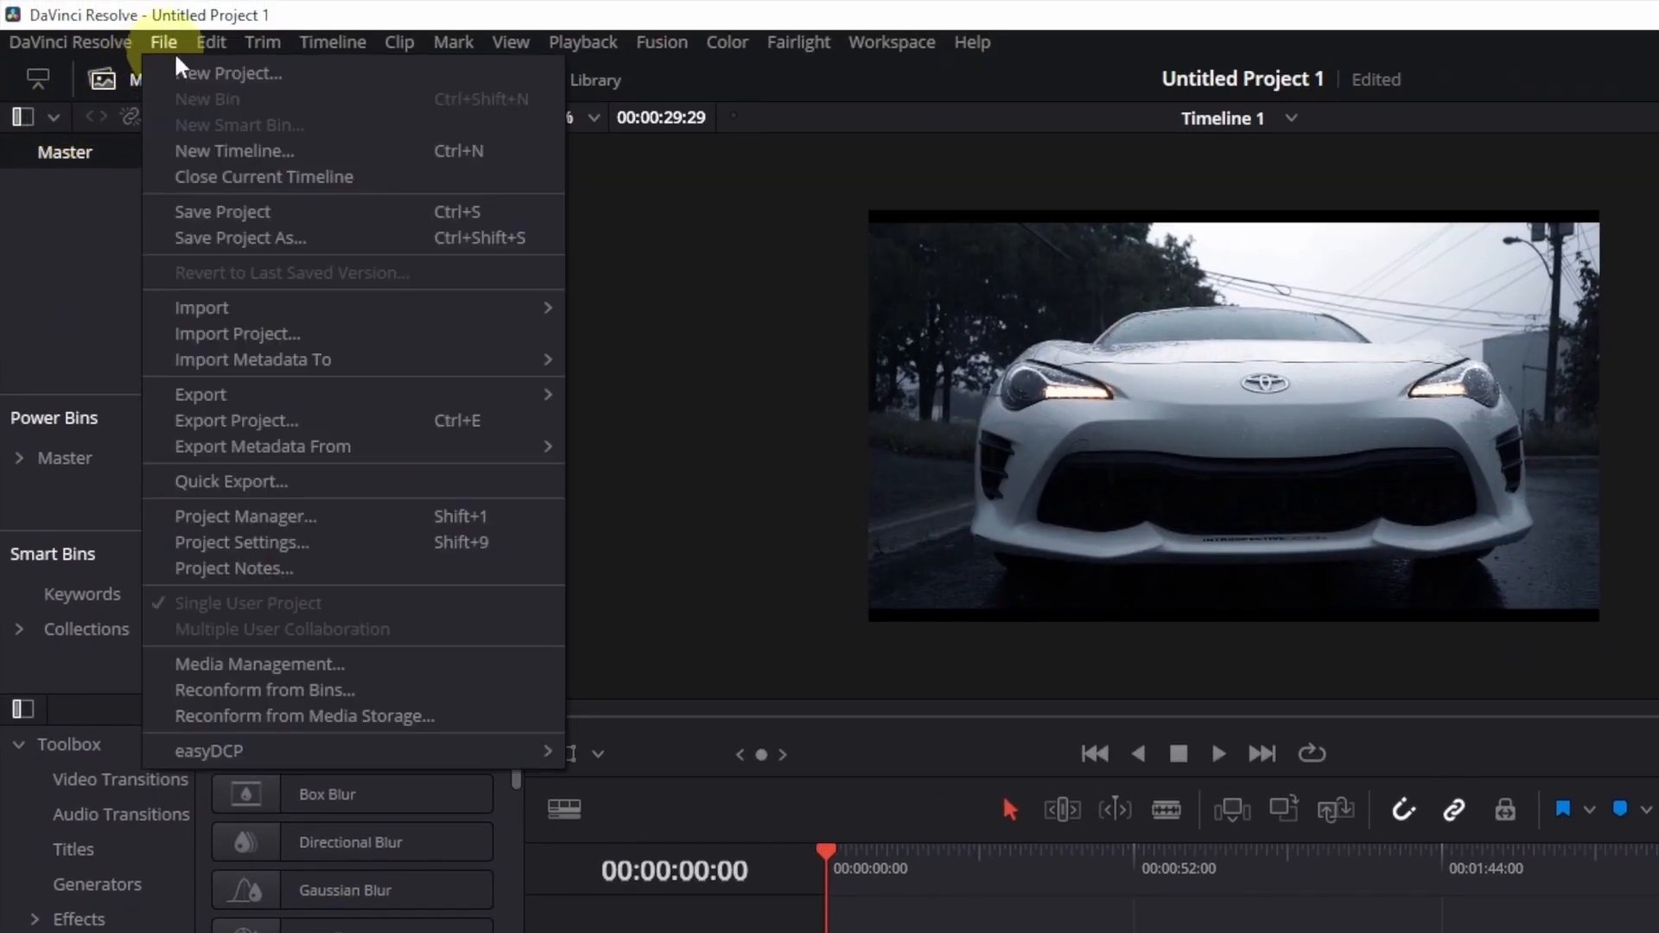
{"action": "left_click", "coordinate": [316, 540]}
{"action": "left_click", "coordinate": [740, 277]}
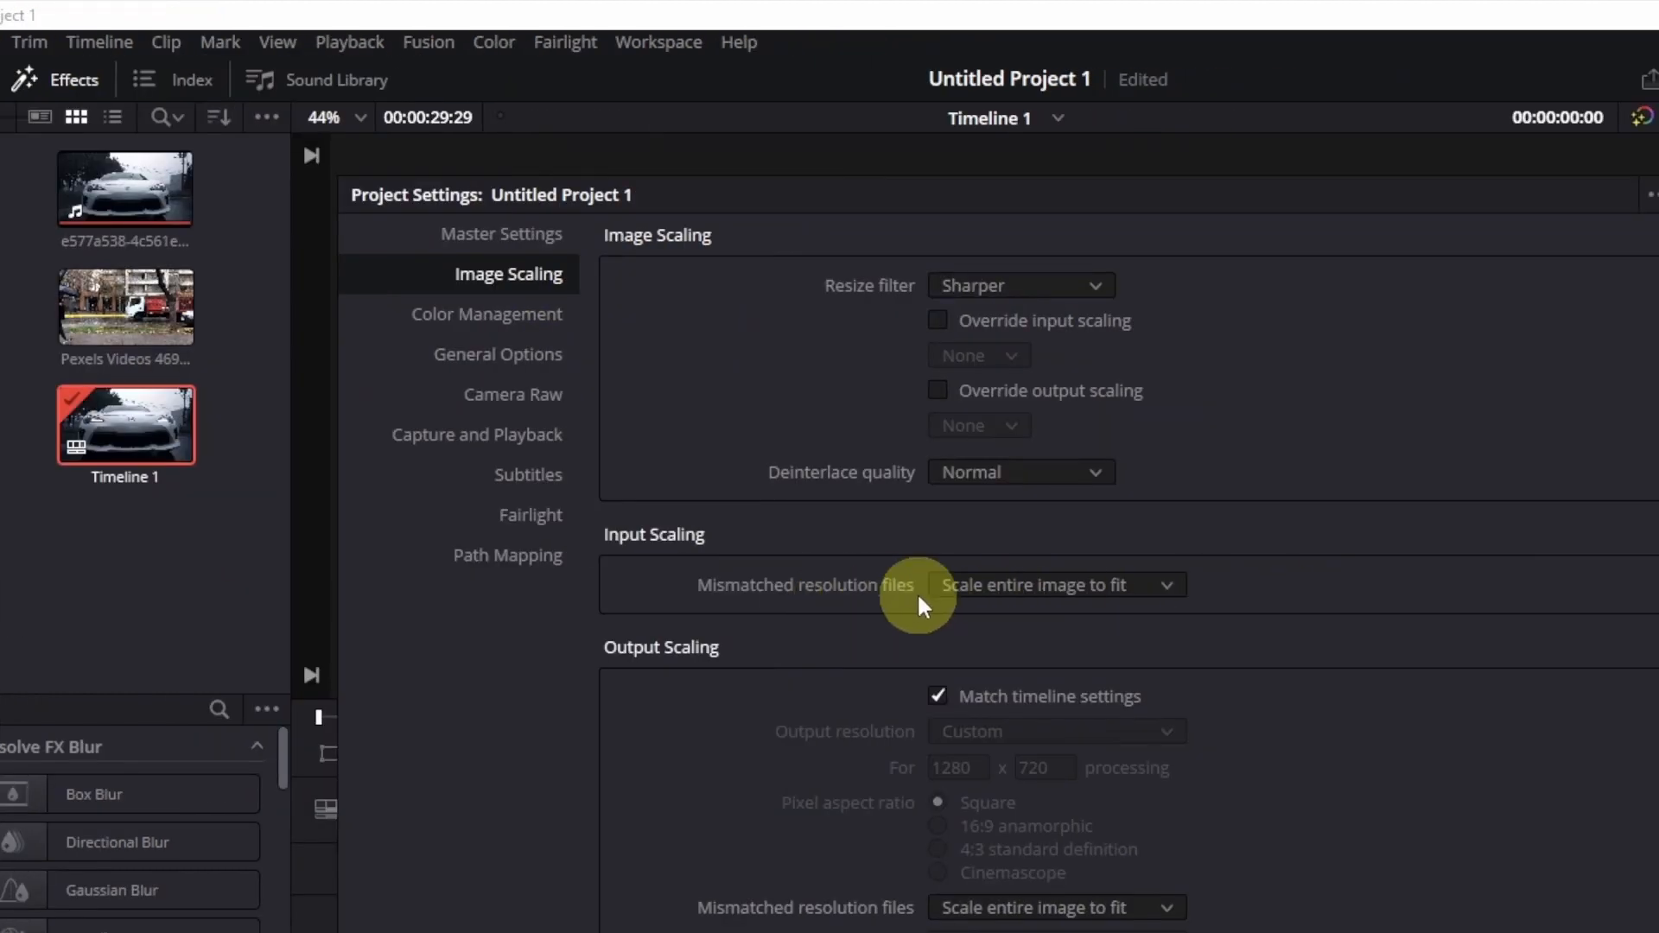
{"action": "left_click", "coordinate": [1054, 587]}
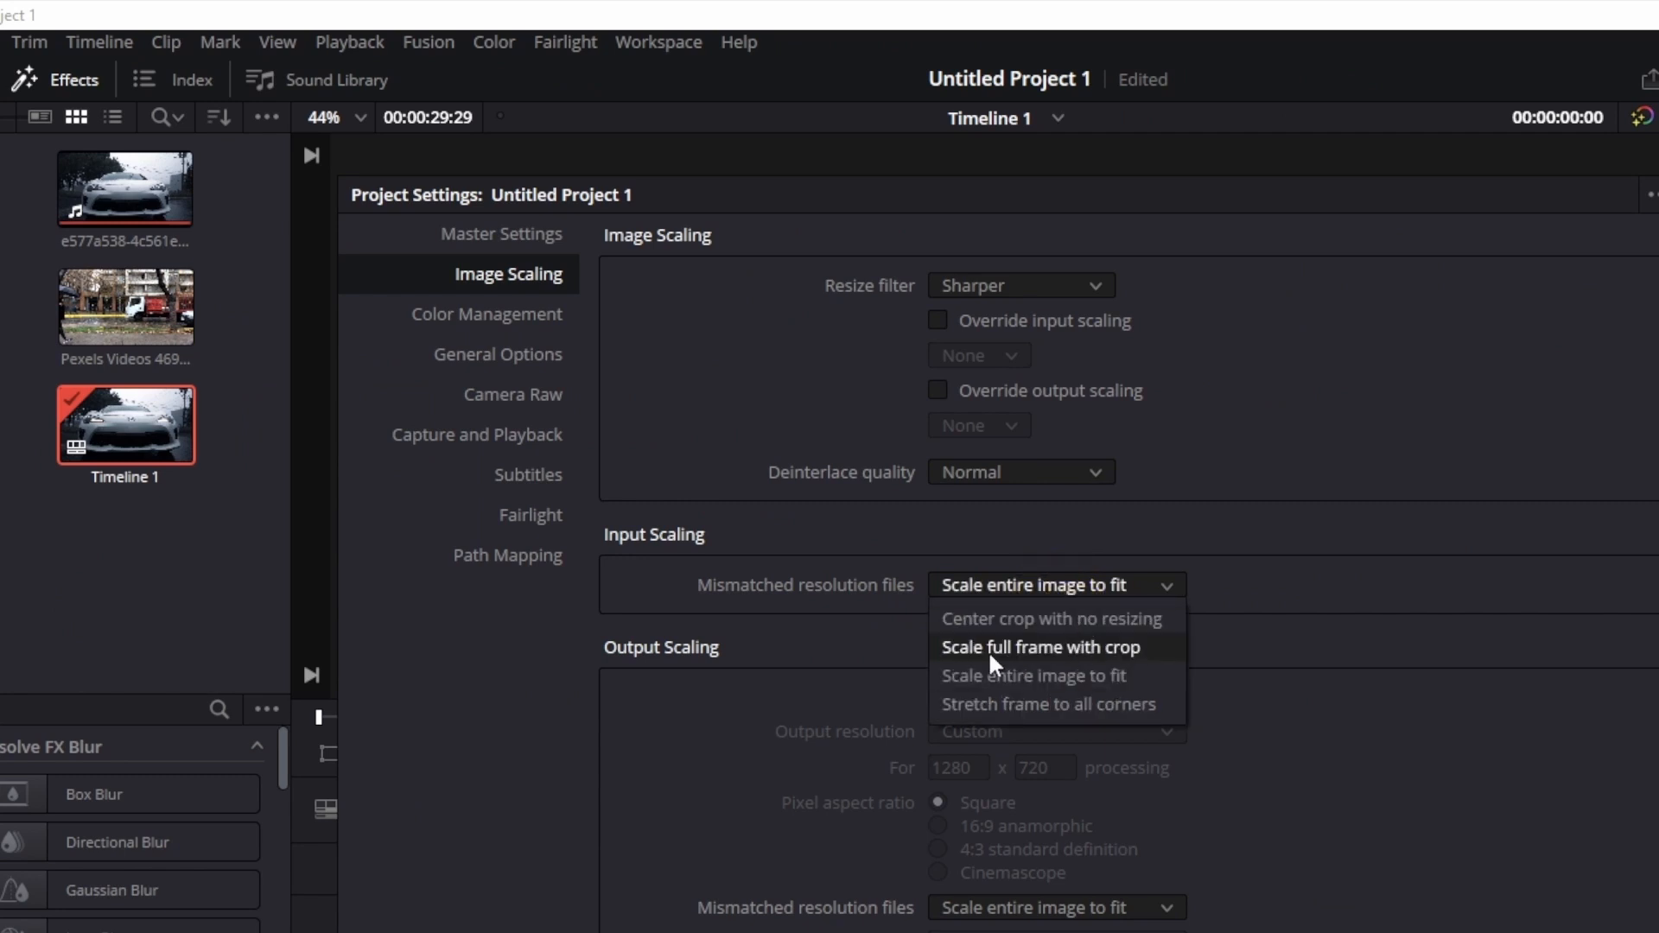
{"action": "left_click", "coordinate": [1046, 653]}
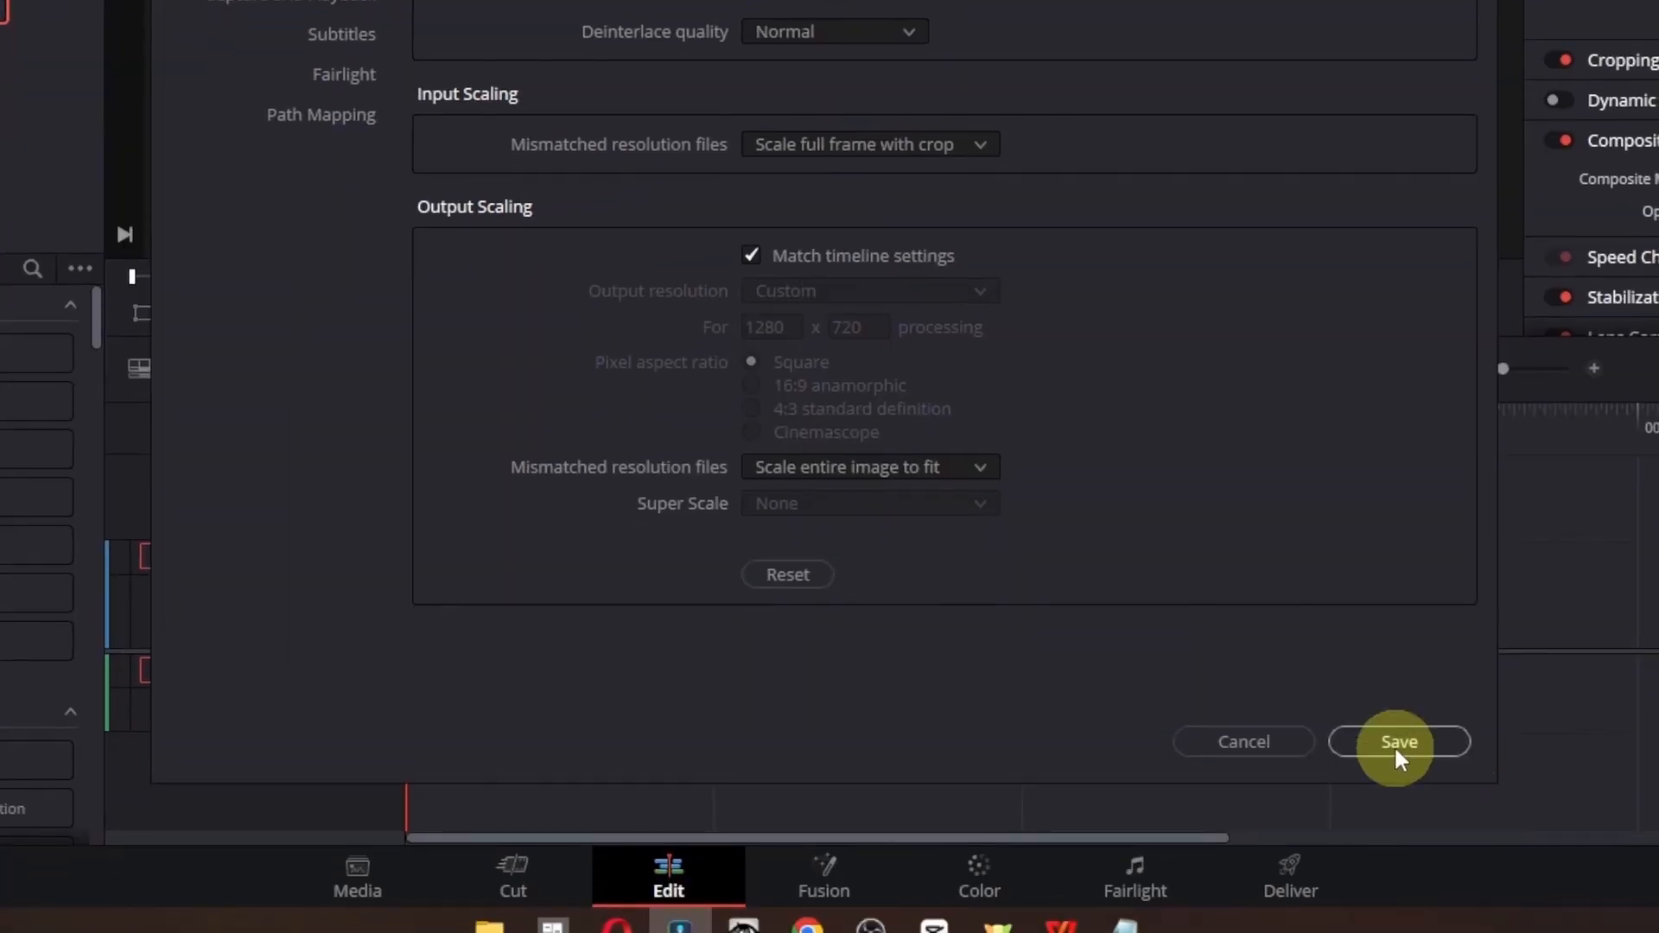
{"action": "left_click", "coordinate": [1395, 743]}
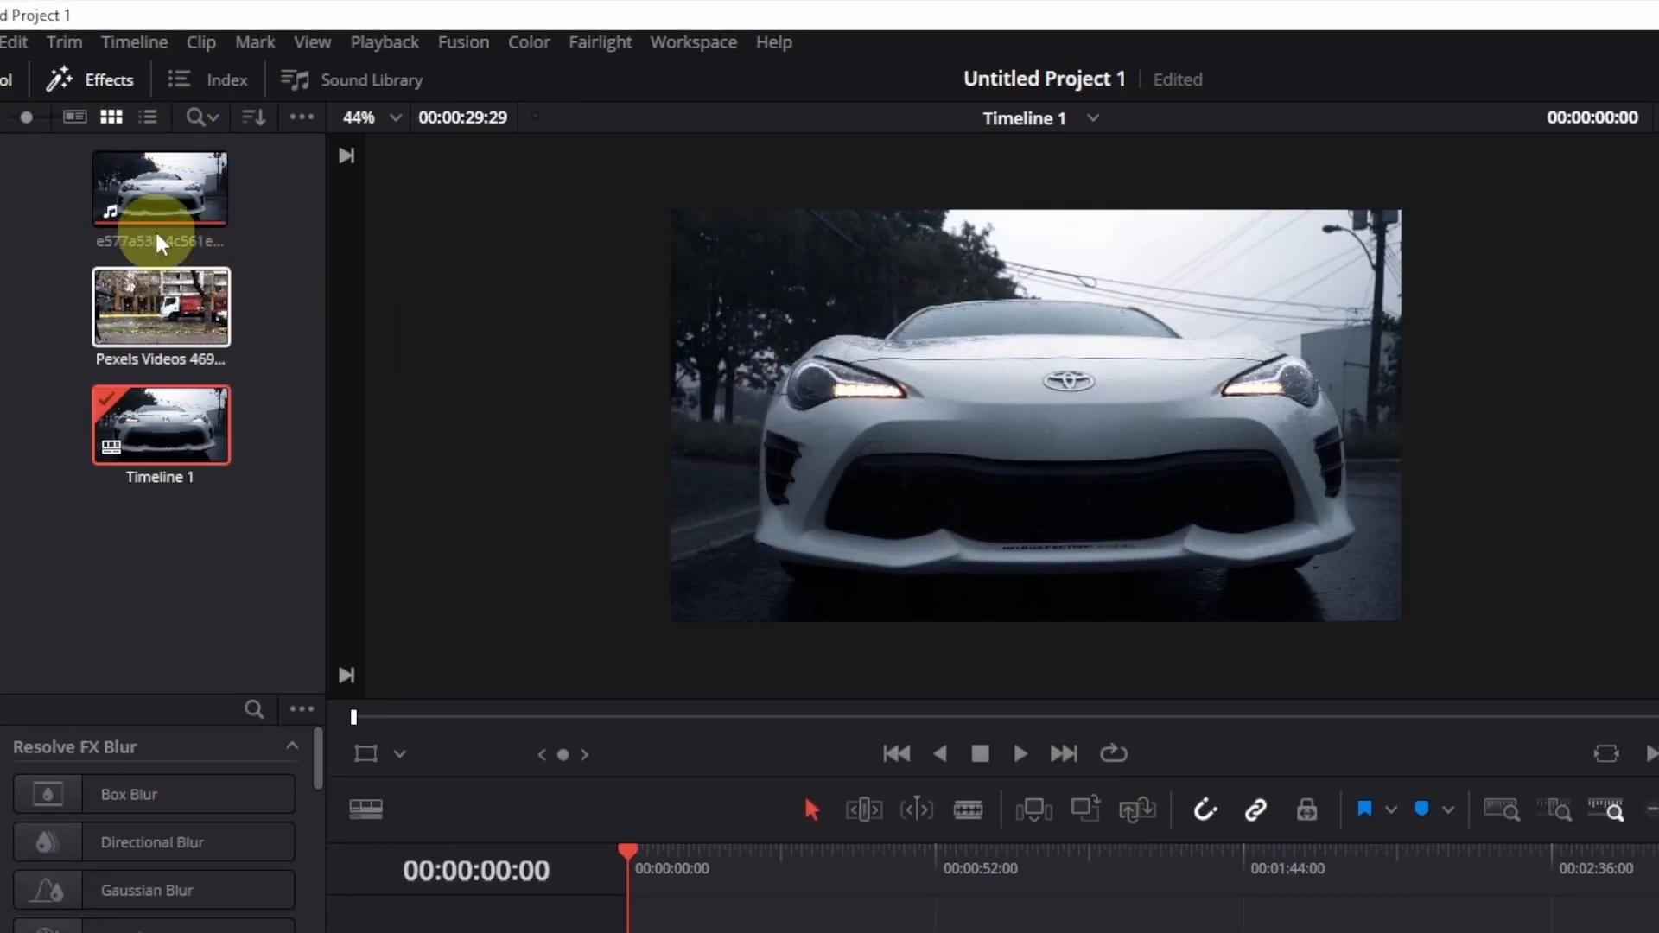
Apply 2.35 output blanking to the timeline and change it to 2.39
{"action": "left_click", "coordinate": [147, 10]}
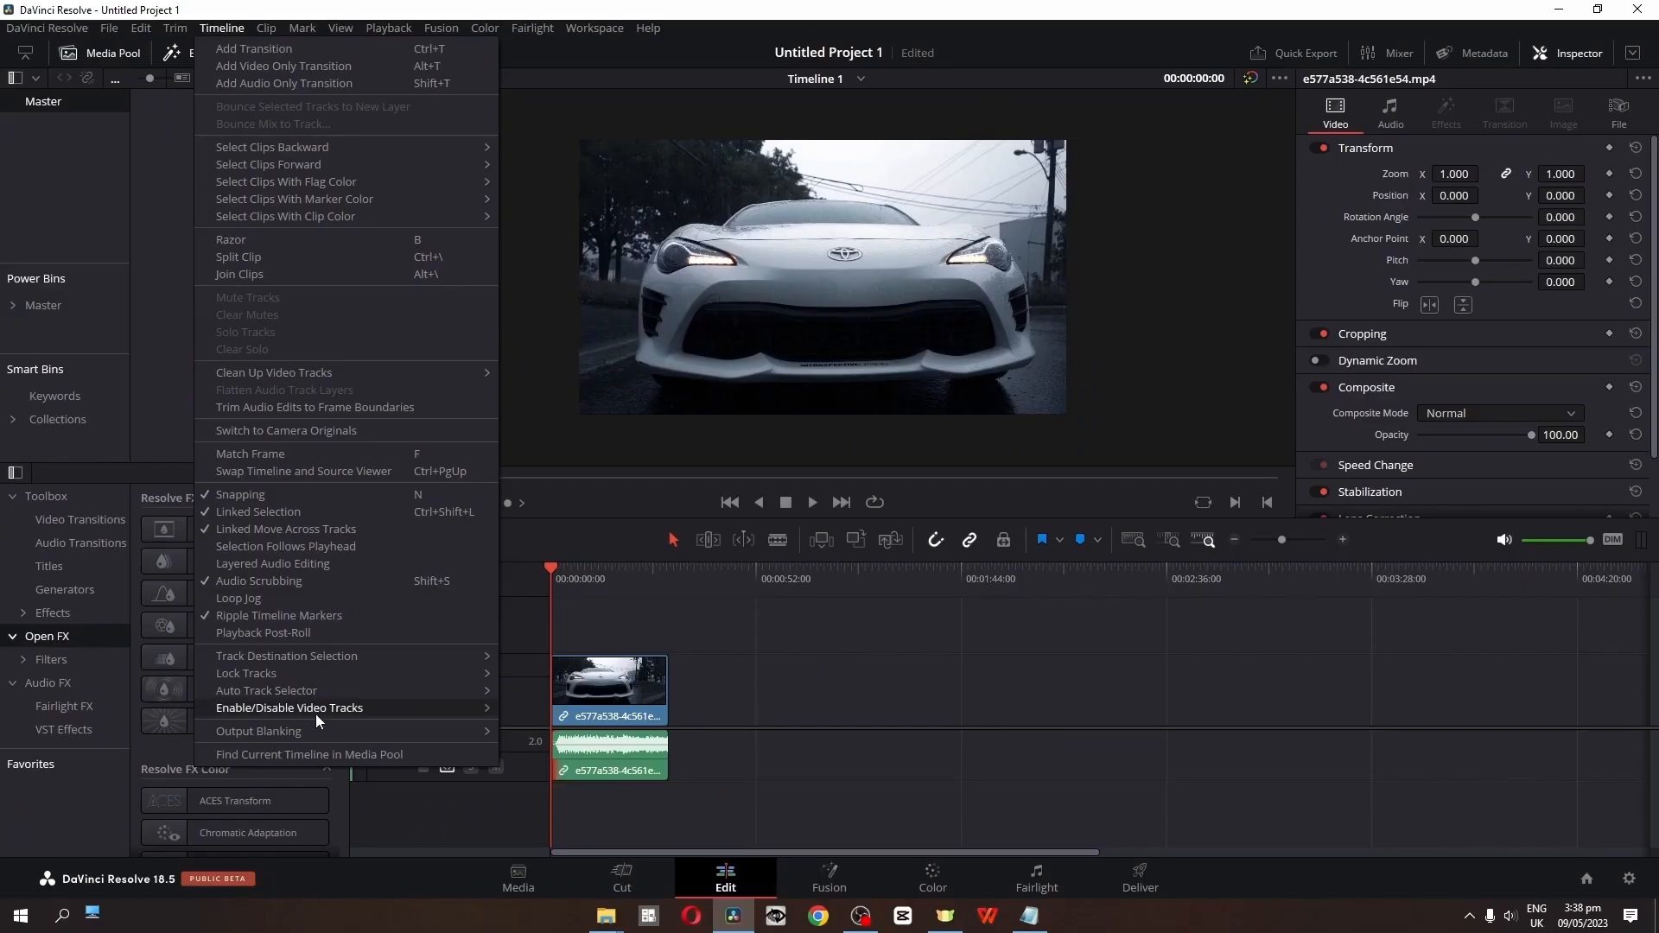
{"action": "mouse_move", "coordinate": [373, 731]}
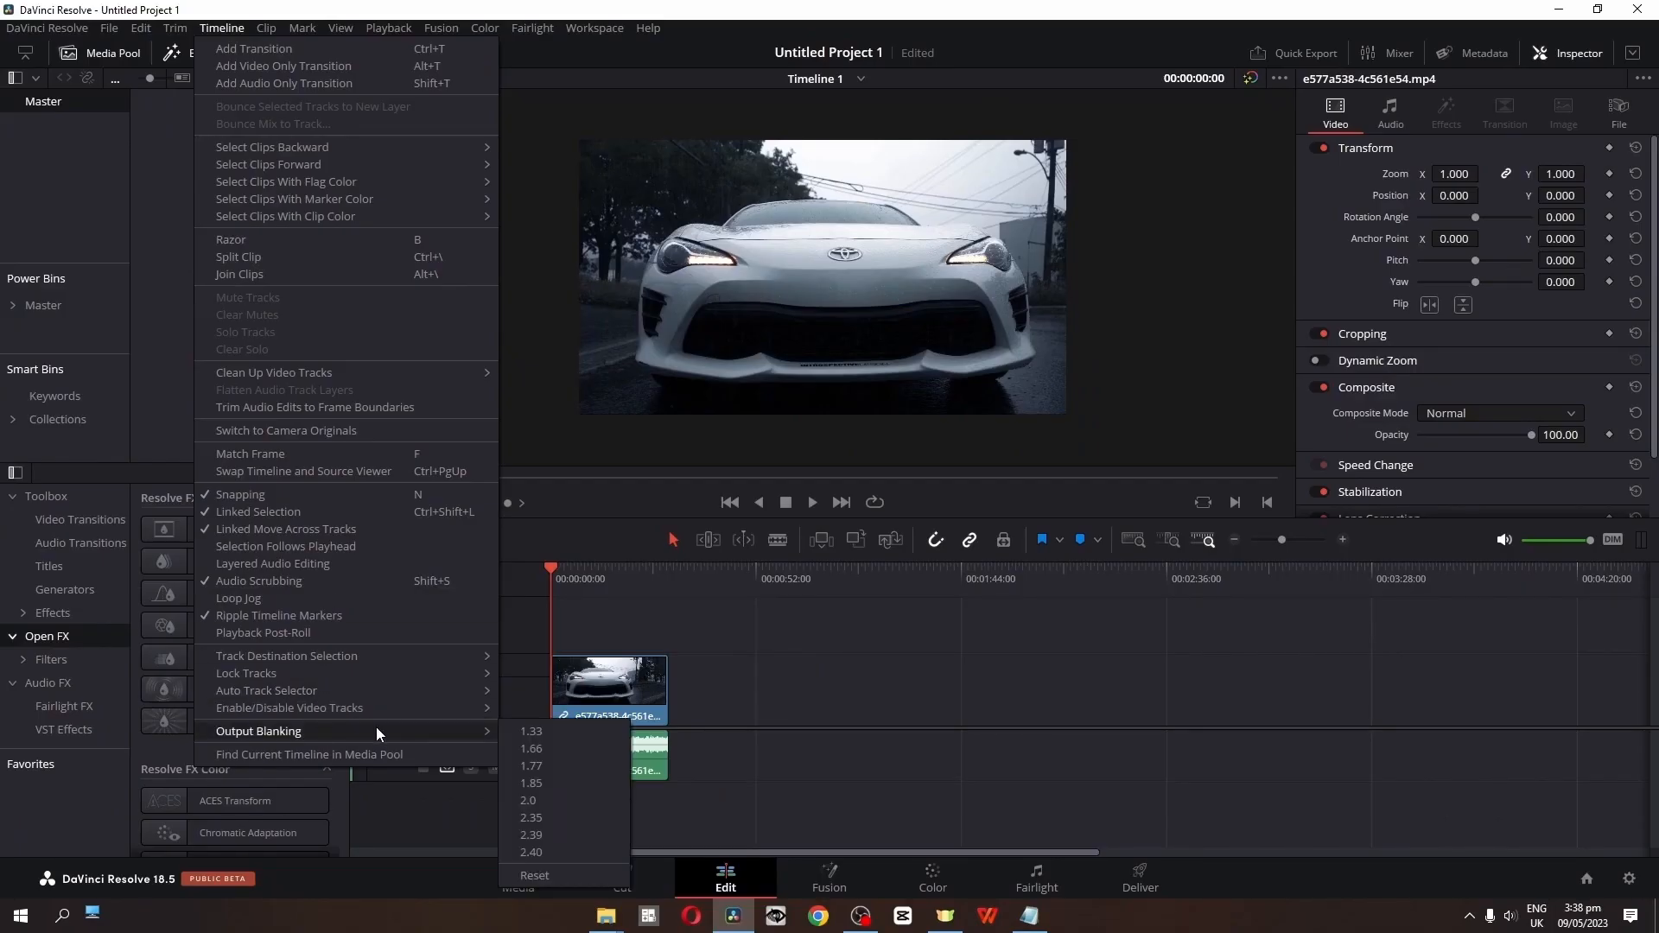
{"action": "left_click", "coordinate": [552, 818]}
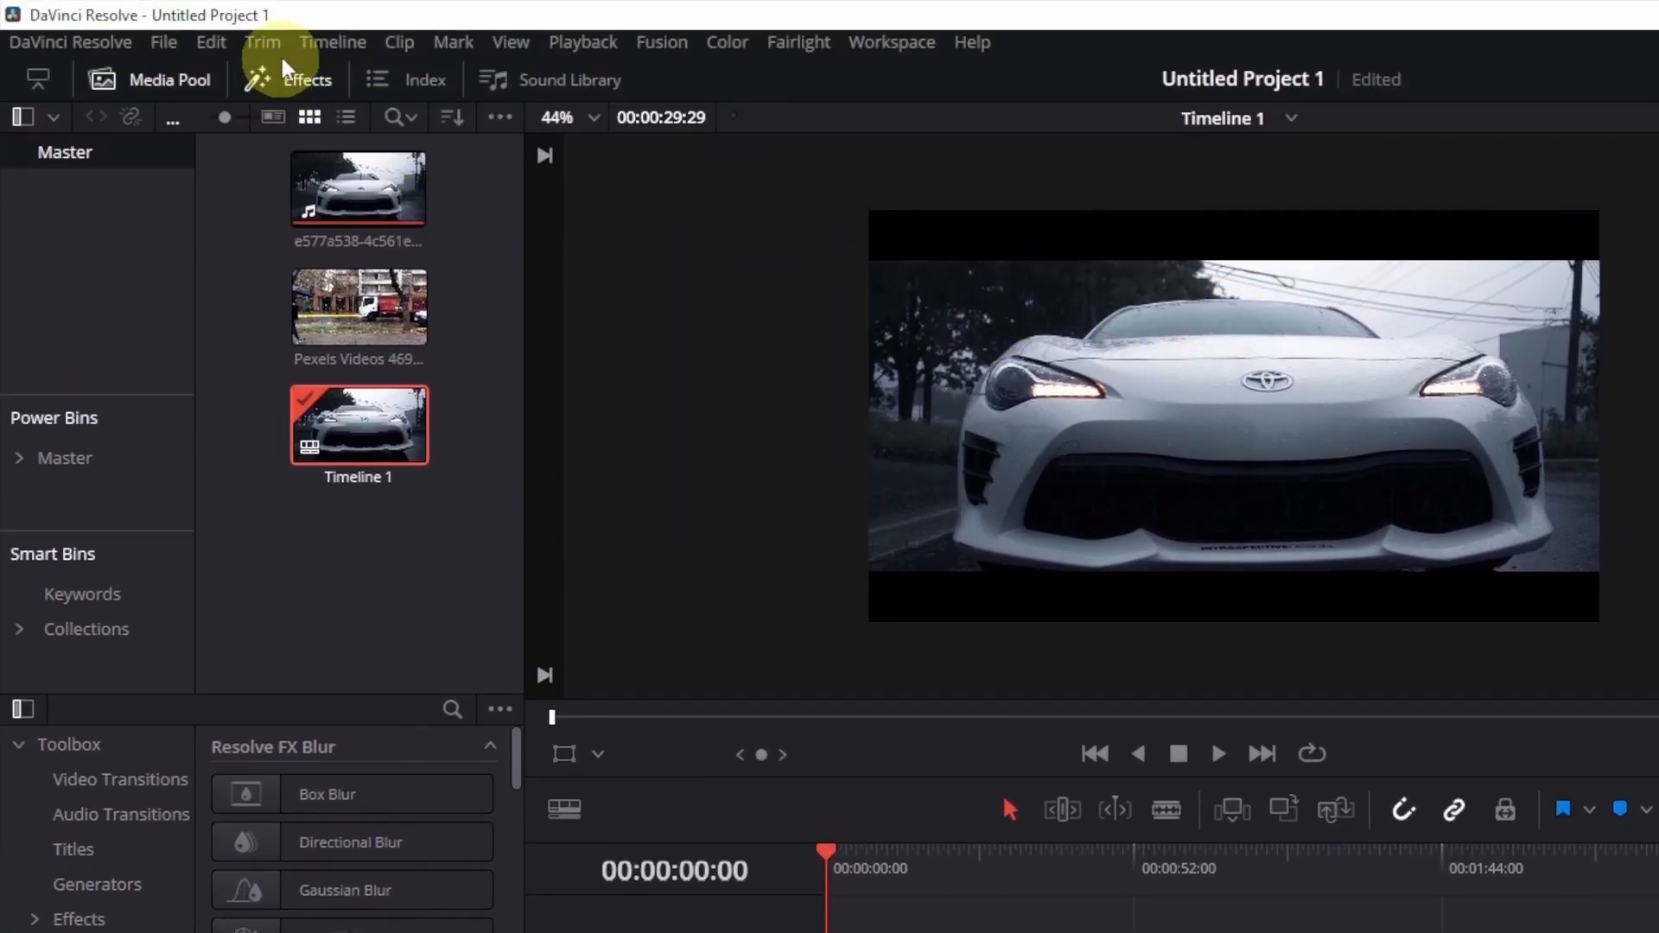
{"action": "left_click", "coordinate": [333, 42]}
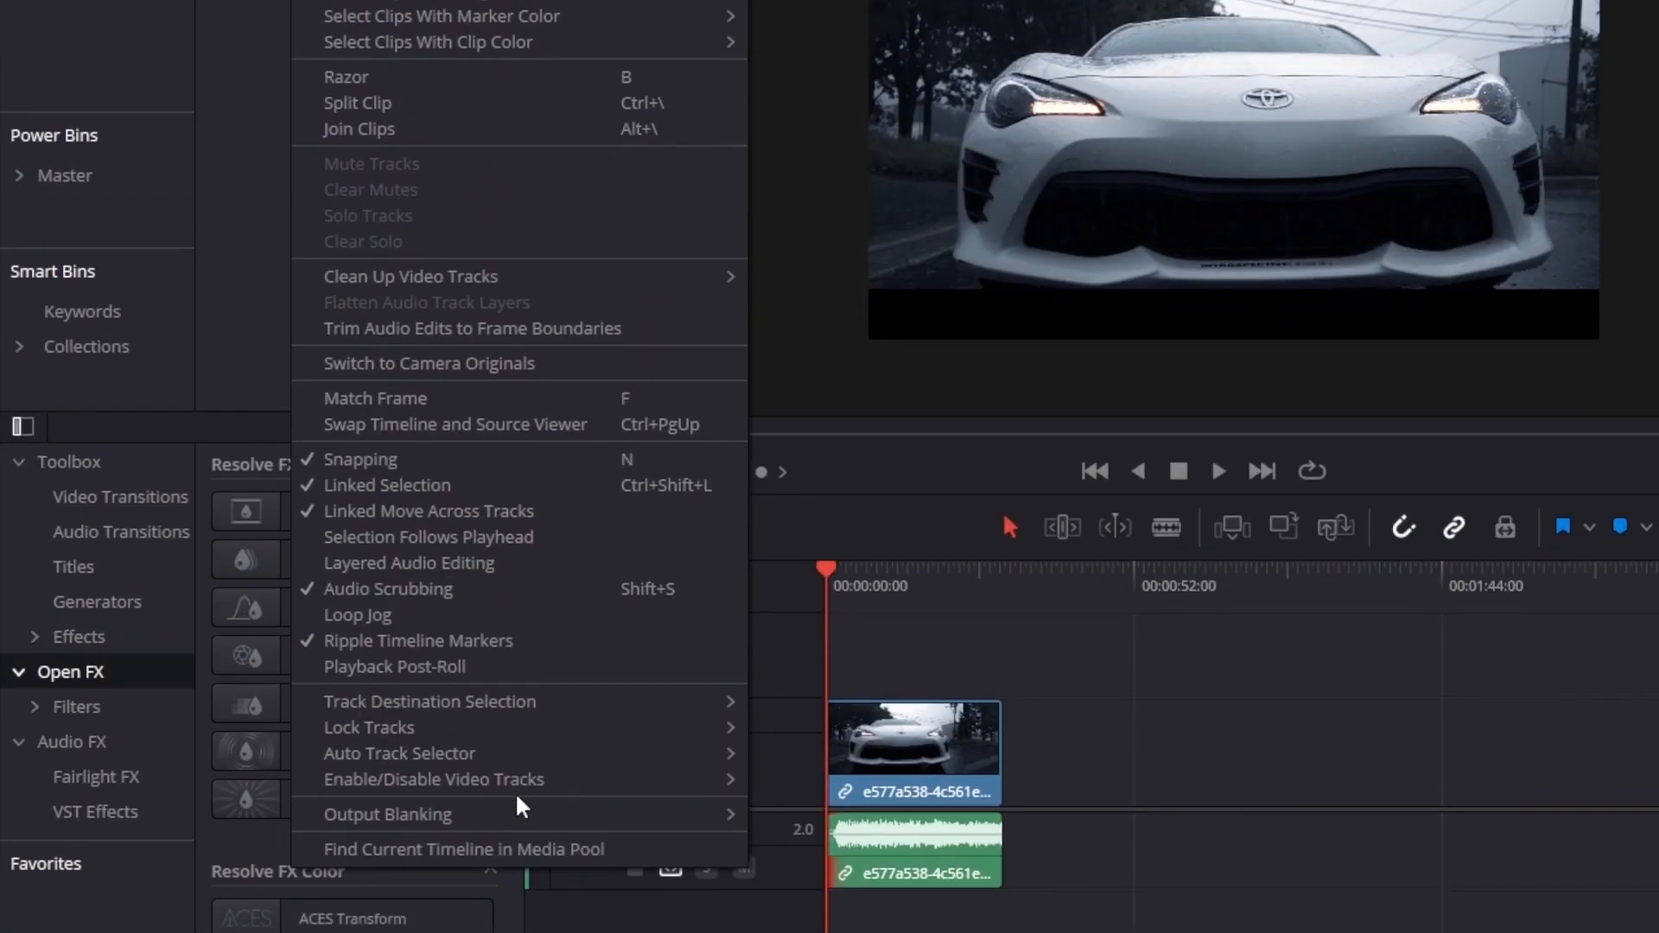
{"action": "mouse_move", "coordinate": [515, 792]}
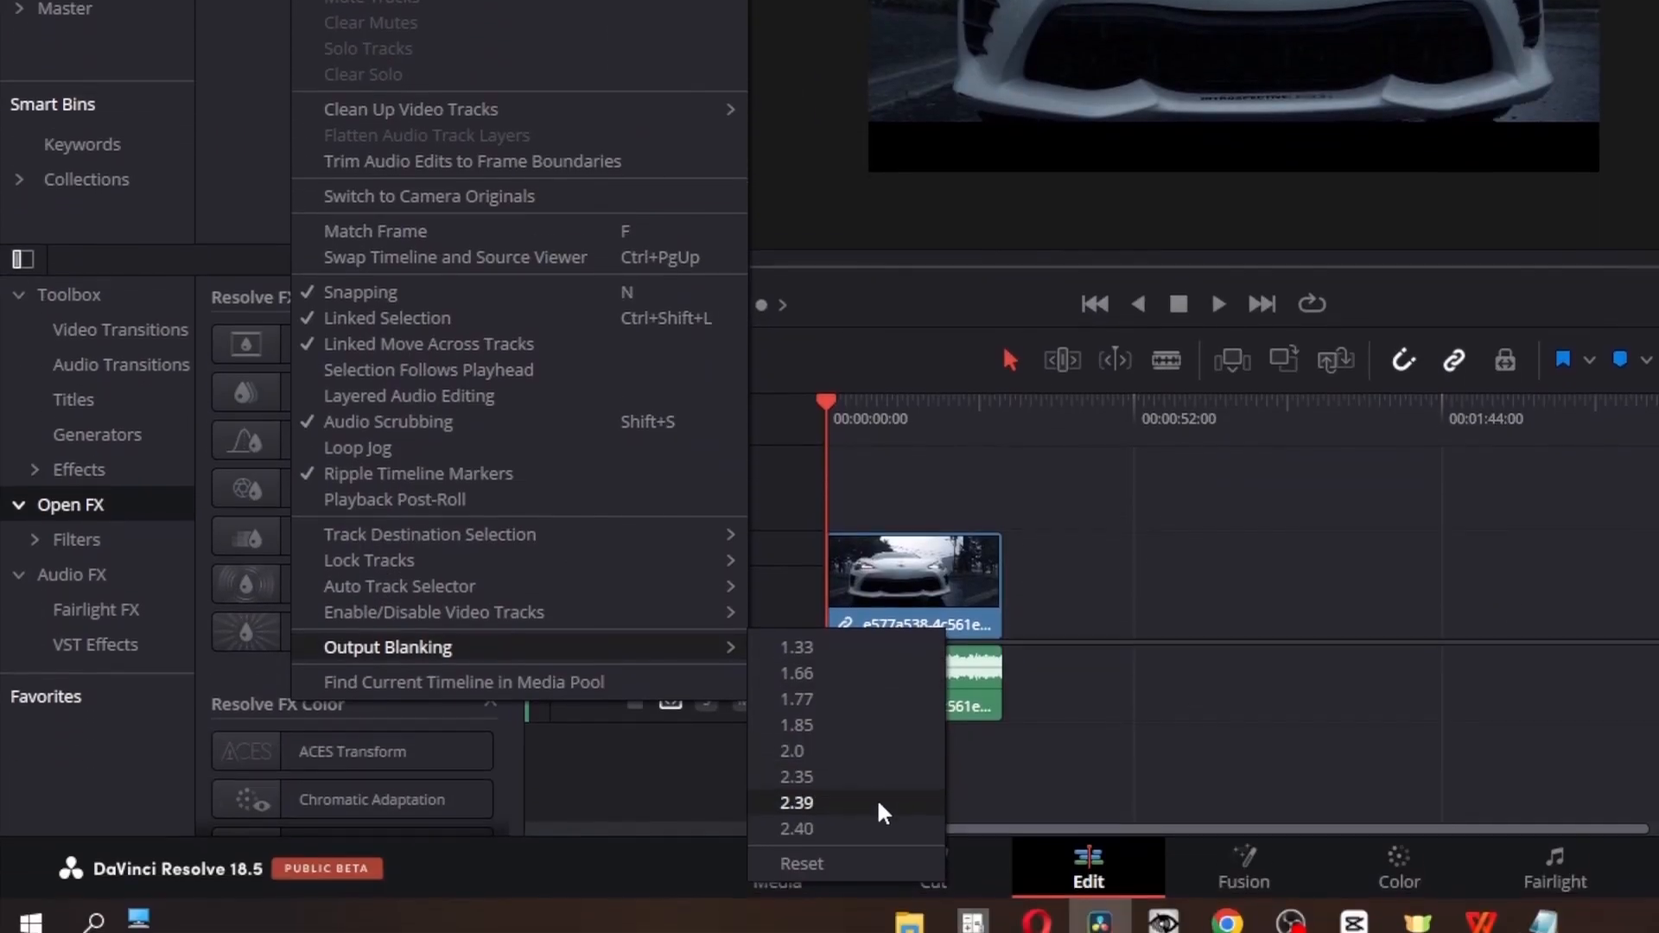
{"action": "left_click", "coordinate": [876, 796]}
Reset the timeline's output blanking
{"action": "left_click", "coordinate": [332, 41]}
{"action": "mouse_move", "coordinate": [610, 794]}
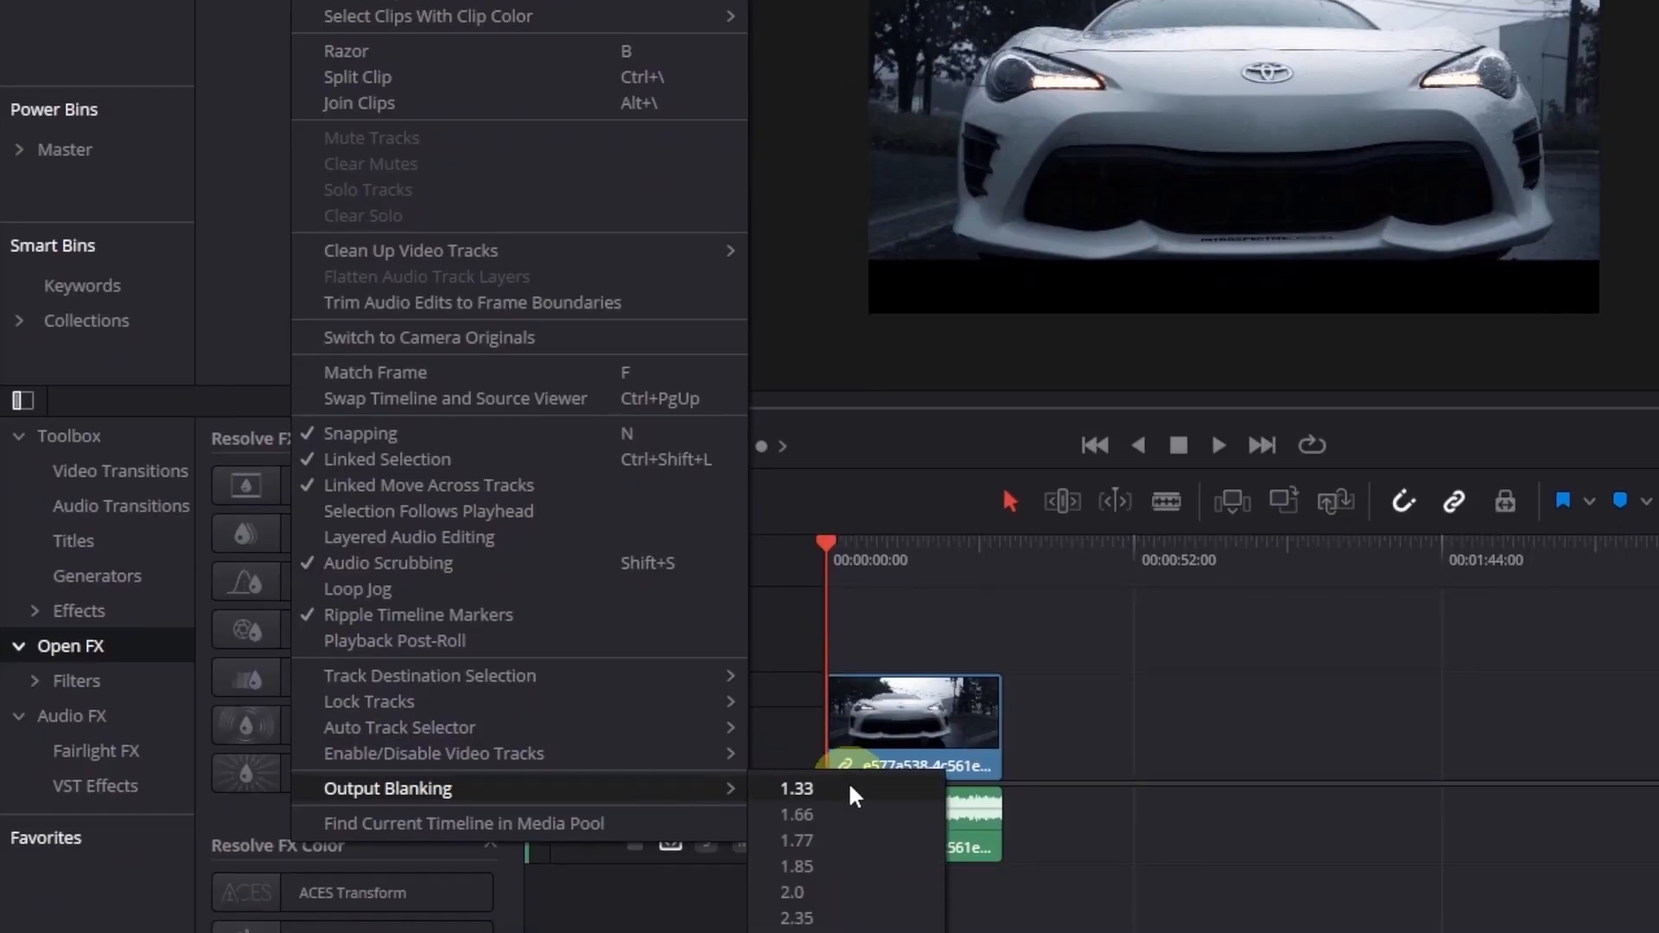
{"action": "left_click", "coordinate": [824, 851]}
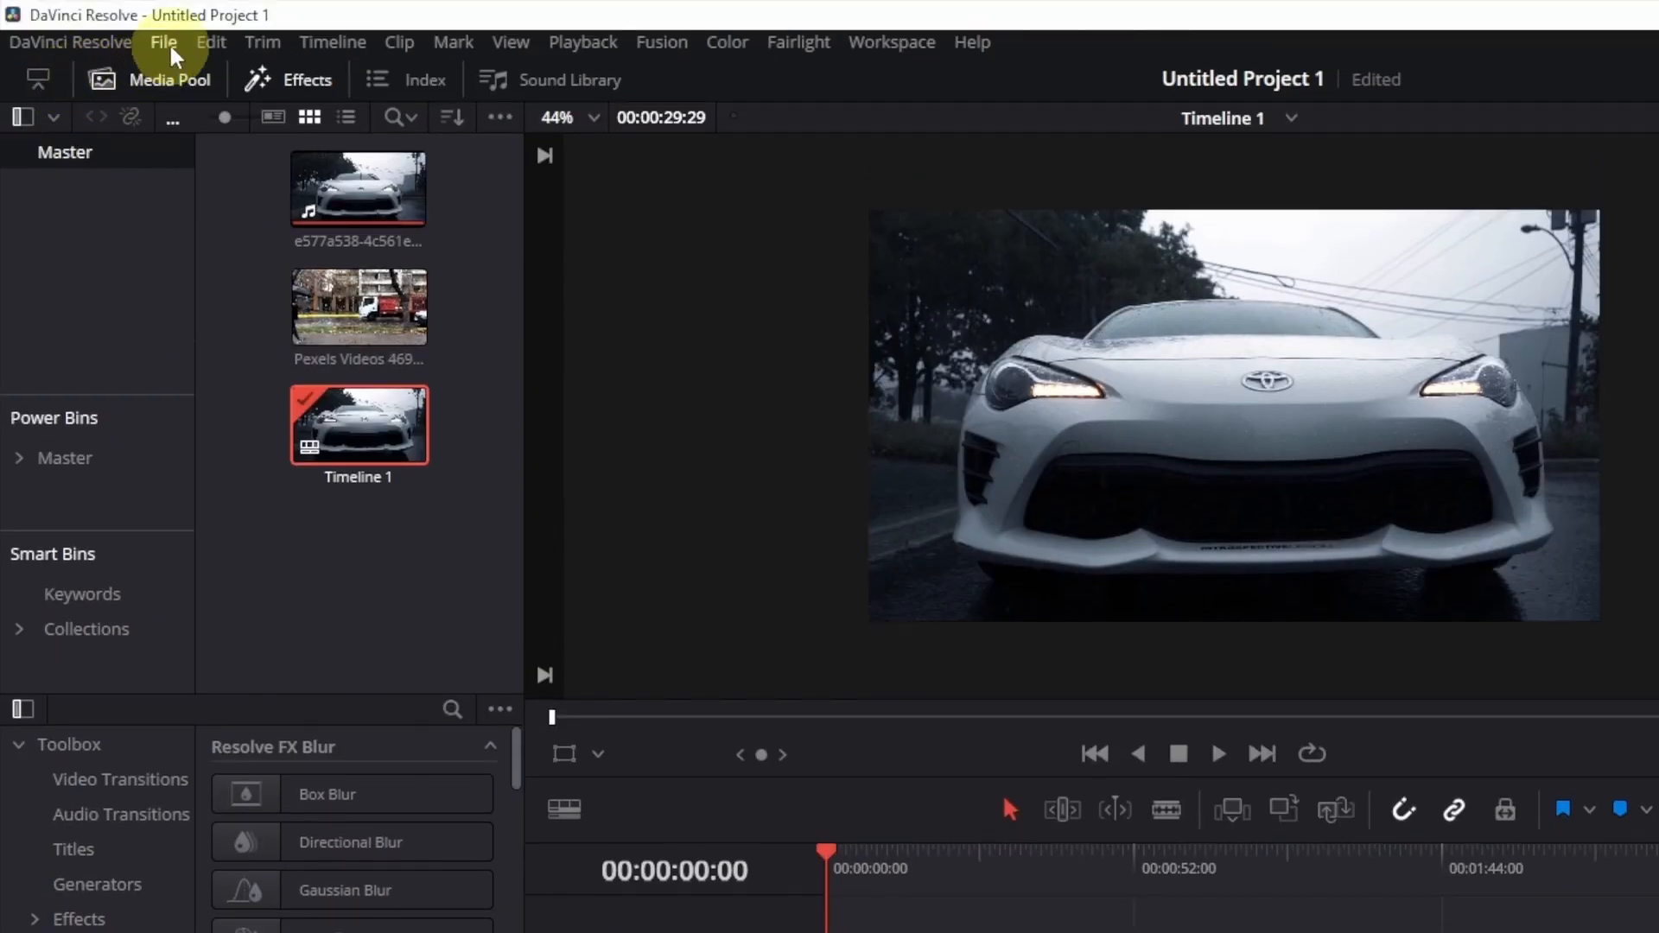
Set the timeline resolution to 1920 x 1080 HD with vertical resolution enabled in the project settings and save them
{"action": "left_click", "coordinate": [163, 42]}
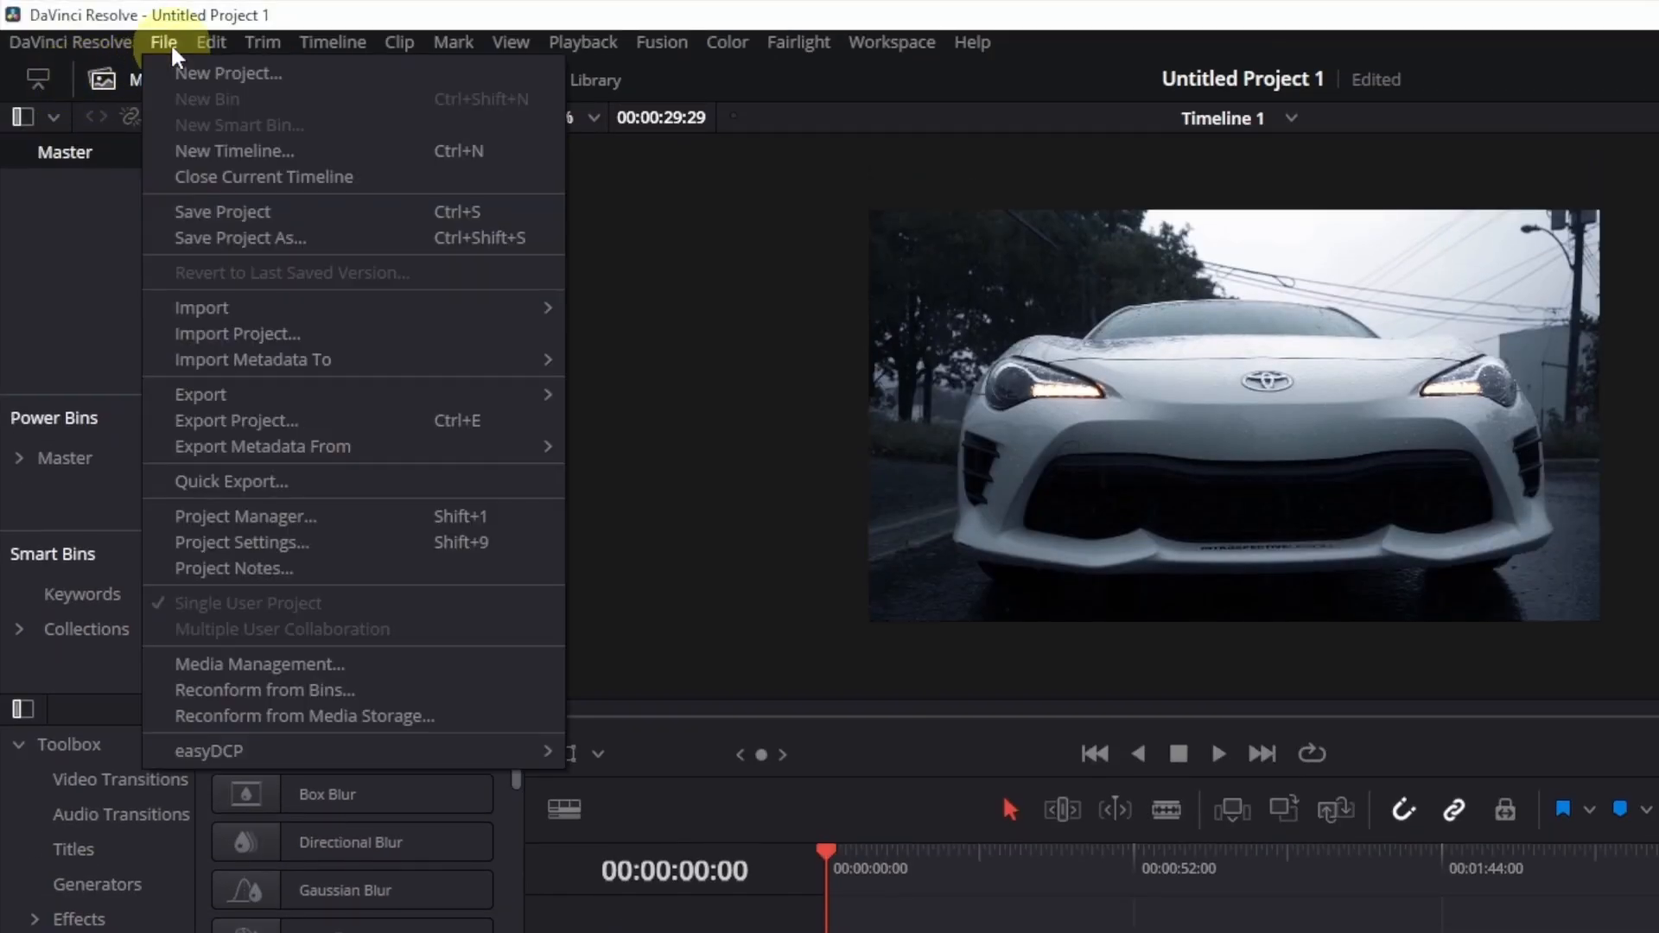
{"action": "left_click", "coordinate": [260, 544]}
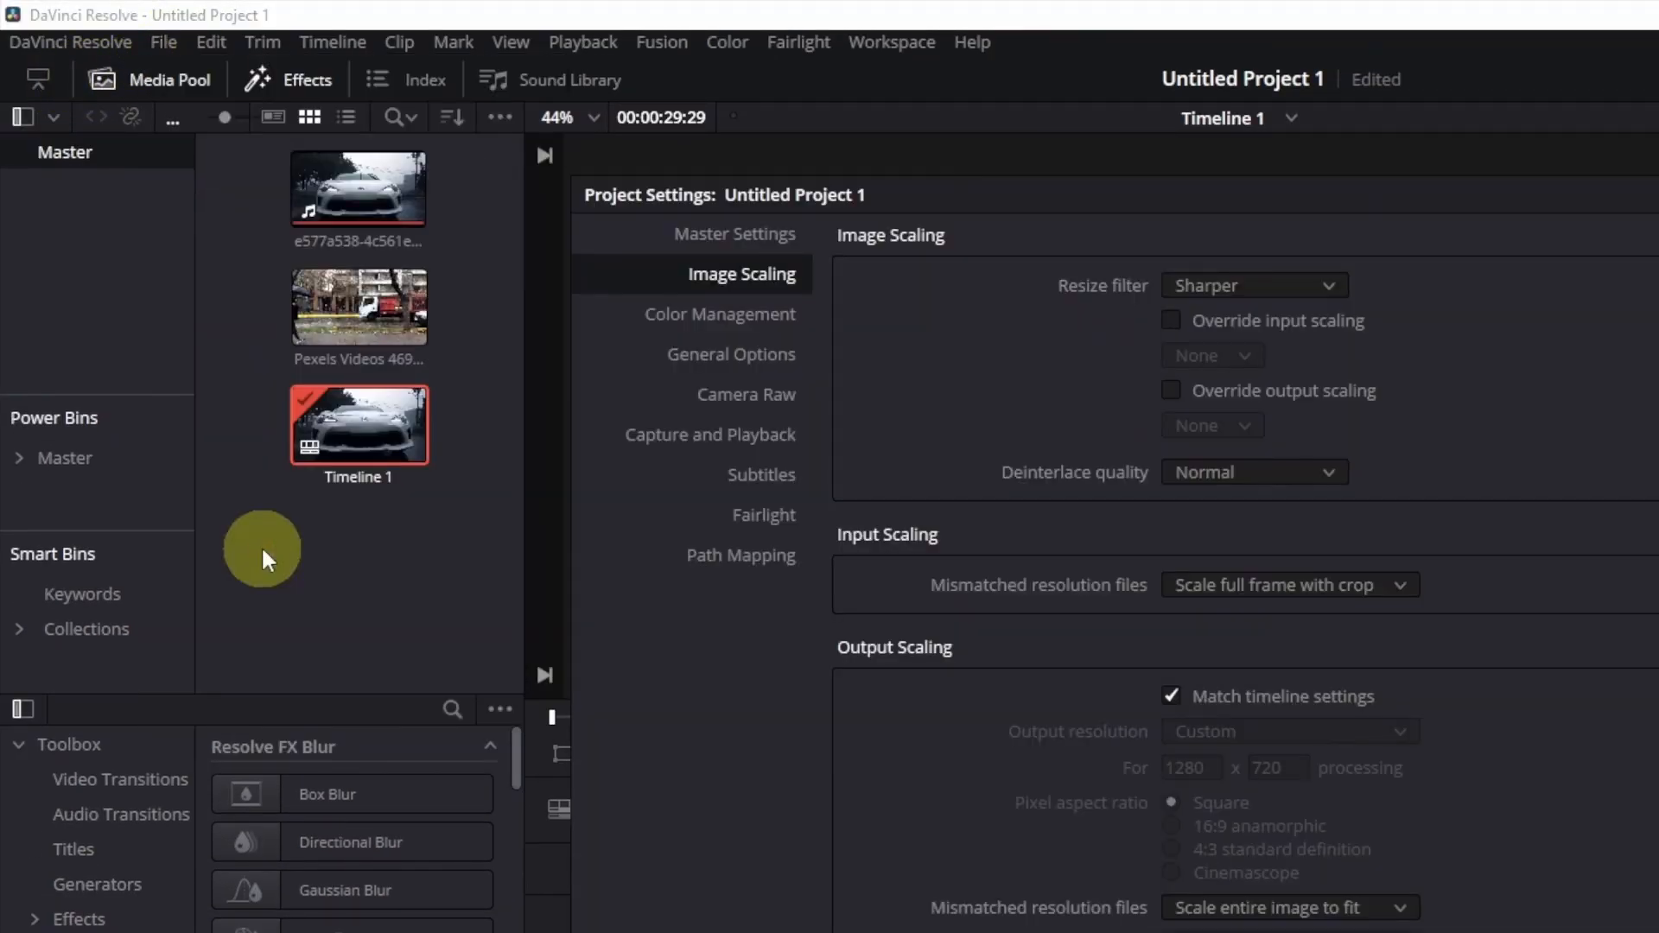
{"action": "left_click", "coordinate": [696, 231]}
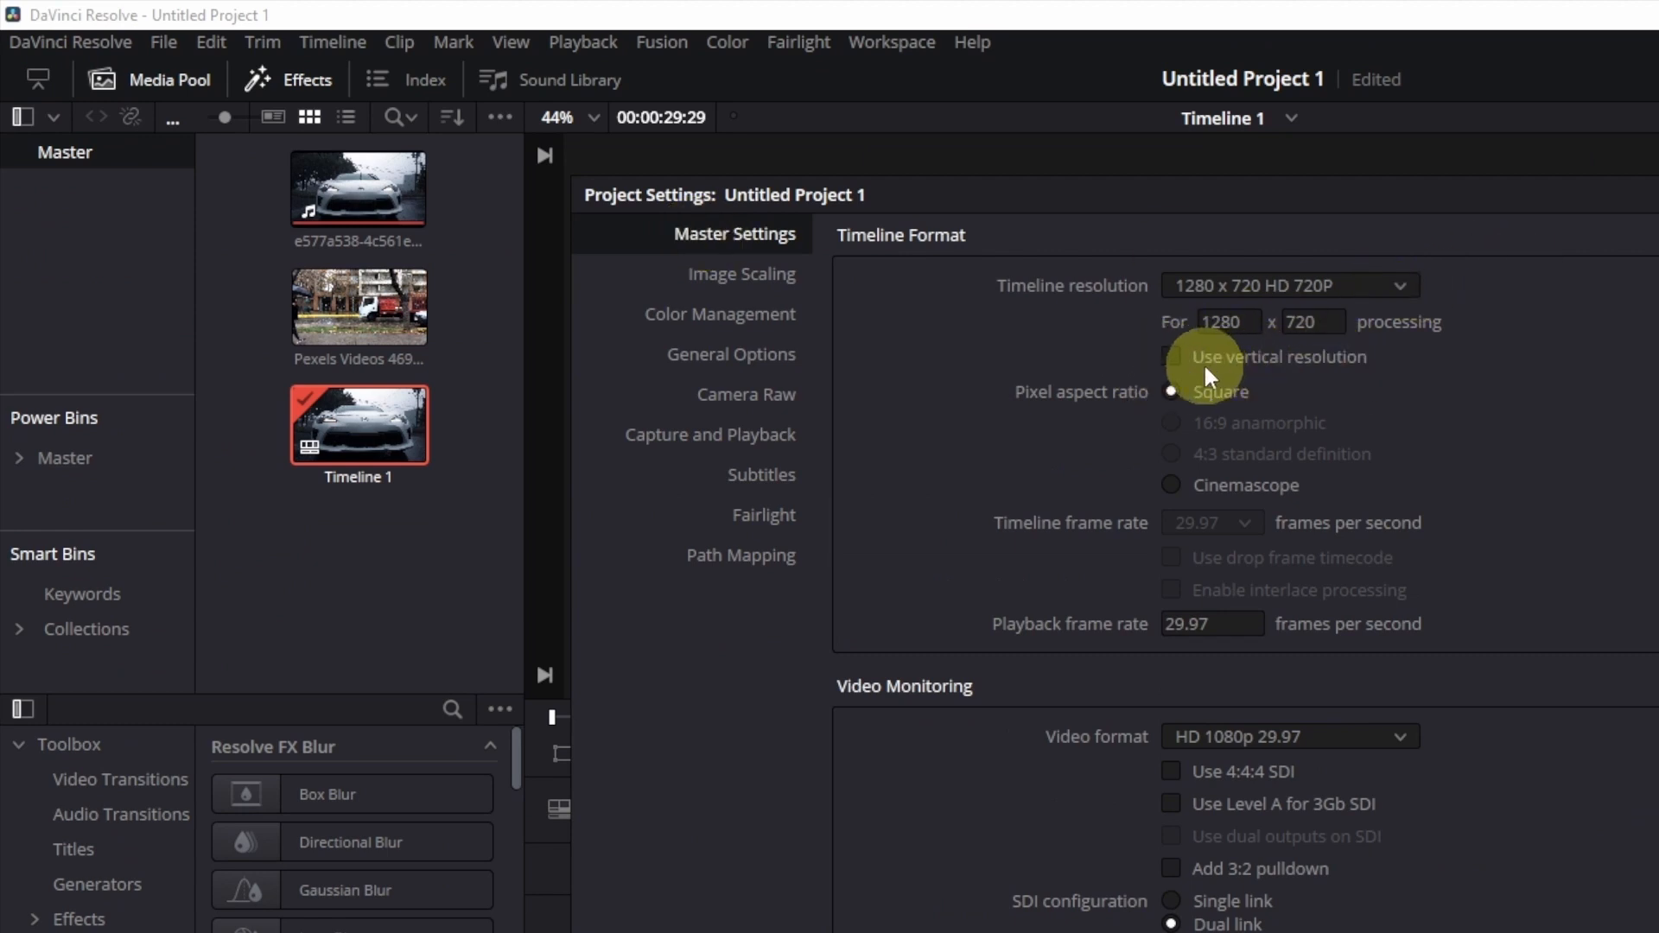
{"action": "left_click", "coordinate": [1253, 286]}
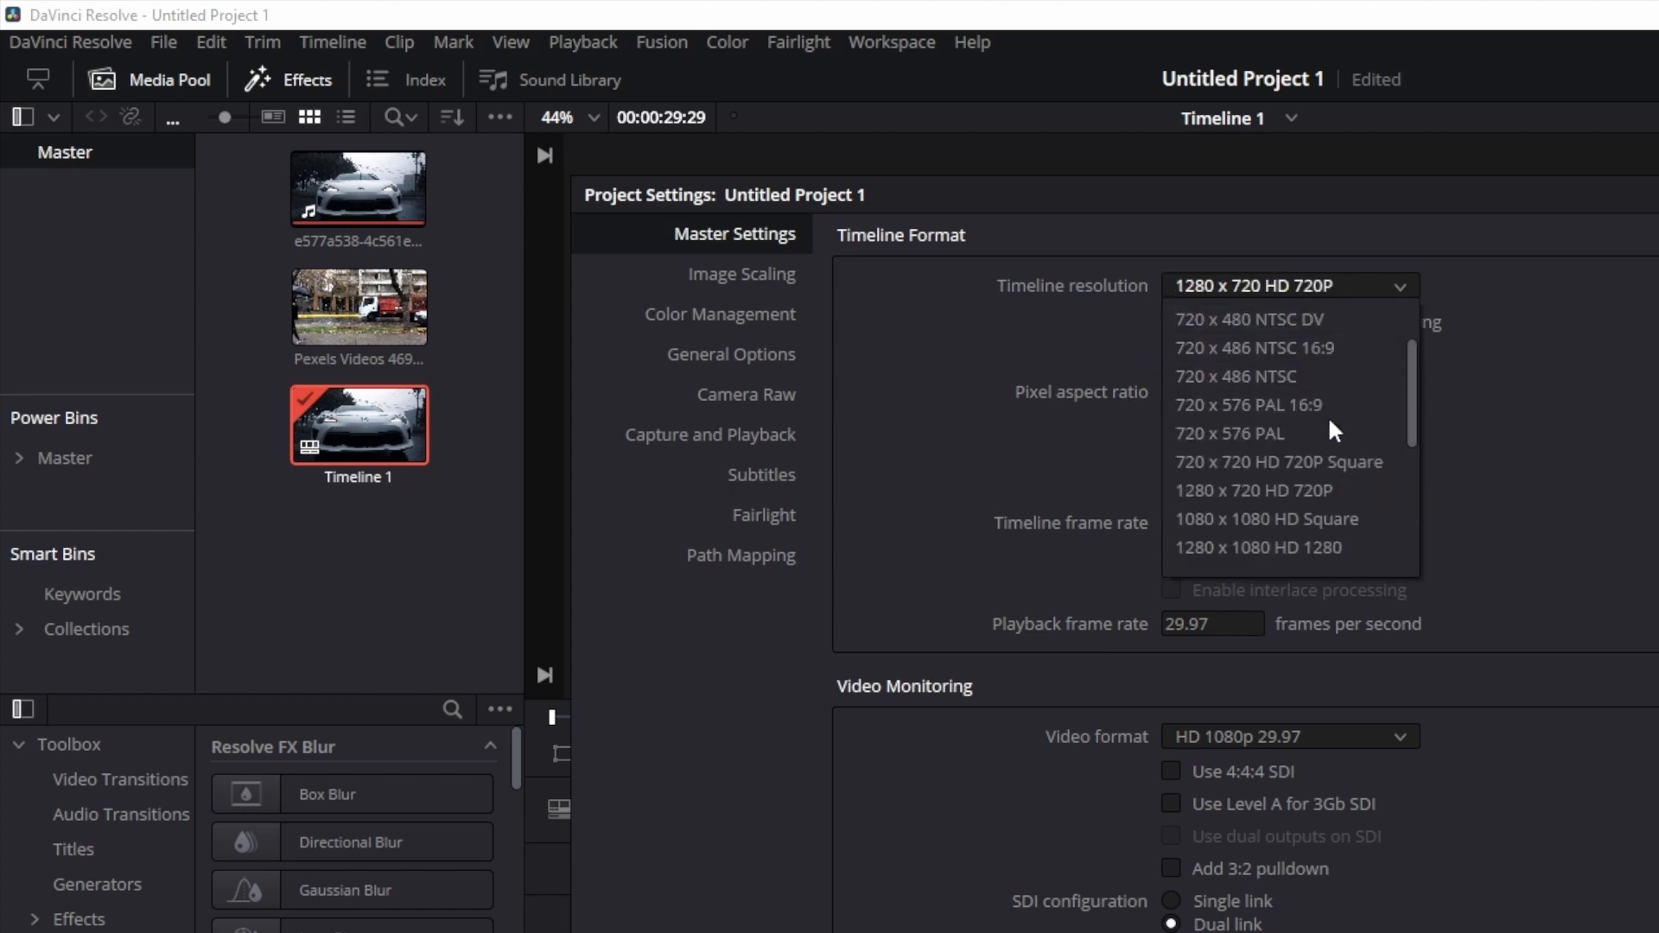
{"action": "scroll", "coordinate": [1330, 501], "scroll_direction": "down", "scroll_amount": 1}
{"action": "left_click", "coordinate": [1244, 484]}
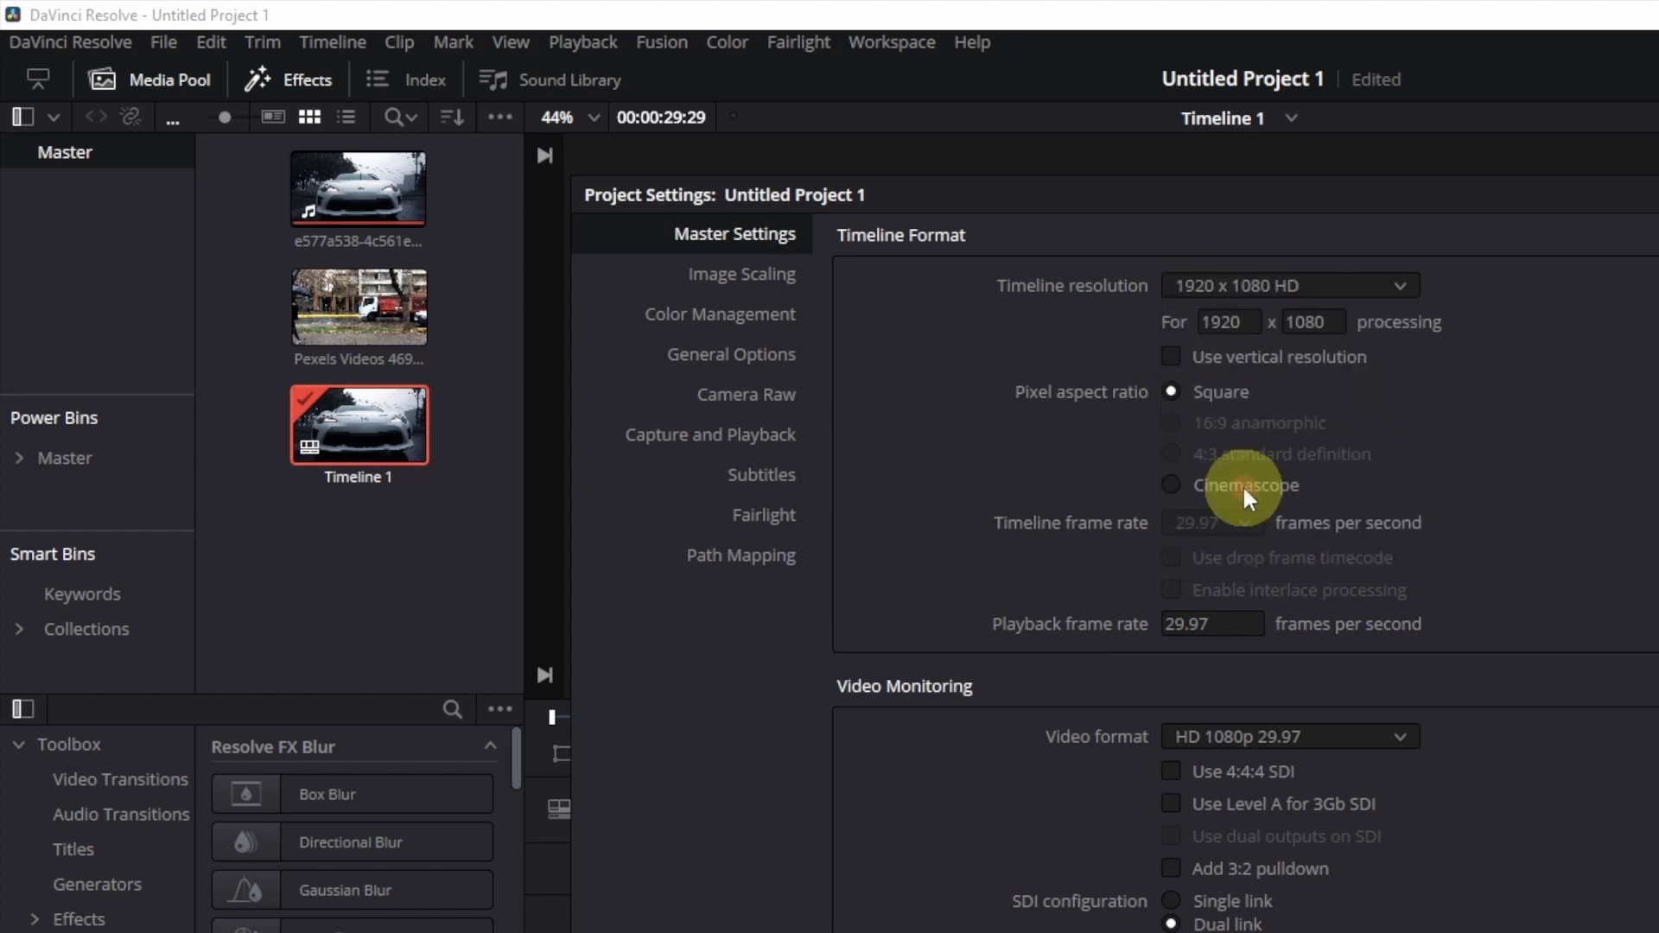
{"action": "left_click", "coordinate": [1174, 394]}
{"action": "left_click", "coordinate": [1168, 361]}
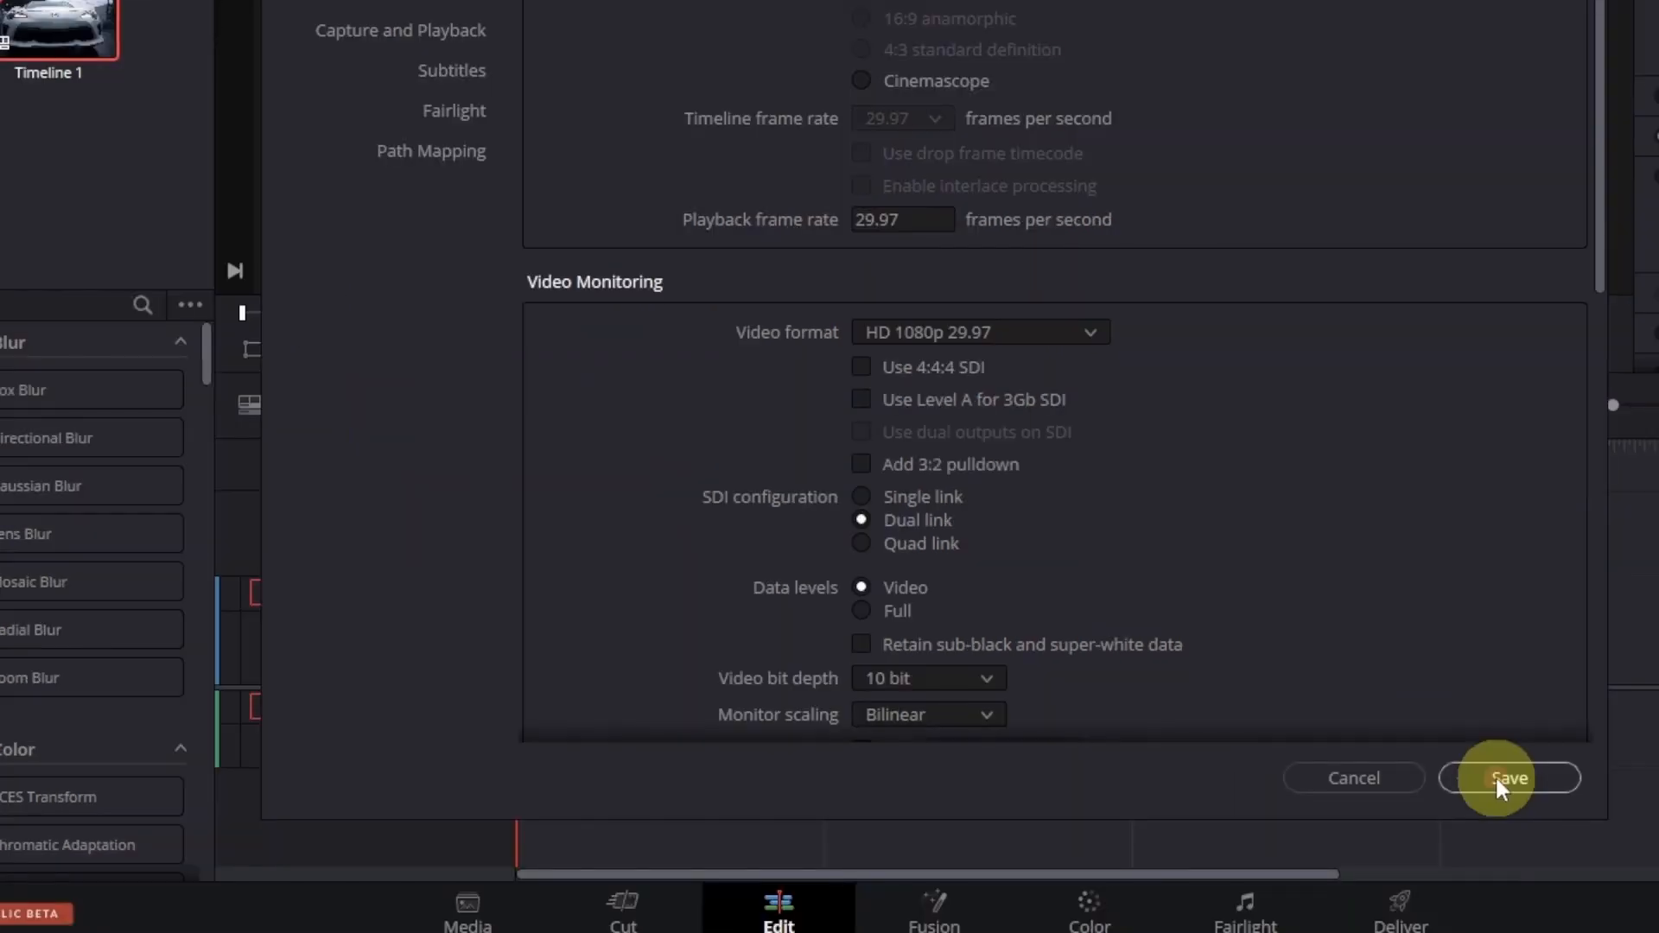
{"action": "left_click", "coordinate": [1499, 780]}
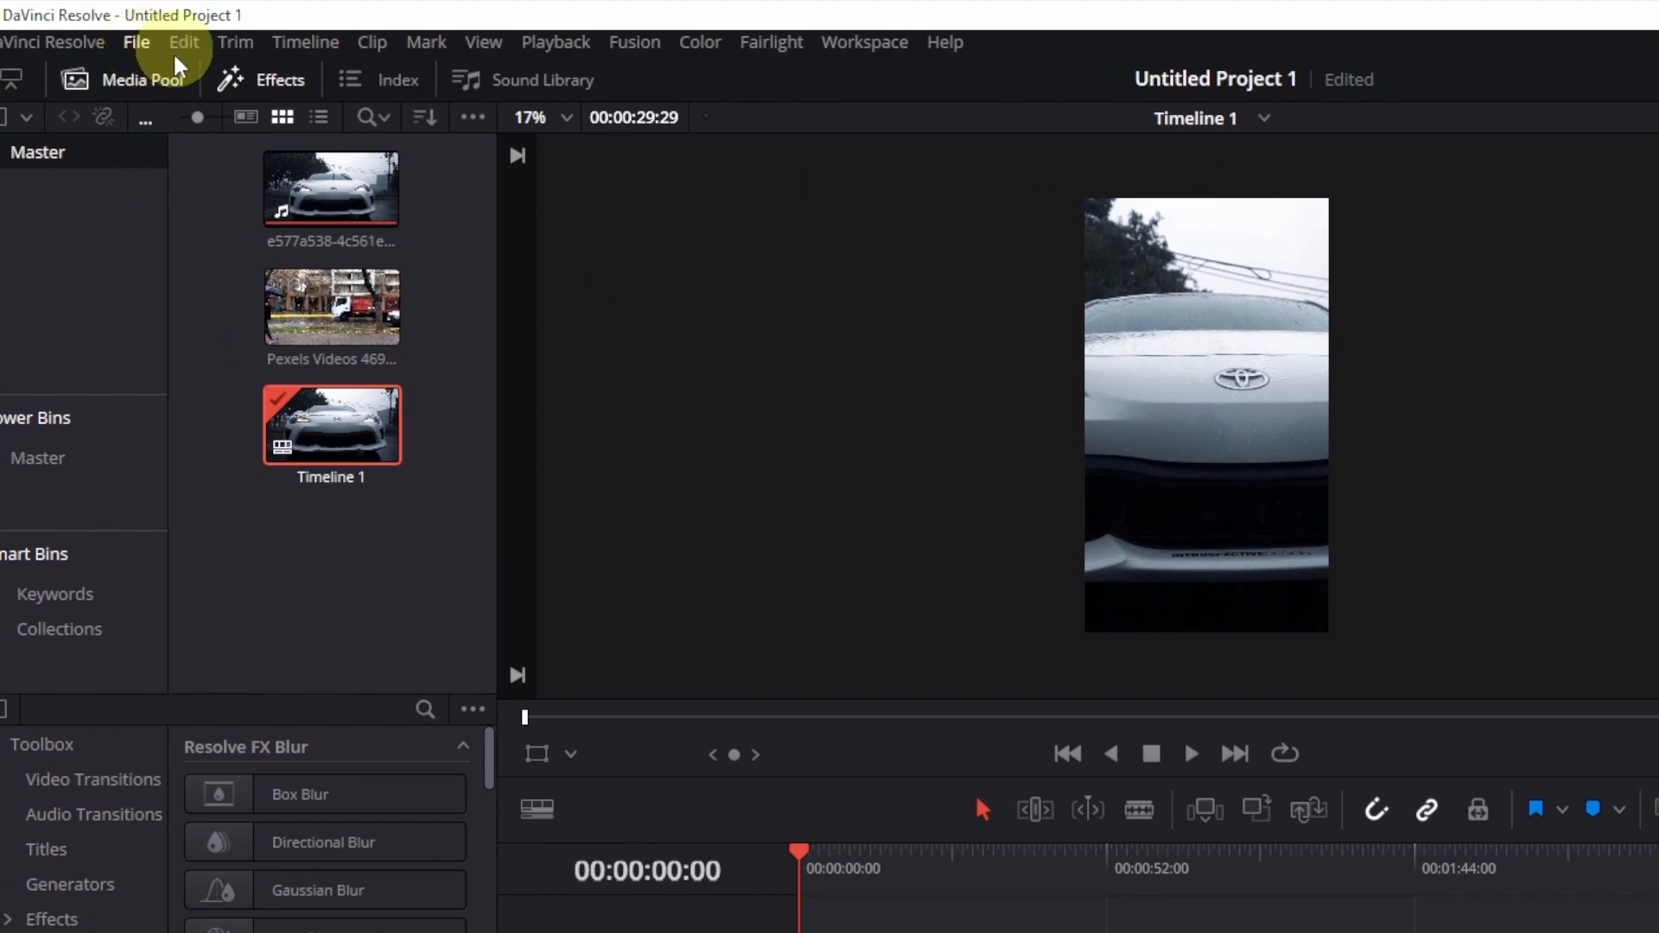
Set the input scaling for mismatched resolution files to Scale entire image to fit in the project settings and save them
{"action": "left_click", "coordinate": [166, 43]}
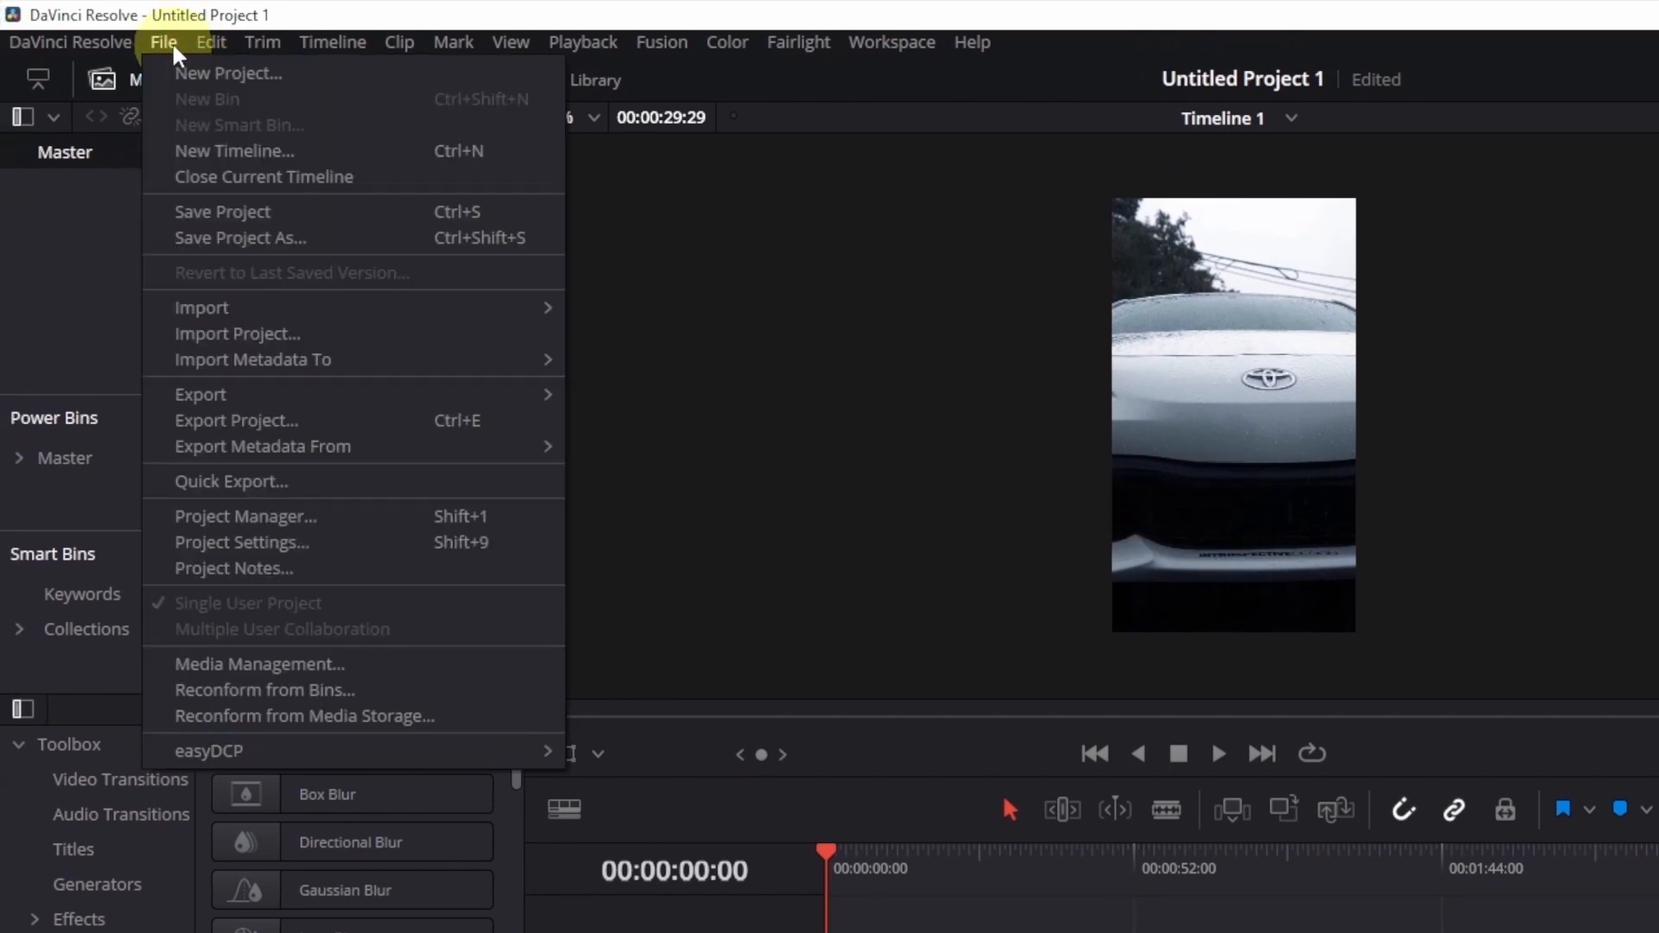
{"action": "left_click", "coordinate": [241, 541]}
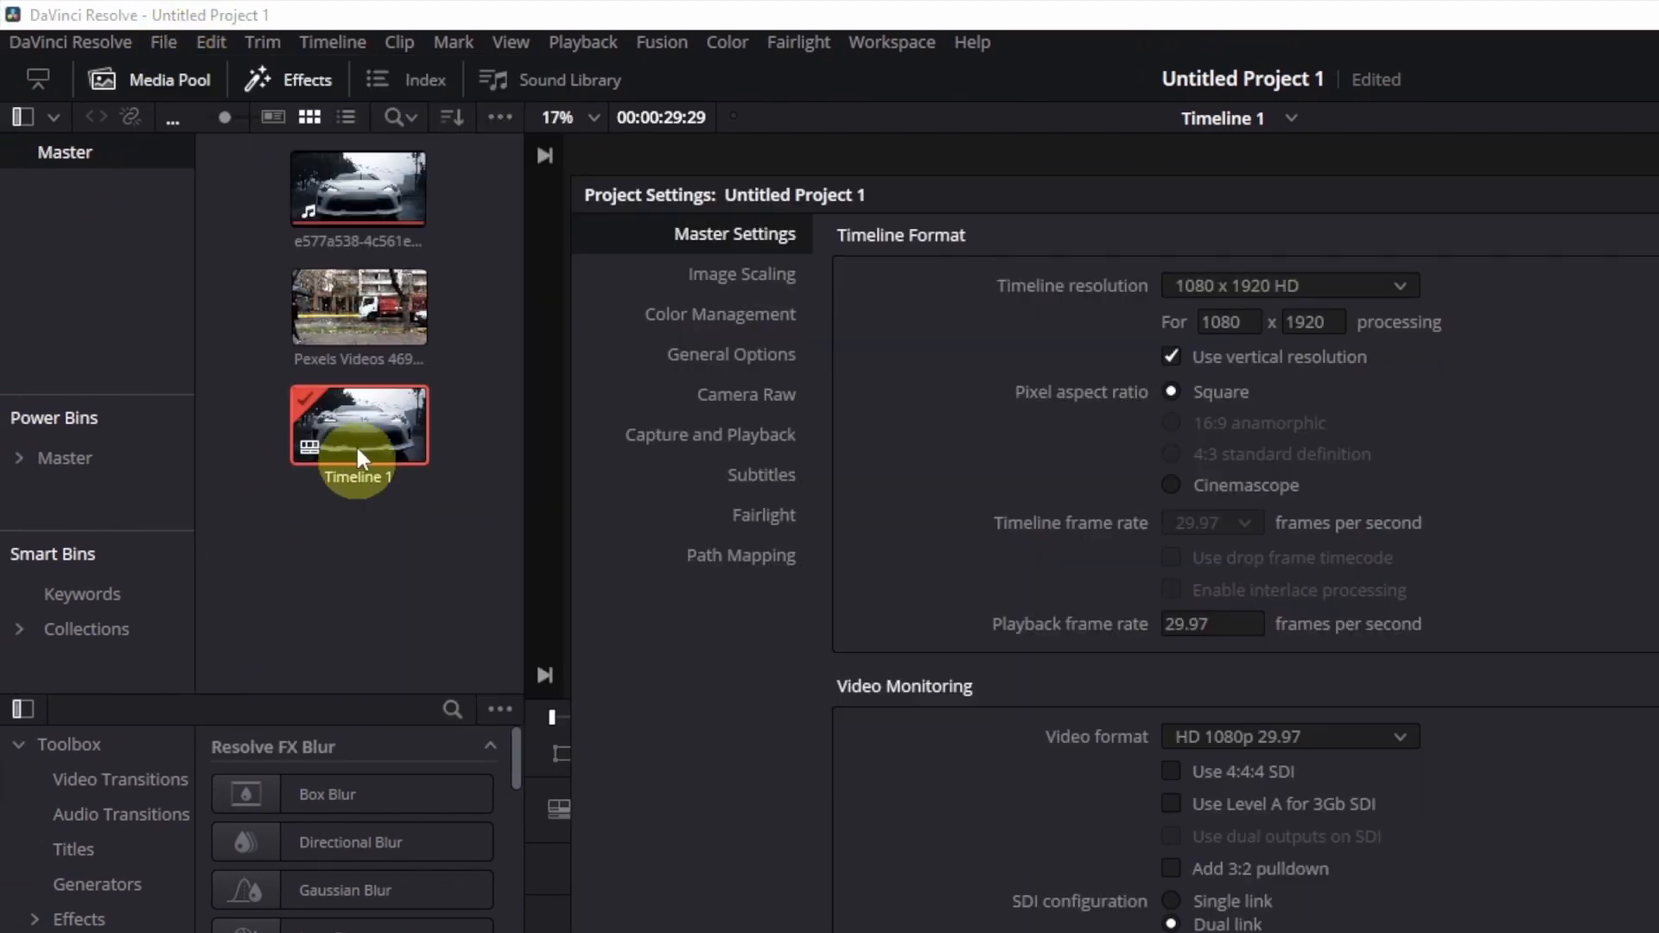
{"action": "left_click", "coordinate": [743, 274]}
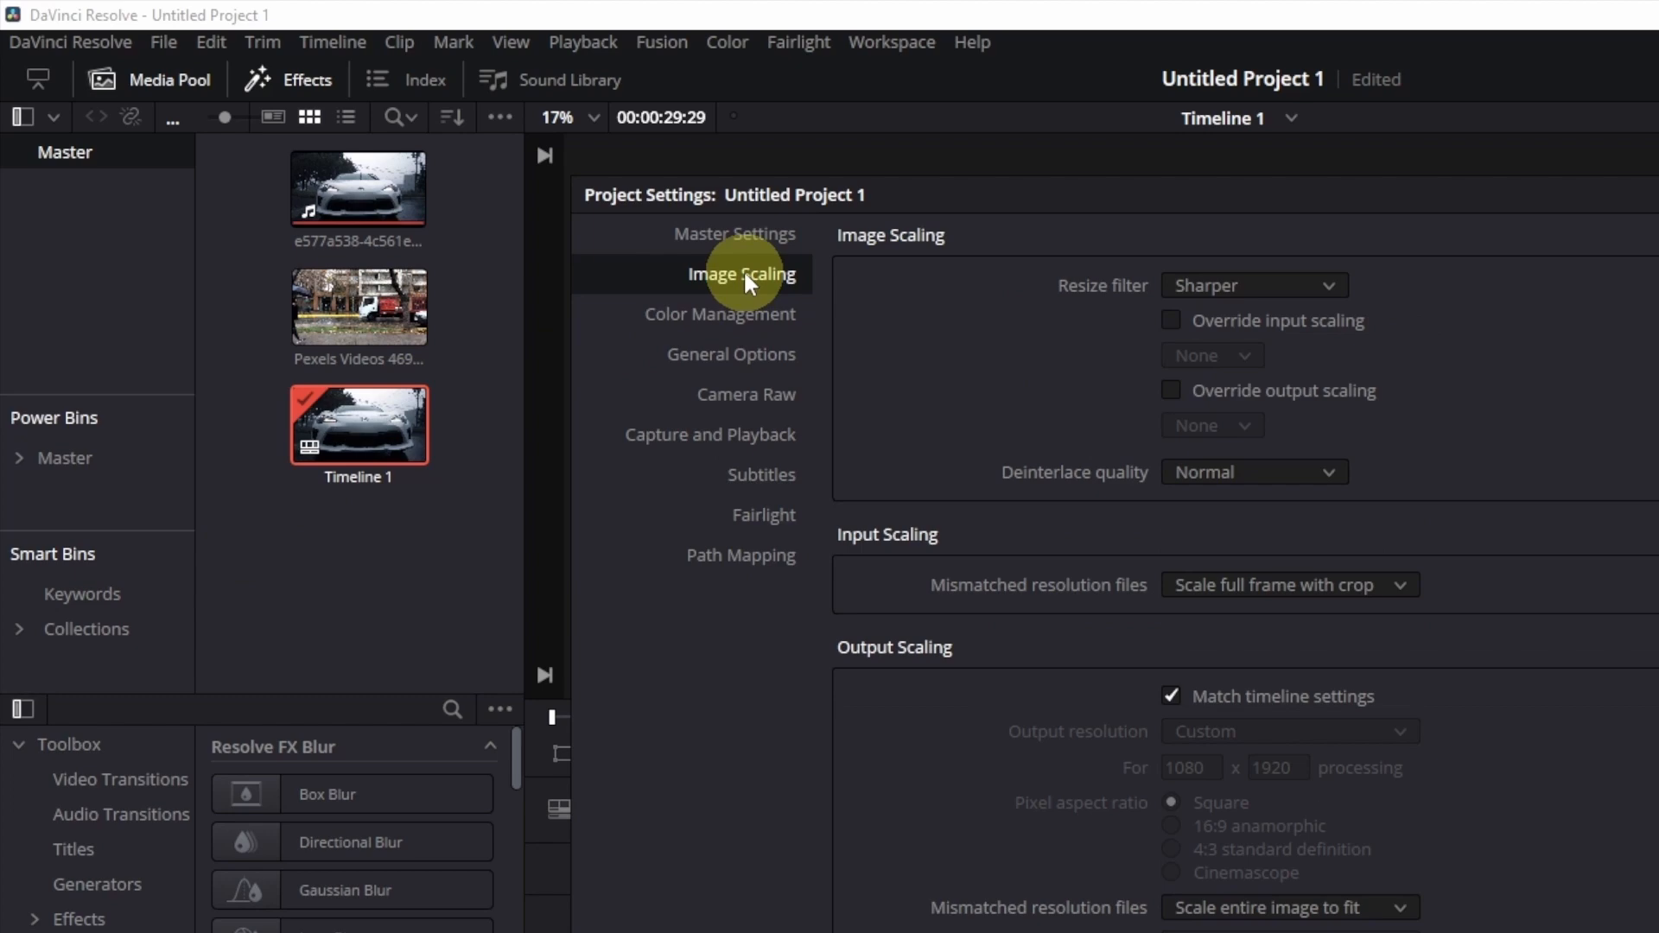
{"action": "left_click", "coordinate": [1304, 586]}
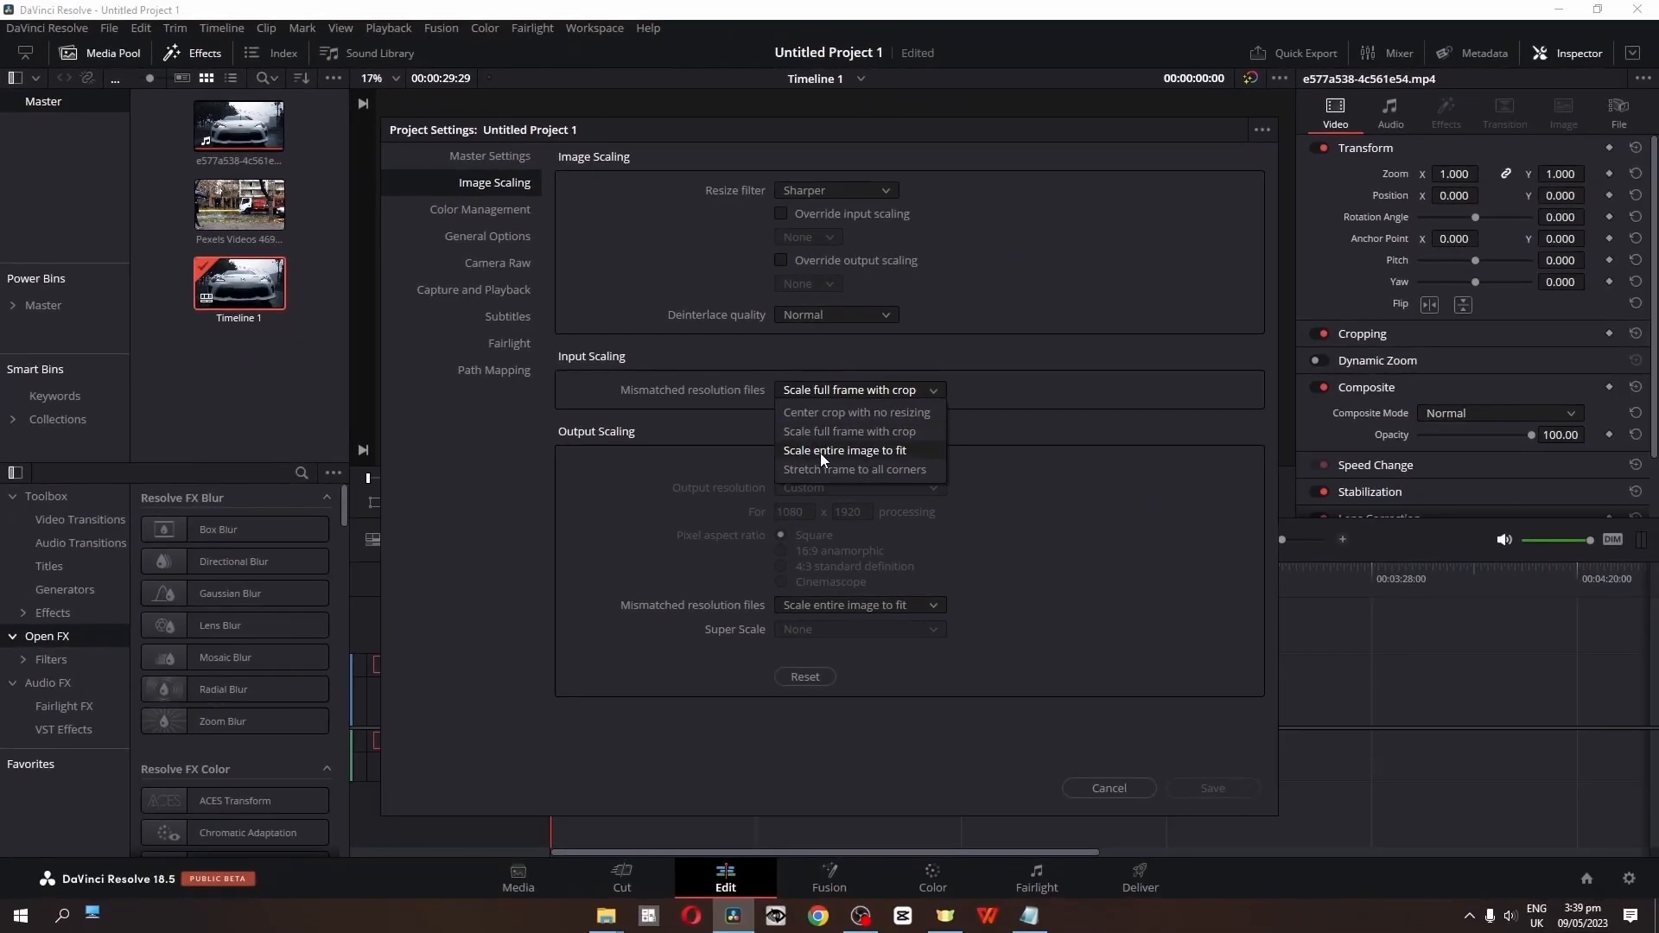
{"action": "left_click", "coordinate": [821, 450]}
{"action": "left_click", "coordinate": [1220, 789]}
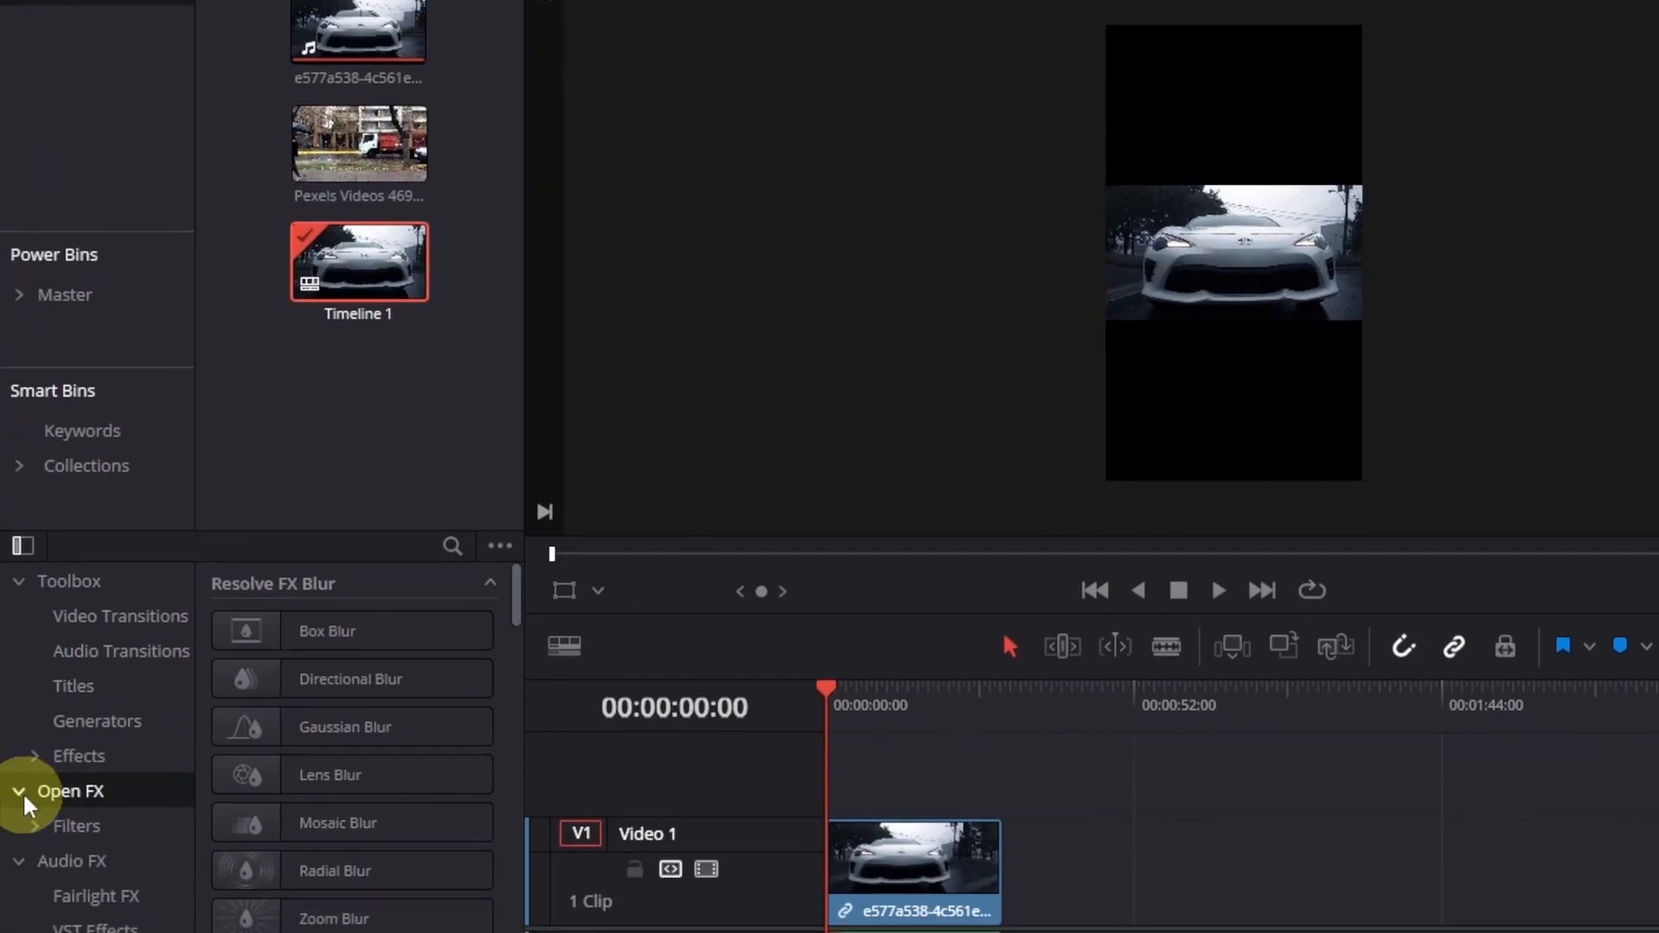
Apply the Blanking Fill effect to the white car clip on the timeline and set its Blur Background to about 0.853
{"action": "scroll", "coordinate": [318, 734], "scroll_direction": "down", "scroll_amount": 15}
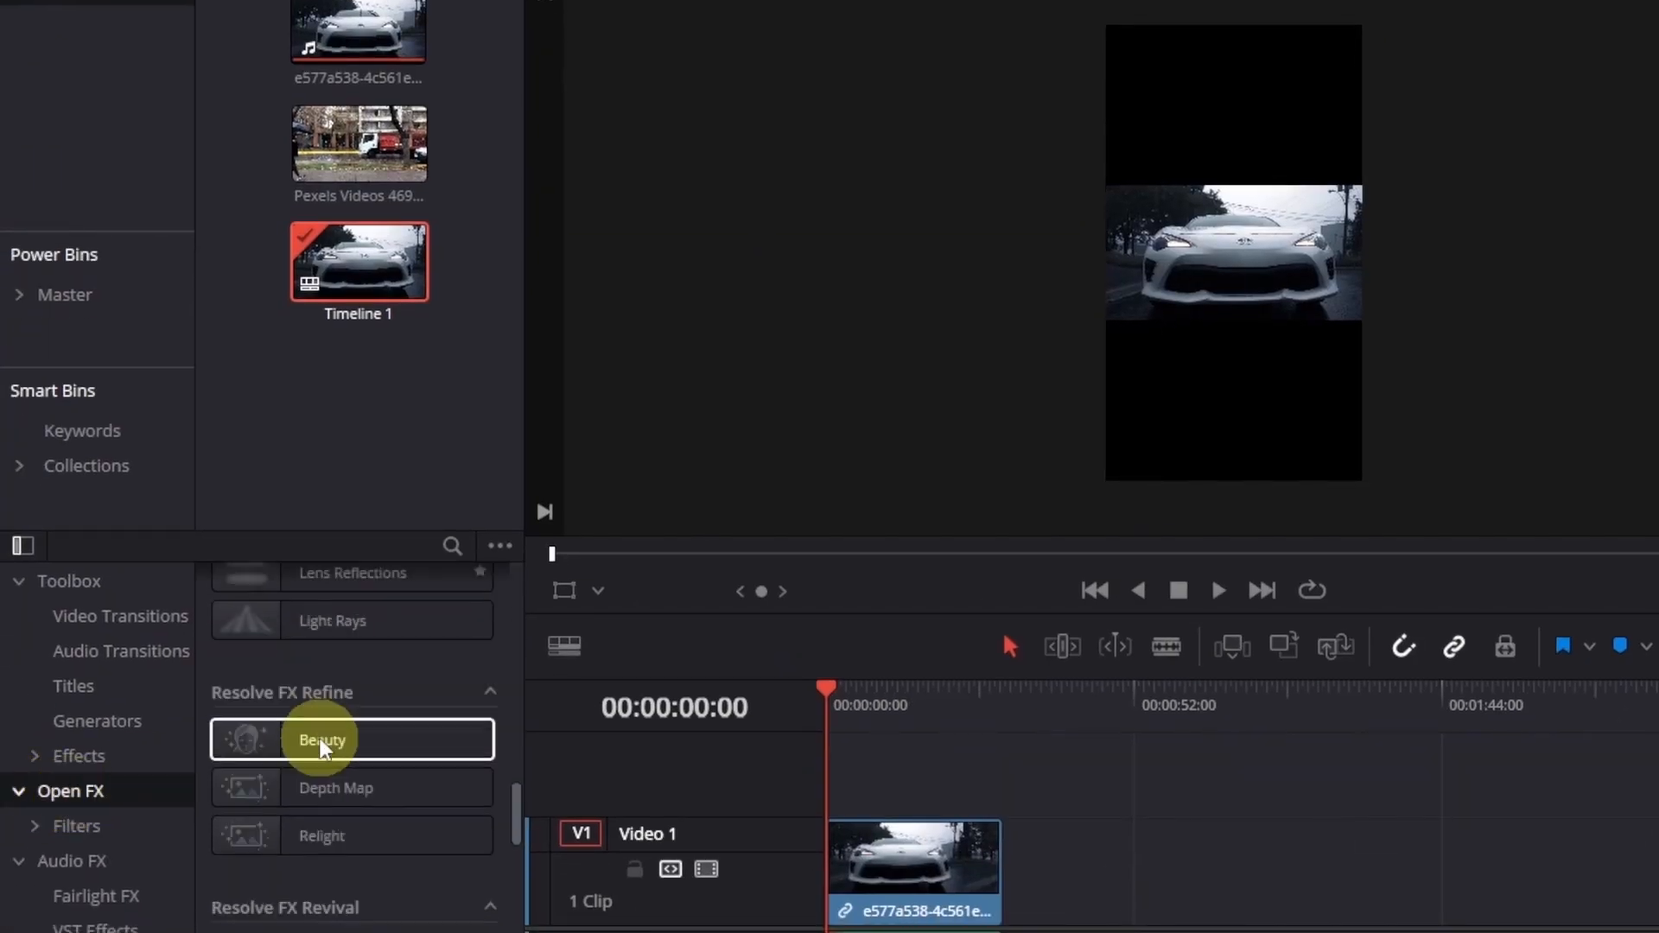
{"action": "scroll", "coordinate": [318, 734], "scroll_direction": "down", "scroll_amount": 6}
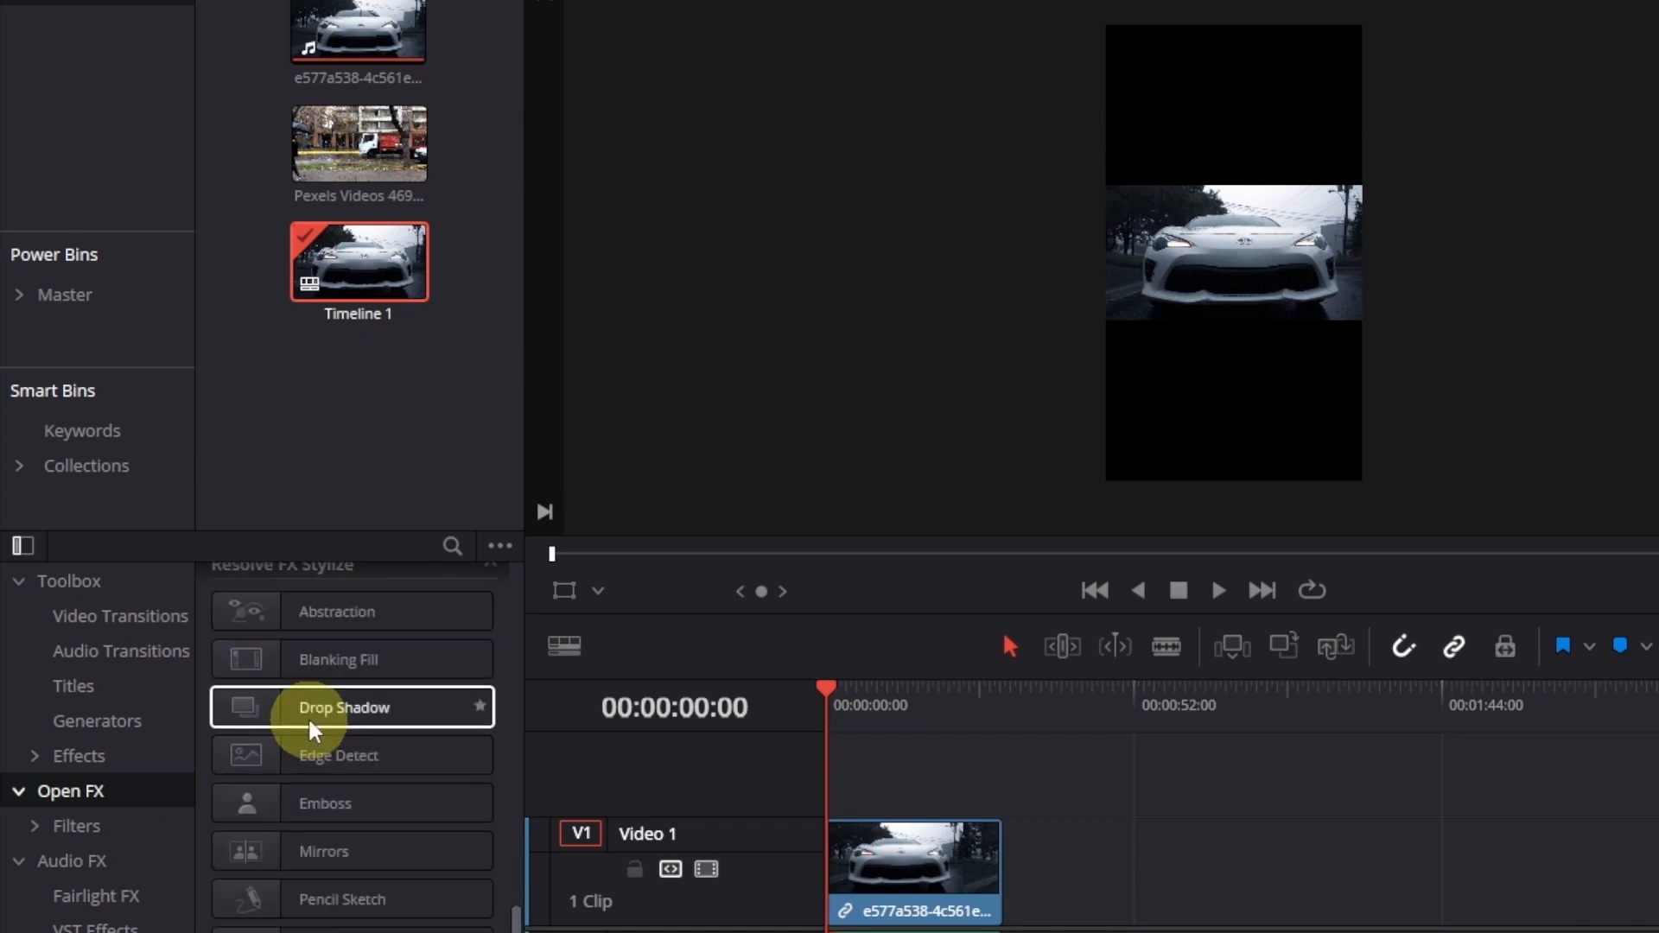
{"action": "left_click_drag", "start_coordinate": [318, 660], "coordinate": [915, 846]}
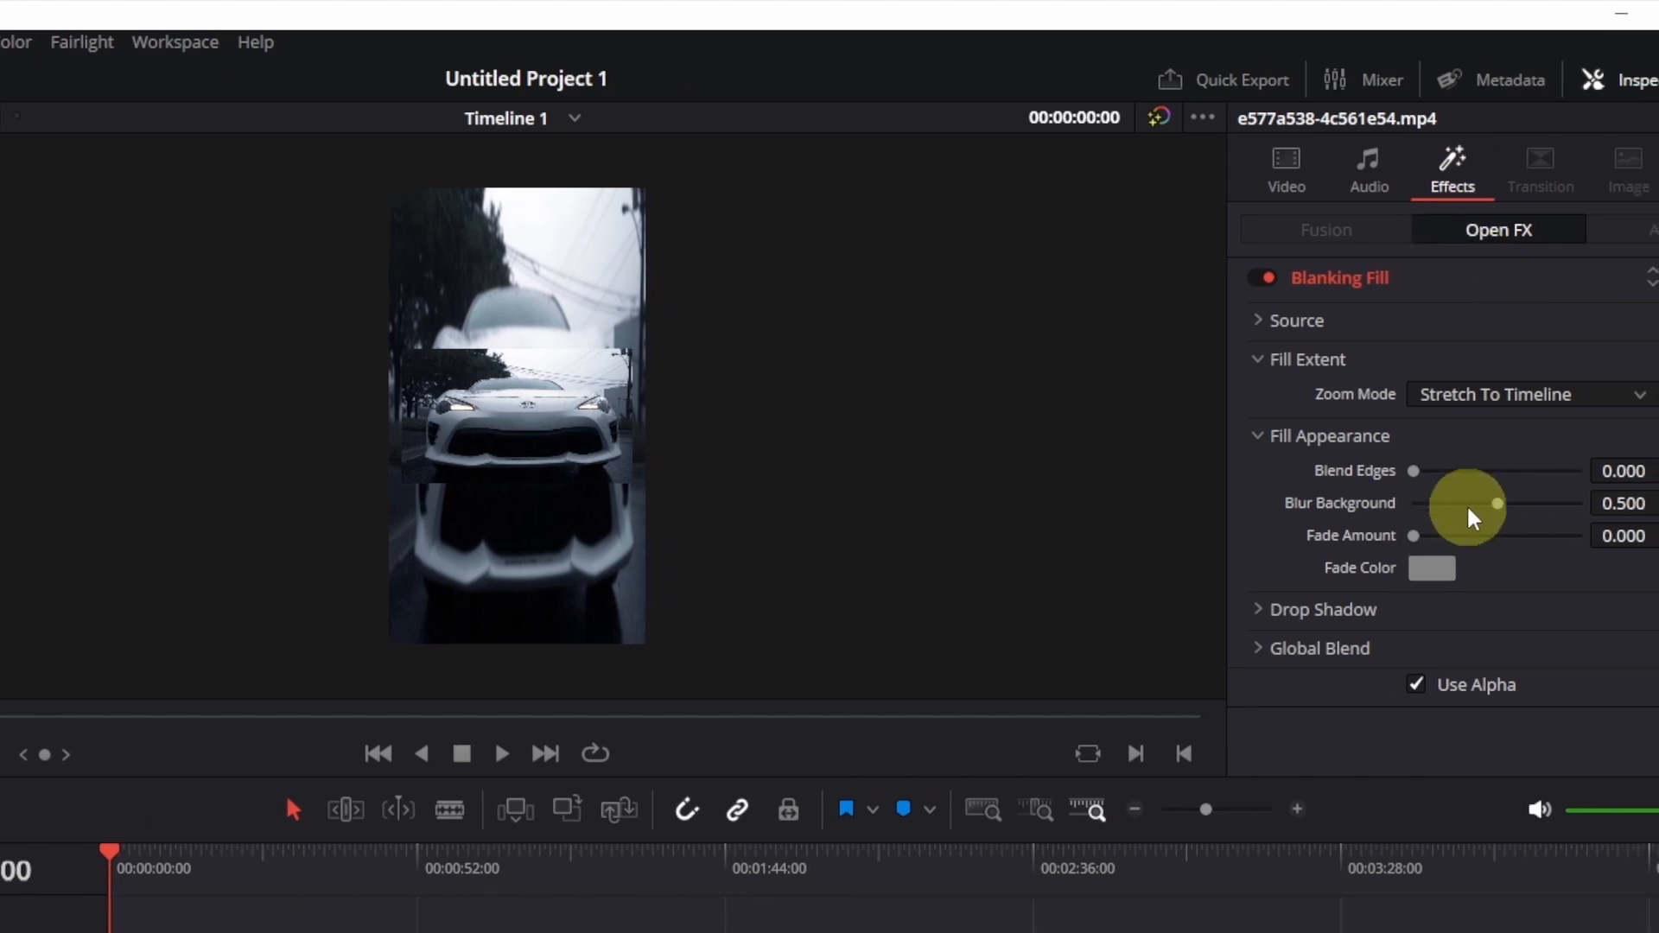
{"action": "left_click_drag", "start_coordinate": [1489, 517], "coordinate": [1556, 508]}
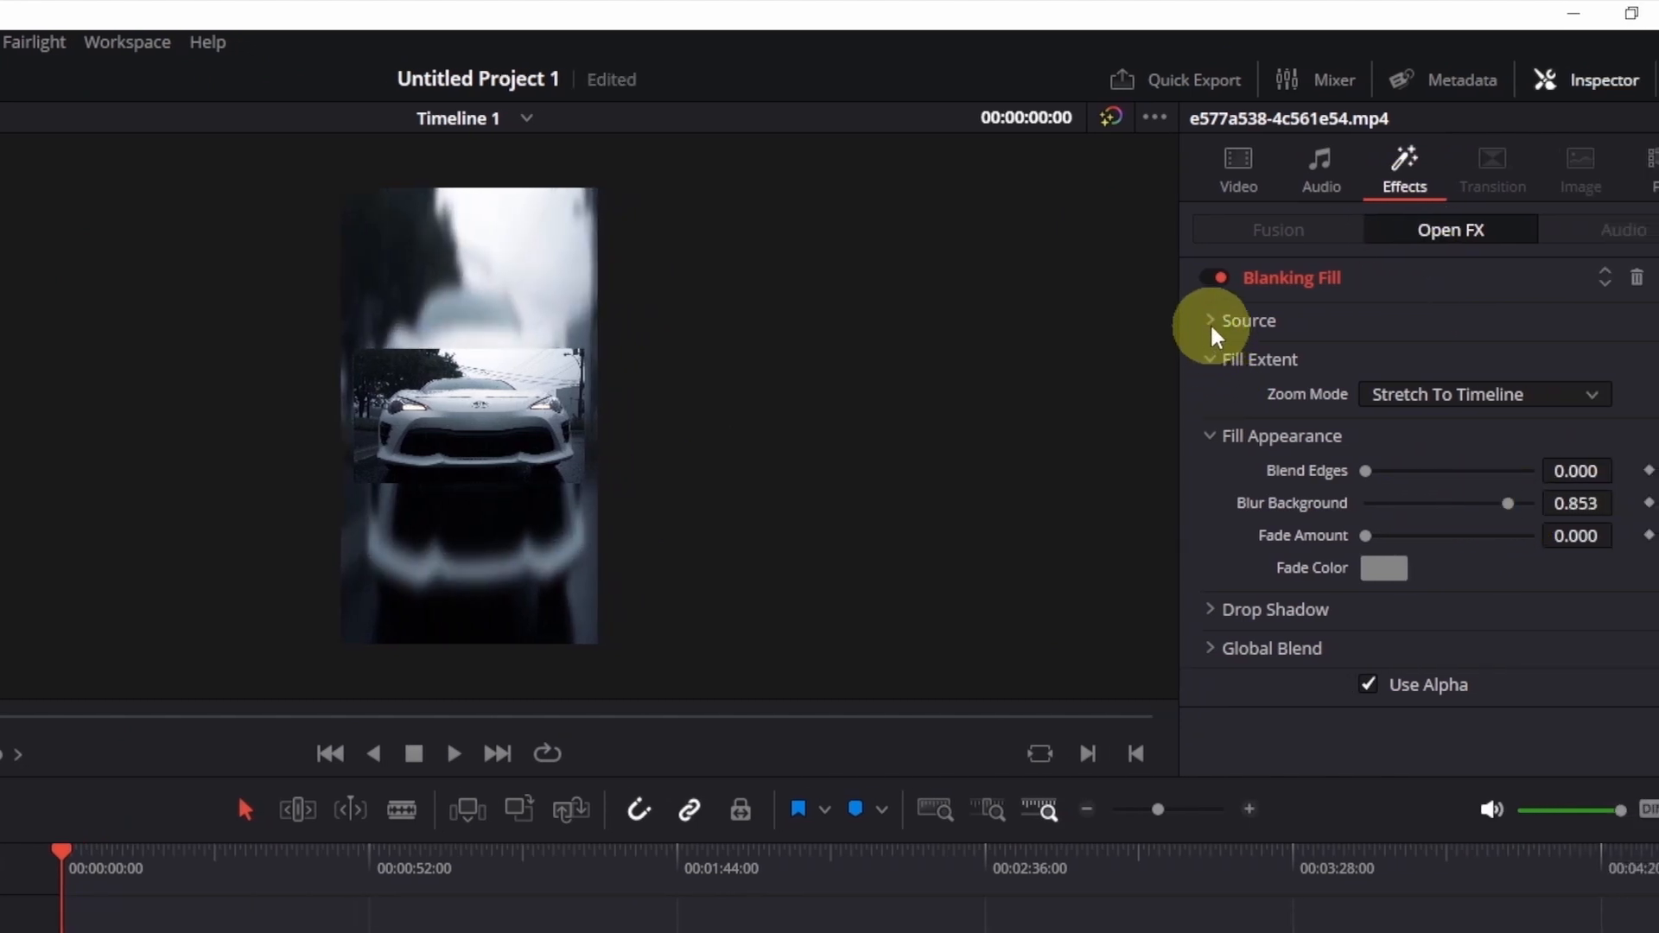
Reduce the Blanking Fill source's left and right crop to remove the side gaps and set its Zoom Mode to Zoom To Timeline
{"action": "left_click", "coordinate": [1213, 327]}
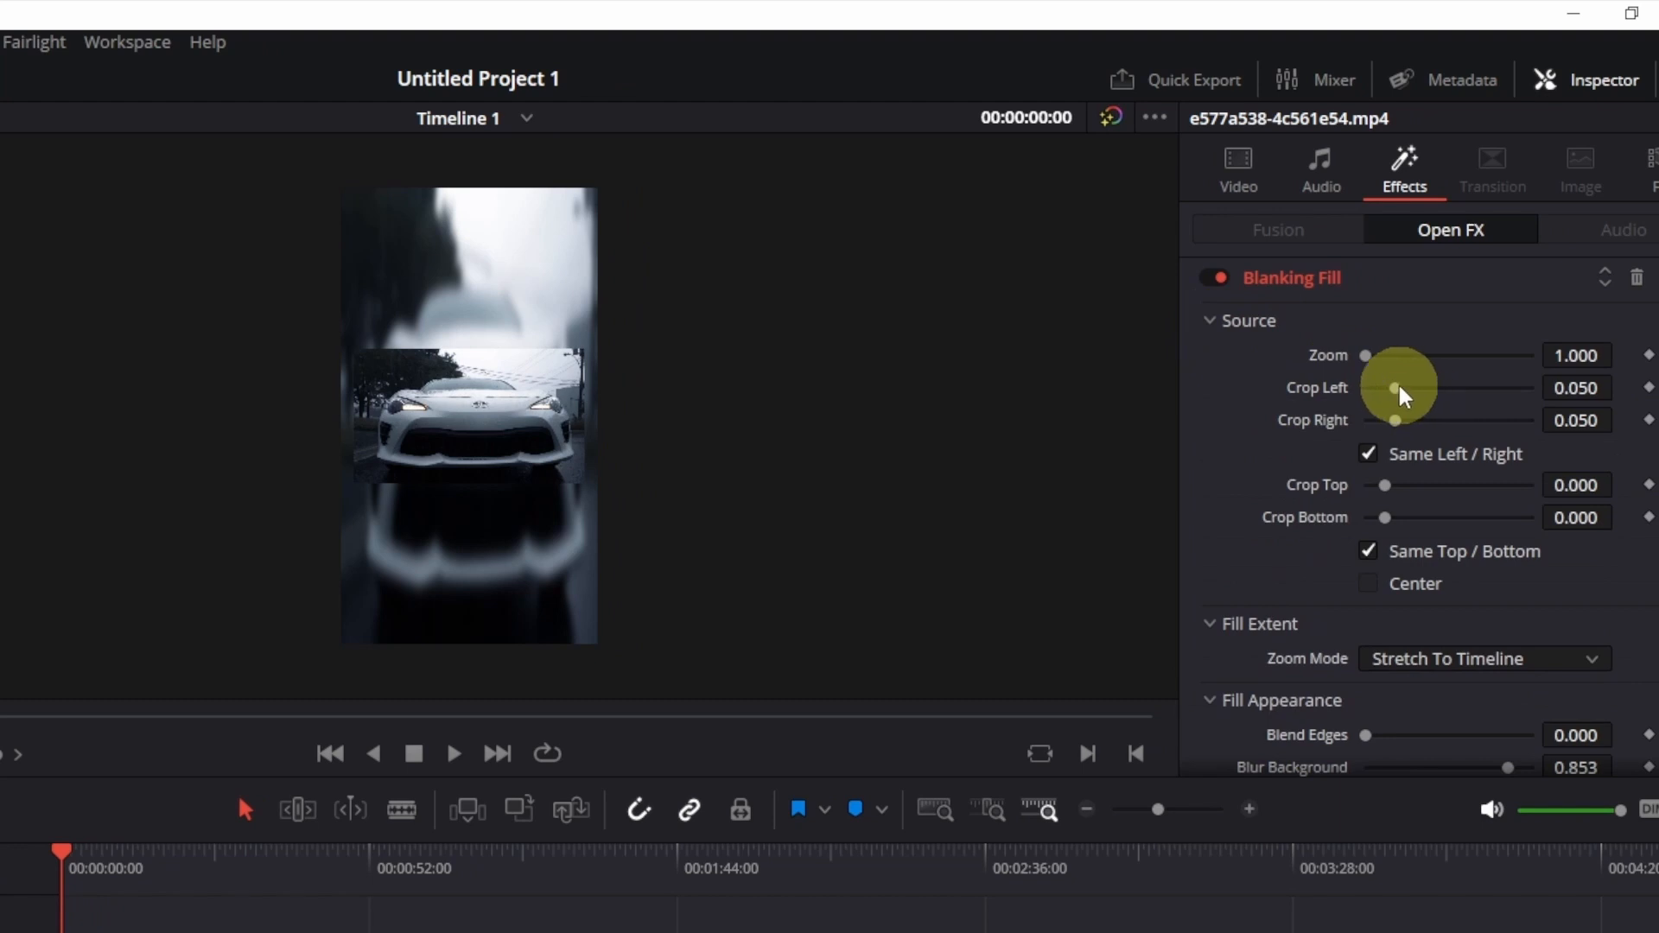
{"action": "left_click_drag", "start_coordinate": [1386, 388], "coordinate": [1363, 385]}
{"action": "left_click", "coordinate": [1220, 320]}
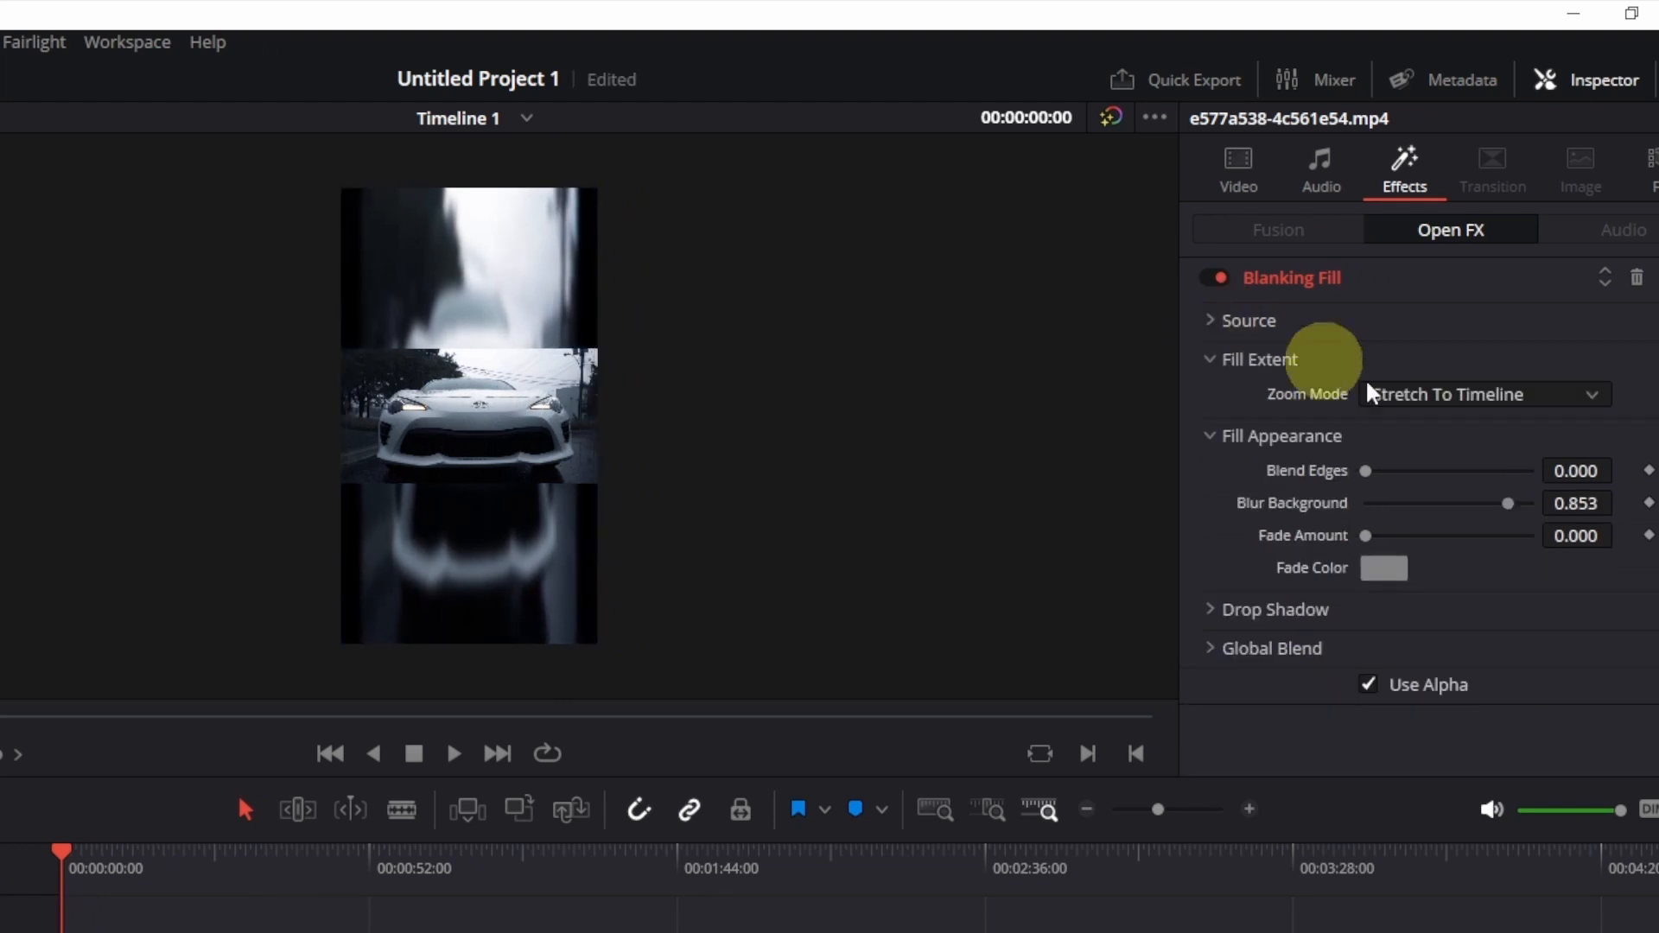
{"action": "left_click", "coordinate": [1440, 397]}
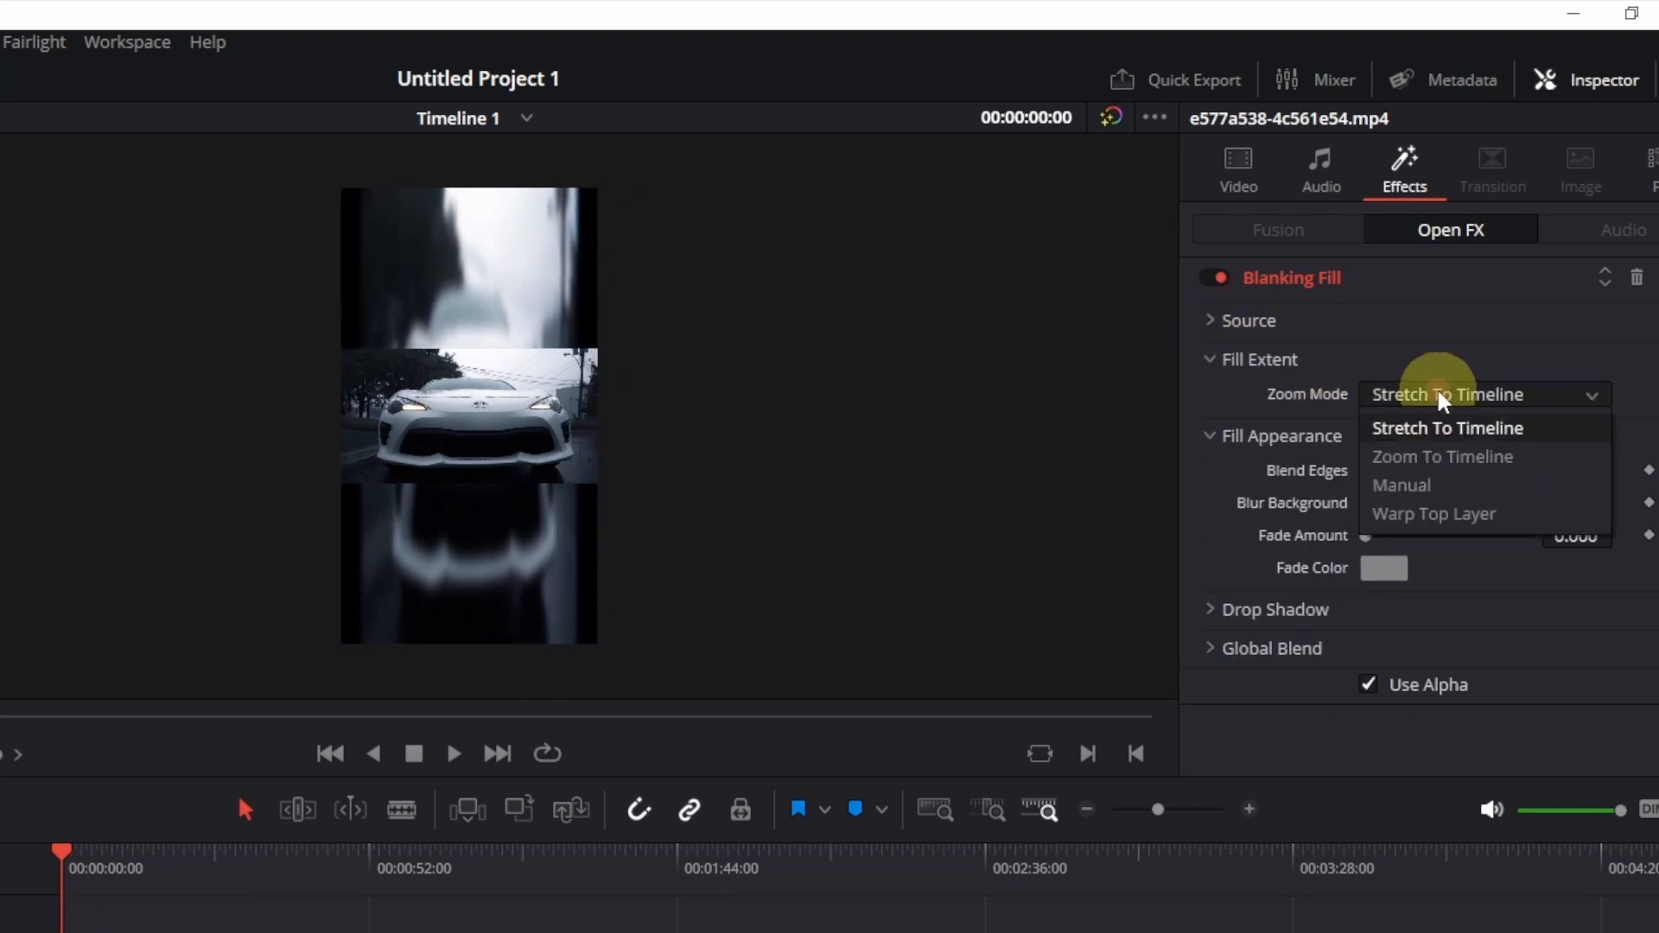
{"action": "left_click", "coordinate": [1466, 468]}
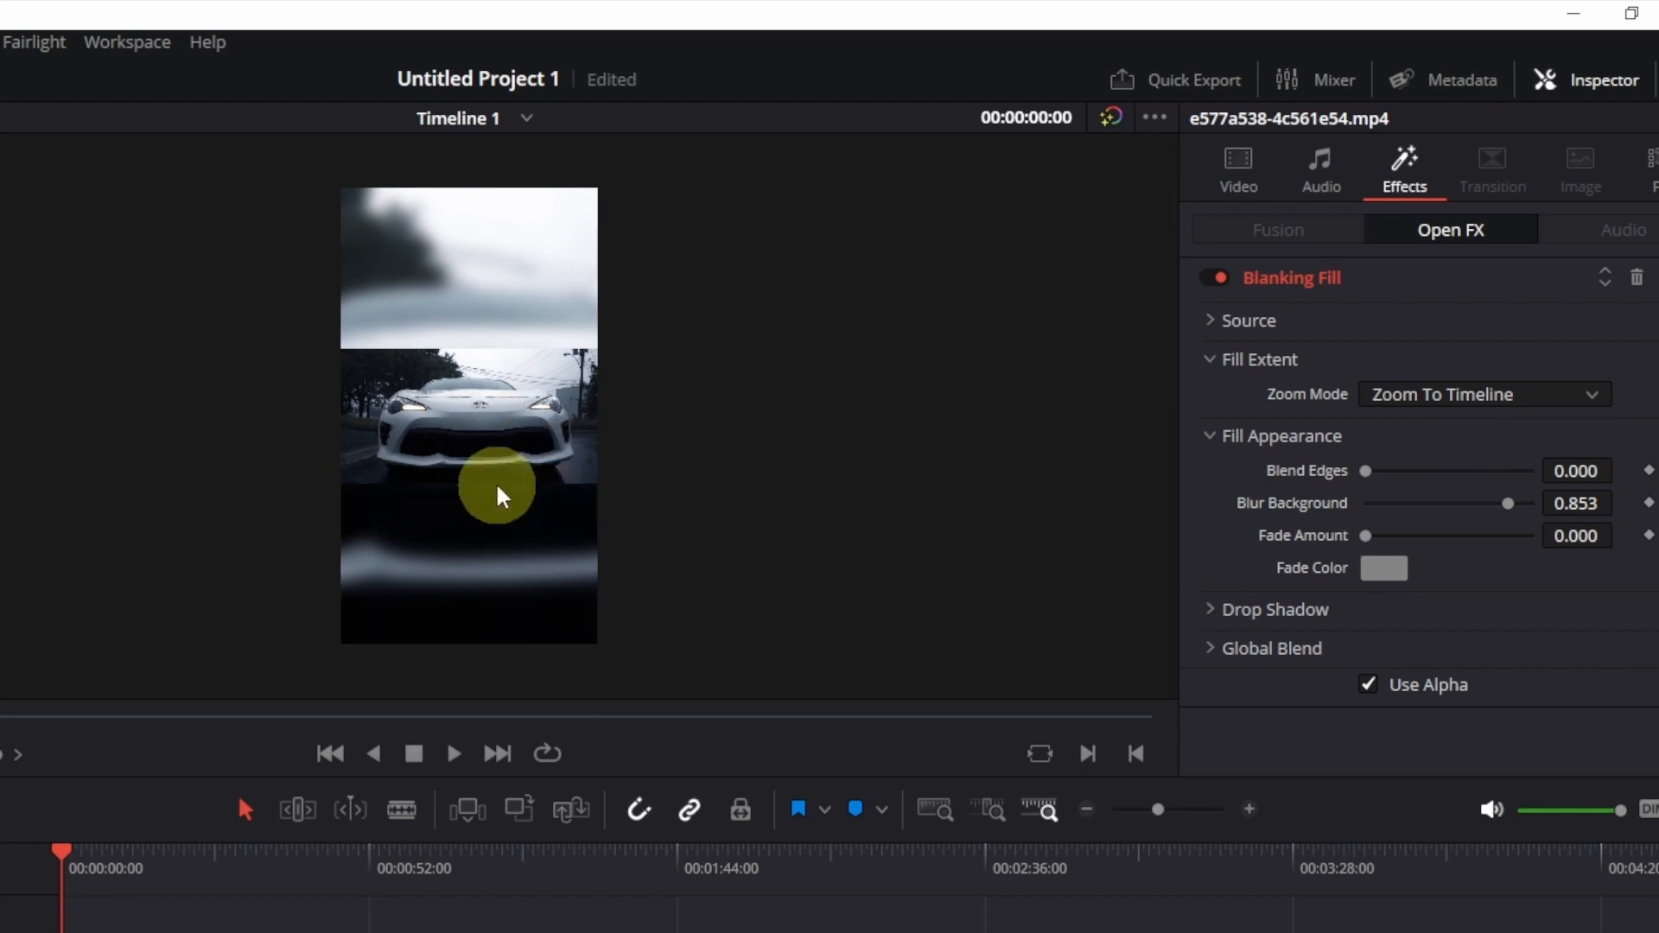
Set the Blanking Fill's Fade Amount to about 0.550 with a black Fade Color and play back the clip
{"action": "left_click_drag", "start_coordinate": [1303, 536], "coordinate": [1379, 536]}
{"action": "left_click", "coordinate": [1312, 574]}
{"action": "left_click_drag", "start_coordinate": [682, 622], "coordinate": [691, 734]}
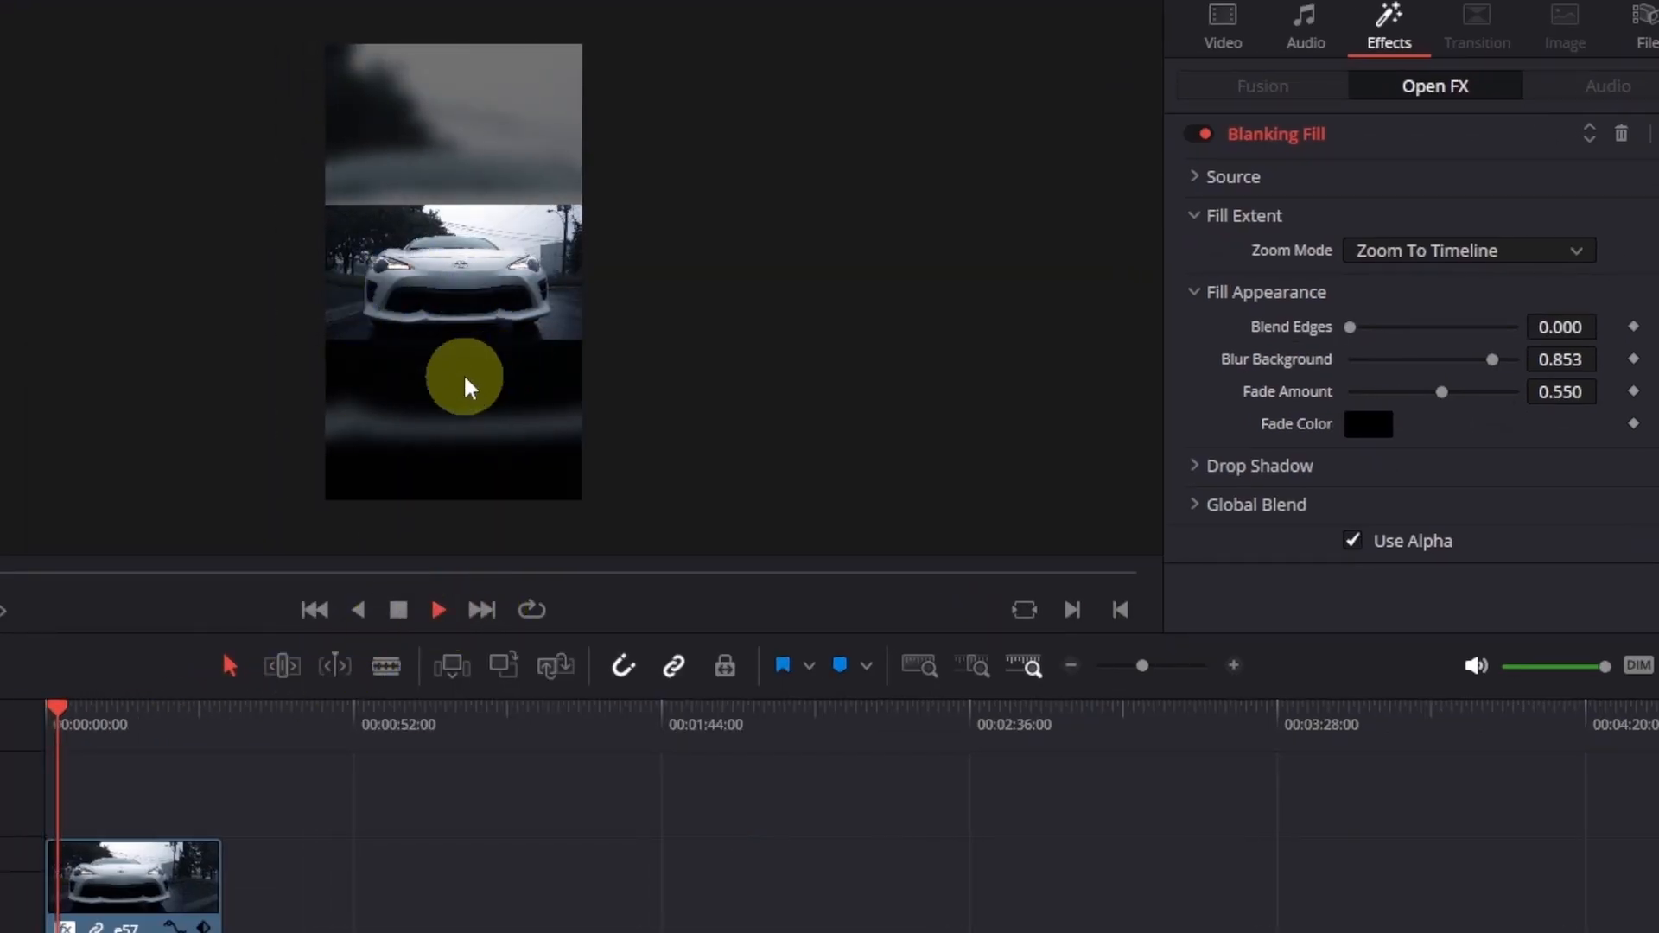
{"action": "left_click", "coordinate": [439, 615]}
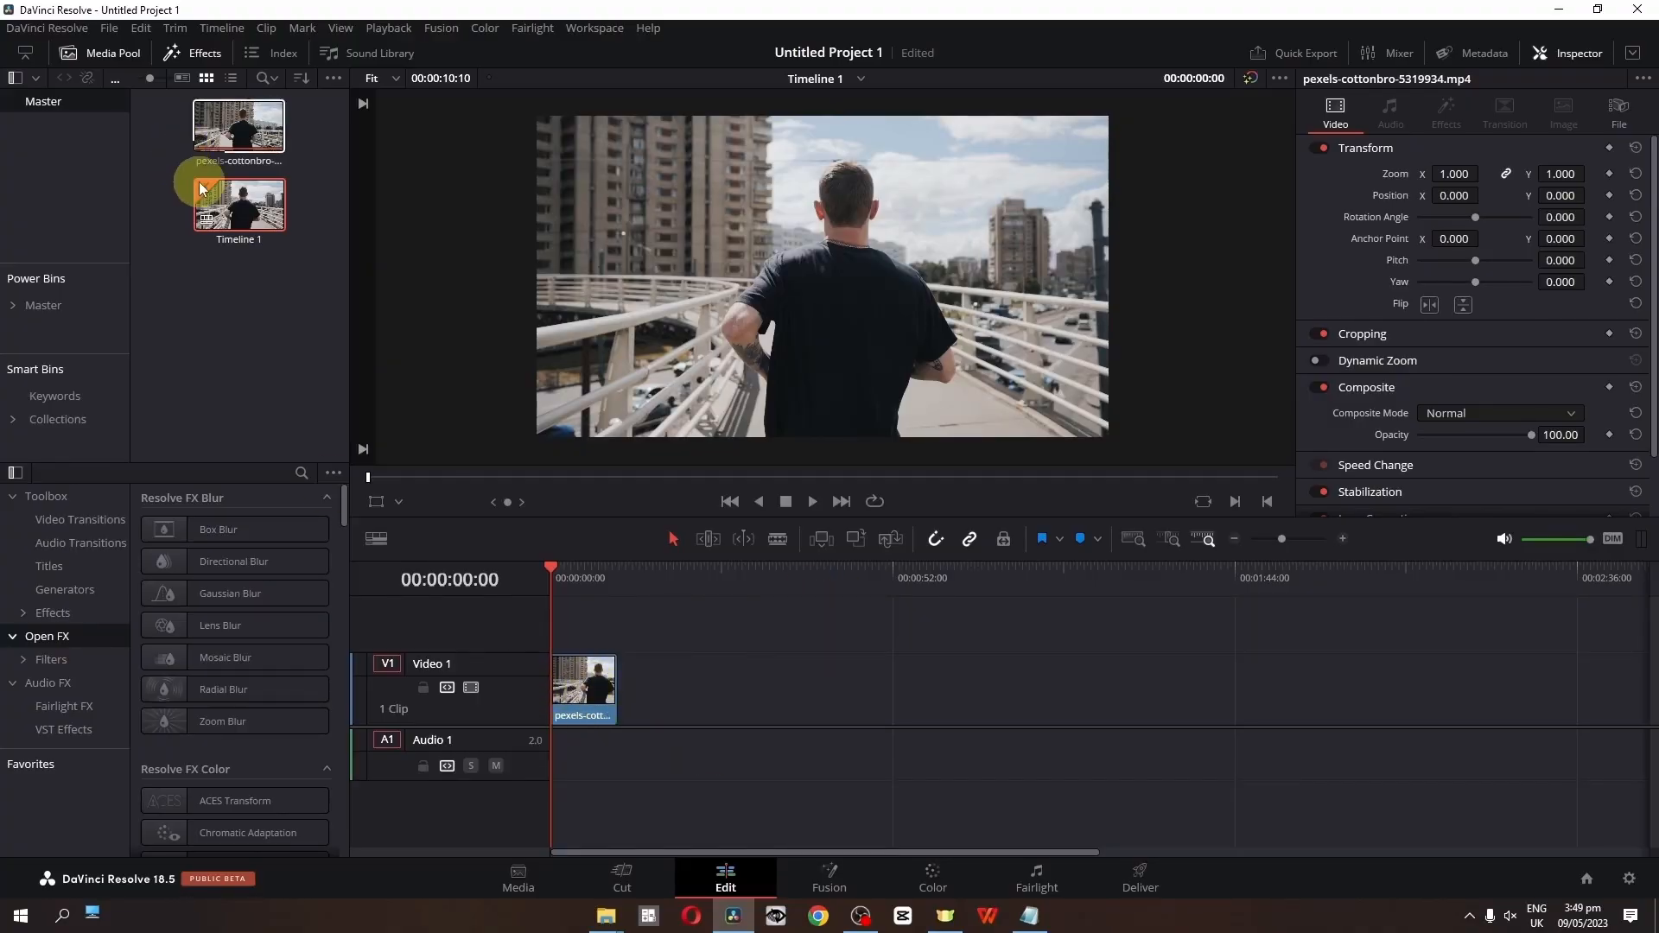
Switch to File Explorer, create a folder named loc 2 in the stock folder and move pexels-cottonbro-5319934.mp4 into it
{"action": "key", "text": "alt+Tab"}
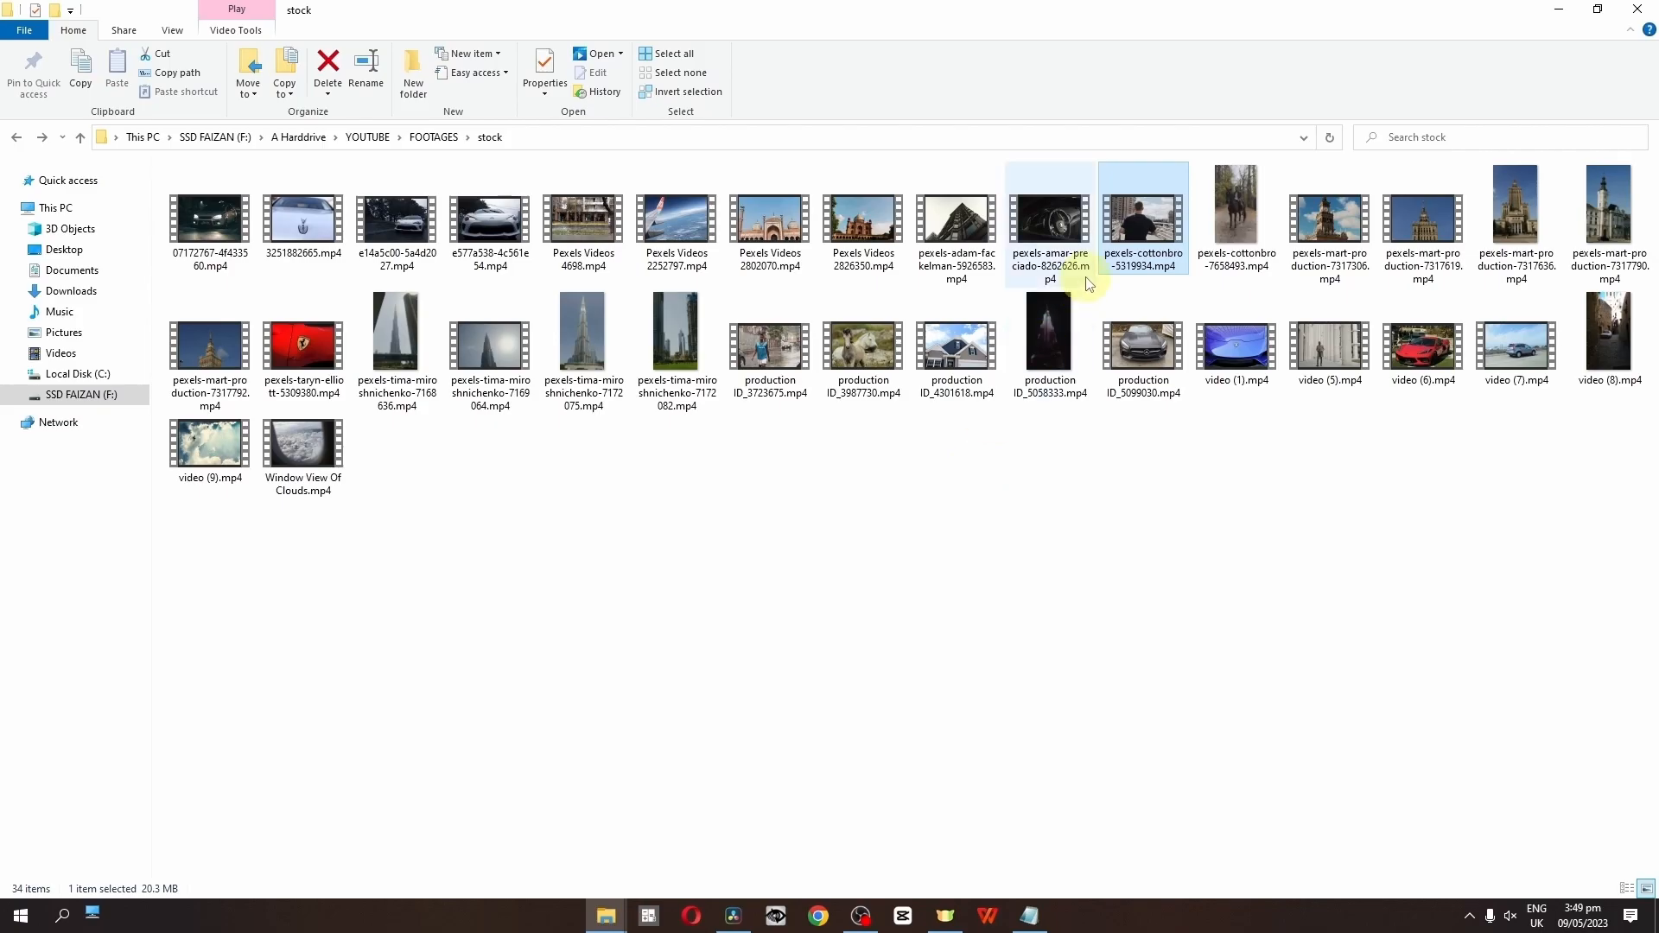
{"action": "right_click", "coordinate": [724, 539]}
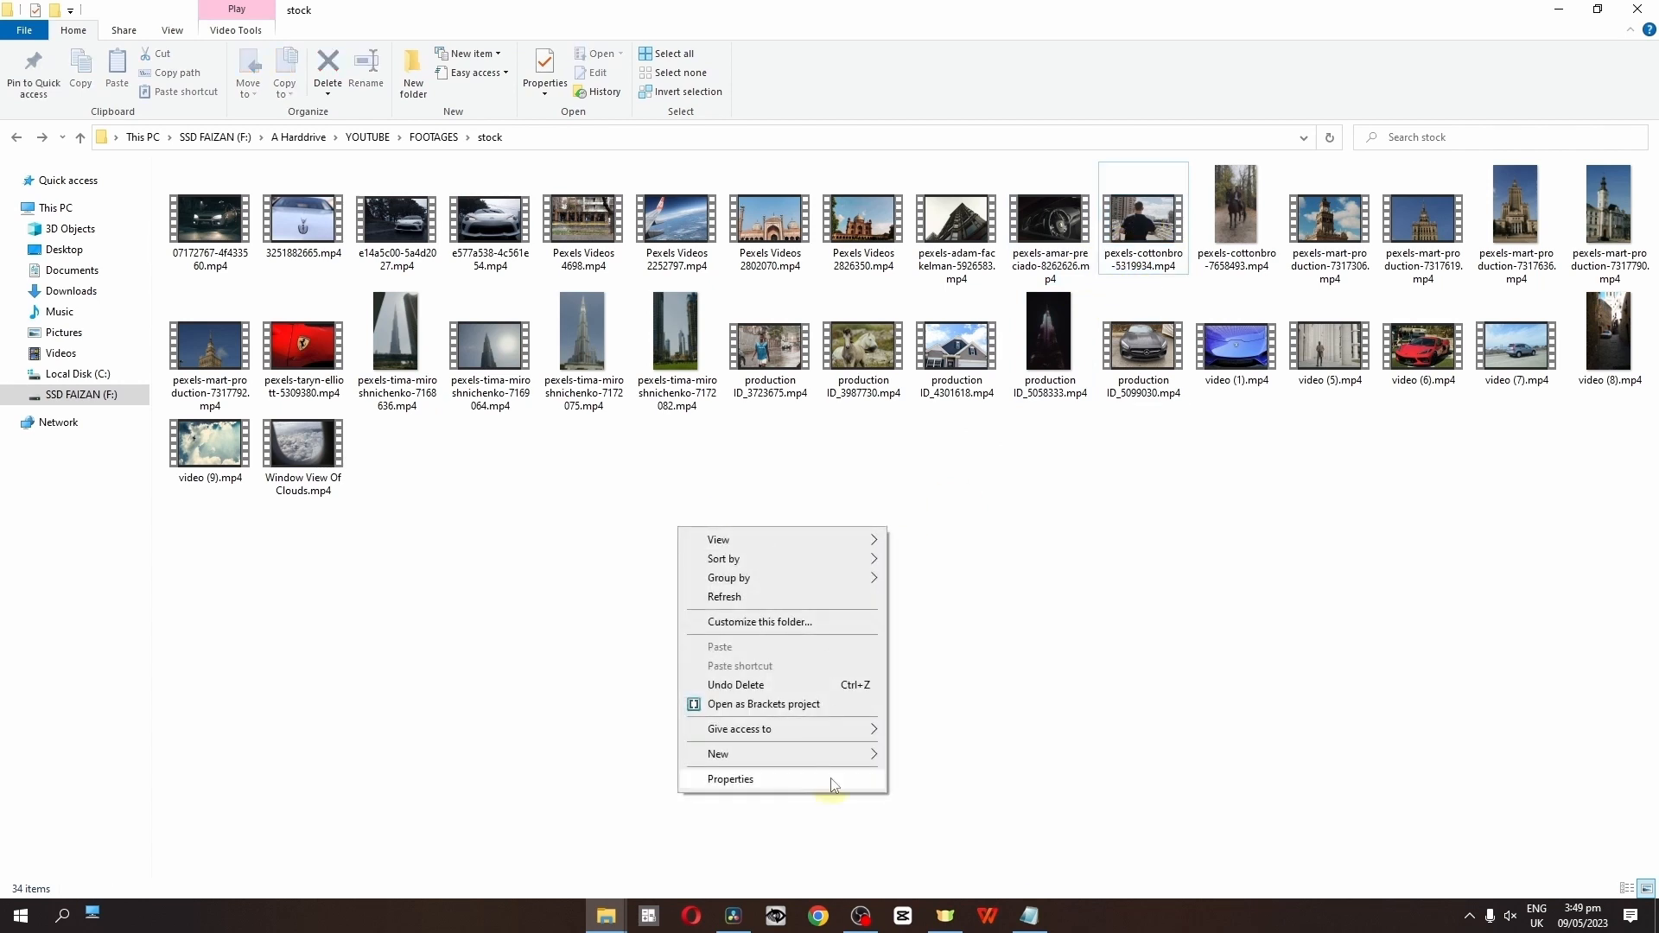
{"action": "mouse_move", "coordinate": [855, 752]}
{"action": "left_click", "coordinate": [937, 518]}
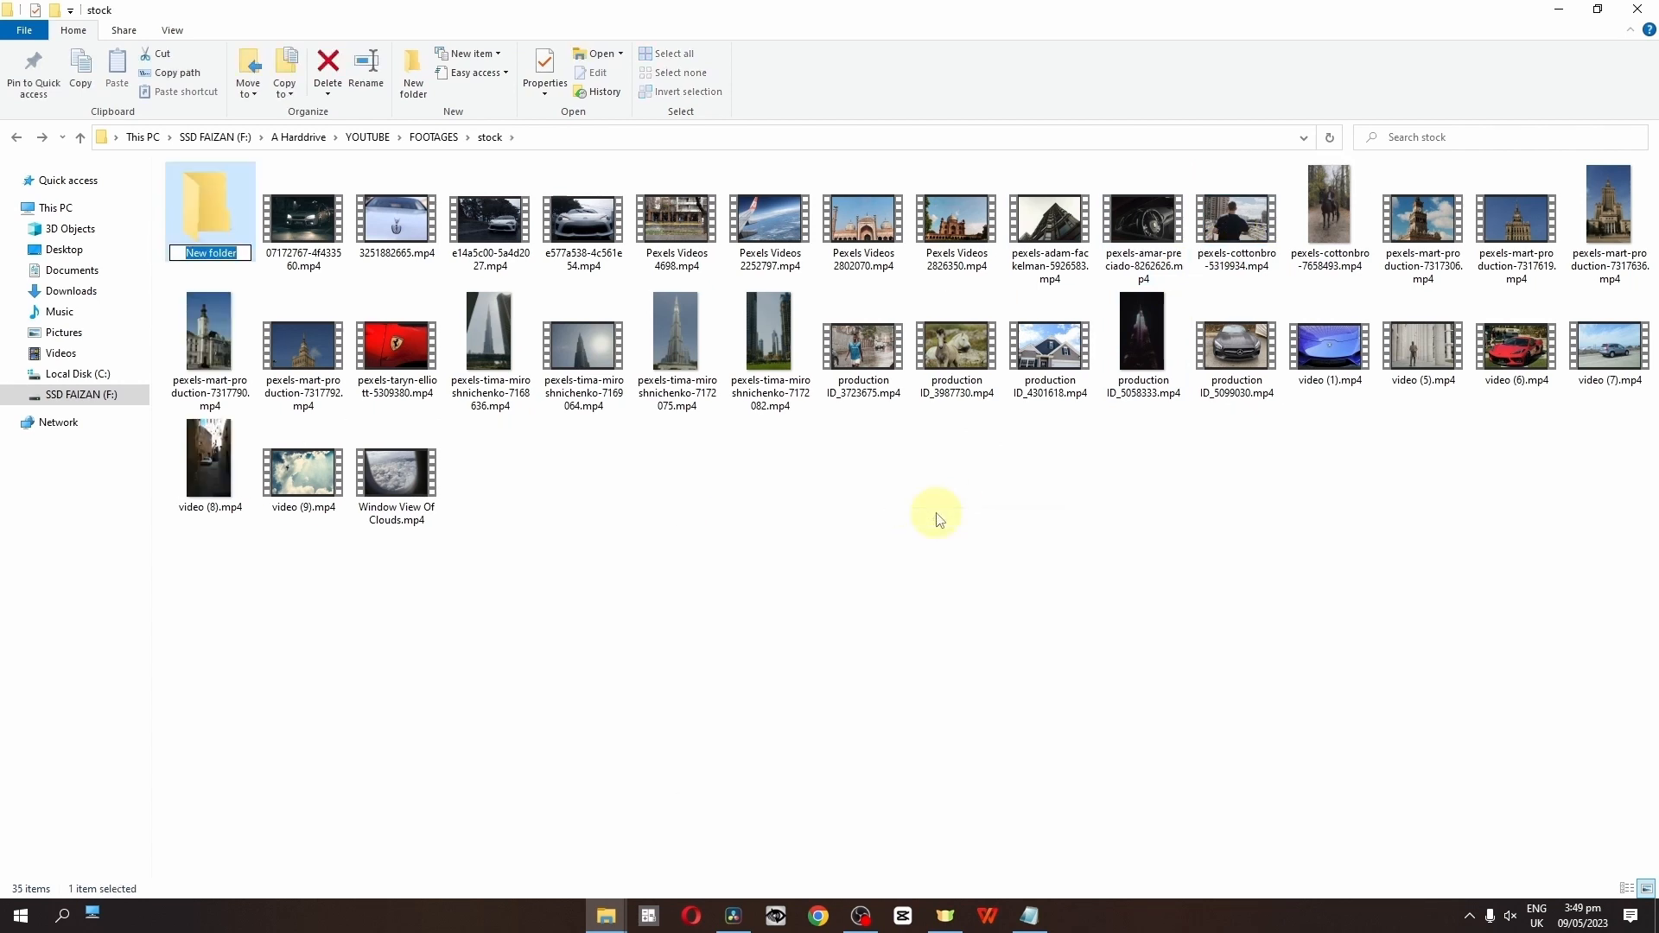
{"action": "key", "text": "Return"}
{"action": "left_click_drag", "start_coordinate": [1235, 226], "coordinate": [209, 264]}
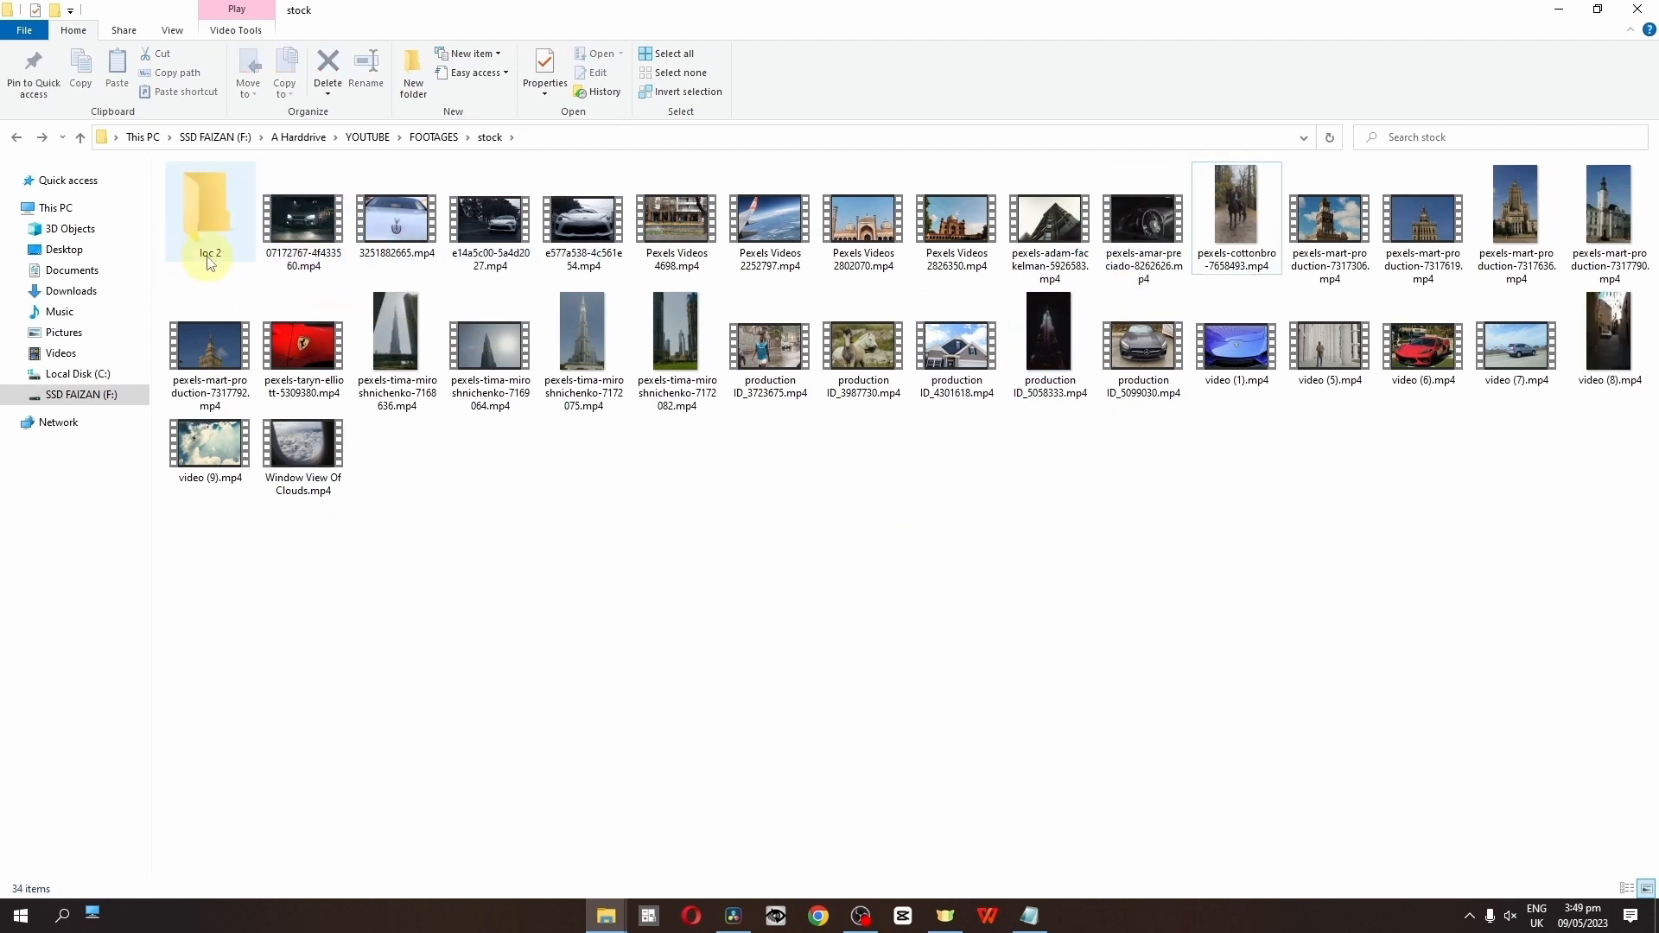
Return to DaVinci Resolve and relink the missing pexels-cottonbro clip by locating the loc 2 folder as its source
{"action": "left_click", "coordinate": [734, 916]}
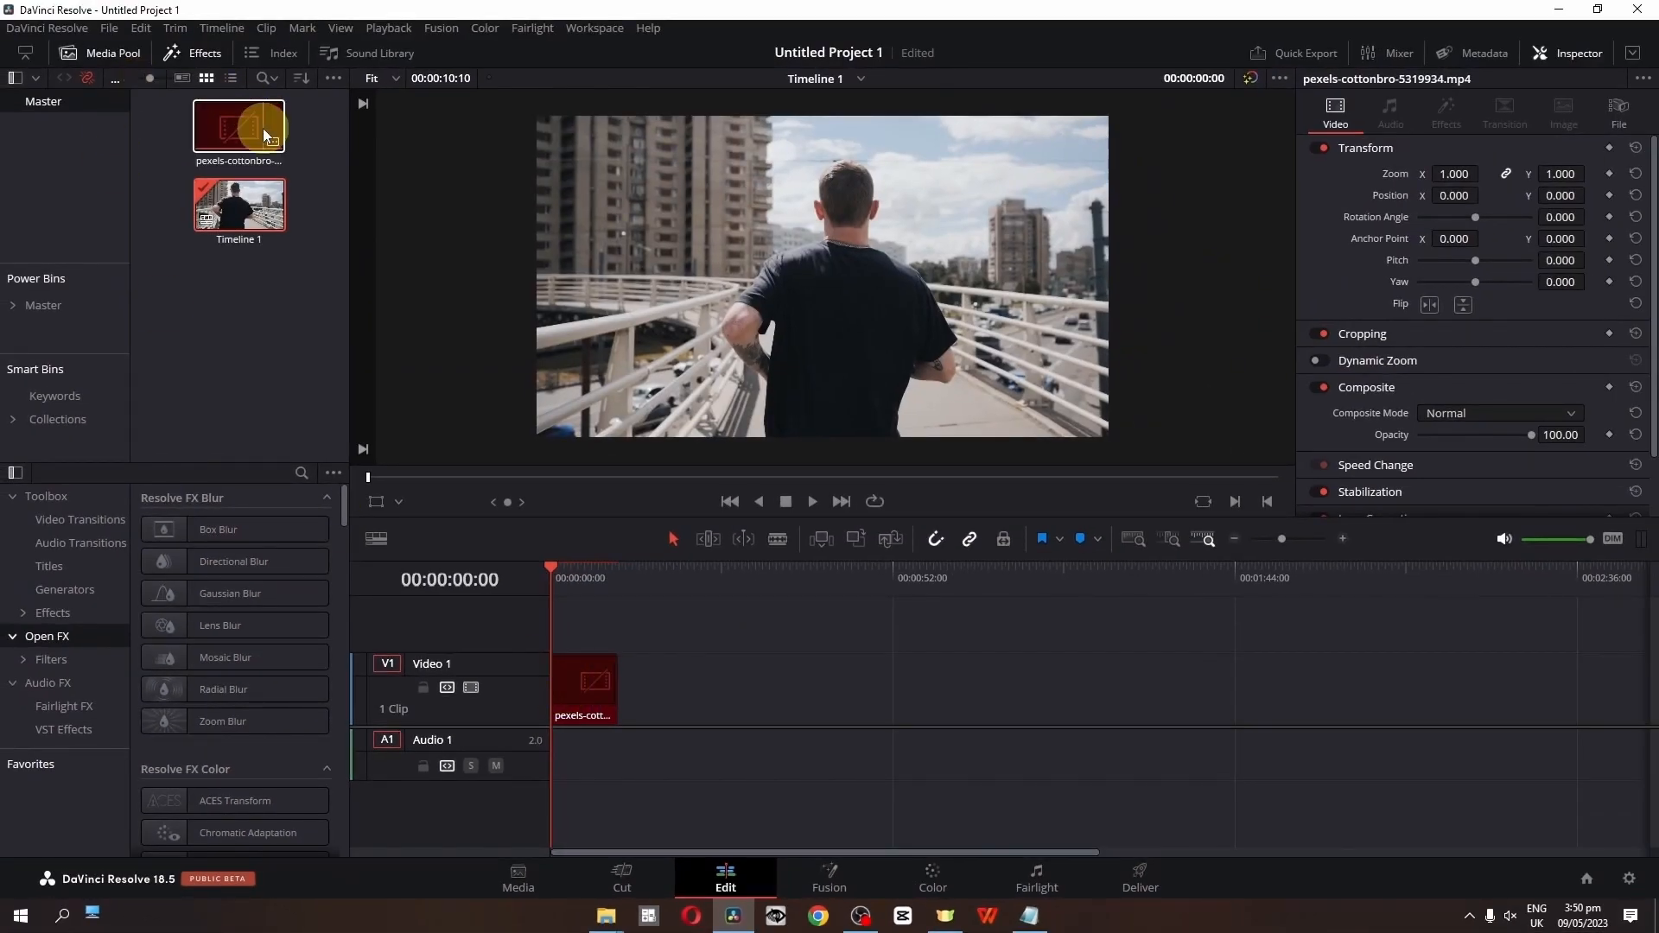
{"action": "right_click", "coordinate": [264, 129]}
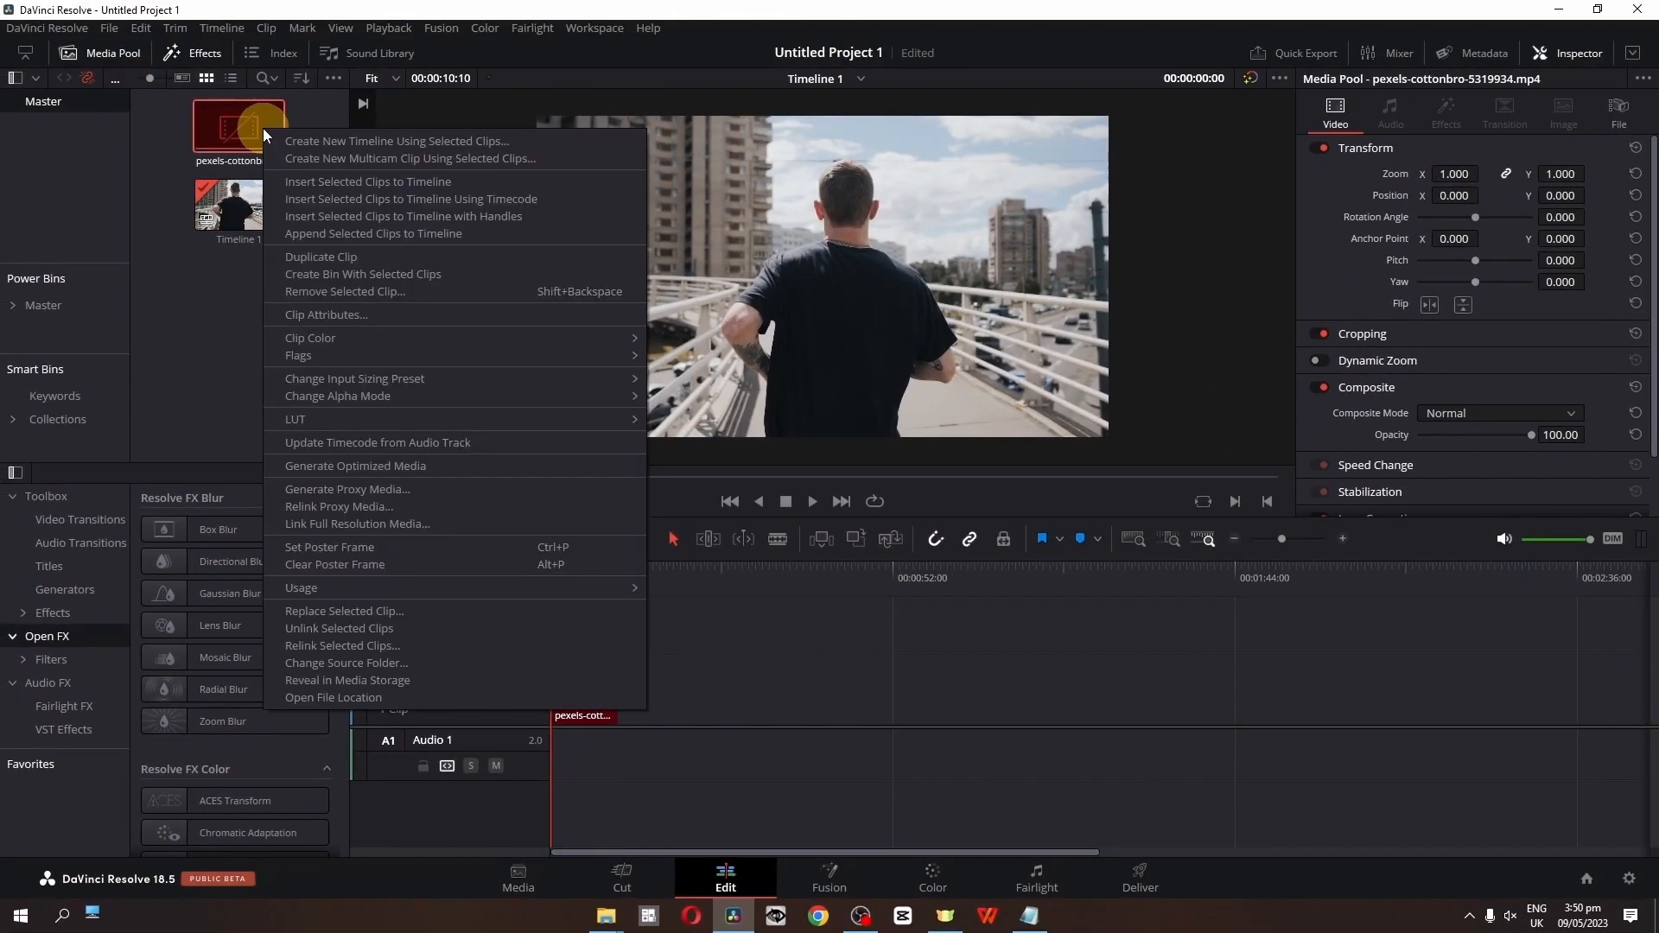
{"action": "left_click", "coordinate": [195, 494]}
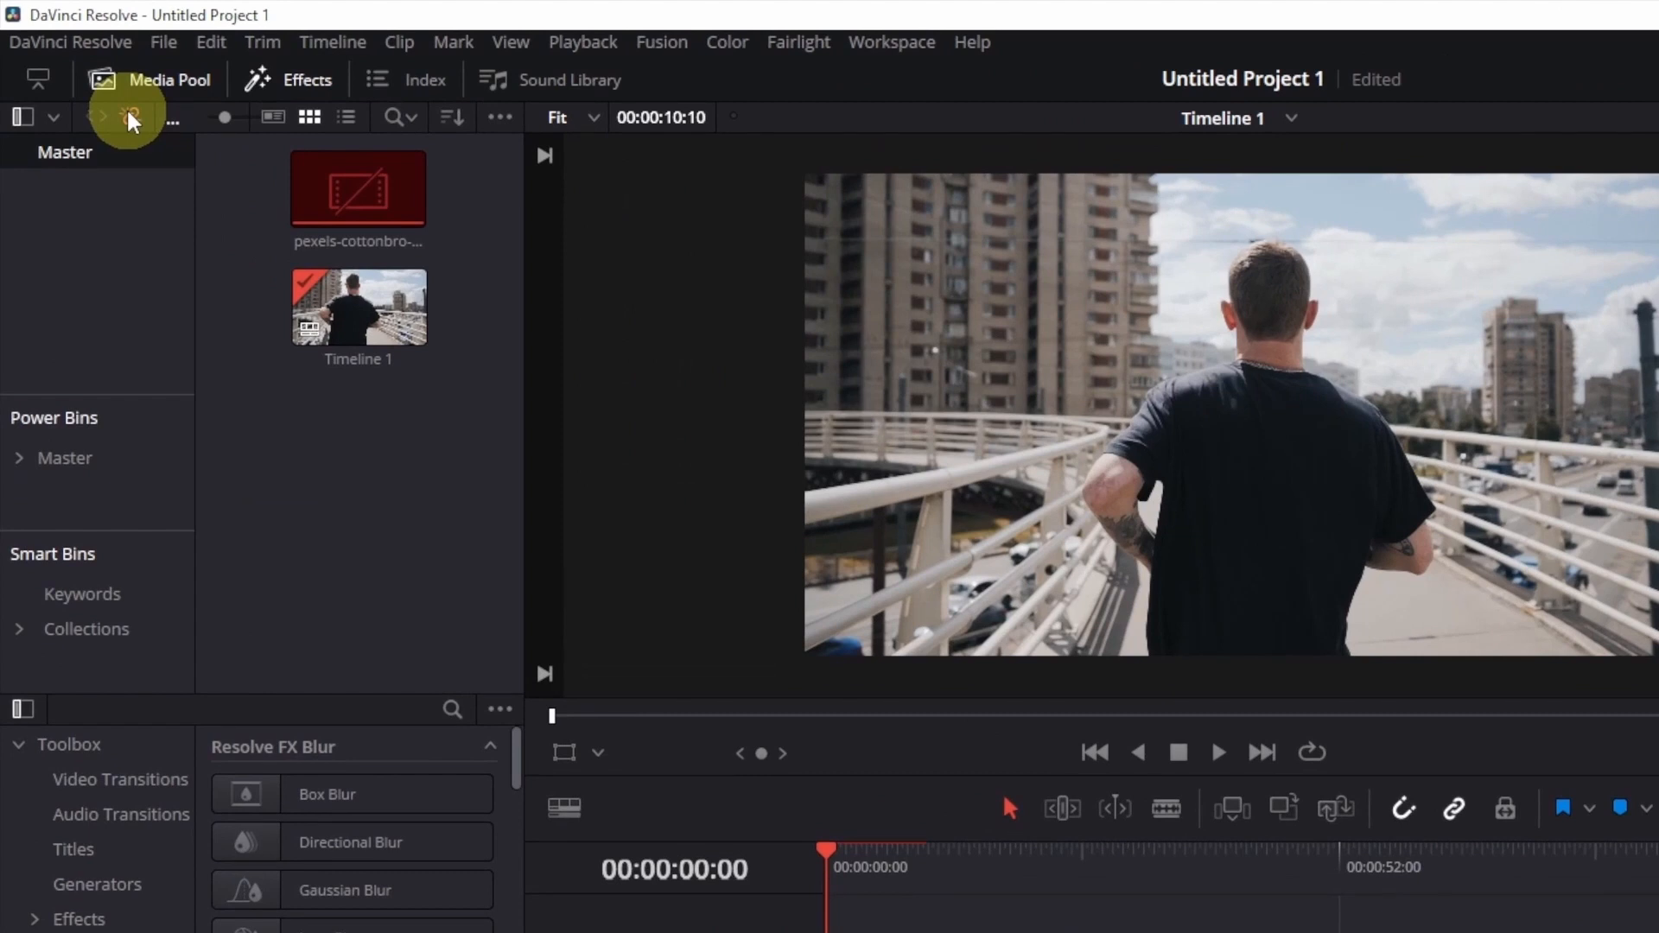
{"action": "left_click", "coordinate": [126, 108]}
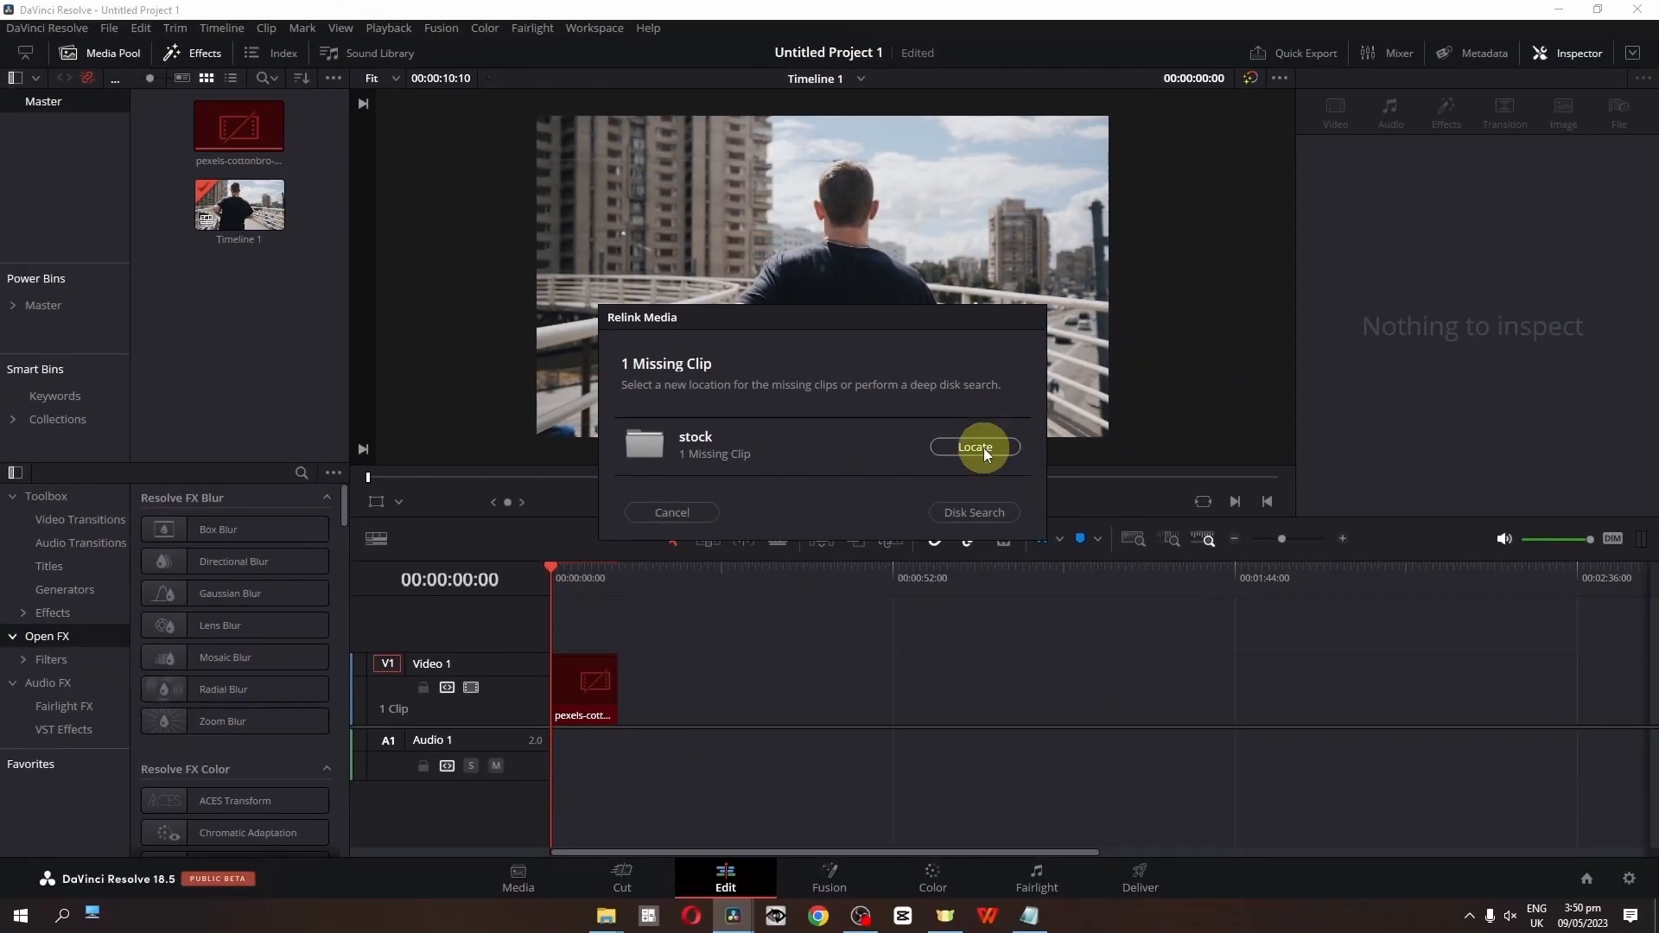
{"action": "left_click", "coordinate": [985, 449]}
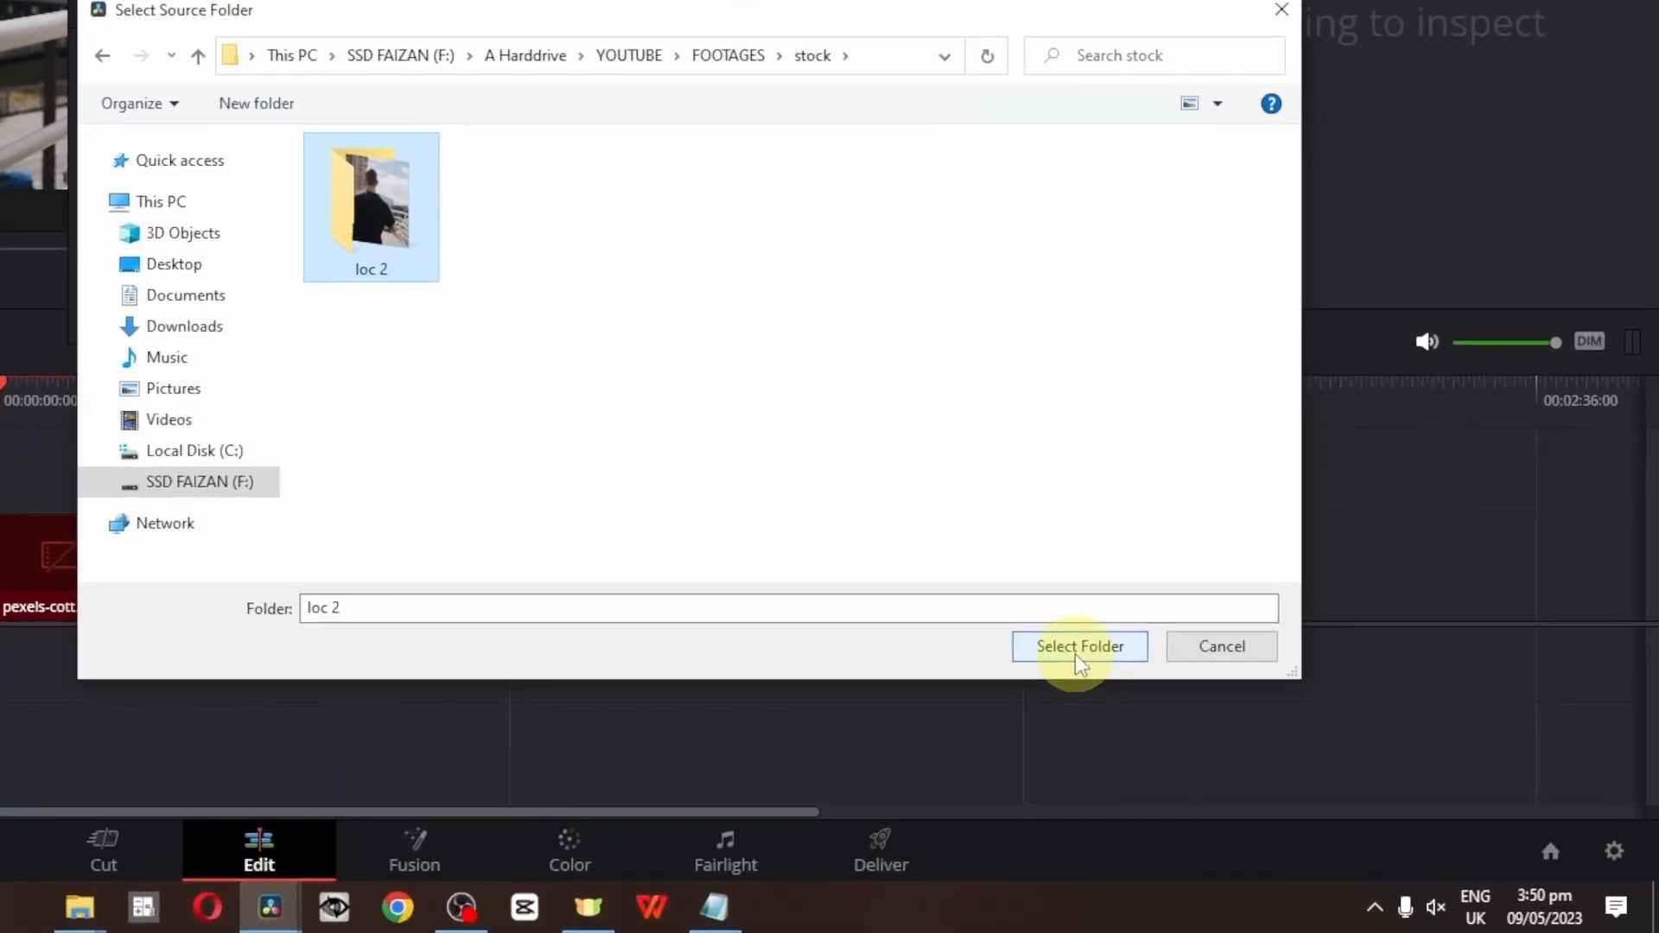
{"action": "left_click", "coordinate": [1272, 746]}
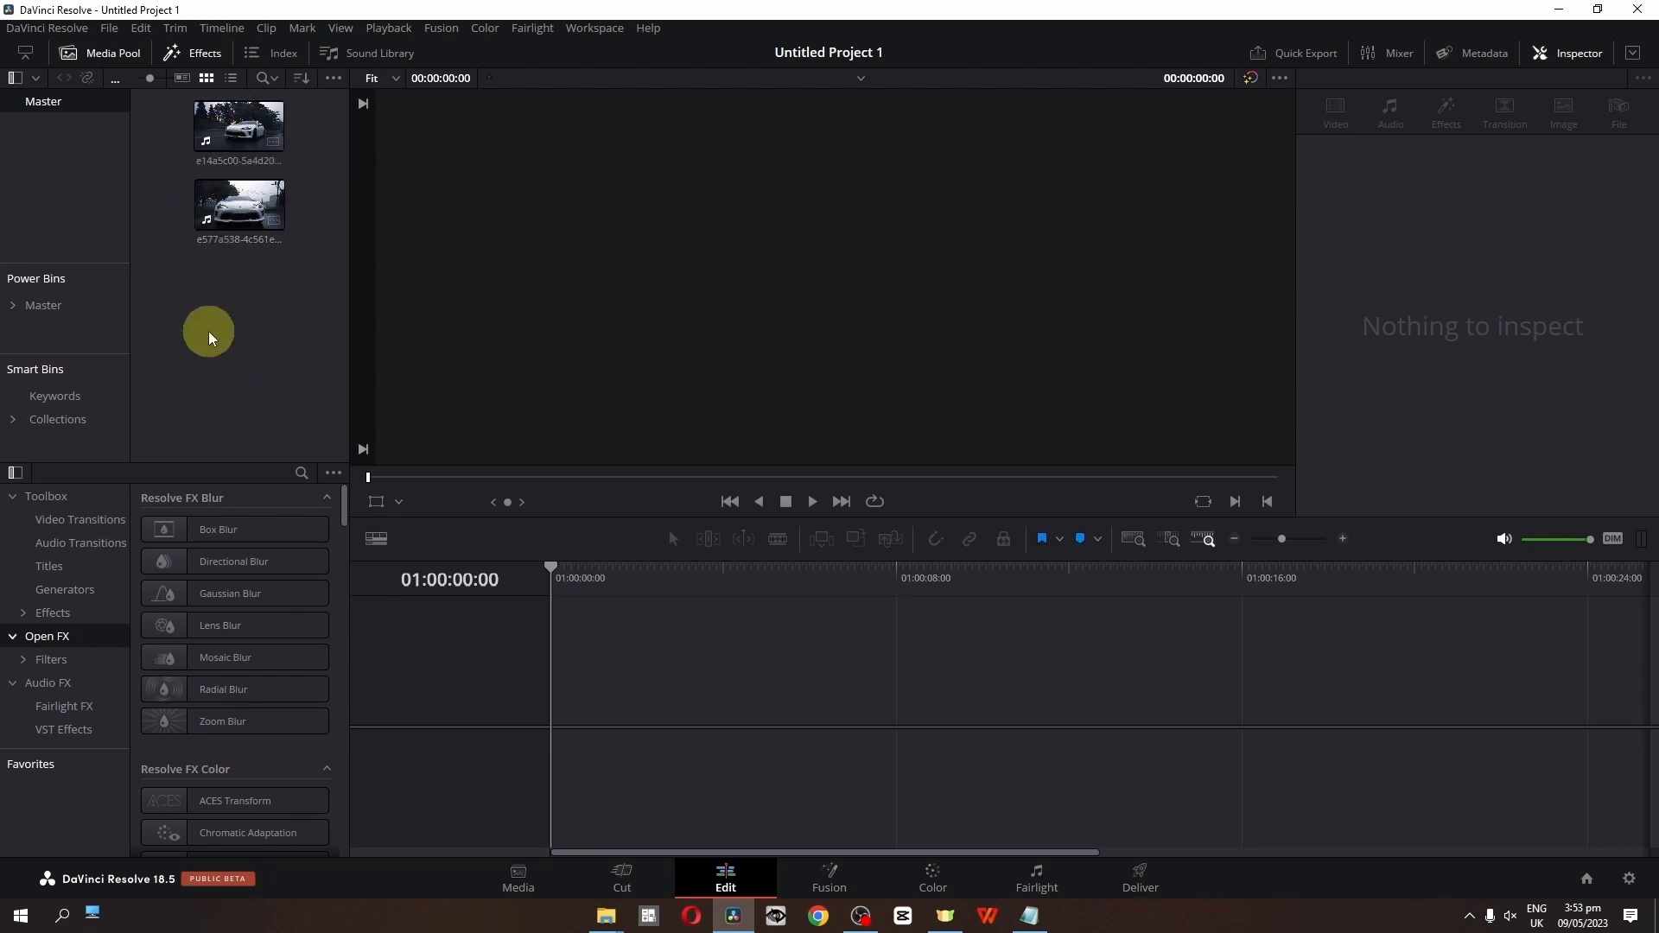
Create a multicam clip named multicamE from the two white car clips, with In angle sync and Sequential angle names
{"action": "left_click", "coordinate": [215, 191]}
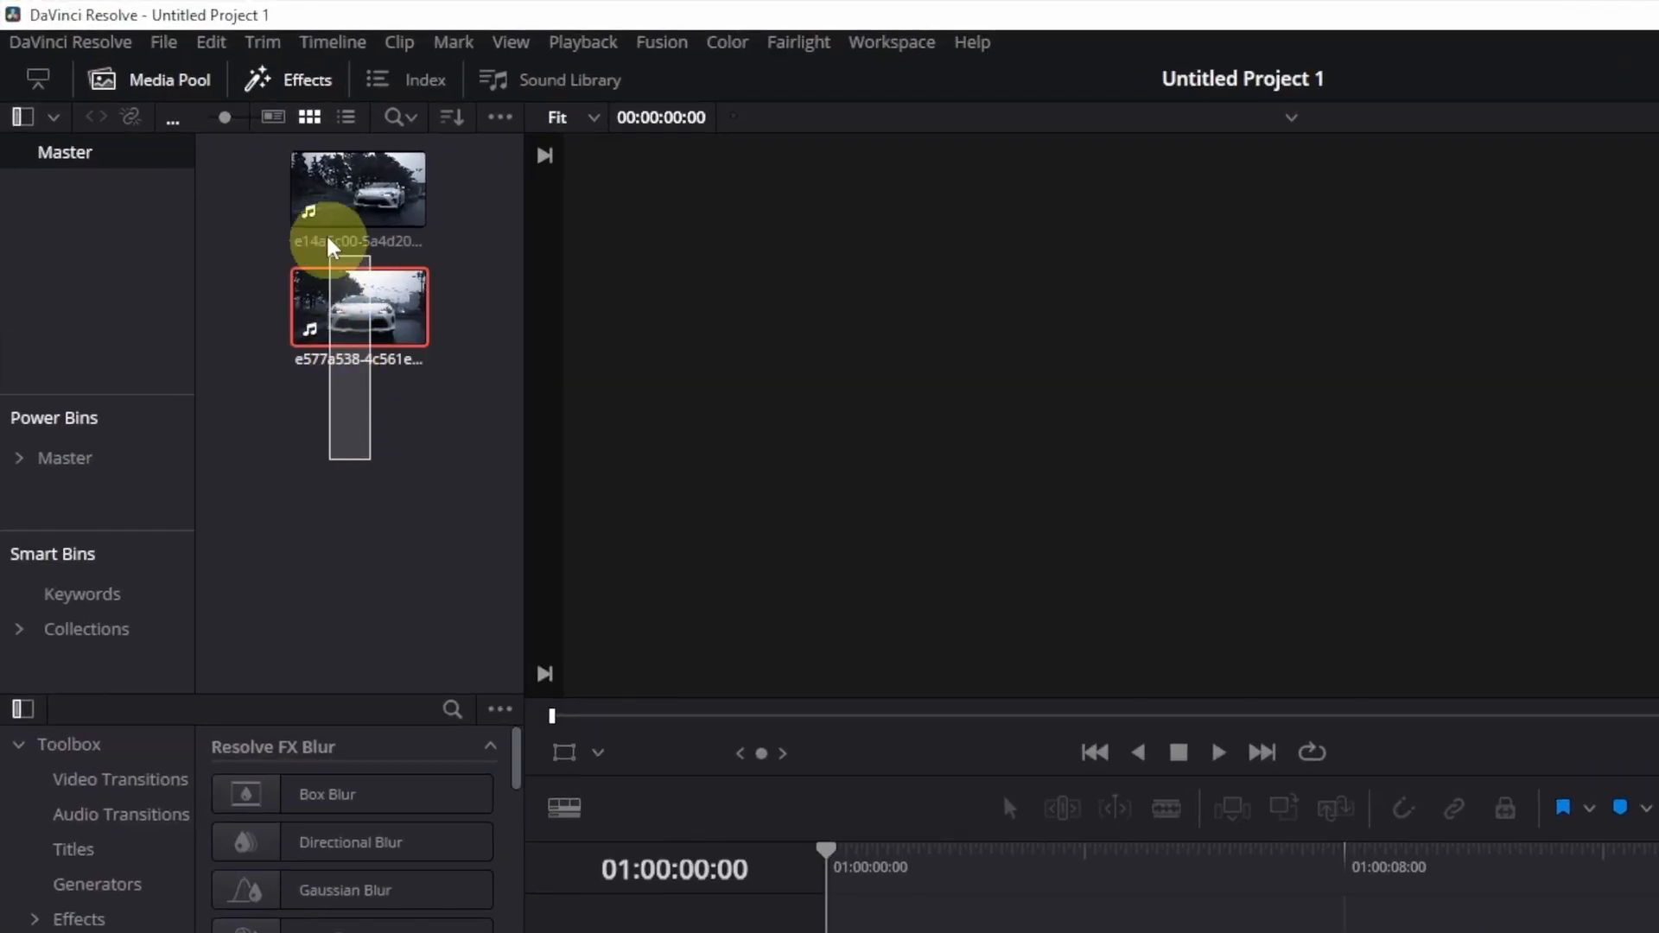
{"action": "left_click_drag", "start_coordinate": [330, 245], "coordinate": [327, 197]}
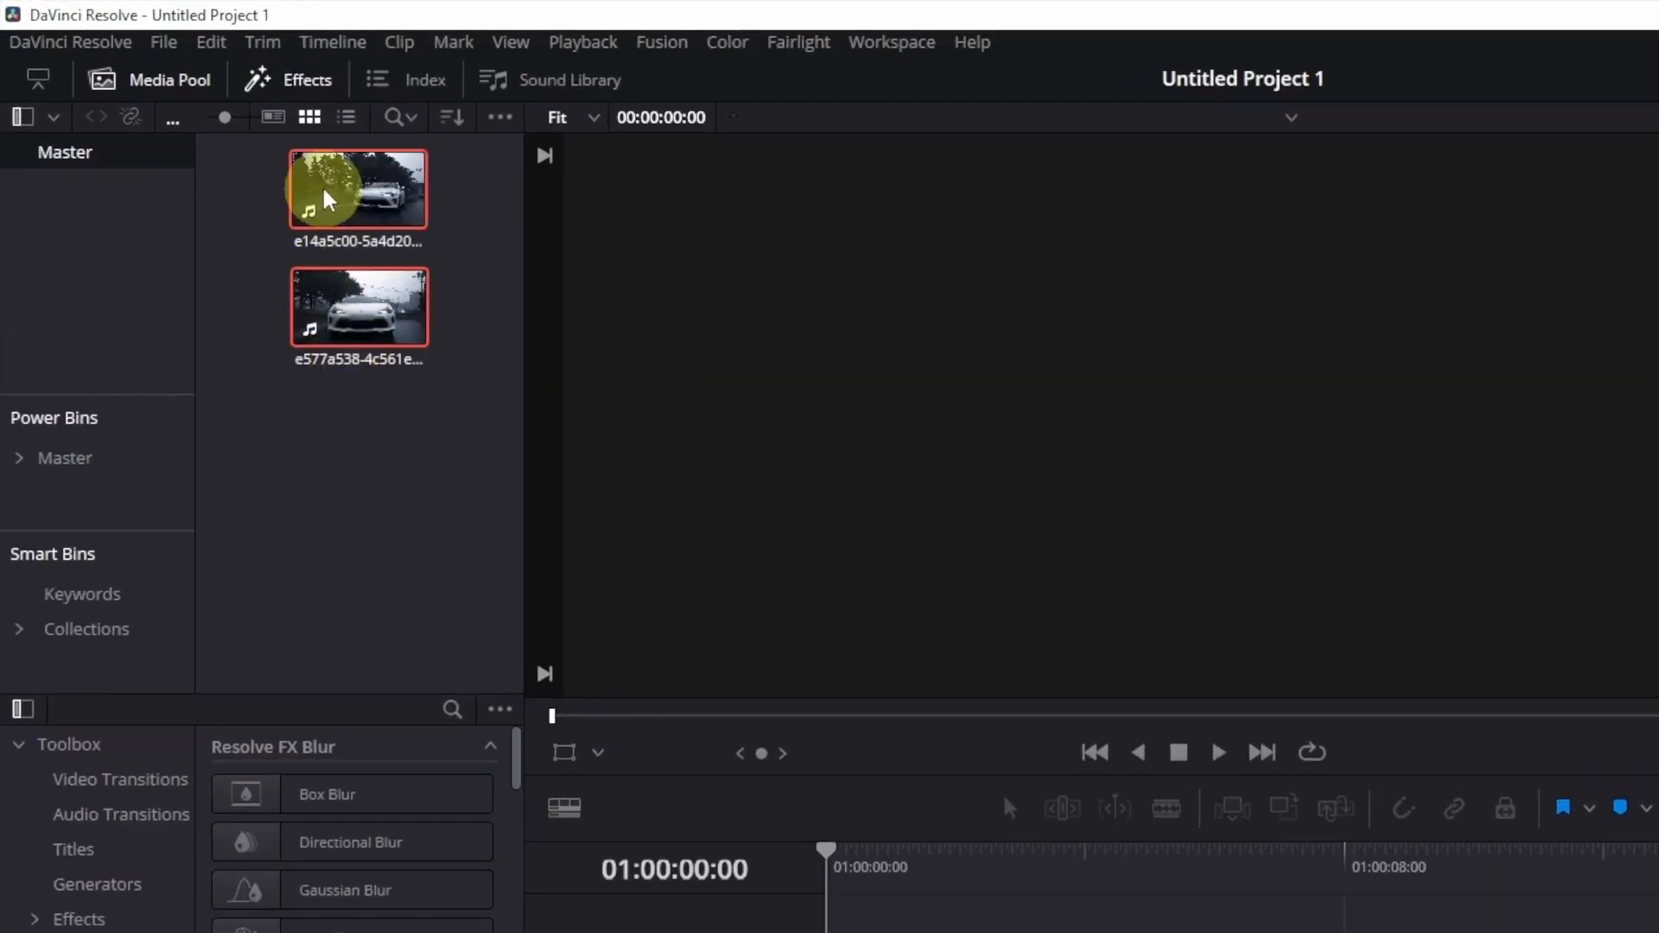
{"action": "right_click", "coordinate": [324, 192]}
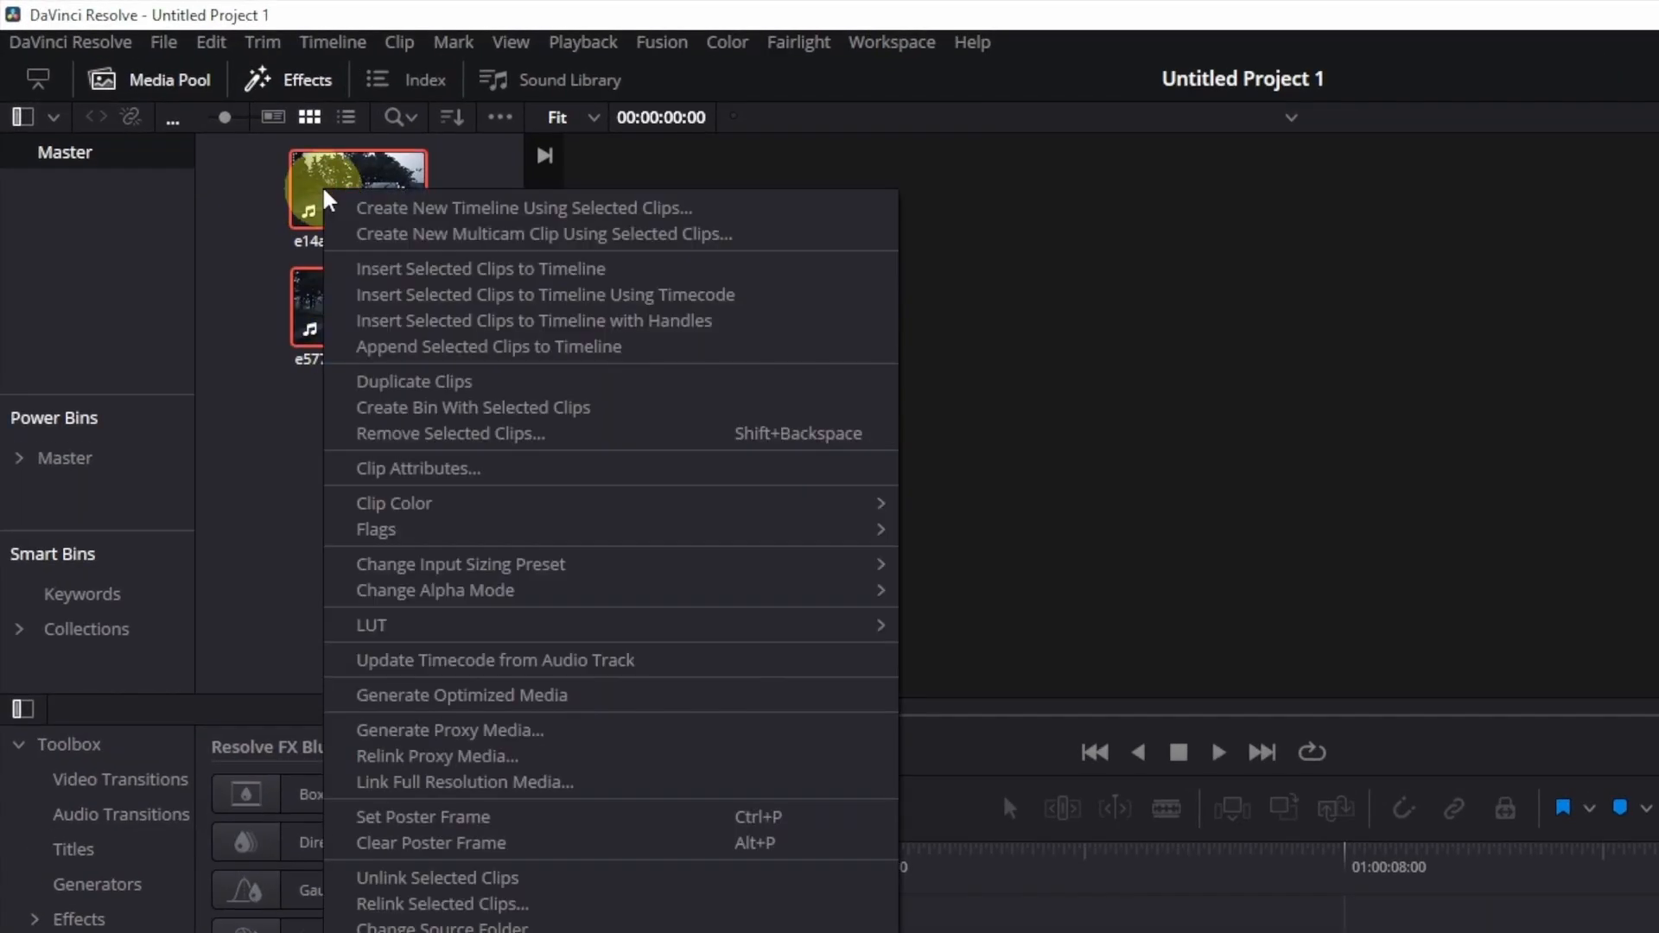
{"action": "left_click", "coordinate": [441, 238]}
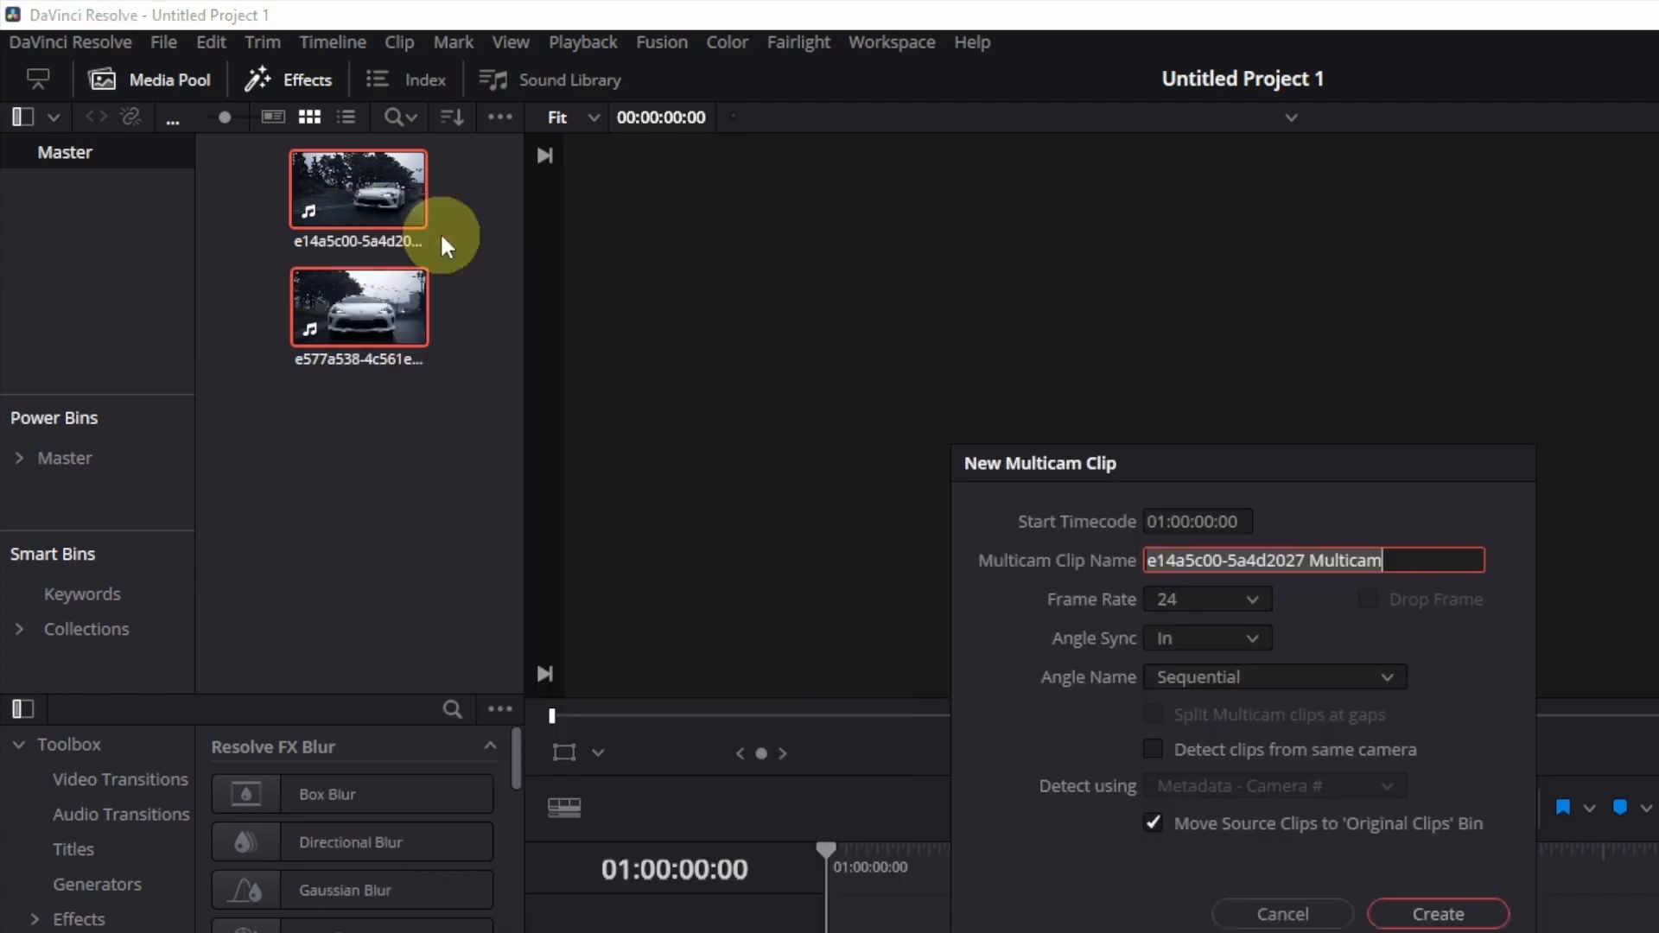
{"action": "type", "text": "E"}
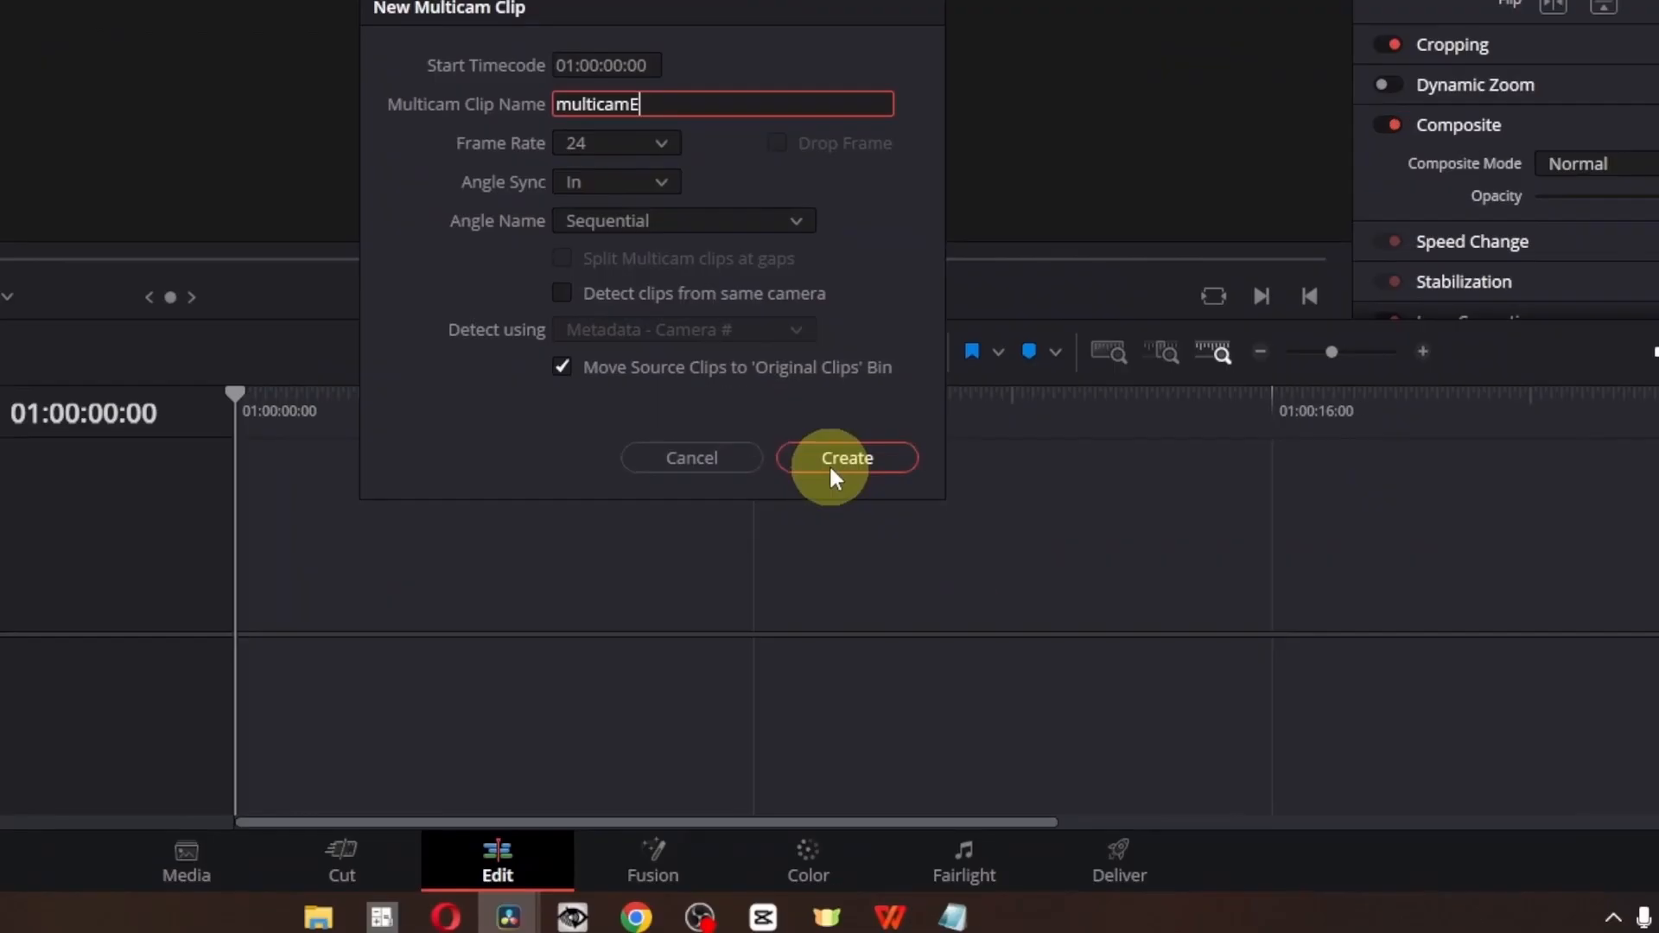
{"action": "left_click", "coordinate": [951, 609]}
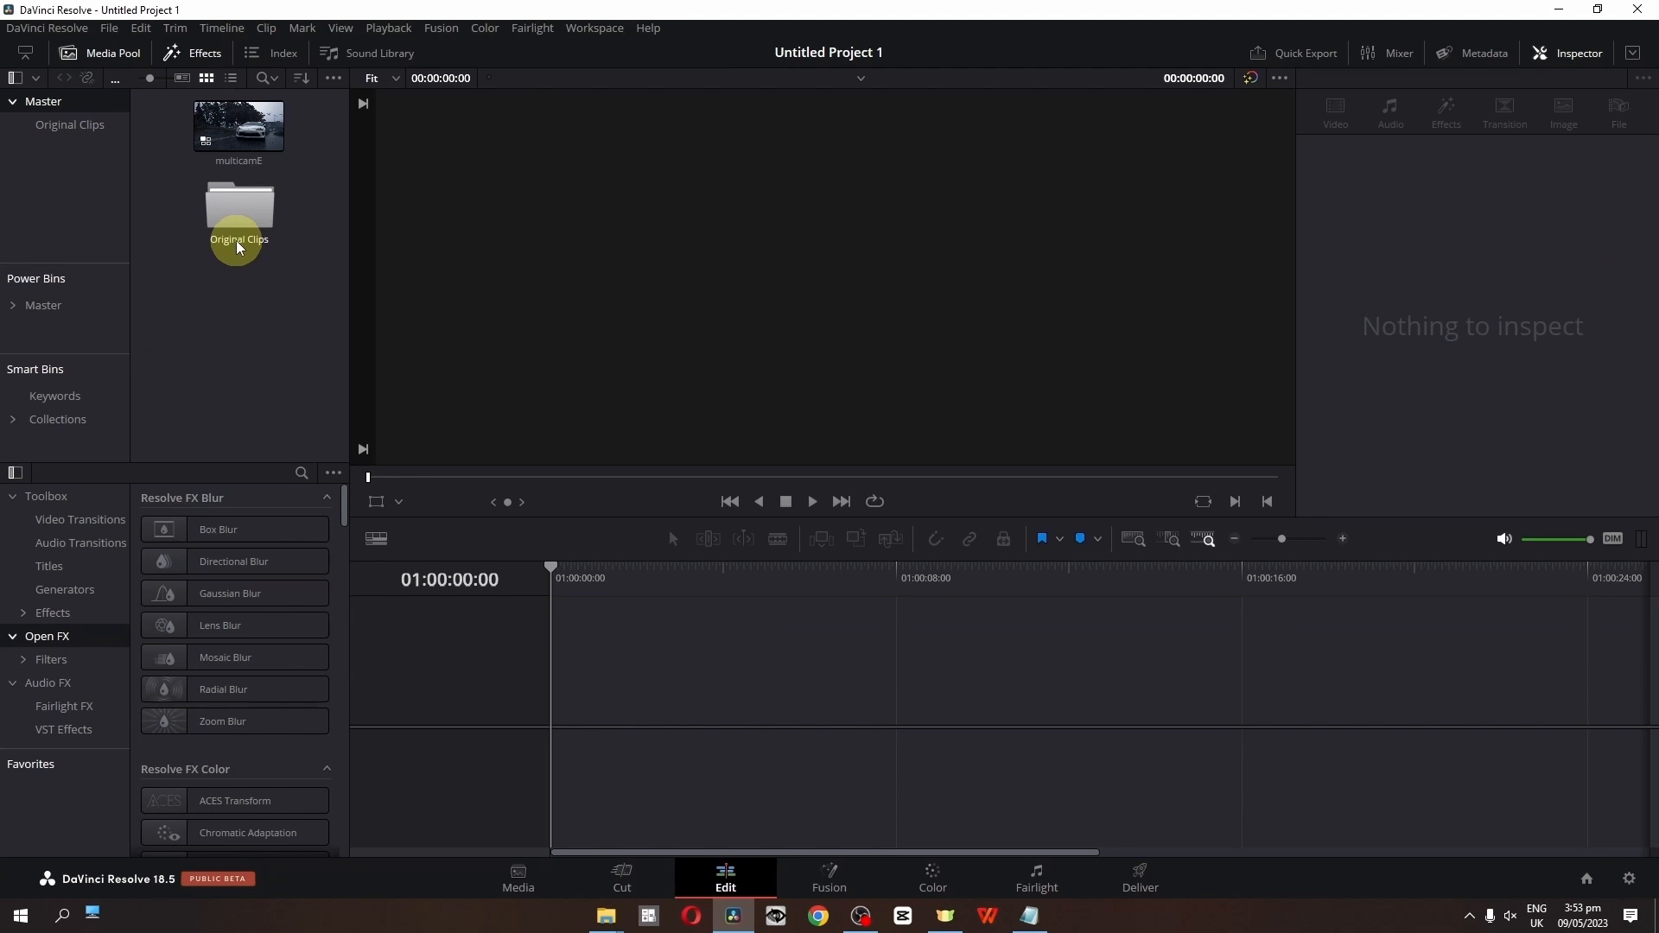
Check the source clips in the Original Clips bin and place the multicamE clip from the Master bin on a new timeline
{"action": "double_click", "coordinate": [207, 235]}
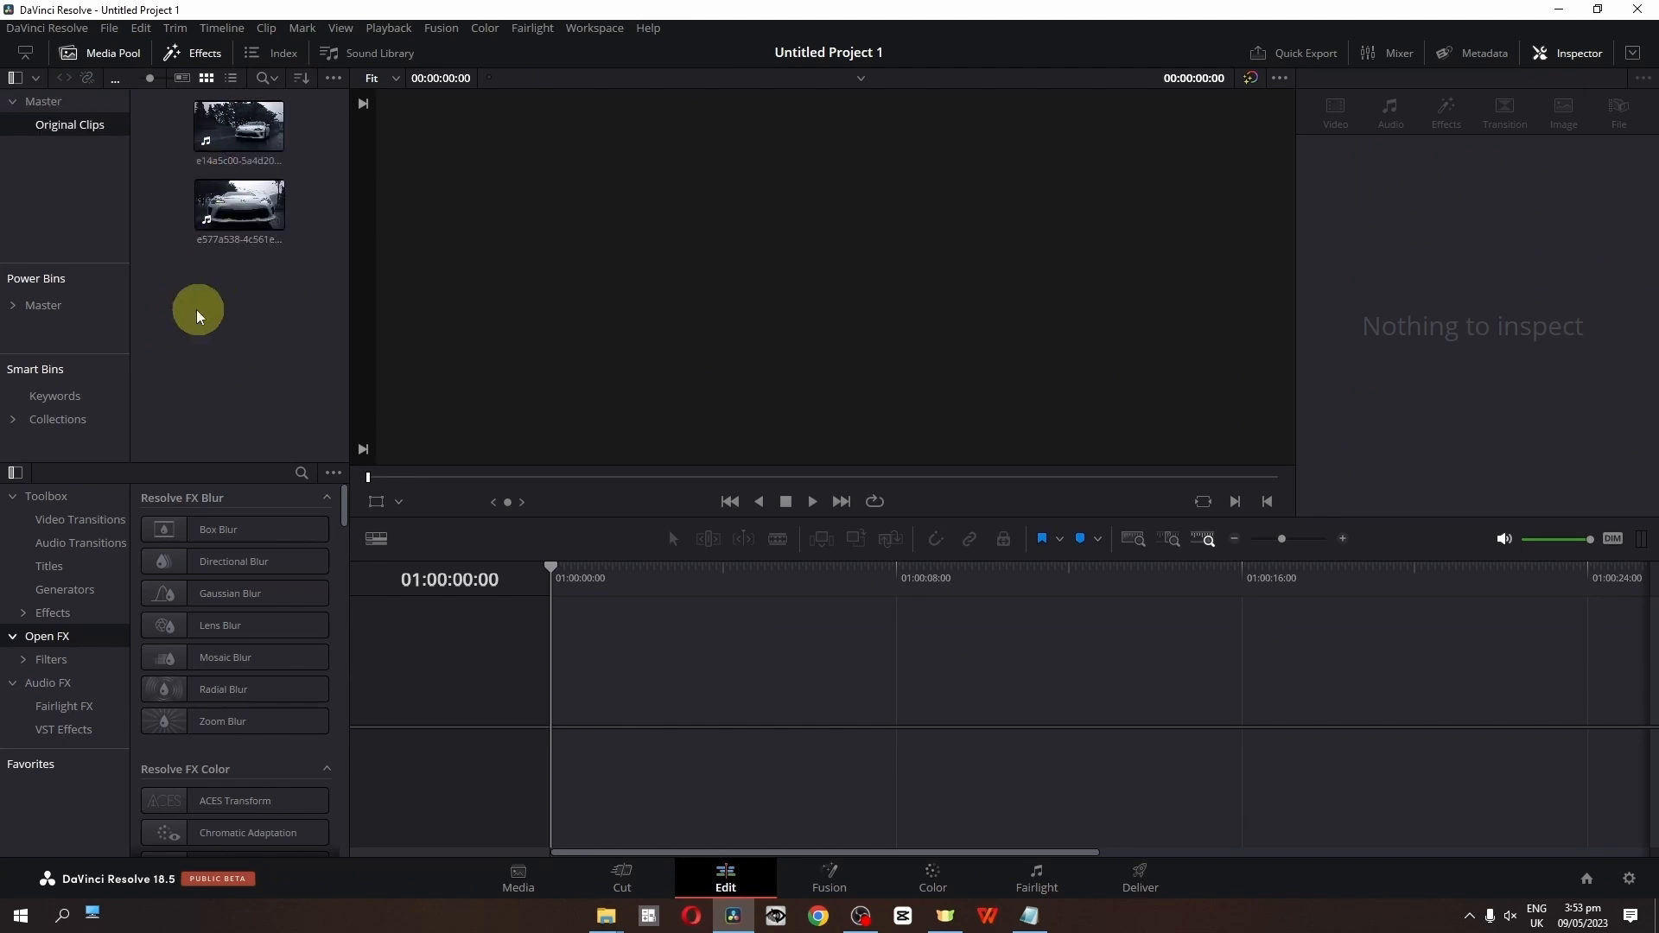
{"action": "left_click", "coordinate": [45, 103]}
{"action": "left_click", "coordinate": [227, 122]}
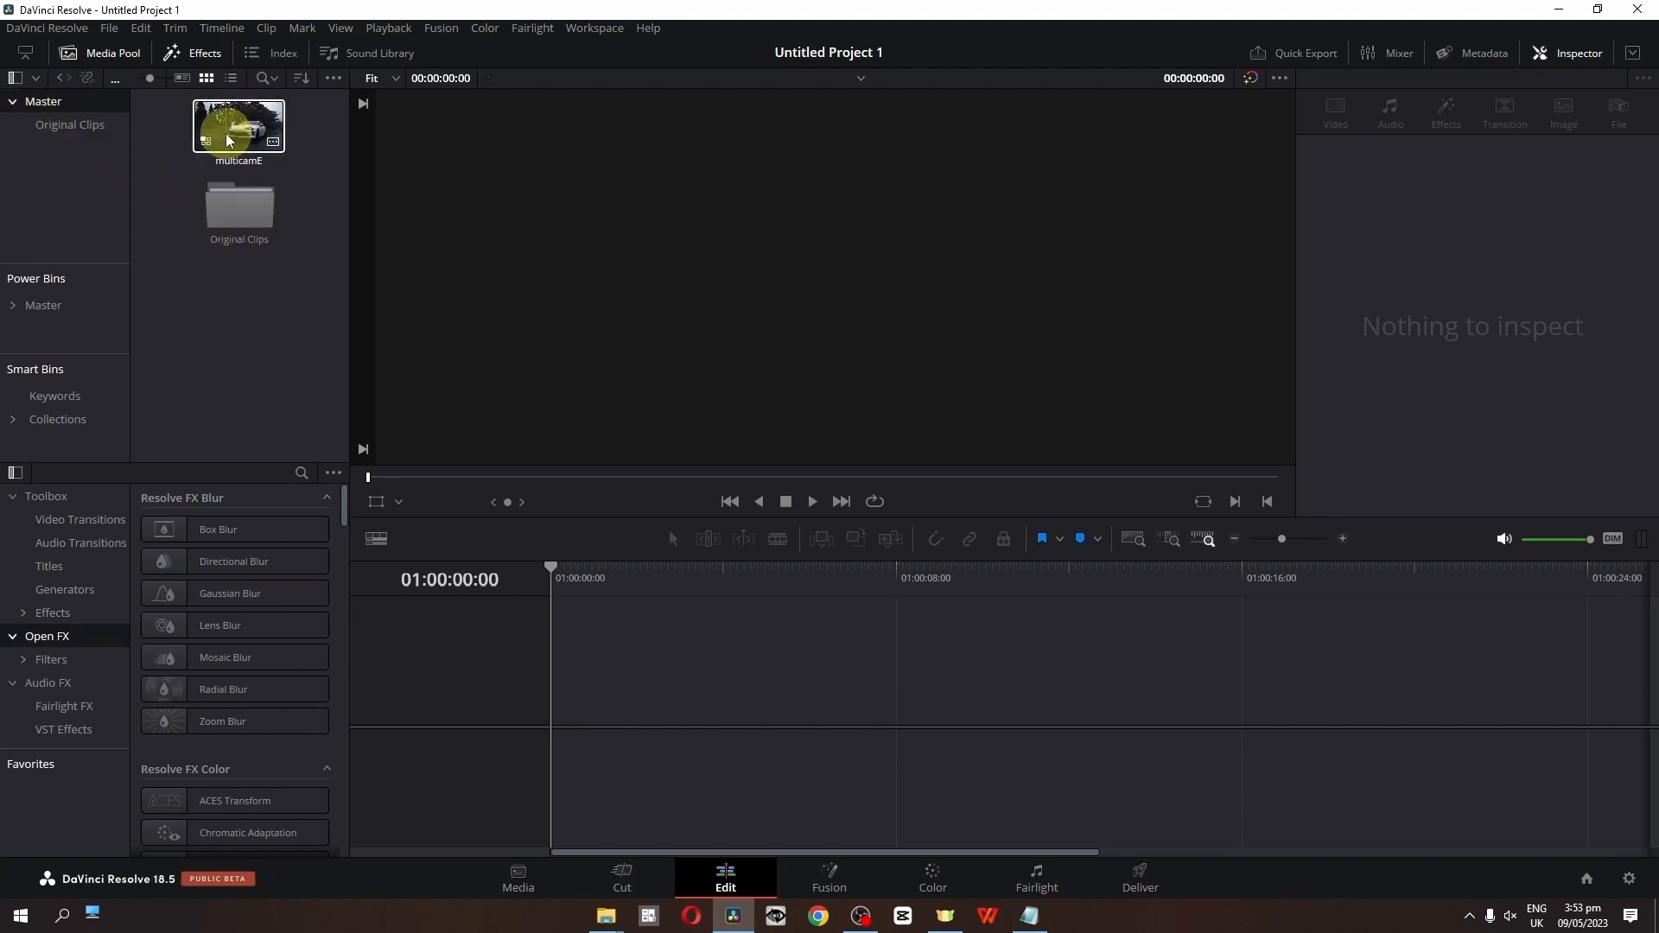
{"action": "left_click_drag", "start_coordinate": [229, 140], "coordinate": [609, 682]}
{"action": "scroll", "coordinate": [613, 690], "scroll_direction": "up", "scroll_amount": 6}
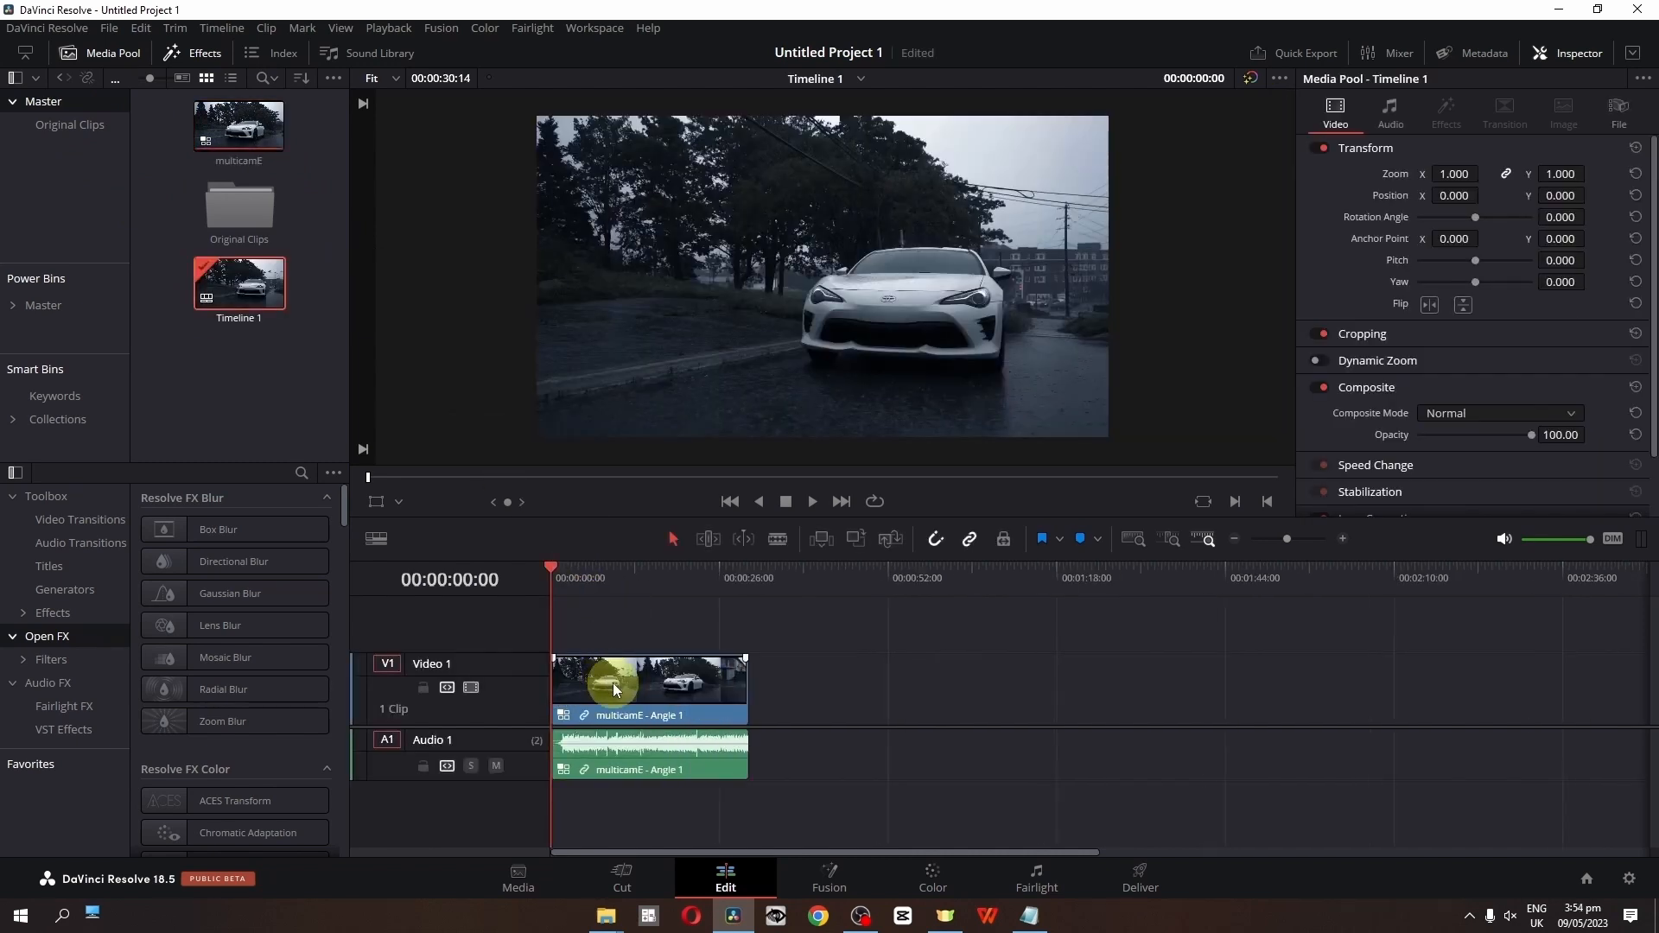
Hide the Inspector, show the source and timeline viewers side by side, and set the source viewer to Multicam mode
{"action": "left_click", "coordinate": [1580, 54]}
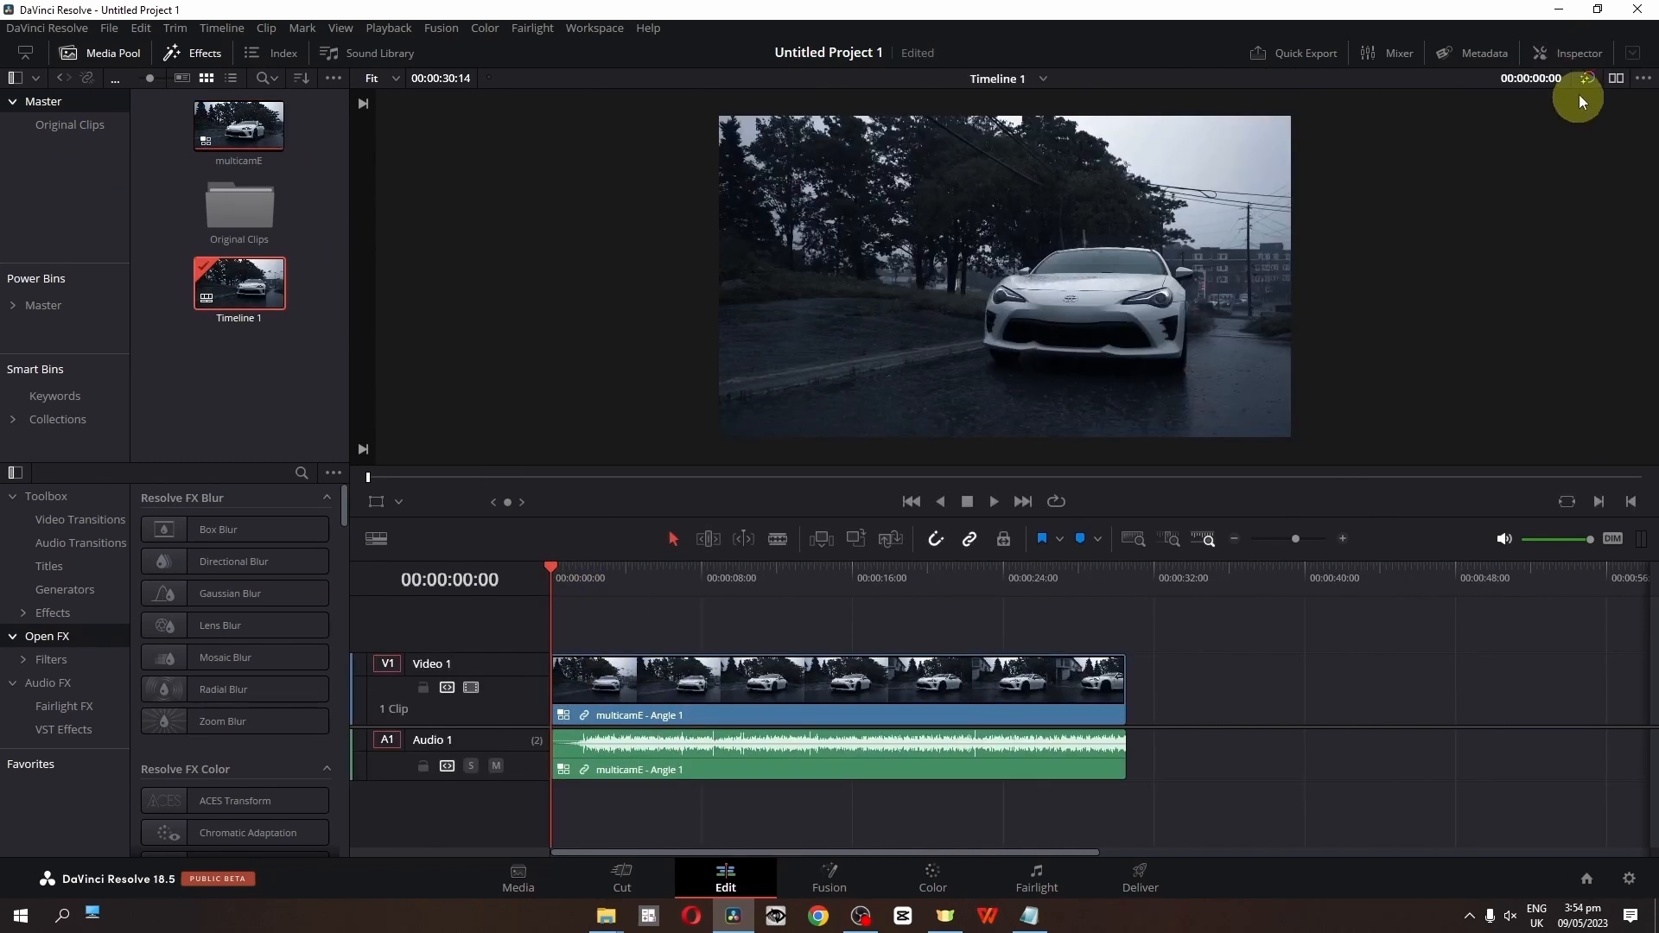
{"action": "left_click", "coordinate": [1615, 78]}
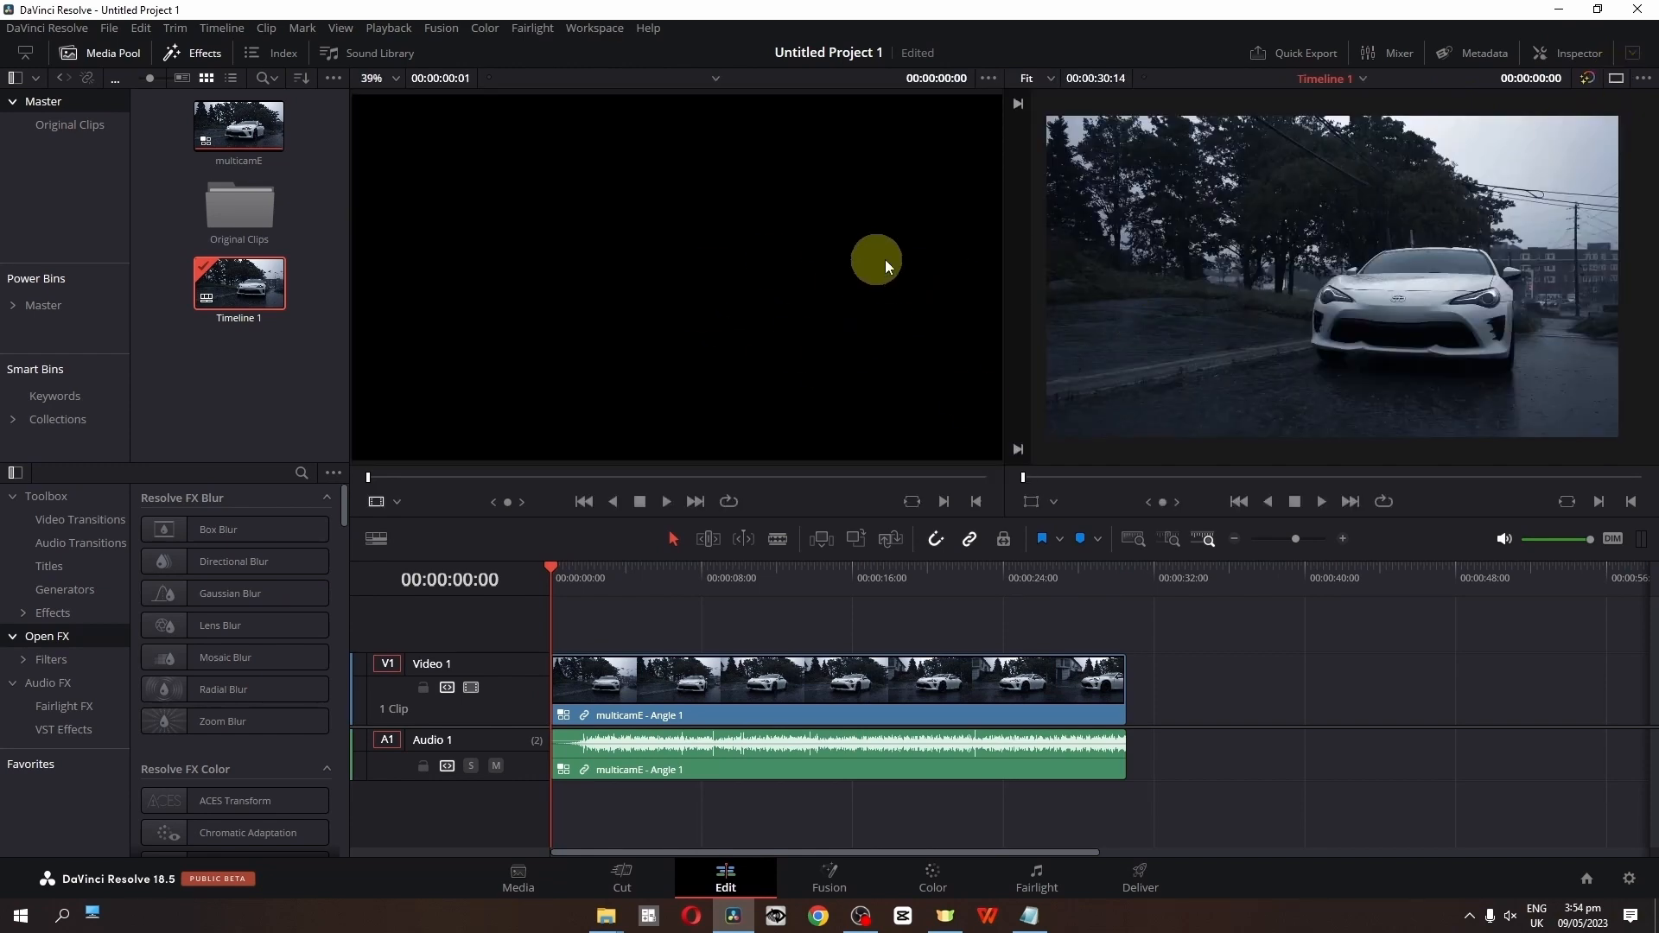
{"action": "left_click", "coordinate": [396, 502]}
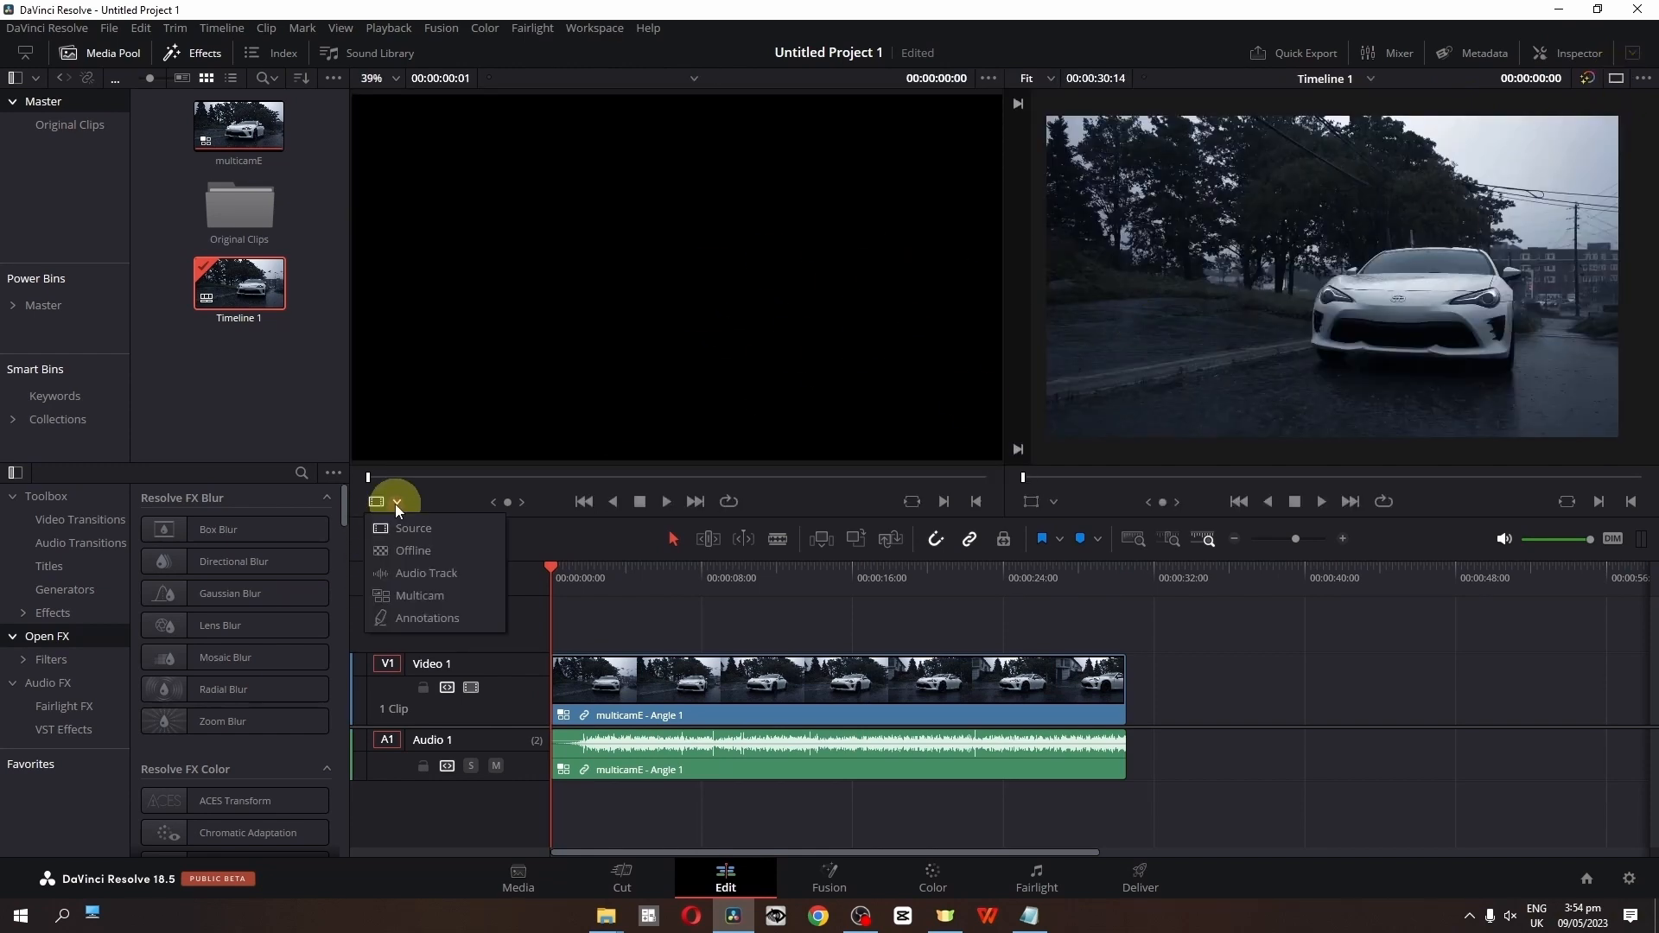
{"action": "left_click", "coordinate": [439, 599]}
{"action": "left_click", "coordinate": [531, 363]}
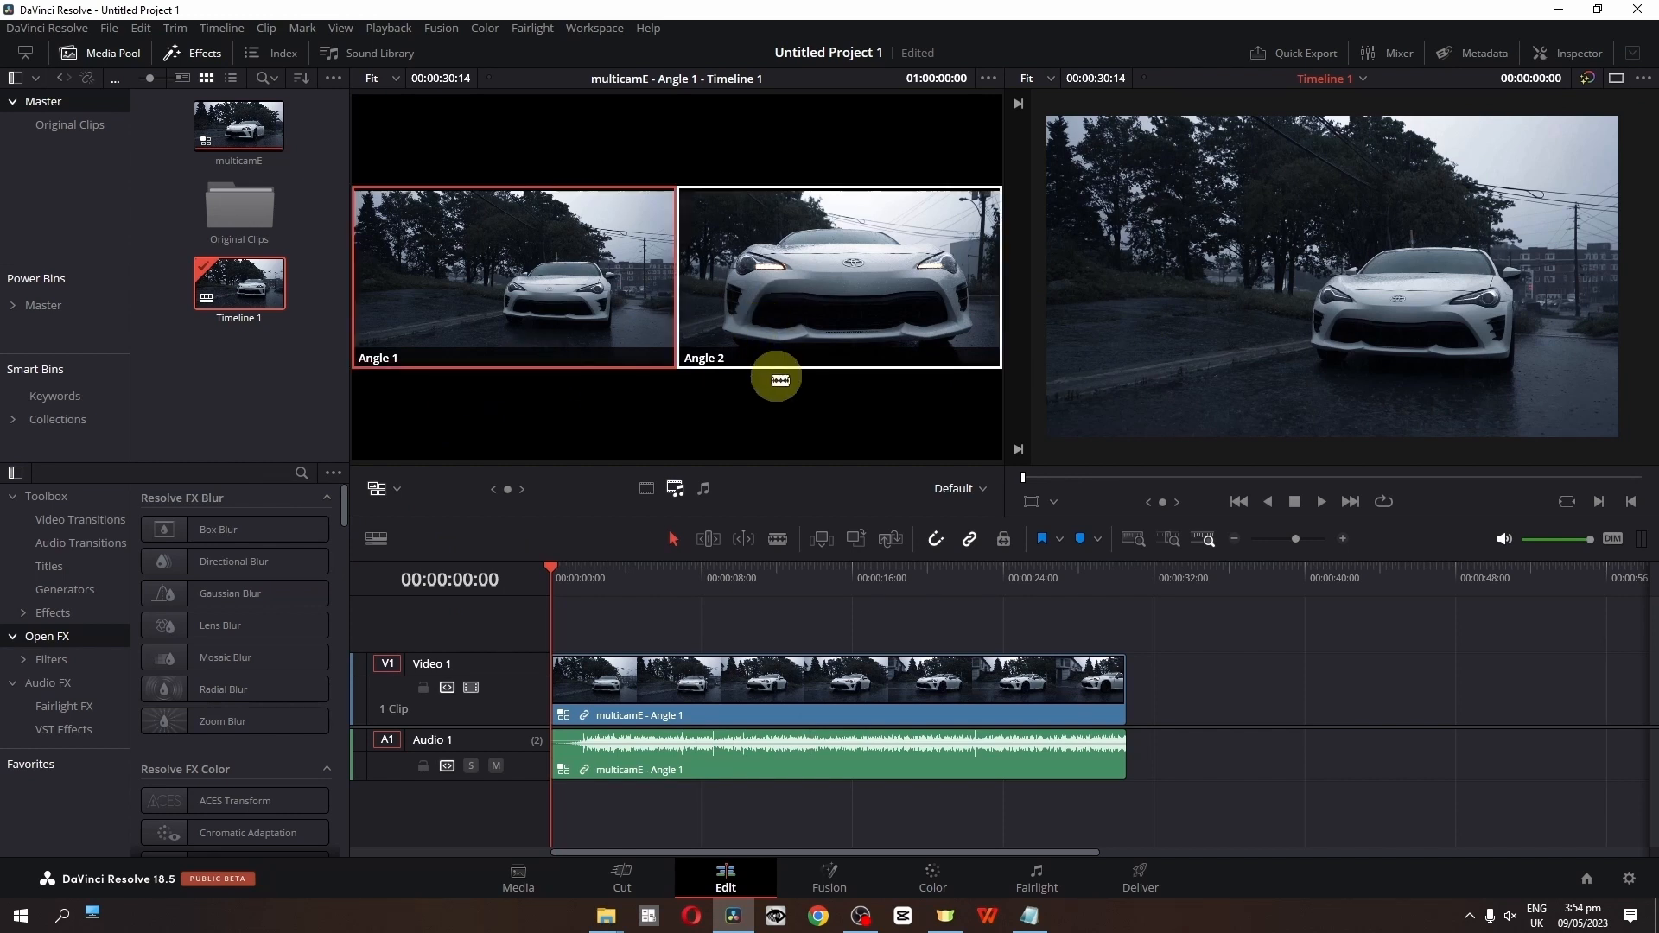
Cut the multicam clip to Angle 2 at 00:00:05:10 and scrub across the cut to review it
{"action": "left_click_drag", "start_coordinate": [552, 569], "coordinate": [653, 577]}
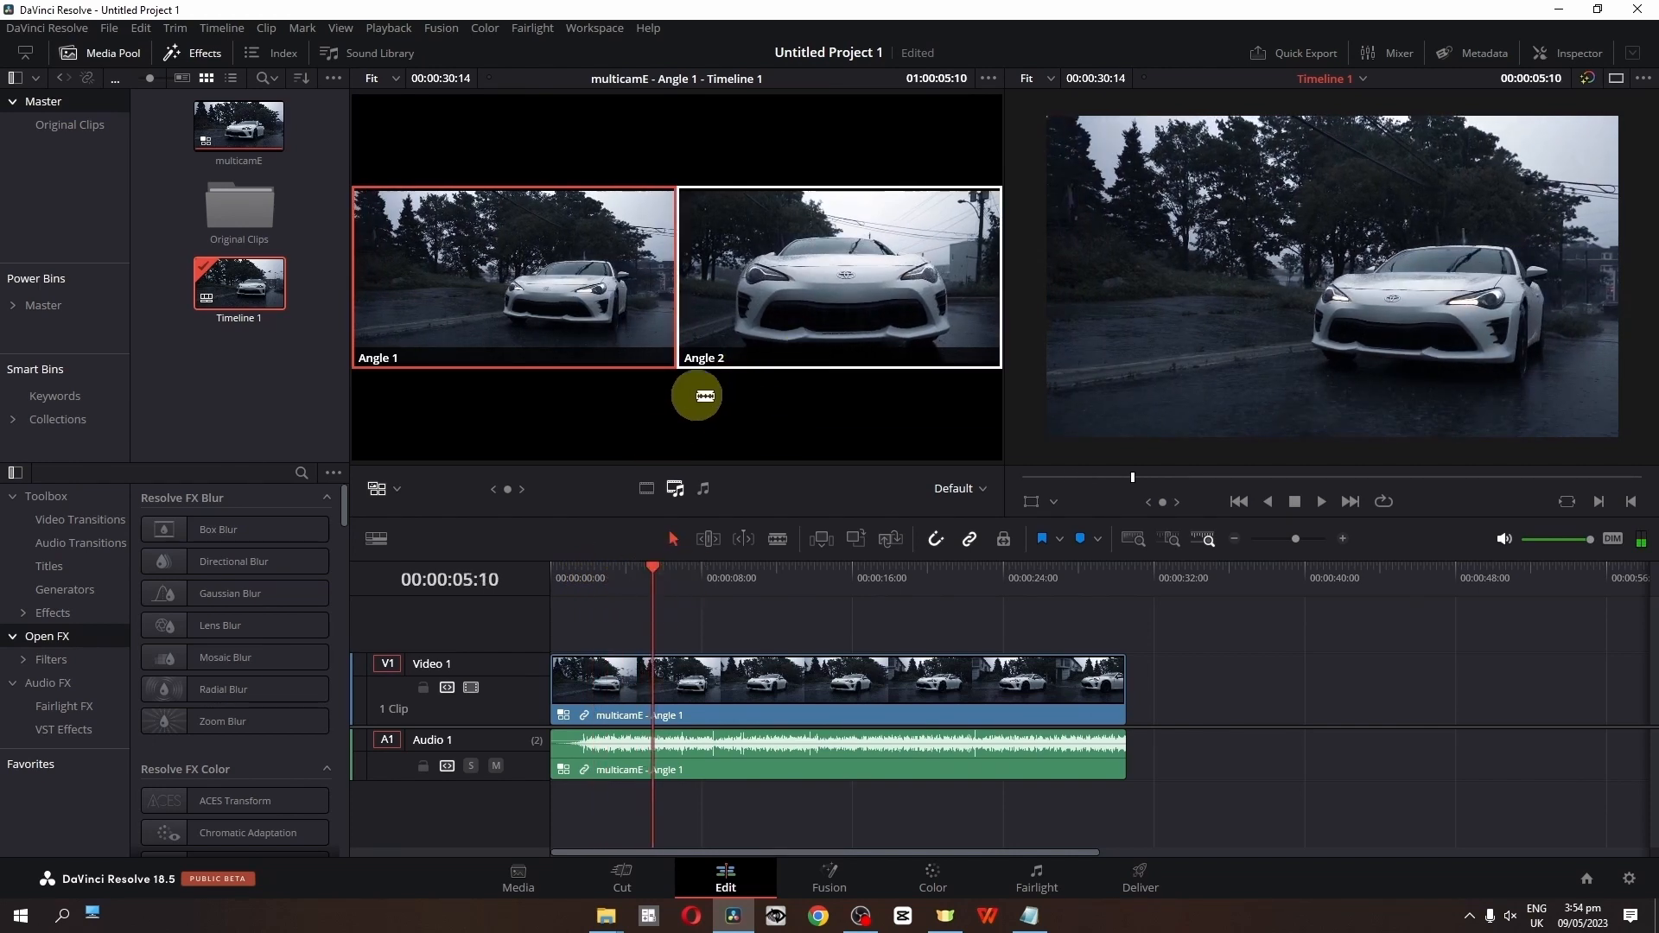
{"action": "left_click", "coordinate": [780, 273]}
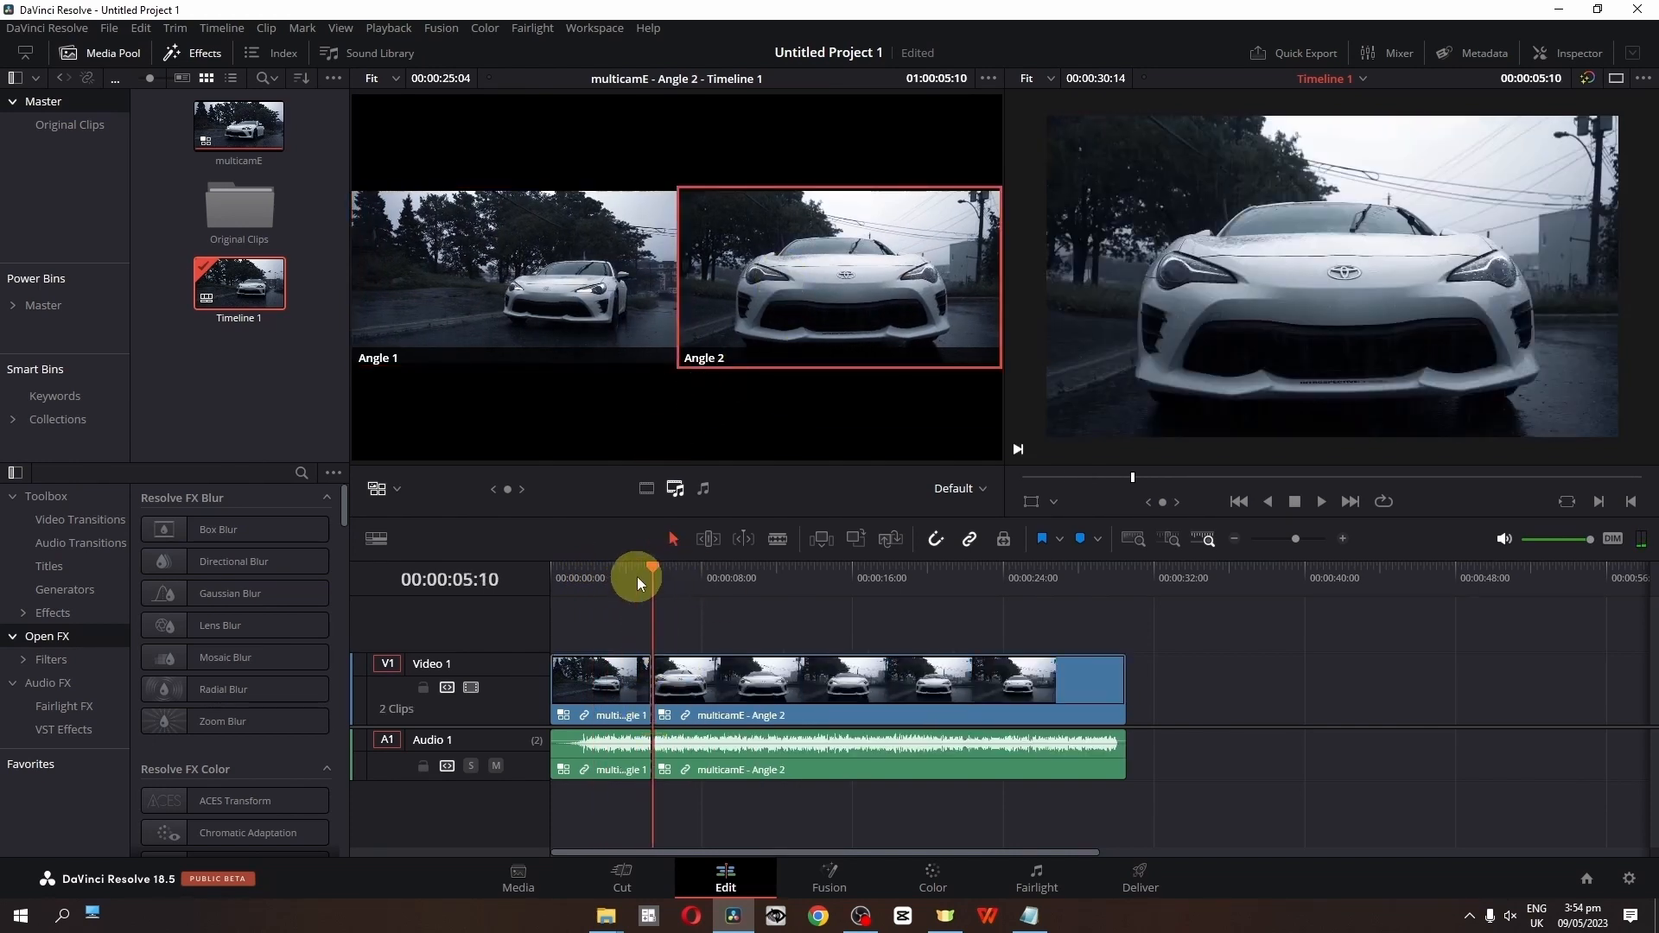
{"action": "left_click", "coordinate": [591, 577]}
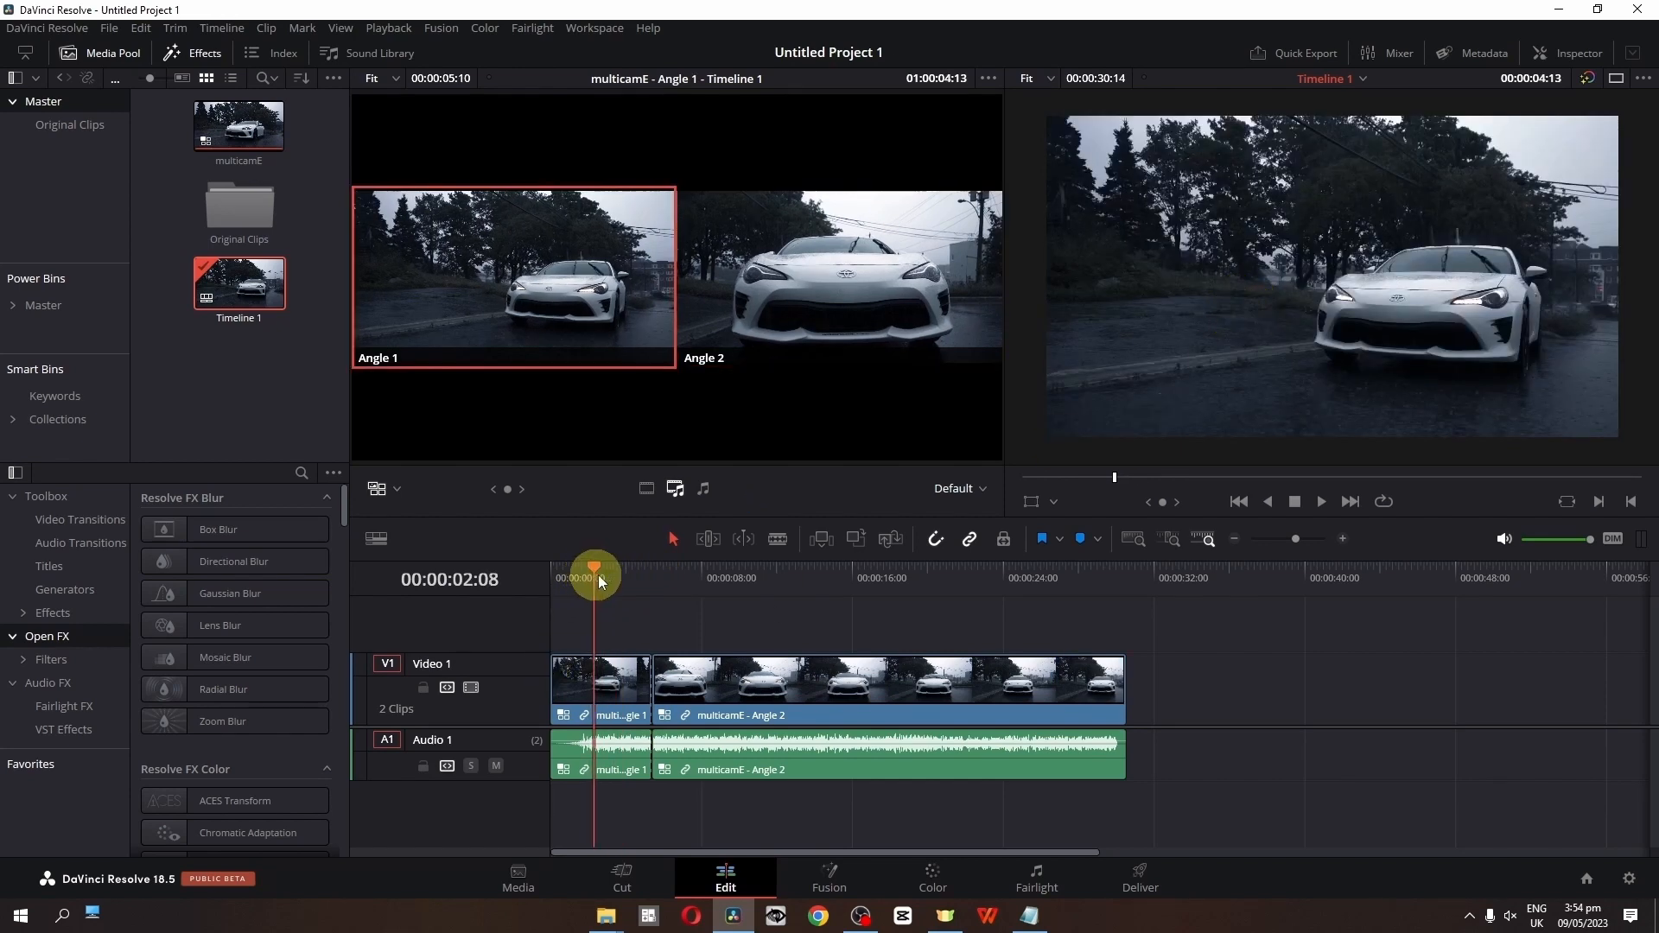
{"action": "left_click_drag", "start_coordinate": [598, 577], "coordinate": [695, 591]}
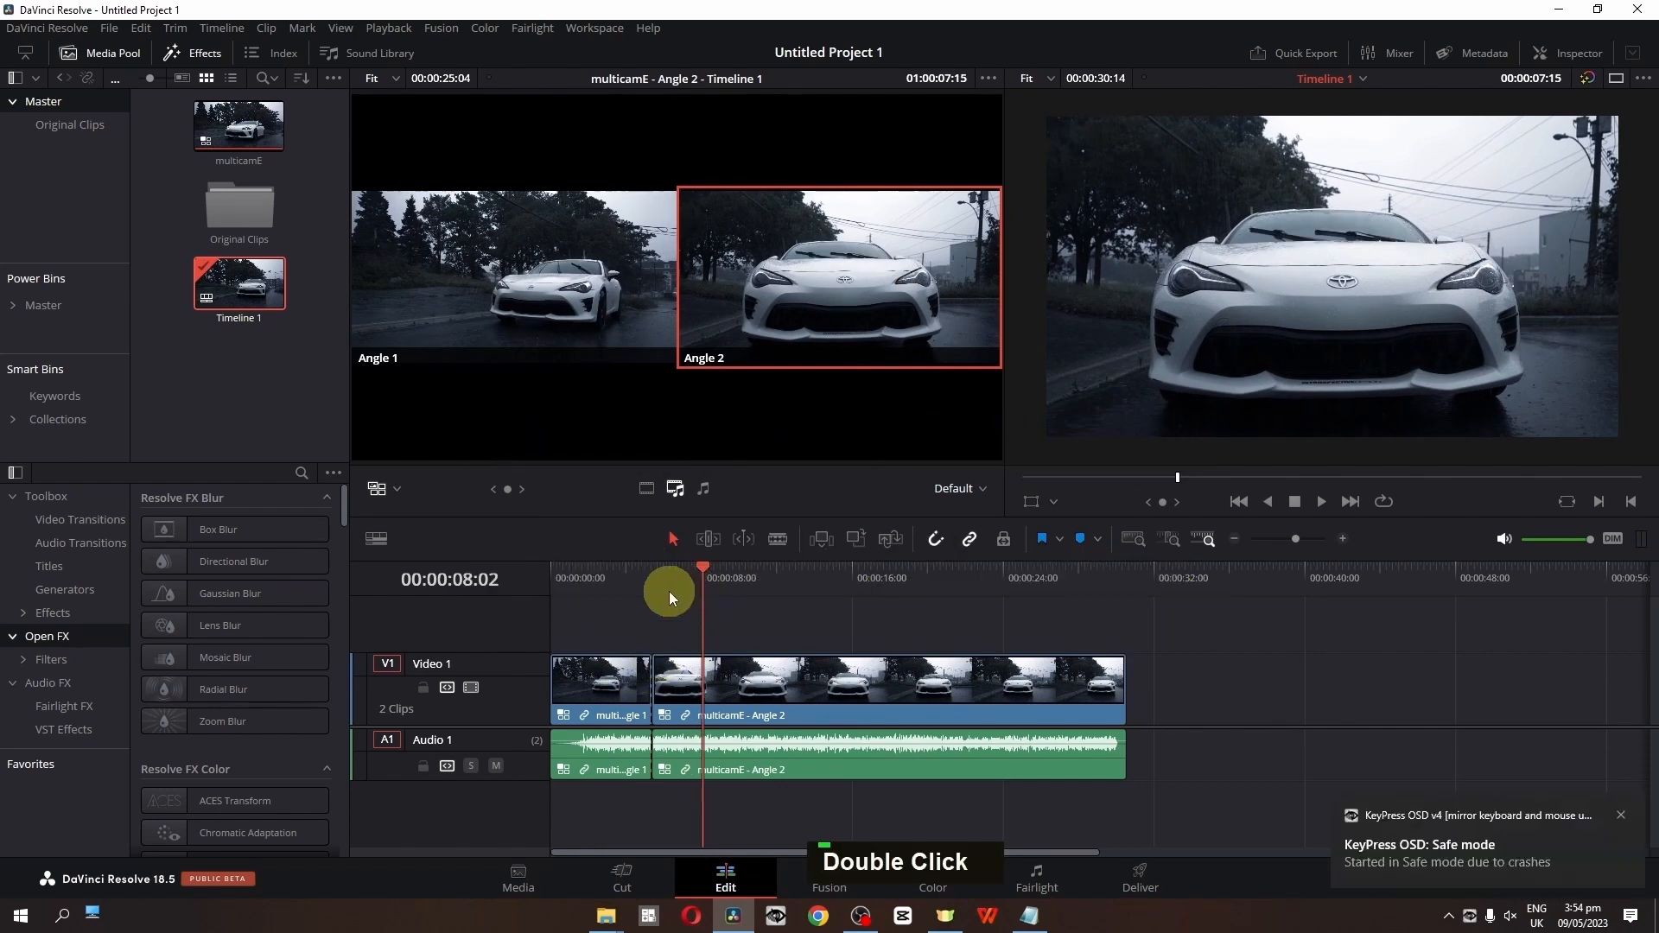
Play the timeline from about 6 seconds, cutting live between Angle 1 and Angle 2 and ending on Angle 1, and scrub back over the cuts
{"action": "left_click_drag", "start_coordinate": [671, 578], "coordinate": [666, 573]}
{"action": "key", "text": "space"}
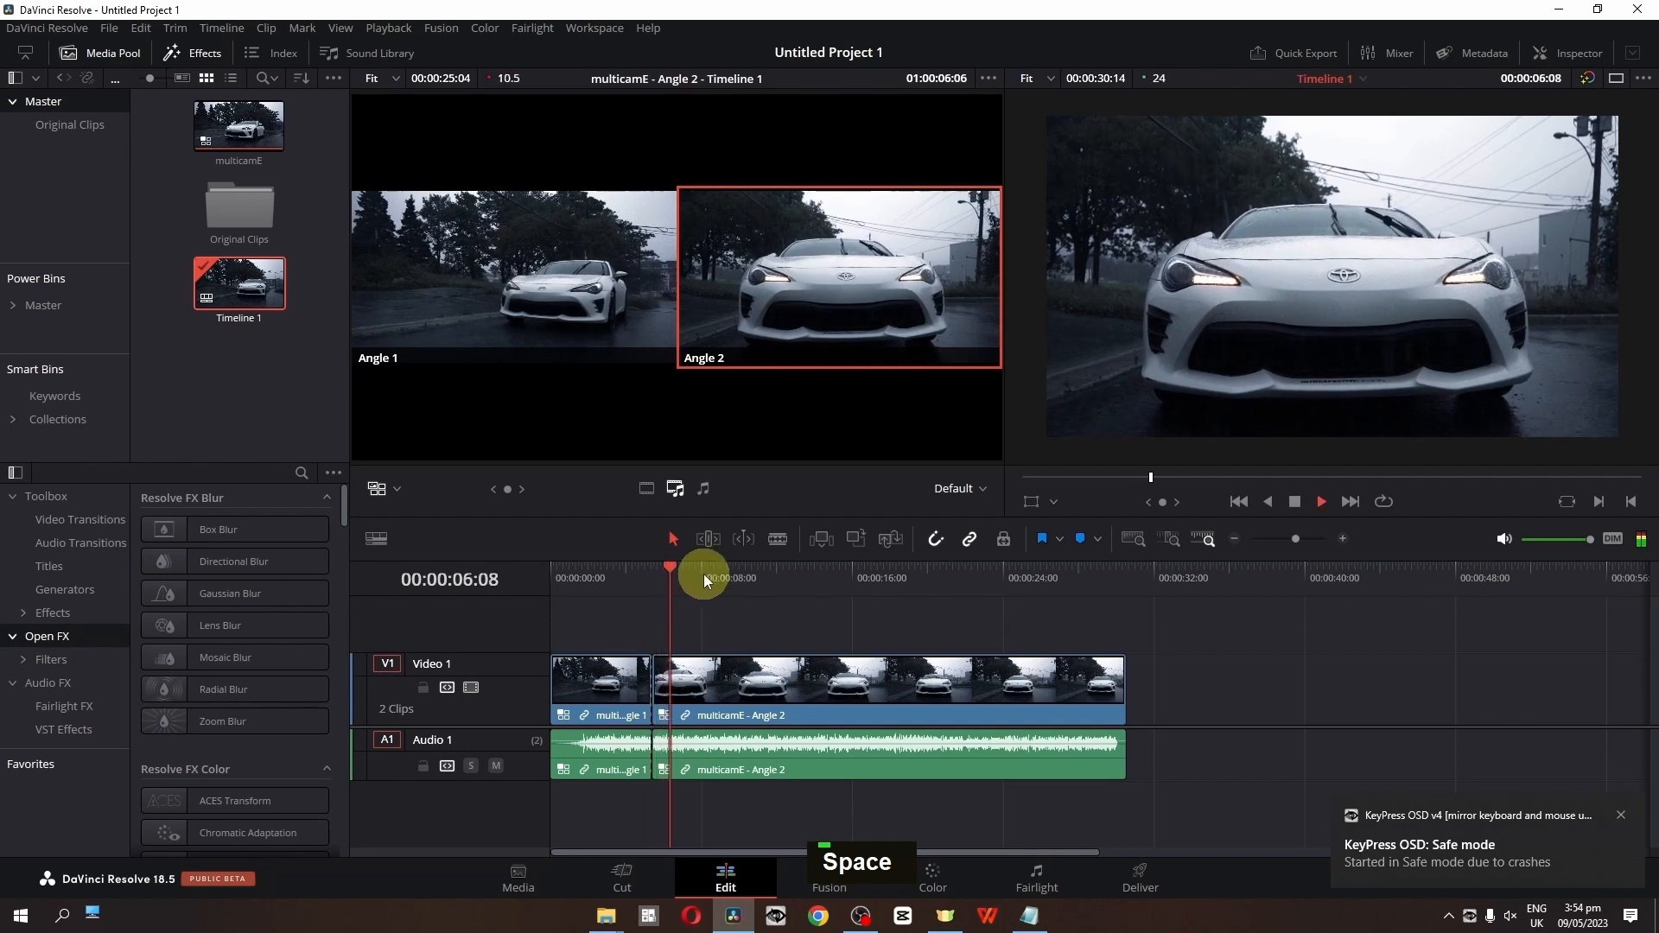
{"action": "key", "text": "1"}
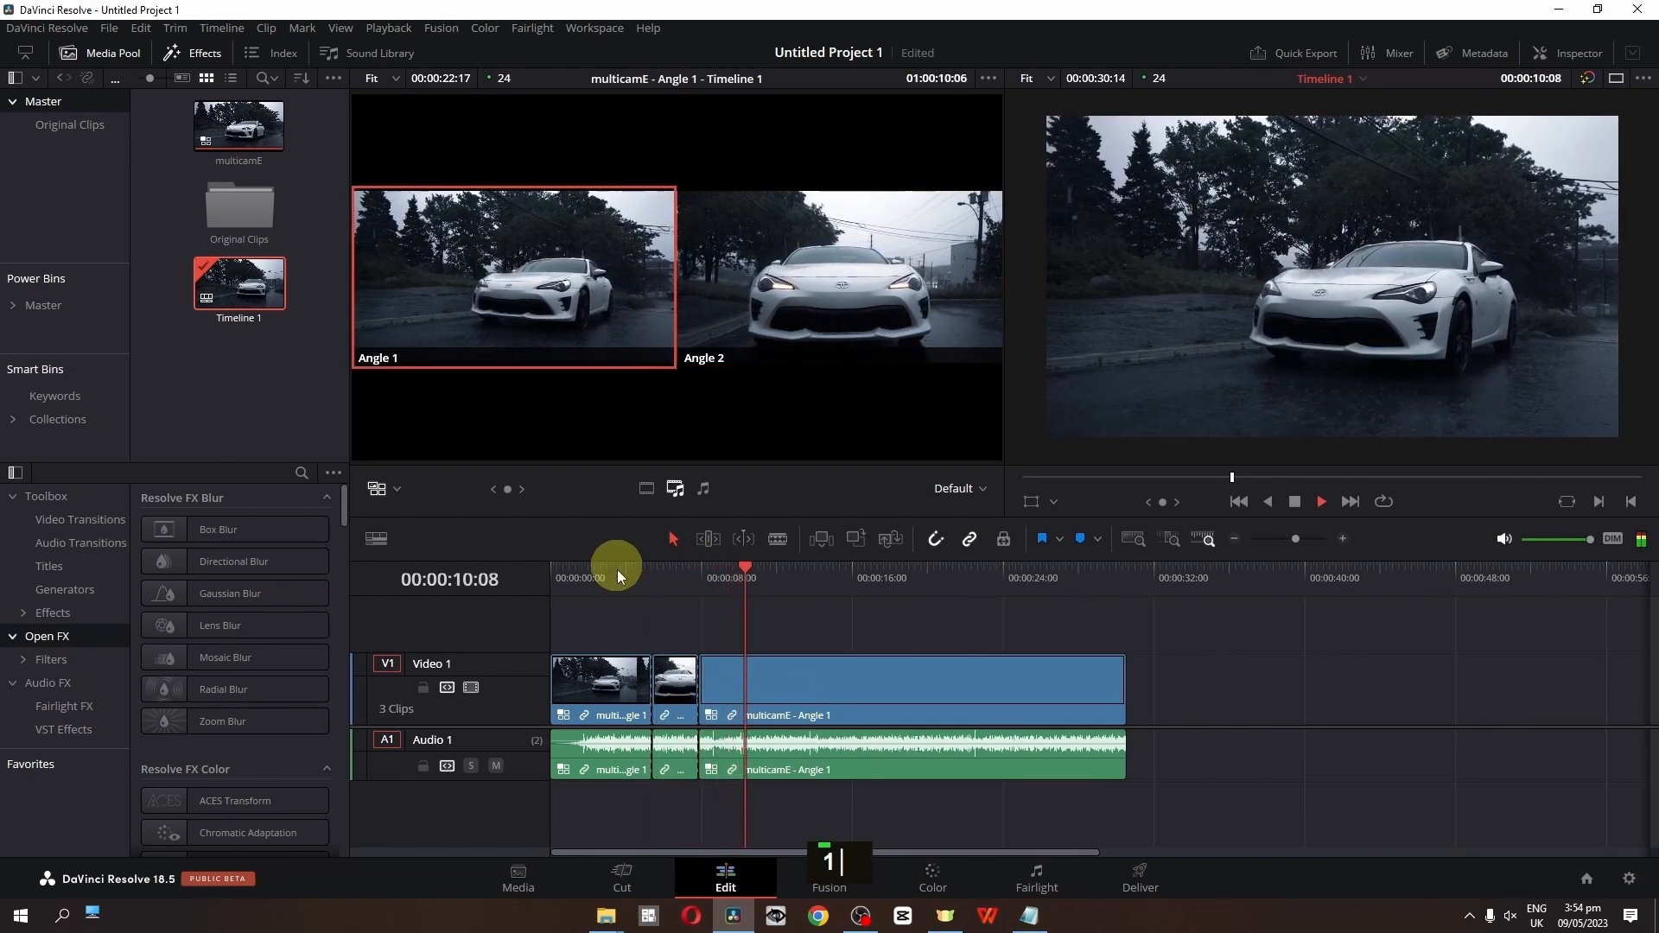
{"action": "key", "text": "2"}
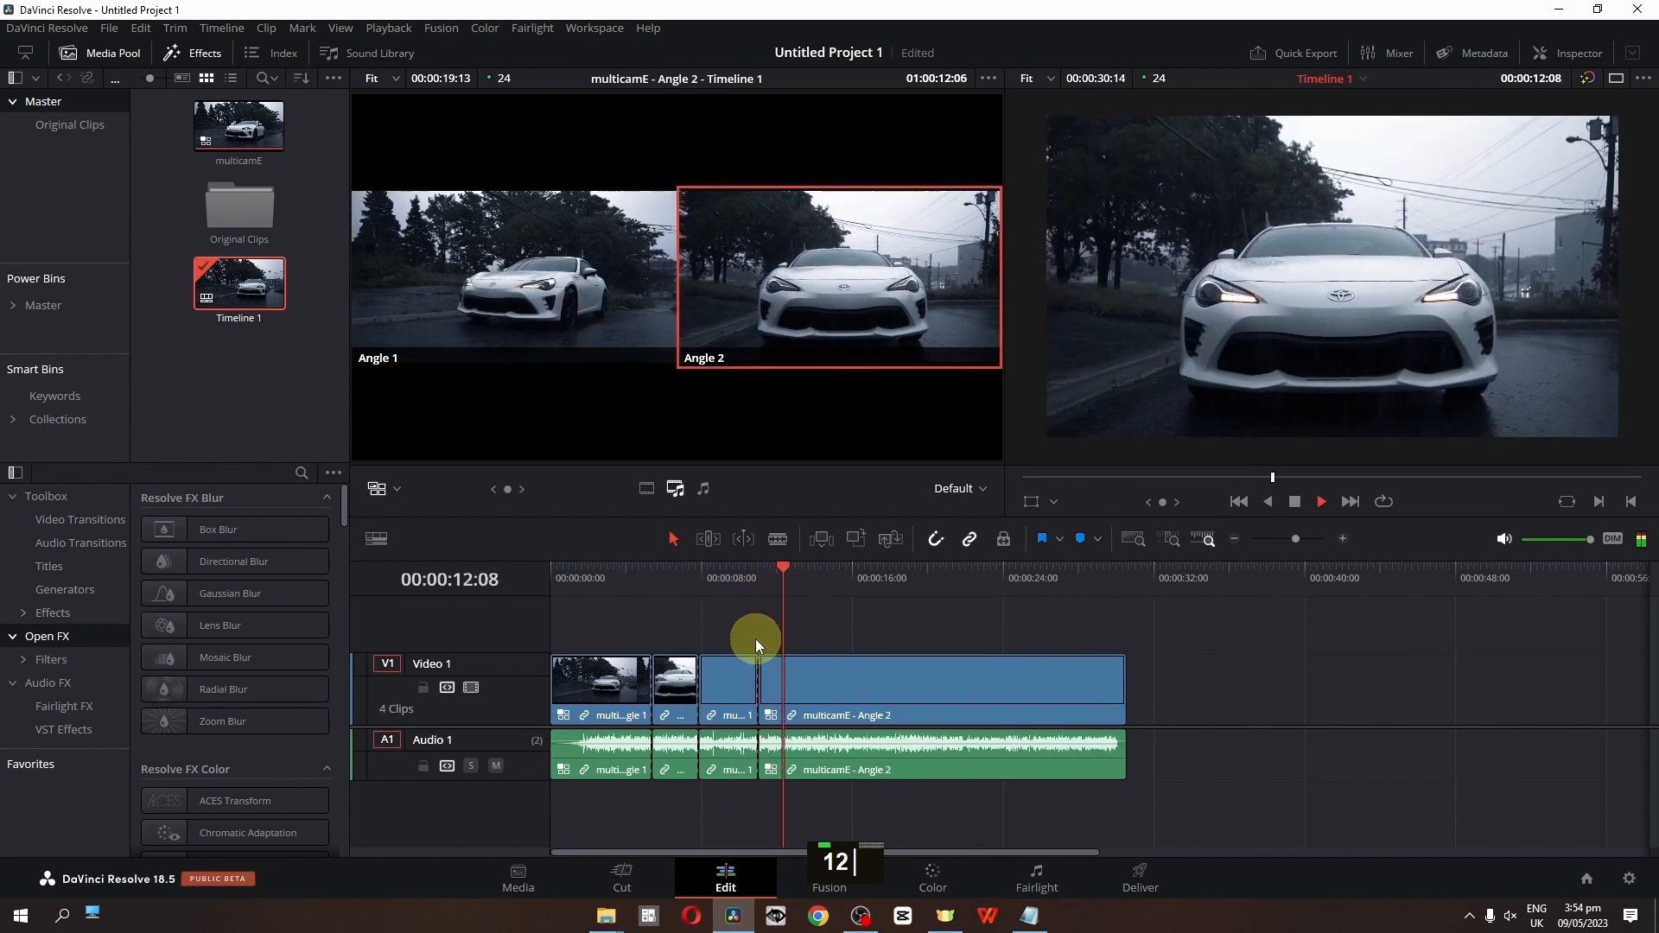
{"action": "key", "text": "1"}
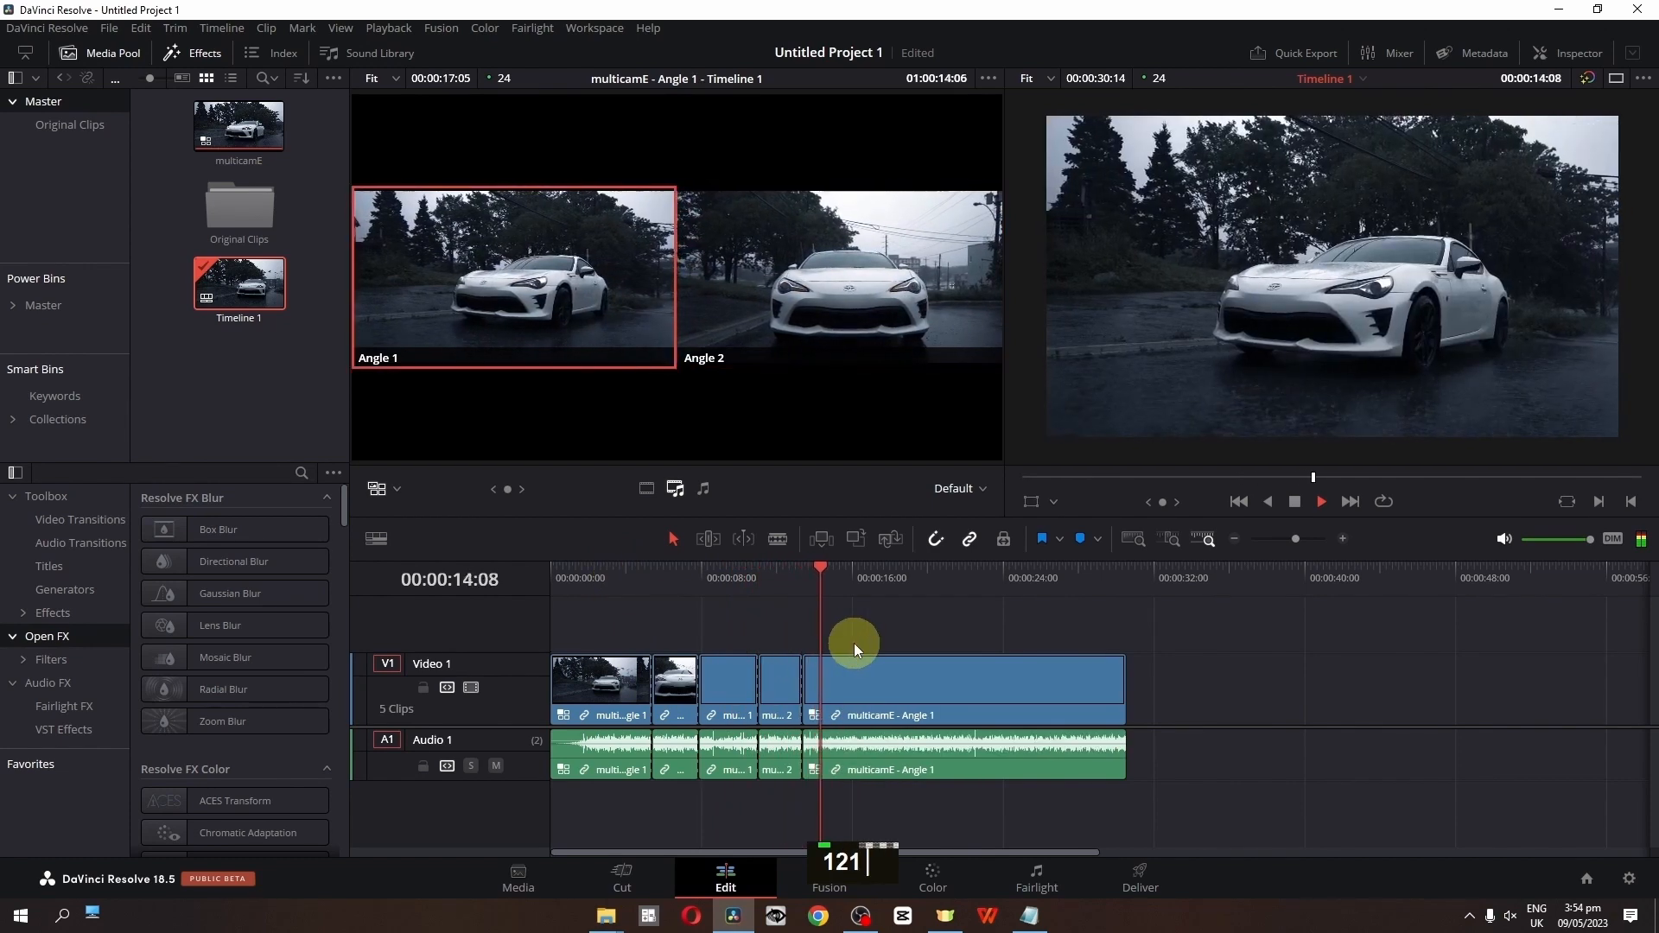
{"action": "key", "text": "2"}
{"action": "key", "text": "1"}
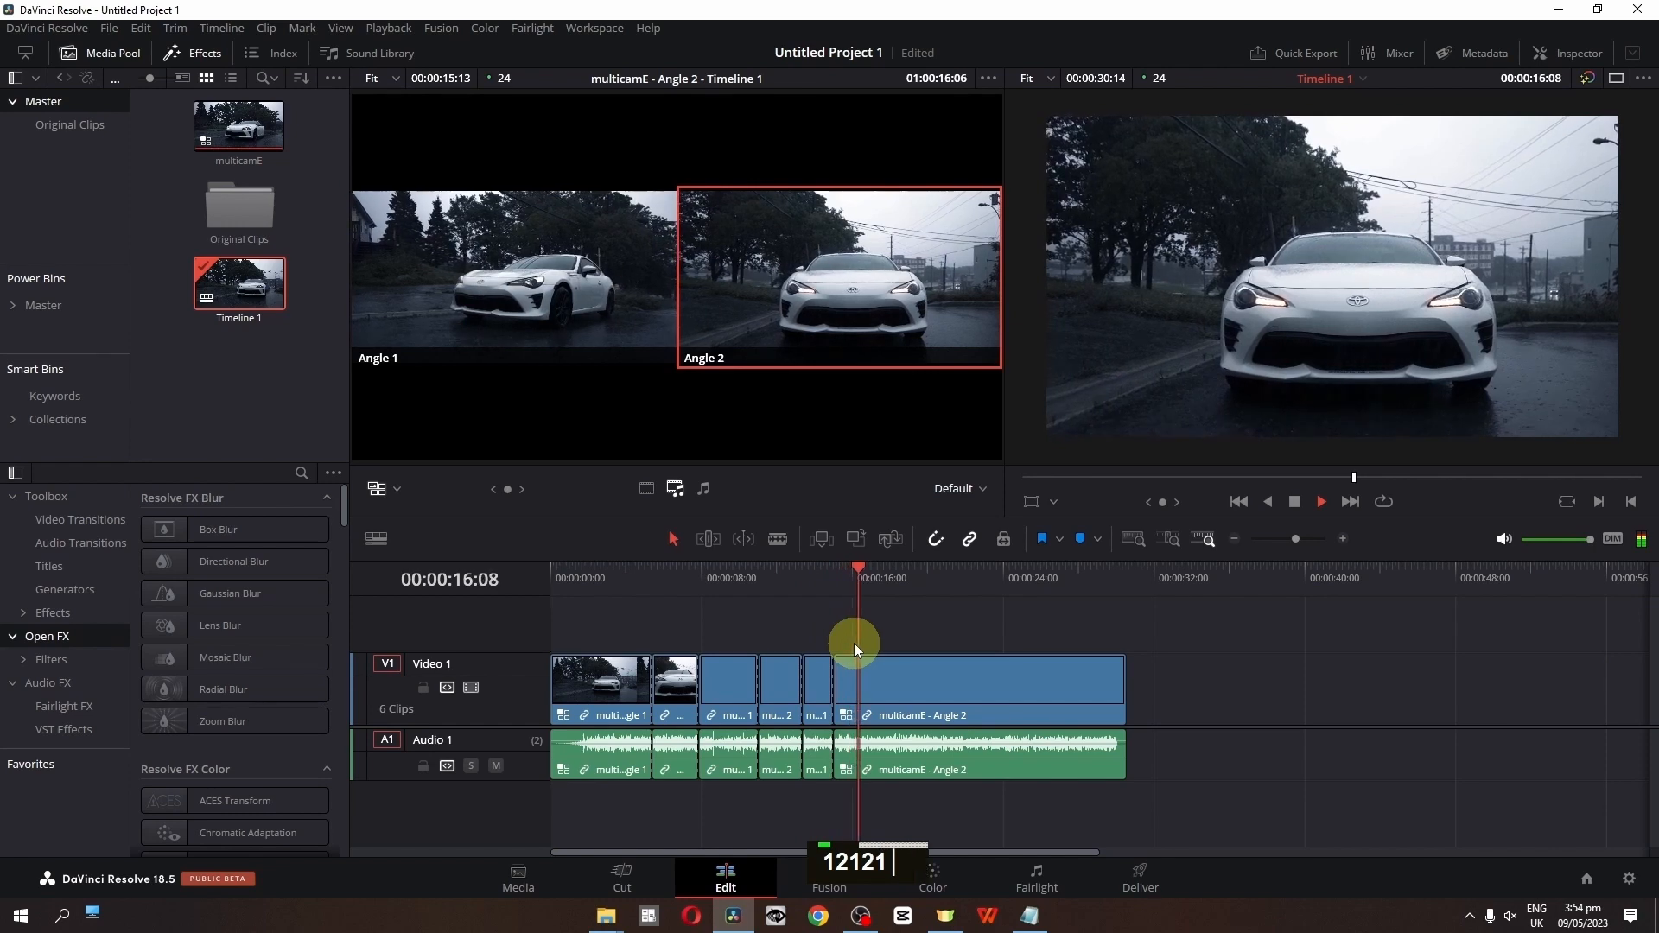
{"action": "key", "text": "2"}
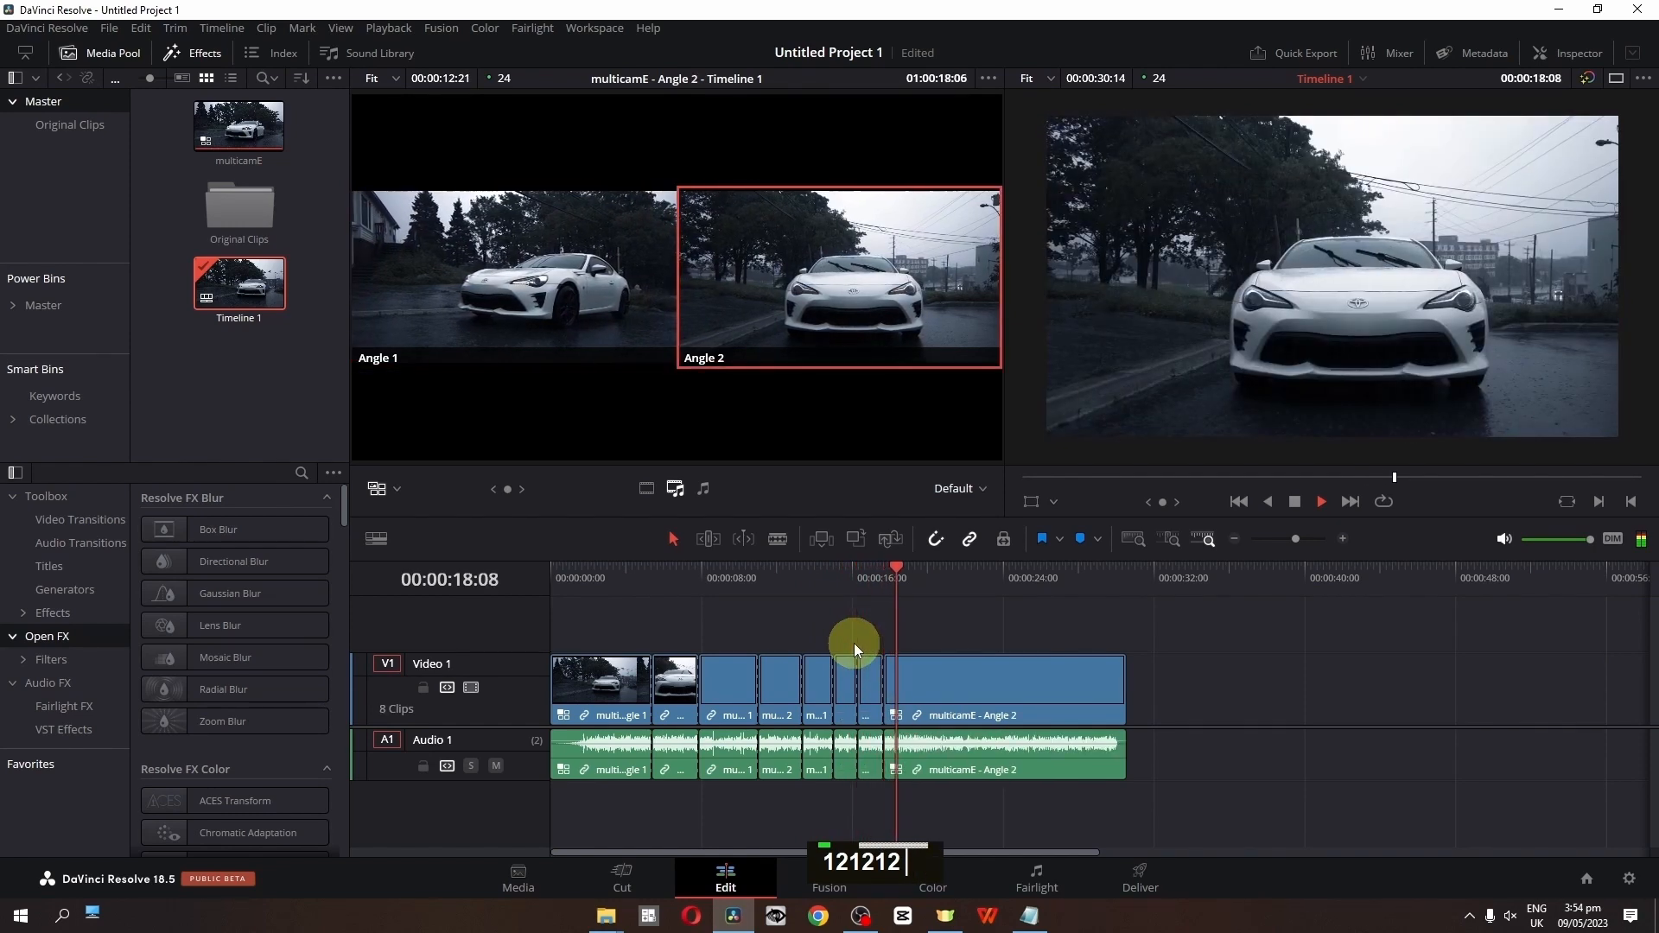
{"action": "key", "text": "1"}
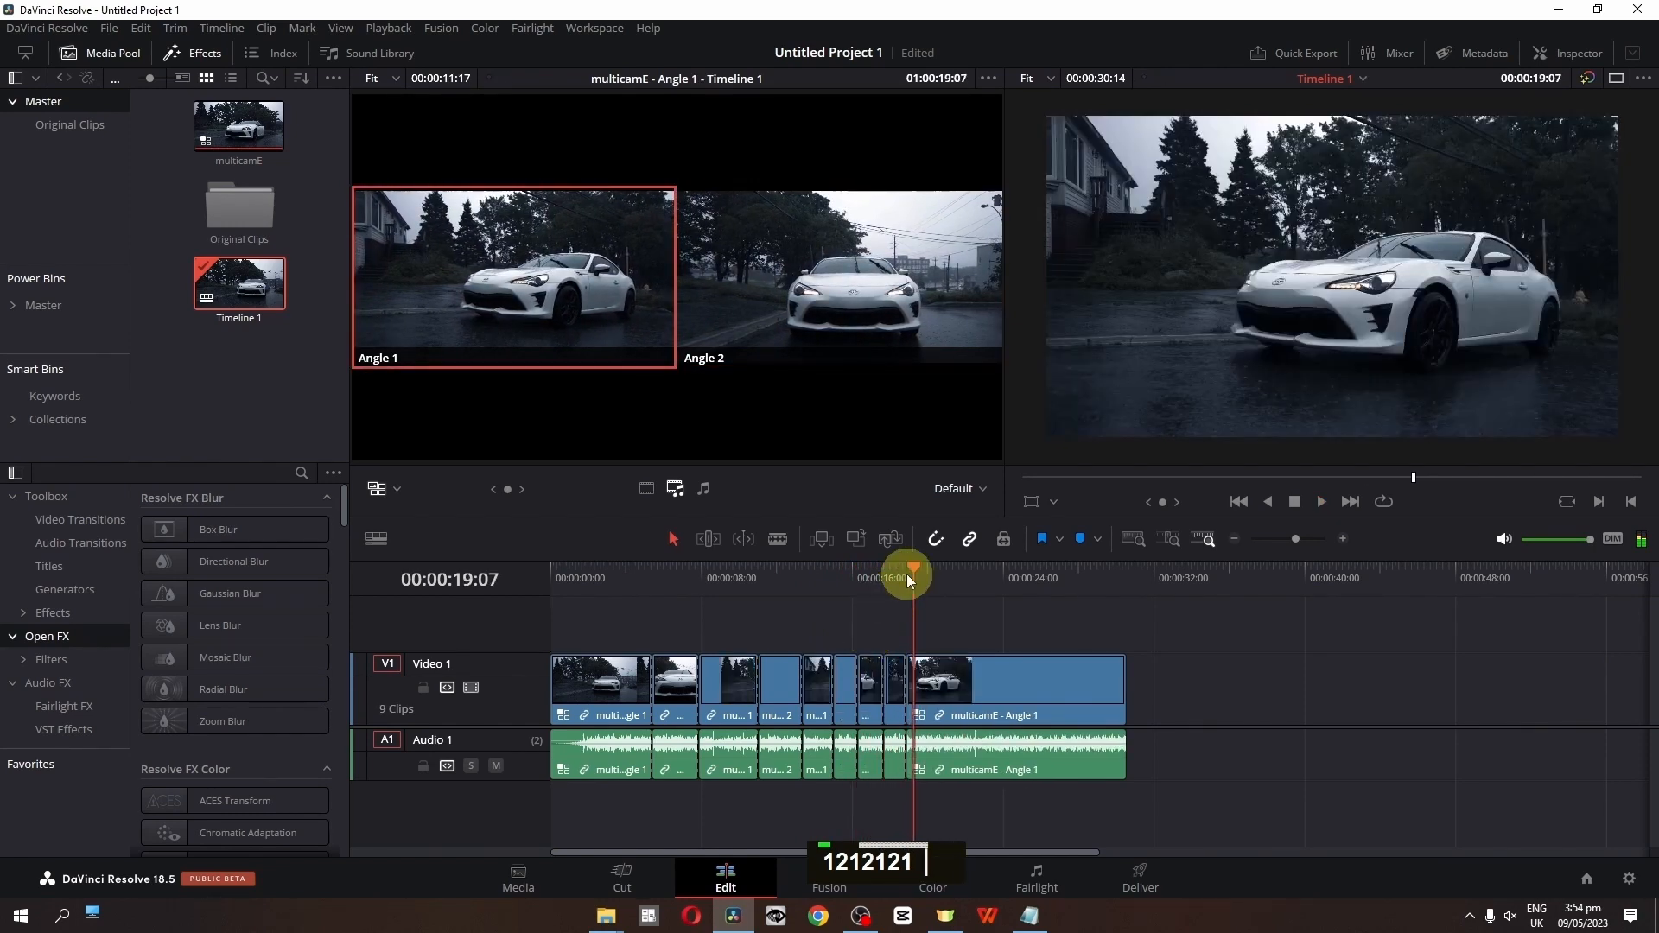
{"action": "left_click_drag", "start_coordinate": [906, 573], "coordinate": [651, 584]}
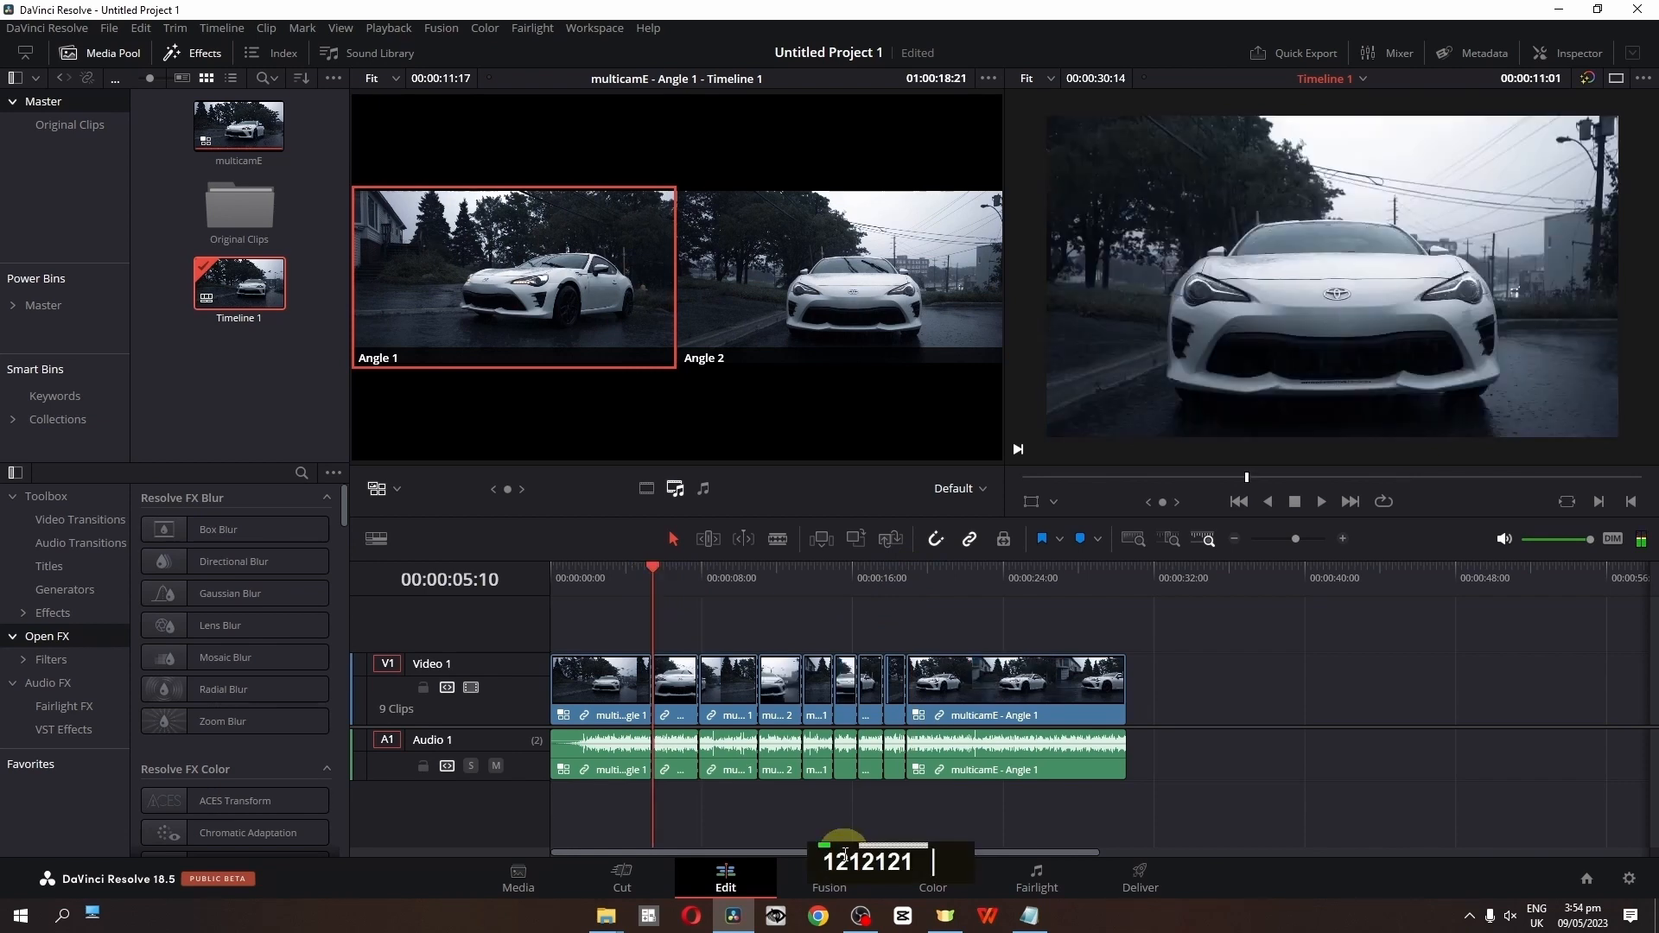
Play back the cut multicam timeline to about 14 seconds to review the angle switches
{"action": "key", "text": "space"}
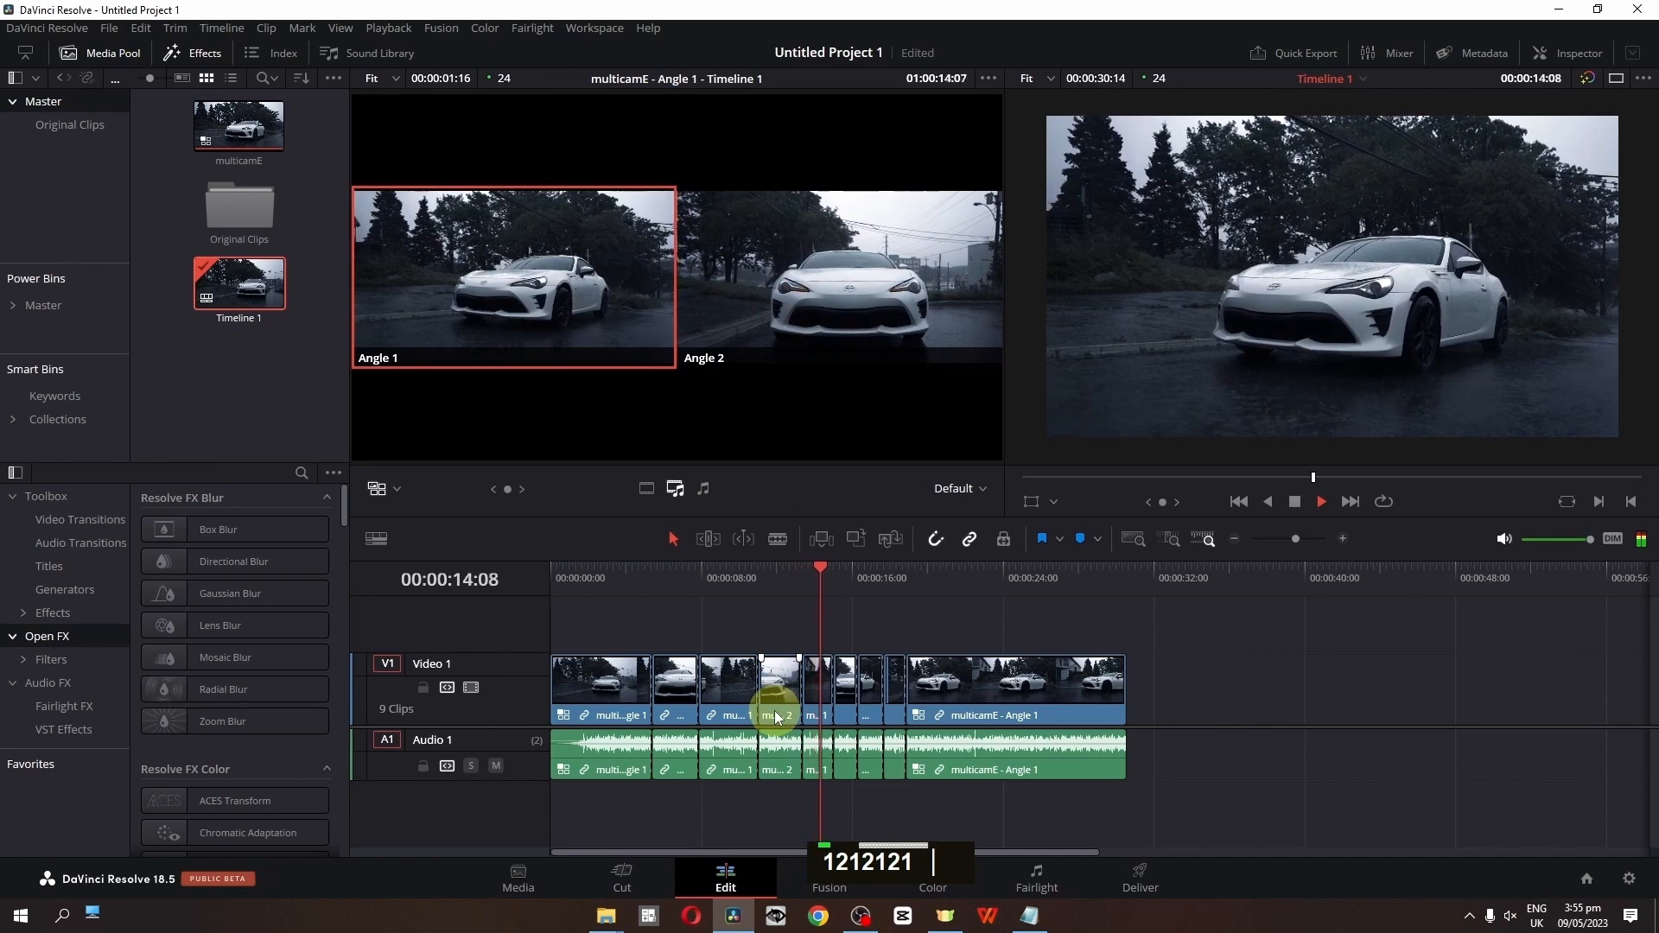
{"action": "key", "text": "space"}
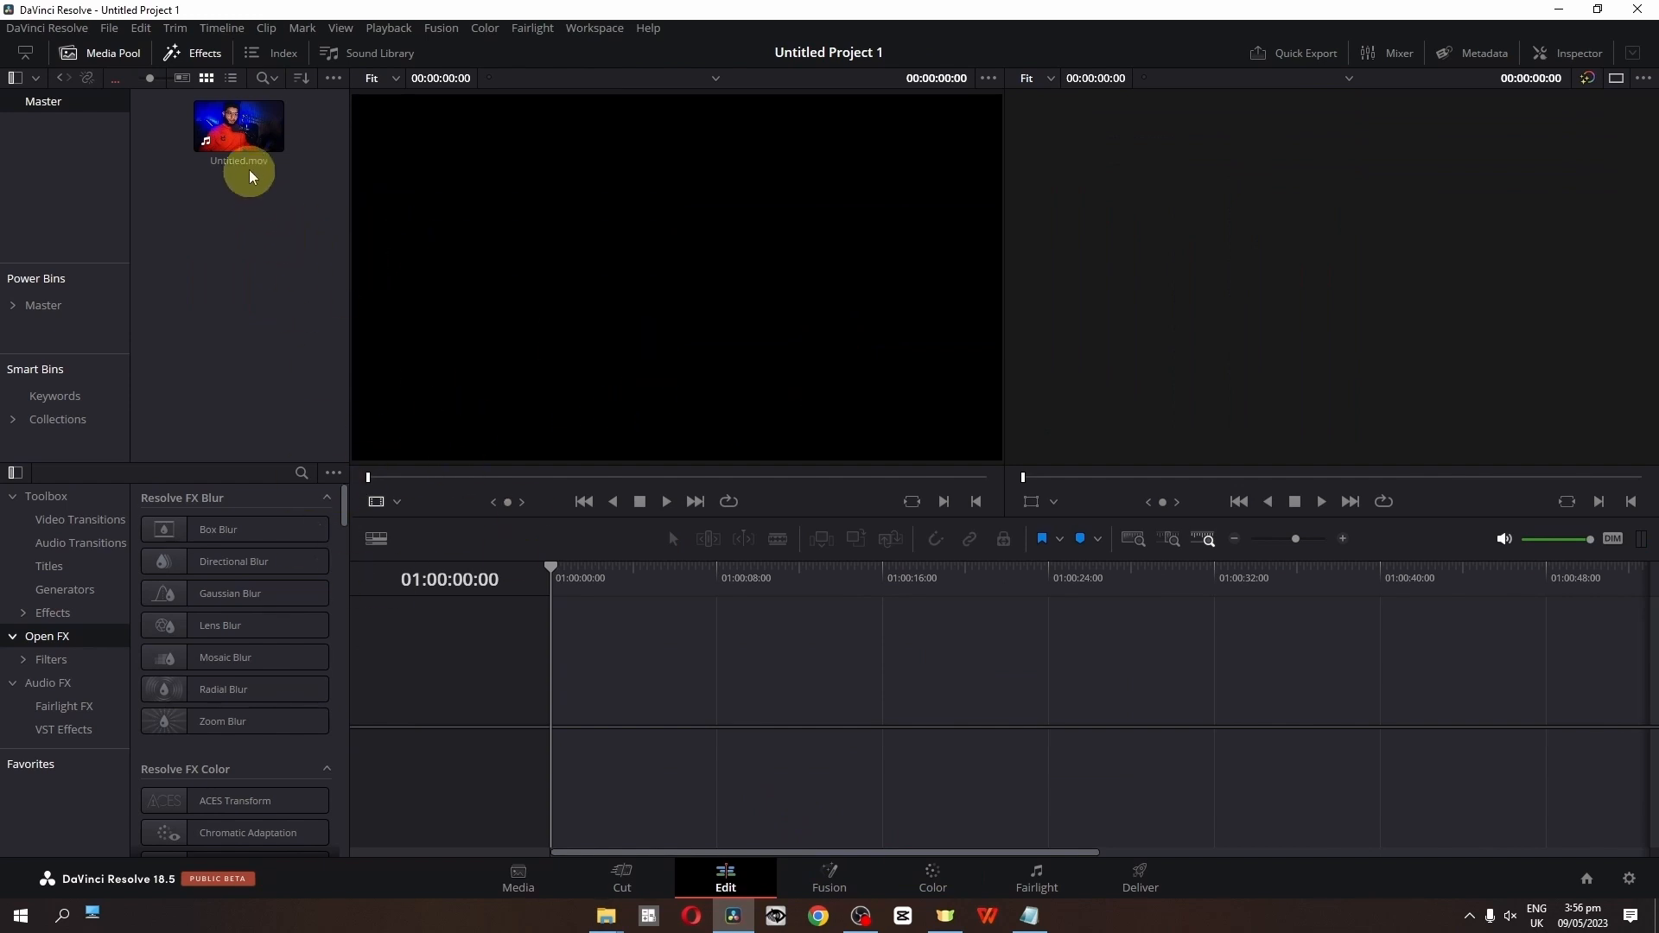
Place Untitled.mov from the Master bin on a new timeline and show the clip's Inspector settings
{"action": "left_click_drag", "start_coordinate": [250, 177], "coordinate": [559, 728]}
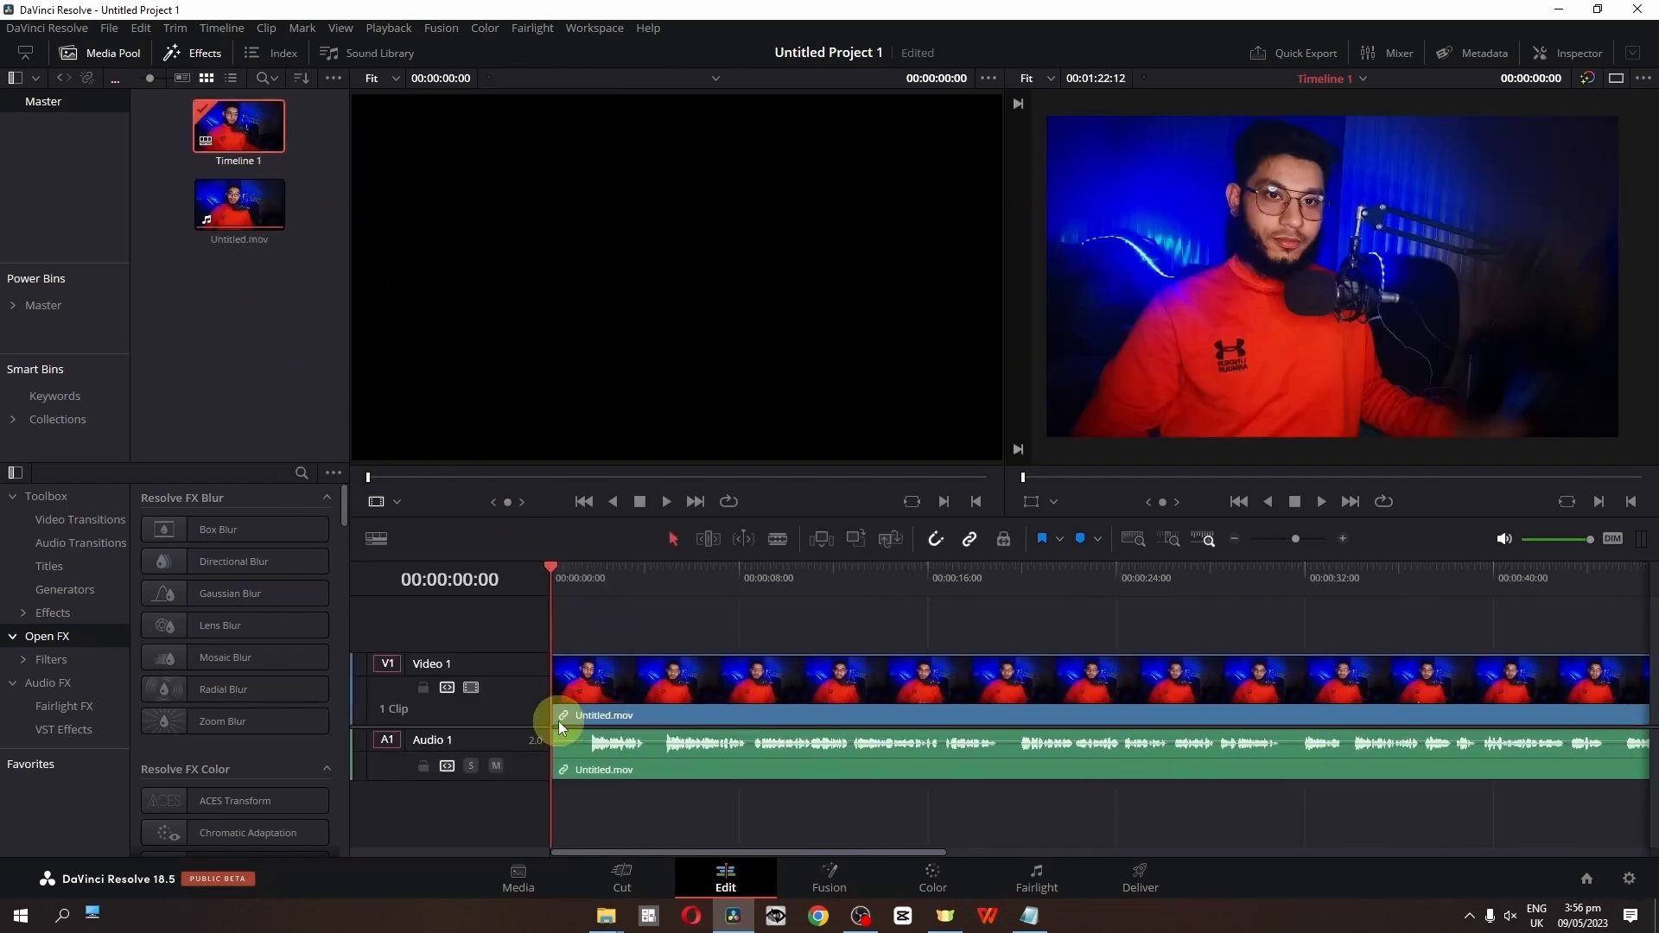
{"action": "left_click", "coordinate": [670, 671]}
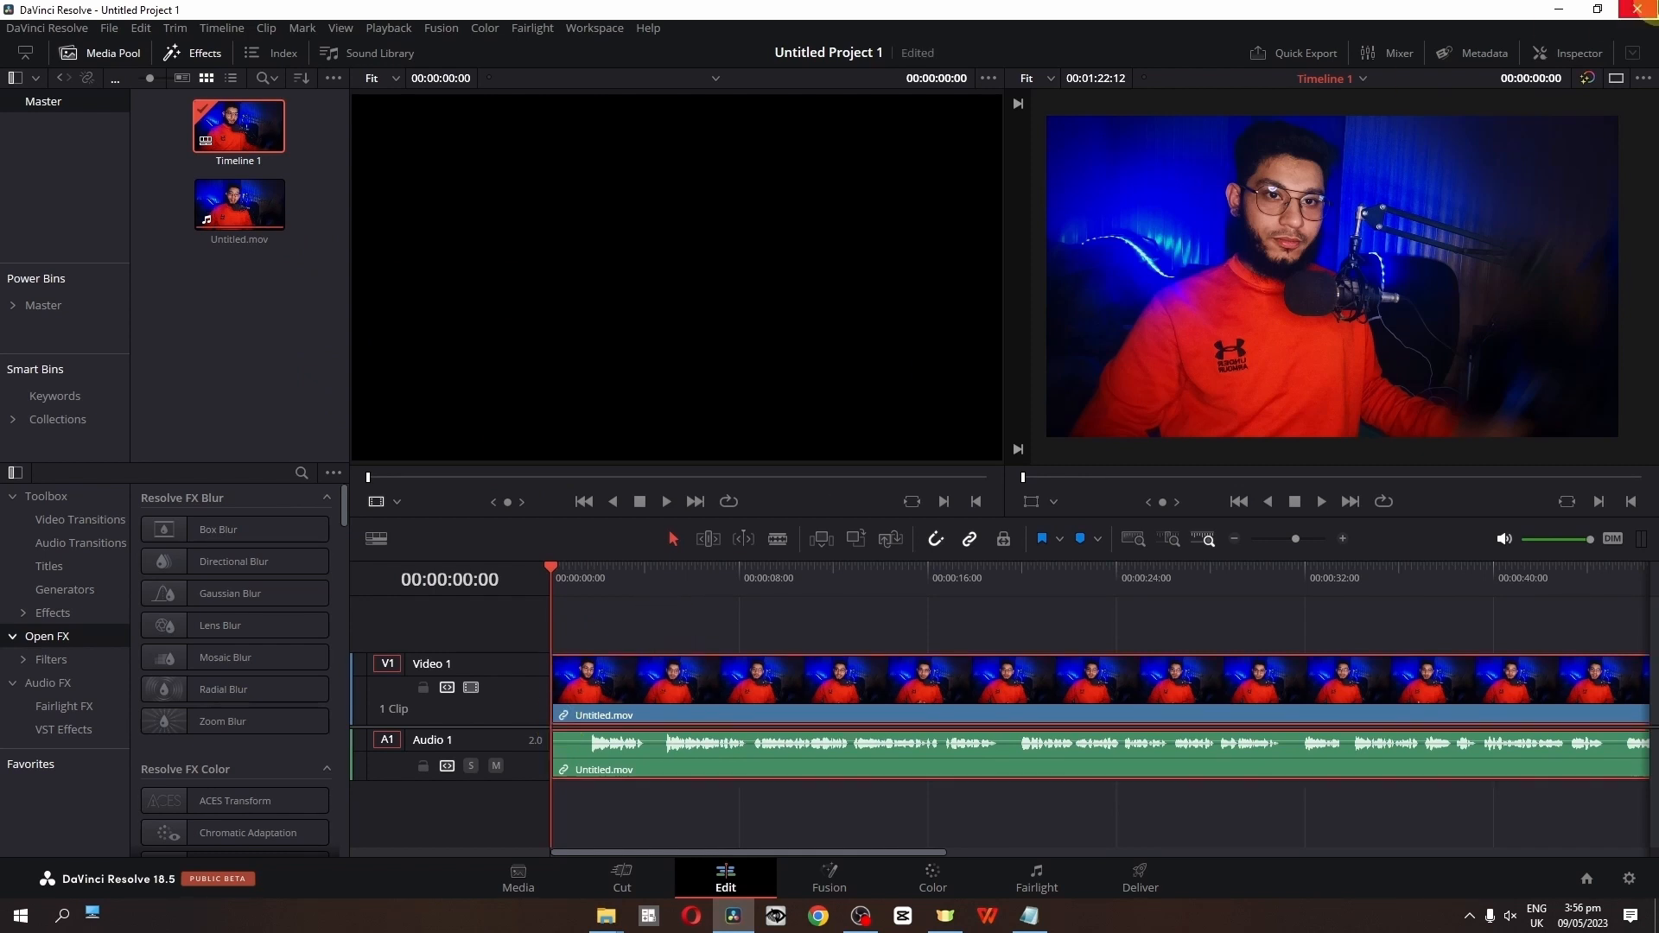
{"action": "left_click", "coordinate": [1585, 51]}
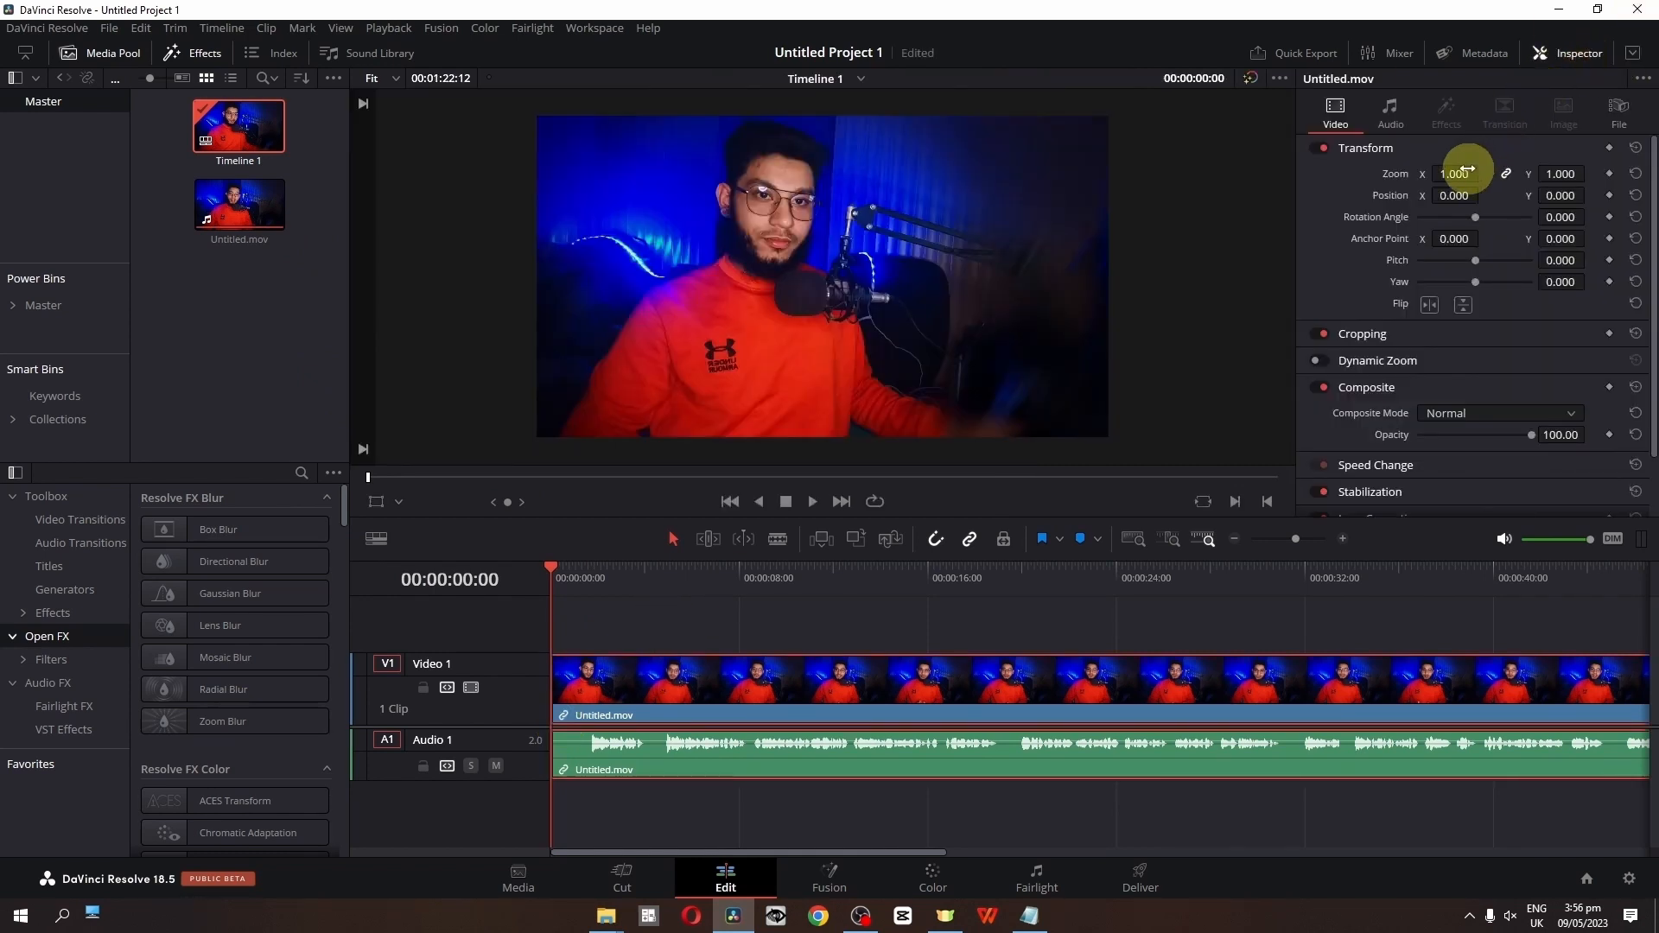
Reframe the clip with Zoom 1.710, Position Y -304 and Position X about 55, comparing the framing with Transform off and on
{"action": "left_click_drag", "start_coordinate": [1454, 174], "coordinate": [1263, 256]}
{"action": "left_click", "coordinate": [1319, 148]}
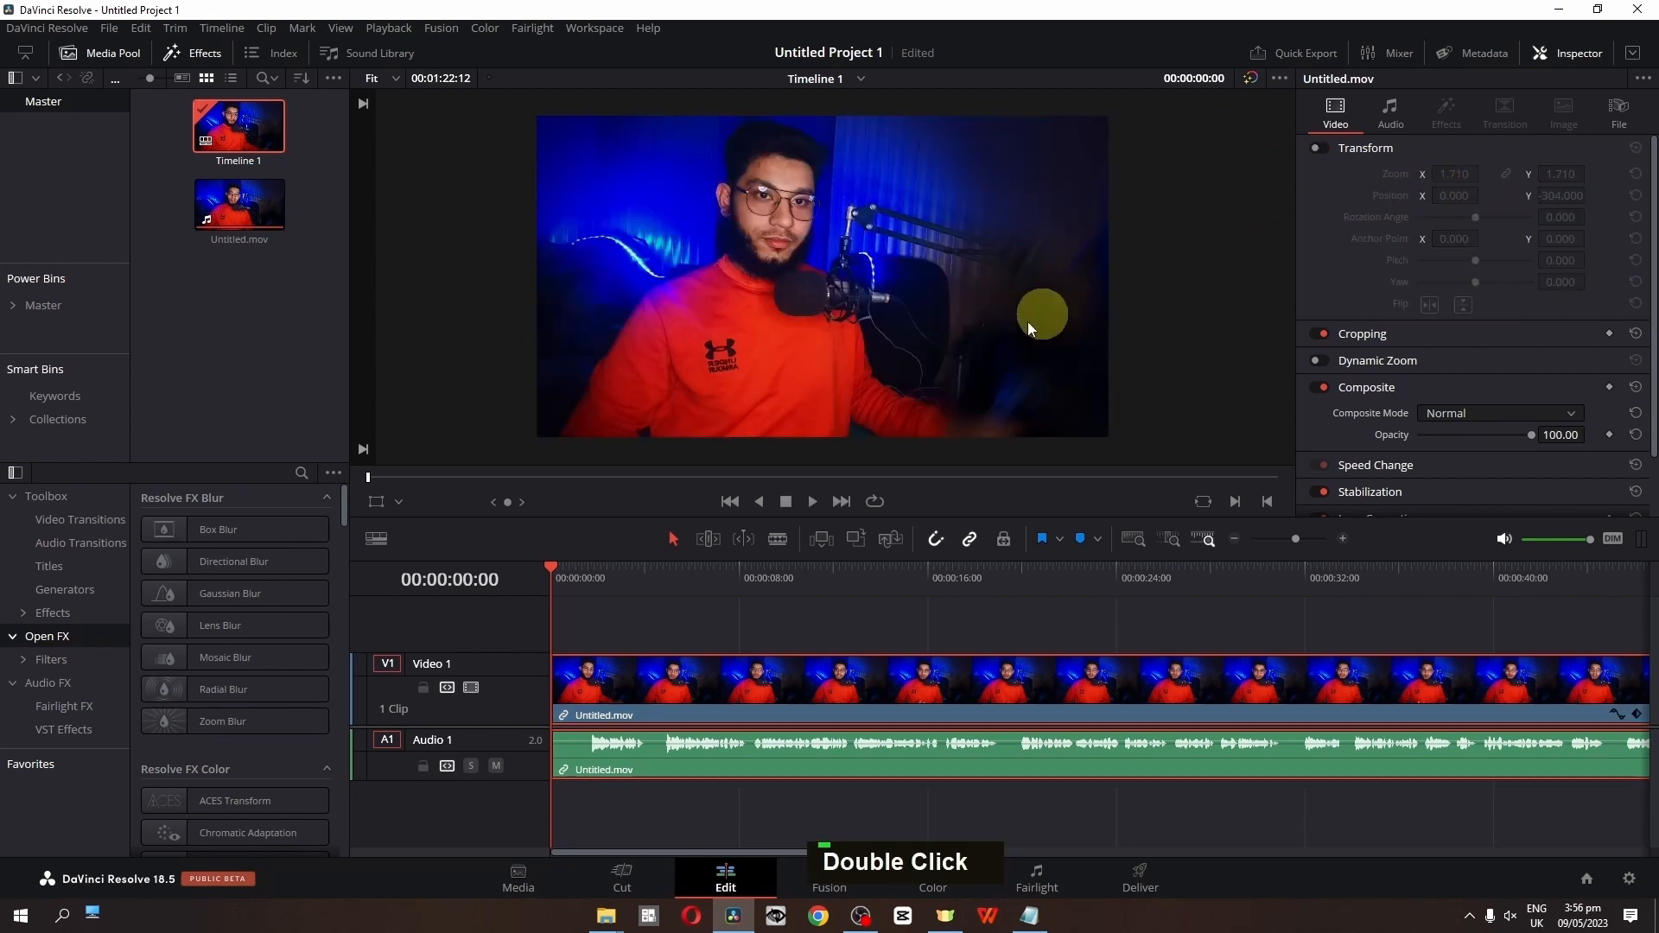
{"action": "left_click", "coordinate": [1311, 147]}
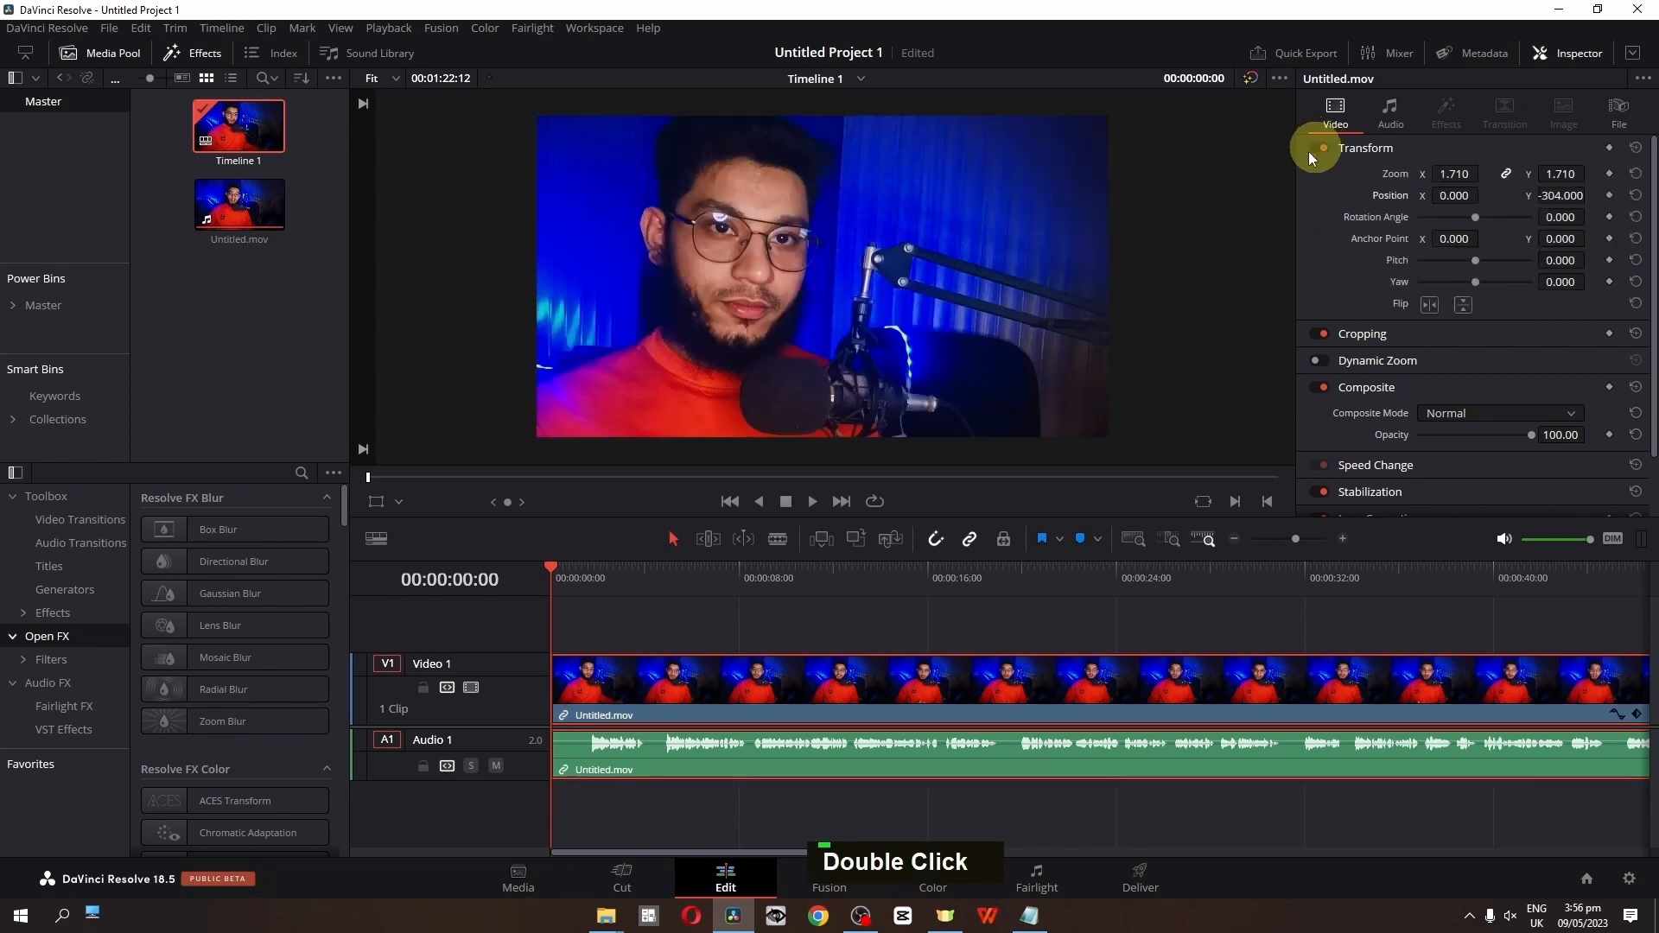
{"action": "left_click", "coordinate": [378, 504]}
{"action": "mouse_move", "coordinate": [650, 329]}
{"action": "left_mouse_down"}
{"action": "mouse_move", "coordinate": [729, 335]}
{"action": "mouse_move", "coordinate": [665, 331]}
{"action": "left_mouse_up"}
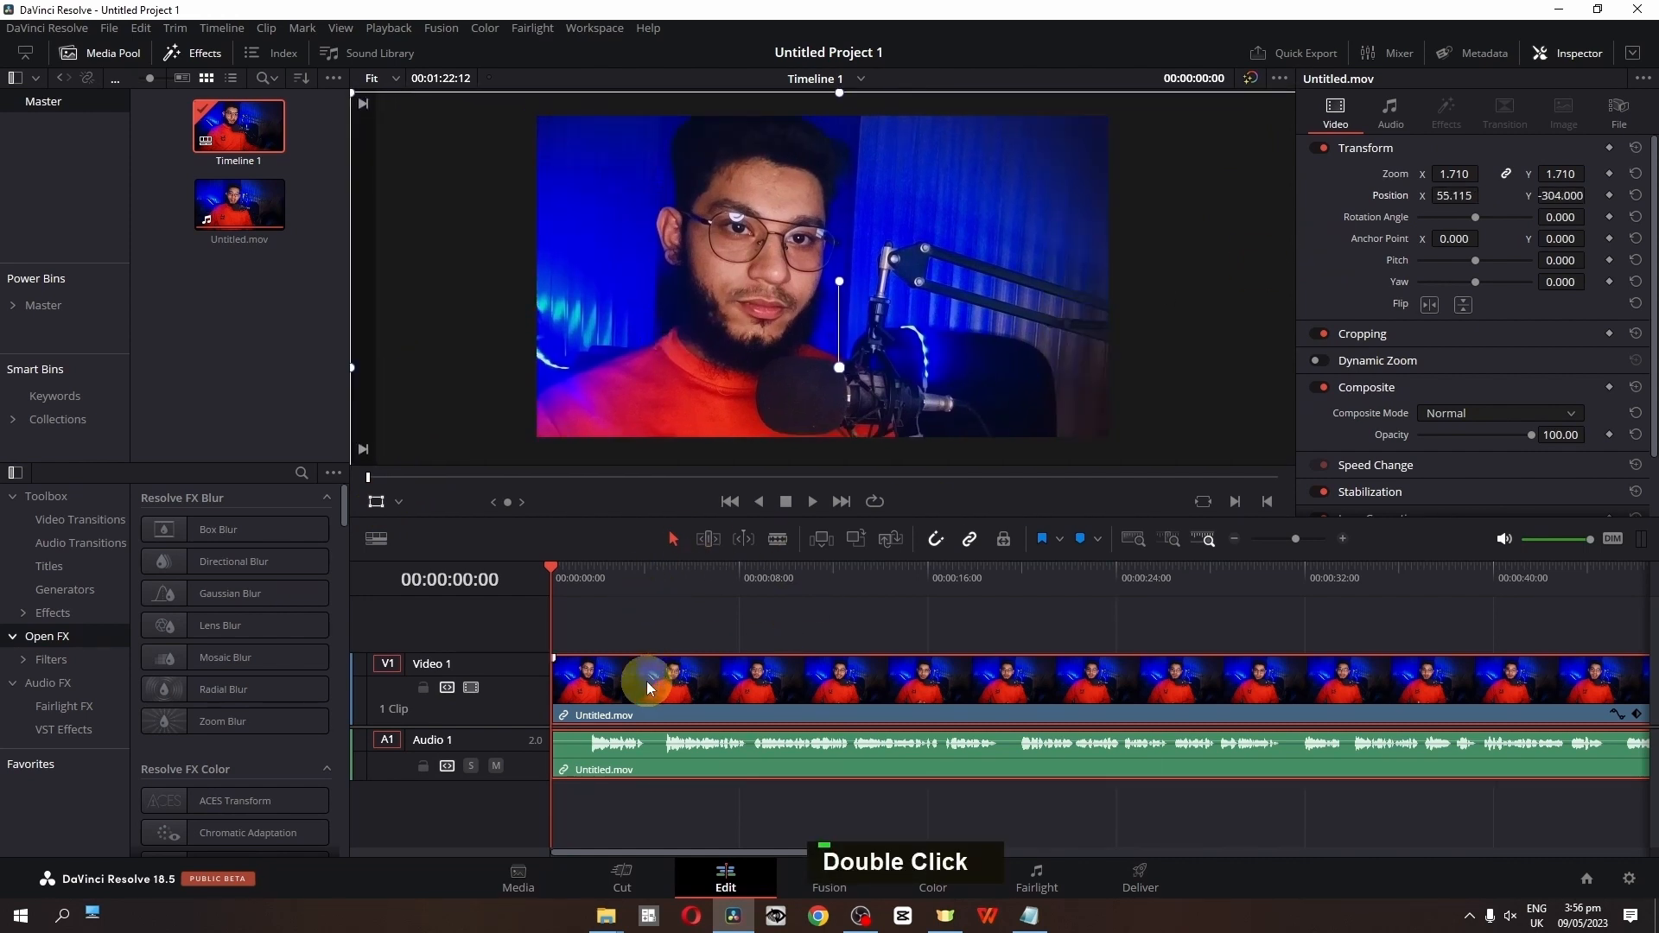
Convert the reframed timeline clip into a new compound clip with the default name
{"action": "right_click", "coordinate": [700, 691]}
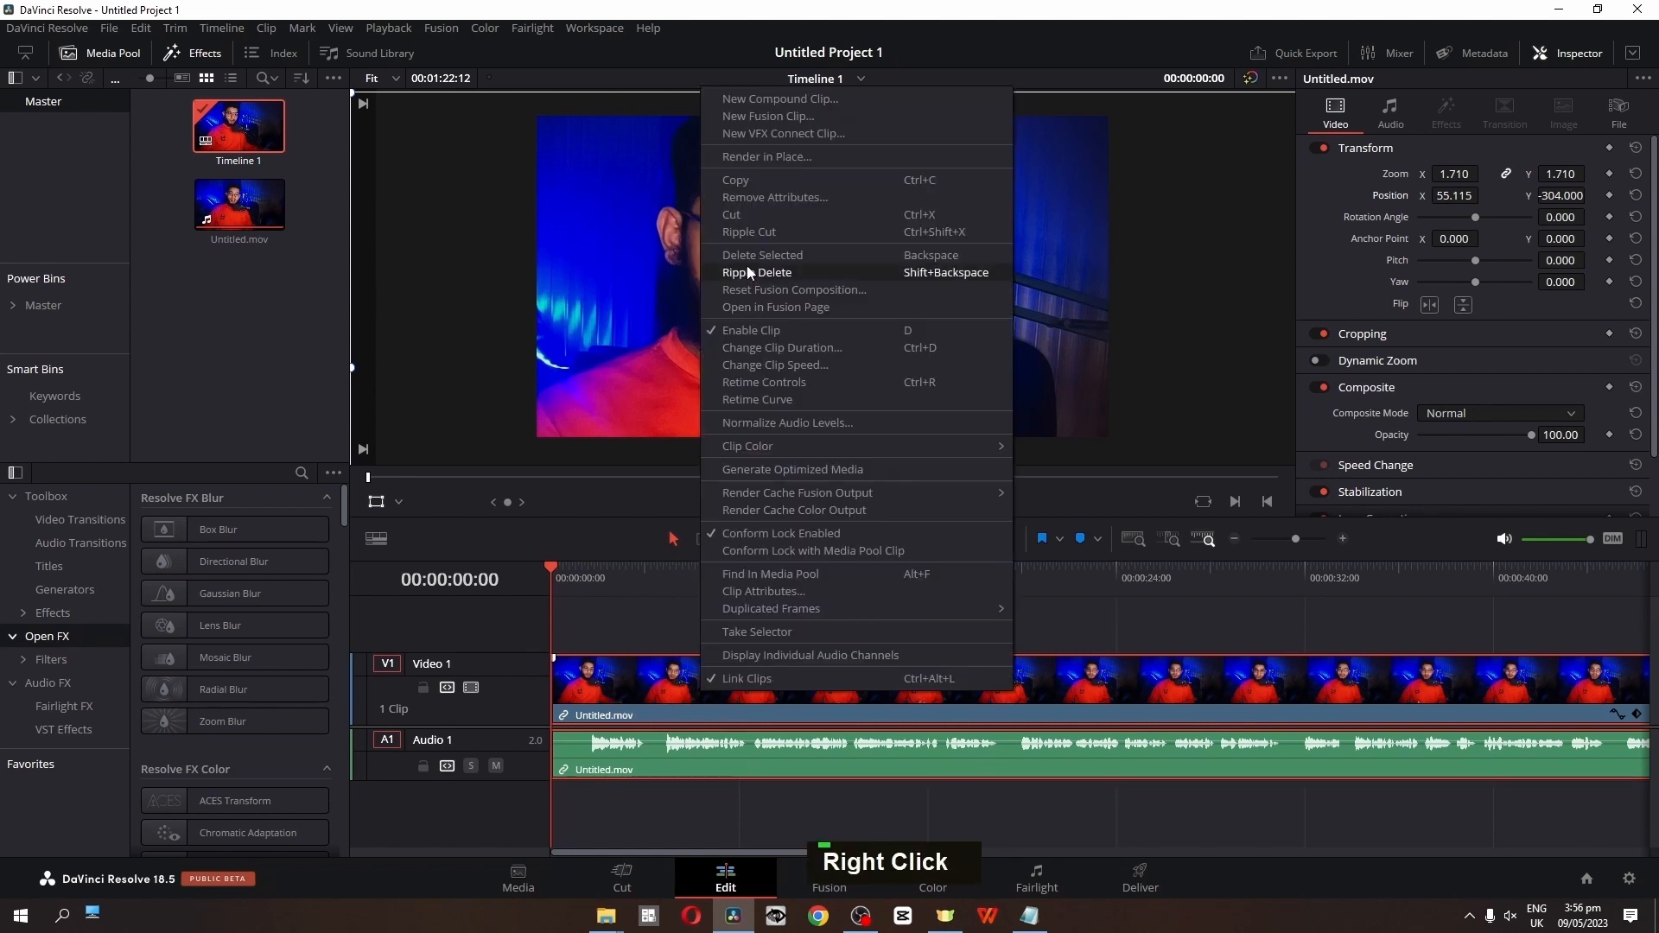
{"action": "left_click", "coordinate": [759, 101]}
{"action": "left_click", "coordinate": [925, 500]}
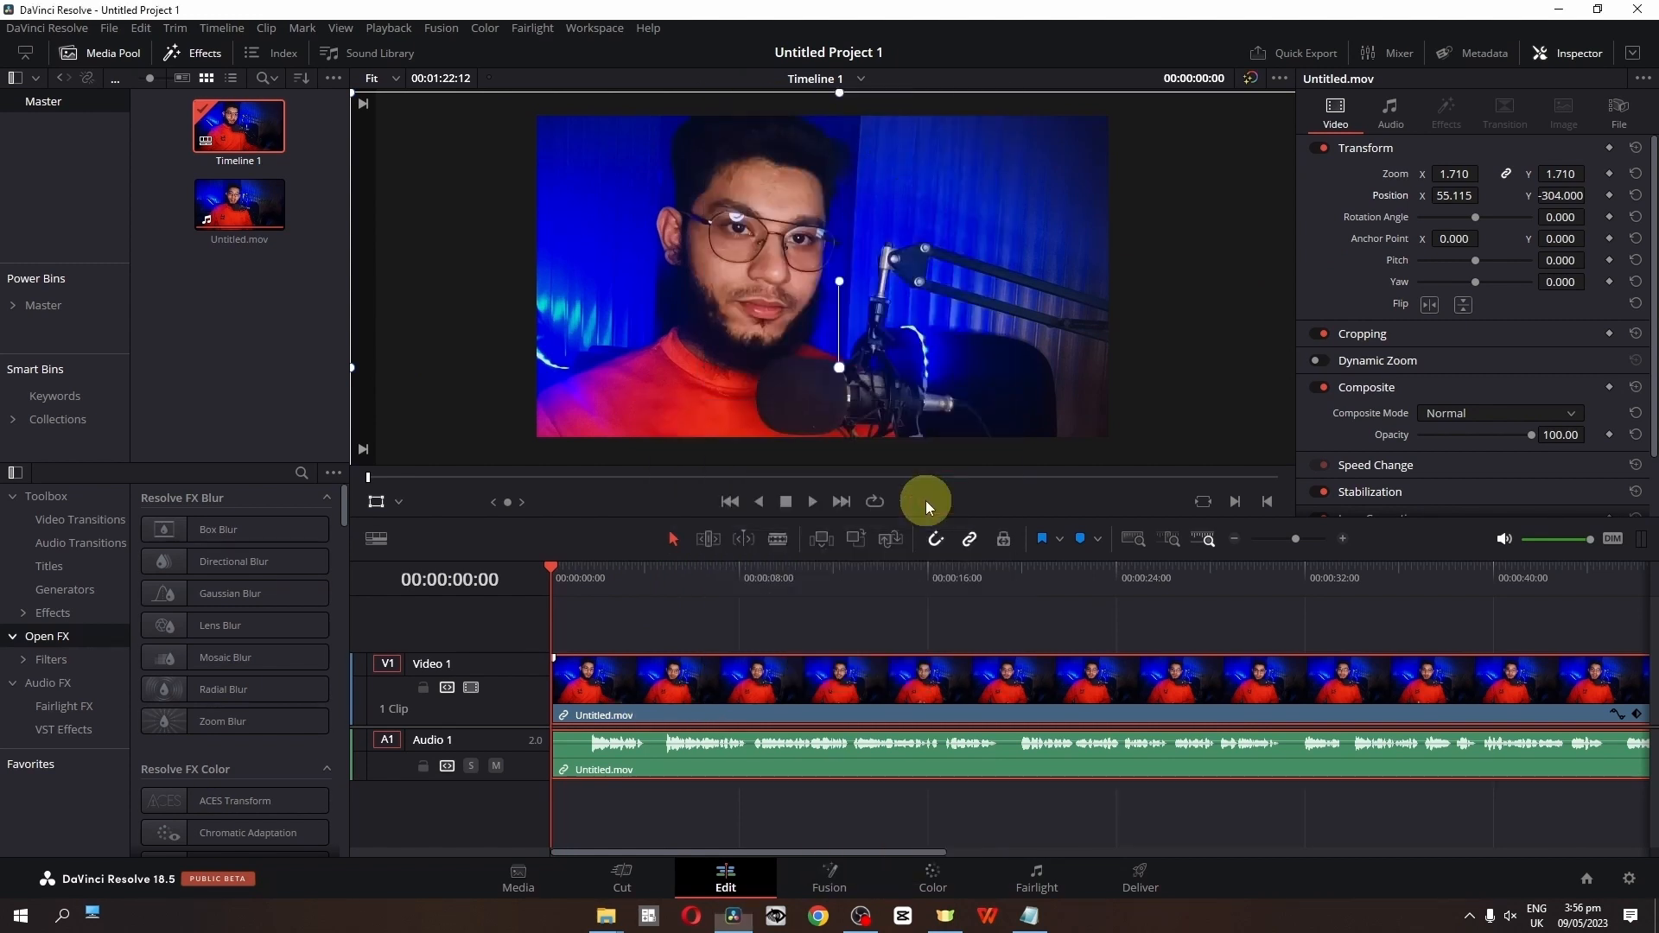
Delete the compound clip from the timeline and hide the Inspector
{"action": "left_click", "coordinate": [685, 700]}
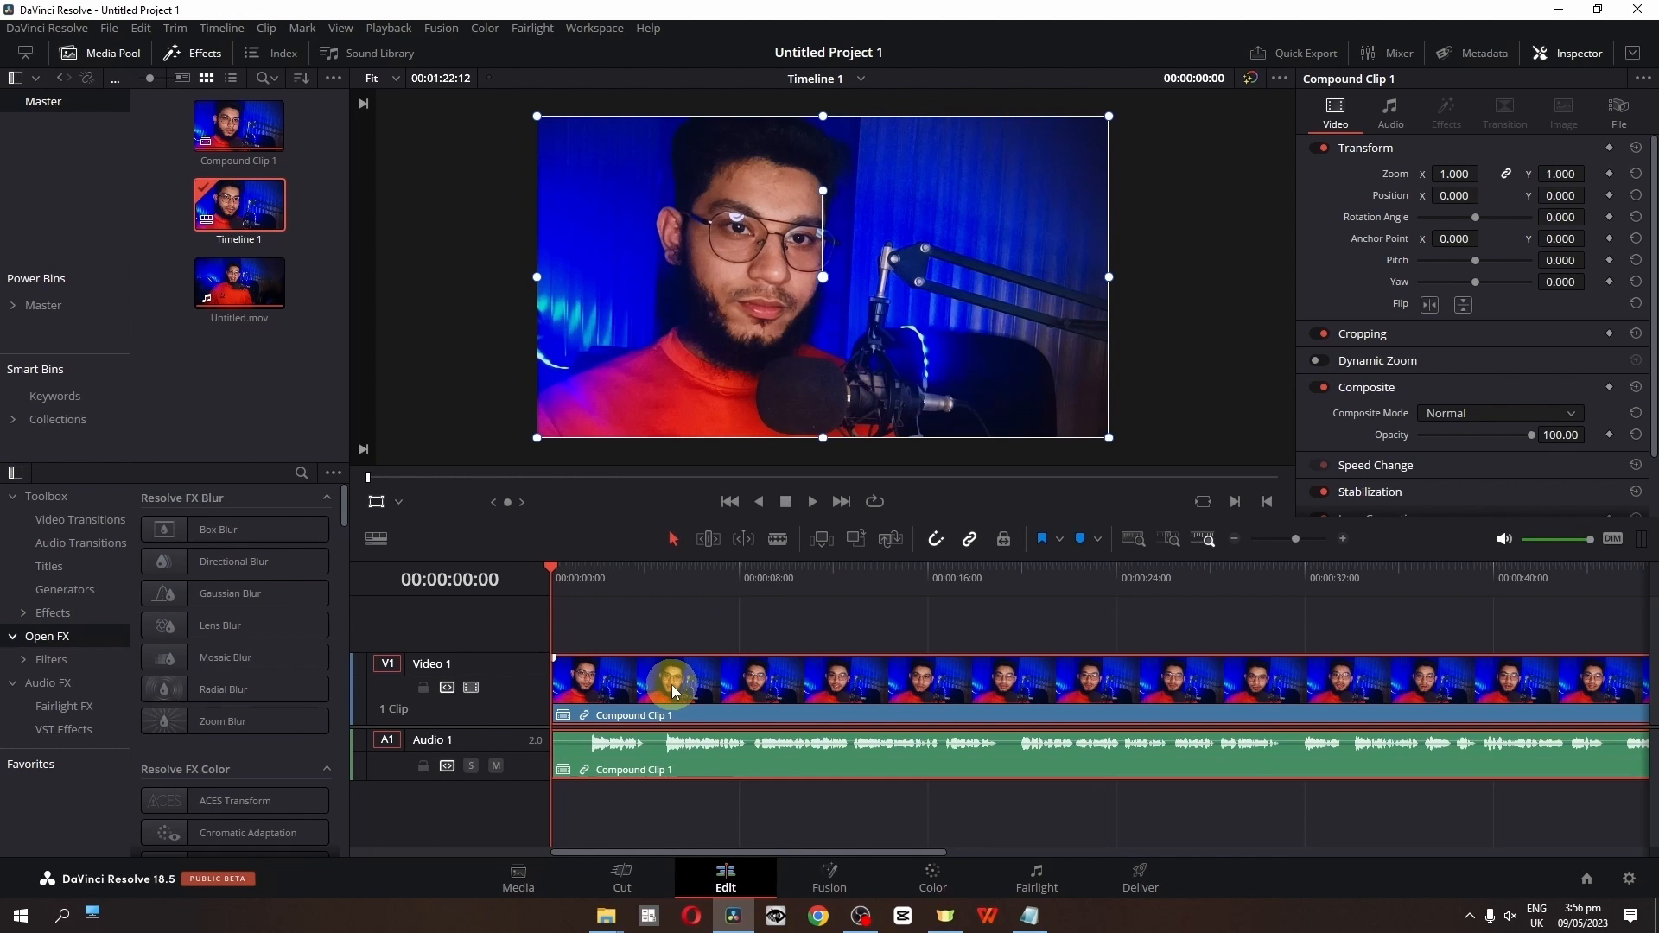
{"action": "key", "text": "Delete"}
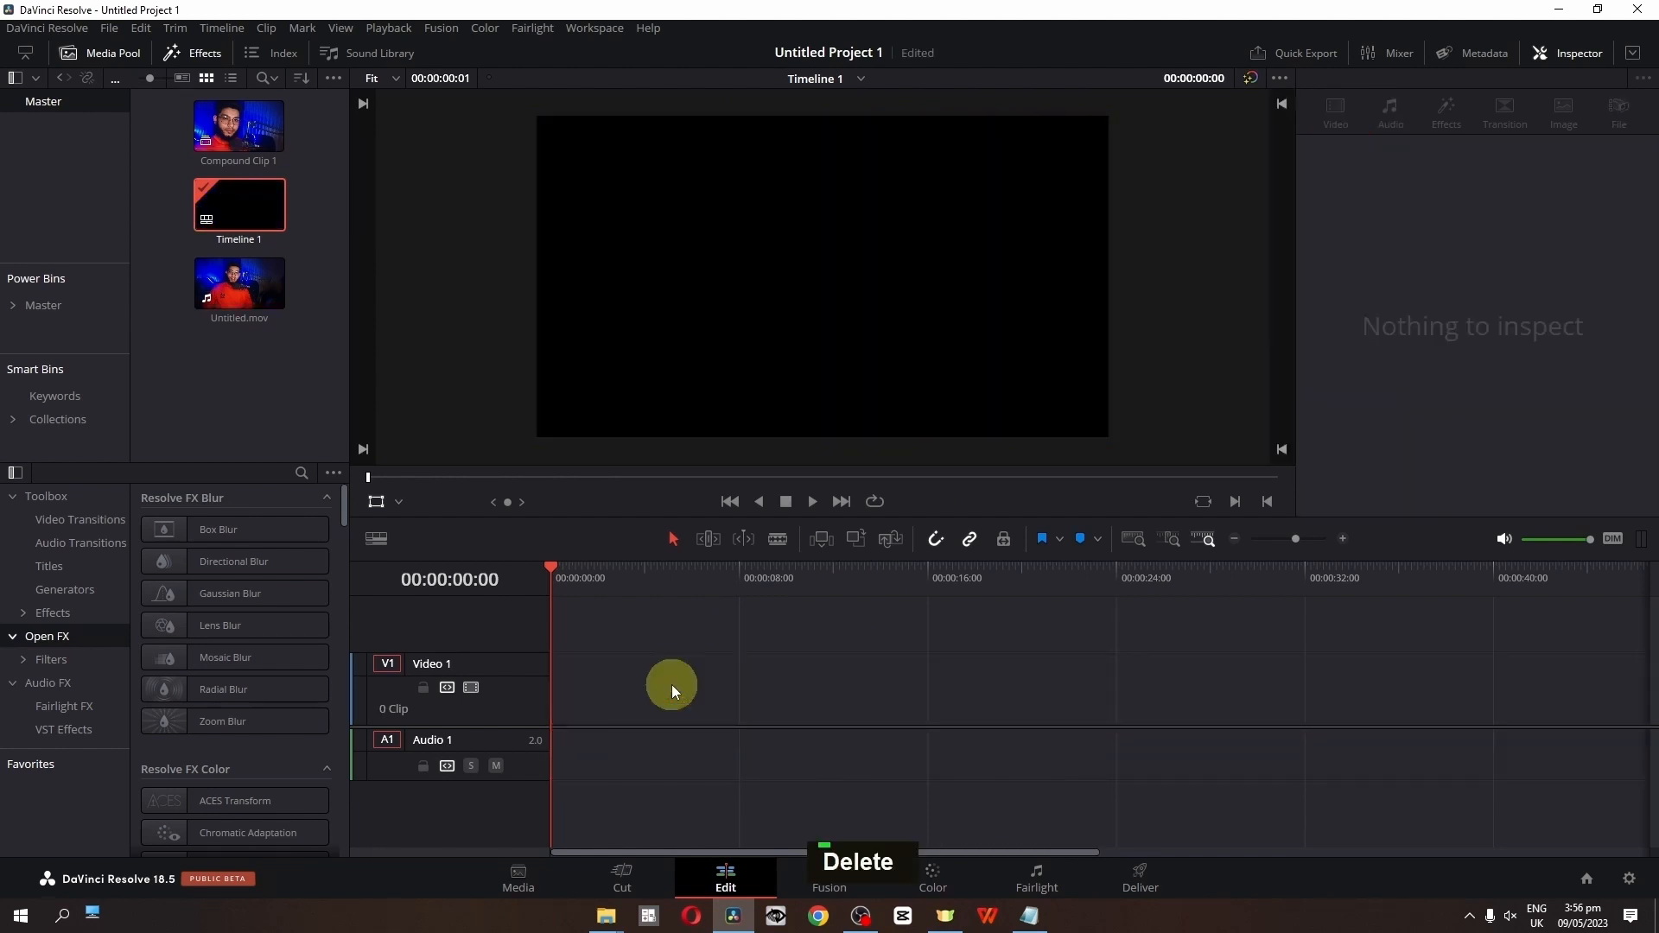
{"action": "left_click", "coordinate": [1572, 57]}
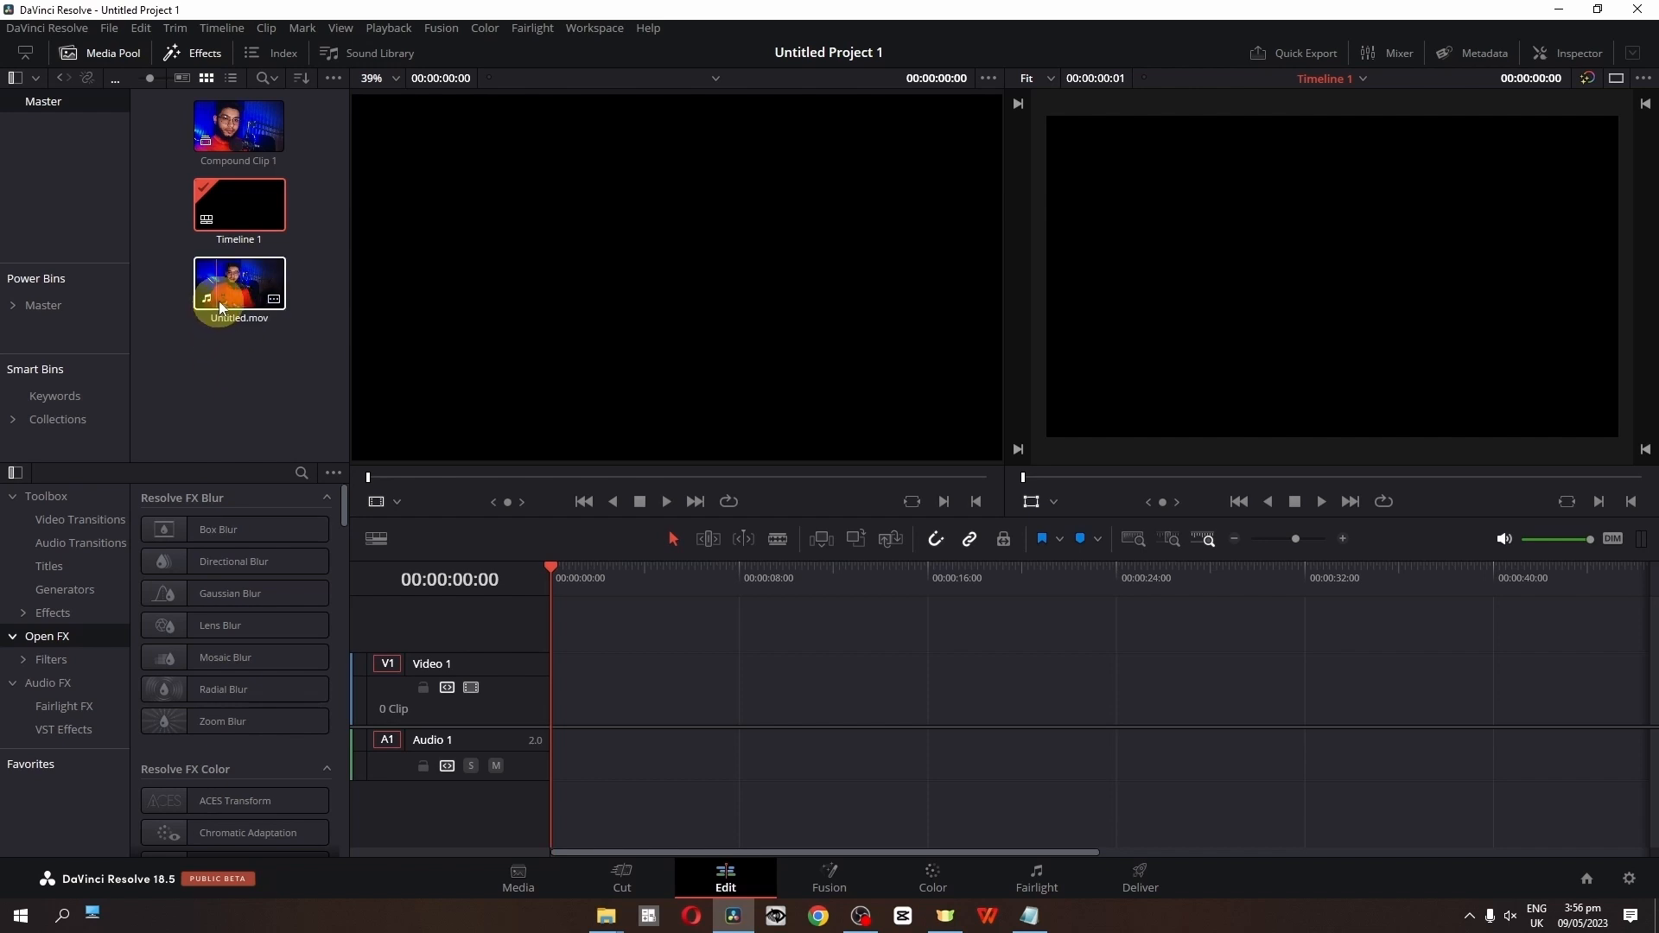
Create a new multicam clip from Compound Clip 1 and Untitled.mov in the Master bin
{"action": "left_click", "coordinate": [202, 137]}
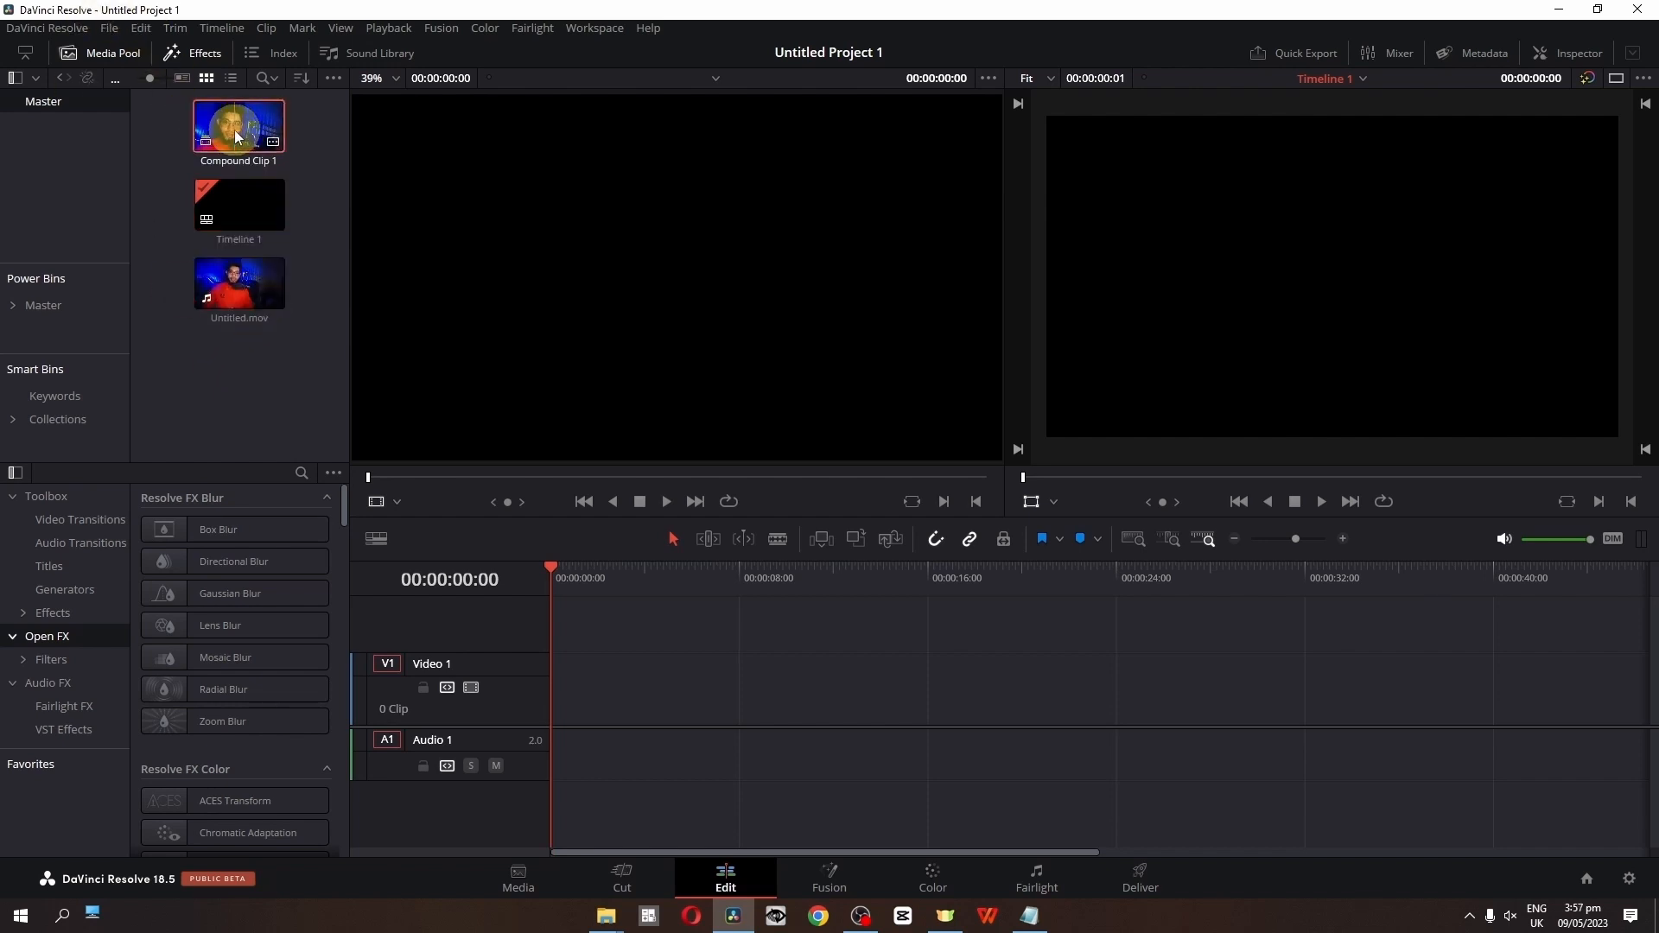
{"action": "left_click", "coordinate": [227, 331]}
{"action": "left_click", "coordinate": [230, 298], "text": "ctrl"}
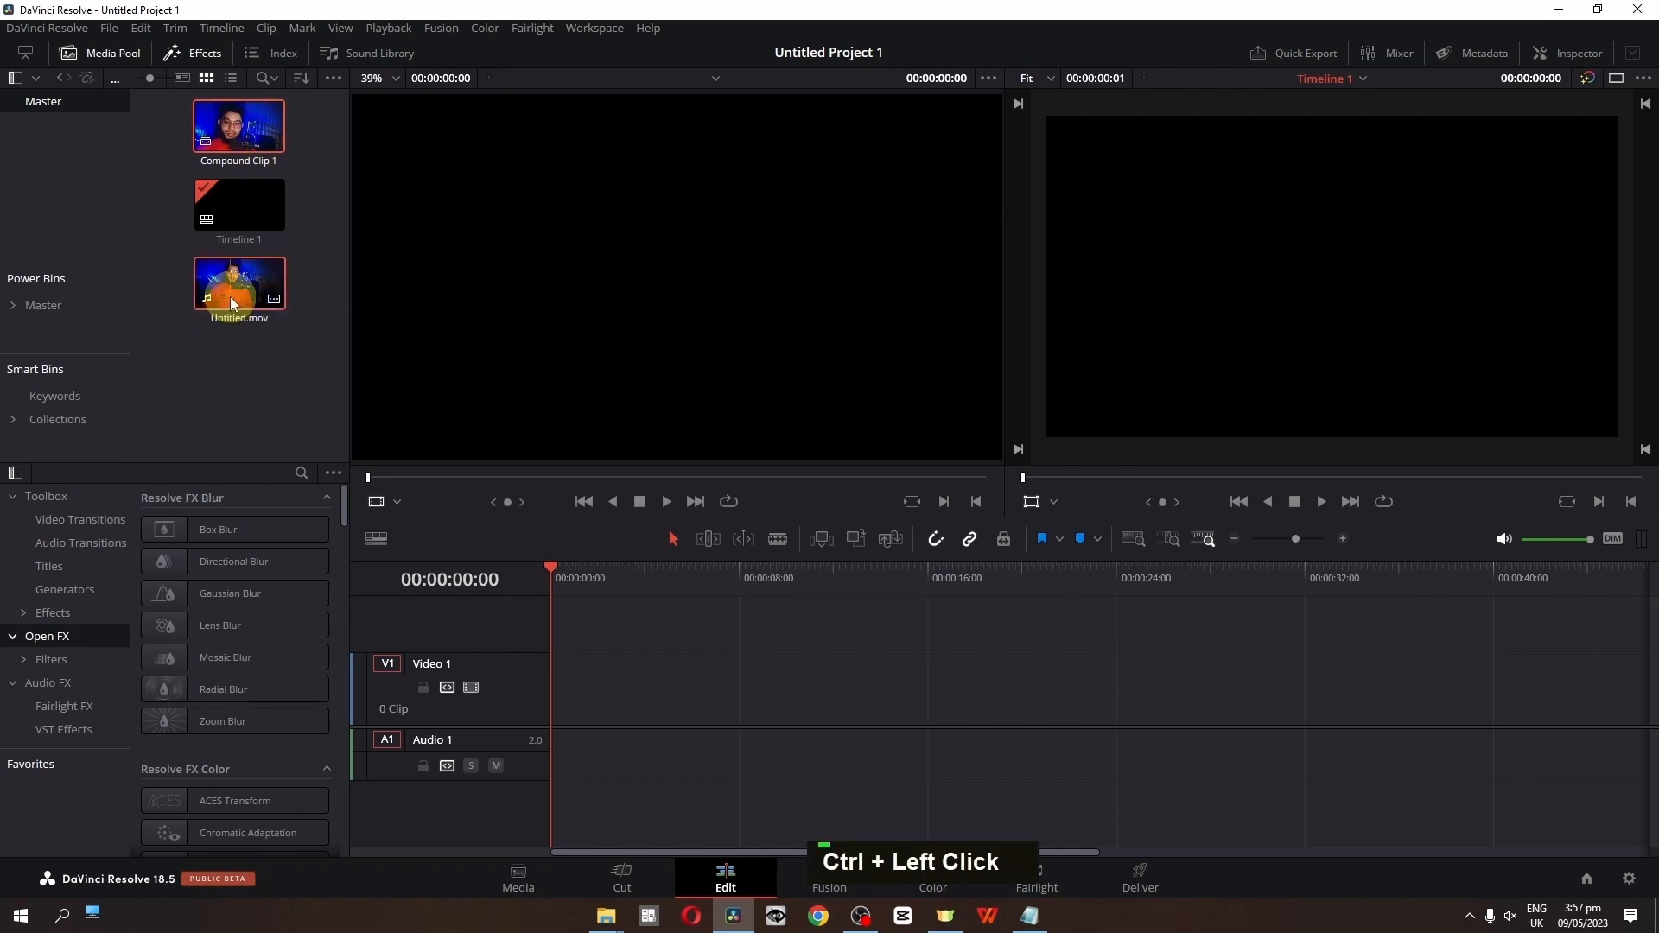
{"action": "right_click", "coordinate": [230, 297]}
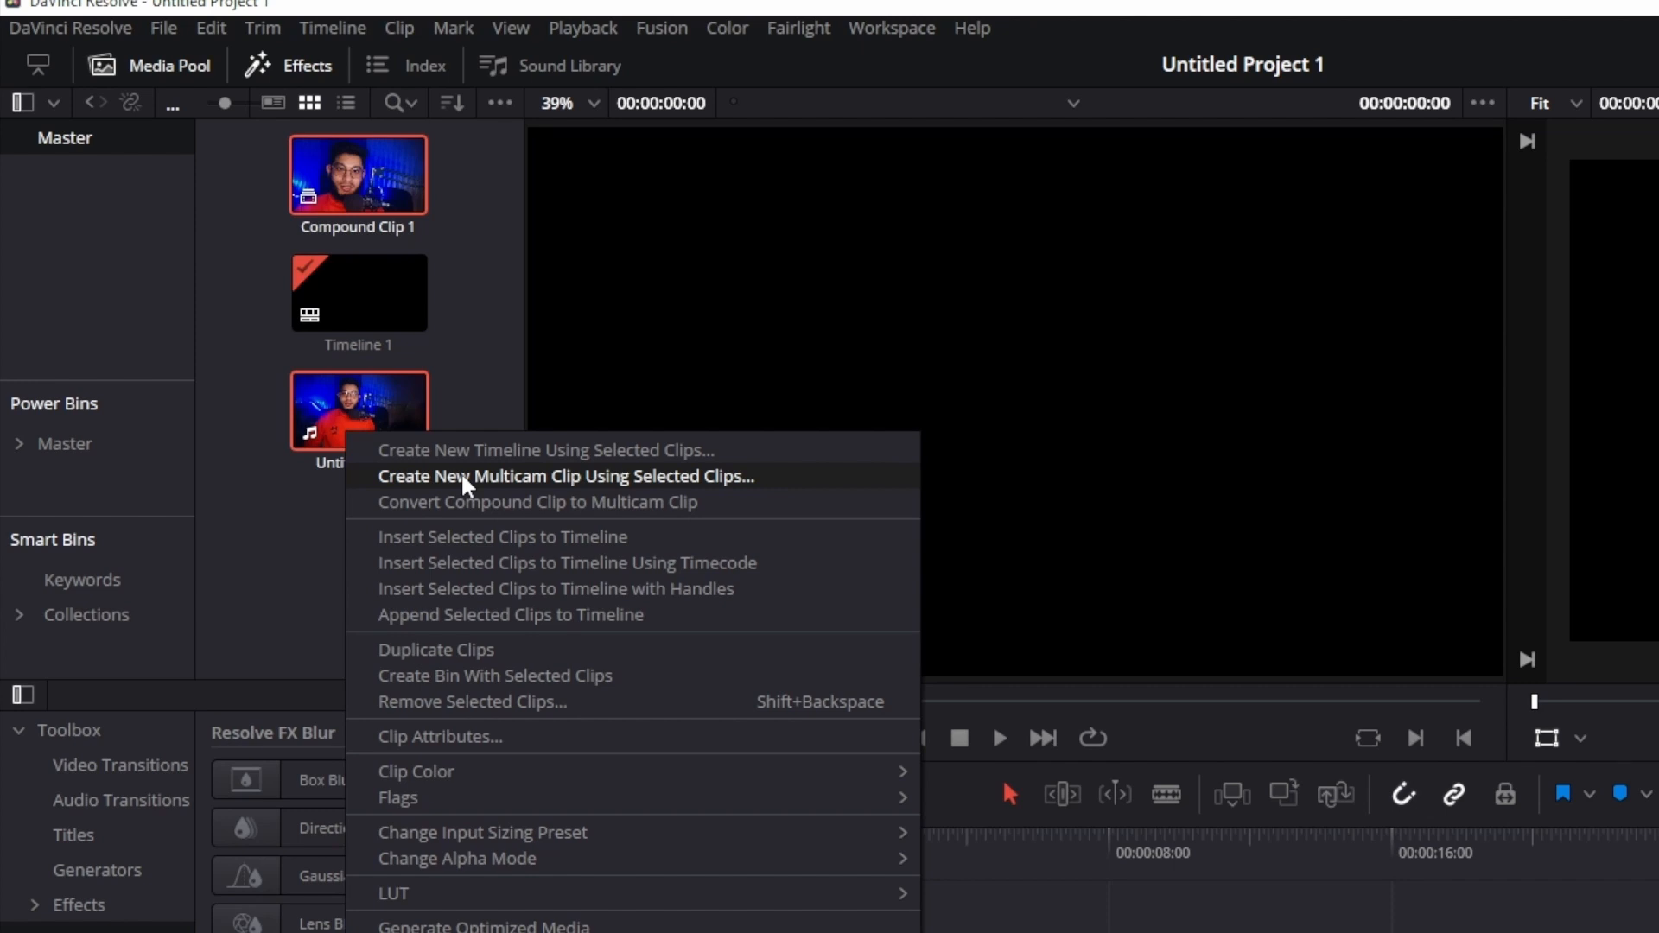
{"action": "left_click", "coordinate": [460, 476]}
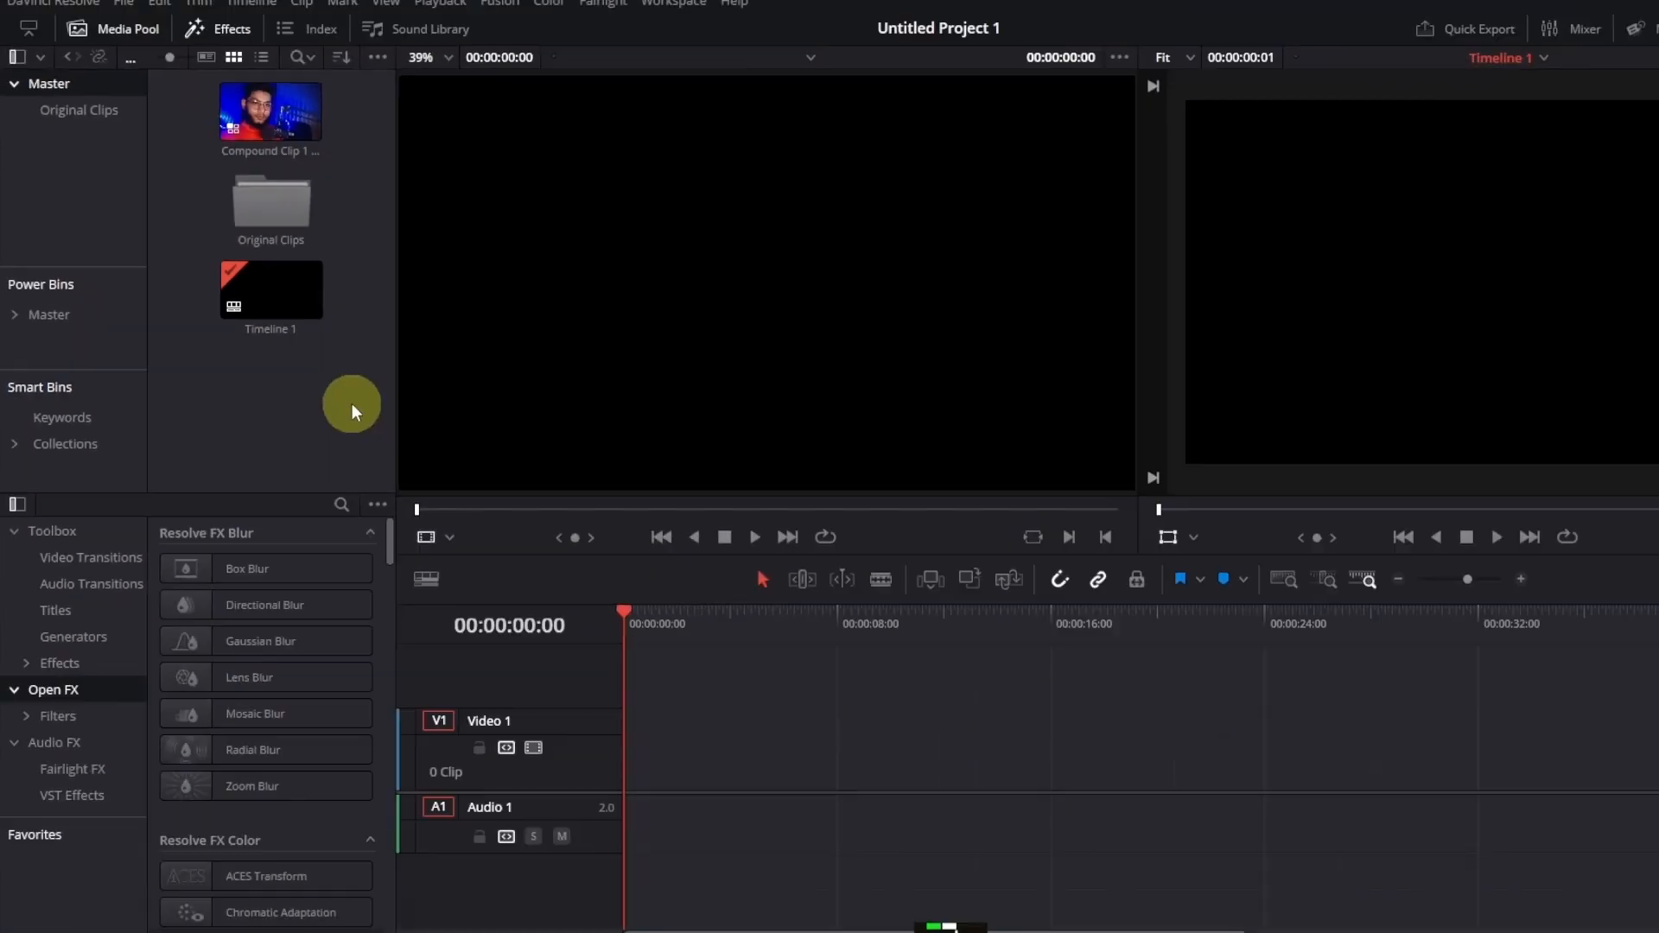
Place the Compound Clip 1 multicam clip at the start of Timeline 1 and set the source viewer to Multicam mode
{"action": "left_click", "coordinate": [229, 137]}
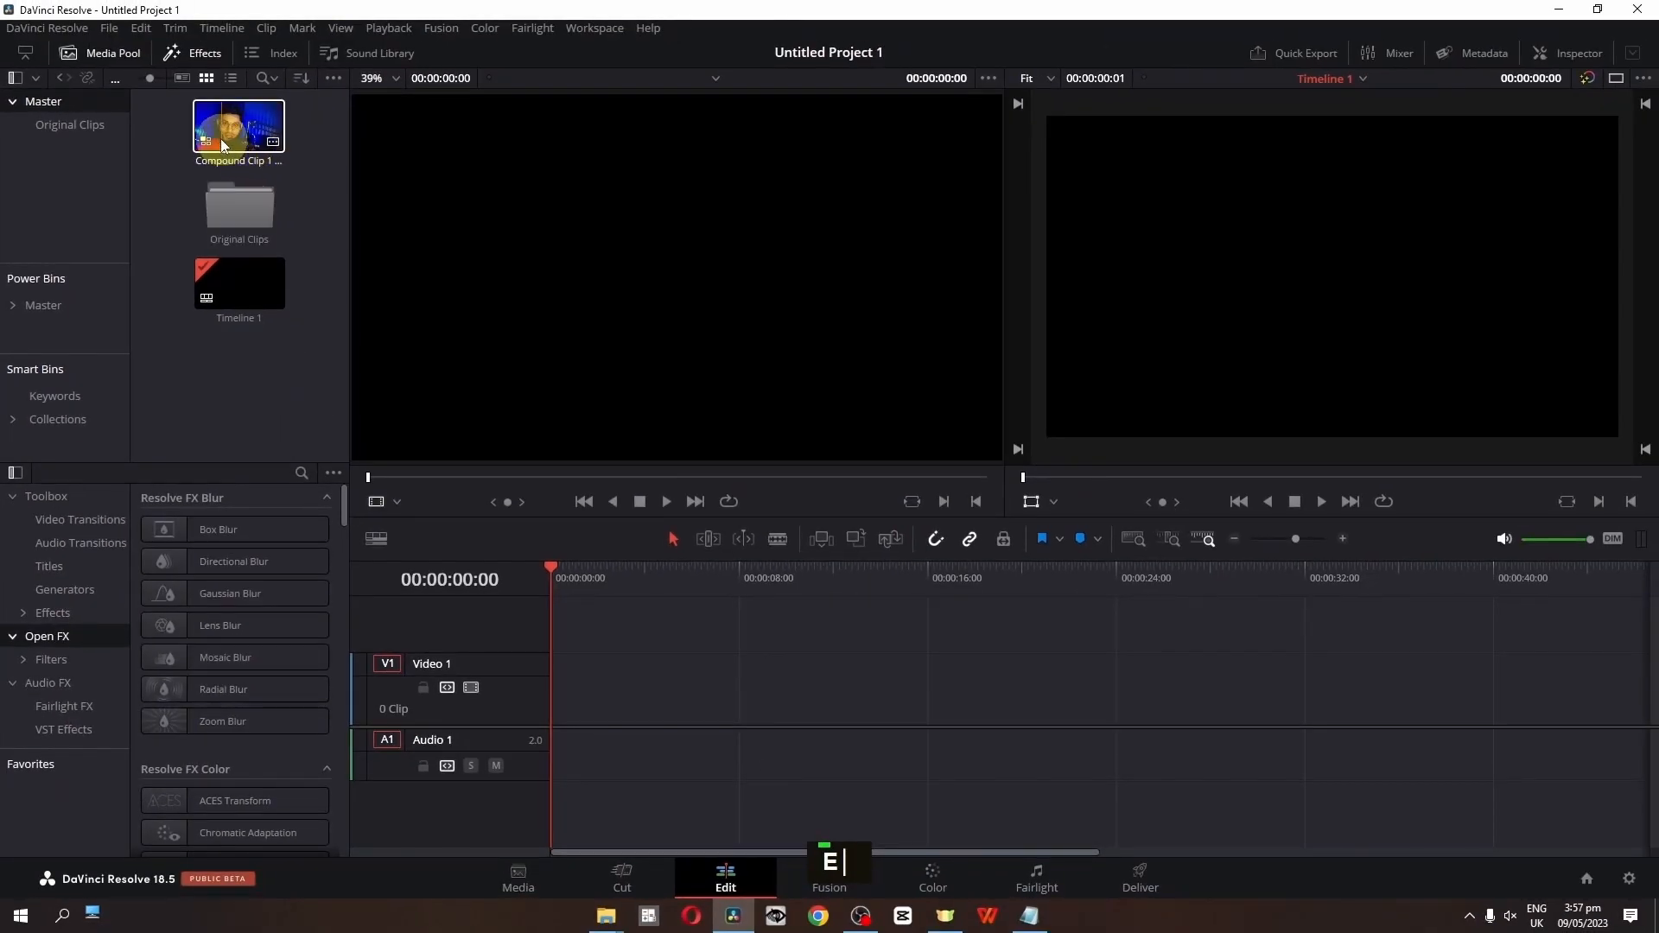
{"action": "left_click_drag", "start_coordinate": [223, 145], "coordinate": [553, 687]}
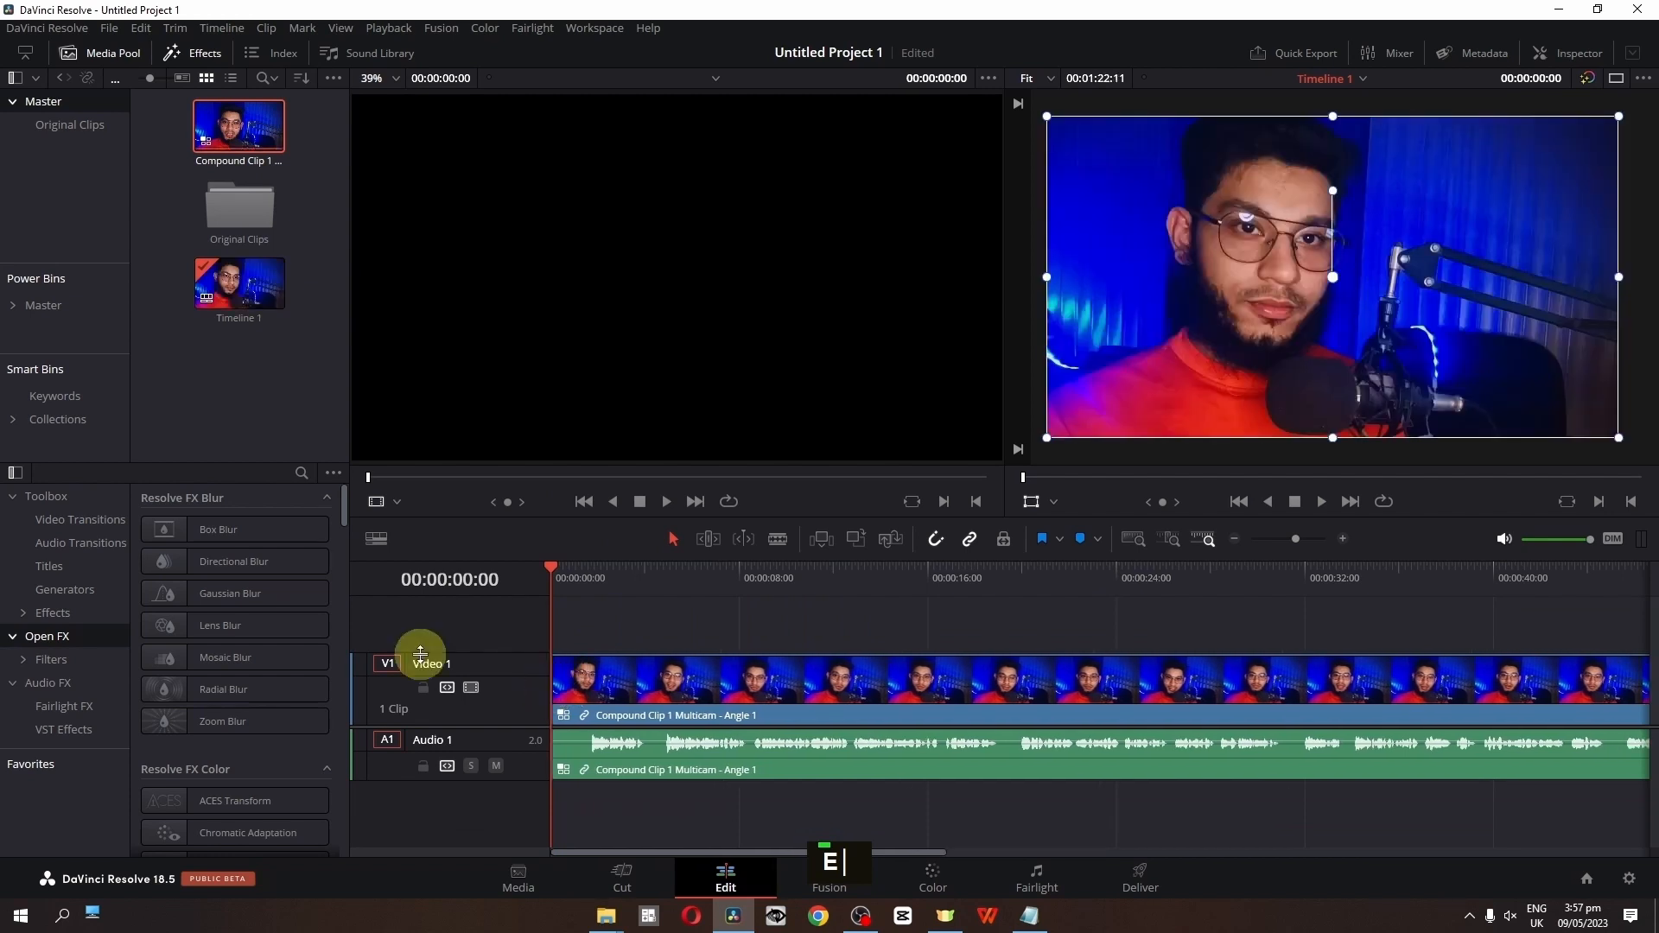
{"action": "left_click", "coordinate": [400, 500]}
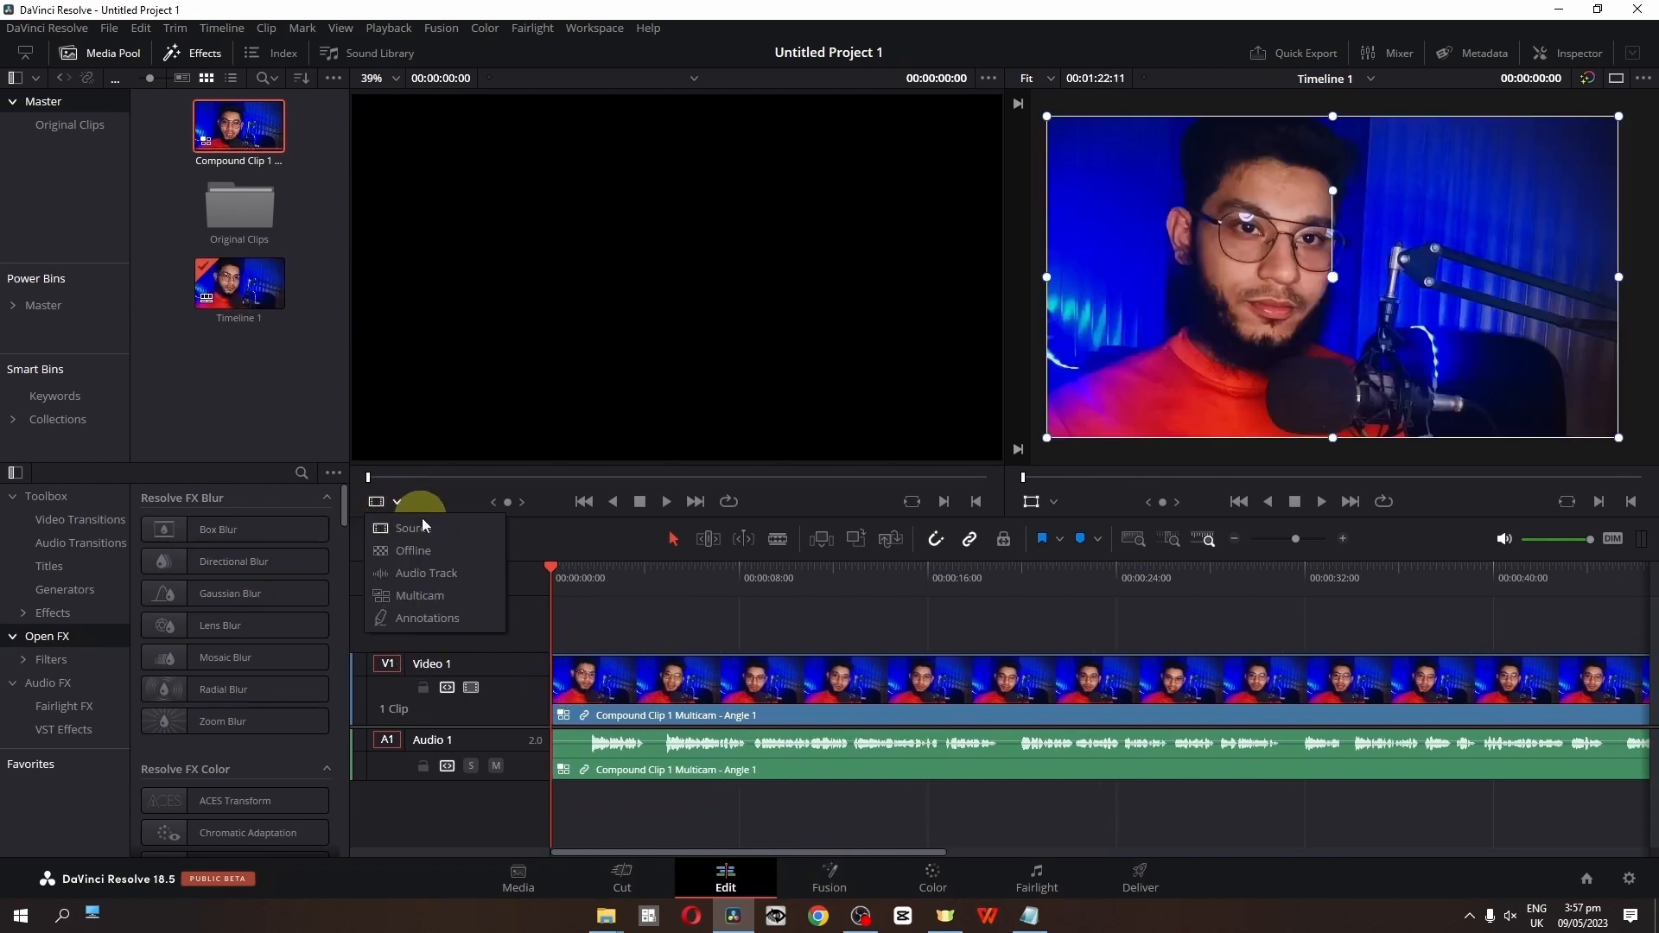
{"action": "left_click", "coordinate": [436, 603]}
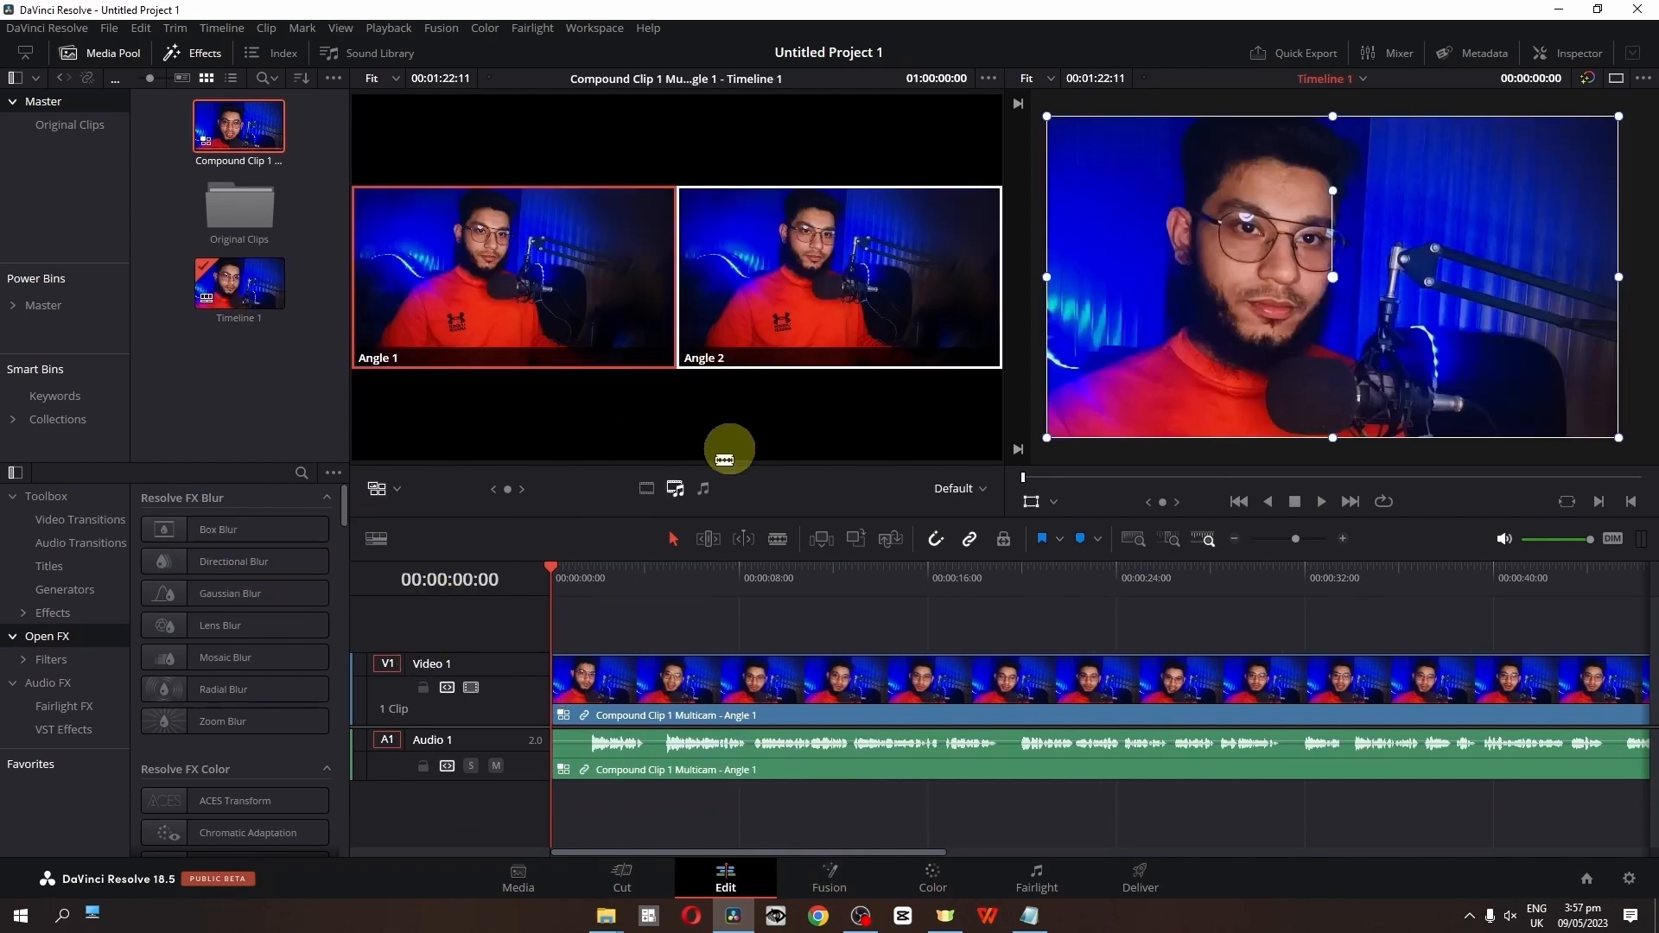
Play the timeline from the start, cutting live between Angle 1 and Angle 2 in the first 6 seconds and ending on Angle 2
{"action": "left_click", "coordinate": [549, 588]}
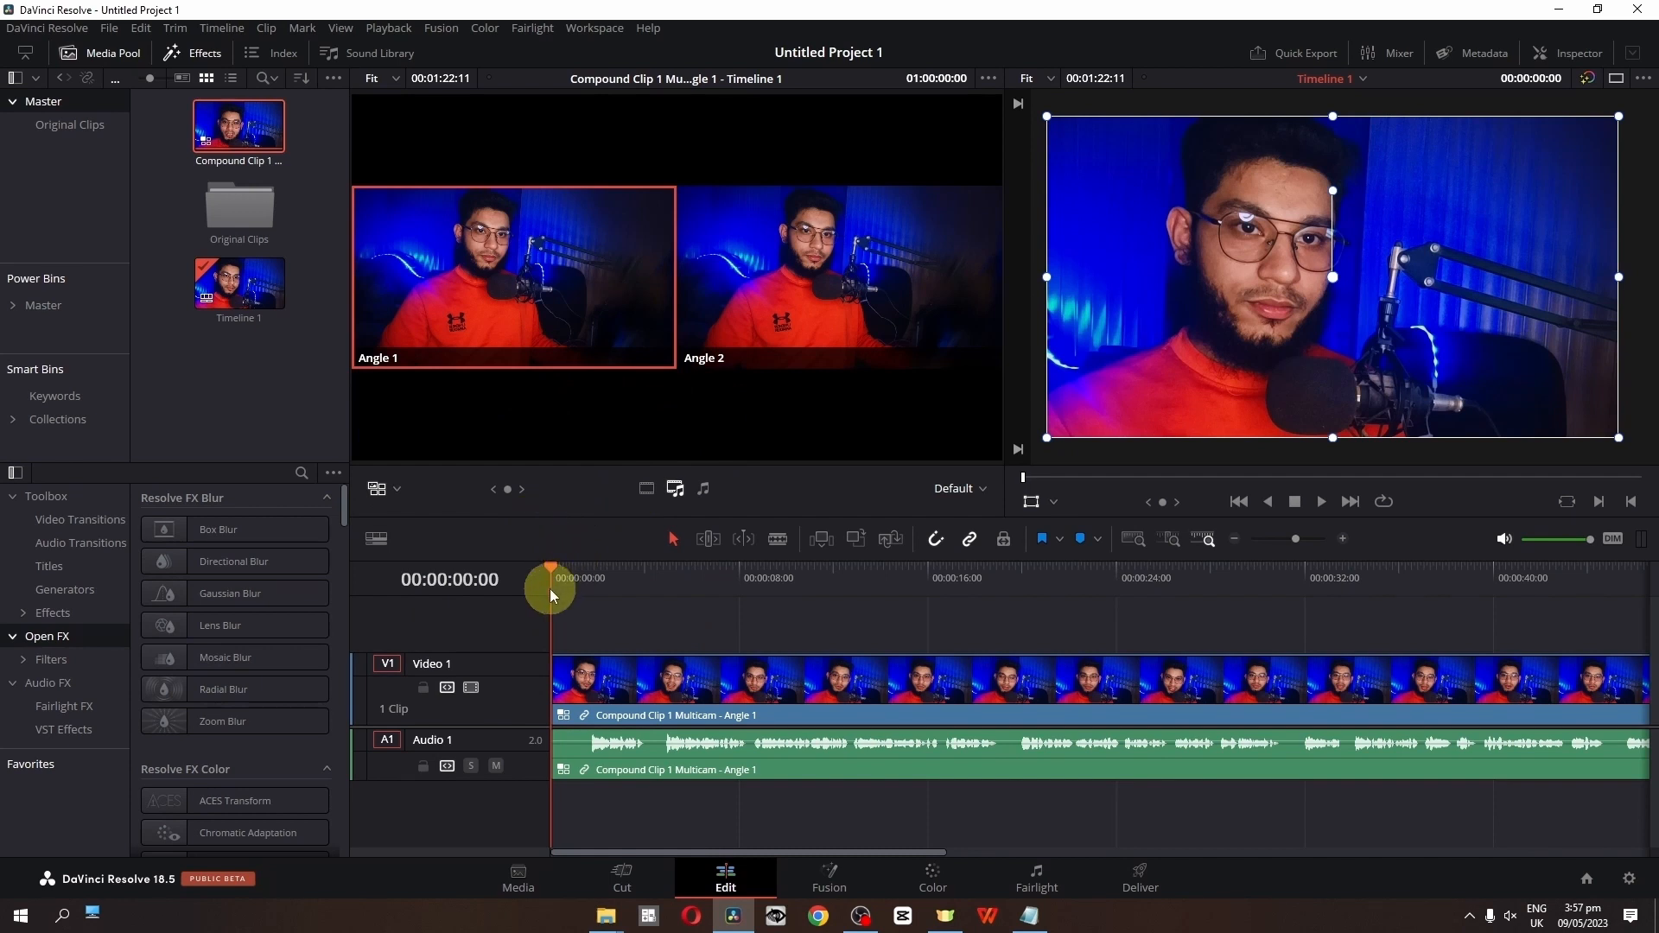
{"action": "key", "text": "space"}
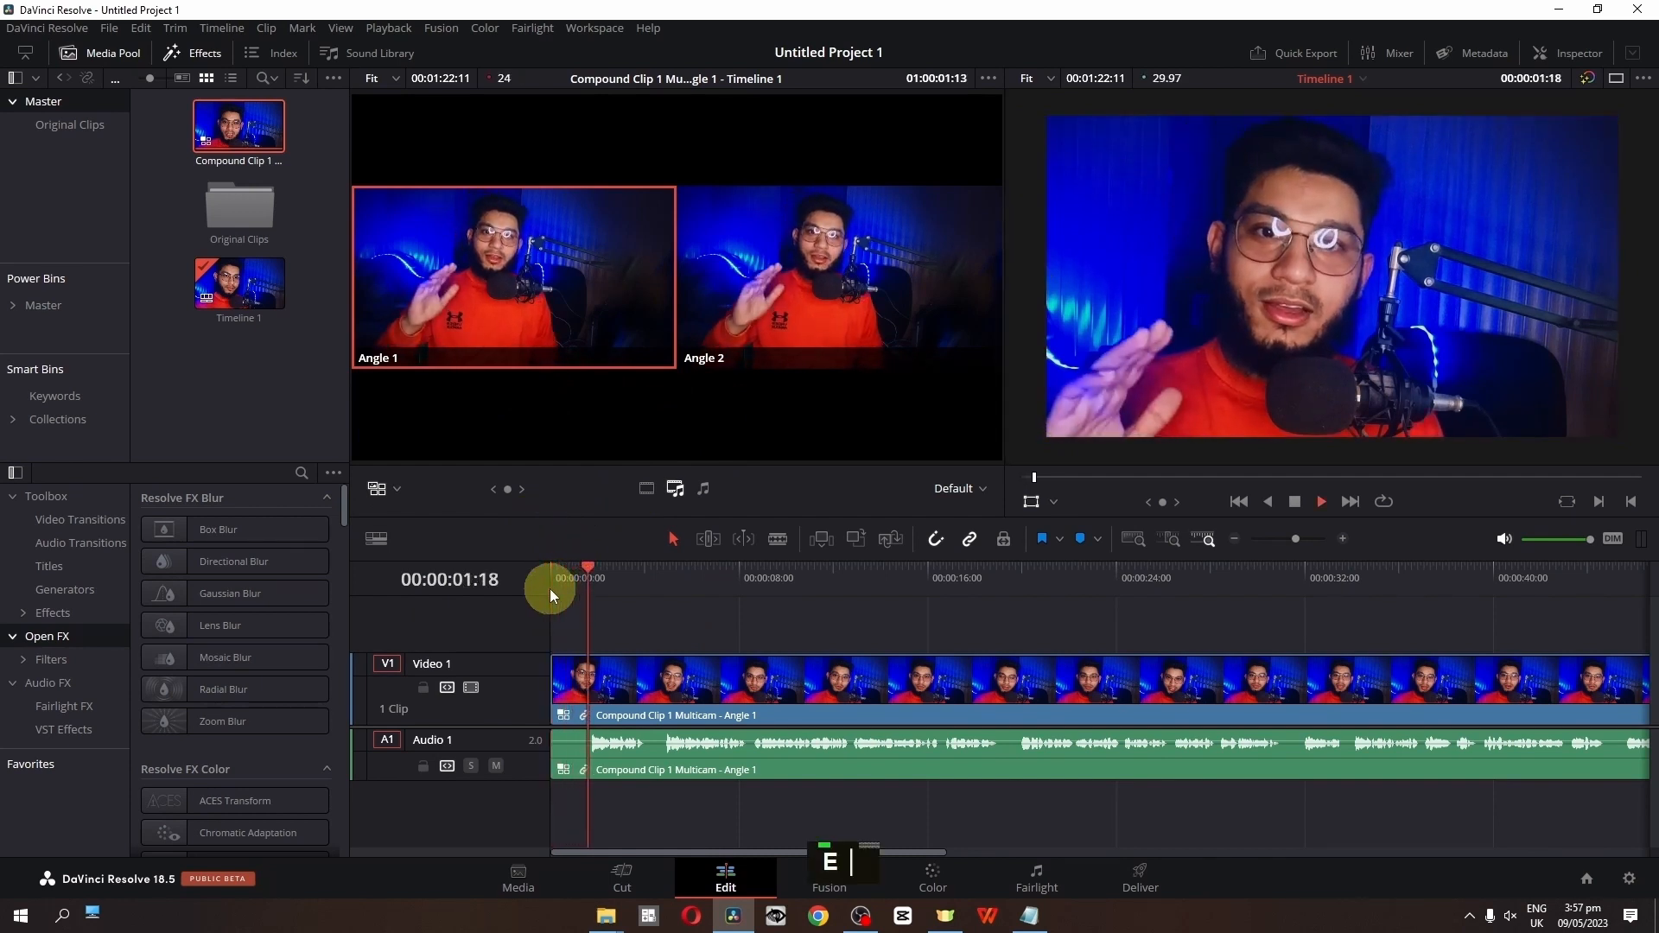
{"action": "key", "text": "1"}
{"action": "key", "text": "2"}
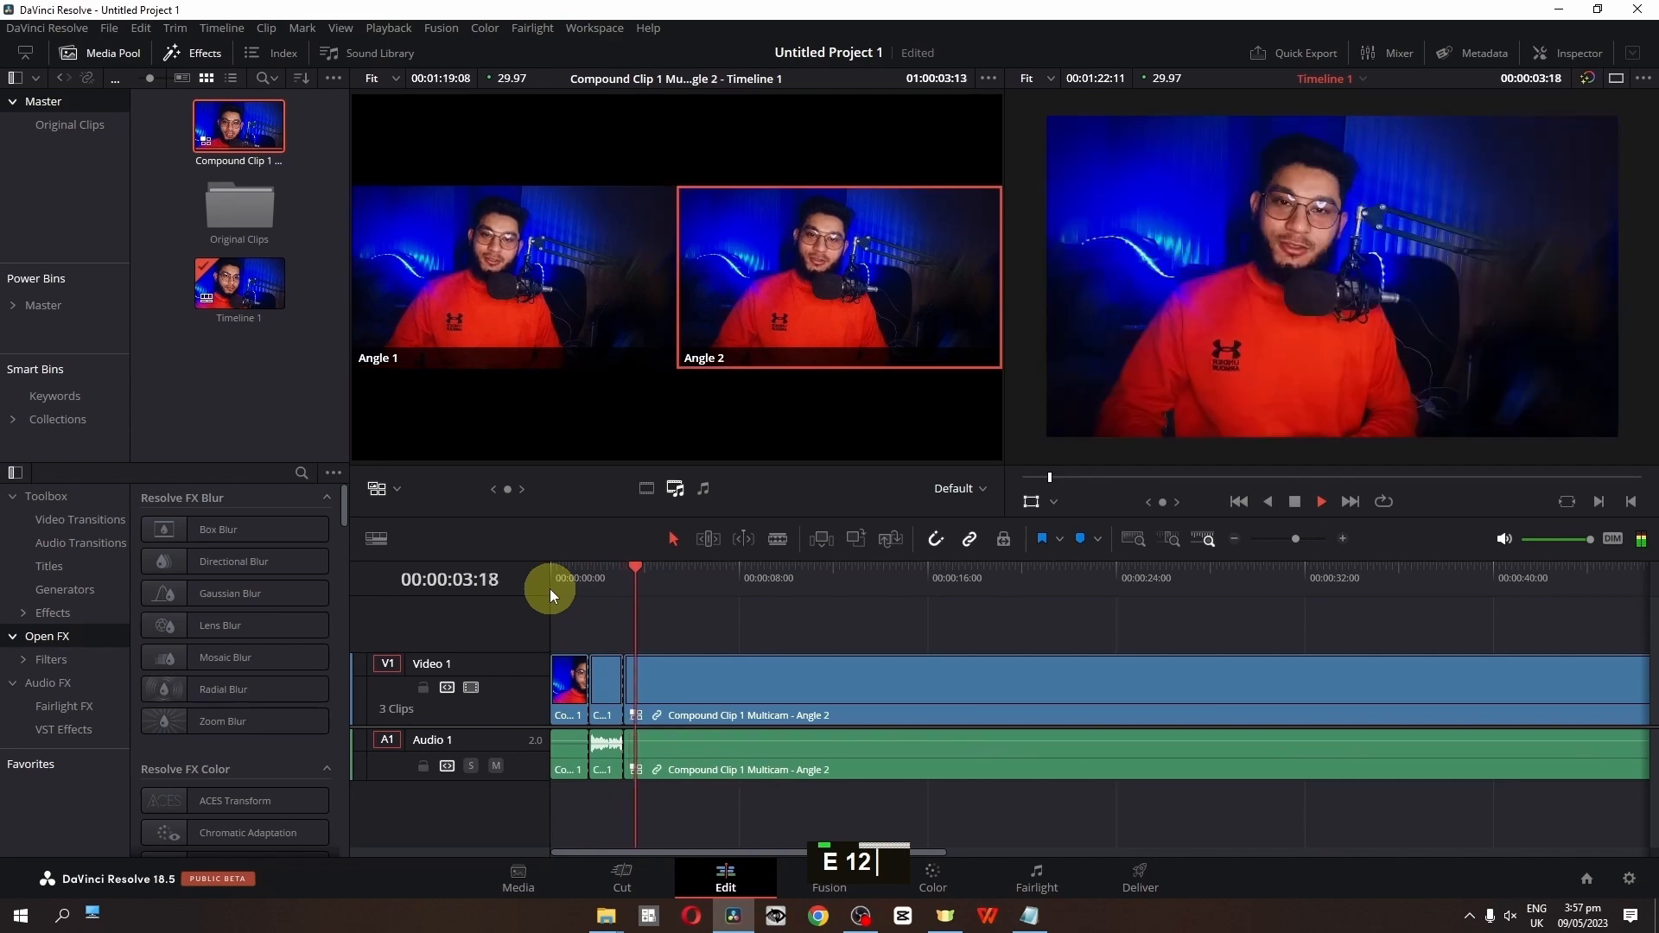
{"action": "key", "text": "1"}
{"action": "key", "text": "2"}
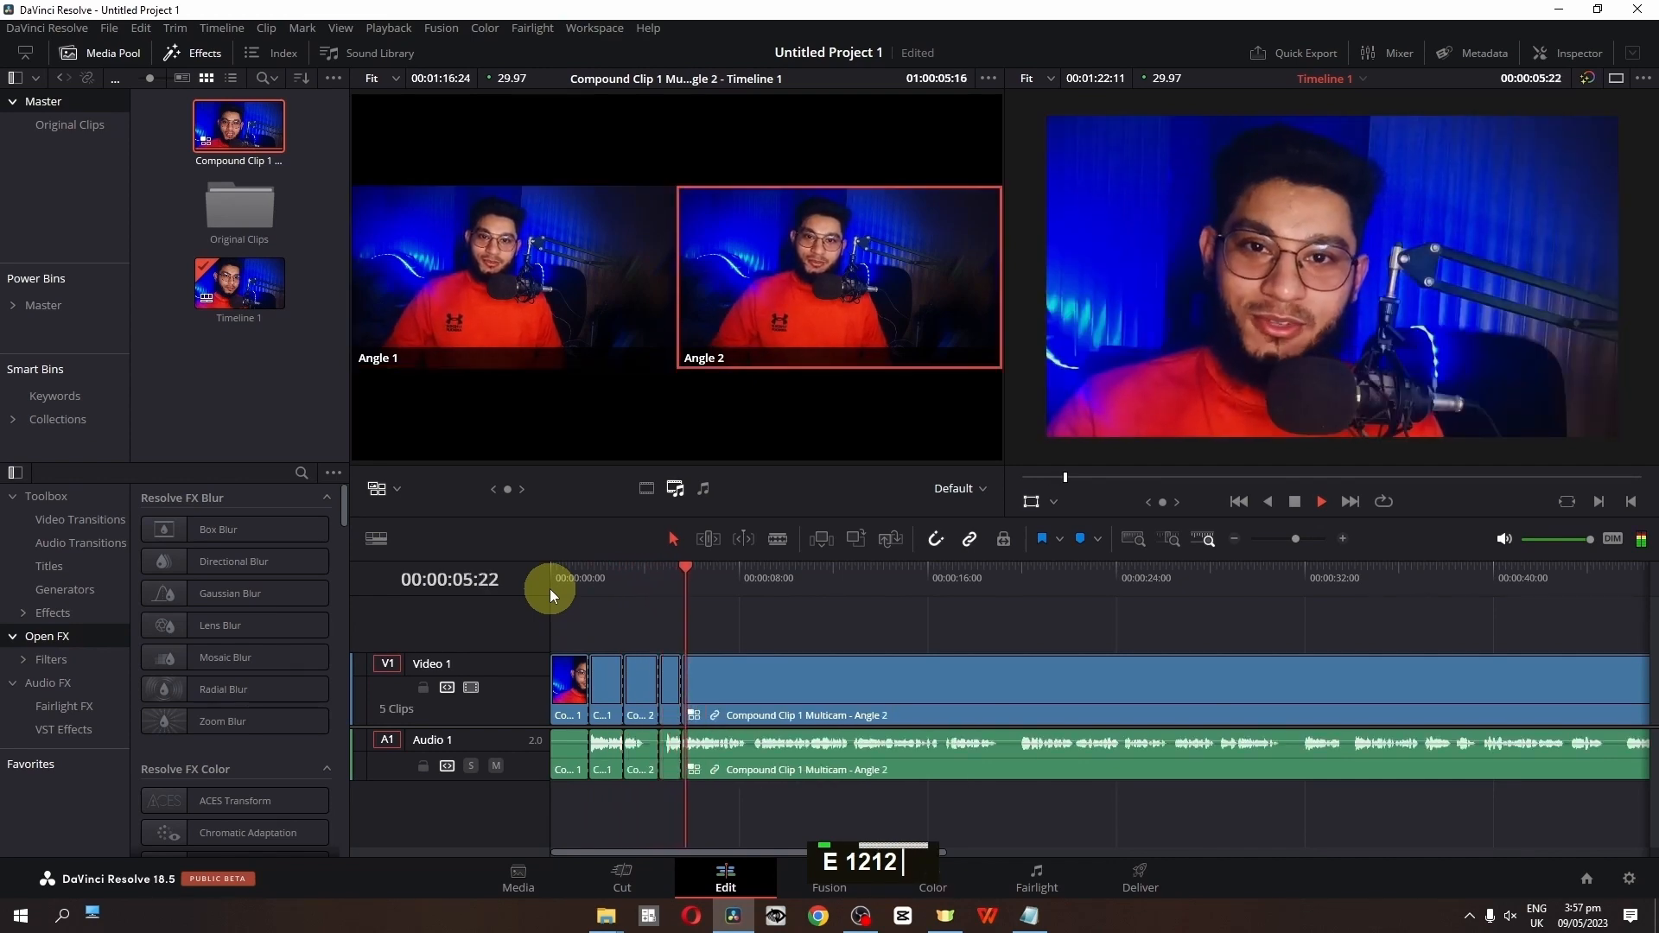
Play back the first 6 seconds of the timeline to review the cuts between the close and wide framings
{"action": "left_click", "coordinate": [577, 577]}
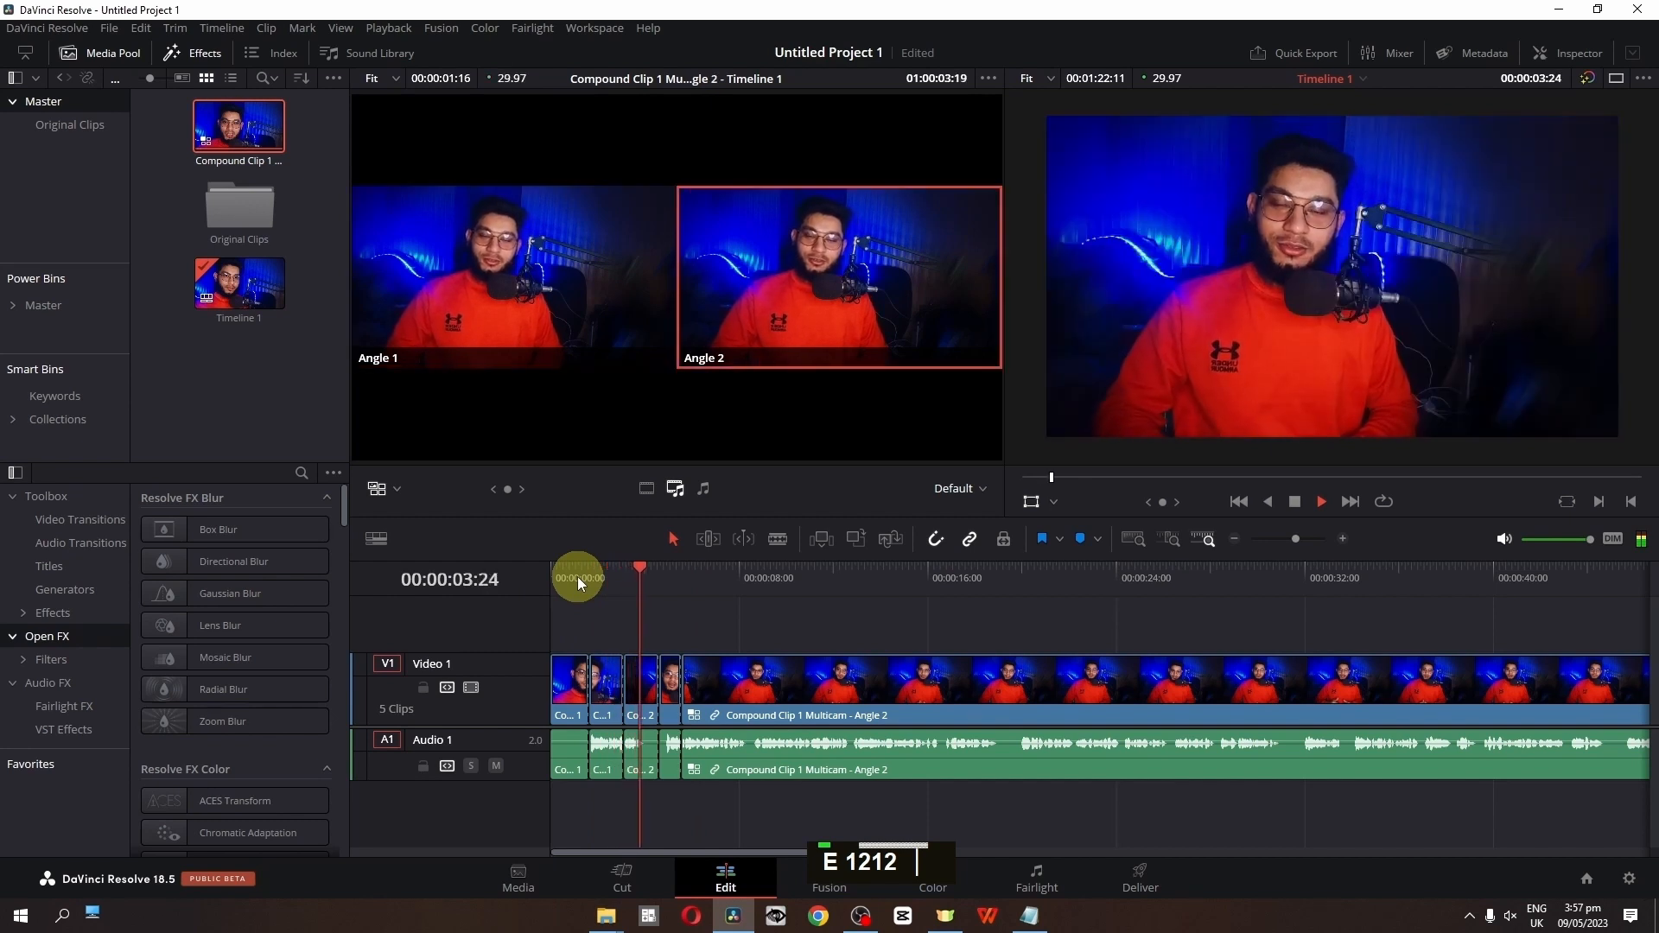
{"action": "key", "text": "1"}
{"action": "key", "text": "2"}
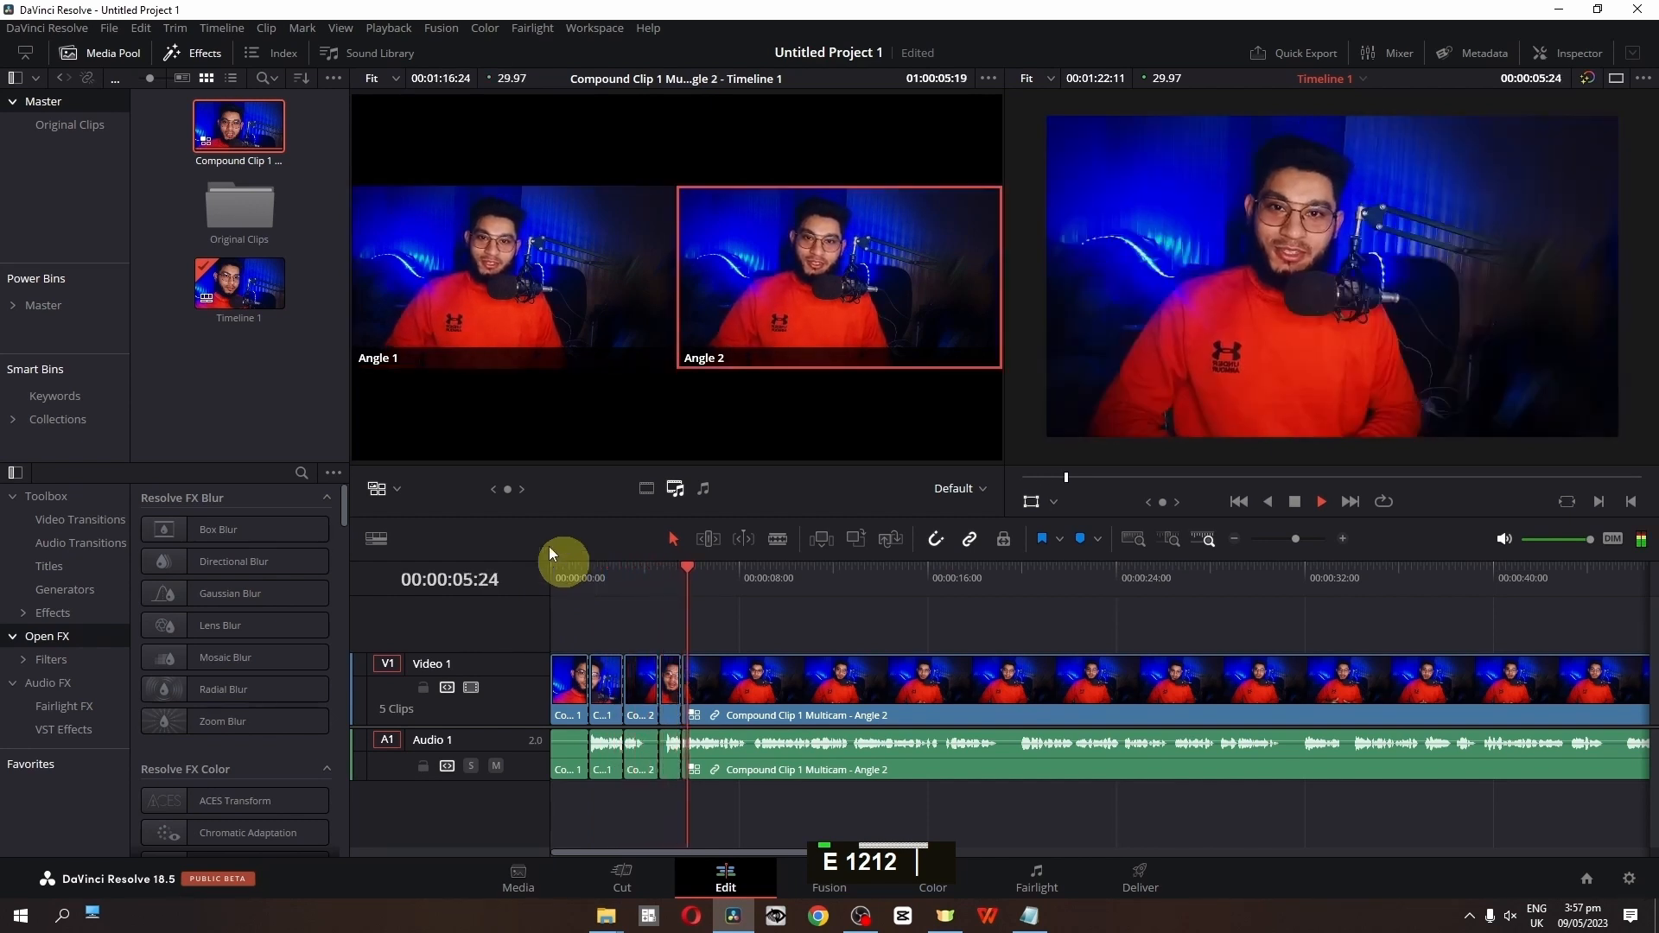
{"action": "key", "text": "space"}
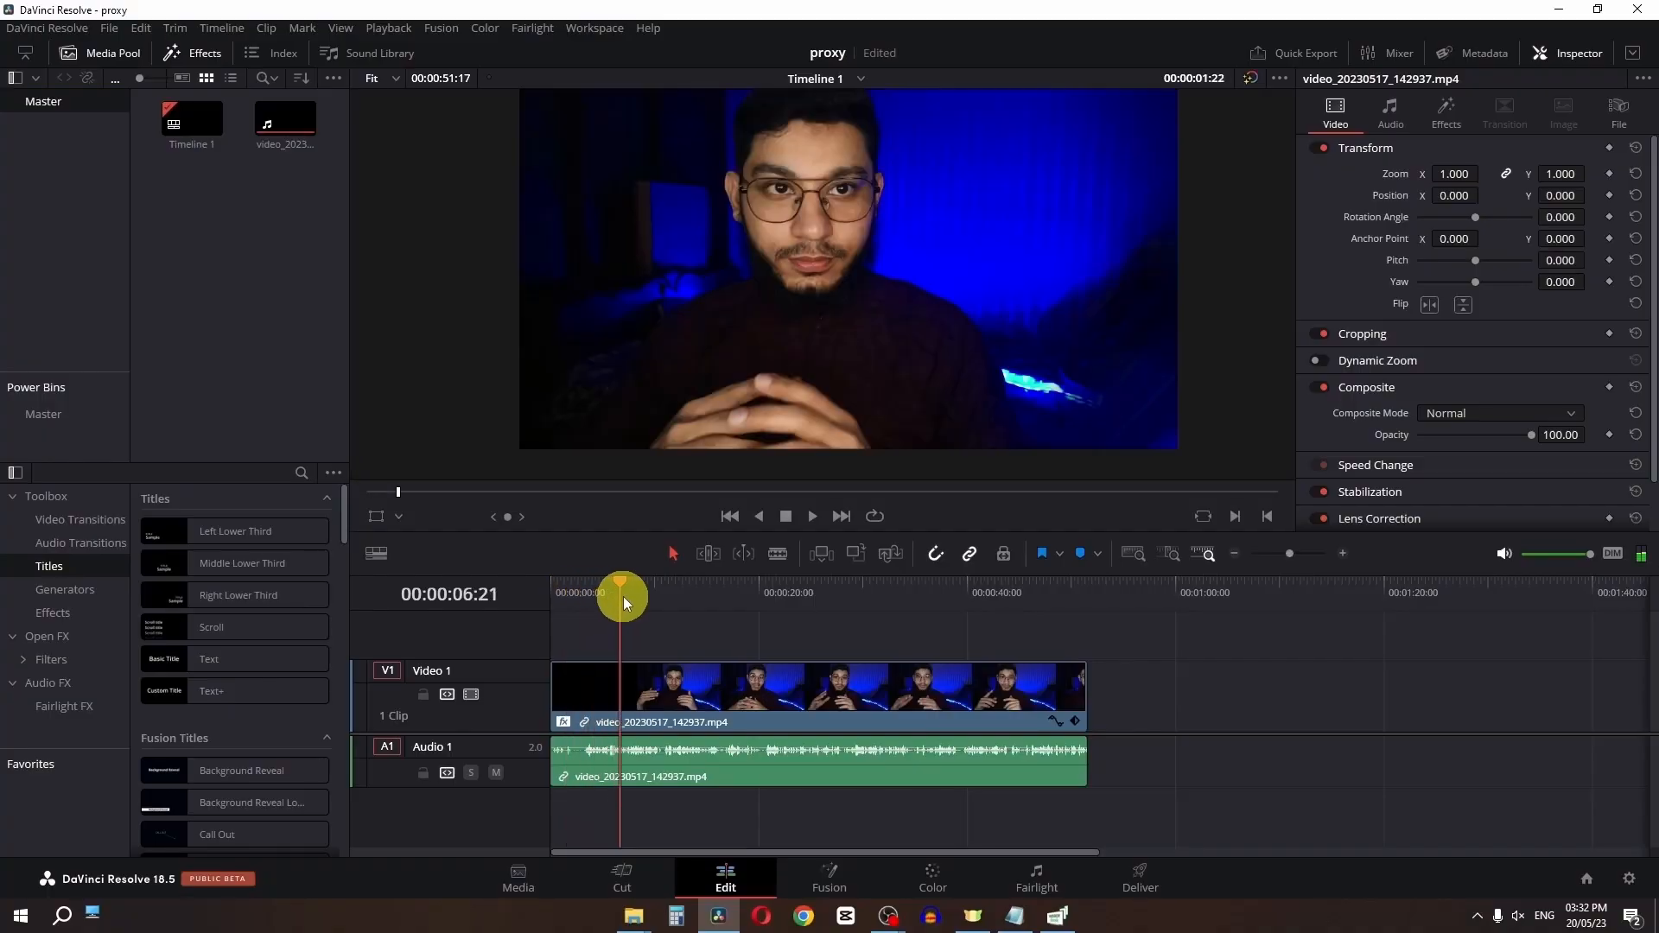
Scrub the proxy project's timeline to about 18 seconds, play it, and inspect the clip's node grade on the Color page
{"action": "left_click_drag", "start_coordinate": [623, 596], "coordinate": [736, 624]}
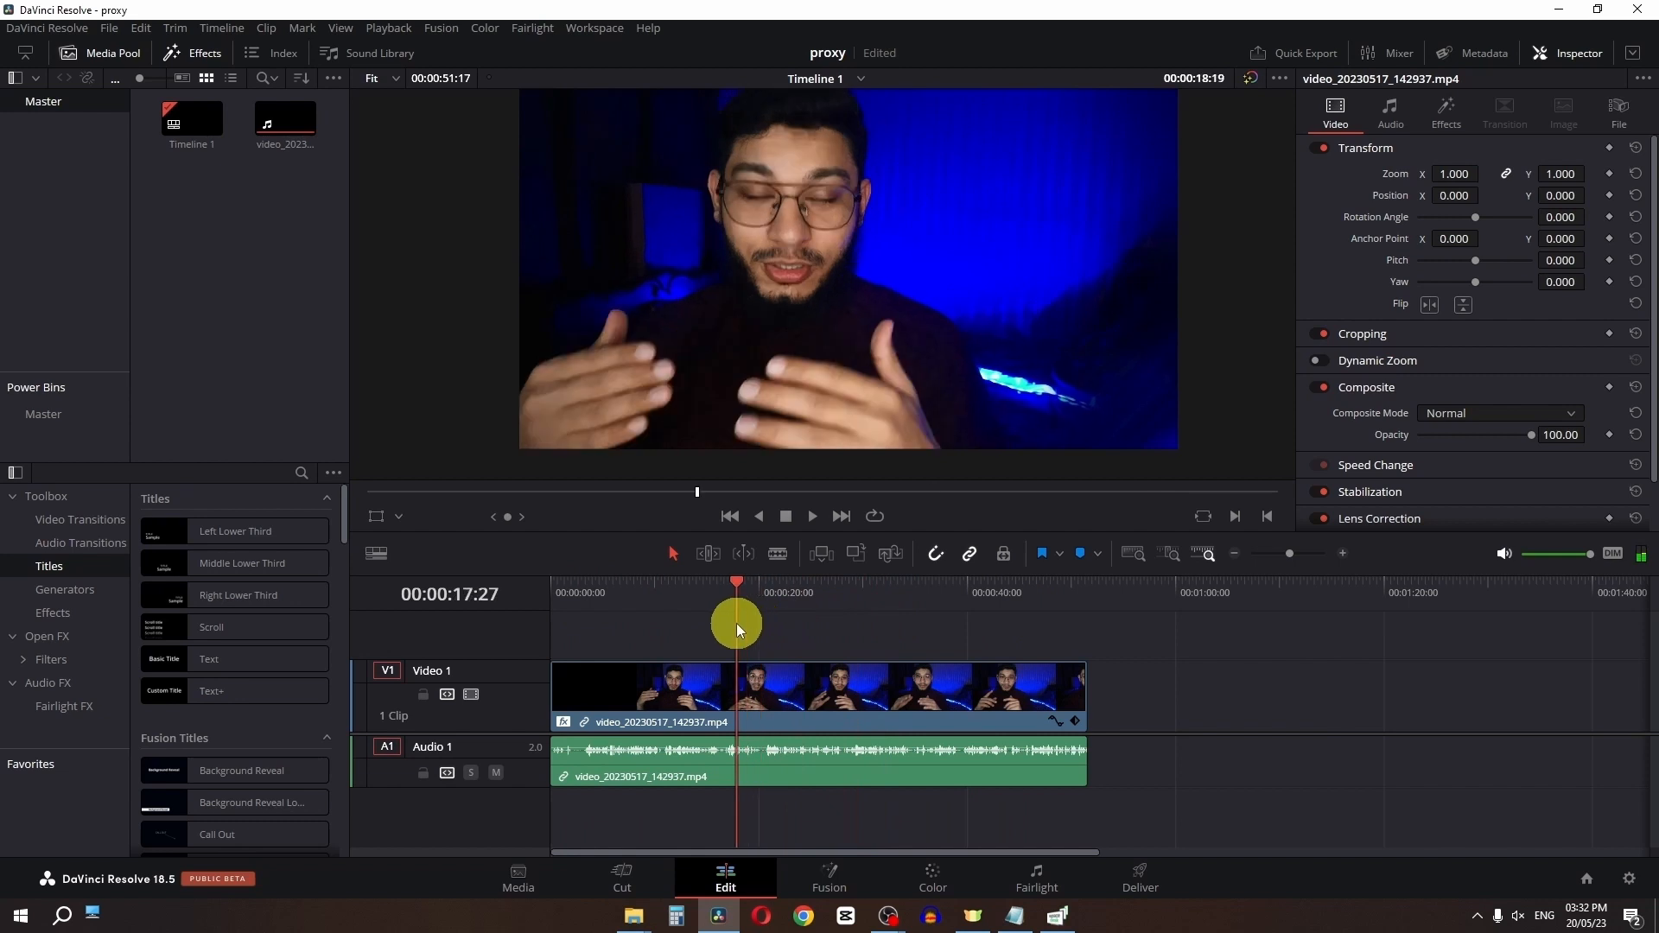
{"action": "key", "text": "space"}
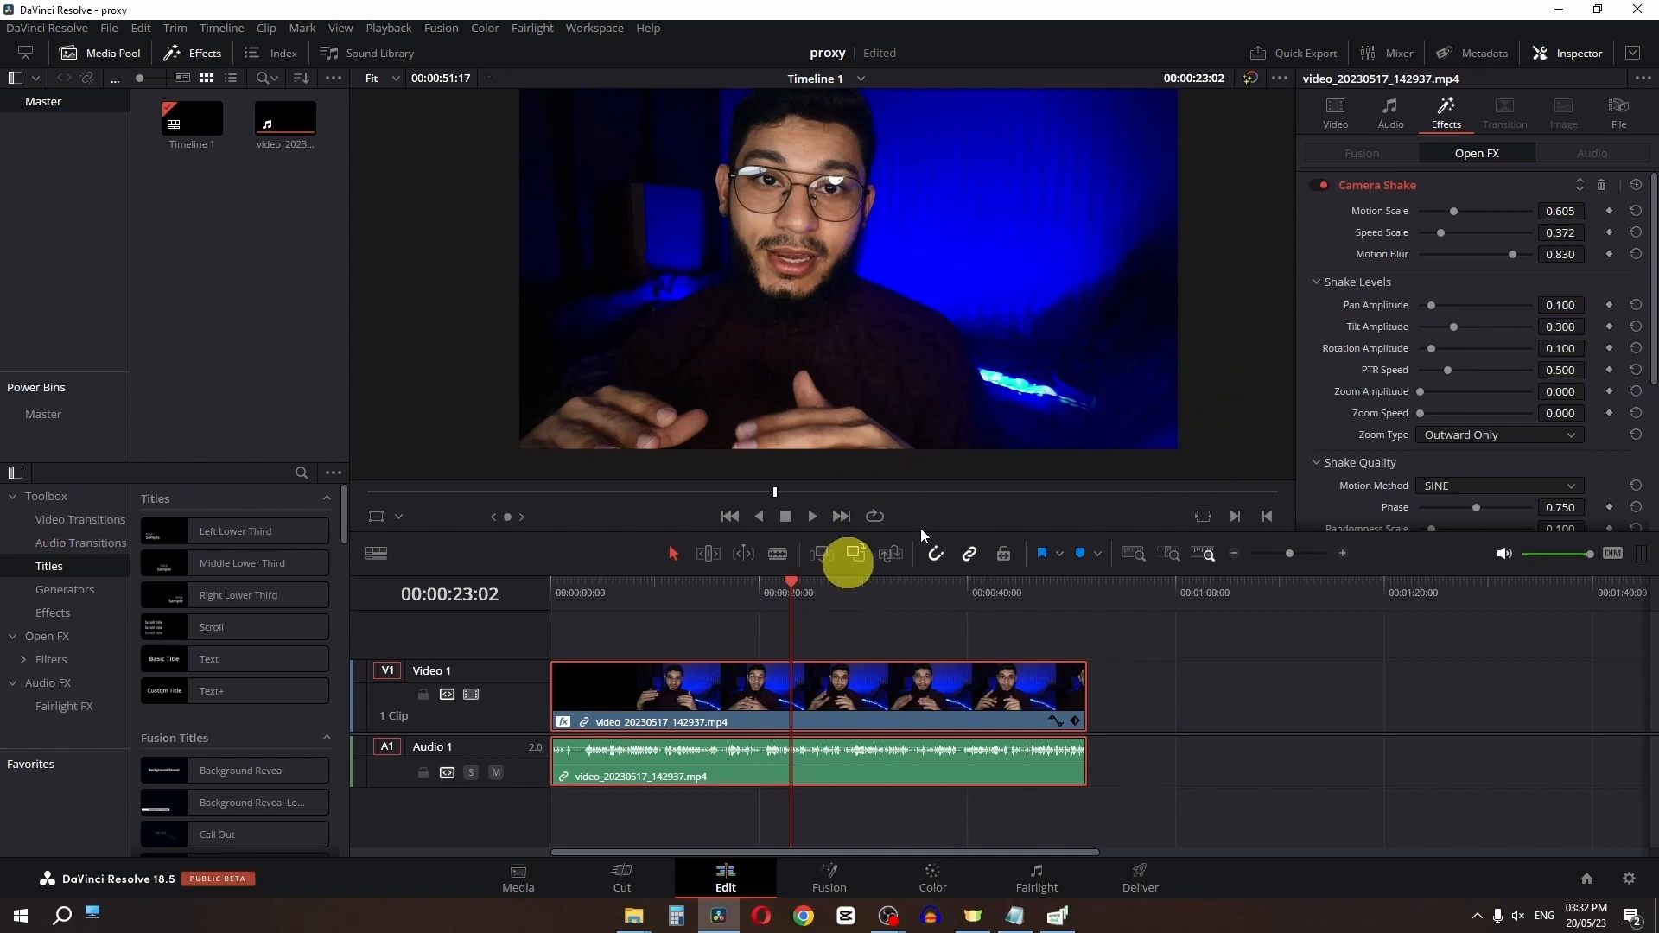
{"action": "left_click", "coordinate": [927, 877]}
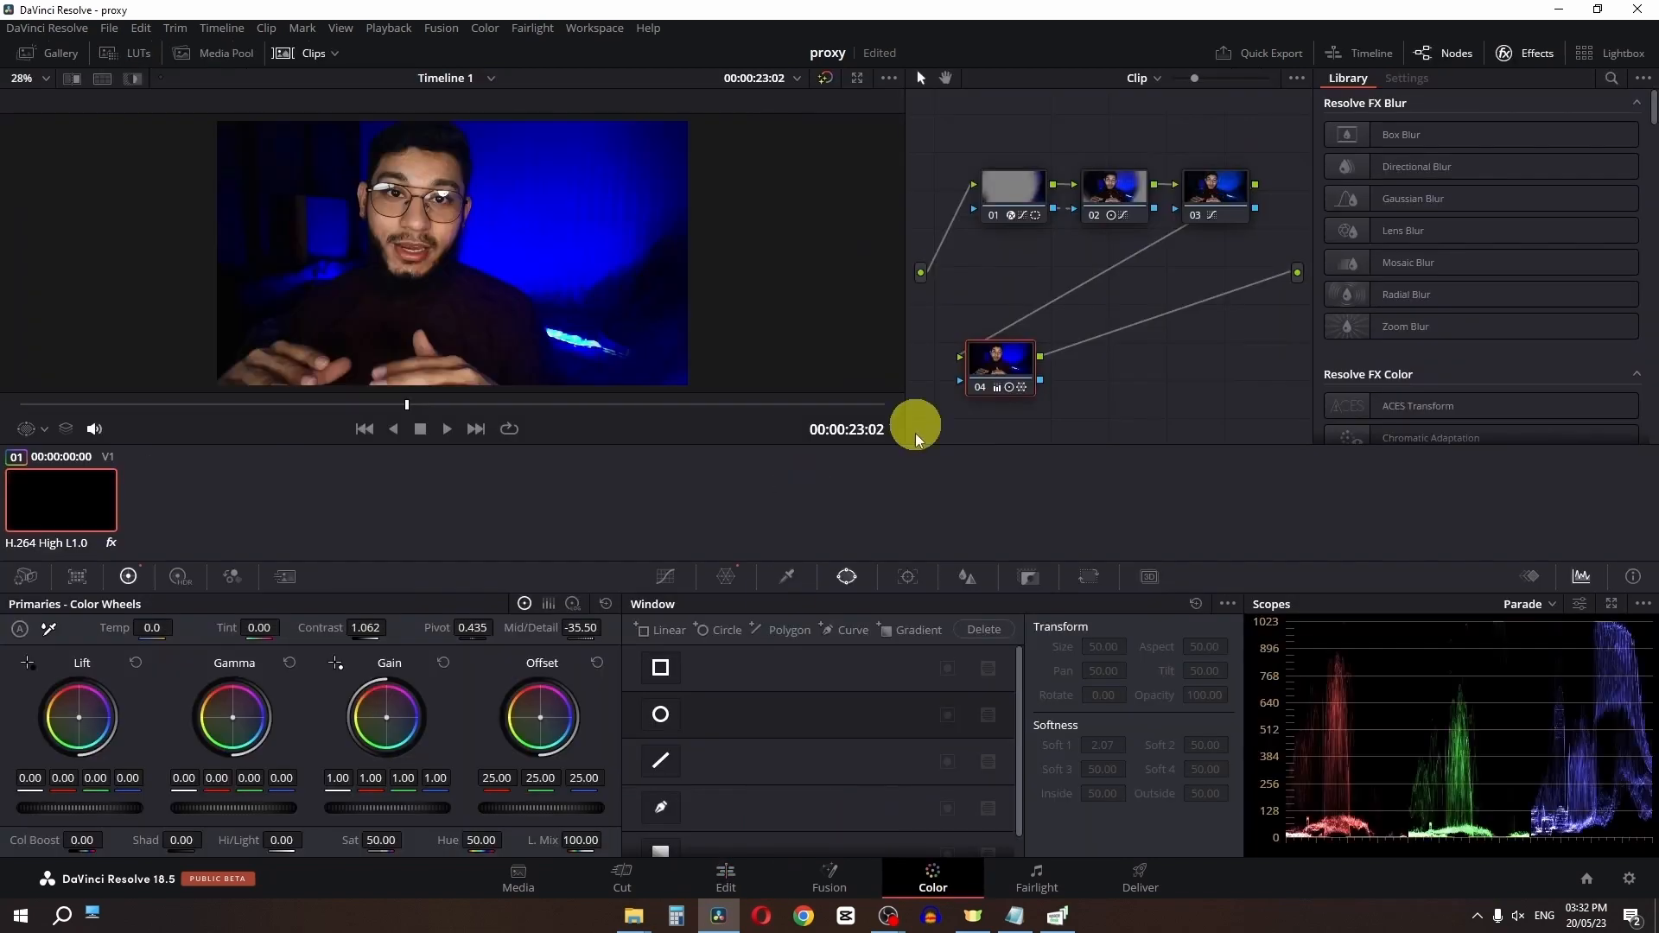
{"action": "left_click", "coordinate": [724, 874]}
Compare the clip with color grades and effects bypassed and restored, and with Camera Shake off and on
{"action": "left_click", "coordinate": [1247, 81]}
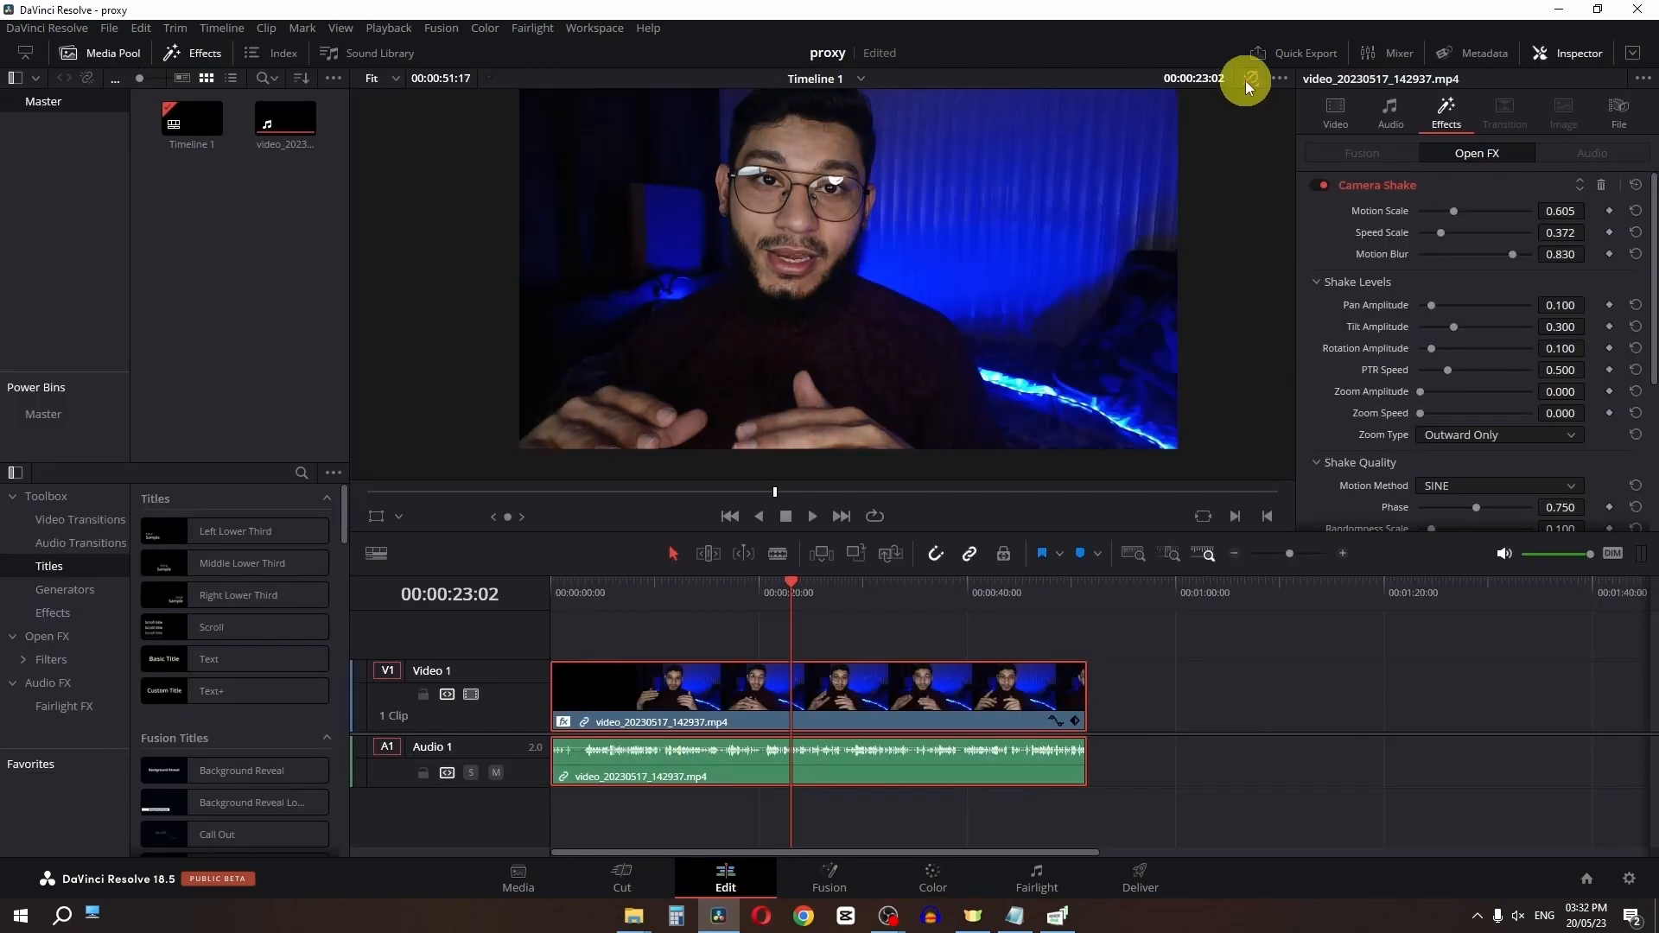
{"action": "left_click", "coordinate": [1246, 80]}
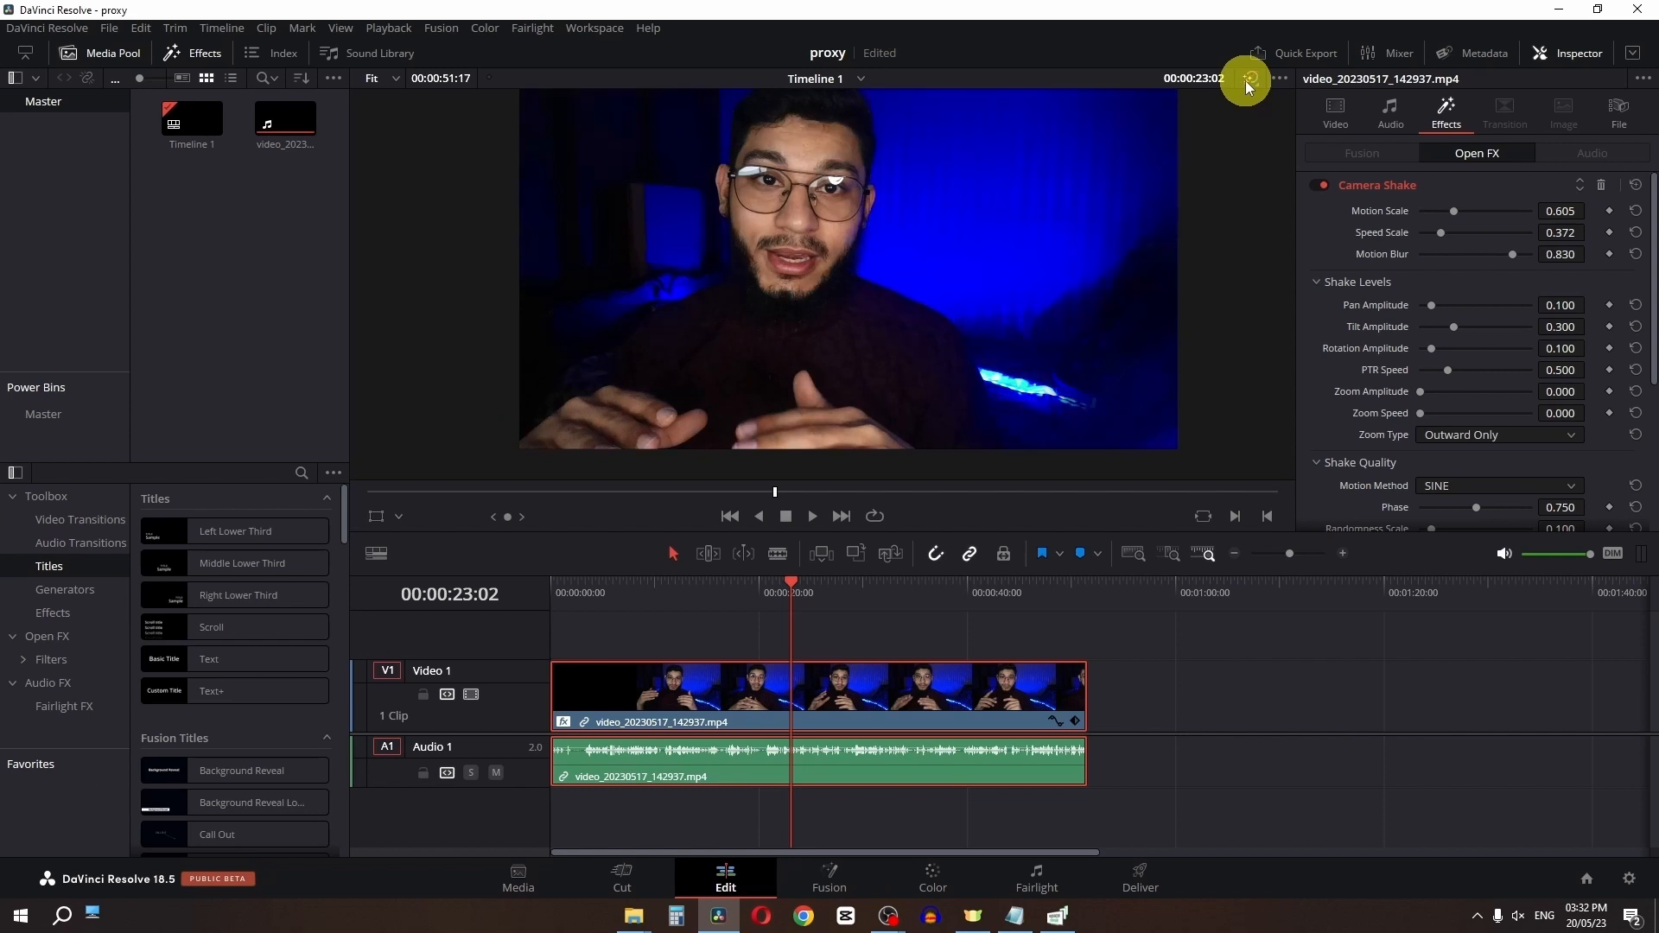
{"action": "left_click", "coordinate": [1322, 187]}
{"action": "left_click", "coordinate": [1322, 187]}
Return the playhead to the start of the timeline and move it to 00:00:05:09 to check the preview
{"action": "left_click", "coordinate": [551, 595]}
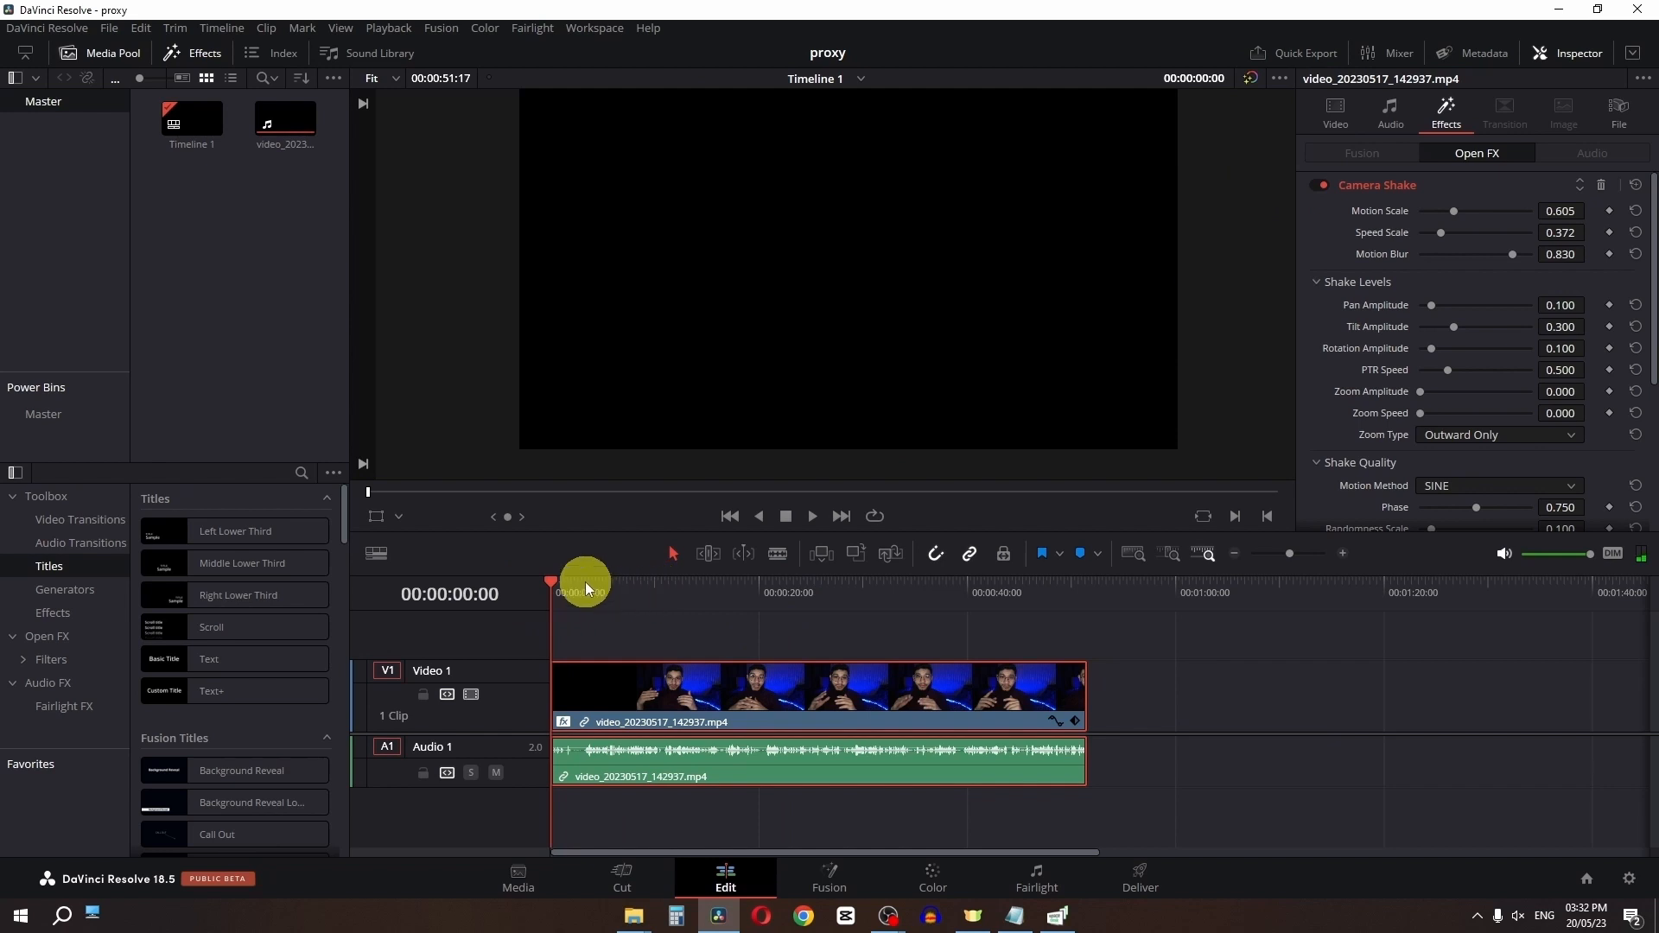
{"action": "left_click", "coordinate": [604, 582]}
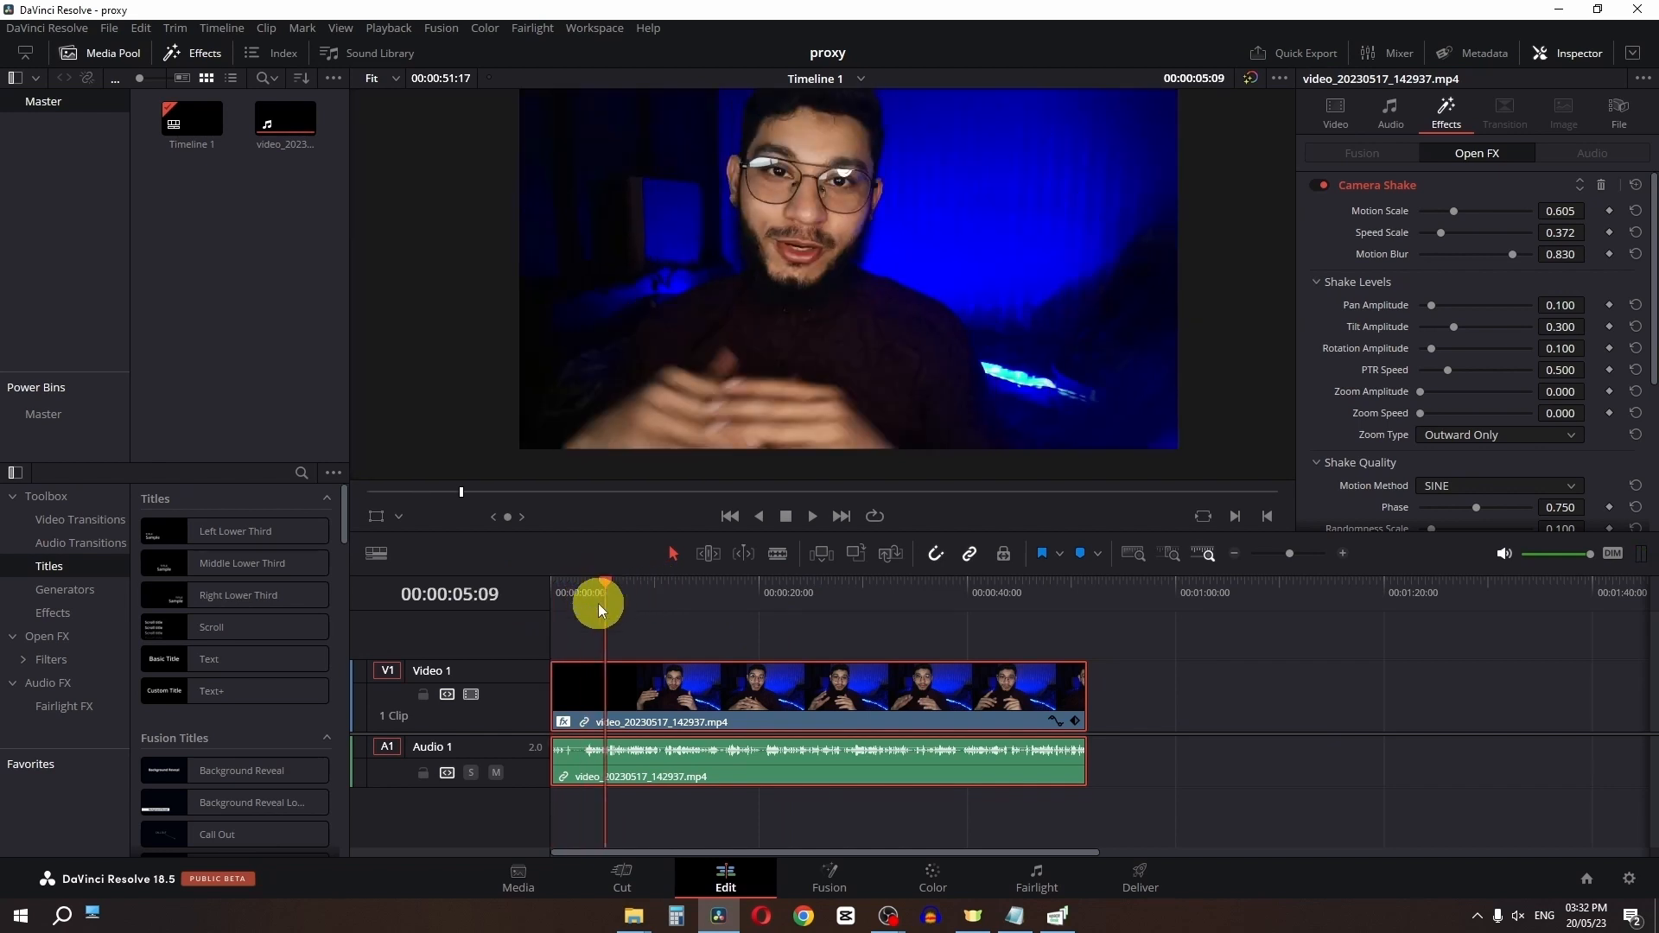
Generate proxy media for video_20230517_142937.mp4 from the media pool and return the playhead to the start of the timeline
{"action": "left_click", "coordinate": [282, 125]}
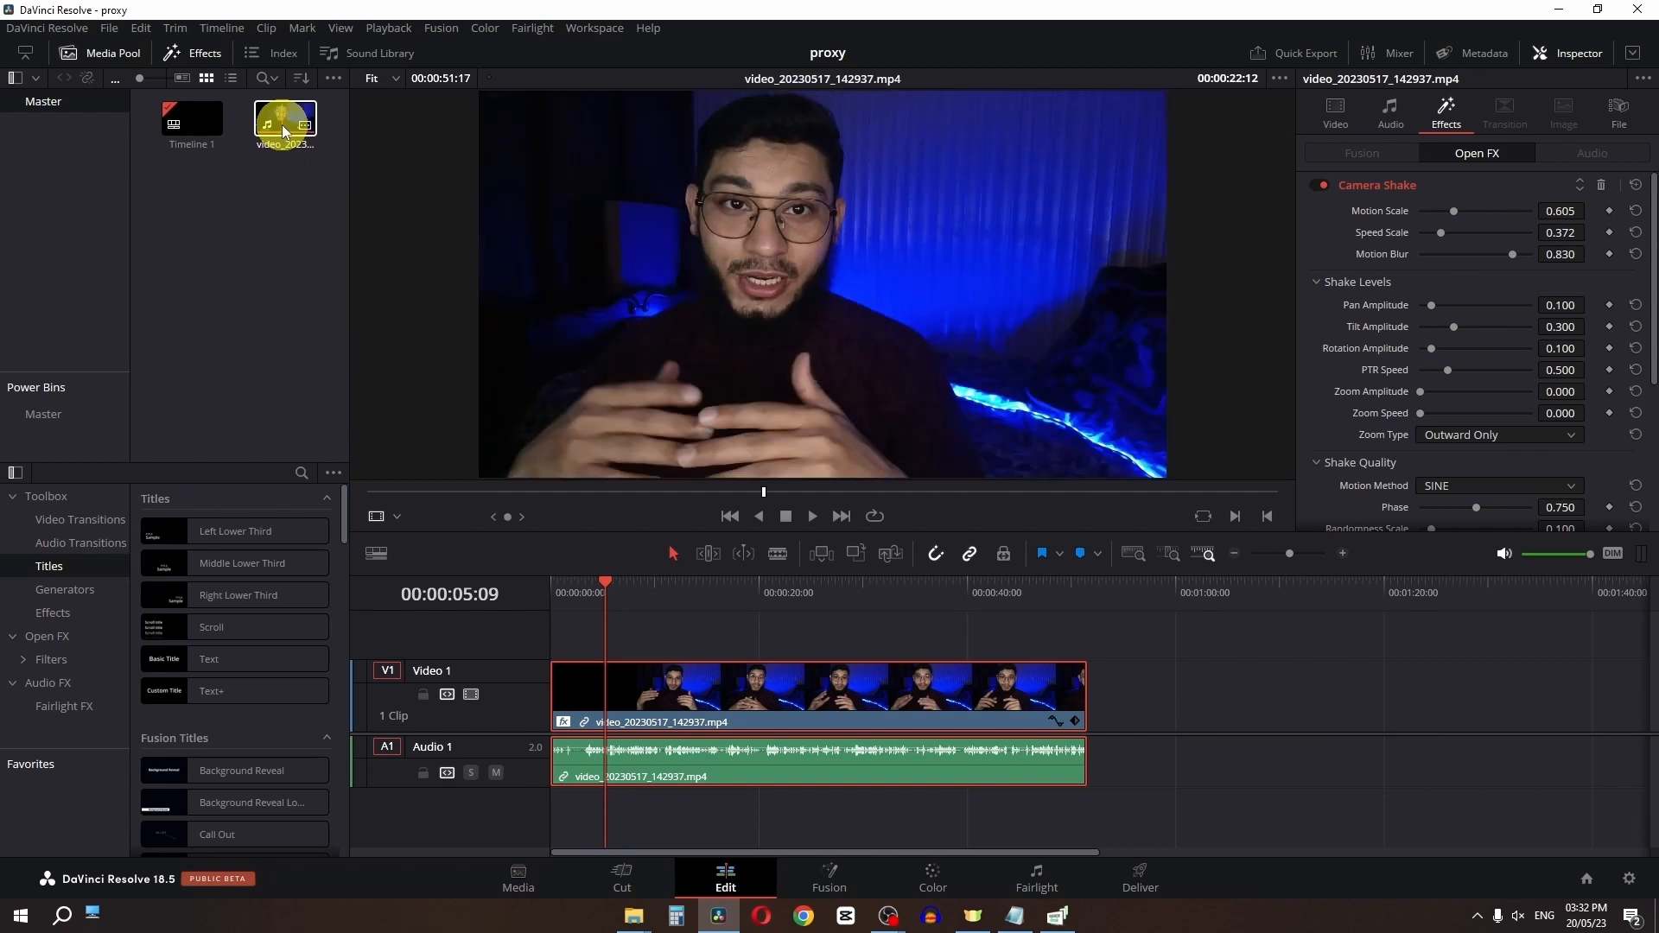
{"action": "right_click", "coordinate": [283, 129]}
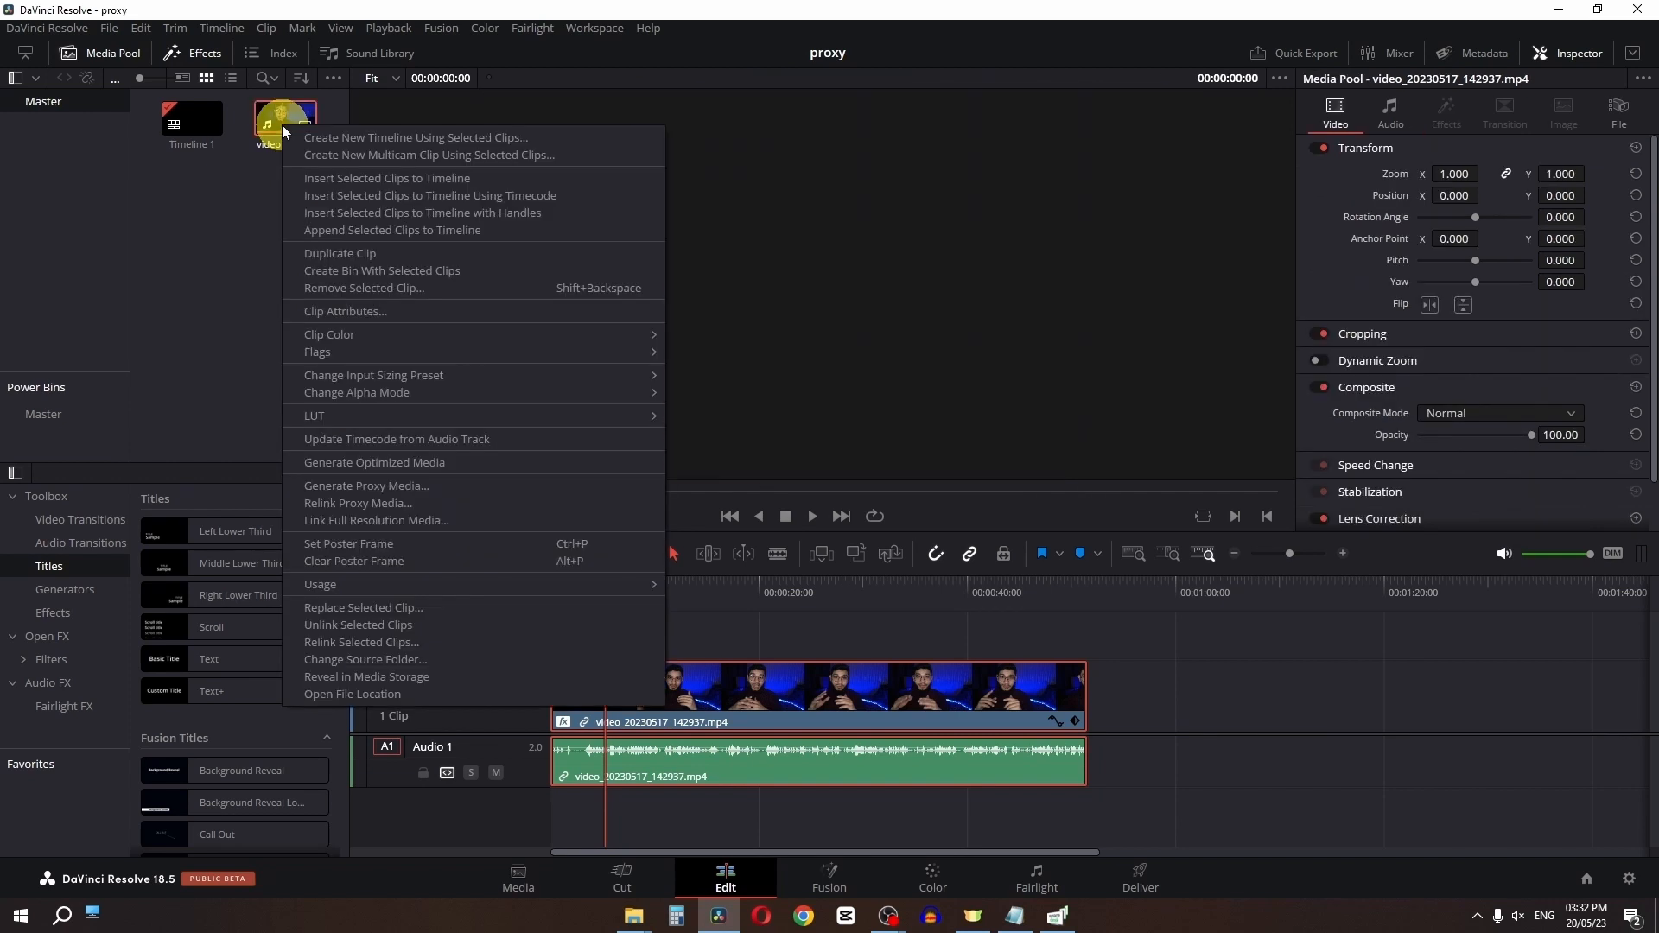
{"action": "left_click", "coordinate": [396, 487]}
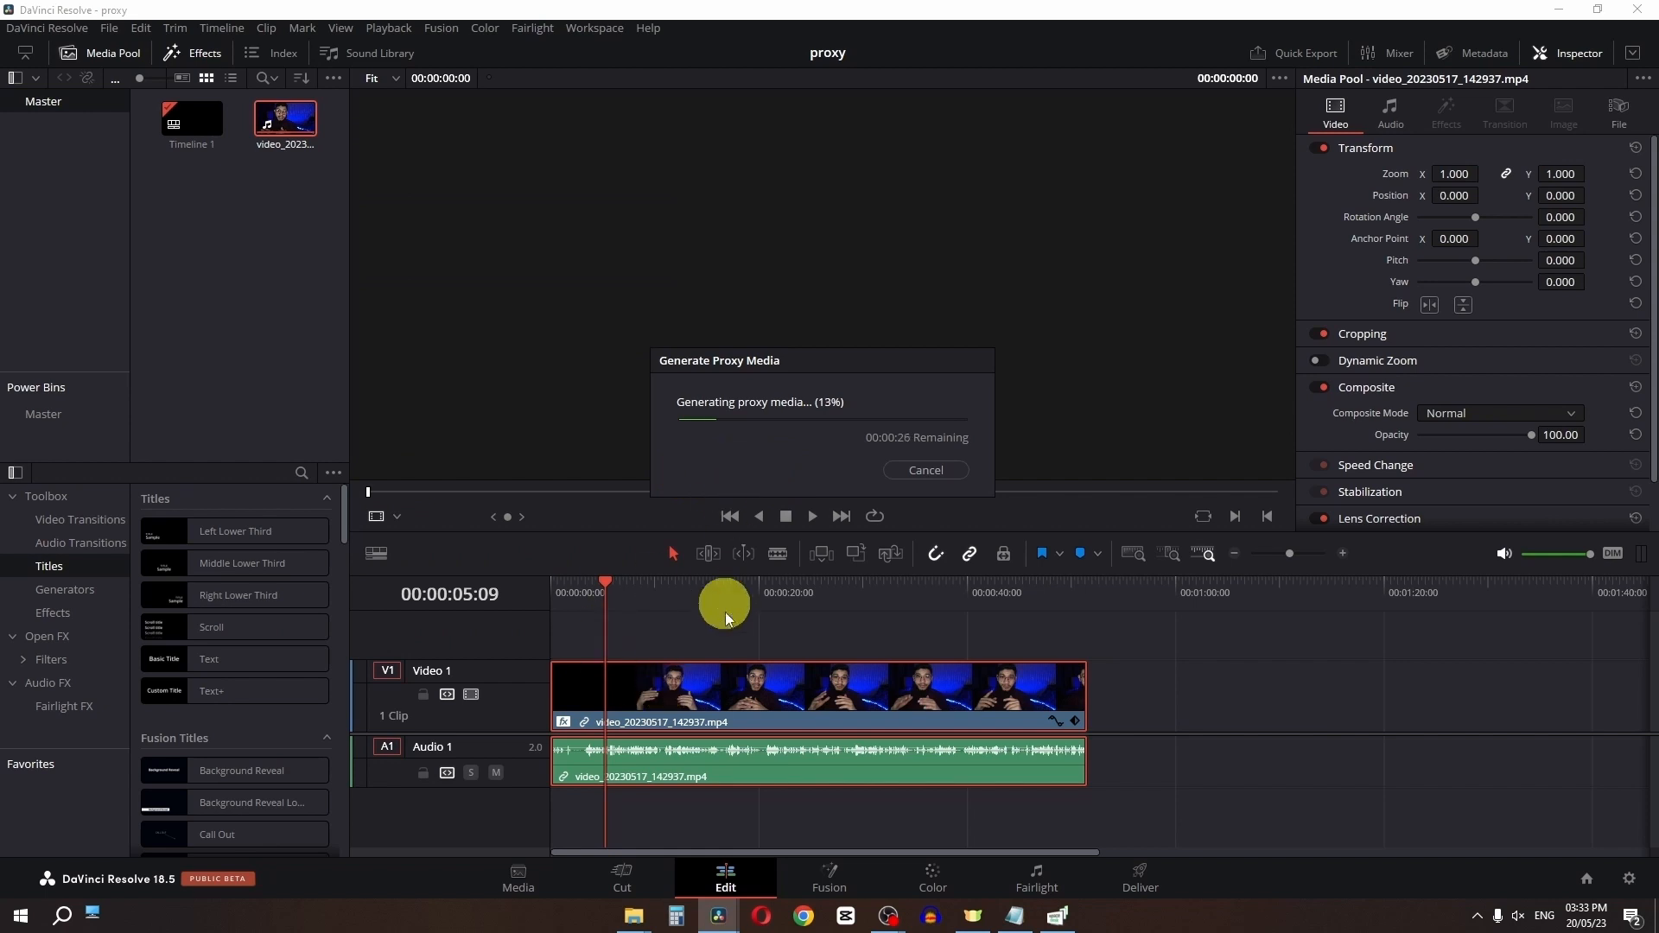
{"action": "left_click_drag", "start_coordinate": [678, 607], "coordinate": [427, 637]}
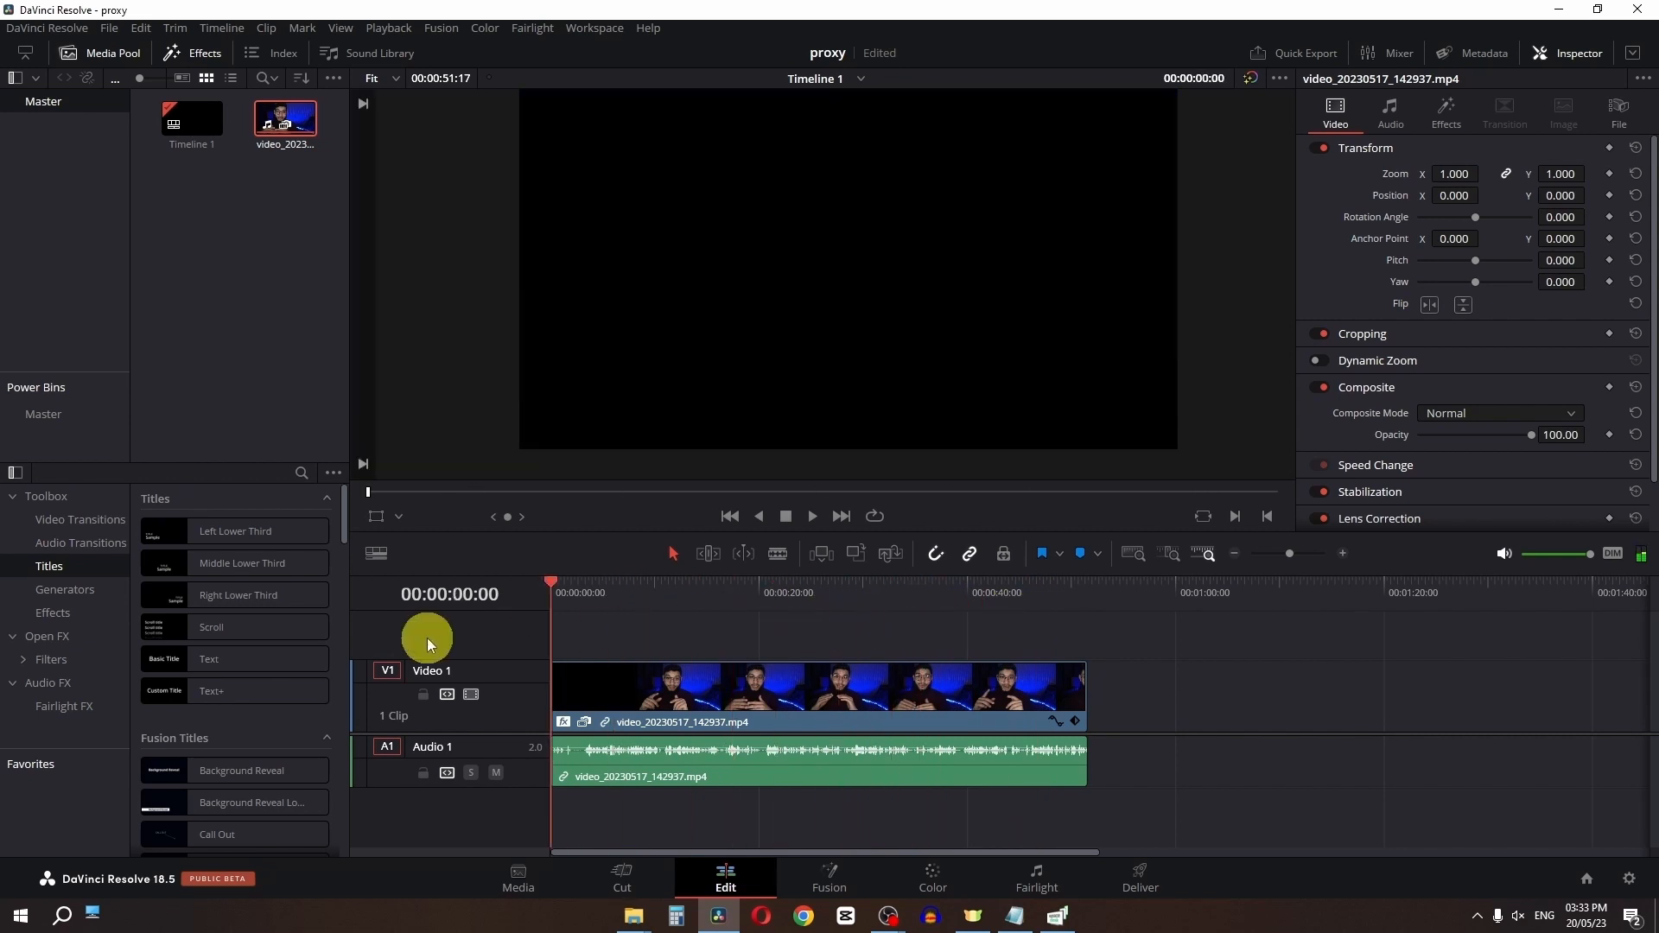
Enlarge the media pool thumbnails and compare the clip icons on video_20230517_142937.mp4 and -1x-1.jpg
{"action": "double_click", "coordinate": [284, 132]}
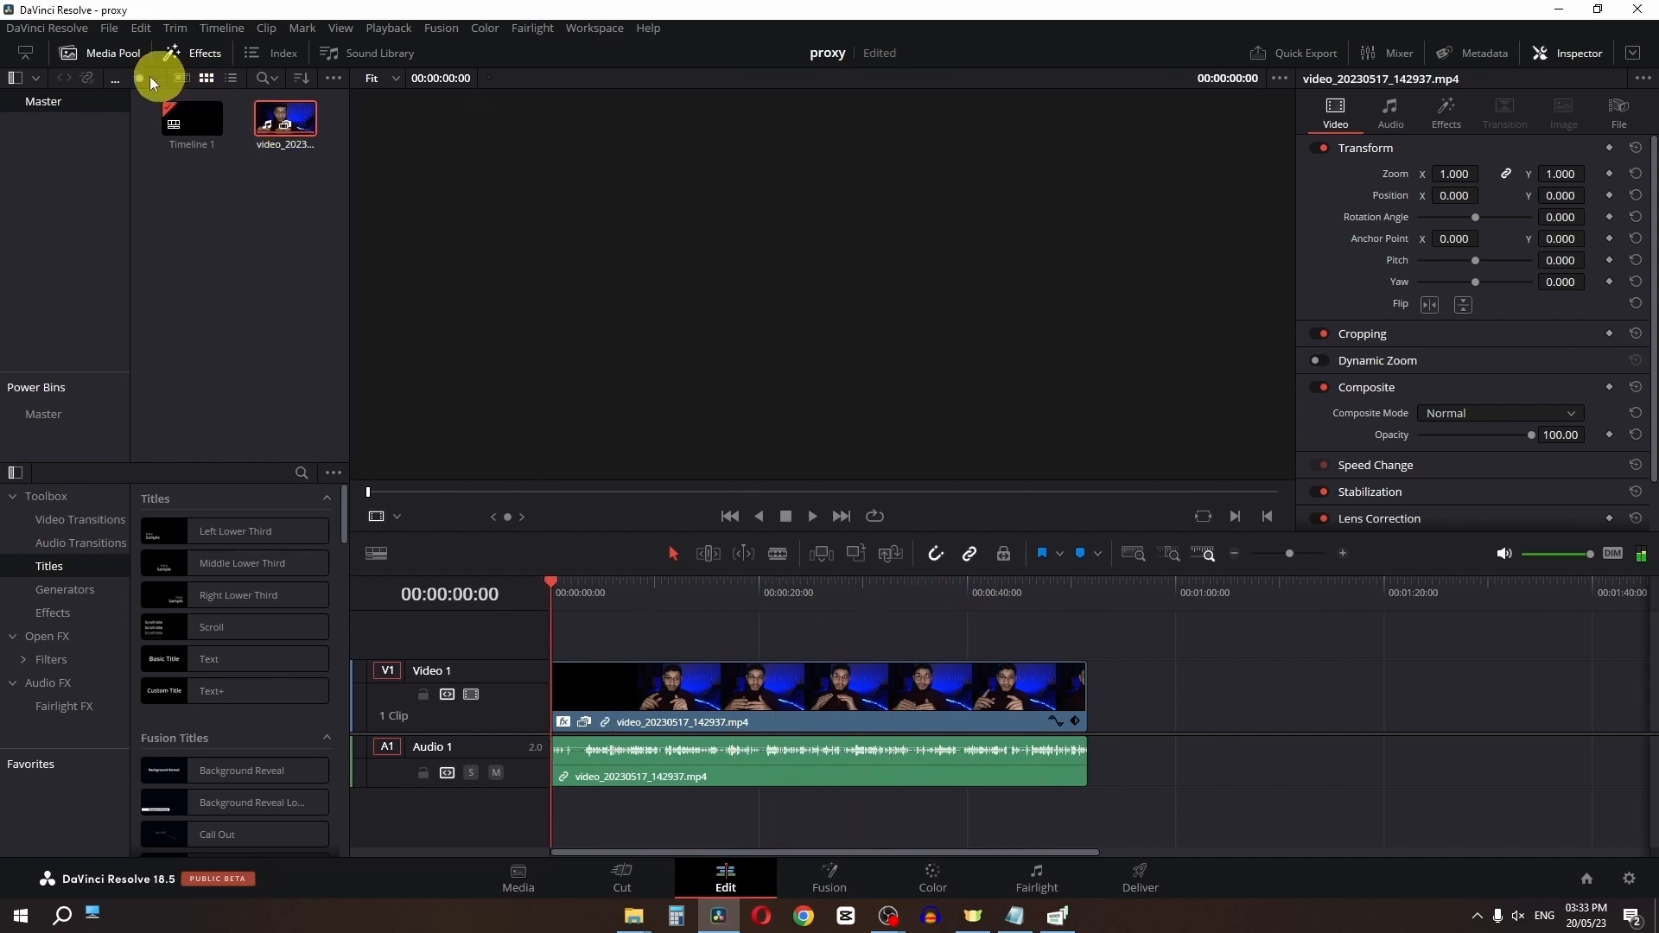
{"action": "left_click_drag", "start_coordinate": [142, 78], "coordinate": [163, 78]}
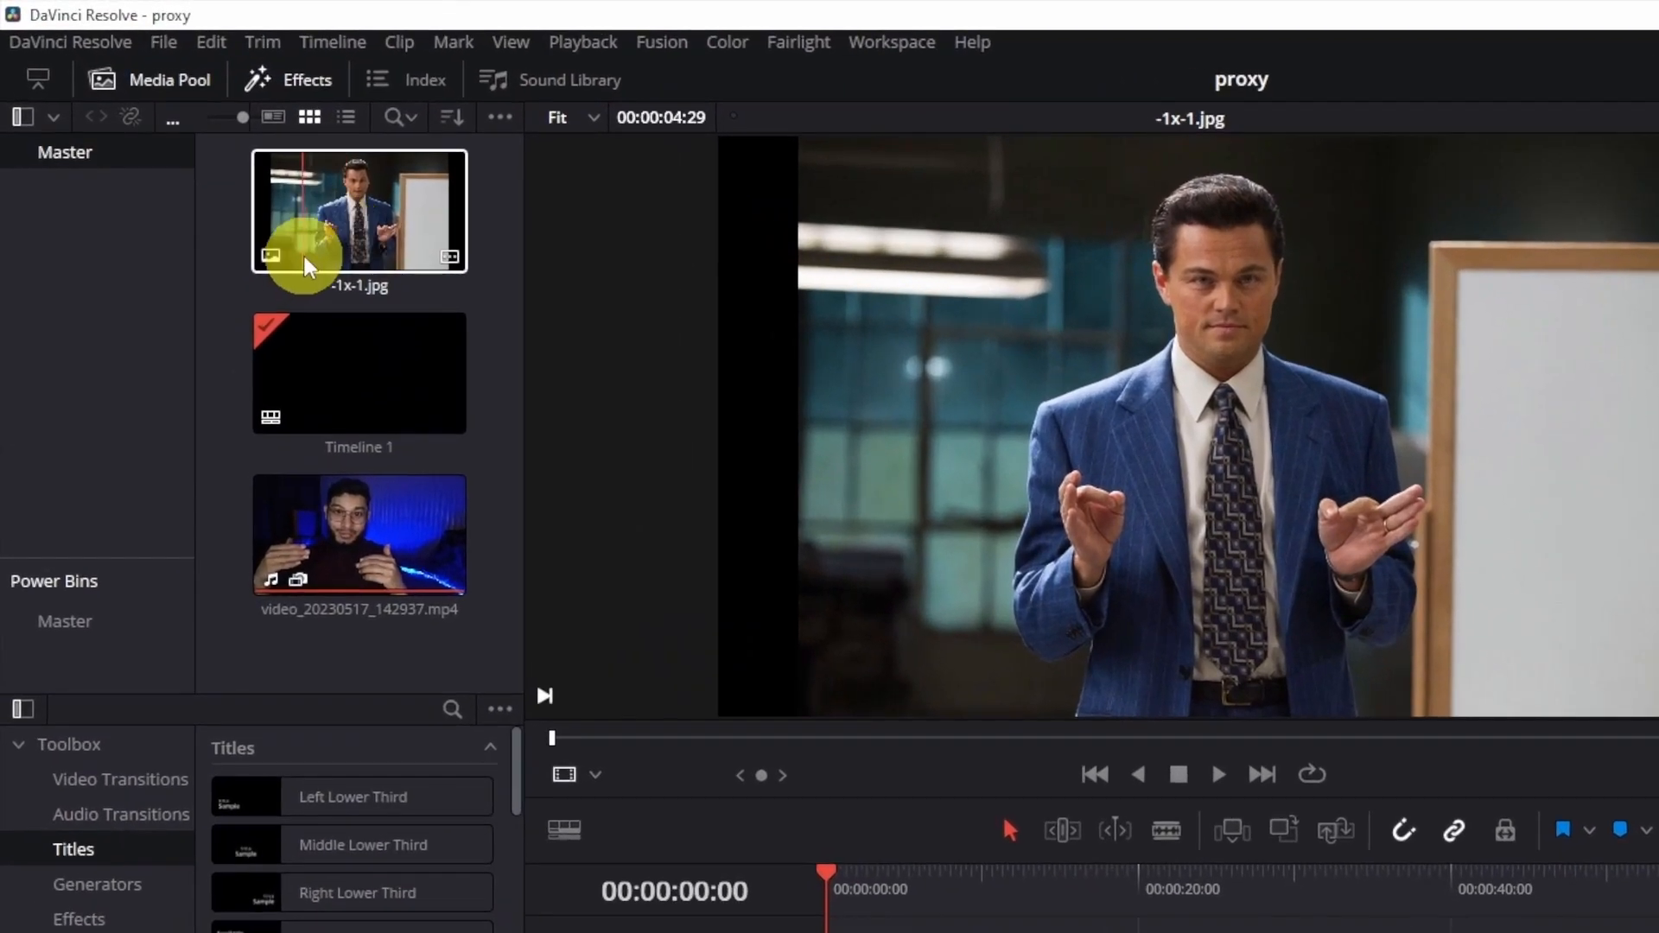
{"action": "left_click", "coordinate": [201, 380]}
{"action": "left_click", "coordinate": [293, 242]}
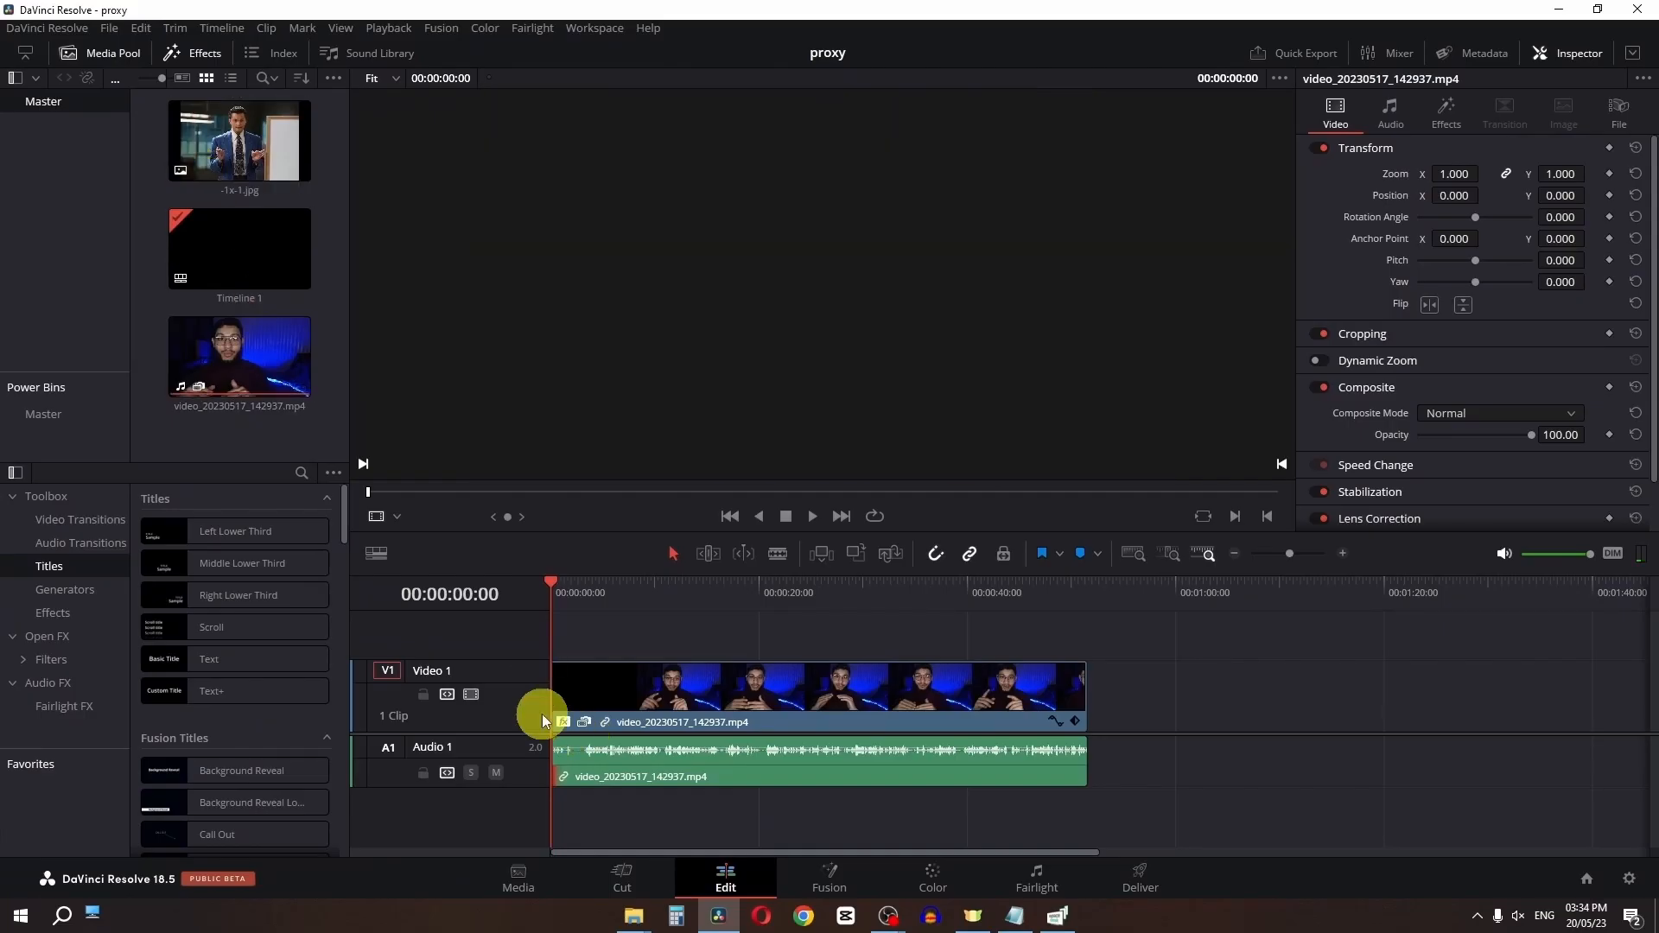
{"action": "left_click", "coordinate": [415, 589]}
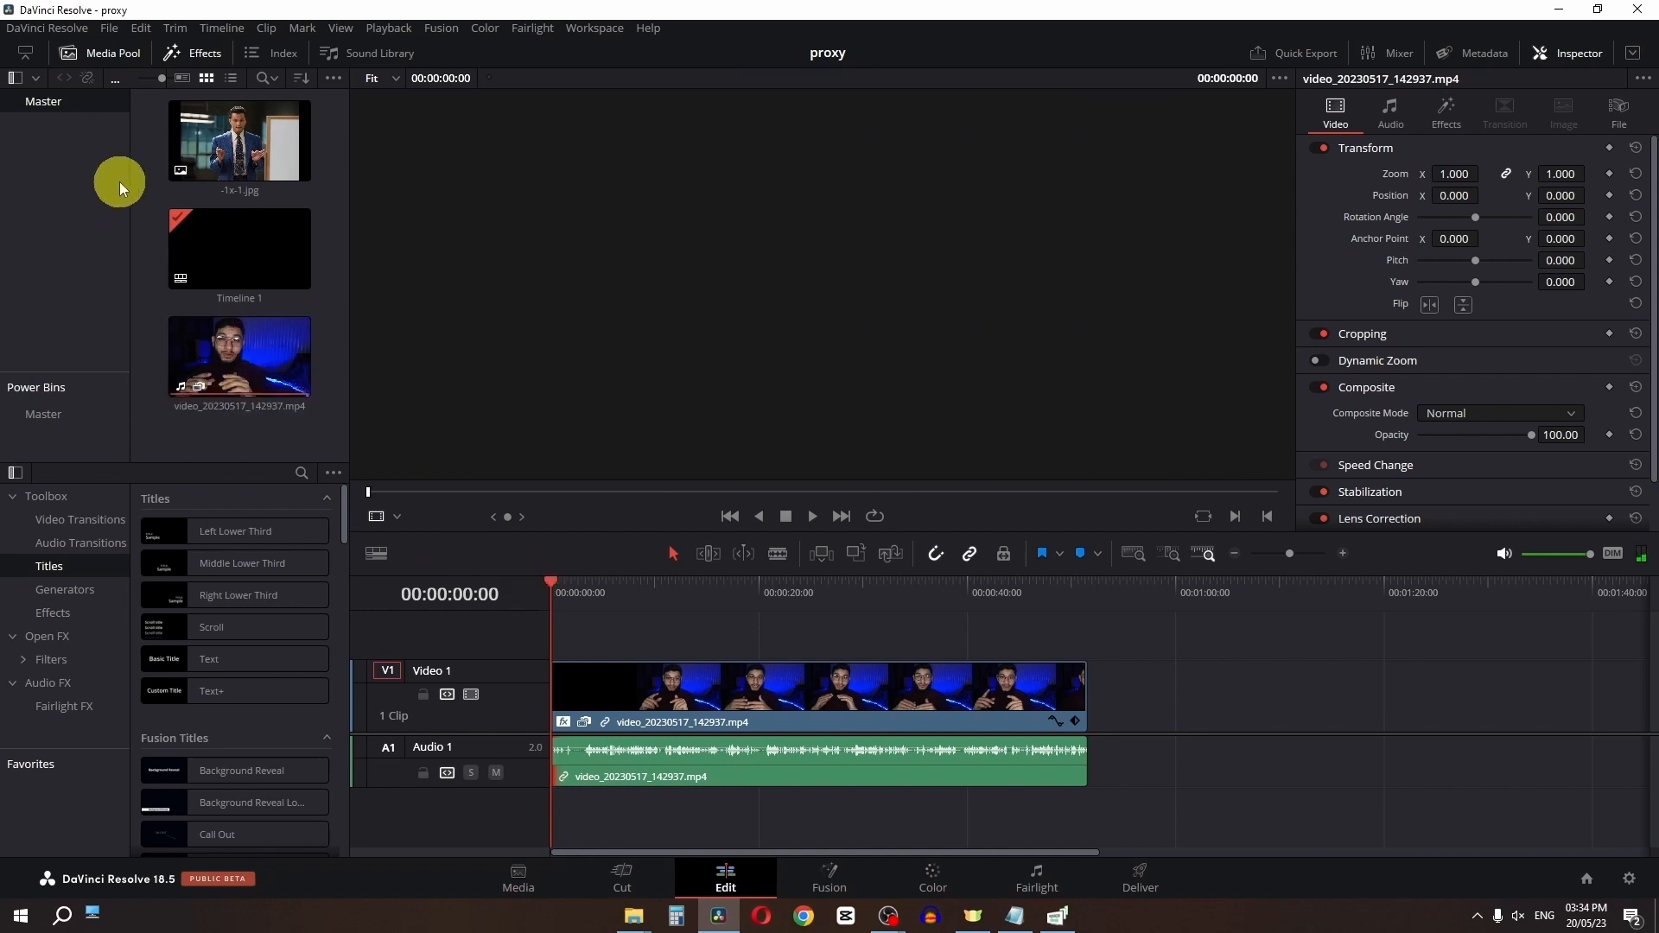
Examine the proxy media resolution, proxy media format and proxy generation location in the project settings, leaving the settings unsaved
{"action": "left_click", "coordinate": [111, 31]}
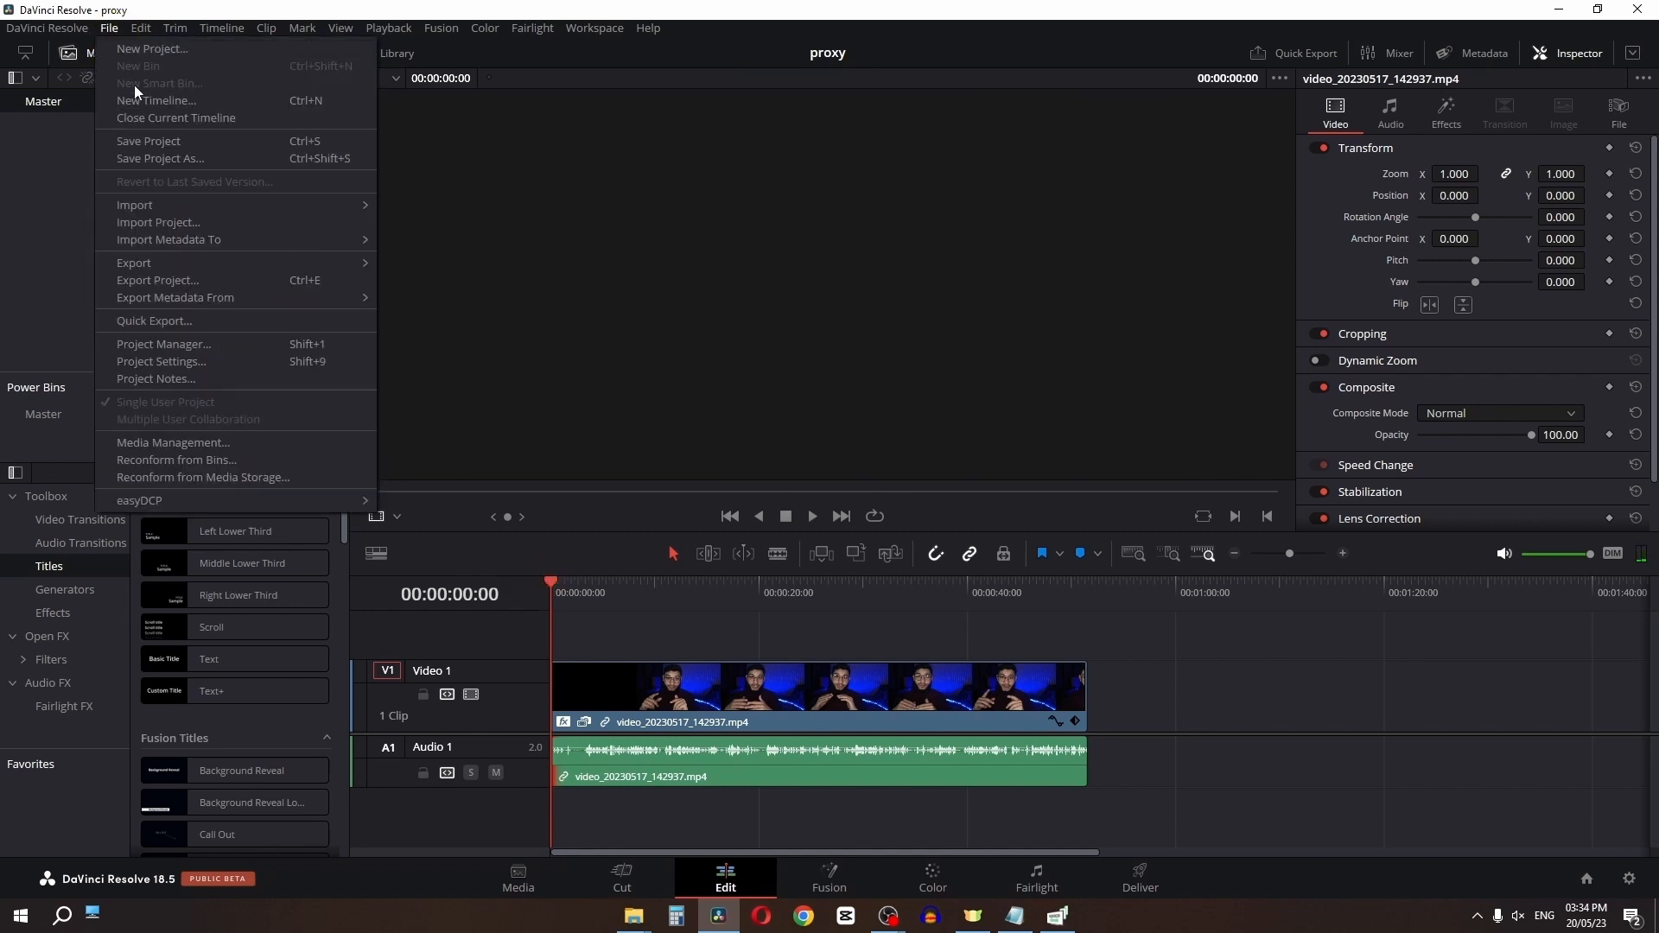
{"action": "left_click", "coordinate": [185, 361]}
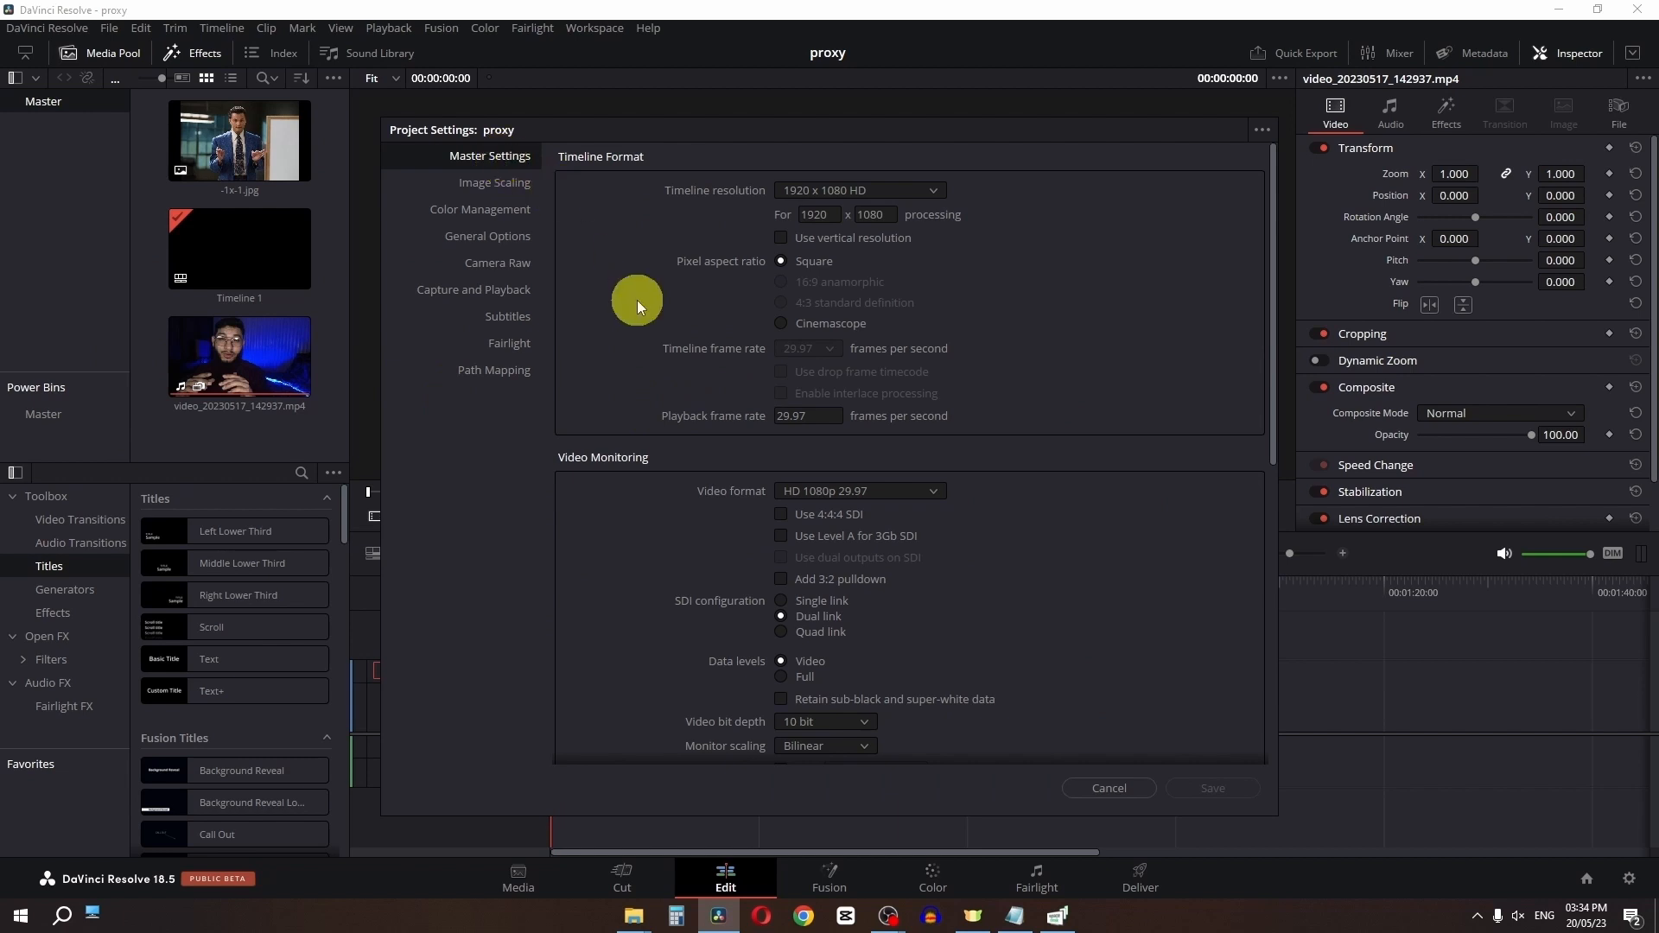
{"action": "scroll", "coordinate": [641, 313], "scroll_direction": "down", "scroll_amount": 10}
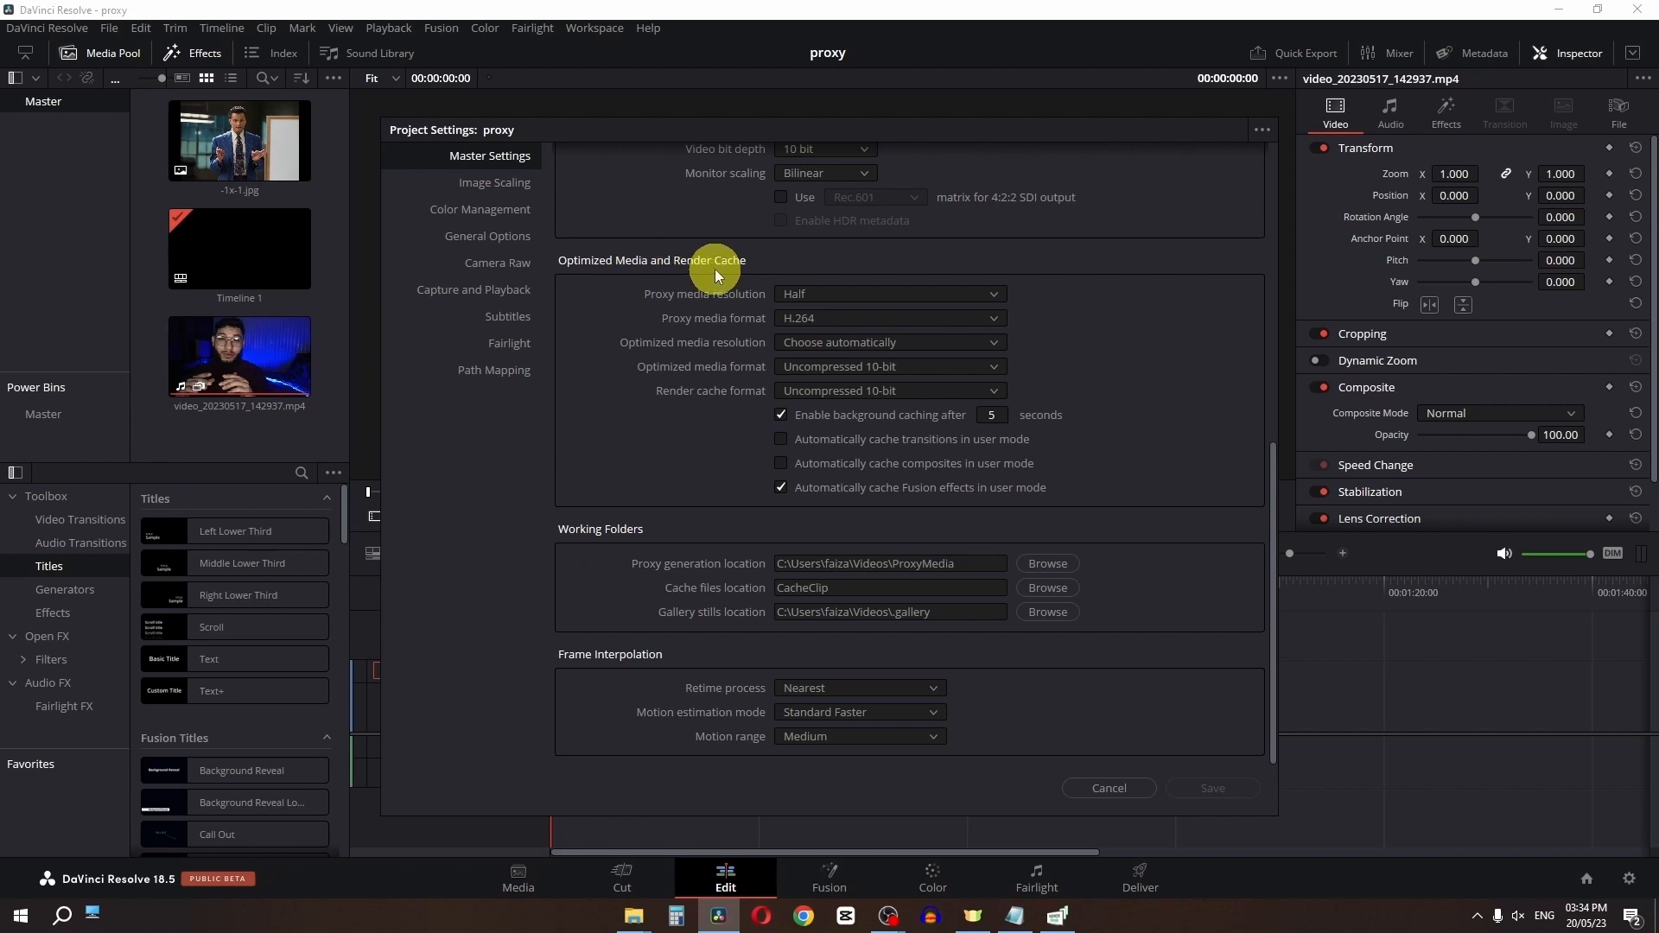
{"action": "left_click", "coordinate": [812, 293]}
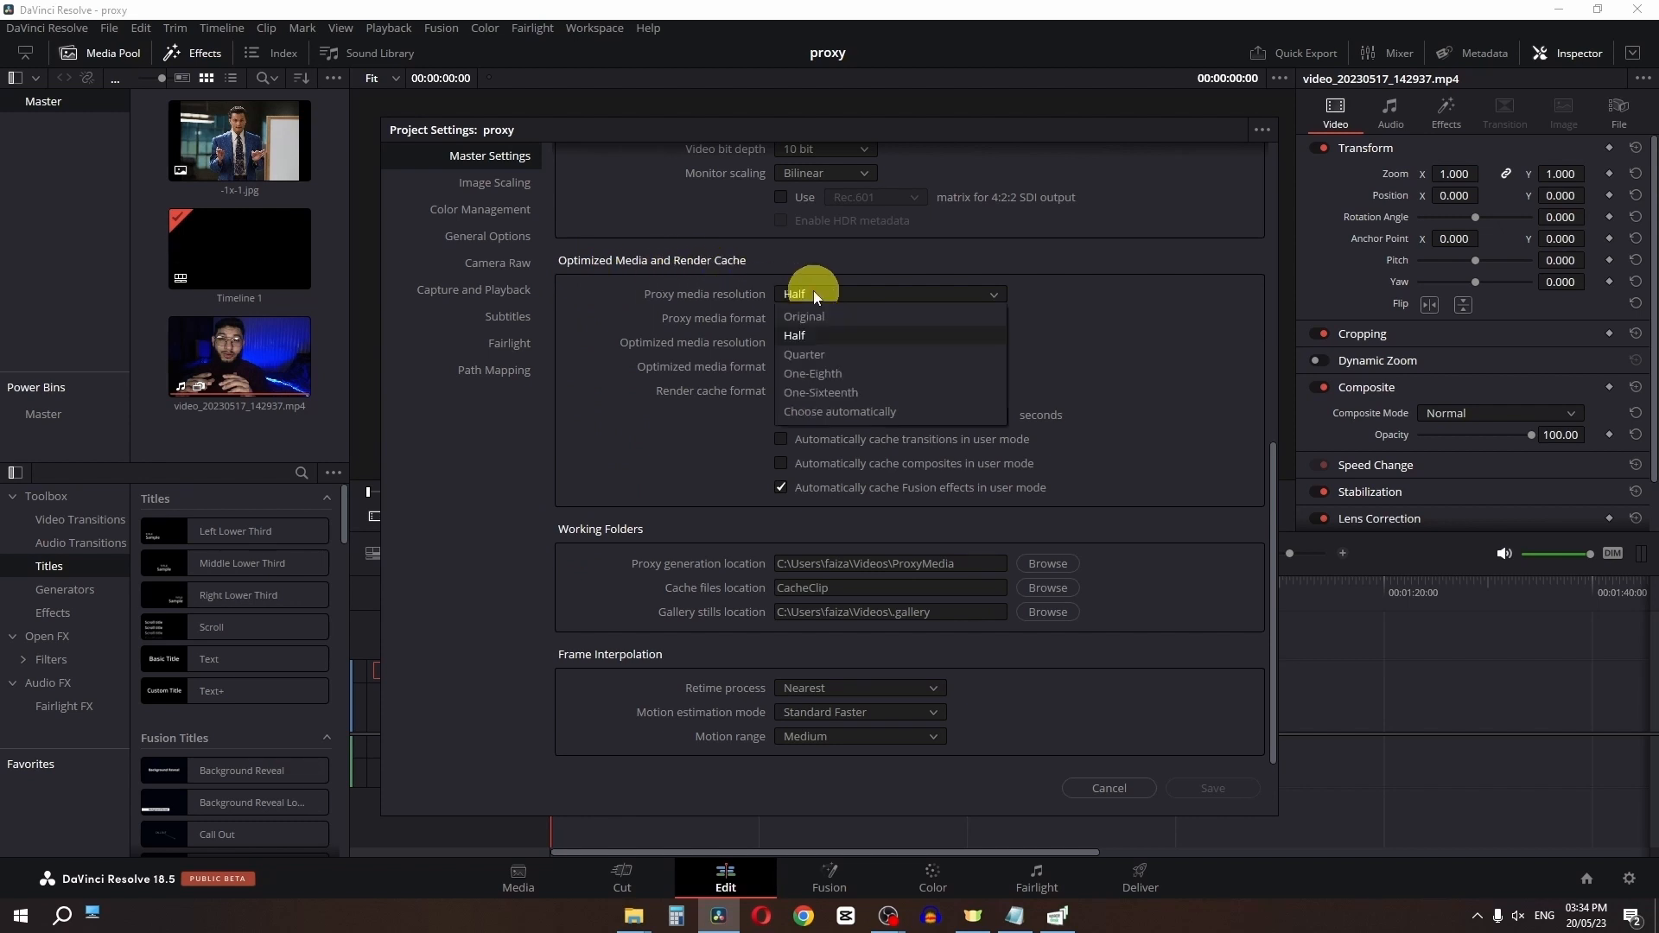
{"action": "left_click", "coordinate": [812, 294]}
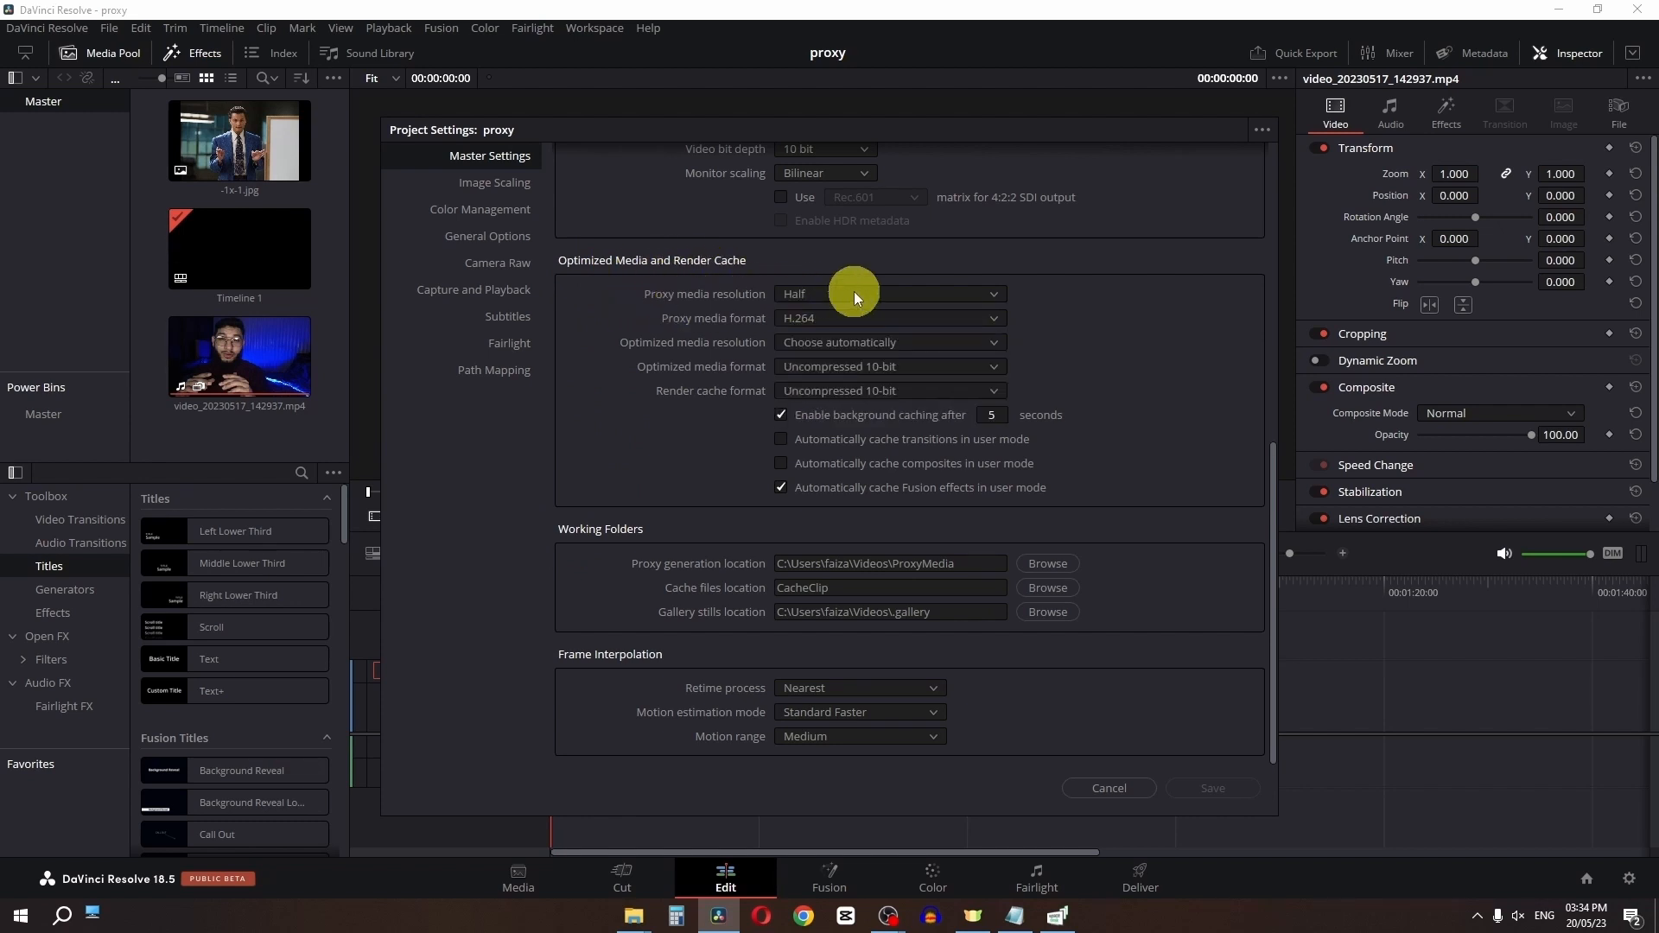
{"action": "left_click", "coordinate": [854, 292]}
{"action": "left_click", "coordinate": [828, 333]}
{"action": "left_click", "coordinate": [830, 318]}
{"action": "left_click", "coordinate": [829, 318]}
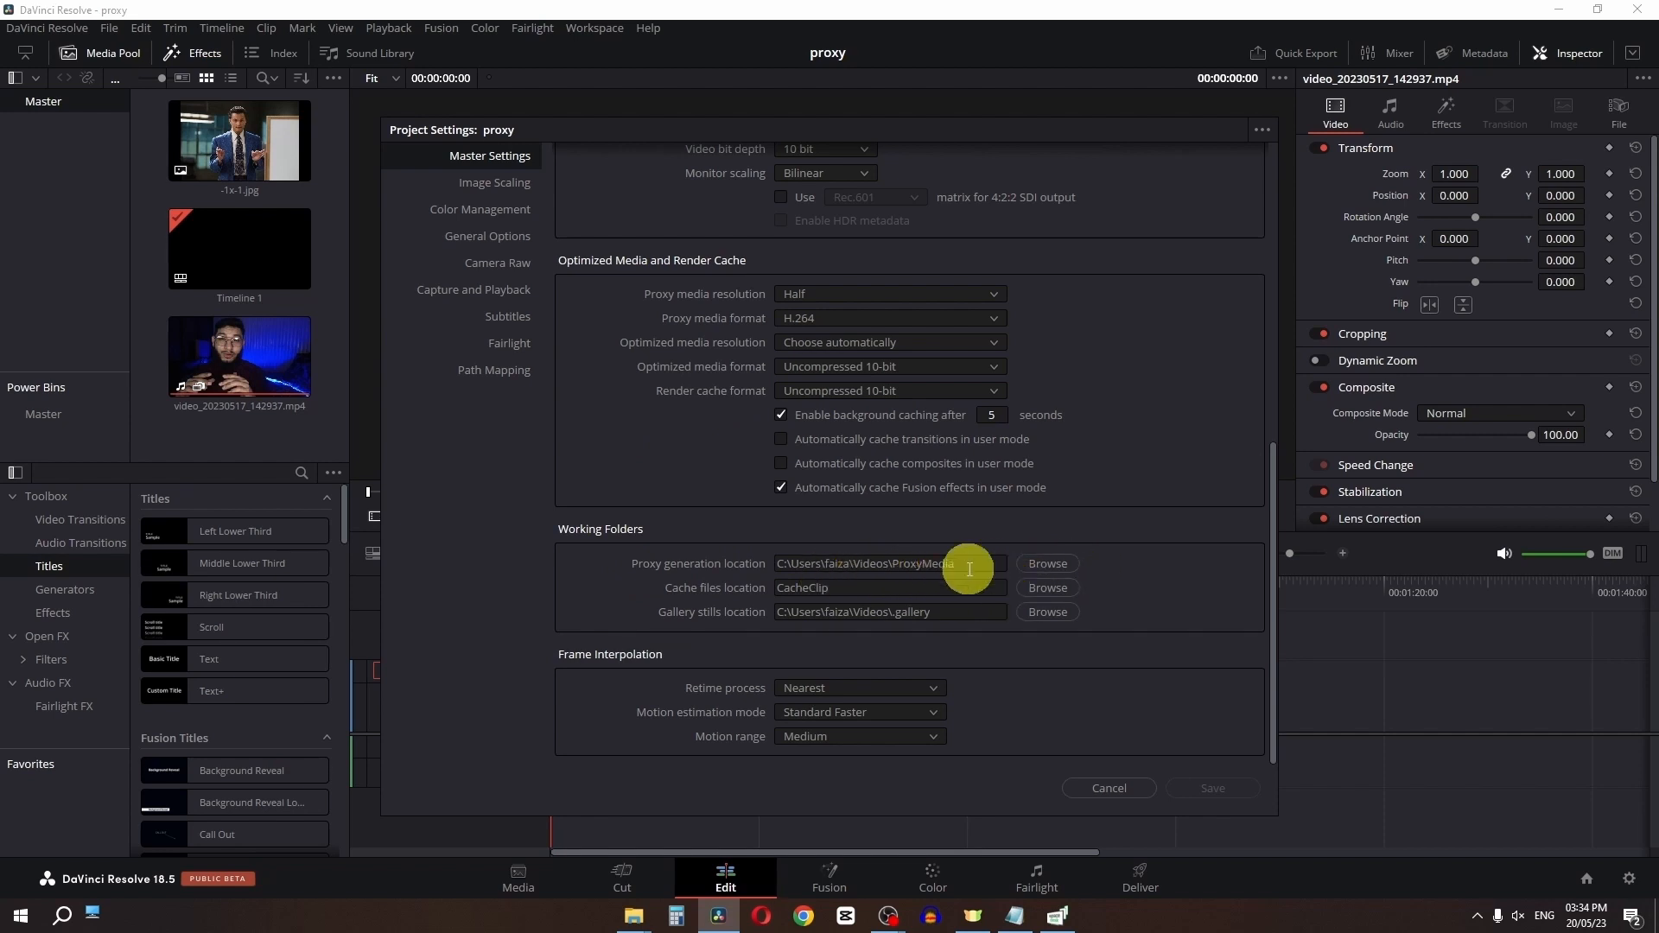
{"action": "left_click", "coordinate": [1099, 786]}
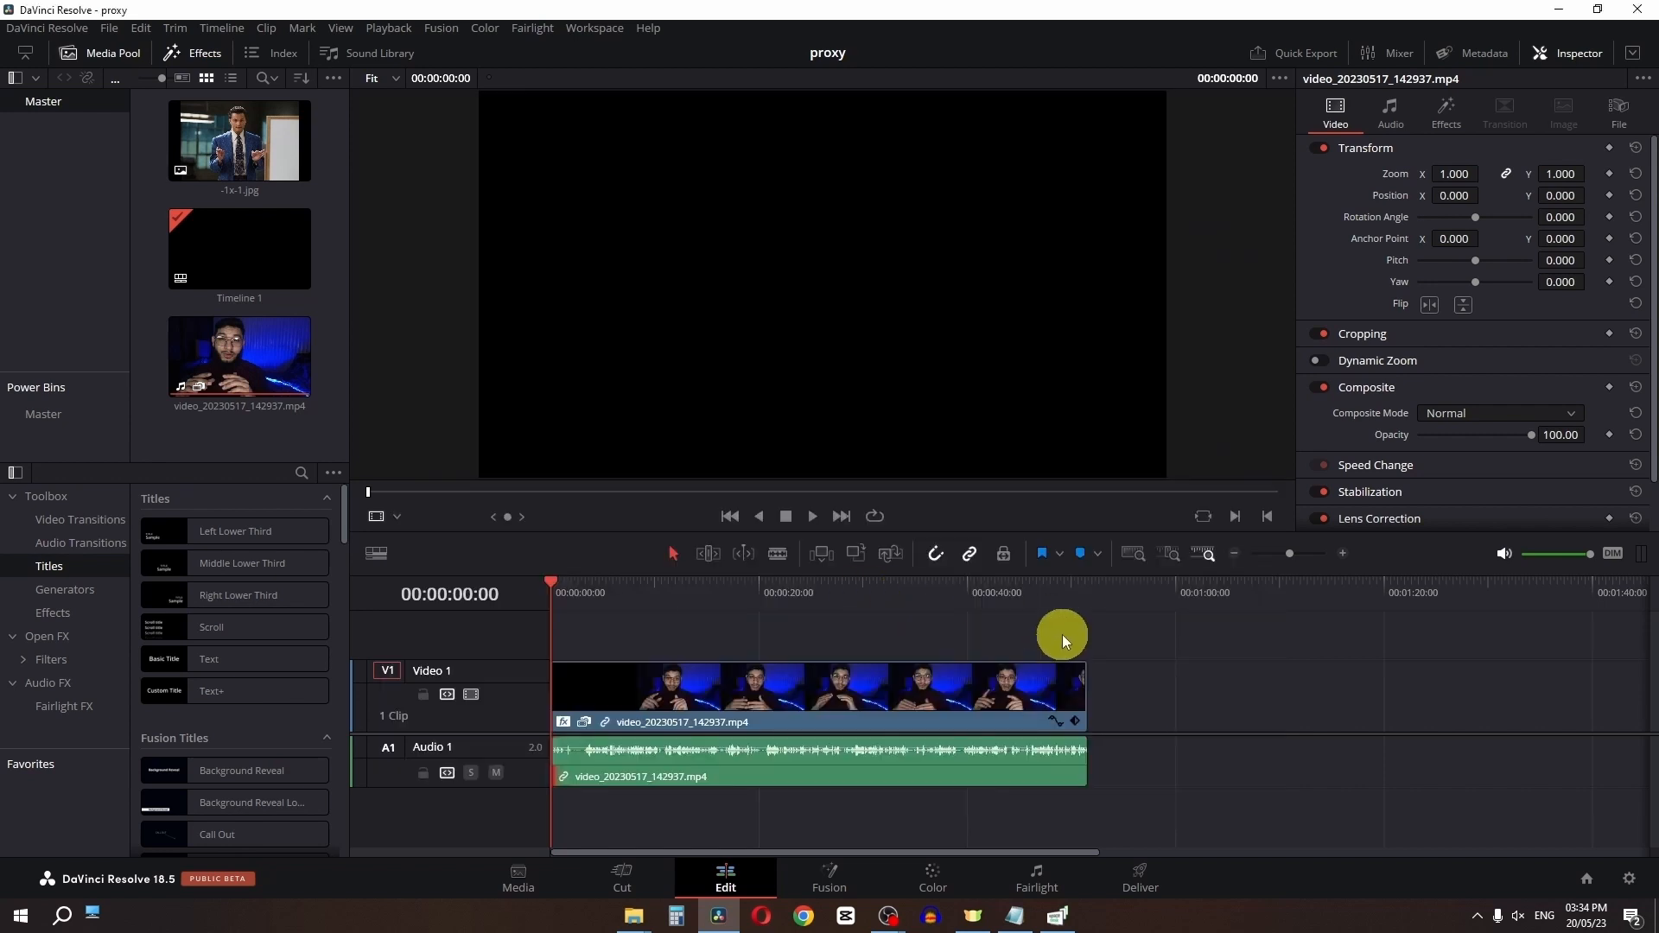
Examine the advanced video render settings on the Deliver page, including the option to use proxy media, and return to the Edit page
{"action": "left_click", "coordinate": [1142, 889]}
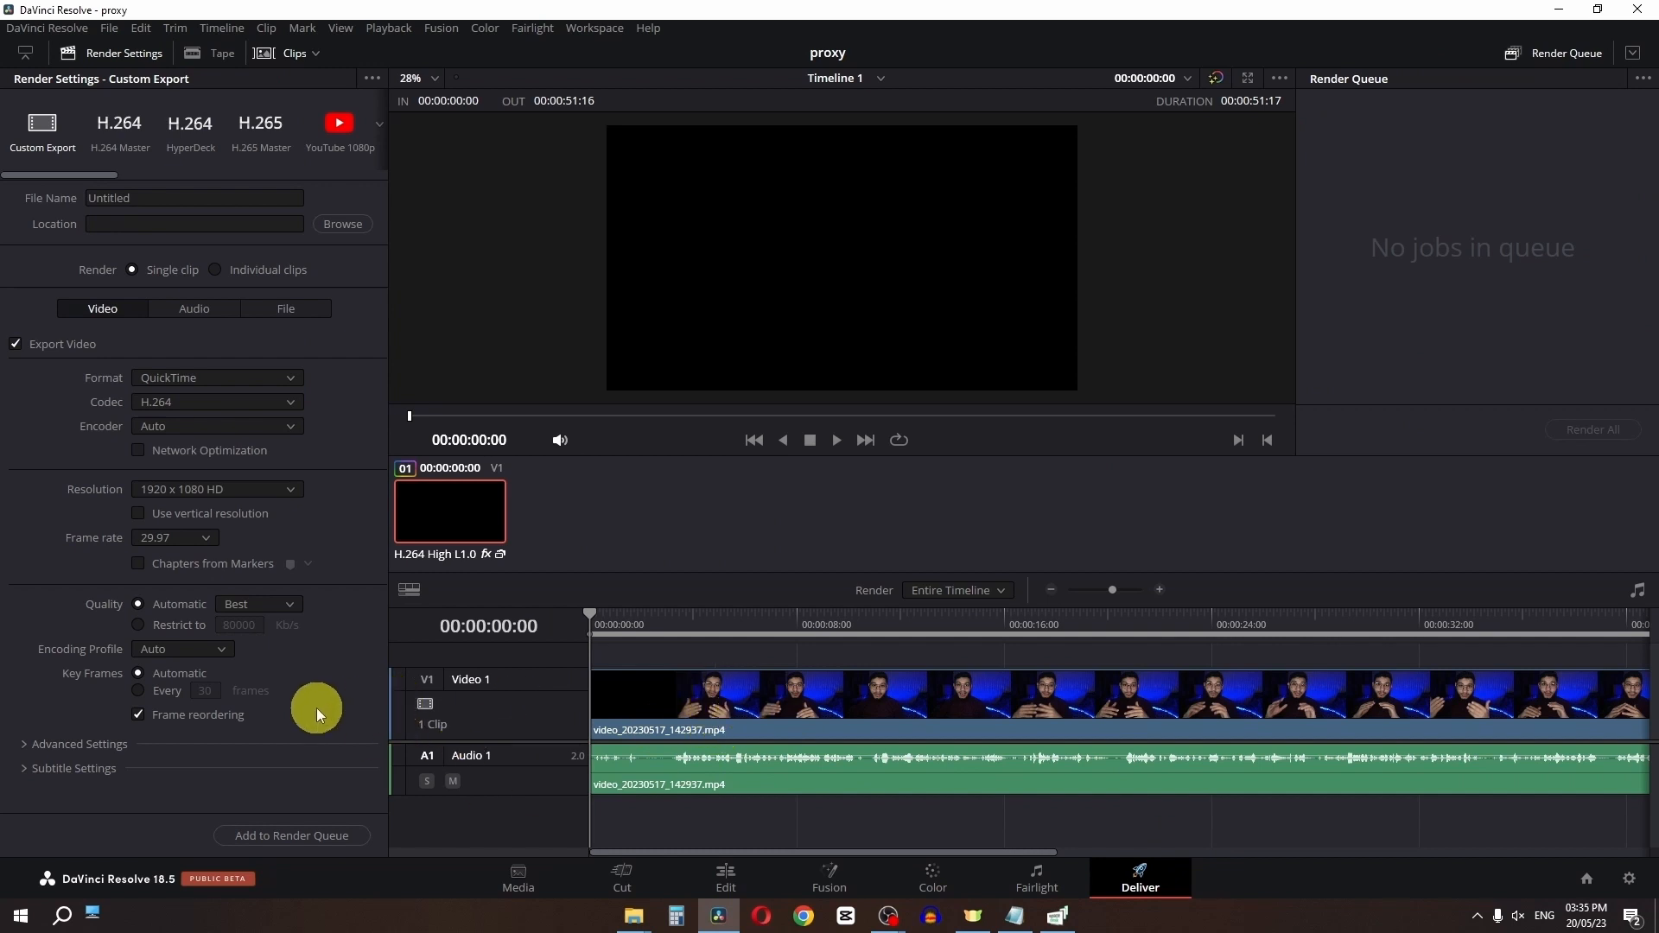
{"action": "left_click", "coordinate": [28, 745]}
{"action": "scroll", "coordinate": [44, 719], "scroll_direction": "down", "scroll_amount": 5}
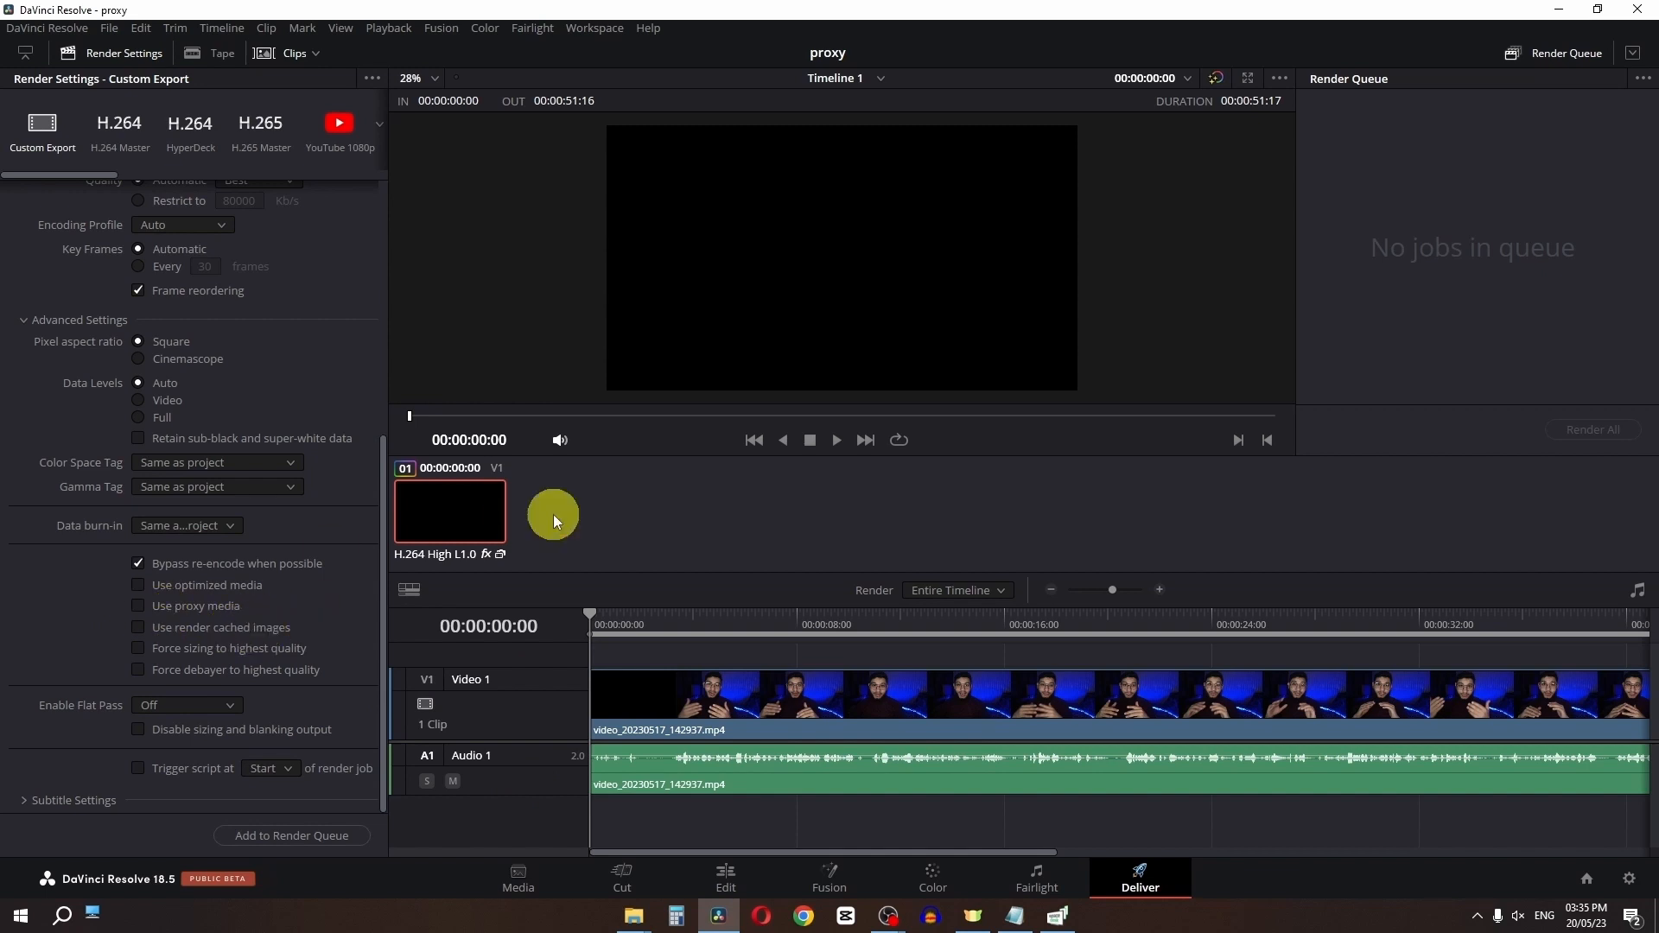
{"action": "key", "text": "shift+4"}
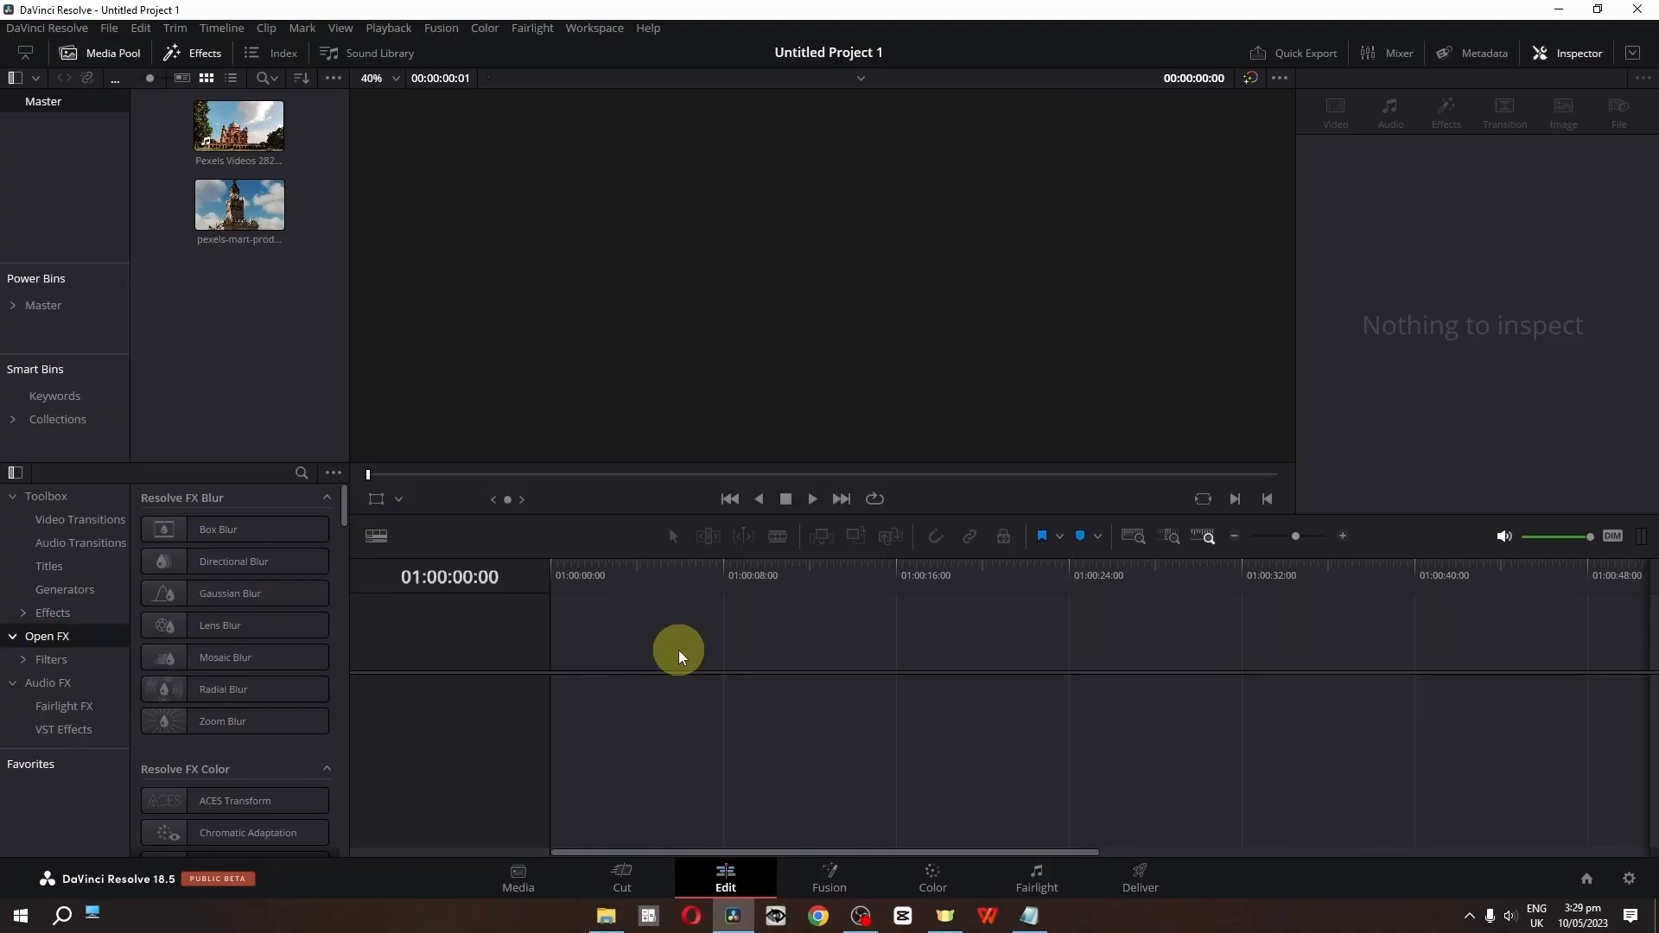
Create a timeline from pexels-mart-production-7317306.mp4 in Untitled Project 1 and set the clip's Position X to -381
{"action": "left_click_drag", "start_coordinate": [239, 205], "coordinate": [549, 666]}
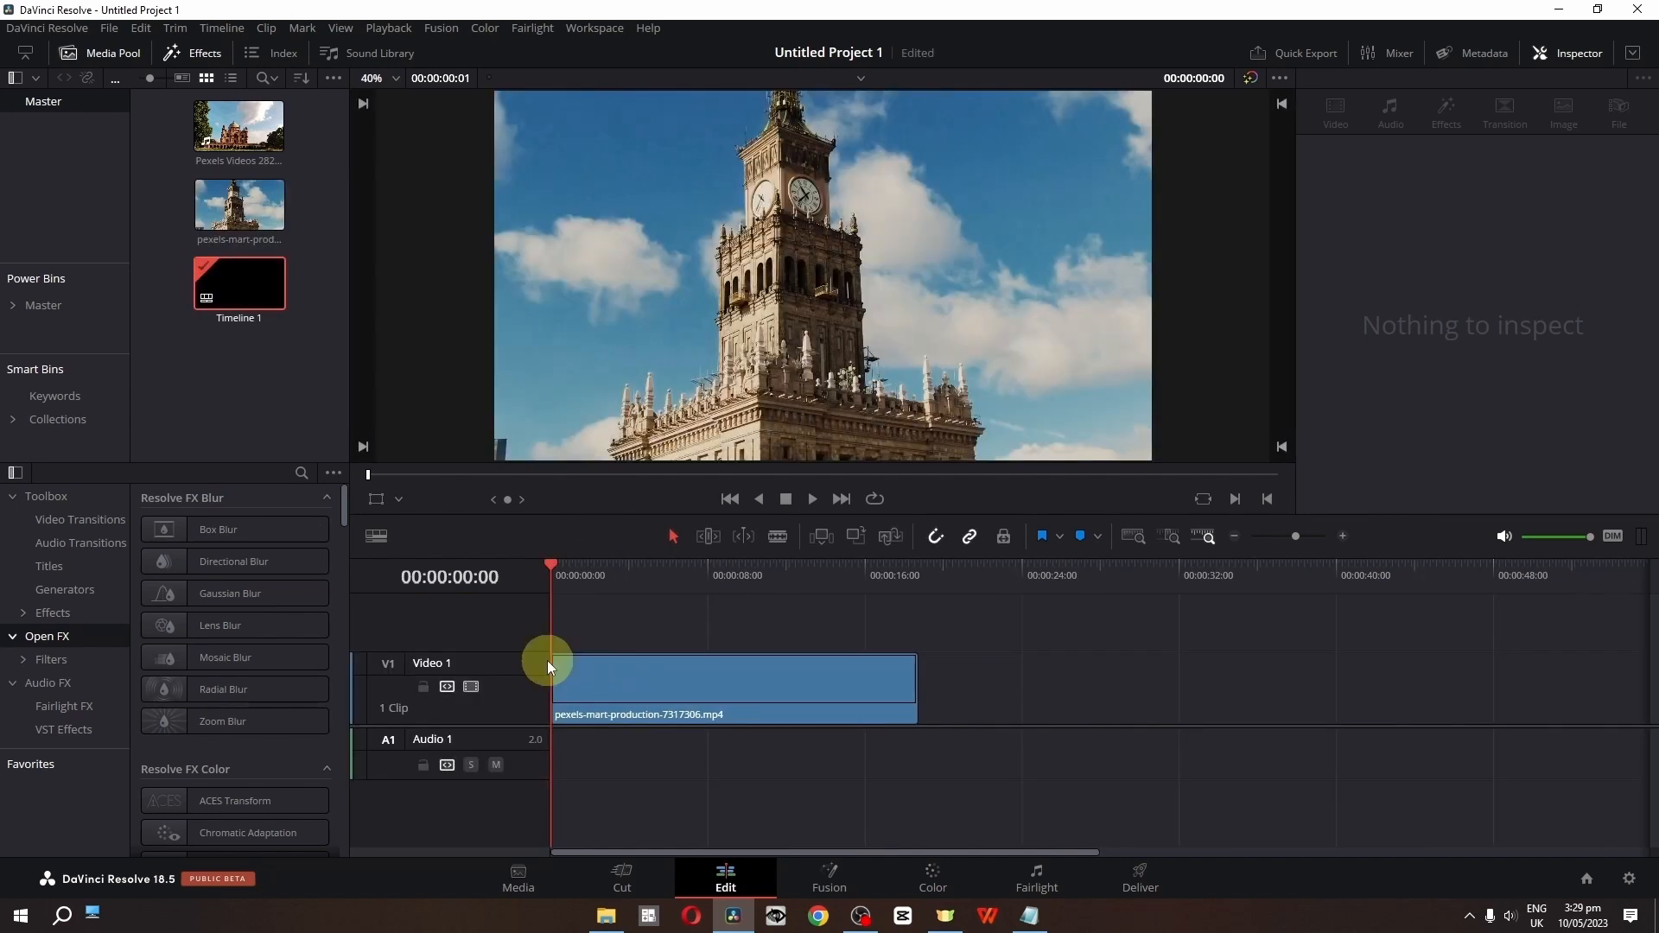
{"action": "left_click", "coordinate": [689, 700]}
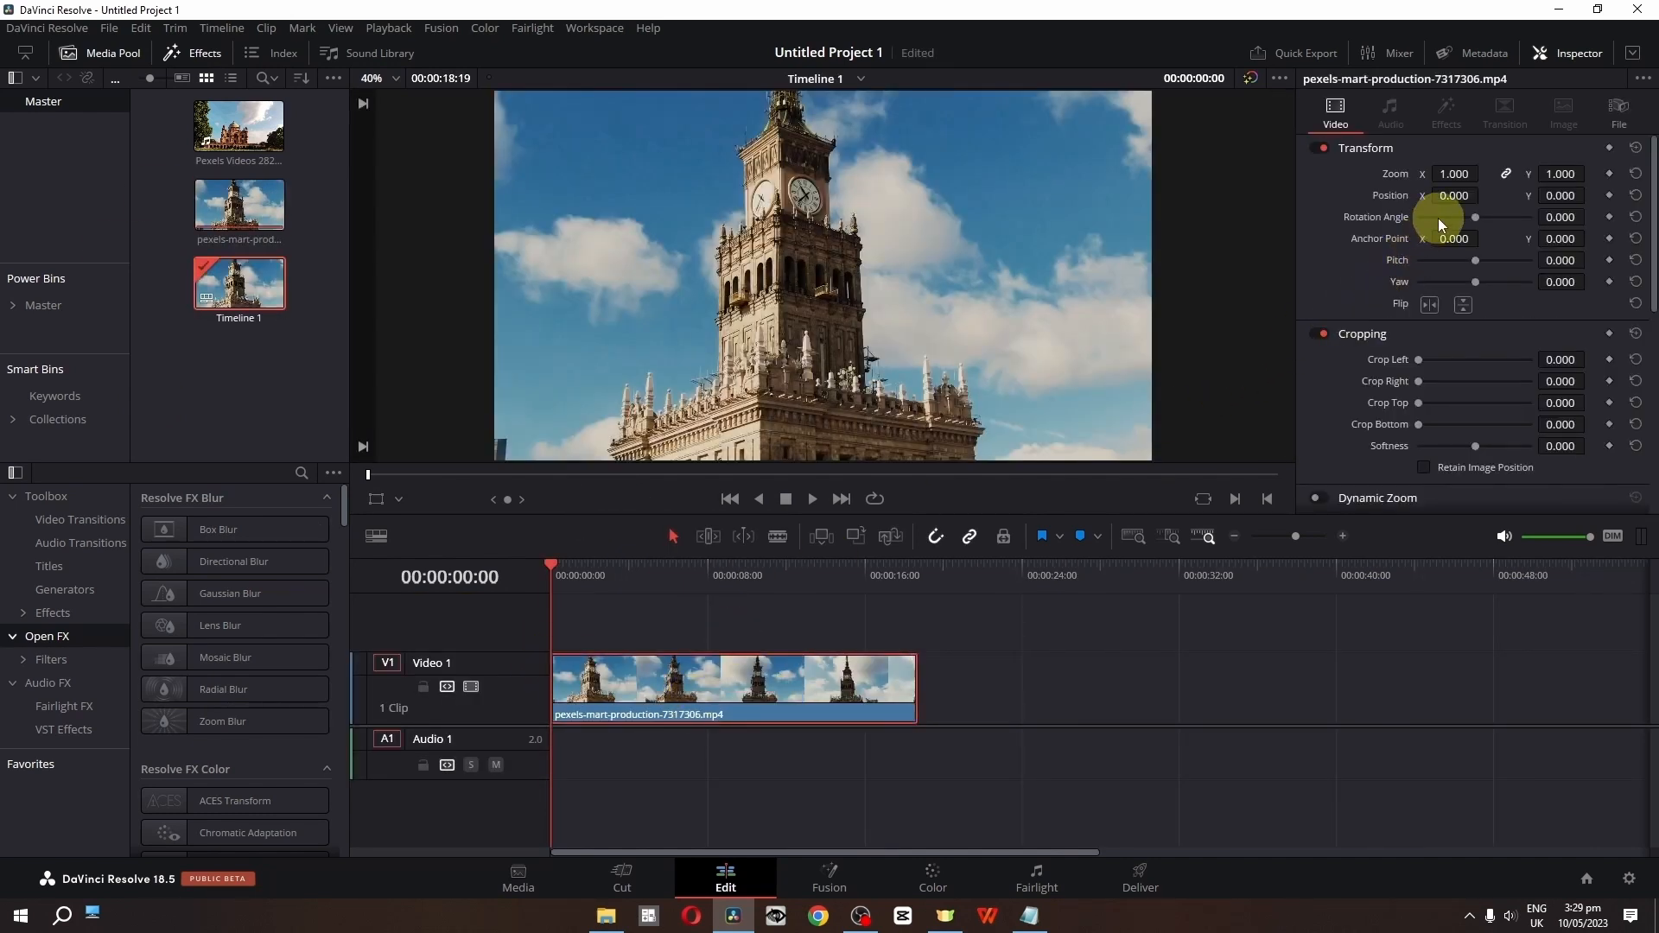
{"action": "left_click_drag", "start_coordinate": [1441, 199], "coordinate": [1124, 201]}
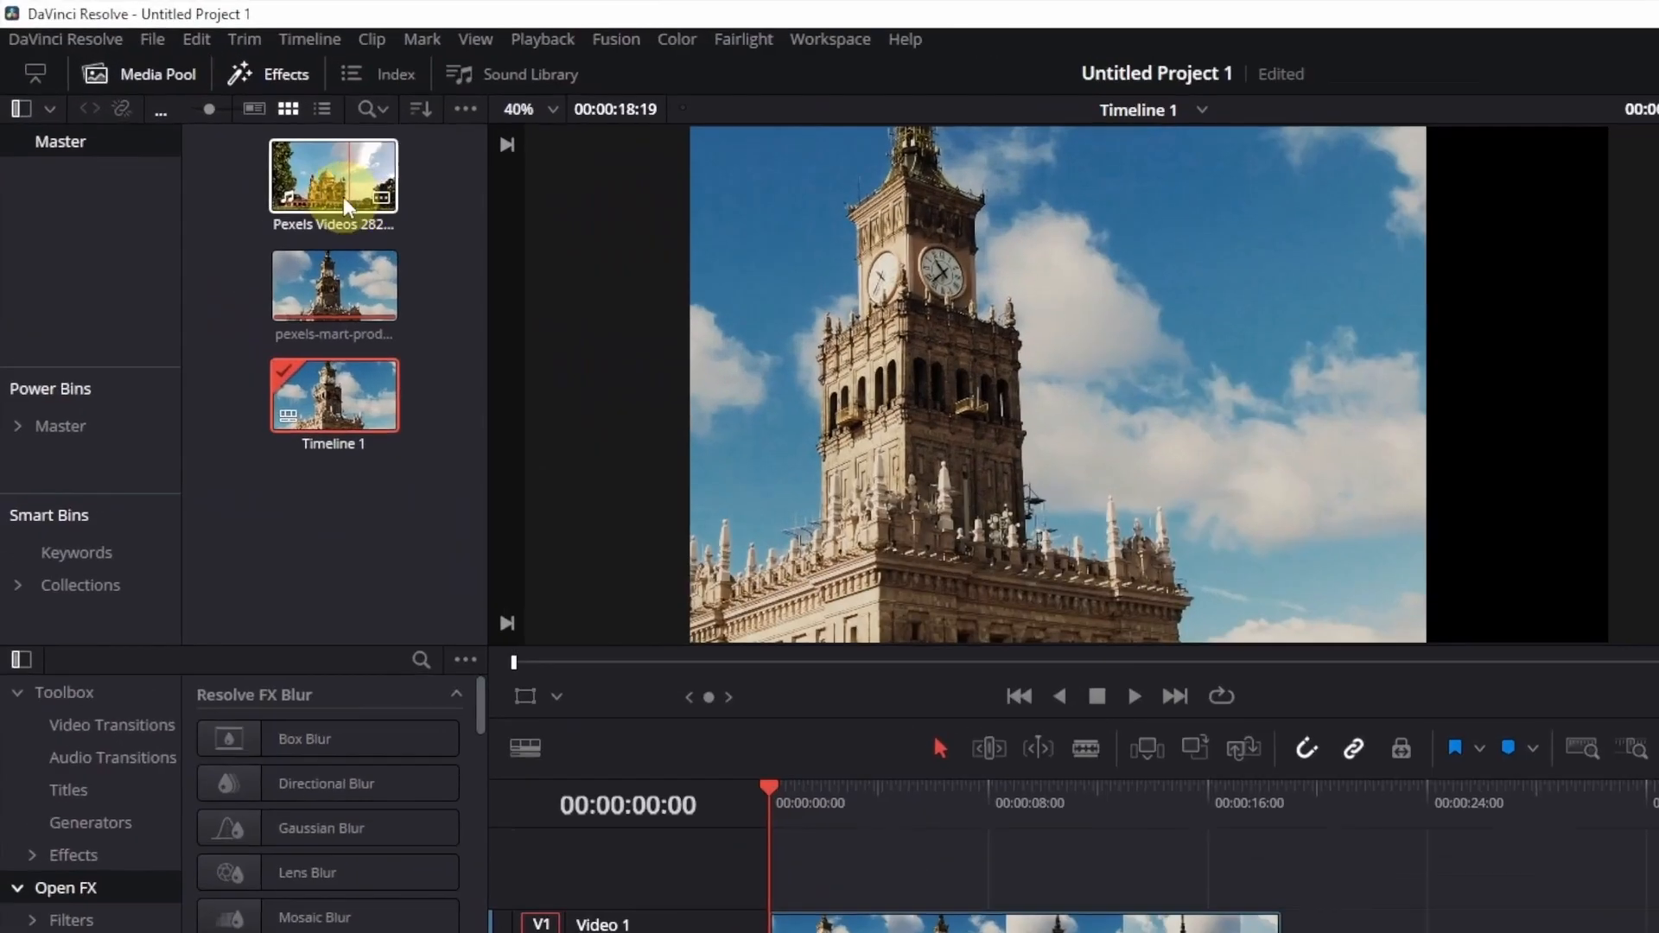
Place Pexels Videos 2826350.mp4 on the track above at the timeline start and set its Position X to 796
{"action": "left_click_drag", "start_coordinate": [345, 207], "coordinate": [1206, 871]}
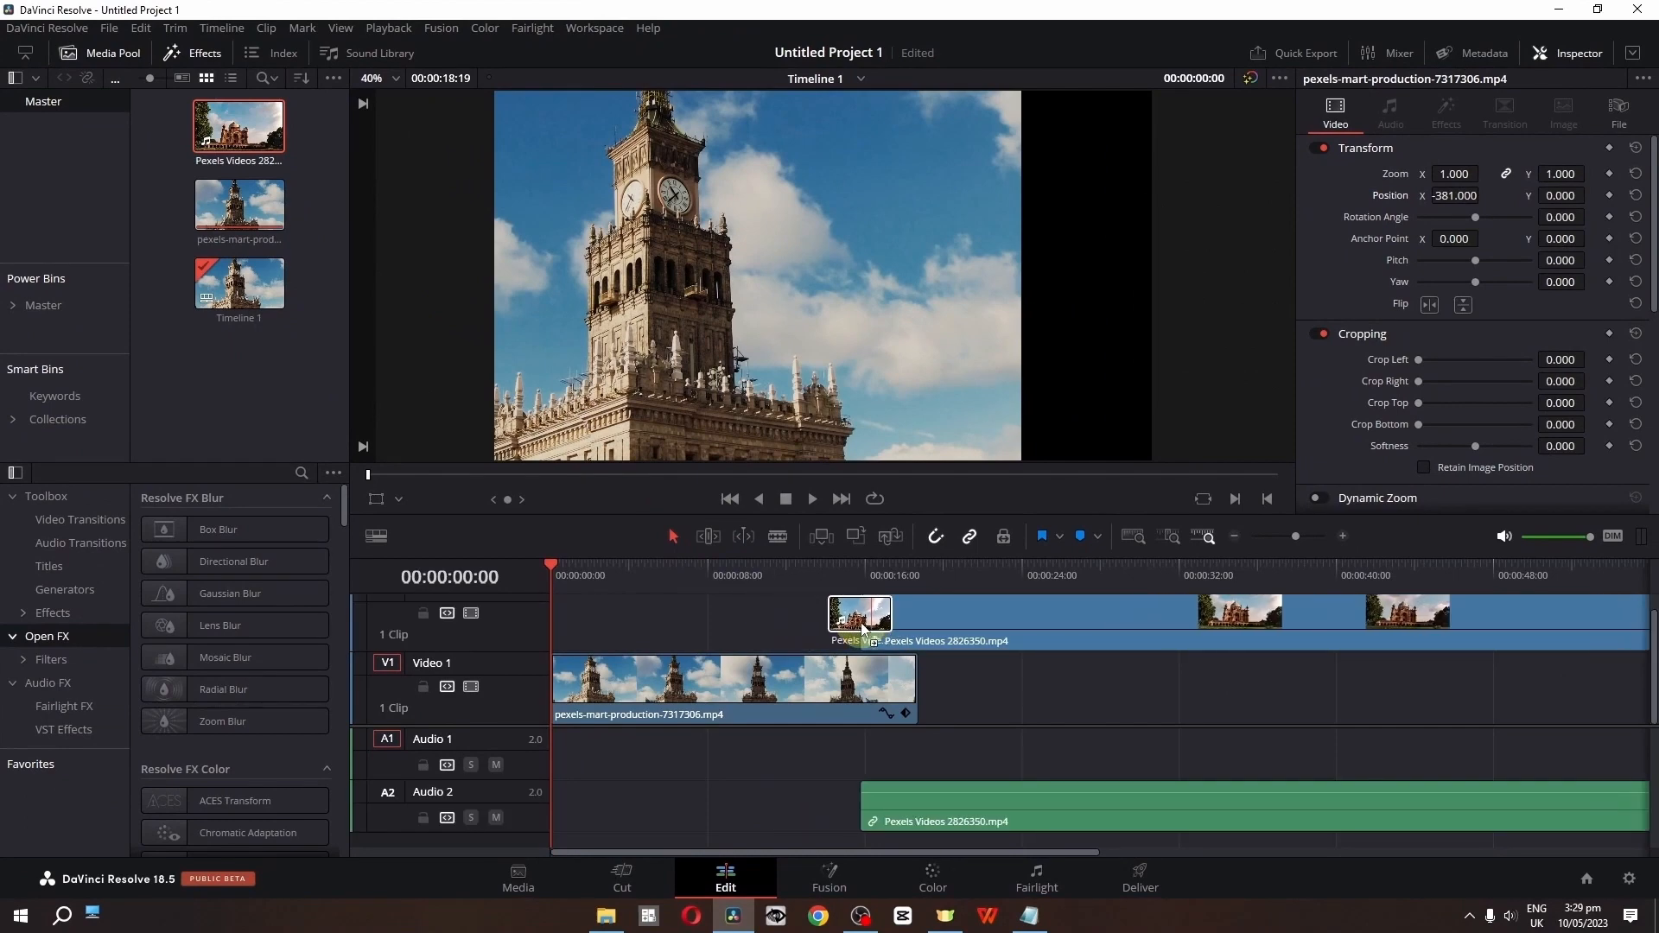
{"action": "left_click_drag", "start_coordinate": [861, 628], "coordinate": [665, 626]}
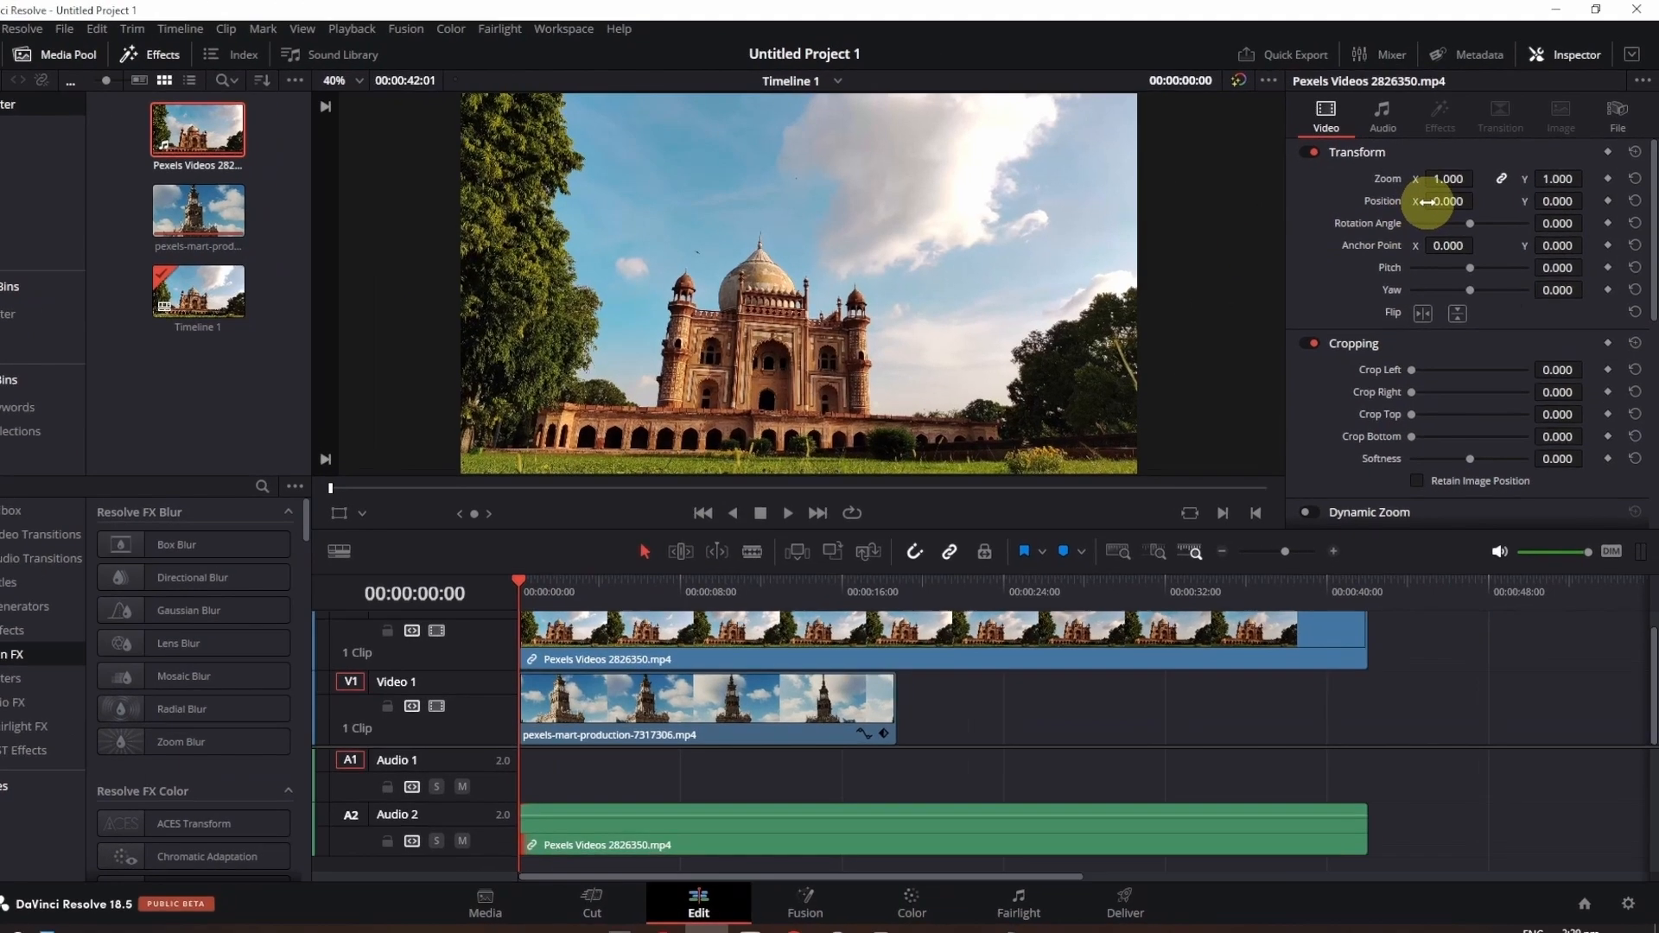
{"action": "left_click_drag", "start_coordinate": [1439, 195], "coordinate": [1548, 199]}
{"action": "left_click_drag", "start_coordinate": [1495, 298], "coordinate": [1129, 704]}
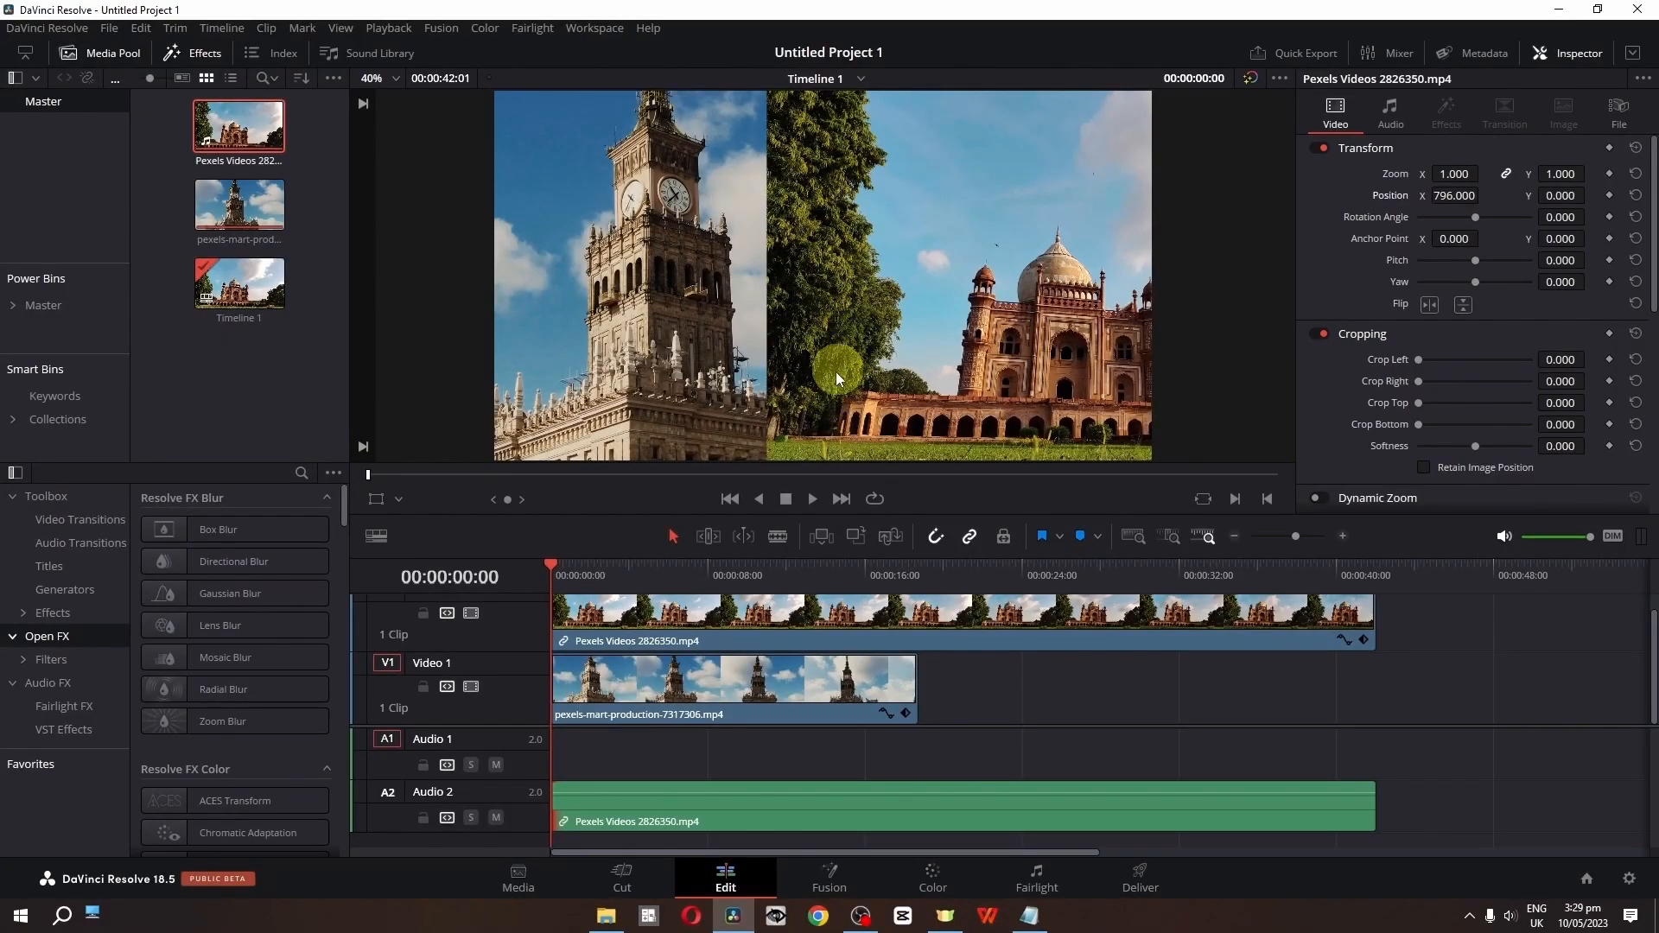
Crop the left edge of the upper clip by about 276 with the viewer's Crop overlay
{"action": "mouse_move", "coordinate": [1418, 383]}
{"action": "left_mouse_down"}
{"action": "mouse_move", "coordinate": [1435, 384]}
{"action": "mouse_move", "coordinate": [1418, 382]}
{"action": "left_mouse_up"}
{"action": "mouse_move", "coordinate": [1418, 360]}
{"action": "left_mouse_down"}
{"action": "mouse_move", "coordinate": [1444, 360]}
{"action": "mouse_move", "coordinate": [1417, 361]}
{"action": "left_mouse_up"}
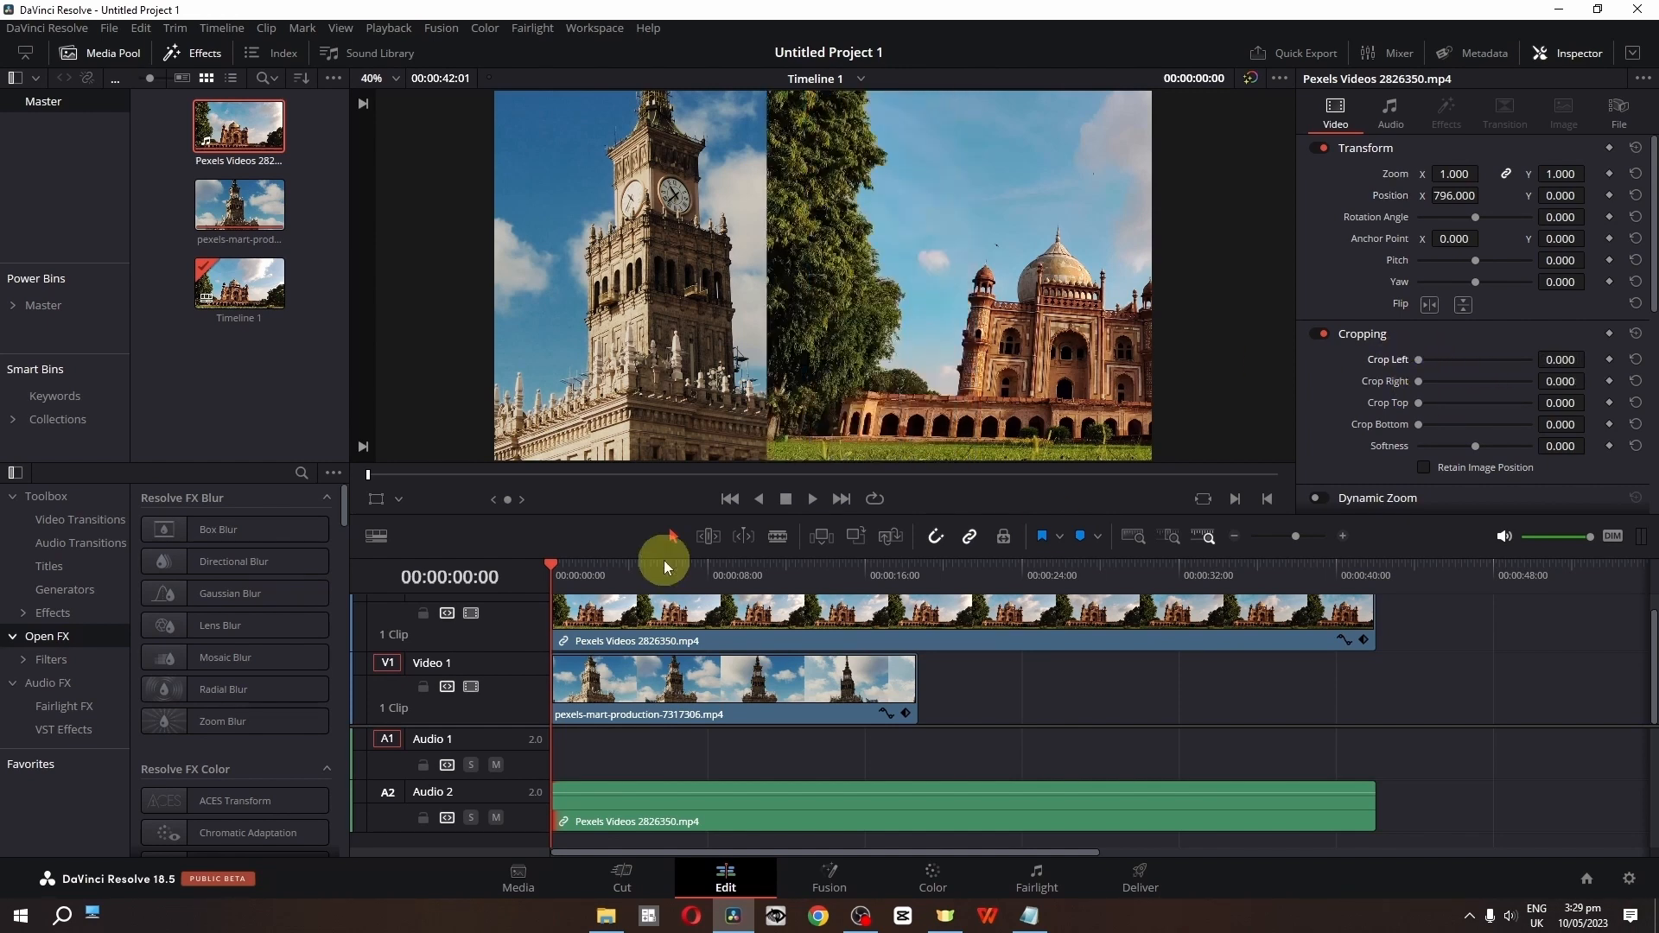
{"action": "left_click", "coordinate": [400, 501]}
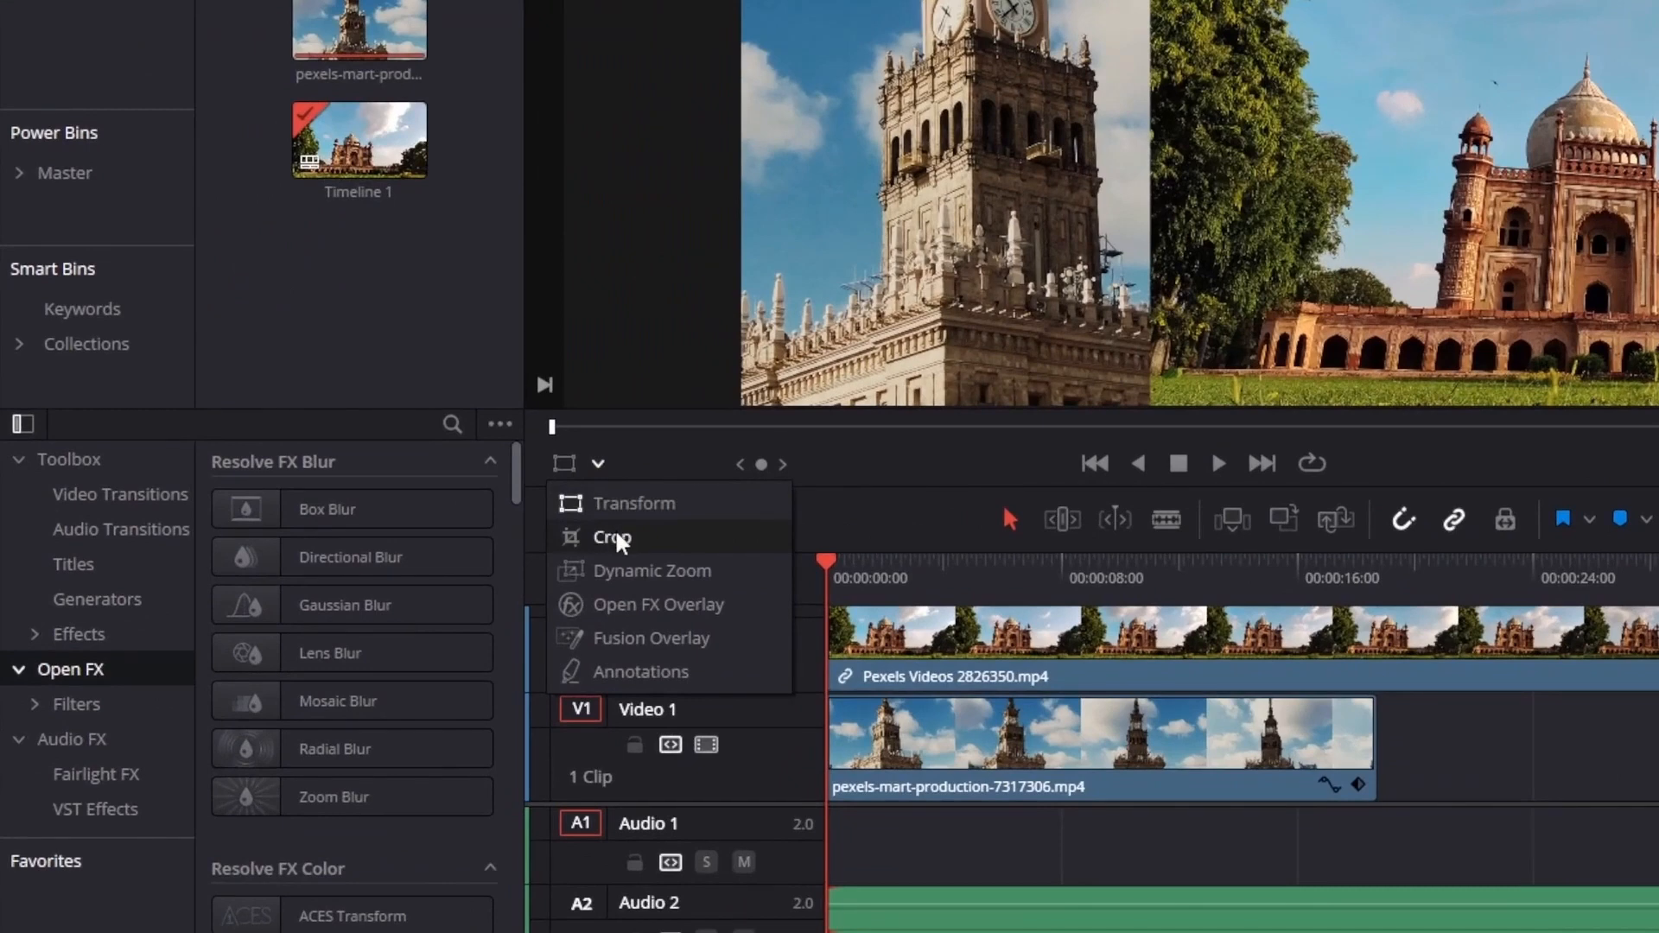
{"action": "left_click", "coordinate": [615, 537]}
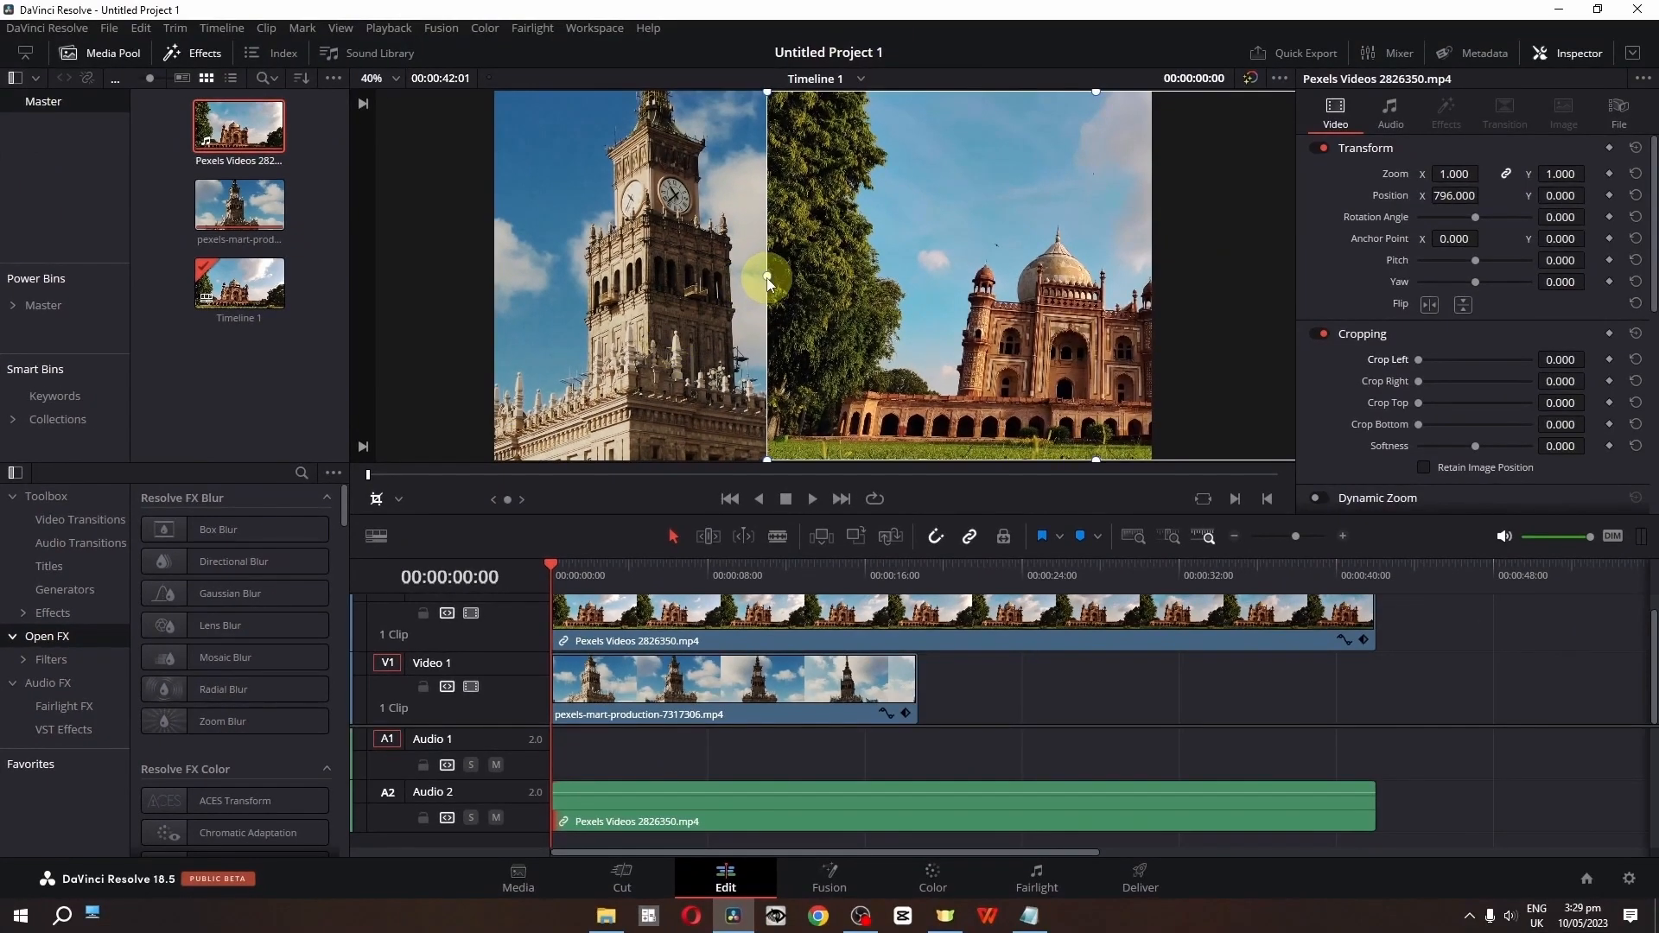
{"action": "left_click_drag", "start_coordinate": [775, 279], "coordinate": [858, 281]}
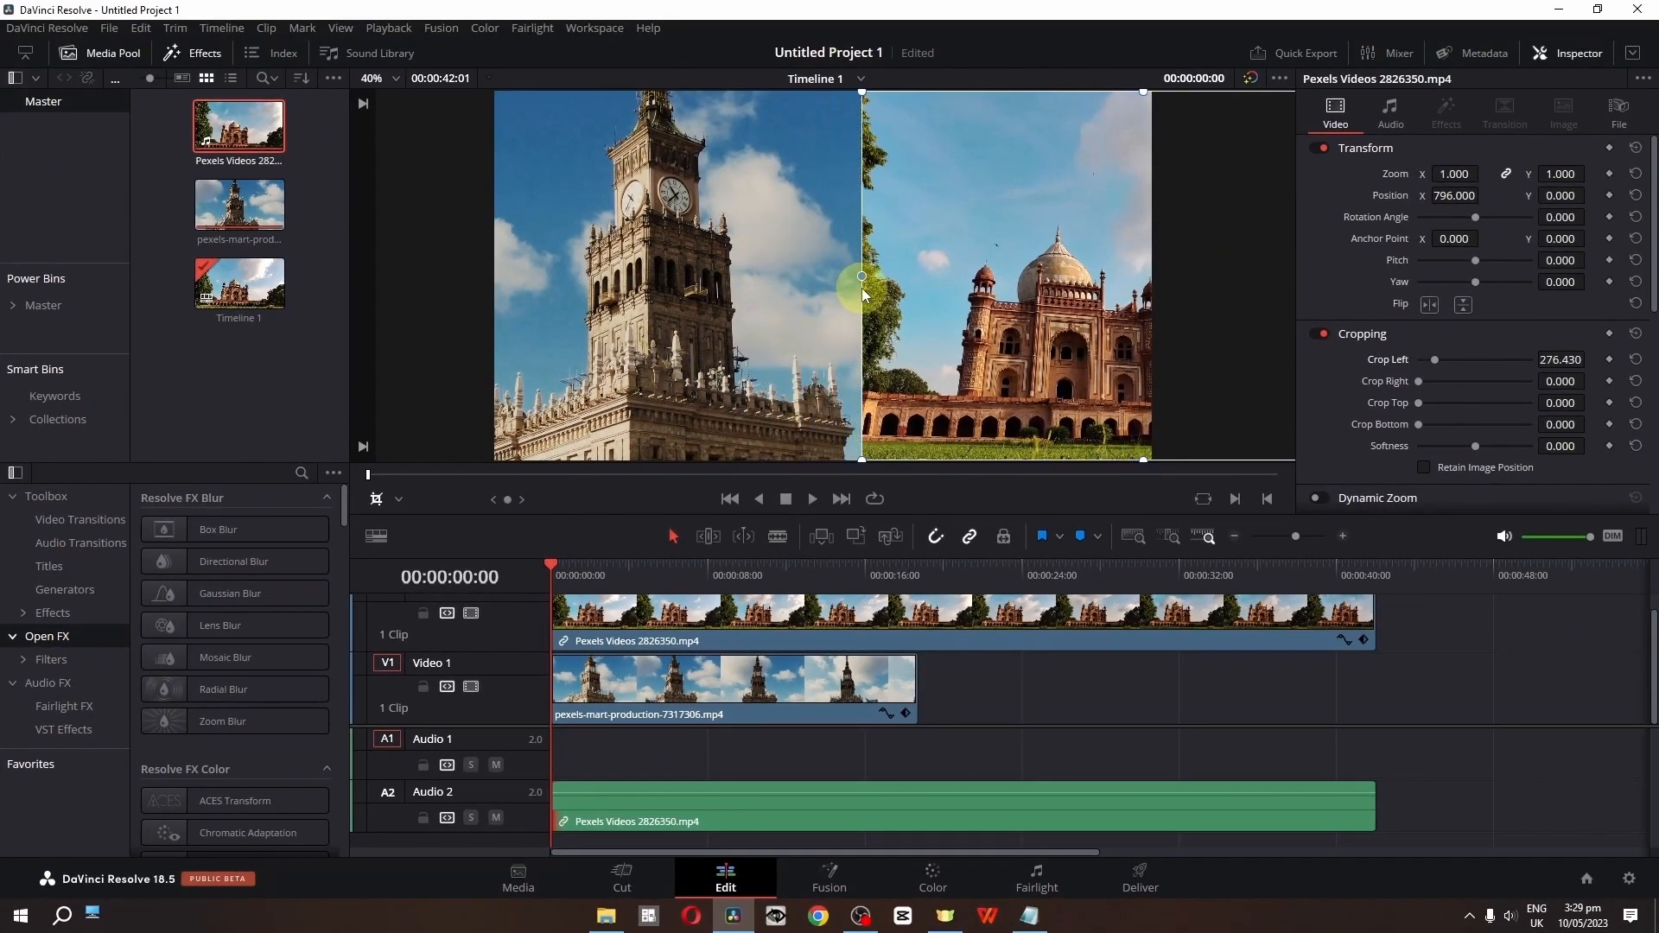
Adjust the upper clip to Position X 732 and Crop Left 258.766, and play back the split screen
{"action": "left_click_drag", "start_coordinate": [1475, 216], "coordinate": [1408, 207]}
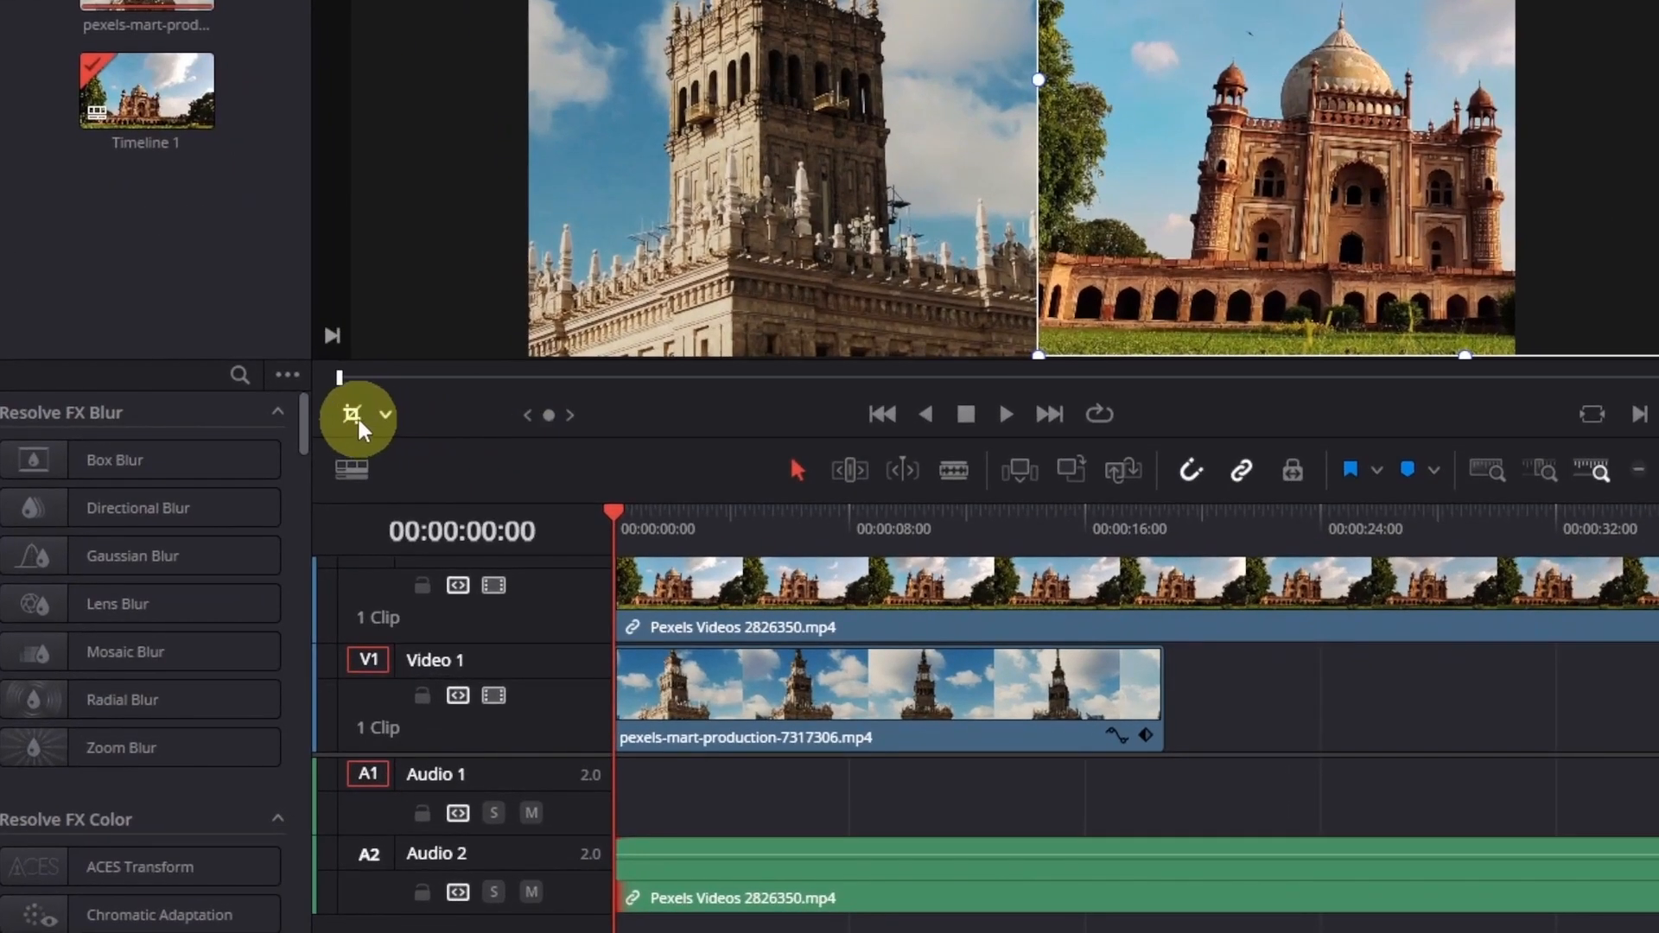
{"action": "left_click", "coordinate": [357, 419]}
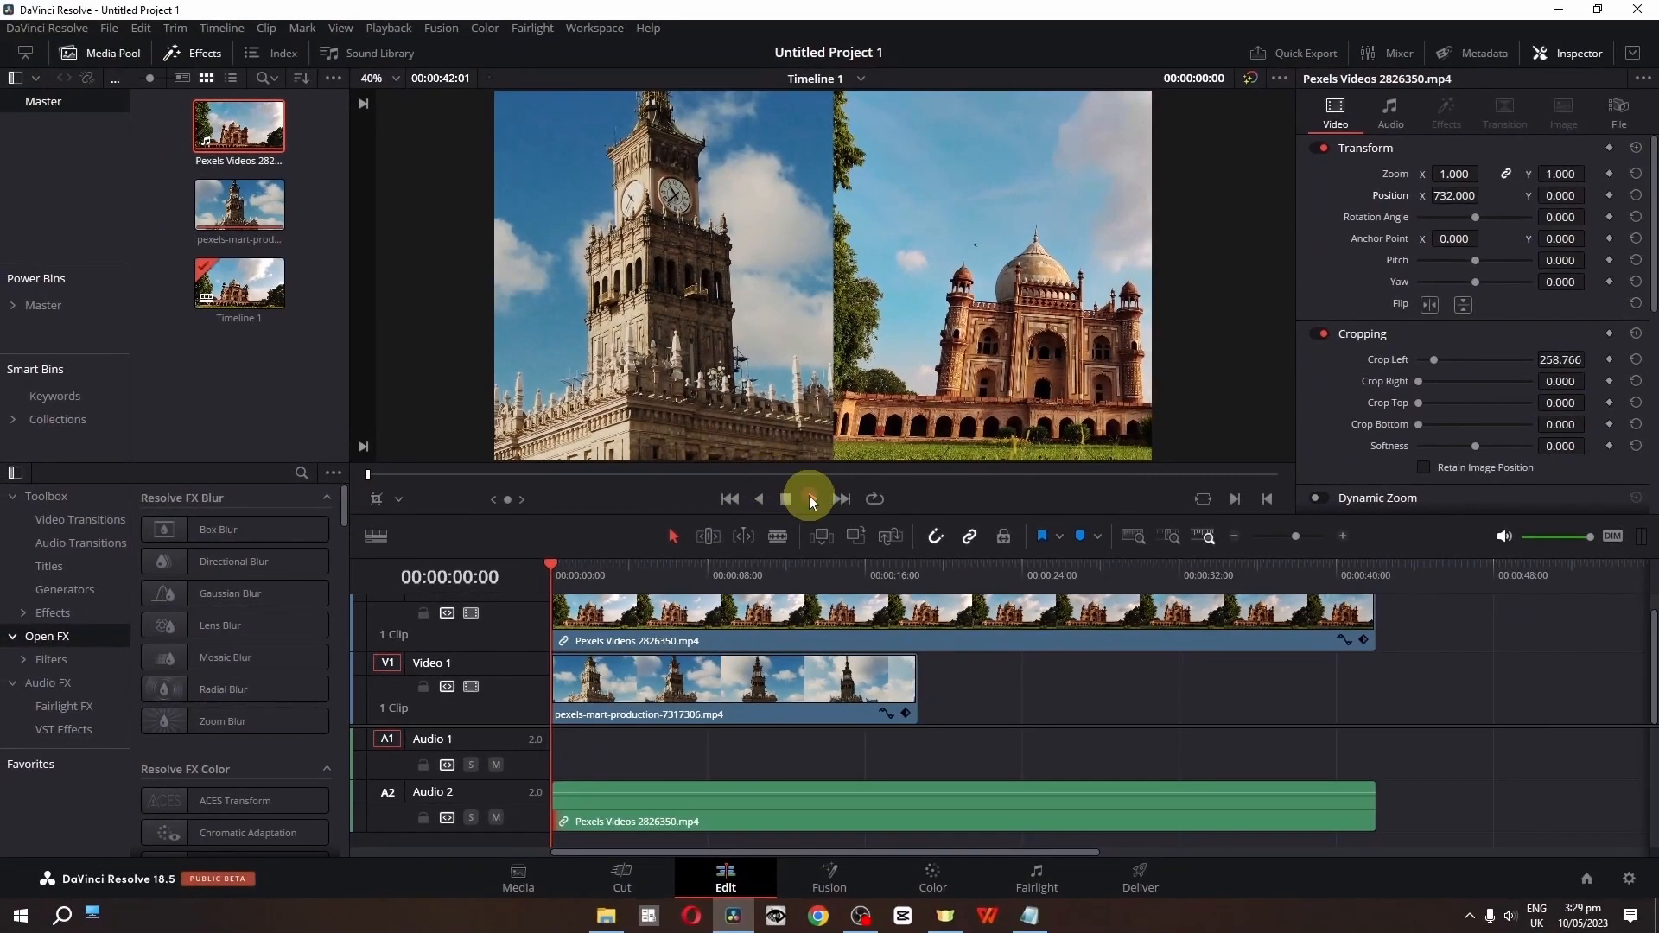
{"action": "left_click", "coordinate": [810, 498]}
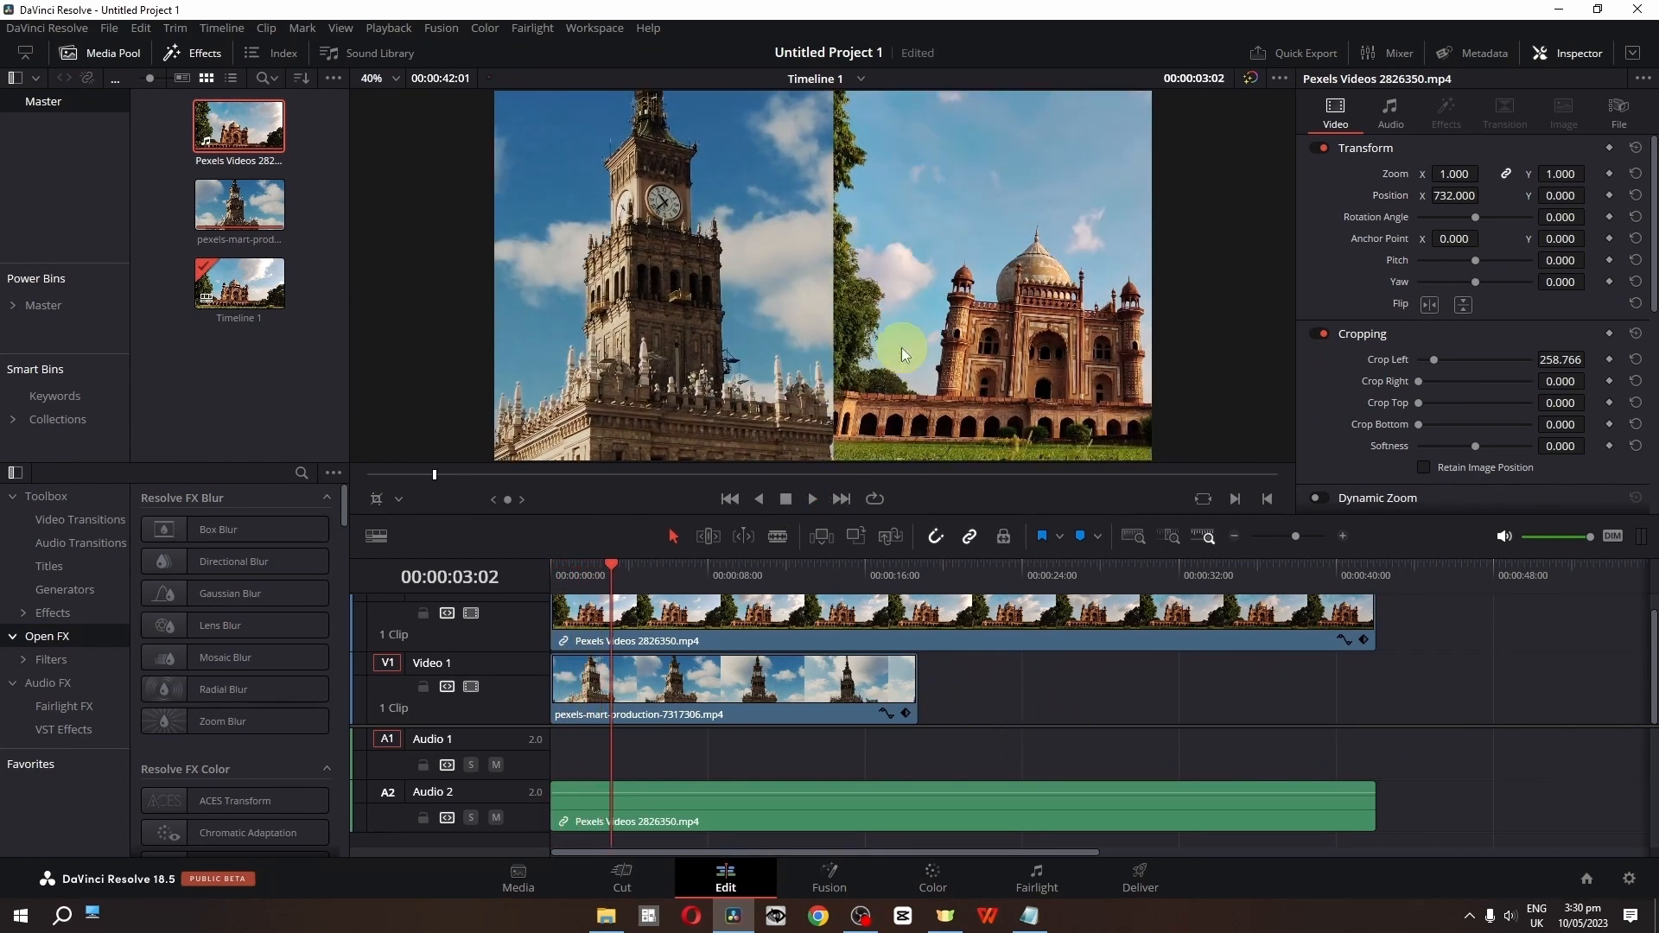
Delete all clips from the timeline and place a fresh pexels-mart-production-7317306.mp4 at the start of Video 1
{"action": "left_click_drag", "start_coordinate": [1532, 600], "coordinate": [577, 852]}
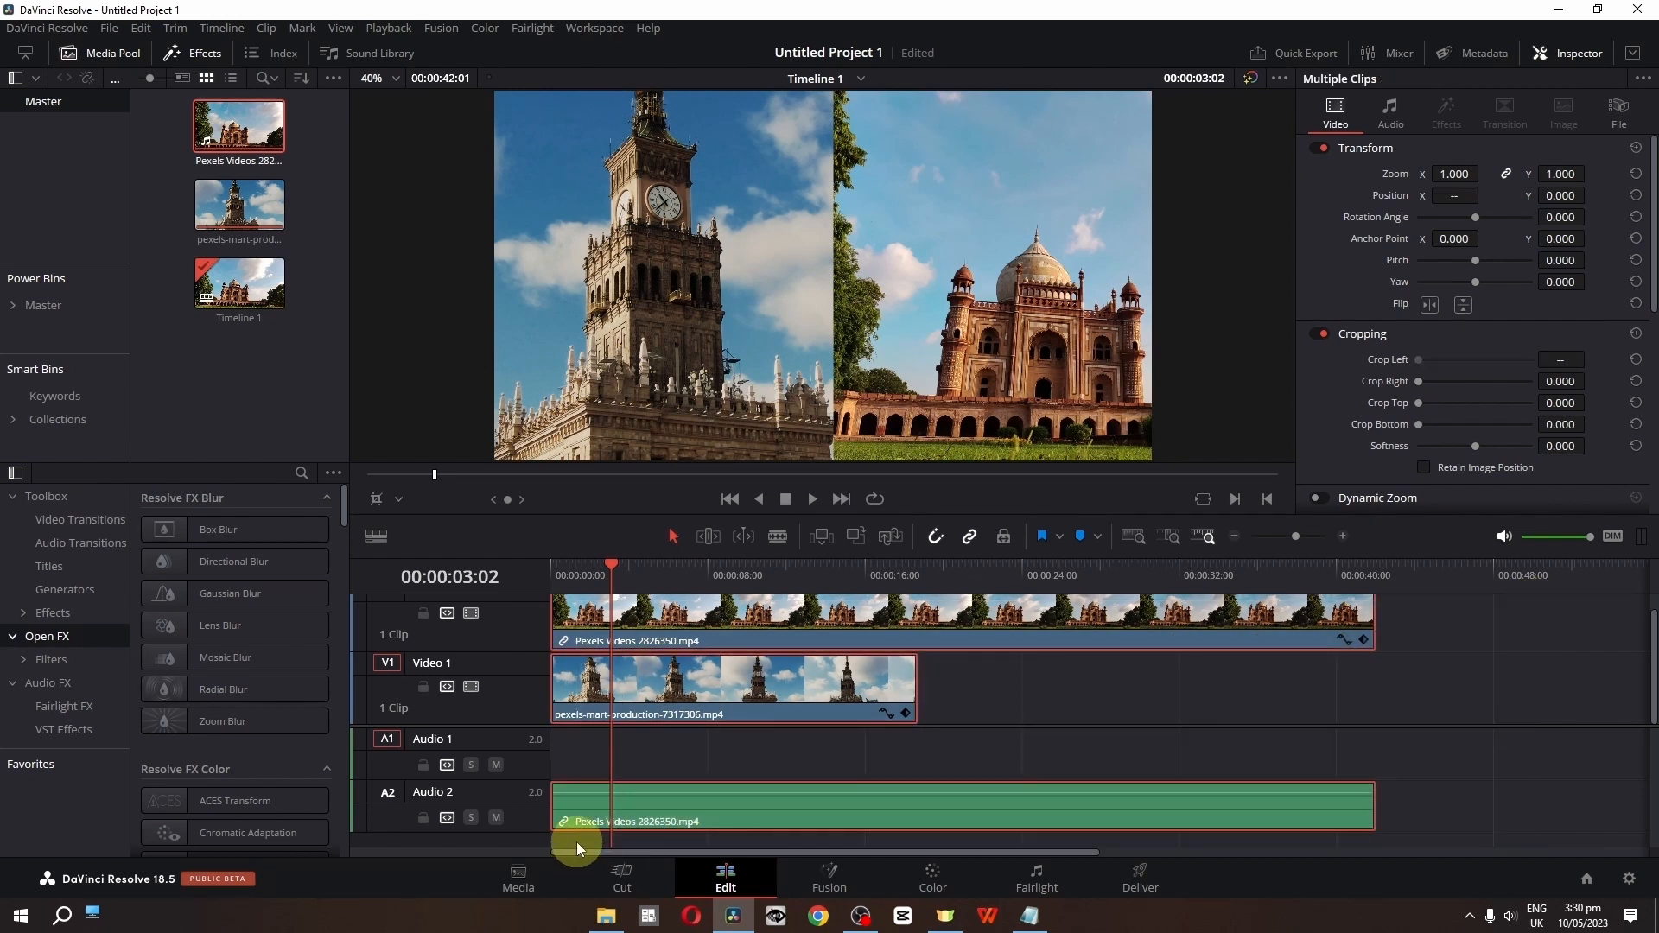
{"action": "key", "text": "Delete"}
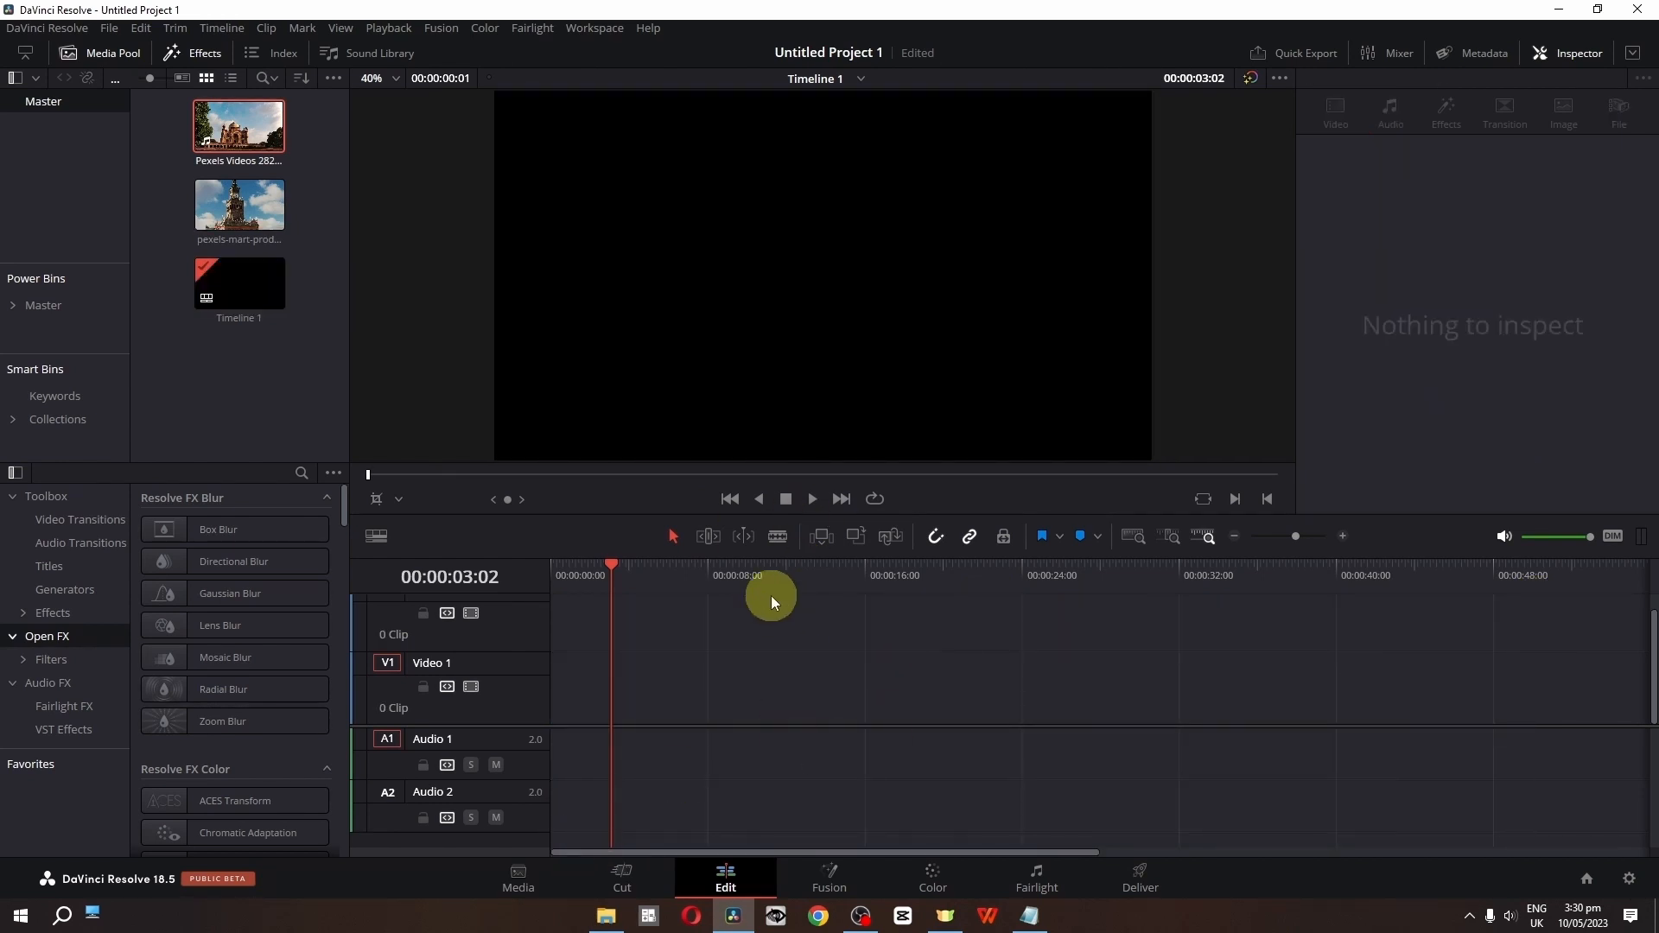
{"action": "left_click_drag", "start_coordinate": [240, 203], "coordinate": [540, 705]}
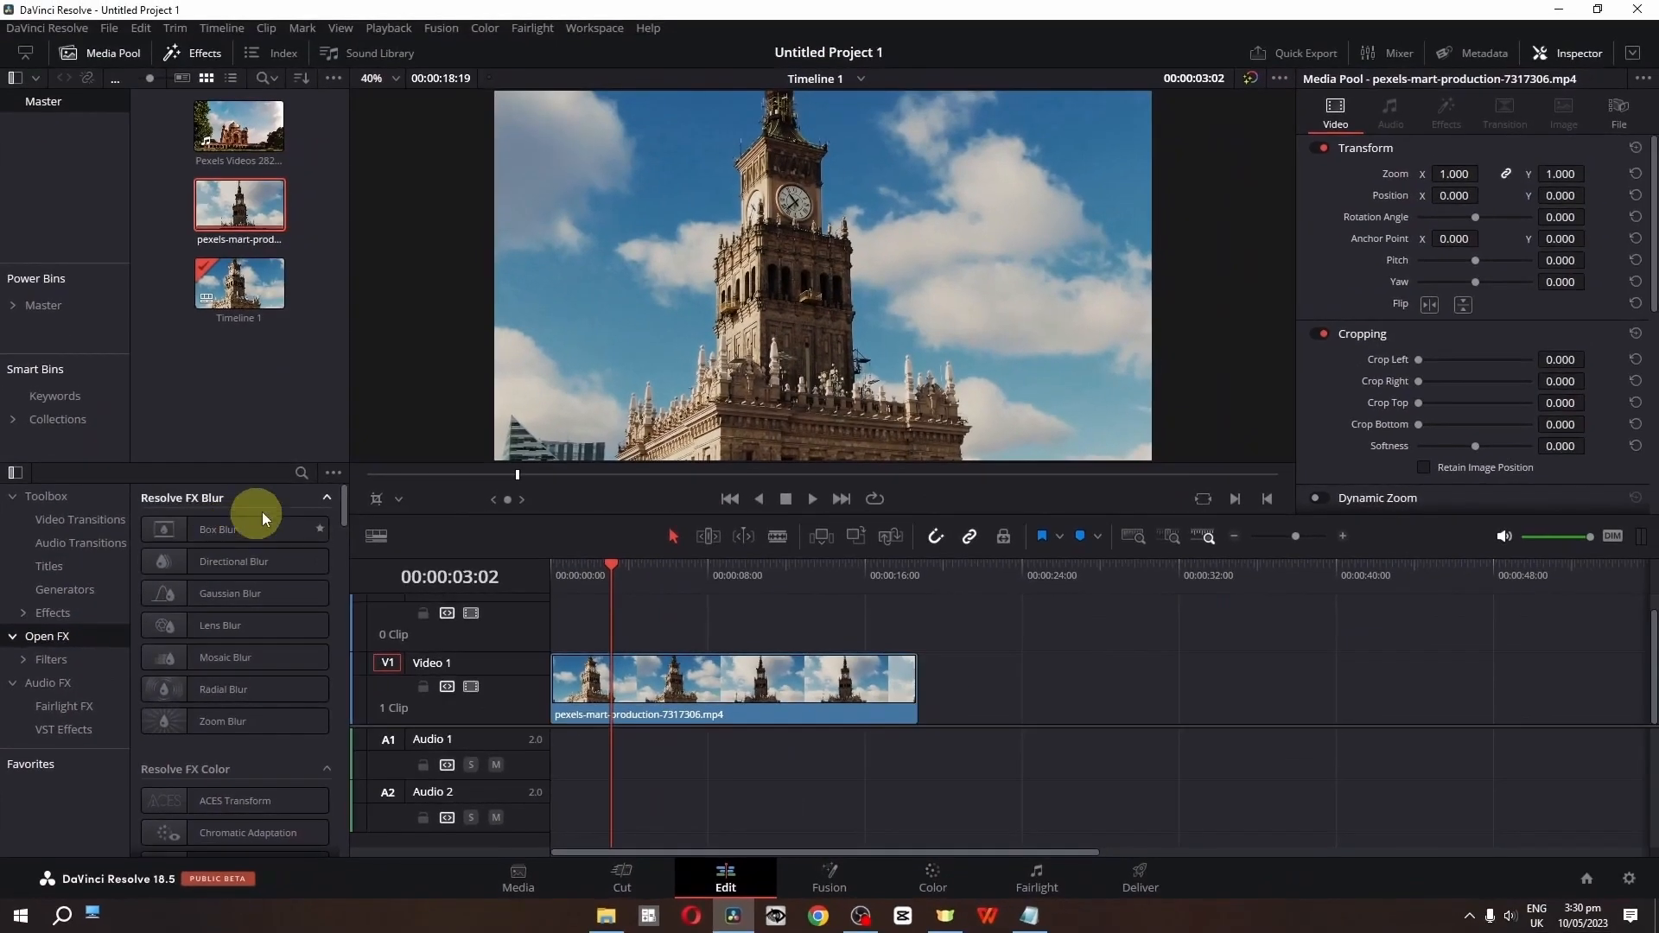
Find the Video Collage effect and apply it to the pexels-mart-production-7317306.mp4 clip on Video 1
{"action": "left_click", "coordinate": [300, 474]}
{"action": "type", "text": "coll"}
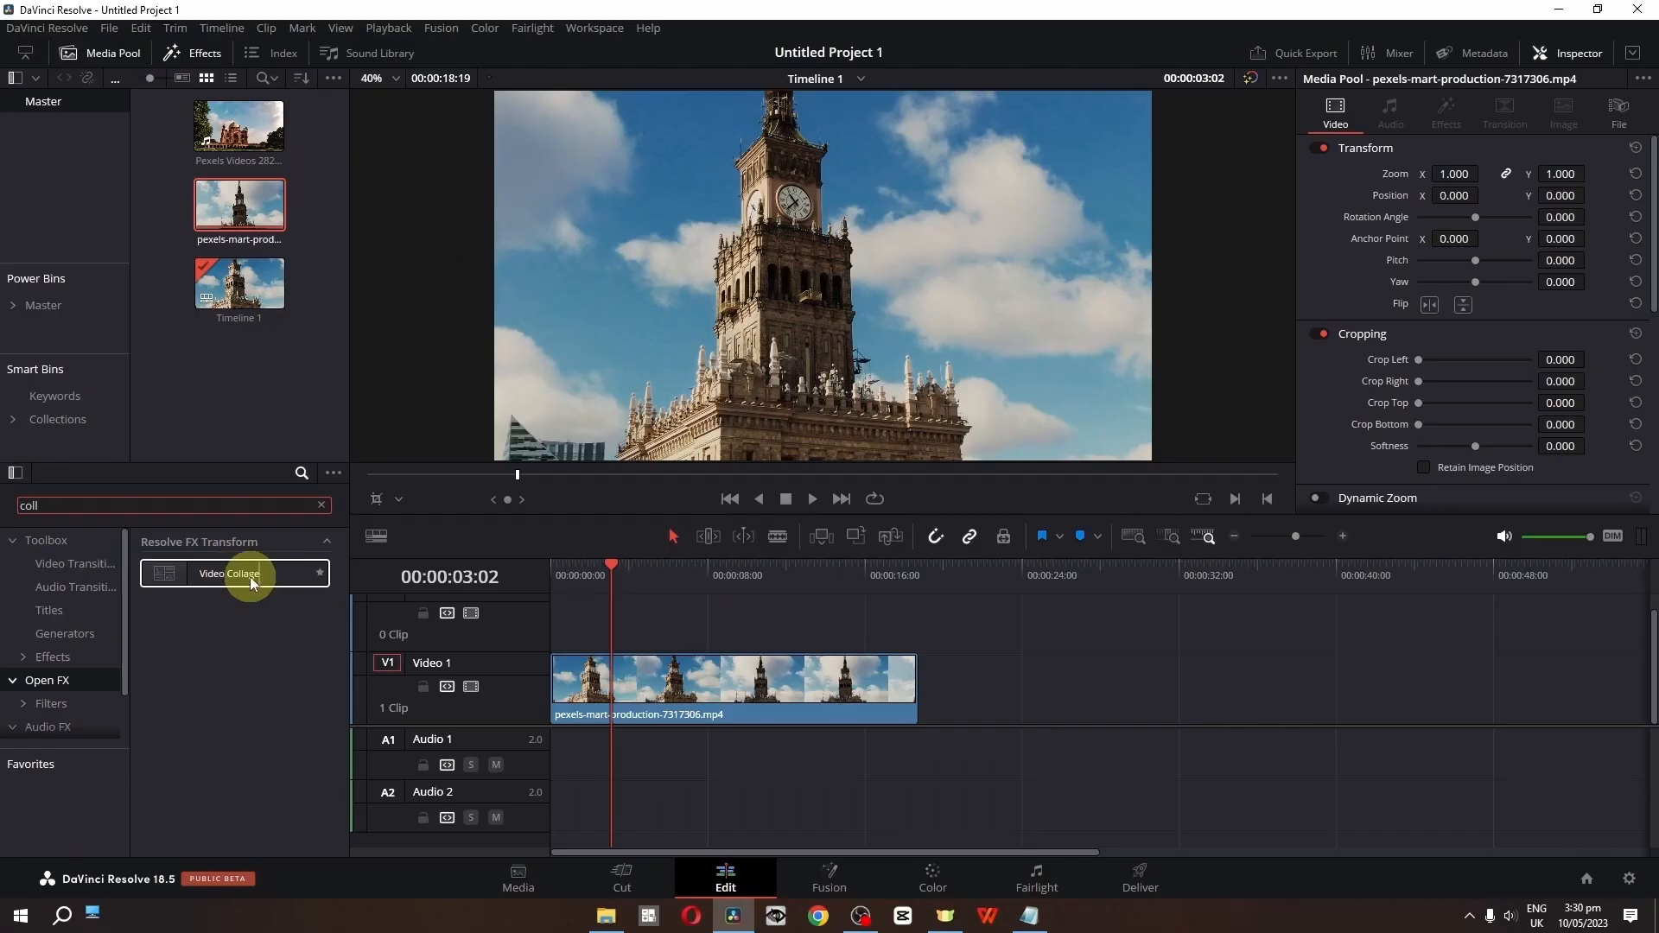
{"action": "left_click_drag", "start_coordinate": [233, 578], "coordinate": [641, 688]}
{"action": "left_click", "coordinate": [835, 688]}
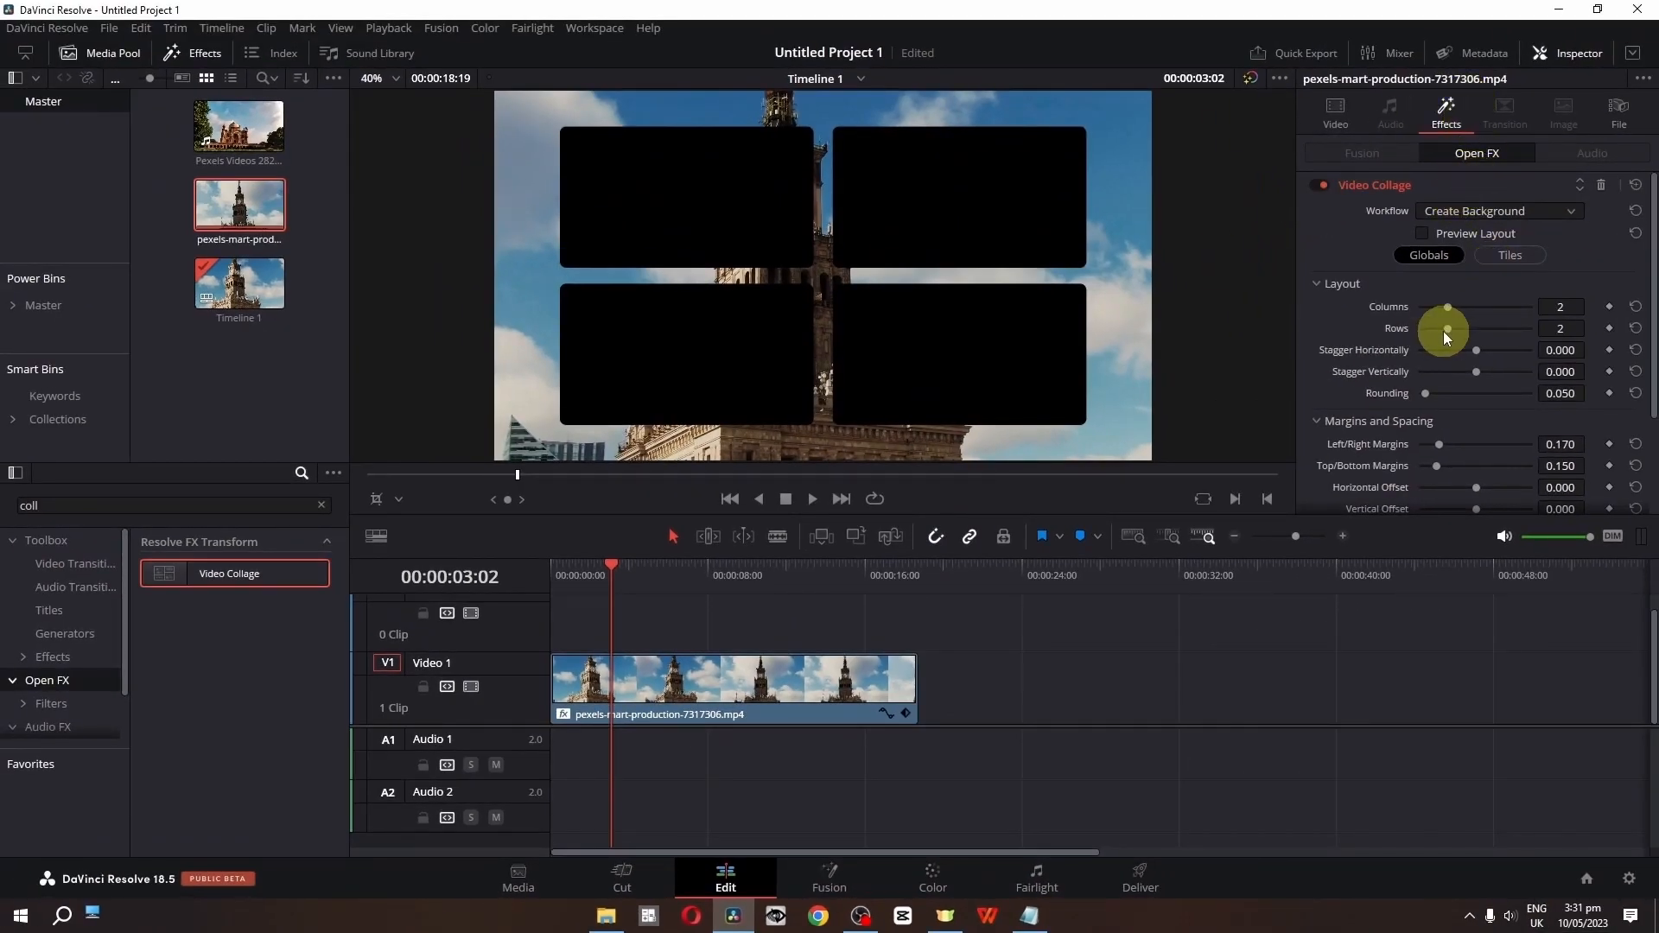
Set the Video Collage to 1 column, show its tile settings, and change the Workflow to Create Tile
{"action": "left_click_drag", "start_coordinate": [1443, 308], "coordinate": [1423, 309]}
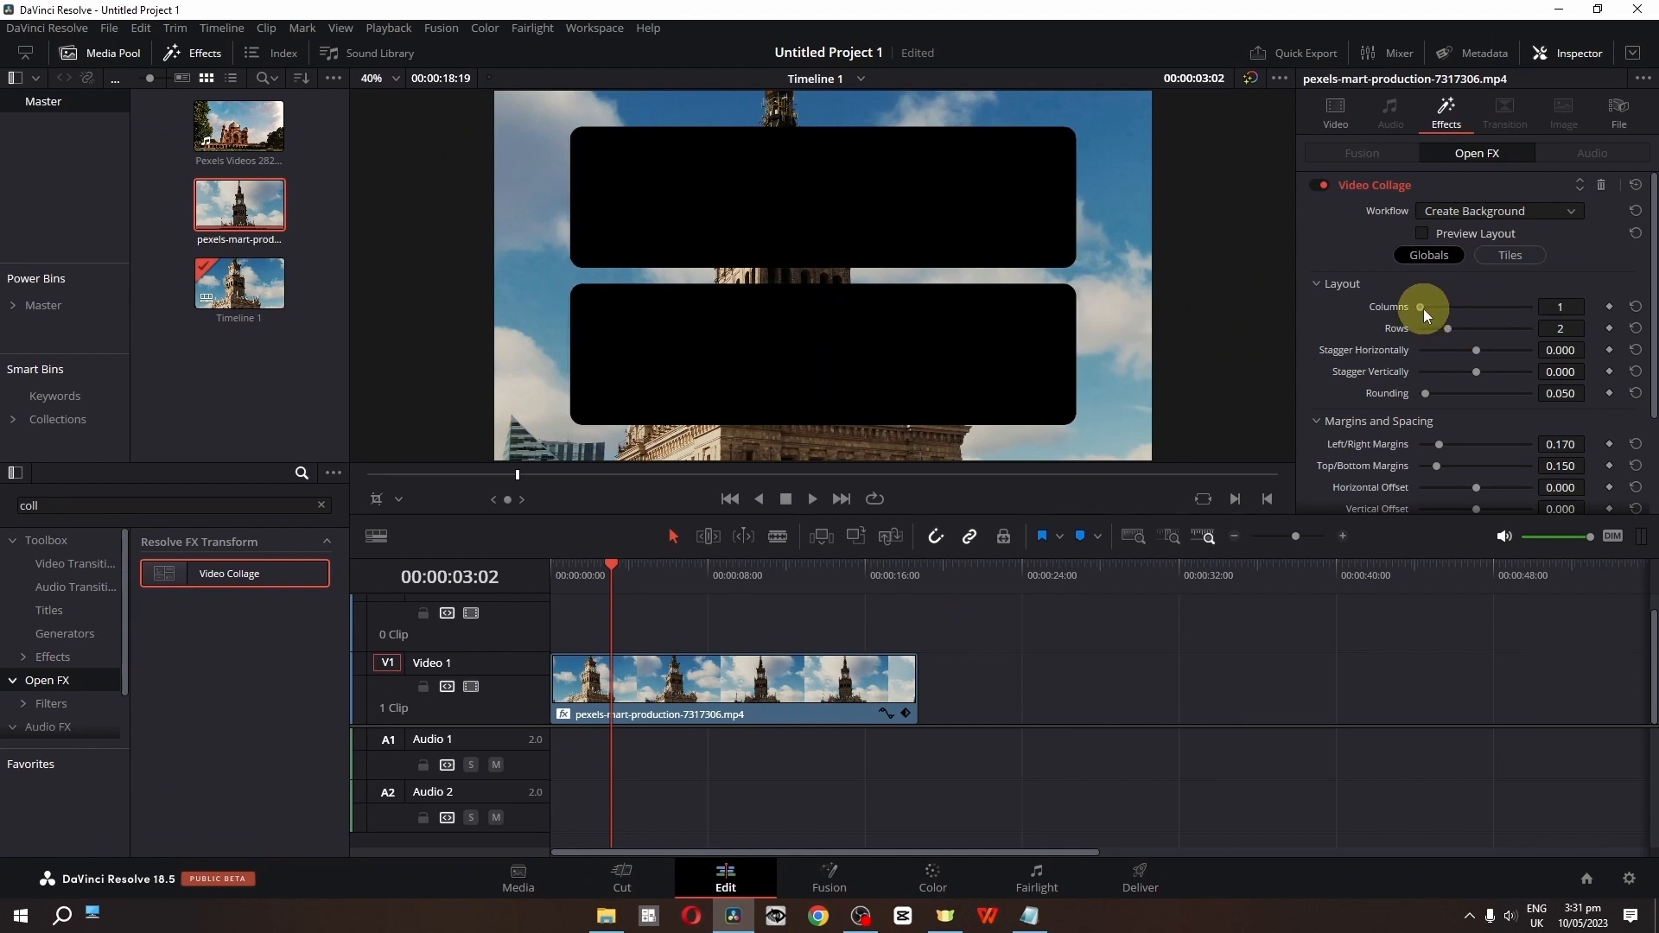
{"action": "left_click", "coordinate": [1500, 257]}
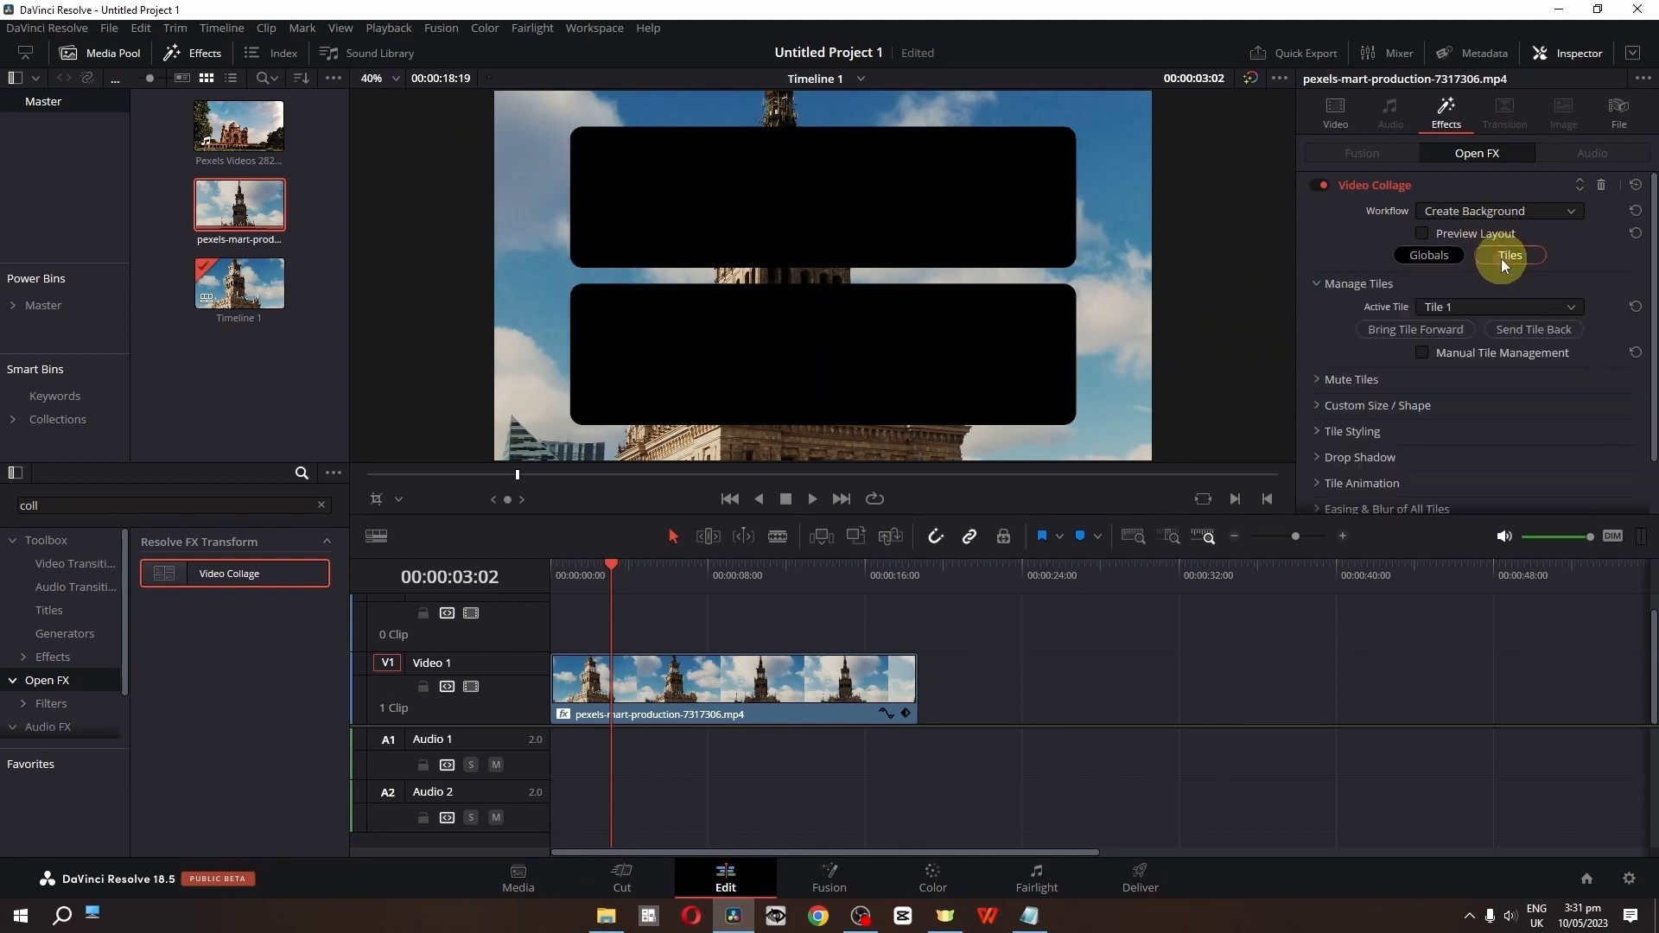
{"action": "left_click", "coordinate": [1453, 210]}
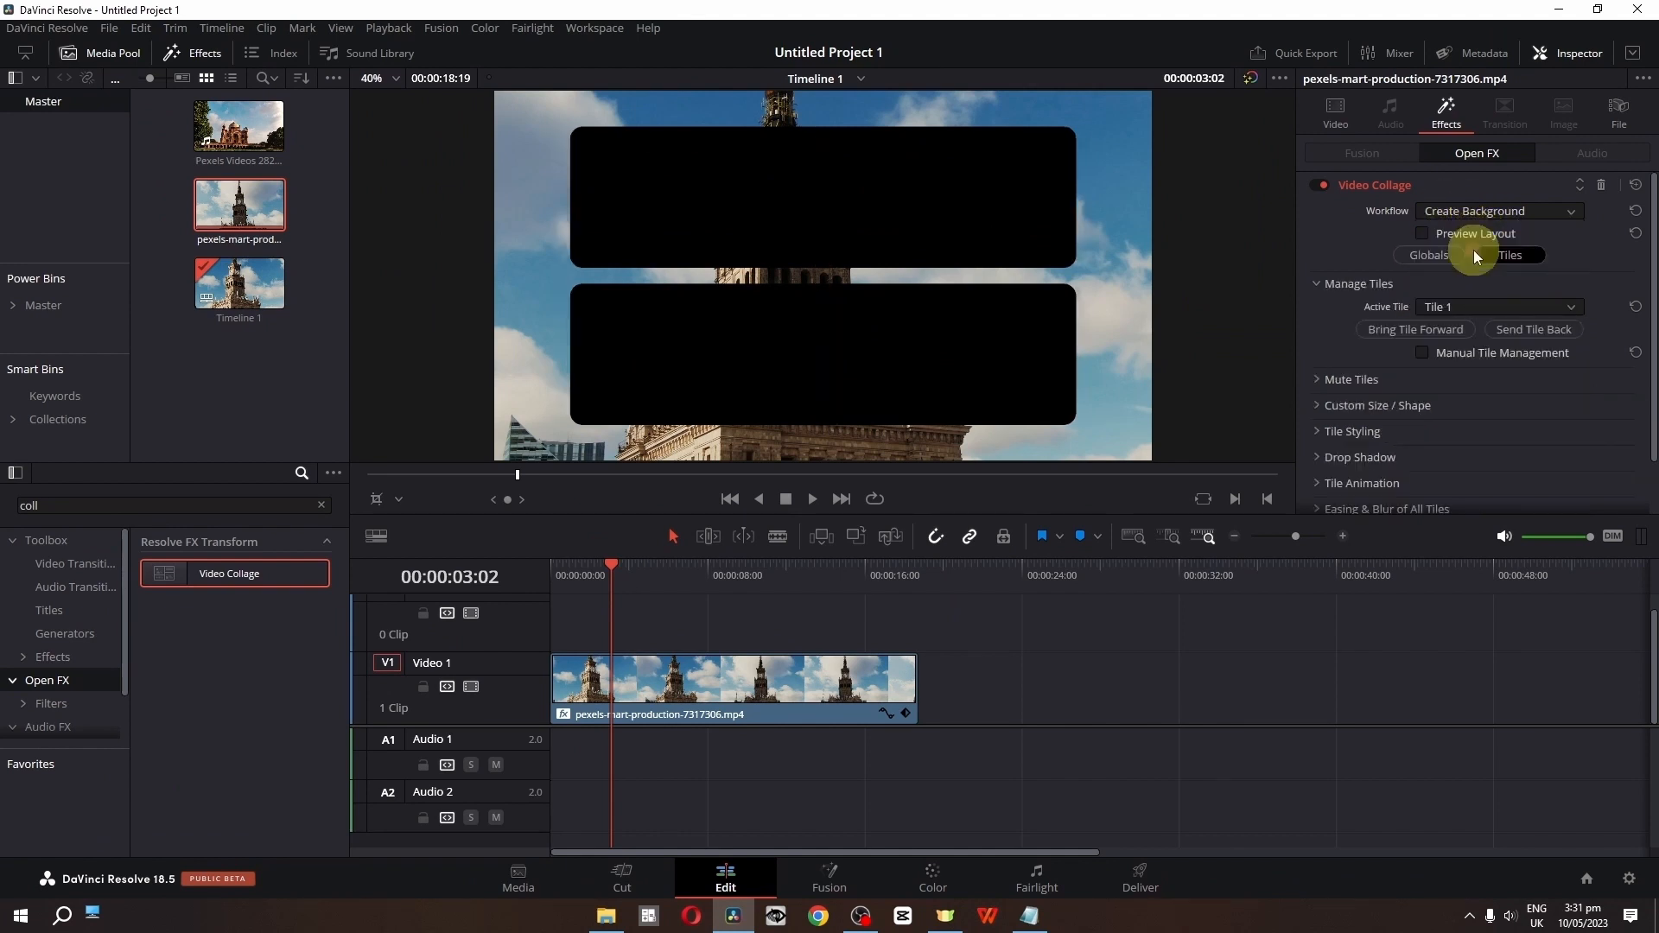
{"action": "left_click", "coordinate": [1474, 251]}
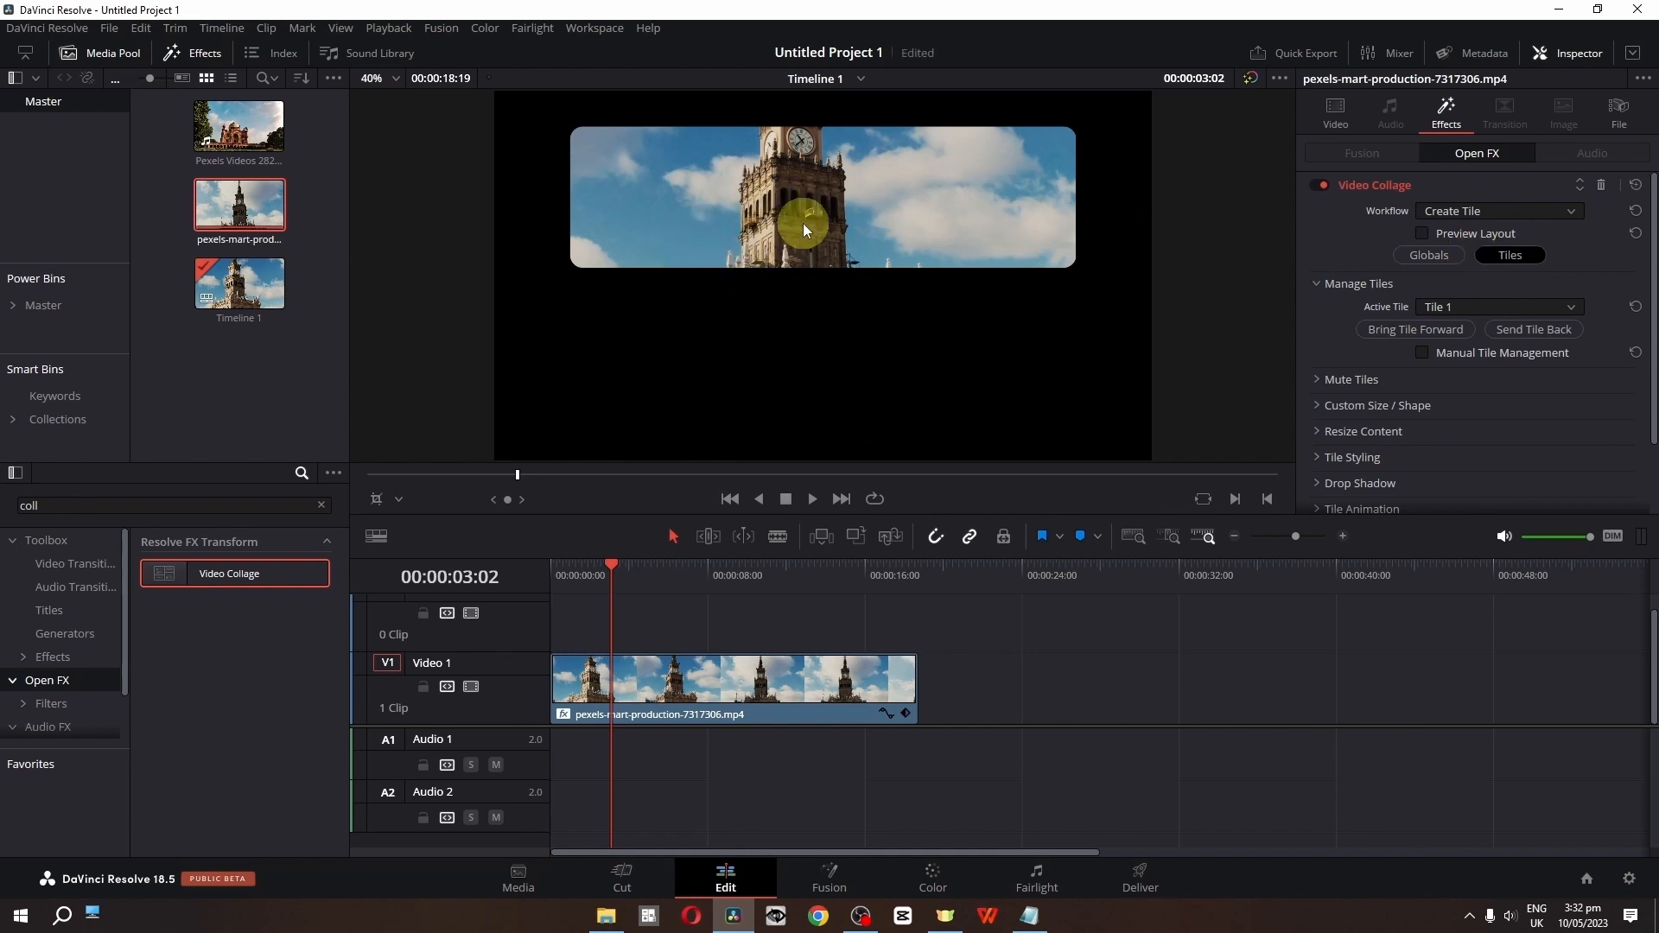
Place Pexels Videos 2826350.mp4 above at the timeline start and paste all video attributes and retime effects from the lower clip onto it
{"action": "left_click_drag", "start_coordinate": [238, 125], "coordinate": [581, 629]}
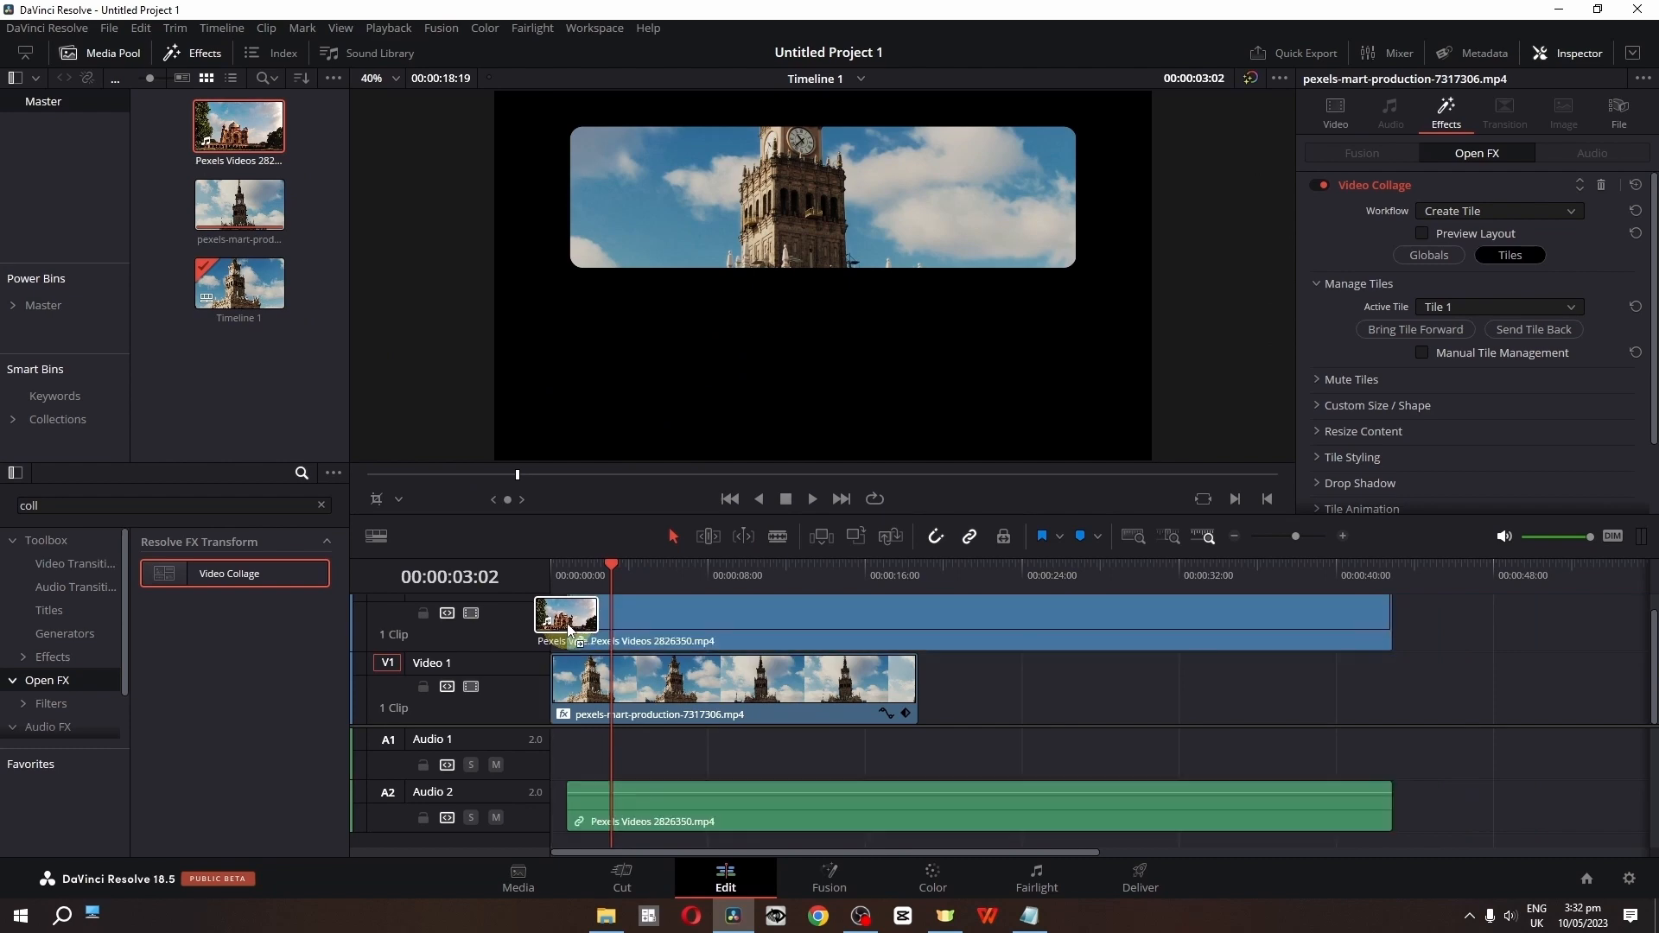
{"action": "left_click", "coordinate": [648, 682]}
{"action": "right_click", "coordinate": [648, 683]}
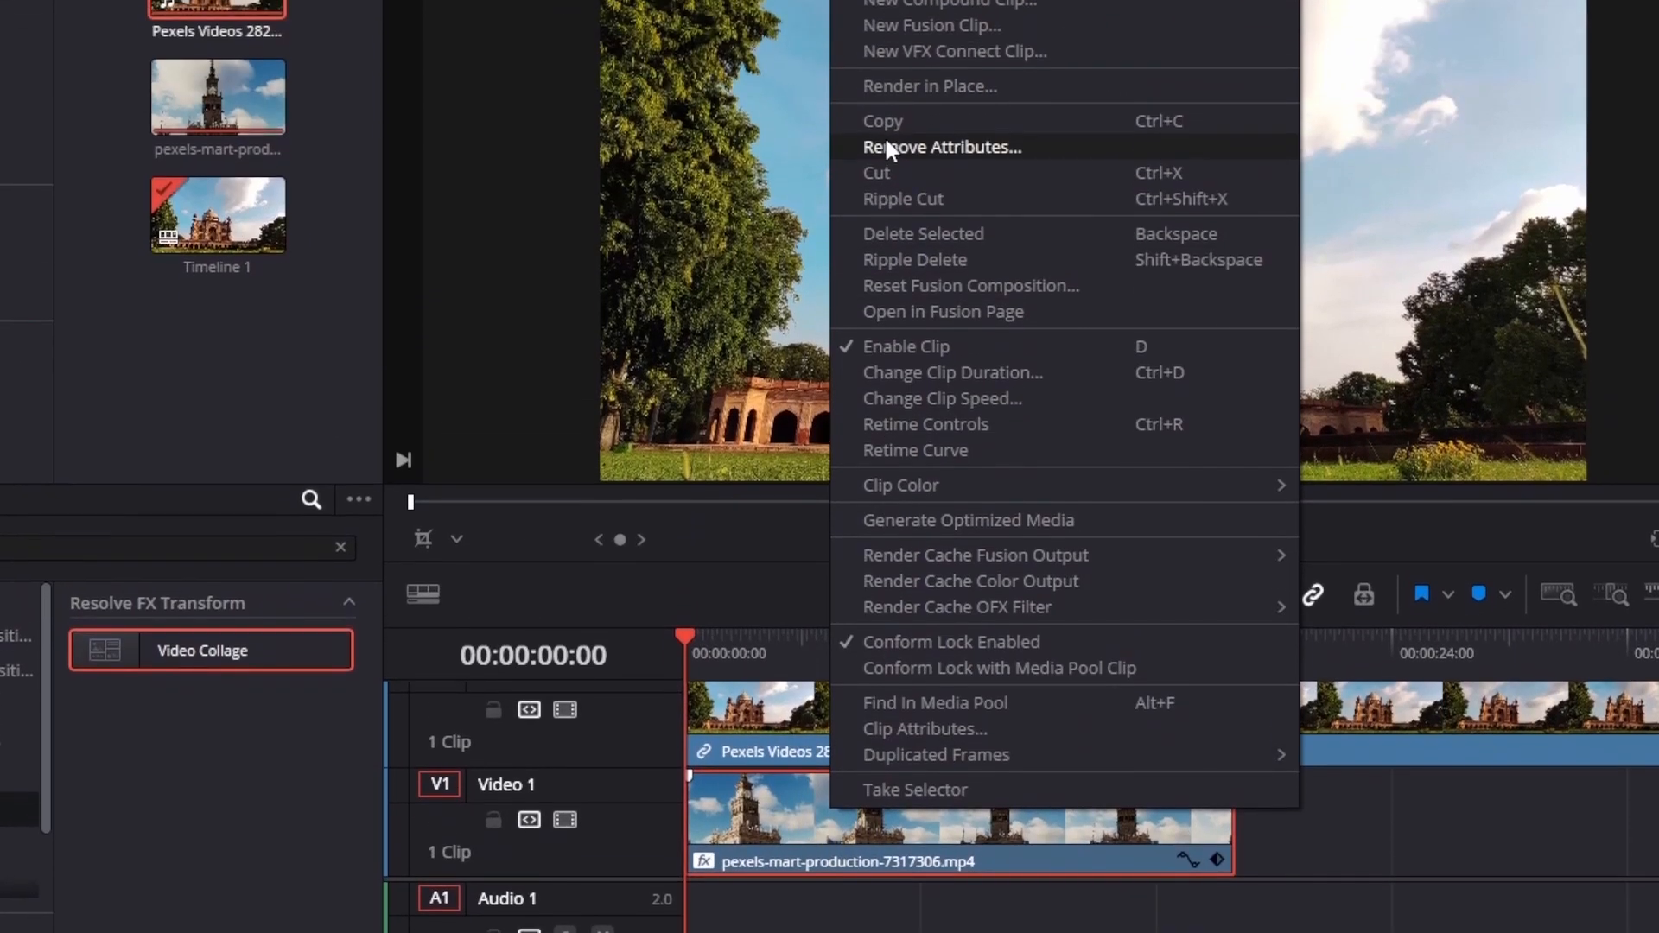
{"action": "left_click", "coordinate": [885, 126]}
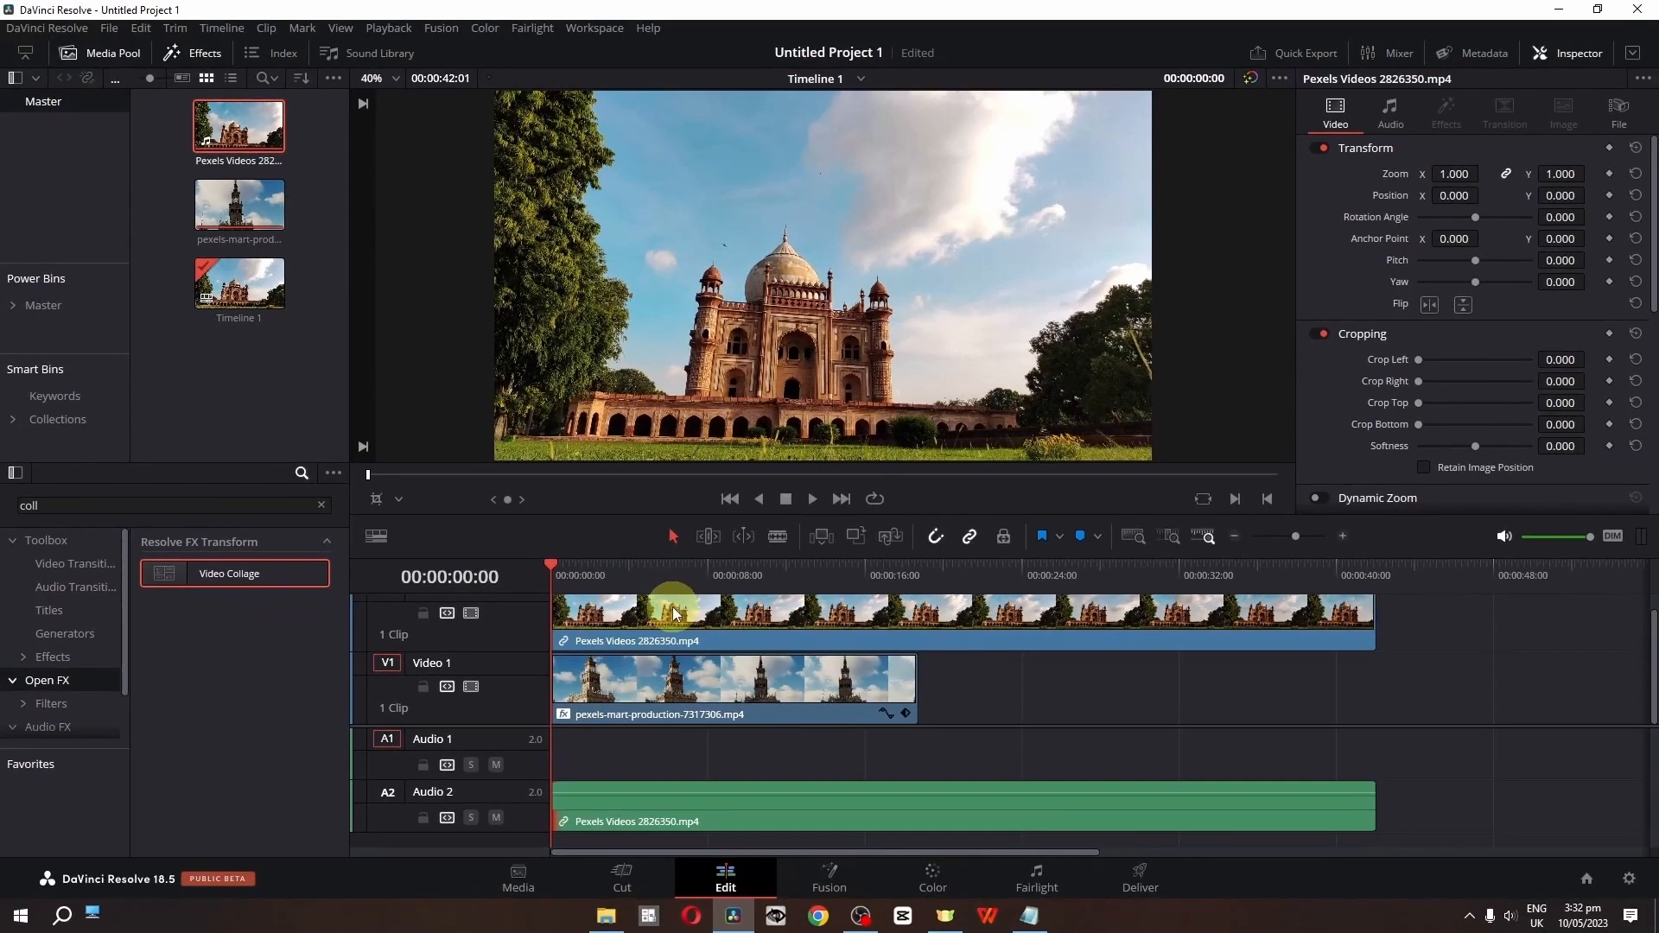
{"action": "right_click", "coordinate": [676, 614]}
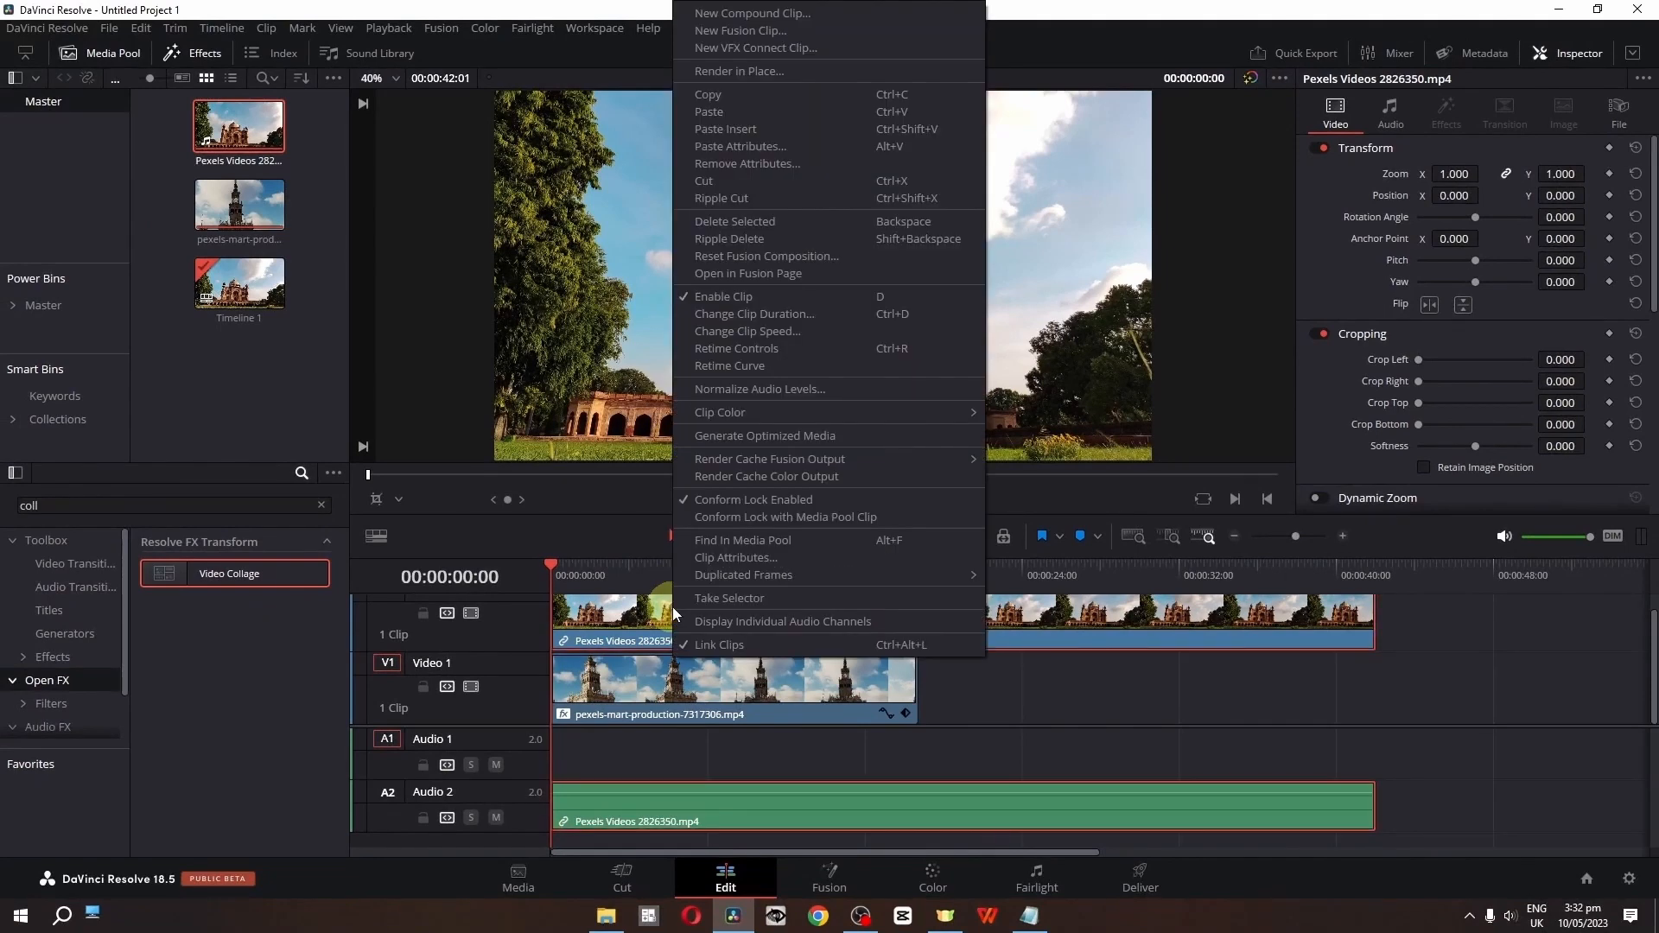
{"action": "left_click", "coordinate": [778, 146]}
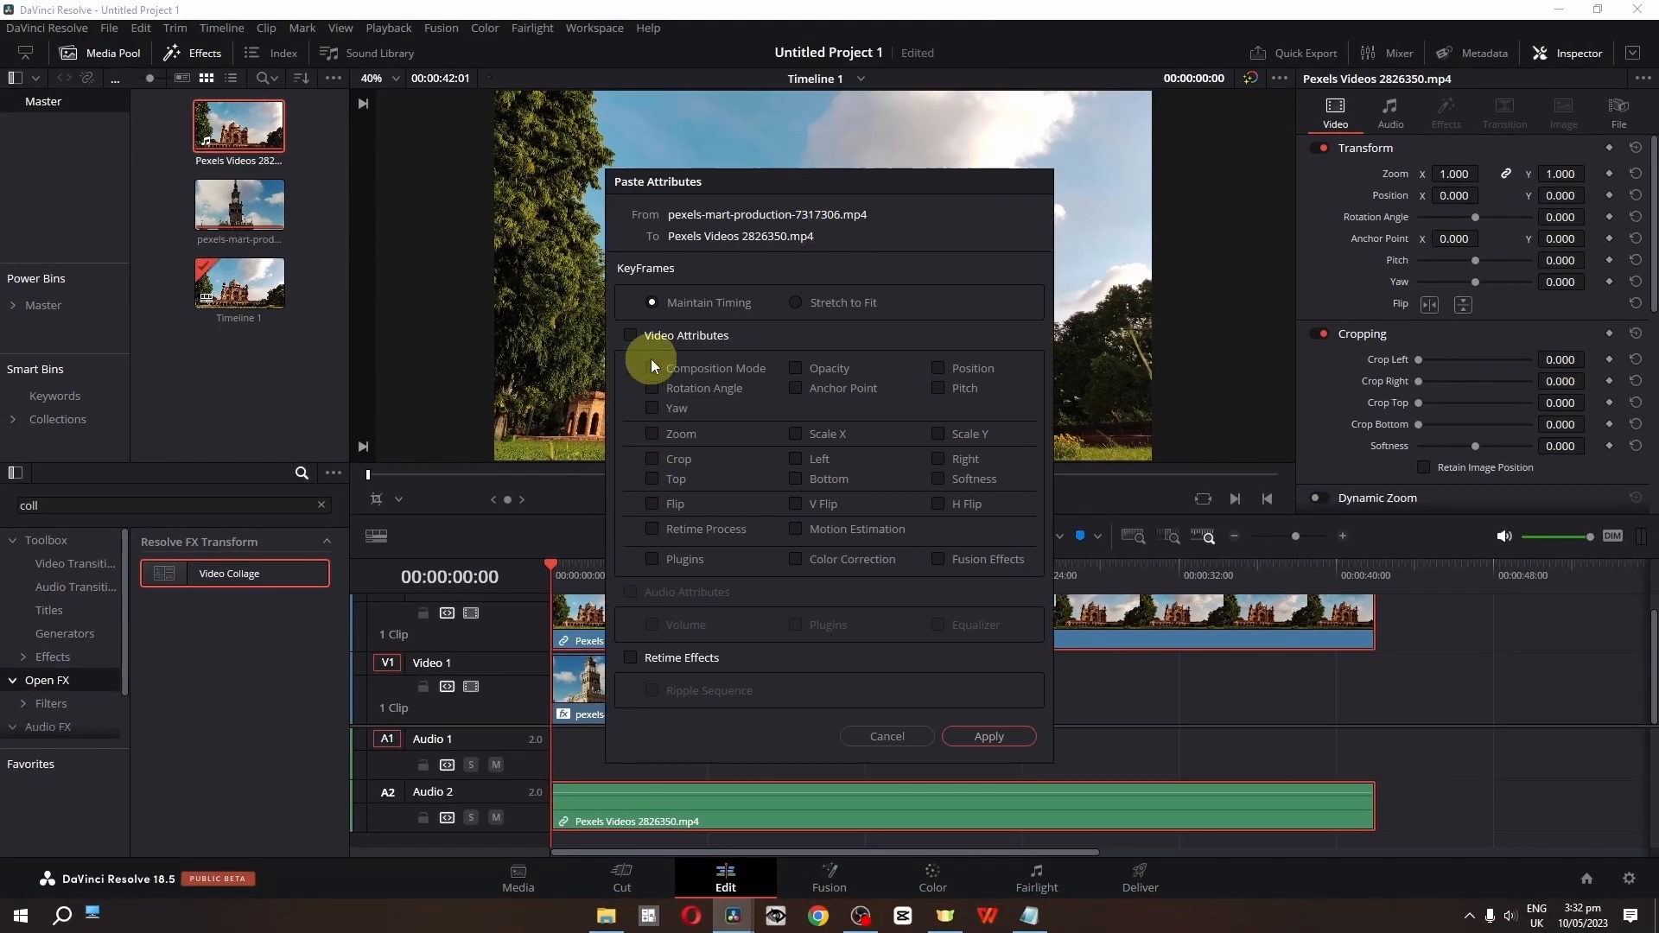
{"action": "left_click", "coordinate": [629, 336]}
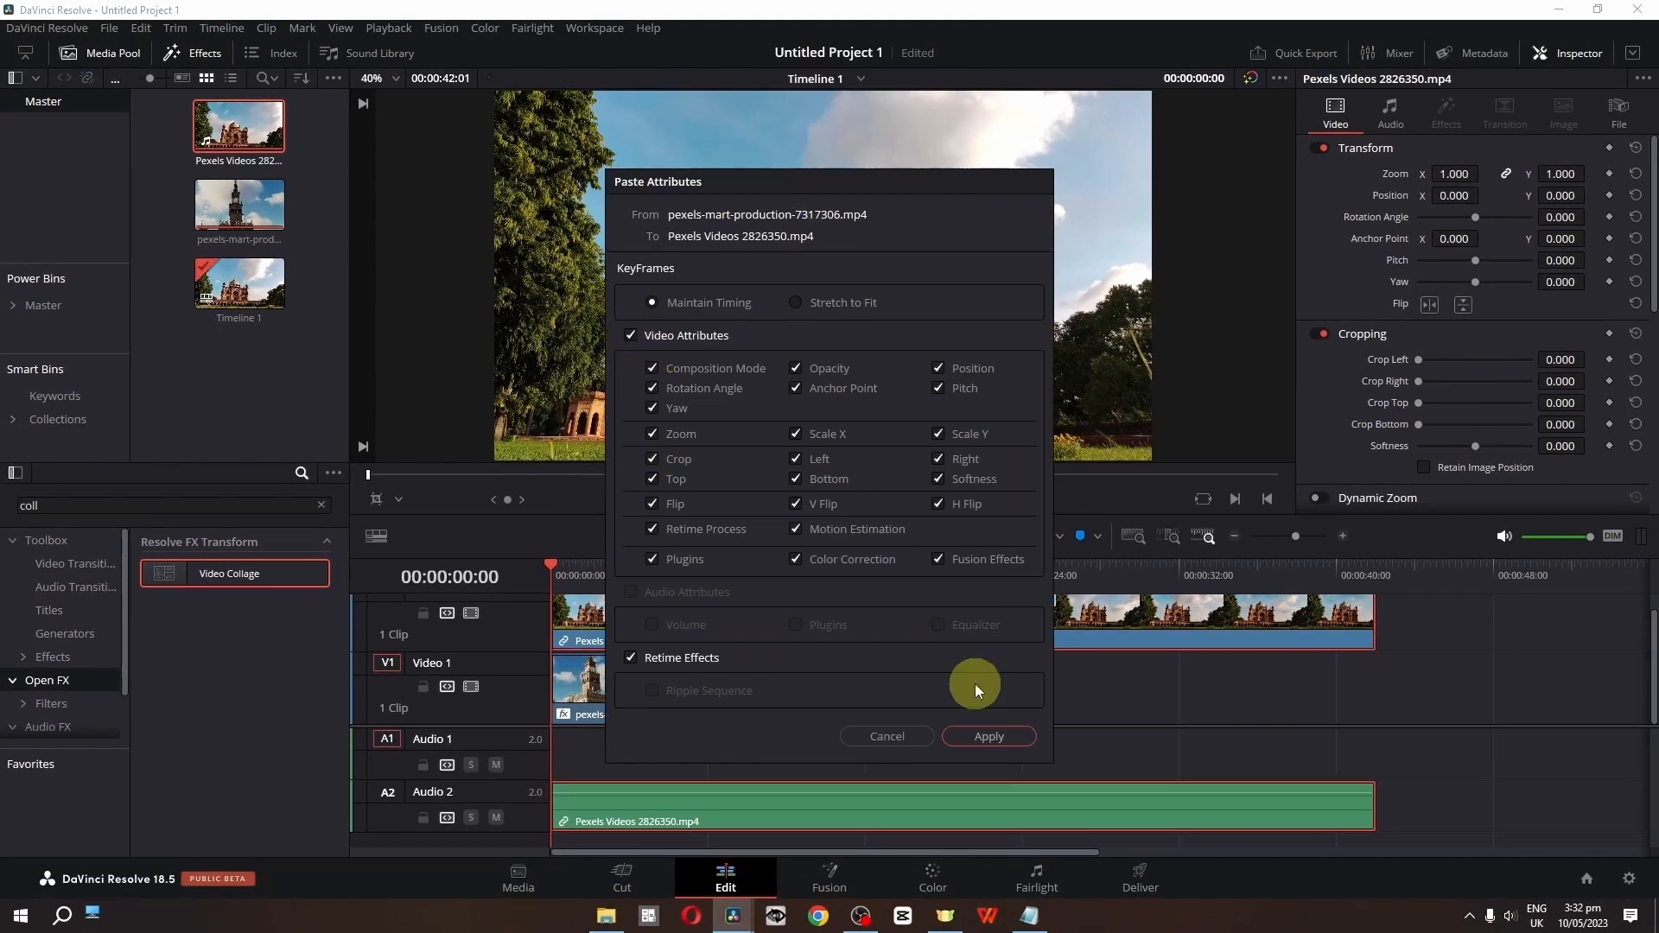
{"action": "left_click", "coordinate": [956, 736]}
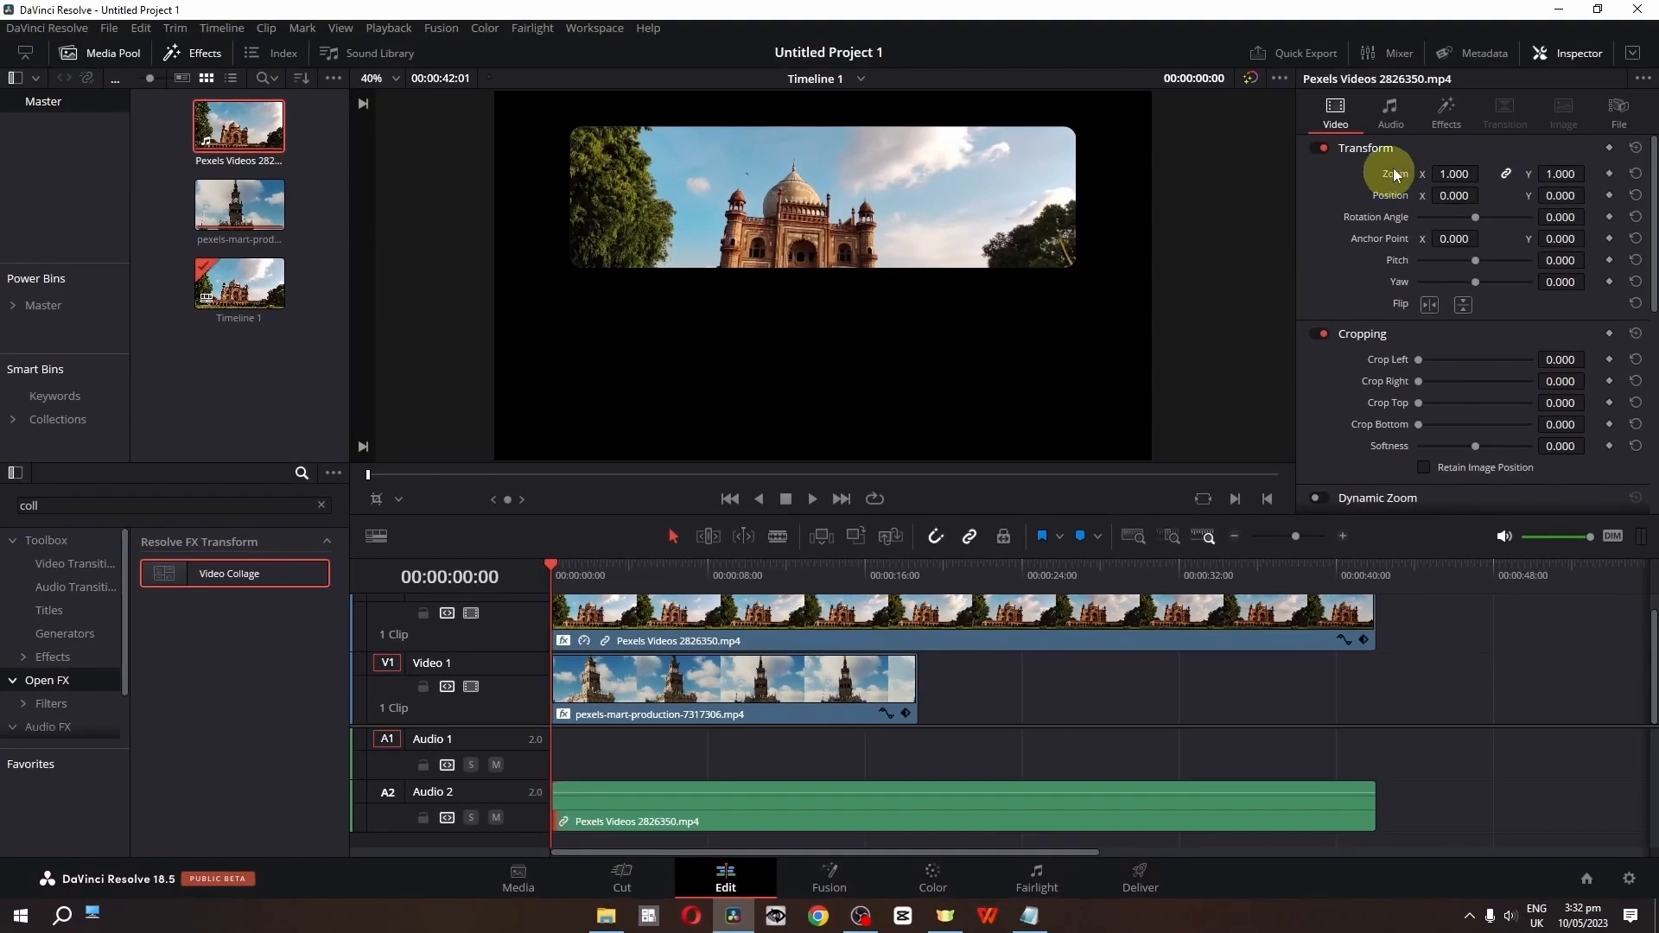
Set the upper clip's Video Collage Active Tile to Tile 2, play back the collage, and return to the timeline start
{"action": "left_click", "coordinate": [1445, 110]}
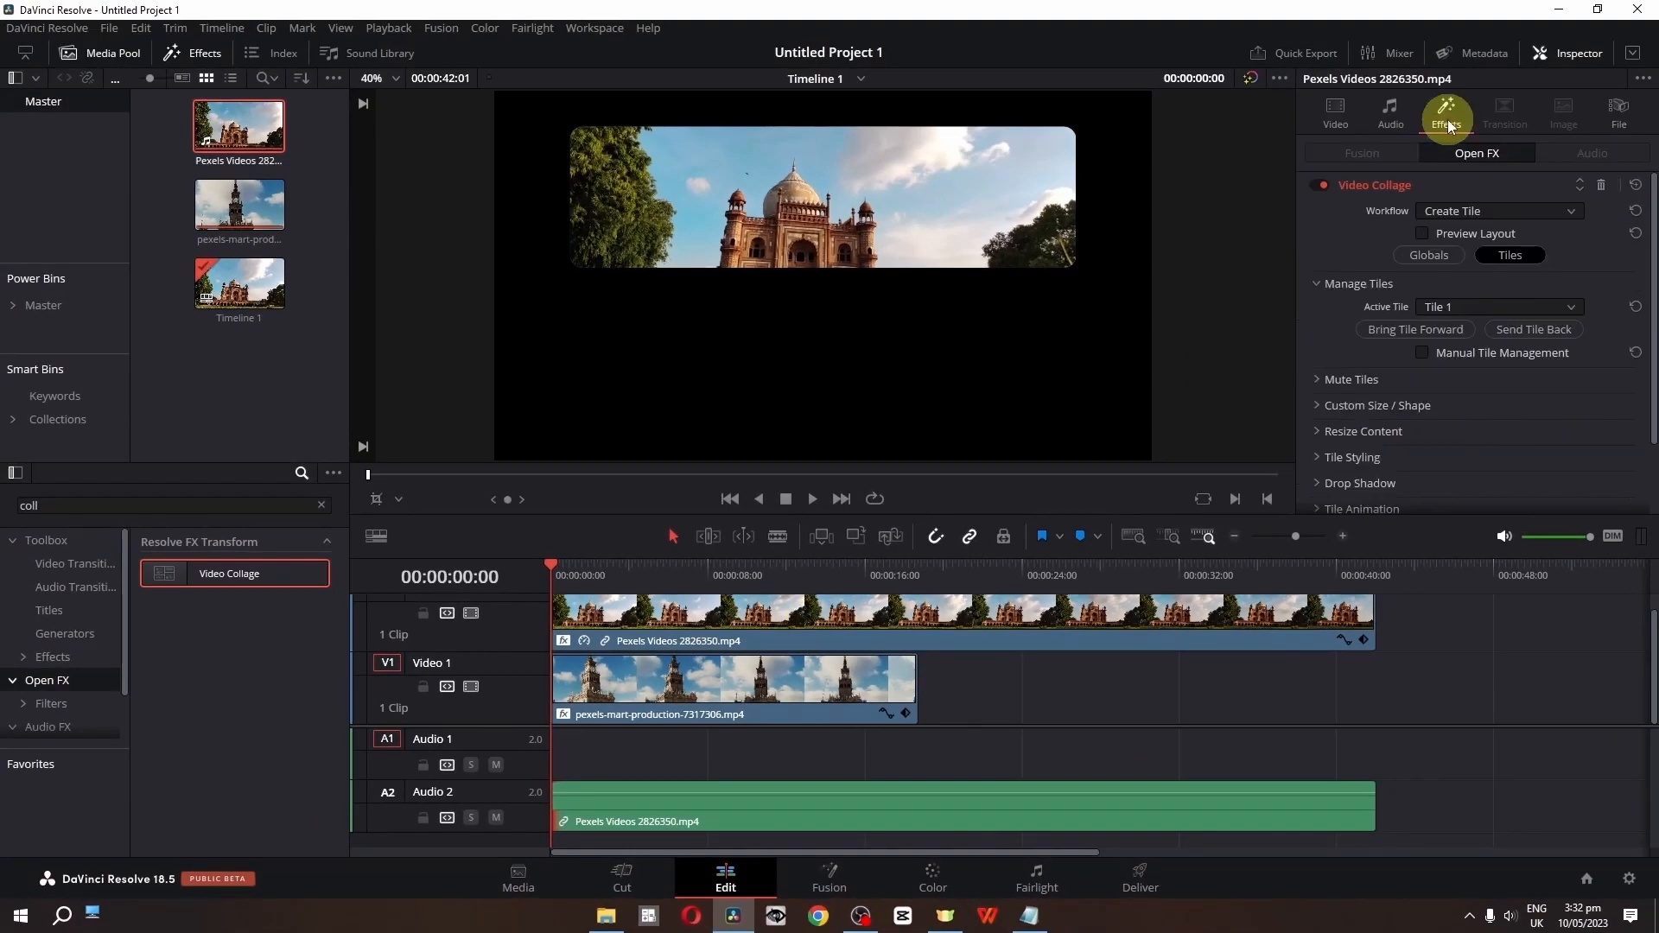
{"action": "left_click", "coordinate": [747, 635]}
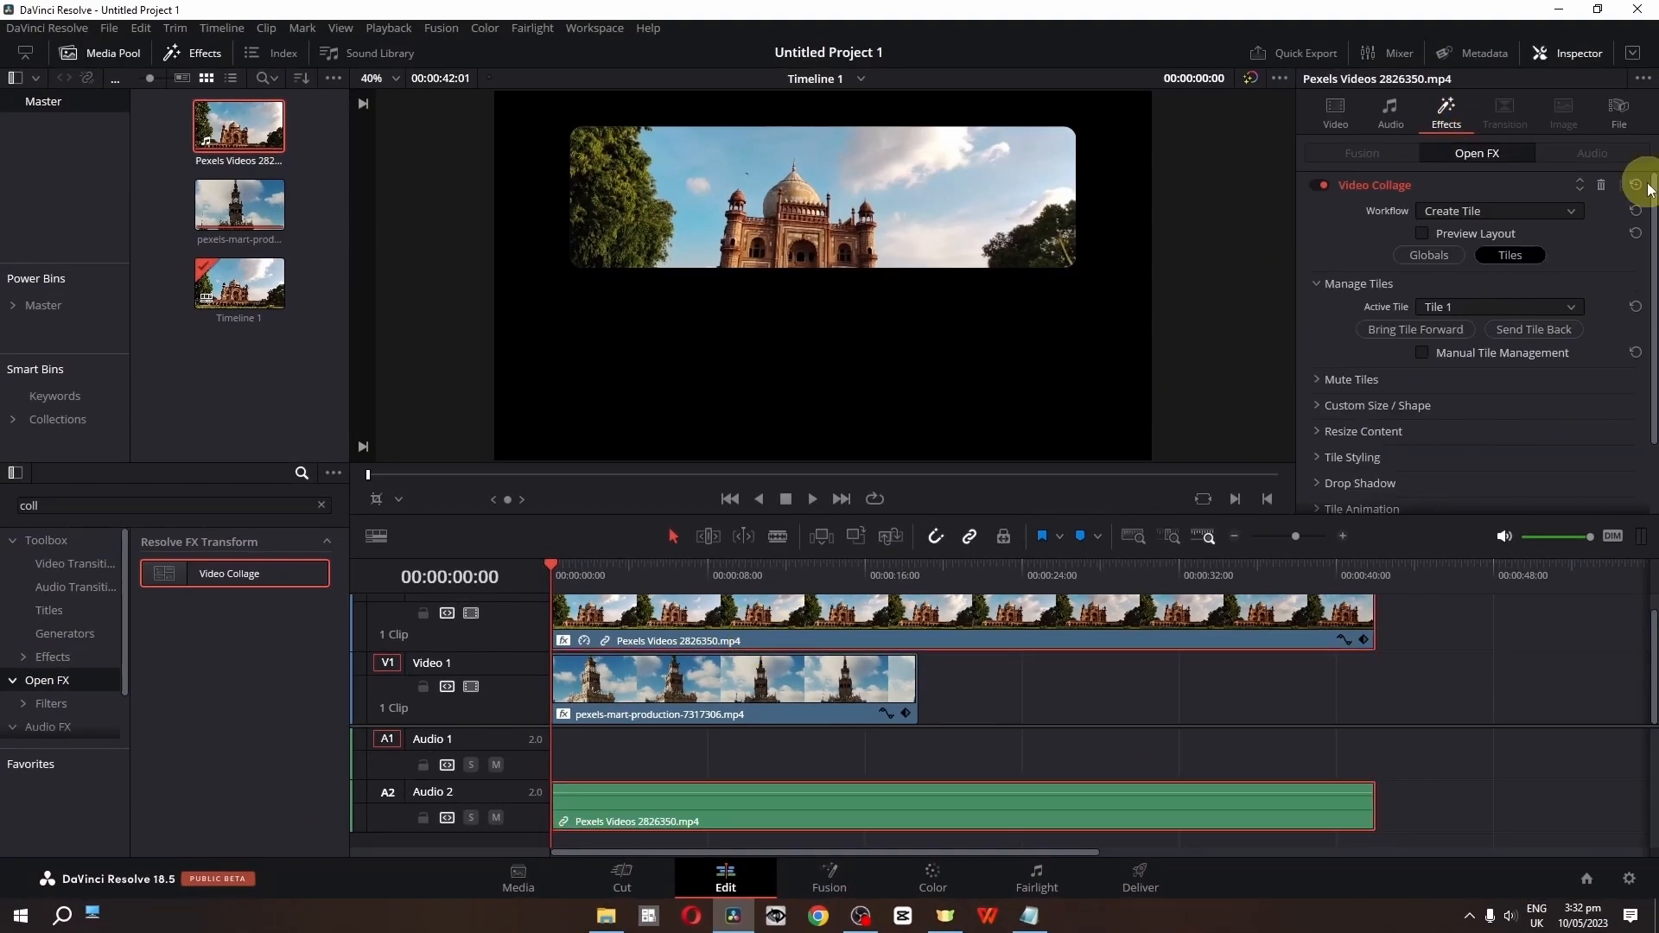
{"action": "left_click", "coordinate": [1468, 307]}
{"action": "left_click", "coordinate": [1455, 348]}
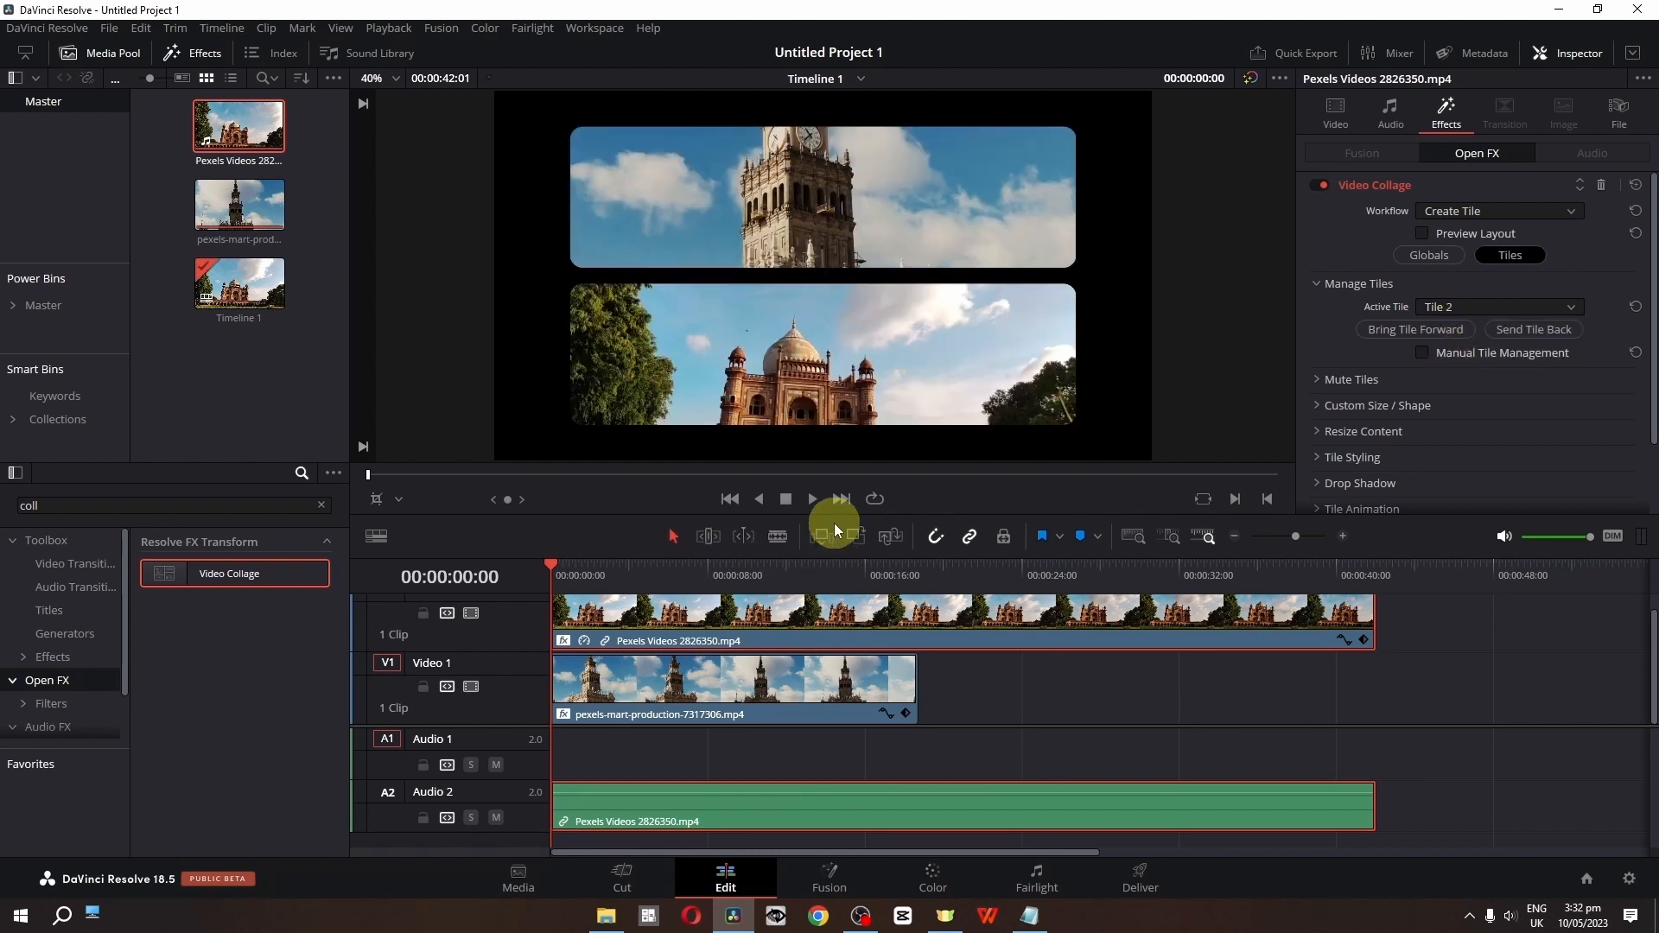
{"action": "left_click", "coordinate": [815, 501]}
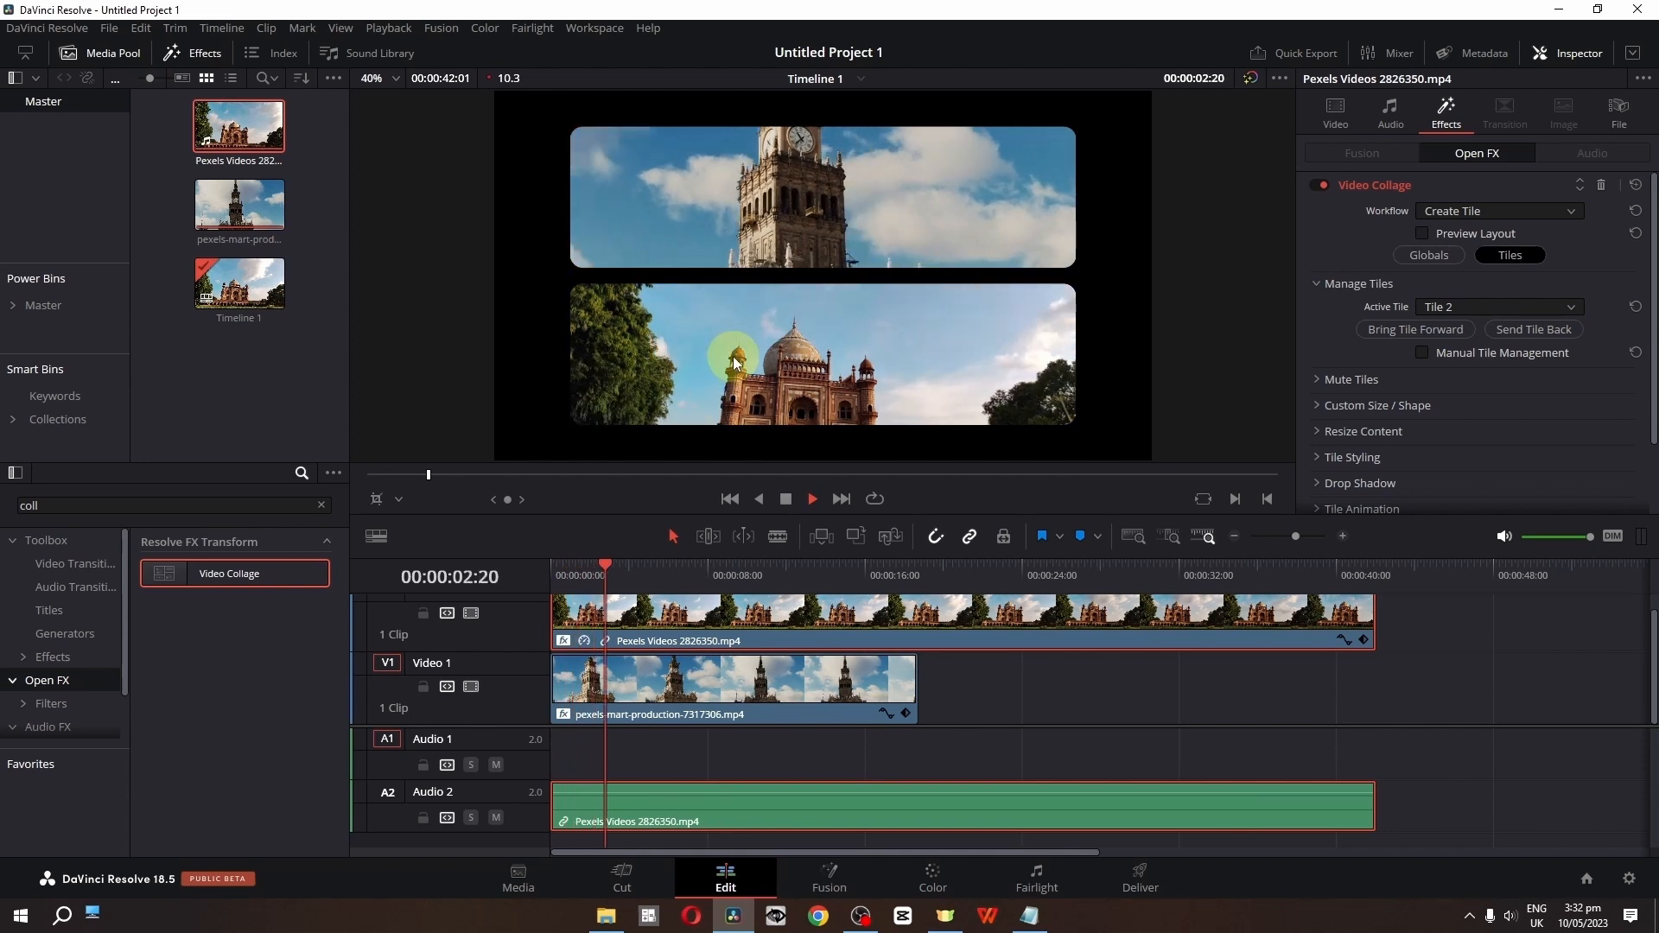
{"action": "key", "text": "space"}
{"action": "key", "text": "Home"}
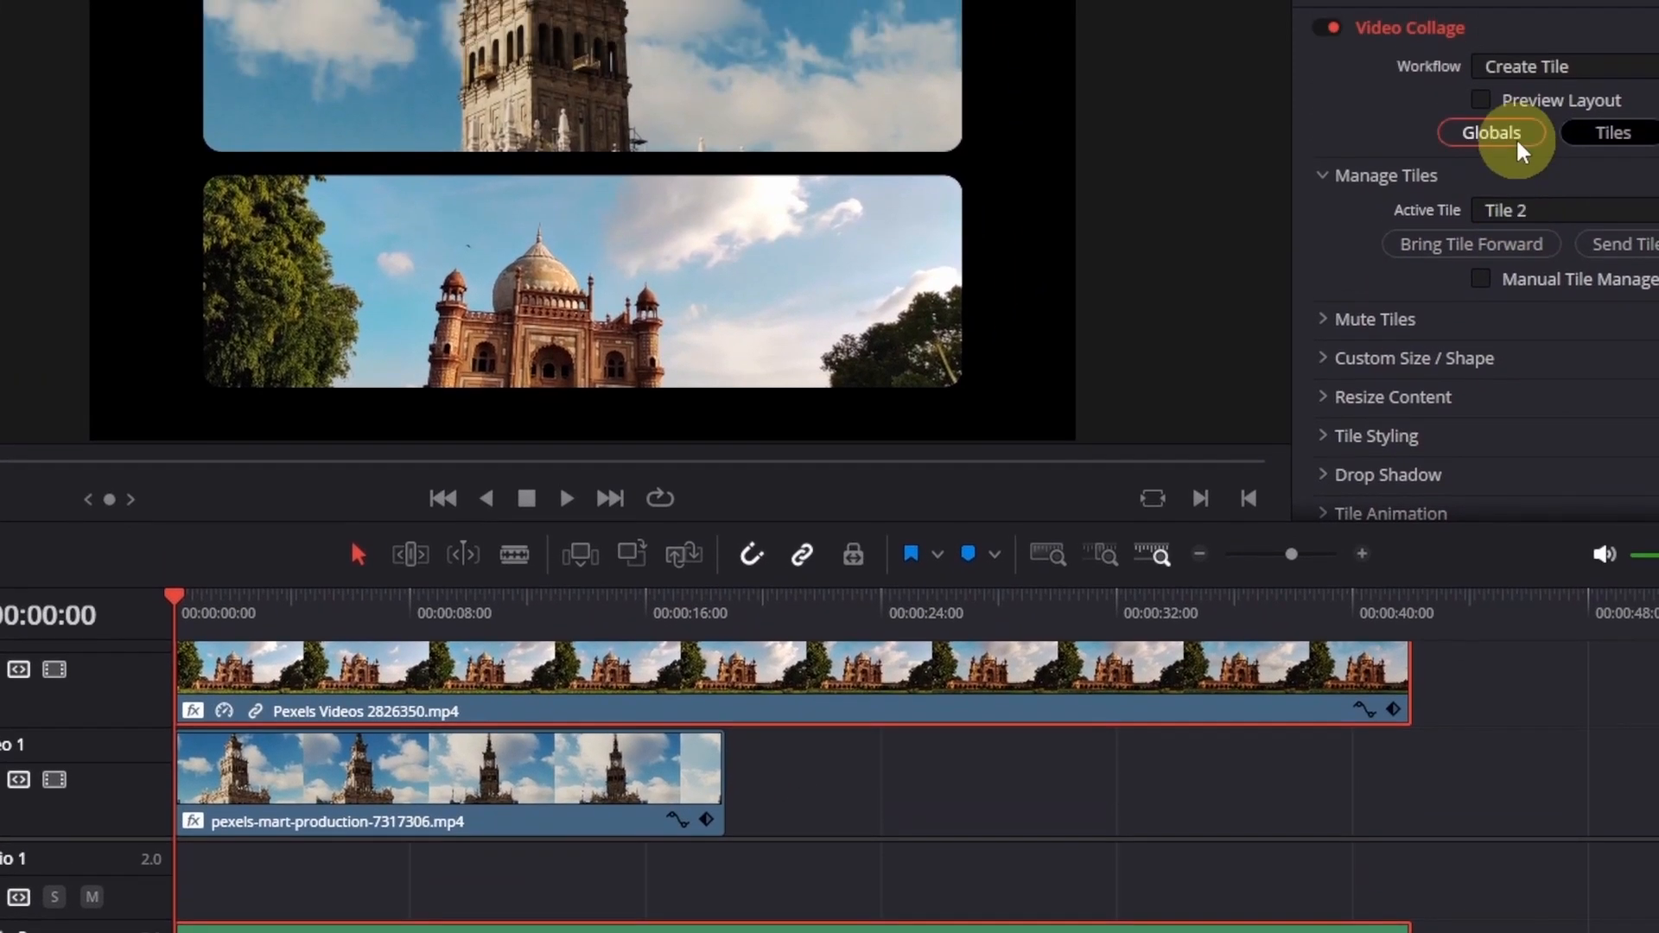
Examine the upper clip's Video Collage global layout settings, including Columns and Stagger Horizontally
{"action": "left_click", "coordinate": [1516, 138]}
{"action": "mouse_move", "coordinate": [1477, 210]}
{"action": "left_mouse_down"}
{"action": "mouse_move", "coordinate": [1529, 208]}
{"action": "mouse_move", "coordinate": [1455, 209]}
{"action": "left_mouse_up"}
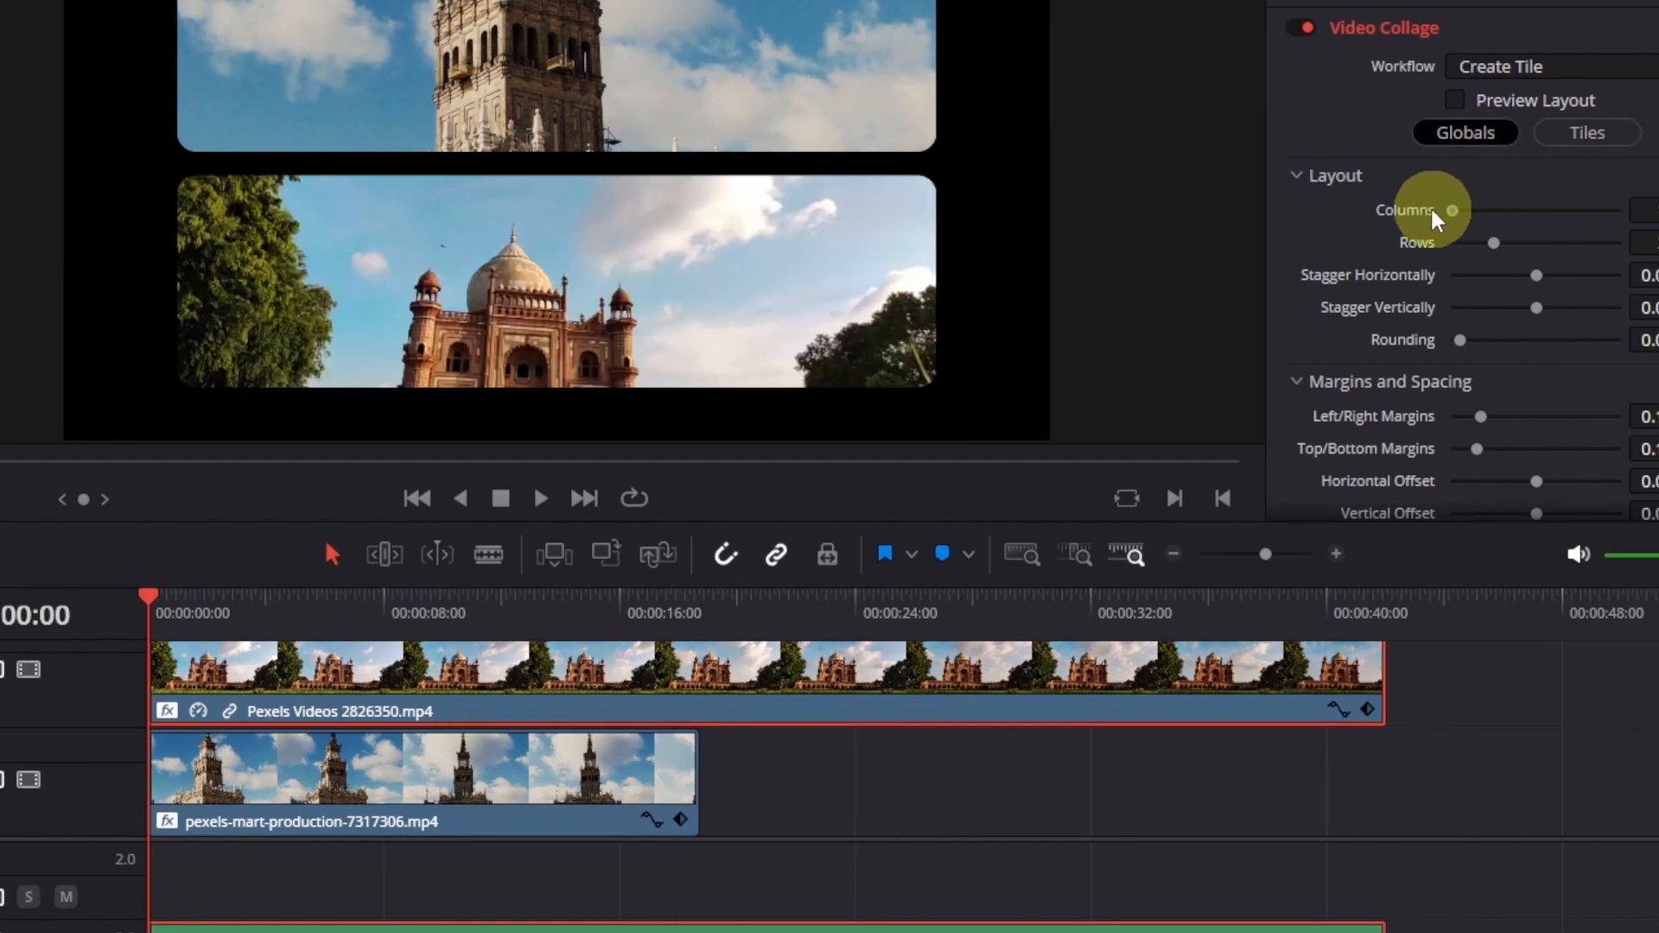
{"action": "left_click_drag", "start_coordinate": [1530, 273], "coordinate": [1444, 270]}
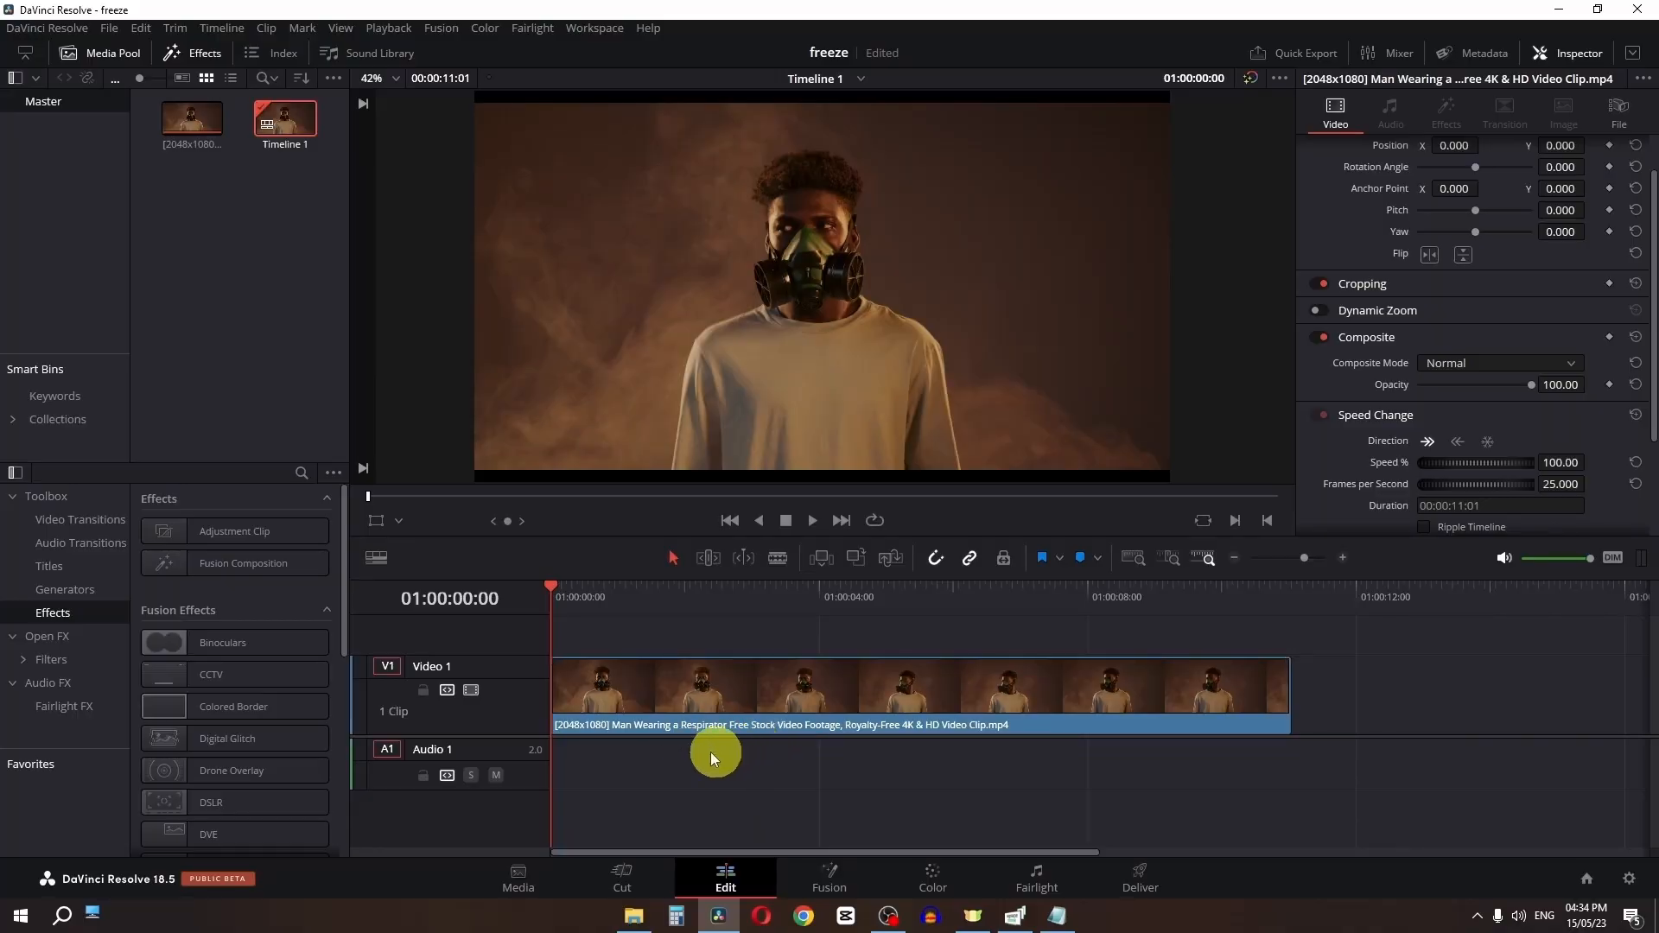
Add a Zoom keyframe to the respirator clip at 01:00:01:08
{"action": "left_click_drag", "start_coordinate": [551, 599], "coordinate": [640, 608]}
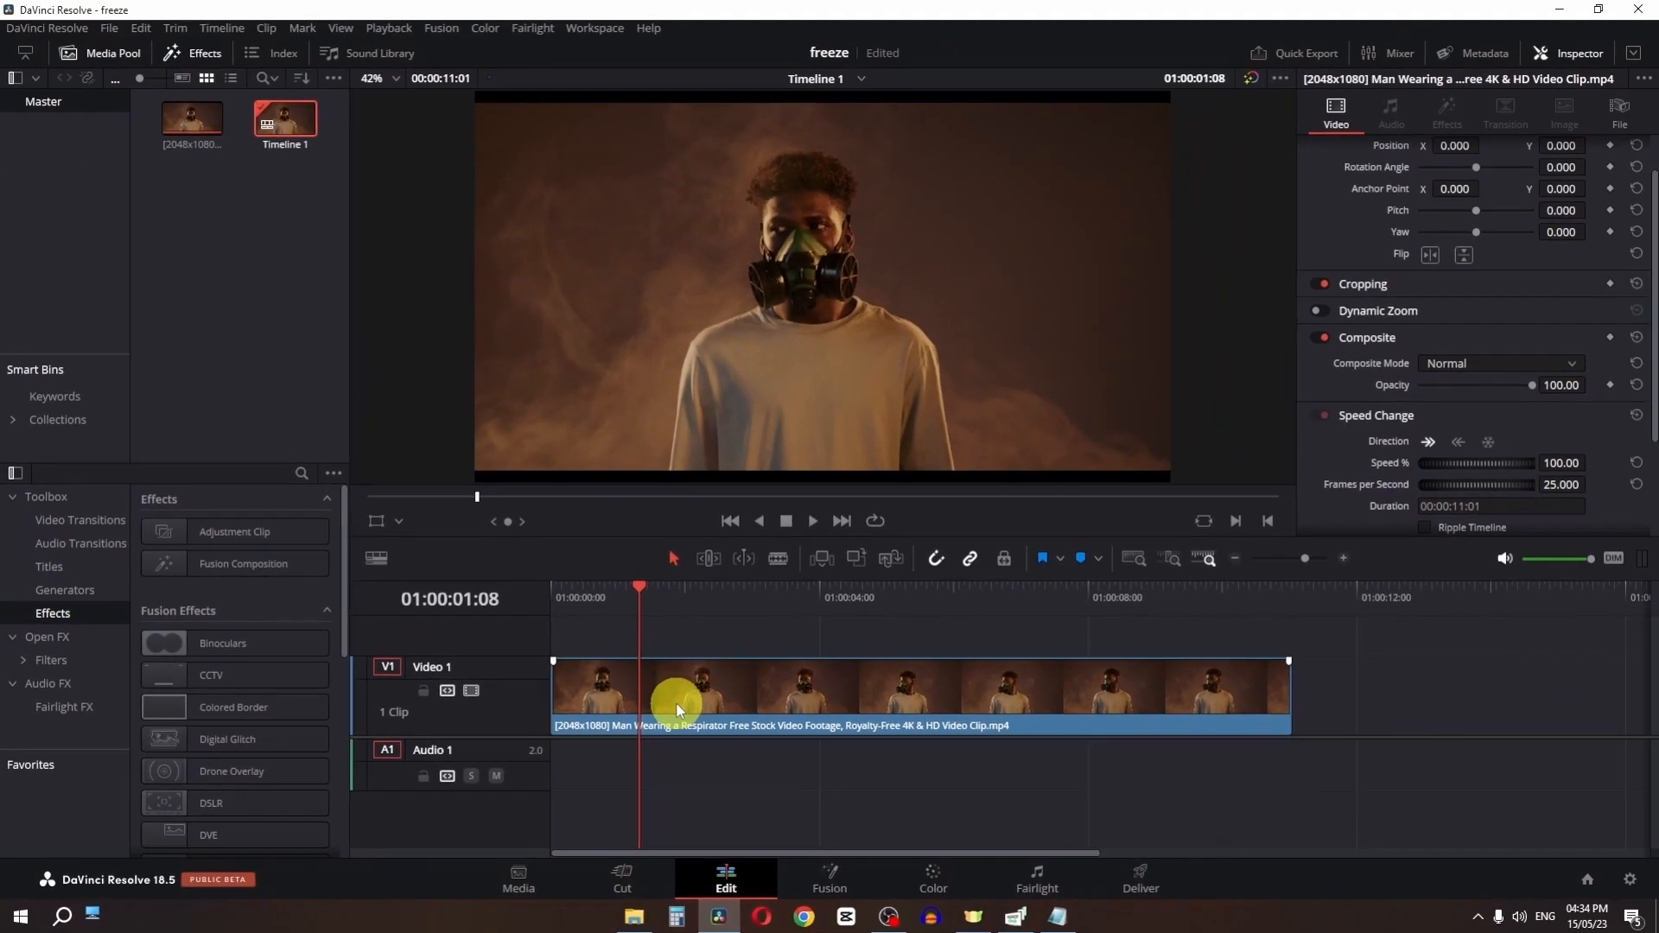
{"action": "left_click", "coordinate": [683, 700]}
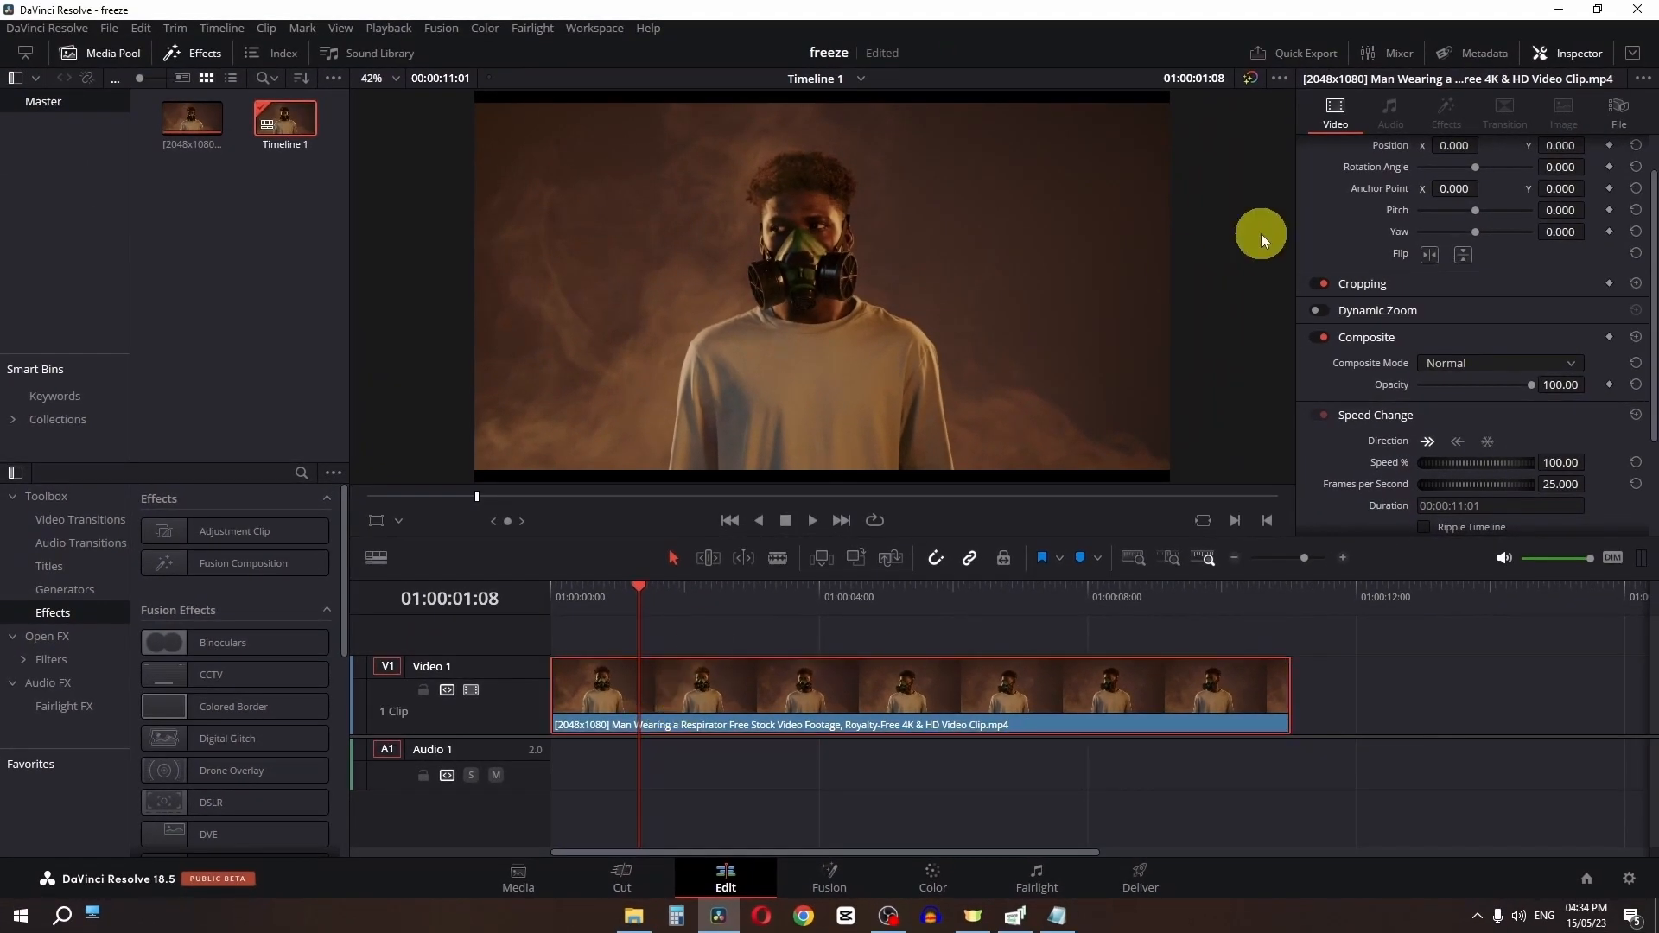
{"action": "scroll", "coordinate": [1551, 201], "scroll_direction": "up", "scroll_amount": 1}
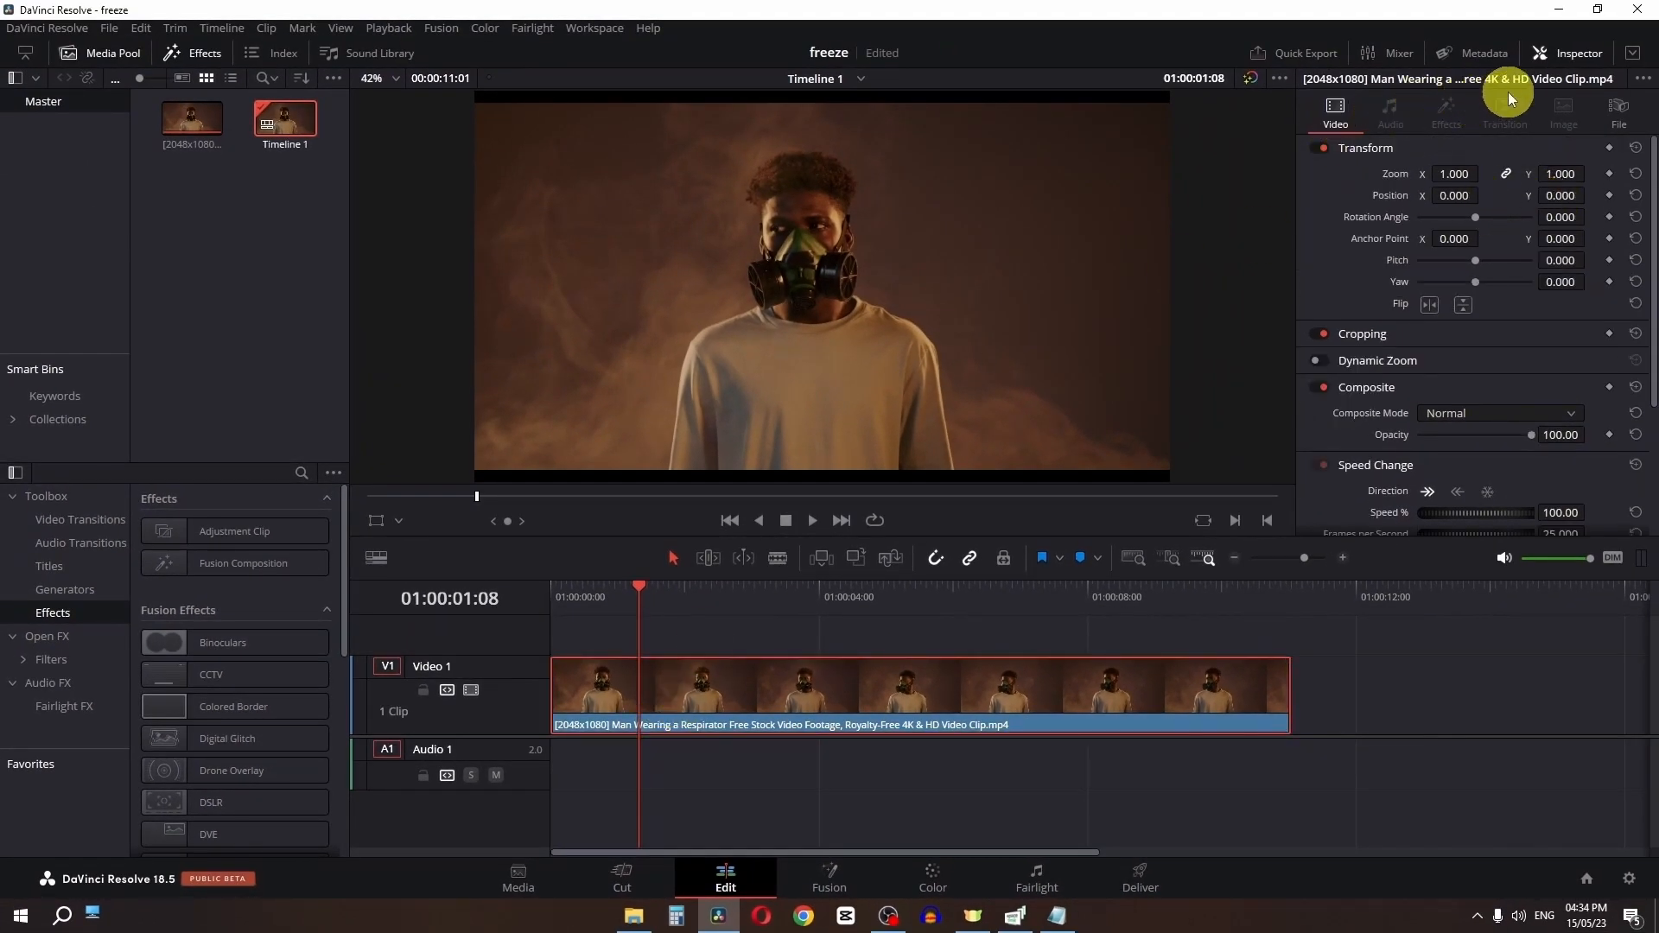
{"action": "left_click", "coordinate": [1609, 174]}
Set the clip's Zoom to 1.770 at 01:00:03:21 and play back the animated zoom
{"action": "left_click_drag", "start_coordinate": [643, 599], "coordinate": [809, 604]}
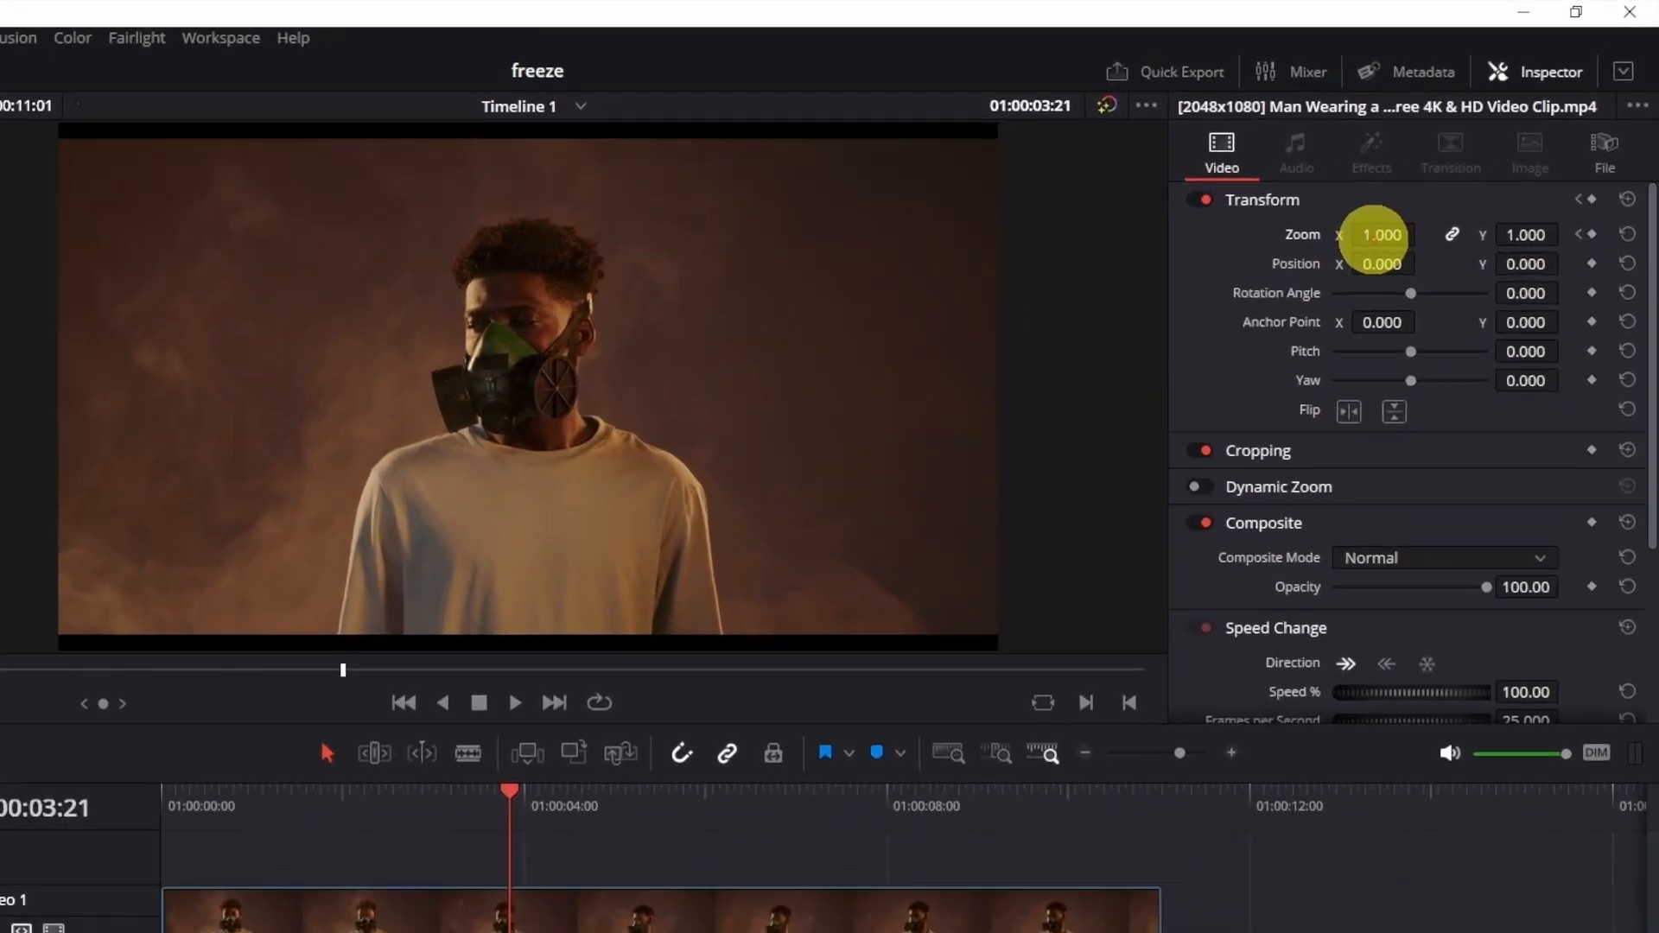
{"action": "left_click_drag", "start_coordinate": [1448, 174], "coordinate": [1494, 178]}
{"action": "left_click_drag", "start_coordinate": [1411, 267], "coordinate": [1442, 267]}
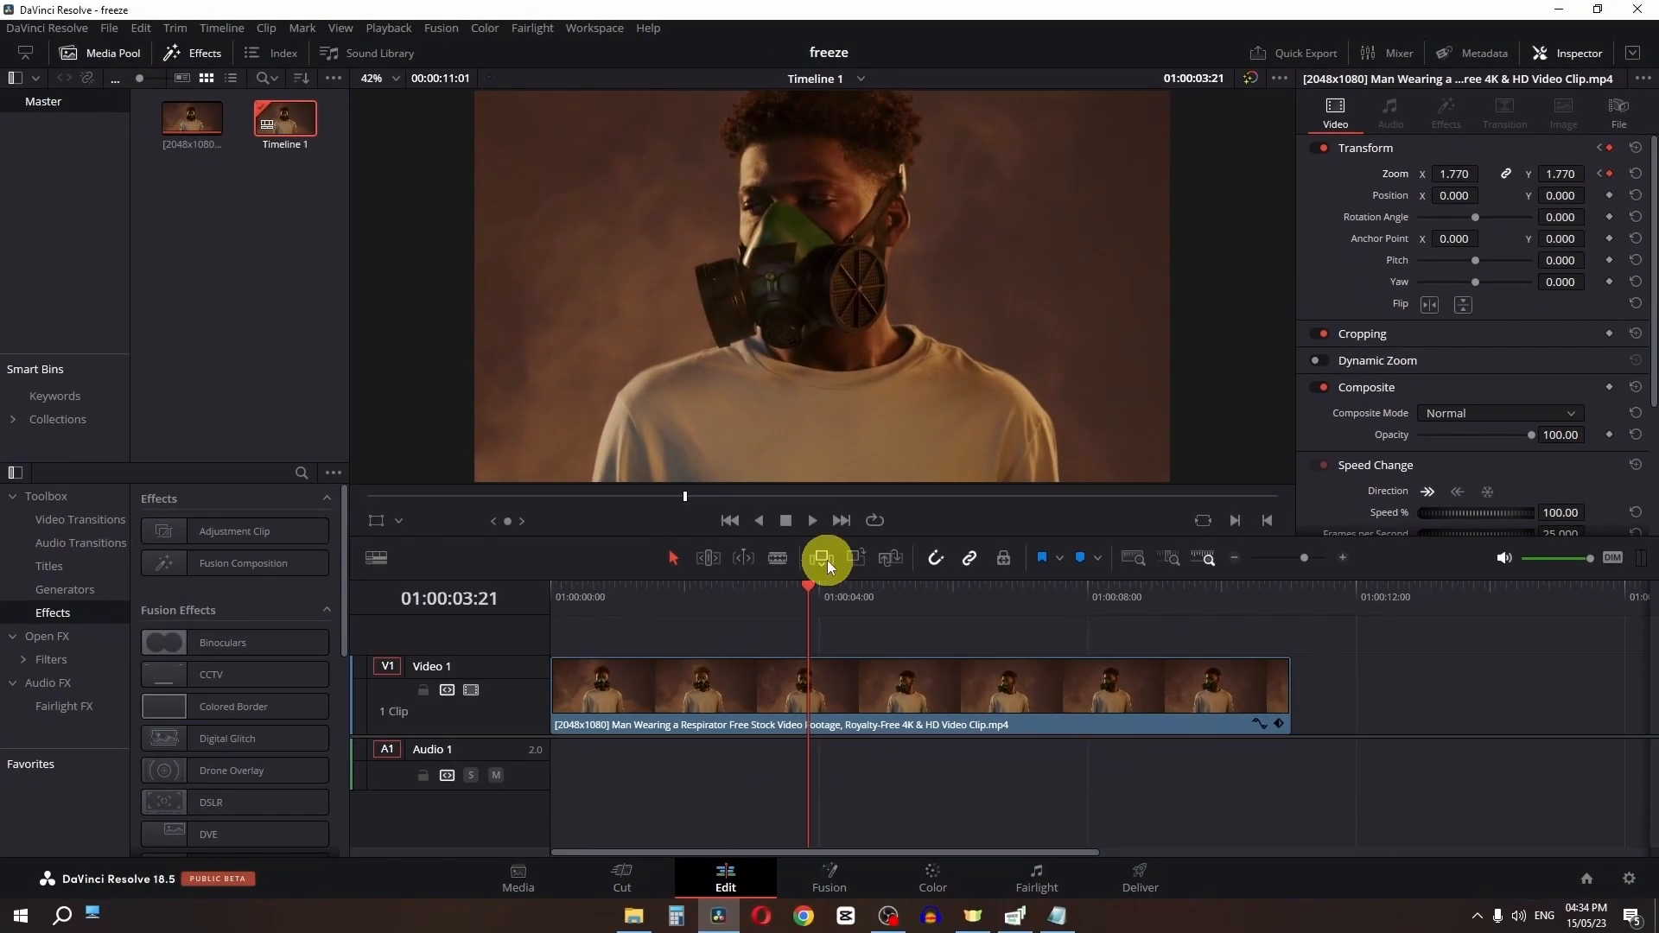
{"action": "left_click_drag", "start_coordinate": [394, 884], "coordinate": [128, 895]}
{"action": "key", "text": "space"}
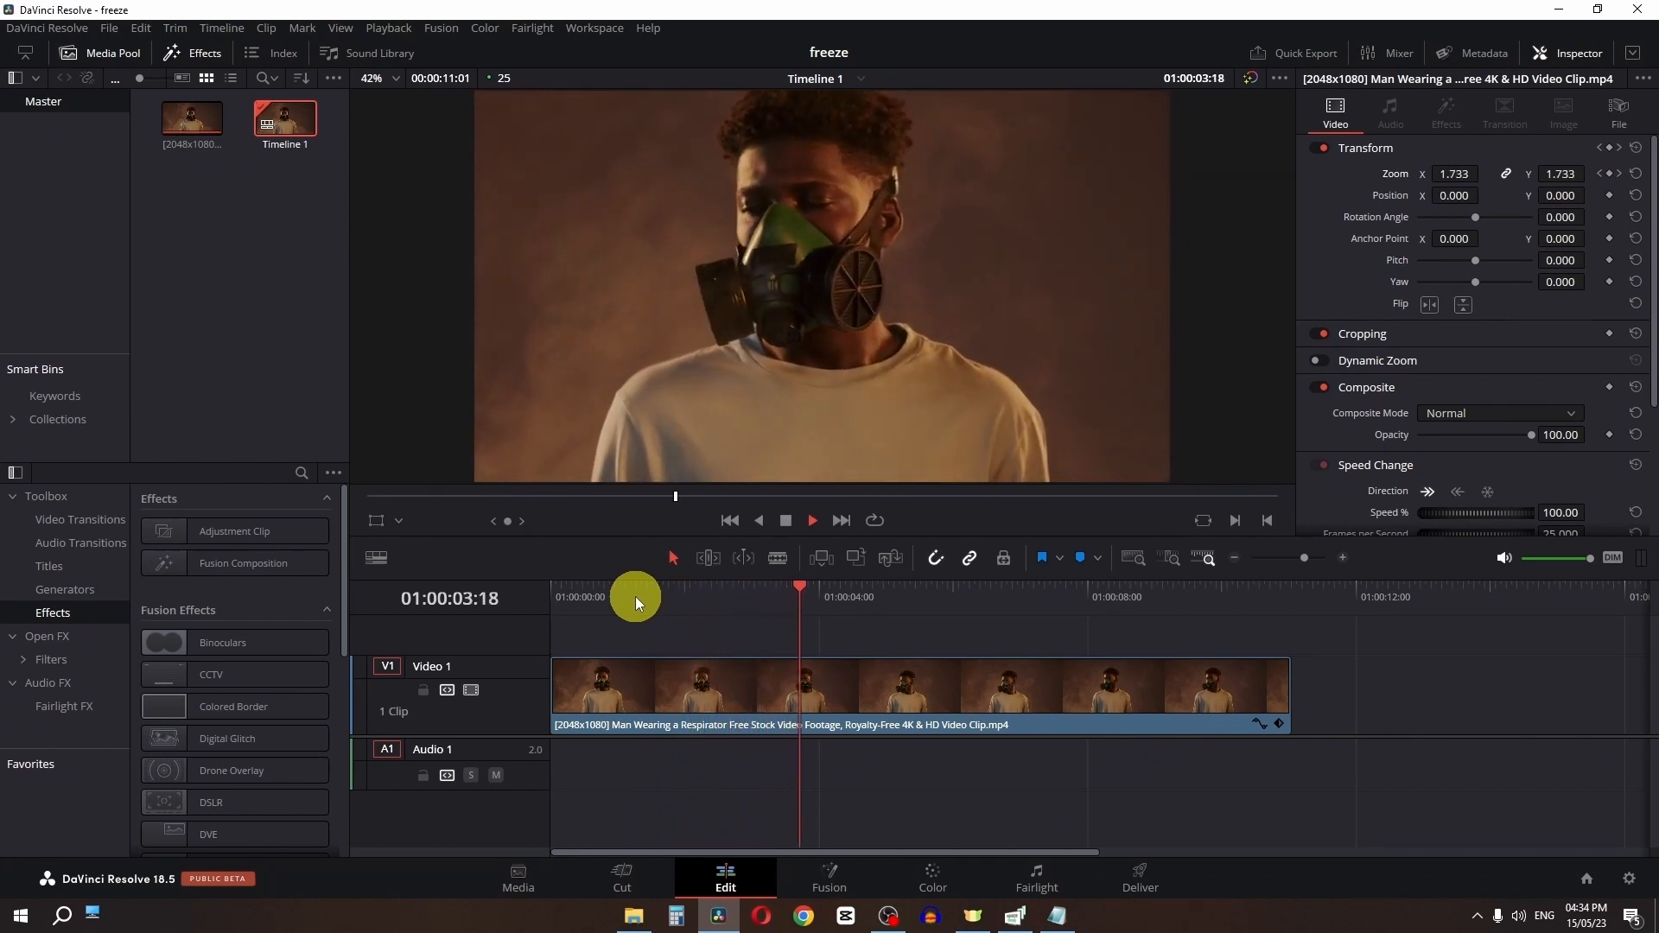
{"action": "key", "text": "space"}
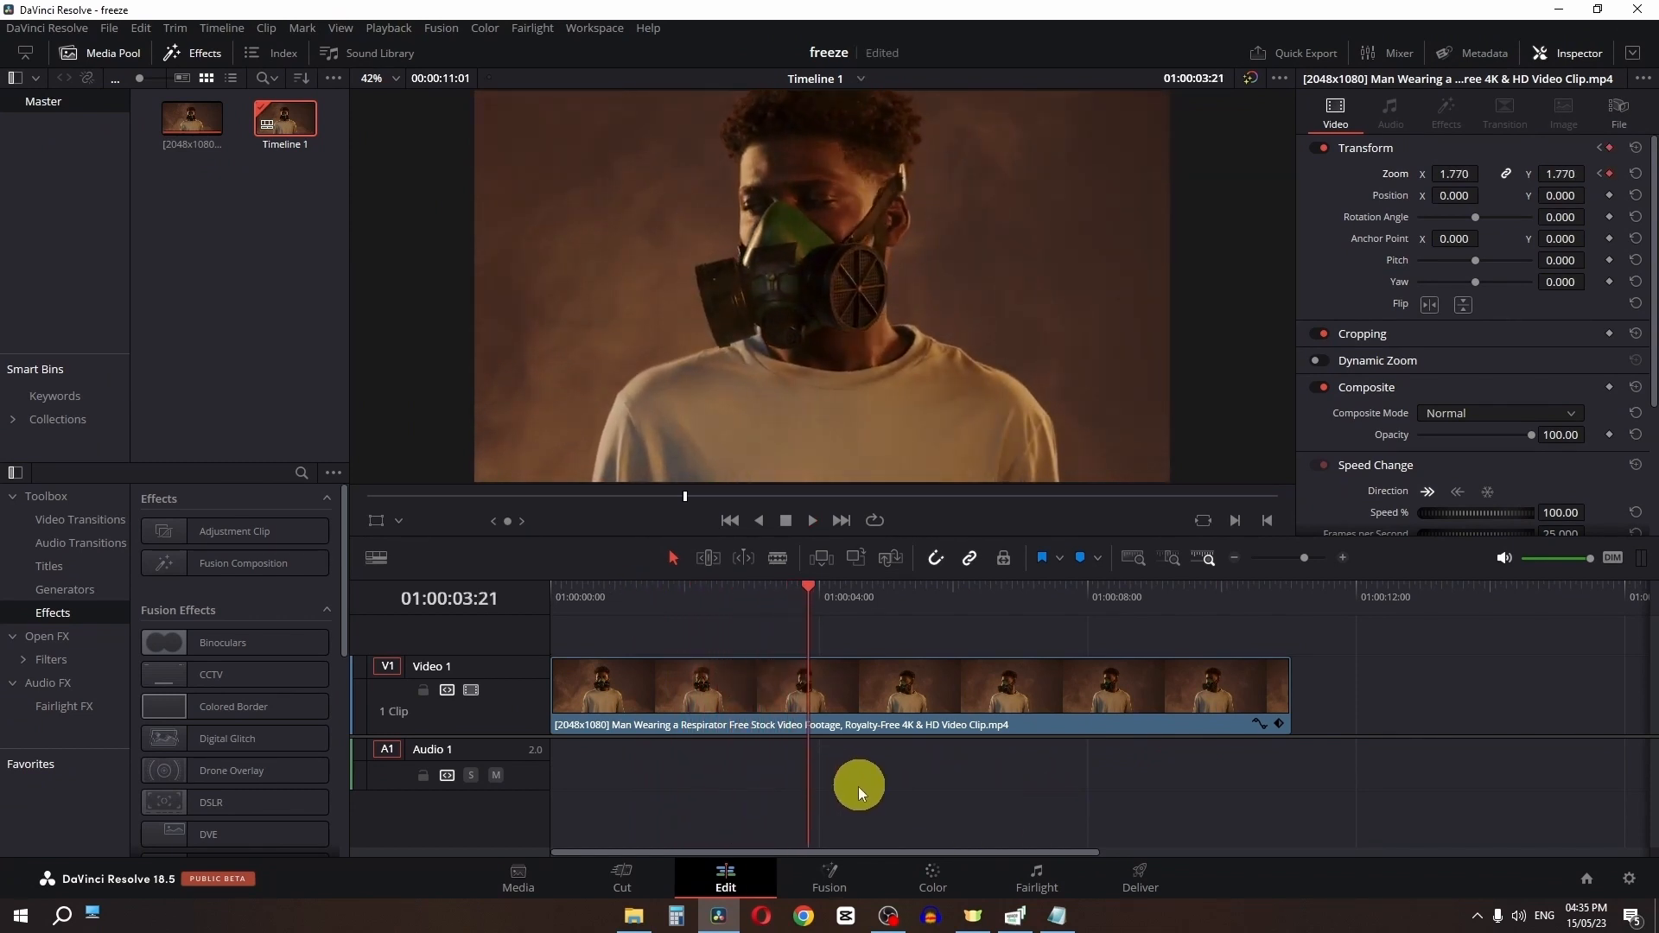
Show the clip's keyframe curve on the timeline and ease both Zoom X keyframes into a smooth curve
{"action": "left_click", "coordinate": [1279, 725]}
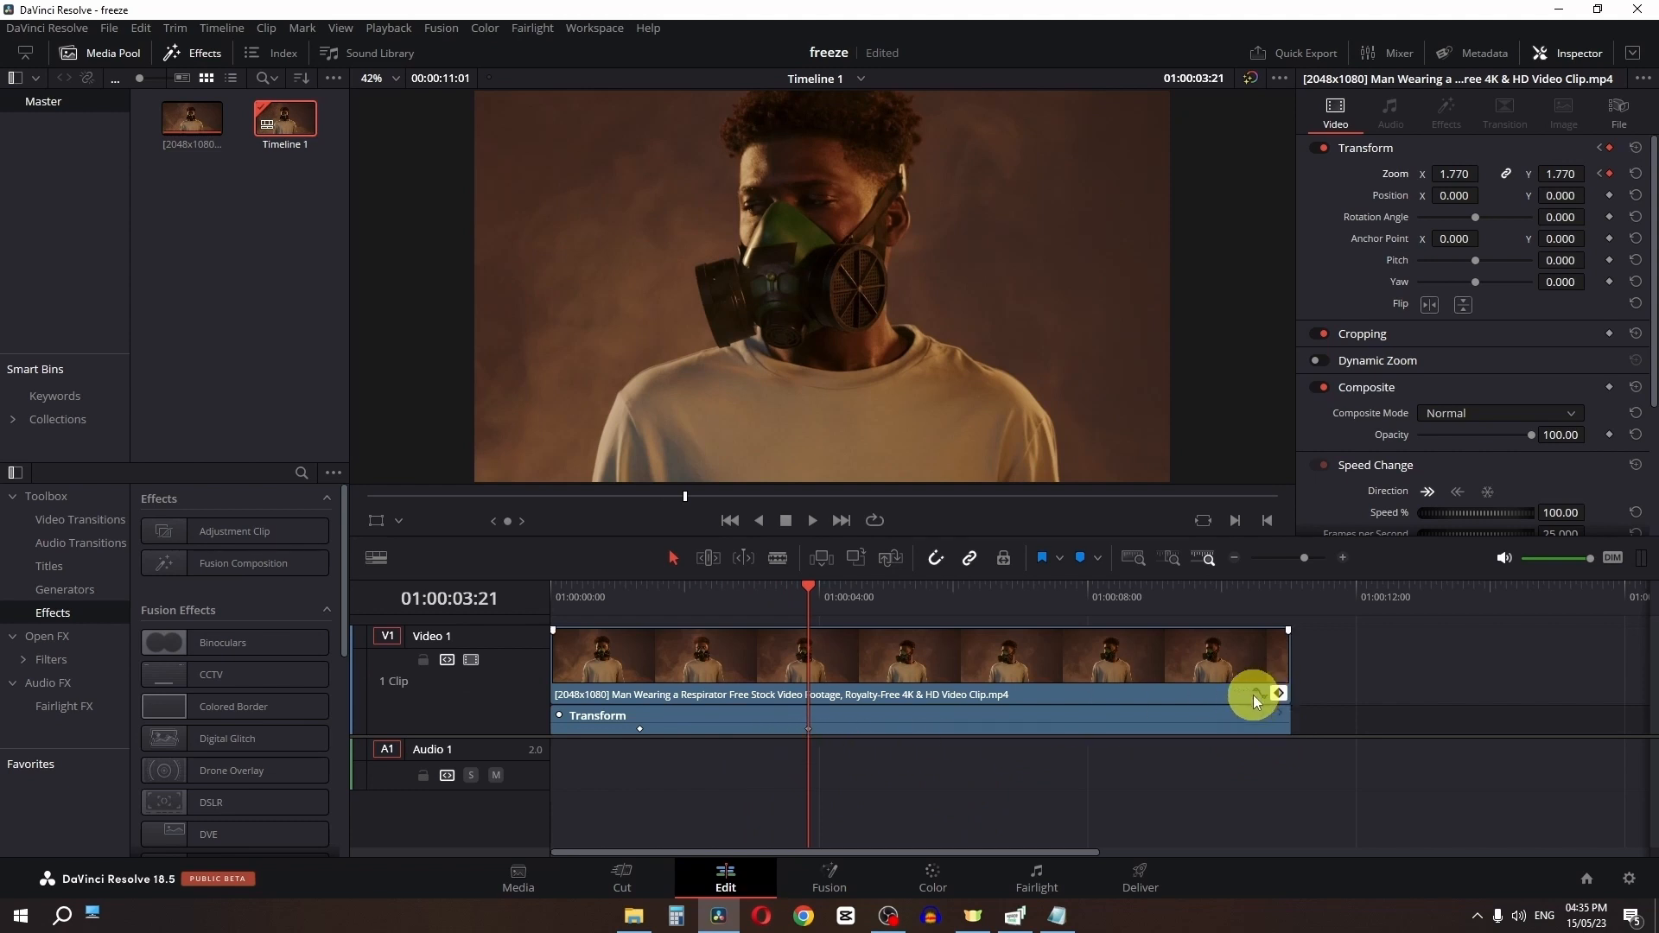
{"action": "left_click", "coordinate": [1254, 693]}
{"action": "scroll", "coordinate": [1013, 706], "scroll_direction": "down", "scroll_amount": 2}
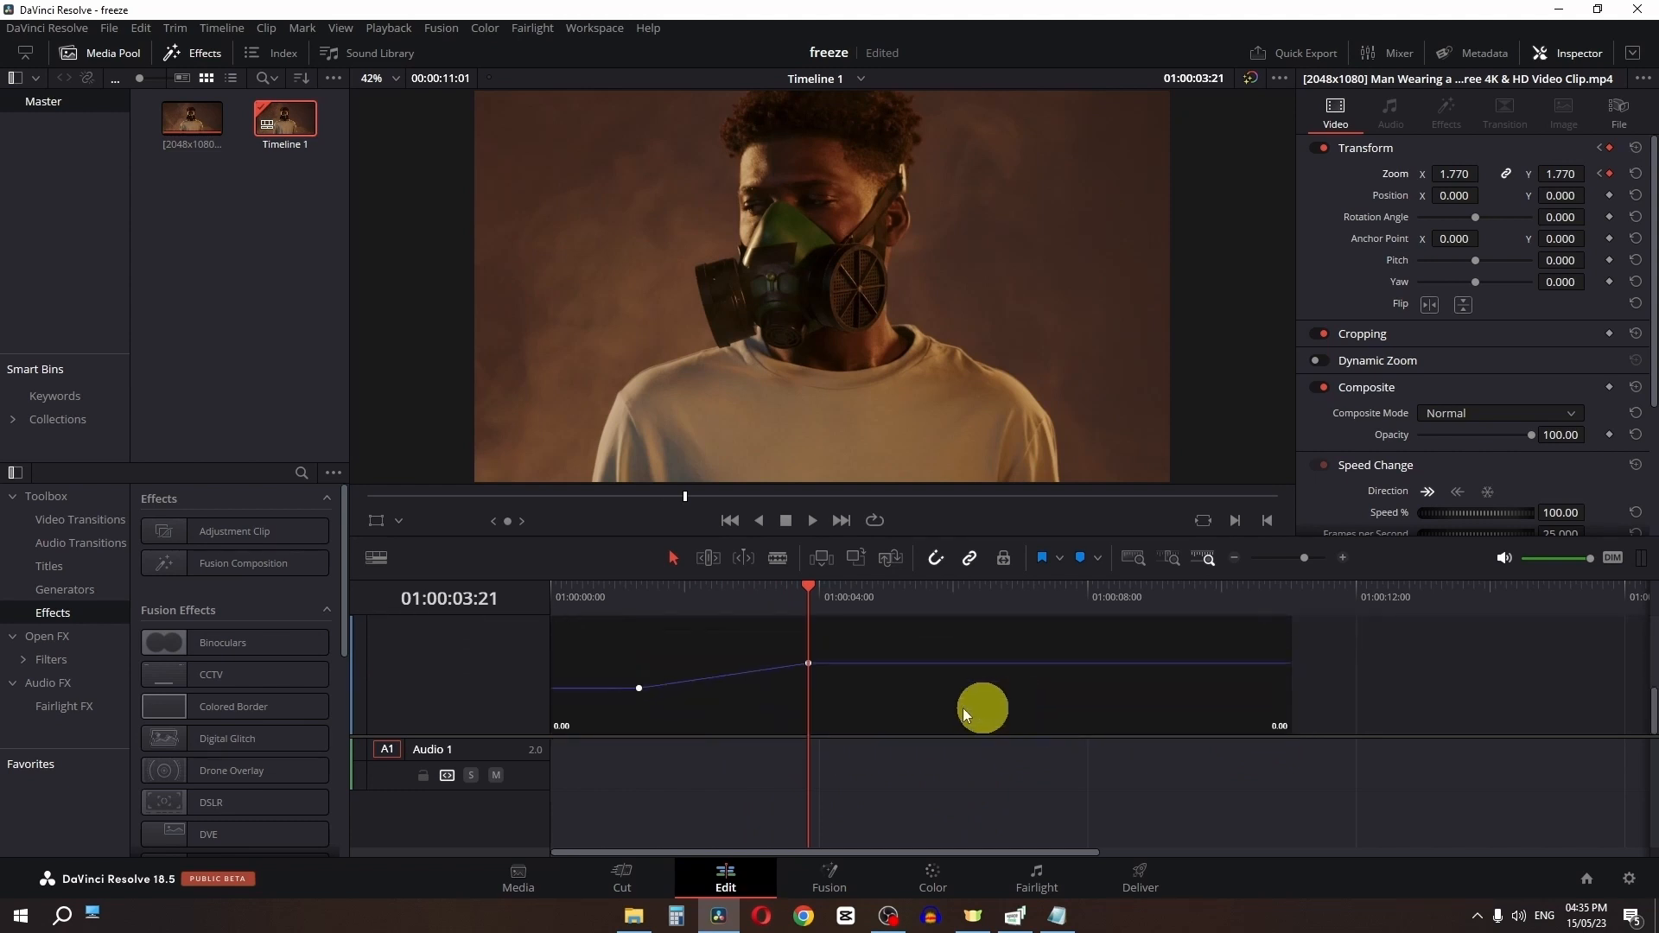
{"action": "left_click_drag", "start_coordinate": [885, 643], "coordinate": [641, 723]}
{"action": "scroll", "coordinate": [717, 704], "scroll_direction": "up", "scroll_amount": 2}
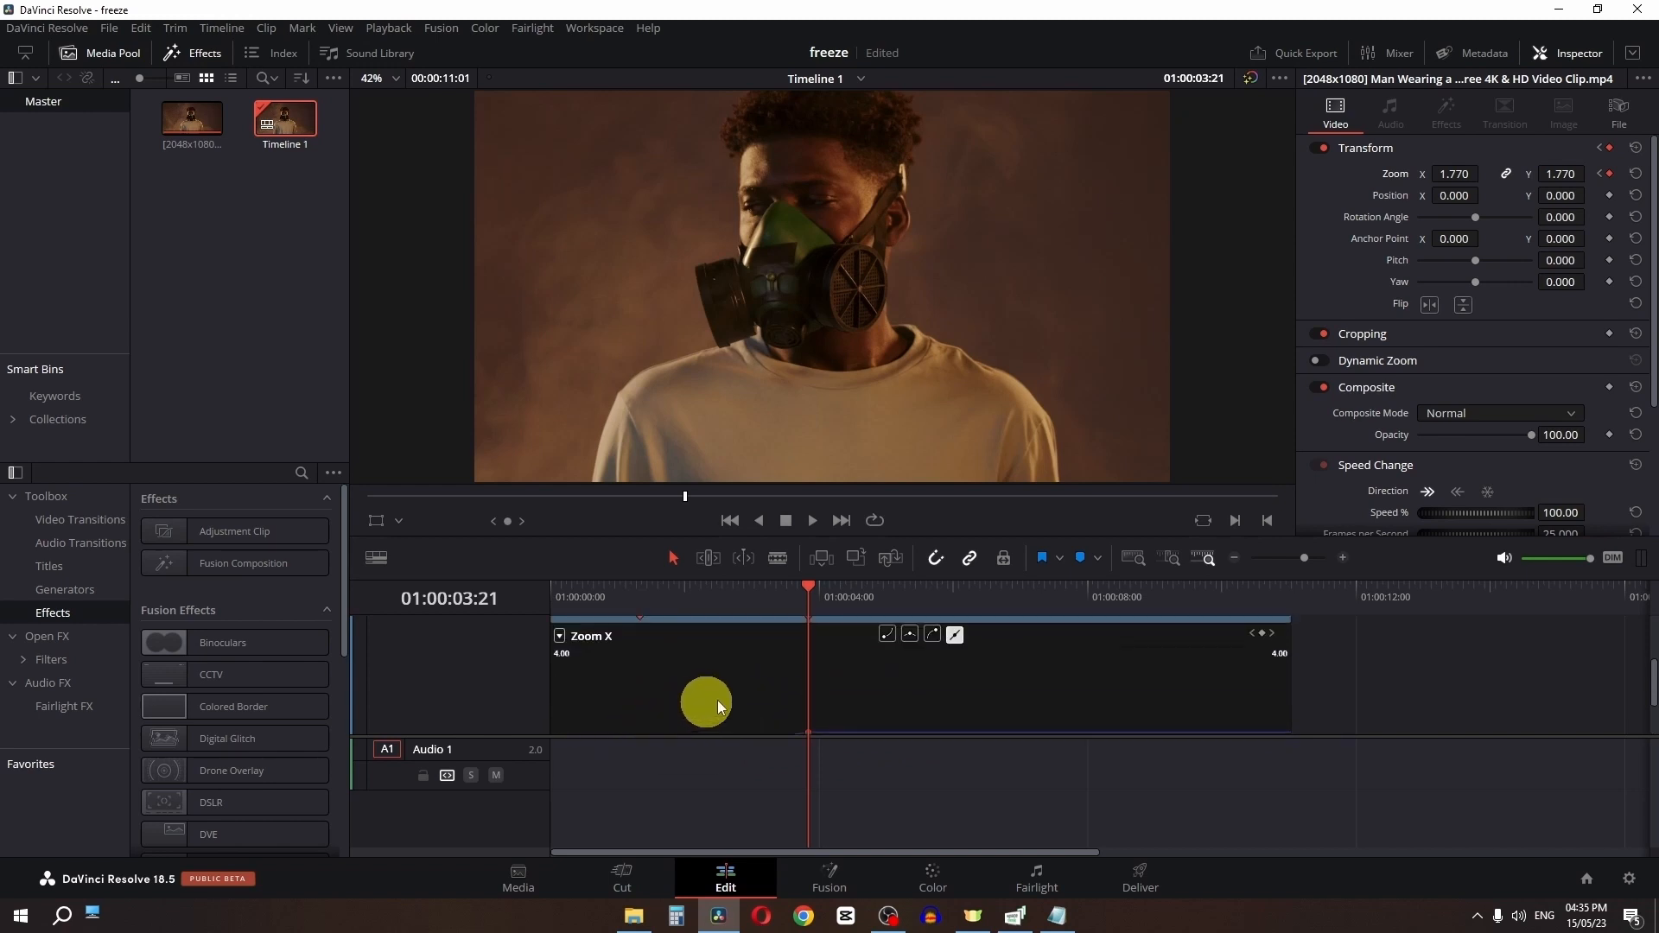
{"action": "left_click", "coordinate": [885, 636]}
{"action": "scroll", "coordinate": [885, 636], "scroll_direction": "down", "scroll_amount": 2}
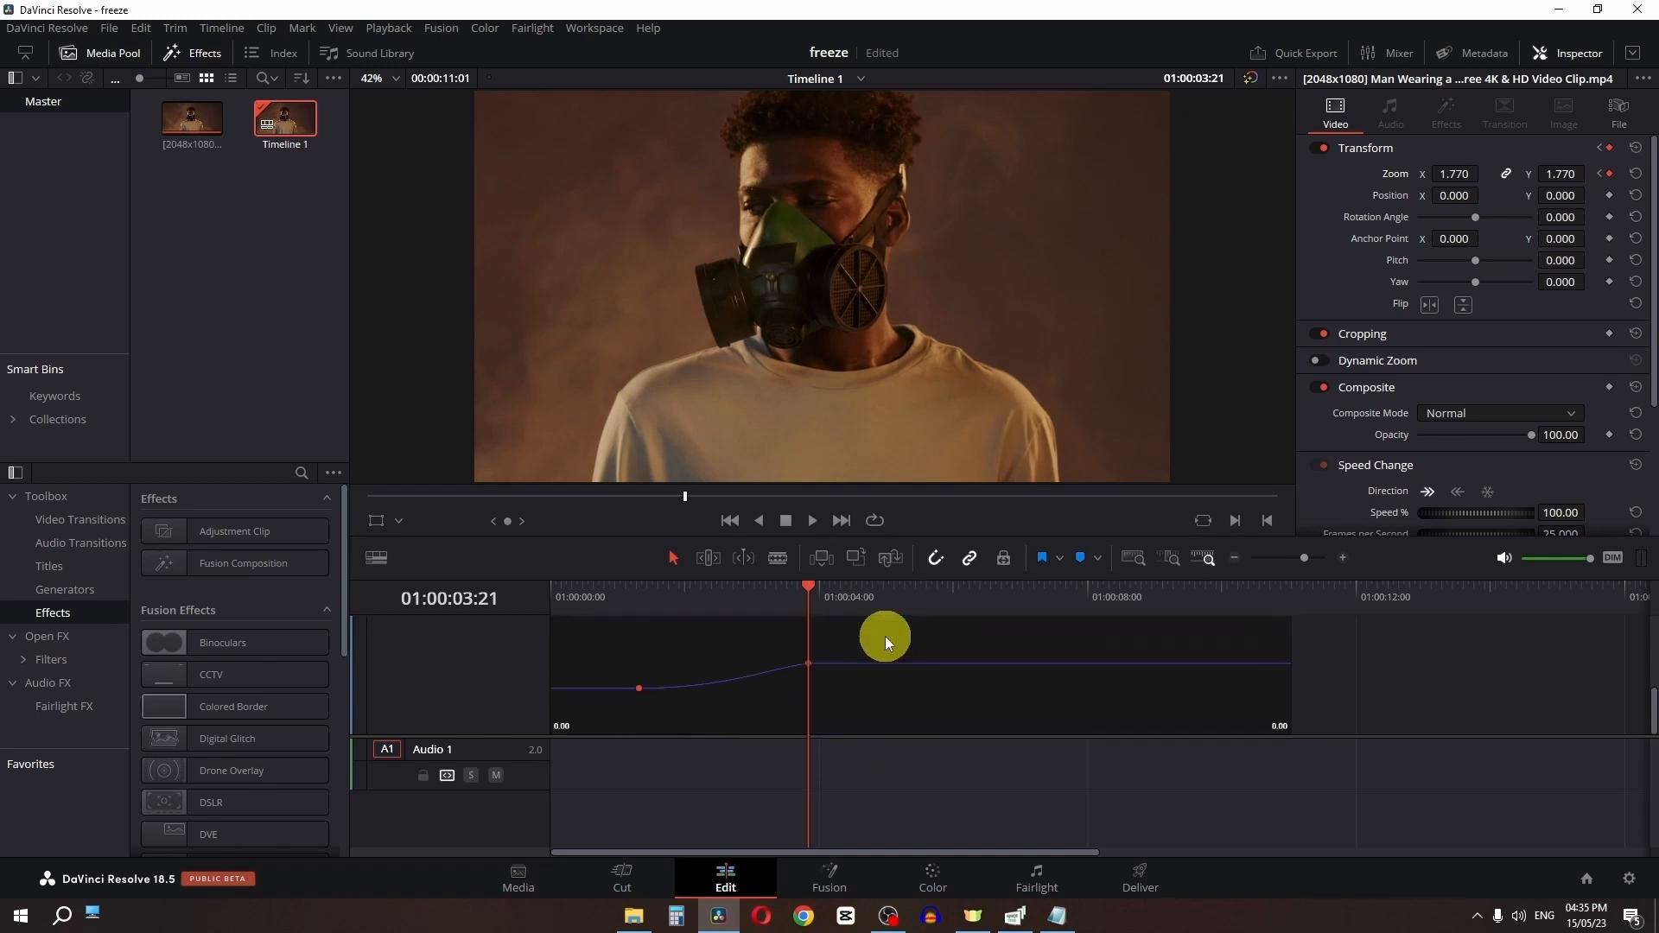
Play back the eased zoom from before the first keyframe, stopping at 01:00:04:22
{"action": "left_click", "coordinate": [591, 610]}
{"action": "key", "text": "space"}
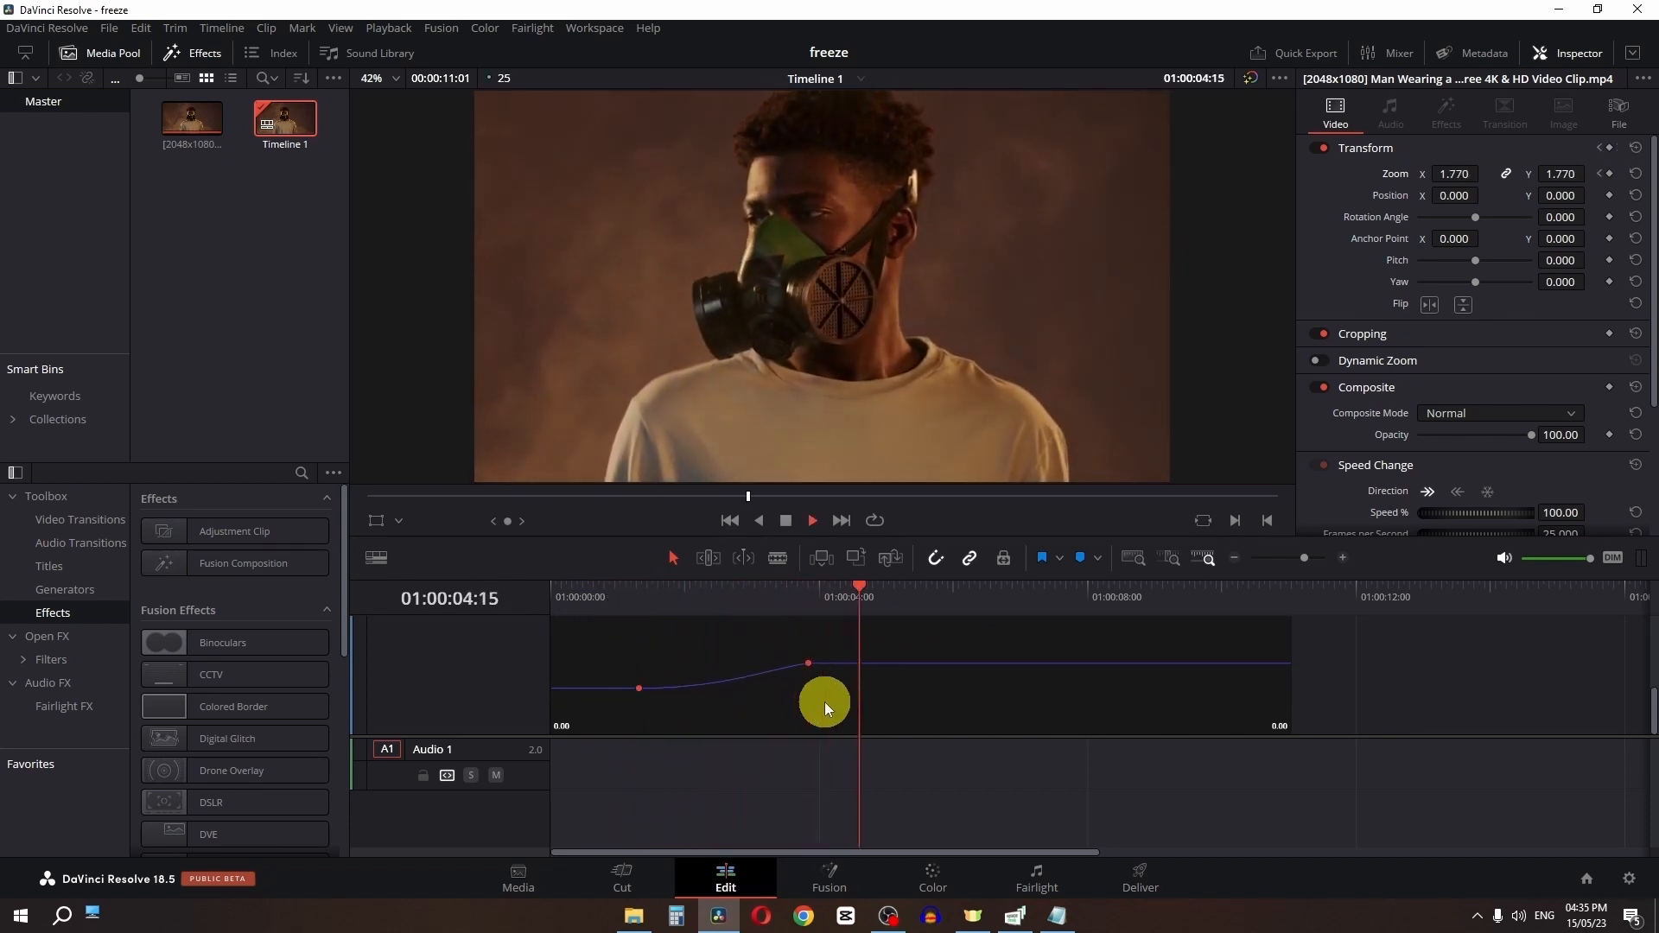
{"action": "key", "text": "space"}
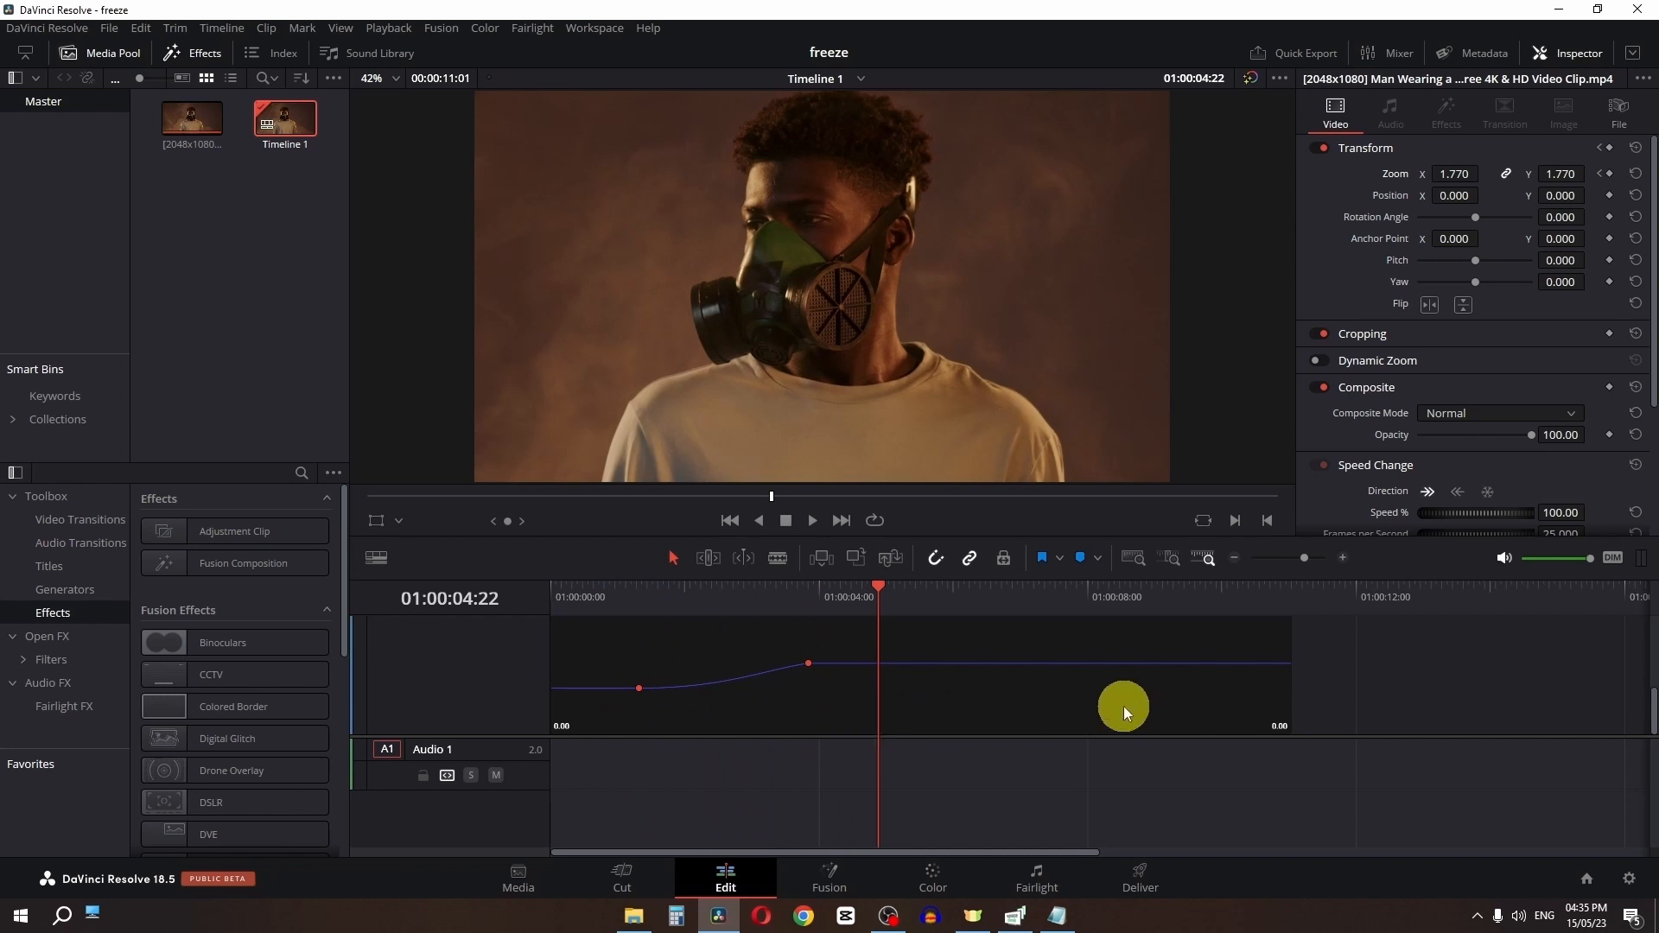
Add another Zoom keyframe with the 1.770 zoom at 01:00:04:22
{"action": "scroll", "coordinate": [1227, 709], "scroll_direction": "up", "scroll_amount": 6}
{"action": "scroll", "coordinate": [1257, 648], "scroll_direction": "up", "scroll_amount": 3}
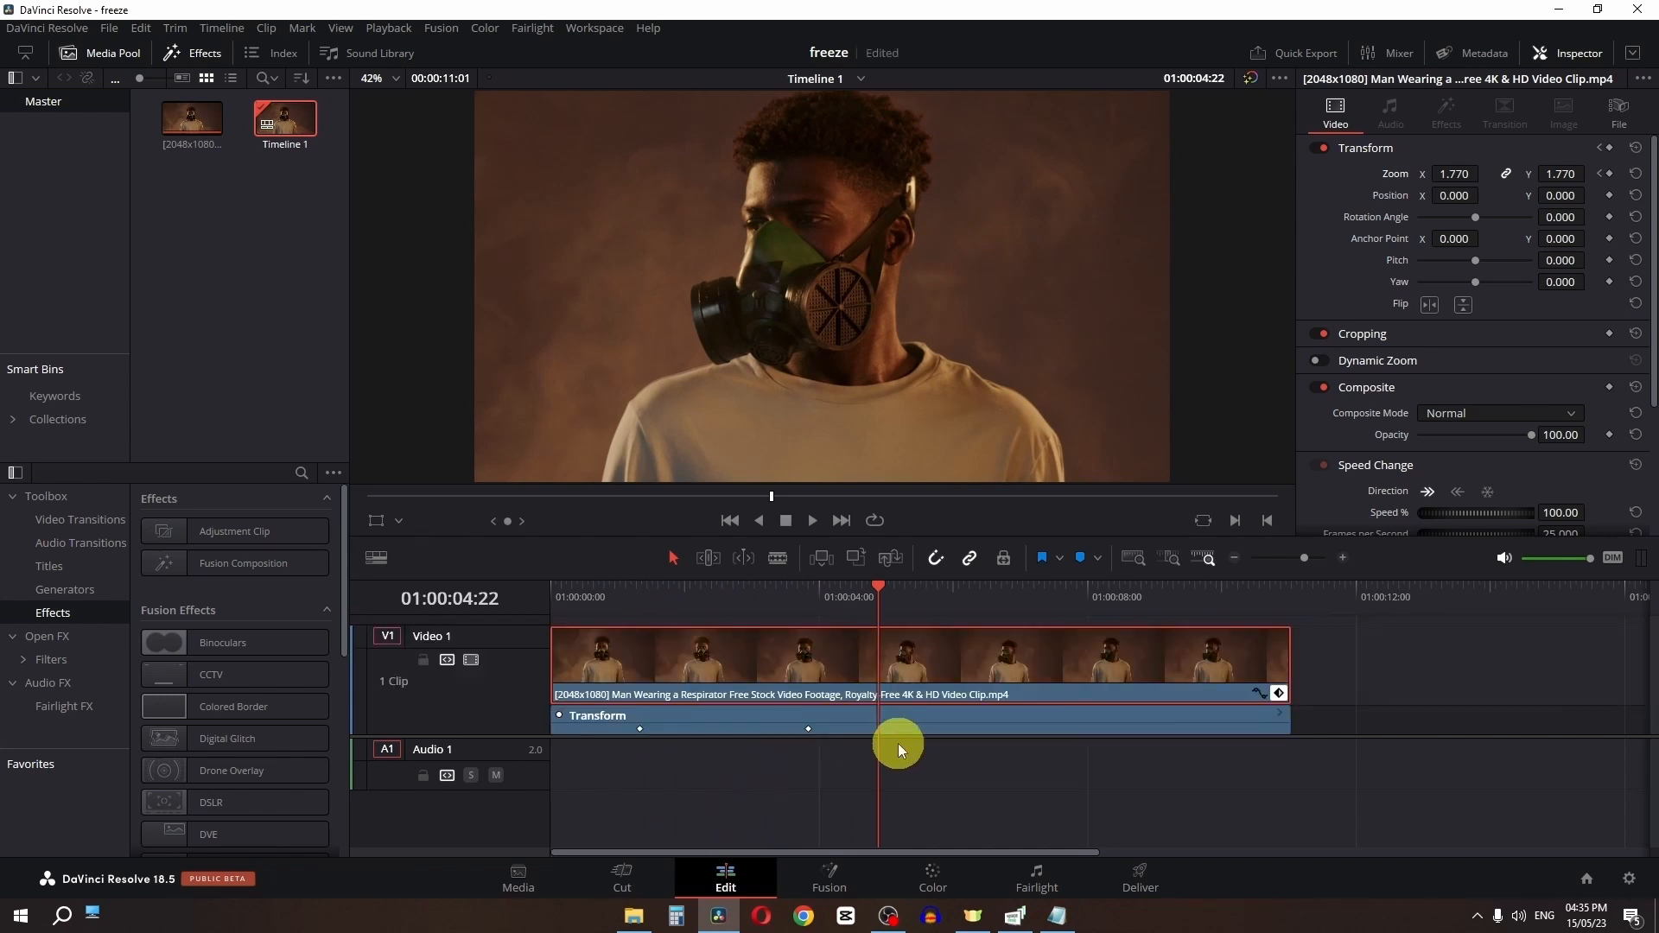
{"action": "left_click", "coordinate": [1609, 174]}
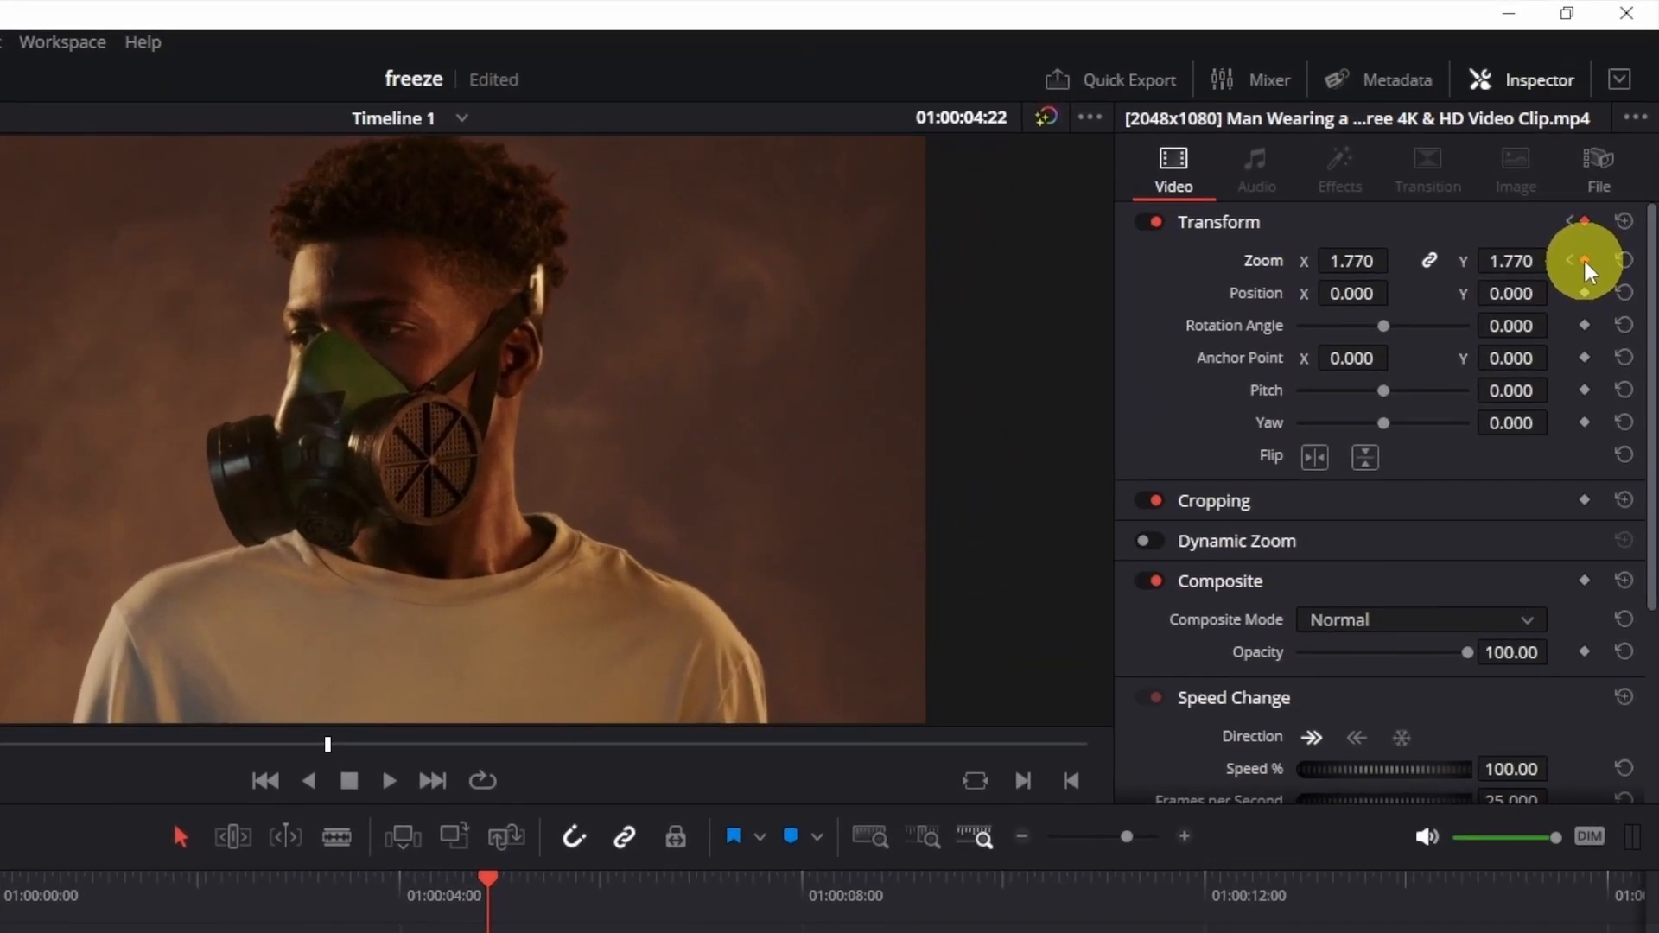
Set the clip's Zoom to 1.000 at 01:00:07:02 and play back the zoom in and out from near the start
{"action": "left_click_drag", "start_coordinate": [489, 828], "coordinate": [709, 830]}
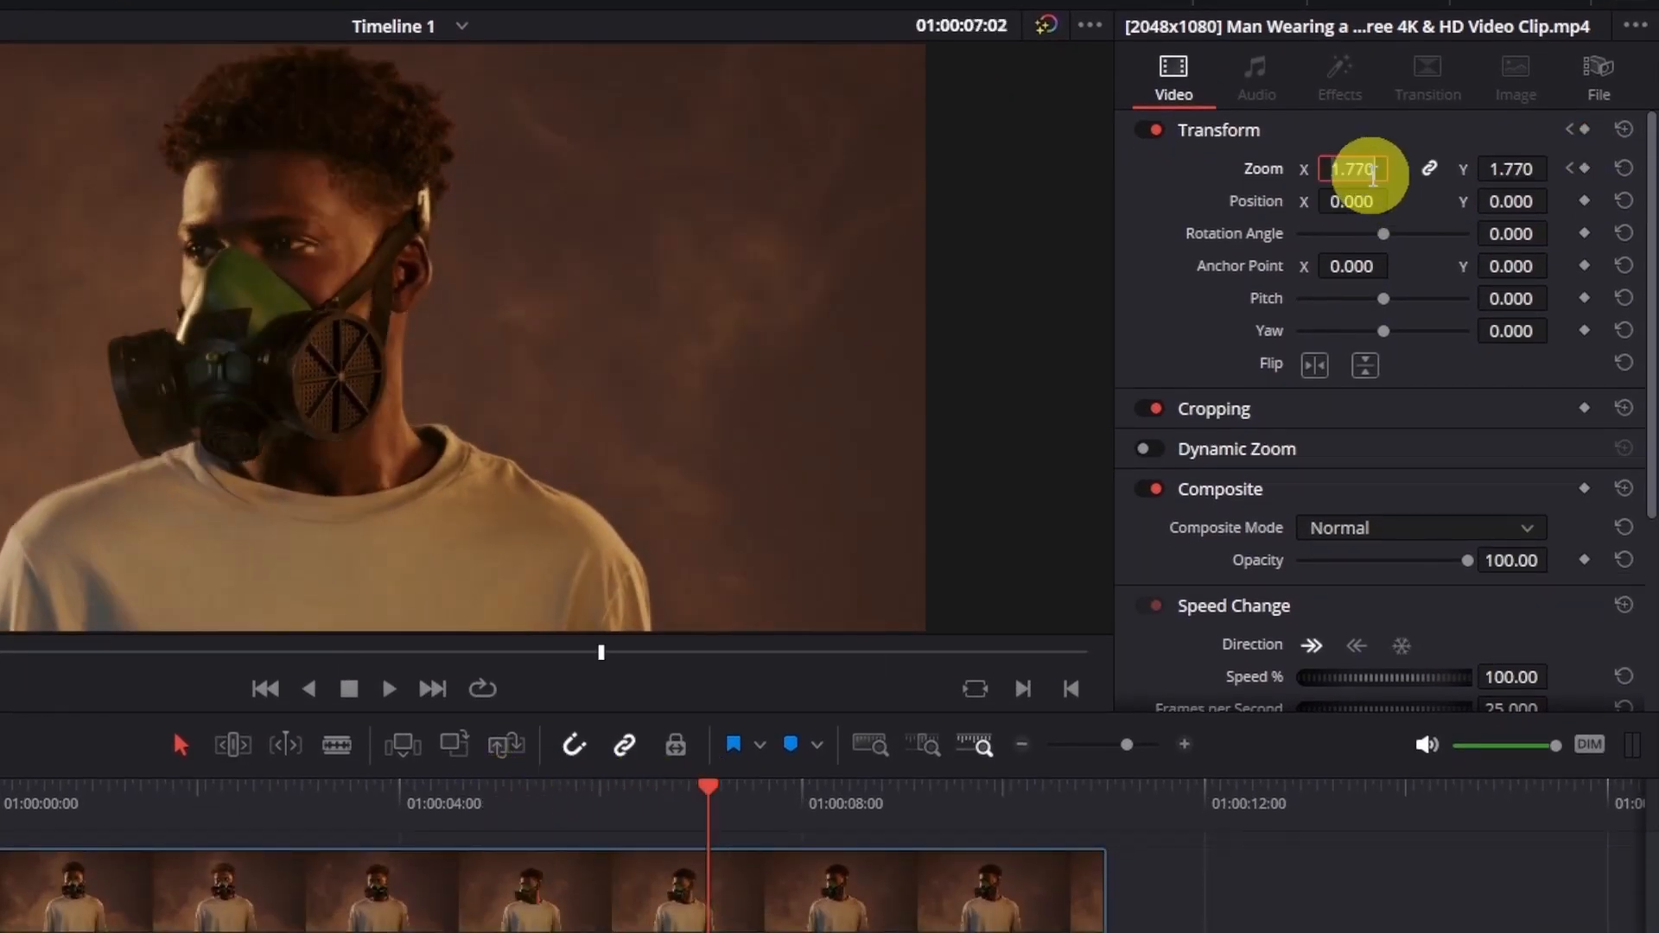
{"action": "key", "text": "Return"}
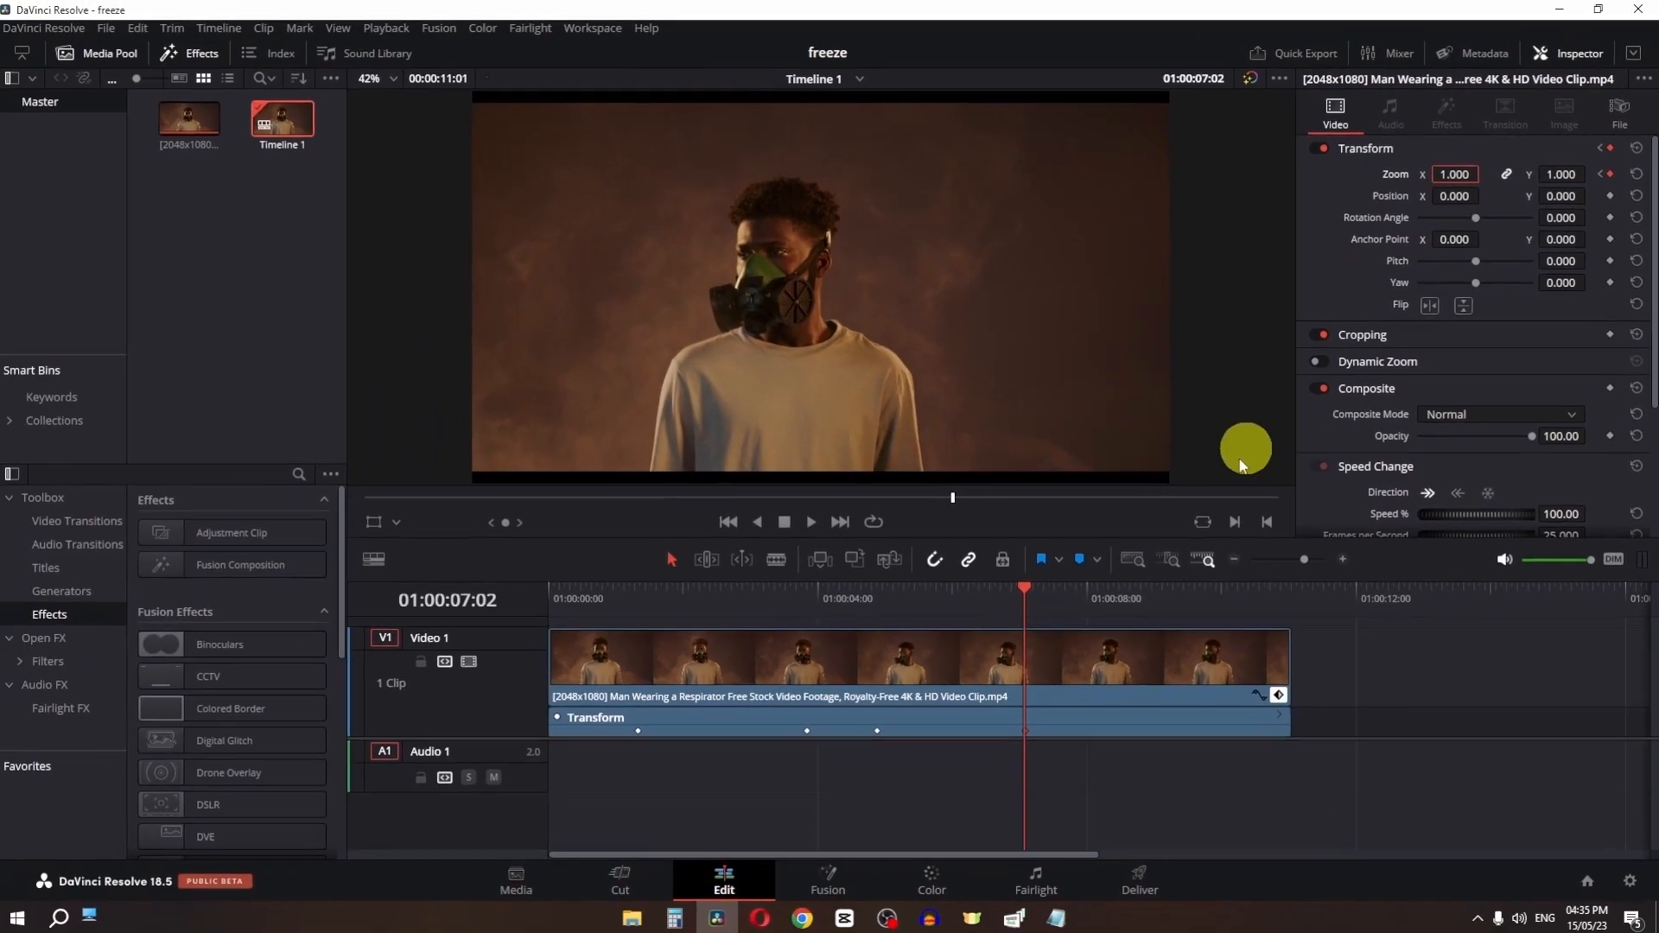
{"action": "left_click_drag", "start_coordinate": [707, 806], "coordinate": [225, 812]}
{"action": "left_click", "coordinate": [629, 597]}
{"action": "key", "text": "space"}
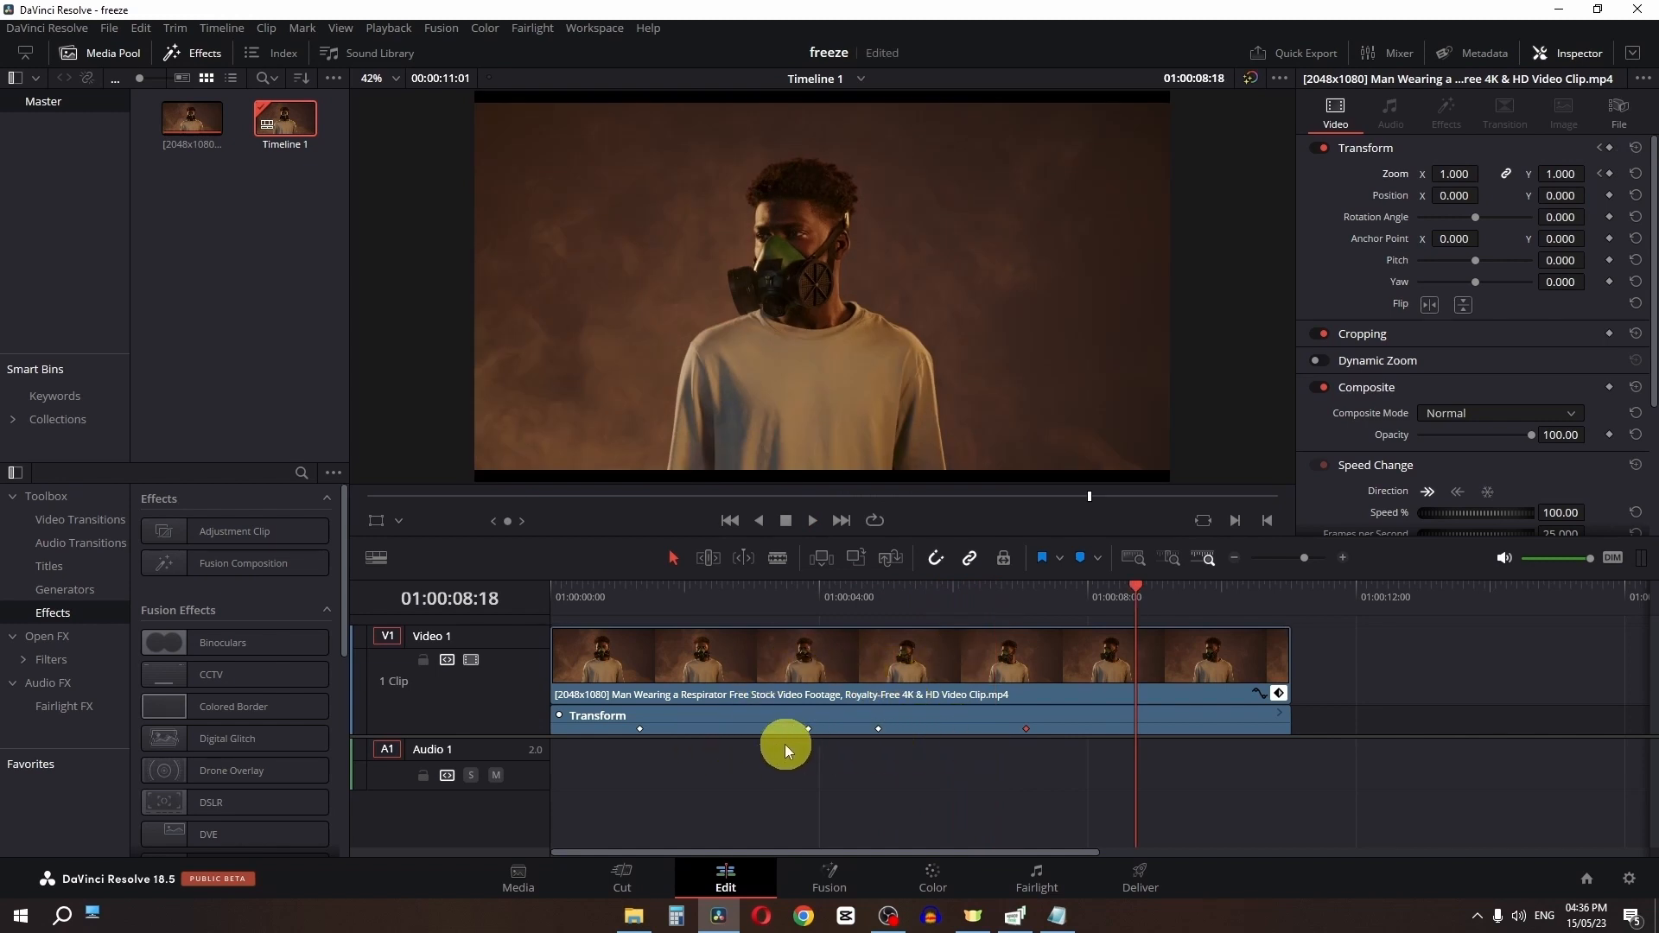
Reset the clip's Transform settings, find the Open FX Transform effect with "trans" and apply it to the clip
{"action": "left_click", "coordinate": [1636, 148]}
{"action": "left_click_drag", "start_coordinate": [715, 603], "coordinate": [530, 603]}
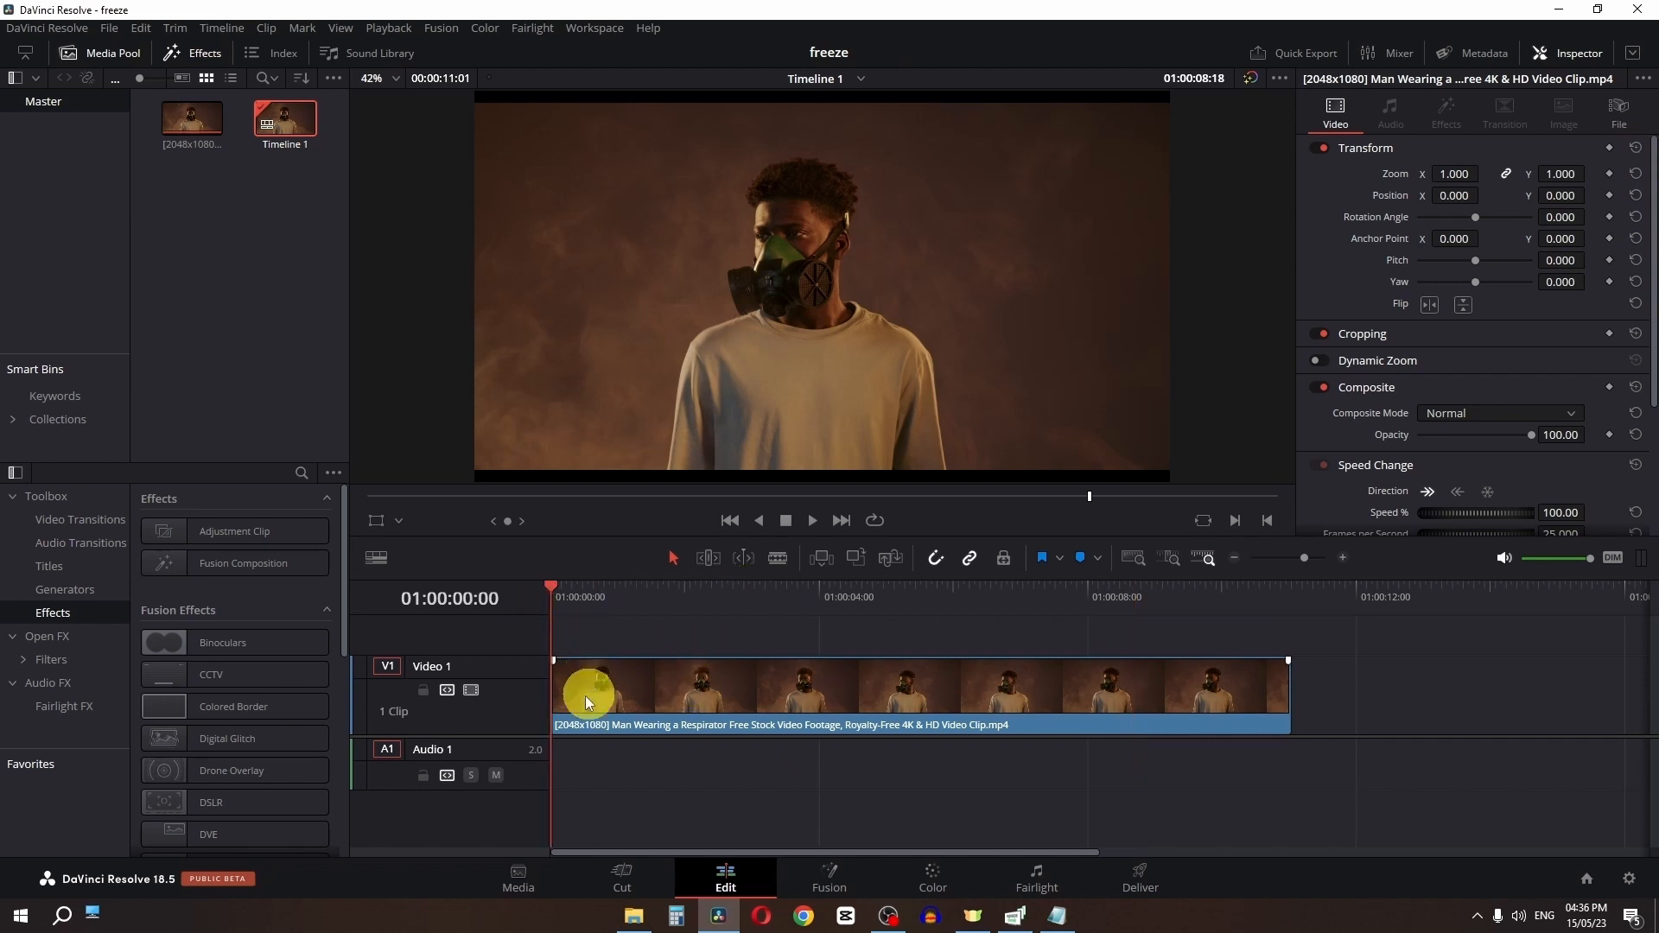
{"action": "left_click", "coordinate": [66, 636]}
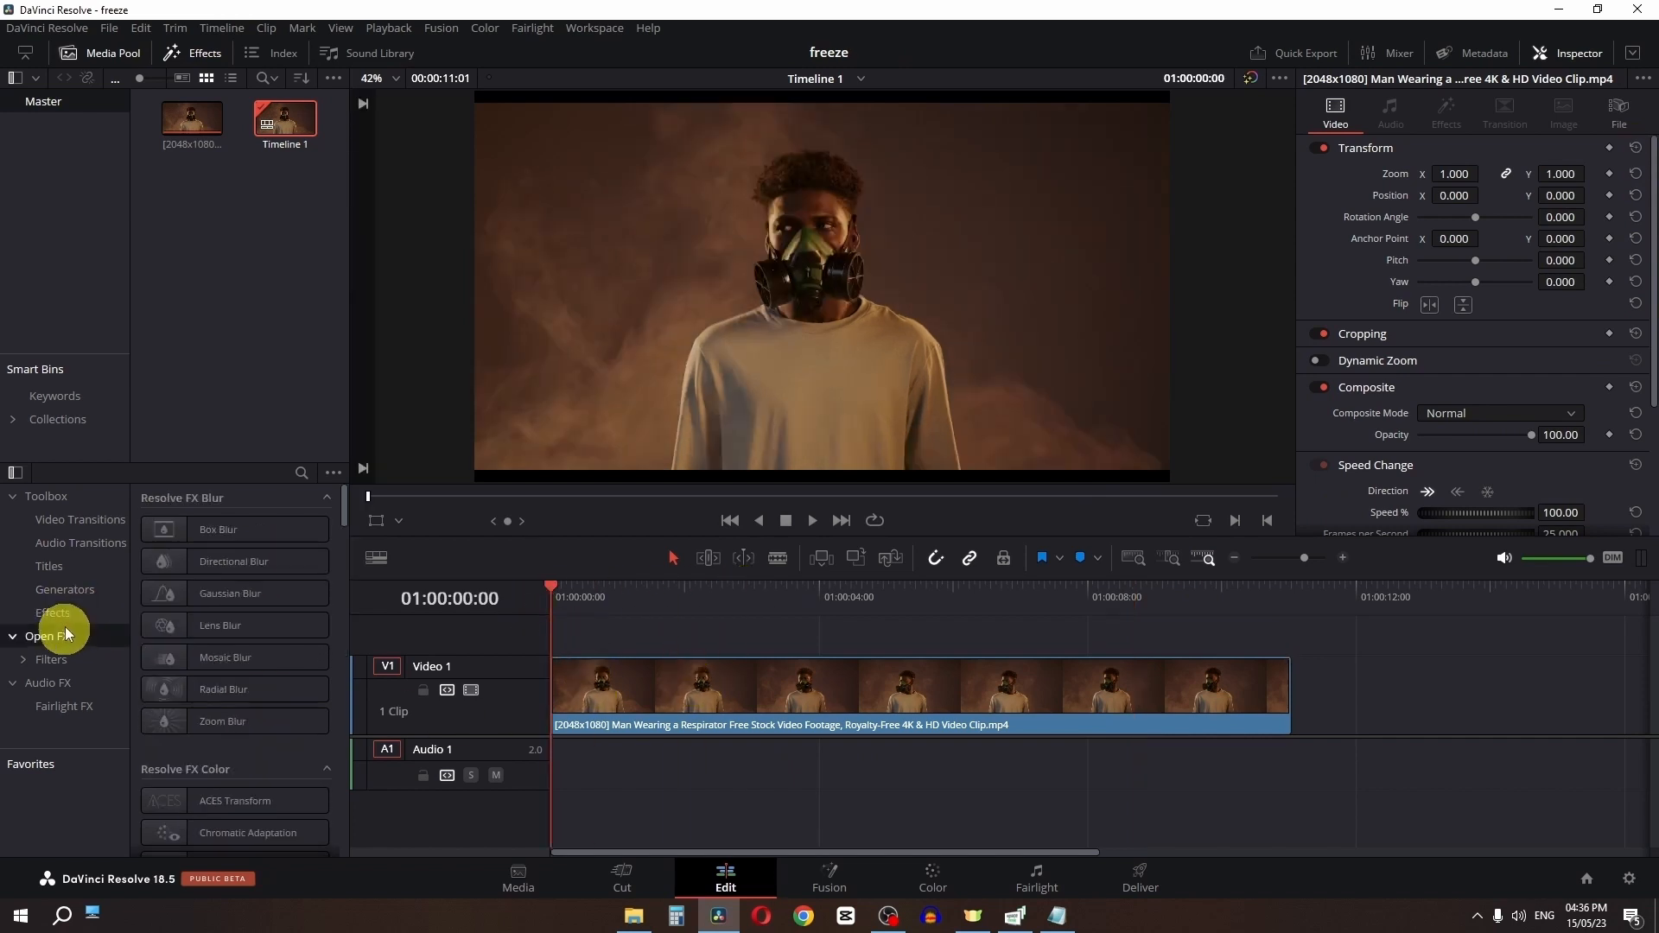
{"action": "left_click", "coordinate": [300, 473]}
{"action": "type", "text": "trans"}
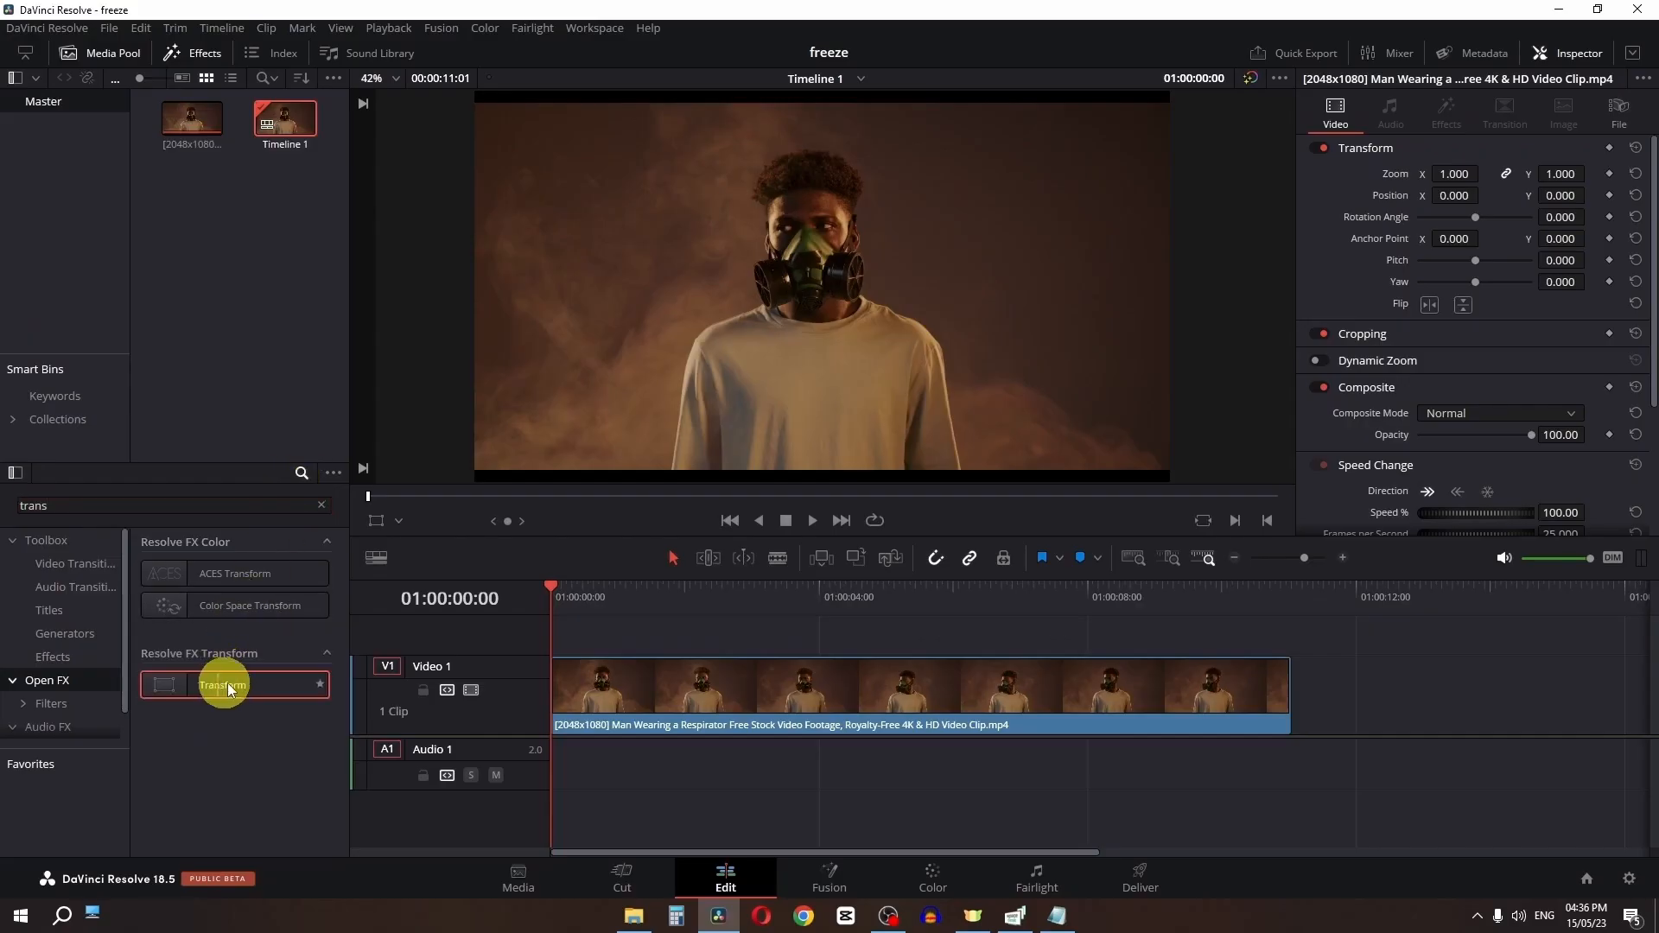
{"action": "left_click_drag", "start_coordinate": [334, 774], "coordinate": [686, 757]}
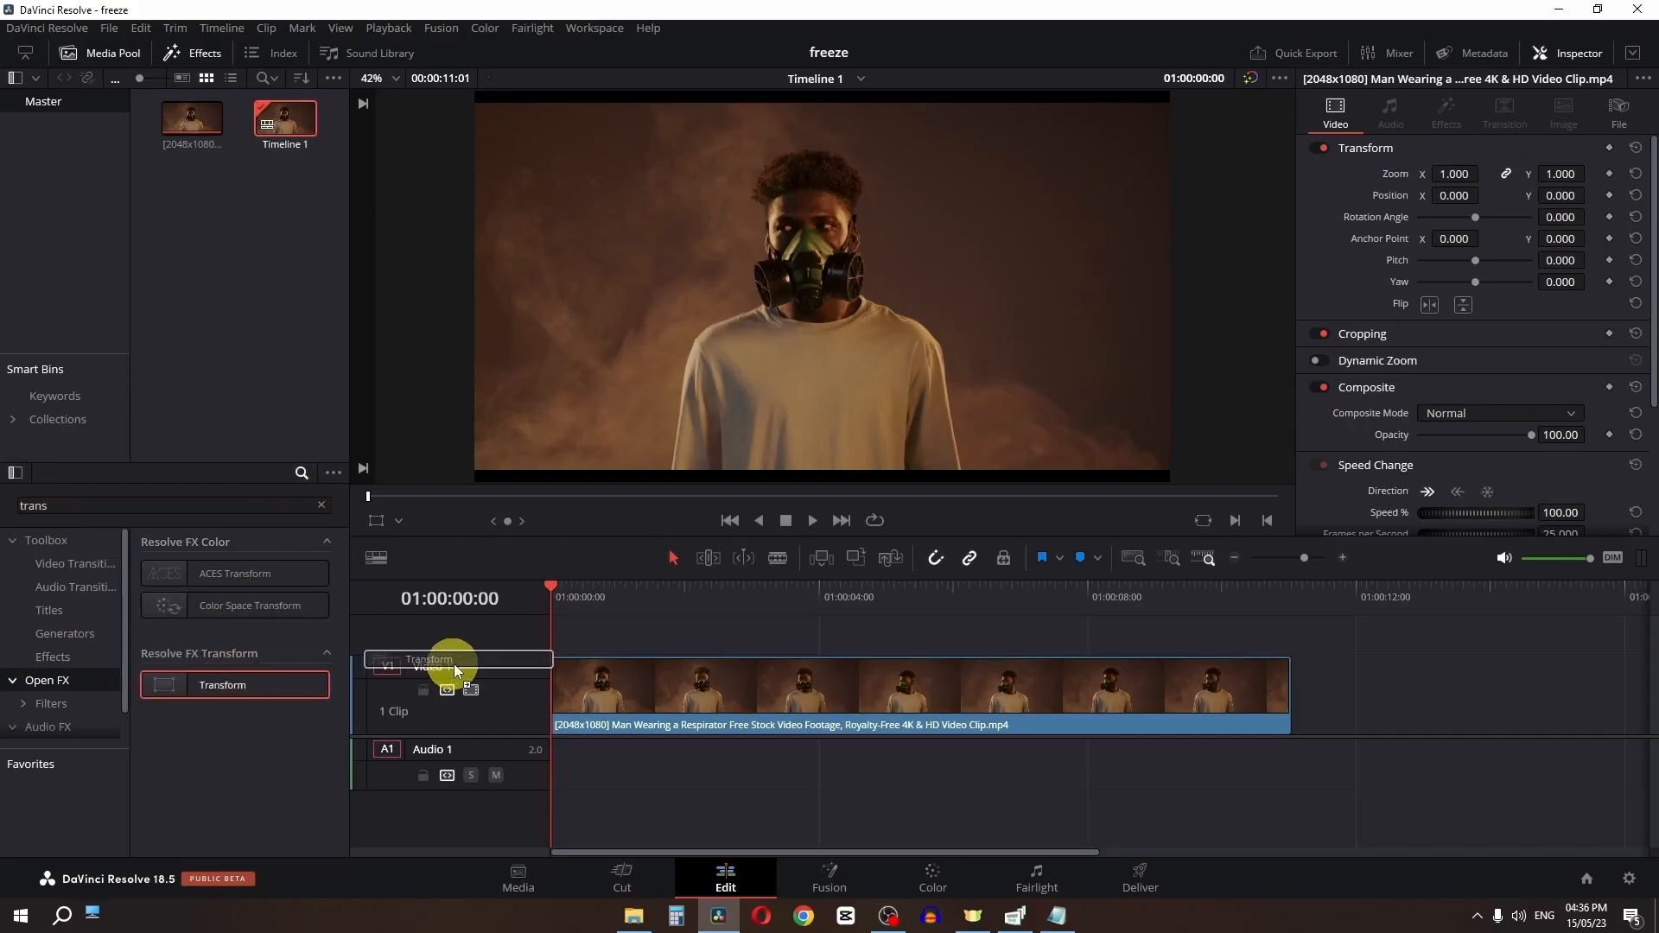
{"action": "left_click_drag", "start_coordinate": [456, 669], "coordinate": [759, 686]}
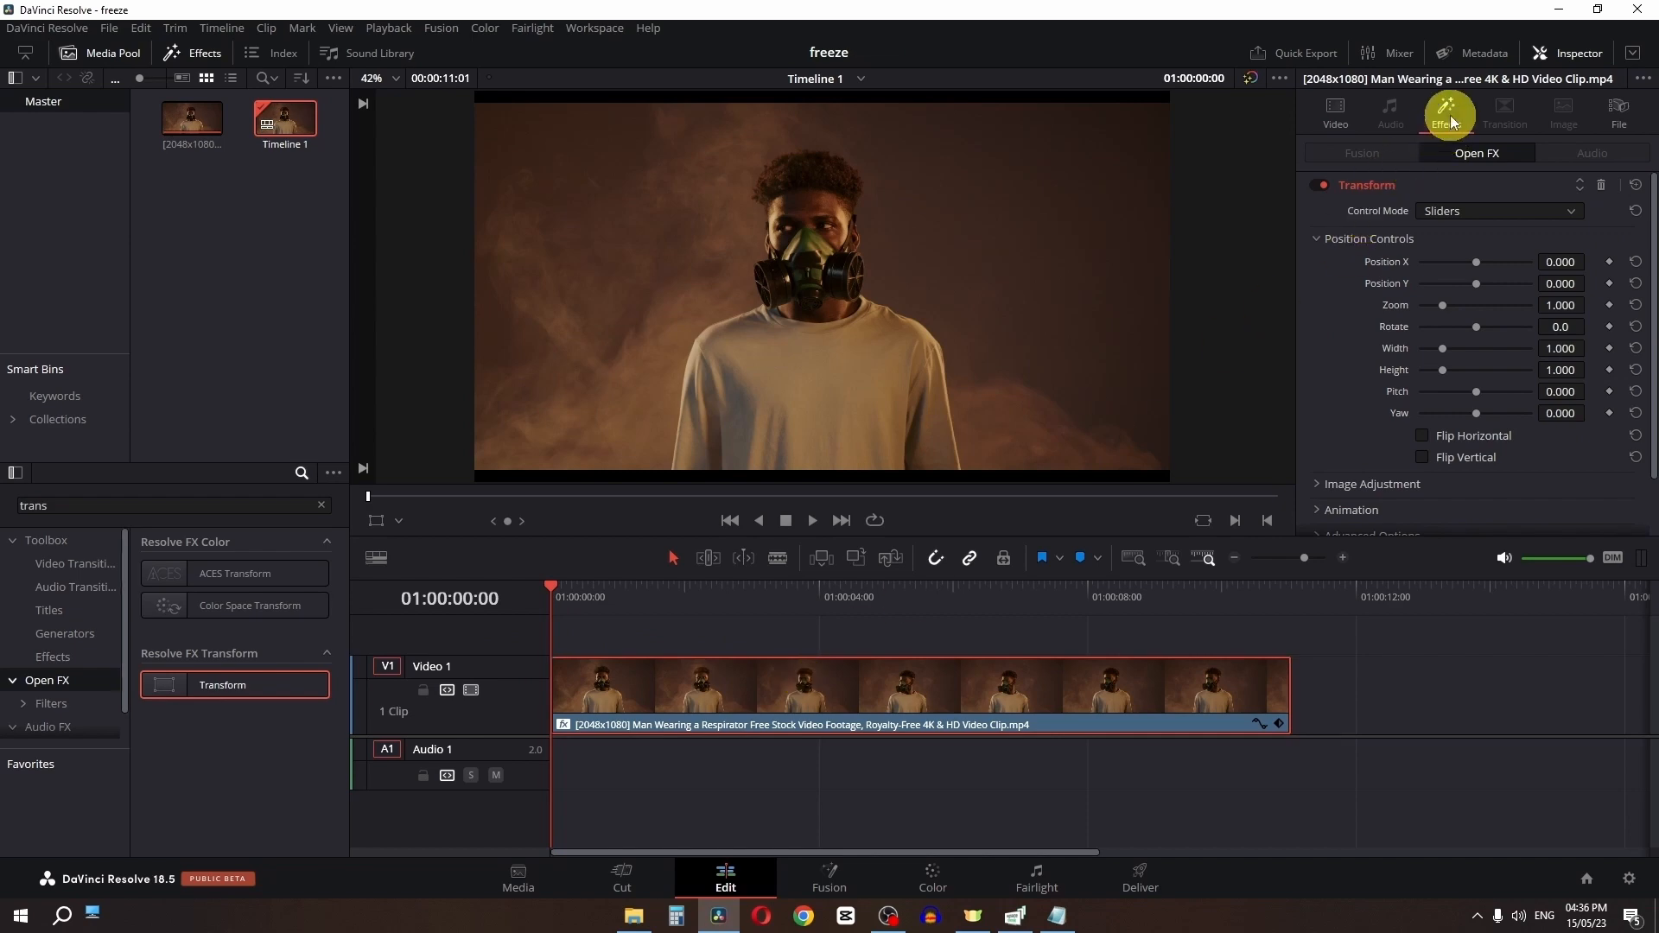
Keyframe the Transform effect's Zoom at 1.000 on the first frame and raise it to about 1.7 at 01:00:03:13
{"action": "left_click", "coordinate": [1608, 305]}
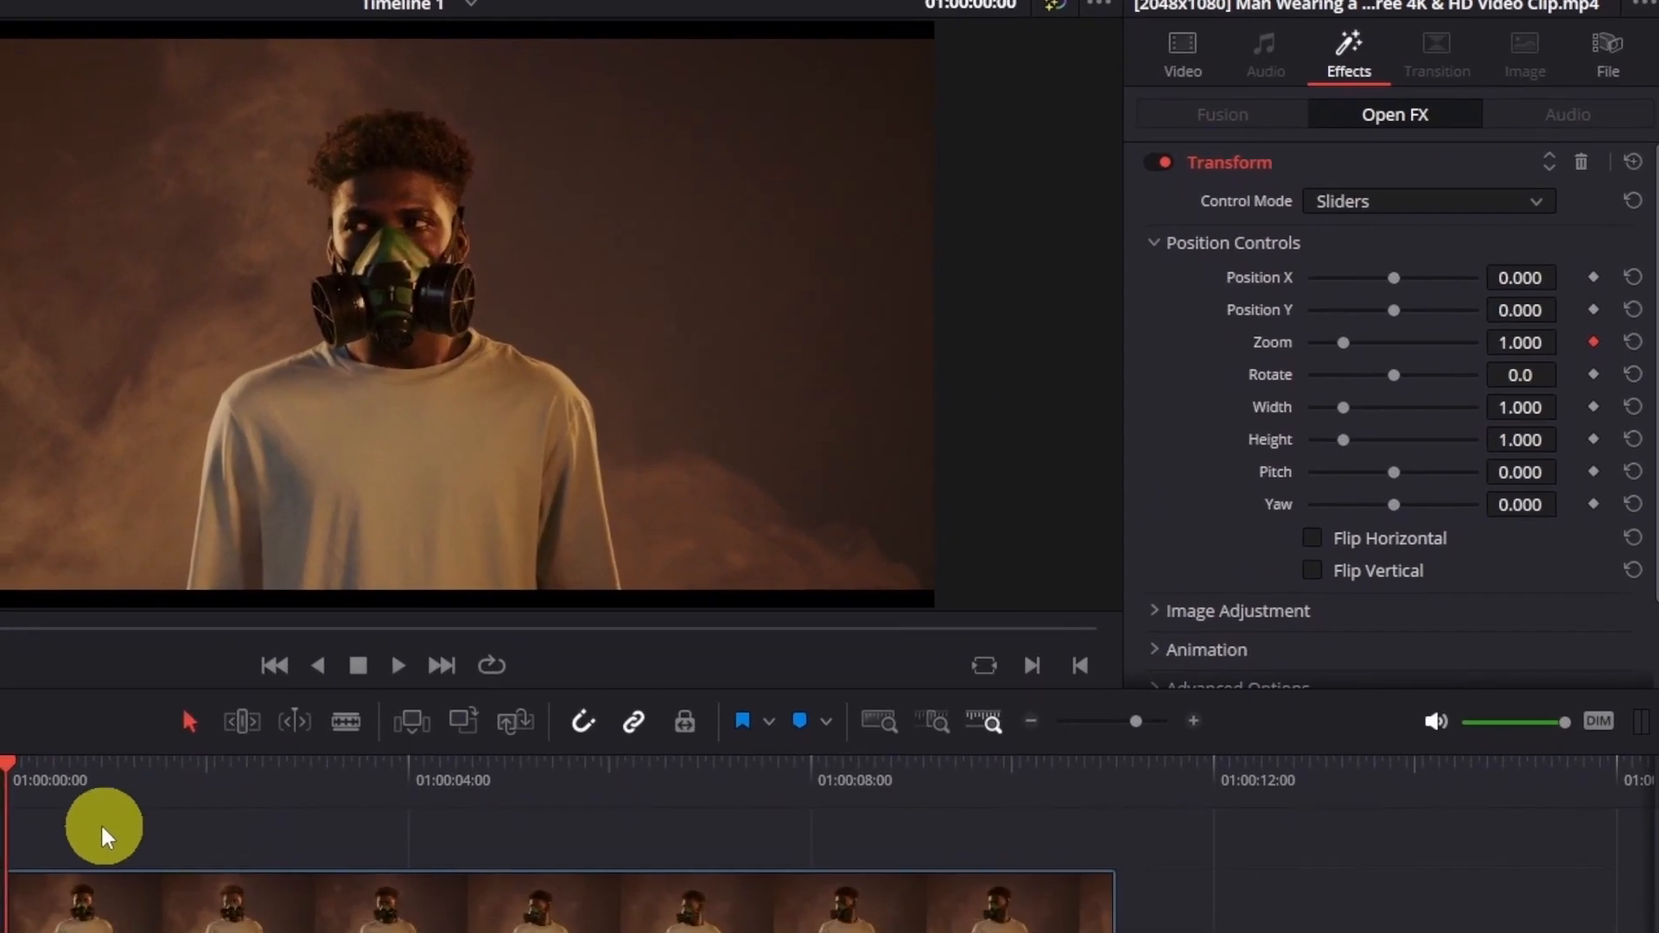
{"action": "left_click_drag", "start_coordinate": [103, 830], "coordinate": [358, 804]}
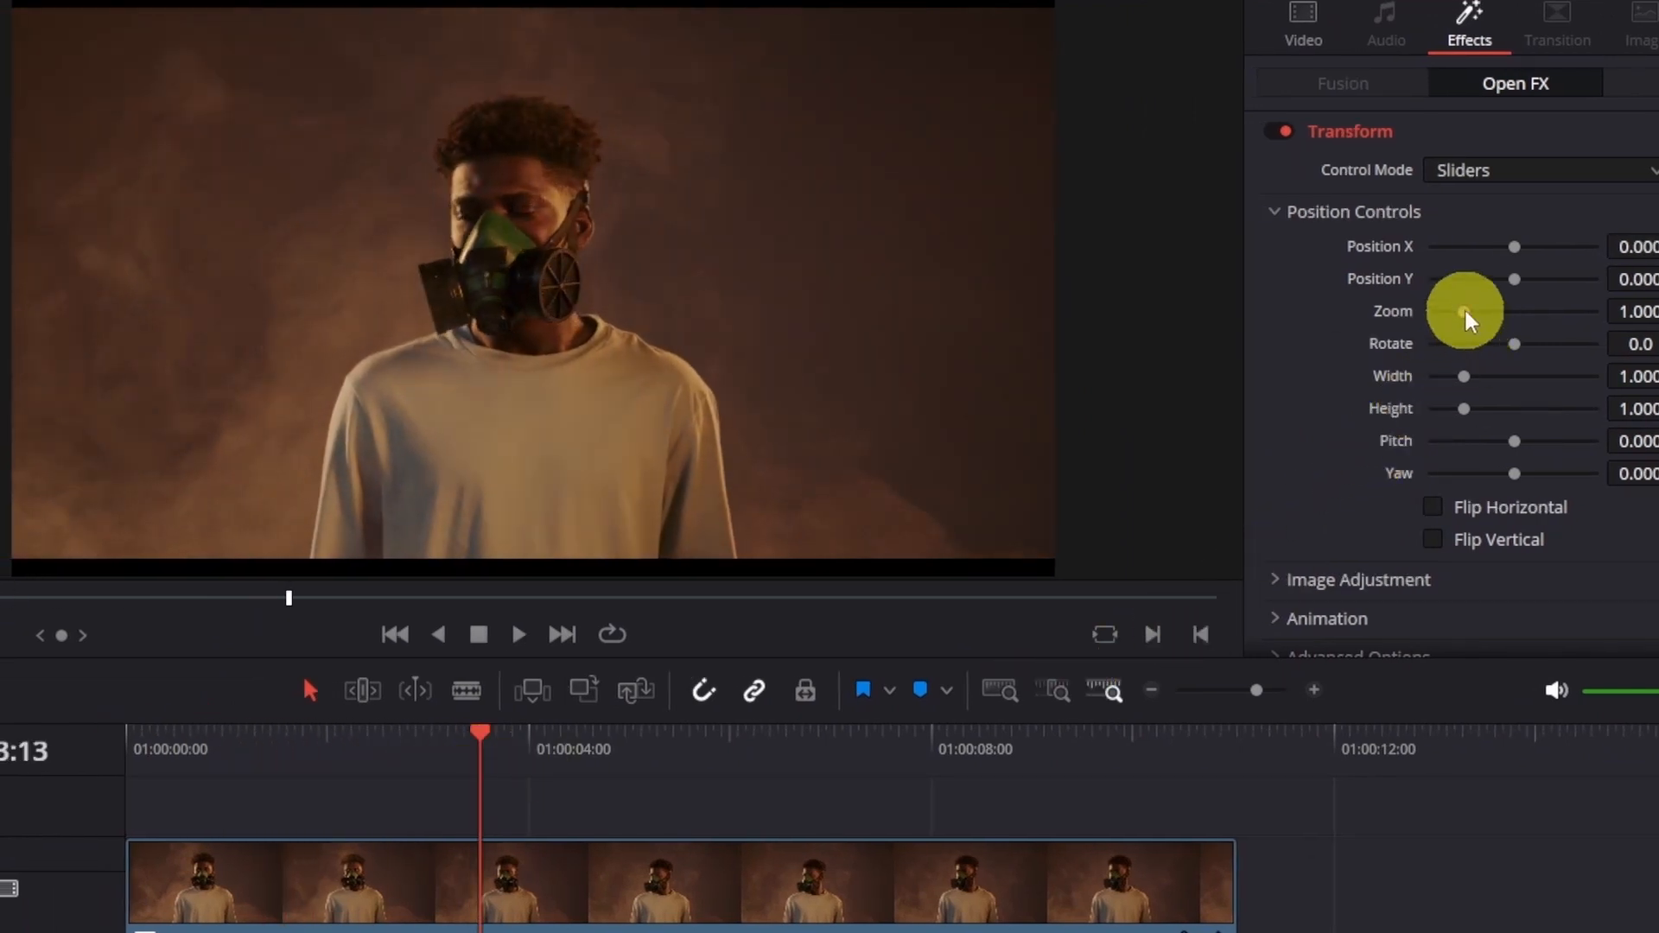
{"action": "left_click_drag", "start_coordinate": [1466, 314], "coordinate": [1476, 318]}
{"action": "left_click_drag", "start_coordinate": [1483, 311], "coordinate": [1497, 309]}
Set the Transform effect's Motion Blur to 1.000 in its animation settings
{"action": "left_click", "coordinate": [1289, 213]}
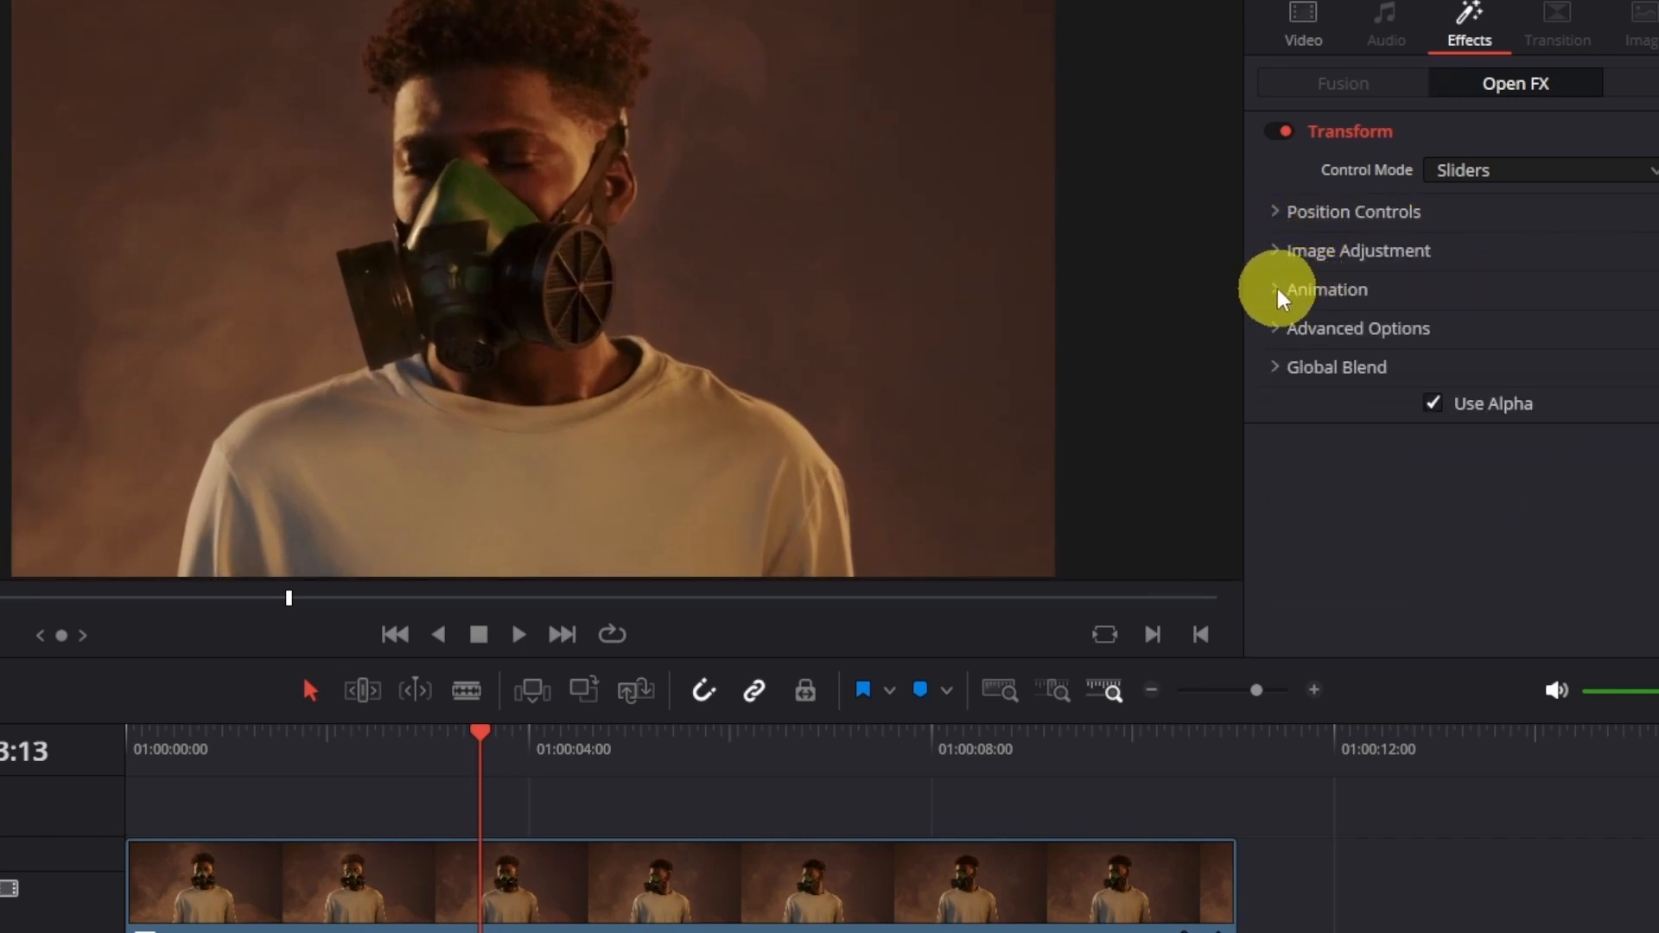
{"action": "left_click", "coordinate": [1278, 291]}
{"action": "left_click_drag", "start_coordinate": [1454, 325], "coordinate": [1555, 328]}
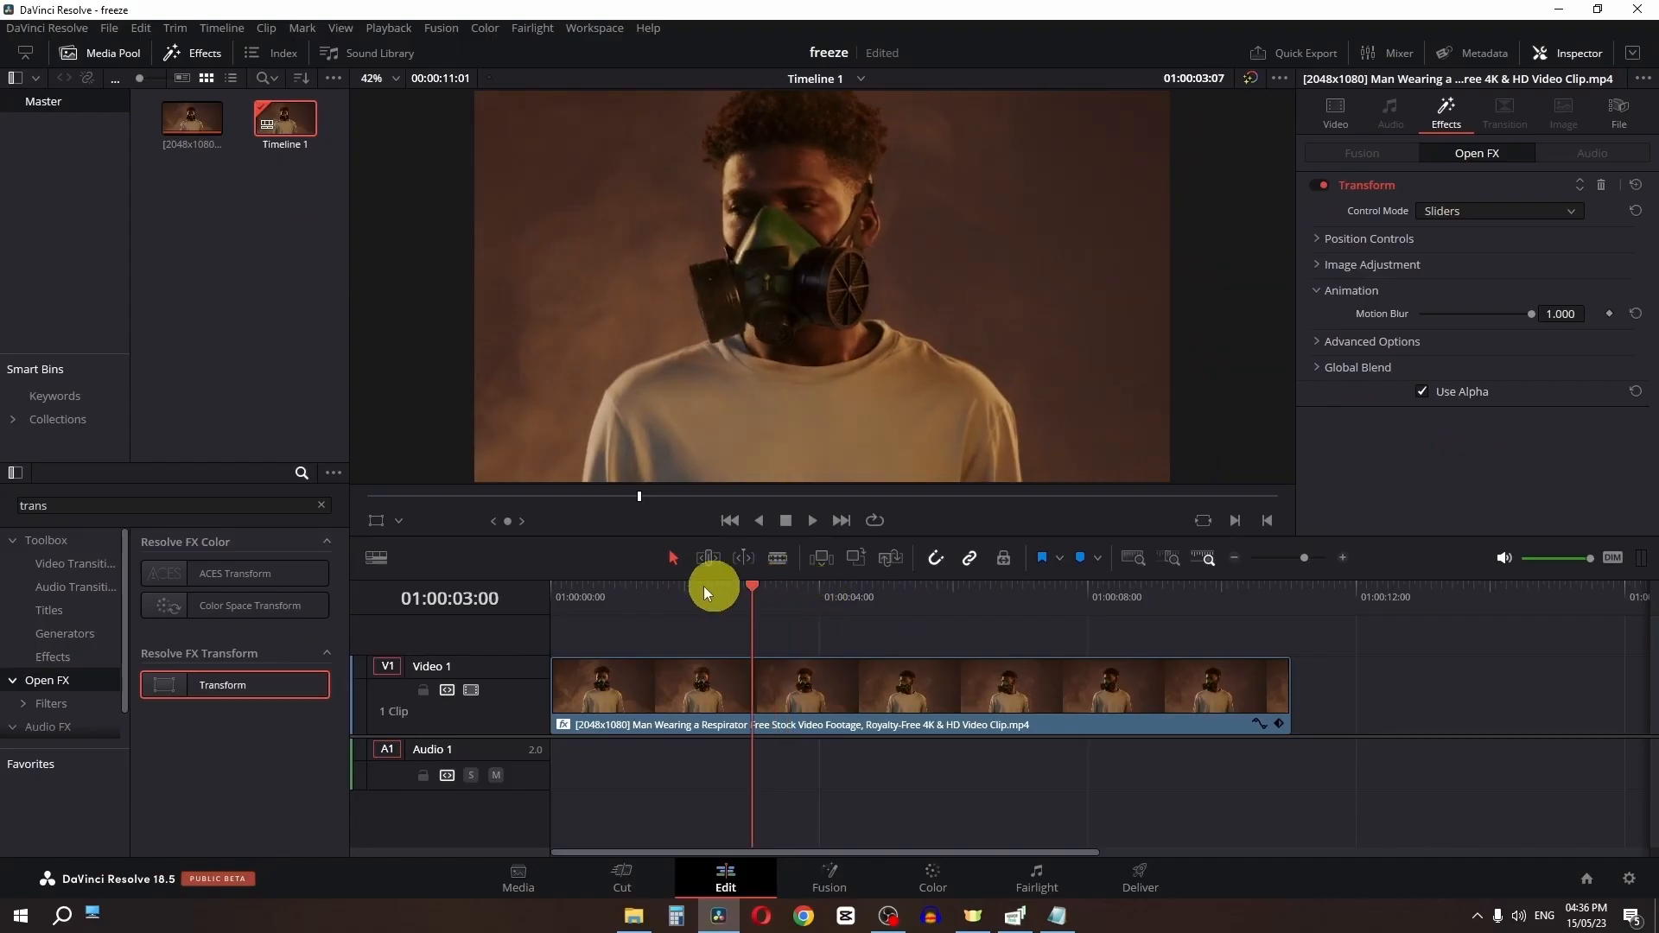
Play back the motion-blurred zoom from the start and again from 01:00:01:00, stopping at 01:00:03:10
{"action": "left_click", "coordinate": [557, 591]}
{"action": "key", "text": "space"}
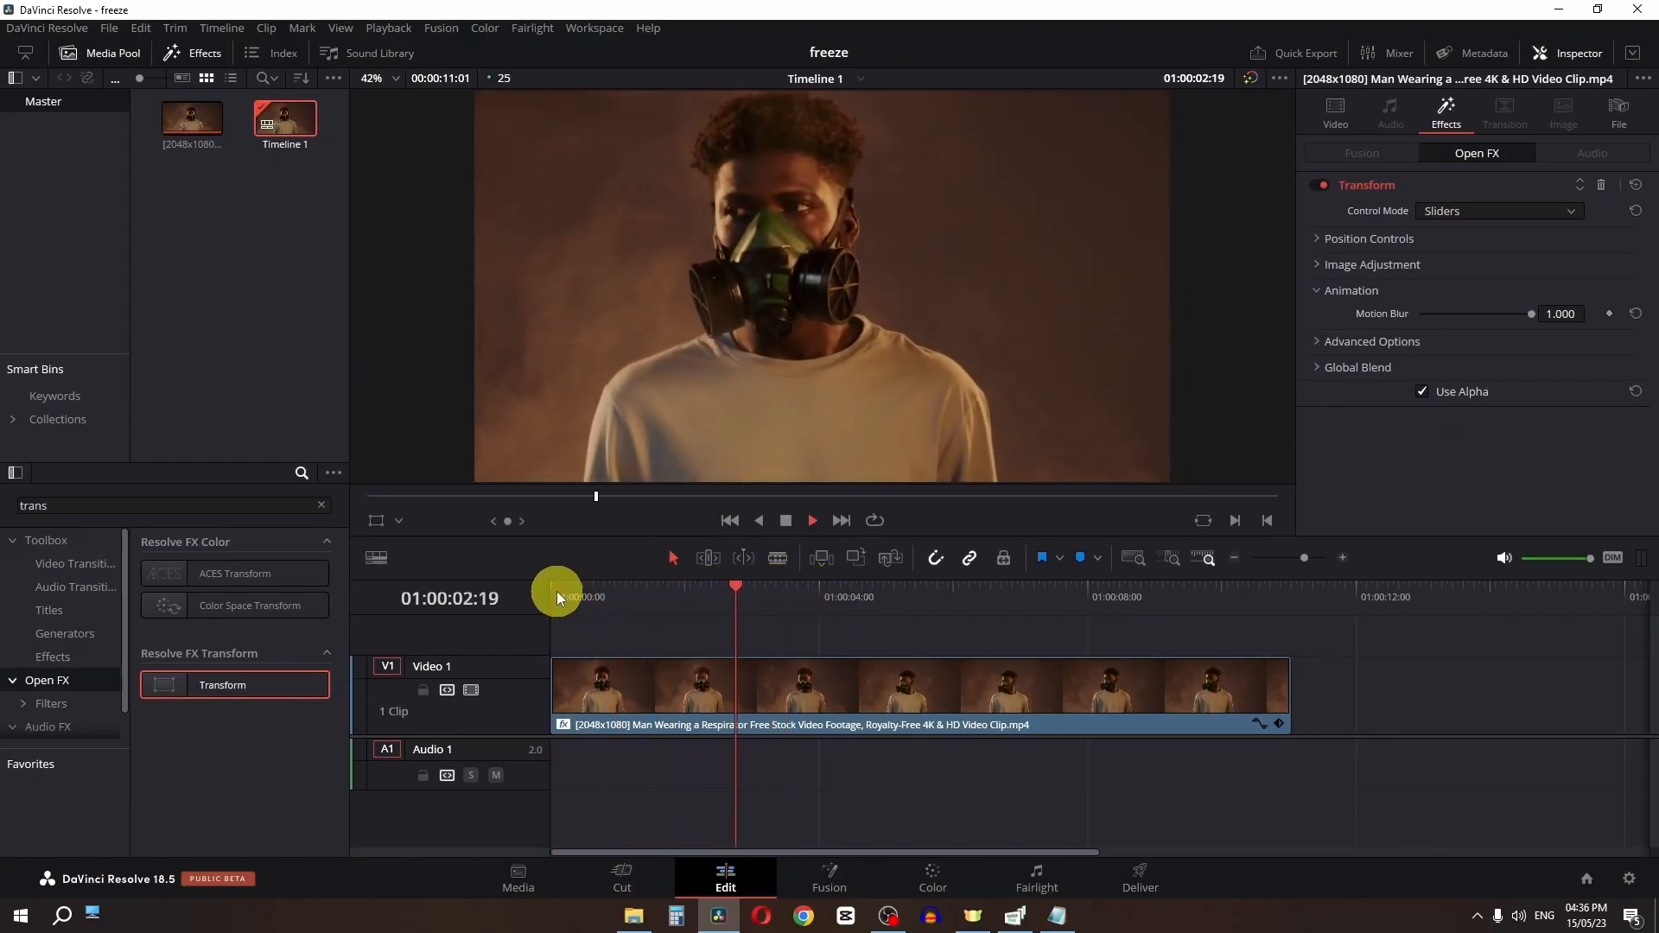
{"action": "left_click", "coordinate": [617, 588]}
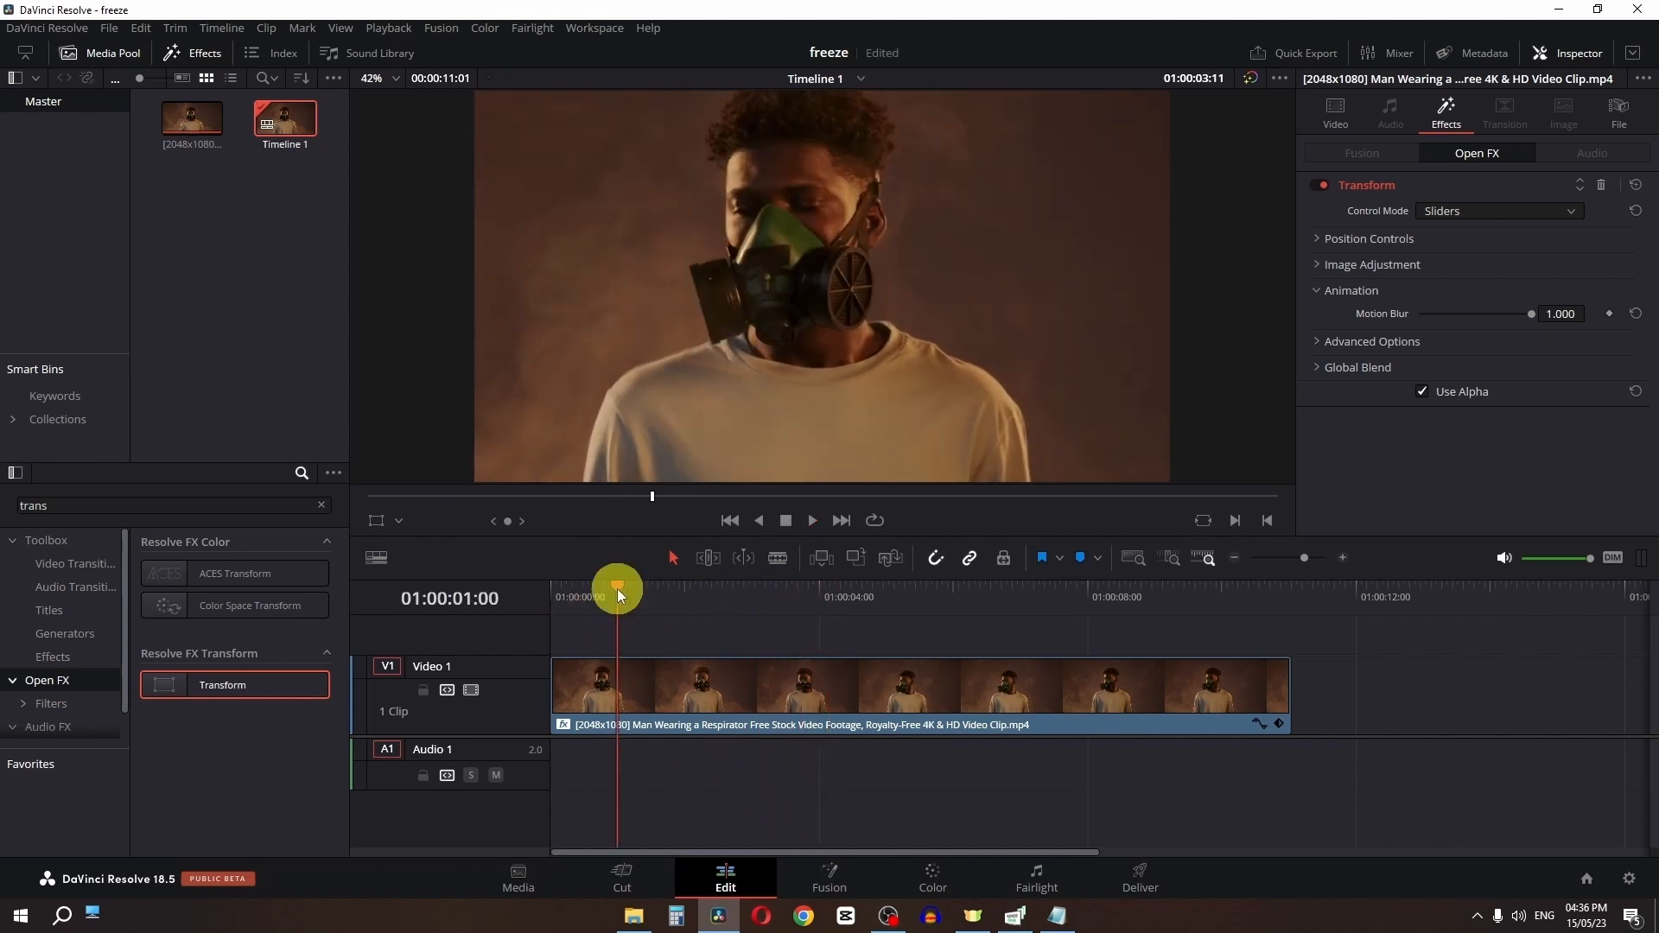
{"action": "key", "text": "space"}
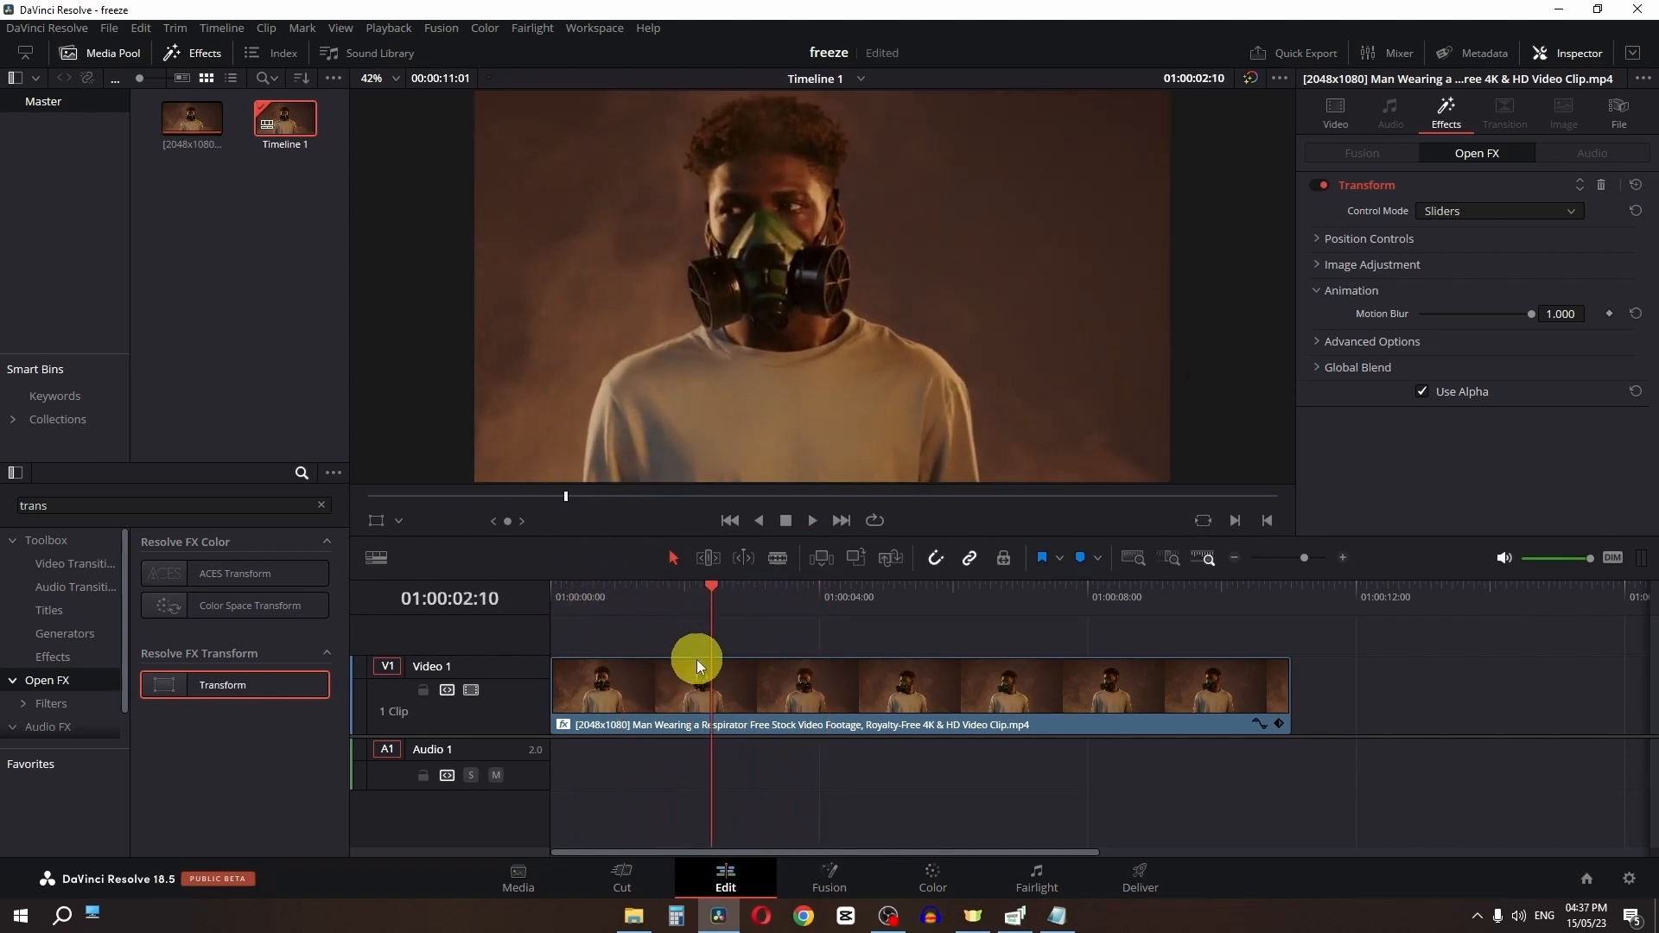
{"action": "key", "text": "space"}
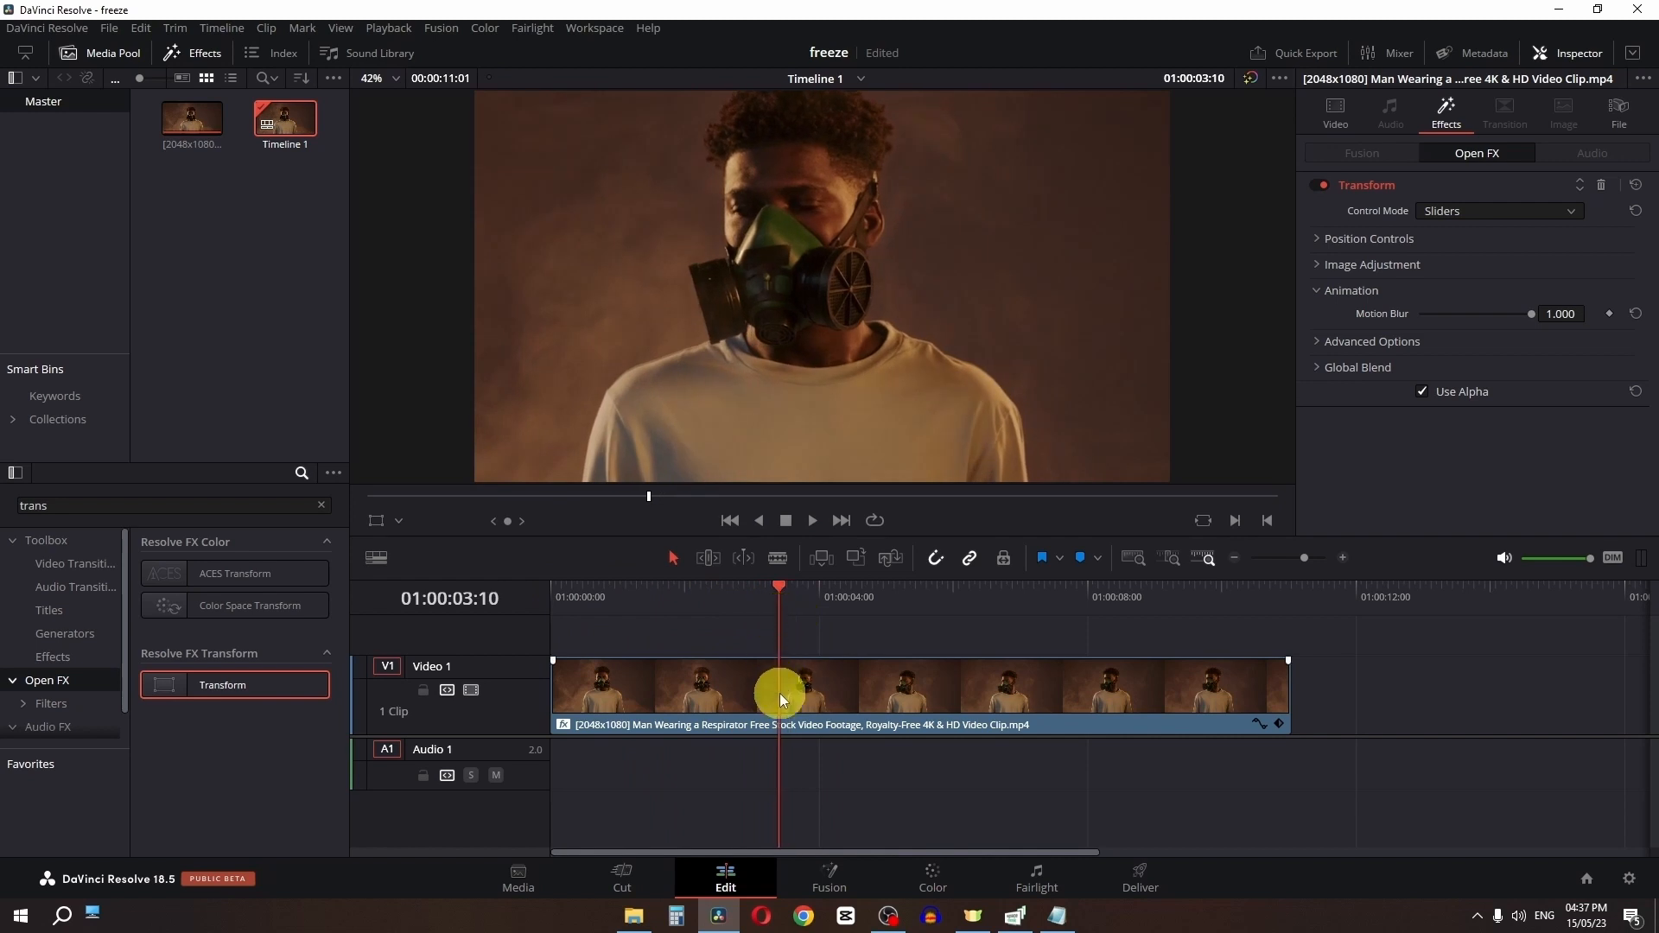
Raise the Transform effect's Zoom to 2.663 at 01:00:03:10 and play back the stronger motion-blurred zoom from 01:00:01:00
{"action": "left_click", "coordinate": [779, 693]}
{"action": "left_click", "coordinate": [1369, 238]}
{"action": "left_click_drag", "start_coordinate": [1460, 304], "coordinate": [1491, 307]}
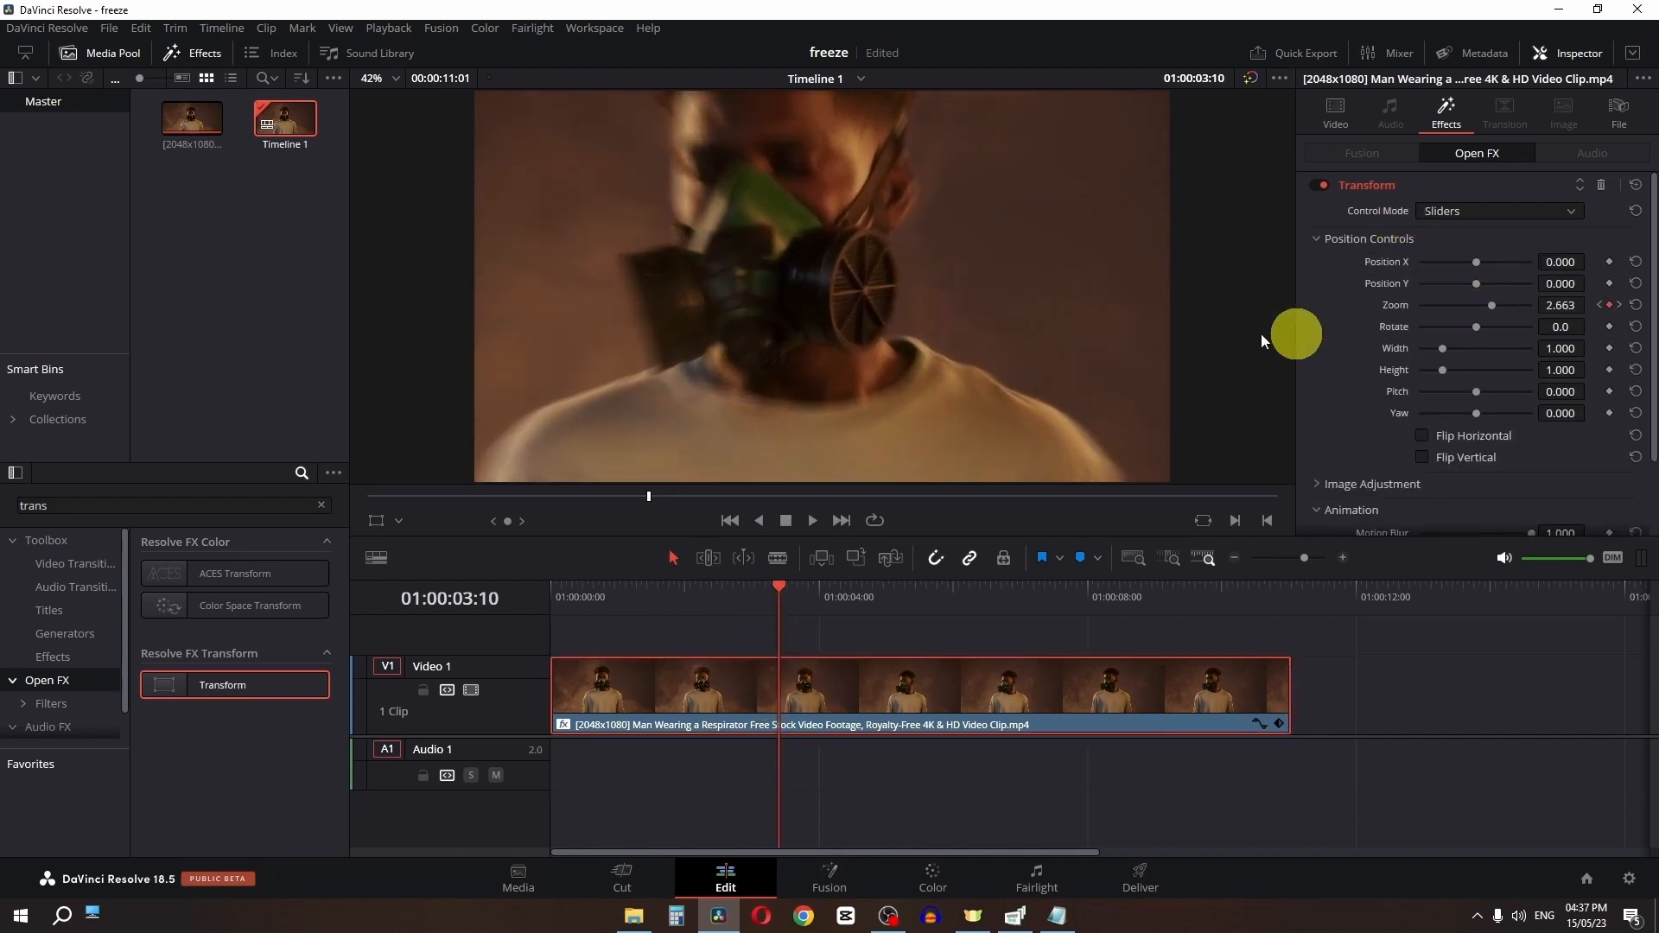
{"action": "left_click_drag", "start_coordinate": [780, 586], "coordinate": [610, 579]}
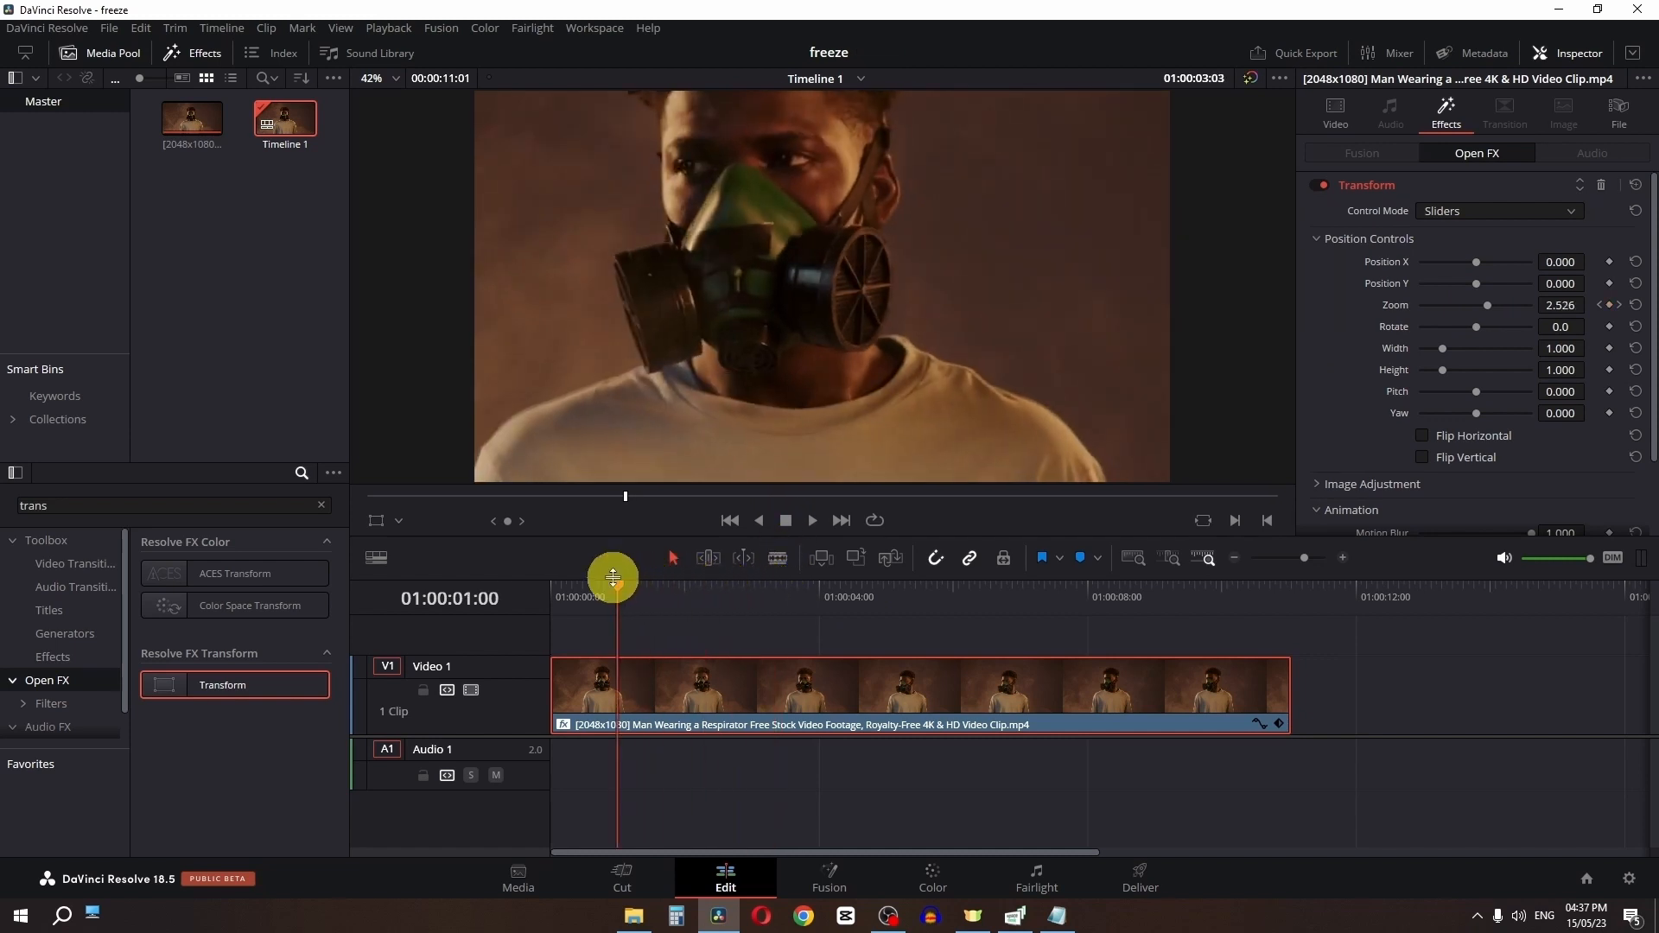
{"action": "key", "text": "space"}
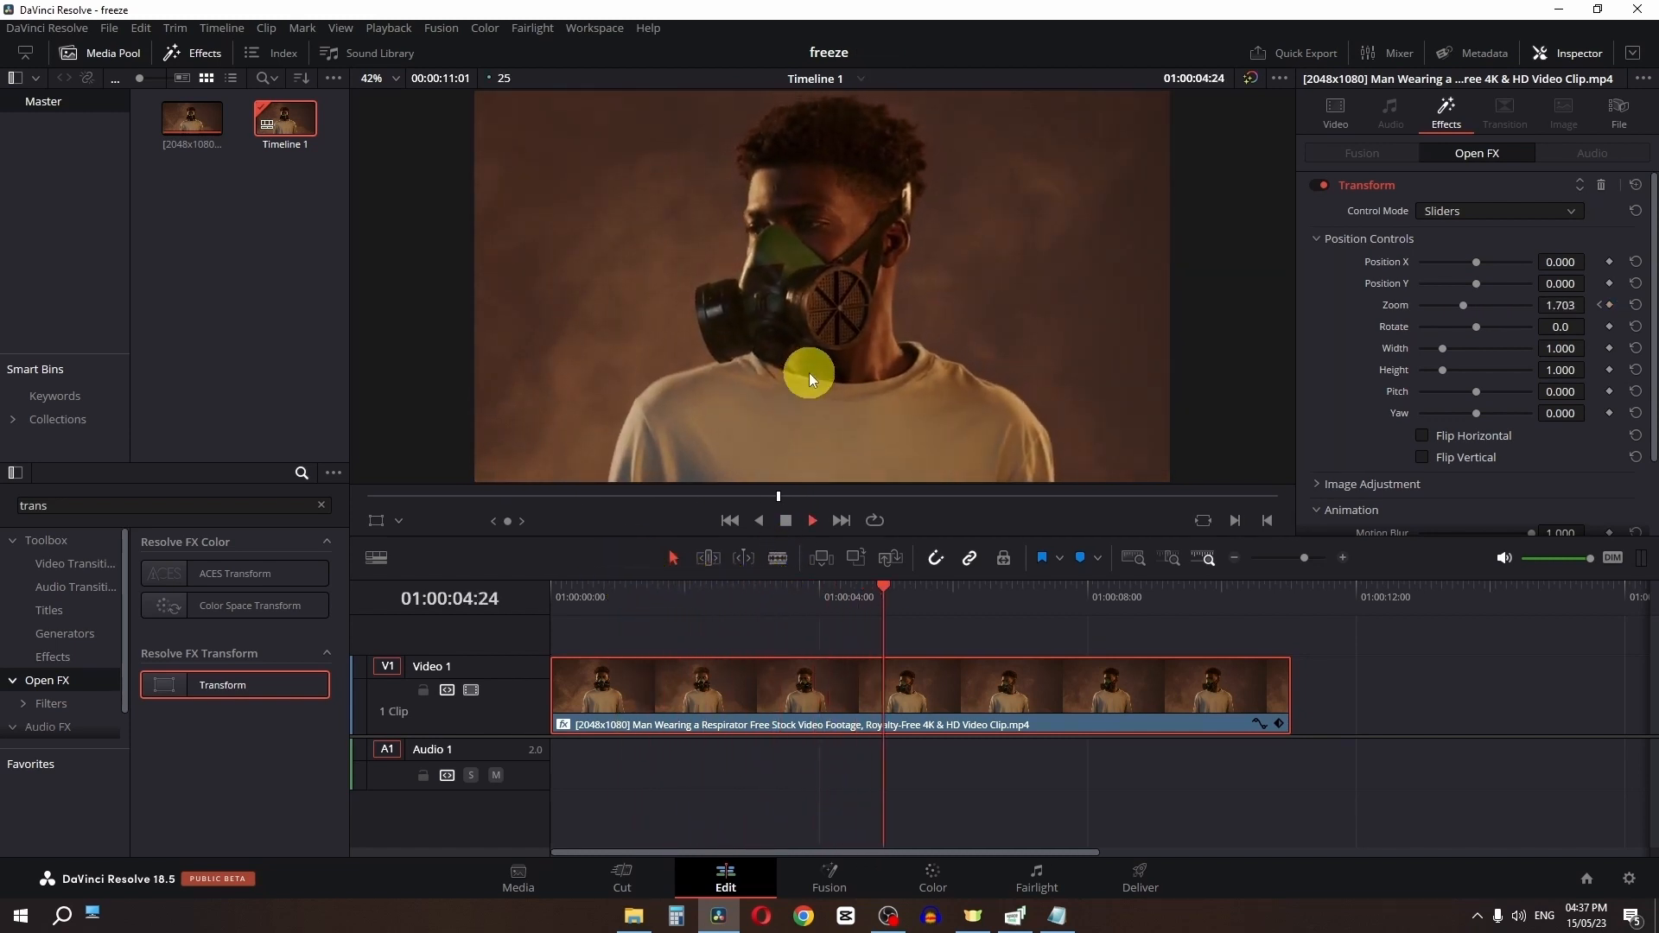
{"action": "key", "text": "space"}
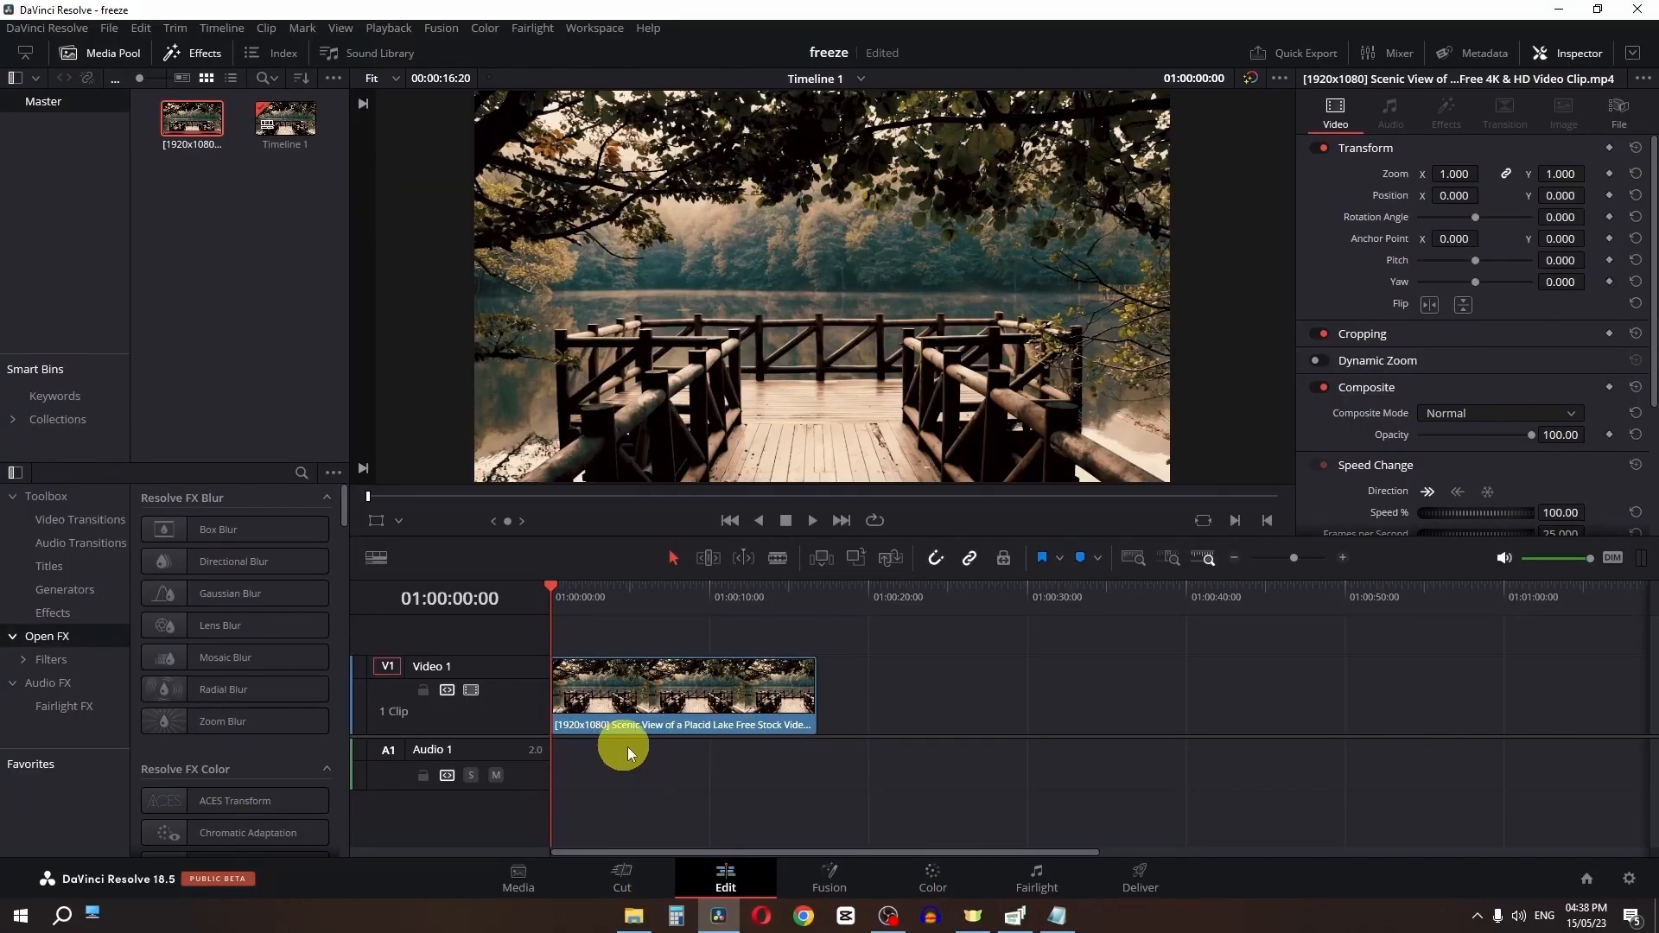
Enable Dynamic Zoom on the lake clip and play back the zoom from its first frame
{"action": "left_click_drag", "start_coordinate": [601, 619], "coordinate": [551, 609]}
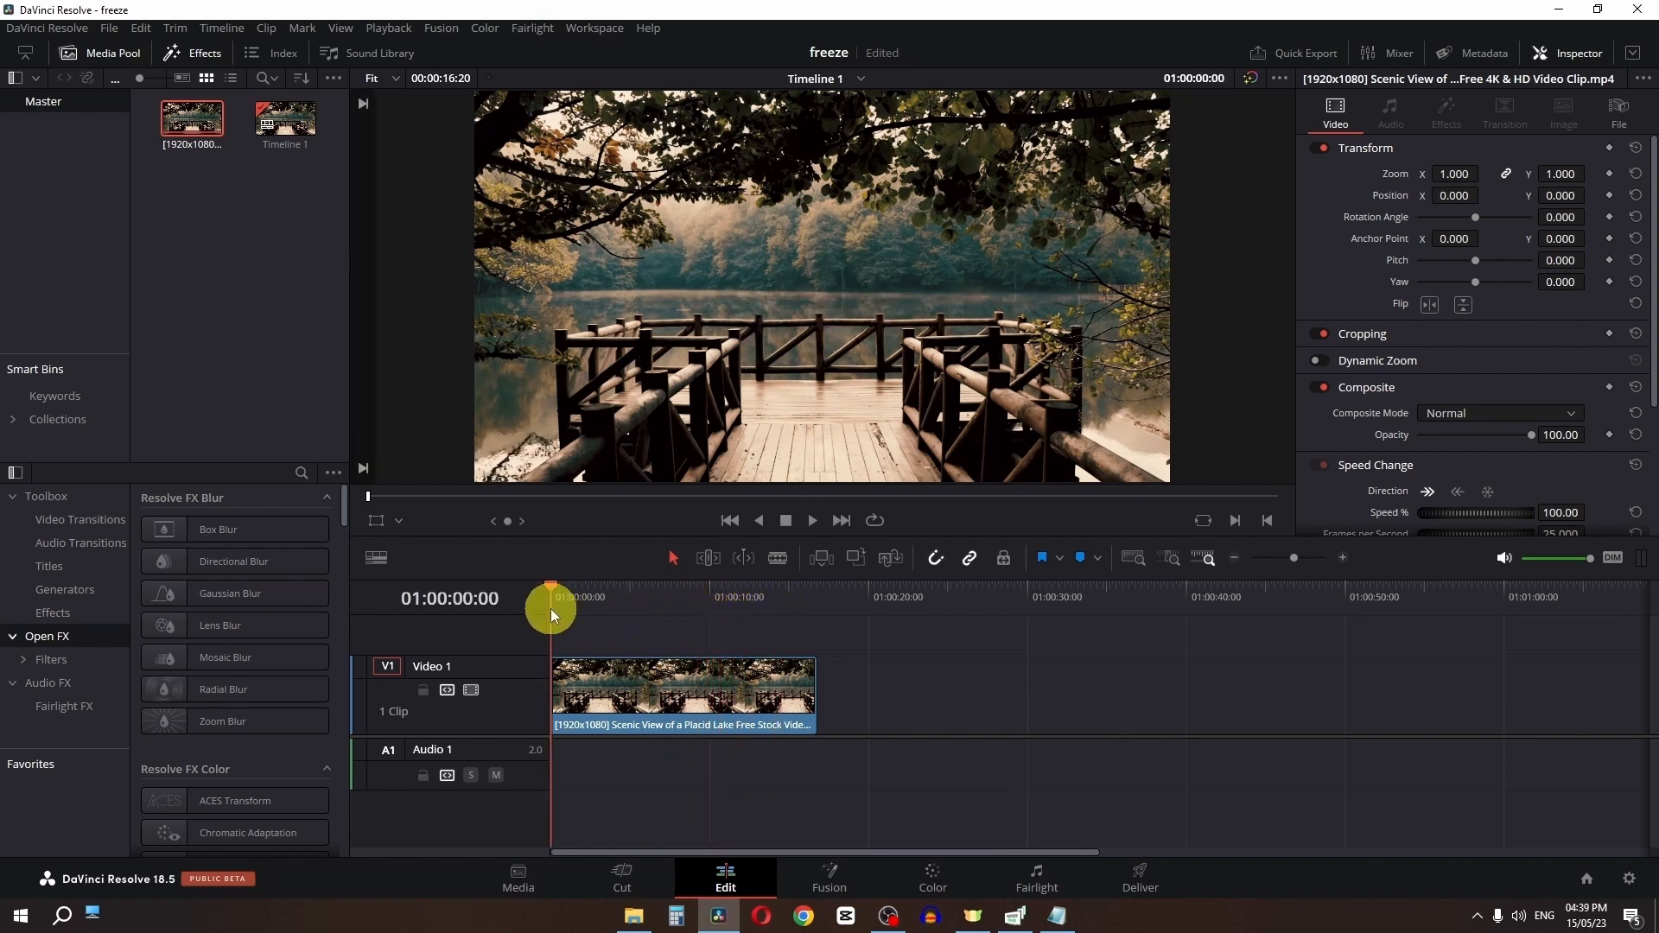
{"action": "left_click", "coordinate": [600, 691]}
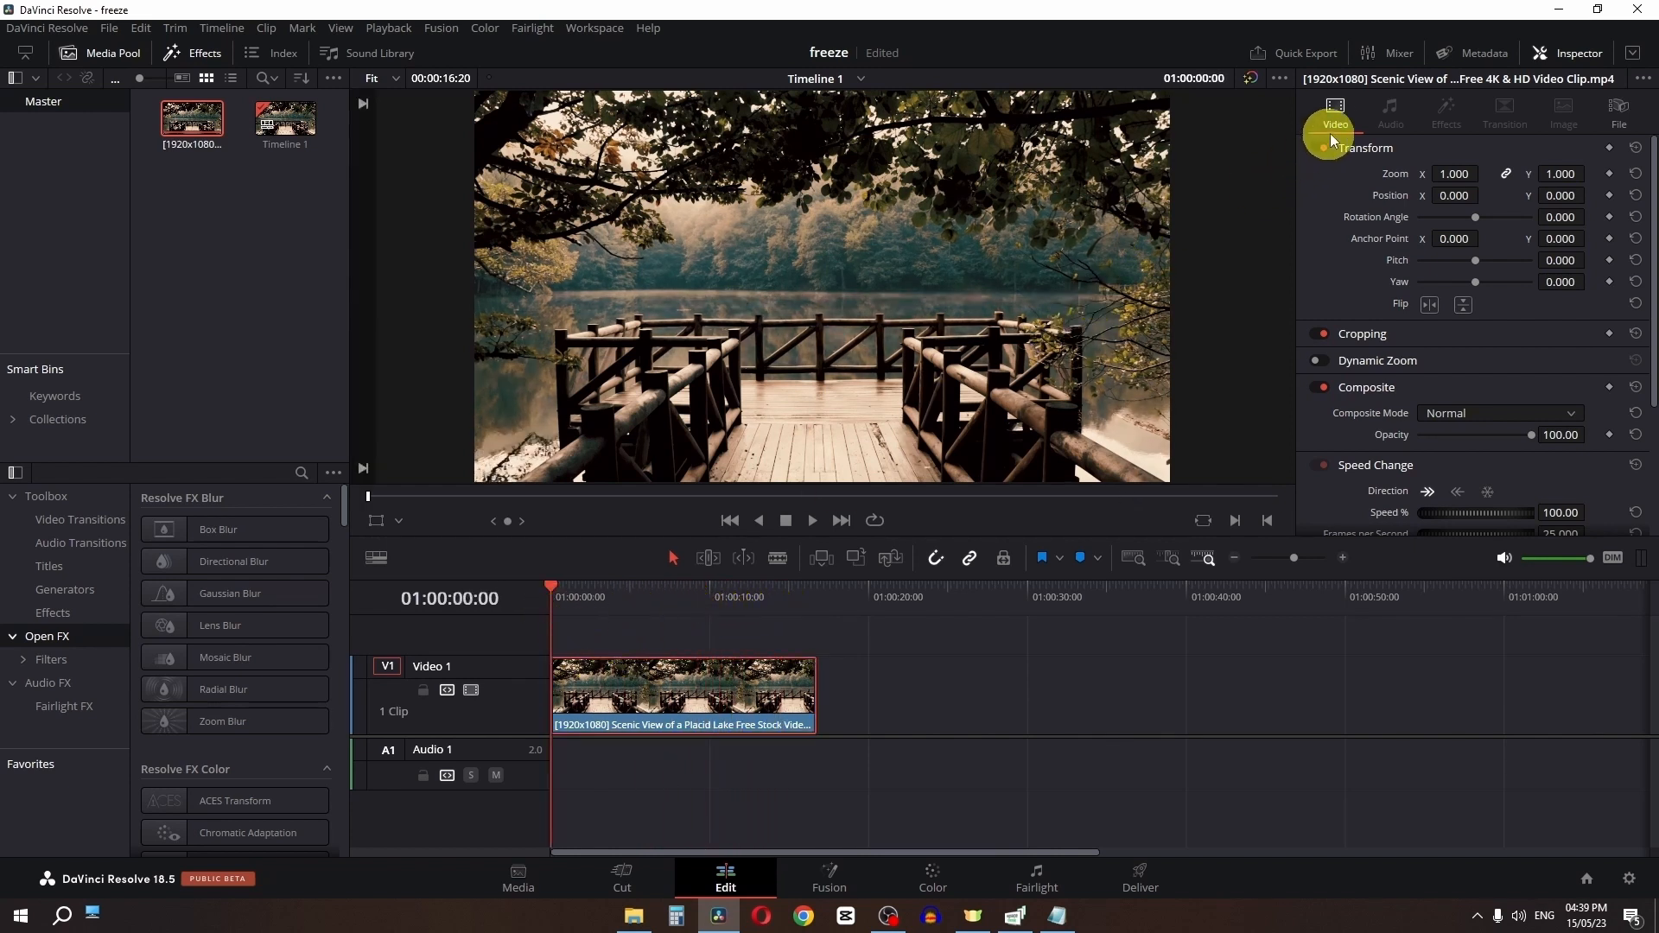
{"action": "left_click", "coordinate": [1318, 361]}
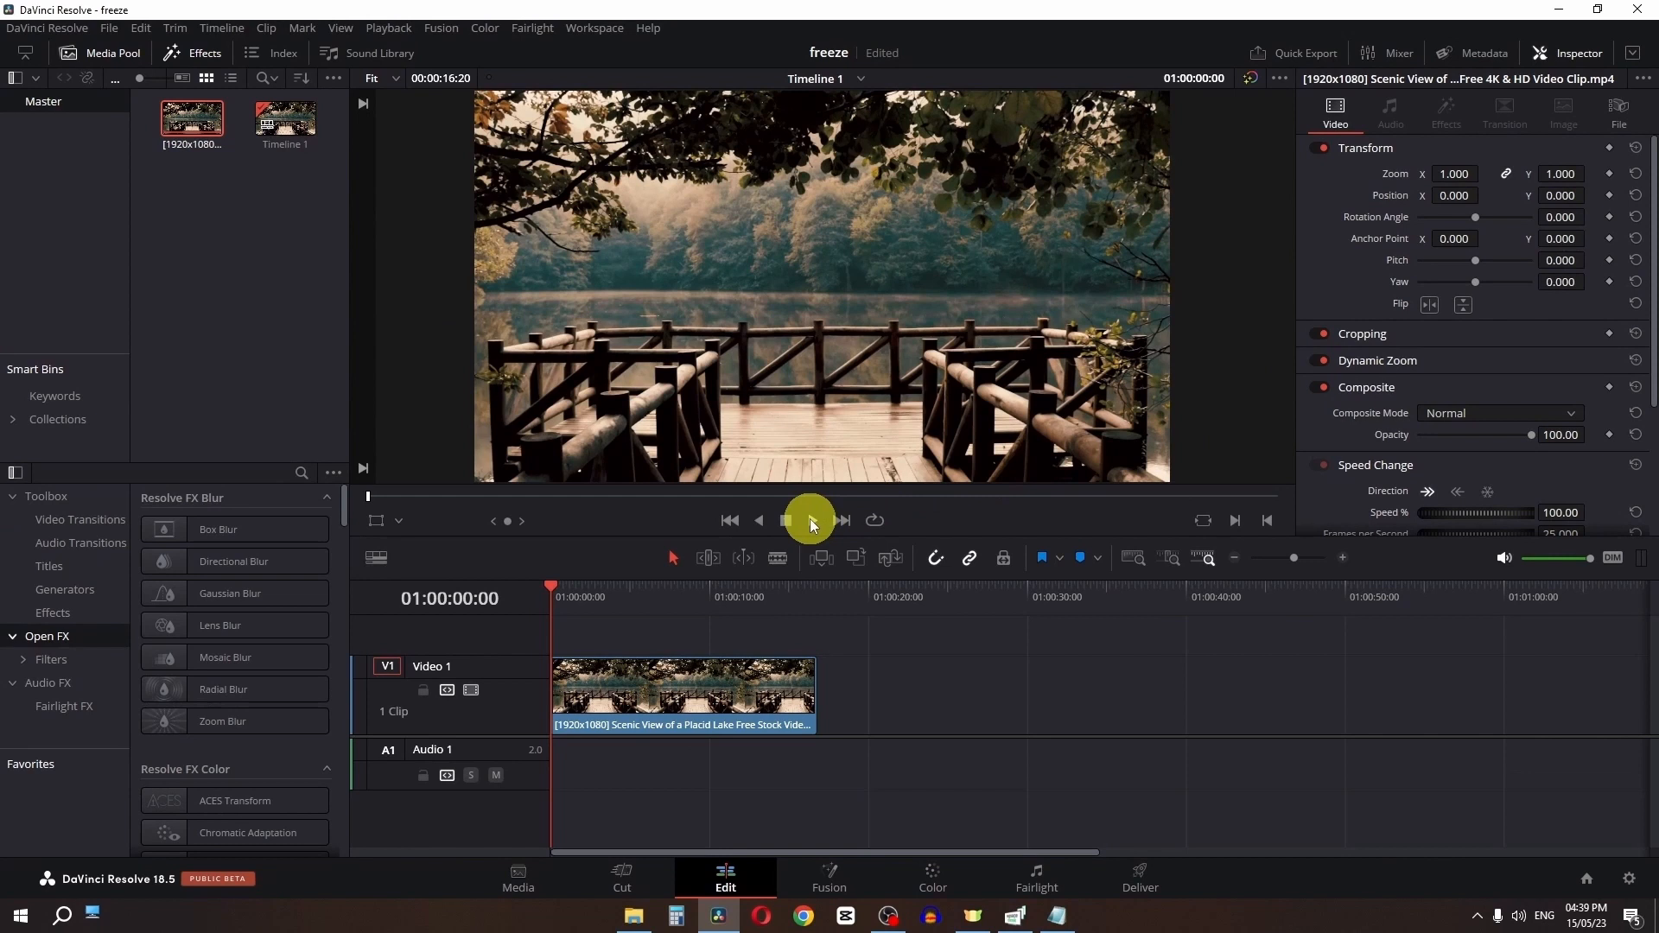
{"action": "left_click", "coordinate": [811, 519]}
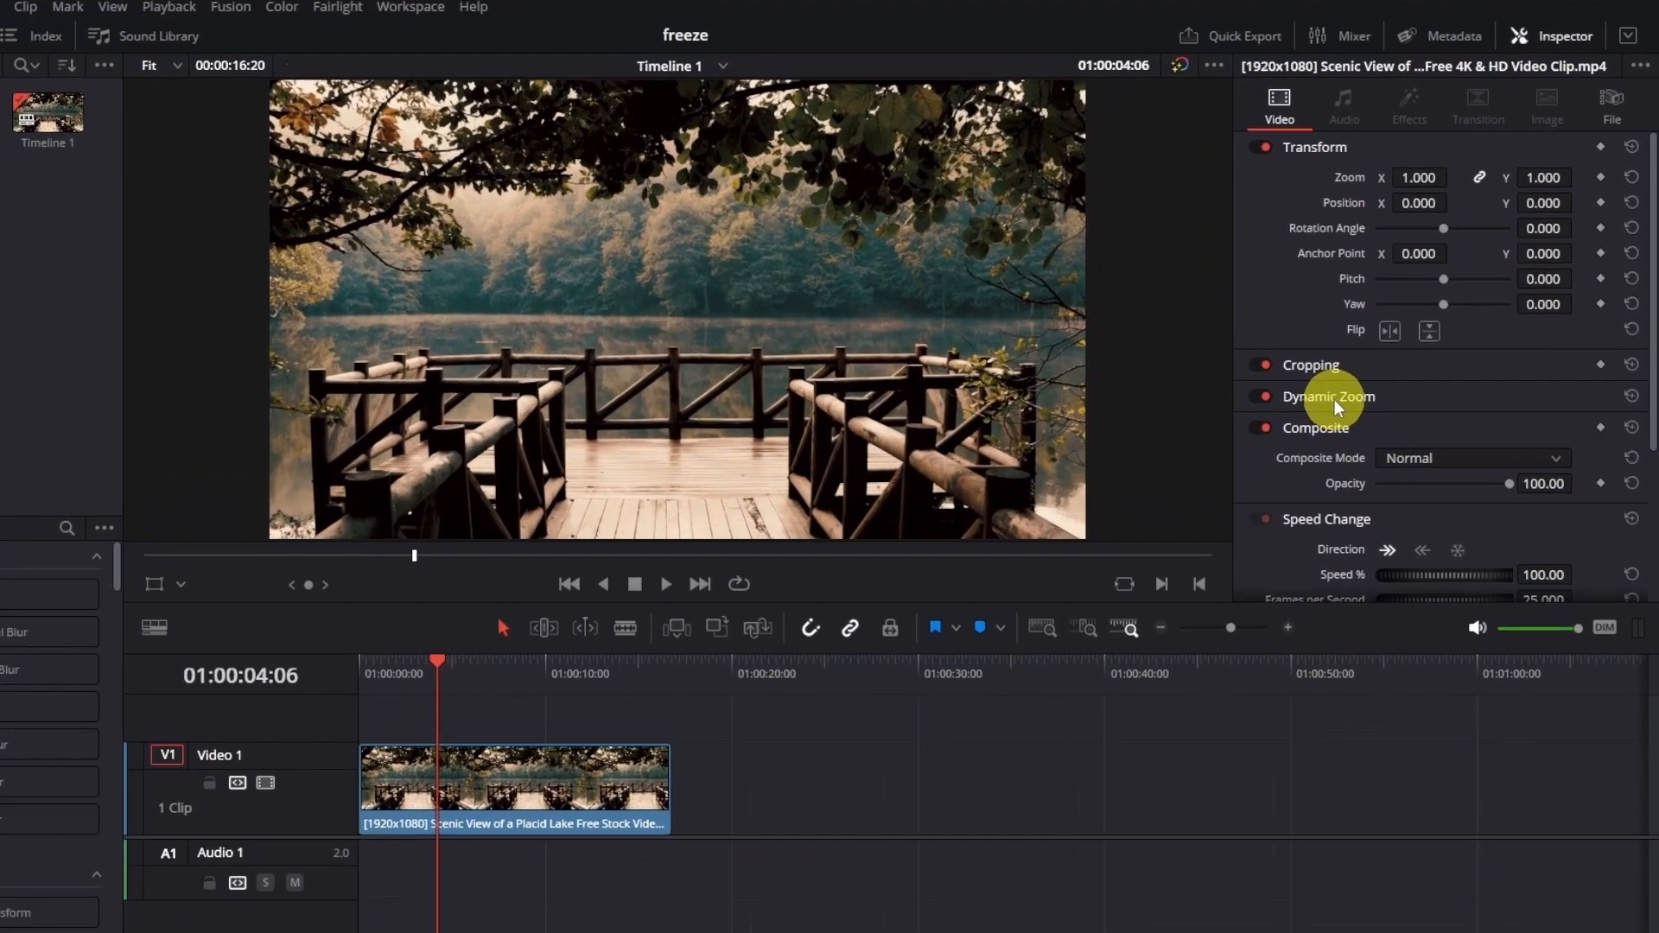
Show the clip's Dynamic Zoom ease and swap settings and return the playhead to the clip's start
{"action": "left_click", "coordinate": [1334, 400]}
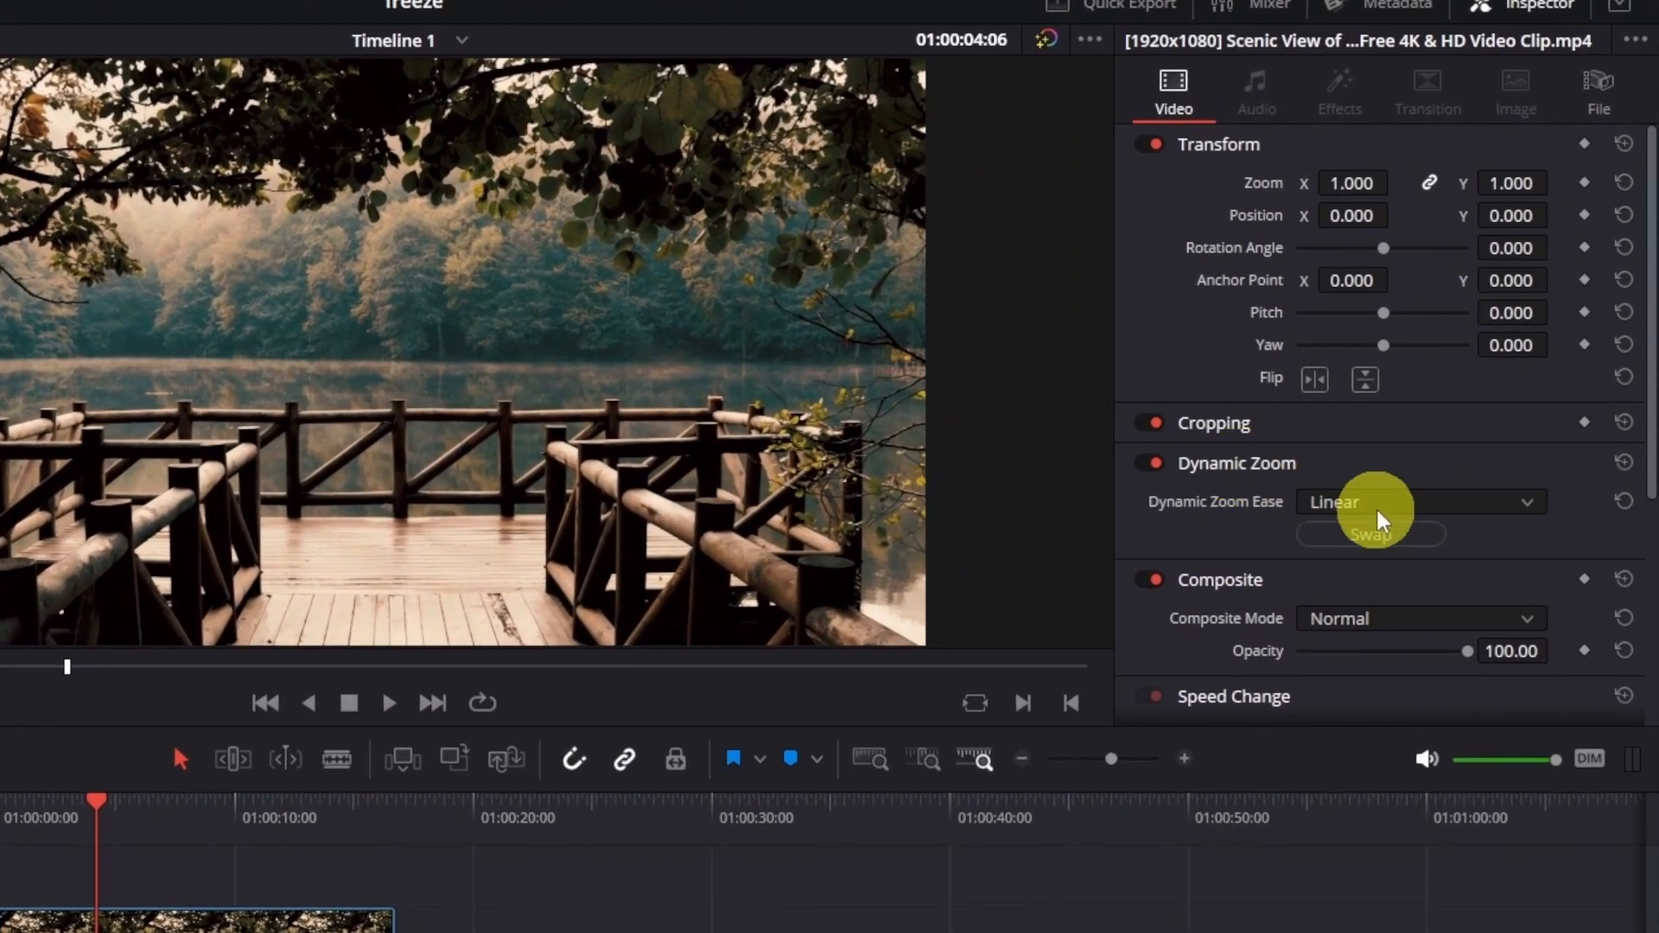
{"action": "left_click", "coordinate": [1444, 452]}
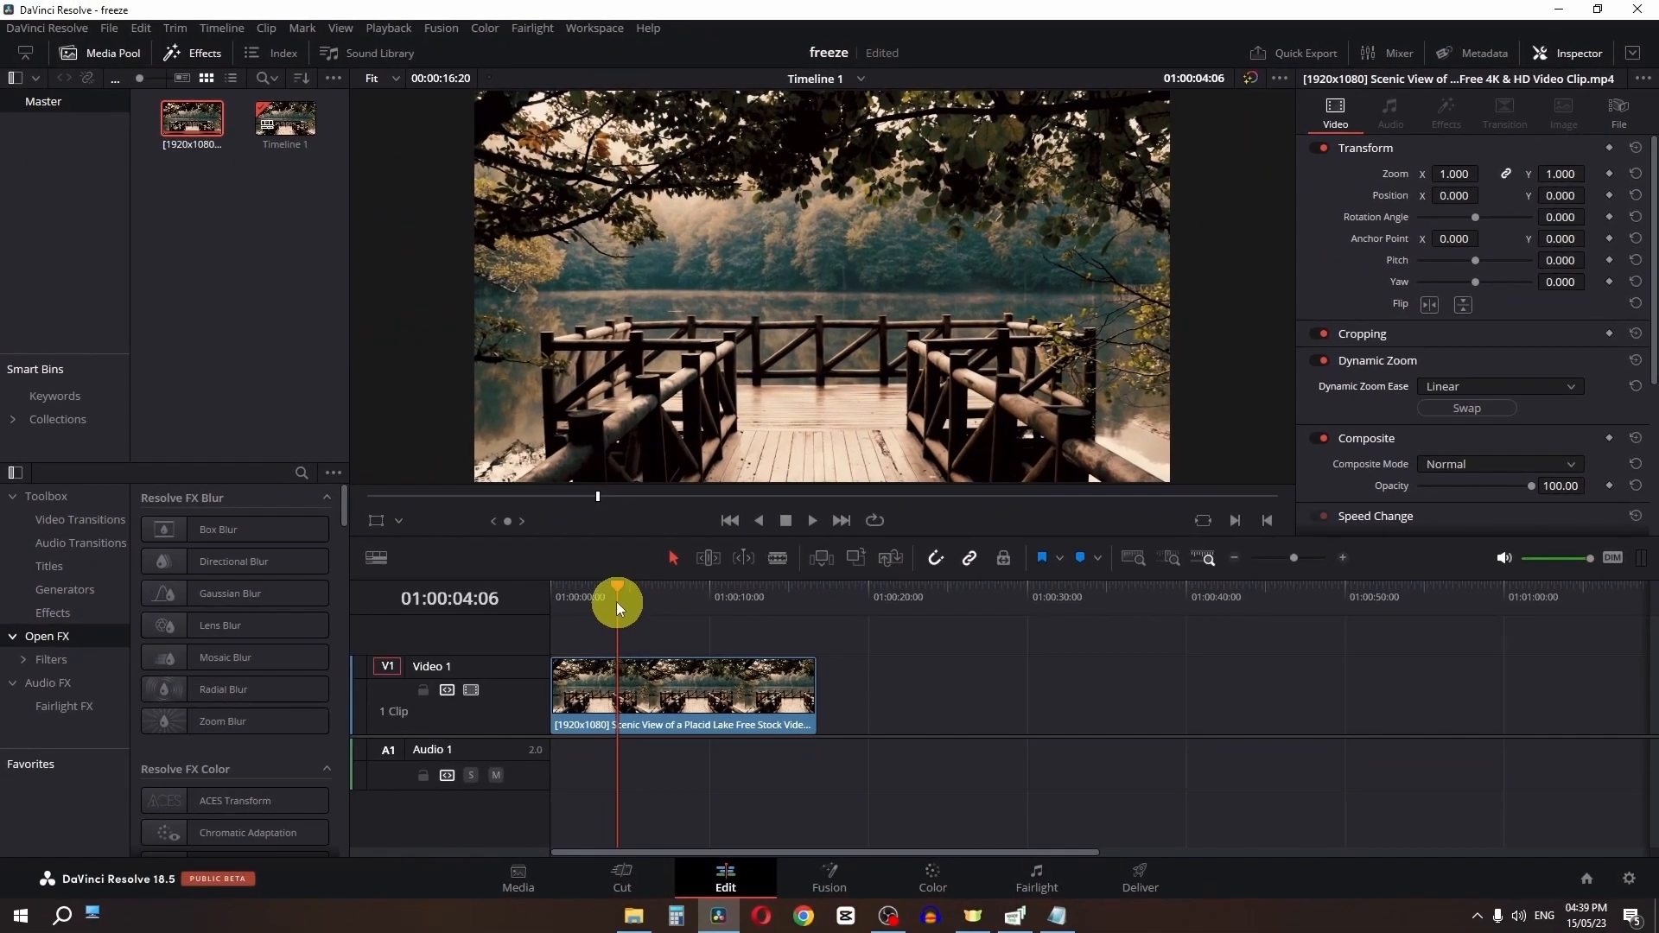
{"action": "left_click_drag", "start_coordinate": [94, 823], "coordinate": [0, 820]}
{"action": "key", "text": "space"}
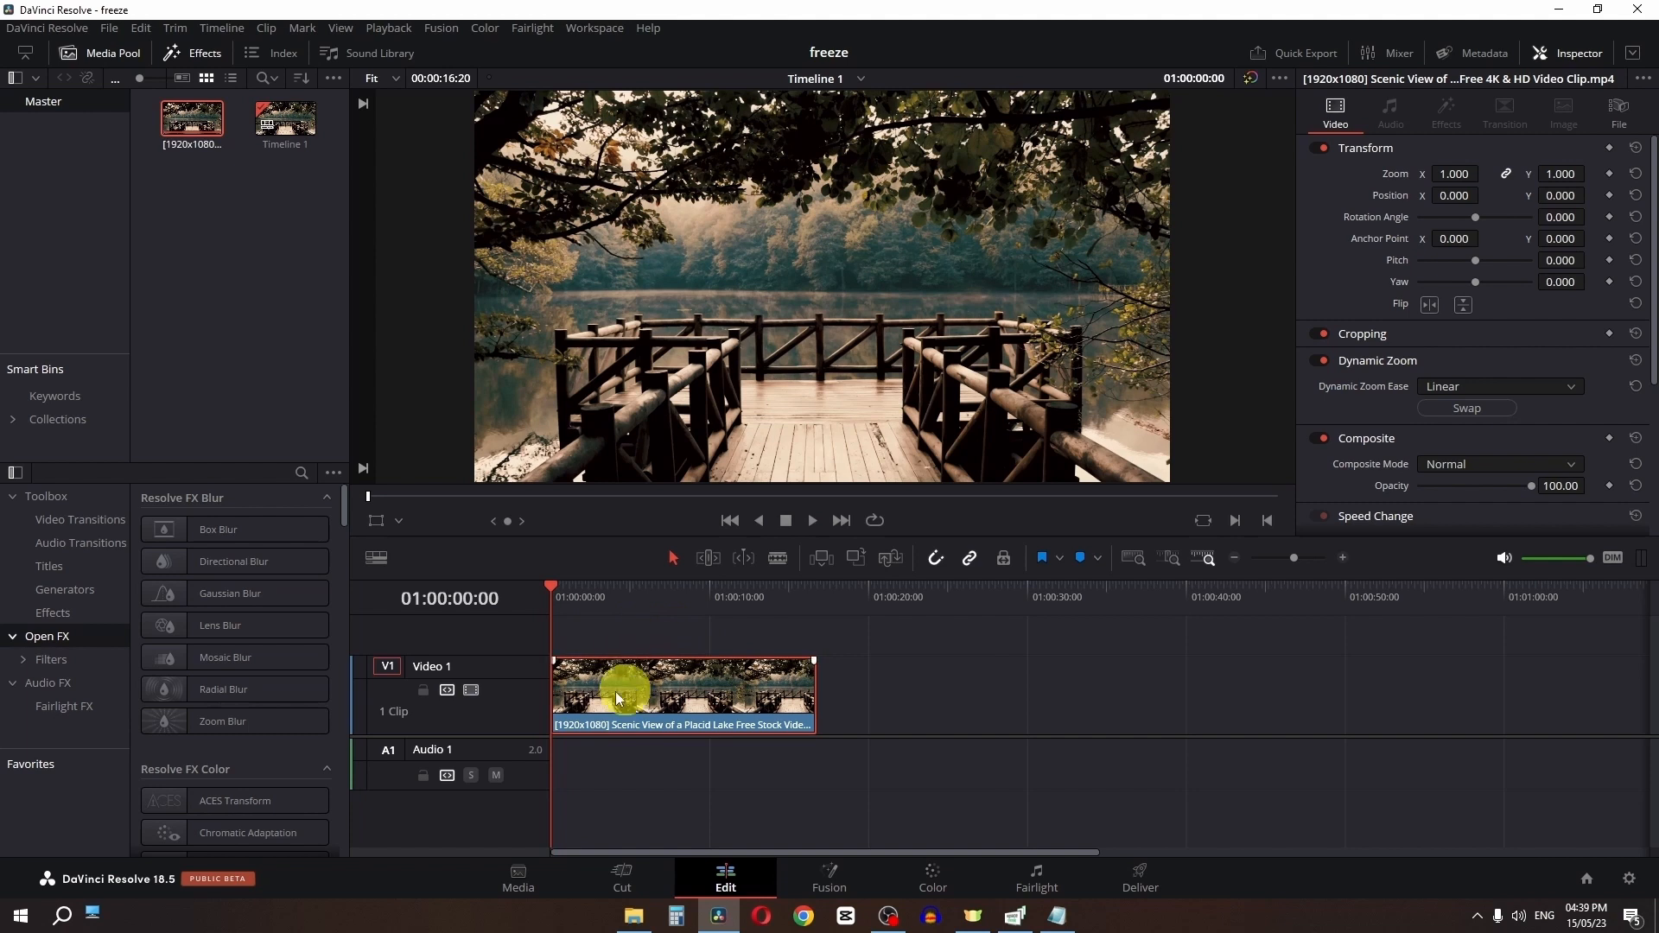
Display the Dynamic Zoom overlay in the viewer and shrink the red frame to about half the picture's width
{"action": "left_click", "coordinate": [400, 521]}
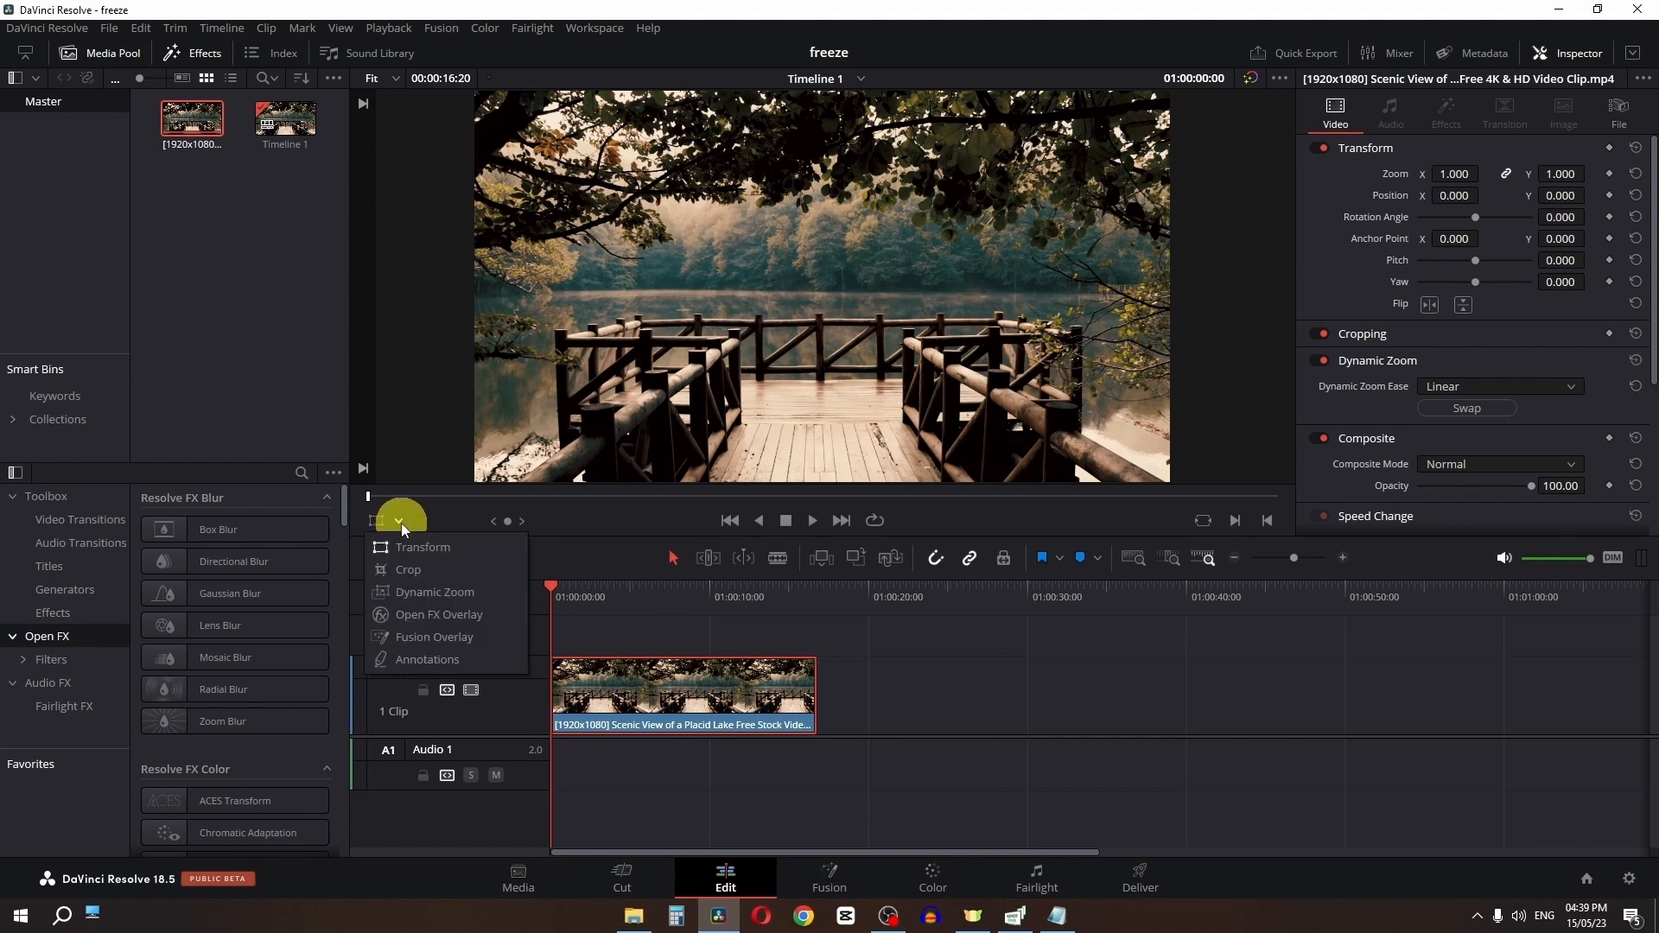
{"action": "left_click", "coordinate": [433, 593]}
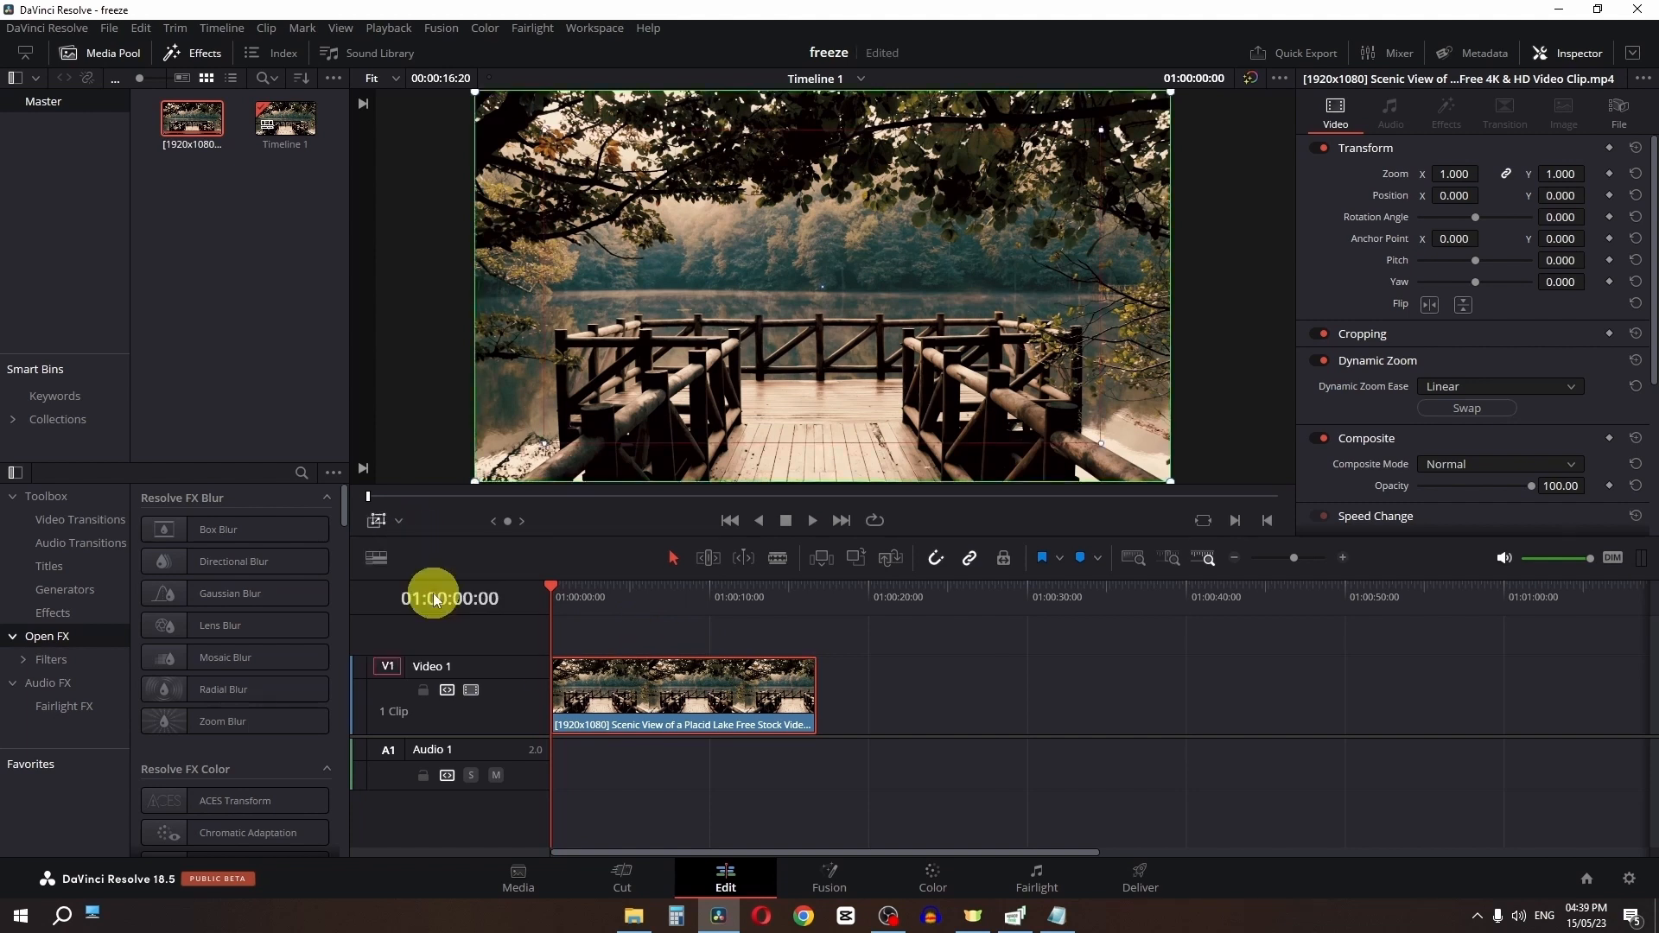
{"action": "key", "text": "space"}
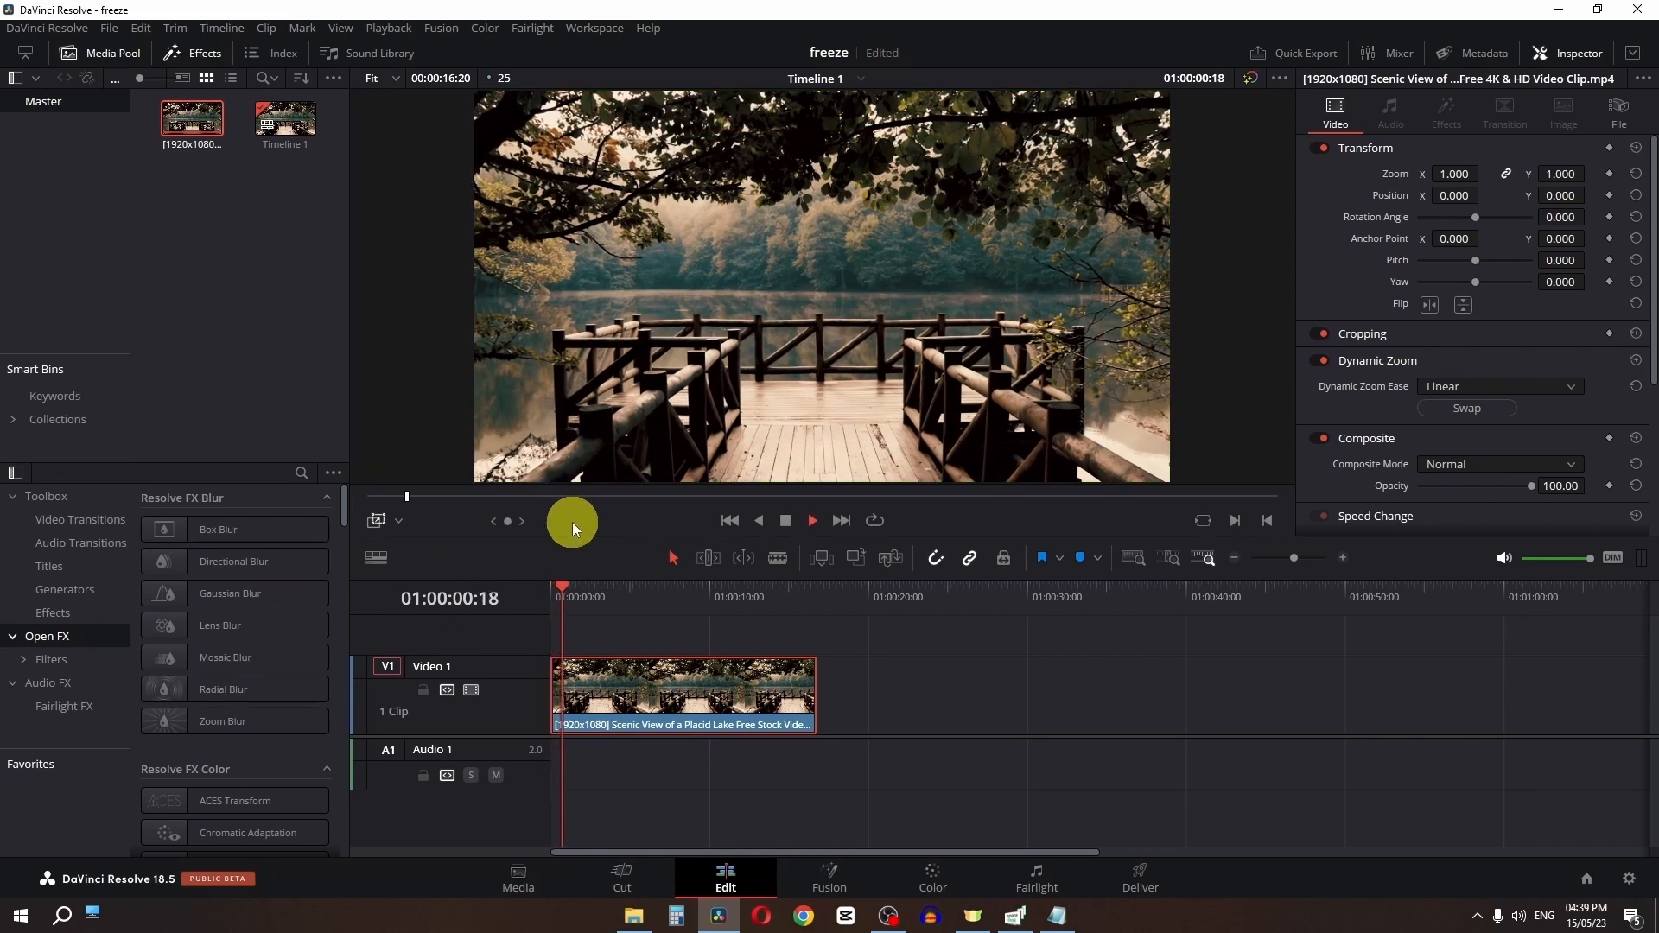
{"action": "left_click_drag", "start_coordinate": [574, 605], "coordinate": [517, 605]}
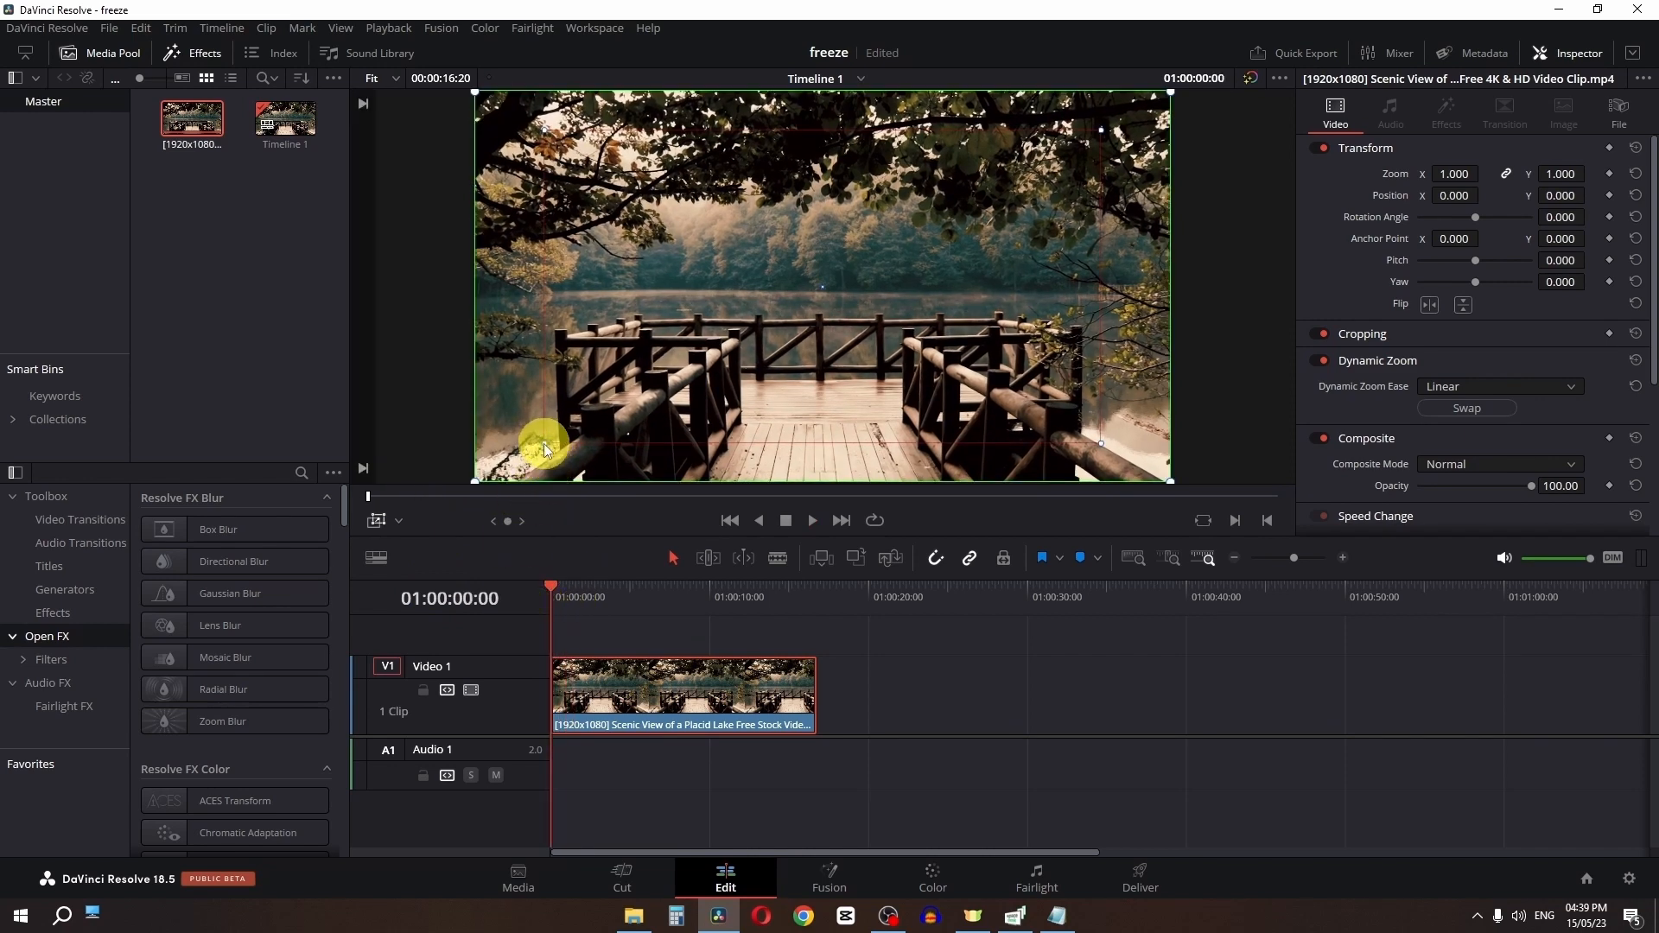
{"action": "left_click_drag", "start_coordinate": [542, 443], "coordinate": [669, 406]}
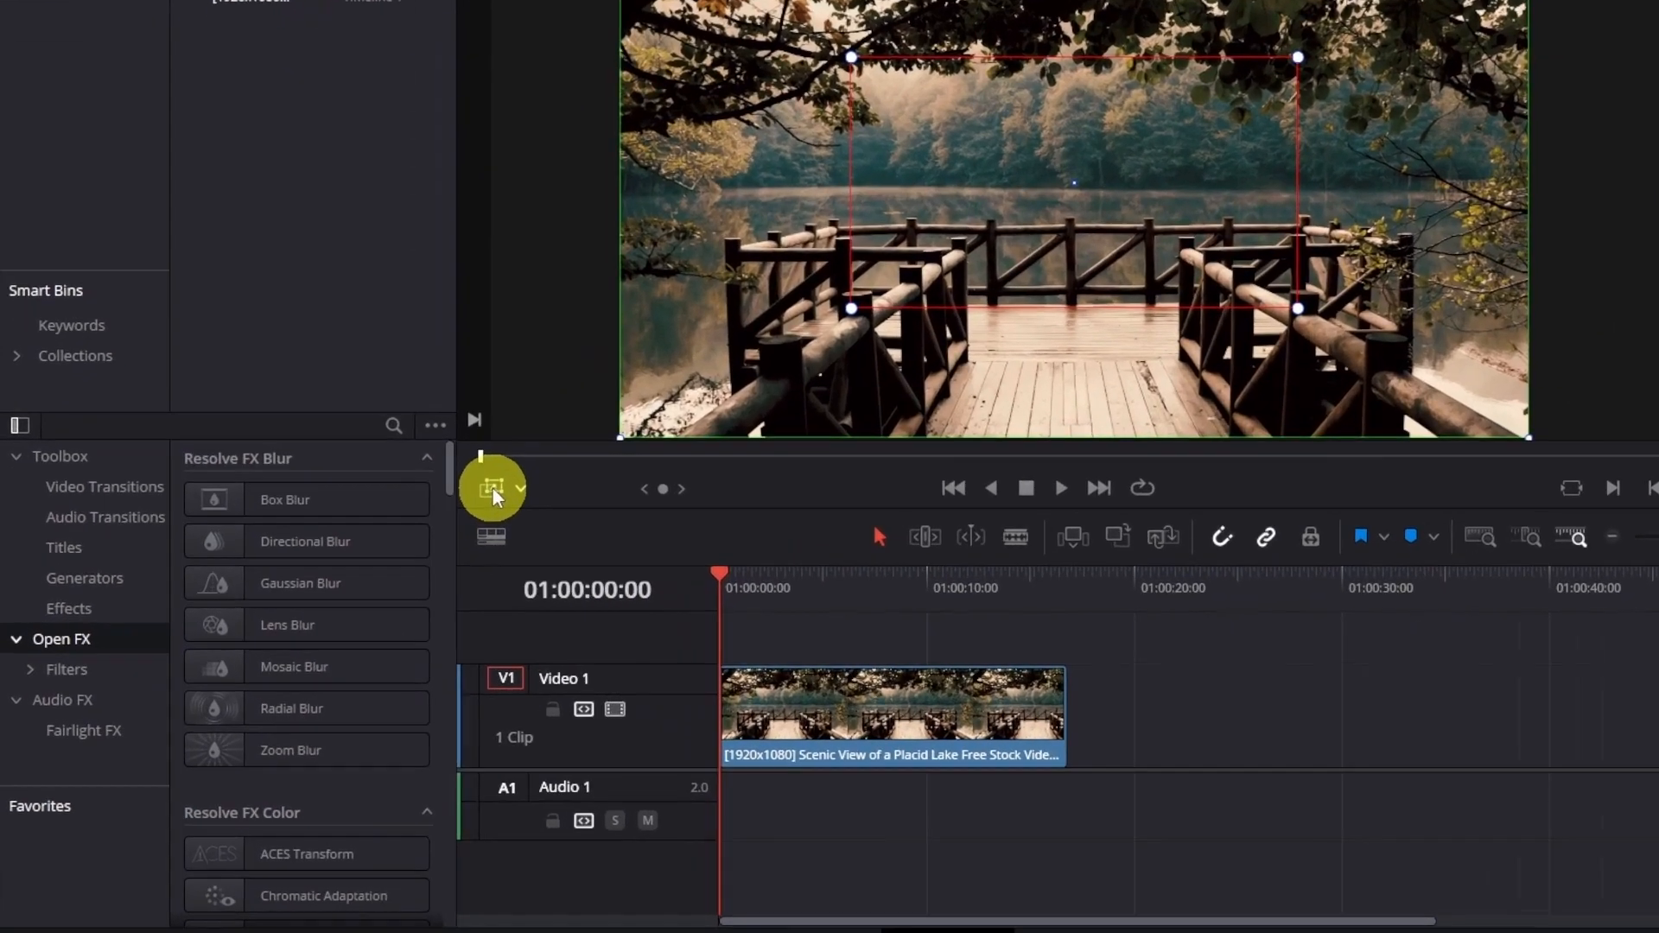
Hide the Dynamic Zoom overlay, play back the zoom and check it at the clip's end
{"action": "left_click", "coordinate": [377, 520]}
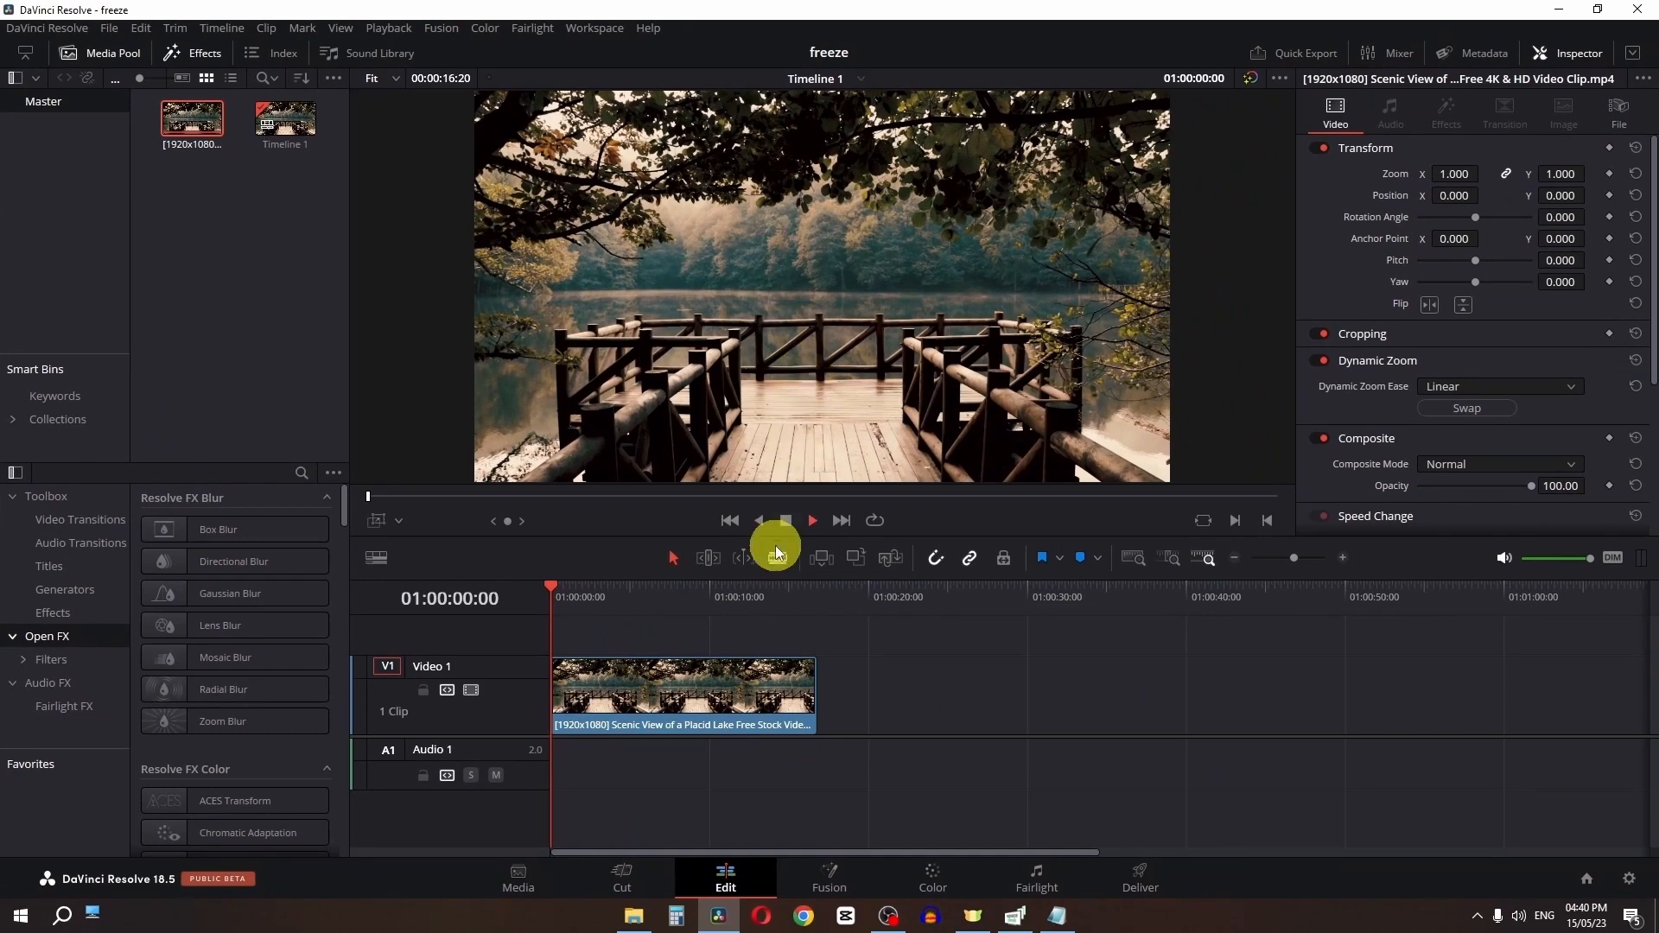
{"action": "key", "text": "space"}
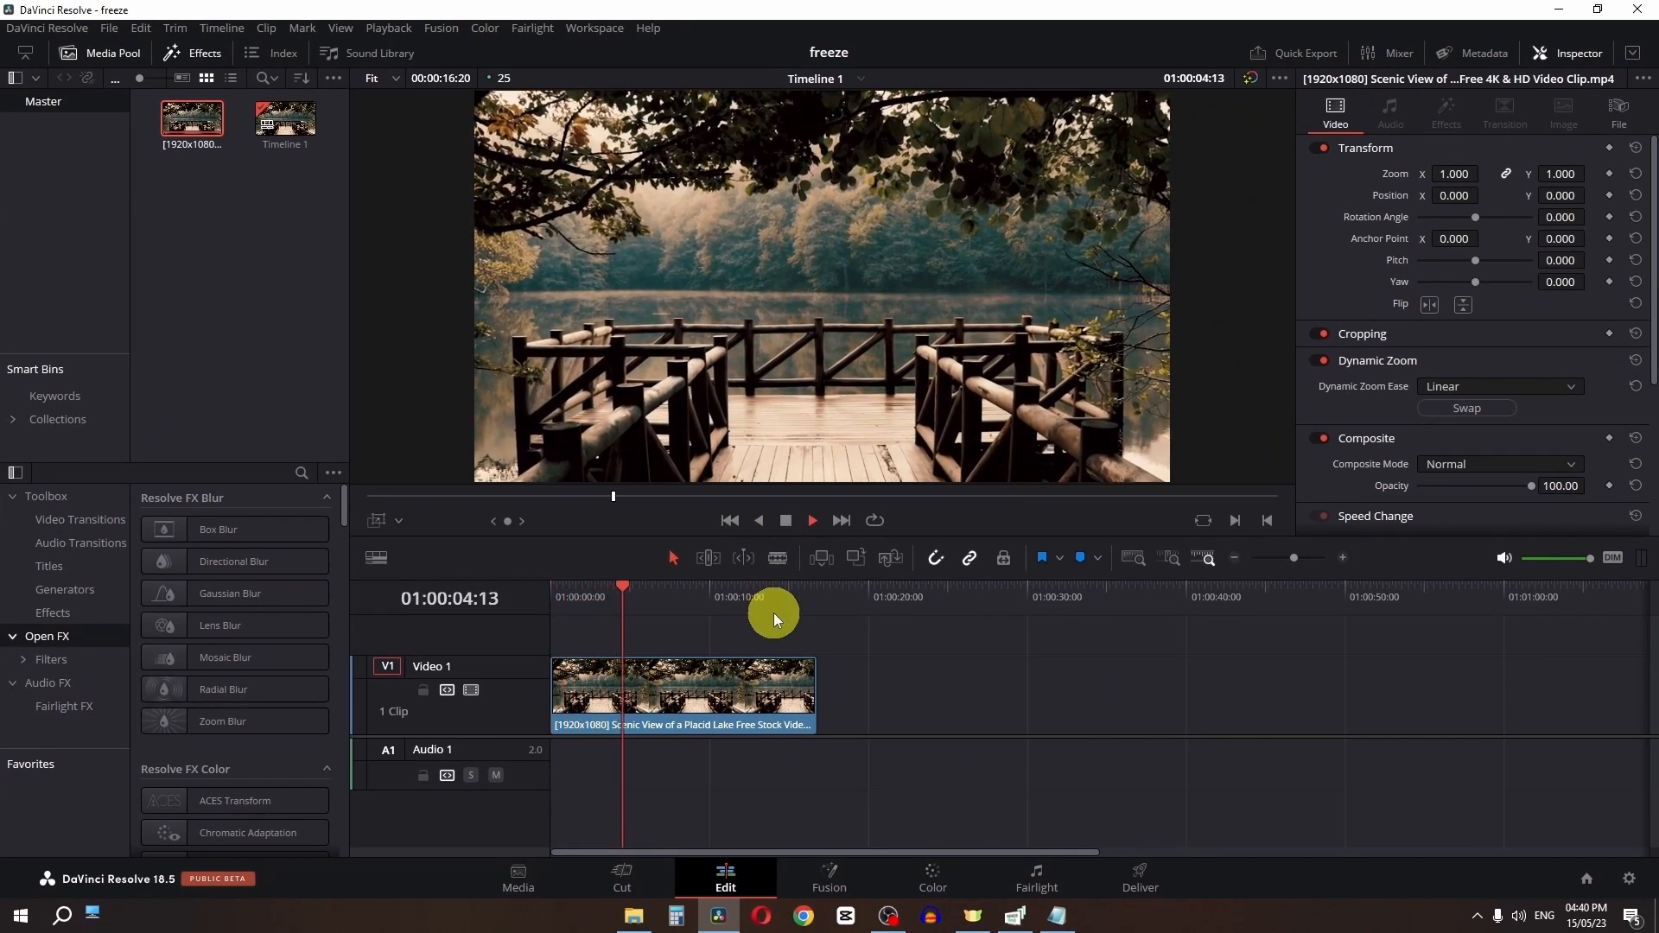
{"action": "left_click_drag", "start_coordinate": [776, 593], "coordinate": [808, 593]}
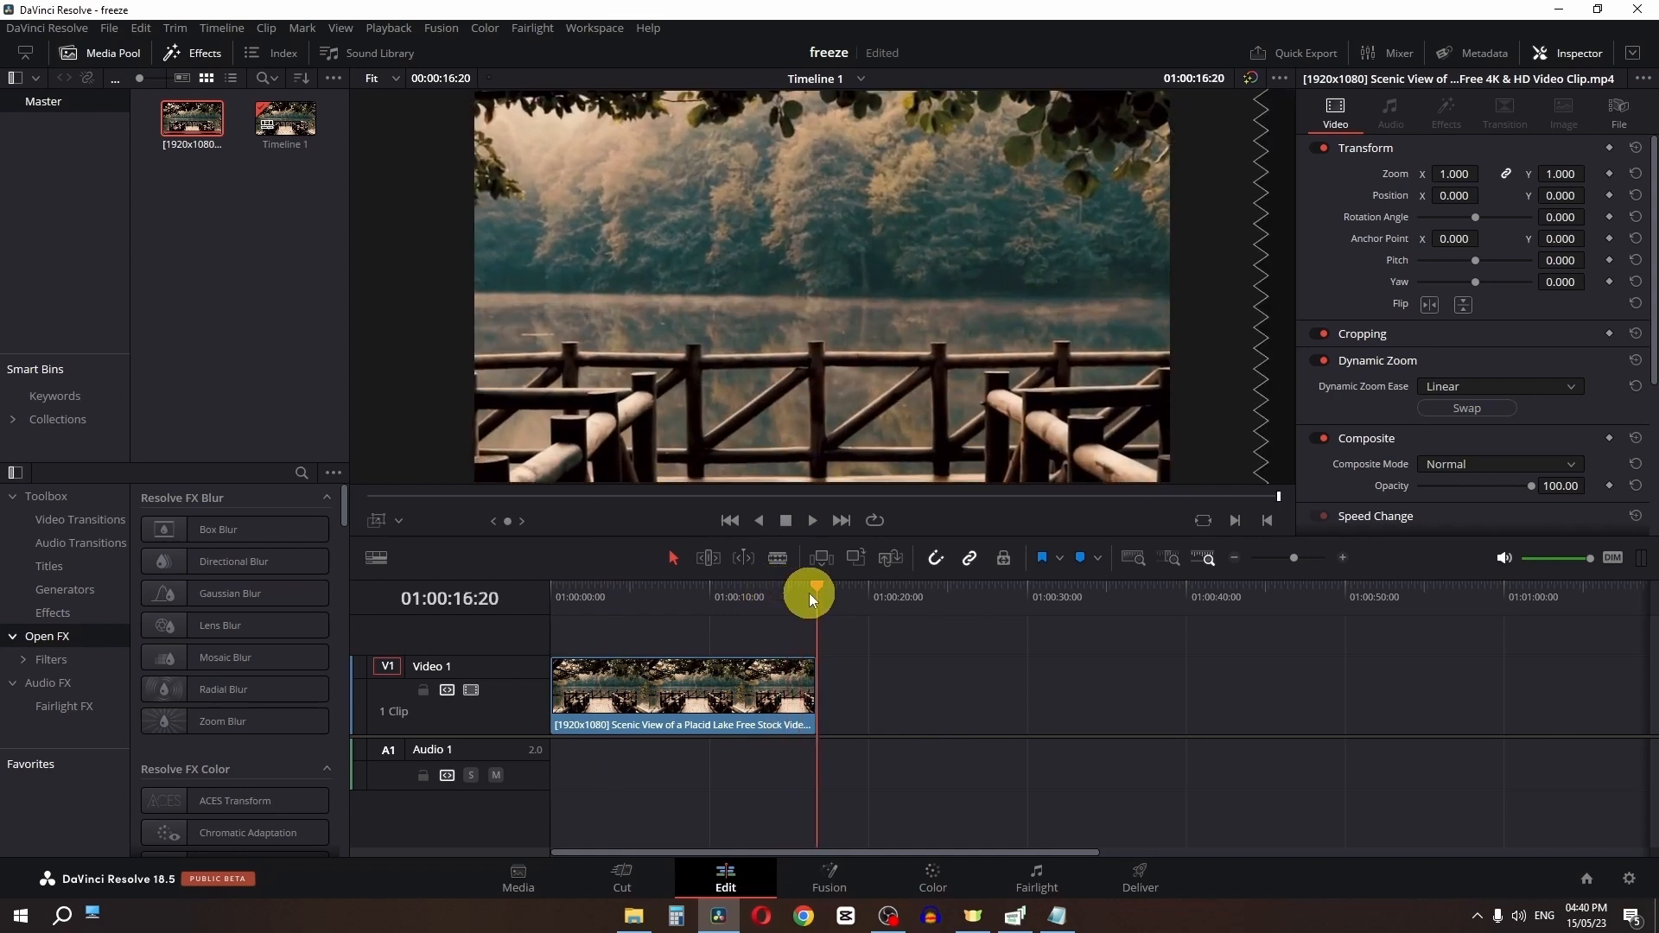
Slightly enlarge the lake clip's inner Dynamic Zoom frame to about half the picture's width and swap the zoom's start and end frames
{"action": "left_click", "coordinate": [768, 678]}
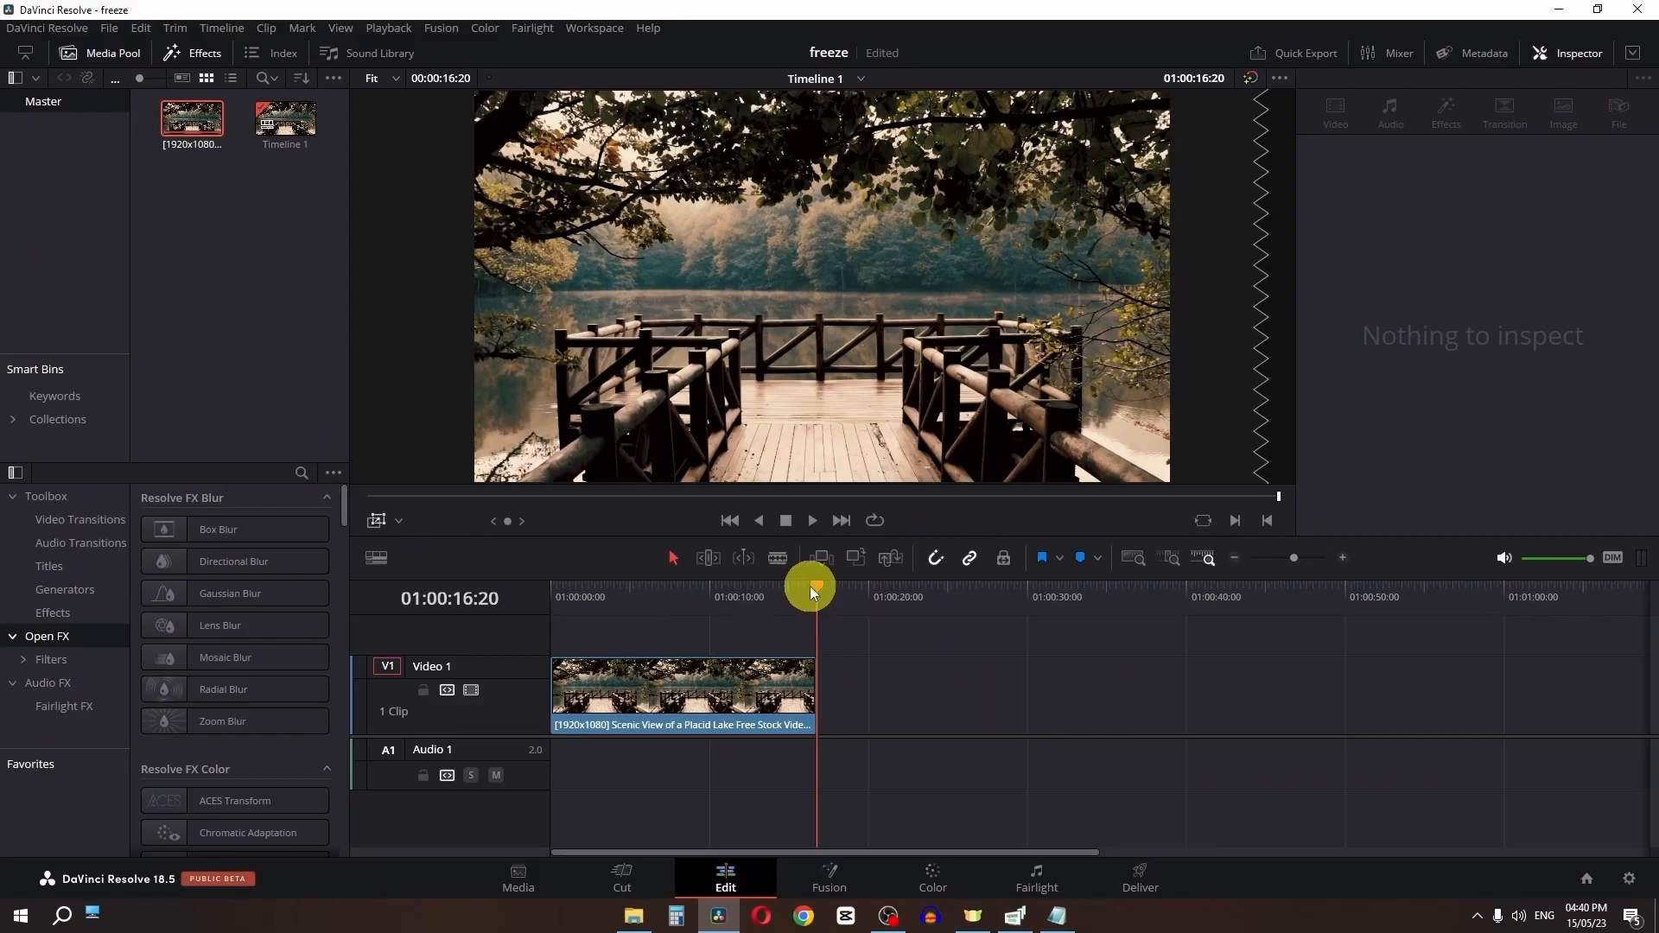
{"action": "left_click_drag", "start_coordinate": [811, 586], "coordinate": [800, 588]}
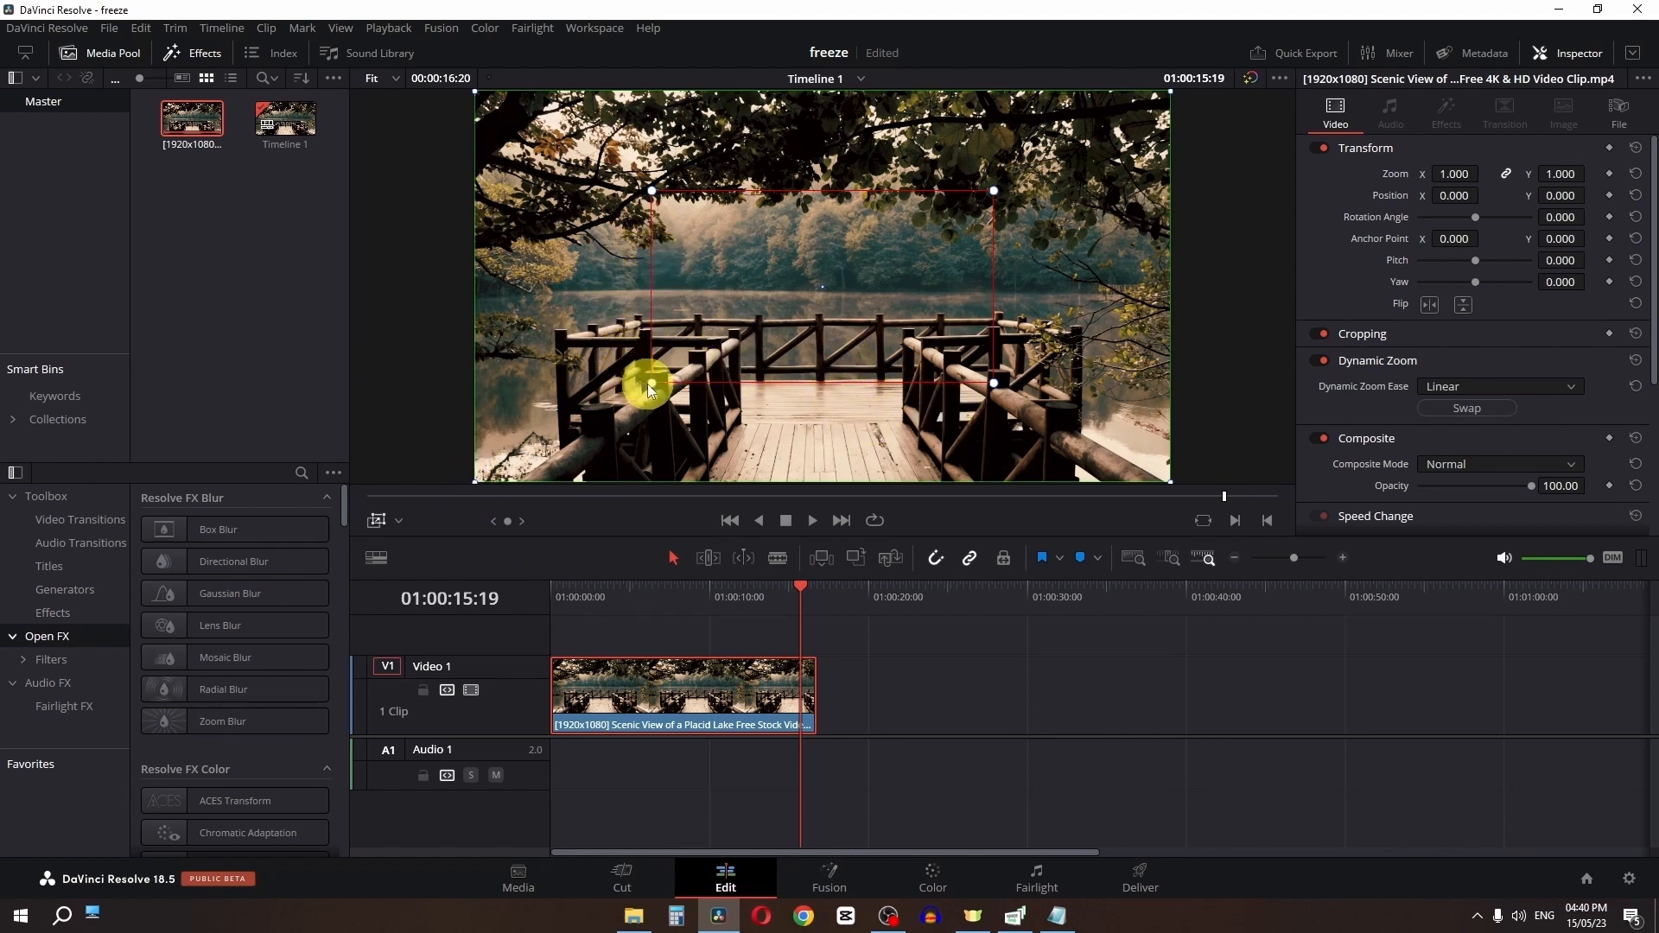
{"action": "mouse_move", "coordinate": [651, 382]}
{"action": "left_mouse_down"}
{"action": "mouse_move", "coordinate": [641, 398]}
{"action": "mouse_move", "coordinate": [653, 394]}
{"action": "left_mouse_up"}
{"action": "left_click", "coordinate": [1488, 408]}
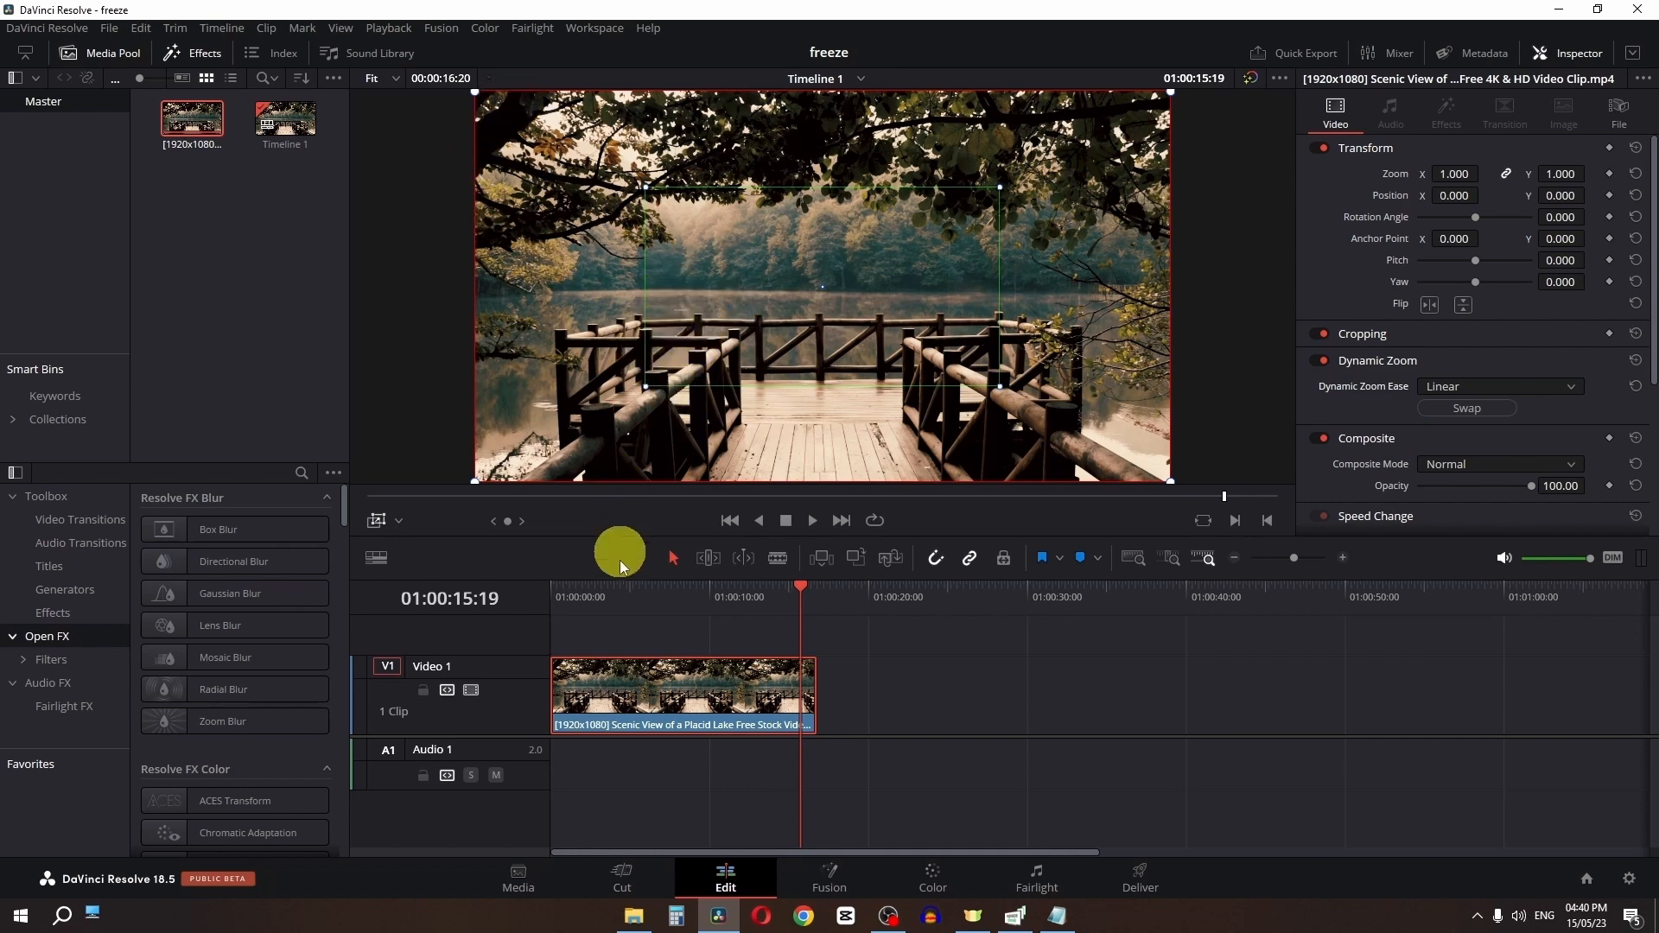
Play back the swapped Dynamic Zoom from the start of the lake clip
{"action": "key", "text": "Home"}
{"action": "key", "text": "space"}
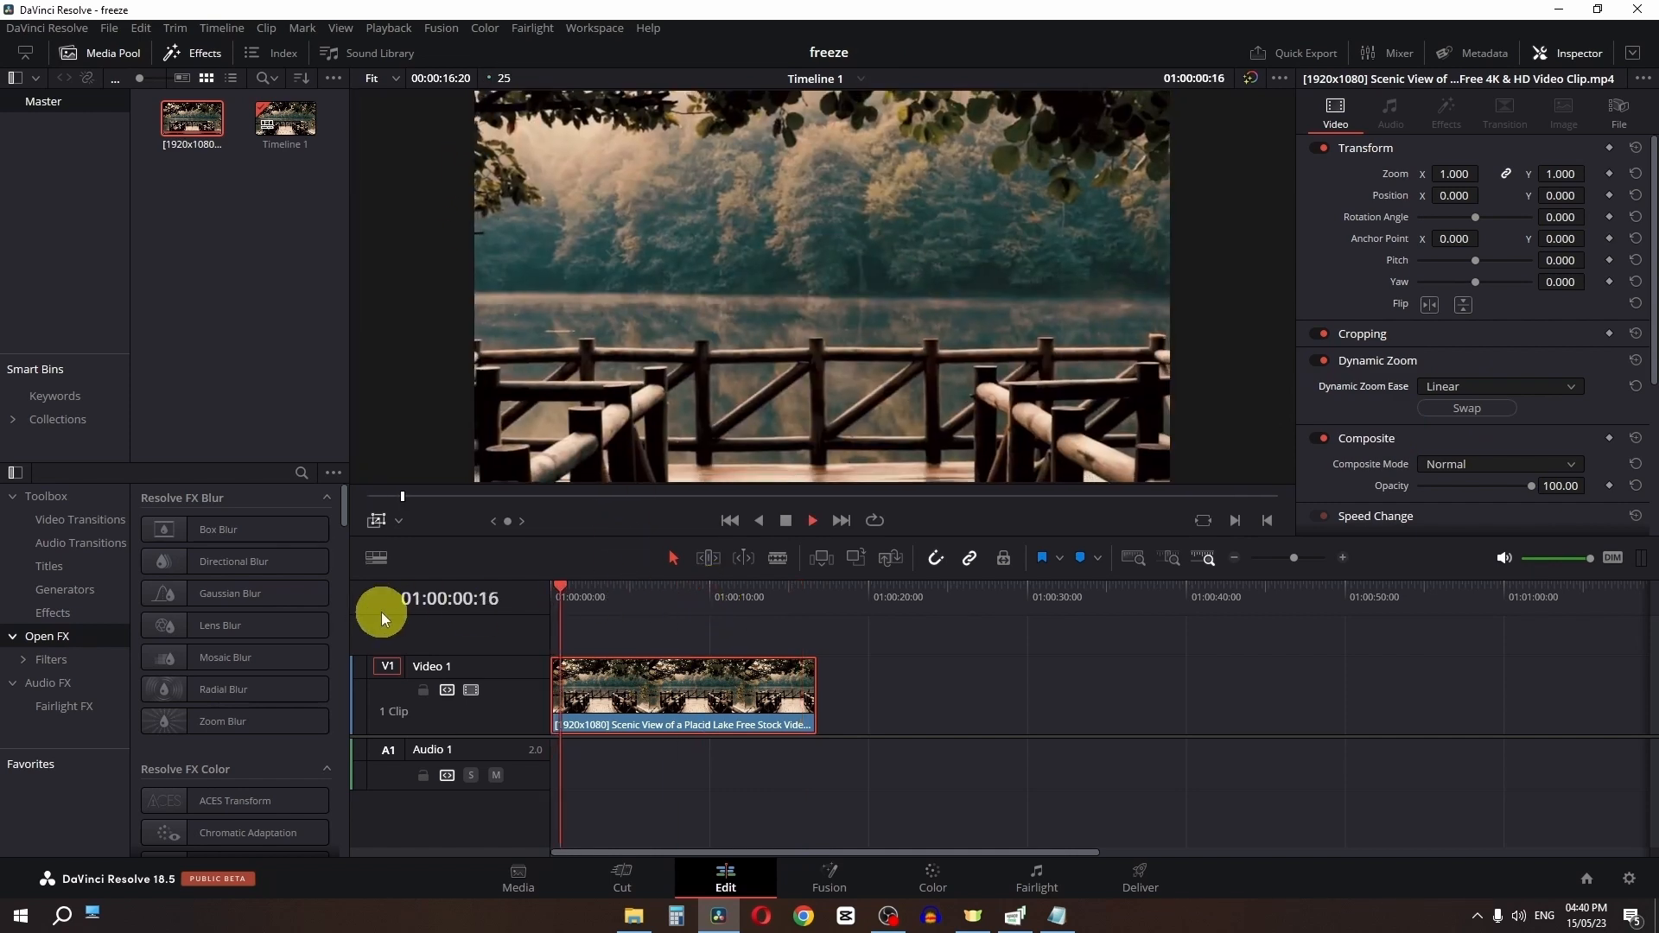
{"action": "key", "text": "space"}
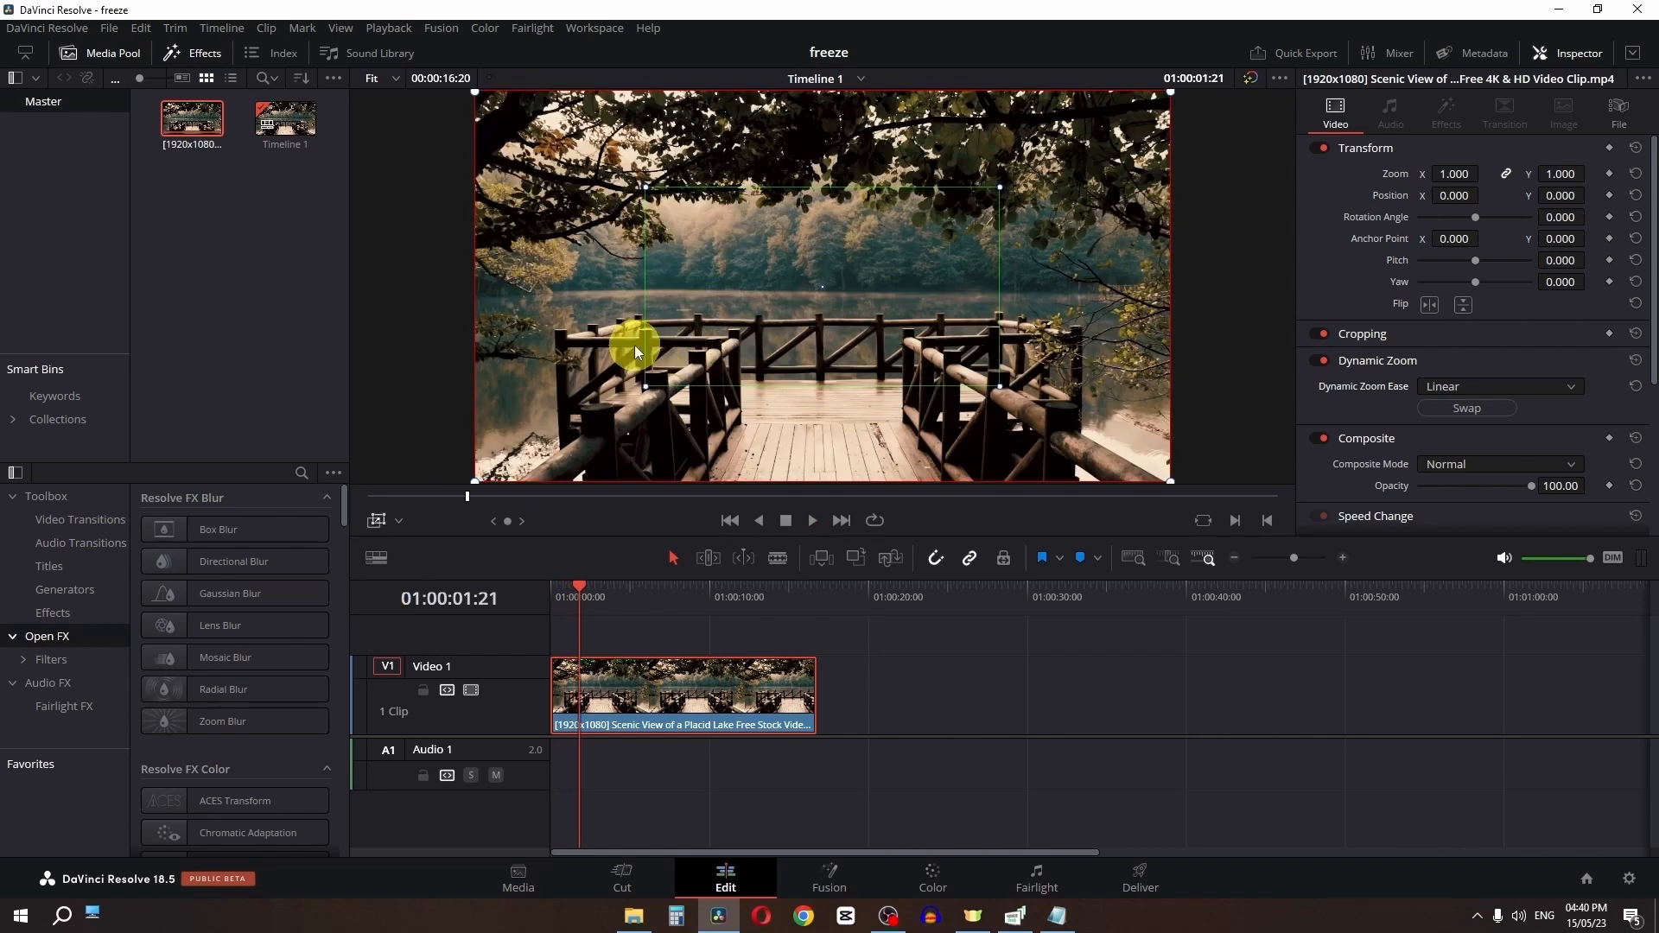
{"action": "key", "text": "space"}
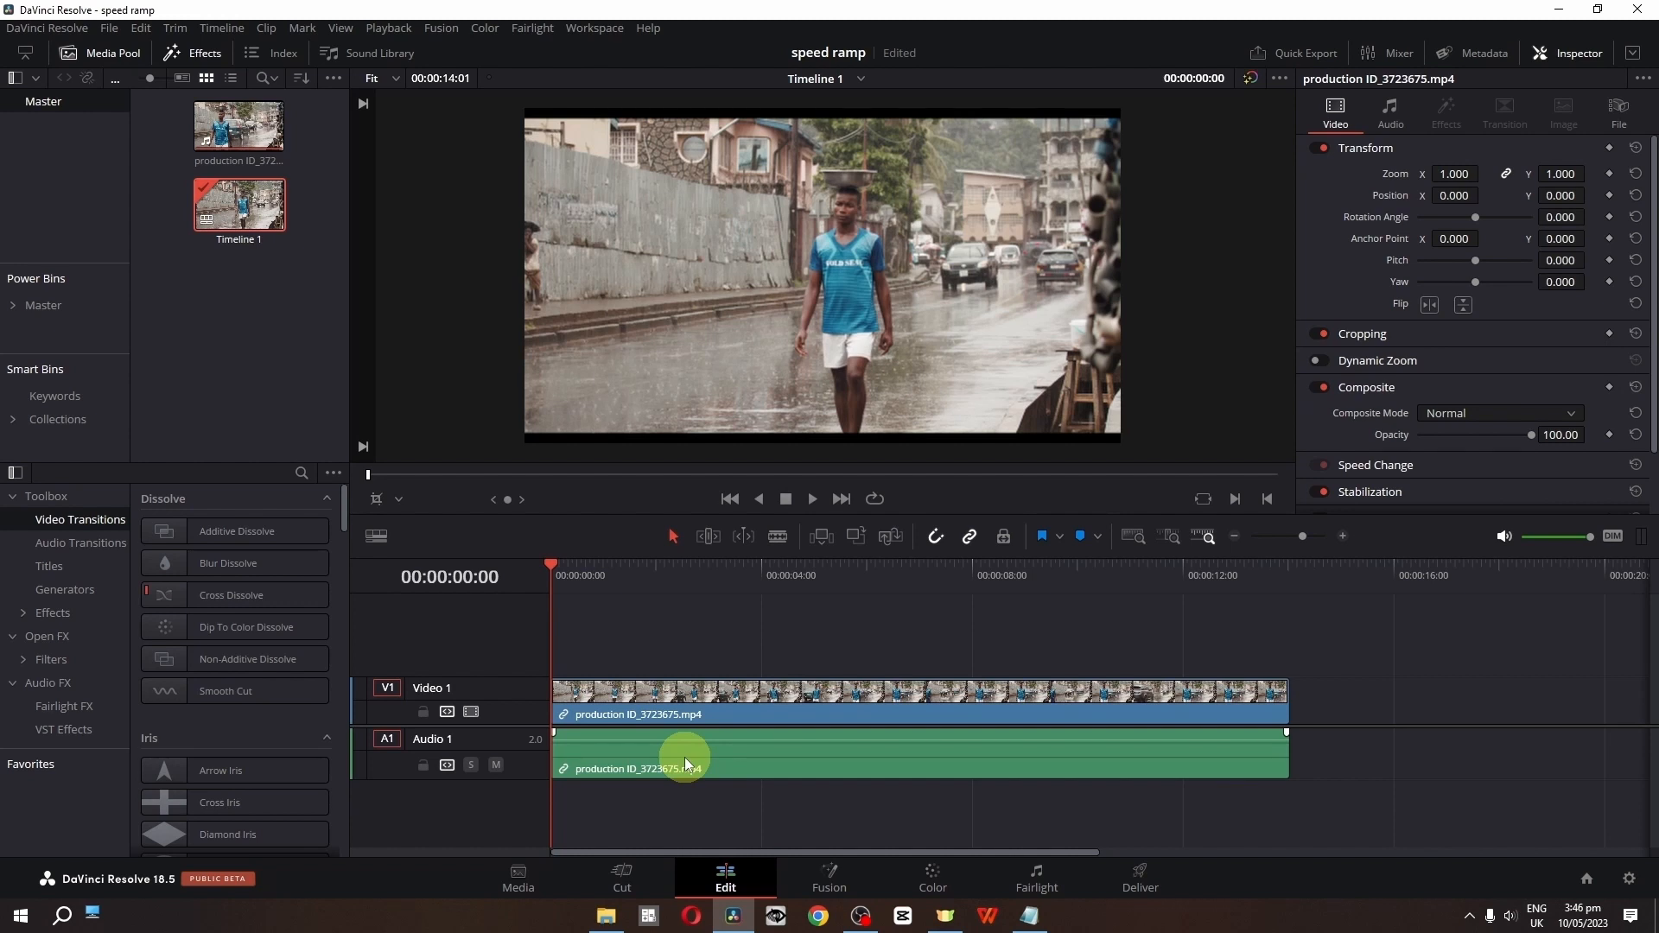
Turn off linked selection and delete the audio of the street clip in the speed ramp project
{"action": "left_click", "coordinate": [969, 536]}
{"action": "left_click", "coordinate": [768, 756]}
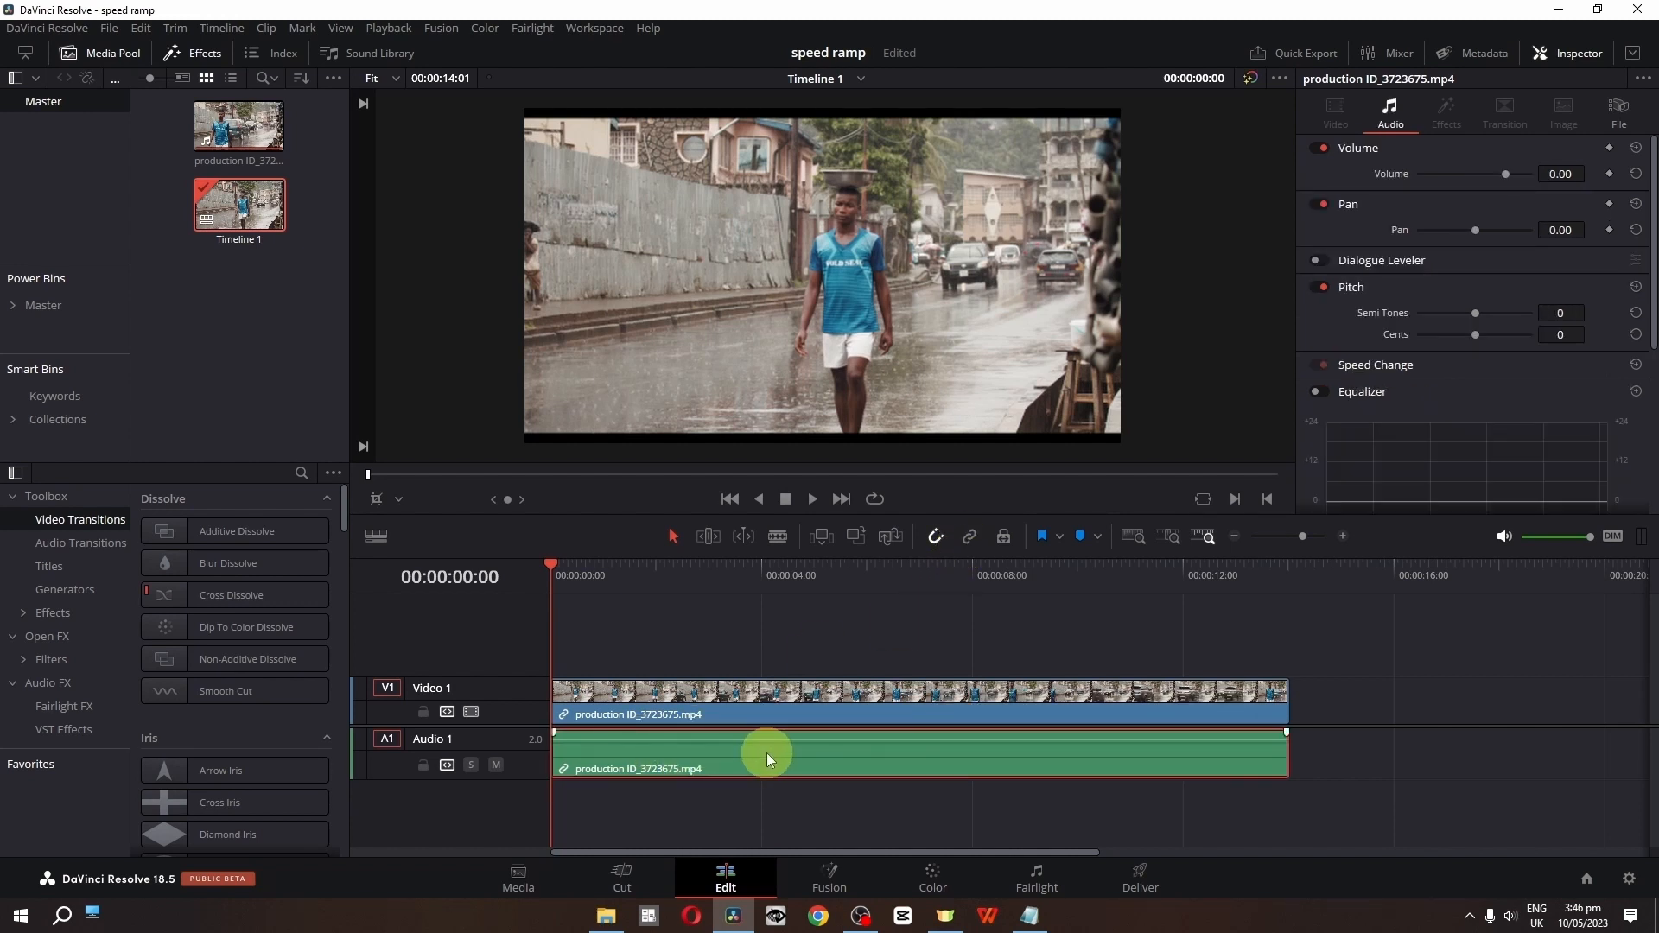
{"action": "key", "text": "Delete"}
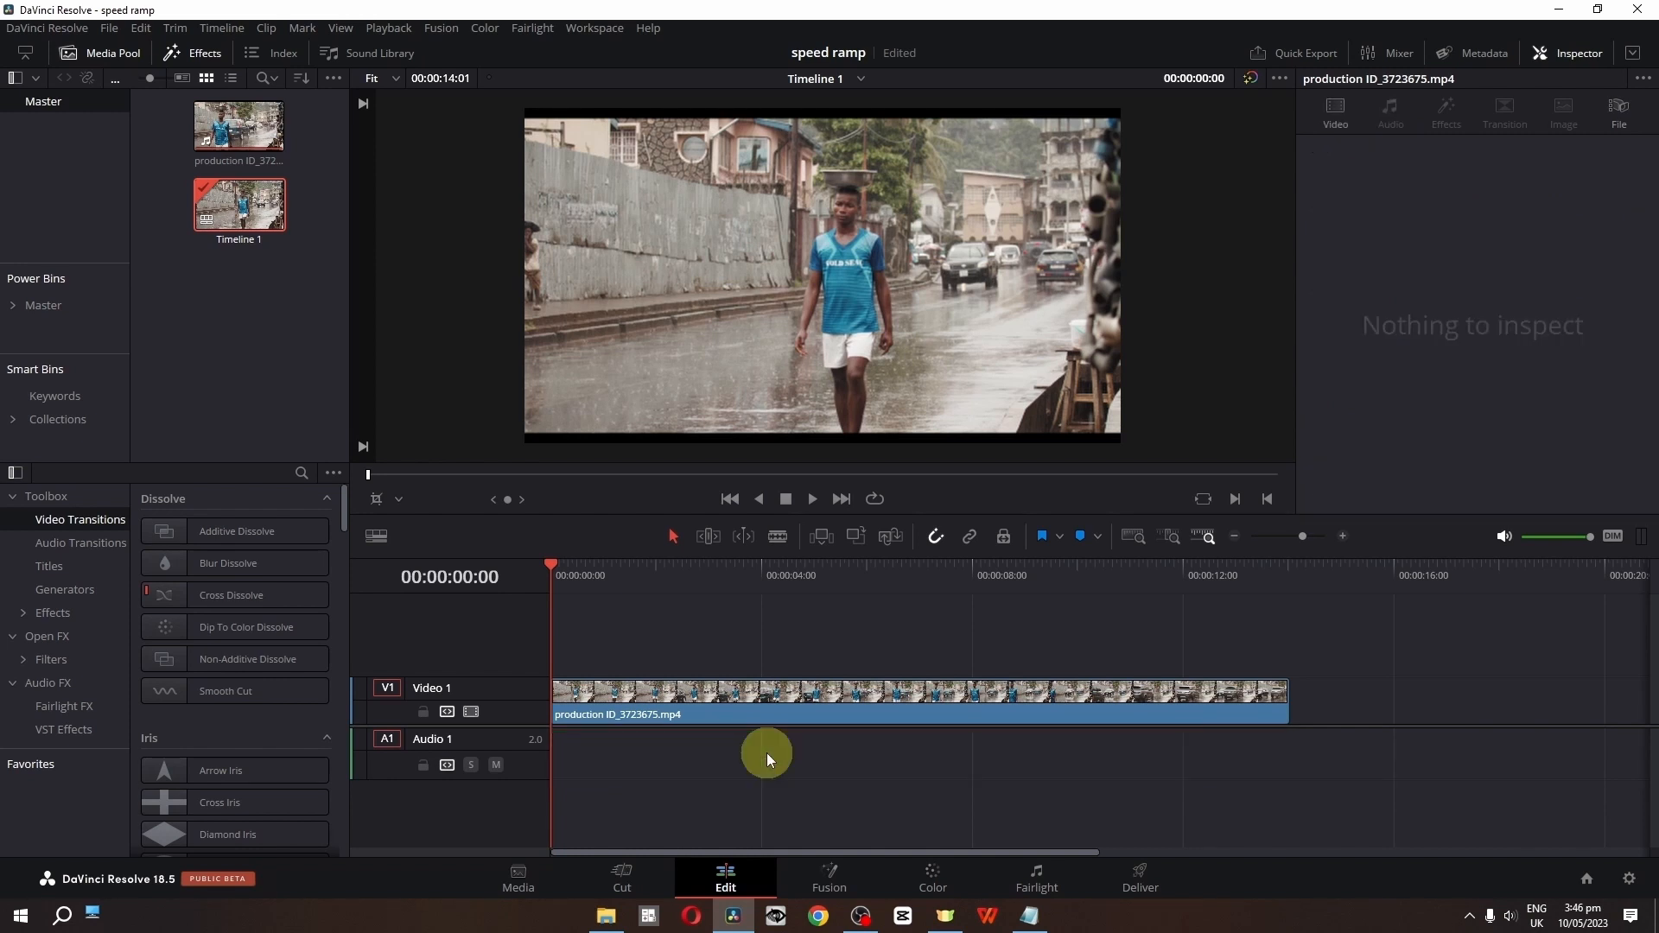
Show the street clip's retime controls and add a speed point at 00:00:03:22
{"action": "right_click", "coordinate": [750, 710]}
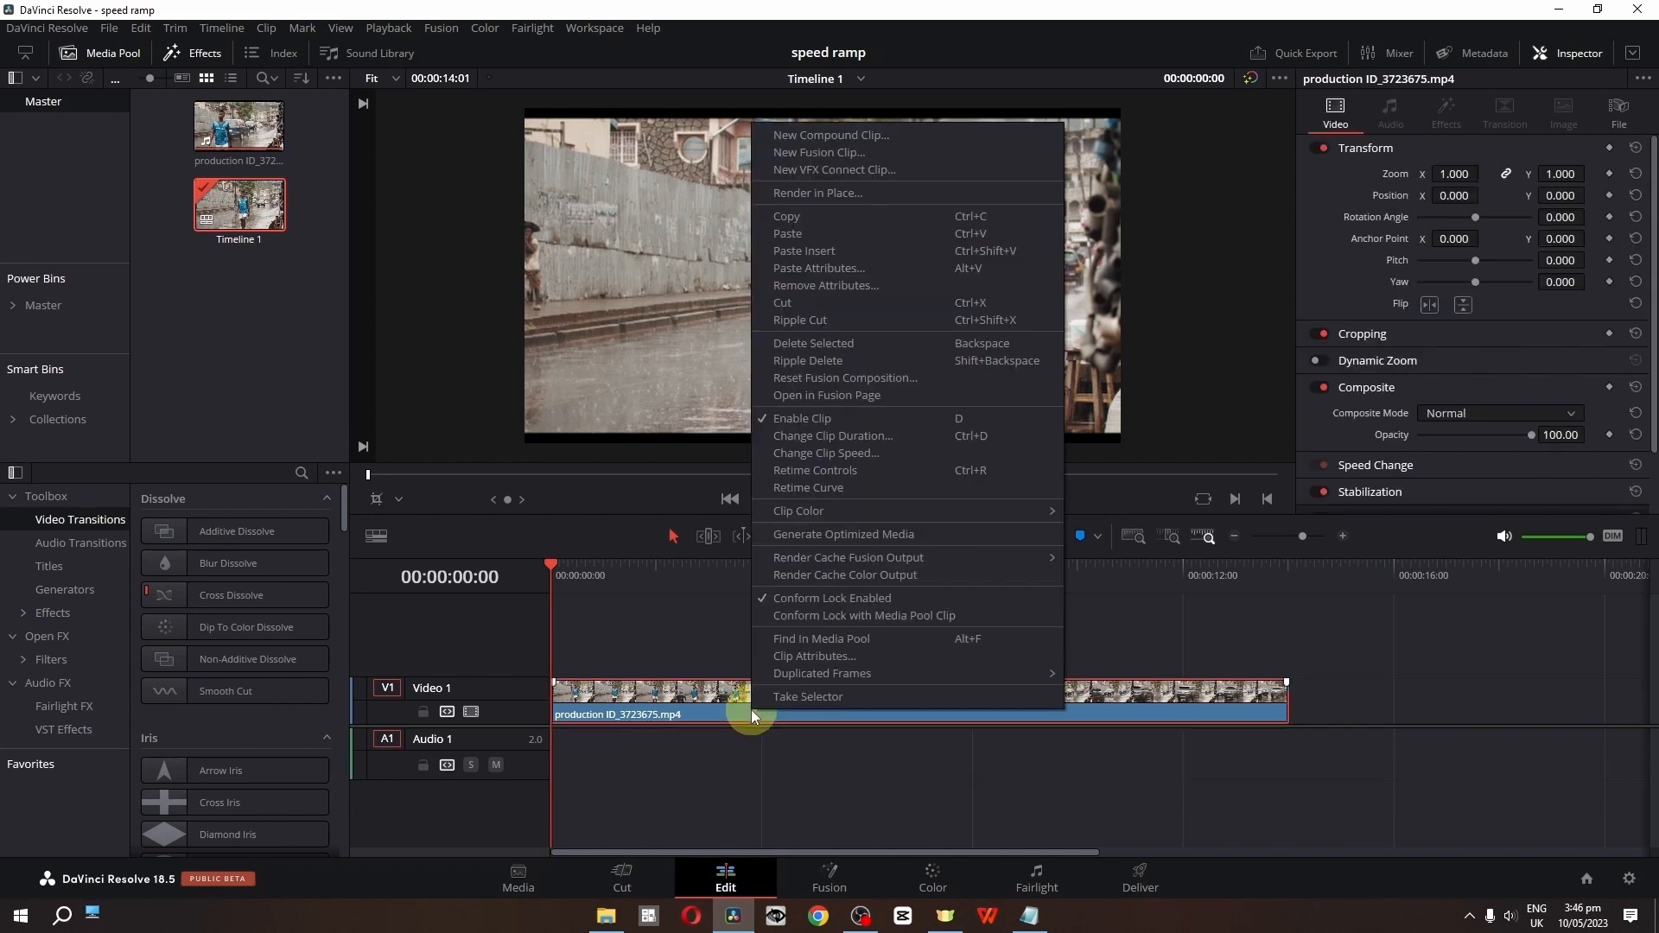
{"action": "left_click", "coordinate": [814, 474]}
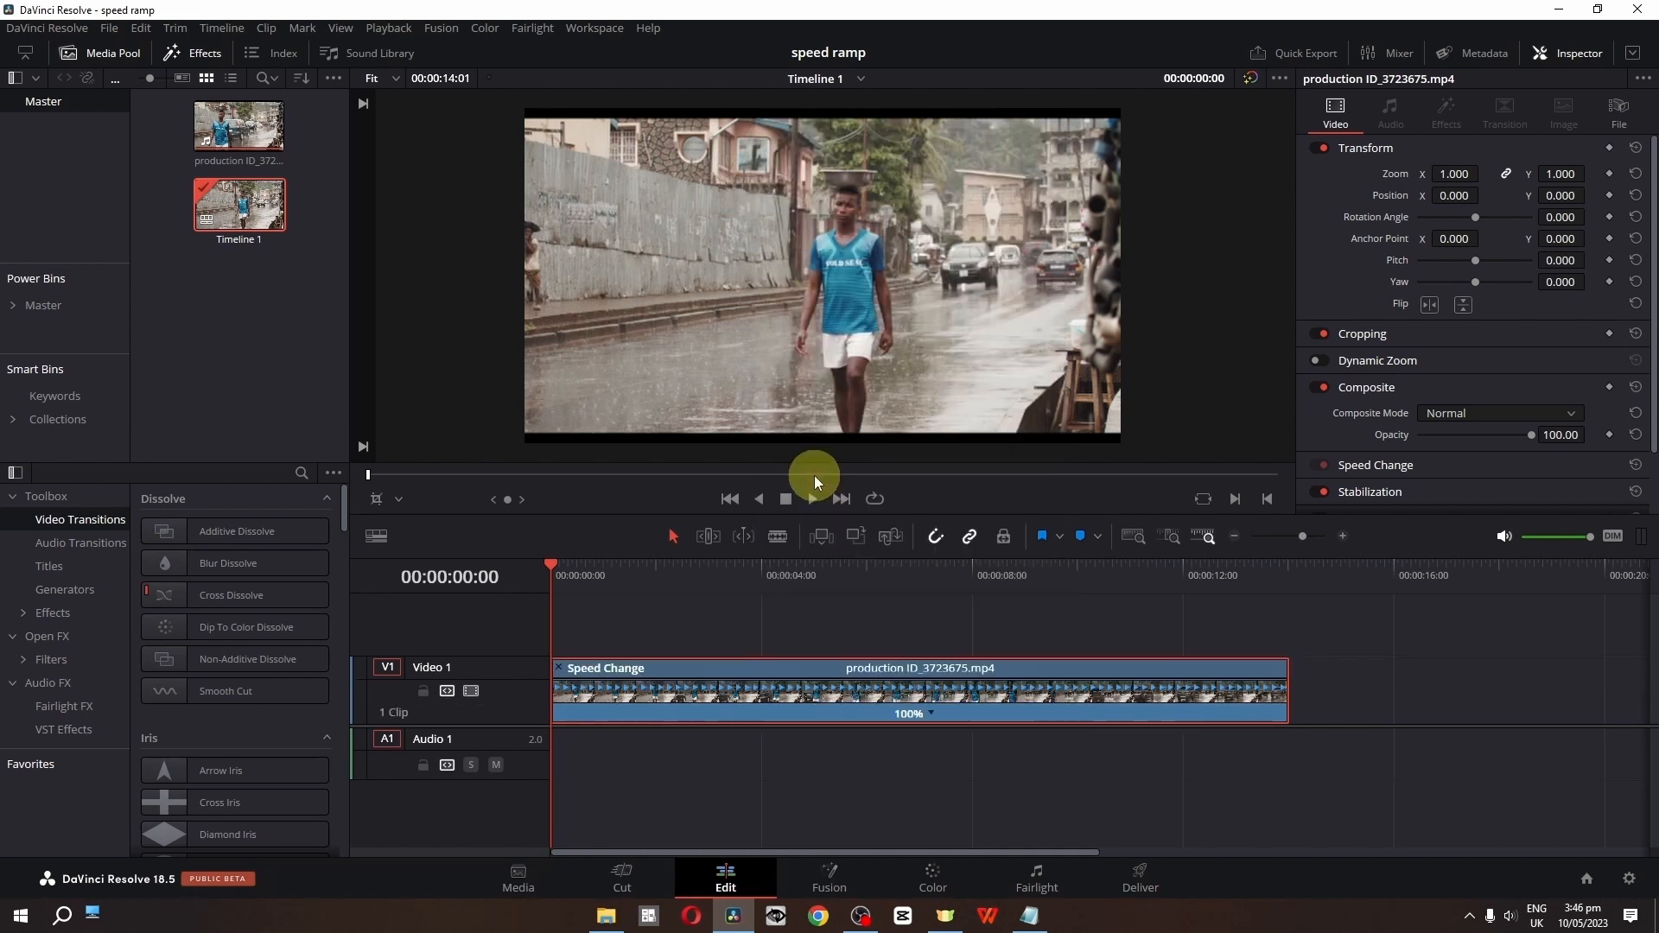
{"action": "key", "text": "space"}
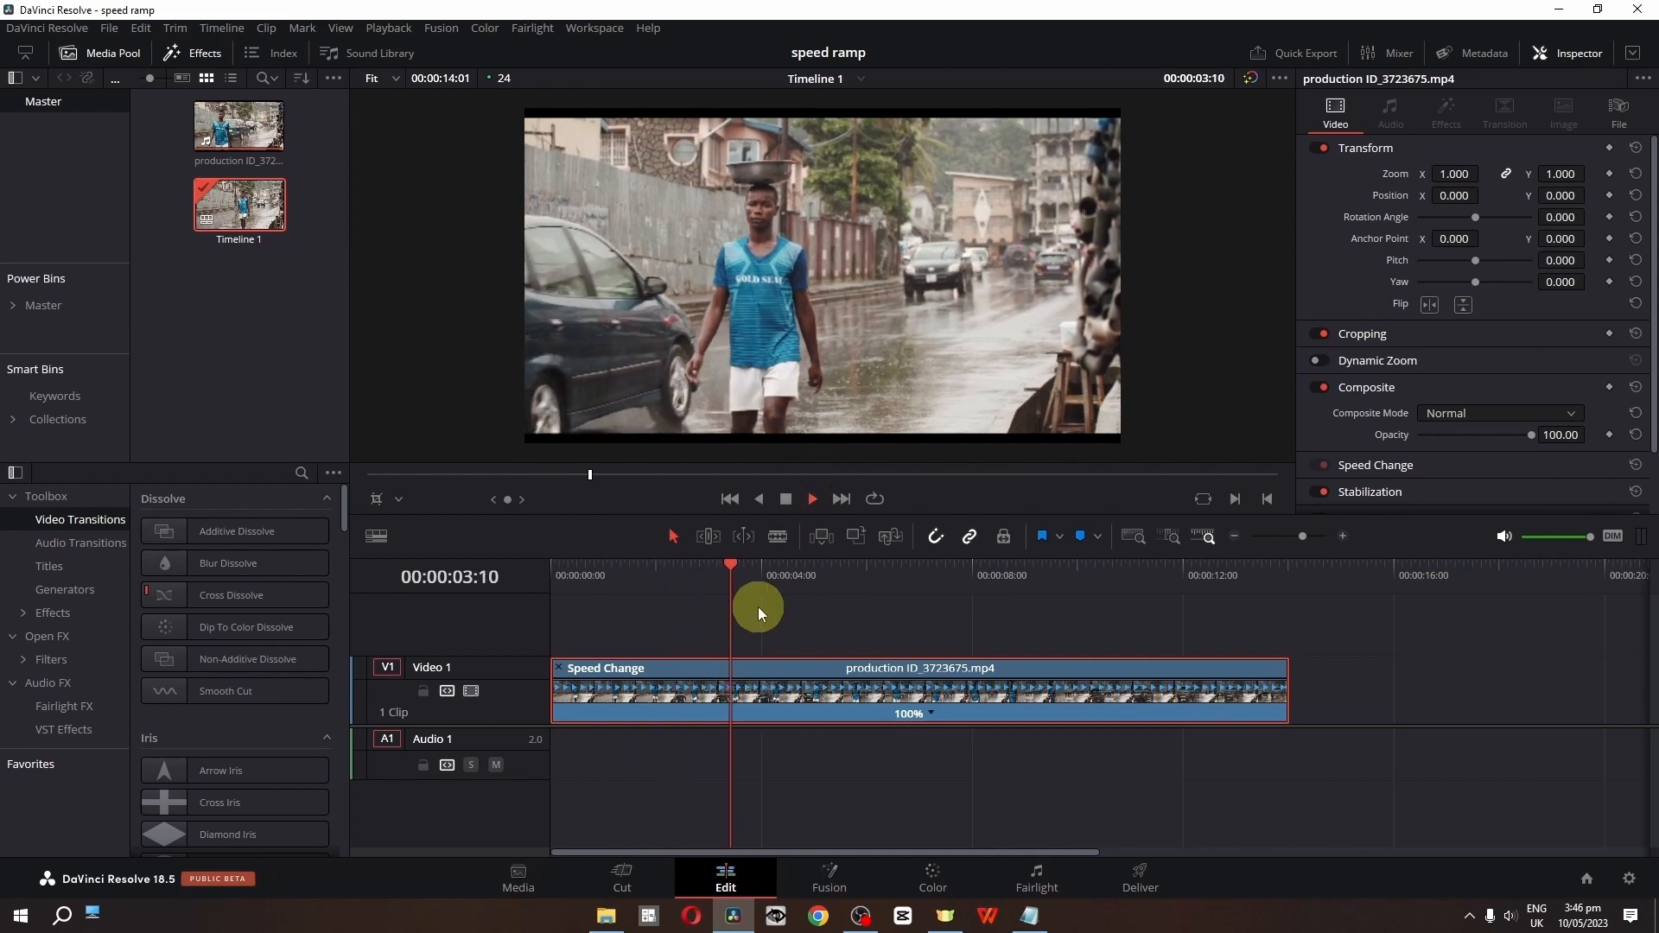
{"action": "left_click", "coordinate": [739, 573]}
{"action": "left_click_drag", "start_coordinate": [728, 572], "coordinate": [757, 597]}
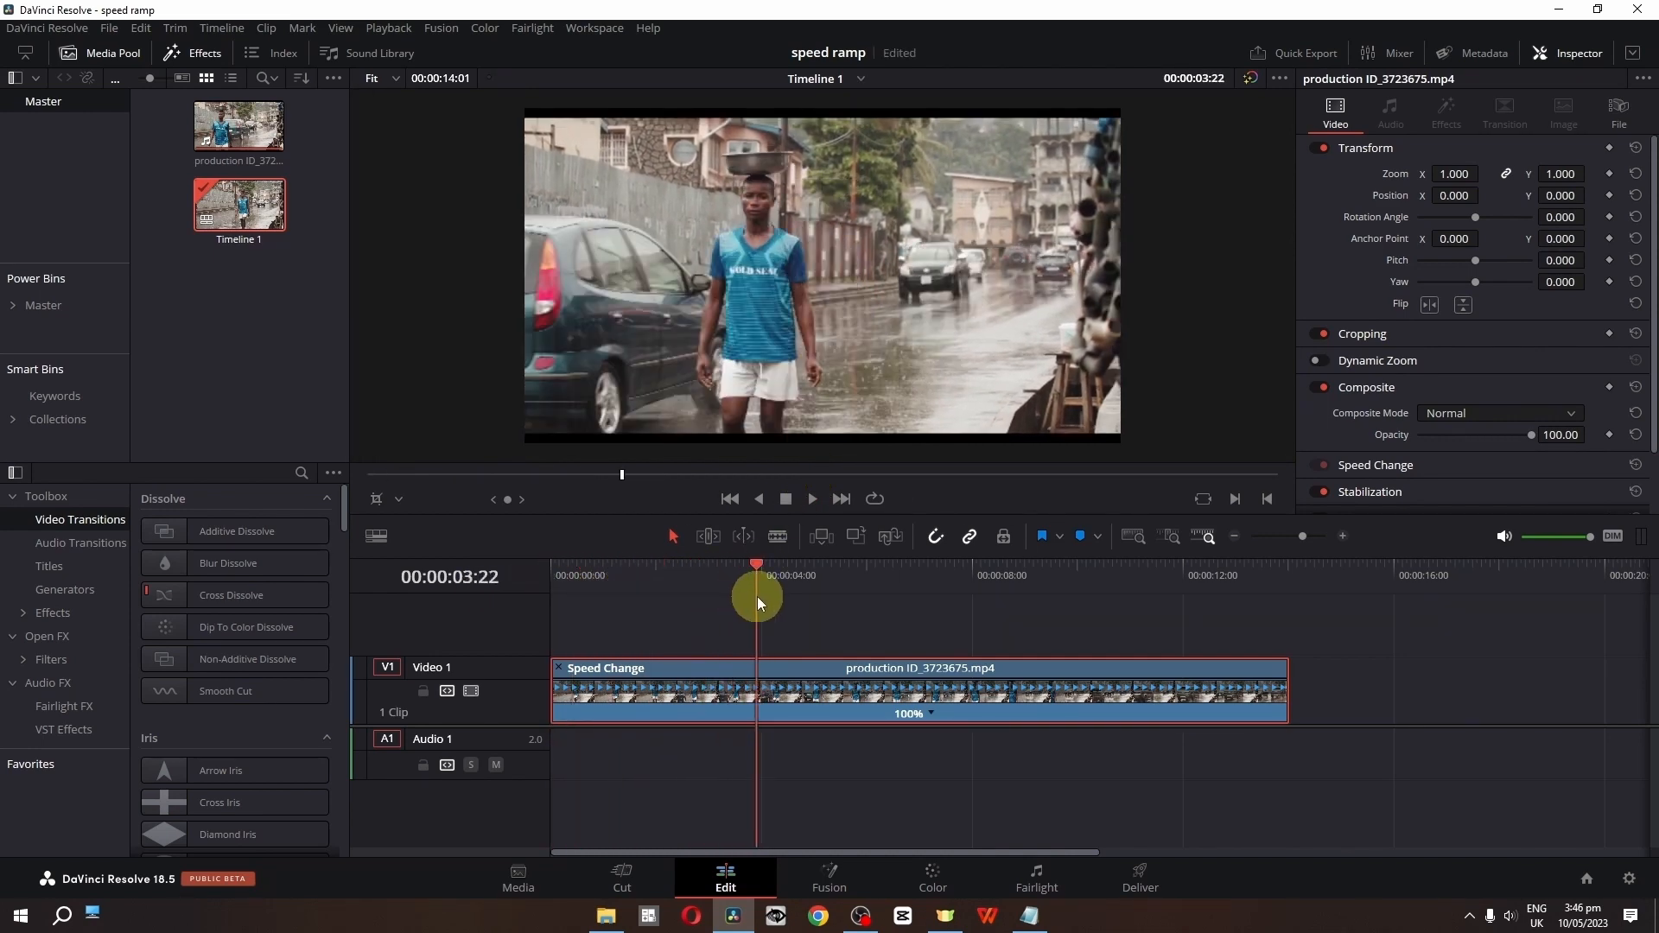
{"action": "left_click", "coordinate": [930, 713]}
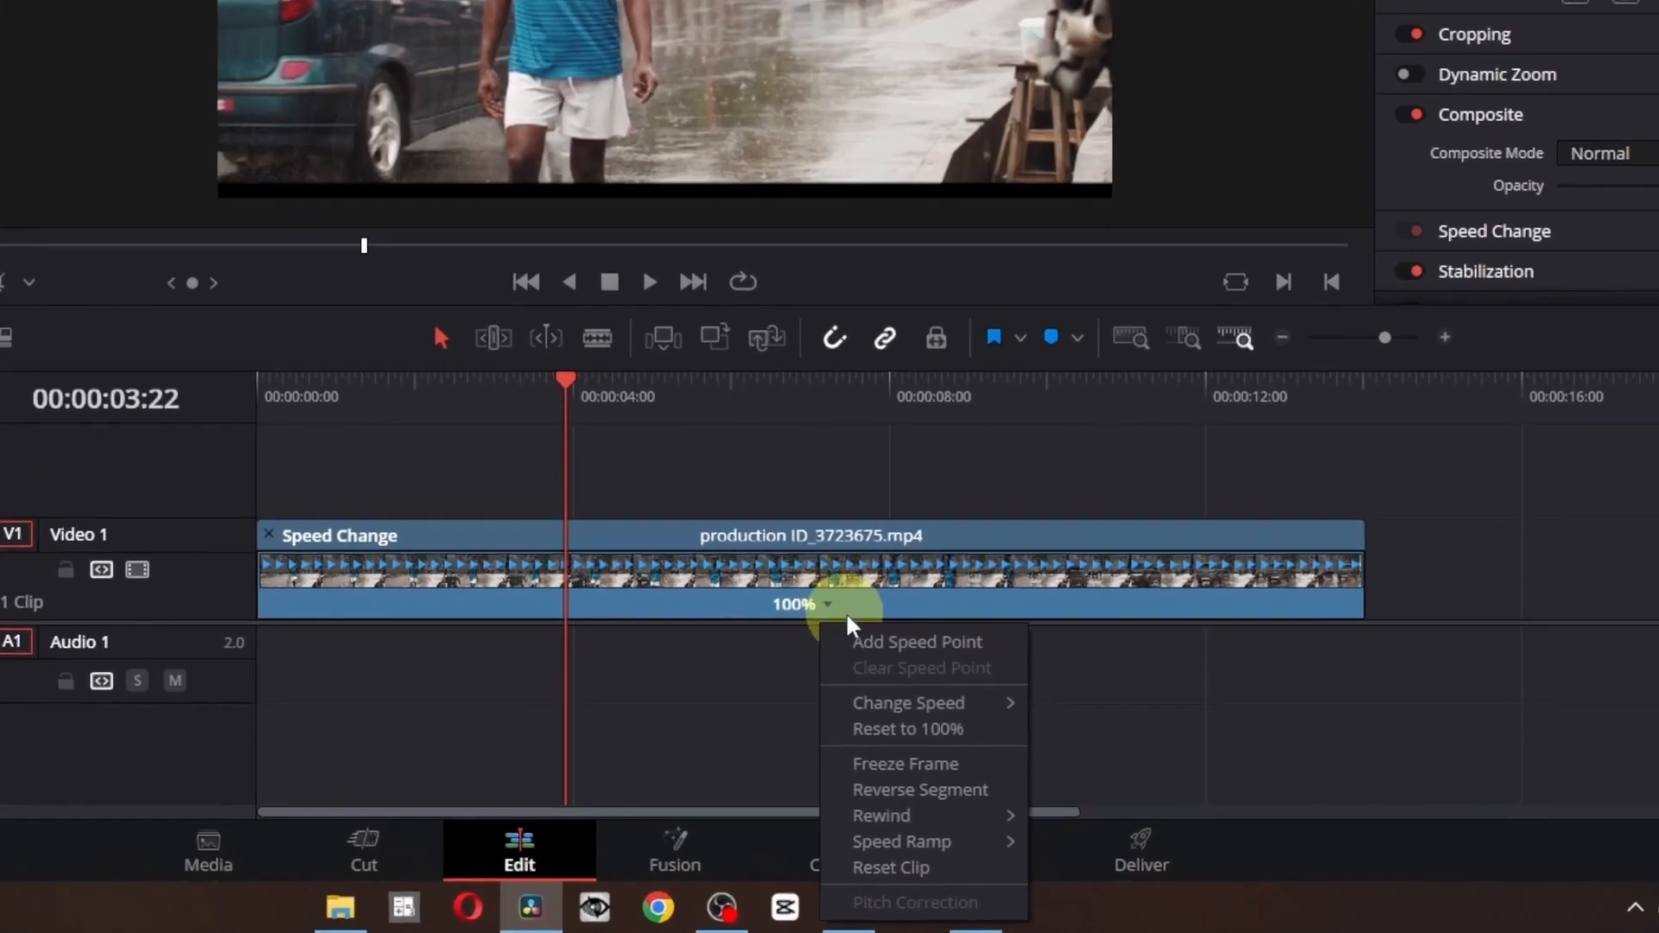
{"action": "left_click", "coordinate": [895, 644]}
Move the speed point toward the clip's start until the first segment runs at 313%
{"action": "left_click", "coordinate": [569, 563]}
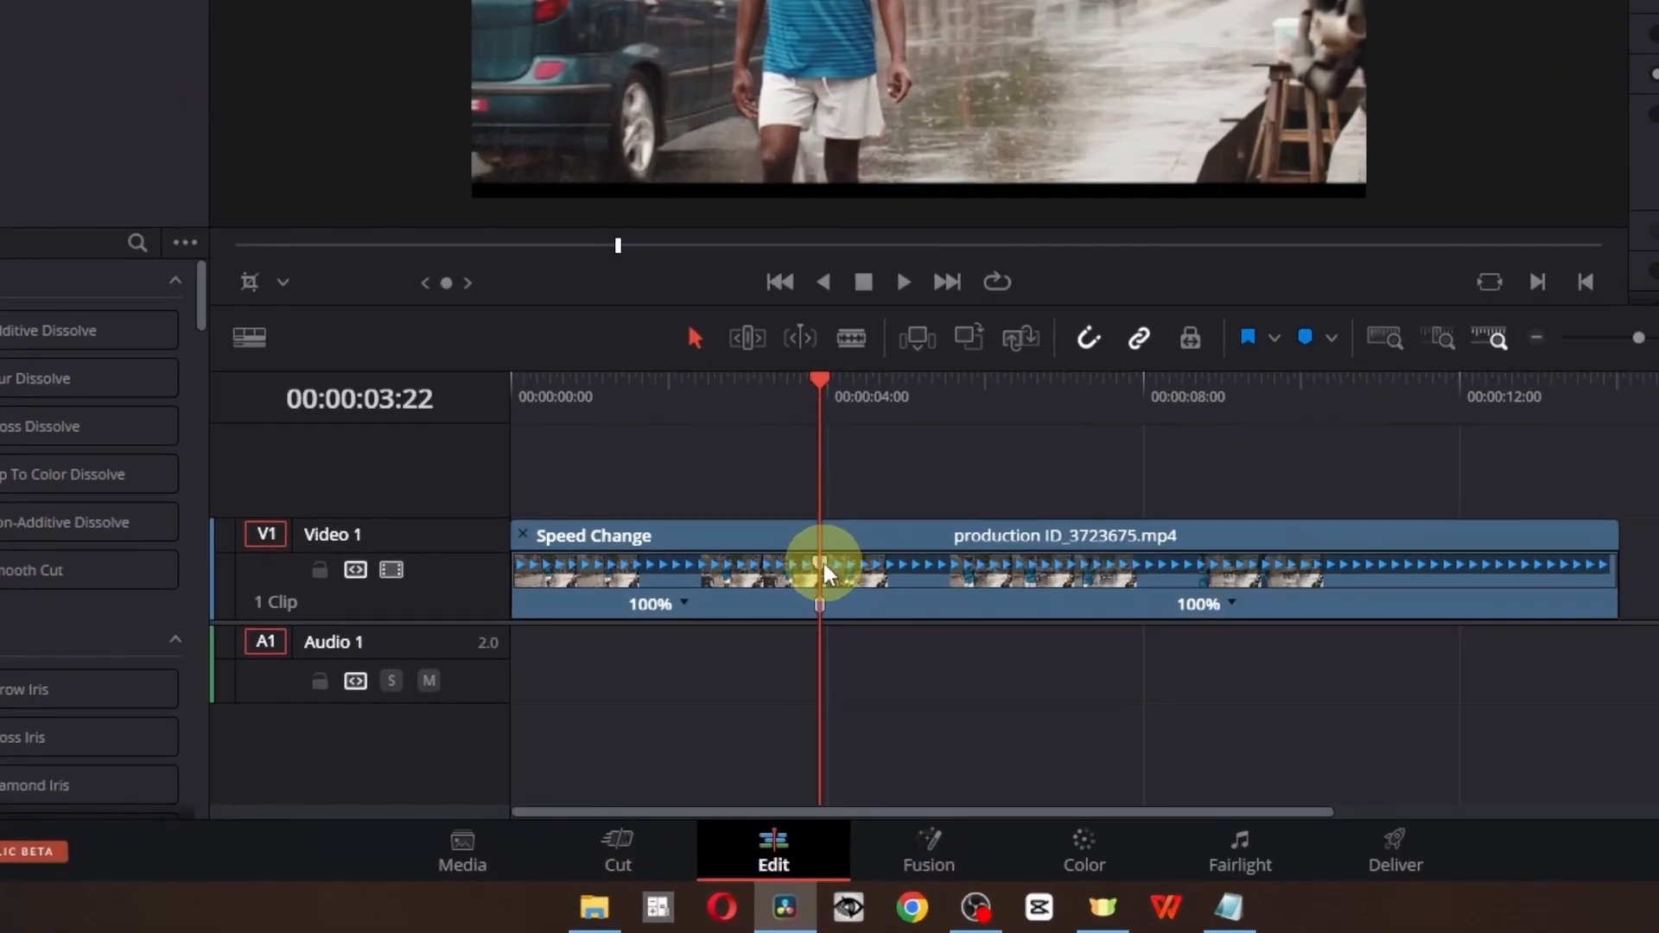
{"action": "left_click_drag", "start_coordinate": [823, 564], "coordinate": [708, 567]}
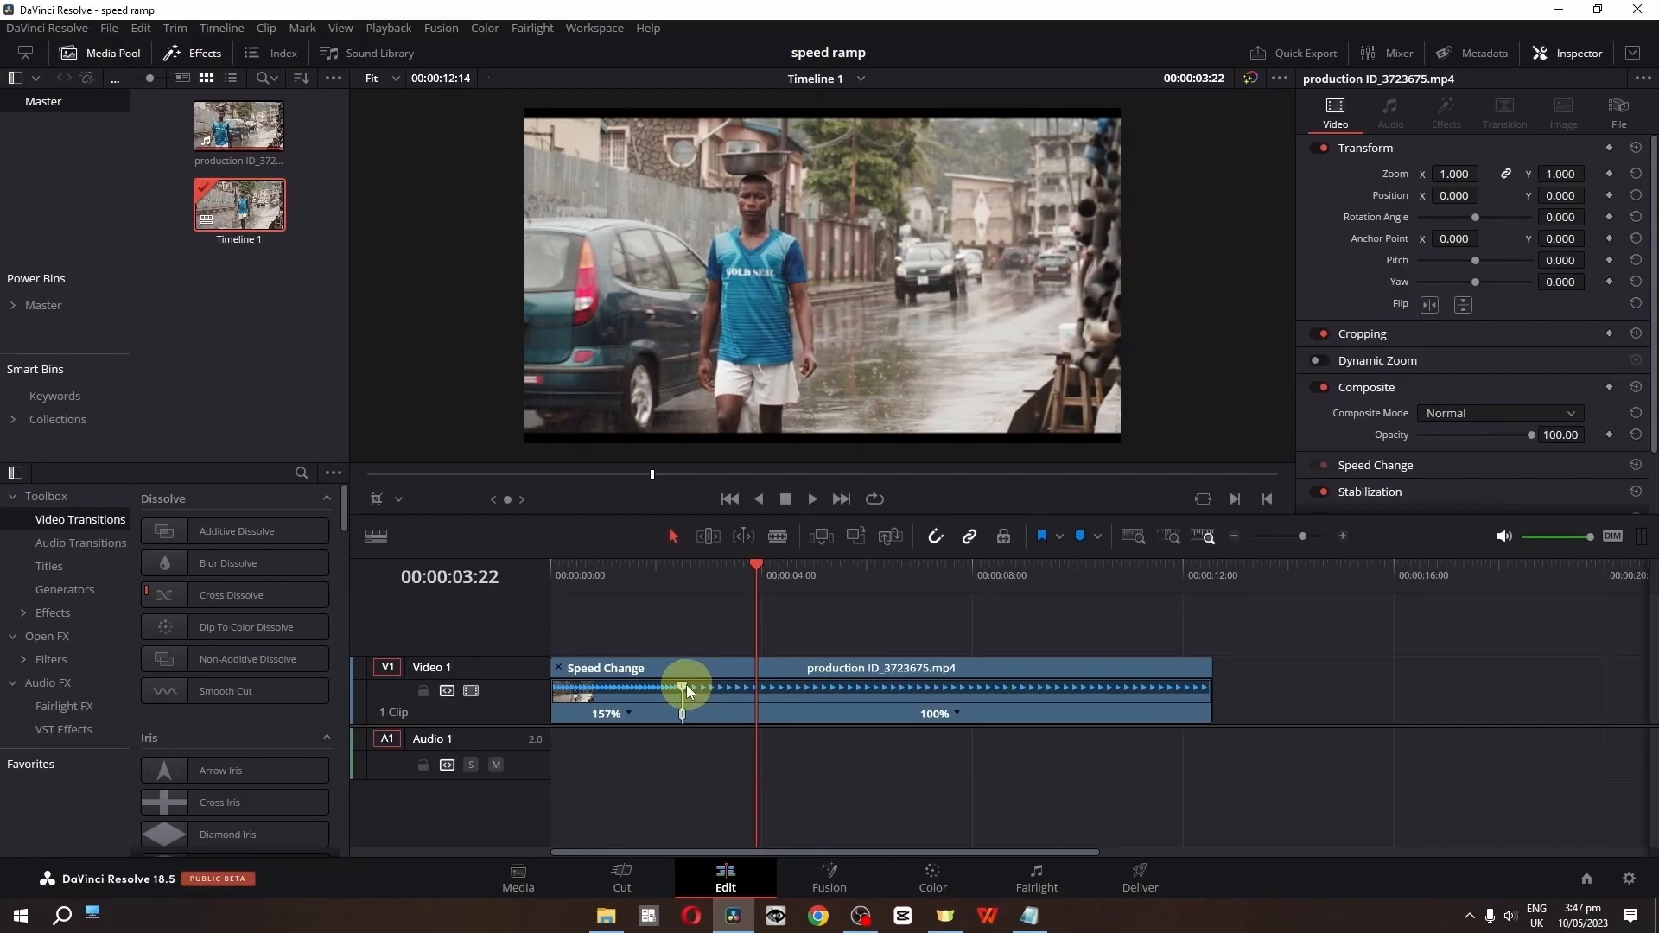
{"action": "left_click_drag", "start_coordinate": [957, 564], "coordinate": [902, 566]}
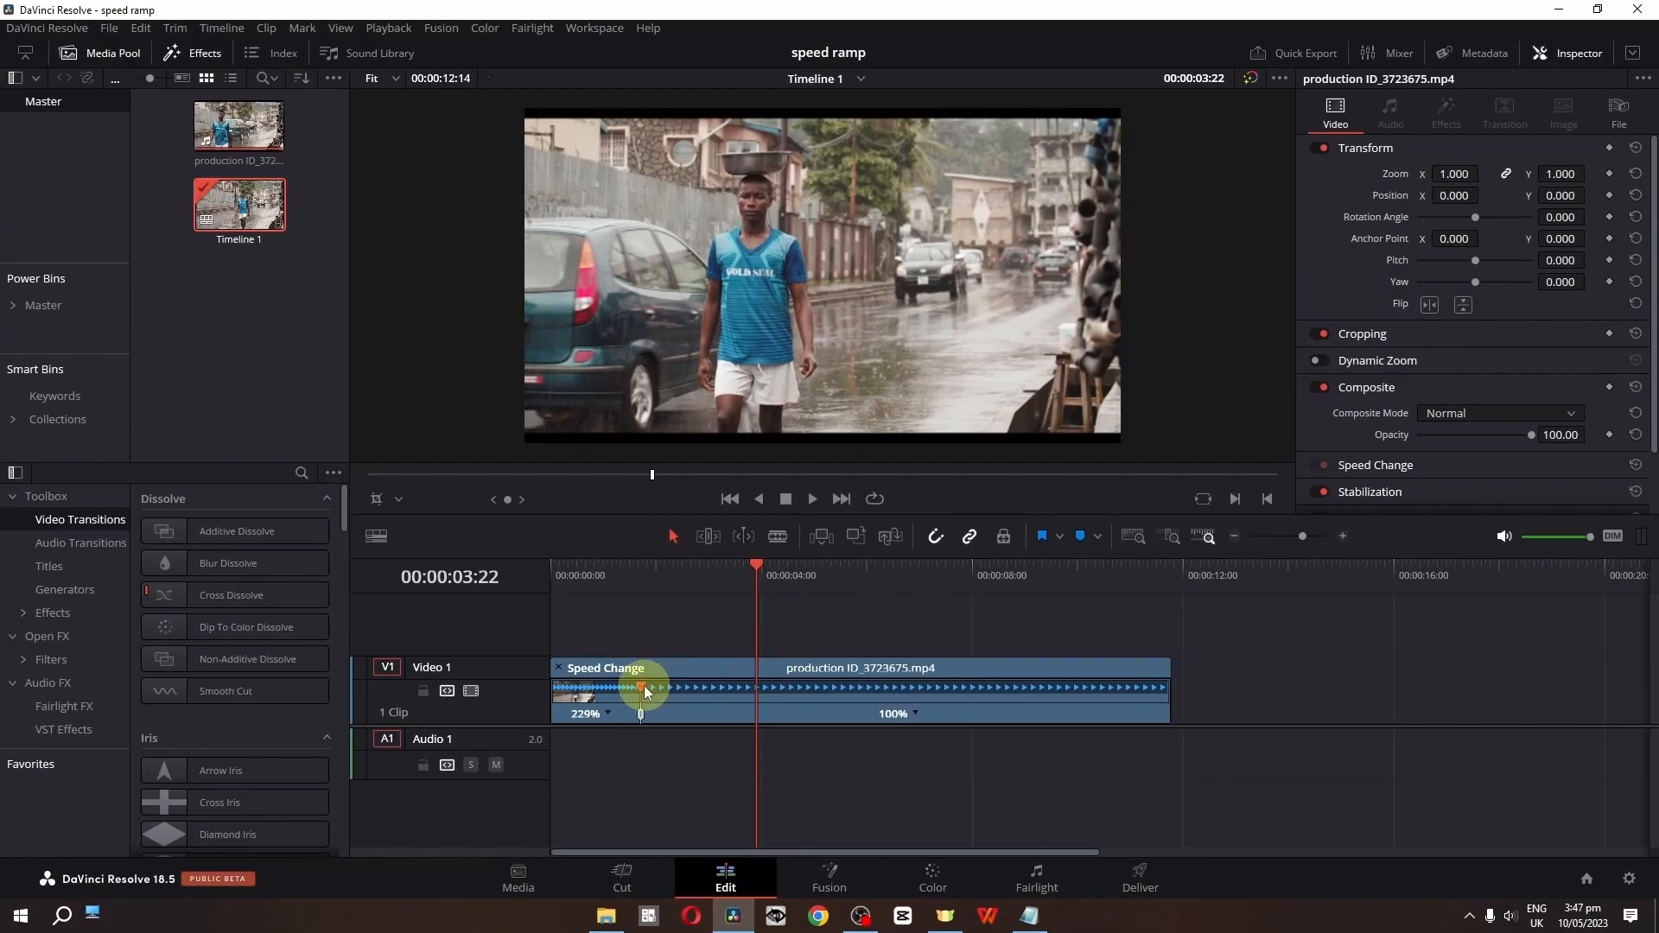
{"action": "left_click_drag", "start_coordinate": [644, 692], "coordinate": [621, 687]}
Play back the sped-up opening and add a second speed point at 00:00:02:06
{"action": "key", "text": "Home"}
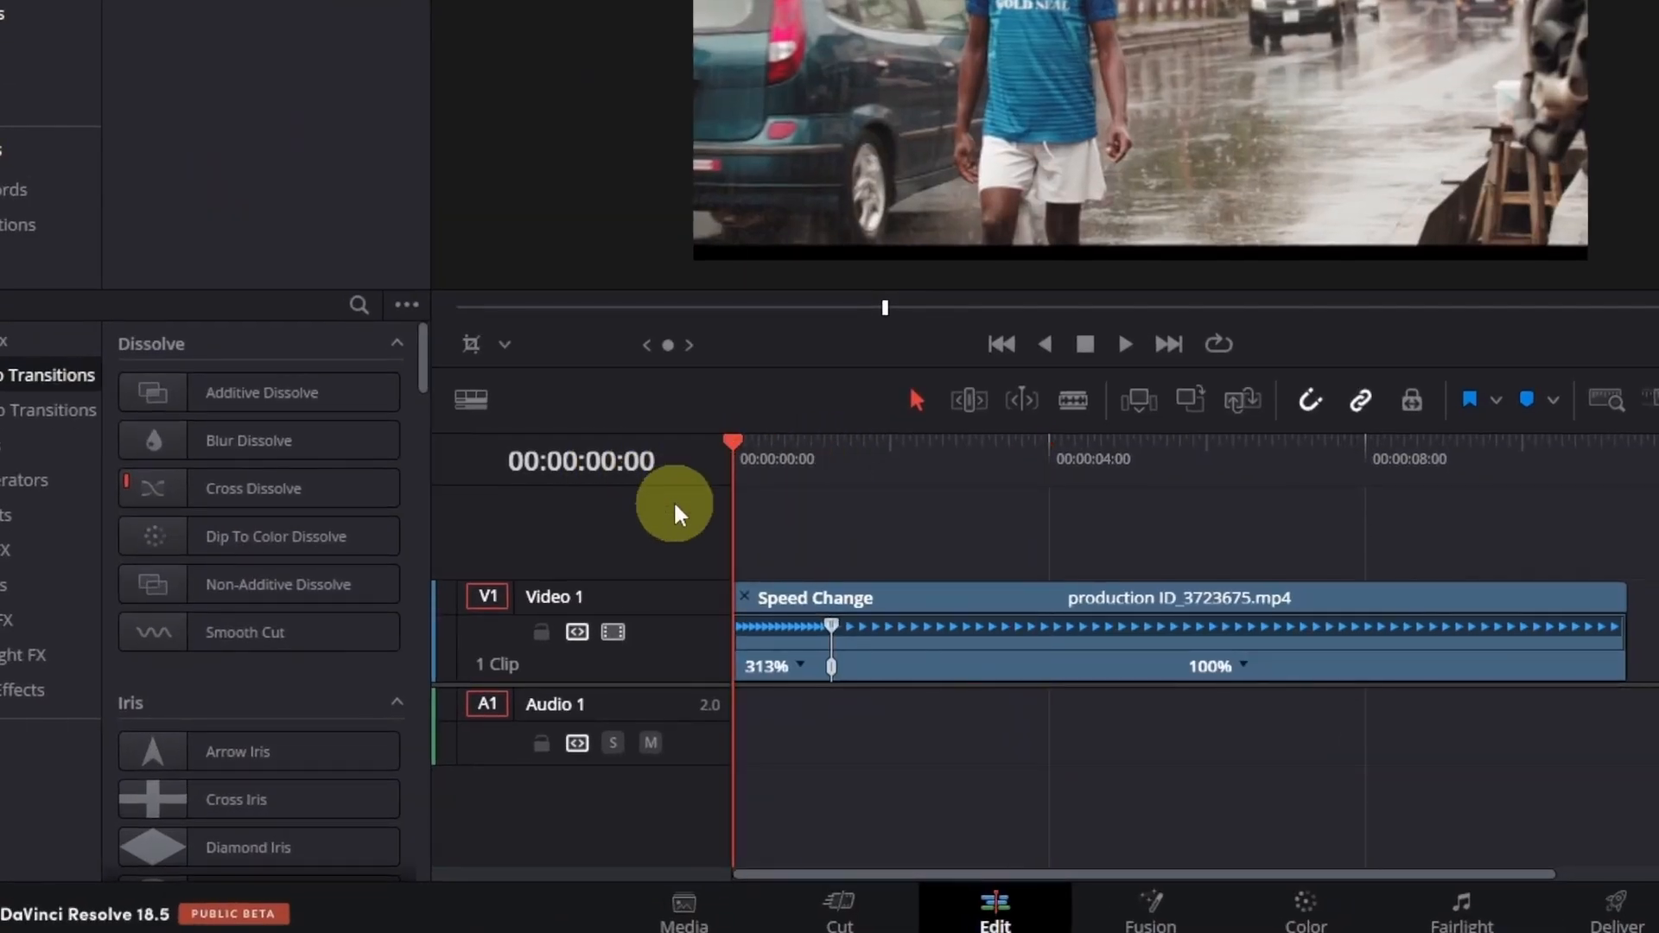
{"action": "key", "text": "space"}
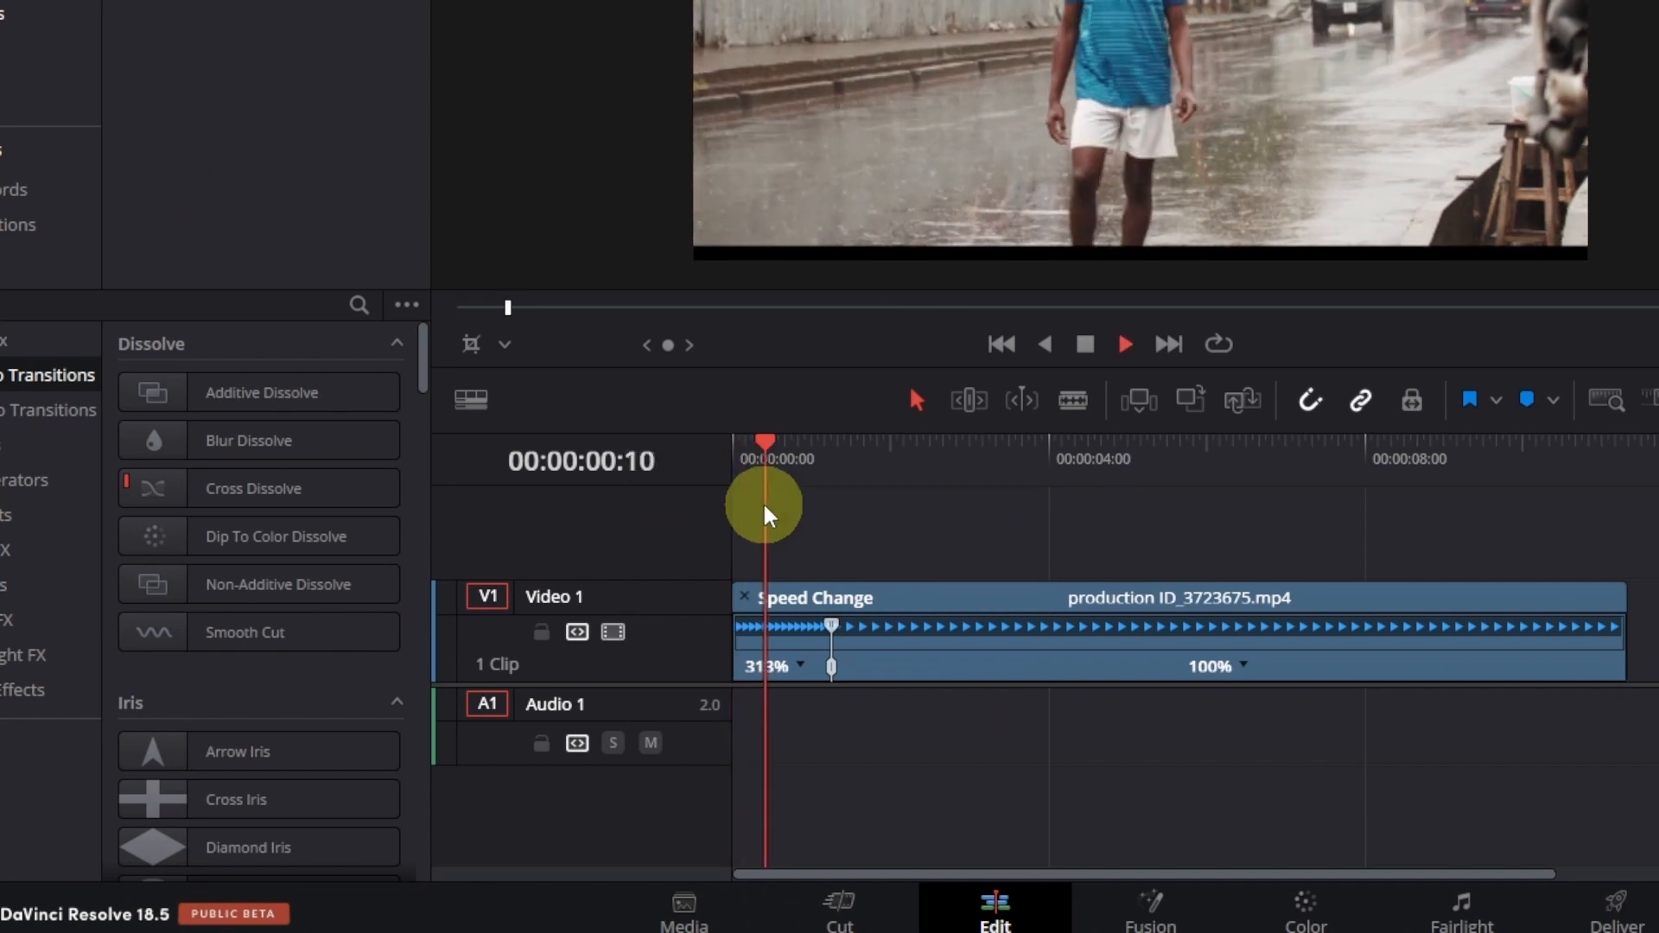
{"action": "left_click_drag", "start_coordinate": [775, 484], "coordinate": [911, 499]}
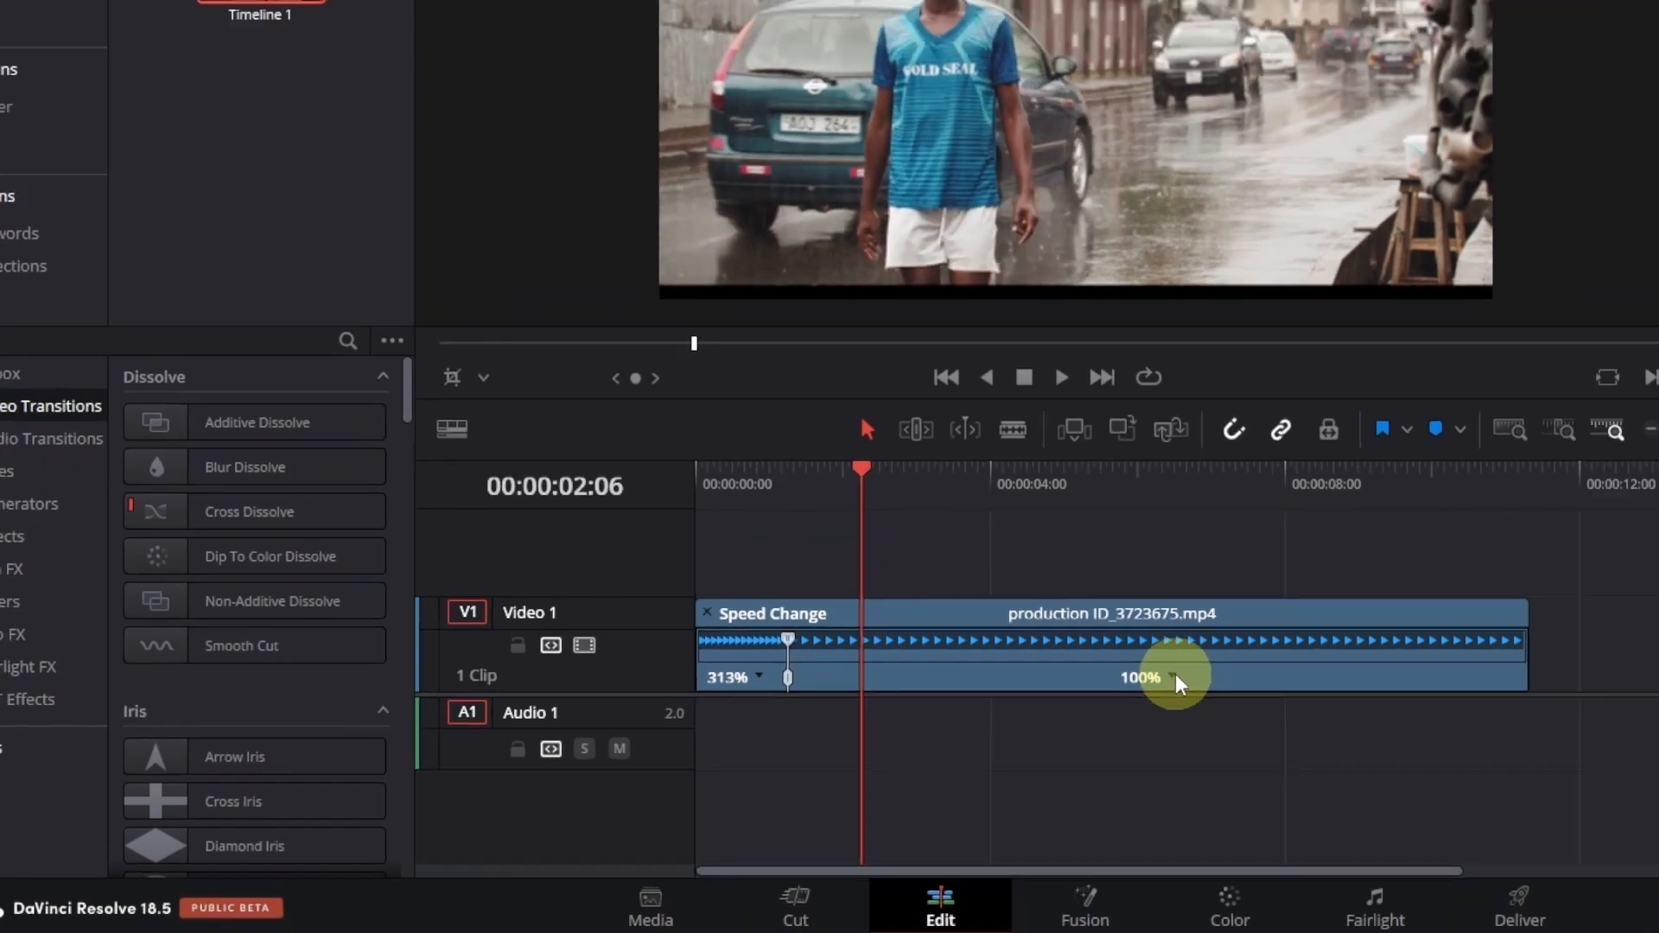
{"action": "left_click", "coordinate": [1237, 666]}
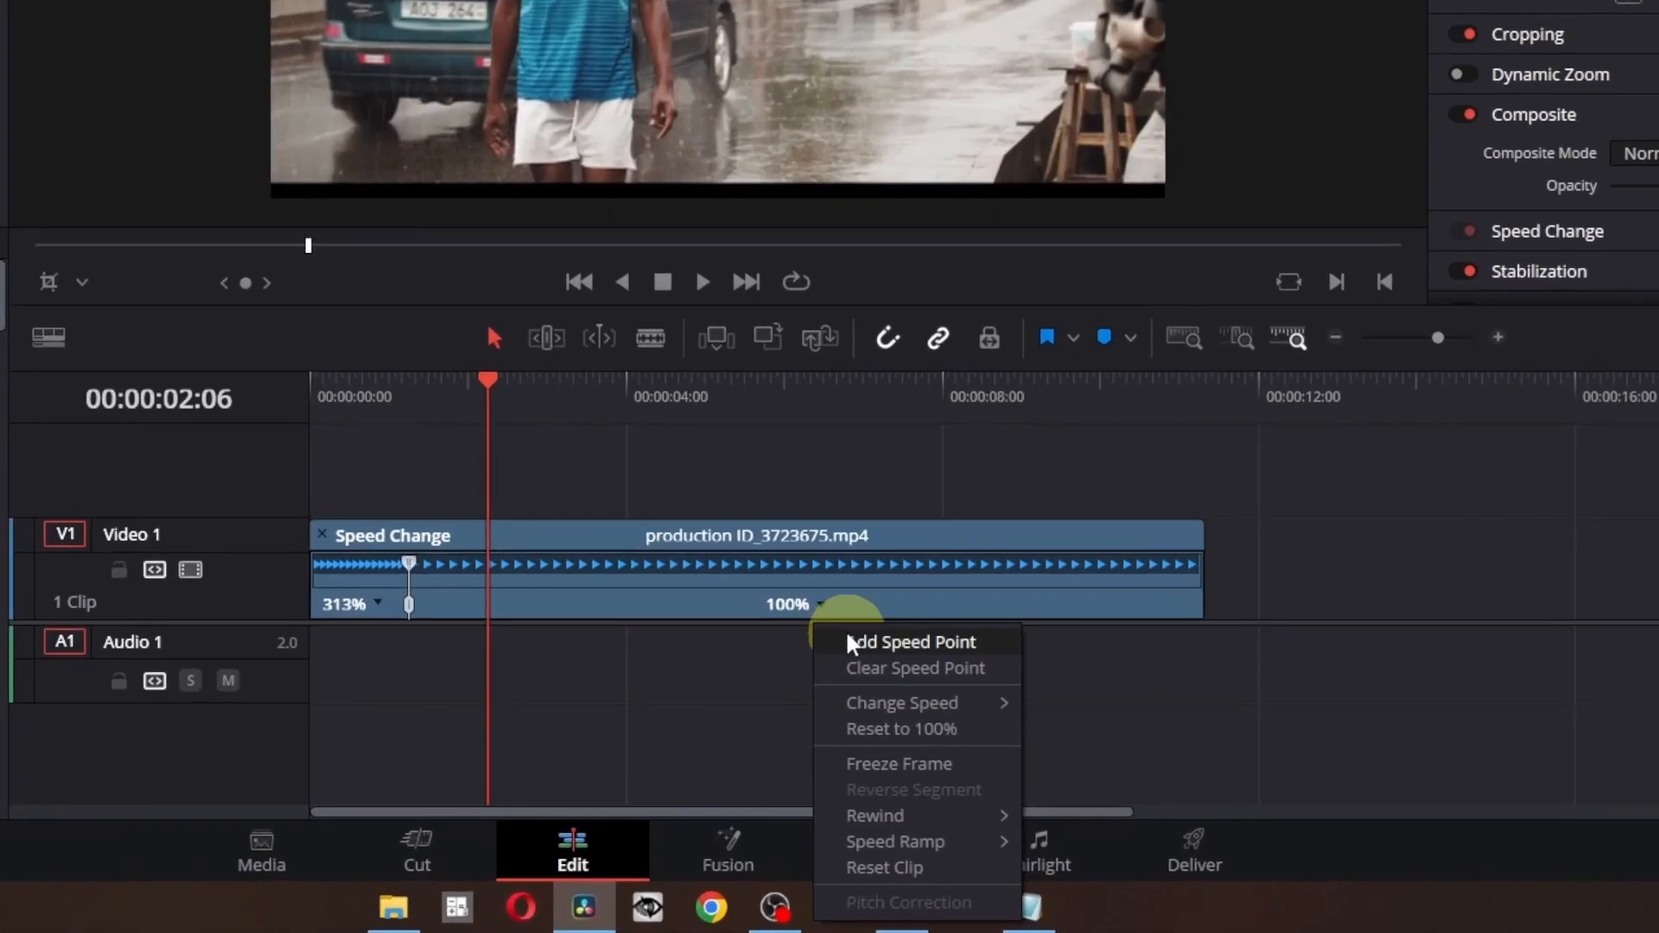
{"action": "left_click", "coordinate": [851, 644]}
Stretch the segment between the two speed points to 50% and speed up the first segment to 348%
{"action": "left_click_drag", "start_coordinate": [492, 568], "coordinate": [522, 566]}
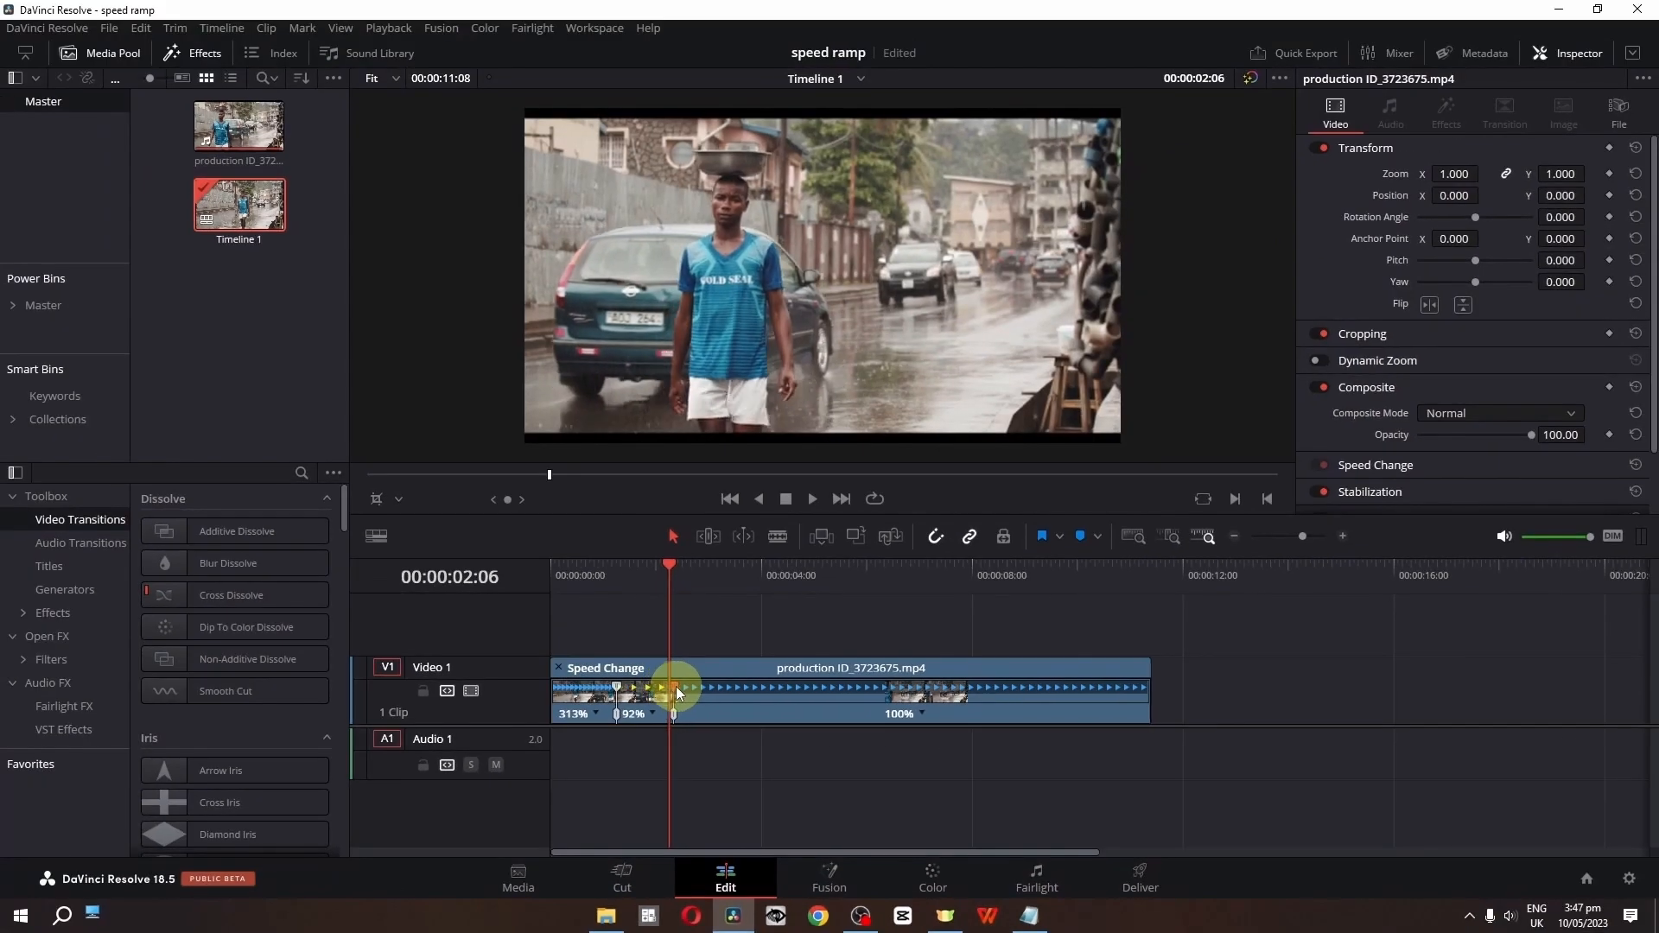
{"action": "left_click_drag", "start_coordinate": [693, 686], "coordinate": [722, 688]}
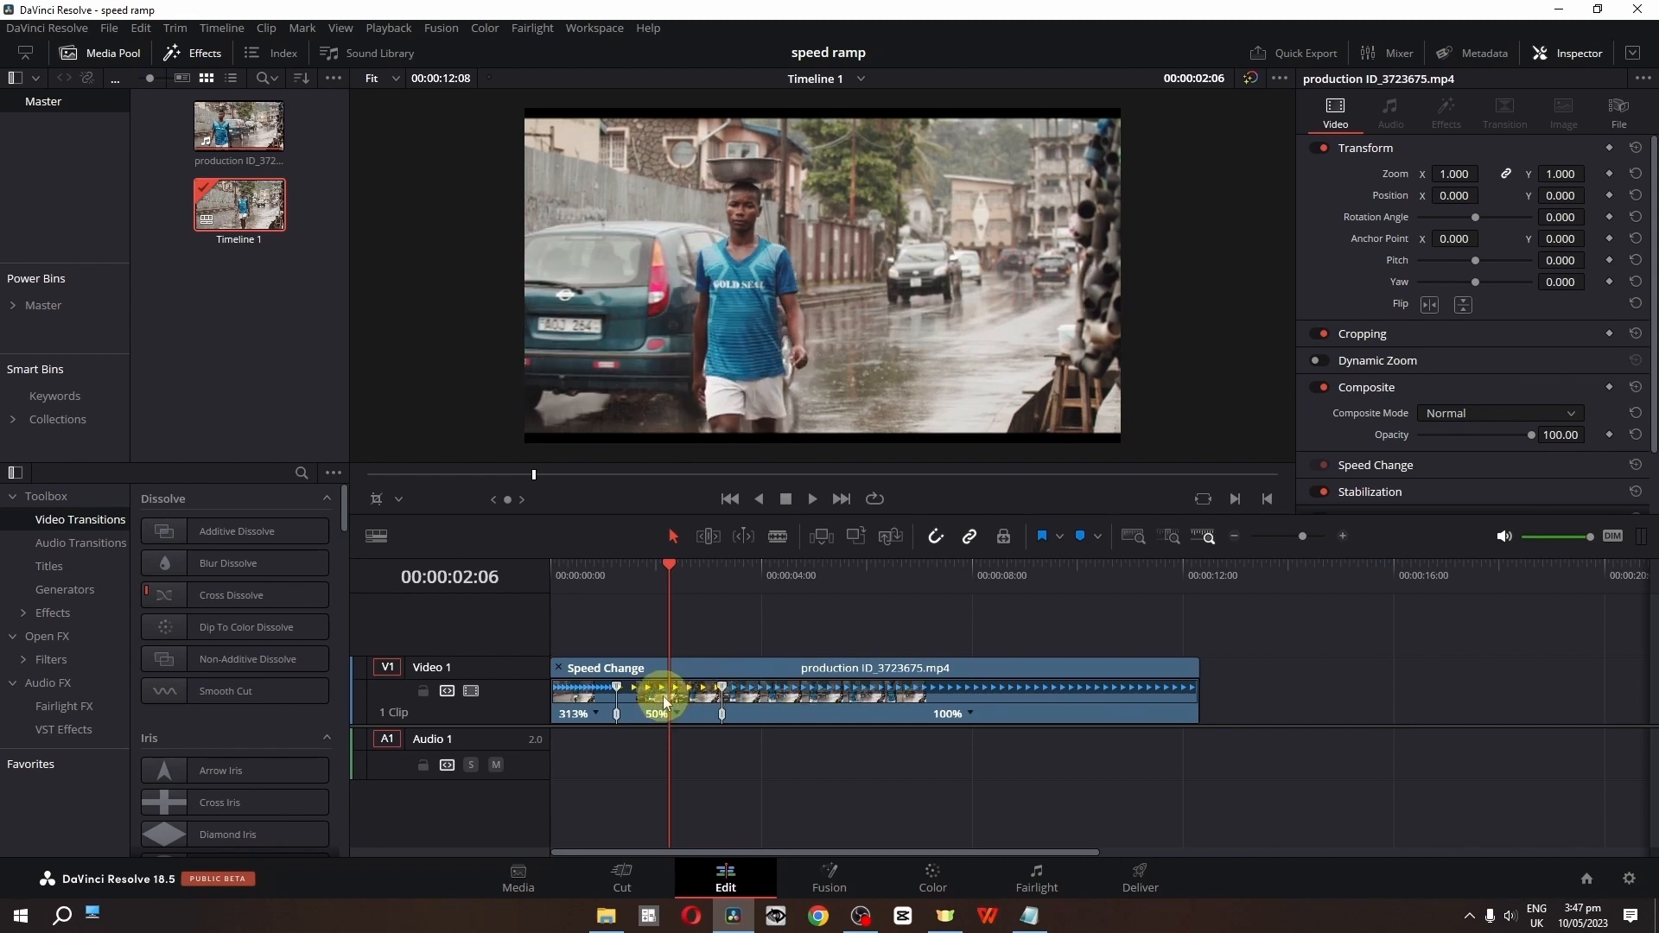
{"action": "left_click_drag", "start_coordinate": [614, 688], "coordinate": [609, 687]}
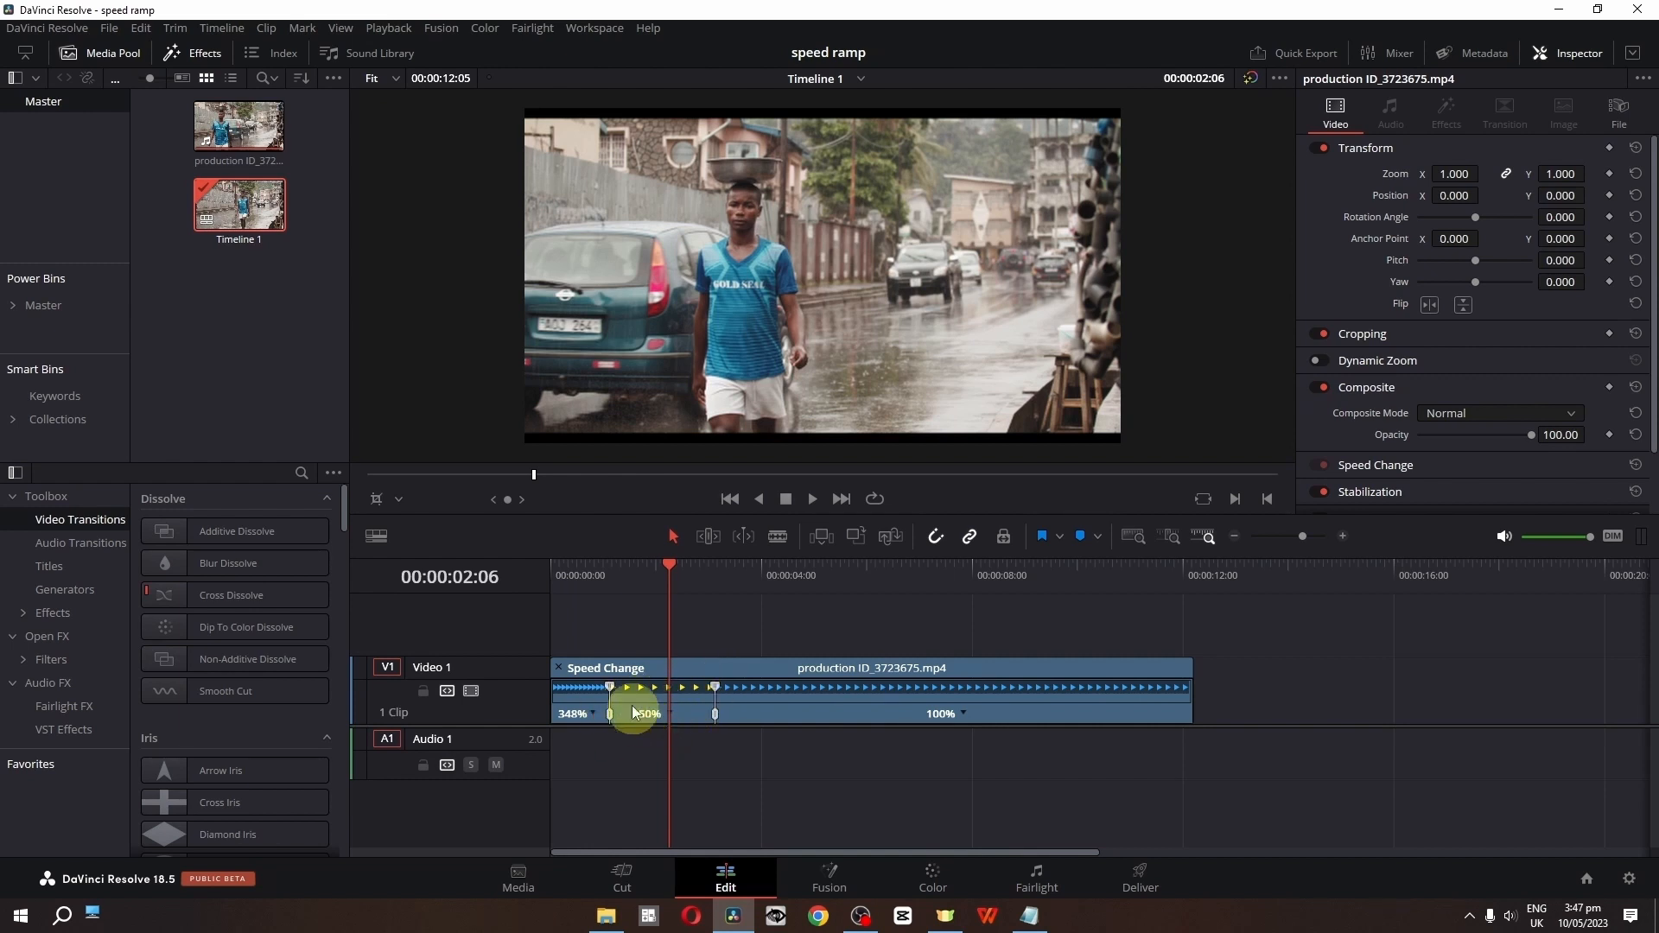
Play back the fast-to-slow speed ramp from the clip's start
{"action": "key", "text": "Home"}
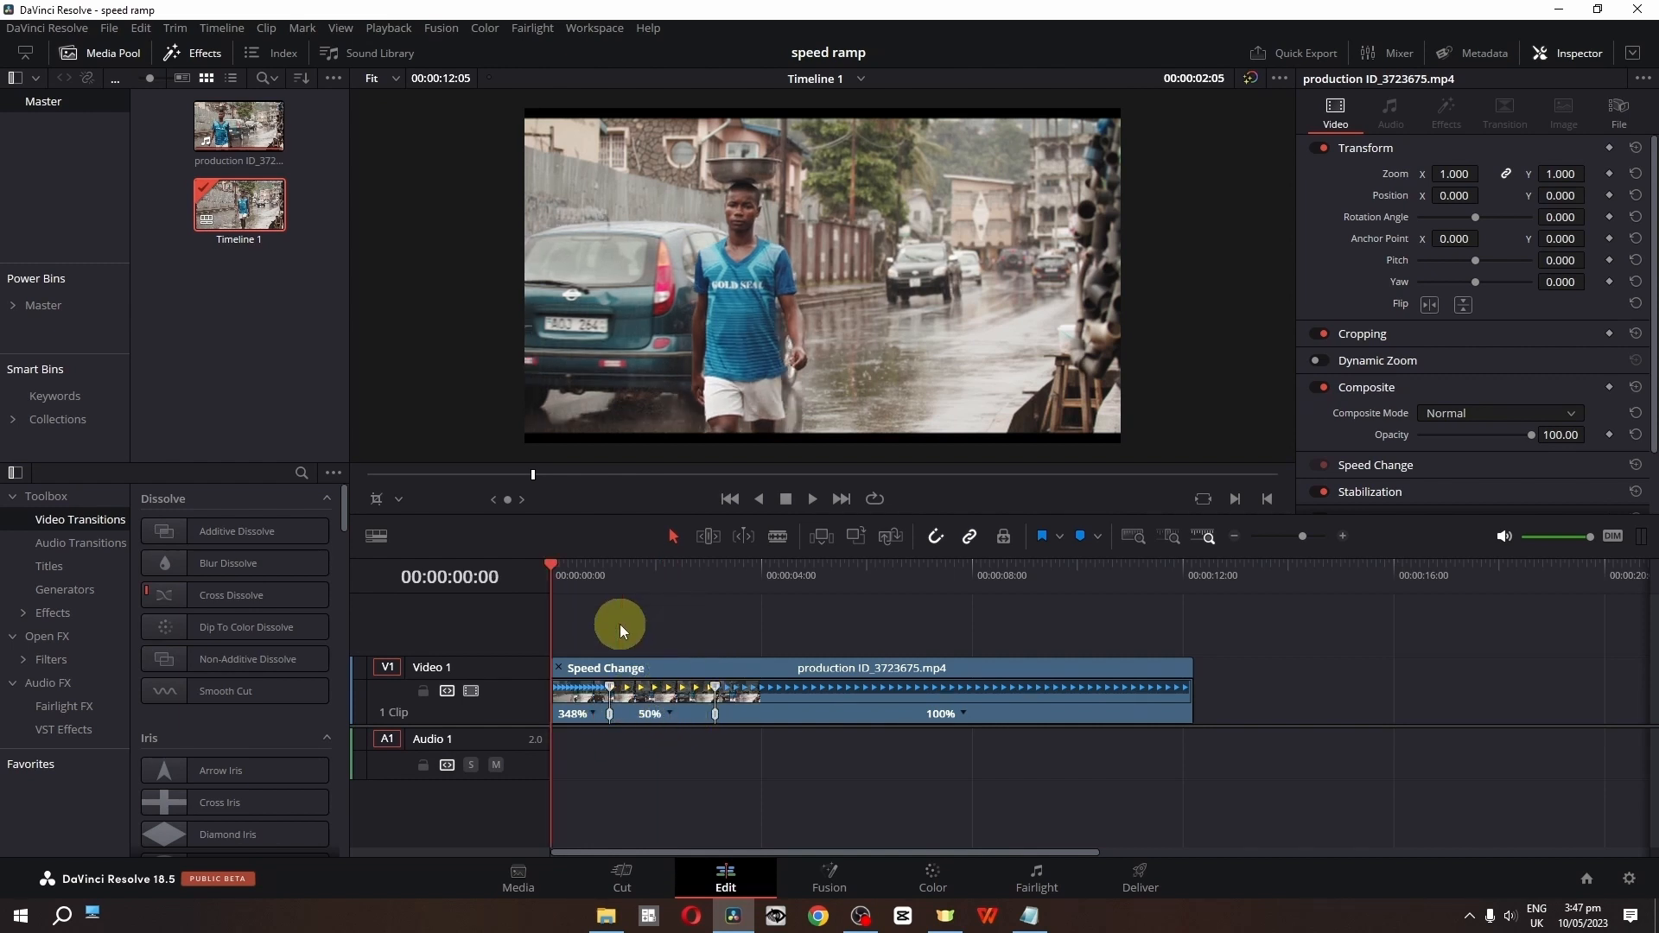
{"action": "left_click_drag", "start_coordinate": [553, 620], "coordinate": [608, 605]}
{"action": "key", "text": "space"}
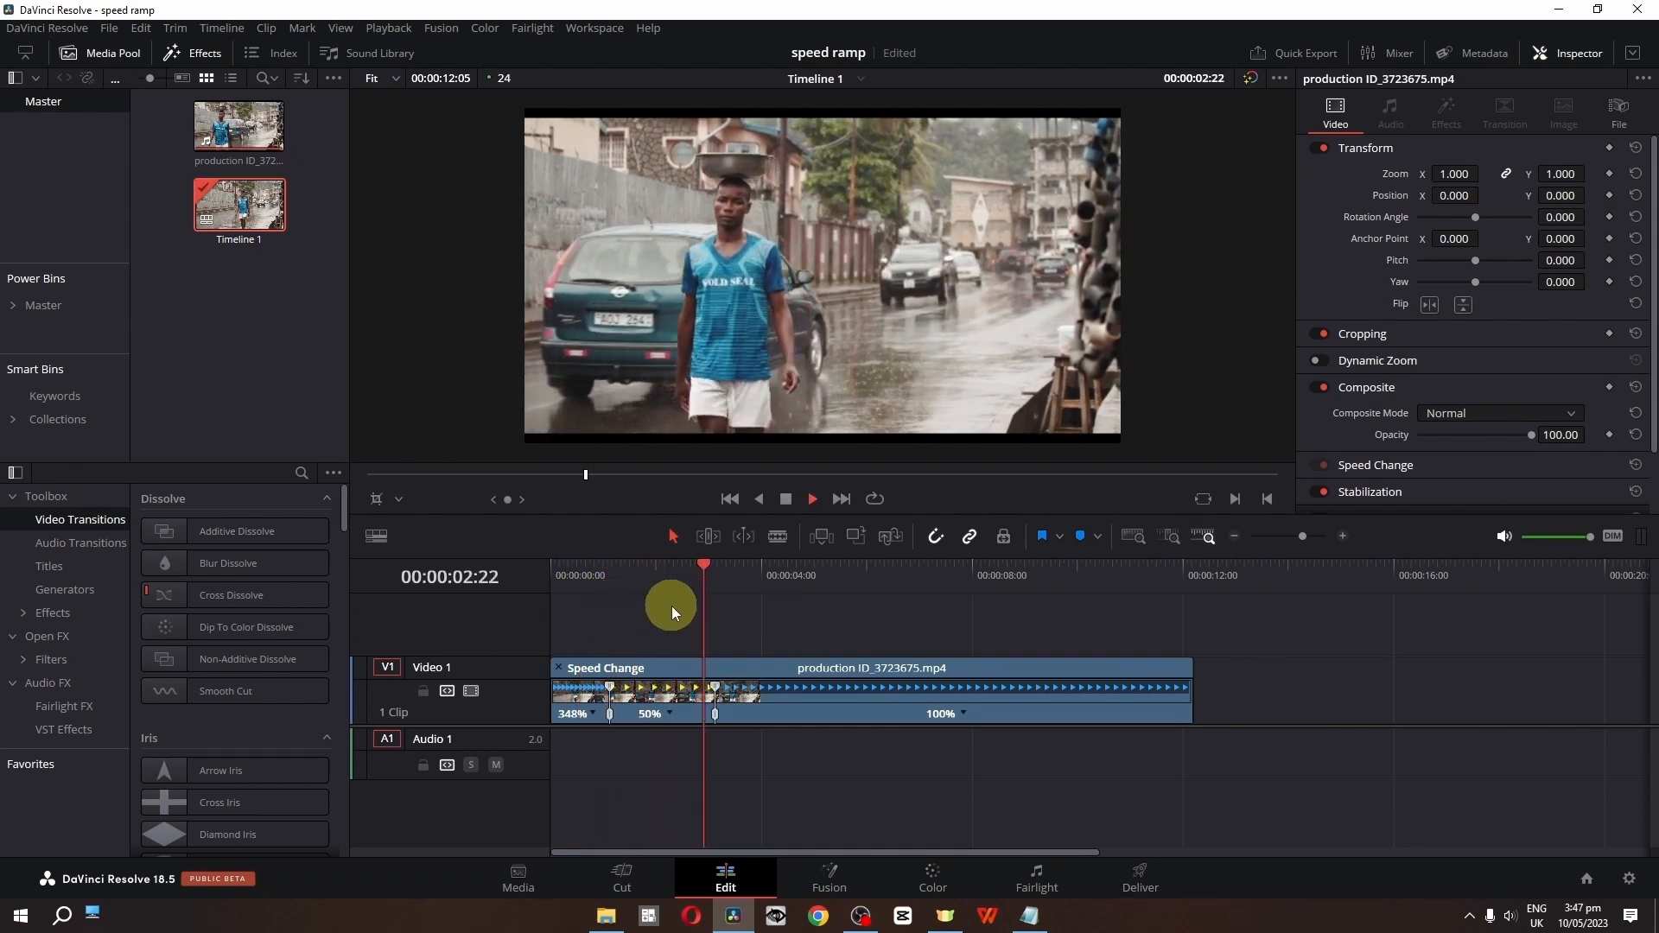
{"action": "key", "text": "space"}
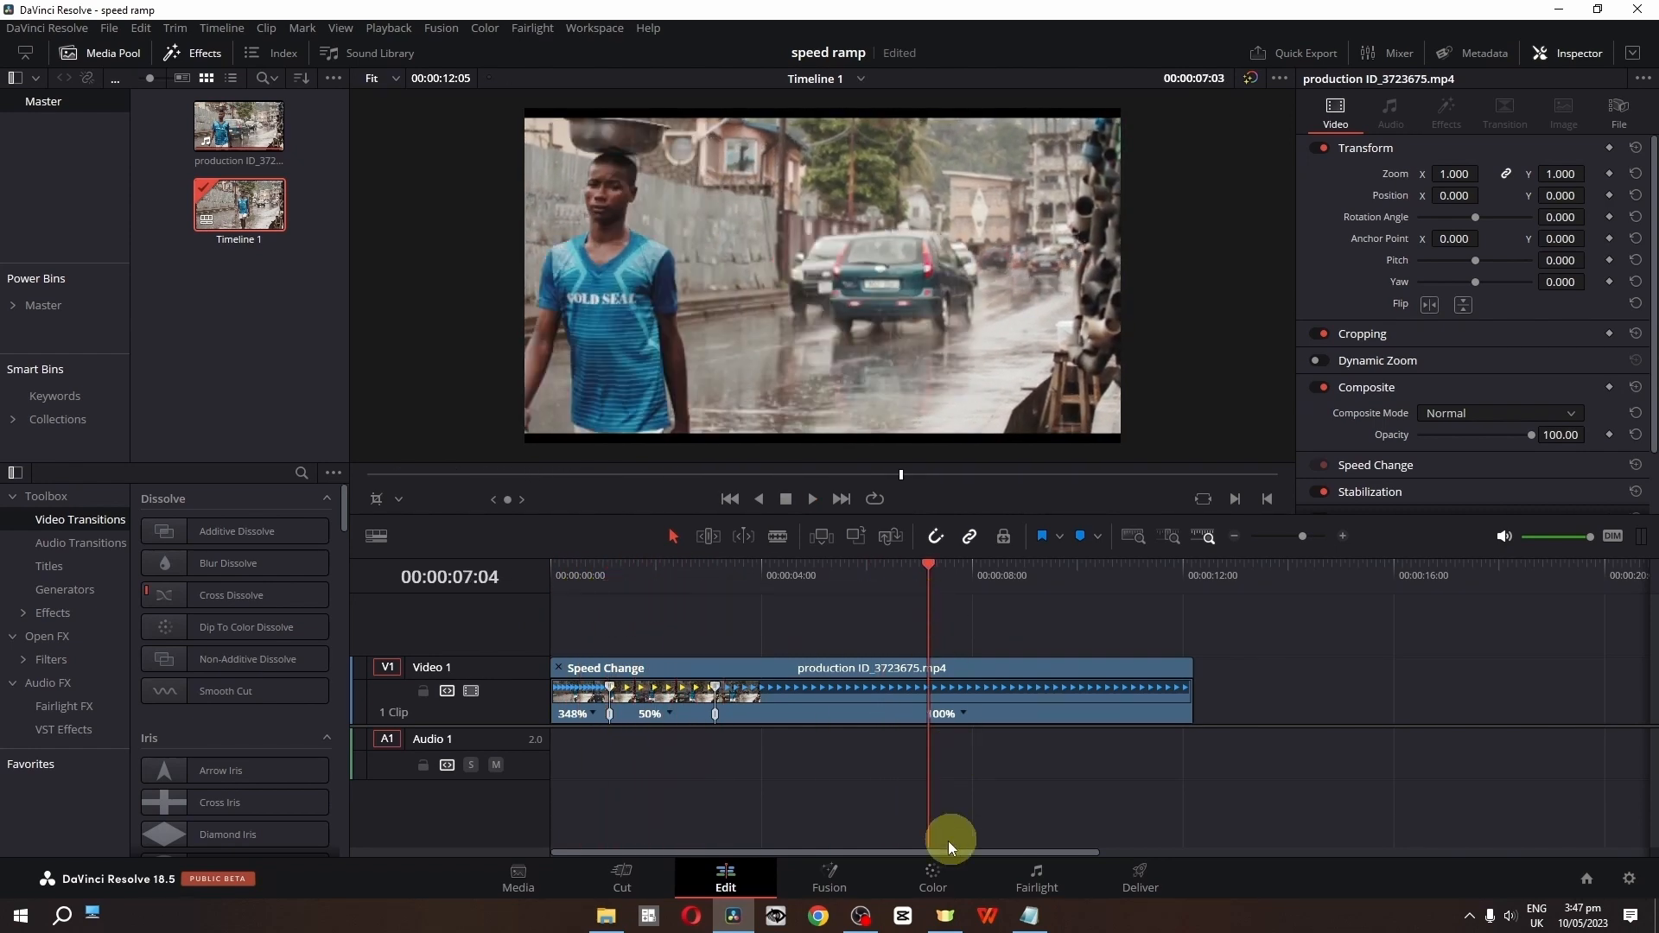
Add a third speed point at 00:00:07:04 and set the segment before it to 400% speed
{"action": "left_click", "coordinate": [964, 714]}
{"action": "left_click", "coordinate": [980, 741]}
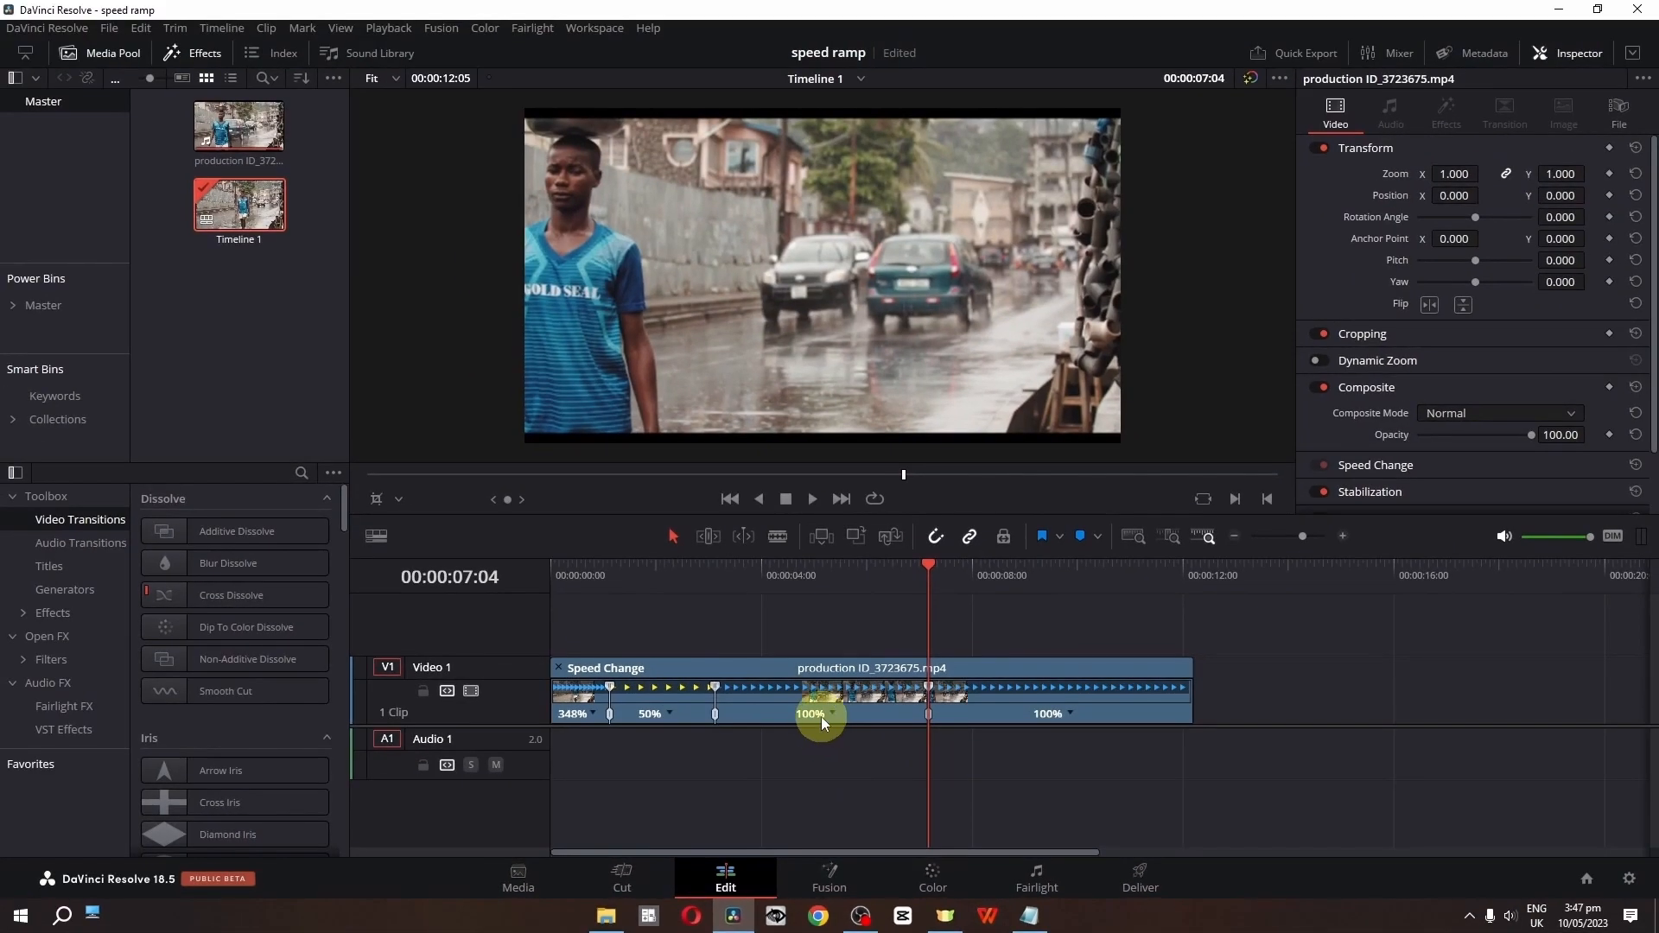
{"action": "left_click", "coordinate": [833, 713]}
{"action": "mouse_move", "coordinate": [909, 784]}
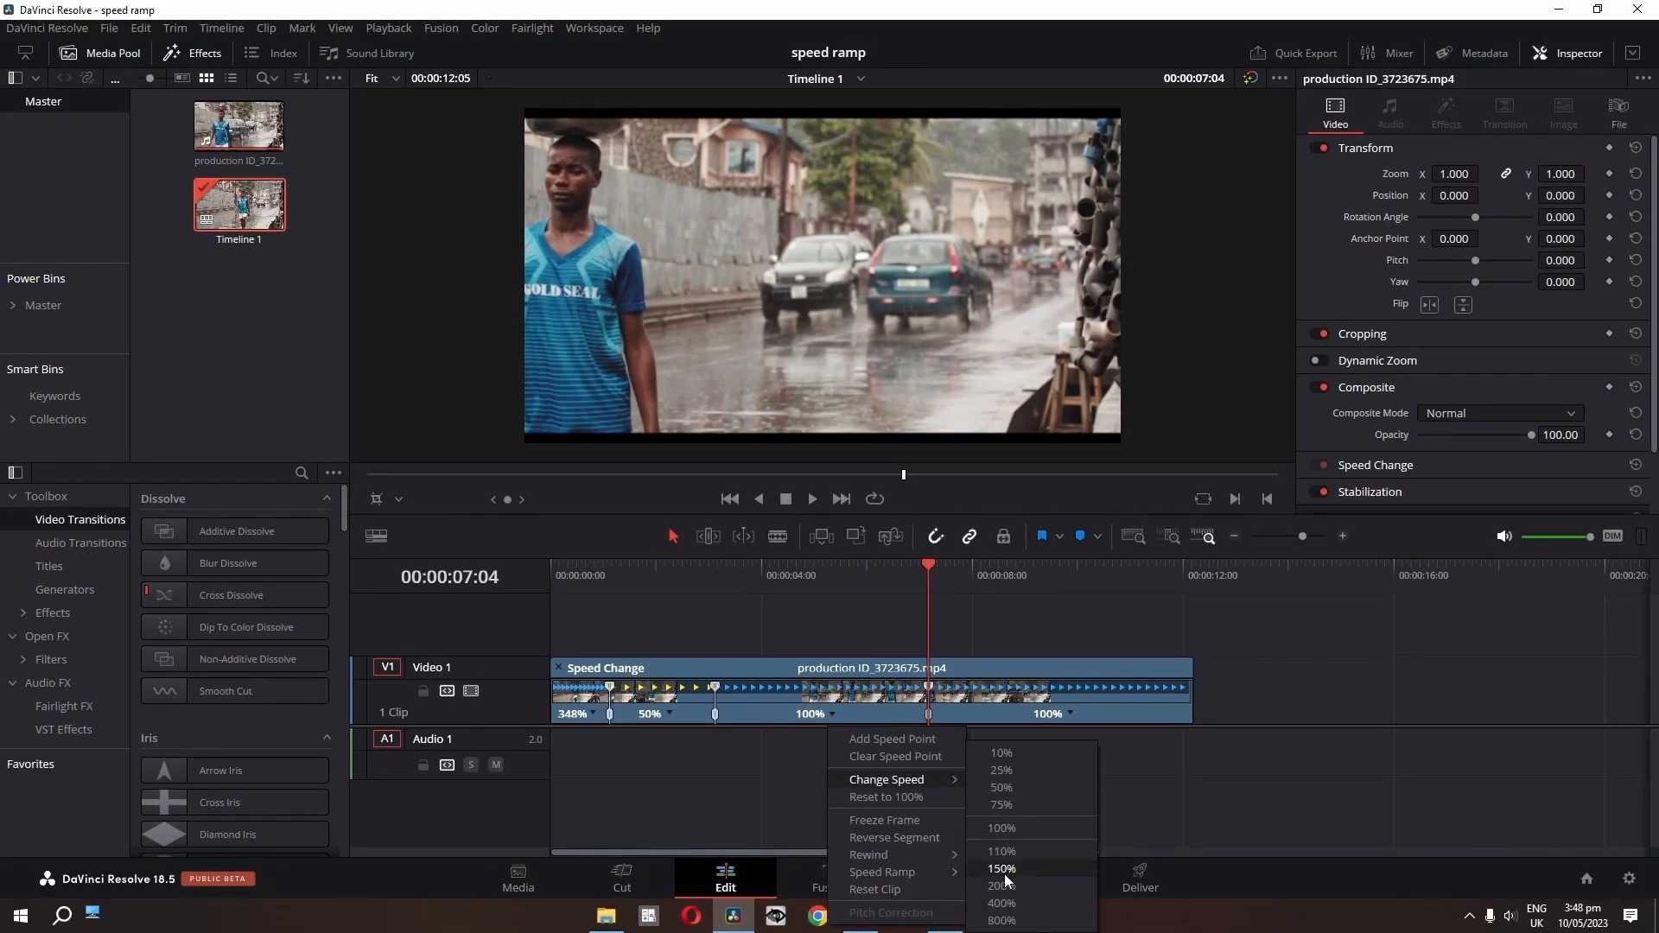
{"action": "left_click", "coordinate": [1002, 903]}
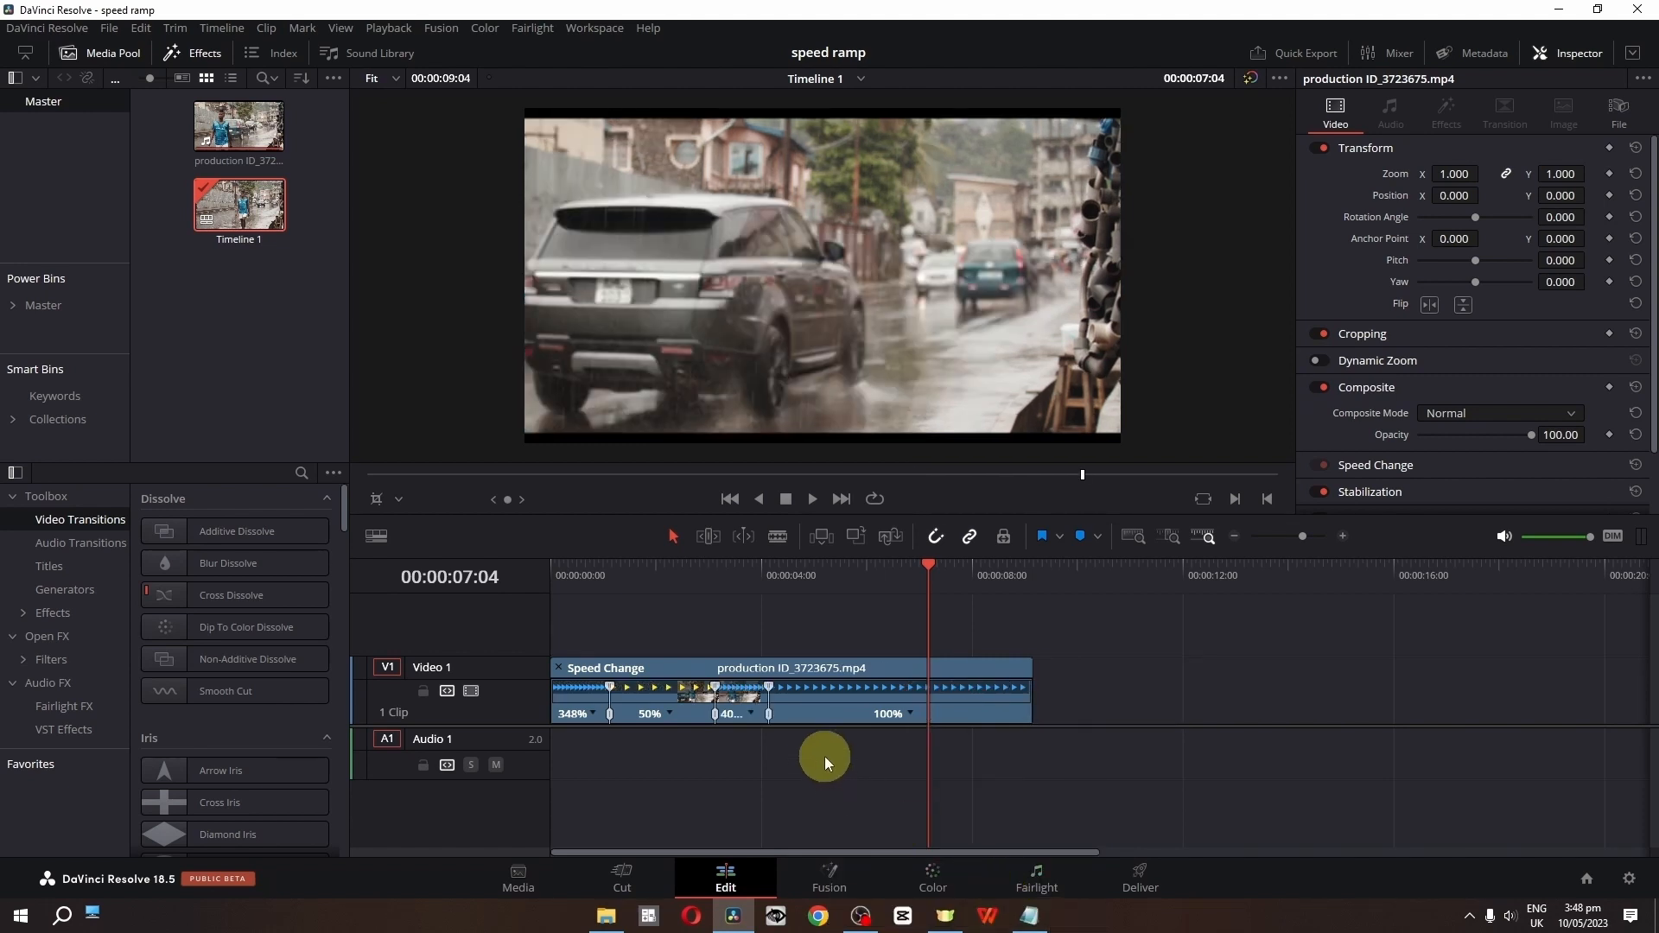
Play back the opening of the retimed street clip with its three speed points
{"action": "key", "text": "Home"}
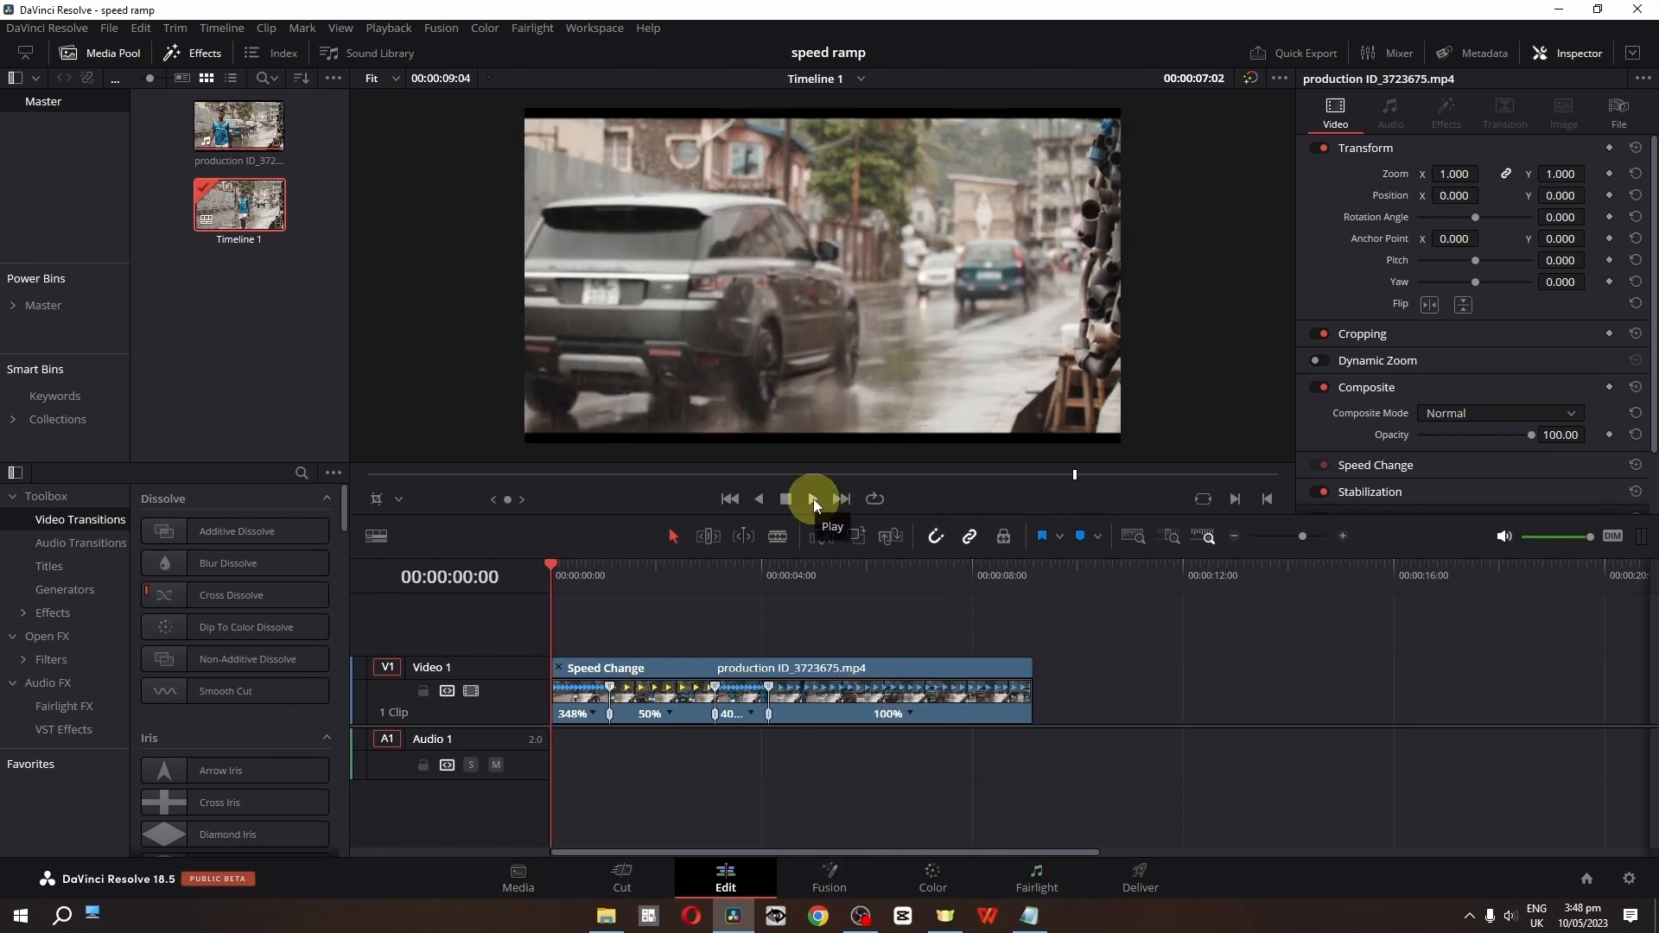
{"action": "left_click", "coordinate": [813, 500]}
{"action": "left_click", "coordinate": [788, 499]}
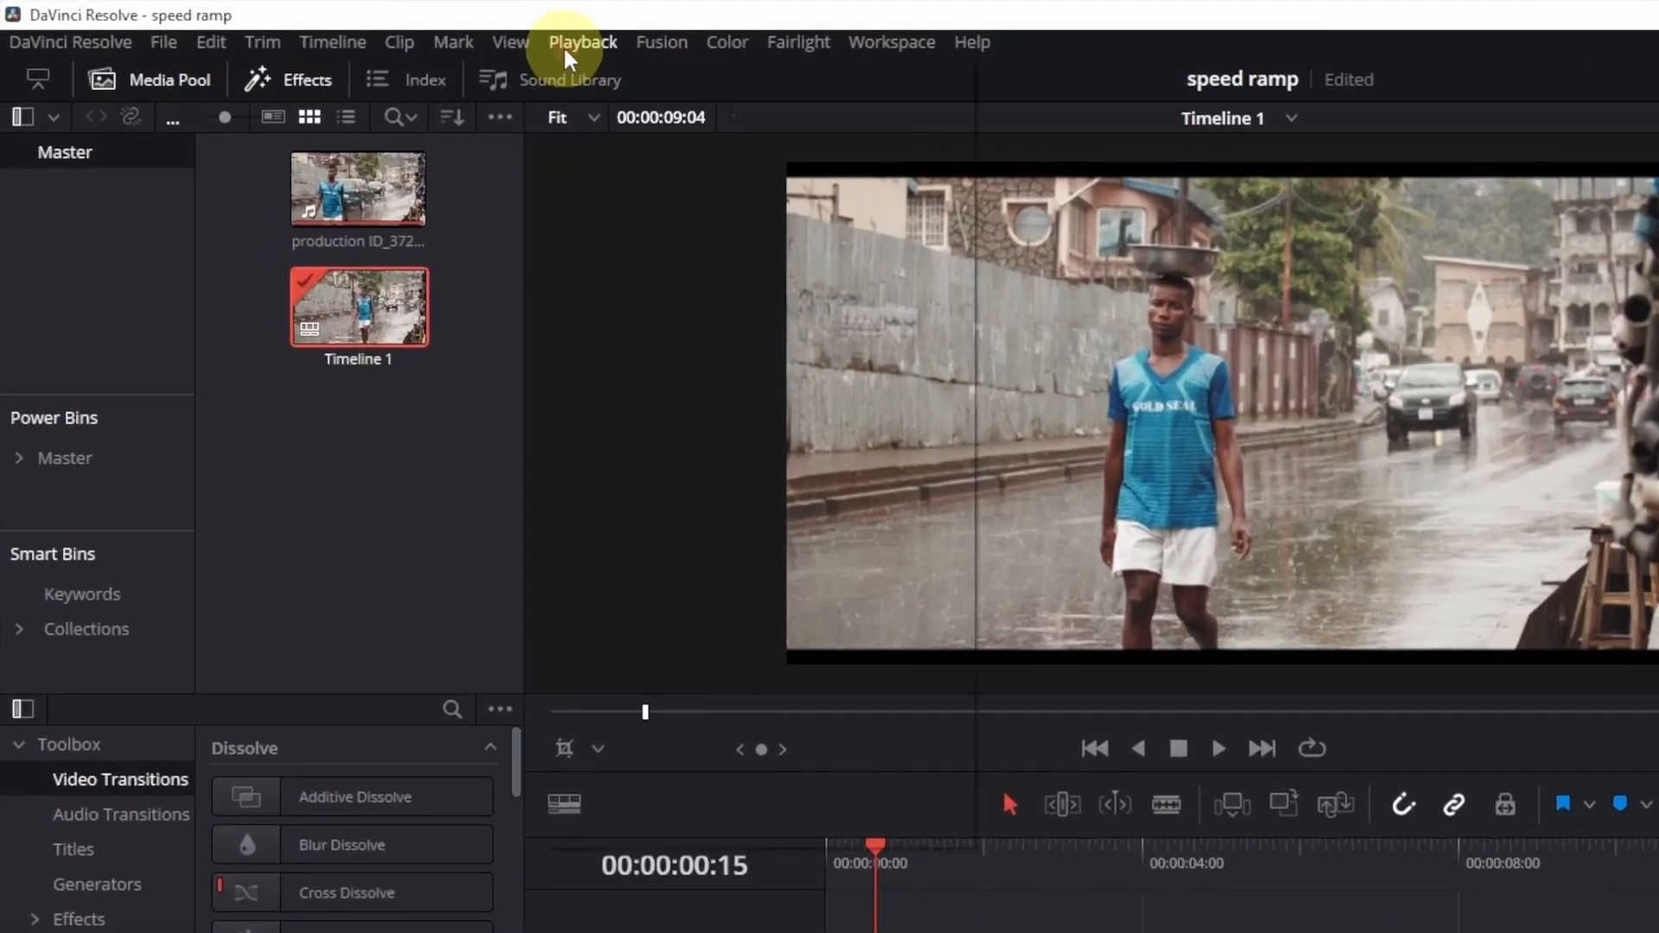
Set the Timeline Proxy Resolution to Quarter for smoother playback
{"action": "left_click", "coordinate": [376, 29]}
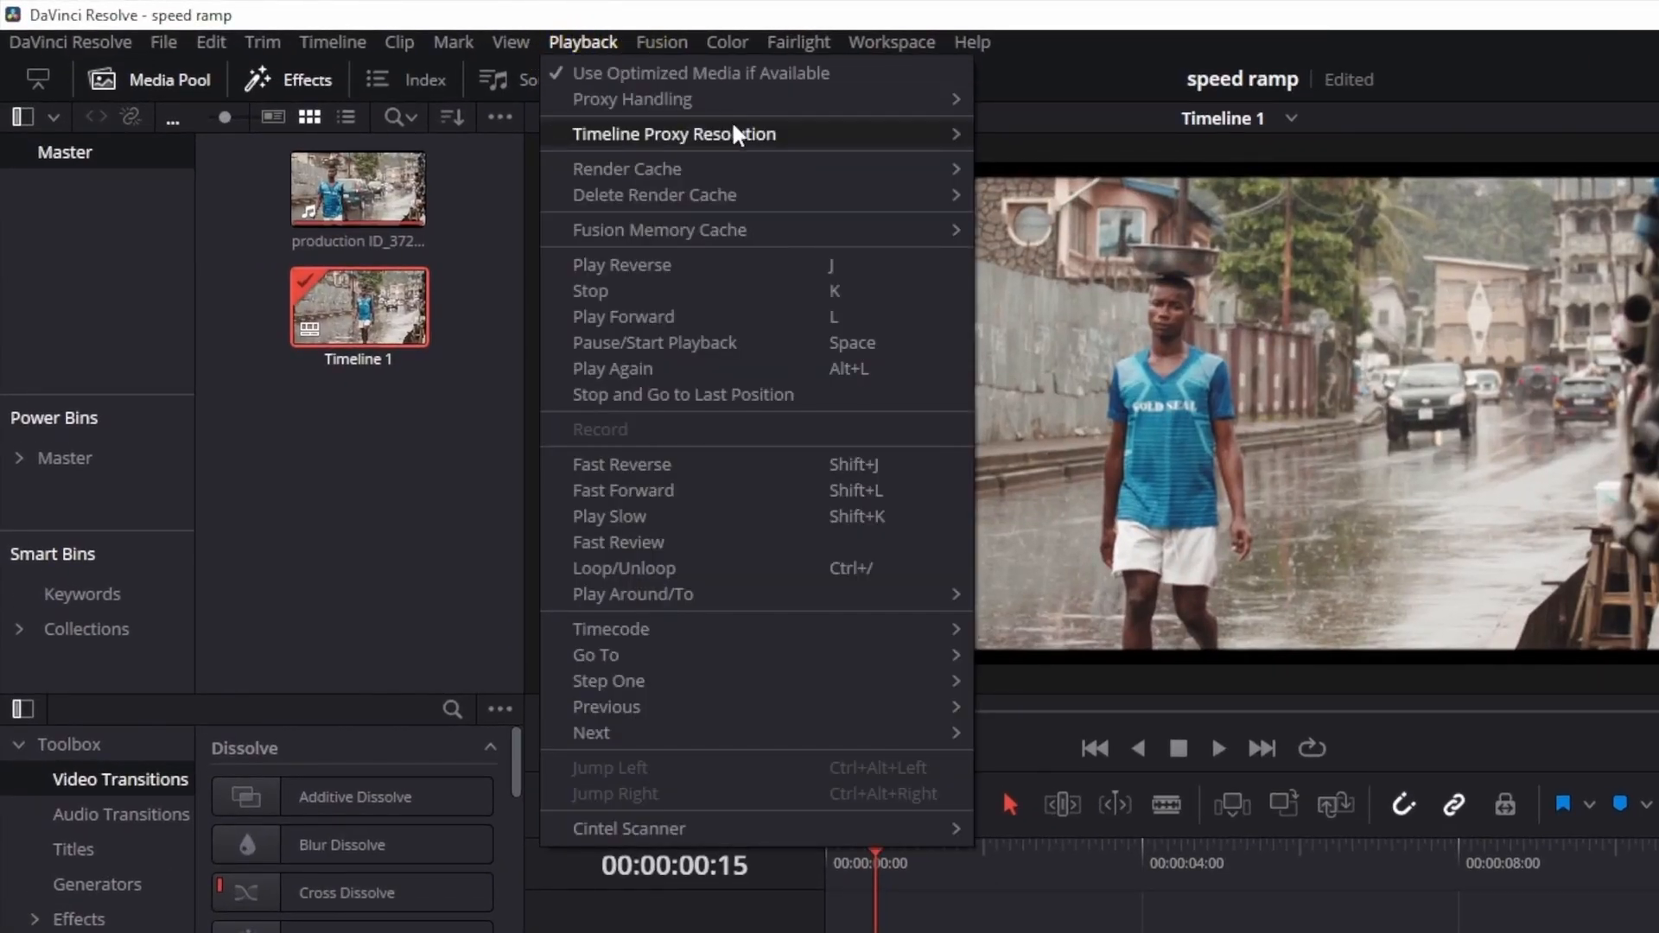
{"action": "mouse_move", "coordinate": [732, 134]}
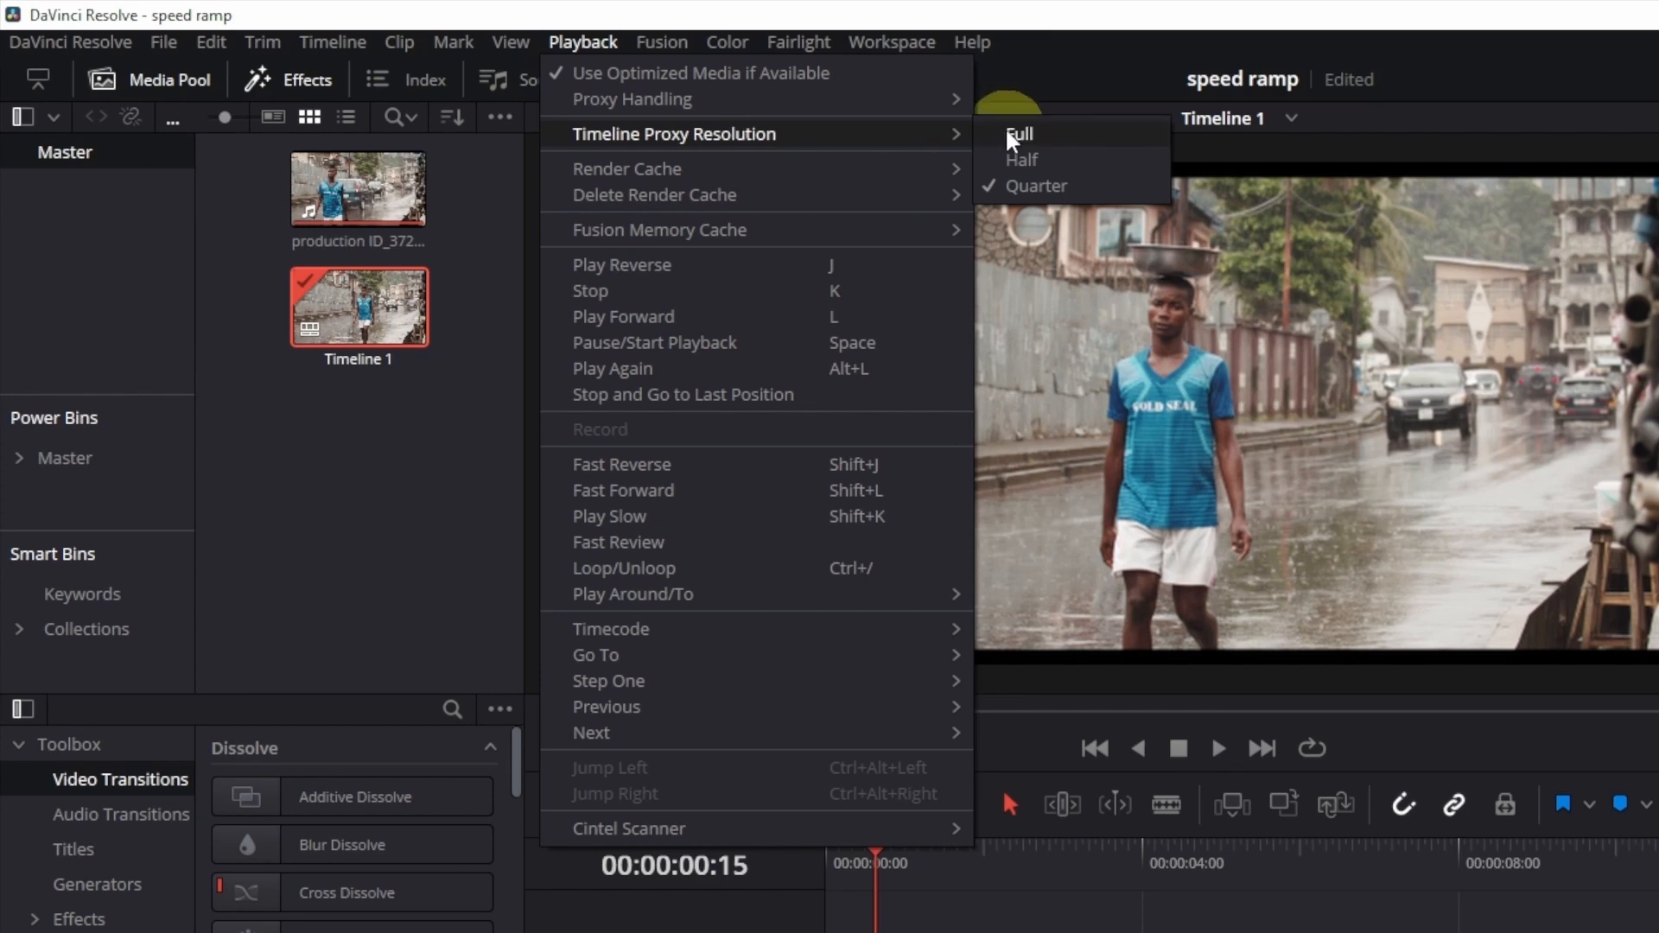
{"action": "left_click", "coordinate": [1011, 184]}
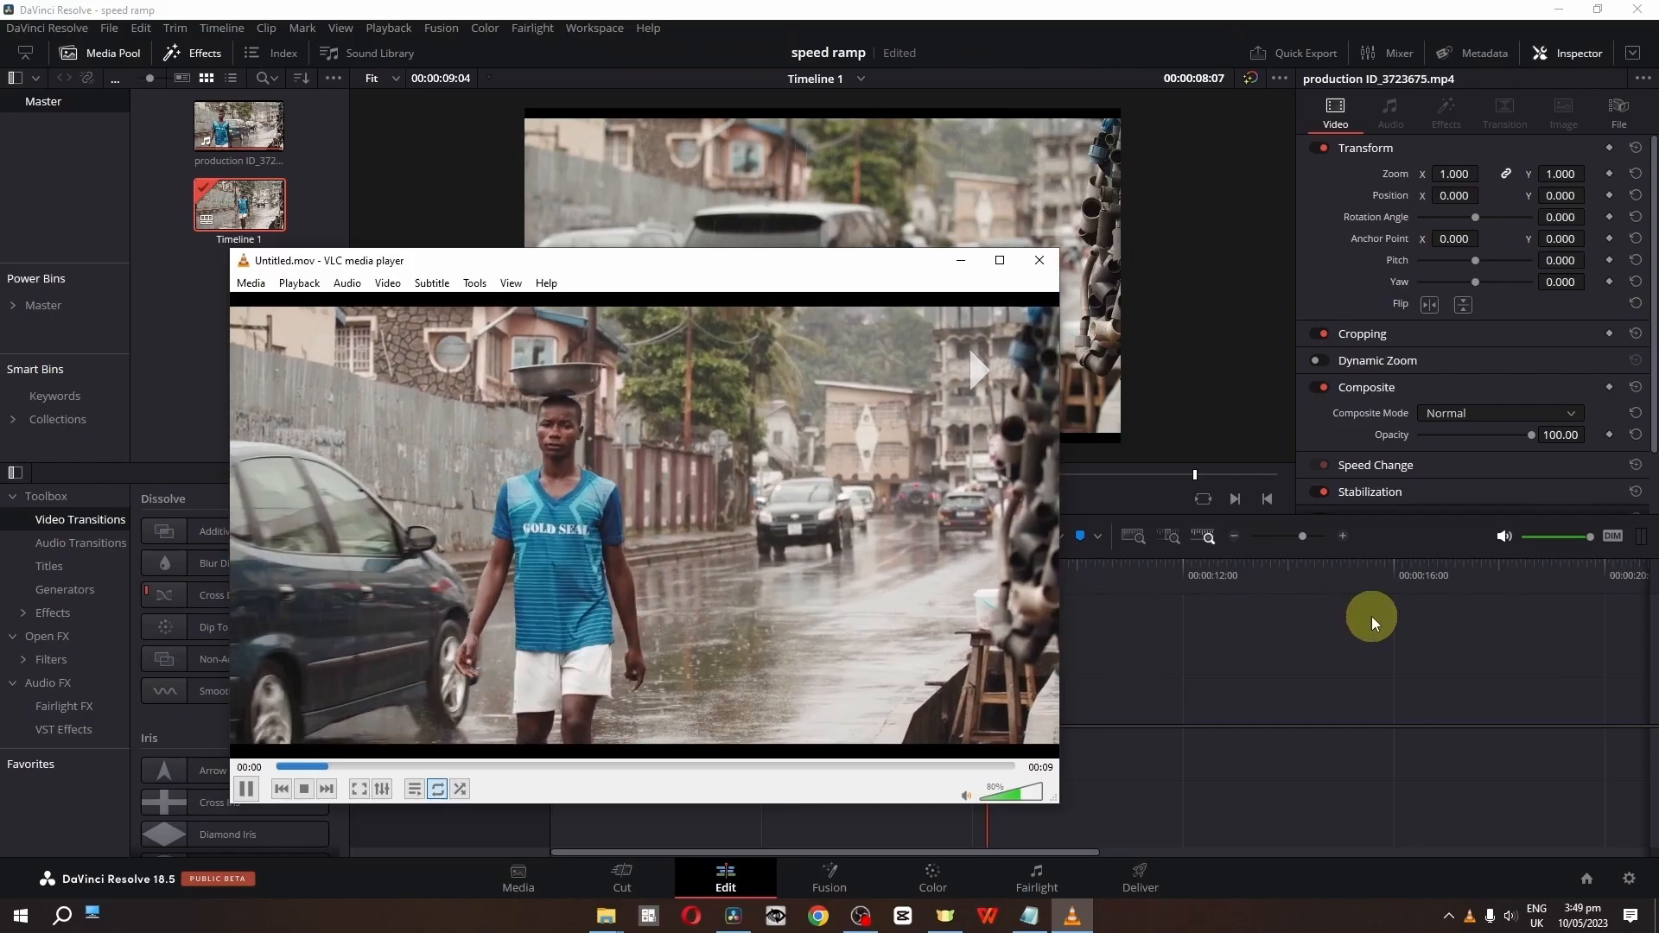
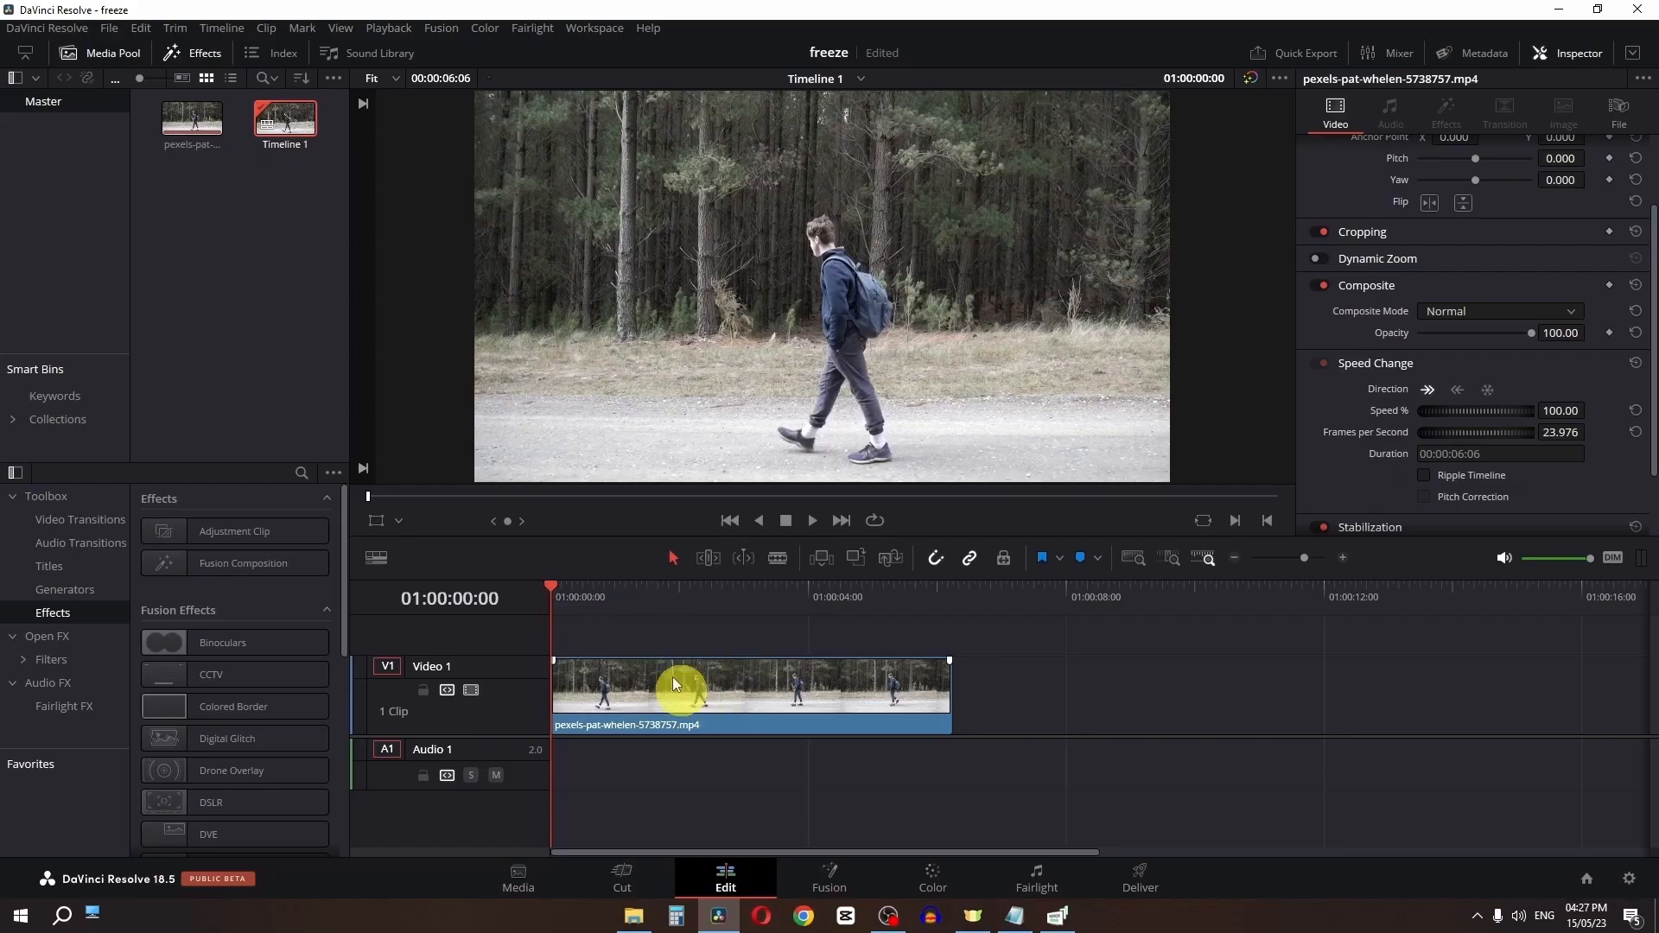
Freeze the walking clip from 01:00:03:10 to its end by setting its speed change direction to freeze frame
{"action": "left_click", "coordinate": [677, 669]}
{"action": "left_click", "coordinate": [766, 595]}
{"action": "left_click", "coordinate": [780, 668]}
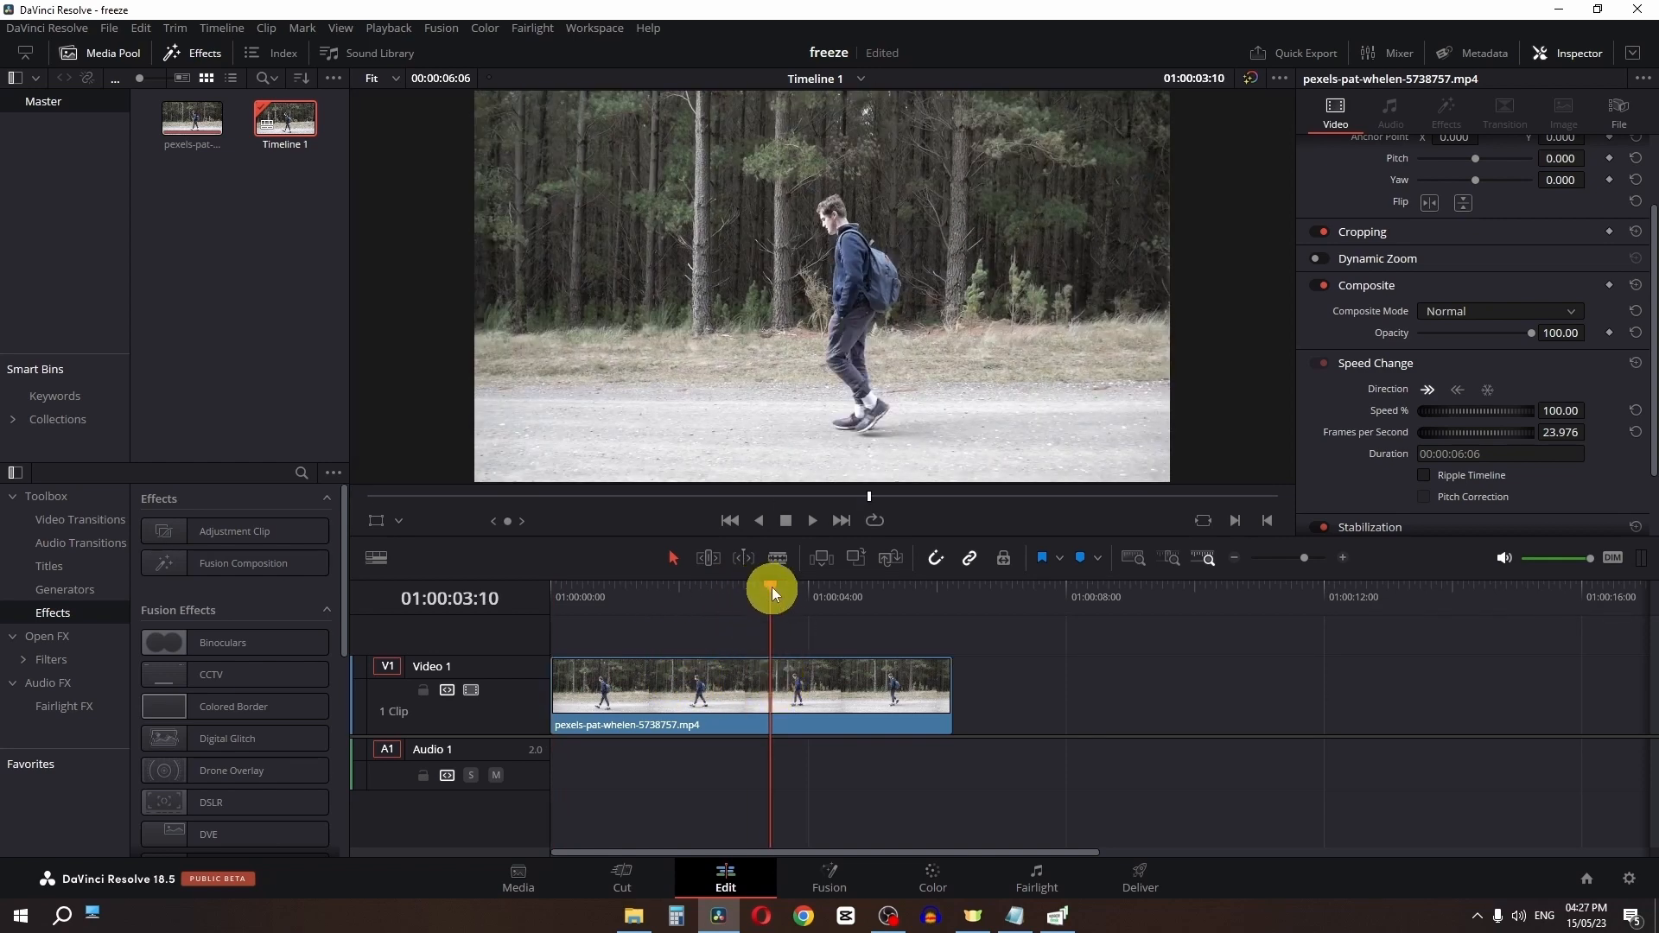
{"action": "left_click", "coordinate": [921, 692]}
{"action": "left_click", "coordinate": [879, 697]}
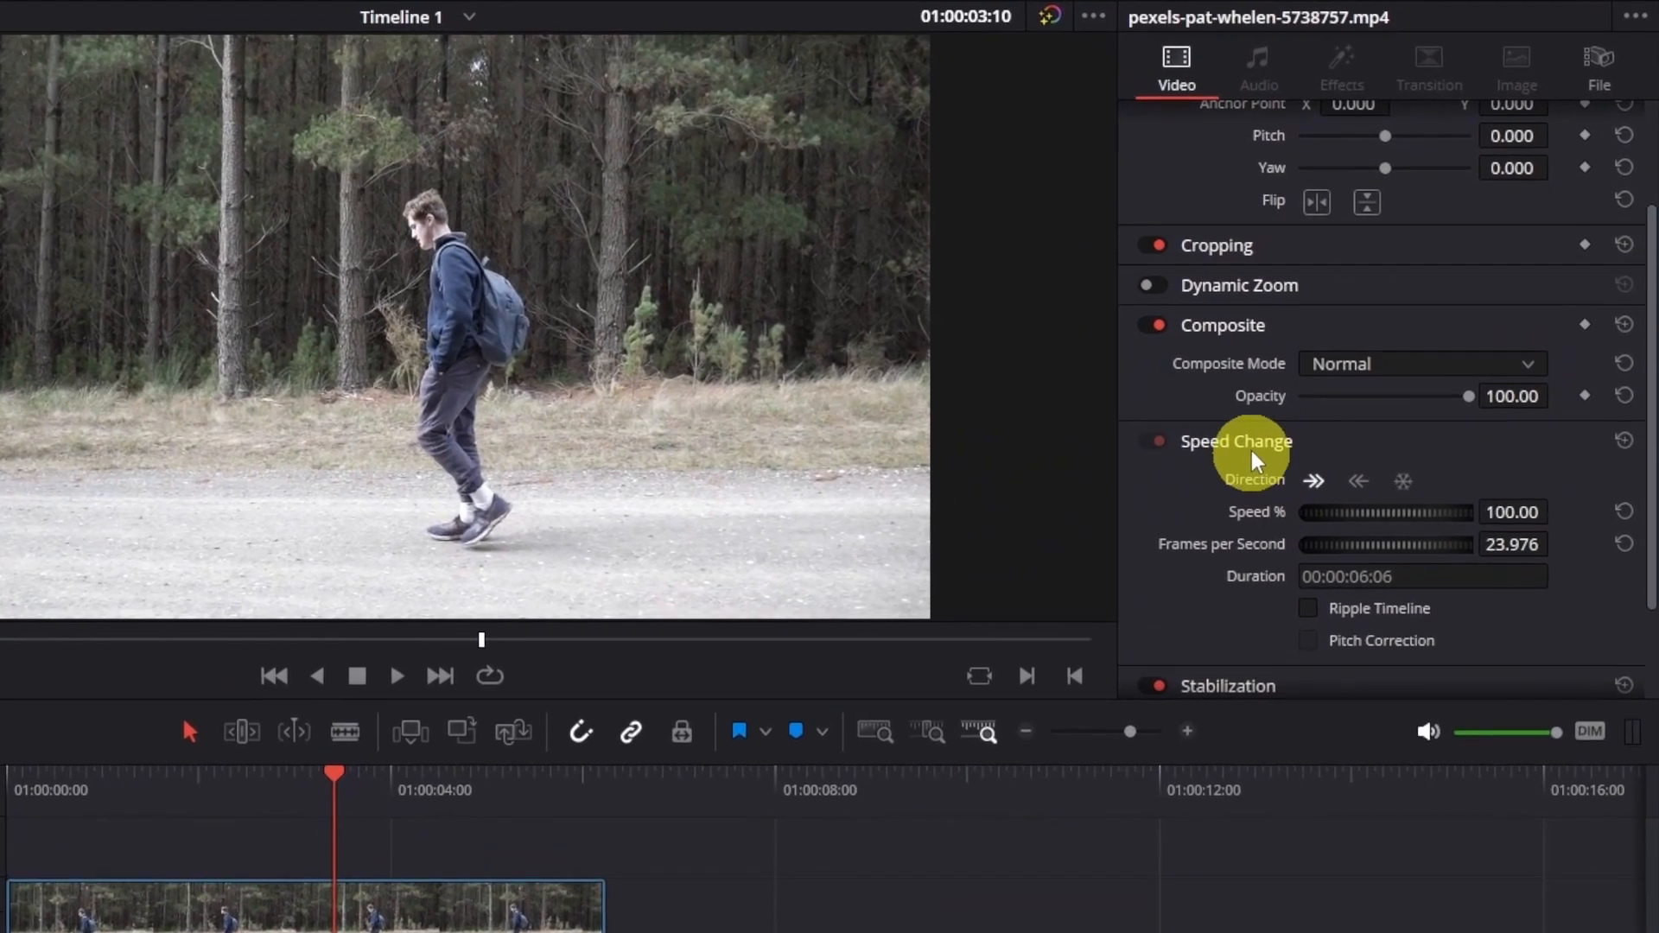
{"action": "left_click", "coordinate": [1375, 363]}
{"action": "left_click", "coordinate": [1231, 522]}
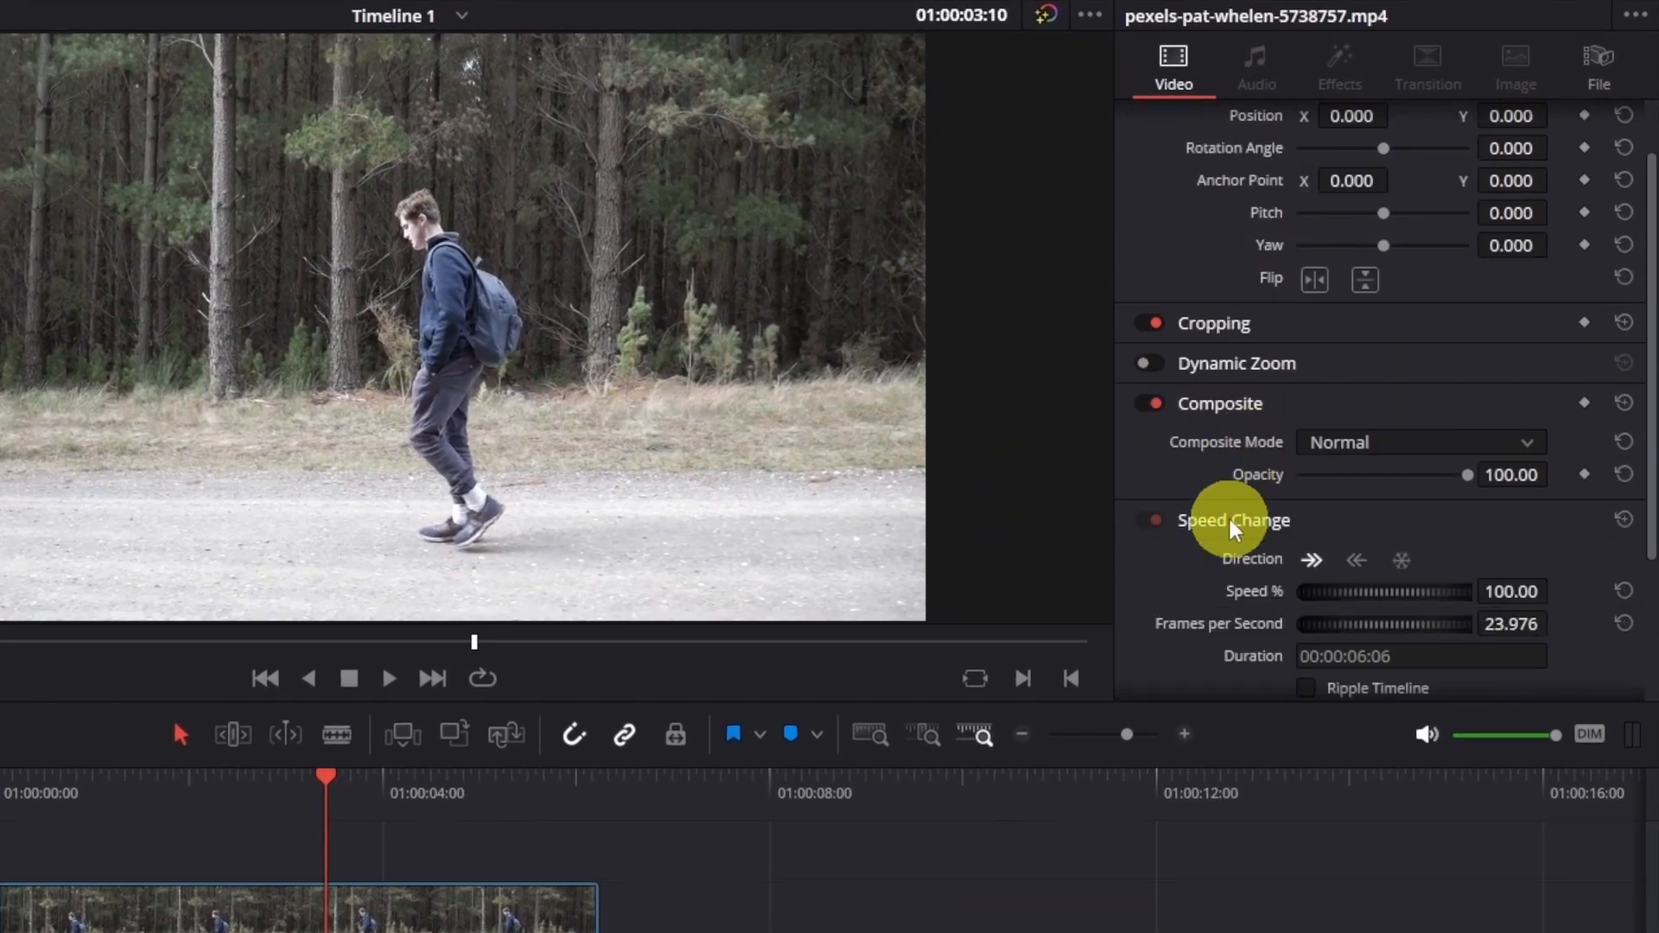
{"action": "left_click", "coordinate": [1404, 561]}
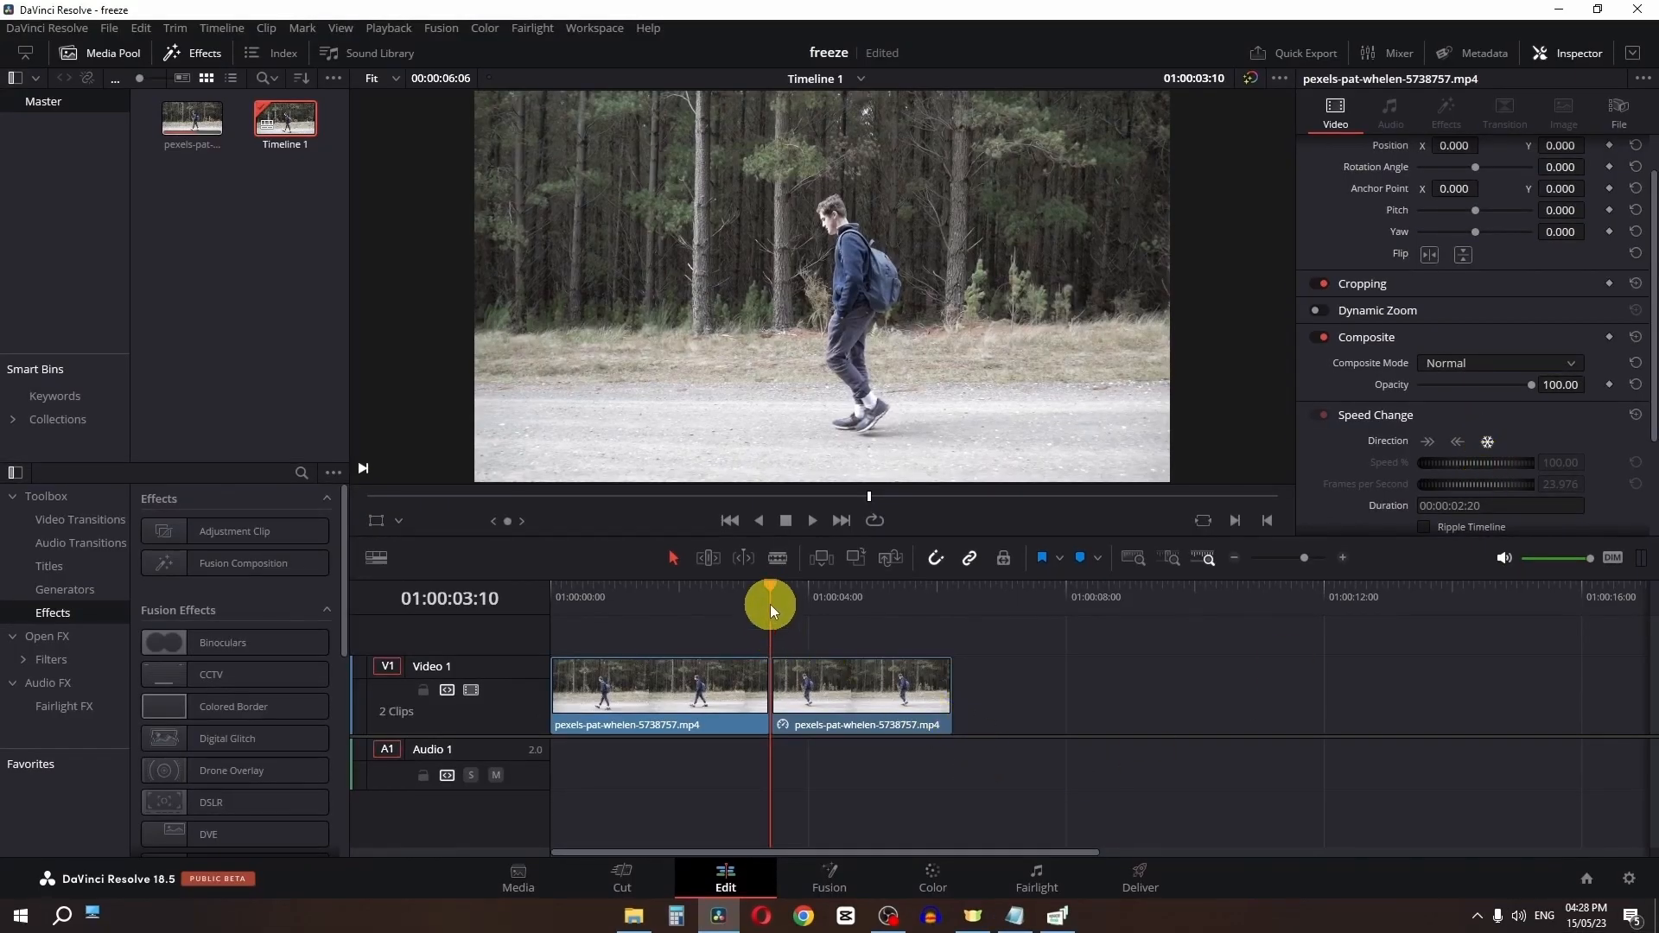
Scrub and play the timeline from its start to preview the freeze at the cut
{"action": "left_click_drag", "start_coordinate": [326, 804], "coordinate": [420, 819]}
{"action": "left_click_drag", "start_coordinate": [833, 615], "coordinate": [540, 615]}
{"action": "key", "text": "space"}
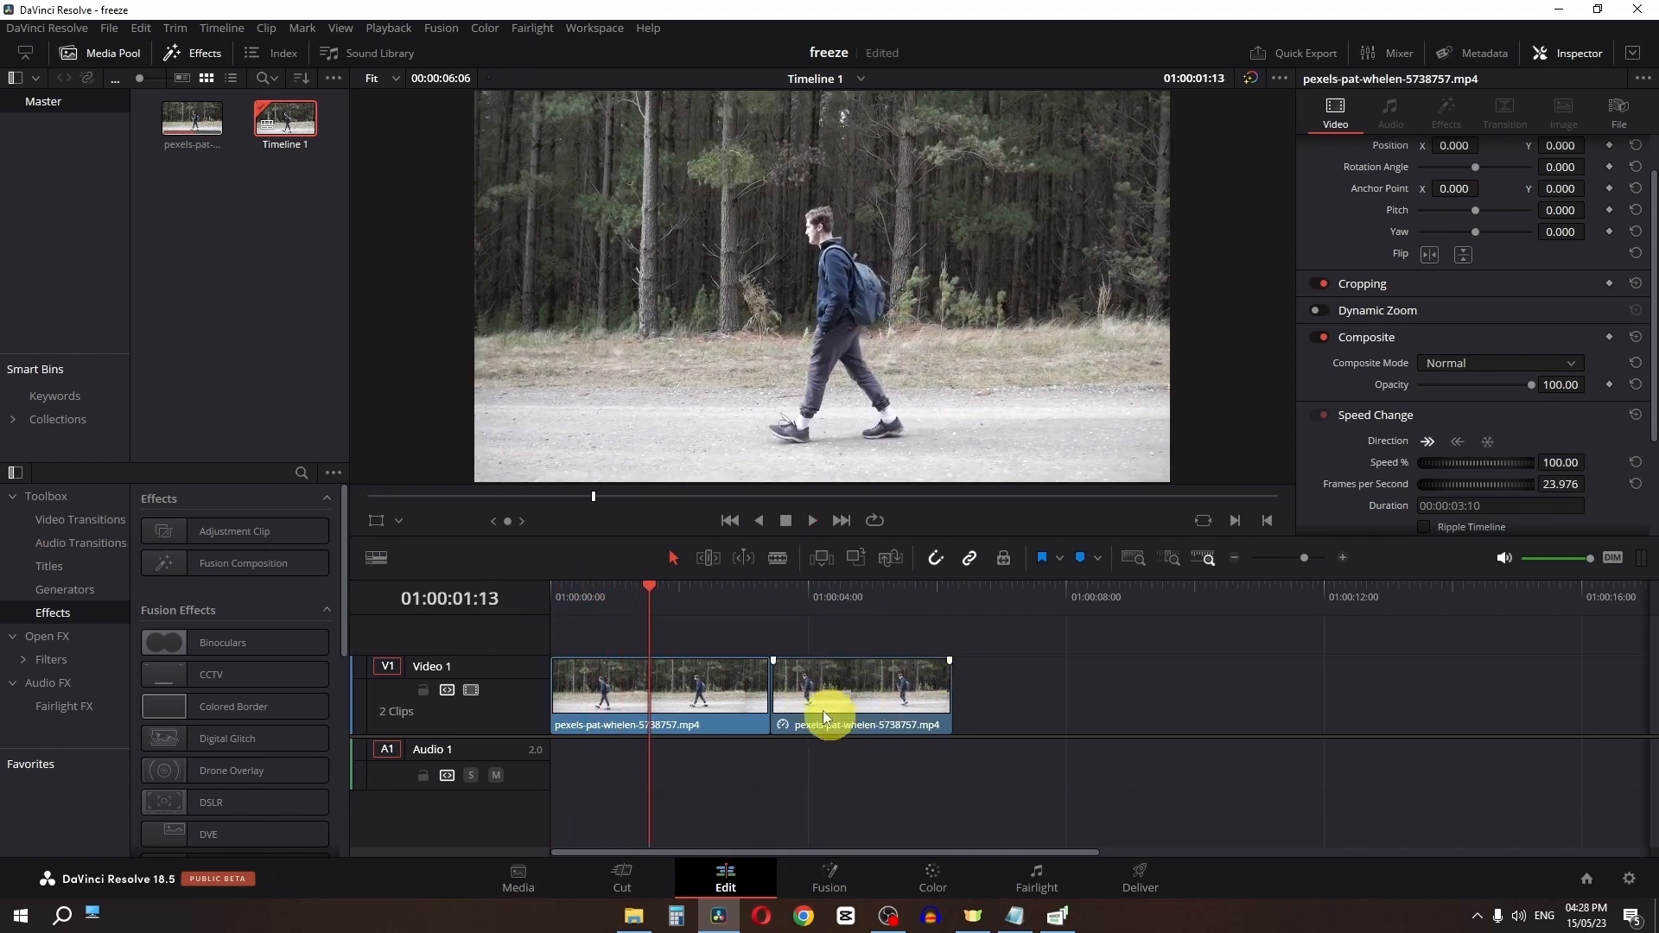
Reset the speed change on the frozen second clip and play the timeline across the cut
{"action": "left_click", "coordinate": [860, 707]}
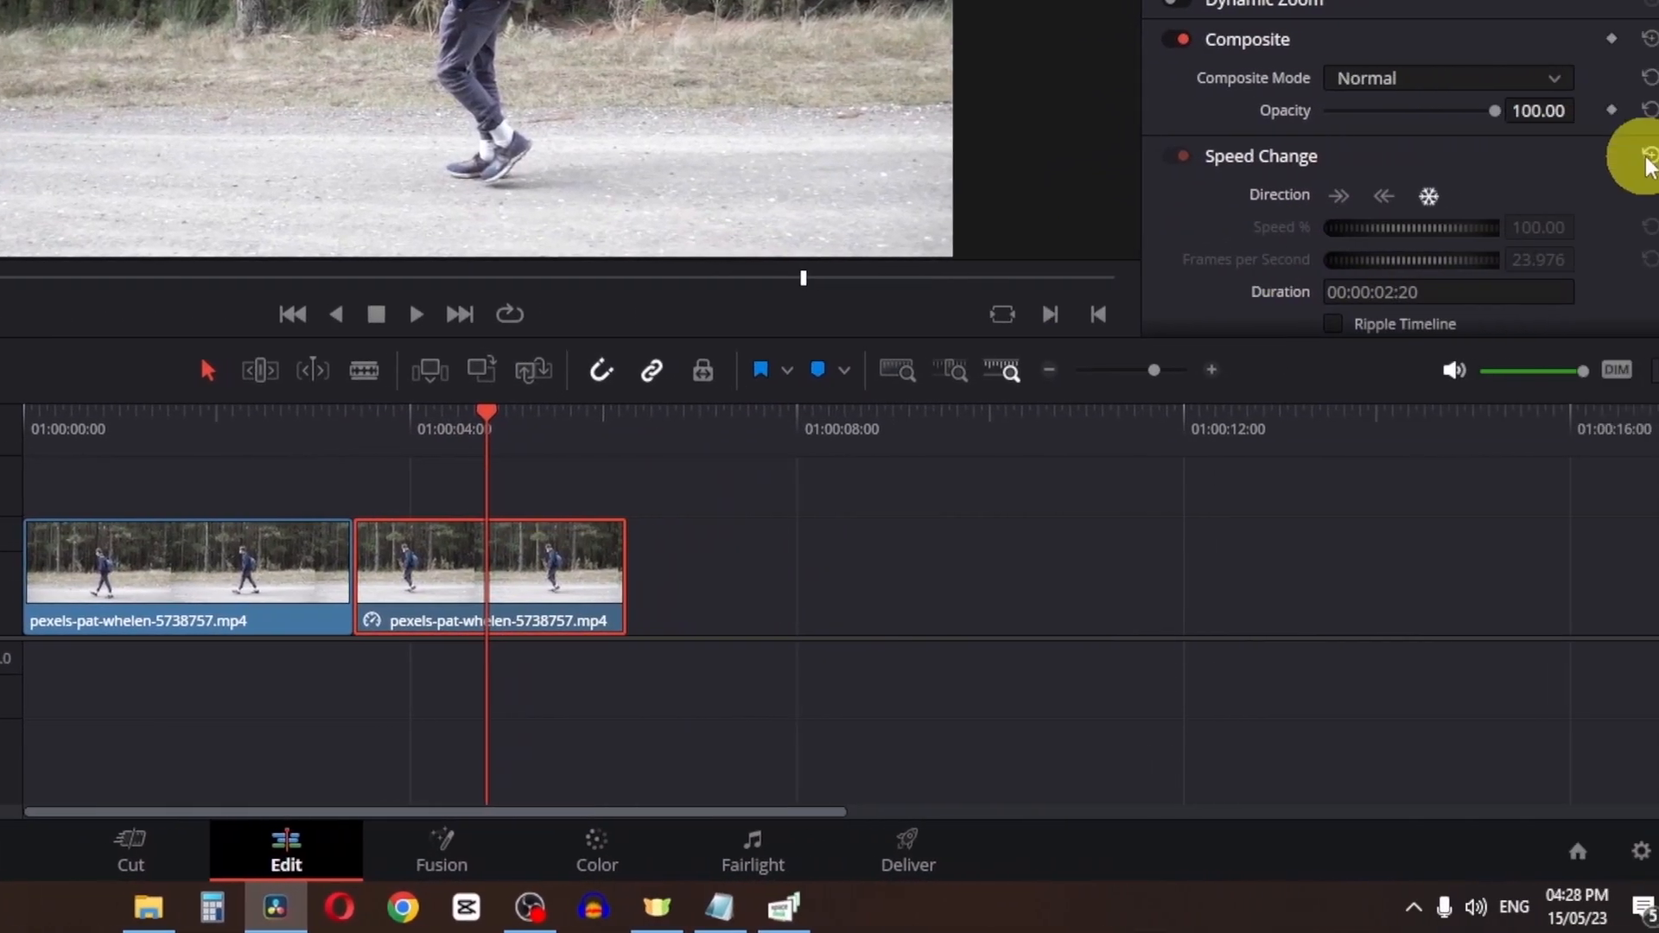
{"action": "left_click", "coordinate": [1629, 159]}
{"action": "left_click", "coordinate": [587, 485]}
{"action": "left_click_drag", "start_coordinate": [463, 437], "coordinate": [347, 440]}
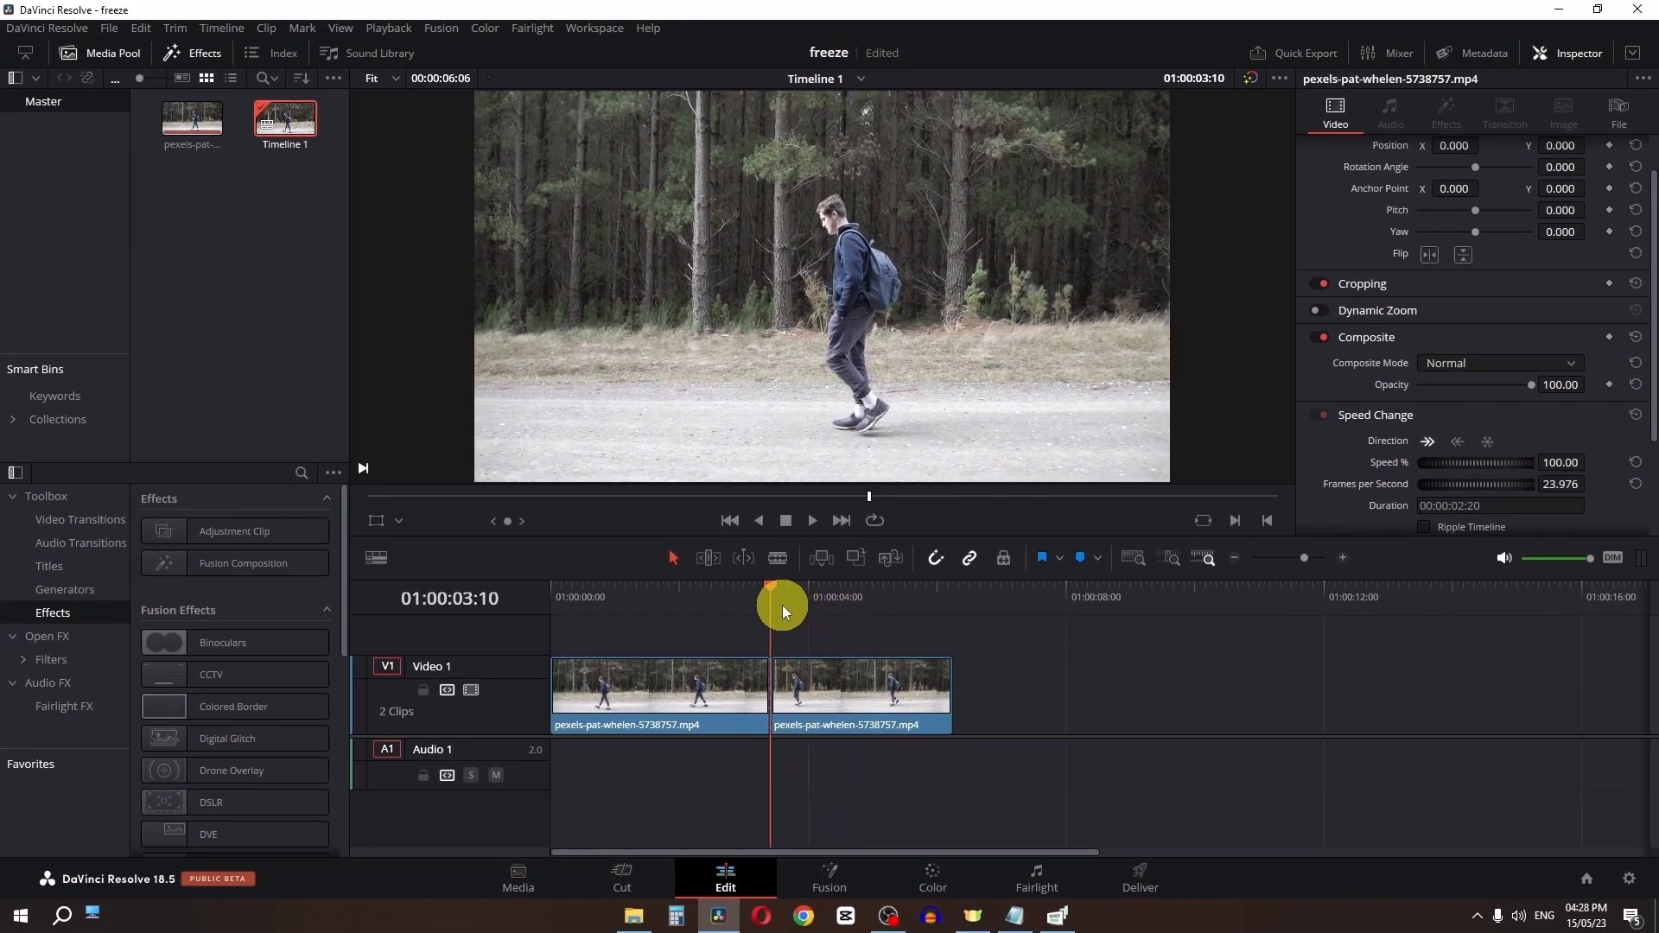
{"action": "key", "text": "space"}
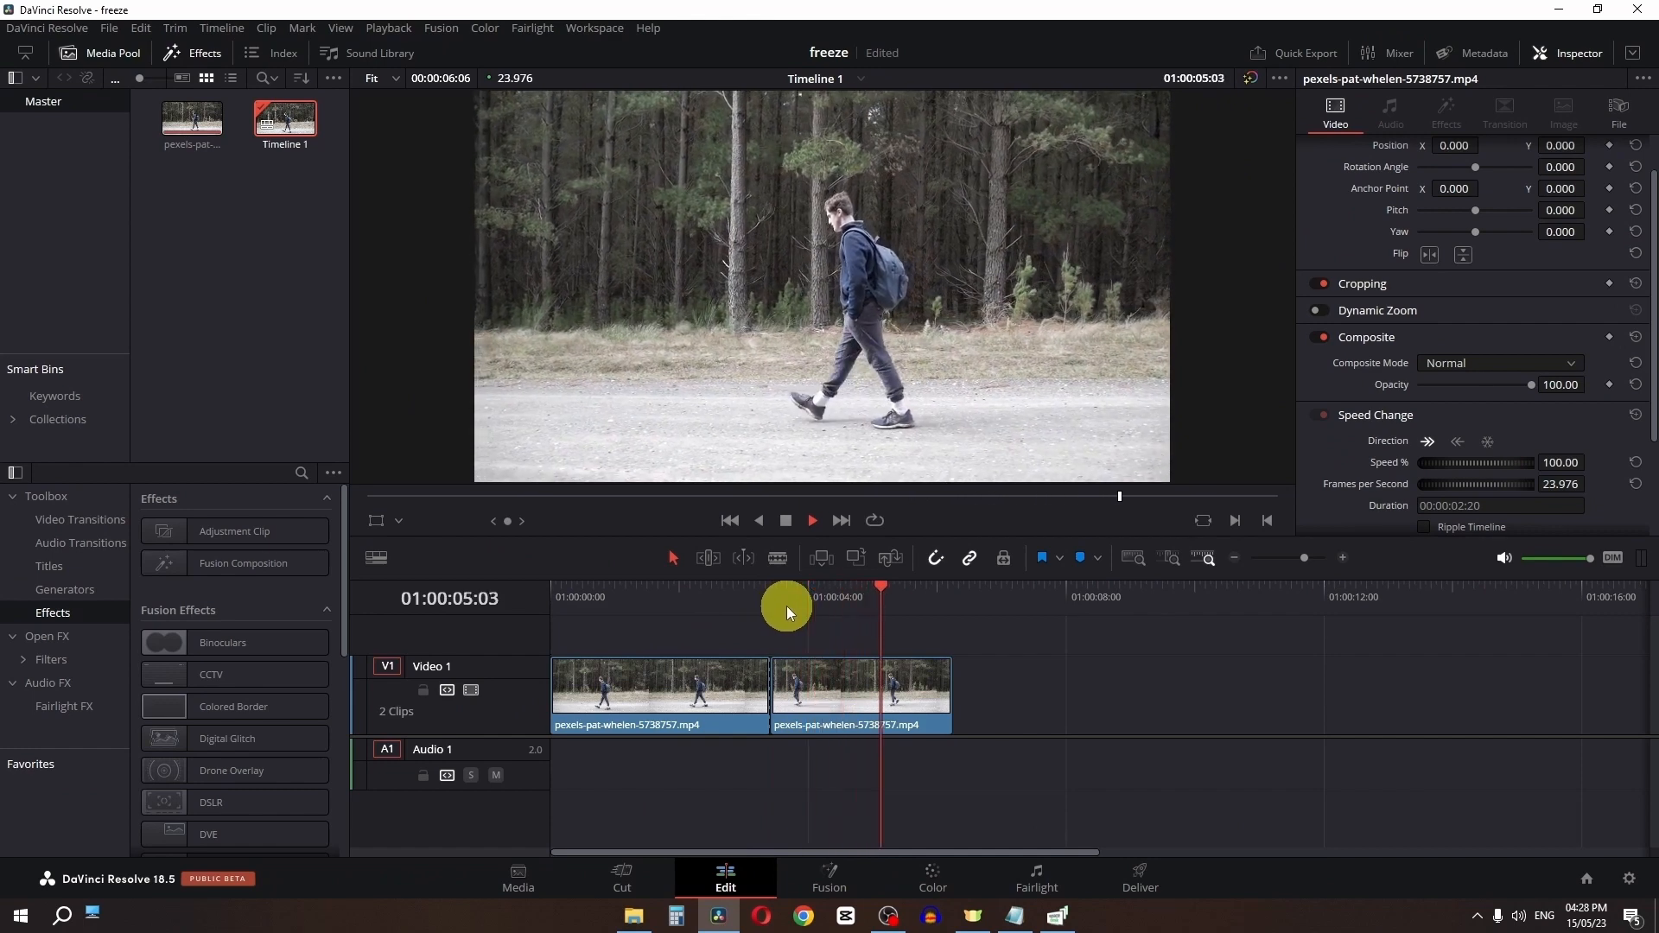
Delete the second clip and extend the end of the first clip to the full 00:00:06:06 duration
{"action": "left_click", "coordinate": [877, 702]}
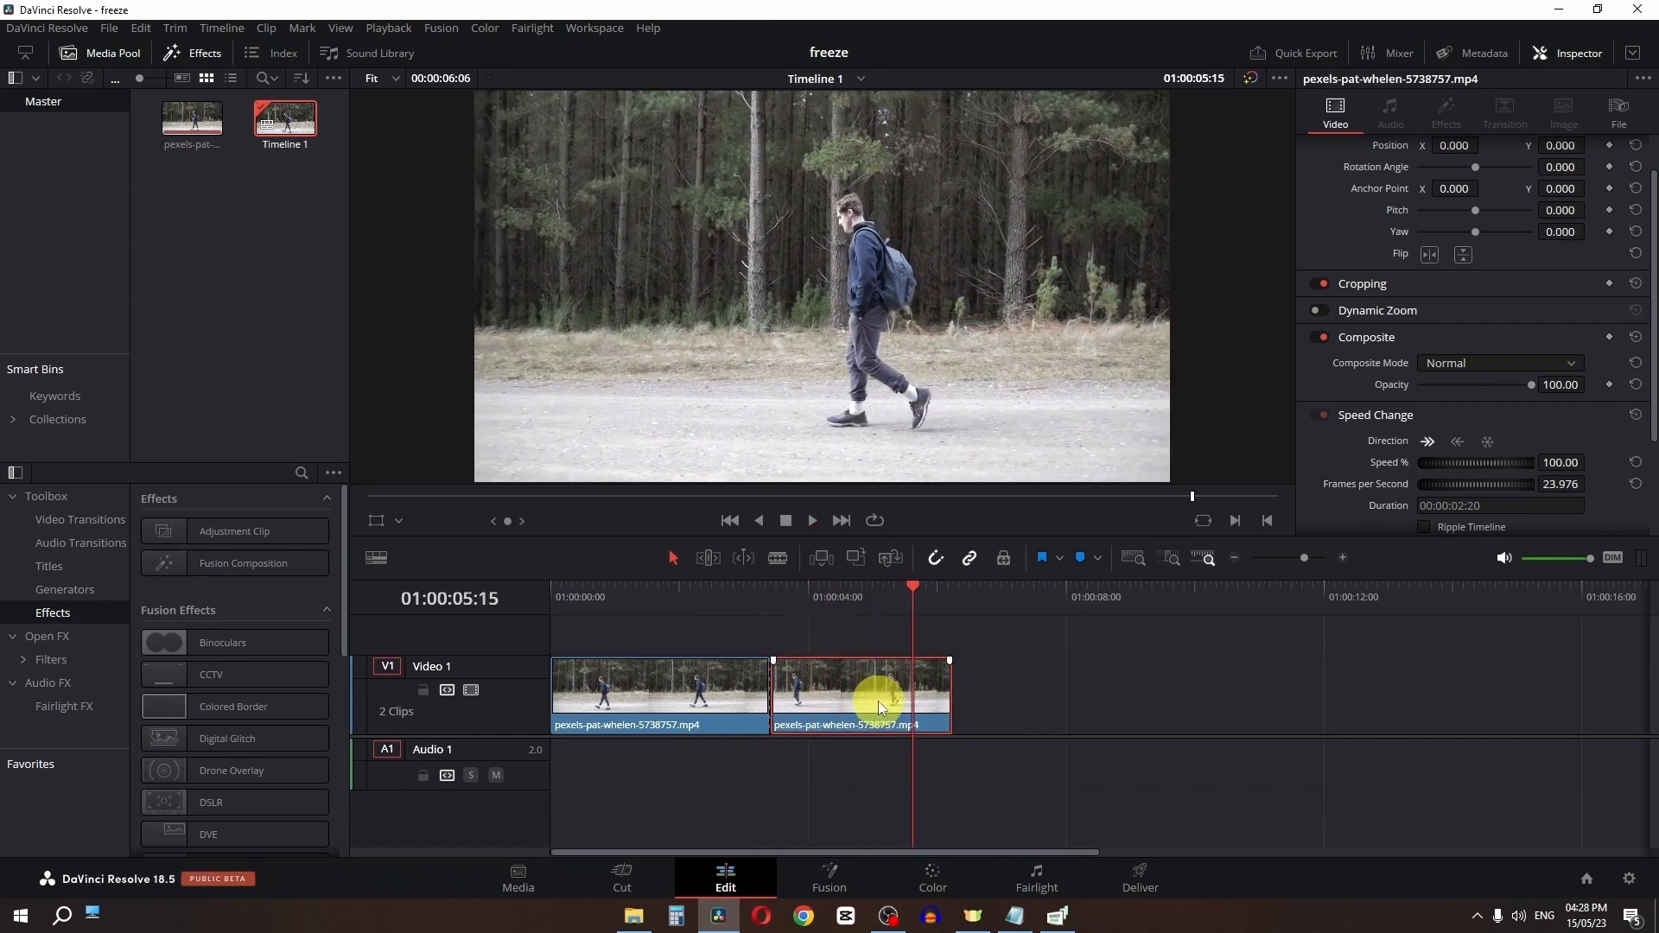
{"action": "key", "text": "Delete"}
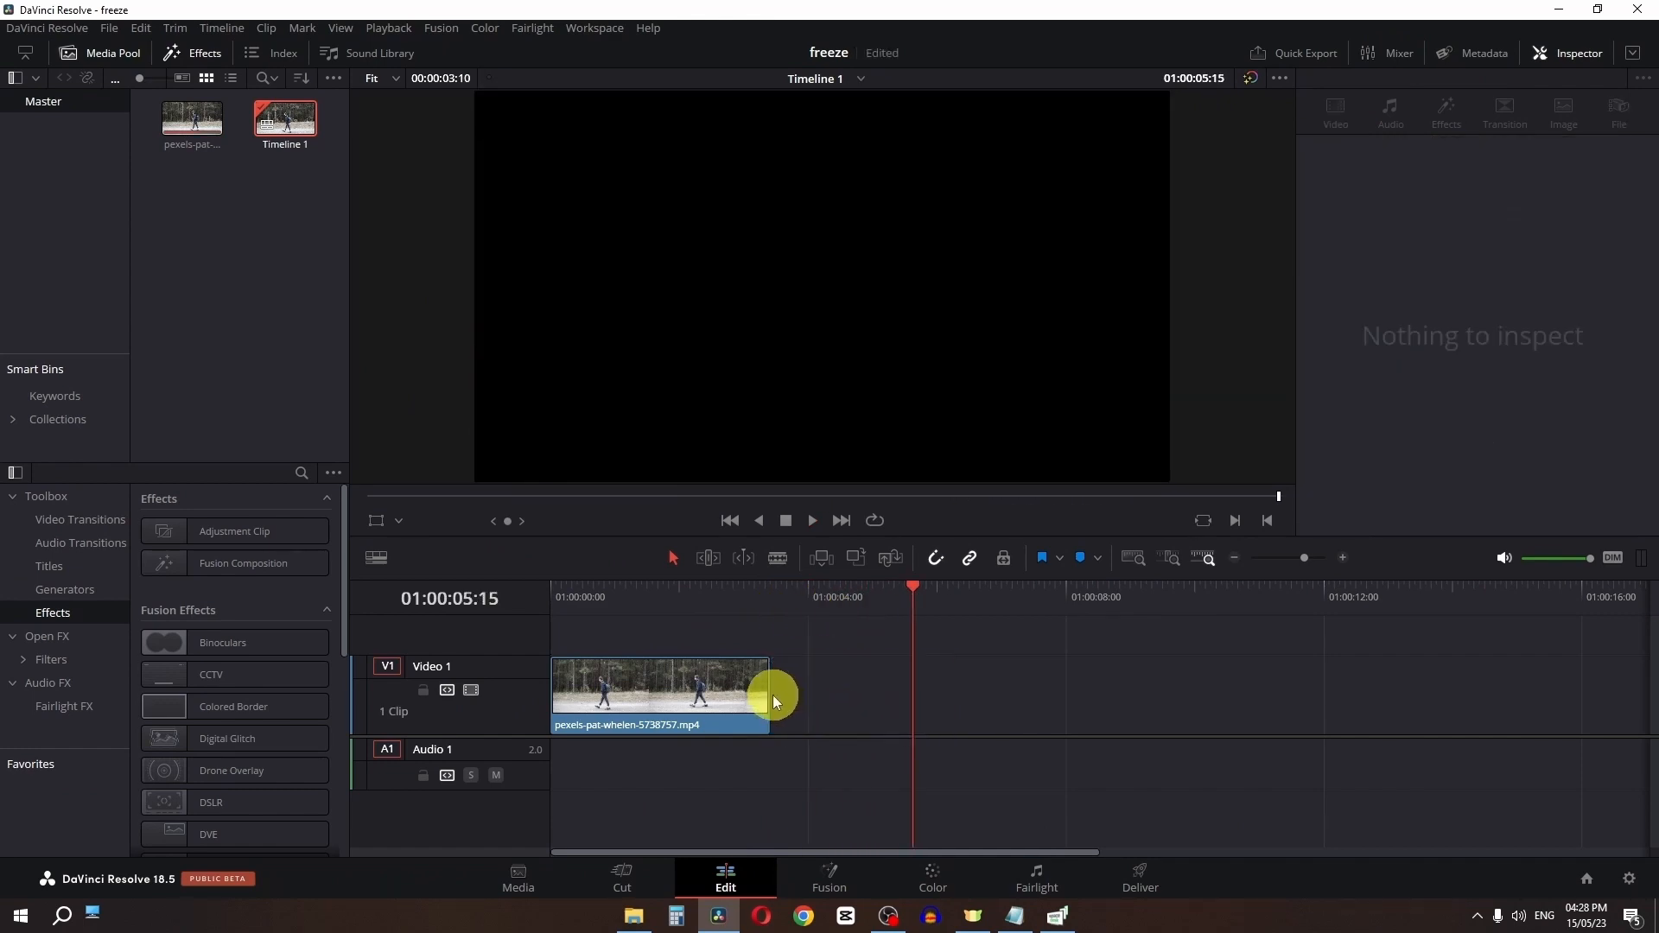
{"action": "left_click_drag", "start_coordinate": [772, 695], "coordinate": [959, 695]}
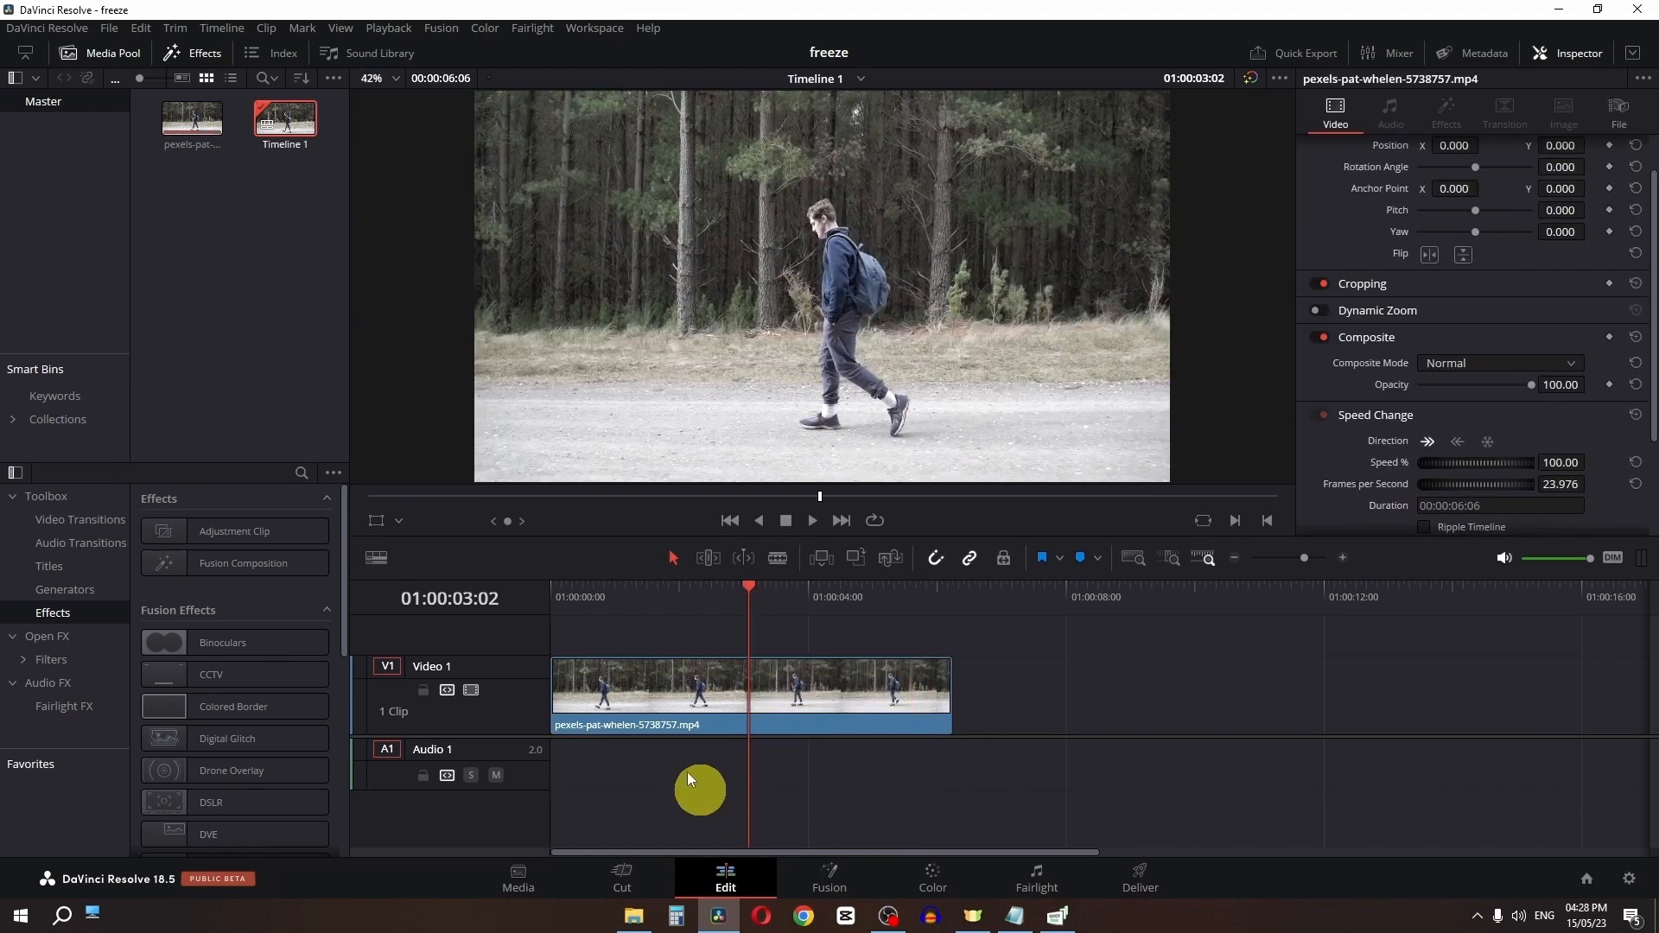
Show the clip's Retime Controls and add a freeze frame at 01:00:01:16
{"action": "right_click", "coordinate": [681, 704]}
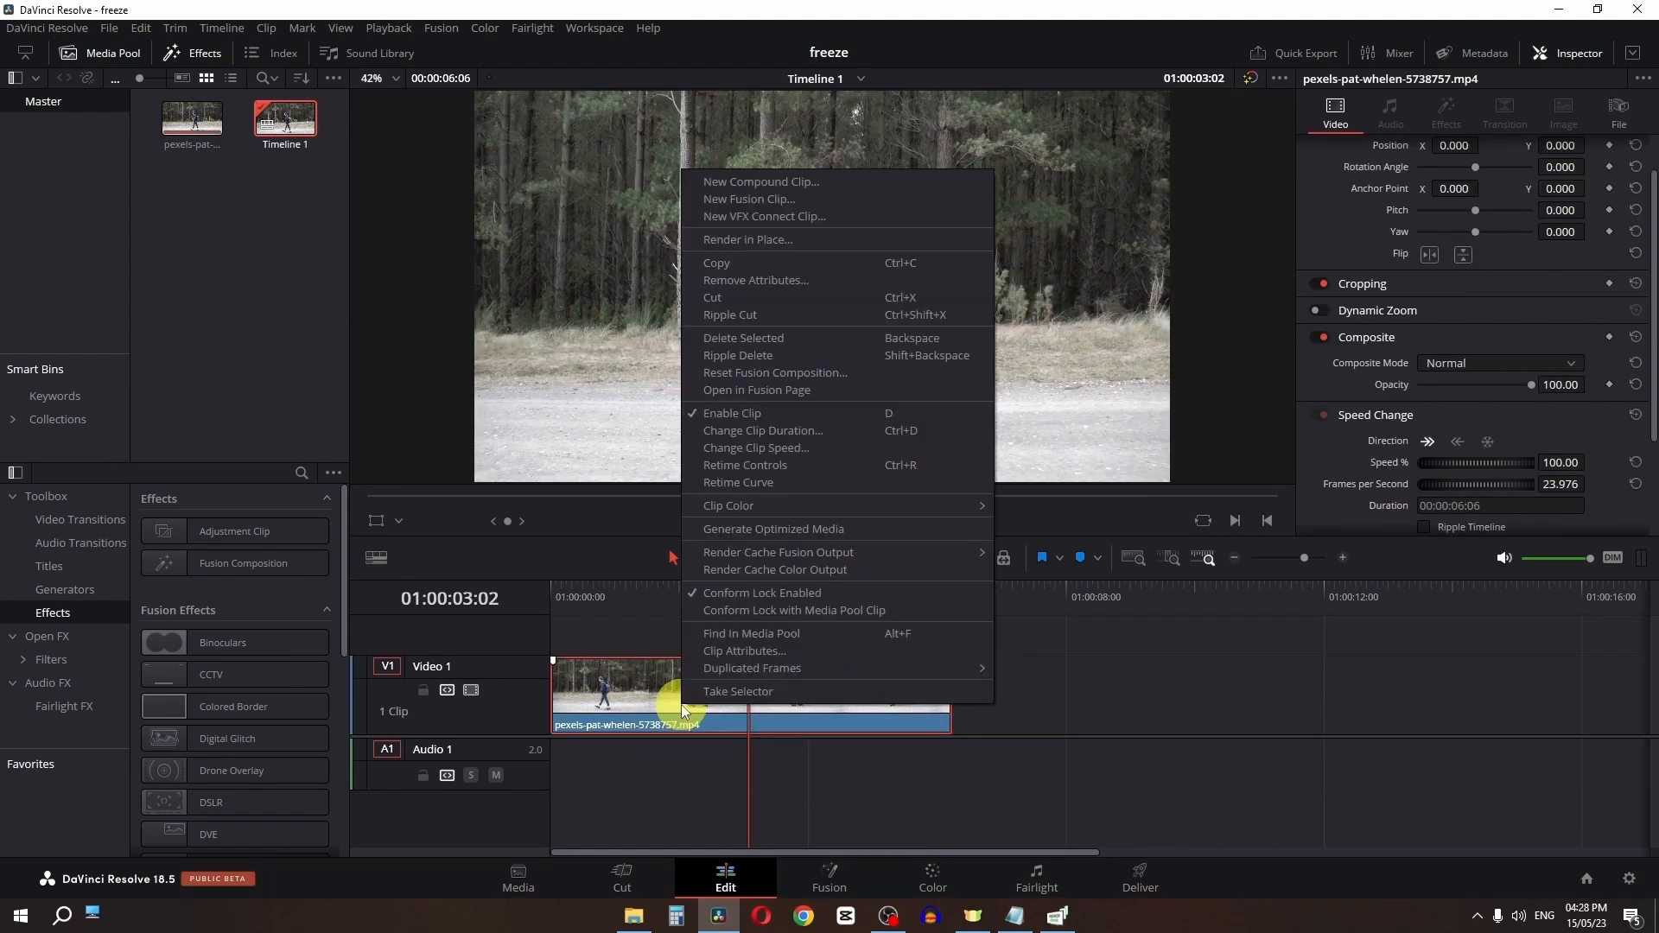
{"action": "left_click", "coordinate": [773, 465]}
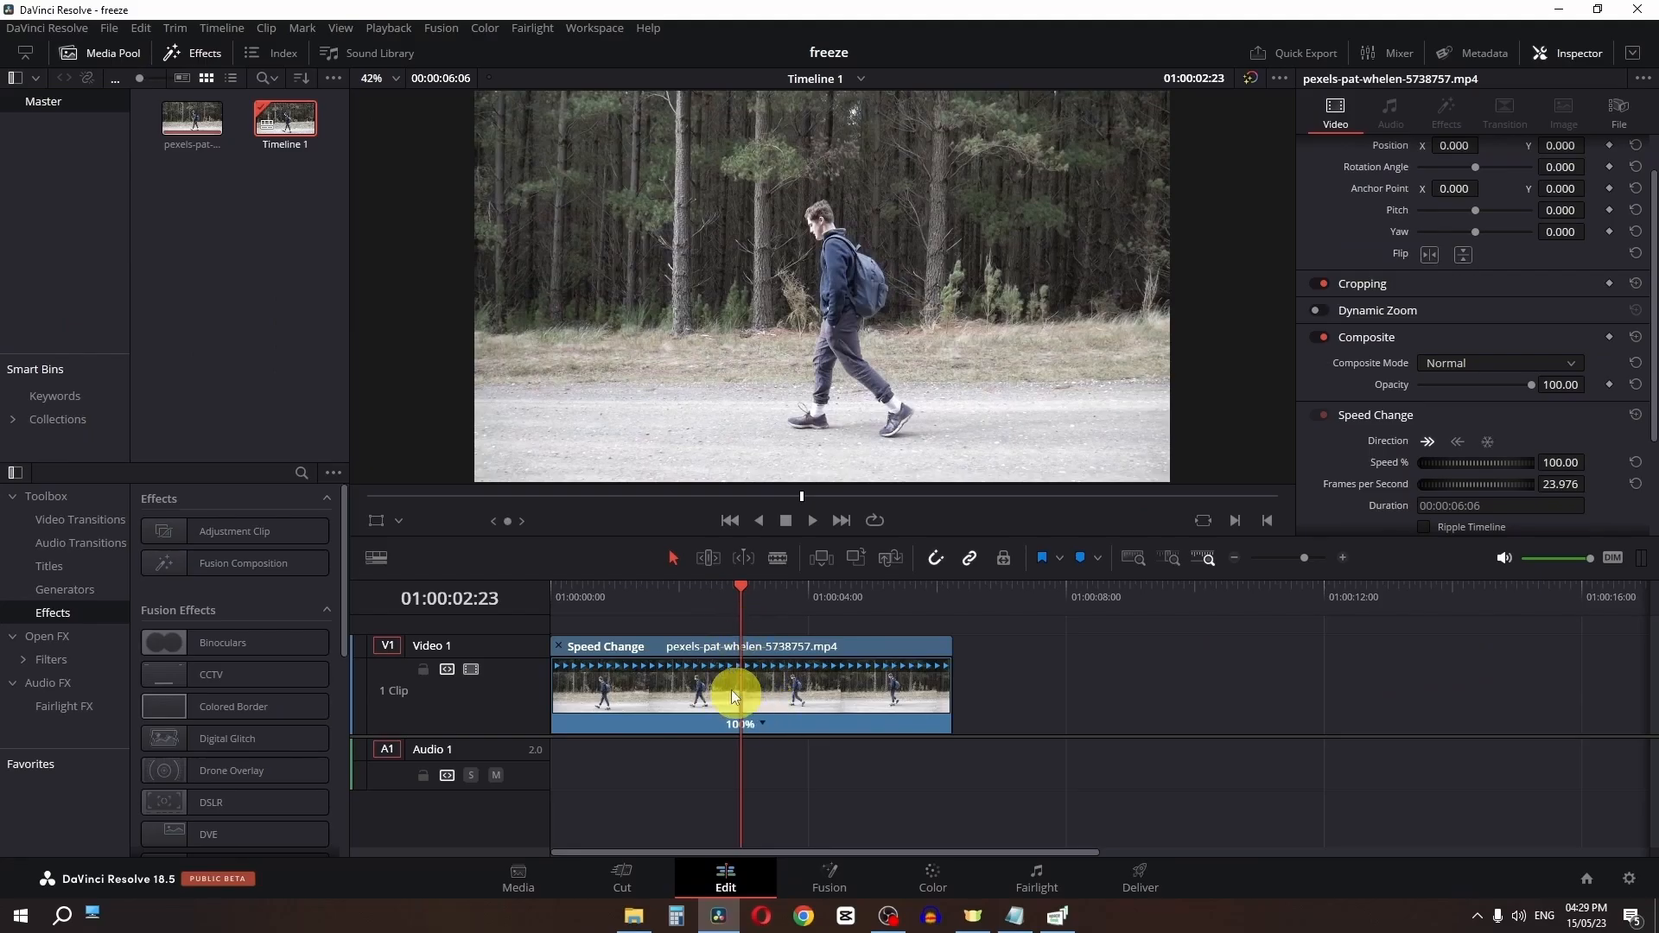
{"action": "left_click_drag", "start_coordinate": [740, 614], "coordinate": [658, 619]}
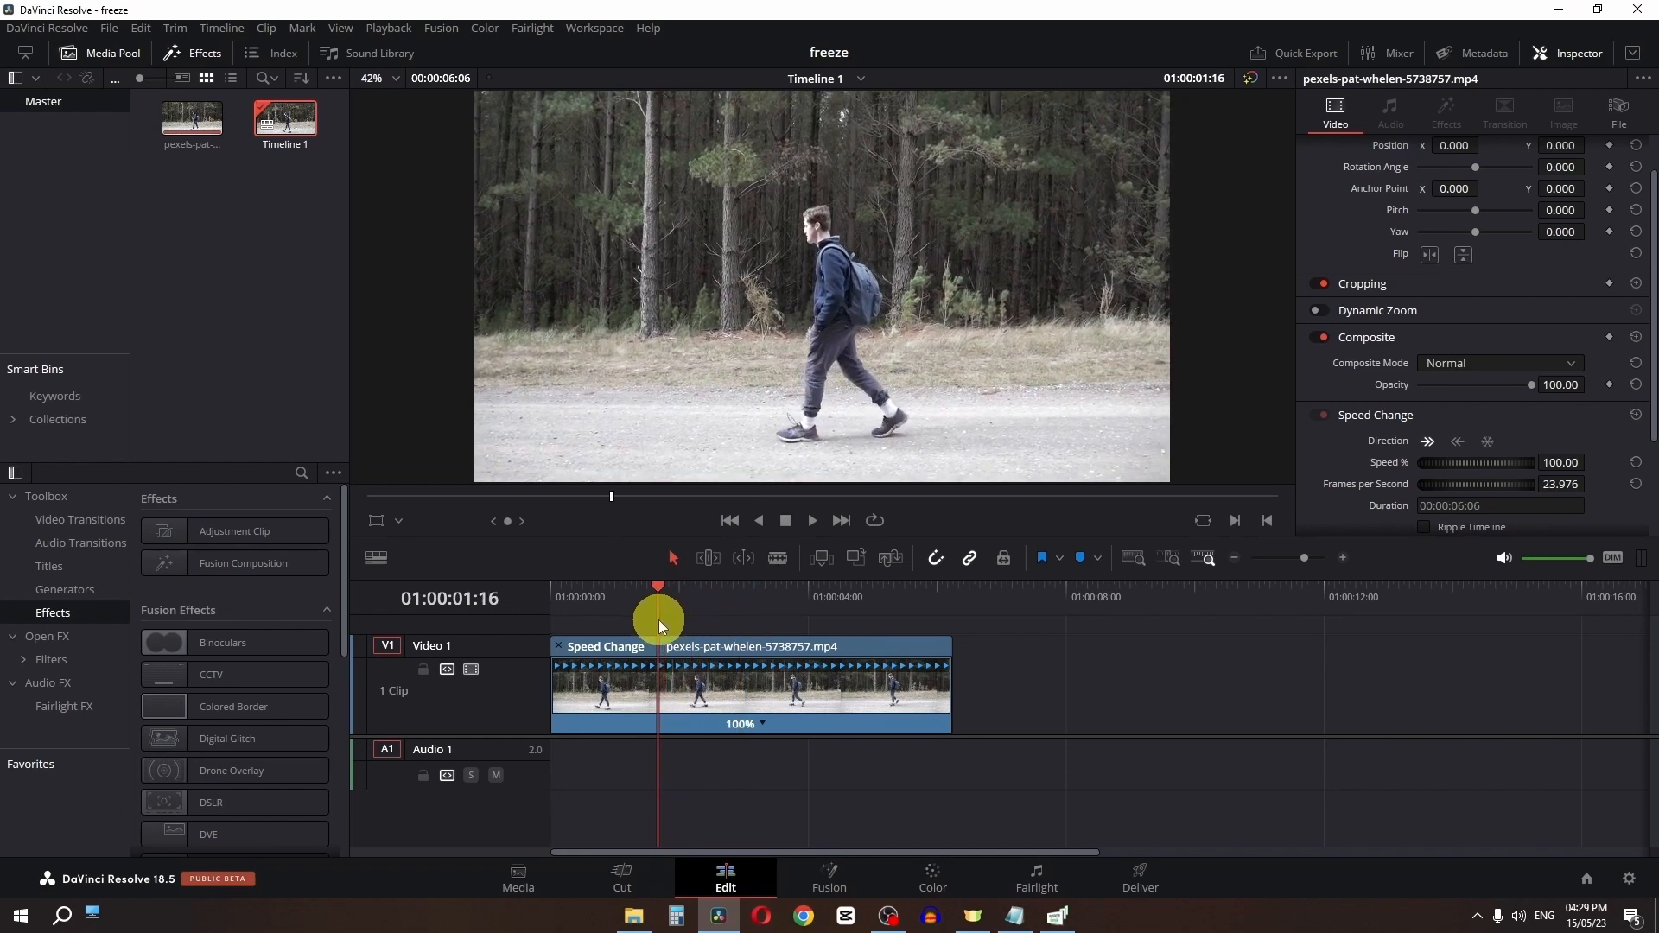
{"action": "left_click", "coordinate": [763, 719]}
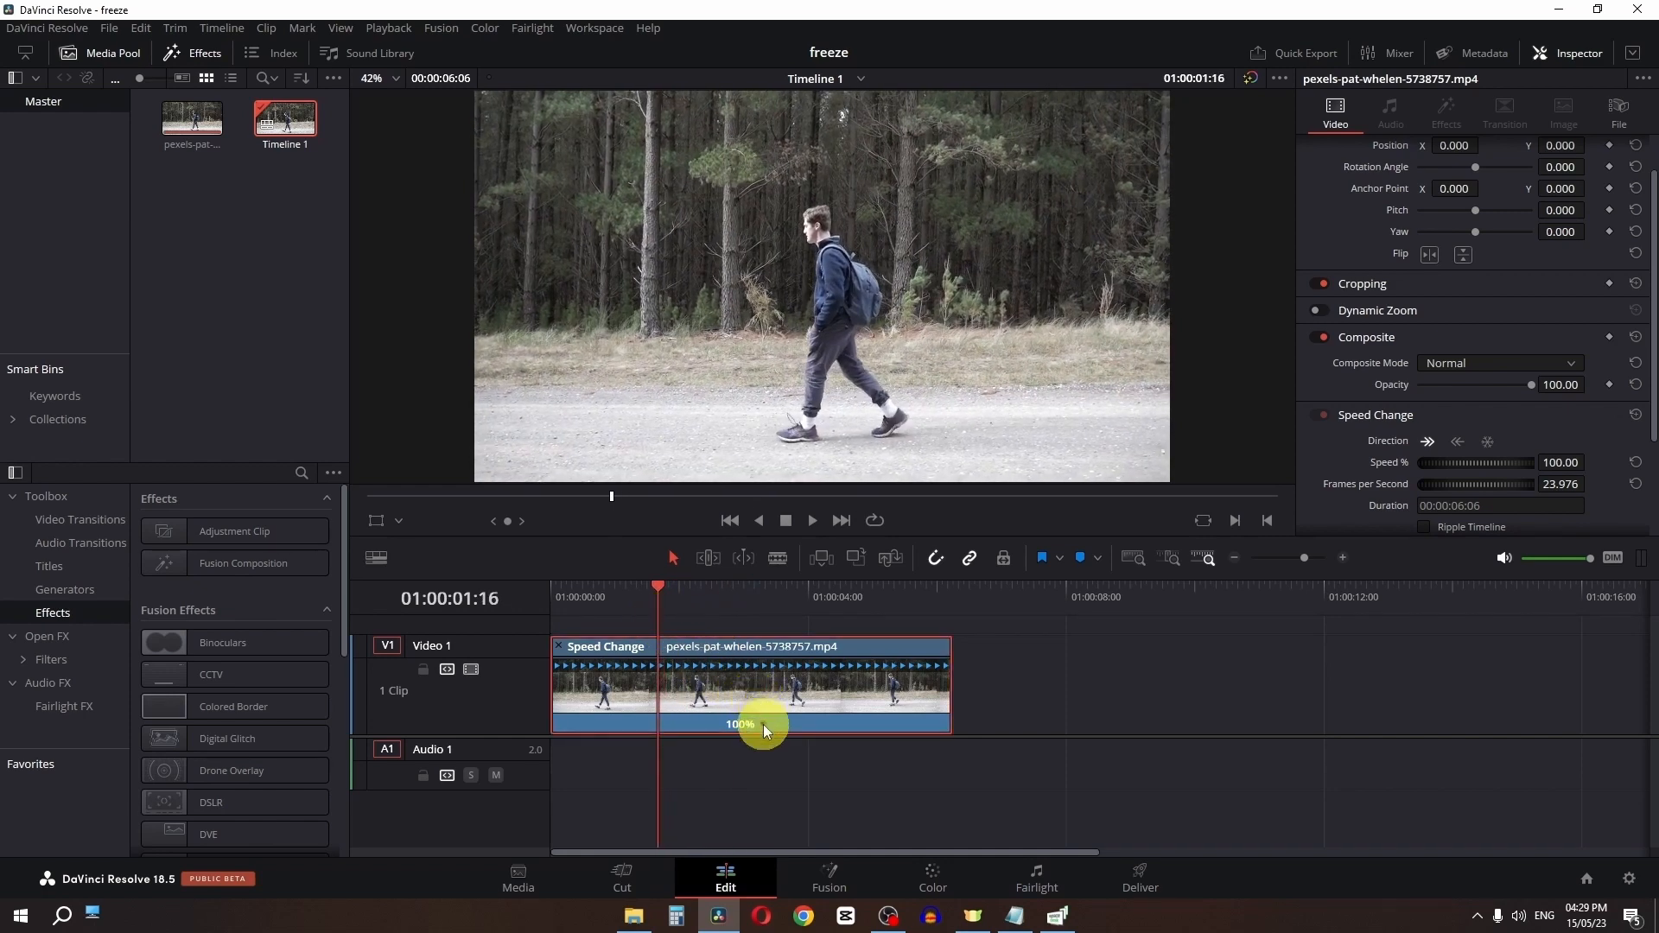
{"action": "left_click", "coordinate": [764, 724]}
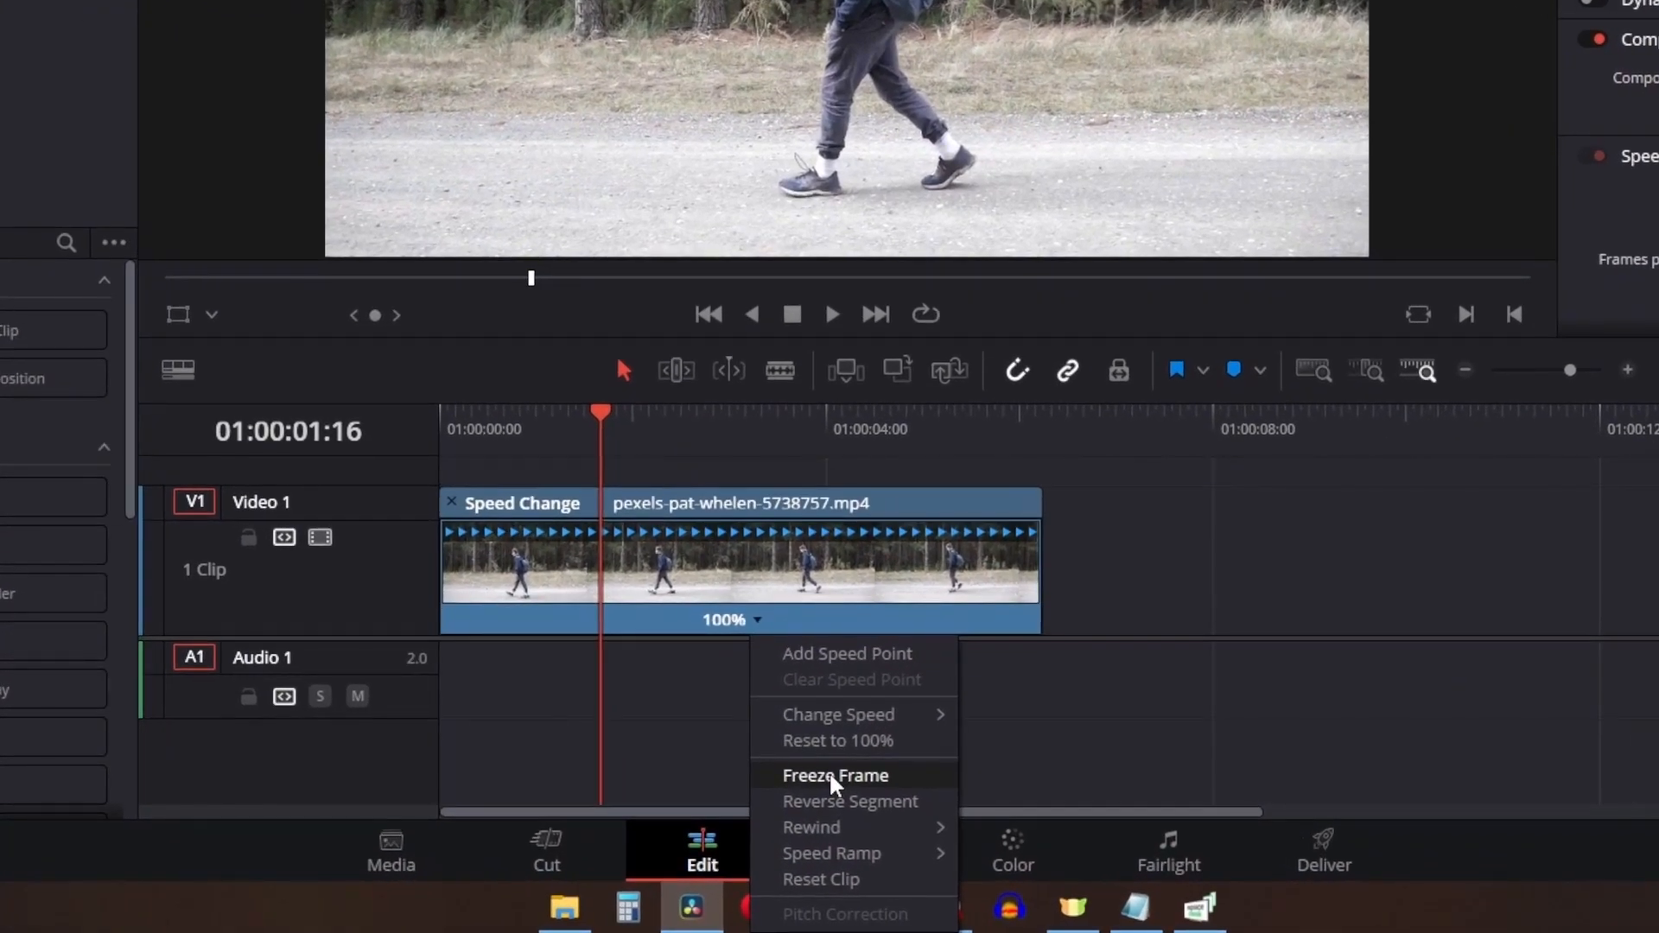
{"action": "left_click", "coordinate": [829, 775]}
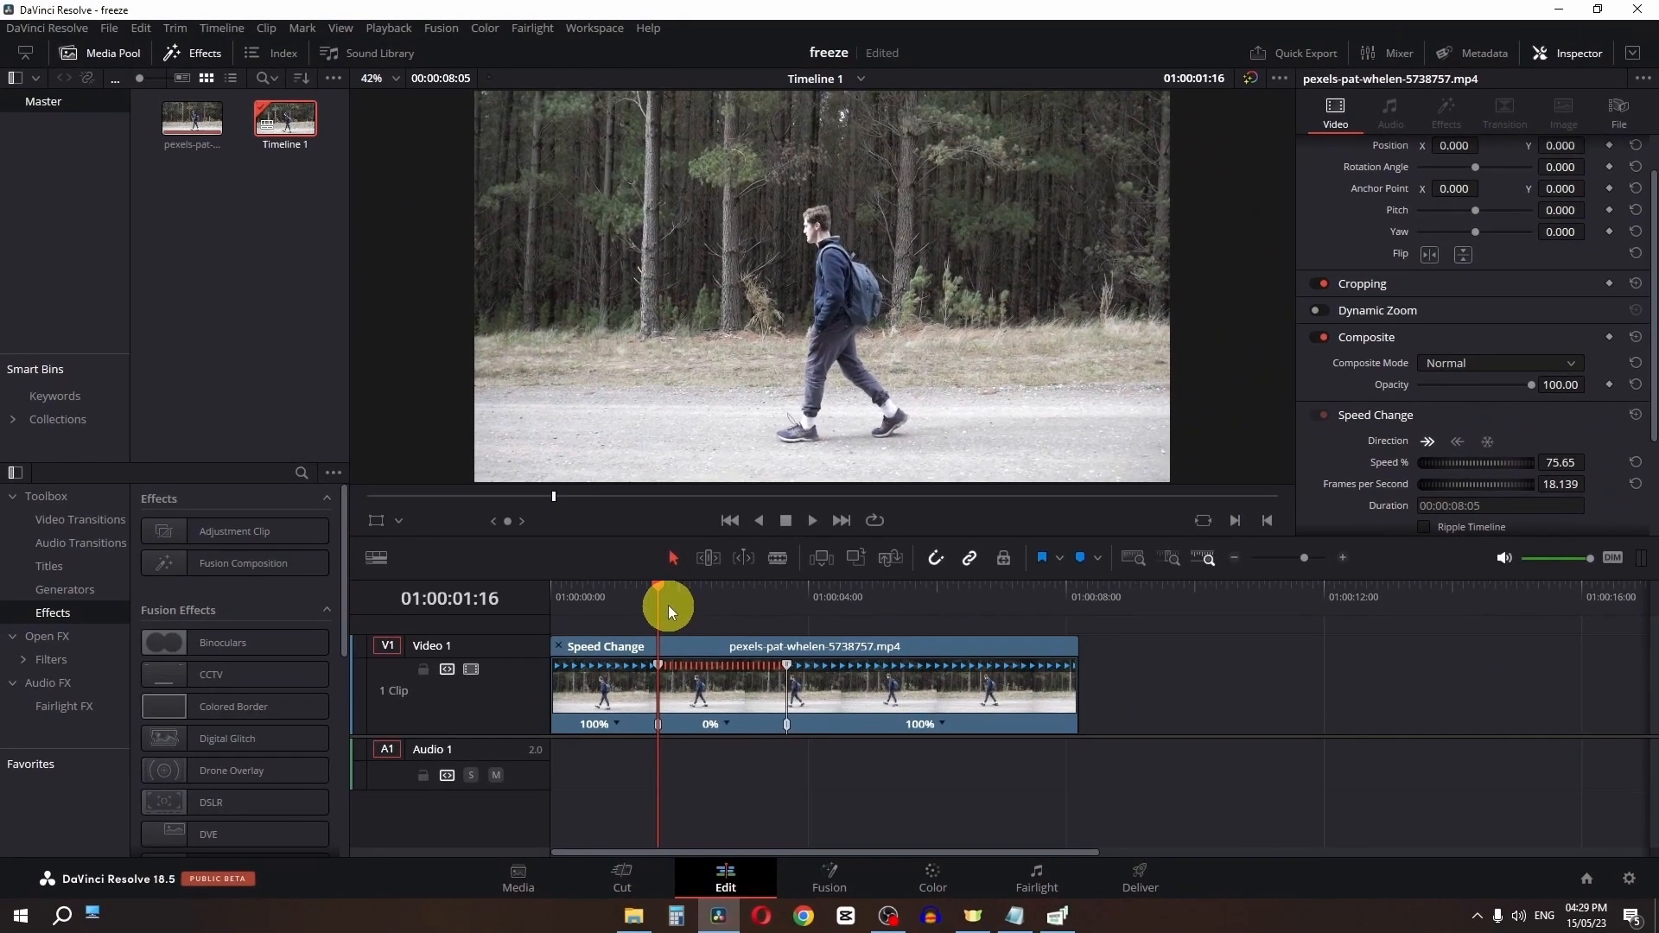
Shorten the freeze segment so the clip lasts 00:00:07:02, and play back the freeze
{"action": "left_click", "coordinate": [628, 424]}
{"action": "left_click_drag", "start_coordinate": [682, 595], "coordinate": [737, 604]}
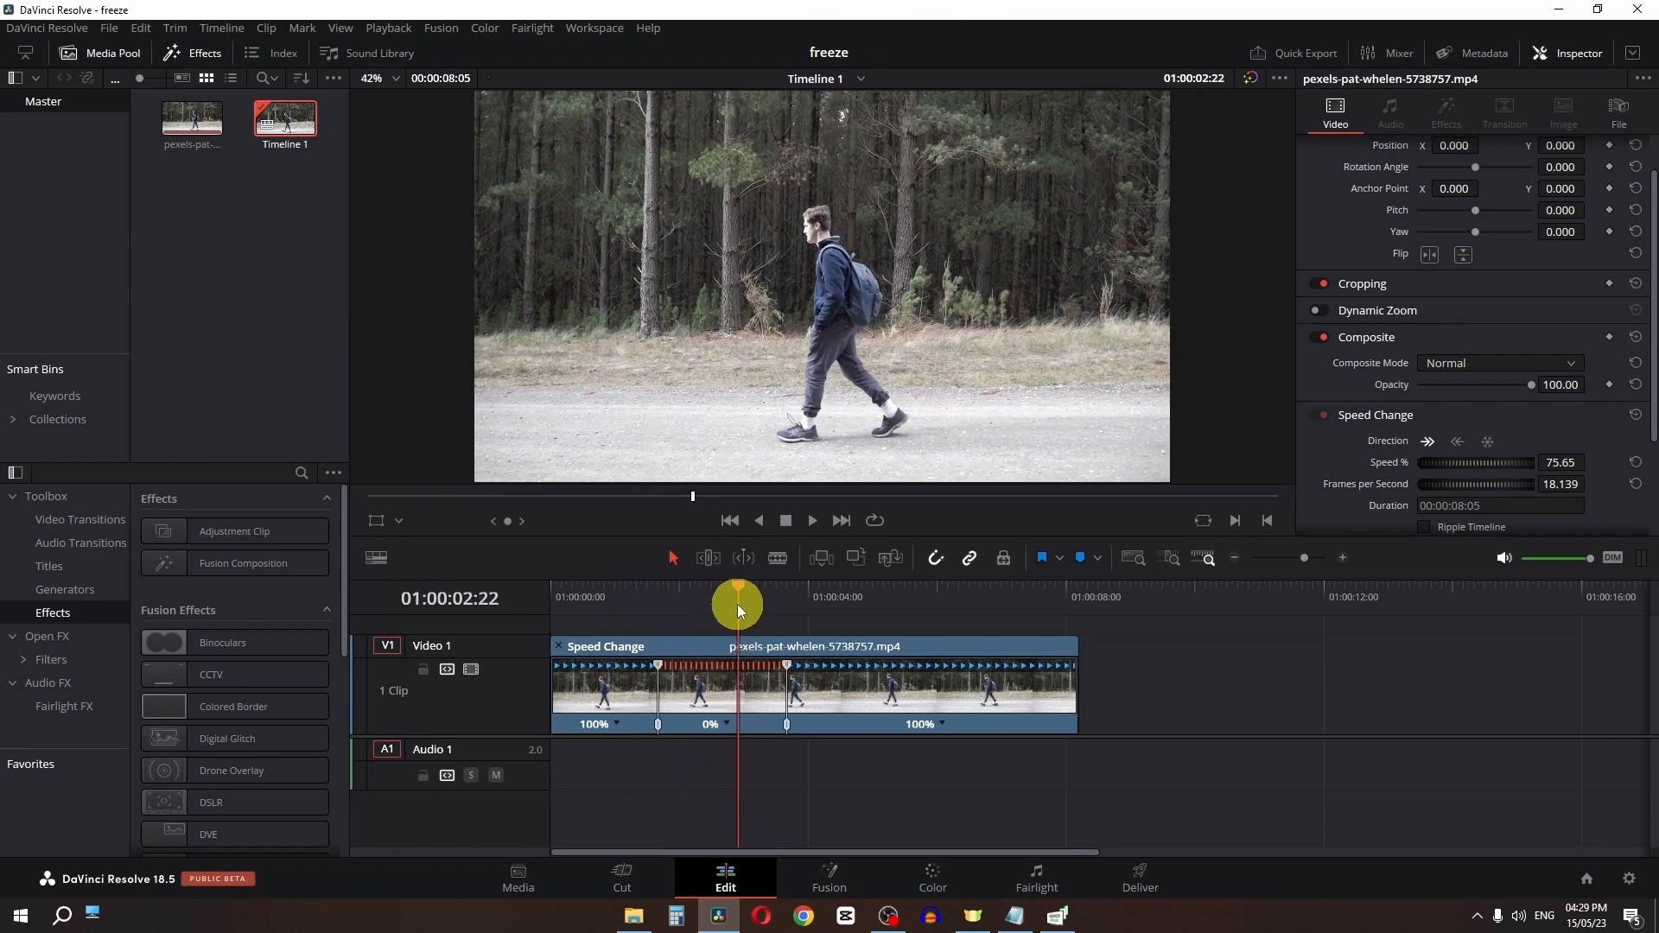
{"action": "left_click_drag", "start_coordinate": [788, 671], "coordinate": [716, 671]}
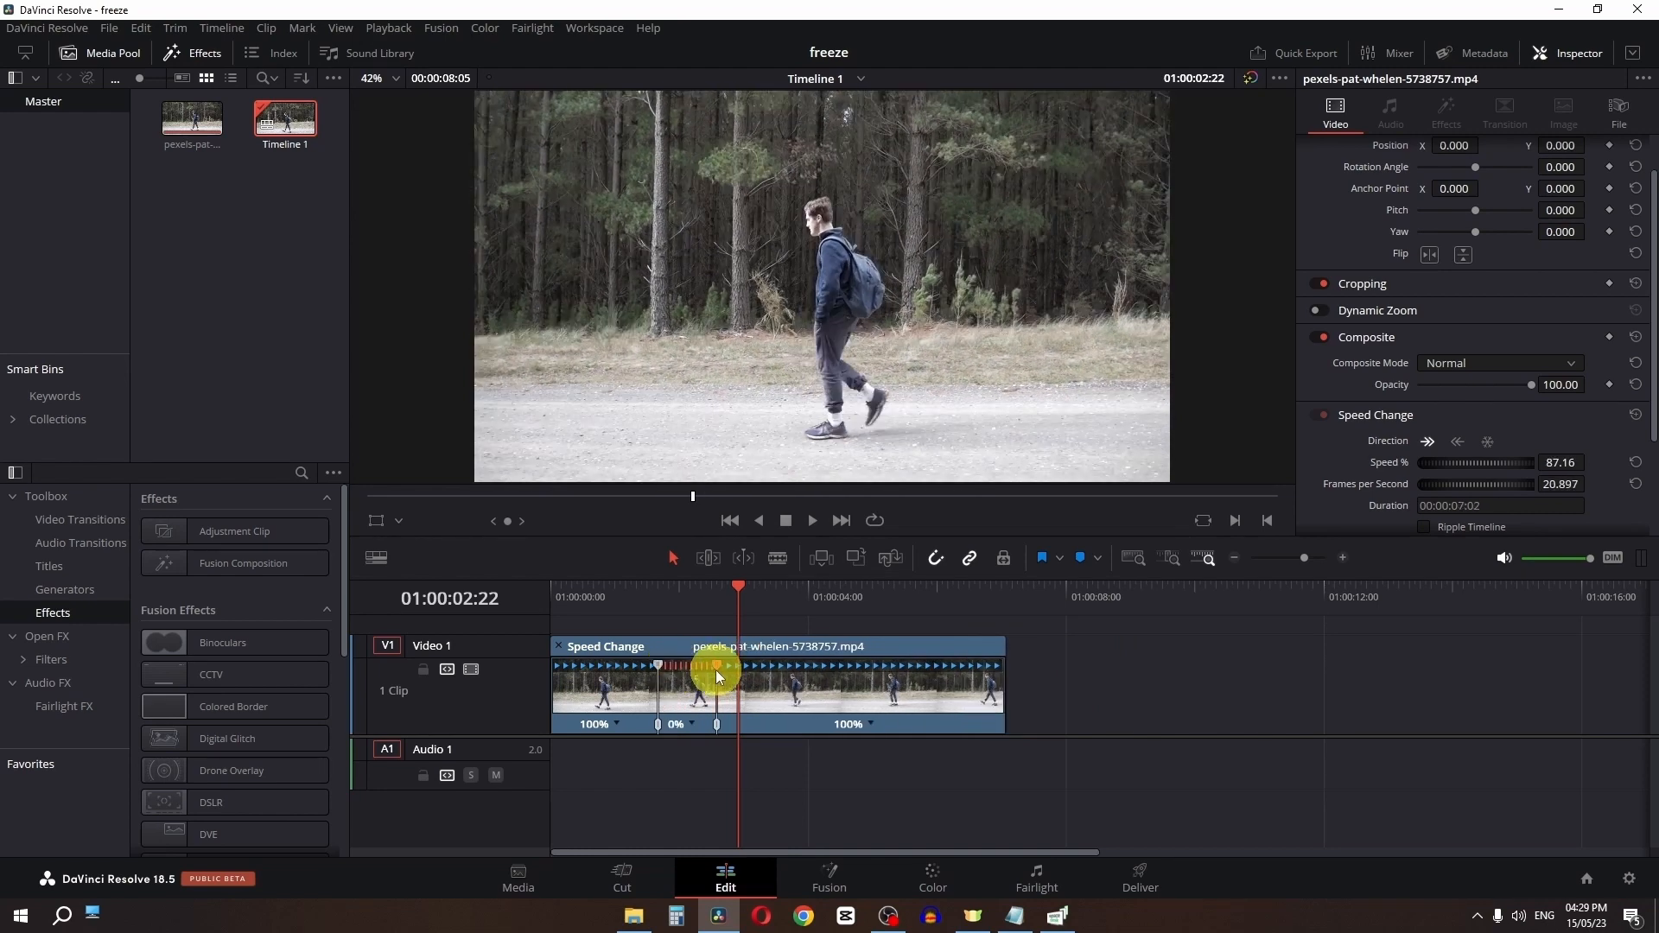
{"action": "left_click", "coordinate": [657, 598]}
{"action": "key", "text": "space"}
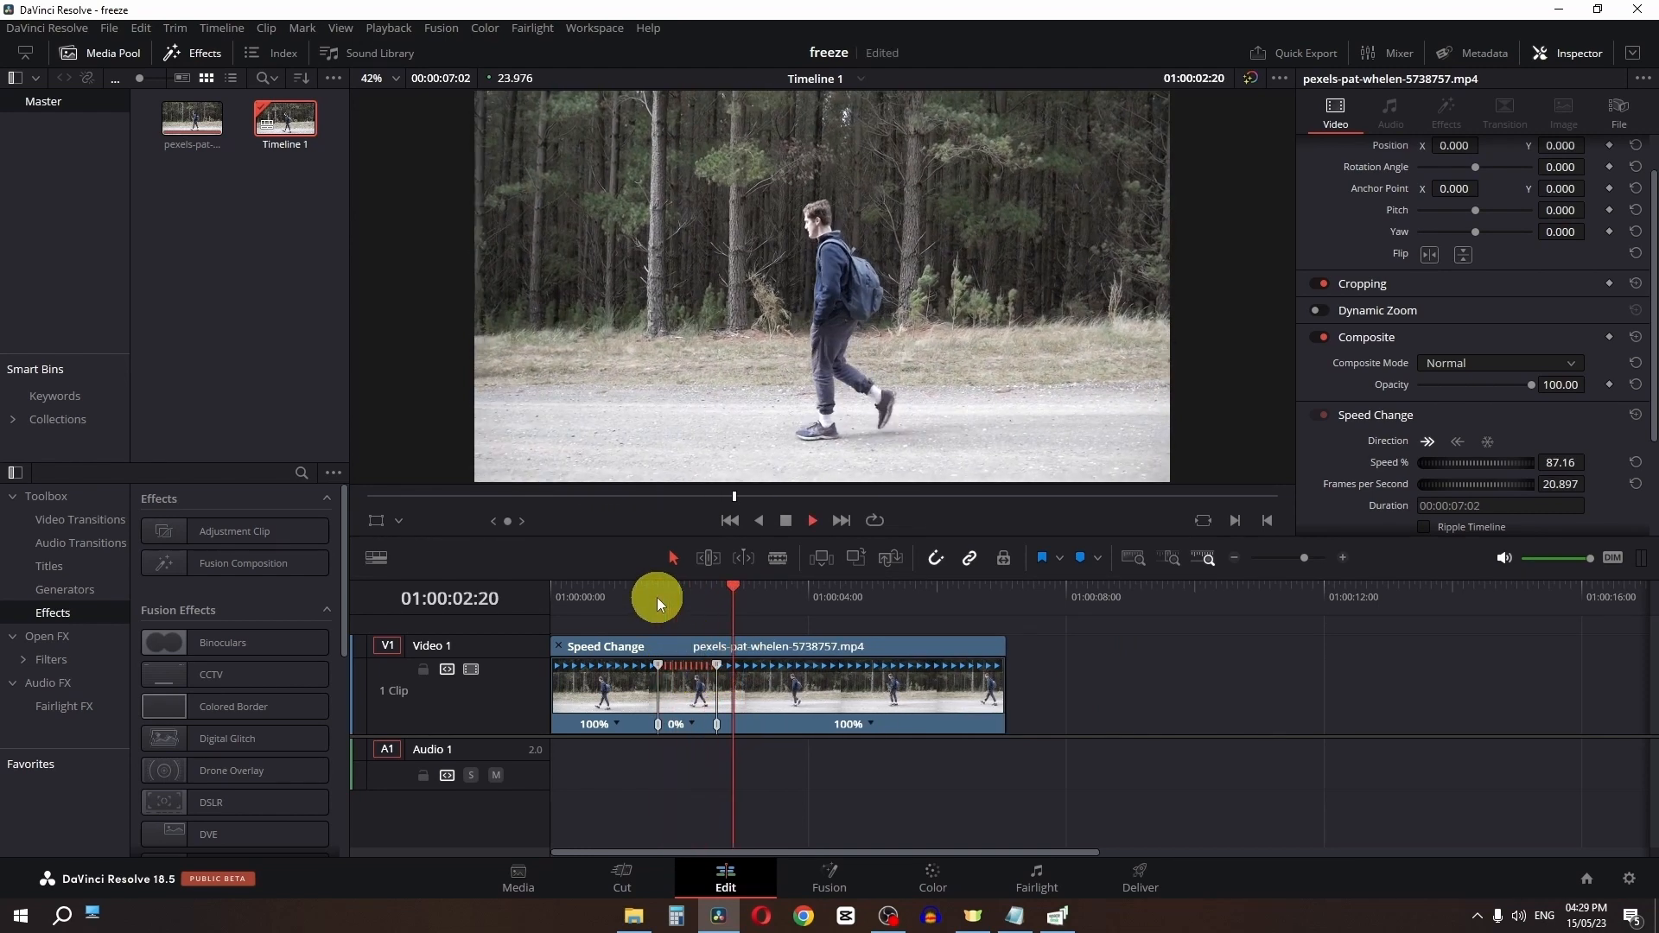
{"action": "key", "text": "space"}
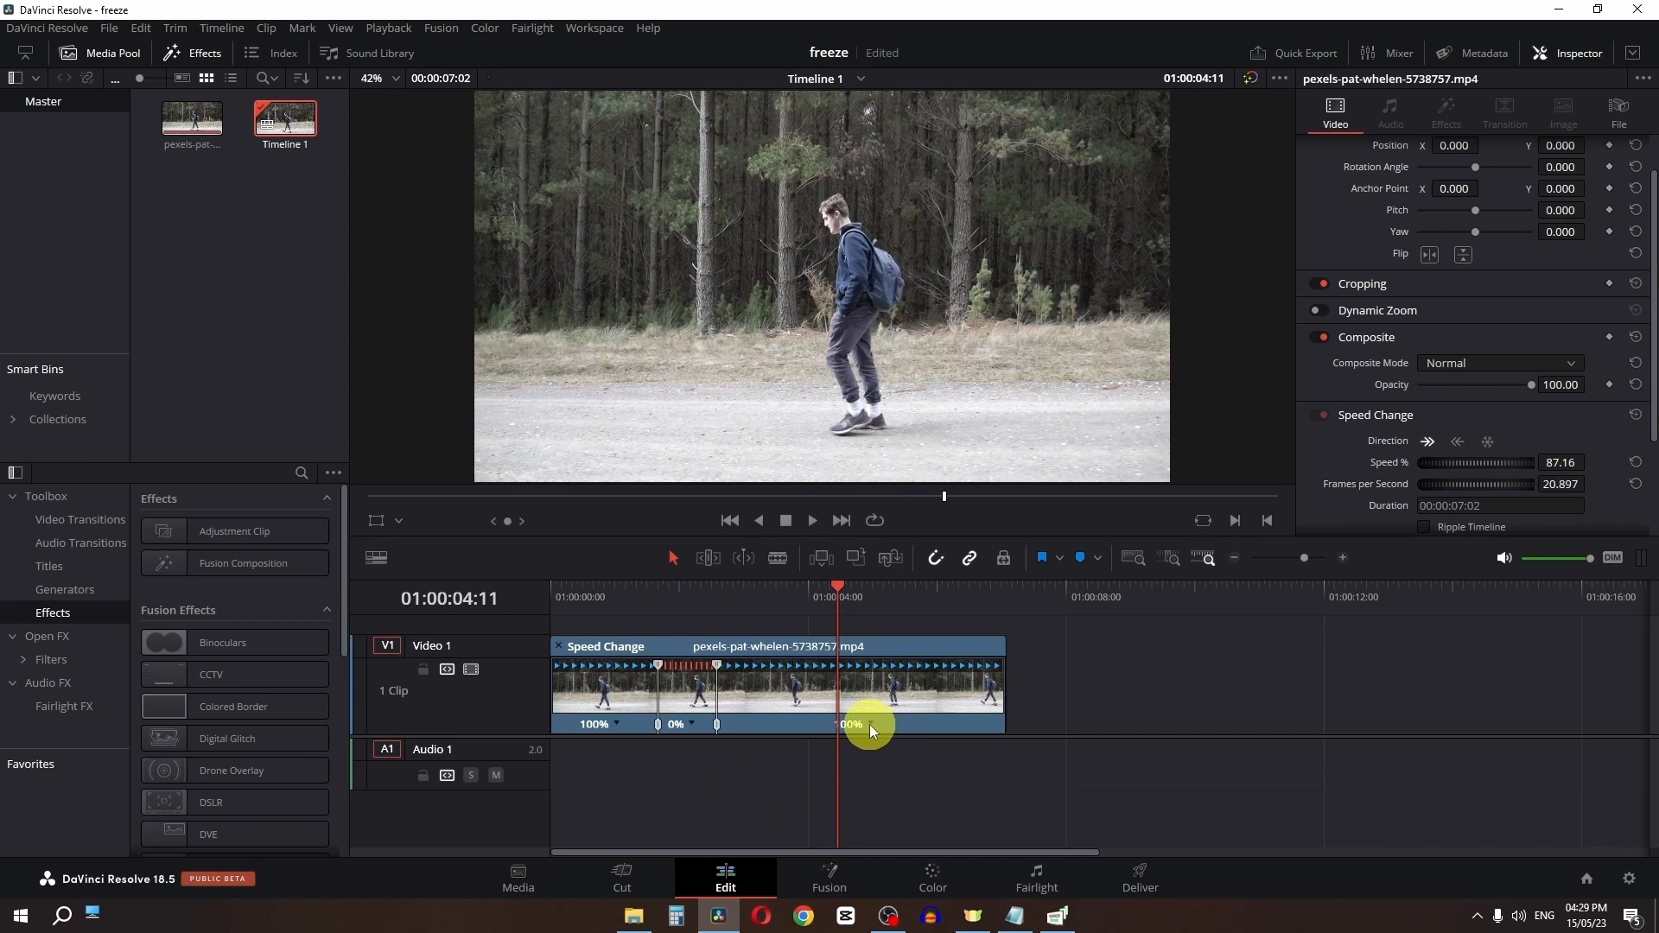
Add a second freeze frame at 01:00:04:11, shortened so the clip lasts 00:00:07:18
{"action": "left_click", "coordinate": [873, 723]}
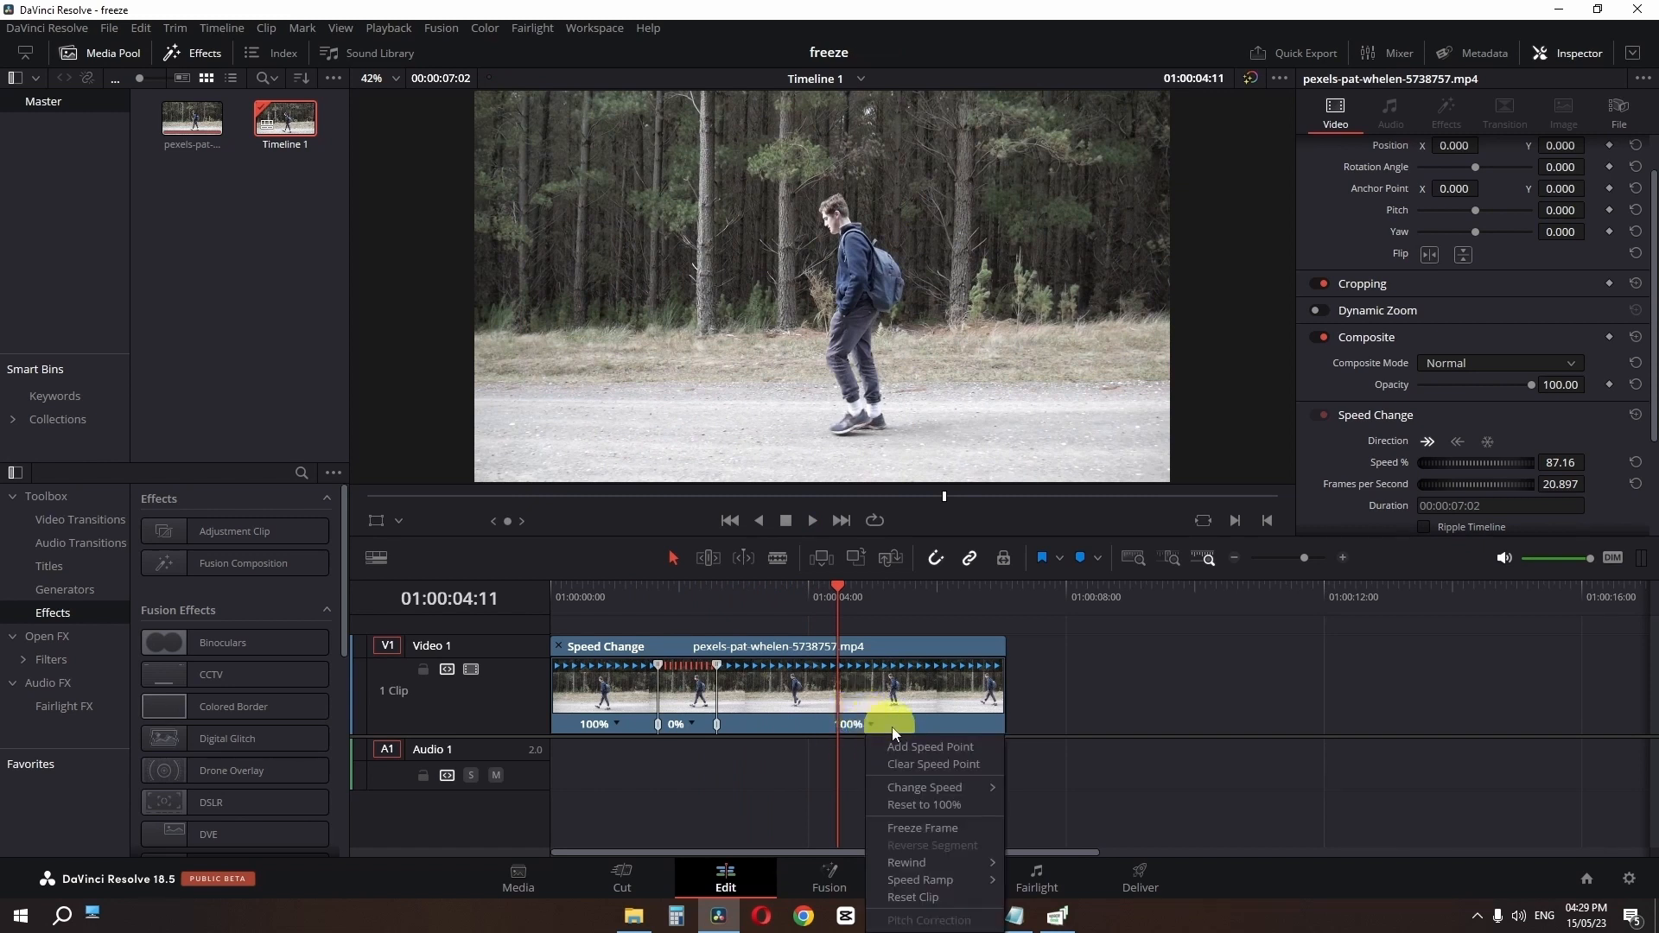
{"action": "left_click", "coordinate": [914, 821]}
{"action": "left_click_drag", "start_coordinate": [847, 603], "coordinate": [903, 604]}
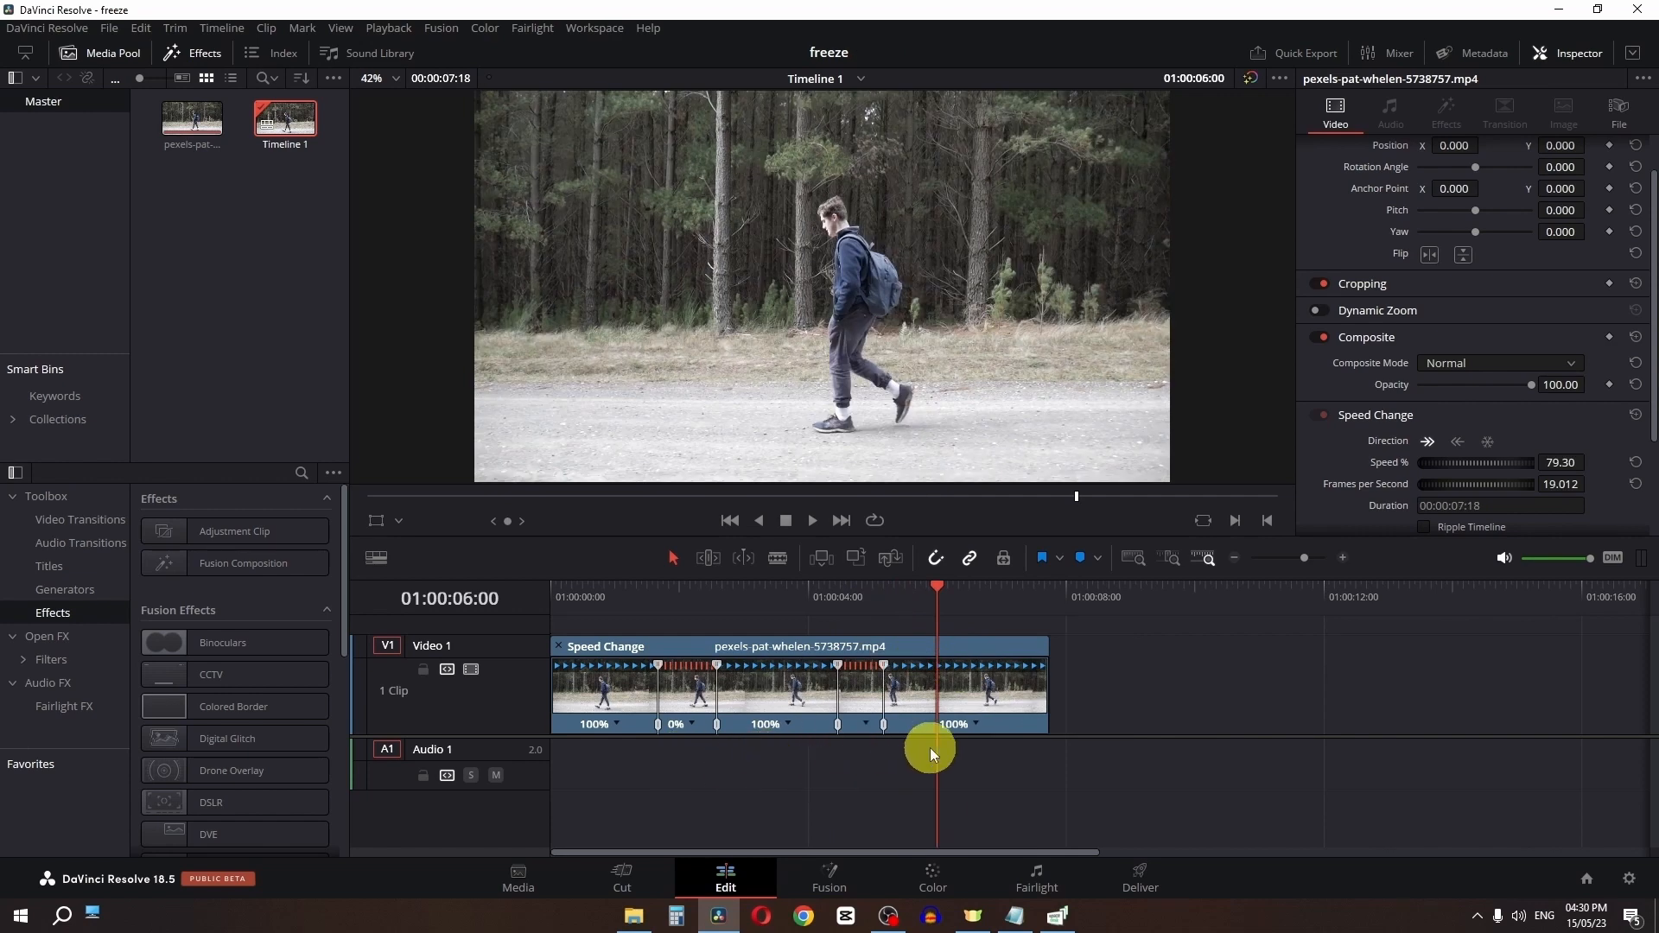
Remove both freeze frames from the clip and hide its Retime Controls
{"action": "left_click", "coordinate": [693, 724]}
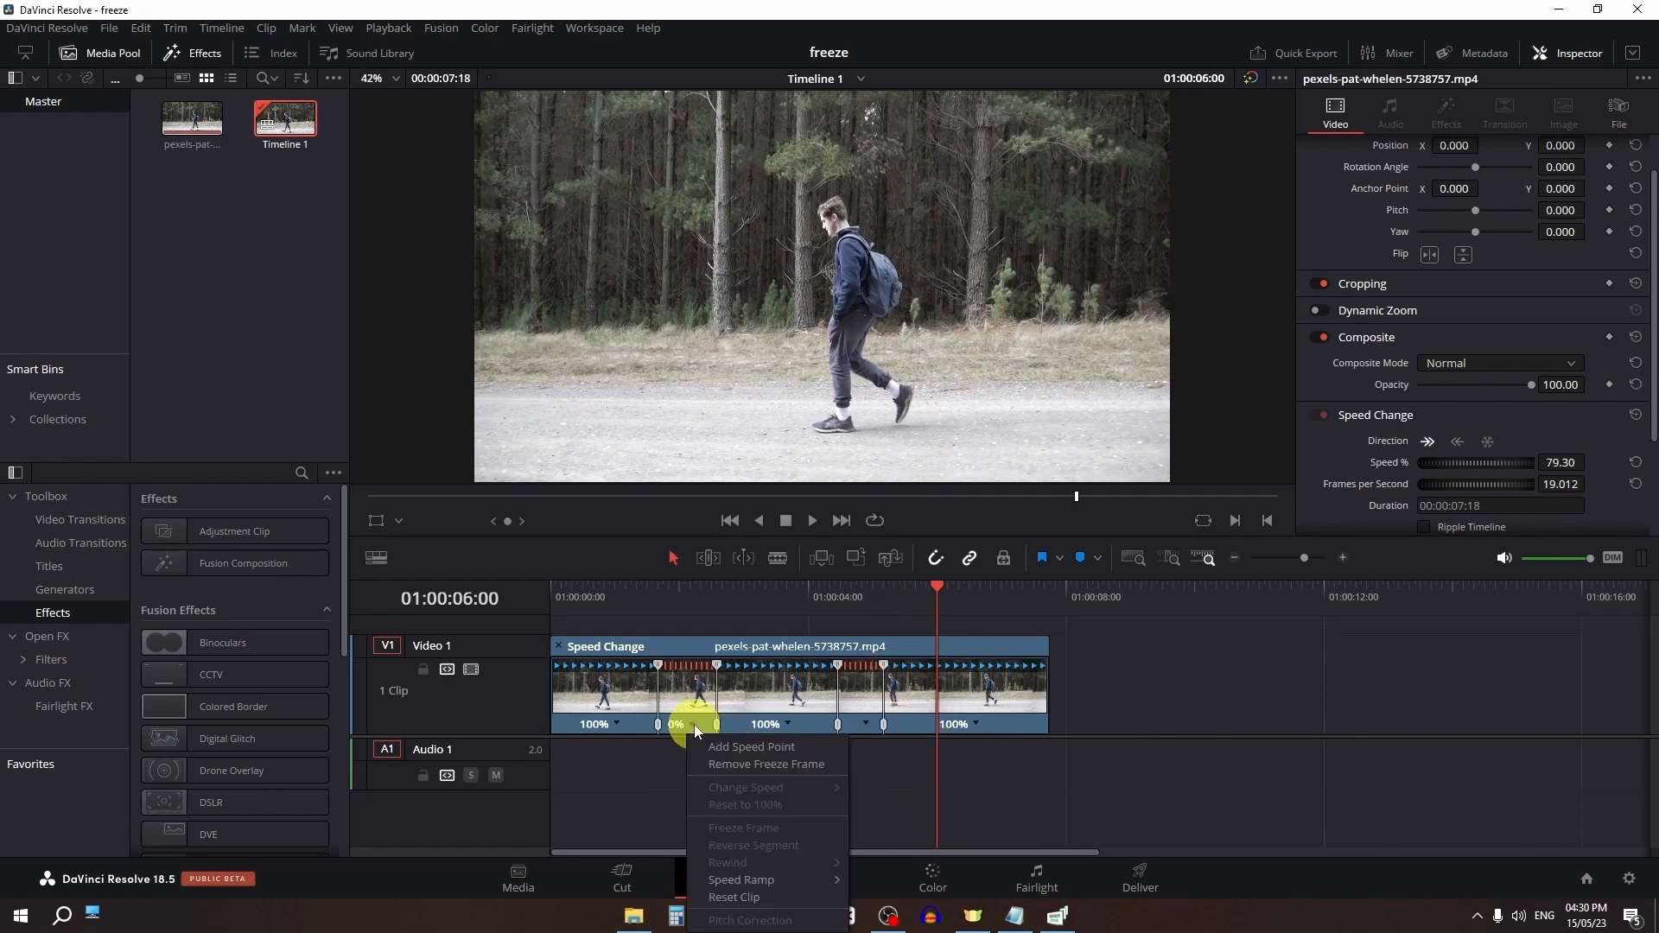
{"action": "left_click", "coordinate": [750, 761]}
{"action": "left_click", "coordinate": [805, 726]}
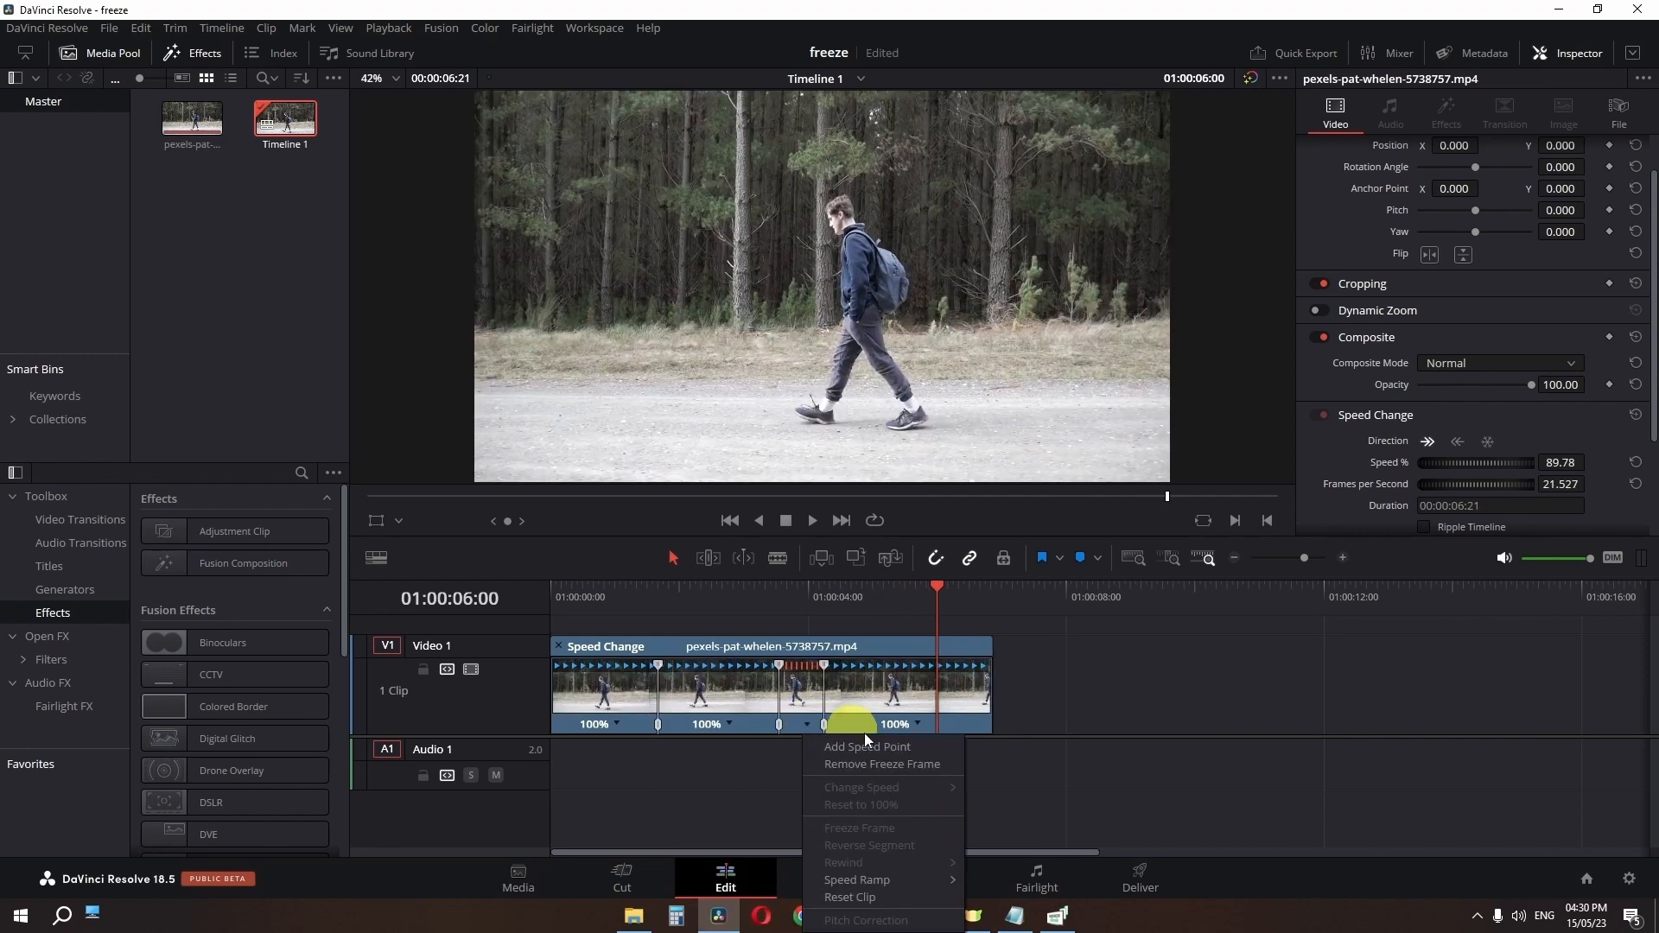
{"action": "left_click", "coordinate": [880, 764]}
{"action": "right_click", "coordinate": [760, 728]}
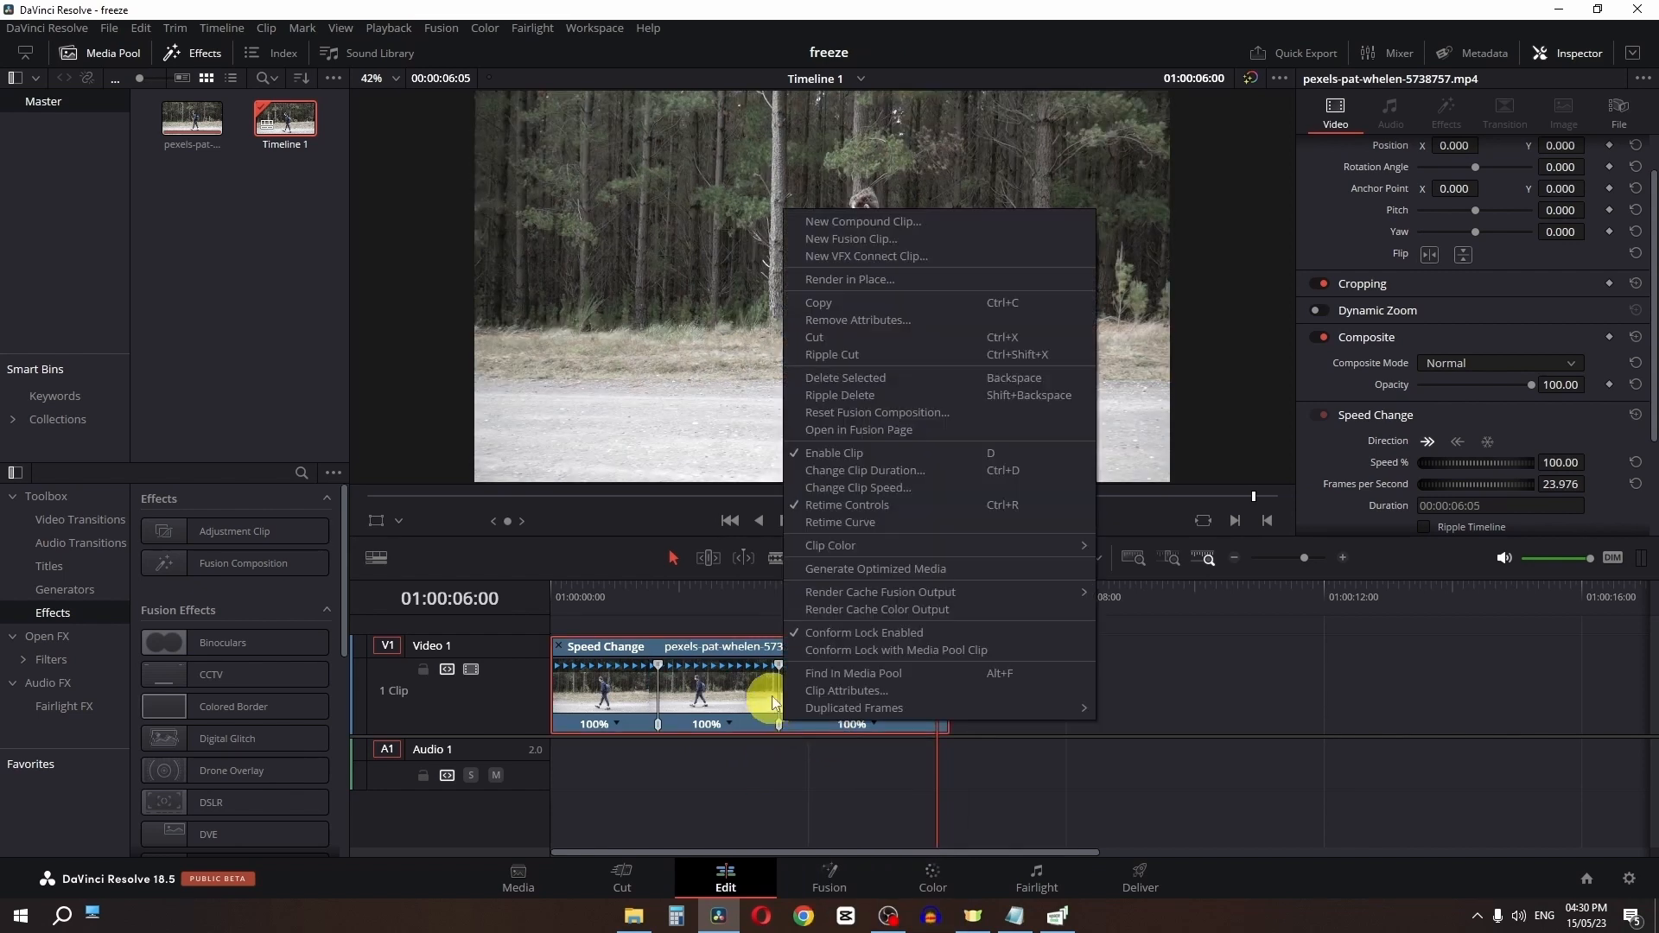
{"action": "left_click", "coordinate": [840, 515]}
Freeze the whole clip on the frame at 01:00:01:18 with the Freeze Frame command
{"action": "key", "text": "Home"}
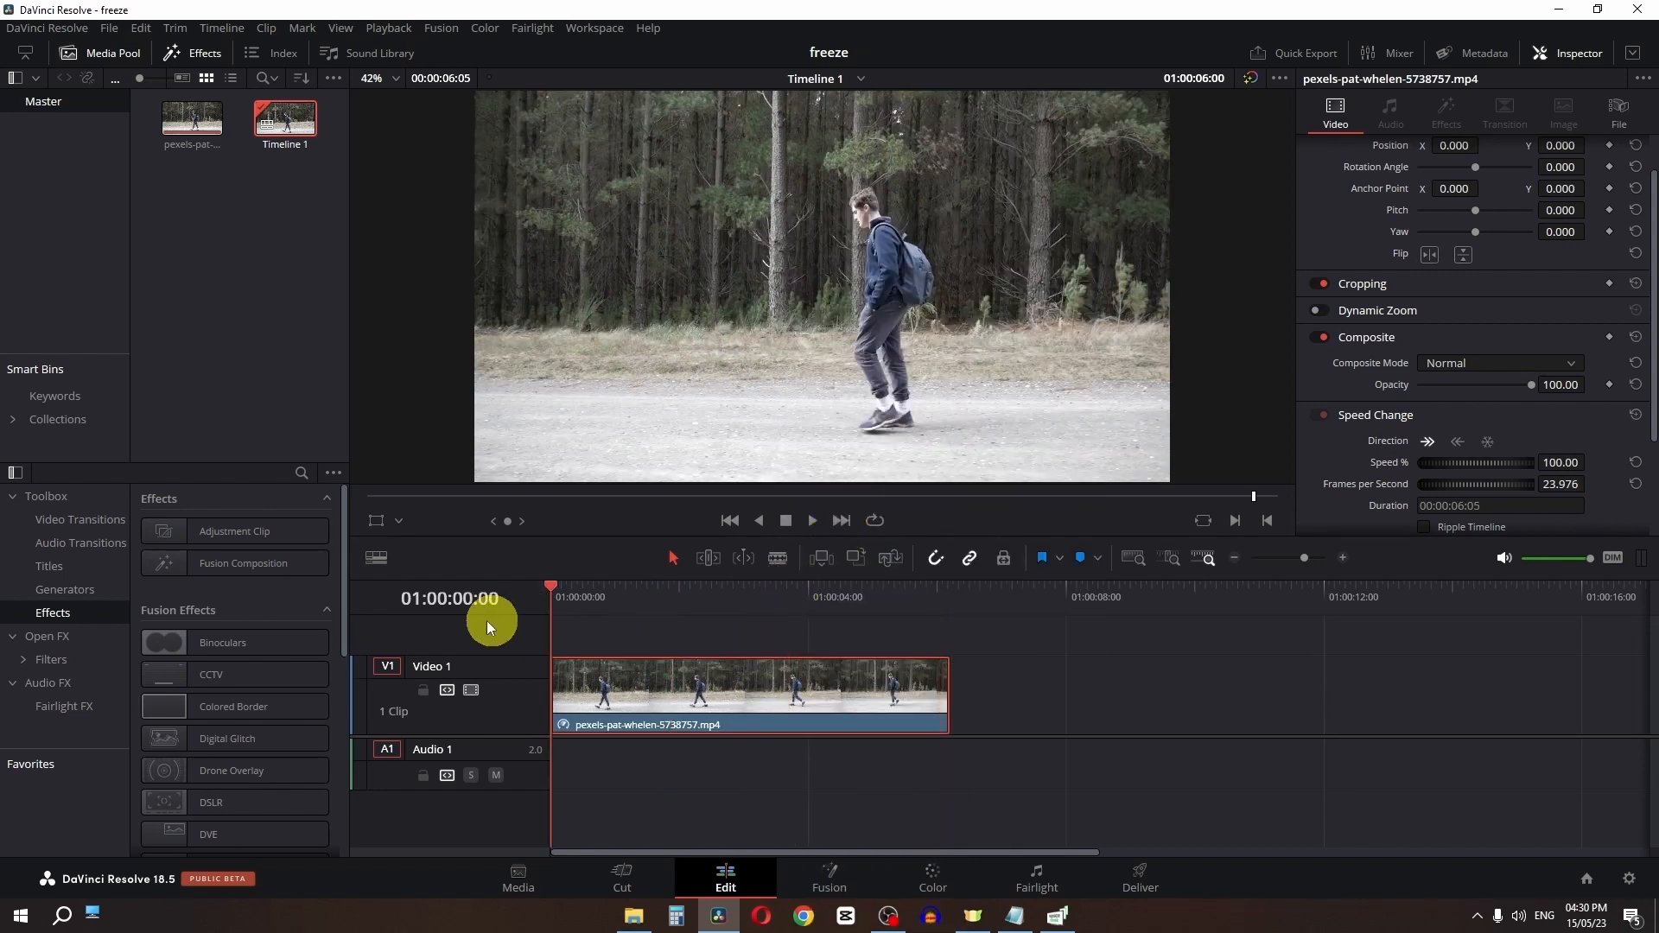
{"action": "key", "text": "space"}
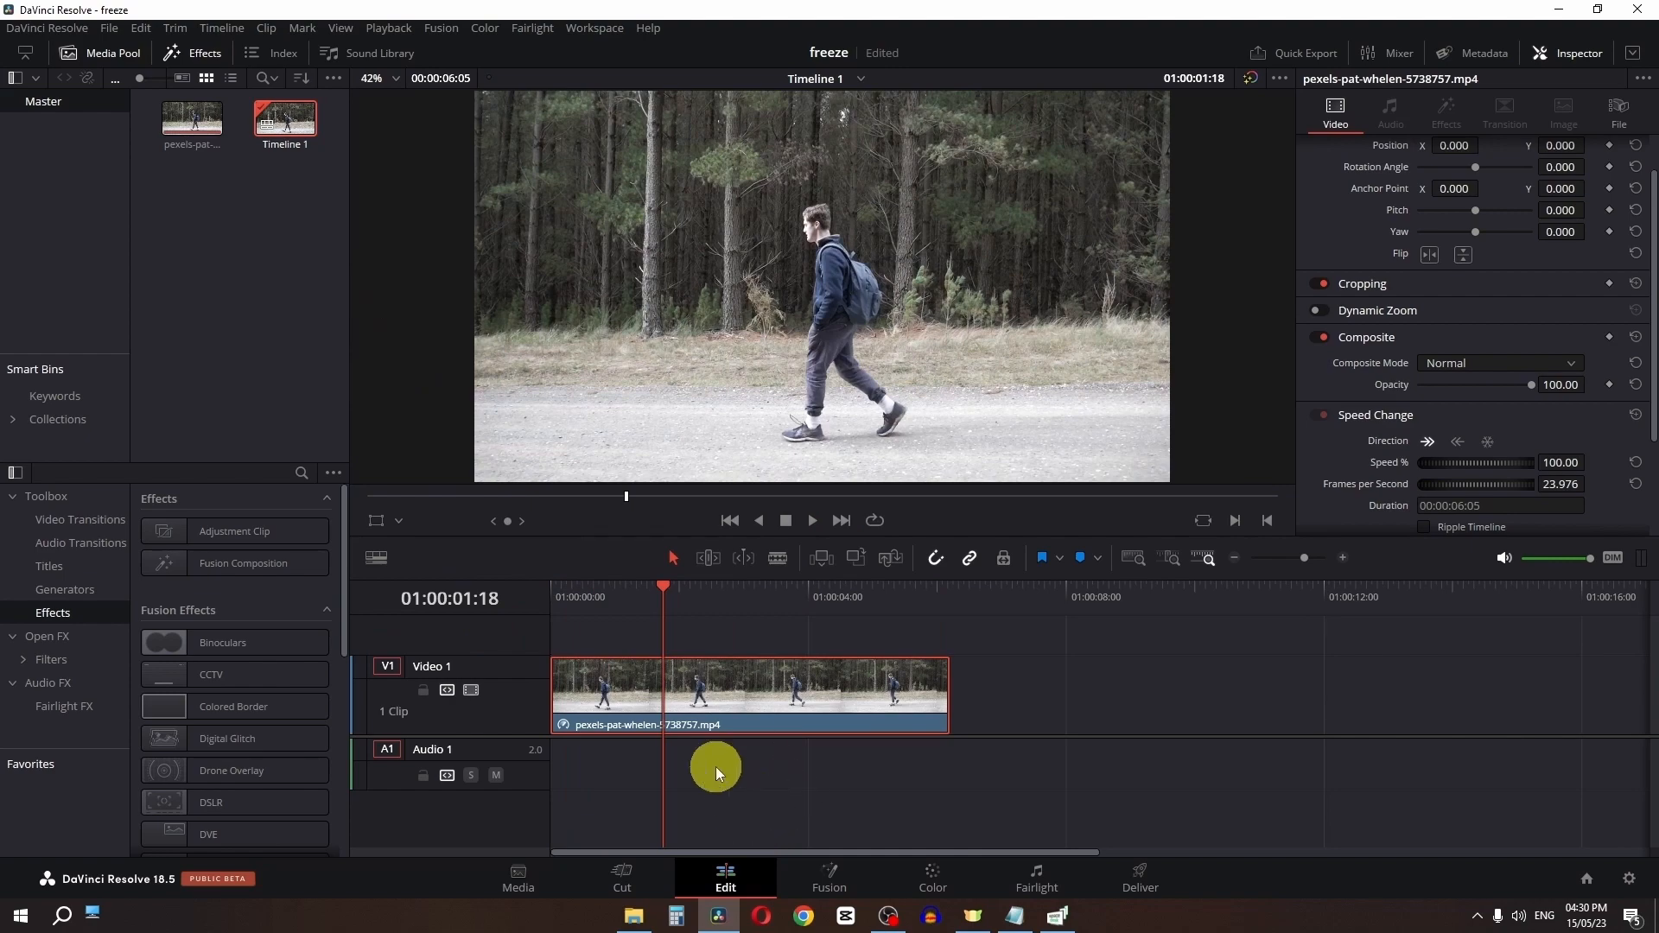
{"action": "left_click", "coordinate": [266, 33]}
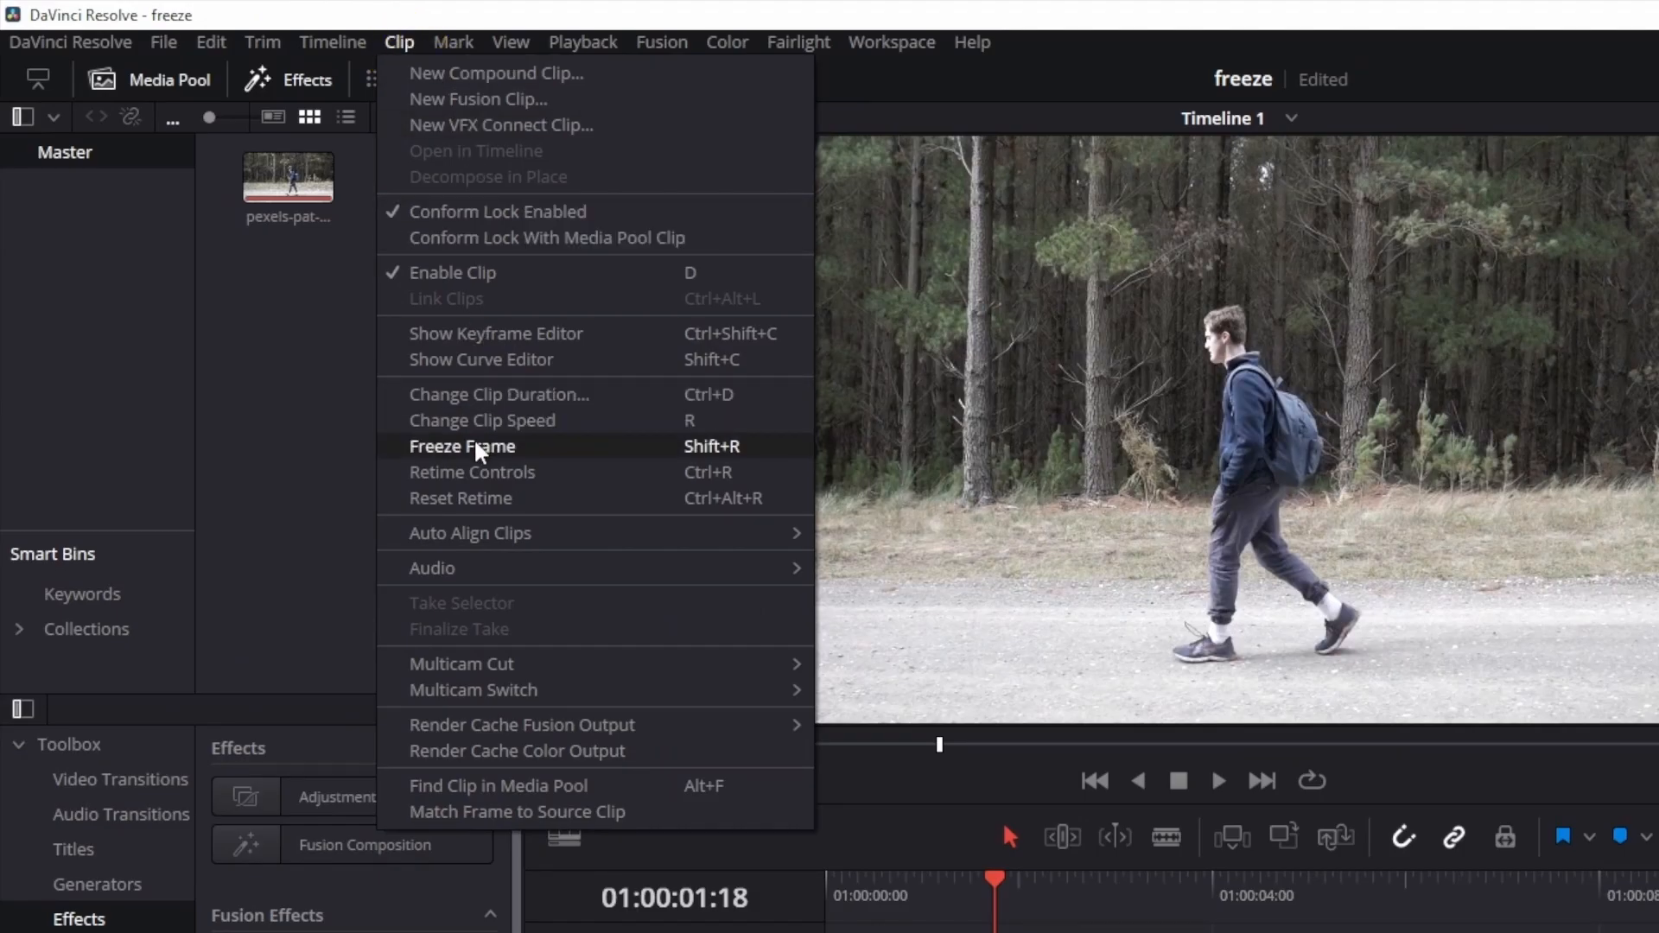
{"action": "left_click", "coordinate": [474, 444]}
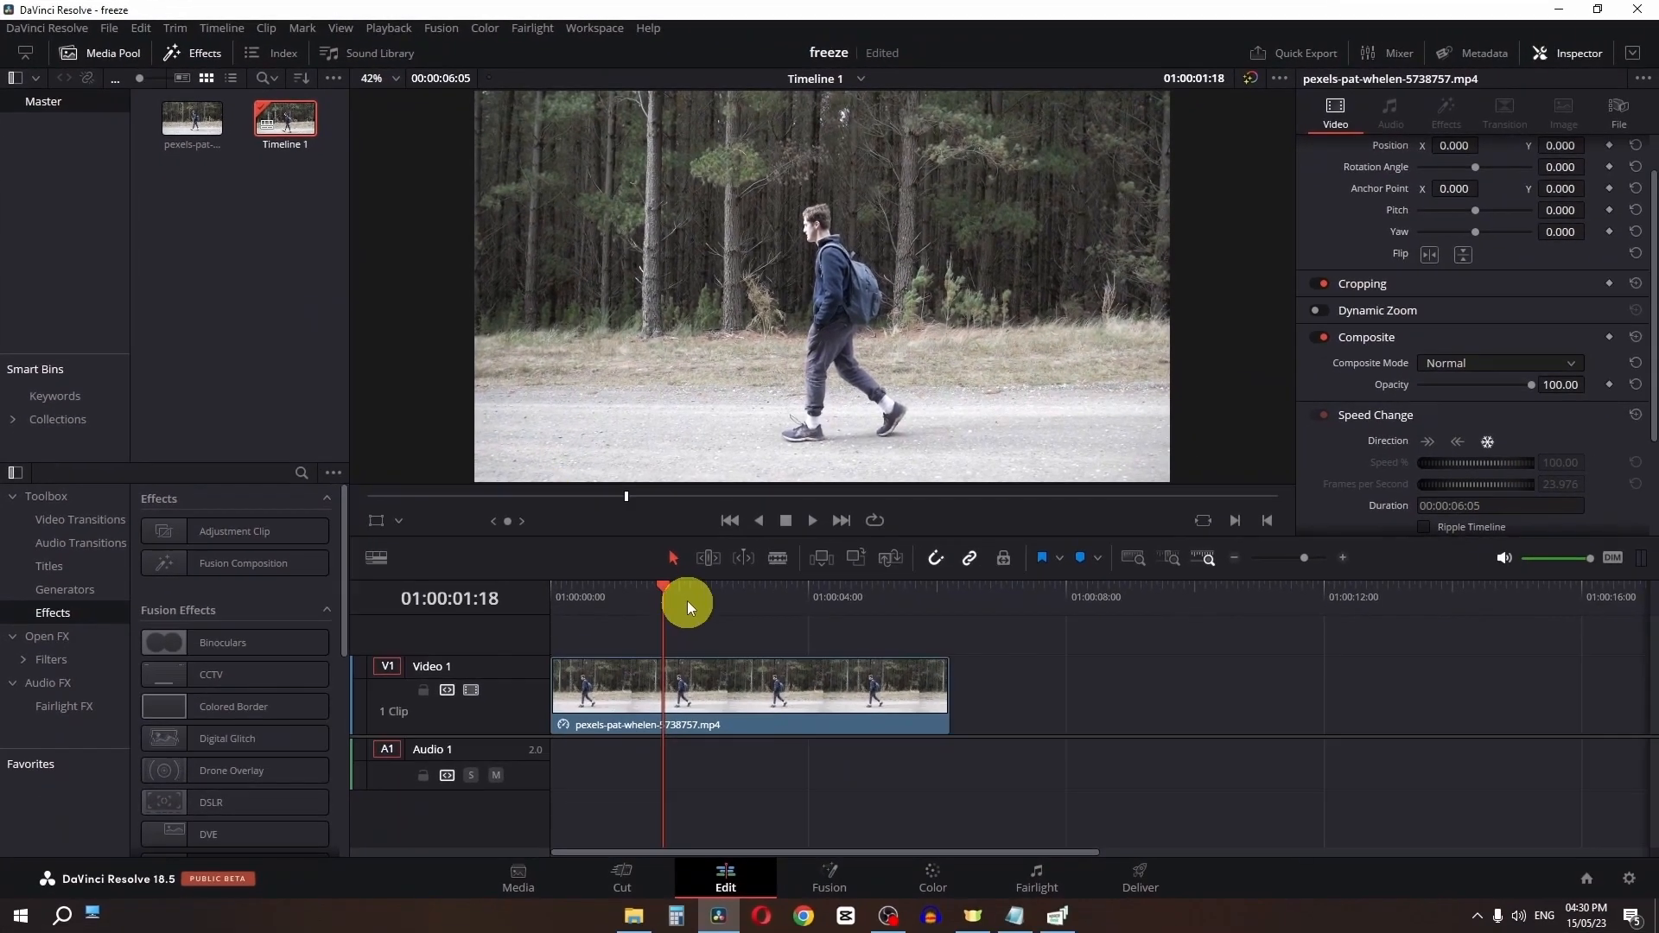
Scrub the frozen clip back to the timeline start and reset its speed change
{"action": "left_click_drag", "start_coordinate": [671, 593], "coordinate": [496, 617]}
{"action": "left_click", "coordinate": [661, 710]}
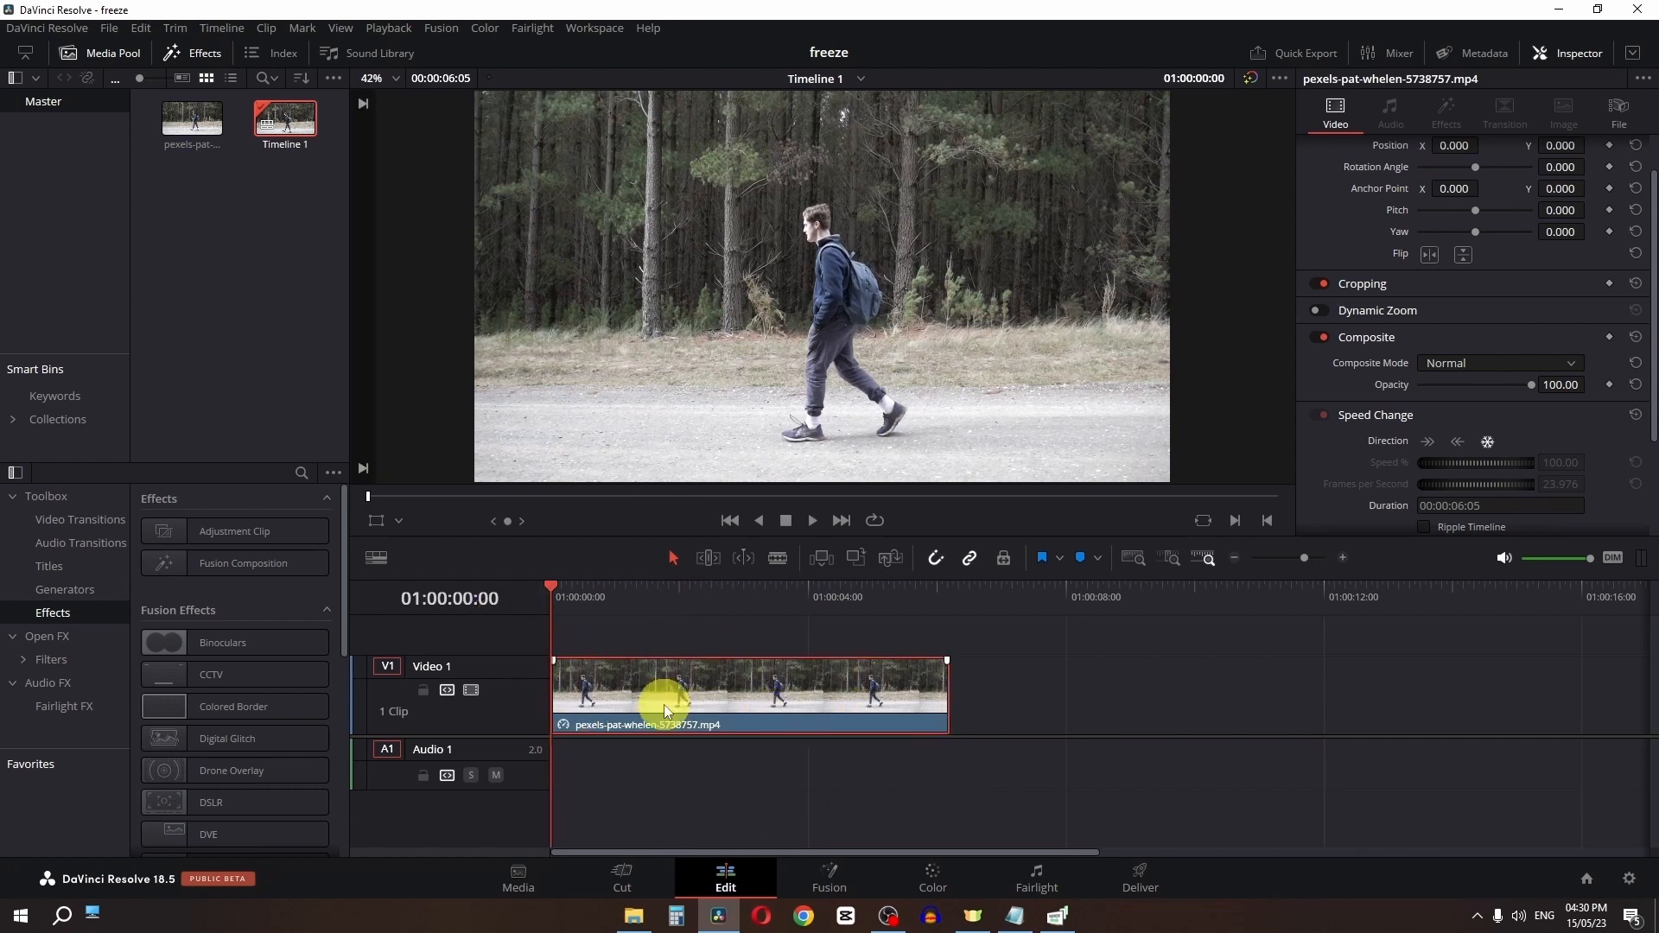
{"action": "left_click", "coordinate": [1636, 416]}
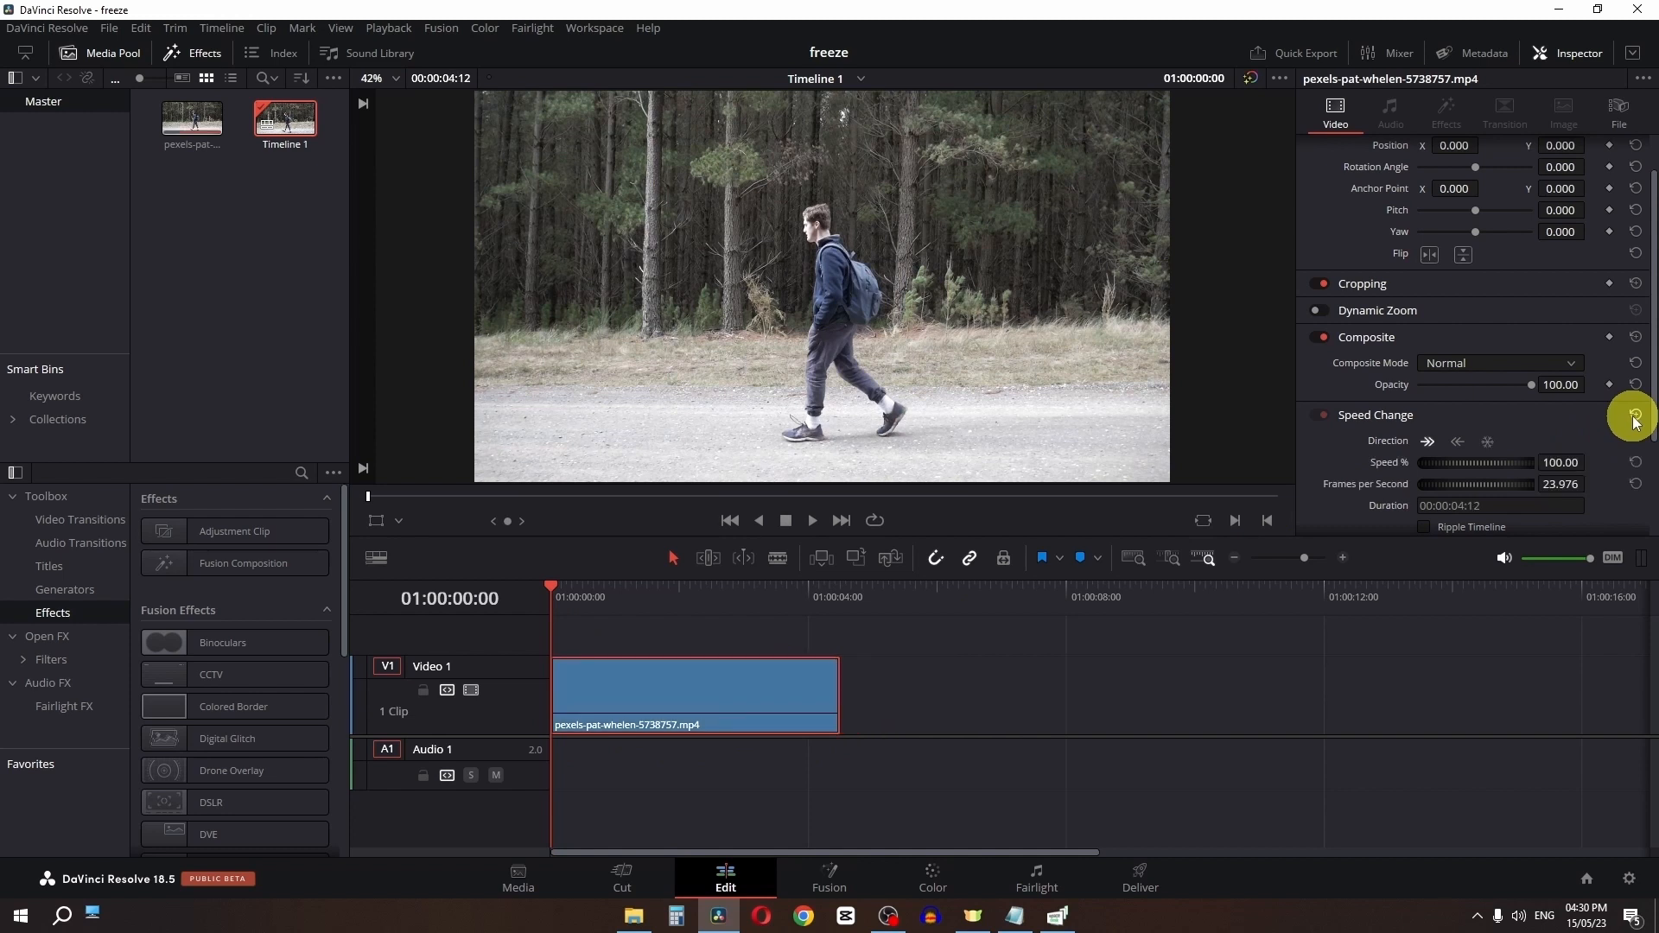
Extend the clip's beginning to restore its 00:00:06:06 duration and place the clip at the timeline start
{"action": "left_click", "coordinate": [676, 746]}
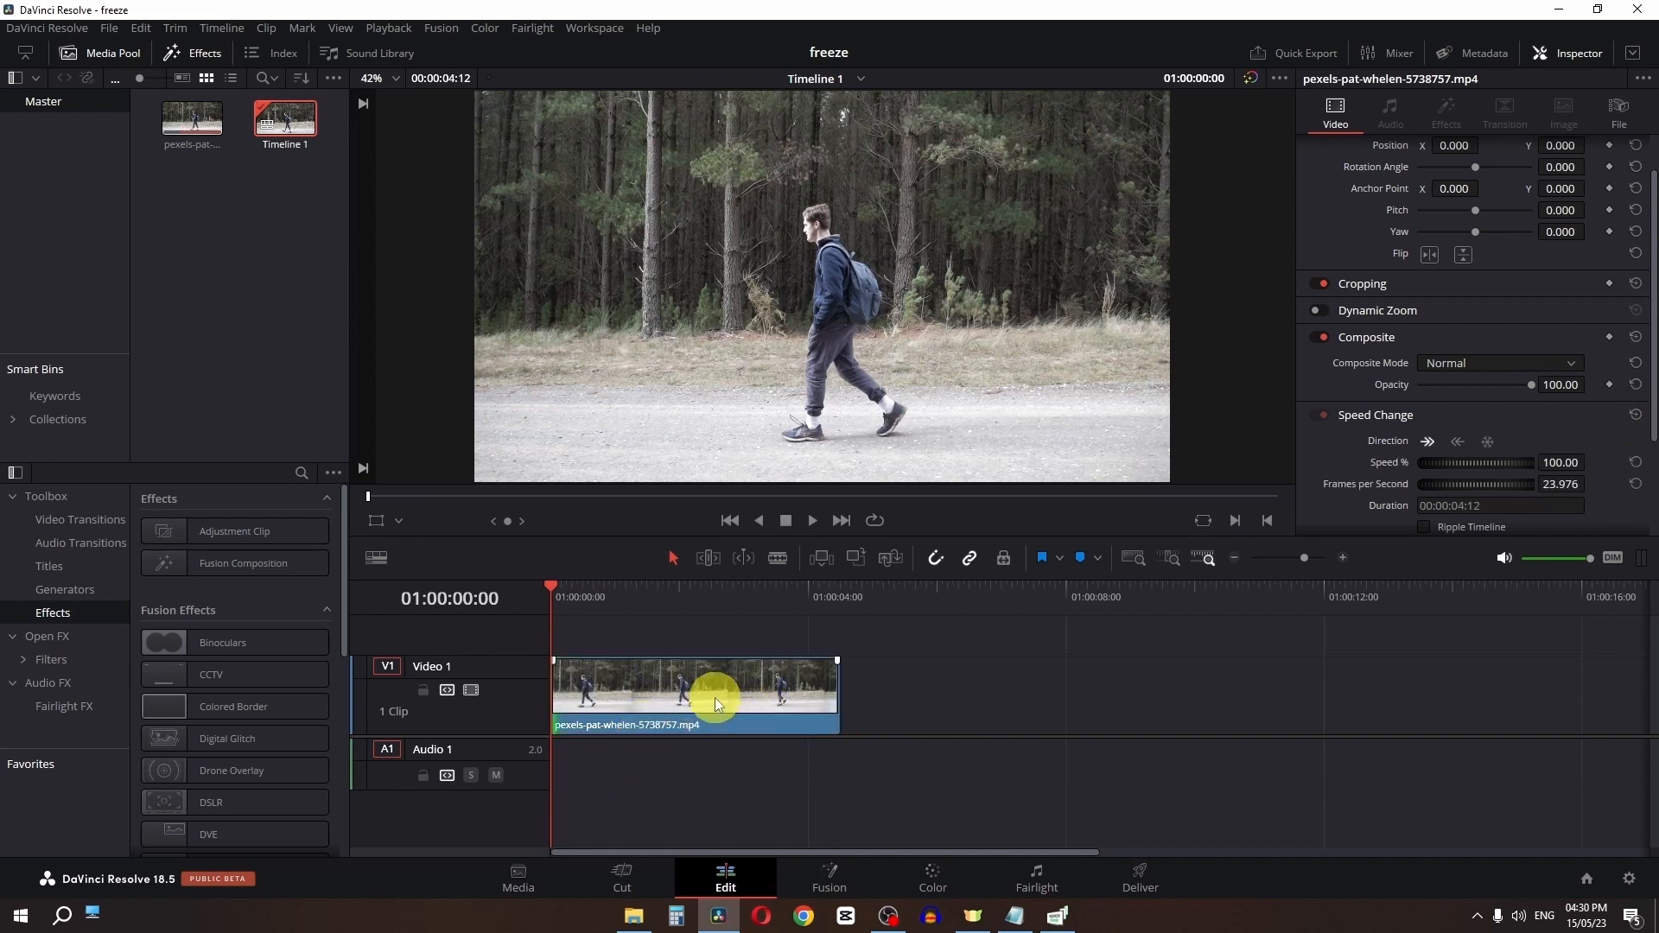
{"action": "left_click_drag", "start_coordinate": [697, 711], "coordinate": [996, 703]}
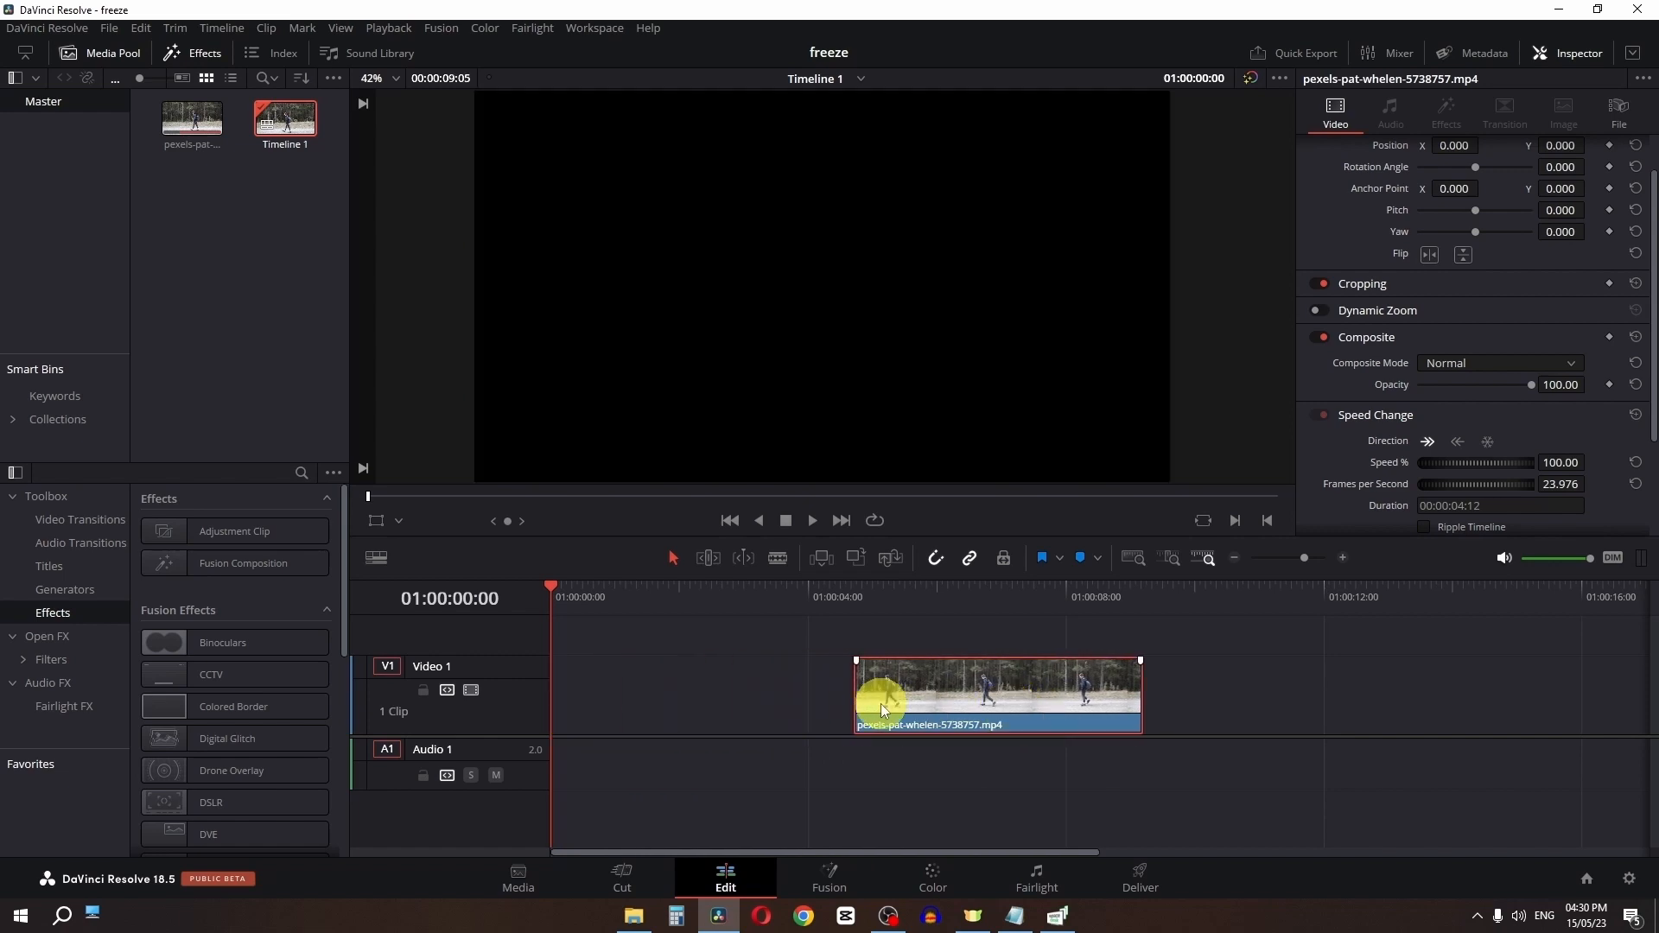
{"action": "left_click_drag", "start_coordinate": [843, 702], "coordinate": [730, 699]}
{"action": "left_click_drag", "start_coordinate": [994, 695], "coordinate": [782, 689]}
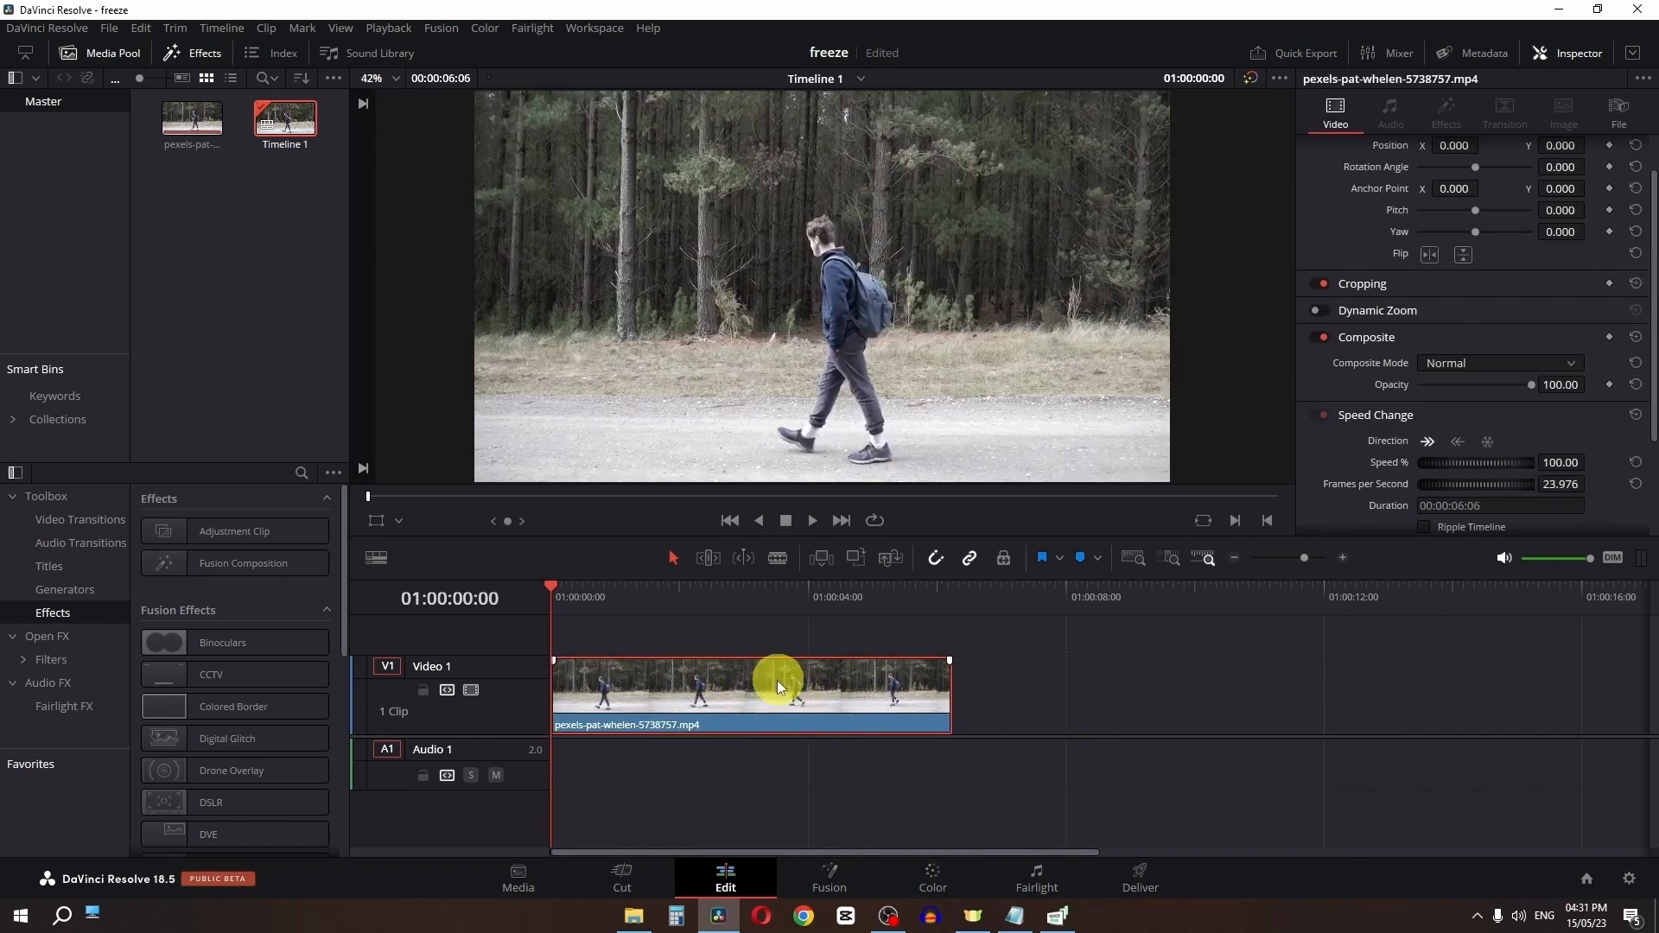
Play the restored walking clip from the timeline start
{"action": "key", "text": "space"}
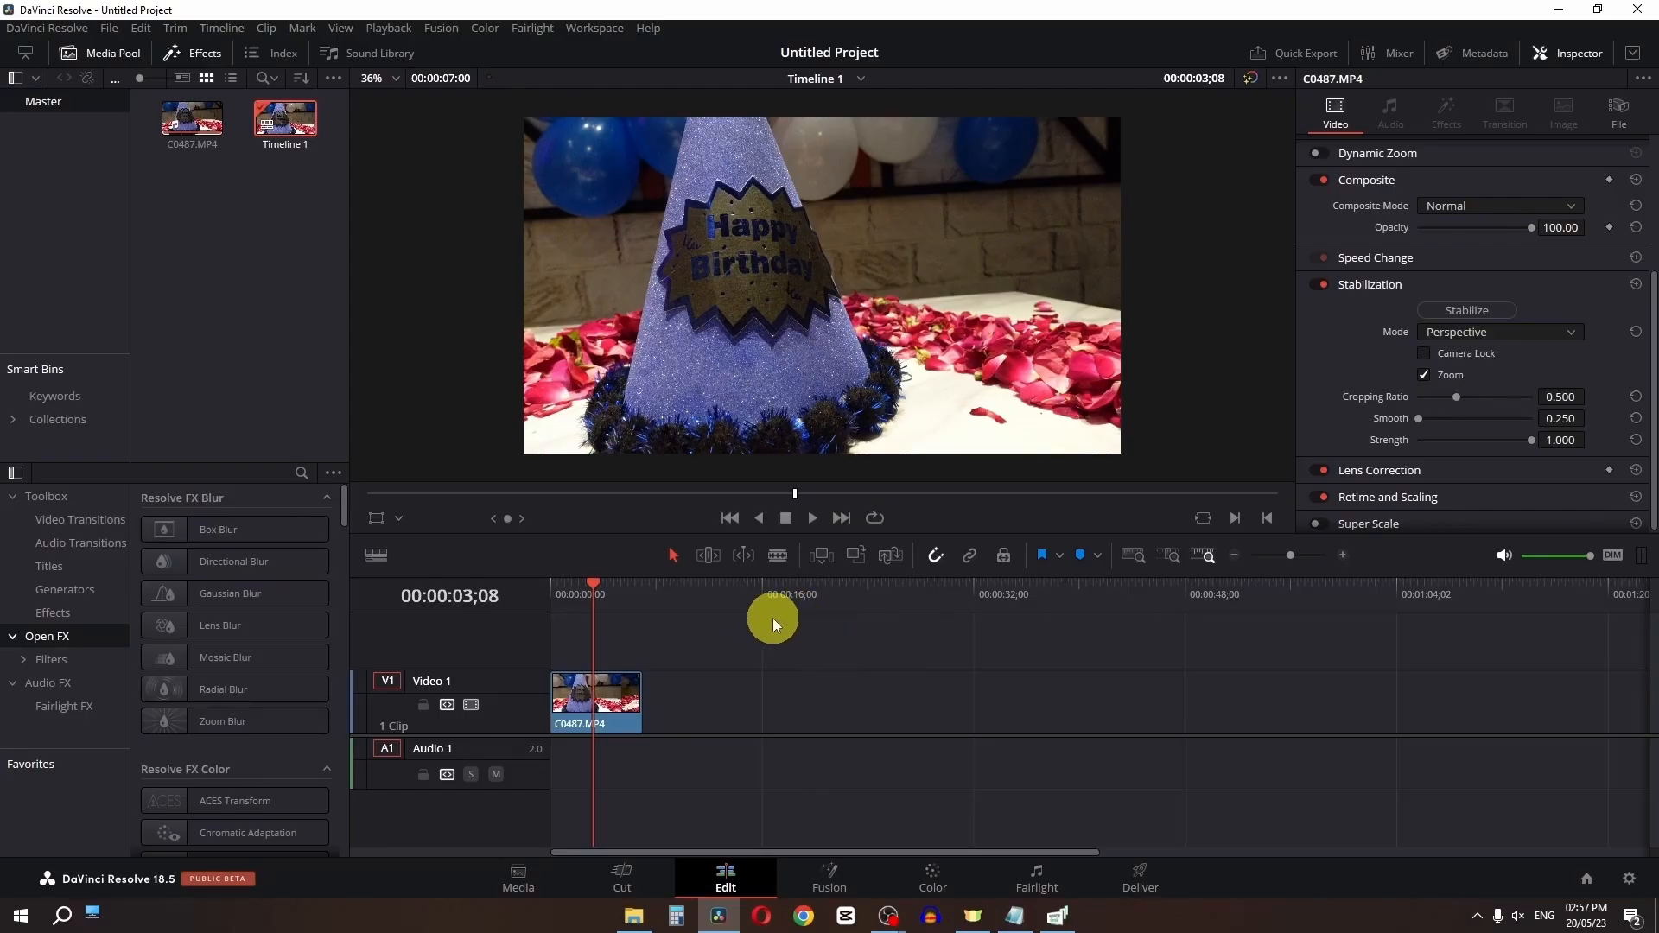
Stabilize the C0487.MP4 clip using the Perspective mode
{"action": "left_click", "coordinate": [607, 715]}
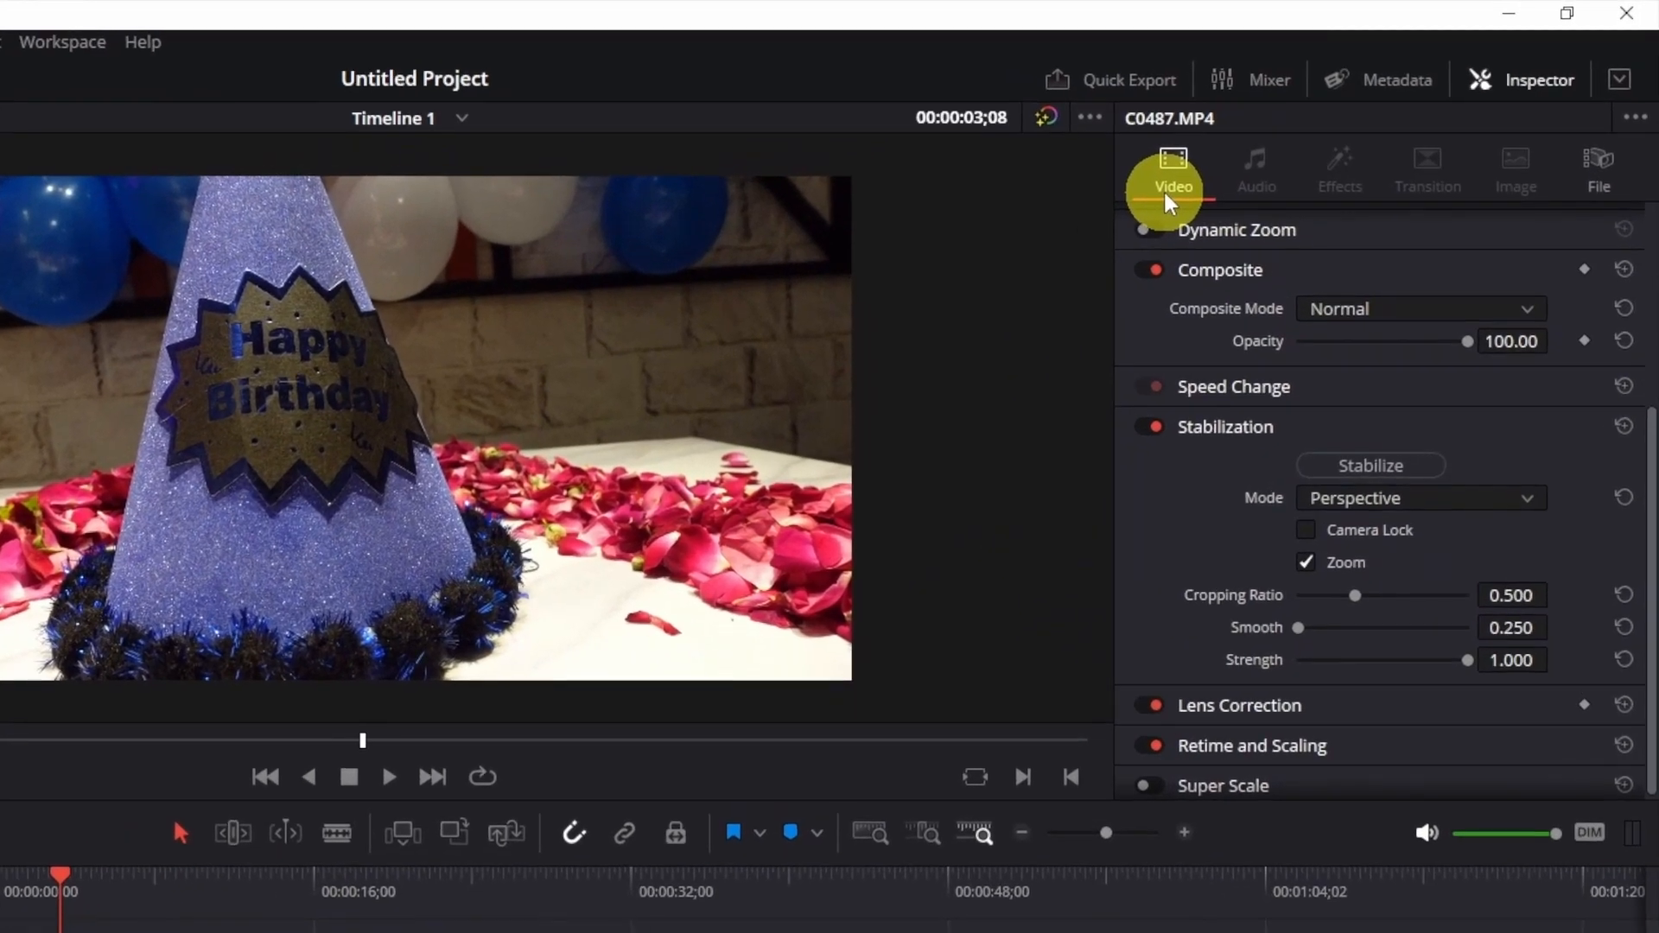
{"action": "left_click", "coordinate": [1232, 434]}
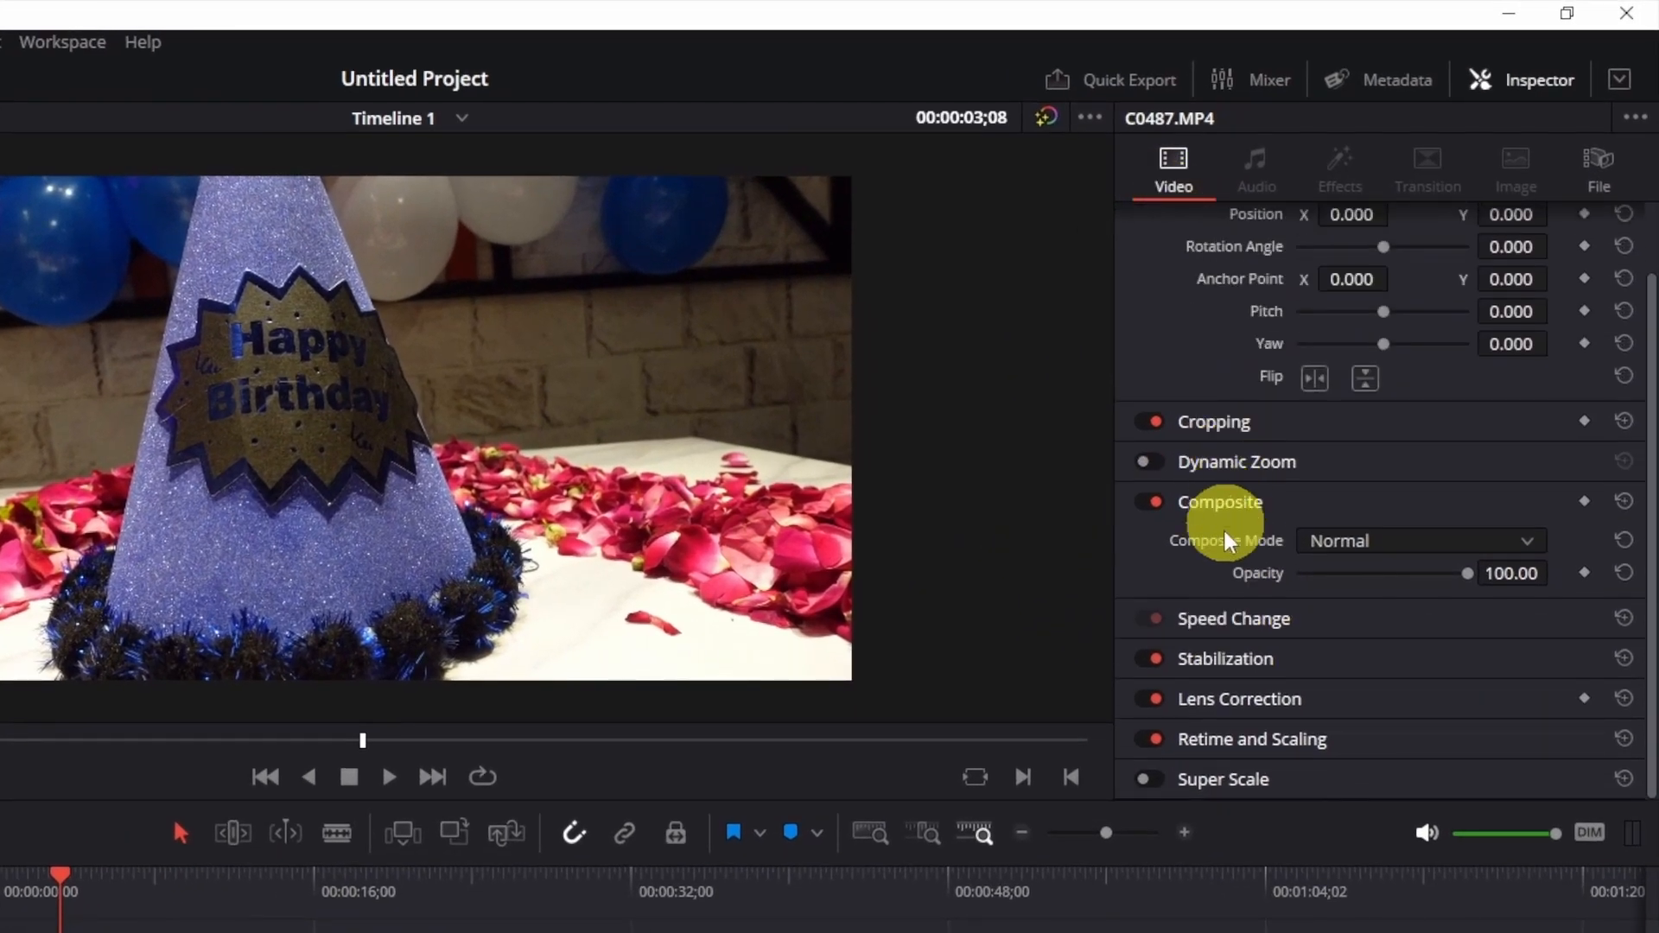
{"action": "left_click", "coordinate": [1214, 662]}
{"action": "left_click", "coordinate": [1362, 574]}
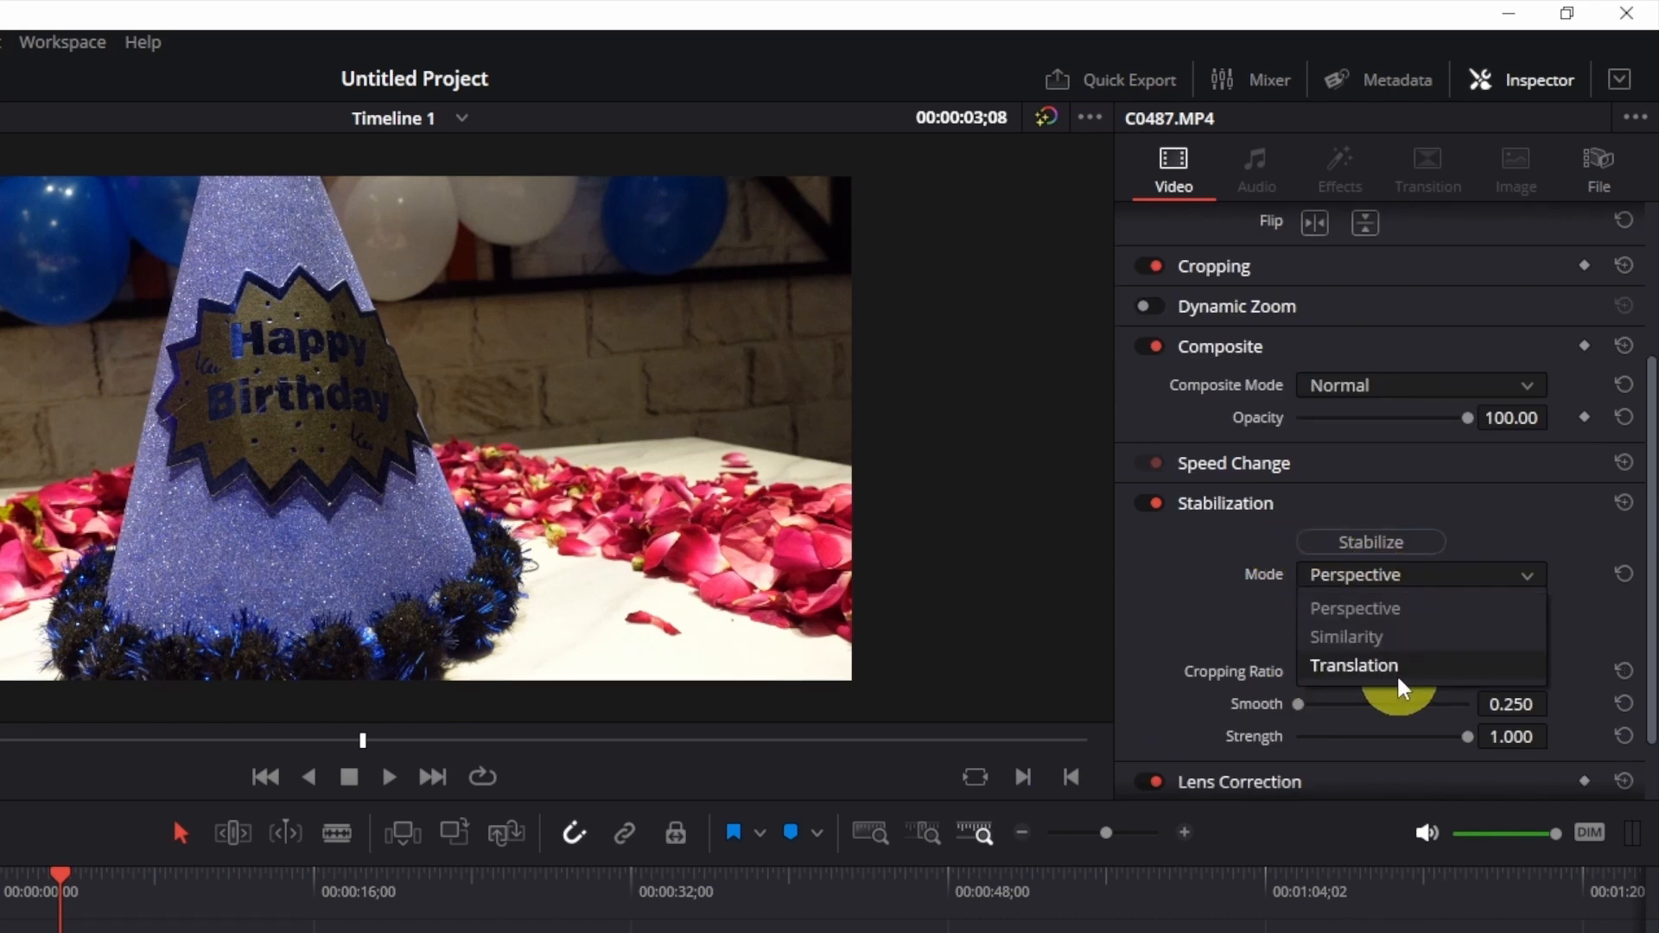
{"action": "left_click", "coordinate": [1387, 574]}
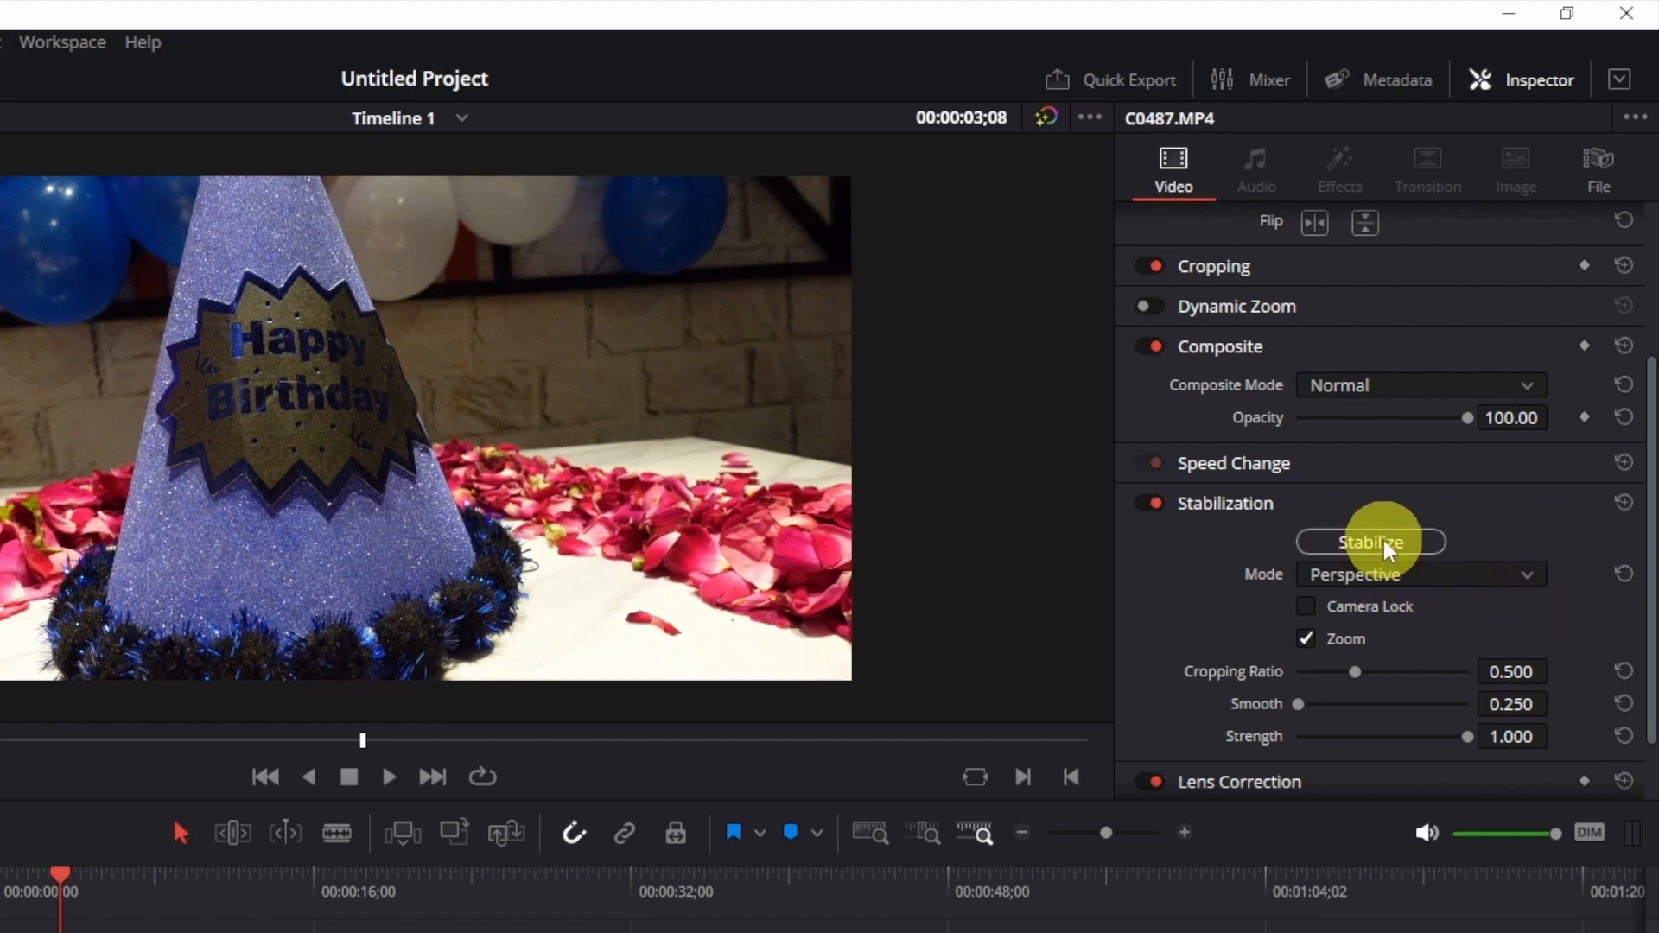
{"action": "left_click", "coordinate": [1383, 541]}
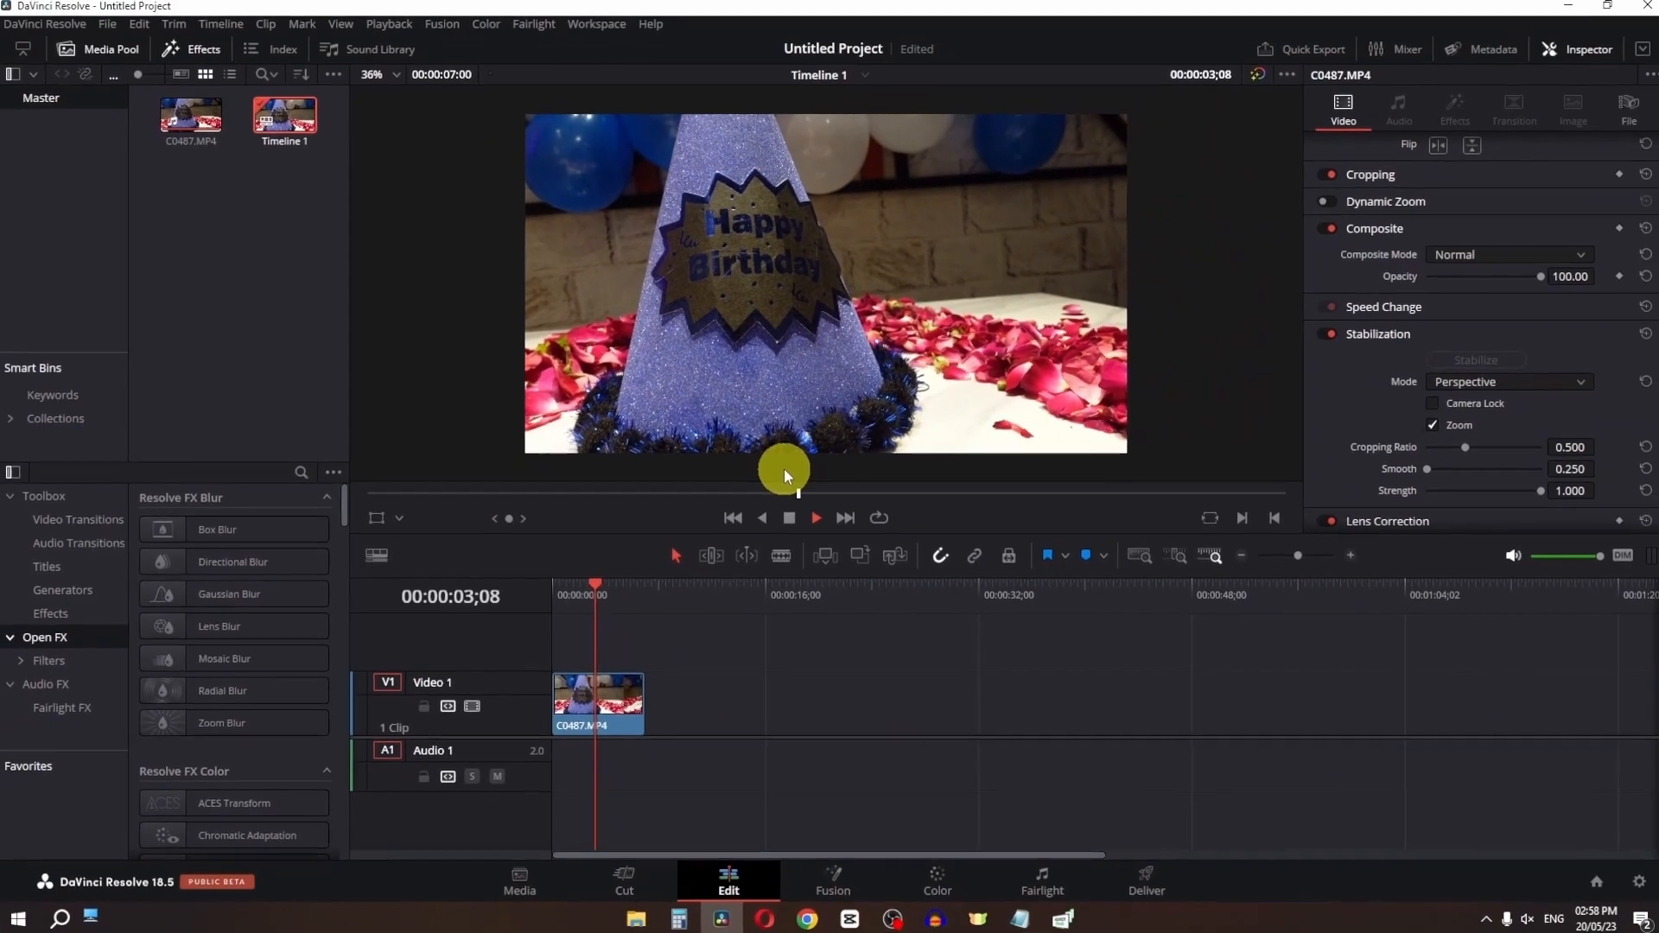
Play the Perspective-stabilized clip from the timeline start to check its motion
{"action": "key", "text": "space"}
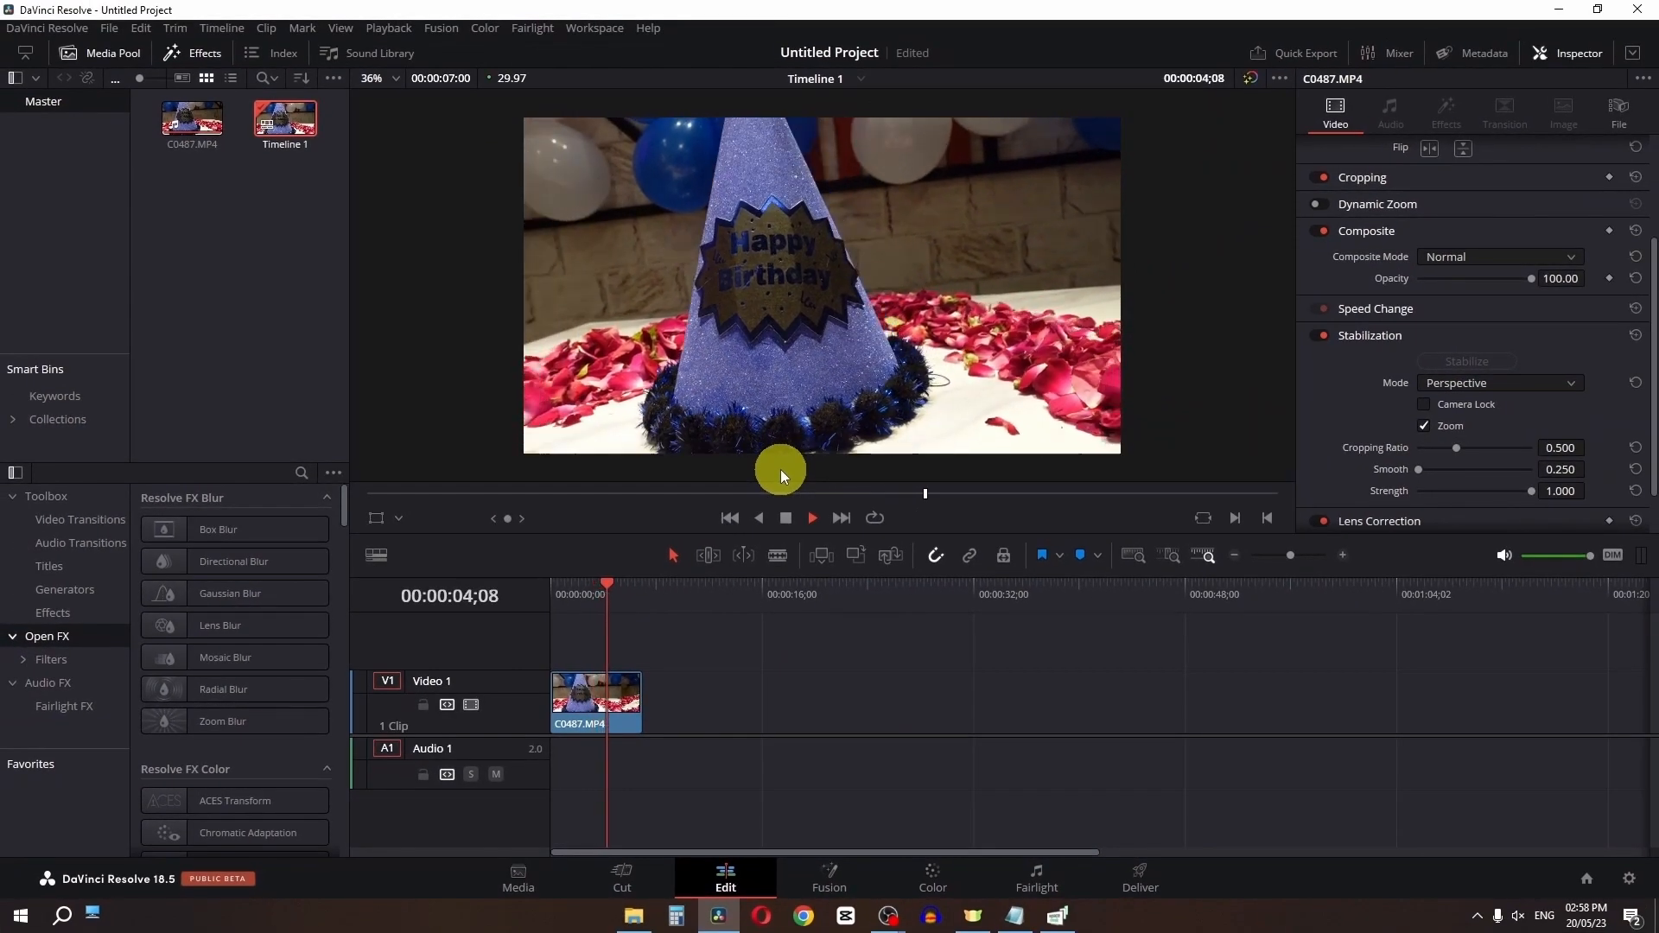
{"action": "left_click_drag", "start_coordinate": [616, 598], "coordinate": [464, 600]}
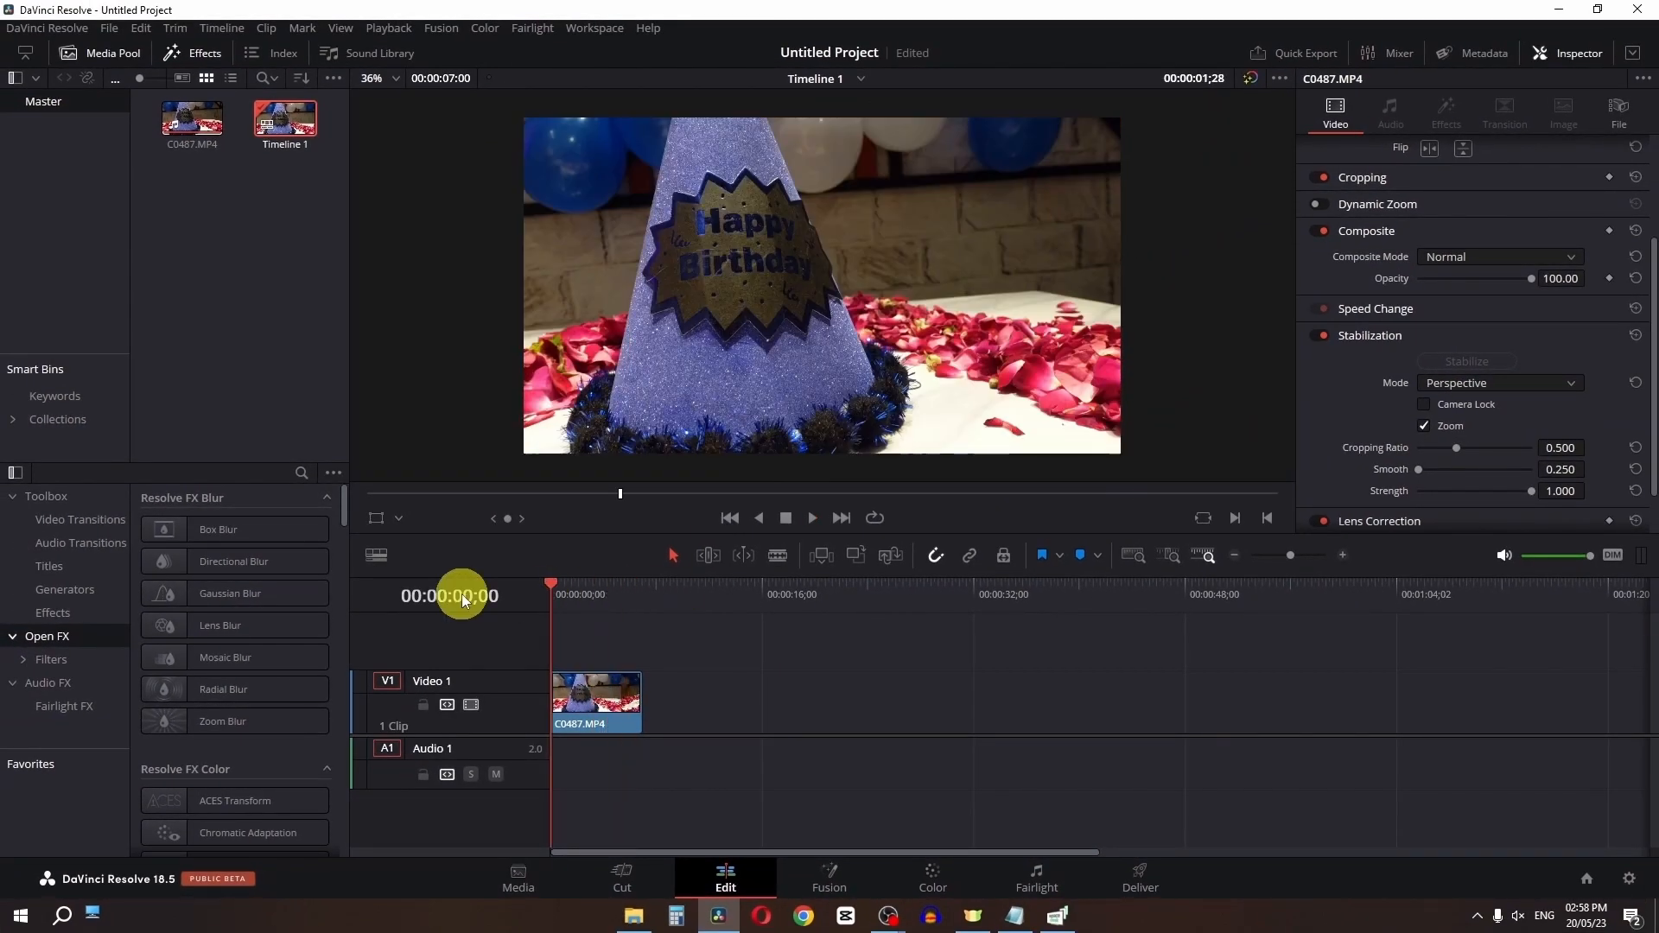
{"action": "key", "text": "space"}
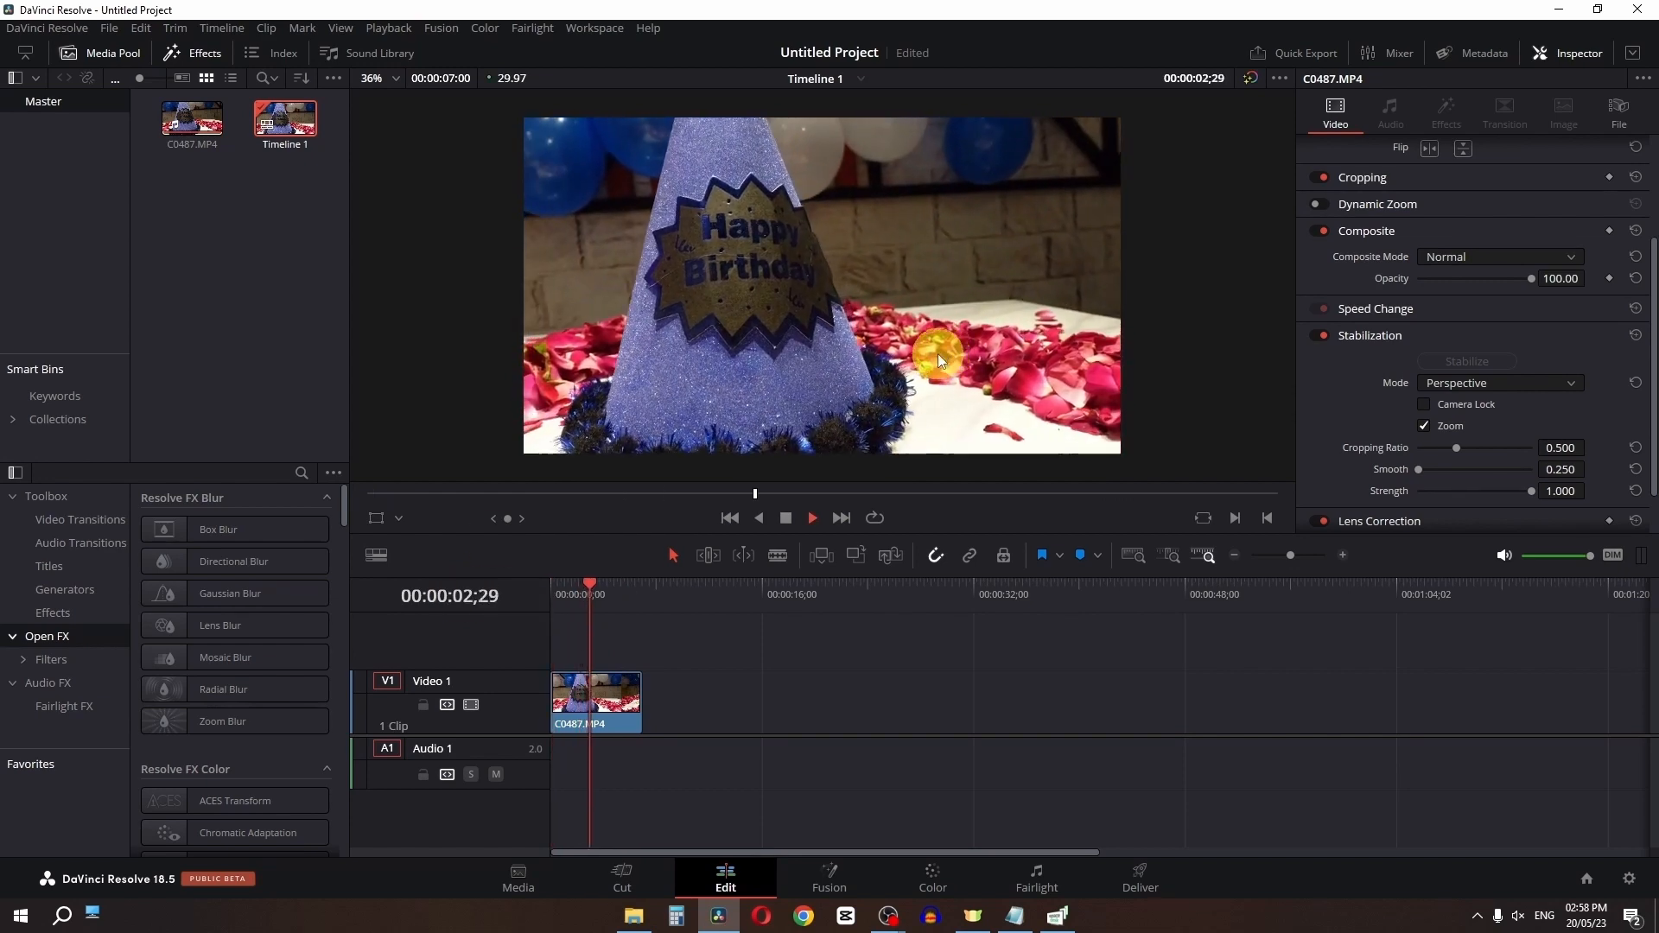
{"action": "key", "text": "space"}
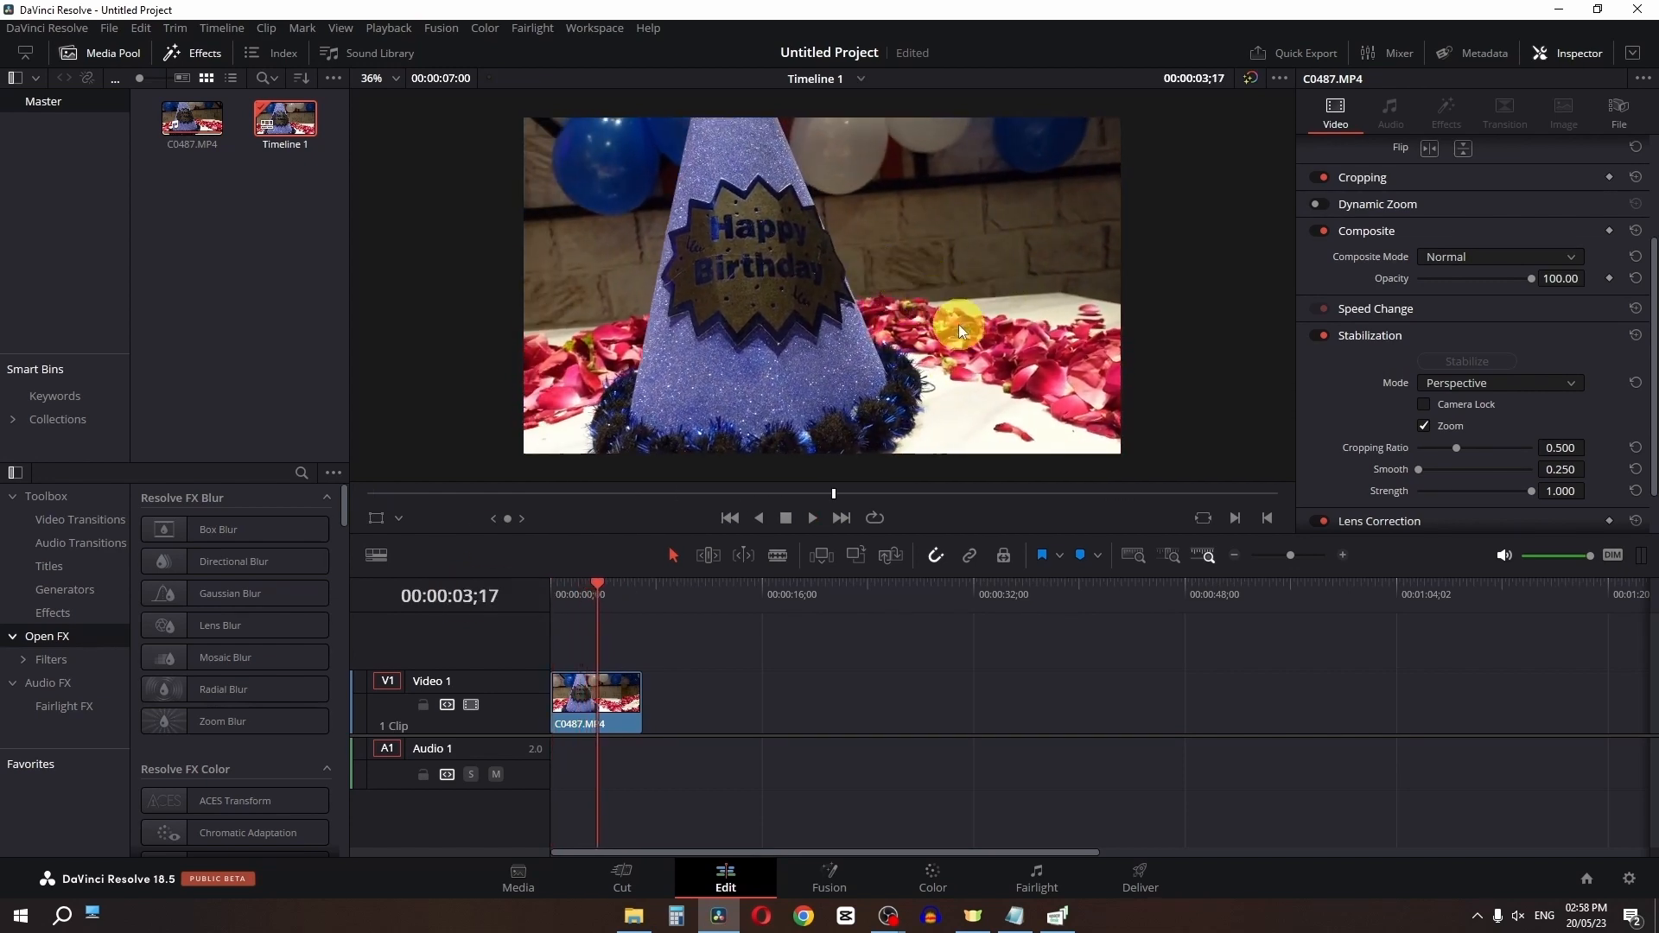
Stabilize the clip again in Similarity mode and play it from the timeline start
{"action": "left_click", "coordinate": [1512, 383]}
{"action": "left_click", "coordinate": [1468, 424]}
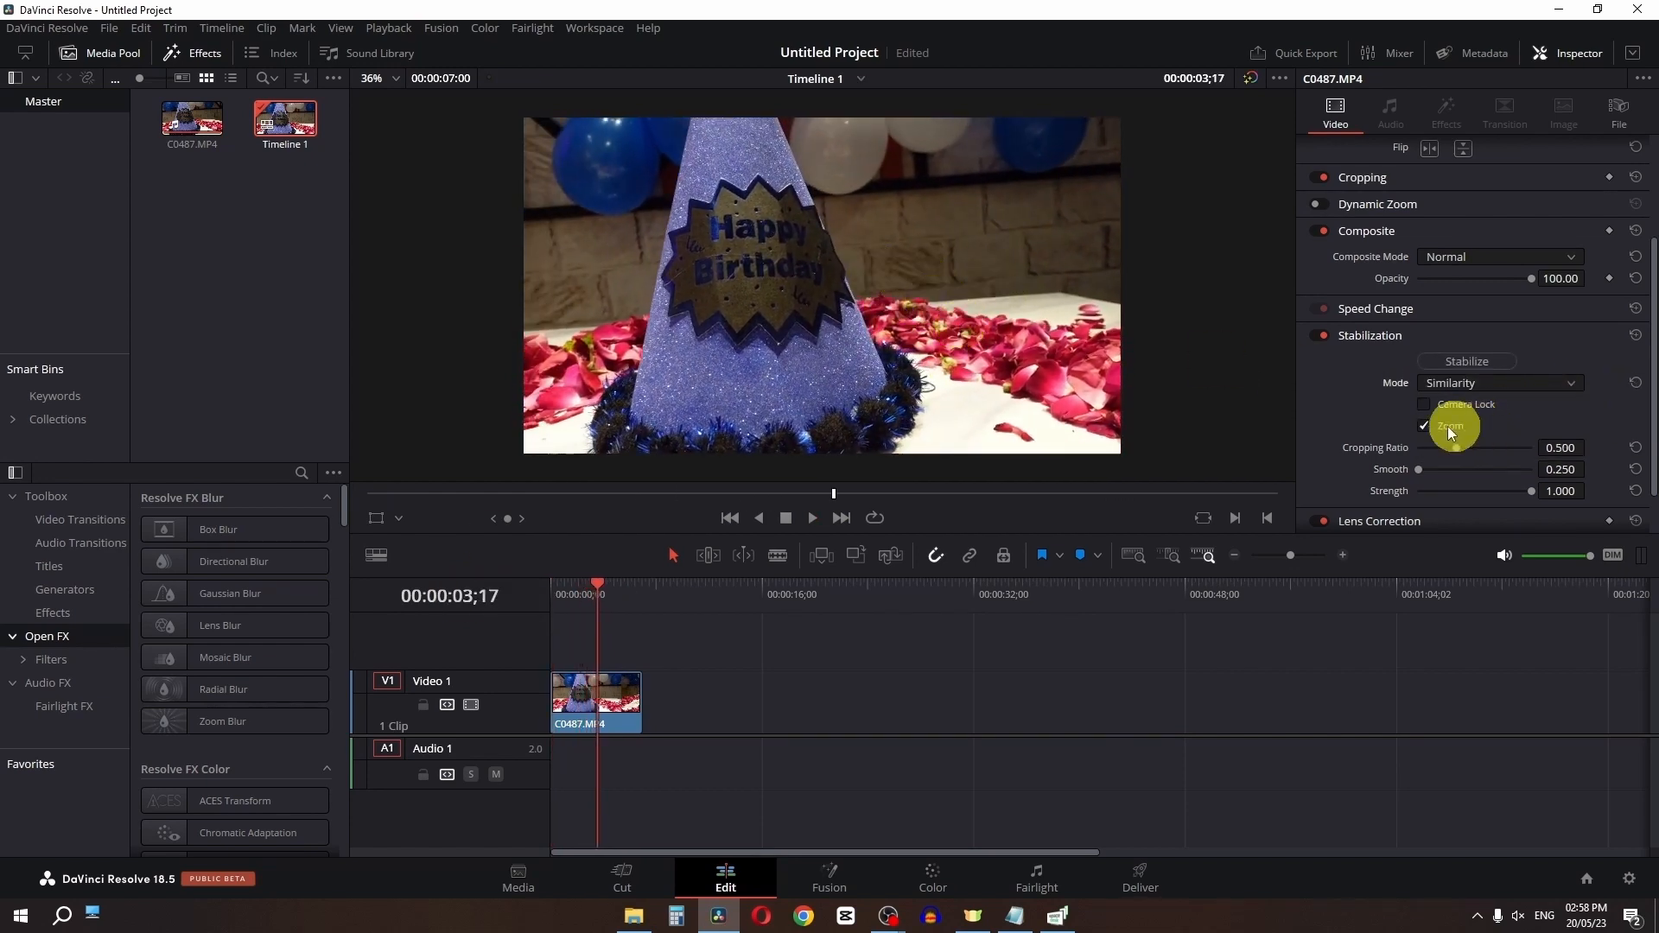
{"action": "left_click", "coordinate": [1469, 363]}
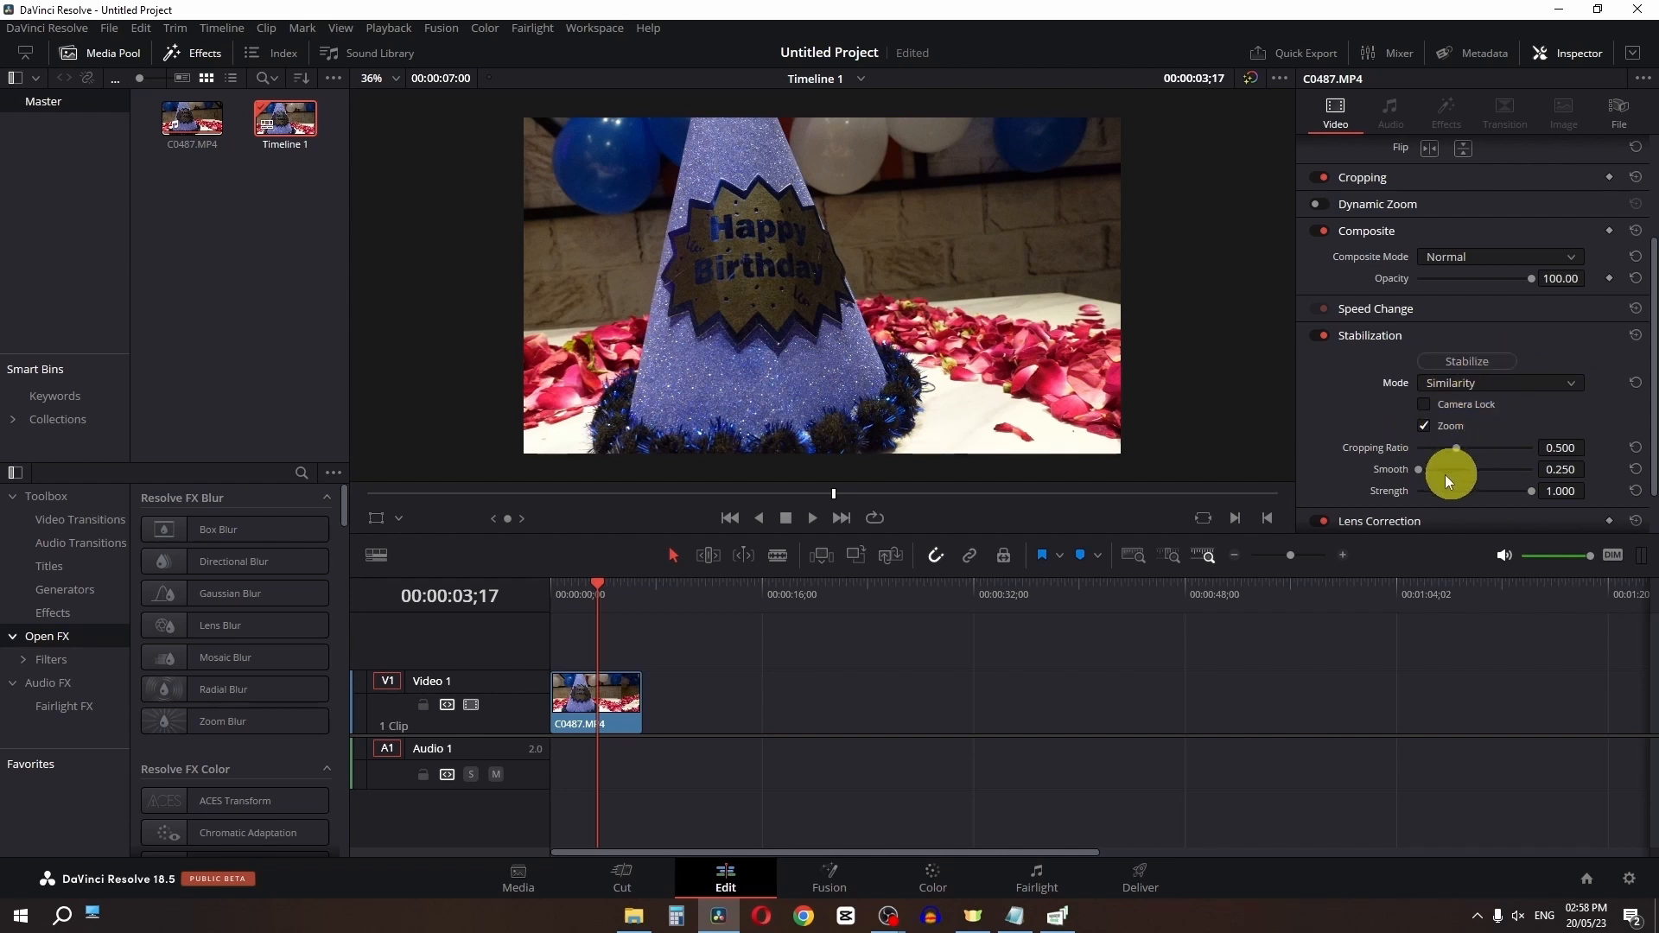
{"action": "left_click", "coordinate": [1456, 362]}
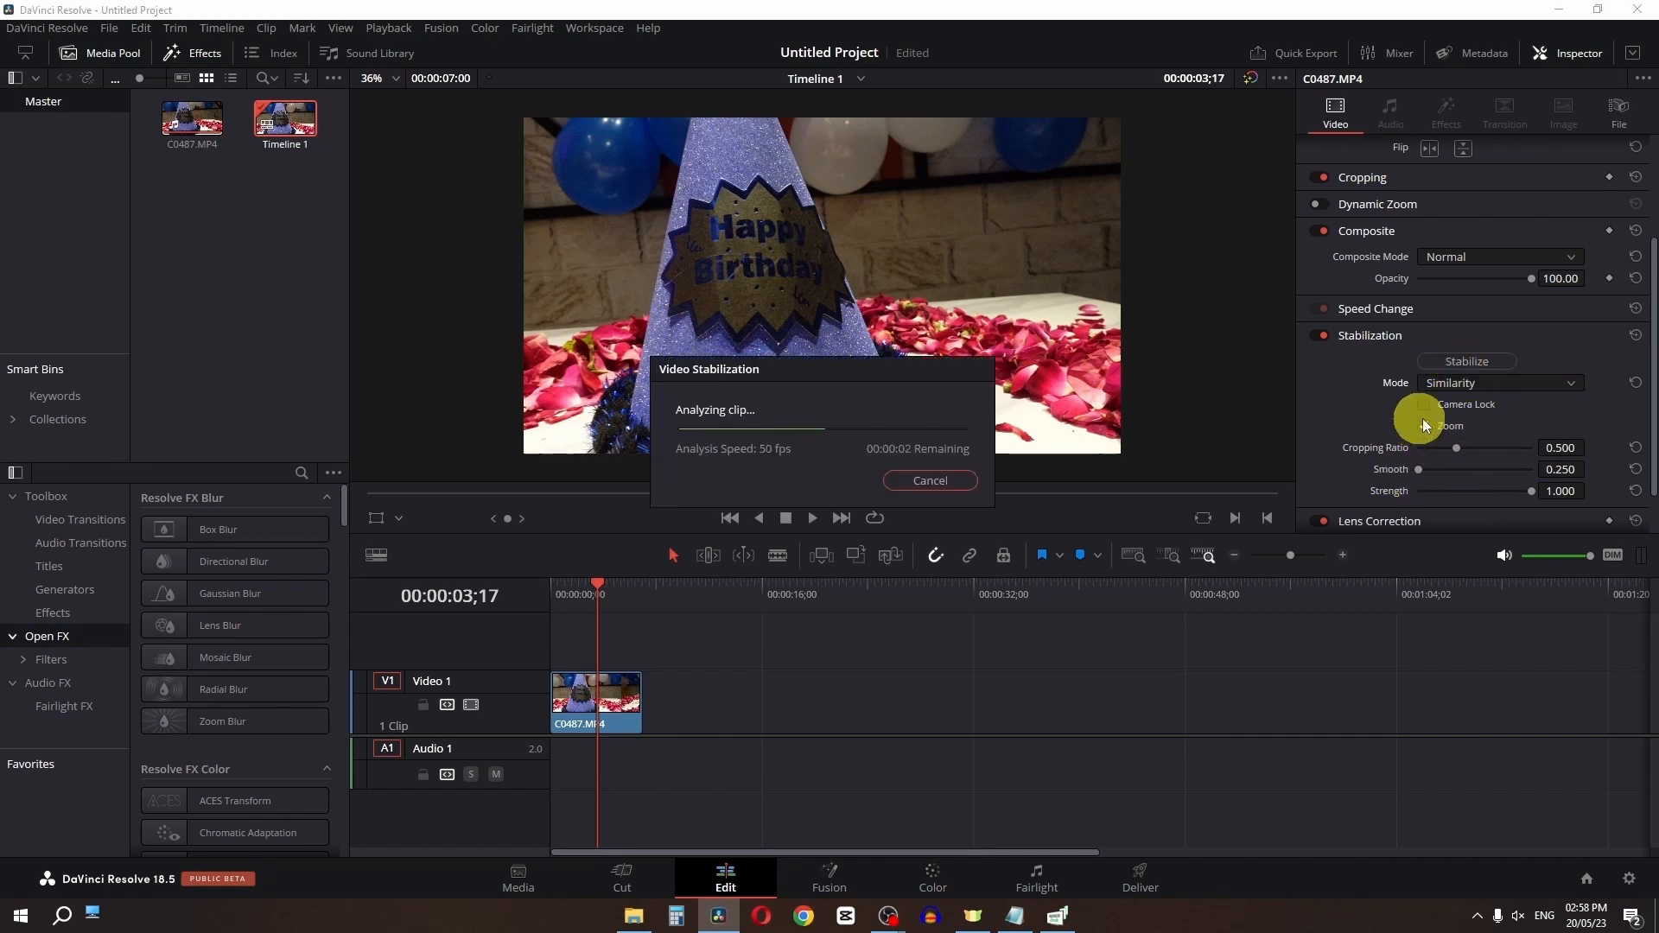
{"action": "key", "text": "Home"}
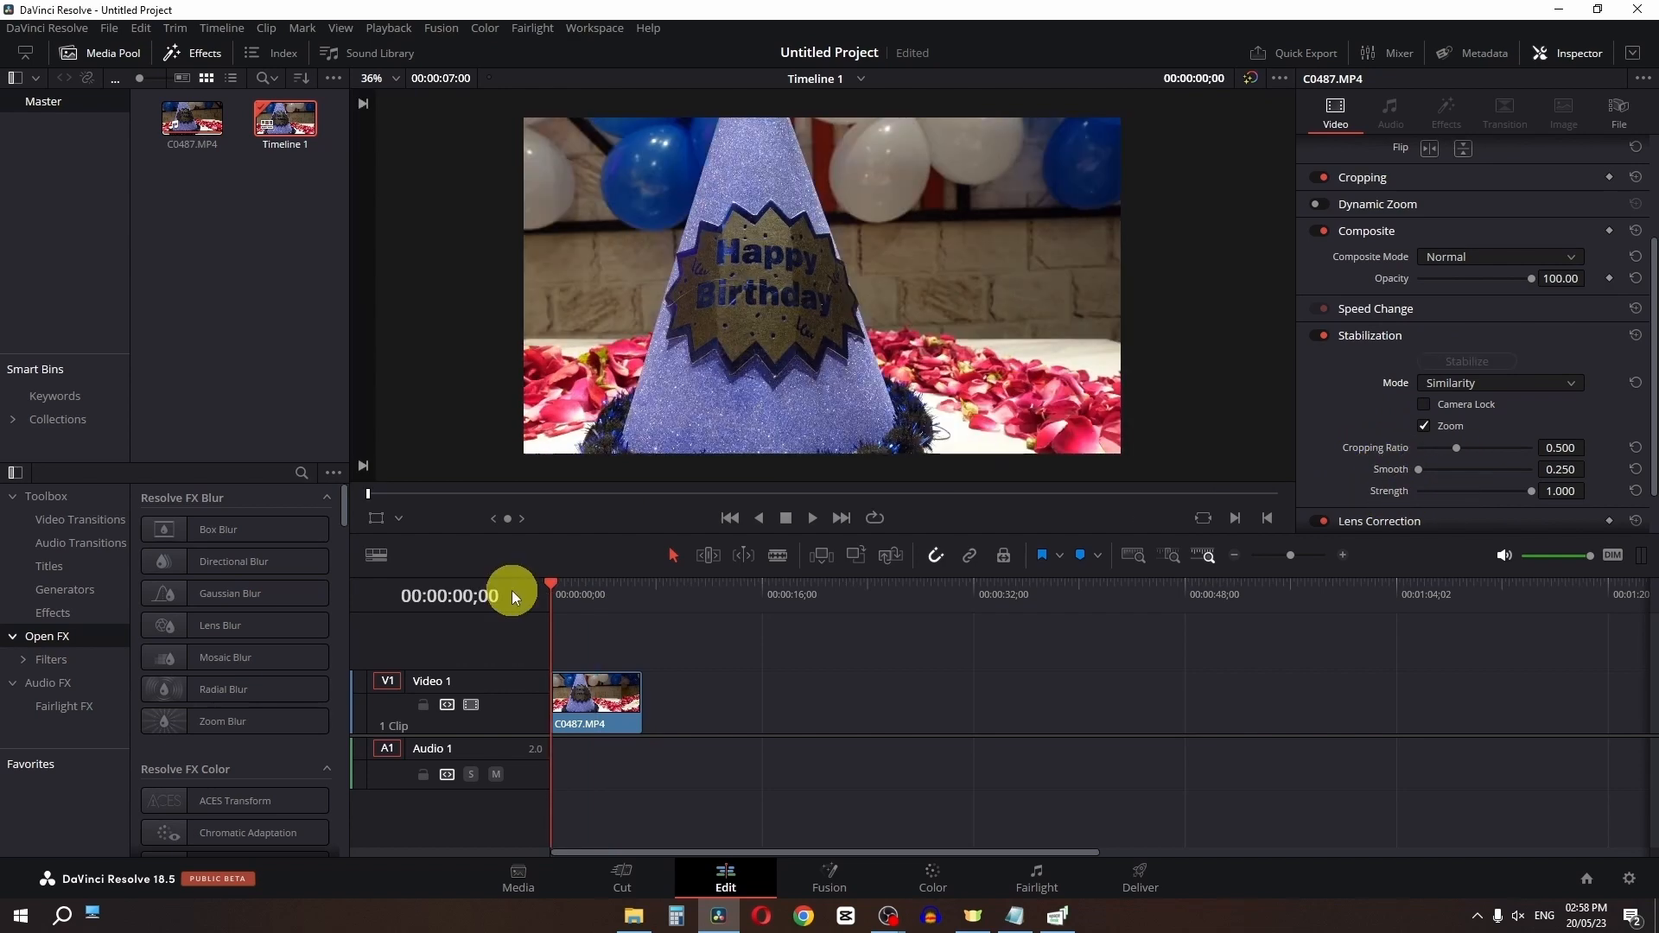
{"action": "key", "text": "space"}
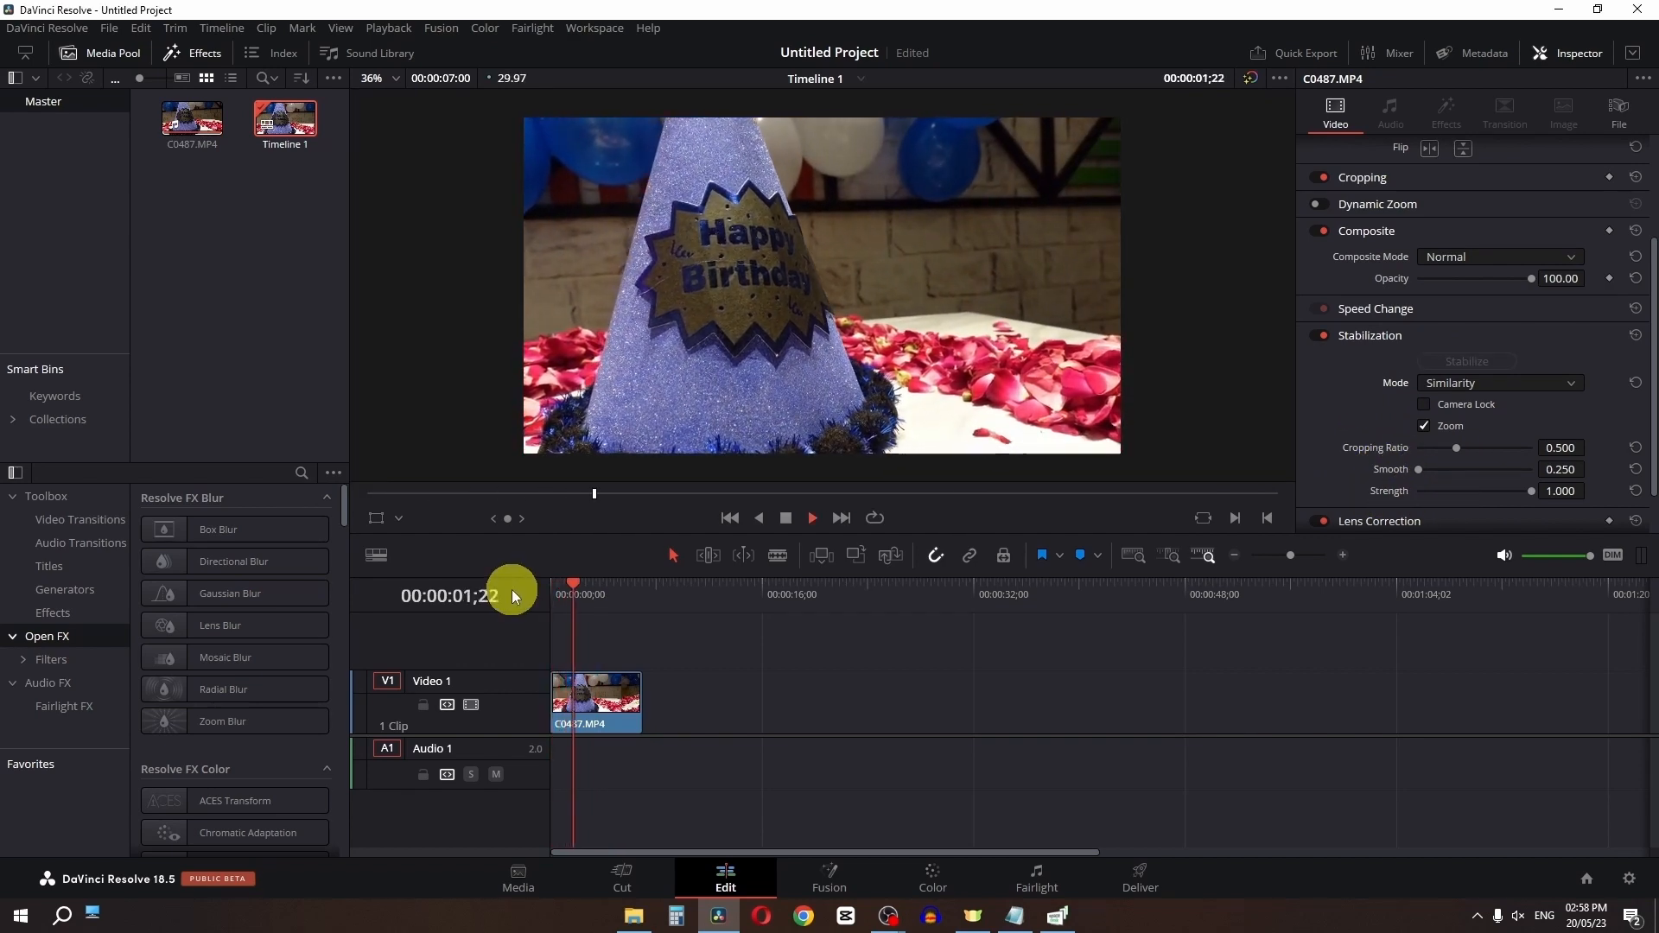
Set the stabilization cropping ratio to 0.600 and smooth to 0.500, and stabilize the clip again
{"action": "scroll", "coordinate": [1361, 444], "scroll_direction": "down", "scroll_amount": 1}
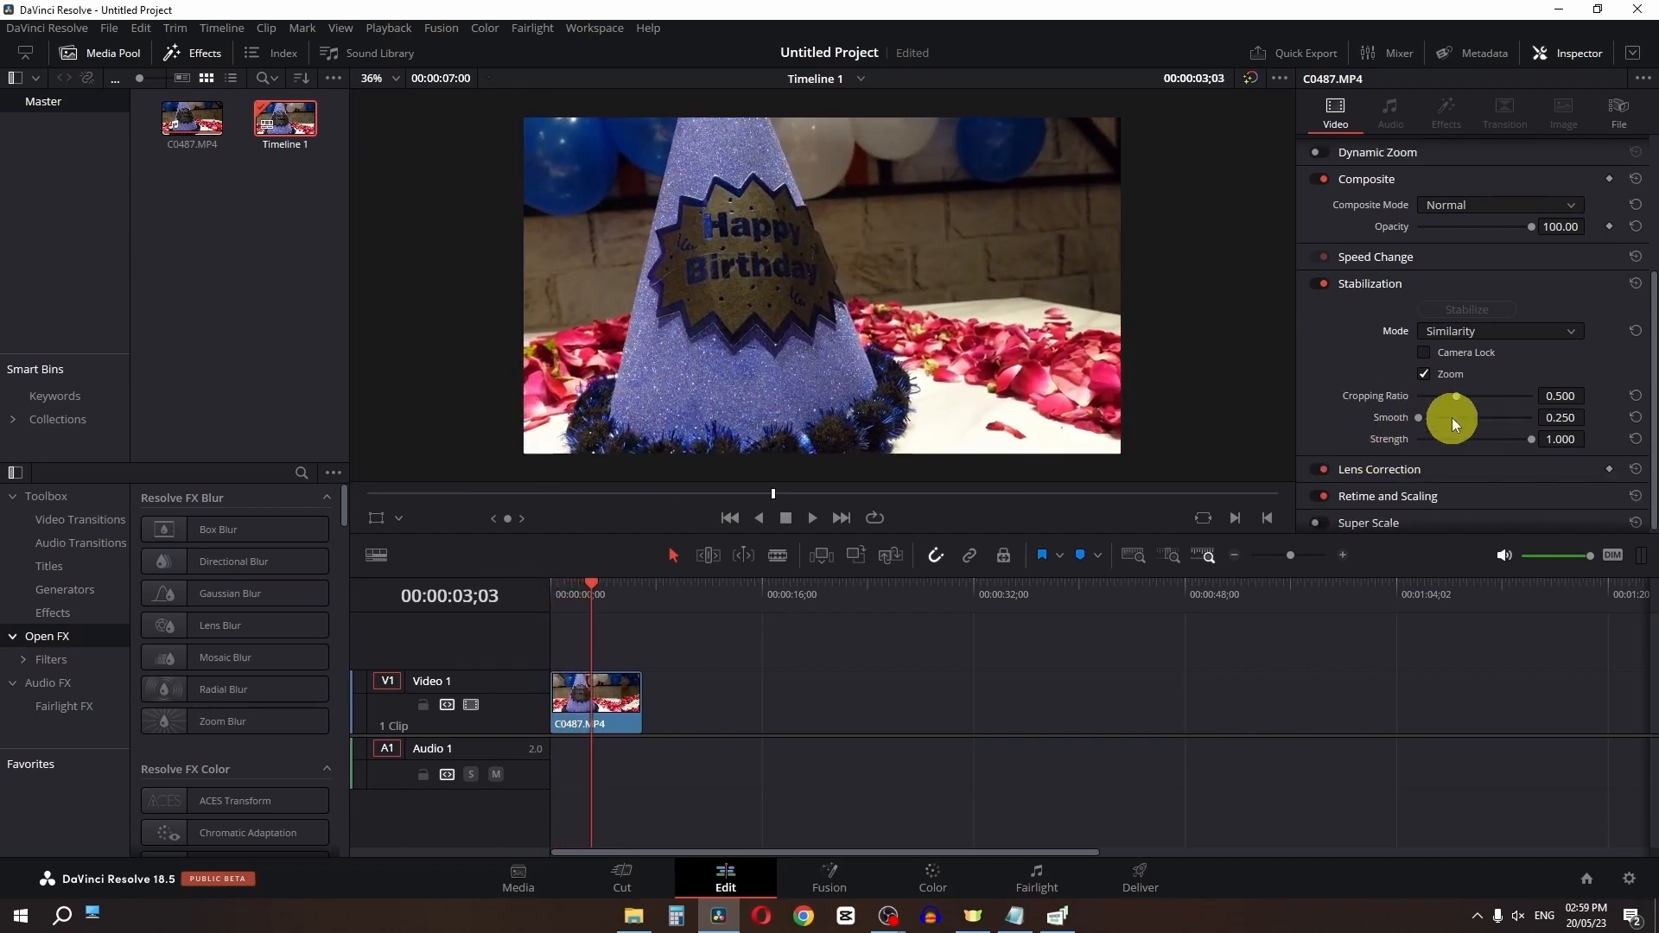
{"action": "left_click_drag", "start_coordinate": [1458, 396], "coordinate": [1463, 396]}
{"action": "left_click", "coordinate": [1577, 393]}
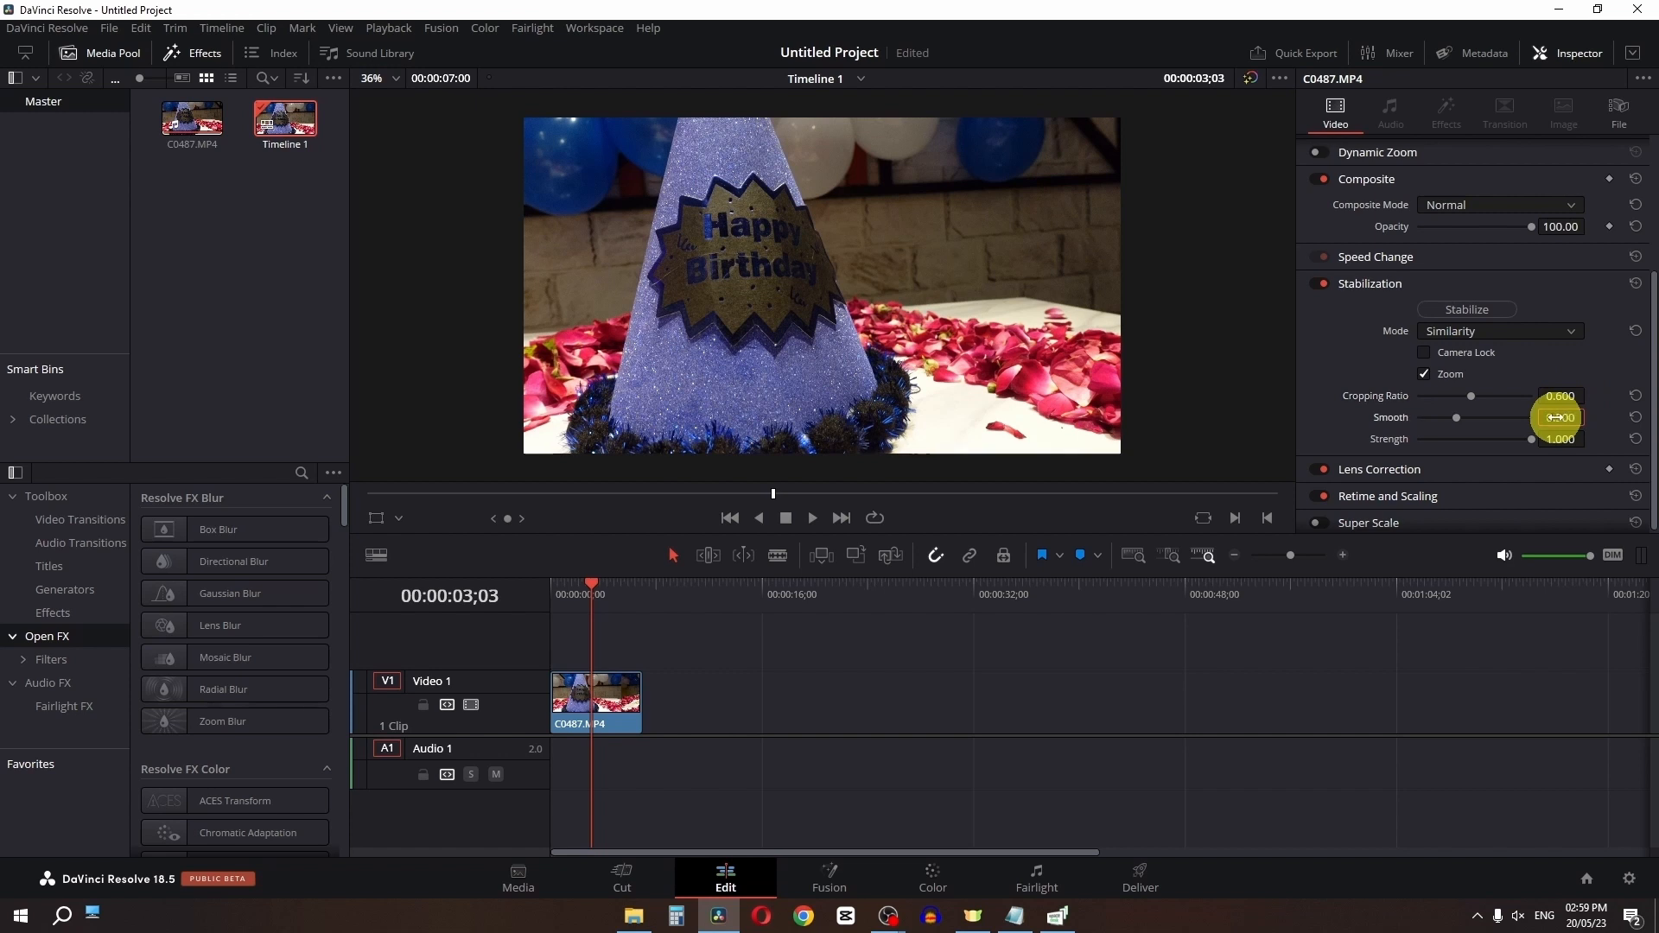
{"action": "left_click", "coordinate": [1501, 308]}
Play the clip from the timeline start to check the adjusted Similarity stabilization
{"action": "key", "text": "Home"}
{"action": "key", "text": "space"}
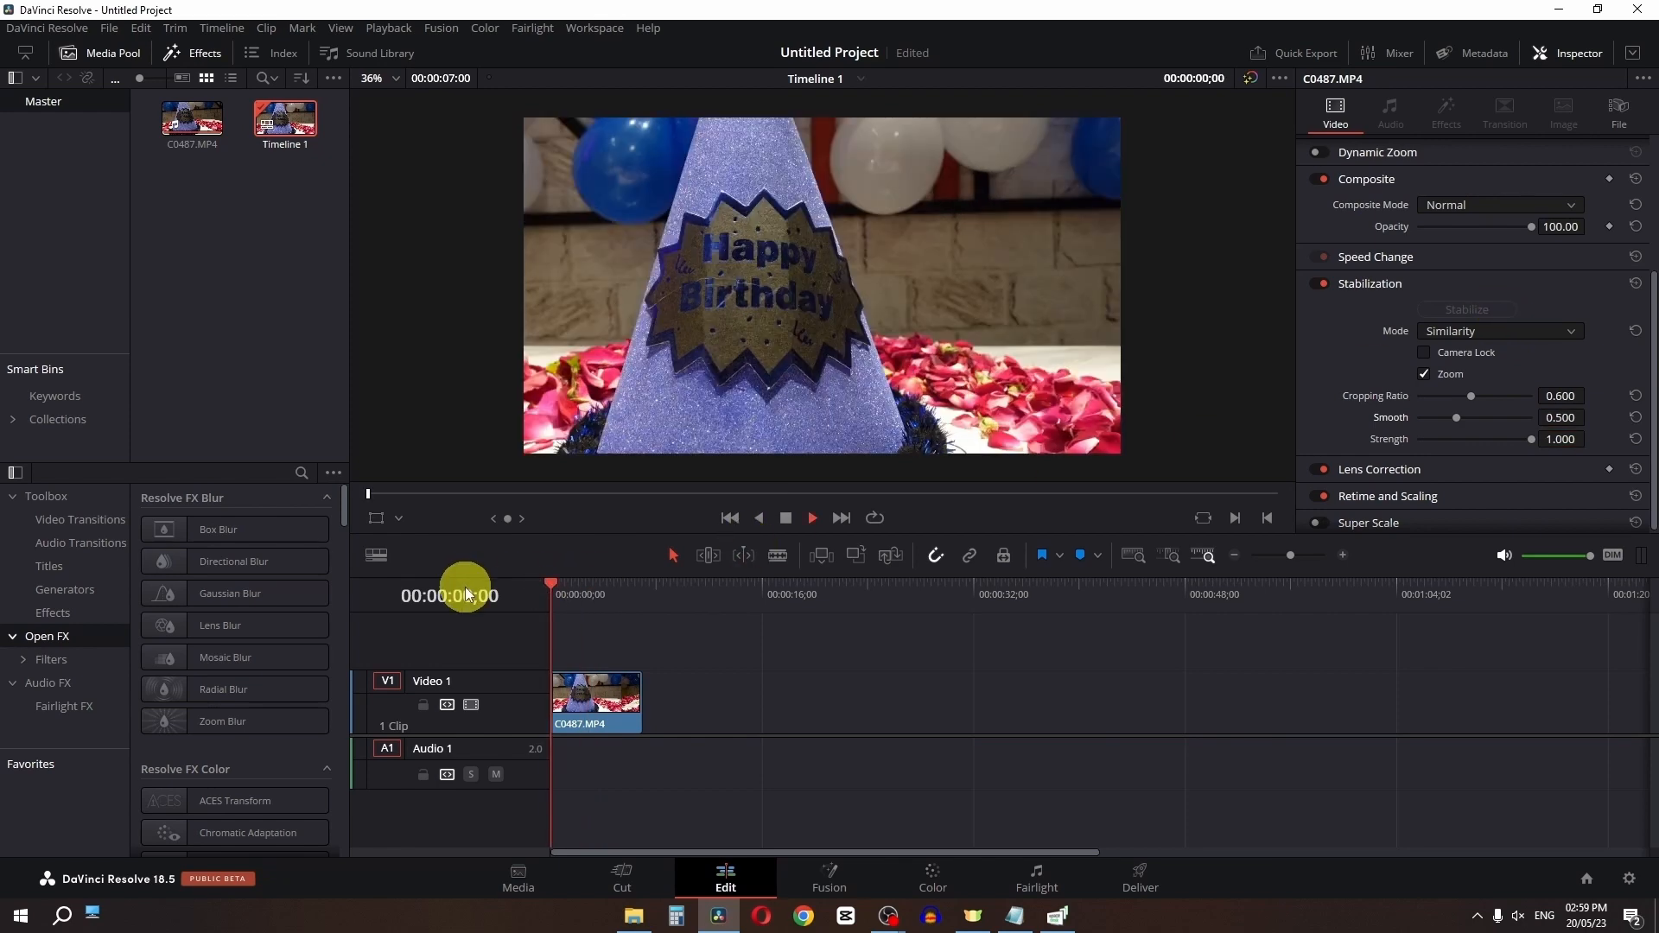
{"action": "key", "text": "space"}
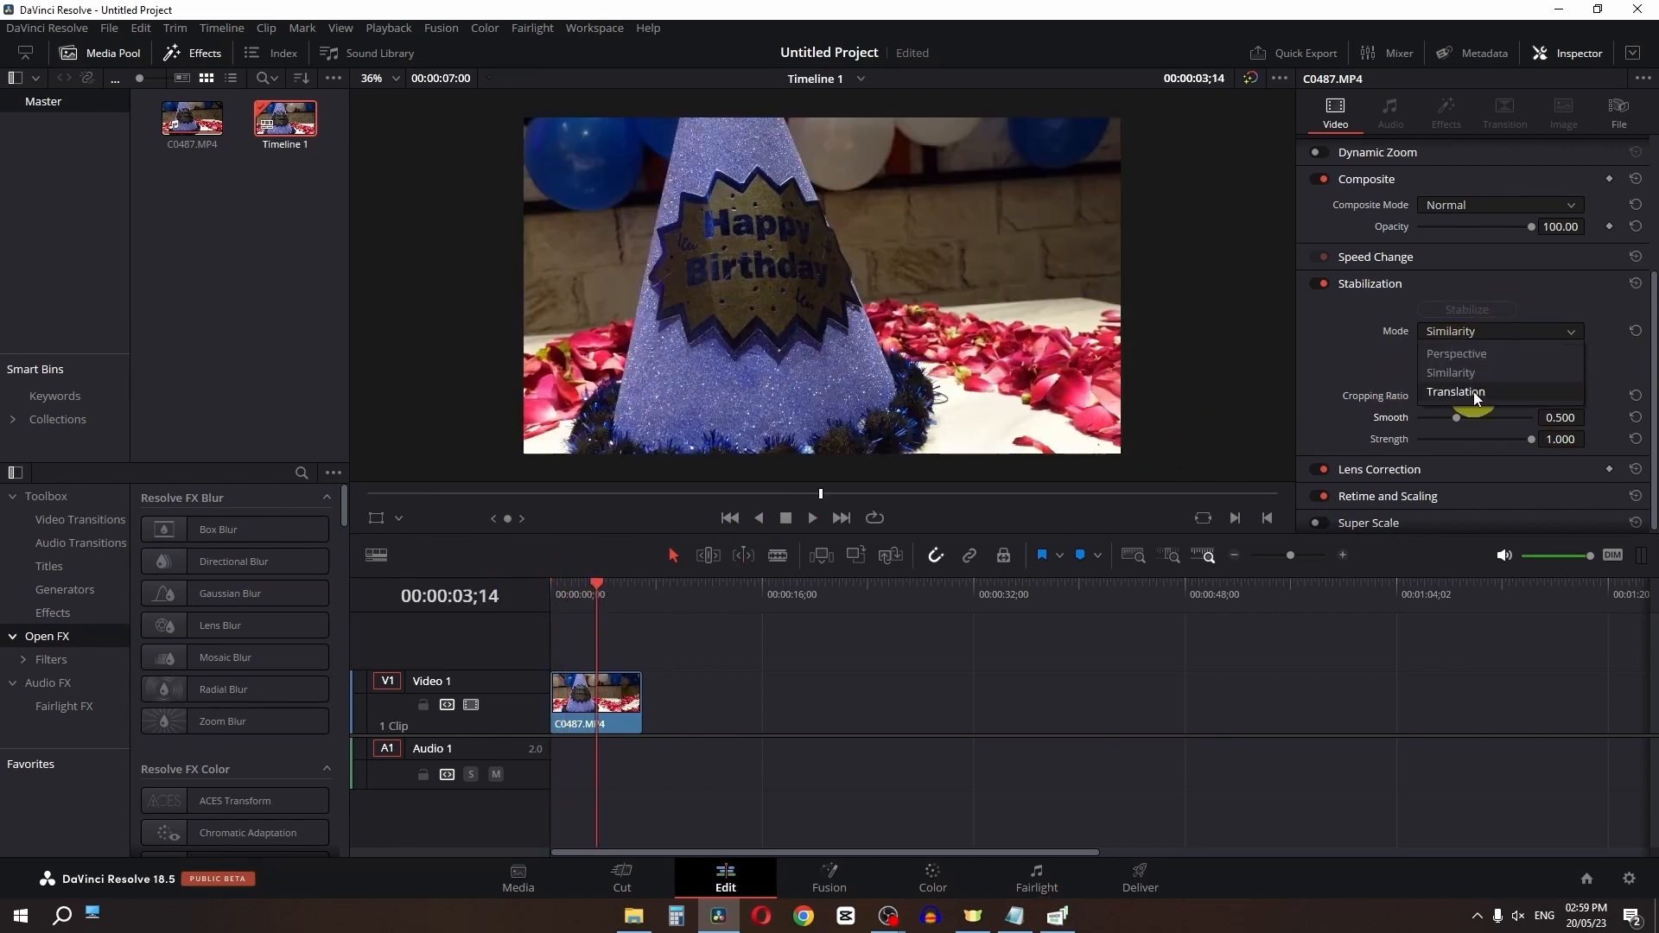
Stabilize the clip in Translation mode and play the result from the timeline start
{"action": "left_click", "coordinate": [1474, 392]}
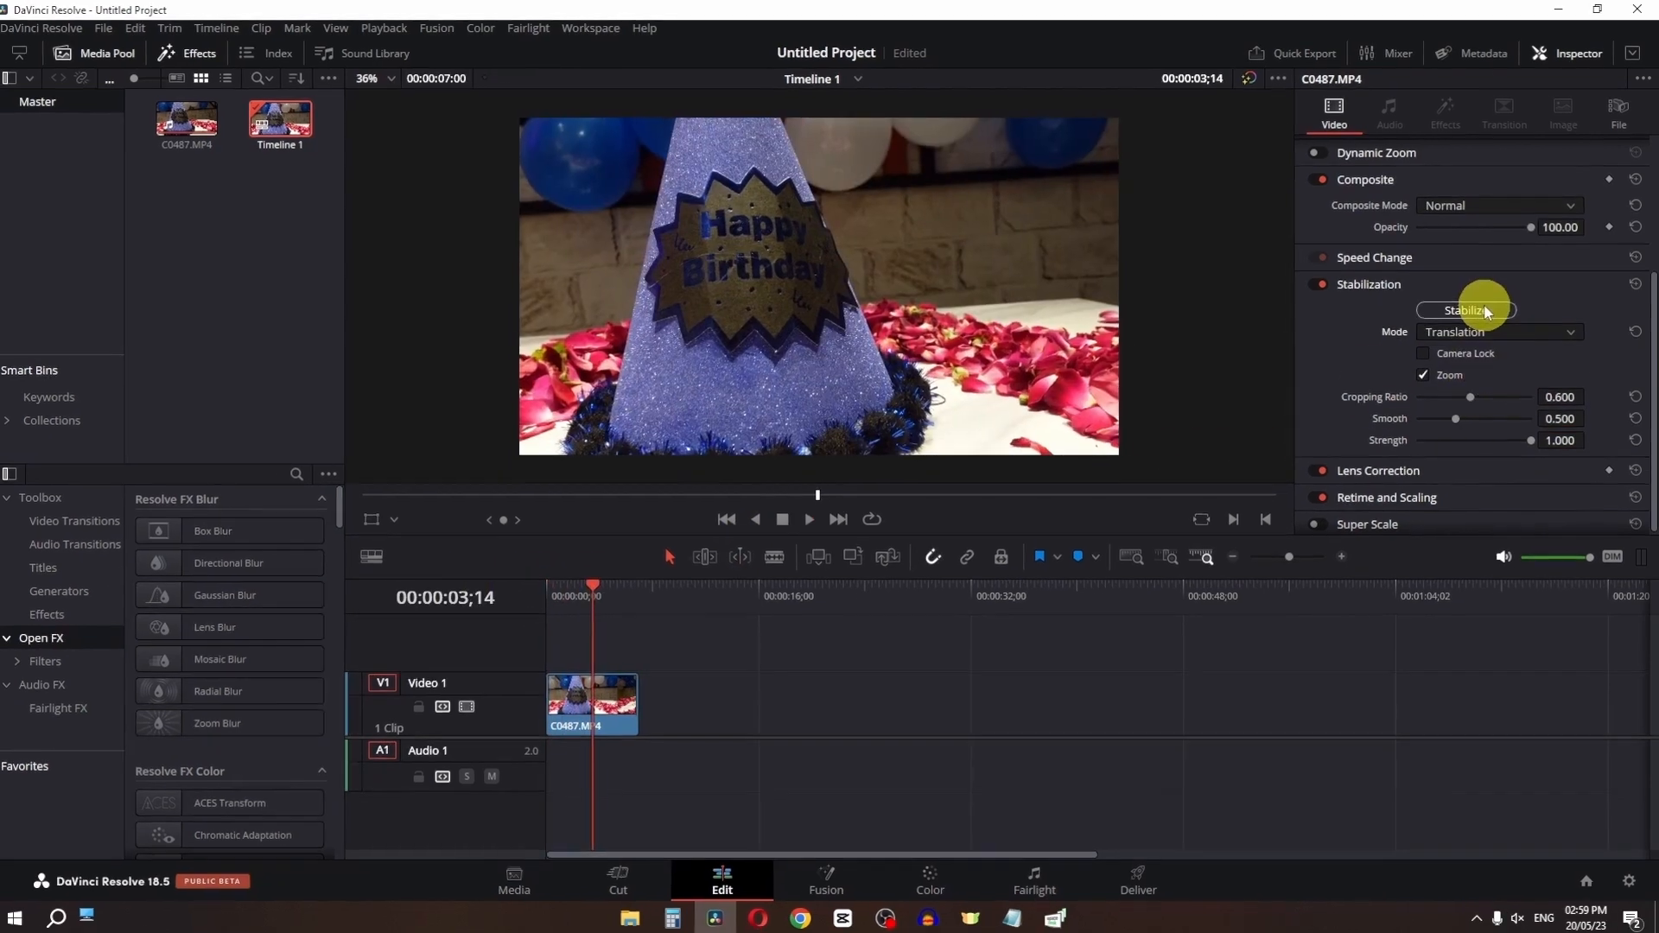
{"action": "left_click", "coordinate": [1485, 310]}
{"action": "key", "text": "Home"}
{"action": "key", "text": "space"}
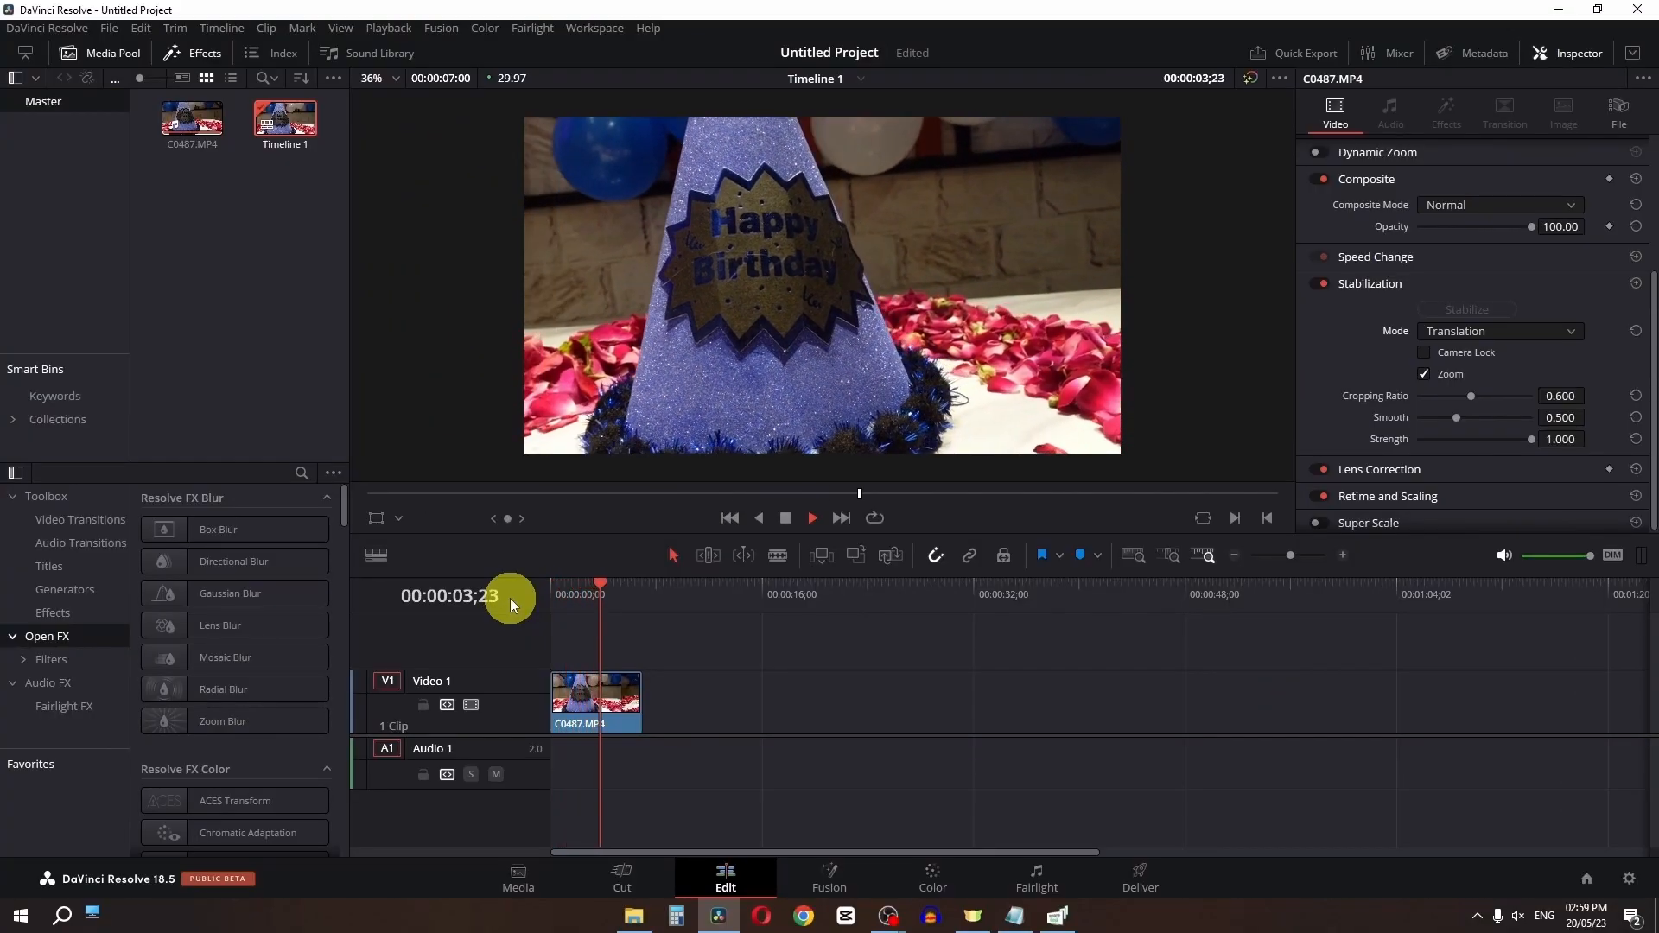
{"action": "key", "text": "space"}
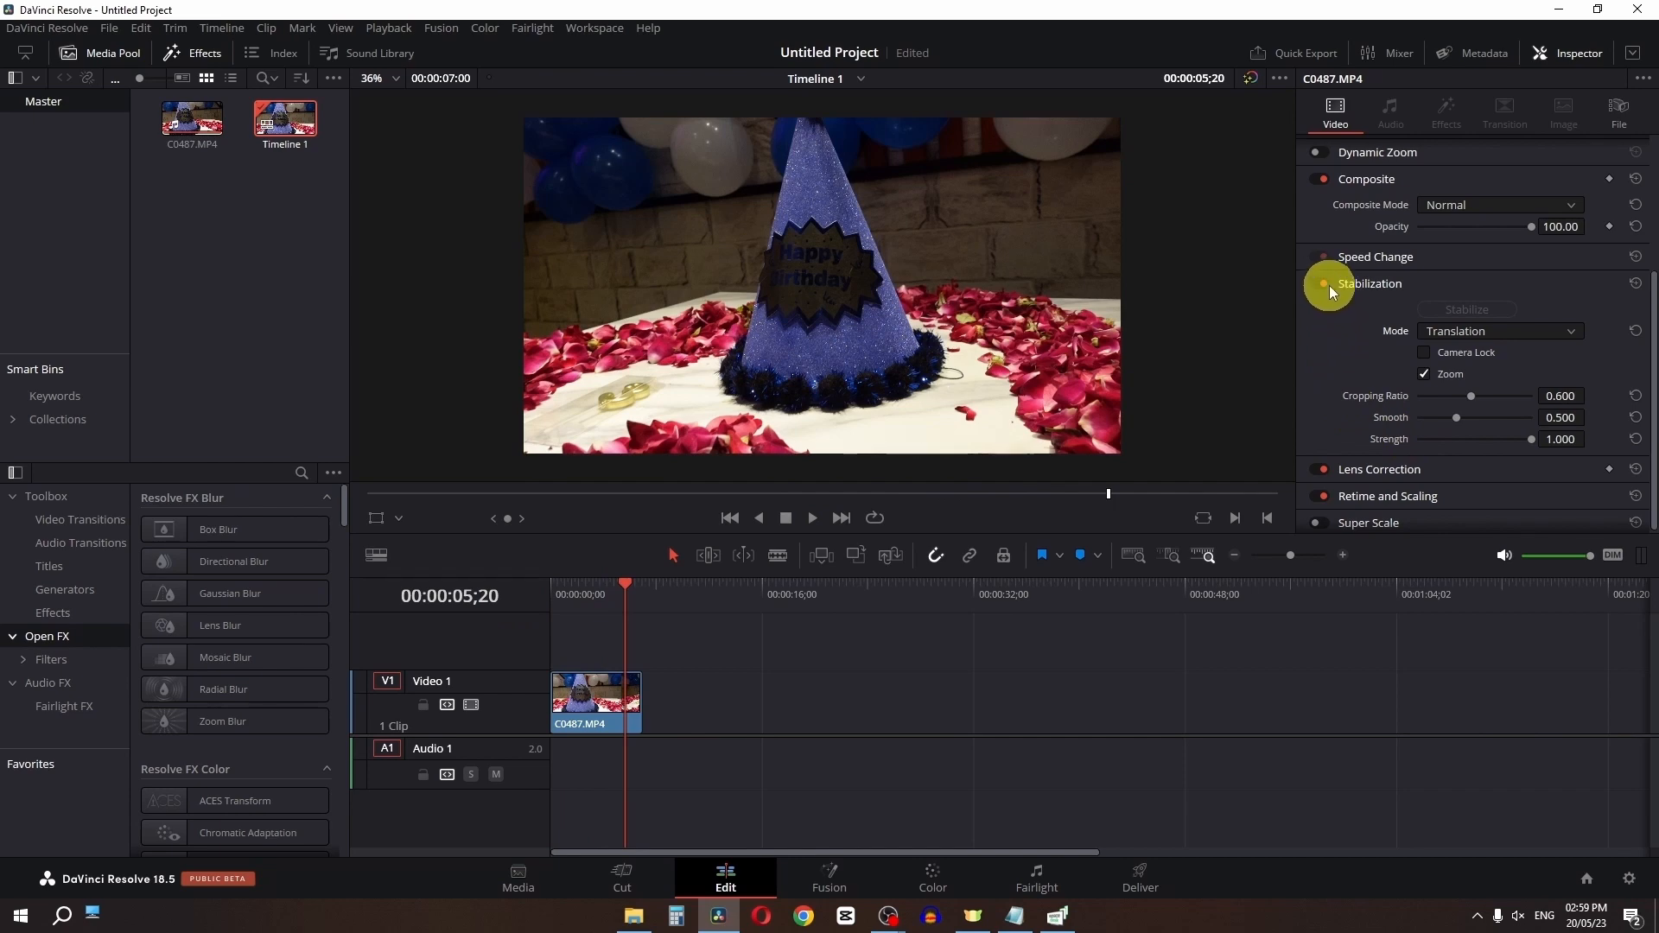
Bypass the clip's stabilization to play the original footage from the start, and re-enable it
{"action": "left_click", "coordinate": [1323, 284]}
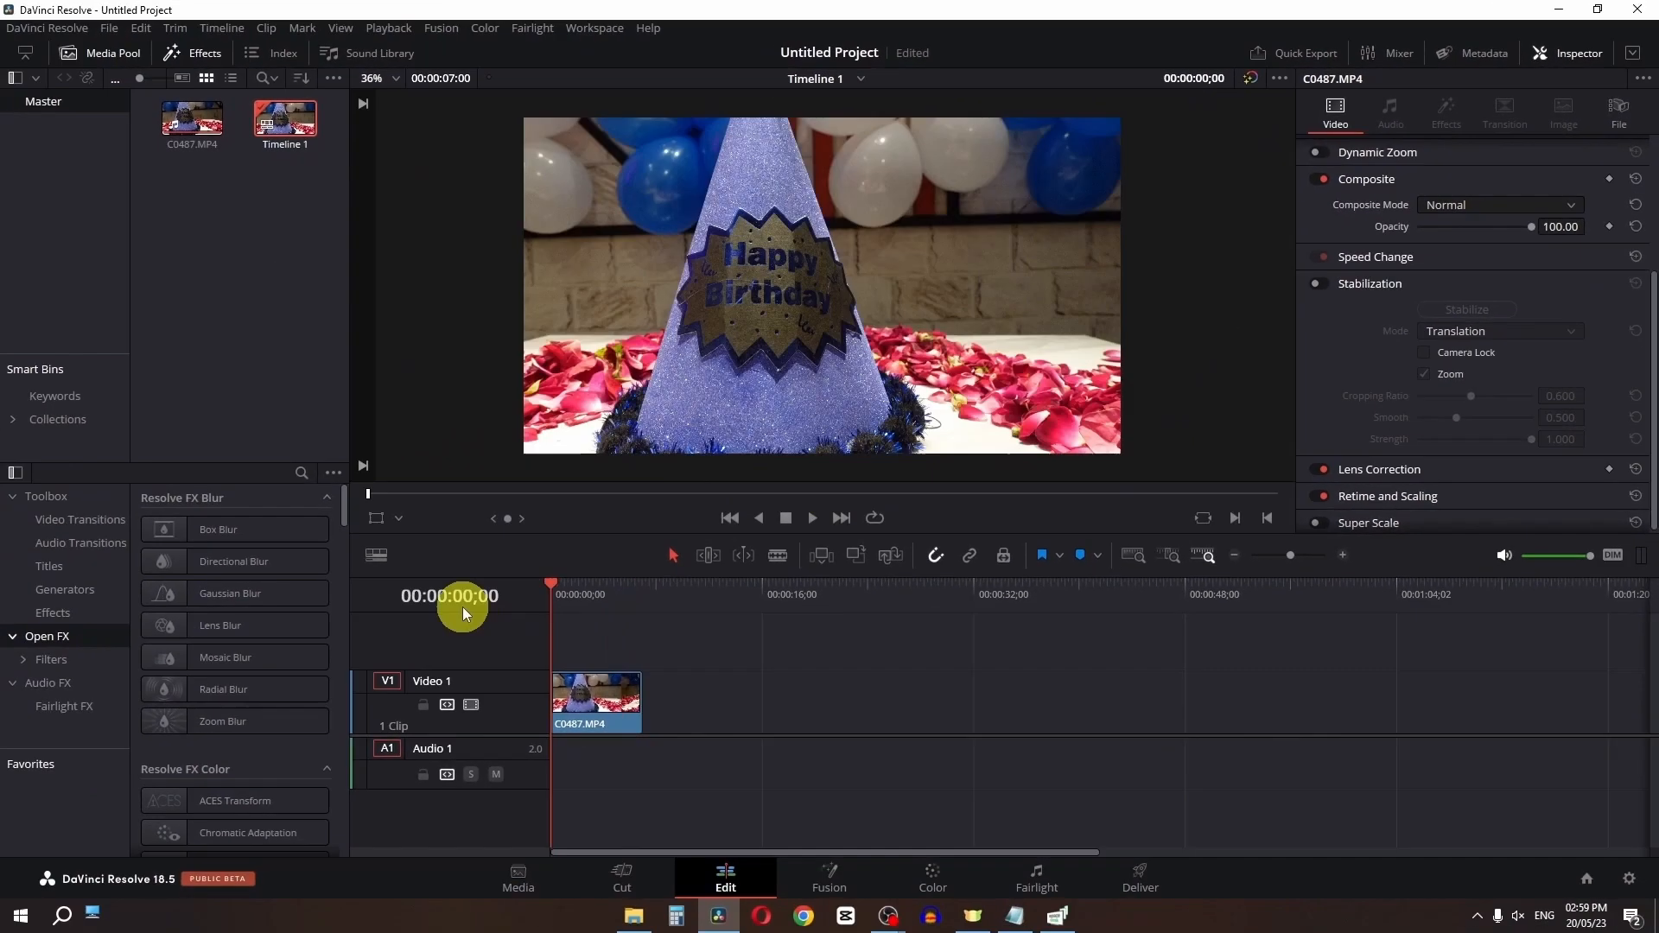
{"action": "key", "text": "space"}
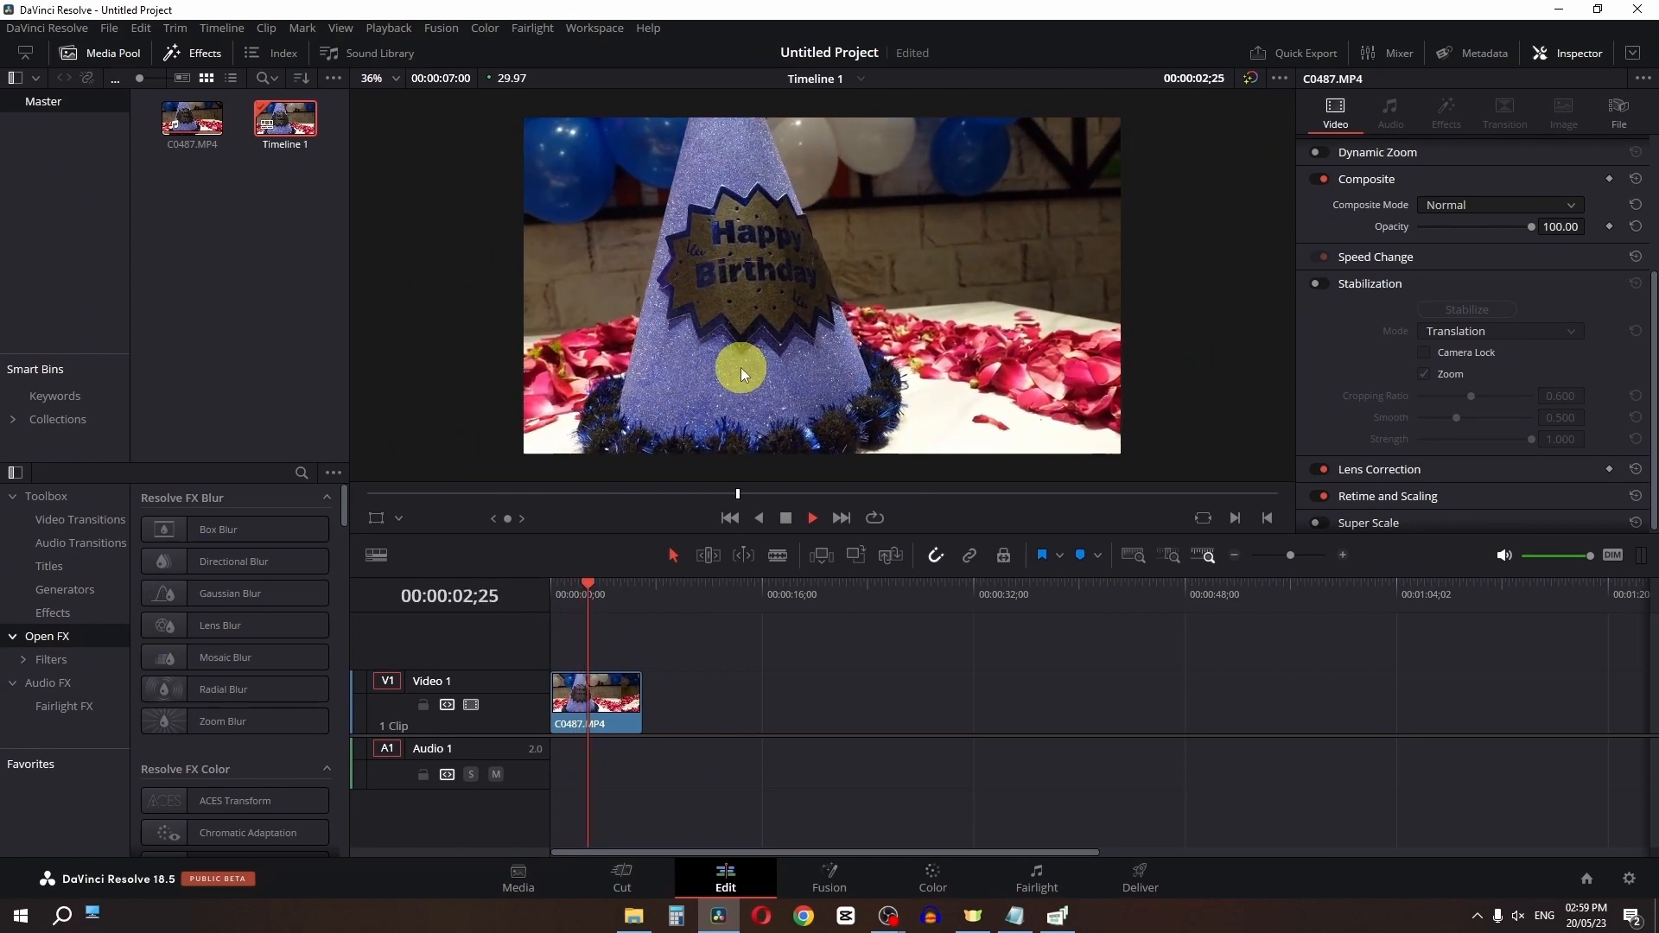
{"action": "key", "text": "space"}
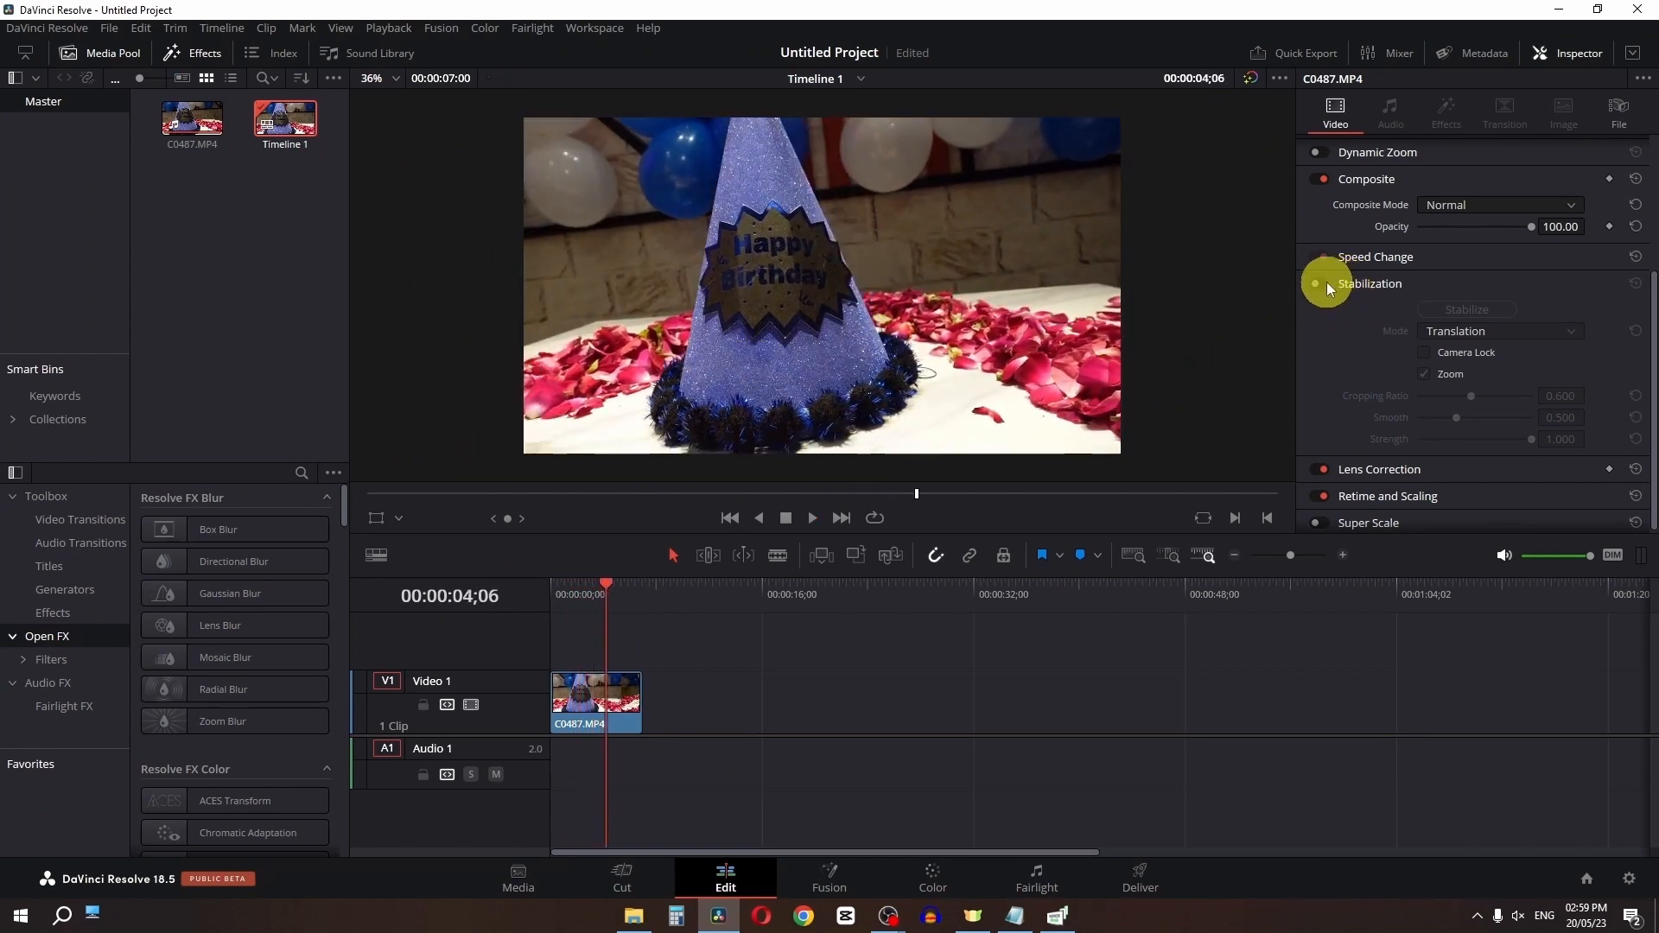
{"action": "left_click", "coordinate": [1322, 283]}
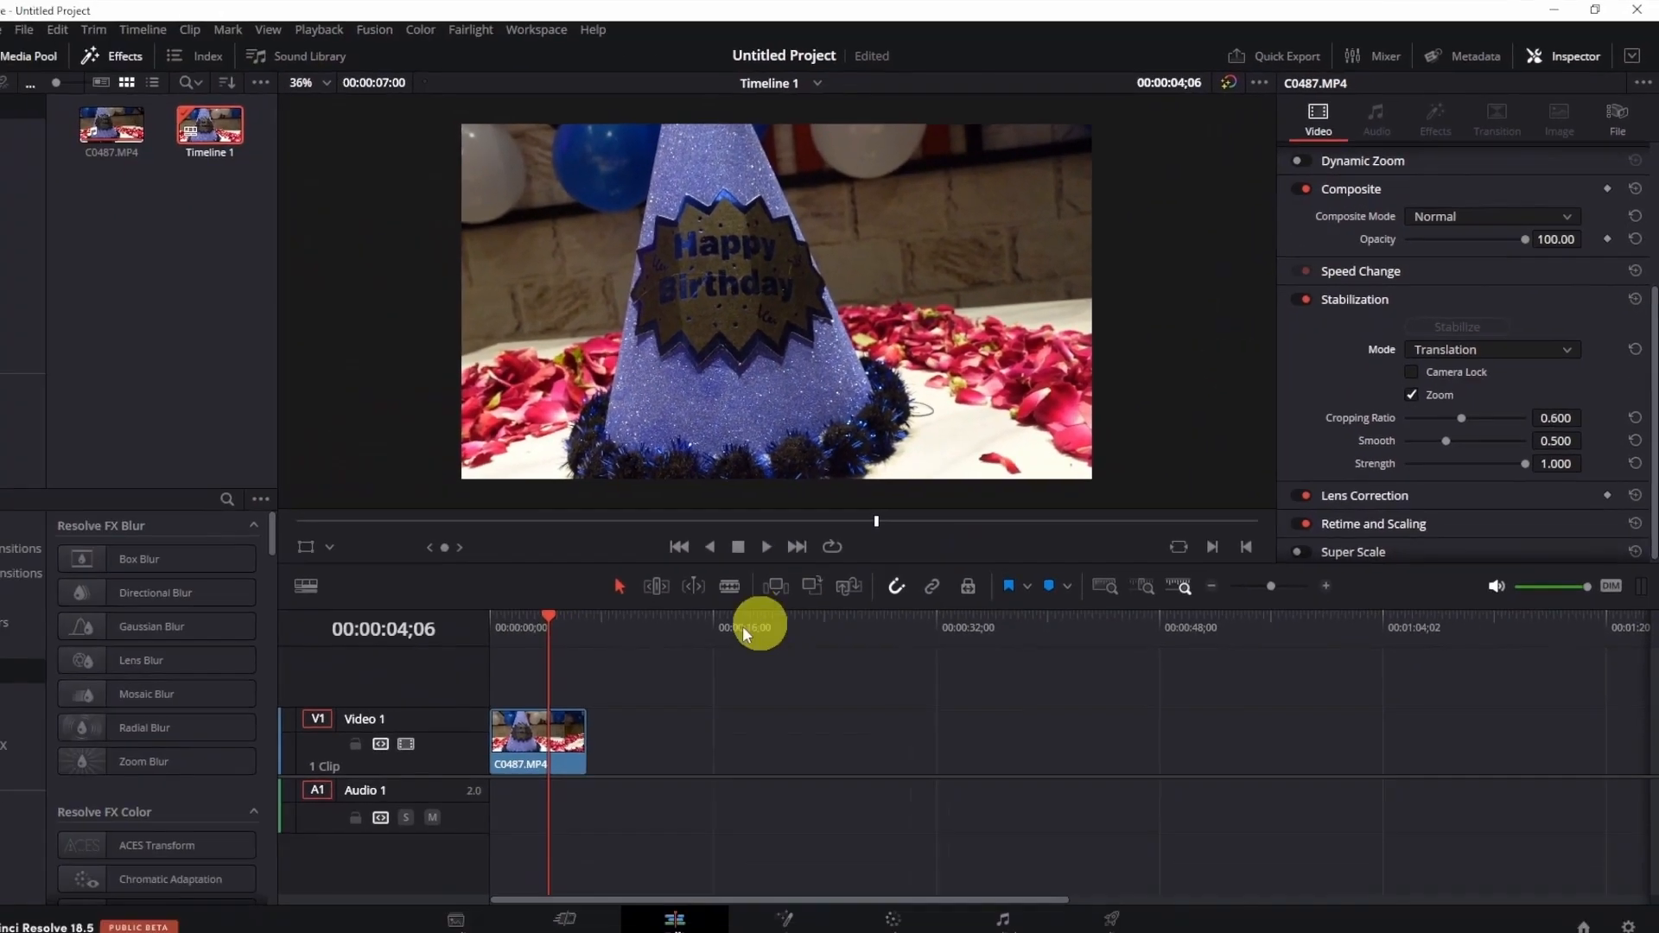
Play the Translation-stabilized clip from the timeline start for comparison with the original footage
{"action": "left_click_drag", "start_coordinate": [545, 619], "coordinate": [346, 626]}
{"action": "key", "text": "space"}
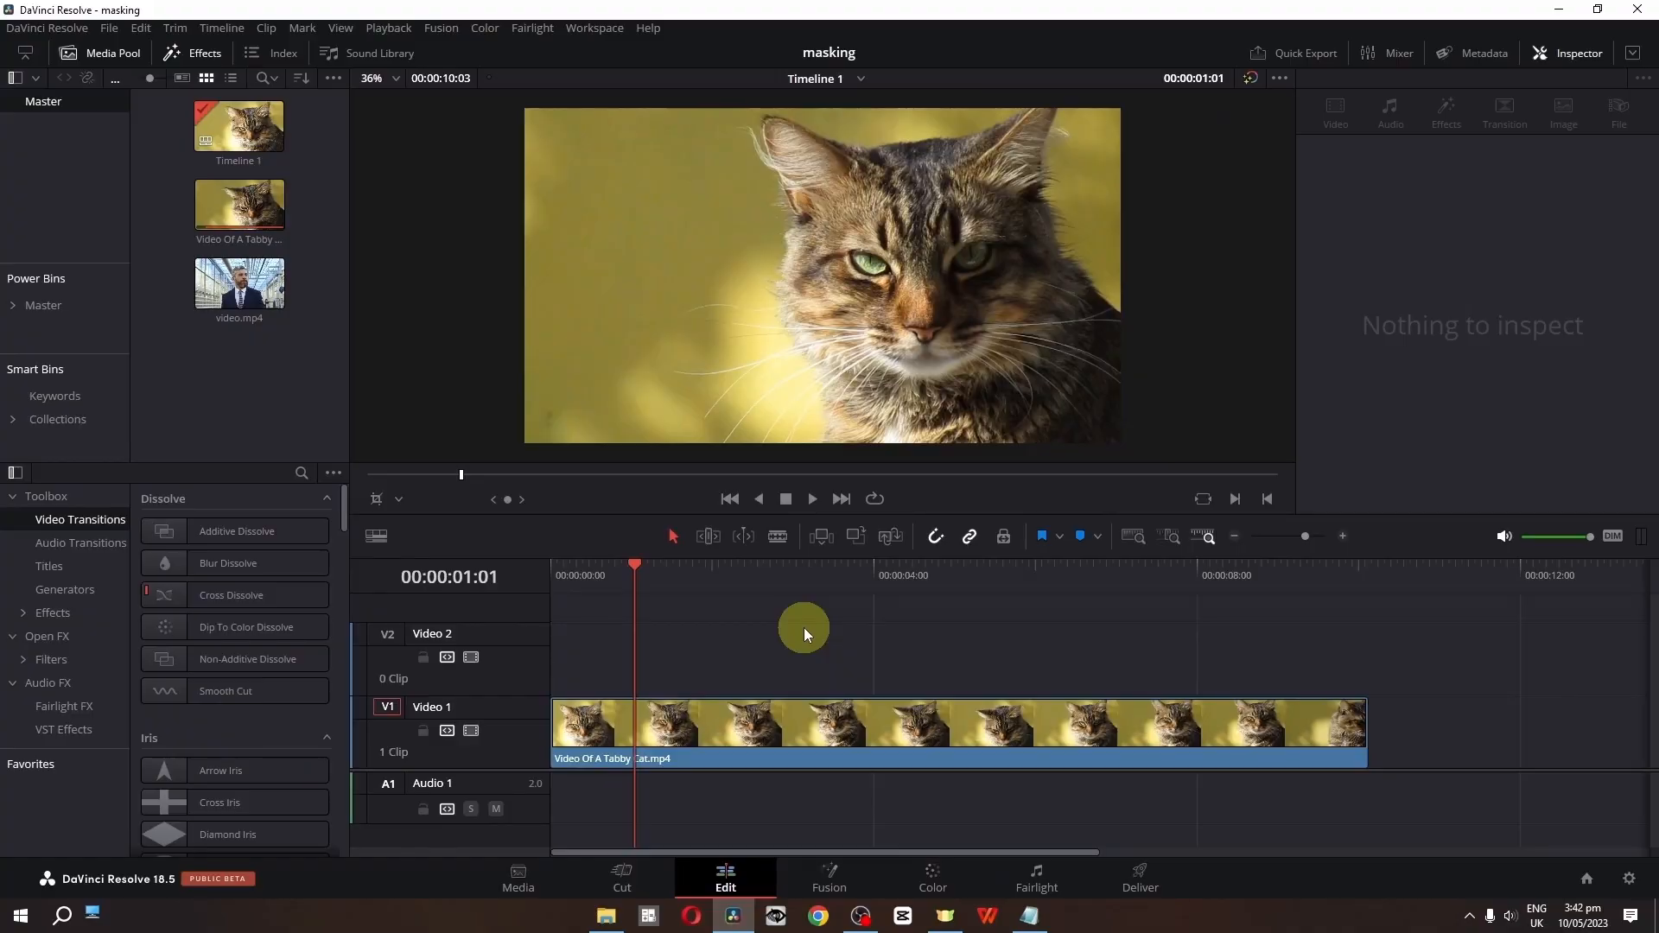
Place video.mp4 on Video 2 above the cat clip, starting at about 00:00:00:17, and split it at 00:00:01:12
{"action": "left_click_drag", "start_coordinate": [239, 283], "coordinate": [615, 649]}
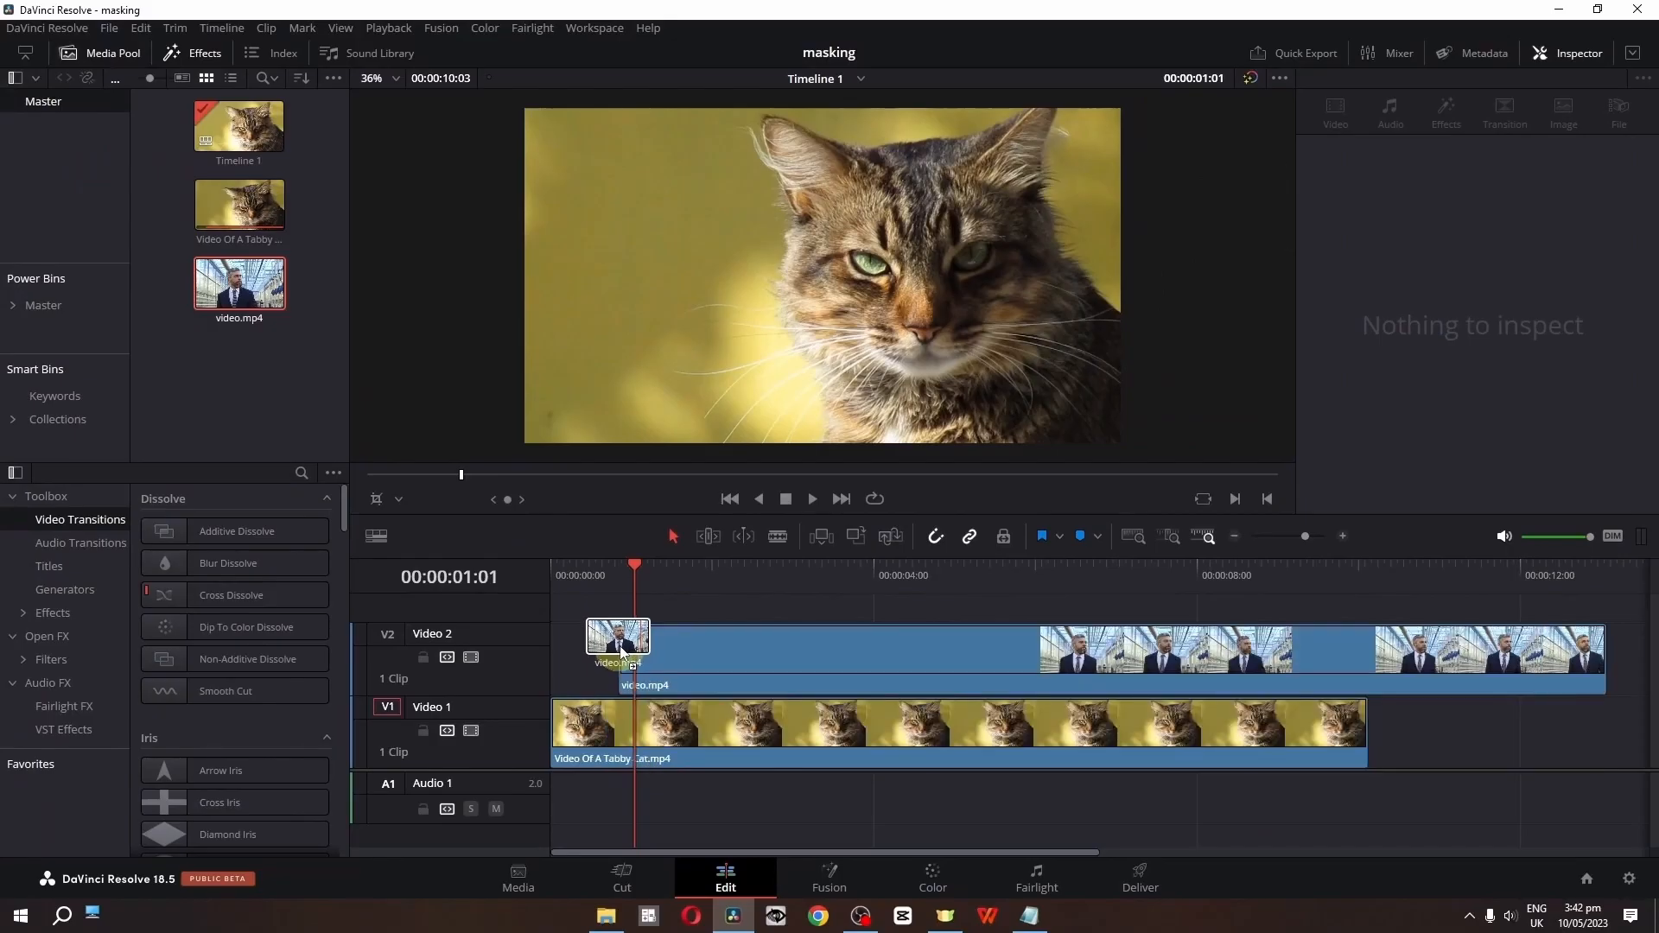
{"action": "left_click_drag", "start_coordinate": [723, 665], "coordinate": [729, 663]}
{"action": "left_click_drag", "start_coordinate": [640, 584], "coordinate": [670, 577]}
{"action": "key", "text": "b"}
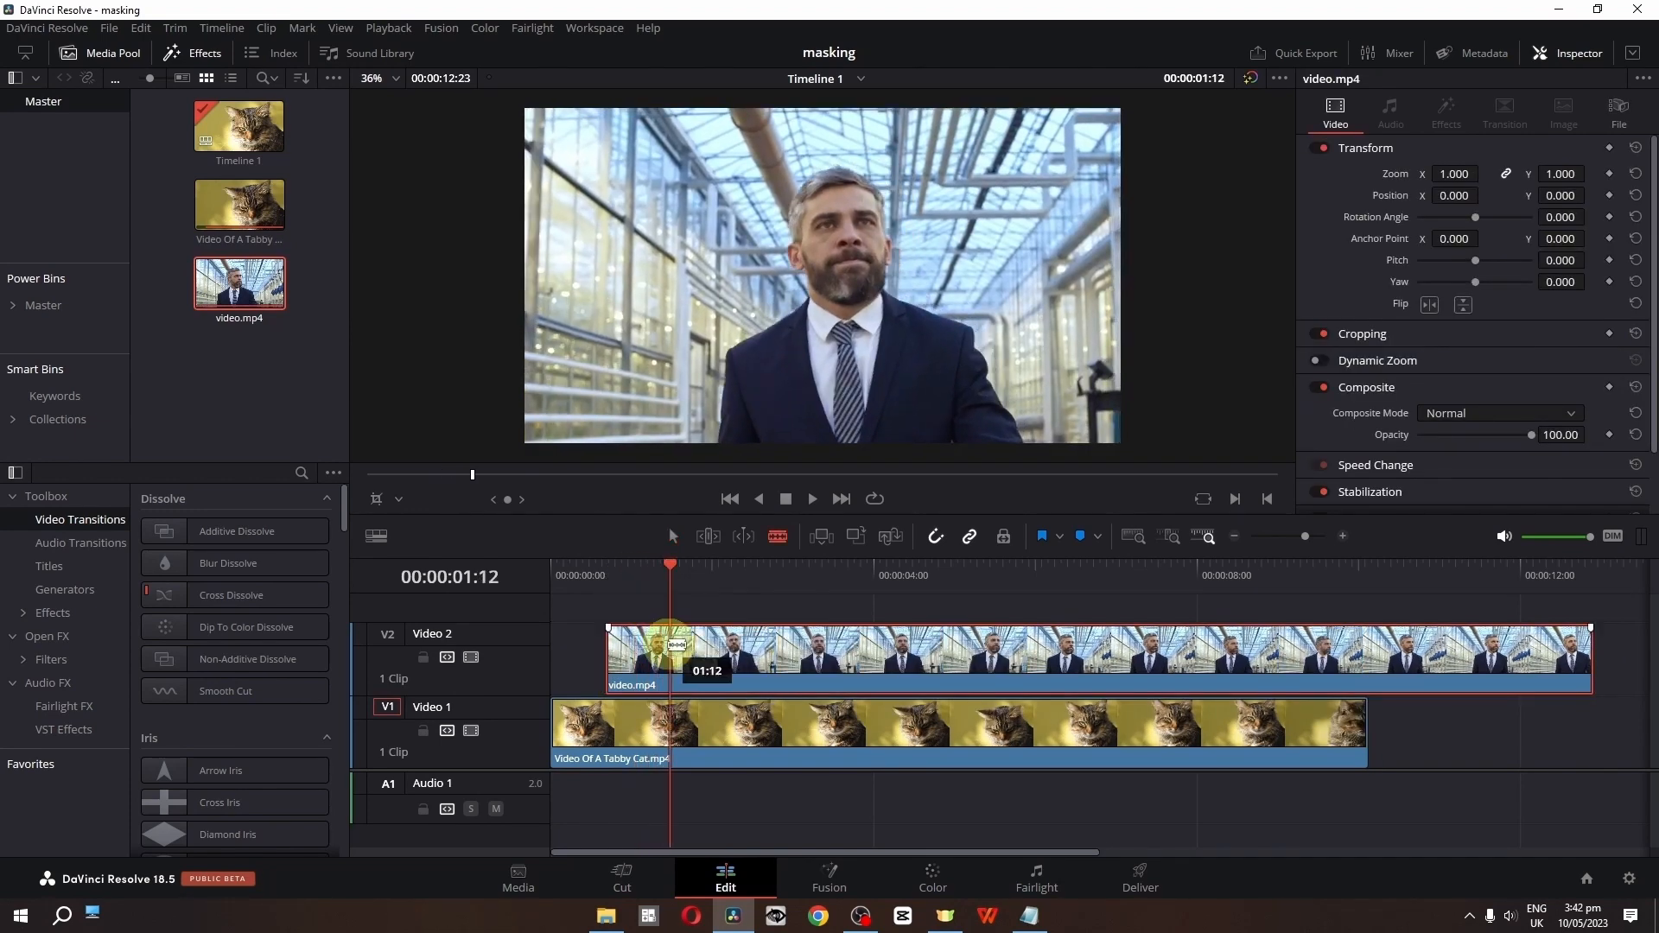
{"action": "left_click", "coordinate": [670, 646]}
{"action": "left_click", "coordinate": [674, 536]}
Go to the first frame of the short video.mp4 segment, open it on the Color page and check the clip thumbnails
{"action": "key", "text": "Up"}
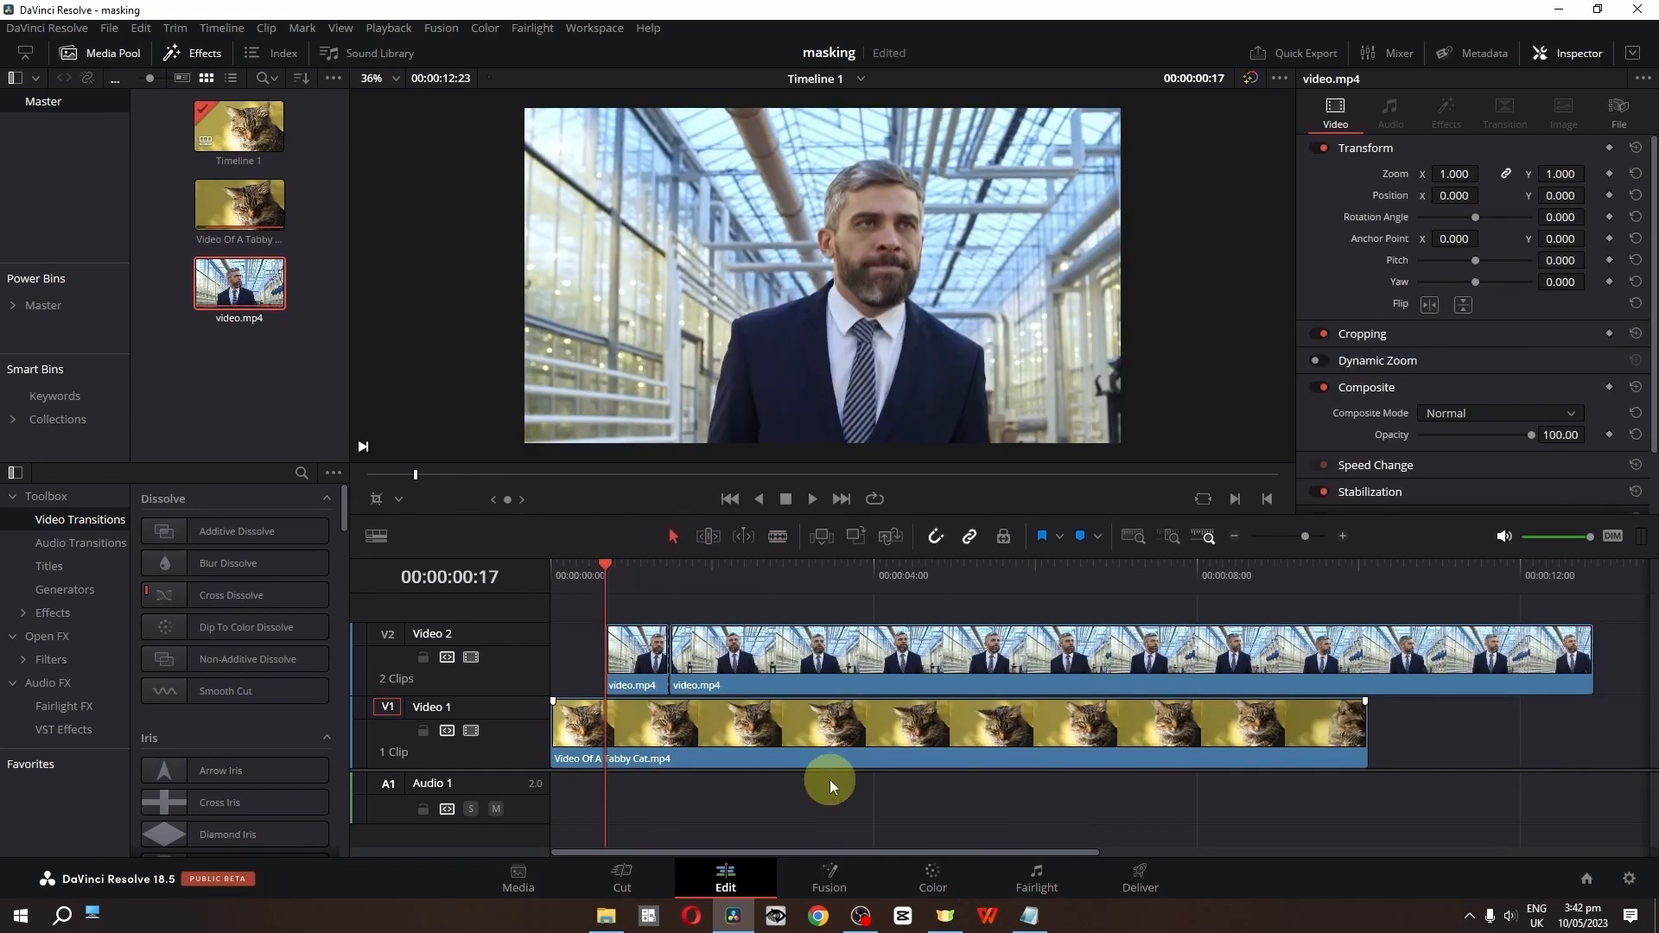
{"action": "left_click", "coordinate": [934, 878]}
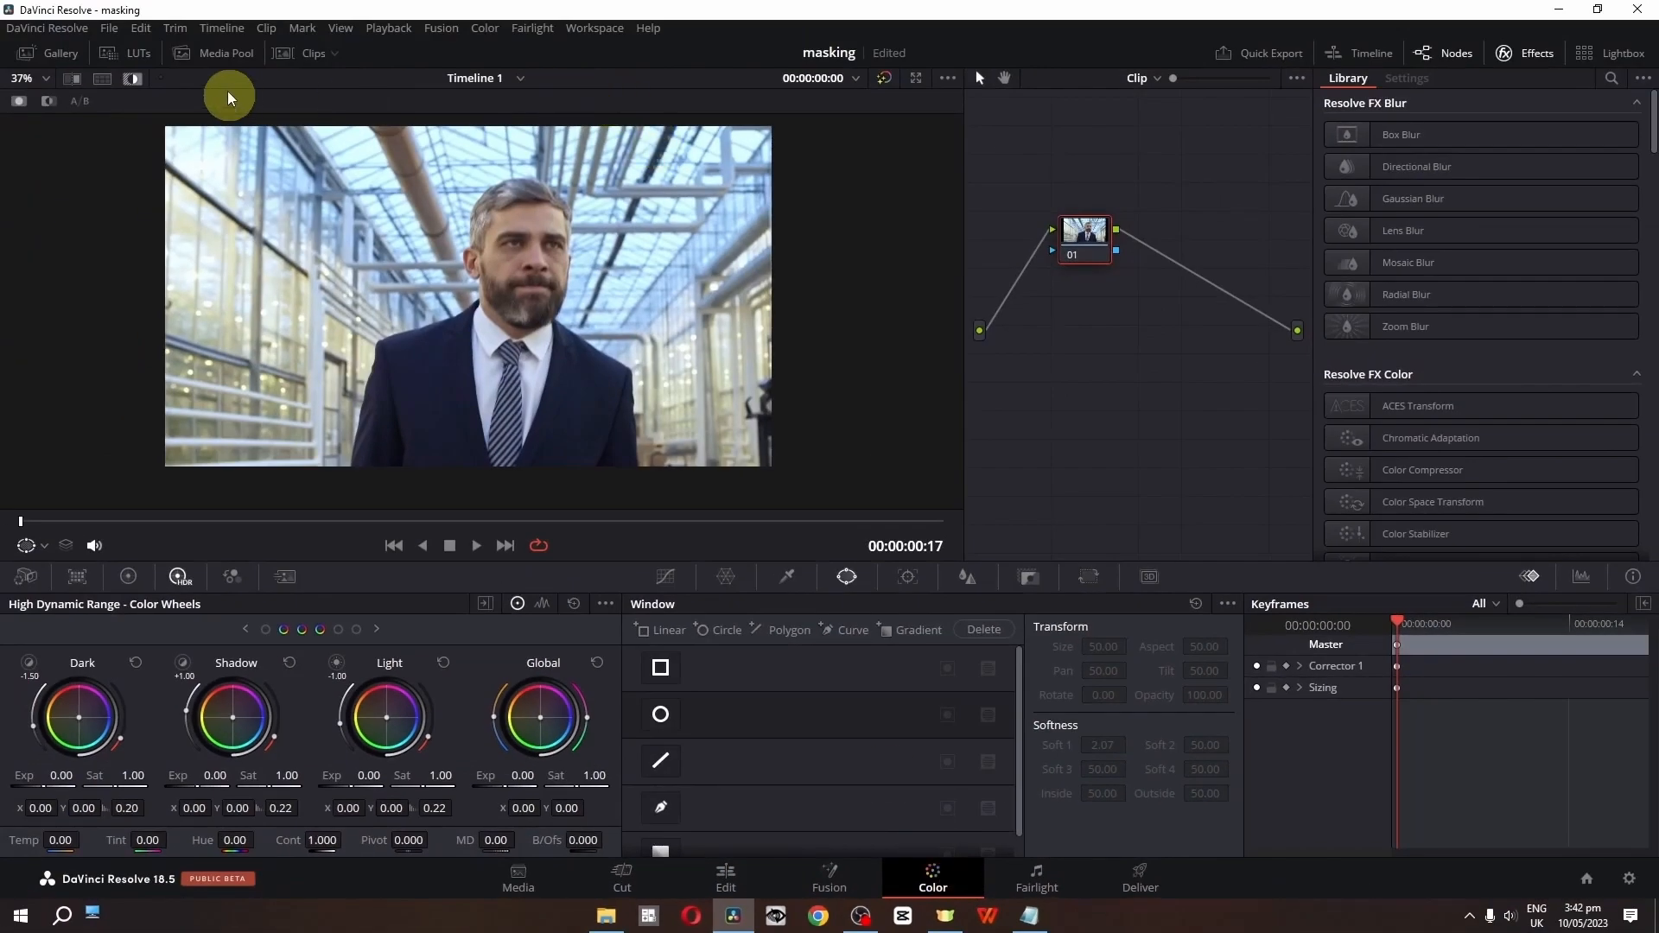
{"action": "left_click", "coordinate": [317, 52]}
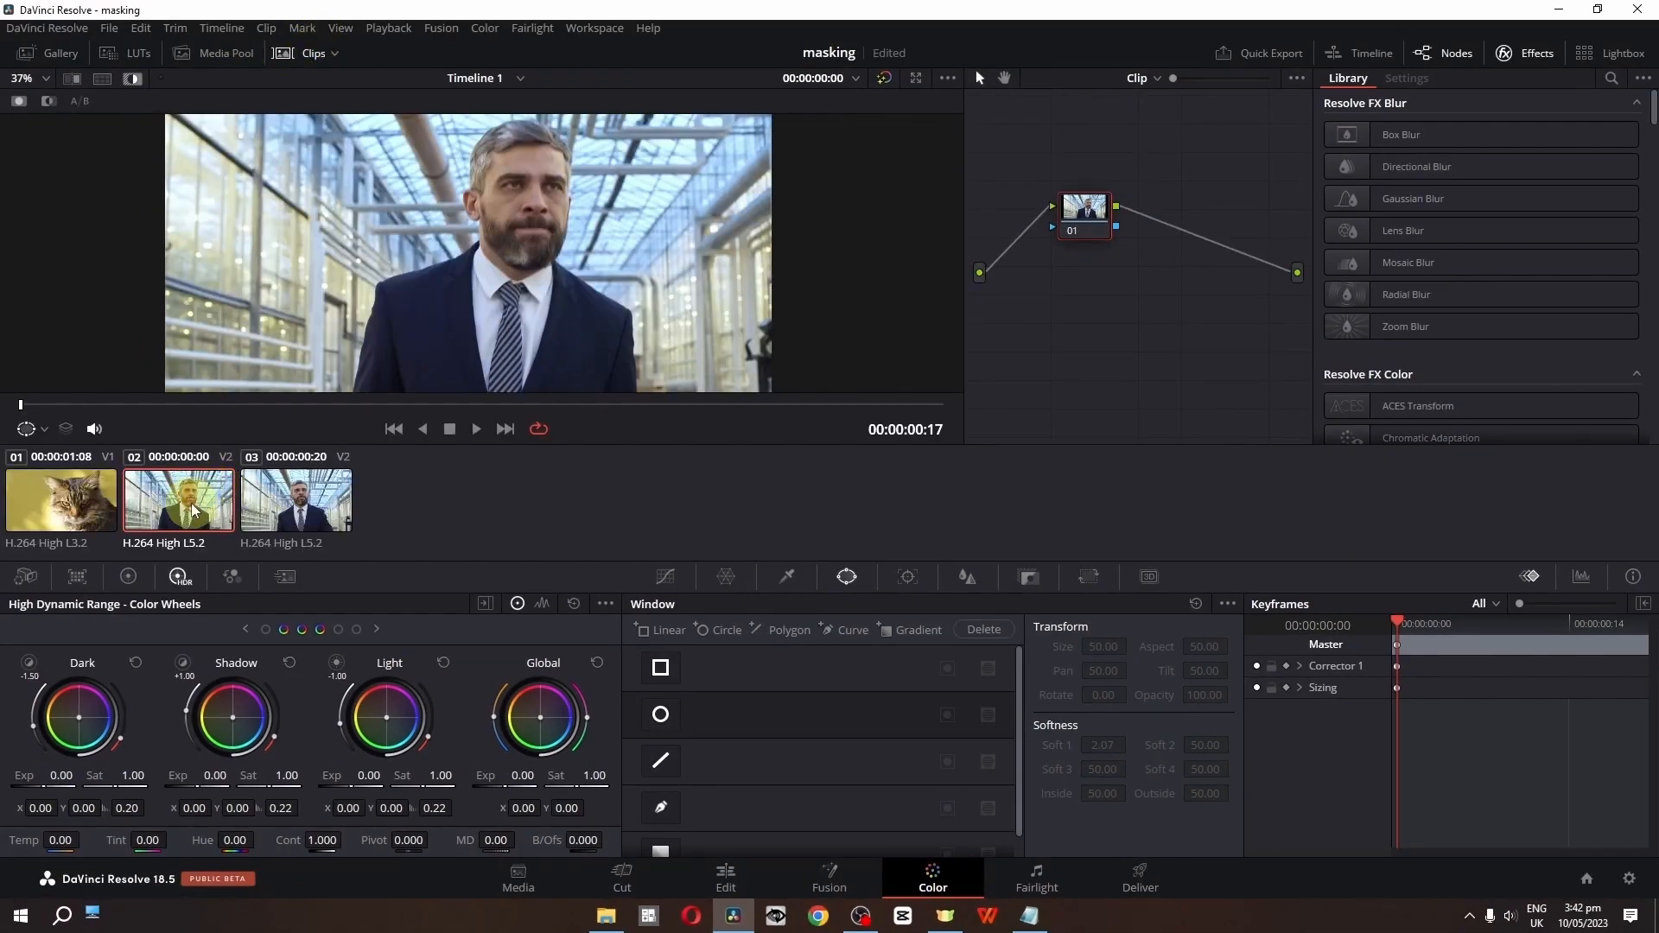
{"action": "left_click", "coordinate": [309, 52]}
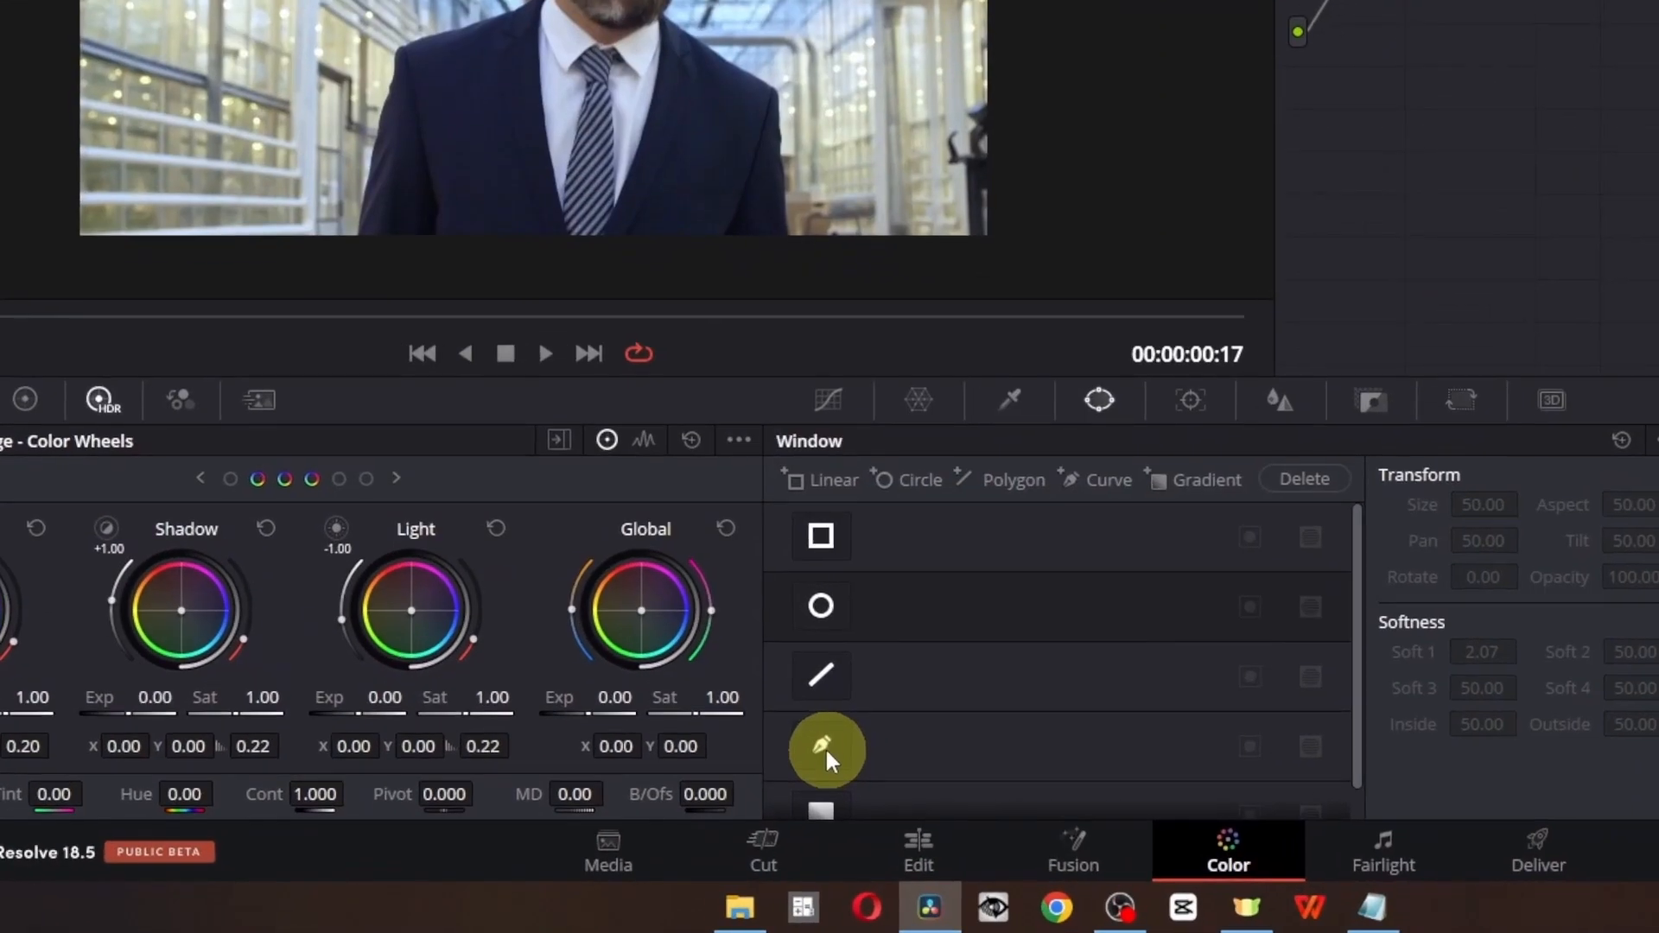
Draw a closed curve window around the man's head, shoulders and torso, extending slightly below the frame
{"action": "left_click", "coordinate": [826, 748]}
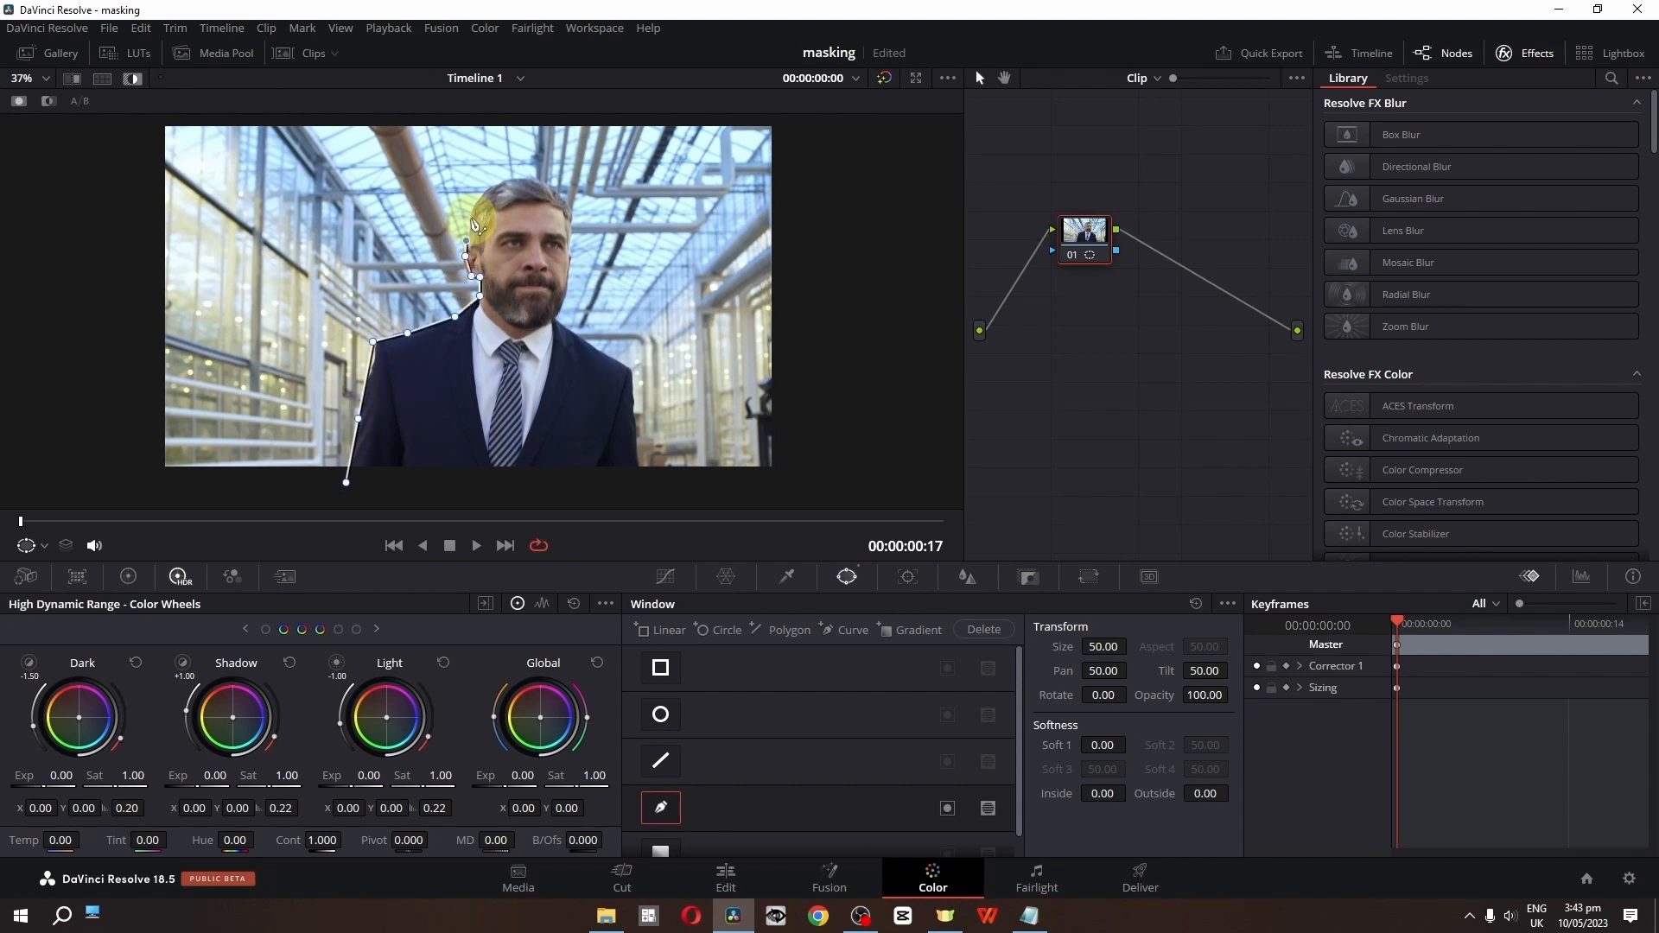
{"action": "left_click", "coordinate": [347, 483]}
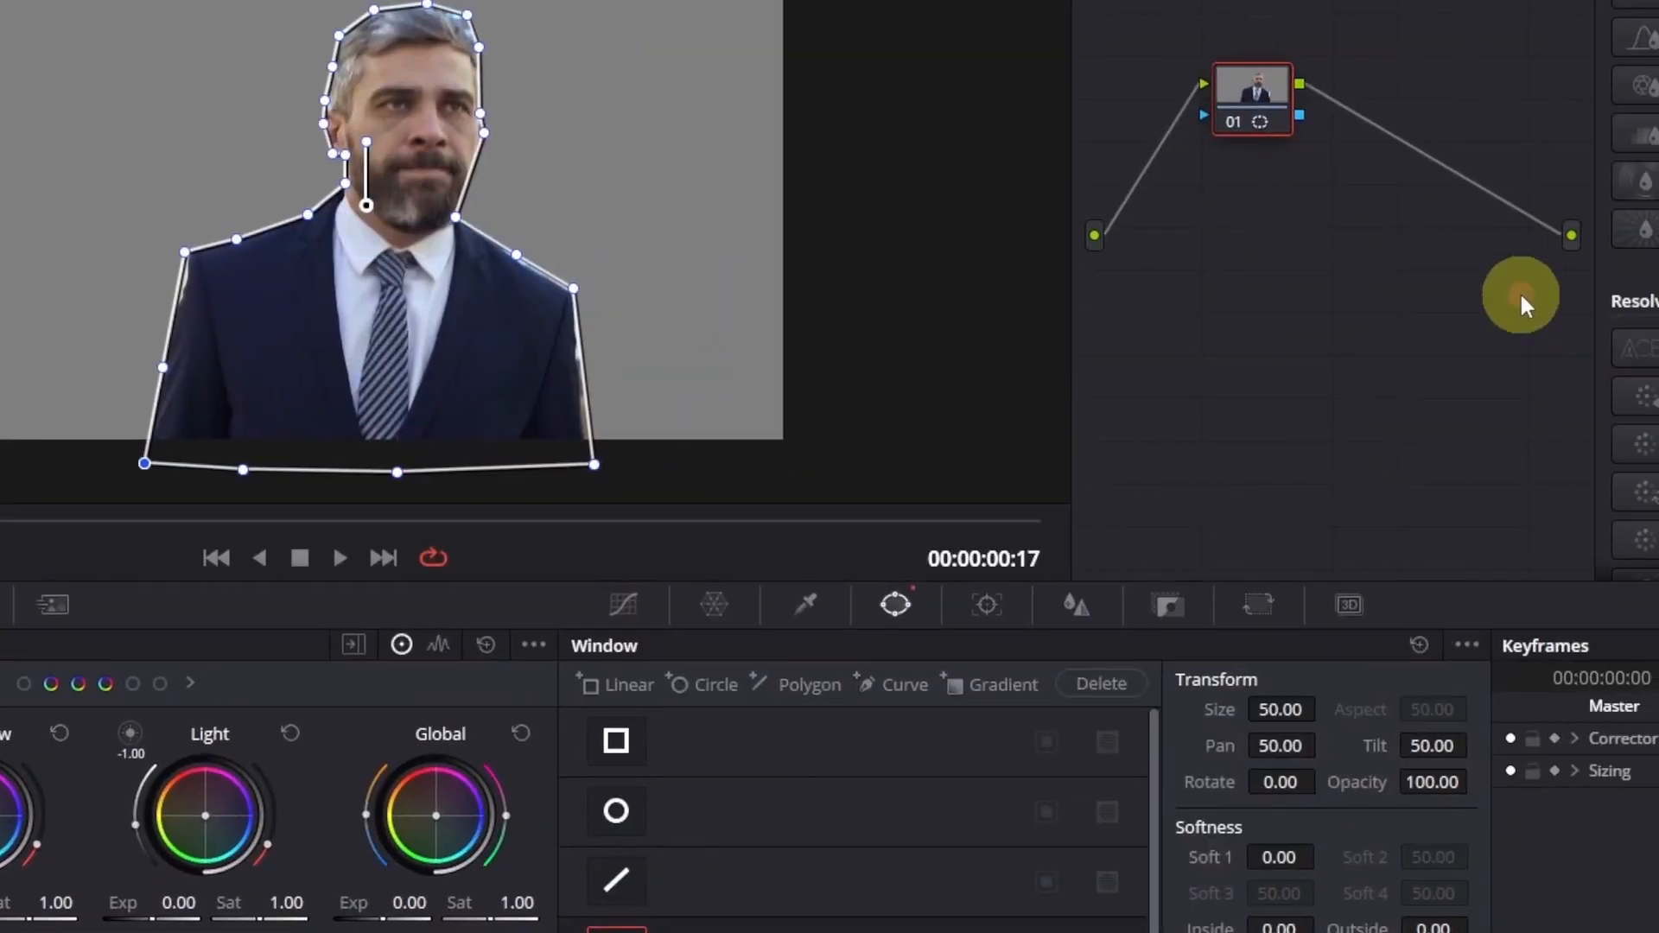
Add an alpha output connected to node 01's mask output and track the curve window across the clip in both directions
{"action": "right_click", "coordinate": [1262, 369]}
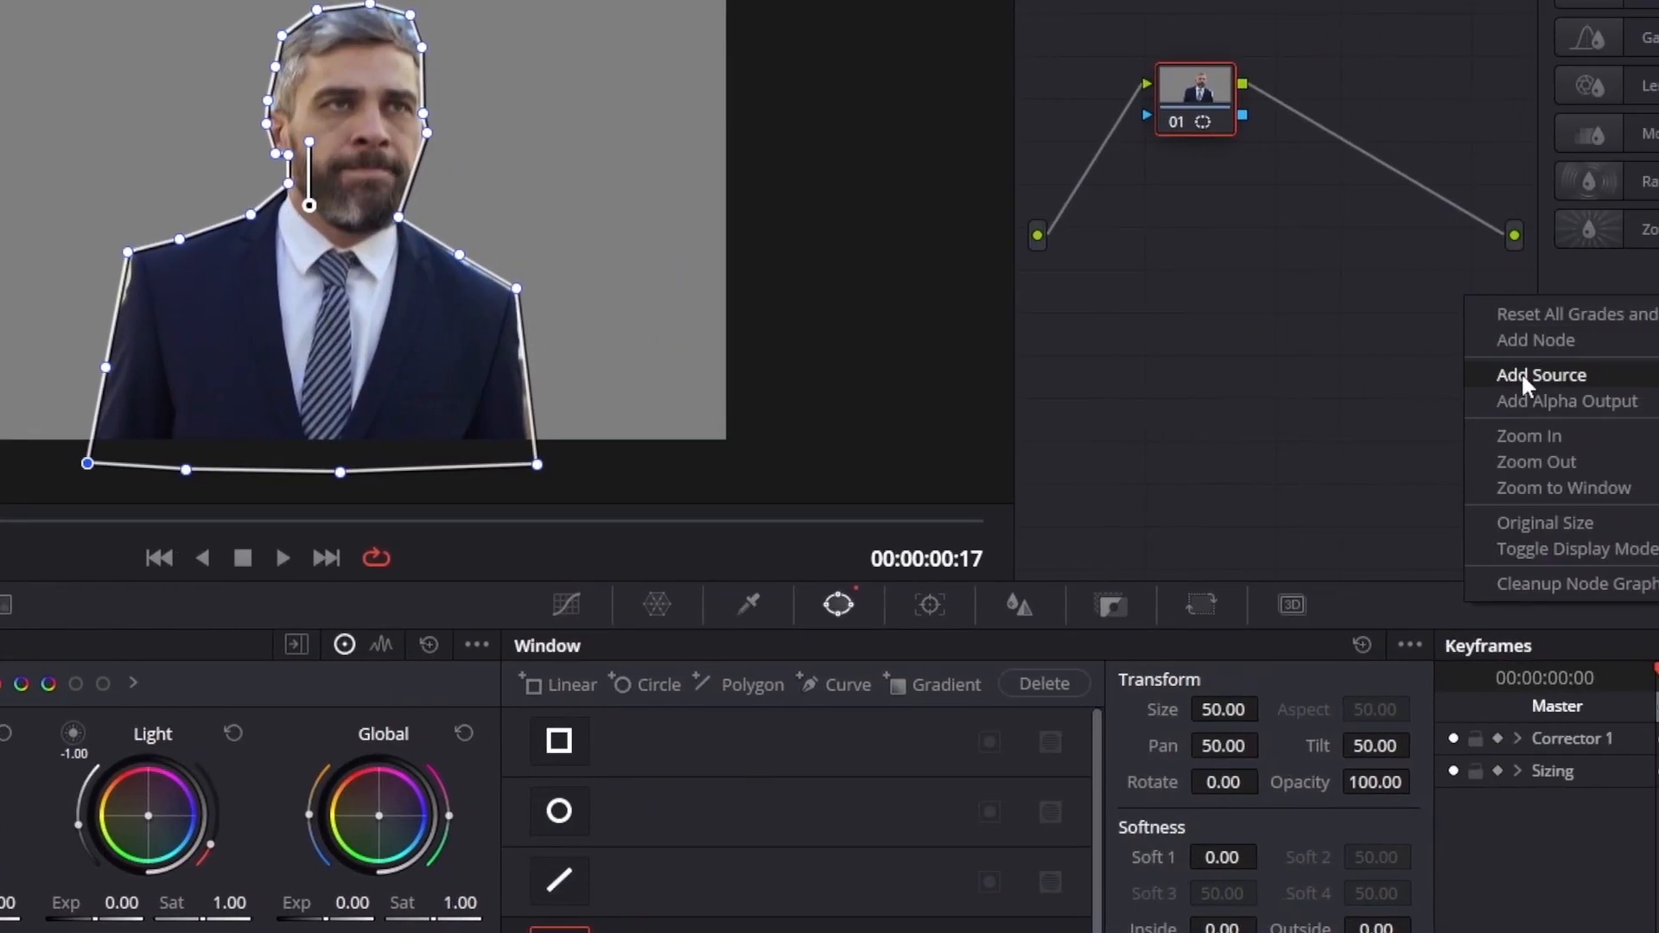
{"action": "left_click", "coordinate": [1495, 406]}
{"action": "left_click_drag", "start_coordinate": [1512, 284], "coordinate": [1253, 138]}
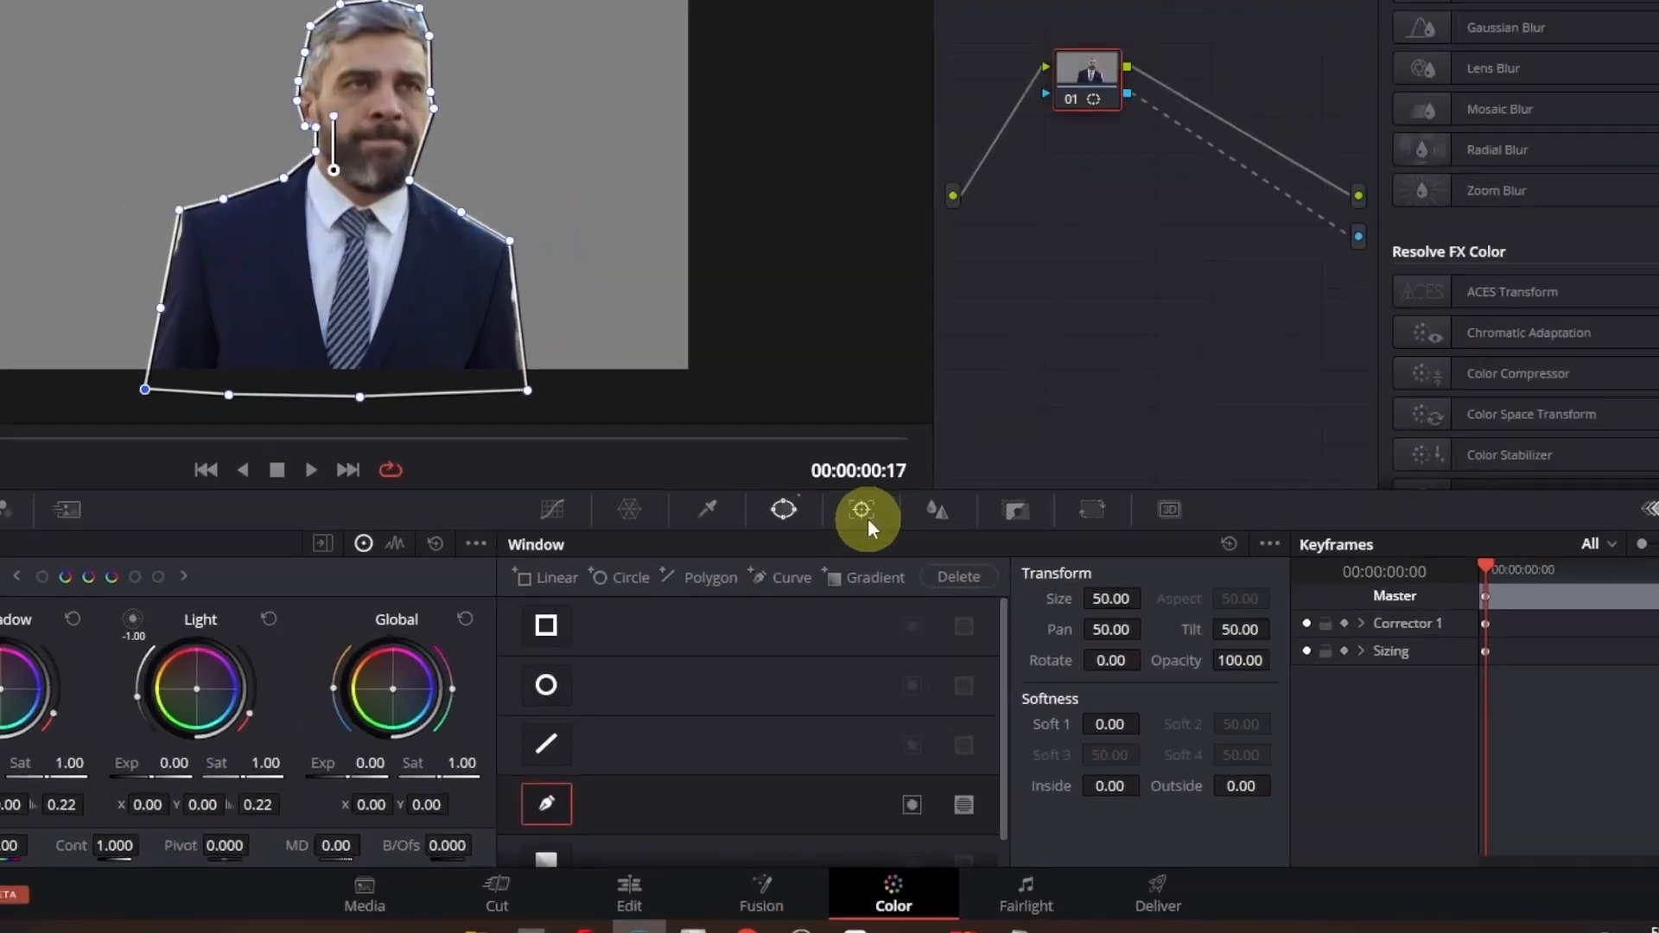
{"action": "left_click", "coordinate": [865, 515]}
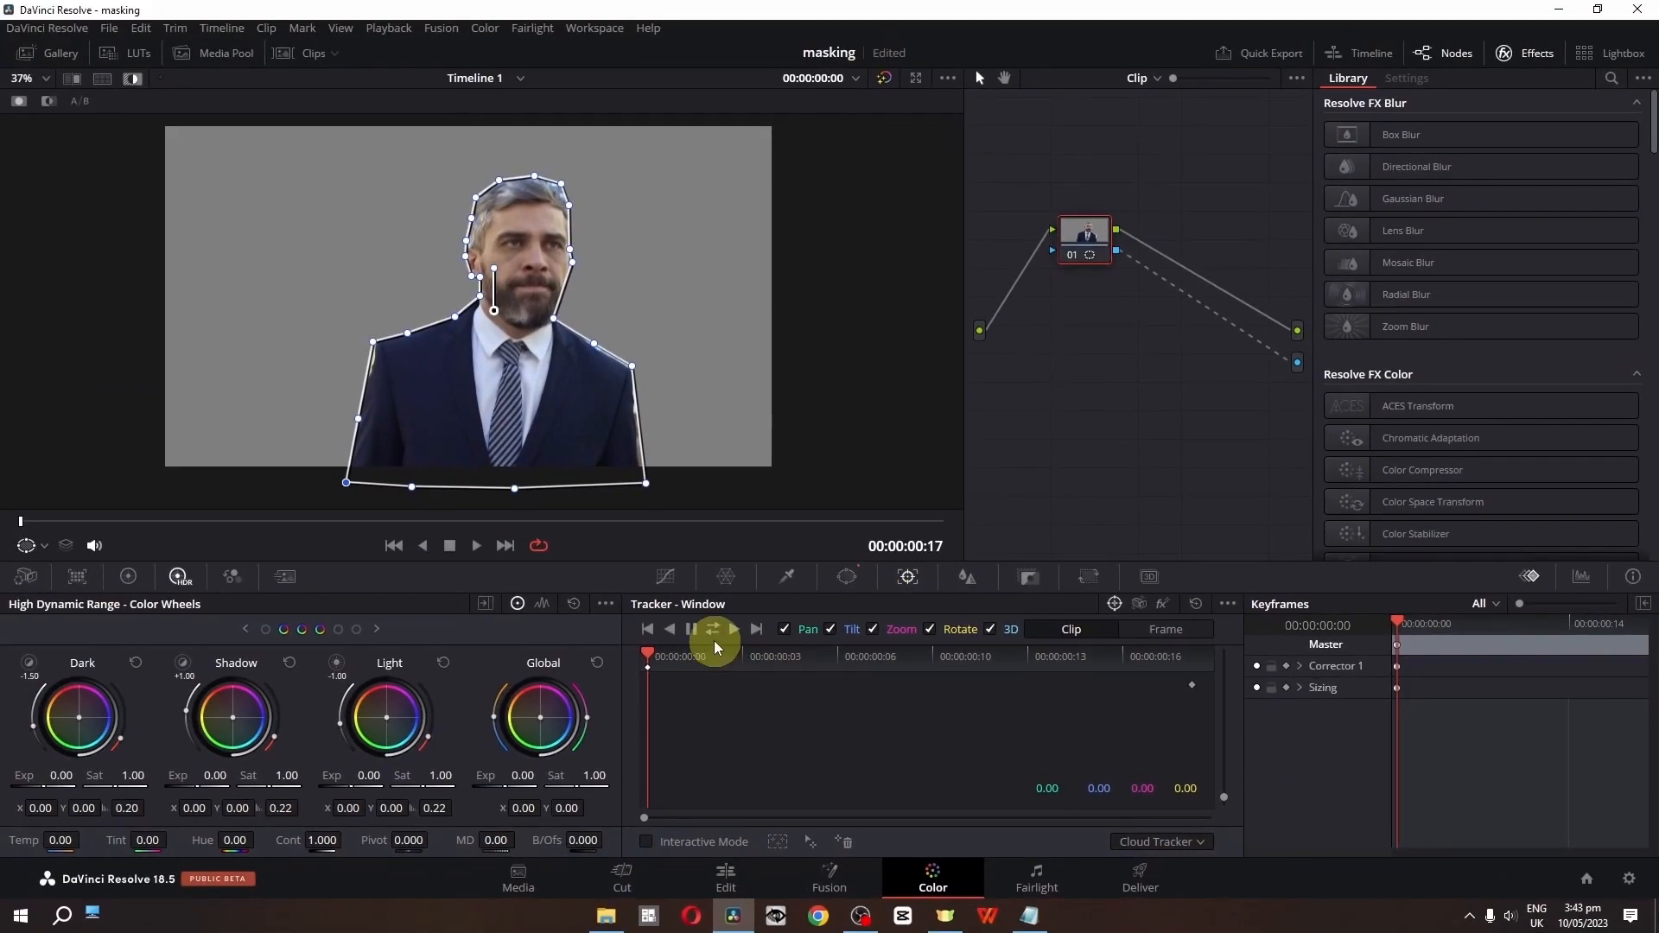
{"action": "left_click", "coordinate": [710, 634]}
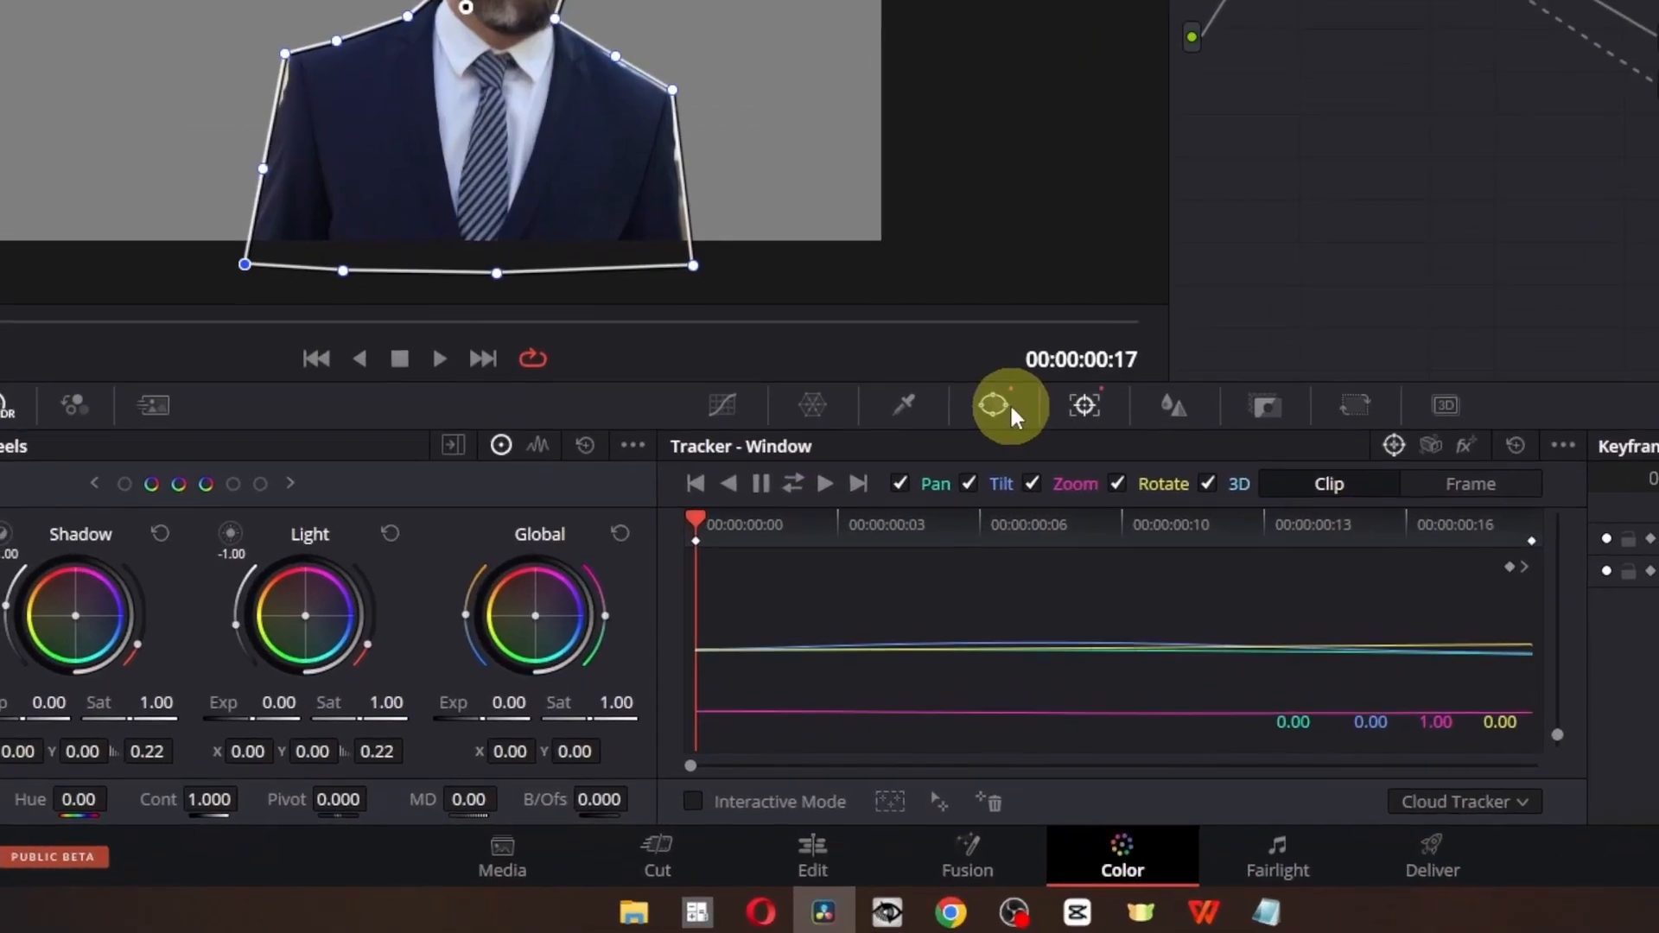
Set the curve window's size to 48.00 and its Soft 1 softness to 2.64
{"action": "left_click", "coordinate": [846, 576]}
{"action": "left_click_drag", "start_coordinate": [1110, 647], "coordinate": [1104, 648]}
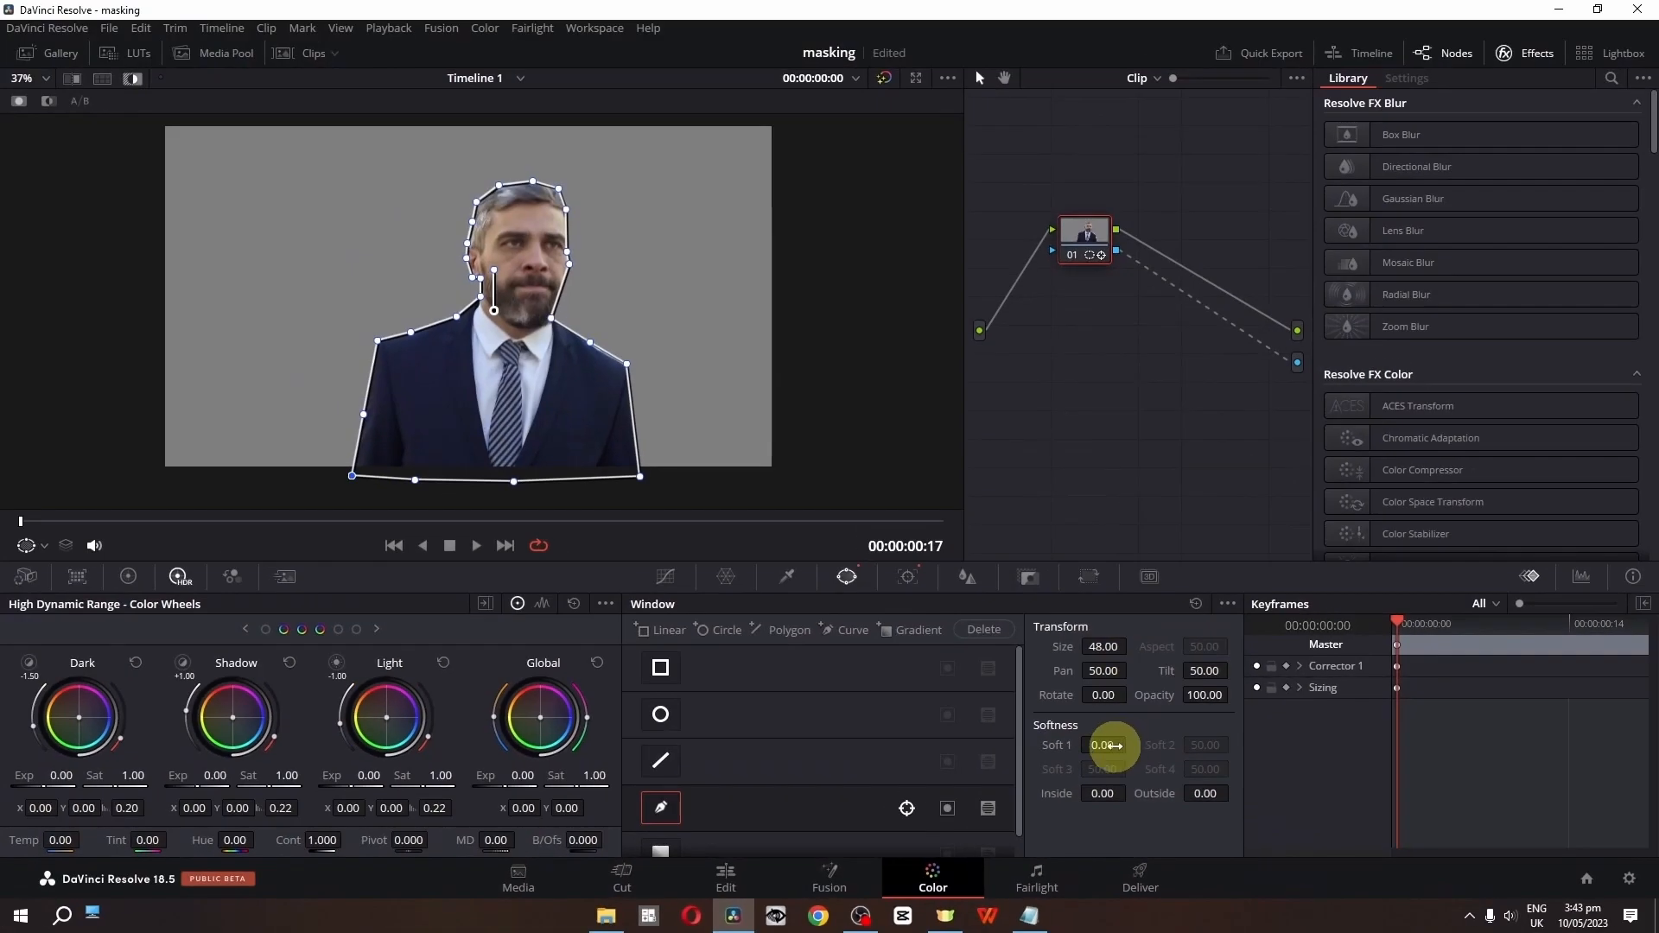
{"action": "left_click_drag", "start_coordinate": [1110, 745], "coordinate": [1156, 744]}
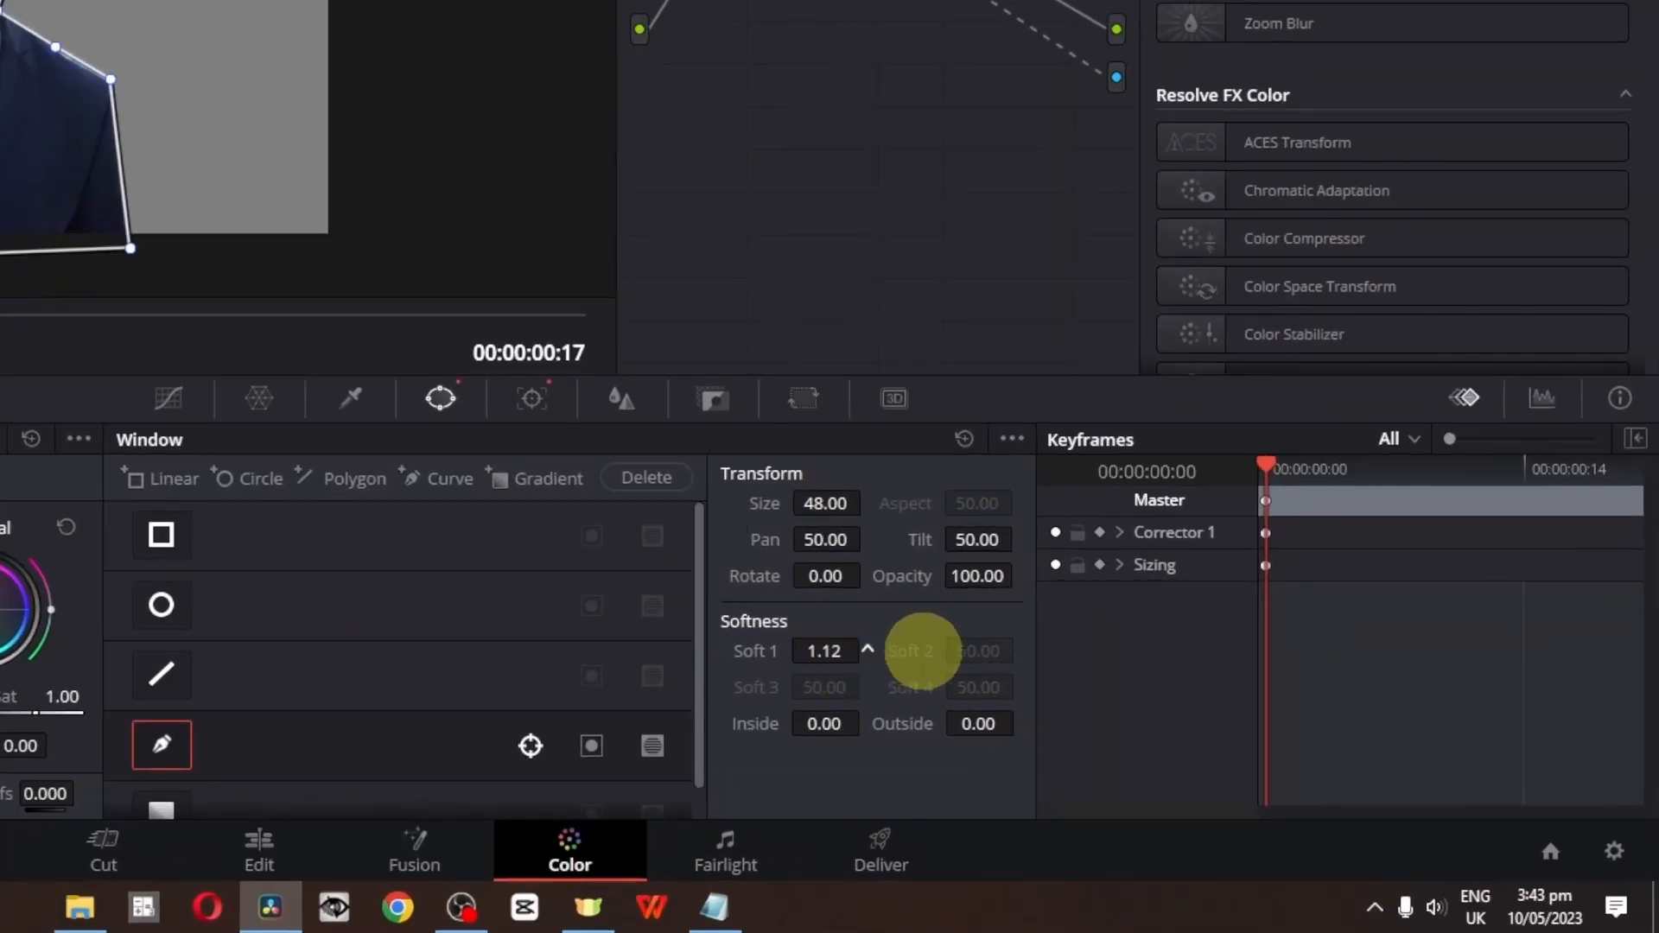
{"action": "left_click_drag", "start_coordinate": [922, 650], "coordinate": [1008, 651]}
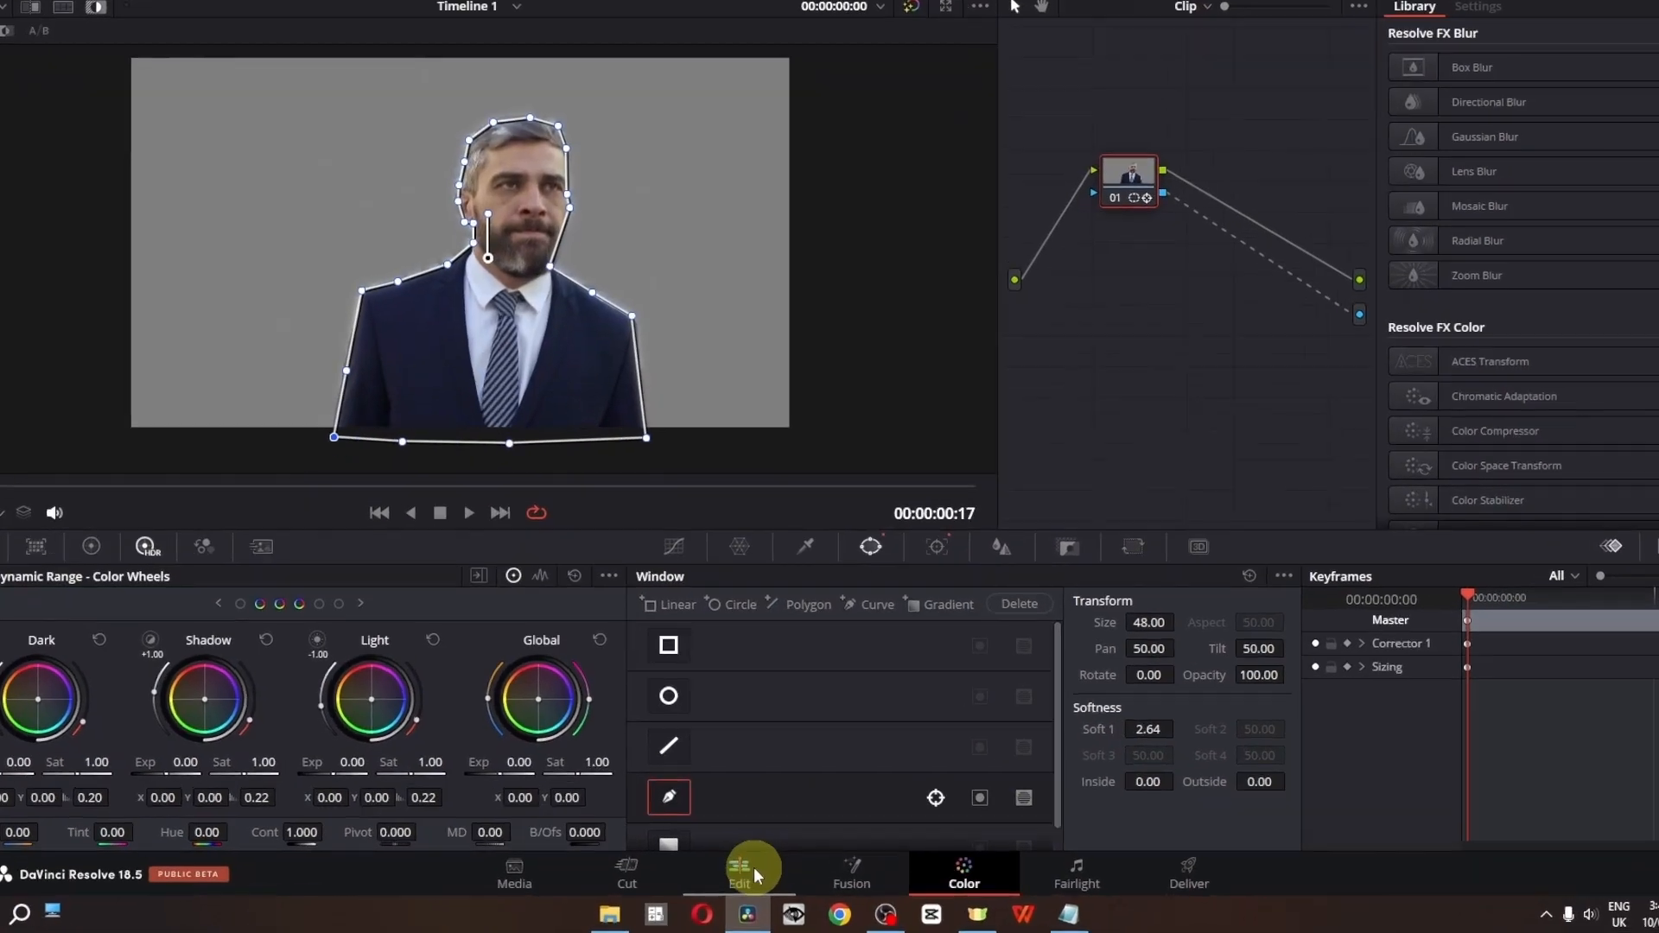
On the Edit page, apply a Mosaic transition to the start of the short masked video.mp4 segment on Video 2
{"action": "left_click", "coordinate": [753, 867]}
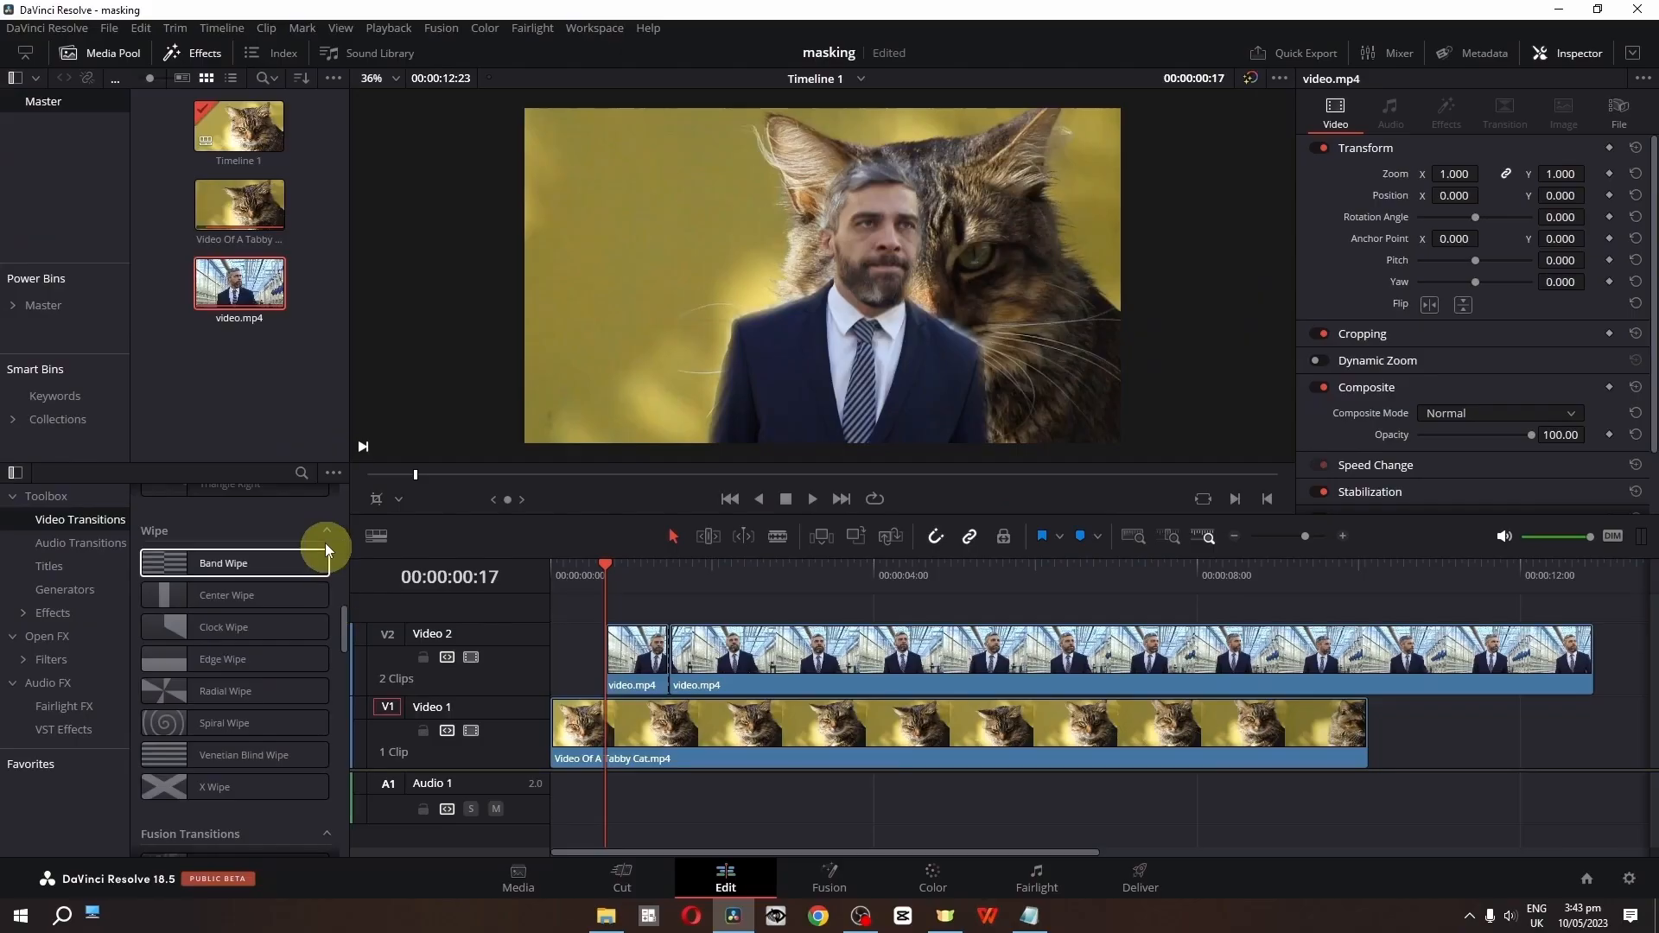
{"action": "scroll", "coordinate": [489, 508], "scroll_direction": "down", "scroll_amount": 15}
{"action": "scroll", "coordinate": [325, 542], "scroll_direction": "down", "scroll_amount": 3}
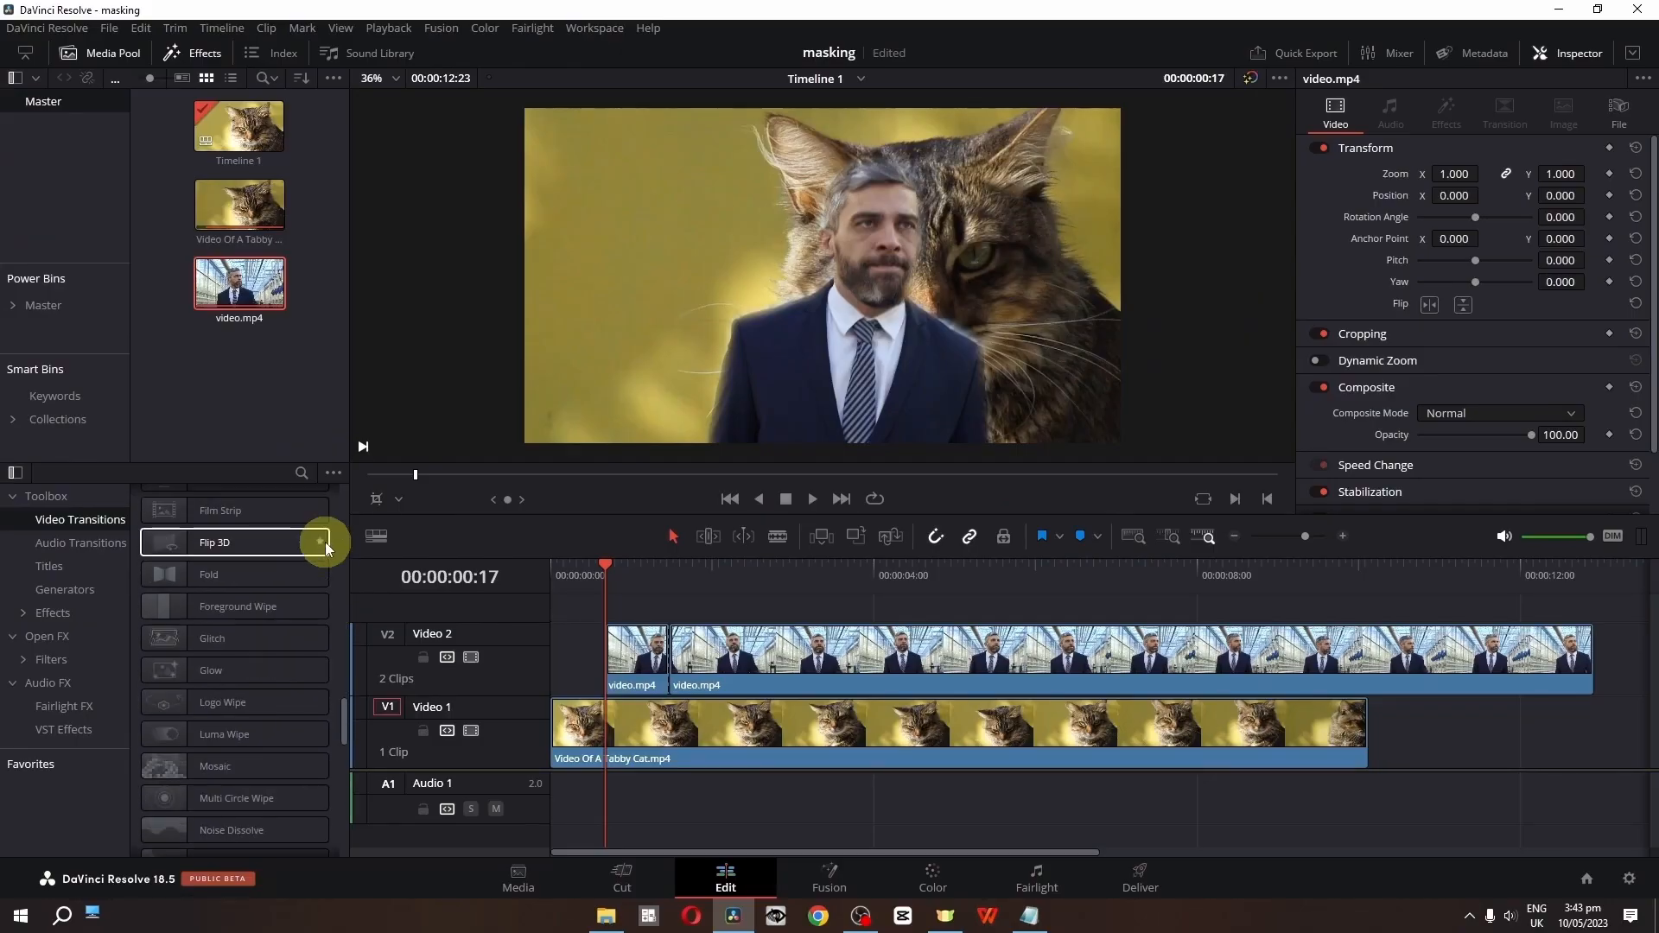
{"action": "left_click", "coordinate": [285, 768]}
{"action": "left_click_drag", "start_coordinate": [285, 767], "coordinate": [637, 644]}
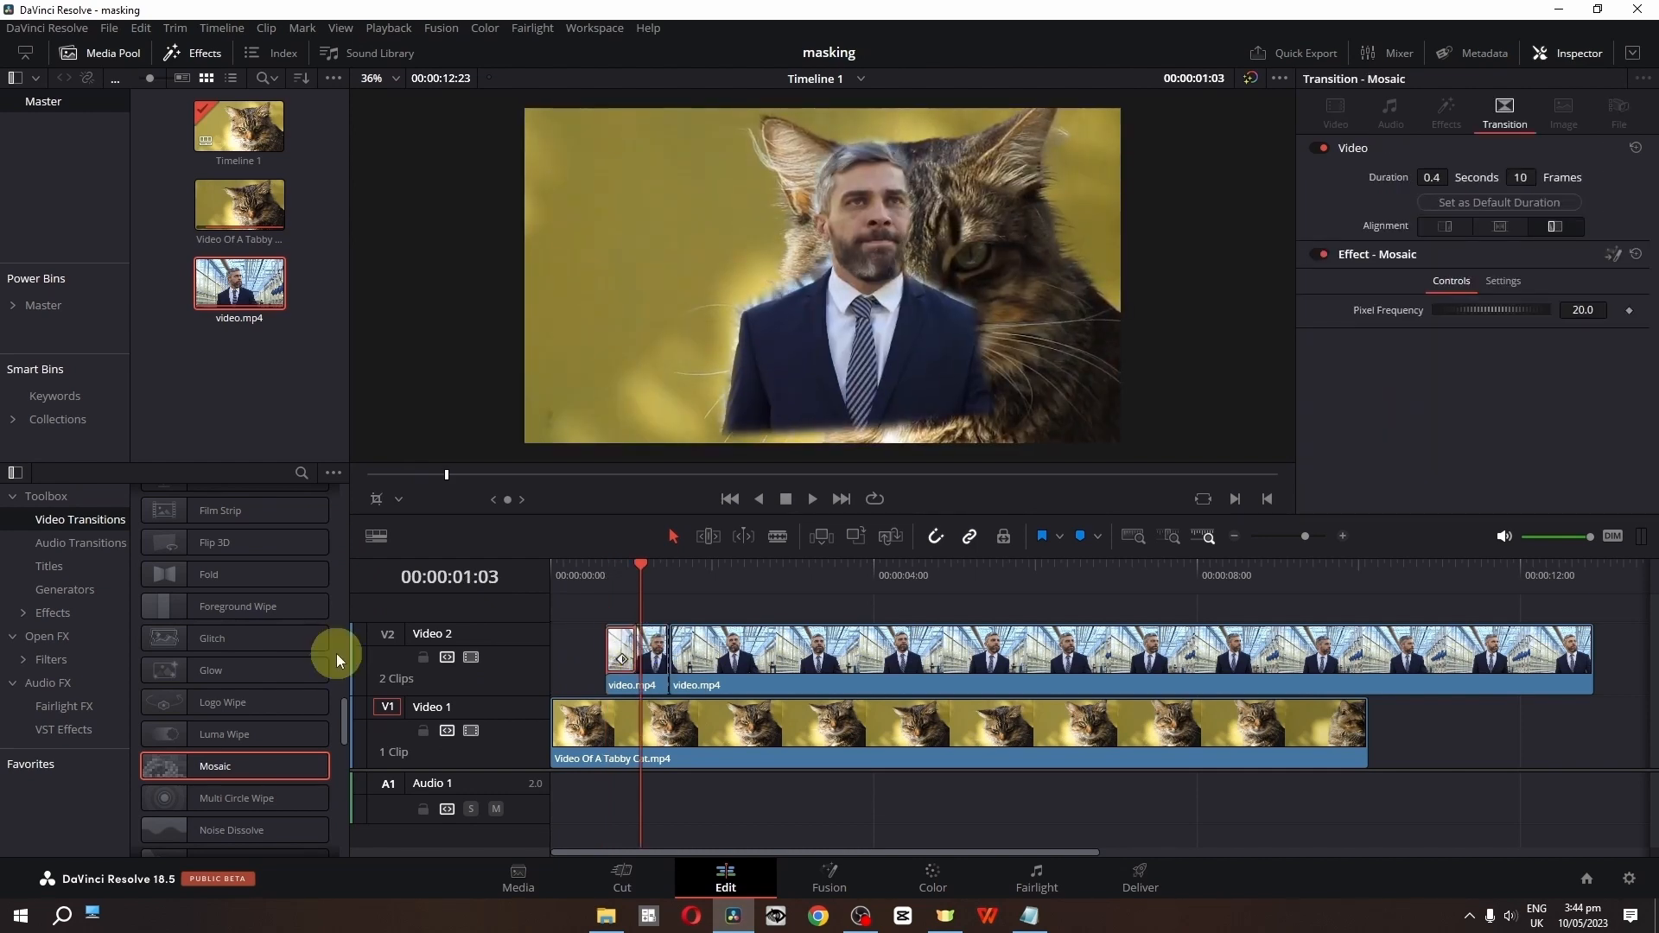
Apply the Block Glitch transition at the cut between the two video.mp4 segments and play the result
{"action": "scroll", "coordinate": [335, 653], "scroll_direction": "down", "scroll_amount": 5}
{"action": "scroll", "coordinate": [336, 654], "scroll_direction": "down", "scroll_amount": 3}
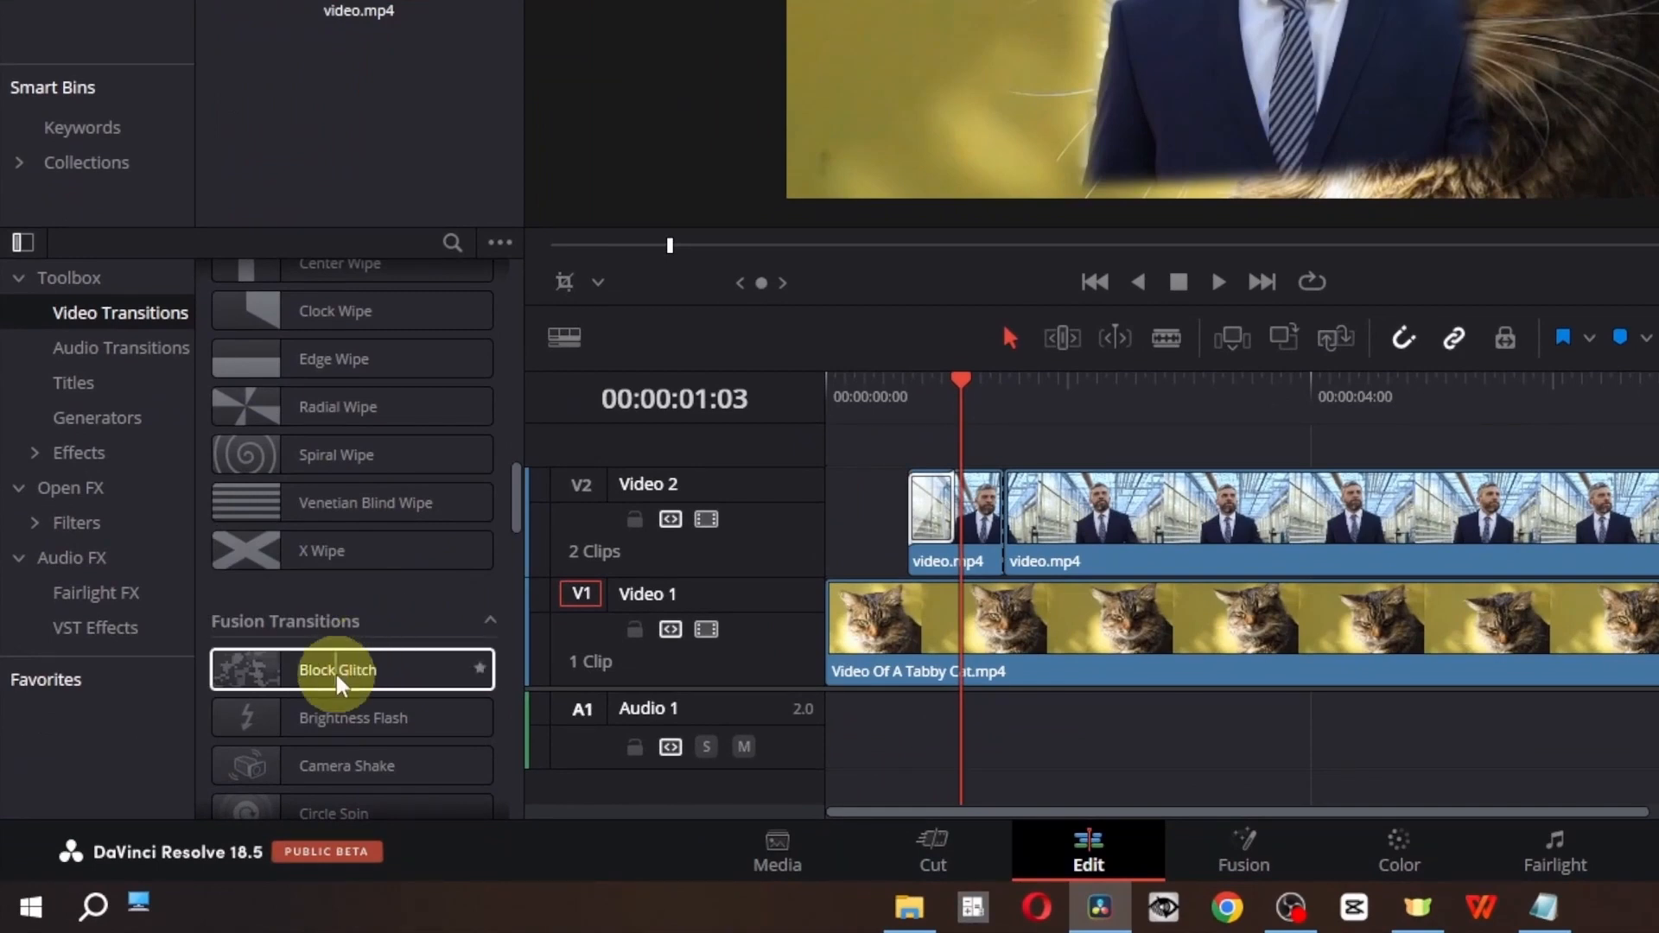
{"action": "left_click_drag", "start_coordinate": [337, 683], "coordinate": [990, 536]}
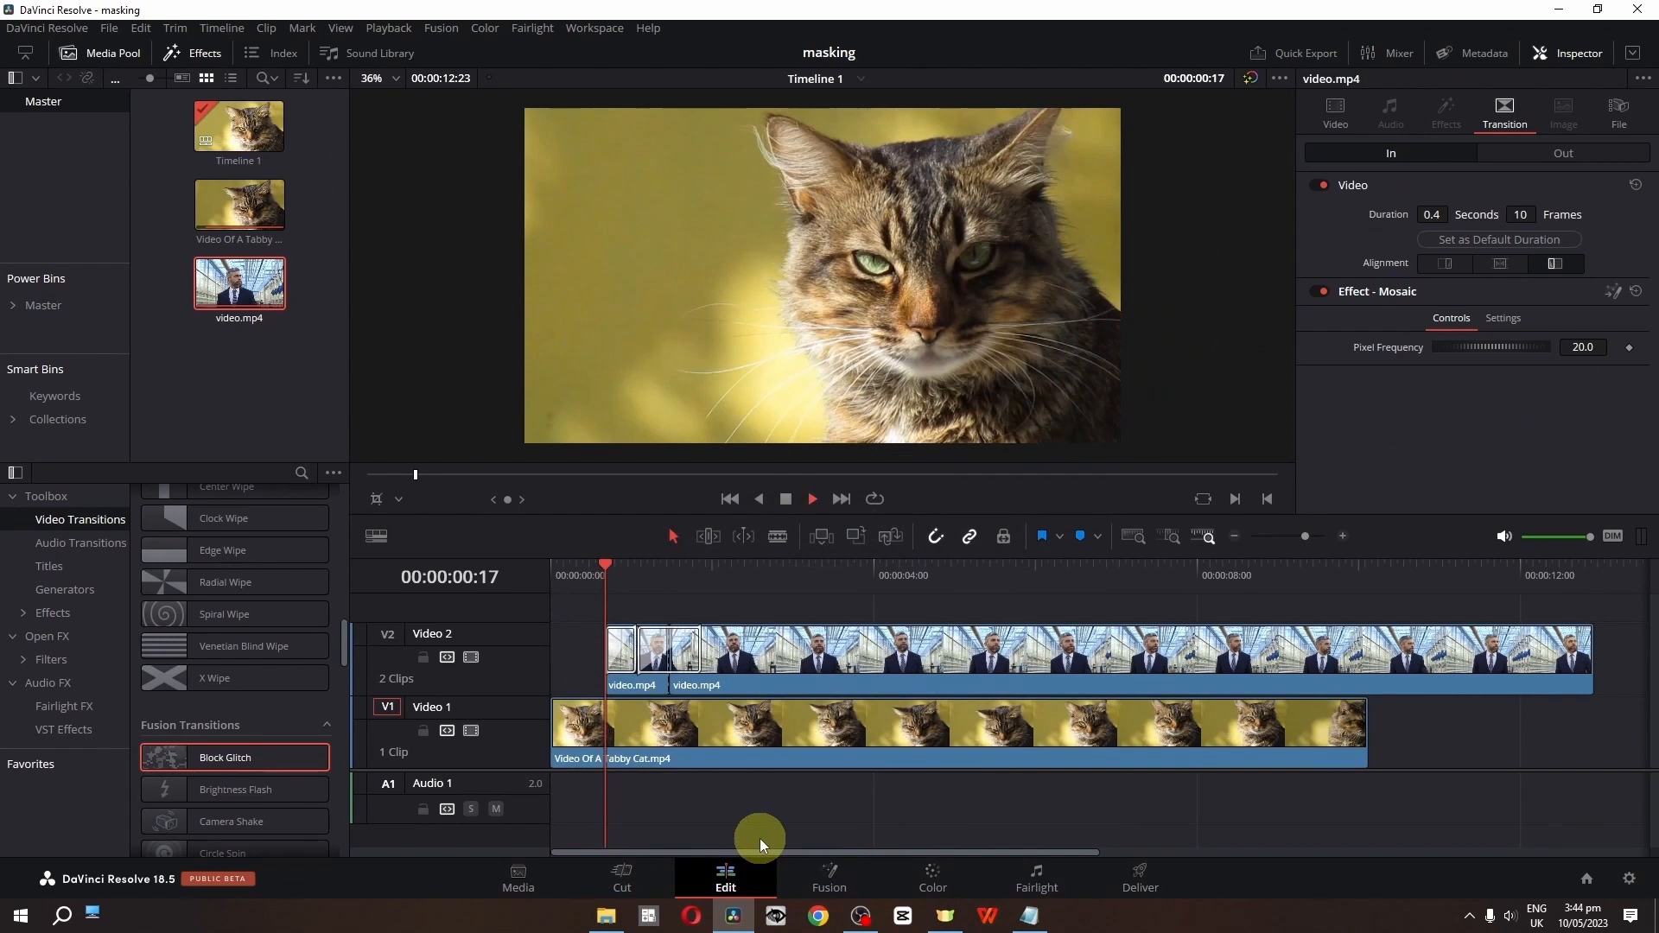
{"action": "key", "text": "space"}
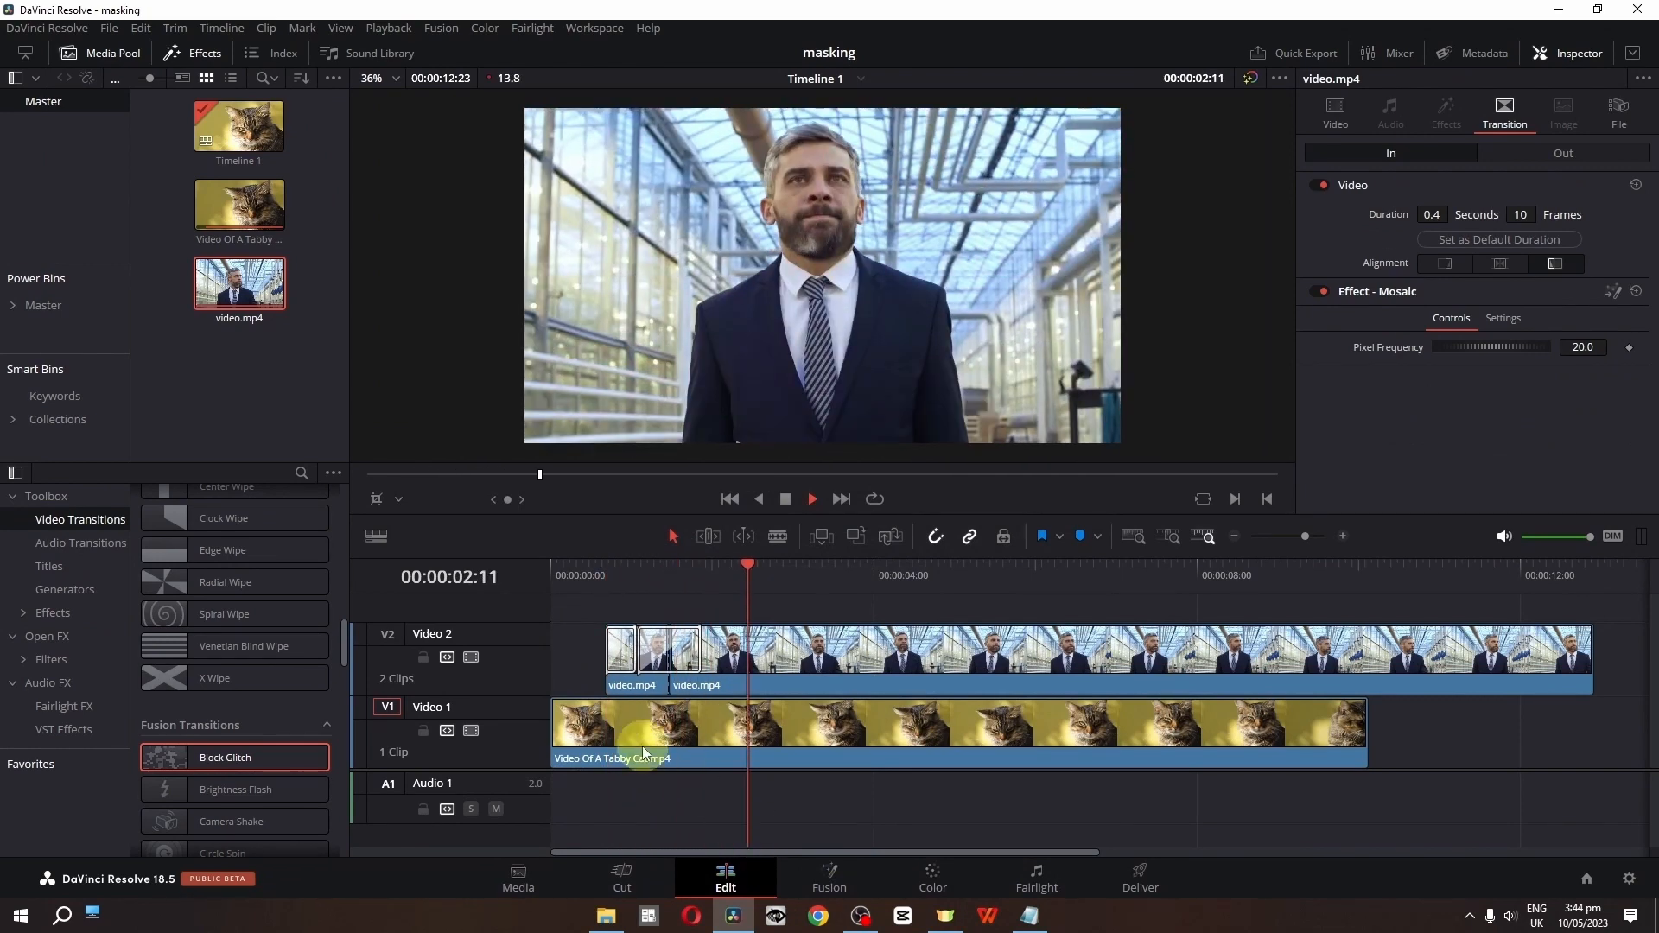
Reopen the masked segment on the Color page and pull the curve window's lower points well below the frame
{"action": "left_click", "coordinate": [608, 584]}
{"action": "left_click", "coordinate": [933, 880]}
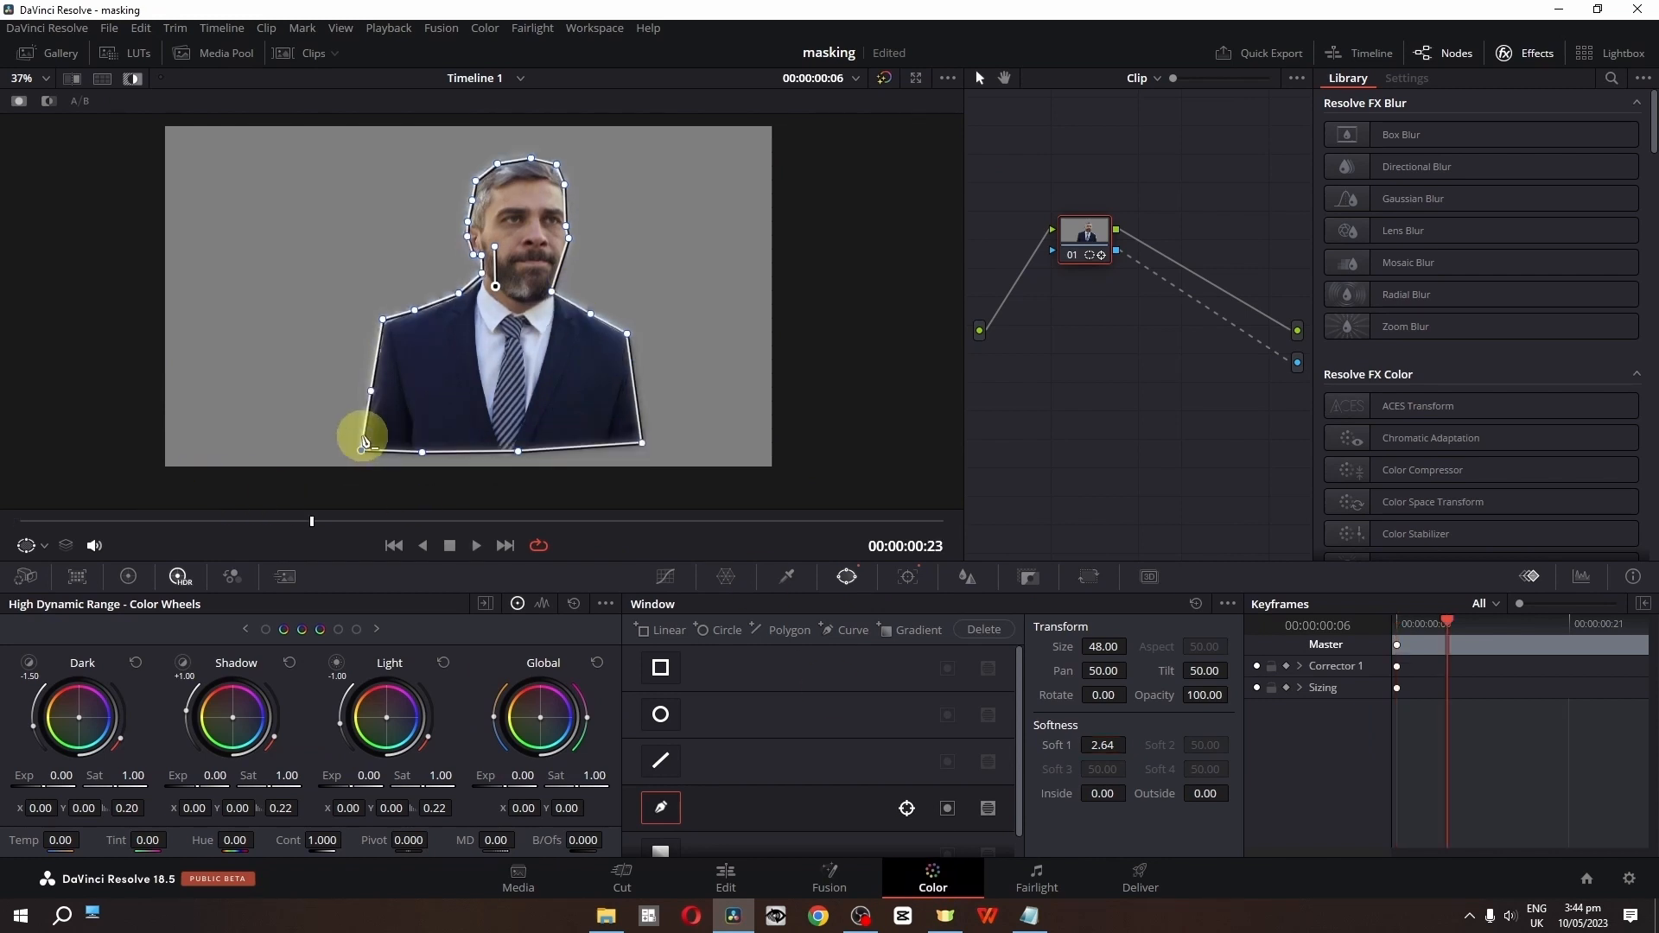
{"action": "left_click_drag", "start_coordinate": [363, 455], "coordinate": [542, 529]}
{"action": "left_click", "coordinate": [19, 522]}
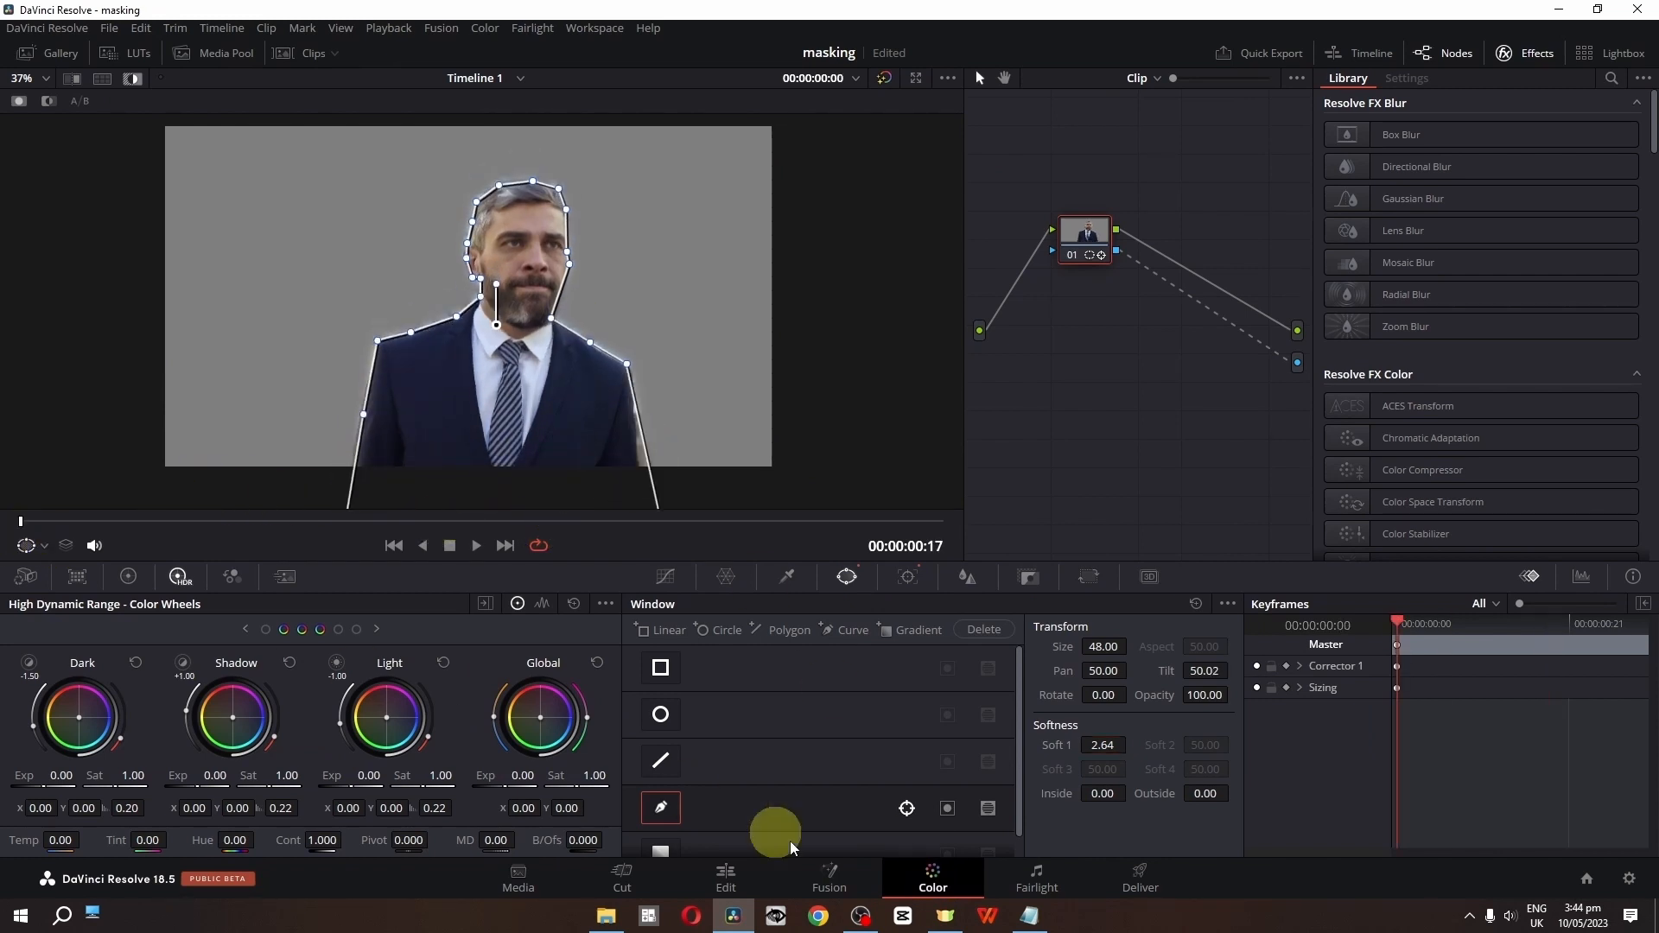
Return to the Edit page and play the masked segment with its transitions several times from near its start
{"action": "left_click", "coordinate": [755, 875]}
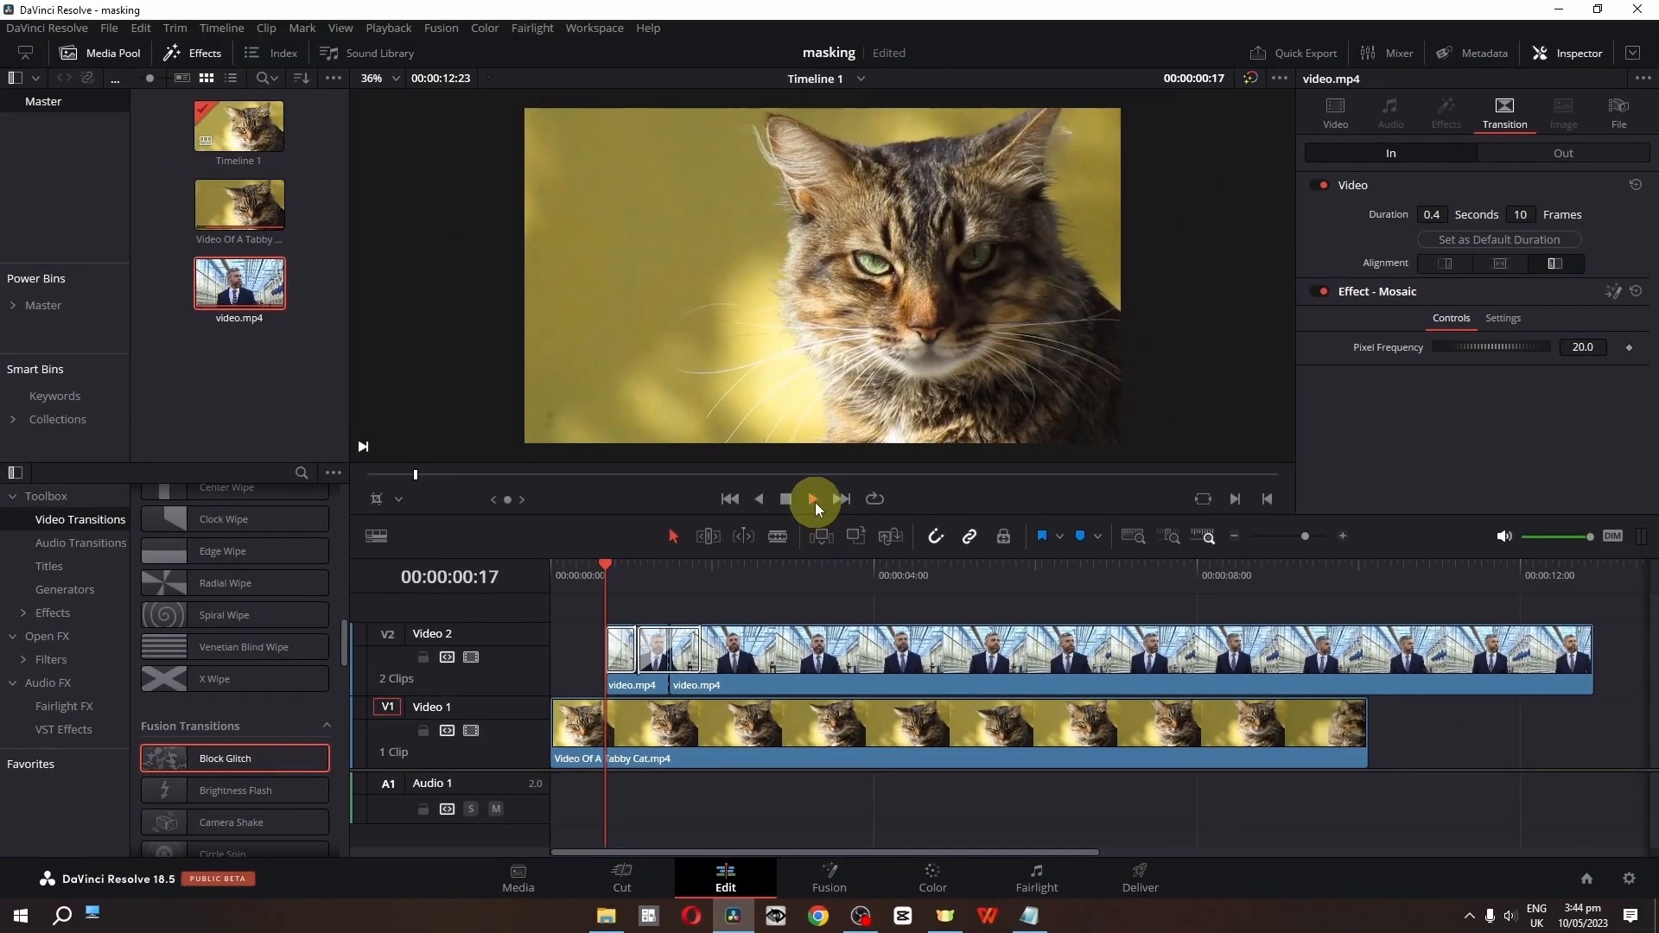
{"action": "left_click", "coordinate": [813, 499]}
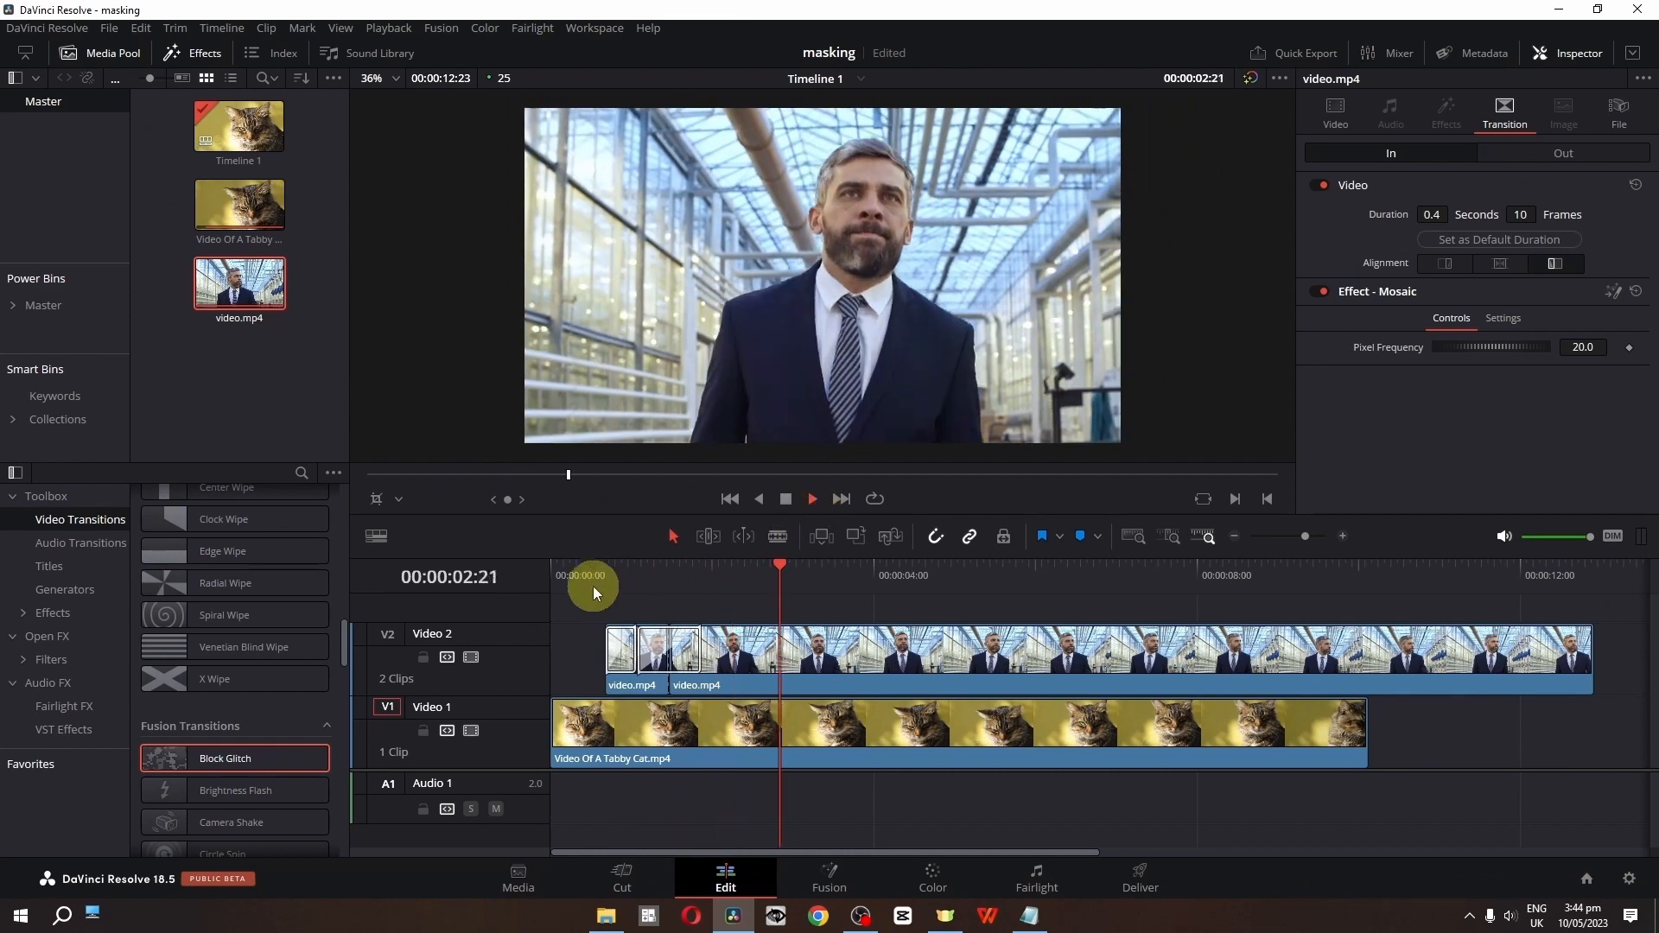
{"action": "left_click", "coordinate": [593, 568]}
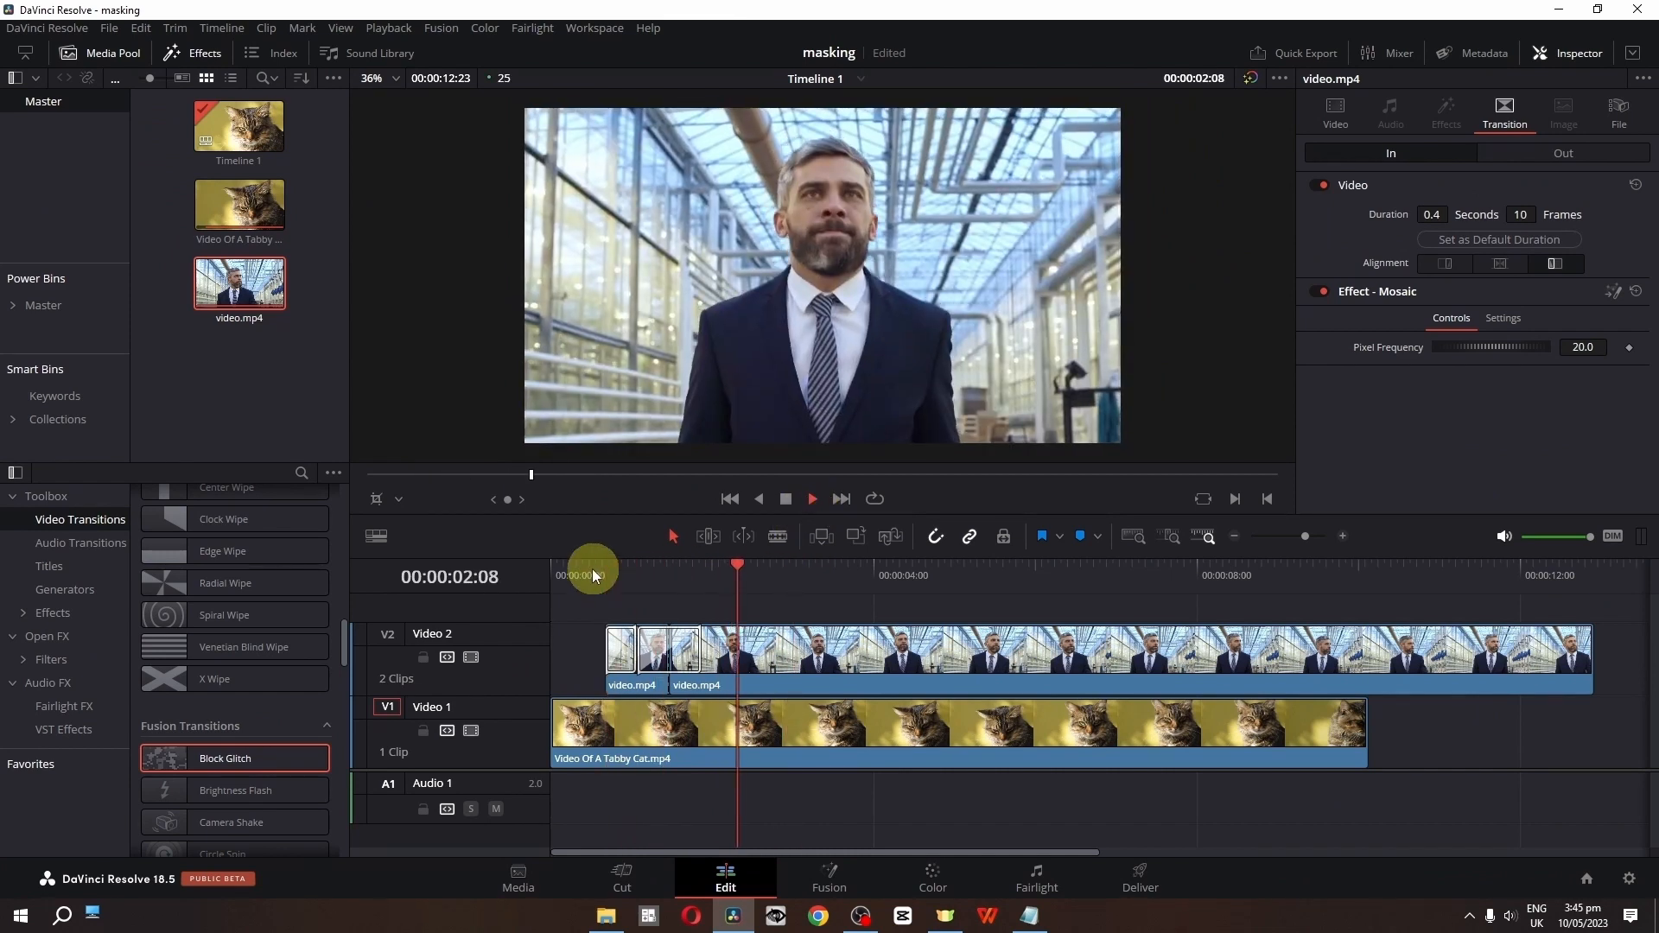
{"action": "left_click", "coordinate": [576, 567]}
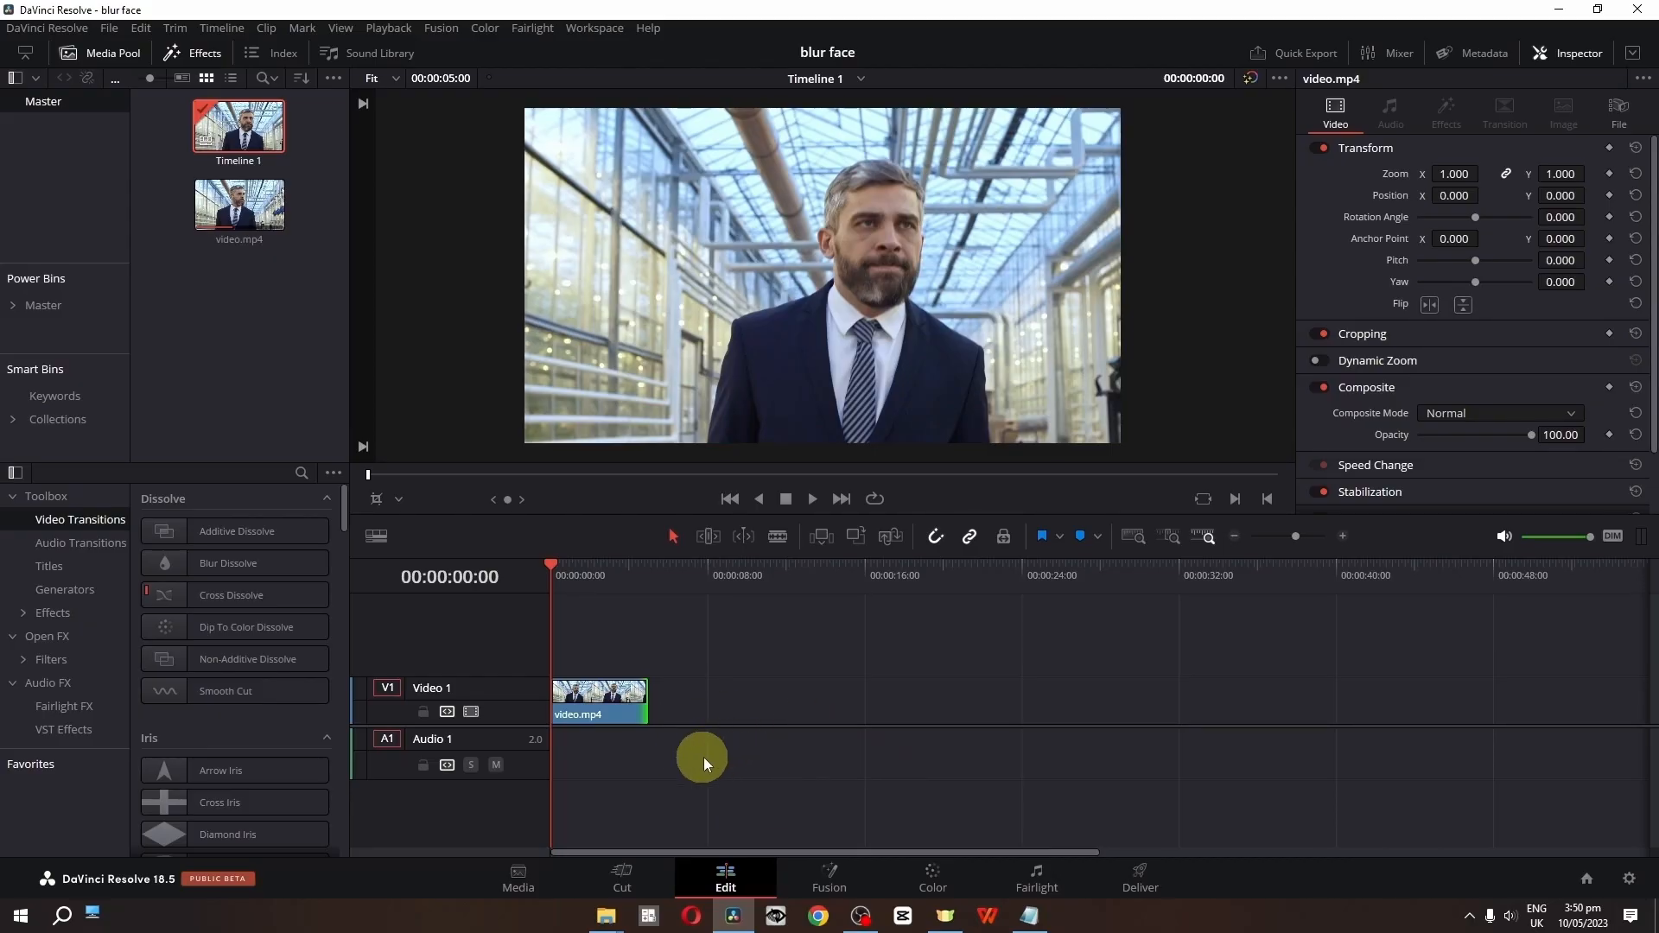
Open the blur face project's clip on the Color page and add a circle window with aspect 40.44 and tilt 50.52
{"action": "left_click", "coordinate": [932, 877]}
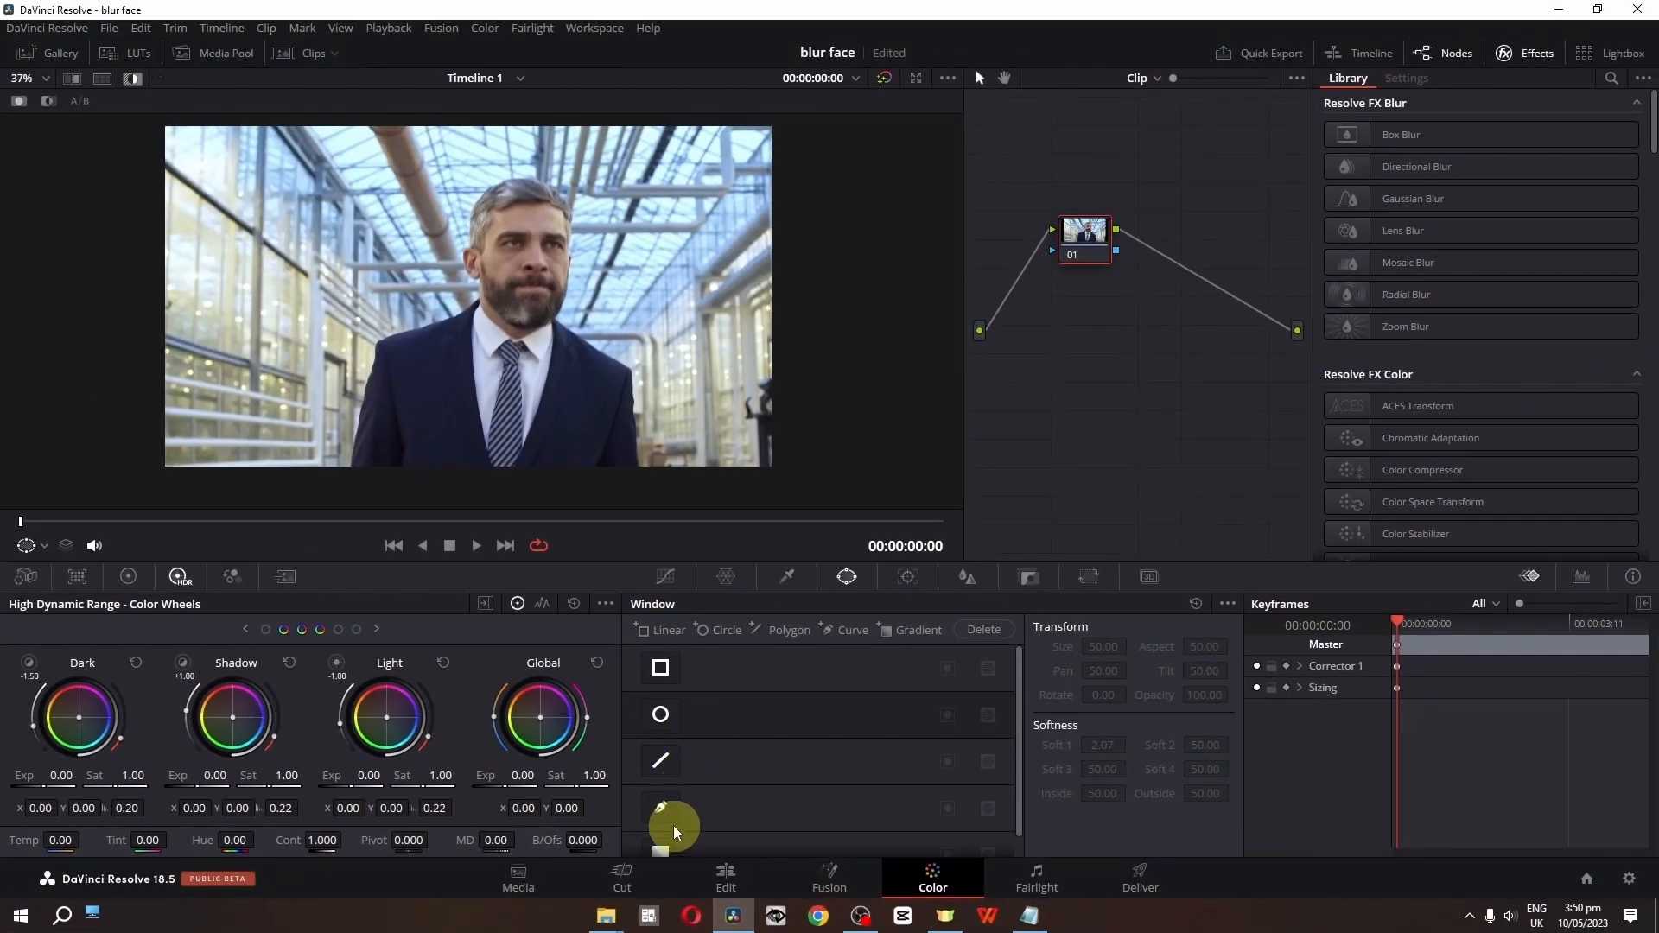
{"action": "left_click", "coordinate": [660, 714]}
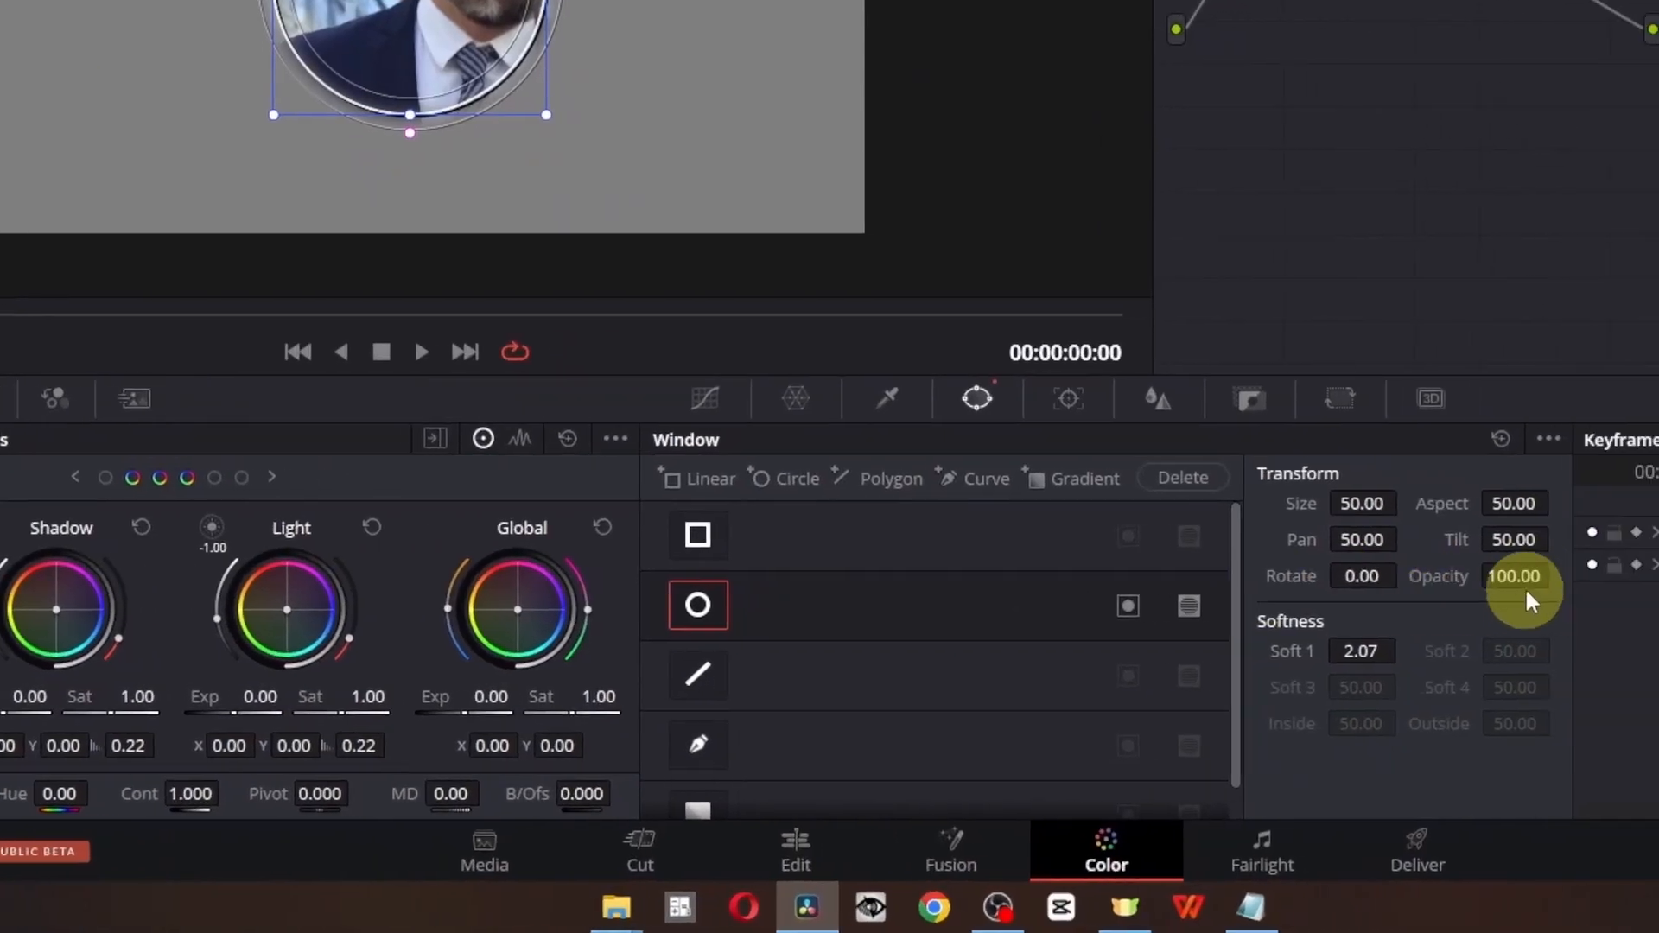
{"action": "left_click_drag", "start_coordinate": [1516, 547], "coordinate": [1557, 546]}
{"action": "left_click_drag", "start_coordinate": [1518, 505], "coordinate": [1353, 510]}
{"action": "left_click_drag", "start_coordinate": [1166, 505], "coordinate": [710, 512]}
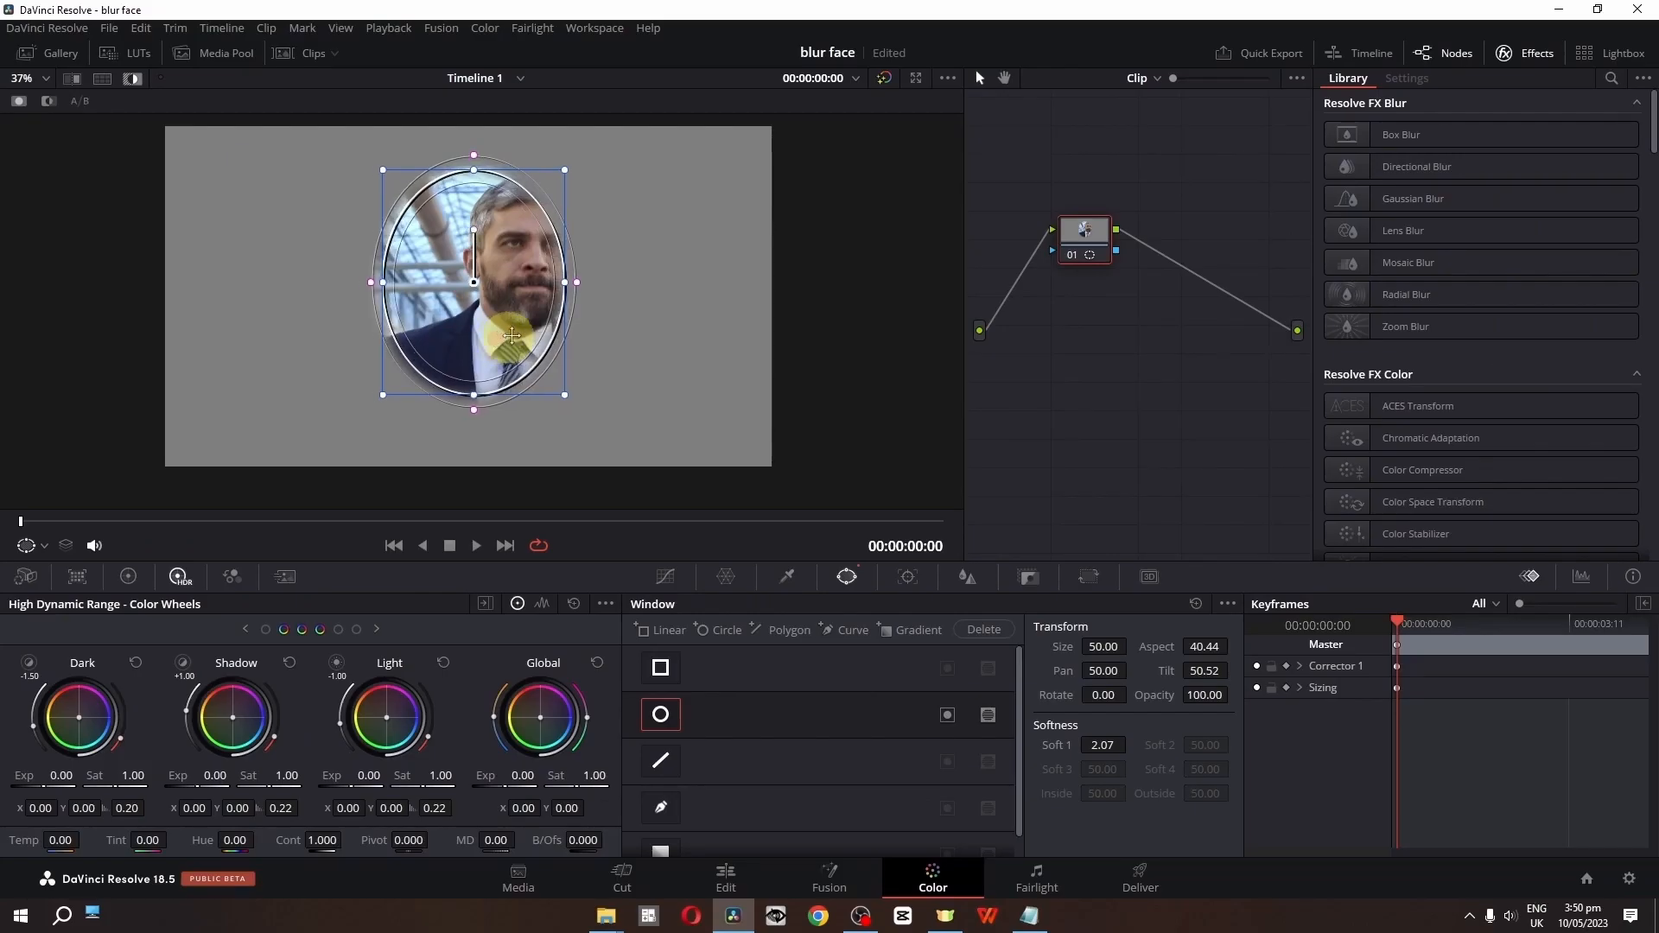
Fit the circle window over the man's head at pan 52.17, tilt 51.46 and size 37.14, and track it across the clip
{"action": "left_click_drag", "start_coordinate": [508, 363], "coordinate": [551, 315]}
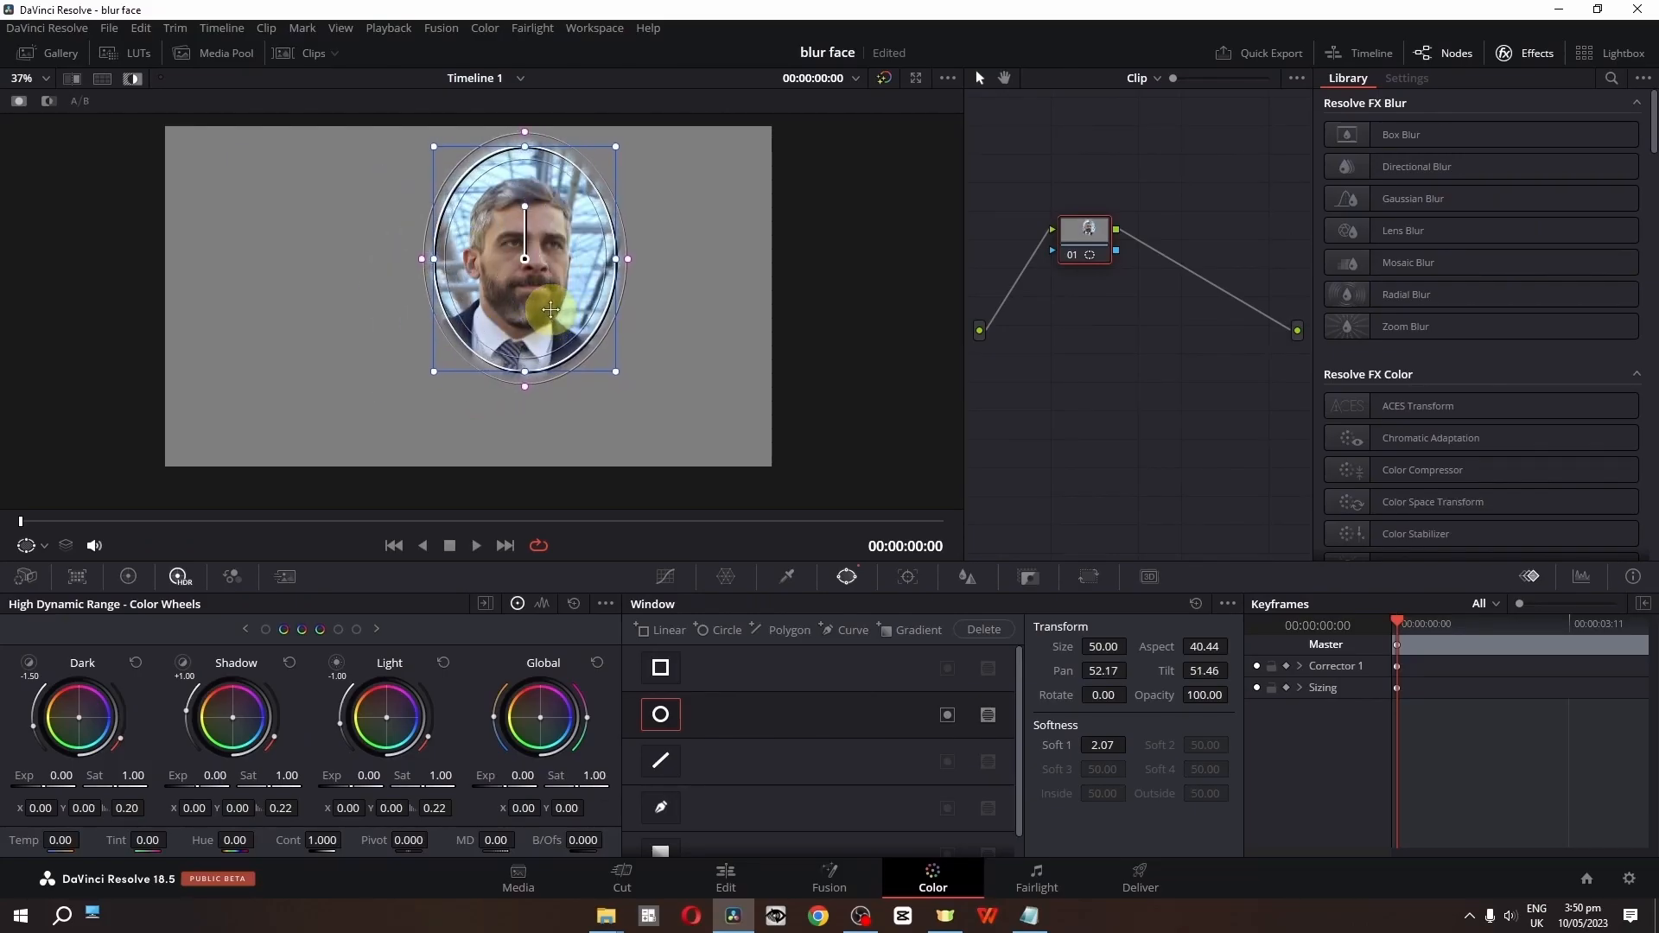
{"action": "left_click_drag", "start_coordinate": [1103, 646], "coordinate": [680, 604]}
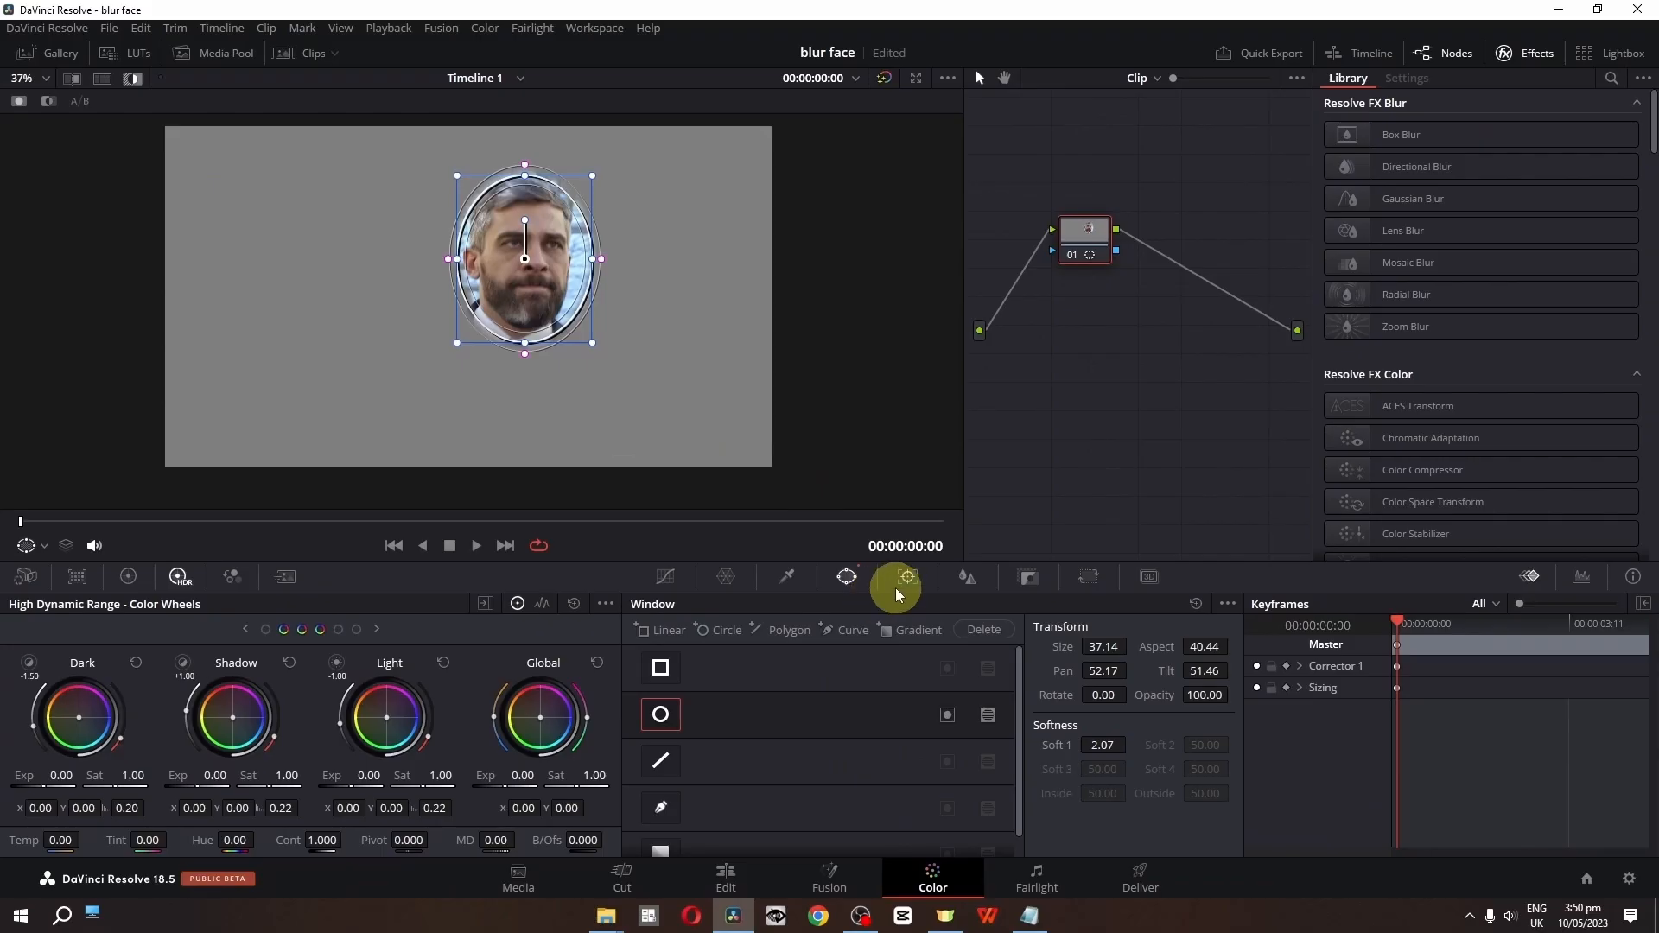
{"action": "left_click", "coordinate": [531, 398]}
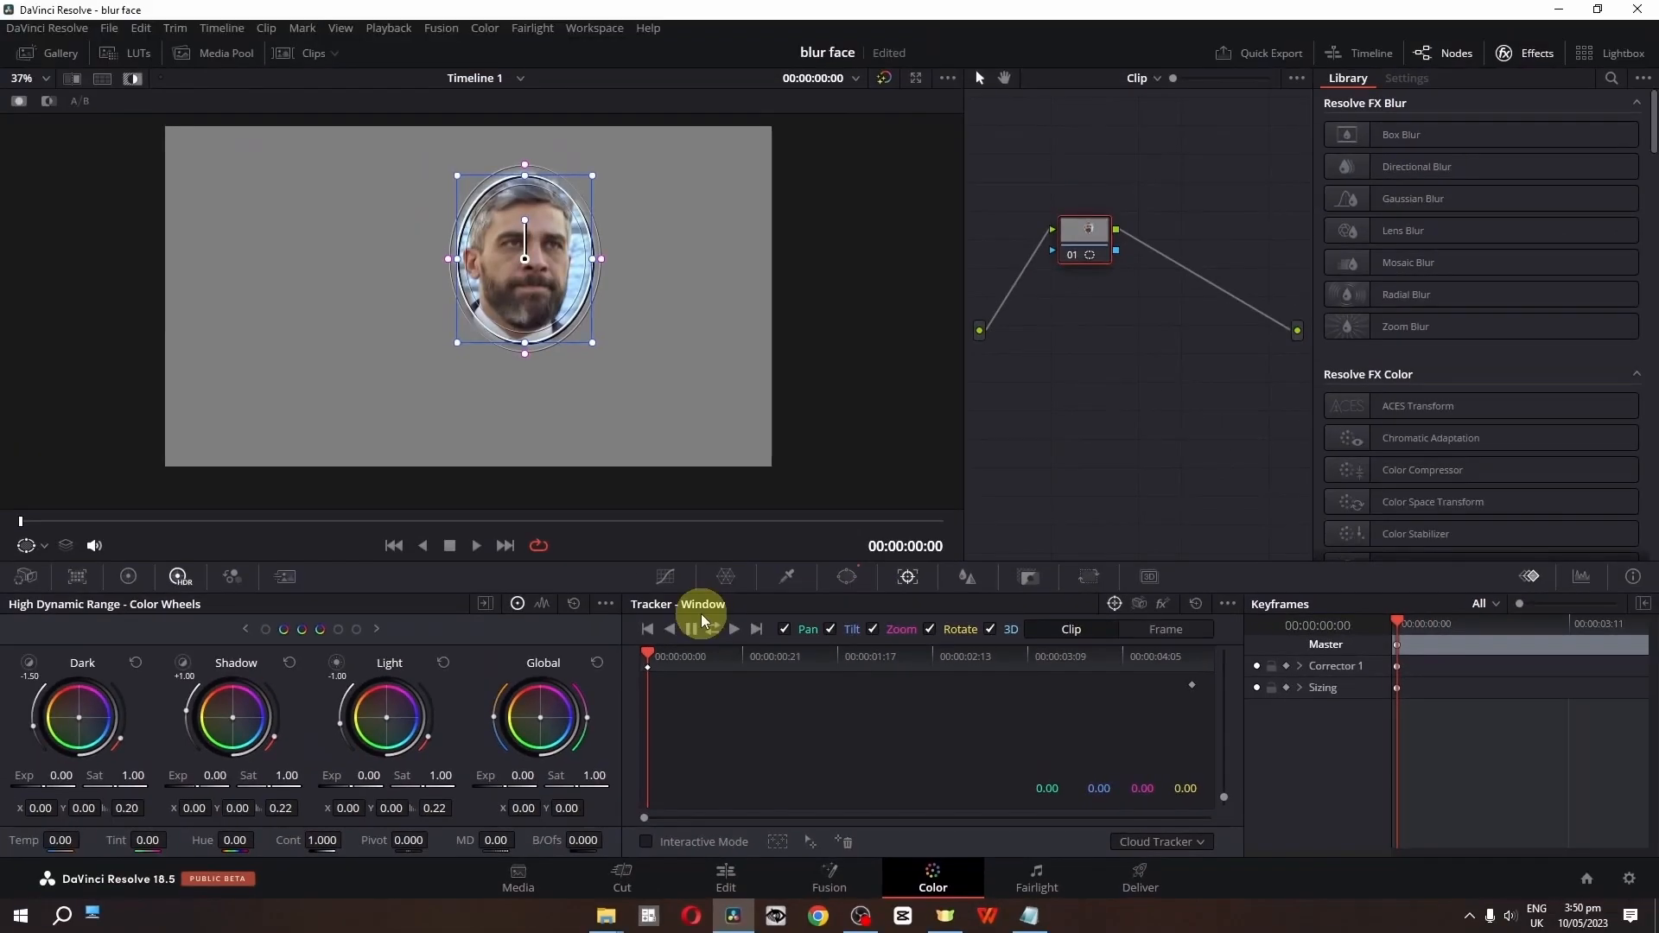
{"action": "left_click", "coordinate": [547, 531]}
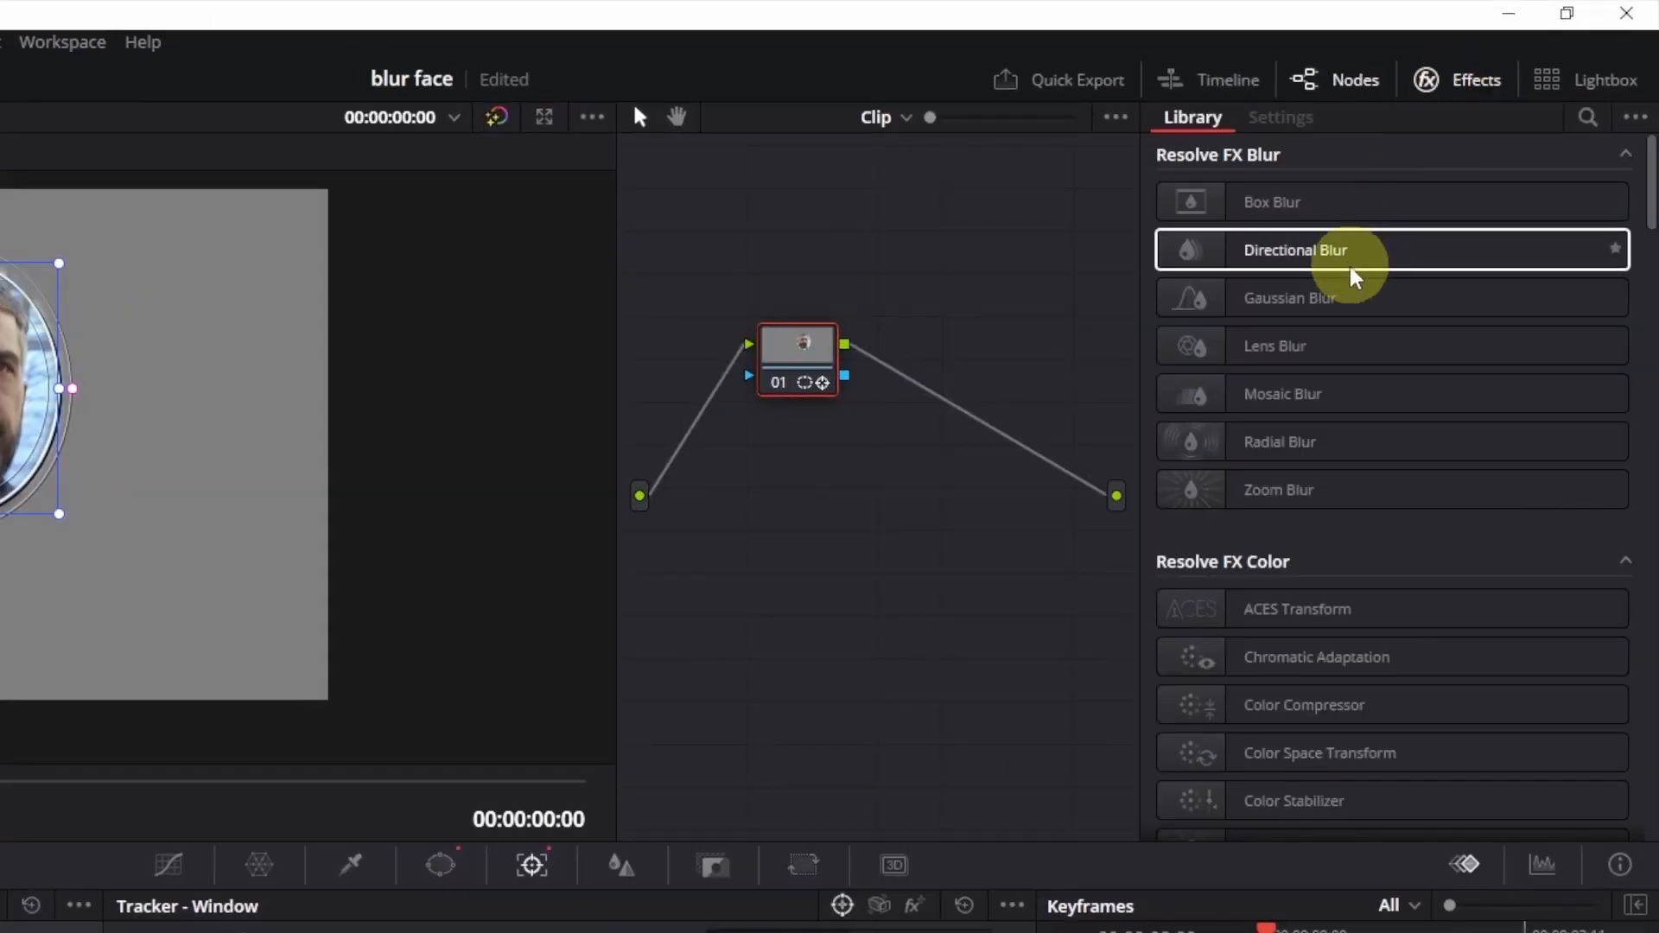
Apply Mosaic Blur to node 01, turn off the highlight view and check the blurred face through the clip
{"action": "left_click_drag", "start_coordinate": [1288, 387], "coordinate": [790, 346]}
{"action": "left_click", "coordinate": [138, 118]}
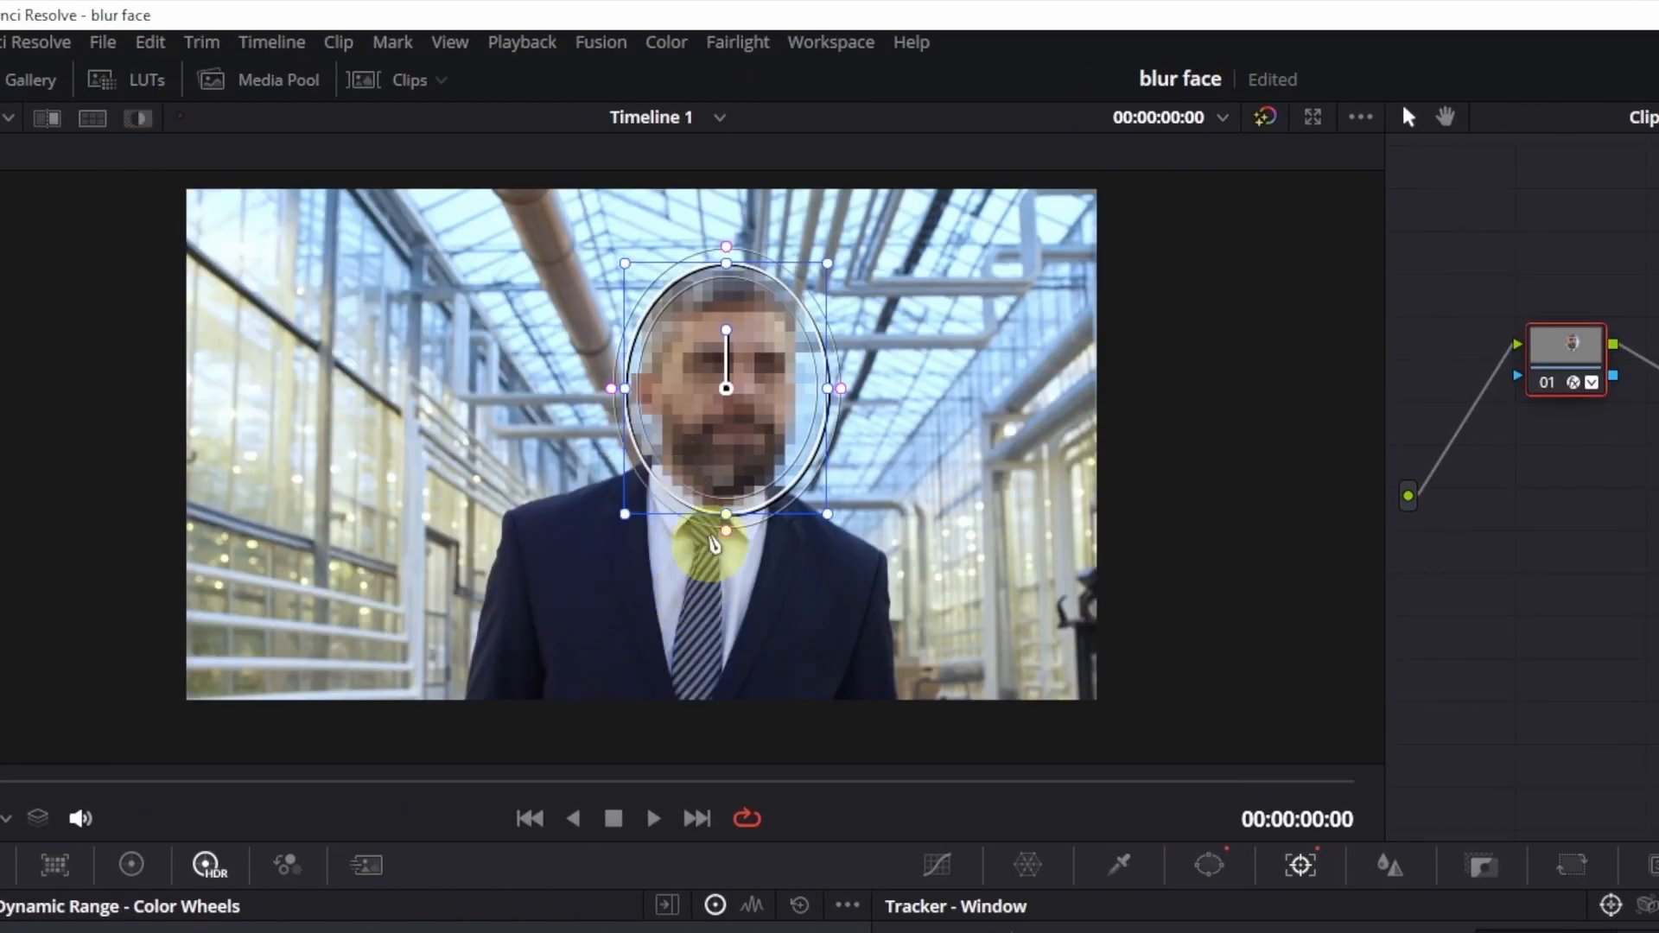
{"action": "key", "text": "ctrl+t"}
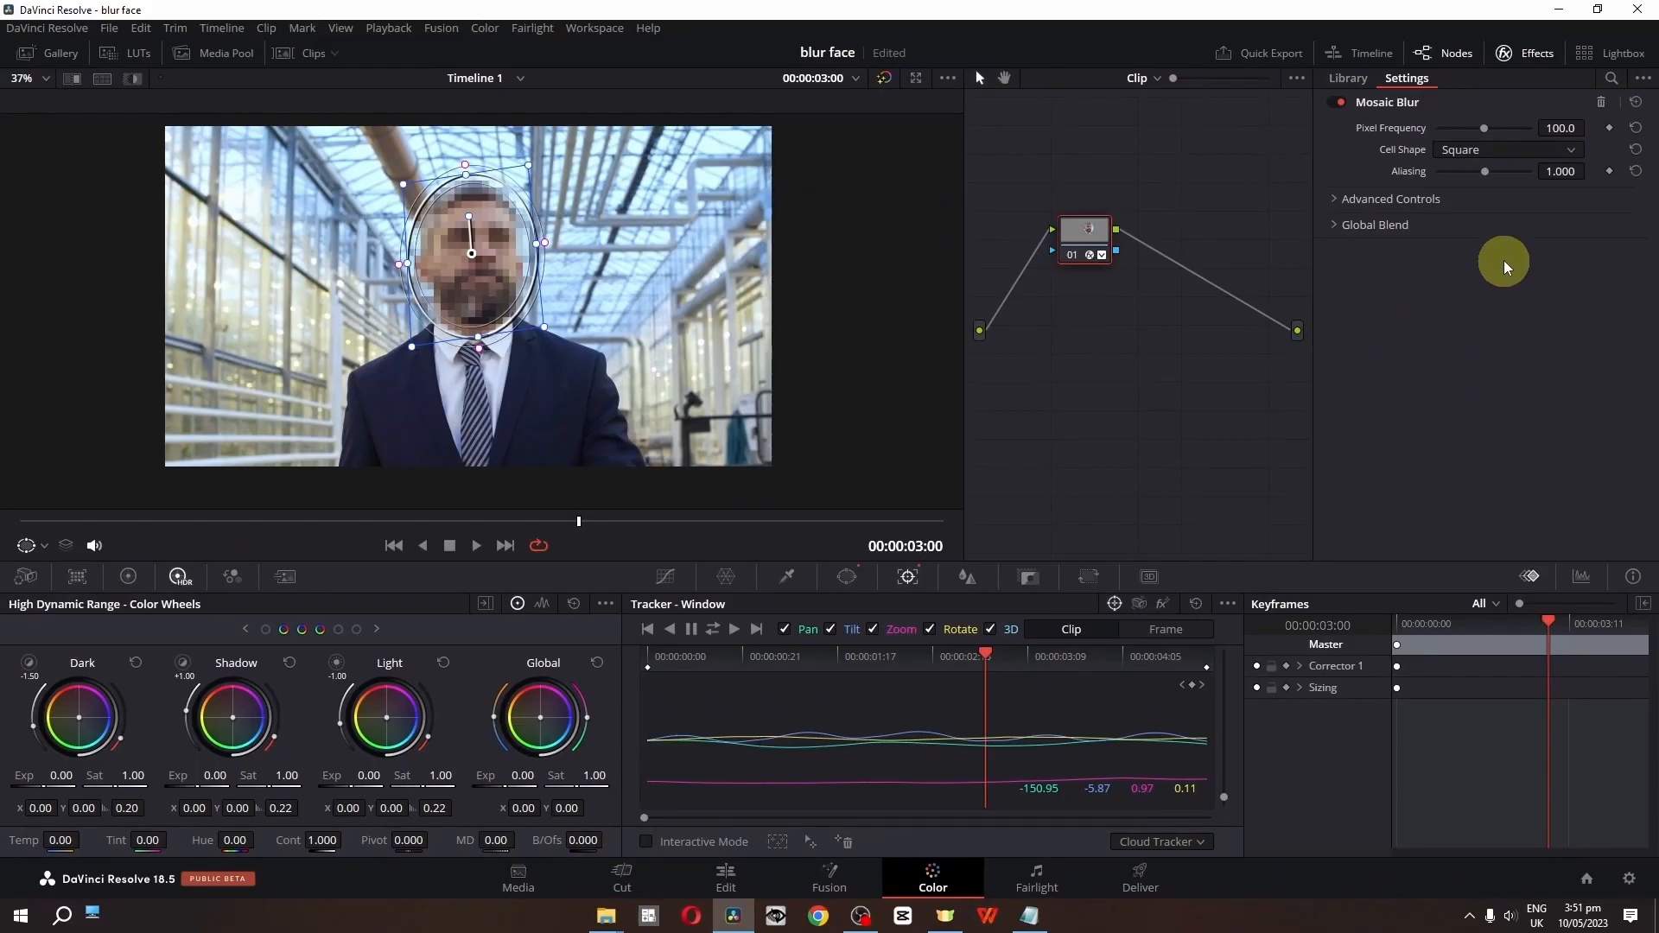
Replace the Mosaic Blur on node 01 with Box Blur and play the clip on the Edit page
{"action": "left_click", "coordinate": [1601, 104]}
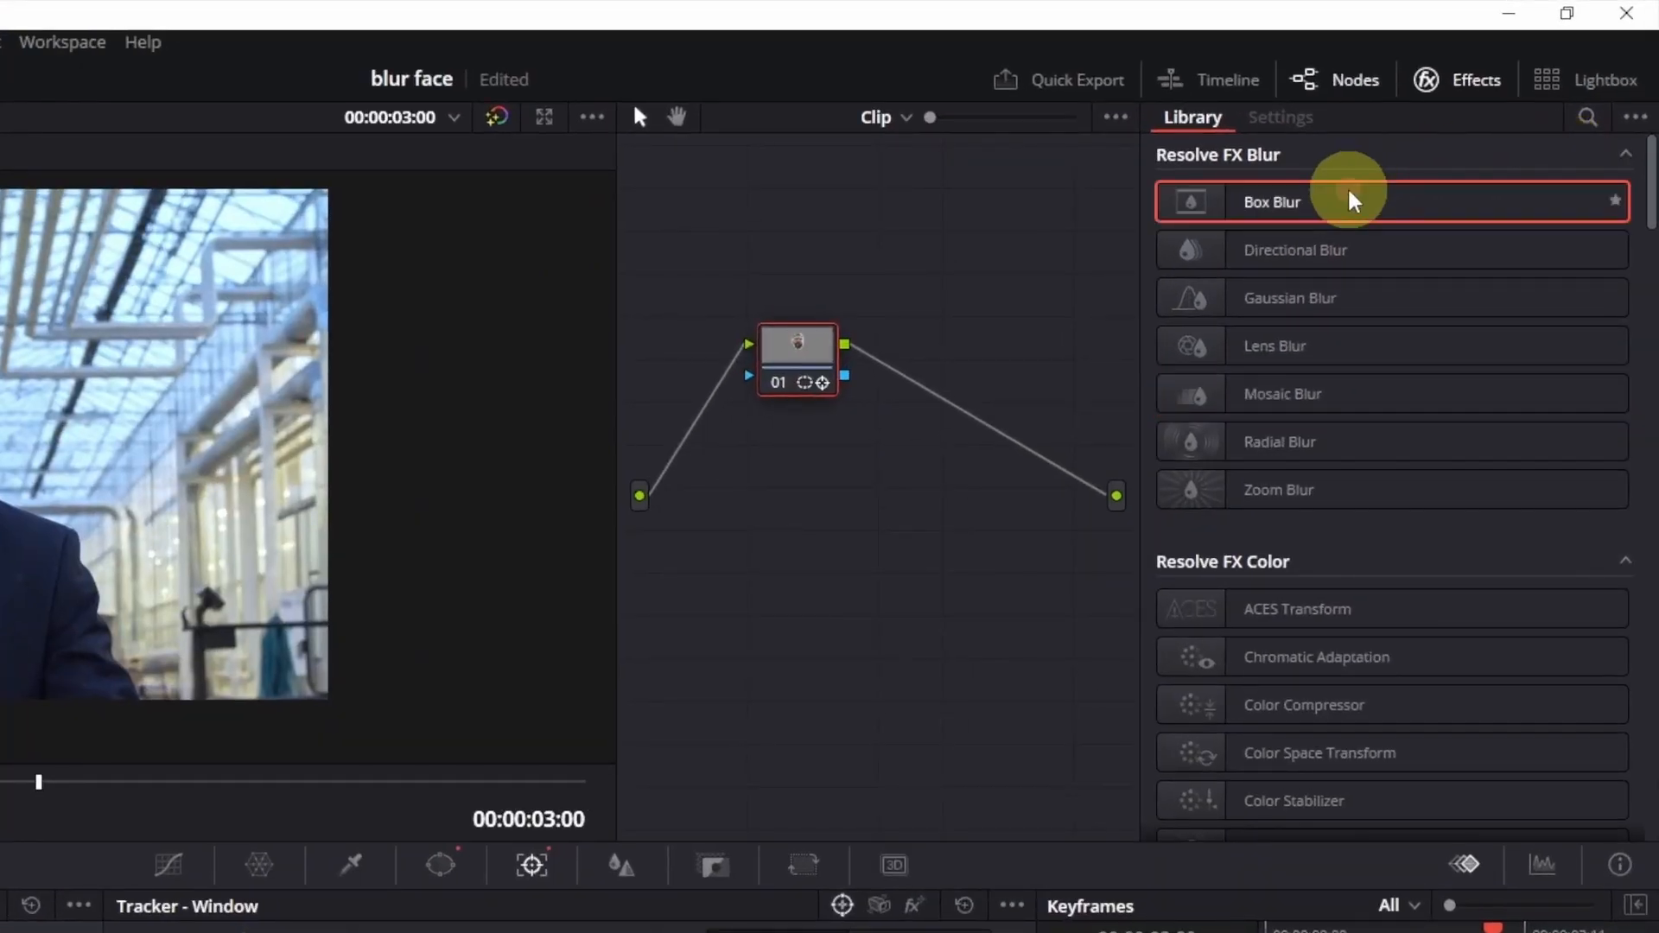
{"action": "left_click_drag", "start_coordinate": [1352, 202], "coordinate": [814, 361]}
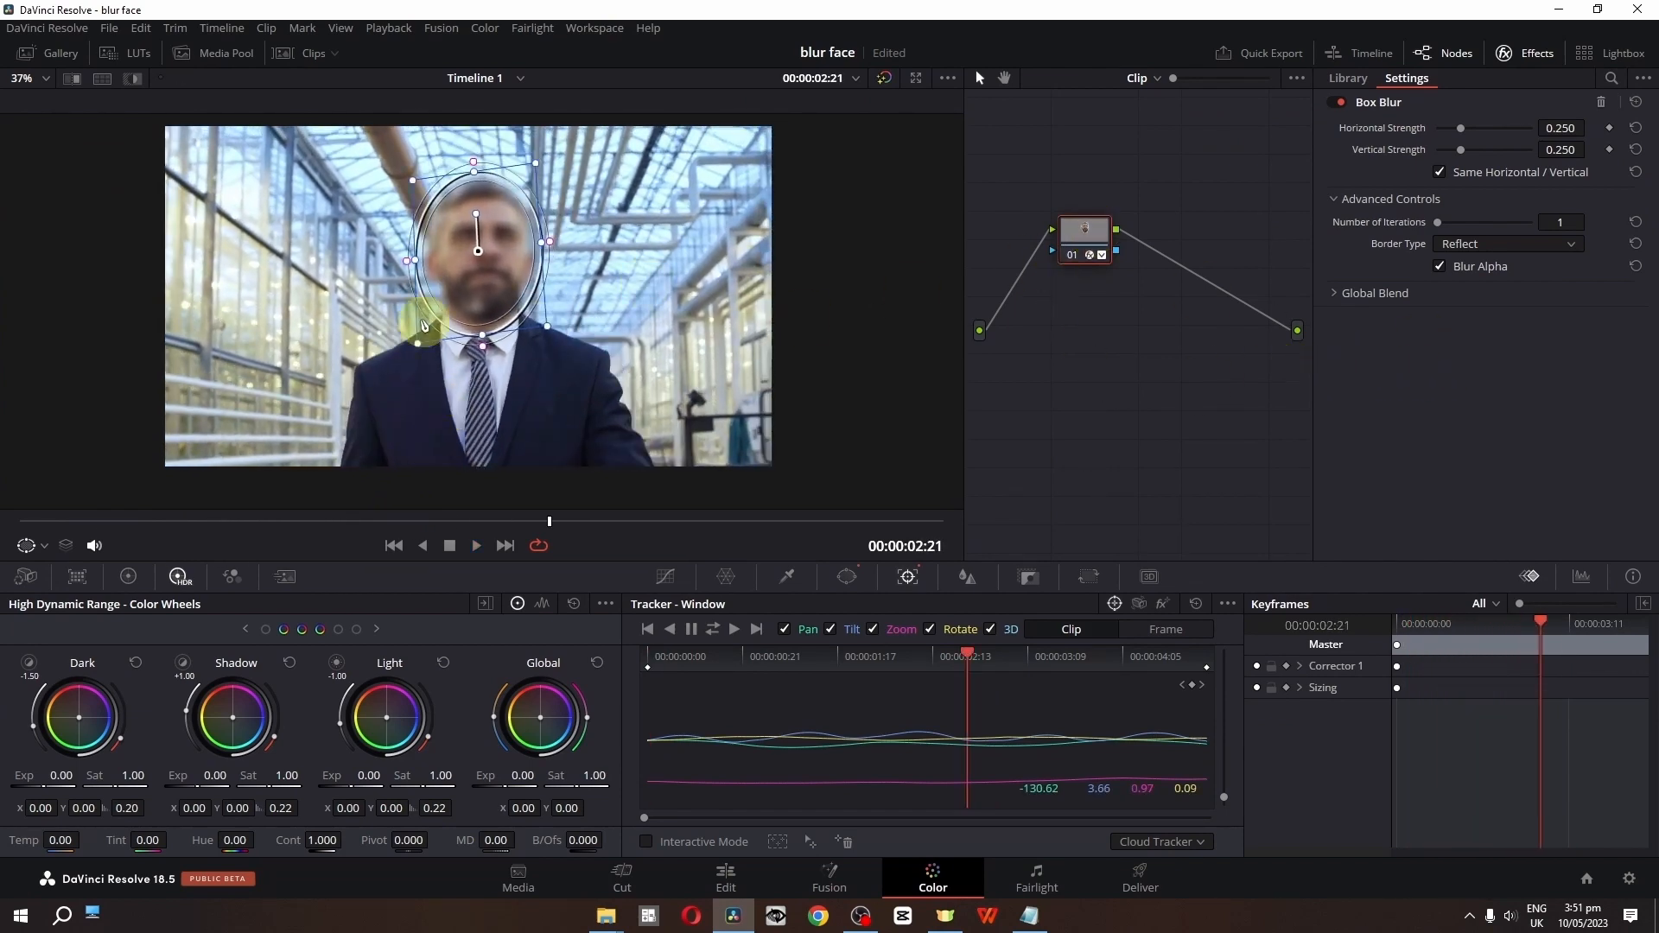
{"action": "left_click", "coordinate": [726, 877]}
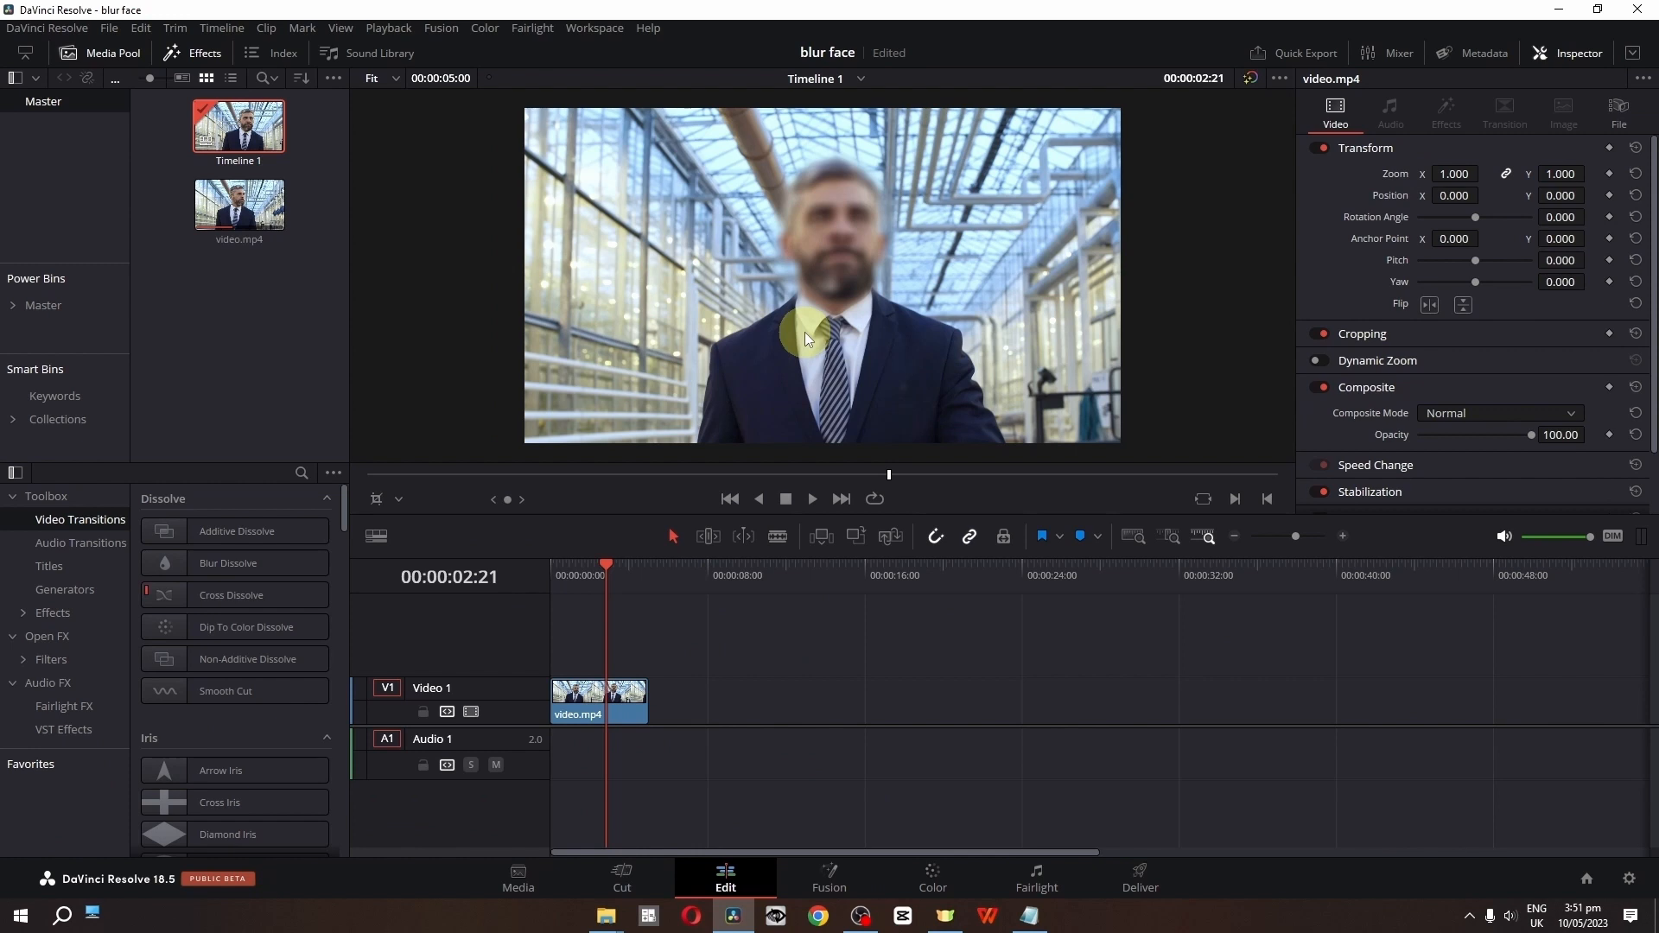
{"action": "key", "text": "space"}
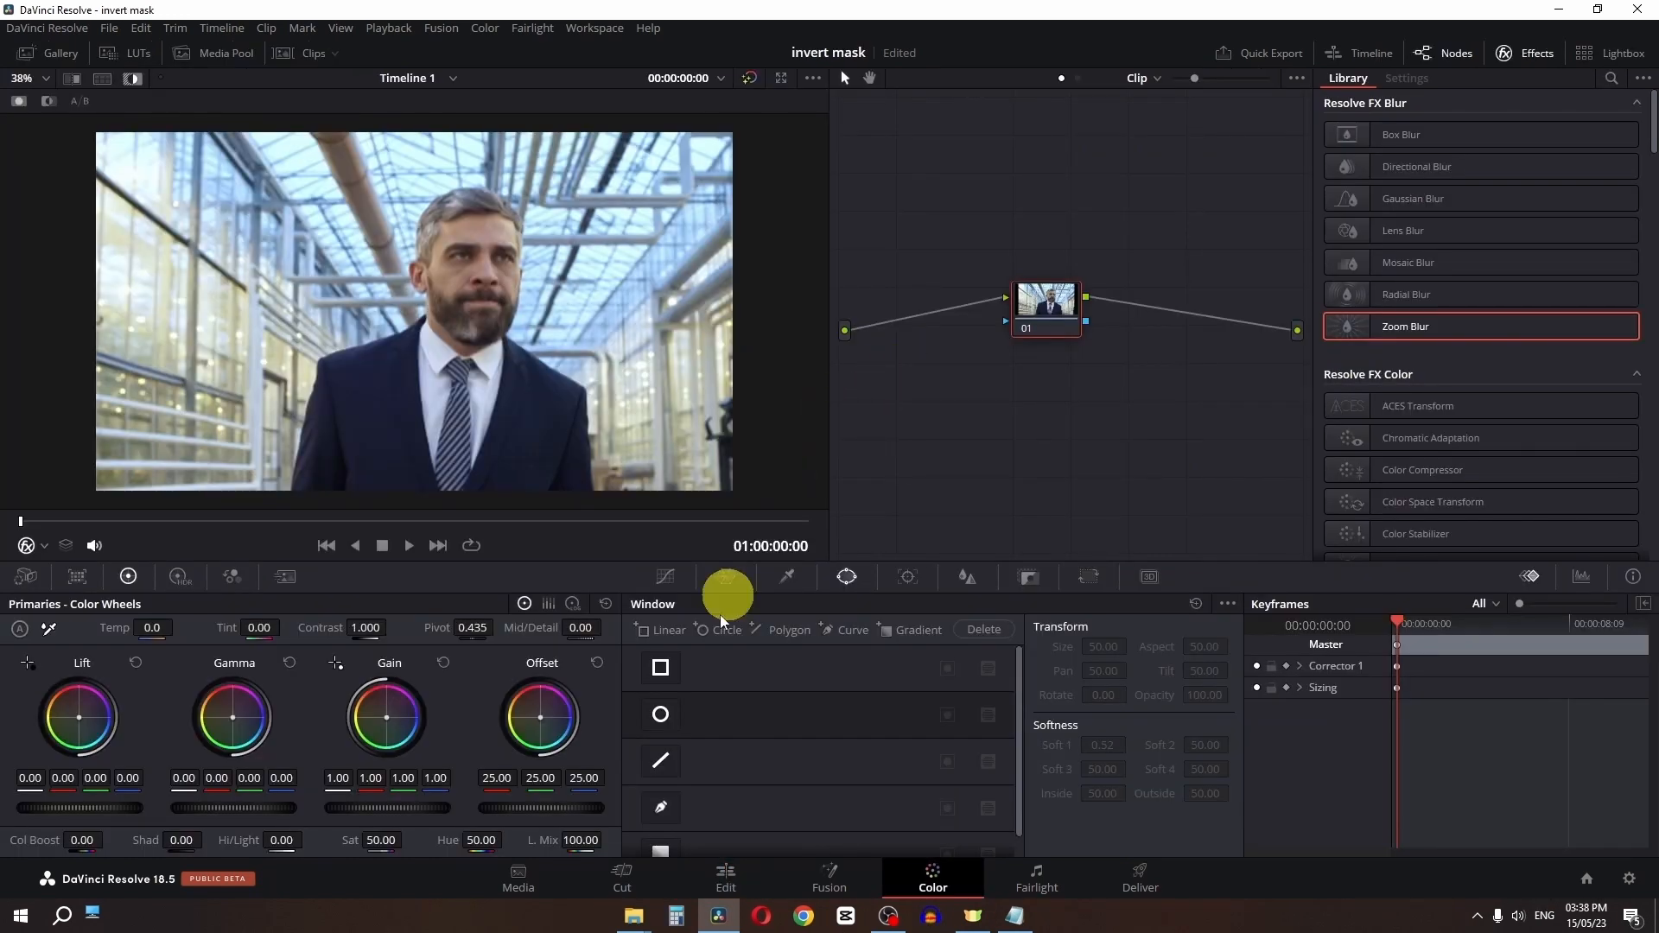
Add a circle window in the invert mask project, show the Power Window overlay and move the circle over the man's face
{"action": "left_click", "coordinate": [661, 717]}
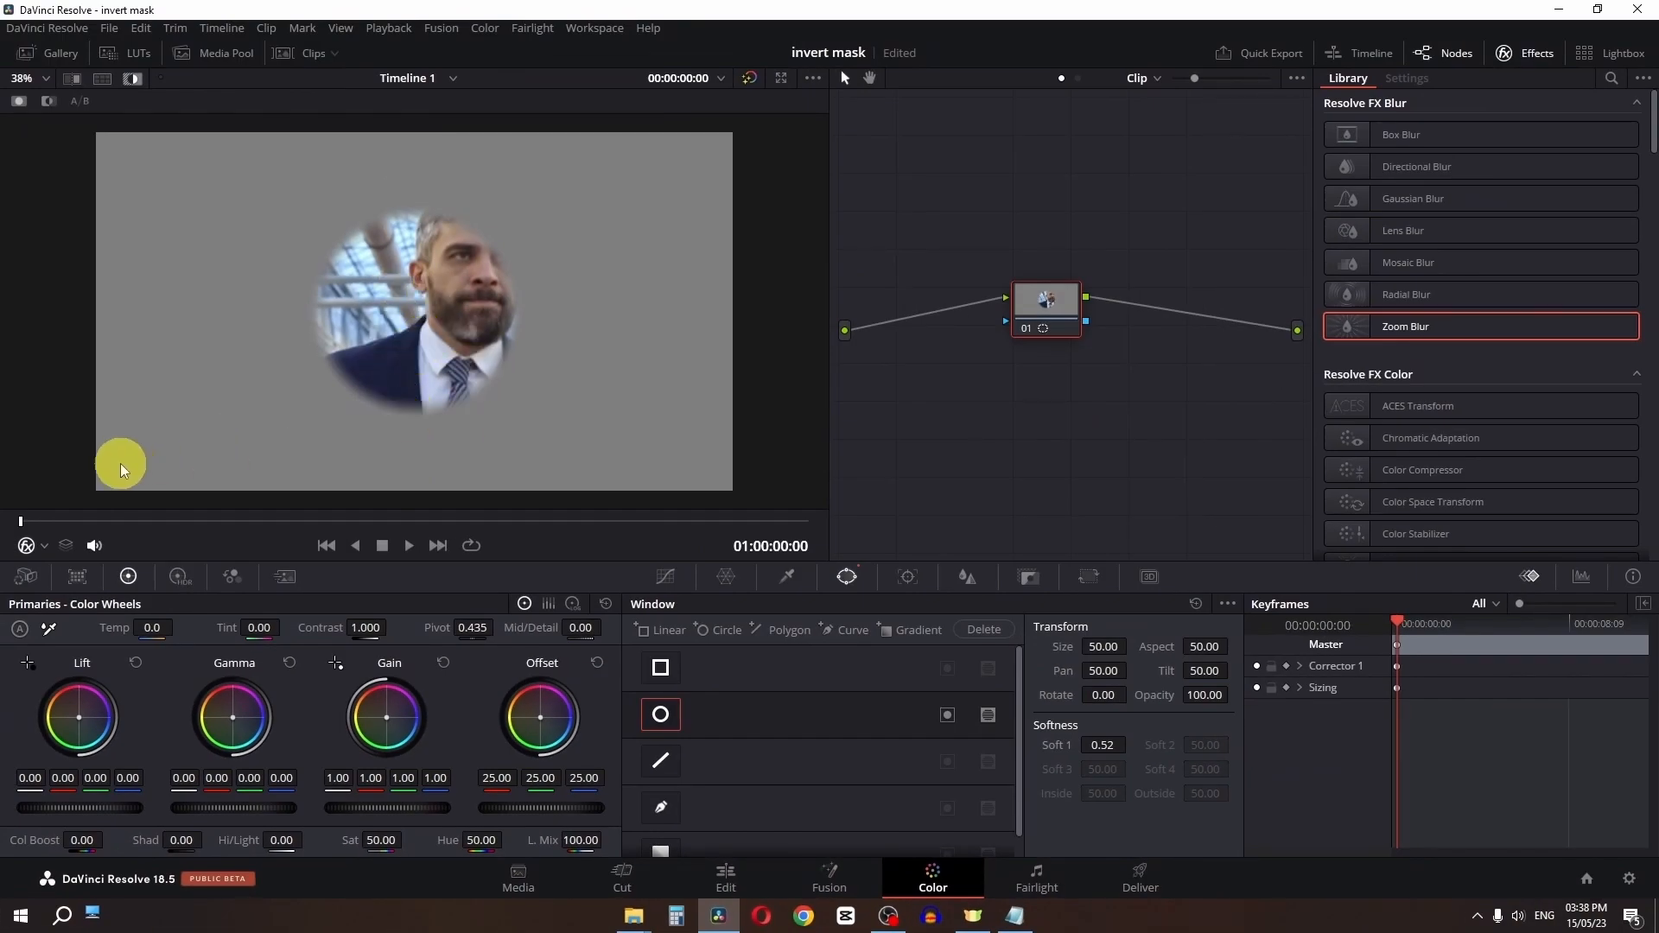
{"action": "left_click", "coordinate": [43, 547]}
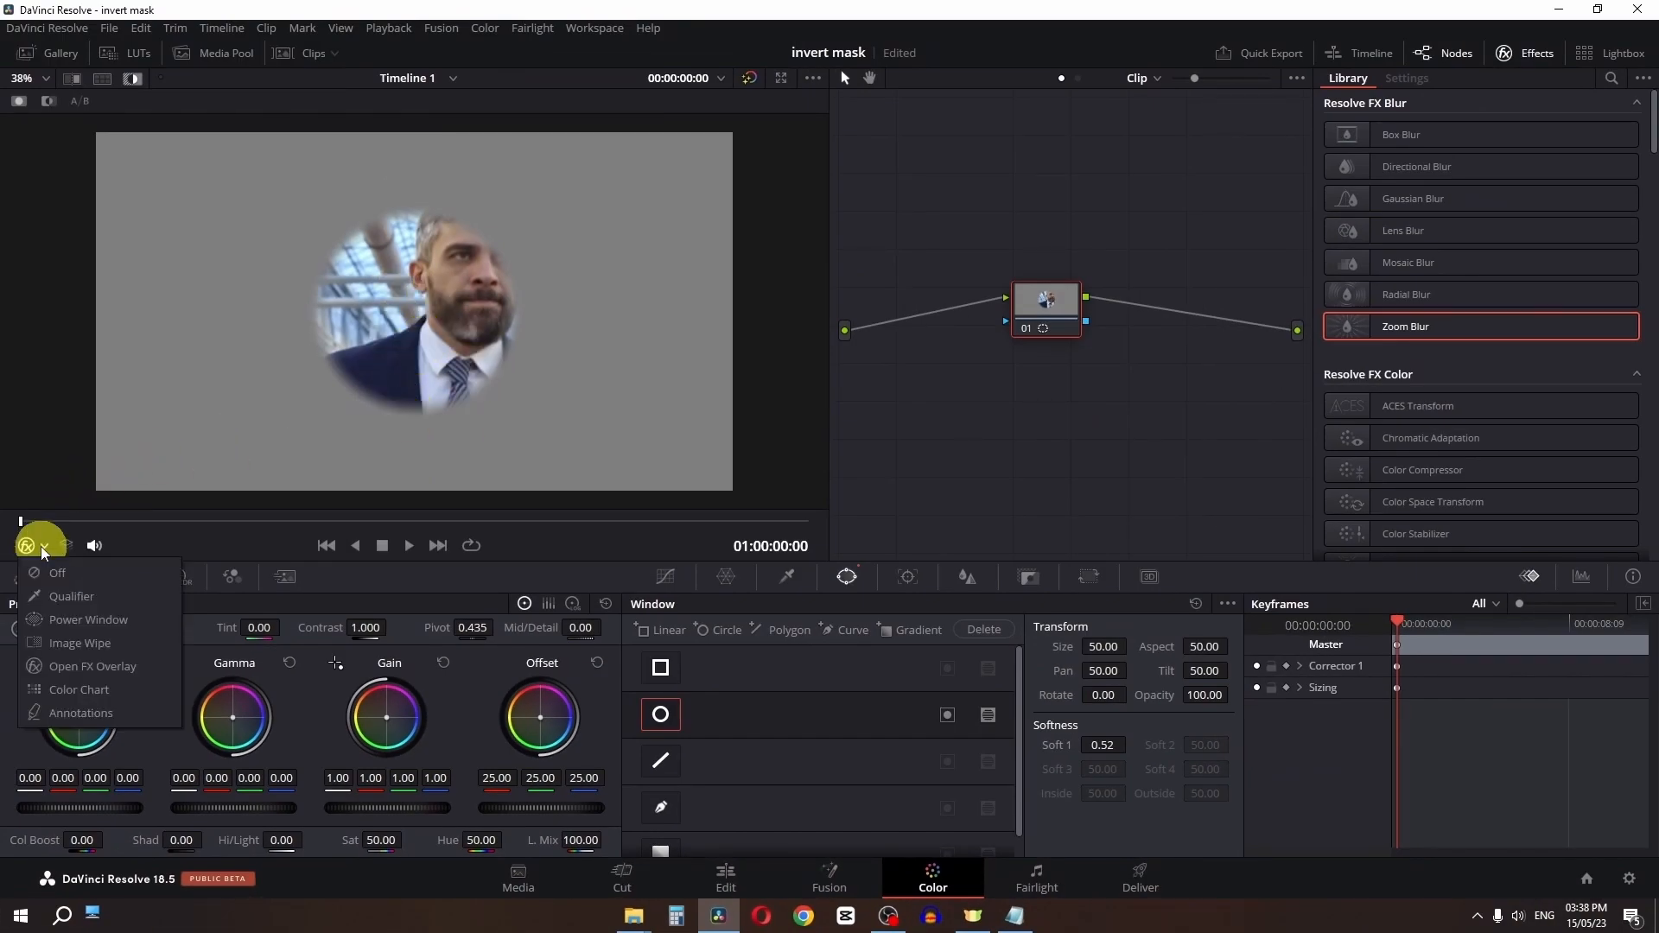
{"action": "left_click", "coordinate": [81, 621]}
{"action": "left_click_drag", "start_coordinate": [392, 357], "coordinate": [479, 297]}
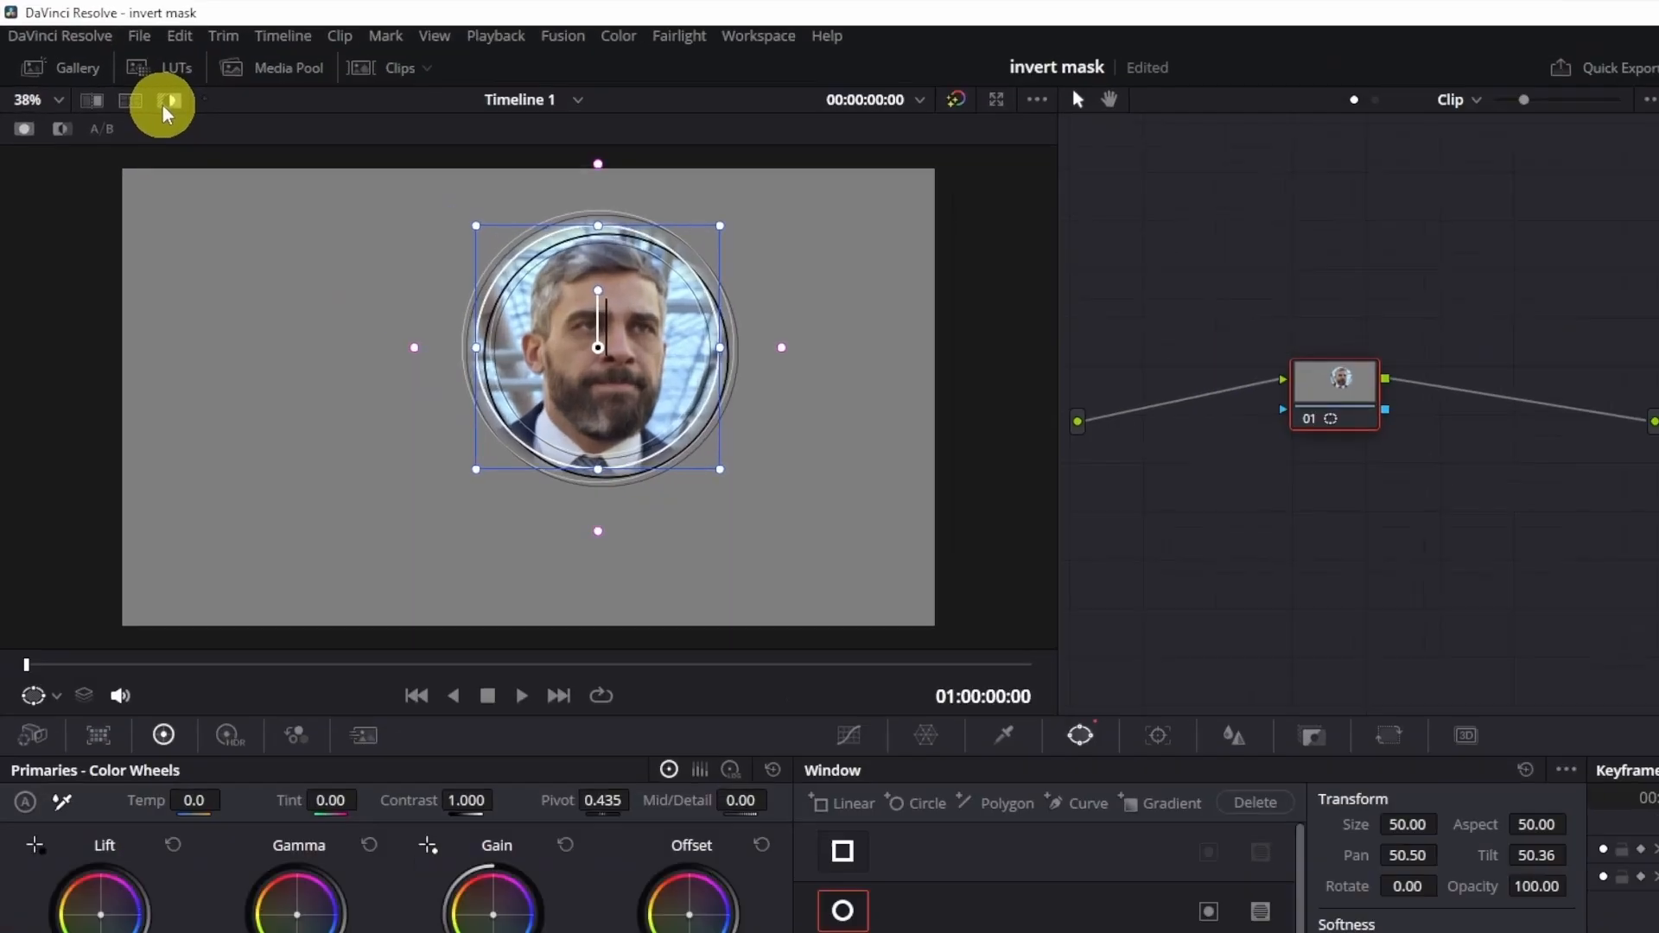
Turn off the highlight view and apply Zoom Blur to node 01
{"action": "left_click", "coordinate": [129, 83]}
{"action": "left_click", "coordinate": [195, 120]}
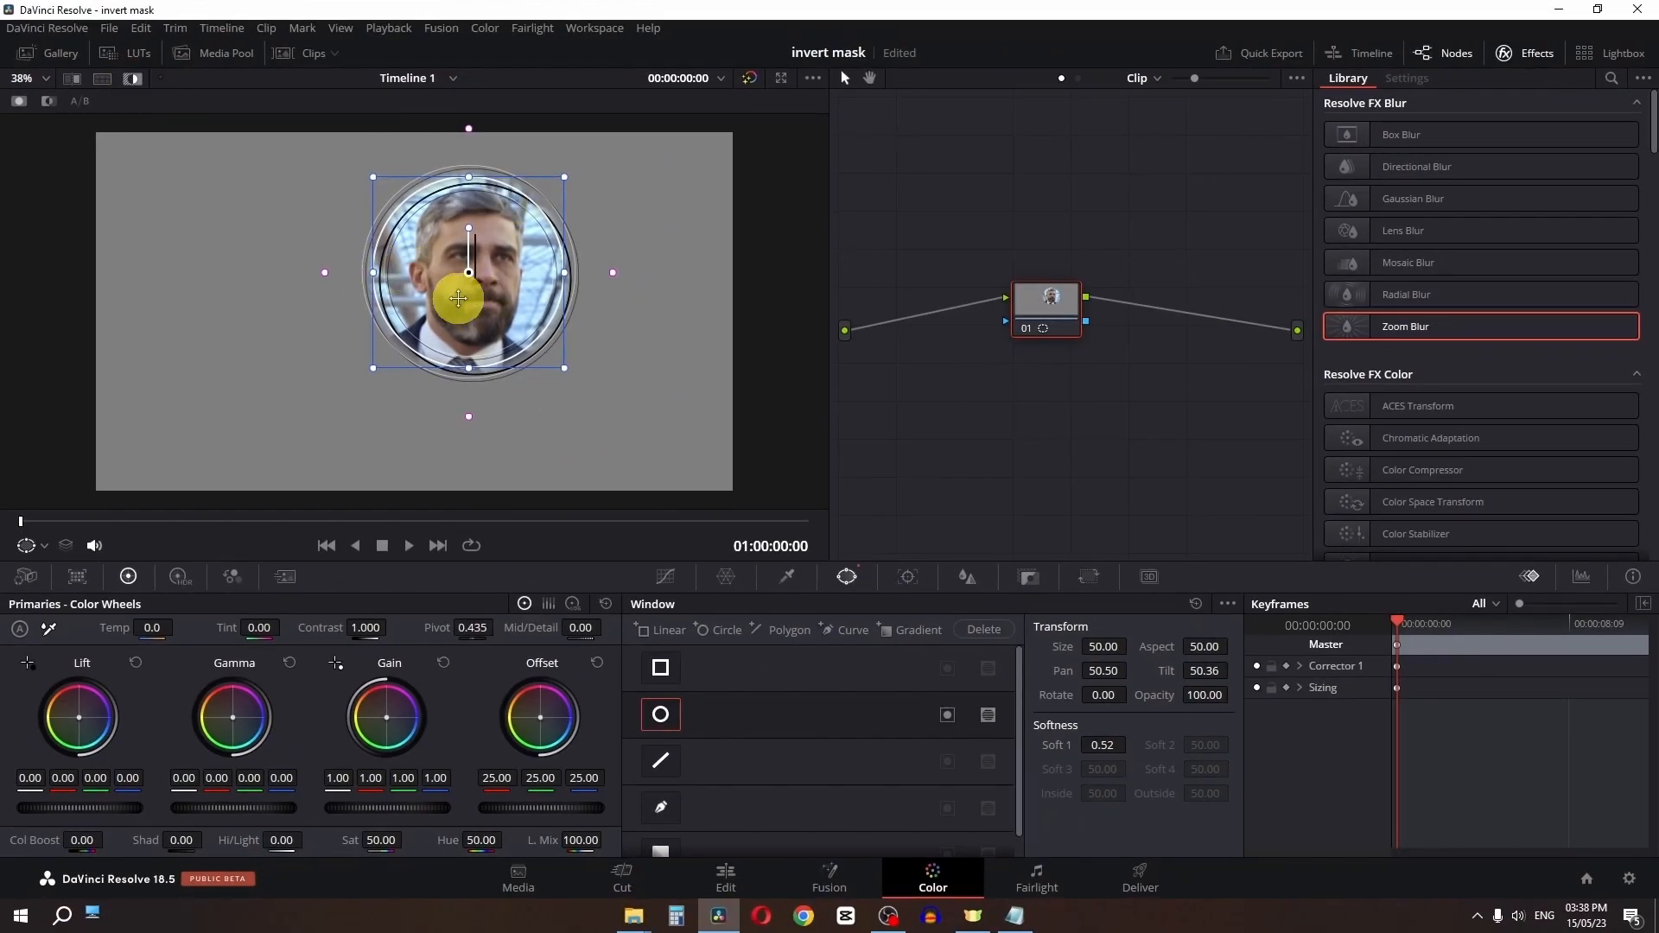
{"action": "left_click", "coordinate": [133, 78]}
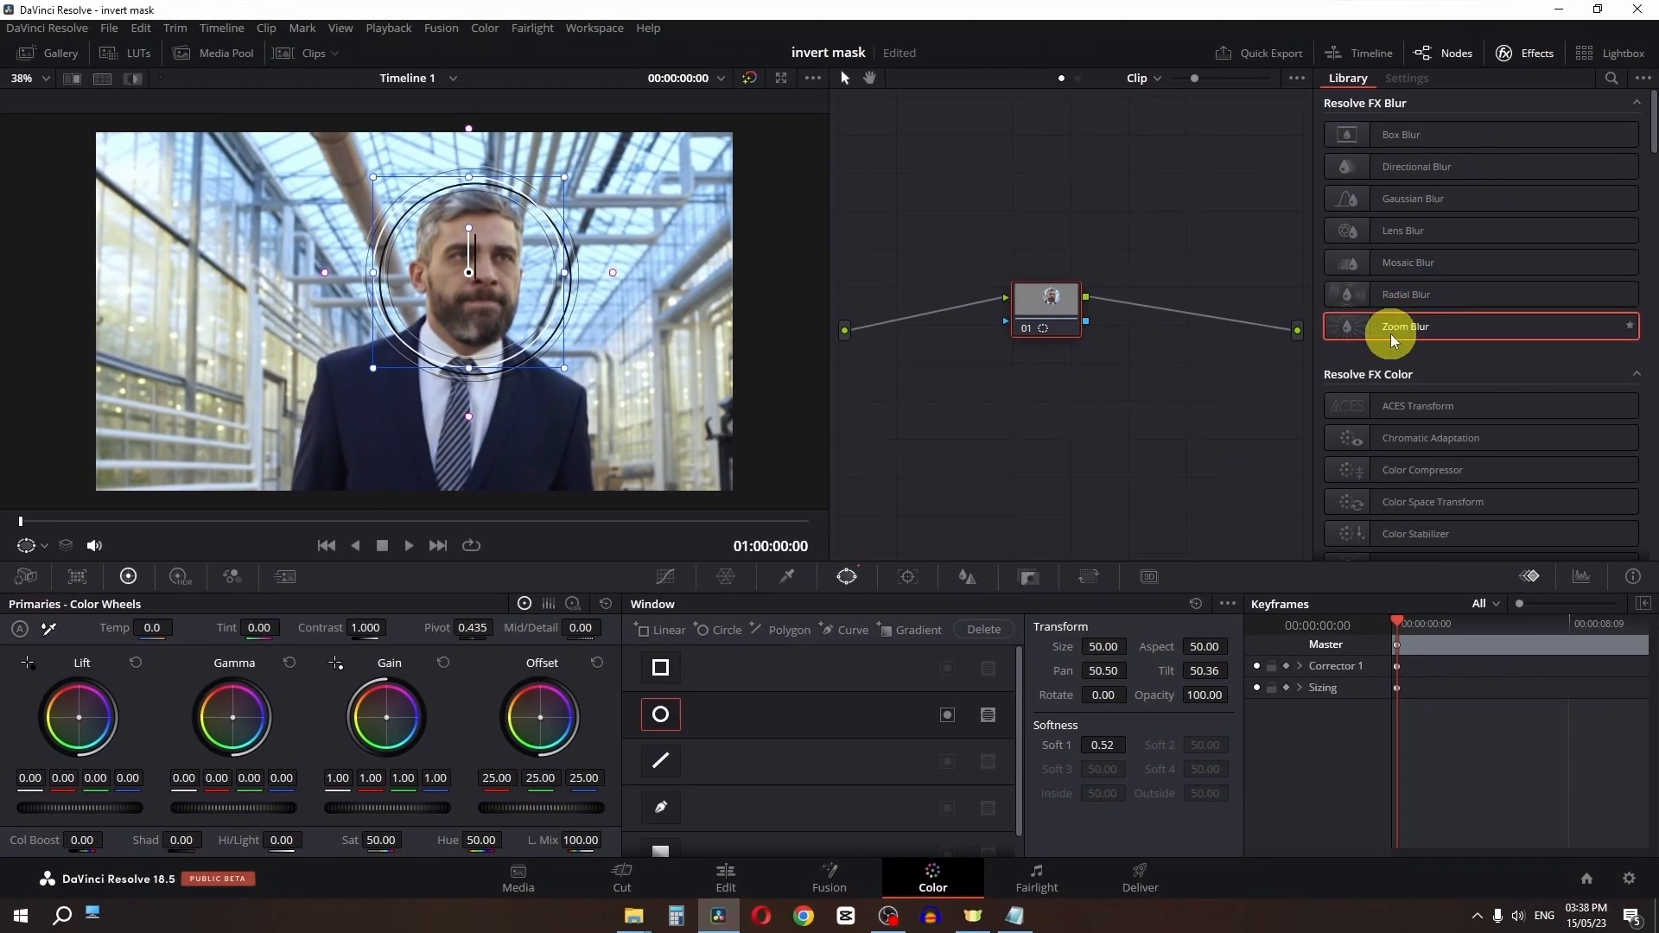
{"action": "left_click_drag", "start_coordinate": [1392, 339], "coordinate": [1042, 318]}
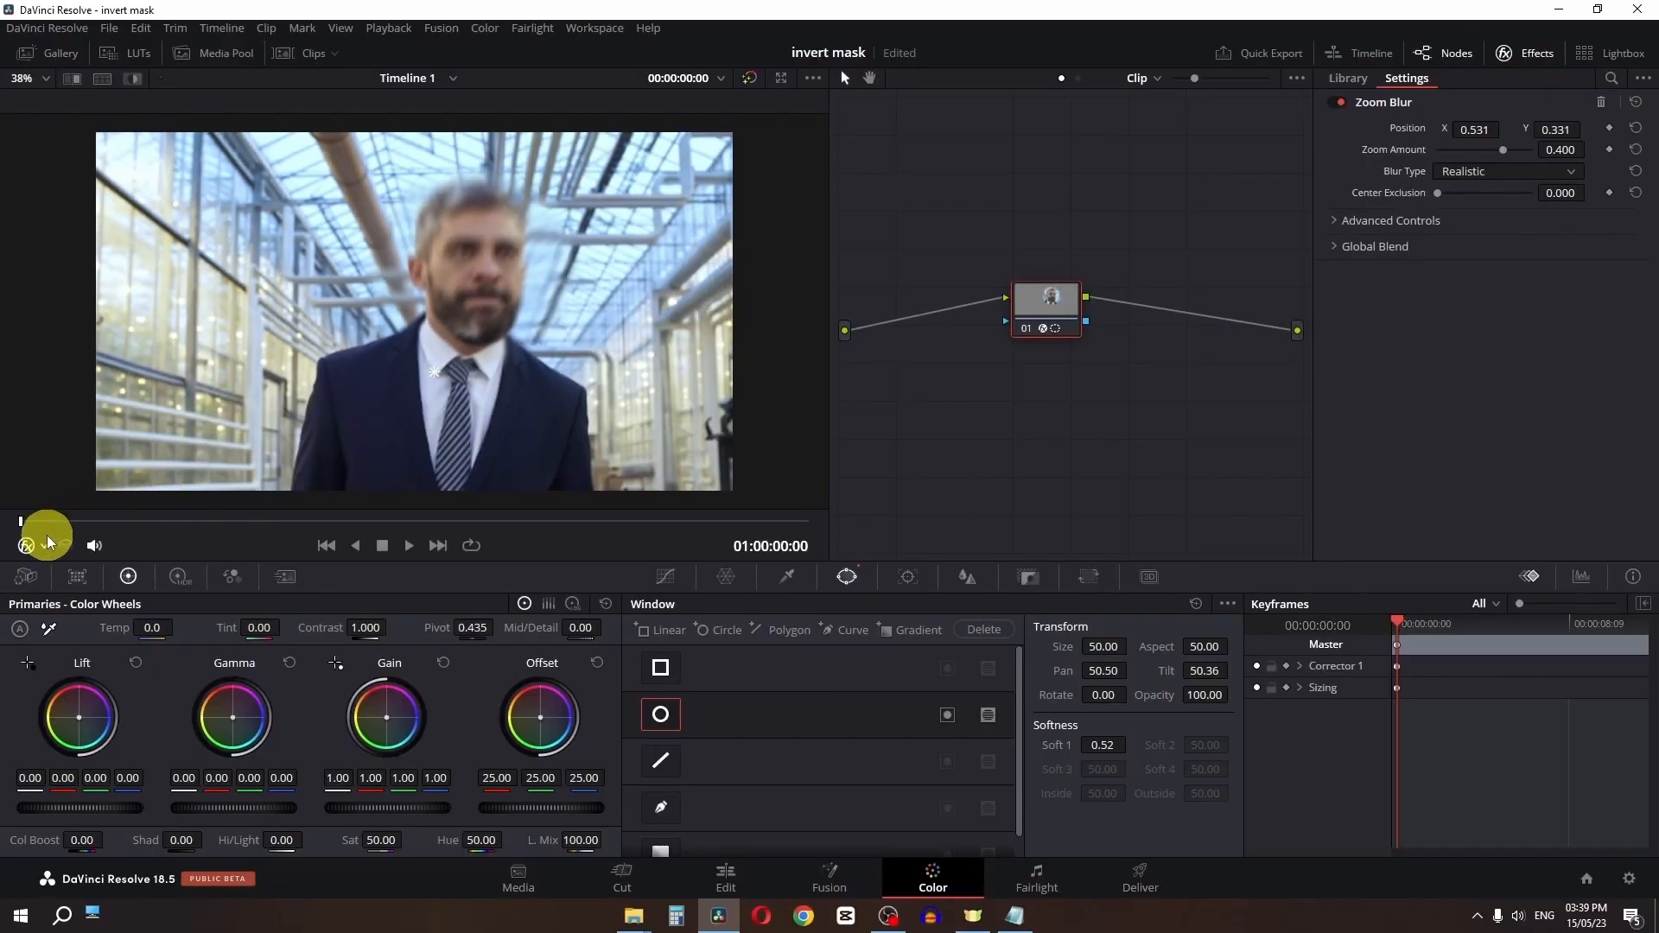
Show the Power Window overlay and invert the circle window so the blur affects everything outside the man's face
{"action": "left_click", "coordinate": [66, 758]}
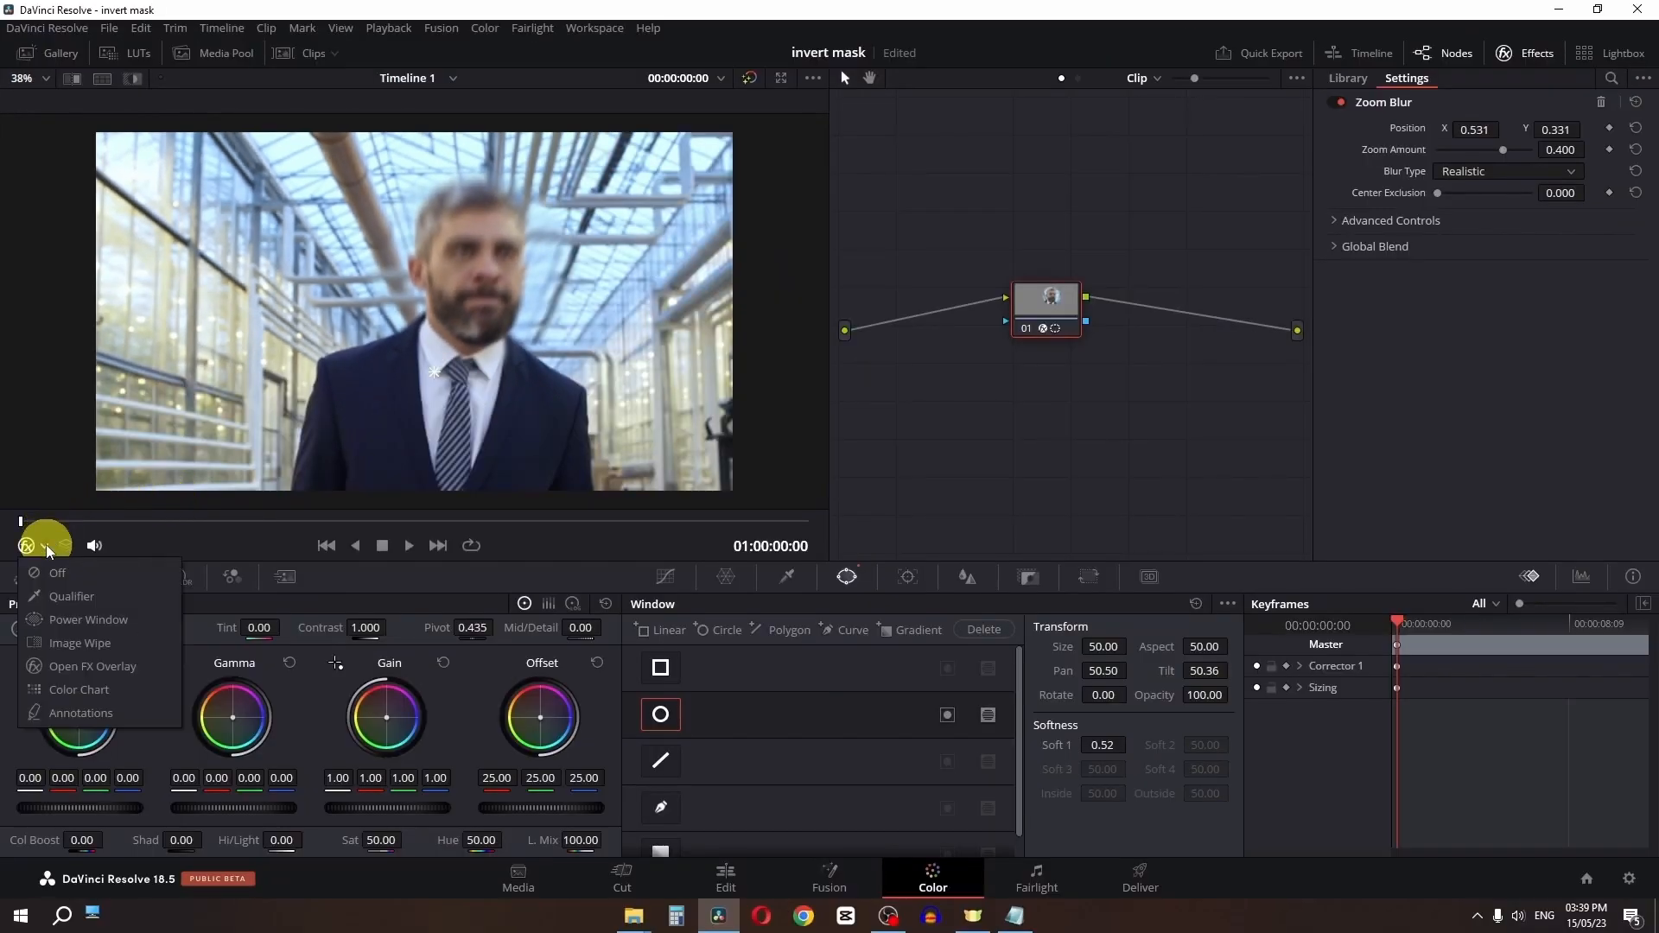
{"action": "left_click", "coordinate": [76, 620]}
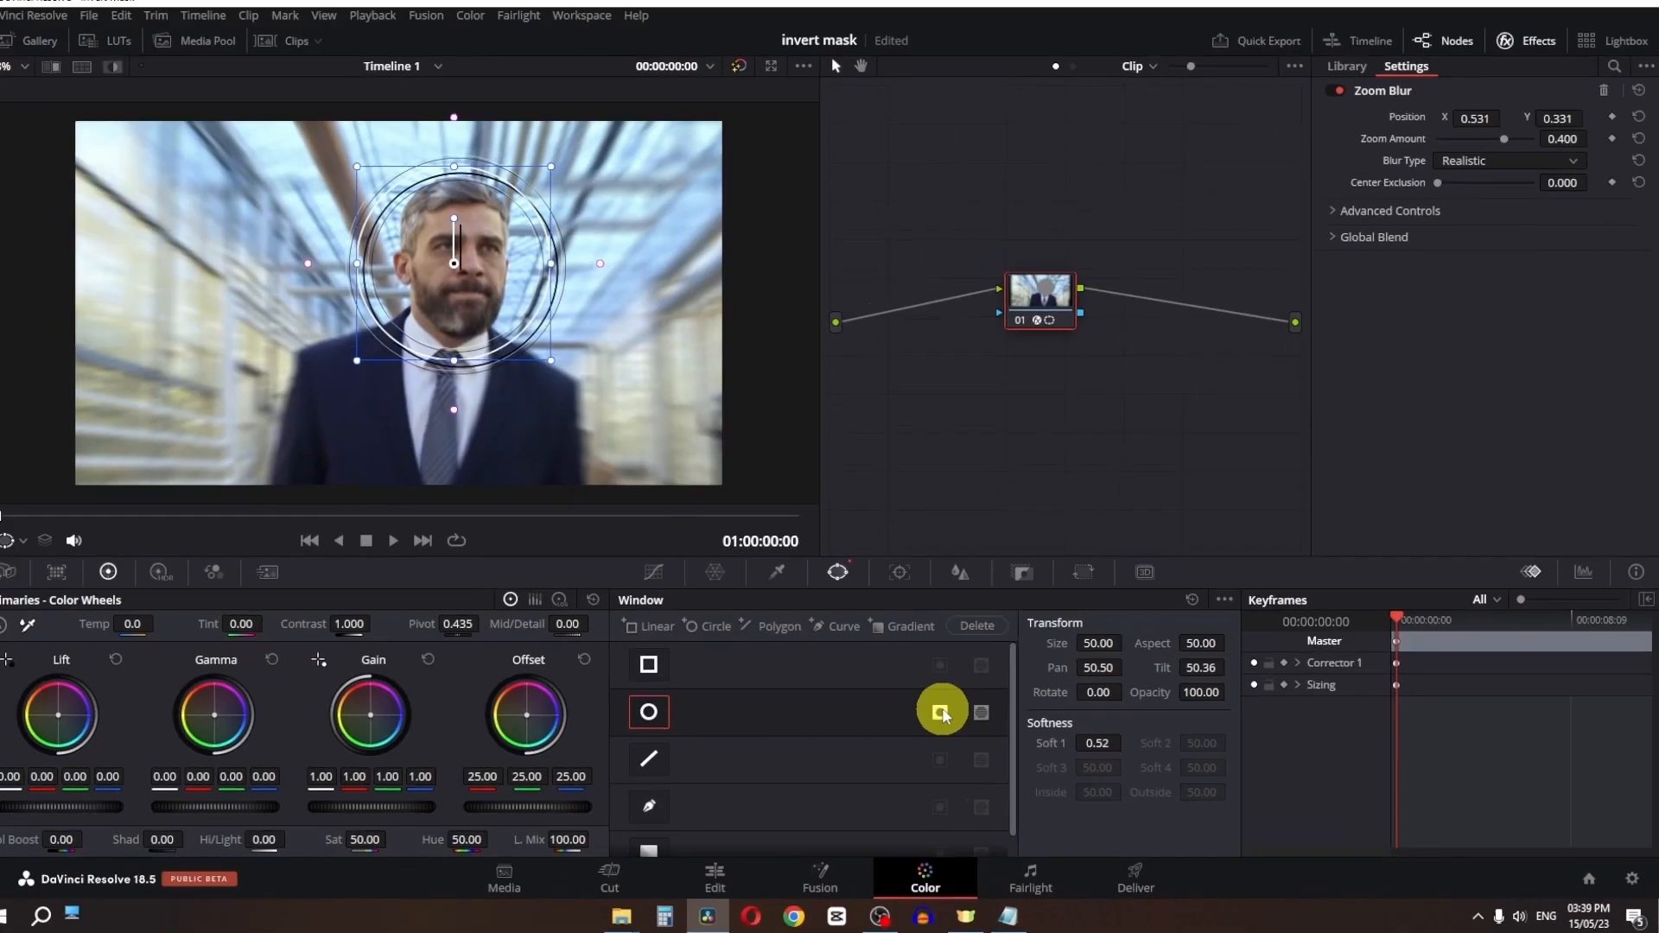
{"action": "left_click", "coordinate": [673, 607]}
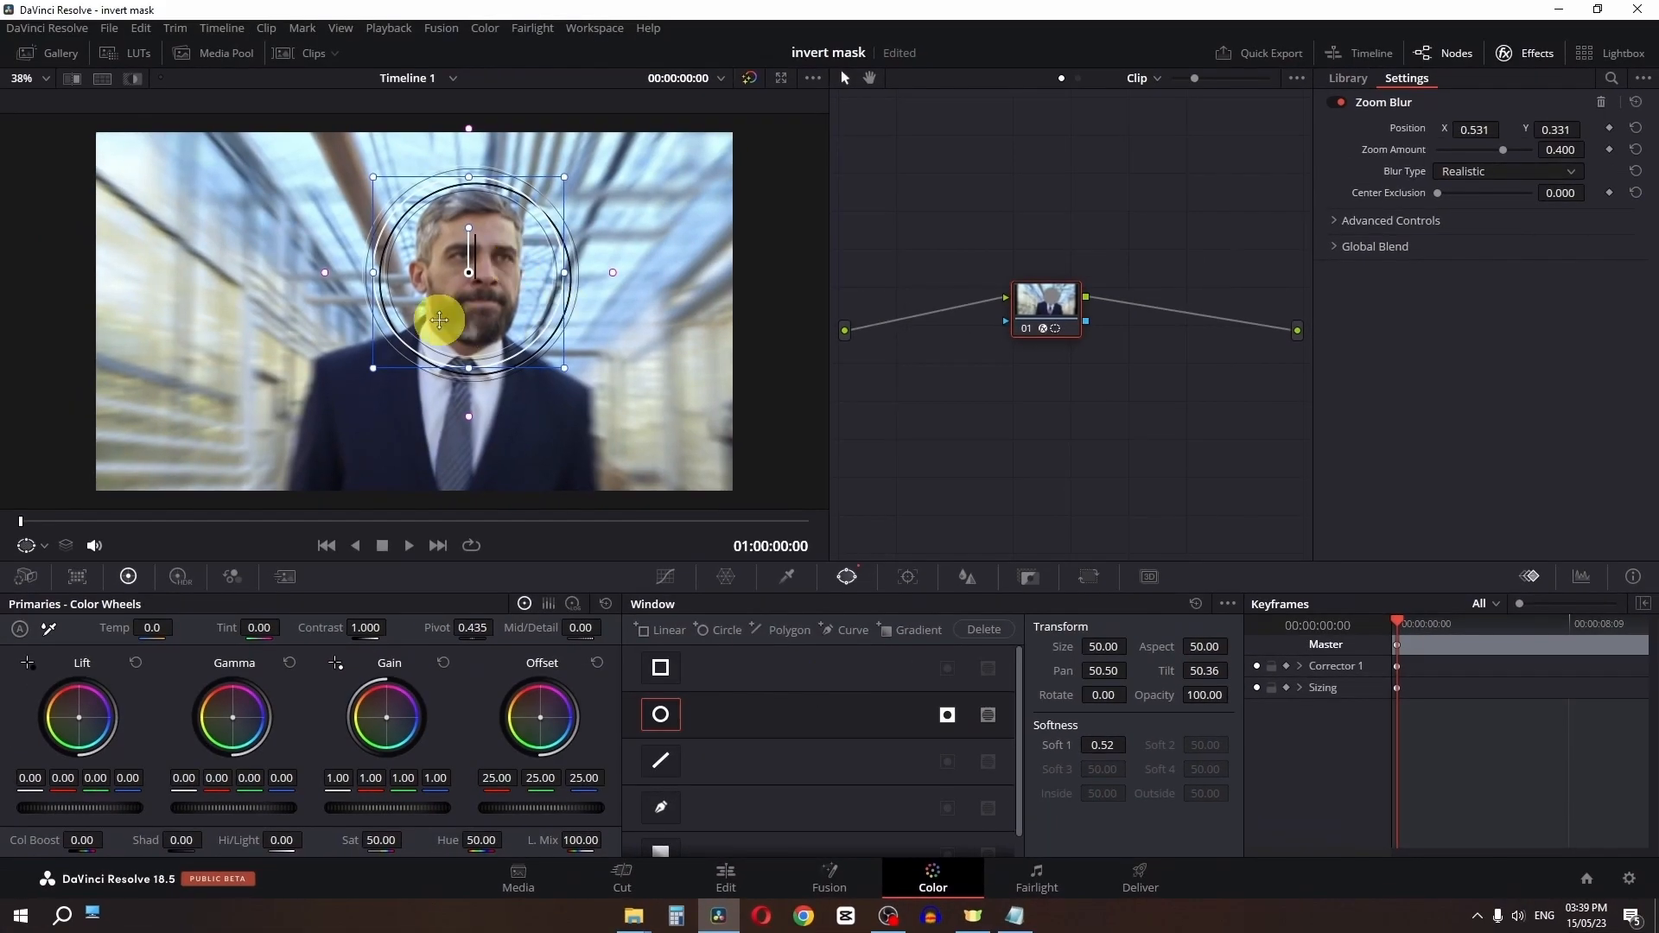
Play the clip to check the blurred background and compare it with the grade bypassed
{"action": "key", "text": "space"}
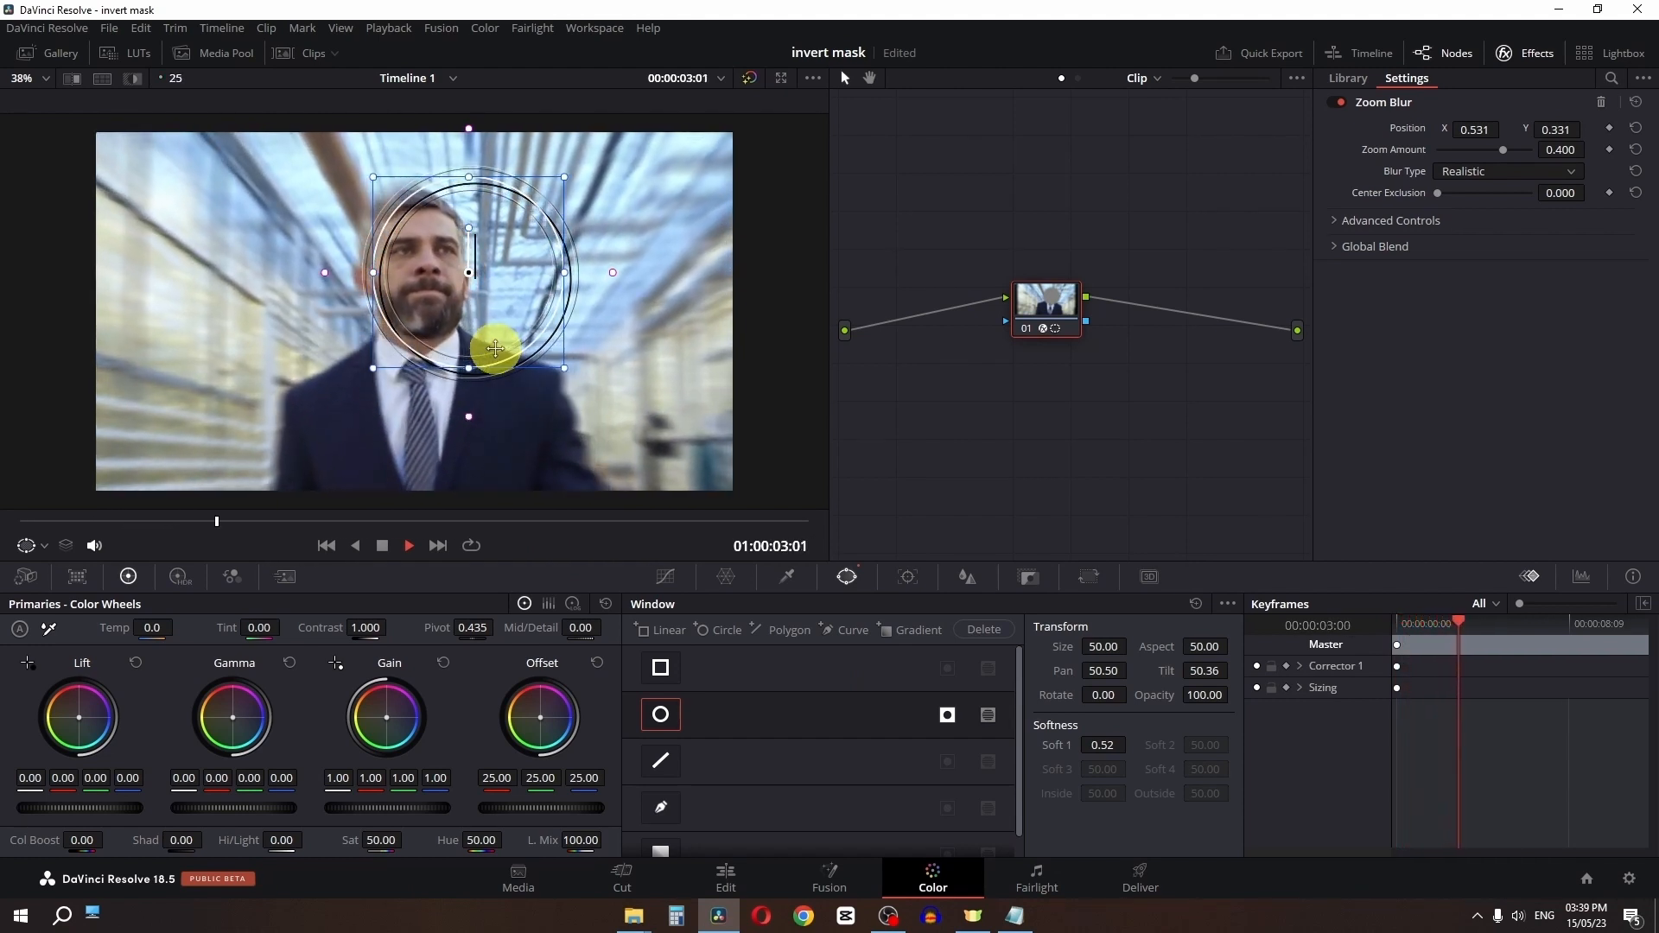
{"action": "key", "text": "space"}
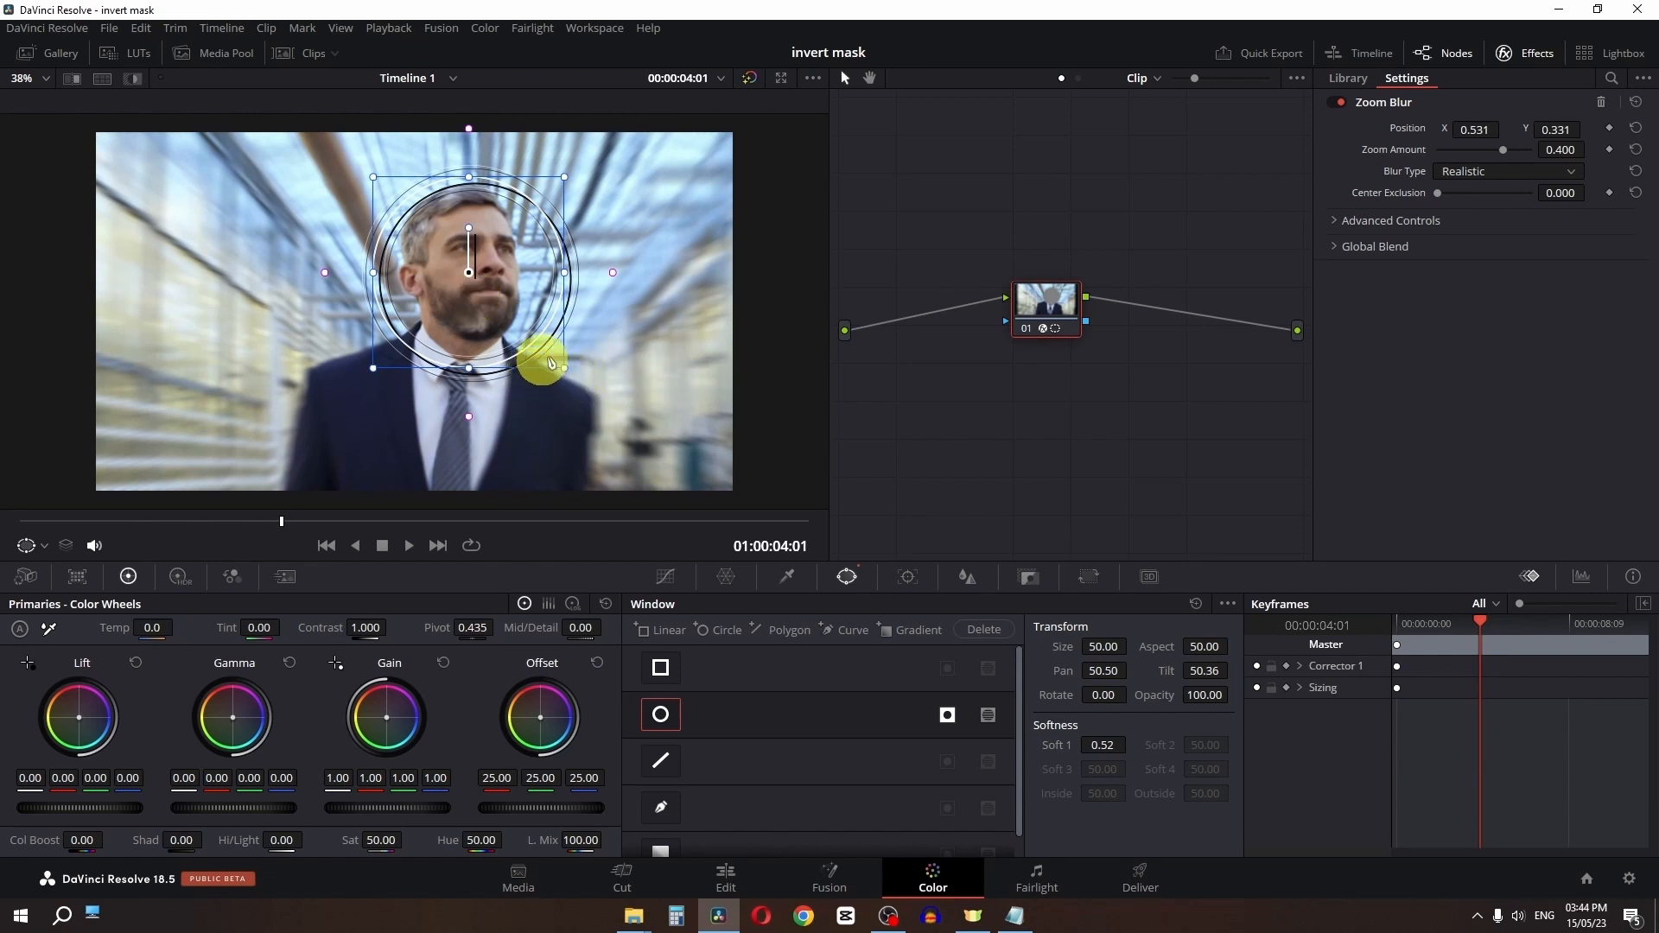
{"action": "left_click", "coordinate": [752, 79]}
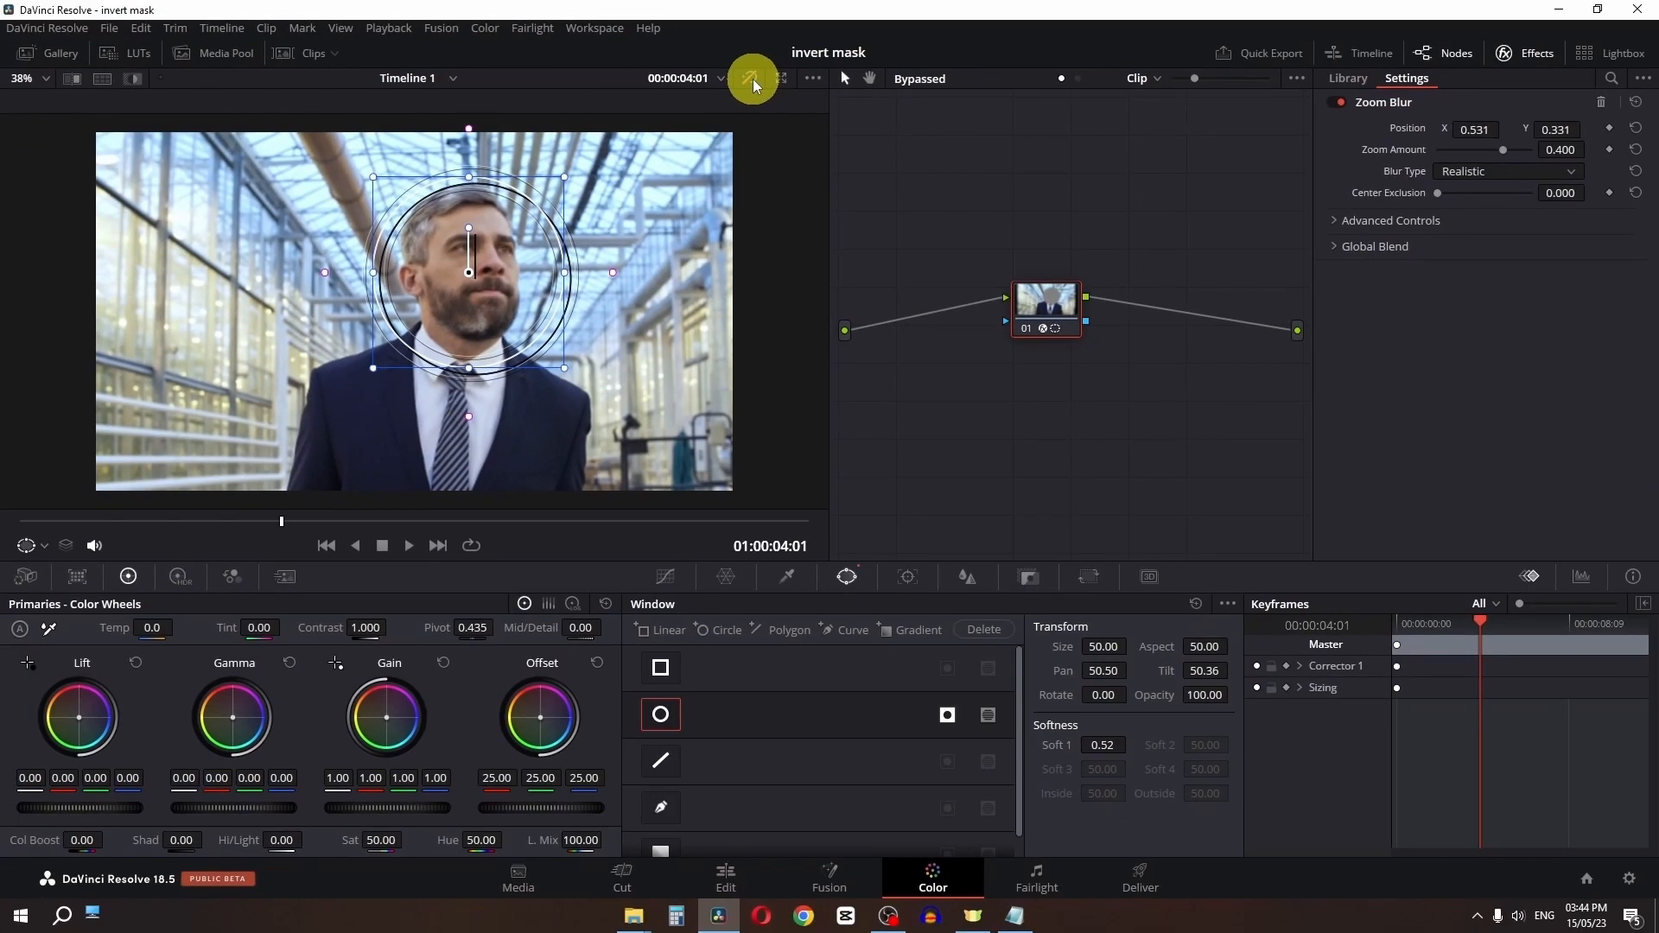
{"action": "left_click", "coordinate": [753, 80]}
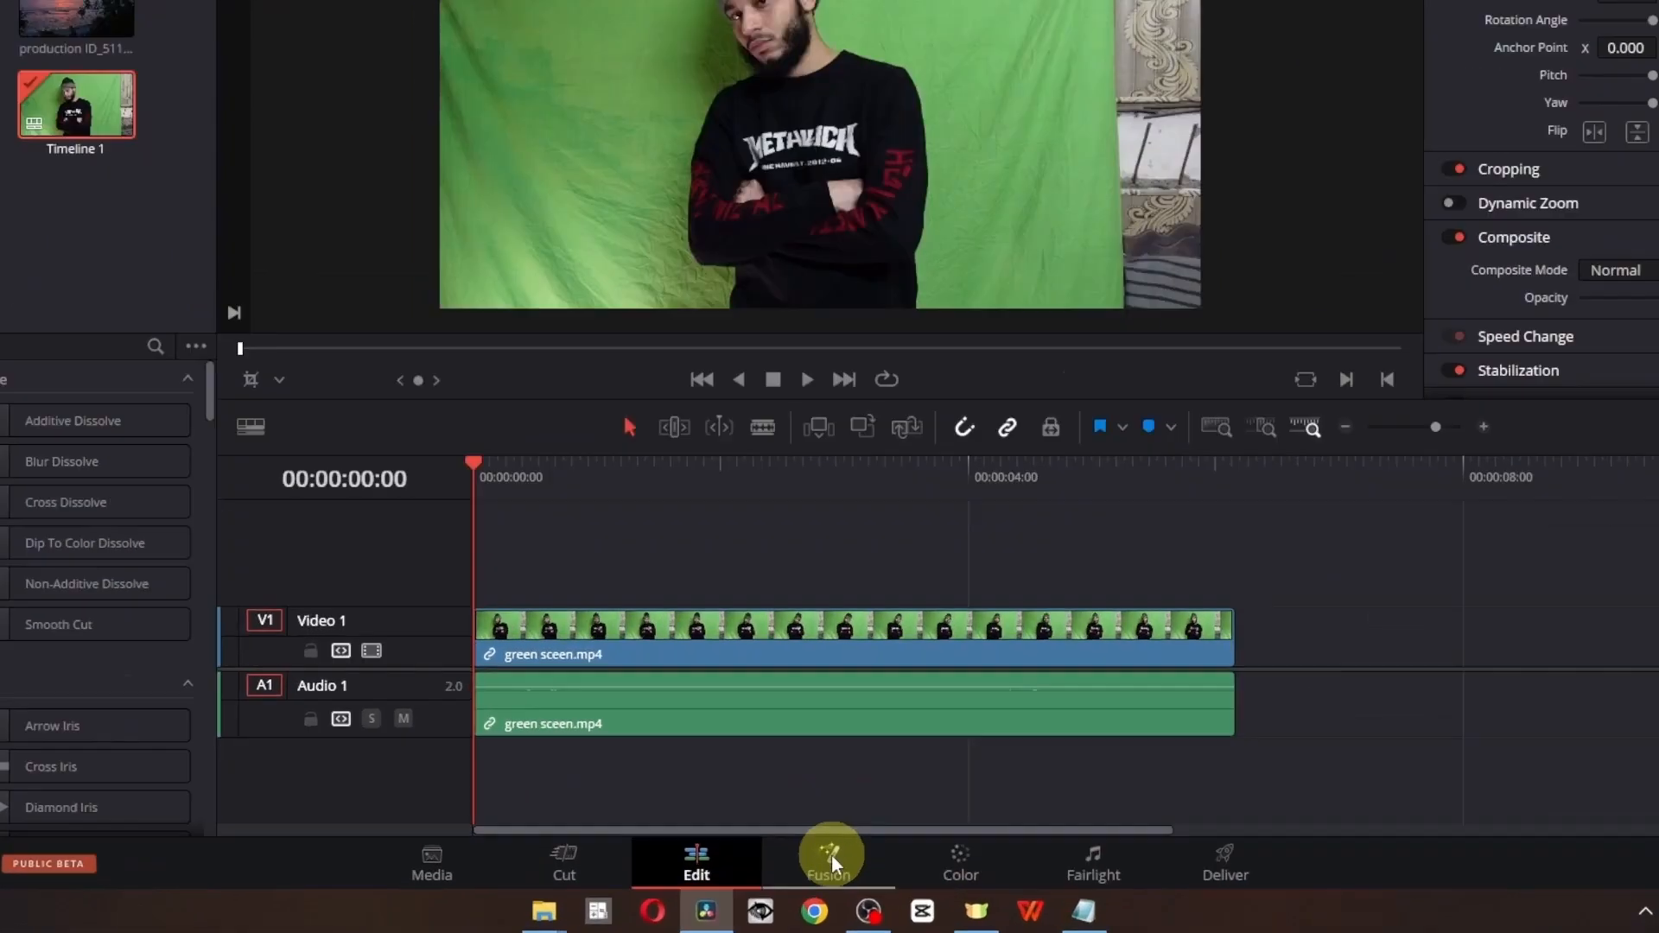
Open the green screen clip on the Fusion page, hide the Spline editor and shift the node view to centre the nodes
{"action": "left_click", "coordinate": [831, 878]}
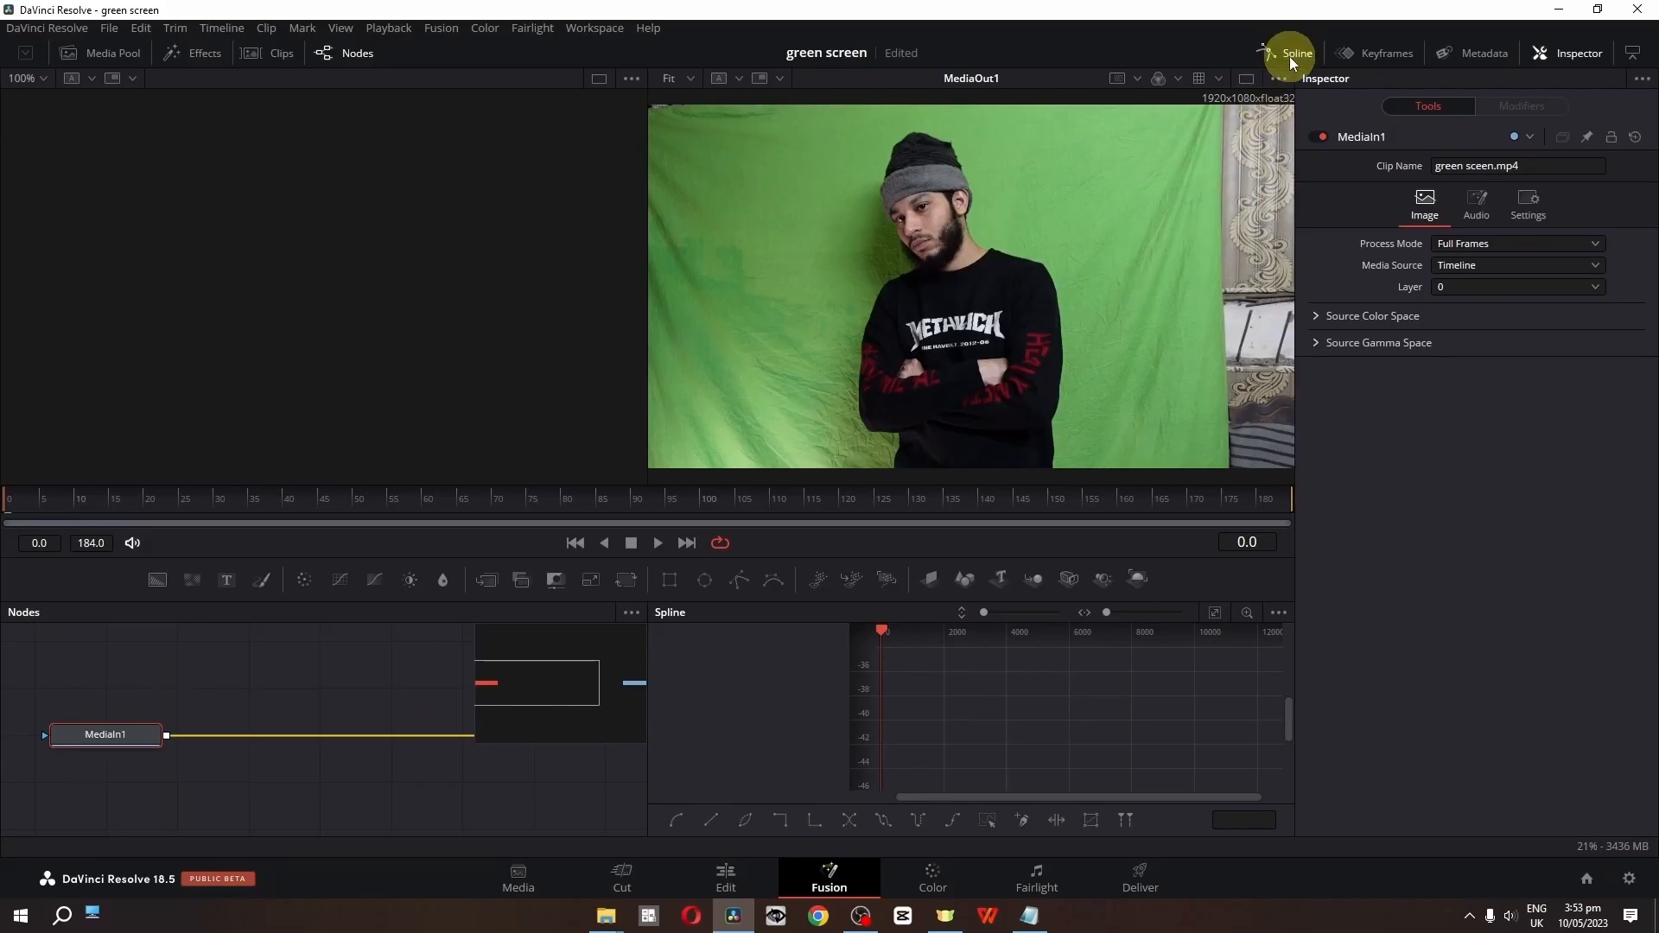
{"action": "left_click", "coordinate": [1292, 53]}
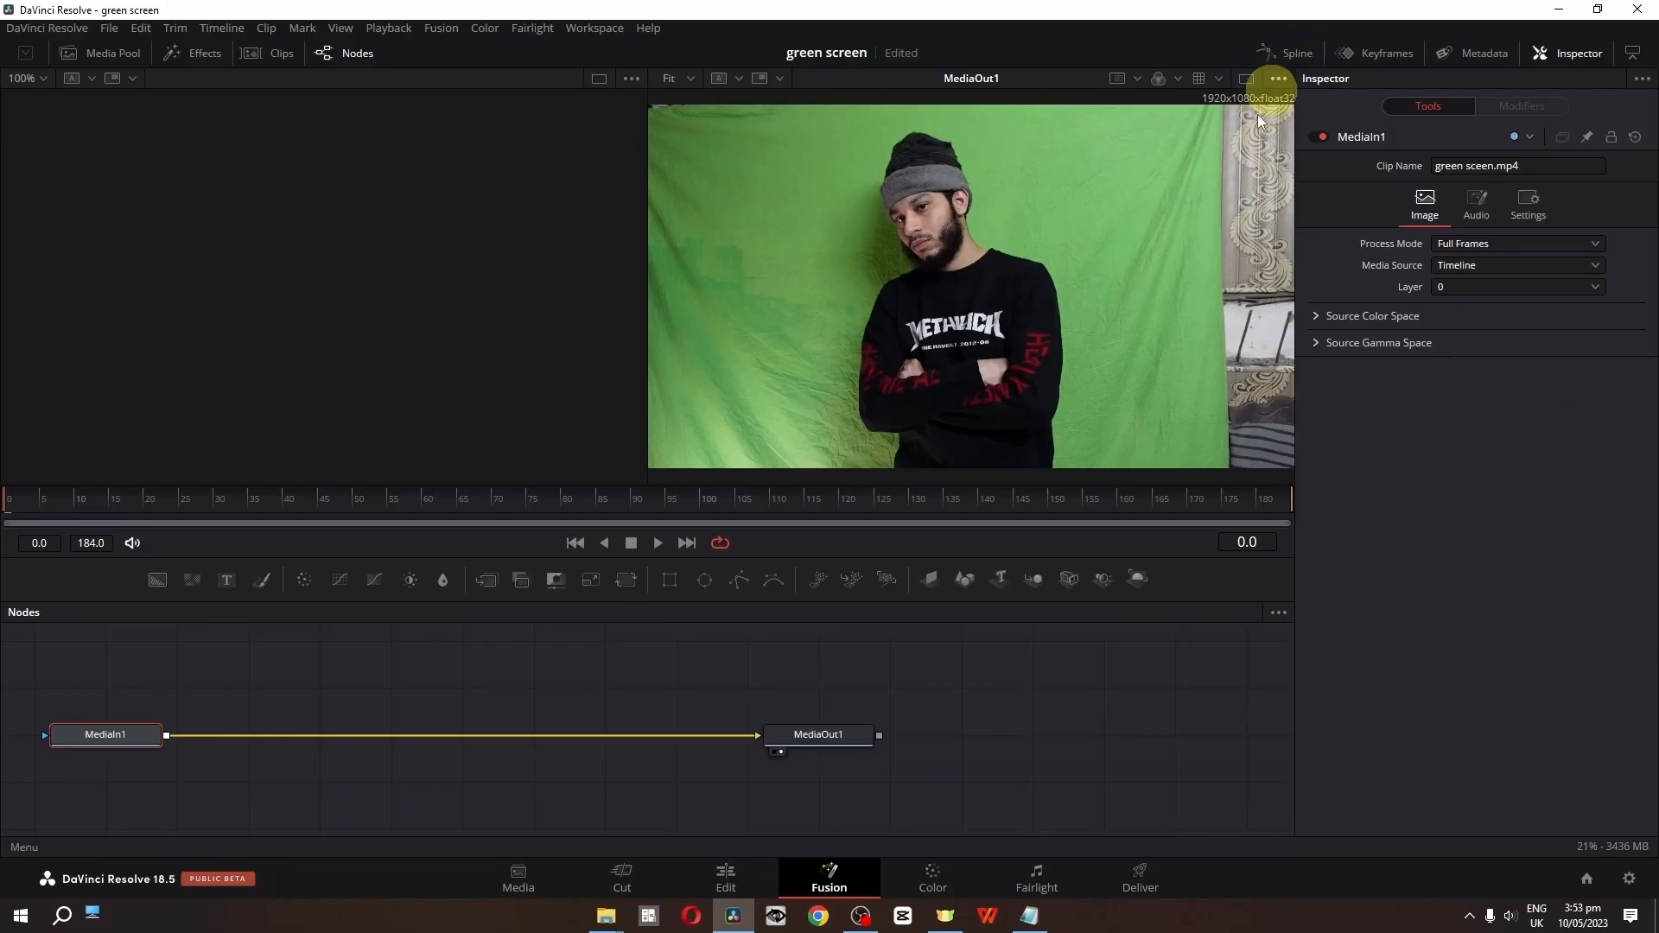
{"action": "left_click_drag", "start_coordinate": [725, 683], "coordinate": [876, 672]}
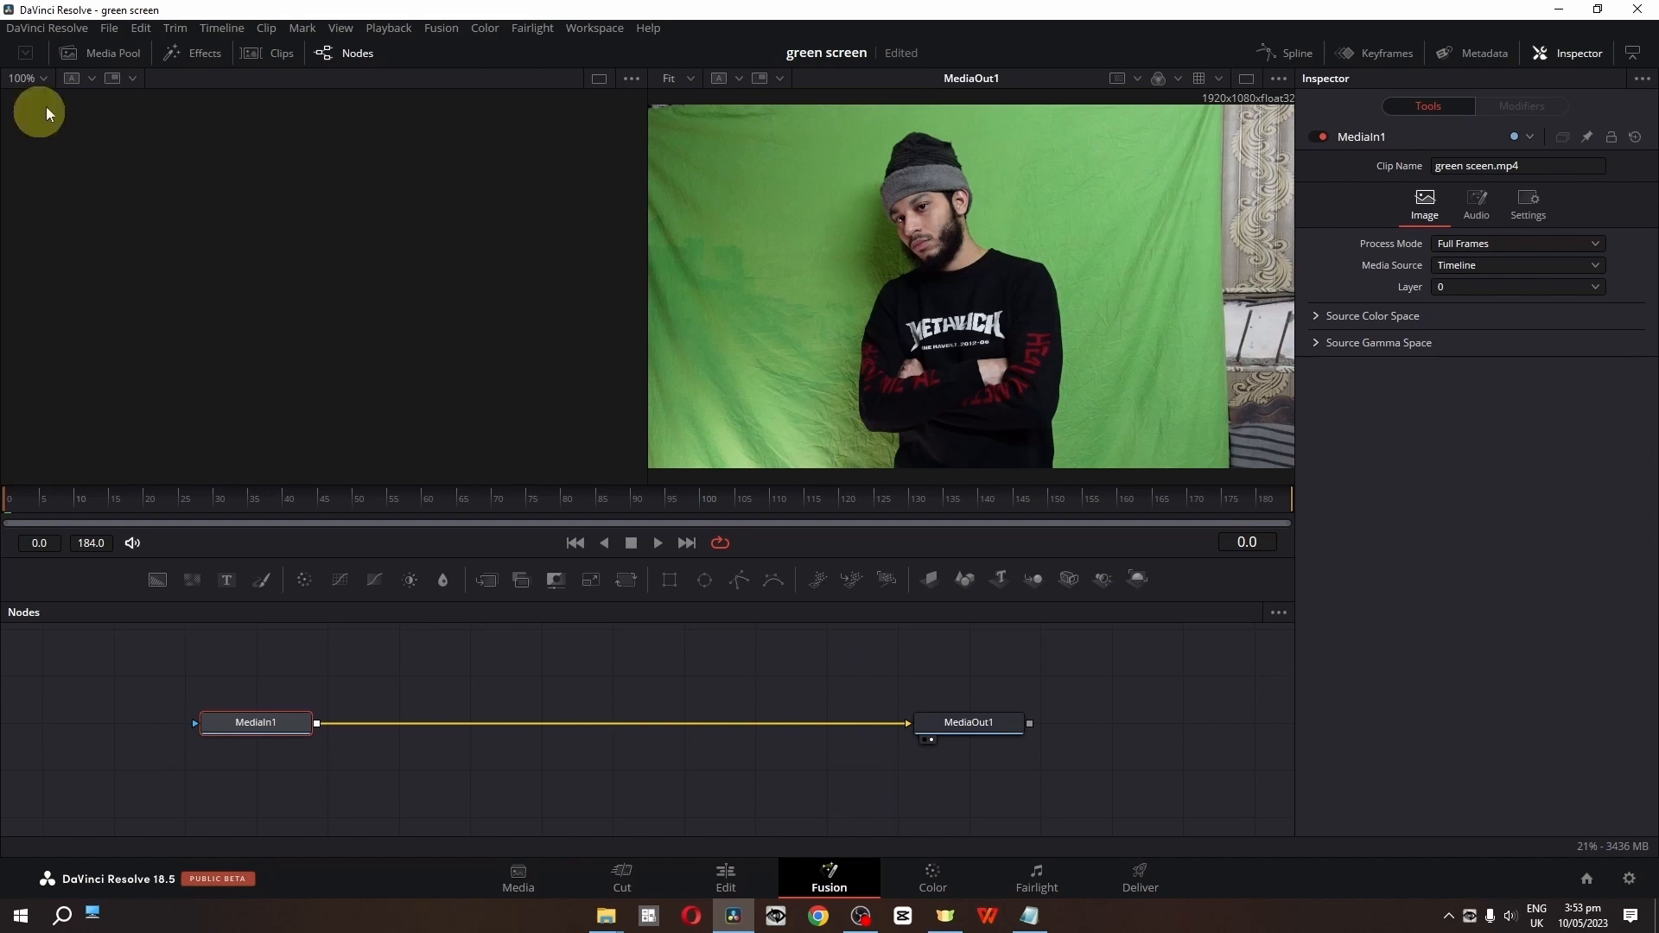
{"action": "left_click", "coordinate": [177, 53]}
{"action": "left_click", "coordinate": [177, 52]}
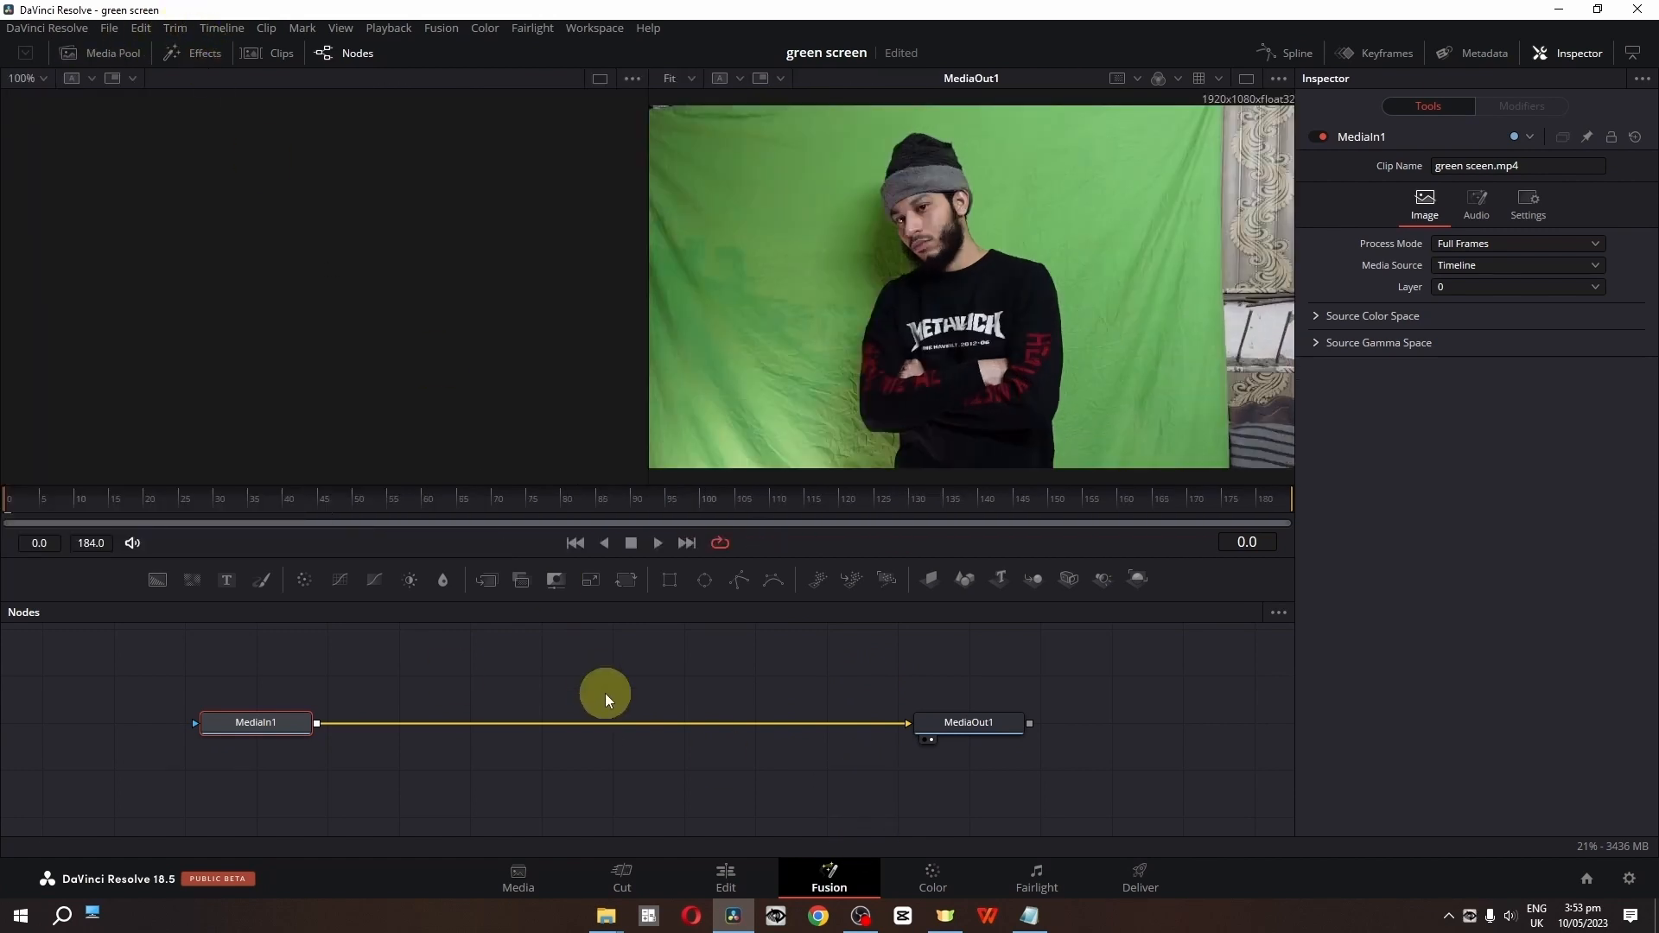
Add an Ultra Keyer node and insert it in the connection between MediaIn1 and MediaOut1
{"action": "key", "text": "shift+space"}
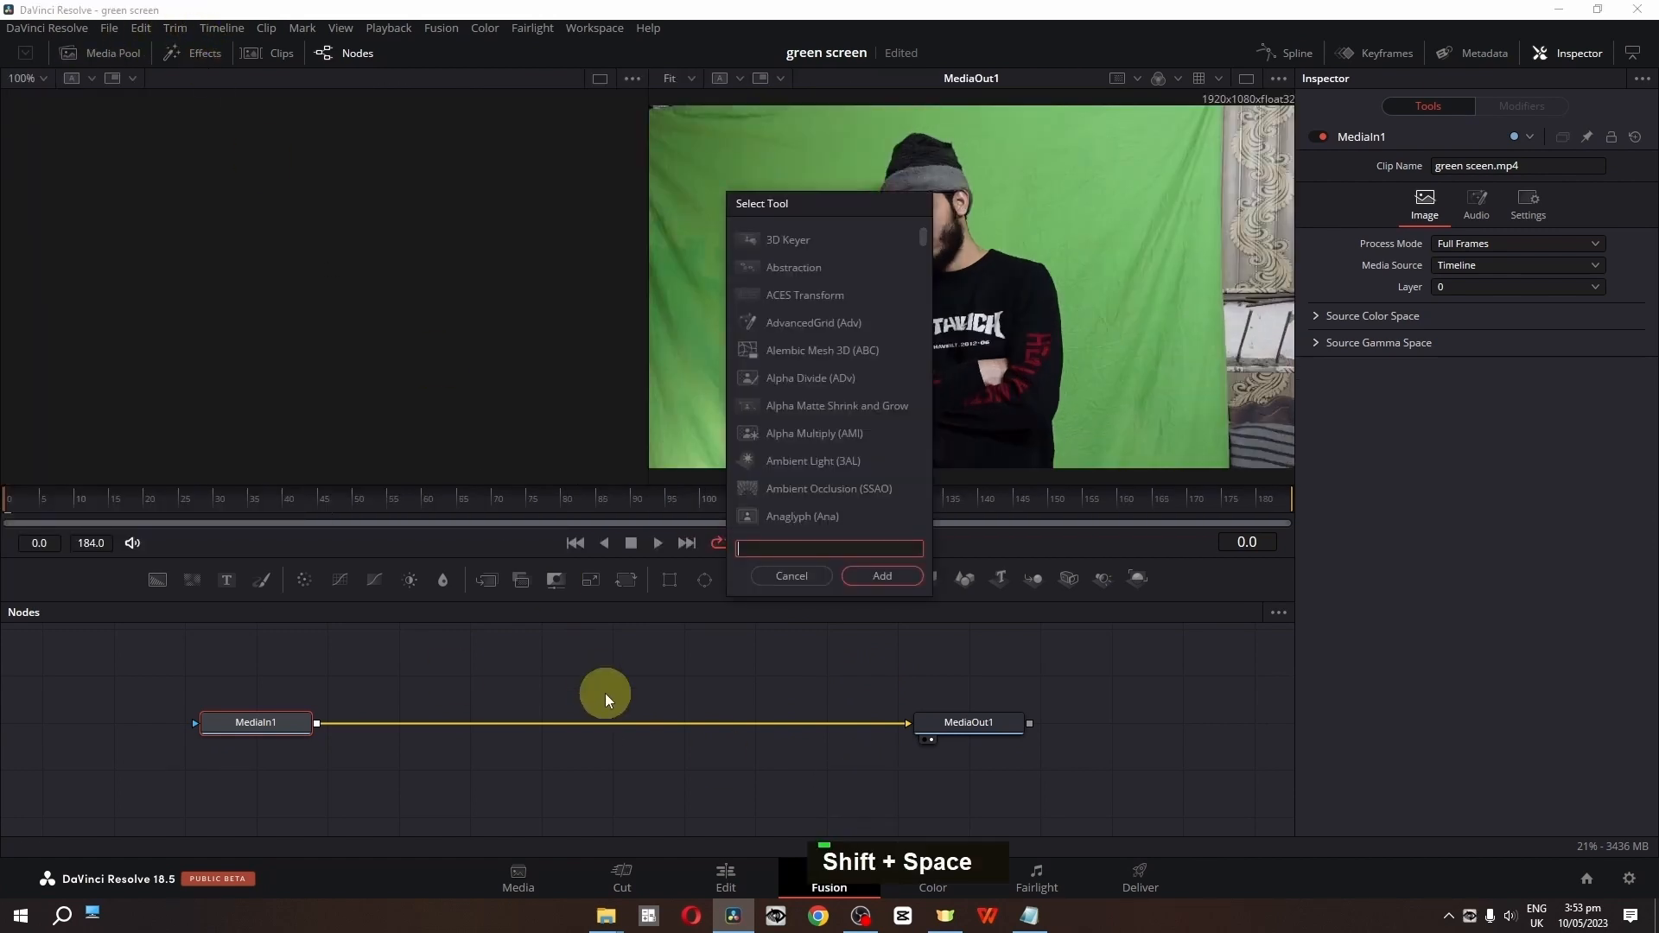
{"action": "type", "text": "key"}
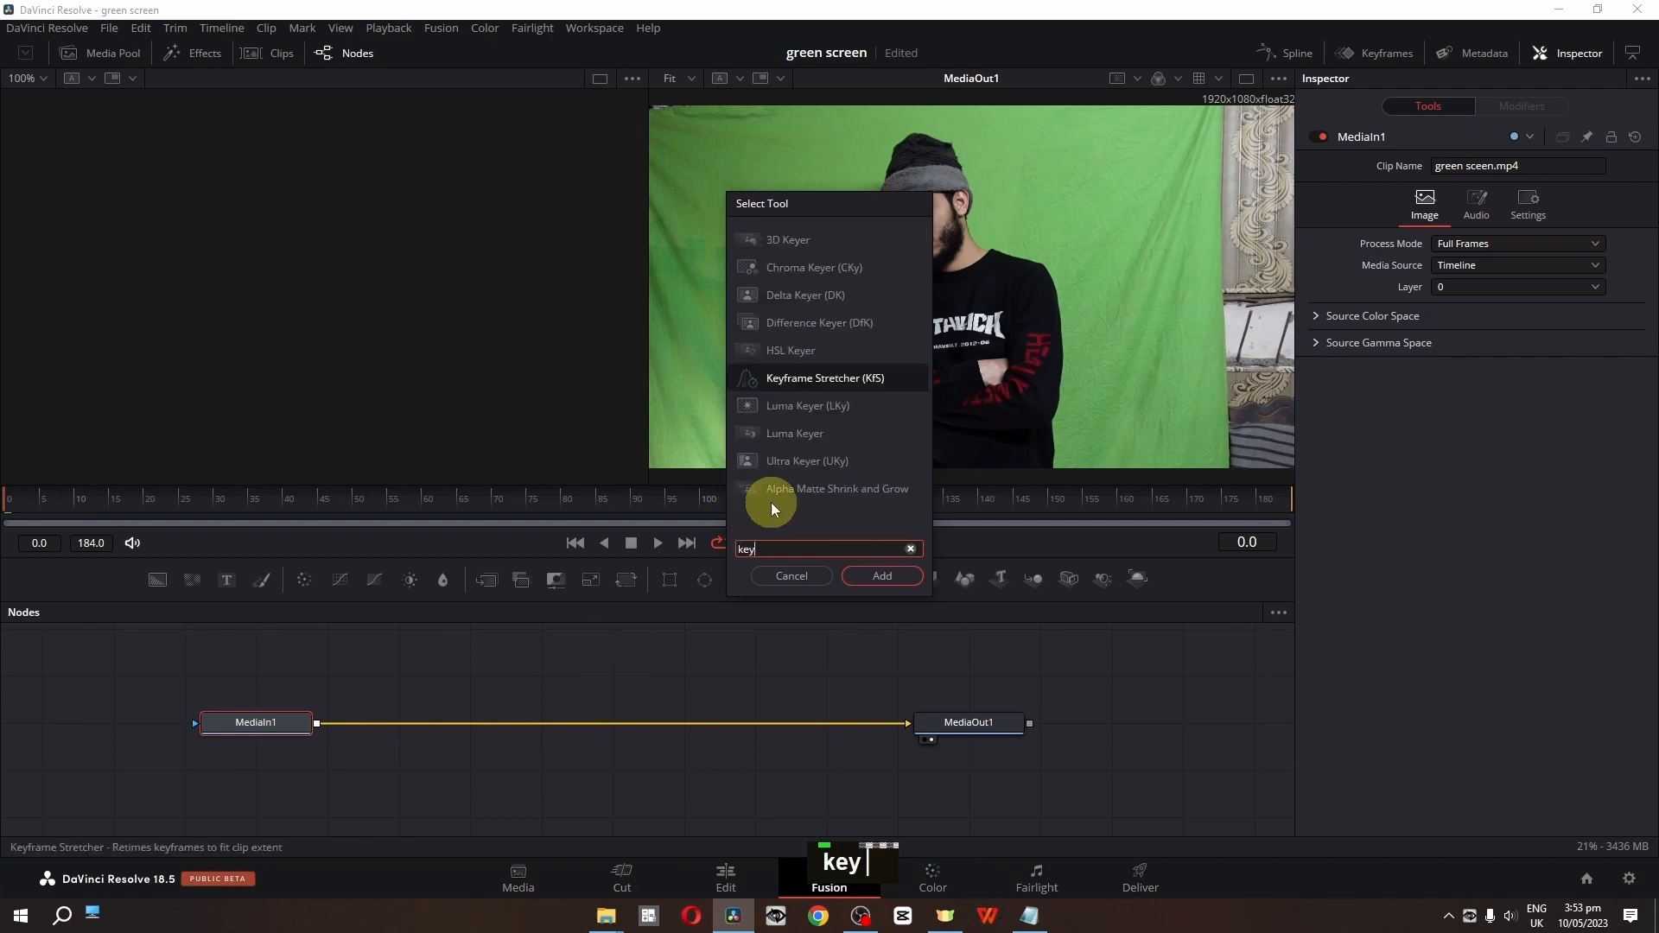
{"action": "left_click", "coordinate": [785, 470]}
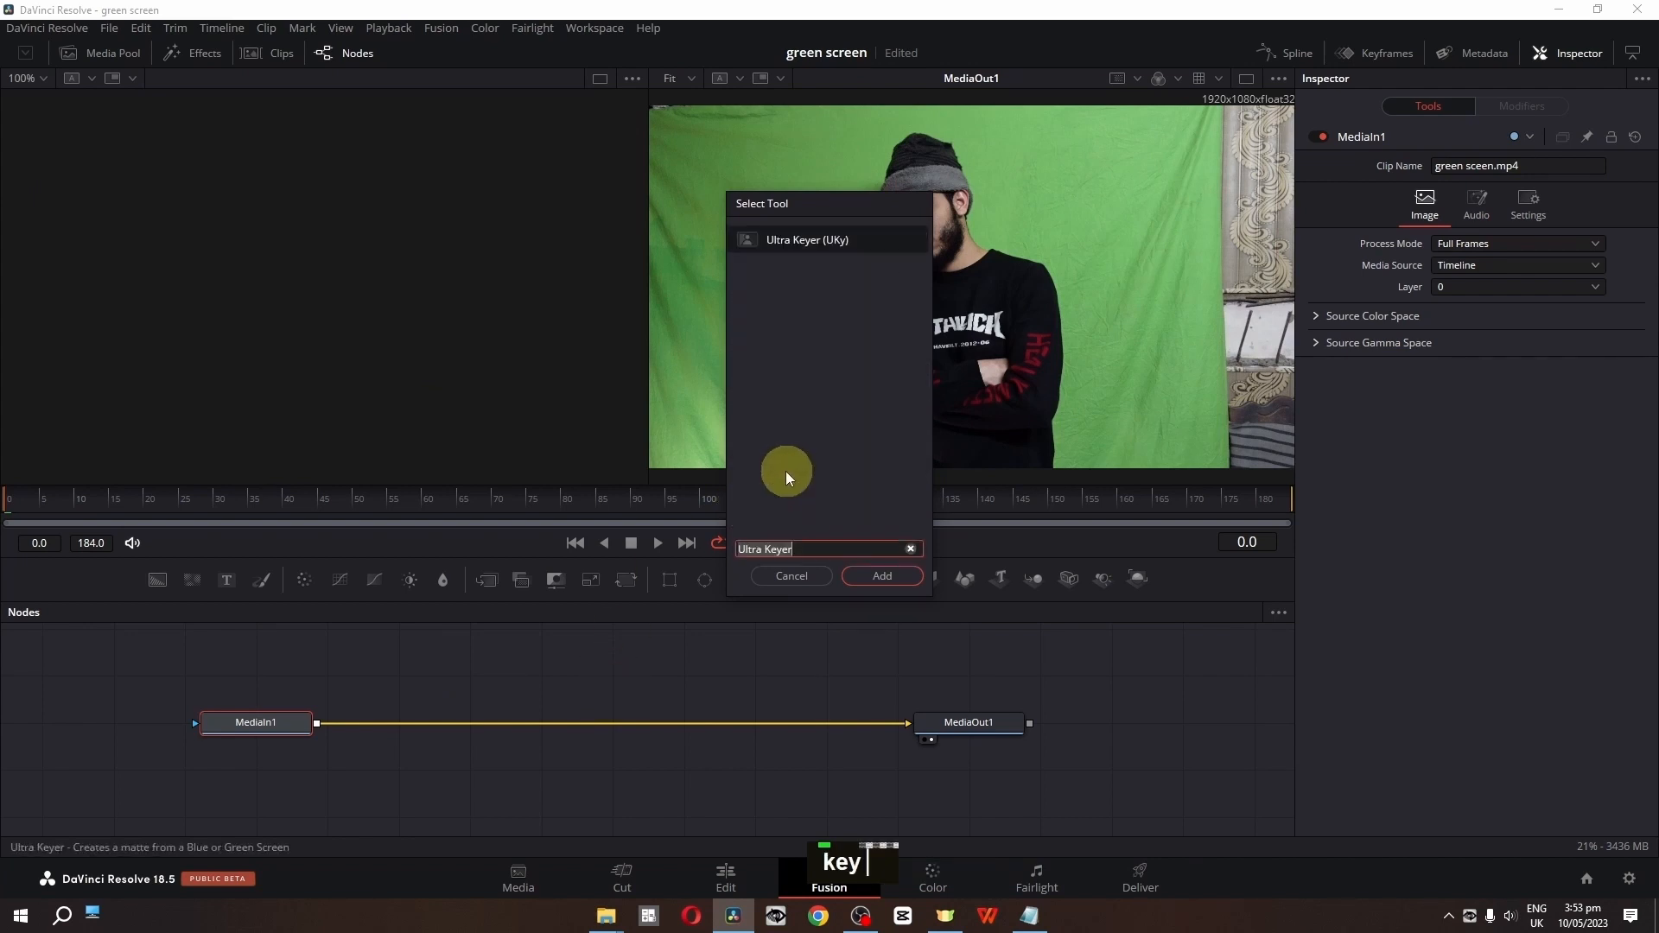
{"action": "left_click", "coordinate": [870, 583]}
{"action": "left_click_drag", "start_coordinate": [432, 722], "coordinate": [632, 740]}
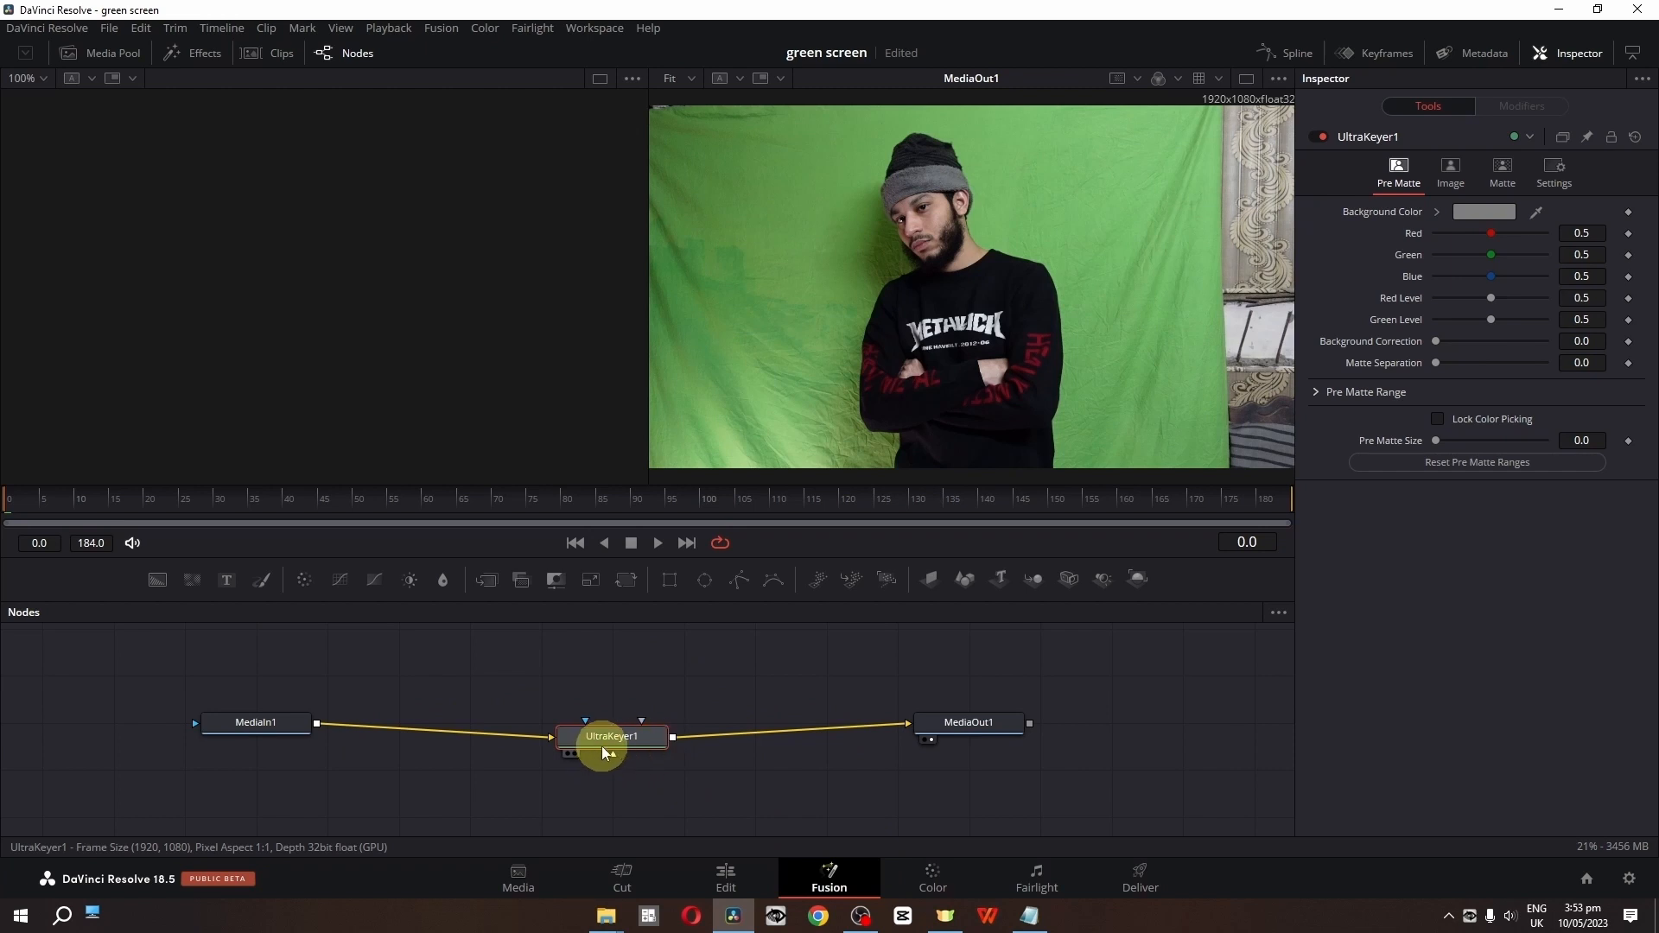
{"action": "key", "text": "shift"}
{"action": "mouse_move", "coordinate": [603, 744]}
{"action": "left_mouse_down"}
{"action": "mouse_move", "coordinate": [603, 724]}
{"action": "mouse_move", "coordinate": [682, 671]}
{"action": "mouse_move", "coordinate": [637, 674]}
{"action": "mouse_move", "coordinate": [639, 728]}
{"action": "mouse_move", "coordinate": [600, 727]}
{"action": "mouse_move", "coordinate": [687, 739]}
{"action": "mouse_move", "coordinate": [568, 725]}
{"action": "mouse_move", "coordinate": [624, 728]}
{"action": "left_mouse_up"}
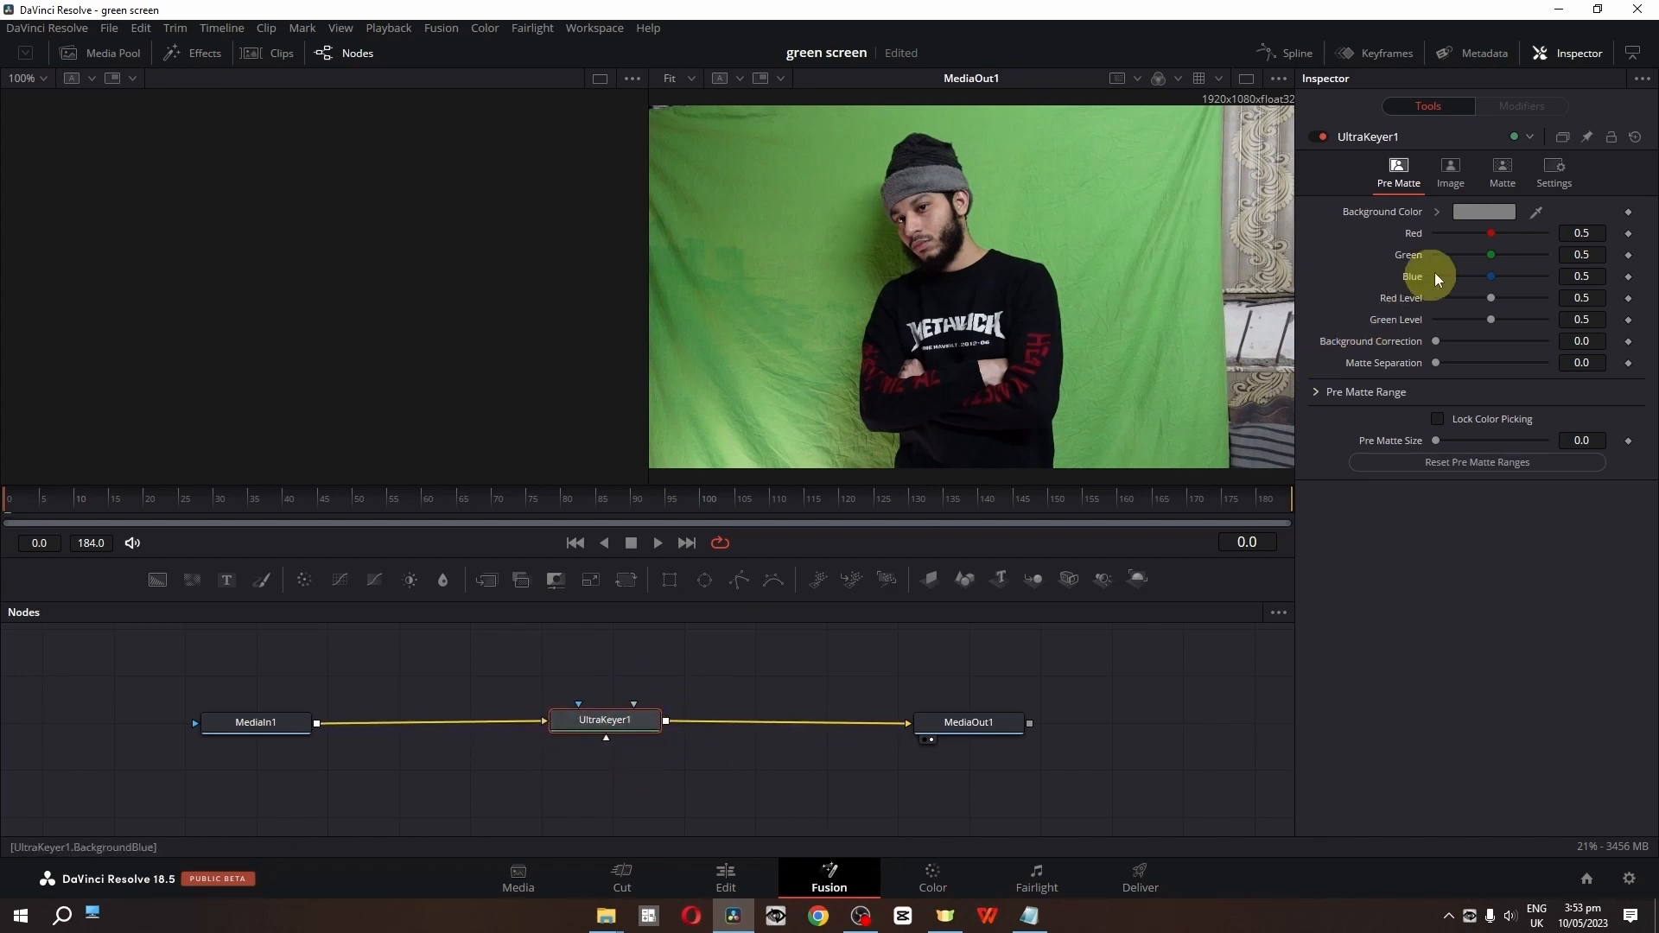
Key out the sampled green backdrop with Red Level 0.512, Blue Level 0.567, Background Correction 0.213 and Matte Separation 0.039, and check the edges in playback
{"action": "left_click_drag", "start_coordinate": [1532, 220], "coordinate": [837, 333]}
{"action": "mouse_move", "coordinate": [1490, 302]}
{"action": "left_mouse_down"}
{"action": "mouse_move", "coordinate": [1512, 299]}
{"action": "mouse_move", "coordinate": [1469, 301]}
{"action": "mouse_move", "coordinate": [1486, 305]}
{"action": "left_mouse_up"}
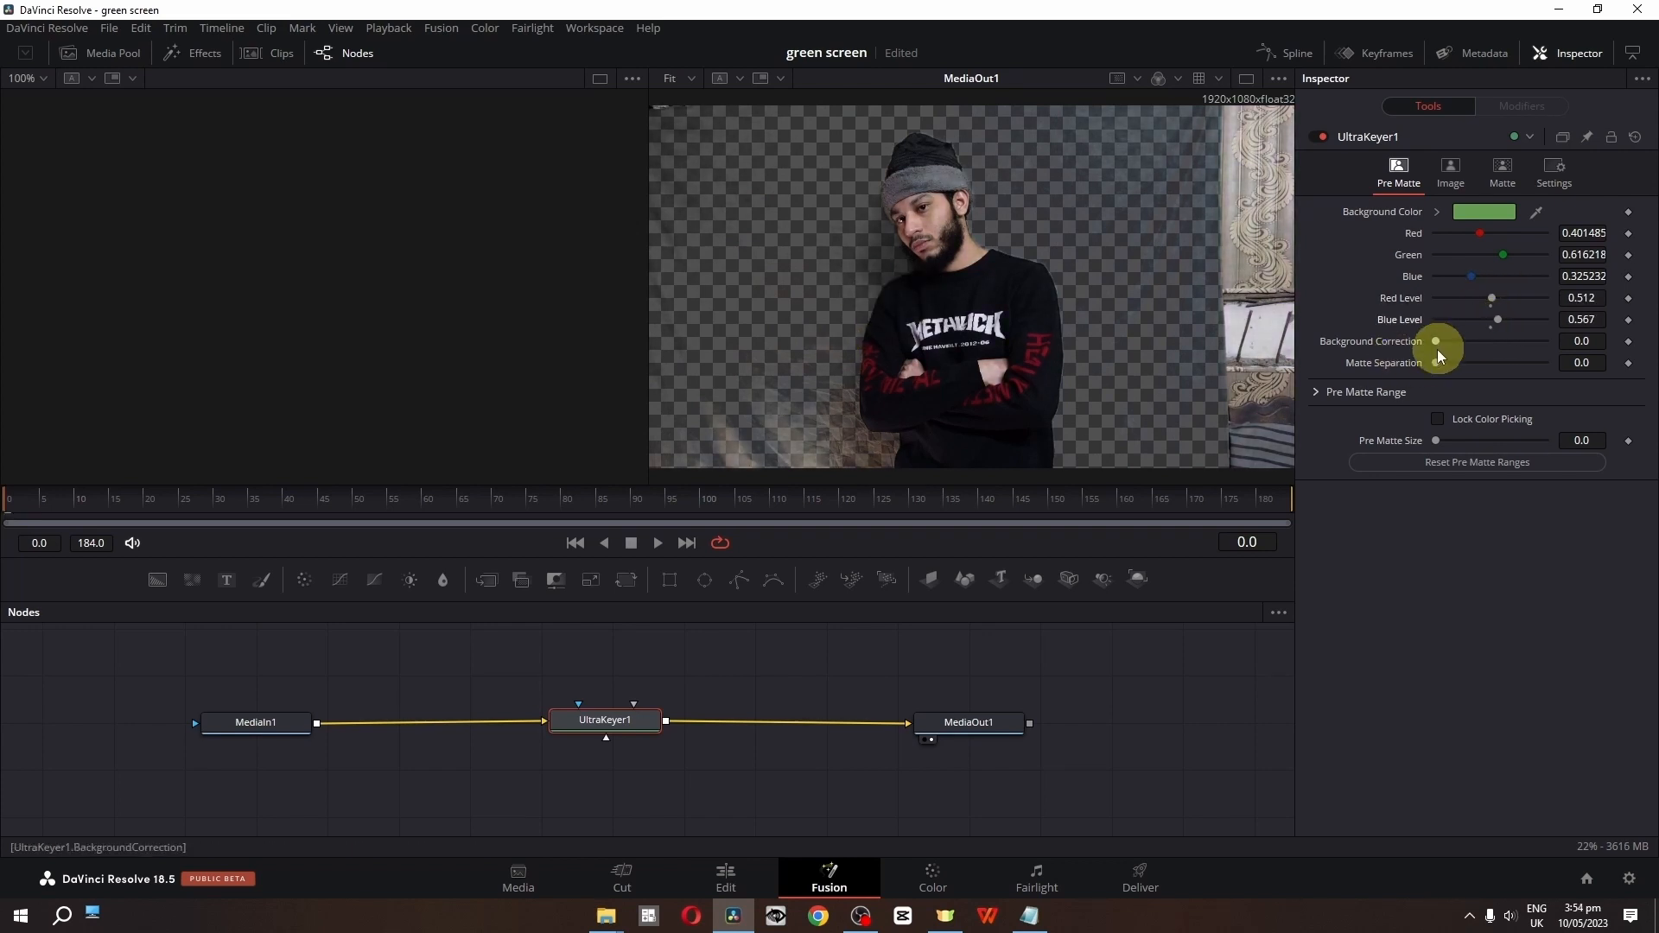
{"action": "mouse_move", "coordinate": [1463, 344]}
{"action": "left_mouse_down"}
{"action": "mouse_move", "coordinate": [1450, 340]}
{"action": "mouse_move", "coordinate": [1471, 344]}
{"action": "mouse_move", "coordinate": [1448, 370]}
{"action": "left_mouse_up"}
{"action": "scroll", "coordinate": [987, 168], "scroll_direction": "up", "scroll_amount": 3}
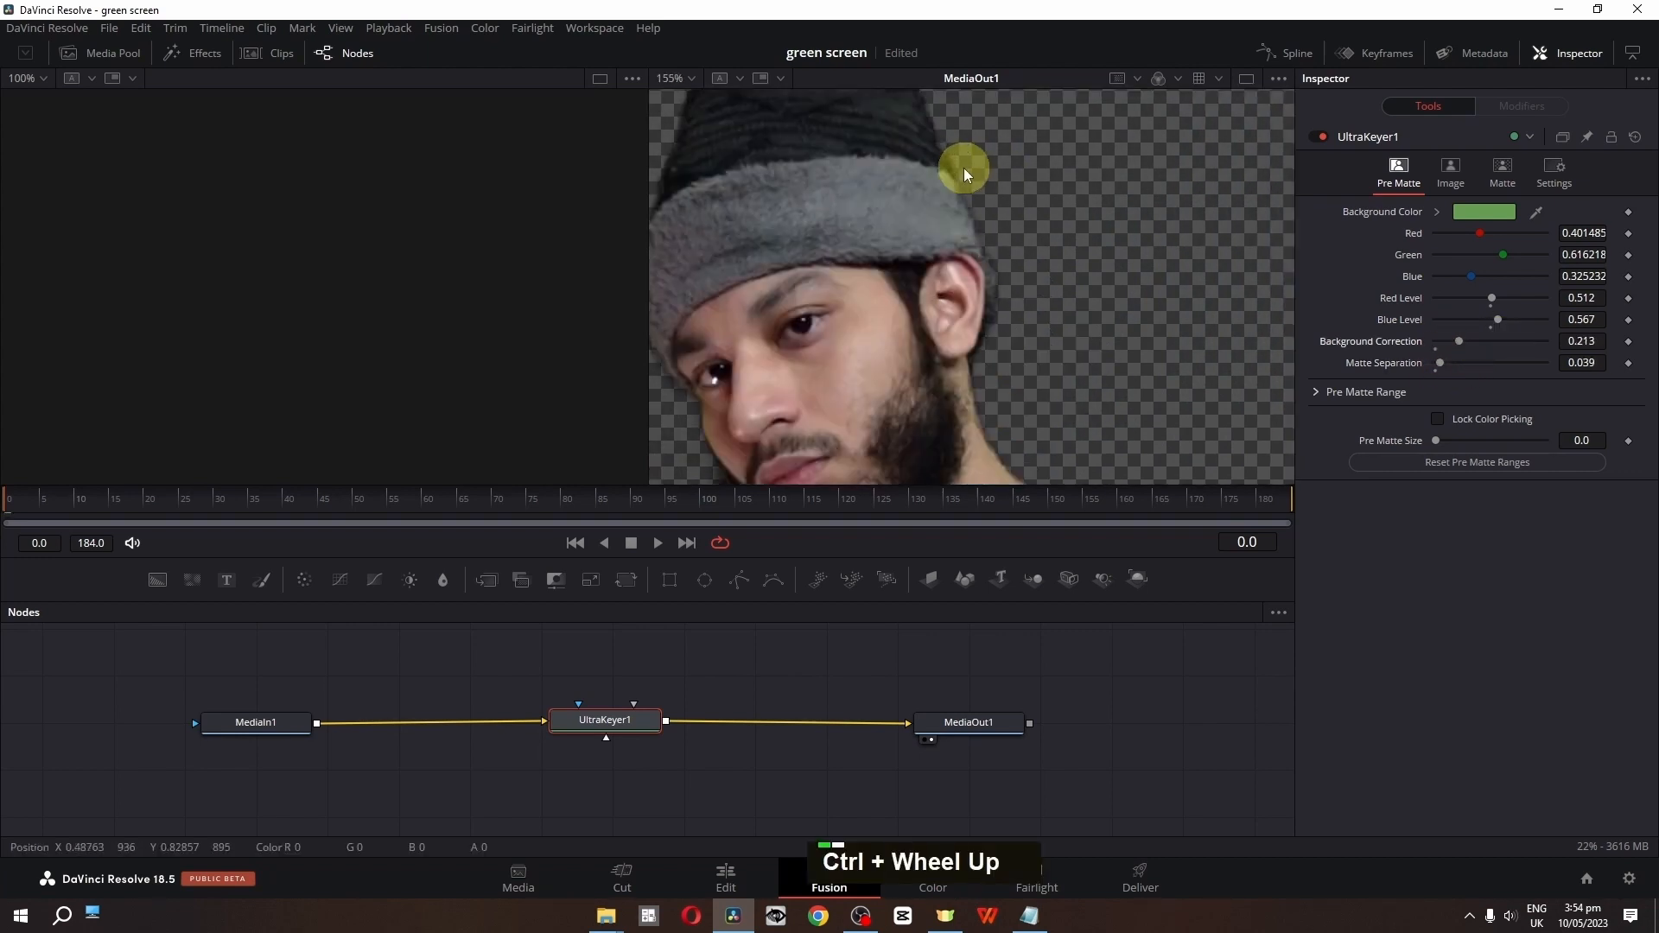
{"action": "key", "text": "space"}
{"action": "key", "text": "space"}
Refine the keyer's image settings with Fringe Gamma 1.25, Fringe Size 0.08, Fringe Shape 1.183, Green/Magenta 0.262 and Blue/Yellow 0.214
{"action": "left_click", "coordinate": [1453, 175]}
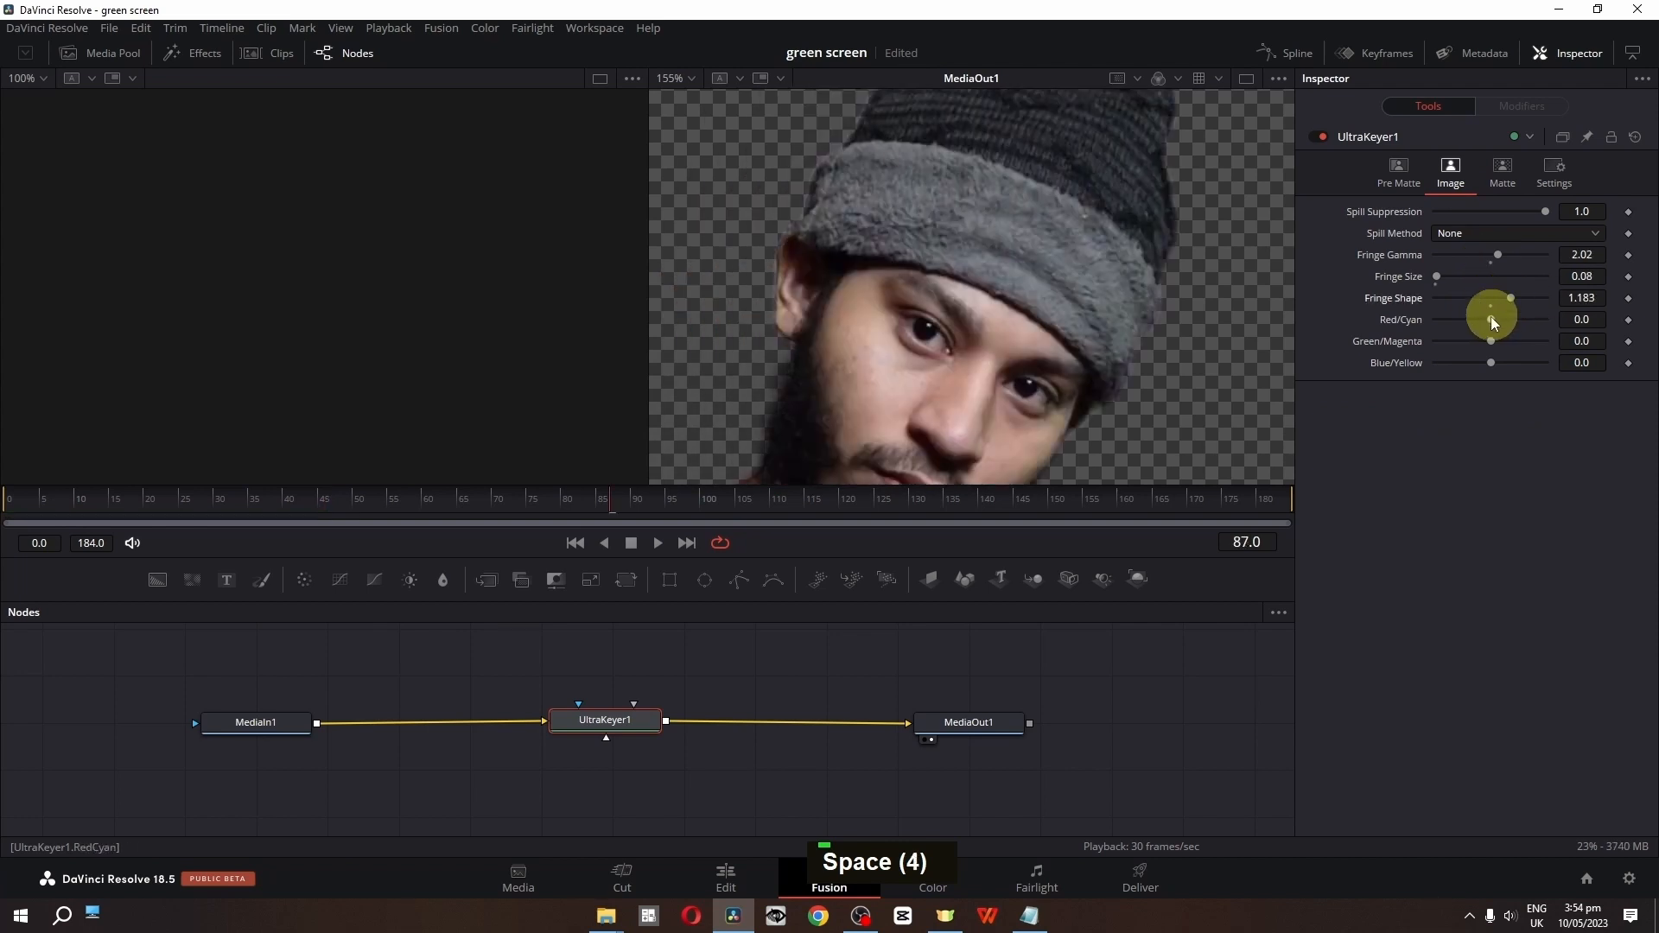
{"action": "left_click_drag", "start_coordinate": [1491, 321], "coordinate": [1520, 325]}
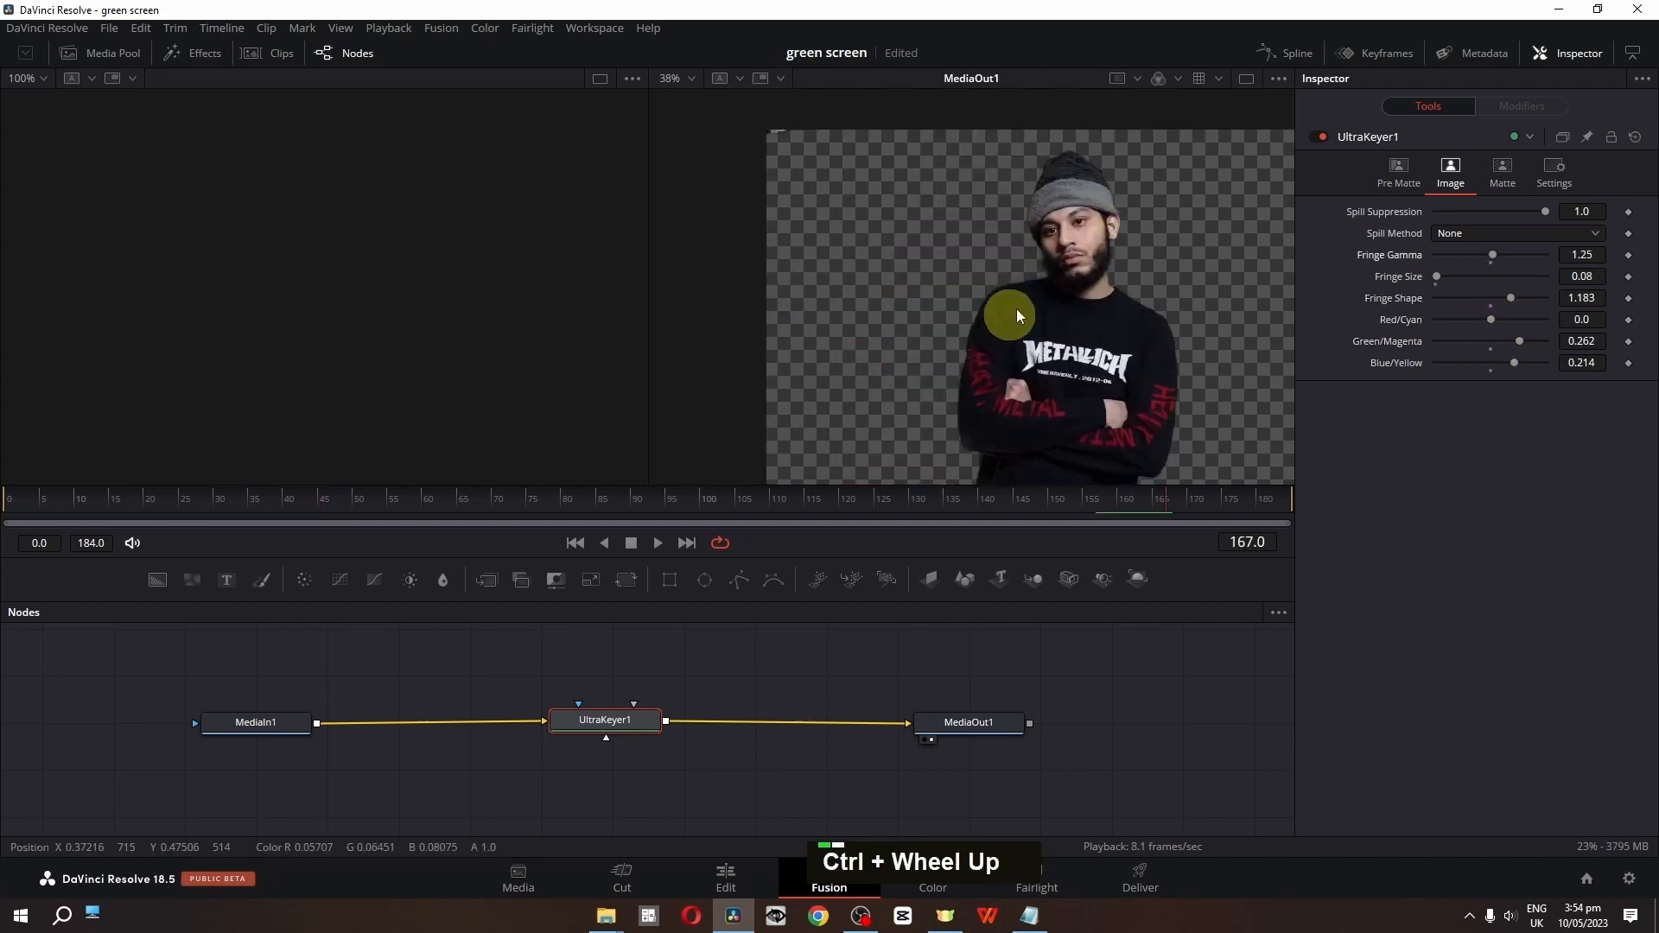
{"action": "scroll", "coordinate": [1034, 317], "scroll_direction": "up", "scroll_amount": 2}
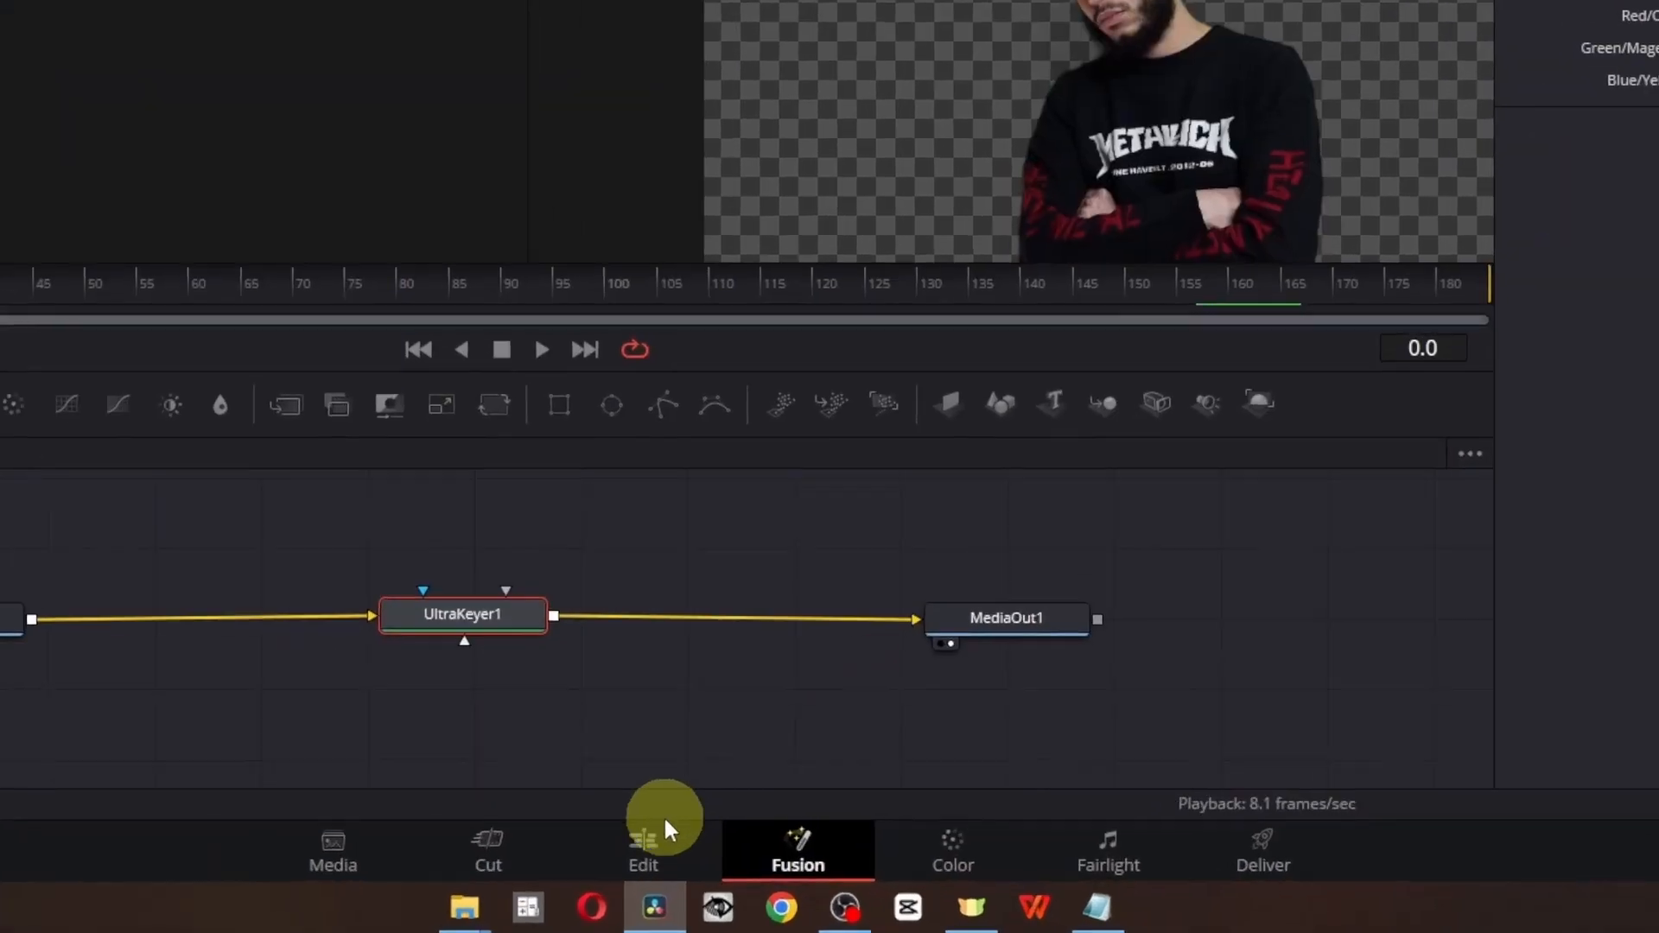
On the Edit page, crop both sides of the keyed clip to remove the wall beside the man, and scrub to check it
{"action": "left_click", "coordinate": [726, 875]}
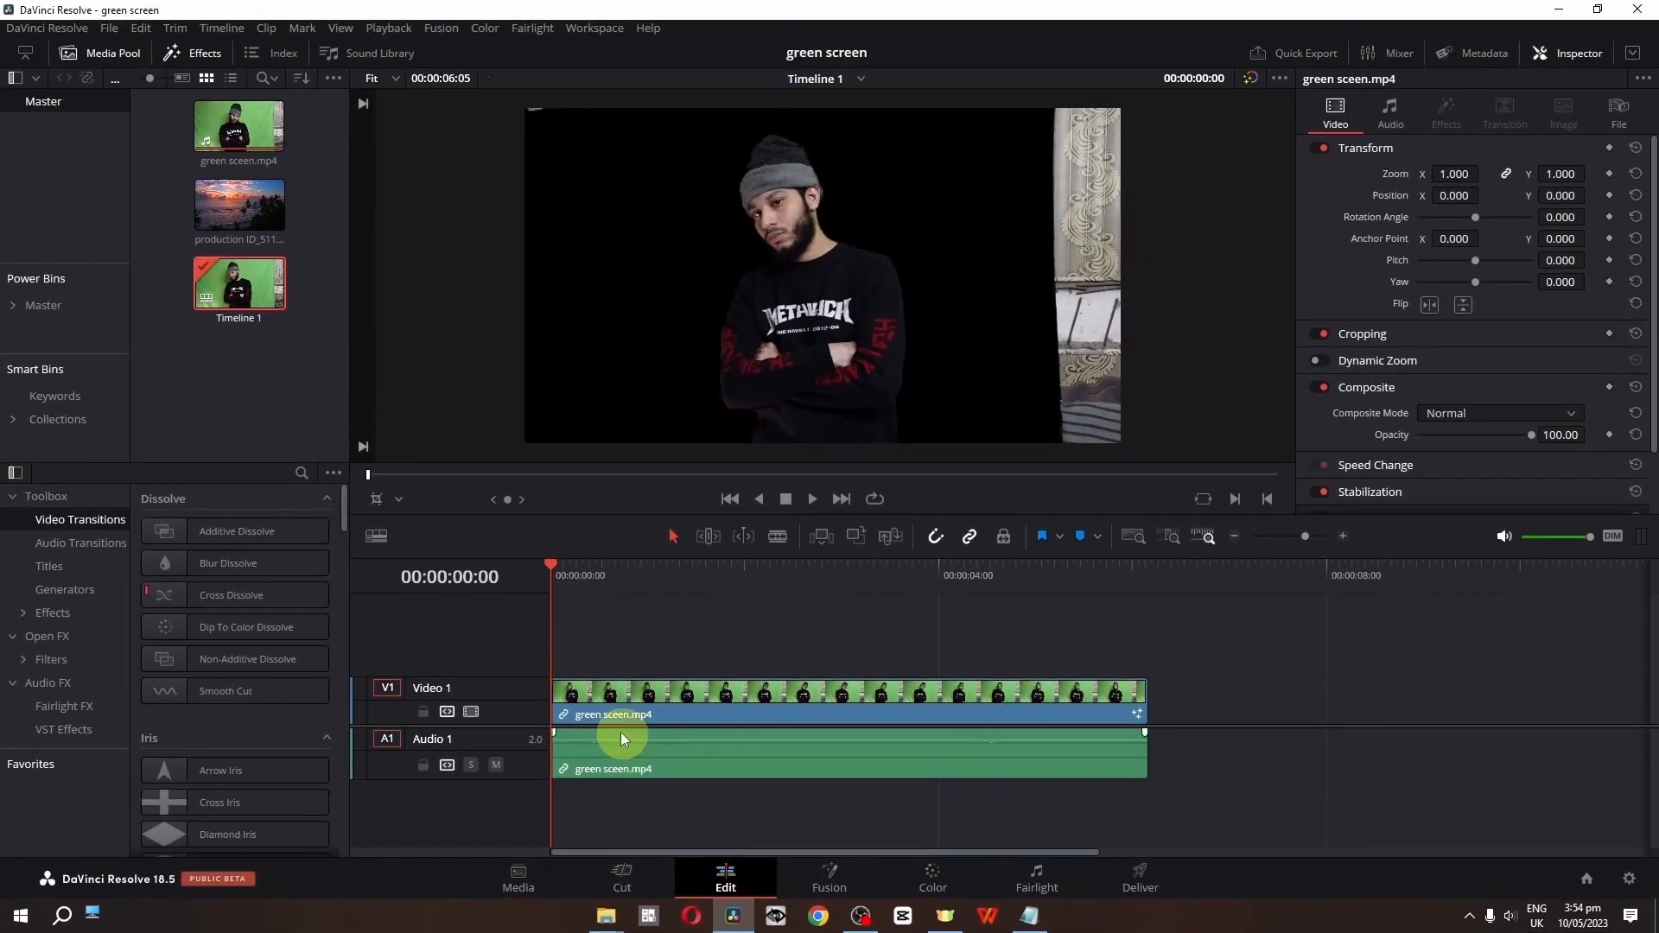
{"action": "left_click", "coordinate": [377, 498]}
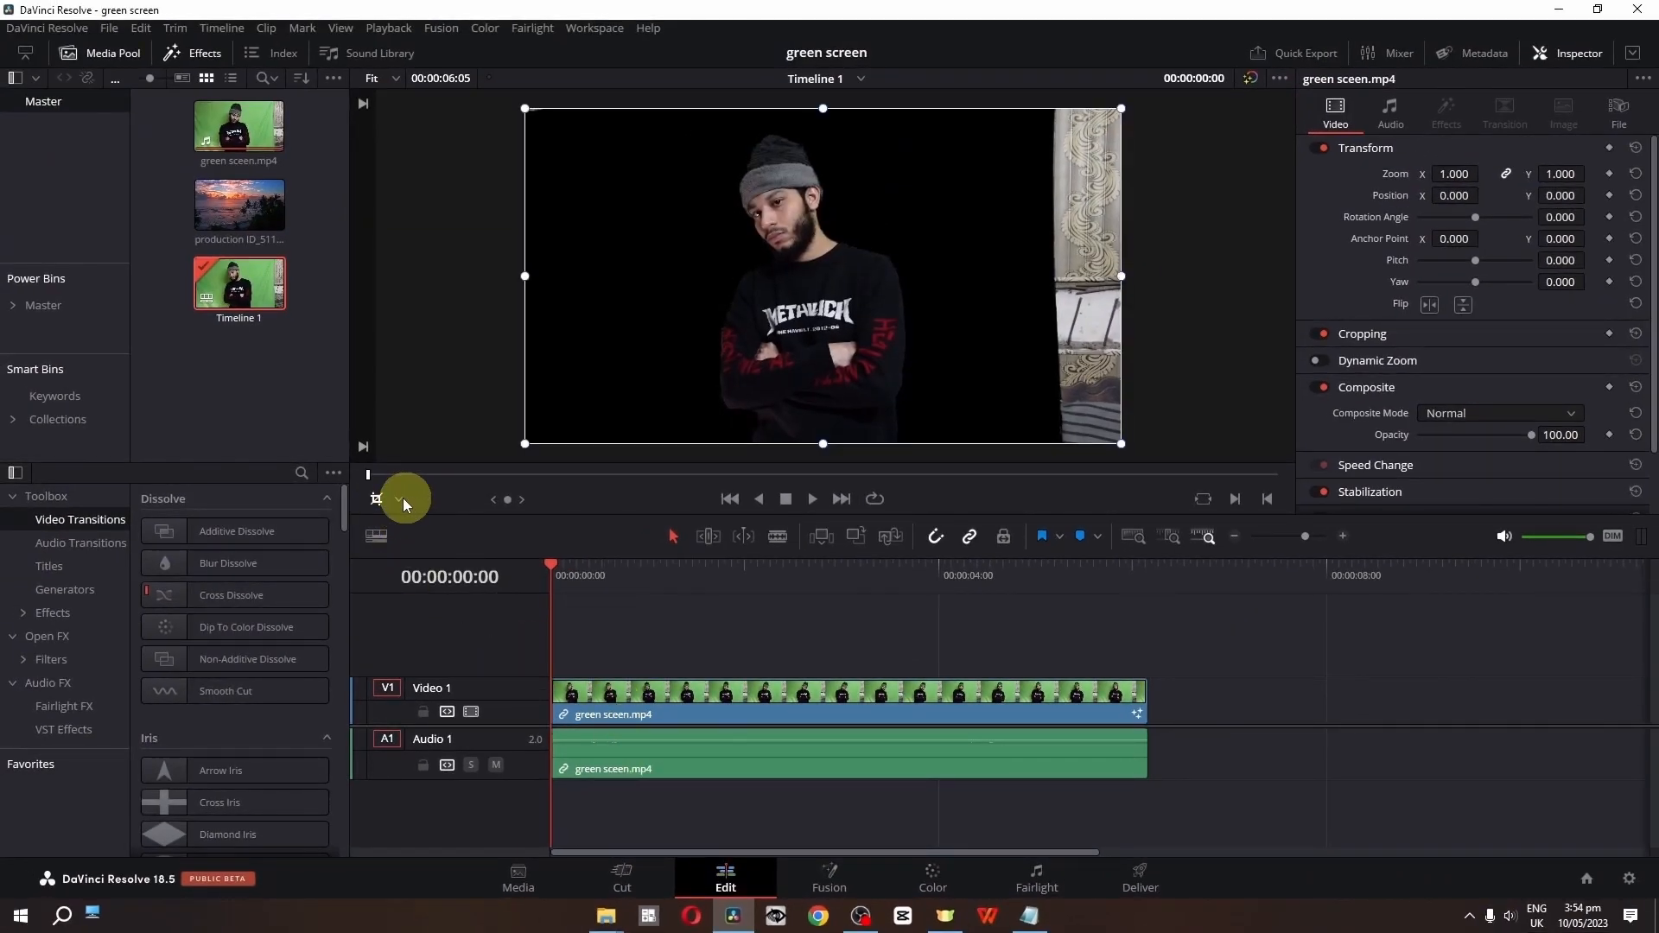
{"action": "left_click", "coordinate": [399, 498]}
{"action": "left_click", "coordinate": [422, 545]}
{"action": "left_click_drag", "start_coordinate": [527, 279], "coordinate": [635, 277]}
{"action": "left_click_drag", "start_coordinate": [1118, 282], "coordinate": [959, 278]}
{"action": "left_click", "coordinate": [377, 503]}
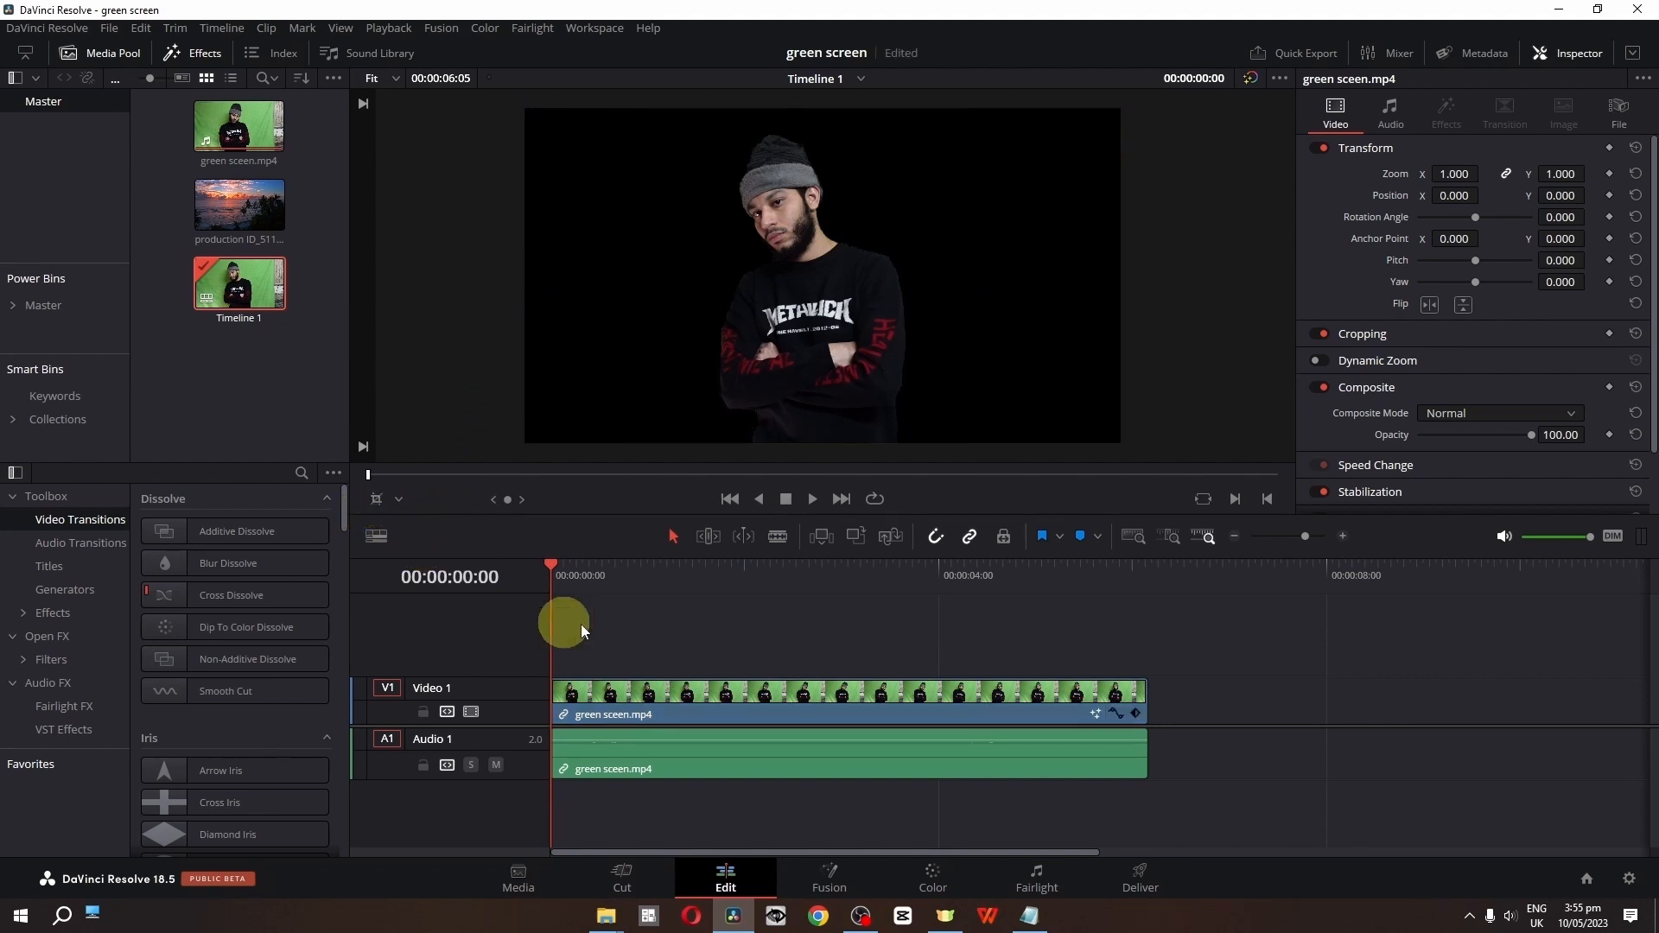
{"action": "left_click_drag", "start_coordinate": [658, 574], "coordinate": [602, 568]}
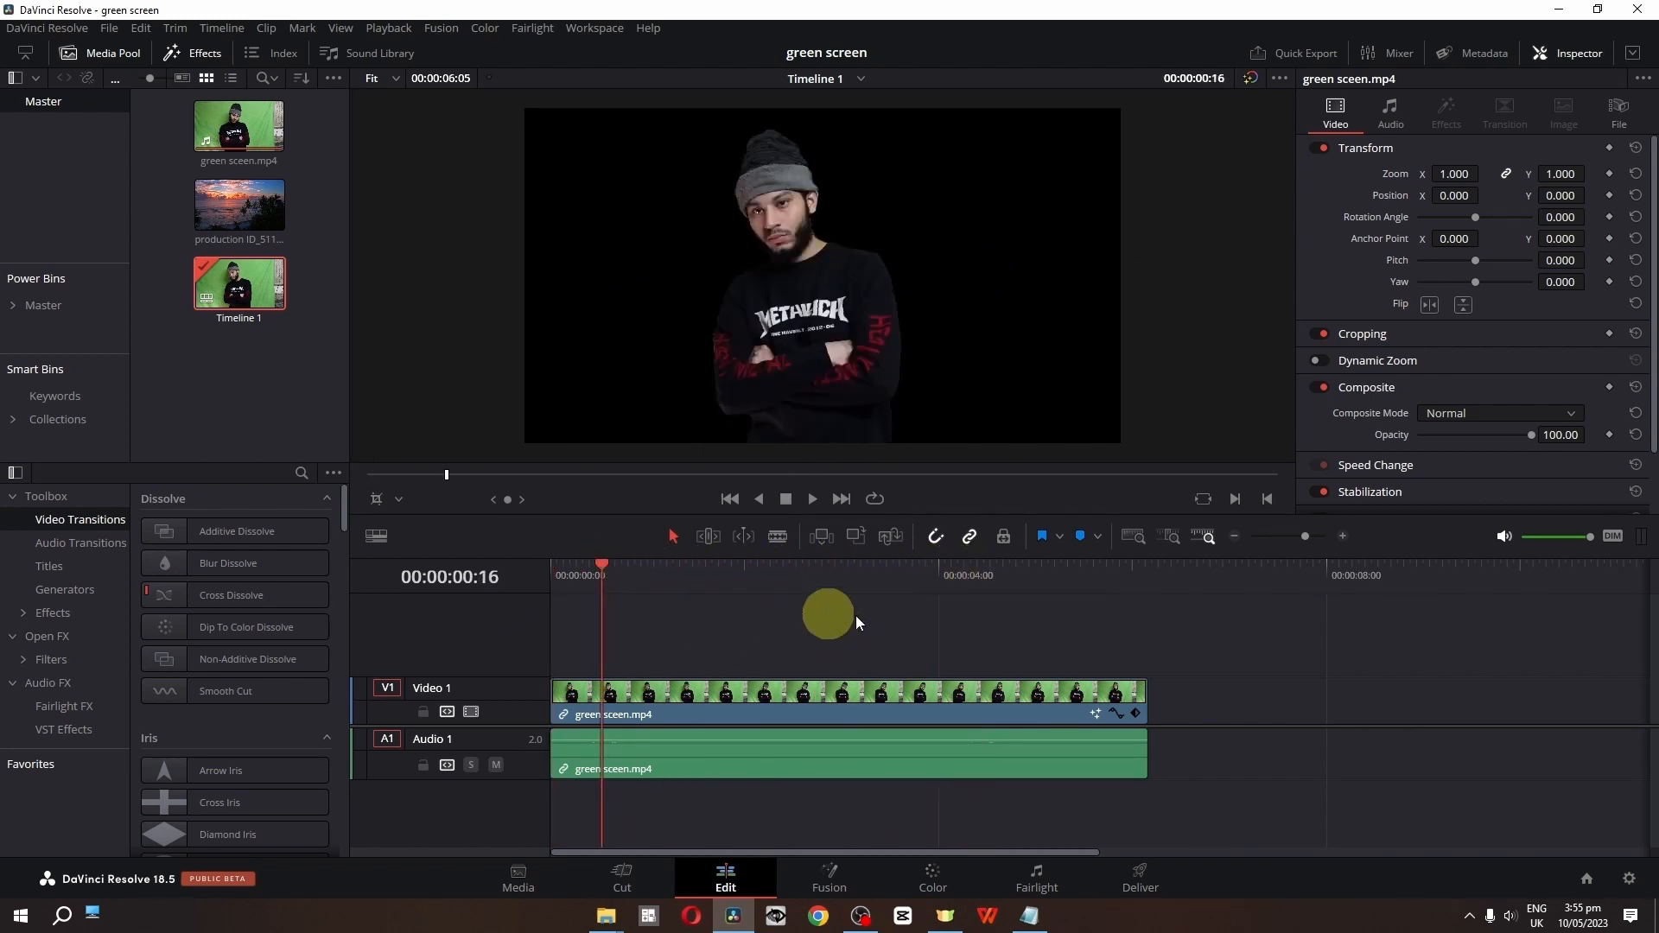
Move the keyed clip up to Video 2, place the sunset clip beneath it on Video 1 and play the composite
{"action": "left_click_drag", "start_coordinate": [720, 698], "coordinate": [718, 649]}
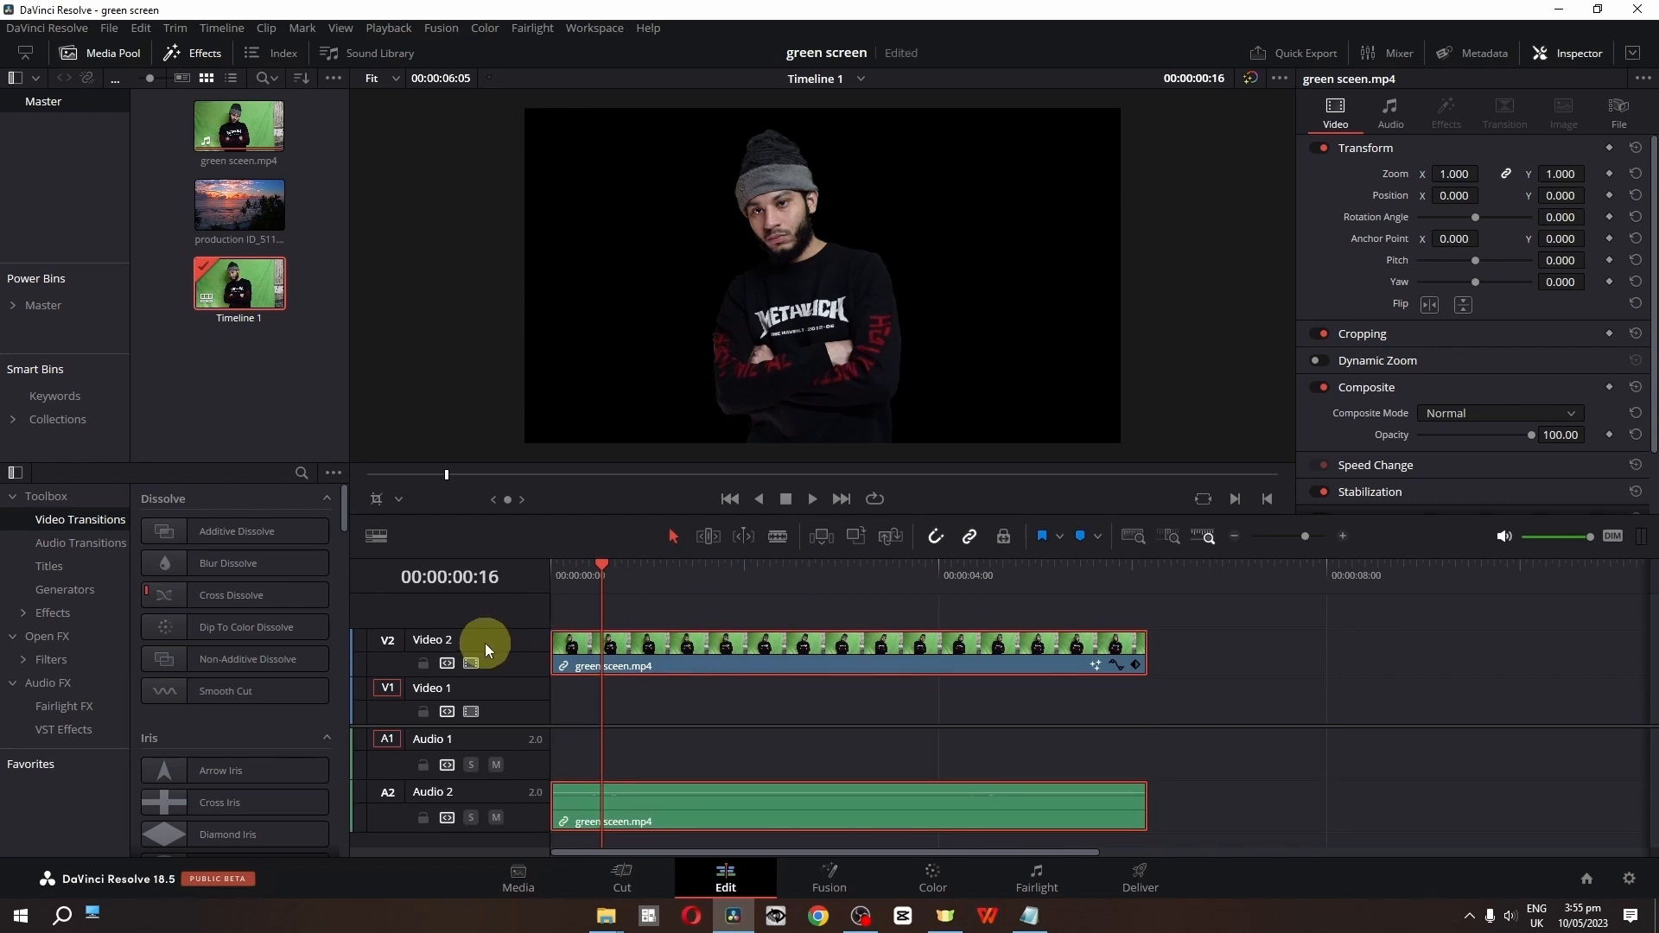
{"action": "left_click_drag", "start_coordinate": [250, 221], "coordinate": [577, 696]}
{"action": "left_click_drag", "start_coordinate": [594, 572], "coordinate": [517, 567]}
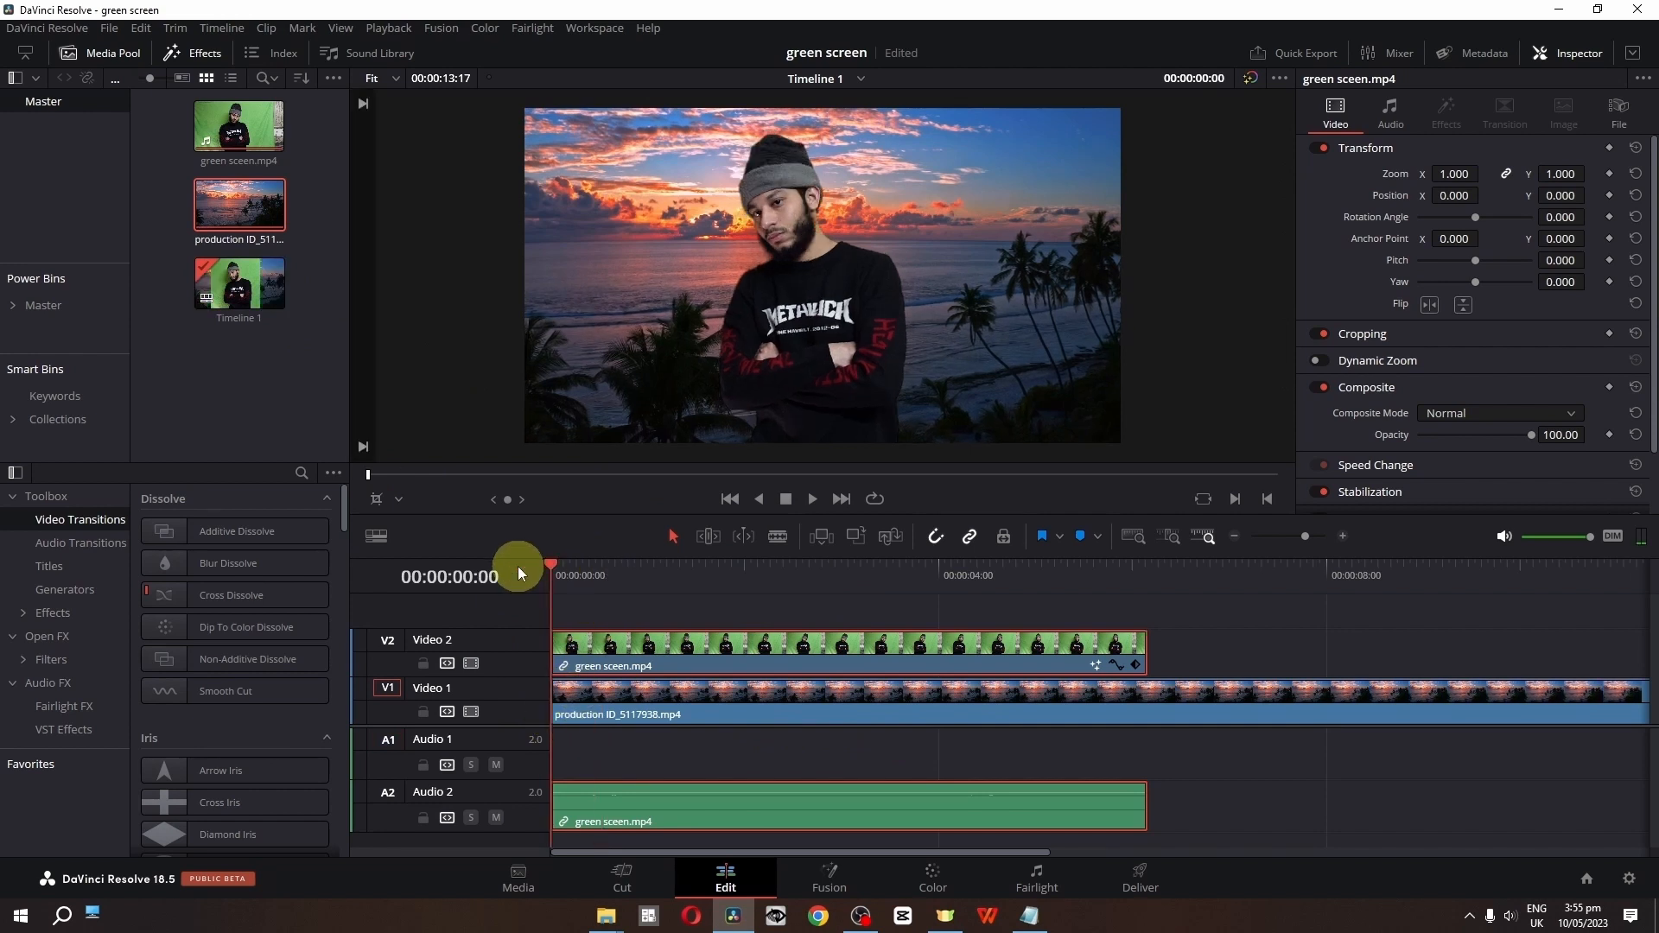
{"action": "key", "text": "space"}
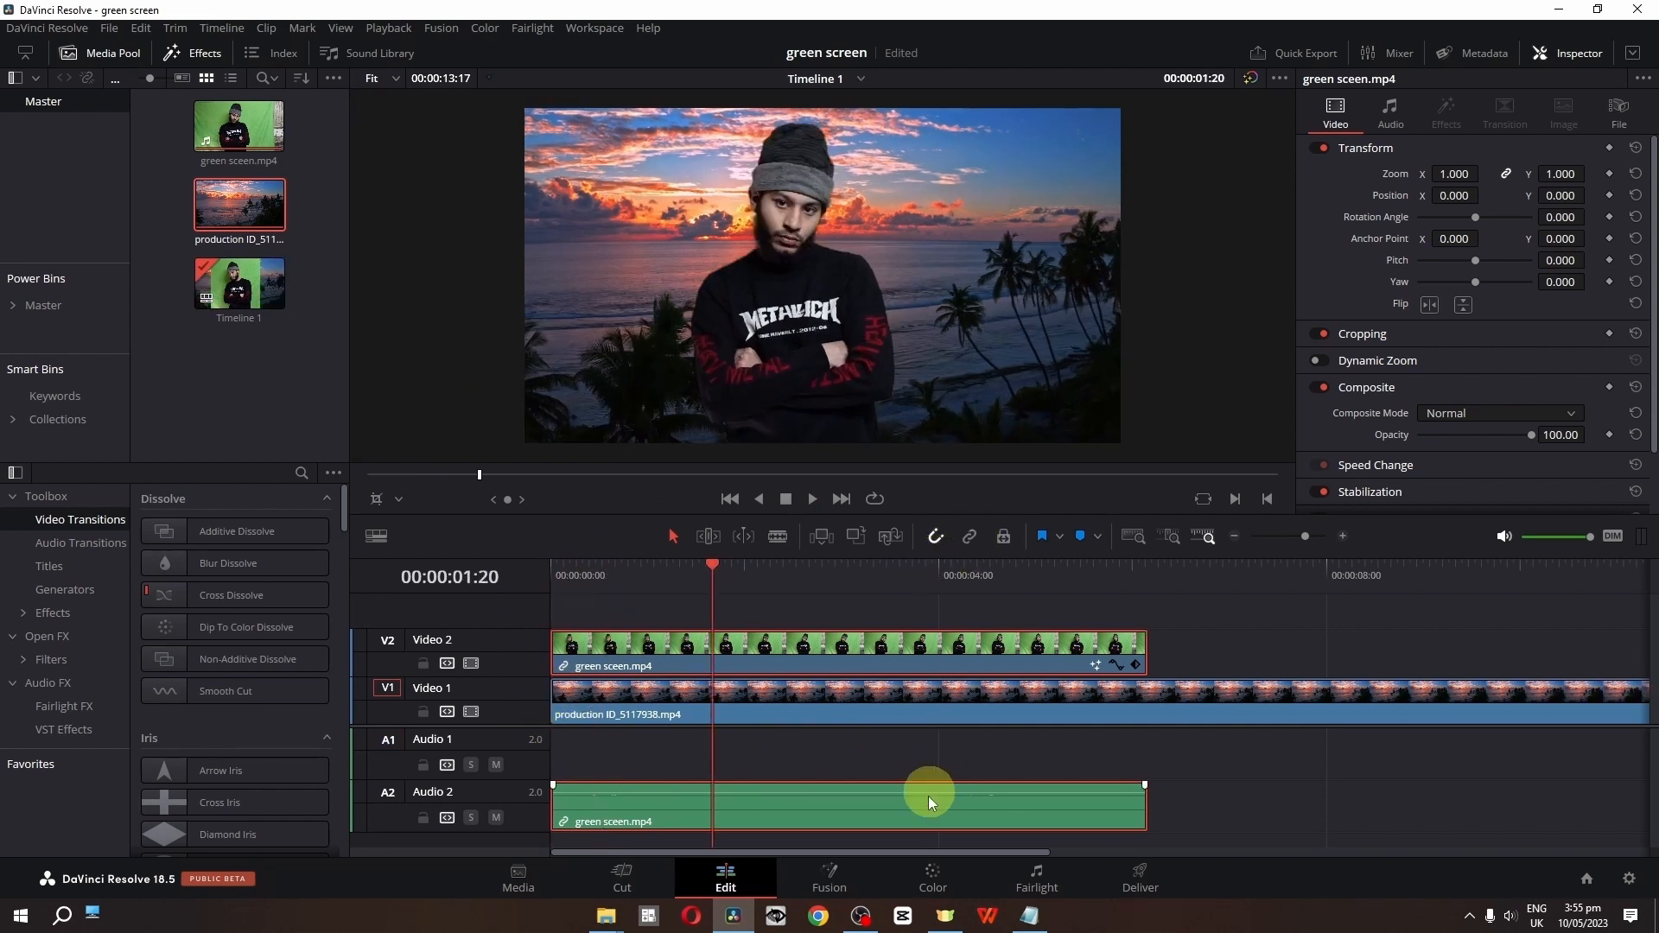
Unlink the green screen clip's audio, delete it and play the timeline from the start
{"action": "key", "text": "ctrl+alt+l"}
{"action": "left_click", "coordinate": [1056, 809]}
{"action": "key", "text": "Delete"}
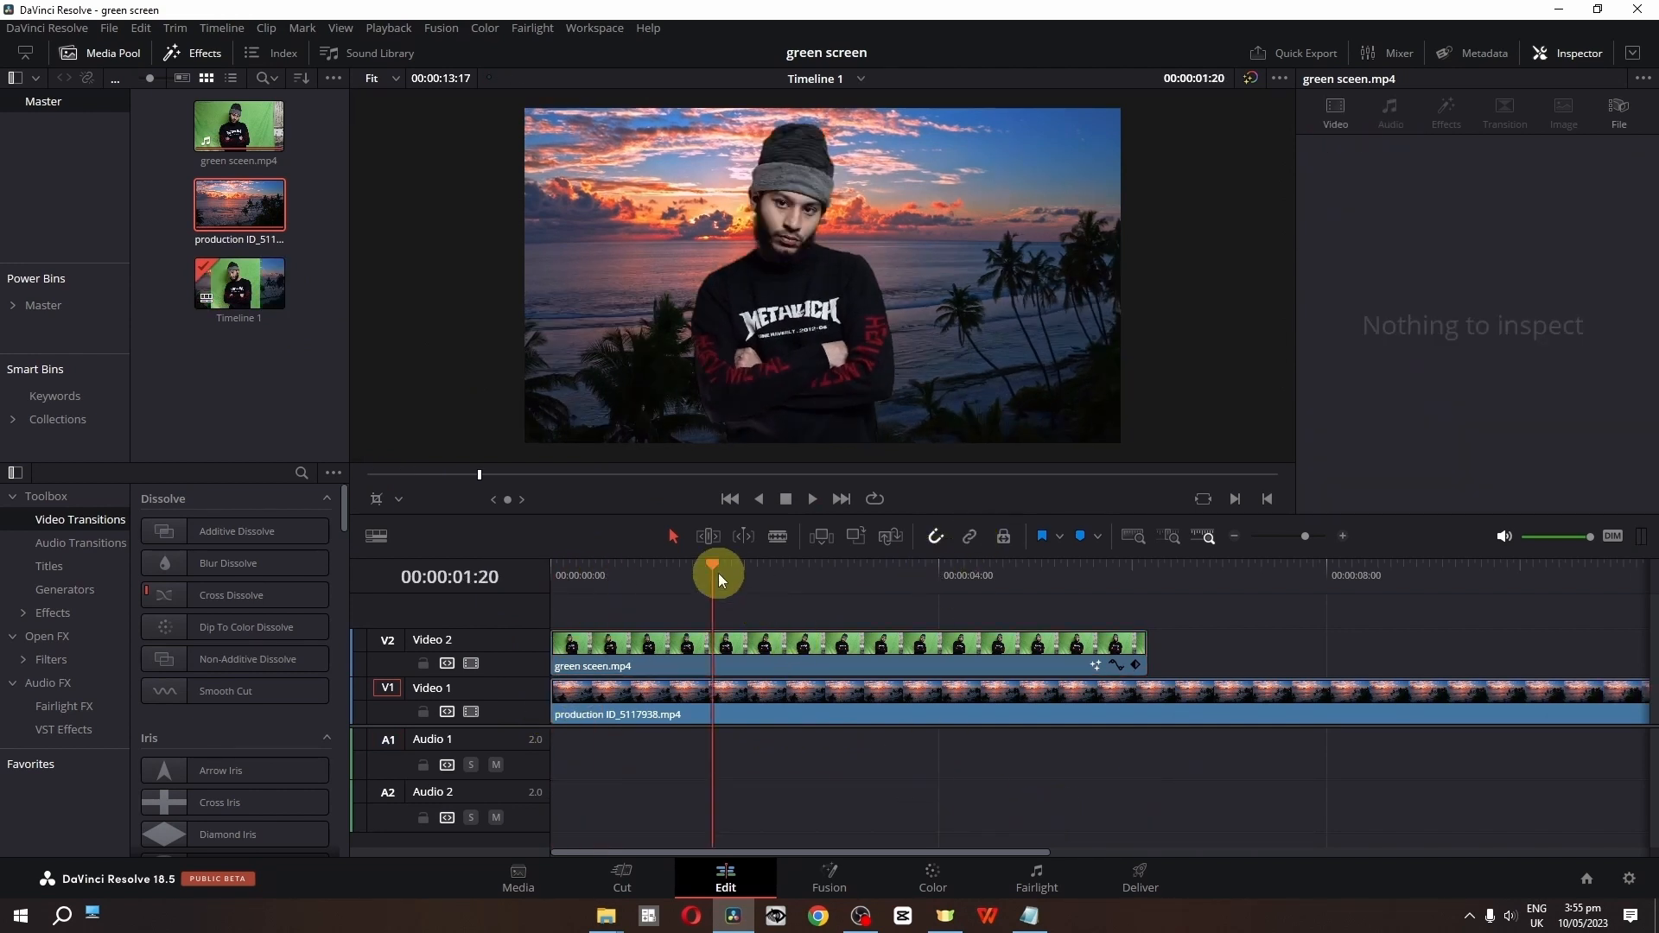
{"action": "left_click_drag", "start_coordinate": [718, 572], "coordinate": [512, 573]}
{"action": "key", "text": "space"}
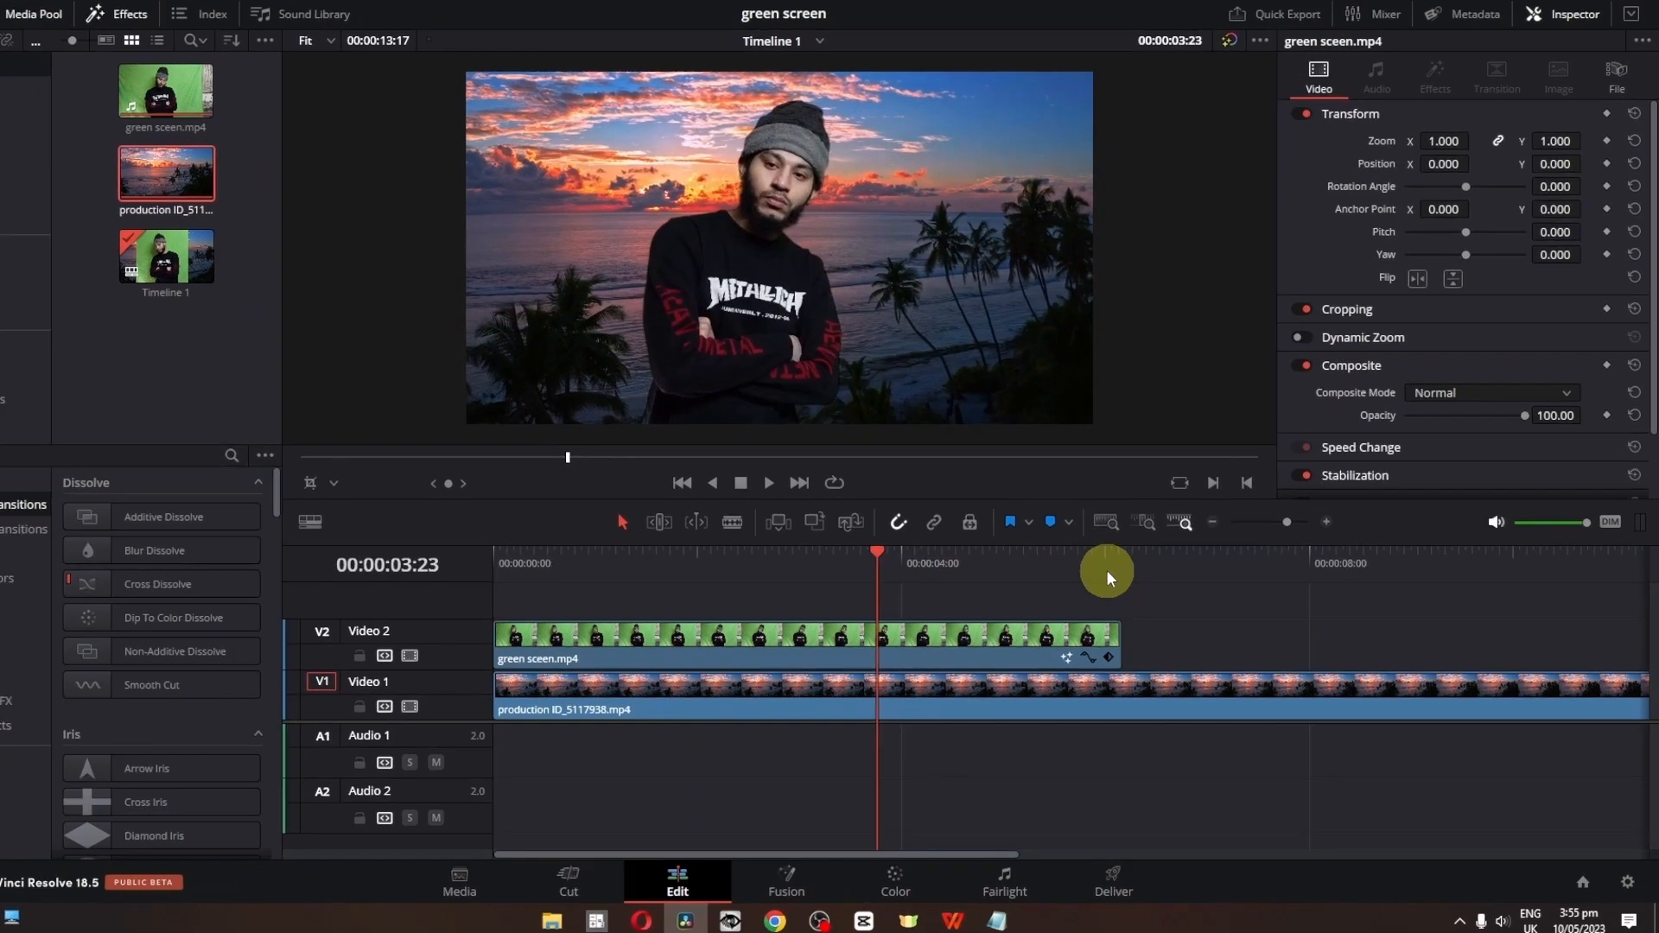
Split the sunset clip on Video 1 at 00:00:06:05, where the green screen clip ends
{"action": "left_click", "coordinate": [1107, 572]}
{"action": "left_click", "coordinate": [1139, 686]}
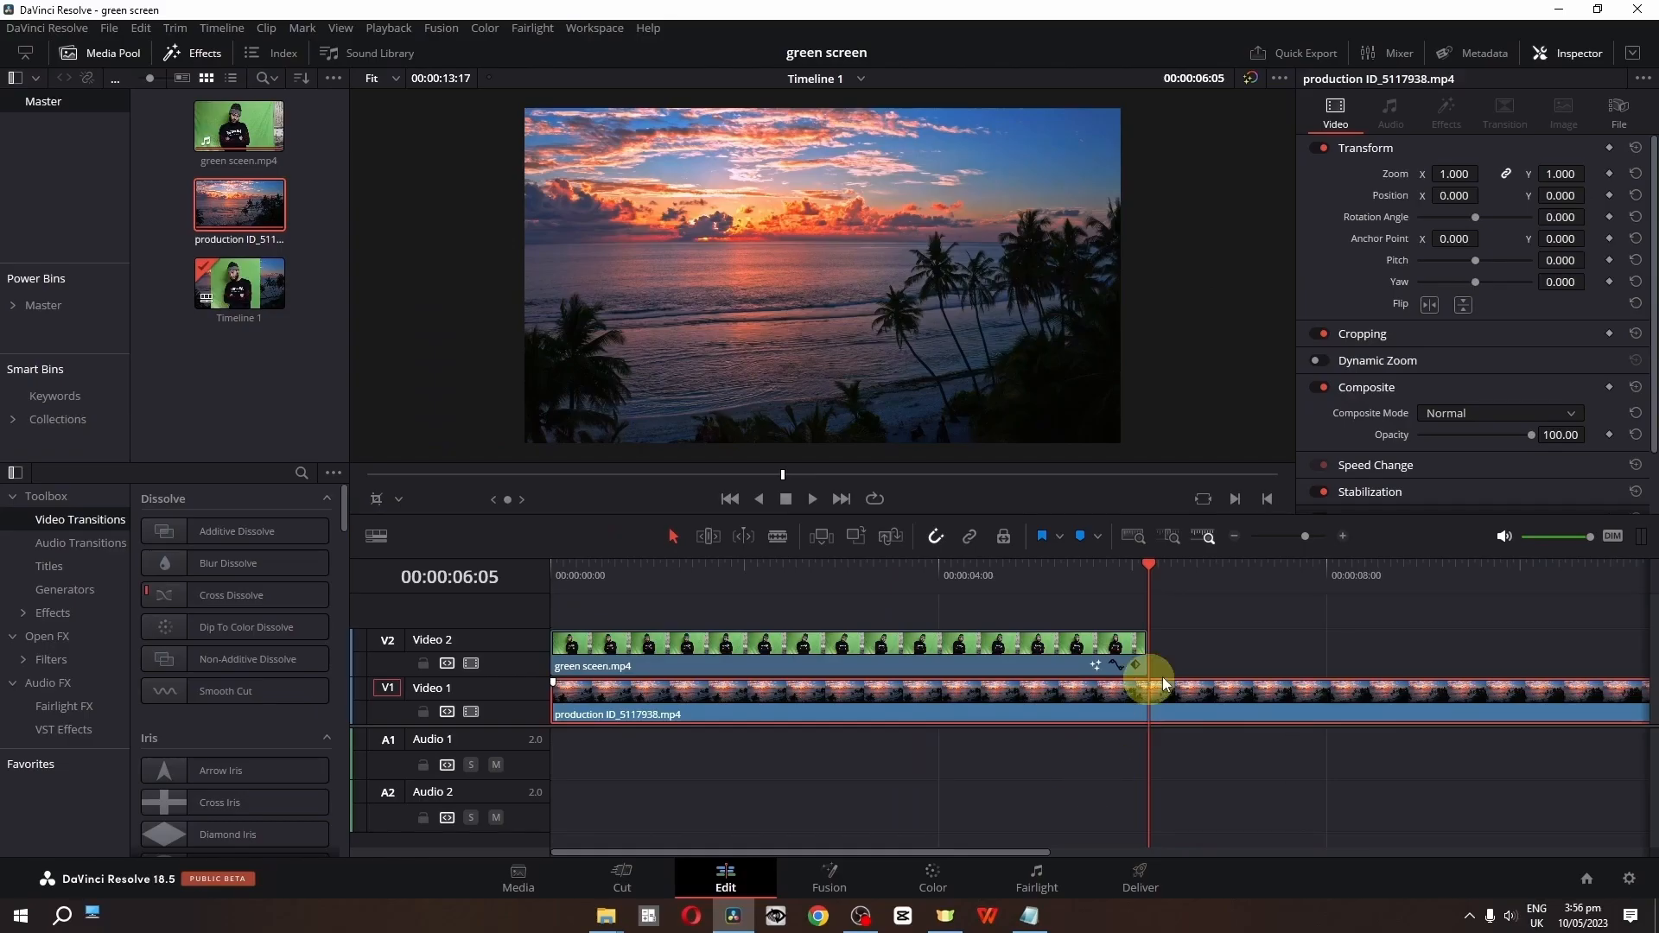
{"action": "key", "text": "ctrl+b"}
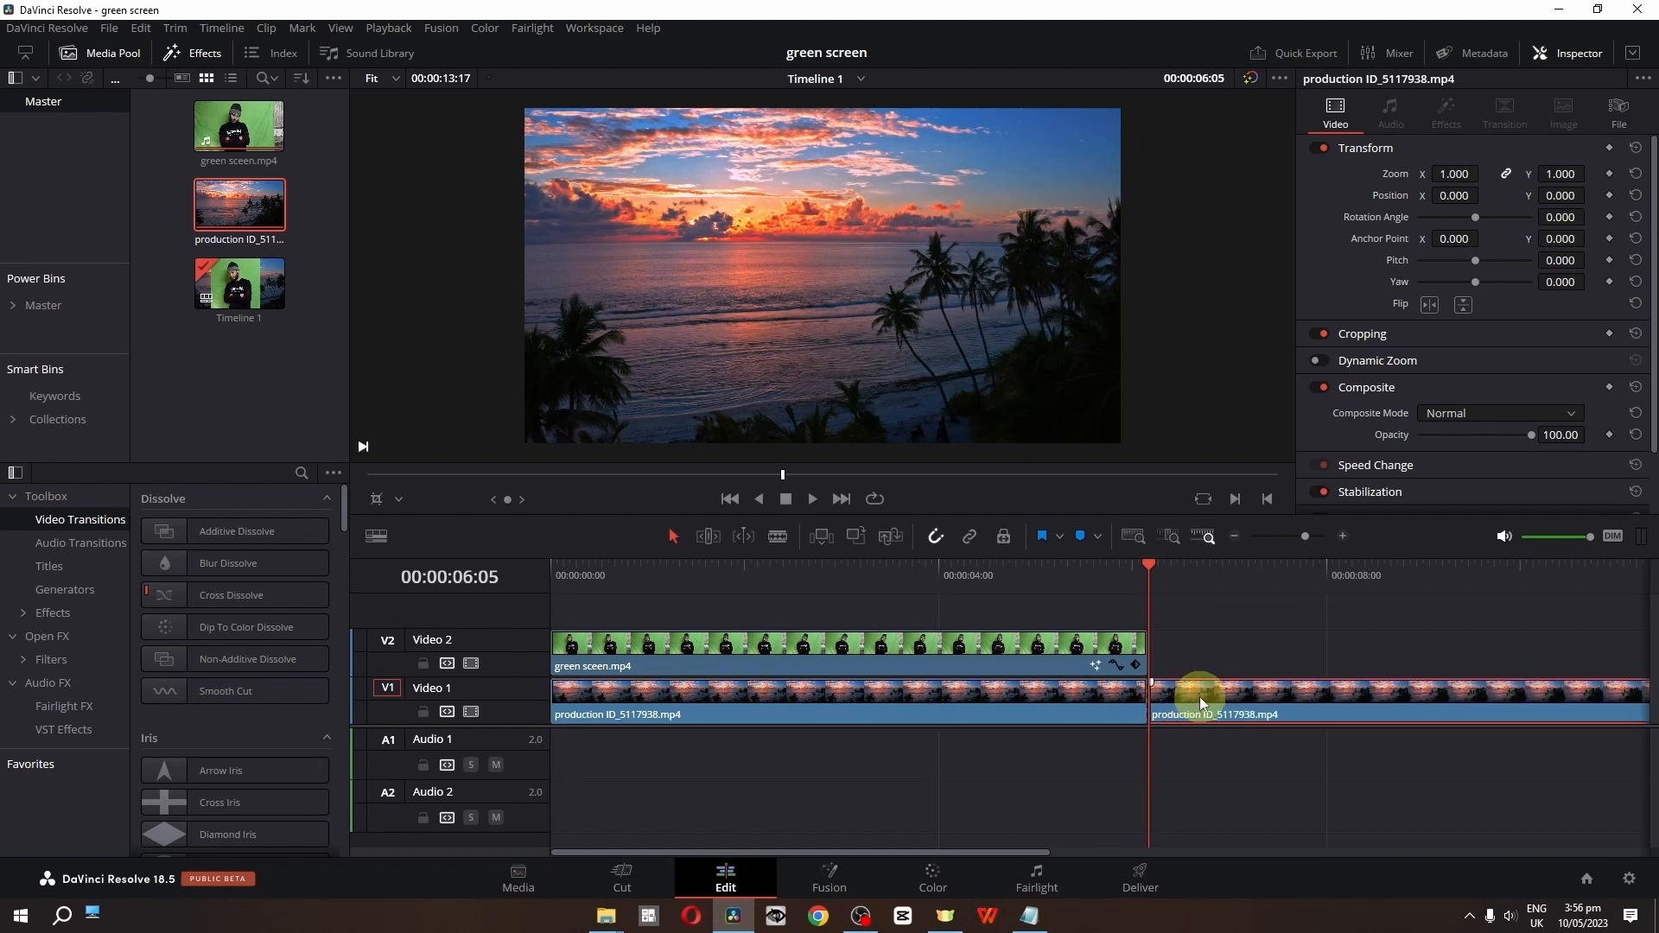
Delete the leftover piece of the sunset clip after 00:00:06:05 on Video 1
{"action": "key", "text": "Delete"}
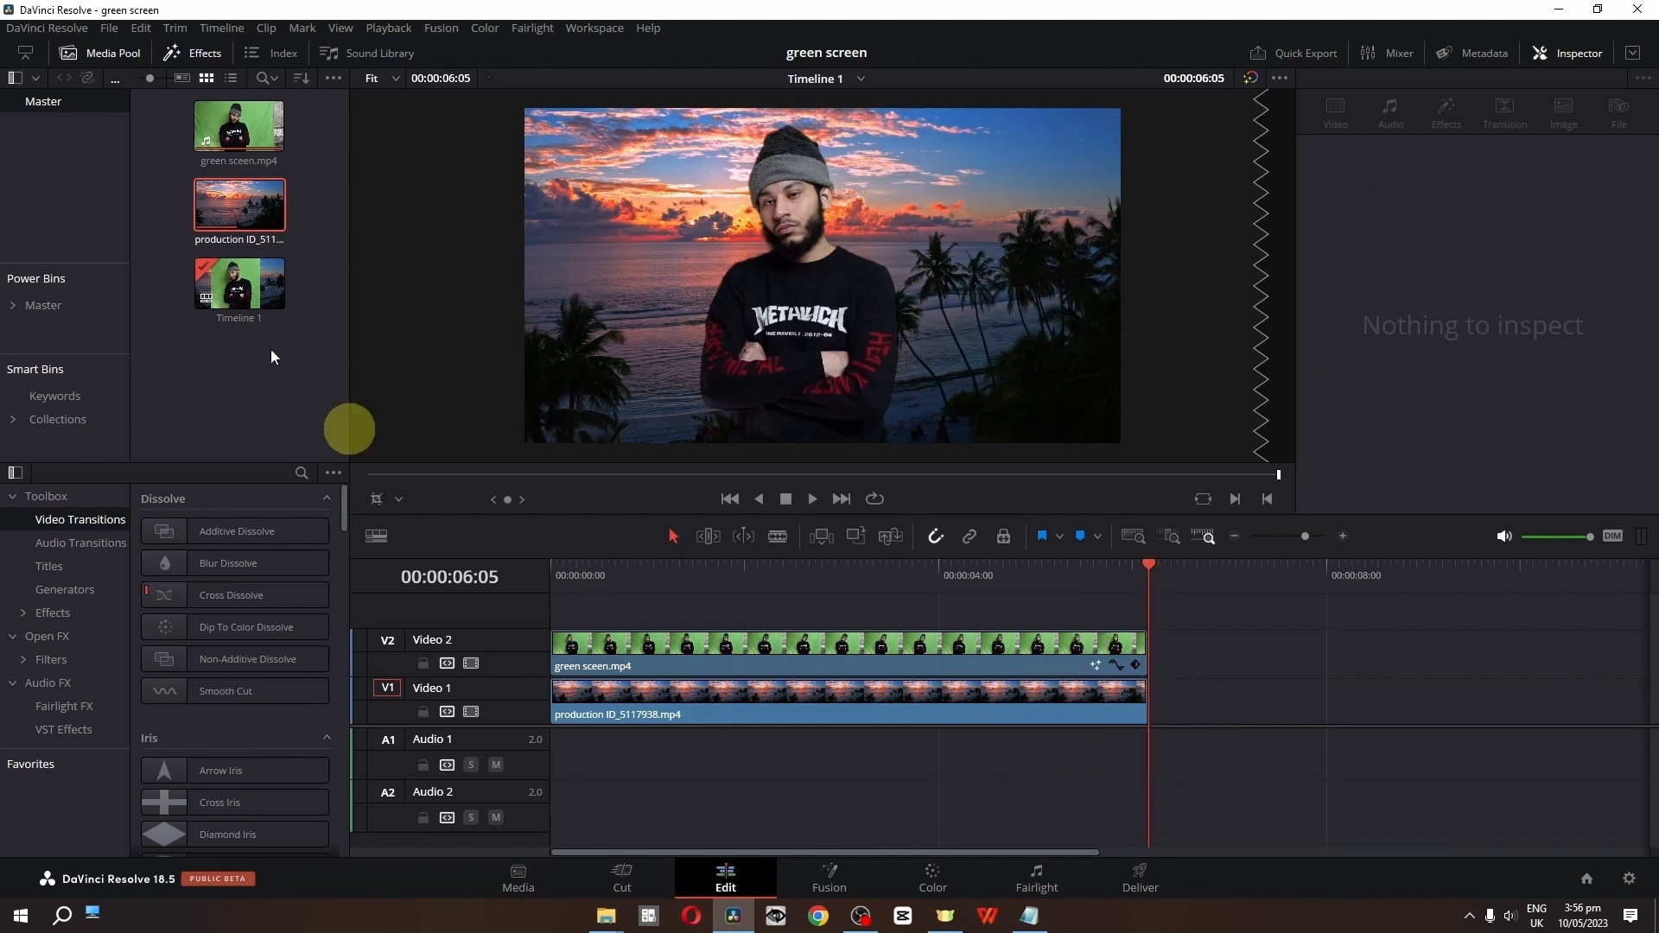
Look up the Razor command's shortcut by searching "raz" in the keyboard customization, and close it again
{"action": "left_click", "coordinate": [214, 31]}
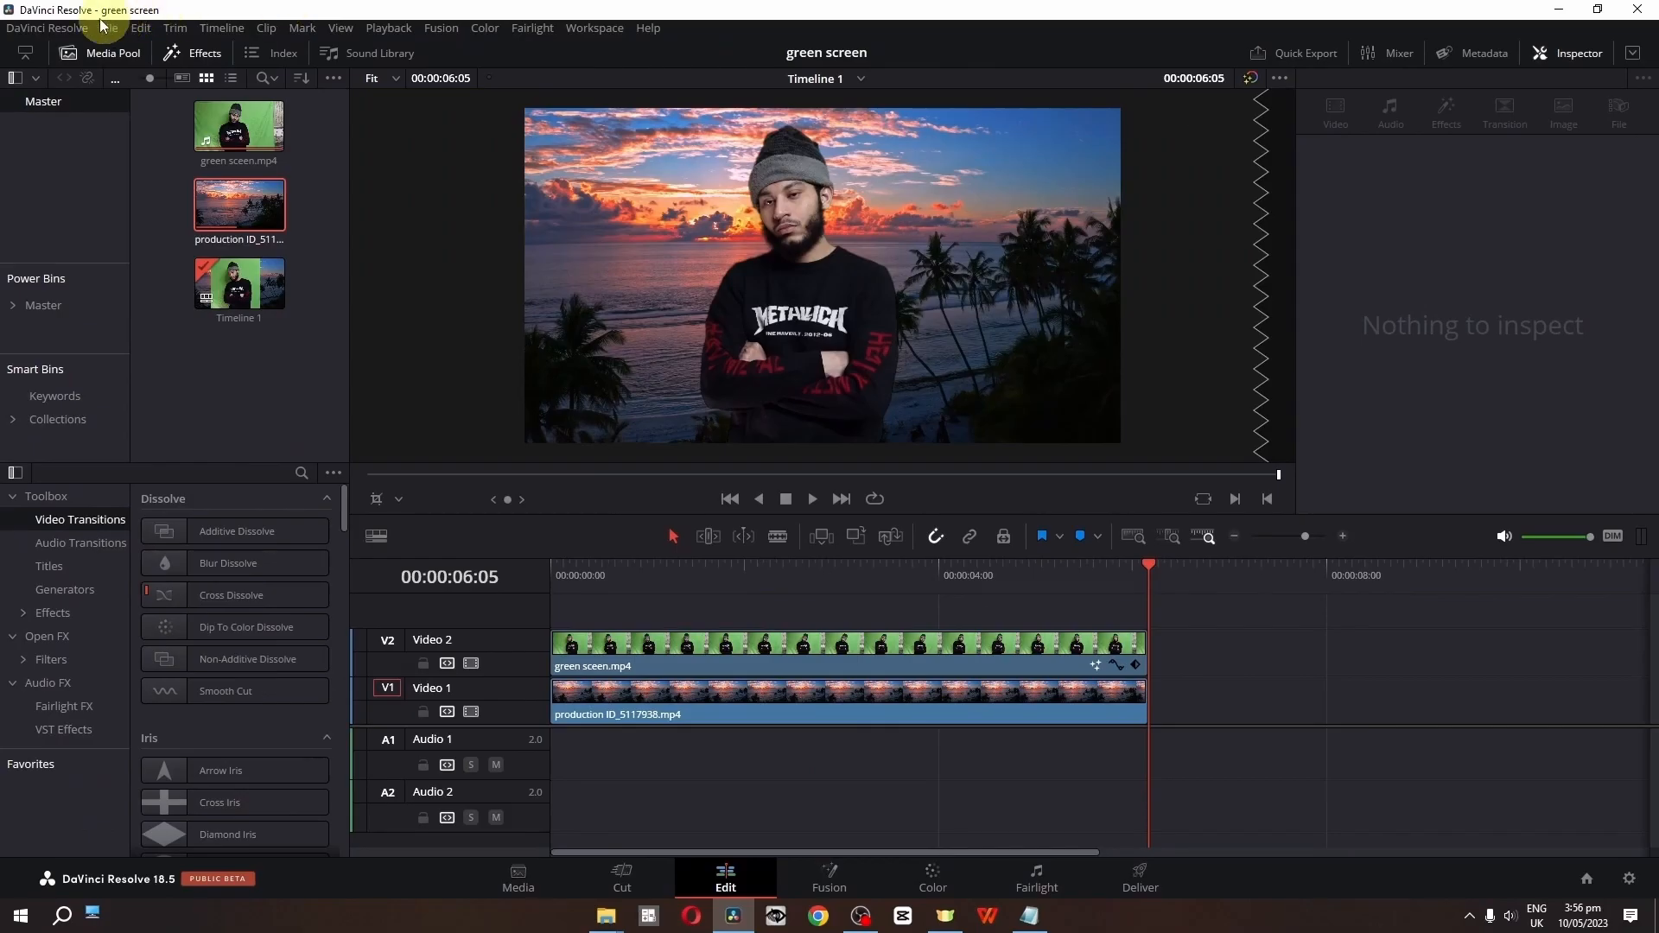
{"action": "left_click", "coordinate": [107, 44]}
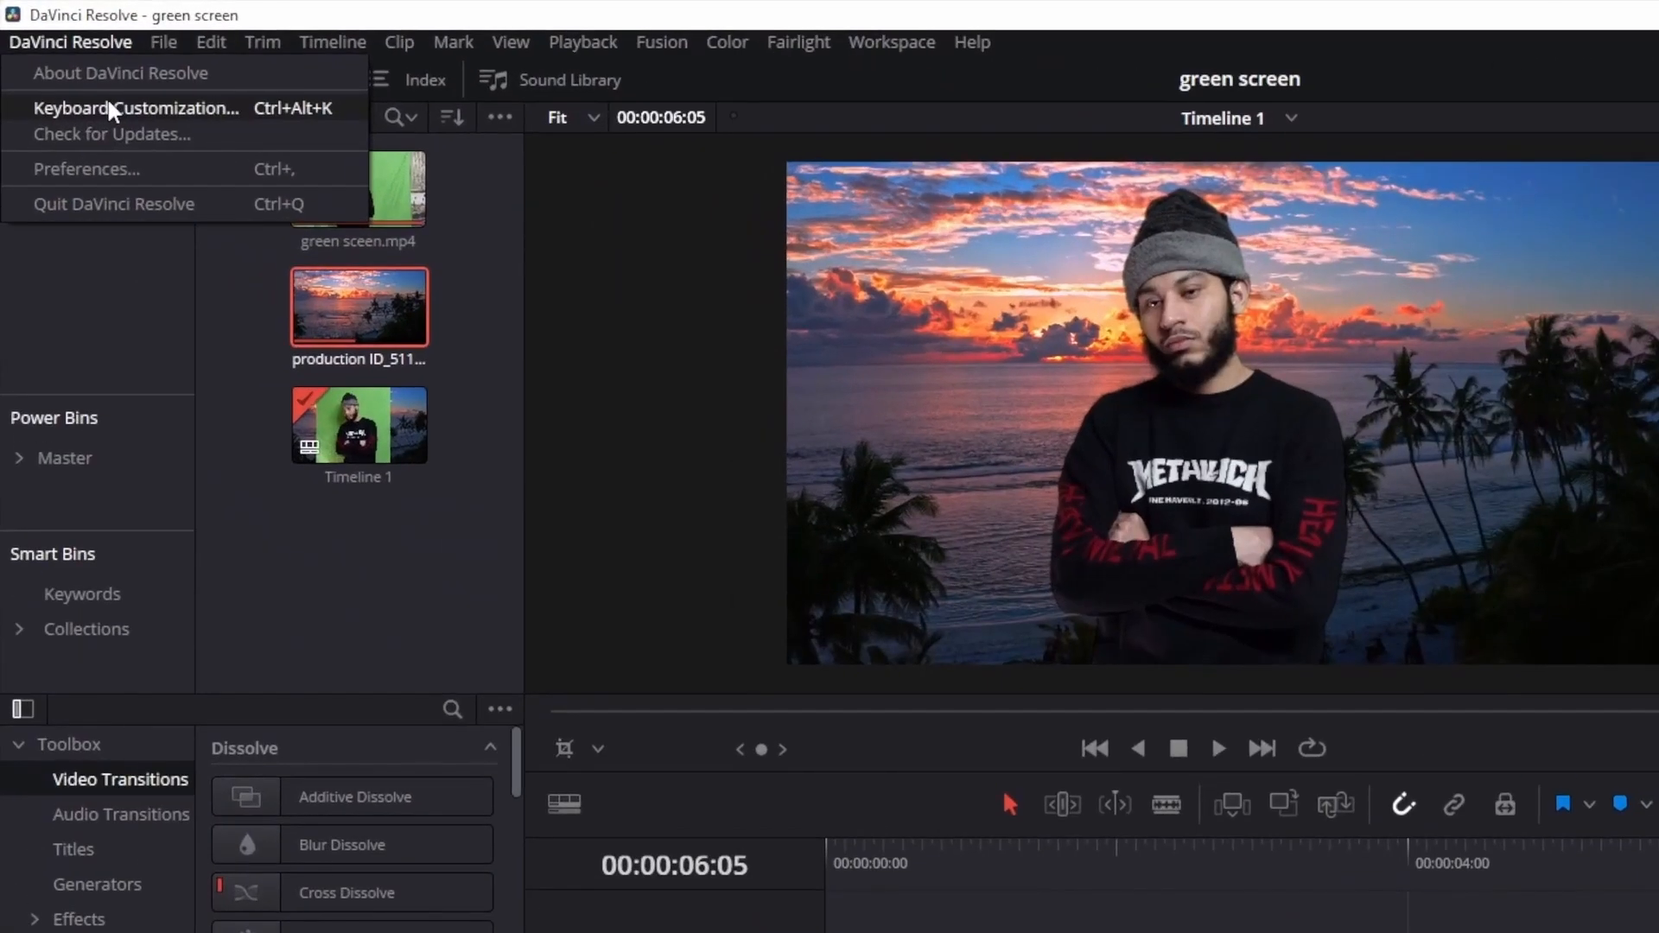
{"action": "left_click", "coordinate": [78, 73]}
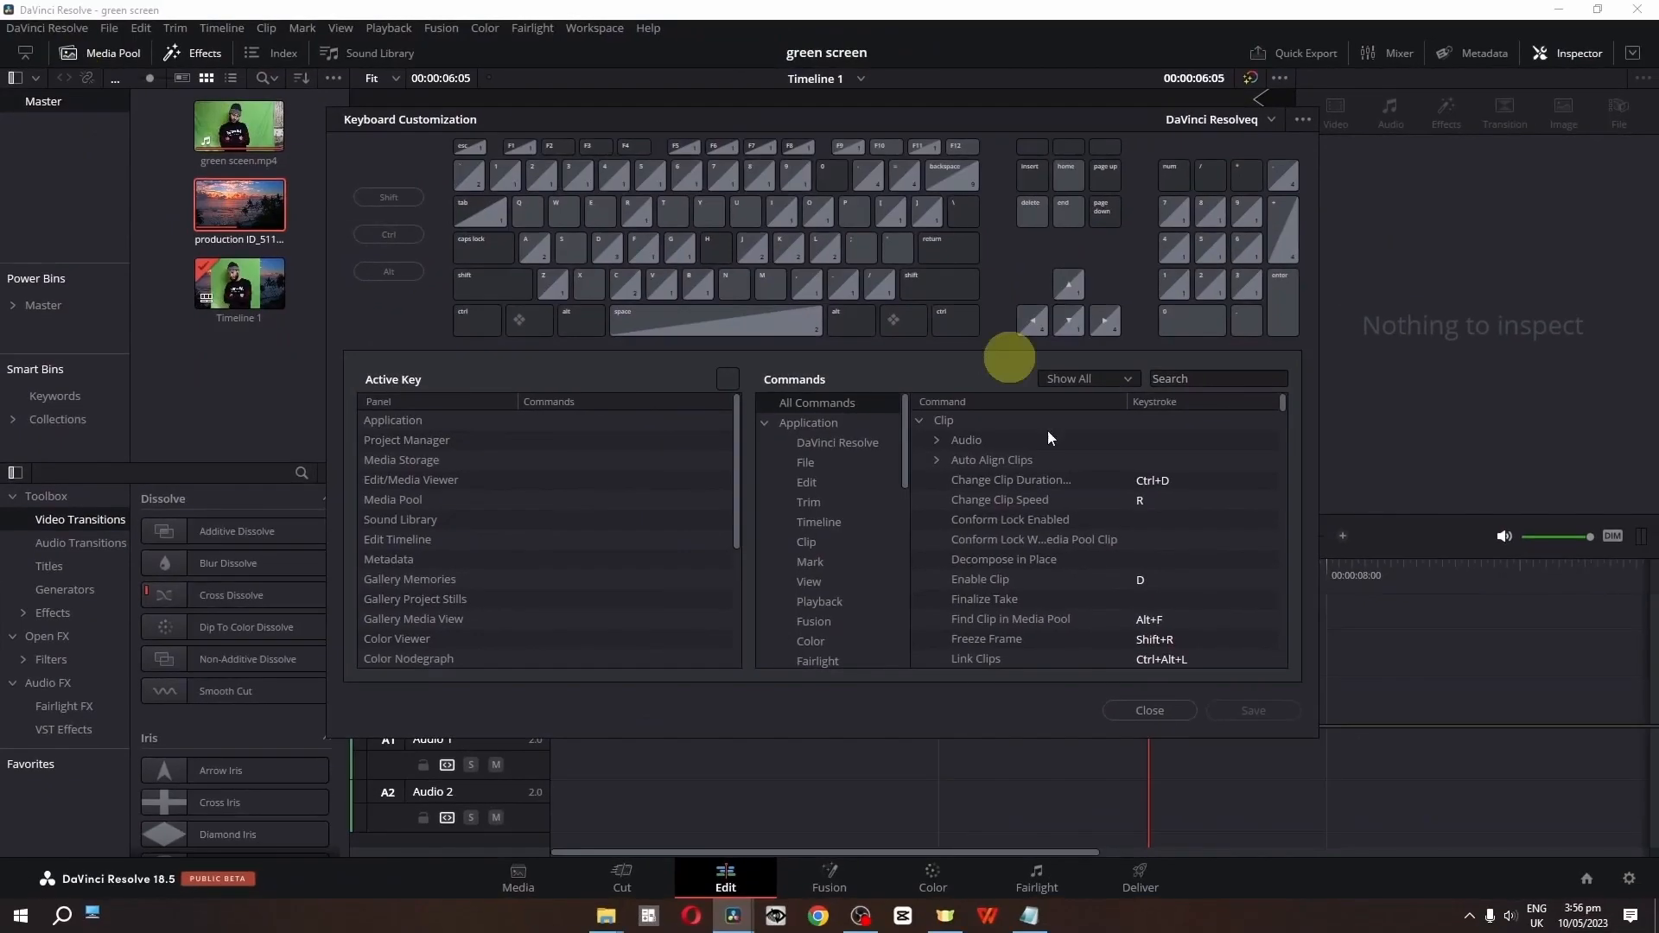
{"action": "left_click", "coordinate": [1214, 379]}
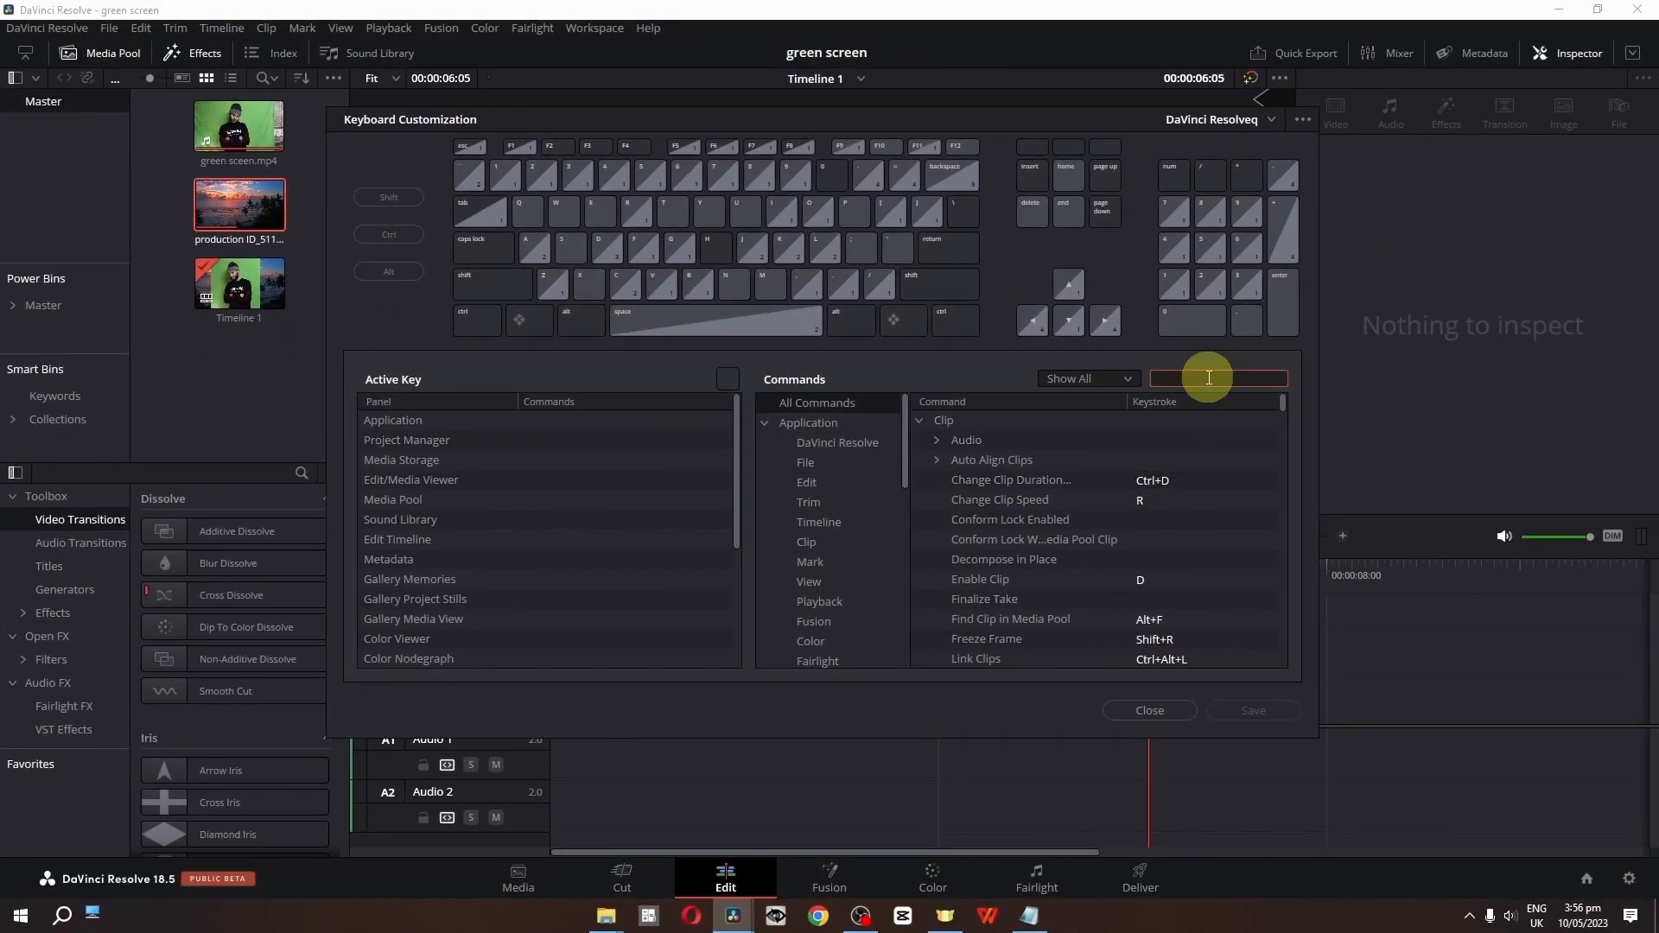
{"action": "type", "text": "razE"}
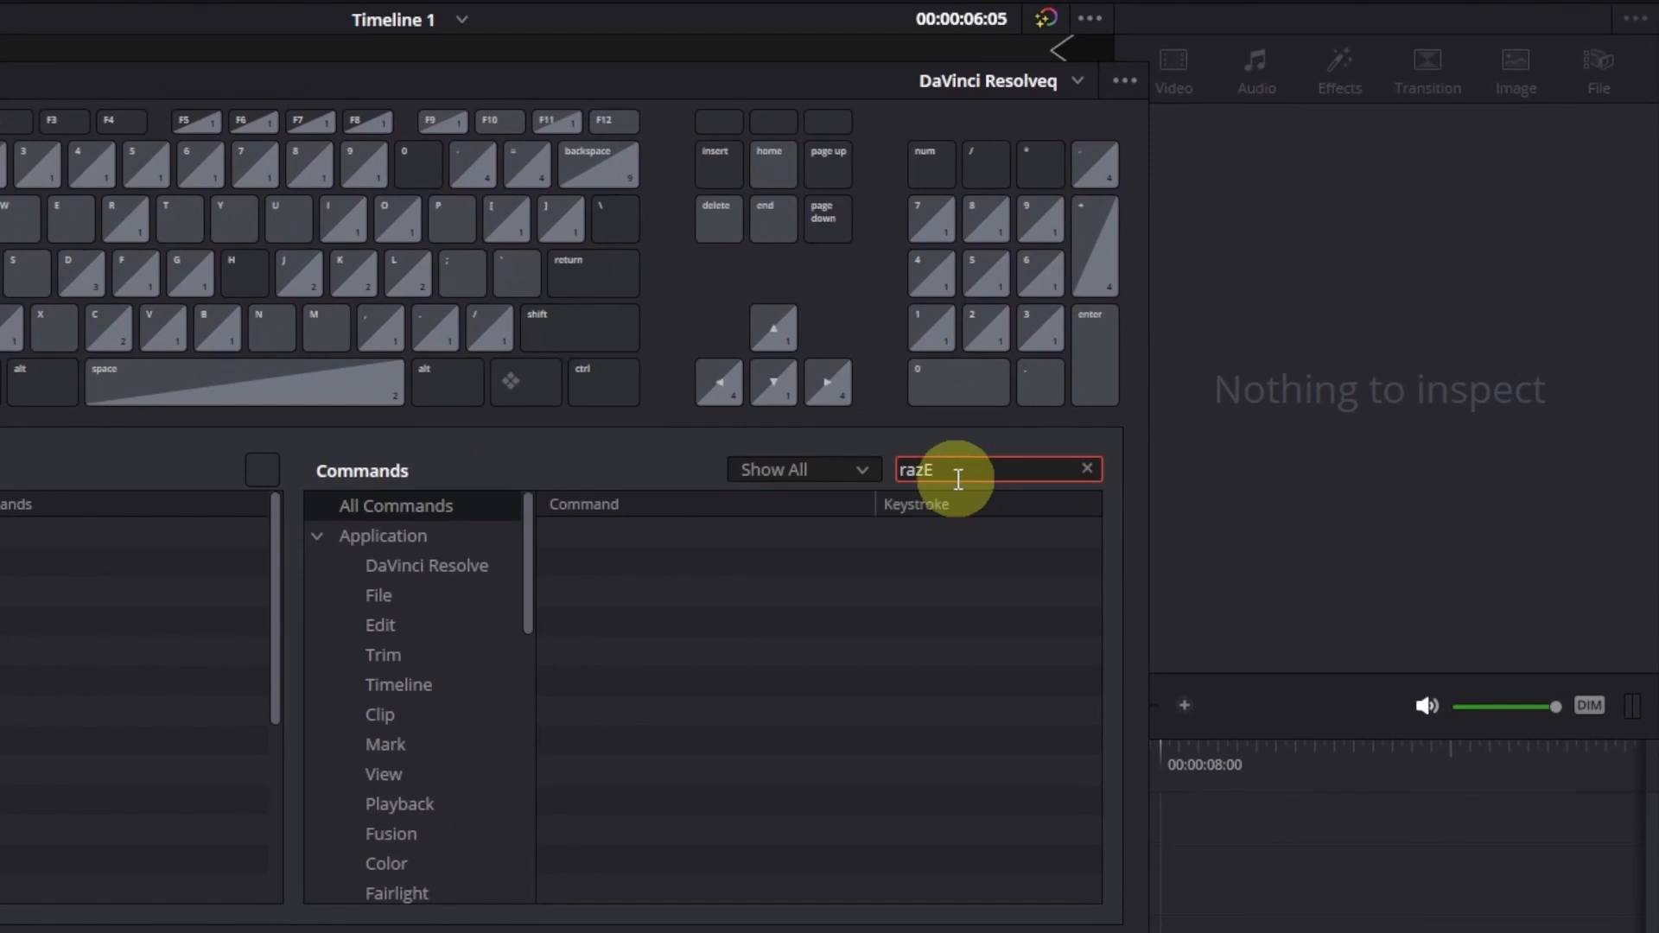
{"action": "key", "text": "BackSpace"}
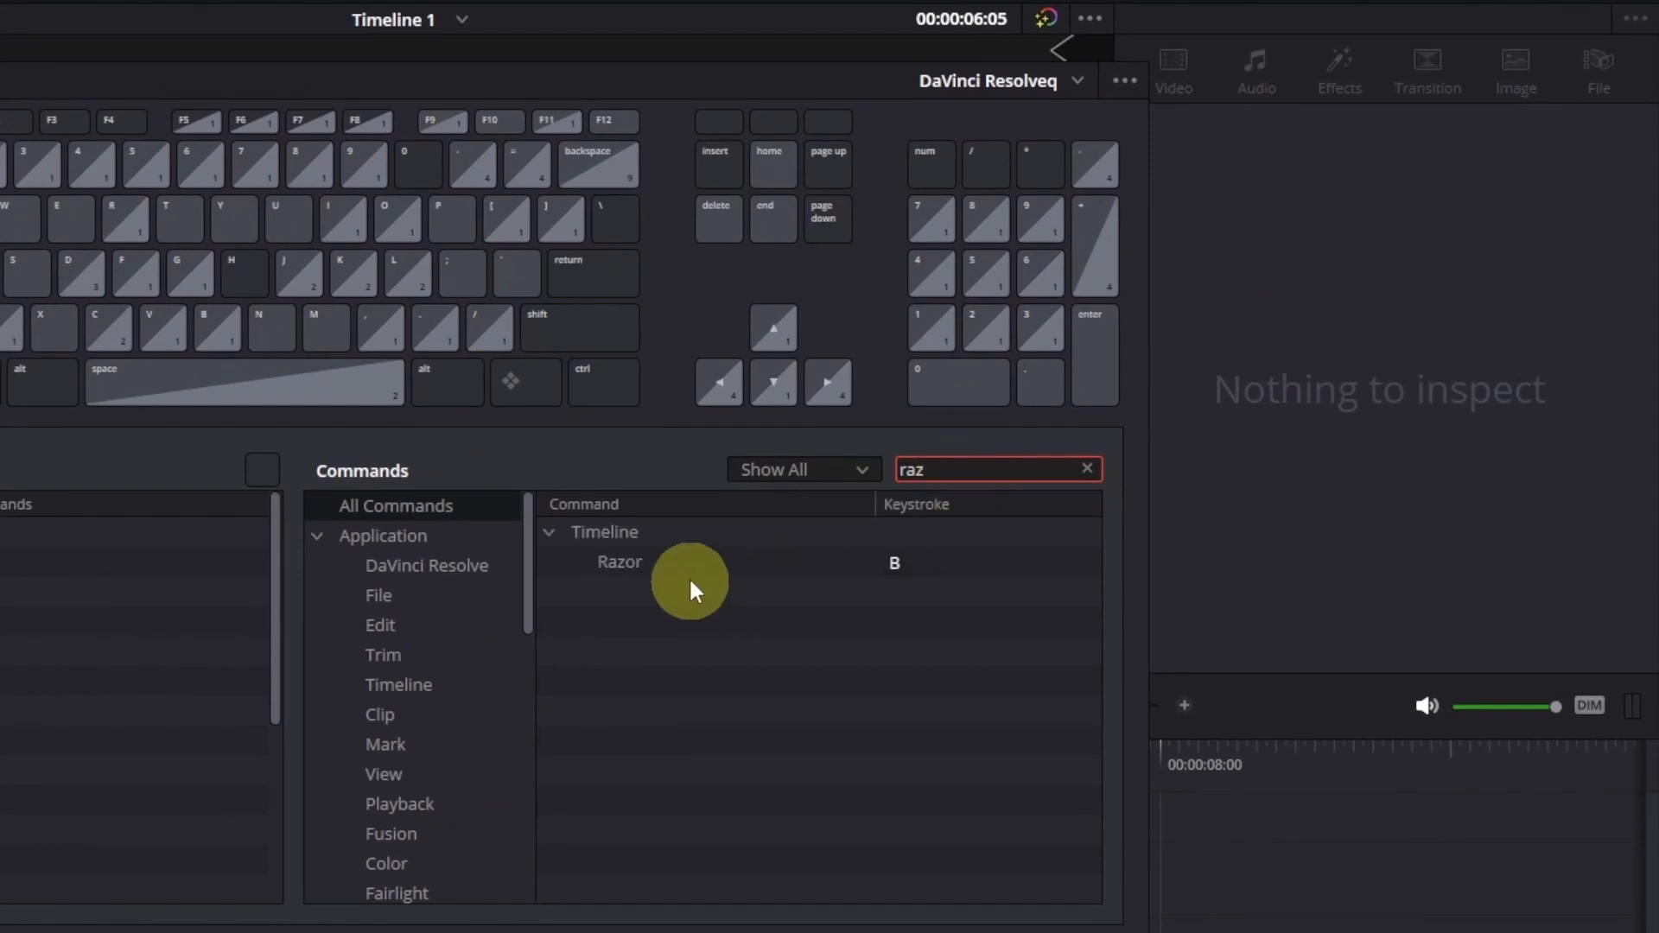
{"action": "left_click", "coordinate": [900, 561]}
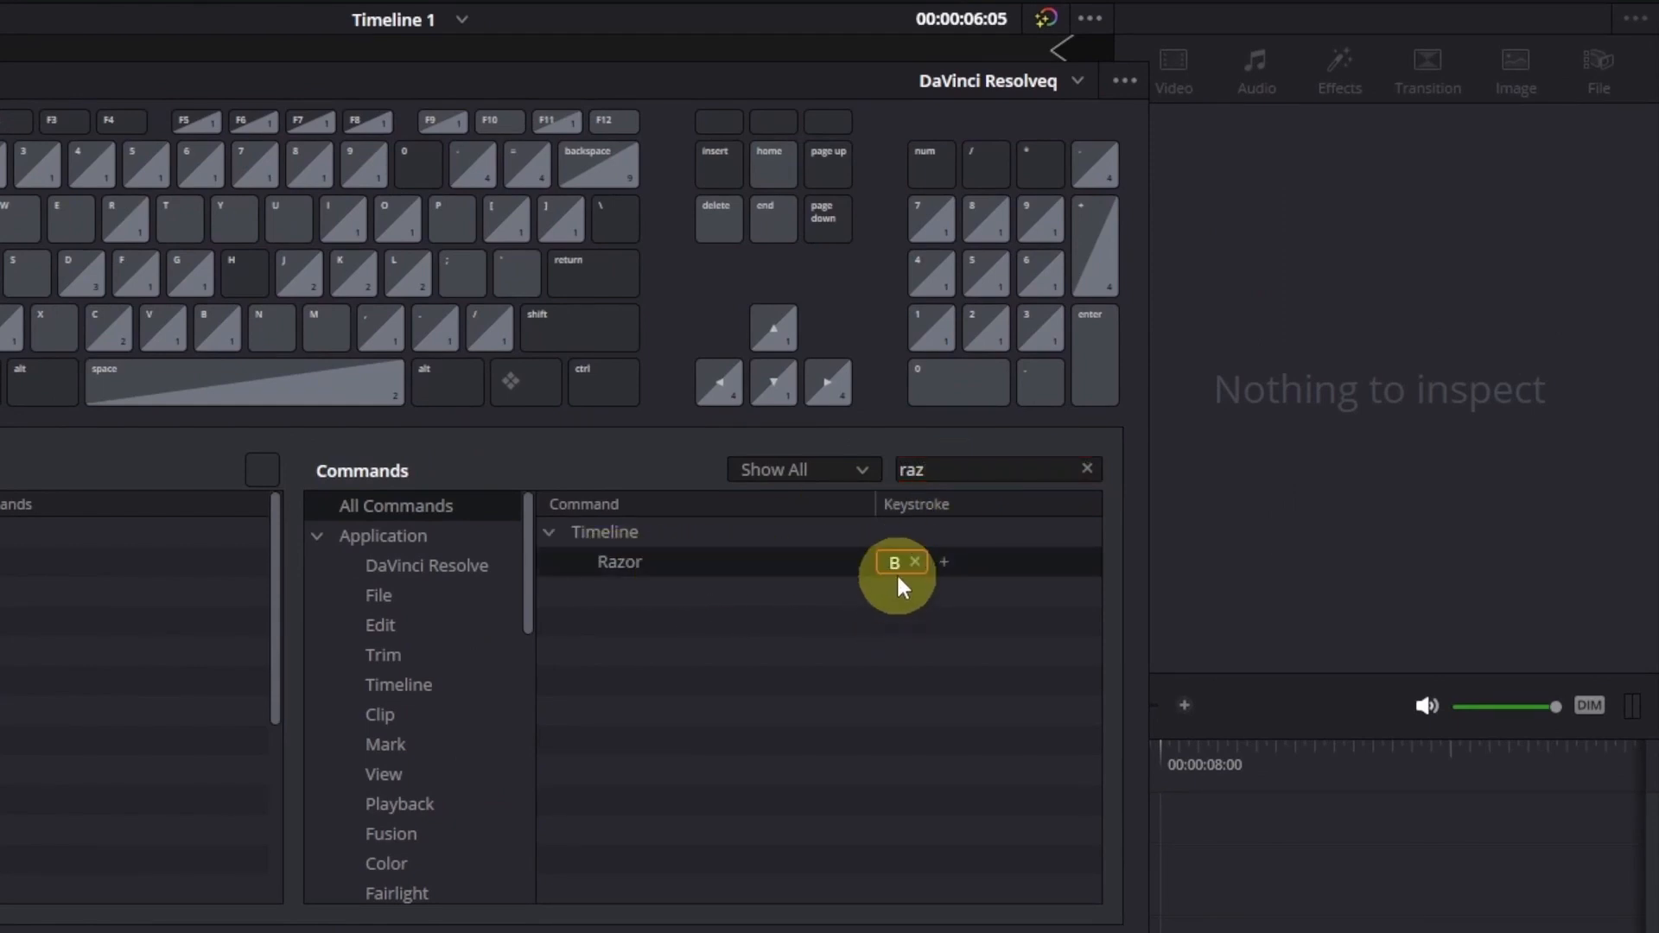
{"action": "left_click", "coordinate": [955, 783]}
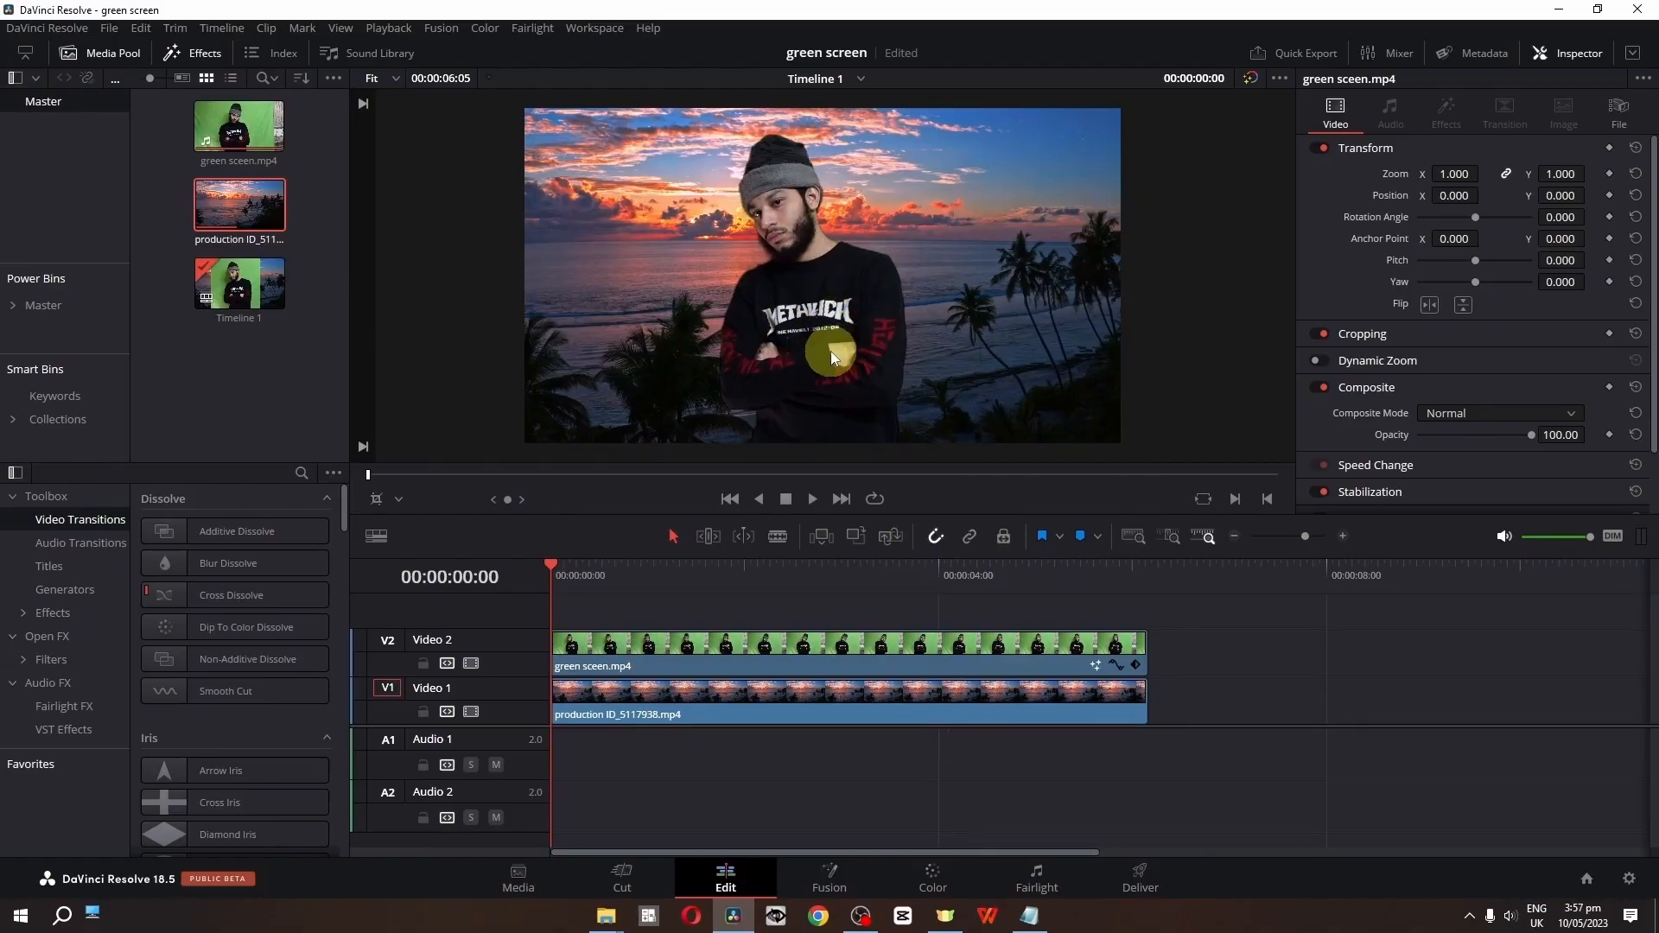
On the Color page, shape the green screen clip's custom curve with one point in the shadows and one raised in the highlights
{"action": "left_click", "coordinate": [933, 877]}
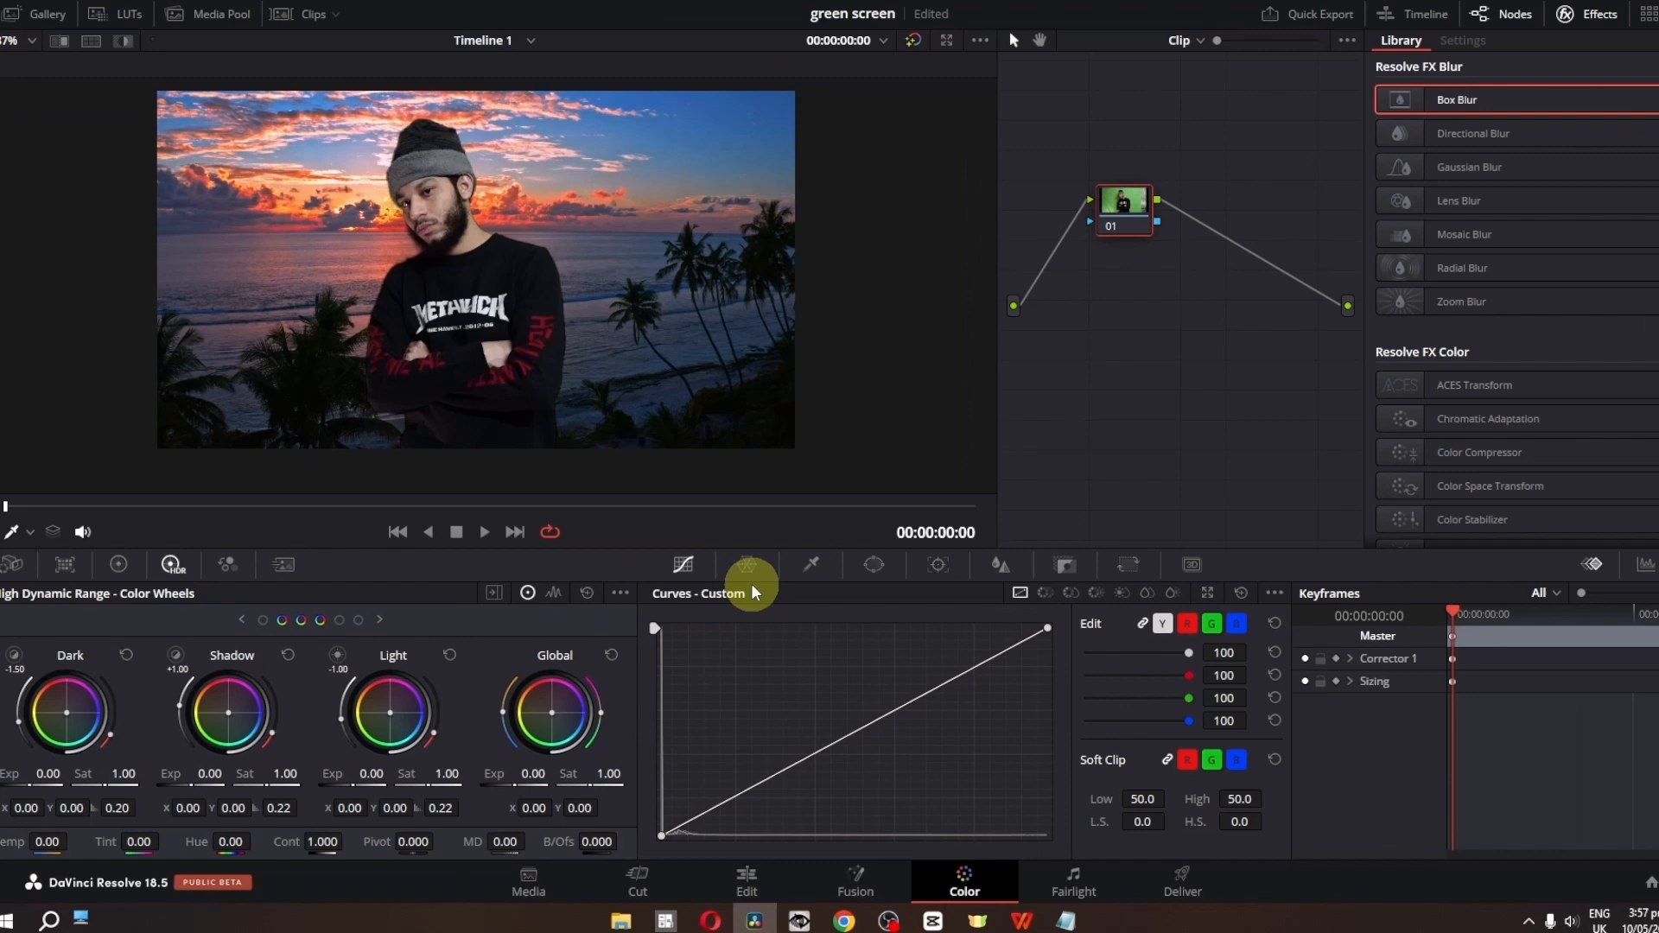
{"action": "left_click_drag", "start_coordinate": [930, 681], "coordinate": [915, 652]}
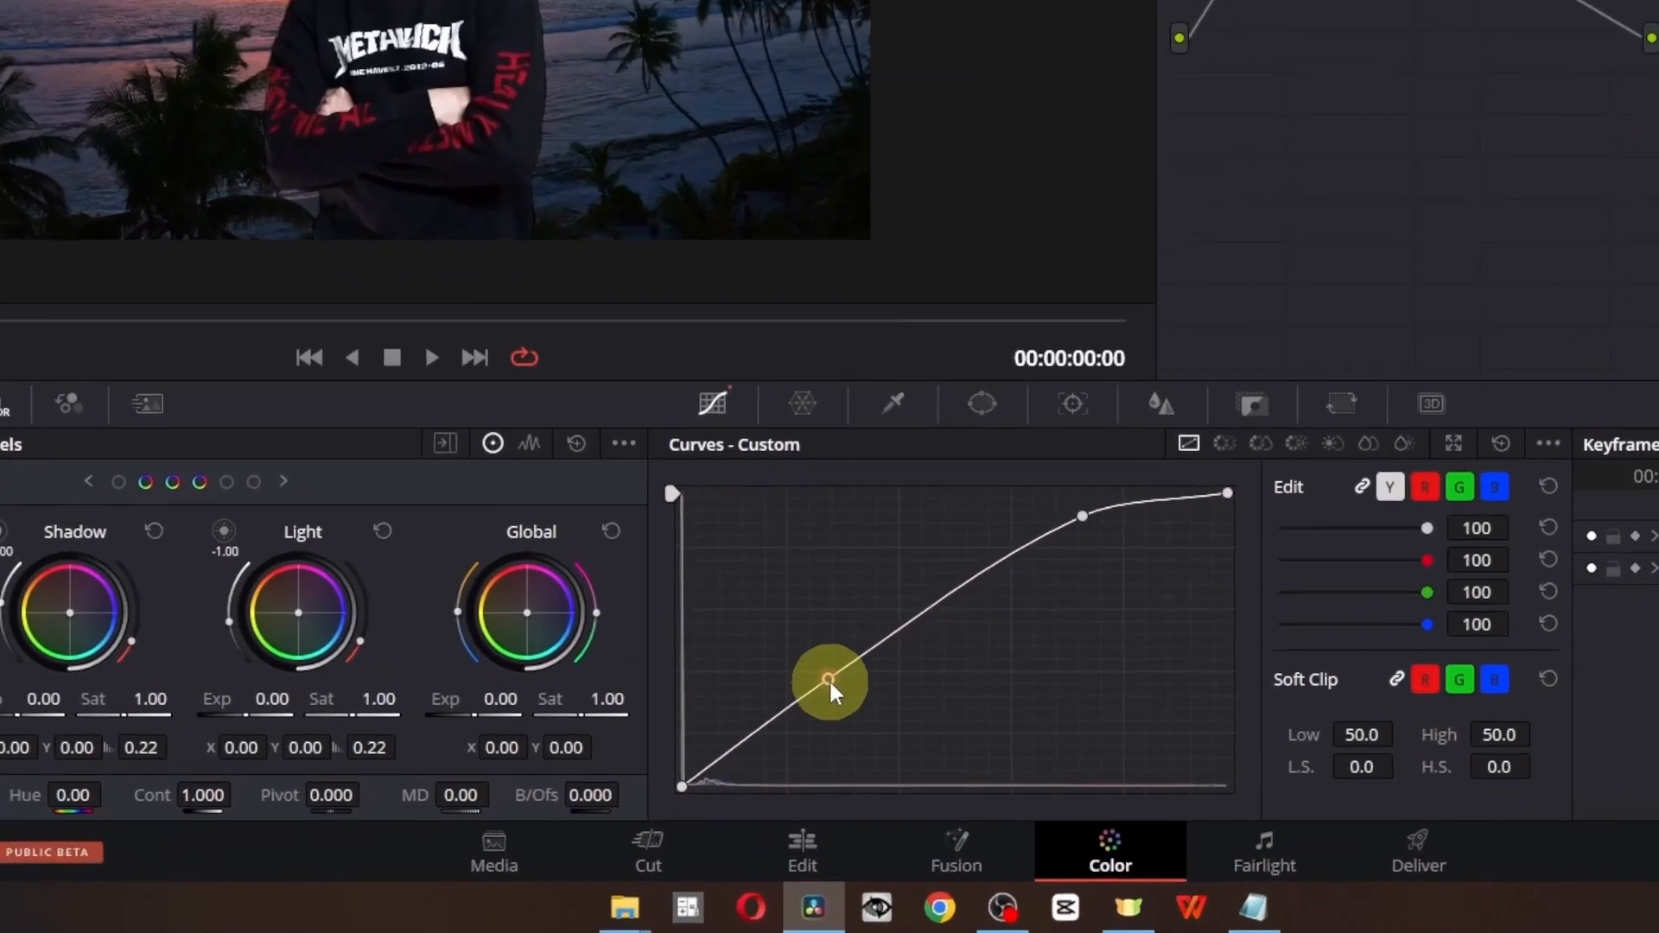
{"action": "left_click_drag", "start_coordinate": [743, 765], "coordinate": [746, 776]}
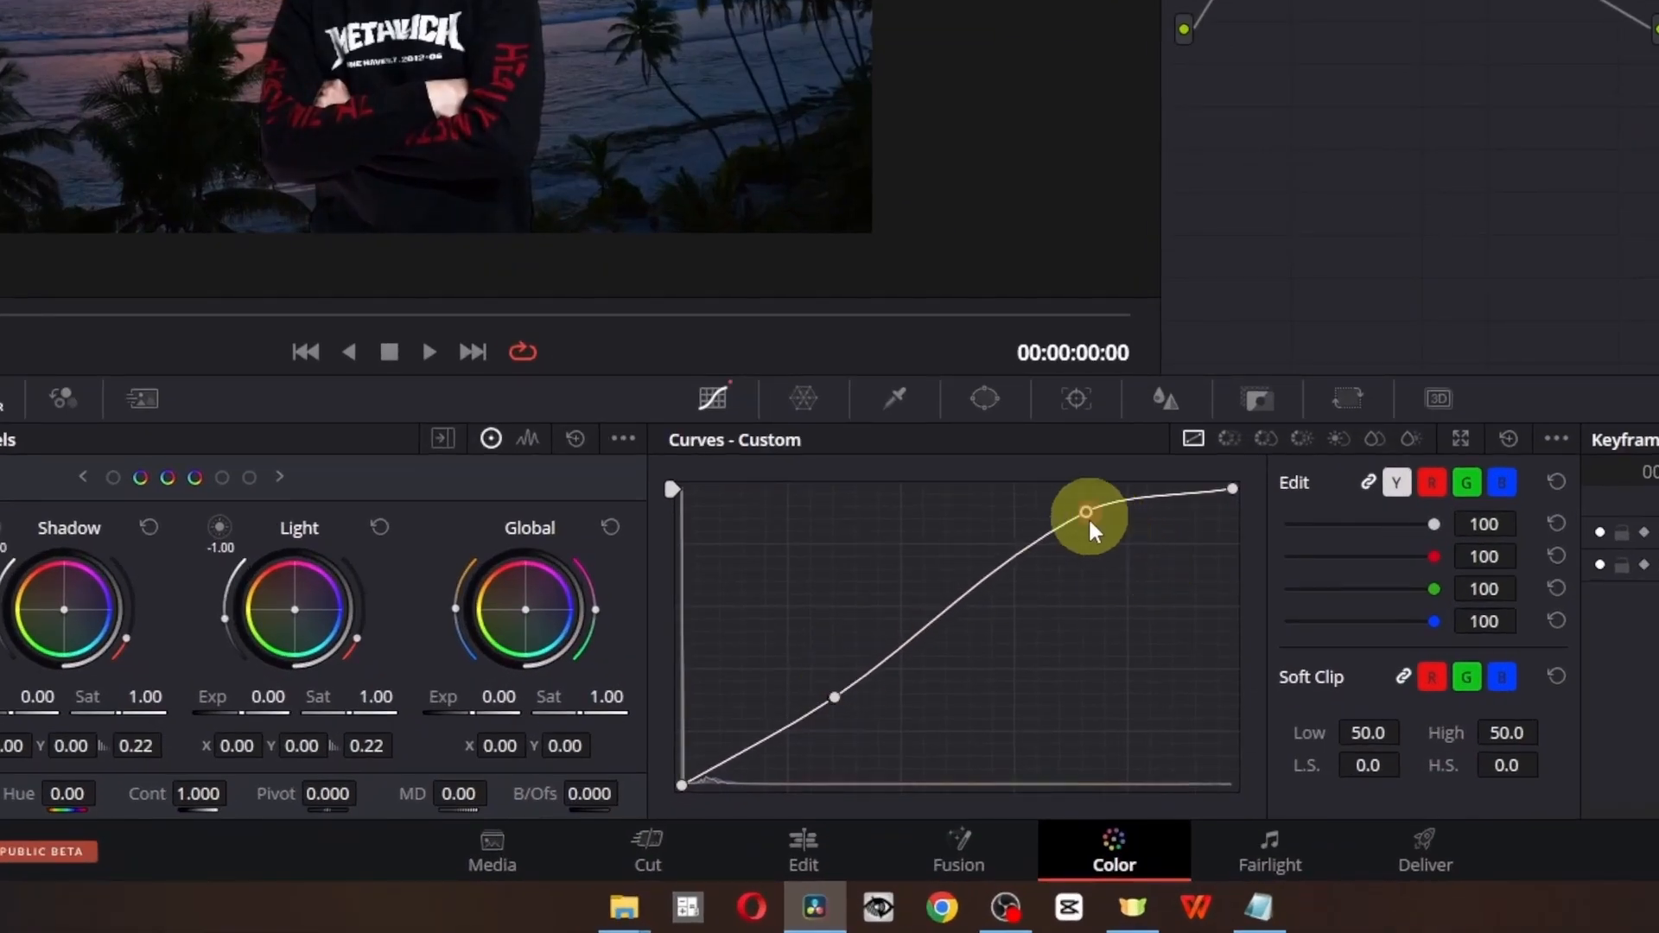
{"action": "left_click_drag", "start_coordinate": [1086, 512], "coordinate": [1087, 541]}
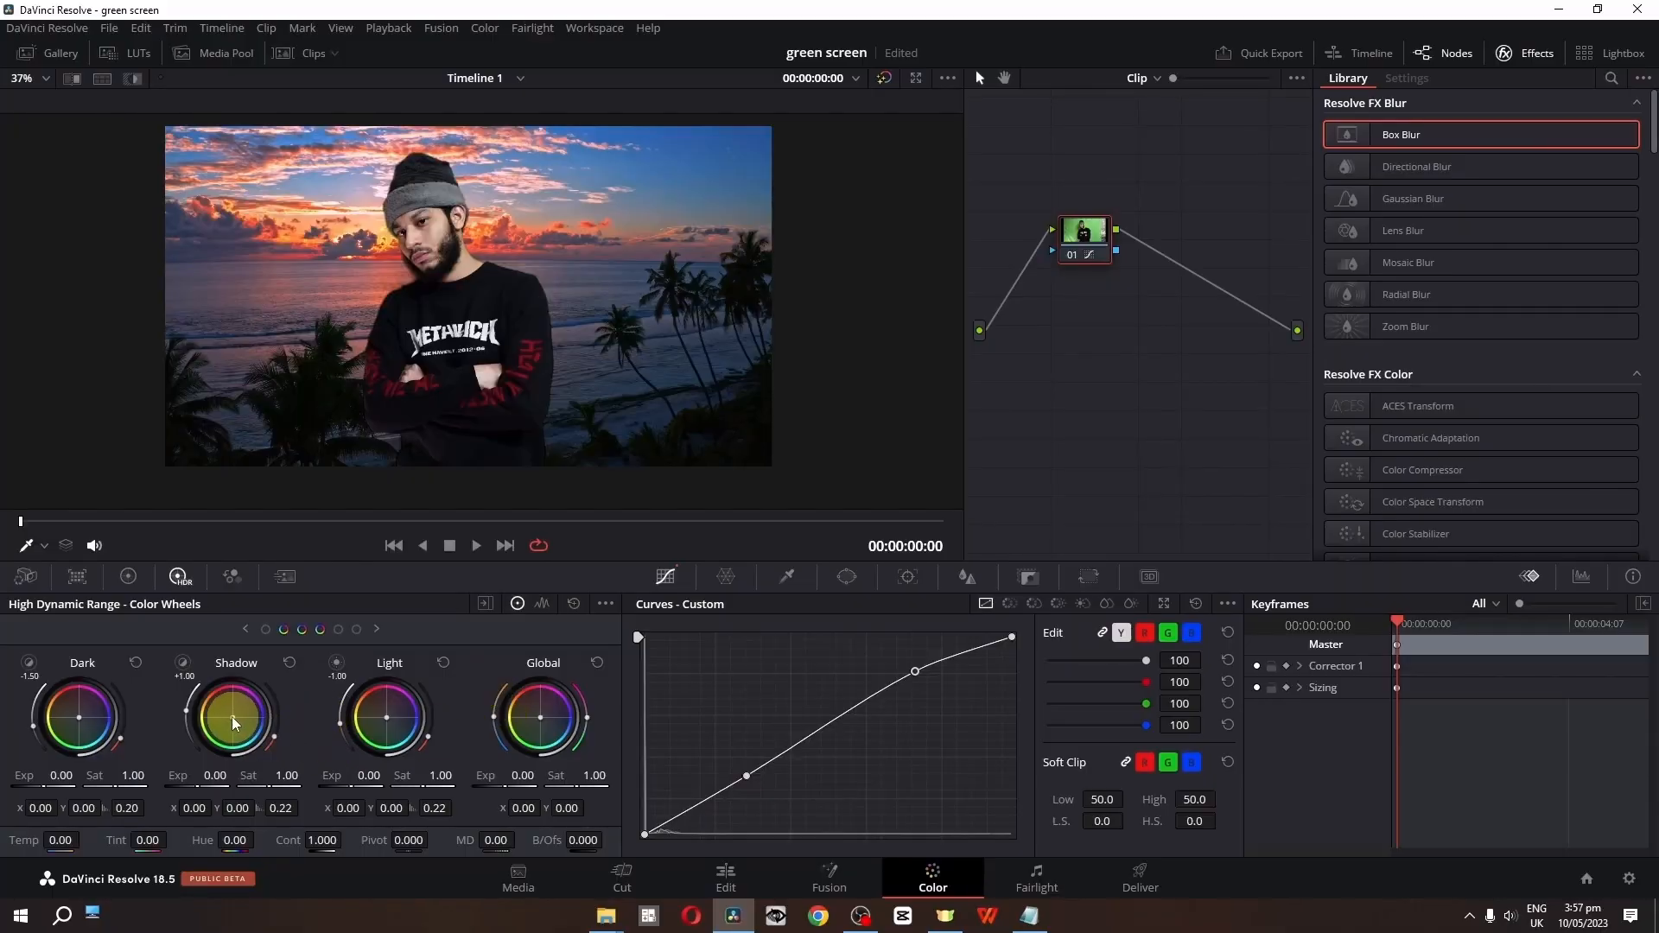
Shift the HDR balance slightly: Dark to X -0.01, Y 0.01, Shadow to X 0.01, Y -0.02, and Light to X -0.01
{"action": "left_click_drag", "start_coordinate": [62, 607], "coordinate": [85, 620]}
{"action": "left_click_drag", "start_coordinate": [235, 717], "coordinate": [234, 717]}
{"action": "left_click_drag", "start_coordinate": [386, 717], "coordinate": [384, 714]}
{"action": "mouse_move", "coordinate": [80, 721]}
{"action": "left_mouse_down"}
{"action": "mouse_move", "coordinate": [98, 733]}
{"action": "mouse_move", "coordinate": [77, 718]}
{"action": "left_mouse_up"}
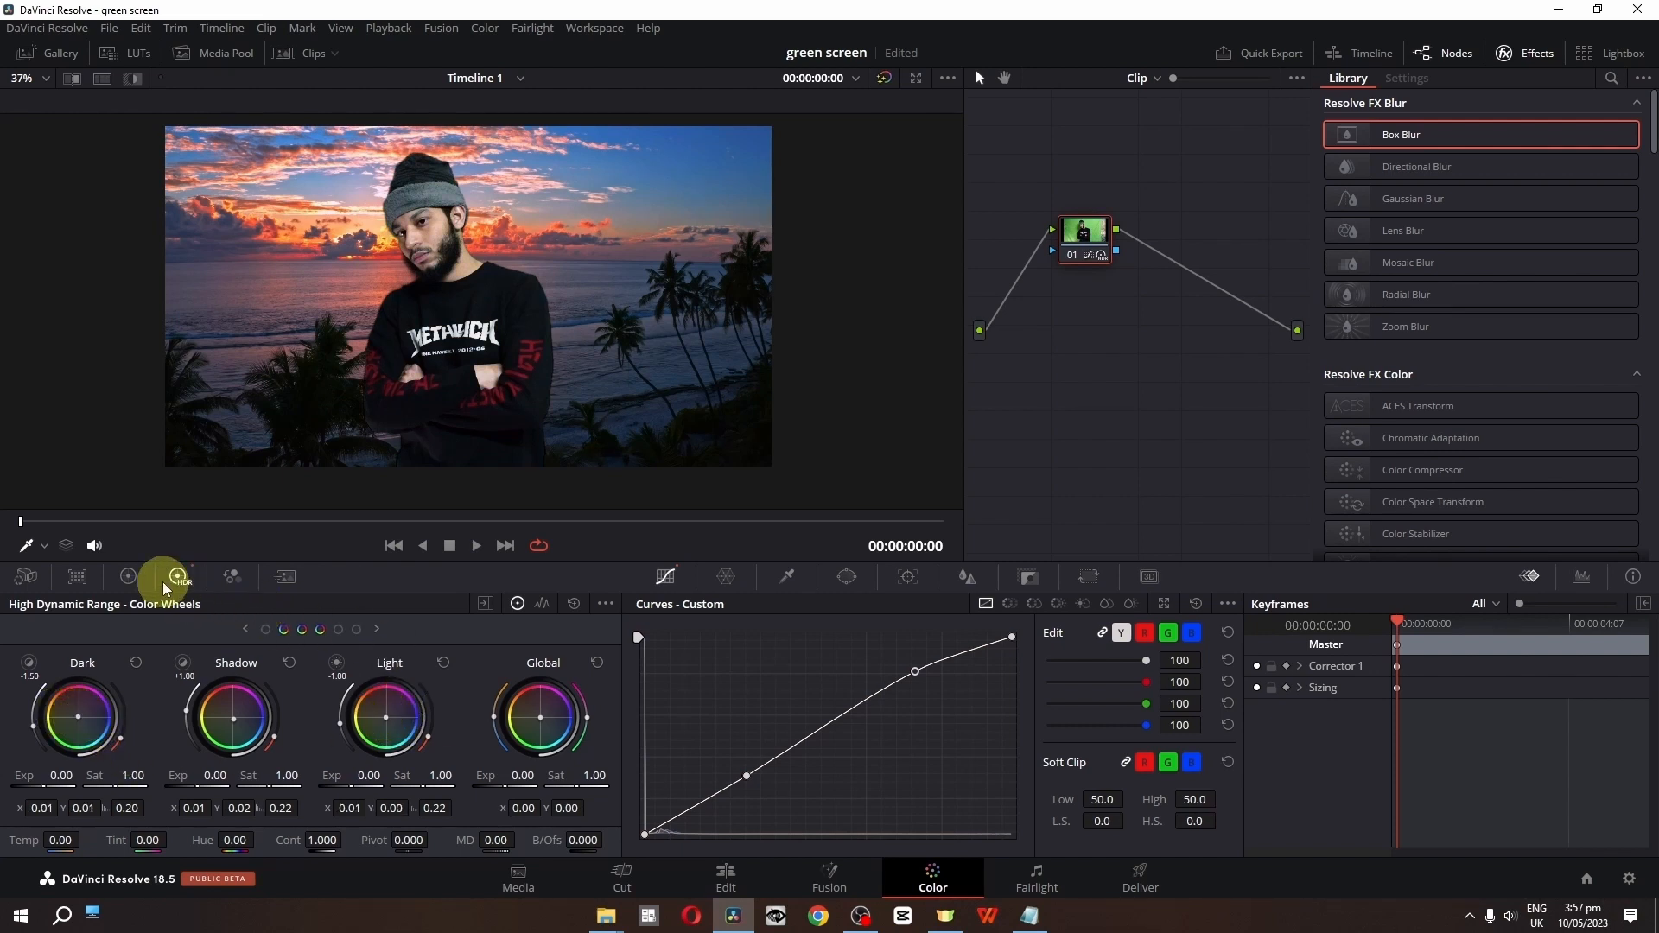
In the primary color wheels, set Lift to -0.02, Gain to 1.03, Offset to 30.40 and Contrast to 1.066
{"action": "left_click", "coordinate": [128, 578]}
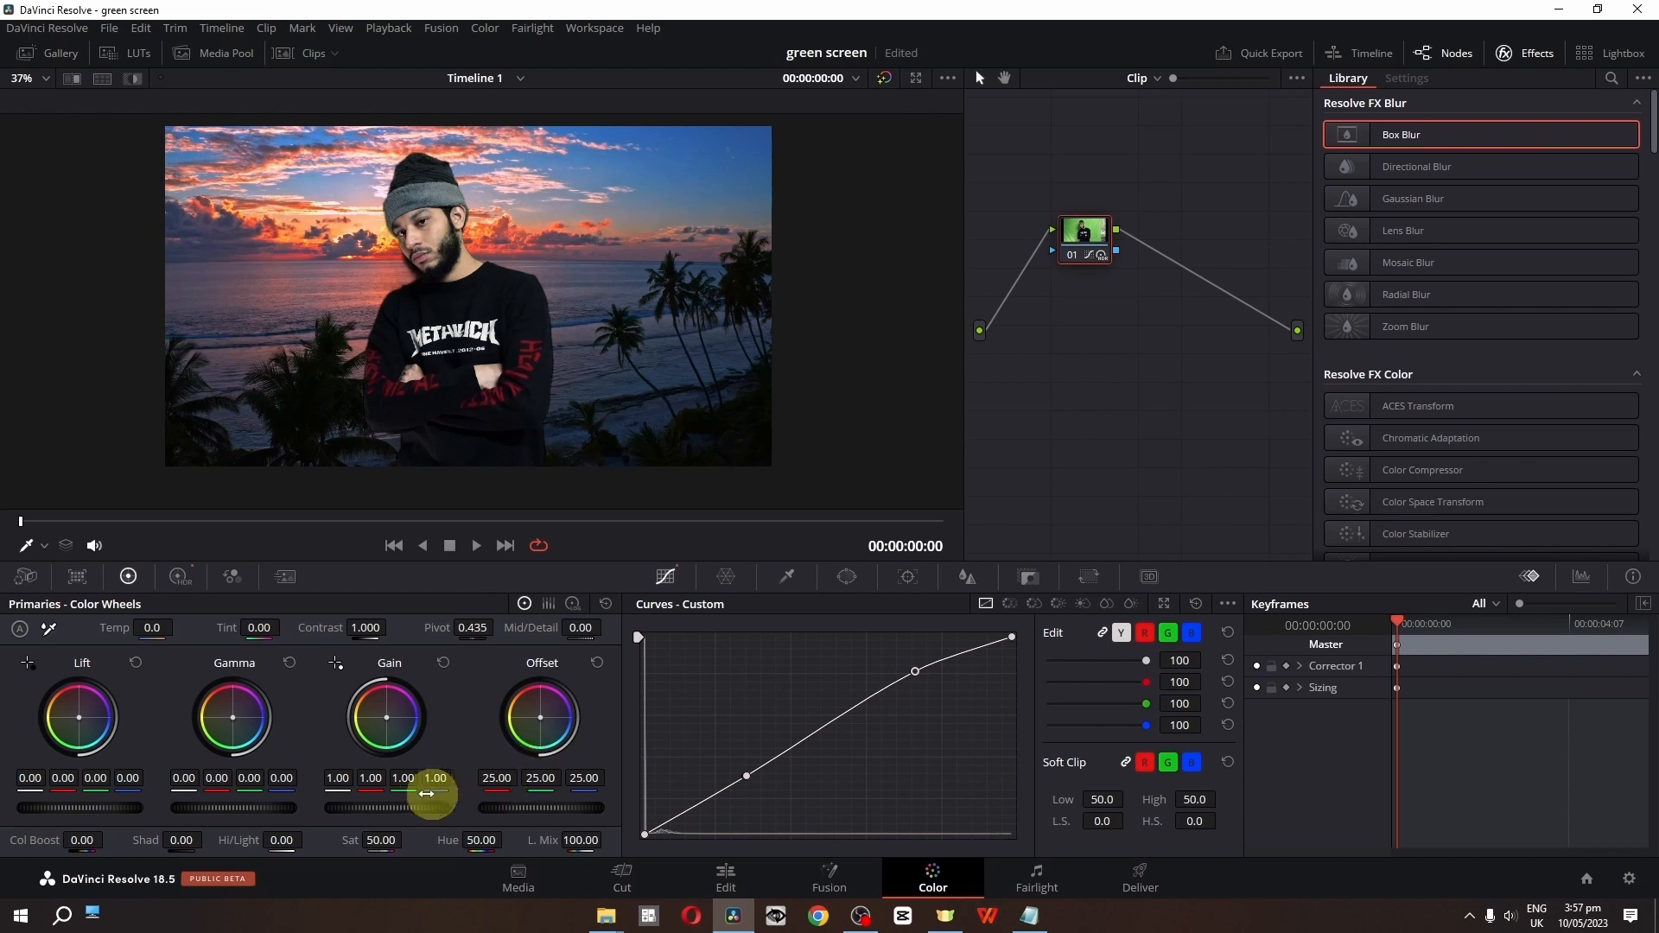
{"action": "mouse_move", "coordinate": [75, 797]}
{"action": "left_mouse_down"}
{"action": "mouse_move", "coordinate": [115, 808]}
{"action": "mouse_move", "coordinate": [89, 806]}
{"action": "left_mouse_up"}
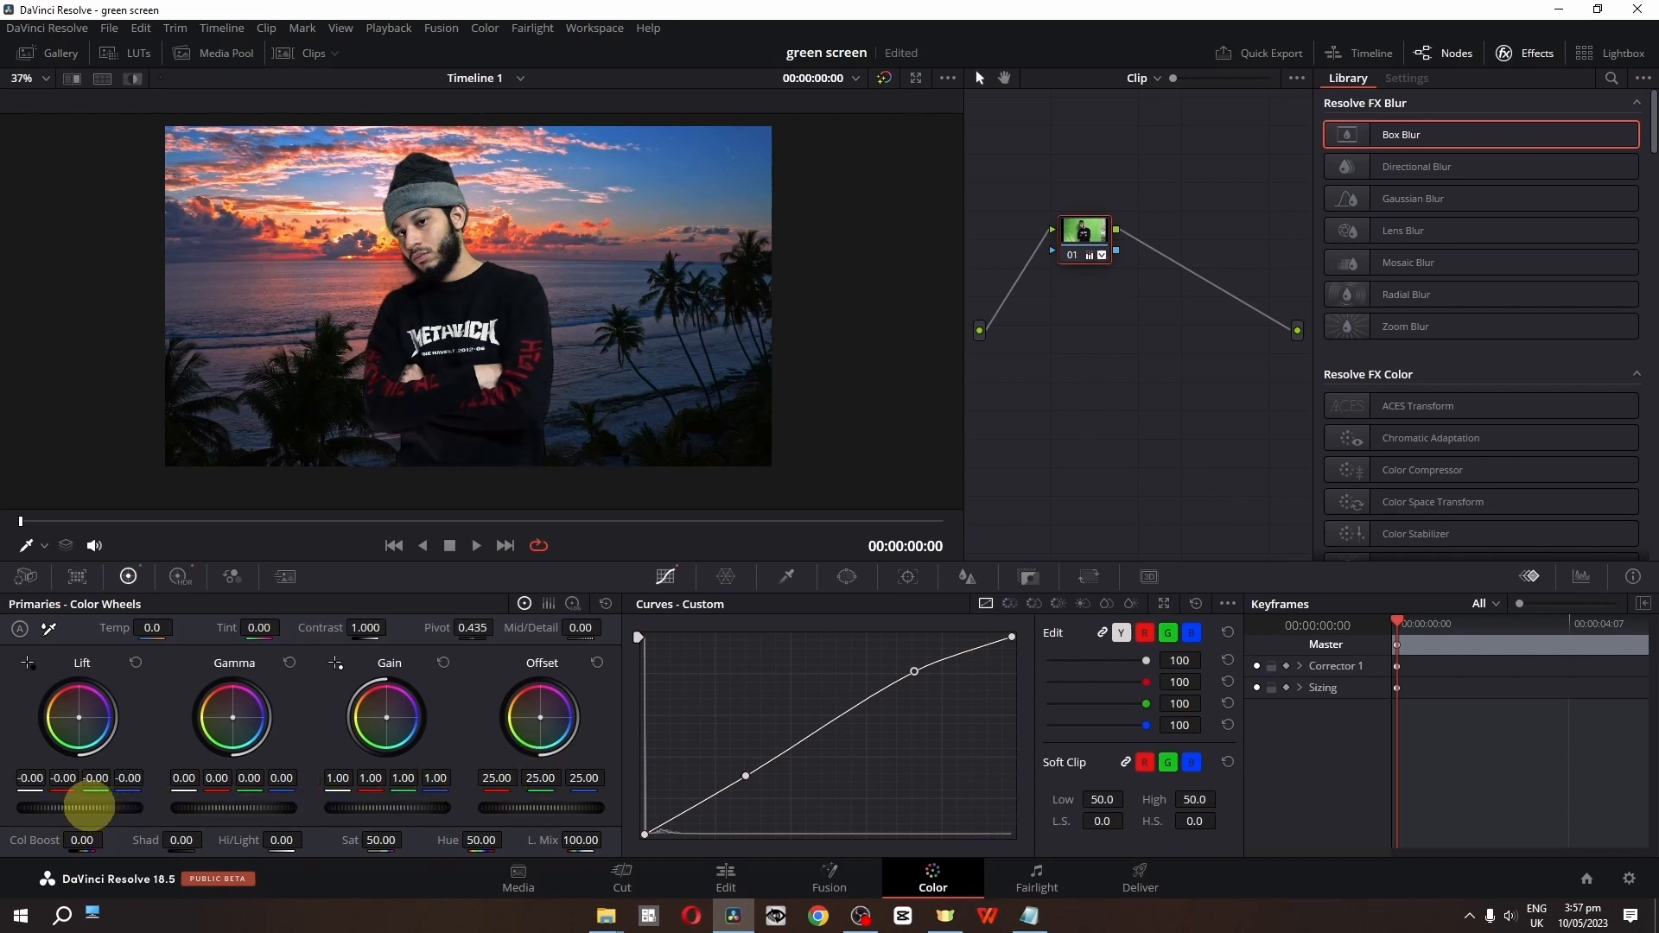
{"action": "left_click_drag", "start_coordinate": [387, 809], "coordinate": [410, 810]}
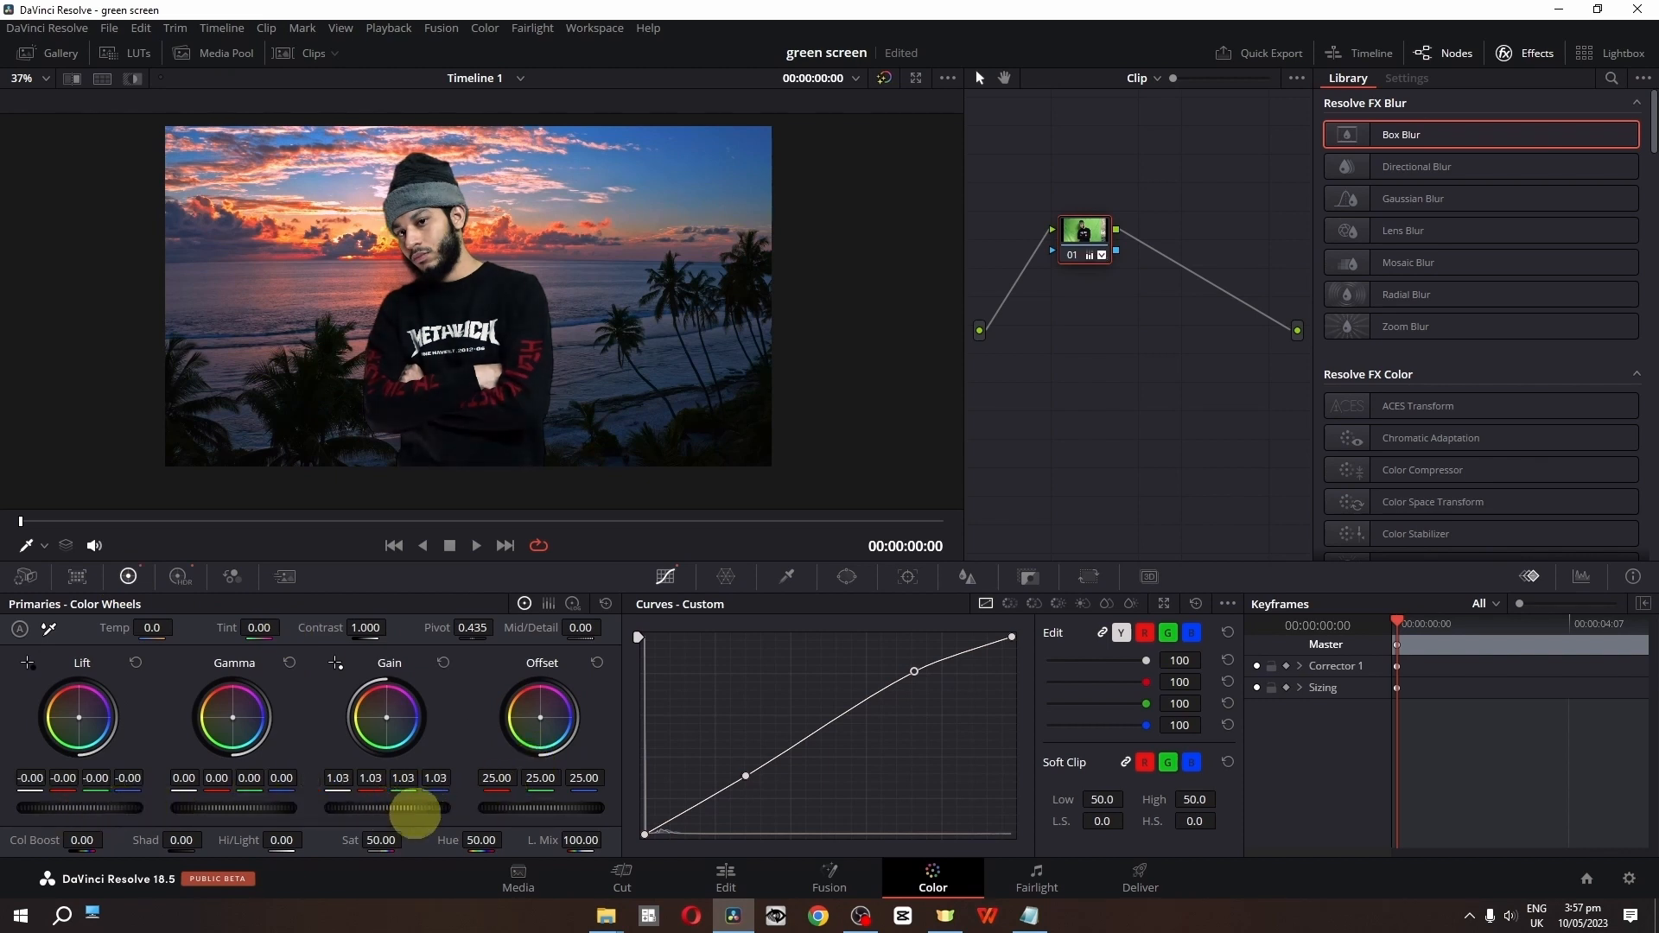
{"action": "left_click_drag", "start_coordinate": [553, 808], "coordinate": [696, 803]}
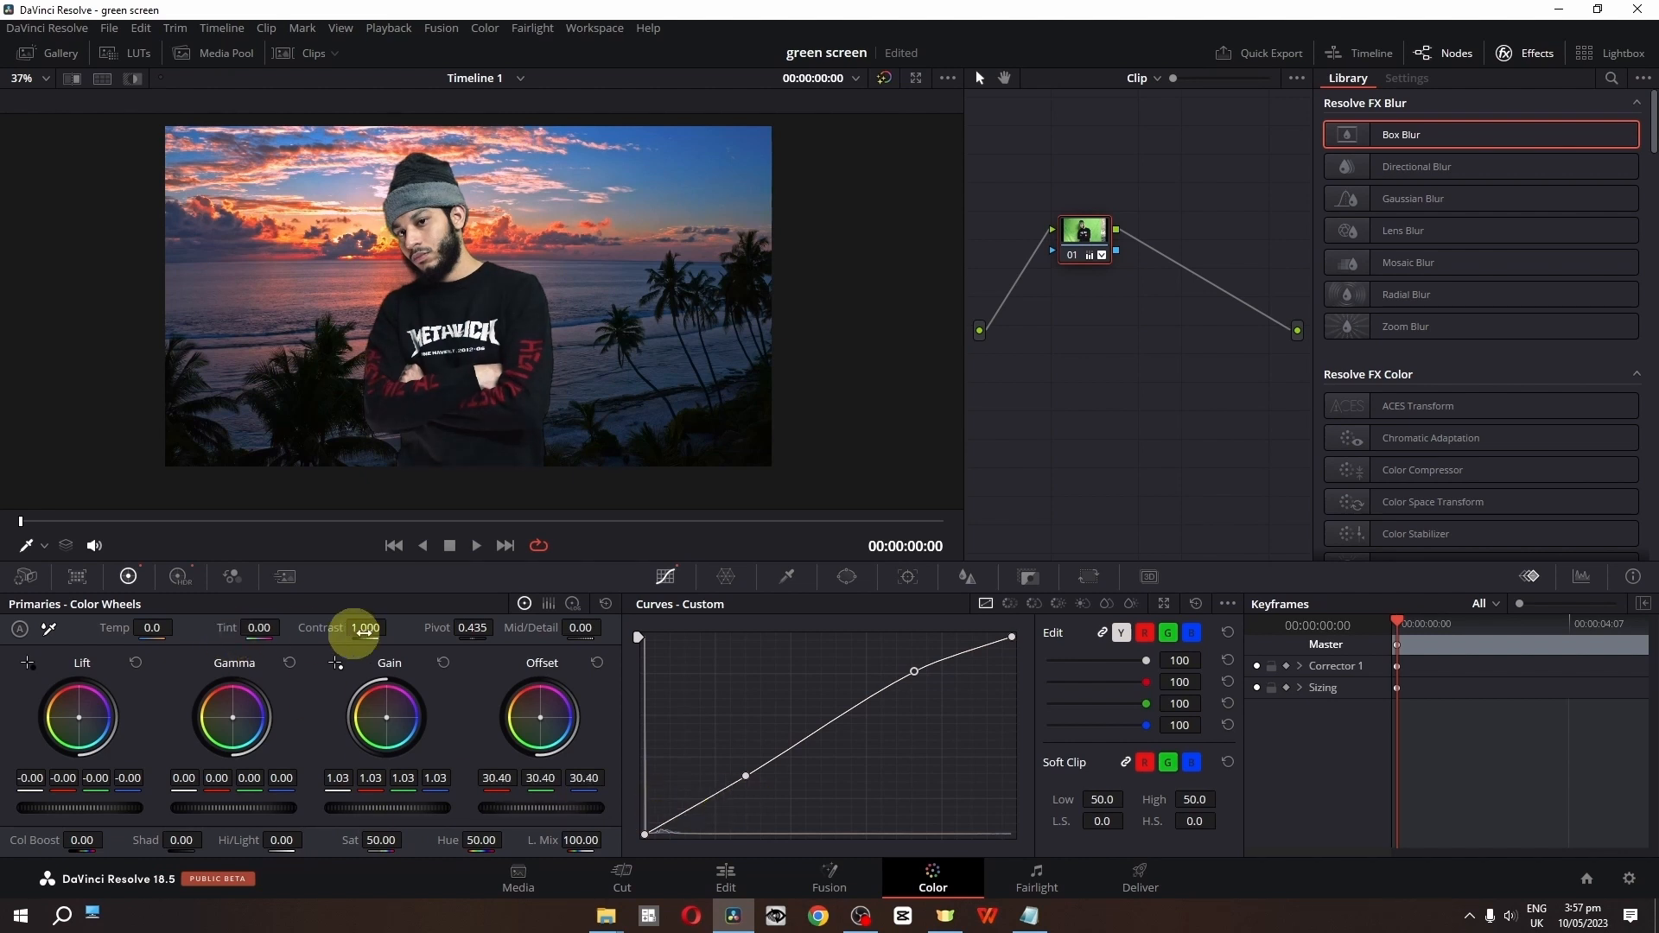
{"action": "left_click_drag", "start_coordinate": [363, 631], "coordinate": [398, 630]}
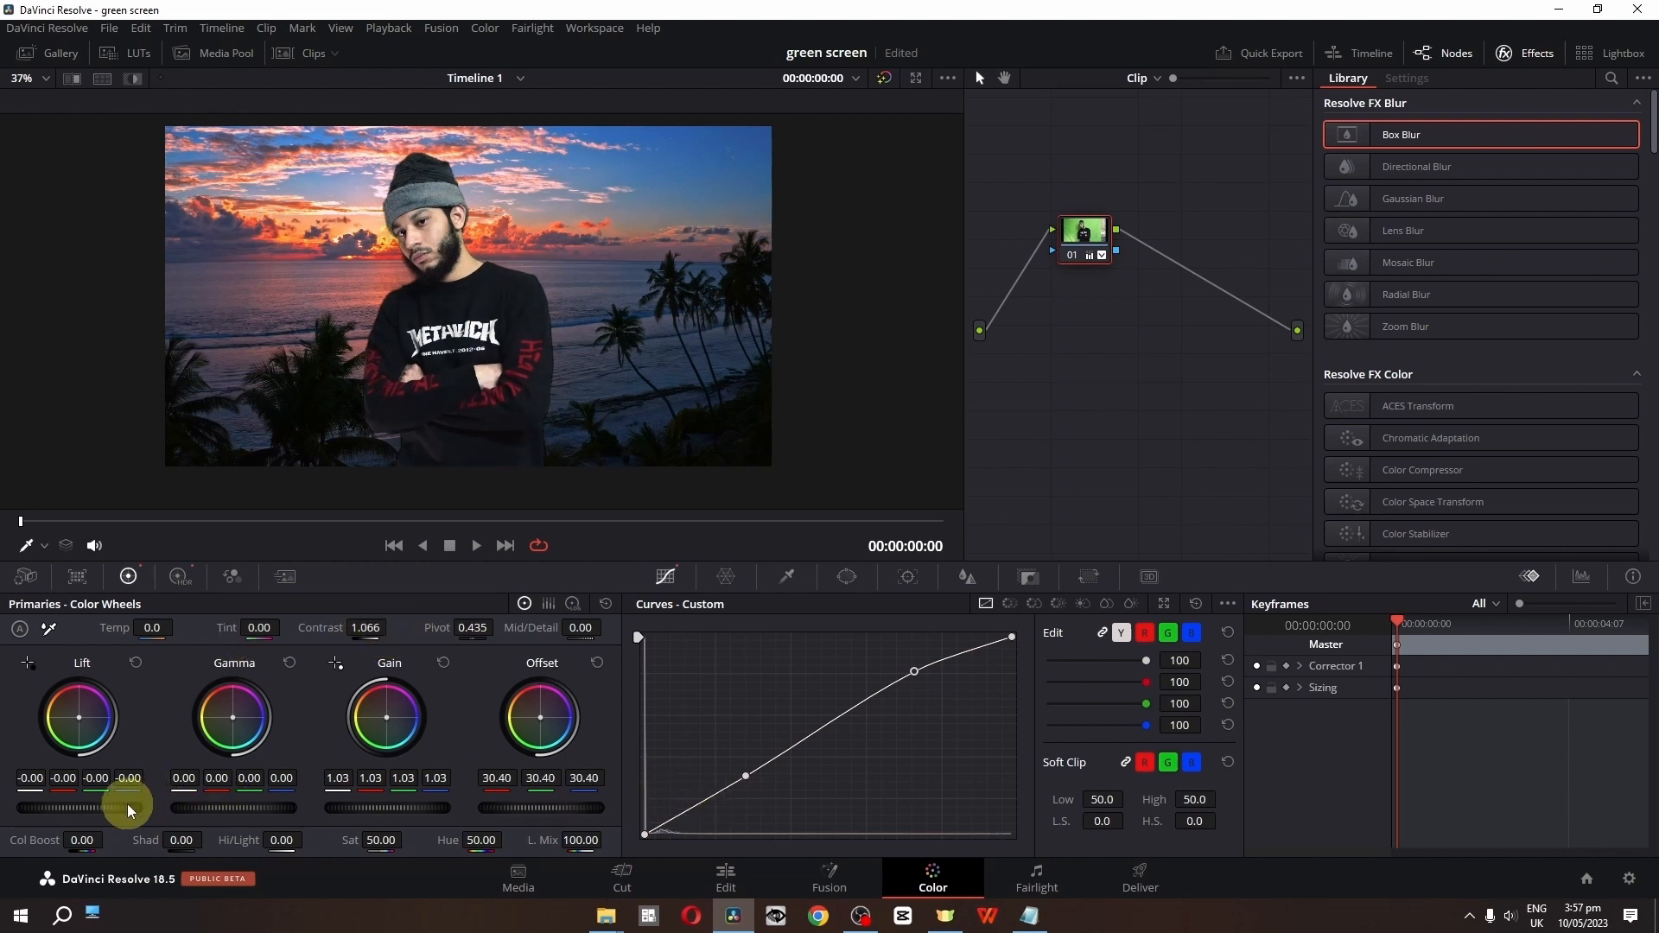
{"action": "left_click_drag", "start_coordinate": [128, 810], "coordinate": [113, 806]}
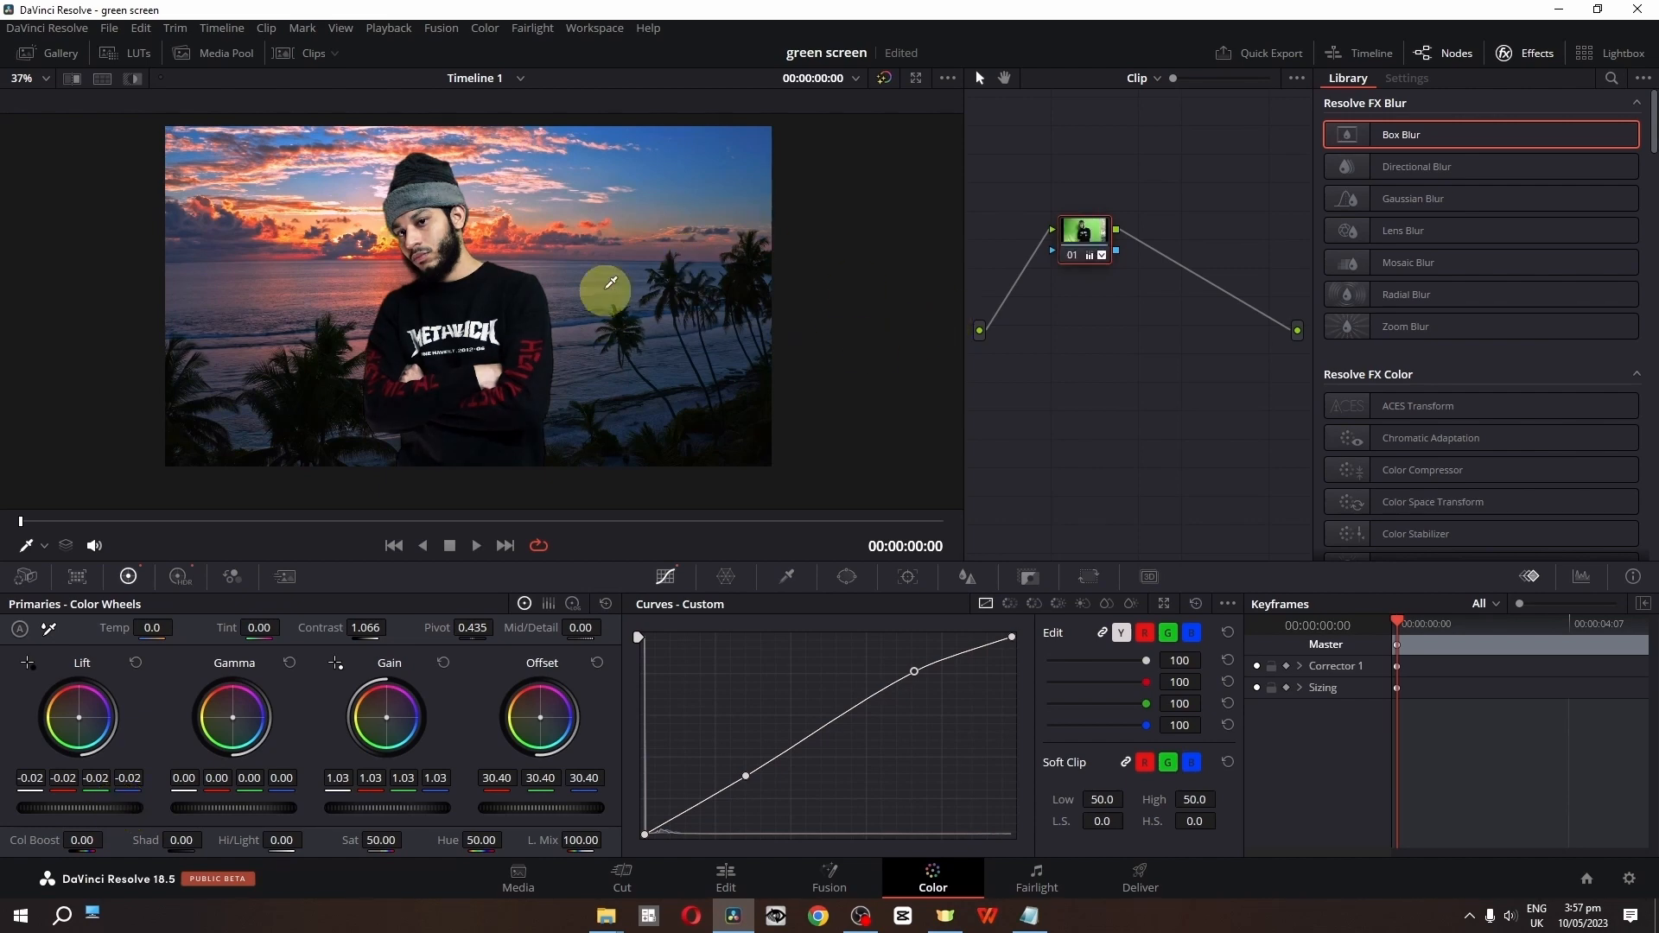
On the Edit page, combine the green screen clip and the sunset clip into a new compound clip
{"action": "left_click", "coordinate": [670, 849]}
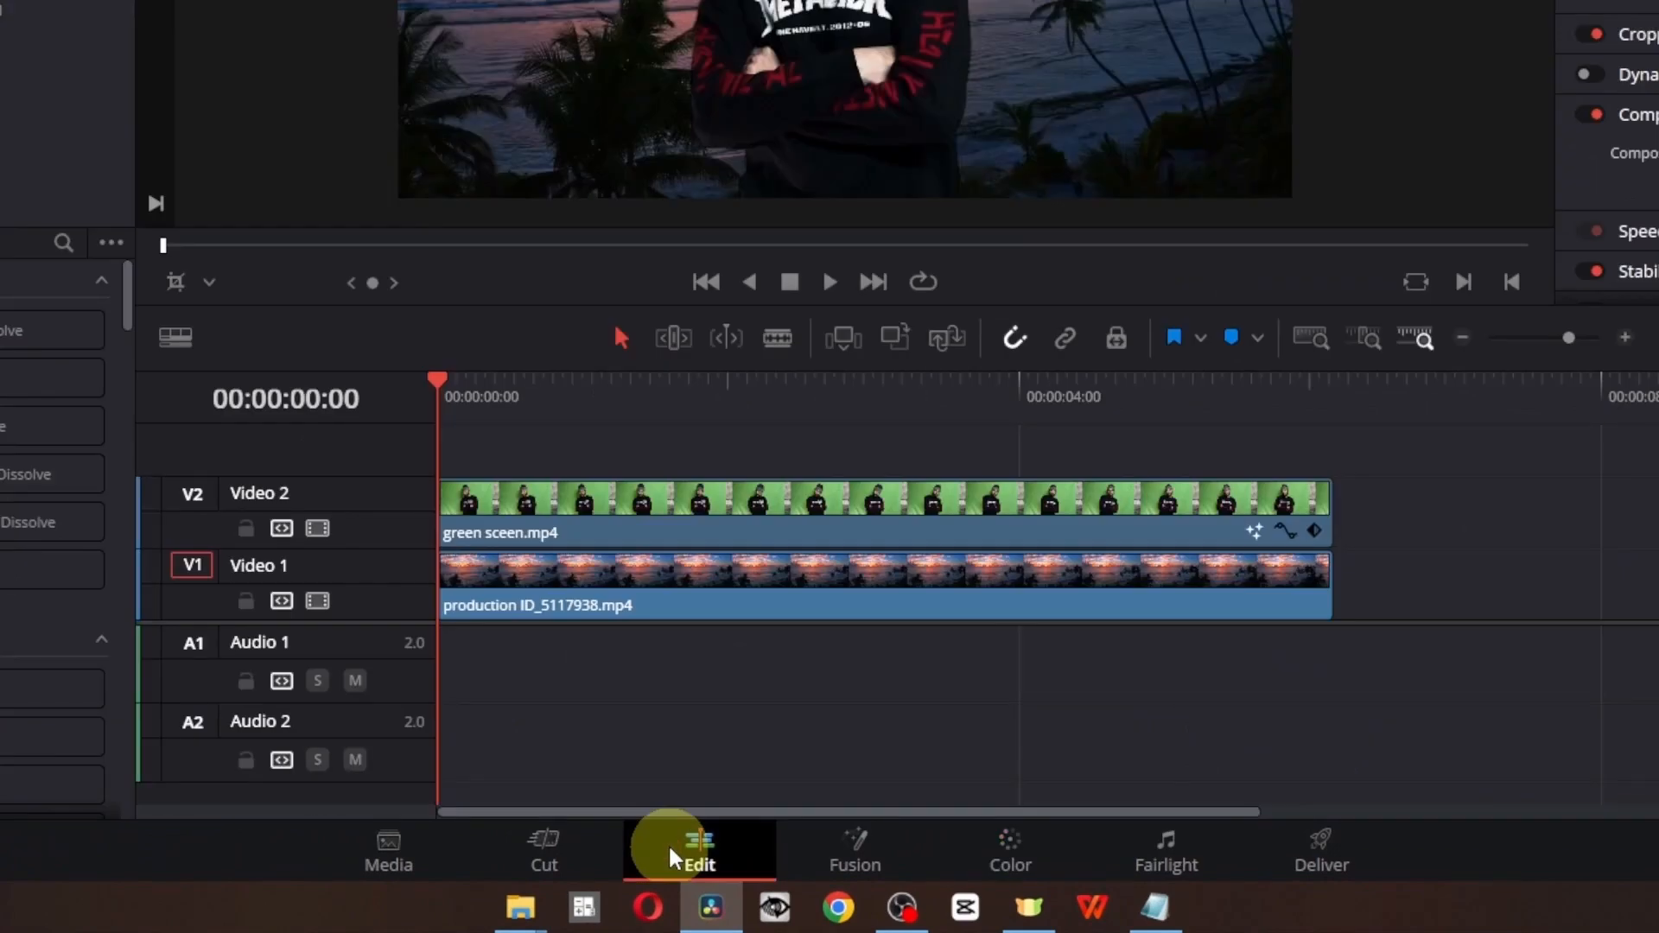
{"action": "left_click_drag", "start_coordinate": [1272, 623], "coordinate": [790, 708]}
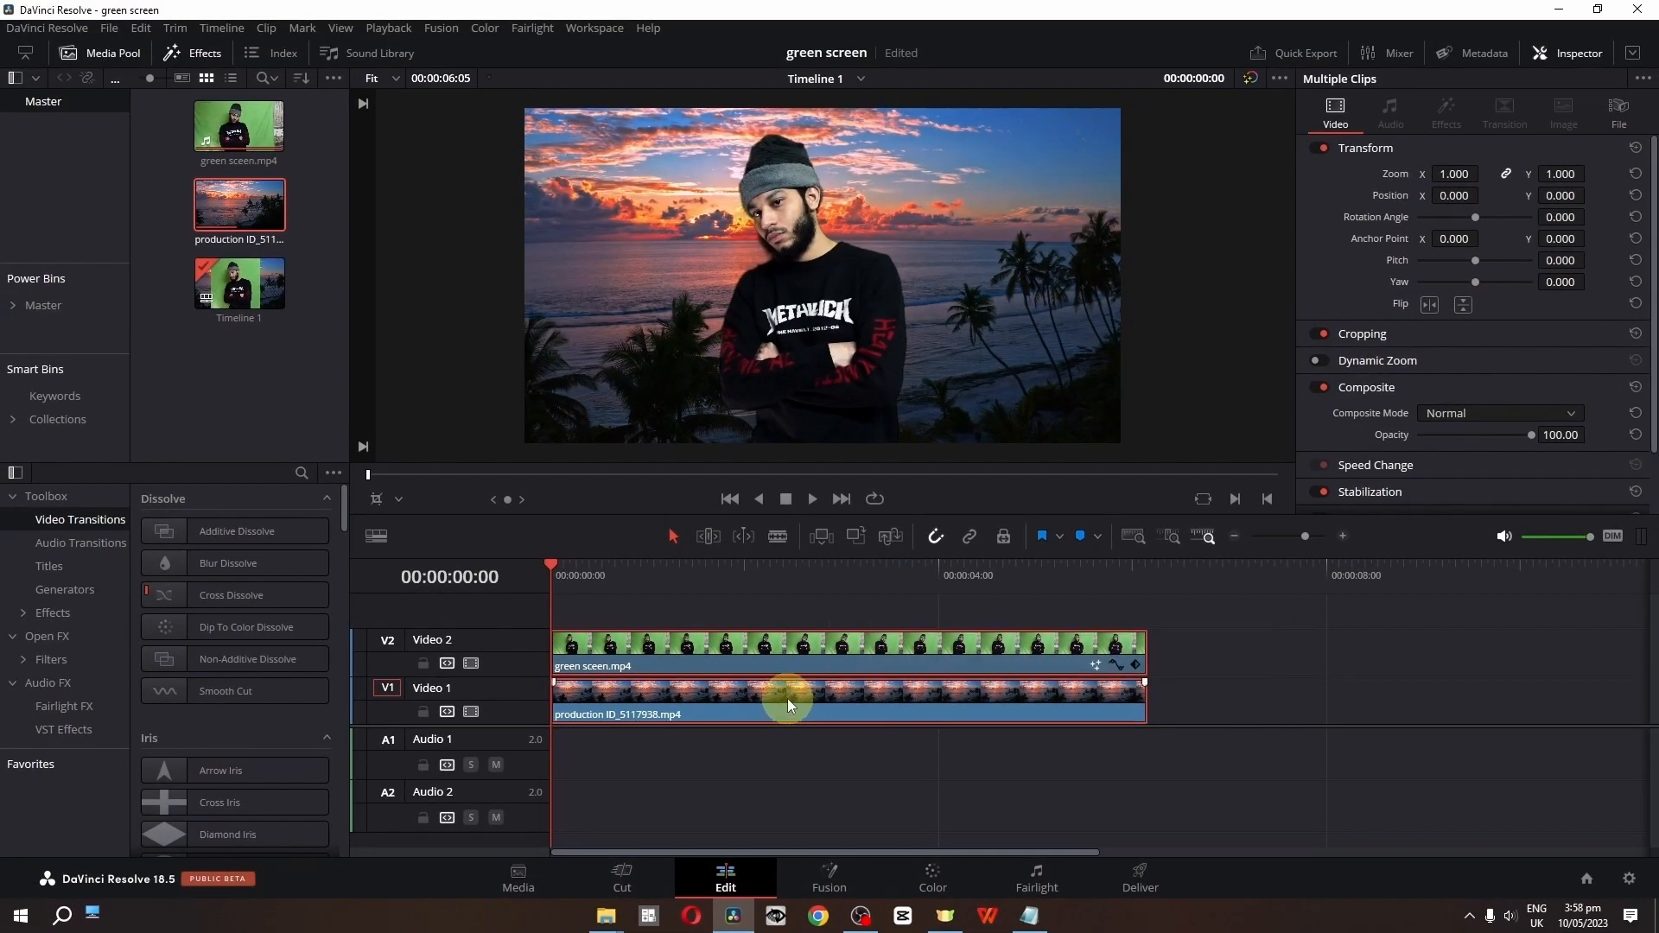
{"action": "right_click", "coordinate": [786, 698]}
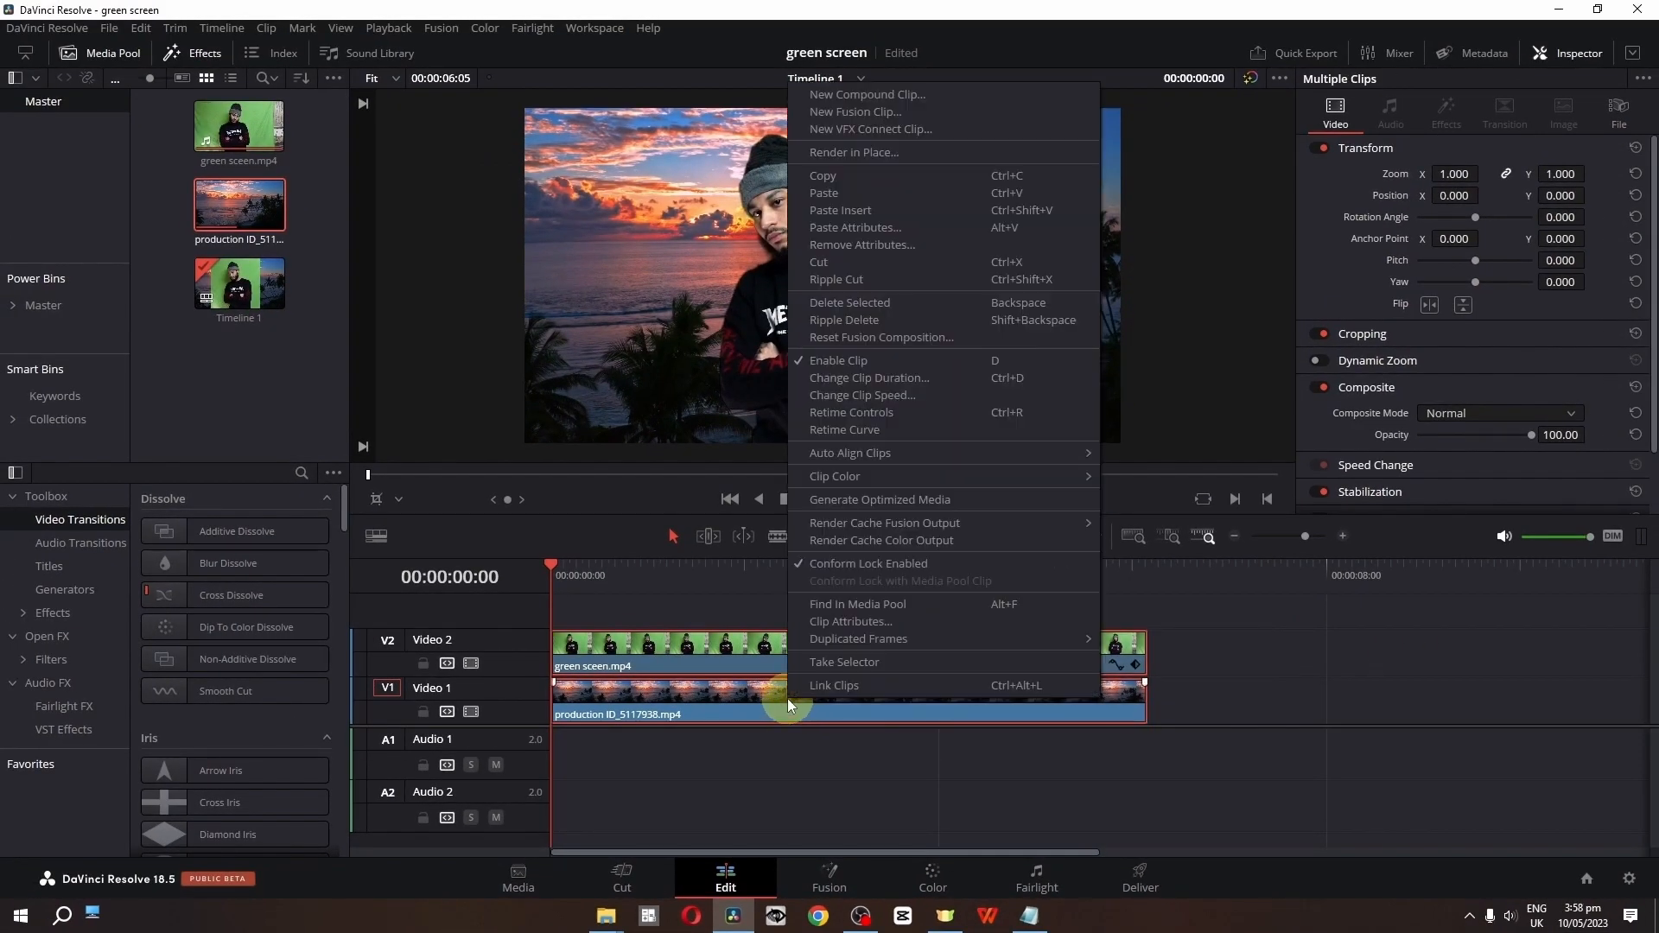
{"action": "left_click", "coordinate": [822, 97]}
Grade the compound clip toward teal with the Color Warper's hue-saturation grid on the Color page, and play the result
{"action": "left_click", "coordinate": [935, 877]}
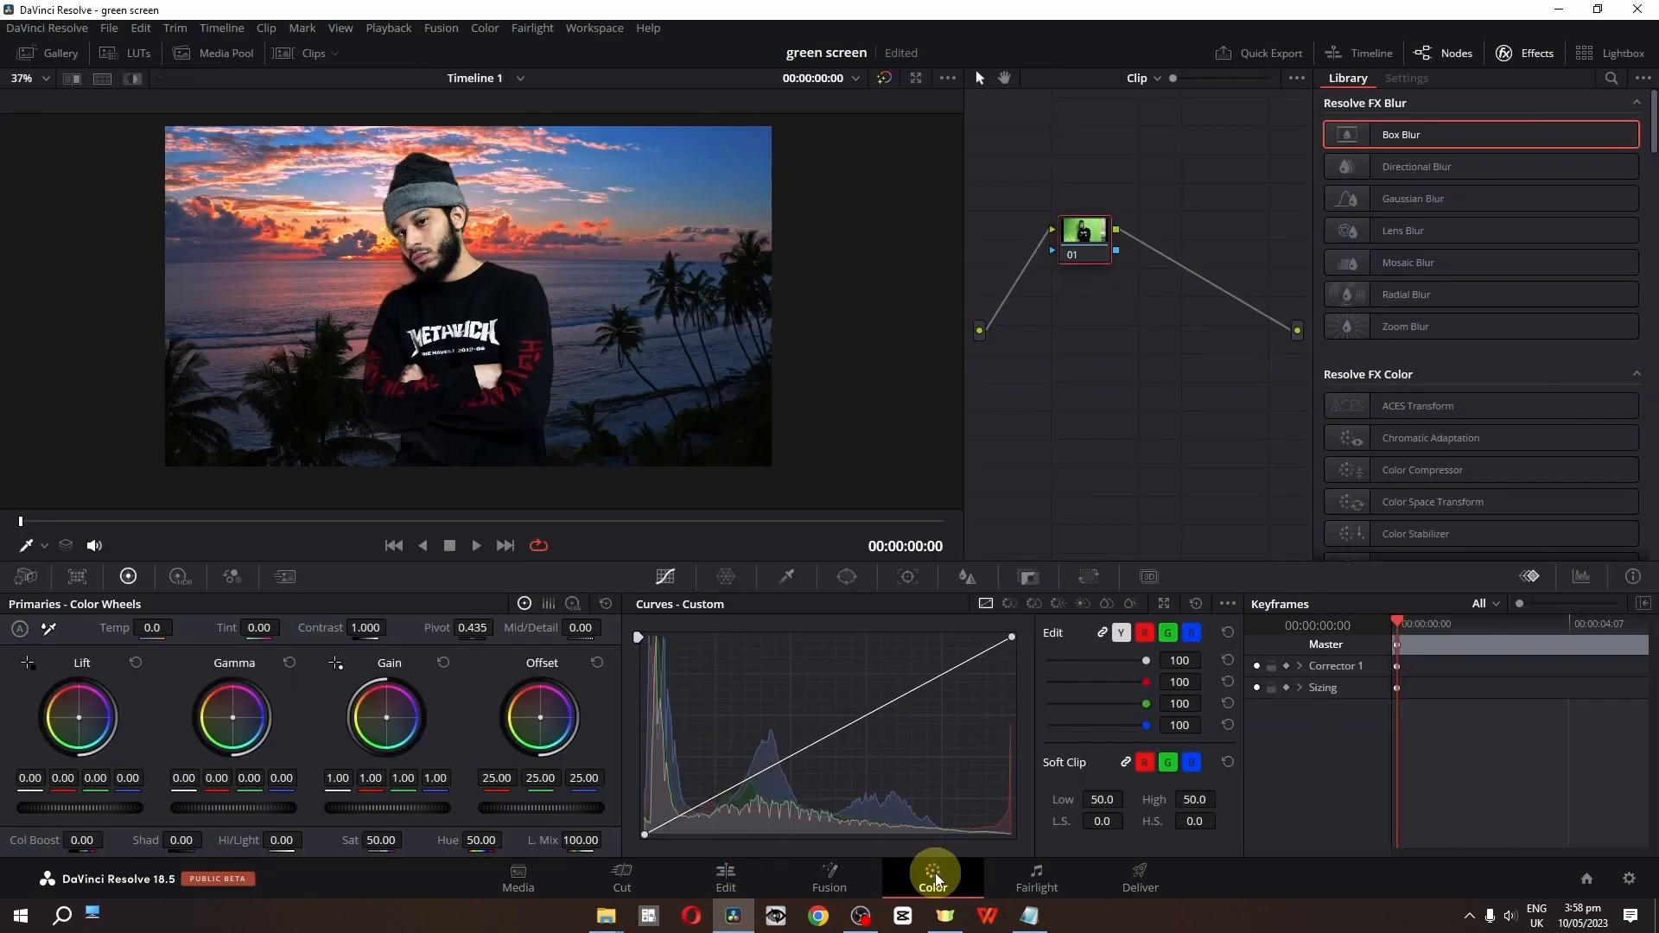
{"action": "left_click", "coordinate": [726, 576]}
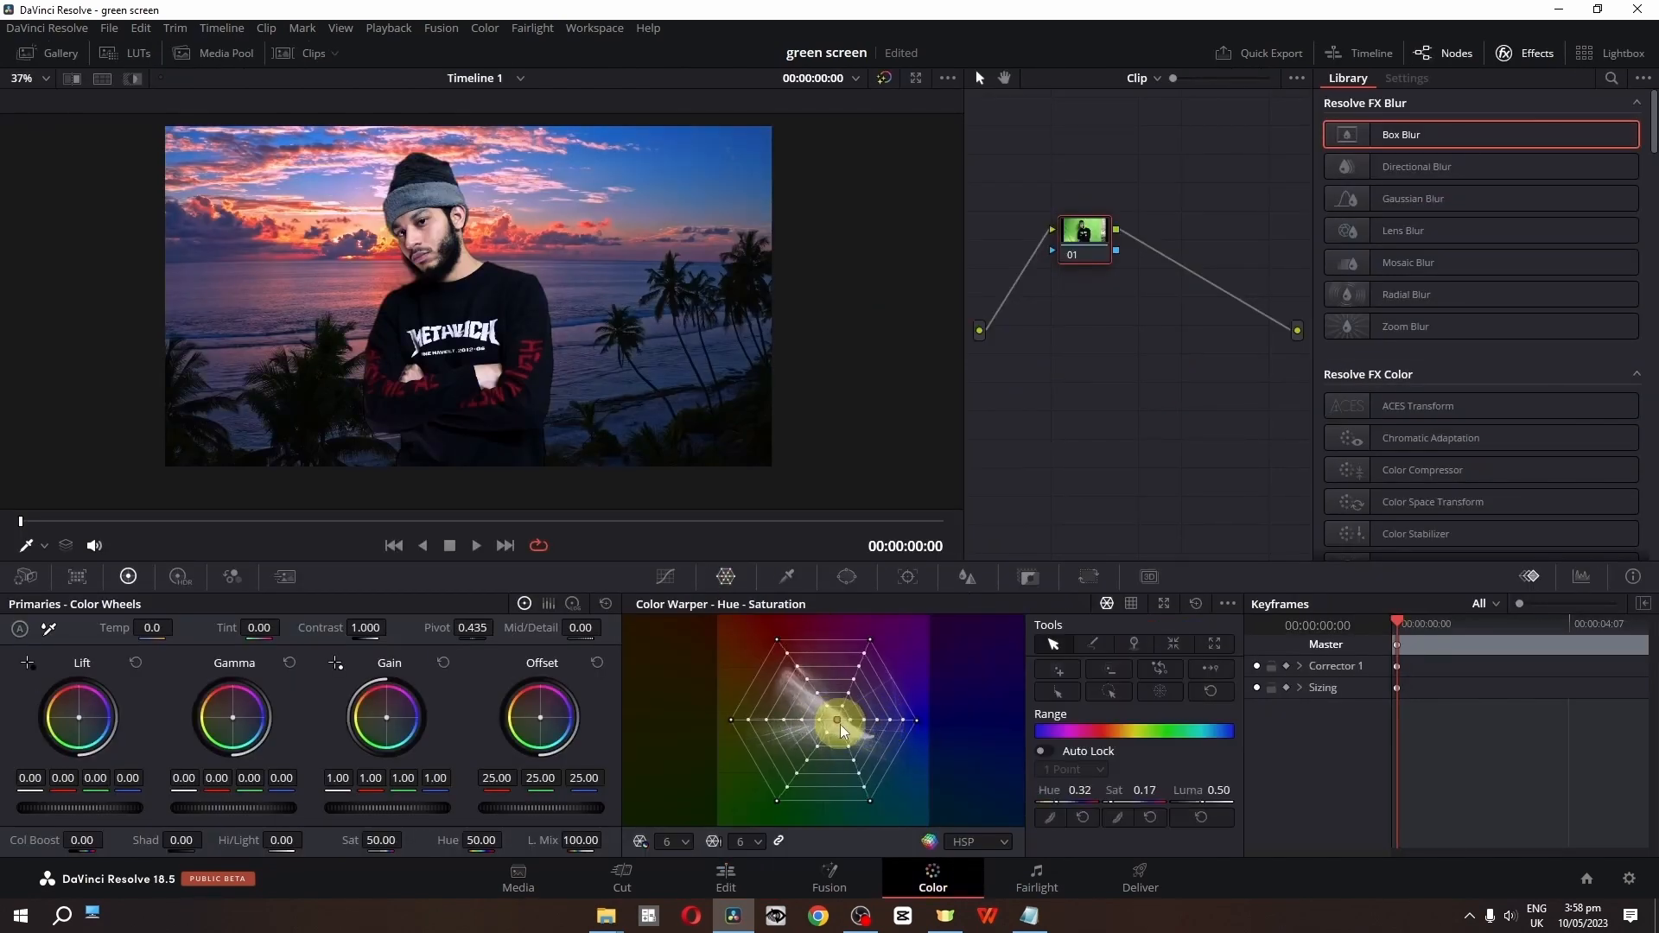
{"action": "mouse_move", "coordinate": [842, 730]}
{"action": "left_mouse_down"}
{"action": "mouse_move", "coordinate": [820, 736]}
{"action": "mouse_move", "coordinate": [832, 748]}
{"action": "left_mouse_up"}
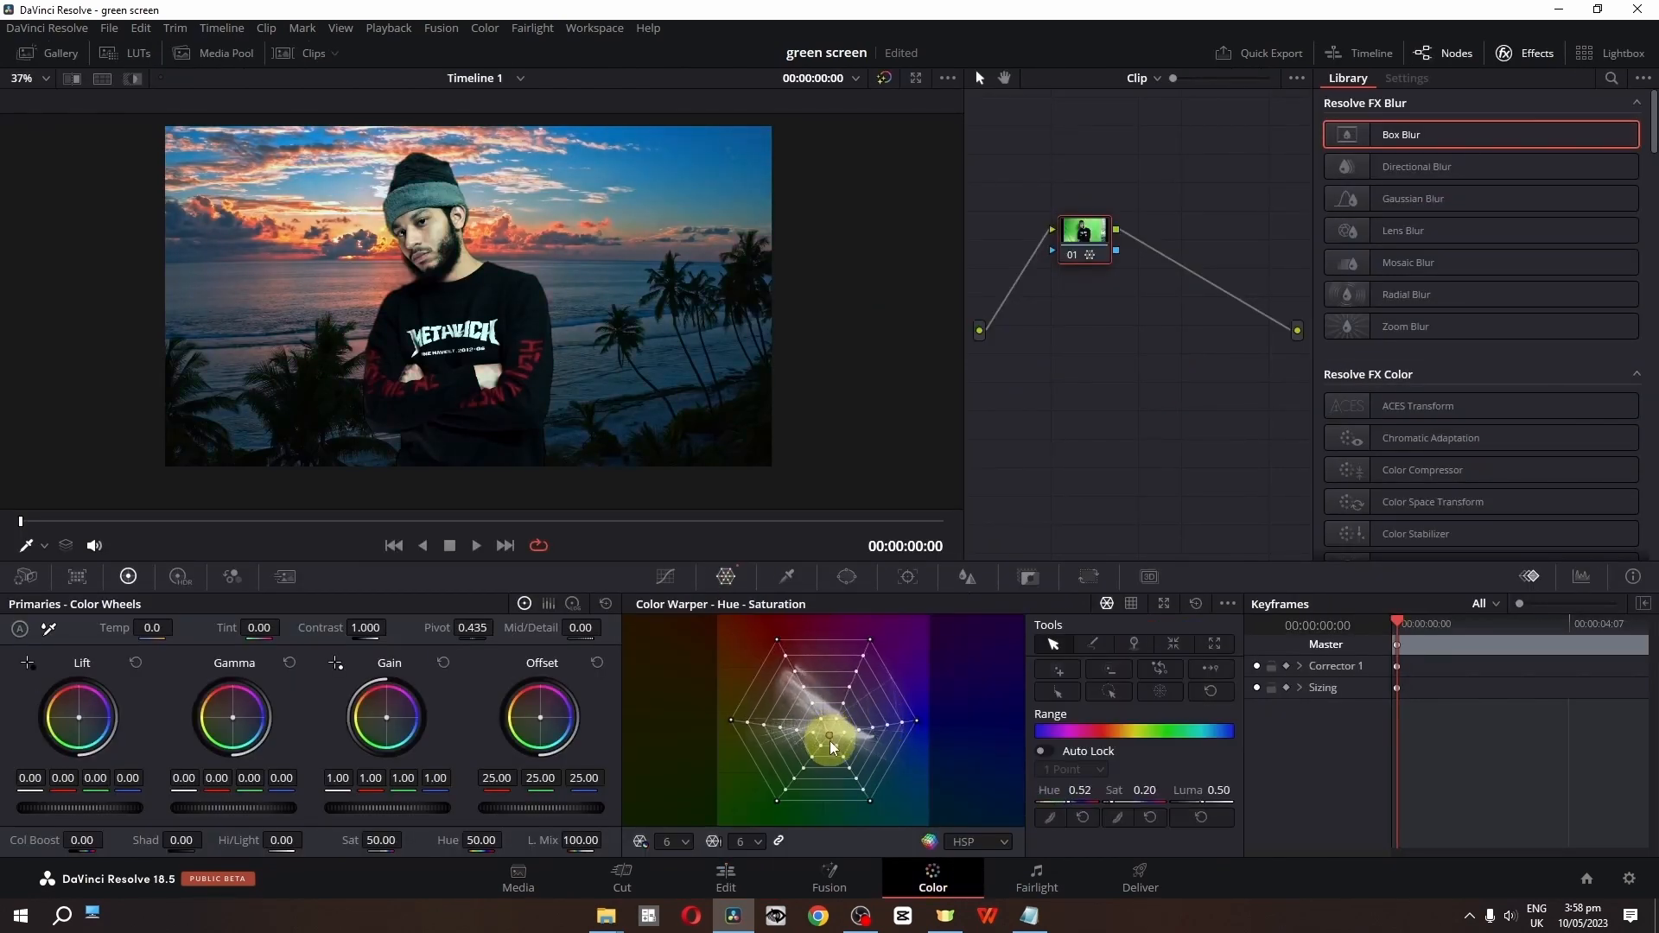
{"action": "scroll", "coordinate": [498, 339], "scroll_direction": "up", "scroll_amount": 5}
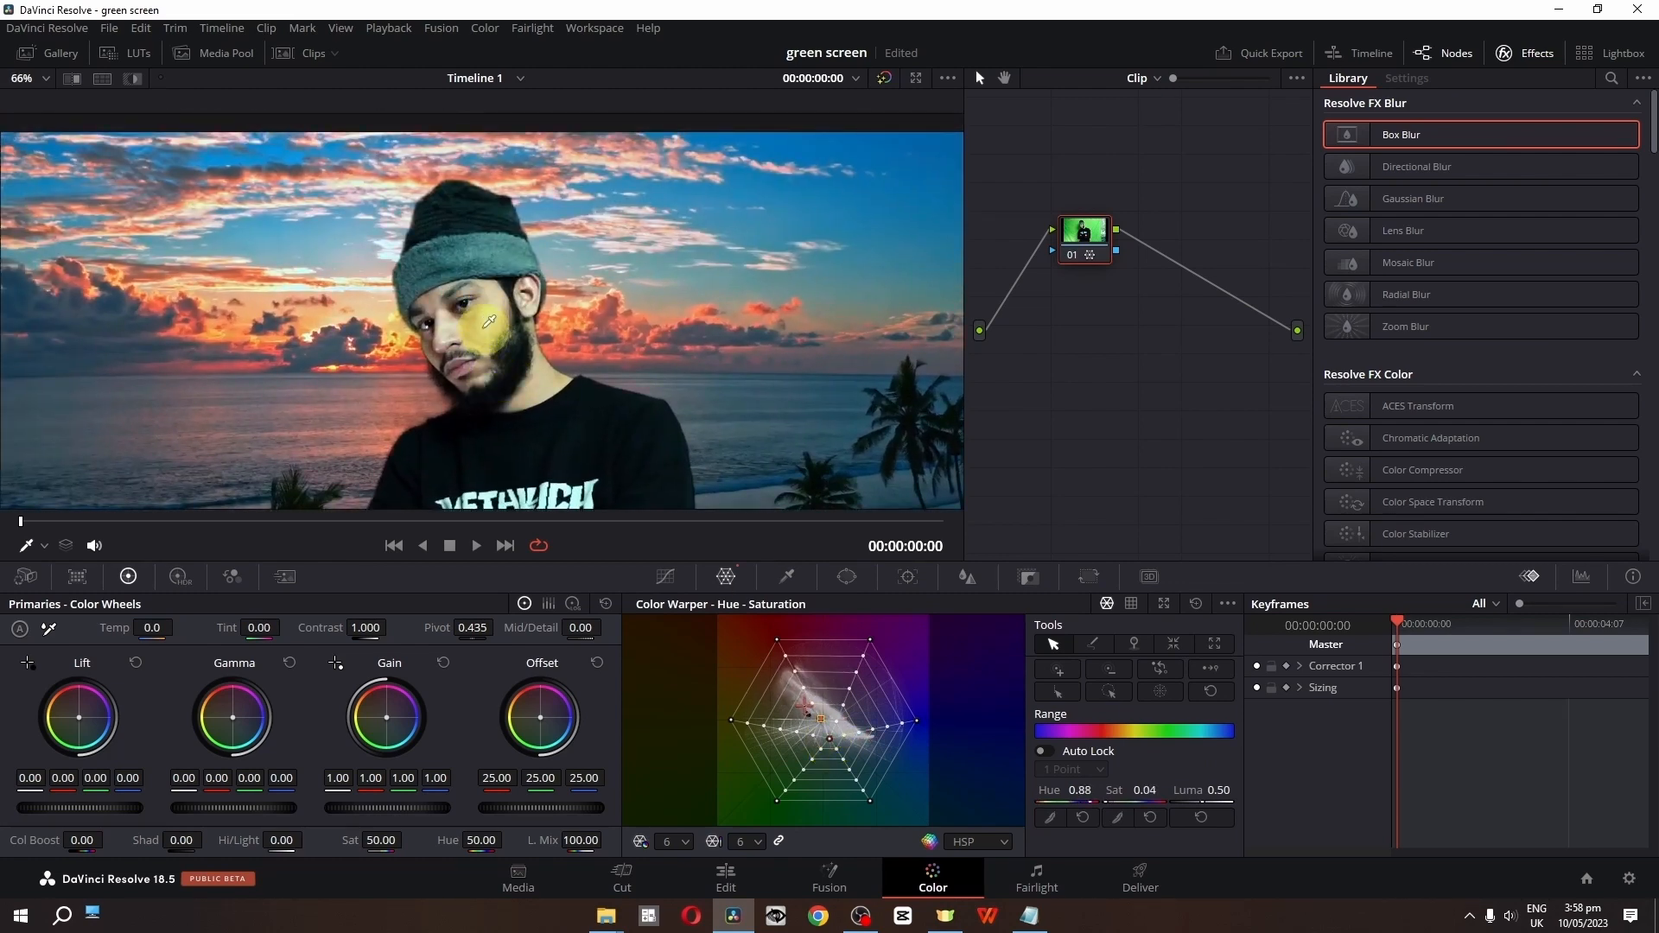
{"action": "scroll", "coordinate": [489, 312], "scroll_direction": "down", "scroll_amount": 4}
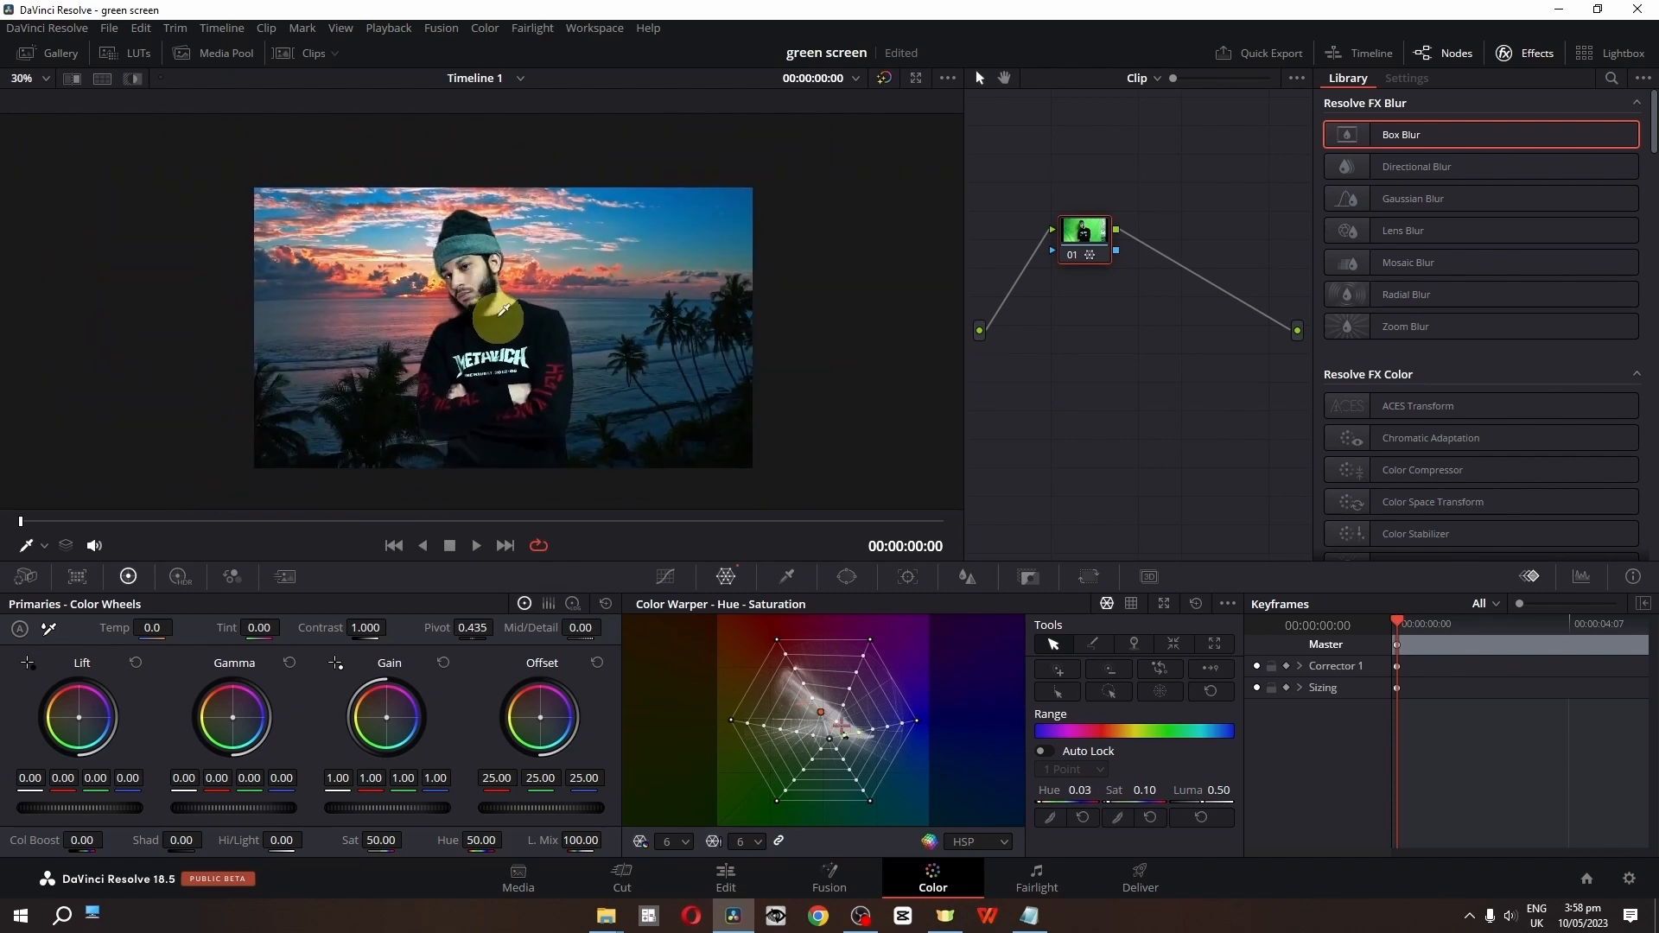
{"action": "key", "text": "space"}
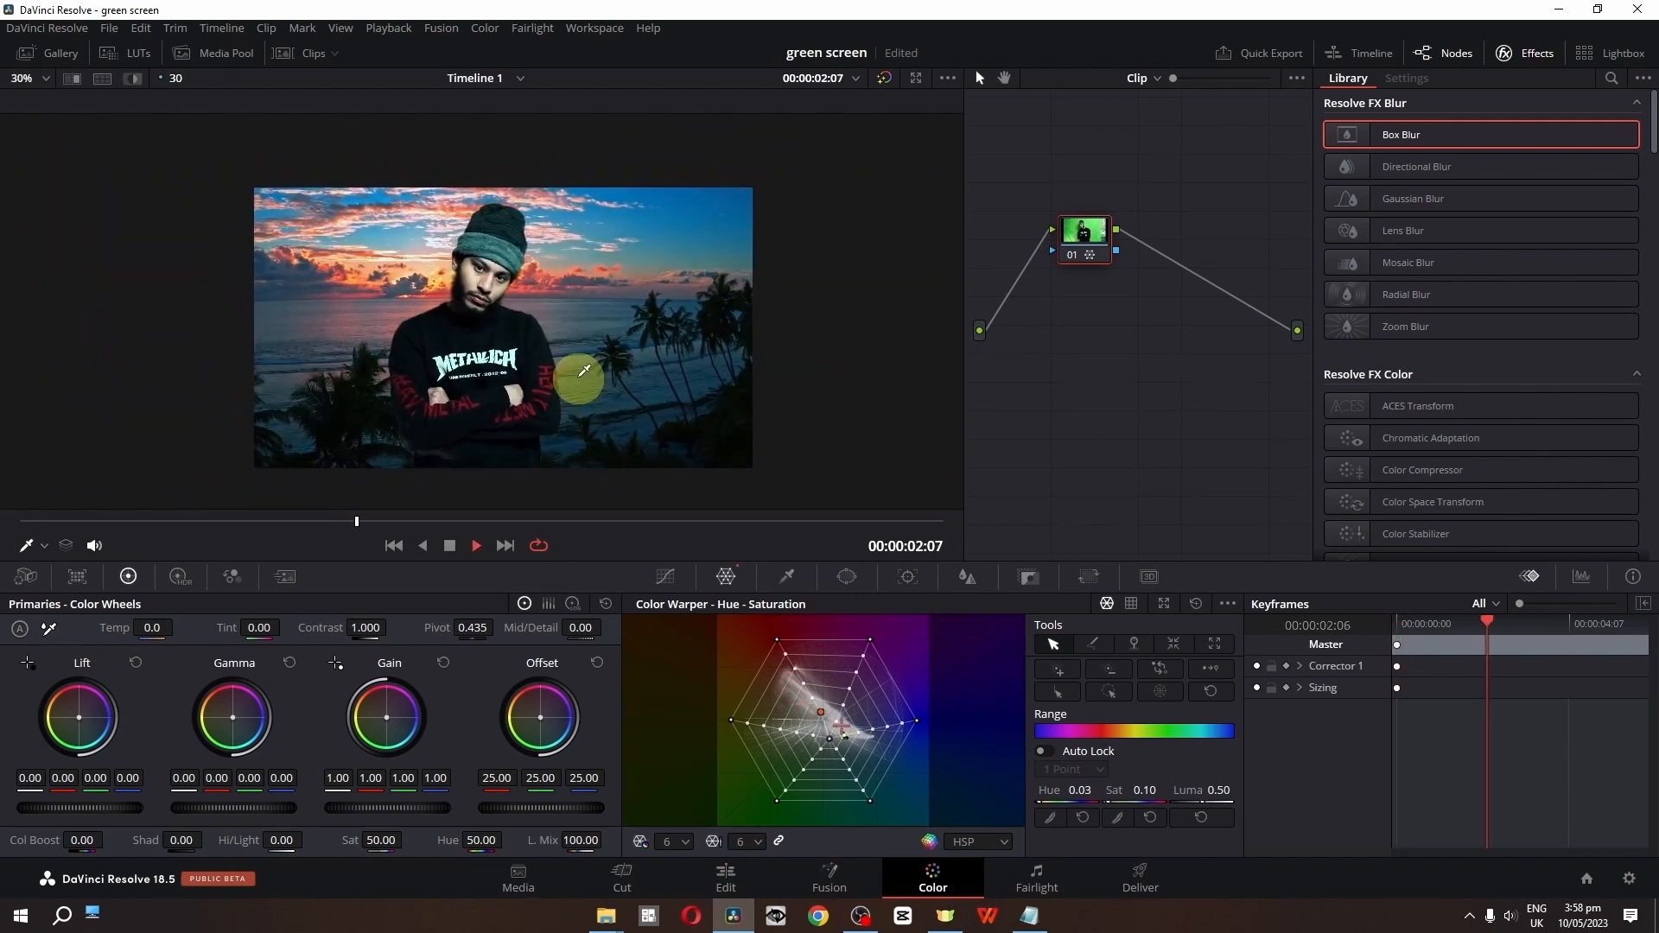
{"action": "key", "text": "space"}
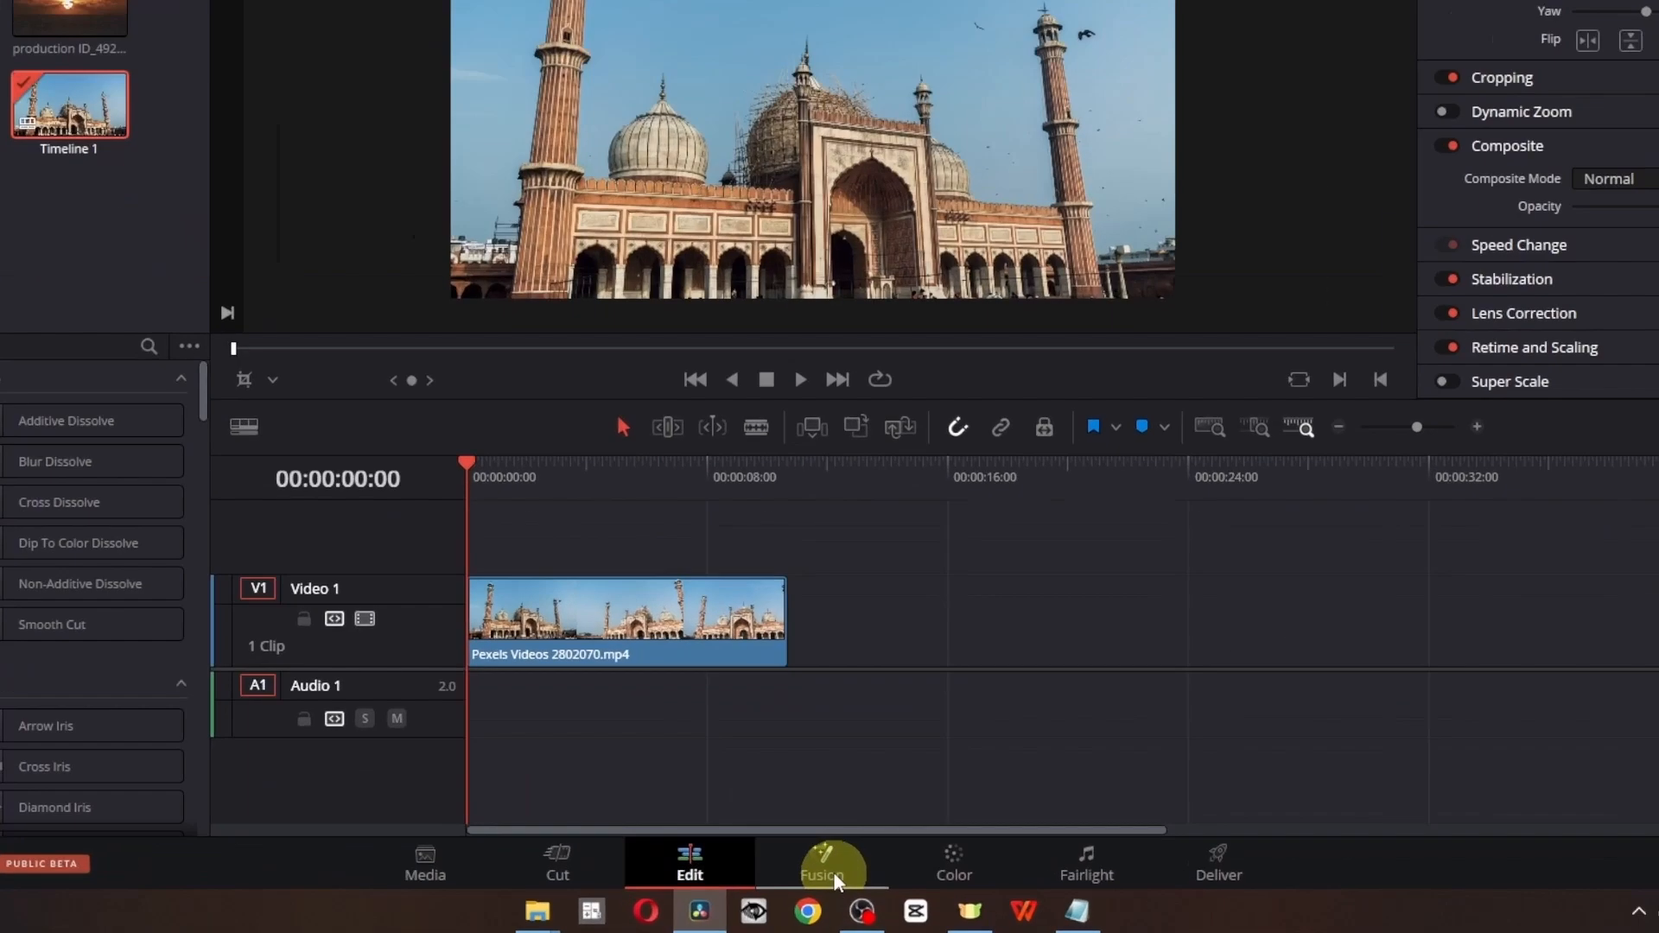
In the sky replacement project, open the mosque clip in Fusion and add an Ultra Keyer node between MediaIn1 and MediaOut1
{"action": "left_click", "coordinate": [829, 877]}
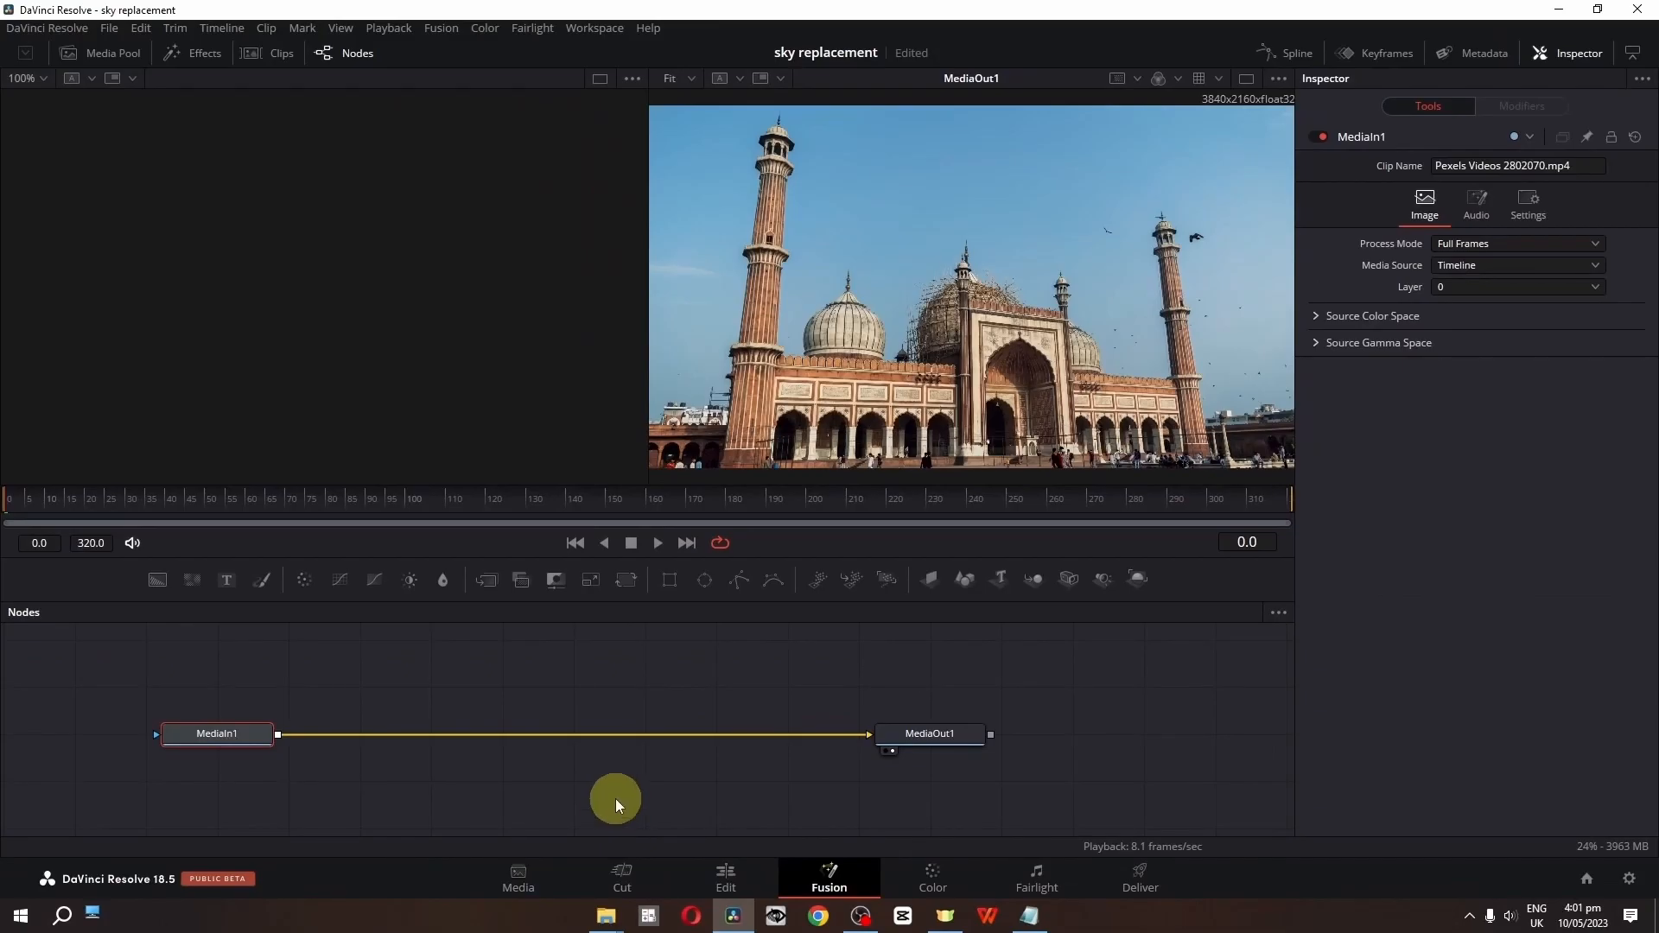
{"action": "key", "text": "shift+space"}
{"action": "type", "text": "Ultra Keyer"}
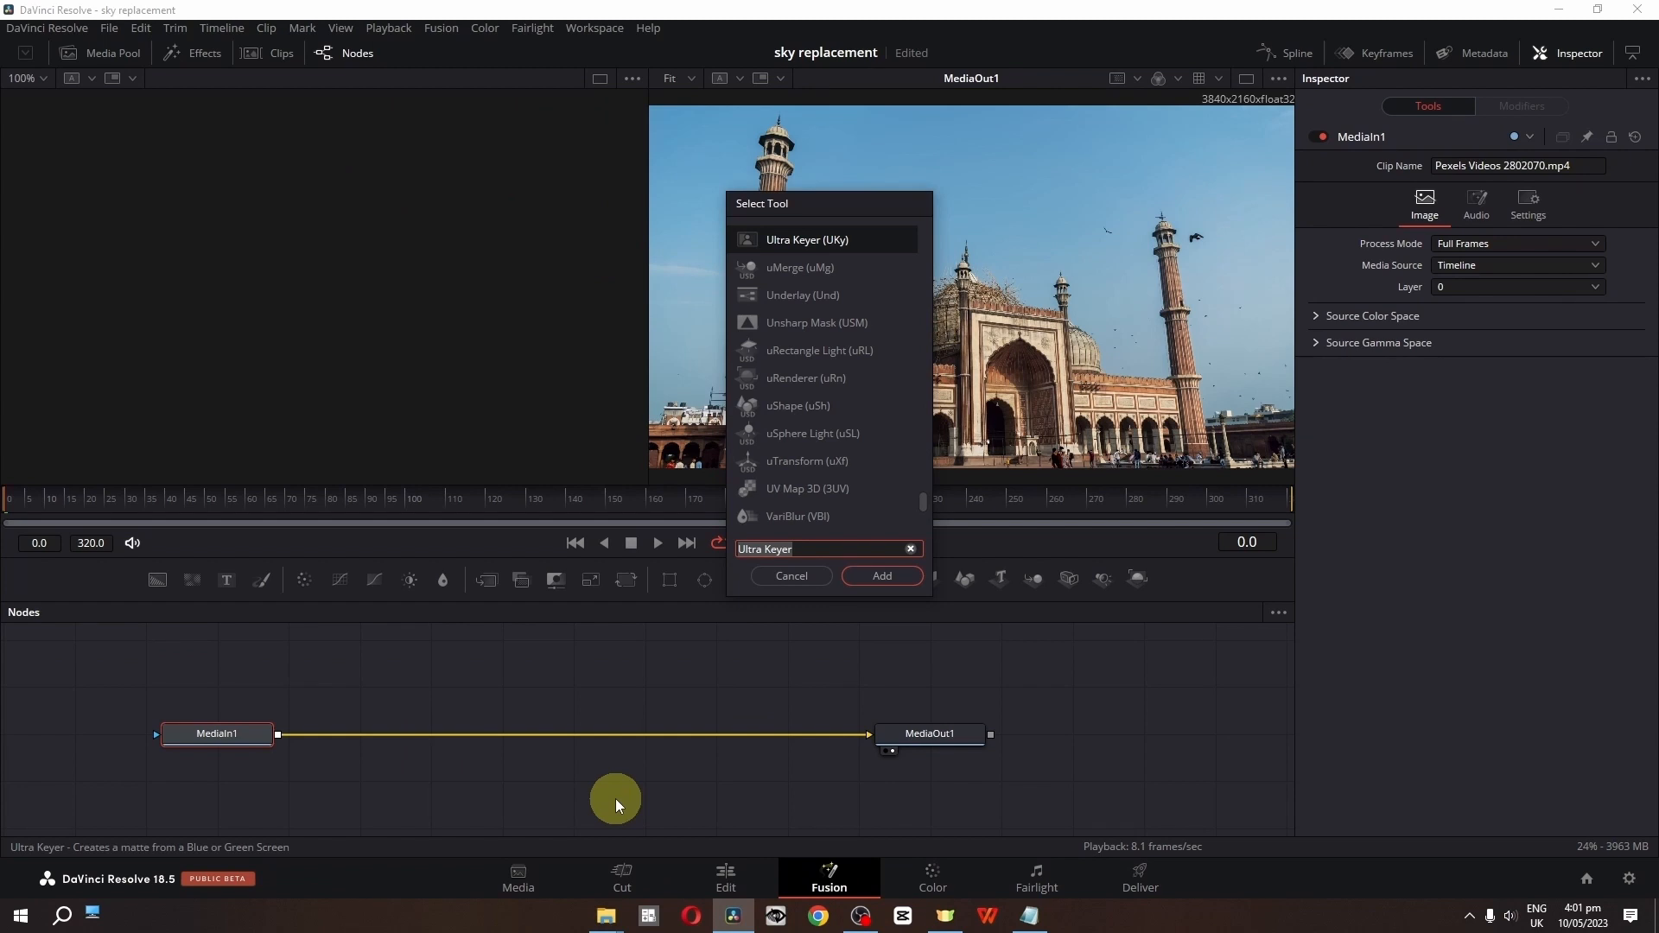
{"action": "type", "text": "key"}
{"action": "left_click", "coordinate": [804, 461]}
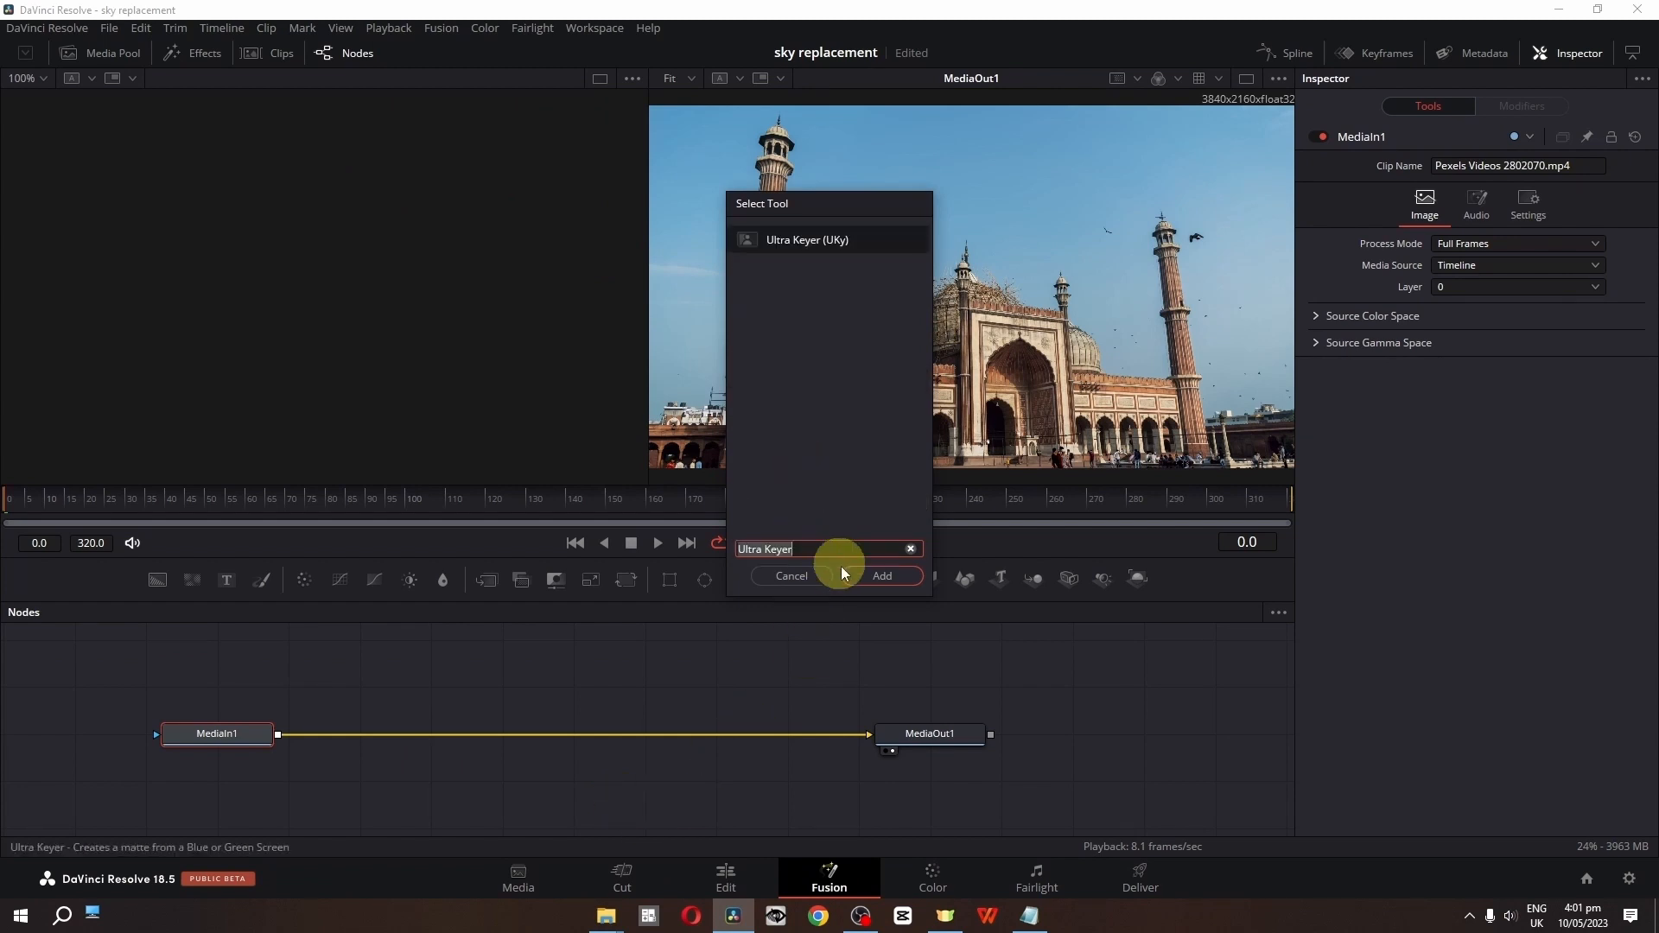
{"action": "left_click", "coordinate": [871, 575]}
{"action": "left_click_drag", "start_coordinate": [385, 733], "coordinate": [595, 740]}
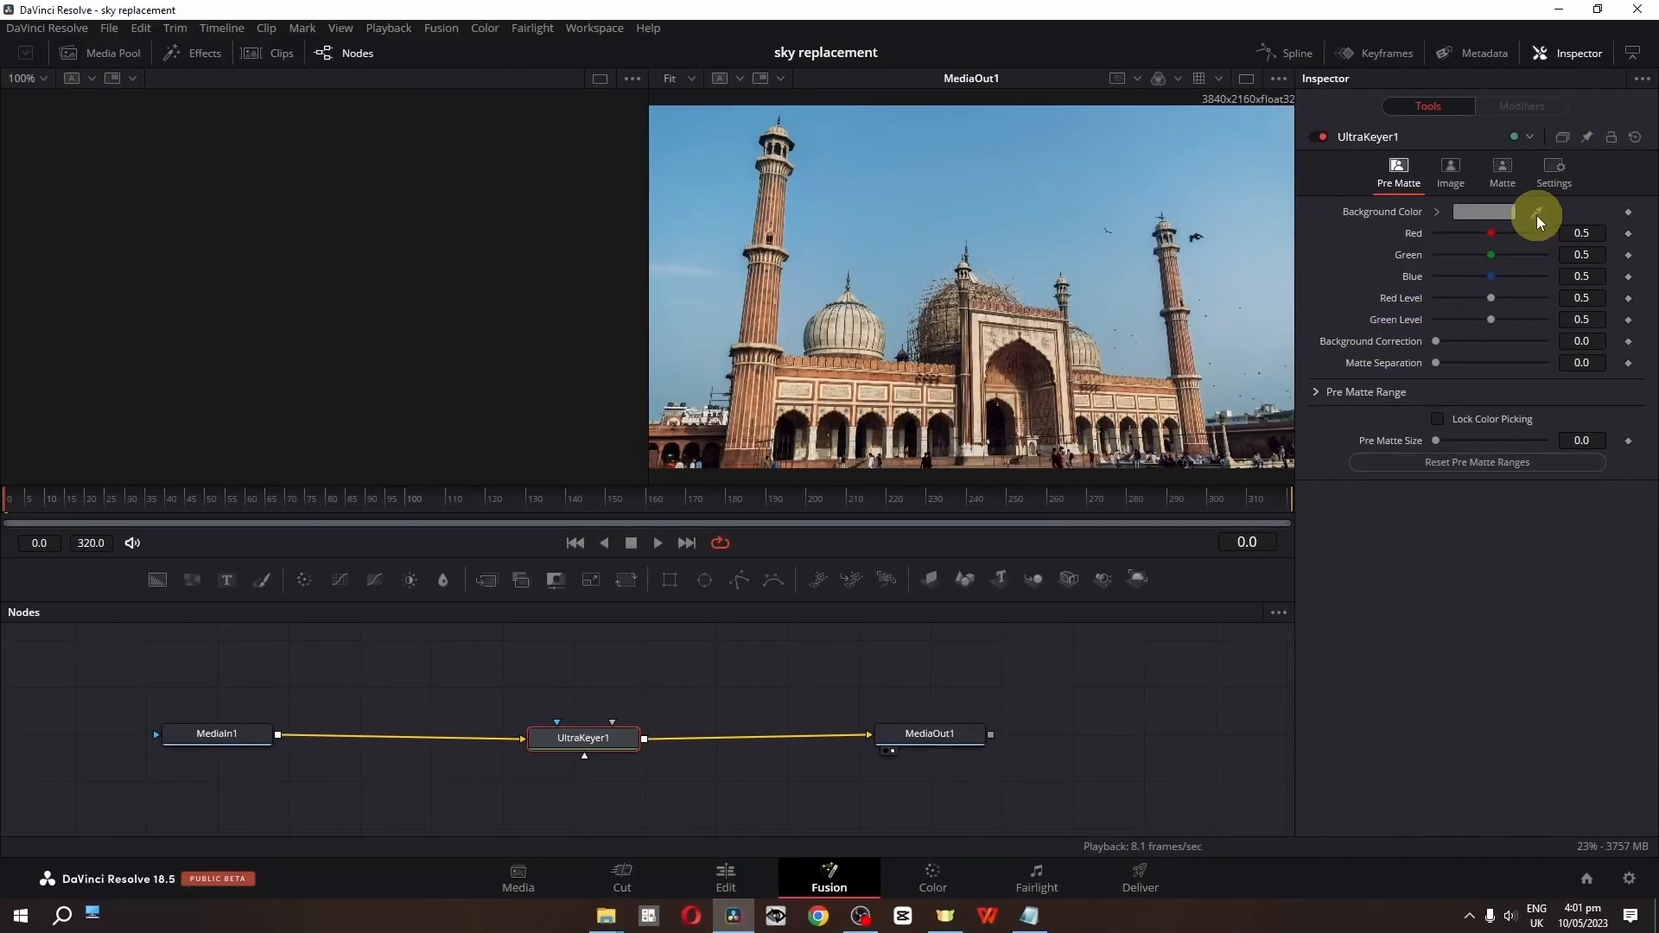
Key out the blue sky by sampling it as the UltraKeyer's background color, and set Matte Separation to 0.016
{"action": "left_click_drag", "start_coordinate": [1537, 222], "coordinate": [1121, 324]}
{"action": "mouse_move", "coordinate": [1400, 451]}
{"action": "left_mouse_down"}
{"action": "mouse_move", "coordinate": [1434, 444]}
{"action": "mouse_move", "coordinate": [1374, 447]}
{"action": "mouse_move", "coordinate": [1408, 479]}
{"action": "left_mouse_up"}
{"action": "left_click_drag", "start_coordinate": [1324, 545], "coordinate": [1328, 546]}
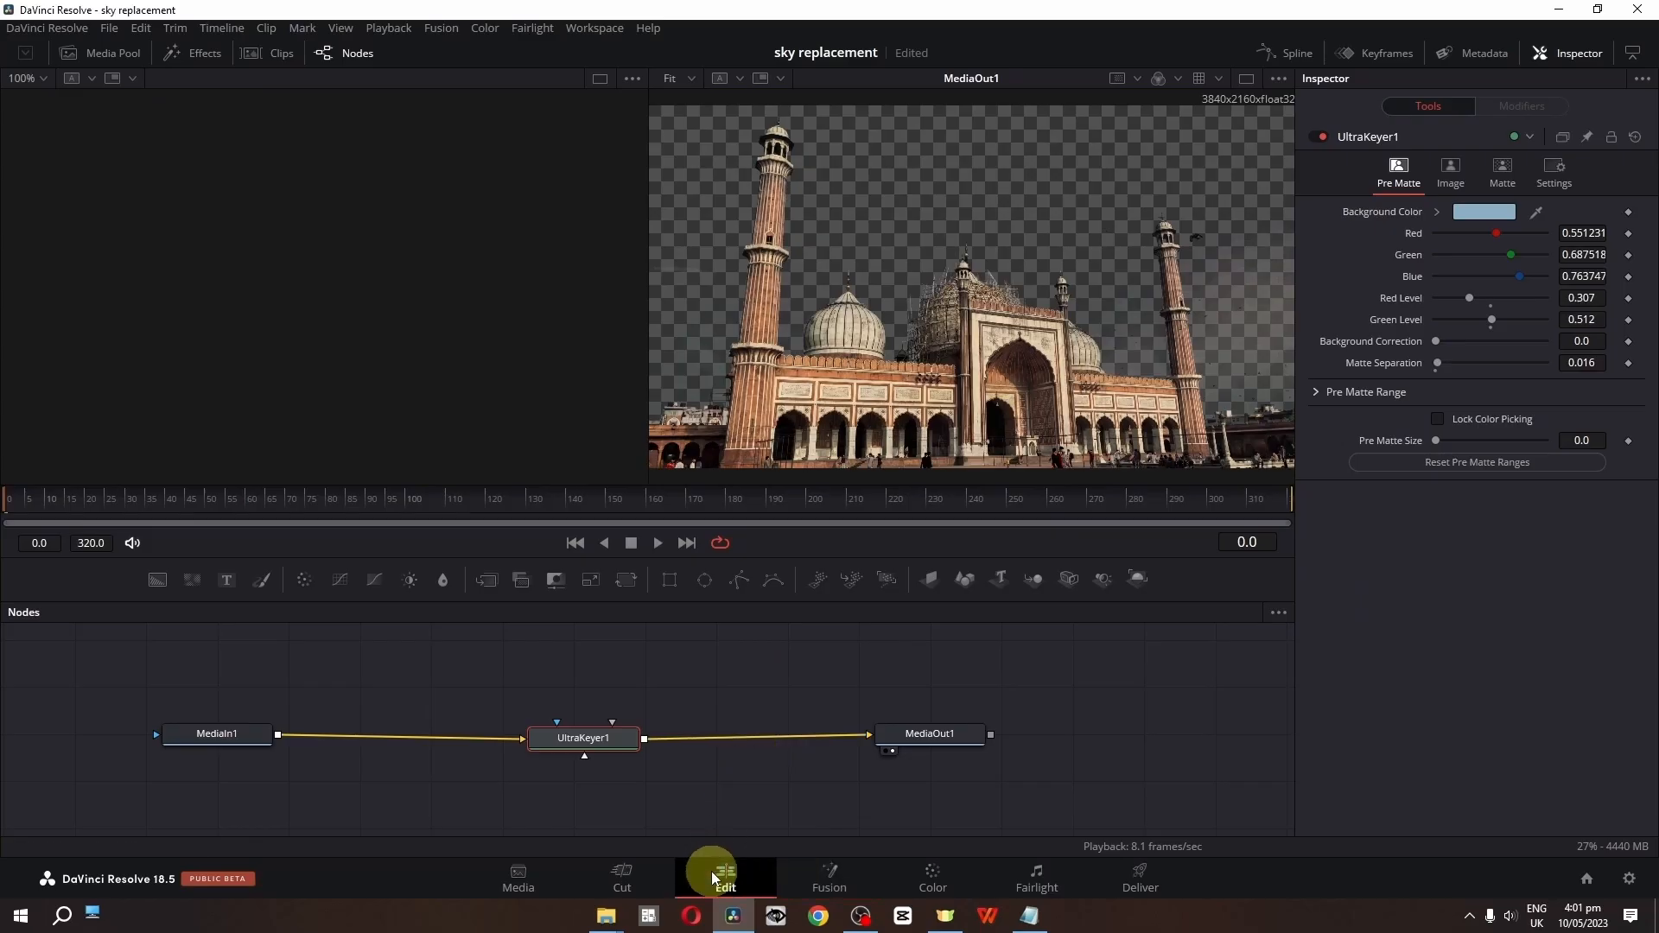
On the Edit page, move the mosque clip up to Video 2 and place the sunset clip beneath it on Video 1, starting at 00:00:00:00
{"action": "left_click", "coordinate": [713, 868]}
{"action": "left_click_drag", "start_coordinate": [729, 701], "coordinate": [689, 649]}
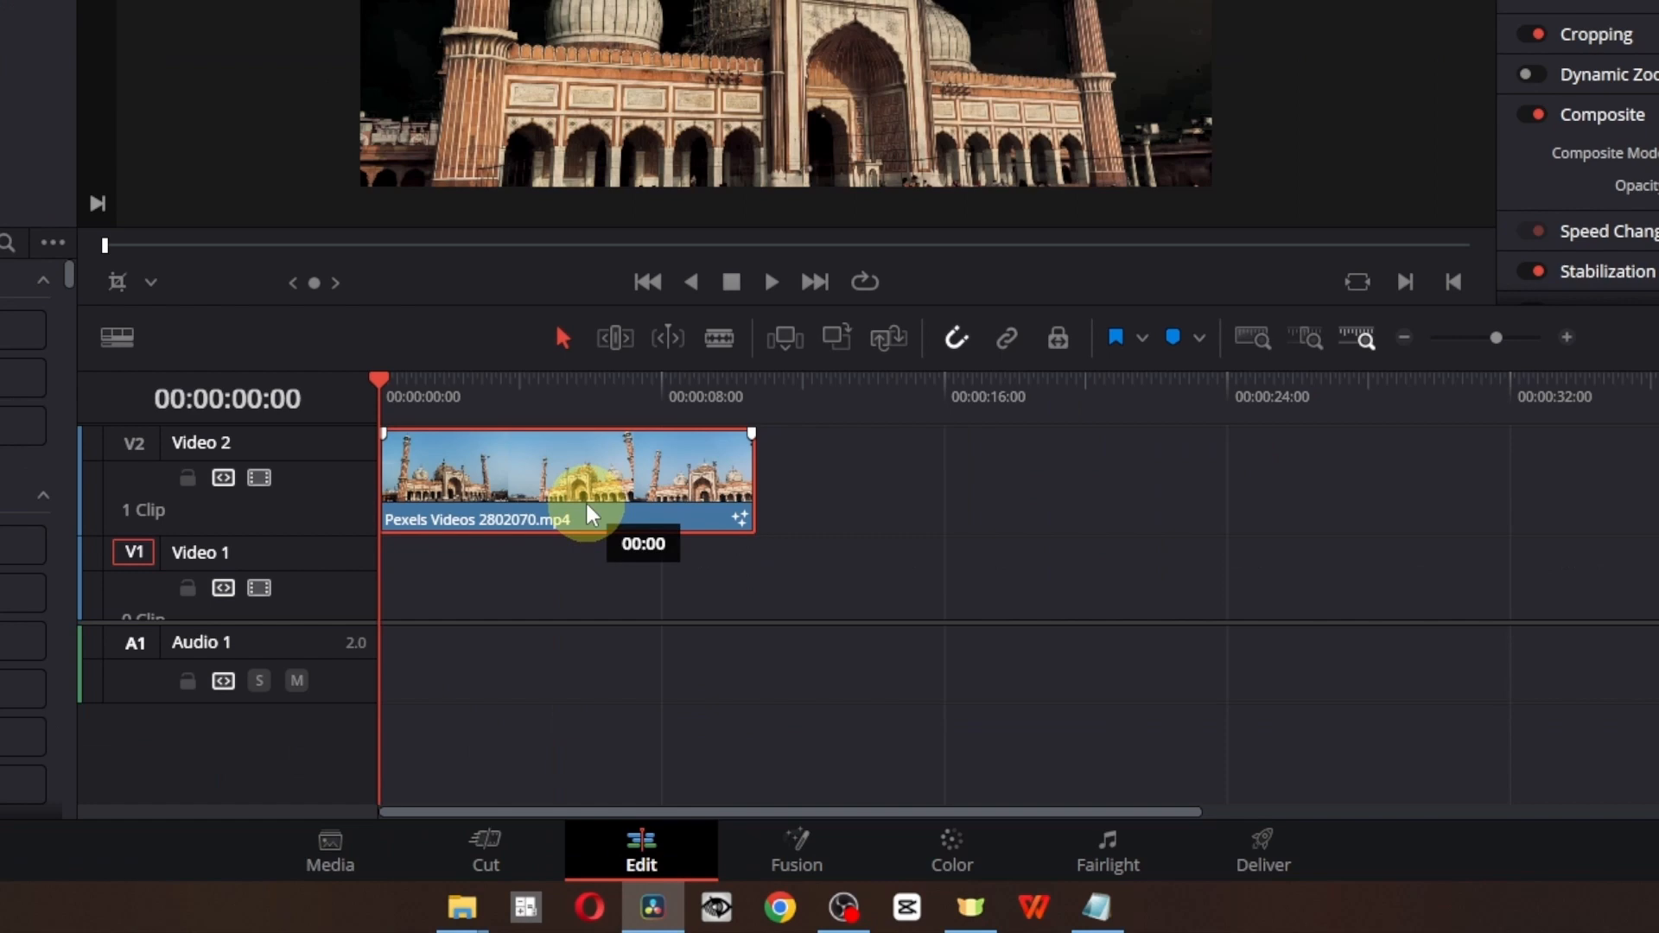
{"action": "left_click_drag", "start_coordinate": [586, 504], "coordinate": [586, 505]}
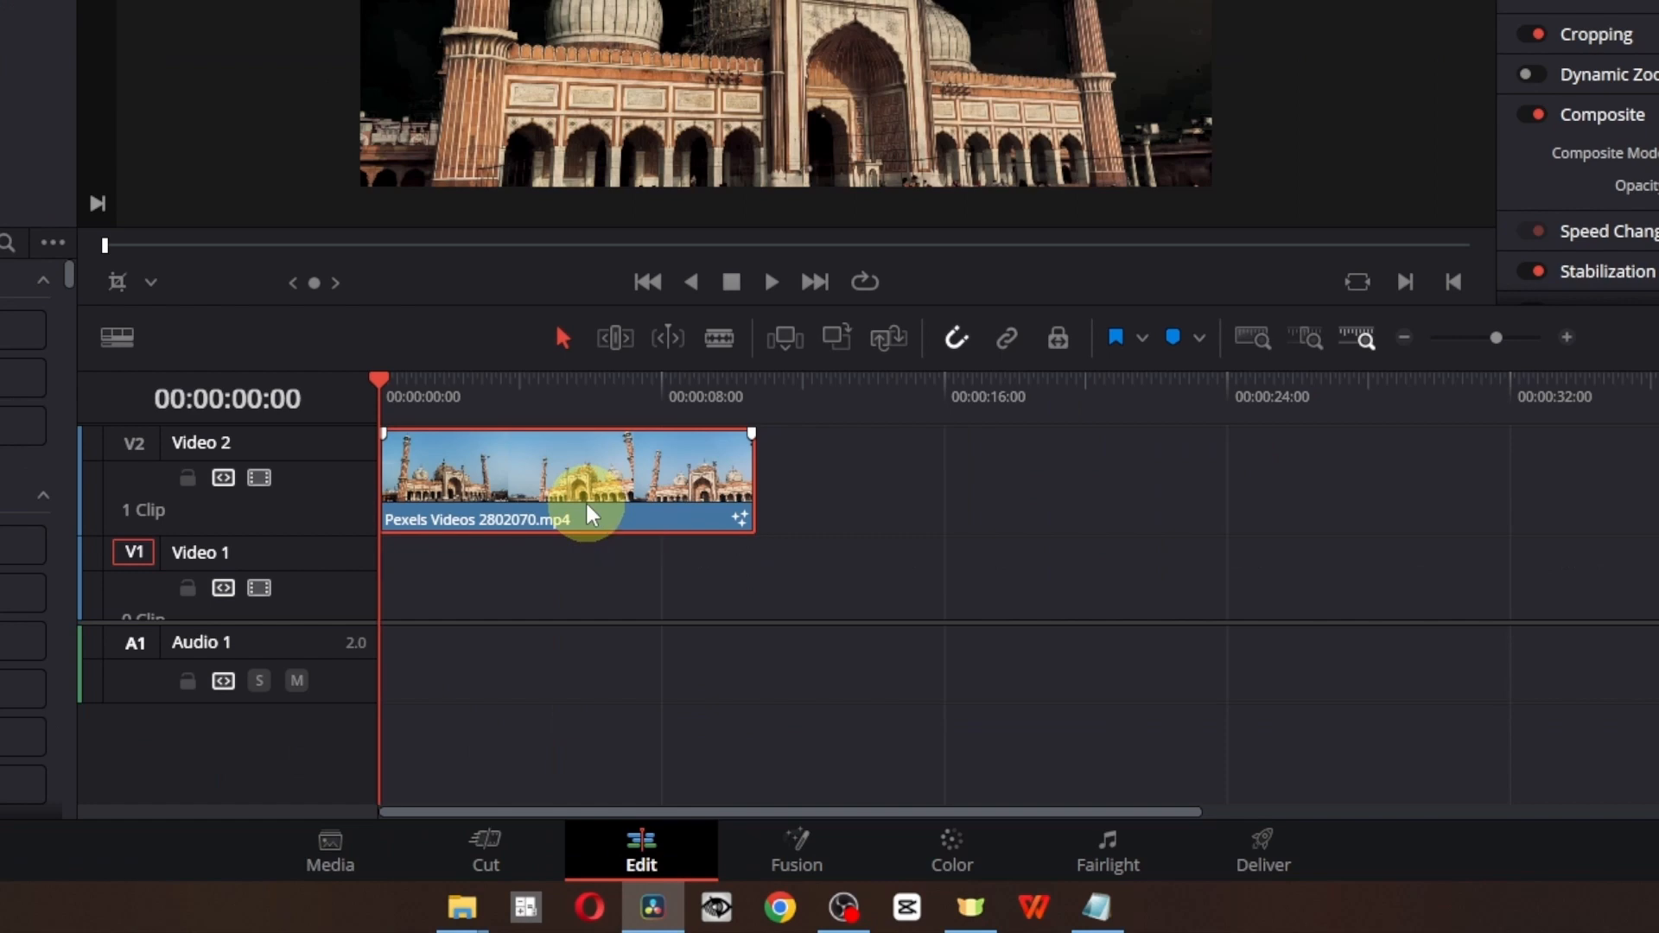
{"action": "left_click", "coordinate": [242, 220]}
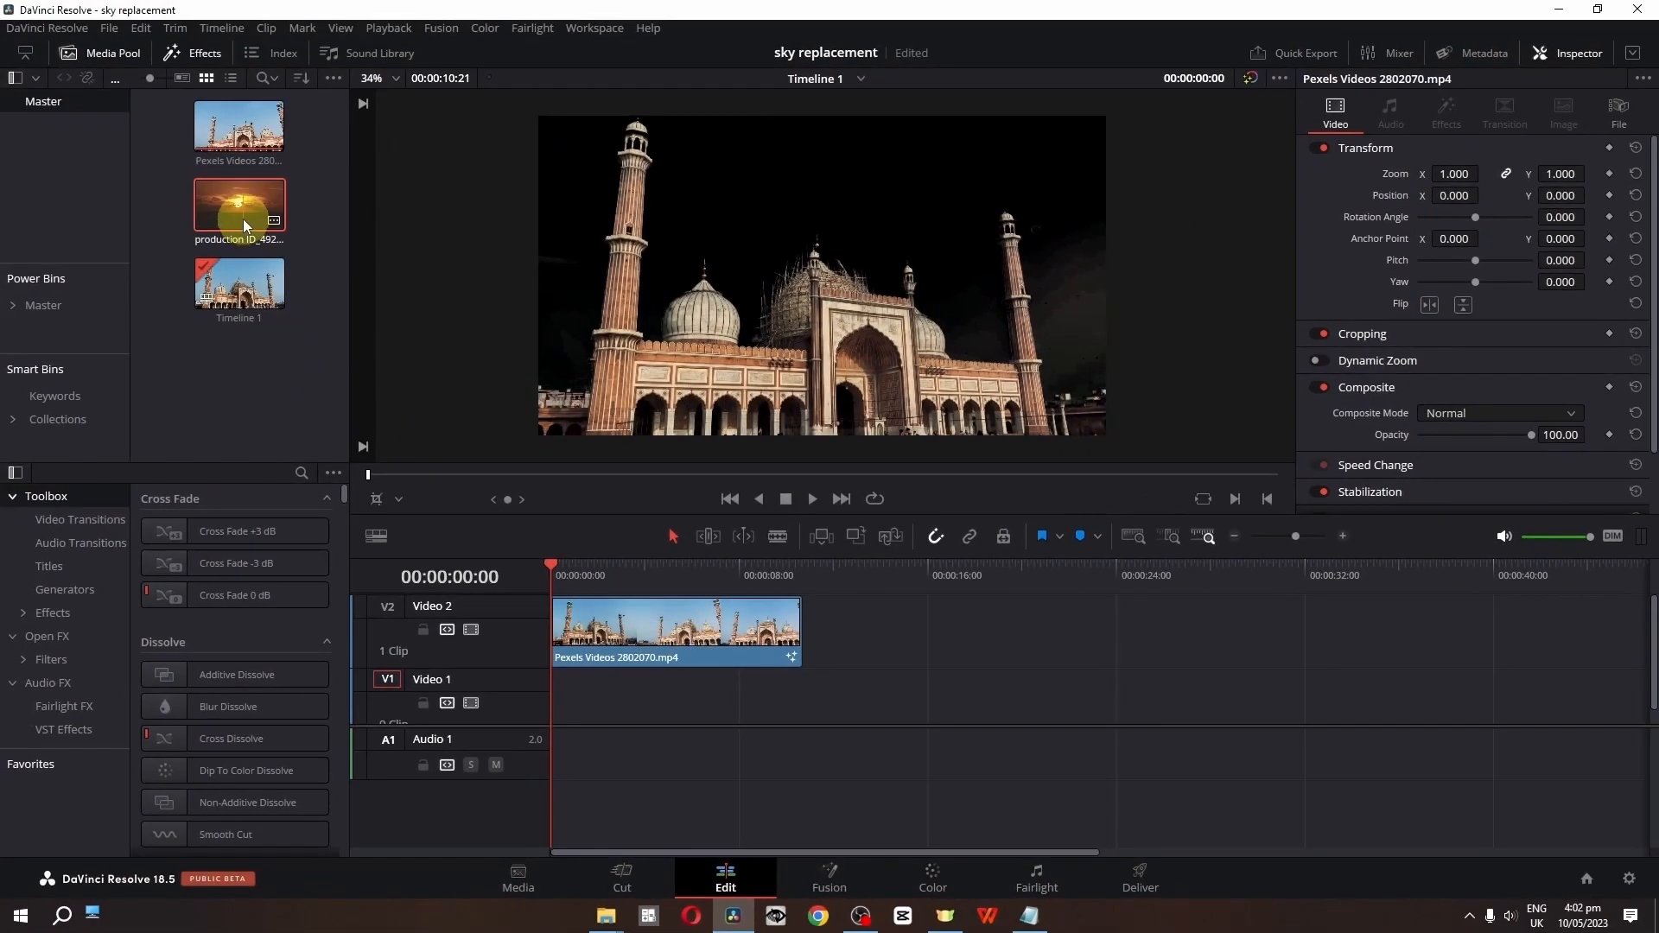
{"action": "left_click_drag", "start_coordinate": [242, 220], "coordinate": [640, 717]}
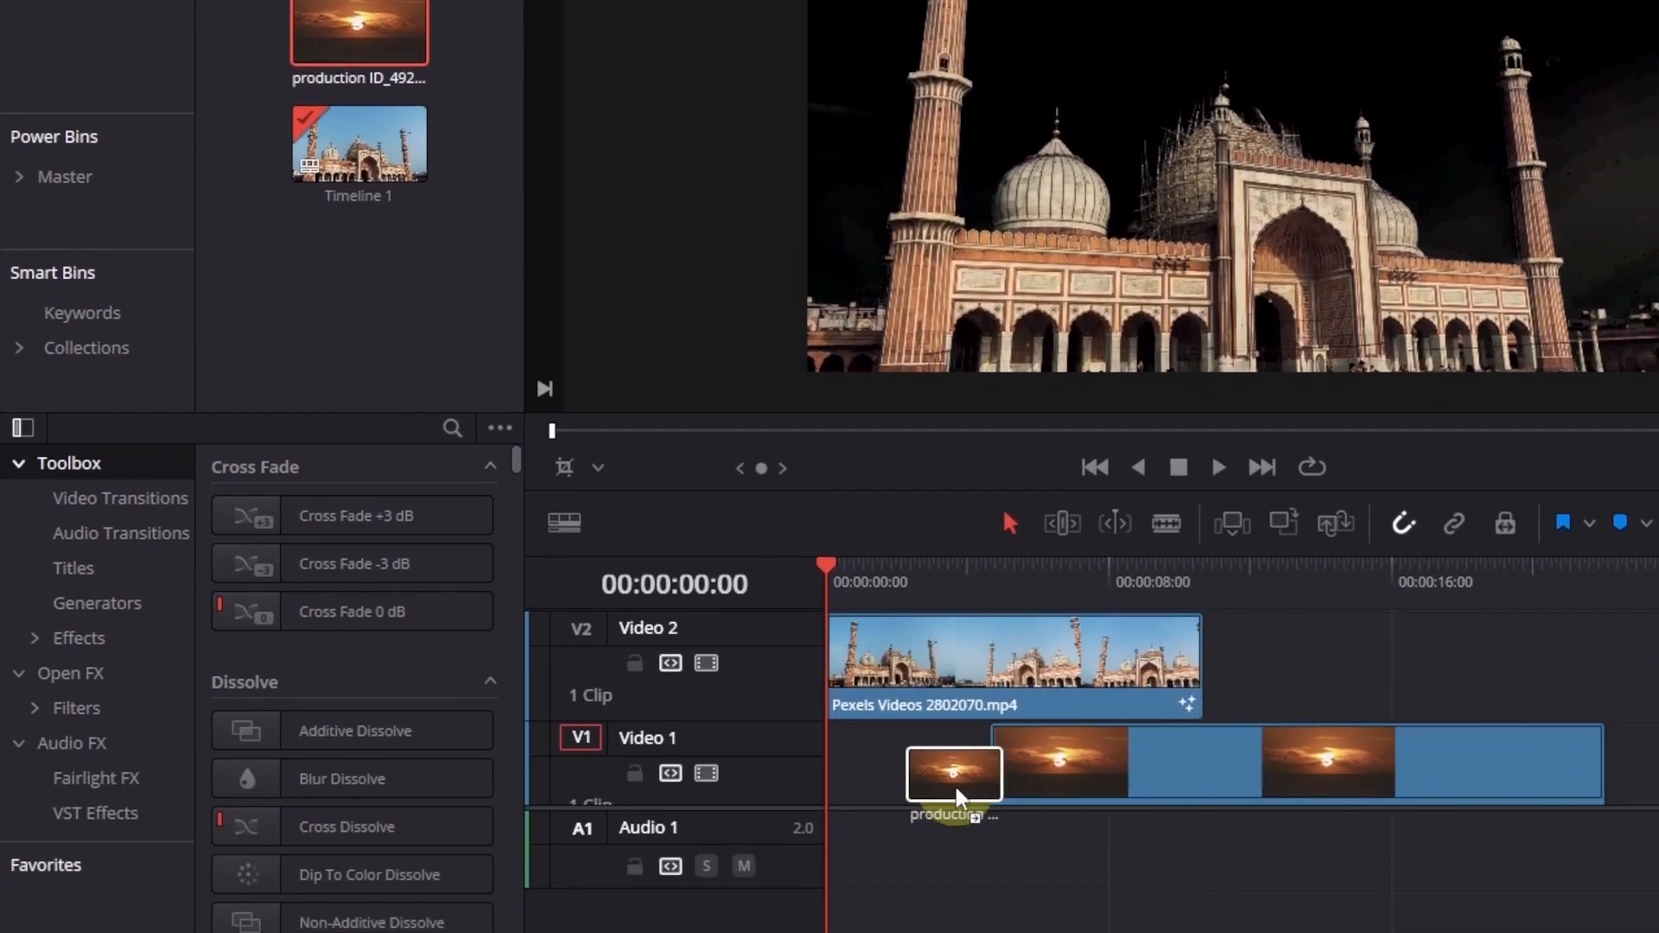
{"action": "left_click_drag", "start_coordinate": [959, 799], "coordinate": [843, 795]}
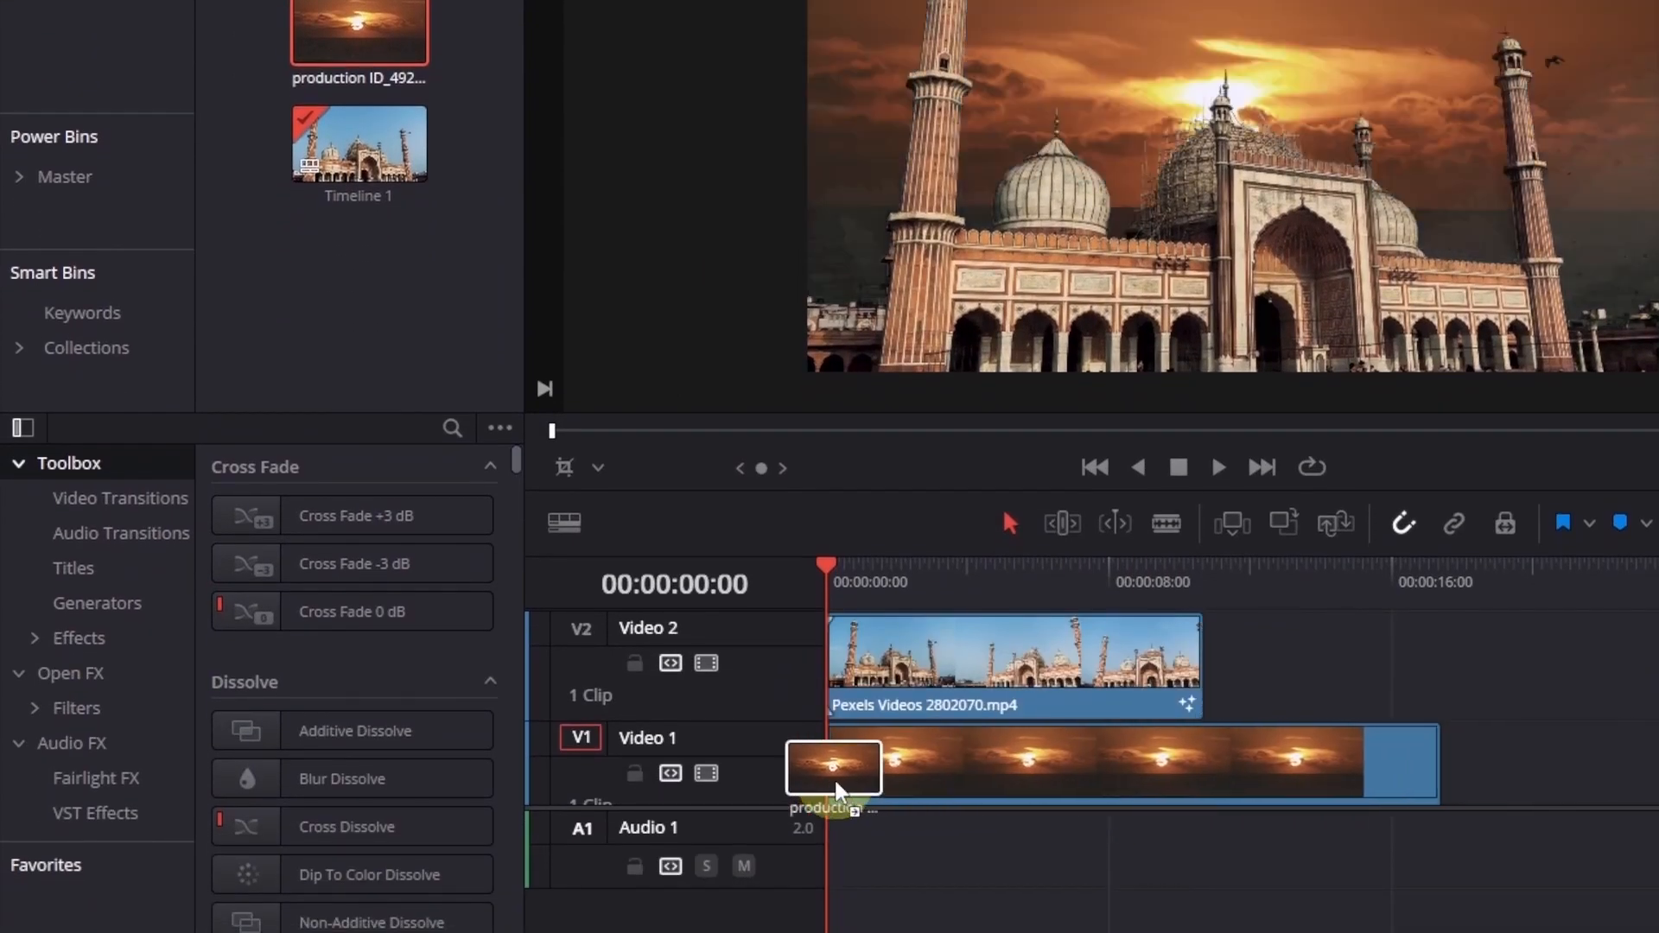
{"action": "left_click", "coordinate": [937, 768]}
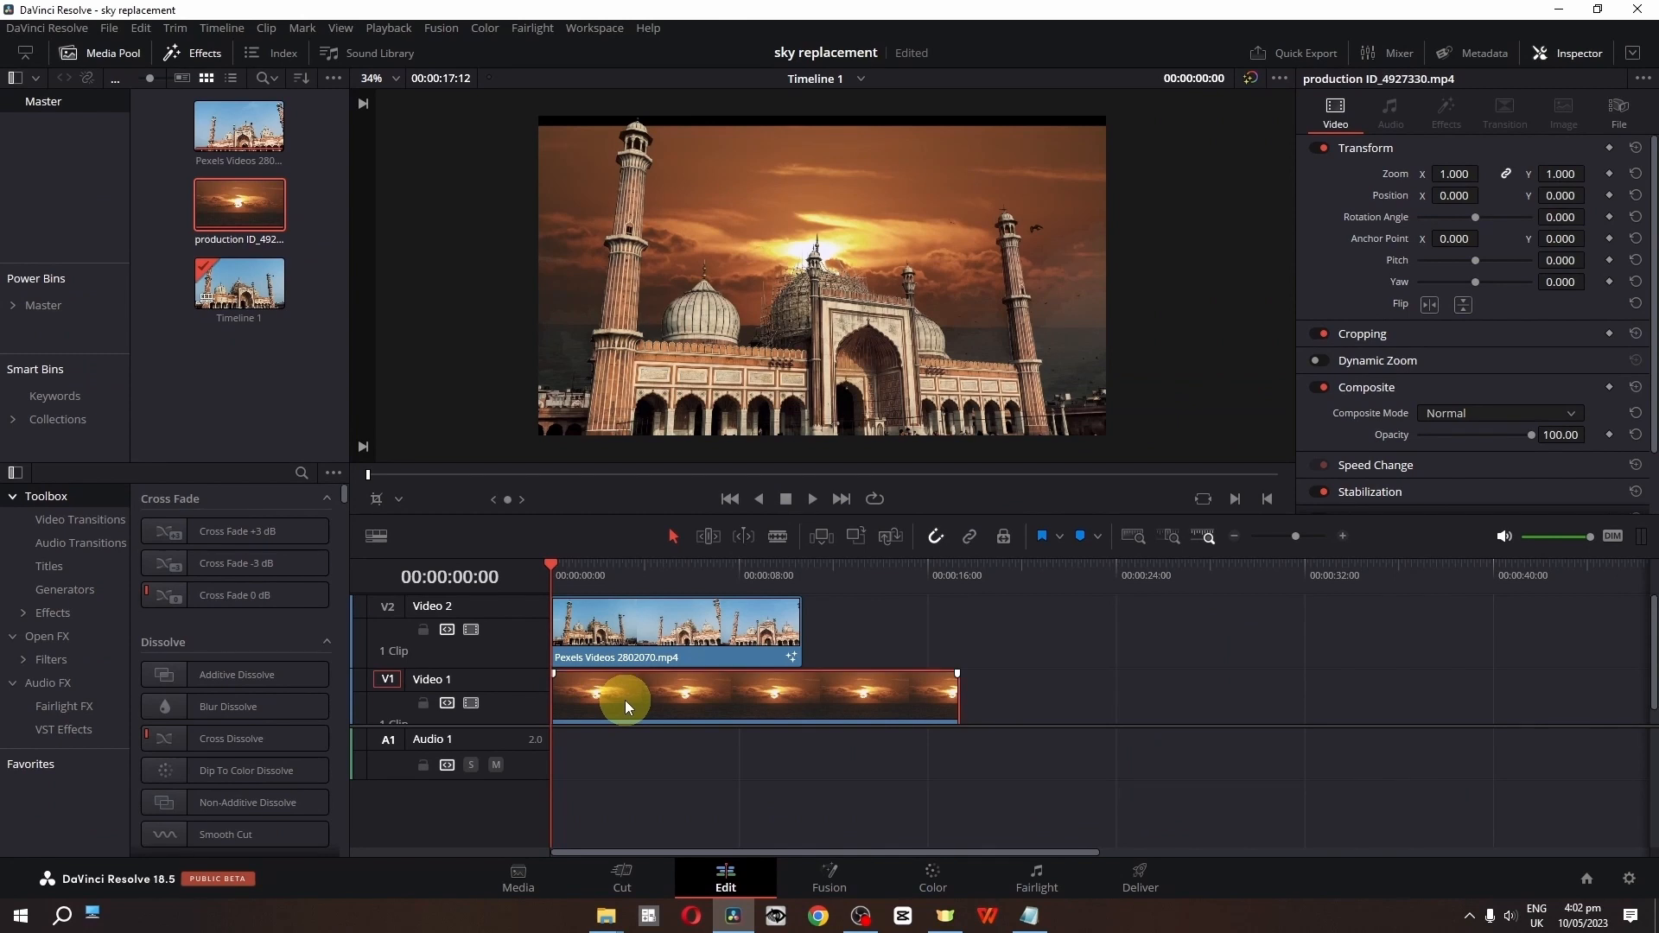
Enlarge and reposition the sunset clip with the on-screen Transform controls, and trim it to end with the mosque clip
{"action": "left_click", "coordinate": [398, 499]}
{"action": "left_click", "coordinate": [401, 530]}
{"action": "left_click_drag", "start_coordinate": [598, 395], "coordinate": [433, 537]}
{"action": "left_click_drag", "start_coordinate": [681, 303], "coordinate": [681, 354]}
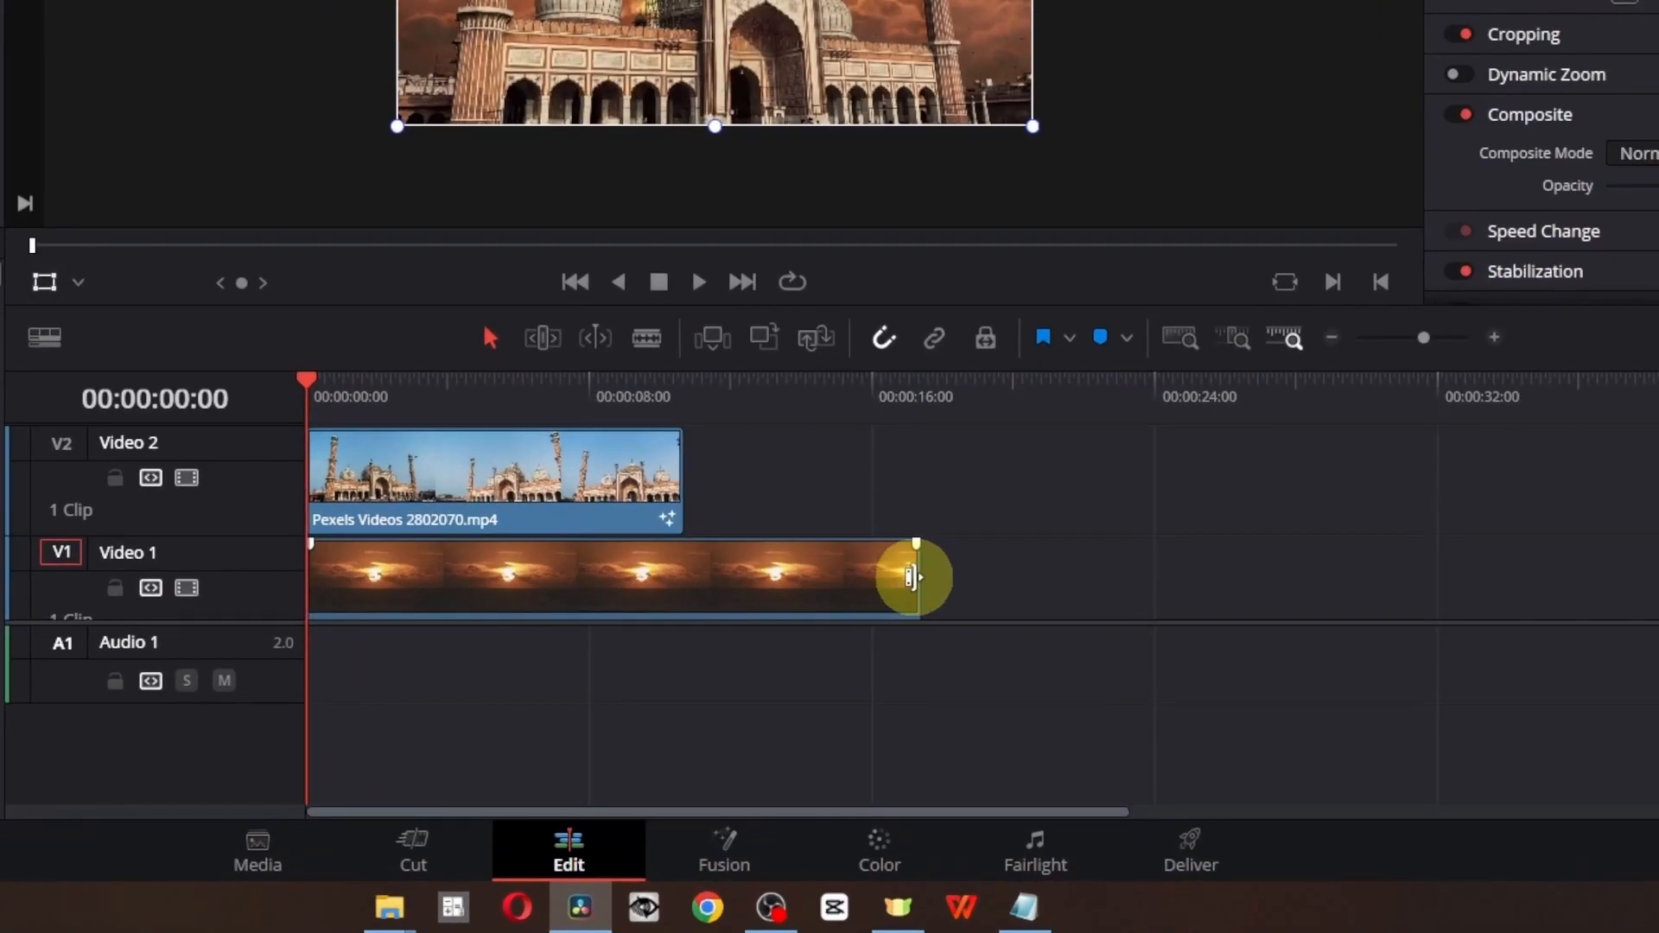
{"action": "left_click_drag", "start_coordinate": [921, 602], "coordinate": [702, 609]}
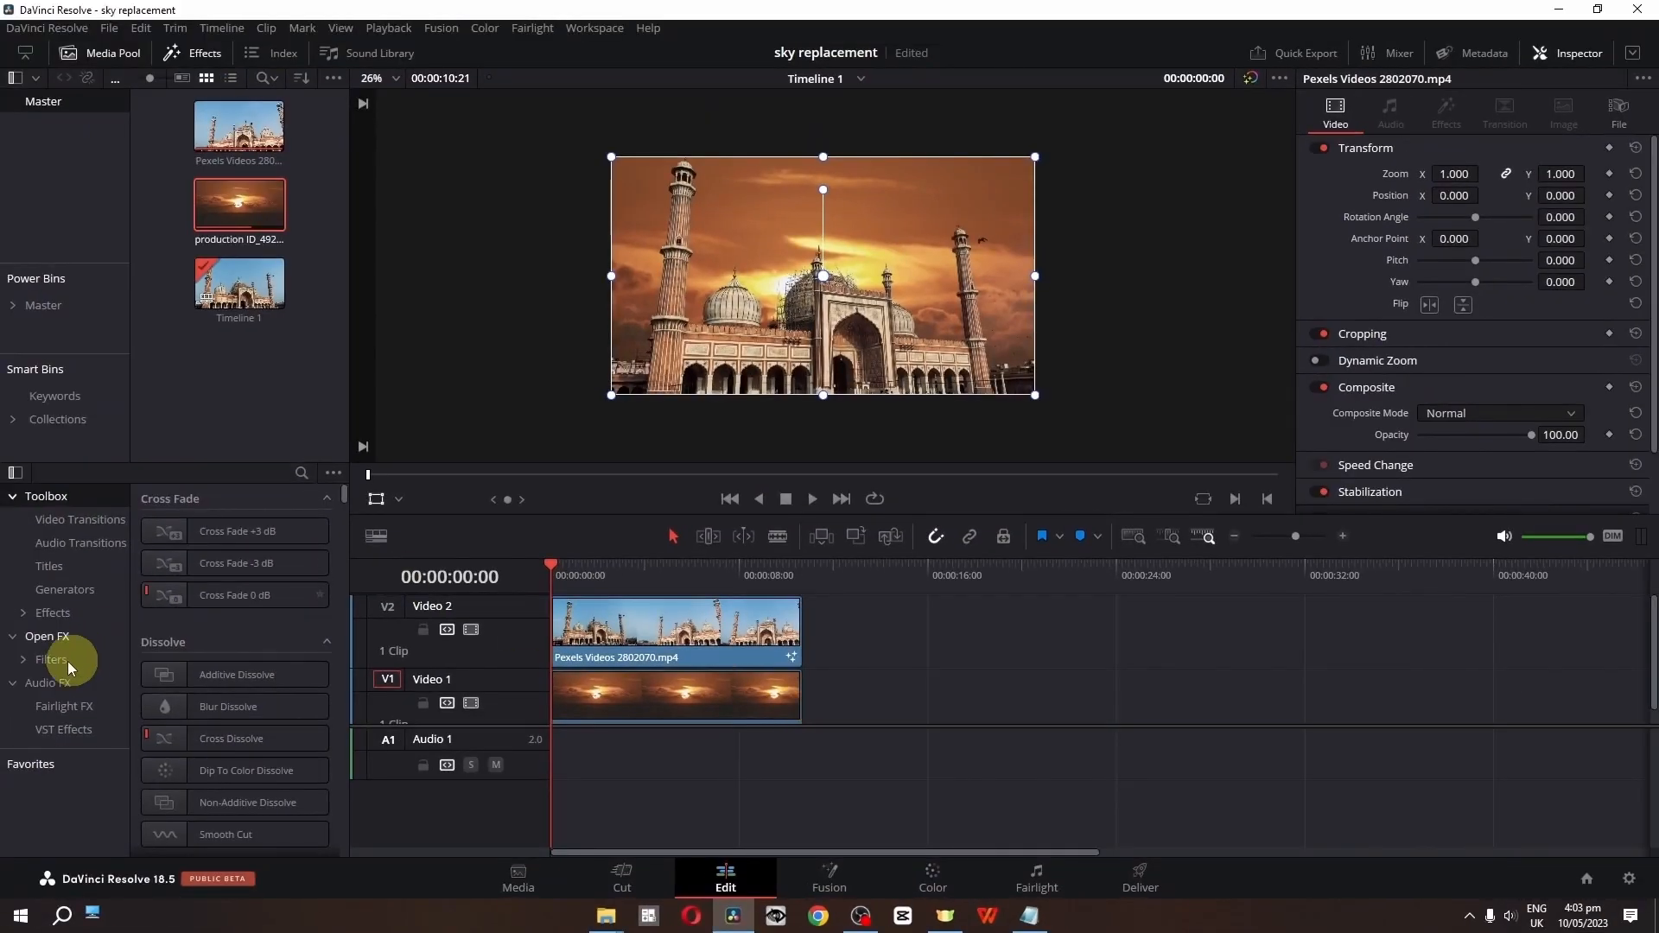
Apply the Gaussian Blur effect to the sunset clip on Video 1 and lower its horizontal and vertical strength together
{"action": "left_click", "coordinate": [52, 635]}
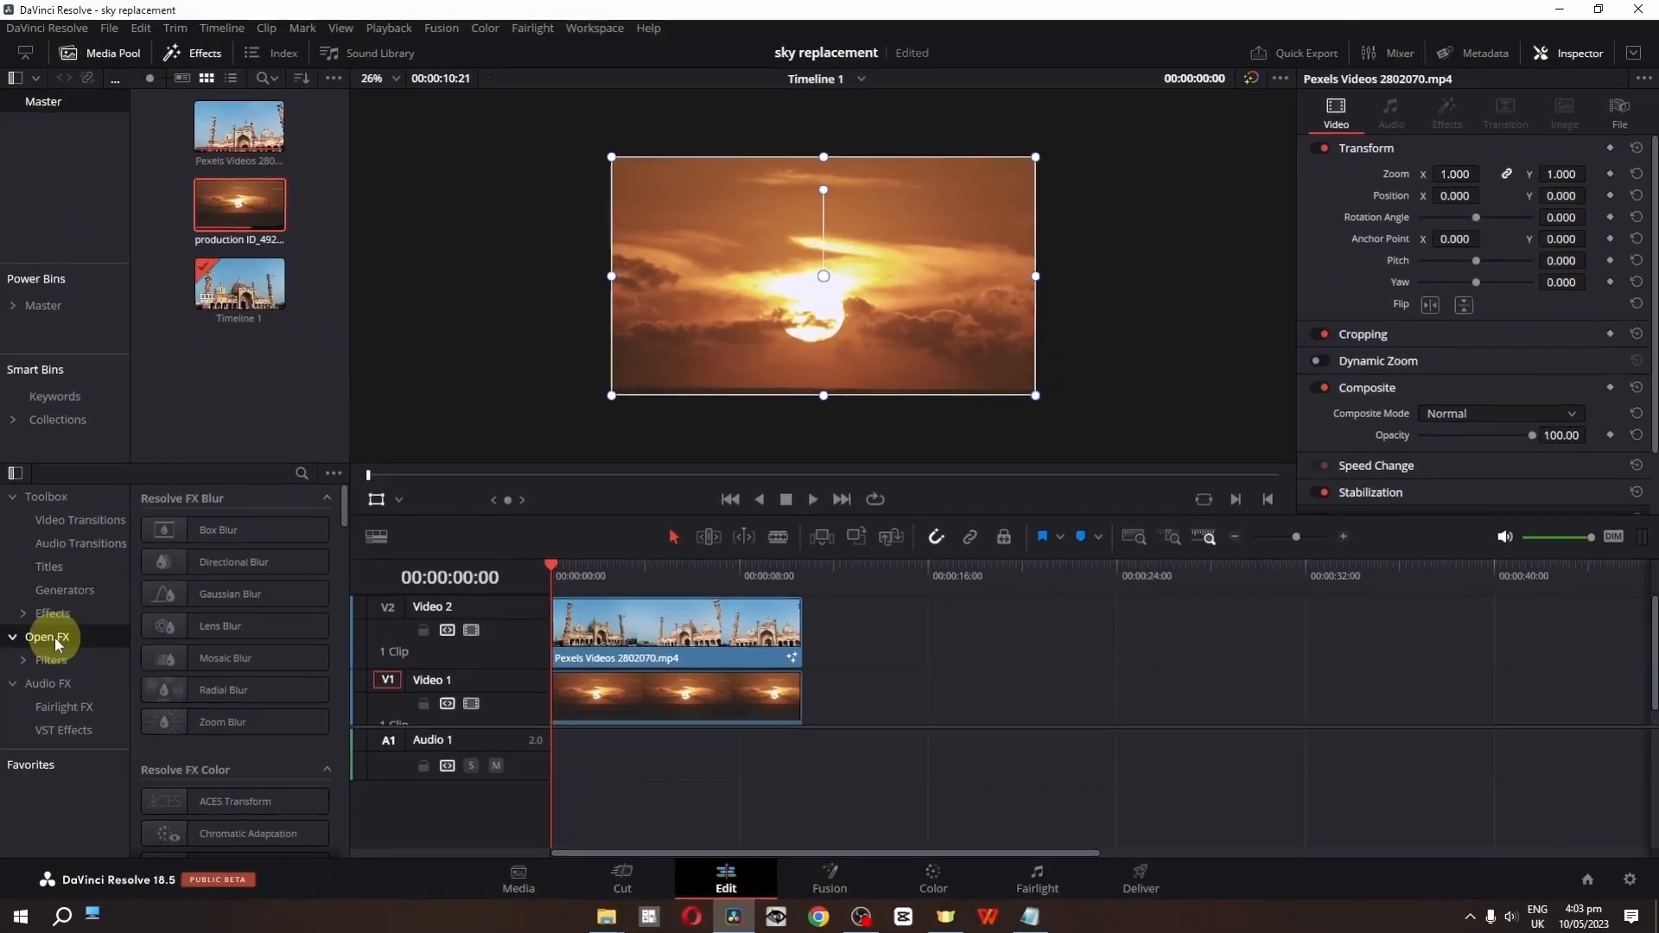
{"action": "left_click", "coordinate": [306, 430]}
{"action": "left_click_drag", "start_coordinate": [204, 598], "coordinate": [655, 704]}
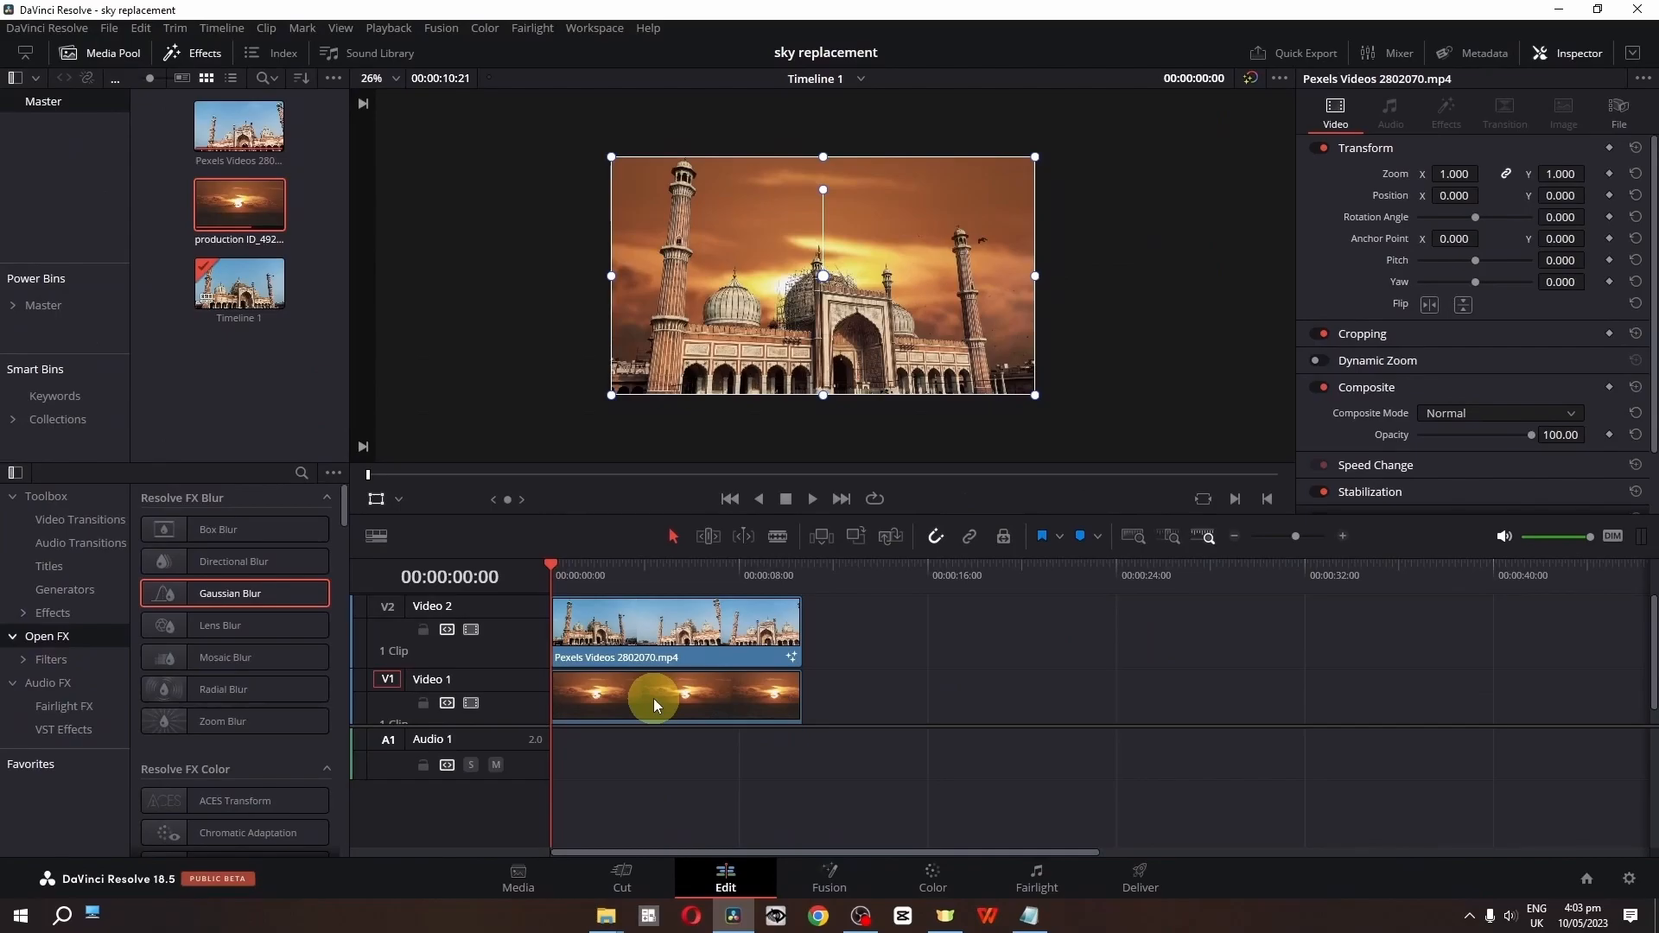
{"action": "left_click", "coordinate": [978, 613]}
{"action": "left_click", "coordinate": [1441, 128]}
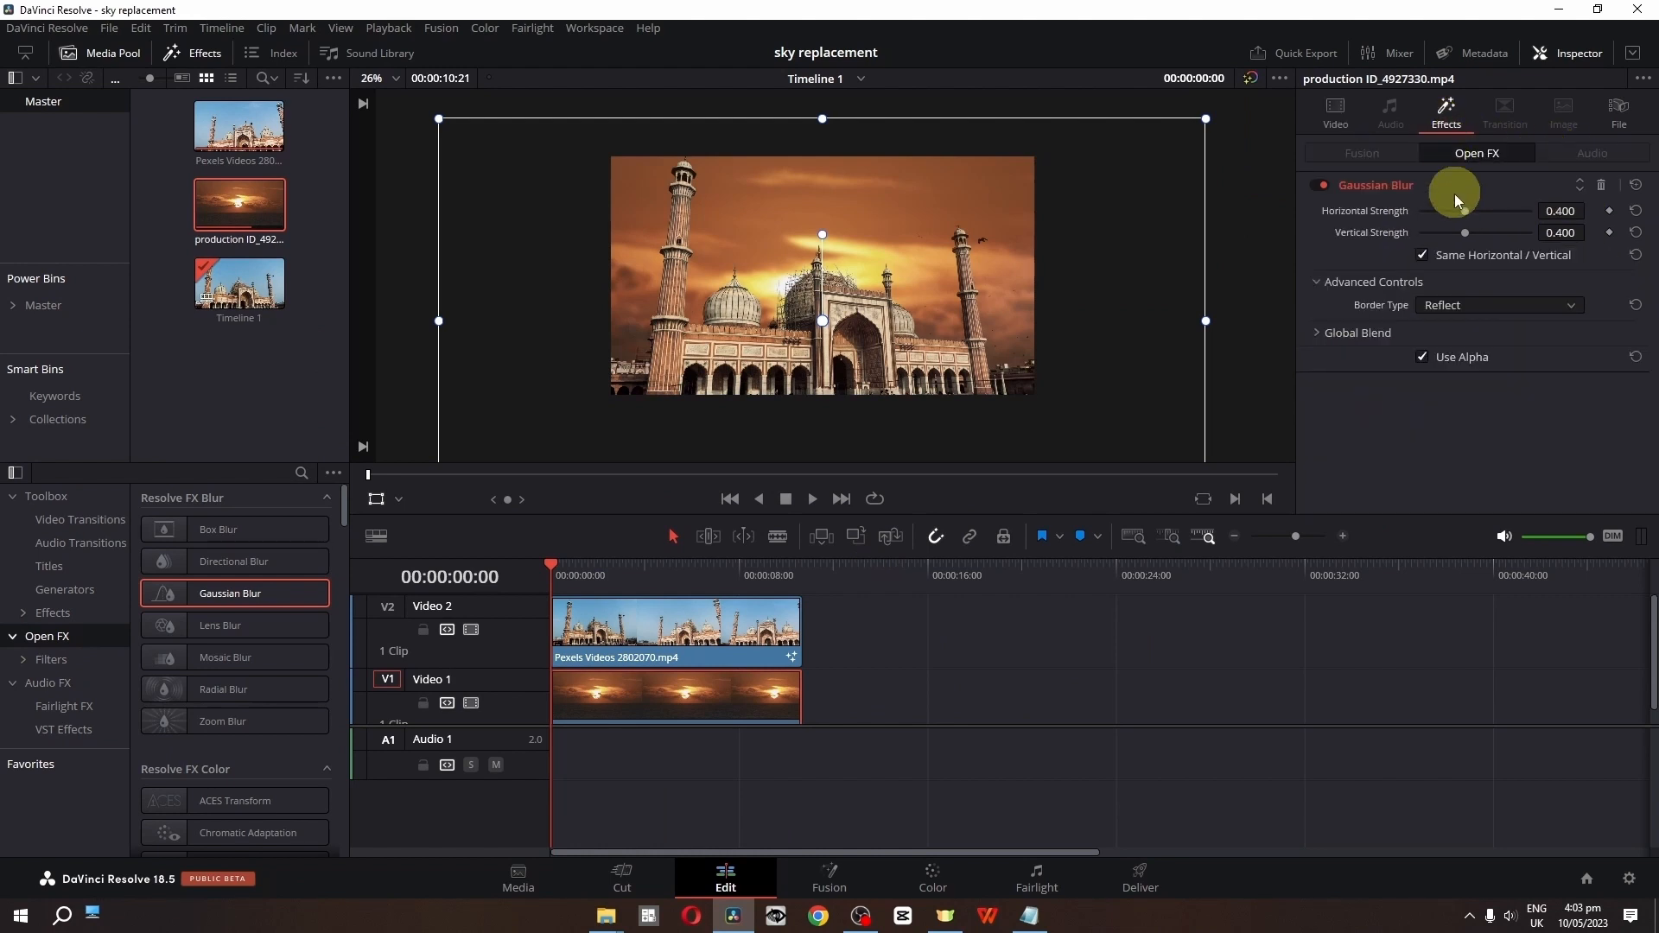
{"action": "left_click_drag", "start_coordinate": [1464, 213], "coordinate": [1433, 214]}
{"action": "left_click", "coordinate": [656, 774]}
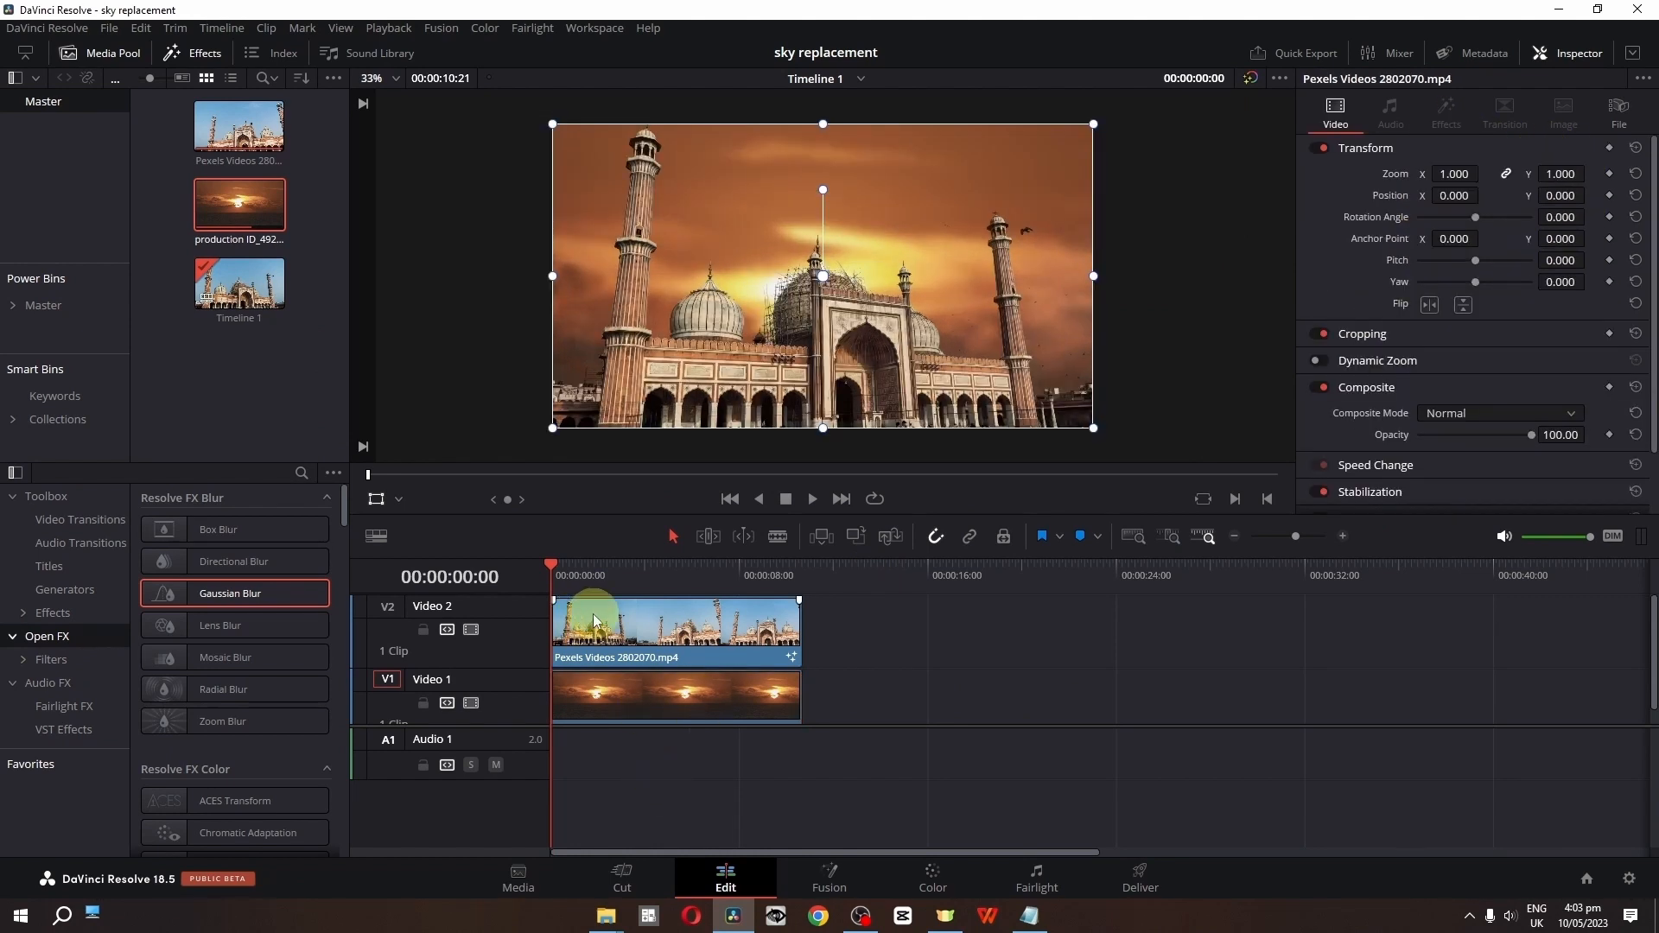
Grade the mosque clip with the HDR wheels on the Color page: Light X -0.01, Y 0.01; Shadow X -0.01; Dark X 0.04, Y -0.03
{"action": "left_click", "coordinate": [930, 883]}
{"action": "left_click", "coordinate": [178, 577]}
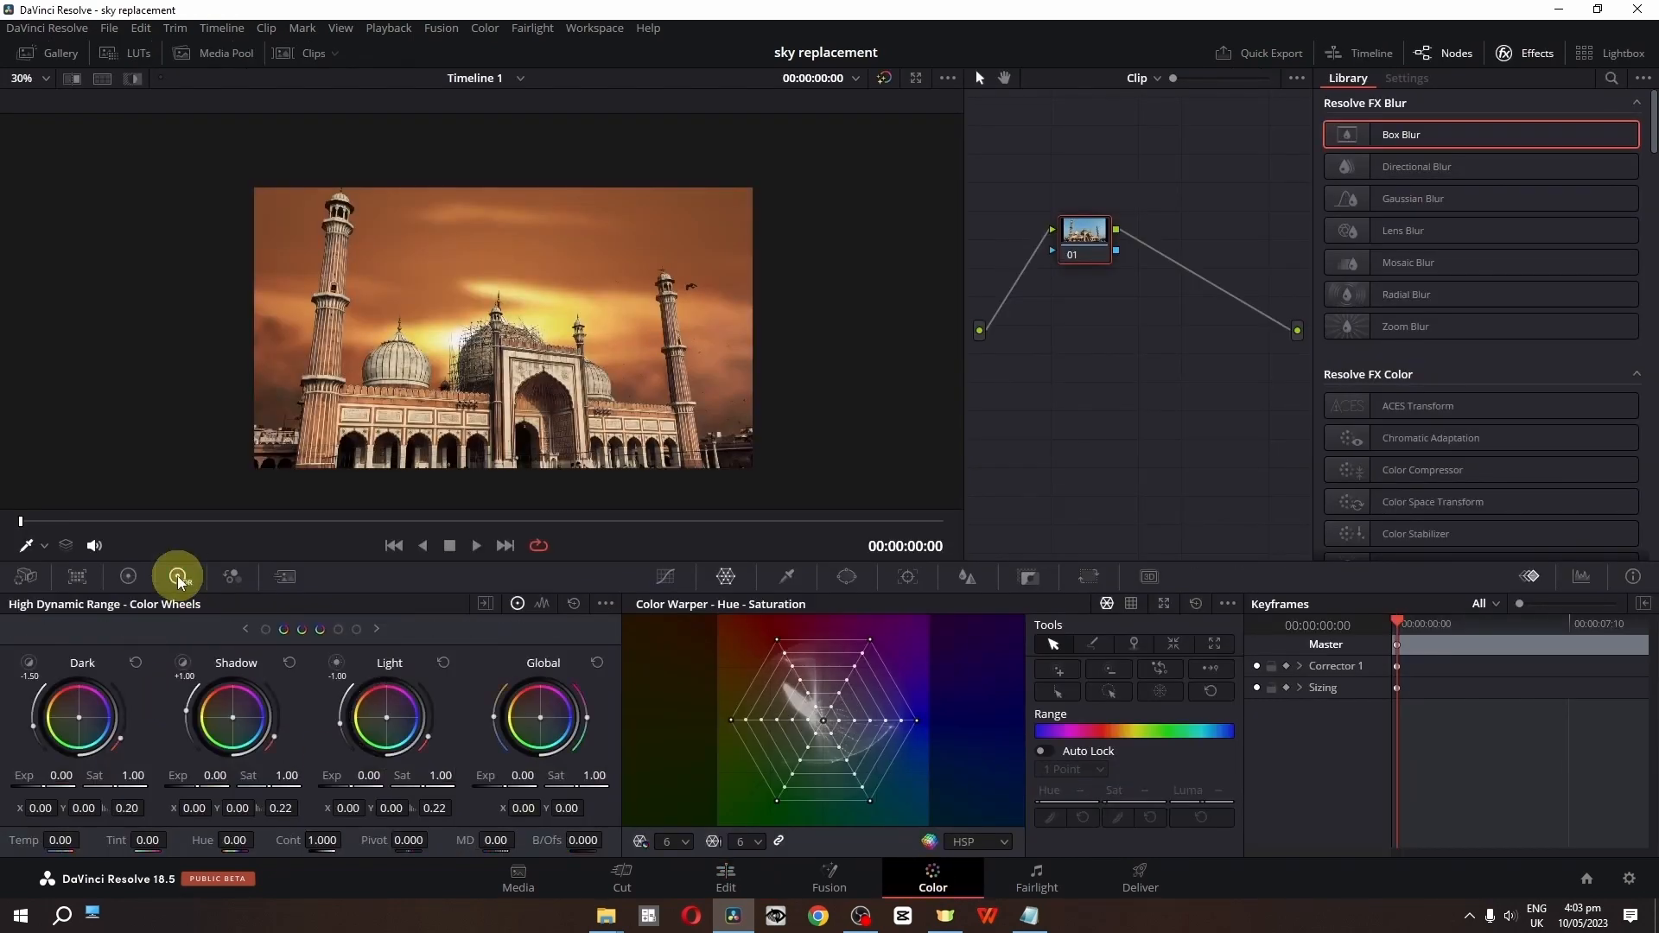
{"action": "left_click_drag", "start_coordinate": [386, 718], "coordinate": [384, 715]}
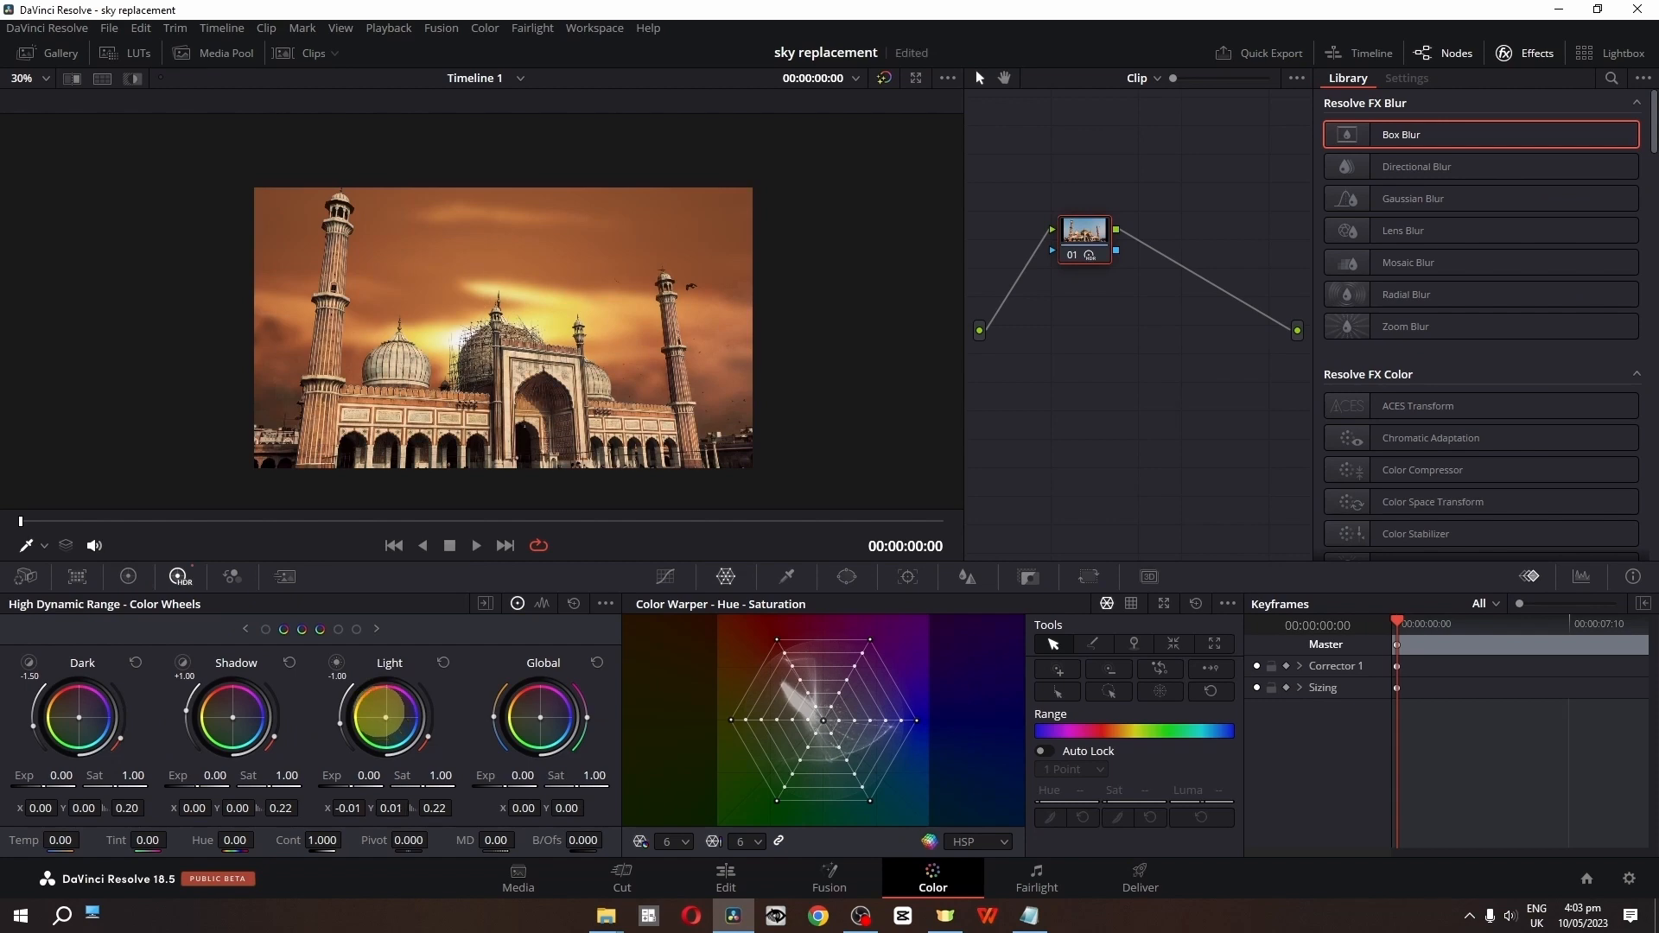
{"action": "left_click_drag", "start_coordinate": [232, 710], "coordinate": [230, 704]}
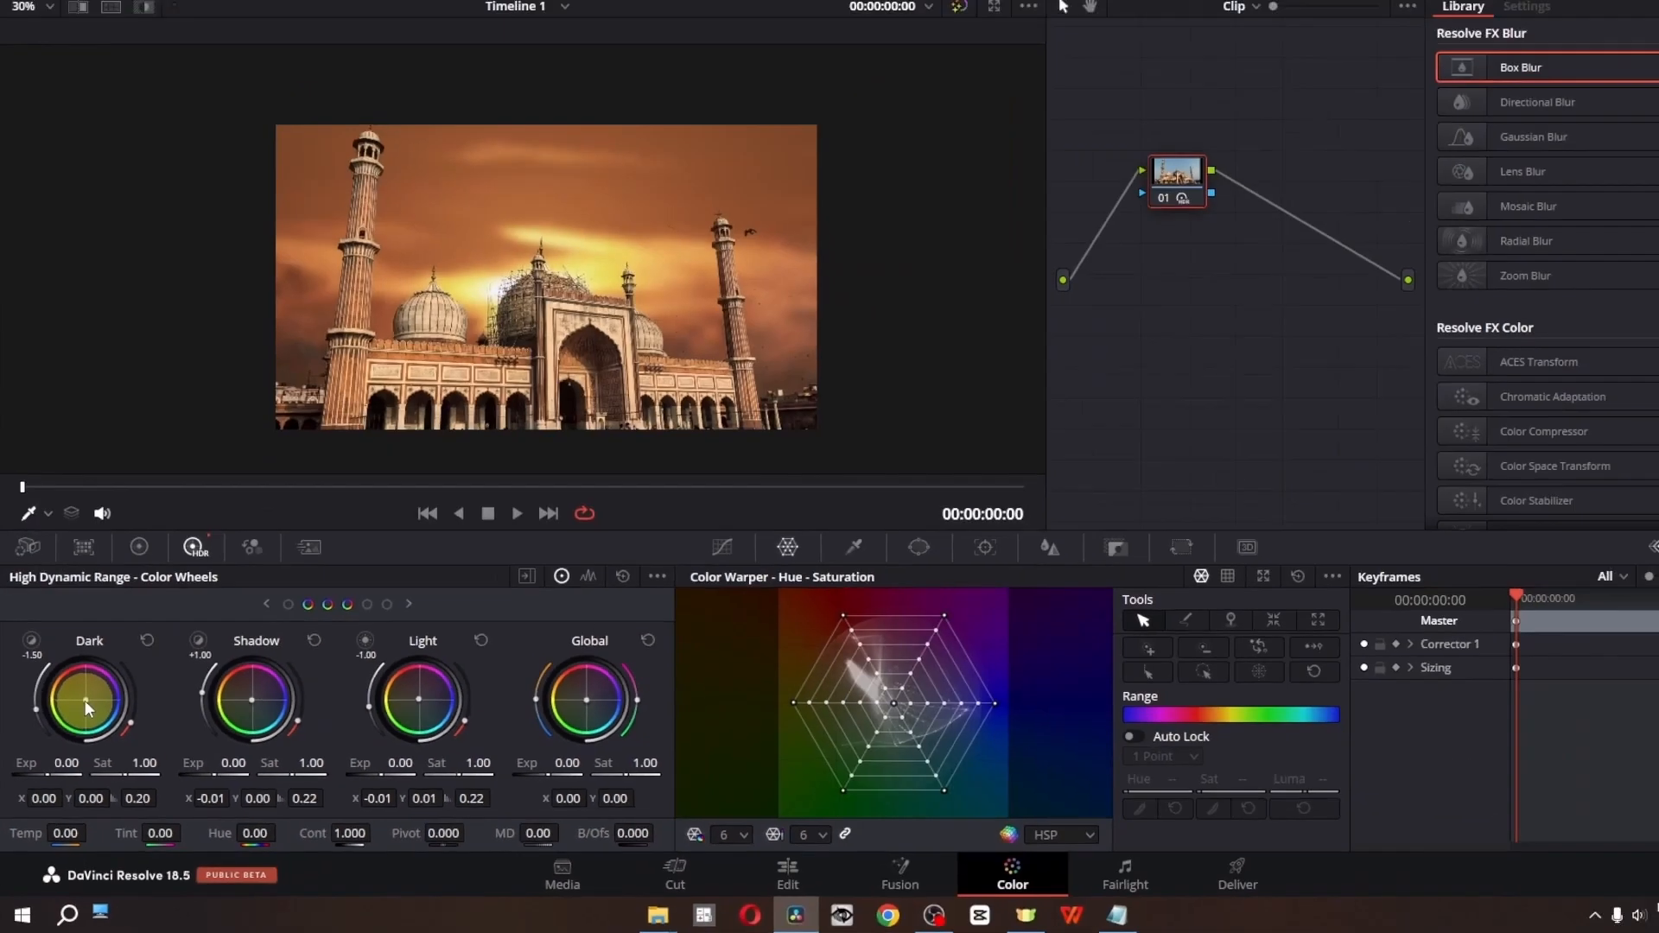
{"action": "left_click_drag", "start_coordinate": [85, 700], "coordinate": [103, 710]}
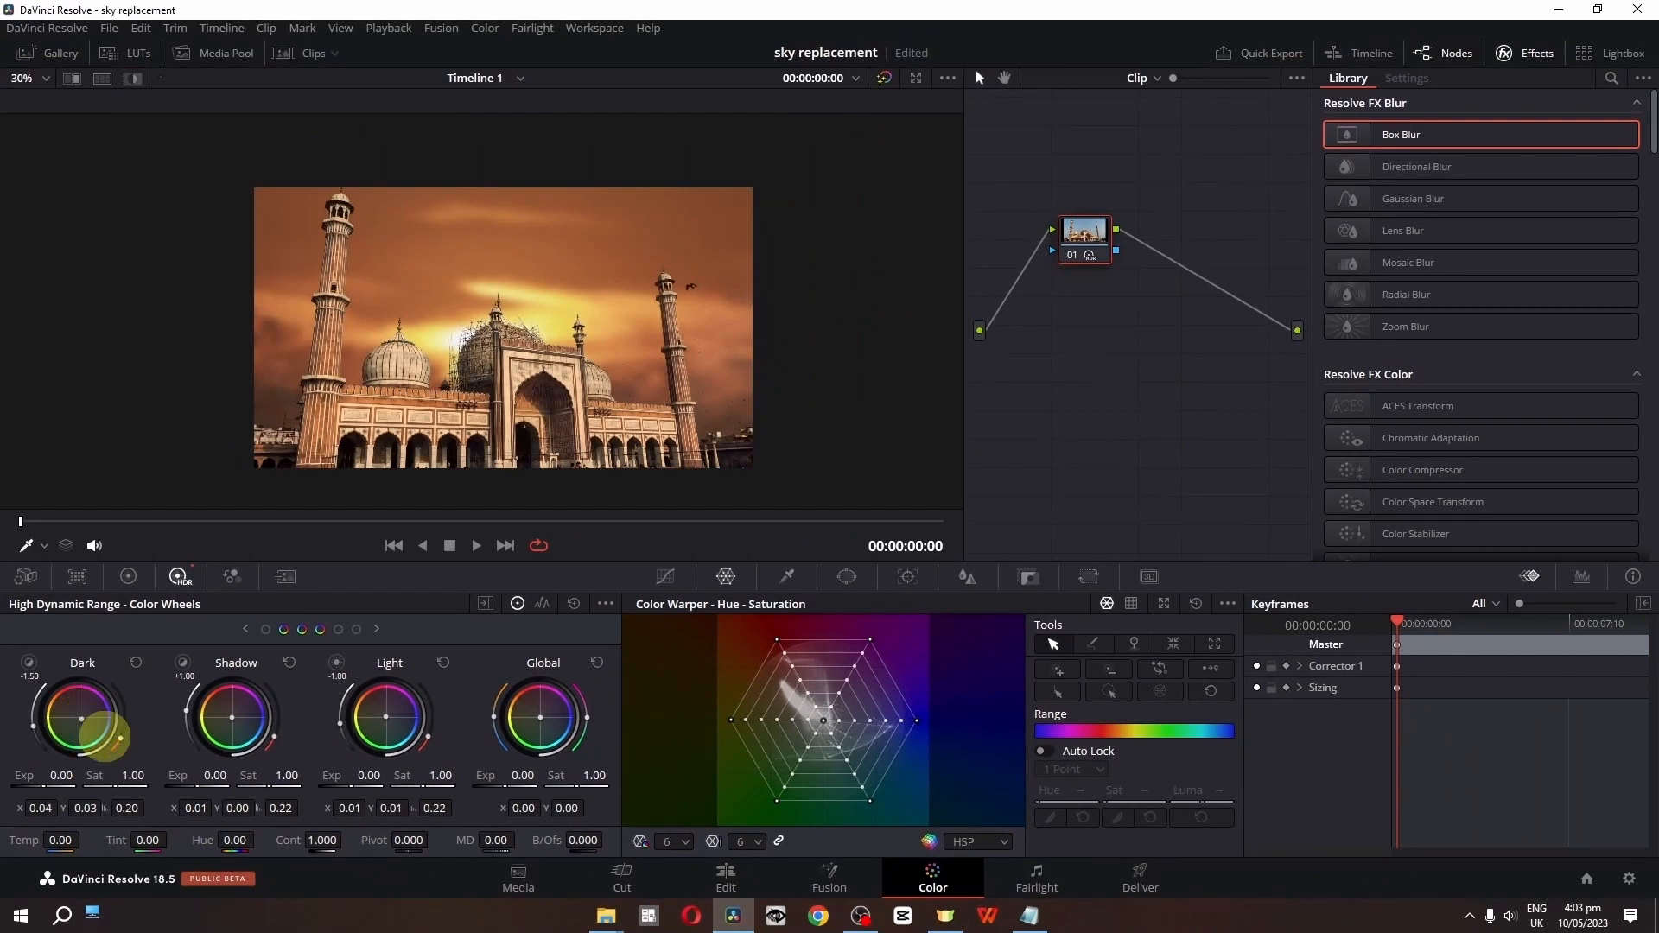
Compare the mosque clip with the grading node off and on, and play the composite on the Edit page
{"action": "left_click", "coordinate": [1082, 238]}
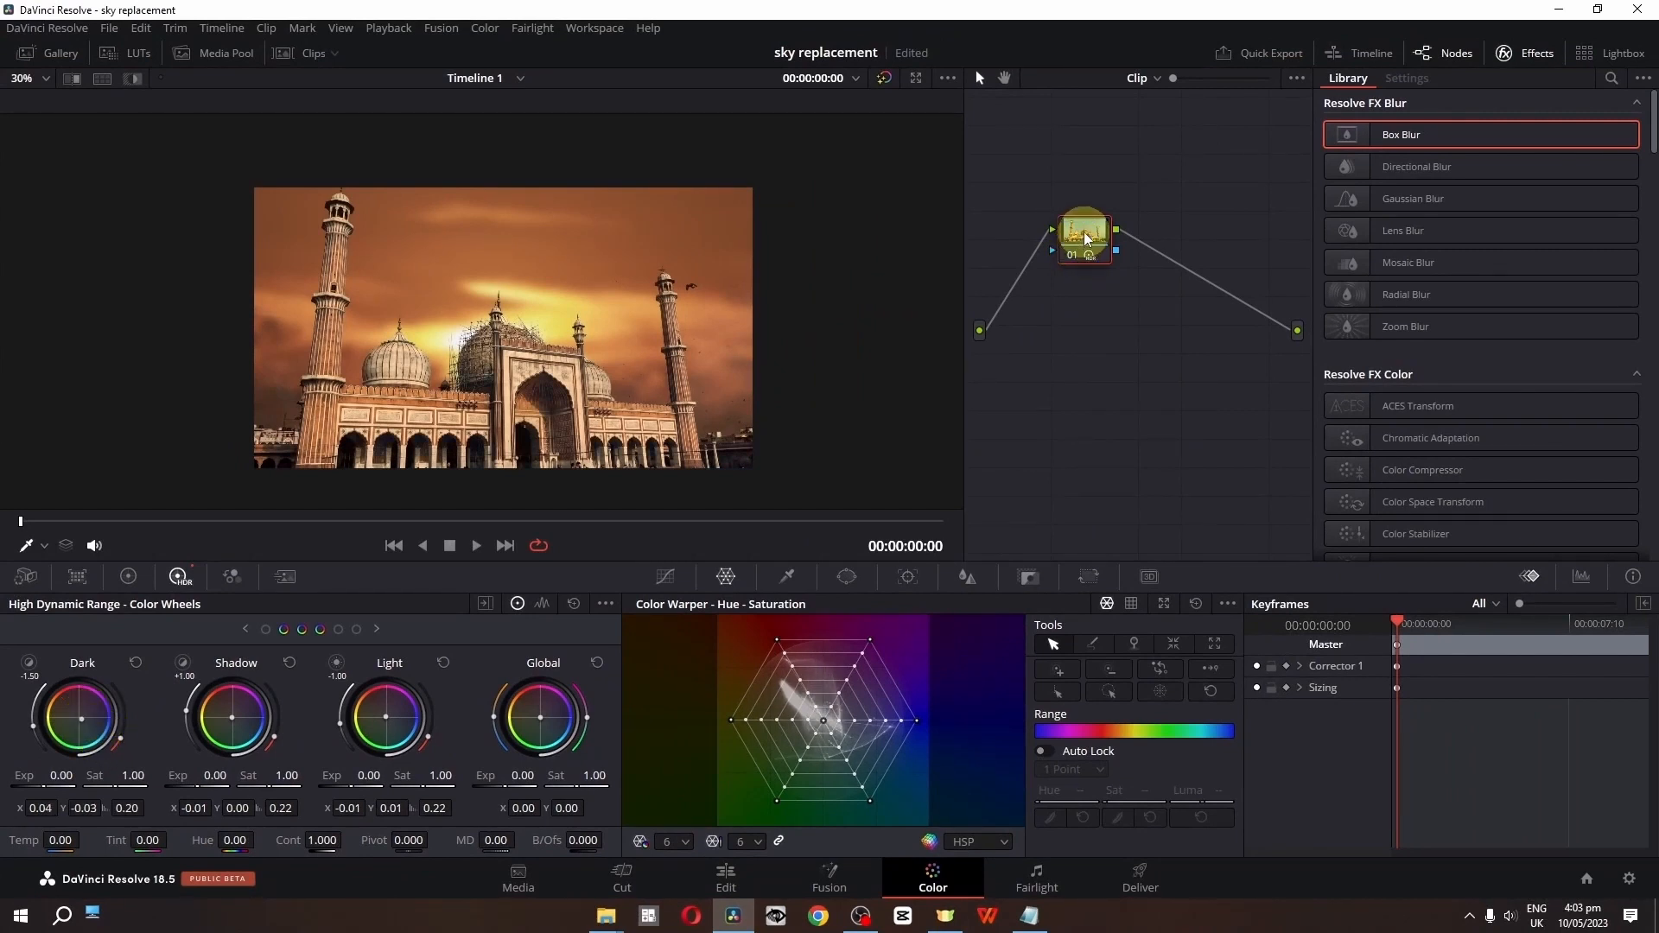
{"action": "key", "text": "ctrl+d"}
{"action": "key", "text": "ctrl+d"}
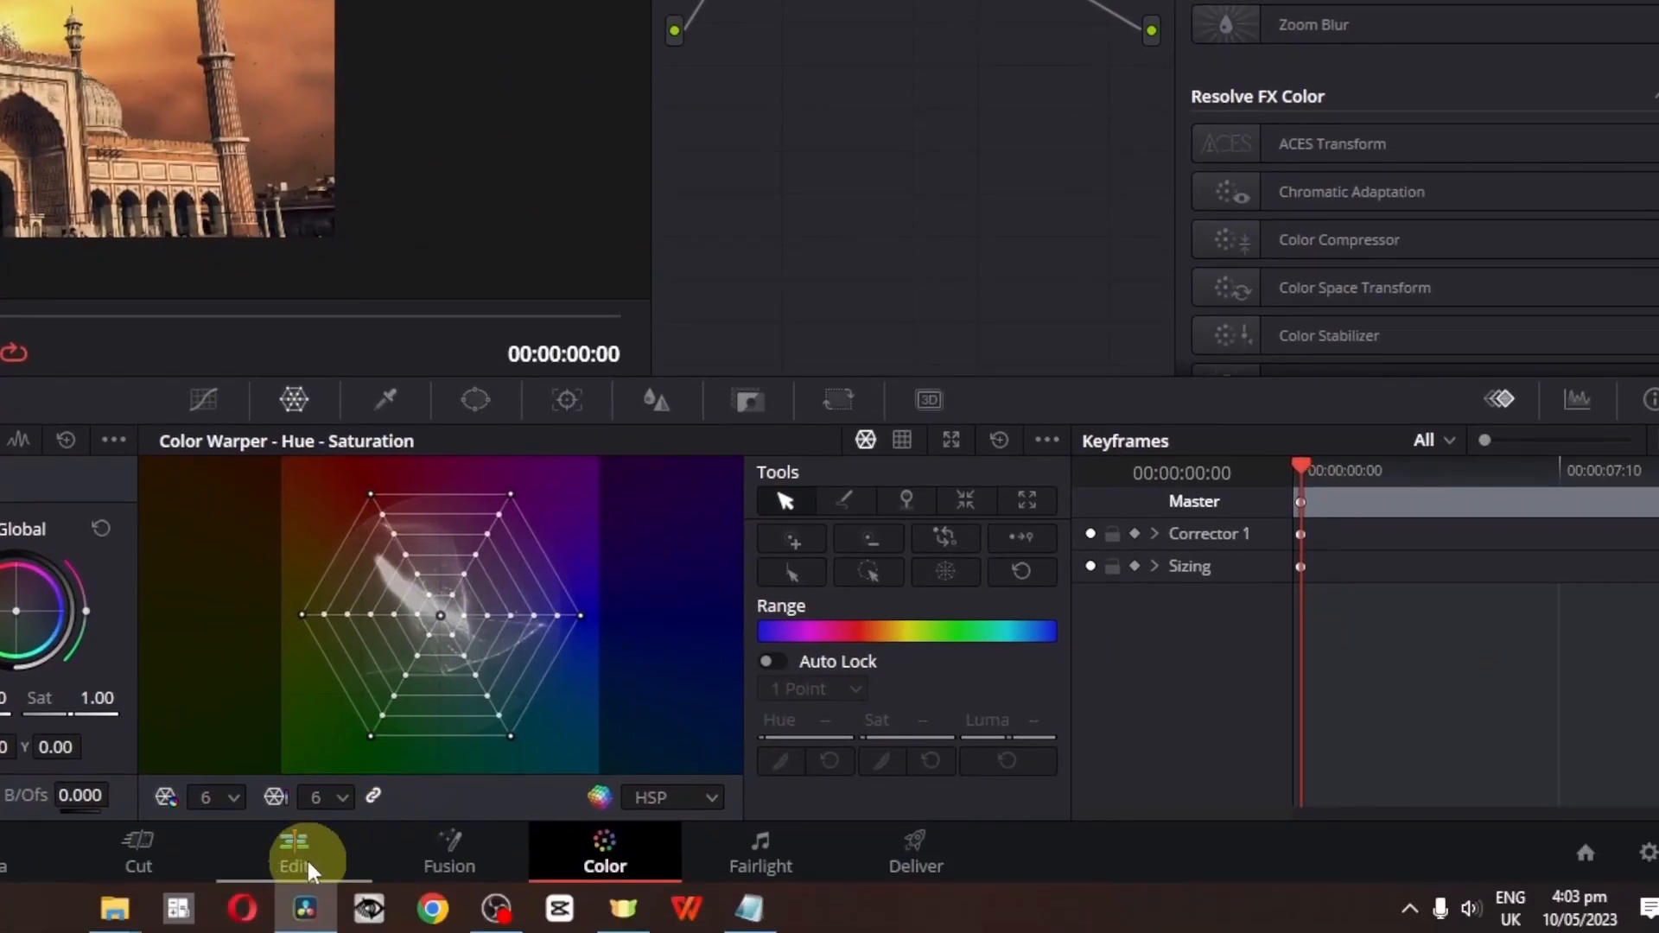
{"action": "left_click", "coordinate": [736, 885]}
{"action": "key", "text": "space"}
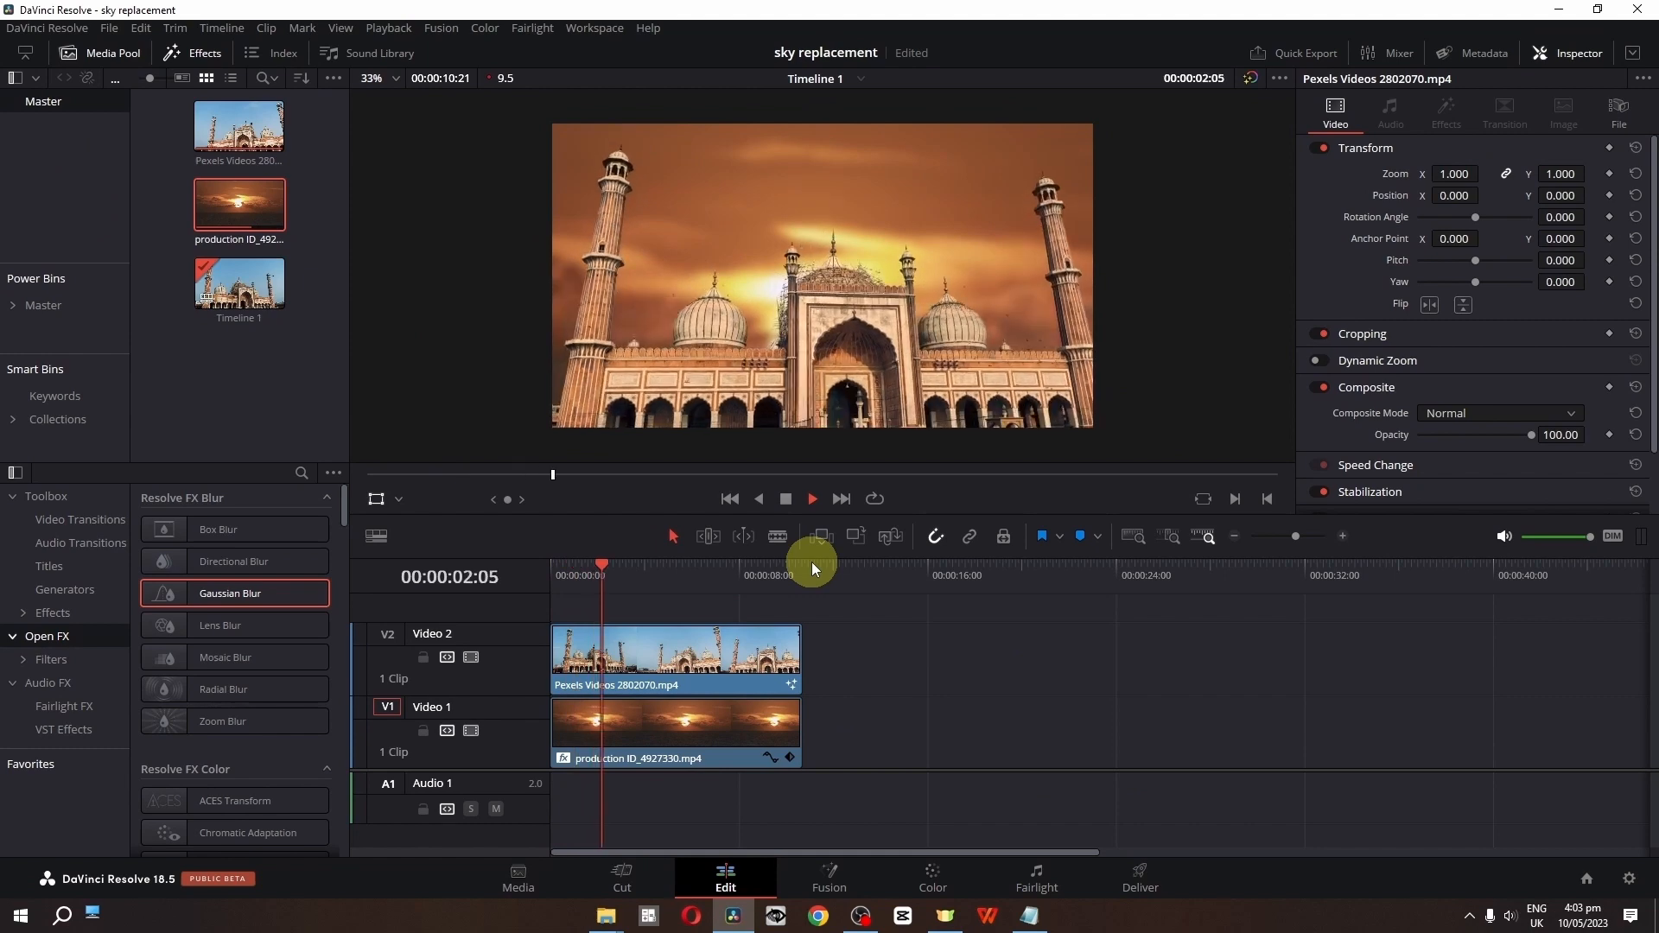
{"action": "key", "text": "space"}
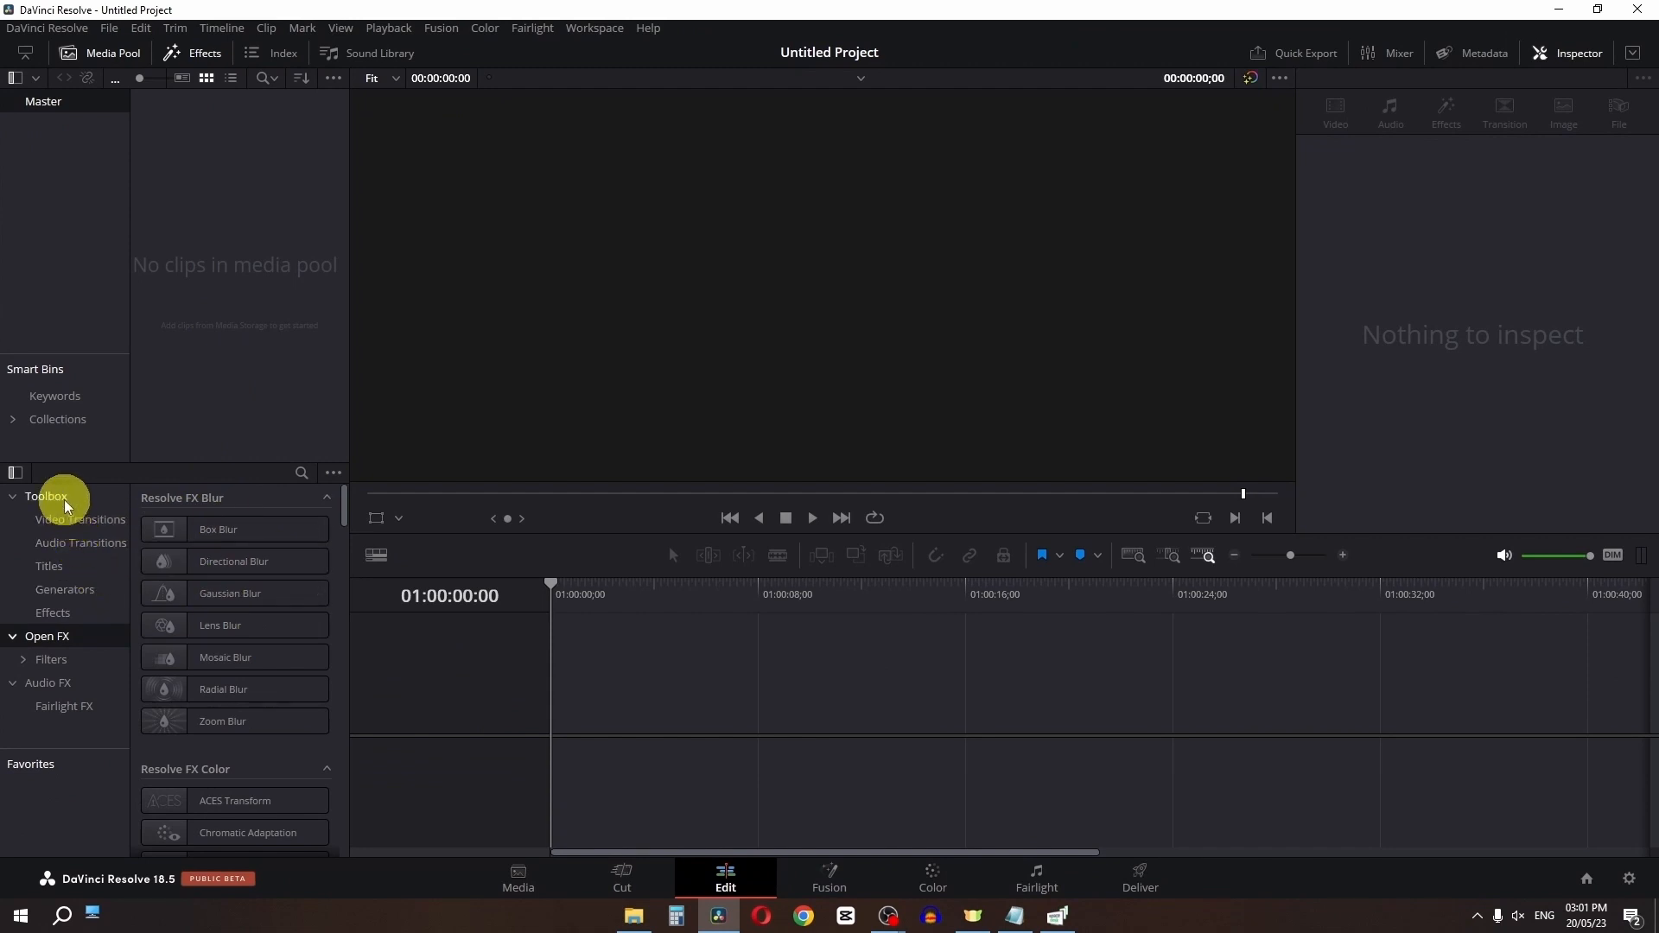
In the untitled project, preview the Jitter title and add it at the start of a new timeline
{"action": "left_click", "coordinate": [50, 570]}
{"action": "scroll", "coordinate": [230, 553], "scroll_direction": "down", "scroll_amount": 6}
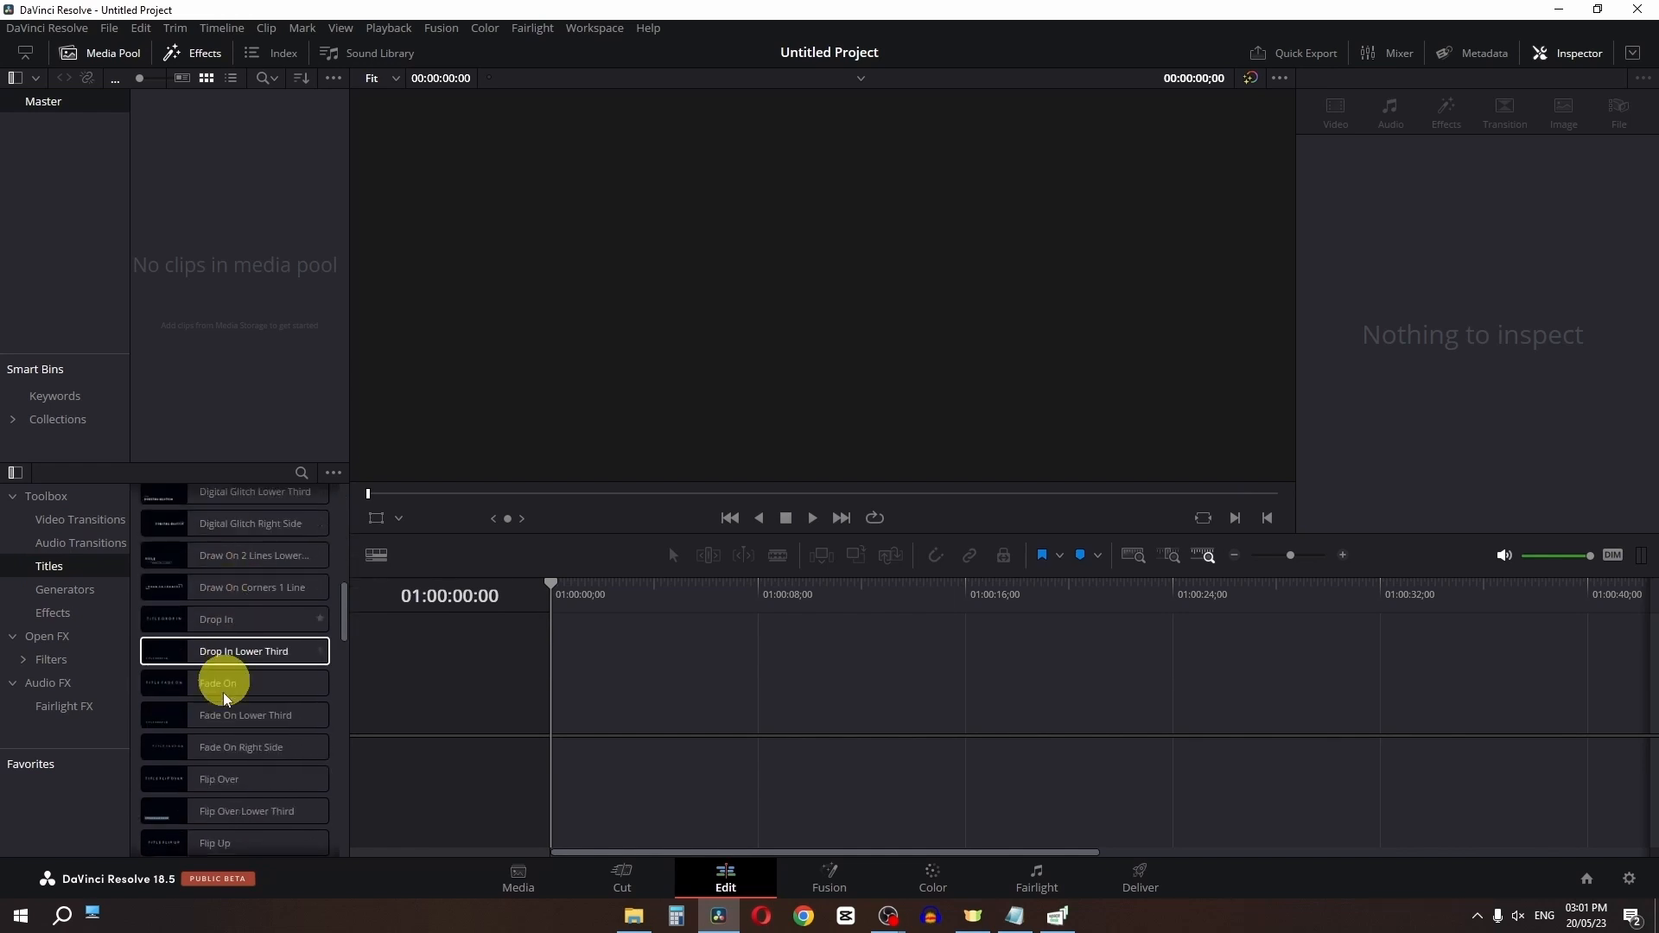
{"action": "scroll", "coordinate": [208, 683], "scroll_direction": "down", "scroll_amount": 3}
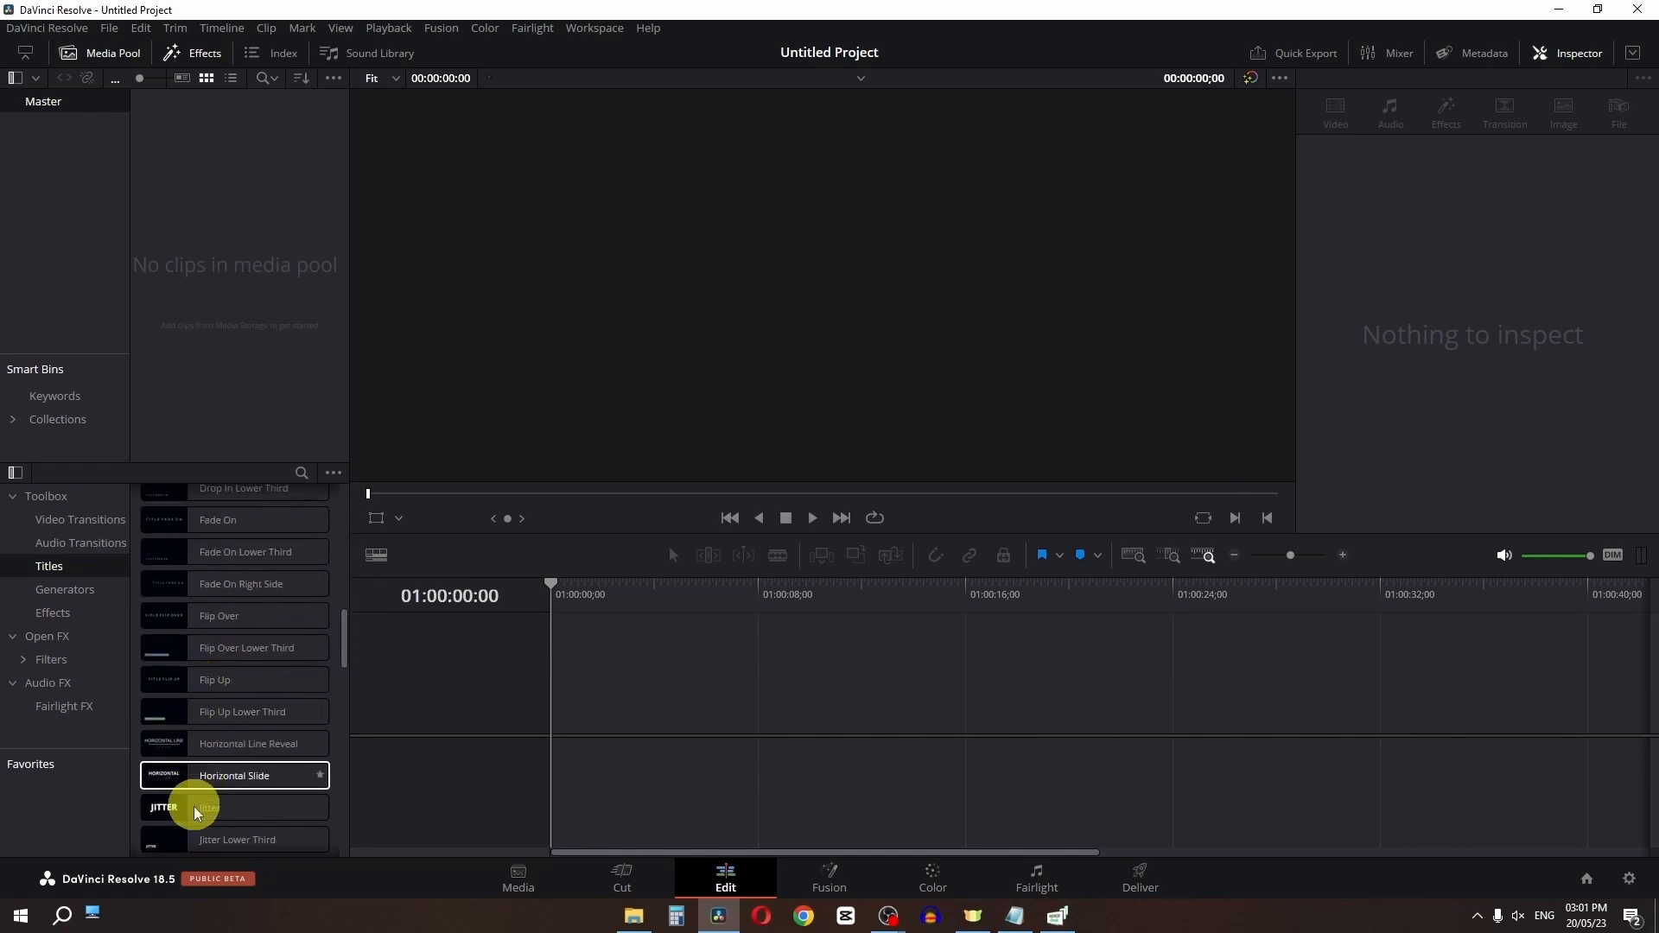
{"action": "mouse_move", "coordinate": [197, 816]}
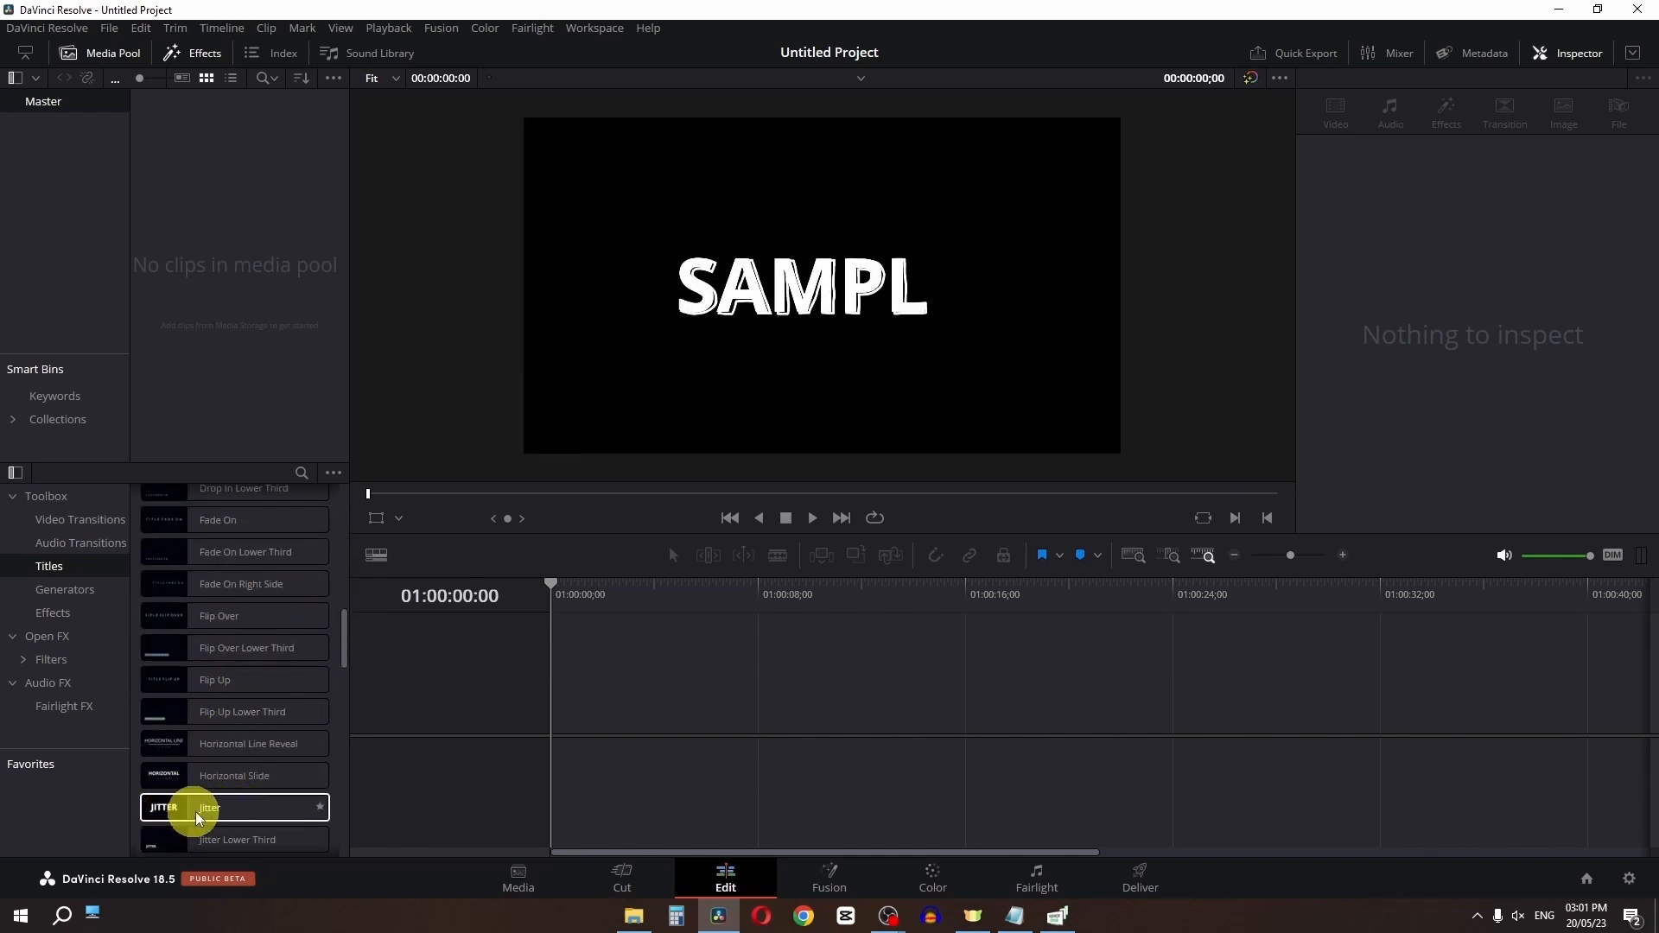
{"action": "scroll", "coordinate": [208, 777], "scroll_direction": "down", "scroll_amount": 4}
{"action": "left_click_drag", "start_coordinate": [194, 588], "coordinate": [557, 691]}
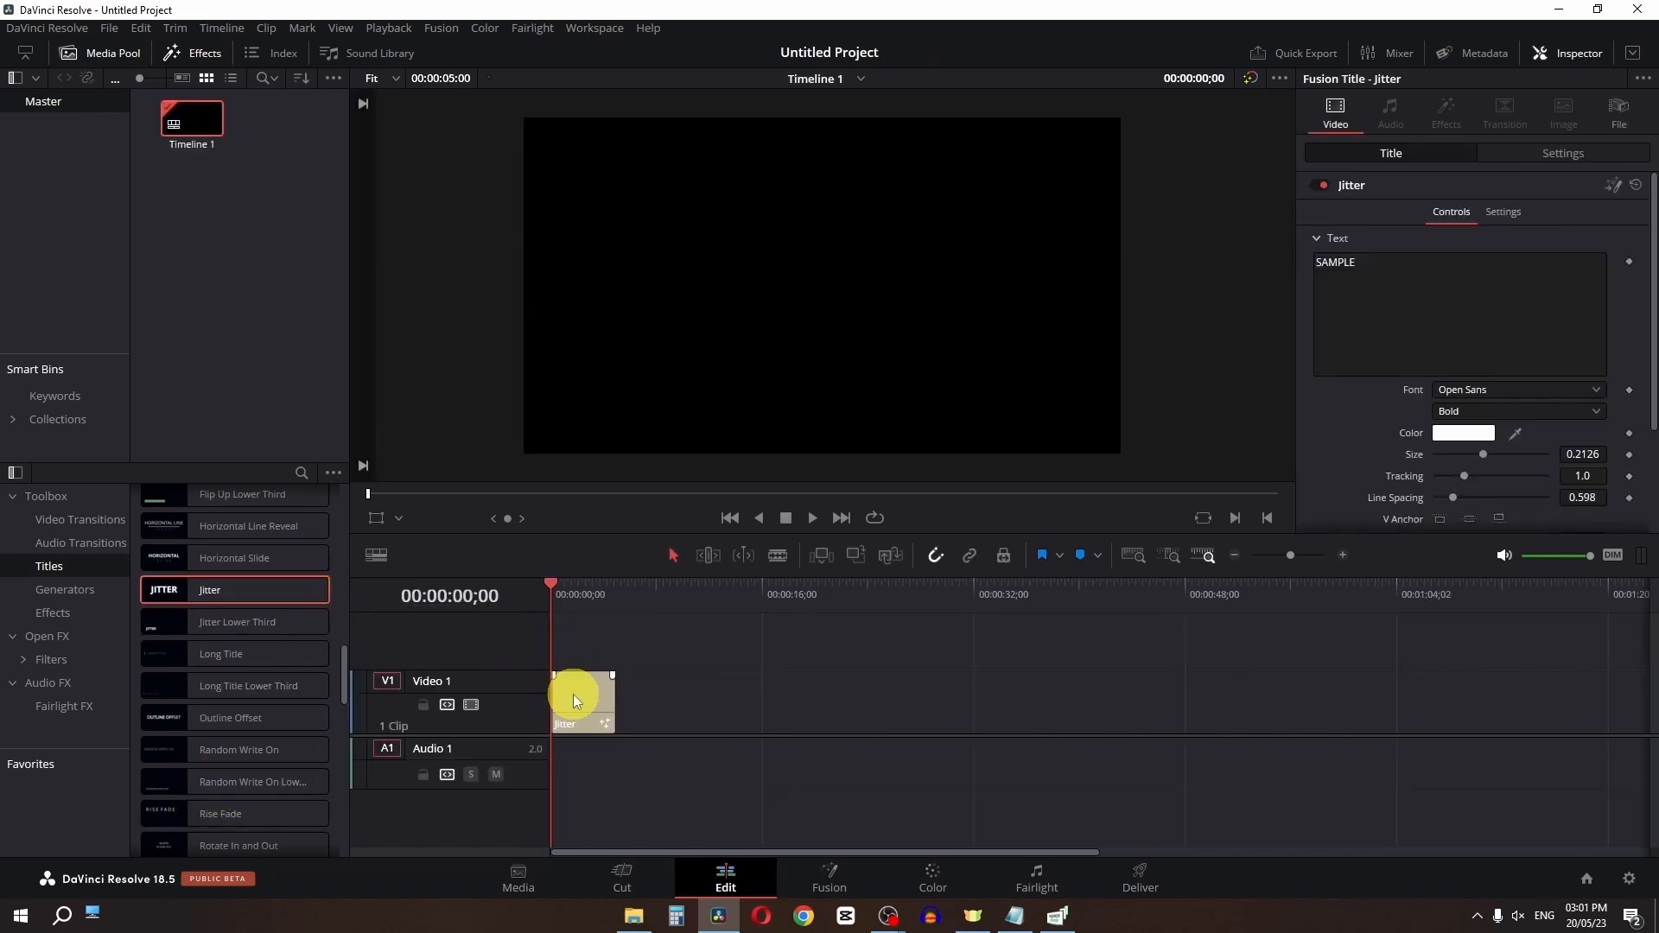
Replace the Jitter title's sample wording with "Text" and play its animation
{"action": "left_click", "coordinate": [1458, 279]}
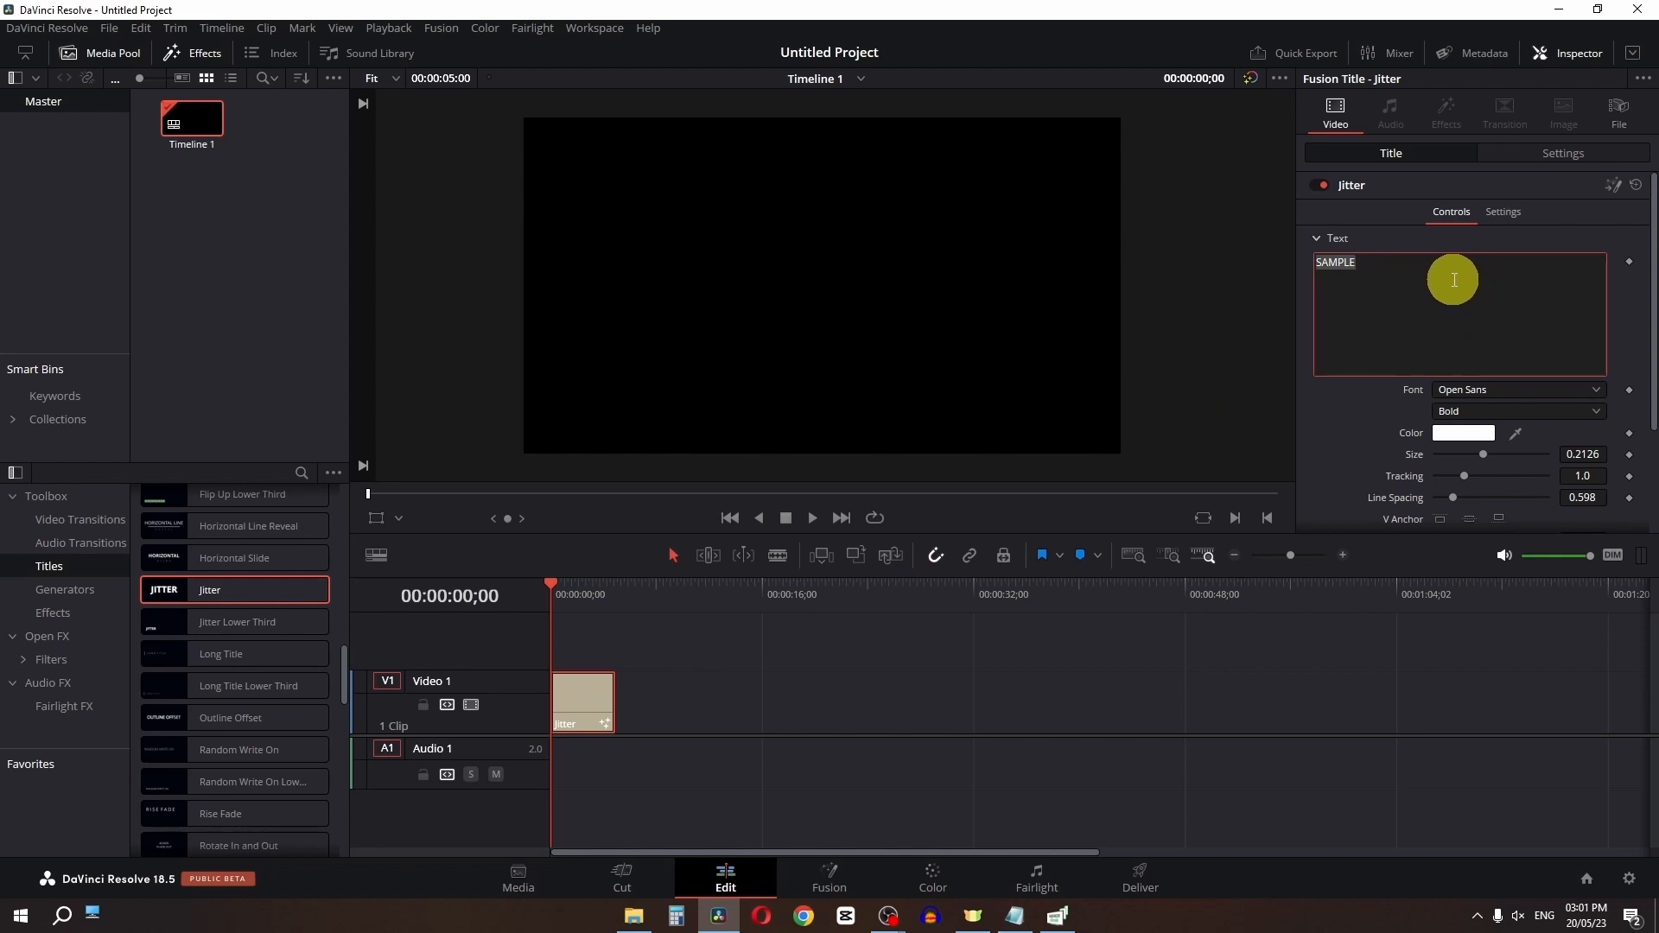
{"action": "type", "text": "Text"}
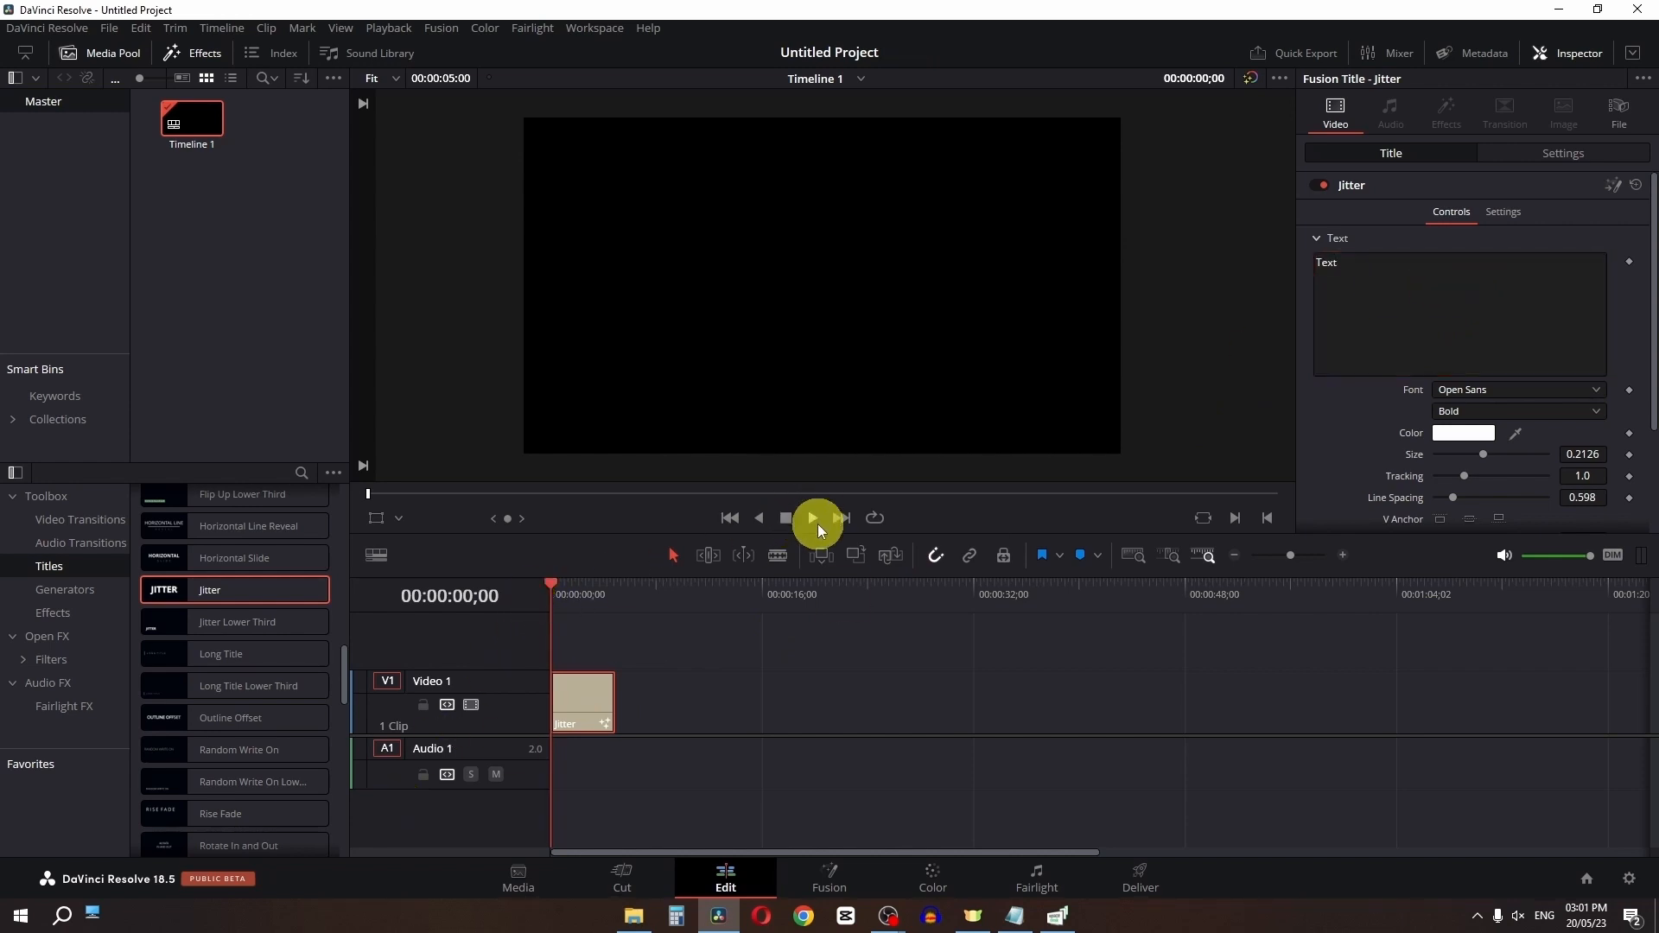
{"action": "left_click", "coordinate": [818, 524]}
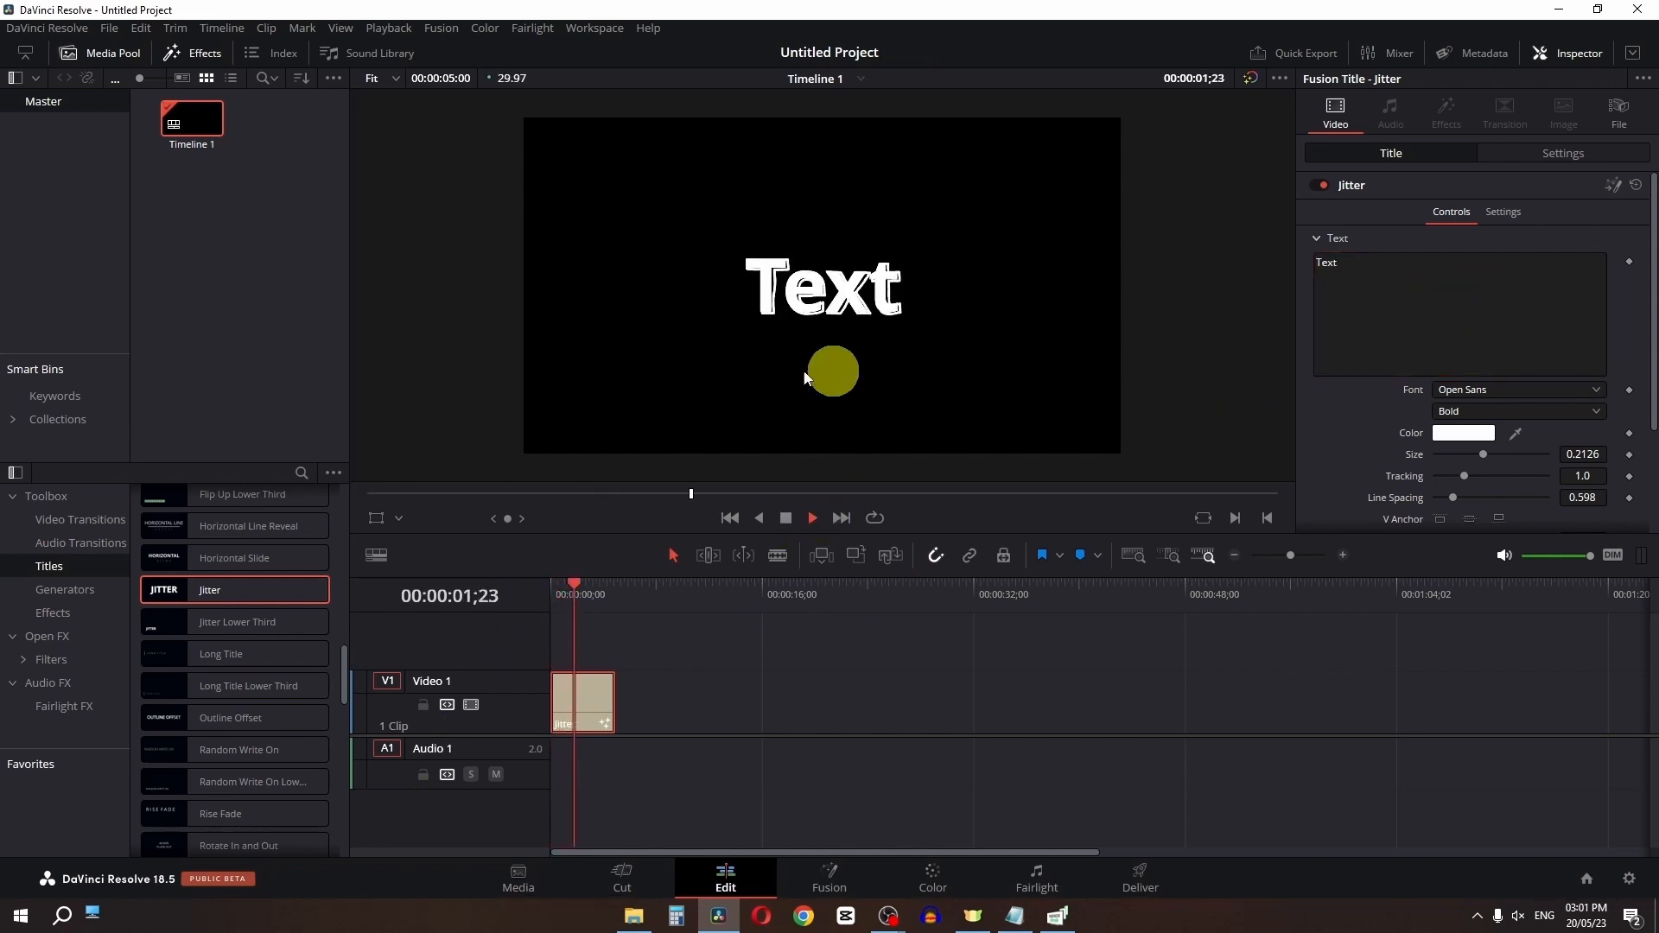
Set the Jitter title's text color to yellow-green
{"action": "left_click", "coordinate": [1462, 433]}
{"action": "left_click", "coordinate": [941, 304]}
{"action": "left_click", "coordinate": [985, 611]}
Expand the title's Jitter Edge settings and set the edge color's Red value to 0.0
{"action": "scroll", "coordinate": [1489, 377], "scroll_direction": "down", "scroll_amount": 2}
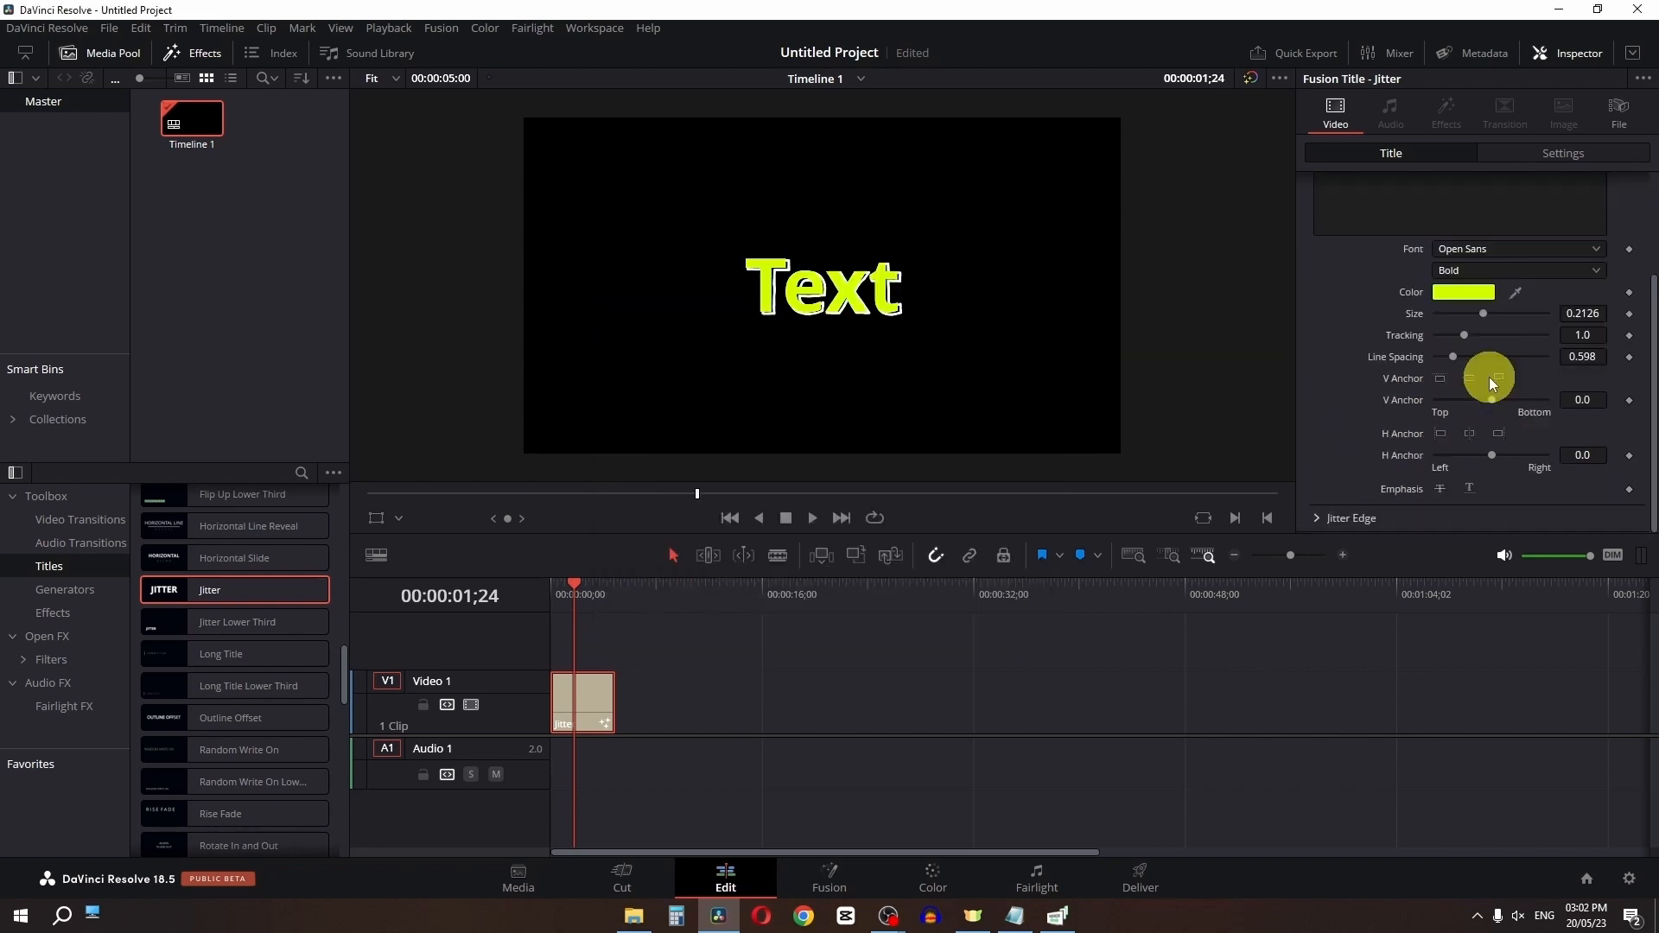
{"action": "left_click", "coordinate": [1309, 521]}
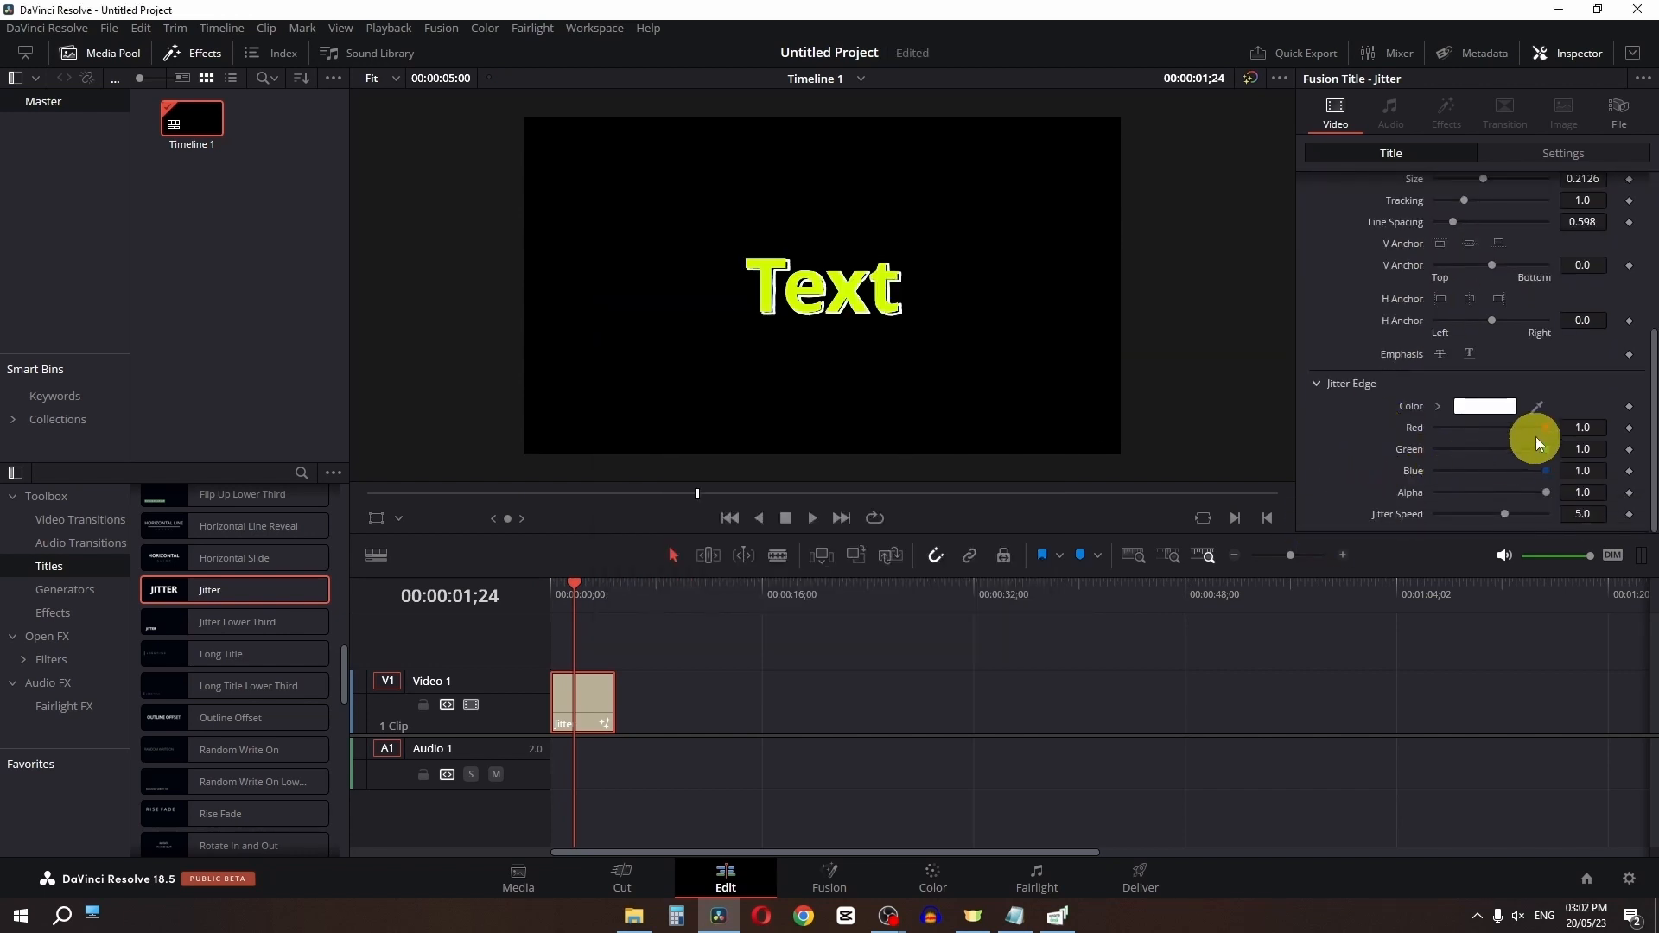
{"action": "left_click_drag", "start_coordinate": [1573, 433], "coordinate": [1370, 433]}
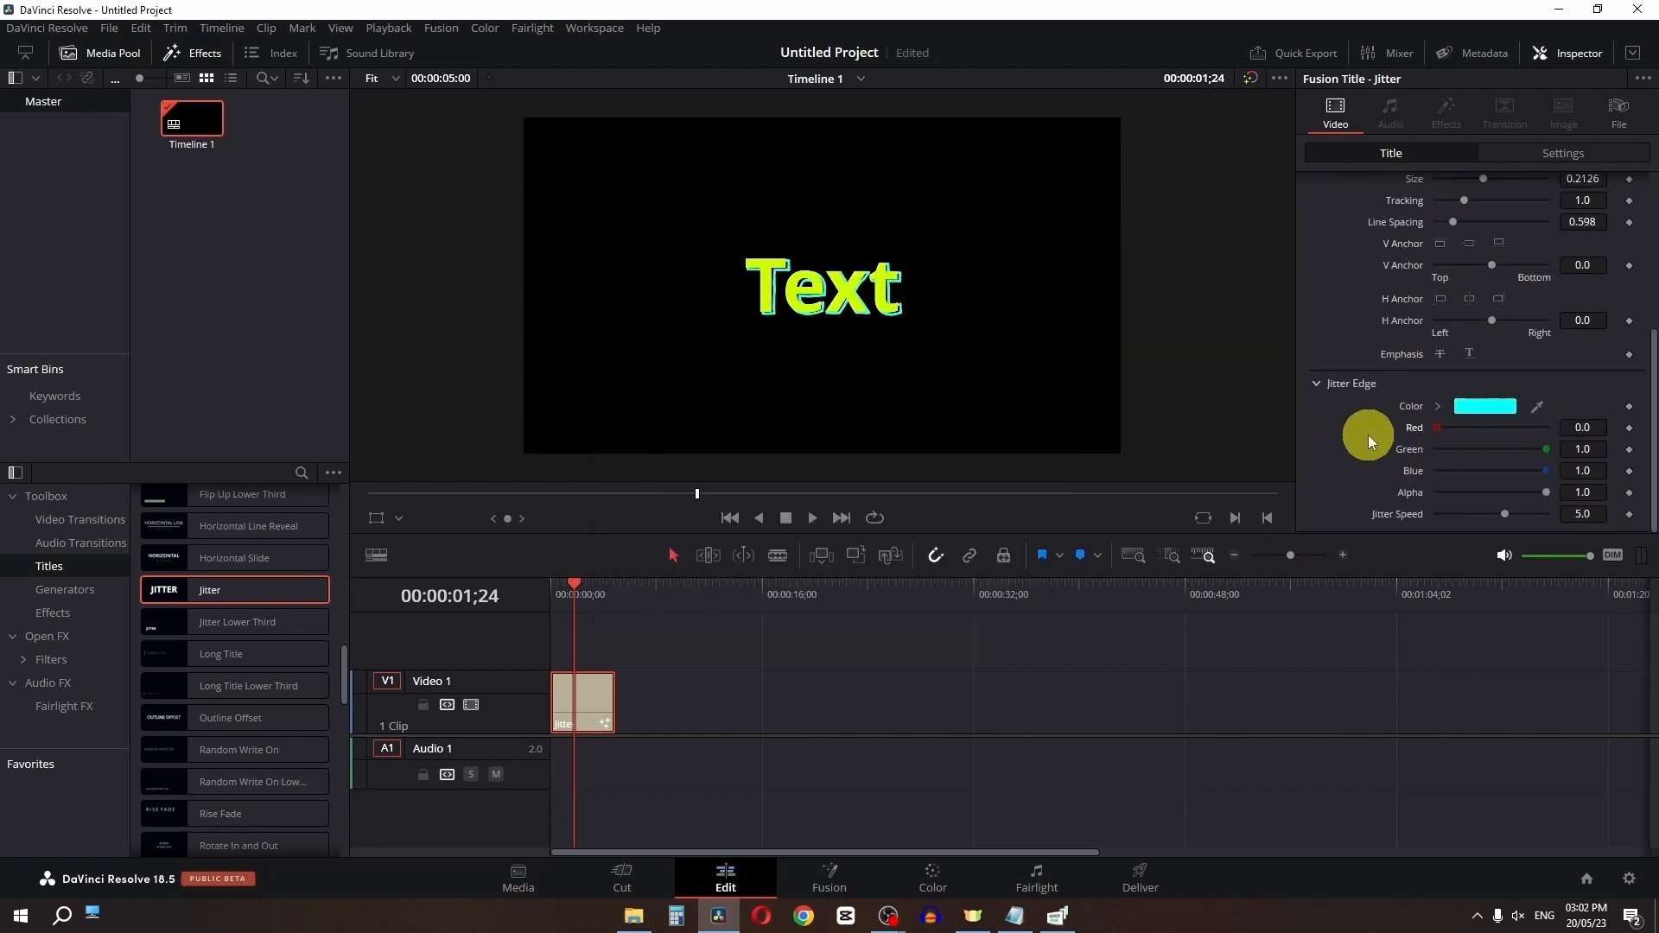
Set the Jitter title's edge color to red with HTML value #ff0004
{"action": "scroll", "coordinate": [852, 285], "scroll_direction": "up", "scroll_amount": 2}
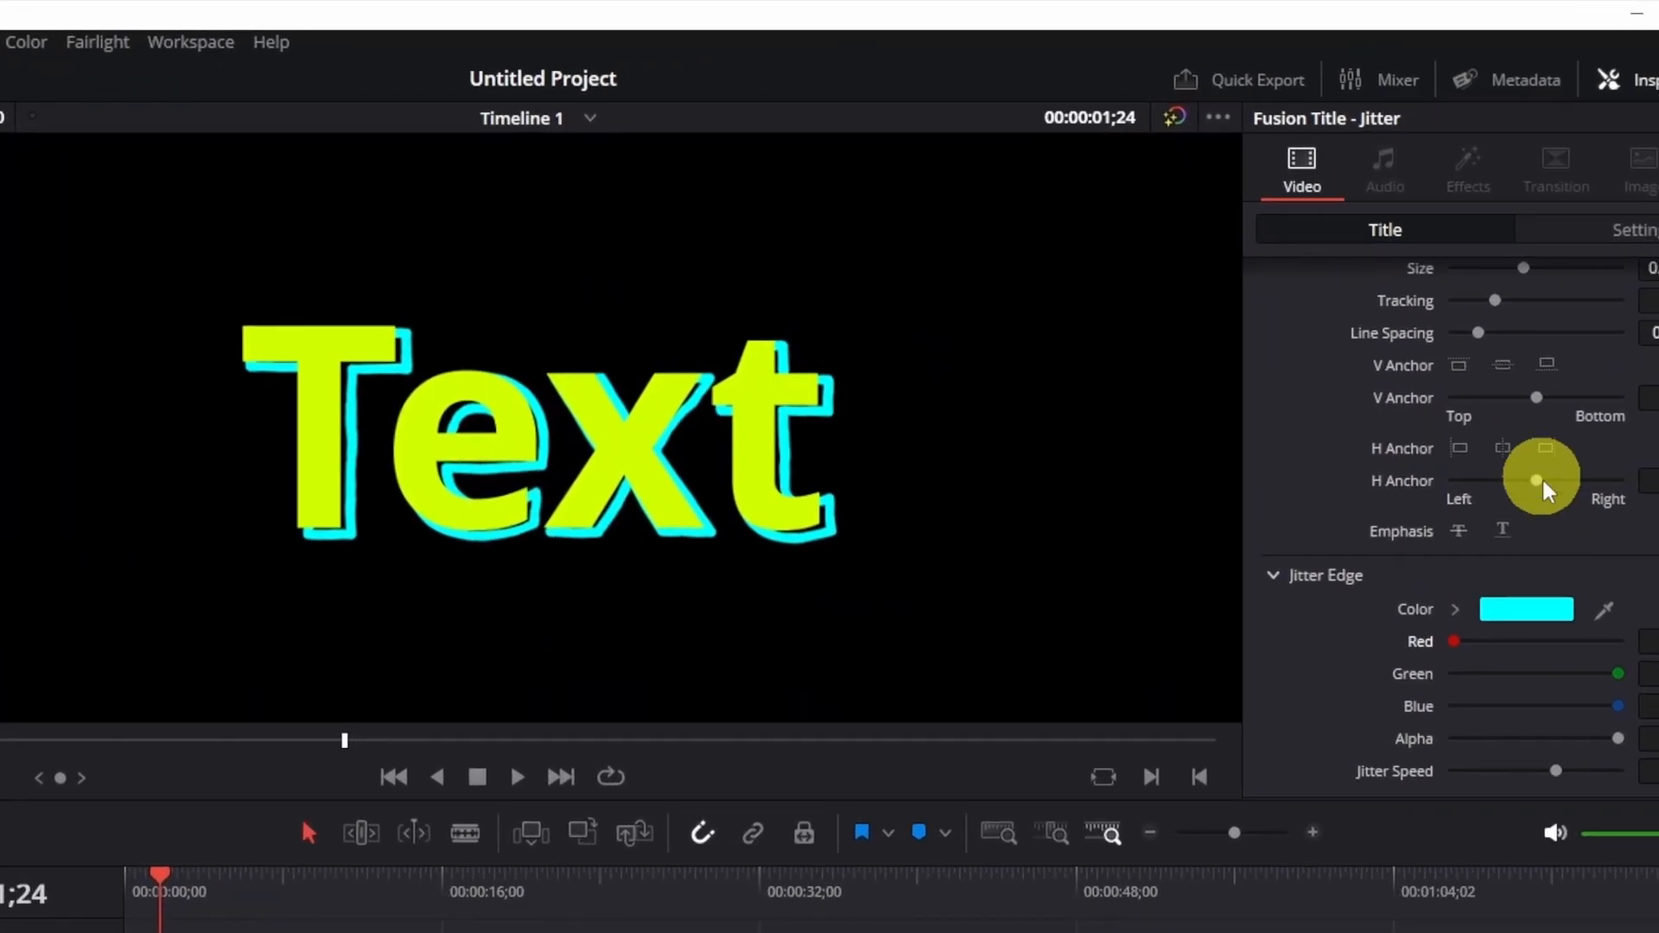
{"action": "left_click", "coordinate": [1550, 607]}
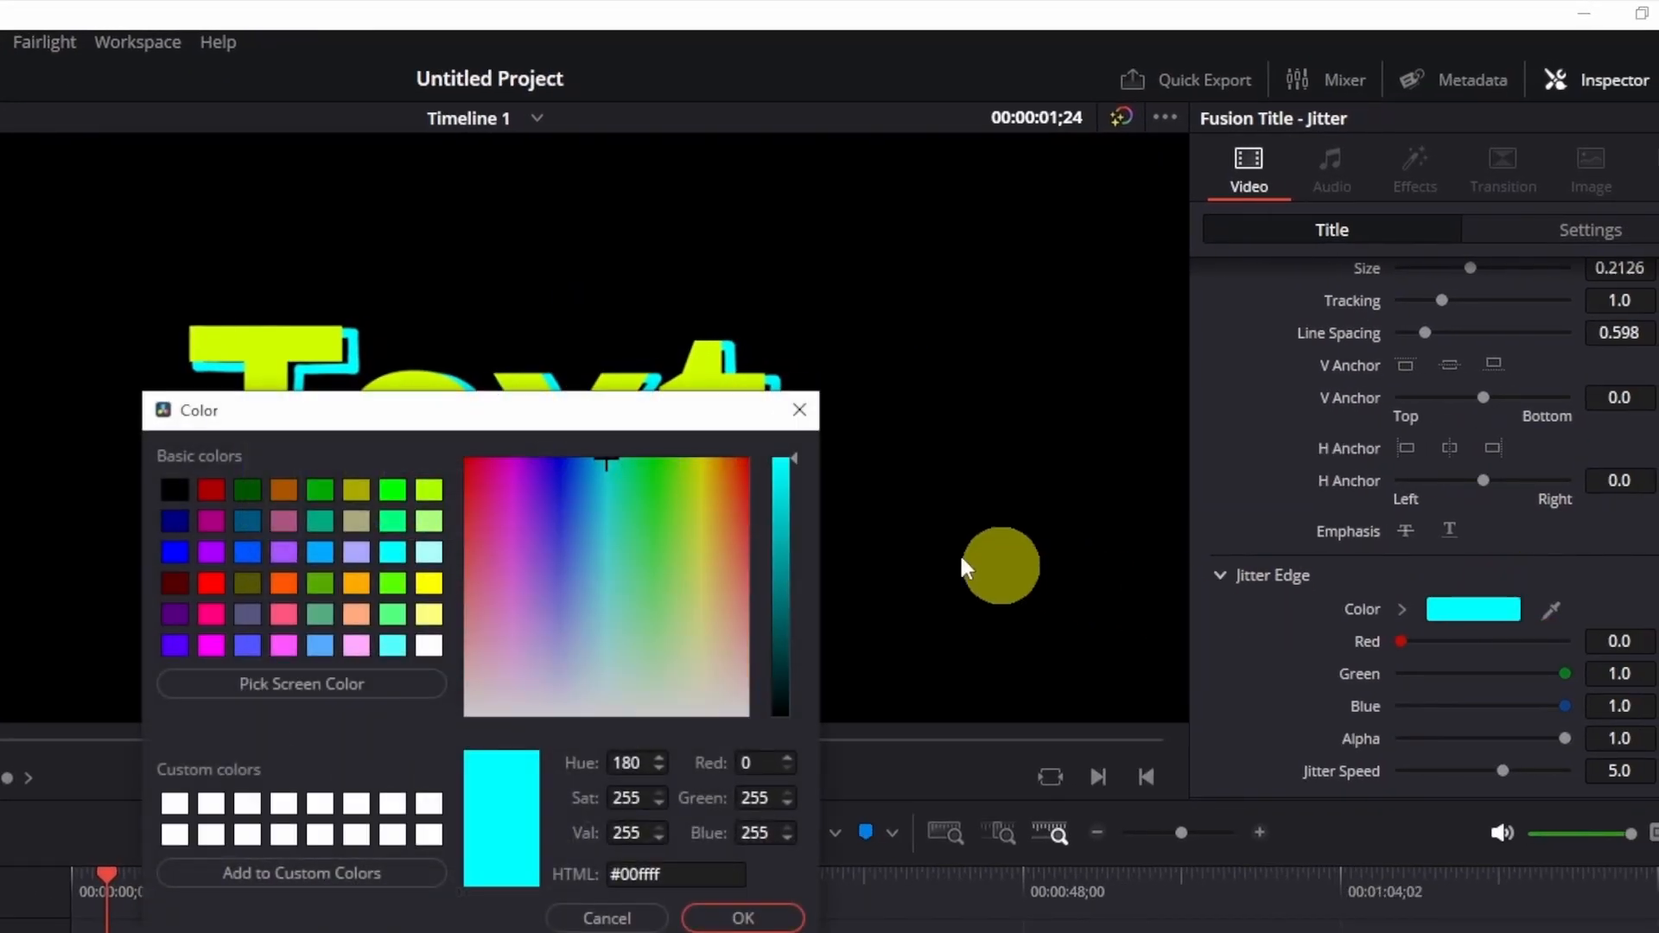
{"action": "left_click_drag", "start_coordinate": [647, 432], "coordinate": [662, 780]}
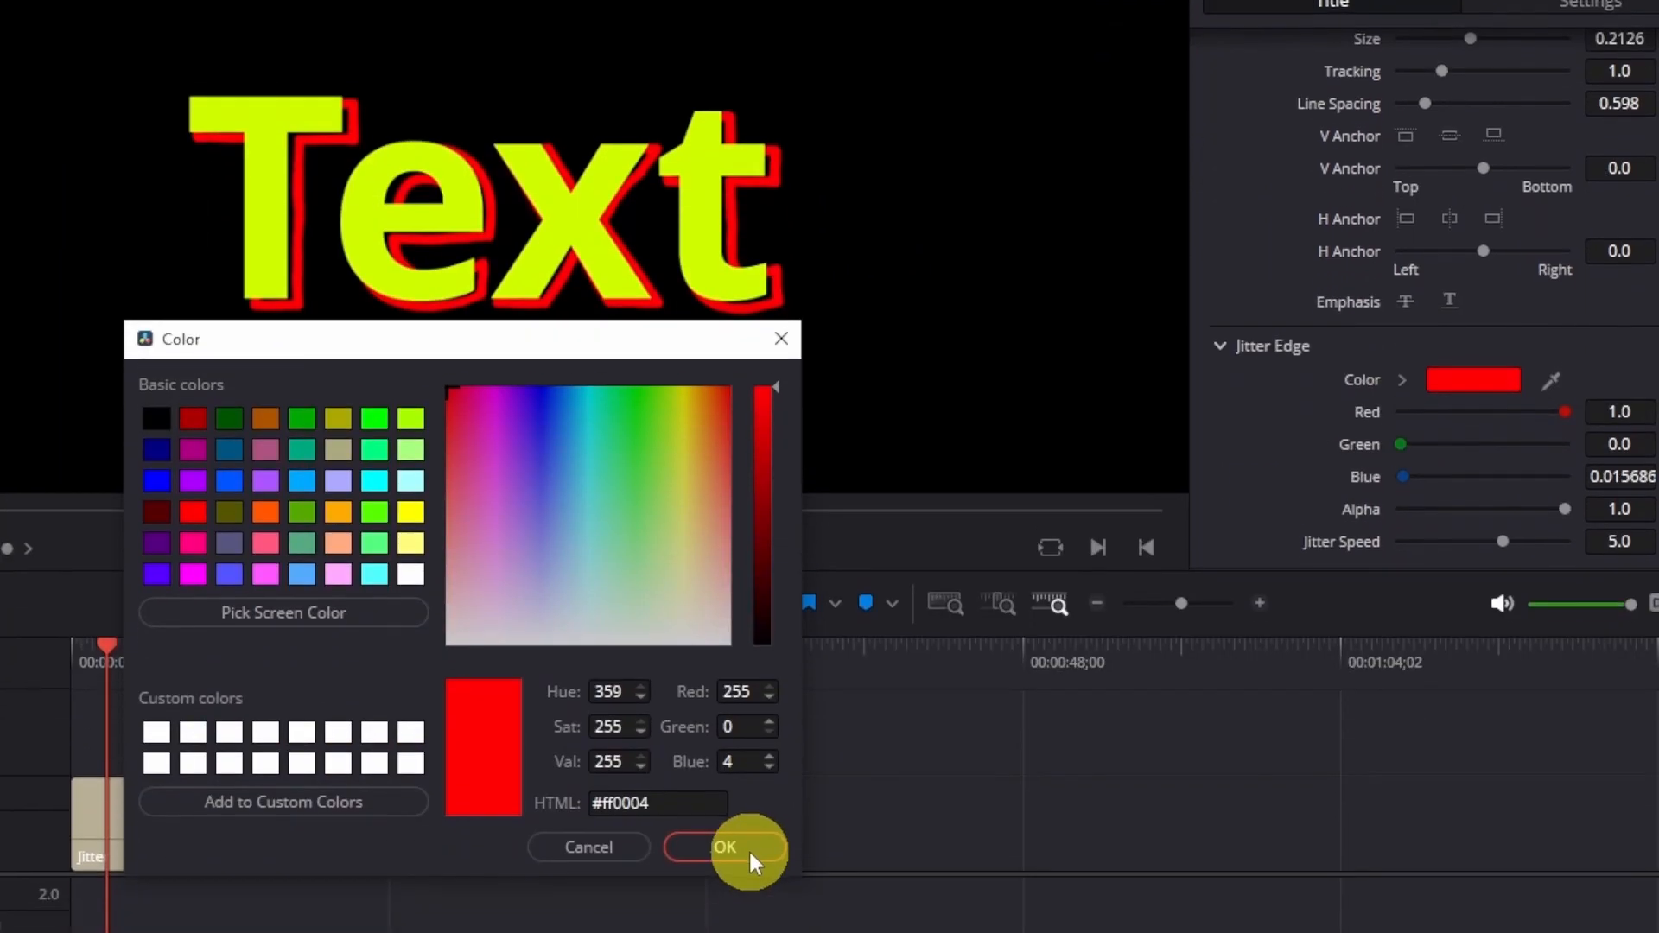
{"action": "left_click", "coordinate": [748, 848]}
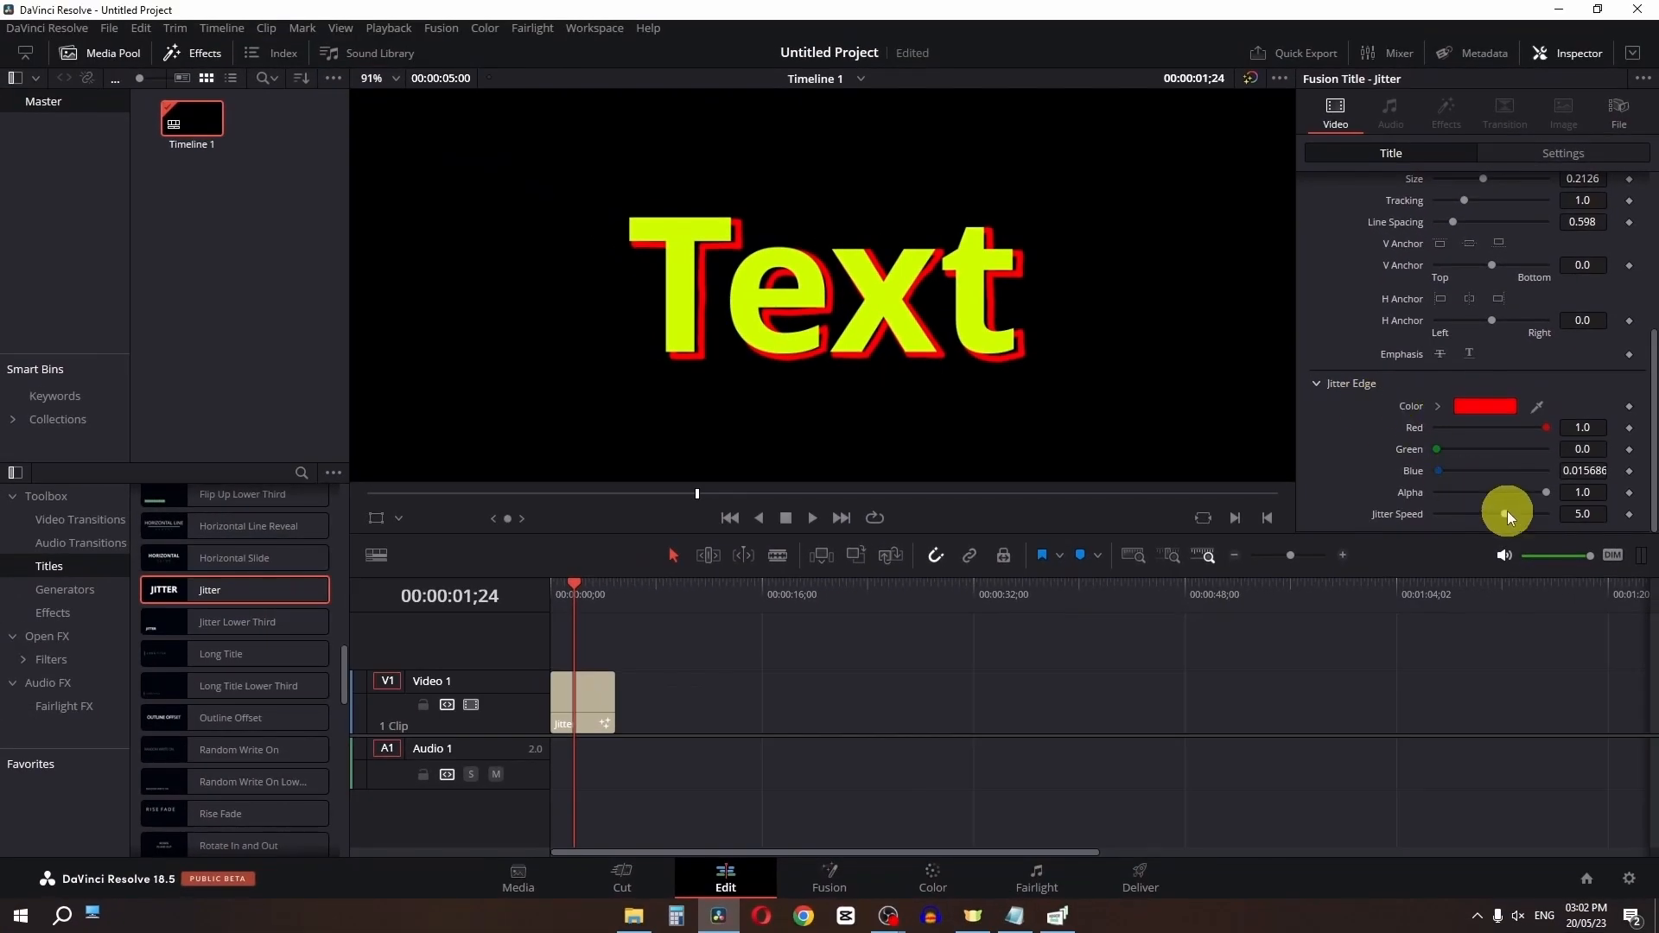
Lower the title's Jitter Speed to 2.898 and play the animation
{"action": "mouse_move", "coordinate": [1507, 510]}
{"action": "left_mouse_down"}
{"action": "mouse_move", "coordinate": [1452, 515]}
{"action": "mouse_move", "coordinate": [1505, 517]}
{"action": "left_mouse_up"}
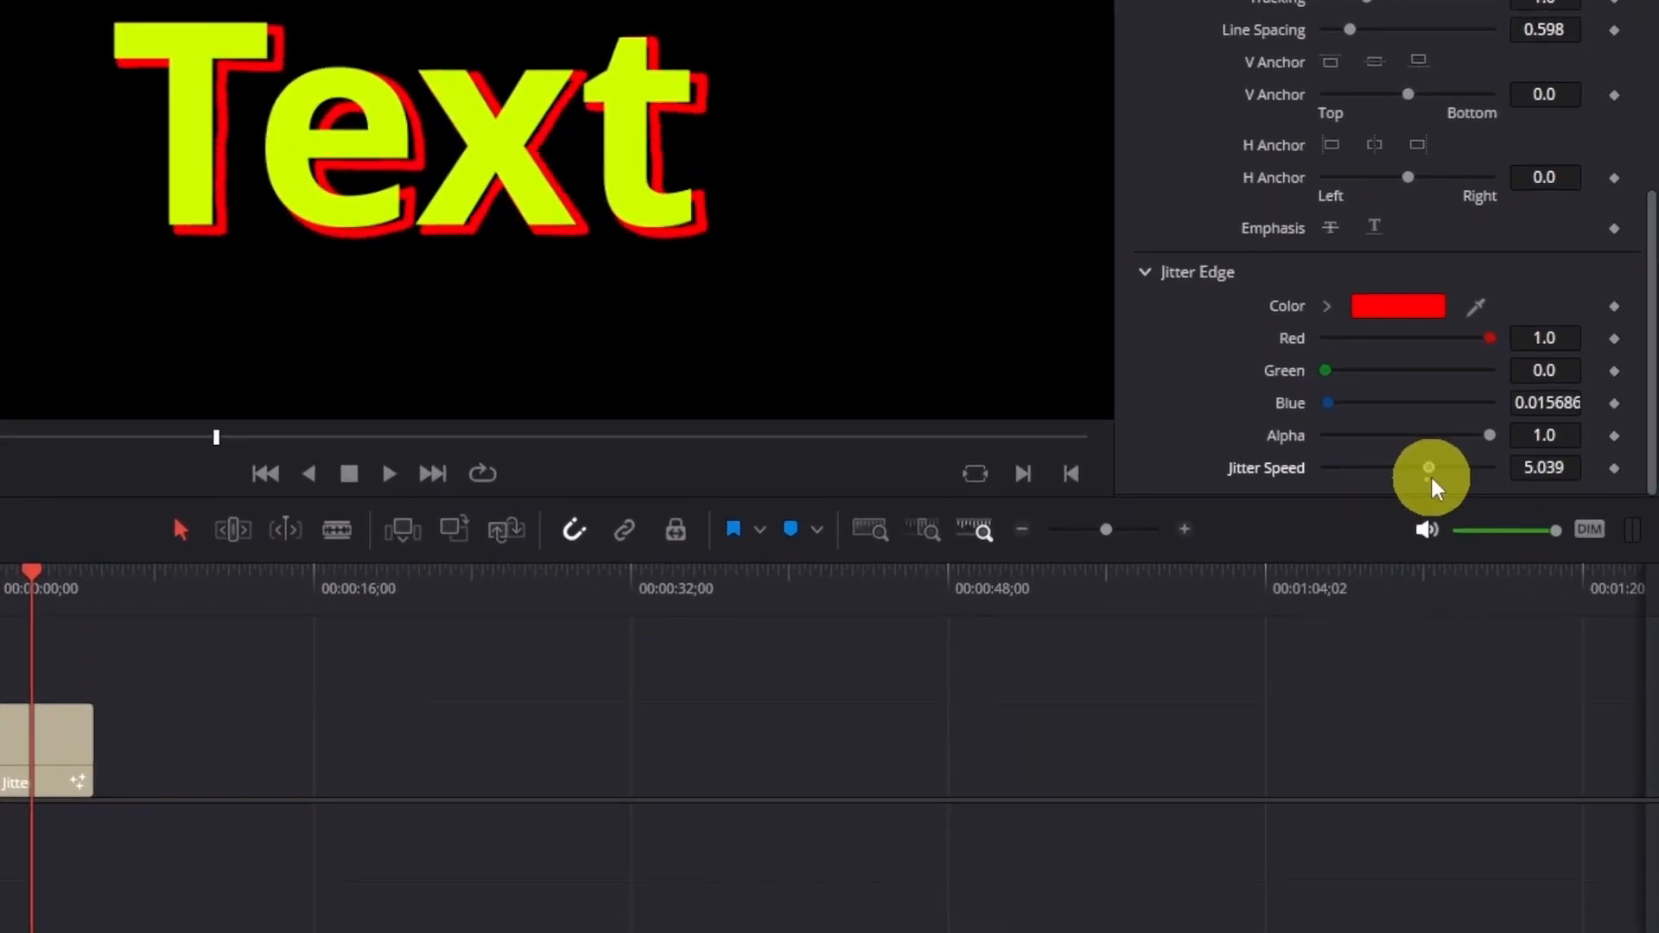
{"action": "left_click_drag", "start_coordinate": [1429, 474], "coordinate": [1386, 473]}
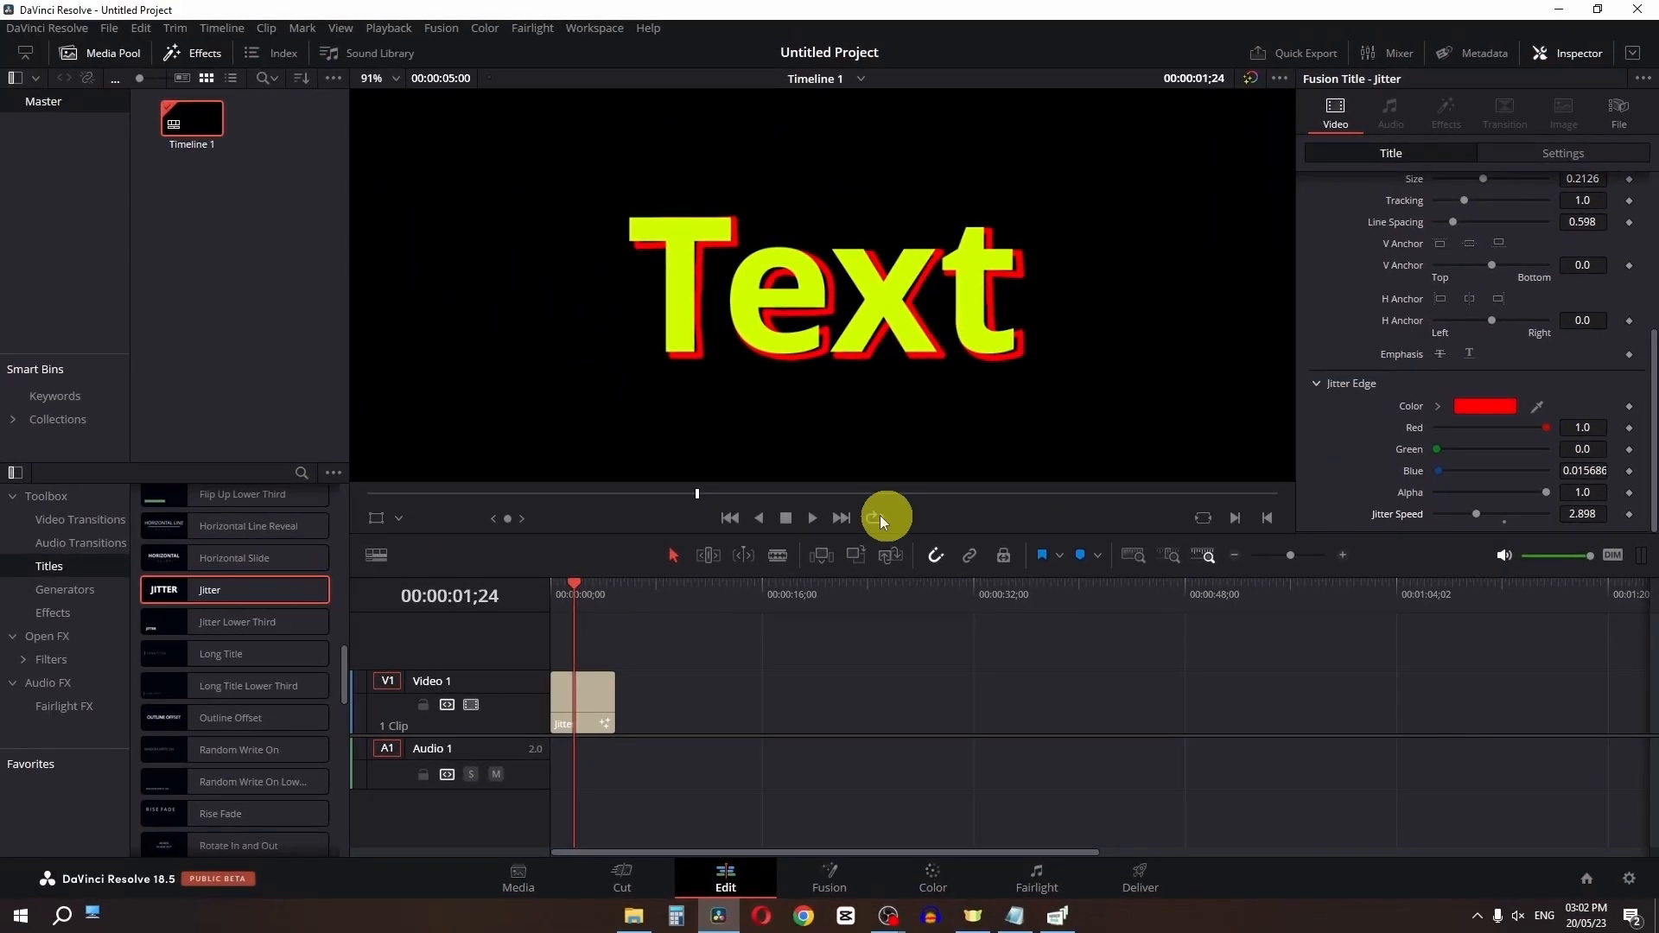
{"action": "key", "text": "space"}
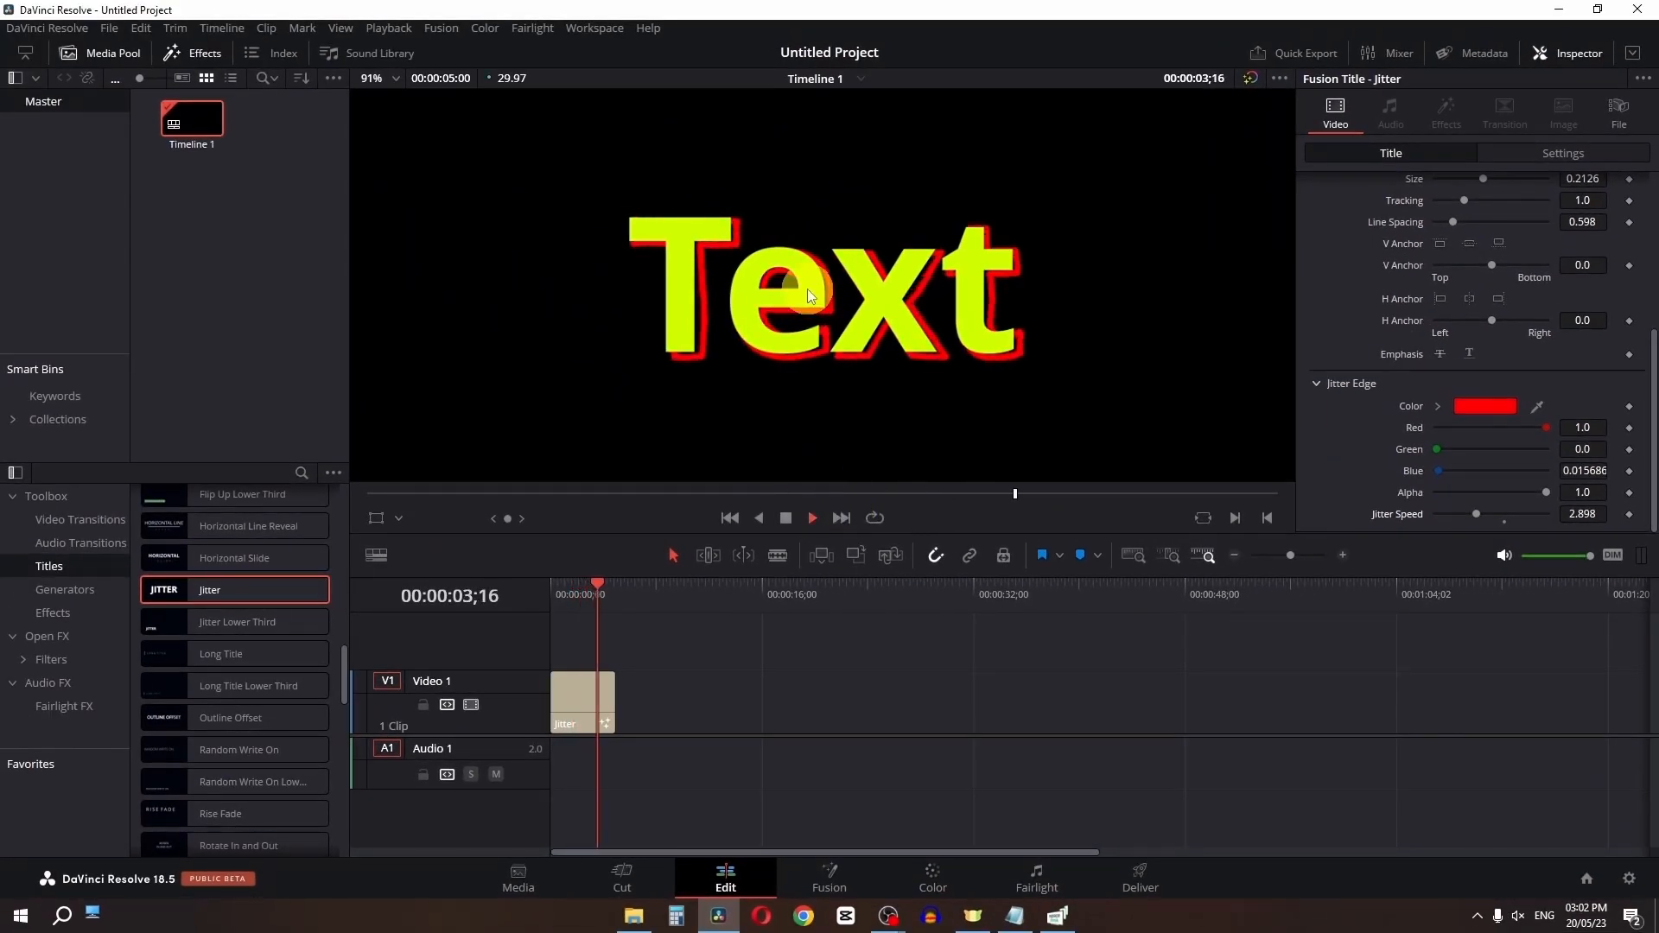
{"action": "key", "text": "space"}
Delete the Jitter clip and add a Text+ title at the start of Video 1
{"action": "left_click_drag", "start_coordinate": [588, 645], "coordinate": [558, 791]}
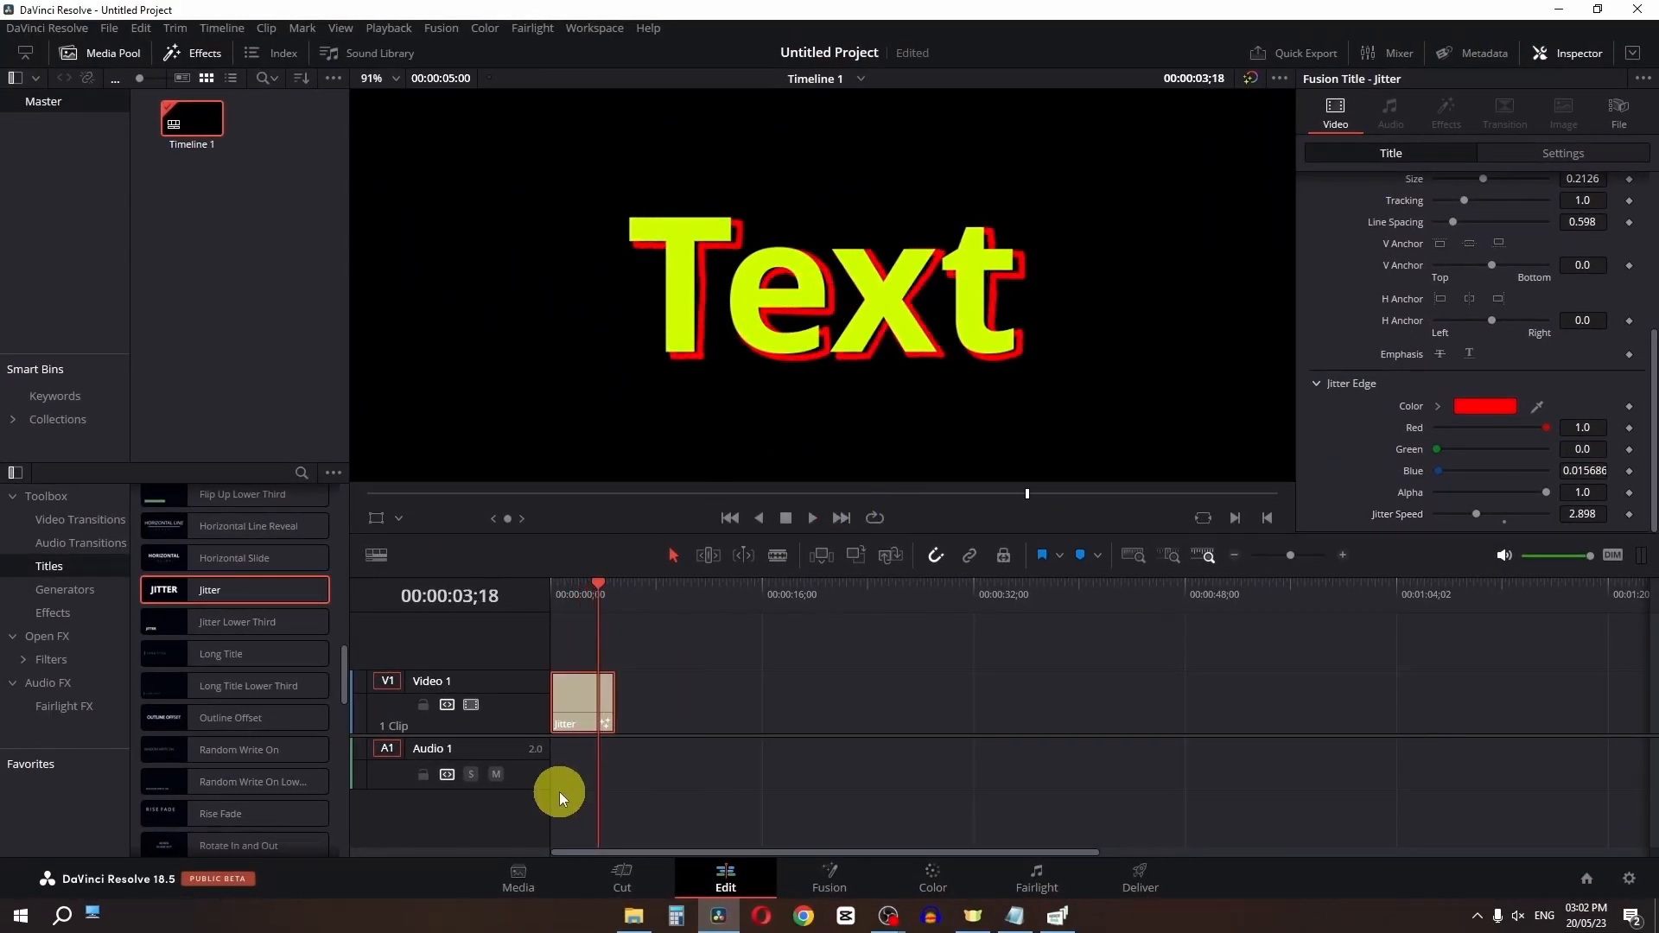
{"action": "key", "text": "Delete"}
{"action": "scroll", "coordinate": [222, 641], "scroll_direction": "up", "scroll_amount": 10}
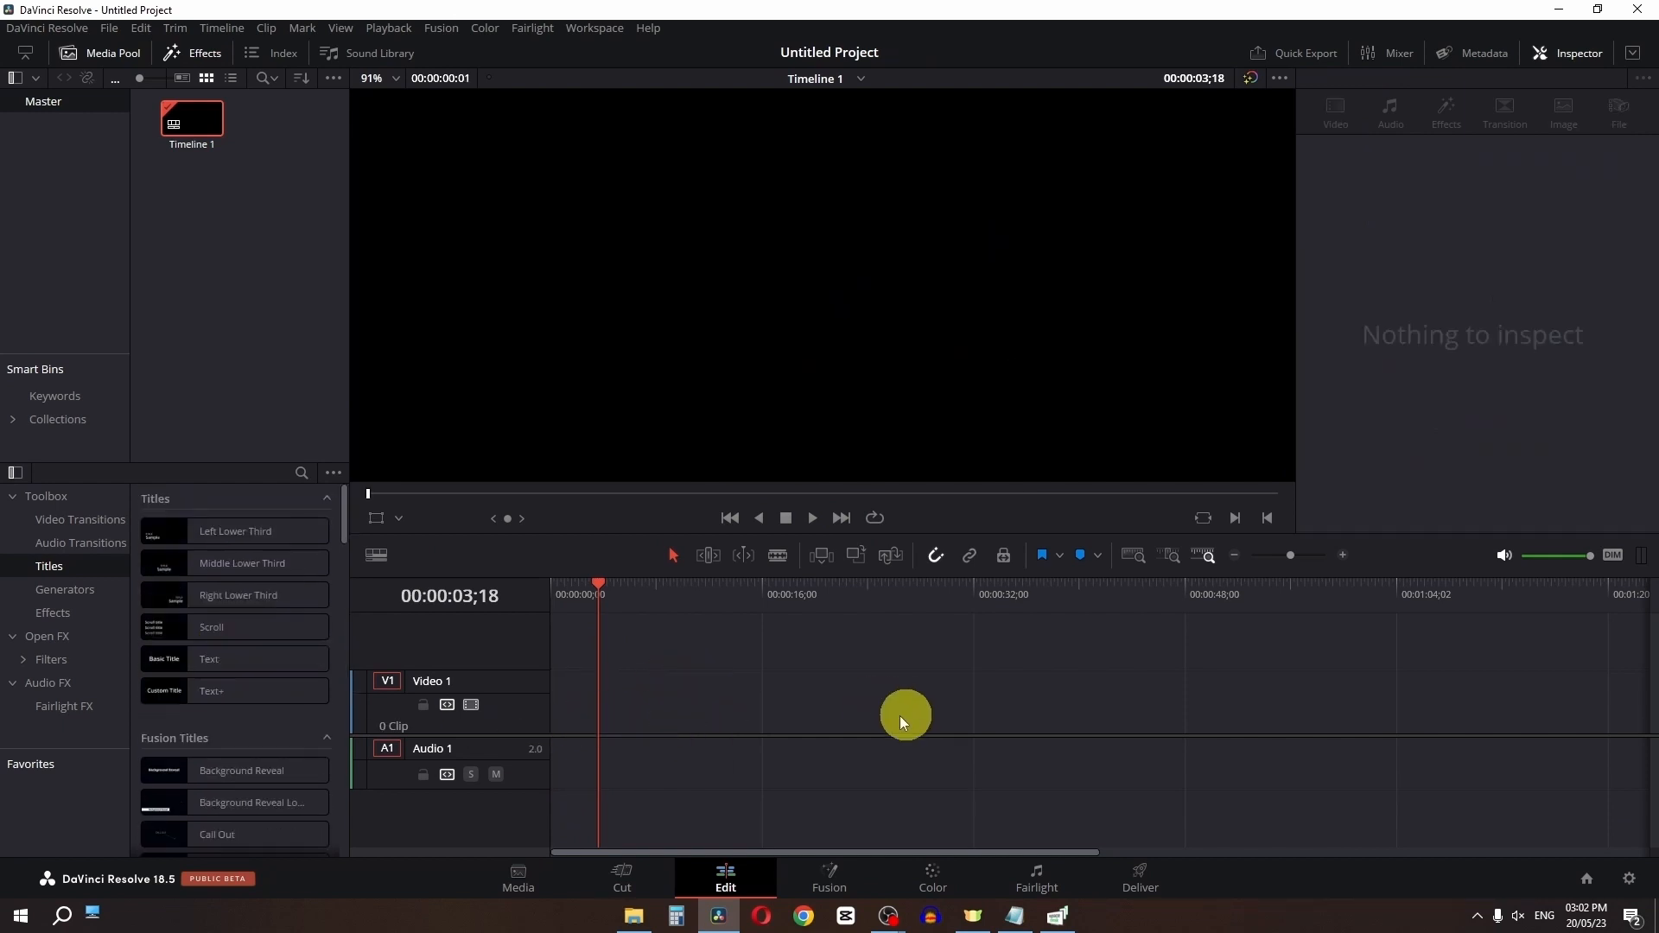
{"action": "left_click_drag", "start_coordinate": [201, 698], "coordinate": [554, 701]}
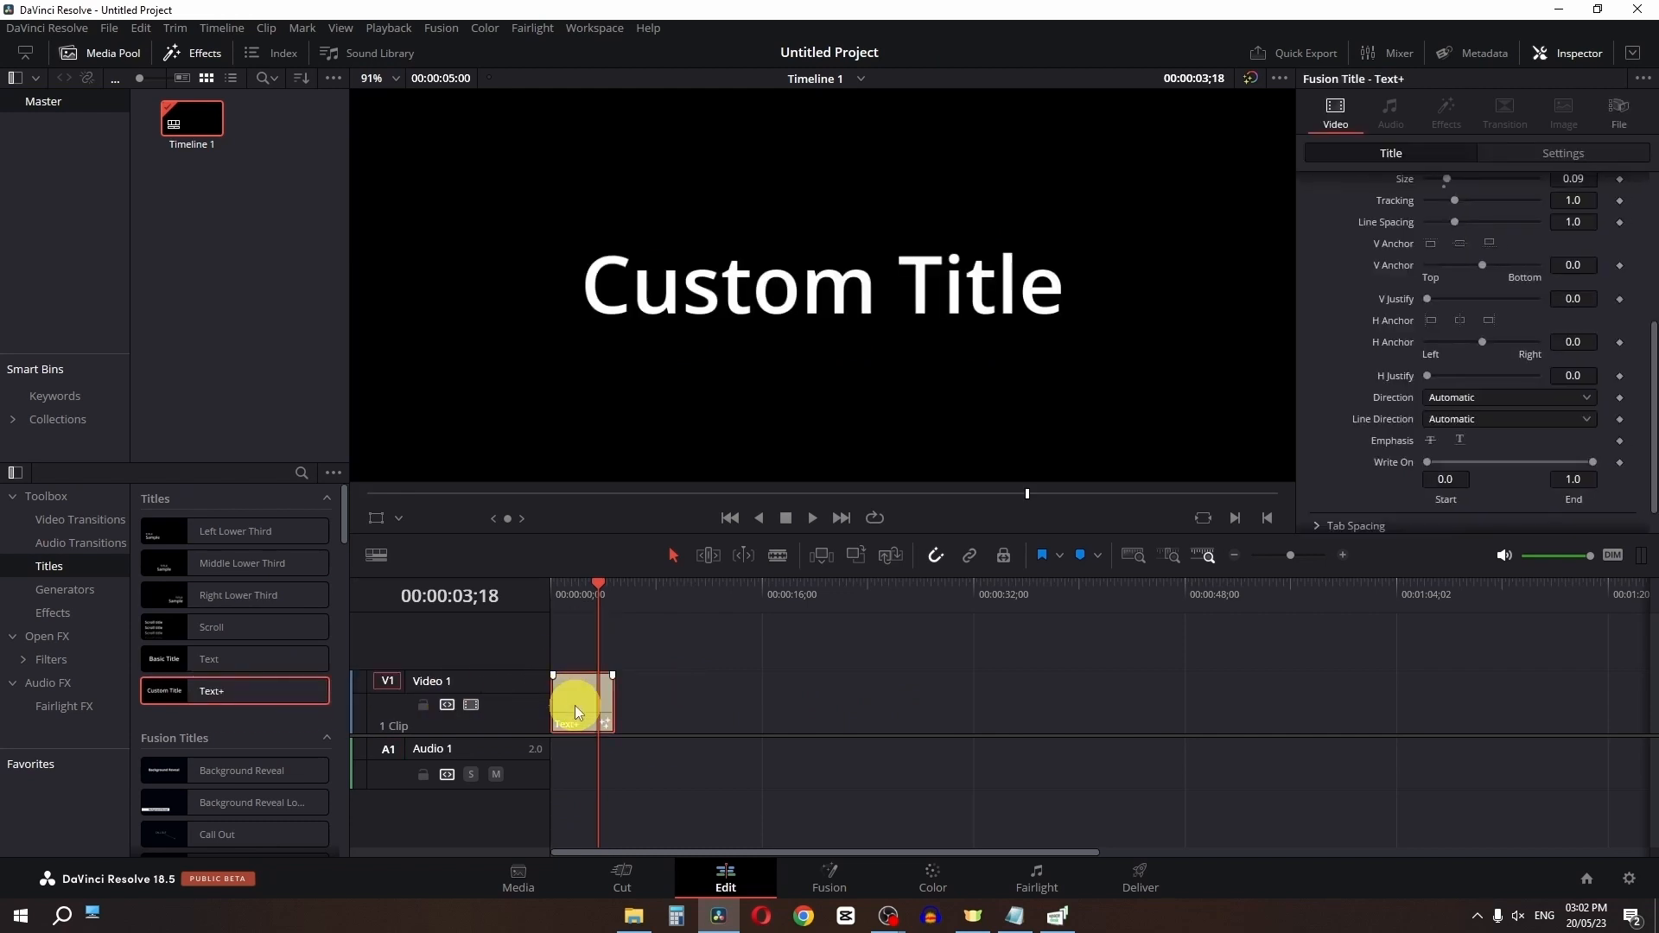
Replace the Text+ title's default wording with a first name
{"action": "scroll", "coordinate": [1343, 359], "scroll_direction": "up", "scroll_amount": 5}
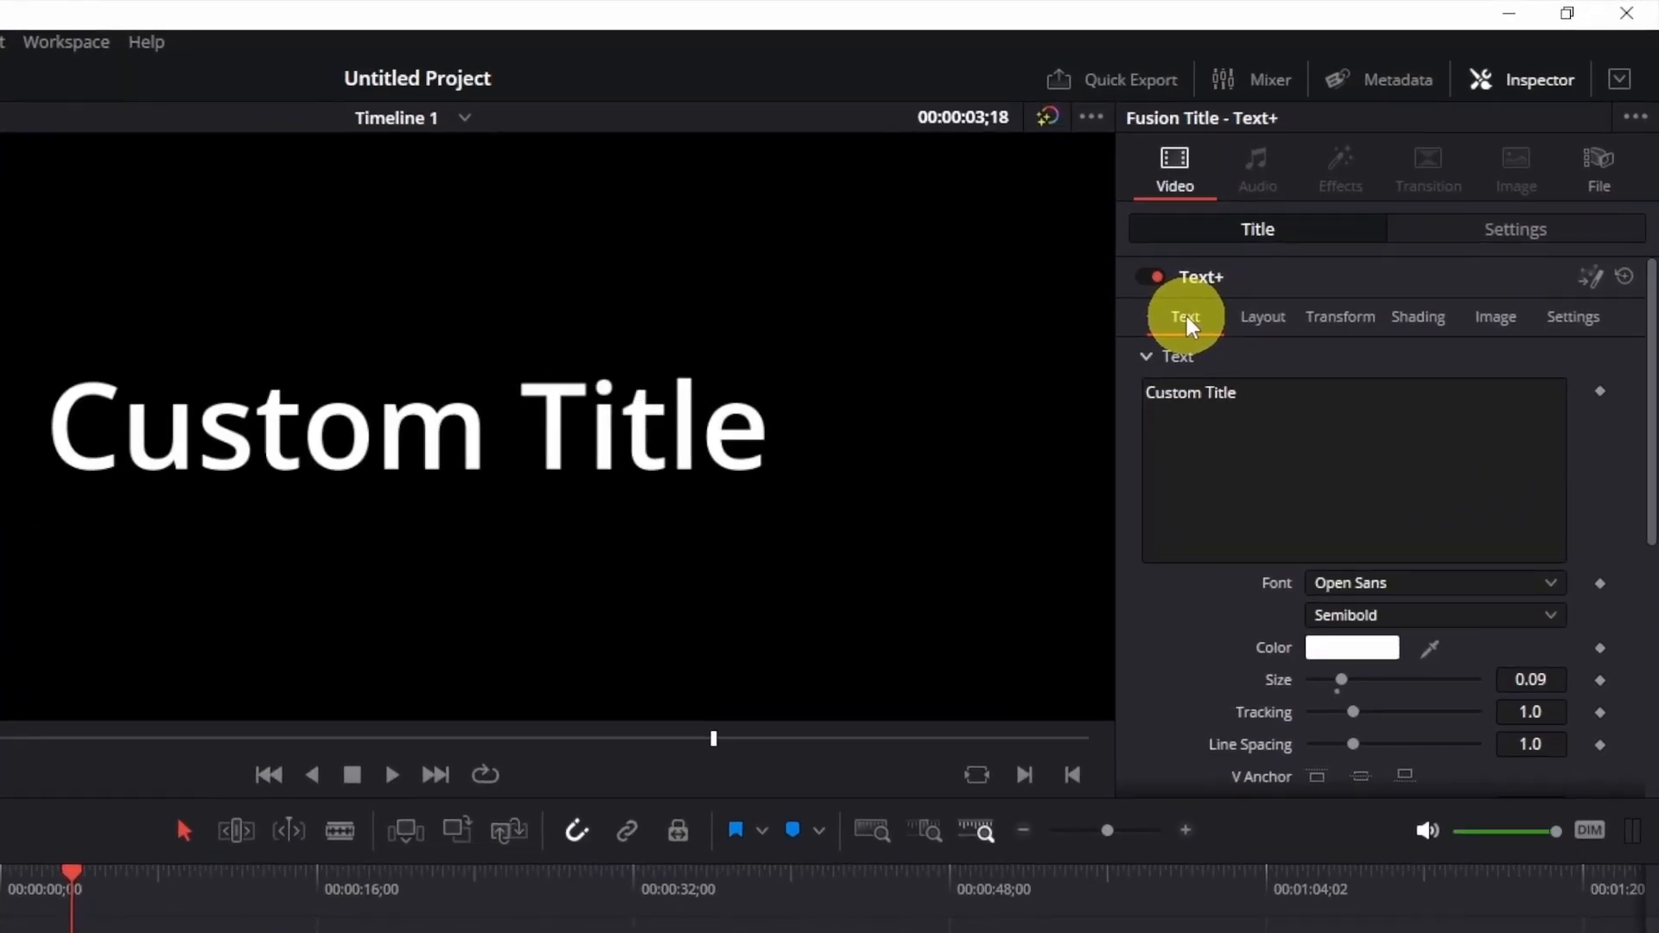
{"action": "left_click", "coordinate": [1240, 420]}
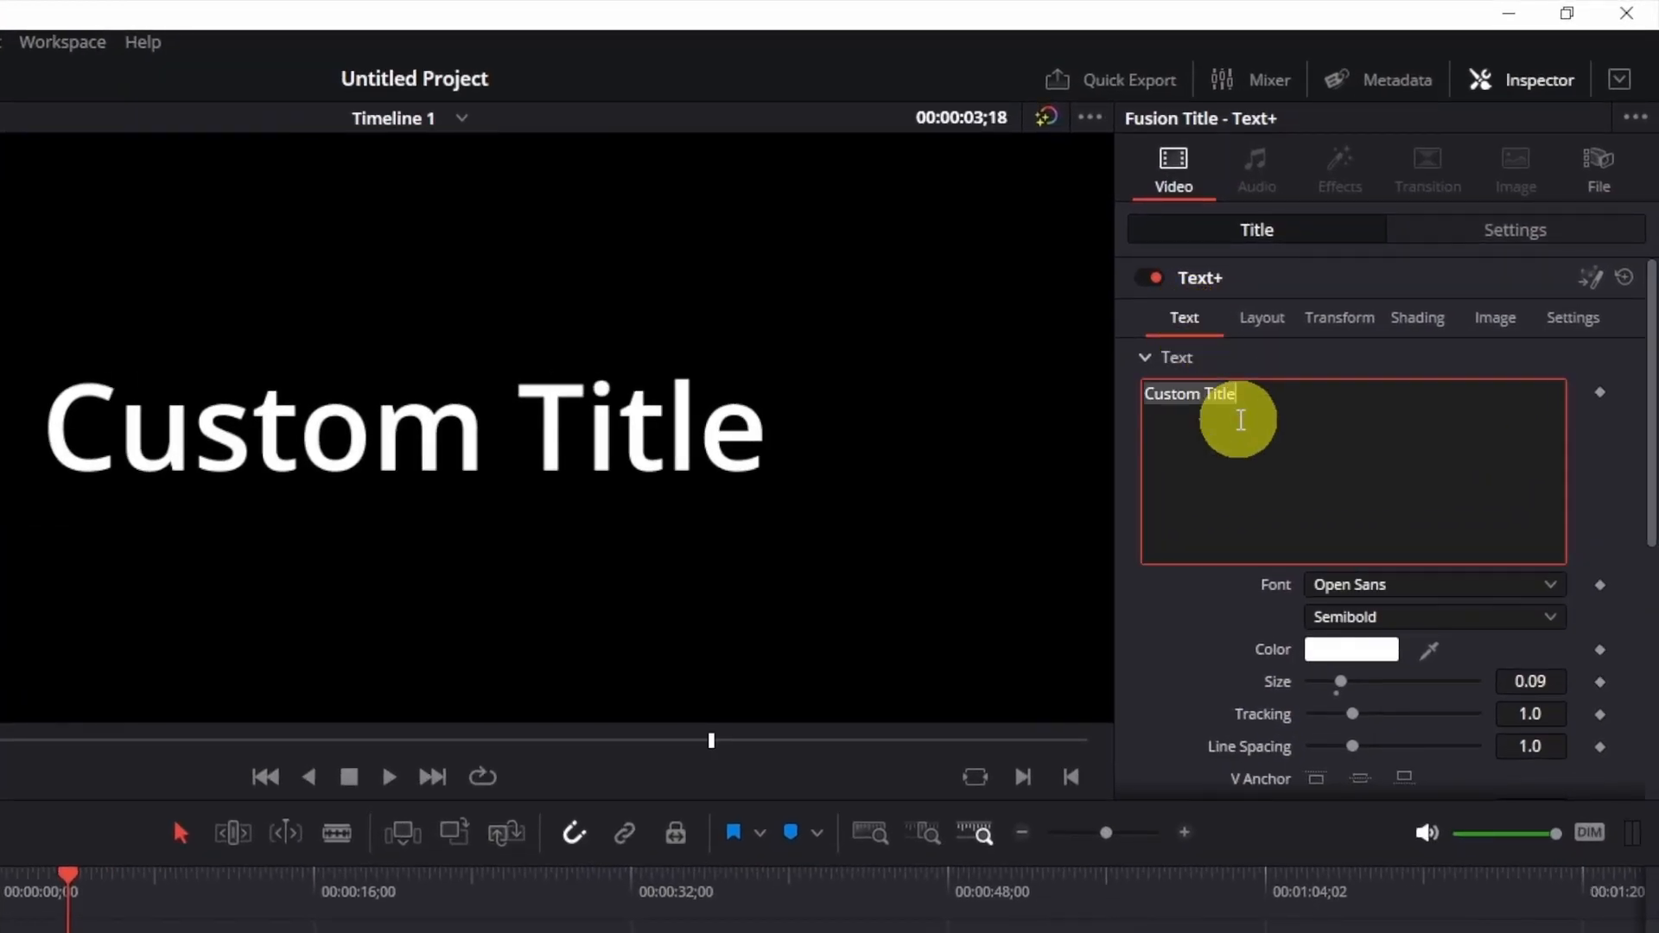
{"action": "type", "text": "Faizan"}
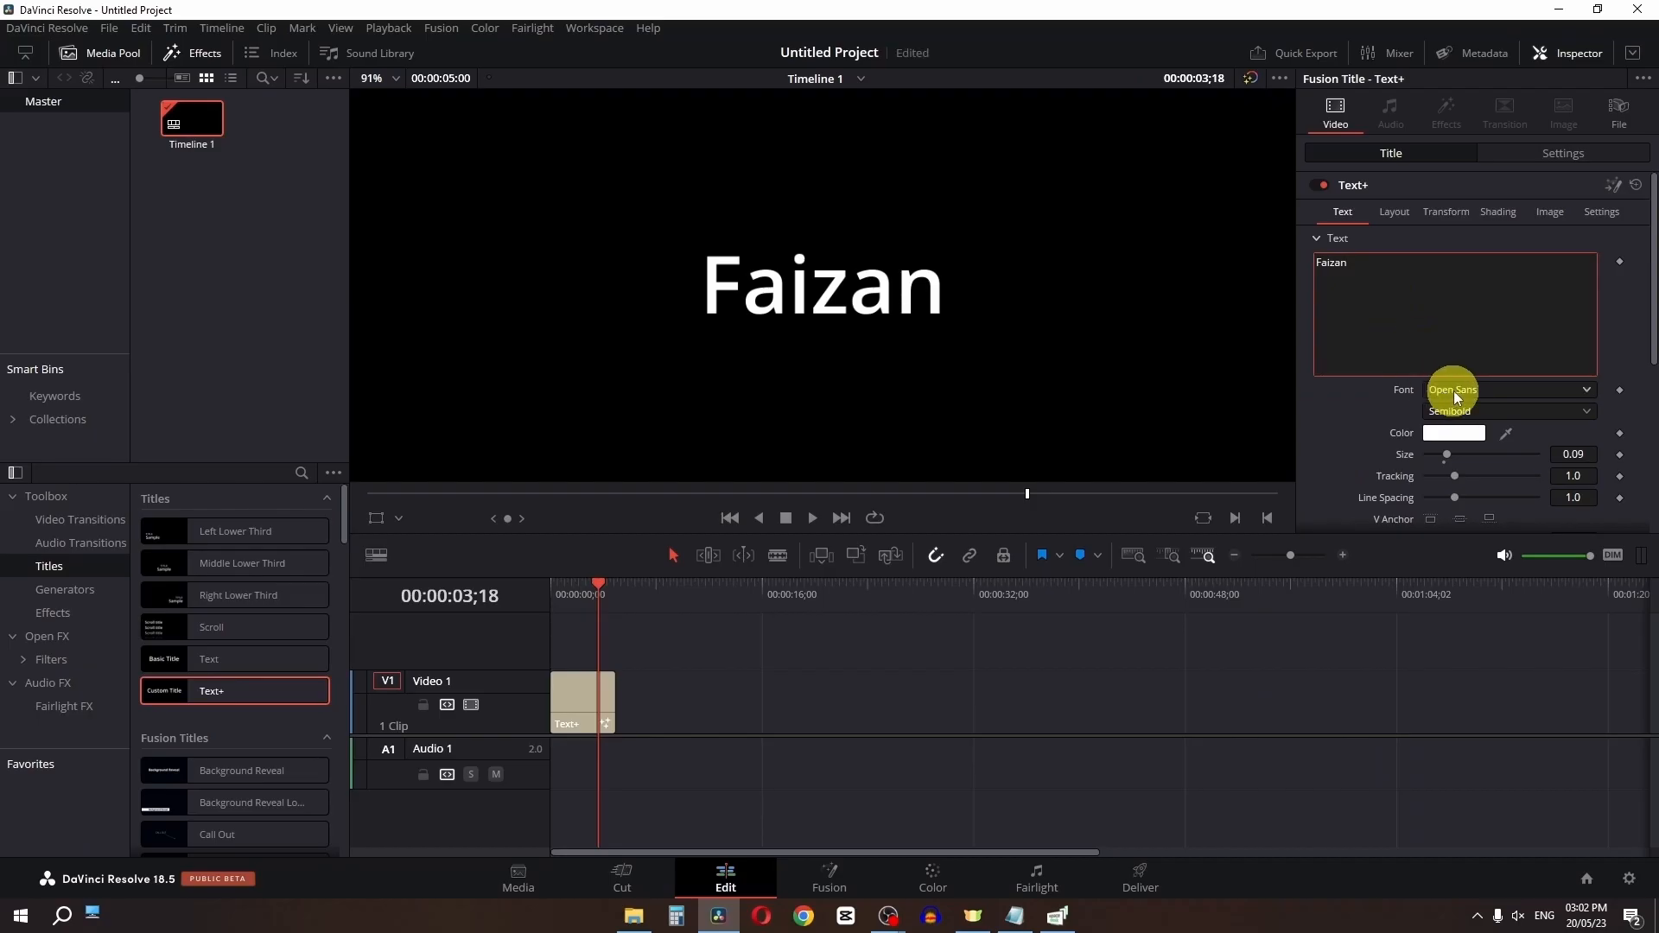
Set the title's font to Microsoft YaHei UI in the Bold style
{"action": "left_click", "coordinate": [1357, 584]}
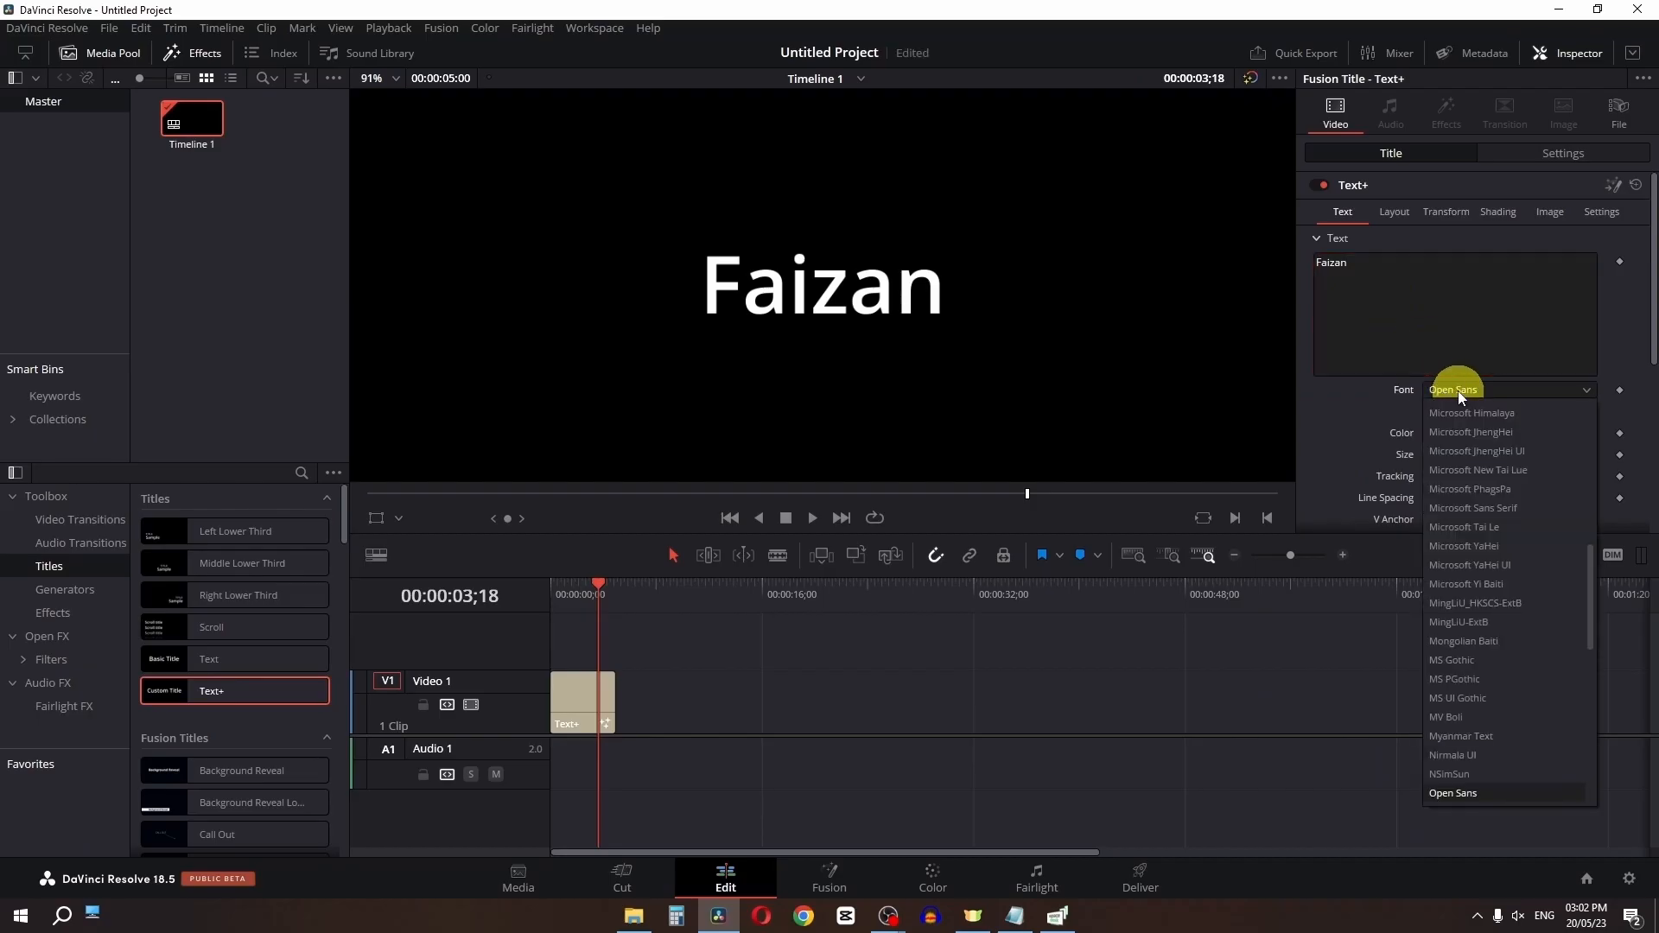
{"action": "left_click", "coordinate": [1470, 565]}
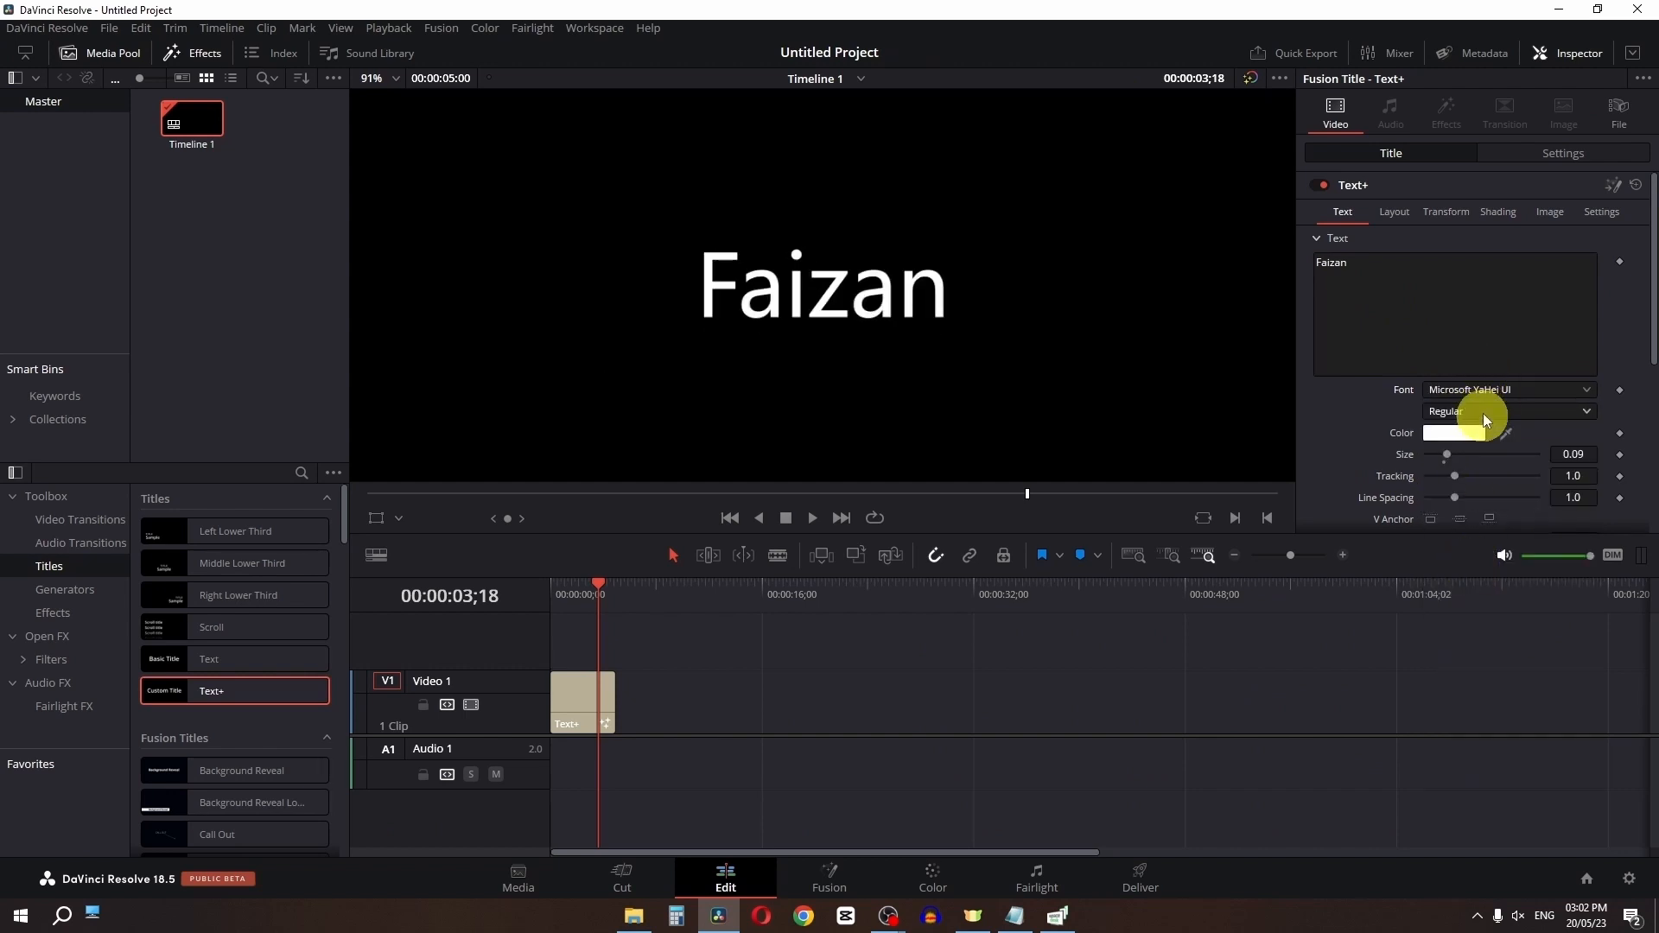
{"action": "left_click", "coordinate": [1483, 413]}
{"action": "left_click", "coordinate": [1465, 468]}
Set the Text+ title's text color to yellow
{"action": "scroll", "coordinate": [1446, 361], "scroll_direction": "down", "scroll_amount": 3}
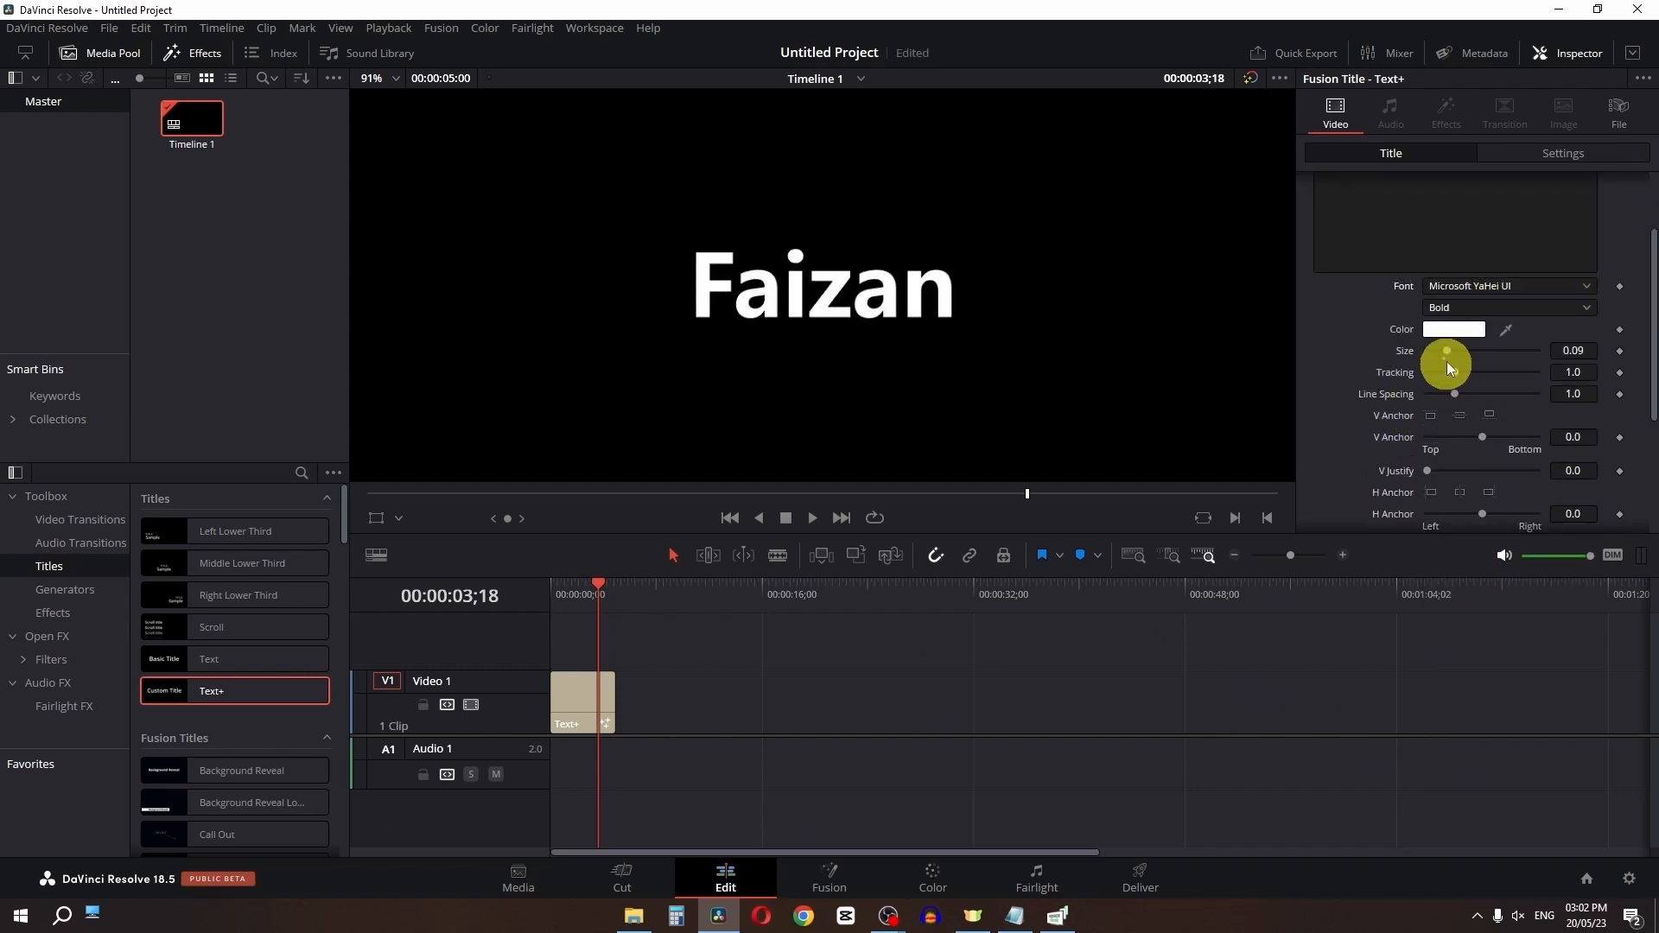
{"action": "left_click", "coordinate": [1453, 335]}
{"action": "left_click", "coordinate": [973, 310]}
{"action": "left_click_drag", "start_coordinate": [974, 274], "coordinate": [923, 425]}
{"action": "left_click", "coordinate": [949, 756]}
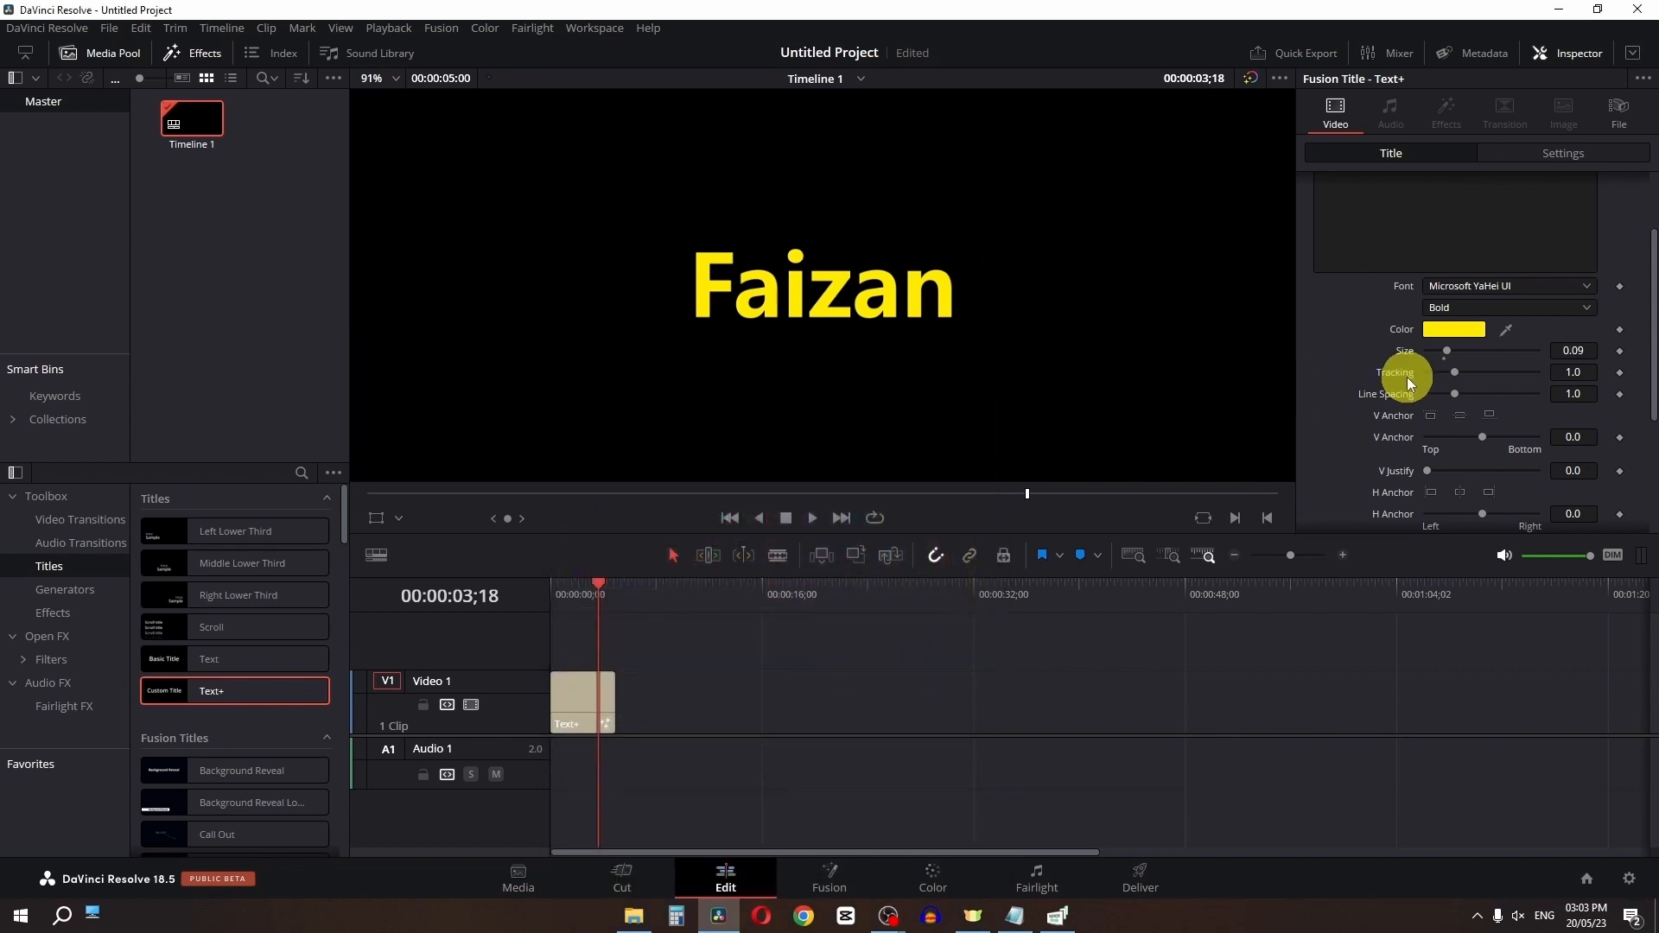
Try reducing the title's Write On end value, and restore the full lettering
{"action": "scroll", "coordinate": [1408, 380], "scroll_direction": "down", "scroll_amount": 5}
{"action": "scroll", "coordinate": [1389, 344], "scroll_direction": "up", "scroll_amount": 5}
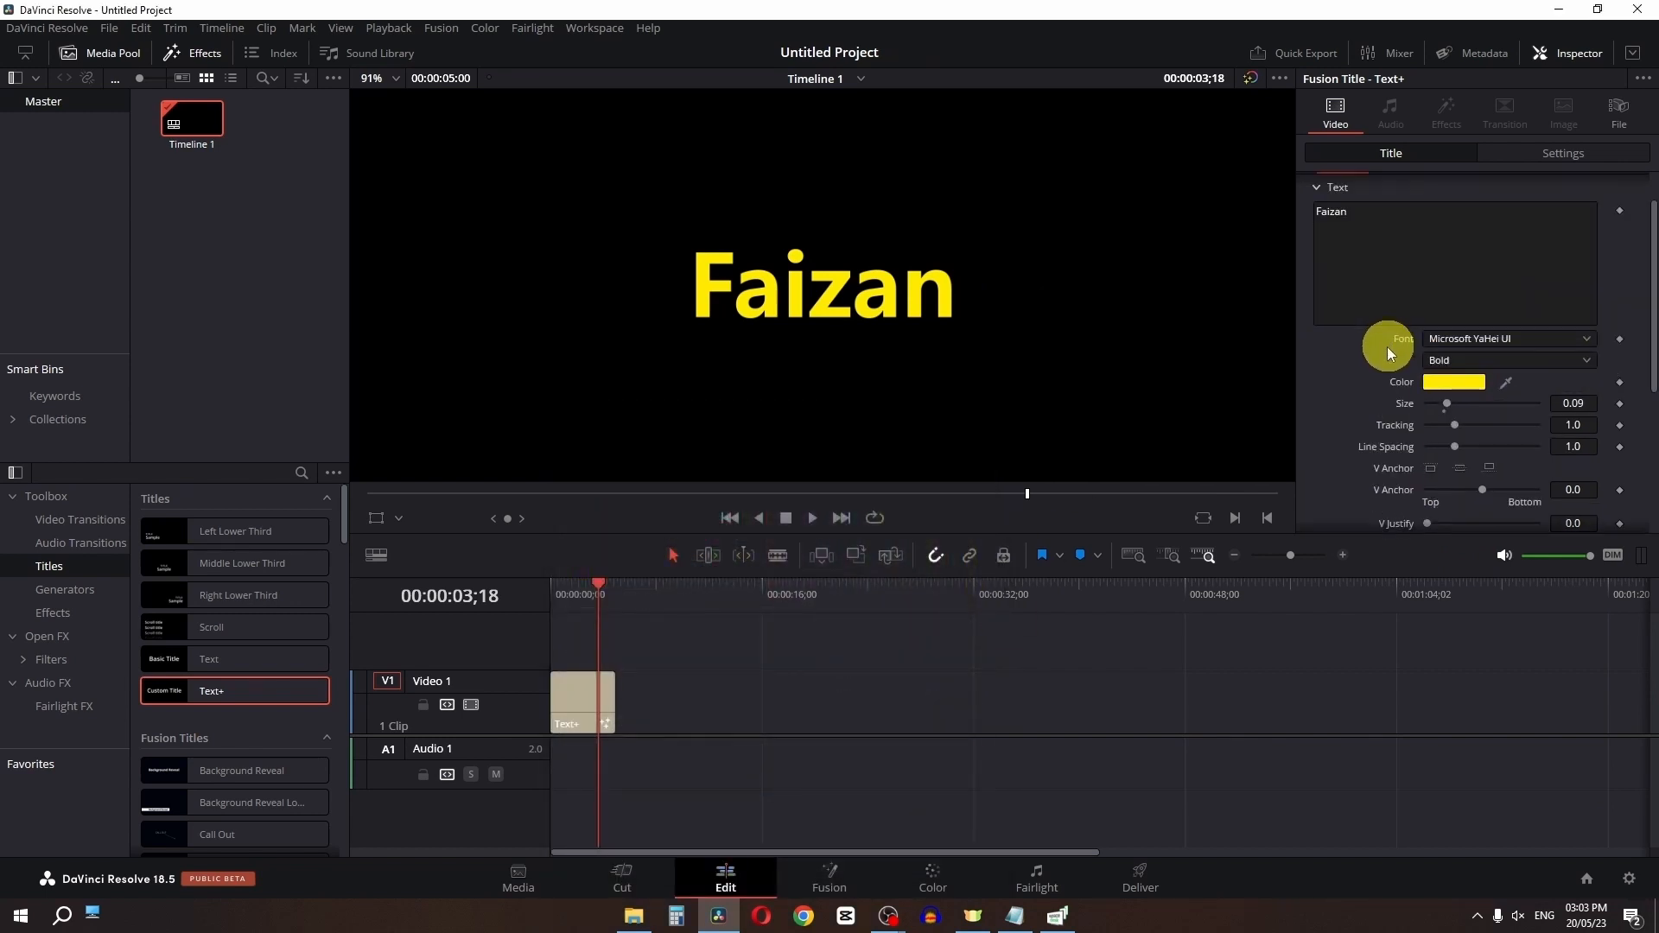
{"action": "scroll", "coordinate": [1387, 346], "scroll_direction": "down", "scroll_amount": 5}
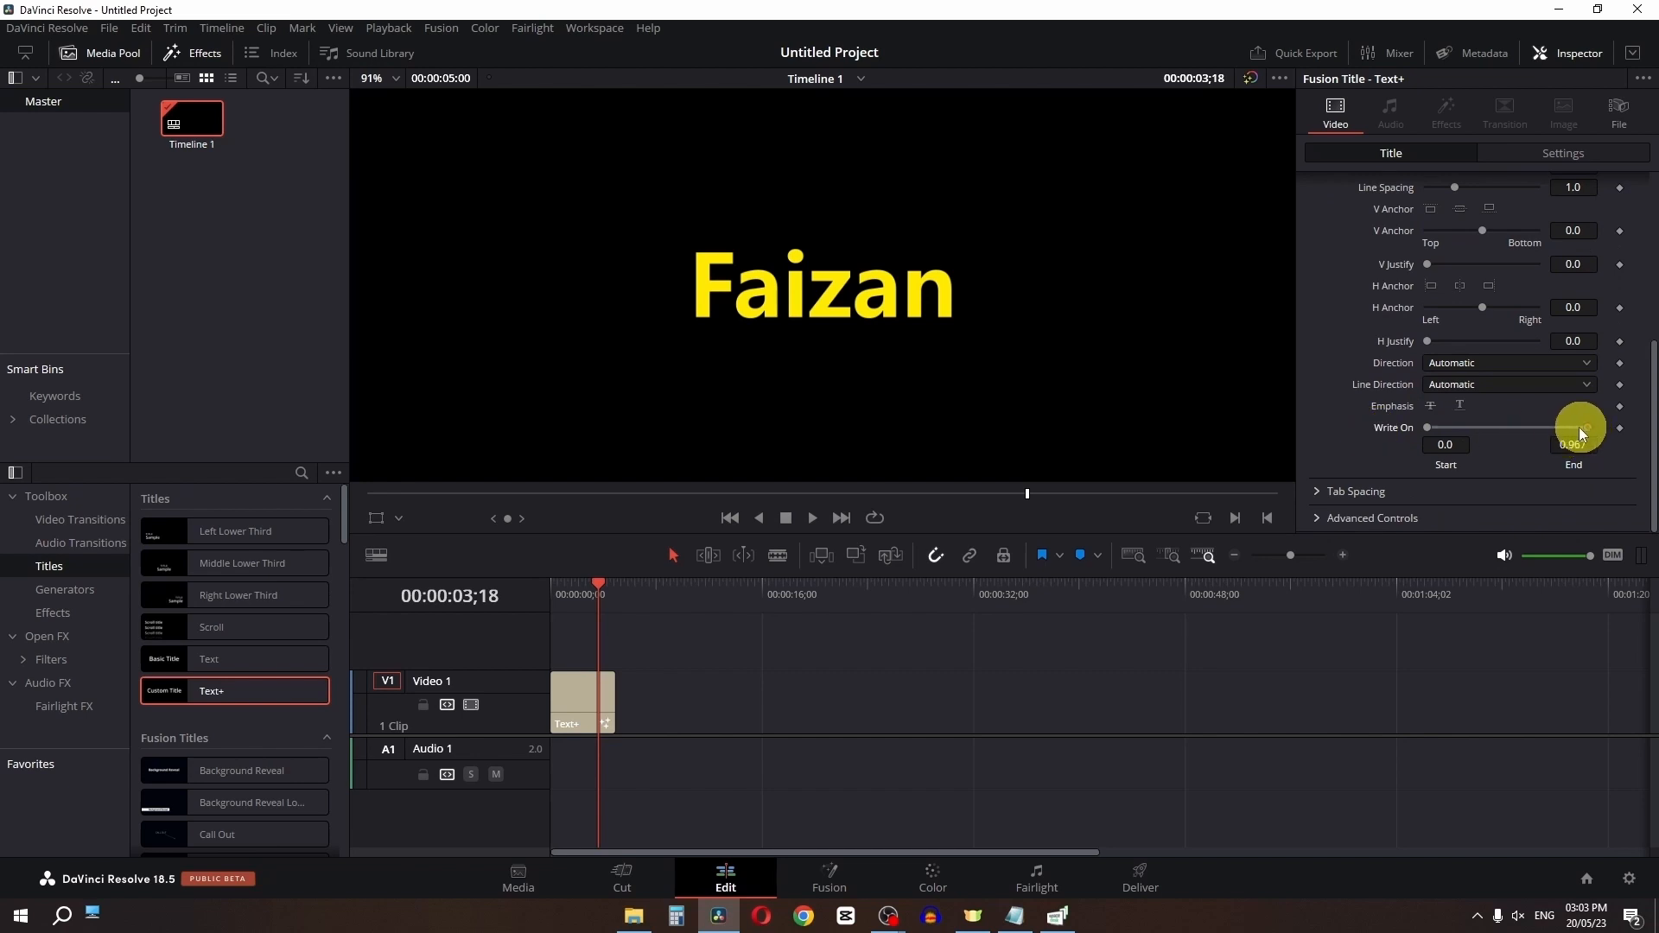
{"action": "left_click_drag", "start_coordinate": [1578, 427], "coordinate": [1484, 434]}
{"action": "left_click_drag", "start_coordinate": [1658, 435], "coordinate": [1604, 432]}
Enable the Red Outline shading element, number 2, for the title
{"action": "scroll", "coordinate": [1356, 384], "scroll_direction": "up", "scroll_amount": 5}
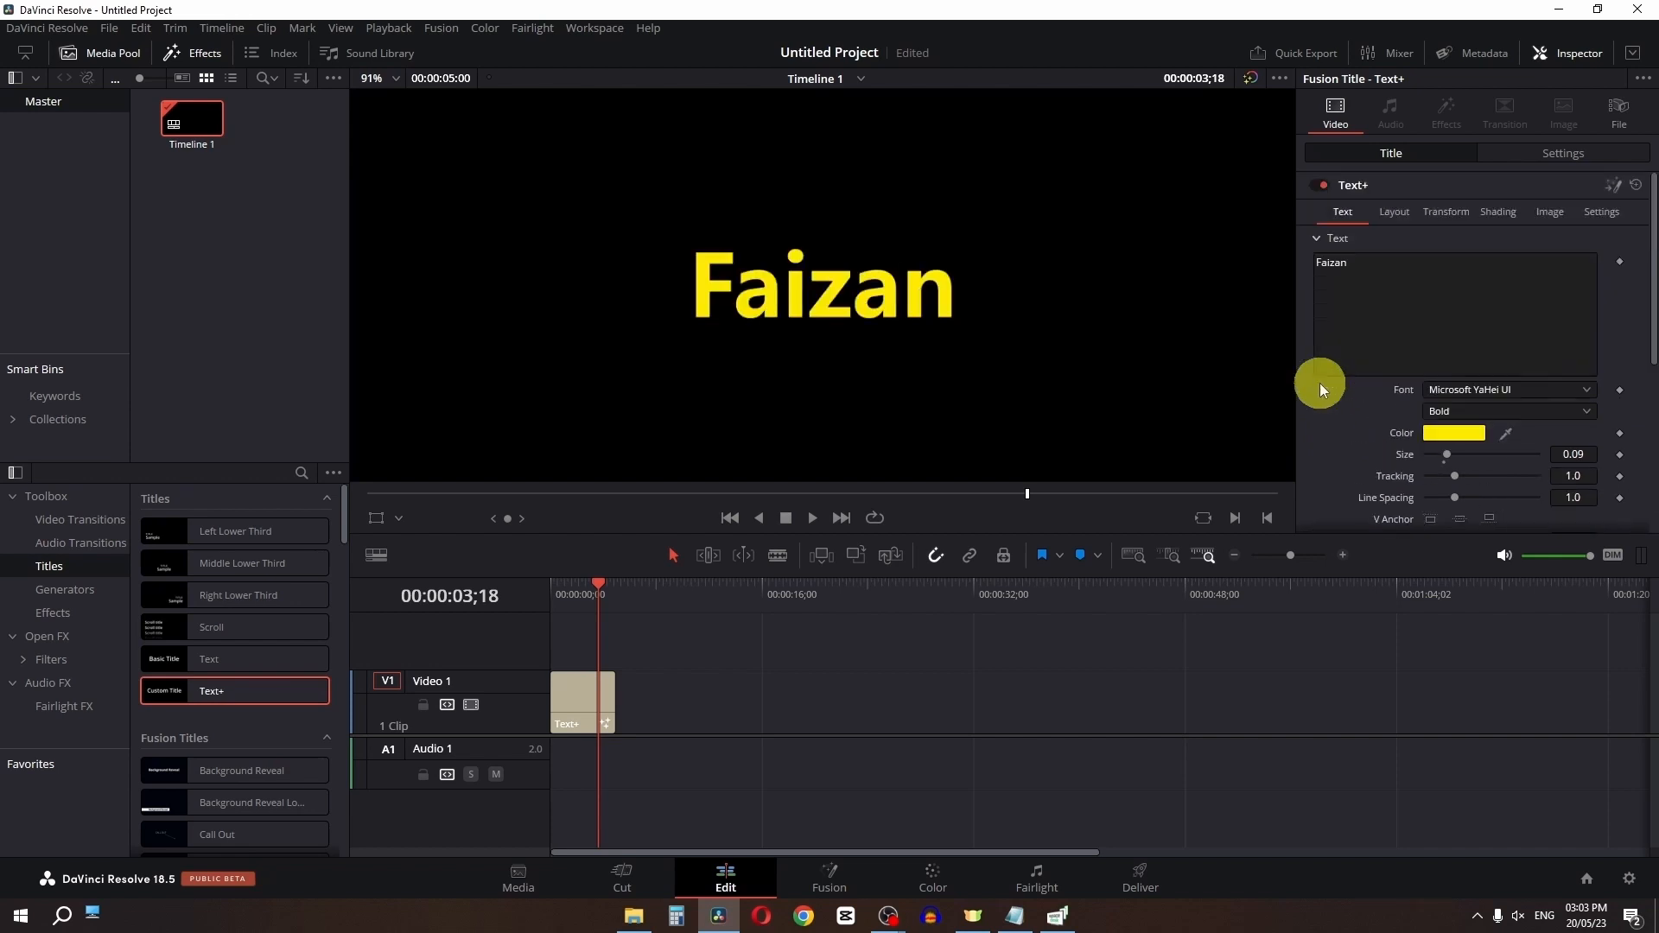
{"action": "left_click", "coordinate": [1494, 218]}
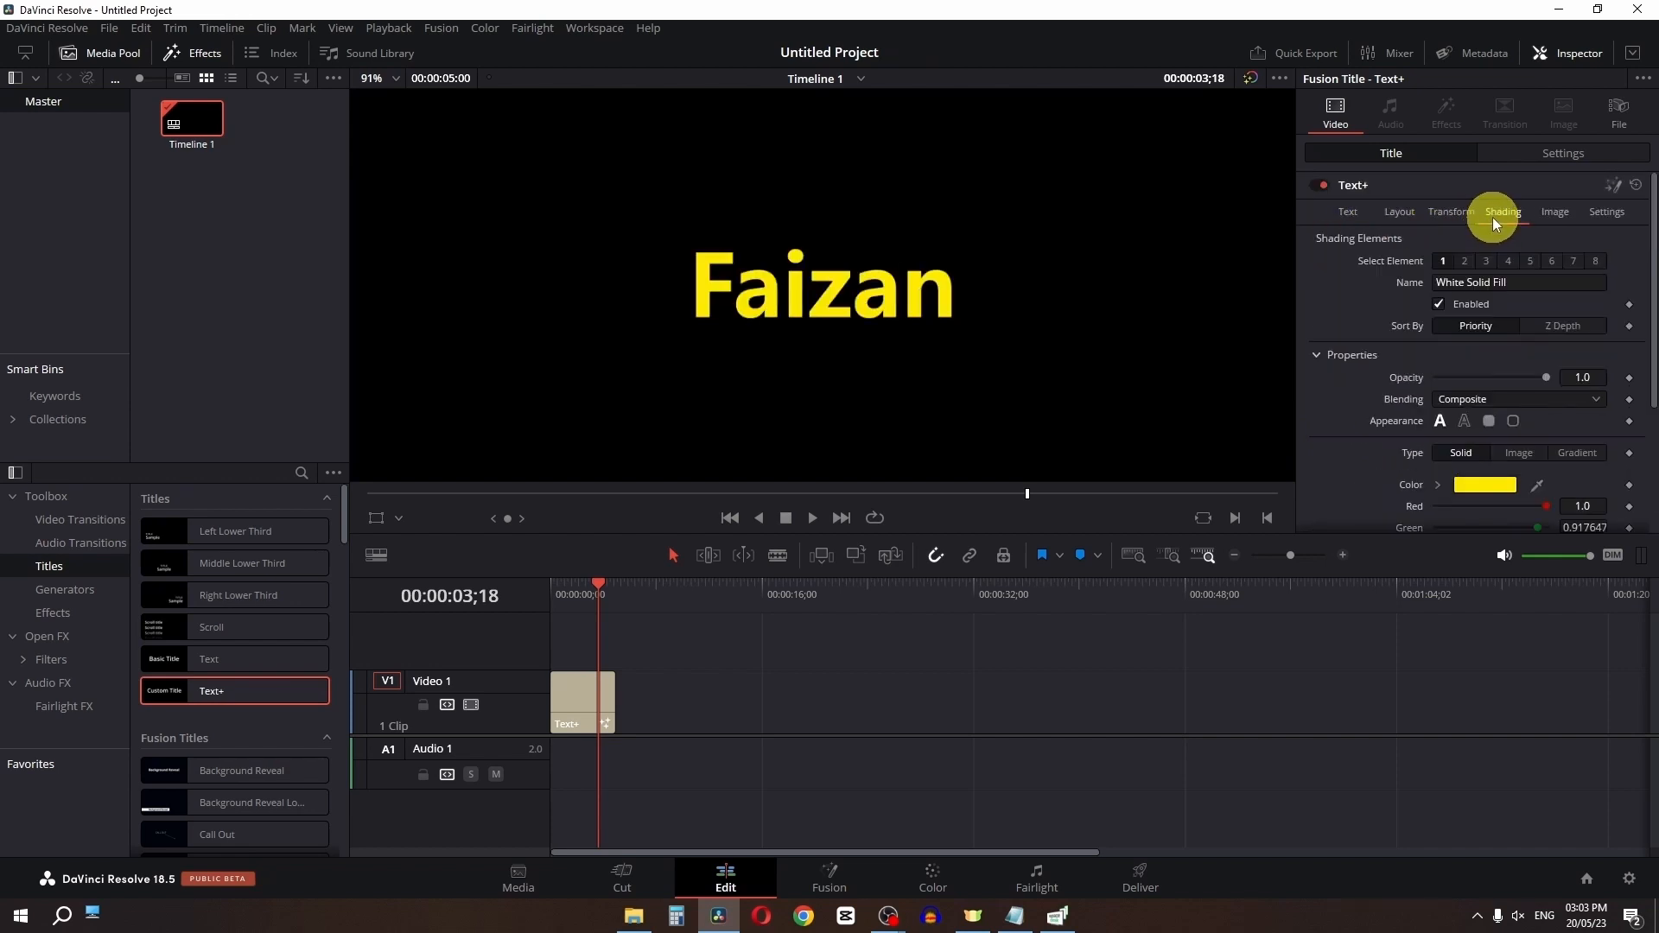
{"action": "left_click", "coordinate": [1464, 261]}
{"action": "left_click", "coordinate": [1439, 304]}
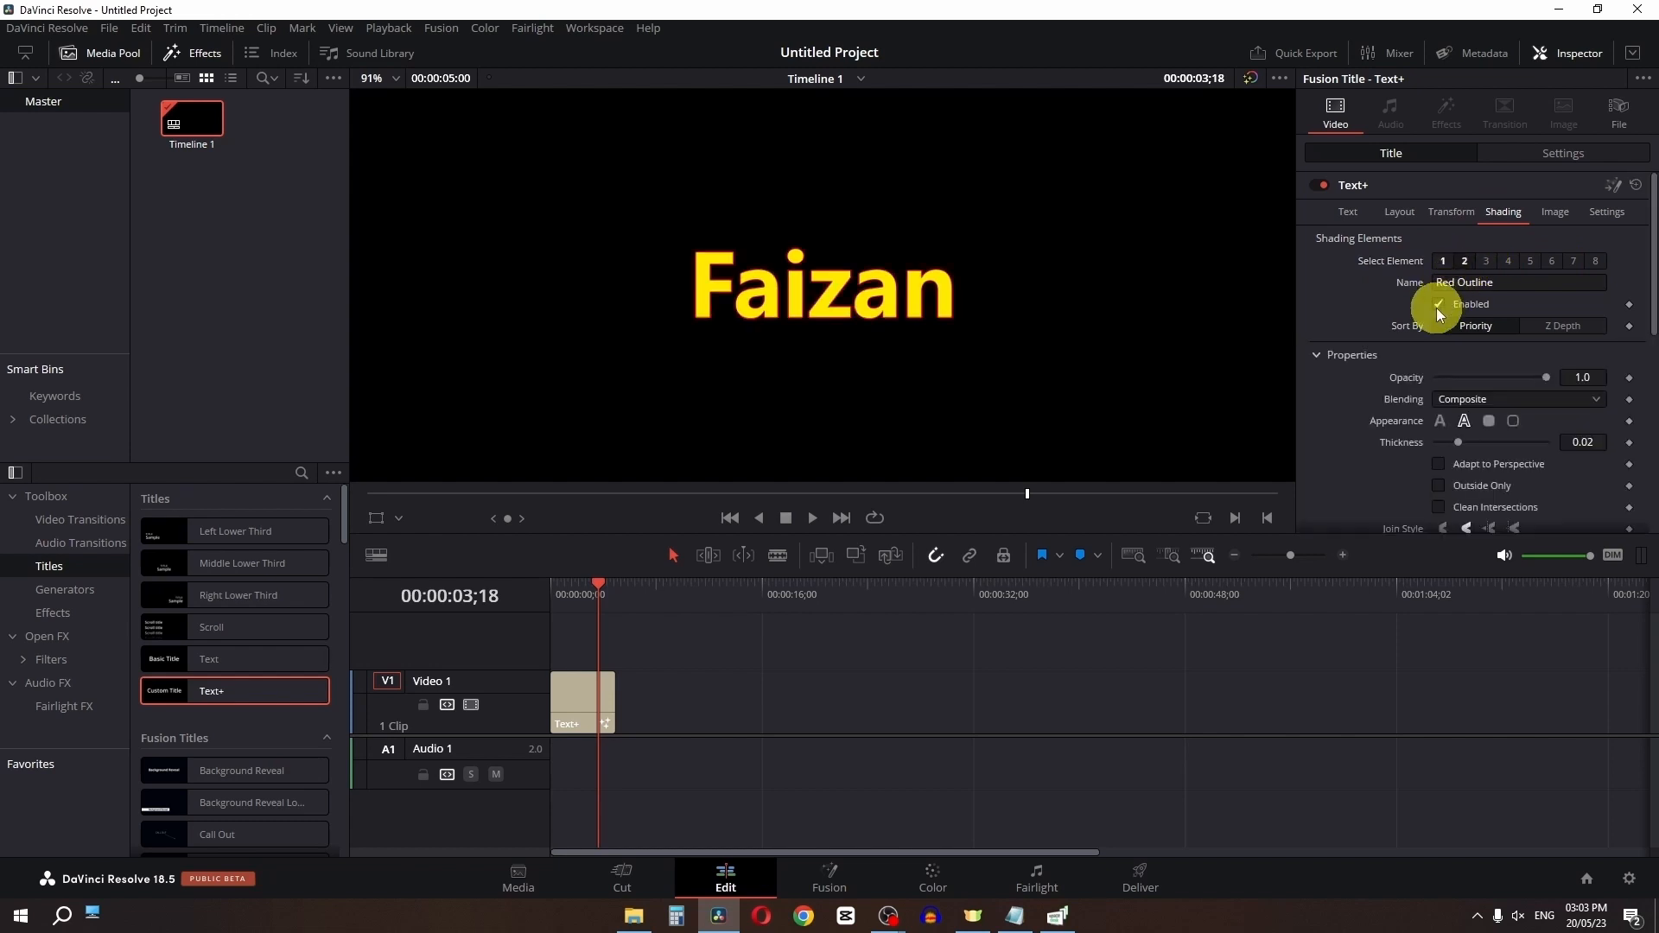
Set the title outline's color to white (#ffffff) and its thickness to 0.0661
{"action": "scroll", "coordinate": [1436, 307], "scroll_direction": "down", "scroll_amount": 3}
{"action": "left_click", "coordinate": [1486, 407]}
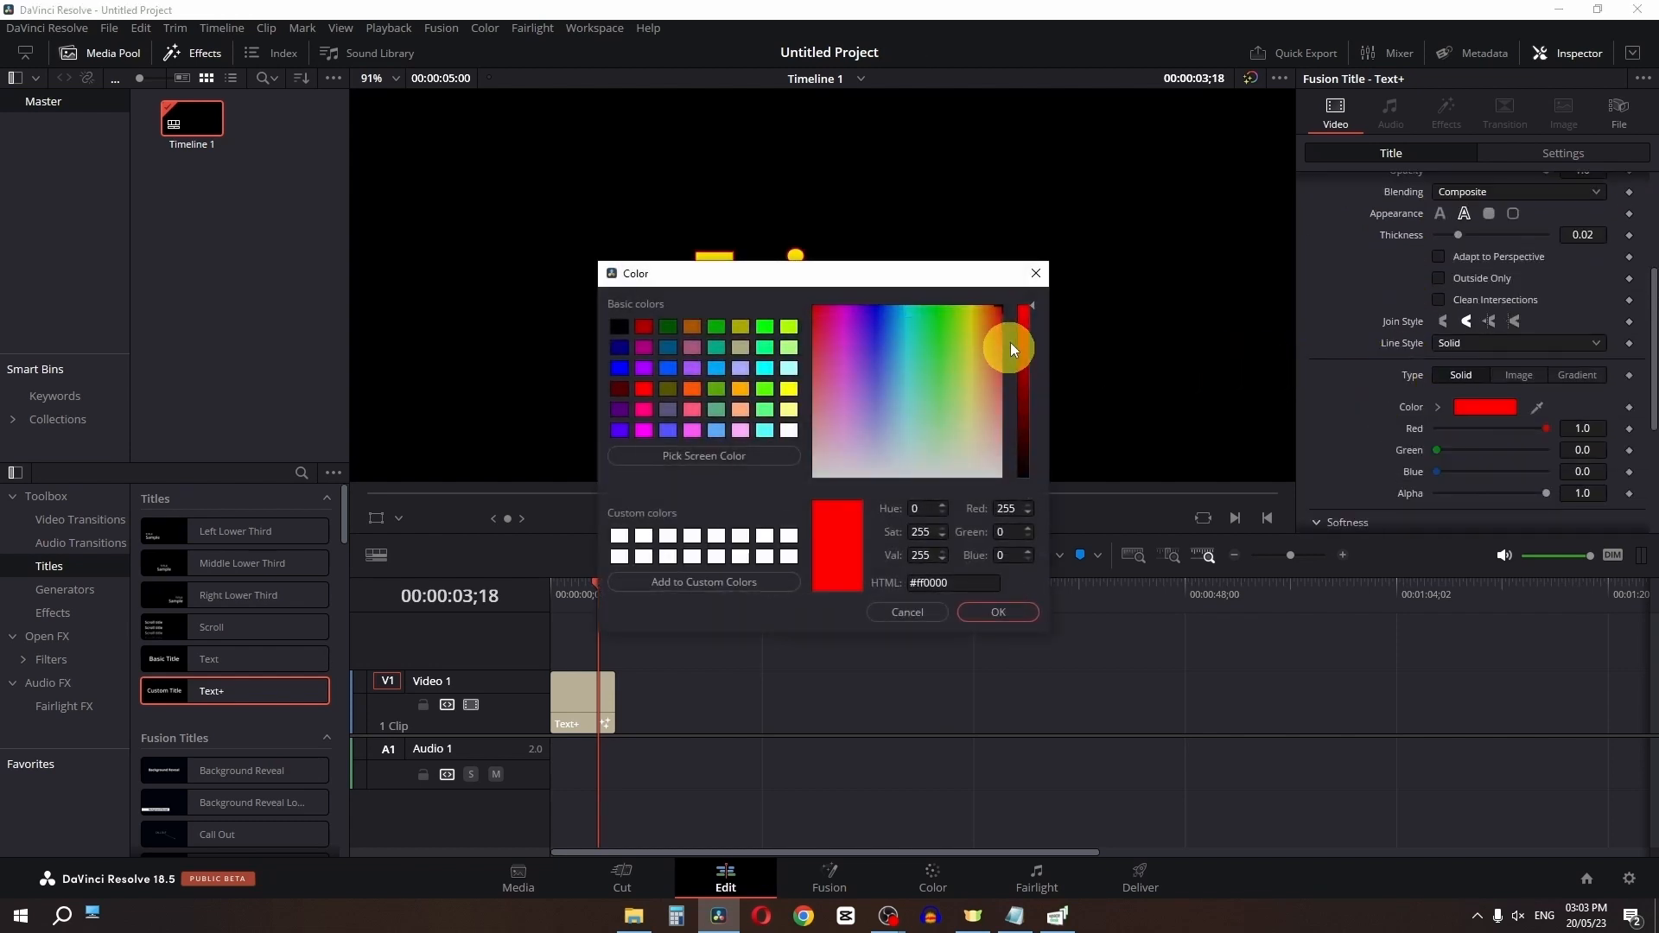
{"action": "left_click_drag", "start_coordinate": [967, 281], "coordinate": [913, 547]}
{"action": "left_click", "coordinate": [919, 741]}
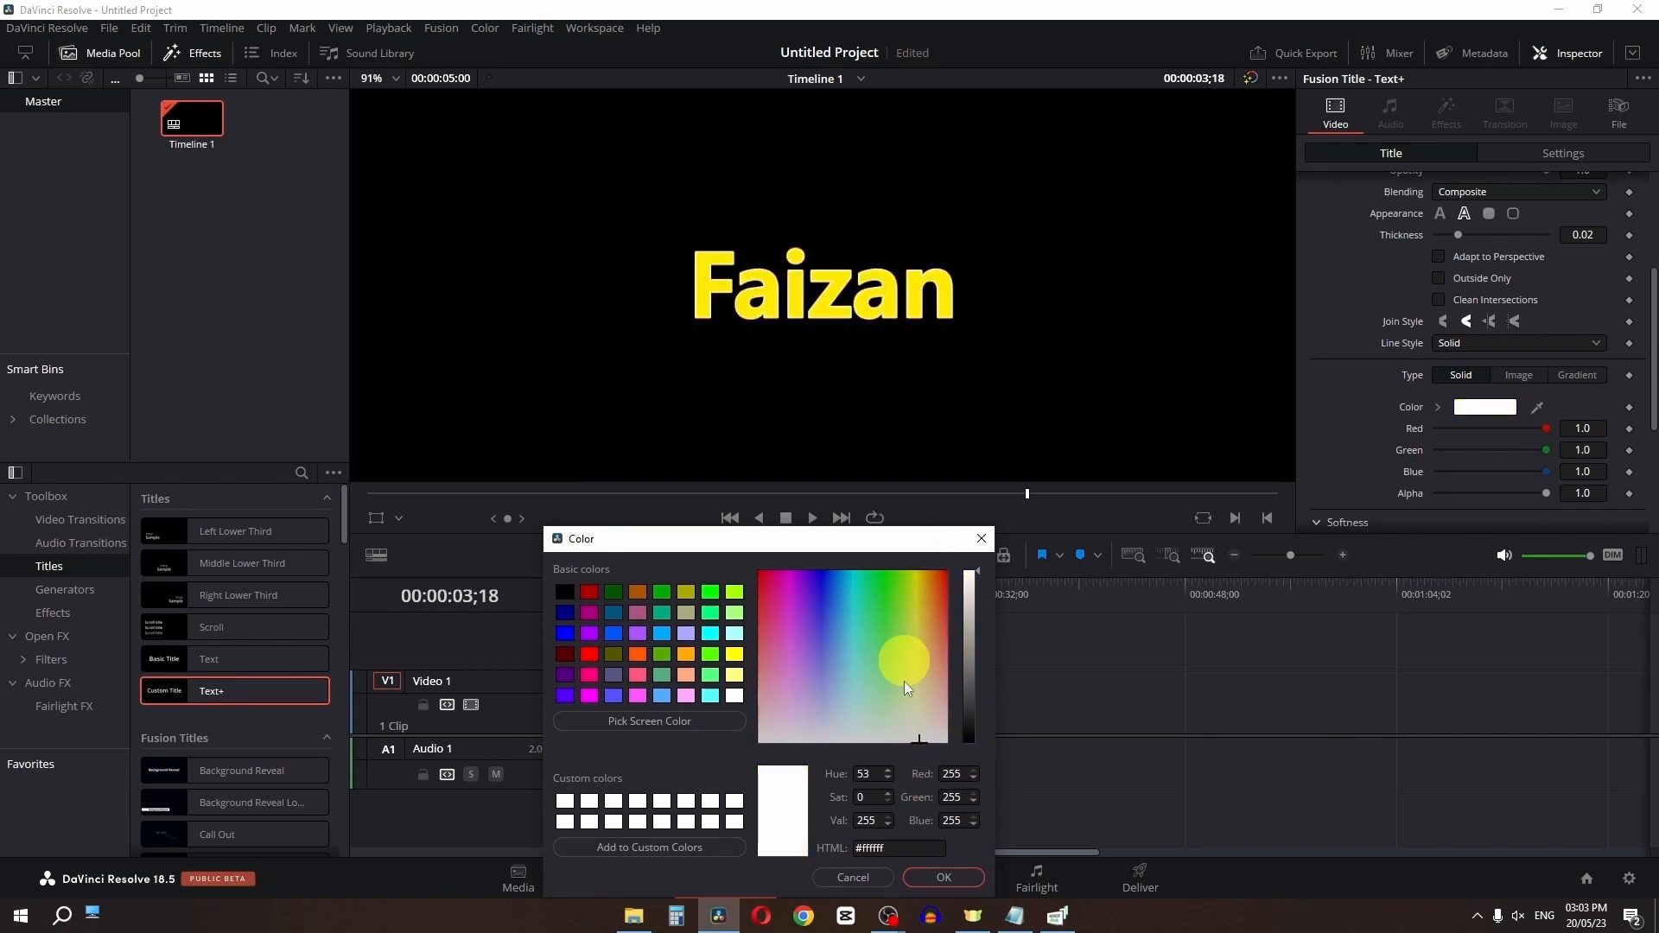
{"action": "left_click", "coordinate": [942, 877]}
{"action": "scroll", "coordinate": [1455, 334], "scroll_direction": "up", "scroll_amount": 1}
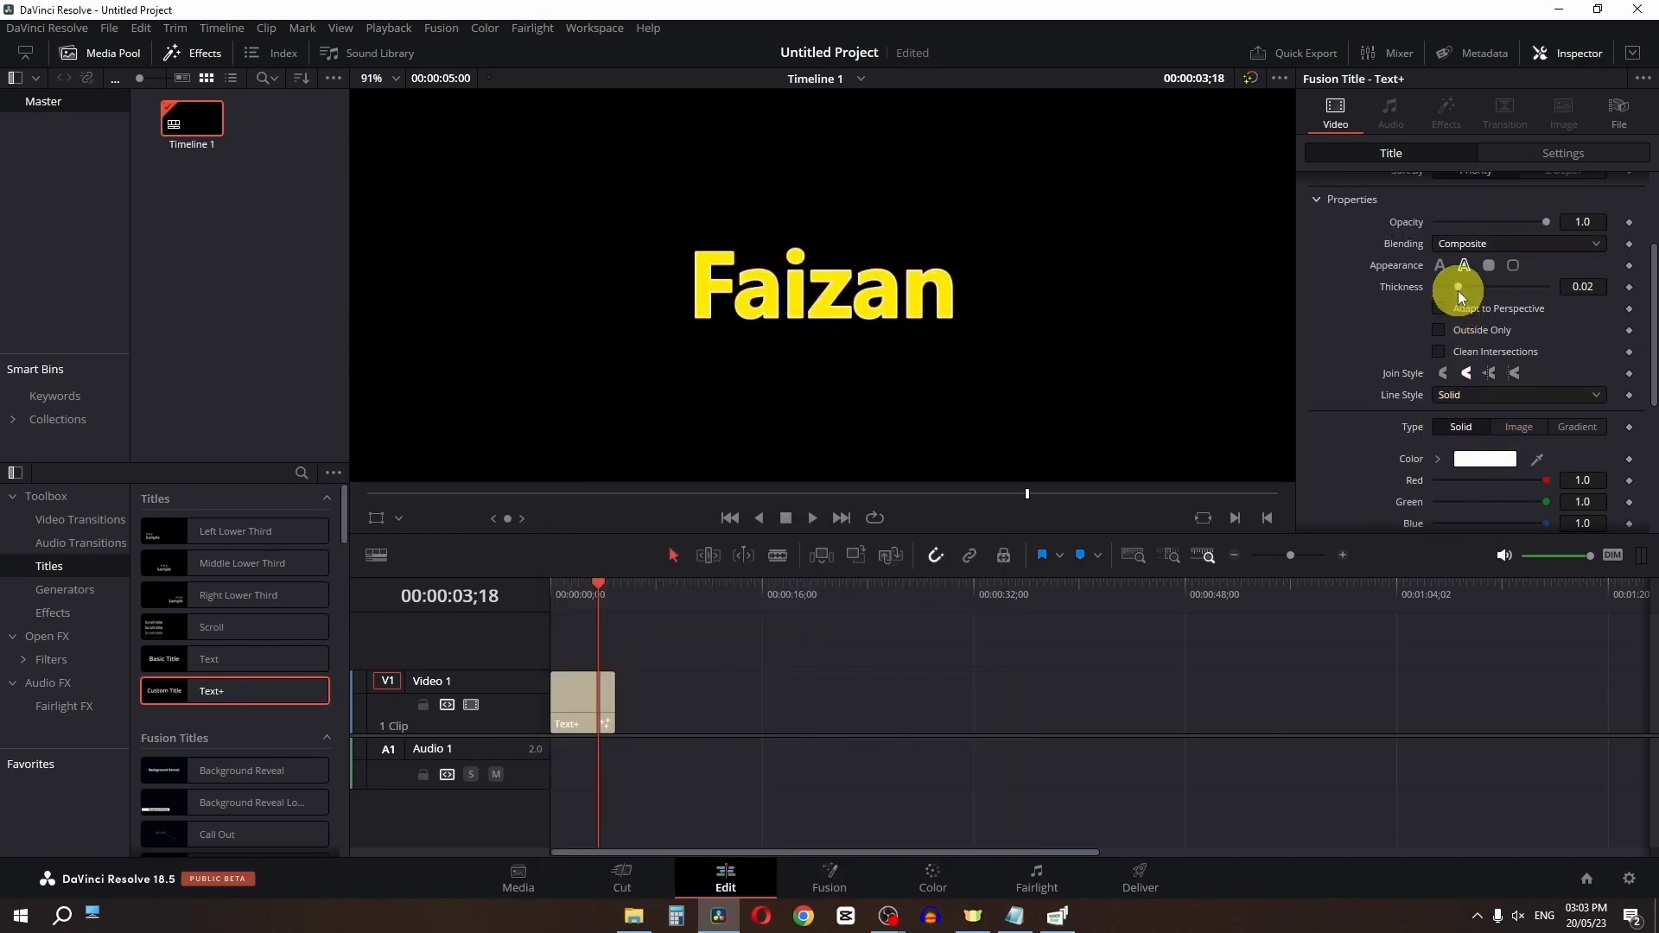
{"action": "left_click_drag", "start_coordinate": [1458, 289], "coordinate": [1509, 288]}
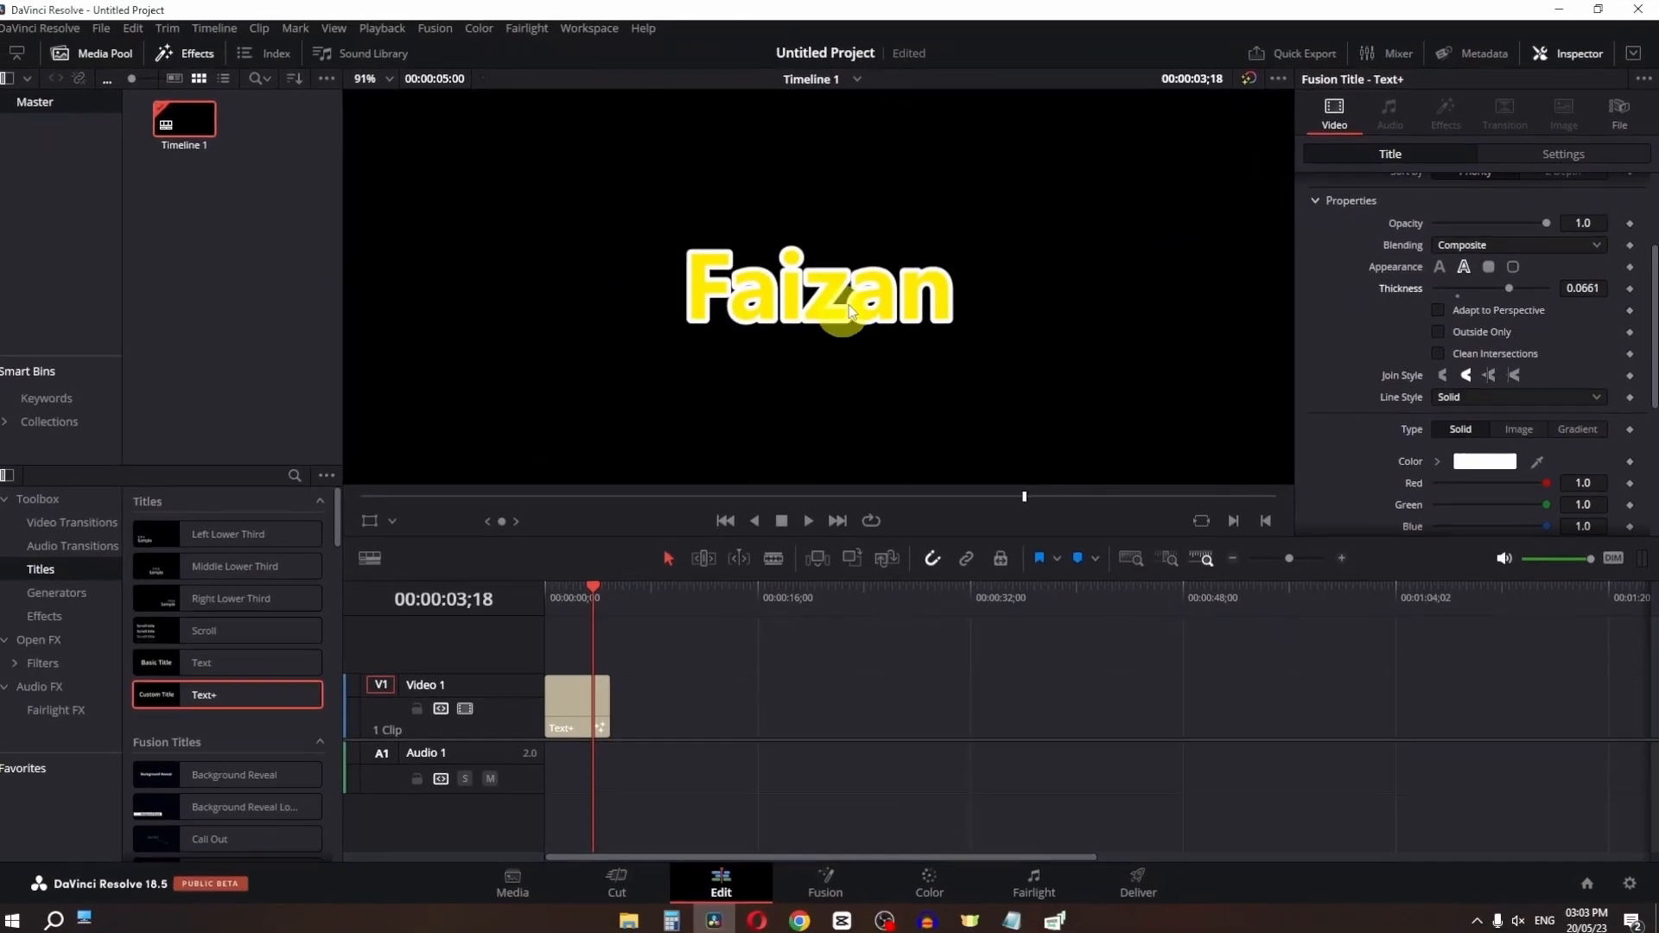
Disable the Red Outline element and enable the Black Shadow element, number 3, for the title
{"action": "scroll", "coordinate": [1444, 277], "scroll_direction": "up", "scroll_amount": 3}
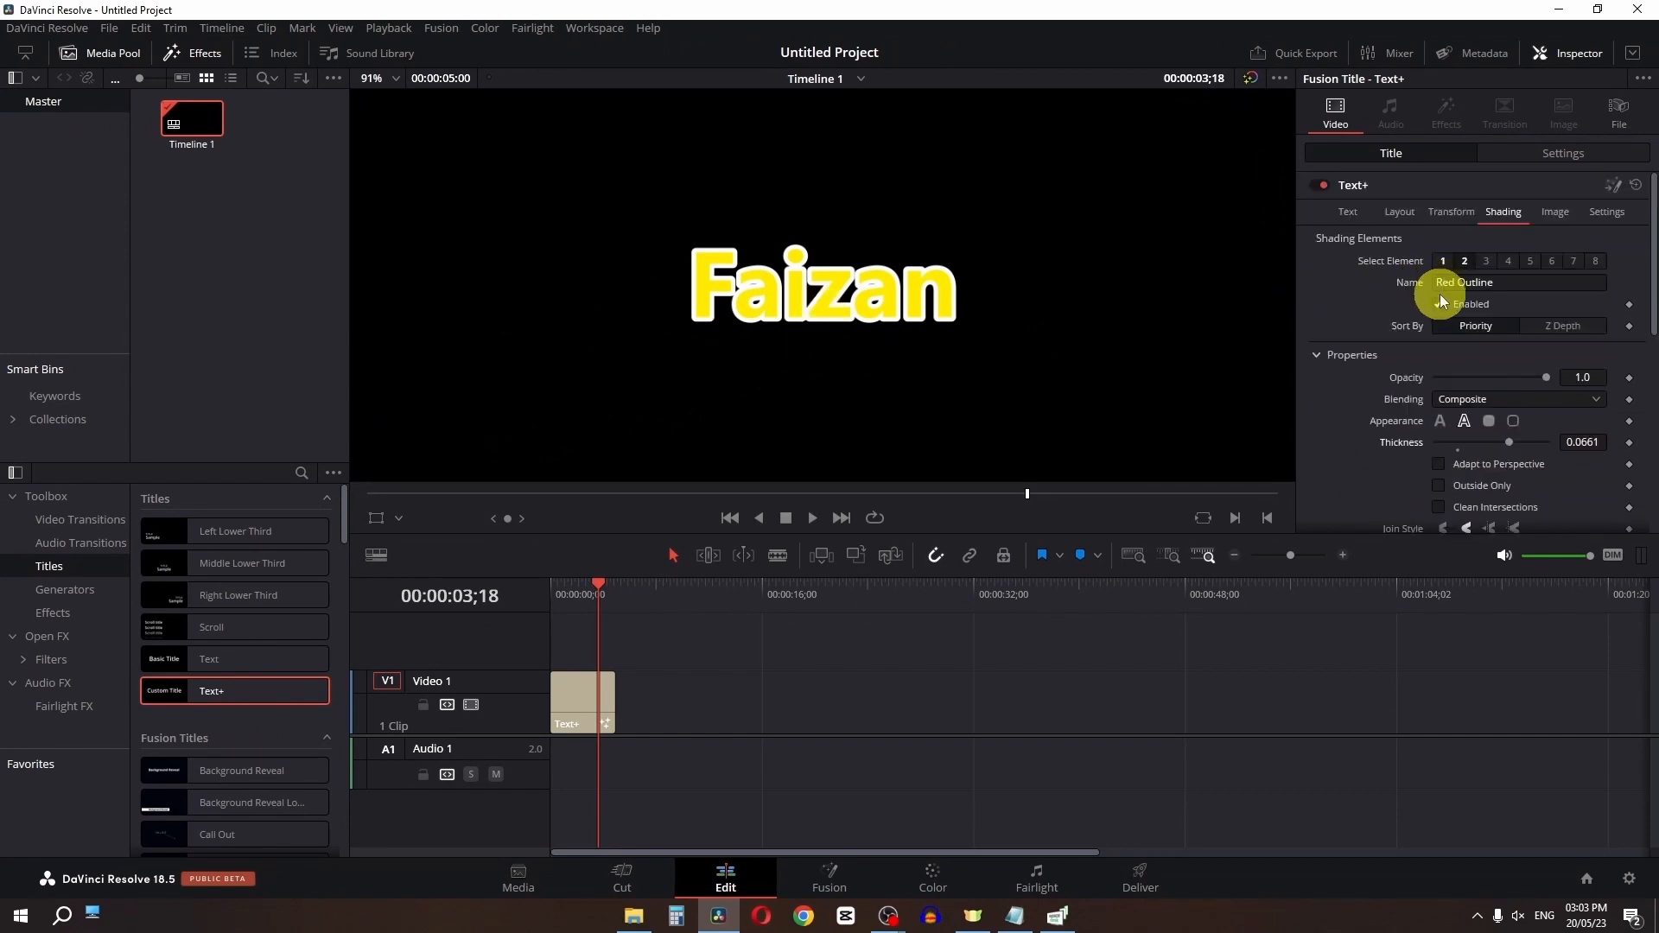
{"action": "left_click", "coordinate": [1439, 303]}
{"action": "left_click", "coordinate": [1485, 261]}
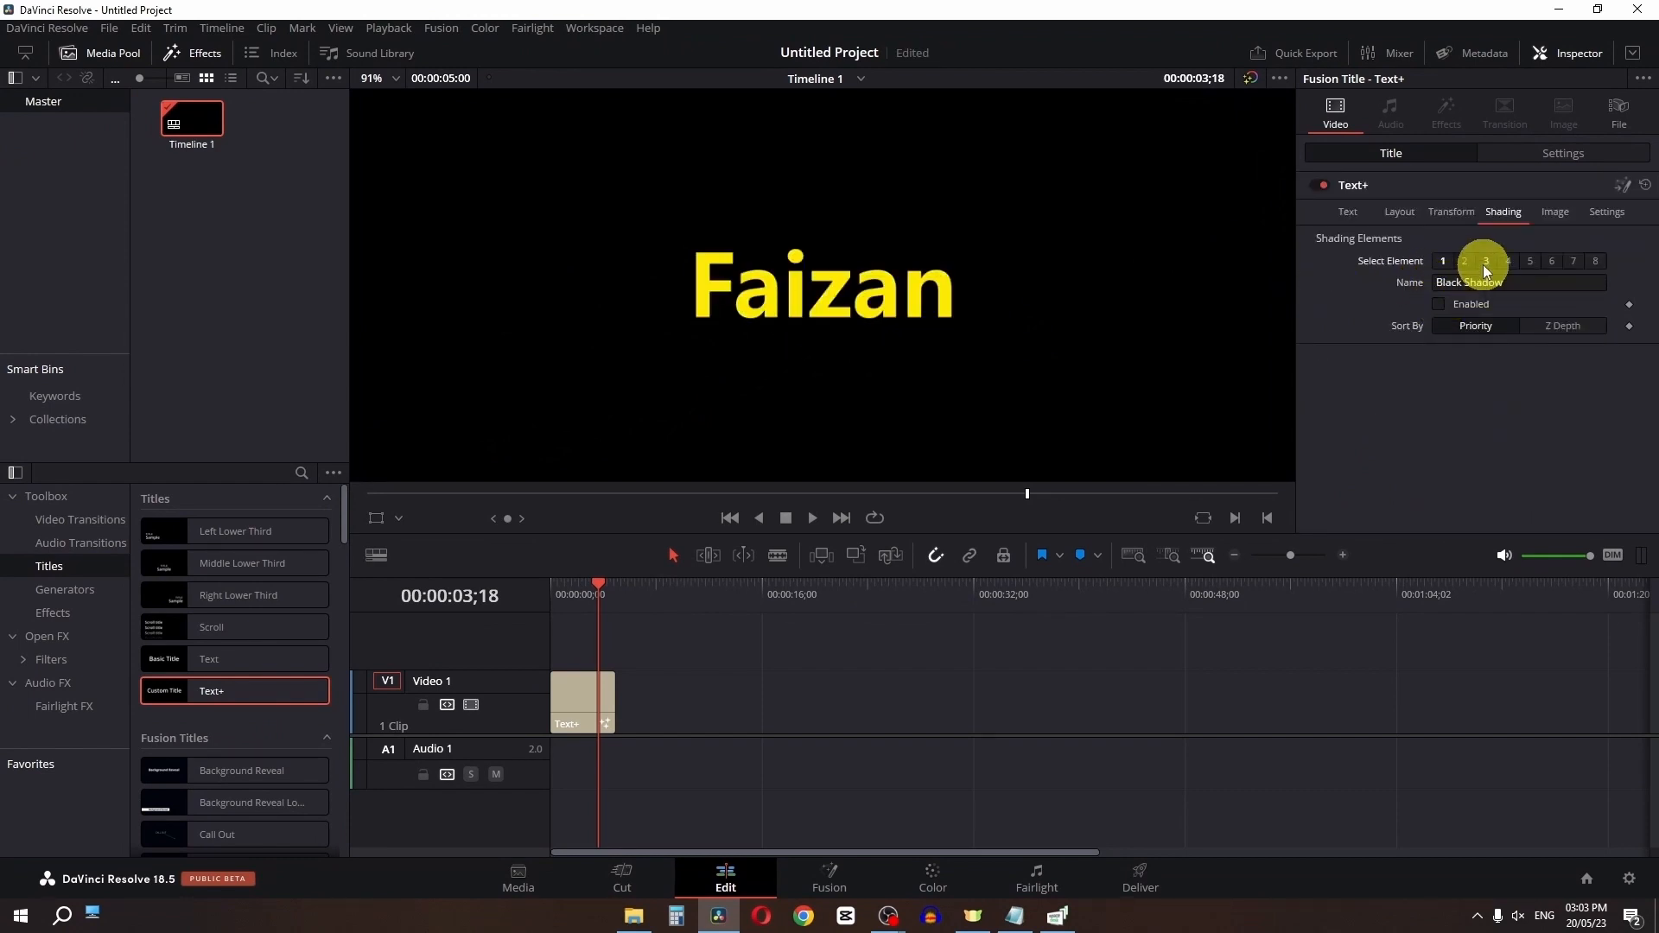
{"action": "left_click", "coordinate": [1438, 303]}
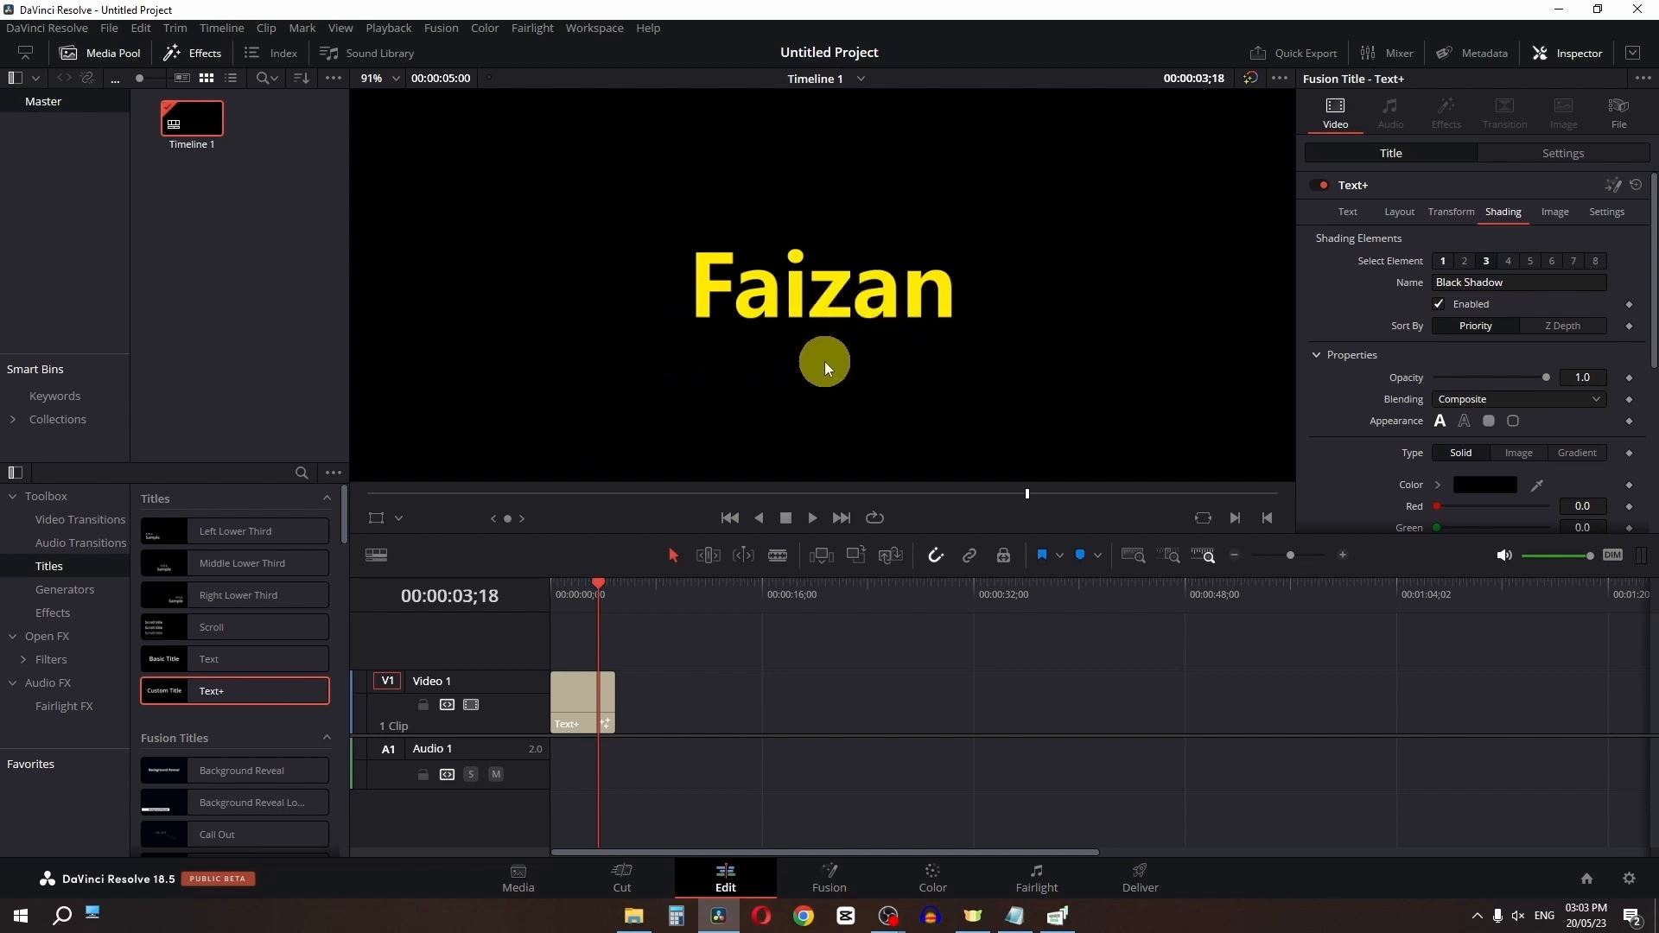
Move the Text+ title to Video 2 and place a Paper generator beneath it at the start of Video 1
{"action": "left_click", "coordinate": [70, 589]}
{"action": "scroll", "coordinate": [261, 607], "scroll_direction": "down", "scroll_amount": 3}
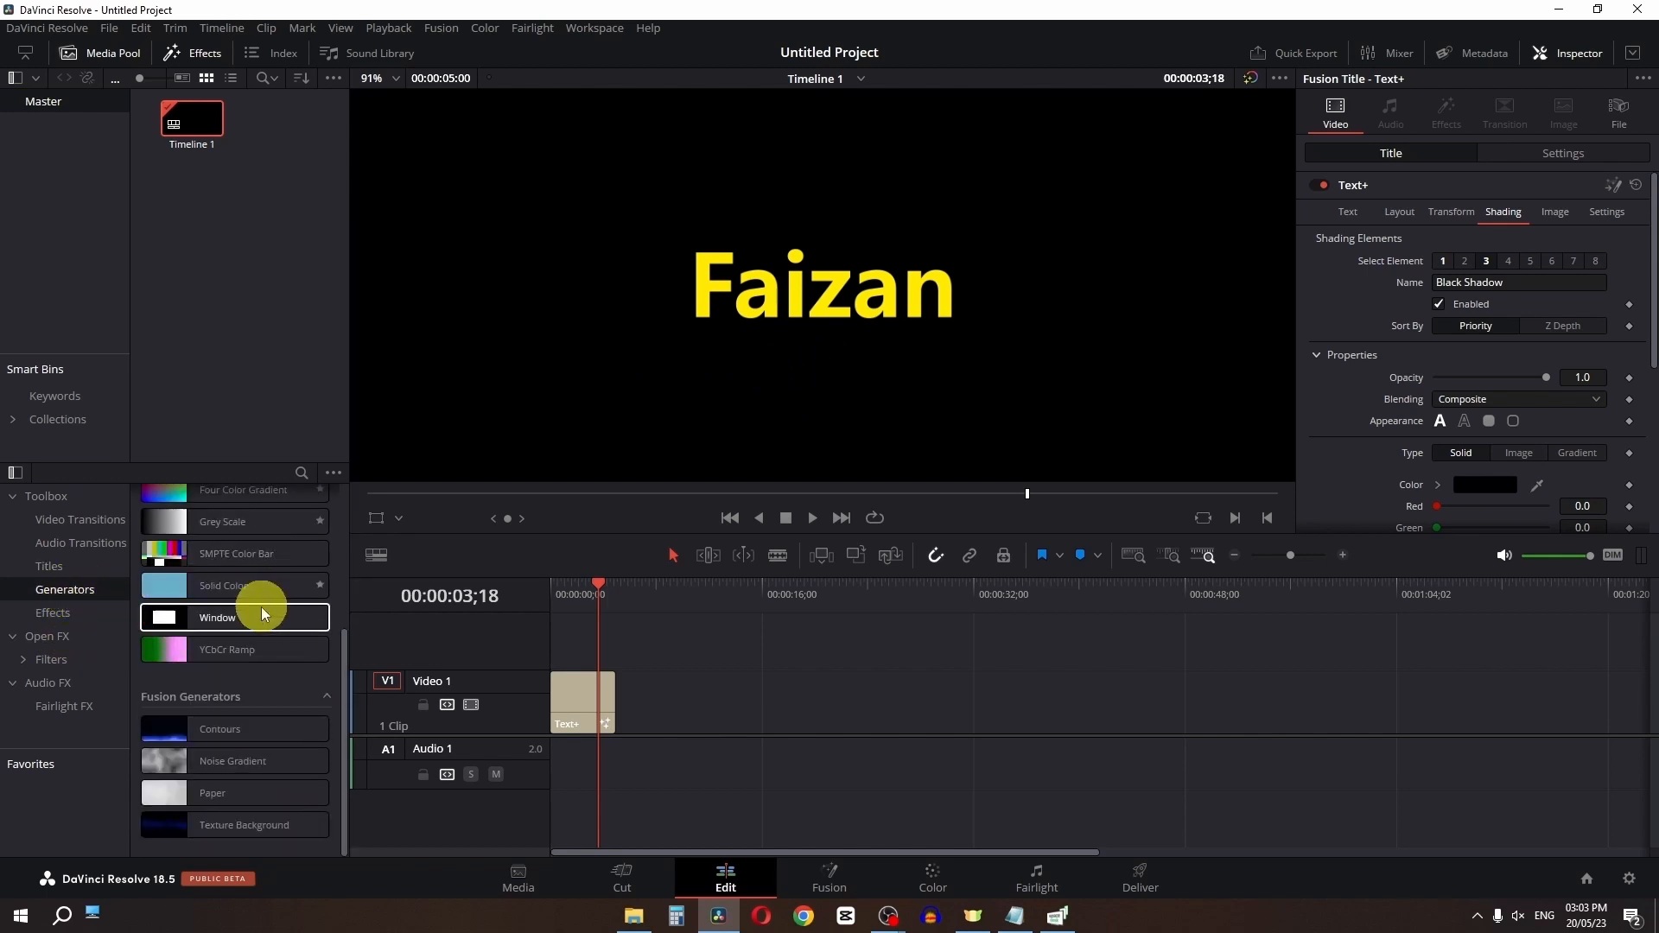
{"action": "left_click", "coordinate": [169, 794]}
{"action": "left_click_drag", "start_coordinate": [169, 793], "coordinate": [587, 649]}
{"action": "left_click", "coordinate": [582, 710]}
{"action": "left_click_drag", "start_coordinate": [666, 699], "coordinate": [583, 710]}
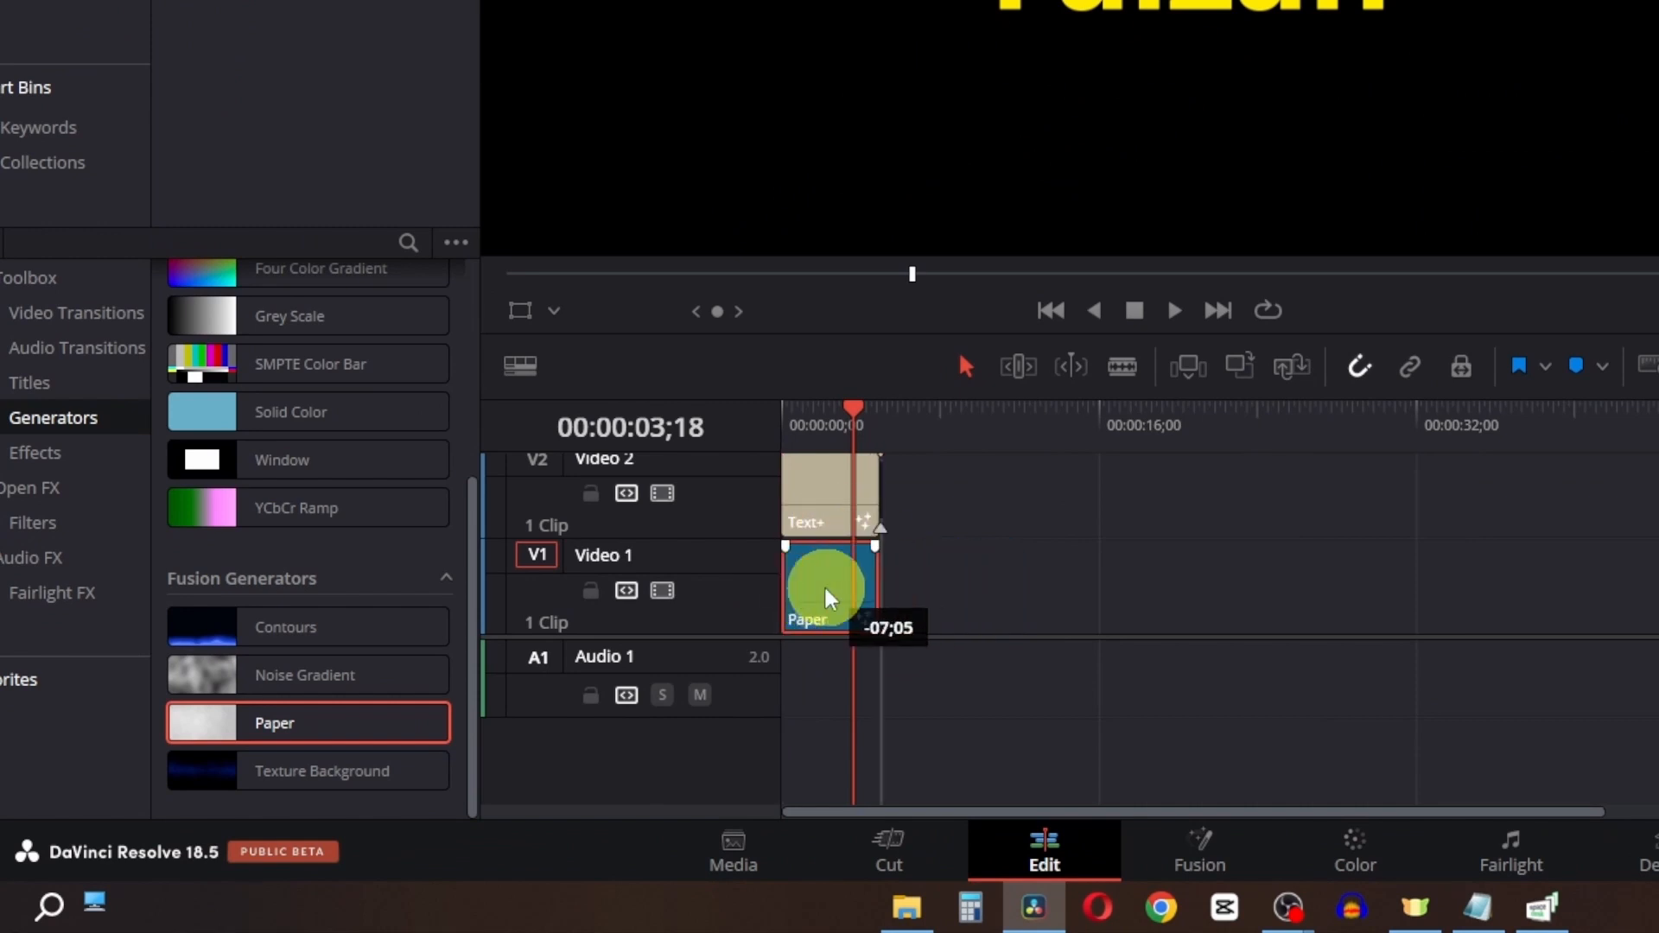
{"action": "left_click_drag", "start_coordinate": [825, 589], "coordinate": [826, 590]}
Darken the Paper background with Gain 0.83, Lift -0.2, Gamma 0.81, Contrast 0.7 and Brightness 0.1, viewing it at the timeline start
{"action": "left_click_drag", "start_coordinate": [855, 430], "coordinate": [687, 441]}
{"action": "left_click", "coordinate": [946, 501]}
{"action": "left_click", "coordinate": [724, 626]}
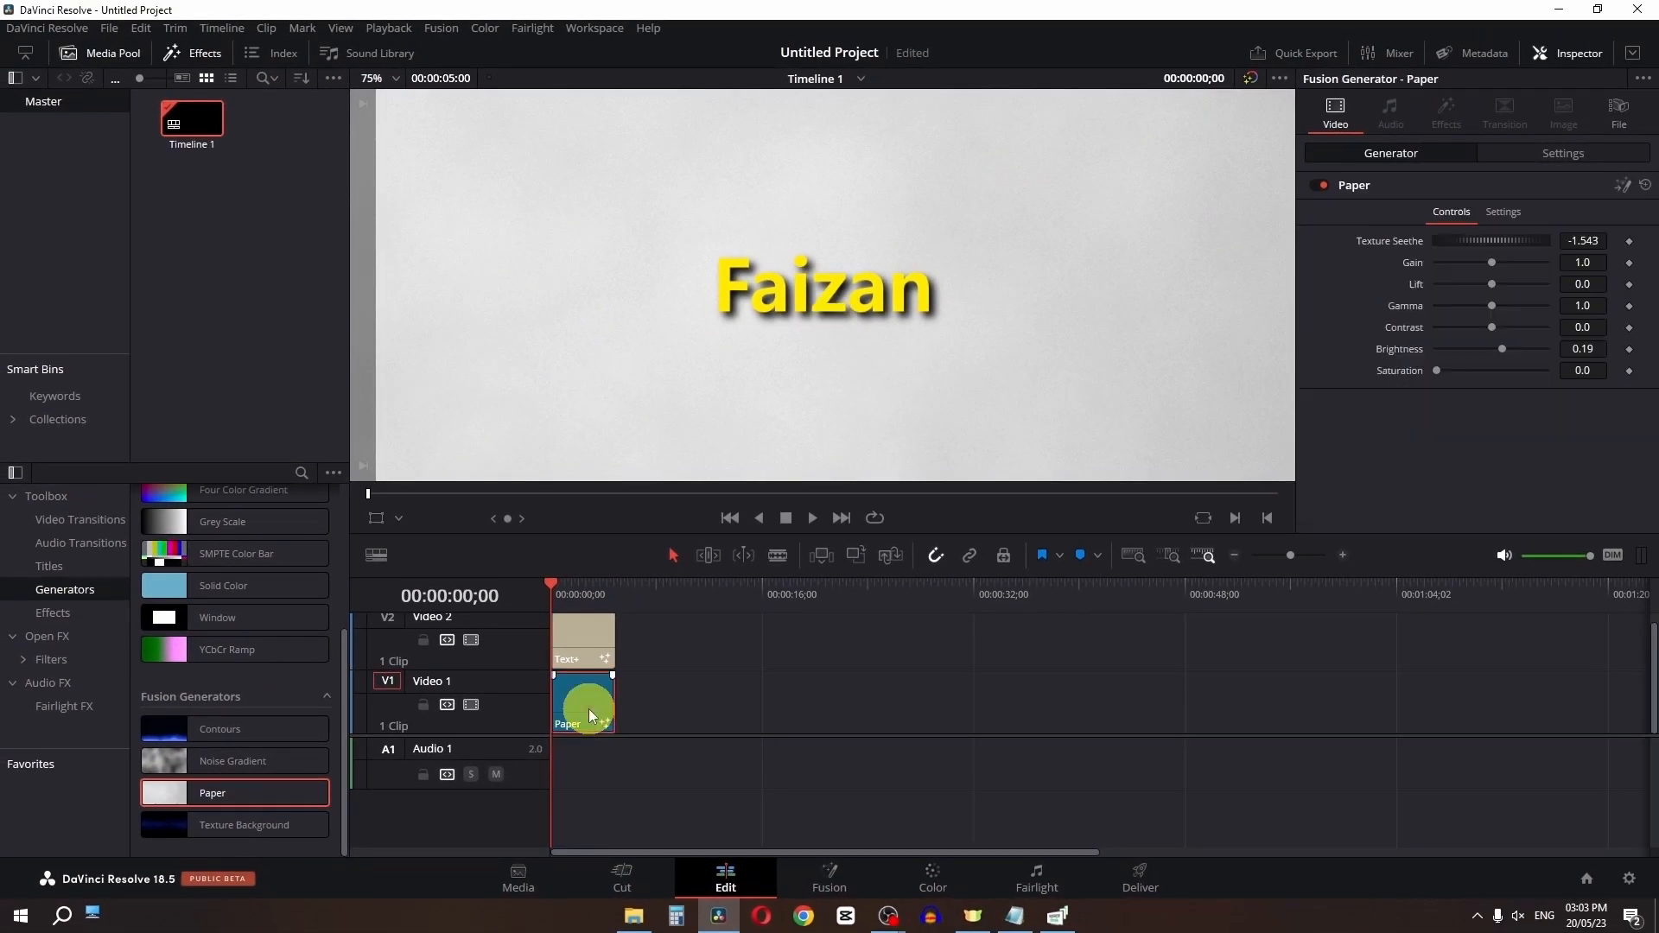
{"action": "left_click_drag", "start_coordinate": [1491, 262], "coordinate": [1495, 349]}
{"action": "scroll", "coordinate": [956, 245], "scroll_direction": "down", "scroll_amount": 4}
{"action": "scroll", "coordinate": [1079, 363], "scroll_direction": "up", "scroll_amount": 2}
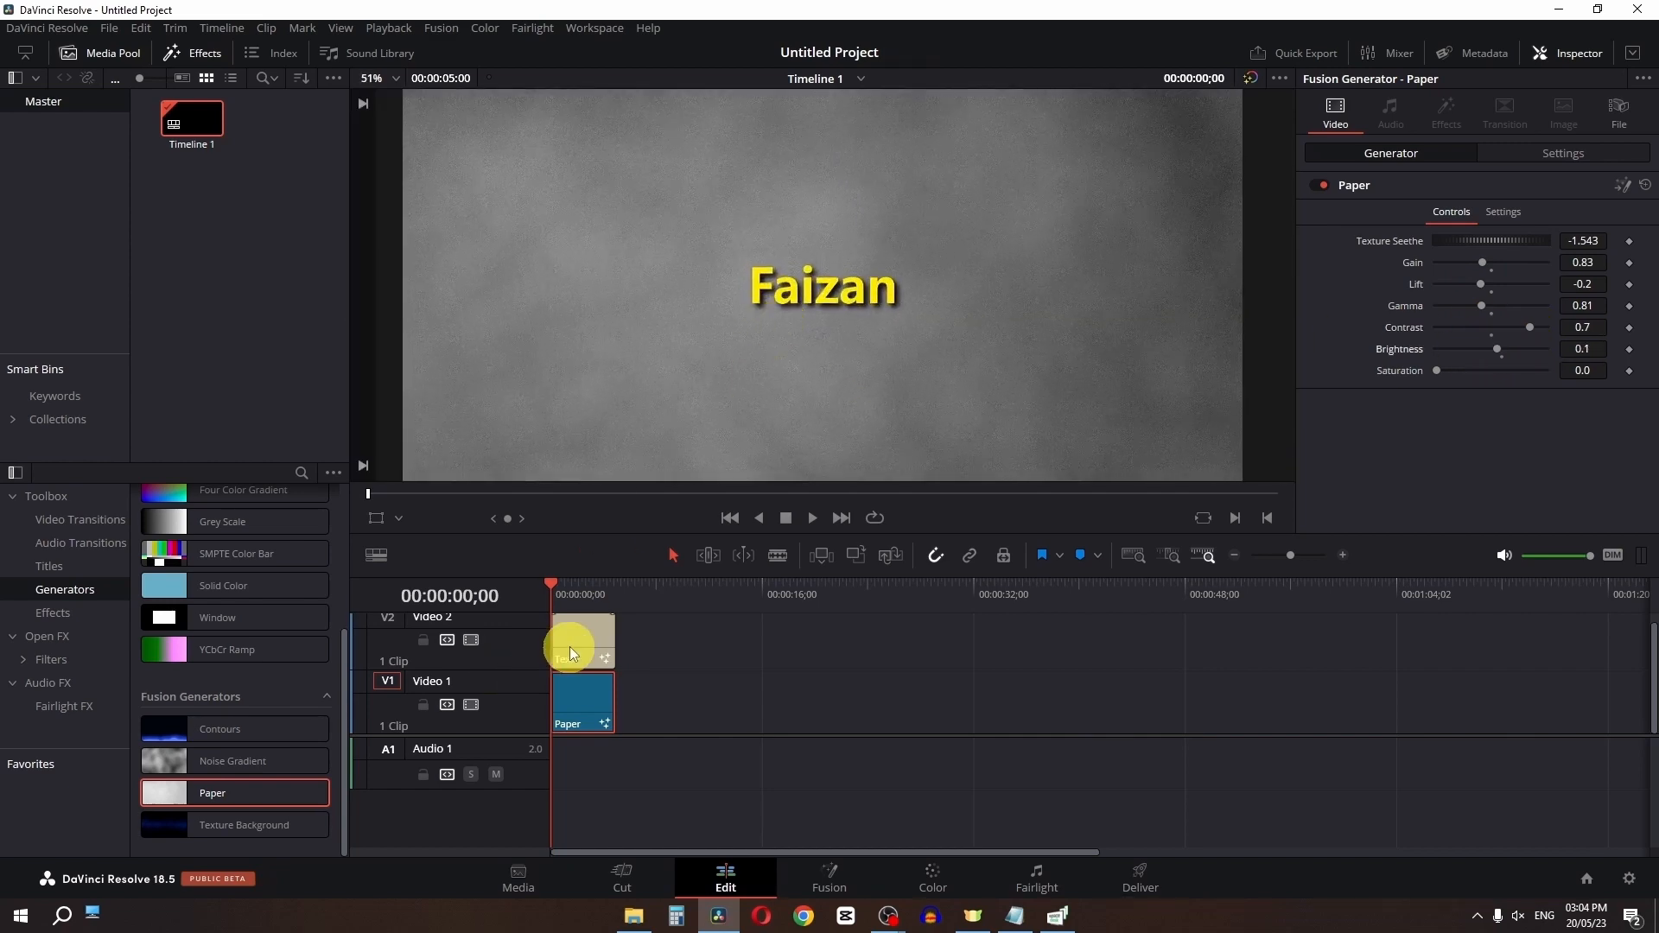
Examine the Black Shadow element's shading properties on the Text+ title
{"action": "left_click", "coordinate": [577, 645]}
{"action": "scroll", "coordinate": [1486, 371], "scroll_direction": "down", "scroll_amount": 3}
{"action": "scroll", "coordinate": [1486, 371], "scroll_direction": "up", "scroll_amount": 3}
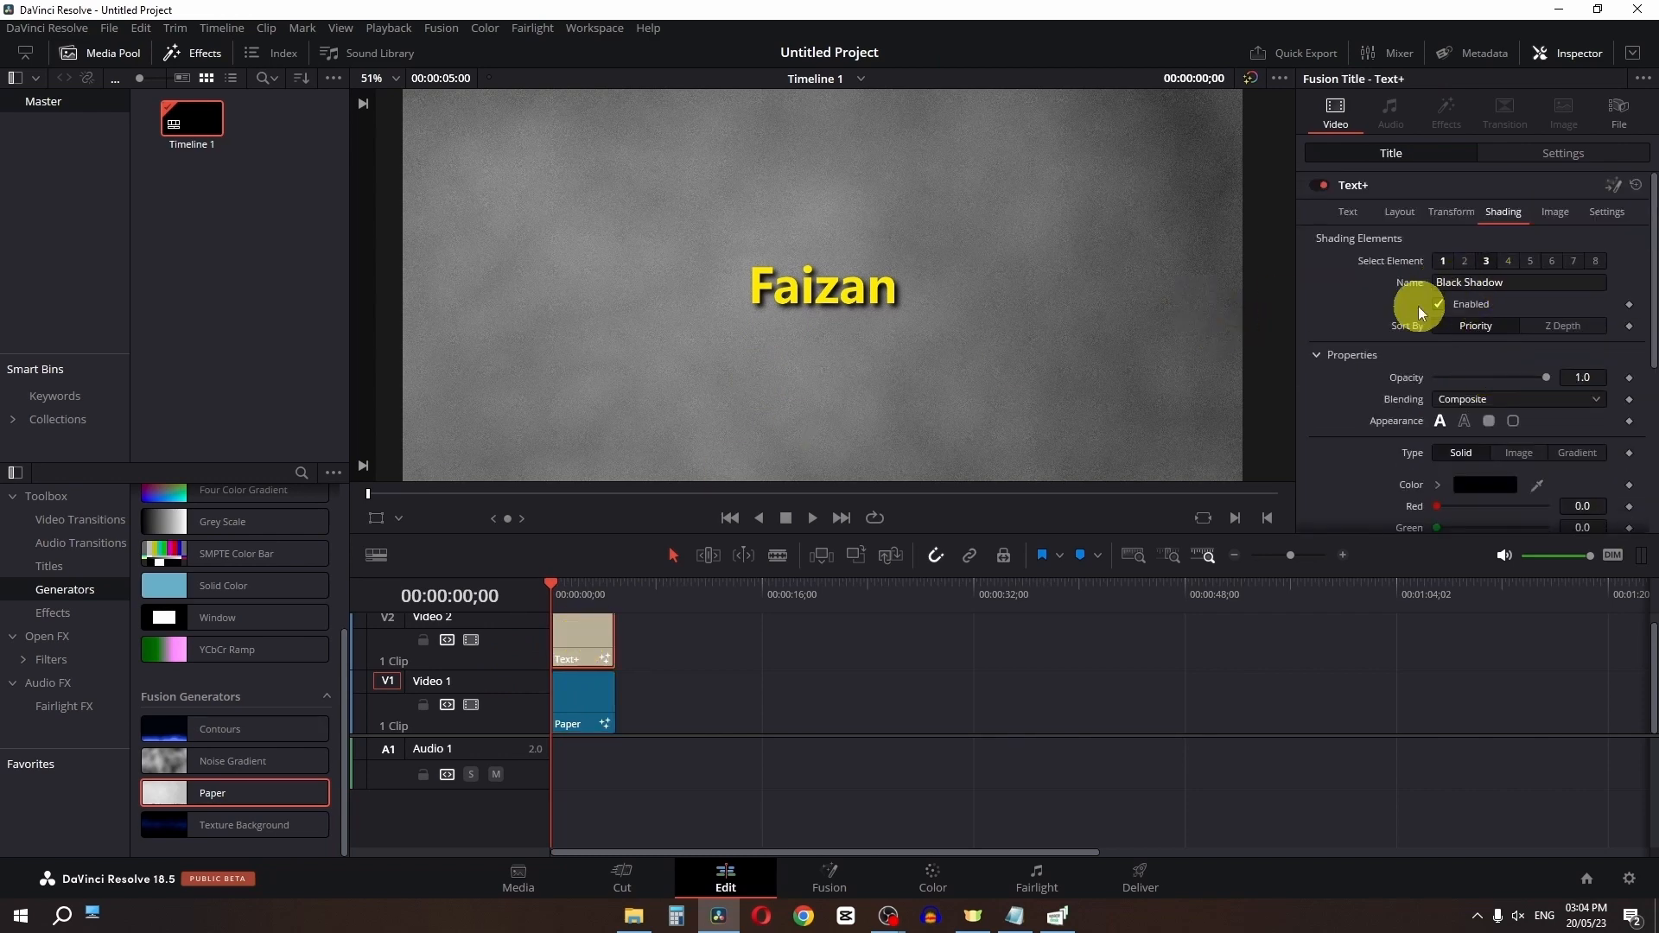
{"action": "scroll", "coordinate": [1443, 319], "scroll_direction": "down", "scroll_amount": 4}
{"action": "scroll", "coordinate": [1455, 320], "scroll_direction": "up", "scroll_amount": 2}
{"action": "scroll", "coordinate": [1455, 320], "scroll_direction": "down", "scroll_amount": 2}
{"action": "mouse_move", "coordinate": [1463, 363]}
{"action": "left_mouse_down"}
{"action": "mouse_move", "coordinate": [1516, 364]}
{"action": "mouse_move", "coordinate": [1419, 377]}
{"action": "mouse_move", "coordinate": [1517, 389]}
{"action": "mouse_move", "coordinate": [1381, 386]}
{"action": "mouse_move", "coordinate": [1470, 385]}
{"action": "mouse_move", "coordinate": [1452, 380]}
{"action": "left_mouse_up"}
{"action": "scroll", "coordinate": [1455, 382], "scroll_direction": "down", "scroll_amount": 1}
{"action": "left_click", "coordinate": [1315, 299]}
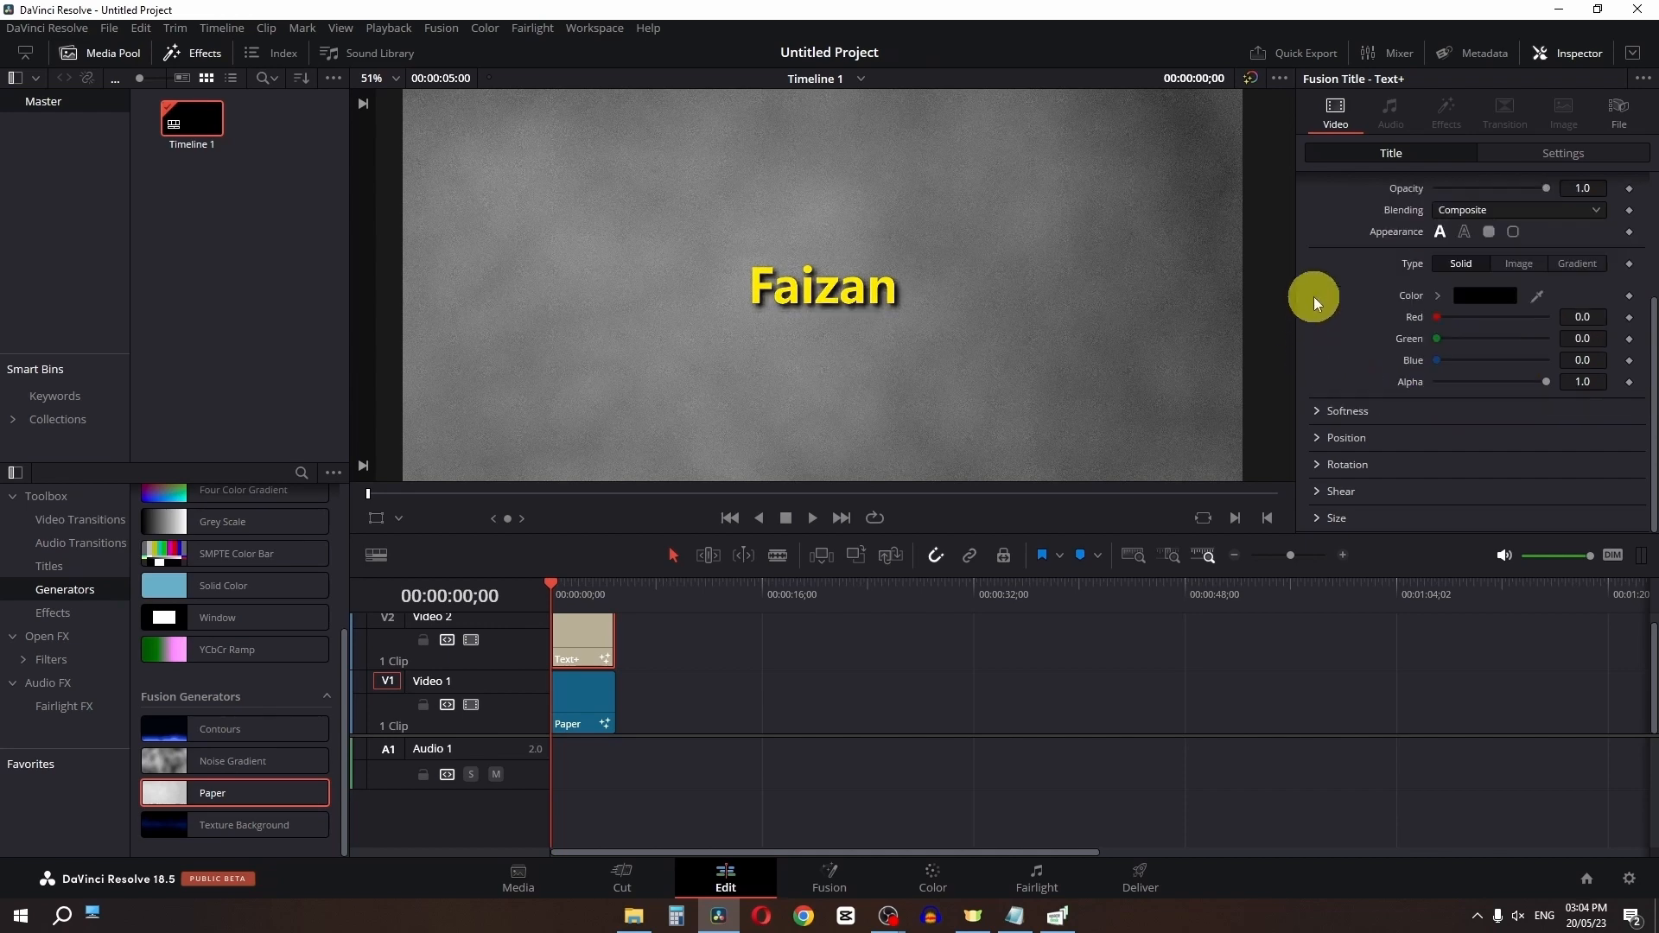
Set the Black Shadow's Priority to 0.0 and Offset X to about 0.028, and adjust its Y offset
{"action": "left_click", "coordinate": [1315, 437]}
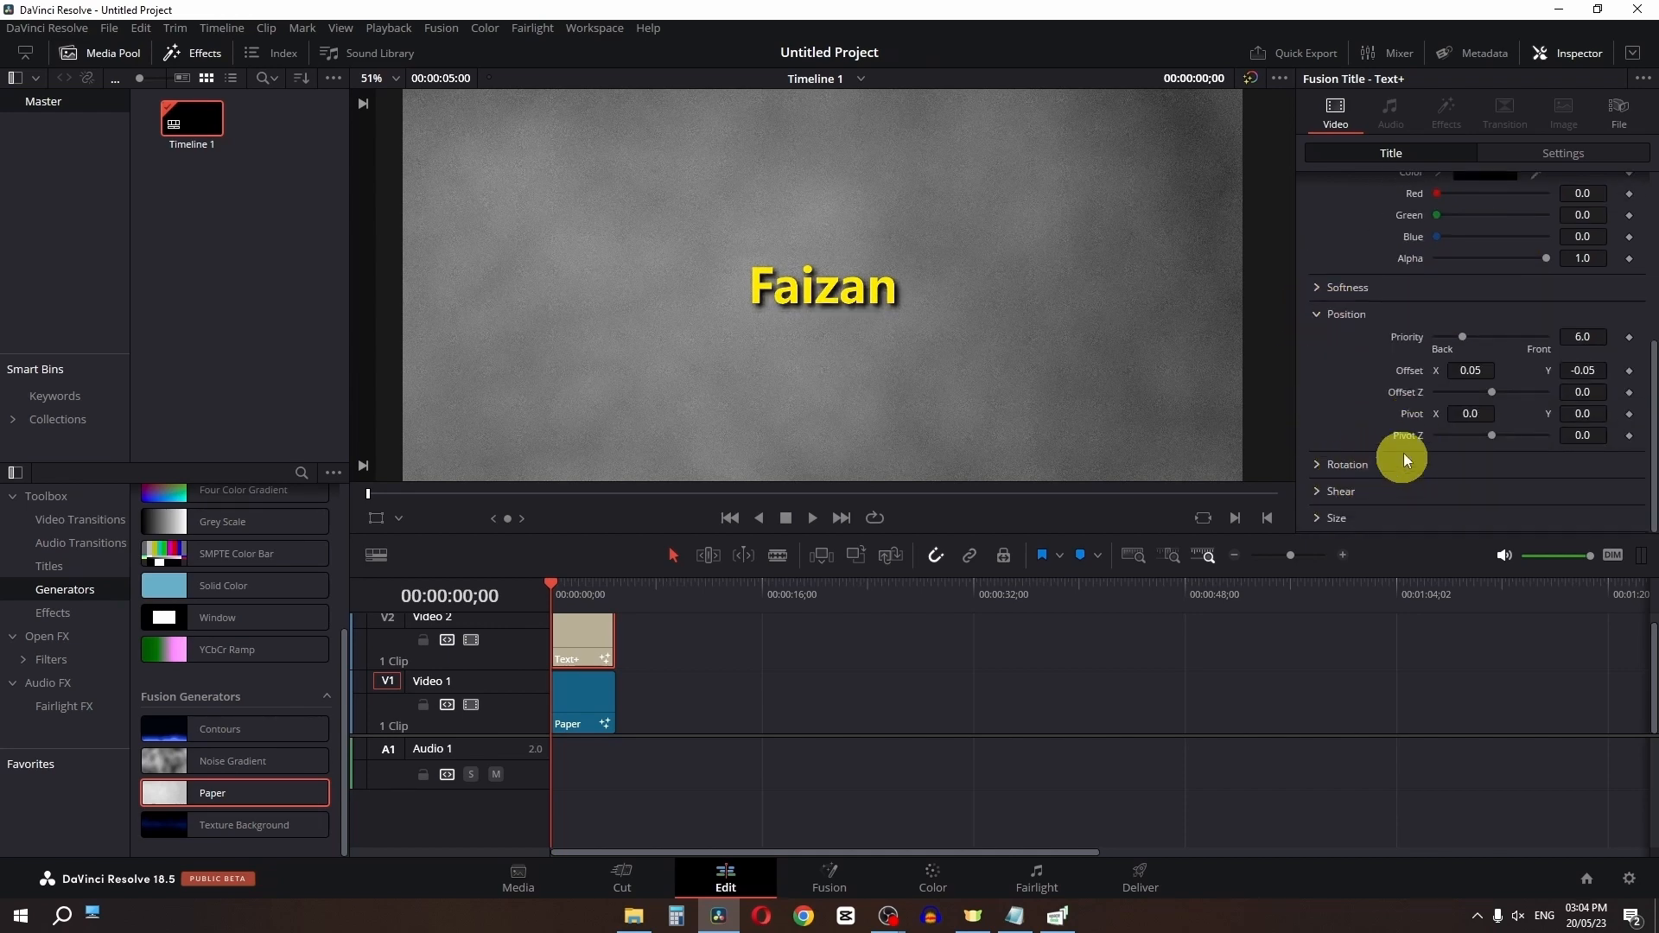
{"action": "left_click_drag", "start_coordinate": [1464, 335], "coordinate": [1296, 364]}
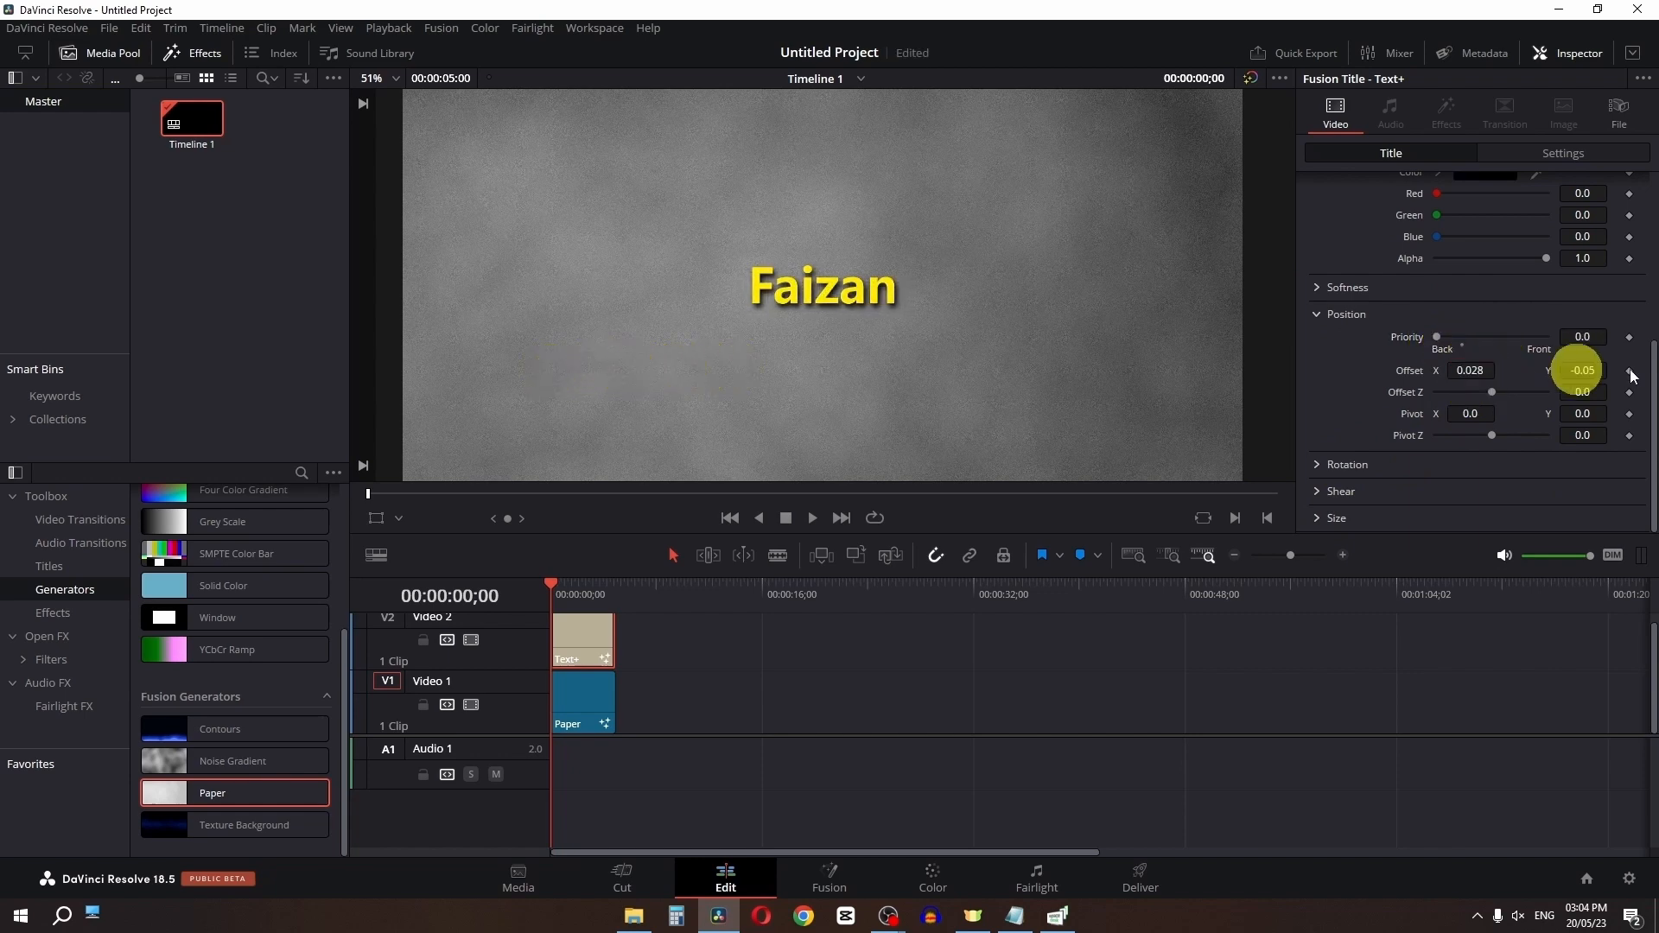
{"action": "left_click_drag", "start_coordinate": [1583, 370], "coordinate": [1607, 314]}
Enable the Blue Border element, number 4, instead of the Black Shadow and change its fill colour to black
{"action": "scroll", "coordinate": [1555, 328], "scroll_direction": "up", "scroll_amount": 5}
{"action": "left_click", "coordinate": [1508, 261]}
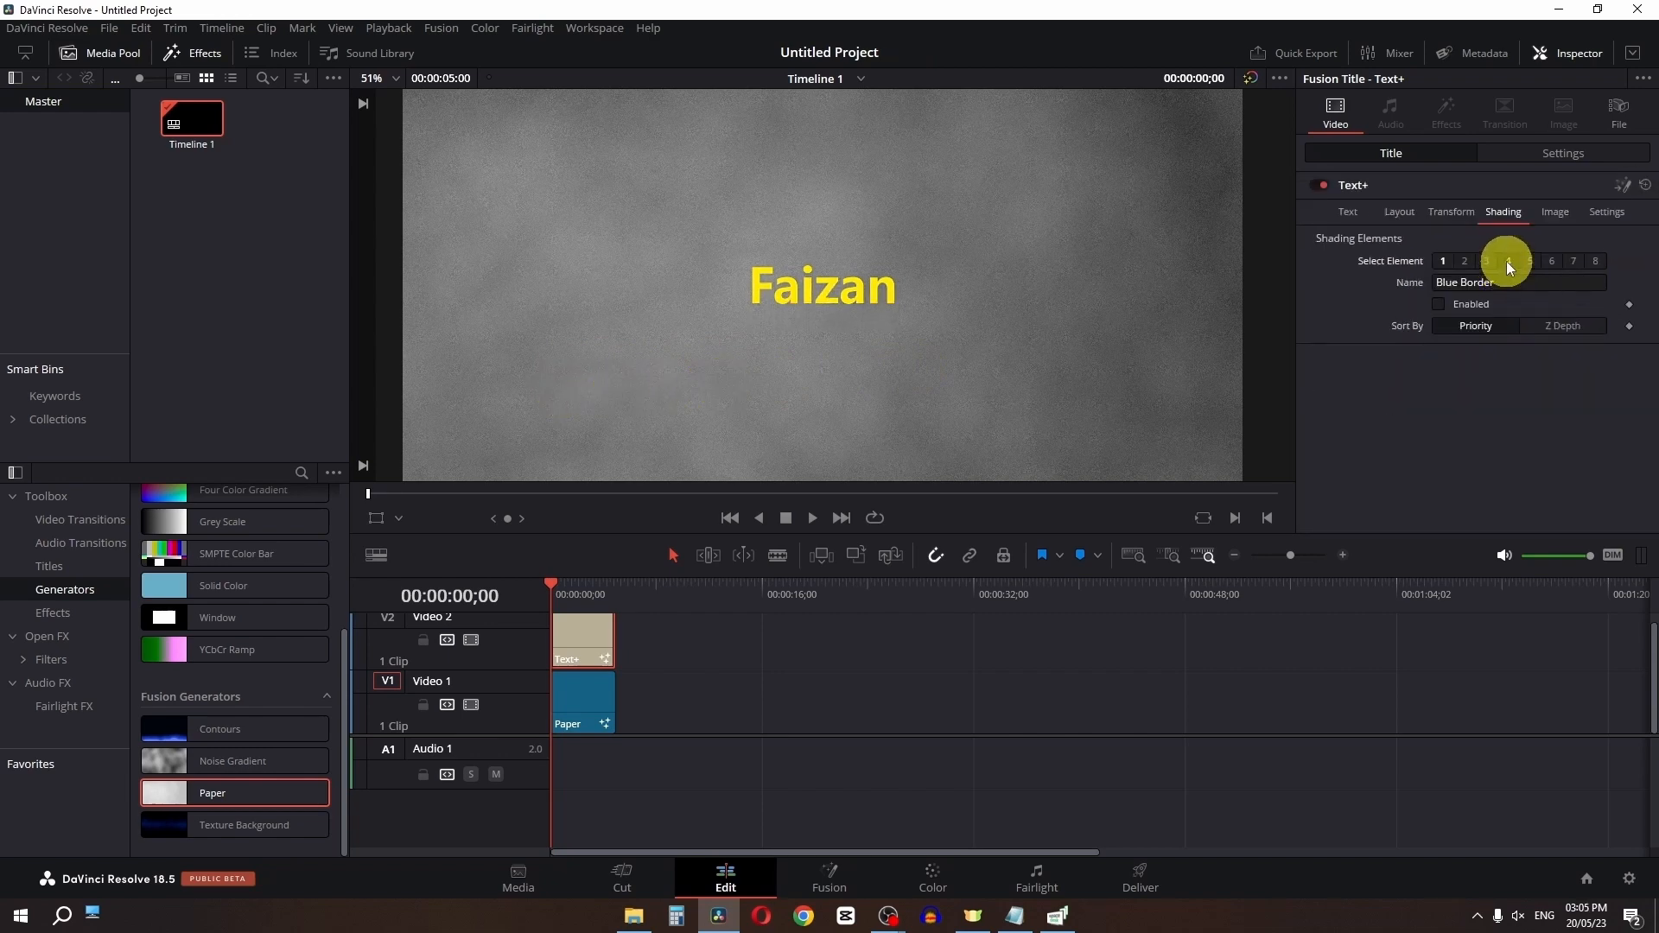
{"action": "left_click", "coordinate": [1439, 304]}
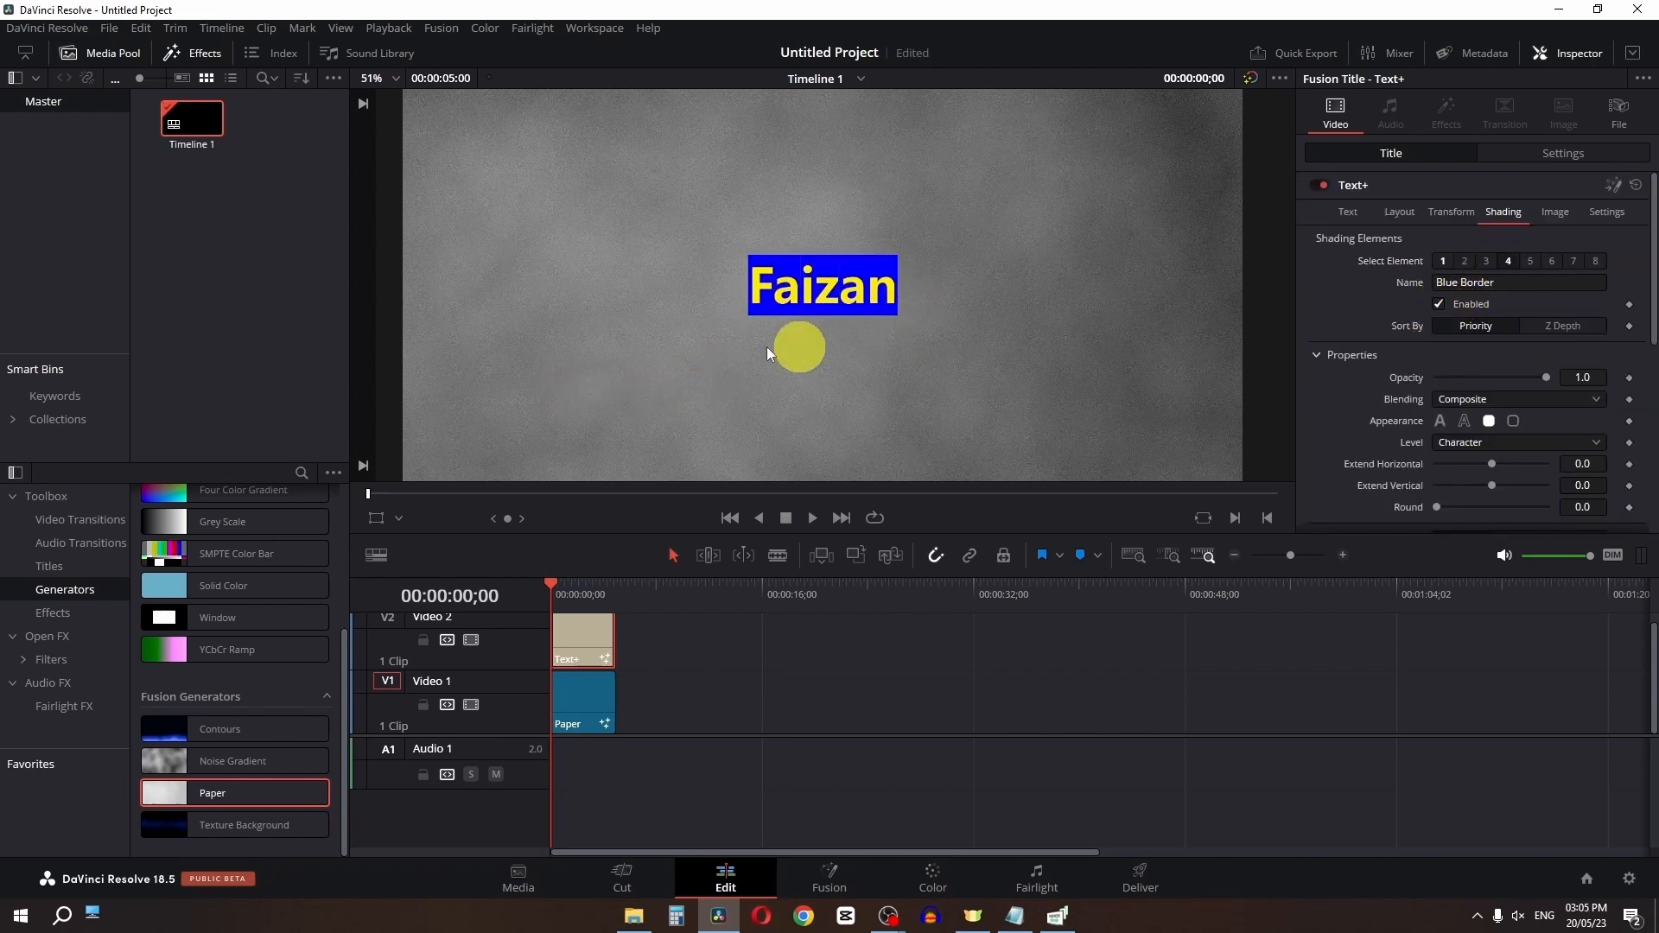
{"action": "scroll", "coordinate": [1417, 389], "scroll_direction": "down", "scroll_amount": 3}
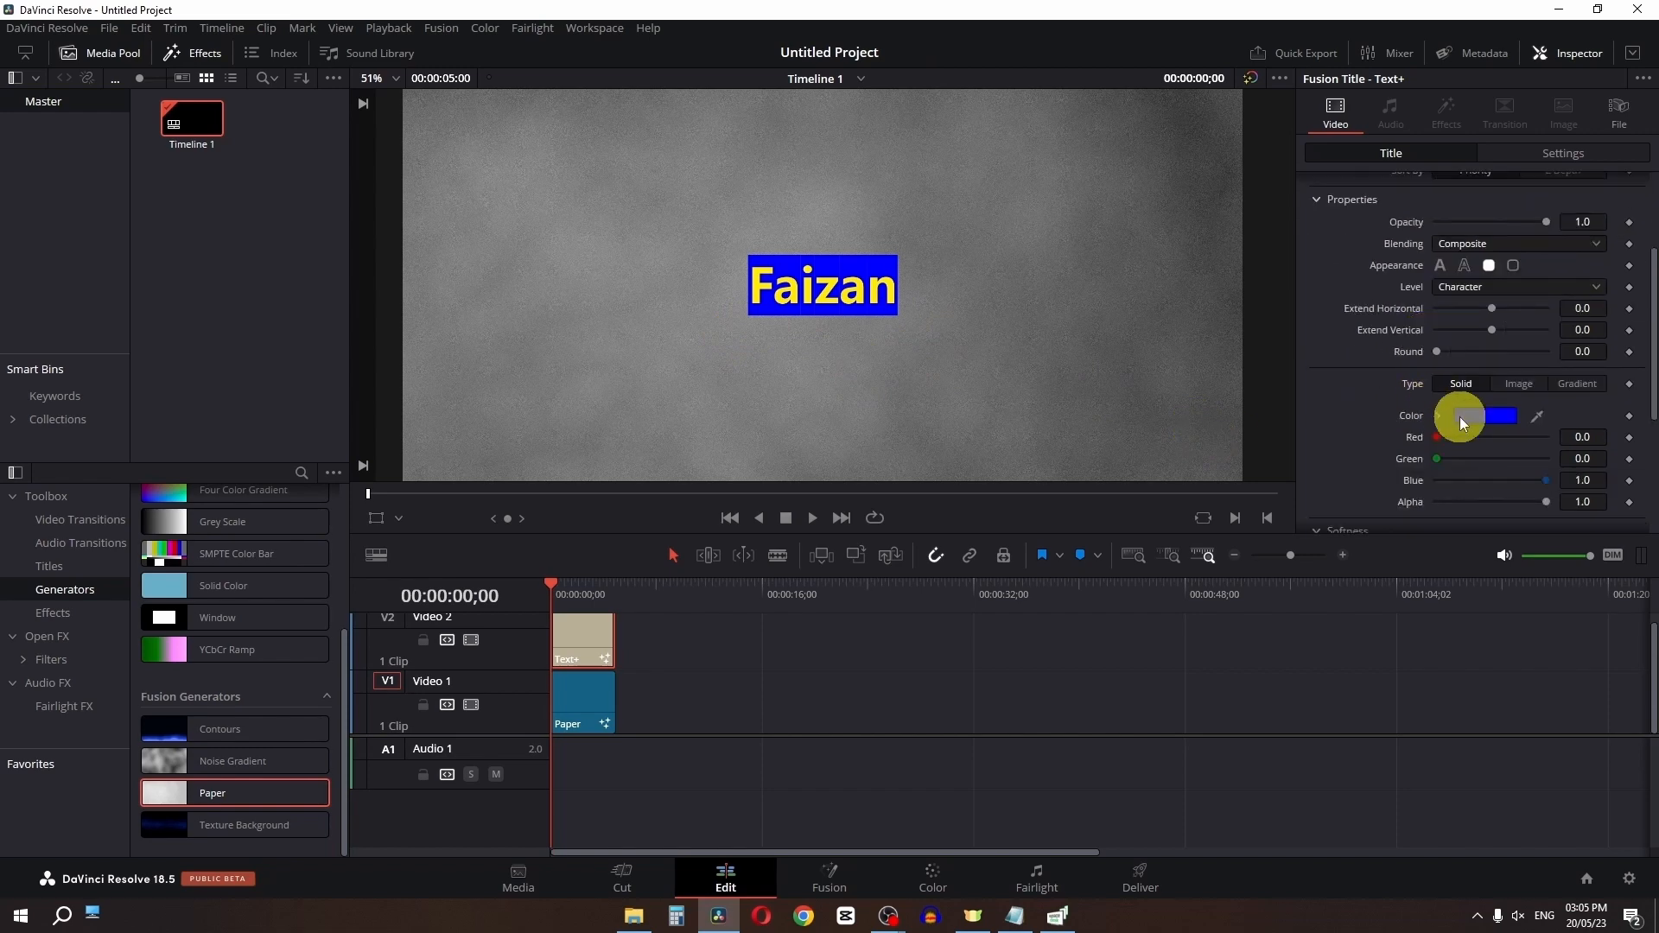
{"action": "left_click", "coordinate": [1486, 416]}
{"action": "left_click_drag", "start_coordinate": [1023, 371], "coordinate": [1023, 521]}
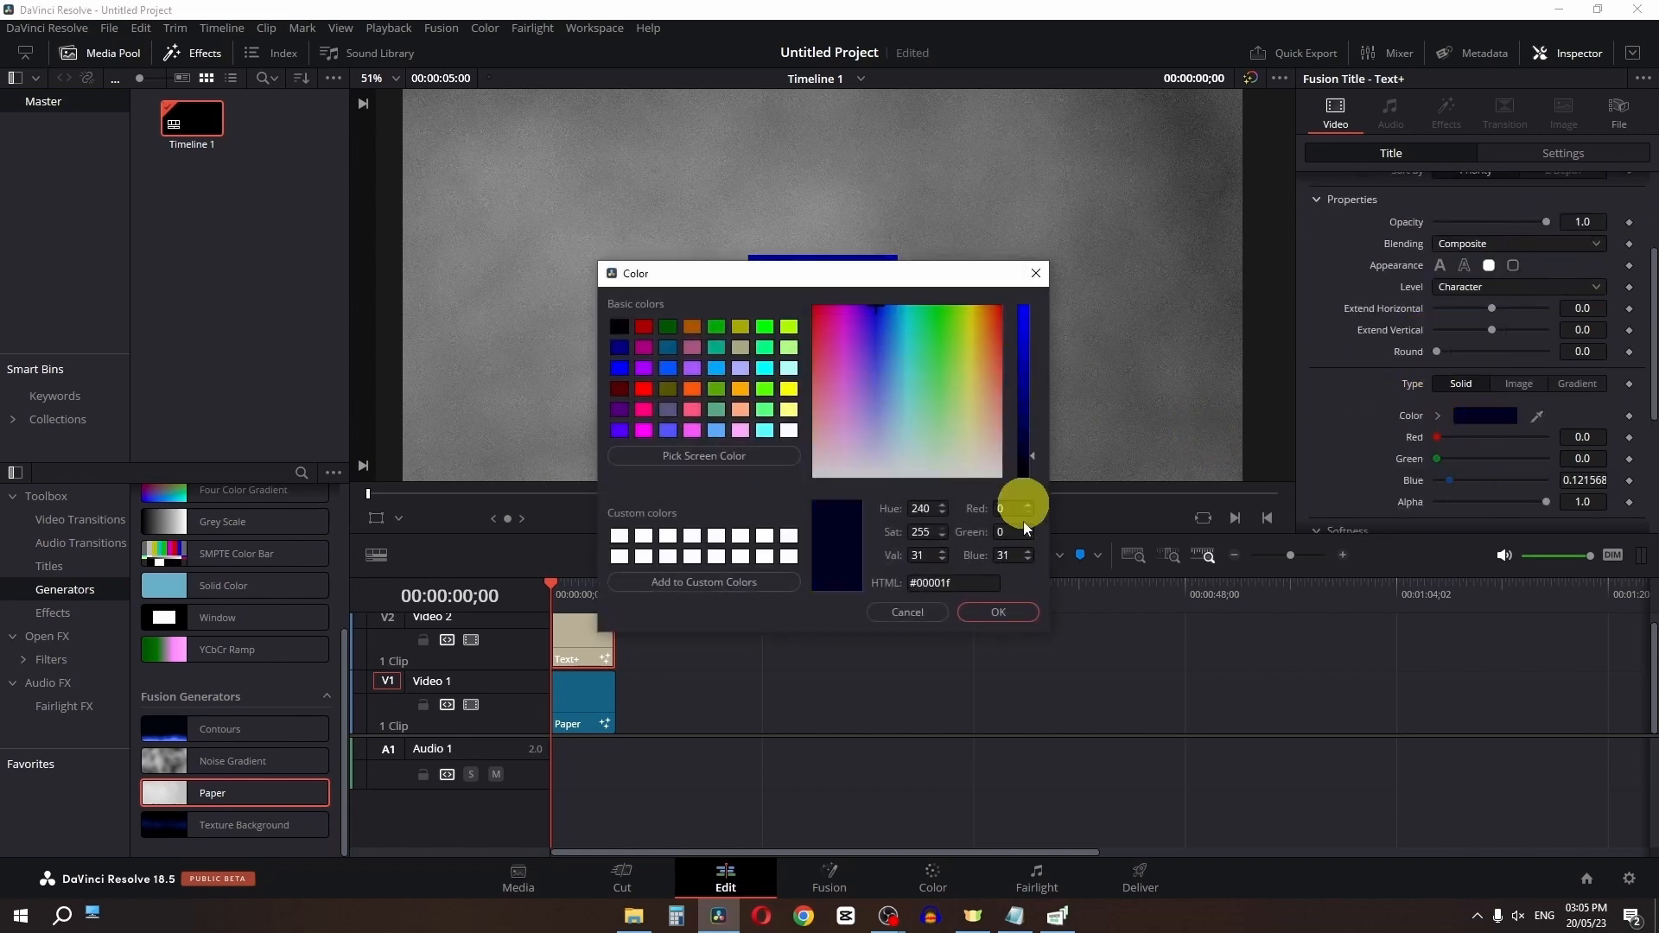
{"action": "left_click", "coordinate": [998, 612]}
Set the Blue Border element's Level to Word and briefly play the timeline
{"action": "scroll", "coordinate": [1522, 403], "scroll_direction": "up", "scroll_amount": 1}
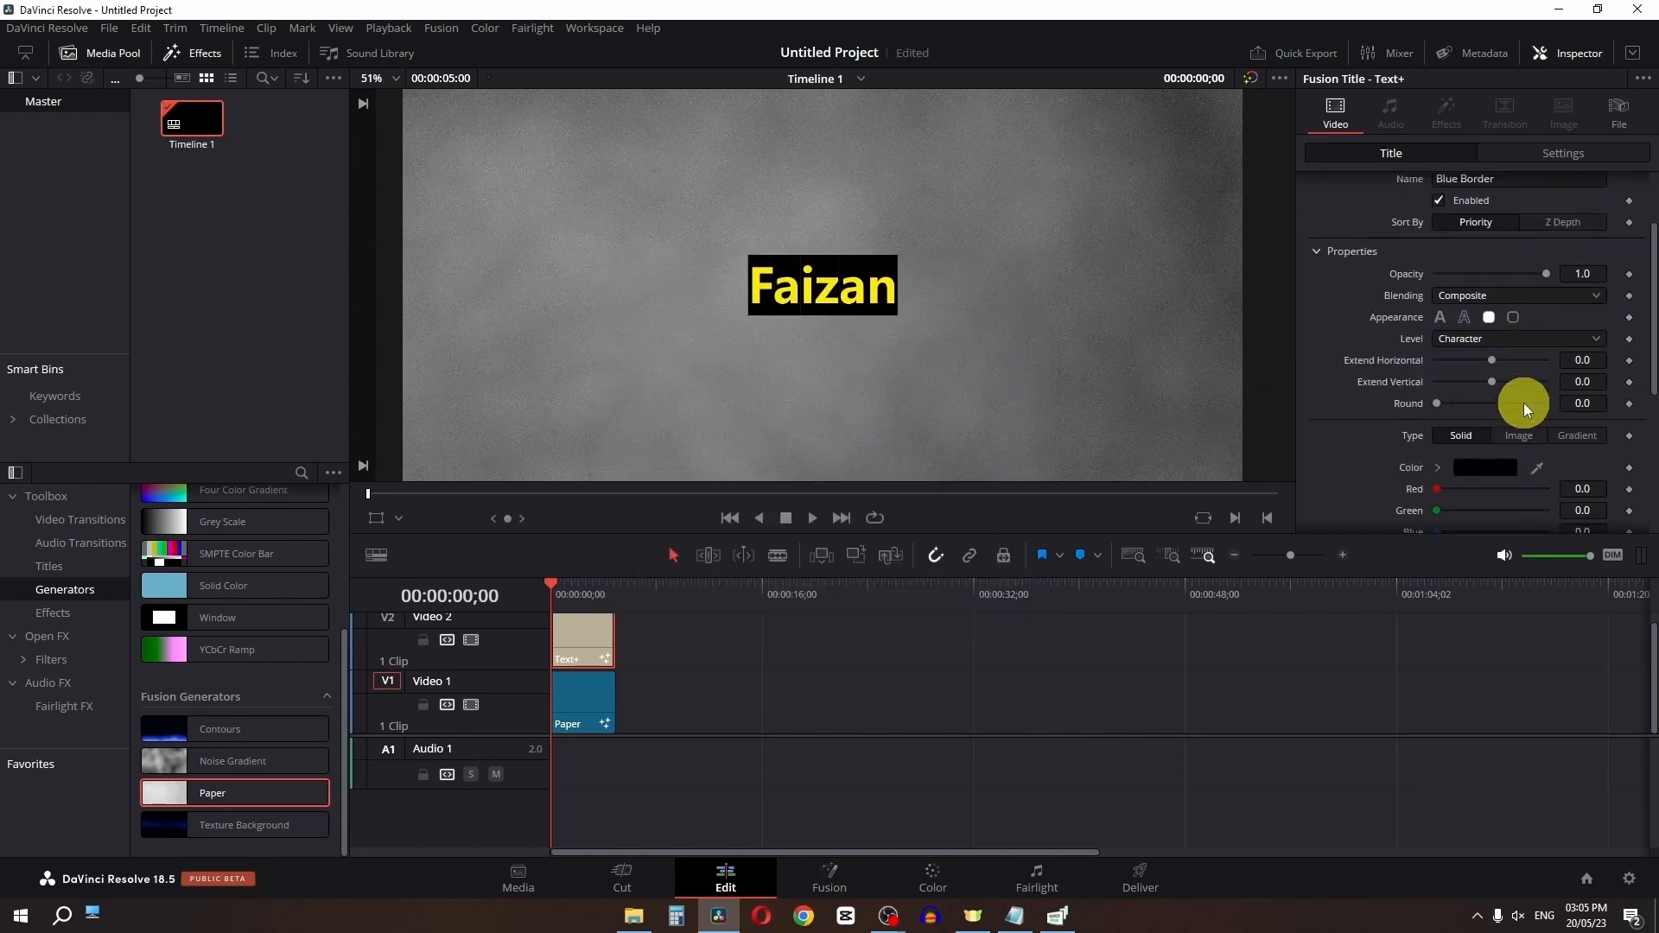
{"action": "left_click", "coordinate": [1463, 343]}
{"action": "left_click", "coordinate": [1463, 394]}
{"action": "key", "text": "space"}
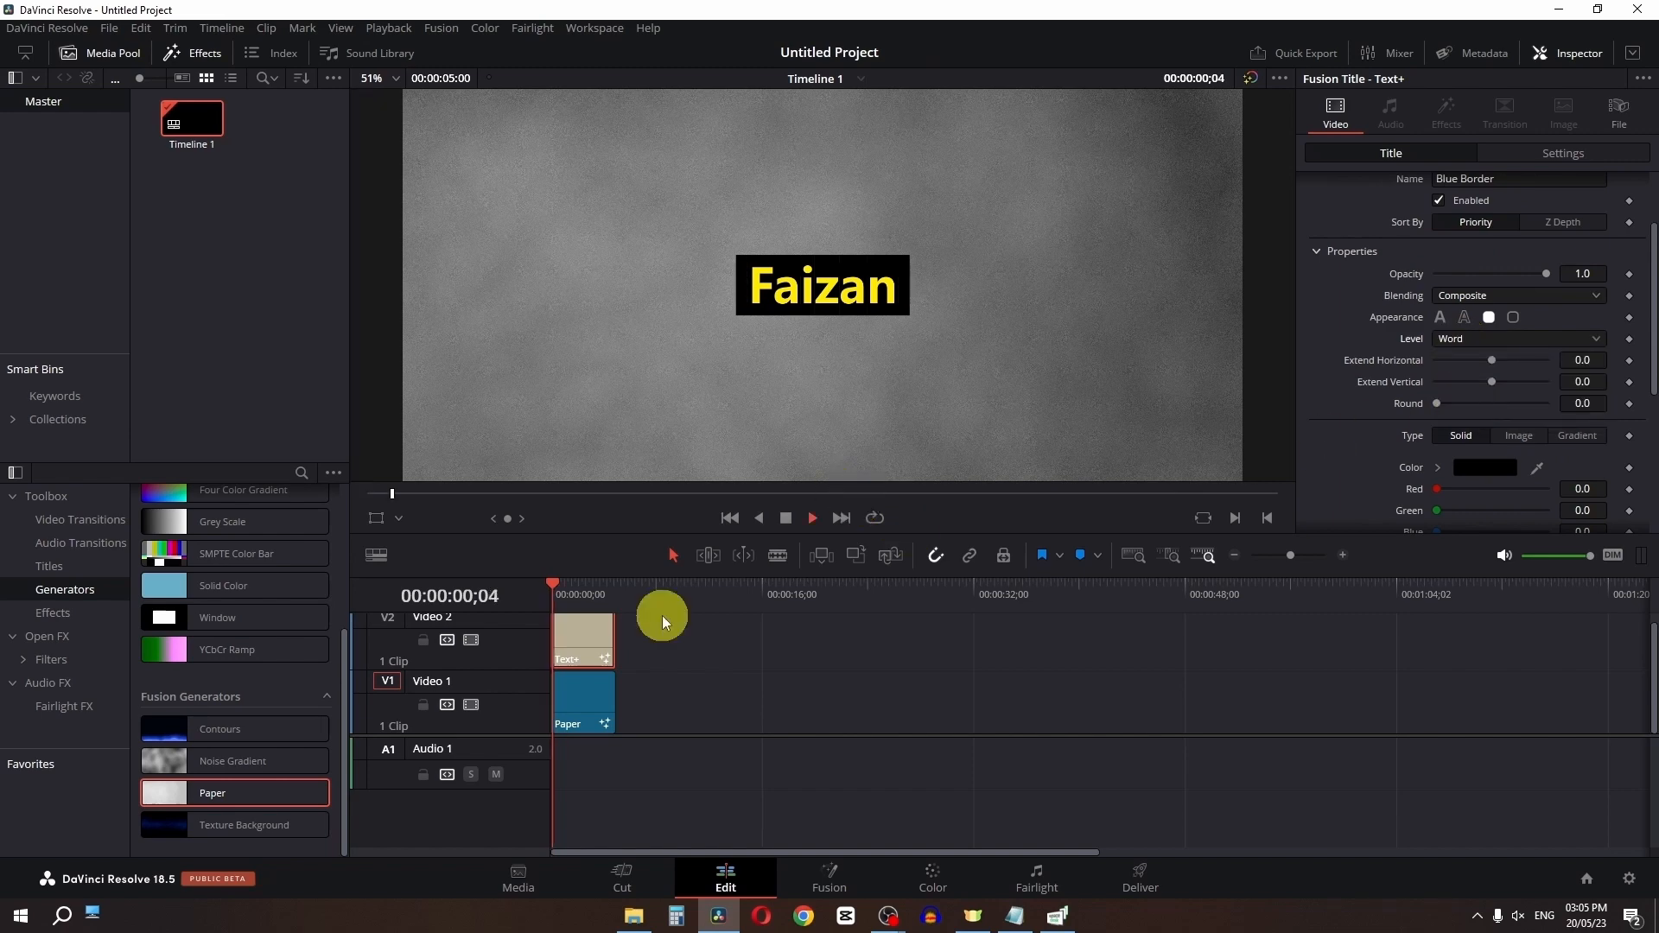
{"action": "key", "text": "space"}
Replace the Text+ title's wording with TEXT
{"action": "scroll", "coordinate": [1373, 216], "scroll_direction": "up", "scroll_amount": 2}
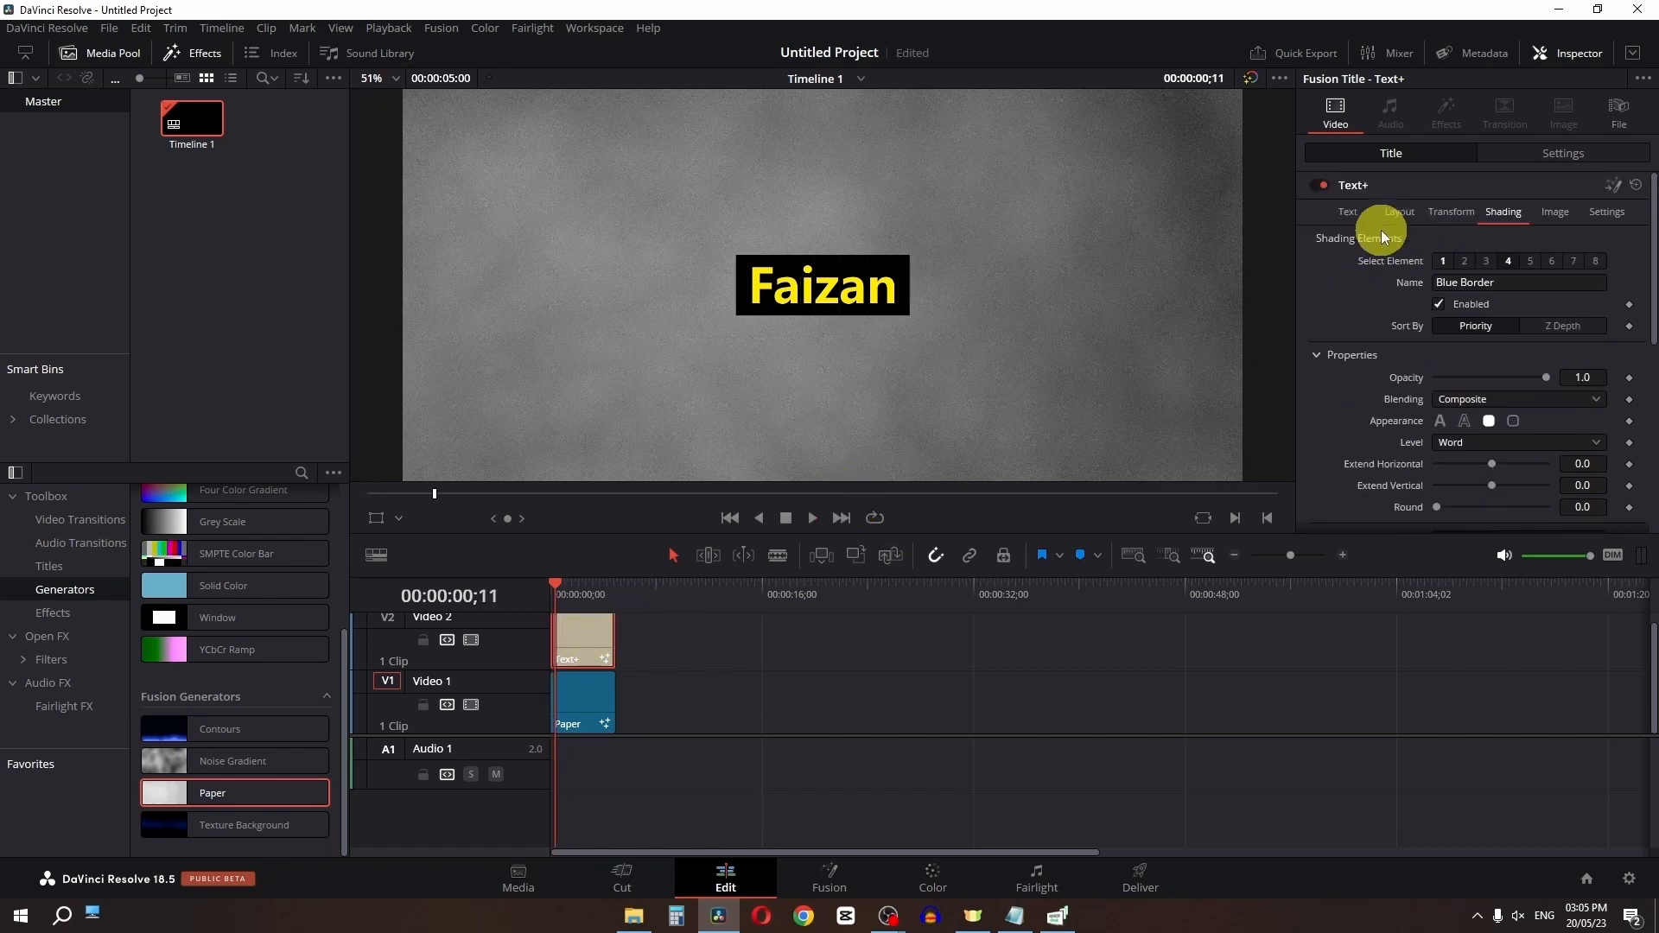
{"action": "left_click", "coordinate": [1346, 212]}
{"action": "left_click", "coordinate": [1394, 292]}
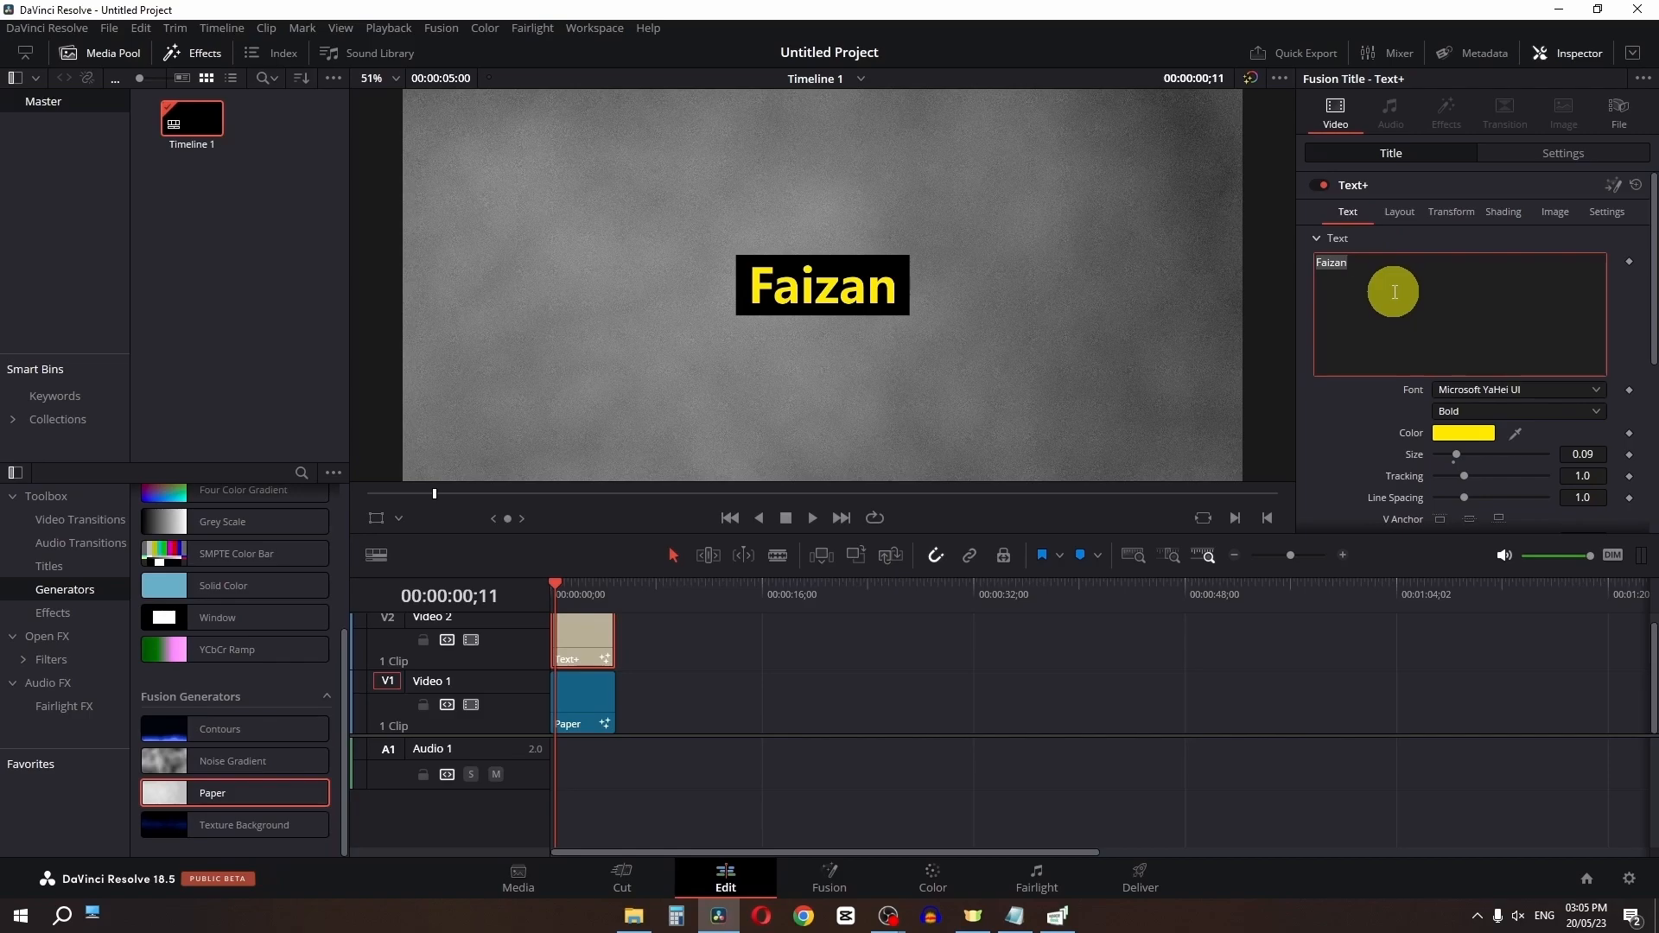
{"action": "type", "text": "TEXTE"}
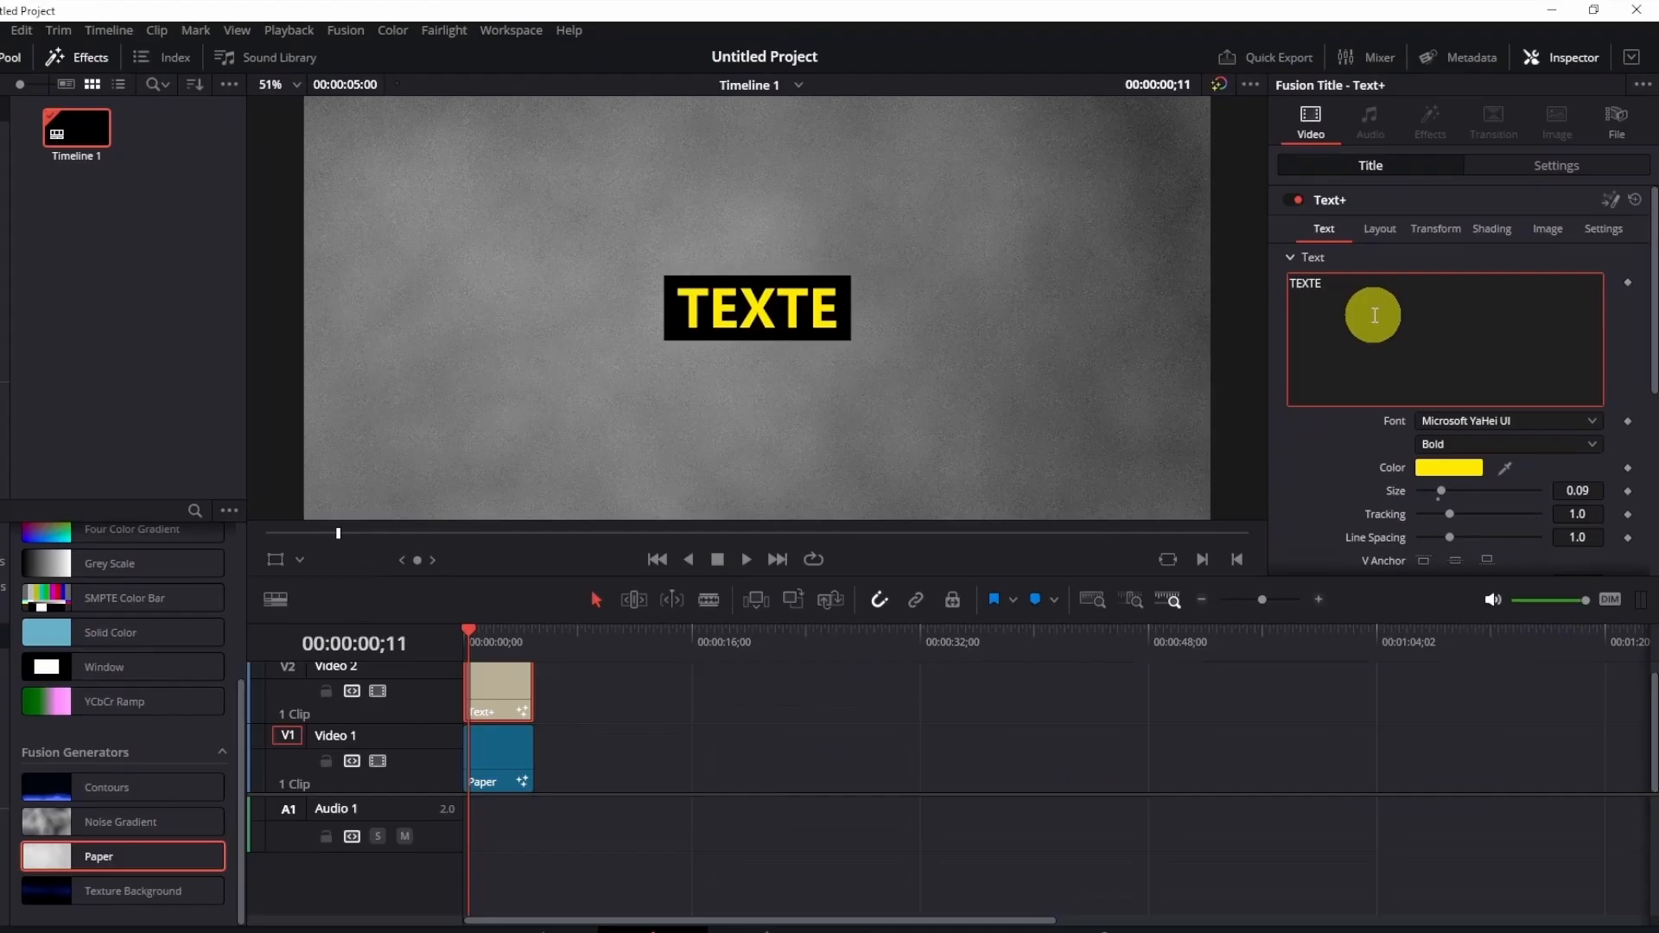
{"action": "key", "text": "BackSpace"}
{"action": "left_click", "coordinate": [1503, 212]}
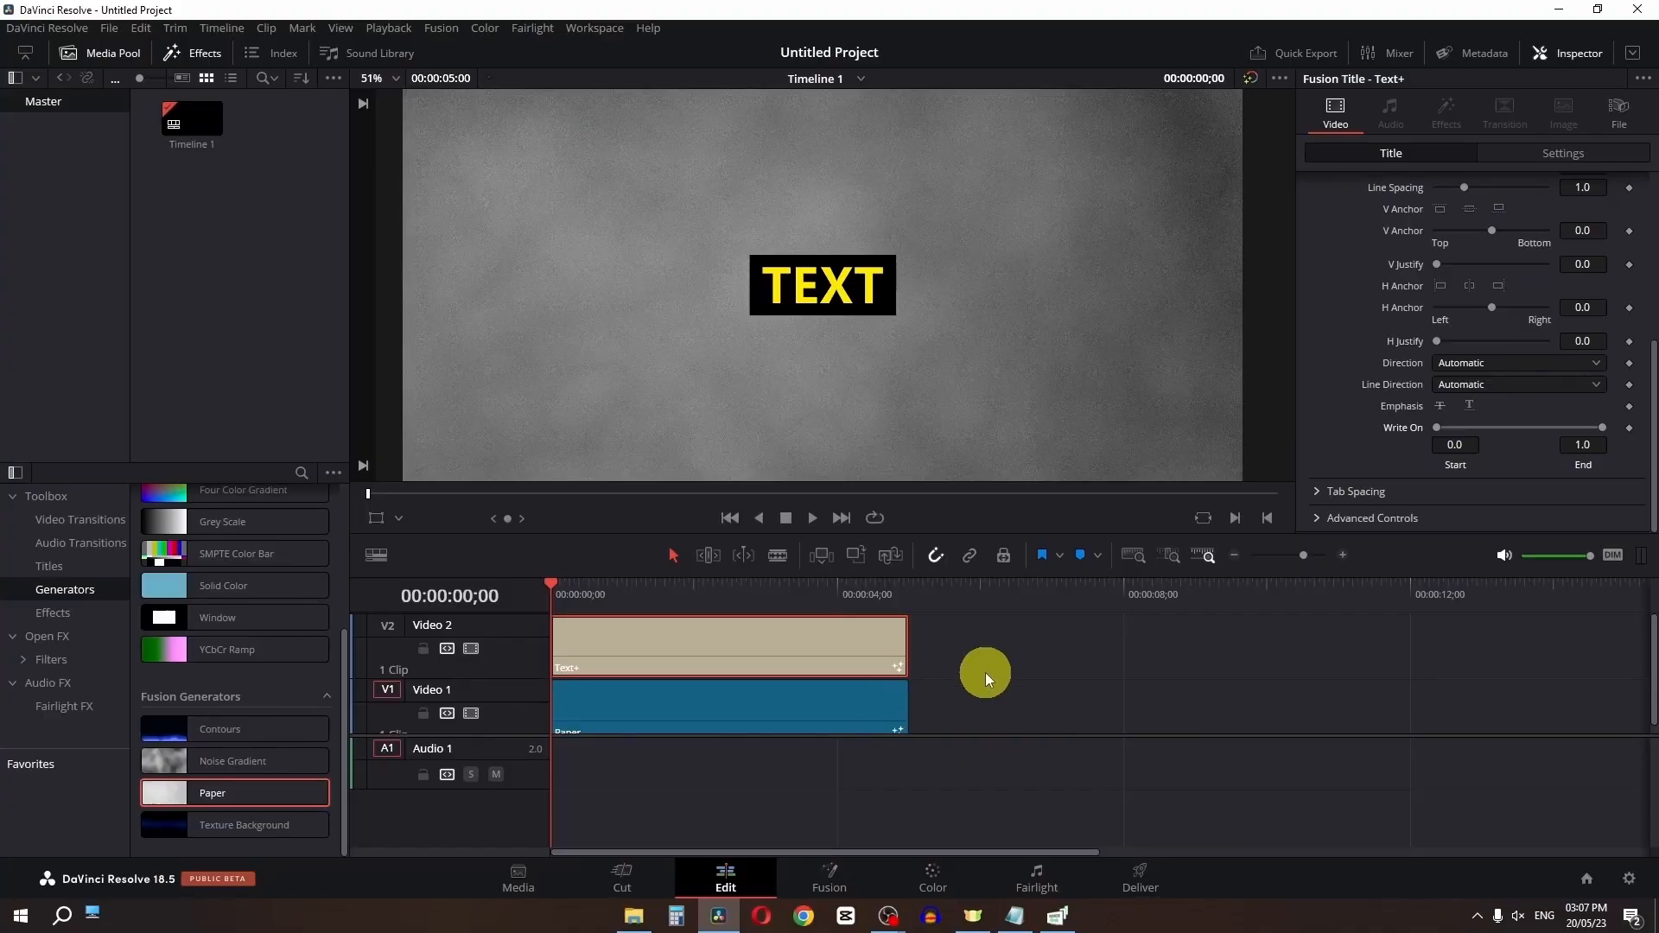
Keyframe the title's Write On end from 0.0 at the timeline start to fully written at about one second, and play it
{"action": "left_click", "coordinate": [1630, 428]}
{"action": "left_click_drag", "start_coordinate": [1582, 432], "coordinate": [1413, 453]}
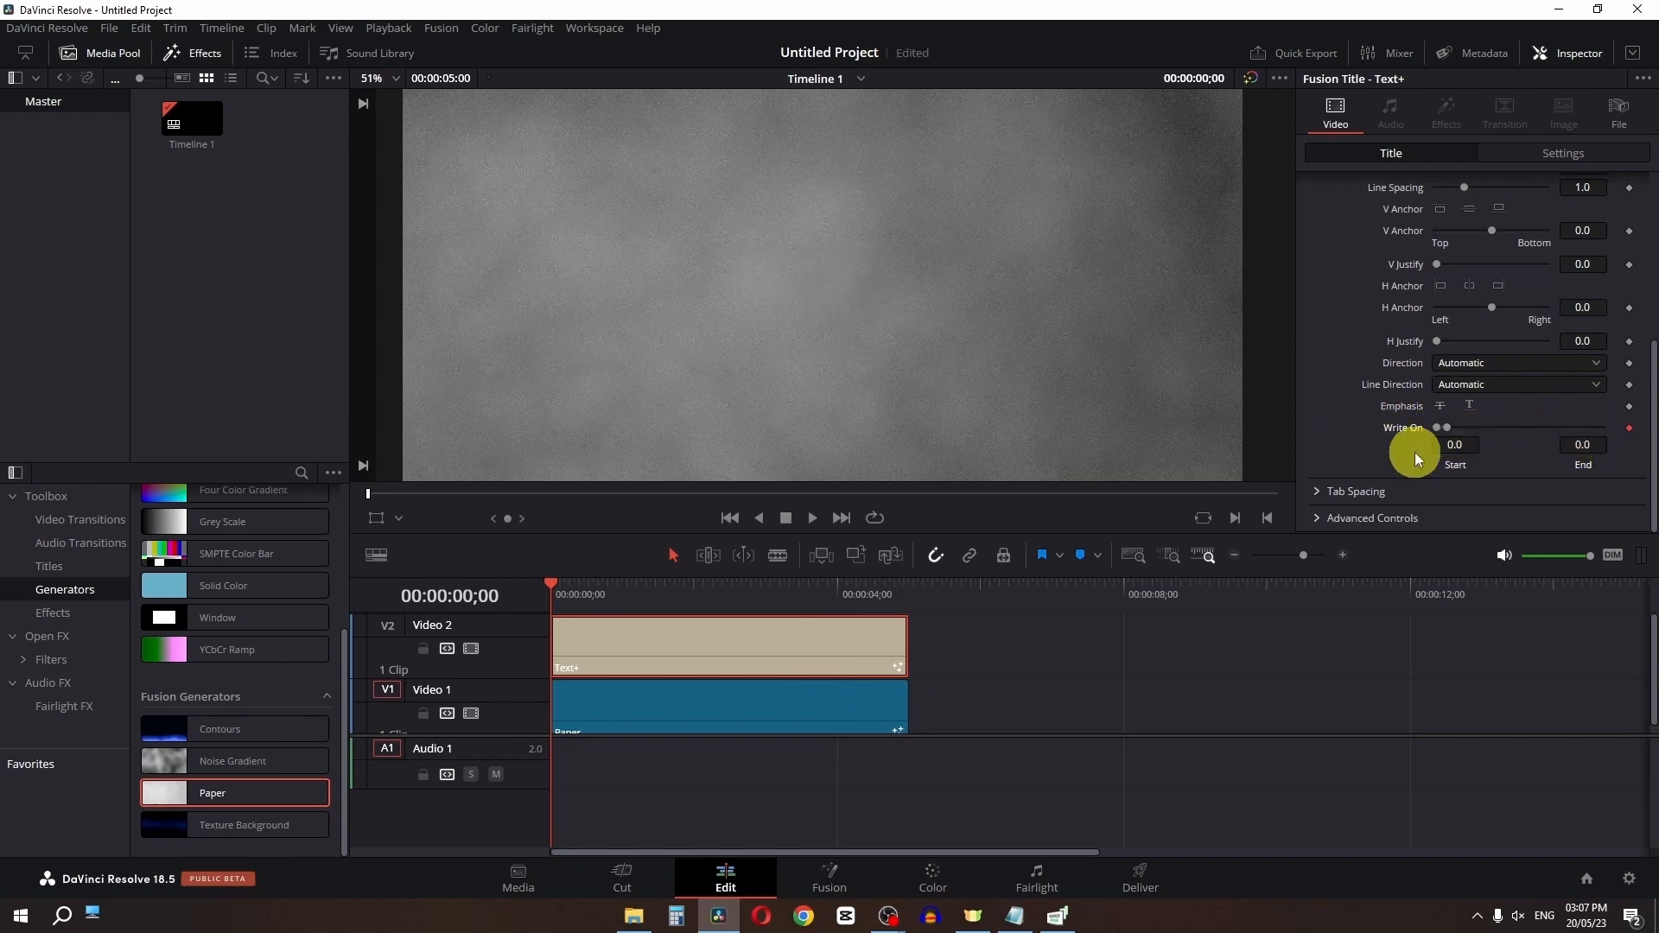
{"action": "left_click_drag", "start_coordinate": [567, 587], "coordinate": [626, 589]}
{"action": "left_click_drag", "start_coordinate": [1447, 429], "coordinate": [1616, 432]}
{"action": "key", "text": "Home"}
{"action": "key", "text": "space"}
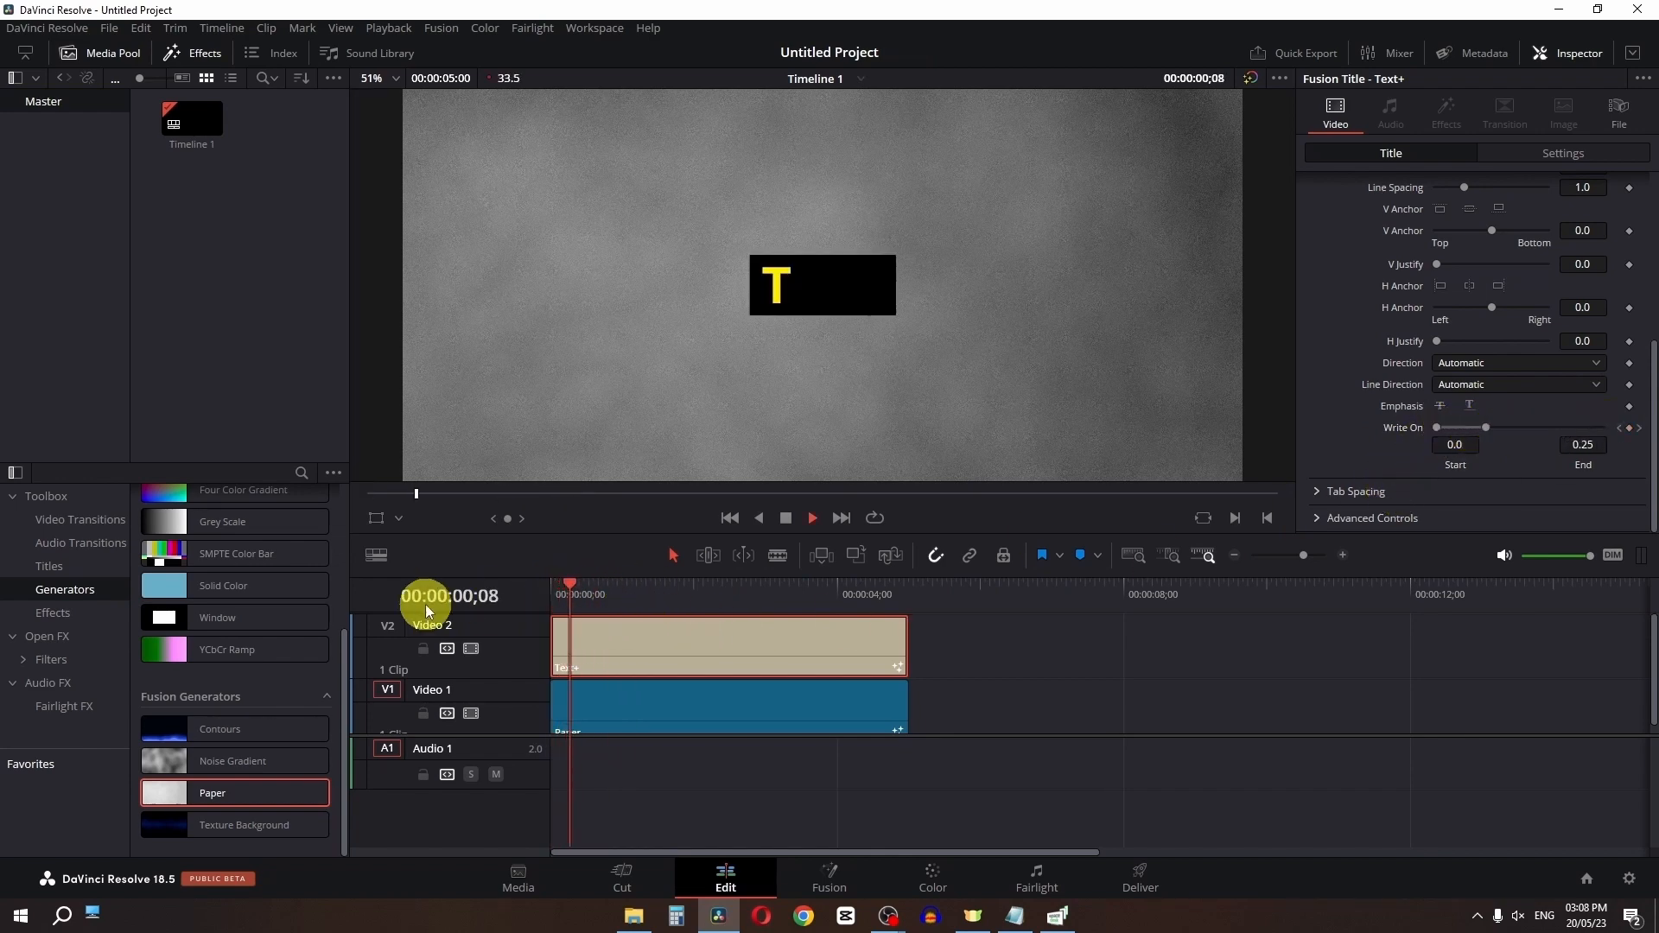
{"action": "key", "text": "space"}
Replace the title's wording with the person's name in capitals and preview the write-on animation
{"action": "scroll", "coordinate": [1400, 248], "scroll_direction": "up", "scroll_amount": 5}
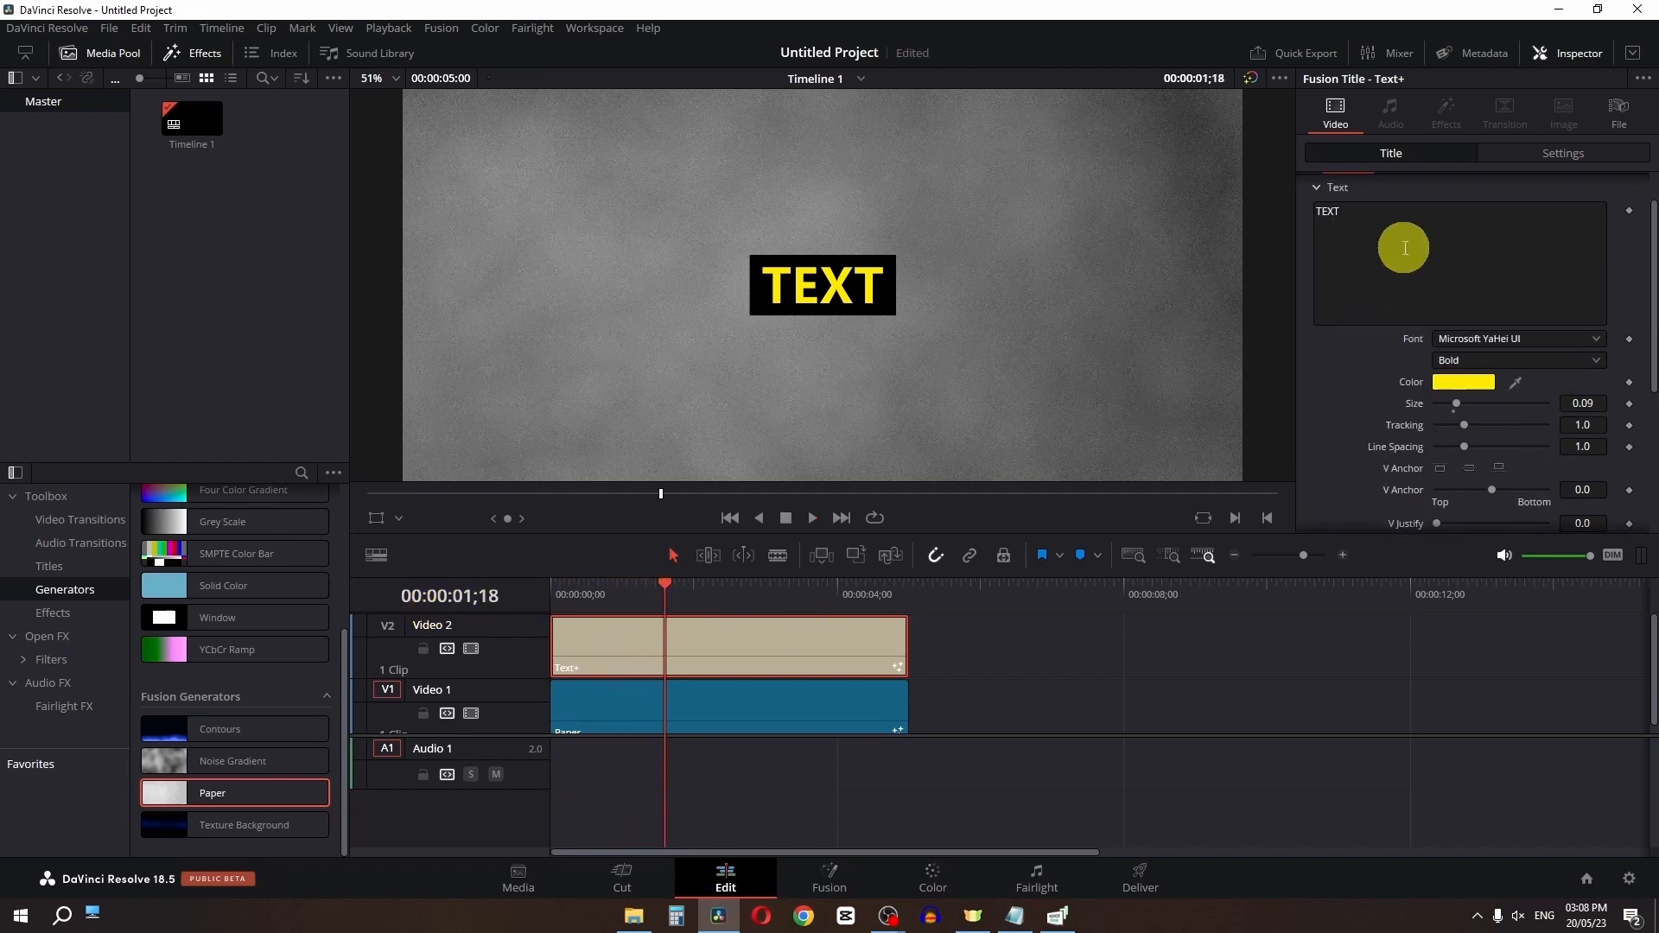
{"action": "left_click", "coordinate": [1406, 236]}
{"action": "type", "text": "FAIZAN"}
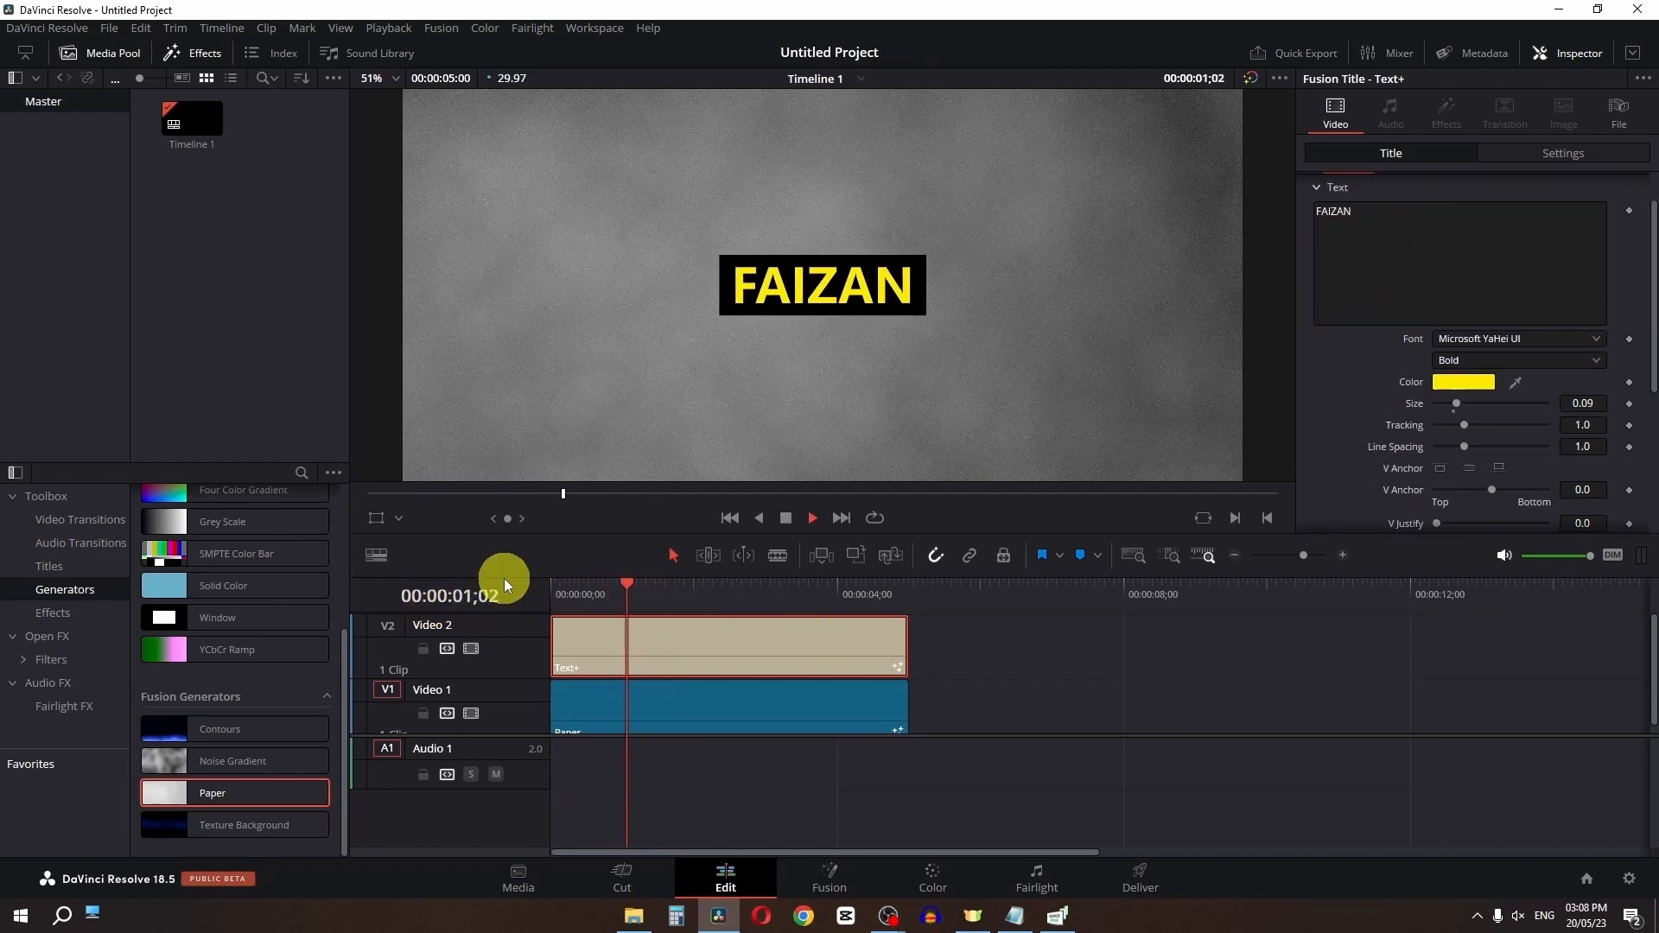
{"action": "key", "text": "space"}
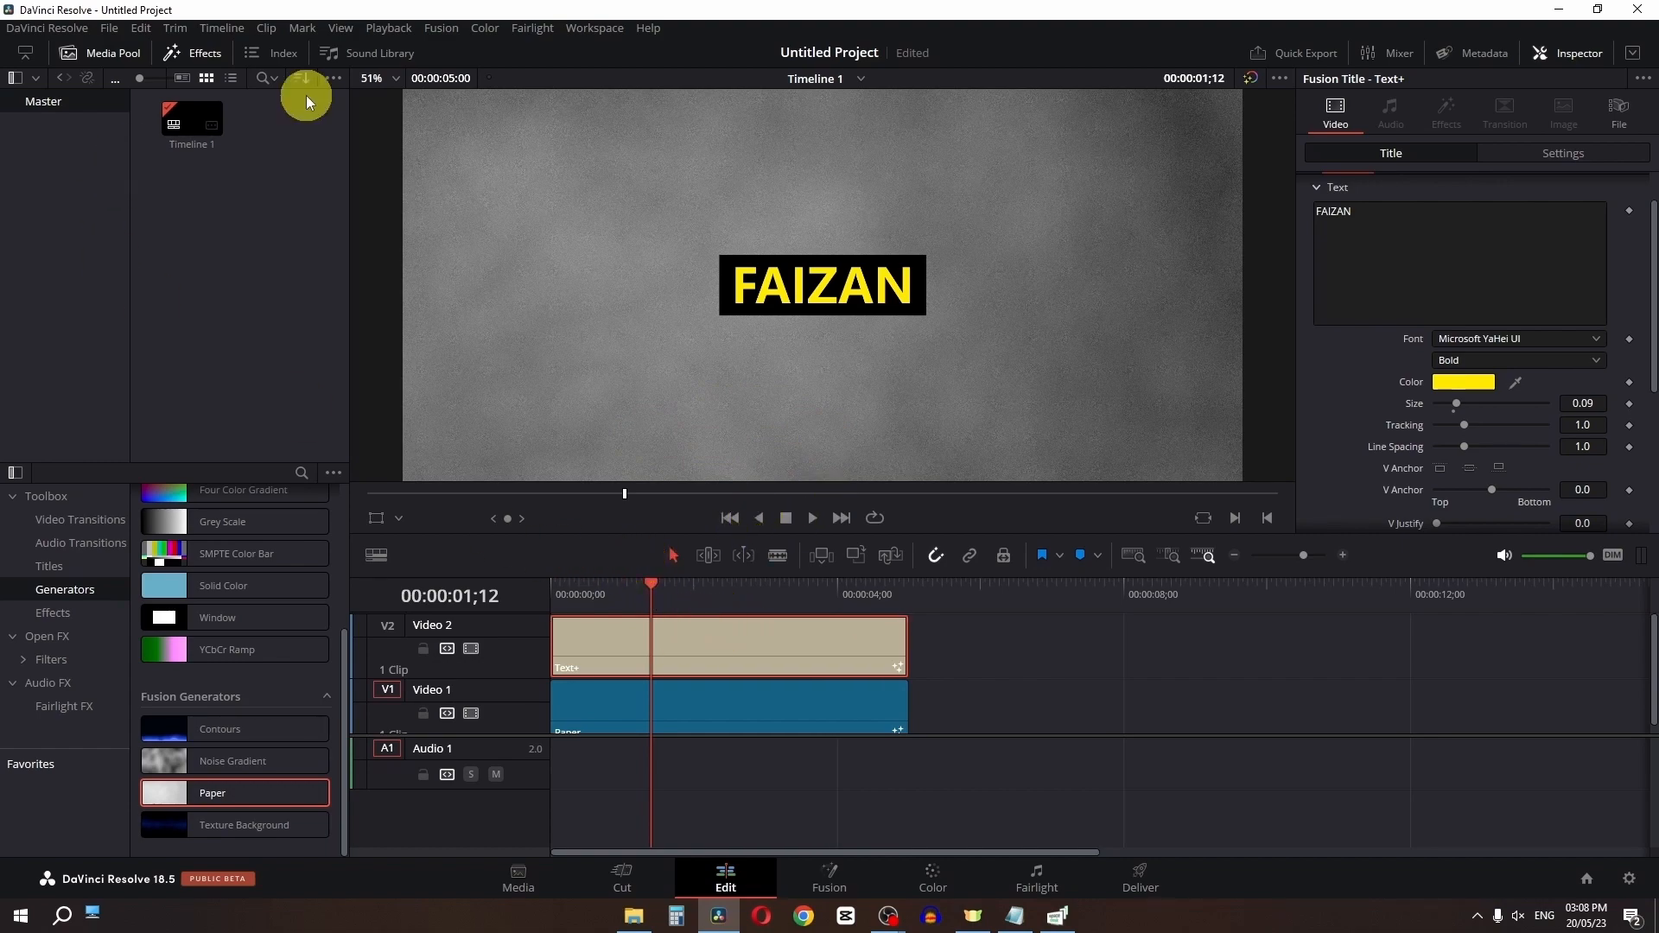
Show the Power Bins and store the Text+ title from Video 2 in the Master power bin
{"action": "left_click", "coordinate": [333, 77]}
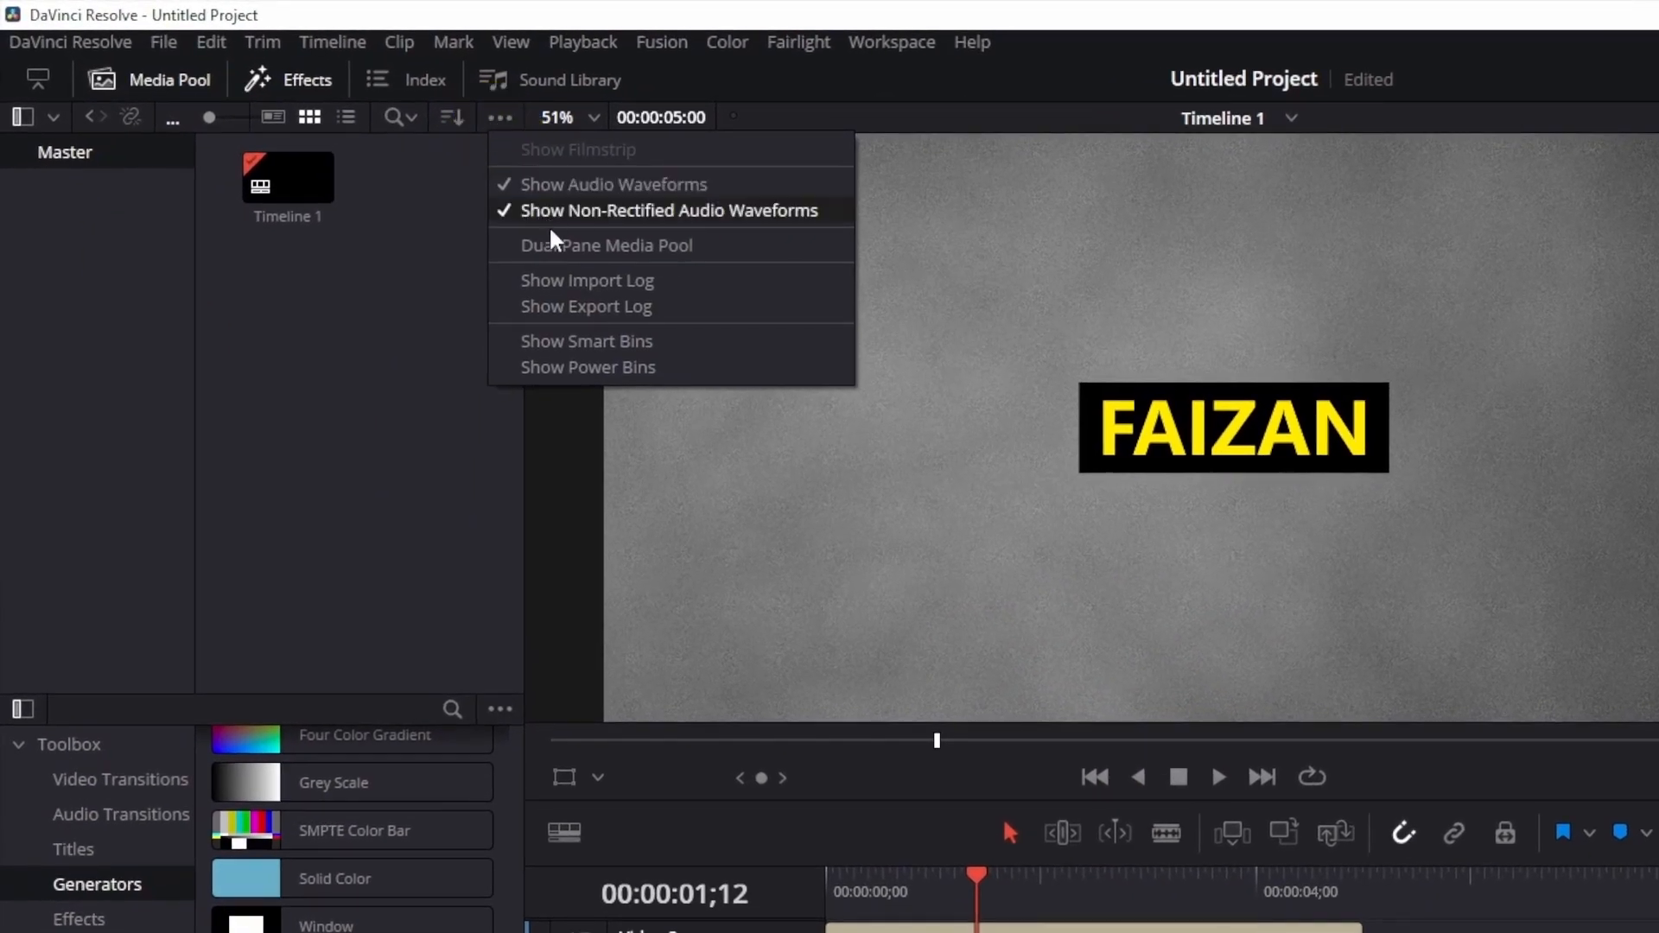
{"action": "left_click", "coordinate": [562, 367]}
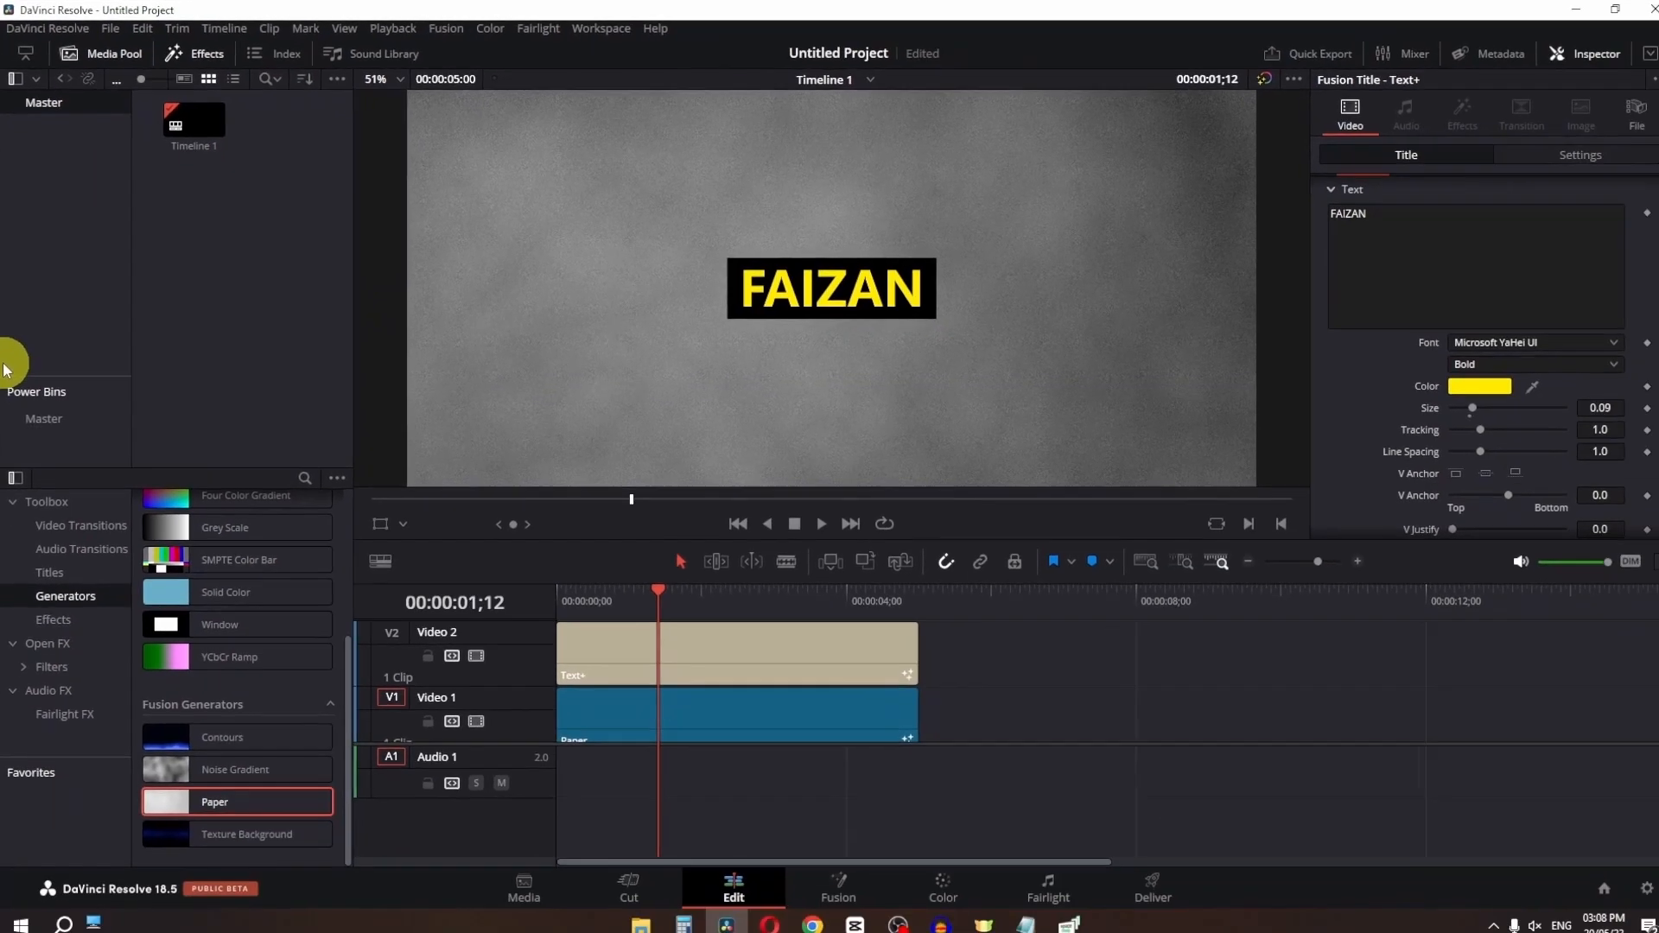
{"action": "left_click", "coordinate": [41, 416]}
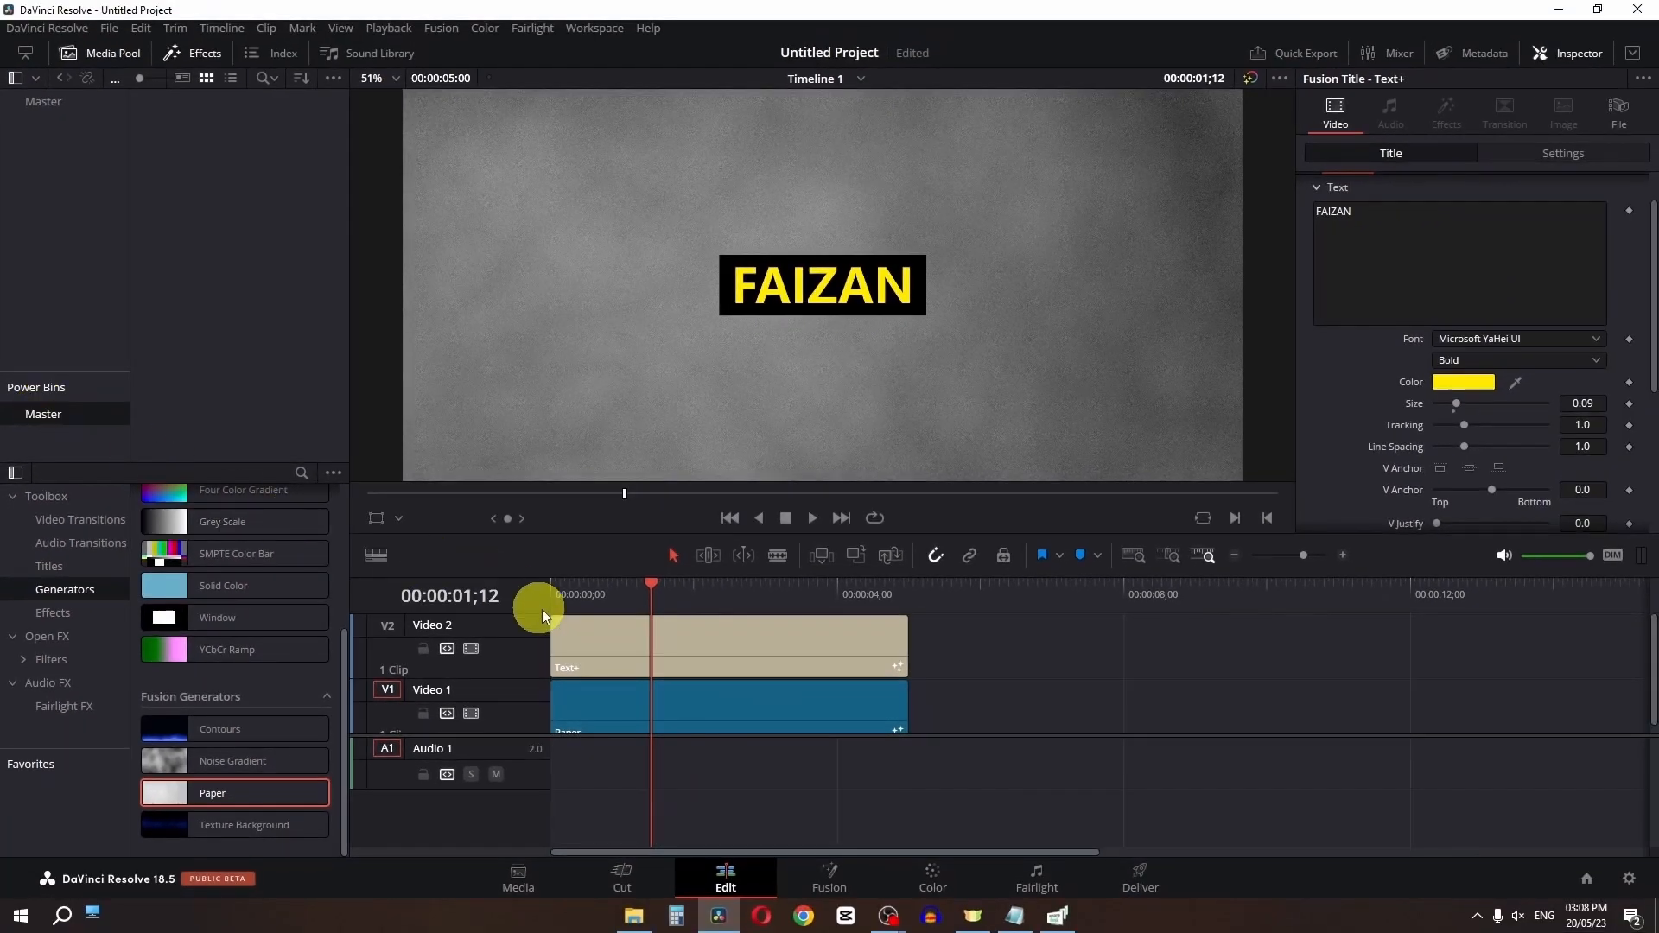
{"action": "left_click_drag", "start_coordinate": [629, 651], "coordinate": [266, 376]}
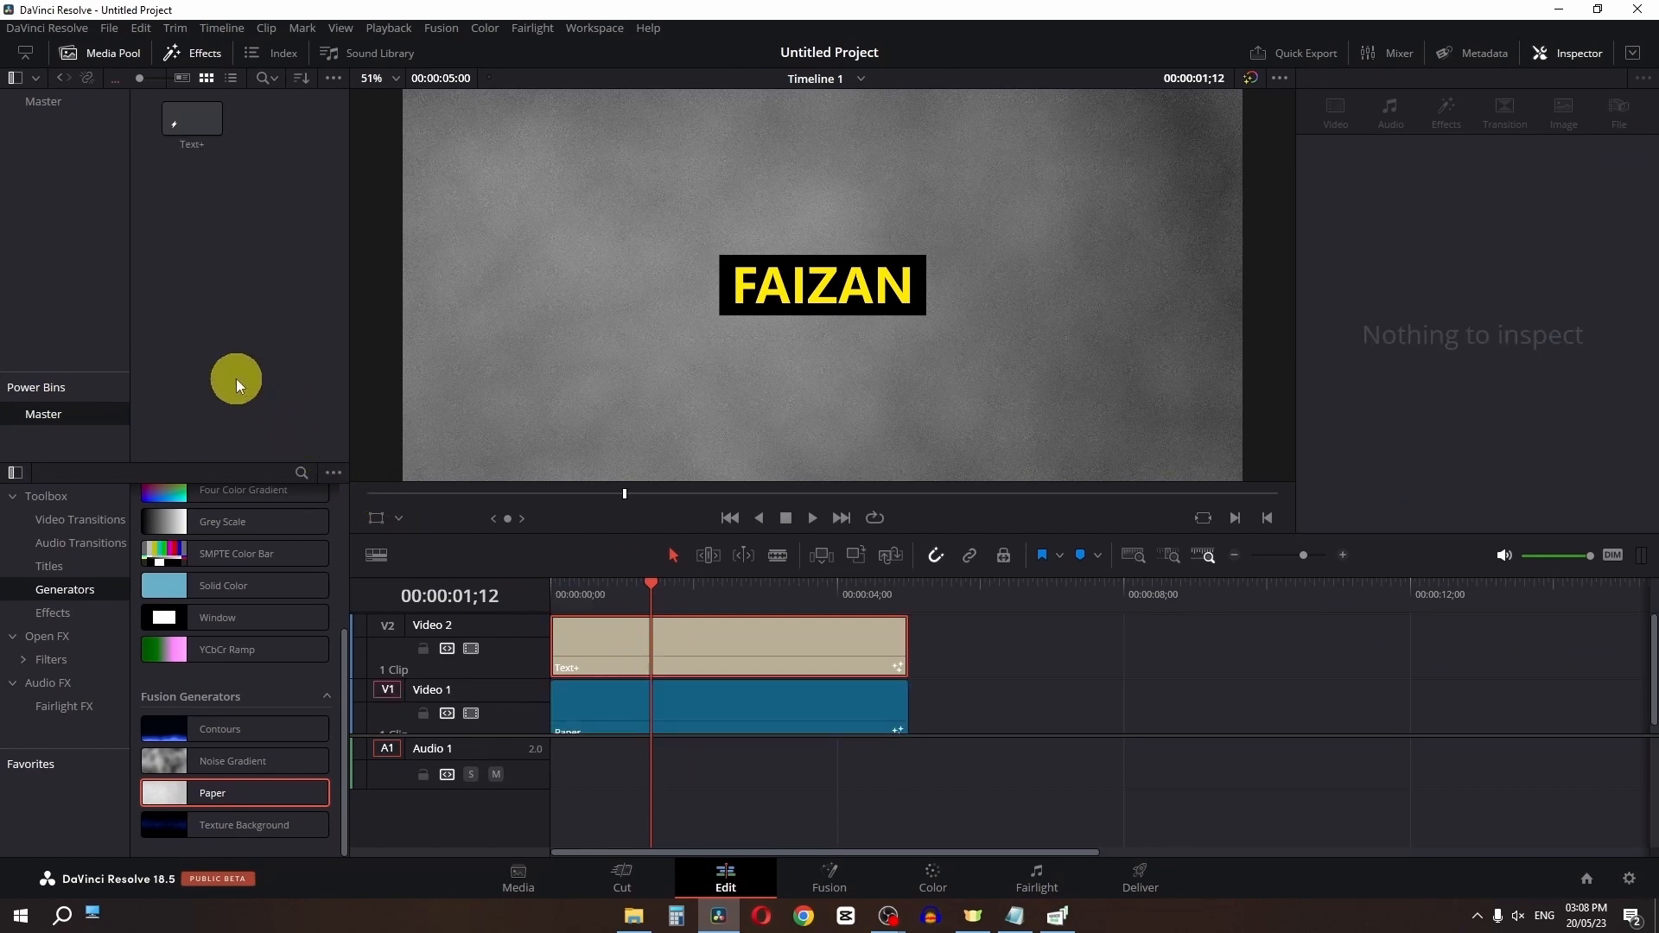
{"action": "left_click", "coordinate": [196, 142]}
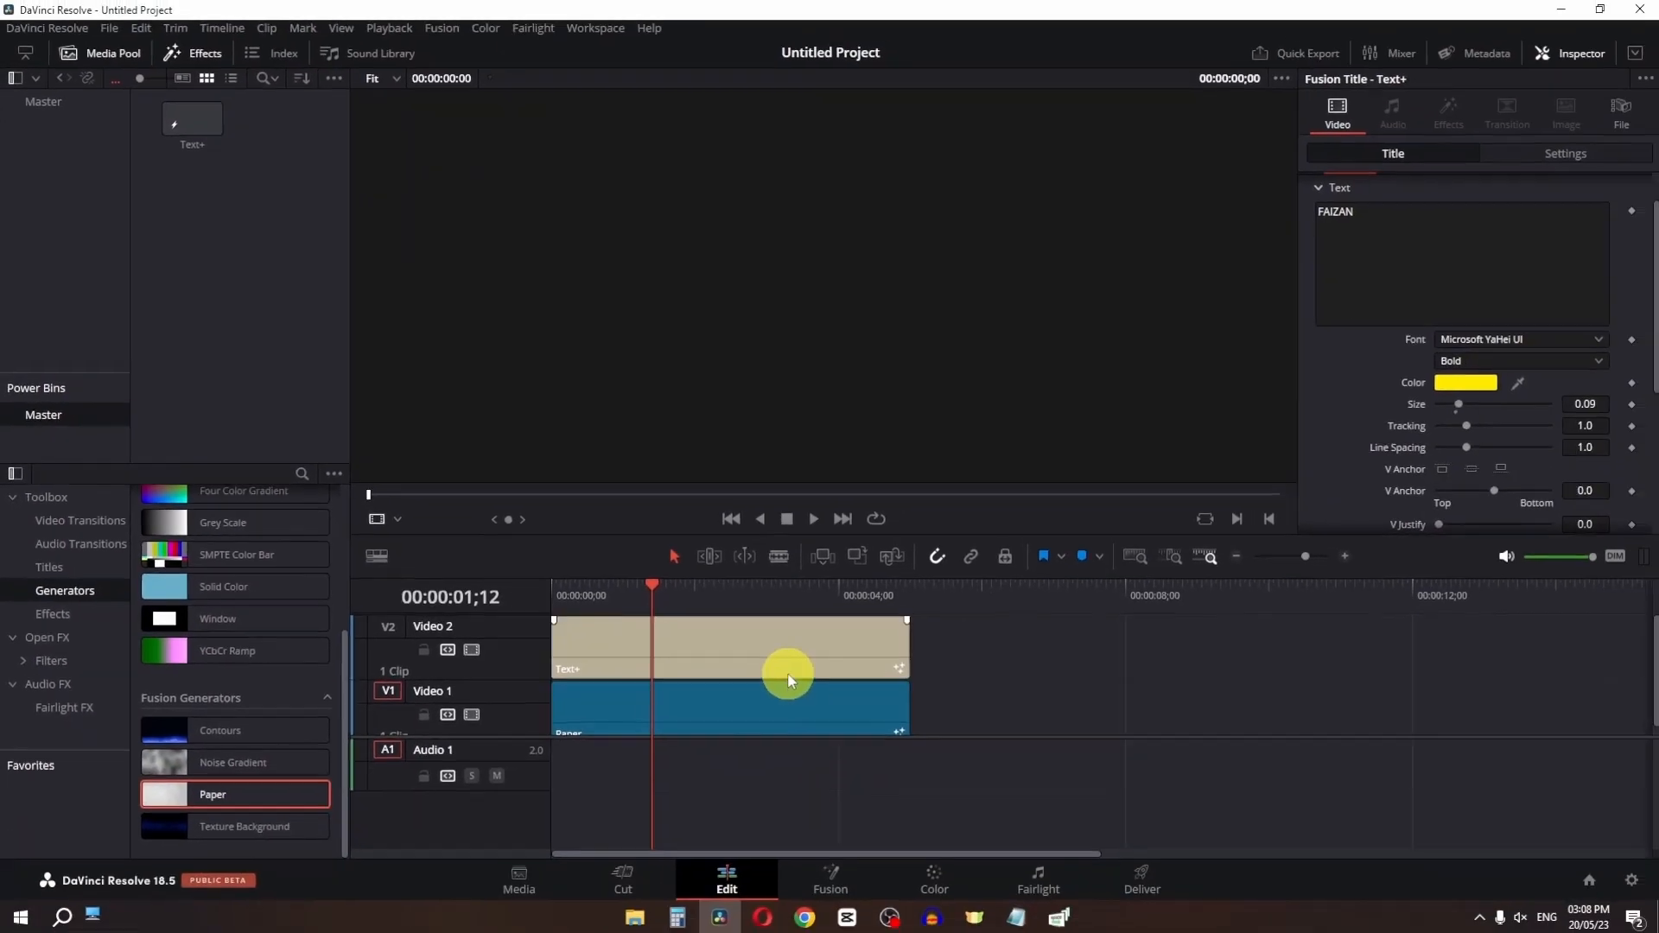
Delete the Text+ title from Video 2 and rename the stored power bin clip with the person's name in capitals
{"action": "left_click", "coordinate": [768, 670]}
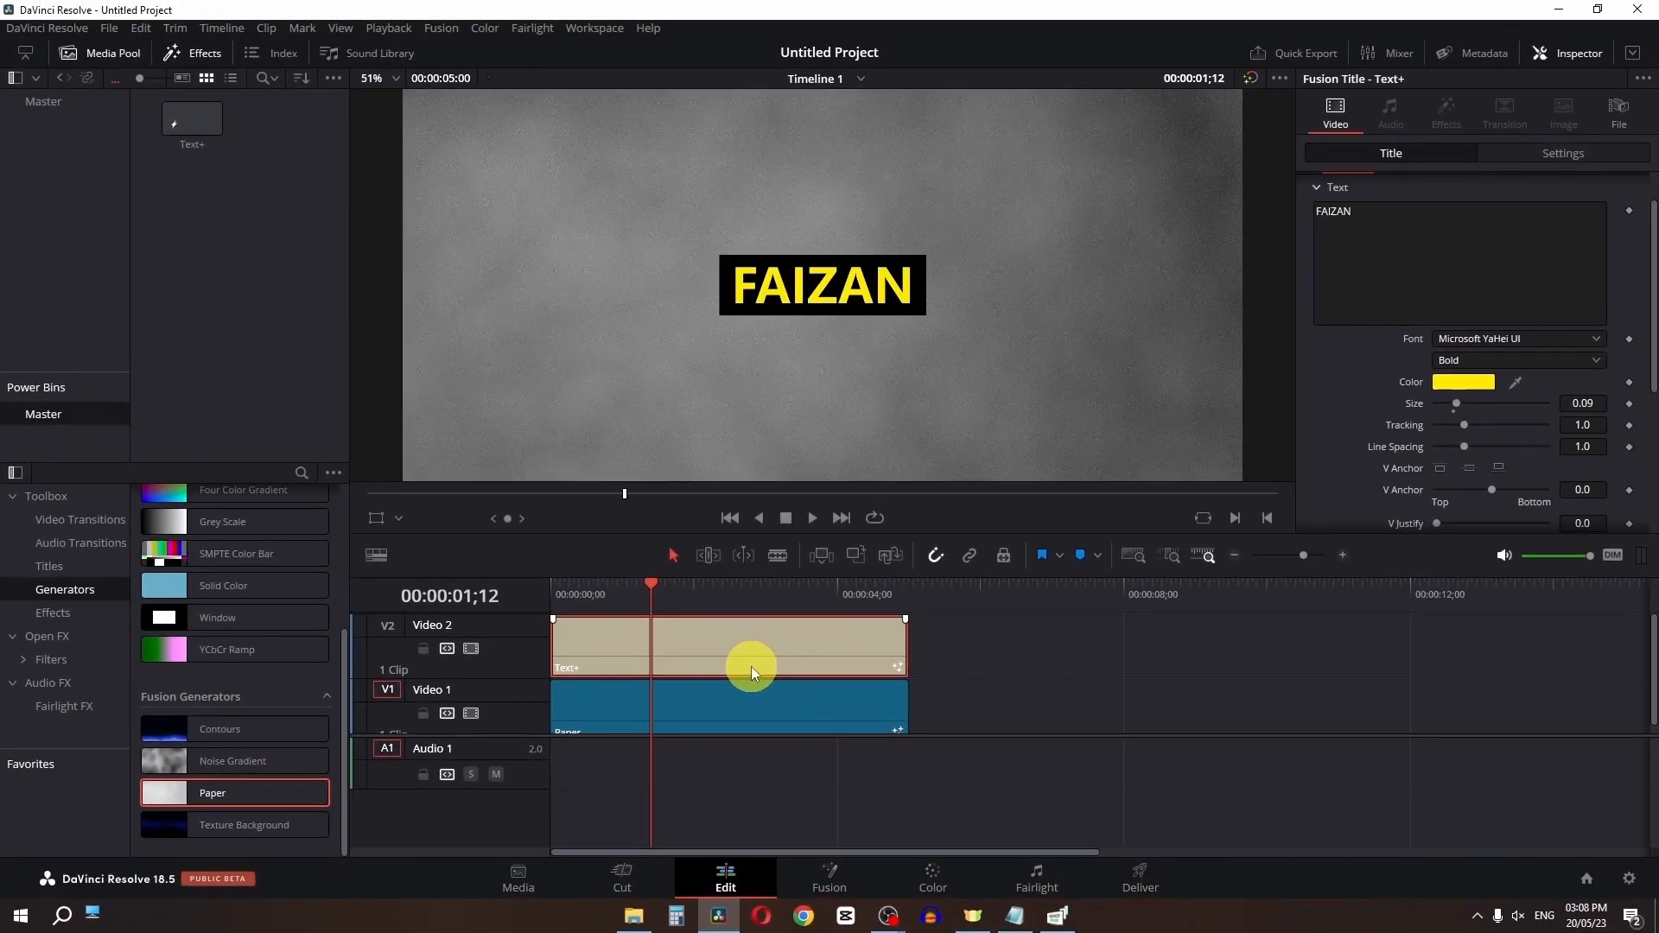
{"action": "key", "text": "Delete"}
{"action": "left_click", "coordinate": [292, 308]}
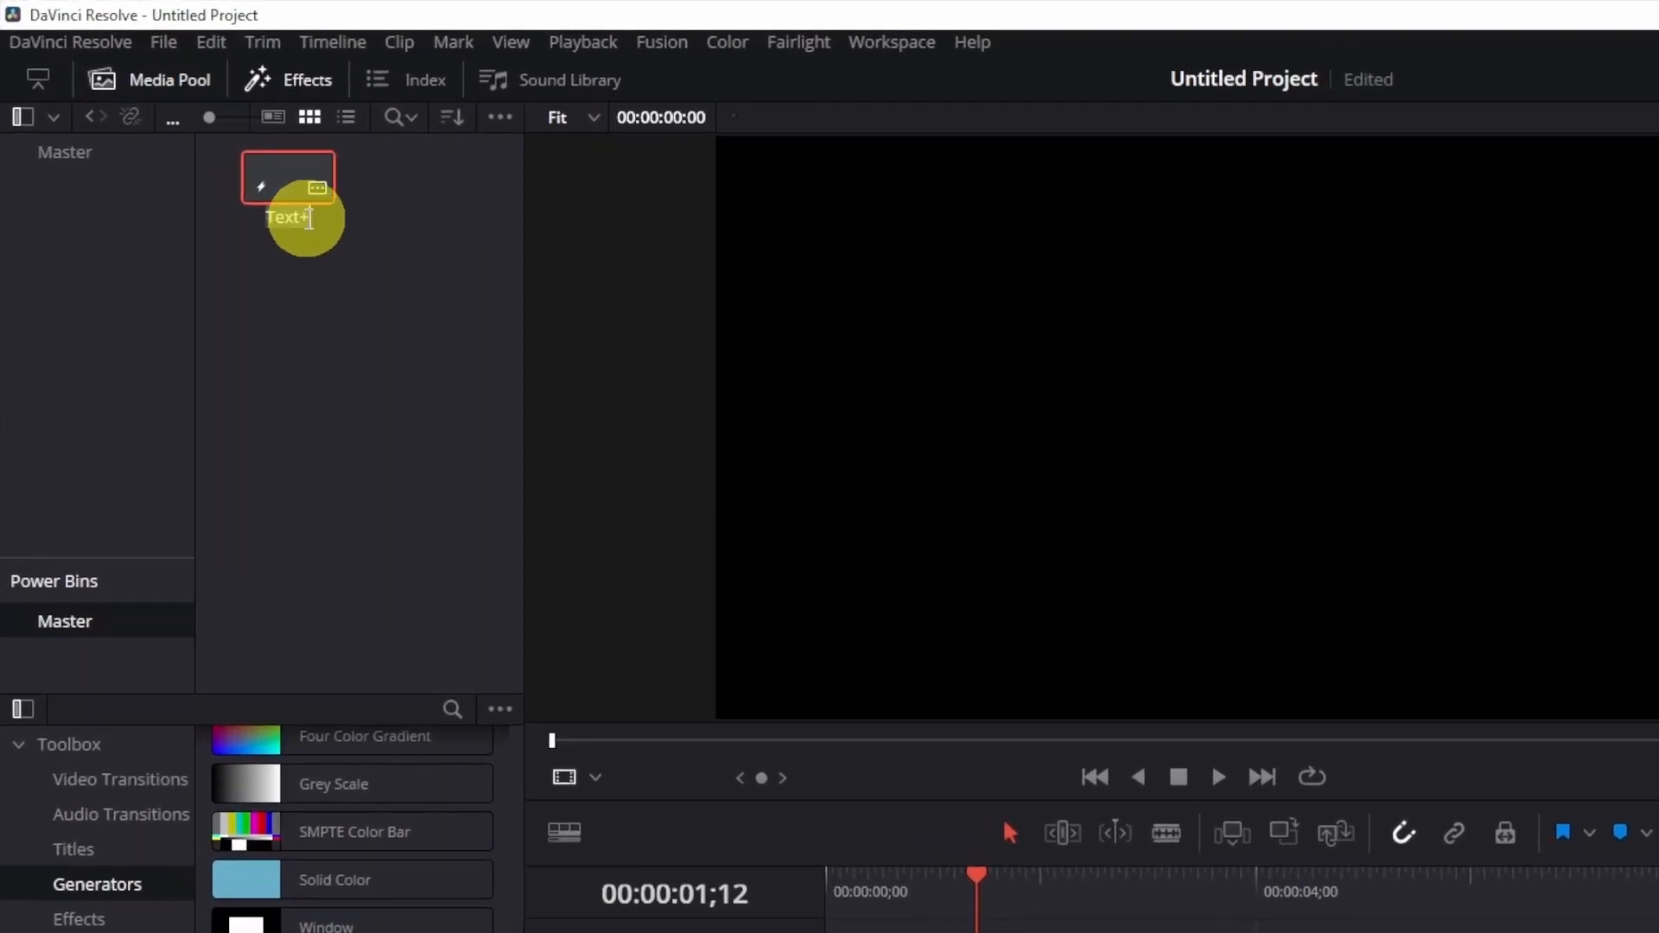
{"action": "left_click", "coordinate": [320, 316]}
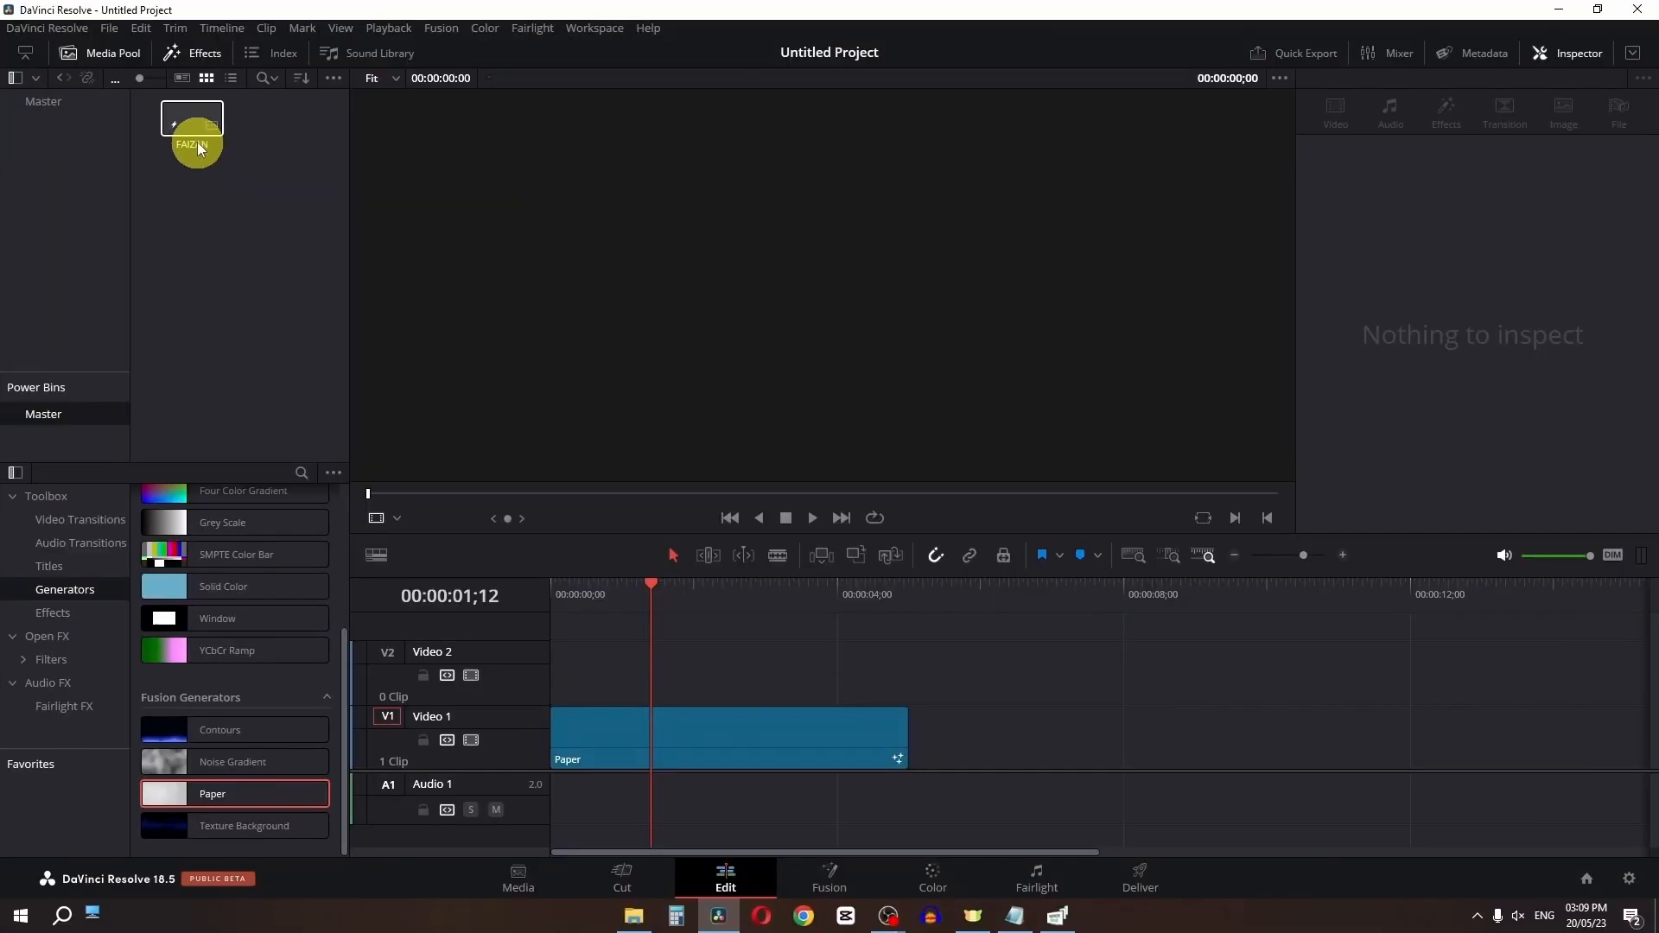
Place the stored title from the power bin at the start of Video 2 above the Paper background, and play it
{"action": "left_click_drag", "start_coordinate": [302, 220], "coordinate": [547, 666]}
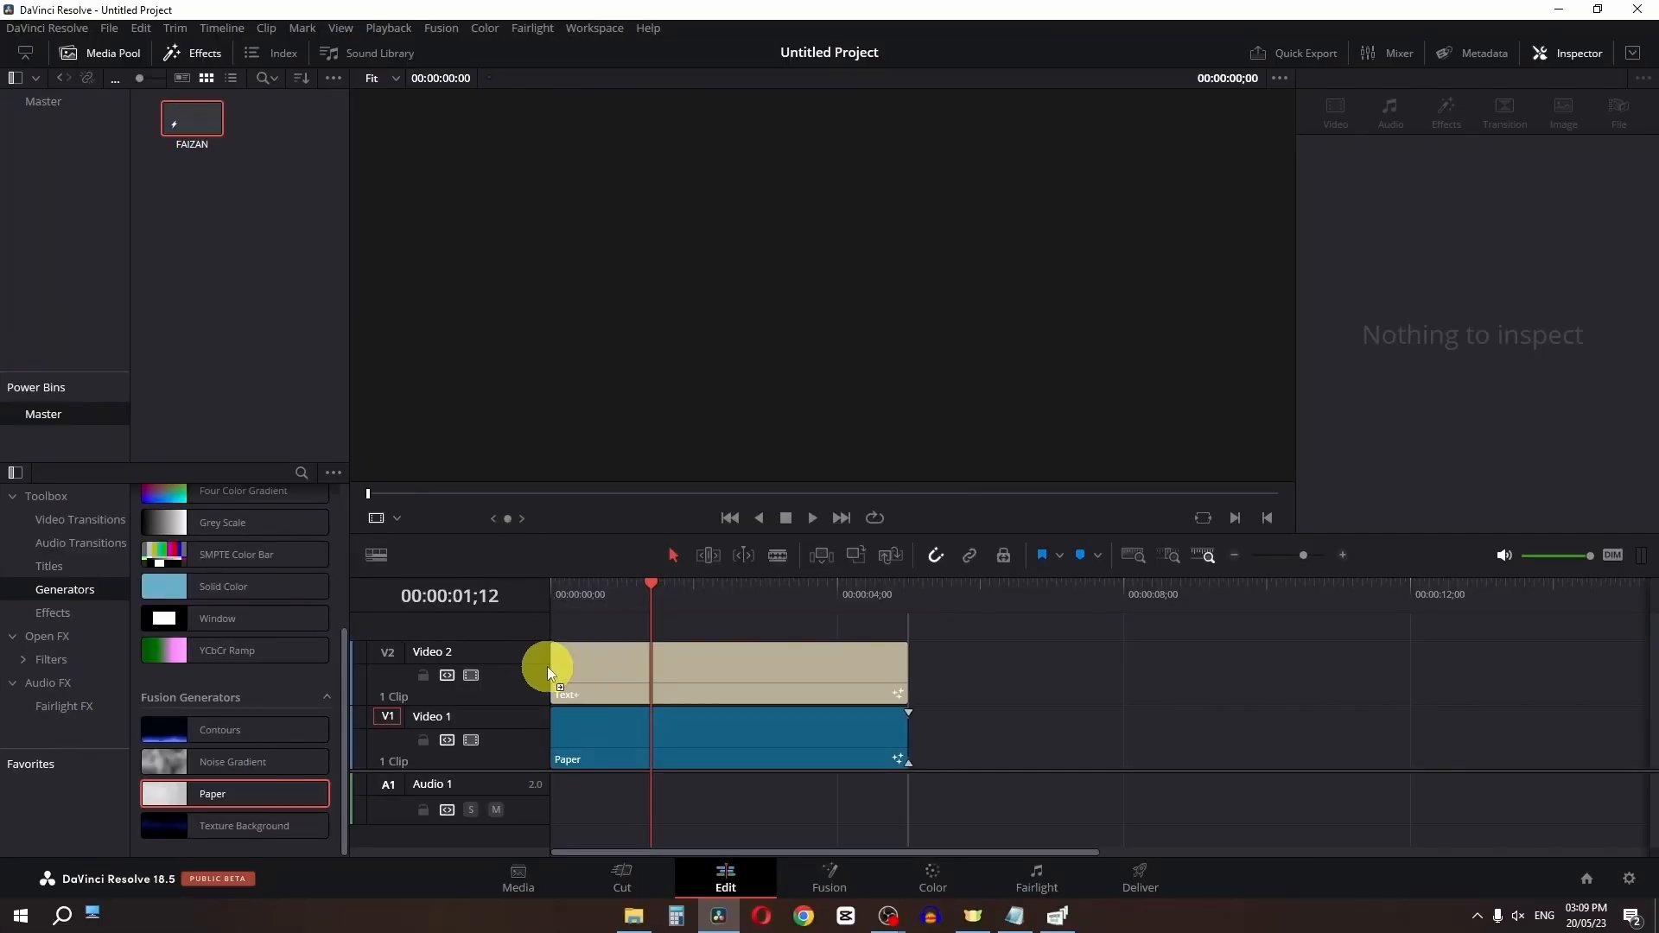
{"action": "left_click", "coordinate": [560, 592]}
{"action": "key", "text": "space"}
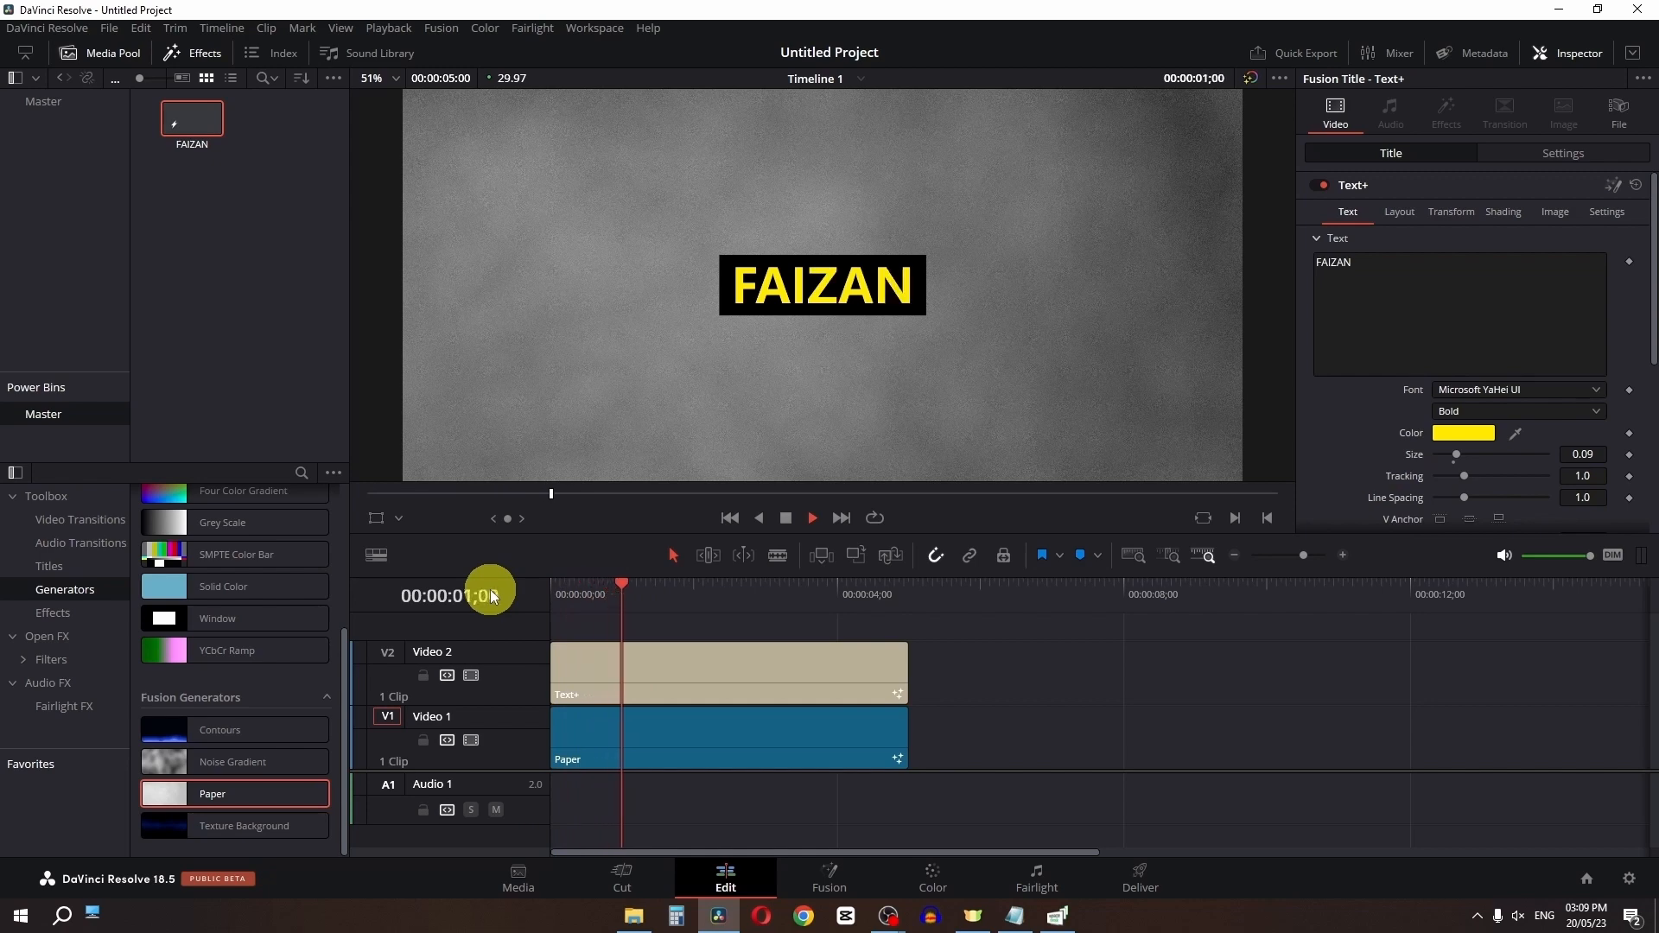
{"action": "left_click", "coordinate": [571, 591]}
{"action": "left_click_drag", "start_coordinate": [550, 588], "coordinate": [475, 584]}
{"action": "key", "text": "space"}
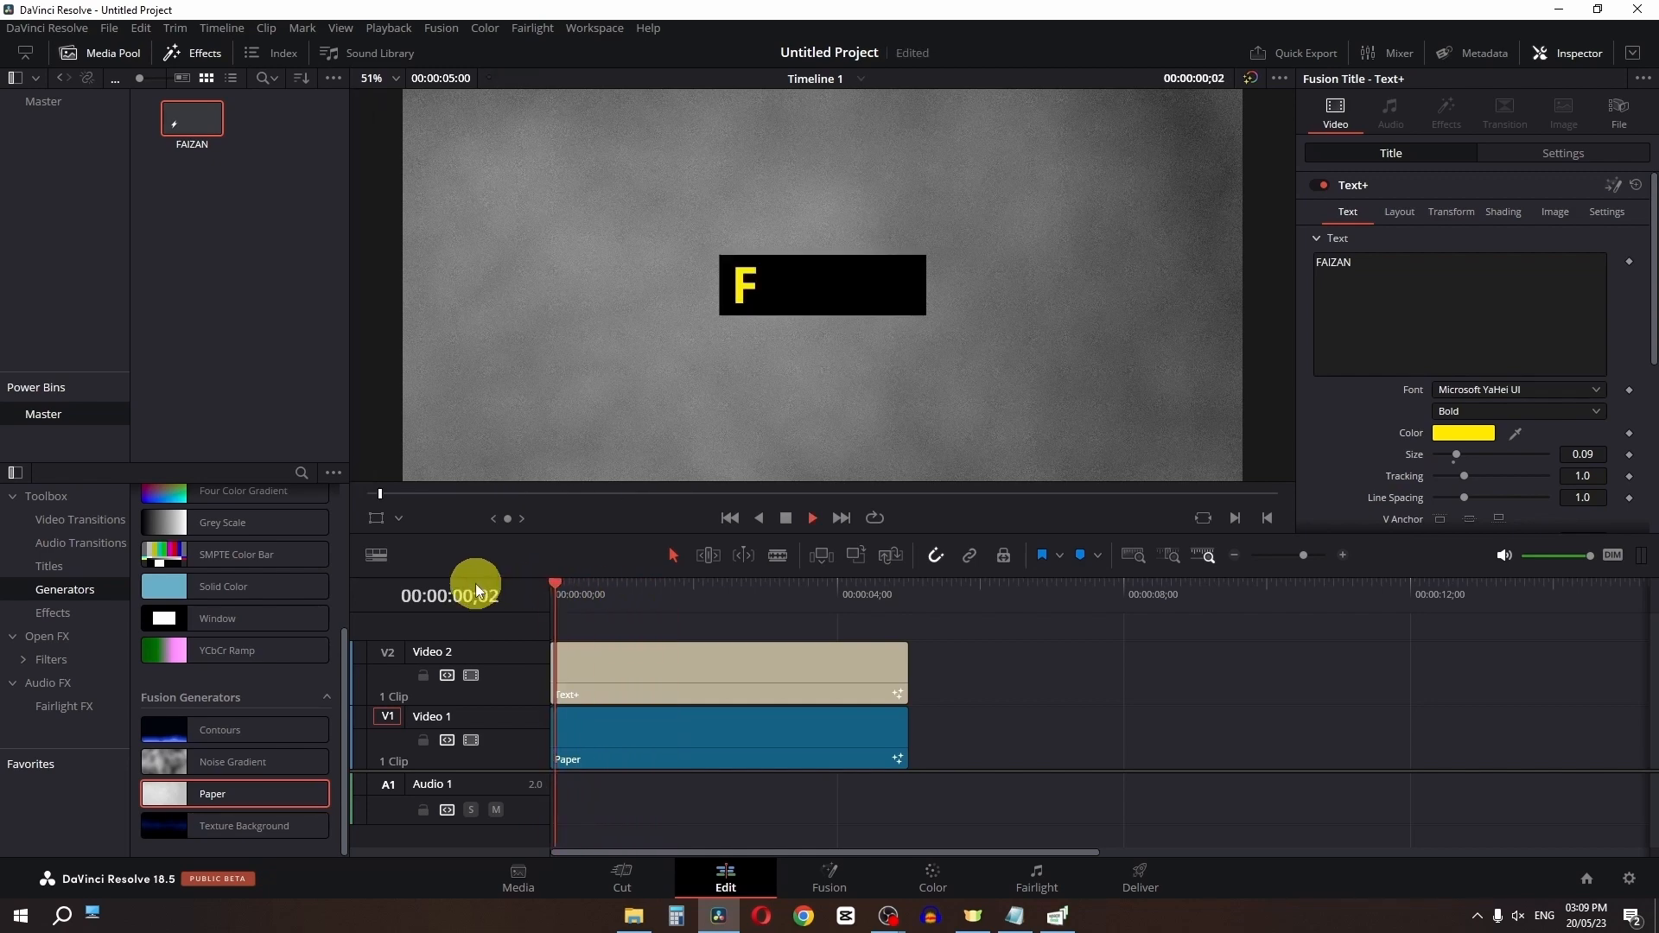
{"action": "key", "text": "space"}
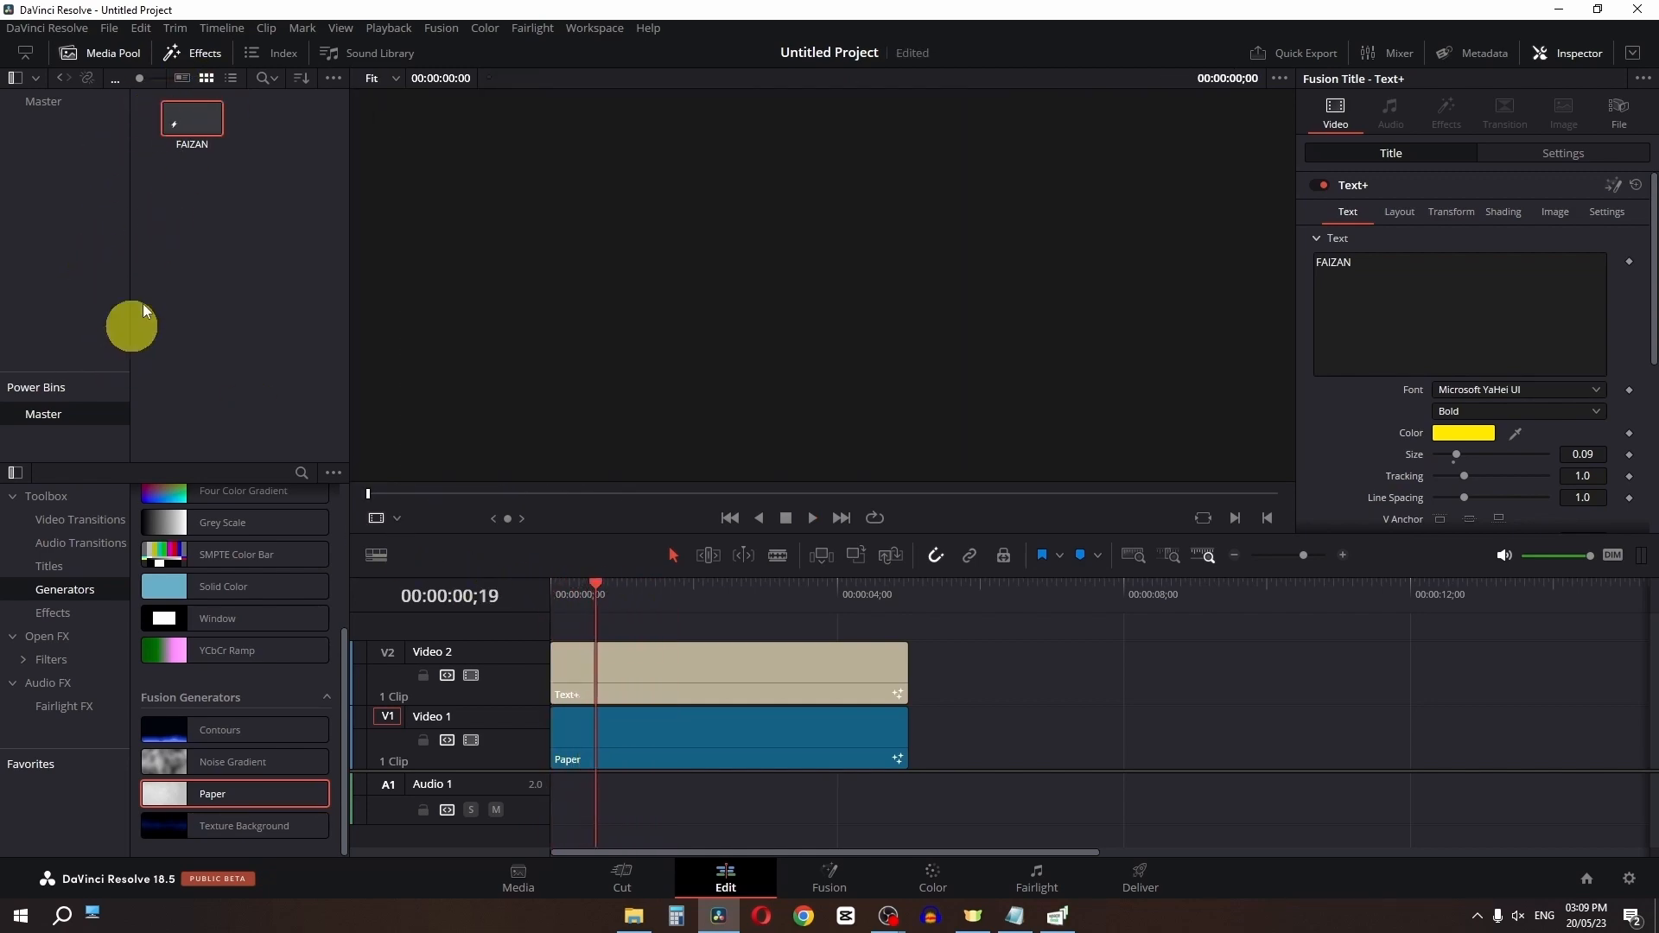
Create a new project named Untitled Project 1 without saving the changes to the current project
{"action": "left_click", "coordinate": [109, 27]}
{"action": "left_click", "coordinate": [113, 44]}
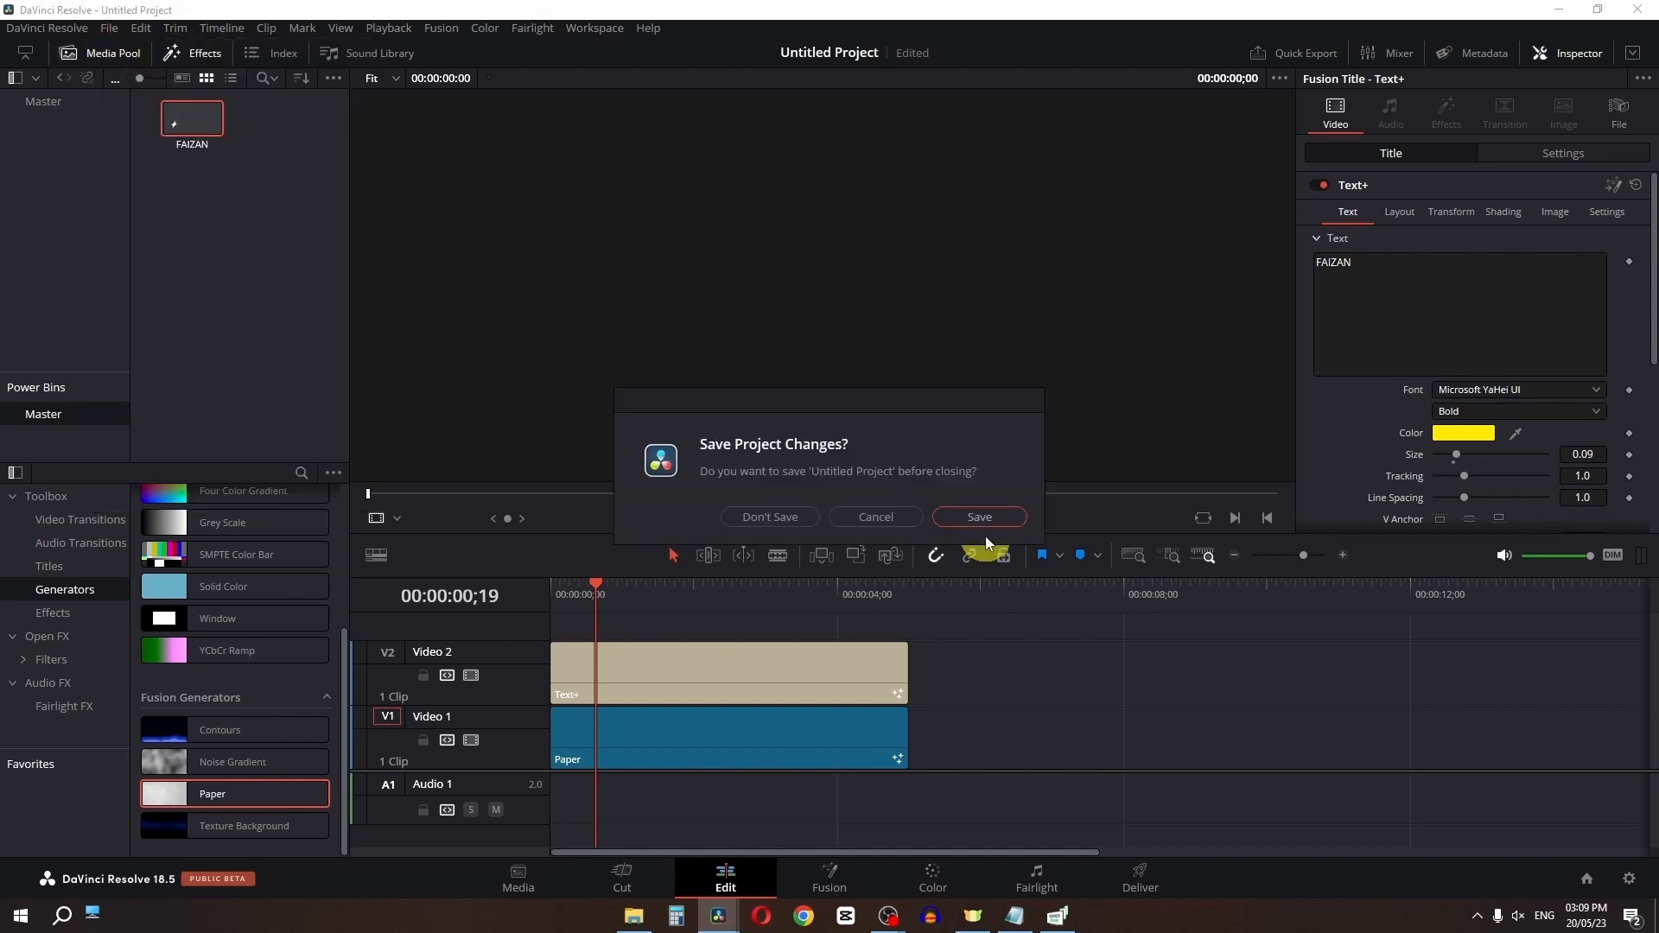
{"action": "left_click", "coordinate": [772, 515]}
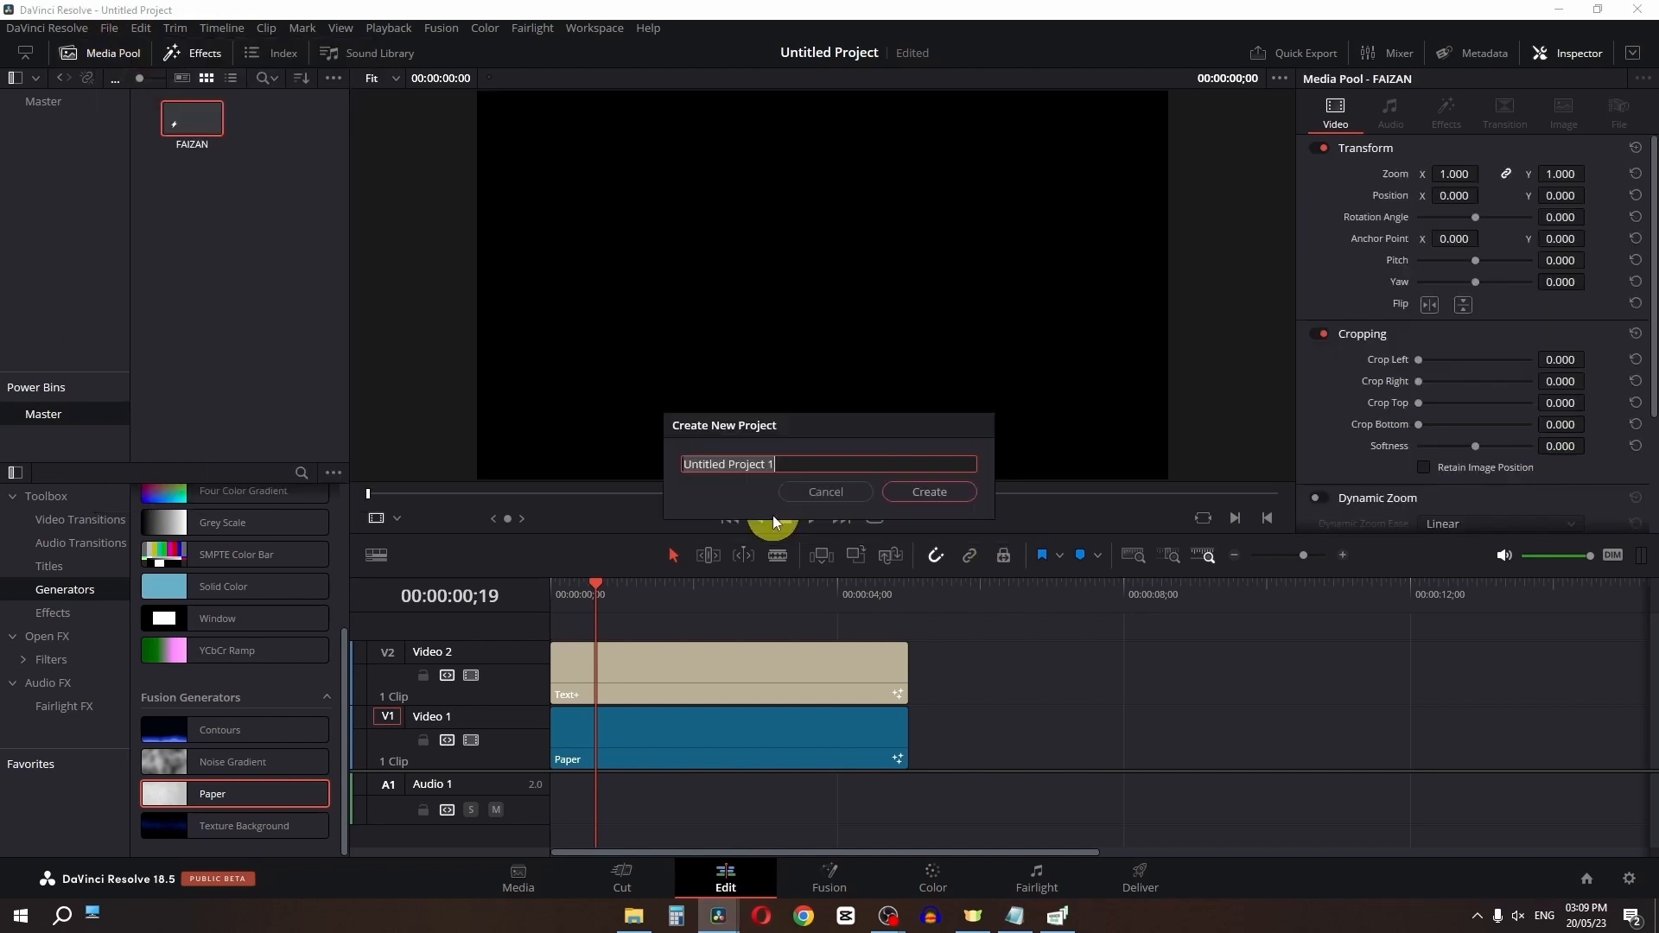
{"action": "left_click", "coordinate": [929, 492]}
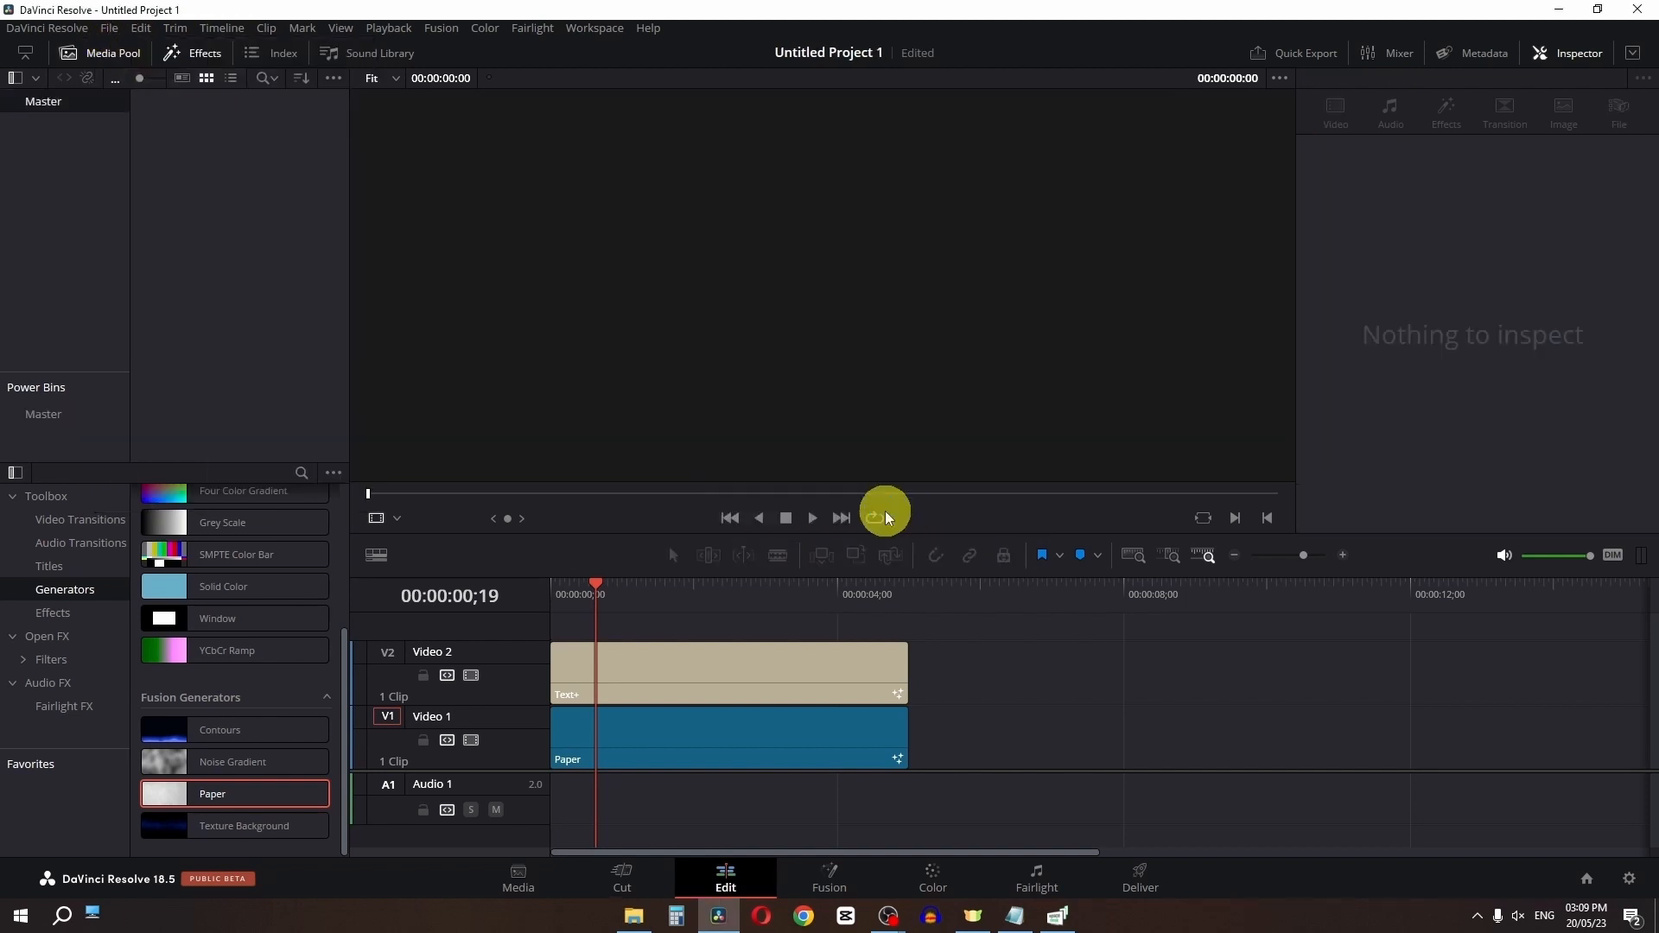
Build a new timeline with the stored title from the Master power bin and a Paper generator beneath it, and play it
{"action": "left_click", "coordinate": [54, 422]}
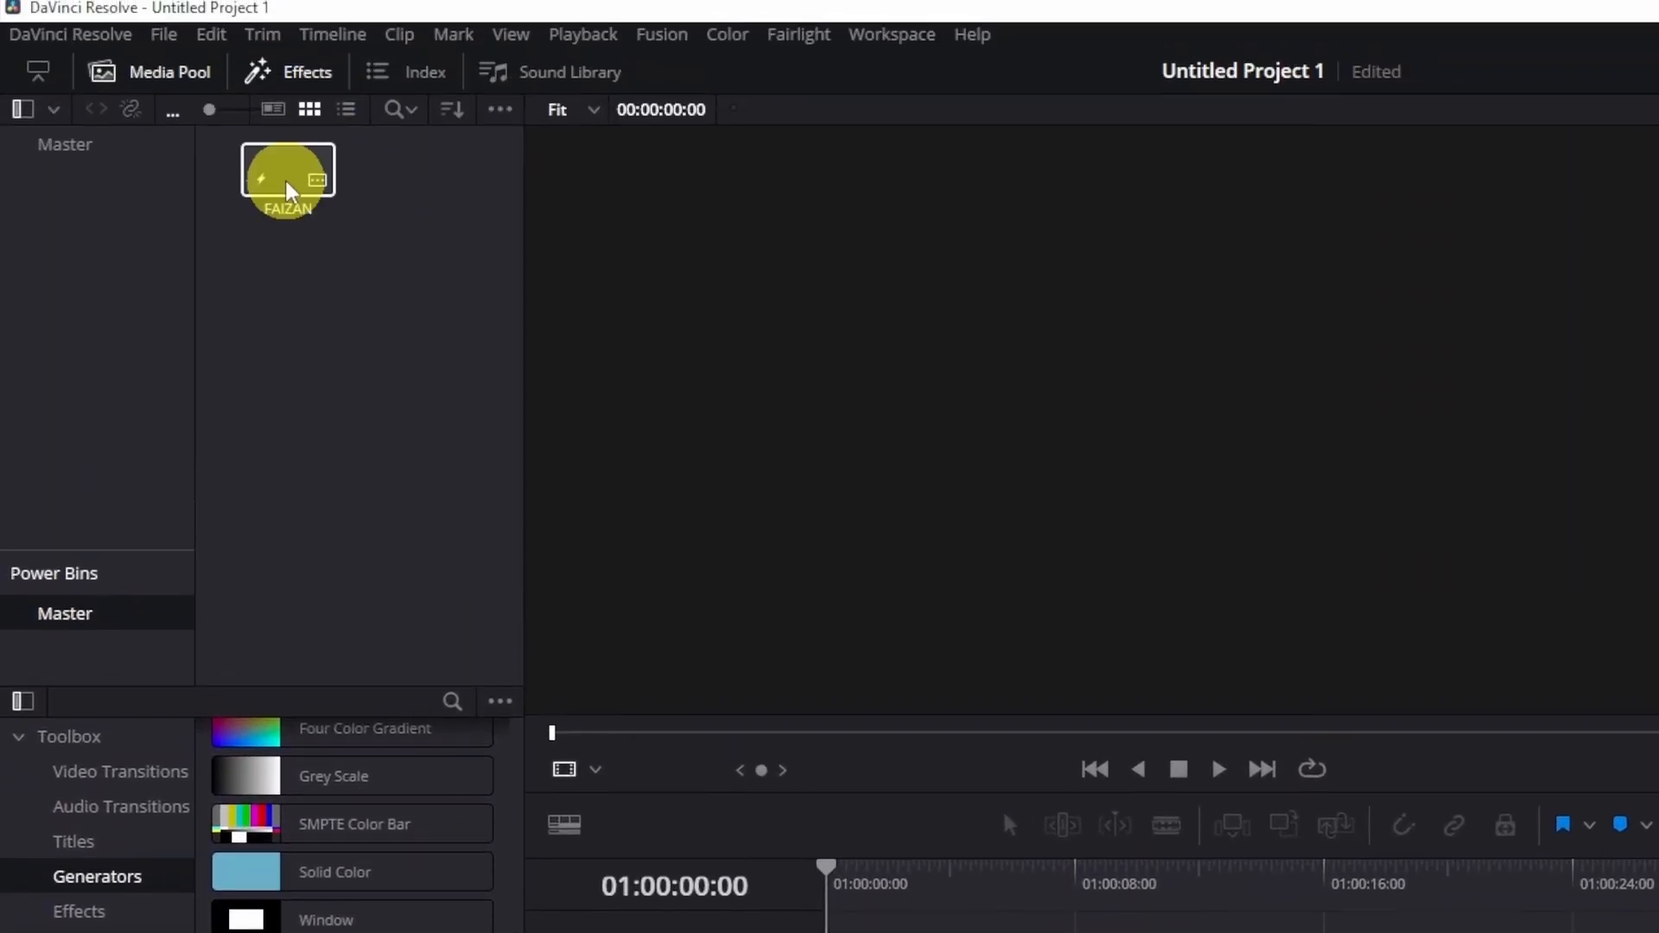
{"action": "left_click_drag", "start_coordinate": [288, 190], "coordinate": [889, 822]}
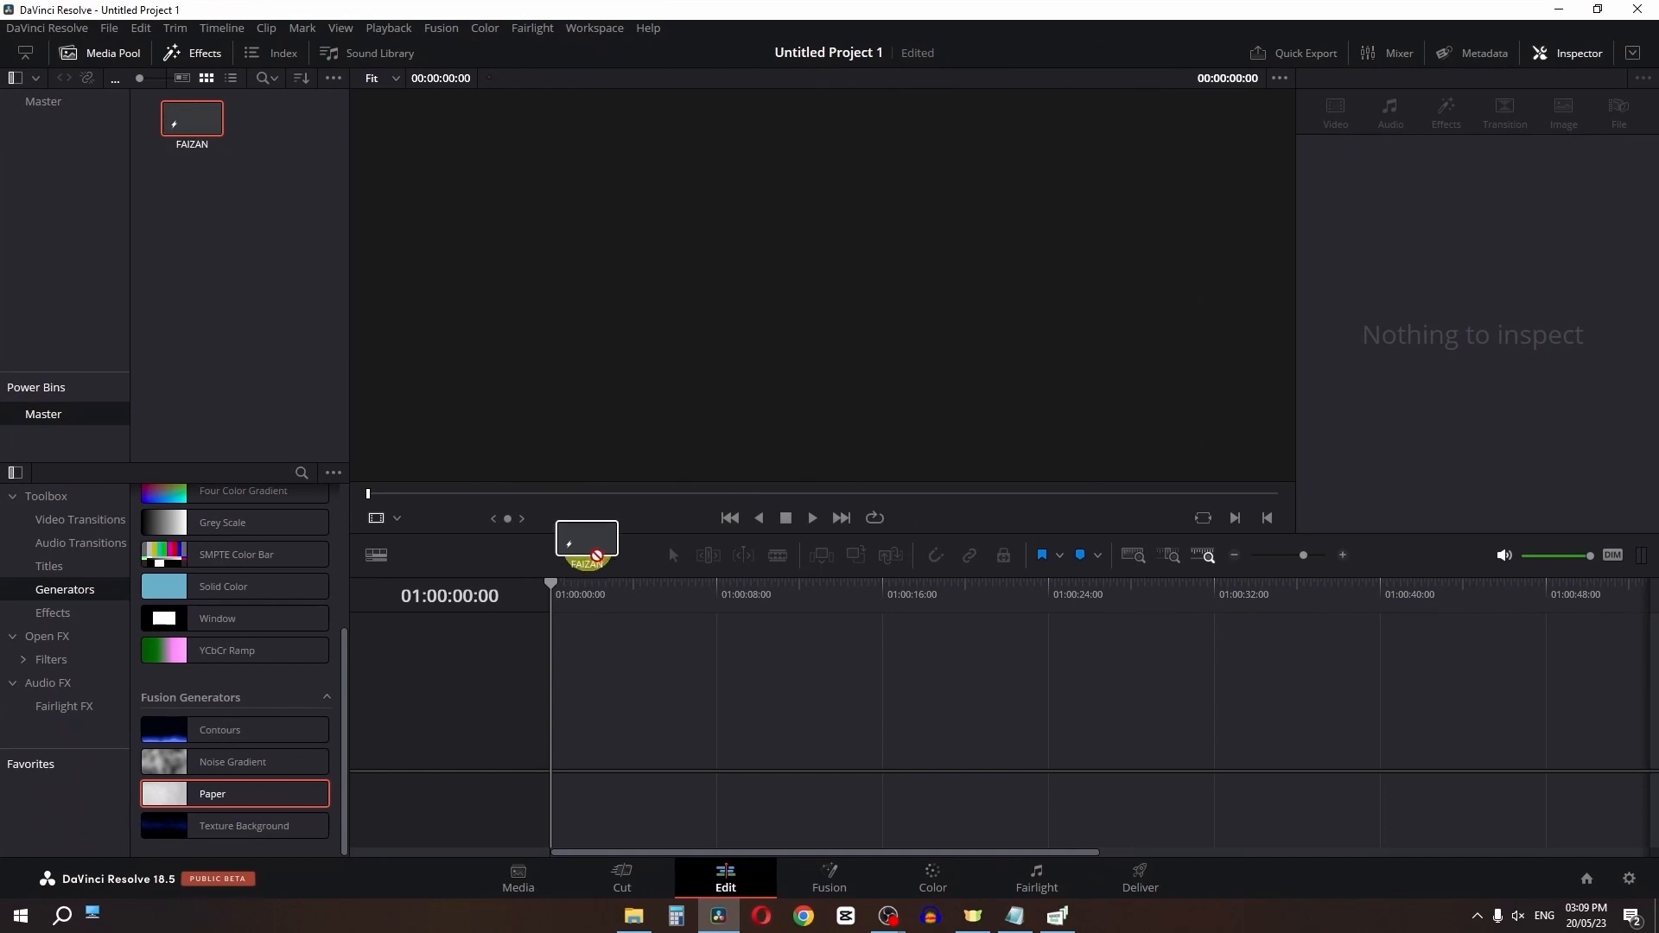
{"action": "left_click_drag", "start_coordinate": [596, 556], "coordinate": [552, 704]}
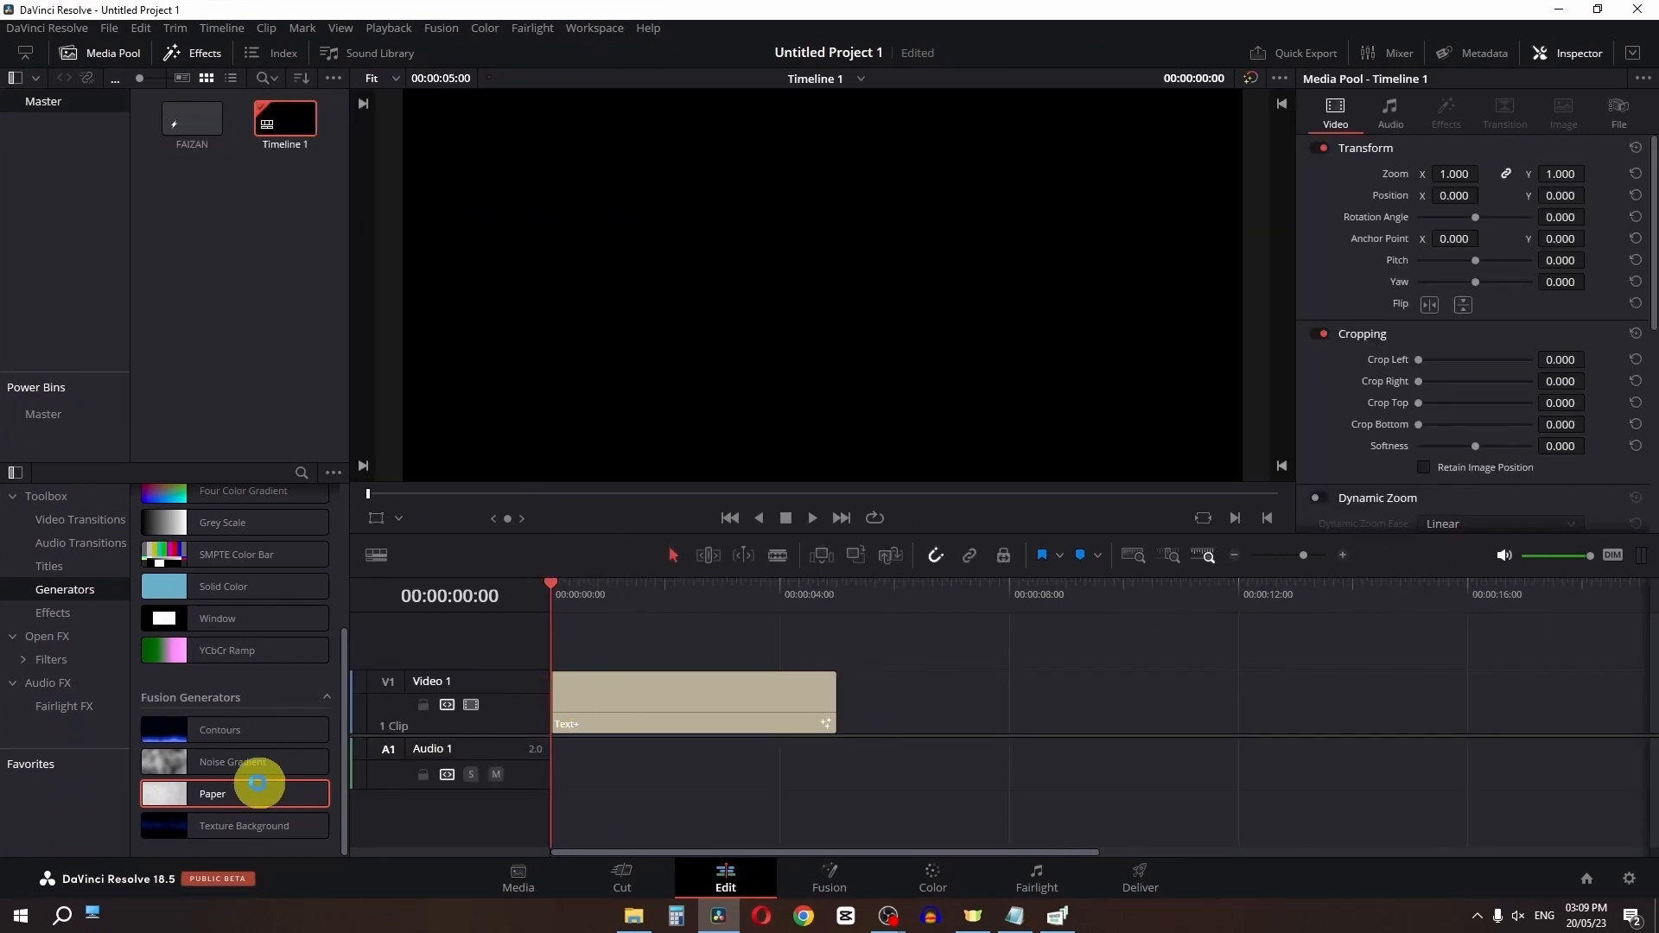
{"action": "left_click_drag", "start_coordinate": [159, 791], "coordinate": [527, 693]}
{"action": "key", "text": "space"}
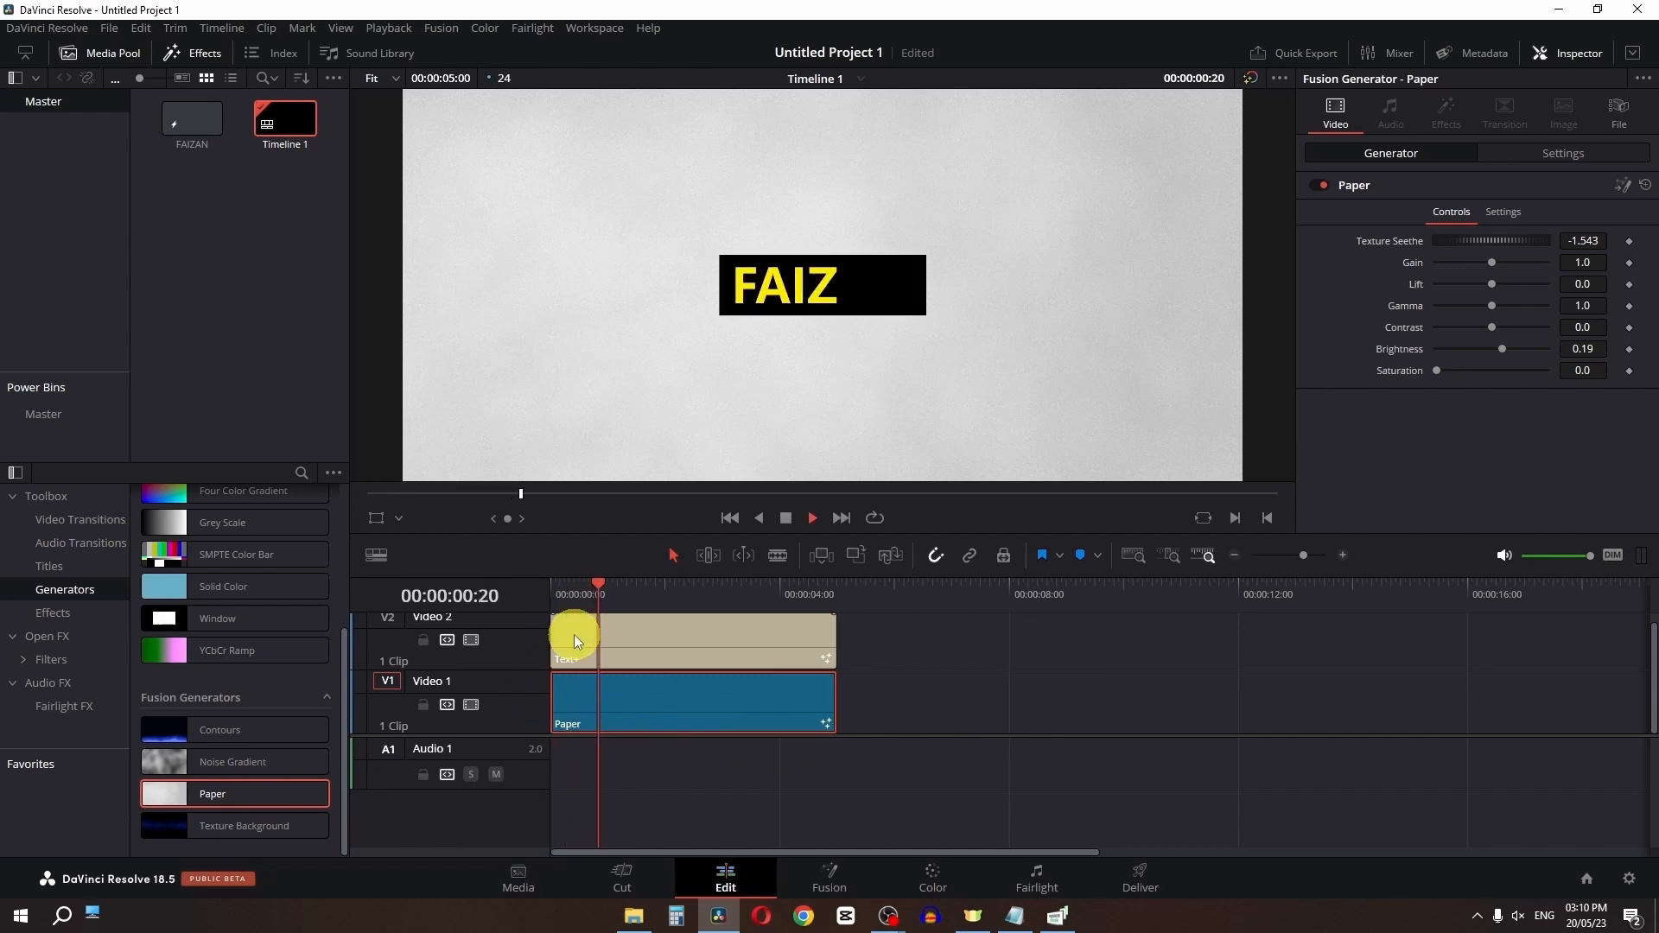
{"action": "key", "text": "space"}
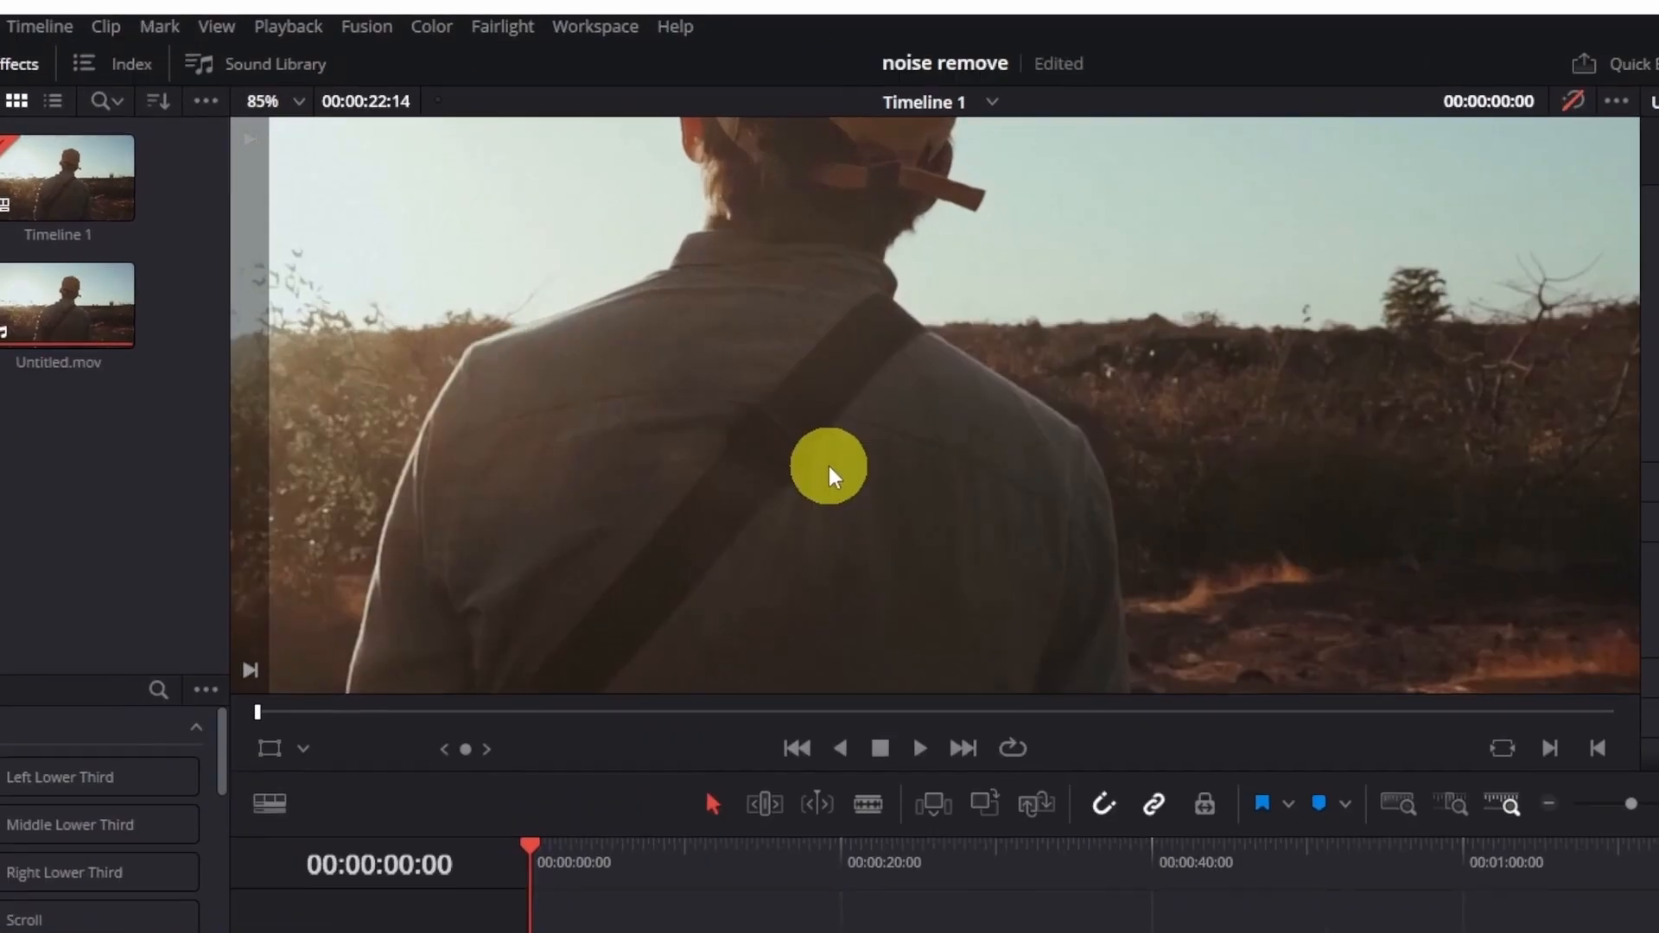
Add a Remove Noise node between MediaIn1 and MediaOut1 in the clip's Fusion composition and place it midway
{"action": "scroll", "coordinate": [872, 505], "scroll_direction": "up", "scroll_amount": 4}
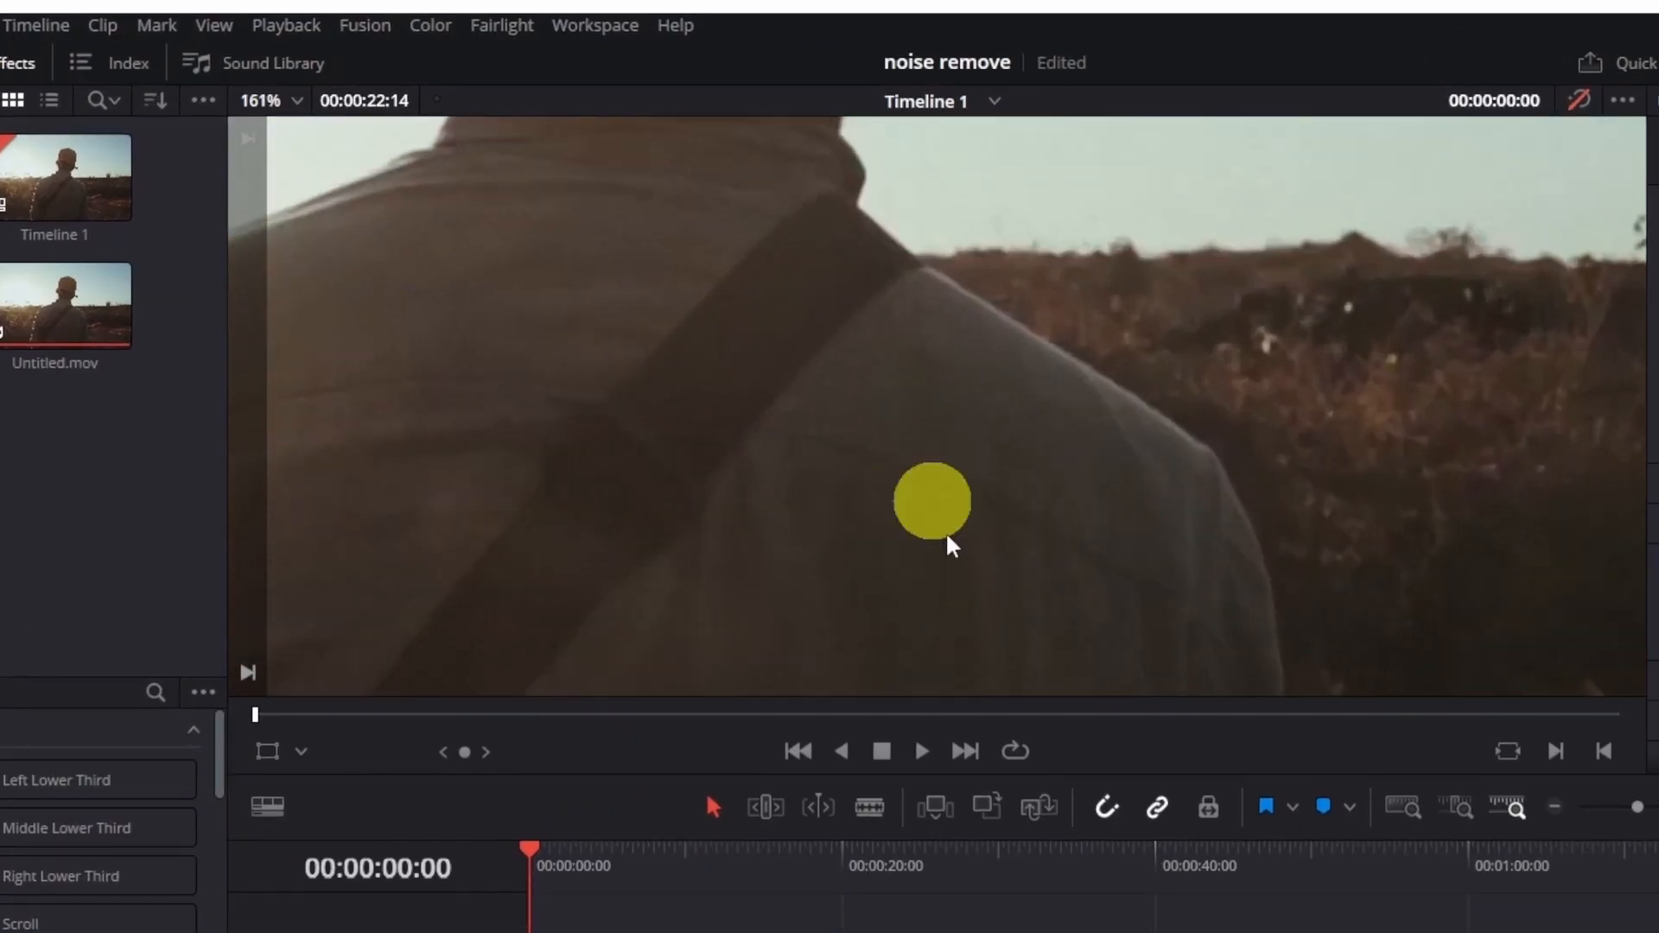
{"action": "scroll", "coordinate": [832, 541], "scroll_direction": "down", "scroll_amount": 4}
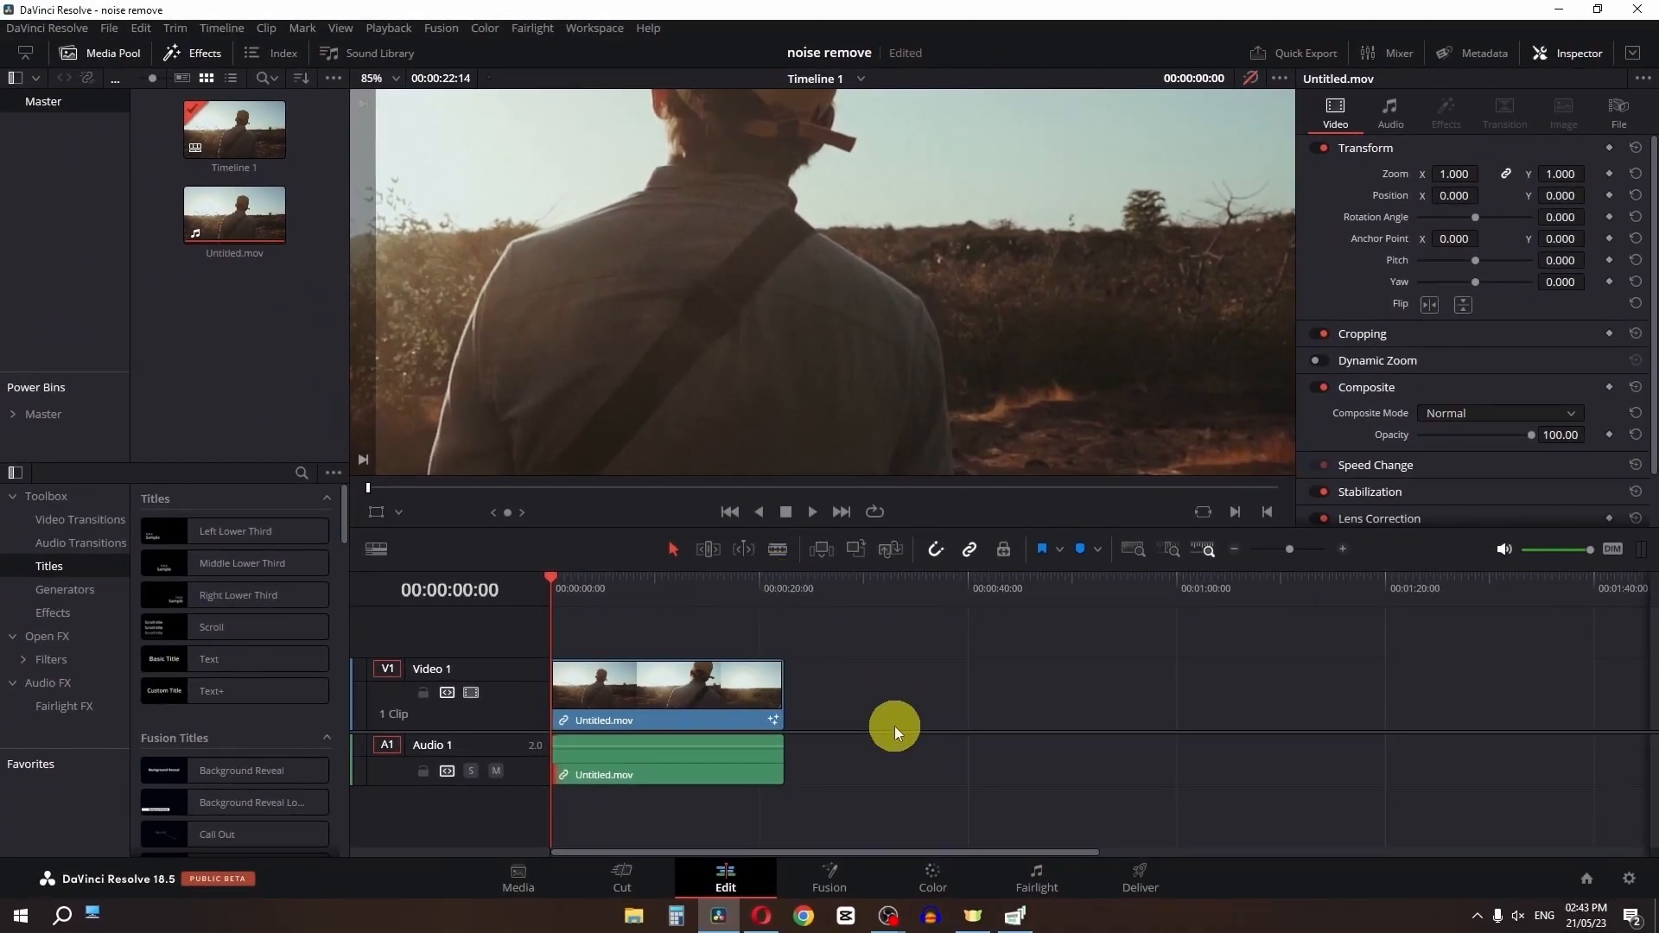
{"action": "left_click", "coordinate": [848, 878]}
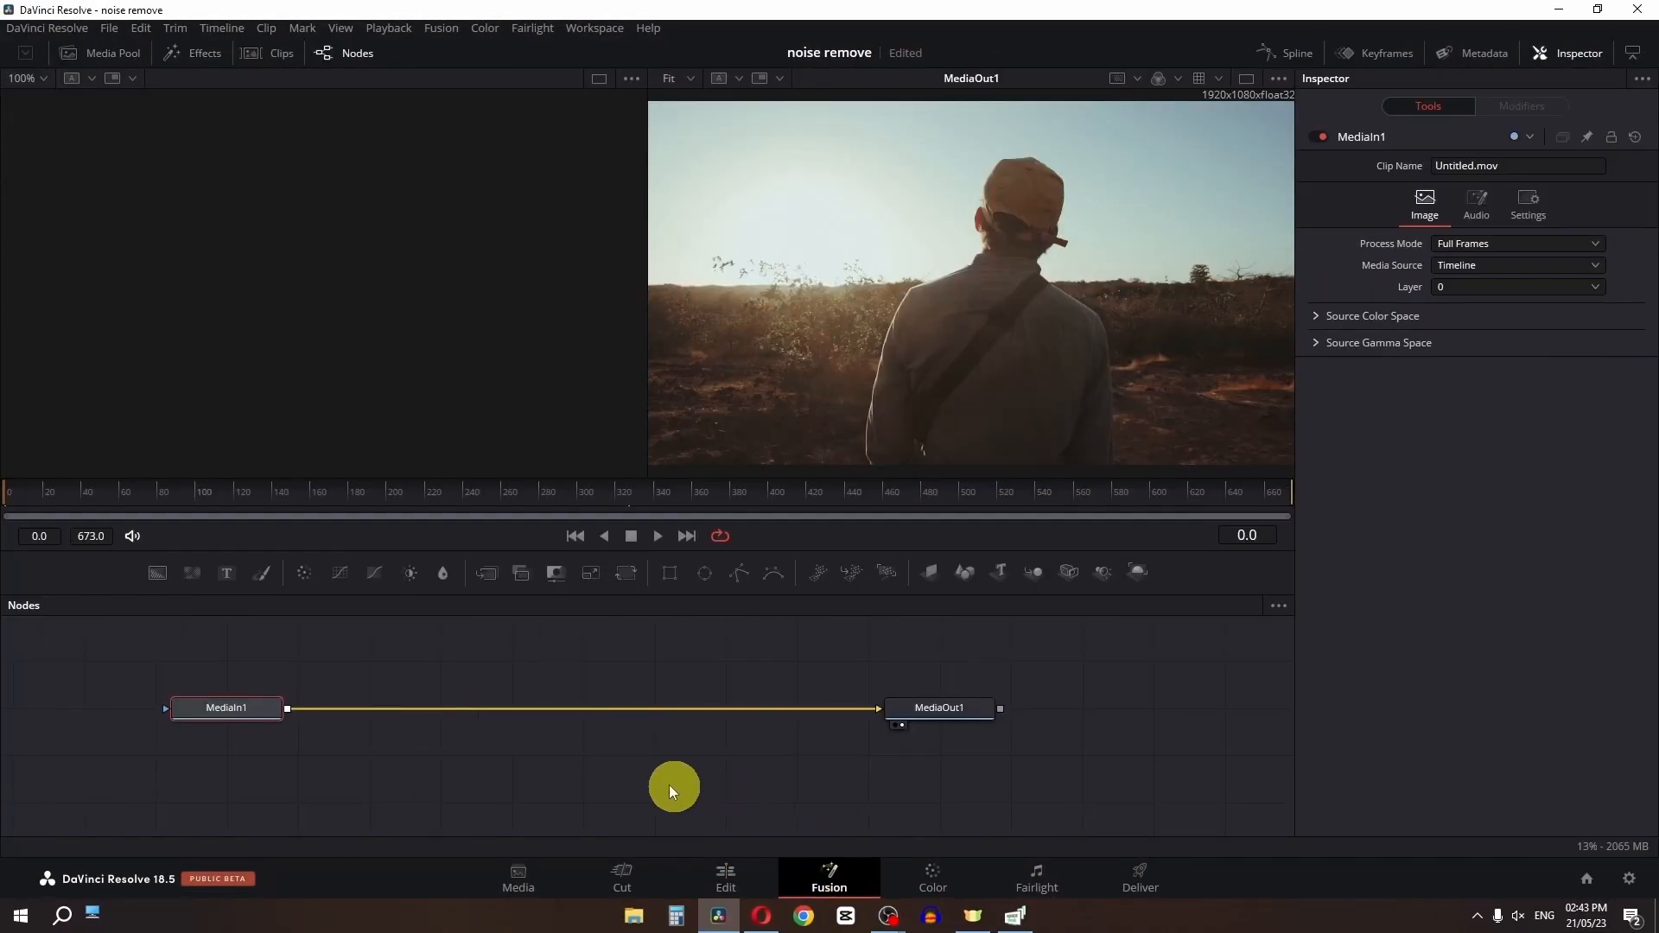
{"action": "key", "text": "shift+space"}
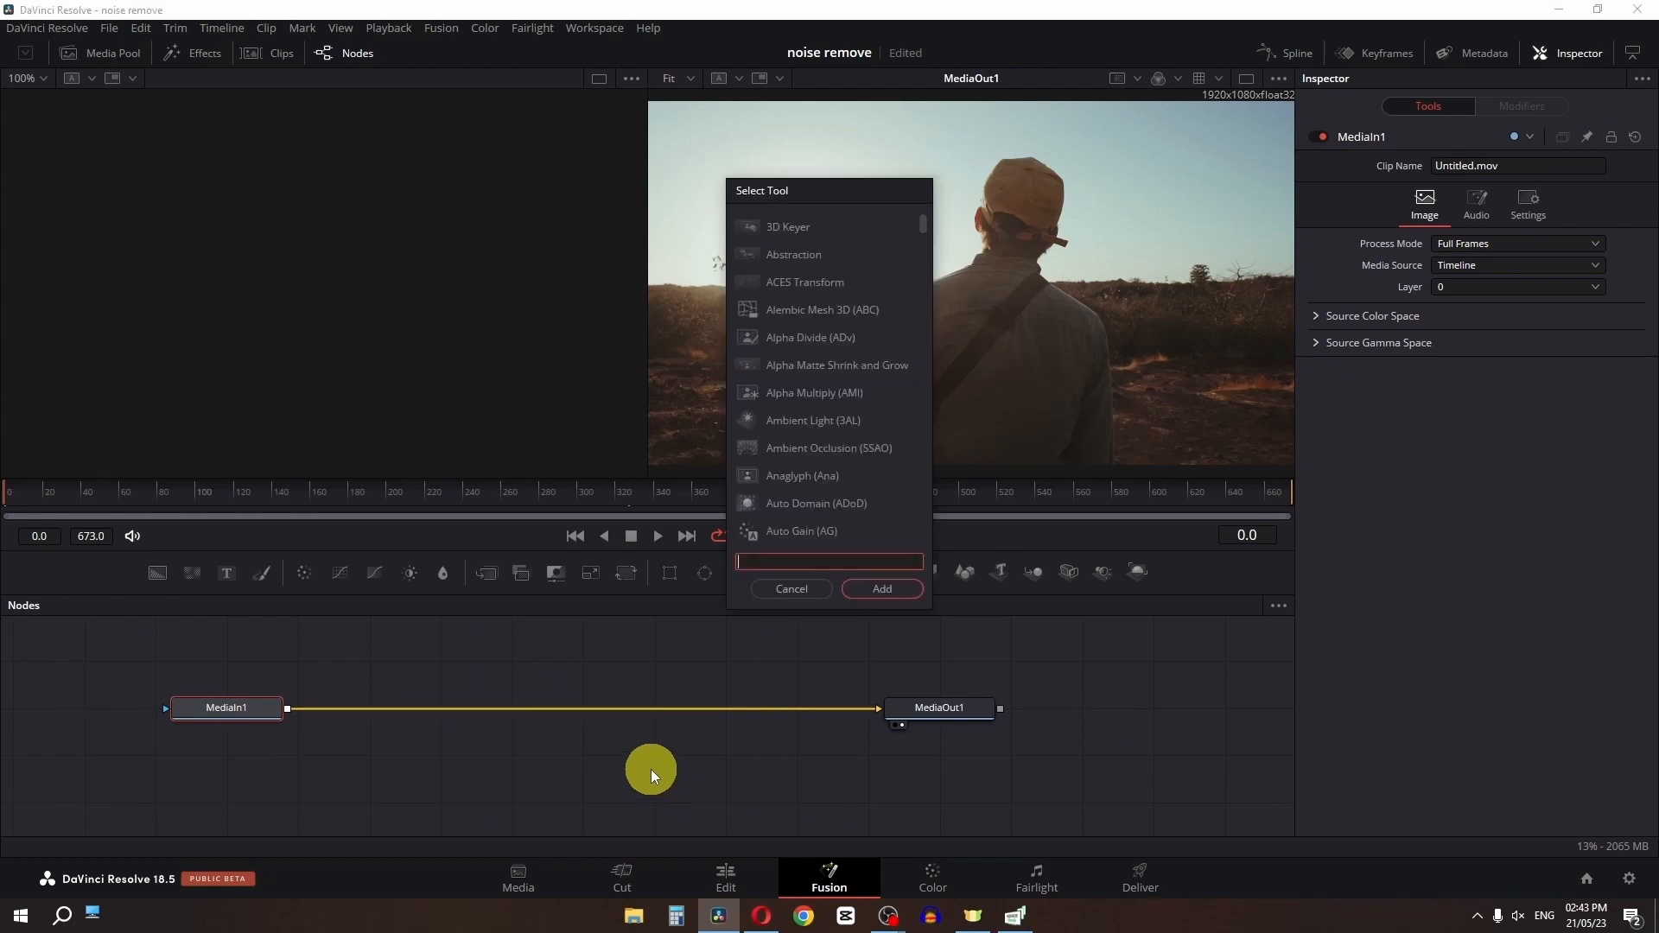
{"action": "type", "text": "remove"}
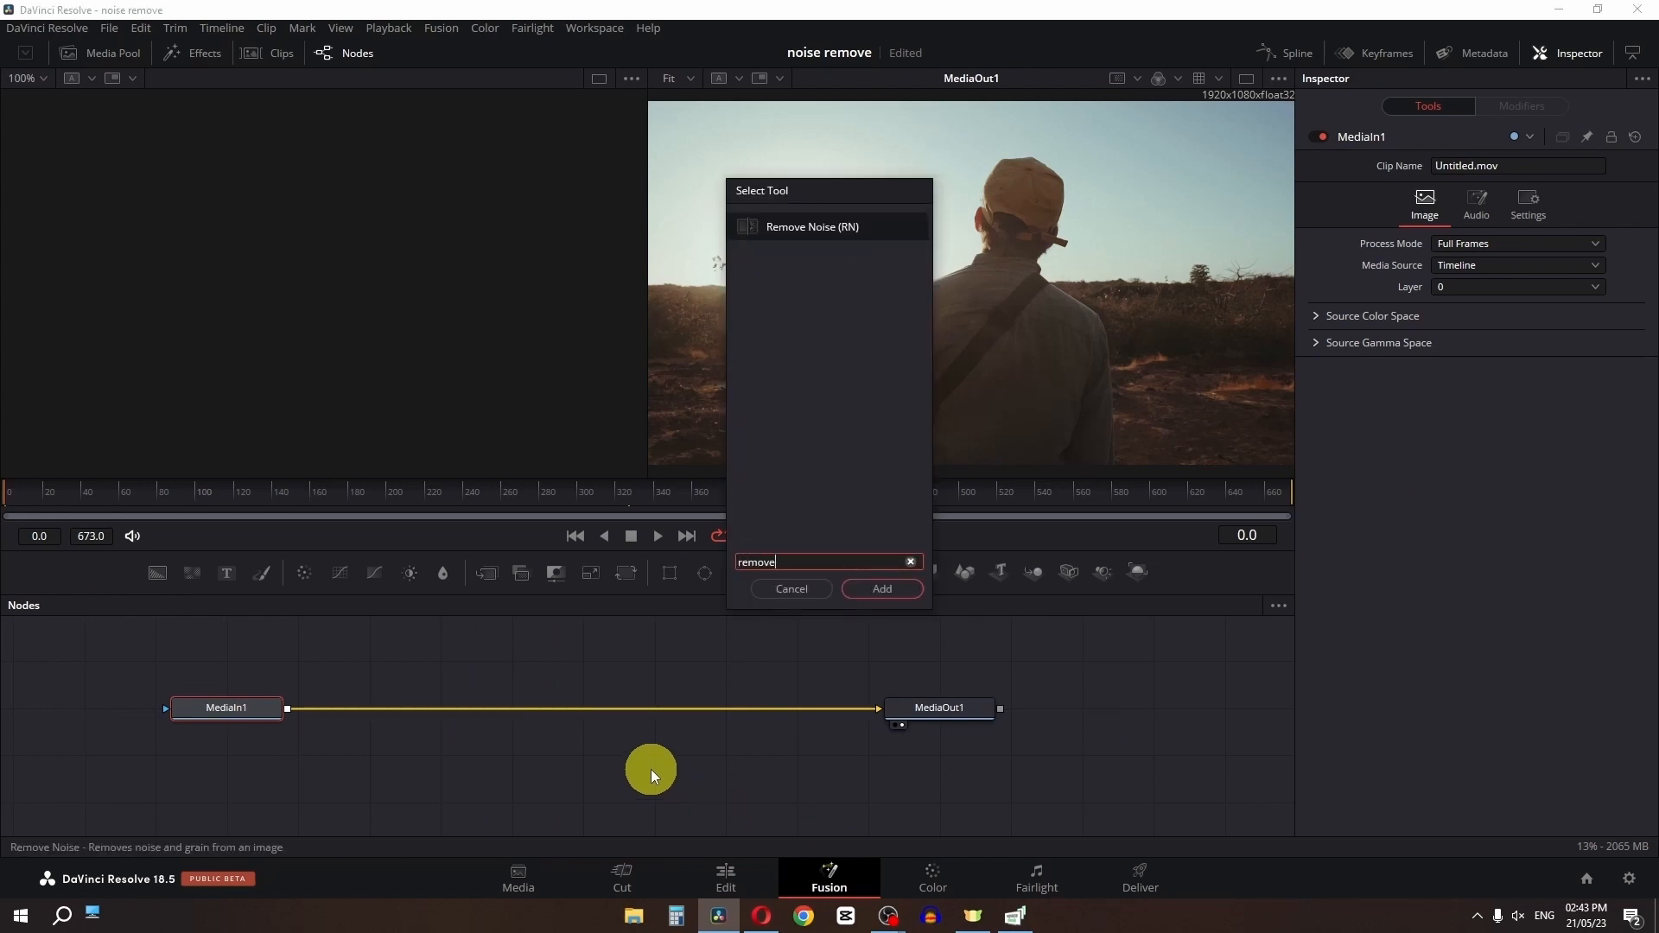
{"action": "key", "text": "Return"}
{"action": "left_click_drag", "start_coordinate": [391, 709], "coordinate": [628, 716]}
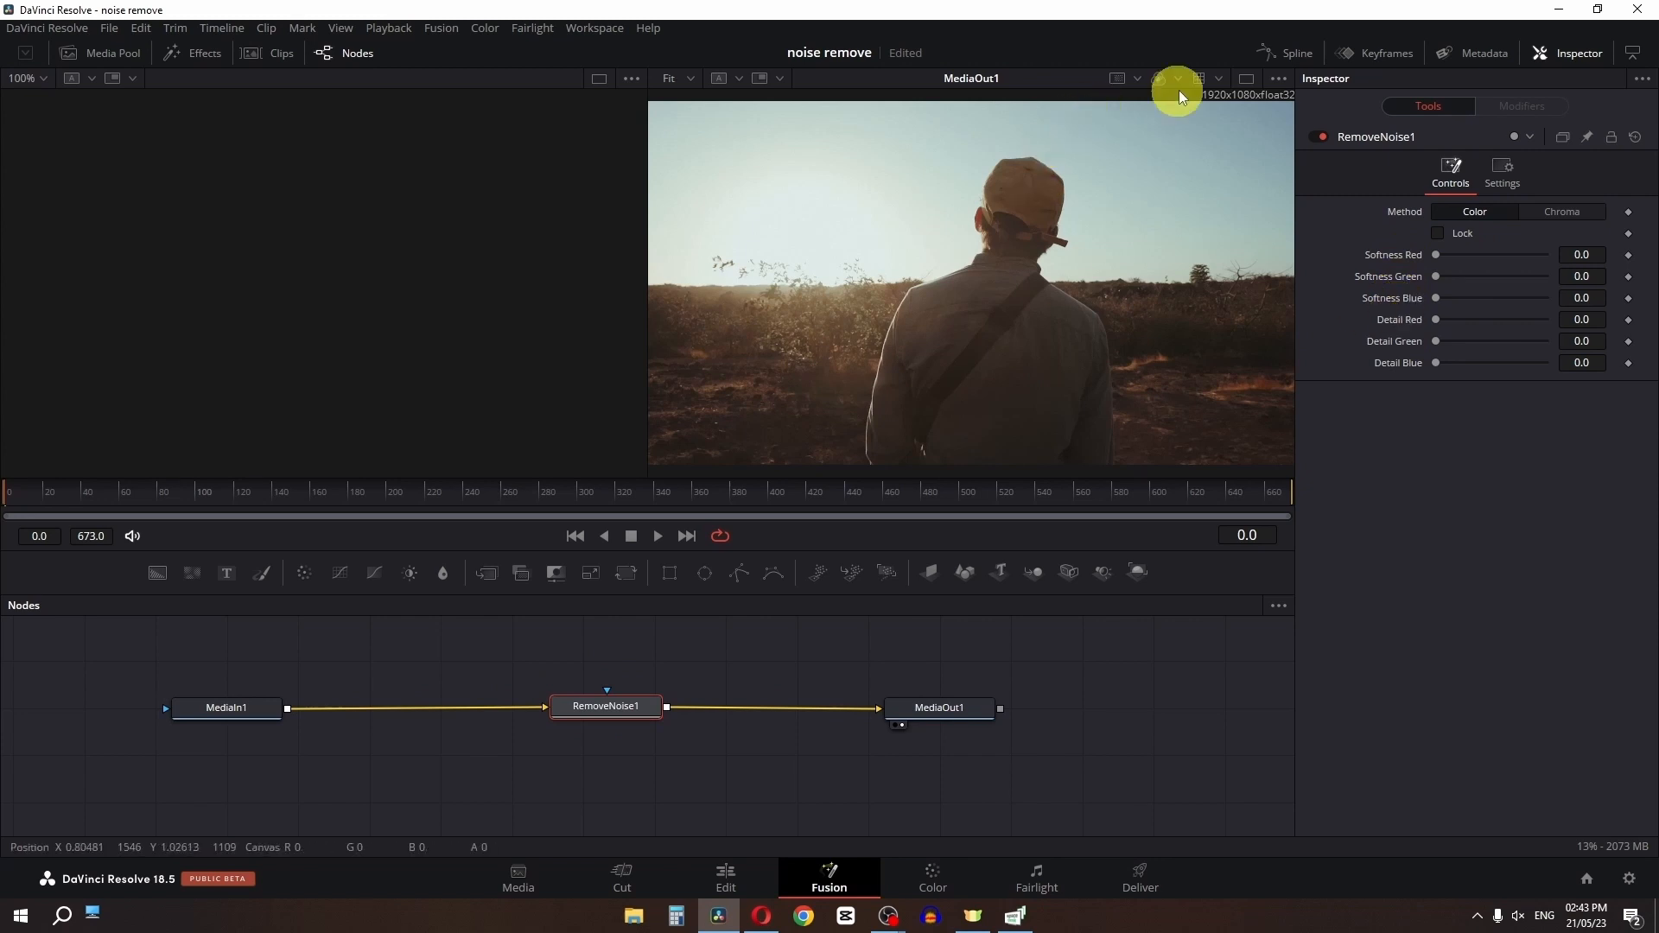
In a single enlarged viewer showing the red channel, set Softness Red to 0.00189 and Detail Red to 0.465
{"action": "left_click", "coordinate": [1247, 83]}
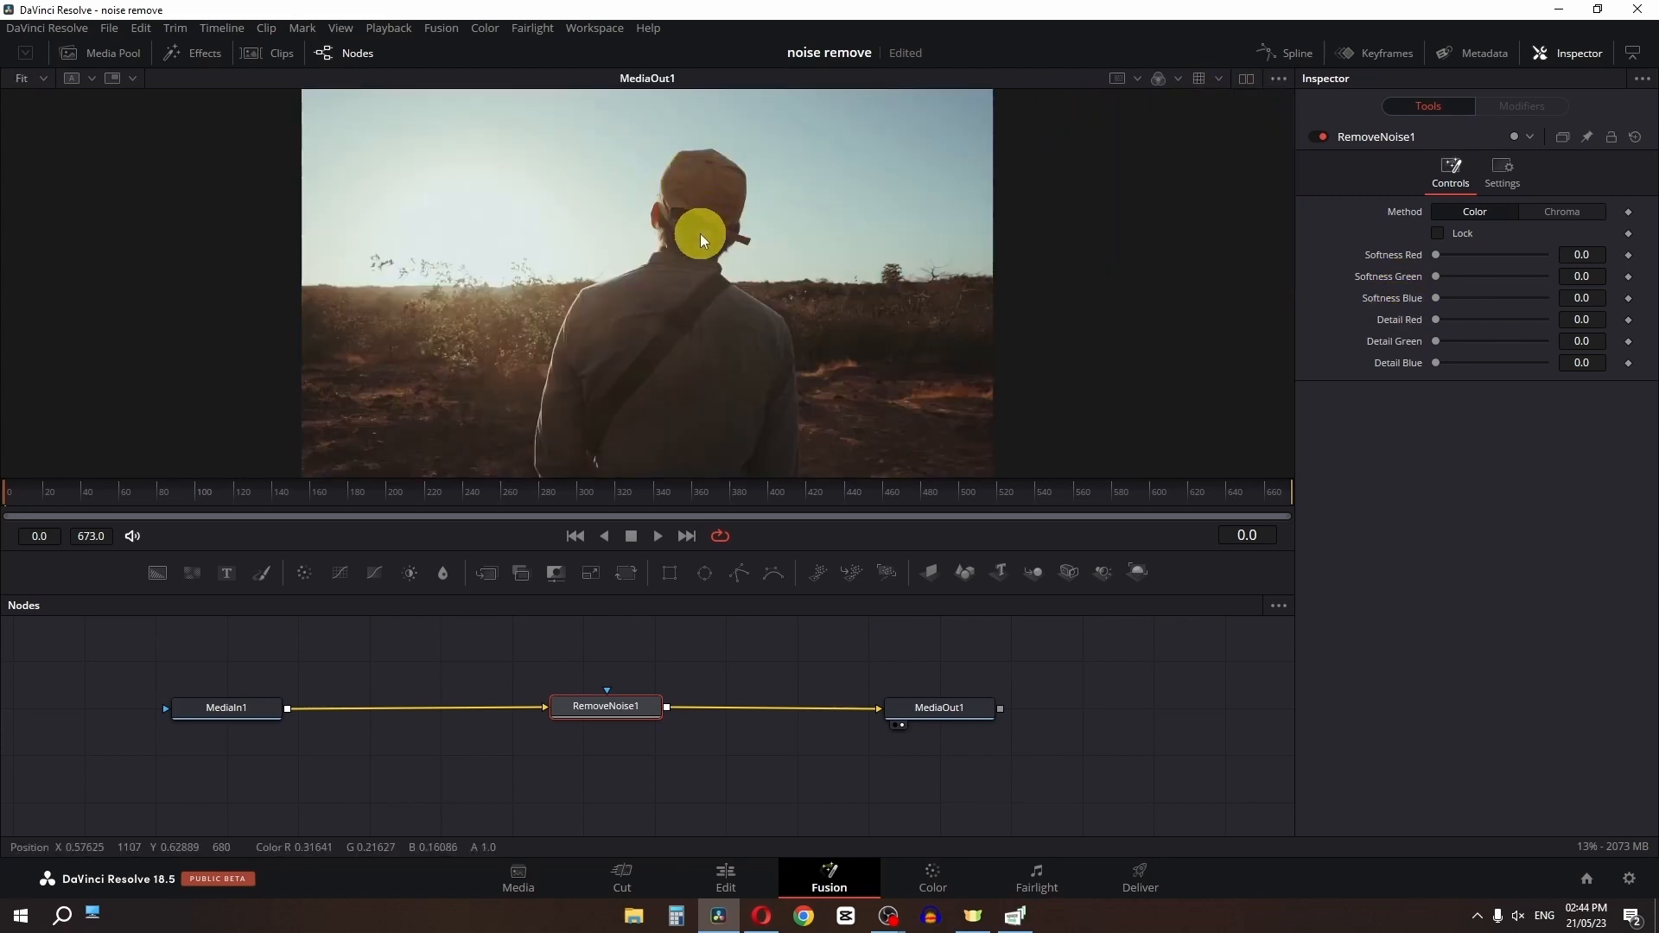
{"action": "scroll", "coordinate": [700, 233], "scroll_direction": "up", "scroll_amount": 5}
{"action": "scroll", "coordinate": [699, 245], "scroll_direction": "up", "scroll_amount": 3}
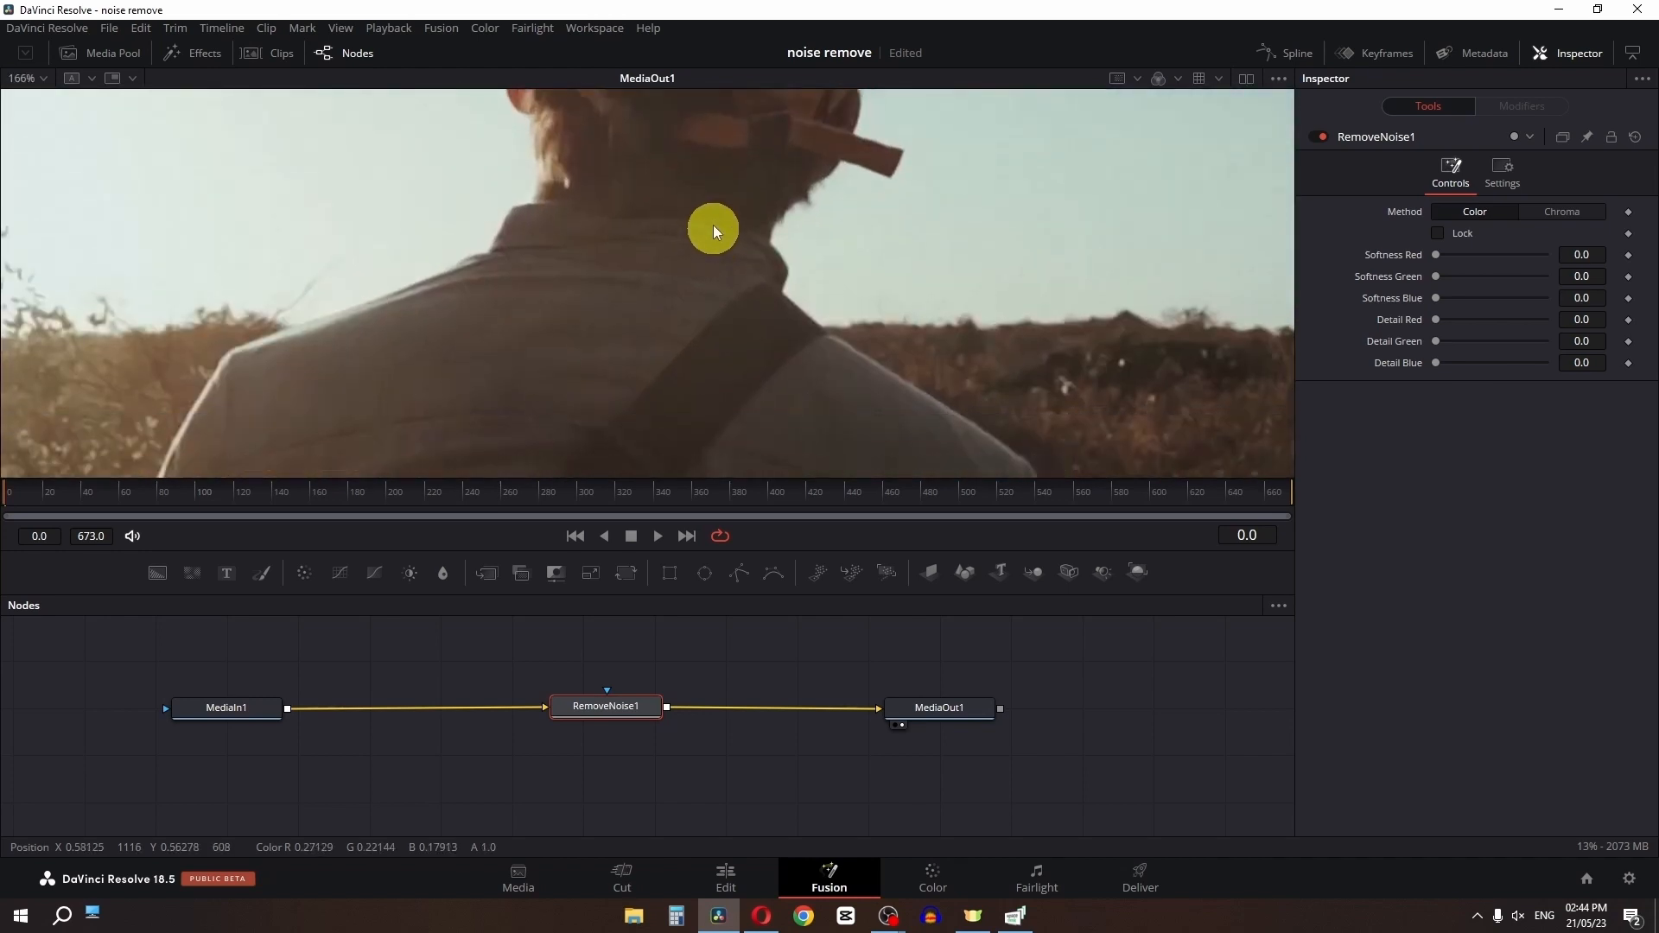
{"action": "left_click", "coordinate": [1178, 79]}
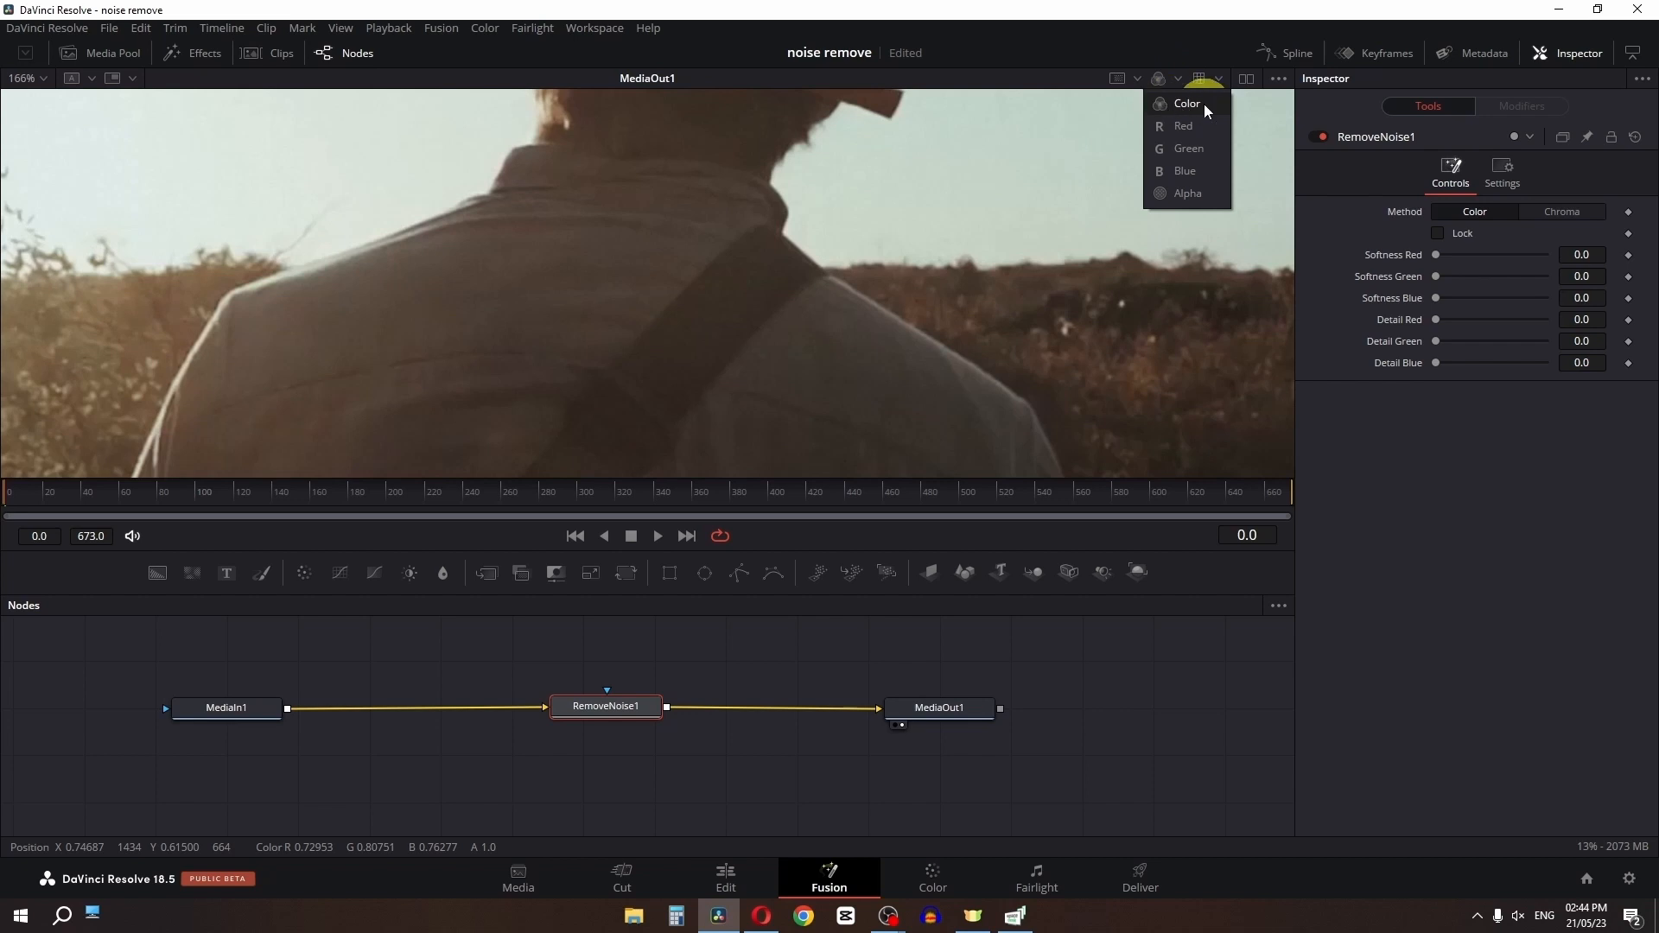
{"action": "left_click", "coordinate": [1184, 126]}
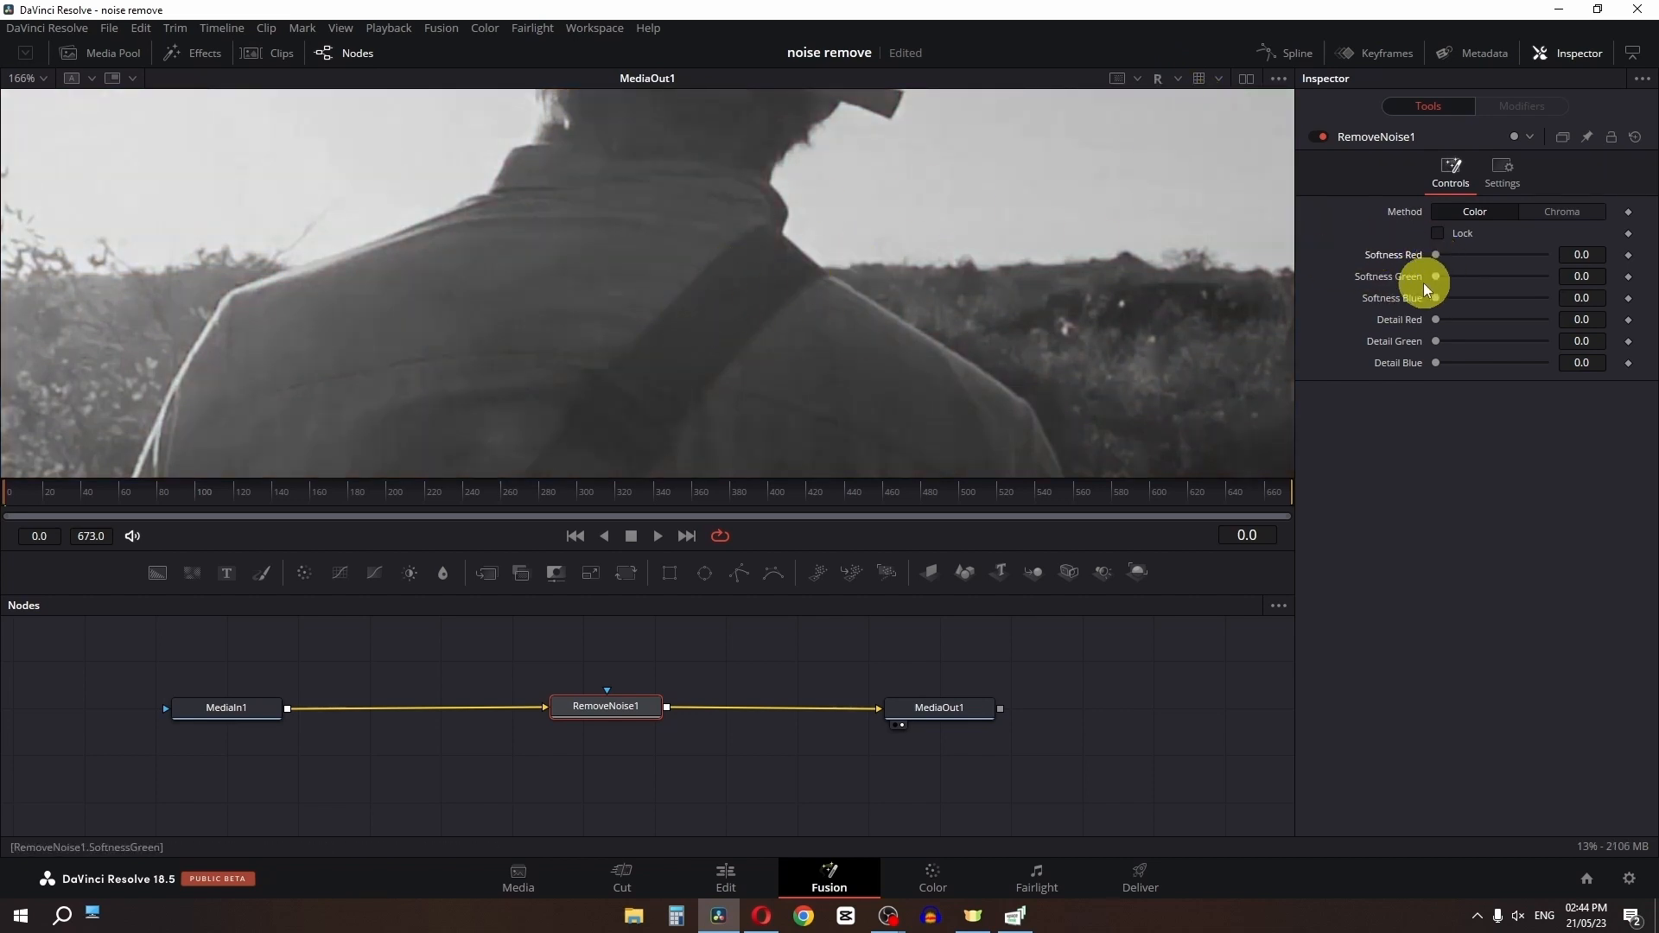
{"action": "left_click_drag", "start_coordinate": [1439, 253], "coordinate": [1458, 256]}
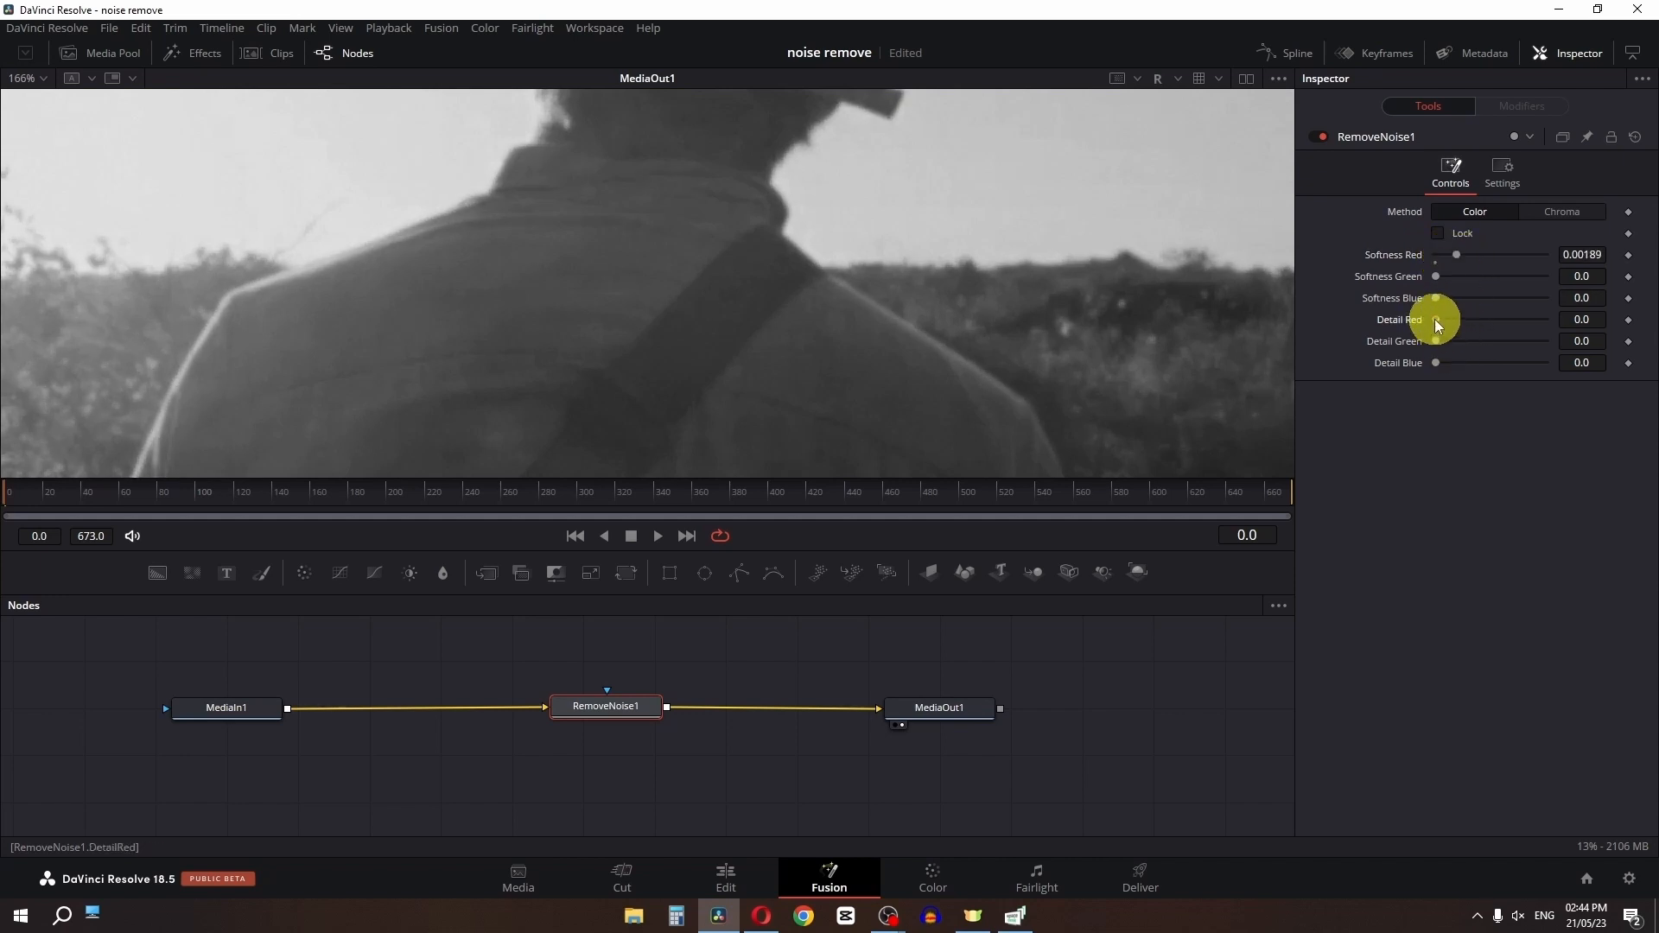
{"action": "left_click_drag", "start_coordinate": [1435, 319], "coordinate": [1490, 320]}
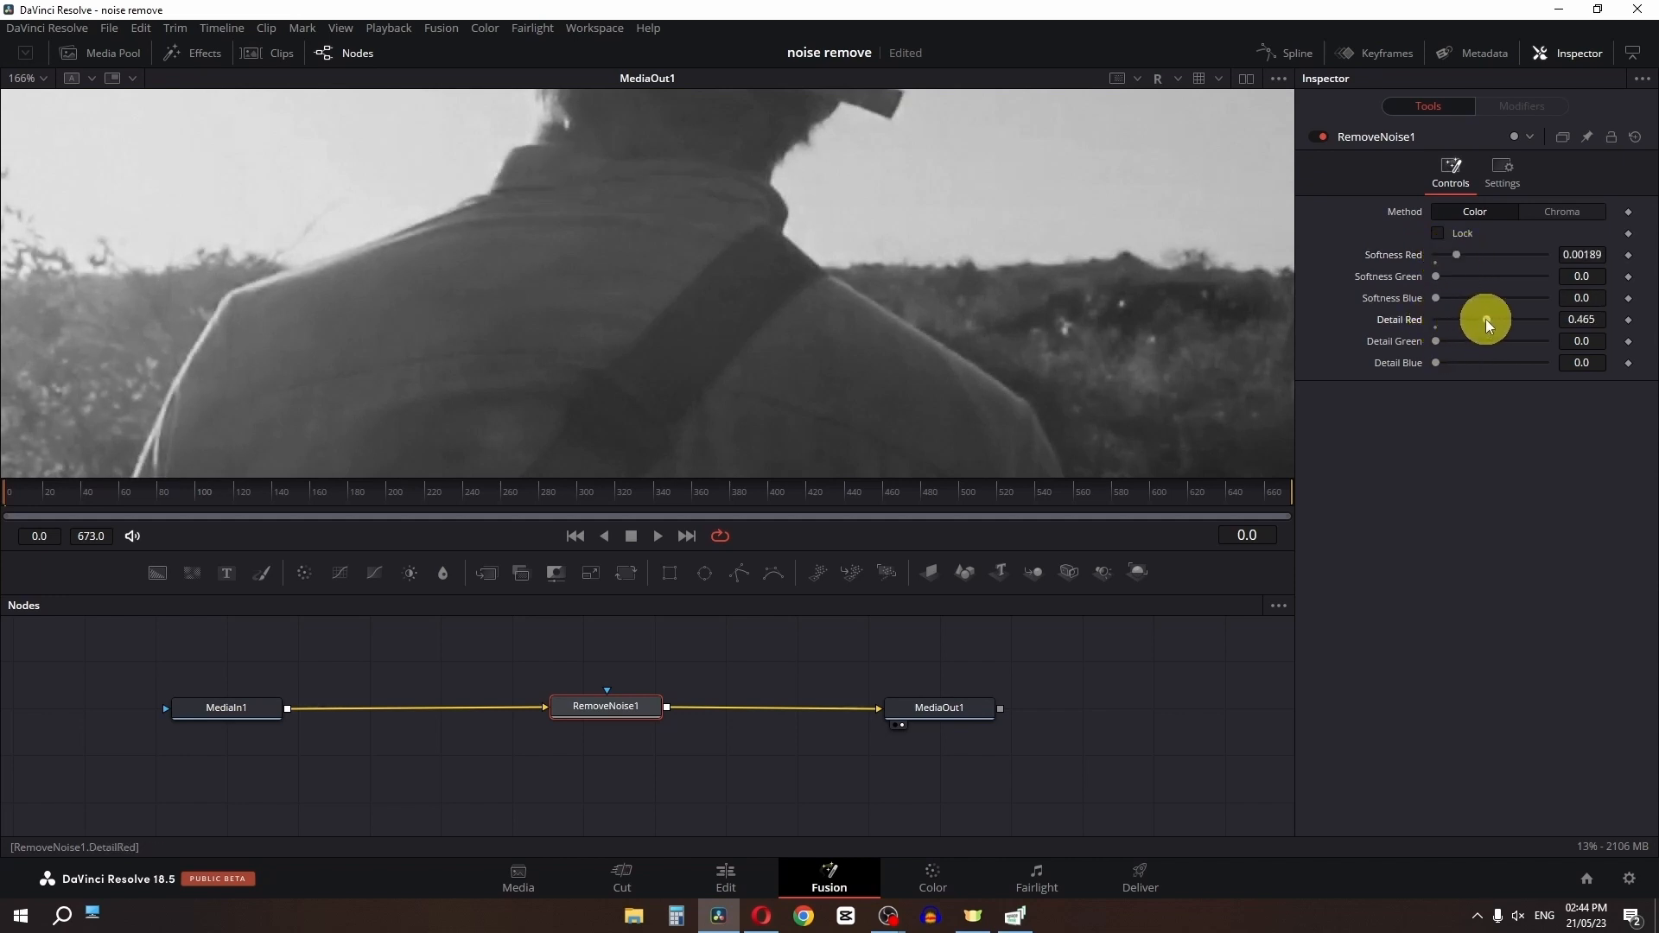
Display the green channel and set Softness Green to 0.00331 and Detail Green to 0.535
{"action": "left_click", "coordinate": [1180, 80]}
{"action": "left_click", "coordinate": [1181, 138]}
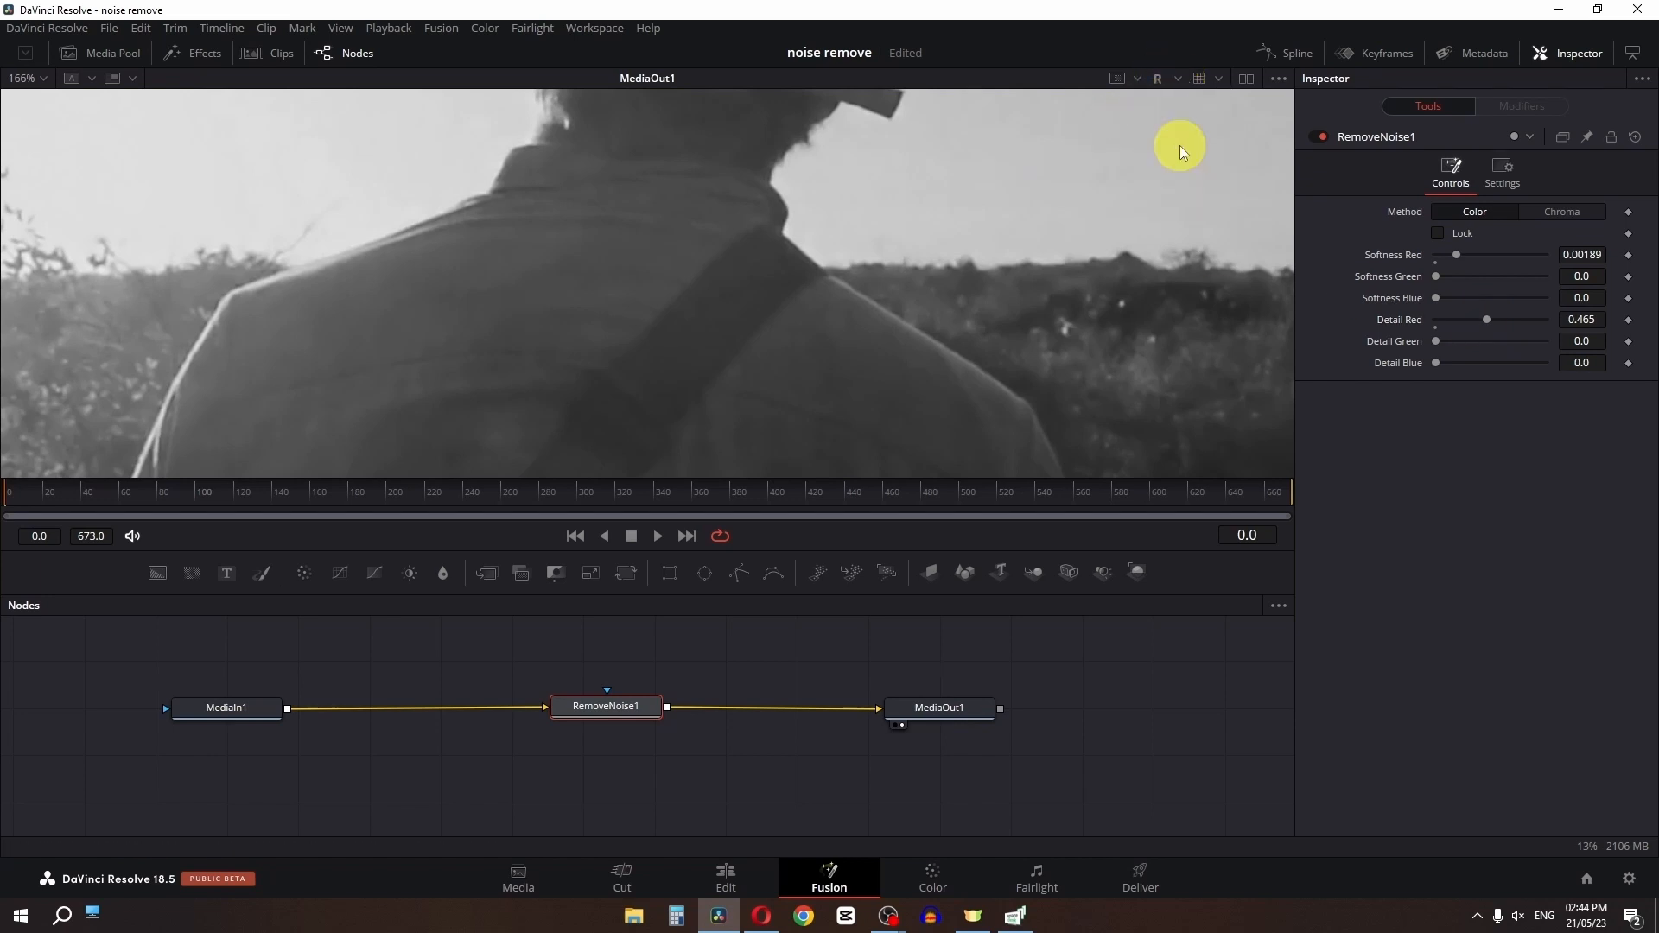
{"action": "left_click_drag", "start_coordinate": [1447, 281], "coordinate": [1472, 279]}
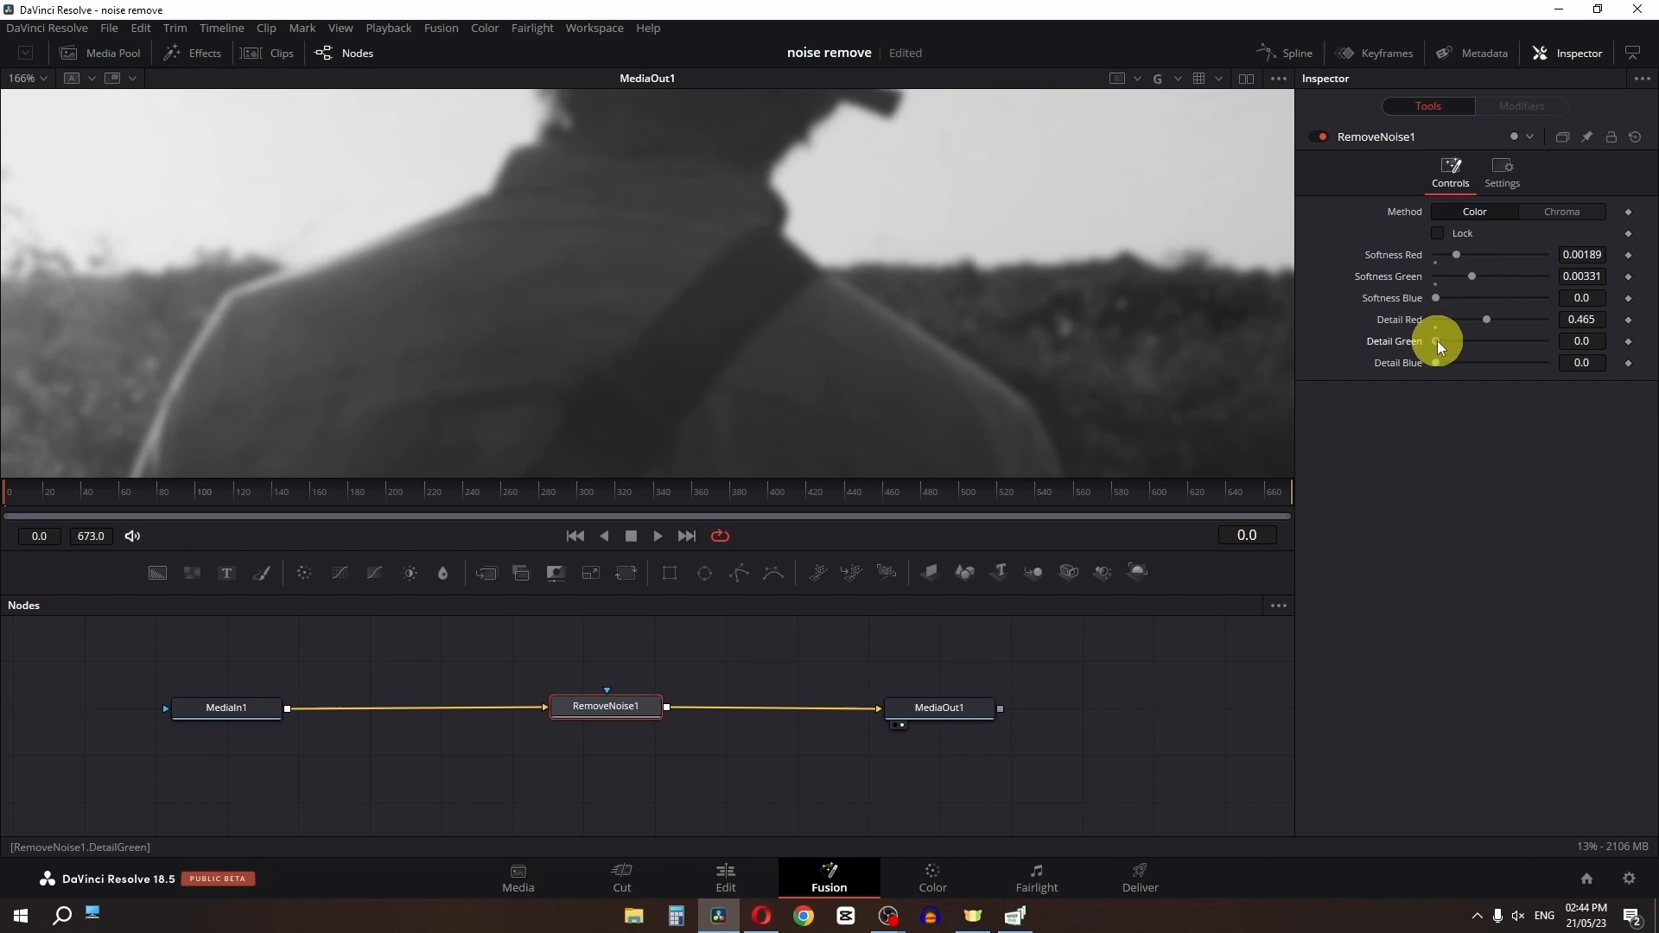
{"action": "left_click_drag", "start_coordinate": [1438, 341], "coordinate": [1489, 297]}
Display the blue channel and set Softness Blue to 0.00457 and Detail Blue to 0.425
{"action": "left_click", "coordinate": [1180, 76]}
{"action": "left_click", "coordinate": [1185, 170]}
{"action": "left_click_drag", "start_coordinate": [1438, 363], "coordinate": [1486, 368]}
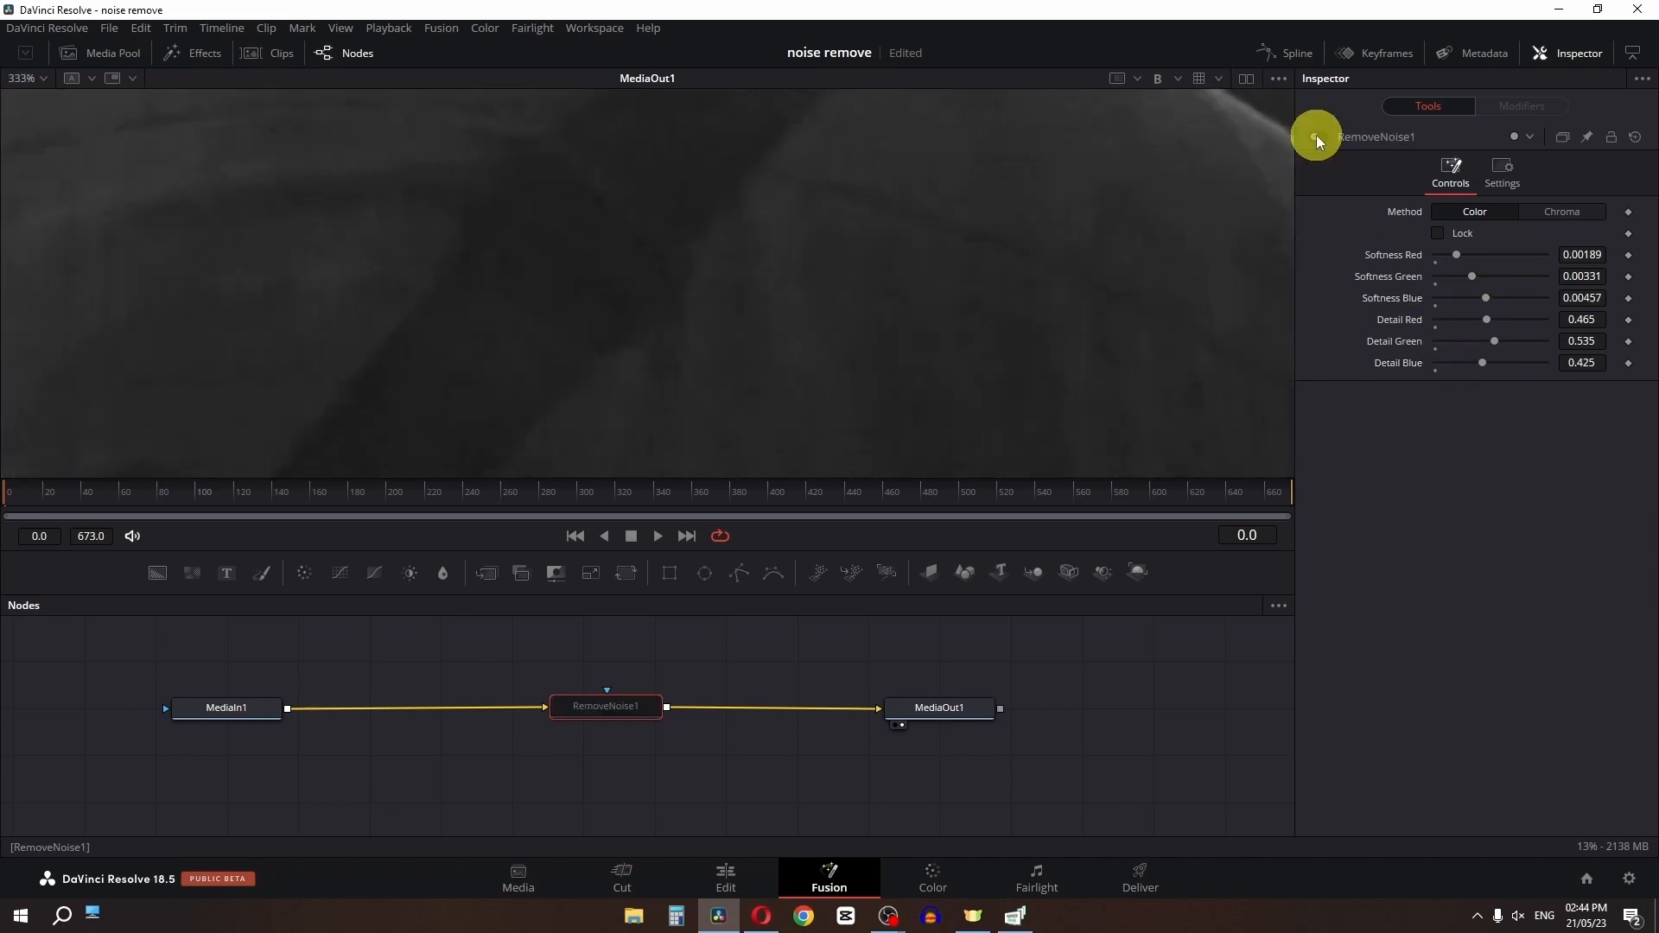
Compare the blue channel with the Remove Noise node disabled and enabled, and inspect the jacket area closely
{"action": "left_click", "coordinate": [1316, 136]}
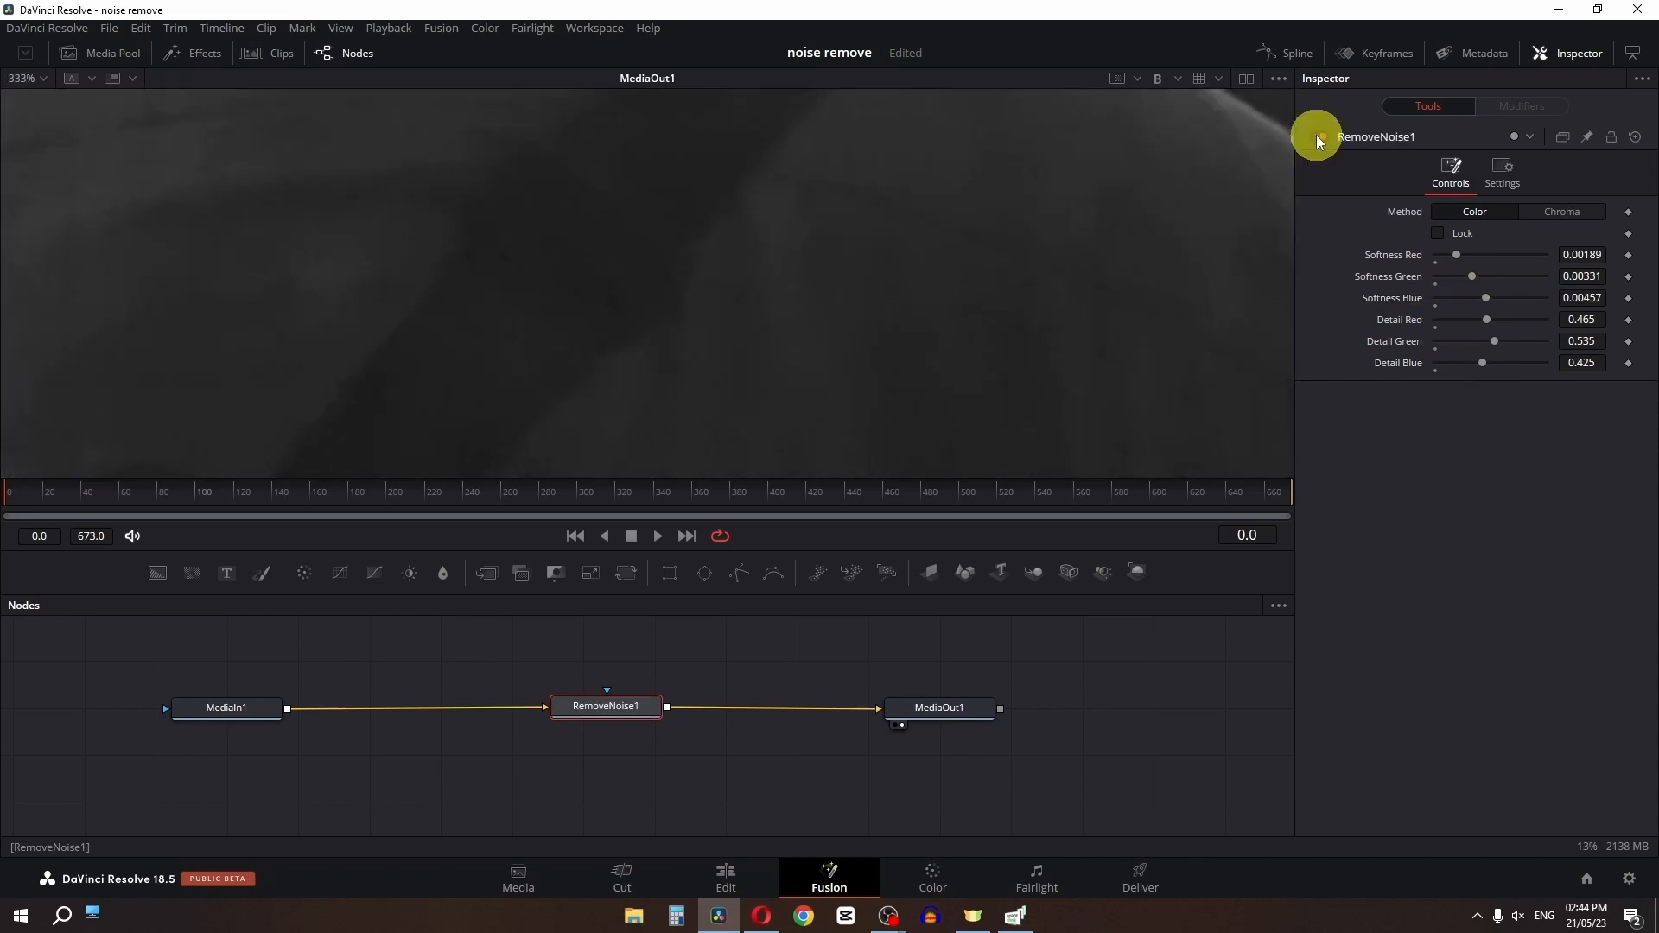
{"action": "scroll", "coordinate": [946, 199], "scroll_direction": "down", "scroll_amount": 3}
{"action": "left_click_drag", "start_coordinate": [946, 169], "coordinate": [792, 246]}
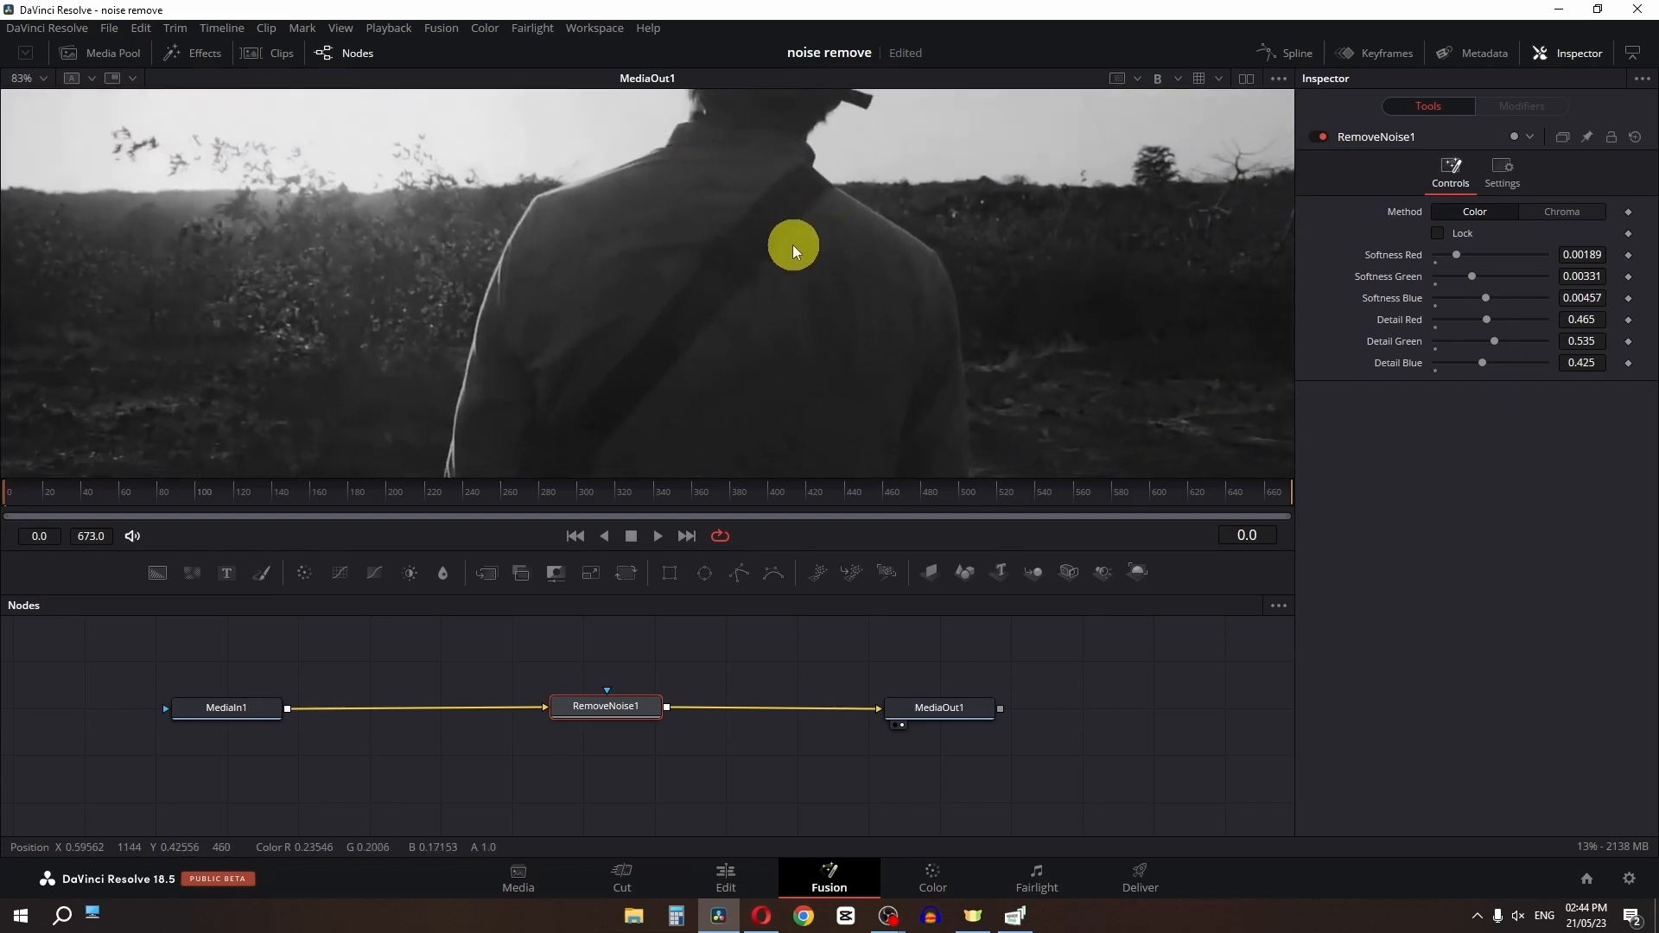
{"action": "scroll", "coordinate": [791, 246], "scroll_direction": "up", "scroll_amount": 4}
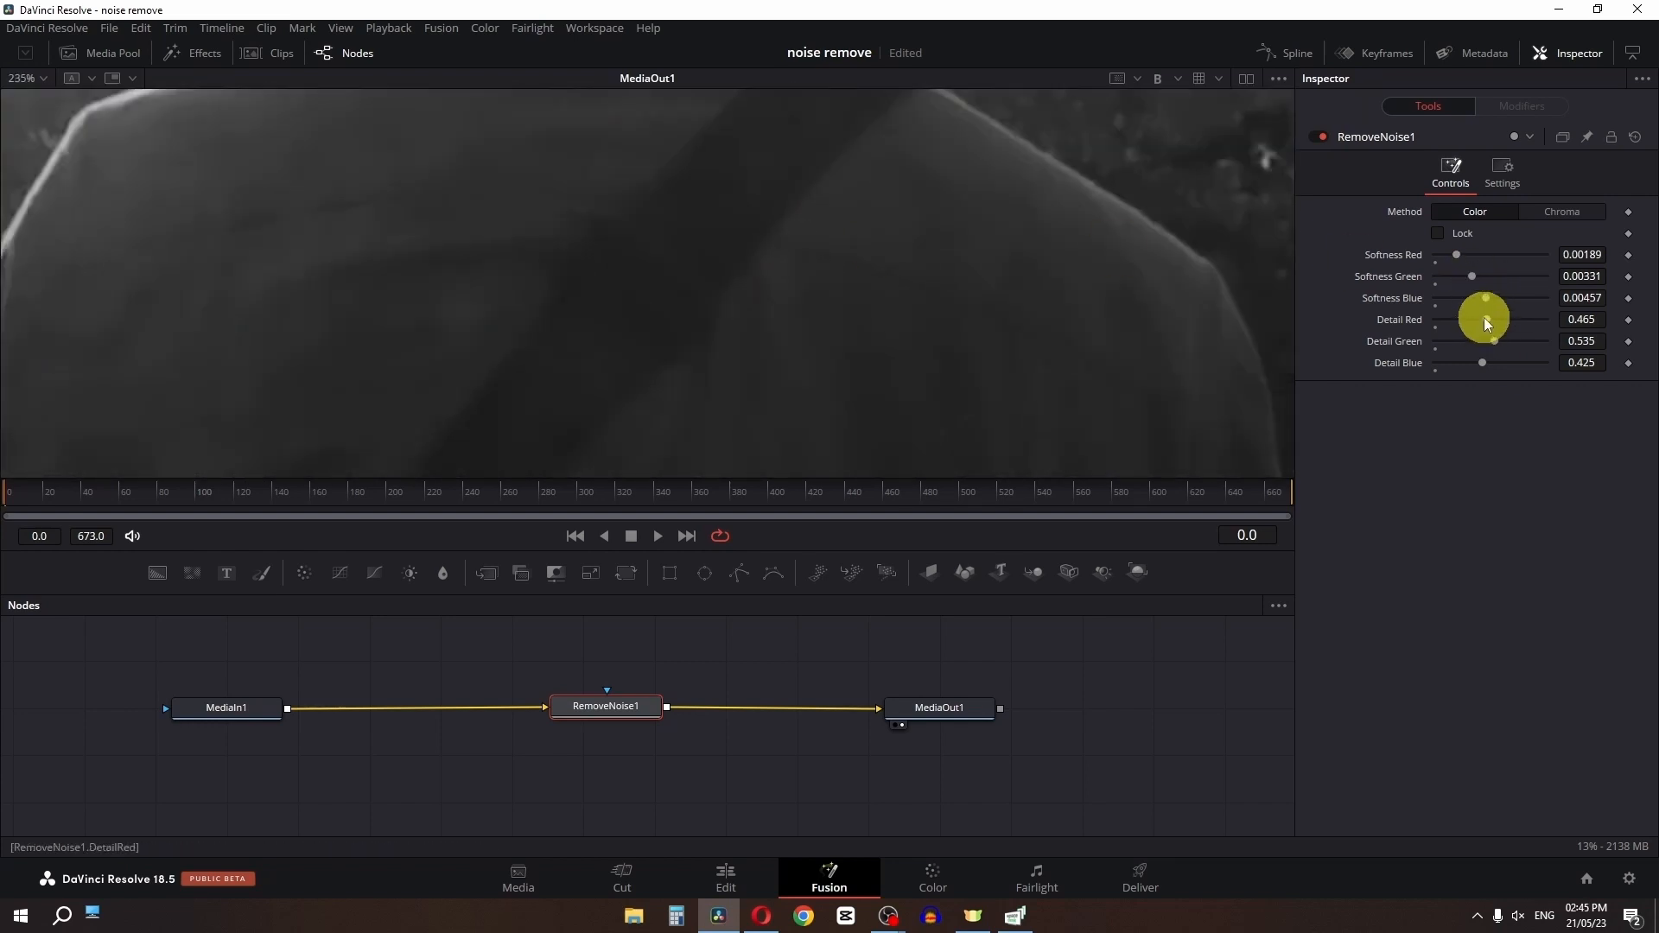
Set Detail Red to 0.63, Detail Green to 0.575 and Detail Blue to 1.0, and compare the node off and on
{"action": "left_click_drag", "start_coordinate": [1484, 318], "coordinate": [1546, 363]}
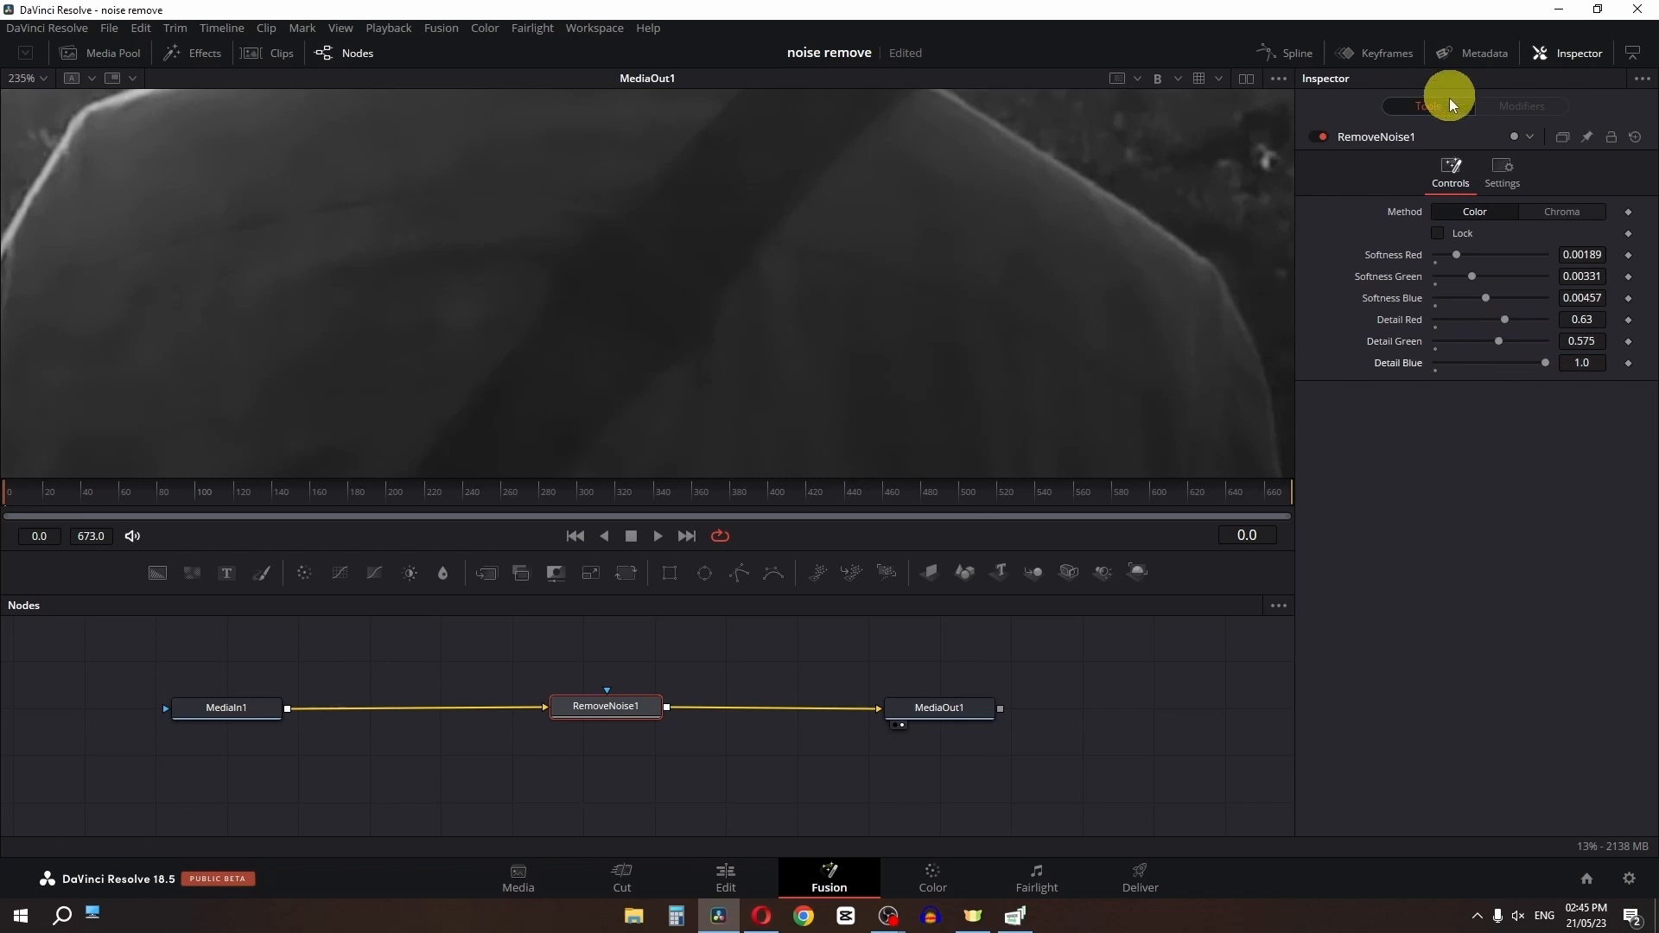
{"action": "left_click", "coordinate": [1319, 137]}
{"action": "left_click", "coordinate": [1321, 137]}
{"action": "left_click", "coordinate": [1320, 137]}
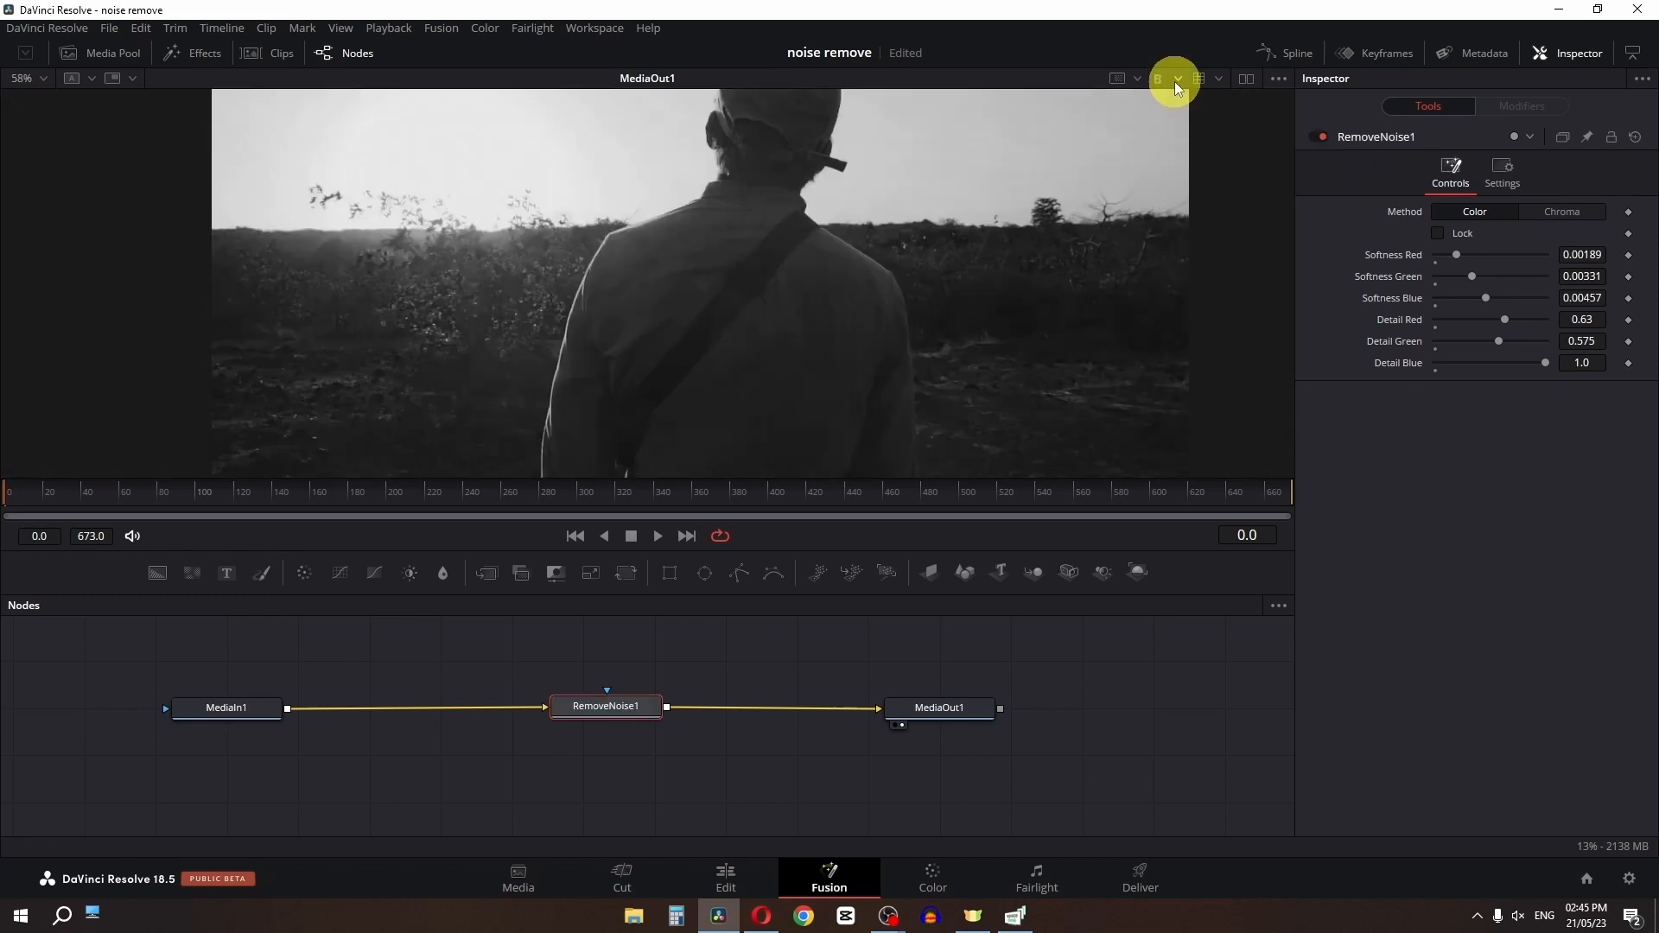
In full-colour view, switch noise removal to Chroma with Softness Luma 0.00197, Softness Chroma 0.00496, Detail Luma 0.787 and Detail Chroma 0.685
{"action": "left_click", "coordinate": [1176, 79]}
{"action": "left_click", "coordinate": [1179, 104]}
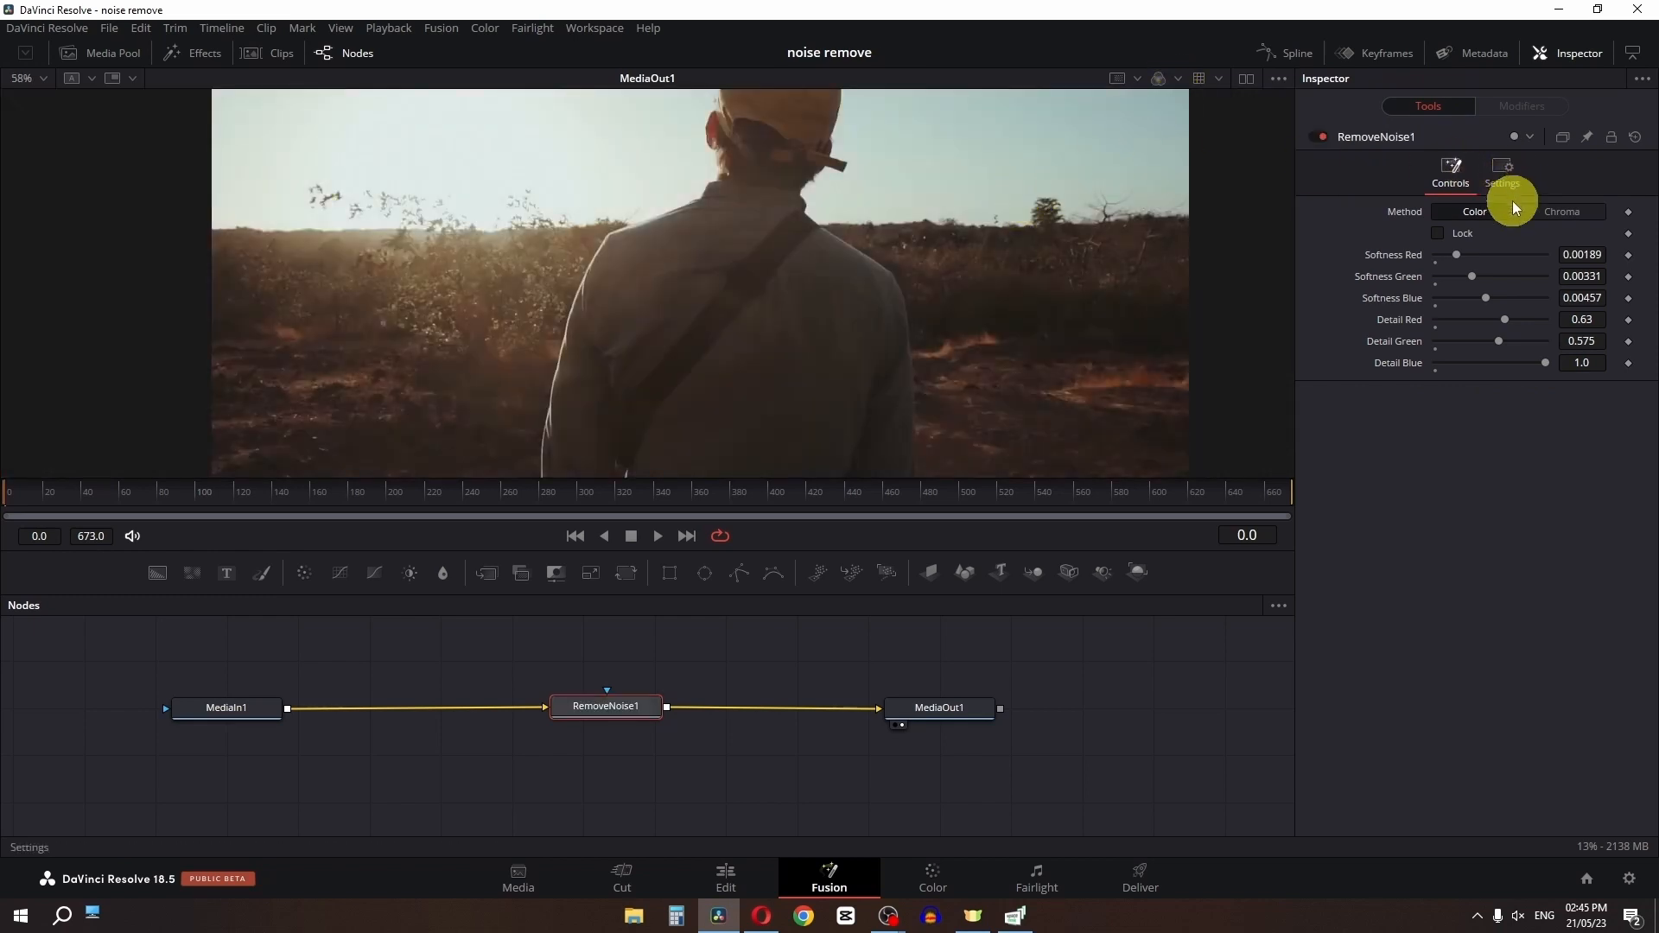
{"action": "left_click", "coordinate": [1547, 212]}
{"action": "scroll", "coordinate": [824, 256], "scroll_direction": "up", "scroll_amount": 2}
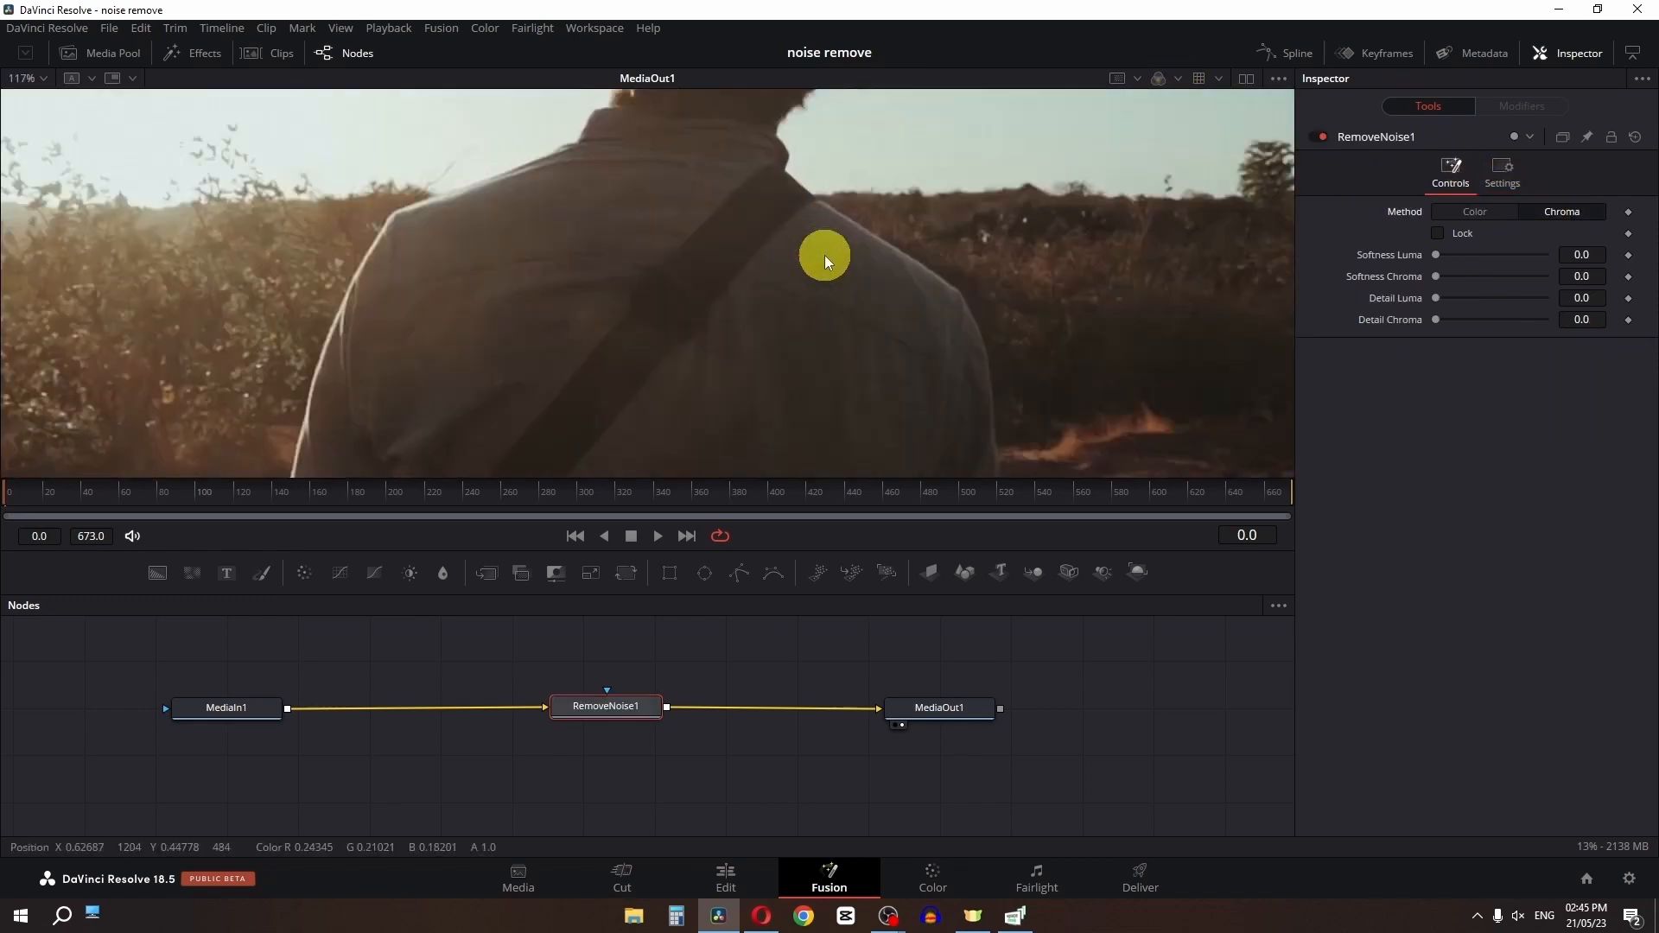
{"action": "scroll", "coordinate": [824, 256], "scroll_direction": "up", "scroll_amount": 2}
{"action": "left_click_drag", "start_coordinate": [1436, 255], "coordinate": [1510, 320]}
{"action": "left_click", "coordinate": [1323, 135]}
{"action": "left_click", "coordinate": [1324, 135]}
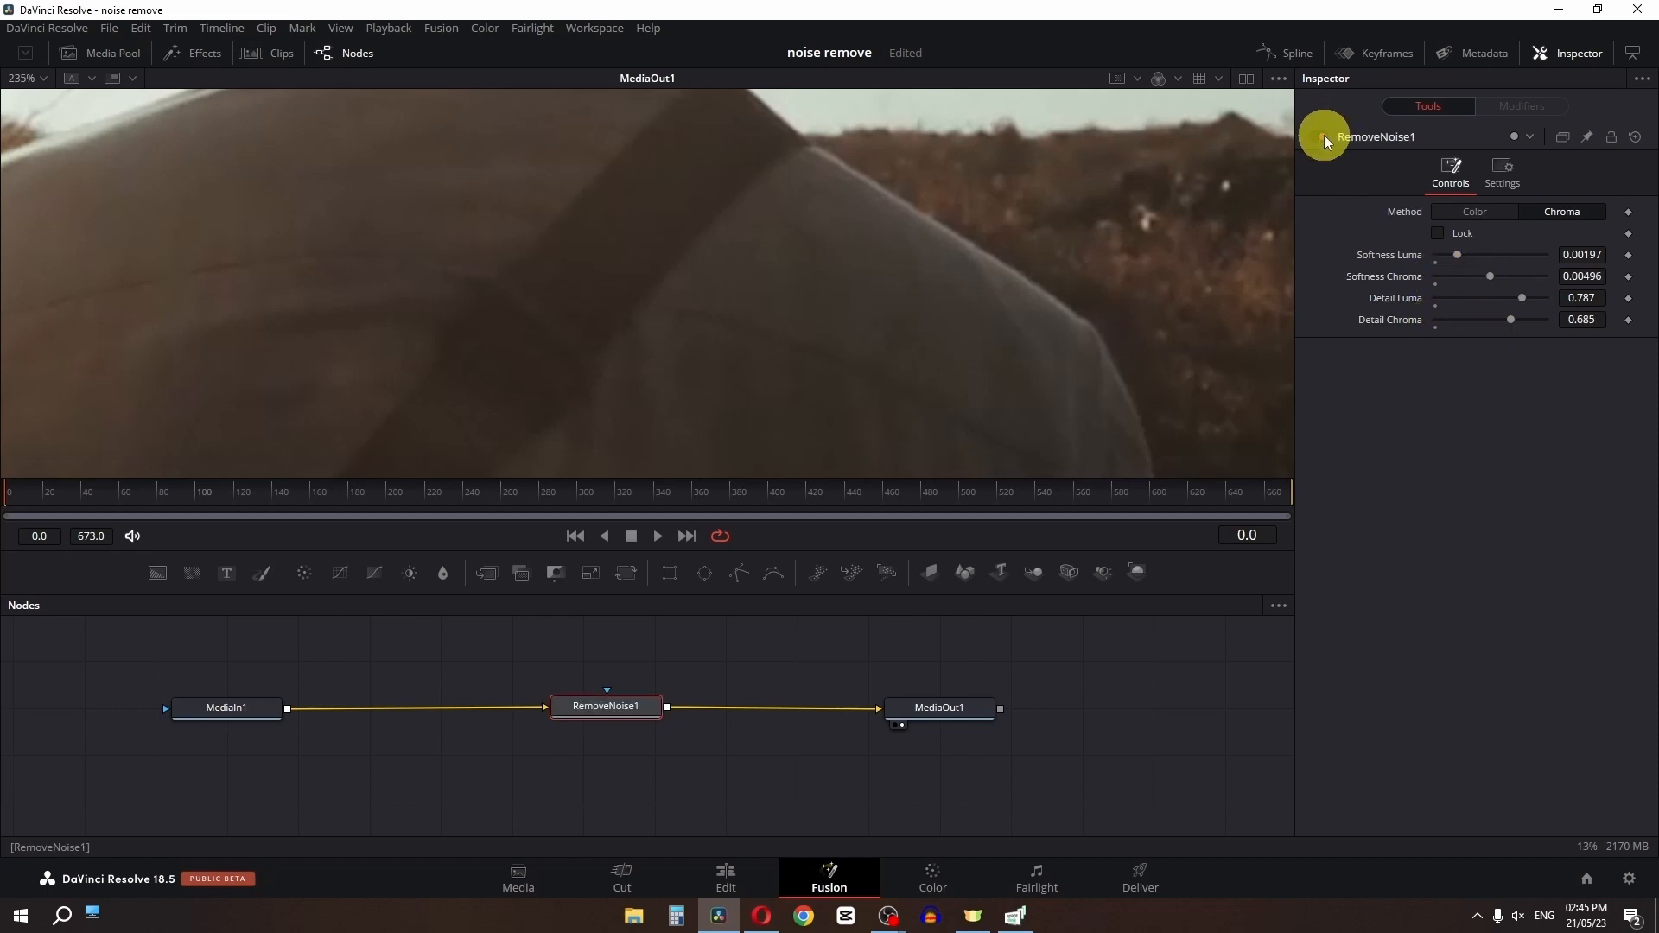
Return to the Edit page and review the denoised clip close up and in playback, with effects bypassed and enabled
{"action": "left_click", "coordinate": [724, 875]}
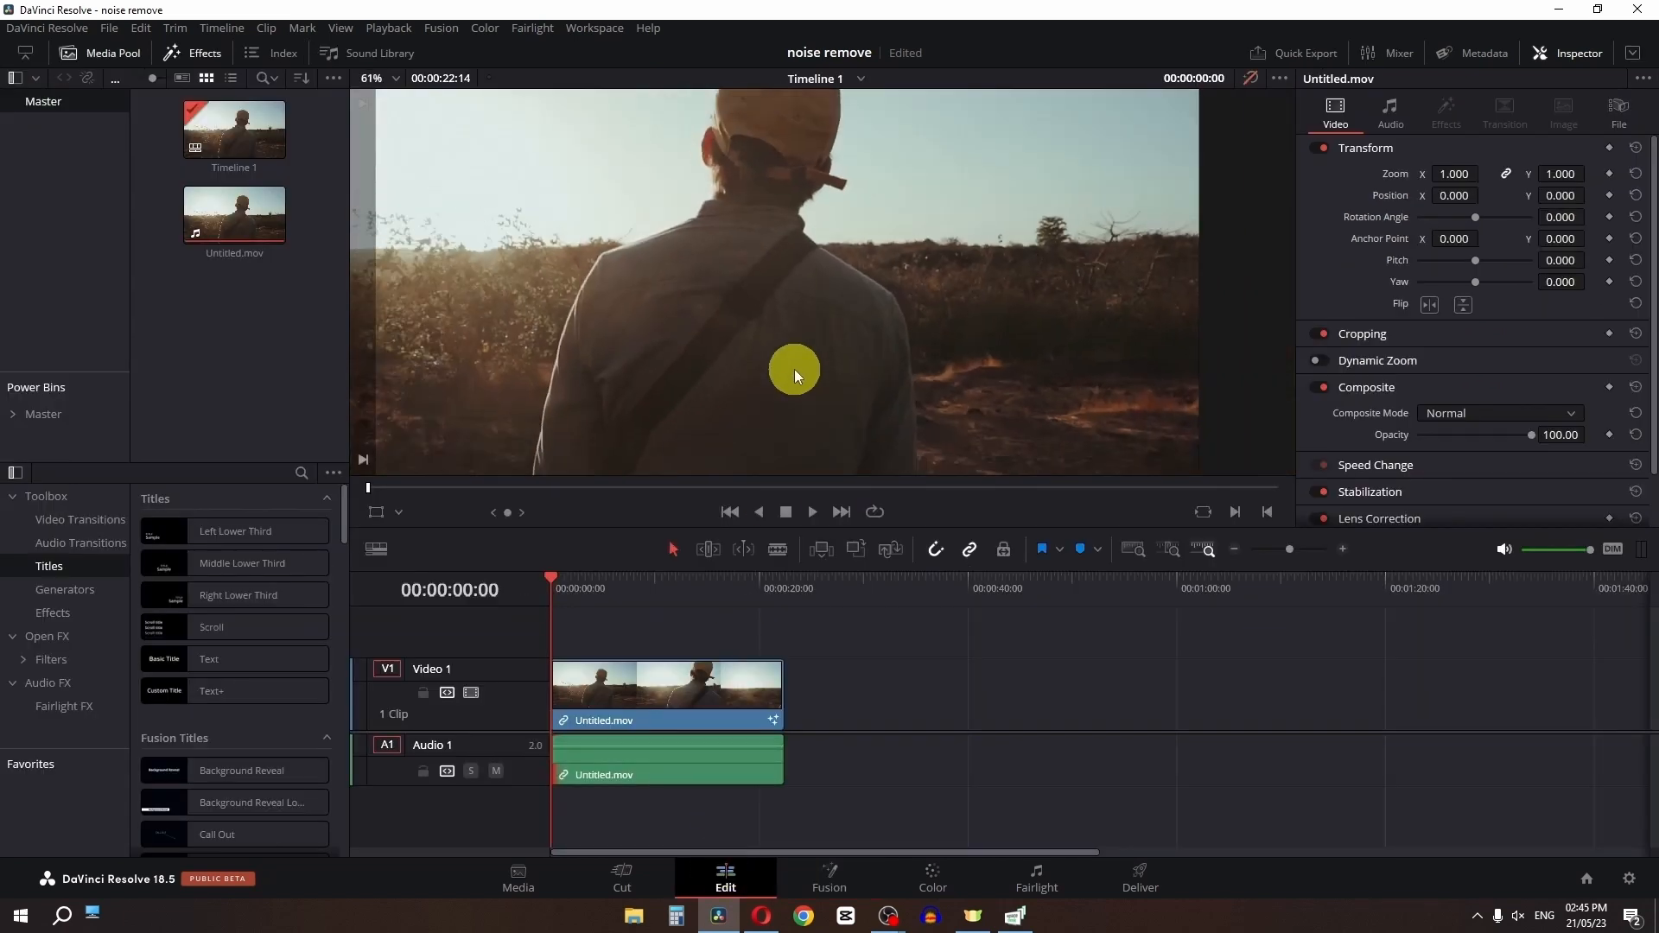
{"action": "scroll", "coordinate": [883, 333], "scroll_direction": "up", "scroll_amount": 6}
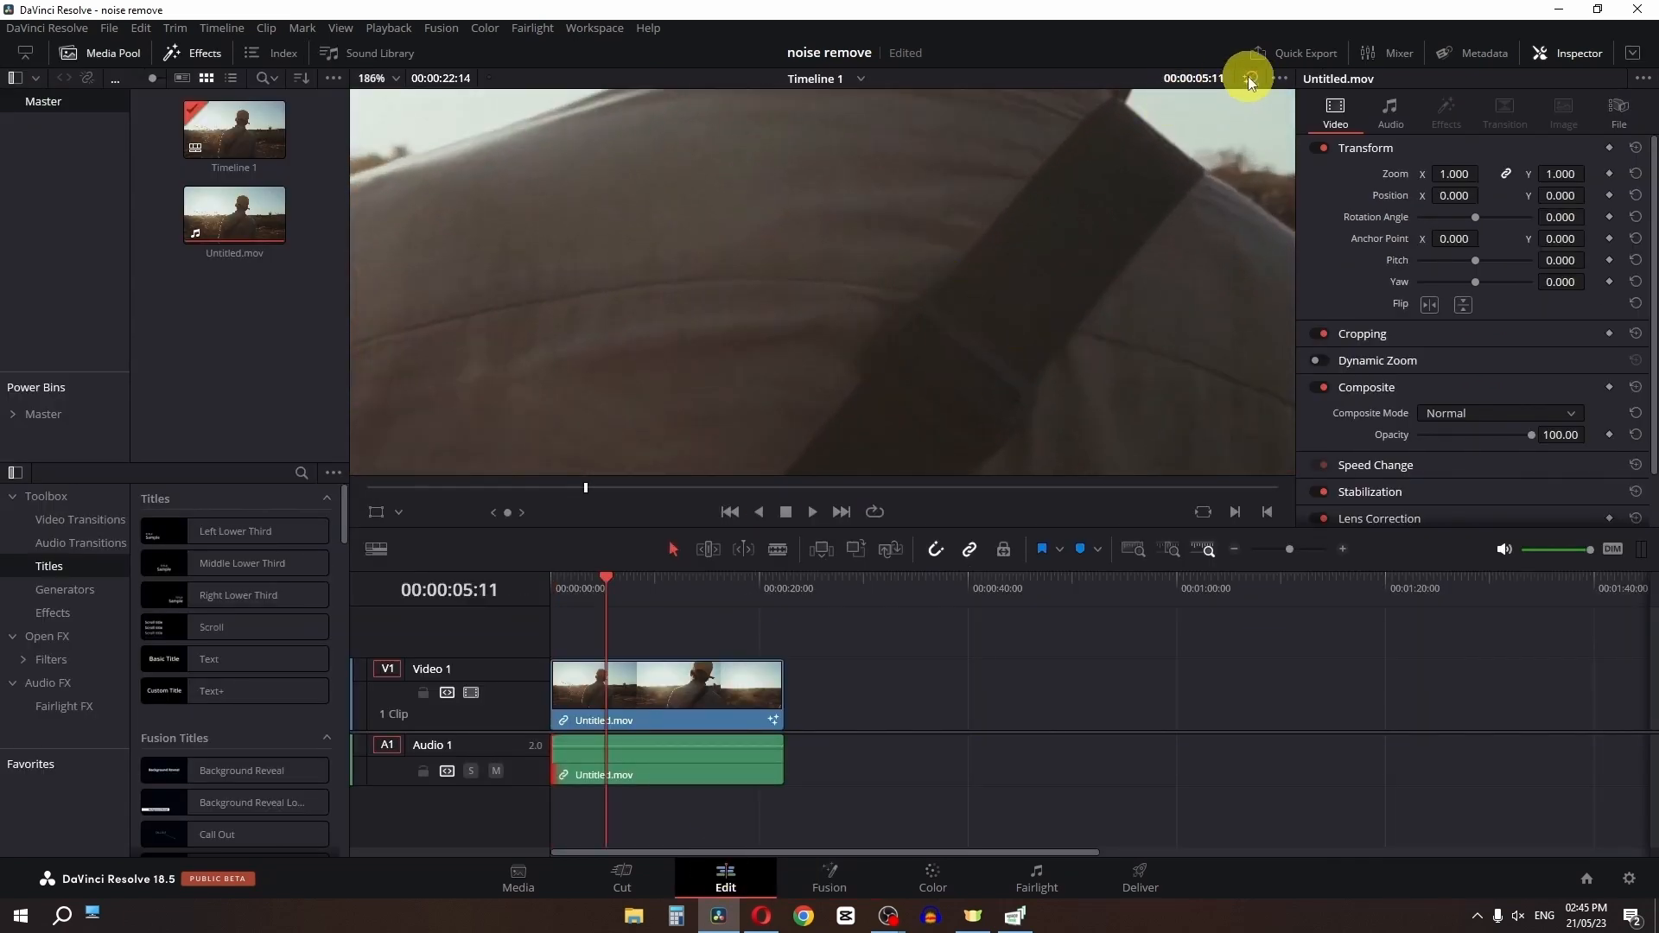
{"action": "scroll", "coordinate": [944, 354], "scroll_direction": "down", "scroll_amount": 6}
{"action": "scroll", "coordinate": [944, 354], "scroll_direction": "down", "scroll_amount": 1}
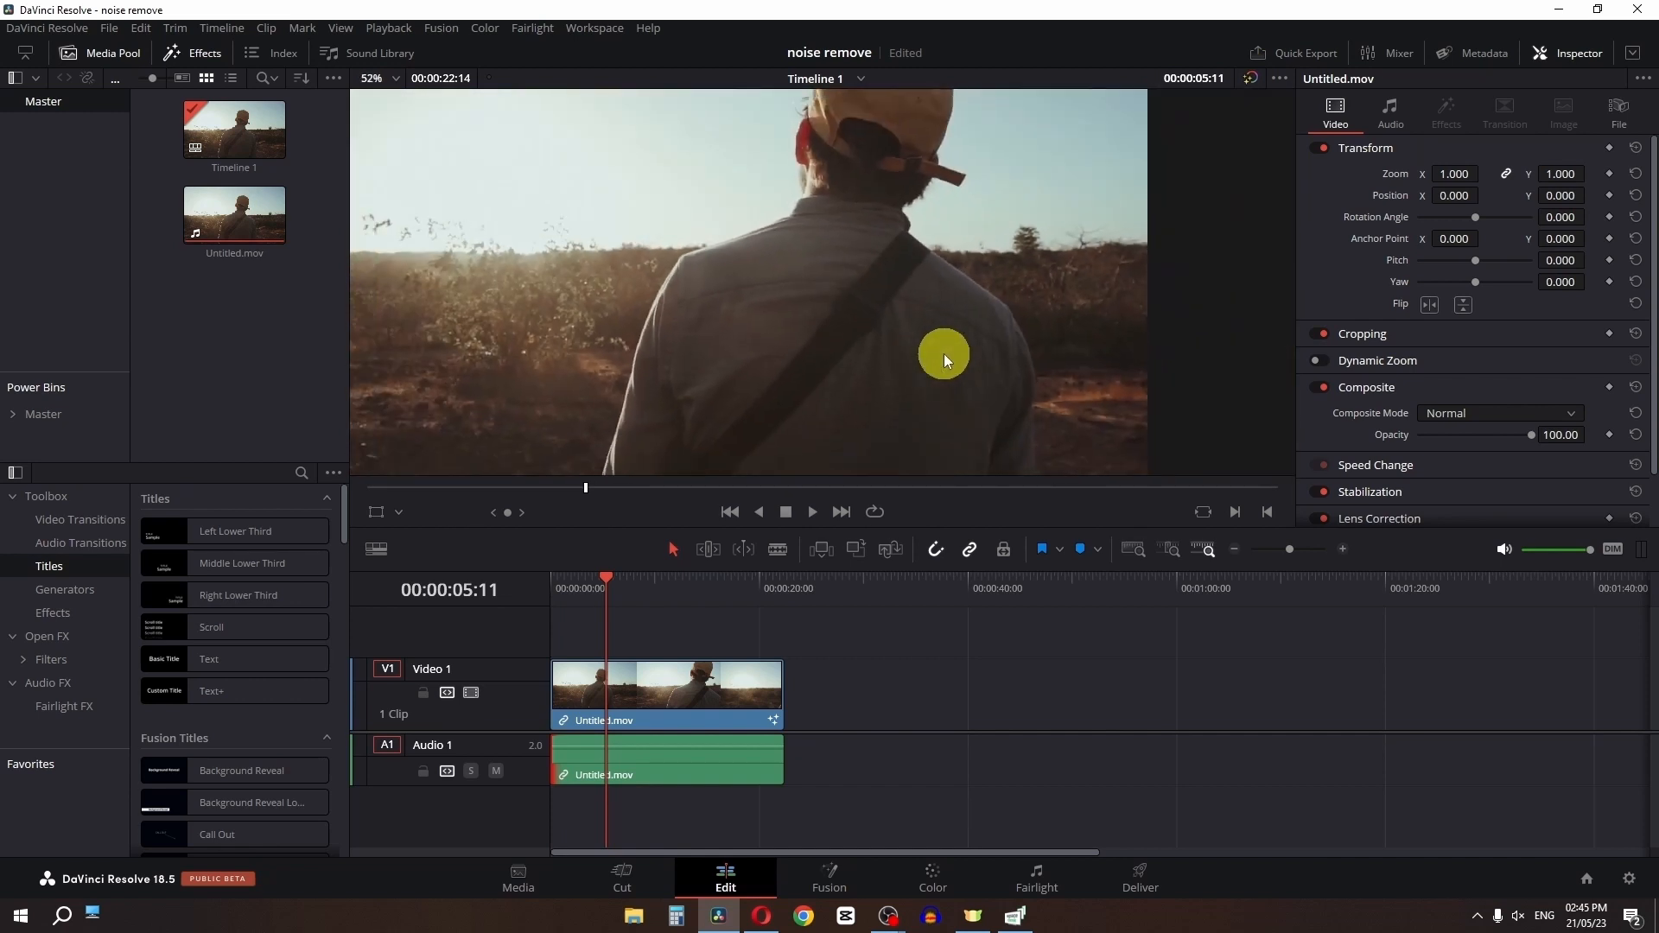
{"action": "key", "text": "space"}
{"action": "key", "text": "space"}
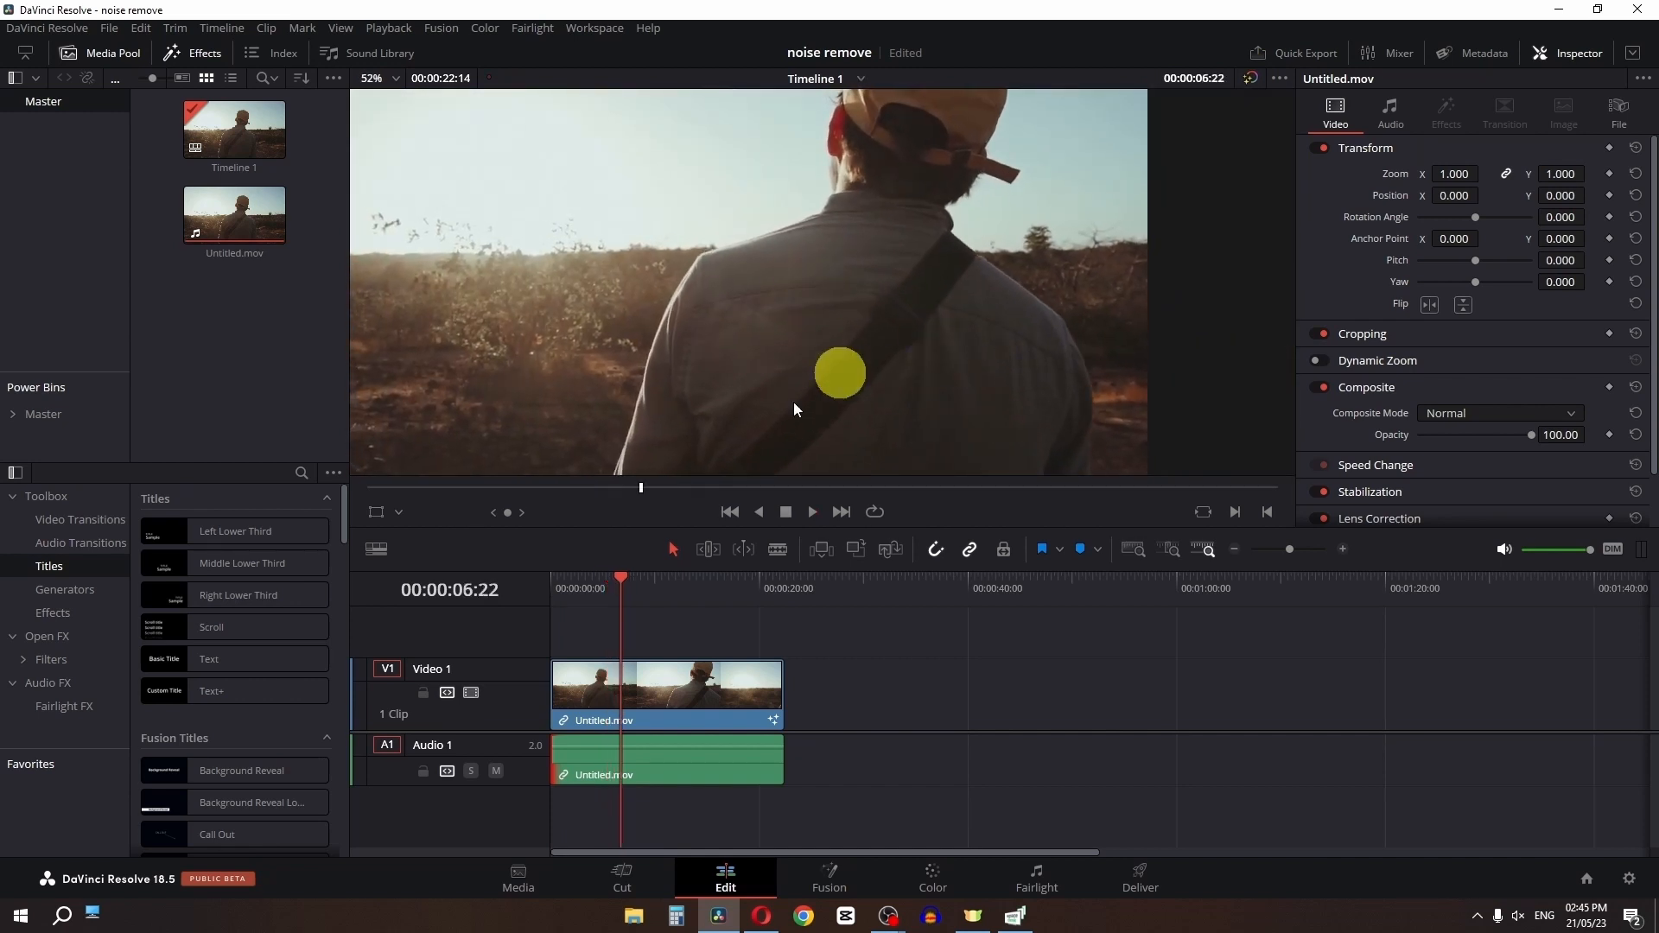
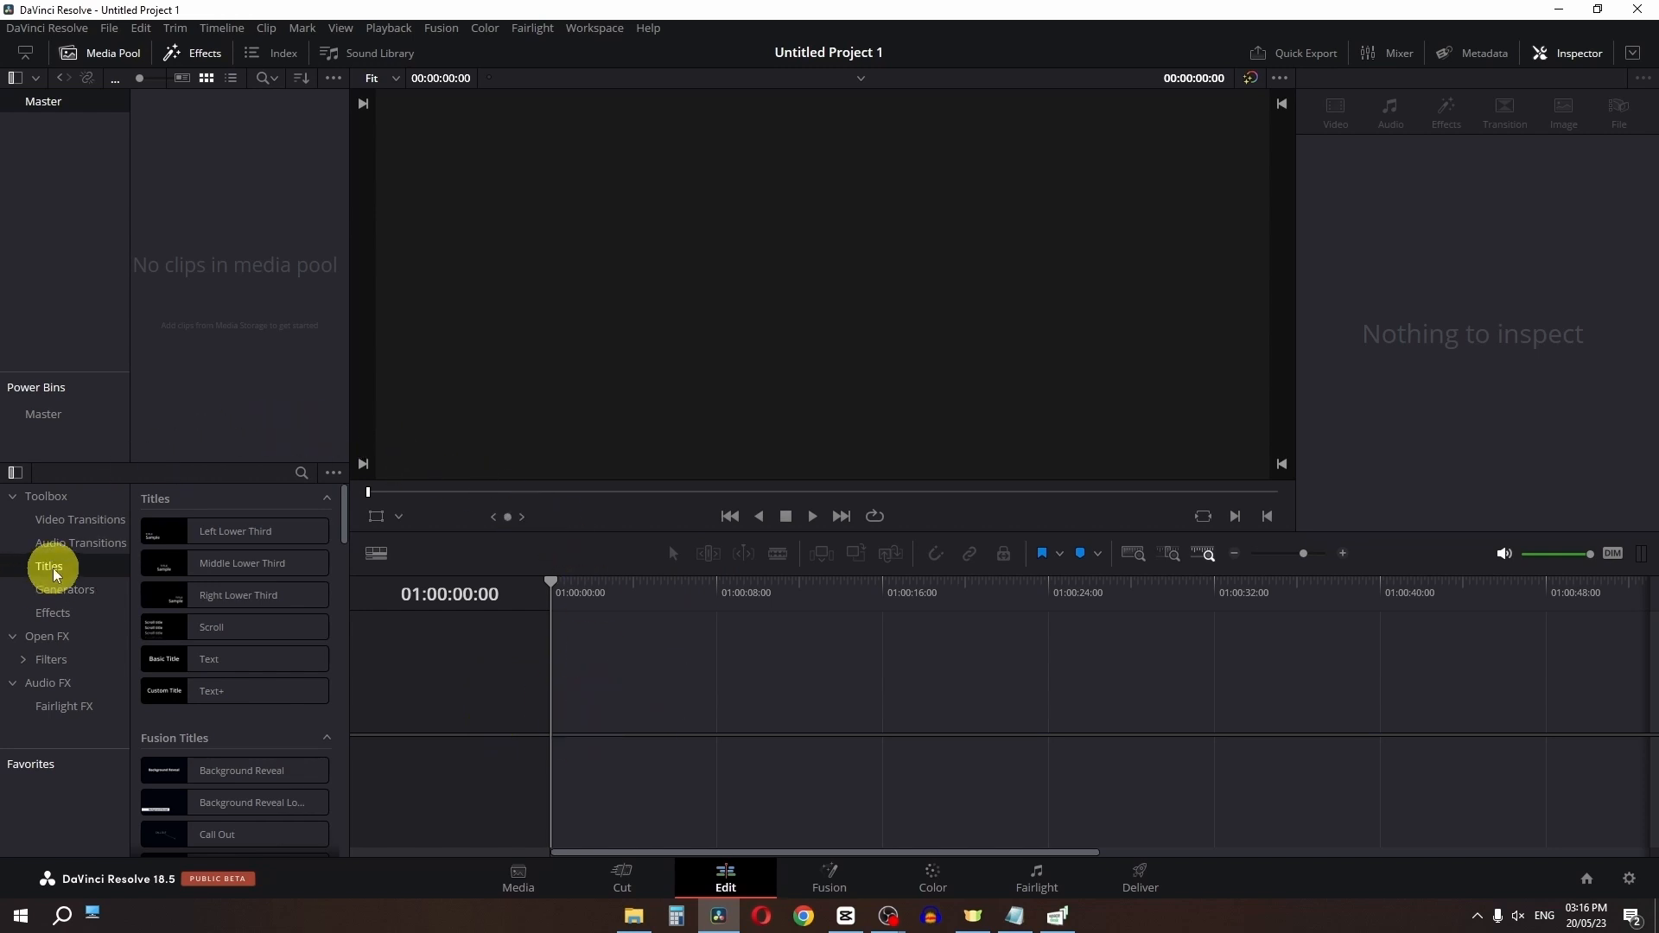
Add a Subtitle from the Titles collection to the start of the empty timeline
{"action": "scroll", "coordinate": [319, 567], "scroll_direction": "down", "scroll_amount": 15}
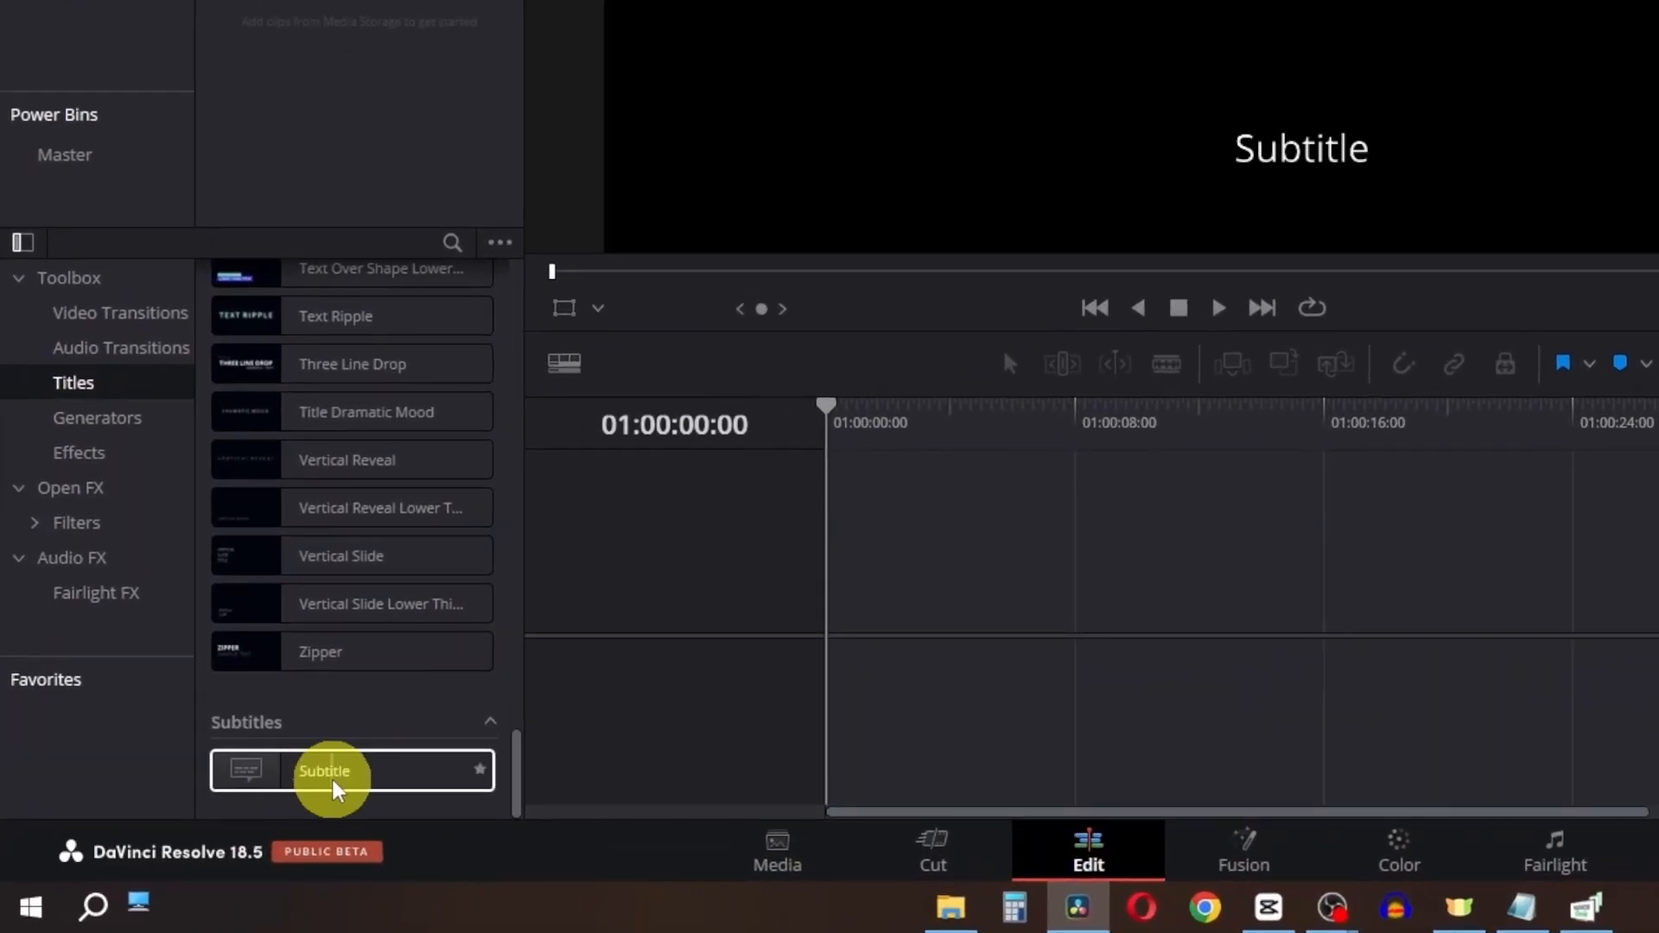
{"action": "left_click_drag", "start_coordinate": [212, 821], "coordinate": [291, 800]}
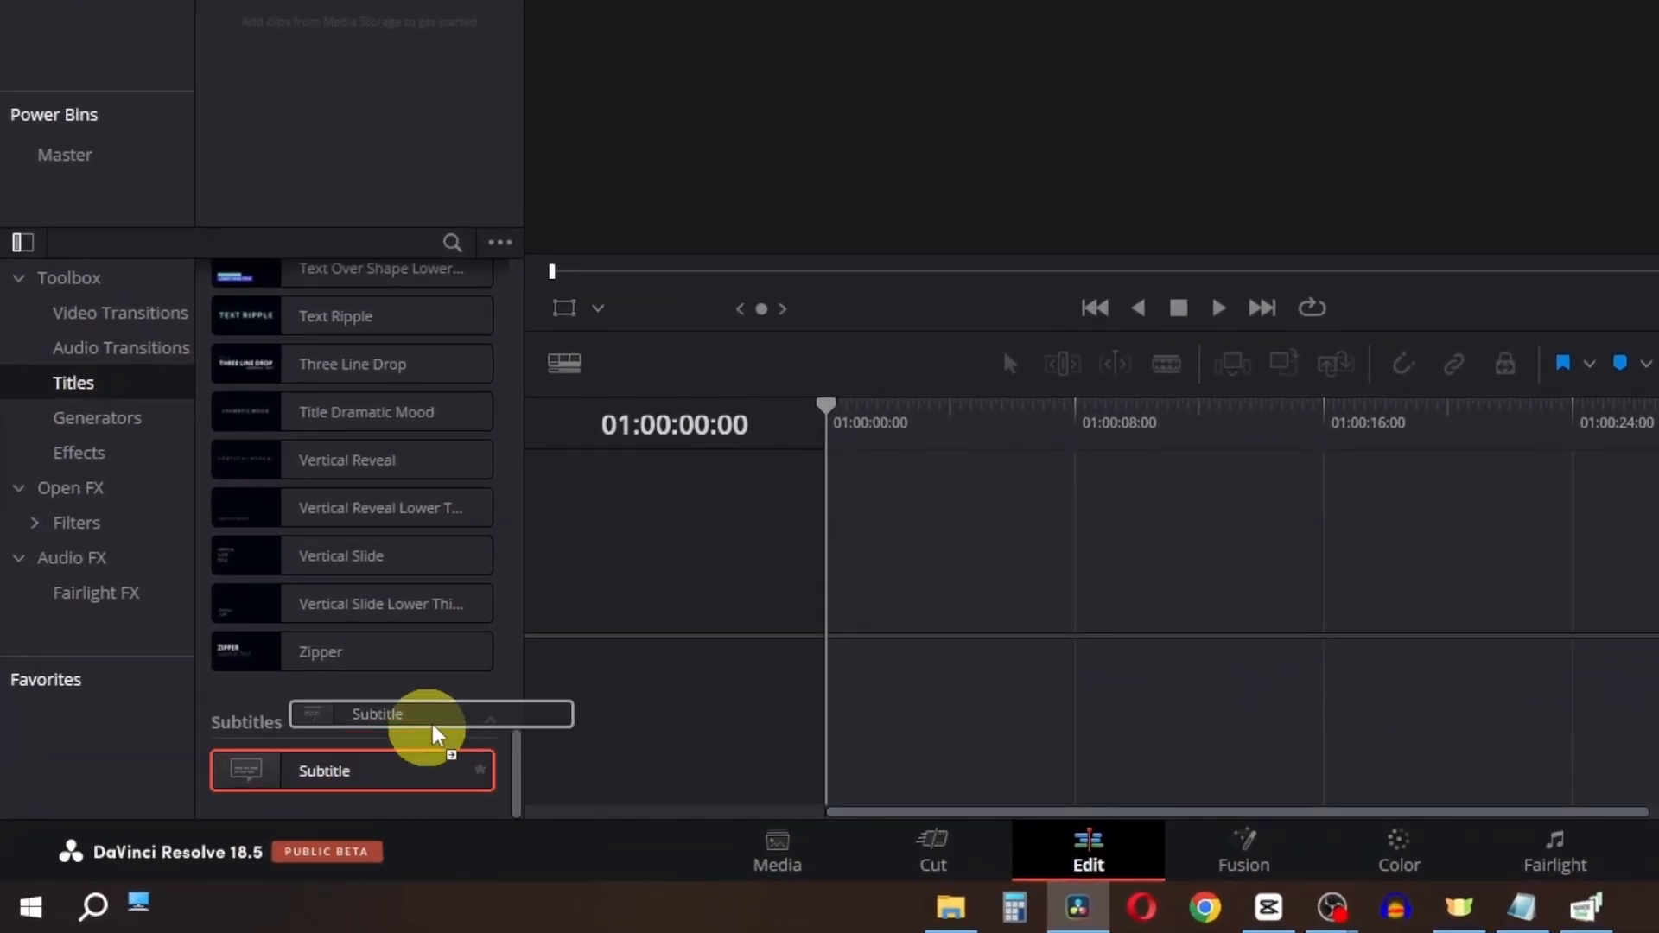
{"action": "left_click_drag", "start_coordinate": [432, 734], "coordinate": [852, 528]}
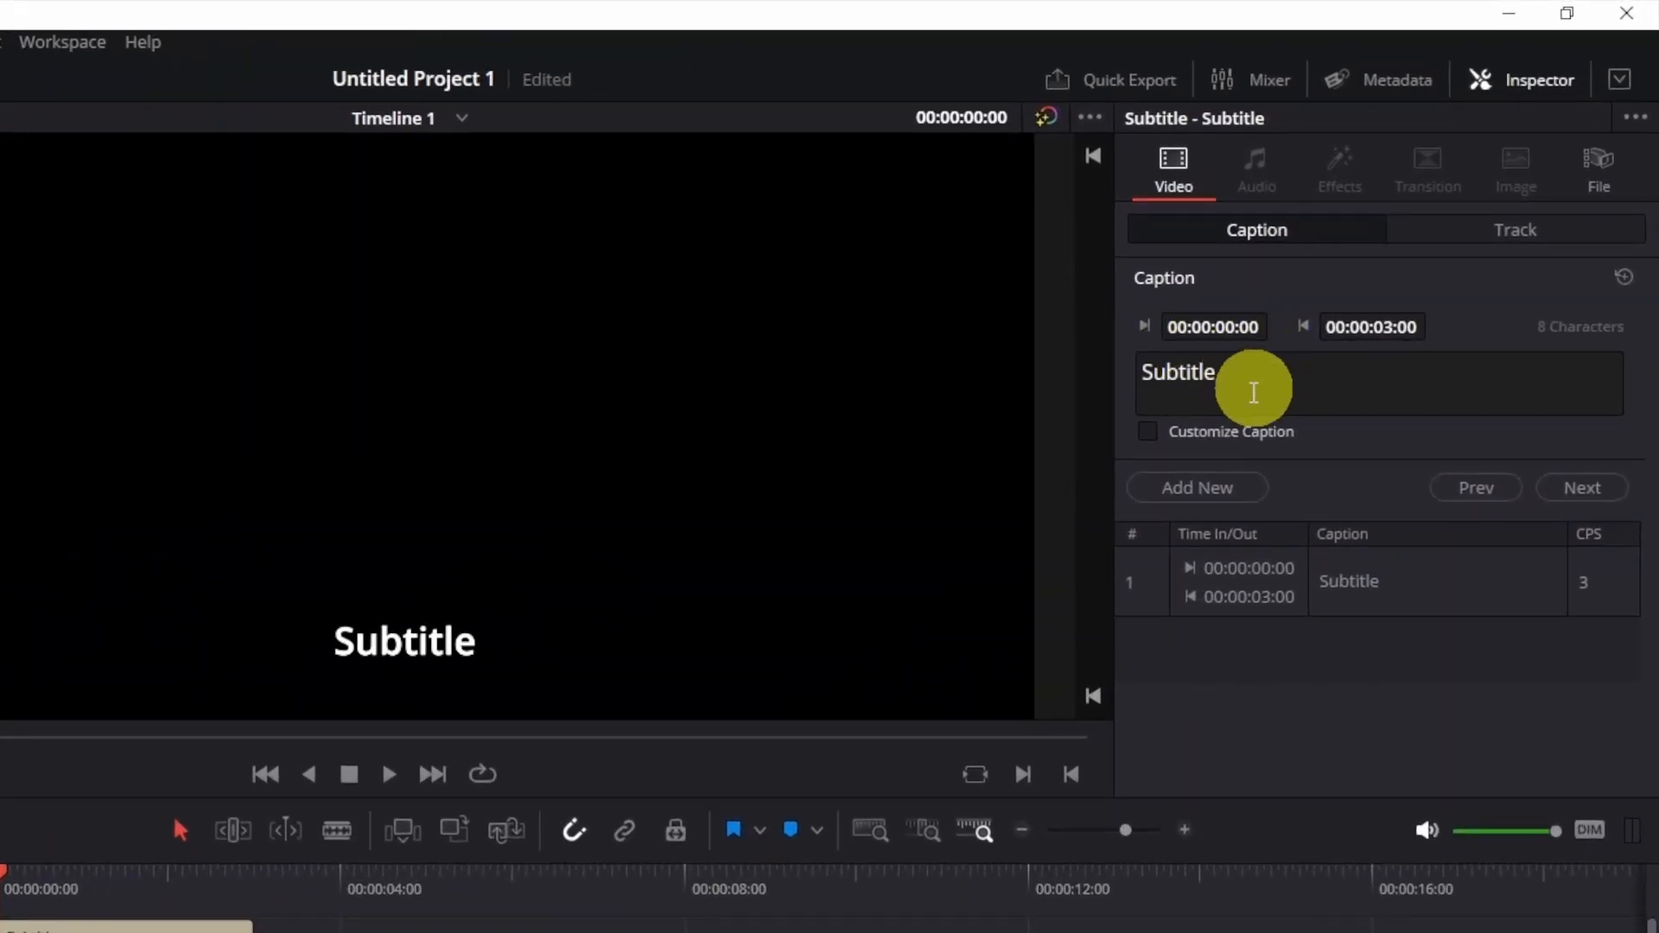
Replace the subtitle's default caption text with the person's first name
{"action": "left_click", "coordinate": [1385, 253]}
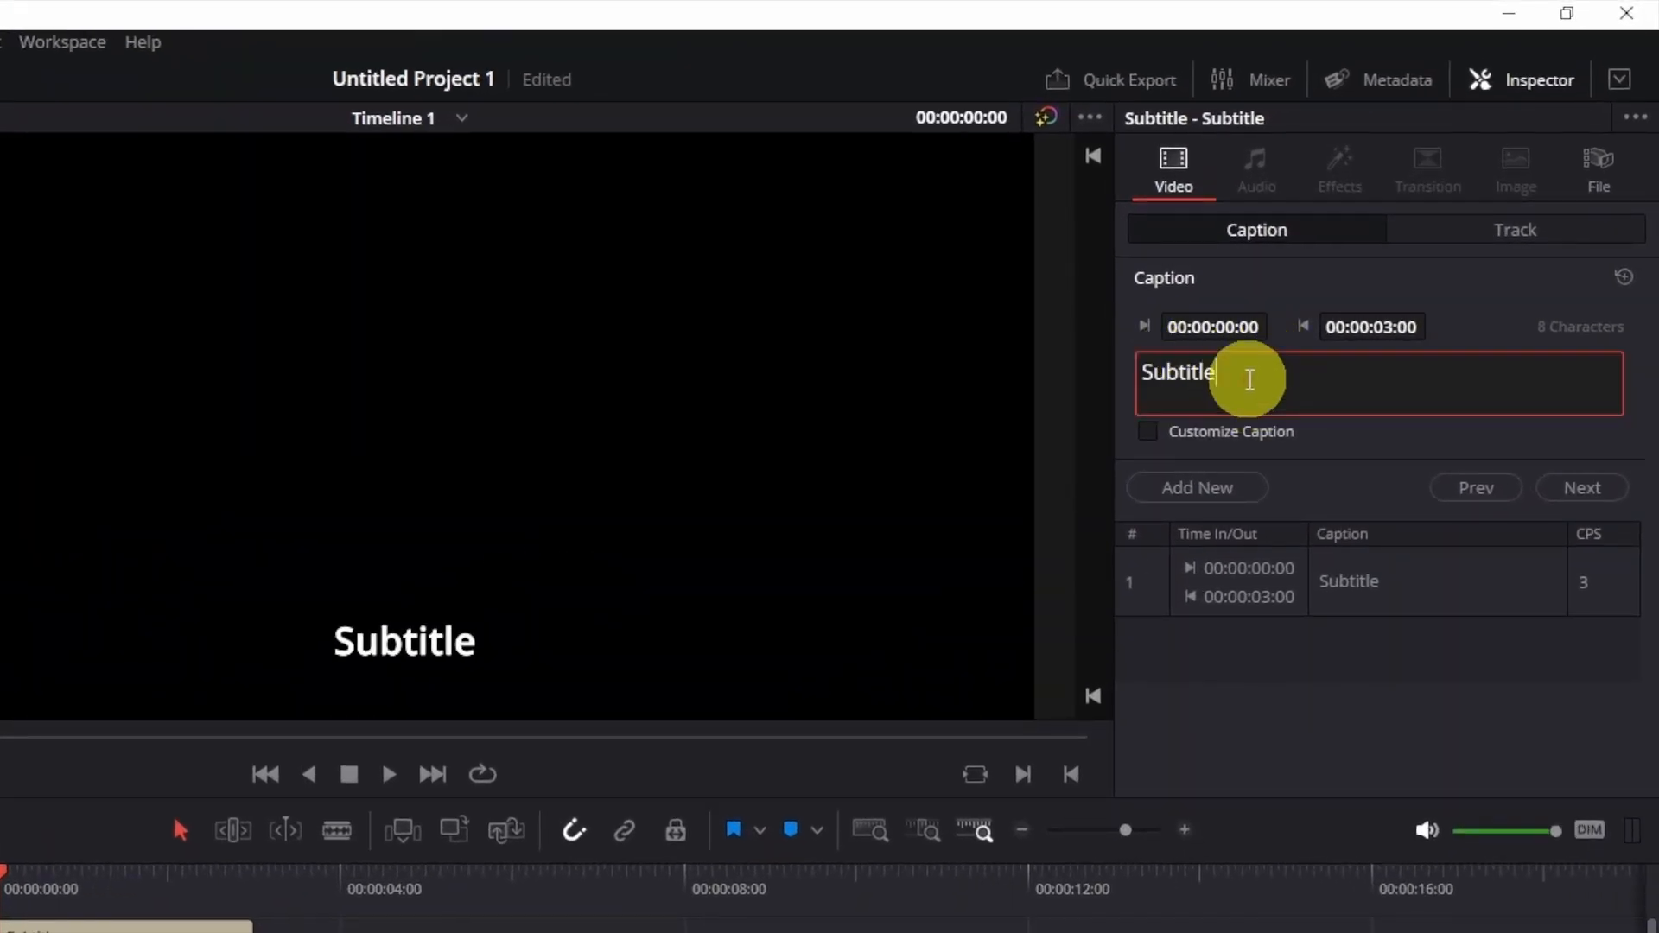
{"action": "double_click", "coordinate": [1249, 380]}
{"action": "type", "text": "Faizan"}
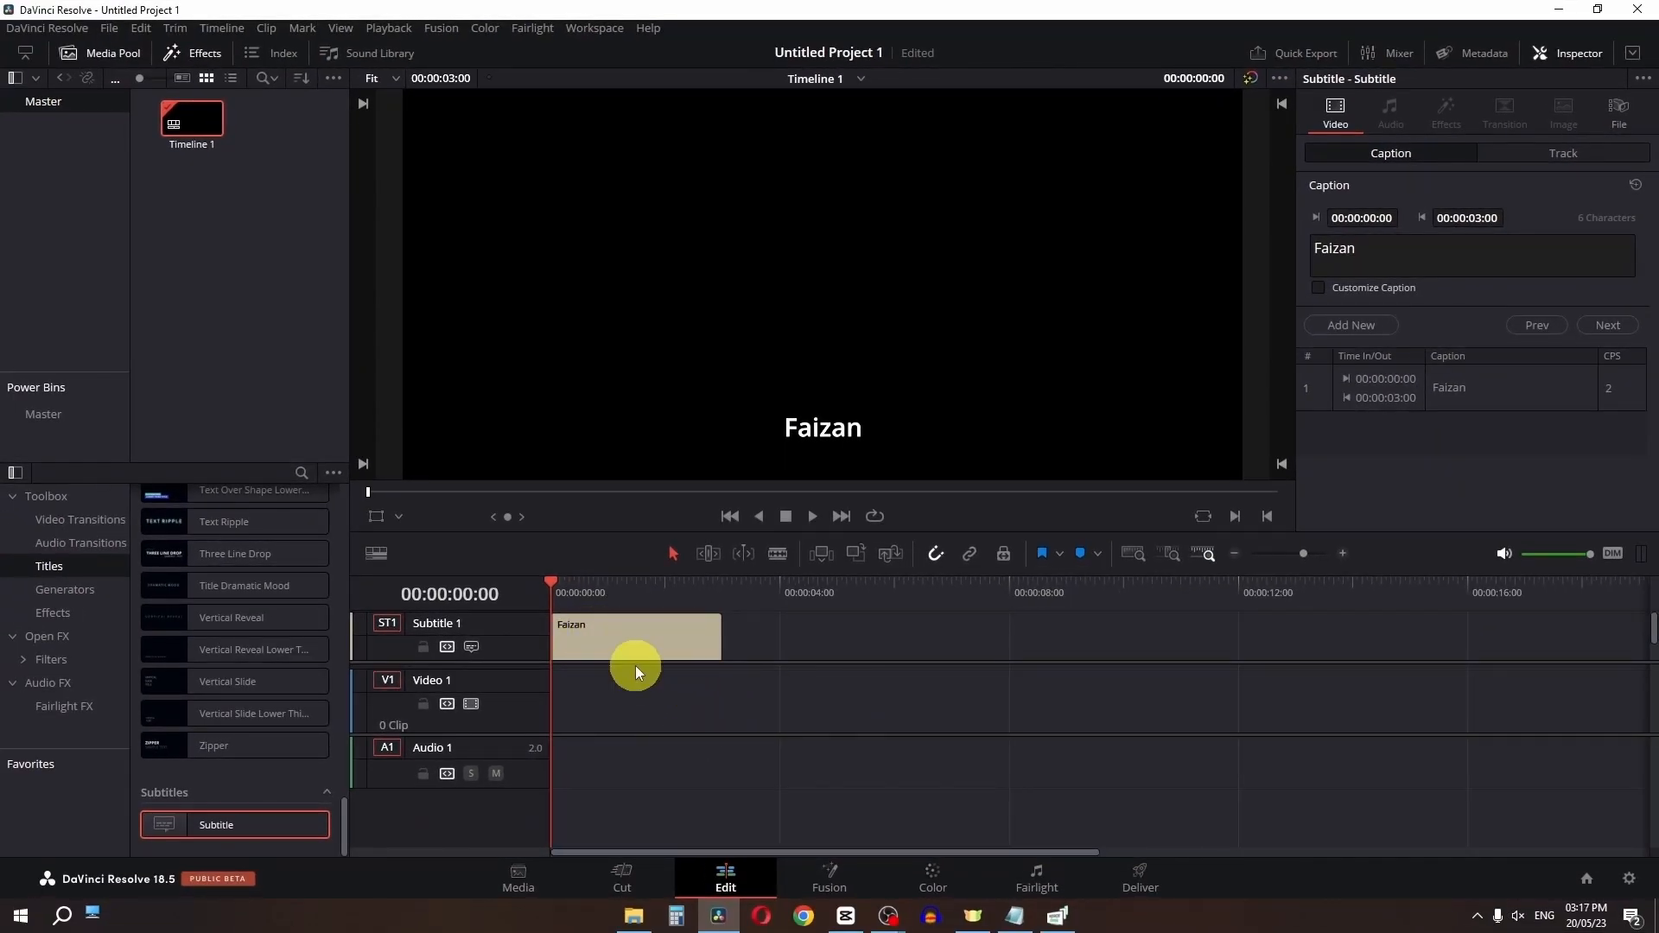
Add a second caption reading "E" to the subtitle track, starting just past the end of the first caption
{"action": "left_click_drag", "start_coordinate": [722, 589], "coordinate": [739, 590]}
{"action": "left_click", "coordinate": [703, 617]}
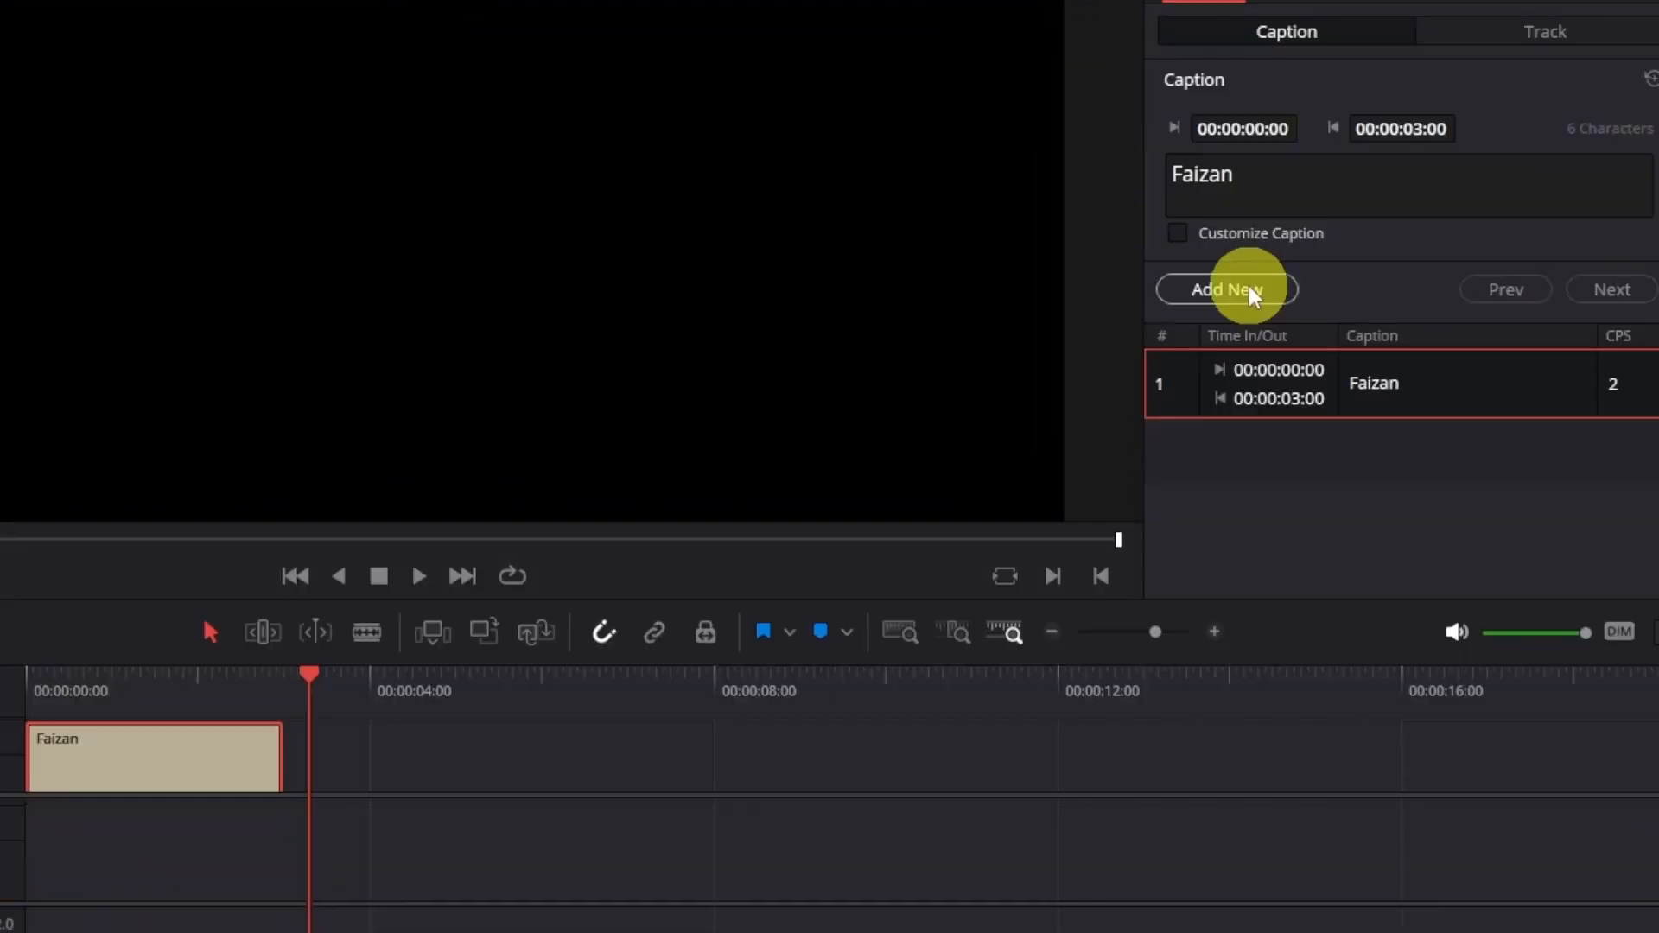
{"action": "left_click", "coordinate": [1253, 294]}
{"action": "type", "text": "E"}
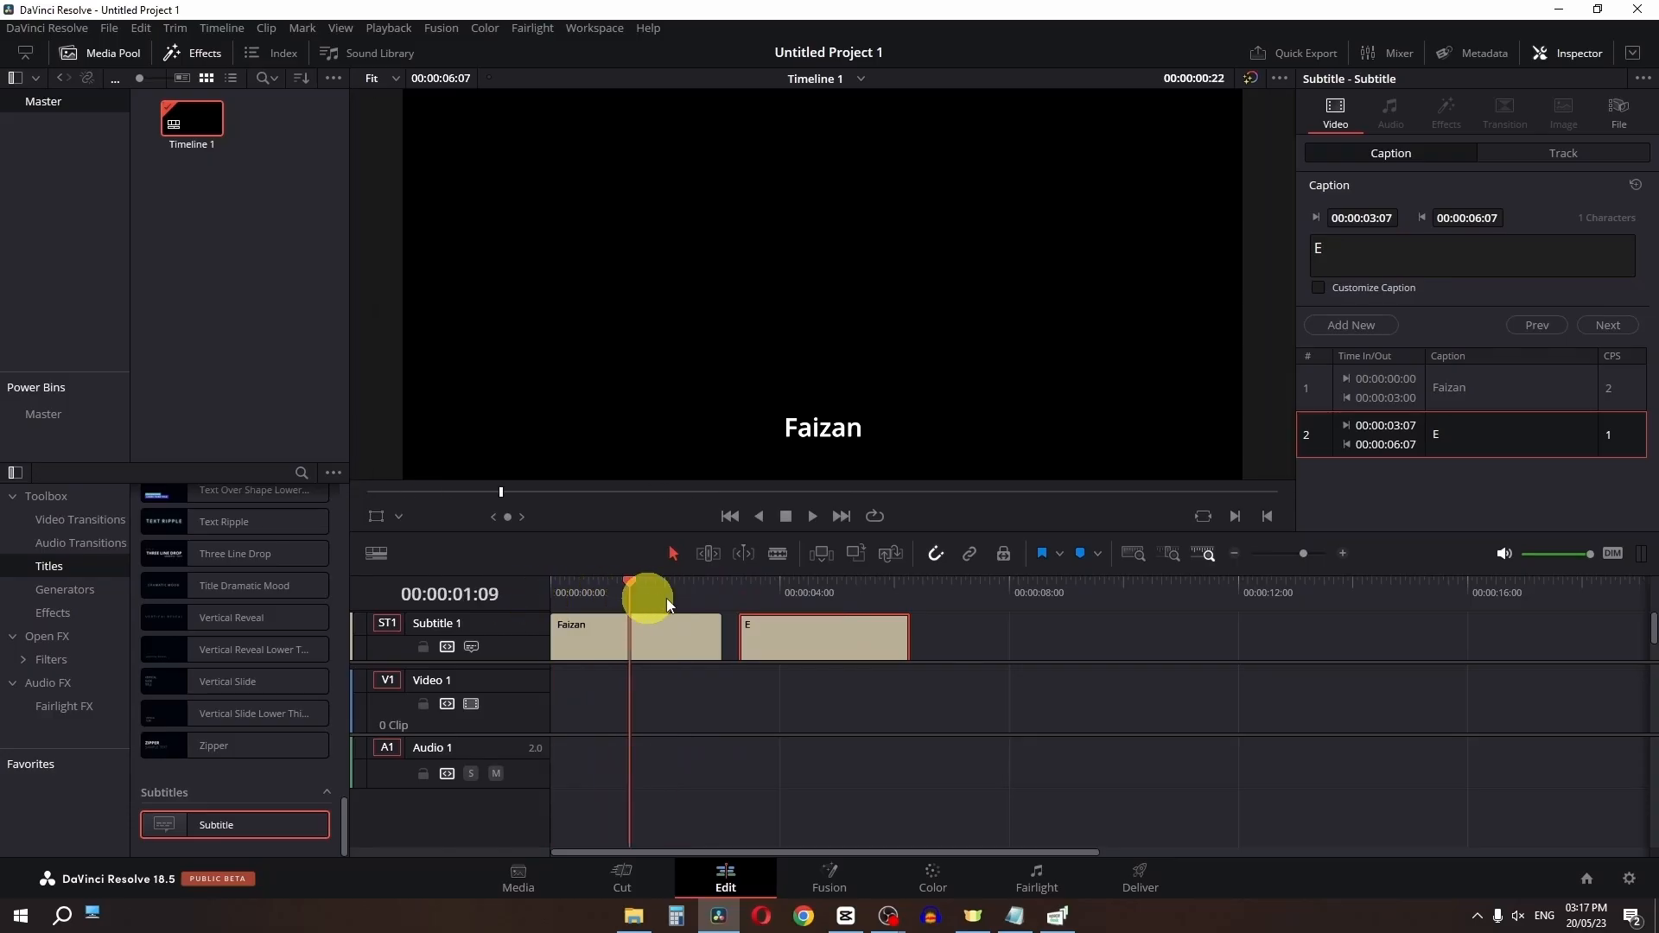
{"action": "key", "text": "Home"}
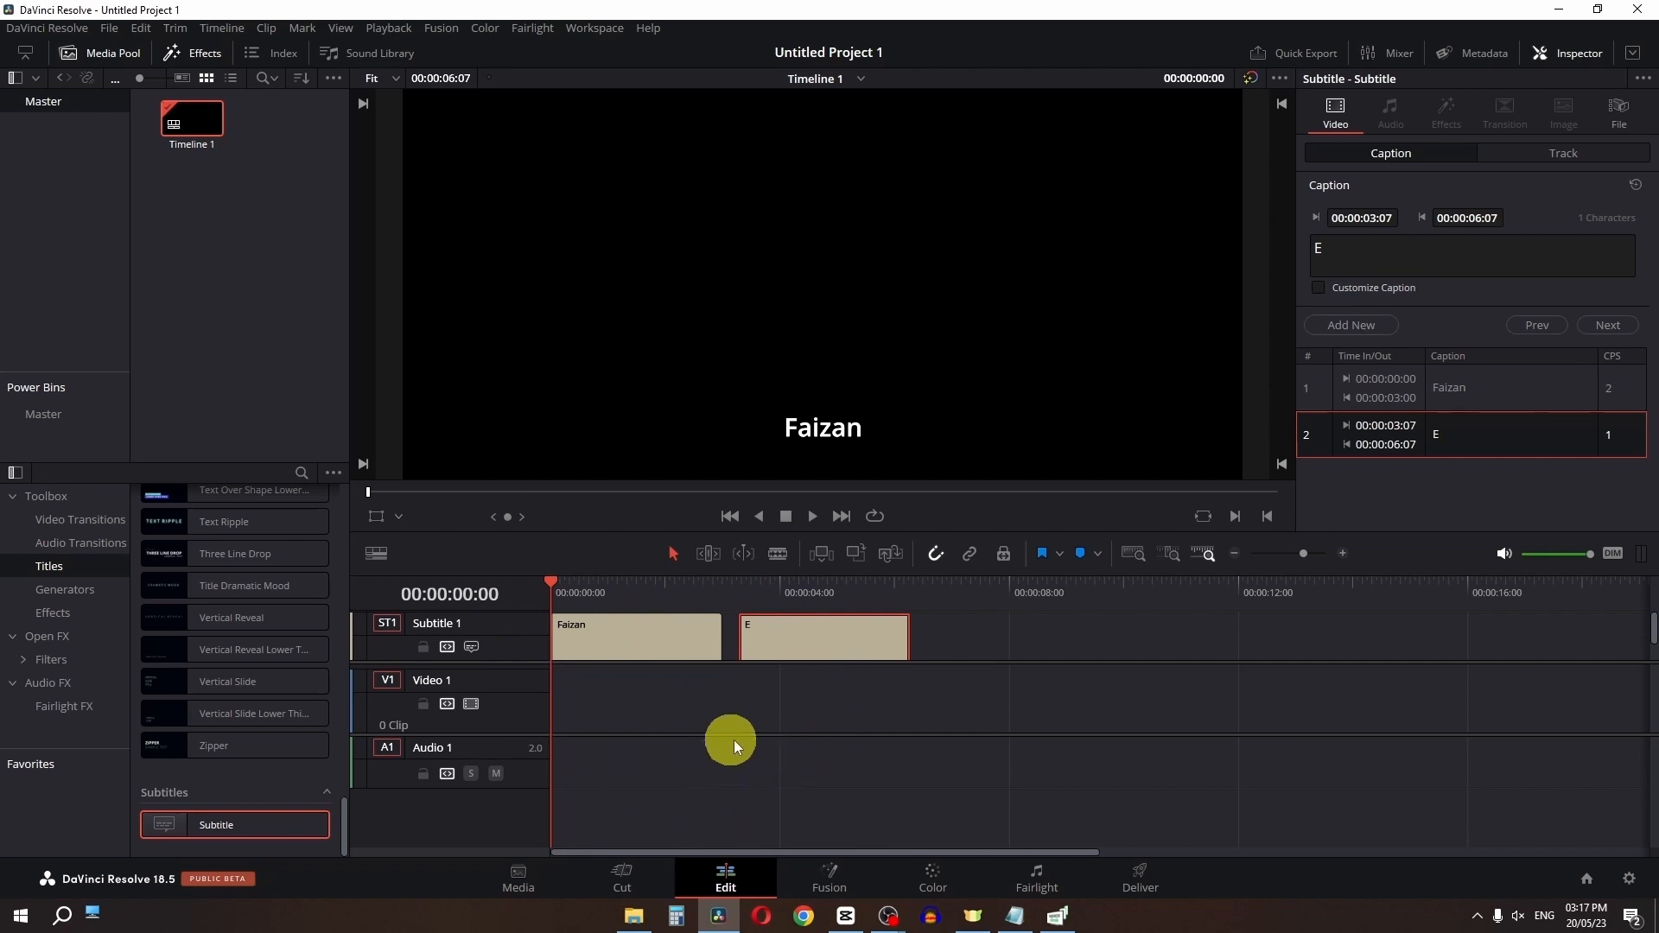
Delete both subtitle clips from the timeline, leaving the subtitle track empty
{"action": "left_click_drag", "start_coordinate": [1004, 648], "coordinate": [434, 684]}
{"action": "key", "text": "Delete"}
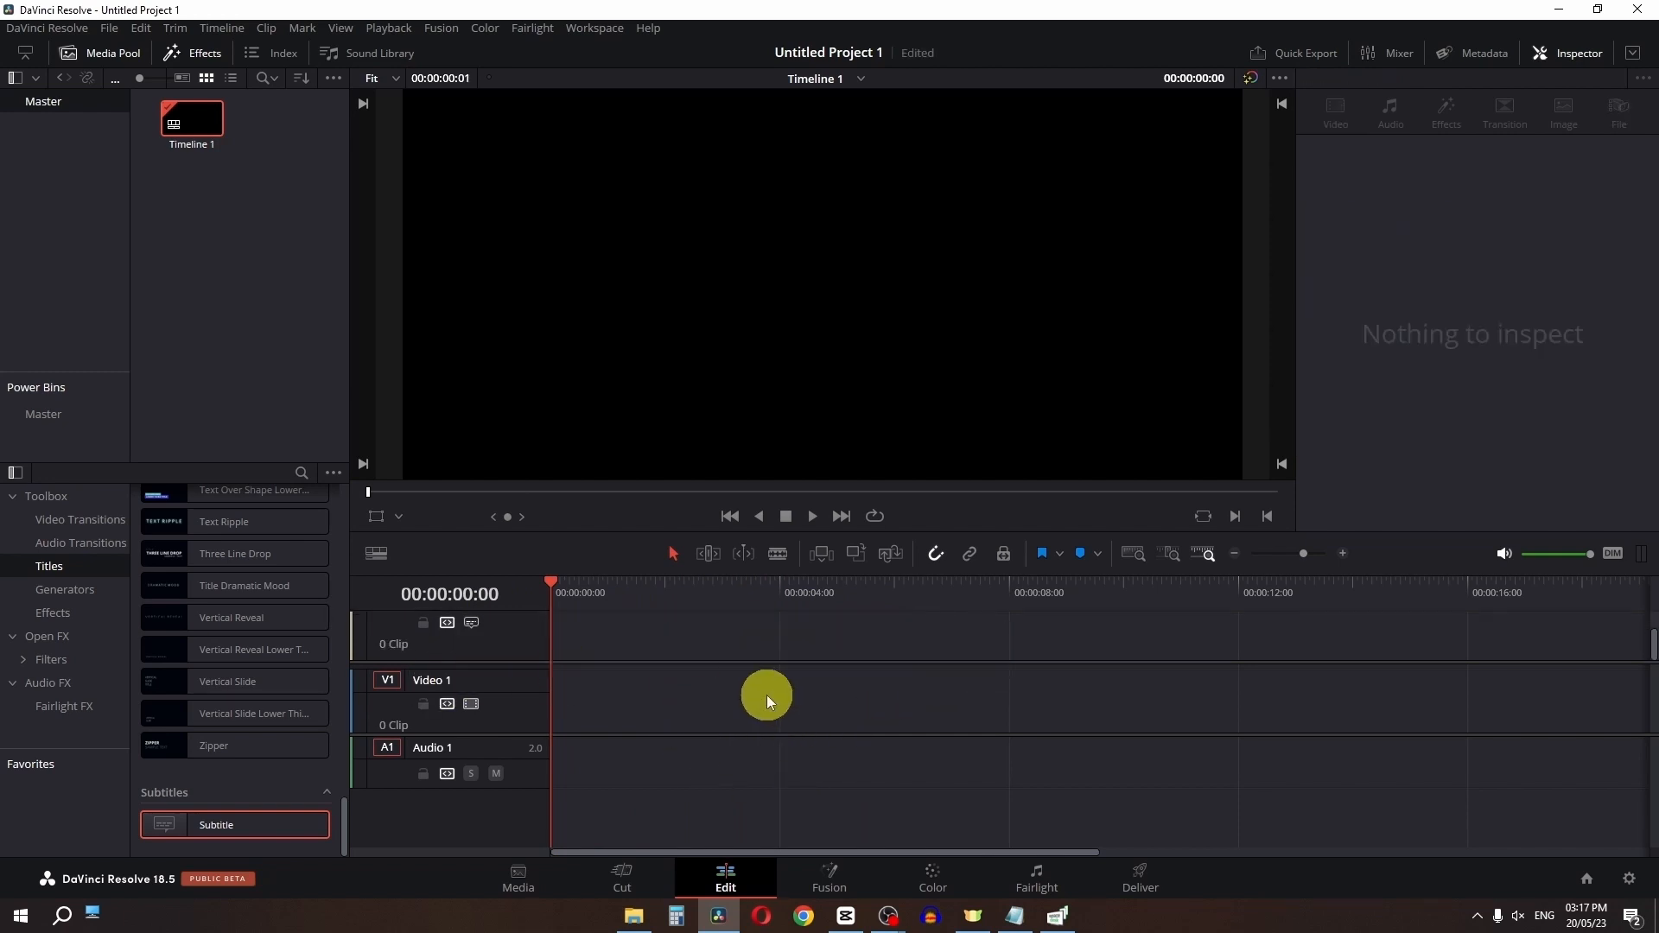
{"action": "left_click", "coordinate": [222, 29]}
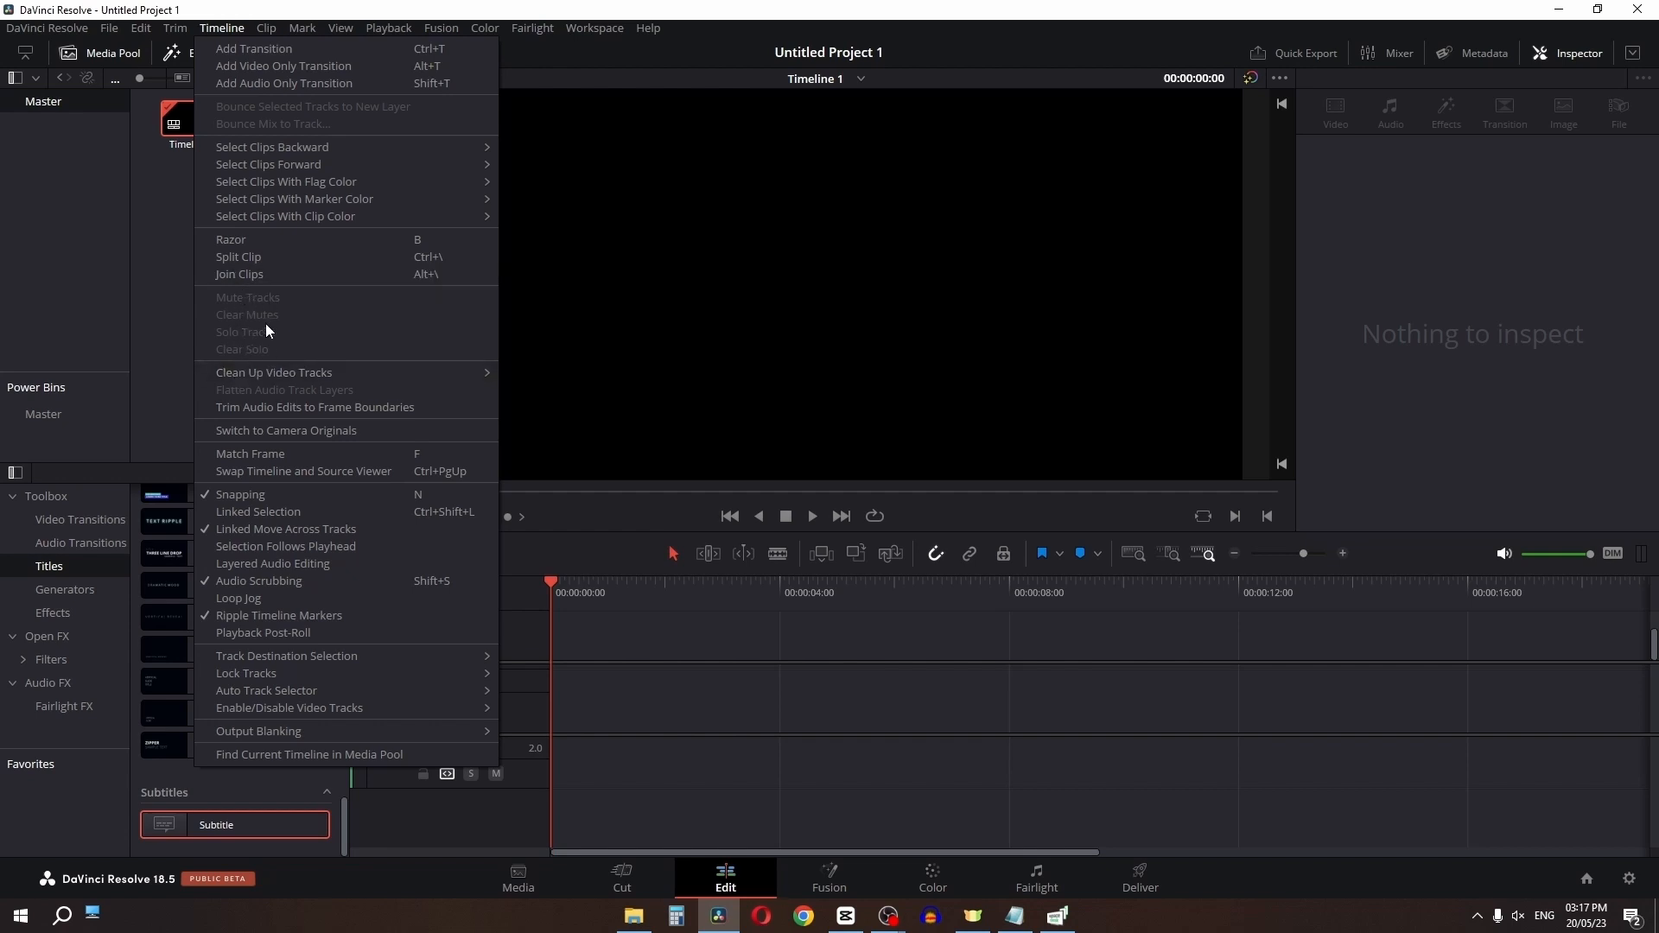
{"action": "mouse_move", "coordinate": [257, 374]}
{"action": "left_click", "coordinate": [667, 636]}
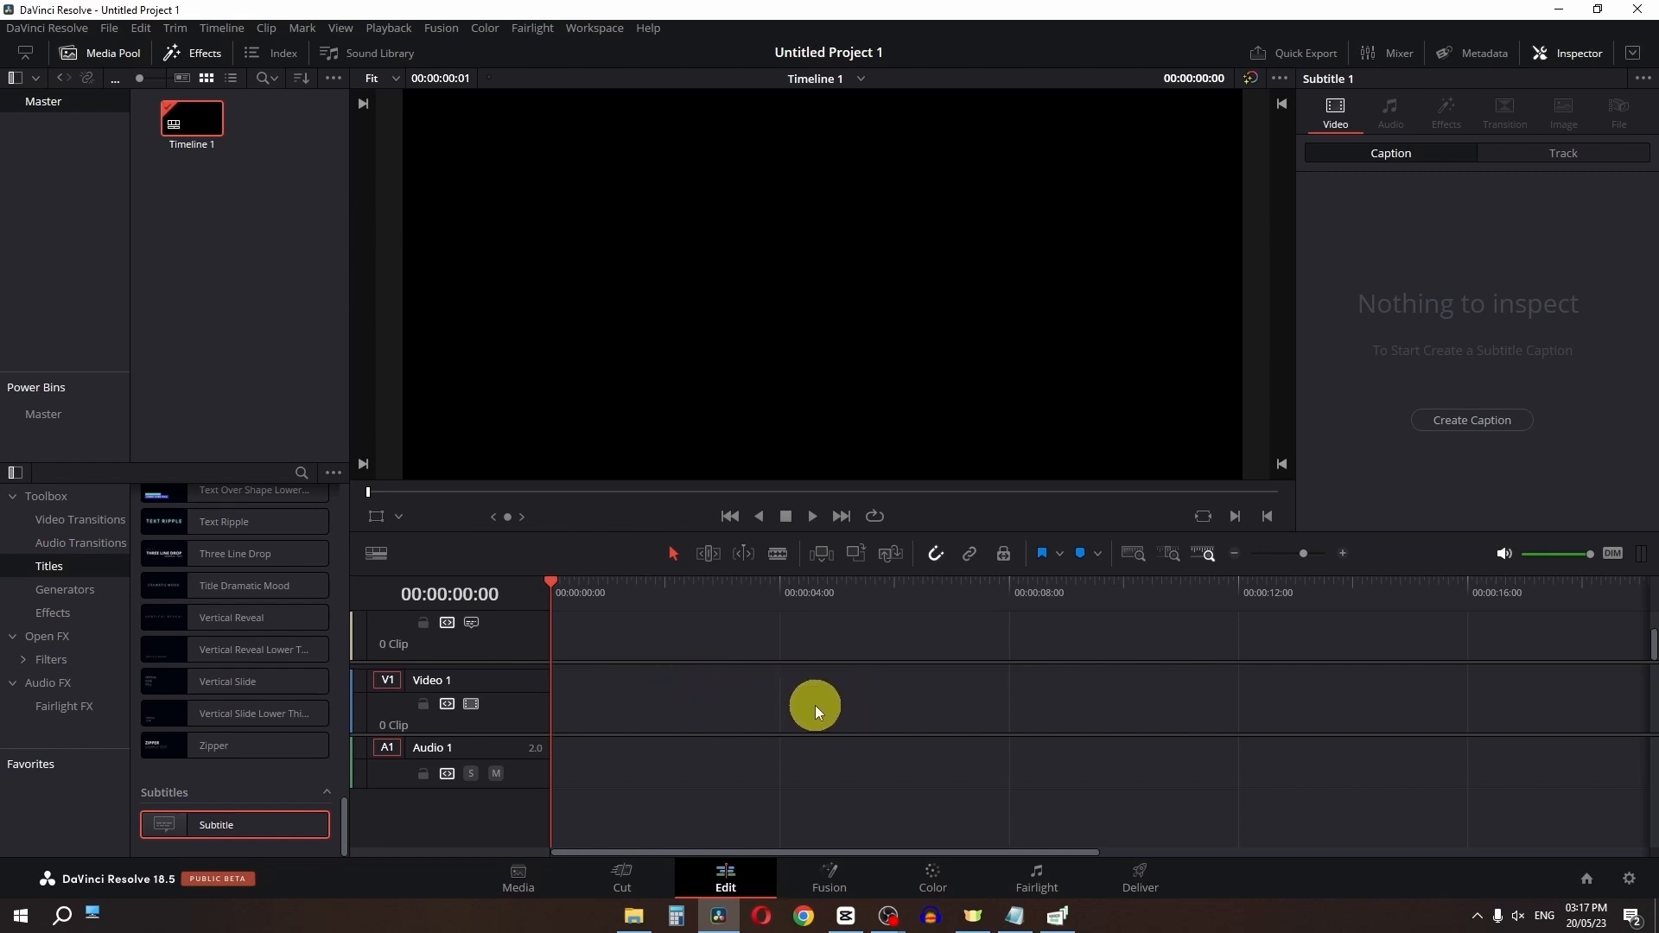
Switch to CapCut and generate English auto captions for the sync audio.wav clip on the timeline
{"action": "left_click", "coordinate": [845, 915]}
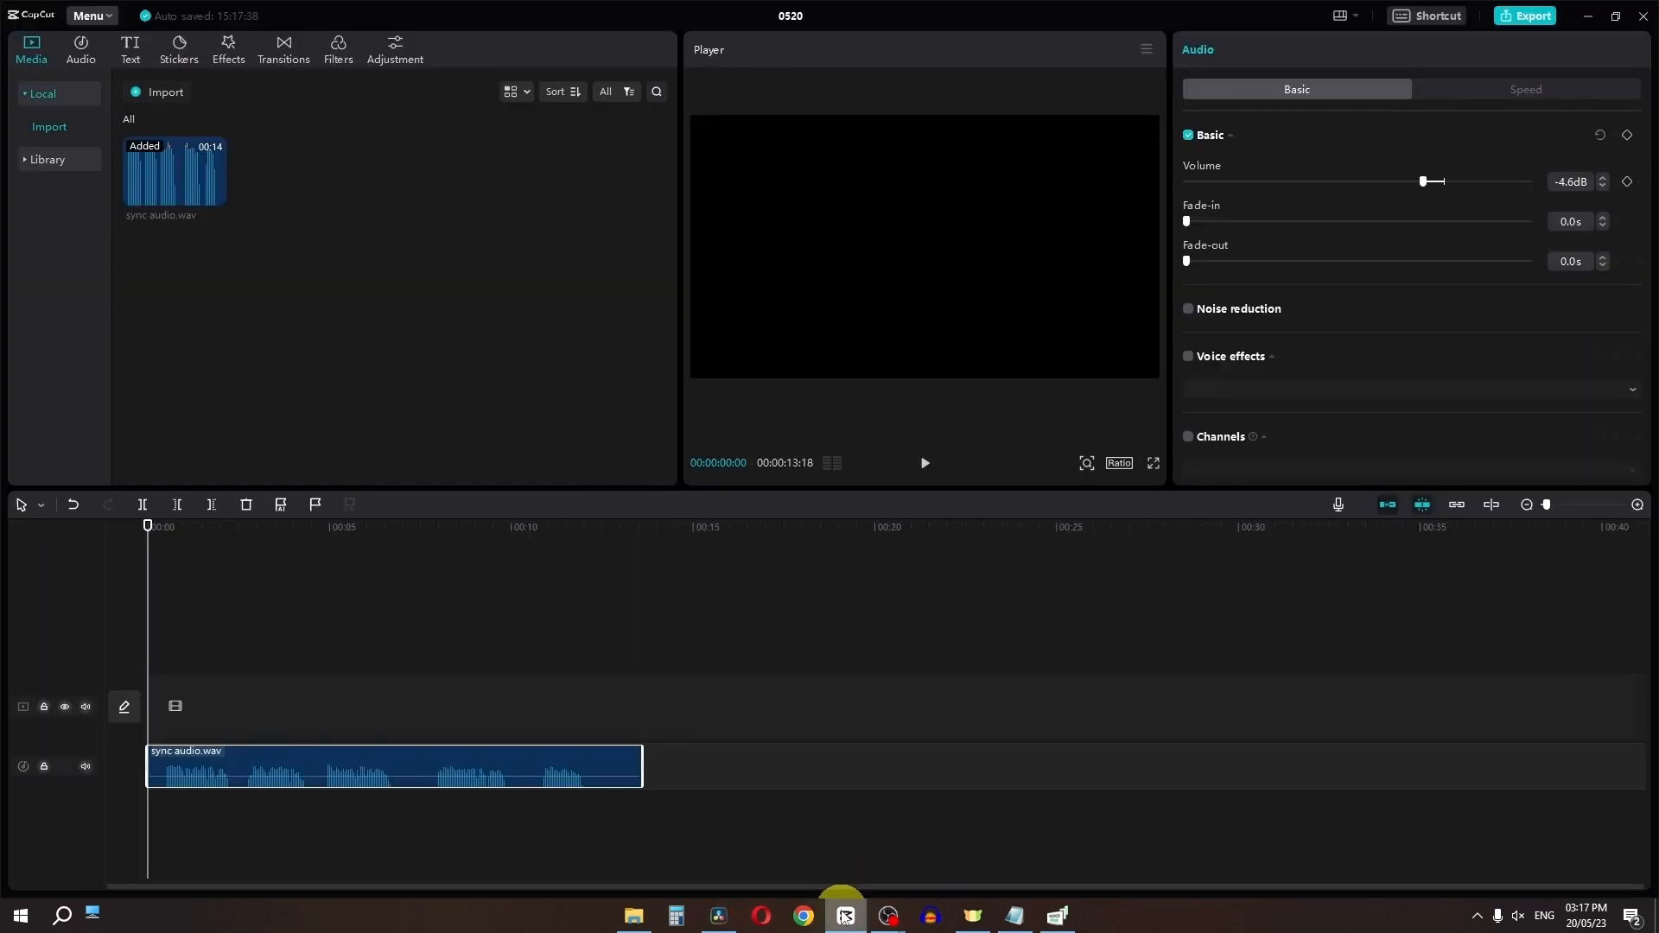
{"action": "mouse_move", "coordinate": [845, 916]}
{"action": "left_click", "coordinate": [521, 693]}
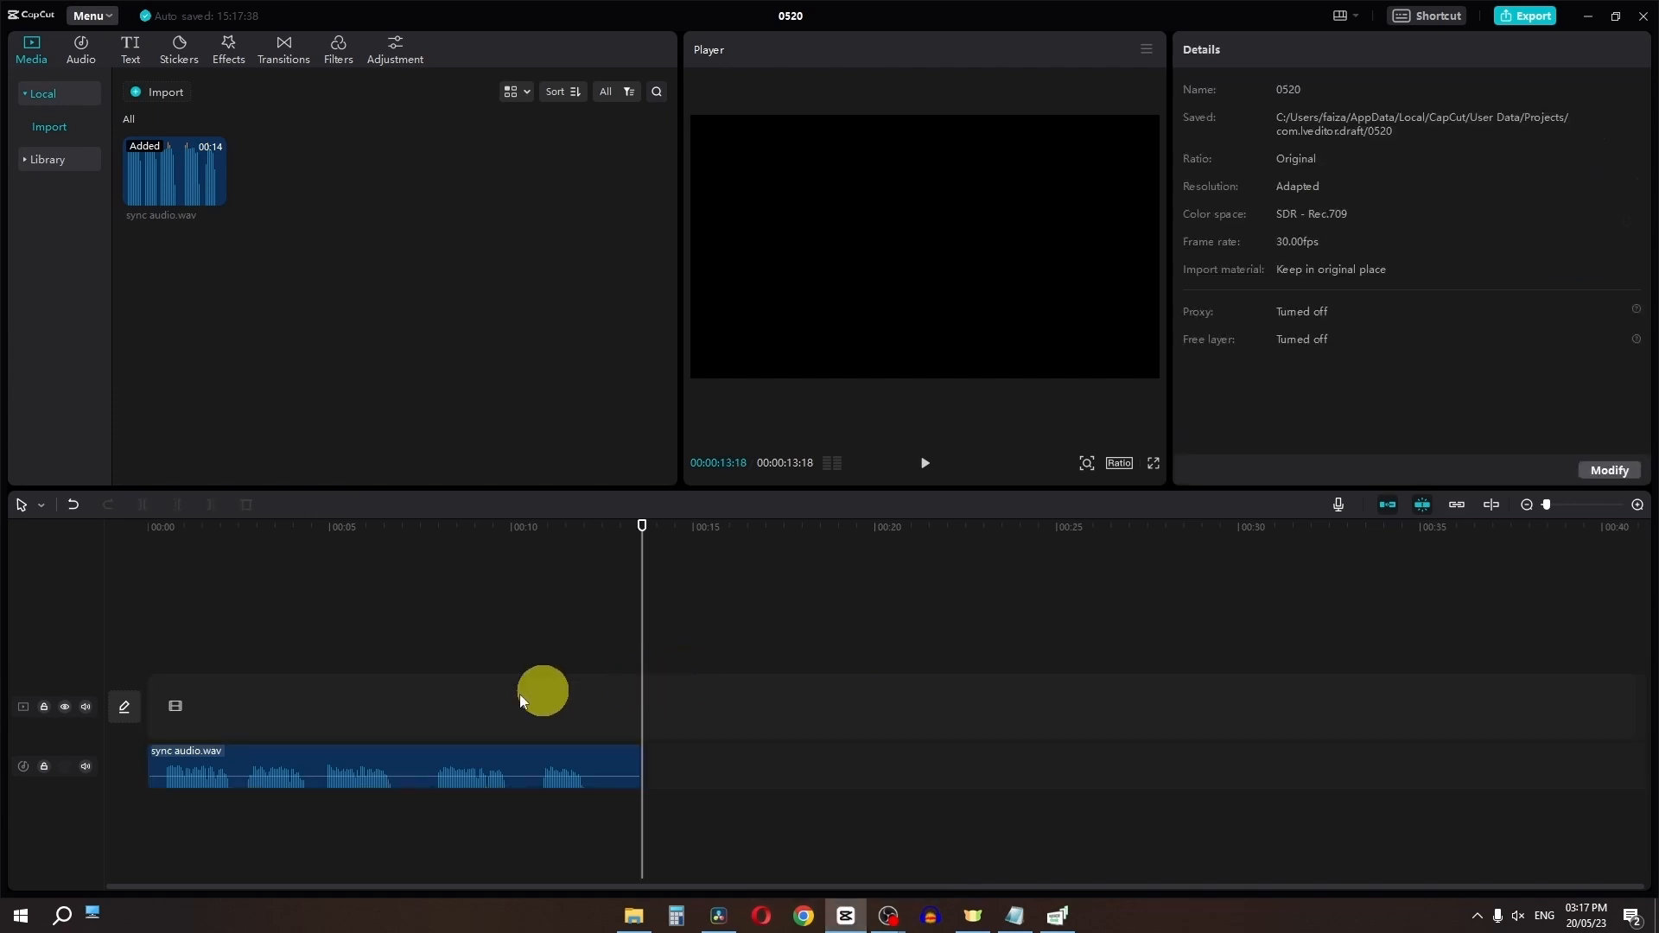
{"action": "left_click_drag", "start_coordinate": [241, 544], "coordinate": [19, 541]}
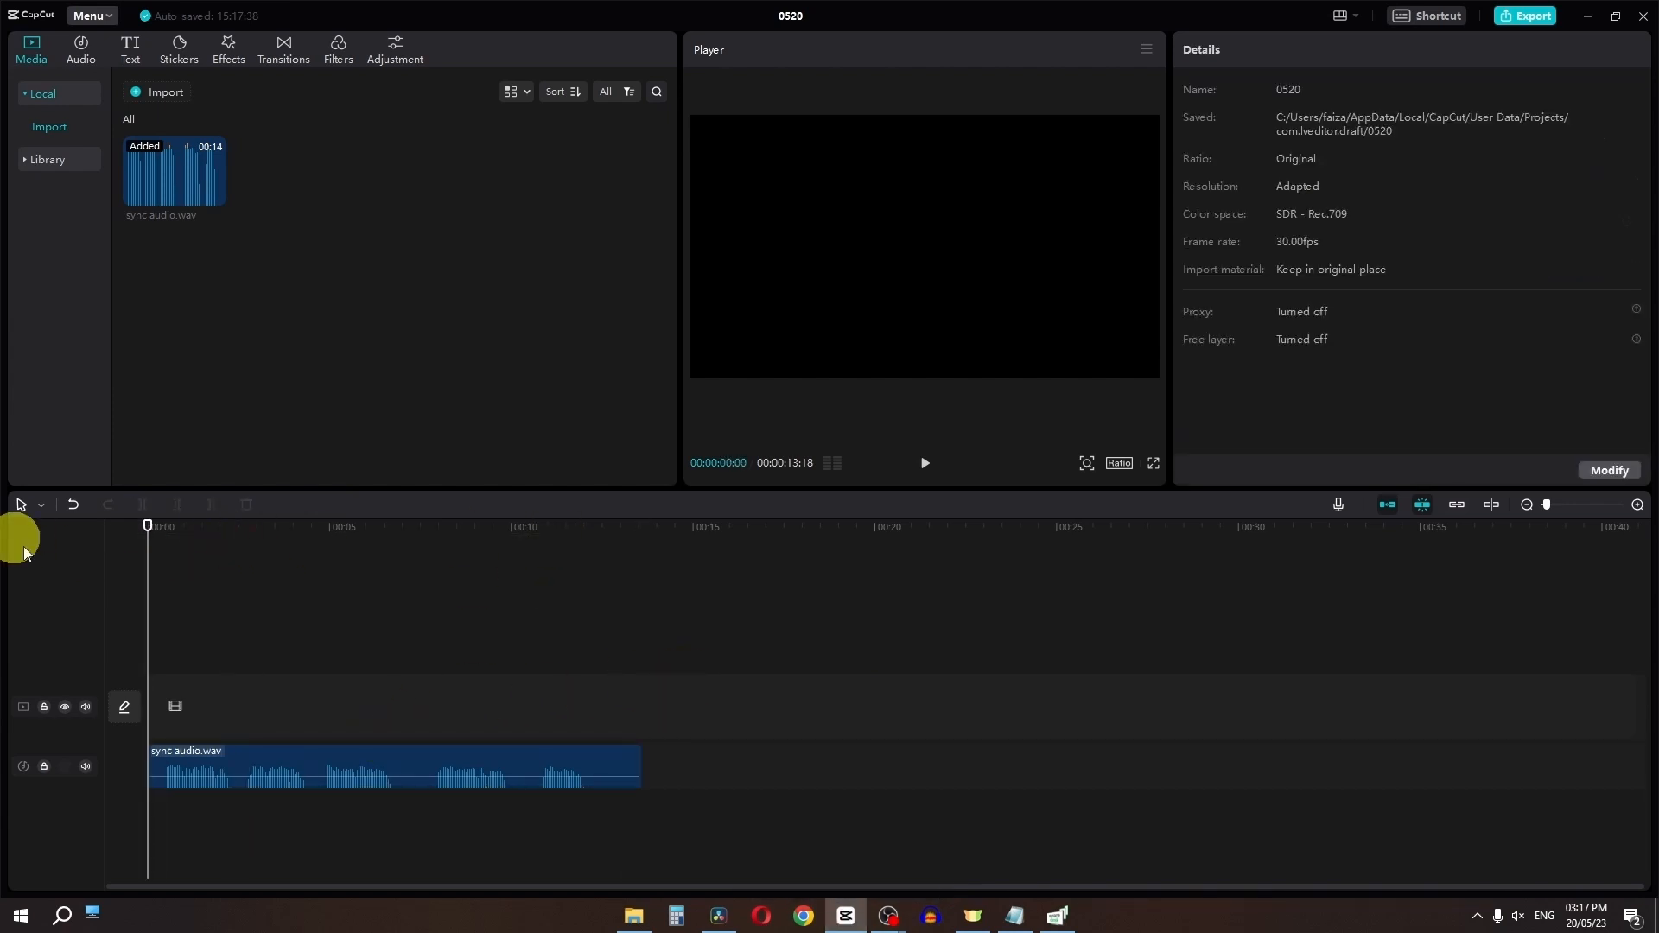
{"action": "left_click", "coordinate": [237, 764]}
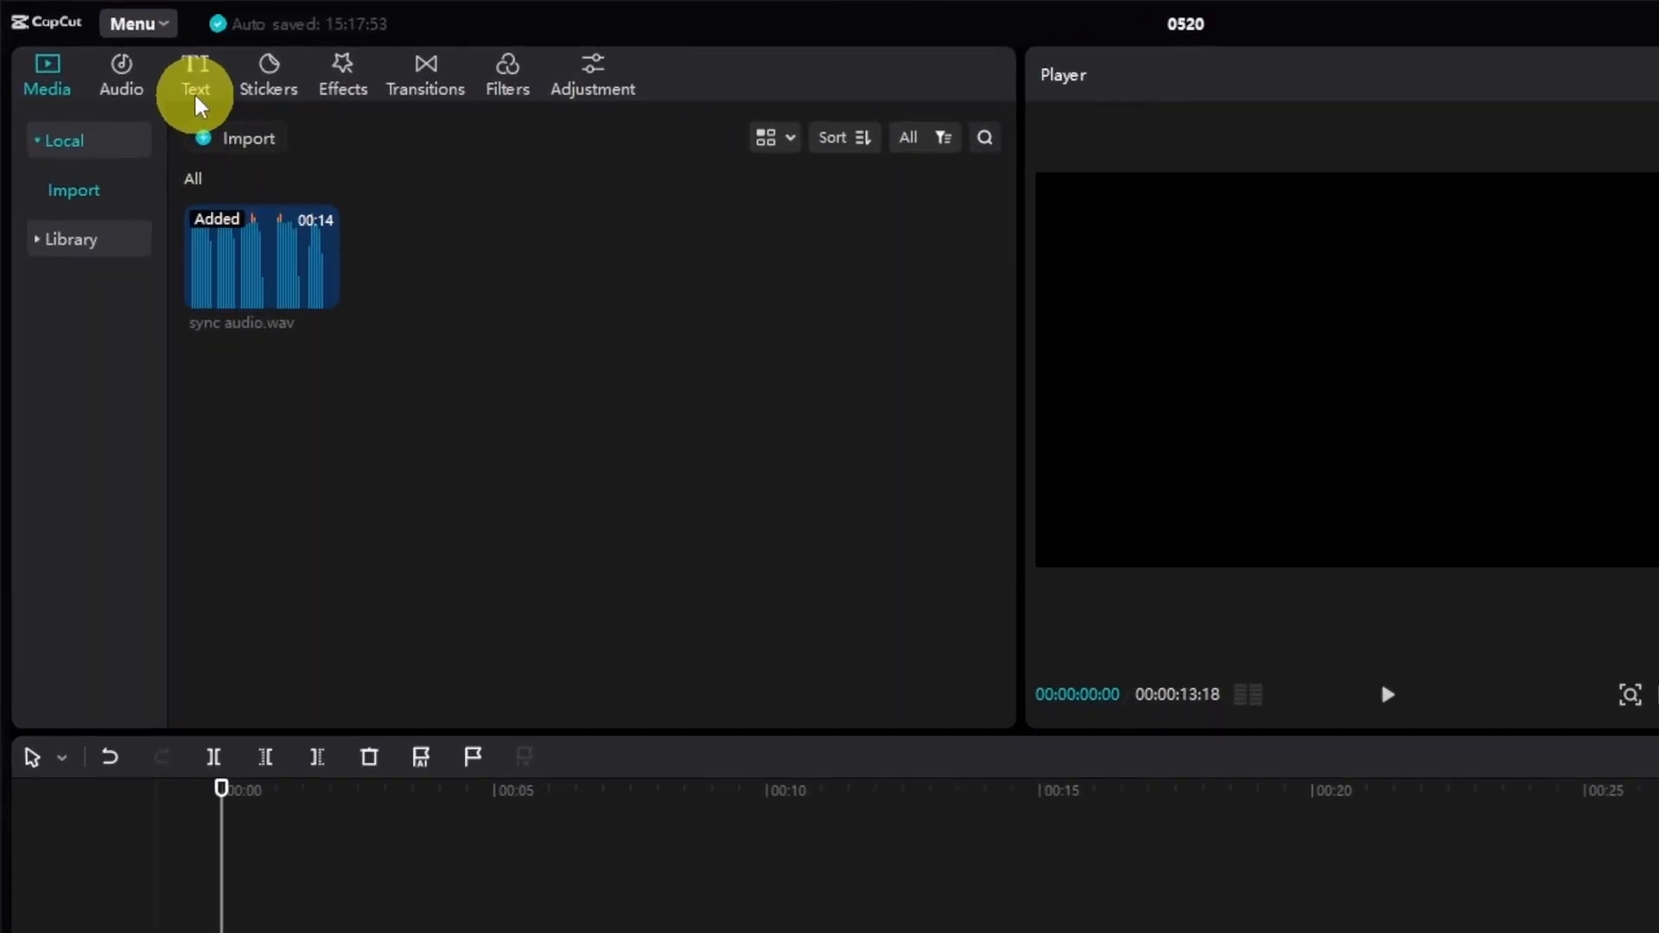
{"action": "left_click", "coordinate": [141, 69]}
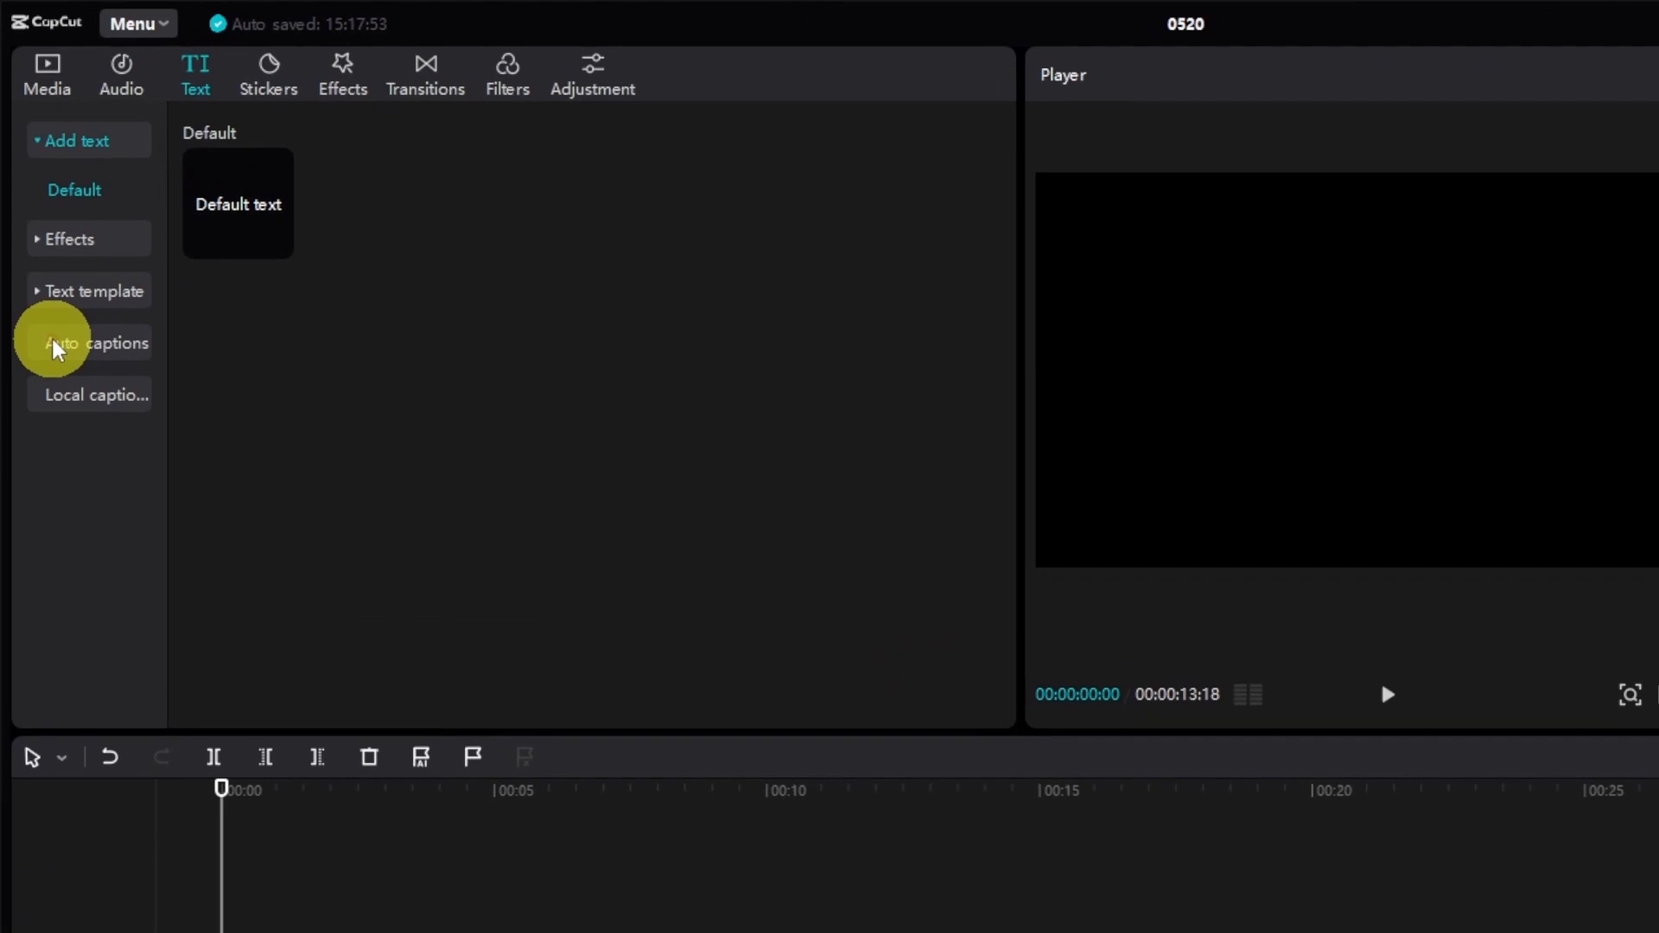
{"action": "left_click", "coordinate": [45, 282]}
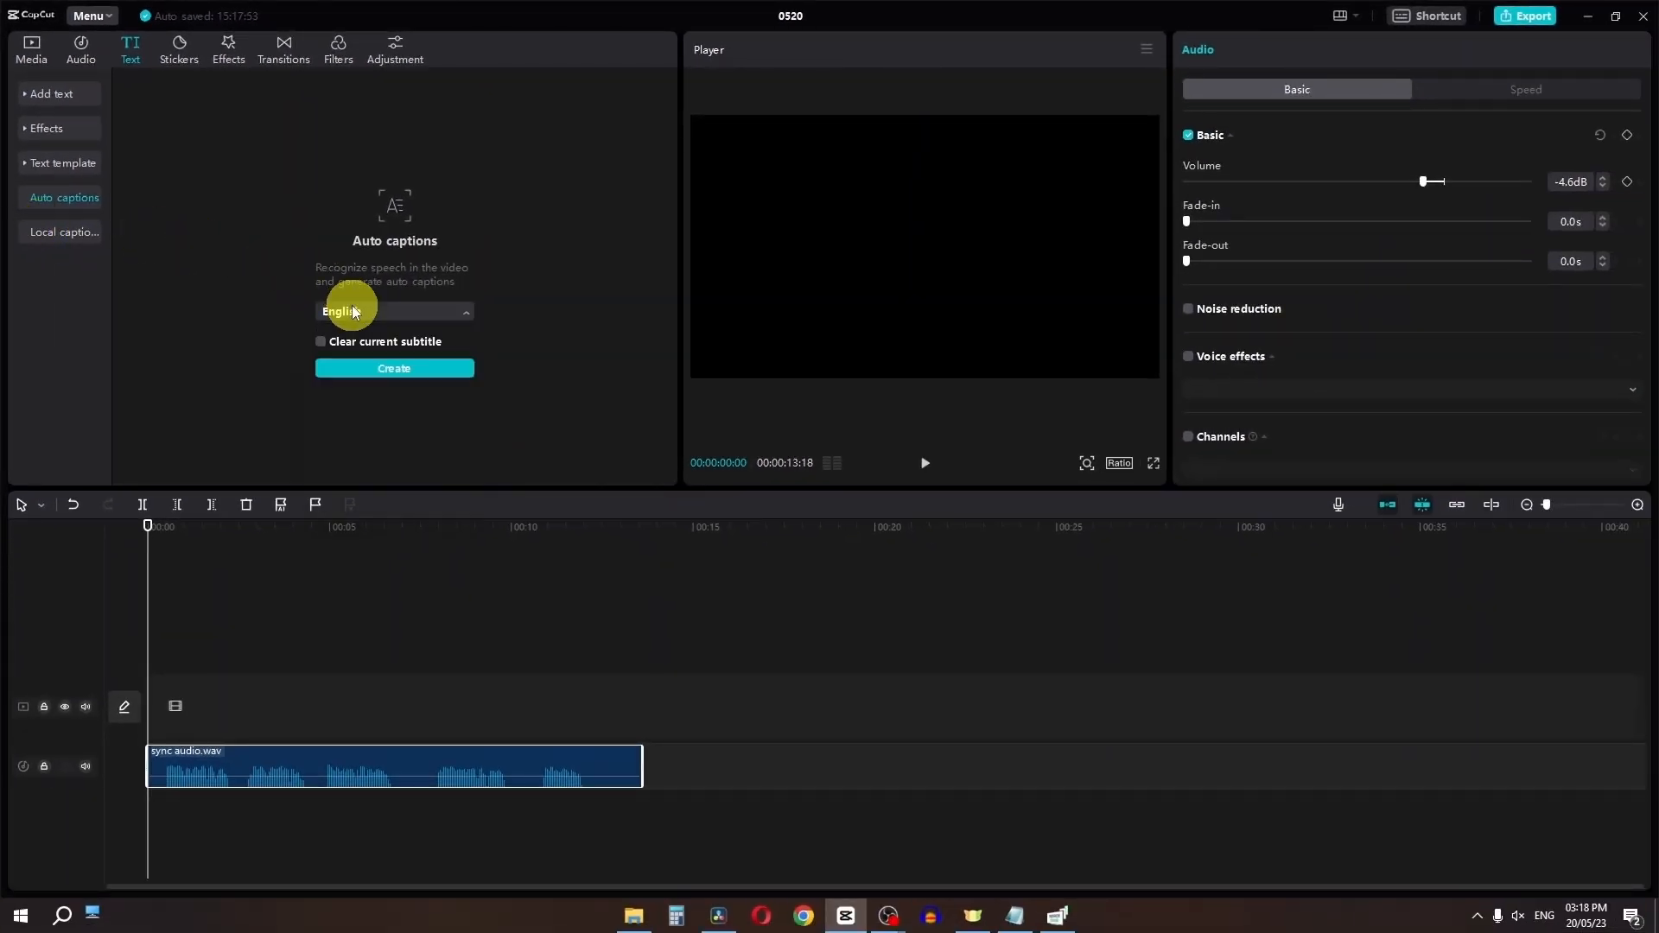
{"action": "left_click", "coordinate": [380, 376]}
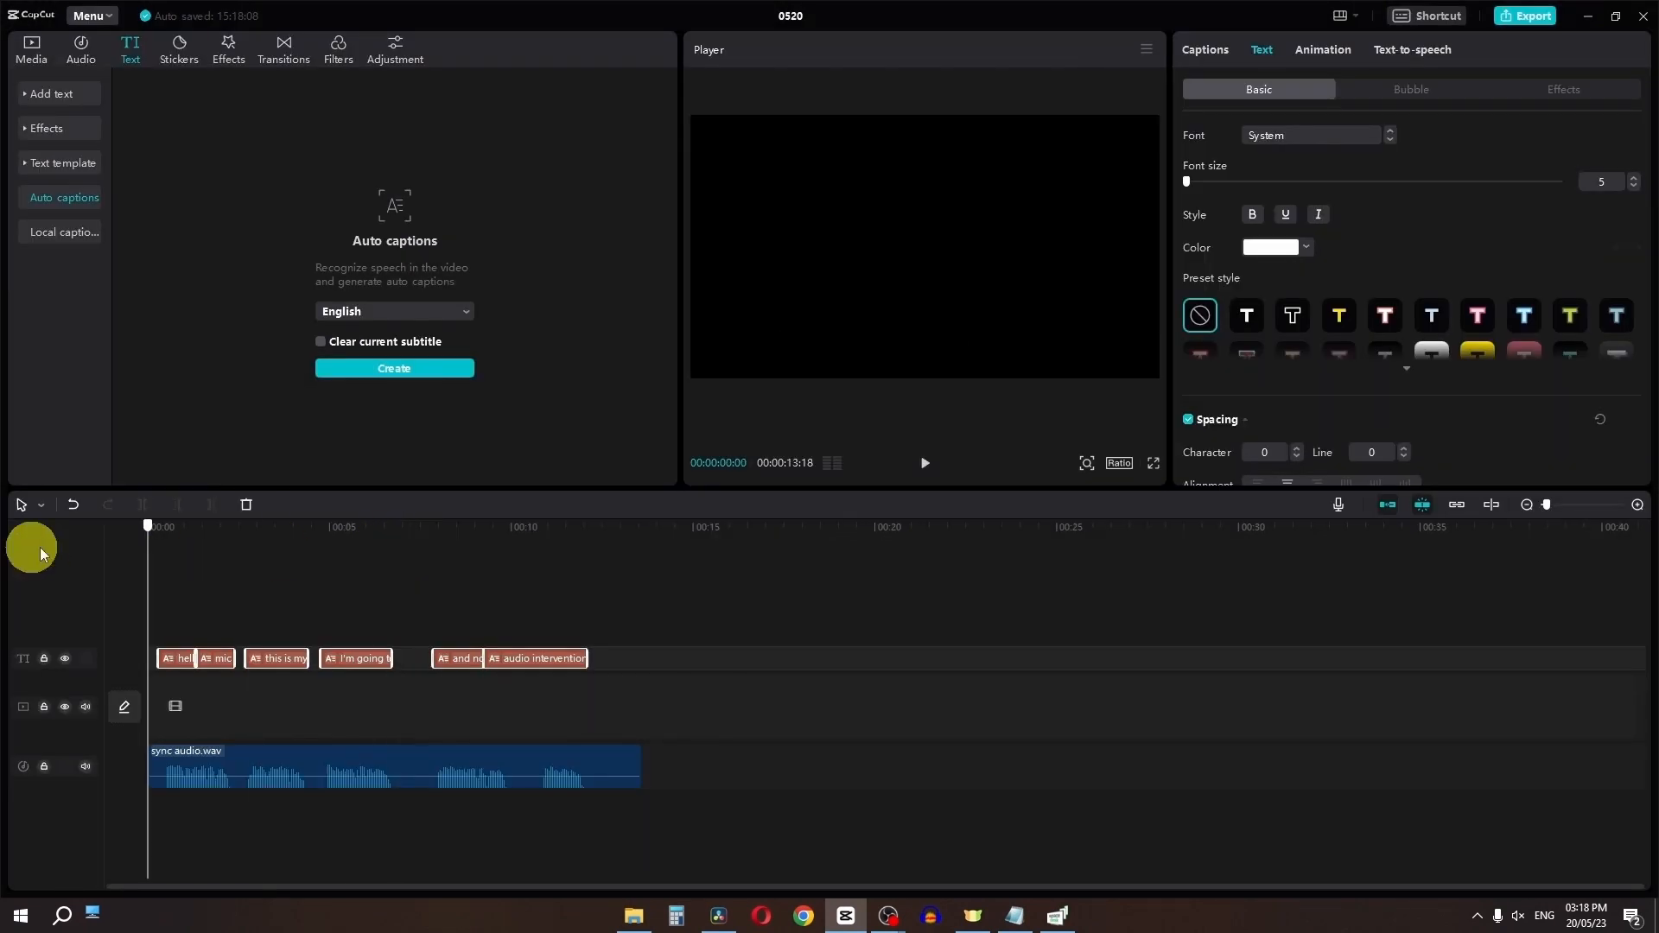
{"action": "left_click_drag", "start_coordinate": [148, 548], "coordinate": [484, 559]}
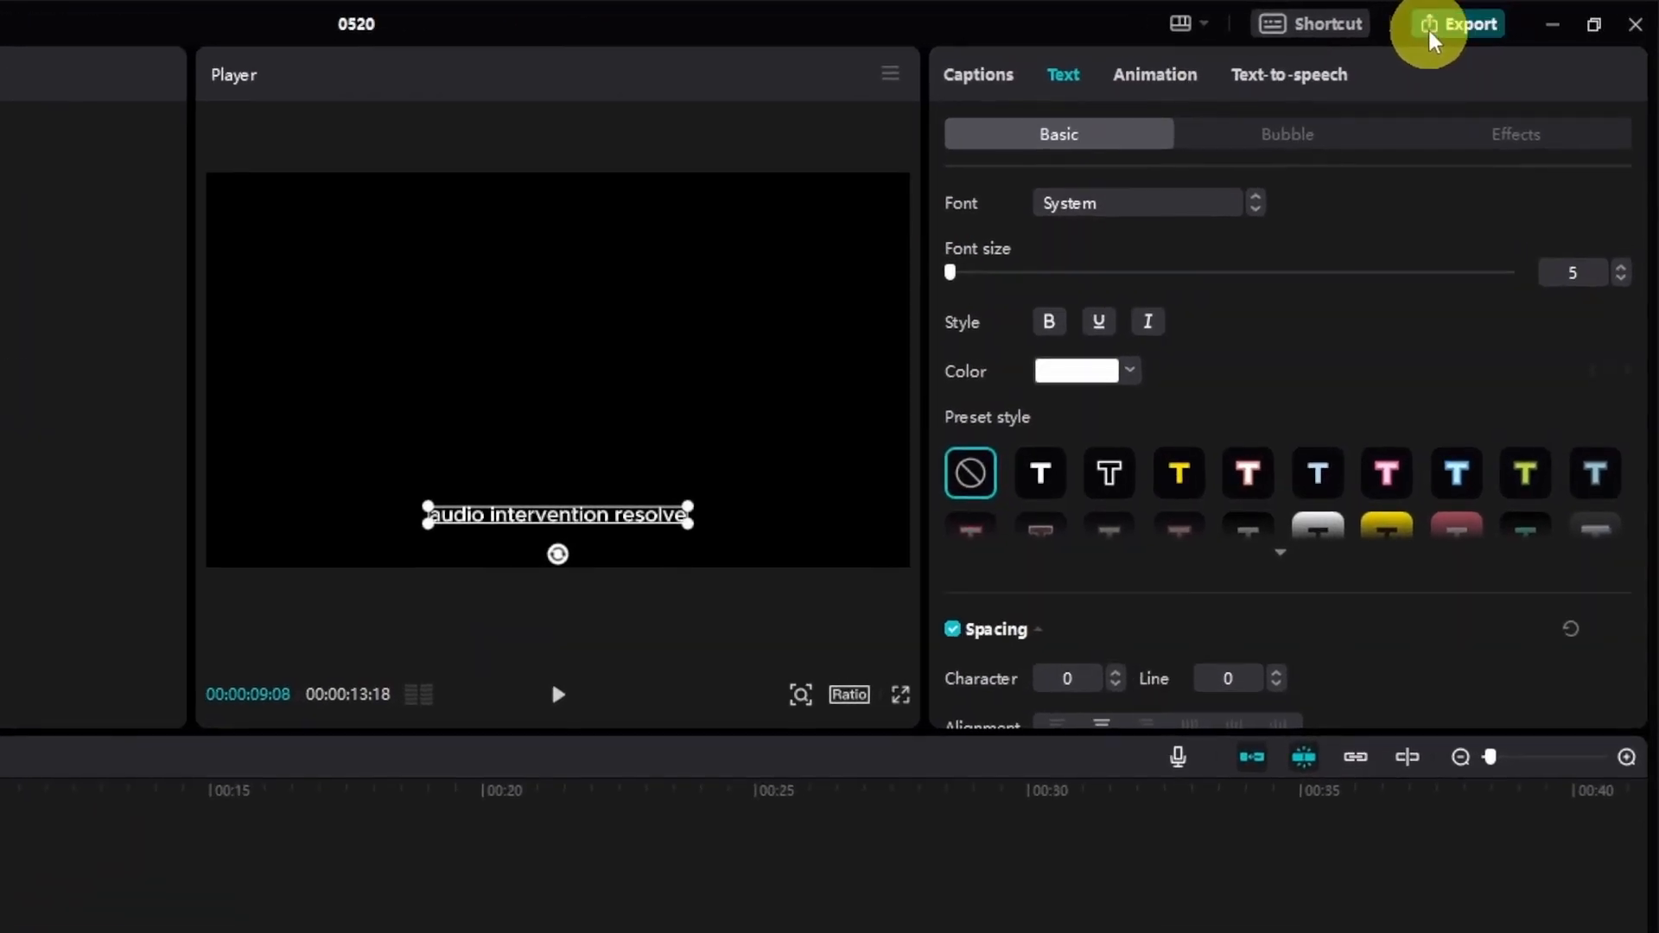
Export the captions and MP3 audio under the title Auto Caption, with video exporting disabled, and open the export folder
{"action": "left_click", "coordinate": [1523, 15]}
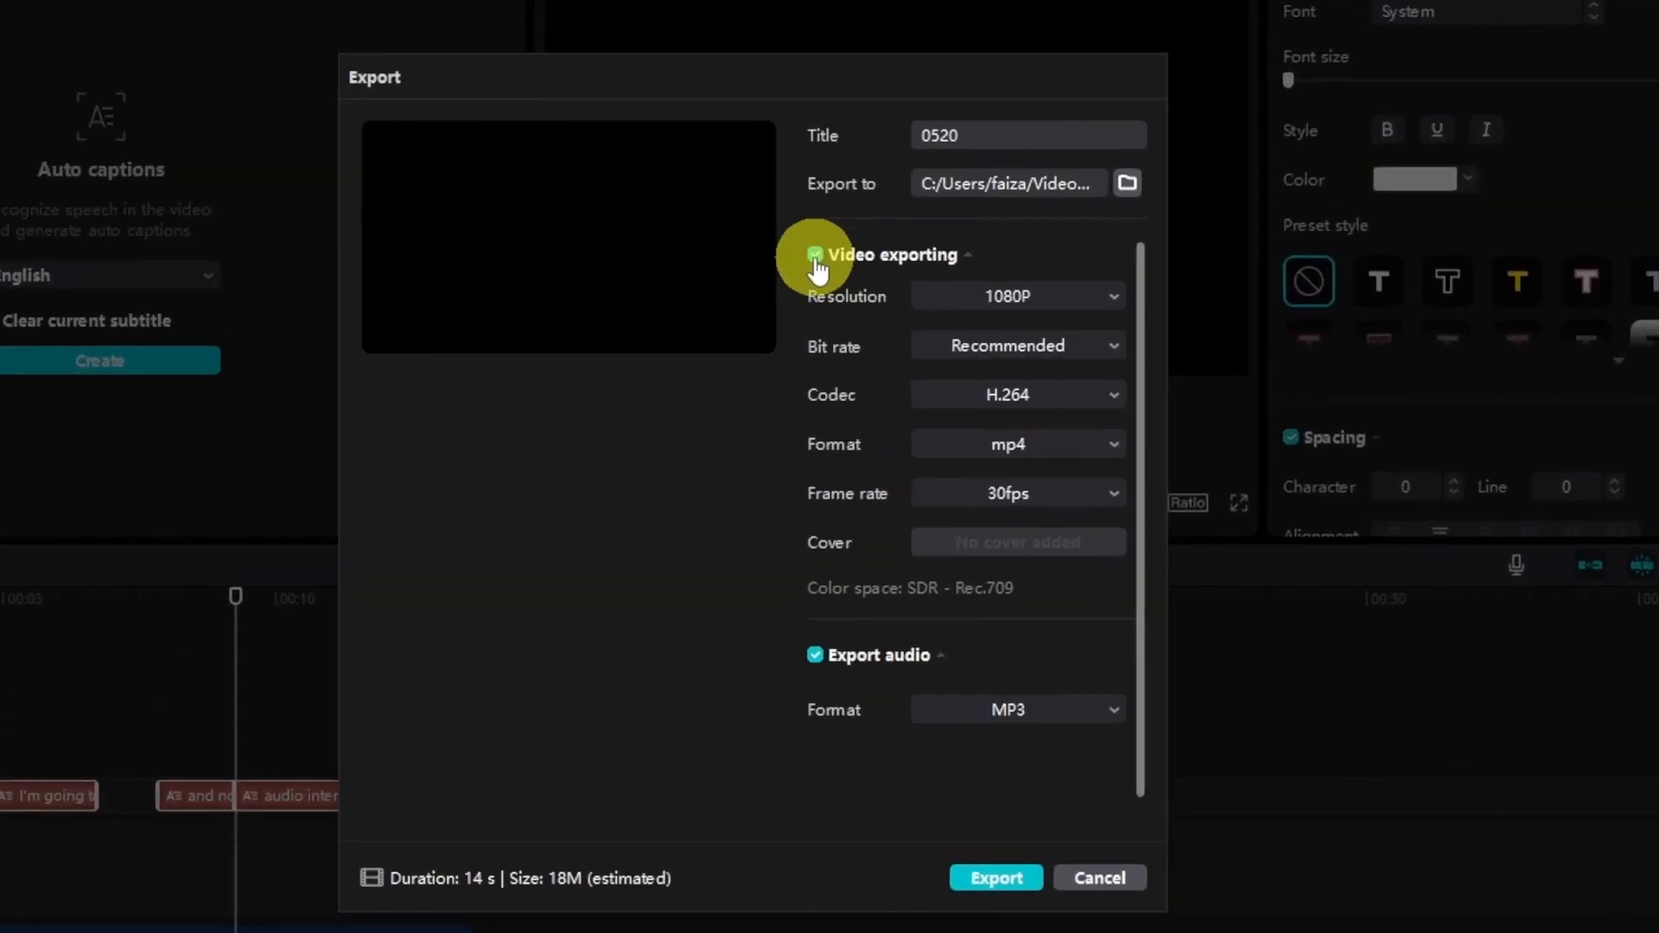
{"action": "left_click", "coordinate": [871, 298]}
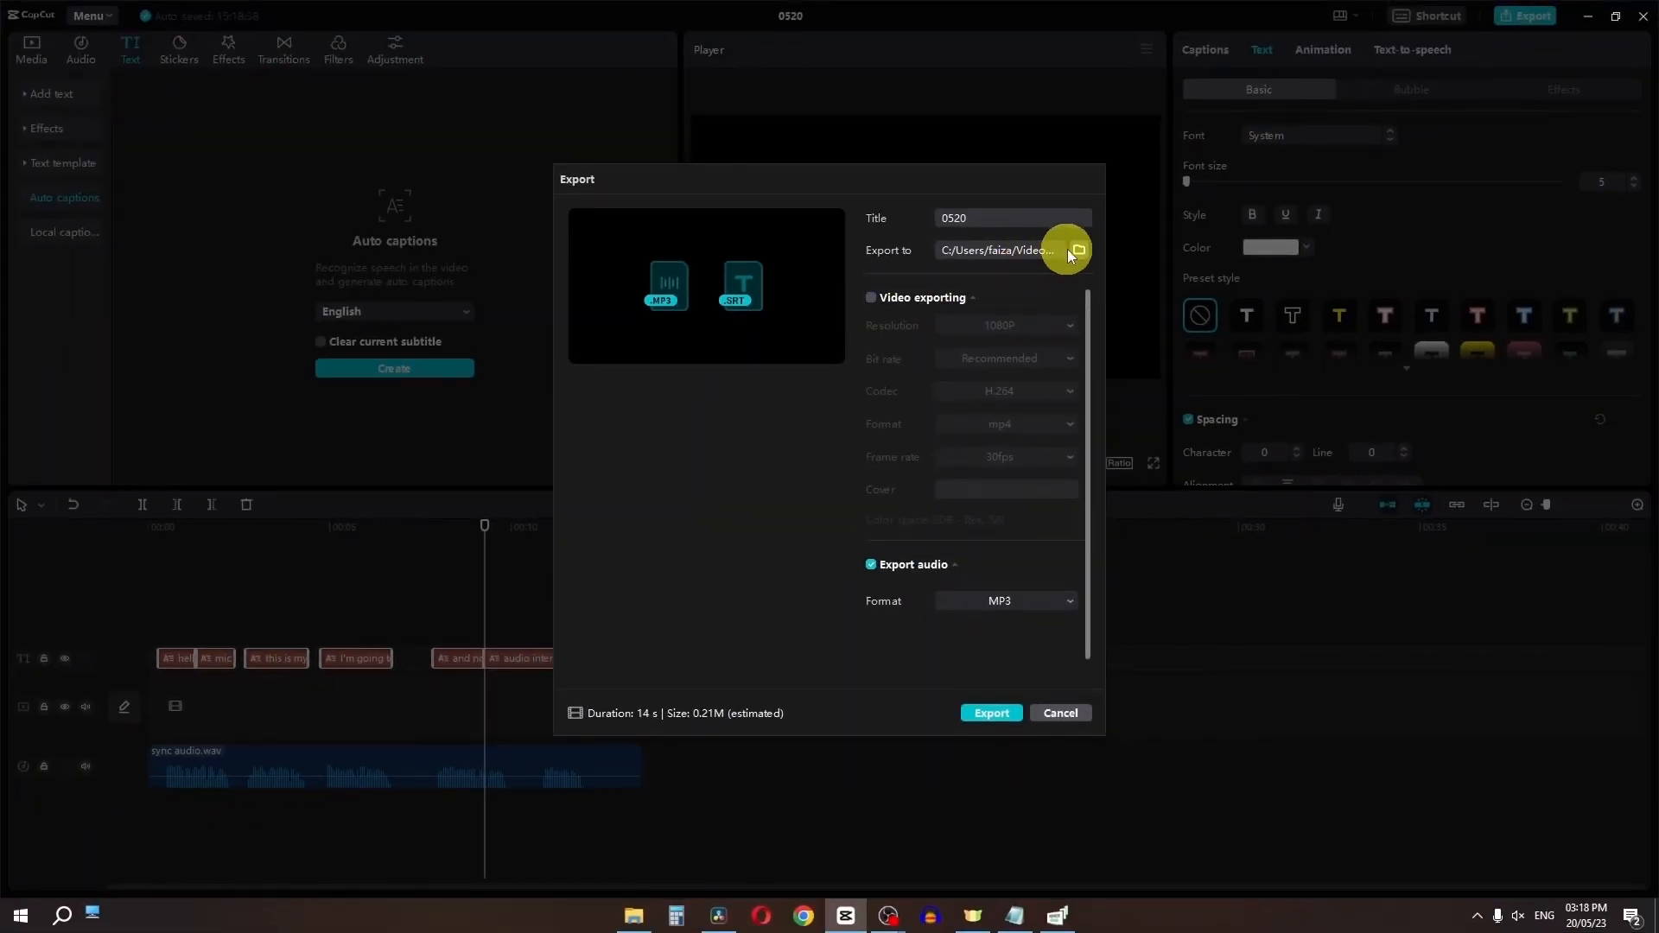
{"action": "left_click", "coordinate": [983, 226]}
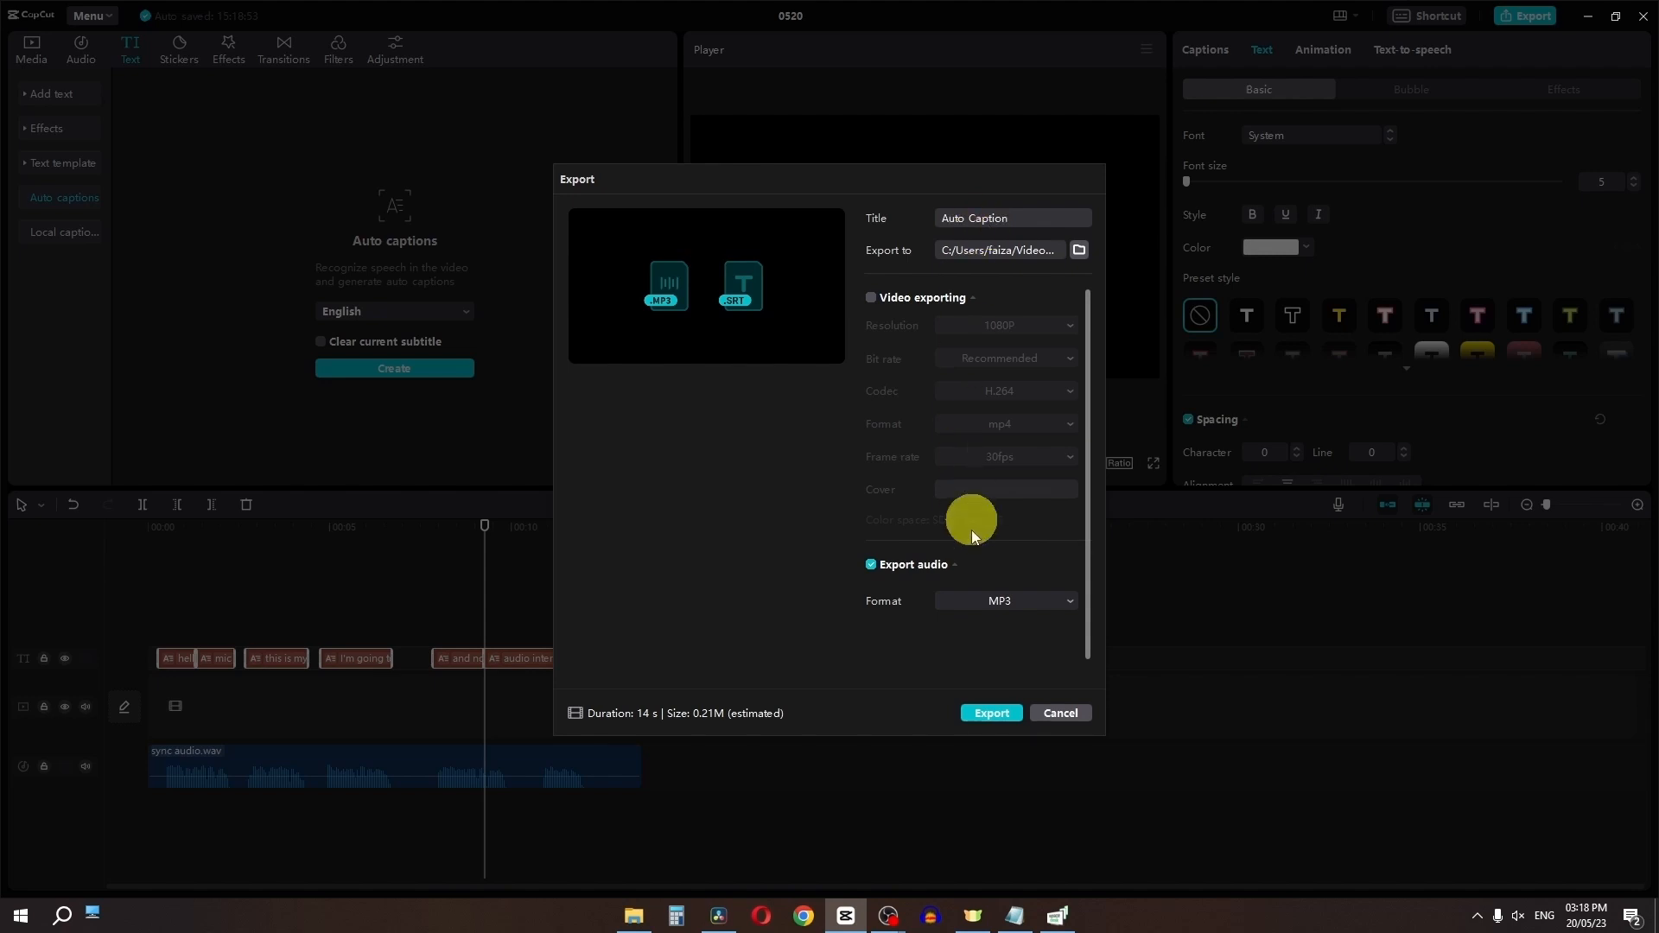
{"action": "left_click", "coordinate": [979, 717]}
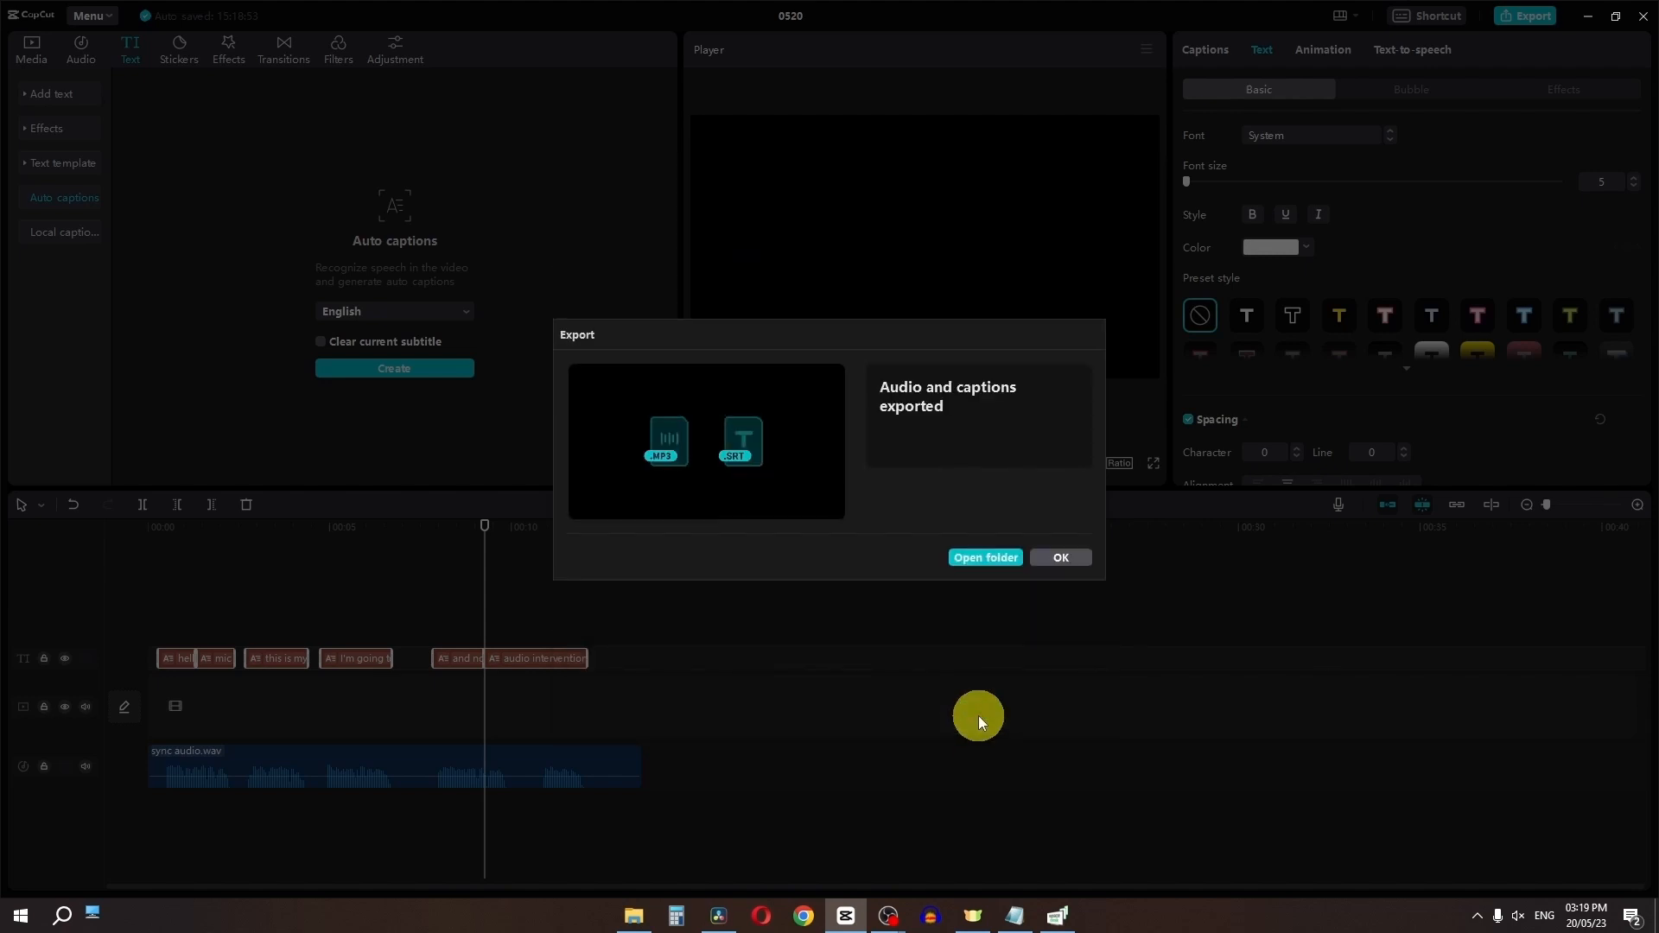
{"action": "left_click", "coordinate": [1009, 561]}
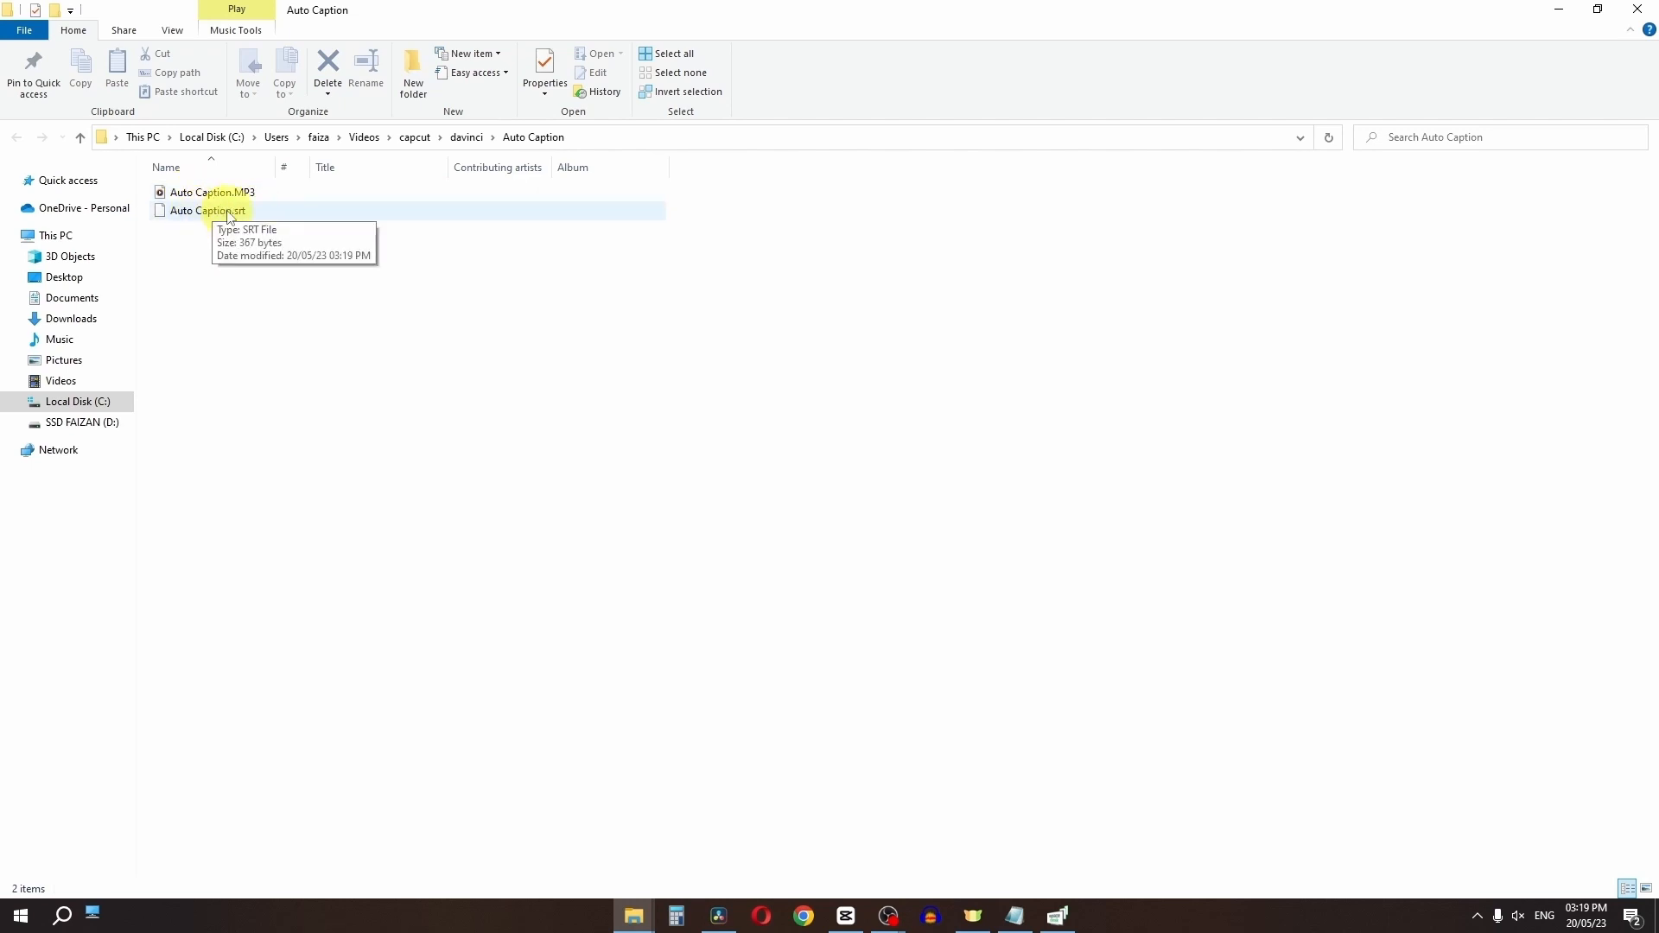
Bring Auto Caption.srt into DaVinci Resolve at the start of the subtitle track and place sync audio.wav at the start of Audio 1
{"action": "left_click_drag", "start_coordinate": [229, 216], "coordinate": [558, 646]}
{"action": "key", "text": "space"}
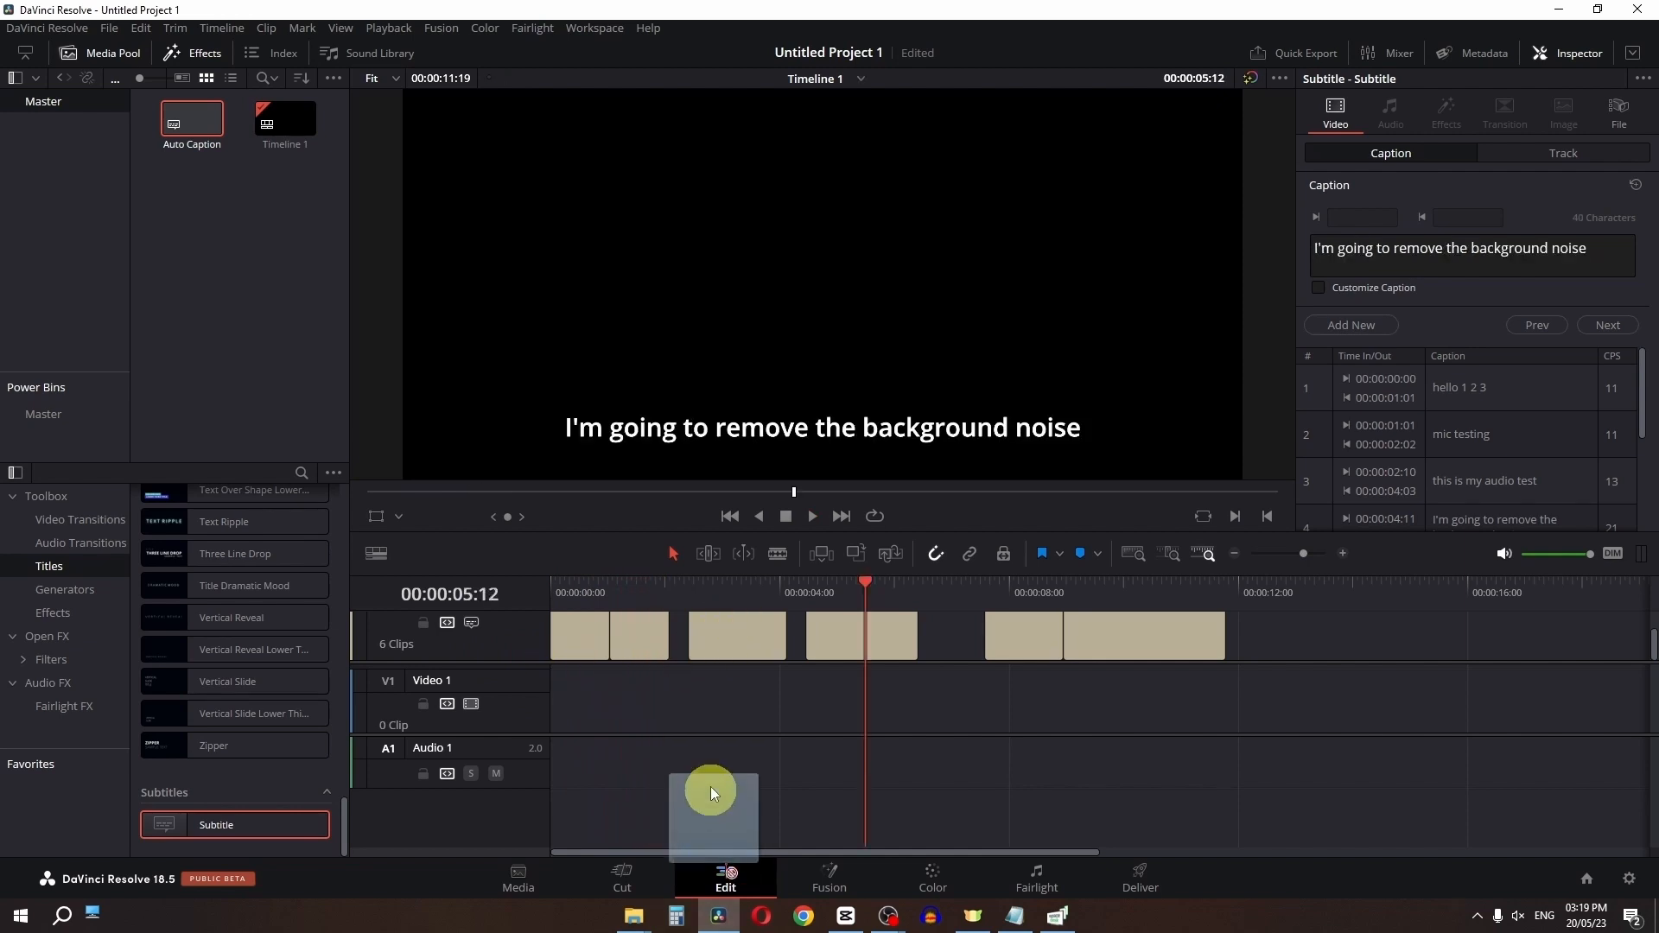
{"action": "left_click_drag", "start_coordinate": [710, 786], "coordinate": [553, 723]}
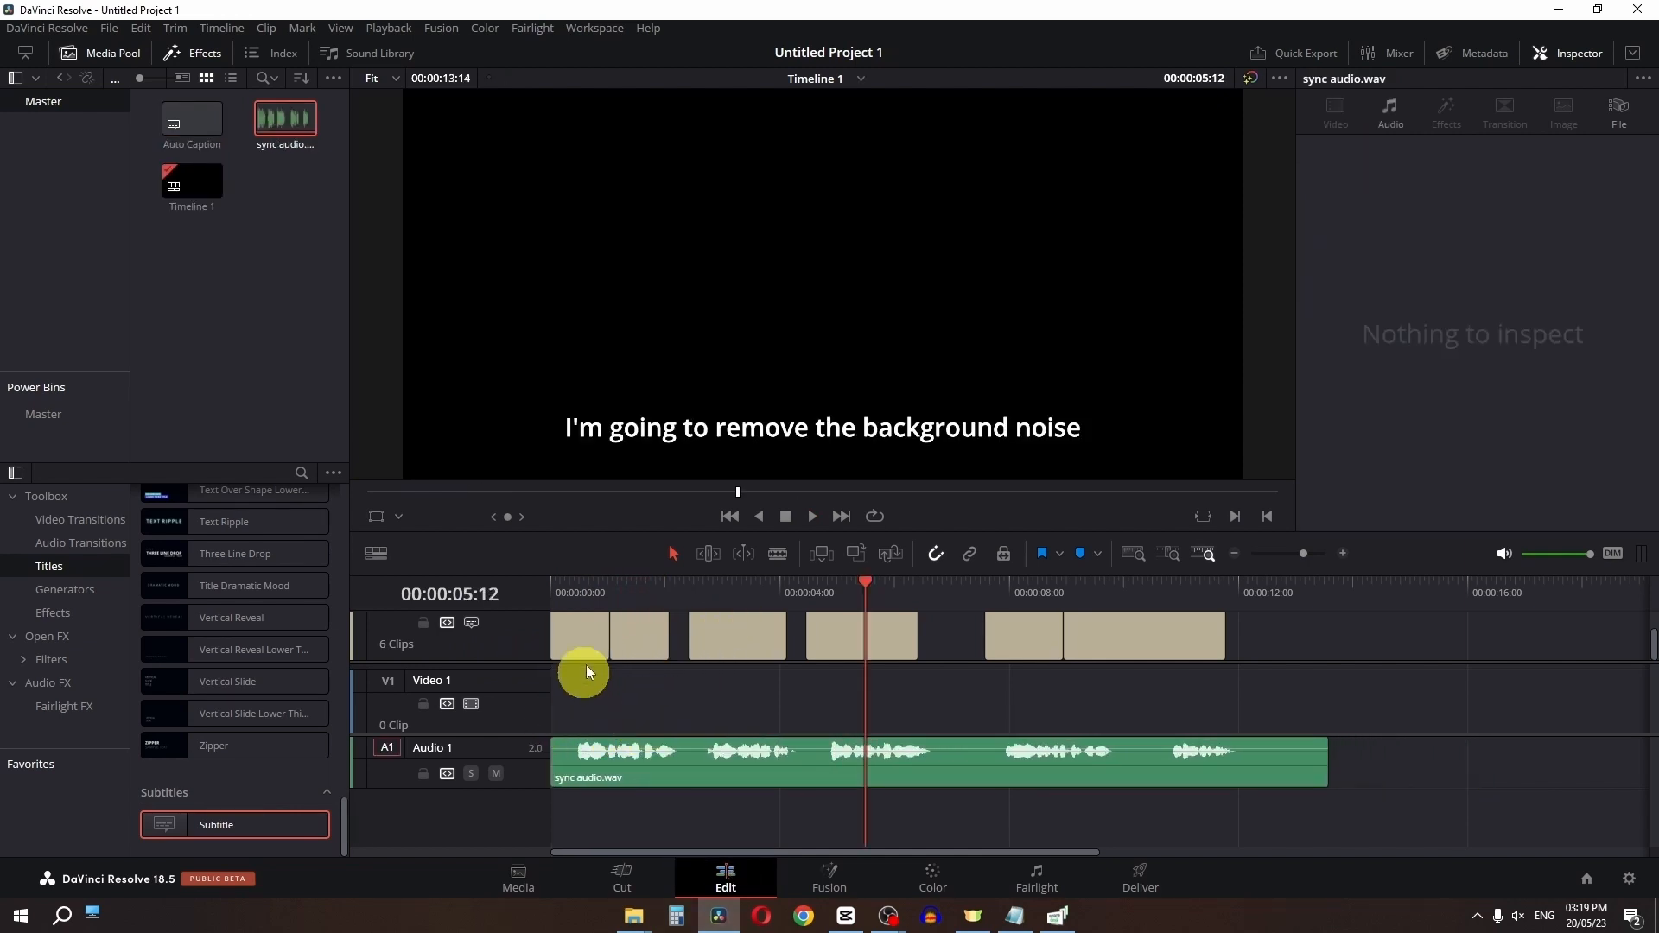
{"action": "left_click_drag", "start_coordinate": [603, 593], "coordinate": [444, 593]}
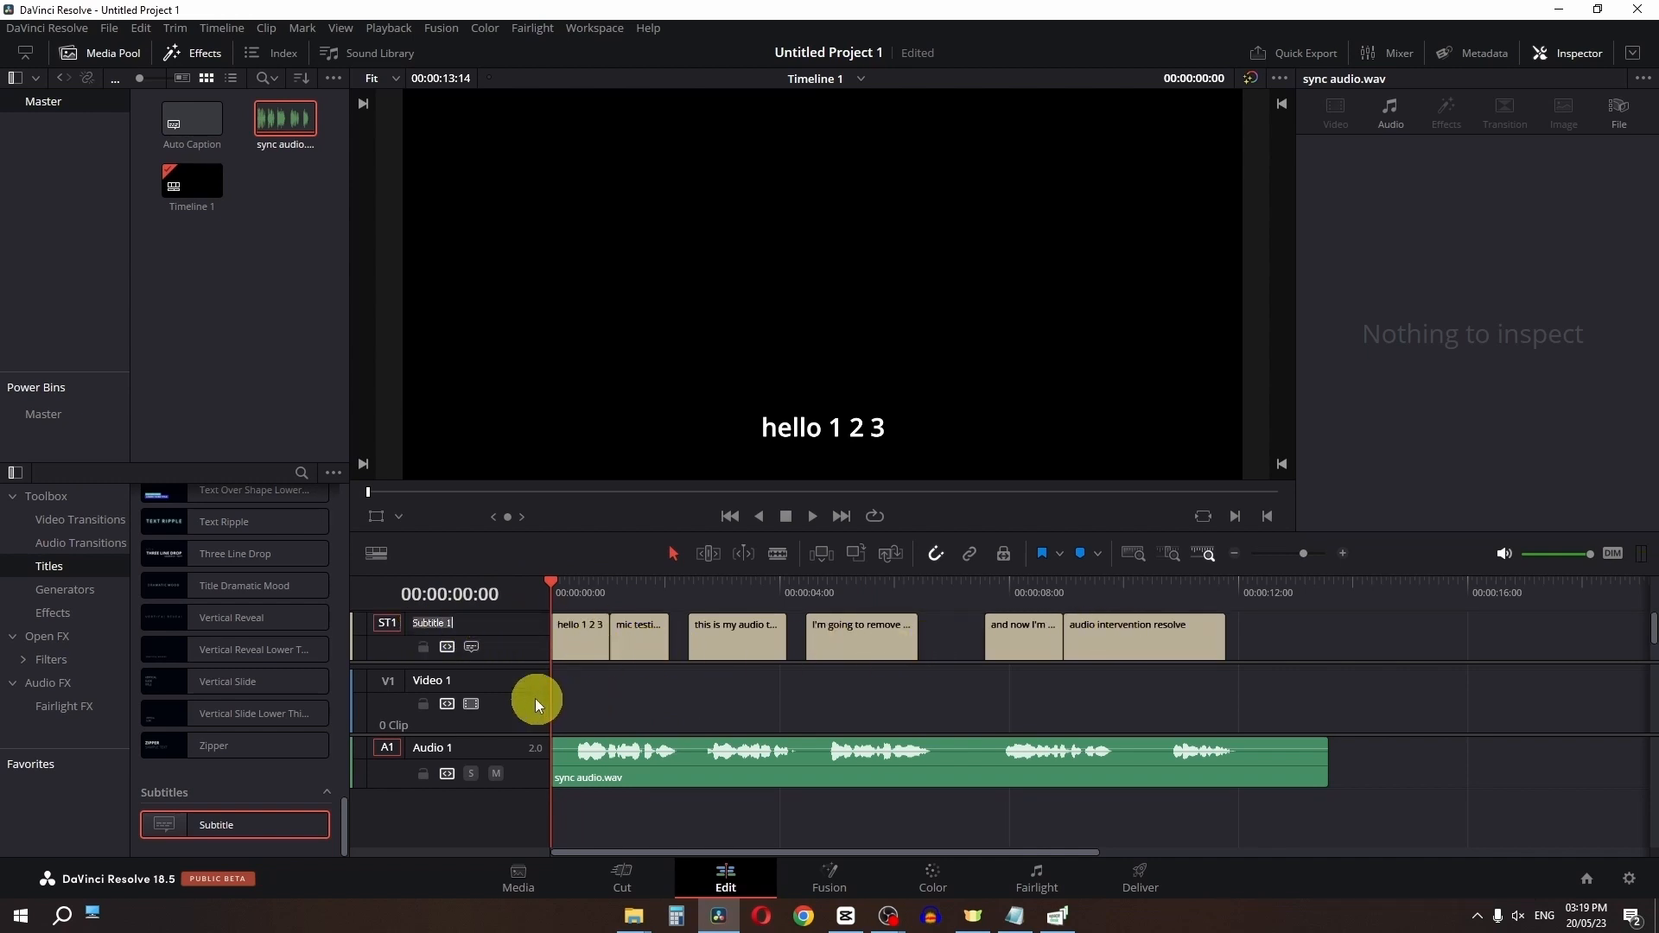
{"action": "left_click", "coordinate": [604, 703]}
Locate Text+ in the Titles collection and play back the captioned timeline
{"action": "scroll", "coordinate": [242, 639], "scroll_direction": "up", "scroll_amount": 5}
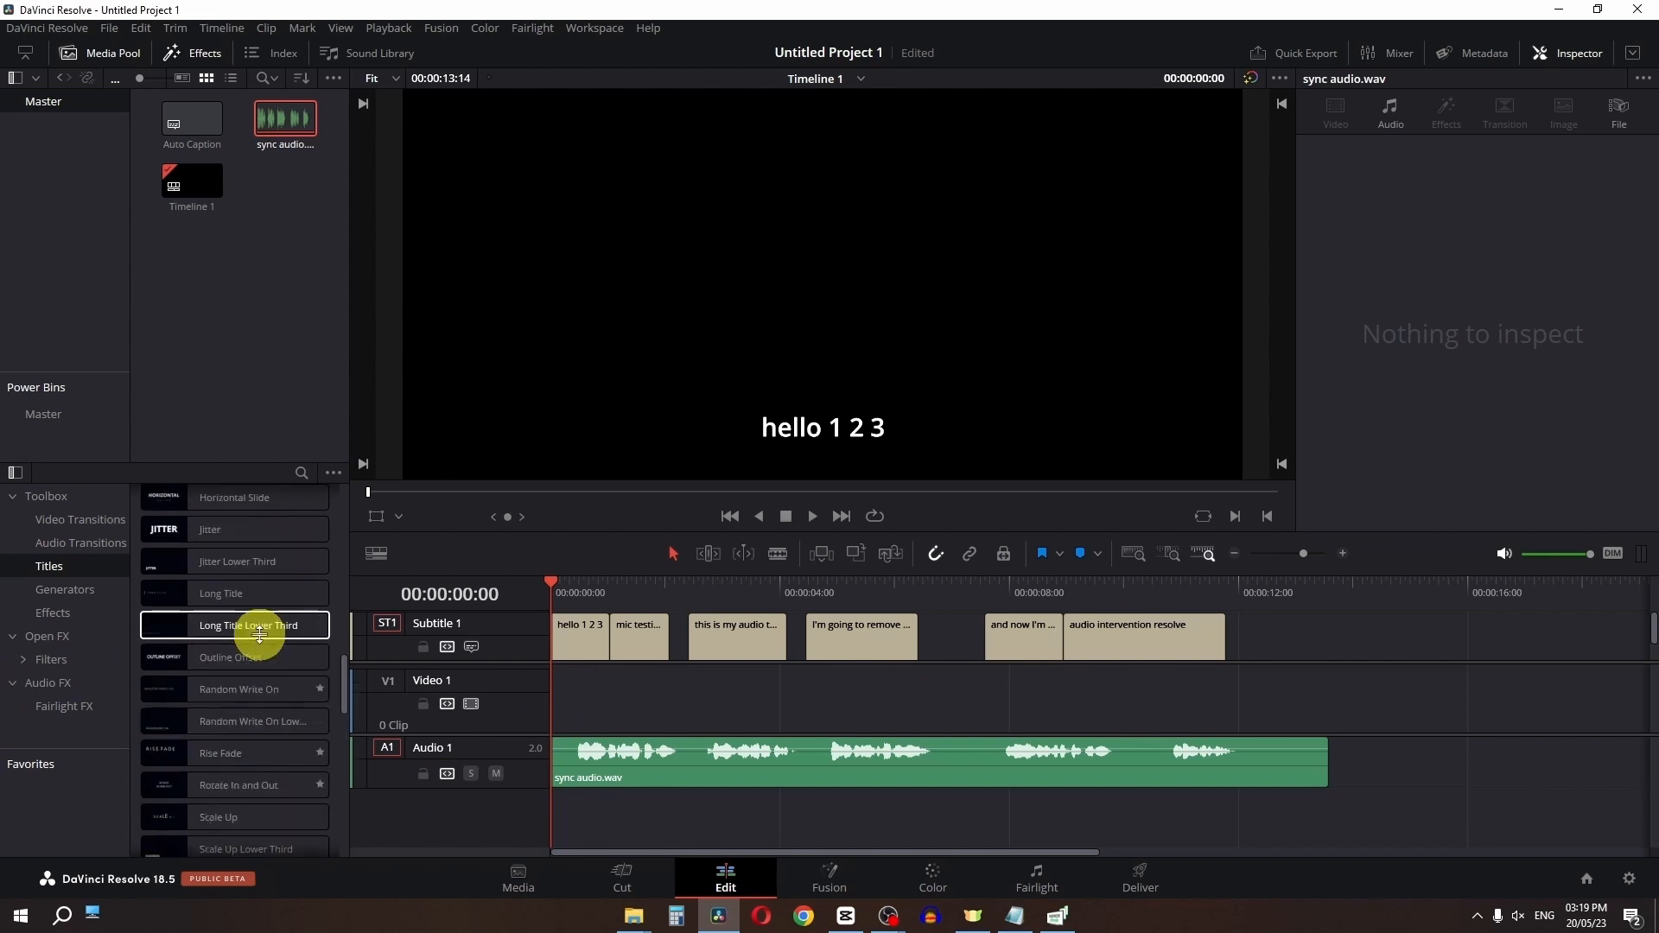
{"action": "scroll", "coordinate": [259, 635], "scroll_direction": "up", "scroll_amount": 5}
{"action": "left_click_drag", "start_coordinate": [255, 687], "coordinate": [278, 640]}
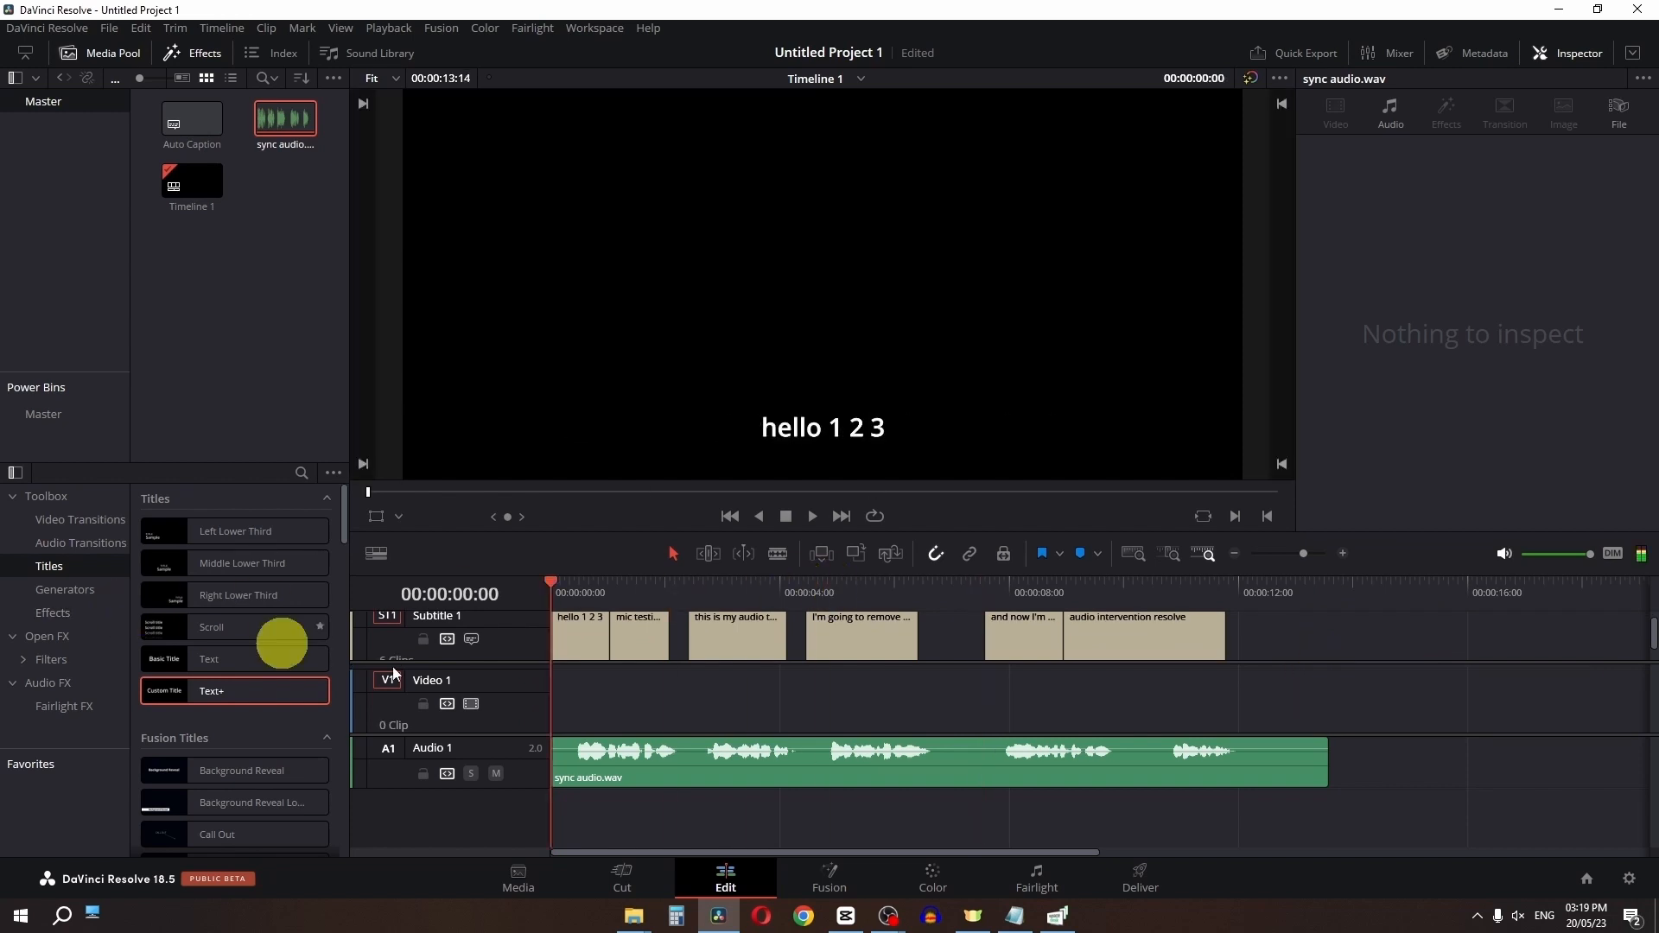
{"action": "key", "text": "space"}
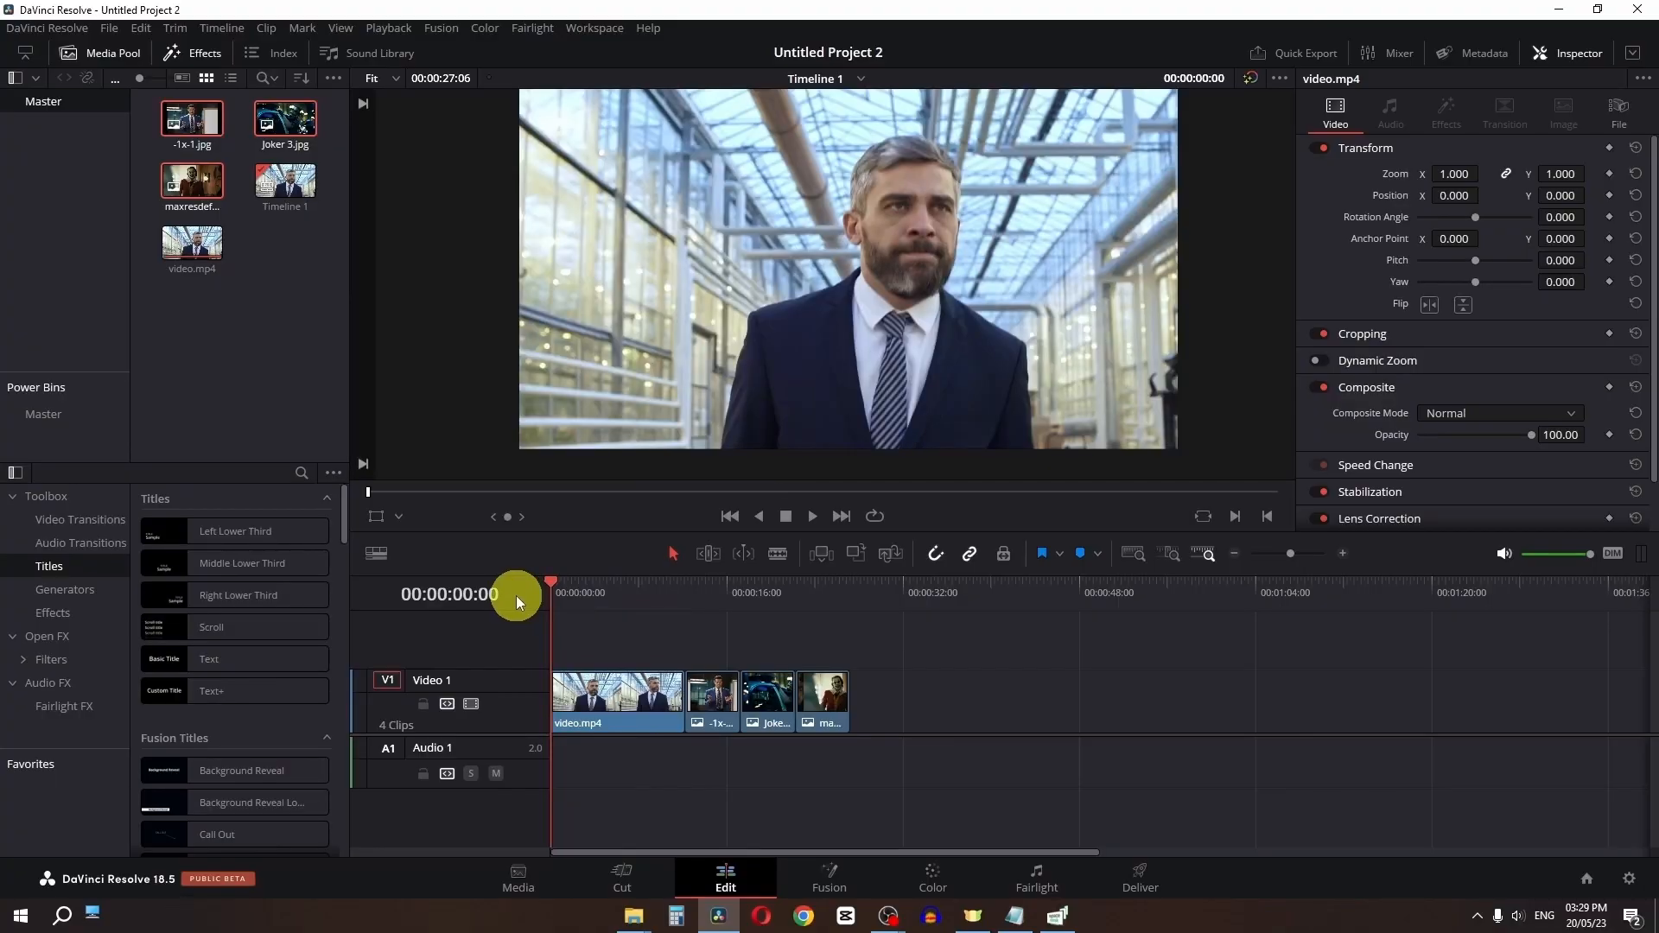
On the Color page, shot match the video.mp4 clip to the fourth clip, the Joker still in the red suit
{"action": "left_click", "coordinate": [605, 700]}
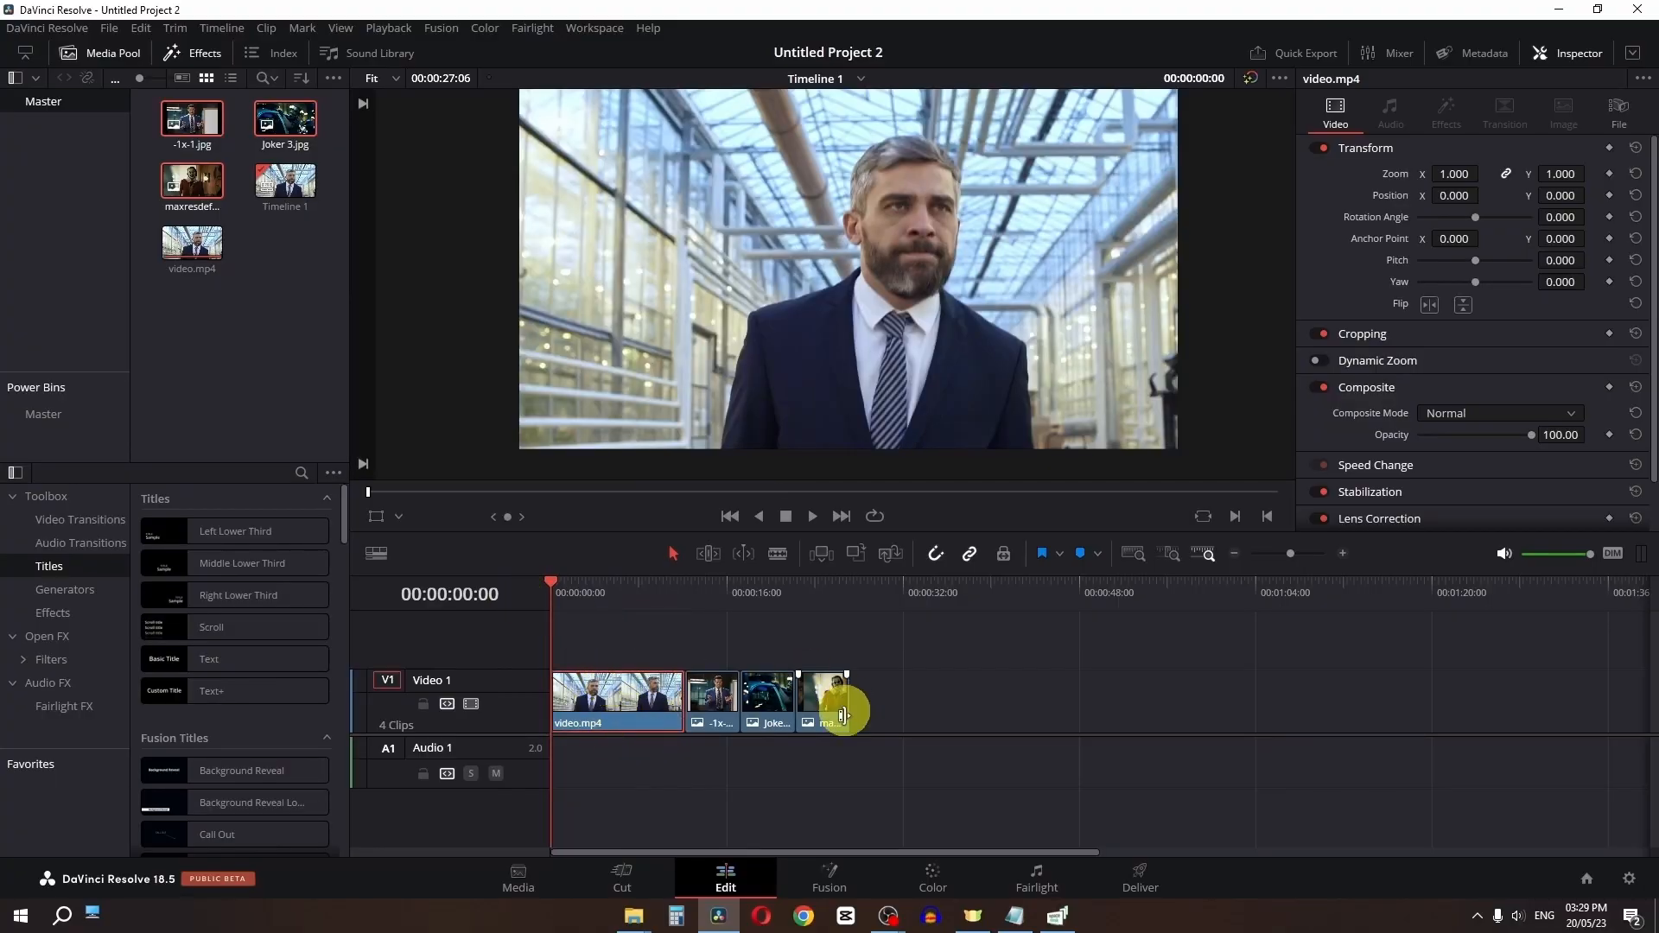
{"action": "mouse_move", "coordinate": [710, 593]}
{"action": "left_mouse_down"}
{"action": "mouse_move", "coordinate": [808, 596]}
{"action": "mouse_move", "coordinate": [686, 603]}
{"action": "left_mouse_up"}
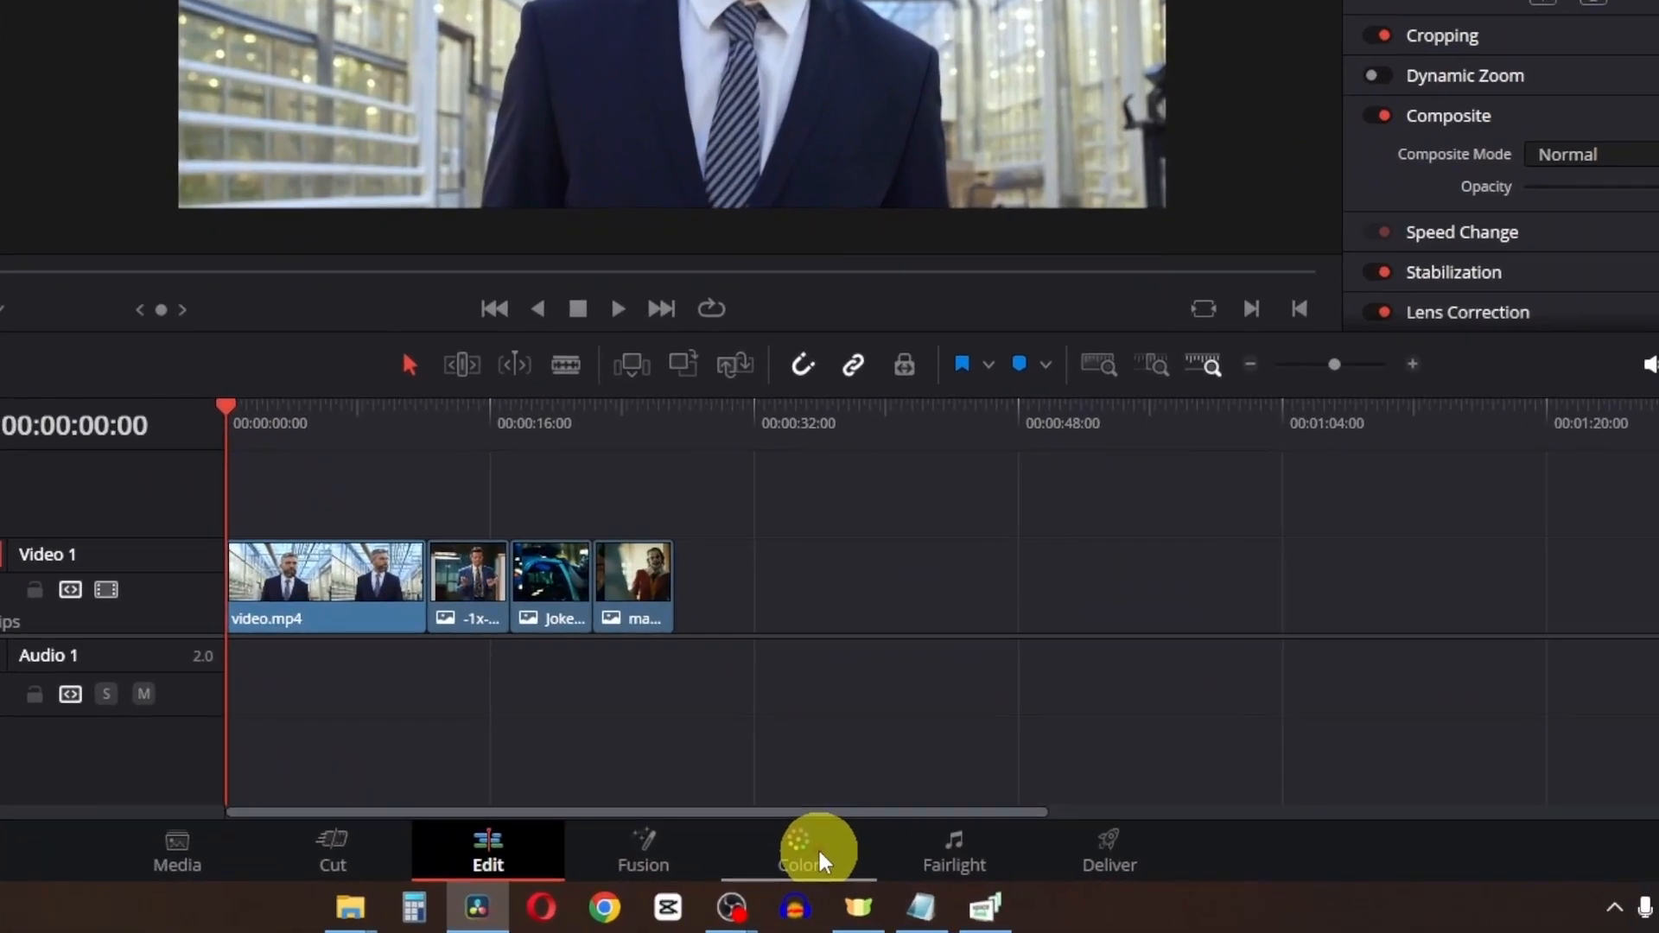
{"action": "left_click", "coordinate": [817, 851]}
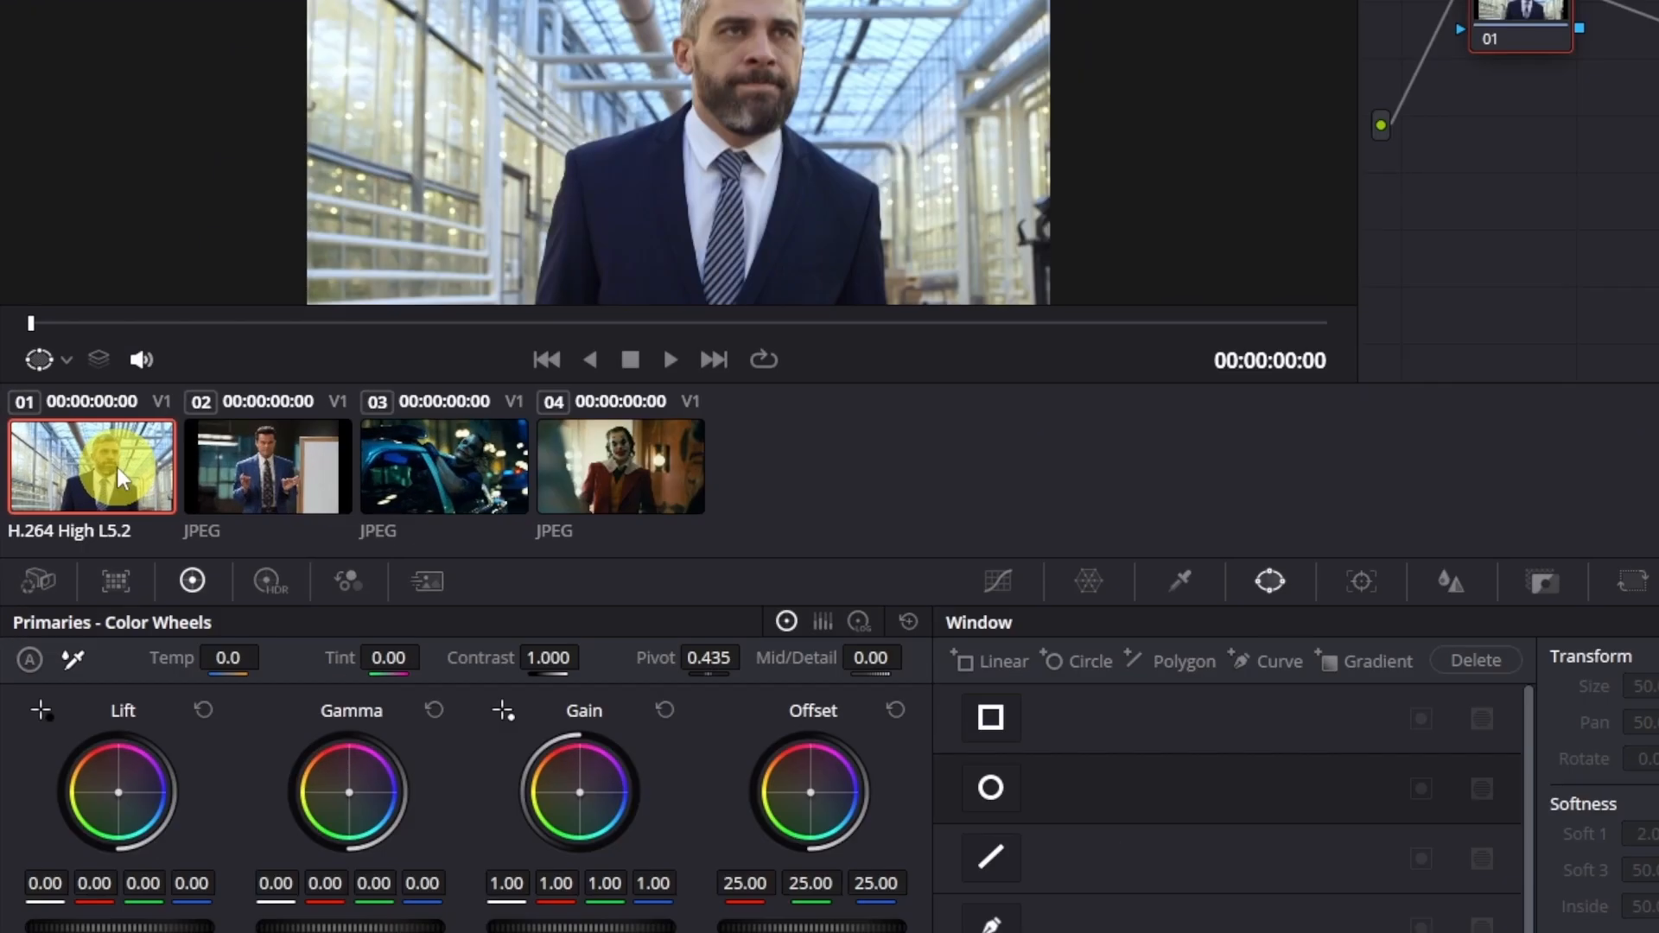
{"action": "left_click", "coordinate": [650, 458]}
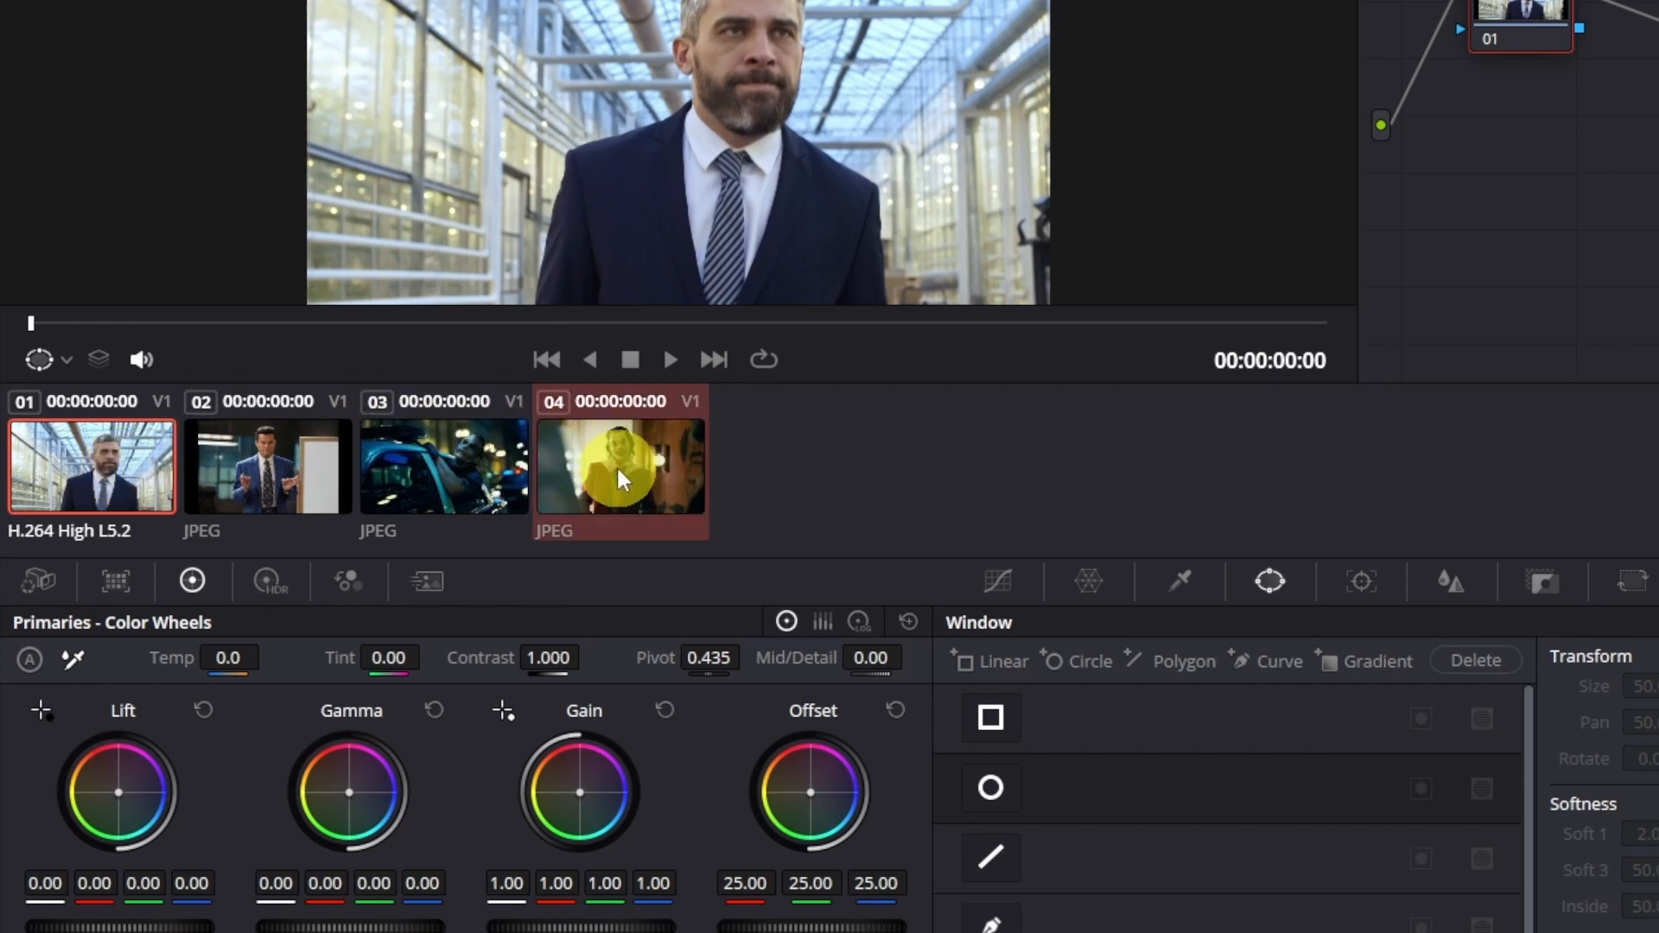
{"action": "right_click", "coordinate": [619, 470]}
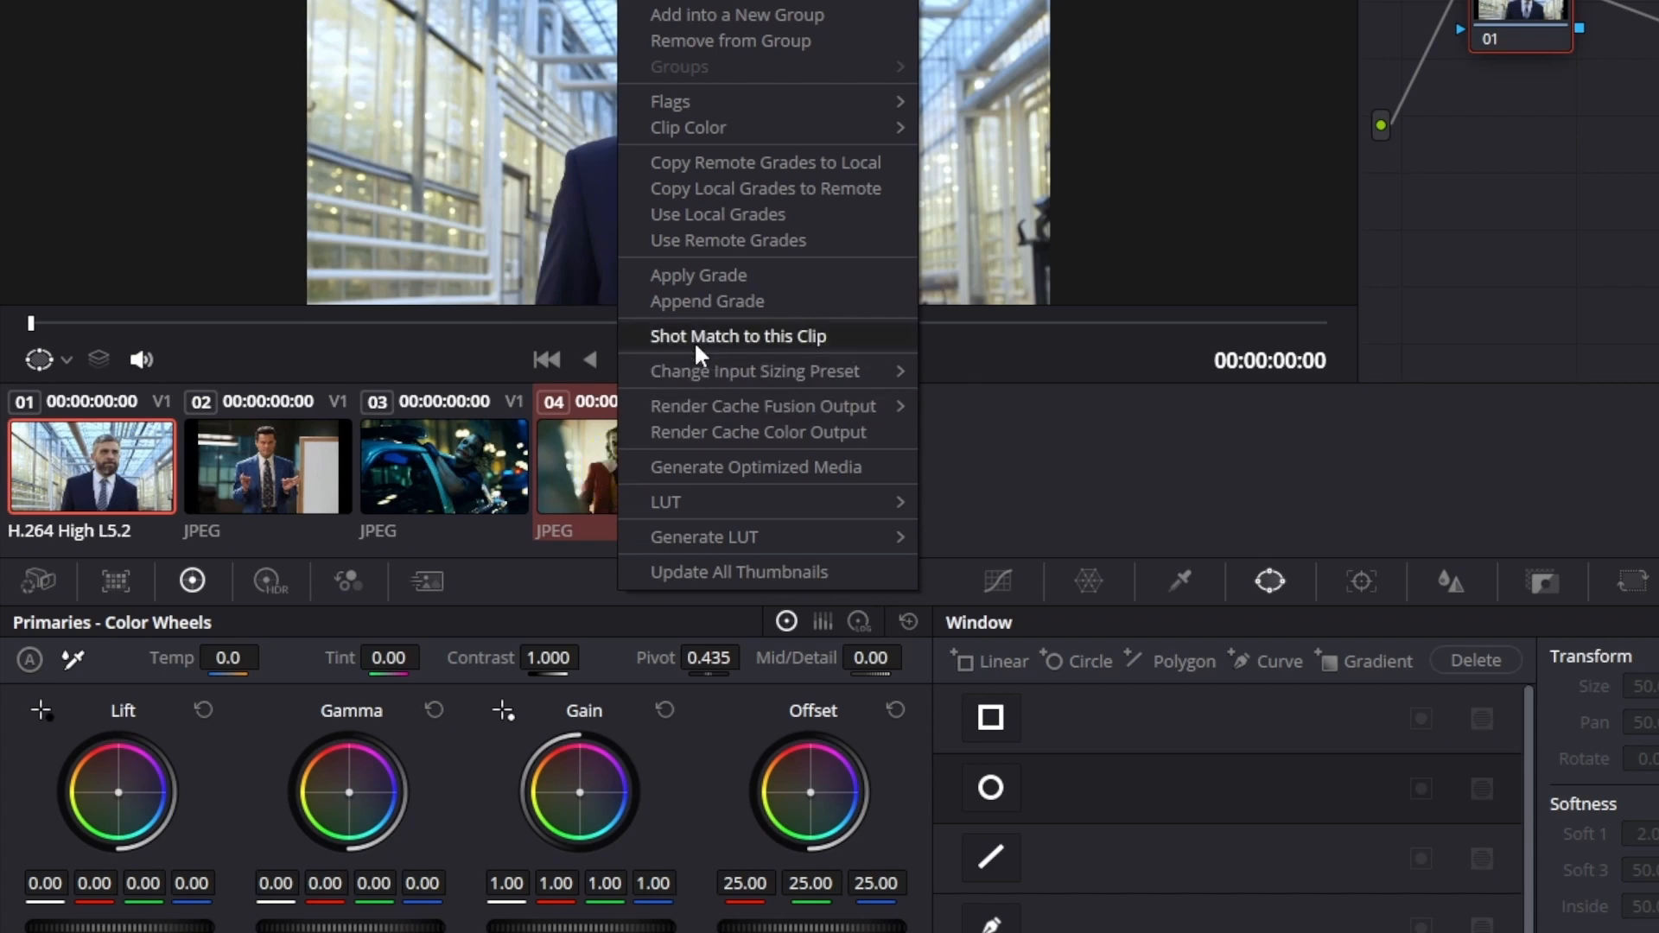
{"action": "left_click", "coordinate": [784, 337]}
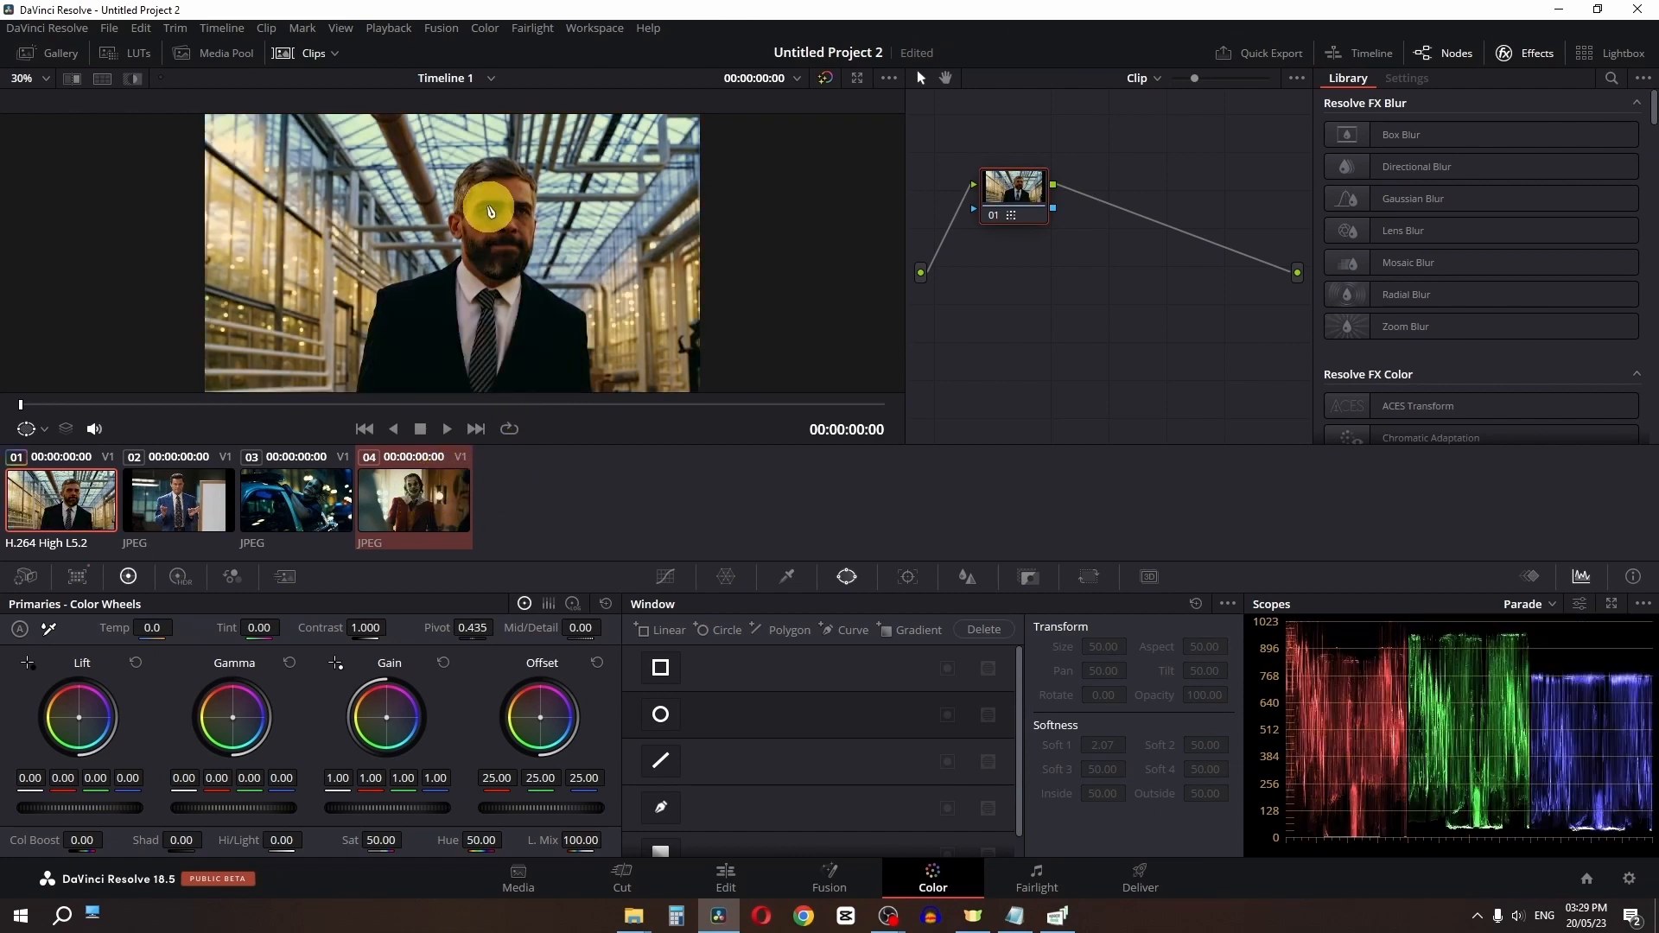
Compare the colour-matched first clip with the fourth reference clip in the viewer
{"action": "scroll", "coordinate": [476, 226], "scroll_direction": "down", "scroll_amount": 1}
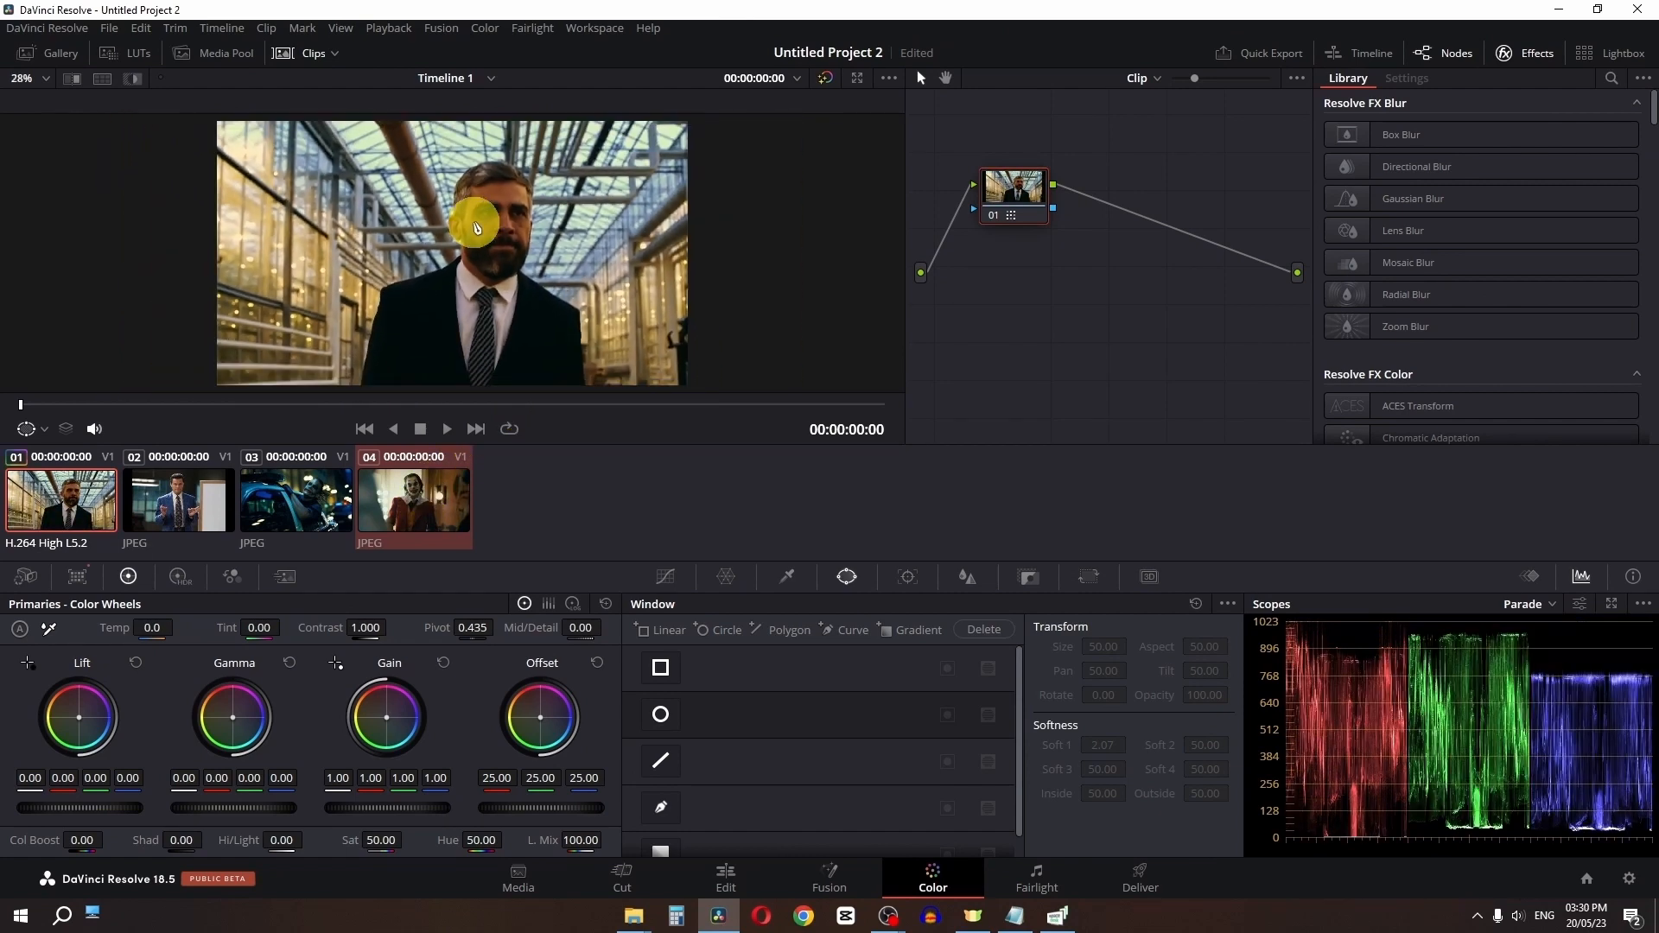
{"action": "left_click", "coordinate": [61, 518]}
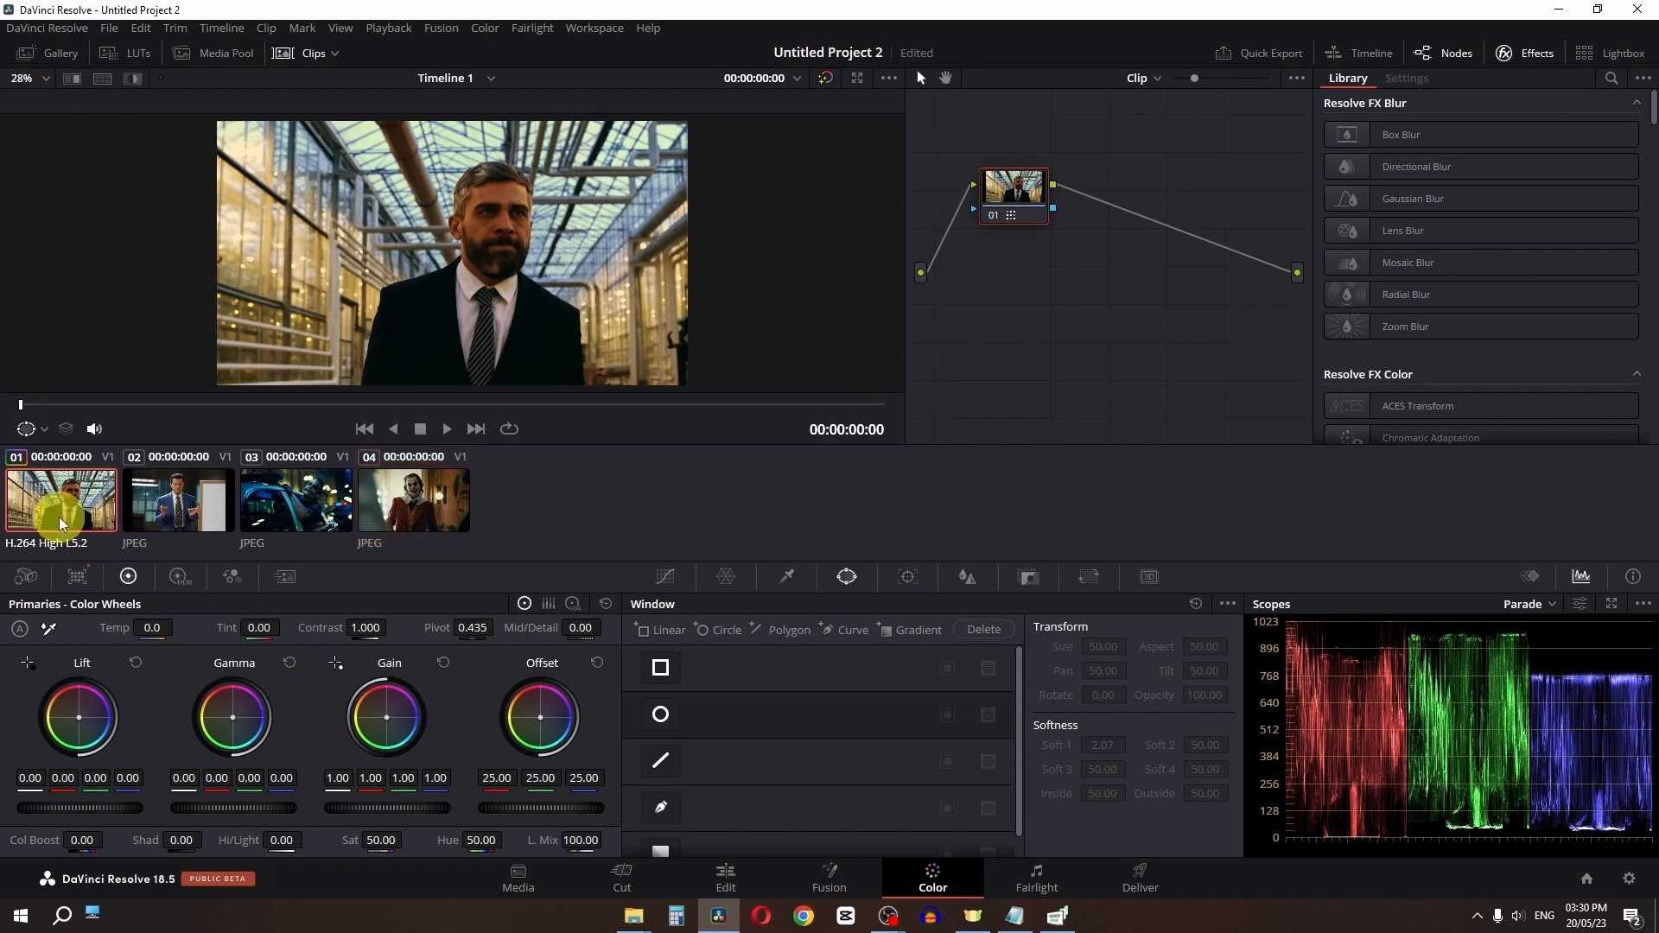
{"action": "left_click", "coordinate": [447, 507]}
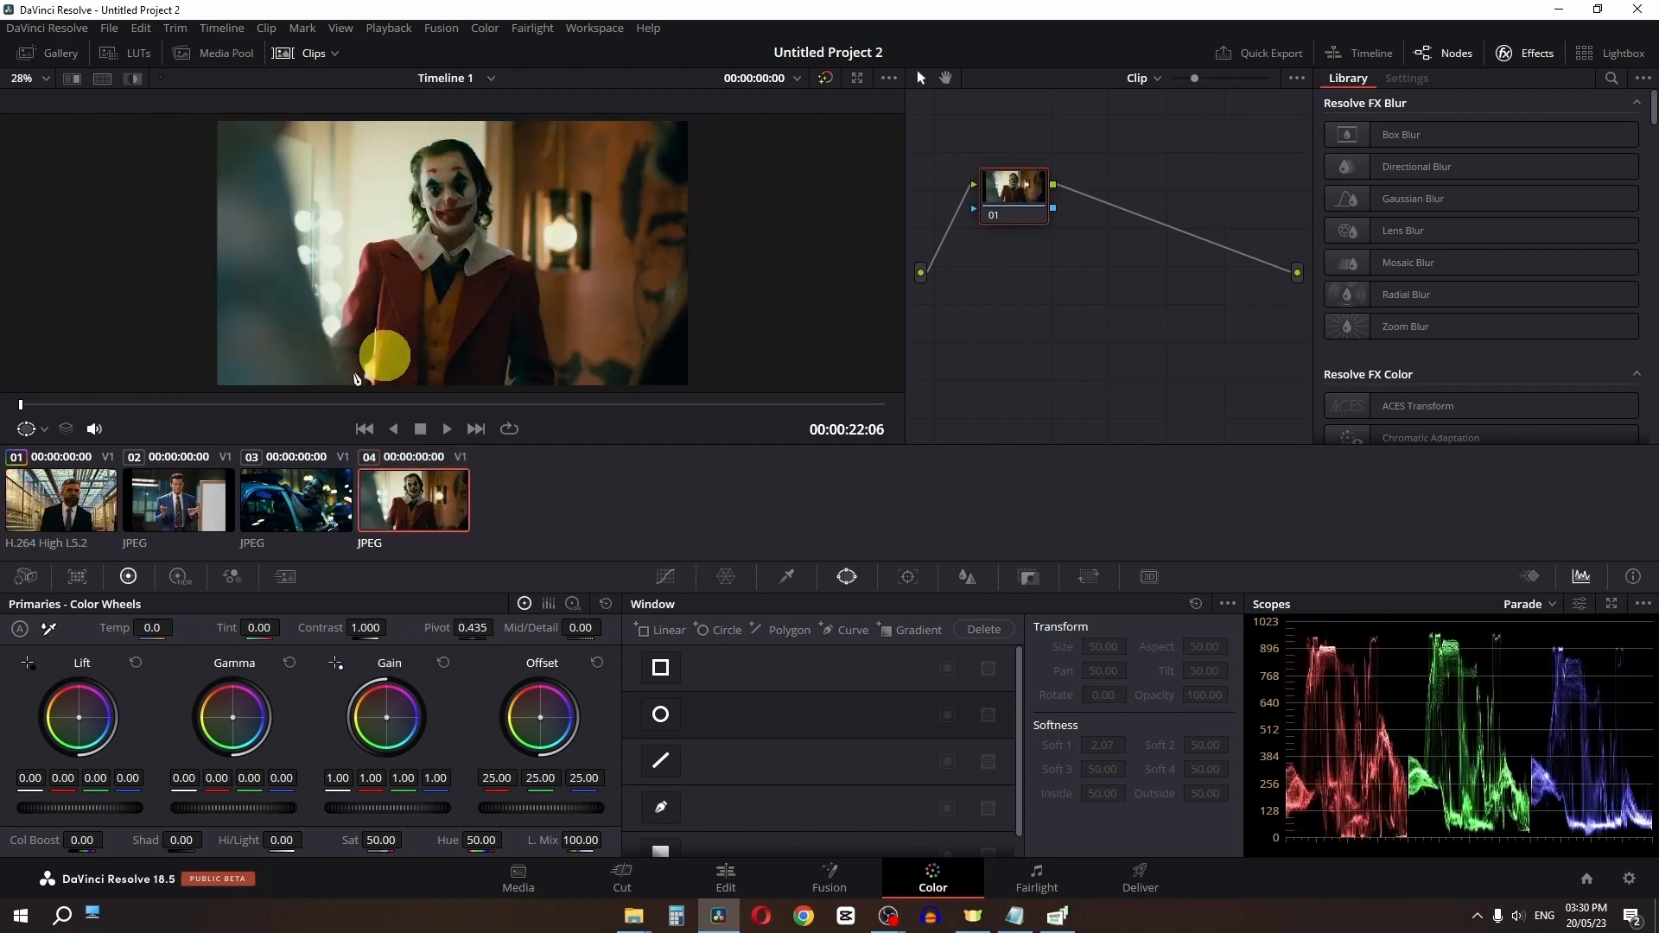
{"action": "left_click", "coordinate": [76, 503]}
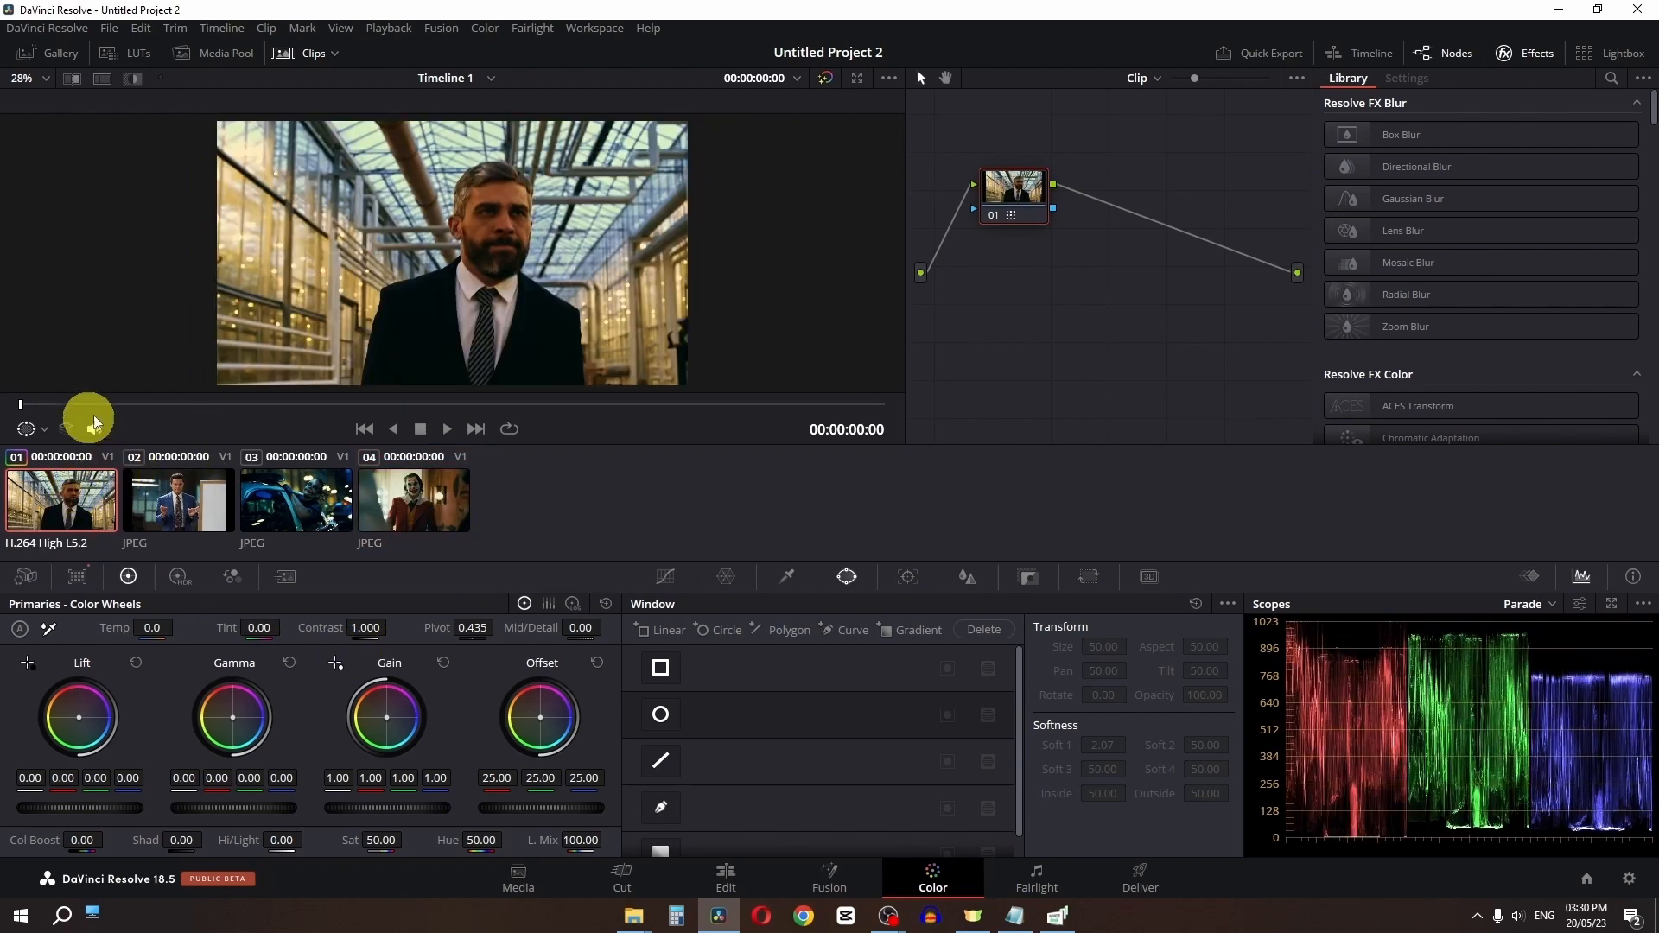
Adjust the colour-matched first clip to gain 0.91, gamma 0.06 and contrast 0.894
{"action": "left_click", "coordinate": [459, 507]}
{"action": "left_click", "coordinate": [35, 497]}
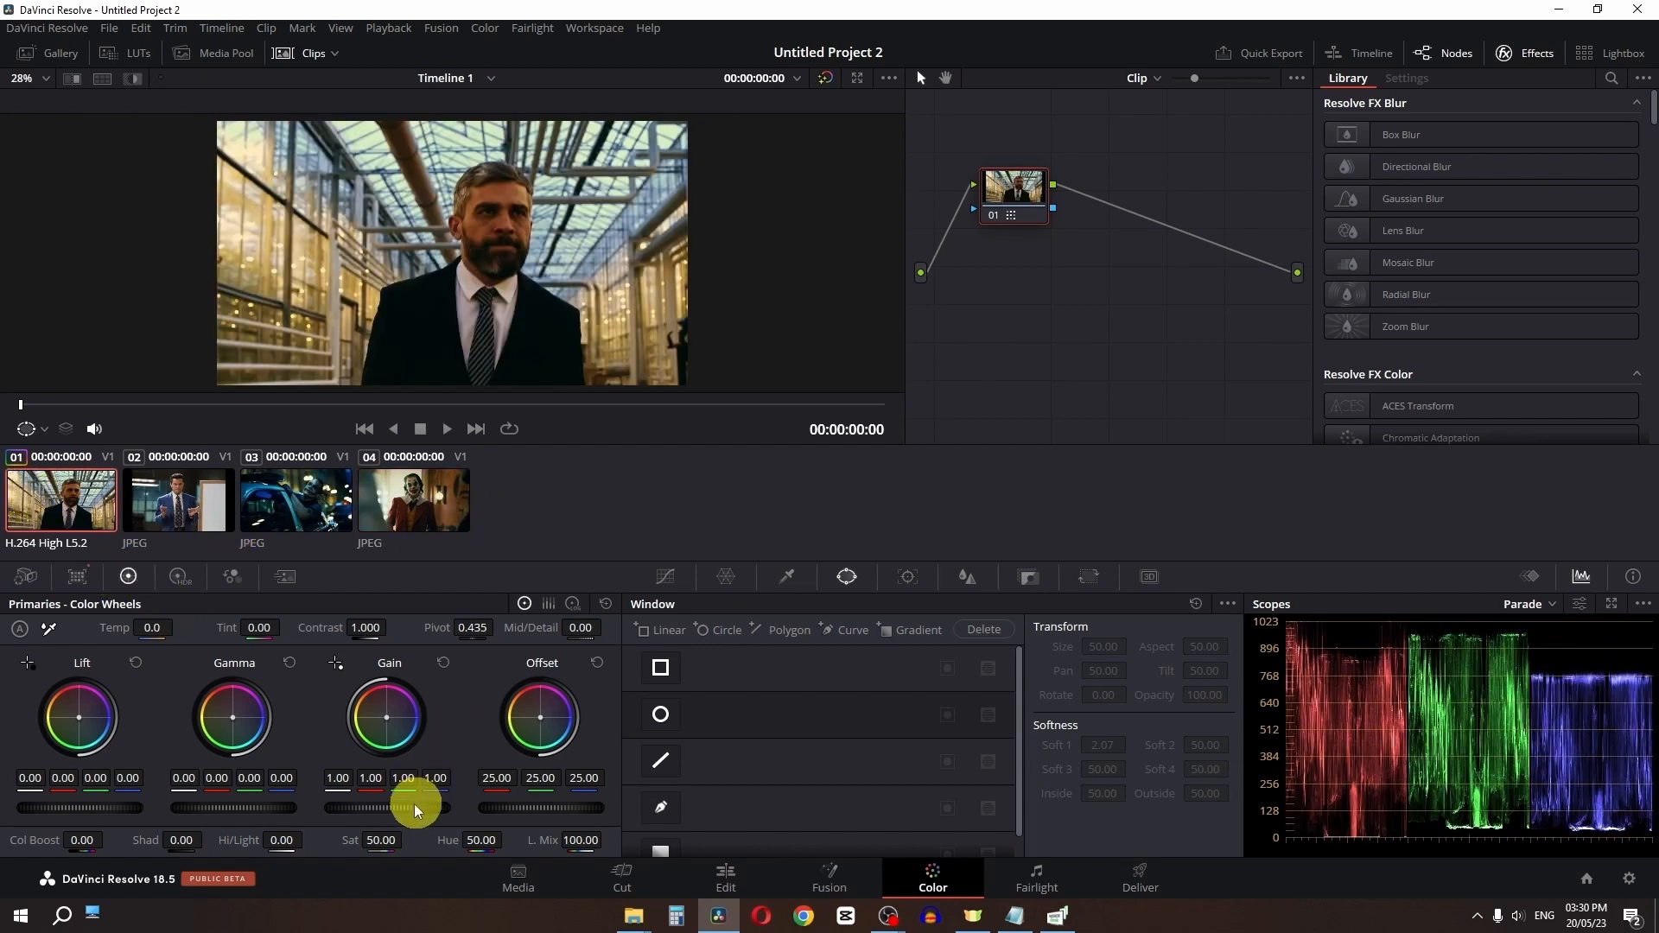
{"action": "mouse_move", "coordinate": [414, 806]}
{"action": "left_mouse_down"}
{"action": "mouse_move", "coordinate": [475, 805]}
{"action": "mouse_move", "coordinate": [329, 789]}
{"action": "mouse_move", "coordinate": [378, 803]}
{"action": "mouse_move", "coordinate": [267, 803]}
{"action": "mouse_move", "coordinate": [400, 809]}
{"action": "left_mouse_up"}
{"action": "left_click_drag", "start_coordinate": [355, 640], "coordinate": [322, 637]}
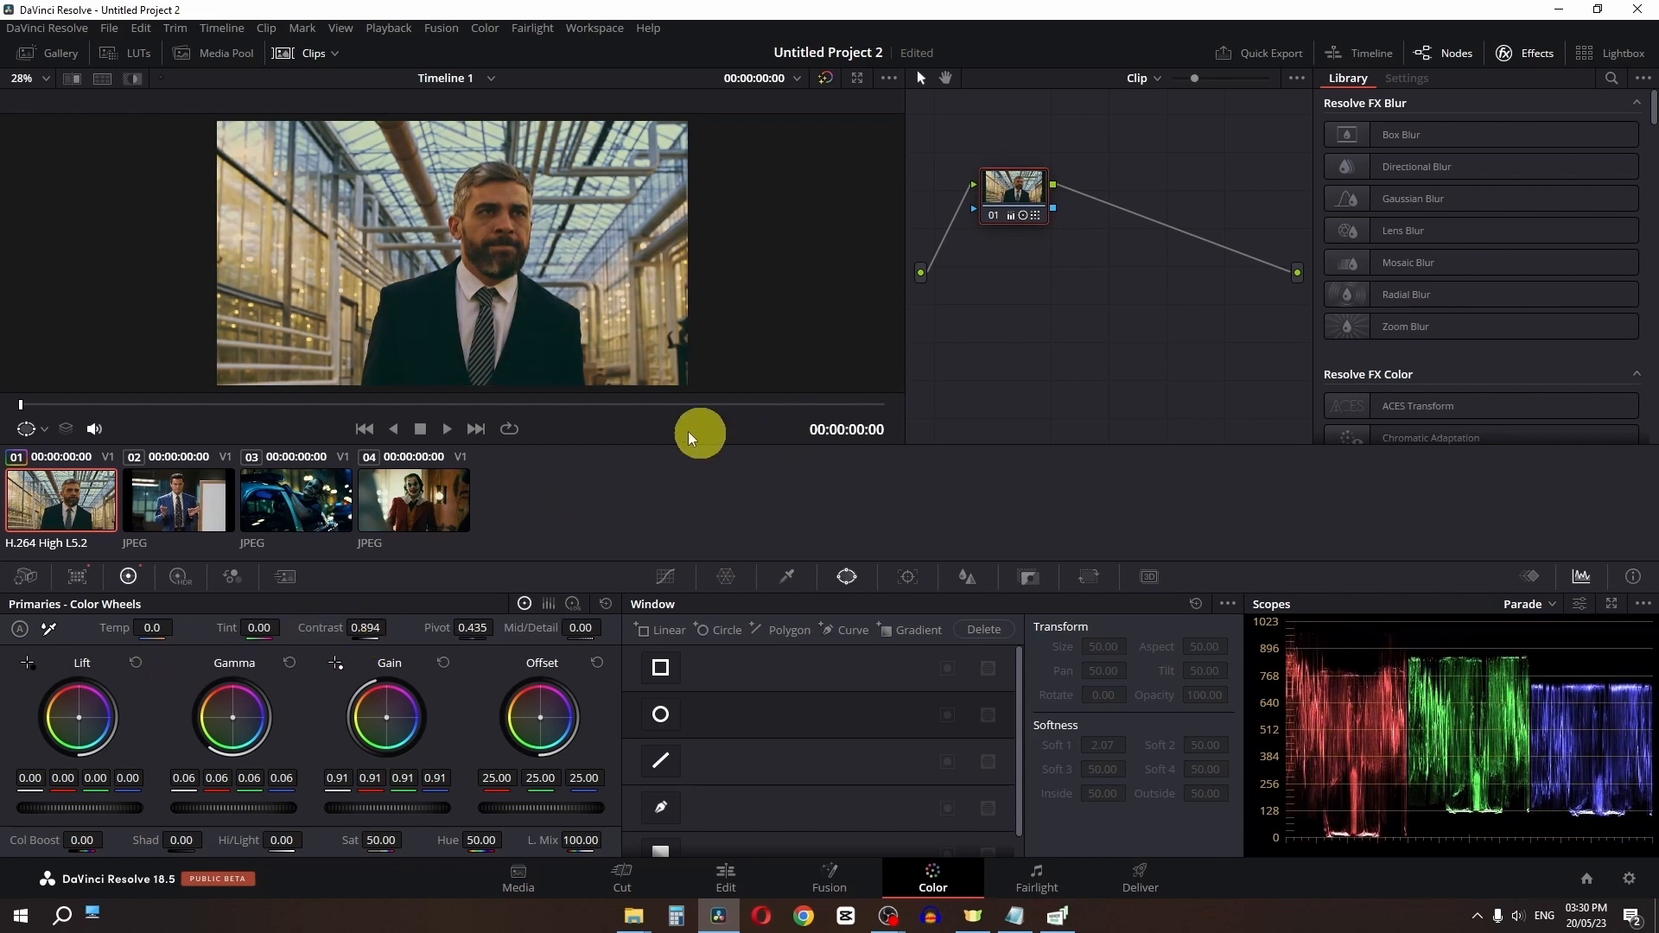
Toggle the grade bypass repeatedly to compare the first clip with and without its grade
{"action": "left_click", "coordinate": [827, 79]}
{"action": "left_click", "coordinate": [828, 78]}
{"action": "left_click", "coordinate": [828, 78]}
{"action": "left_click", "coordinate": [828, 78]}
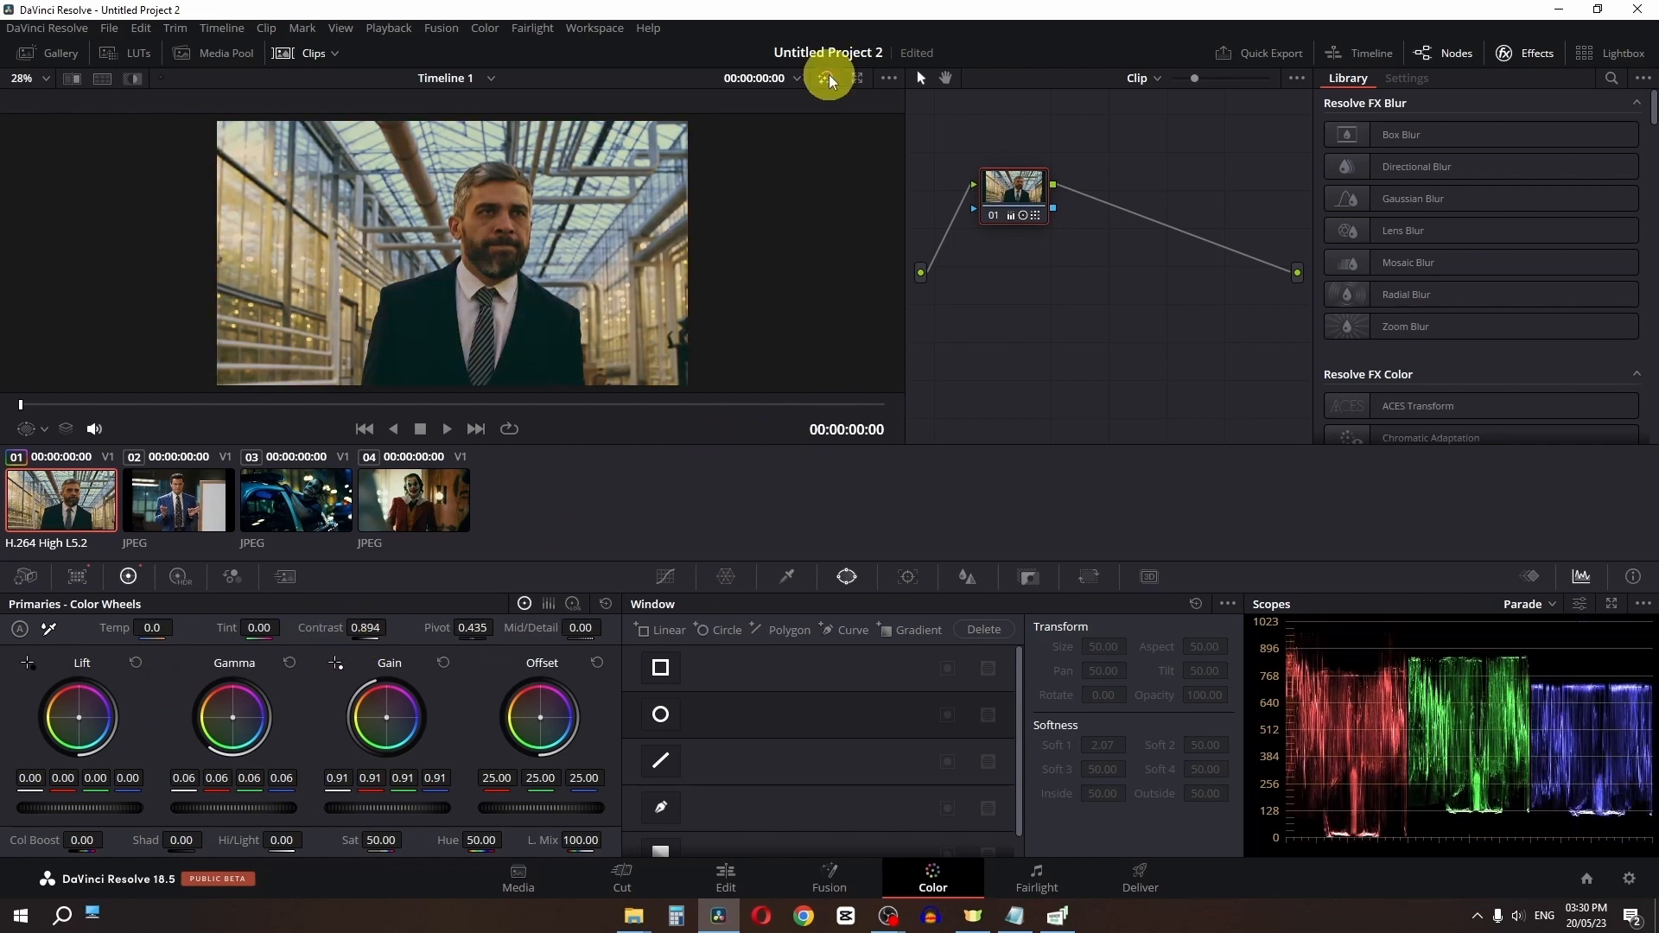
{"action": "left_click", "coordinate": [828, 79]}
{"action": "left_click", "coordinate": [829, 81]}
Reset the first clip's node grade and shot match the clip to the second clip
{"action": "right_click", "coordinate": [1032, 190]}
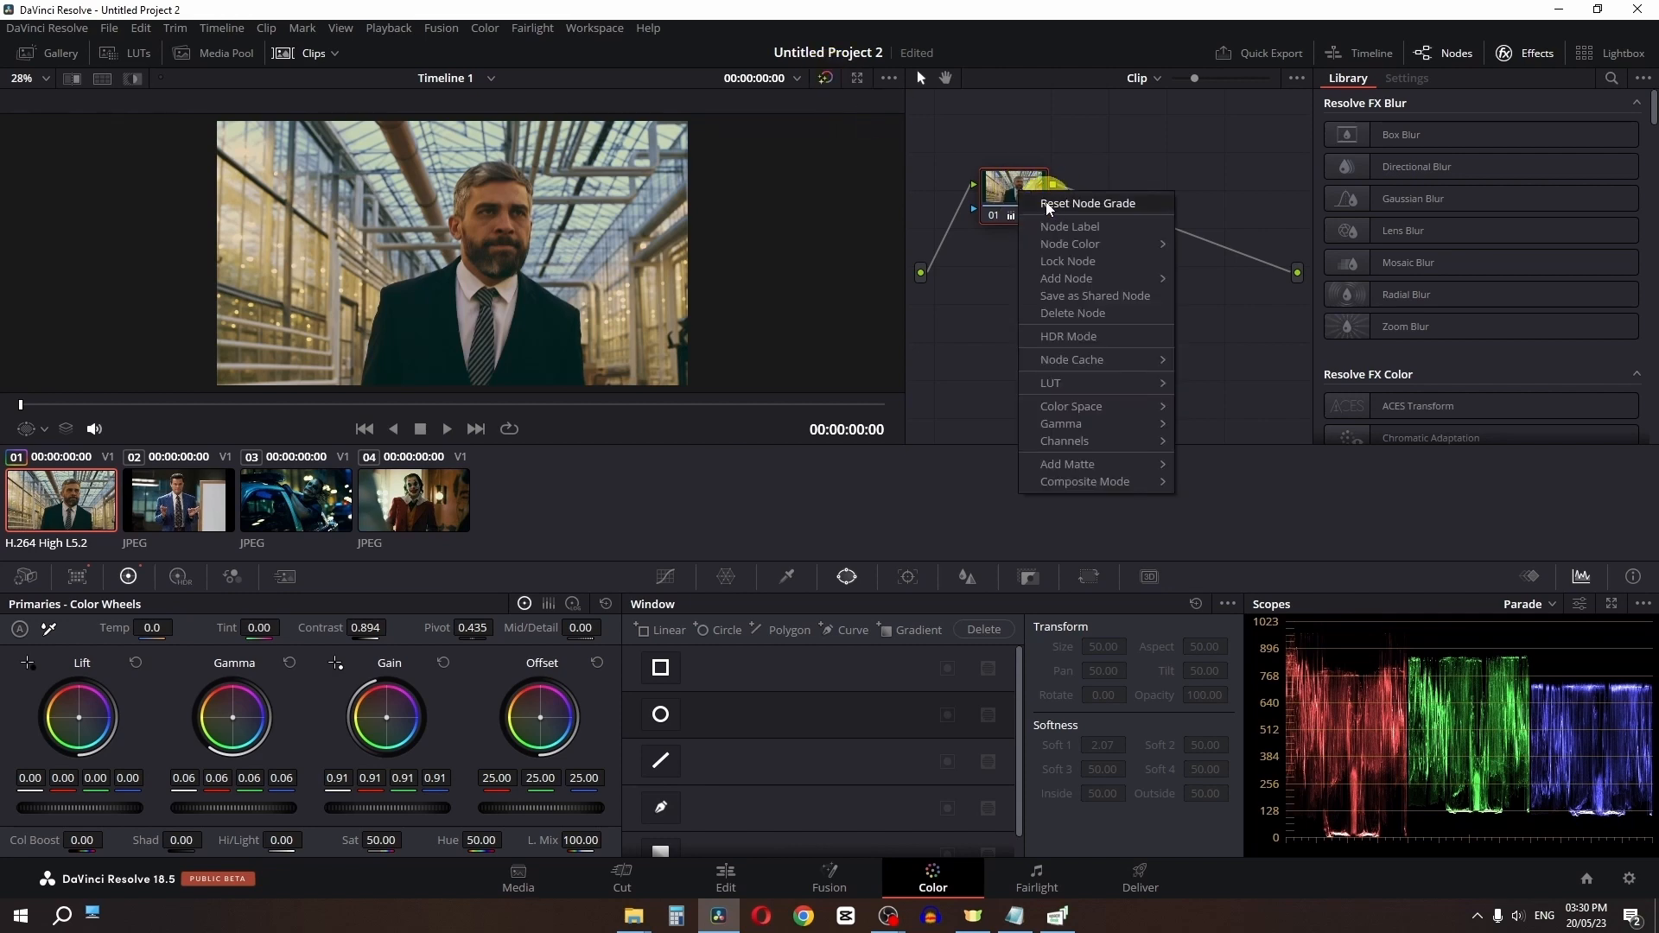
{"action": "left_click", "coordinate": [1051, 209]}
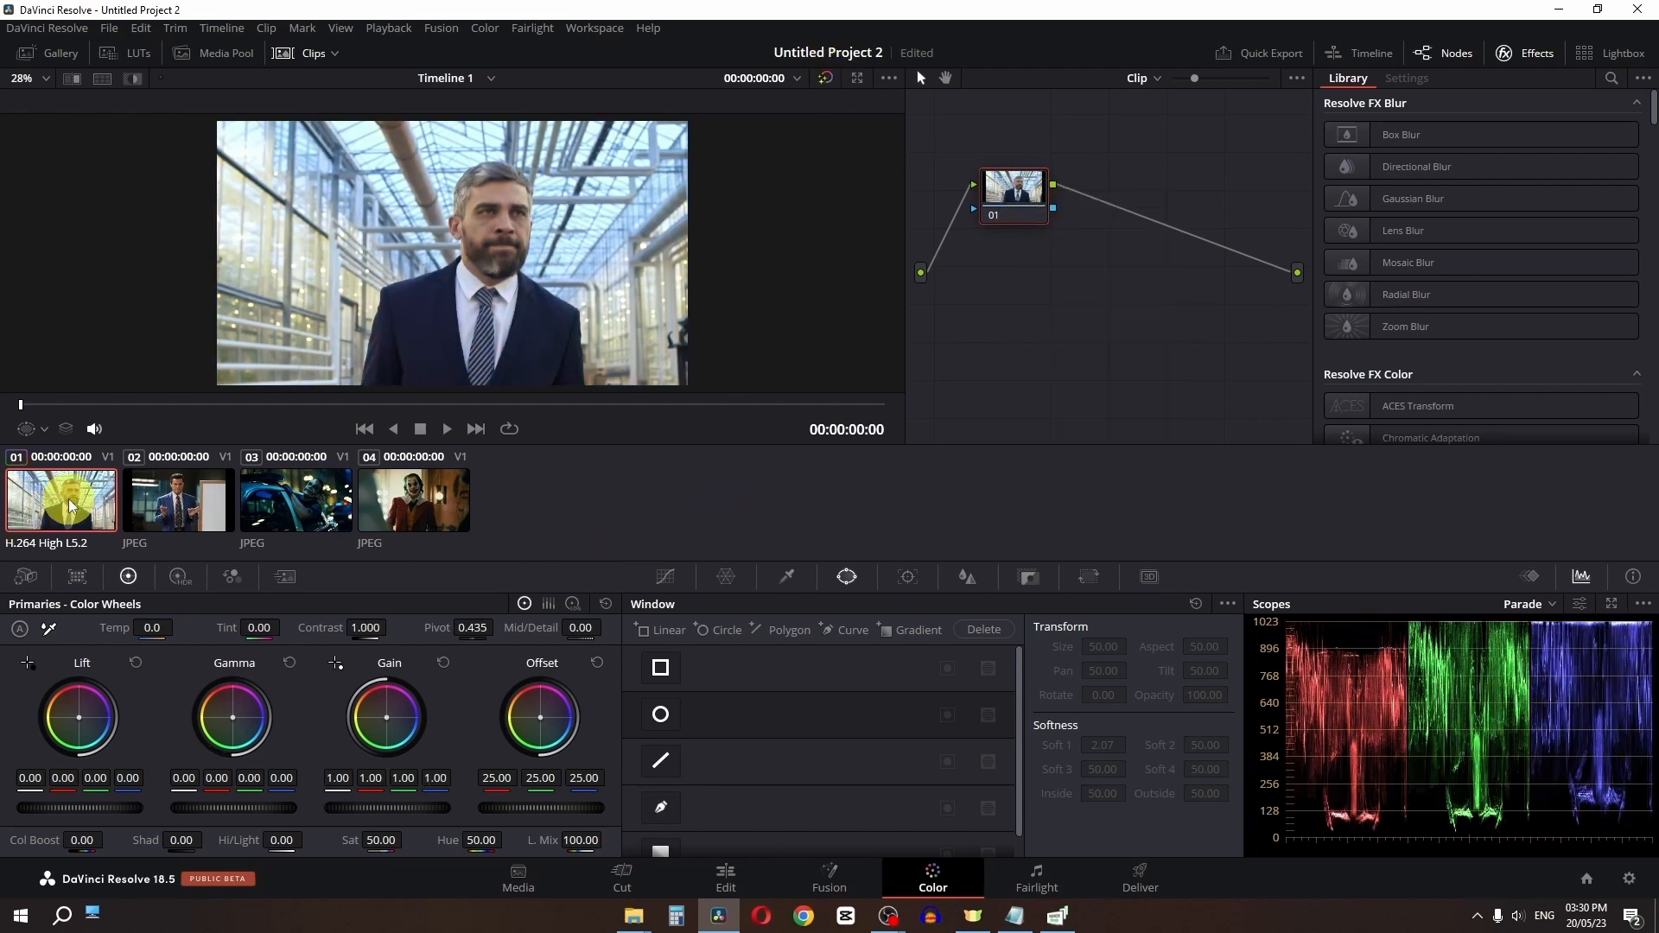
{"action": "left_click", "coordinate": [197, 503]}
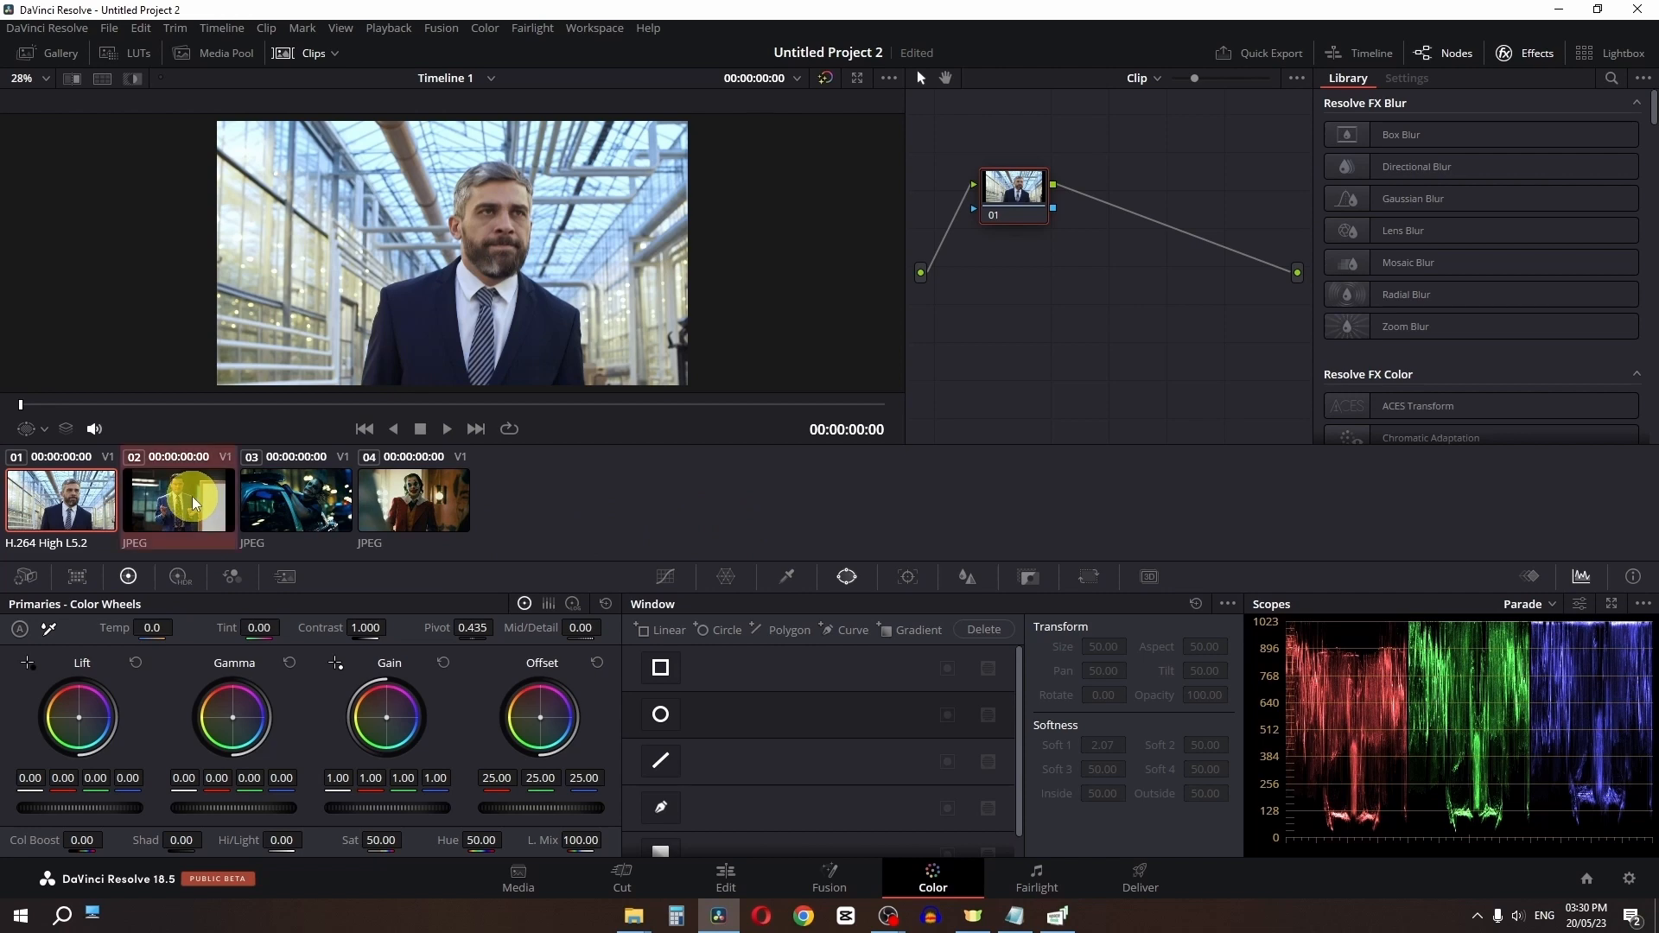
{"action": "right_click", "coordinate": [142, 501]}
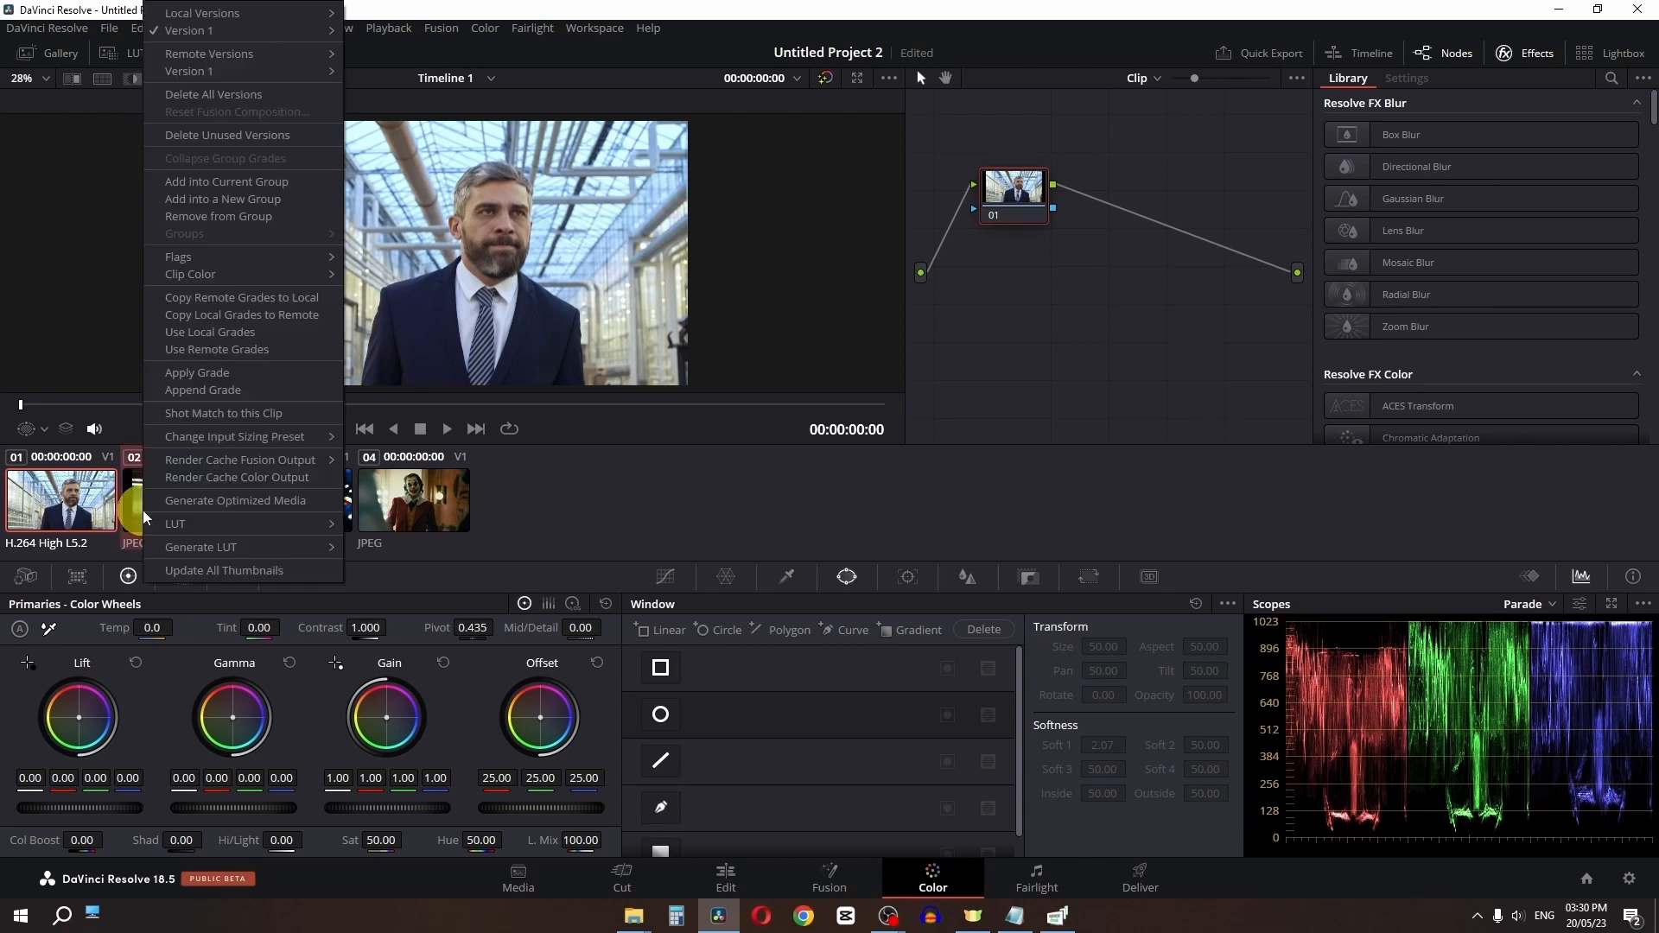
{"action": "left_click", "coordinate": [173, 413]}
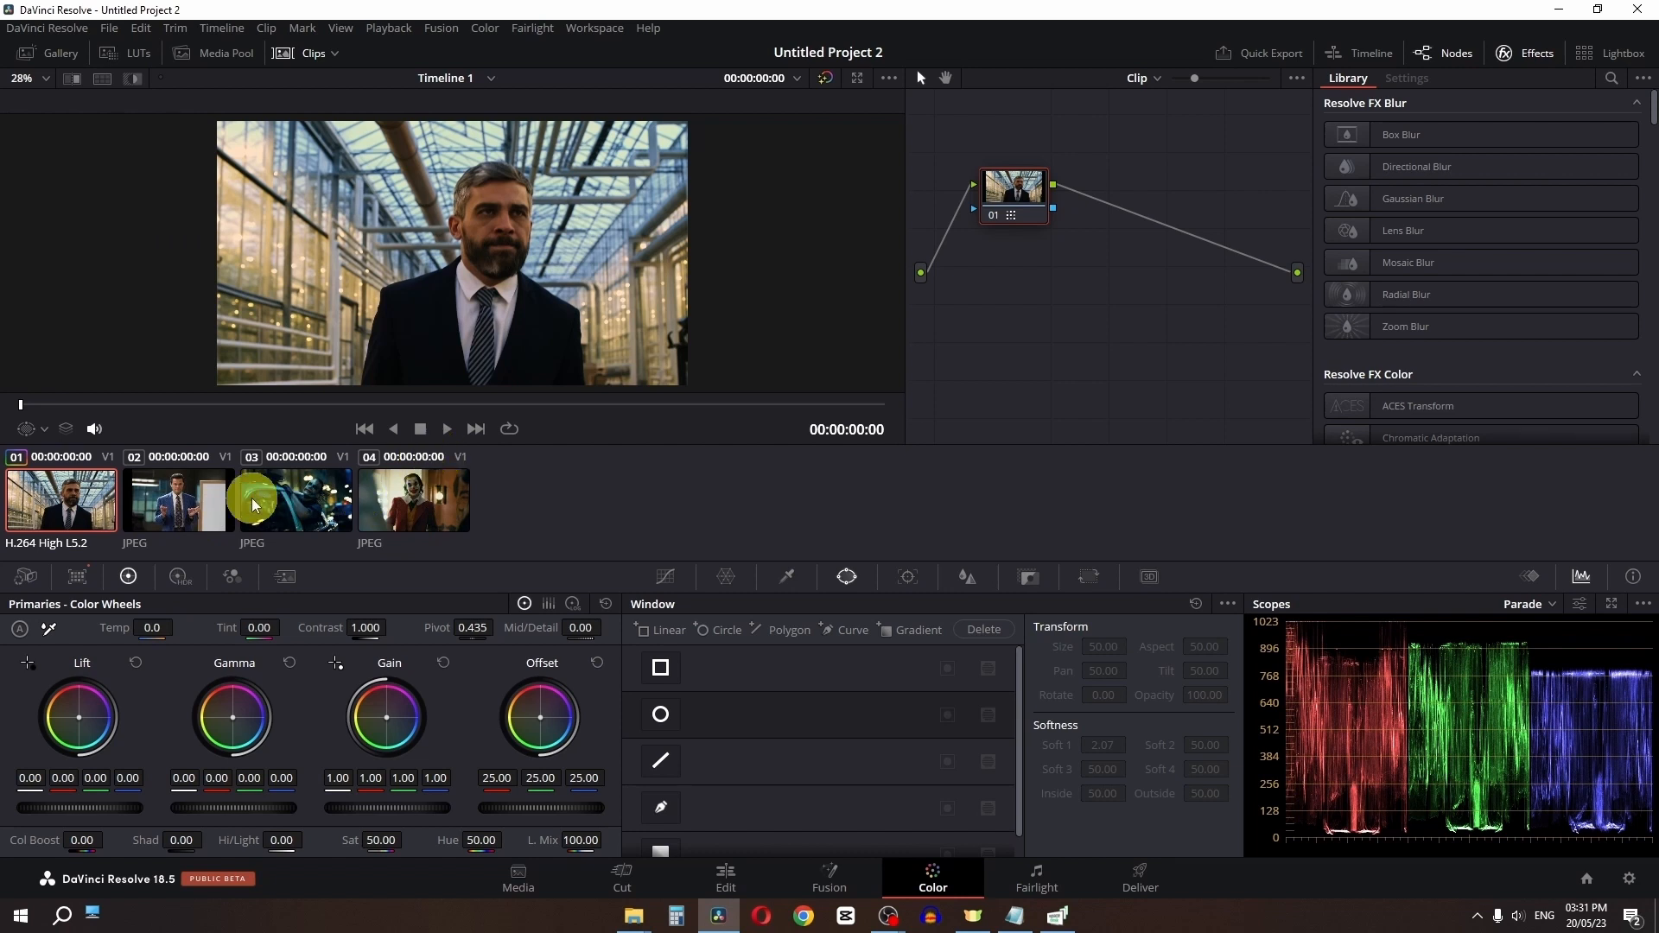
Reset the first clip's node grade again and shot match the clip to the third clip
{"action": "right_click", "coordinate": [1009, 188]}
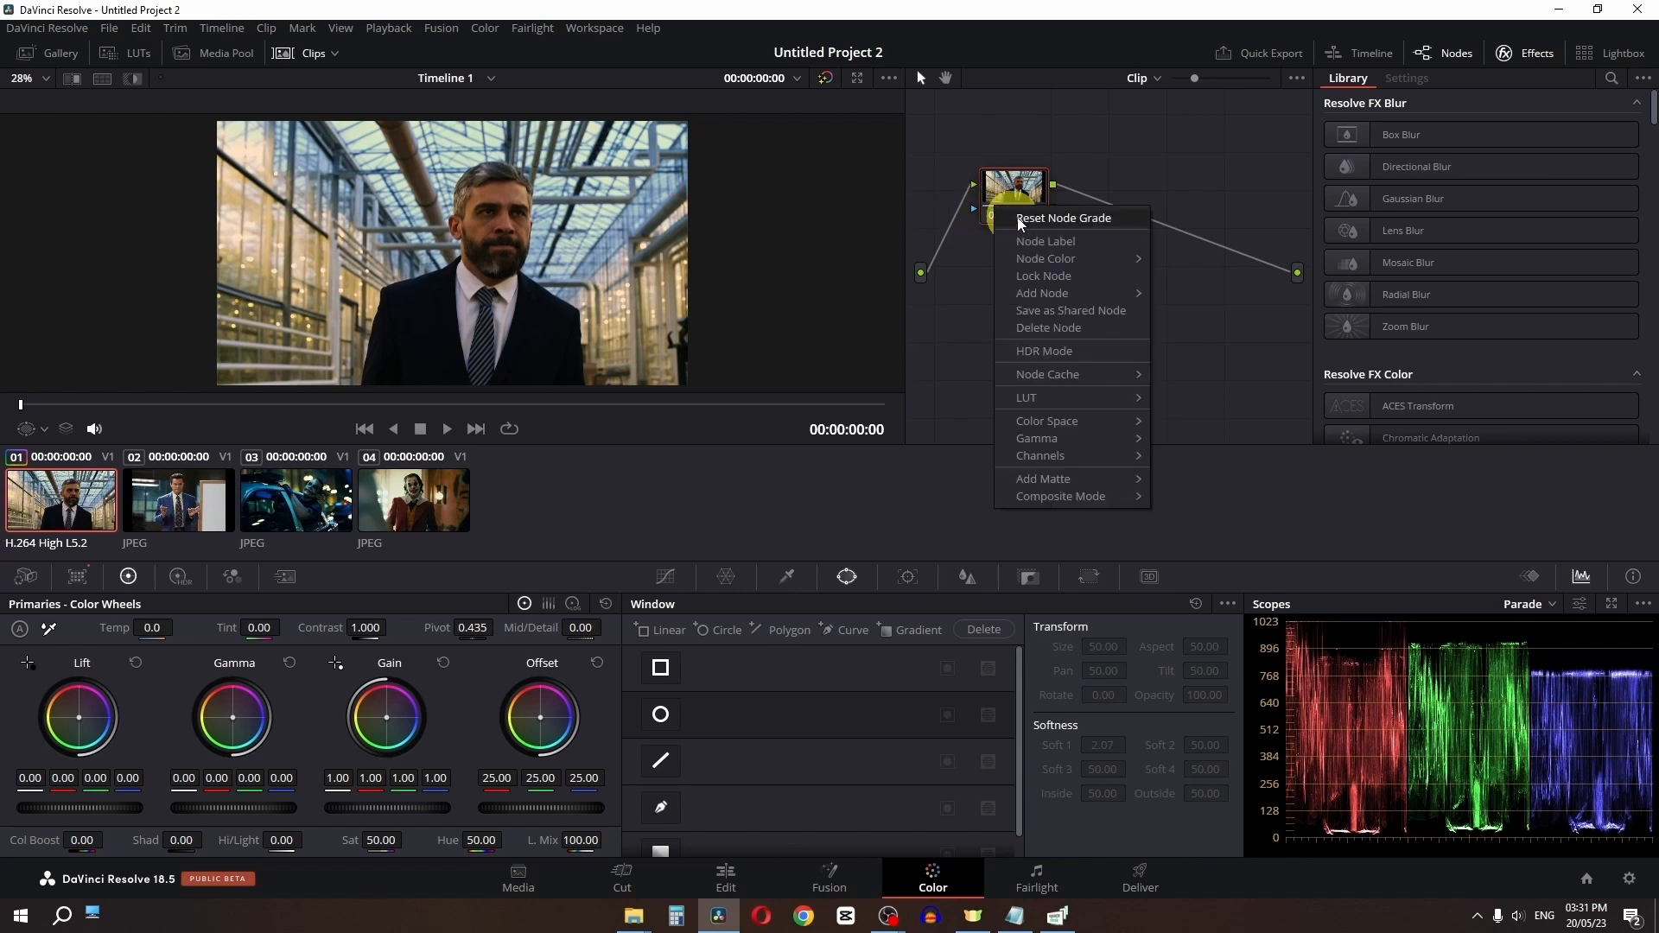
{"action": "left_click", "coordinate": [1037, 211]}
{"action": "left_click", "coordinate": [286, 517]}
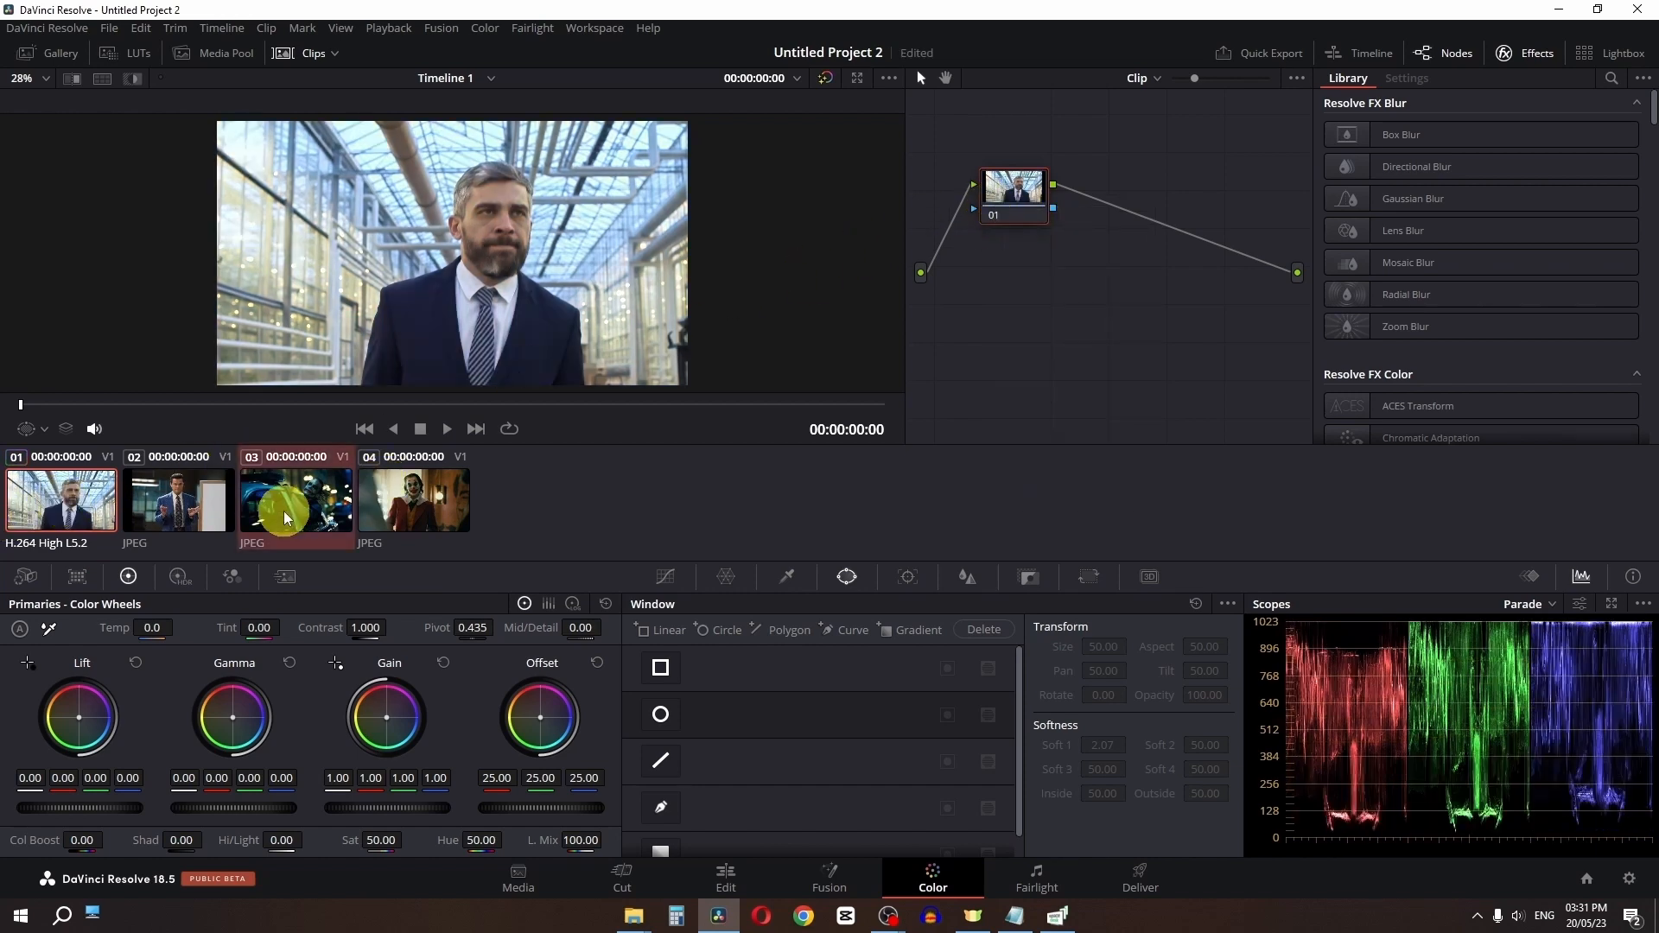
{"action": "right_click", "coordinate": [285, 516]}
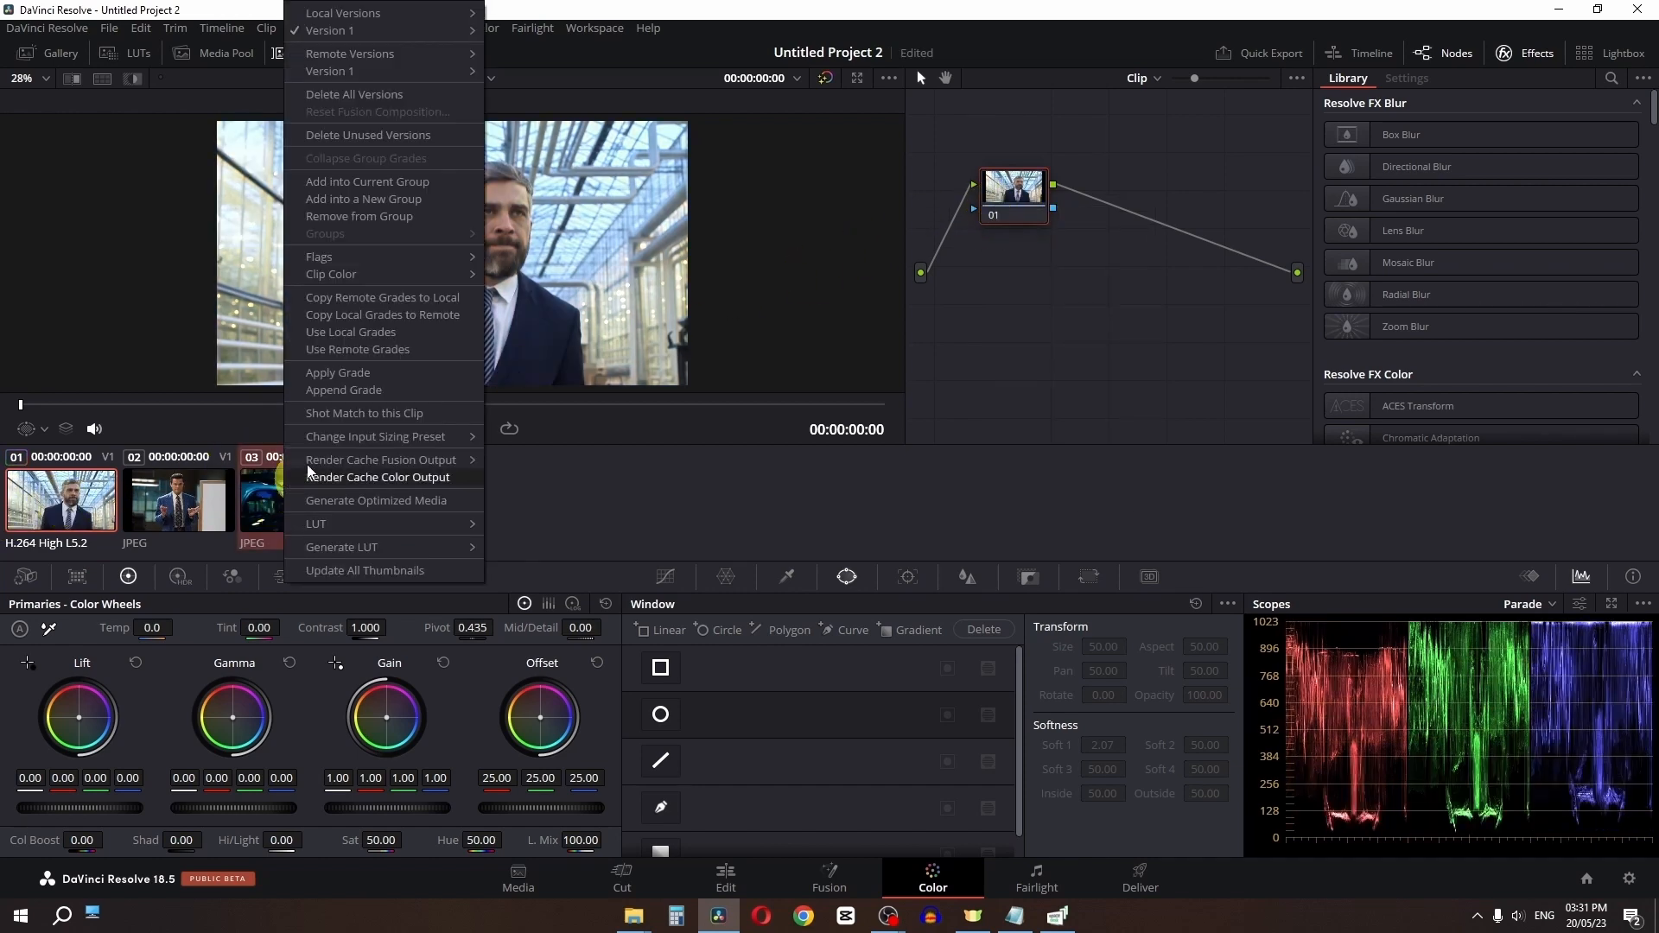
{"action": "left_click", "coordinate": [328, 421]}
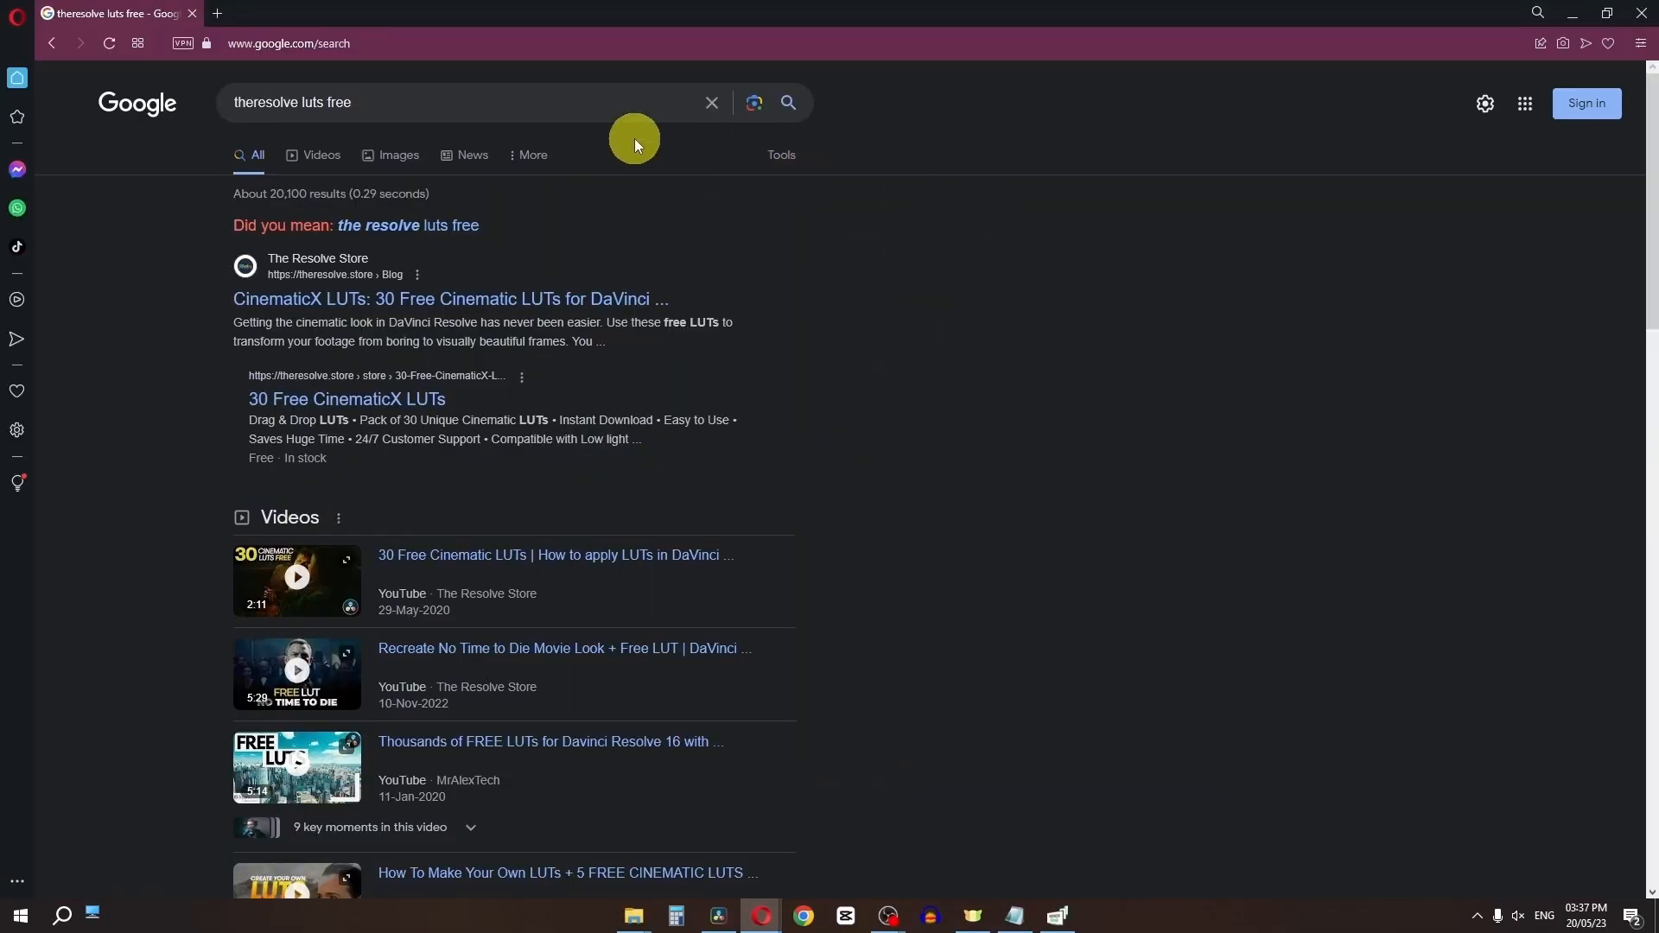
Open the 30 Free CinematicX LUTs store page and extract the downloaded CinematicX LUTs archive in the luts folder
{"action": "left_click", "coordinate": [347, 401]}
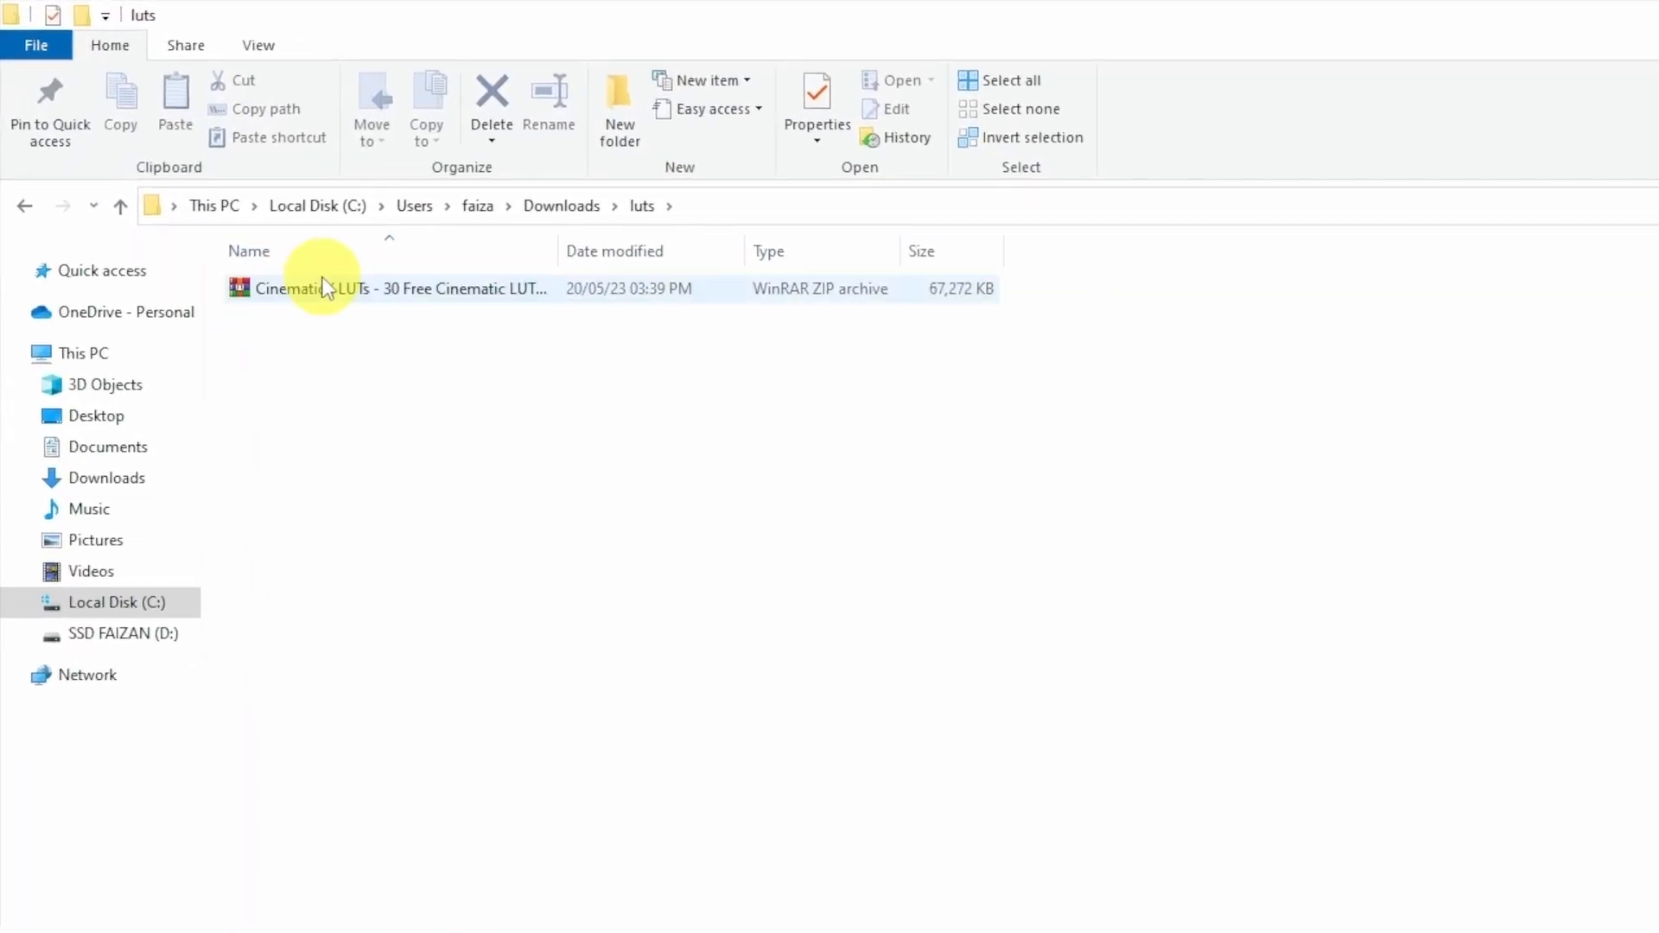
{"action": "left_click", "coordinate": [322, 285]}
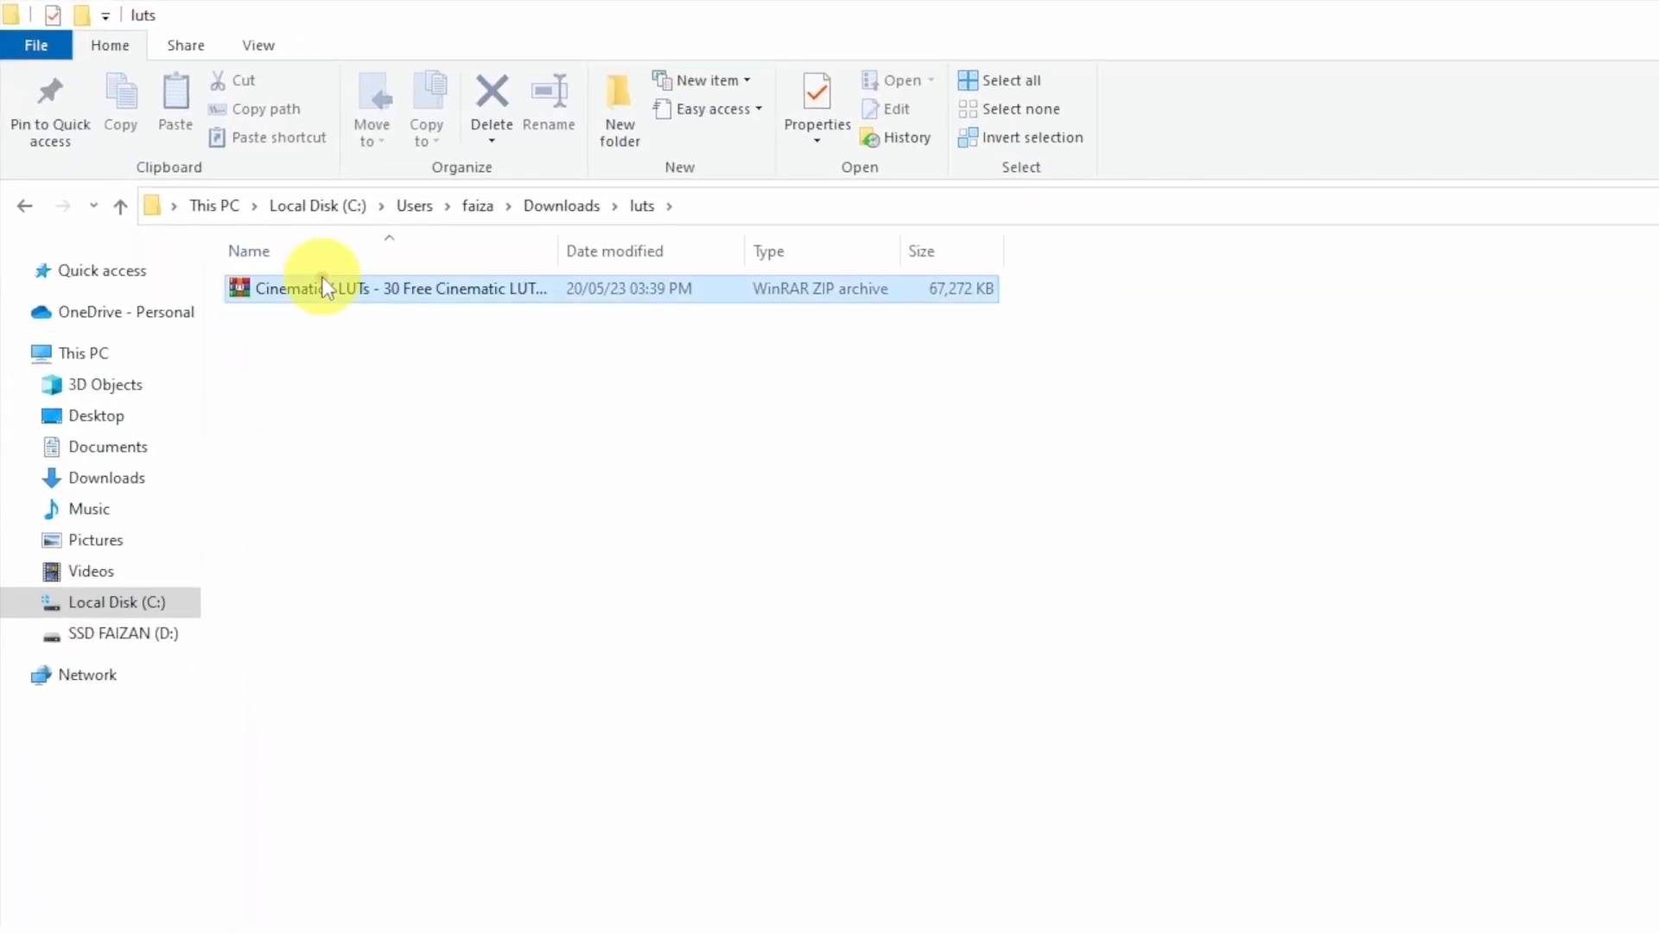
{"action": "right_click", "coordinate": [322, 285]}
{"action": "left_click", "coordinate": [371, 416]}
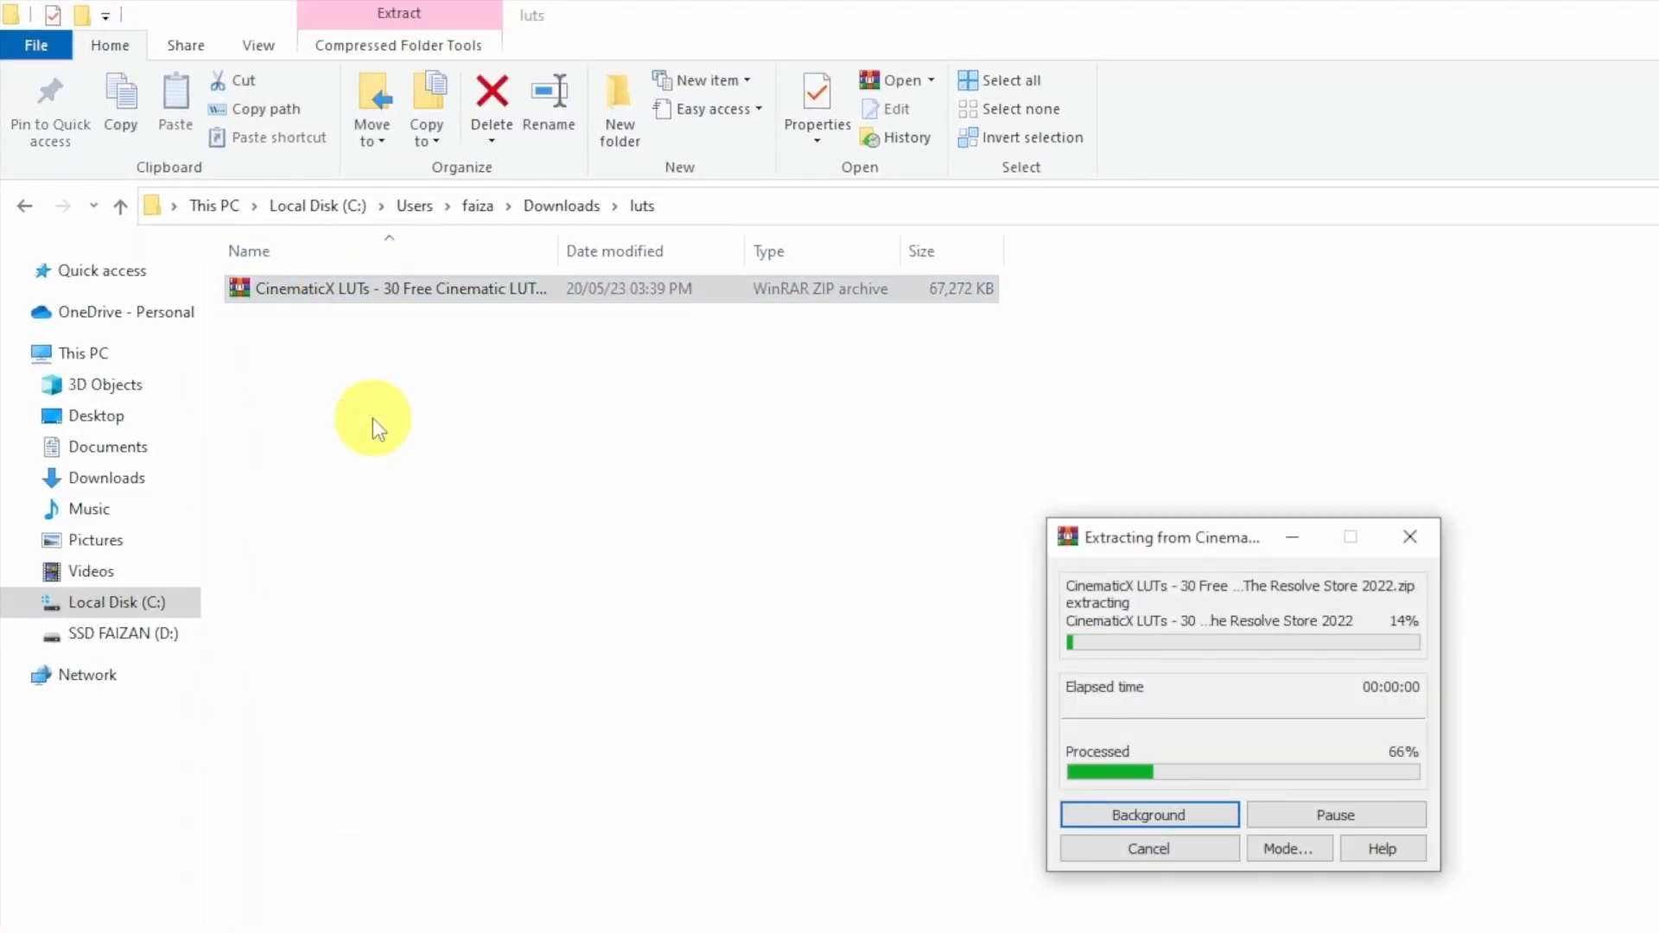
Rename the extracted CinematicX LUTs folder to "30 Luts"
{"action": "left_click", "coordinate": [357, 294]}
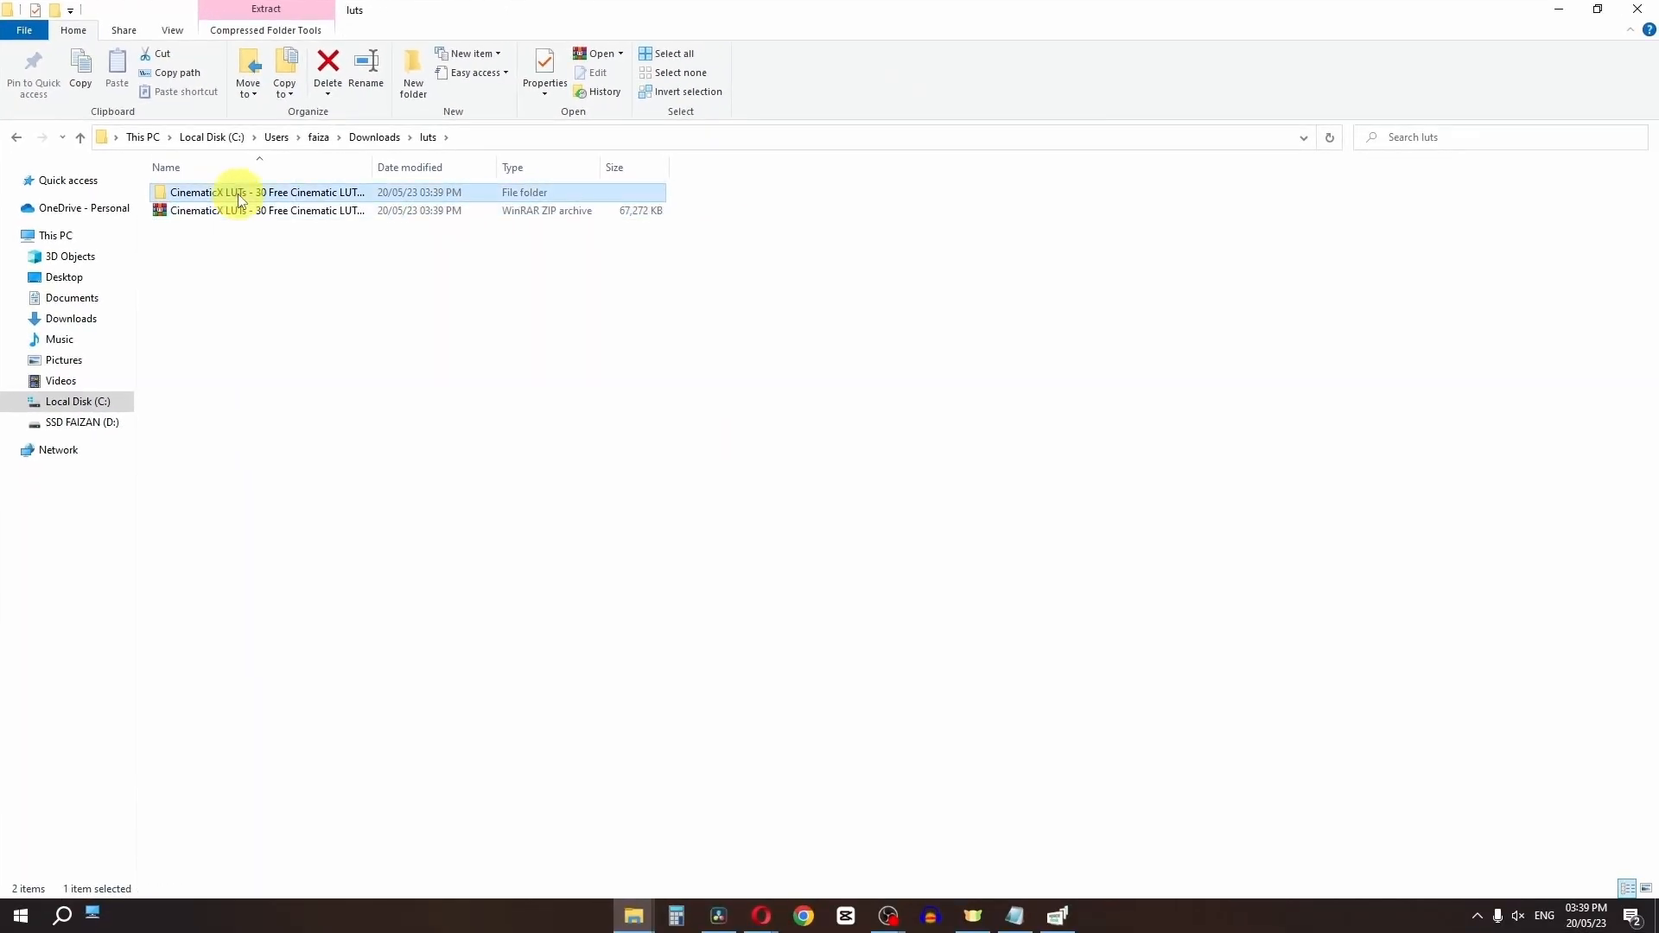
{"action": "right_click", "coordinate": [240, 200]}
{"action": "left_click", "coordinate": [320, 596]}
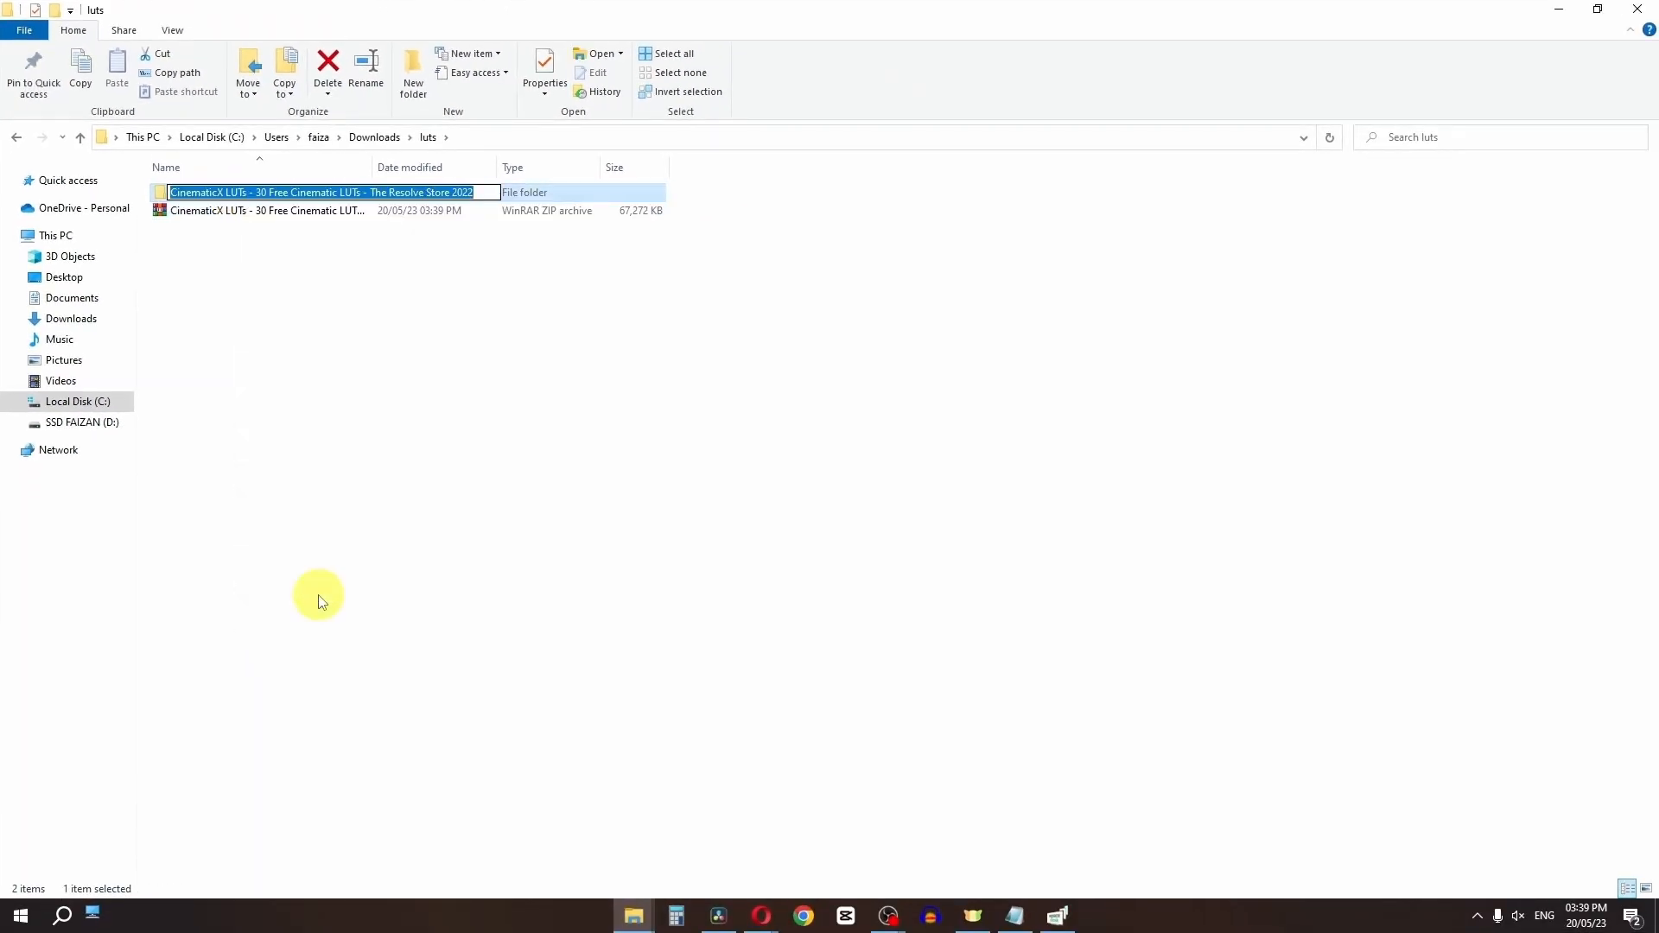
{"action": "type", "text": "30 Luts"}
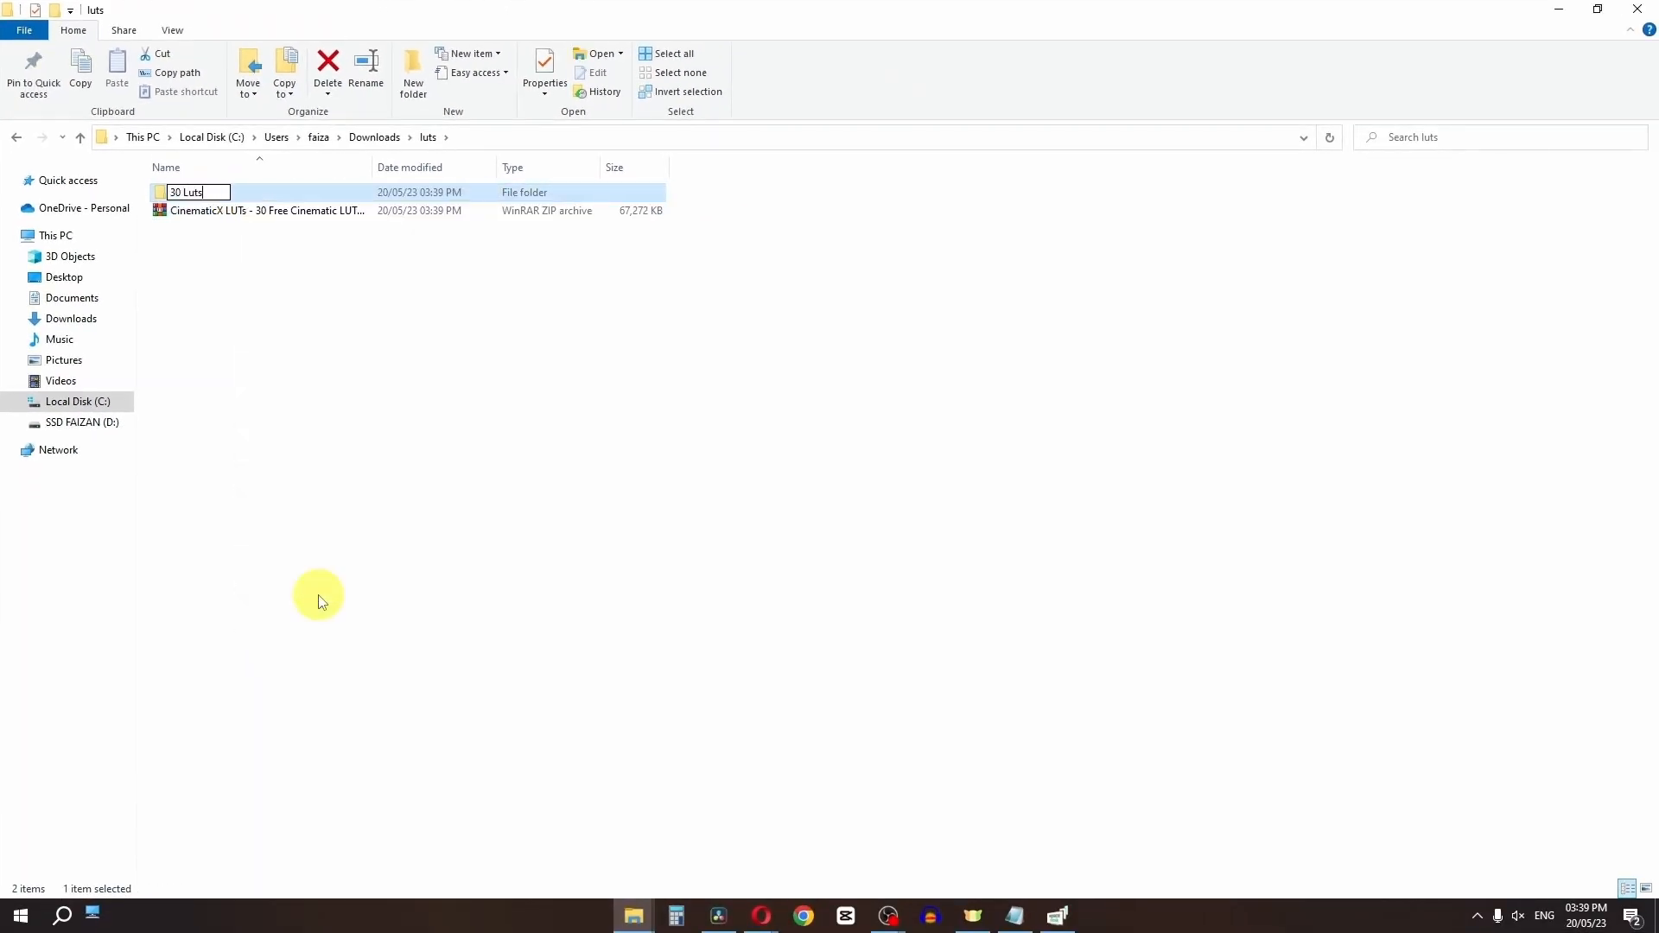
{"action": "key", "text": "Return"}
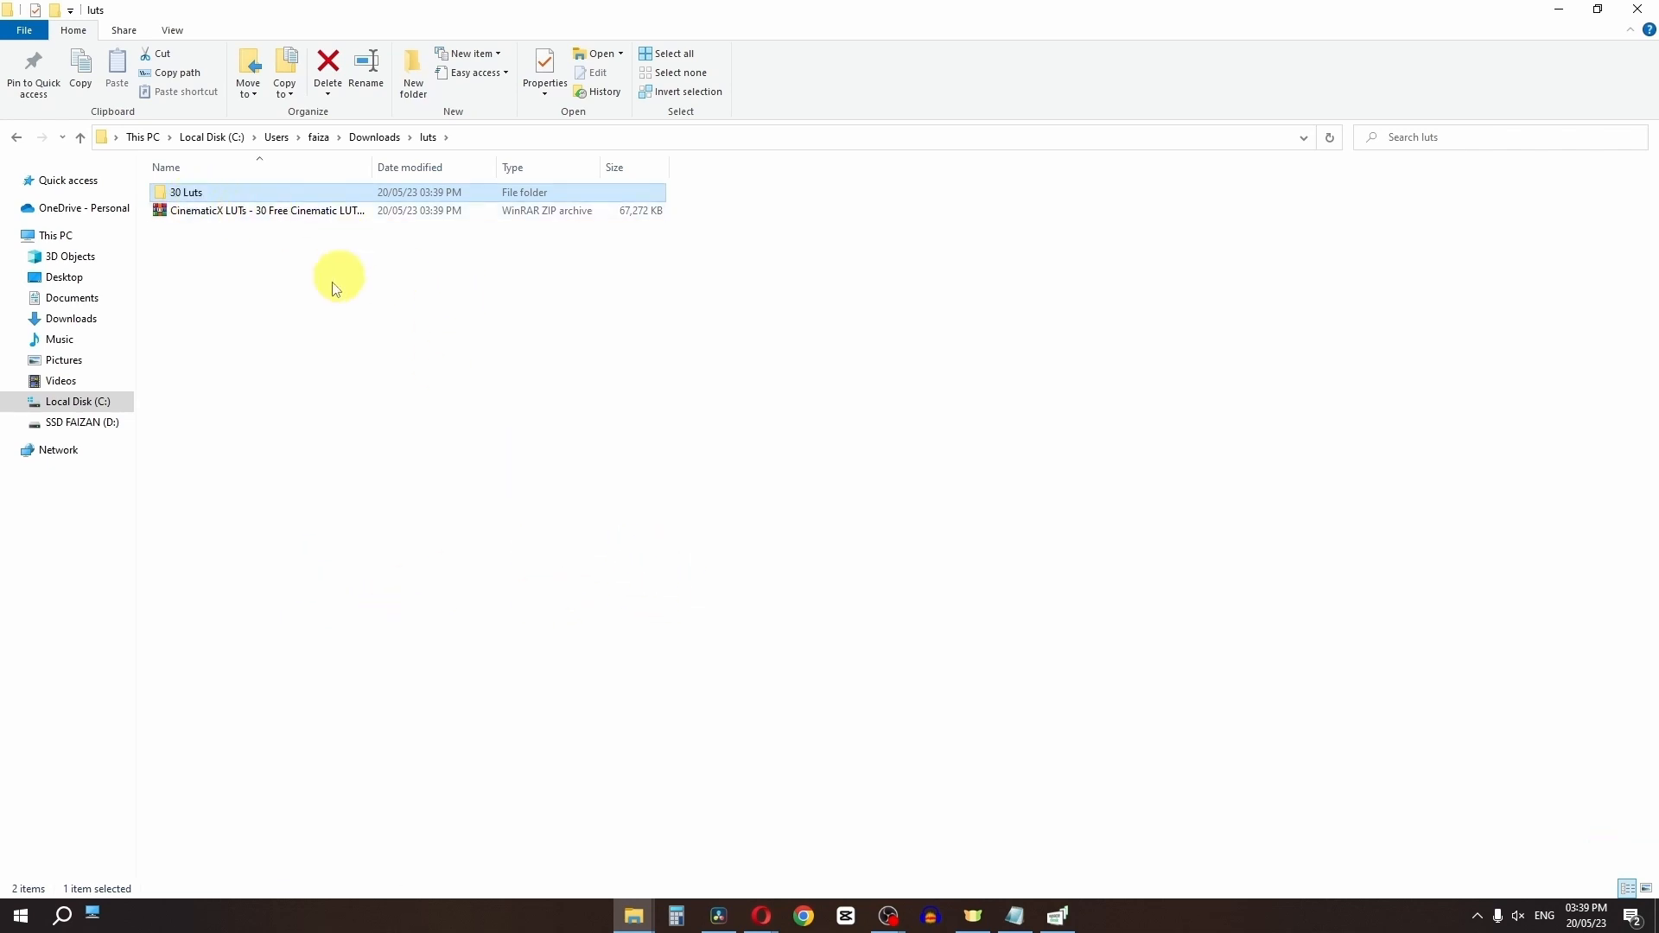
Switch to DaVinci Resolve's Color page, open a VFX IO LUT's file location from the LUT library and go to the parent LUT folder
{"action": "left_click", "coordinate": [728, 914]}
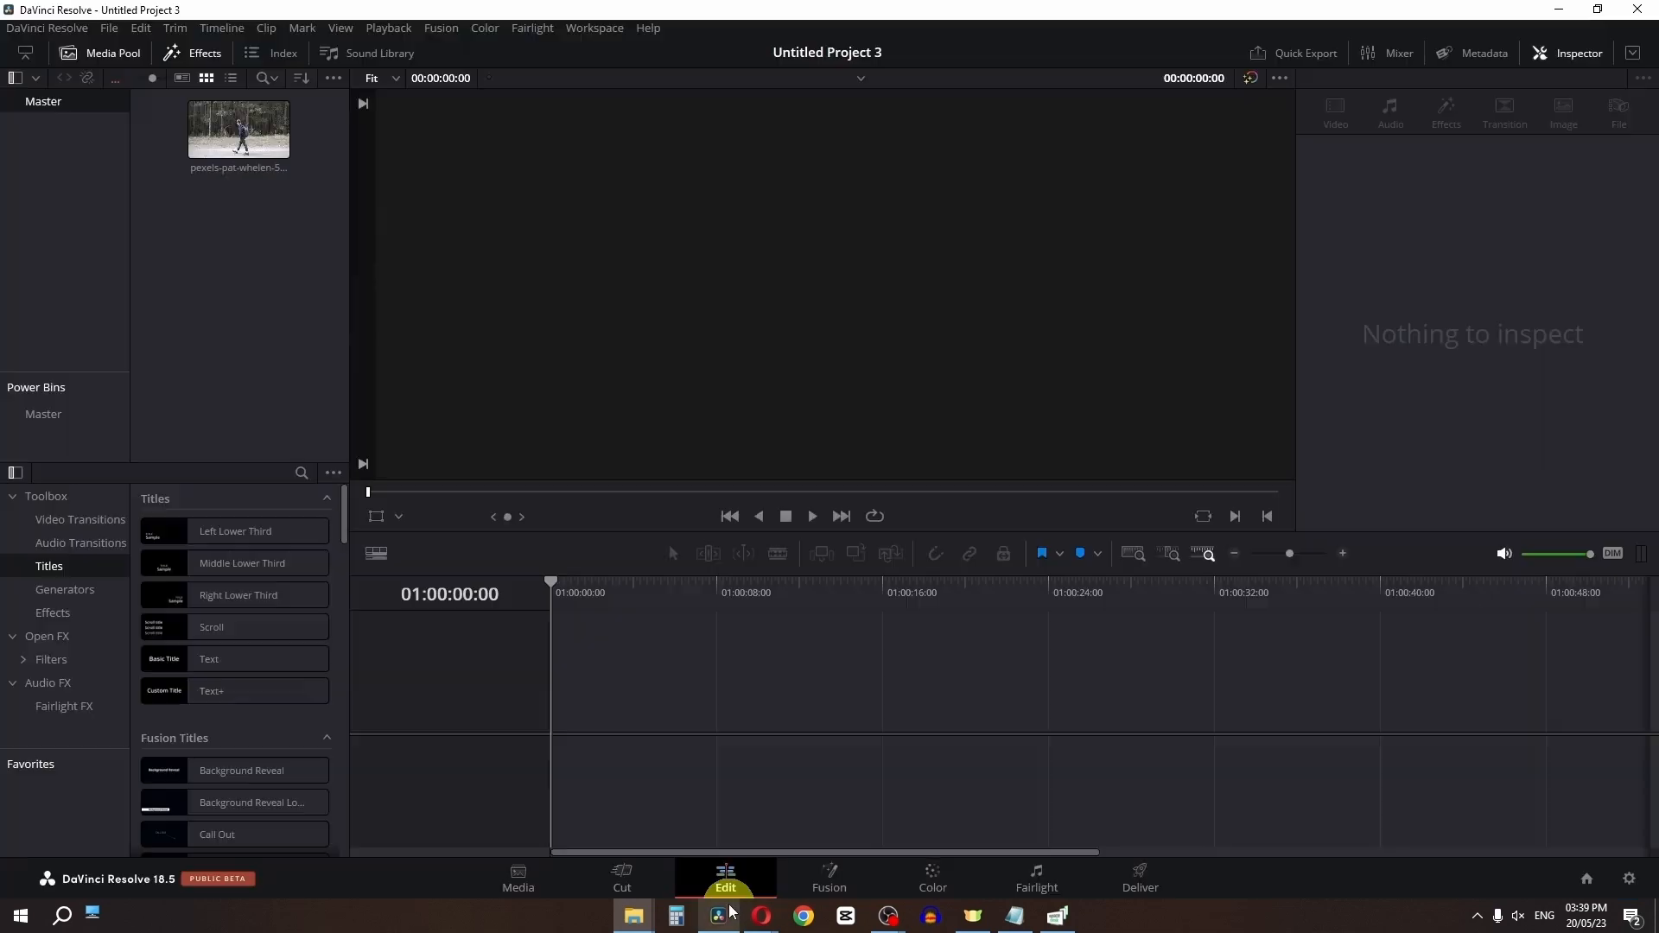
{"action": "left_click", "coordinate": [935, 883]}
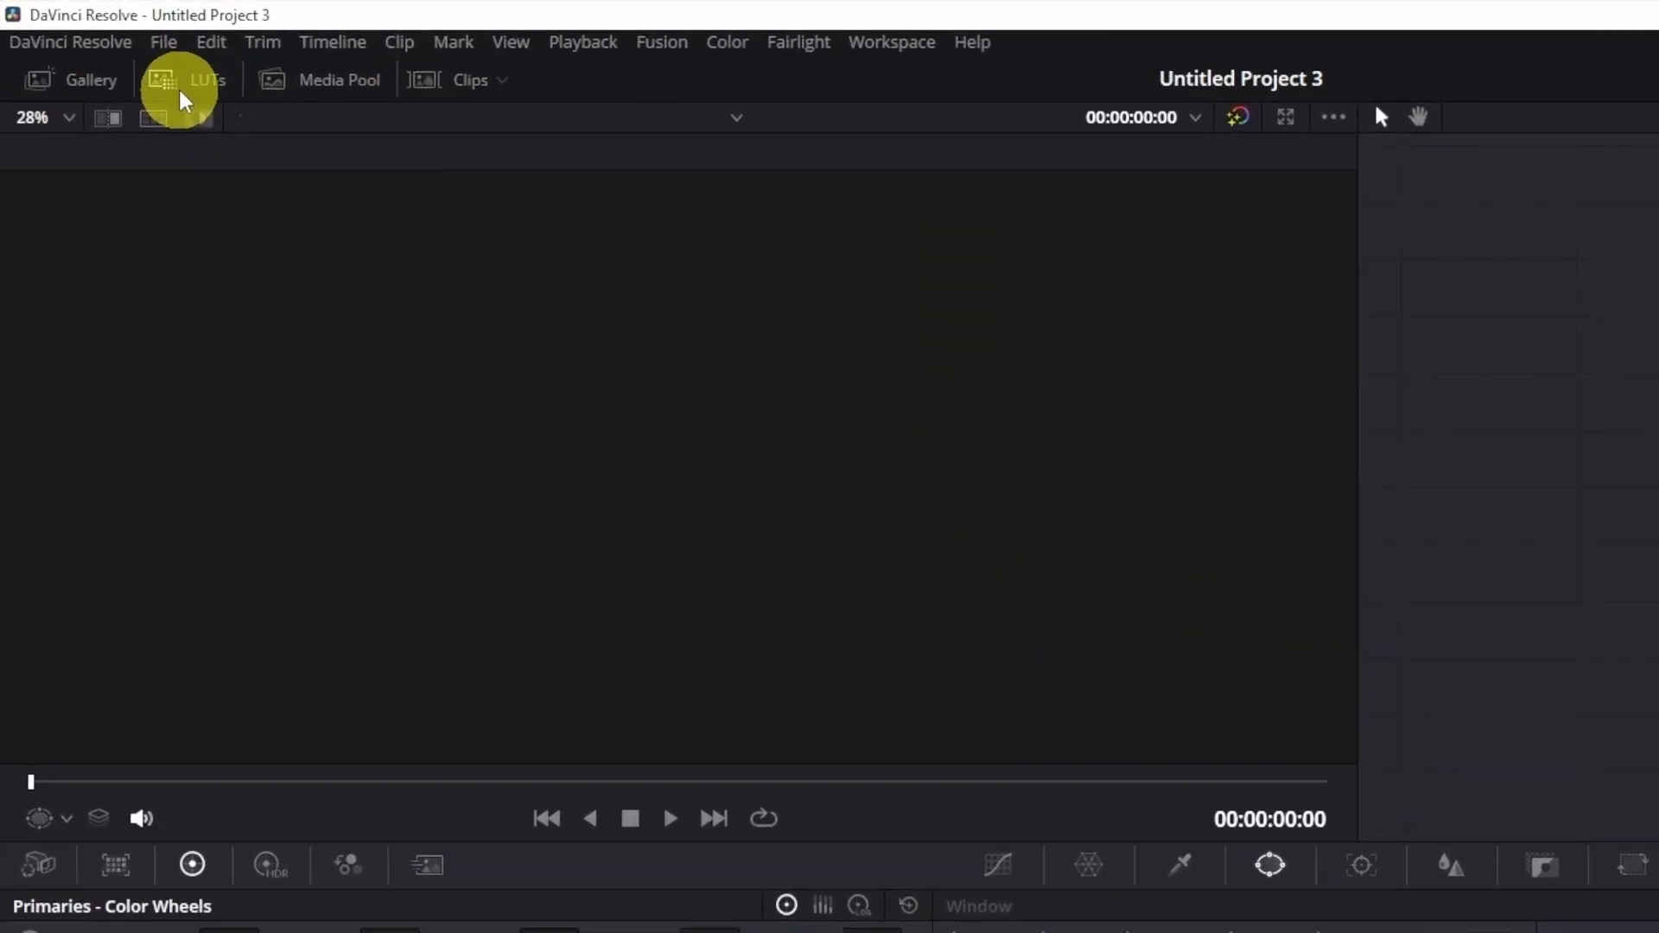
{"action": "left_click", "coordinate": [183, 101]}
{"action": "right_click", "coordinate": [365, 194]}
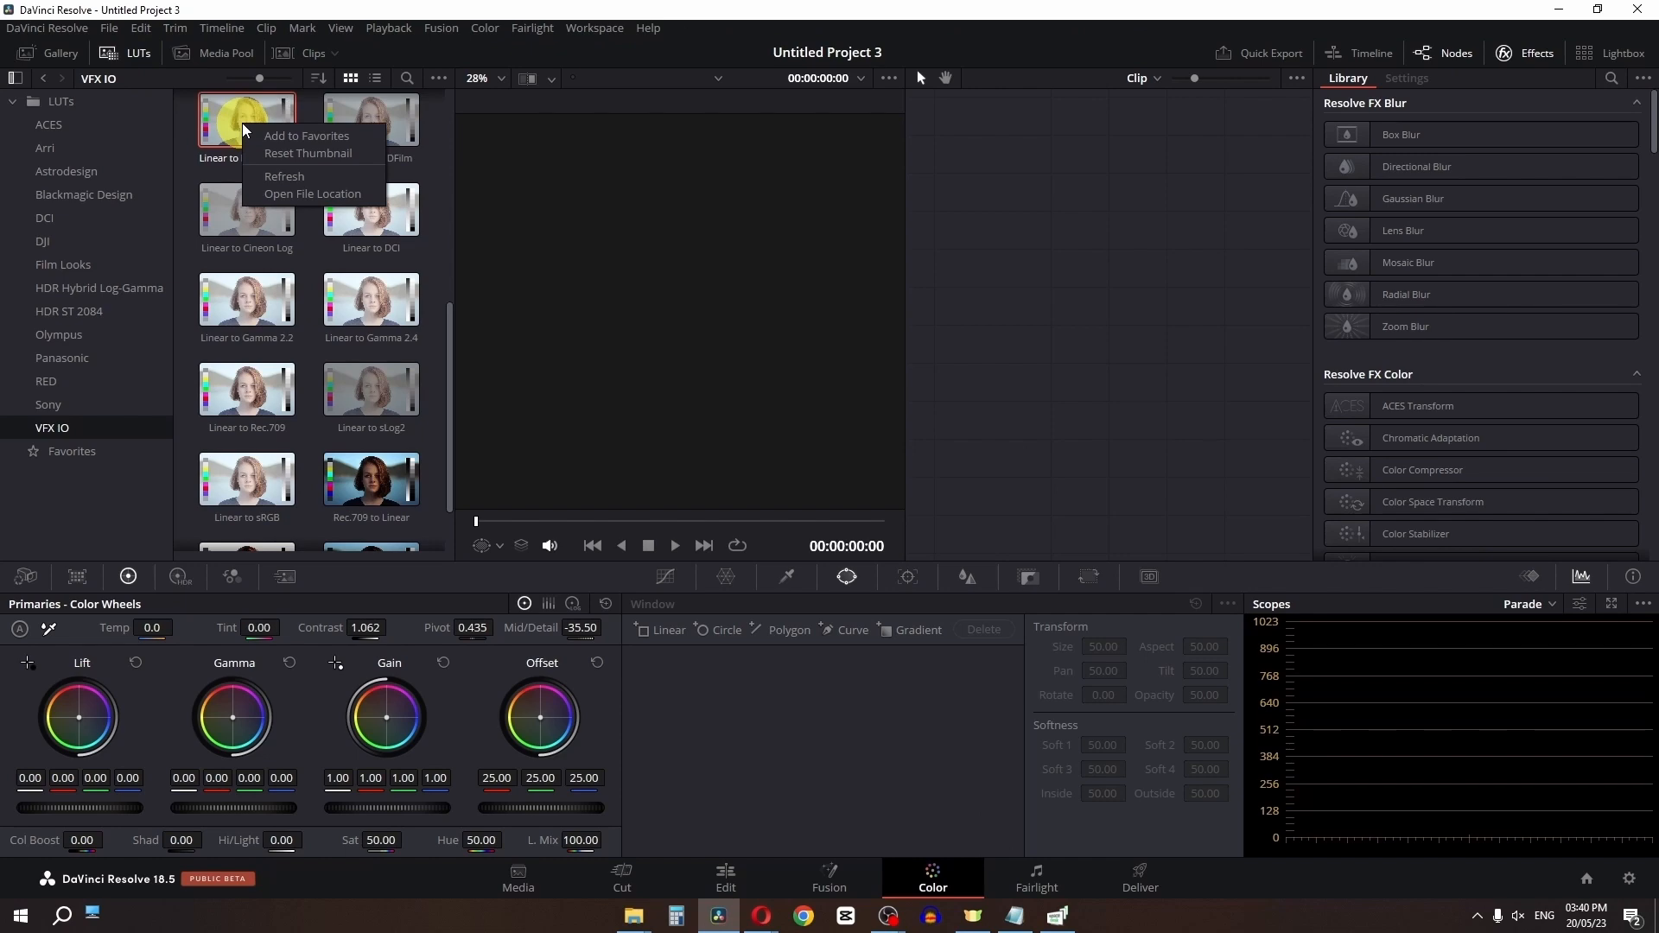
{"action": "left_click", "coordinate": [295, 194]}
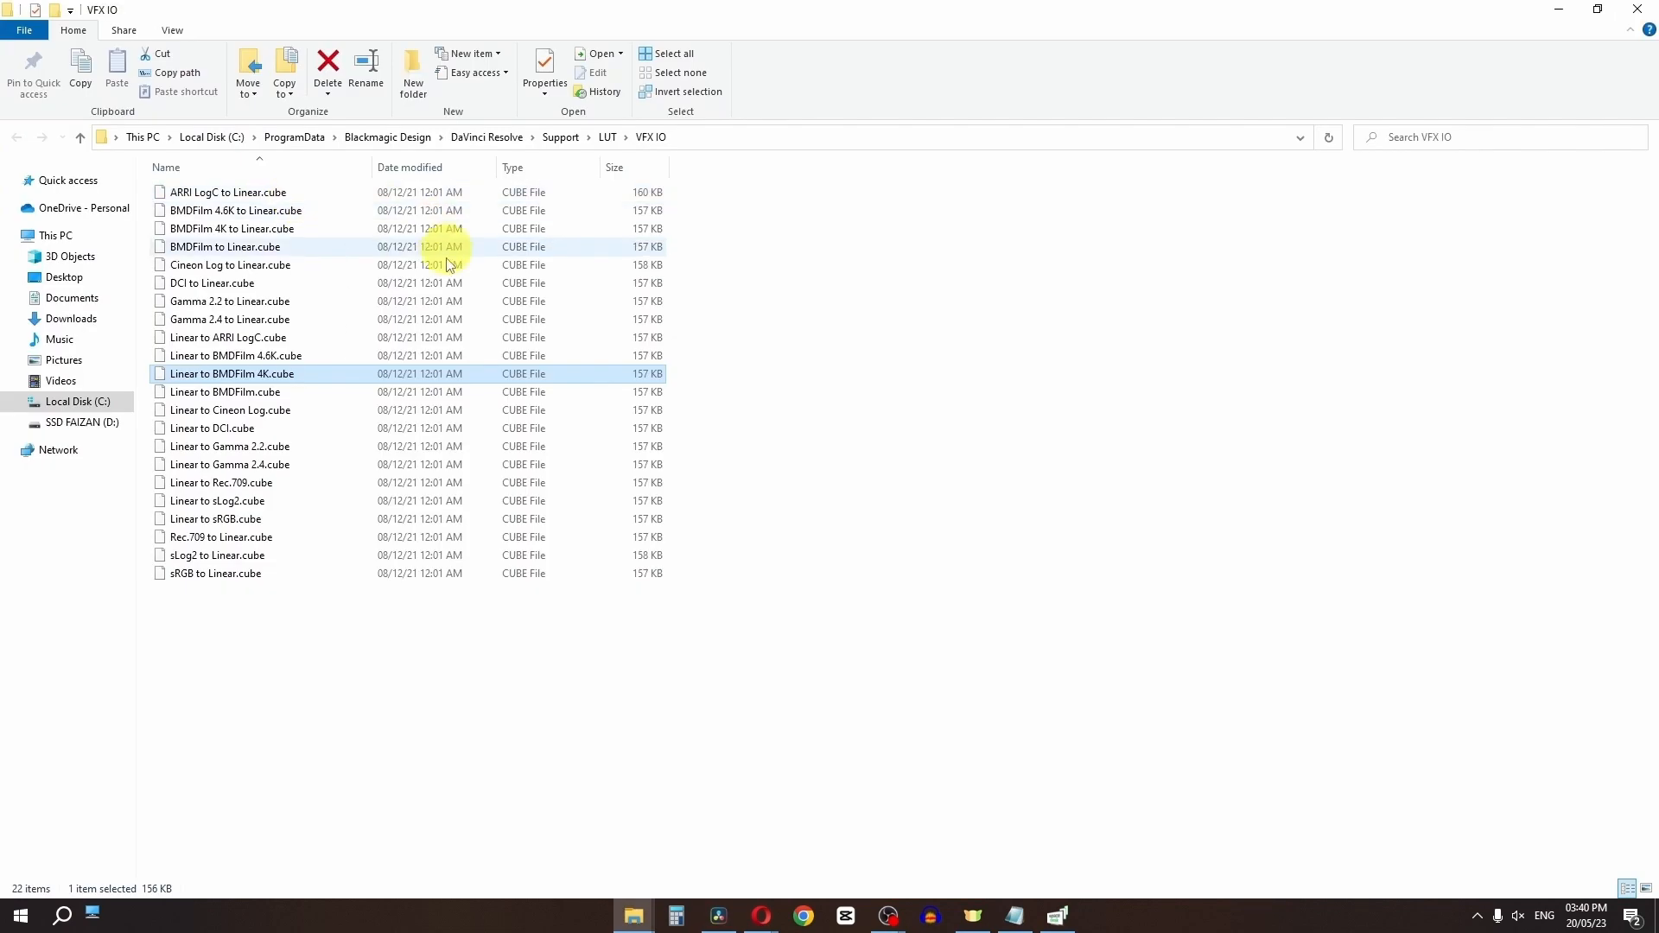
{"action": "left_click", "coordinate": [605, 139]}
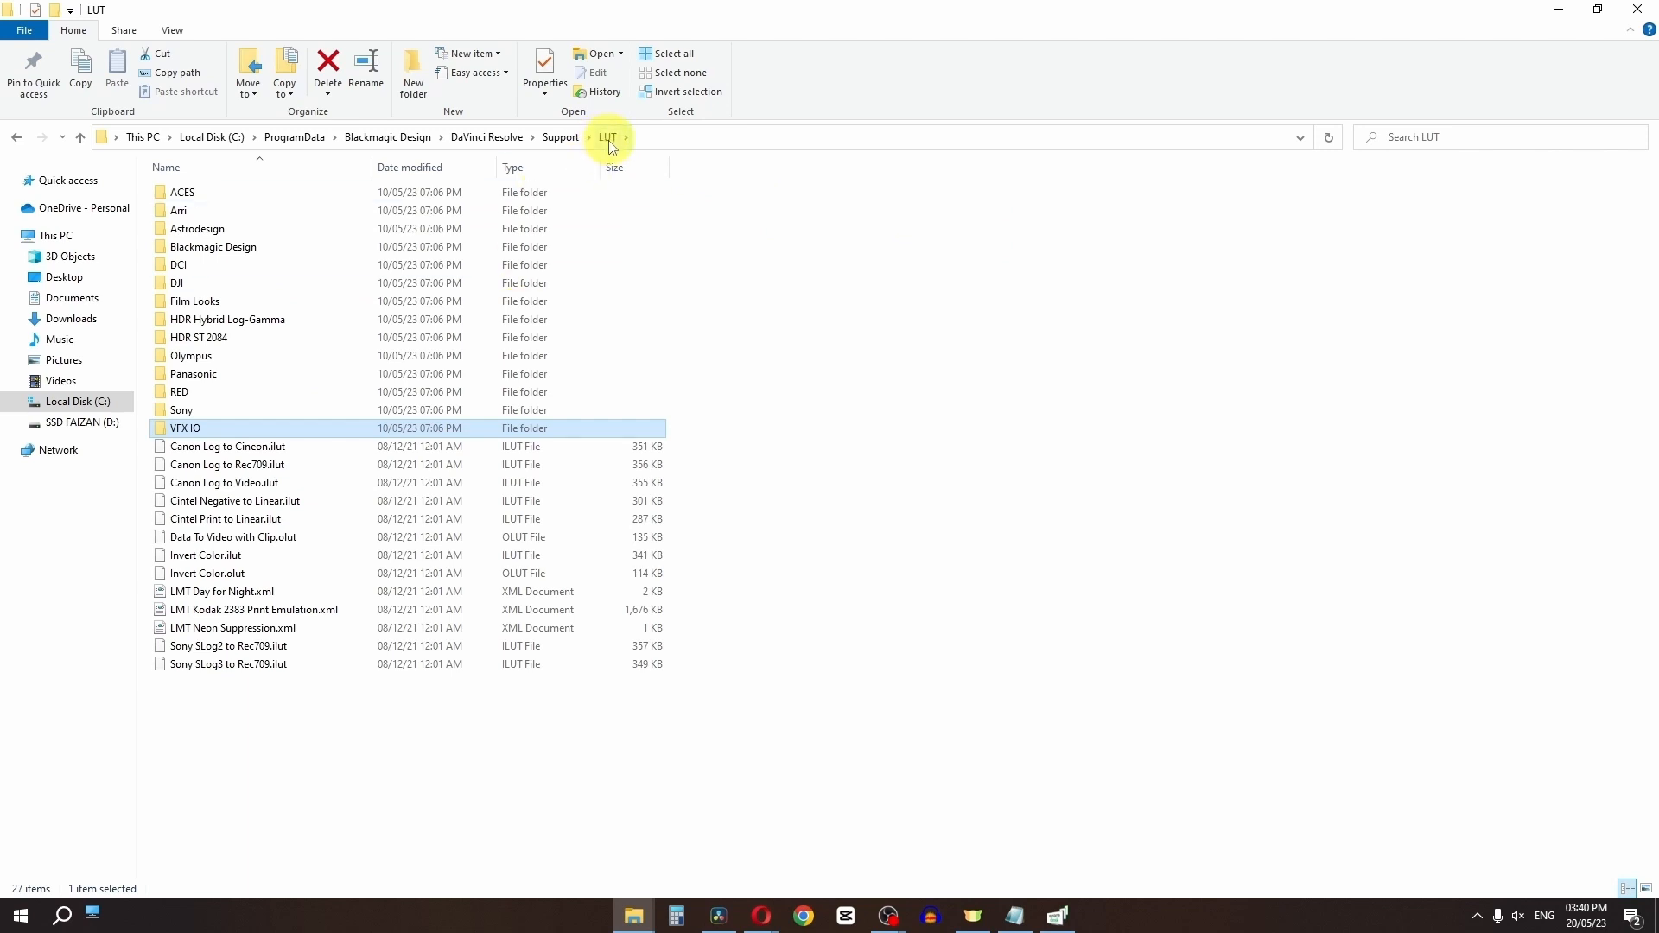
Copy the 30 Luts folder from Downloads into DaVinci Resolve's LUT folder and refresh the listing
{"action": "key", "text": "alt+Tab"}
{"action": "right_click", "coordinate": [178, 192]}
{"action": "left_click", "coordinate": [221, 532]}
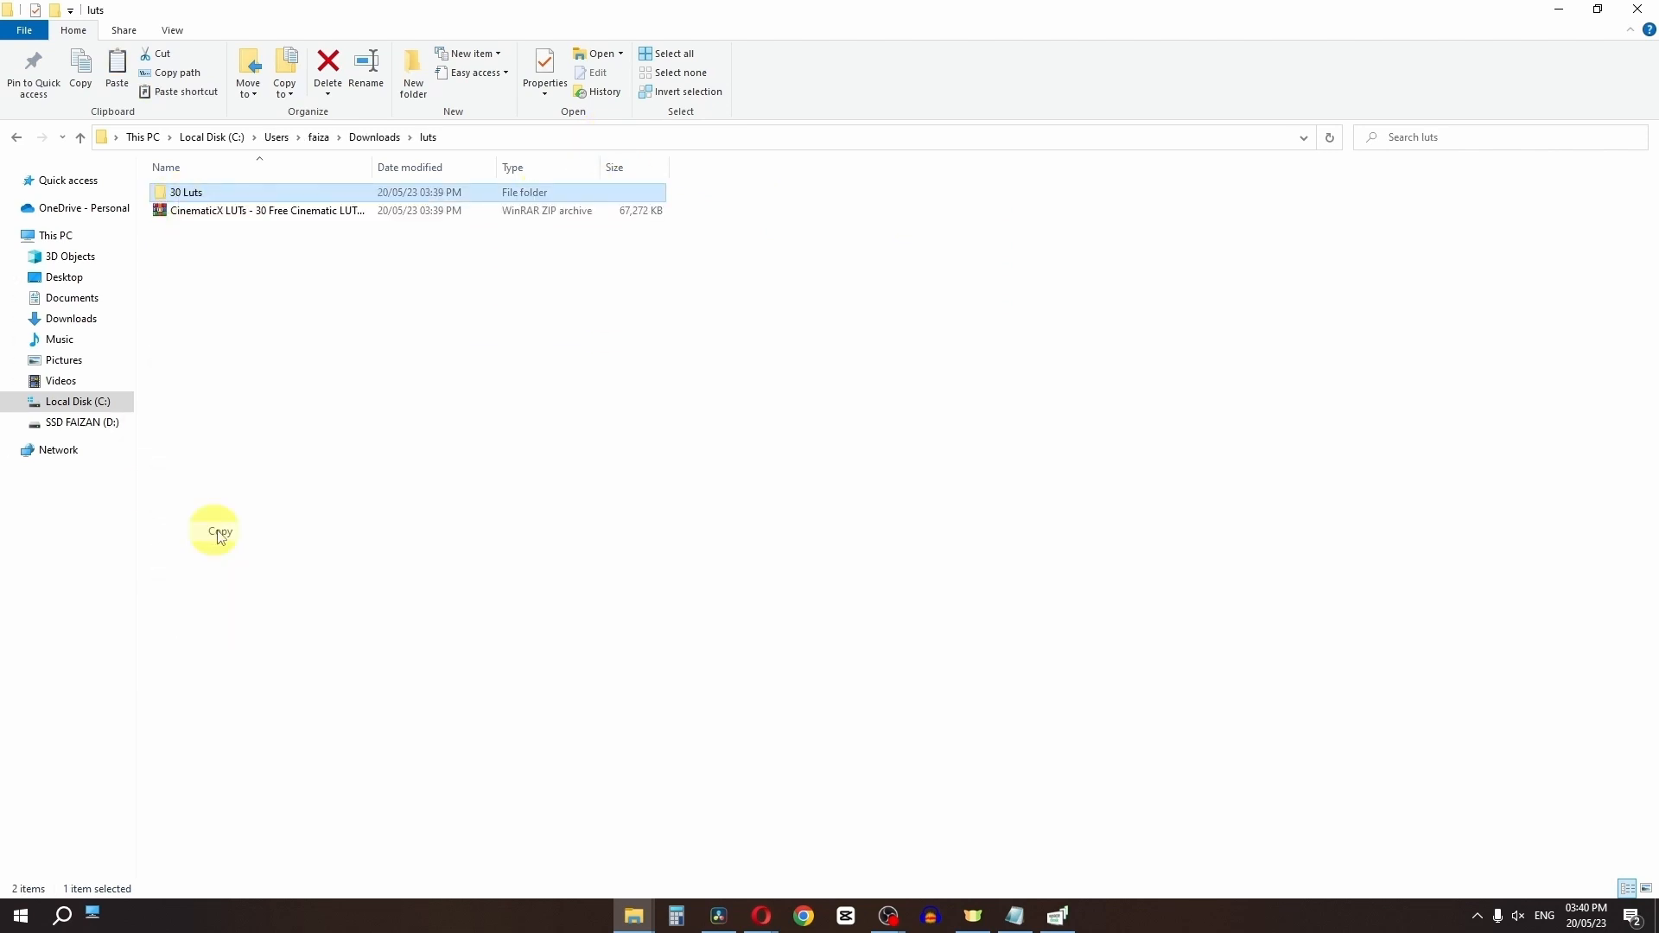
{"action": "key", "text": "alt+Tab"}
{"action": "right_click", "coordinate": [855, 487]}
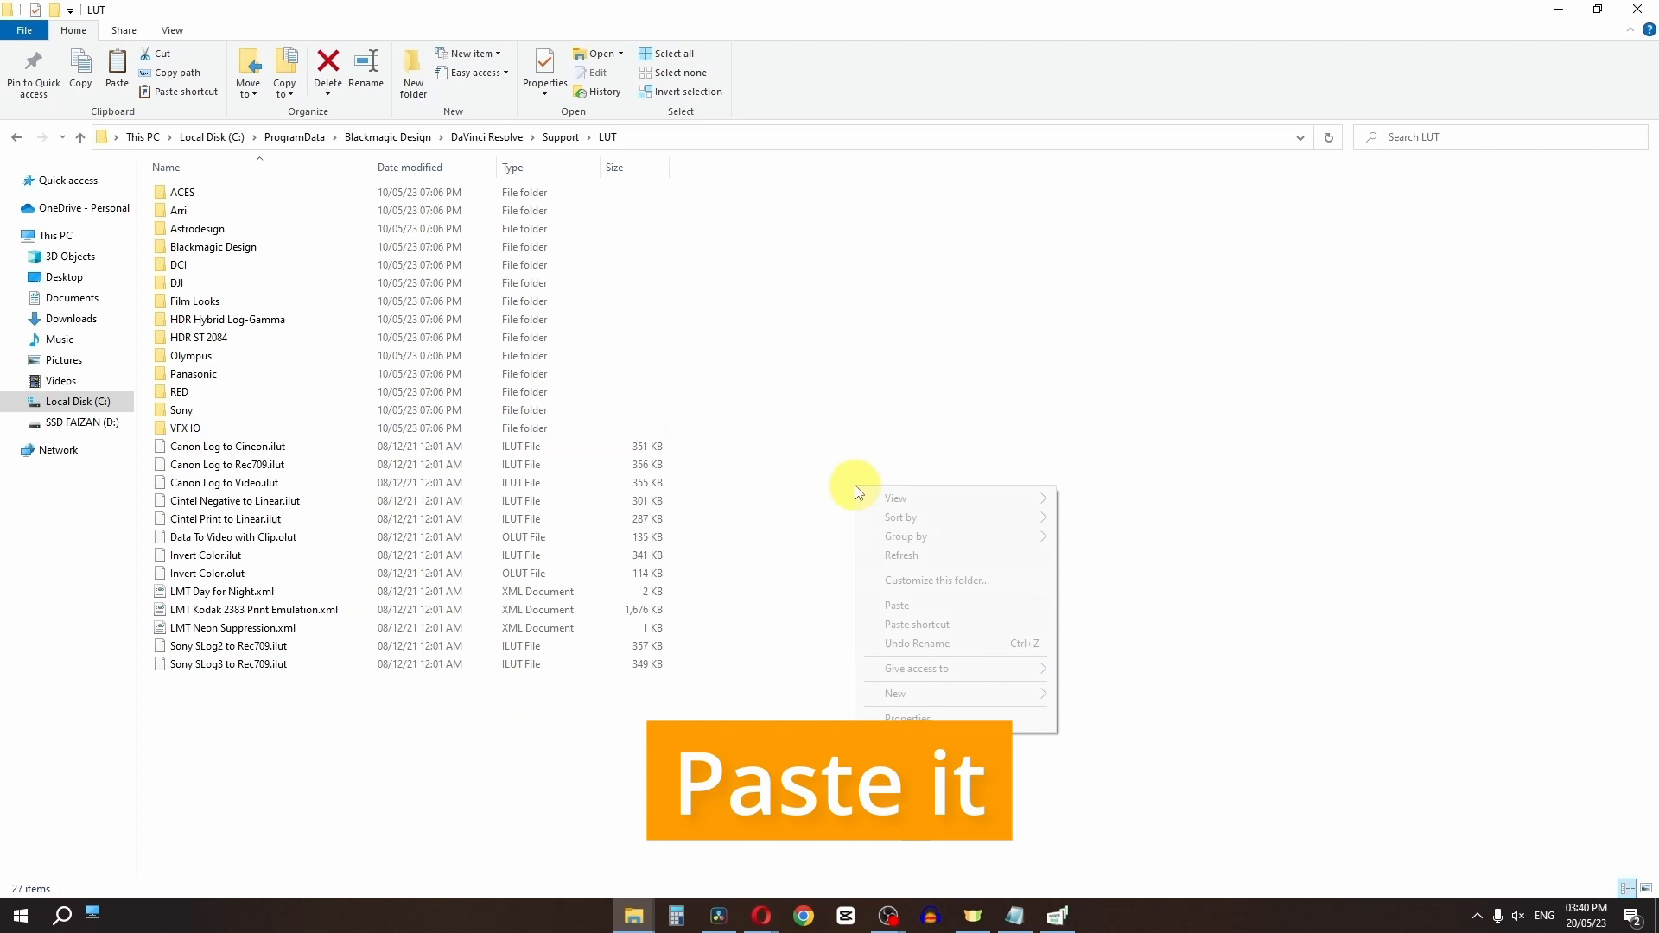
{"action": "left_click", "coordinate": [906, 610]}
{"action": "right_click", "coordinate": [833, 289]}
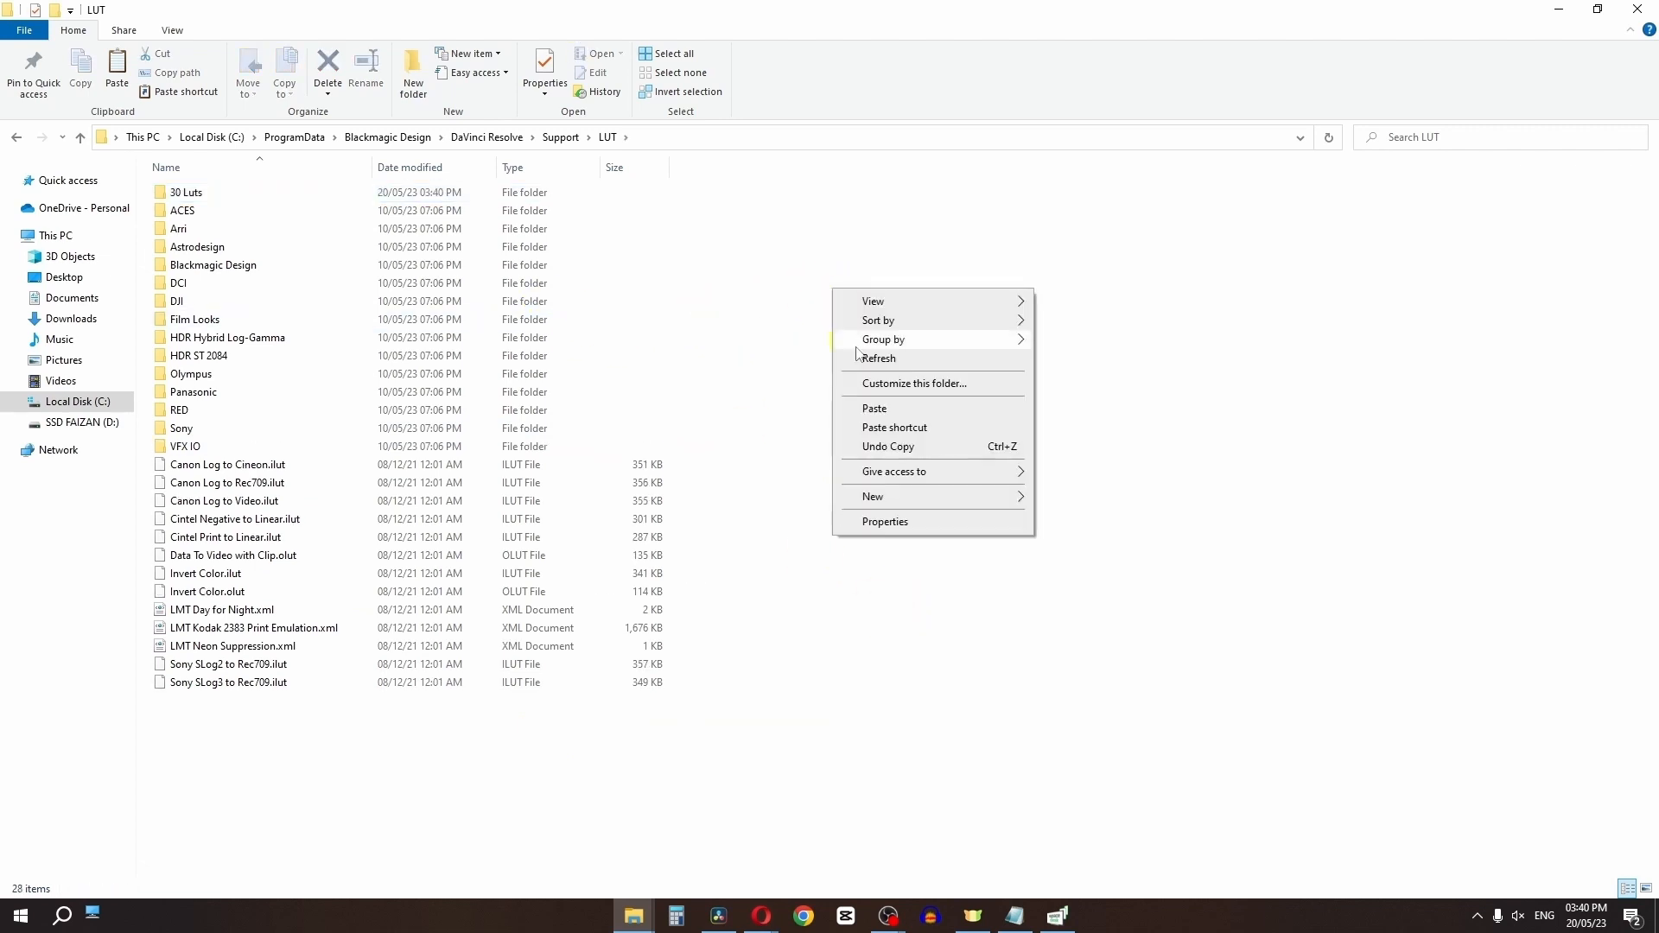
{"action": "left_click", "coordinate": [868, 358]}
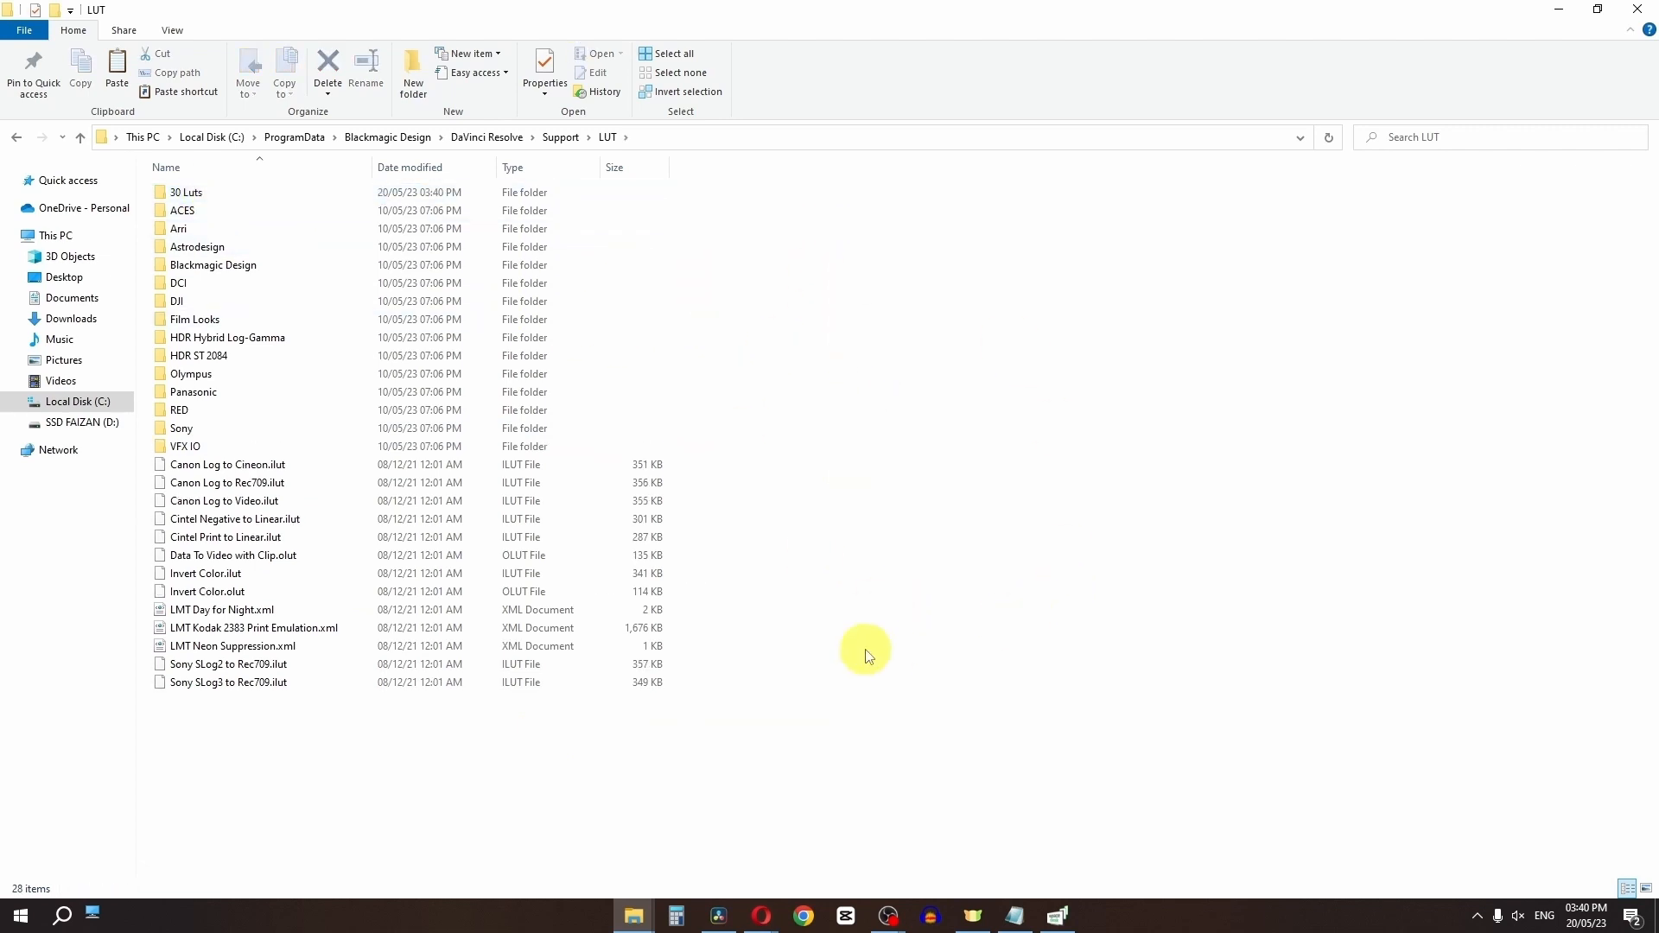
Return to DaVinci Resolve and browse the CinematicX LUTs subfolder of 30 Luts in the LUT library
{"action": "left_click", "coordinate": [719, 916]}
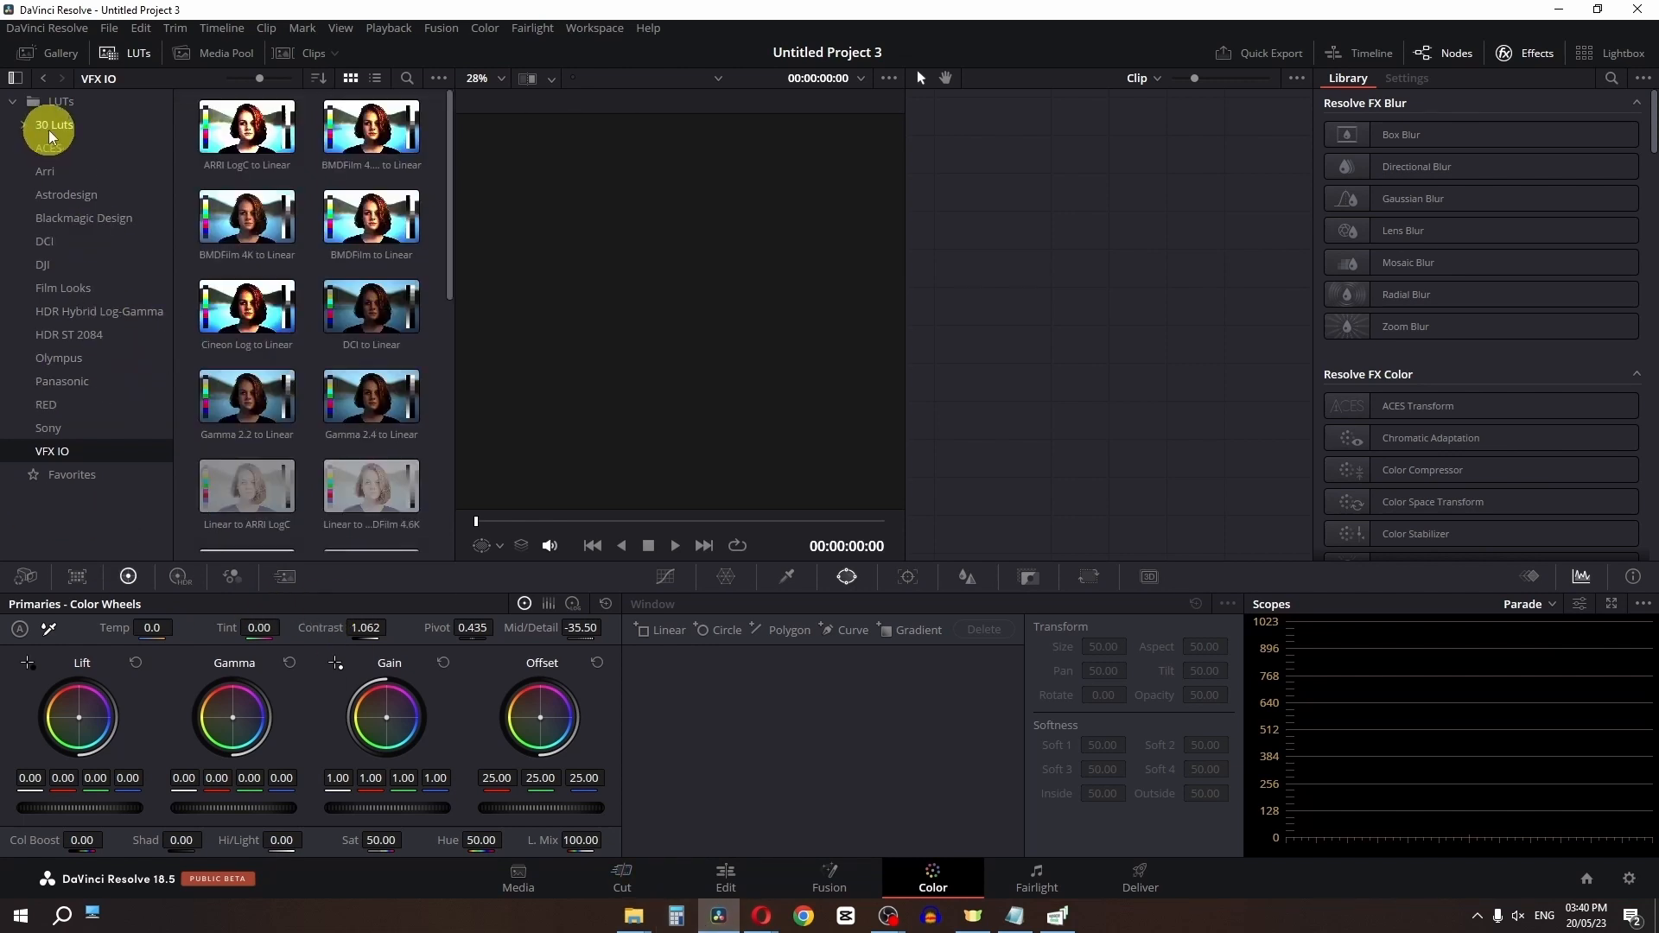
{"action": "left_click", "coordinate": [51, 132]}
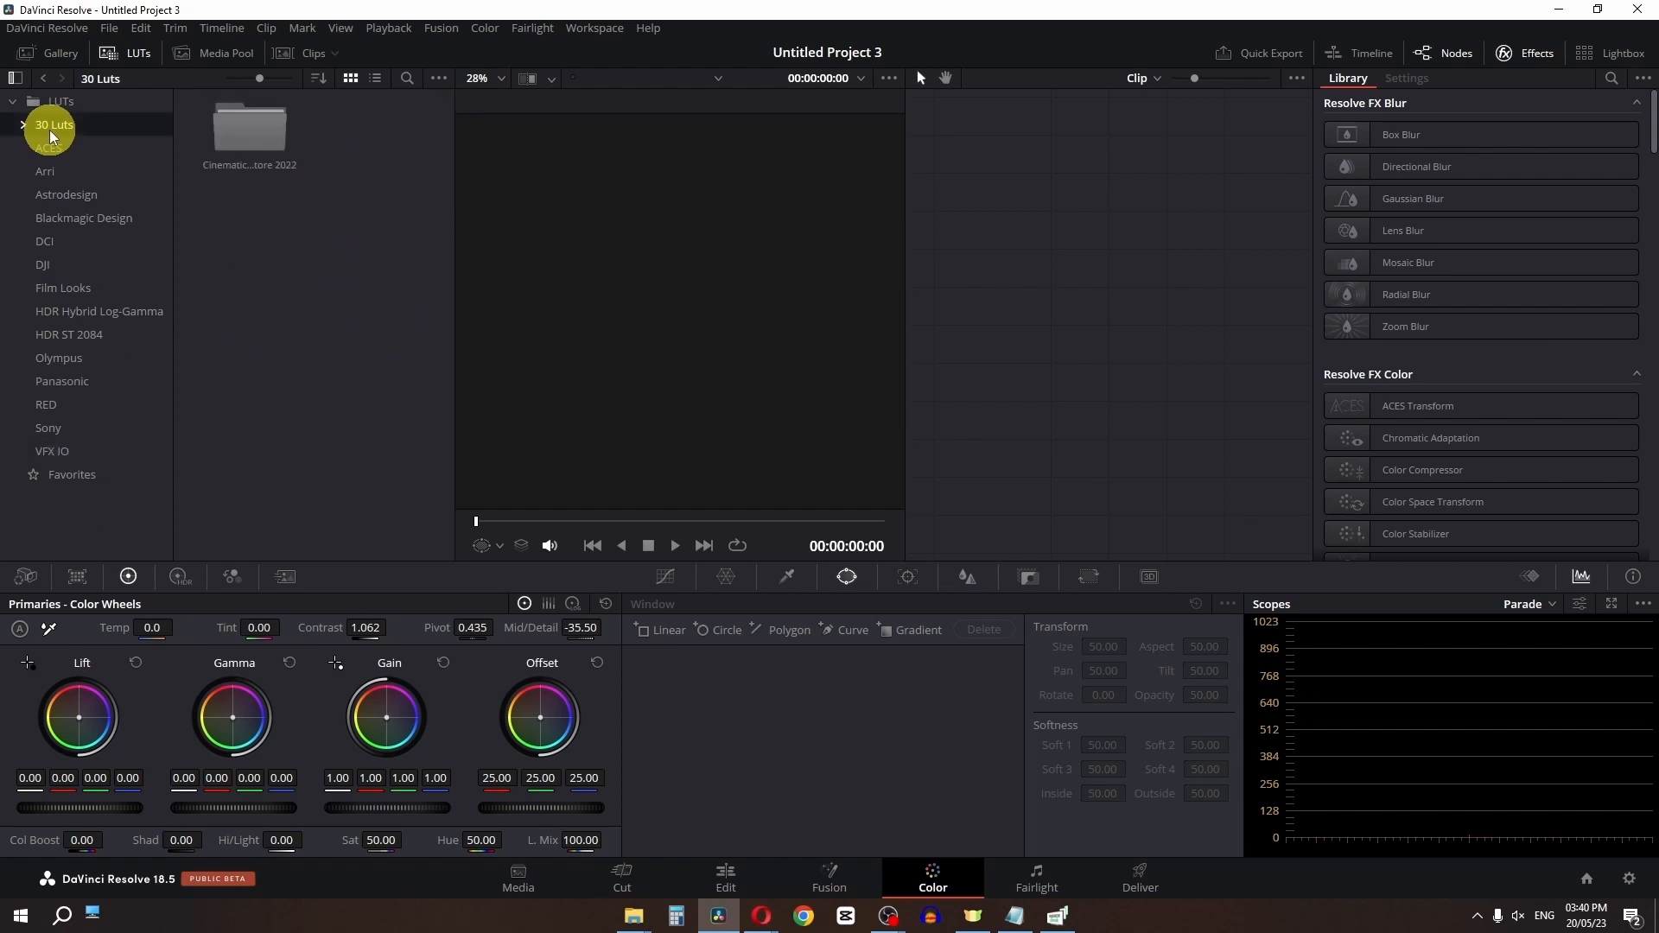
{"action": "double_click", "coordinate": [250, 131]}
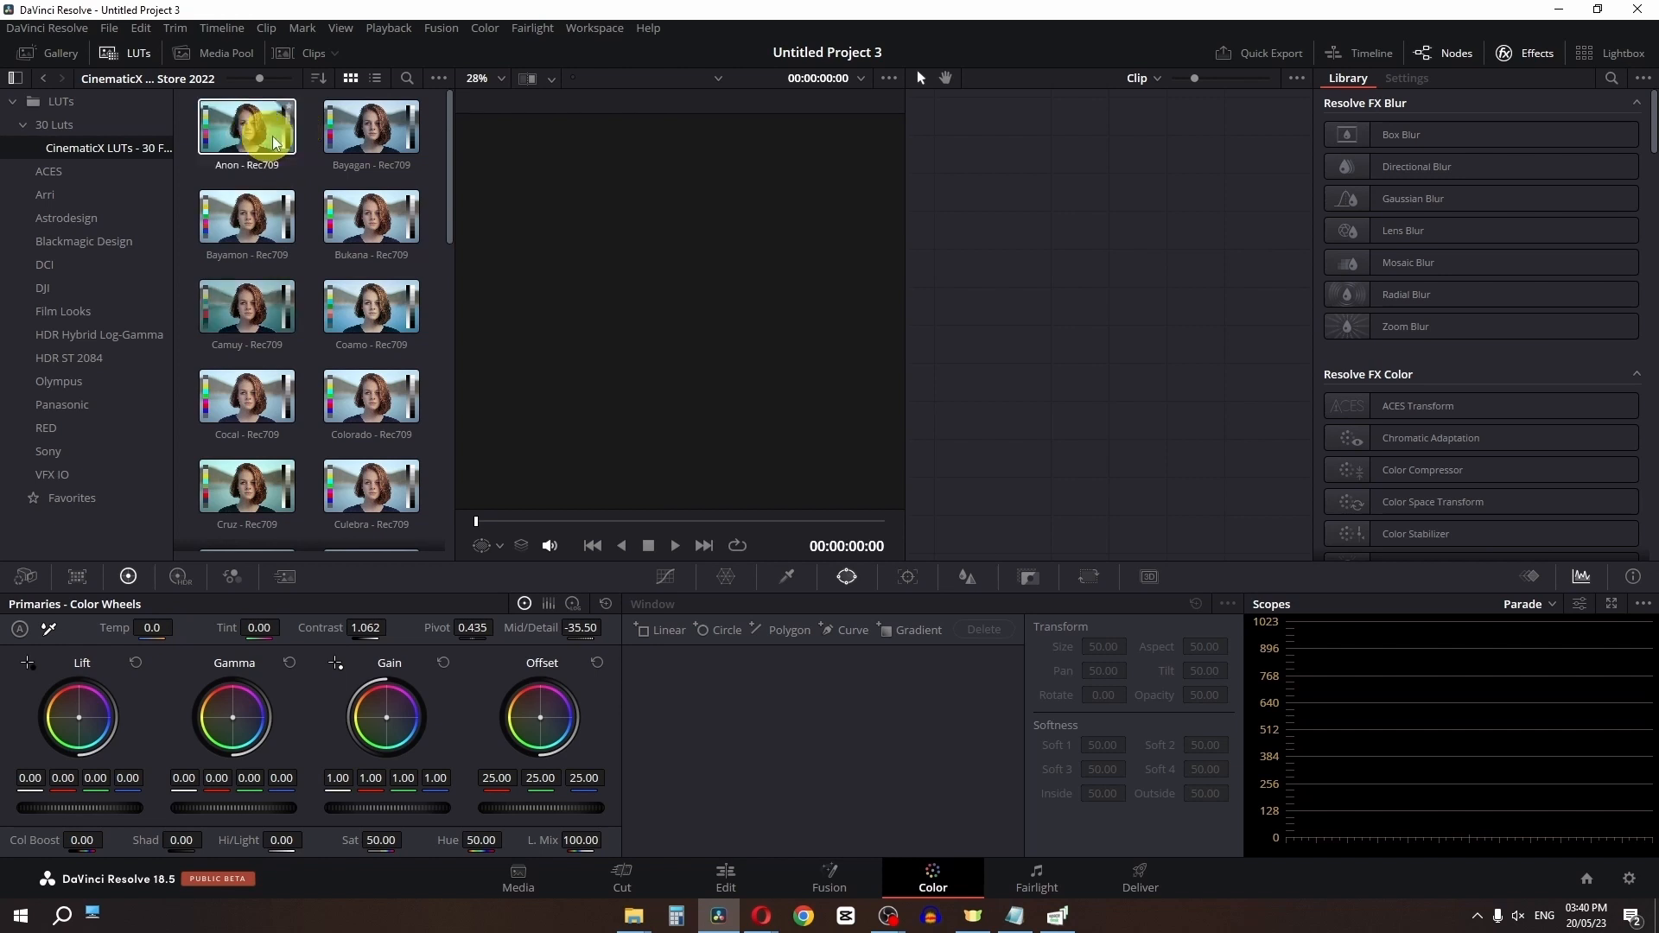
{"action": "scroll", "coordinate": [326, 270], "scroll_direction": "down", "scroll_amount": 5}
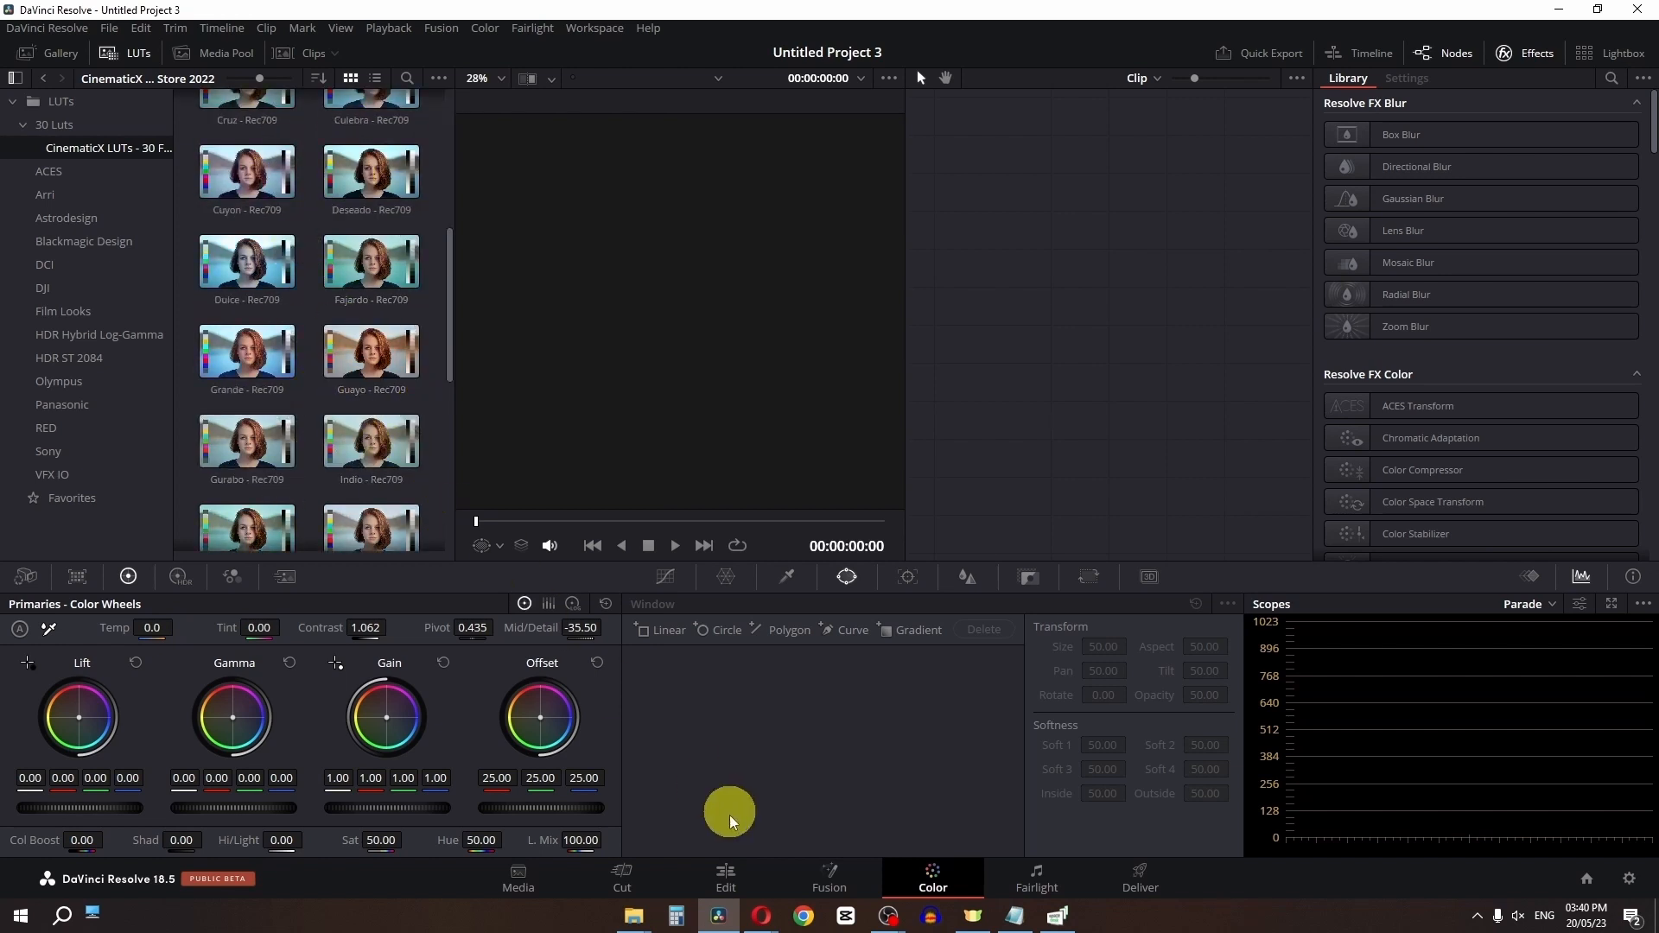
On the Edit page, place the walking-man clip from the media pool at the start of the empty timeline
{"action": "left_click", "coordinate": [726, 877]}
{"action": "left_click_drag", "start_coordinate": [238, 130], "coordinate": [562, 677]}
On the Color page, preview the Fajardo - Rec709 LUT and apply it to the walking-man clip's node 01
{"action": "left_click", "coordinate": [935, 872]}
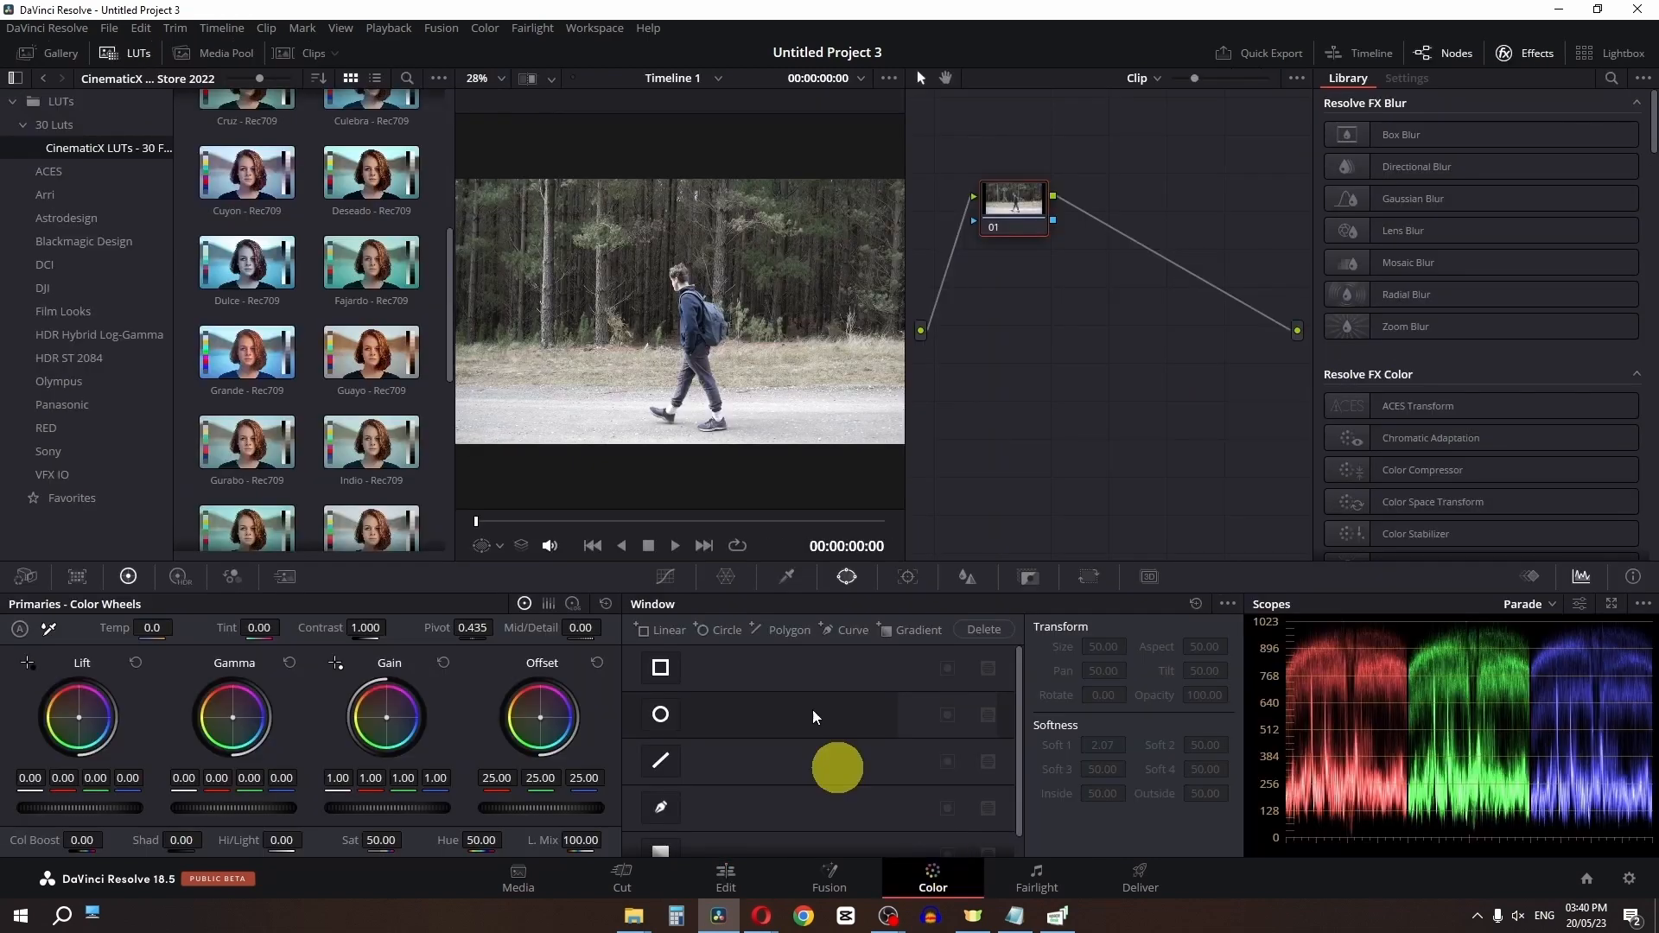
{"action": "mouse_move", "coordinate": [370, 274]}
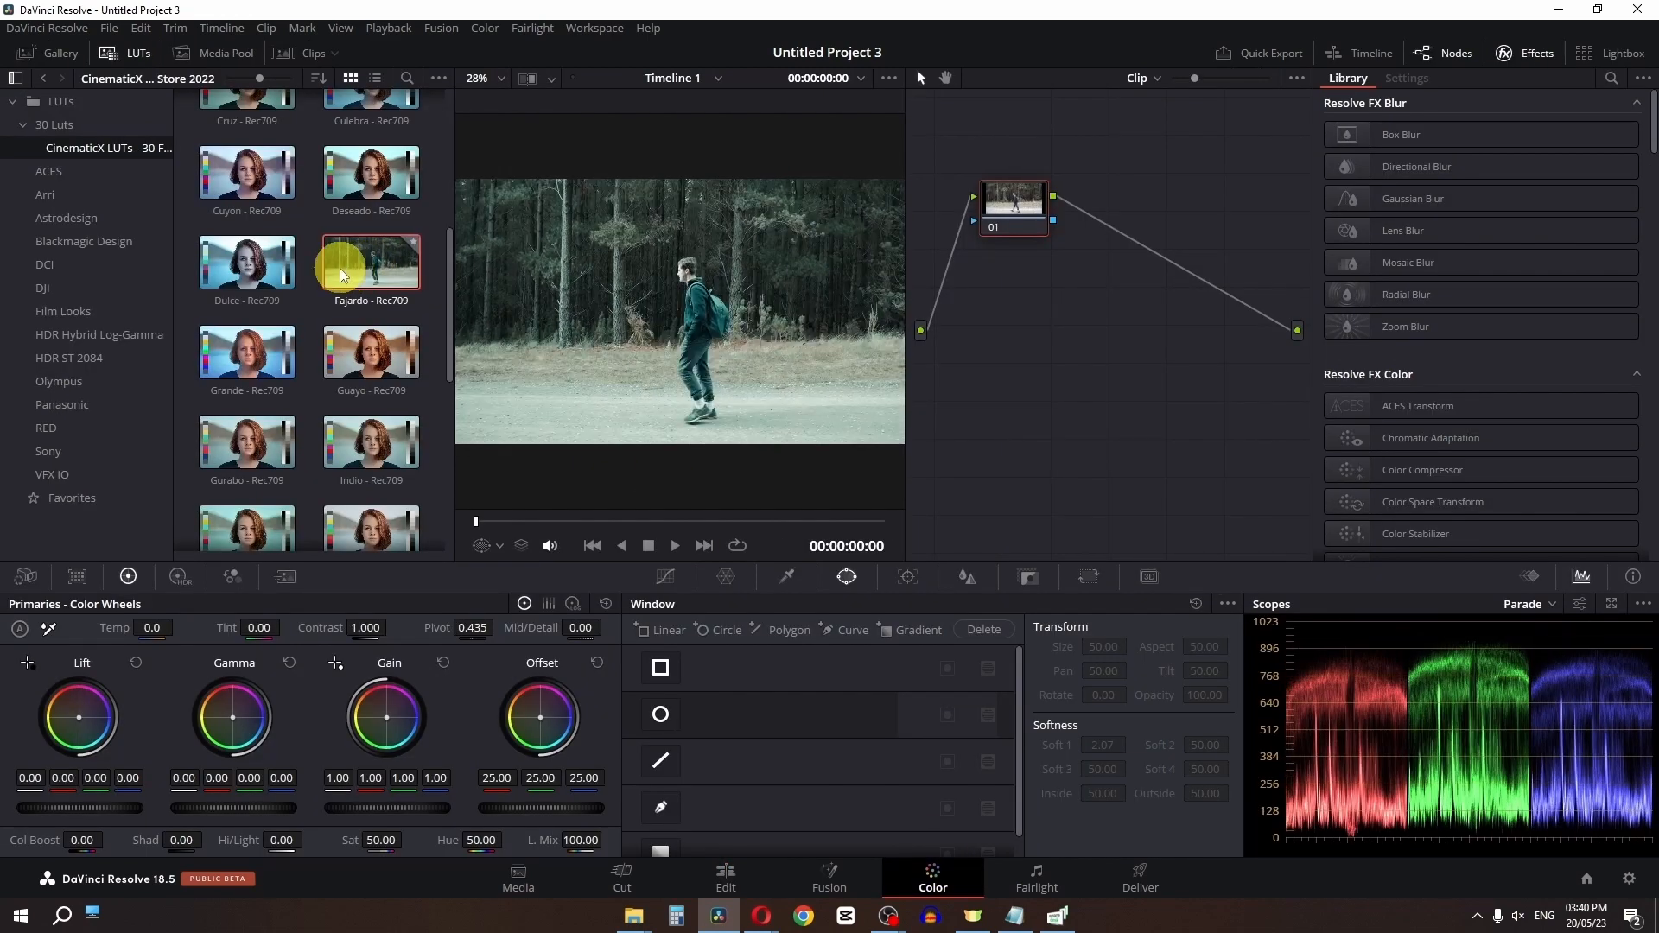
{"action": "left_click_drag", "start_coordinate": [369, 274], "coordinate": [1016, 200]}
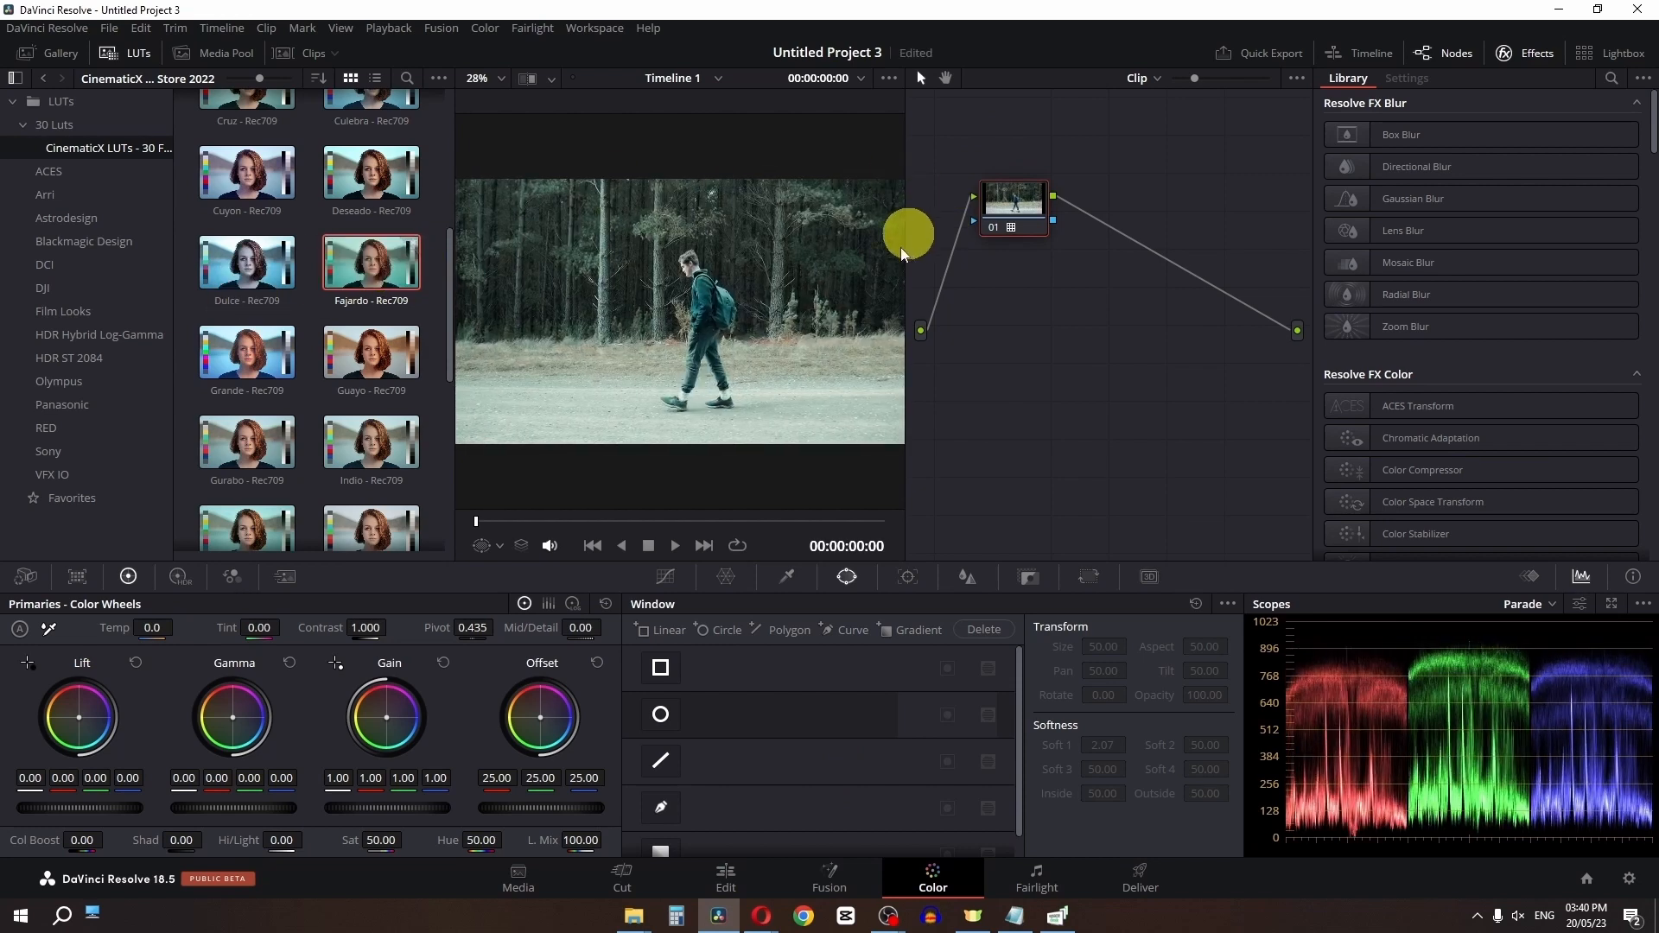
Play the walking-man clip at a larger view and compare it with the color grade bypassed and enabled
{"action": "left_click", "coordinate": [126, 54]}
{"action": "key", "text": "space"}
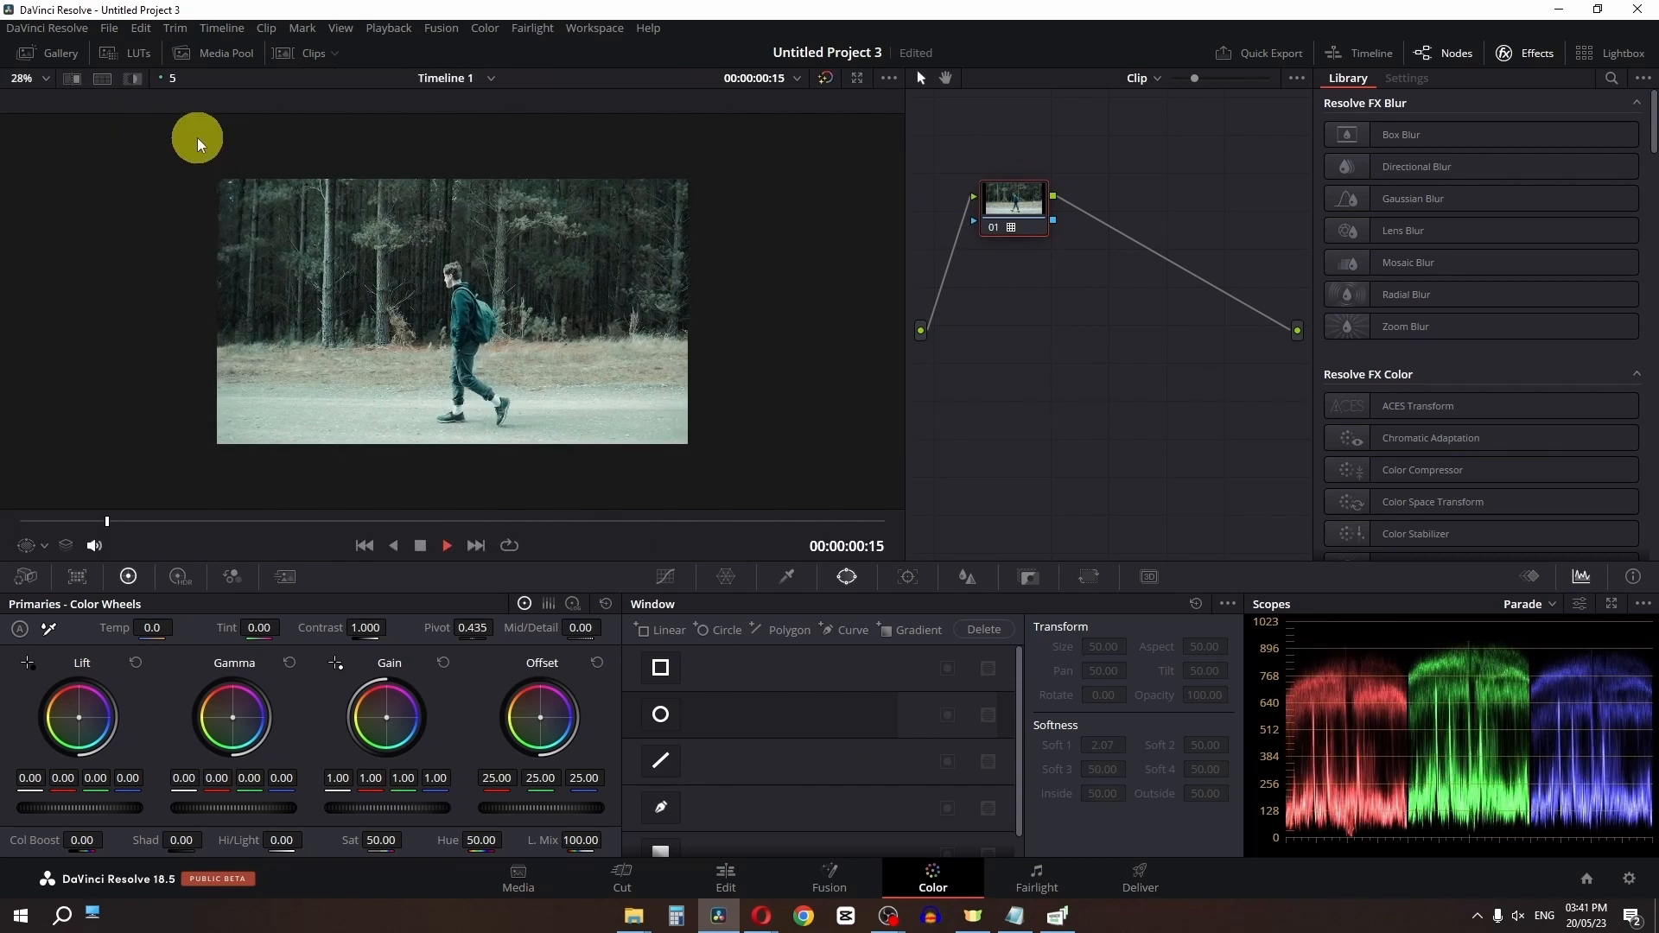
{"action": "left_click", "coordinate": [824, 78]}
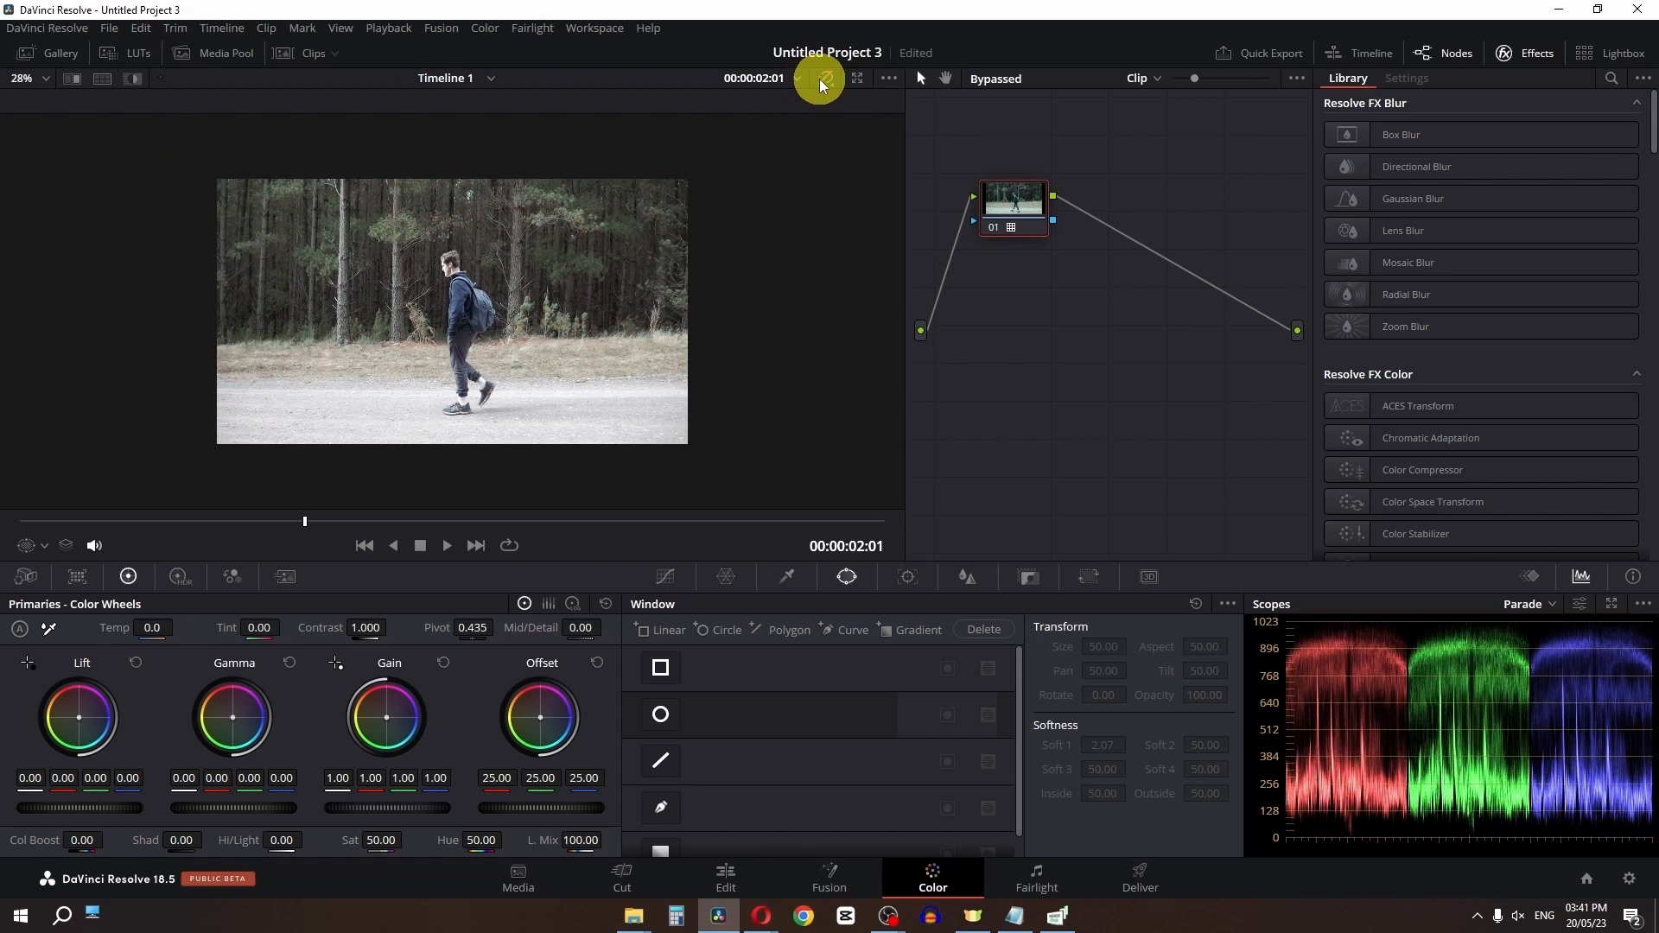
{"action": "left_click", "coordinate": [824, 79]}
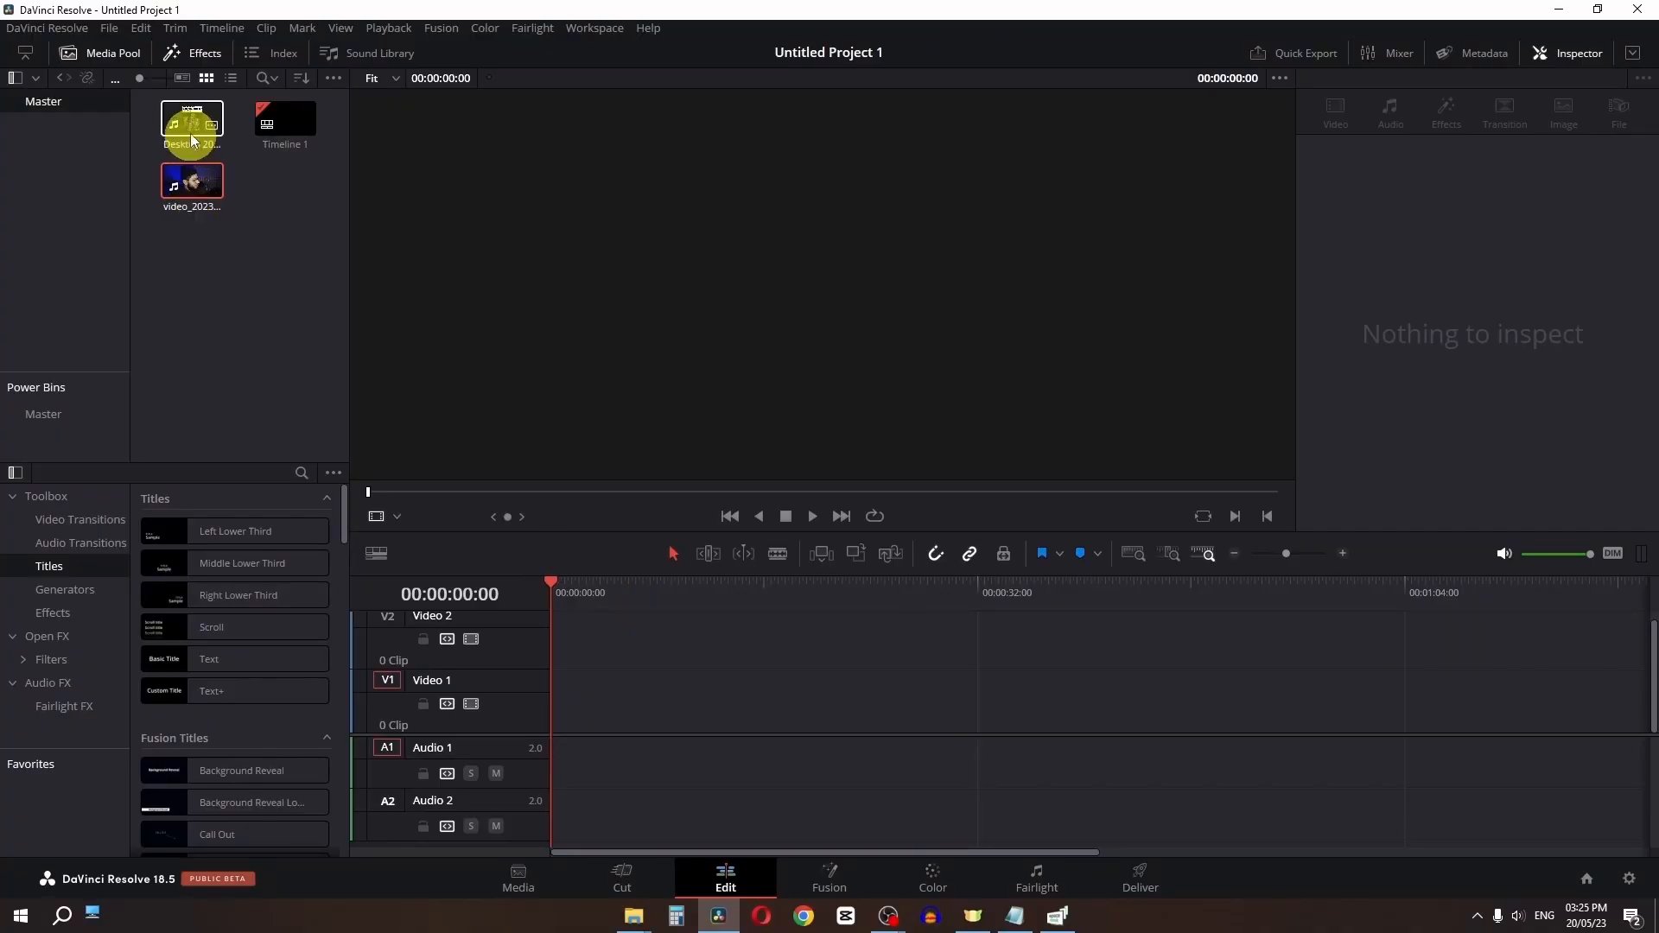
Place the Desktop 2023.05.17 screen recording at the start of Video 1 and raise its volume to 12.14
{"action": "left_click_drag", "start_coordinate": [190, 133], "coordinate": [548, 729]}
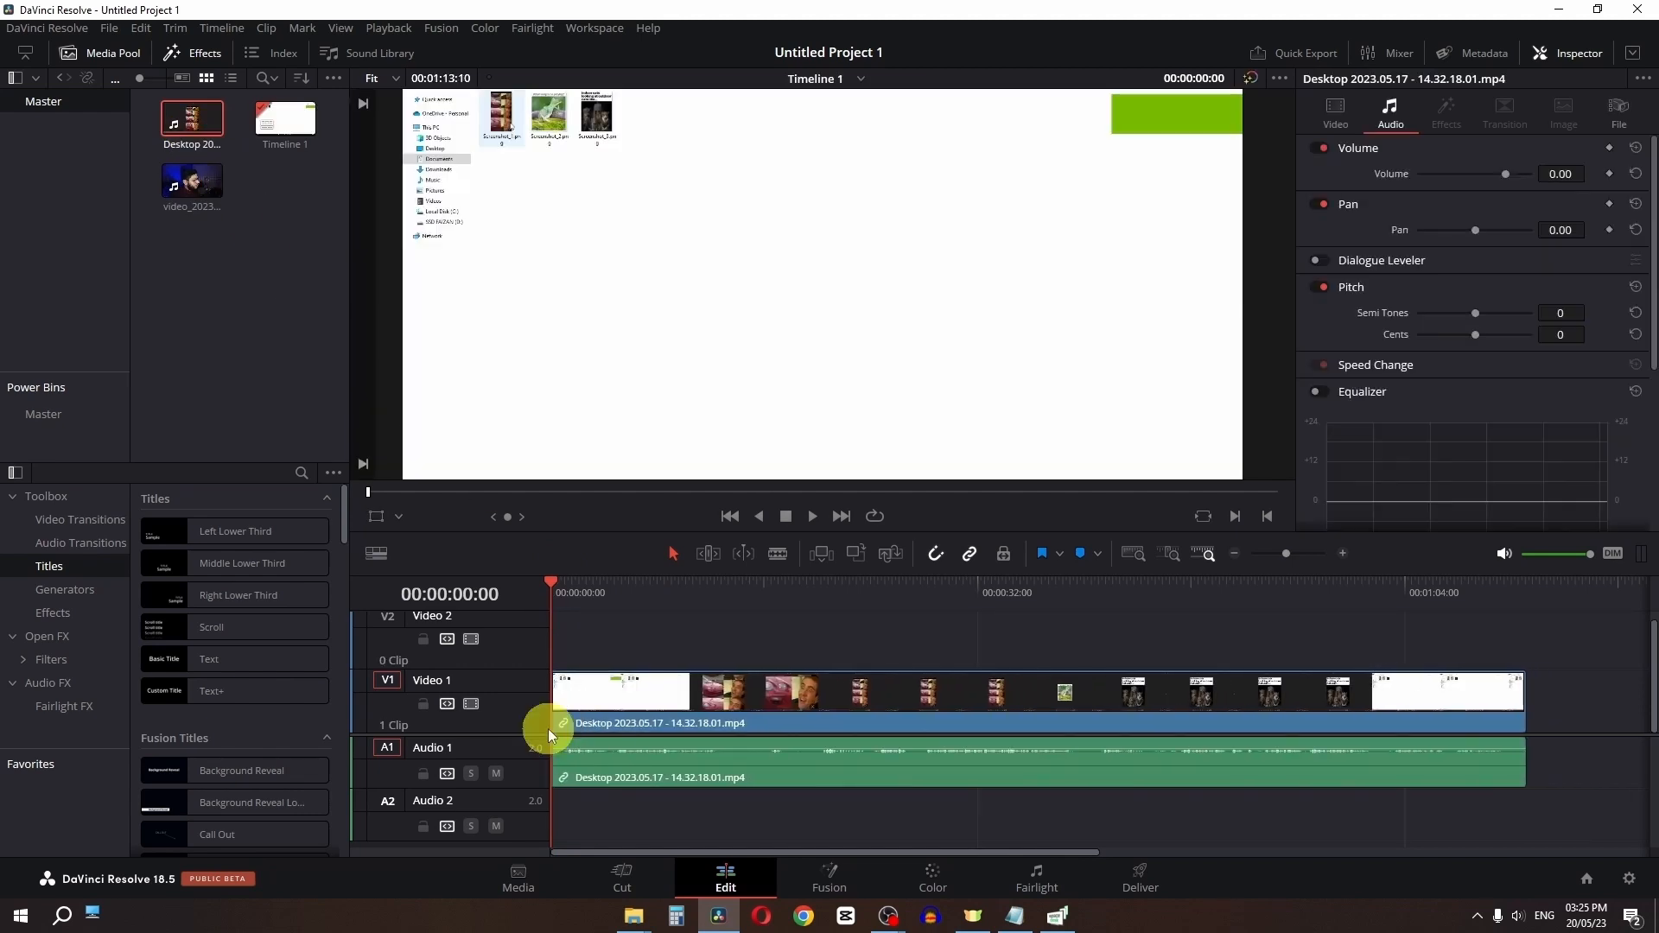
{"action": "left_click", "coordinate": [712, 702]}
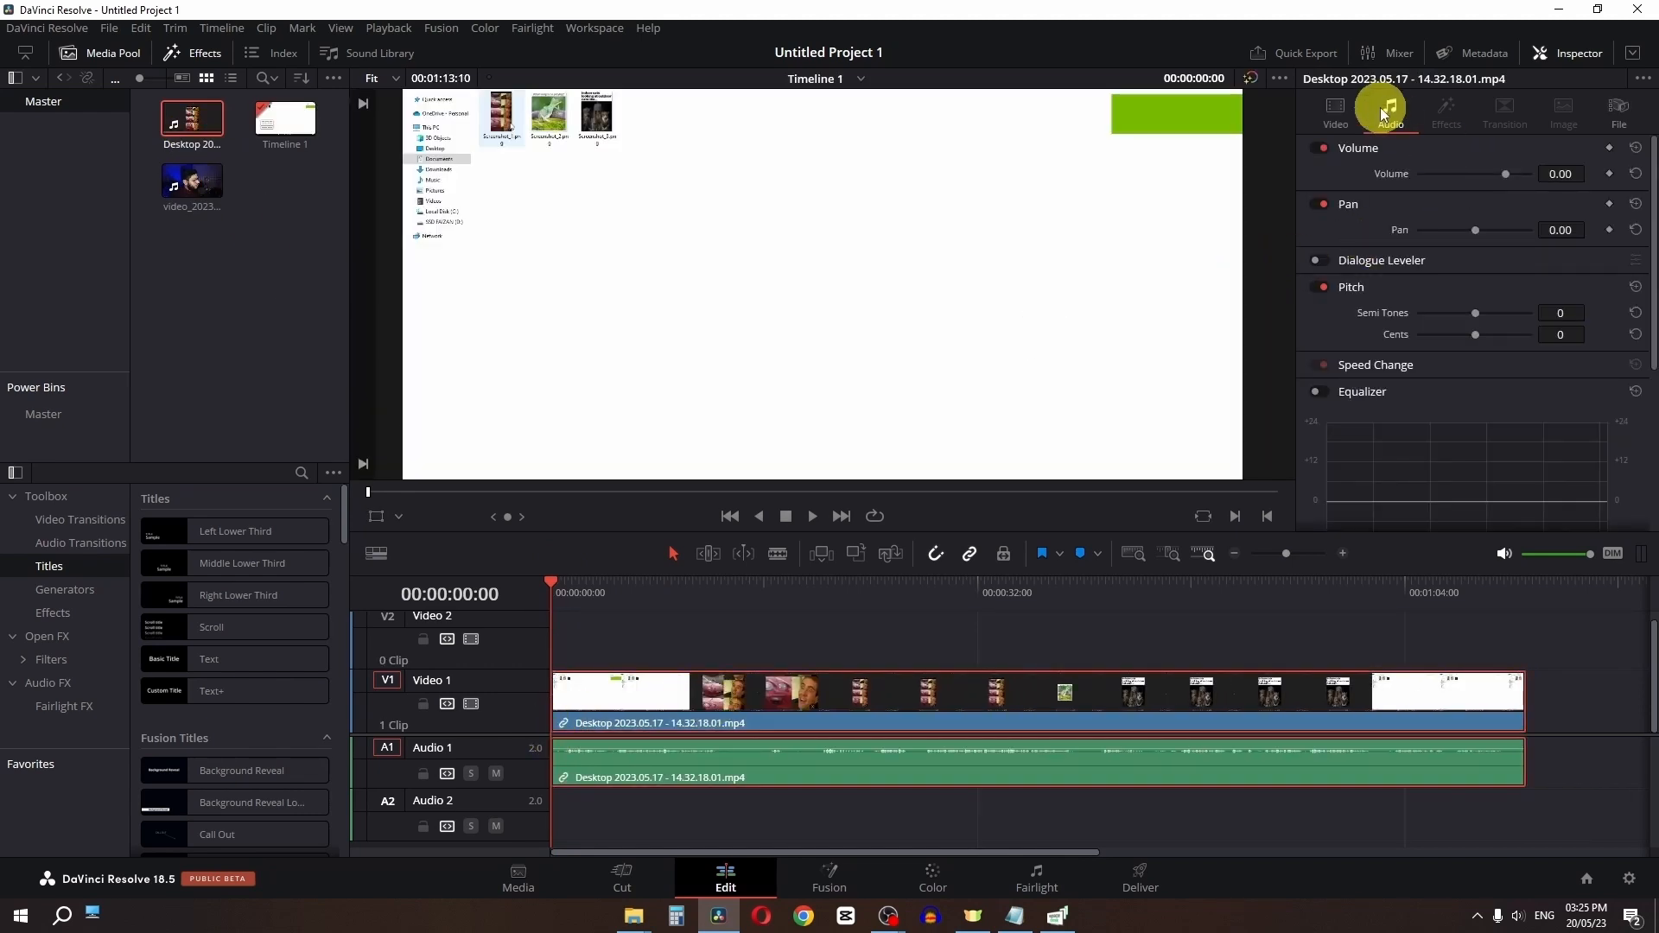
{"action": "left_click_drag", "start_coordinate": [1505, 174], "coordinate": [1516, 178]}
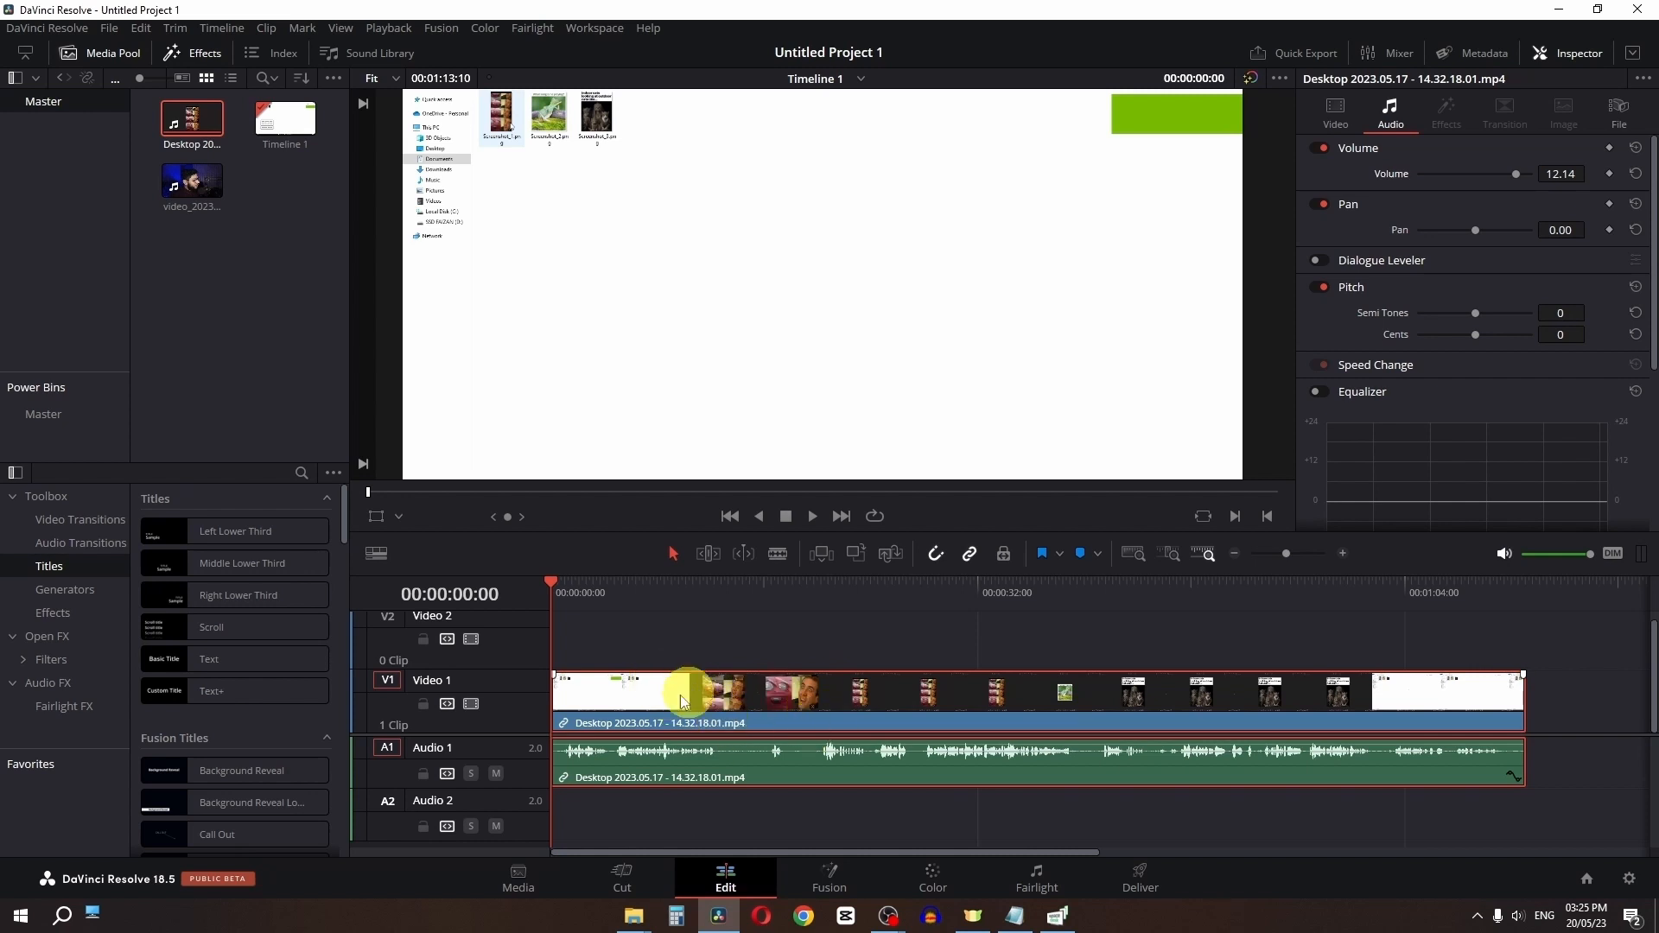
Place the webcam clip video_20230517_143216.mp4 on Video 2 at the start of the timeline
{"action": "left_click_drag", "start_coordinate": [178, 183], "coordinate": [554, 644]}
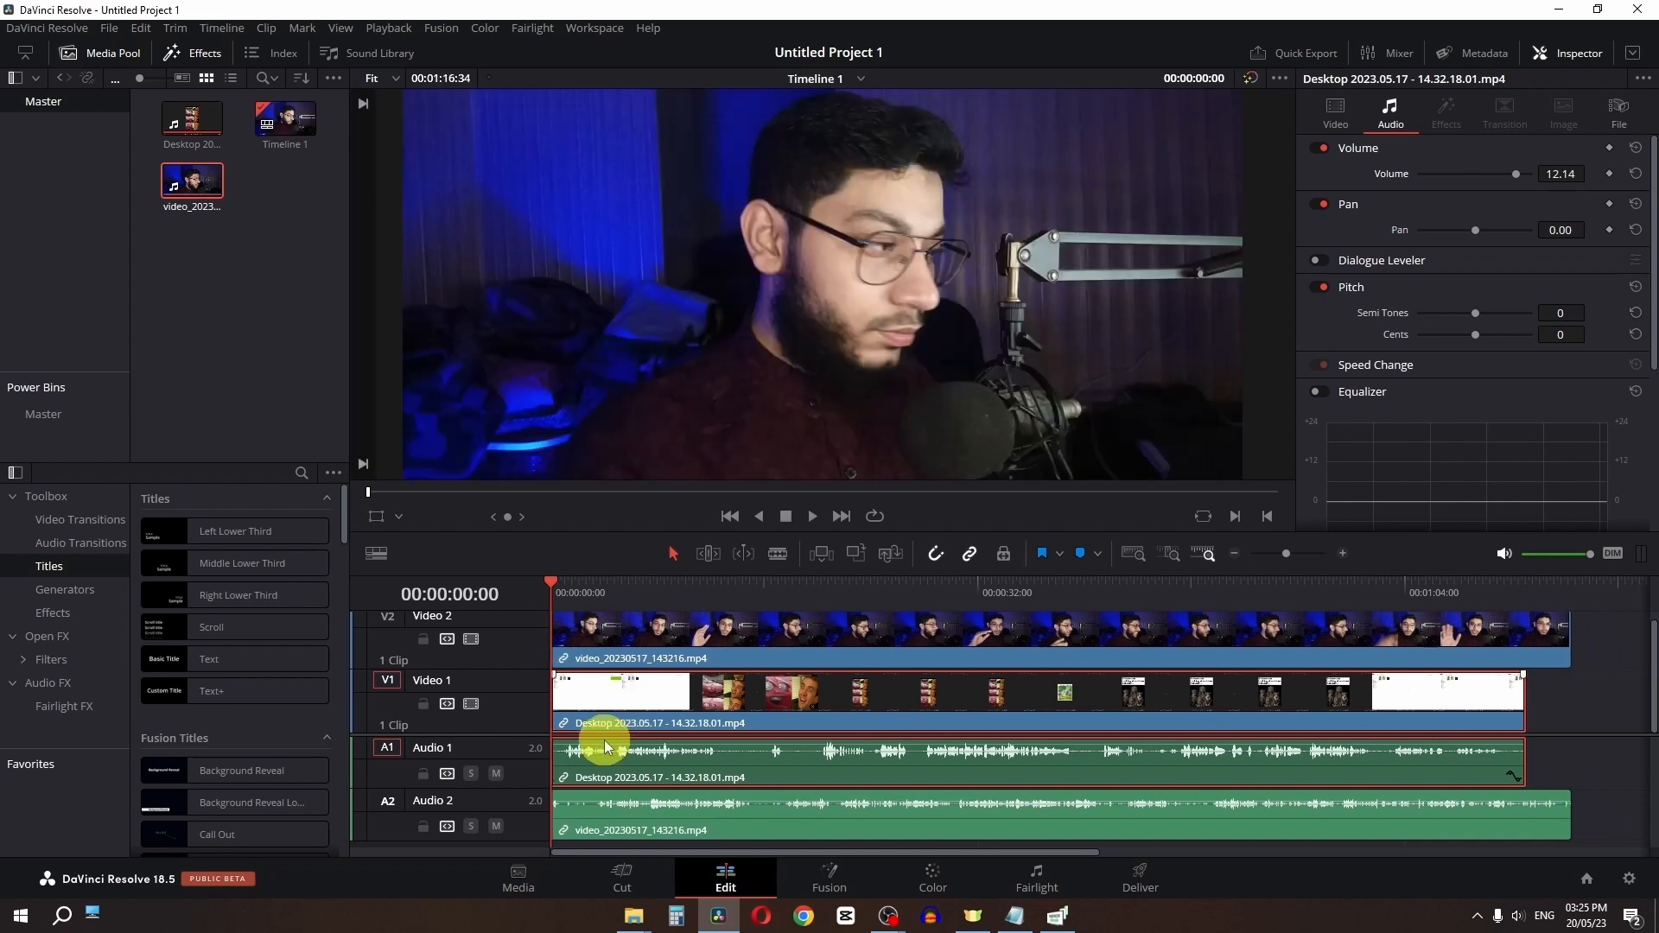
{"action": "left_click", "coordinate": [622, 649]}
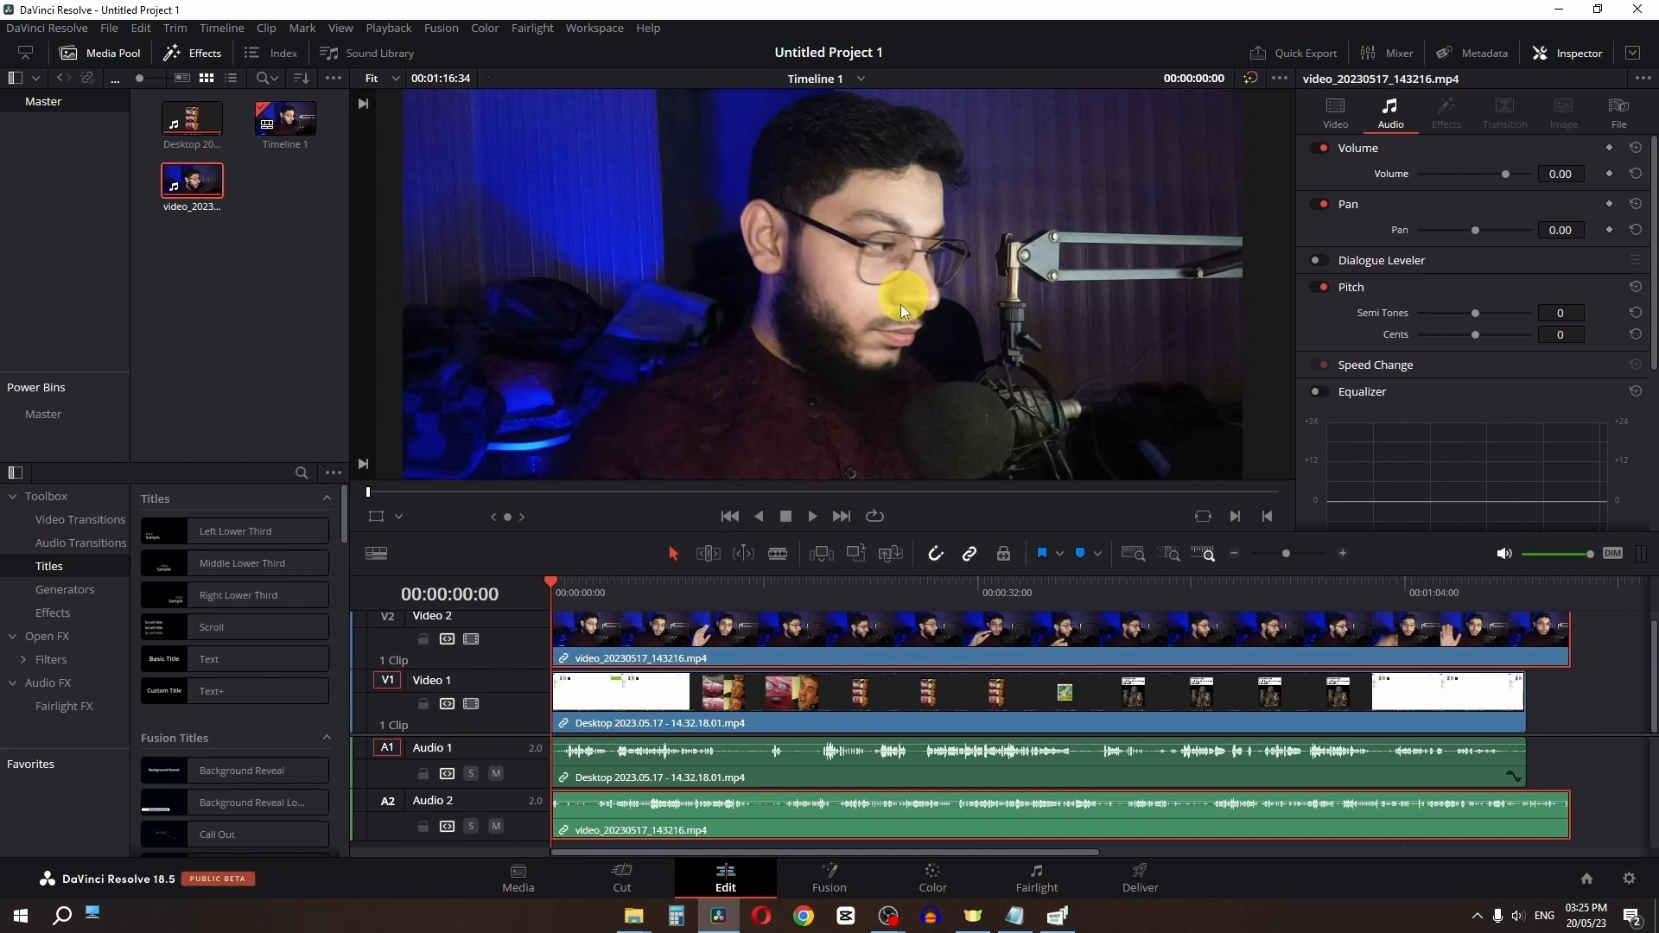
{"action": "left_click", "coordinate": [677, 775]}
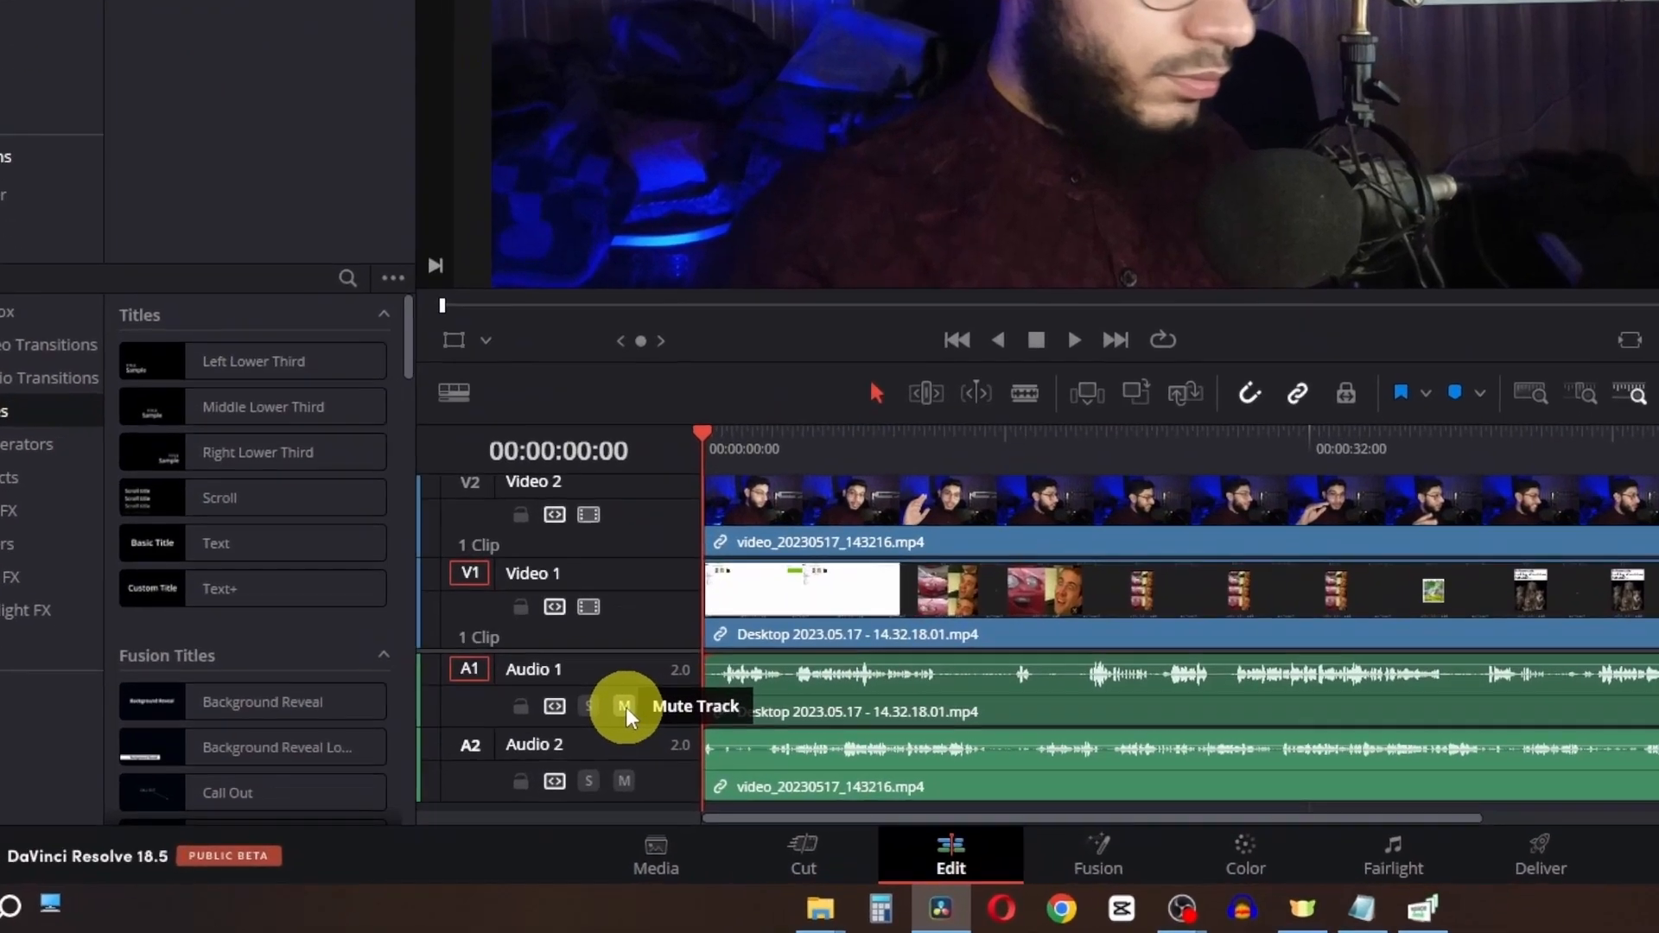
Listen to the webcam clip's own audio from 00:00:06:20 with the Audio 1 track temporarily muted
{"action": "left_click", "coordinate": [496, 774]}
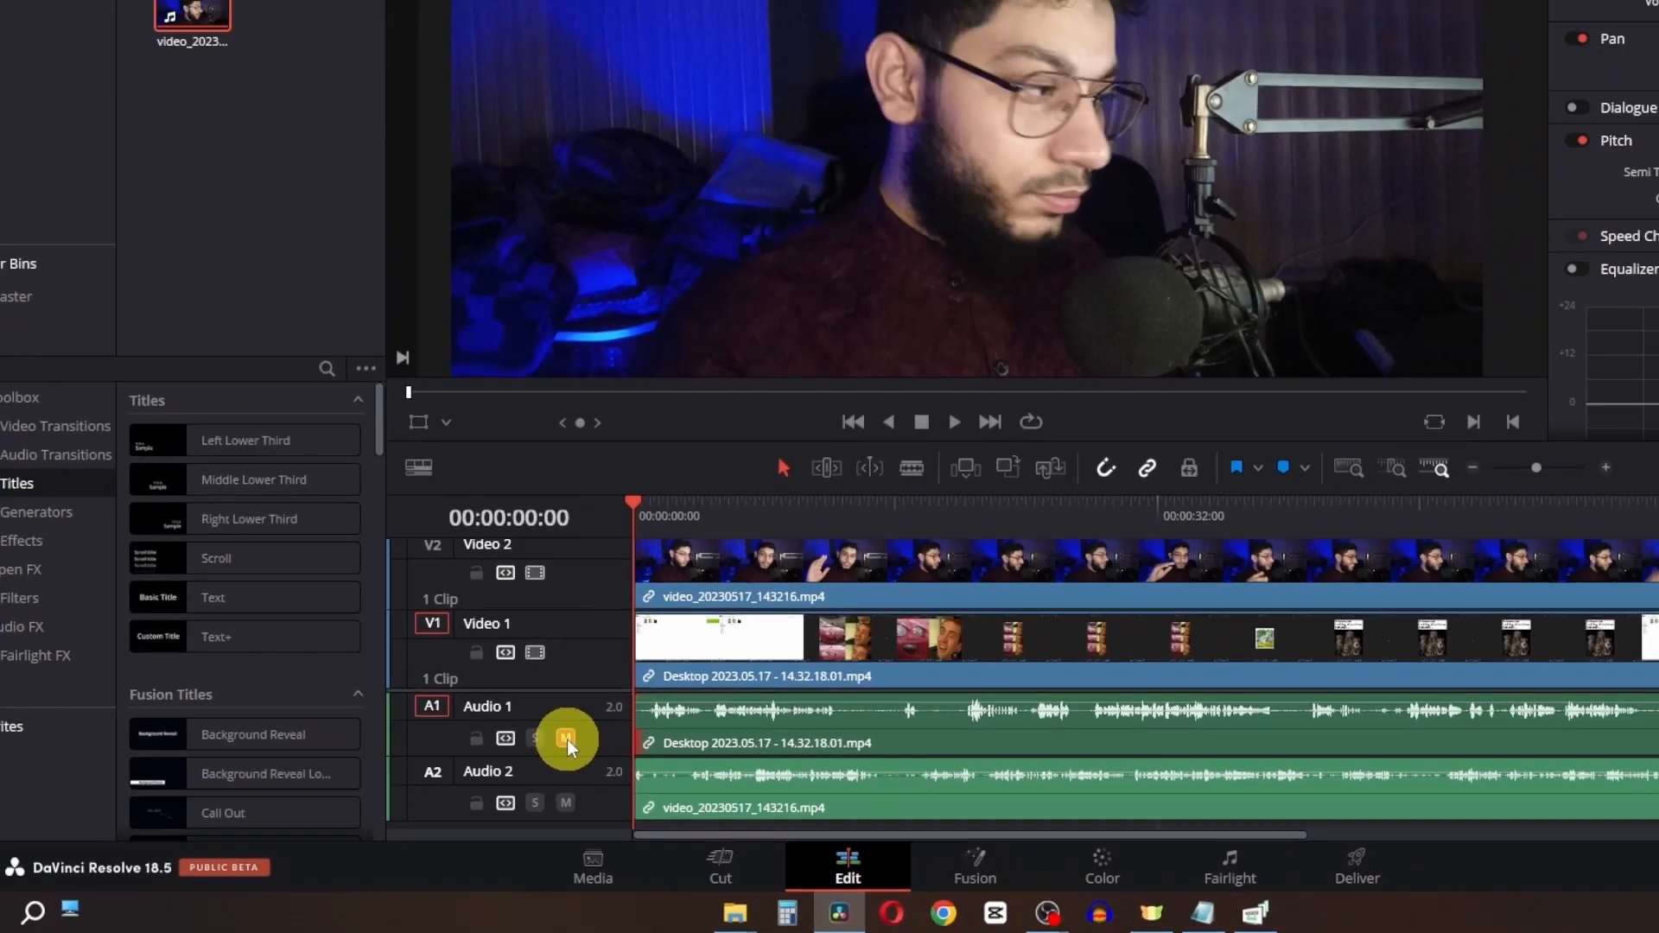
{"action": "left_click", "coordinate": [737, 518]}
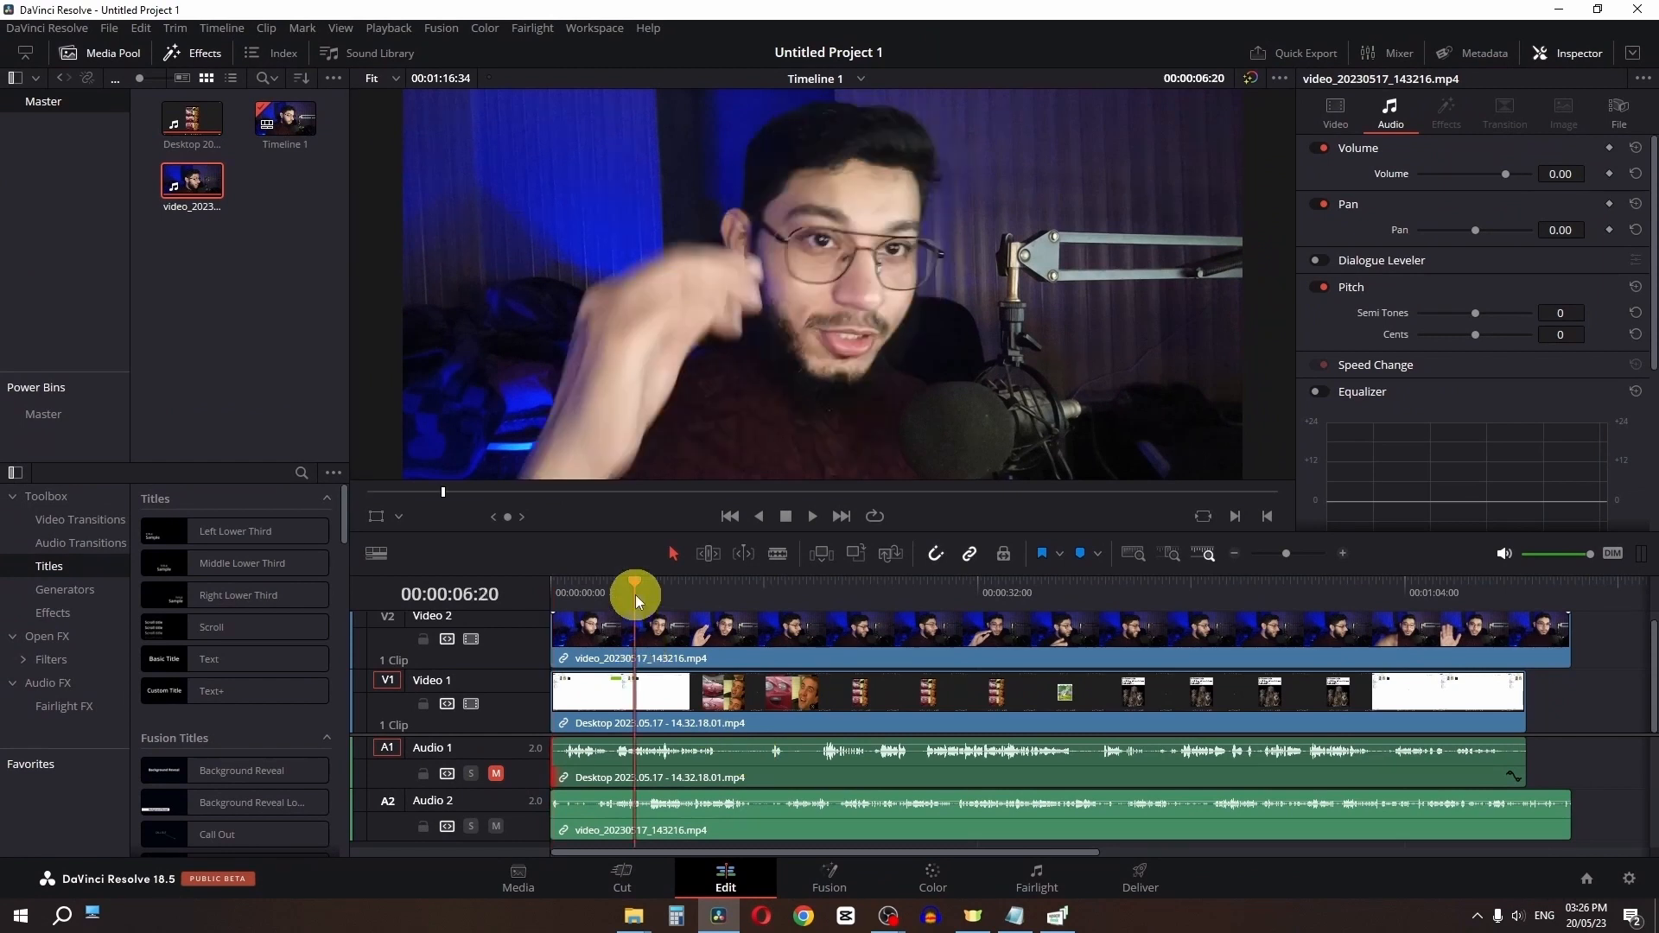
{"action": "key", "text": "space"}
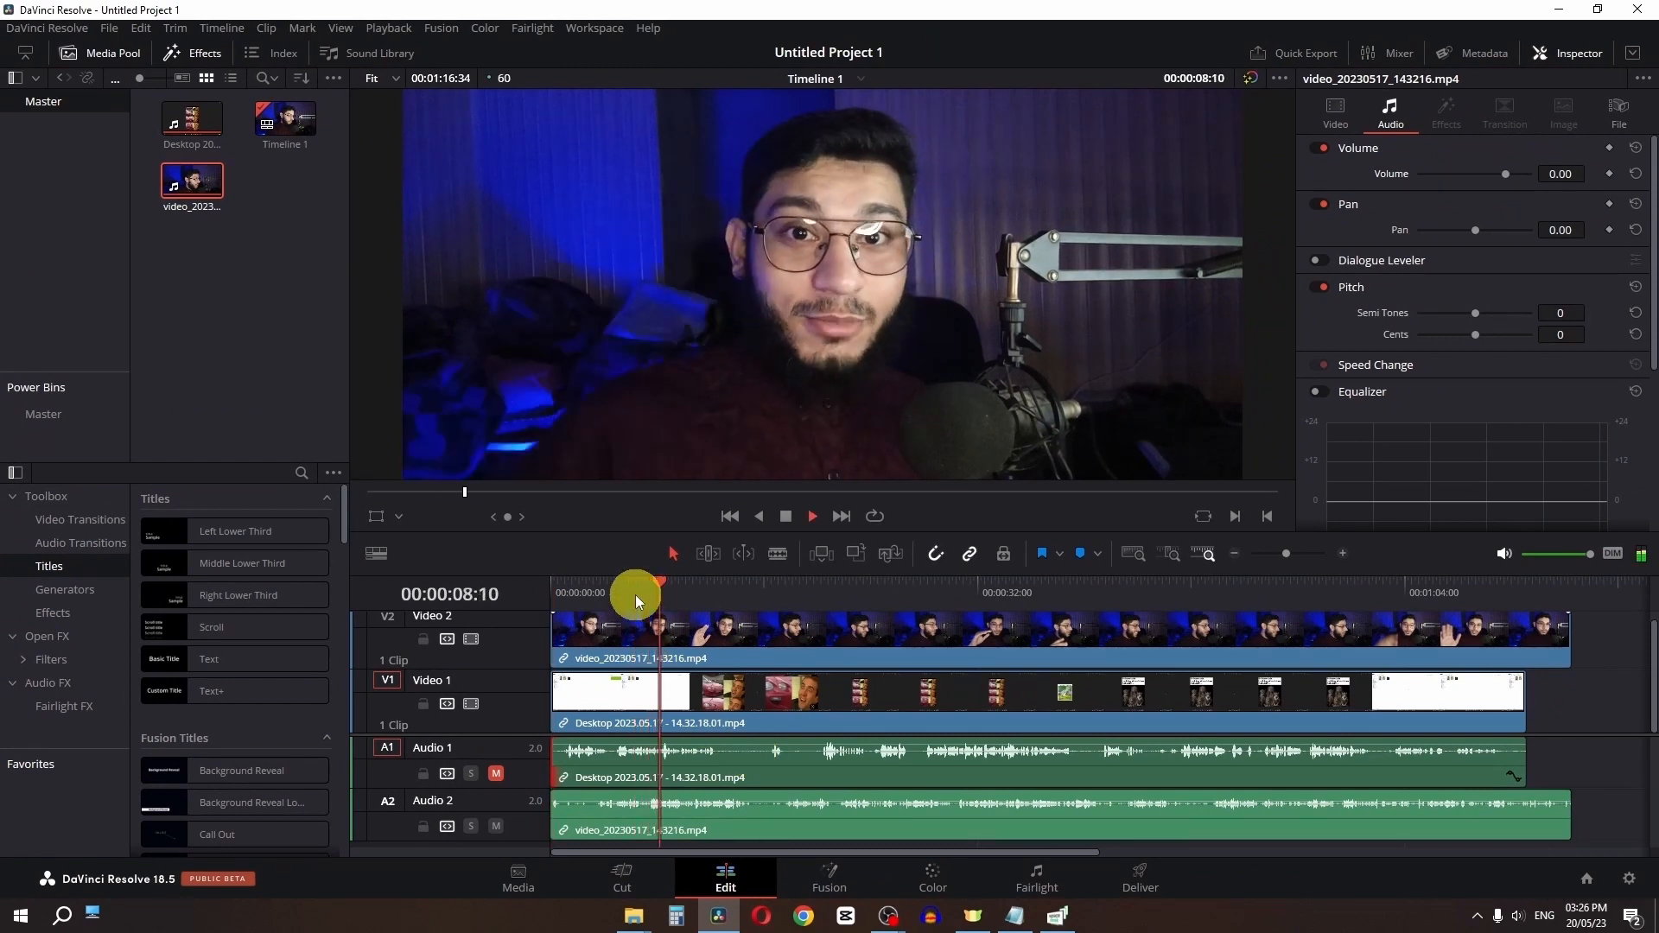
{"action": "key", "text": "space"}
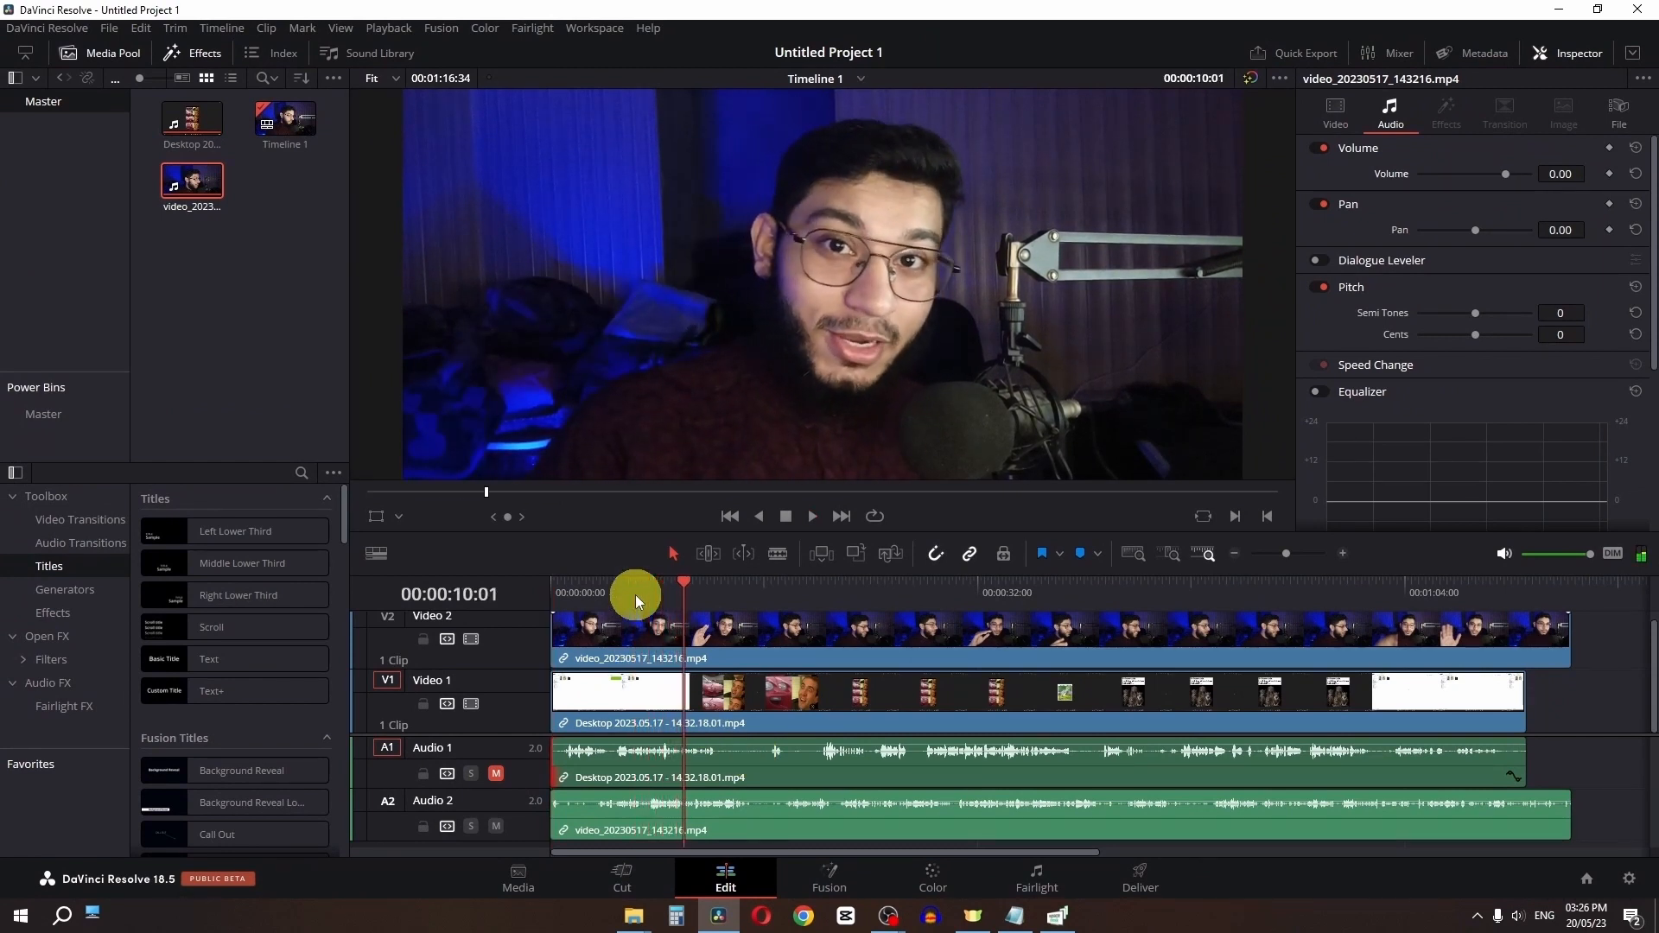
{"action": "left_click", "coordinate": [711, 780]}
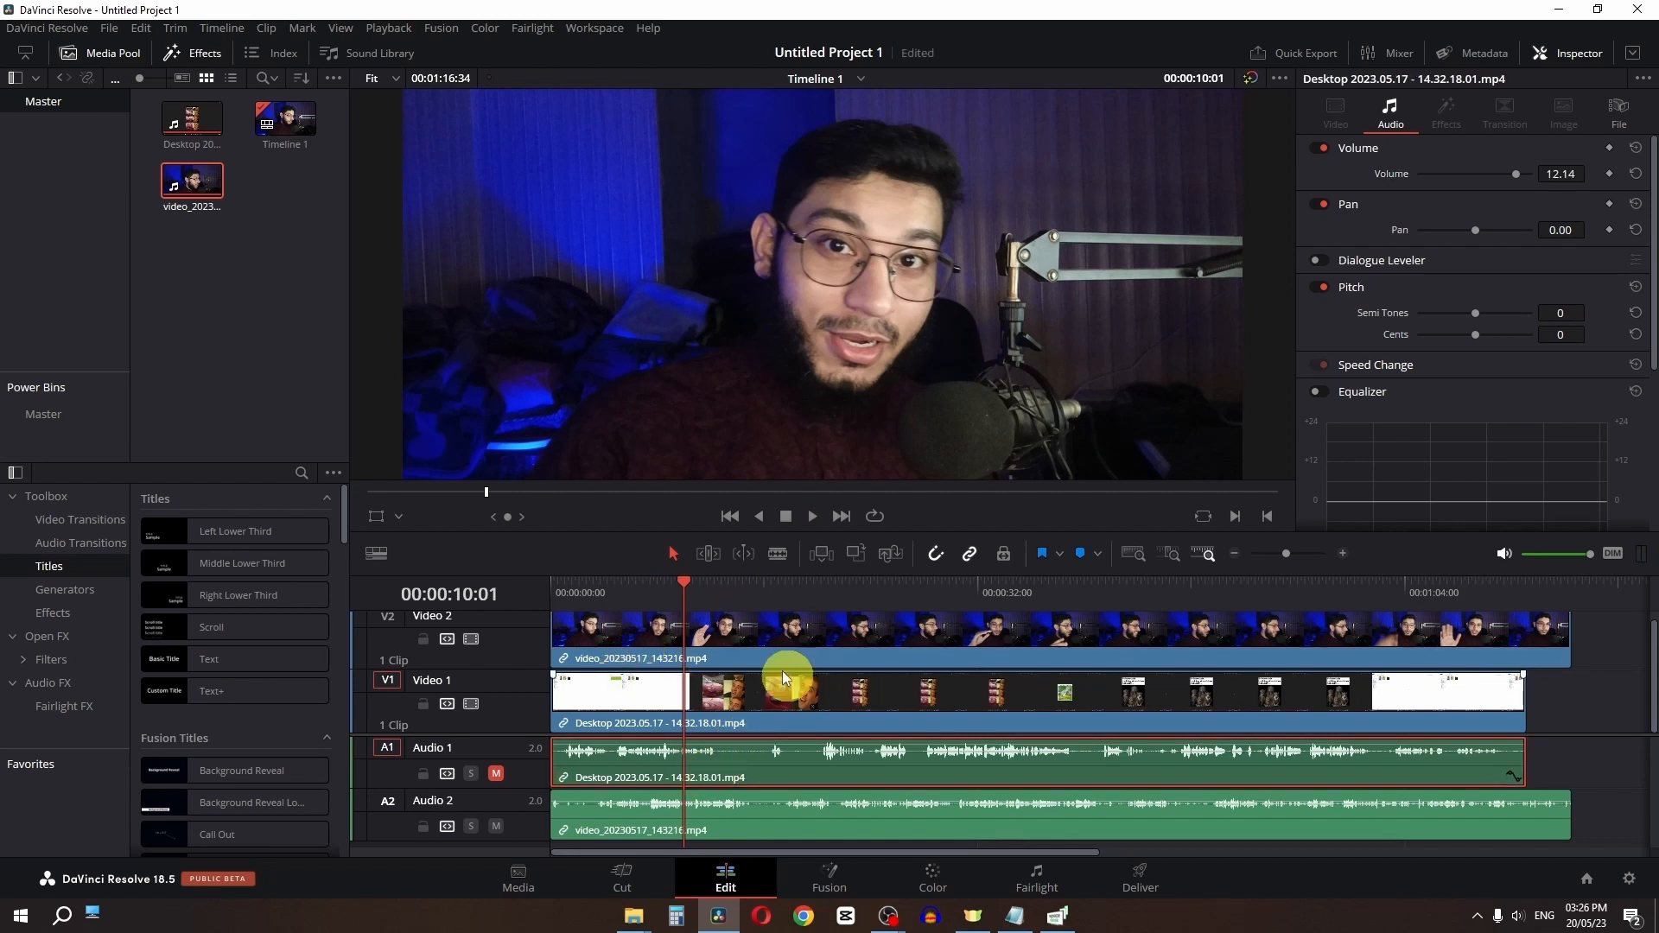
{"action": "left_click", "coordinate": [496, 773]}
Select both recordings with their audio on the timeline and auto-align them based on waveform
{"action": "left_click", "coordinate": [1534, 805]}
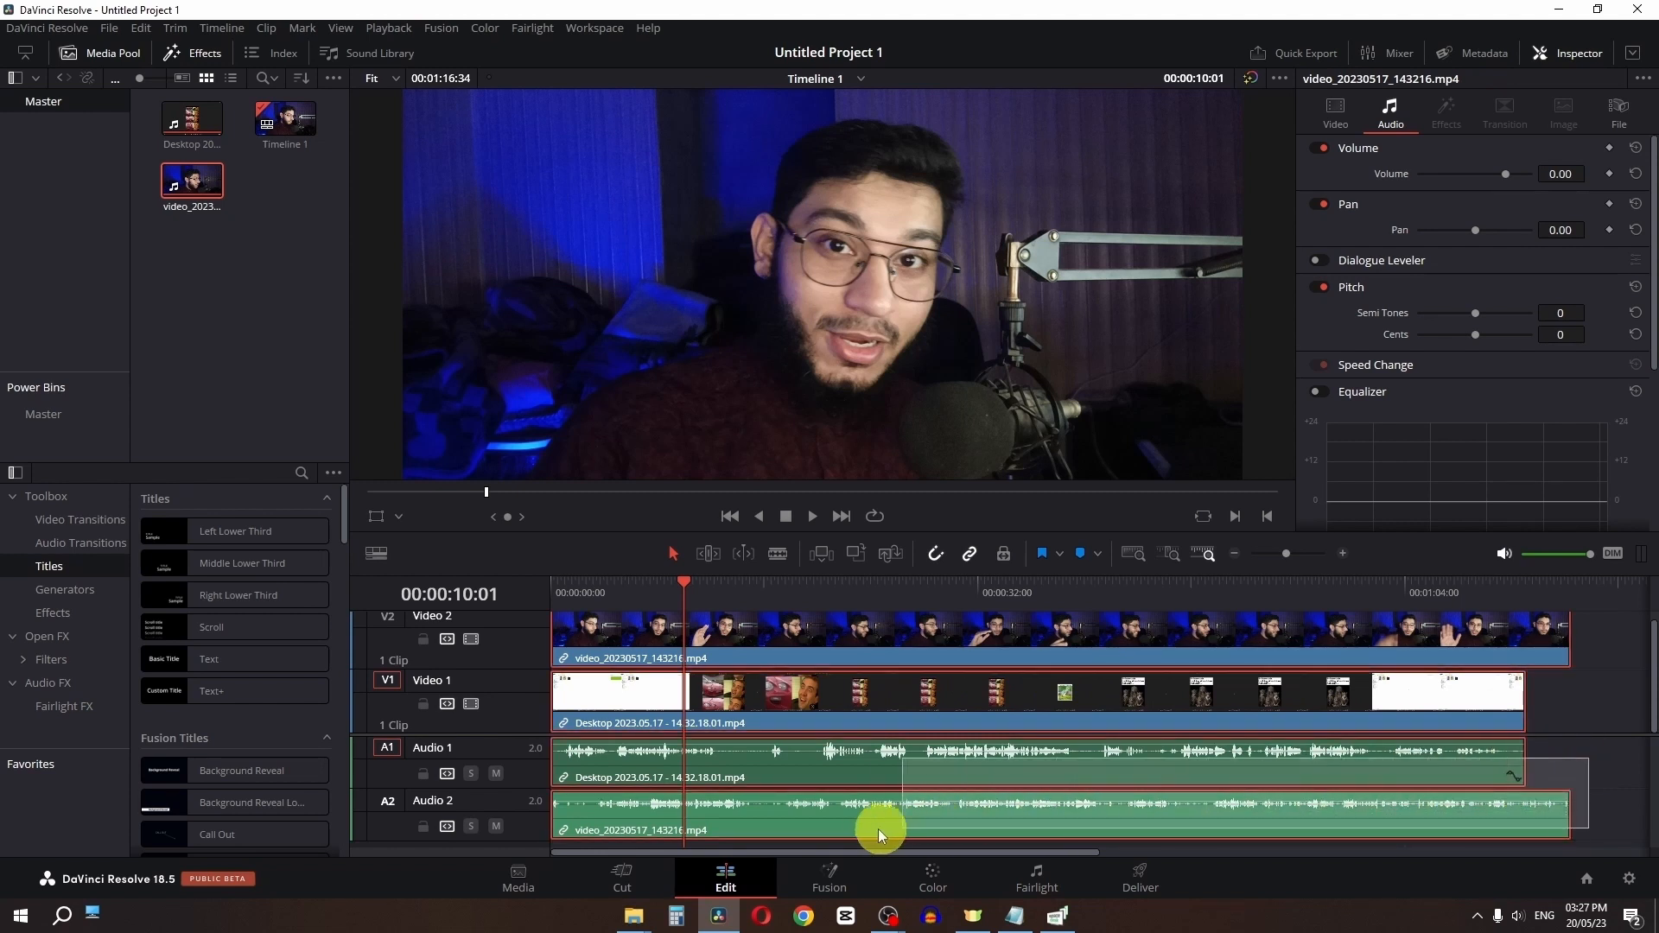
{"action": "key", "text": "ctrl+a"}
{"action": "right_click", "coordinate": [842, 821]}
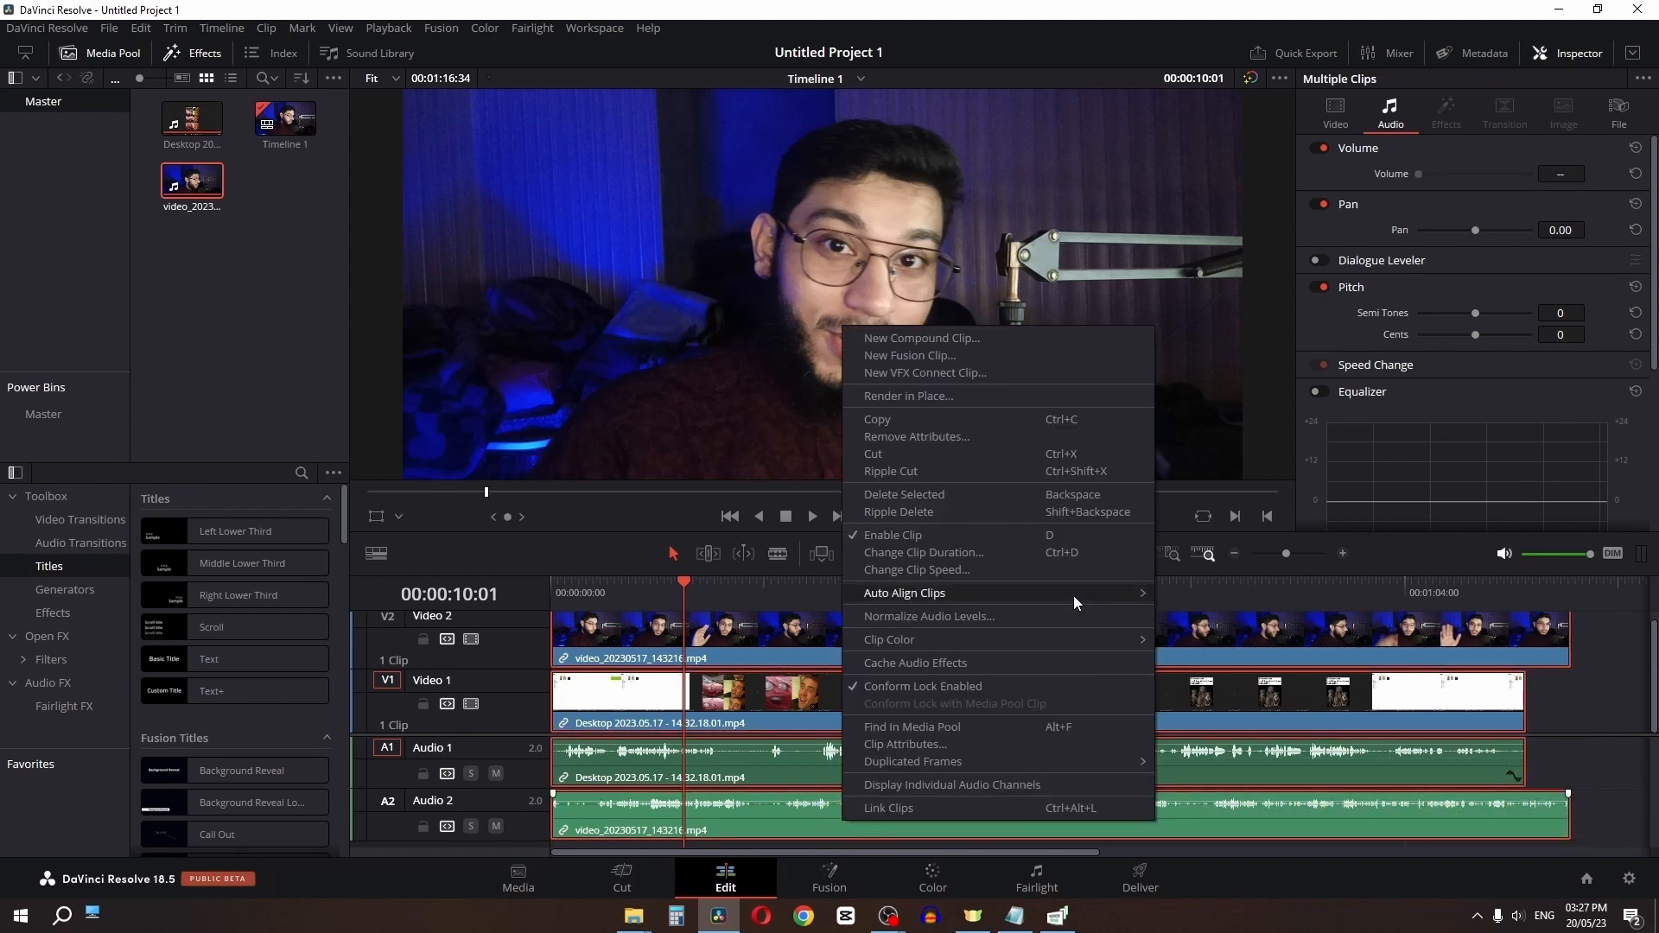
{"action": "mouse_move", "coordinate": [1073, 595]}
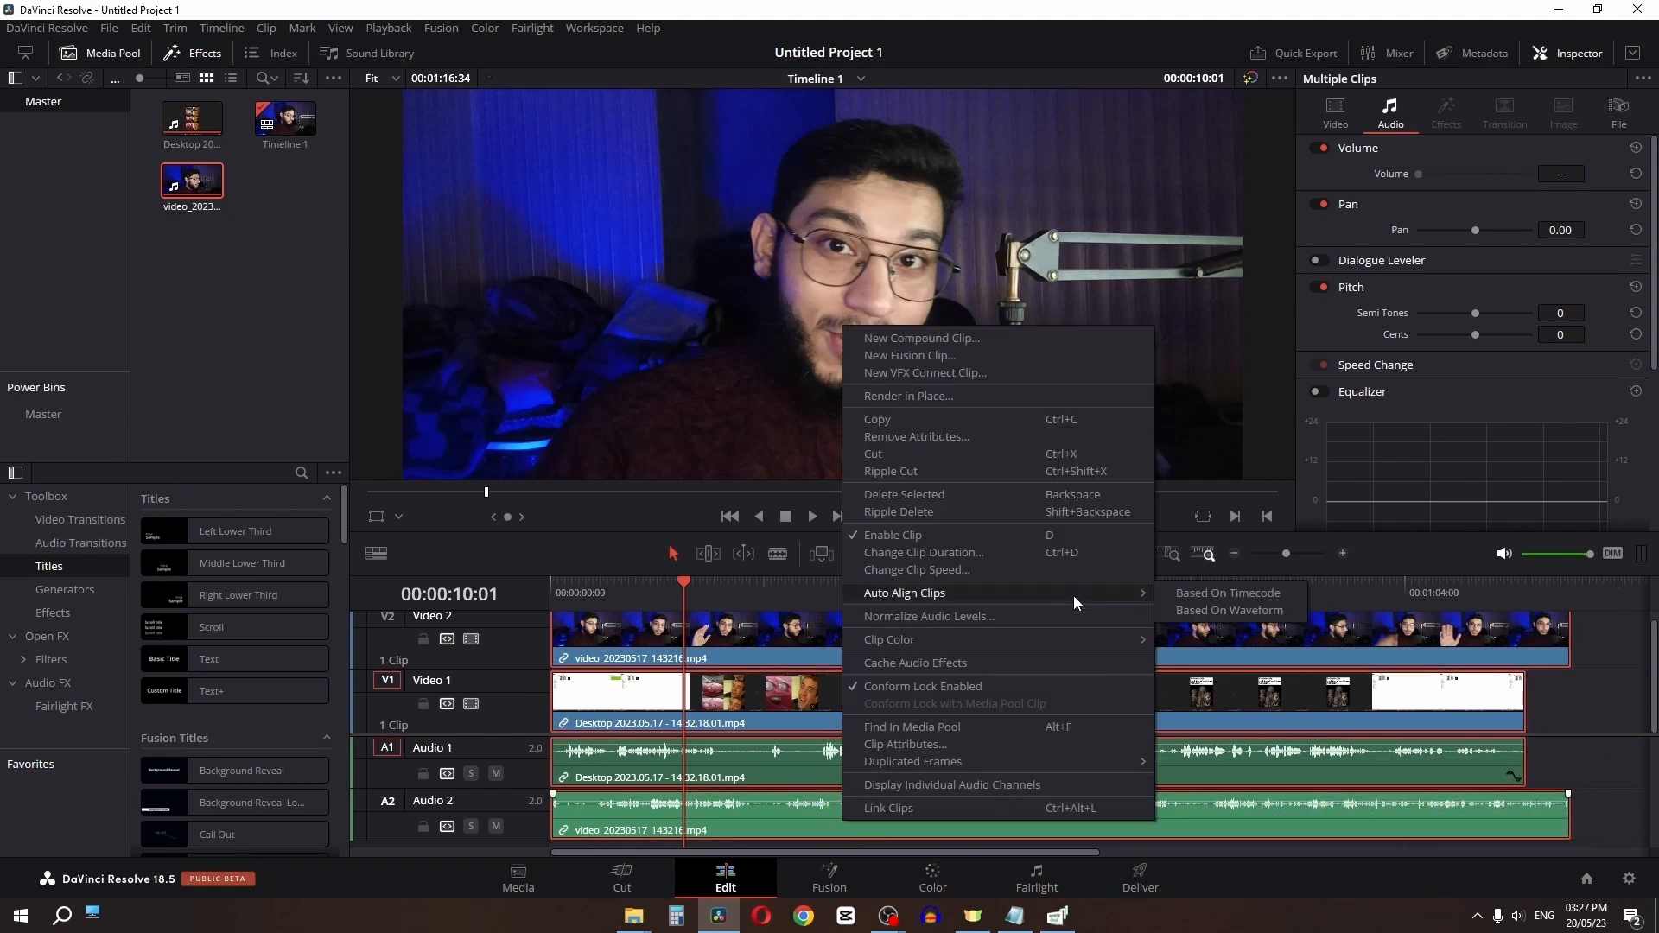
{"action": "left_click", "coordinate": [1216, 611]}
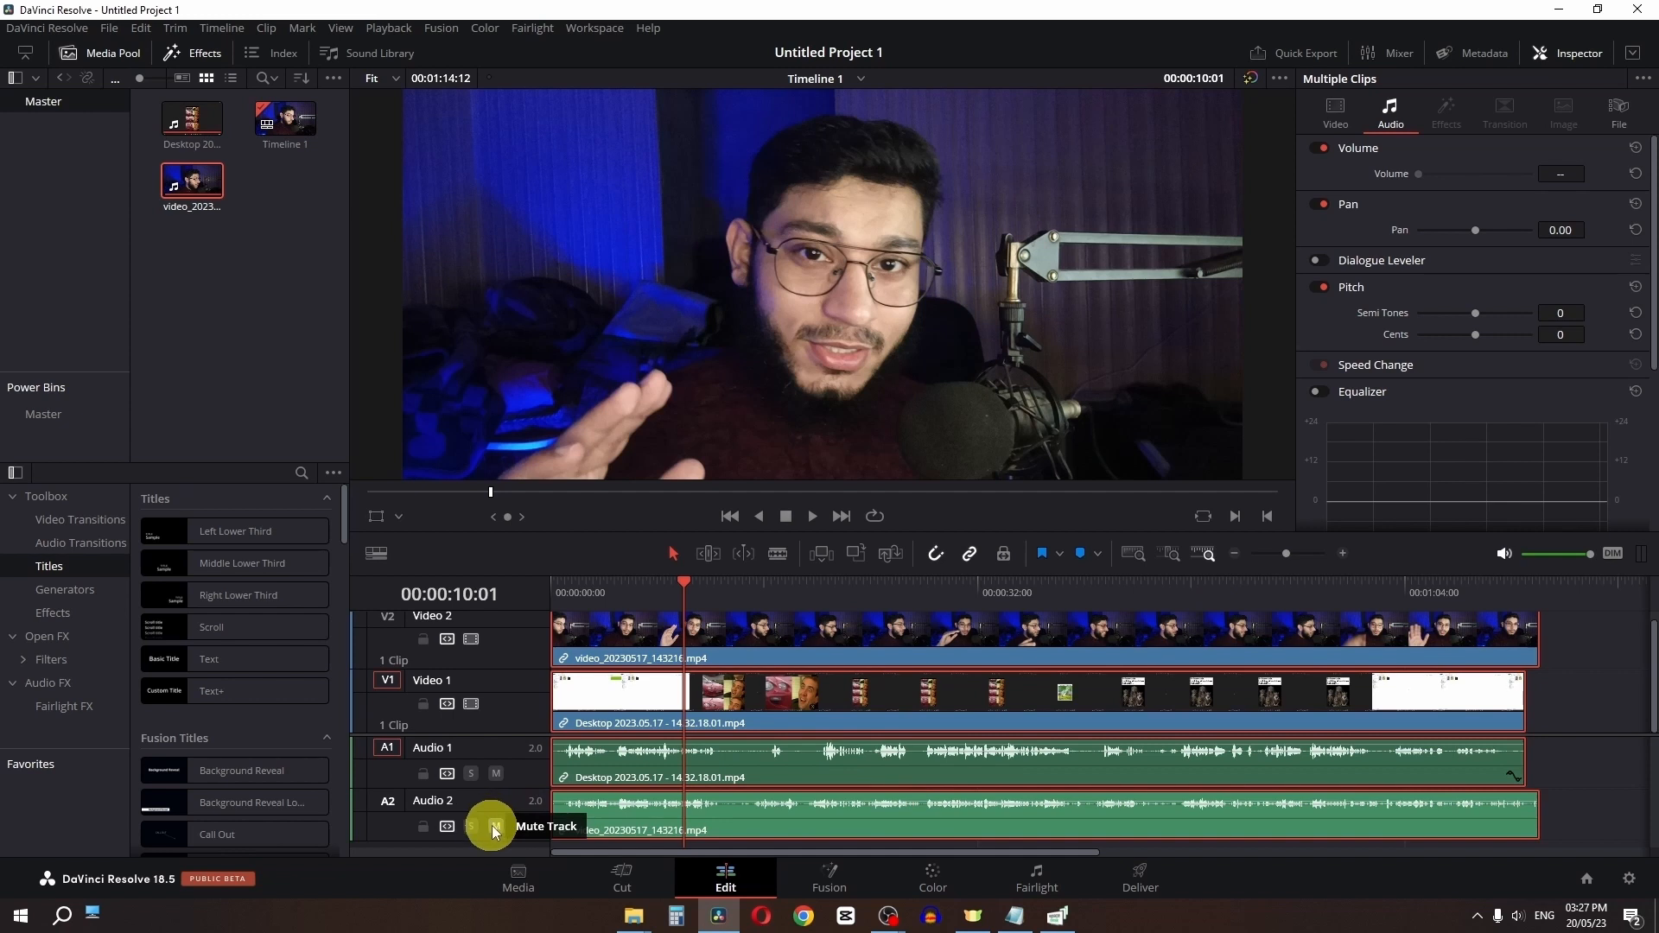
Mute the Audio 2 track and play the timeline from the start to check the sync of the aligned clips
{"action": "left_click", "coordinate": [1614, 700]}
{"action": "left_click", "coordinate": [1448, 637]}
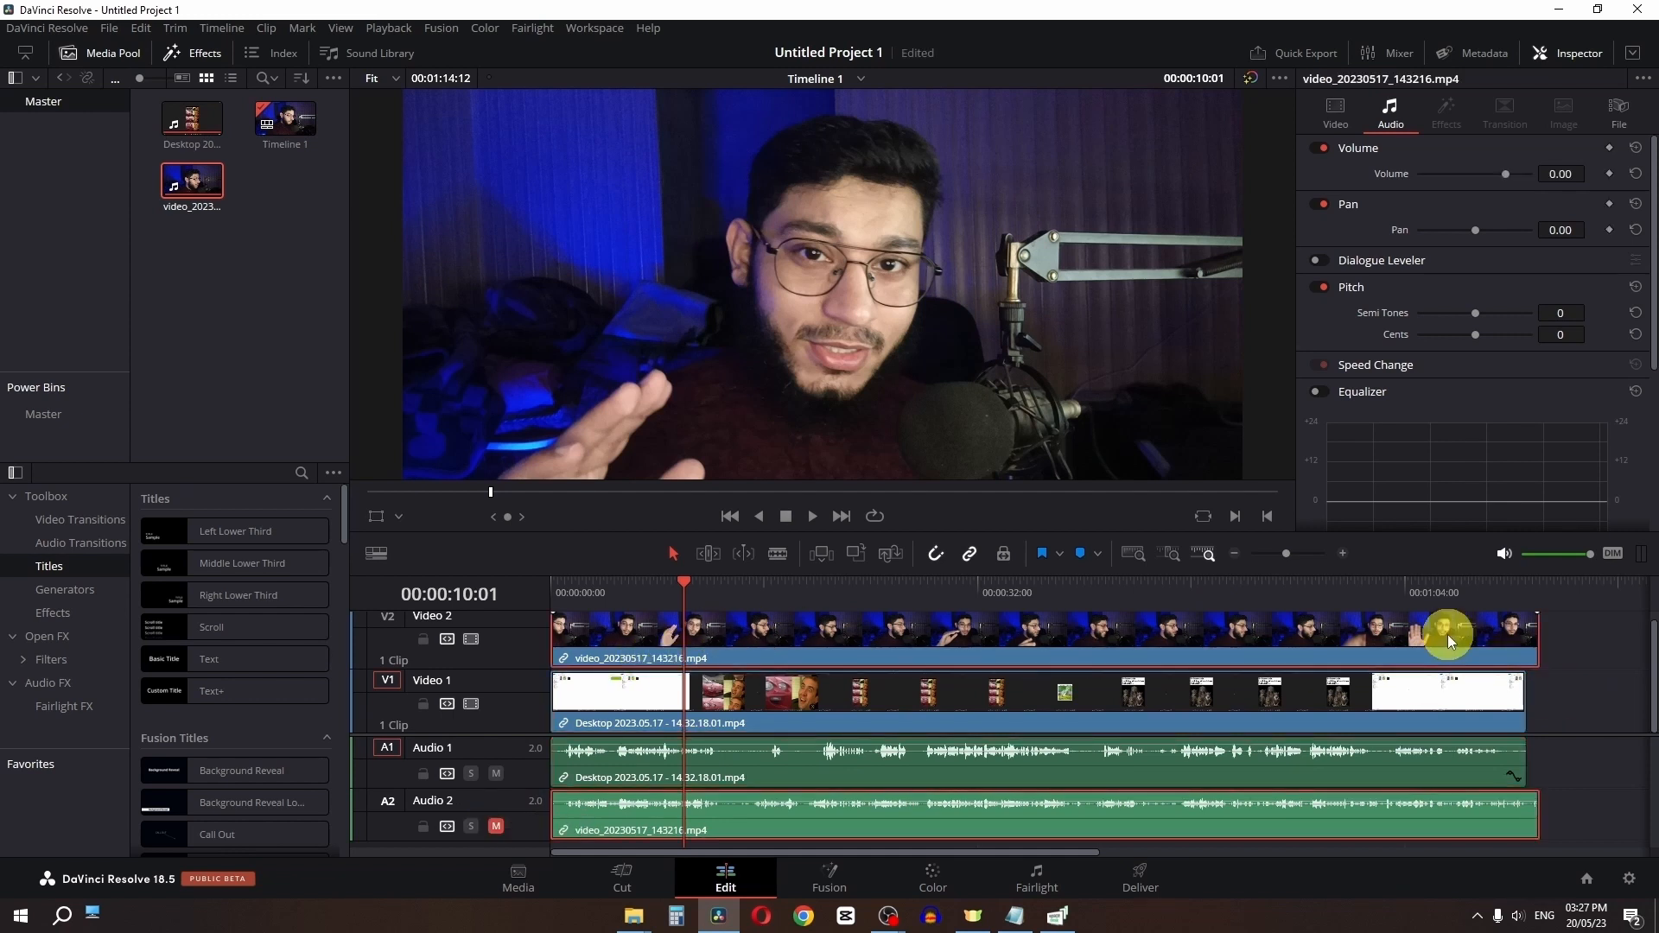
{"action": "left_click_drag", "start_coordinate": [682, 600], "coordinate": [544, 605]}
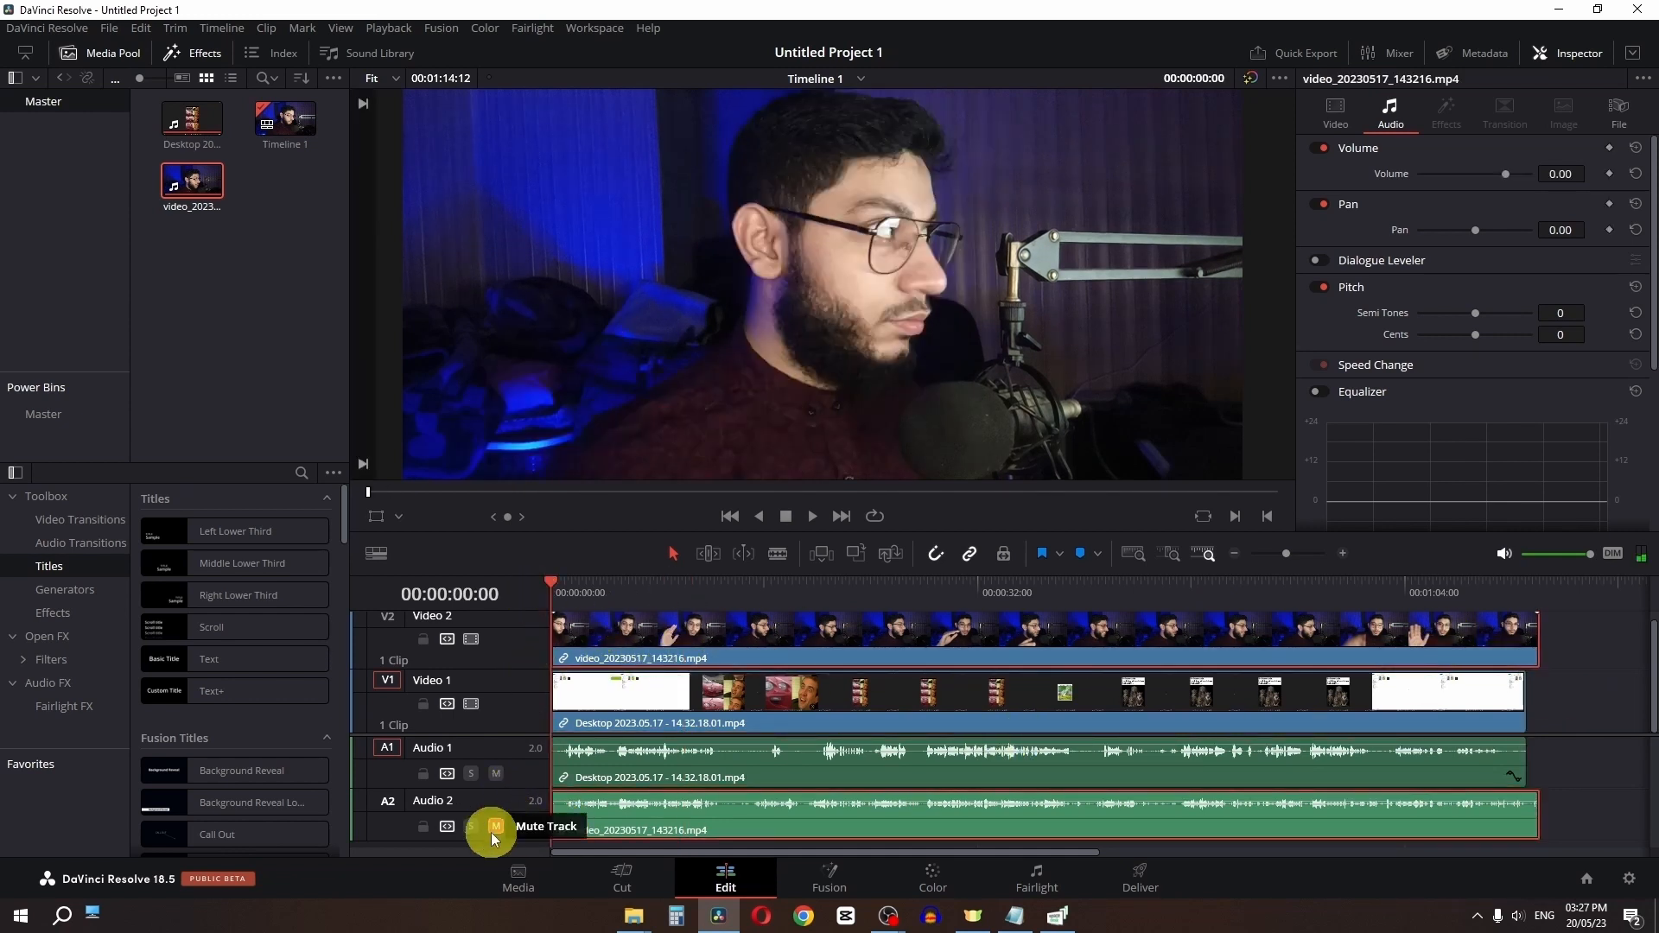
{"action": "key", "text": "space"}
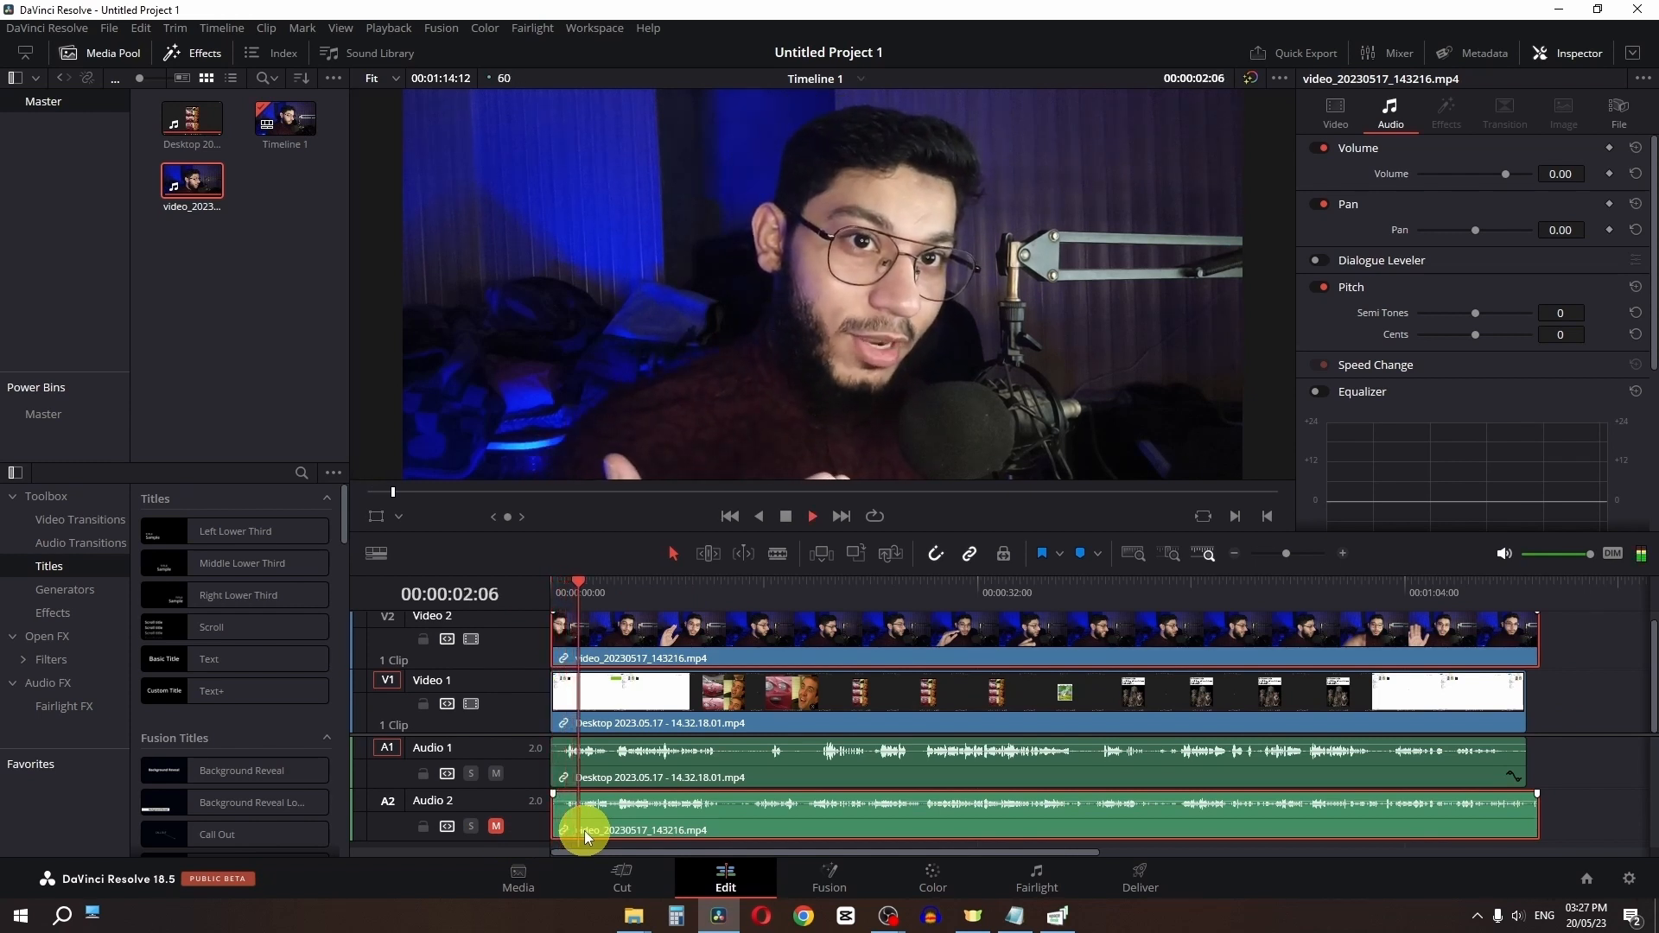
{"action": "key", "text": "space"}
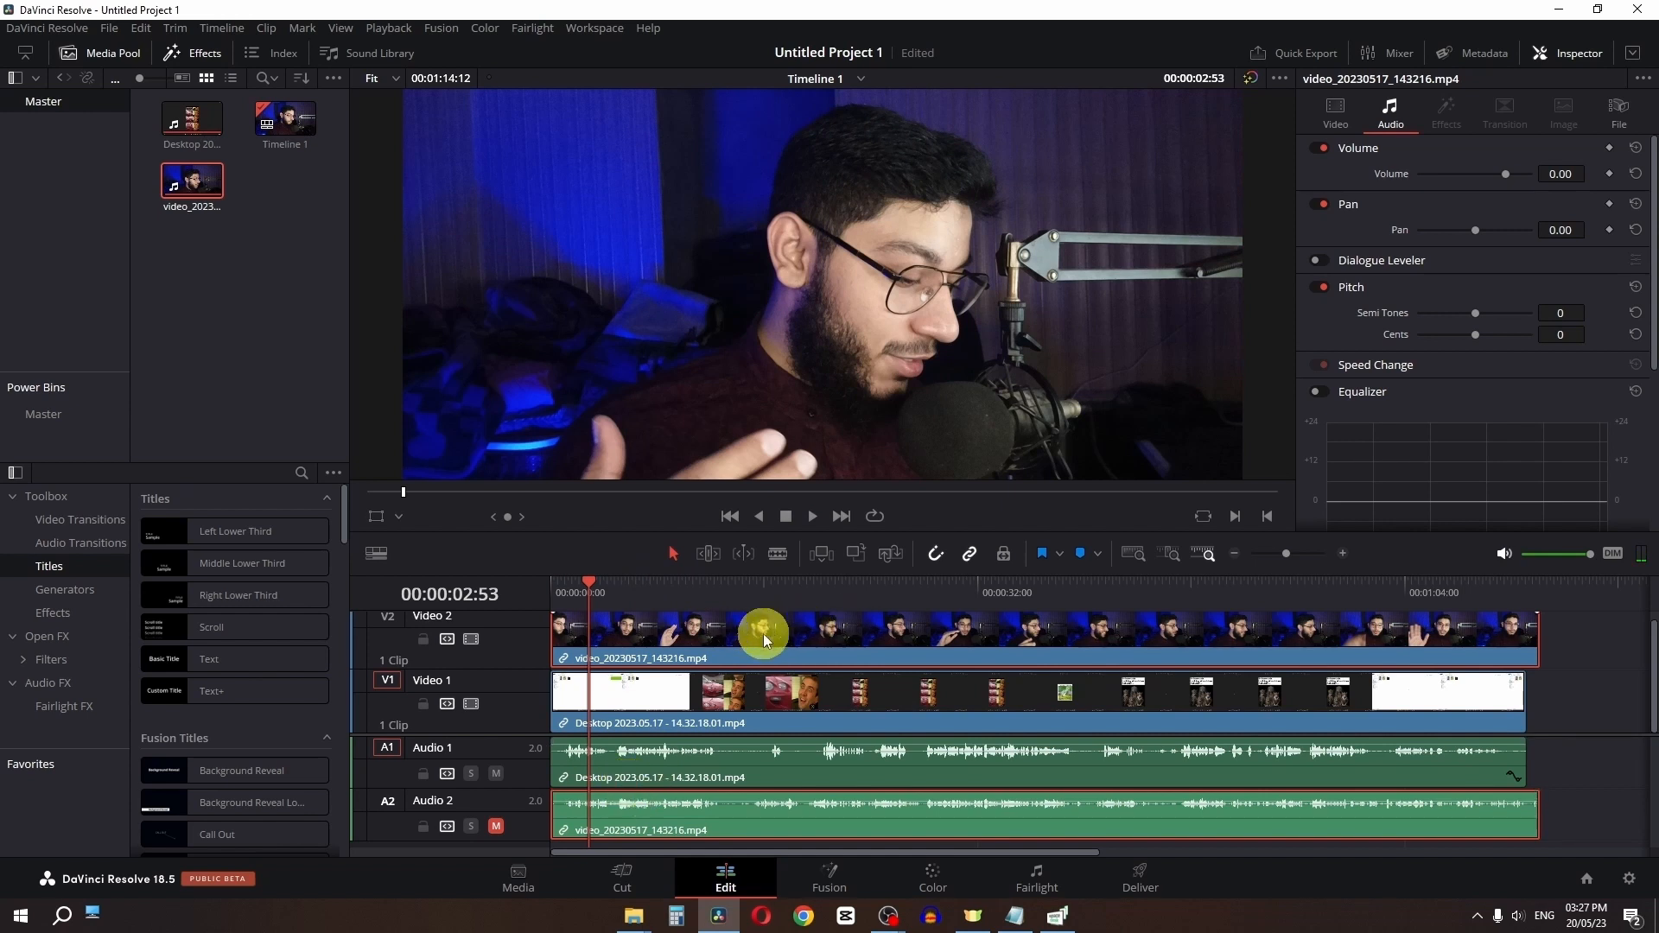
{"action": "key", "text": "space"}
{"action": "key", "text": "space"}
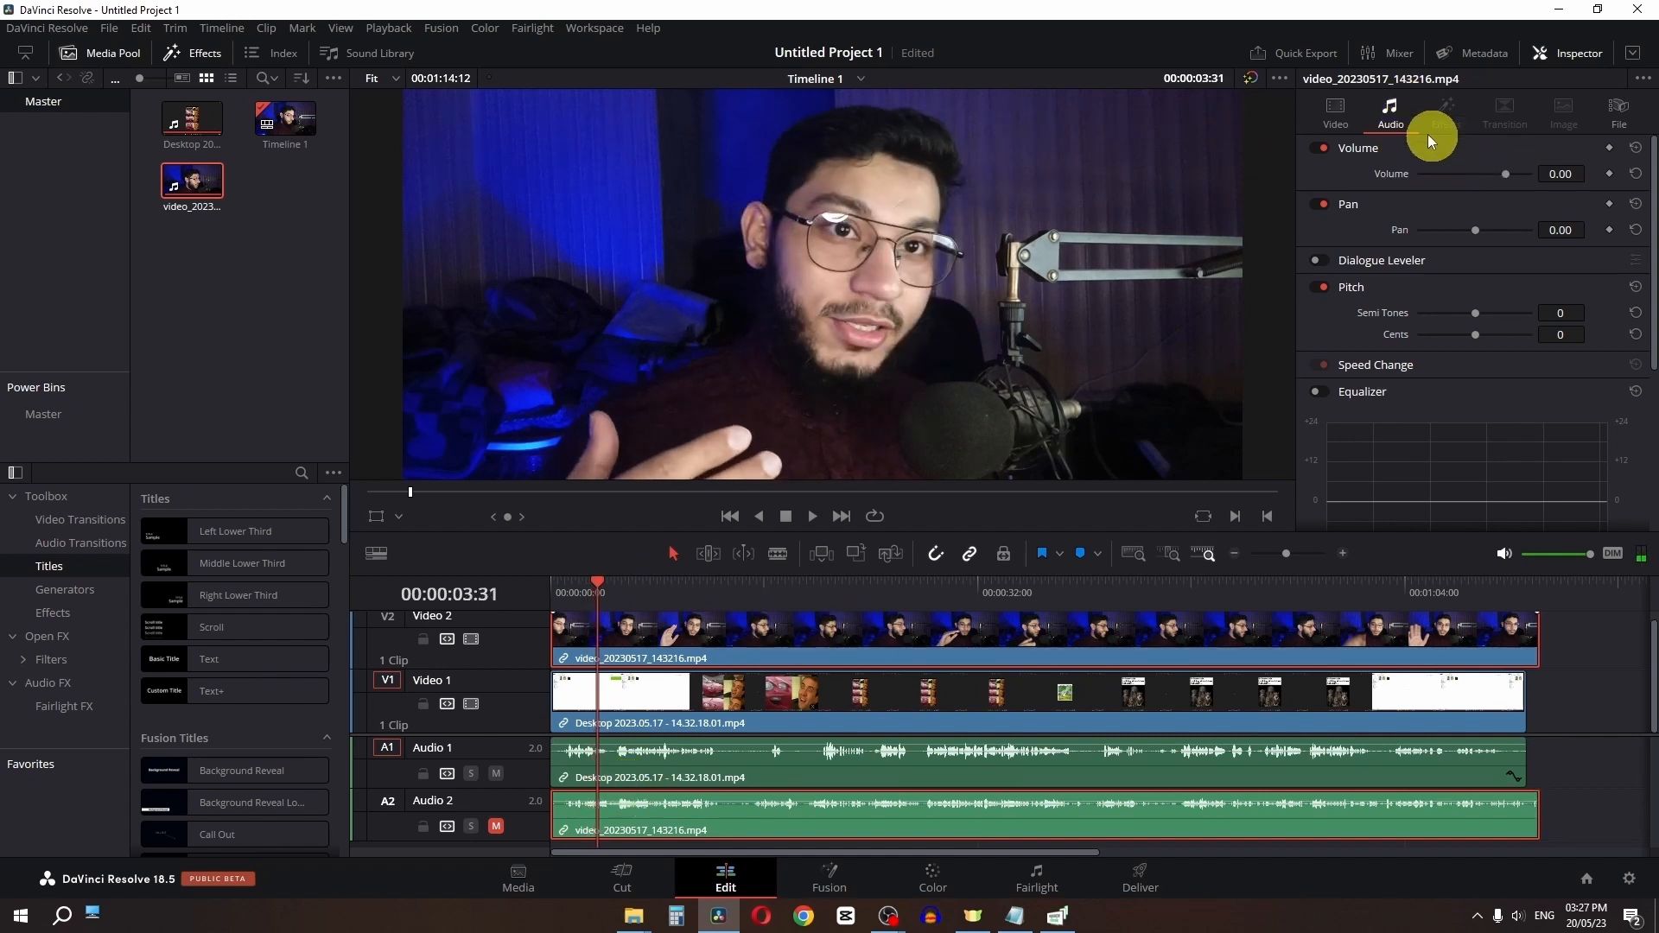
Scale the webcam clip to a zoom of 0.340 and move it to the frame's lower-left corner, at about X -680, Y -370
{"action": "left_click", "coordinate": [1336, 113]}
{"action": "mouse_move", "coordinate": [1463, 173]}
{"action": "left_mouse_down"}
{"action": "mouse_move", "coordinate": [1363, 174]}
{"action": "mouse_move", "coordinate": [1436, 179]}
{"action": "left_mouse_up"}
{"action": "scroll", "coordinate": [1080, 276], "scroll_direction": "down", "scroll_amount": 3}
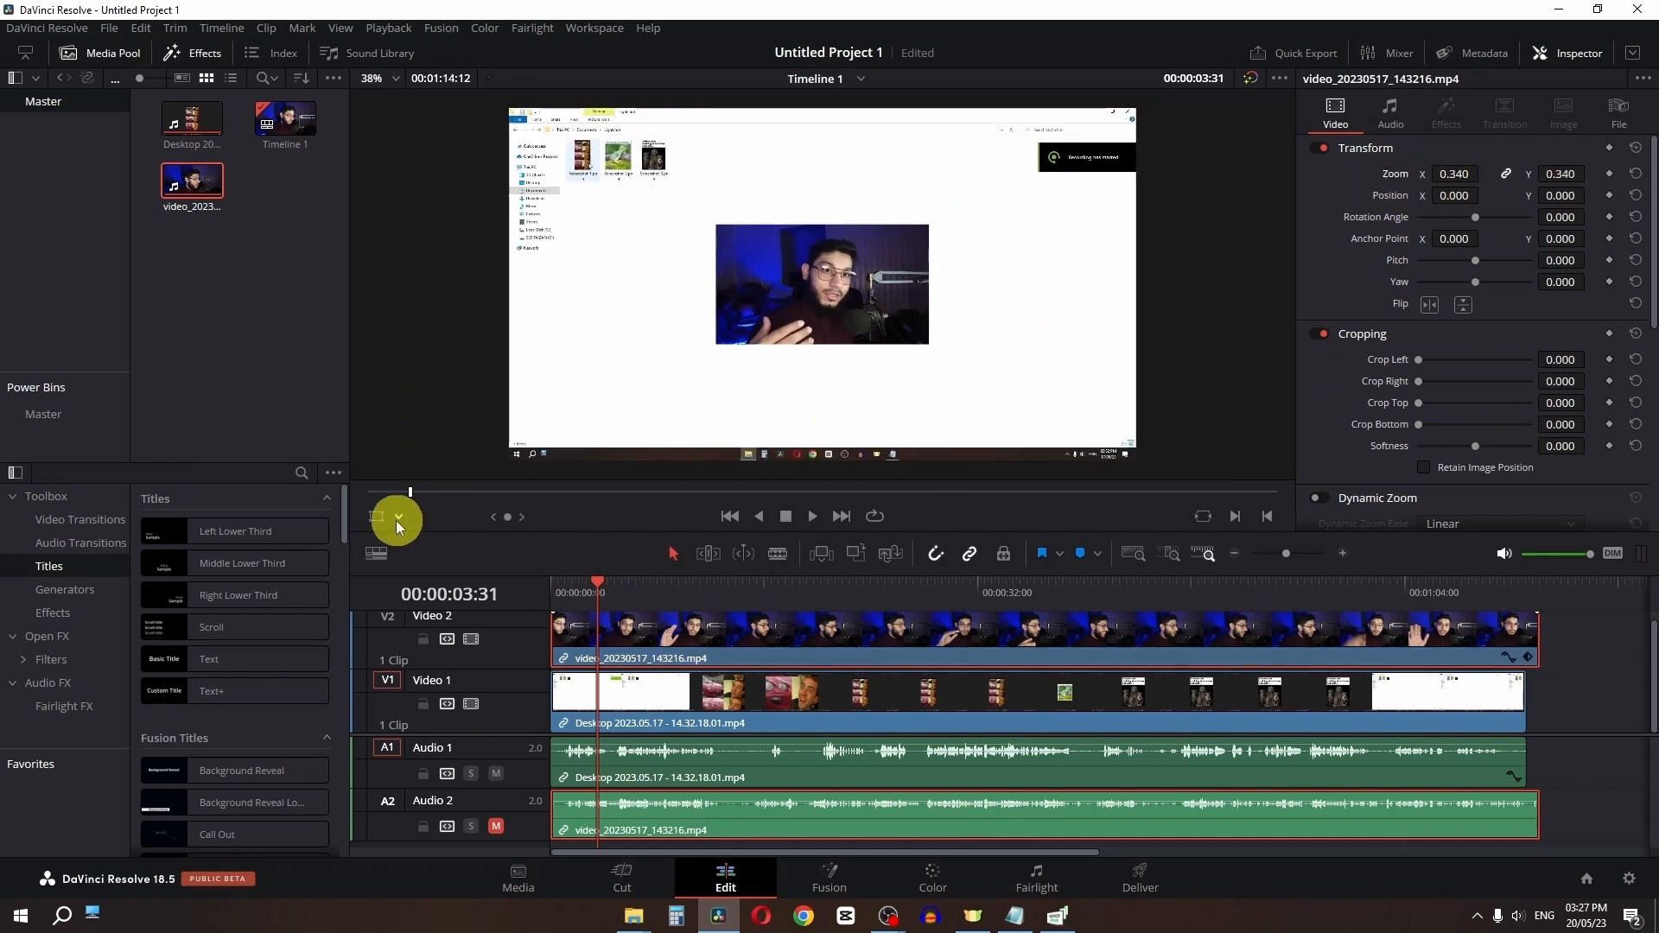
{"action": "left_click", "coordinate": [398, 518]}
{"action": "left_click_drag", "start_coordinate": [826, 311], "coordinate": [610, 426]}
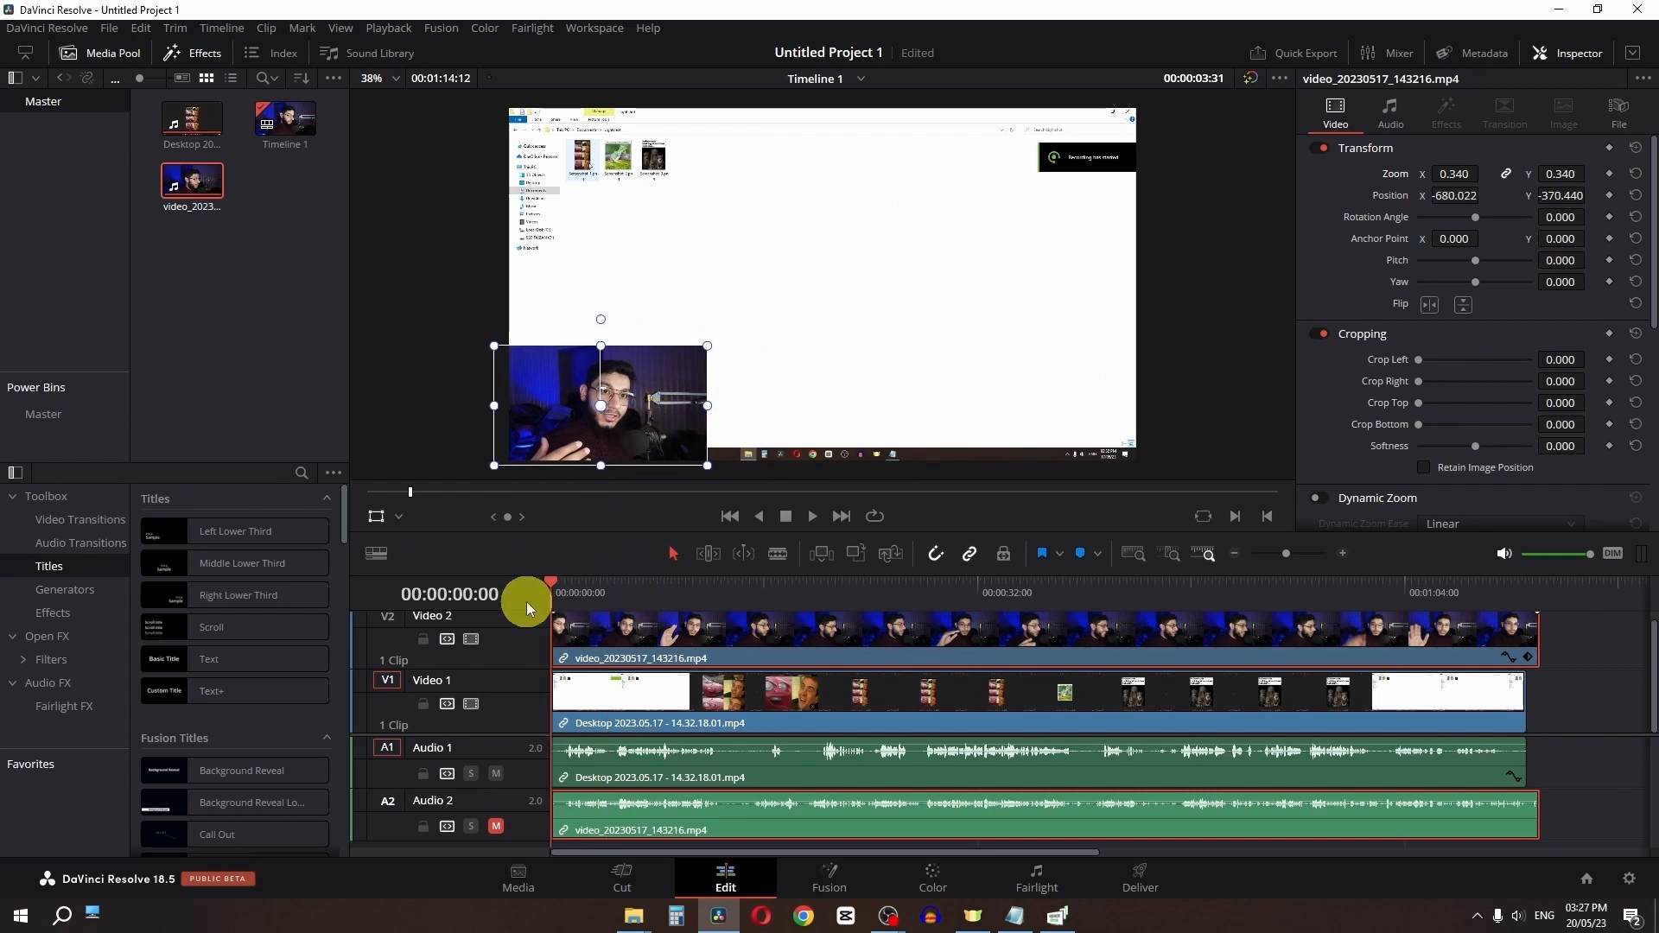
Play the timeline from the start and inspect the webcam overlay up close to check its sync with the audio
{"action": "key", "text": "space"}
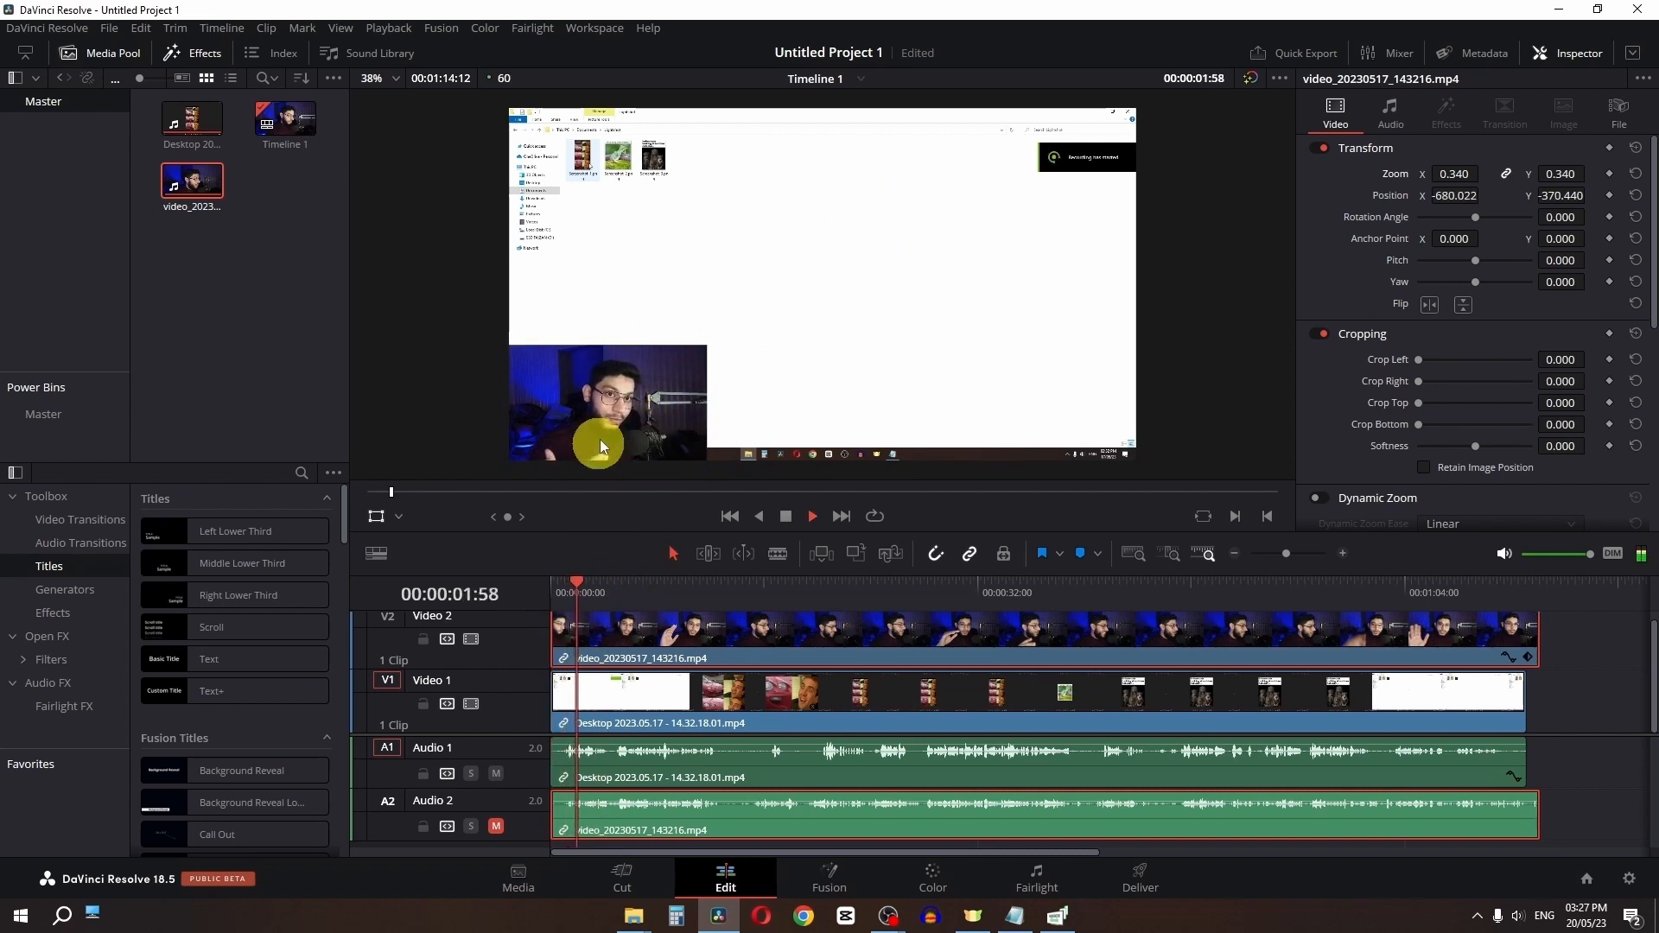
{"action": "scroll", "coordinate": [605, 432], "scroll_direction": "up", "scroll_amount": 3}
{"action": "key", "text": "space"}
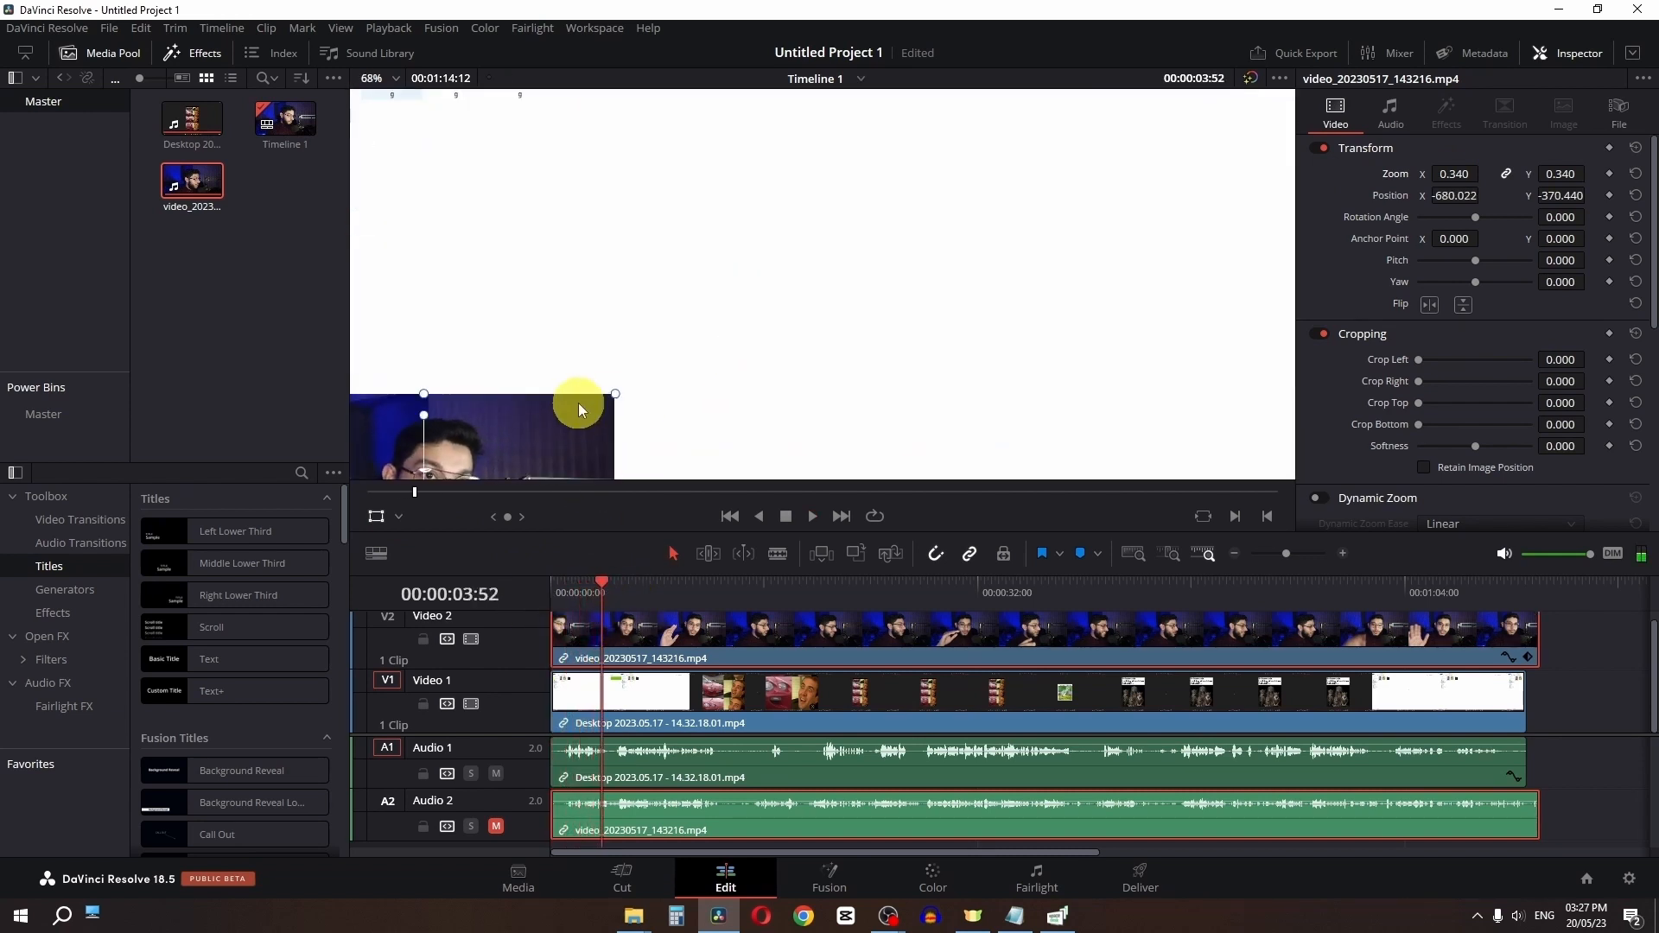
{"action": "left_click_drag", "start_coordinate": [578, 403], "coordinate": [607, 313]}
{"action": "scroll", "coordinate": [526, 399], "scroll_direction": "up", "scroll_amount": 3}
{"action": "key", "text": "space"}
{"action": "key", "text": "space"}
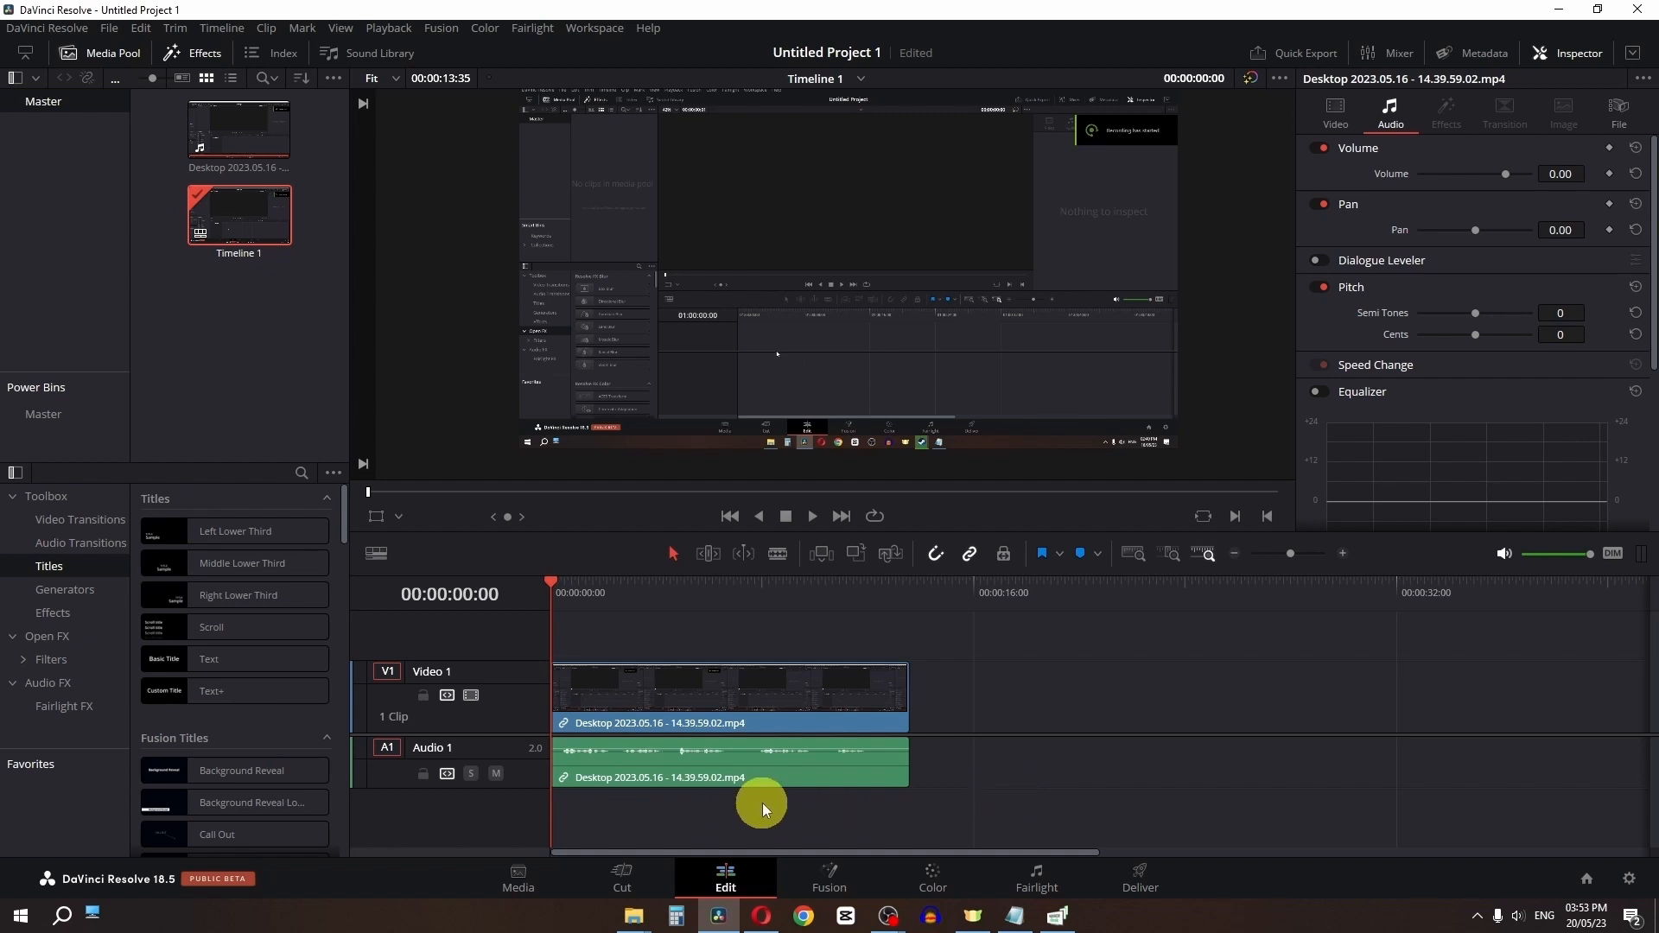
On the Fairlight page, normalize the screen recording's audio in Sample Peak Program mode to -3.0 dBFS and raise its volume to 11.15
{"action": "left_click", "coordinate": [1013, 874]}
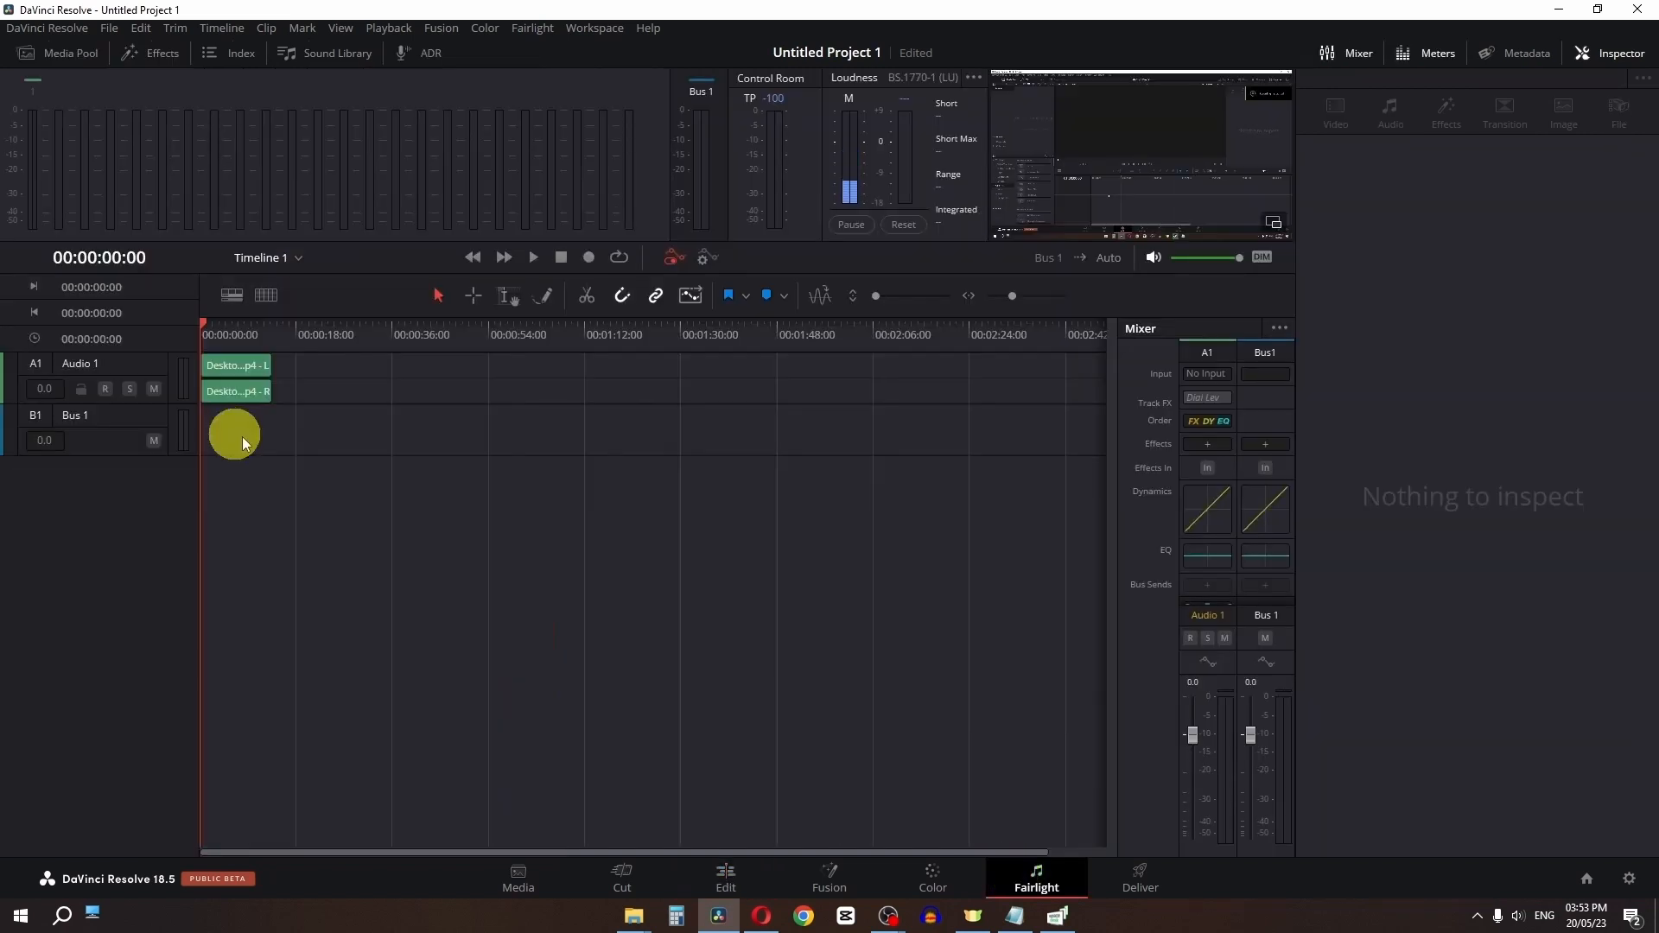
{"action": "scroll", "coordinate": [237, 448], "scroll_direction": "up", "scroll_amount": 8}
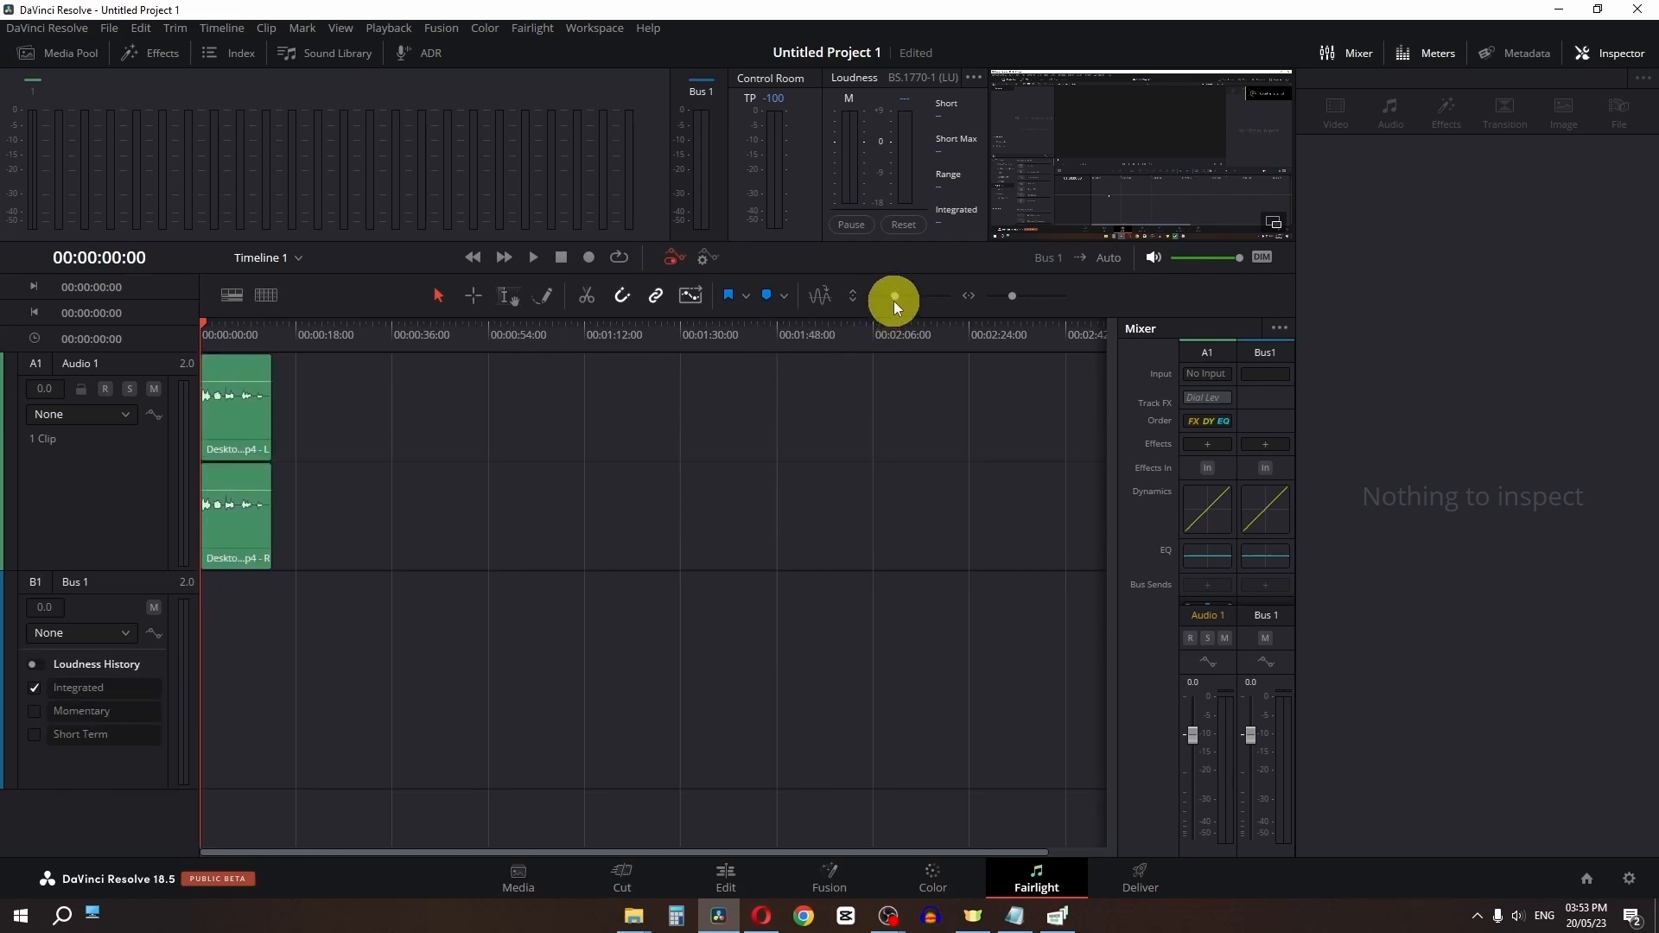
{"action": "mouse_move", "coordinate": [893, 299]}
{"action": "left_mouse_down"}
{"action": "mouse_move", "coordinate": [911, 299]}
{"action": "mouse_move", "coordinate": [874, 299]}
{"action": "mouse_move", "coordinate": [894, 298]}
{"action": "left_mouse_up"}
{"action": "left_click_drag", "start_coordinate": [1014, 294], "coordinate": [1022, 296]}
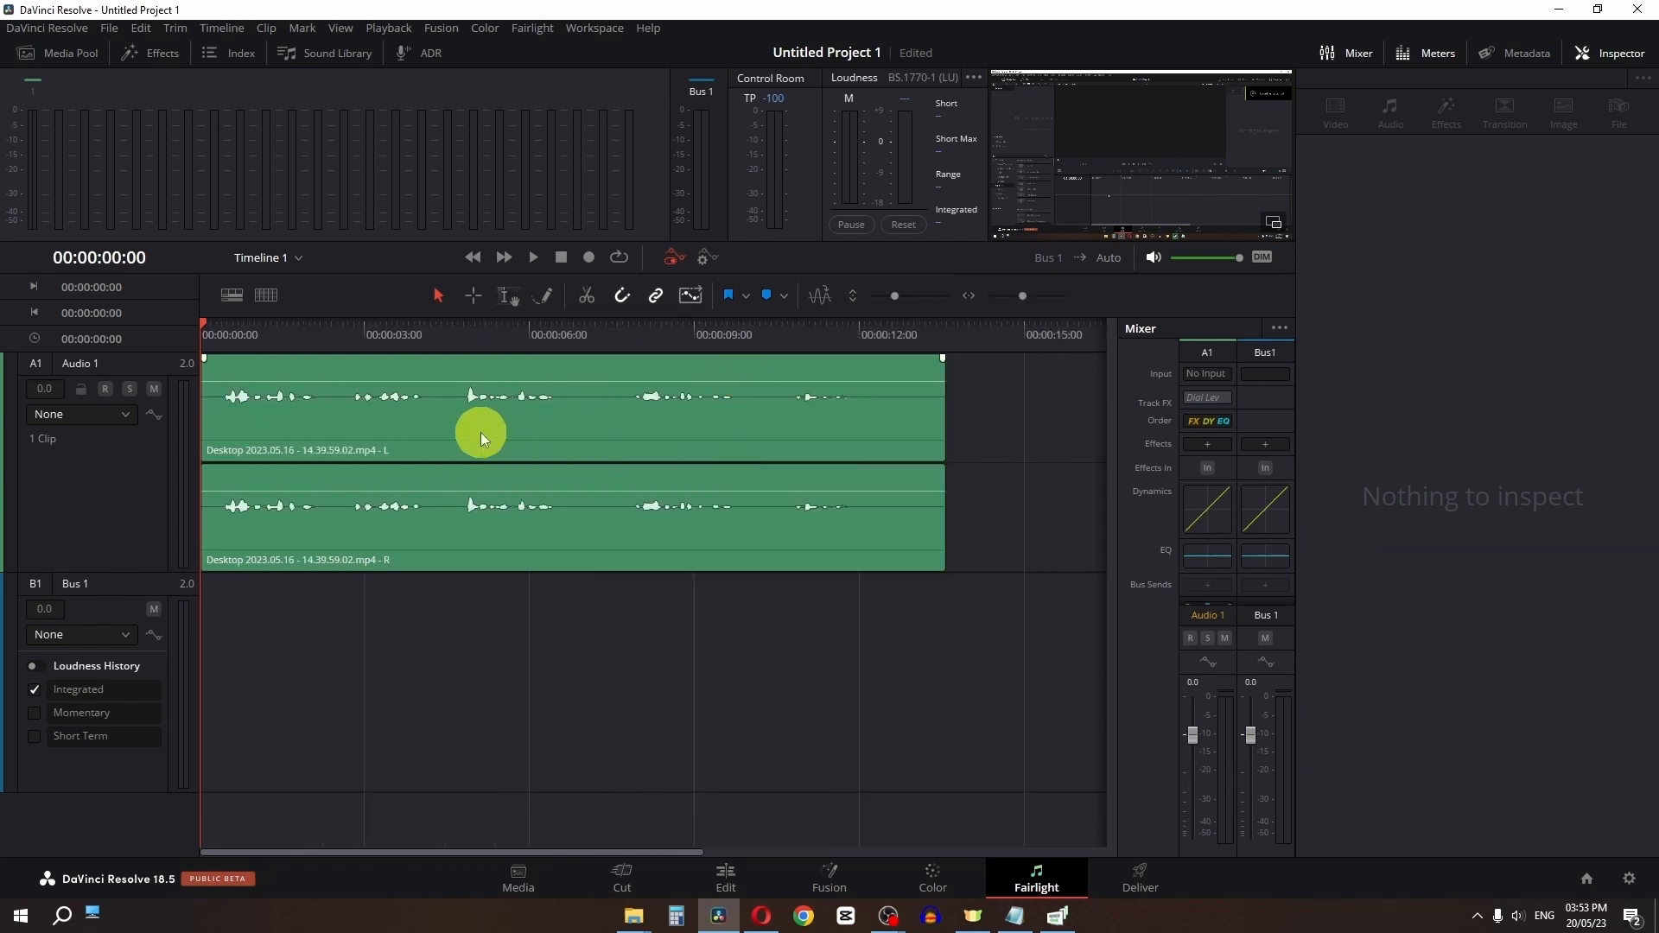
{"action": "right_click", "coordinate": [444, 427]}
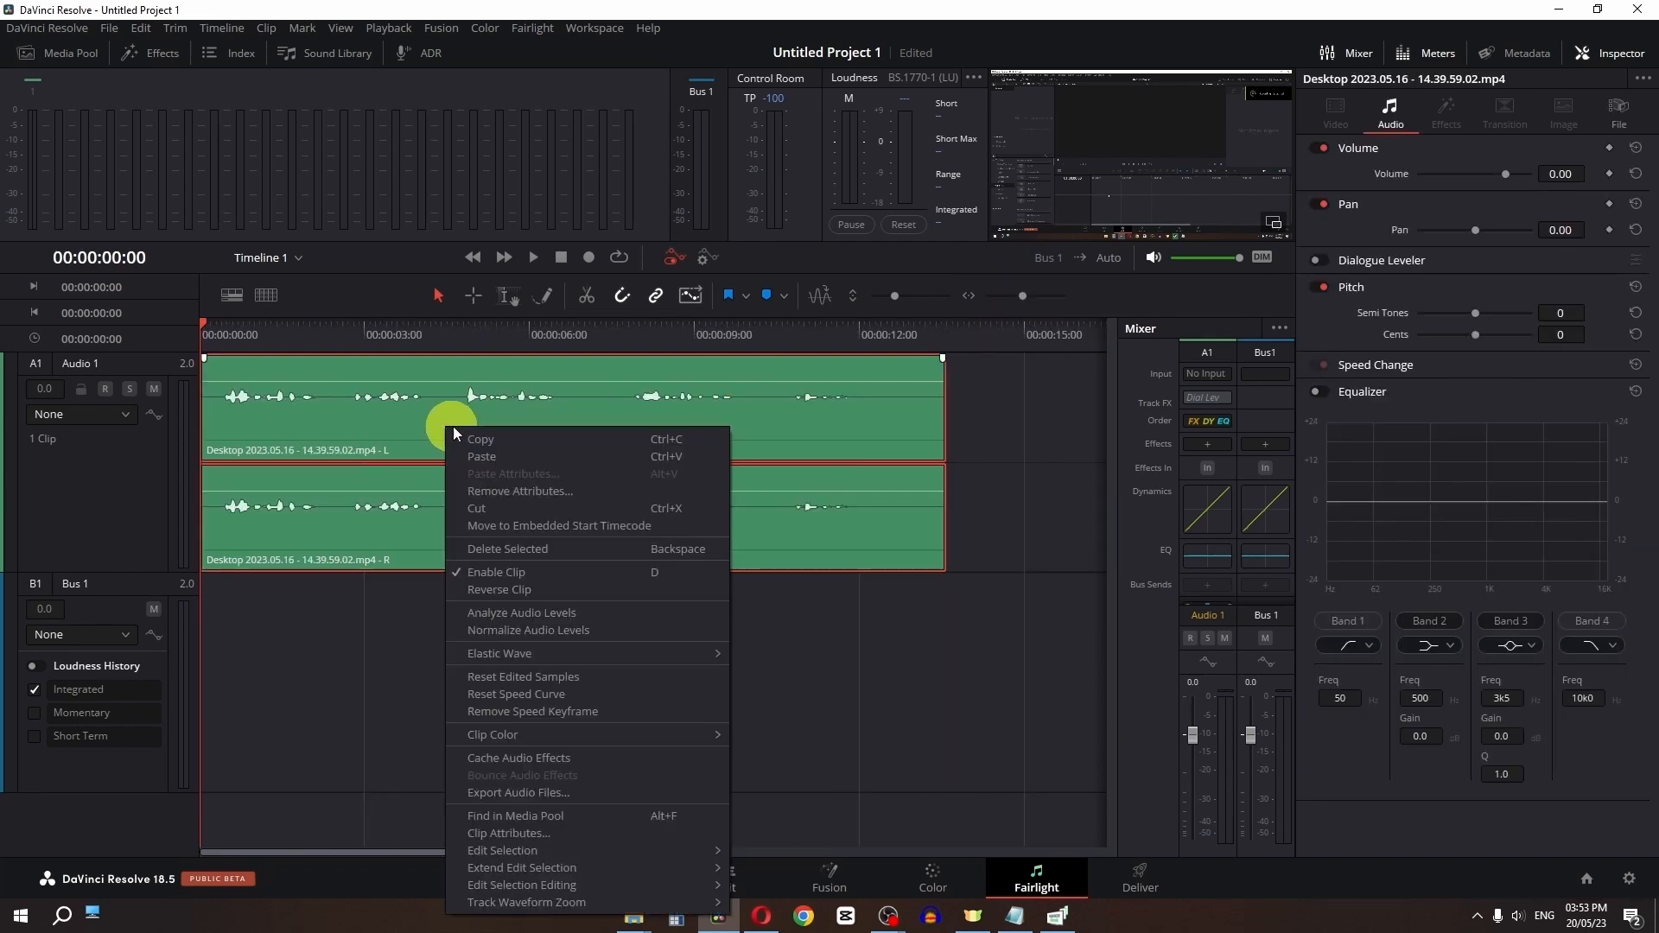
{"action": "left_click", "coordinate": [529, 631]}
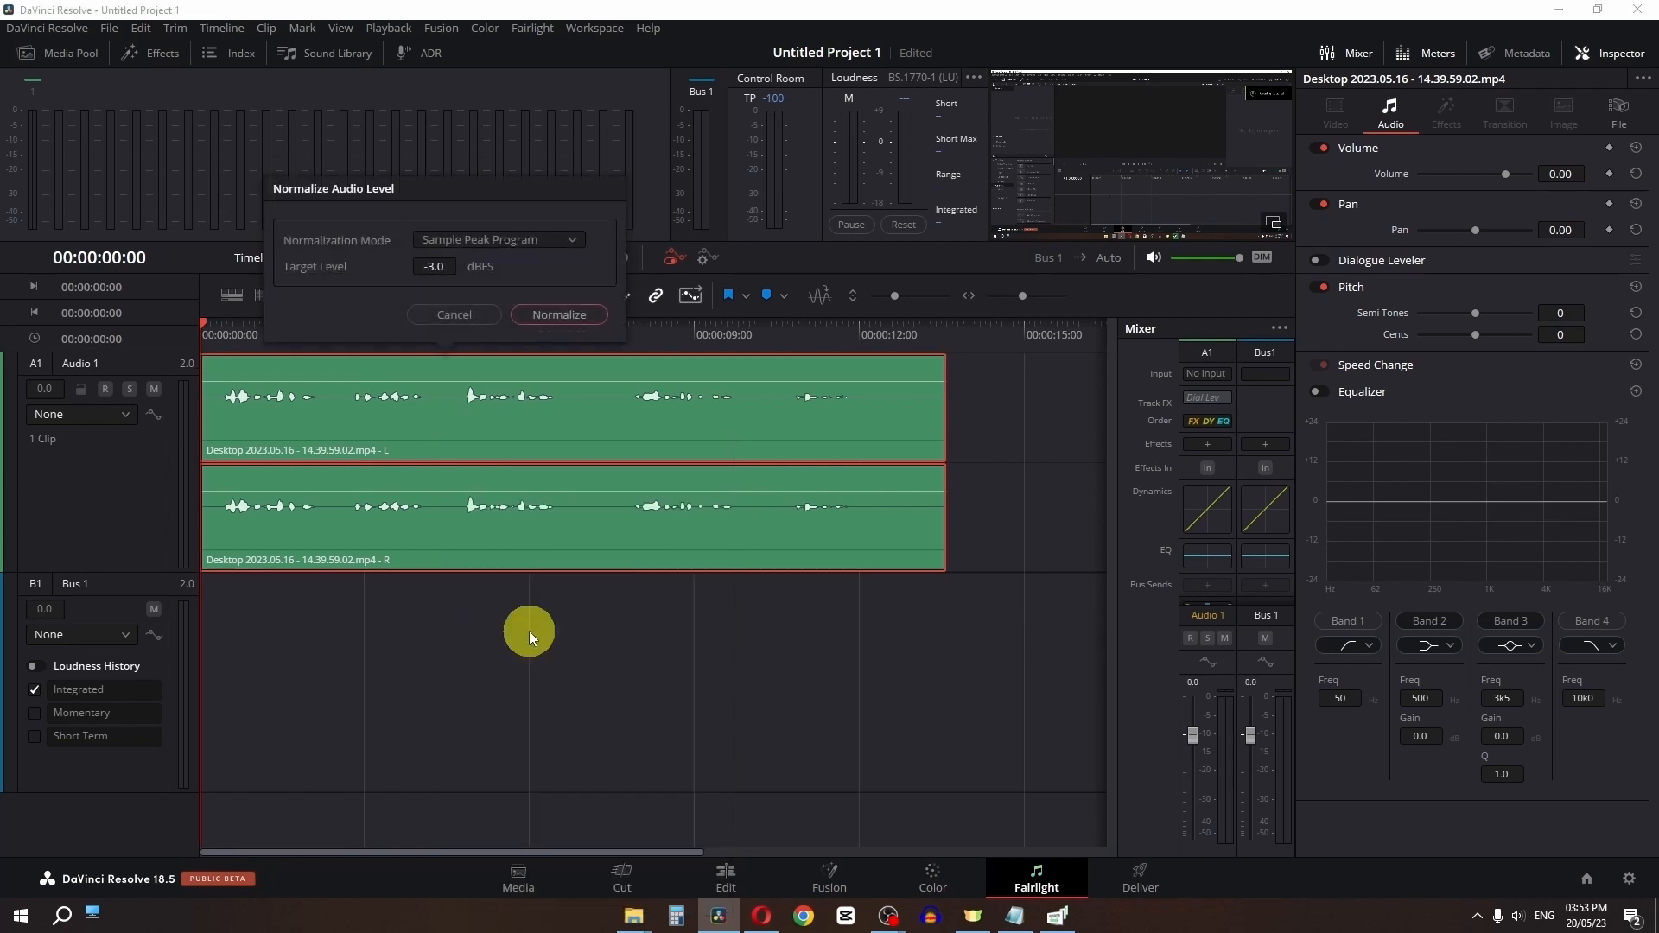
{"action": "left_click", "coordinate": [558, 315]}
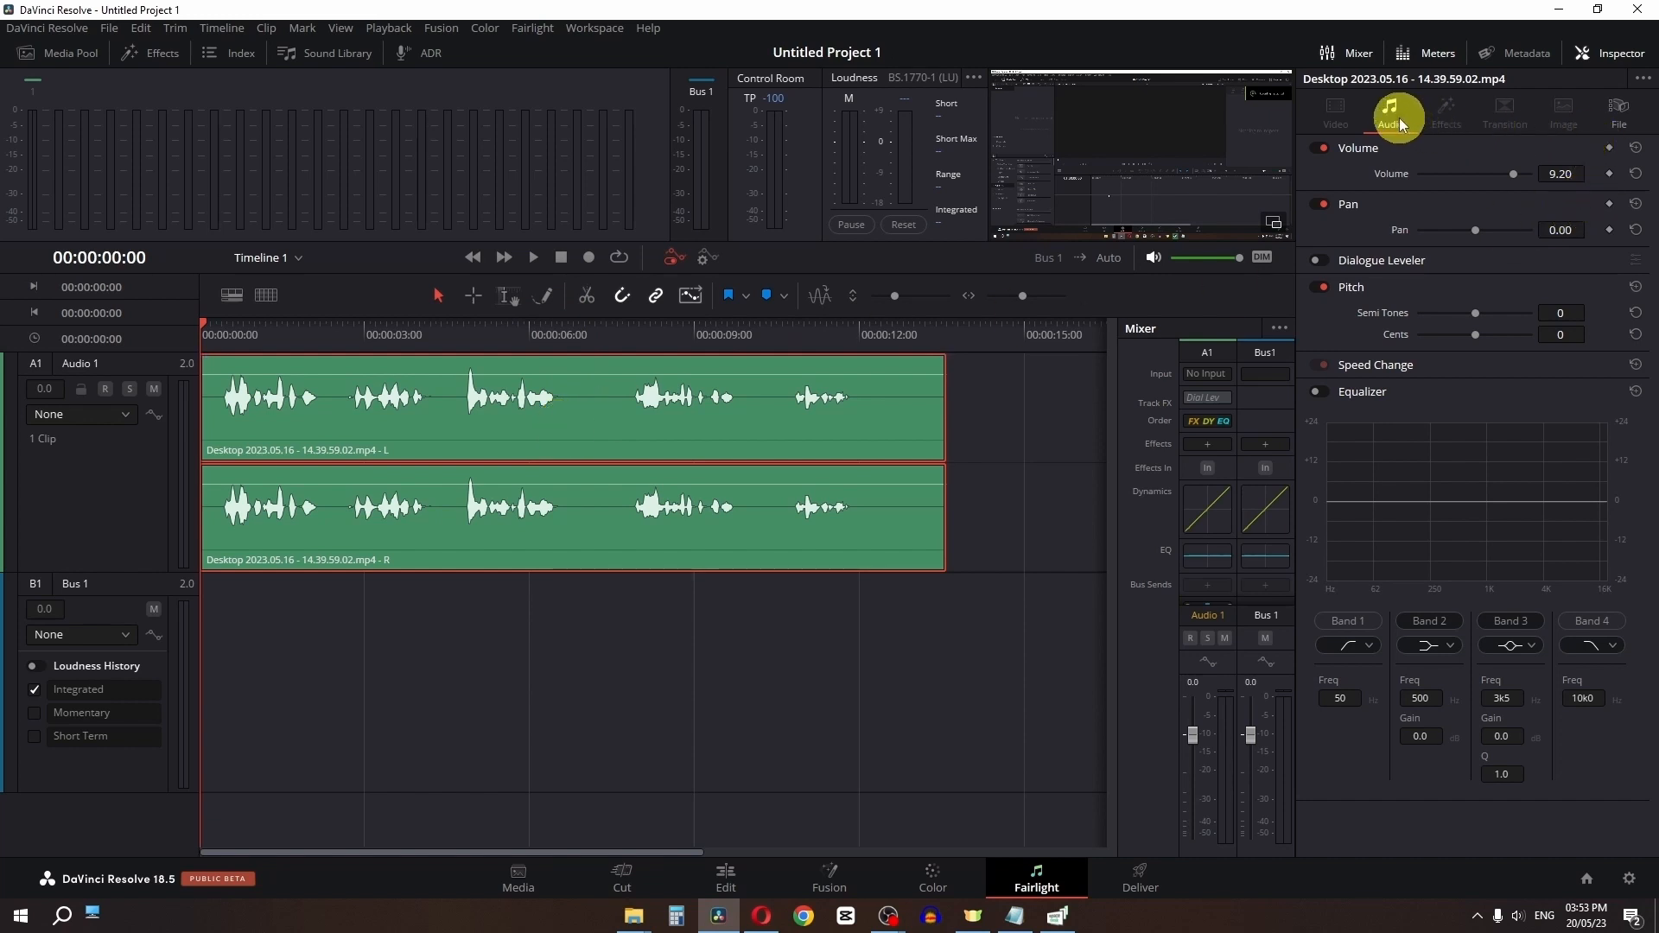
{"action": "left_click_drag", "start_coordinate": [1506, 175], "coordinate": [1516, 178]}
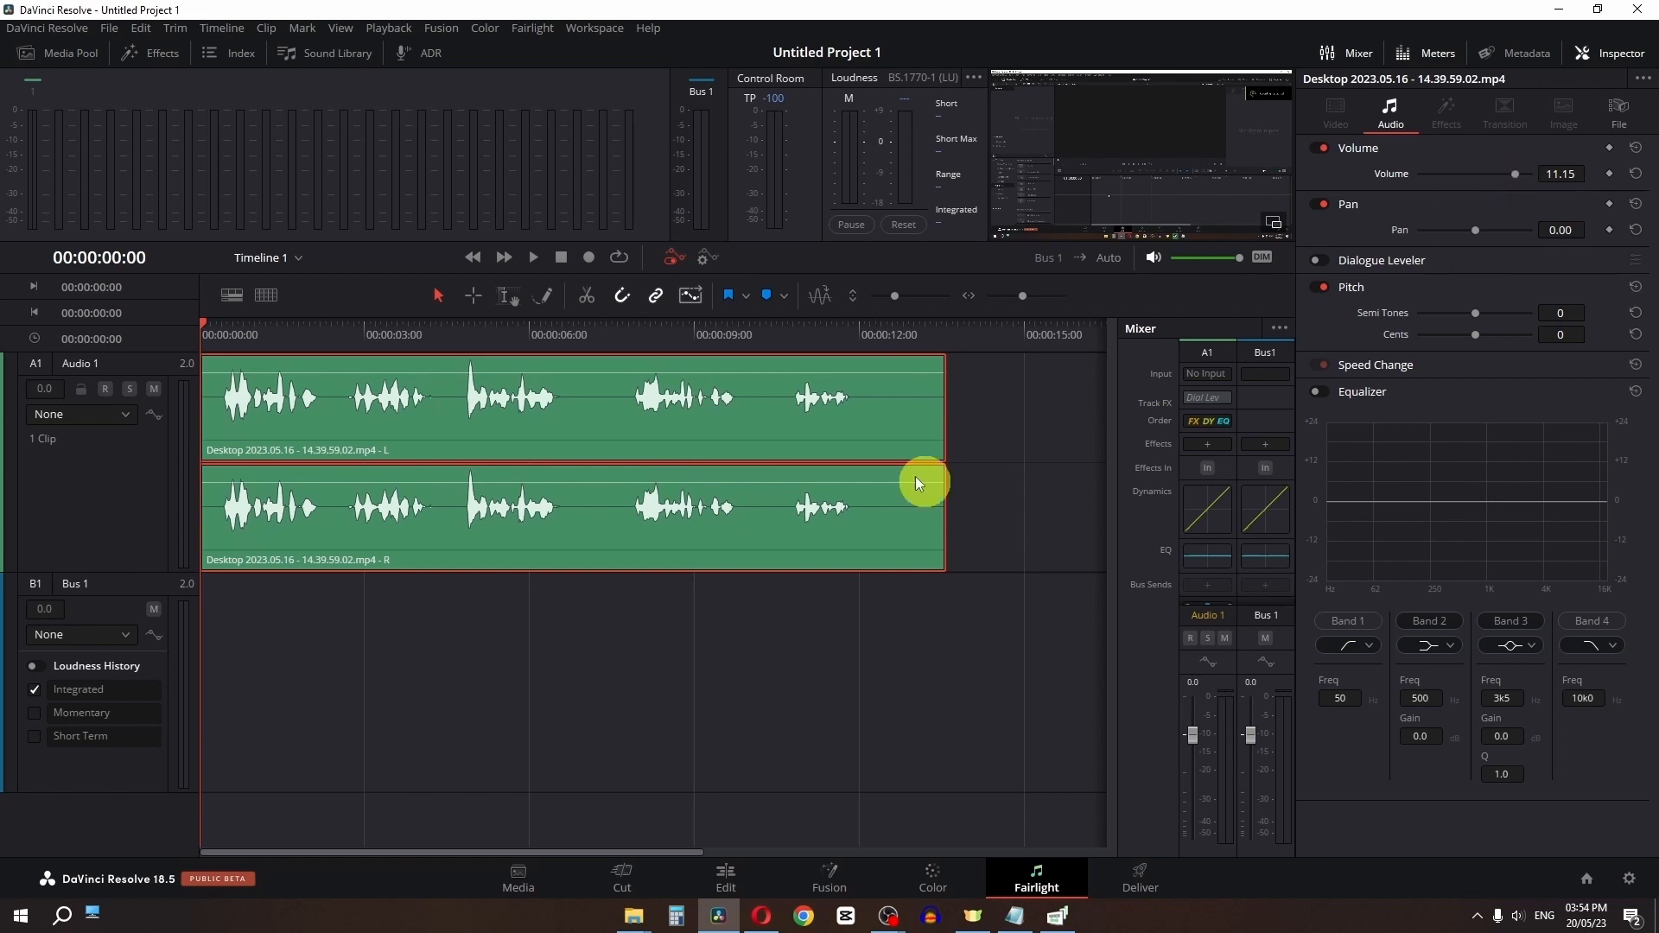
Play the normalized screen recording from the start to check its raised audio level
{"action": "key", "text": "space"}
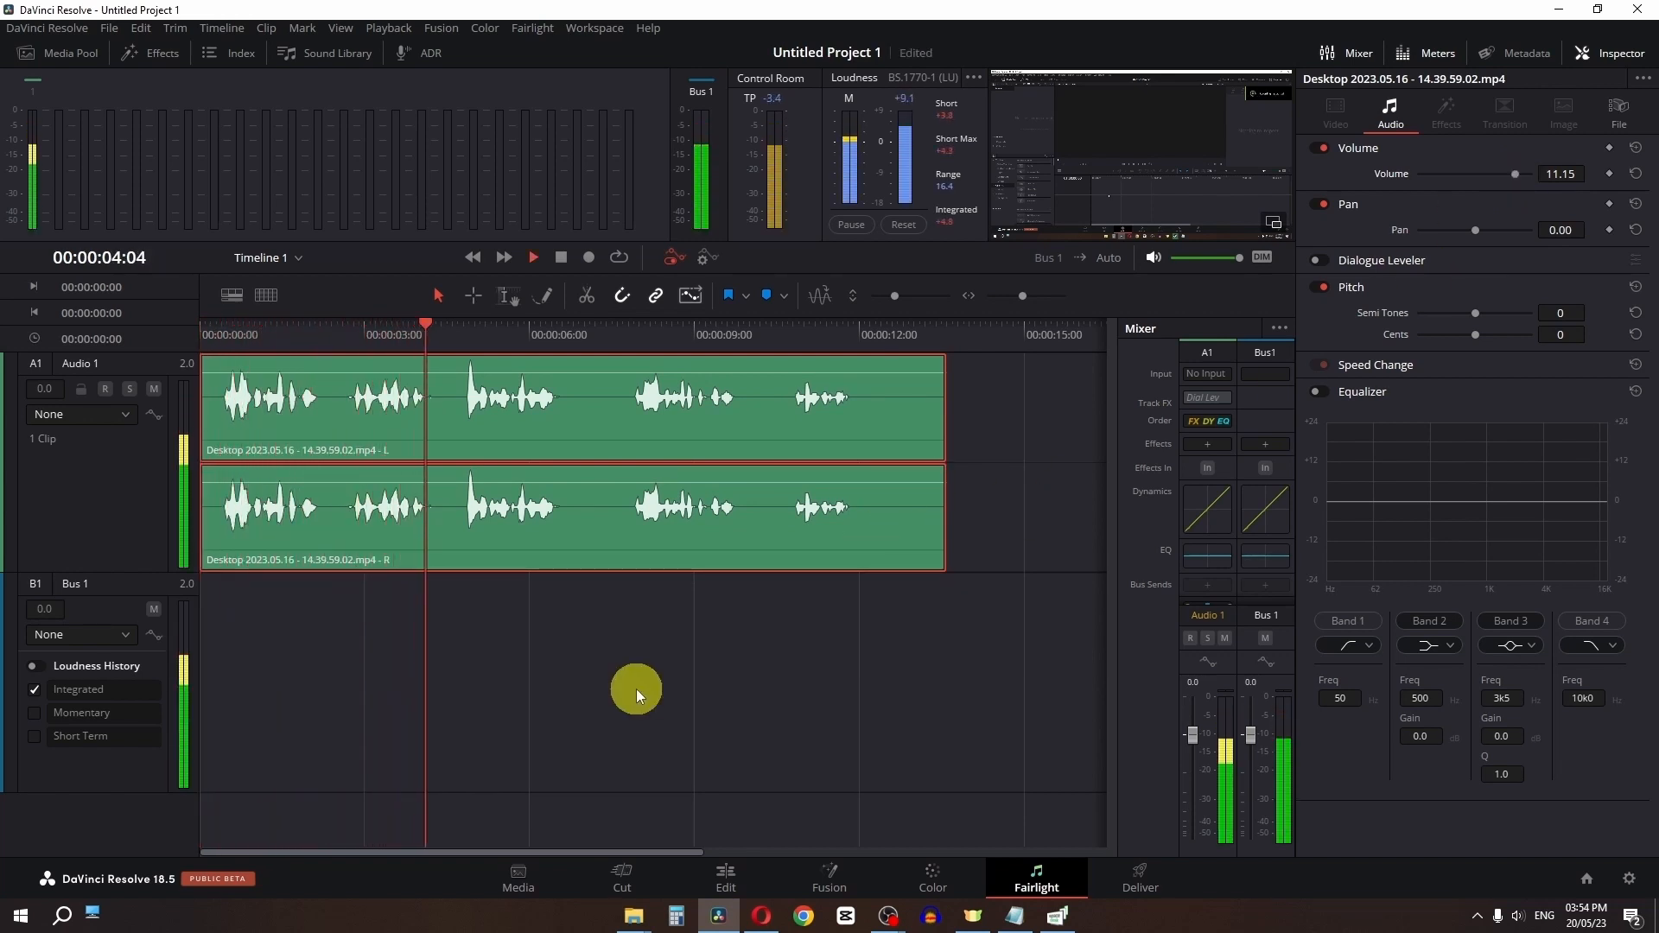
{"action": "key", "text": "space"}
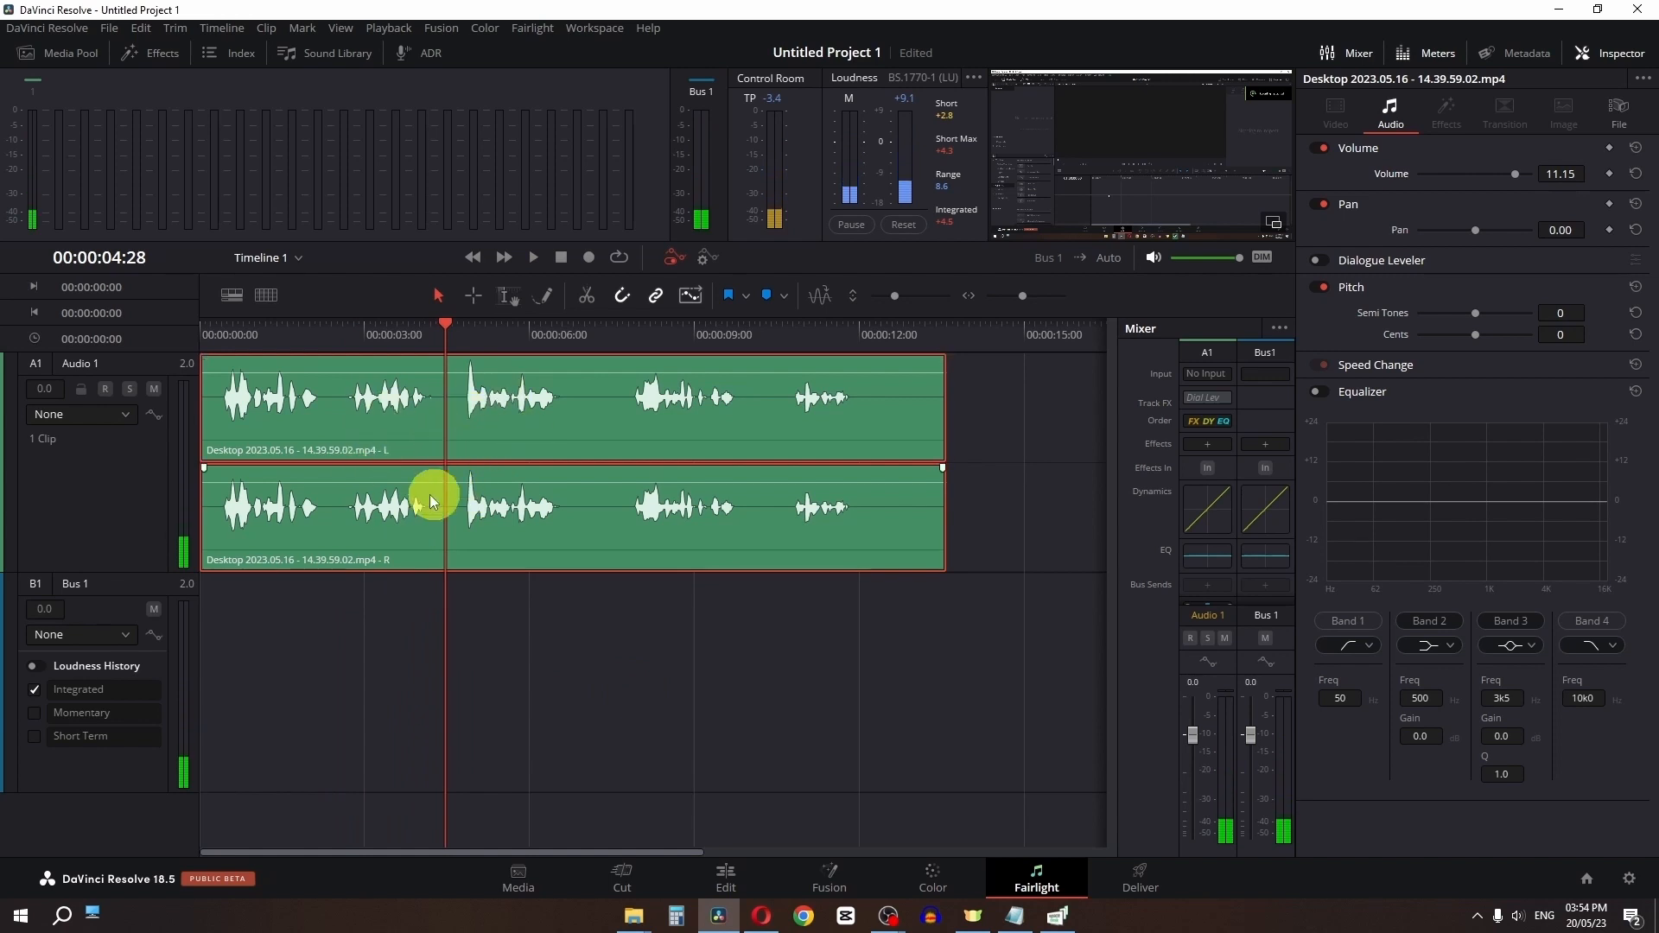
{"action": "left_click", "coordinate": [354, 469]}
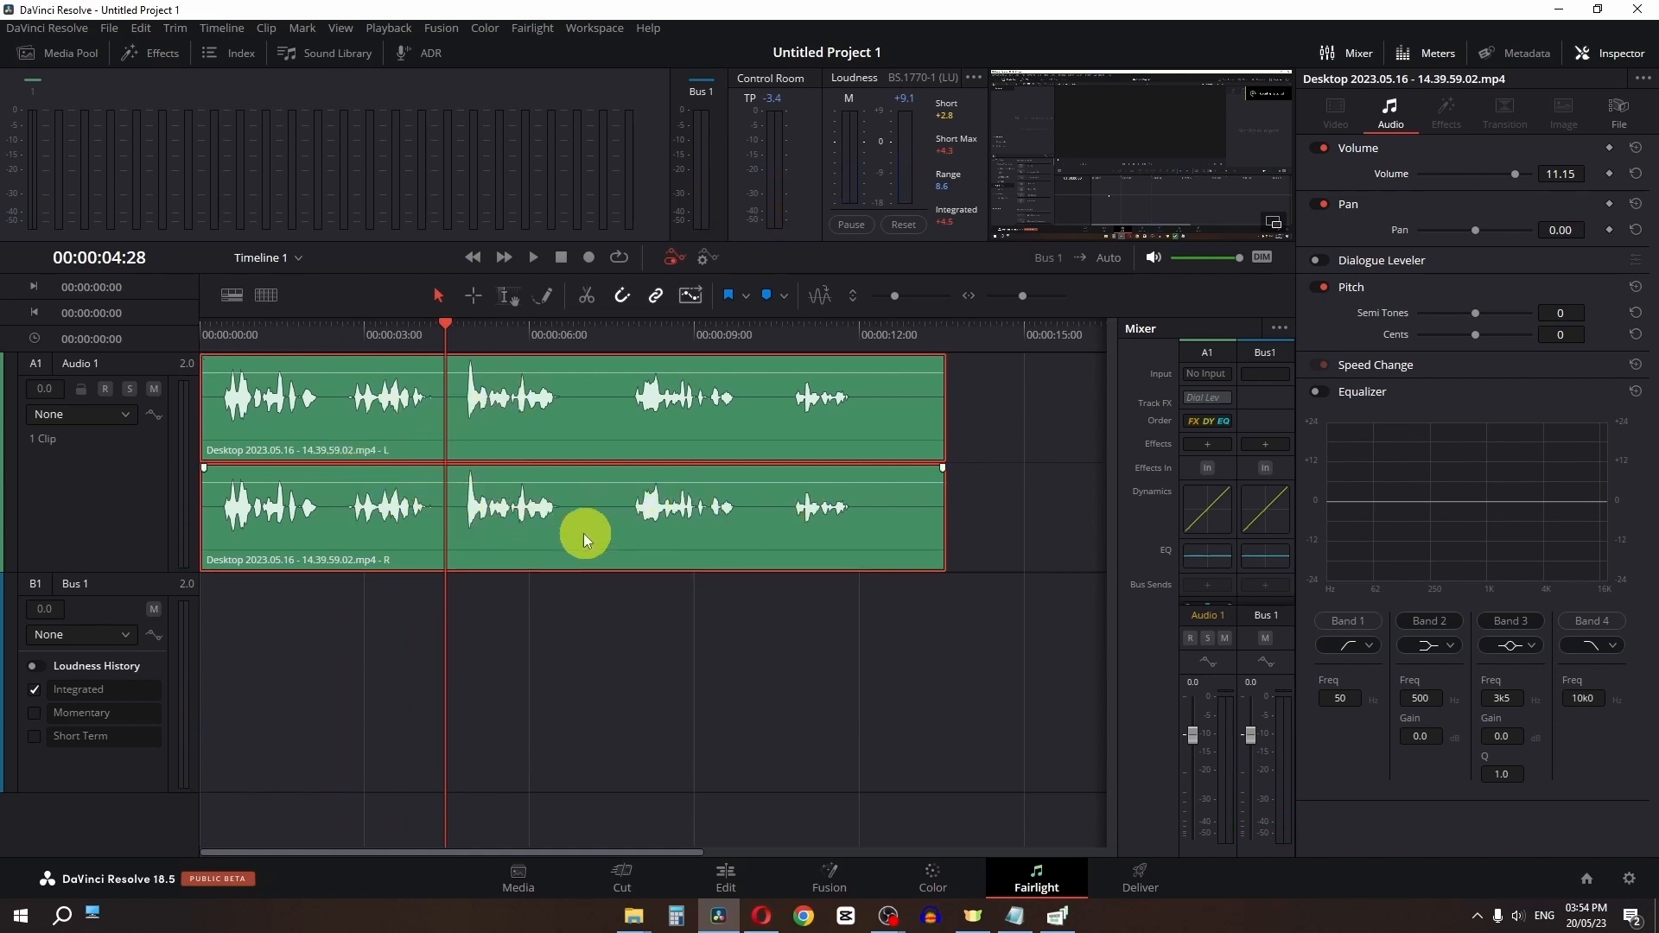
Search the audio effects for "noi" and try to apply Noise Reduction to the stereo screen recording clip
{"action": "left_click", "coordinate": [1605, 55]}
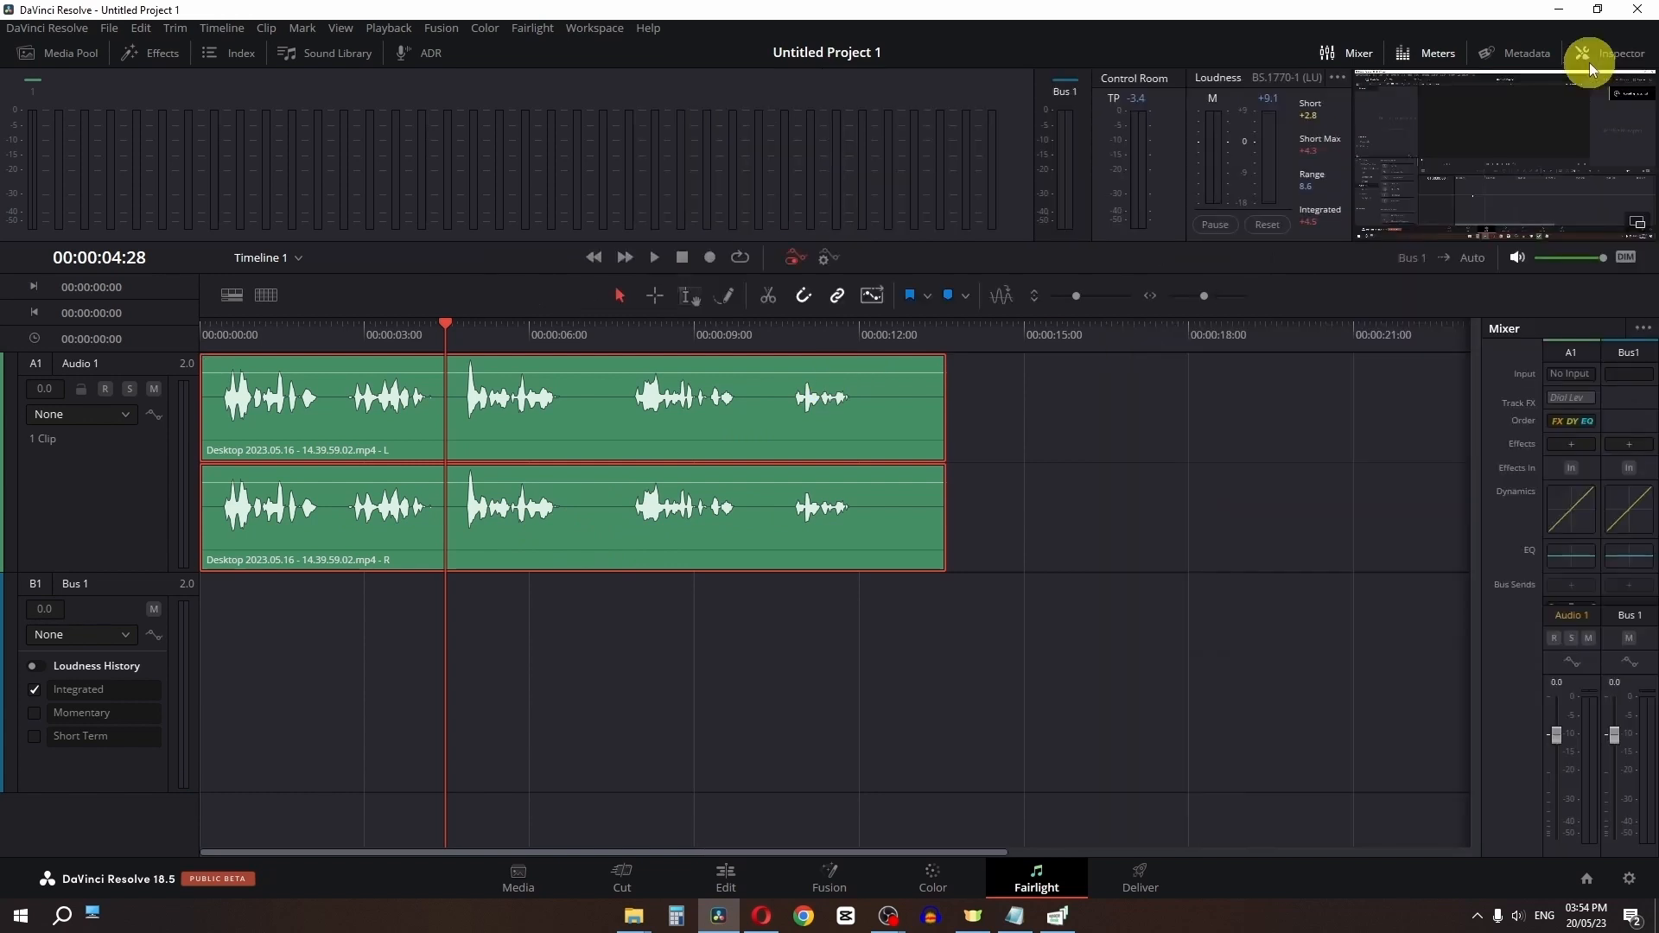
{"action": "left_click", "coordinate": [161, 53]}
{"action": "left_click", "coordinate": [325, 79]}
{"action": "type", "text": "noi"}
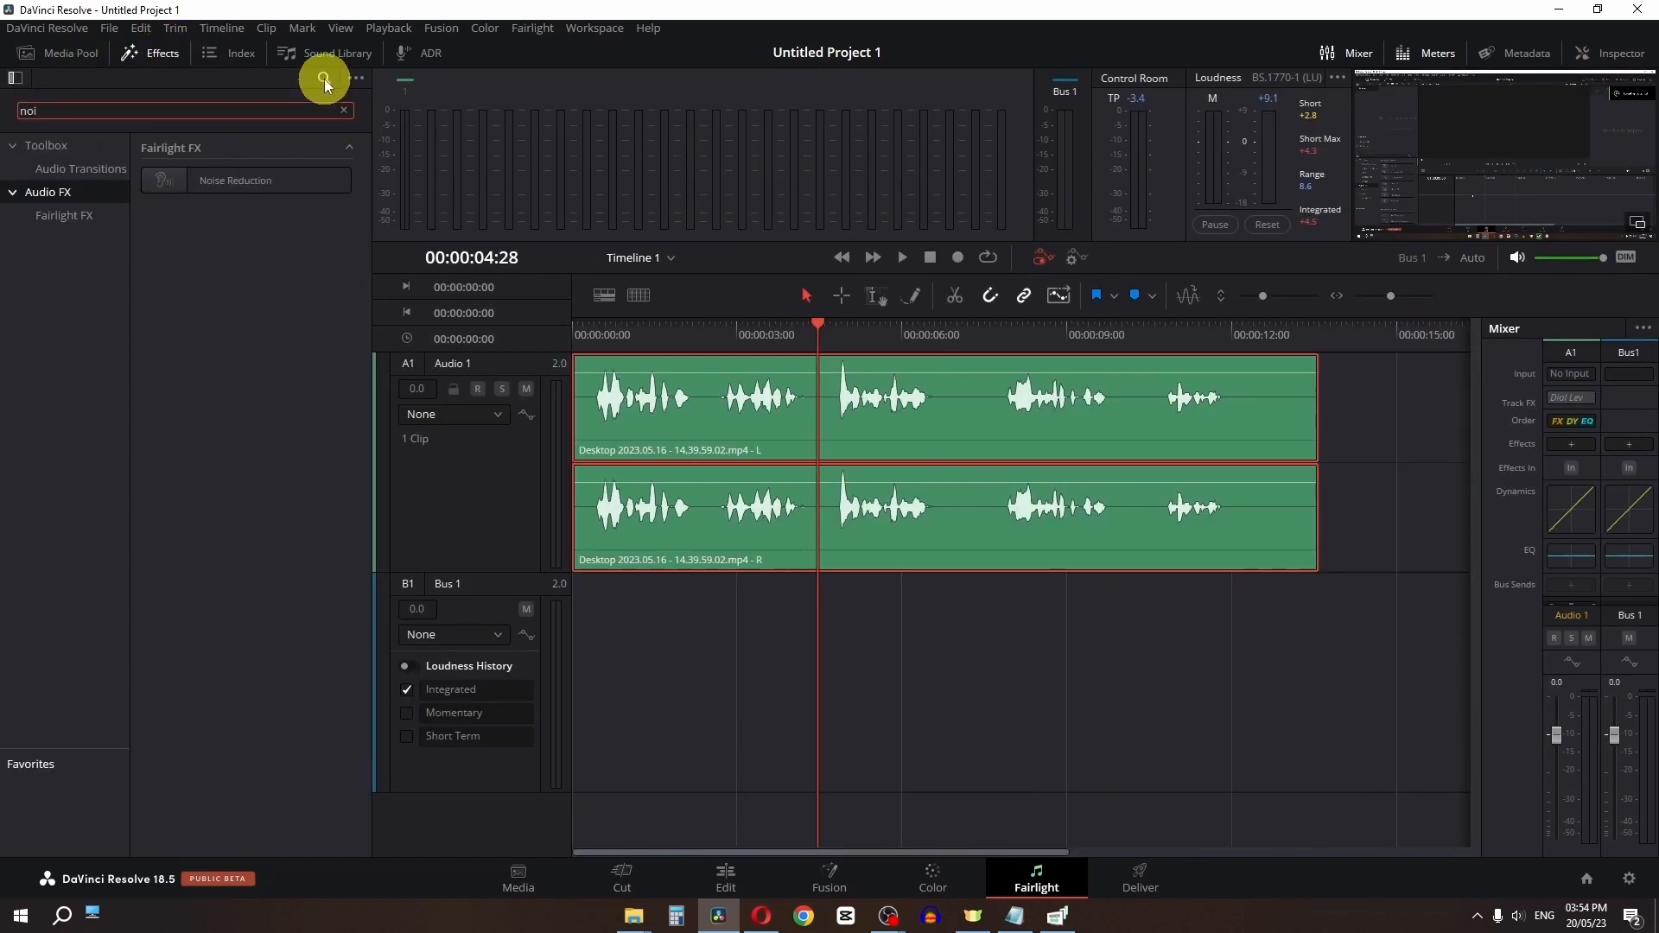
{"action": "left_click_drag", "start_coordinate": [160, 175], "coordinate": [250, 311]}
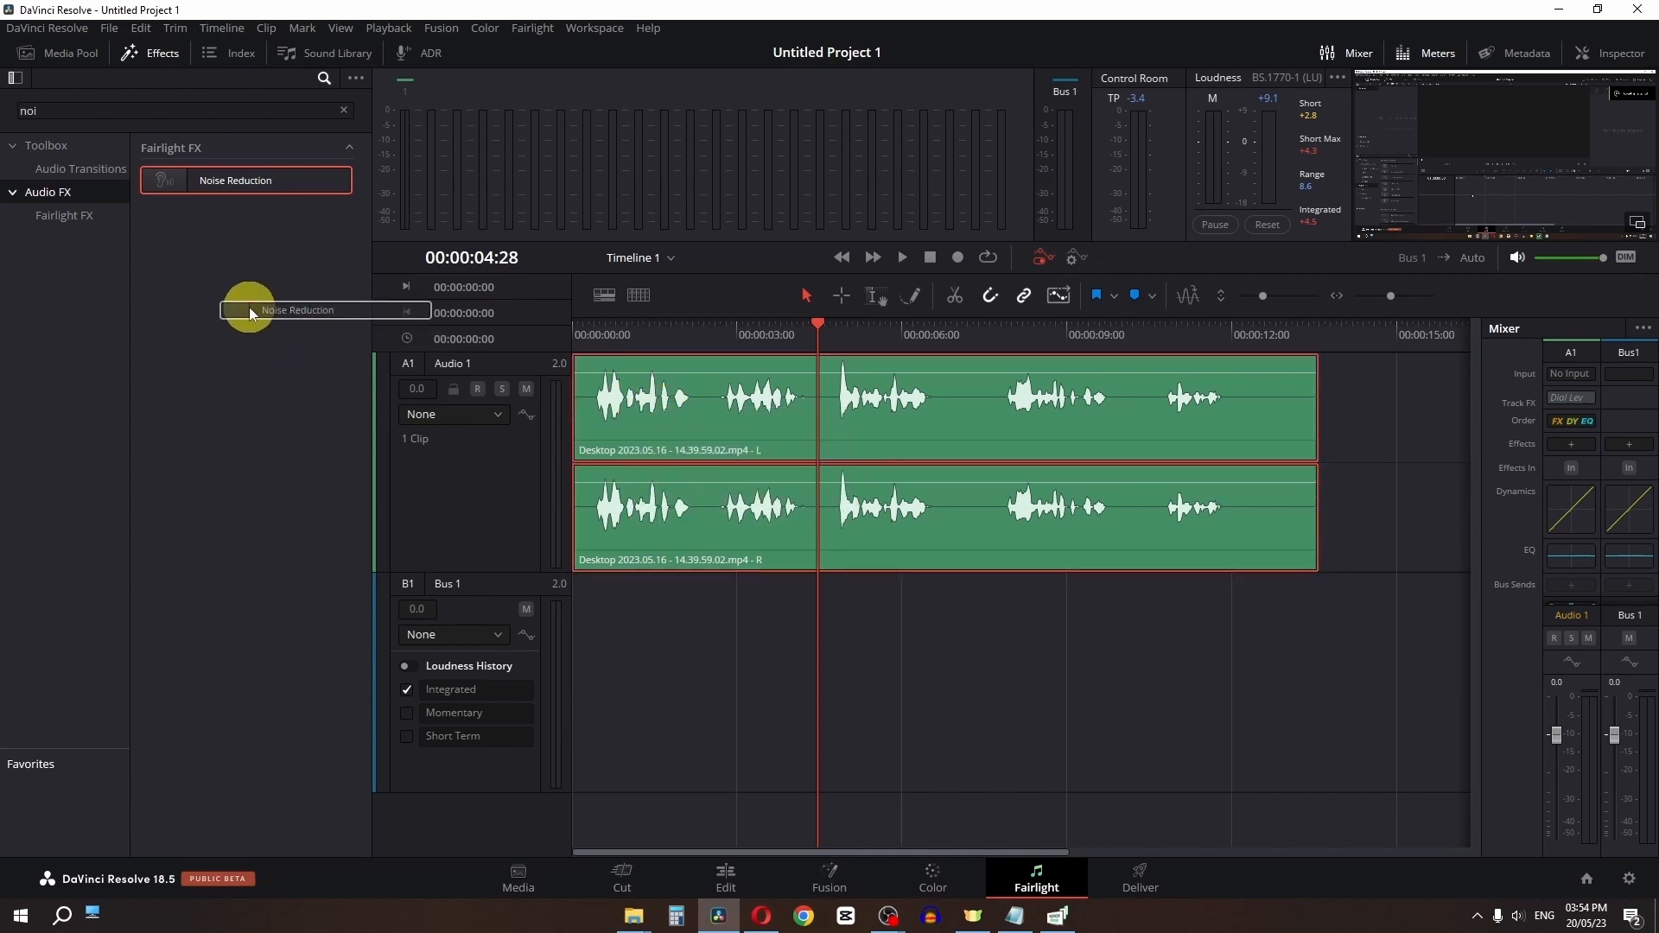
Change the Audio 1 track type to mono
{"action": "right_click", "coordinate": [489, 440]}
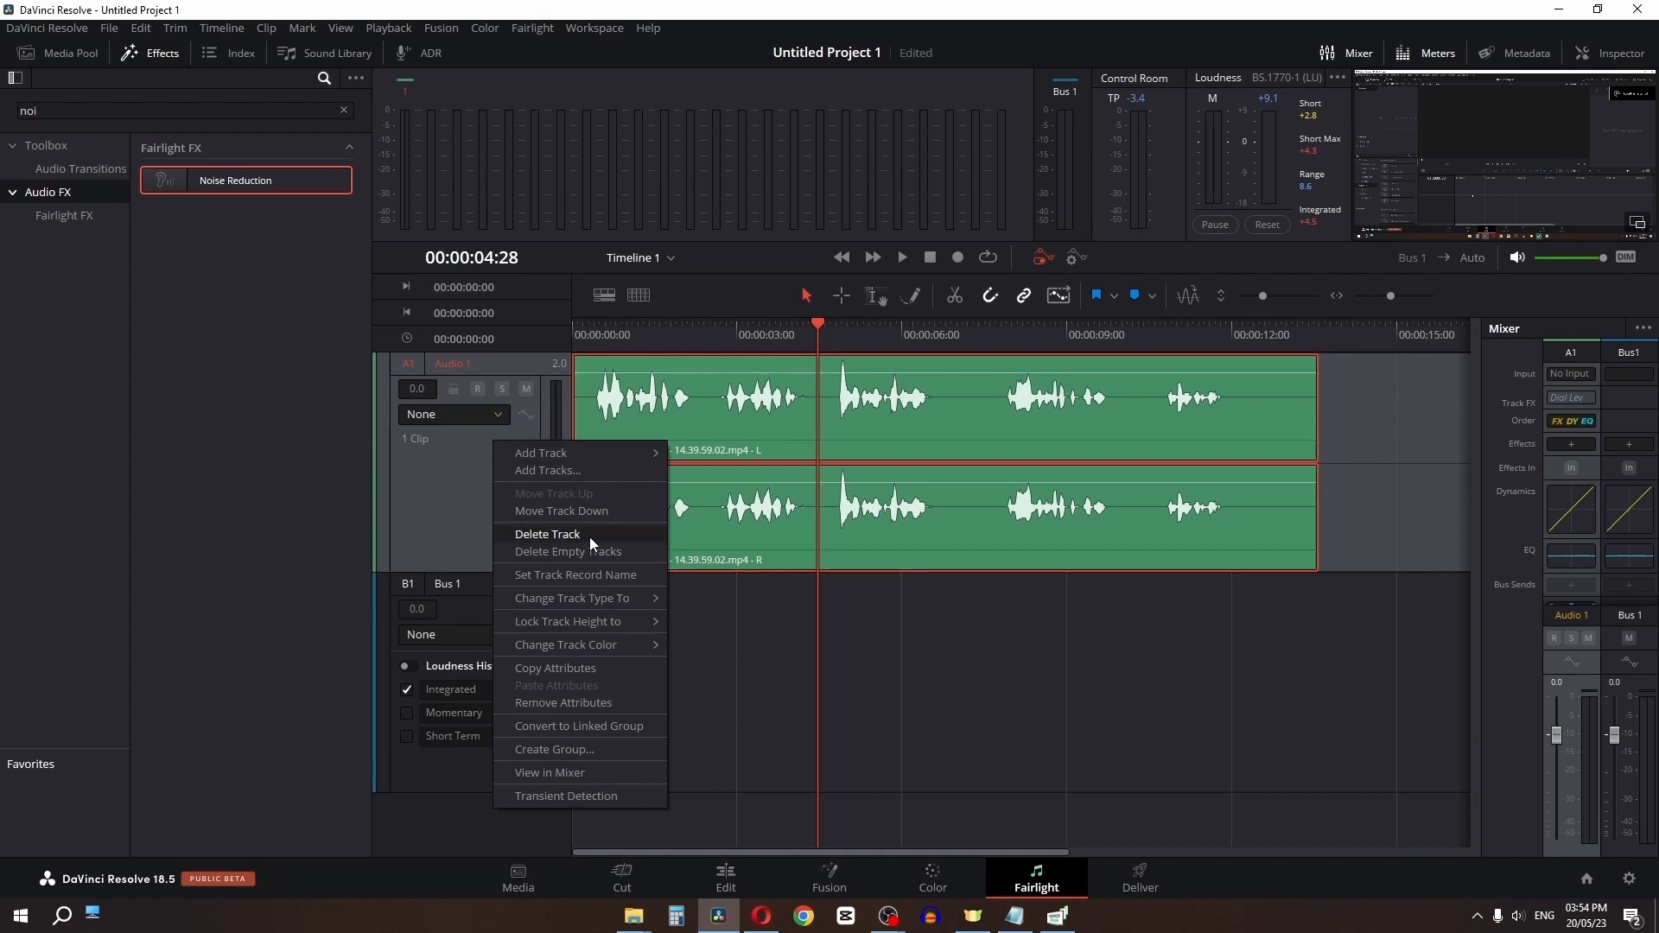
{"action": "mouse_move", "coordinate": [605, 598]}
{"action": "left_click", "coordinate": [718, 598]}
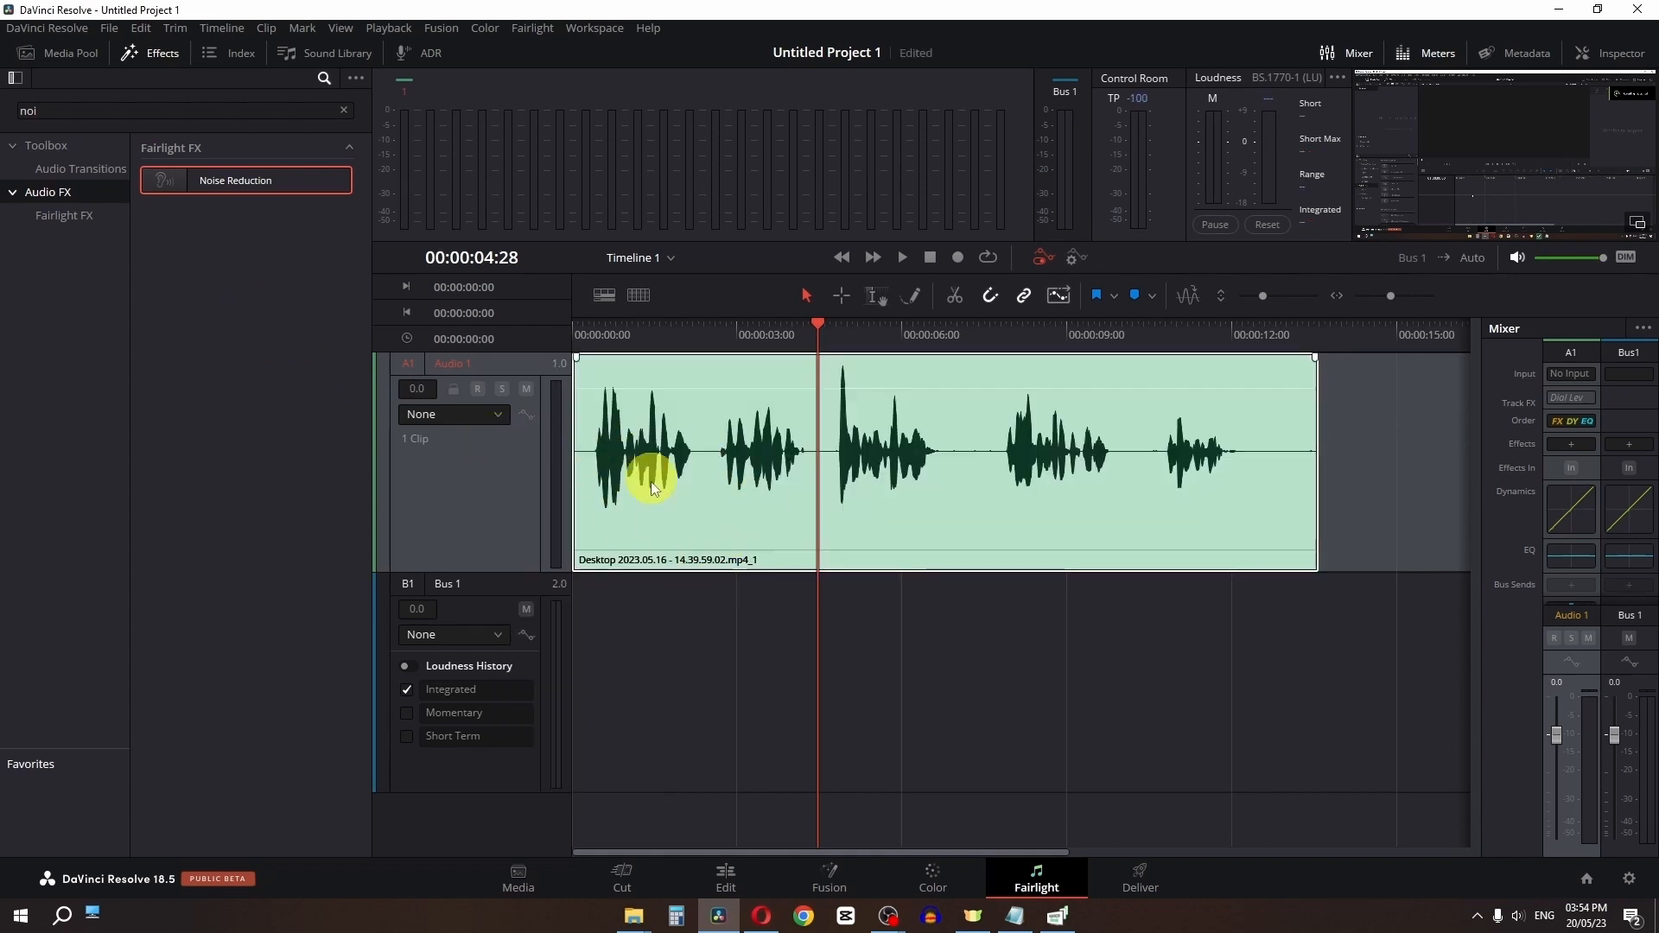
Apply the Noise Reduction effect to the mono clip on Audio 1 and choose its De-Hiss preset
{"action": "left_click_drag", "start_coordinate": [247, 214], "coordinate": [811, 529]}
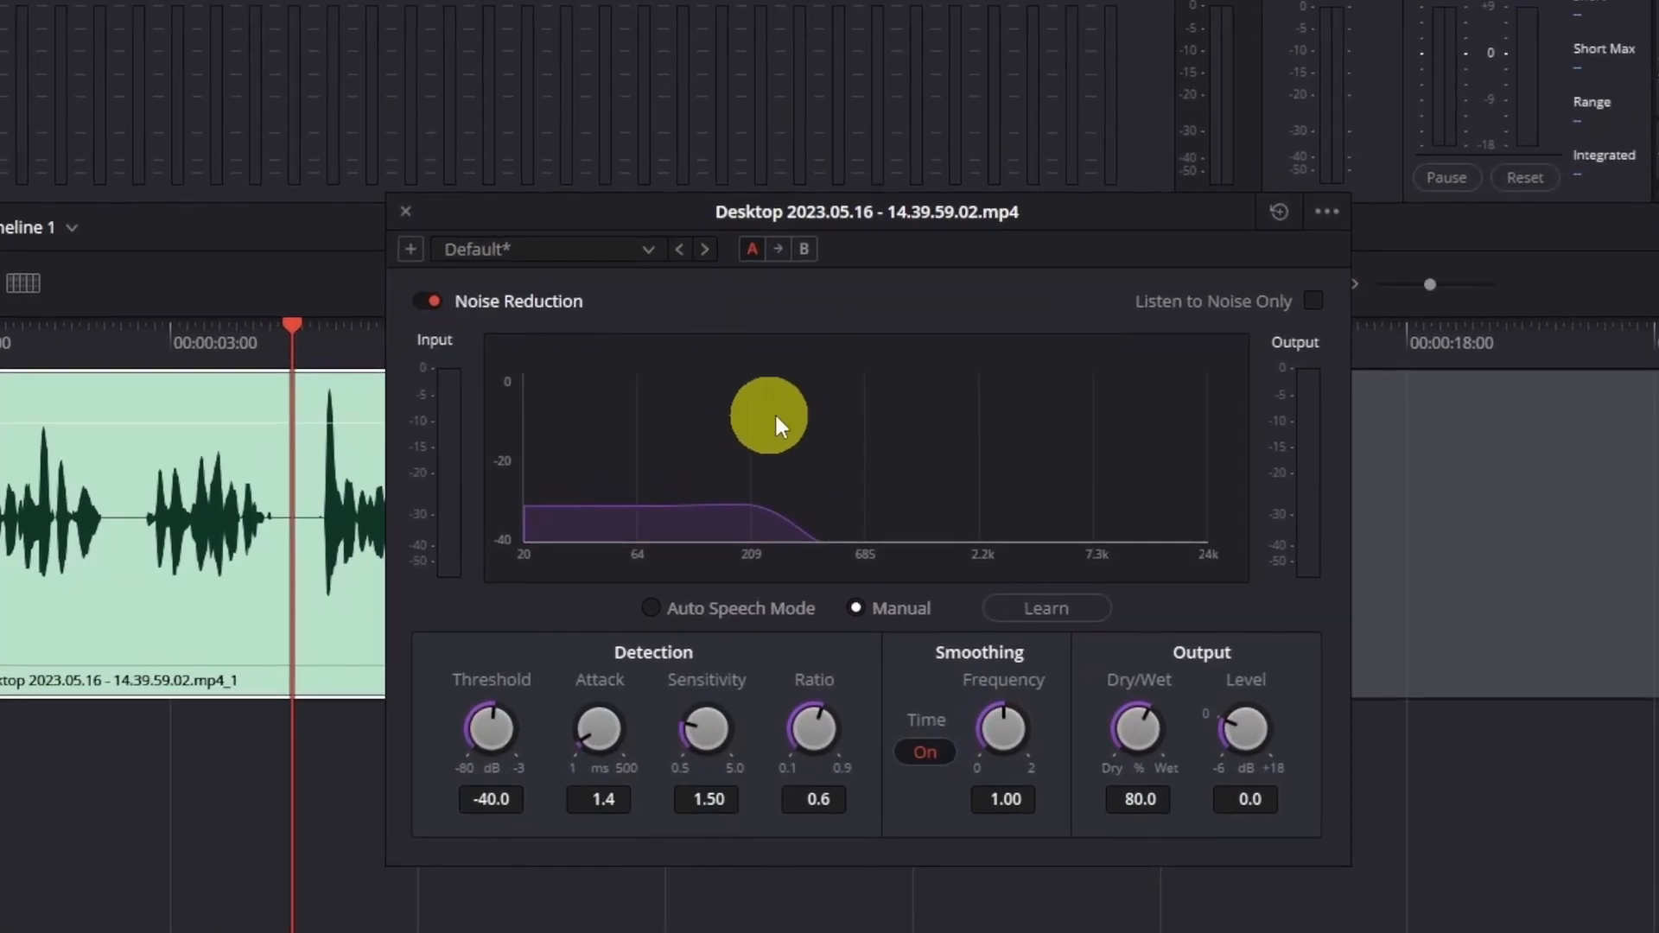
{"action": "left_click", "coordinate": [650, 252]}
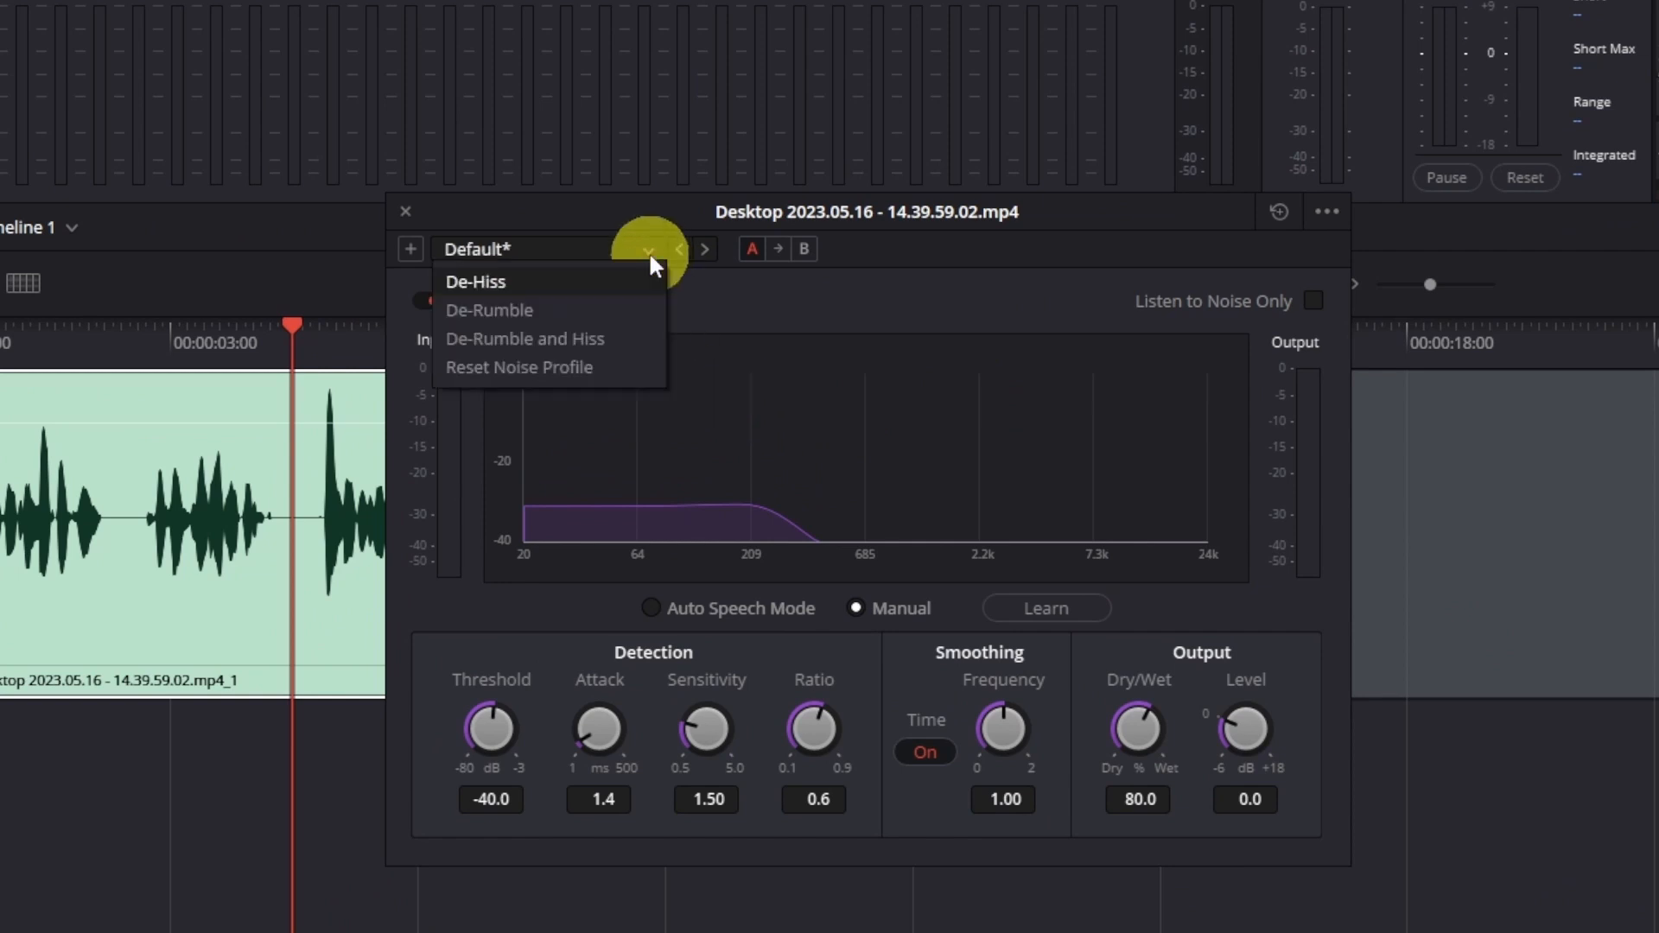
{"action": "left_click", "coordinate": [555, 282]}
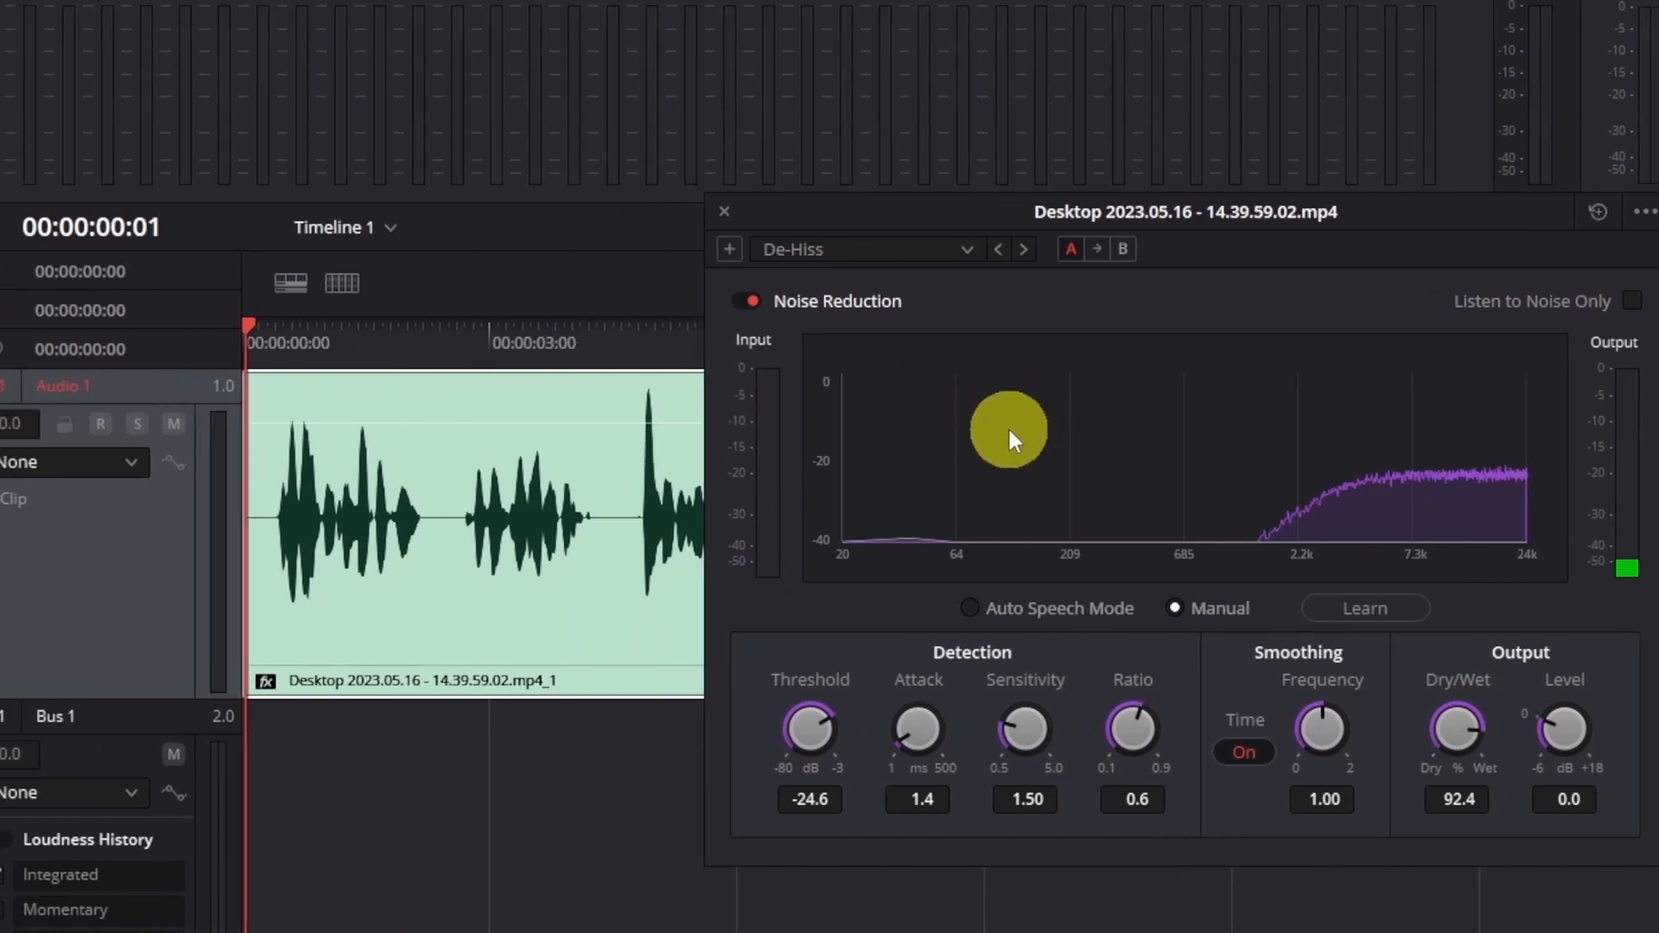
Play the clip from the start to audition the De-Hiss noise reduction
{"action": "key", "text": "space"}
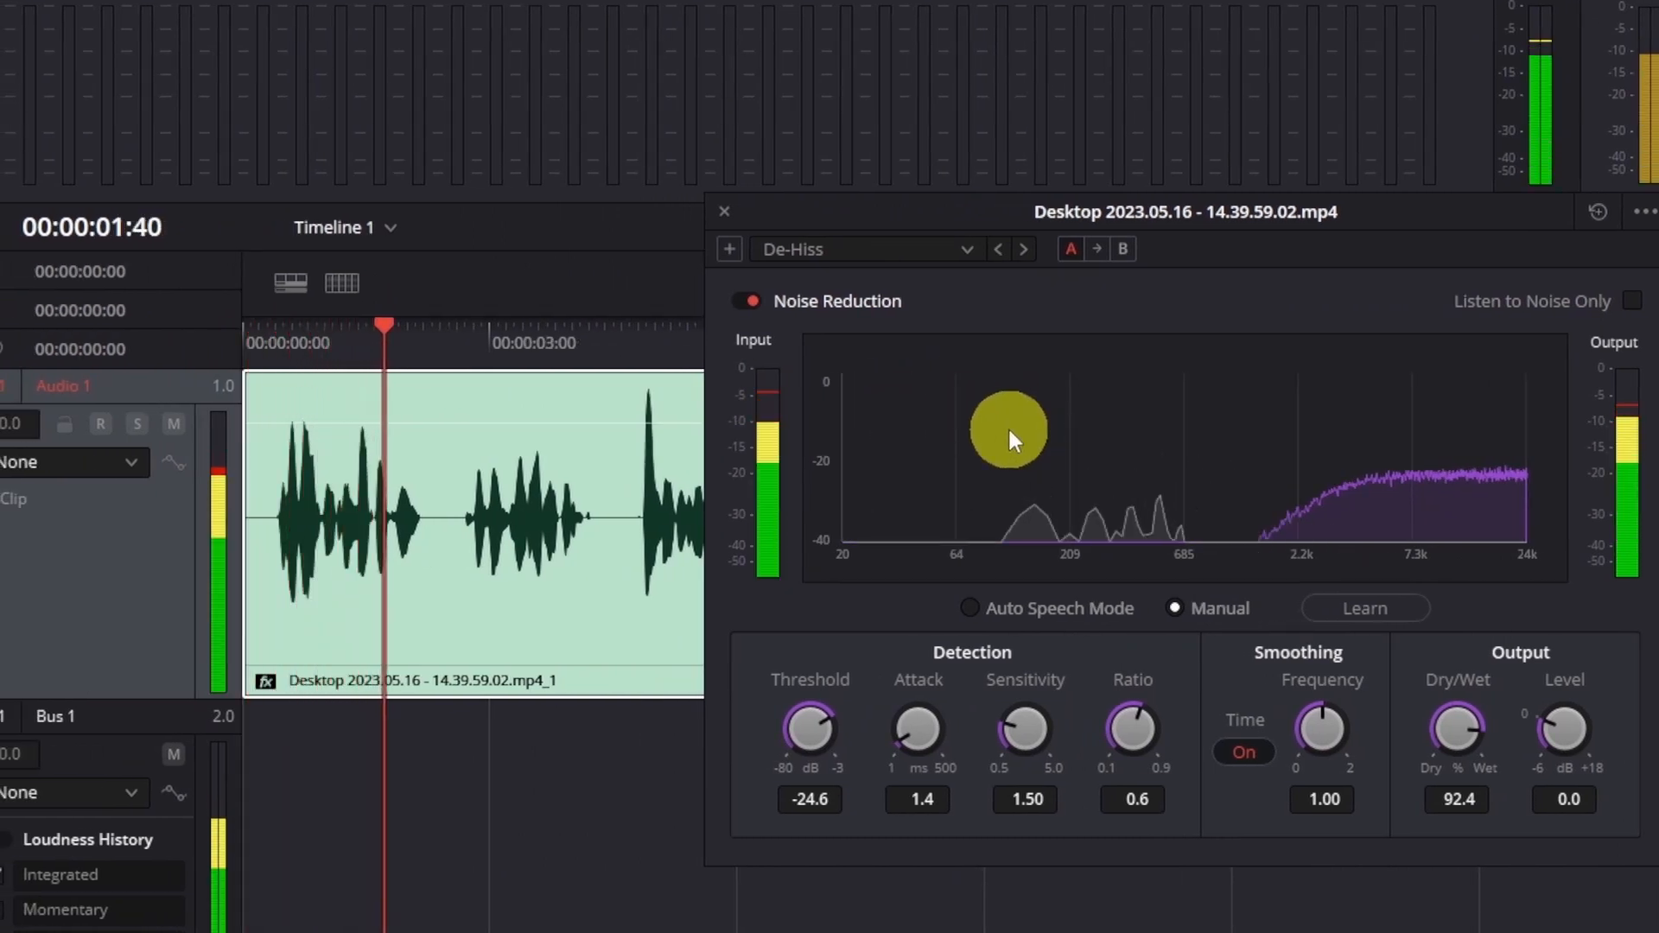
{"action": "left_click_drag", "start_coordinate": [365, 323], "coordinate": [2, 341]}
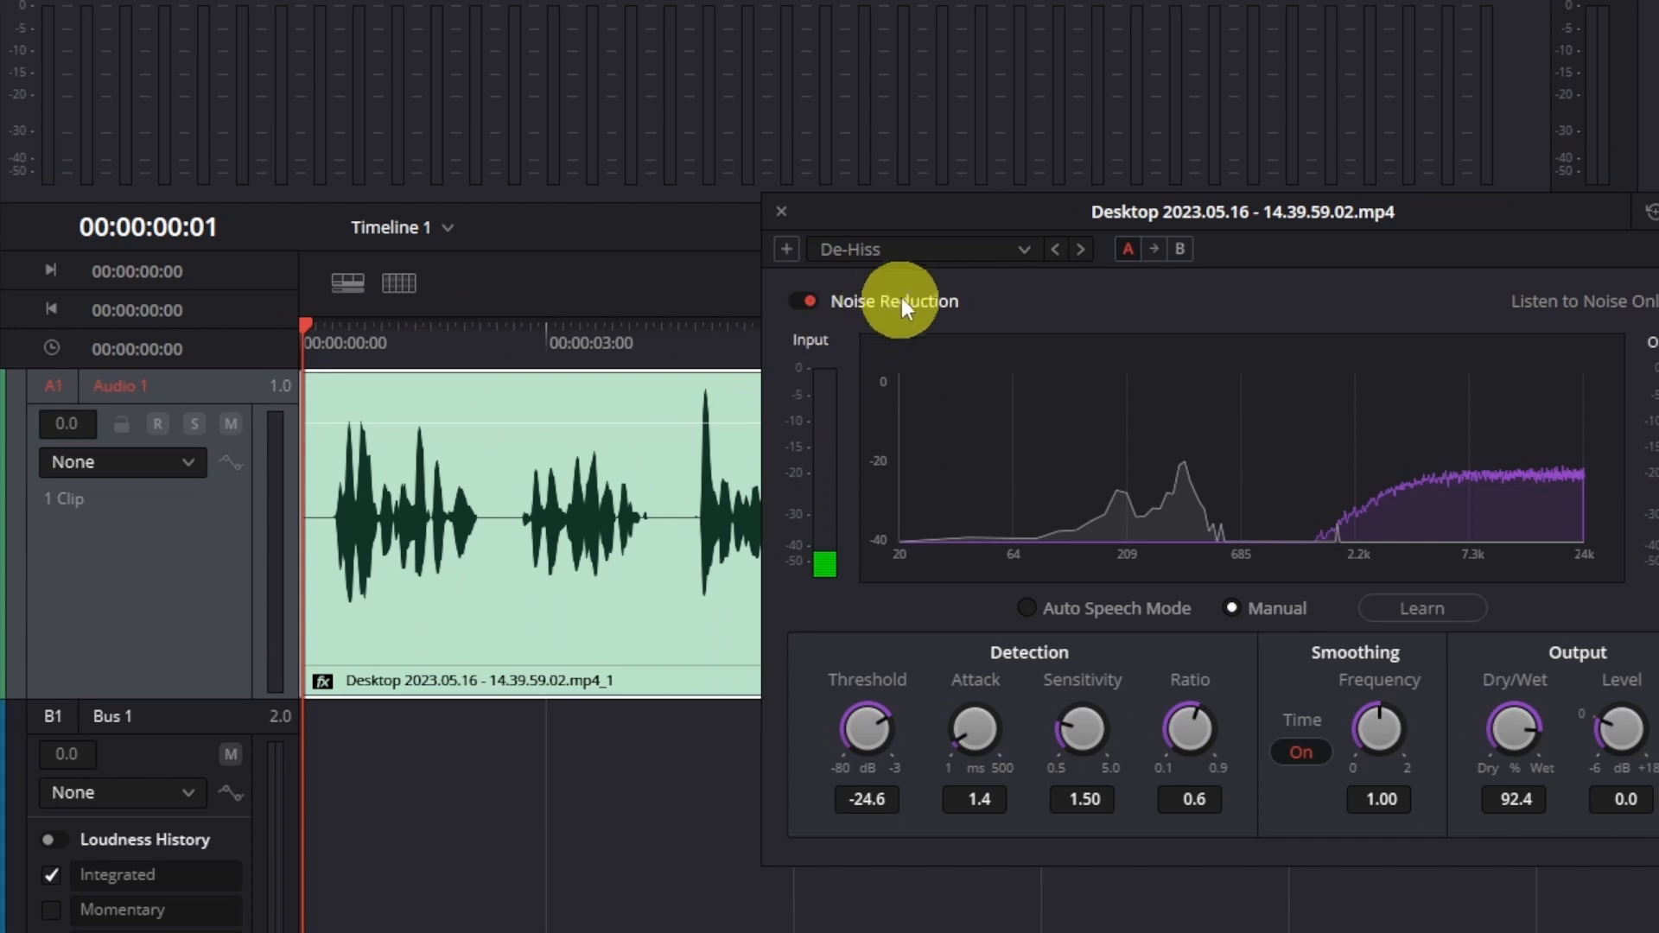
{"action": "key", "text": "space"}
Compare the De-Rumble and De-Rumble and Hiss presets during playback, and settle on De-Rumble
{"action": "left_click", "coordinate": [942, 252]}
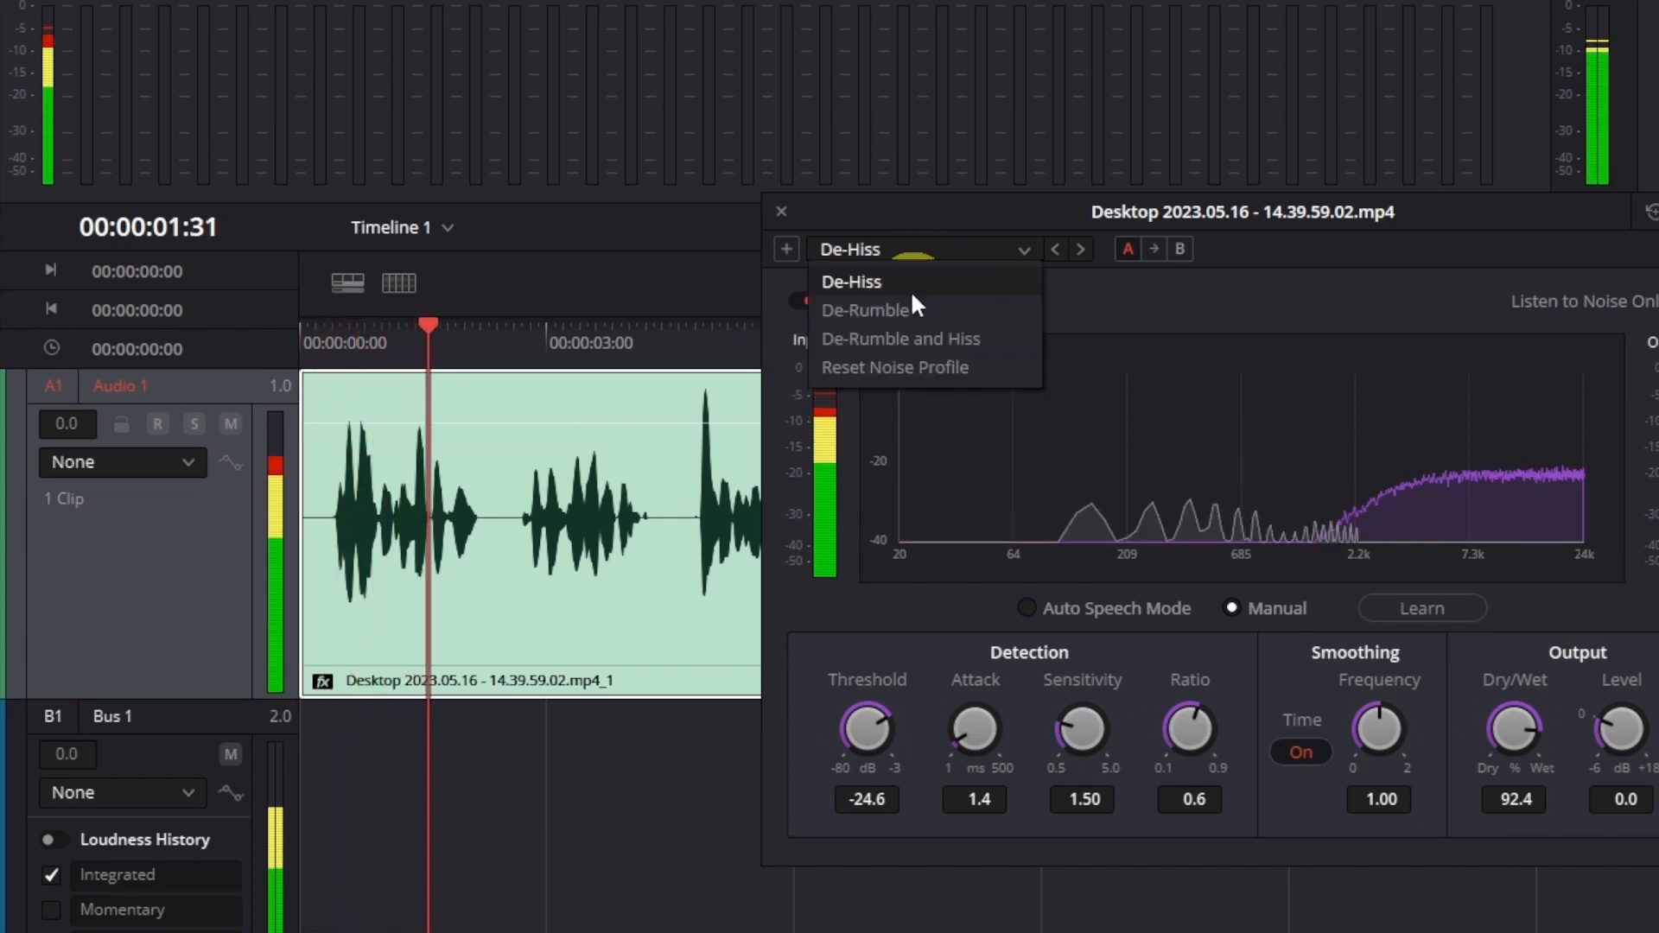
{"action": "left_click", "coordinate": [907, 307]}
{"action": "left_click", "coordinate": [935, 249]}
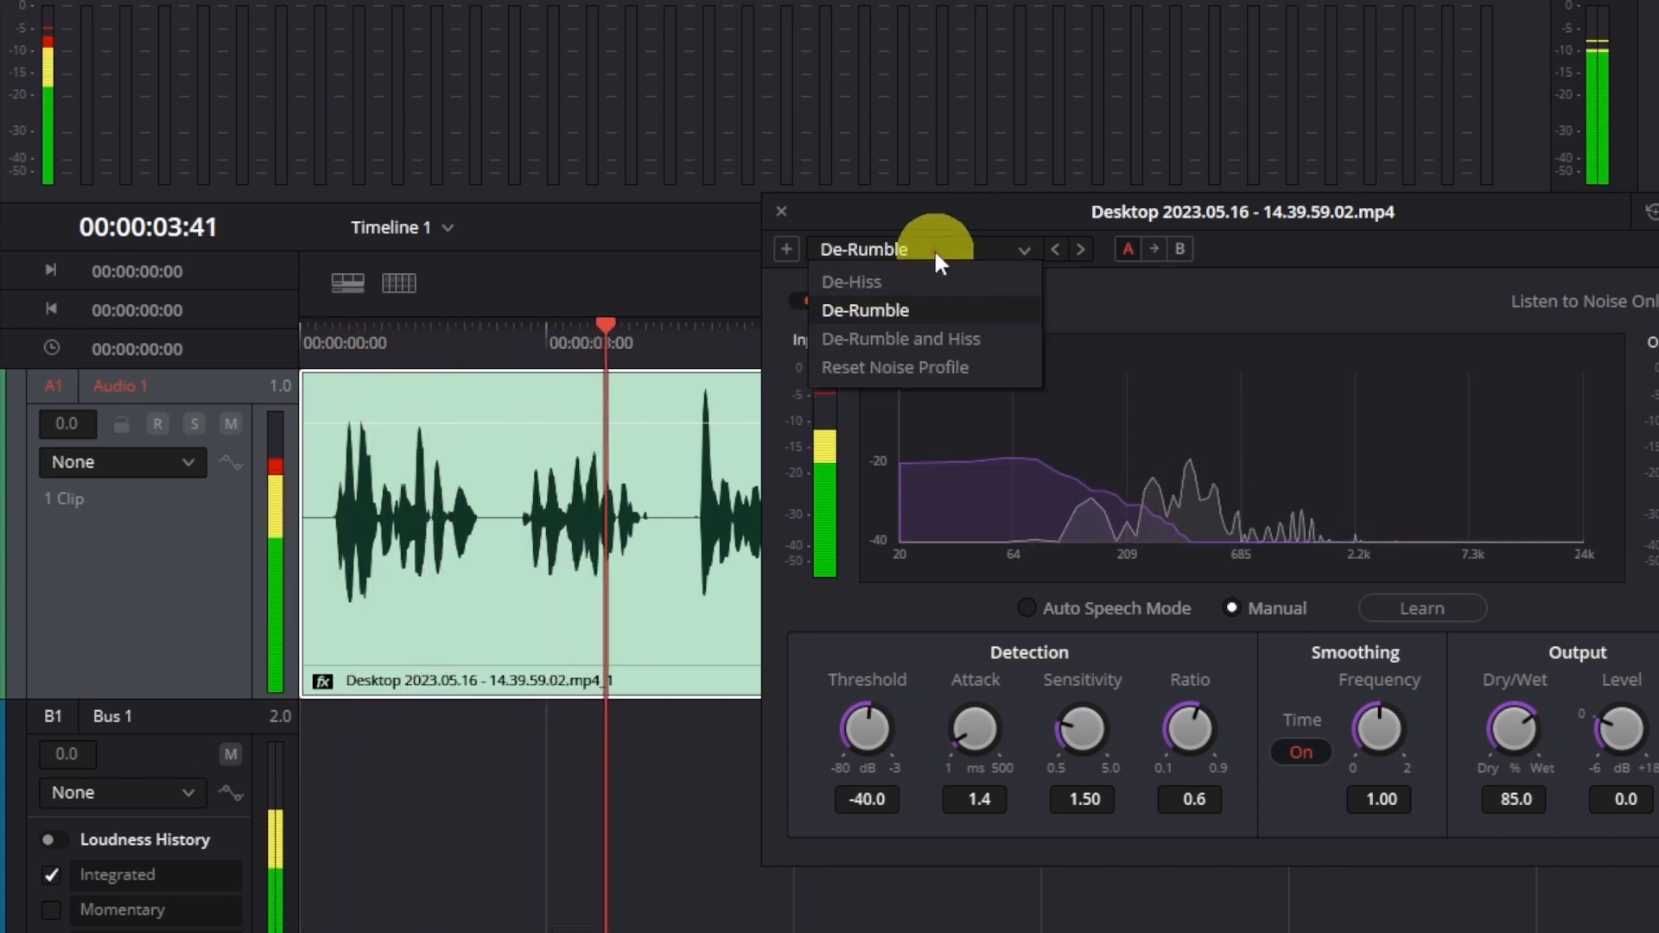
{"action": "left_click", "coordinate": [903, 330]}
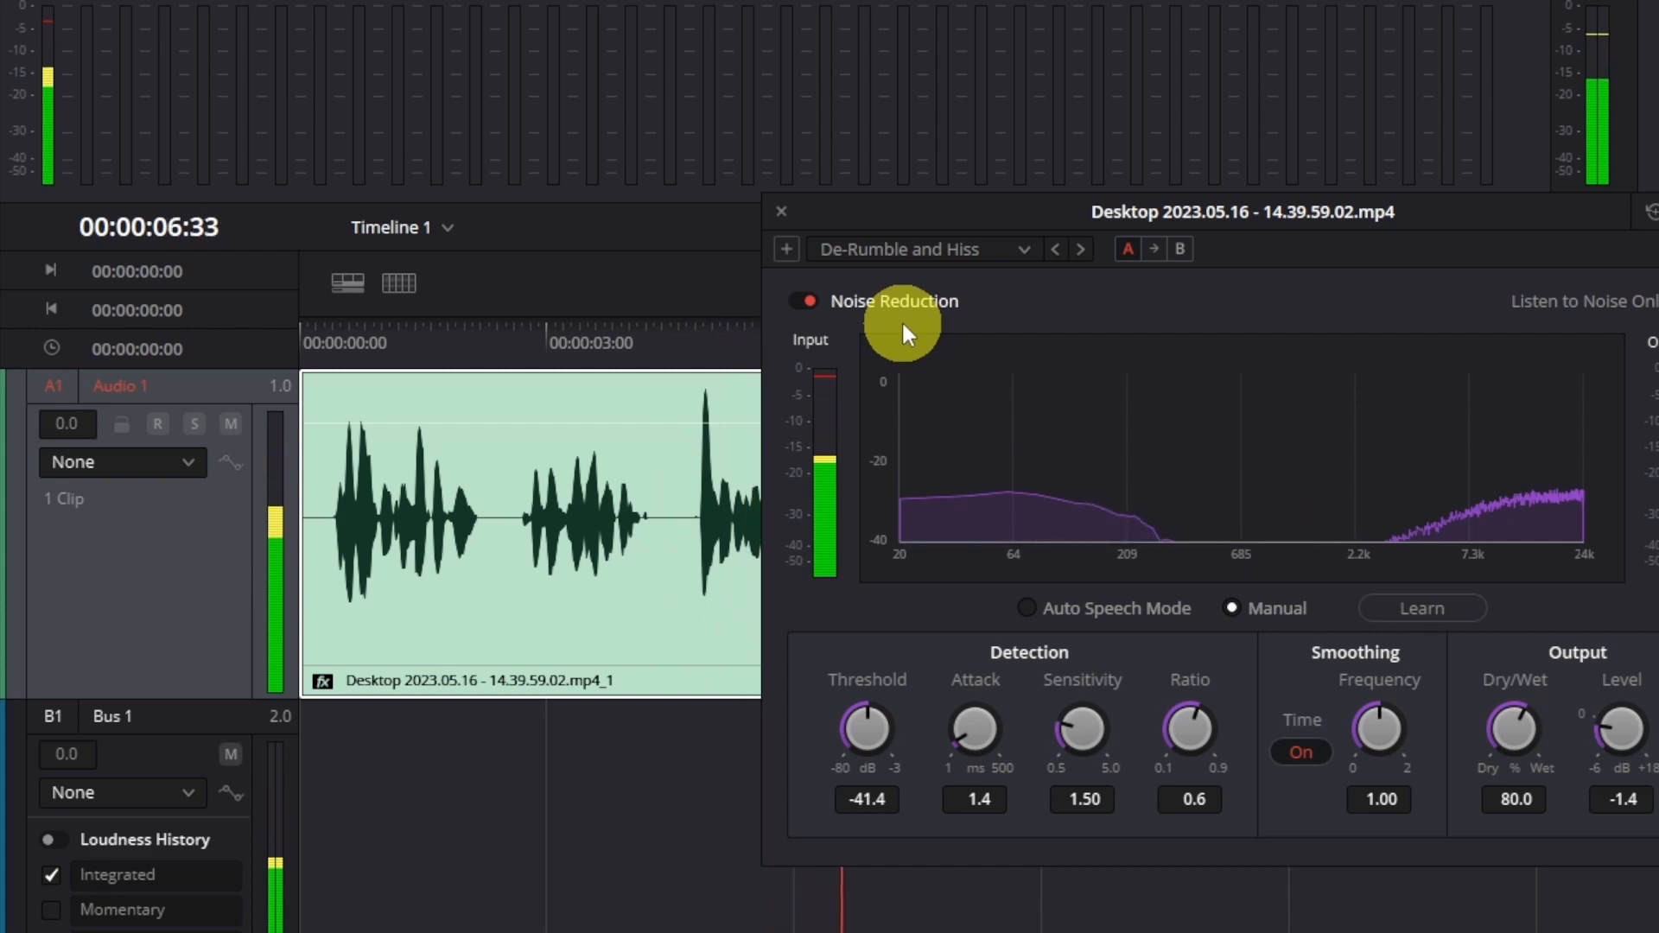
{"action": "left_click", "coordinate": [915, 249]}
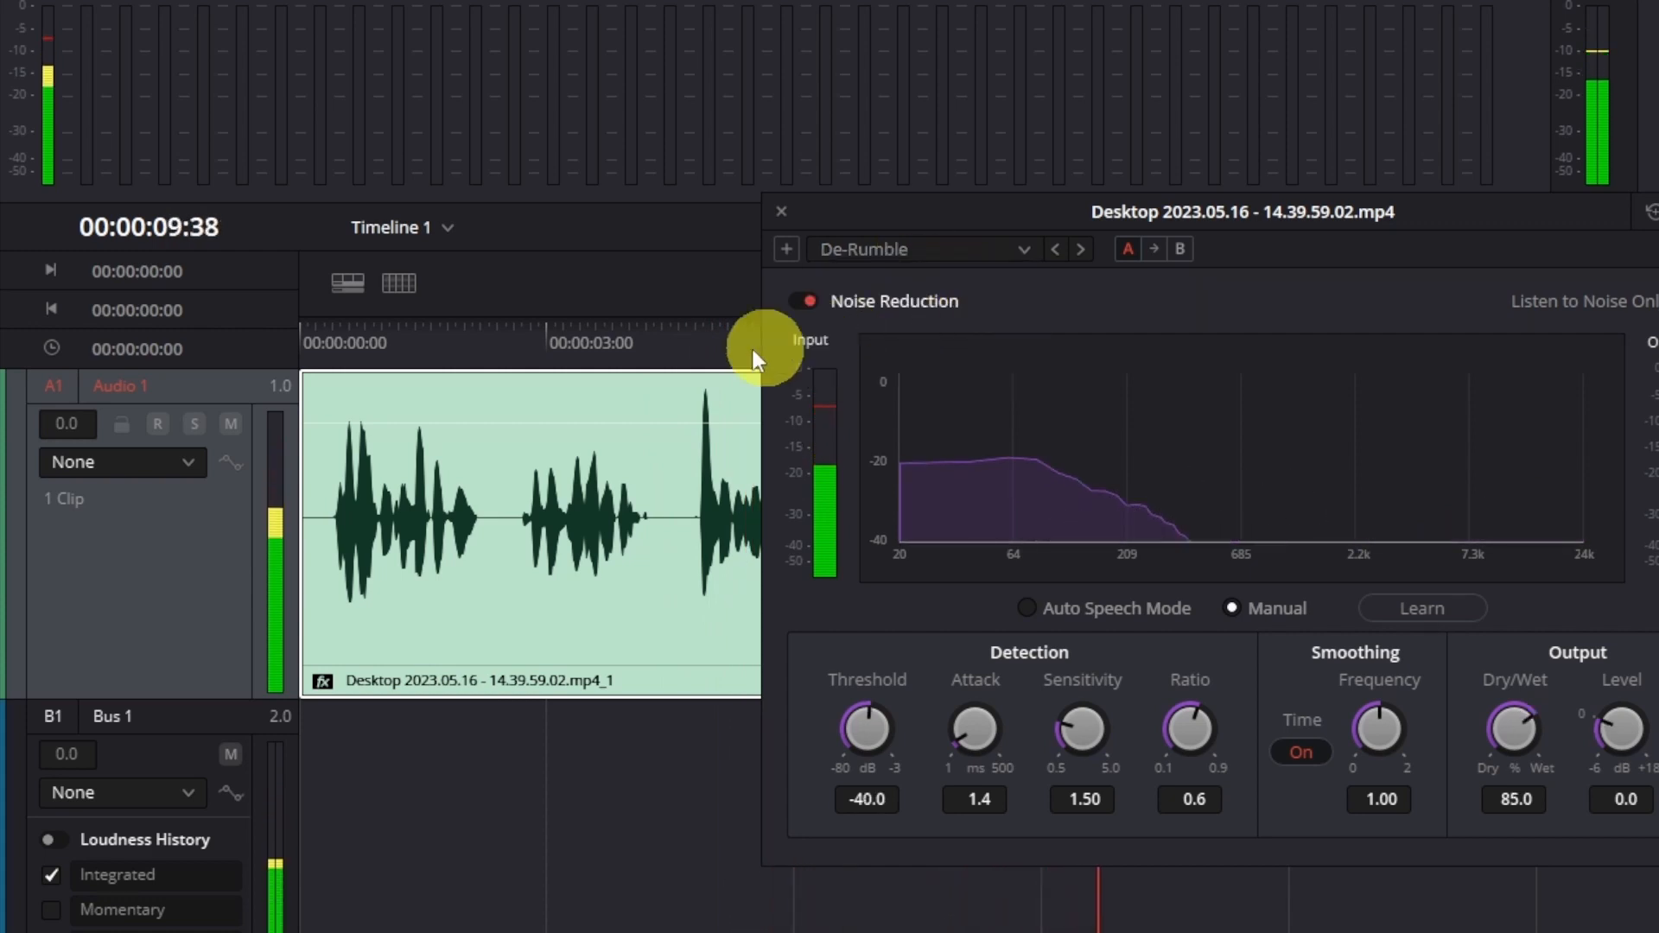
Replay the clip from the start to hear the De-Rumble noise reduction
{"action": "left_click", "coordinate": [367, 348]}
{"action": "left_click_drag", "start_coordinate": [345, 350], "coordinate": [222, 351]}
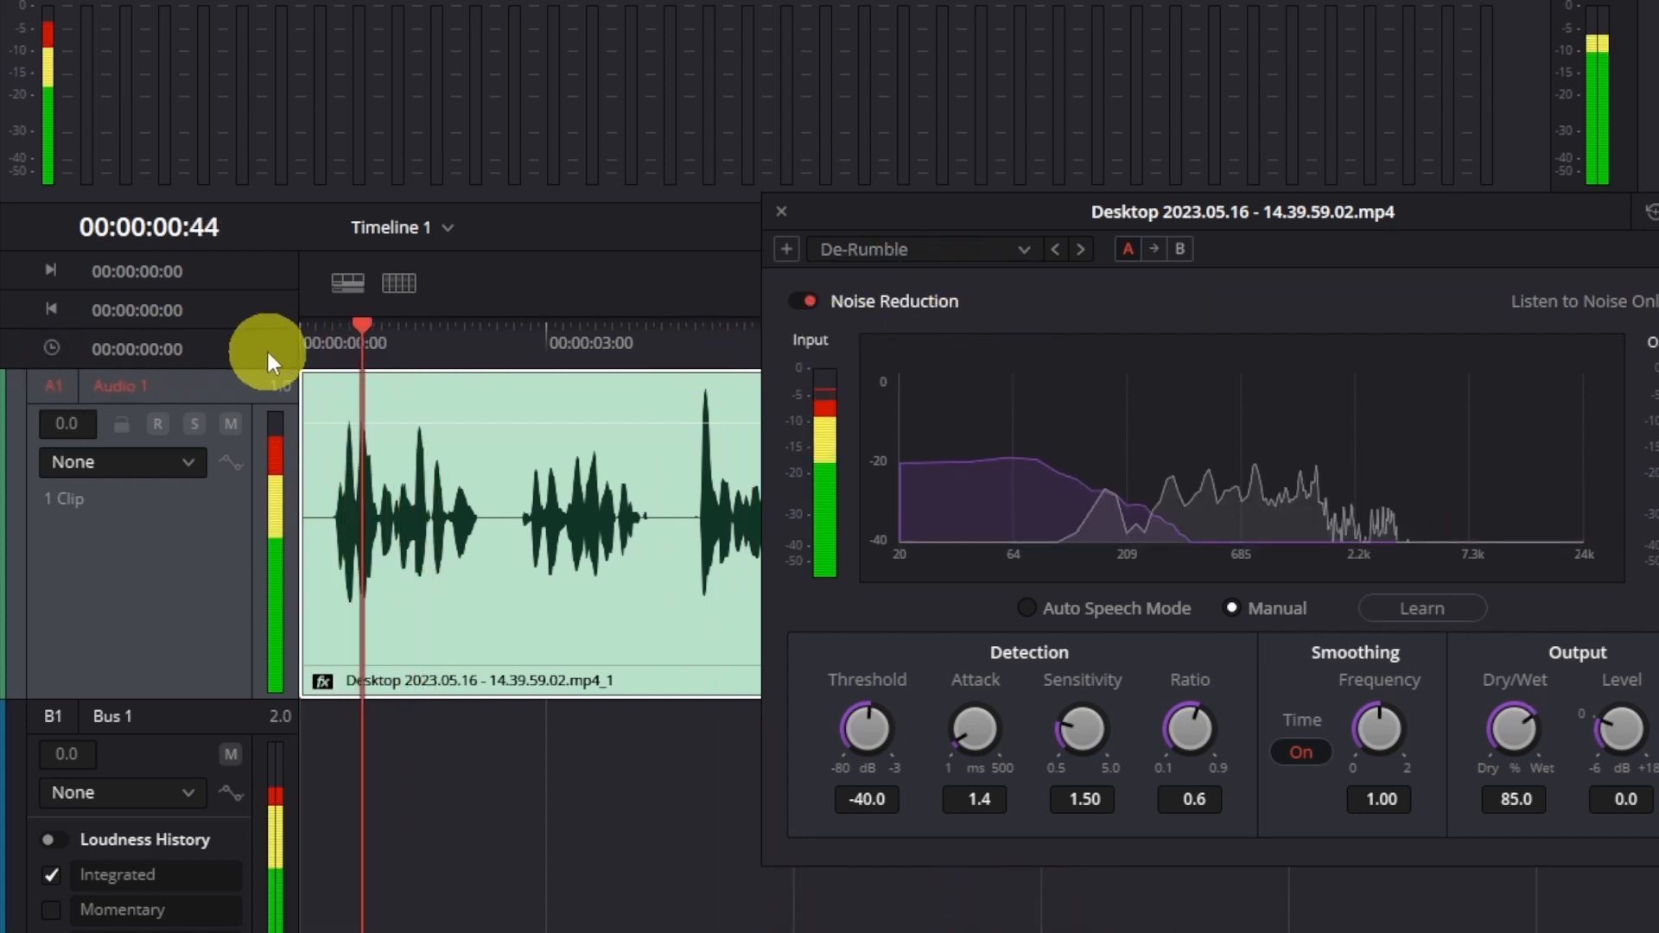
{"action": "key", "text": "space"}
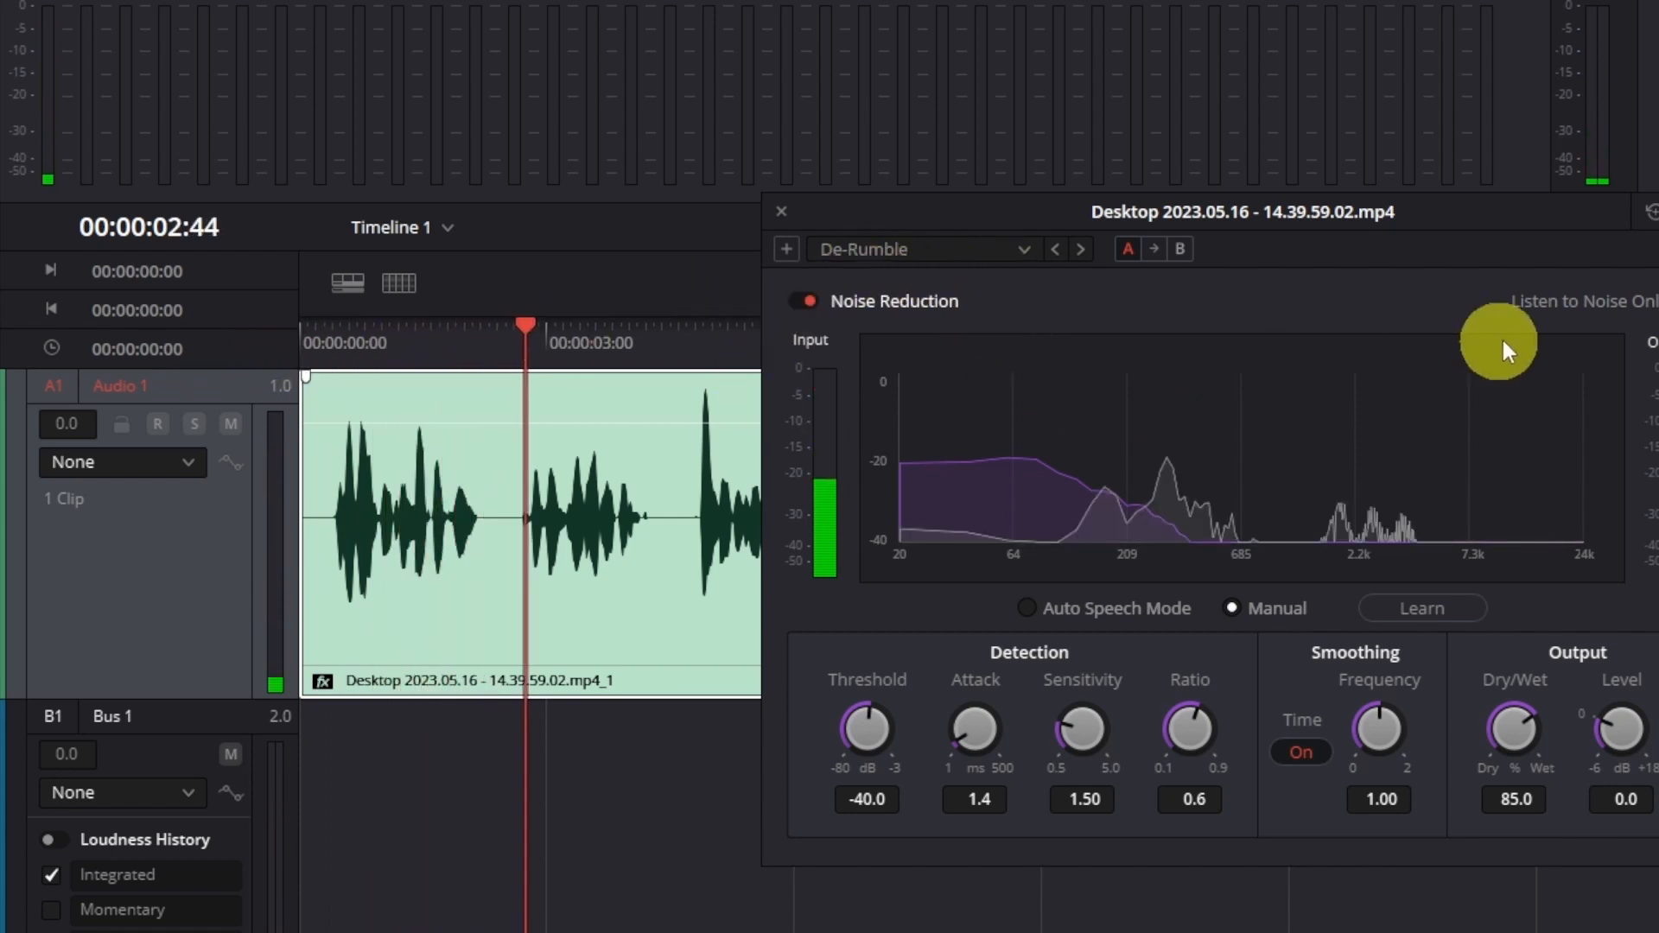
Enable Listen to Noise Only and play the clip from the start to hear just the removed noise
{"action": "left_click", "coordinate": [1524, 301]}
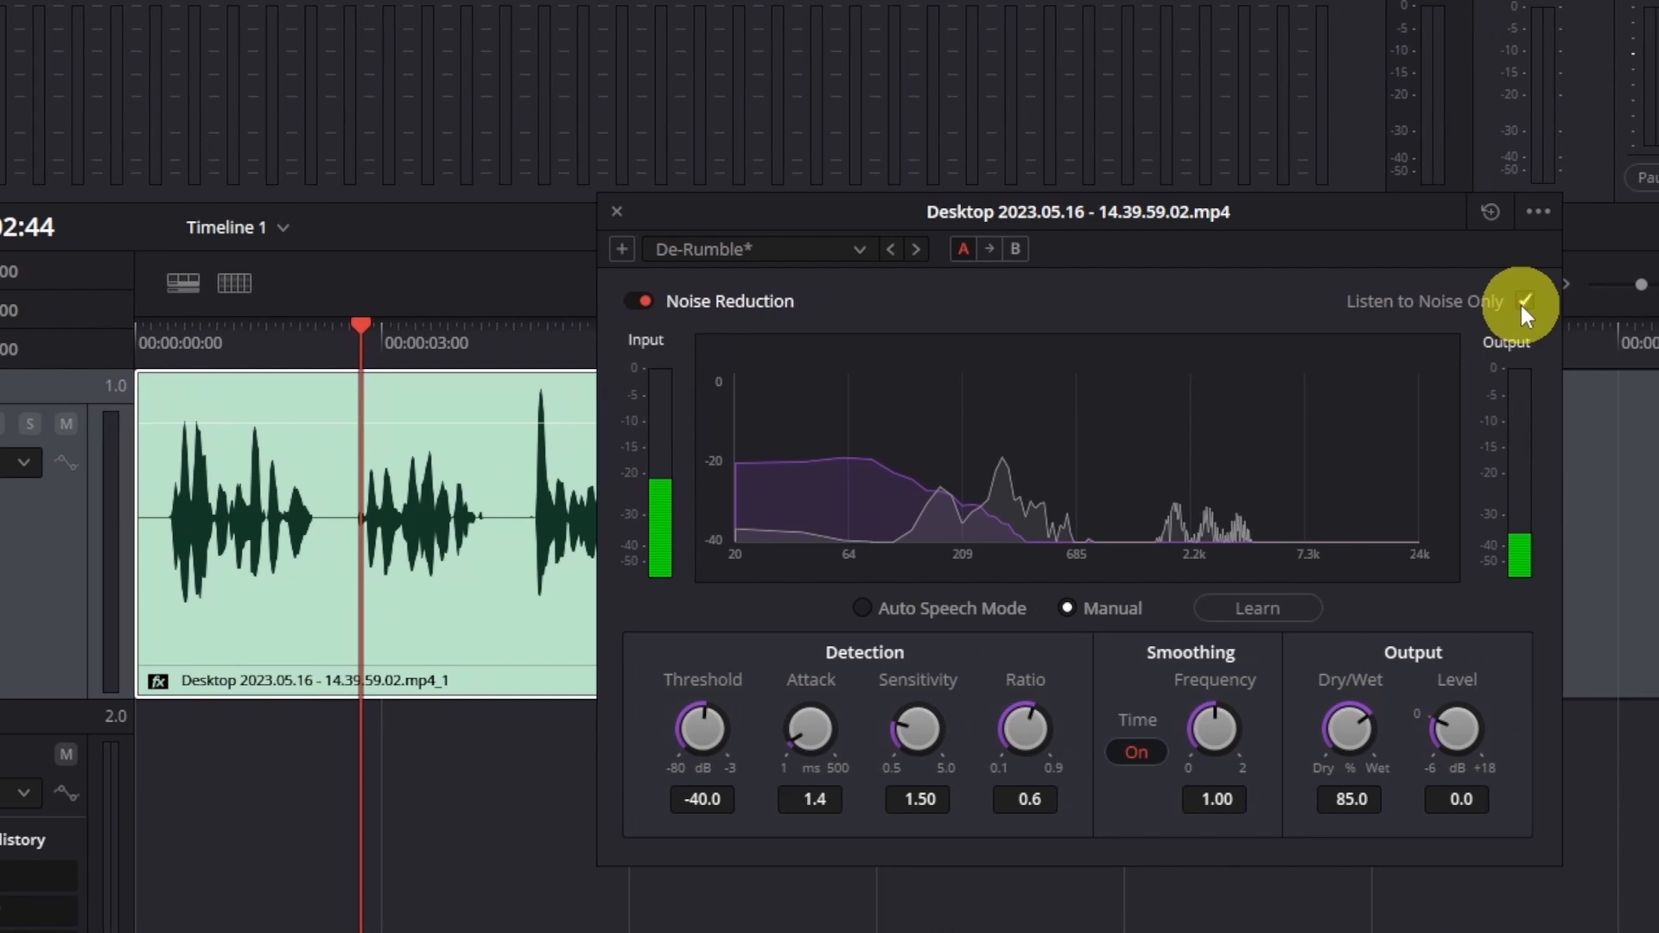
{"action": "left_click_drag", "start_coordinate": [4, 344], "coordinate": [126, 346]}
{"action": "key", "text": "space"}
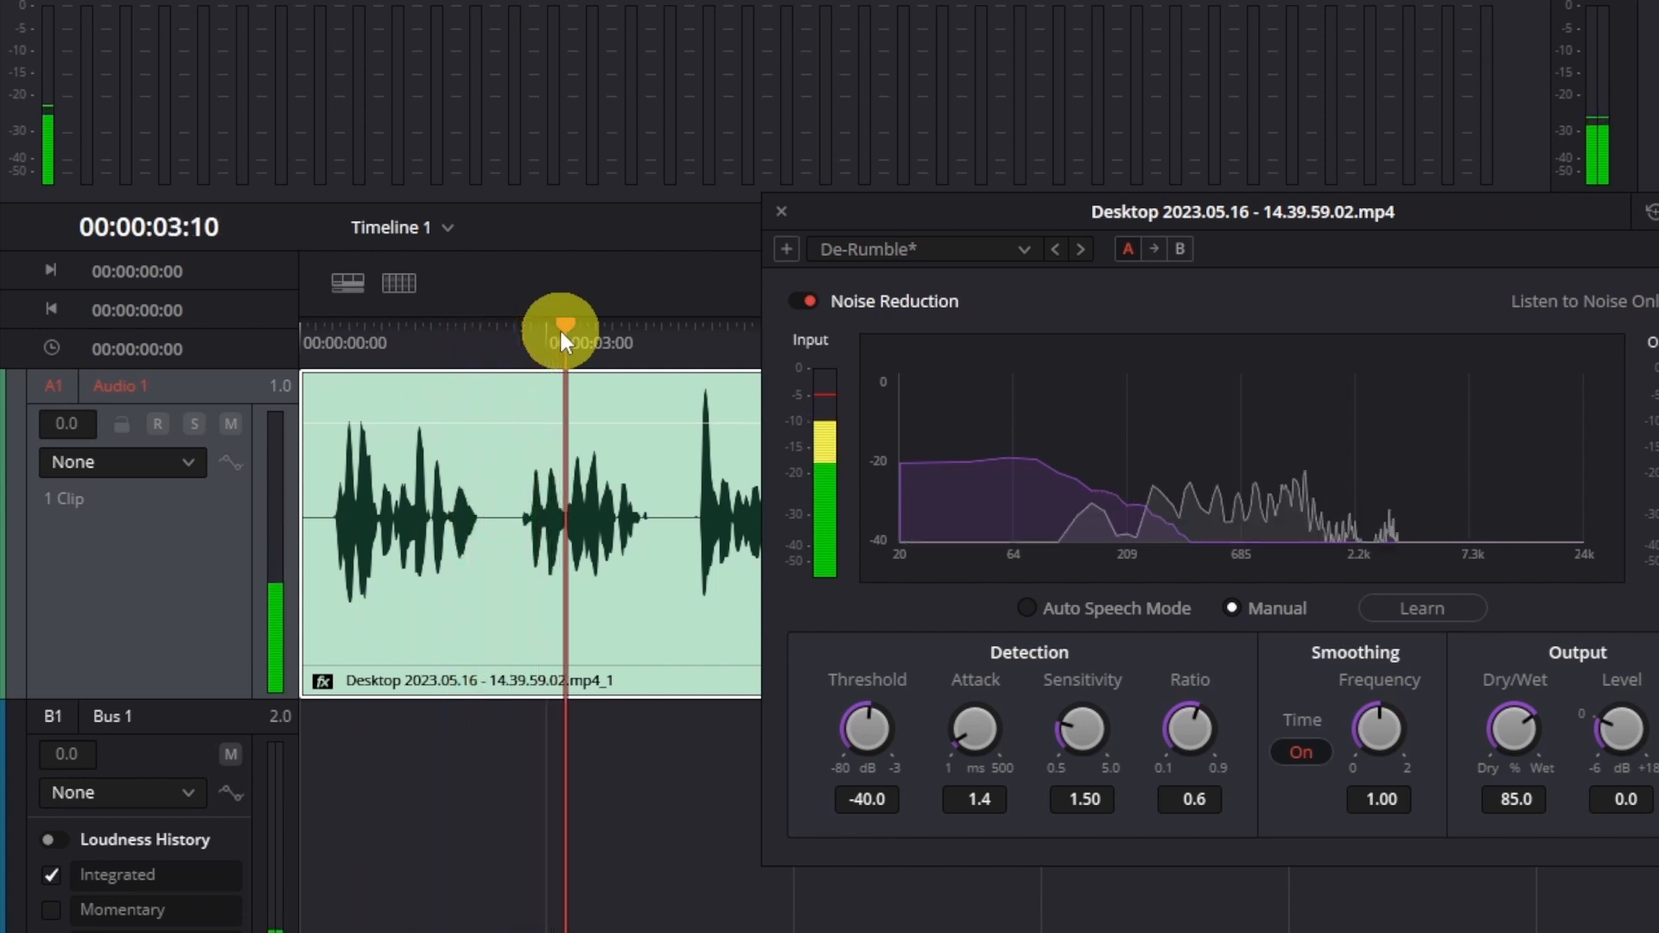
Compare the removed noise of the De-Rumble and Hiss preset with De-Rumble during playback, returning to De-Rumble
{"action": "left_click", "coordinate": [855, 253]}
{"action": "left_click", "coordinate": [921, 344]}
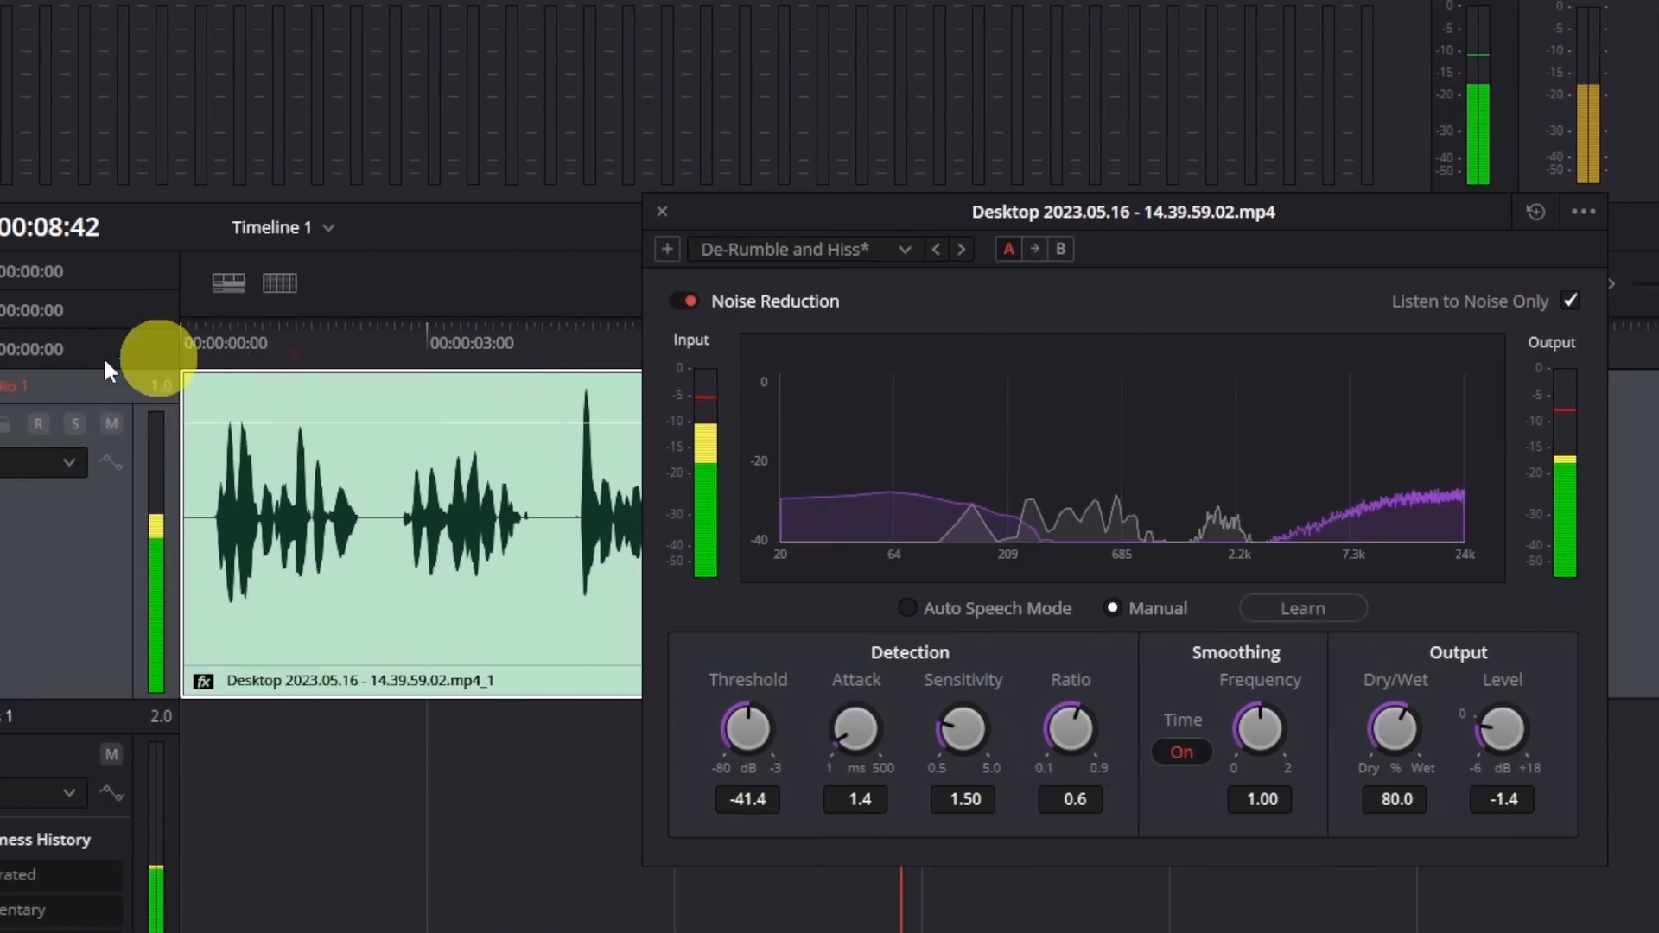
{"action": "left_click", "coordinate": [739, 253]}
{"action": "left_click", "coordinate": [935, 330]}
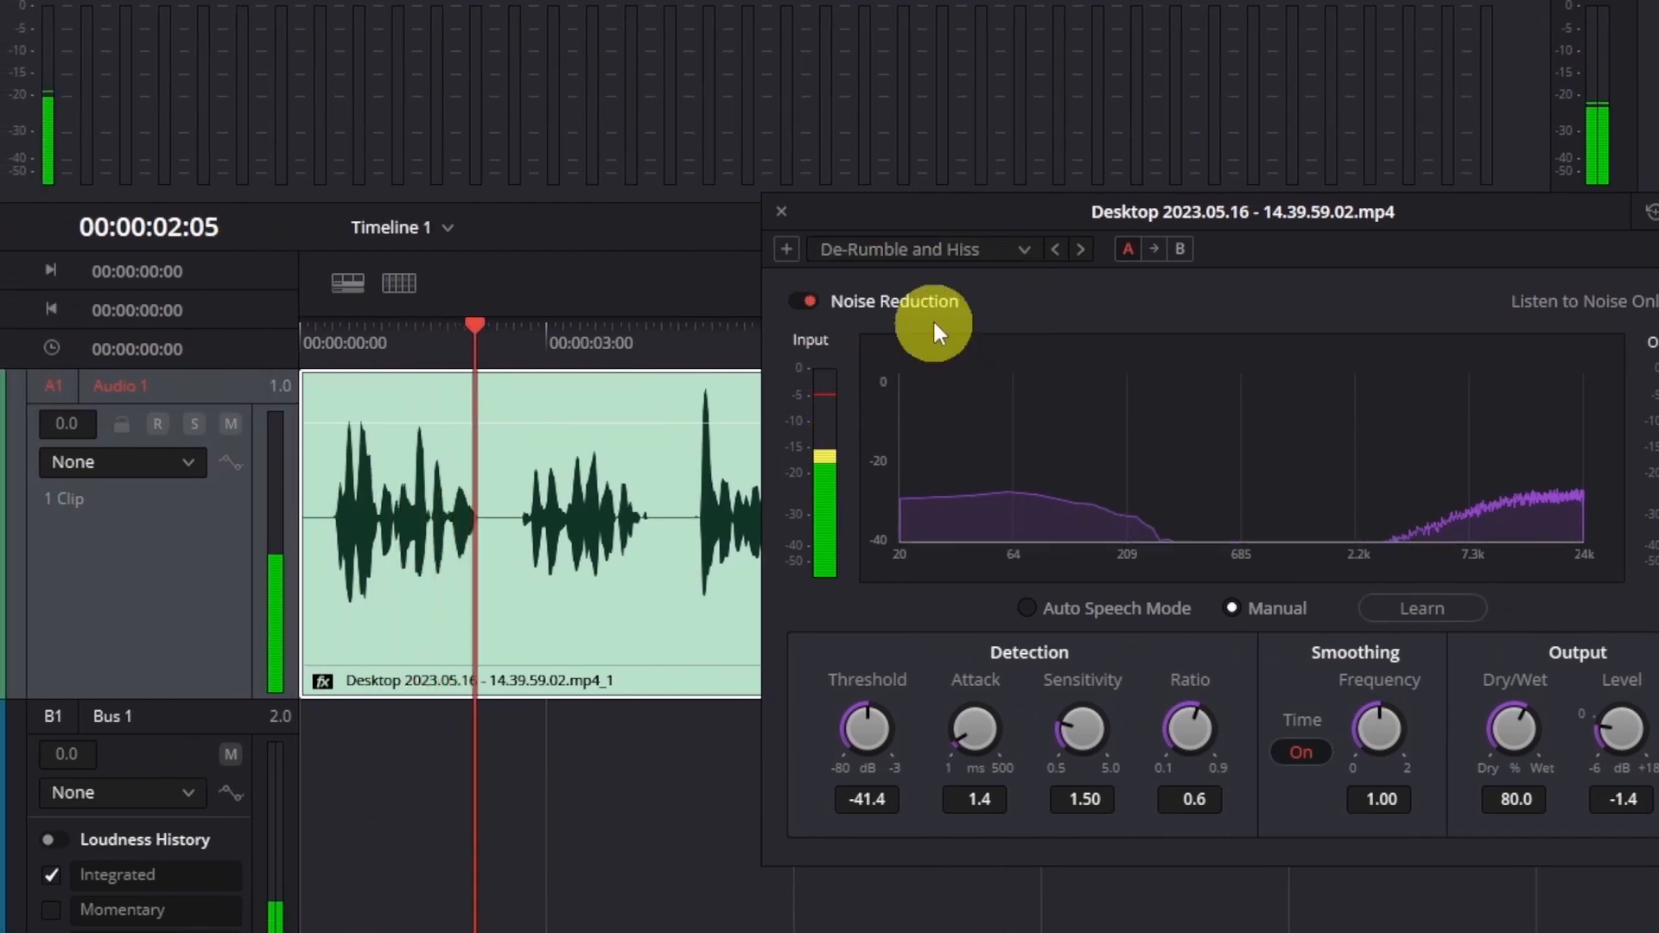
{"action": "left_click", "coordinate": [919, 252]}
{"action": "left_click", "coordinate": [911, 311]}
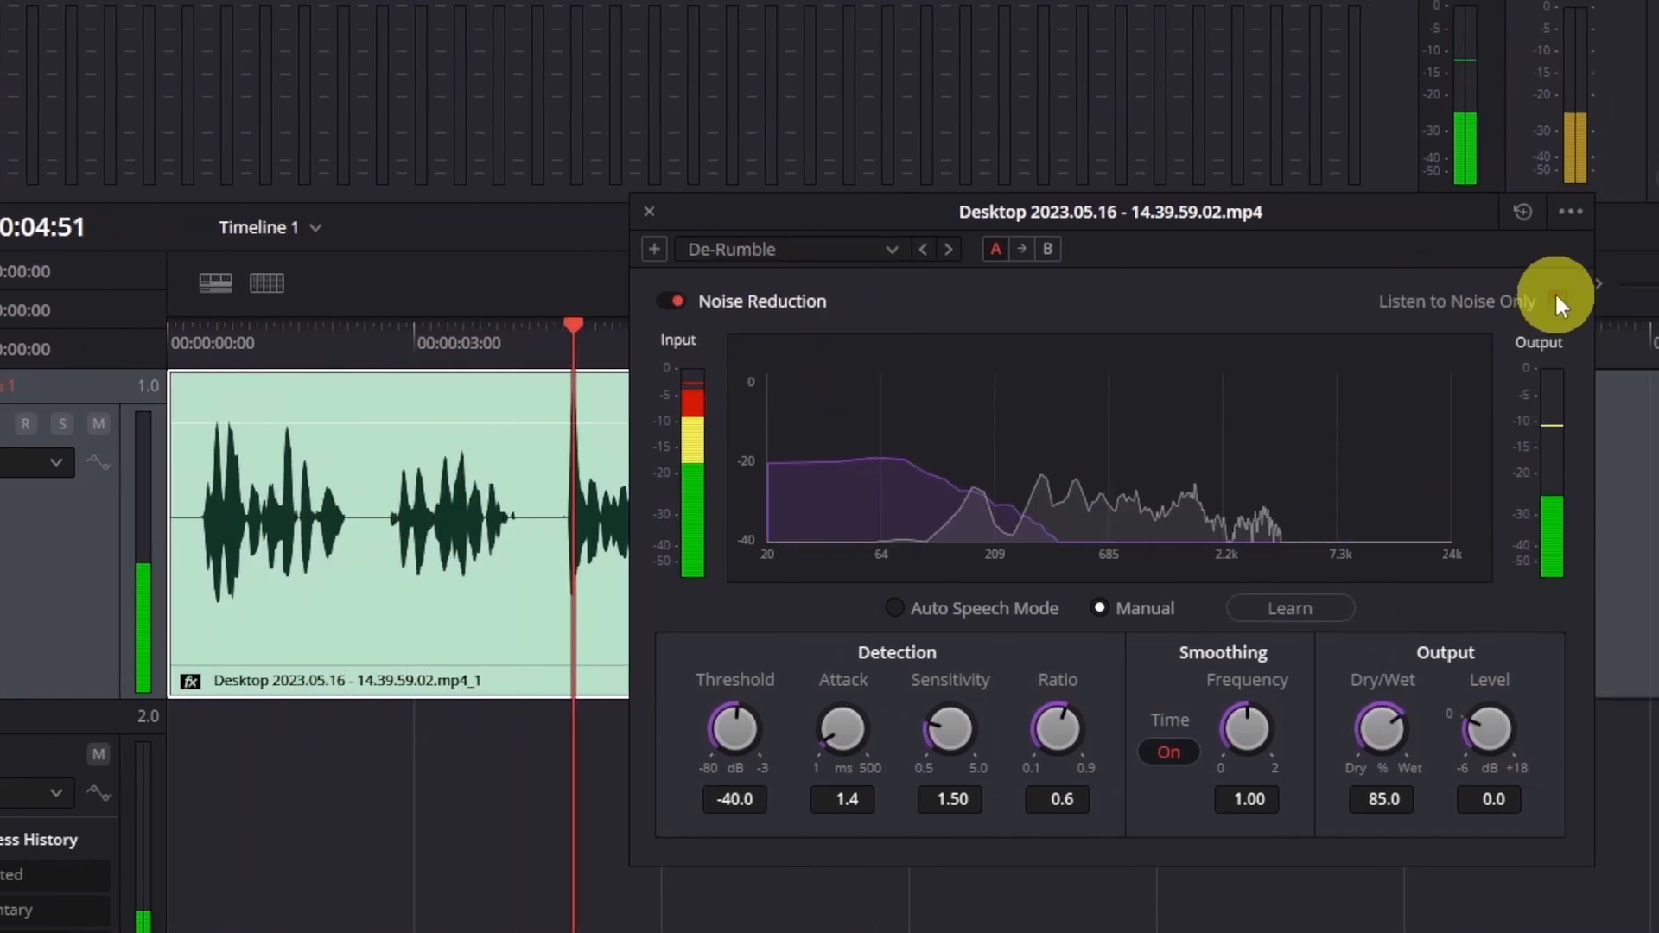
Turn off Listen to Noise Only, then close the Noise Reduction settings and play the denoised clip from the start
{"action": "left_click", "coordinate": [1522, 301]}
{"action": "left_click", "coordinate": [1522, 301]}
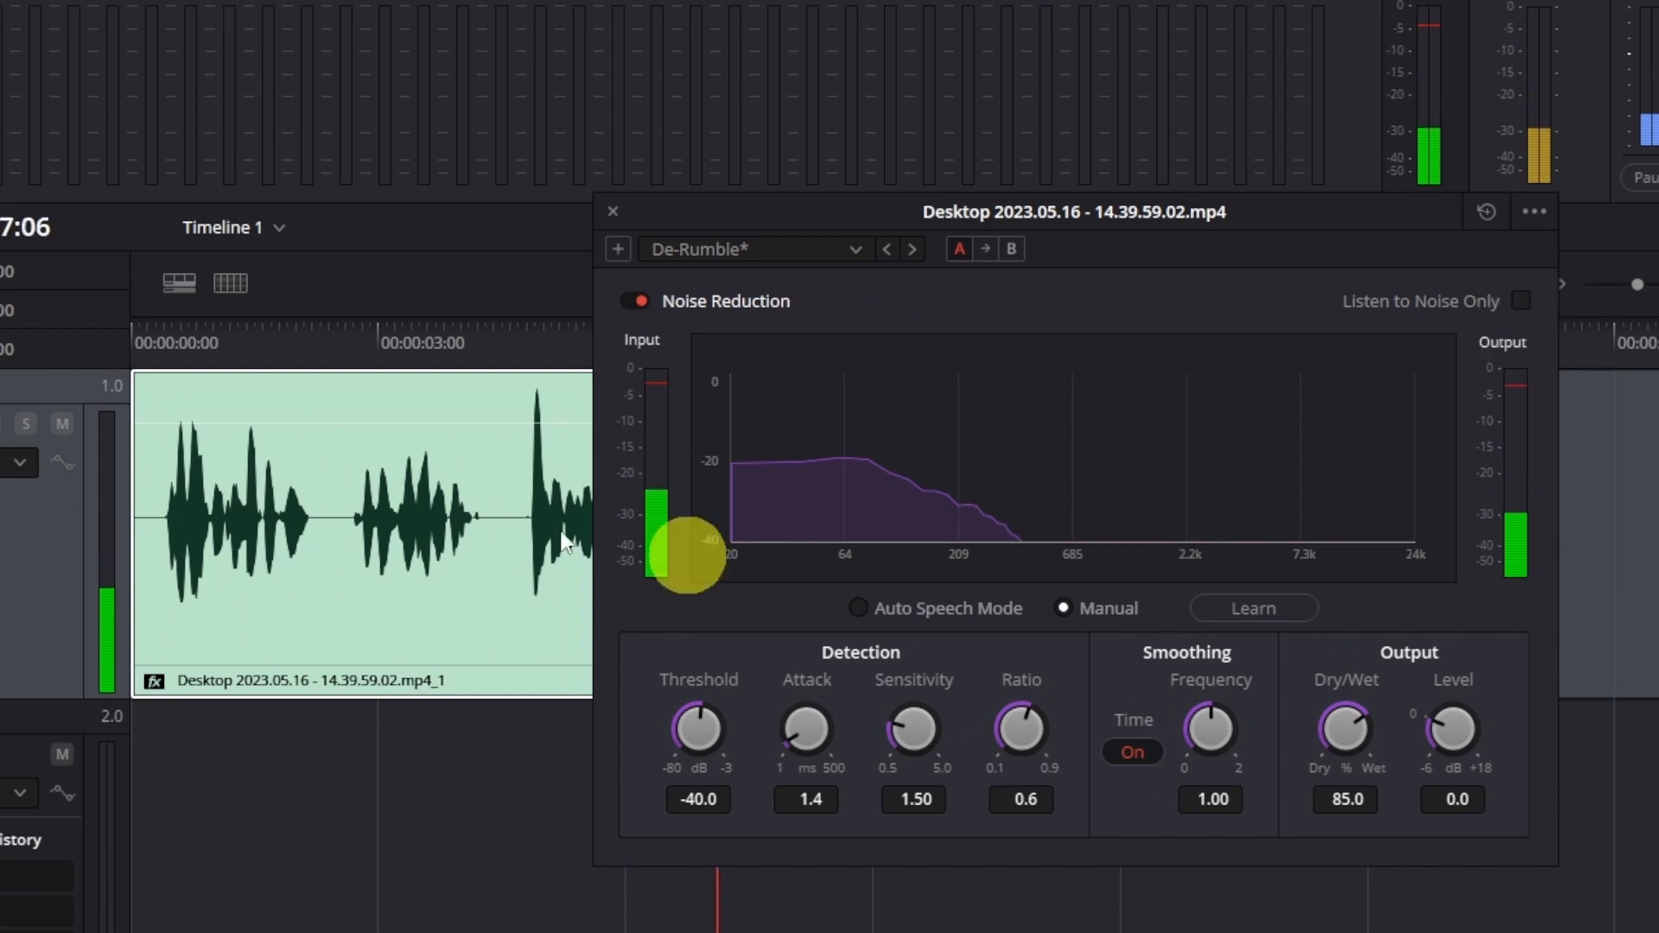
{"action": "left_click", "coordinate": [612, 211]}
{"action": "key", "text": "Home"}
{"action": "key", "text": "space"}
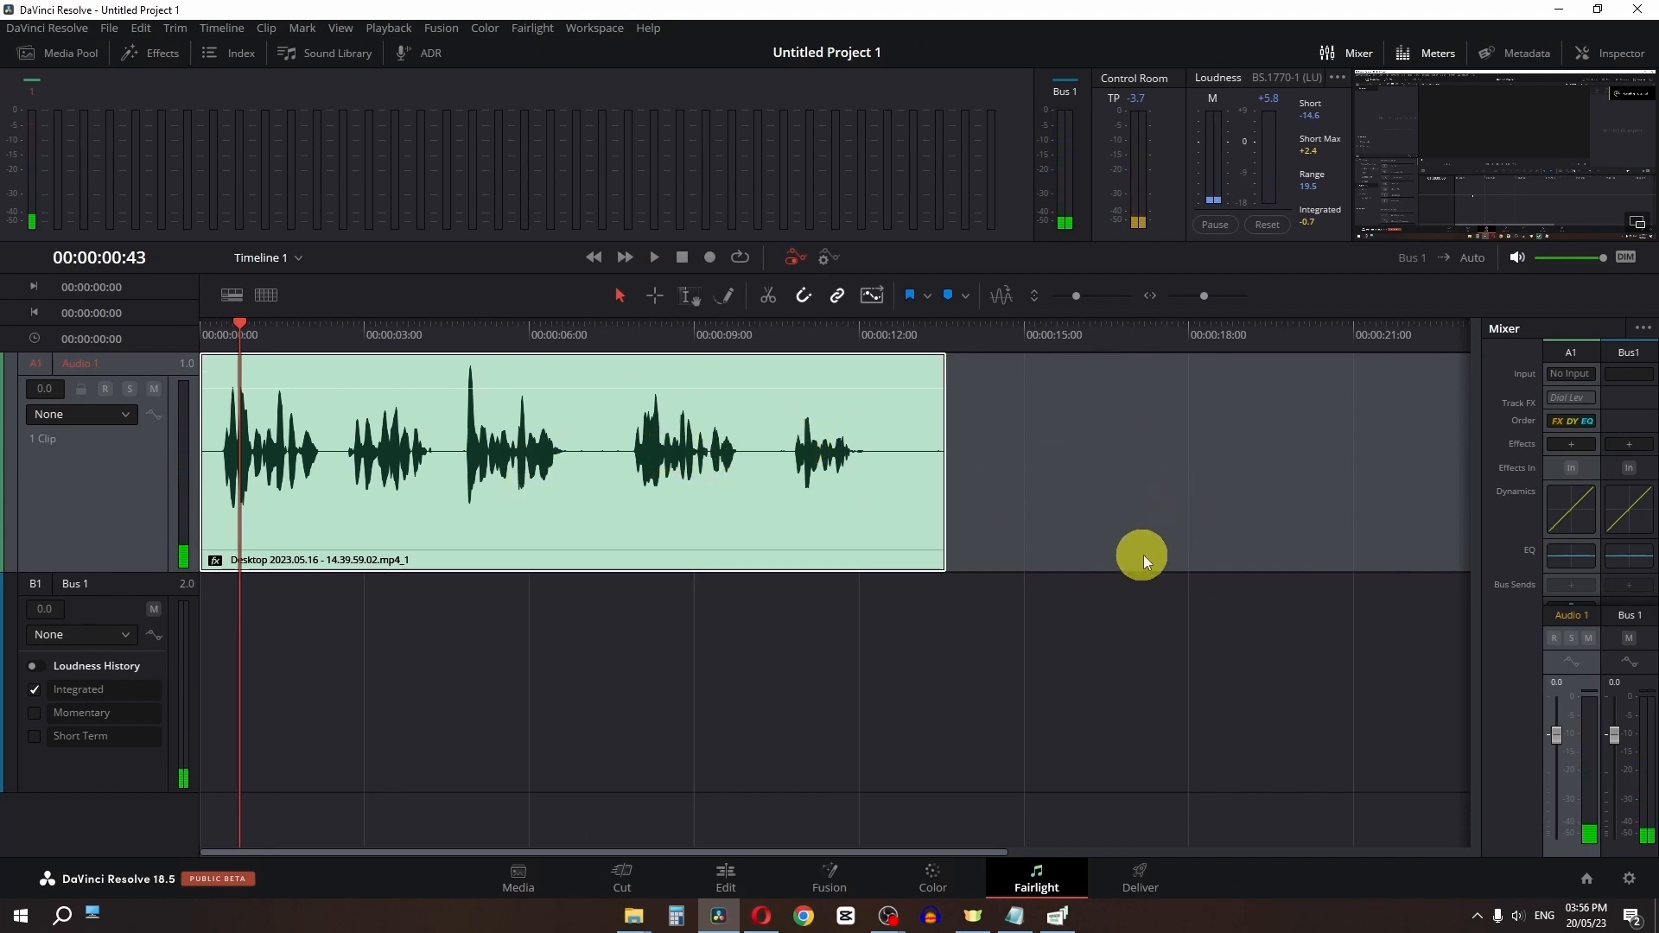
Open the equalizer of the Audio 1 track and apply the Edit Audio preset
{"action": "double_click", "coordinate": [1574, 558]}
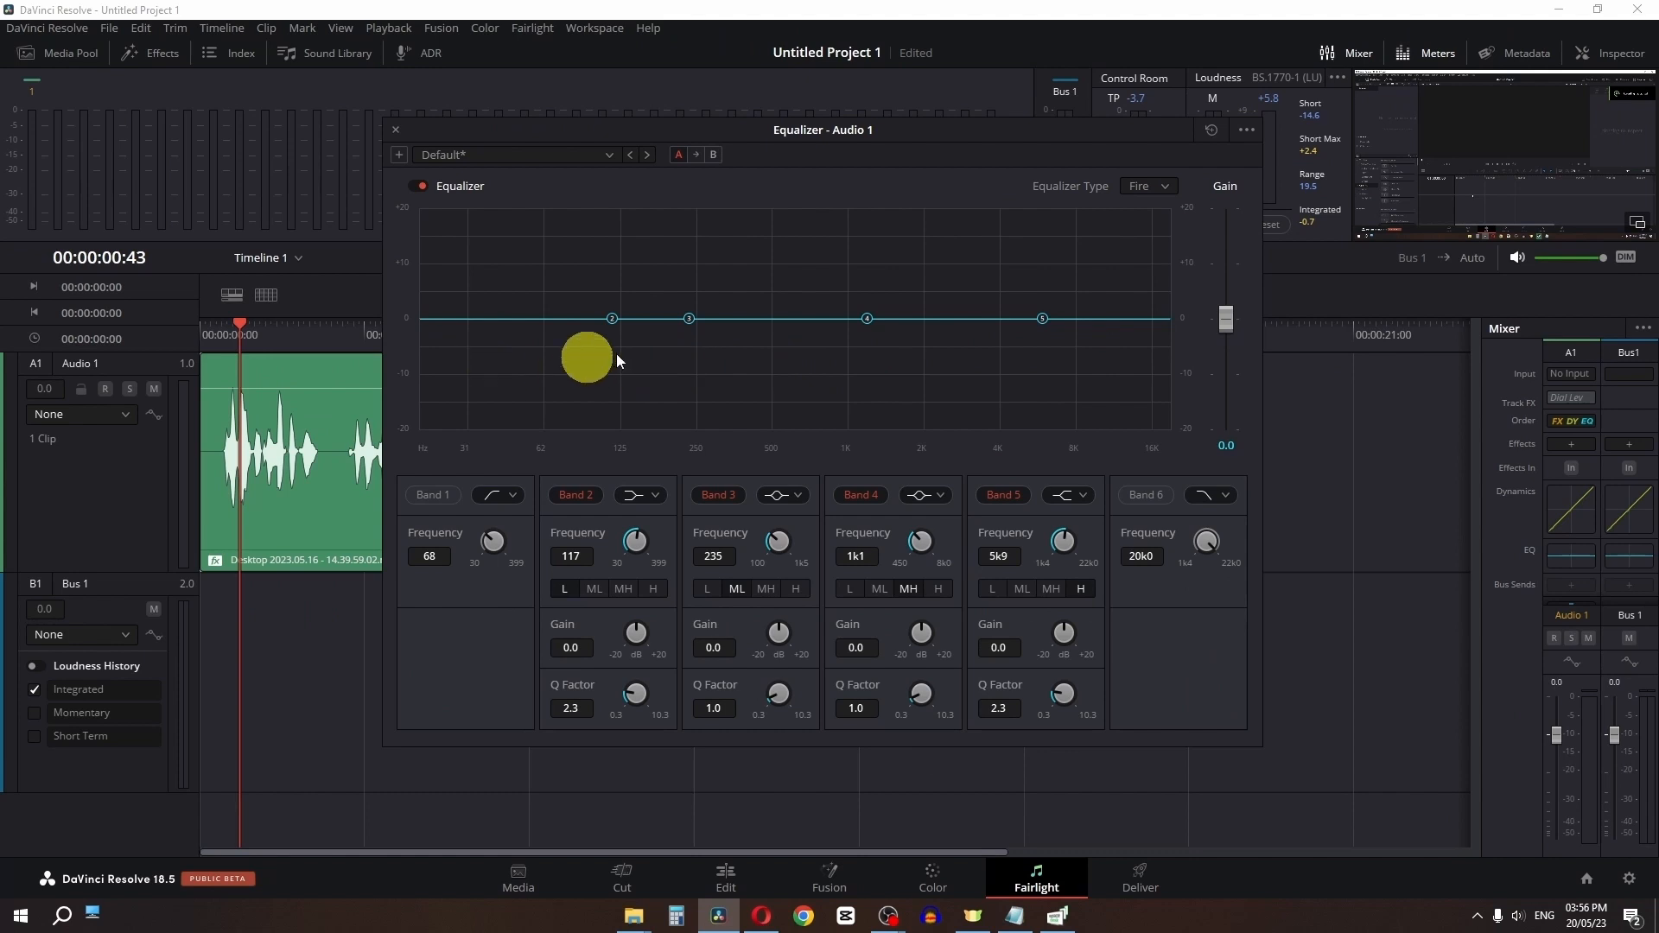
{"action": "left_click", "coordinate": [531, 159]}
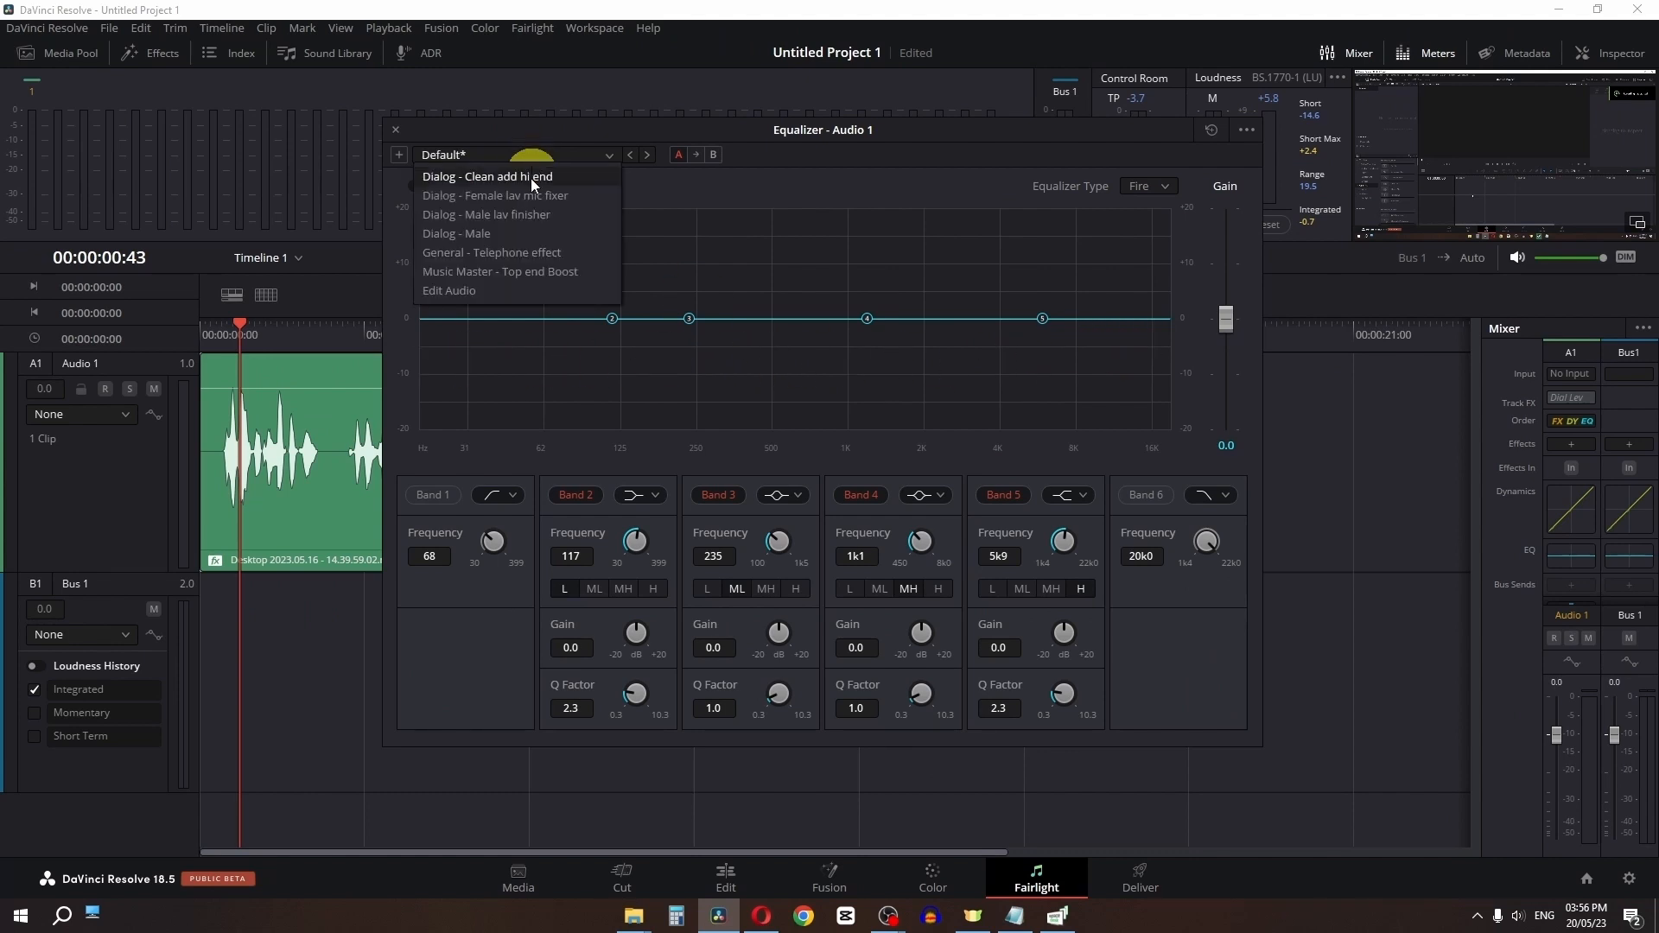
{"action": "left_click", "coordinate": [496, 291]}
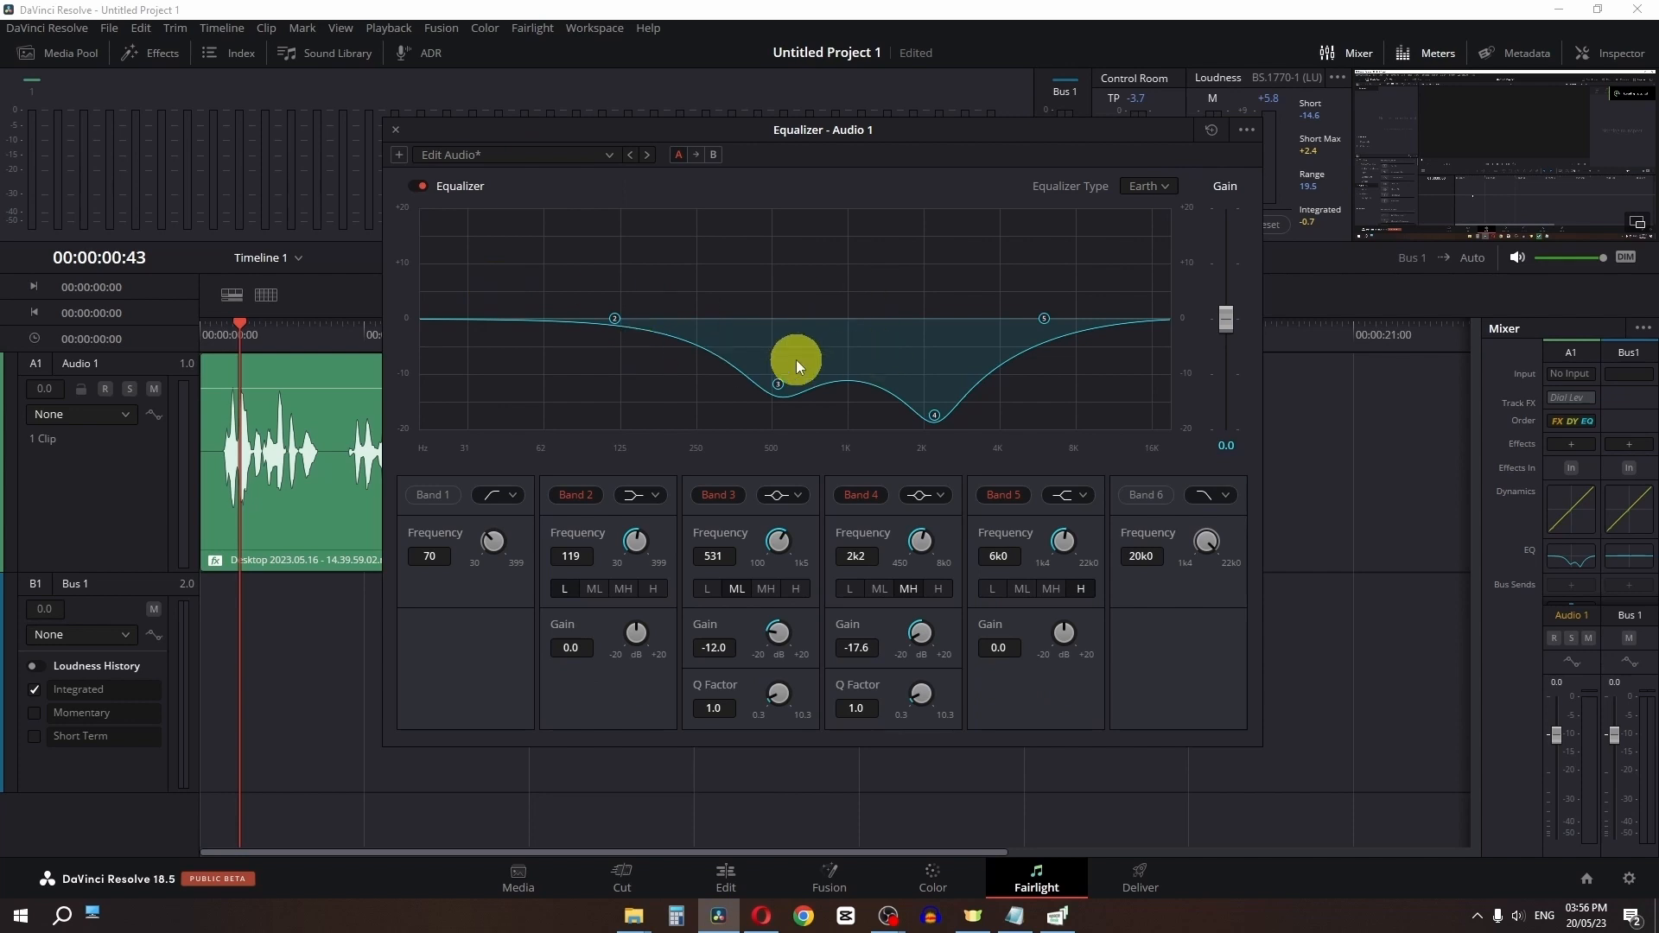
Play the clip from the start while toggling the equalizer off and on to compare the sound
{"action": "left_click", "coordinate": [228, 338]}
{"action": "key", "text": "space"}
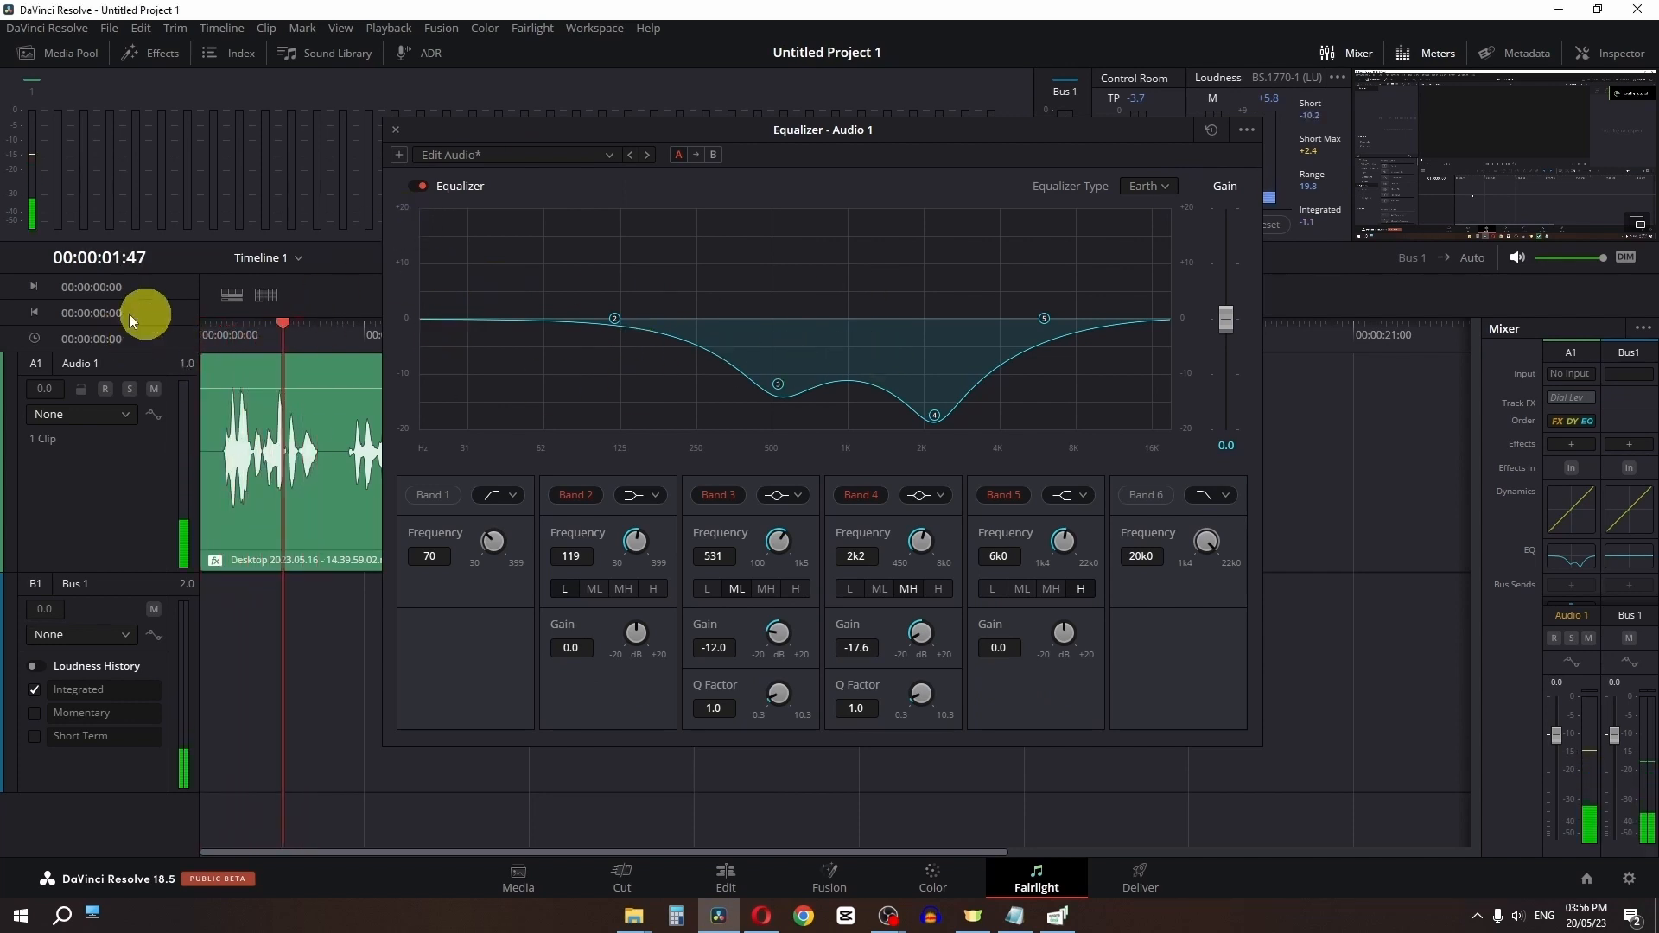
{"action": "left_click", "coordinate": [418, 186]}
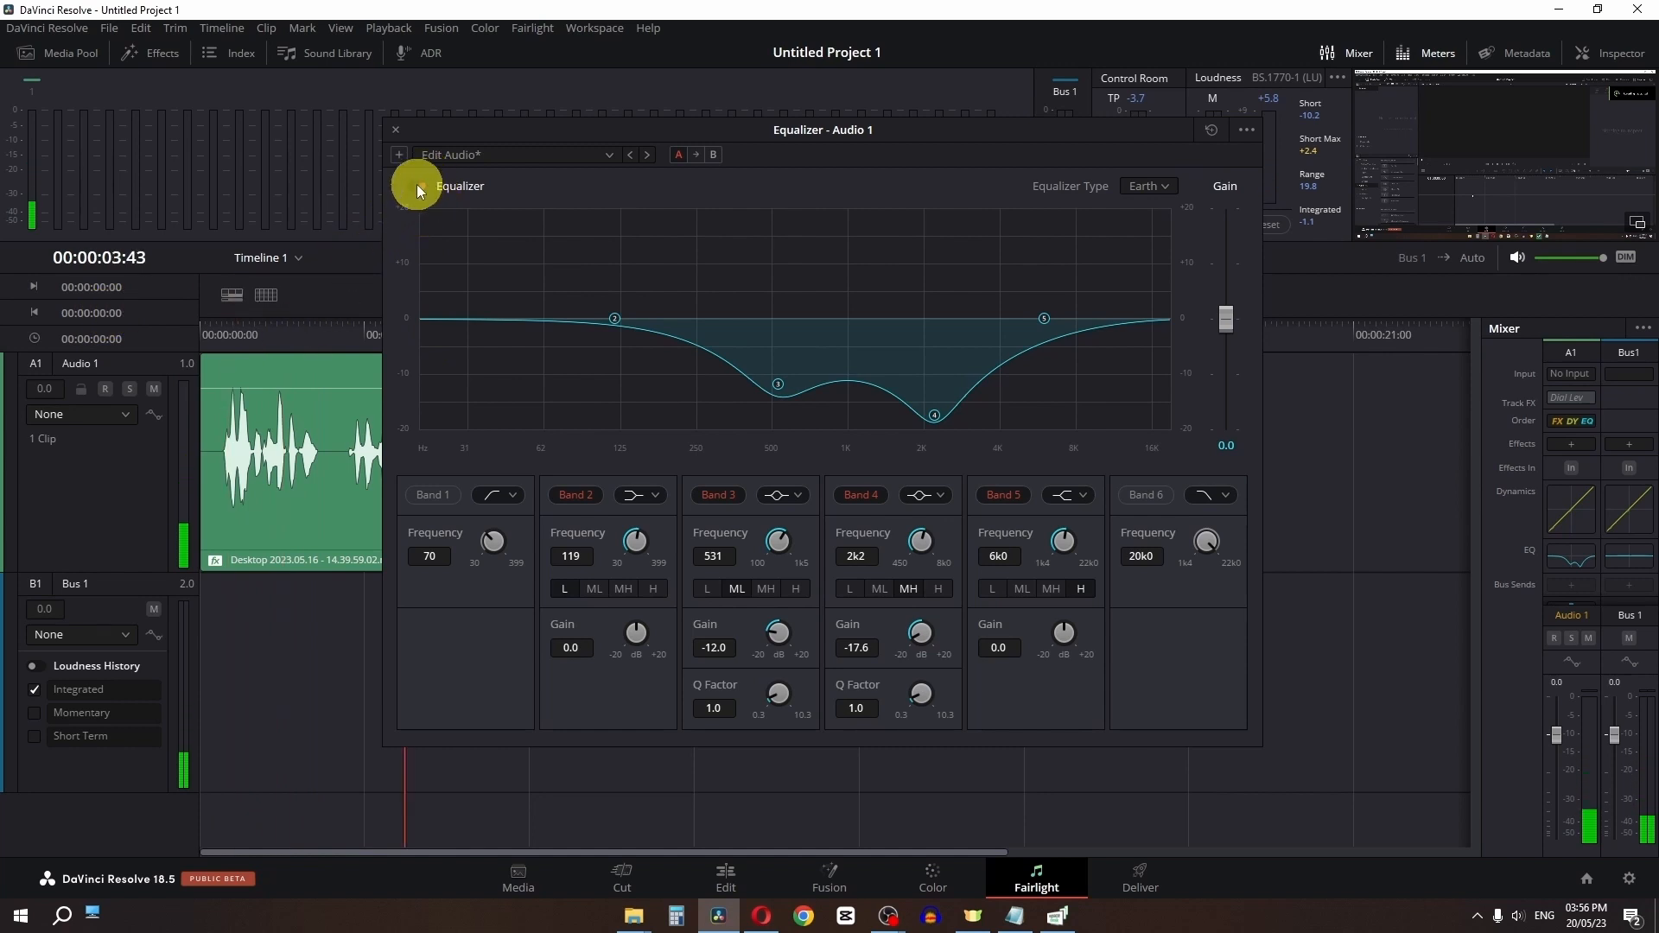
{"action": "left_click_drag", "start_coordinate": [235, 339], "coordinate": [126, 335]}
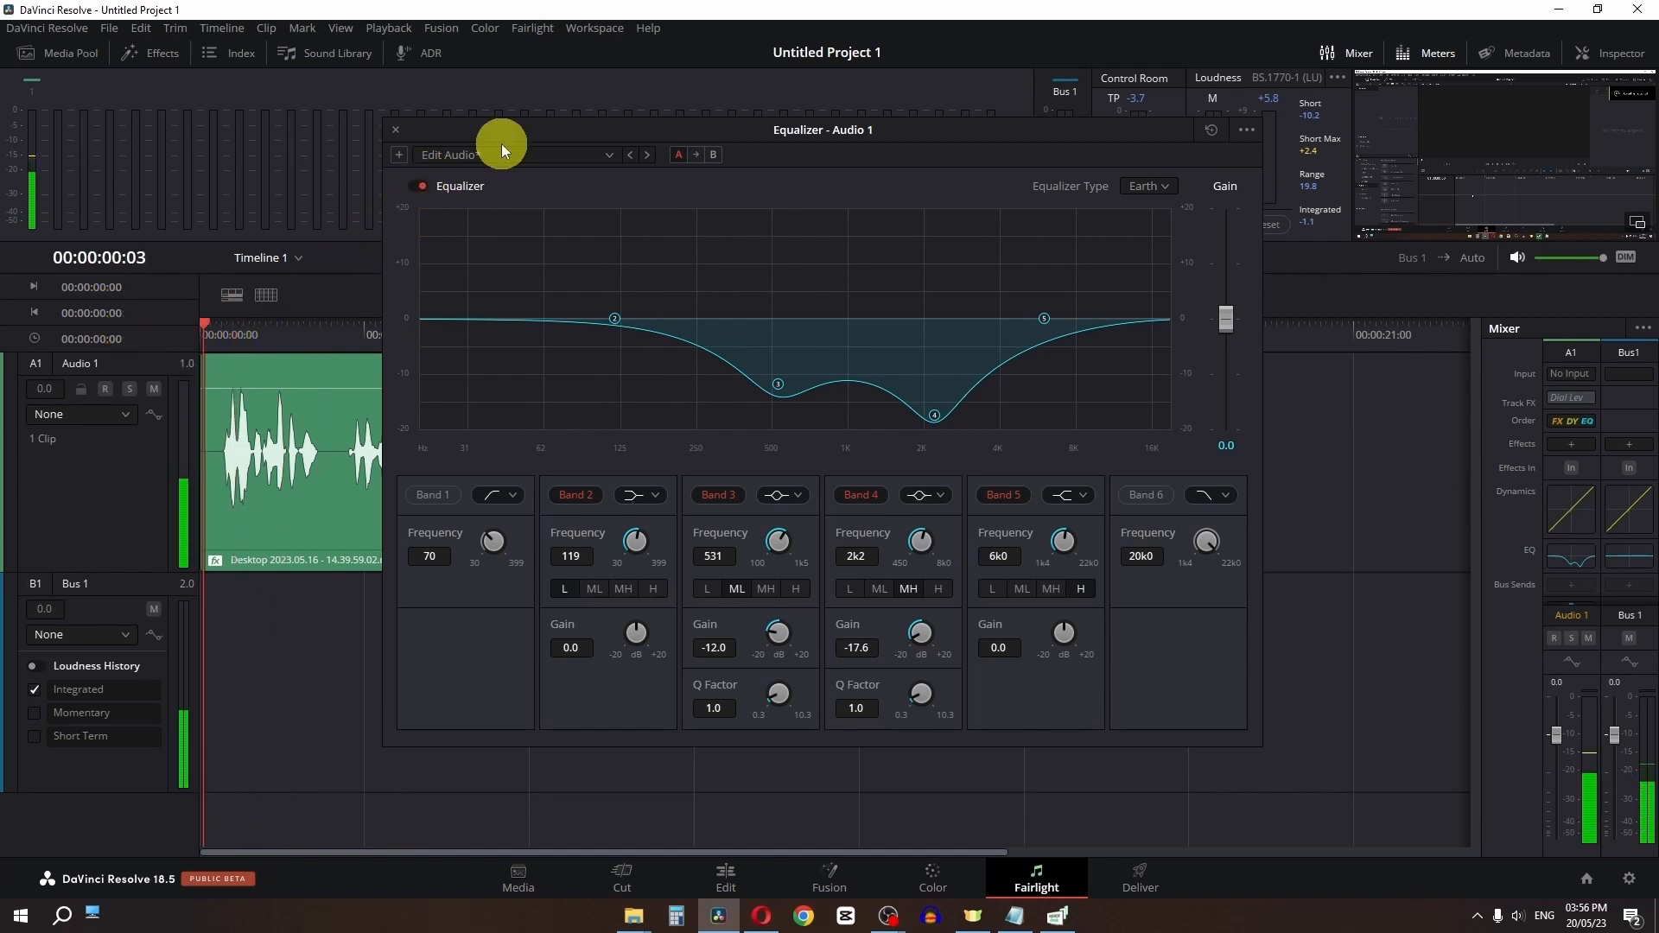
{"action": "key", "text": "space"}
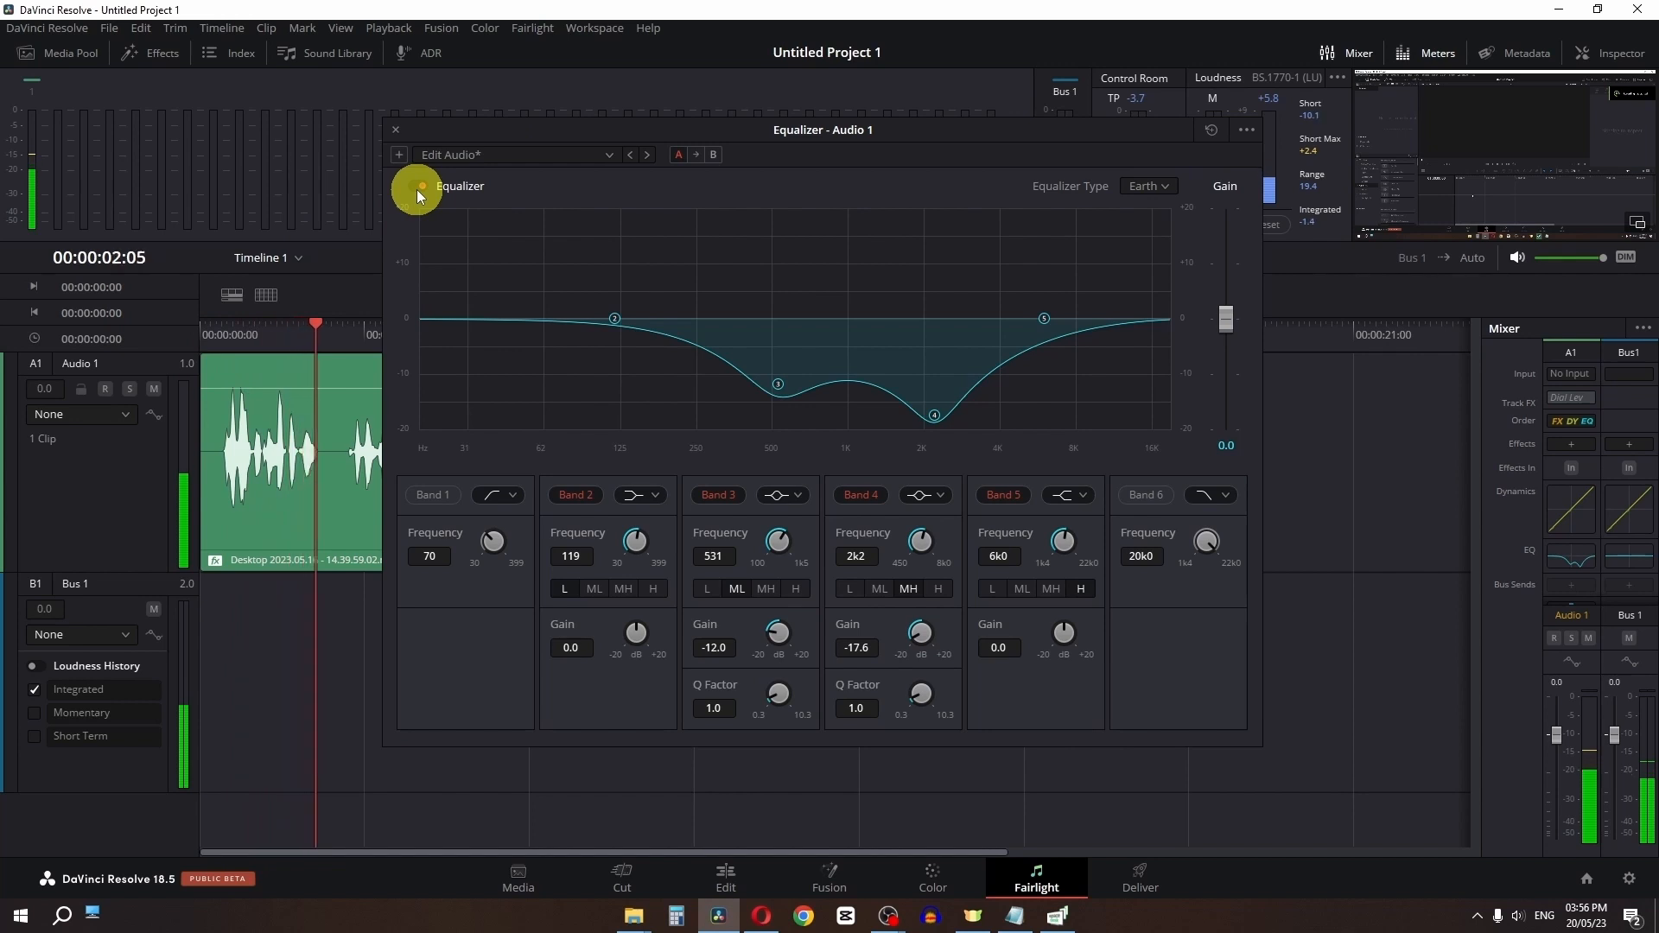
{"action": "left_click", "coordinate": [417, 187]}
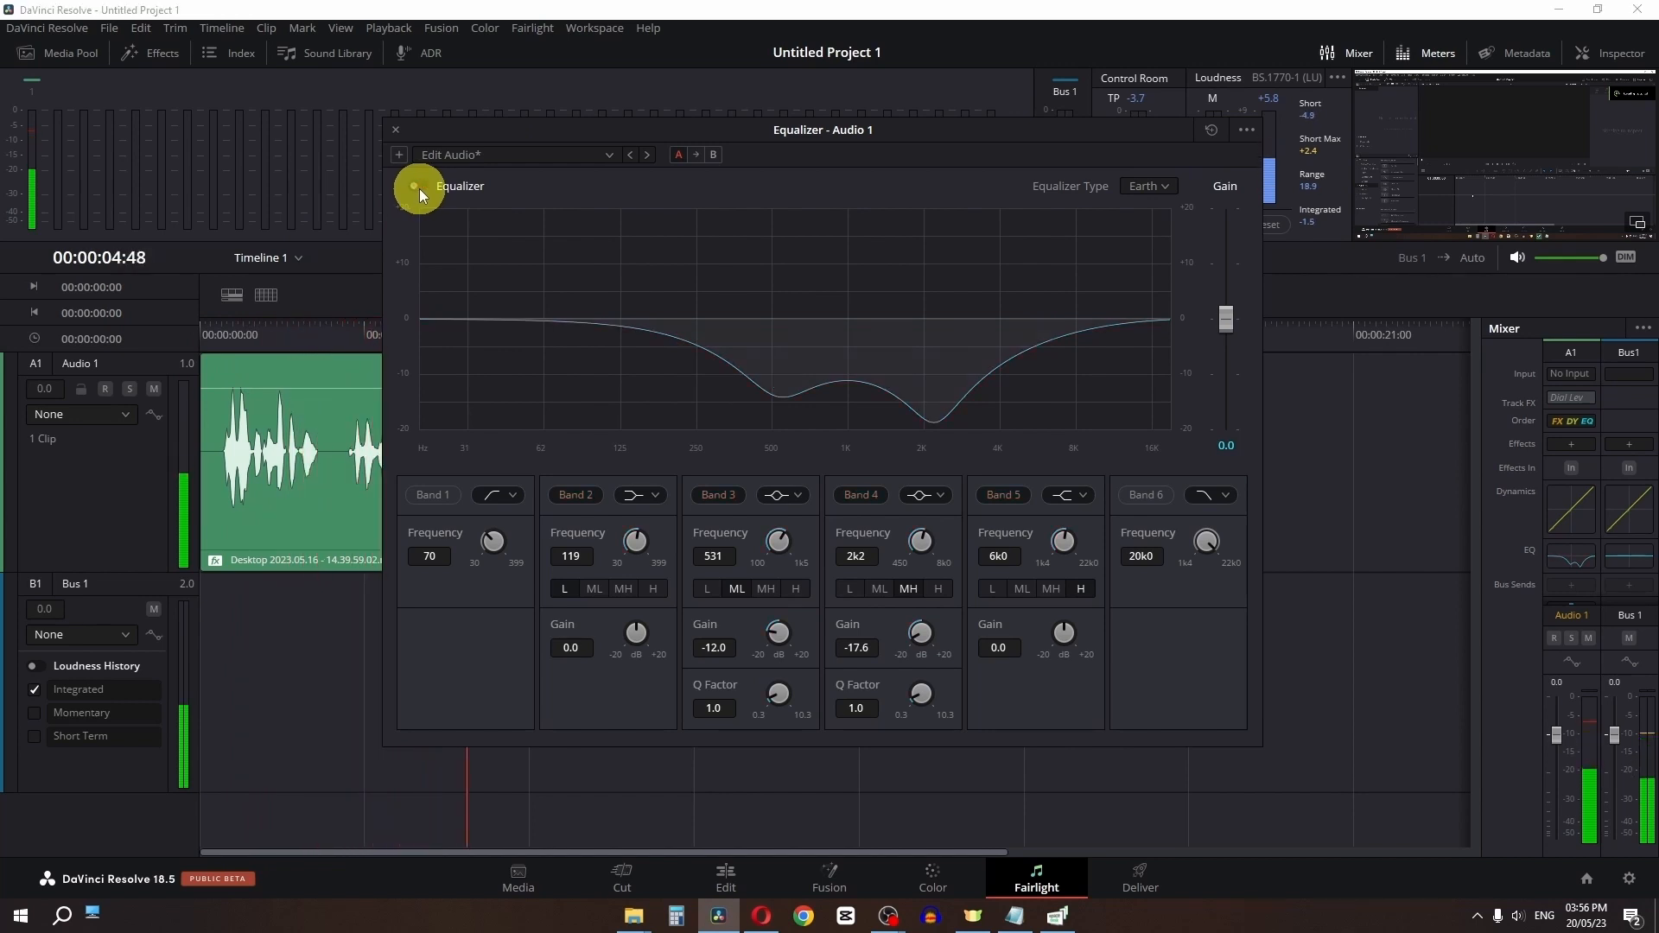
{"action": "left_click", "coordinate": [418, 188]}
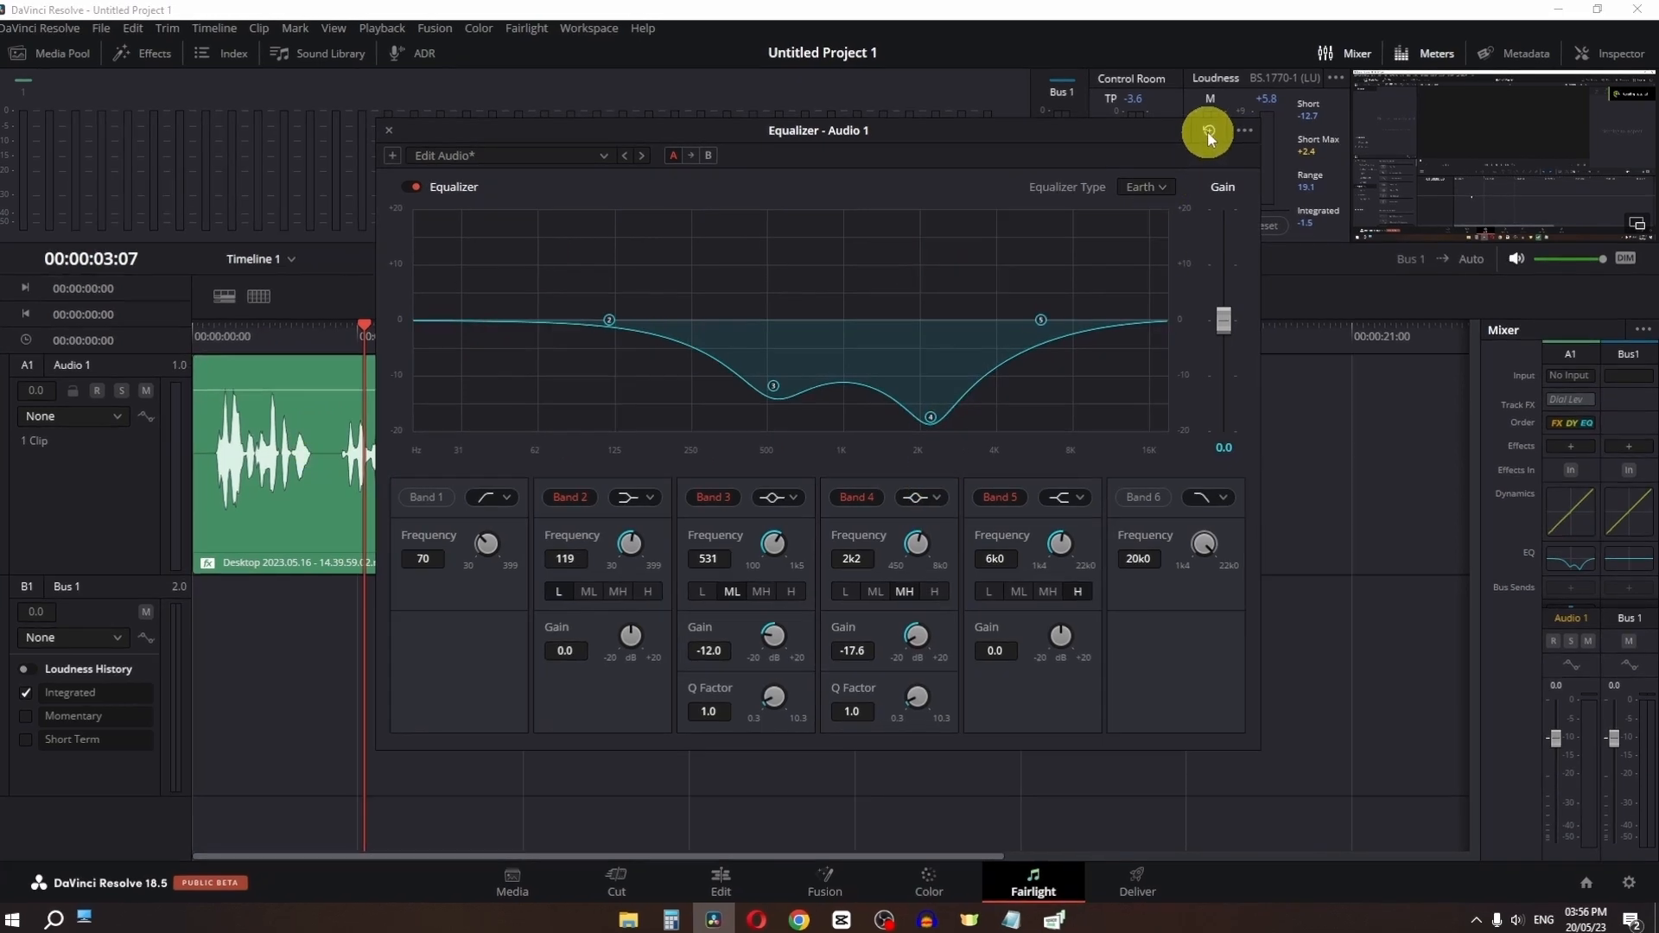
Reset the Audio 1 equalizer to flat and, while playing the clip, lower Band 4 to about -14.8 dB at 1k7
{"action": "left_click", "coordinate": [1211, 131]}
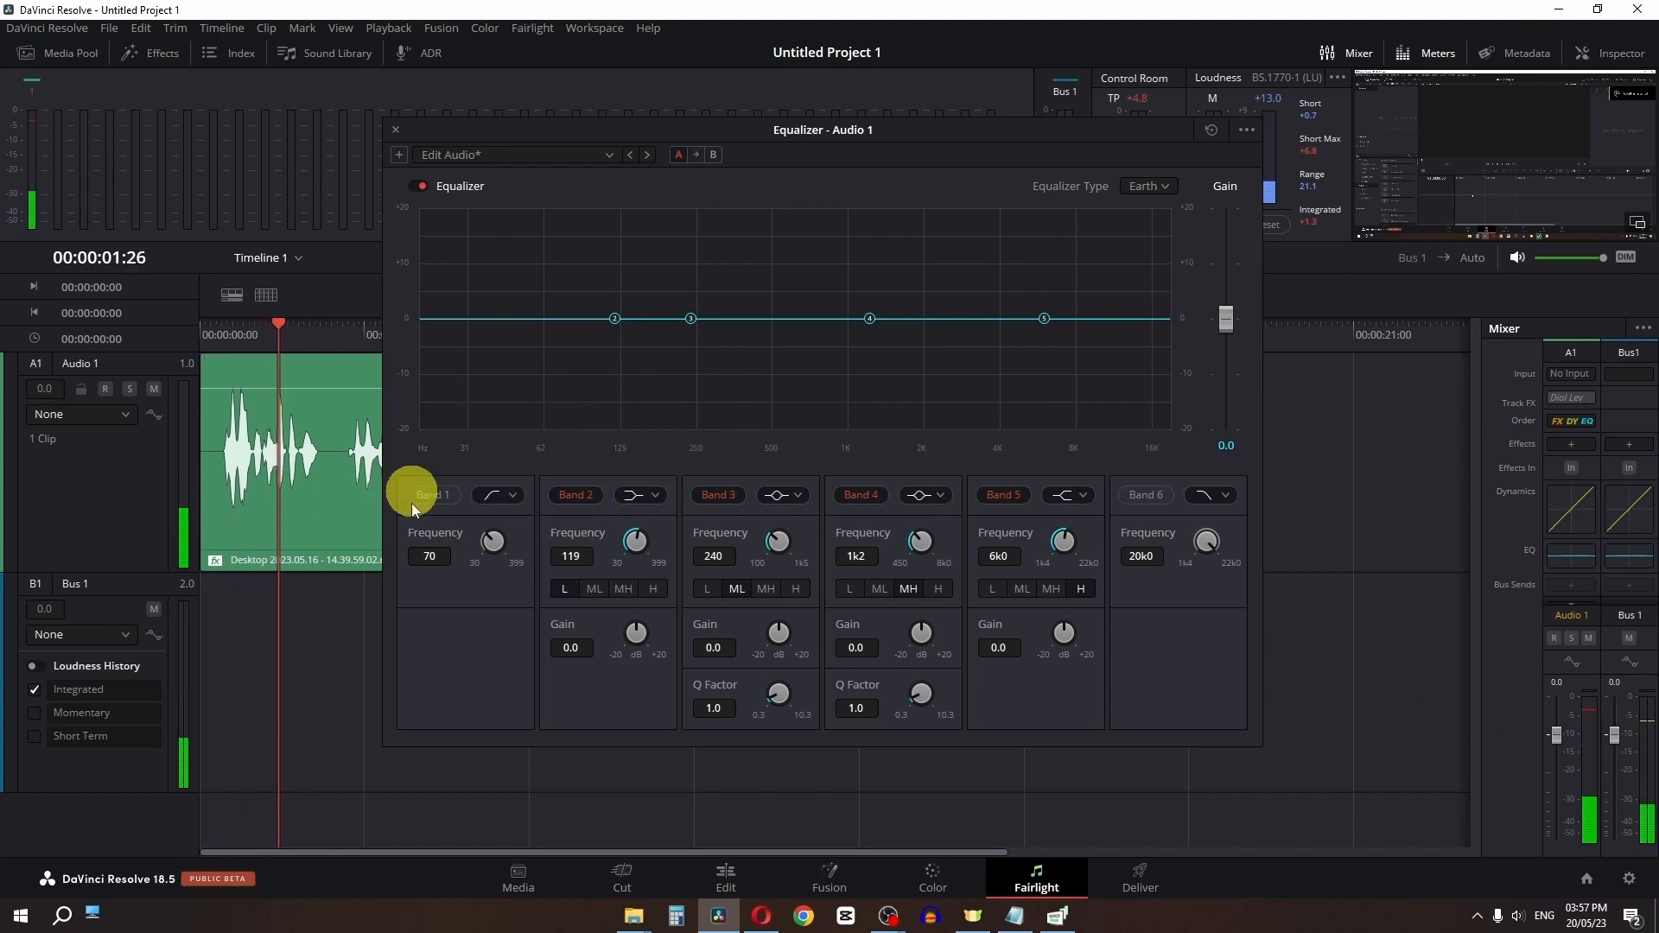
{"action": "left_click_drag", "start_coordinate": [273, 346], "coordinate": [140, 351]}
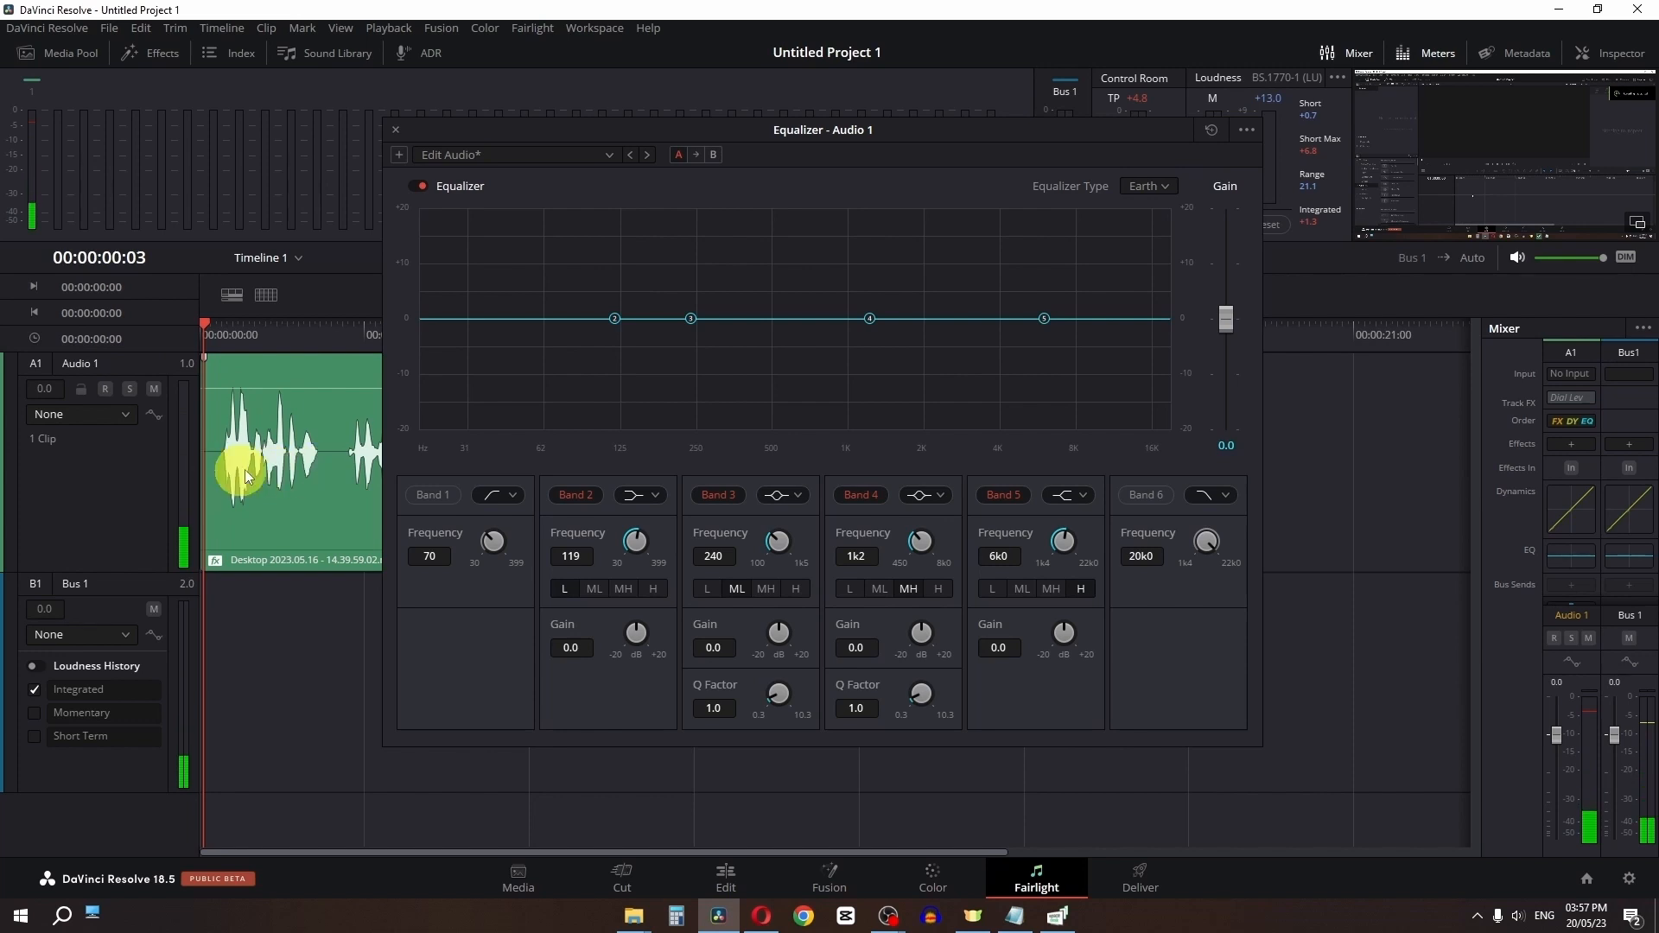
{"action": "key", "text": "space"}
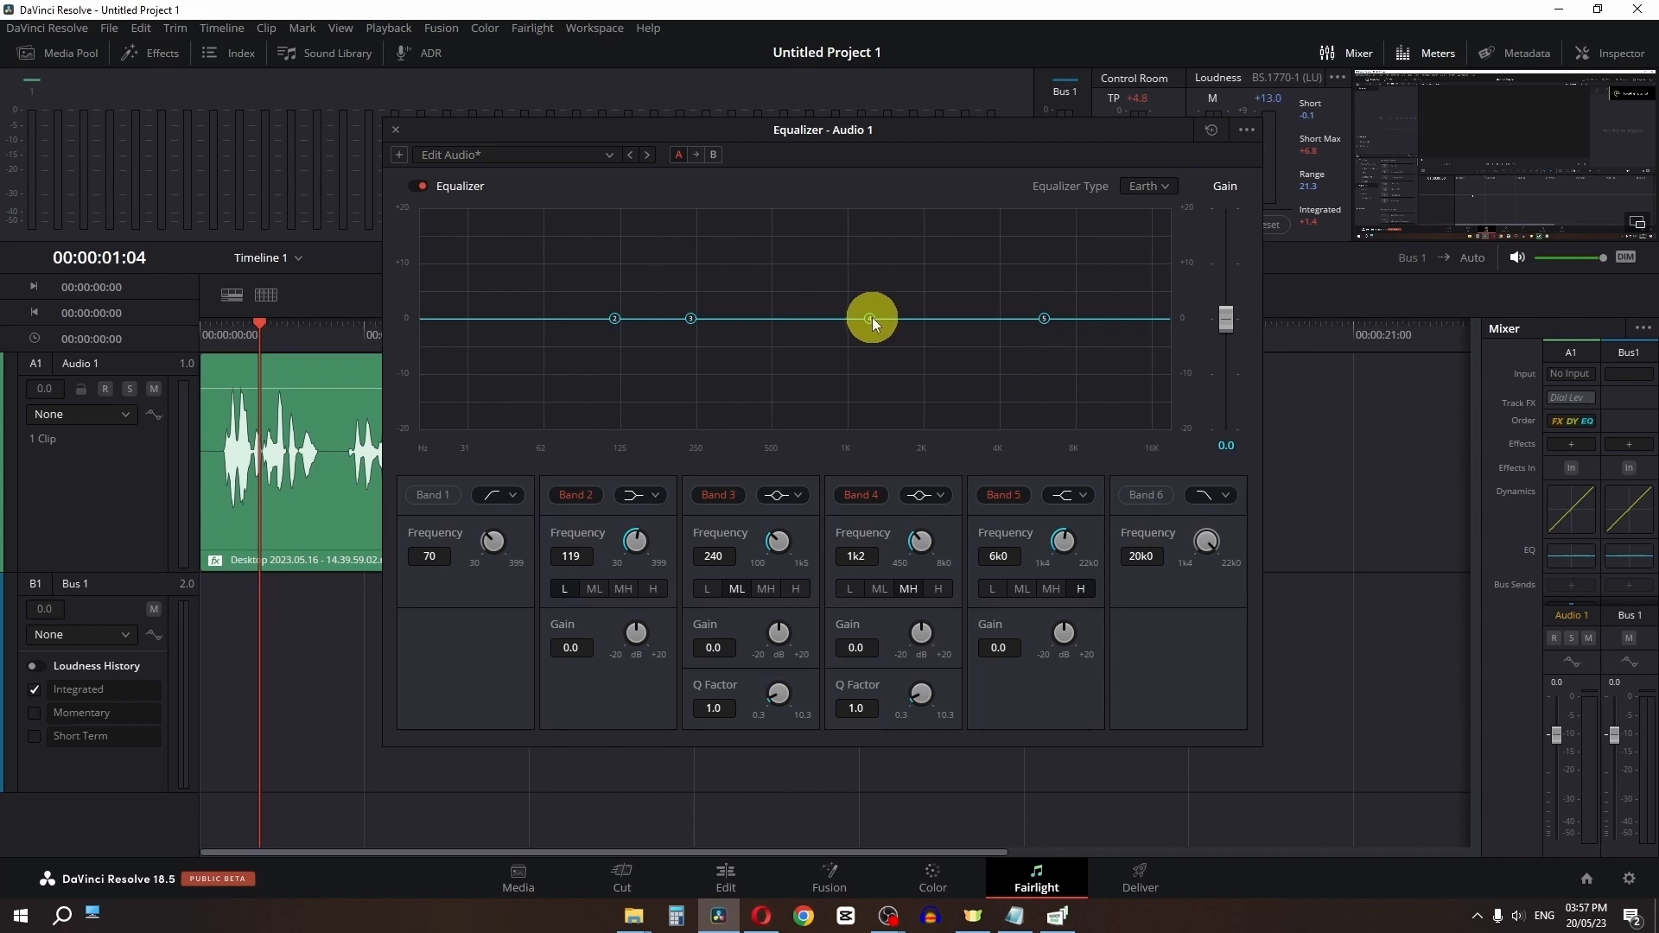
{"action": "key", "text": "space"}
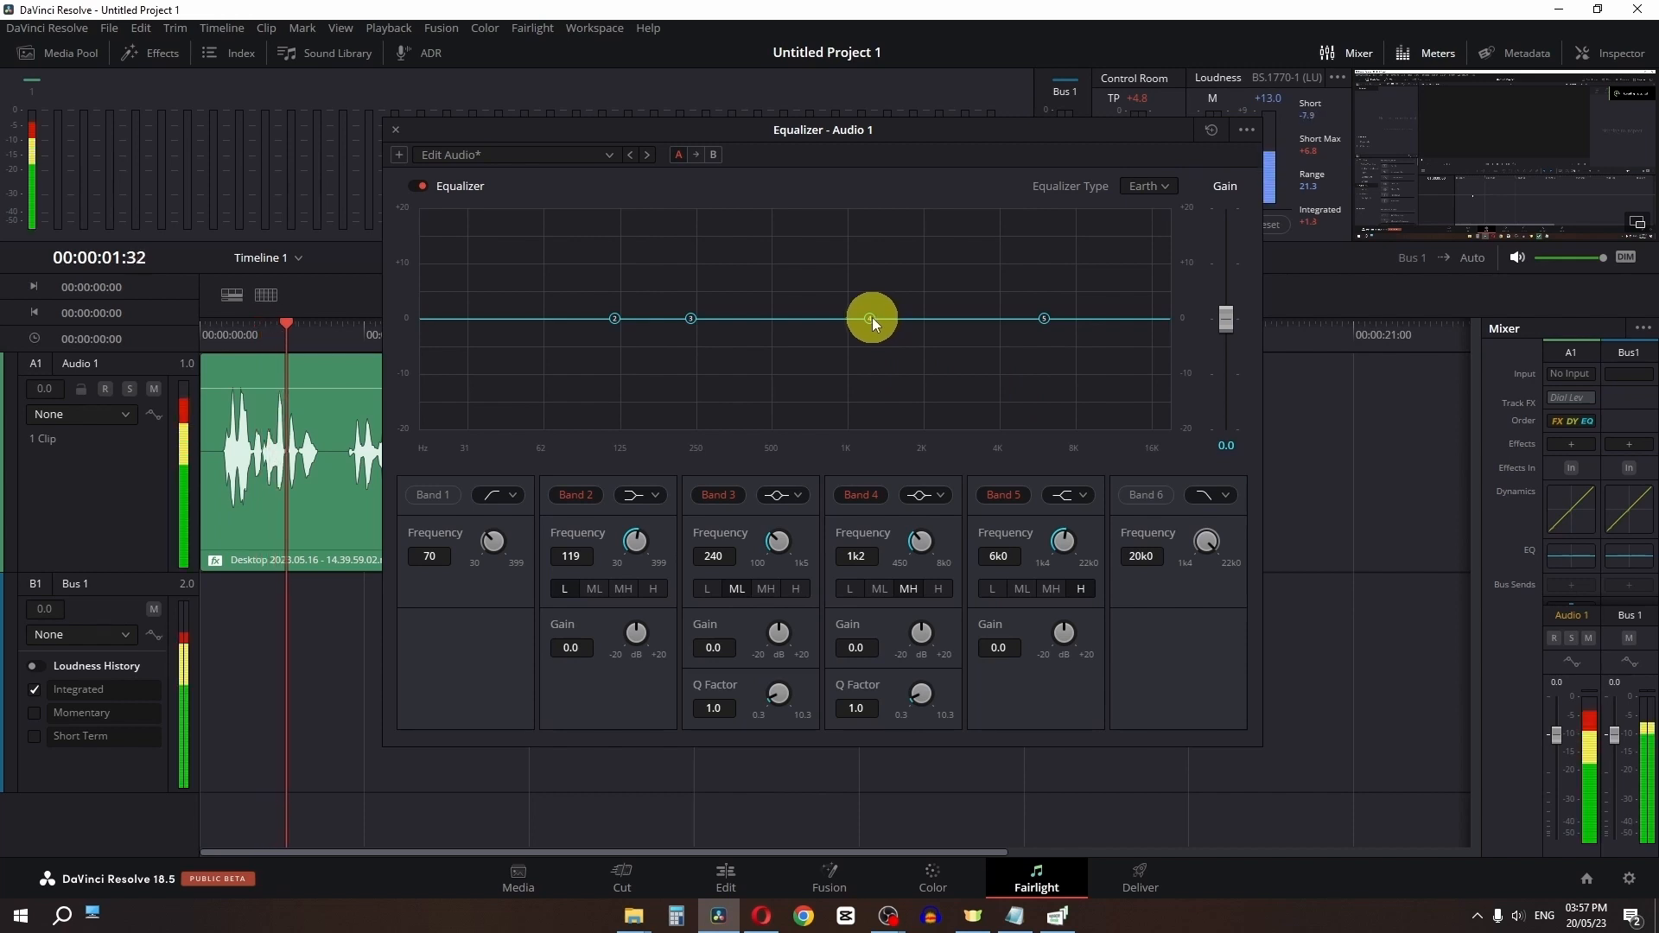
{"action": "left_click_drag", "start_coordinate": [872, 318], "coordinate": [909, 401]}
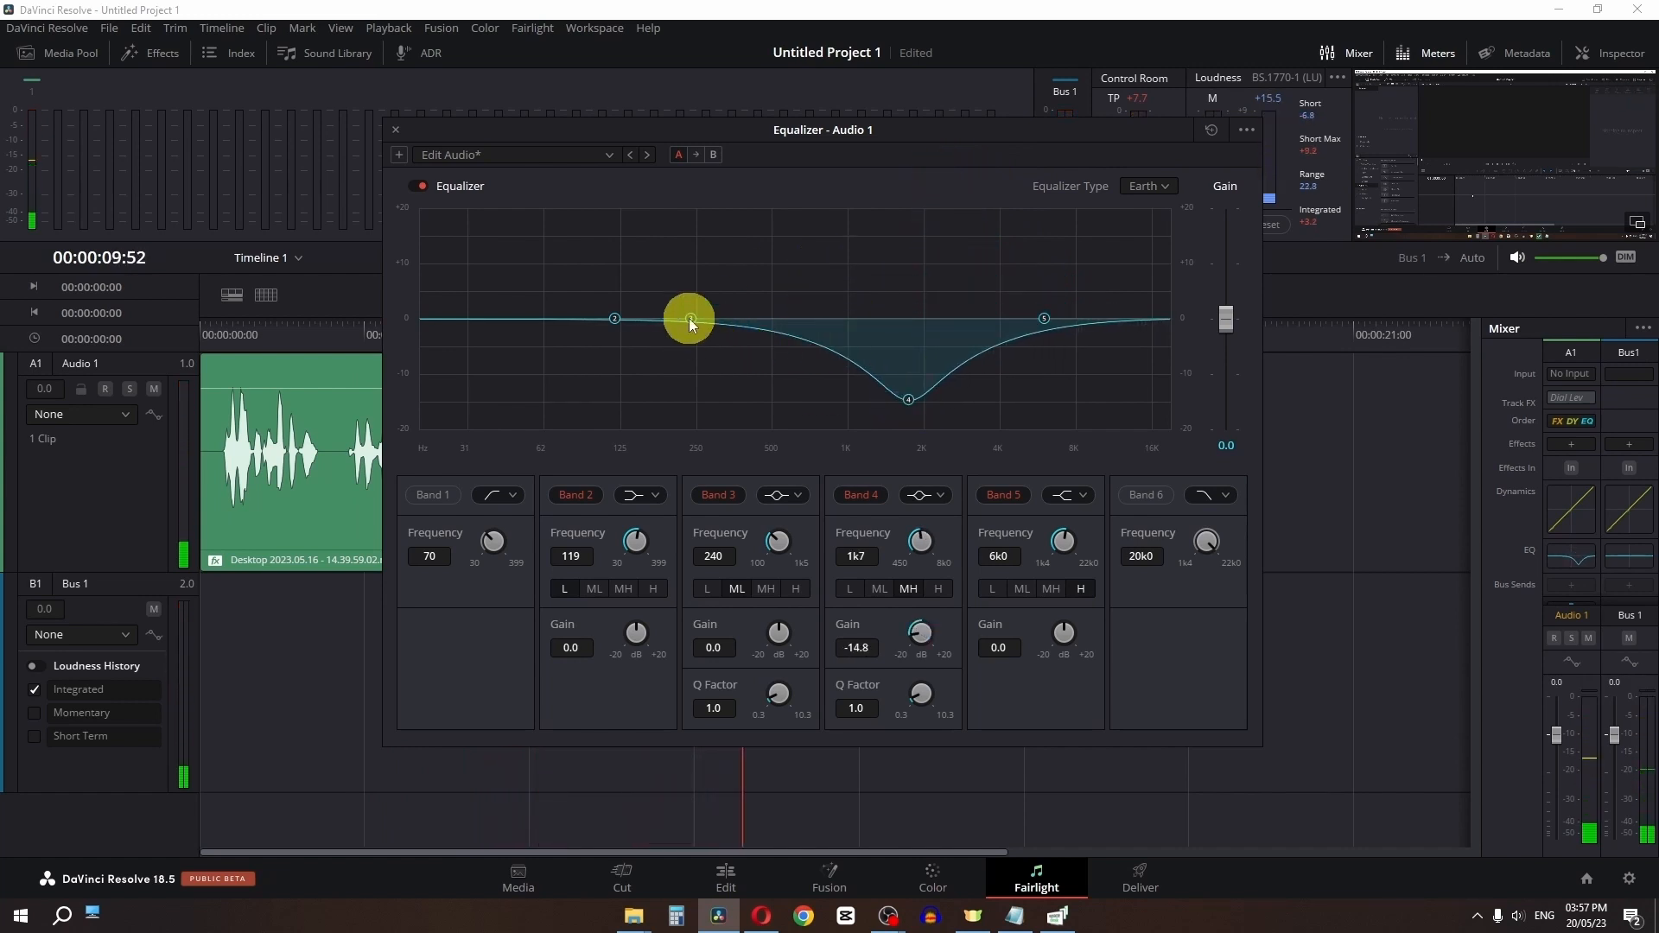
Play the clip from the start while lowering Band 3 to about -14.0 dB at 440 and Band 4 to about -14.6 dB
{"action": "left_click_drag", "start_coordinate": [228, 334], "coordinate": [194, 334]}
{"action": "key", "text": "space"}
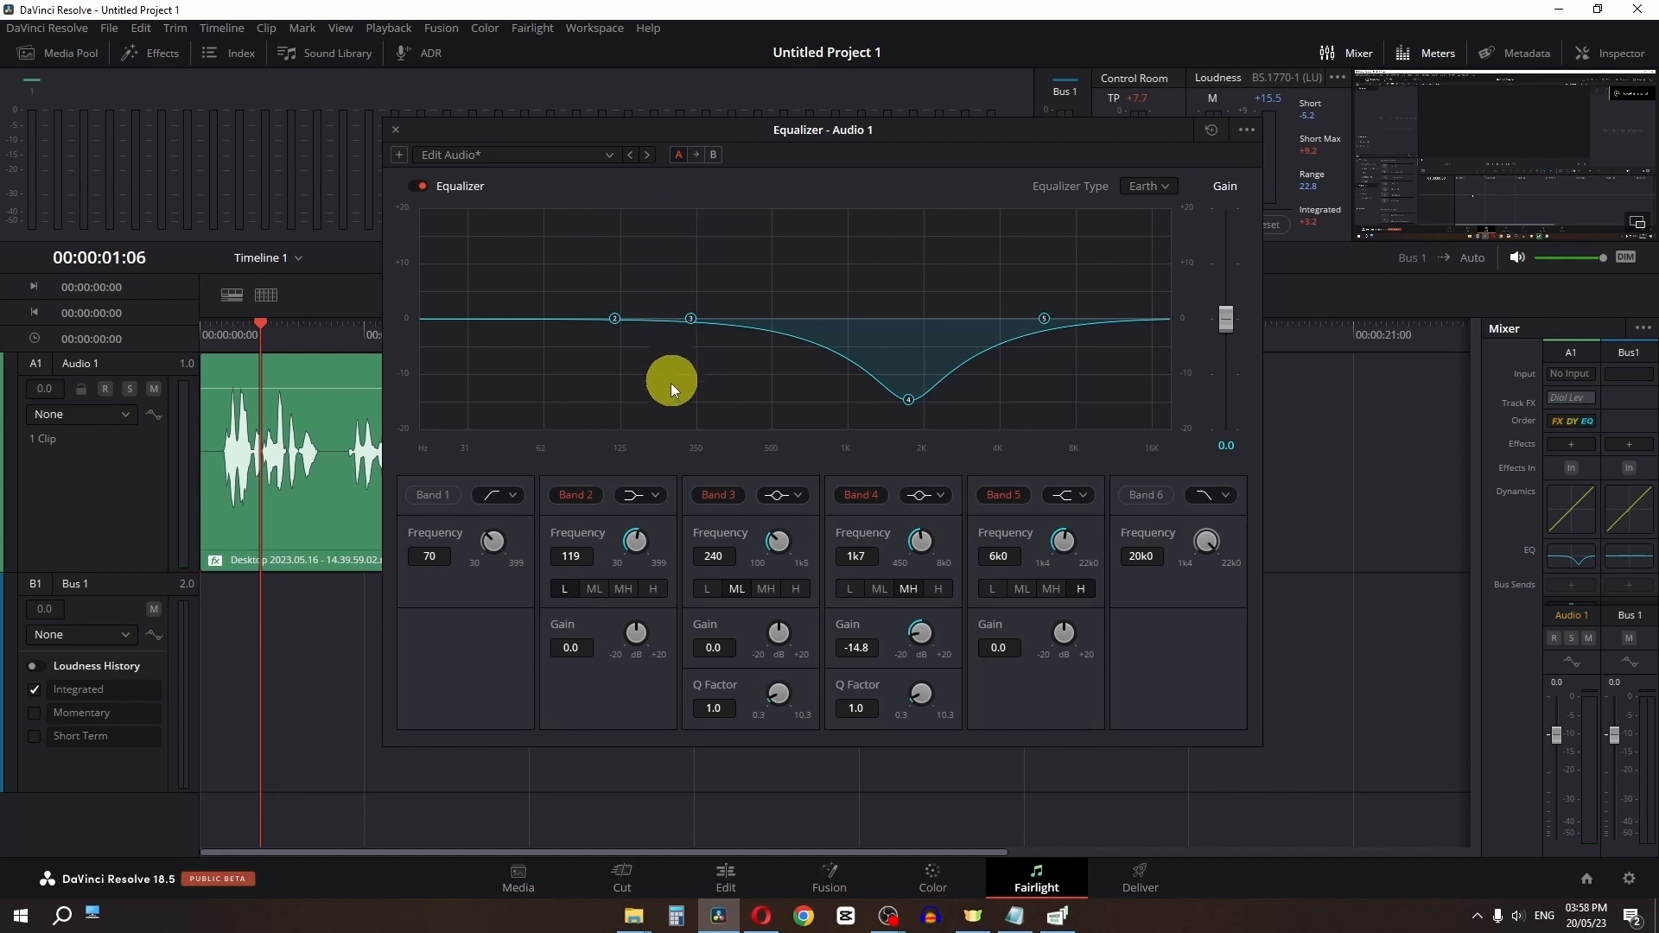
{"action": "left_click_drag", "start_coordinate": [266, 334], "coordinate": [204, 334]}
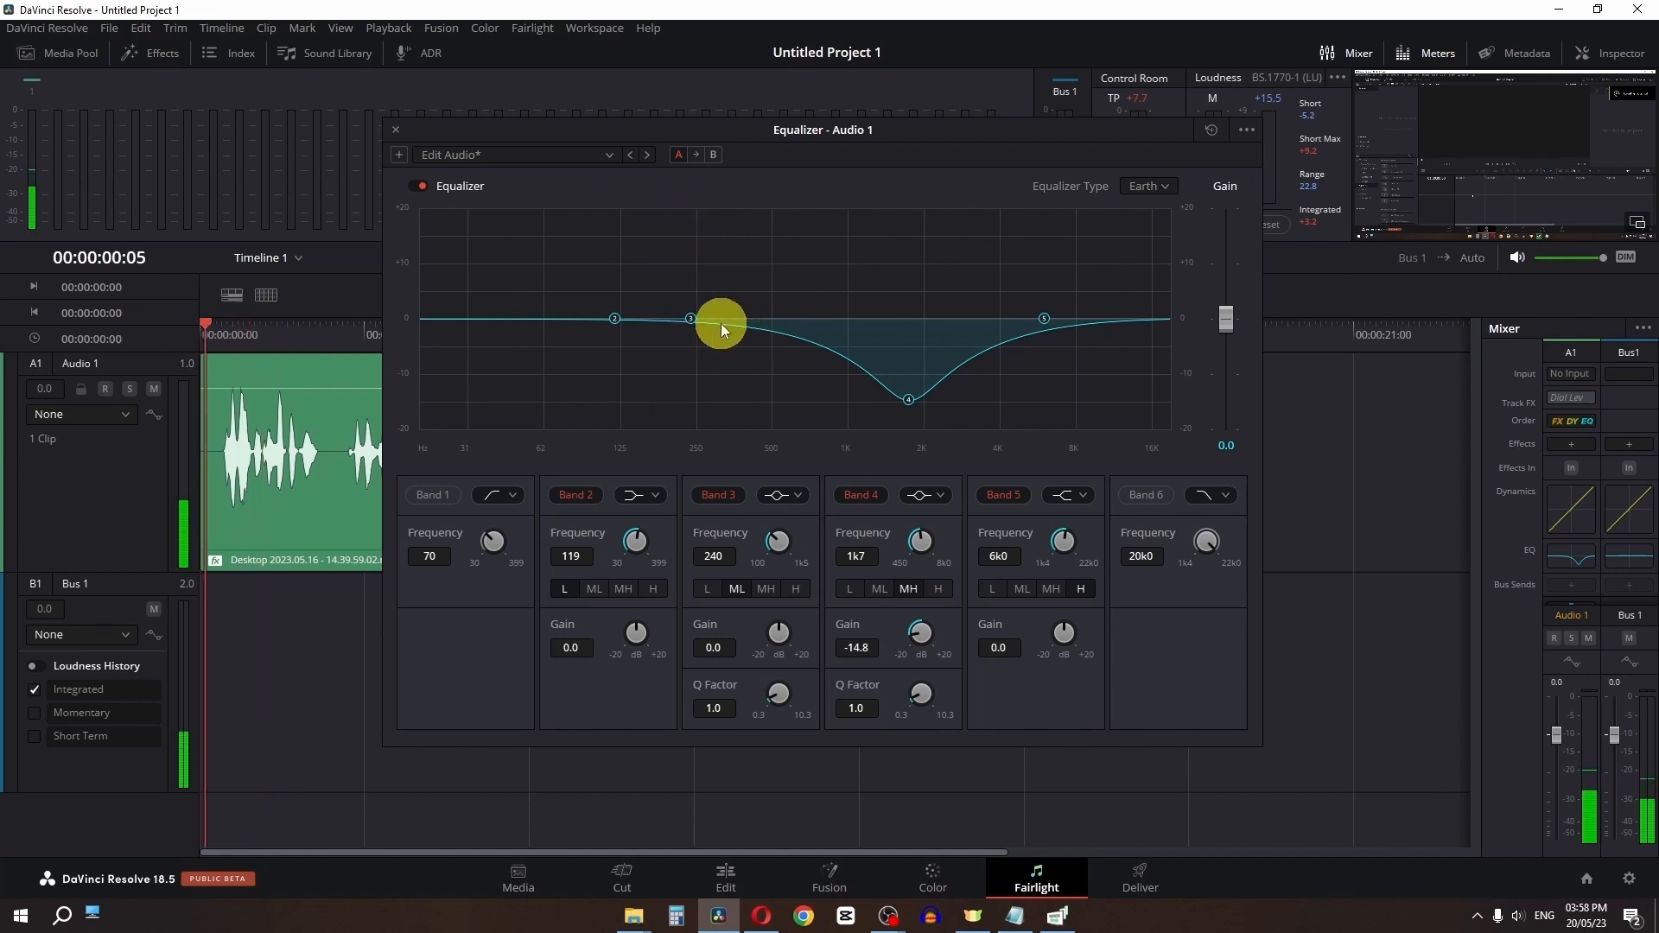
{"action": "key", "text": "space"}
{"action": "left_click_drag", "start_coordinate": [691, 319], "coordinate": [708, 378]}
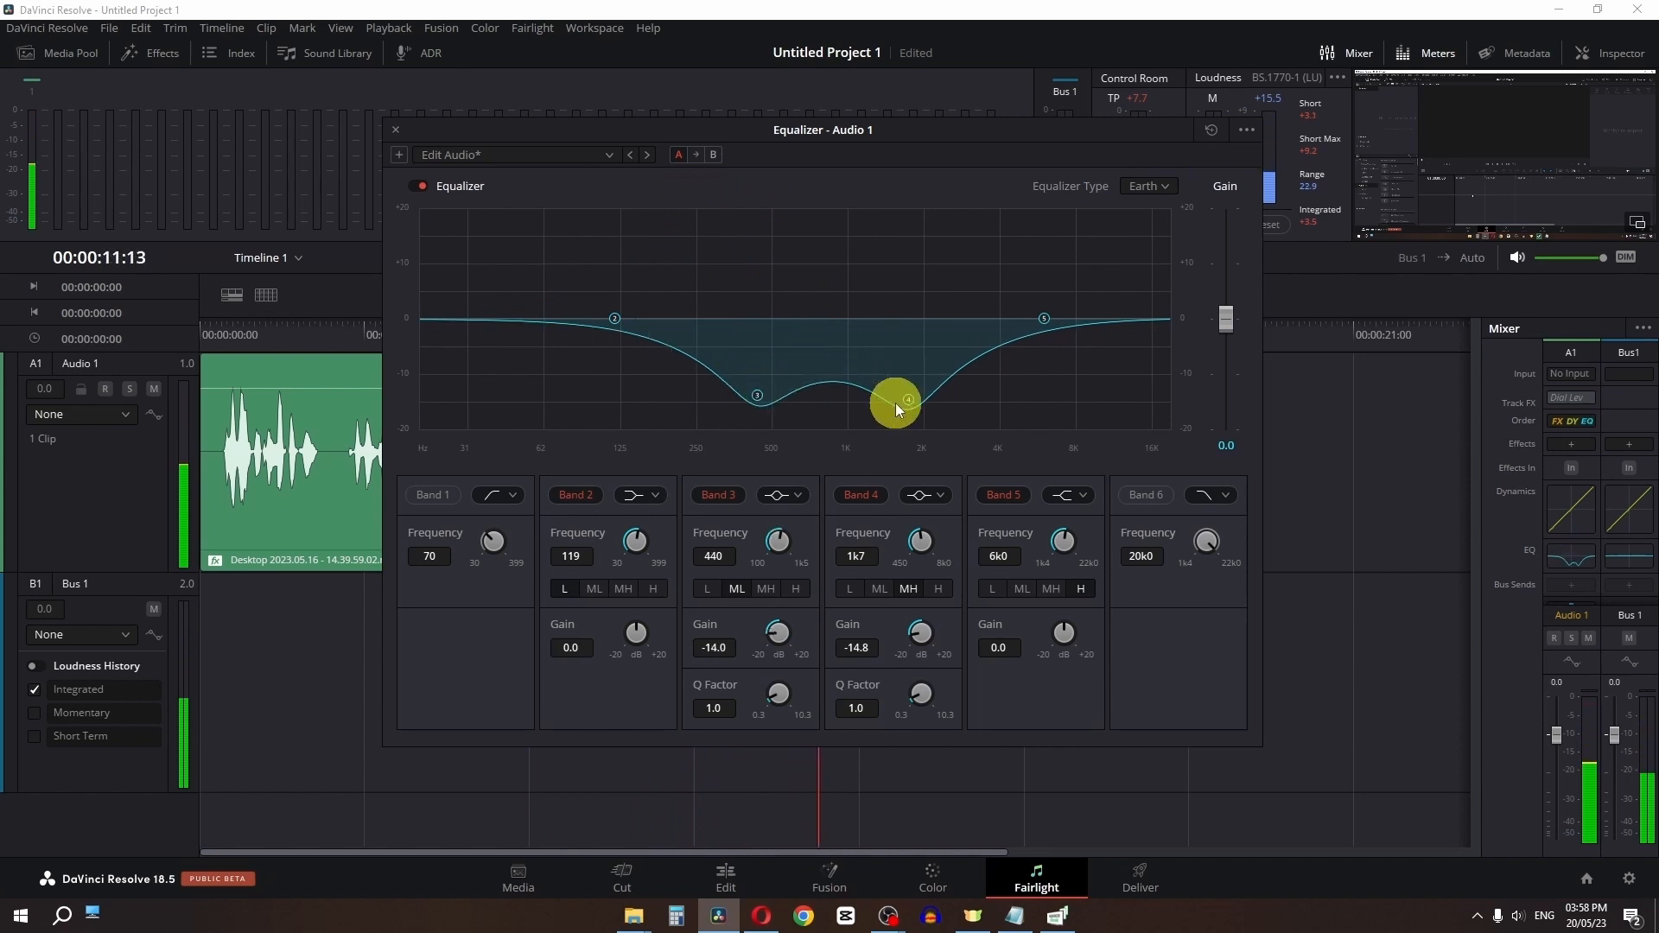
{"action": "left_click_drag", "start_coordinate": [908, 400], "coordinate": [916, 398]}
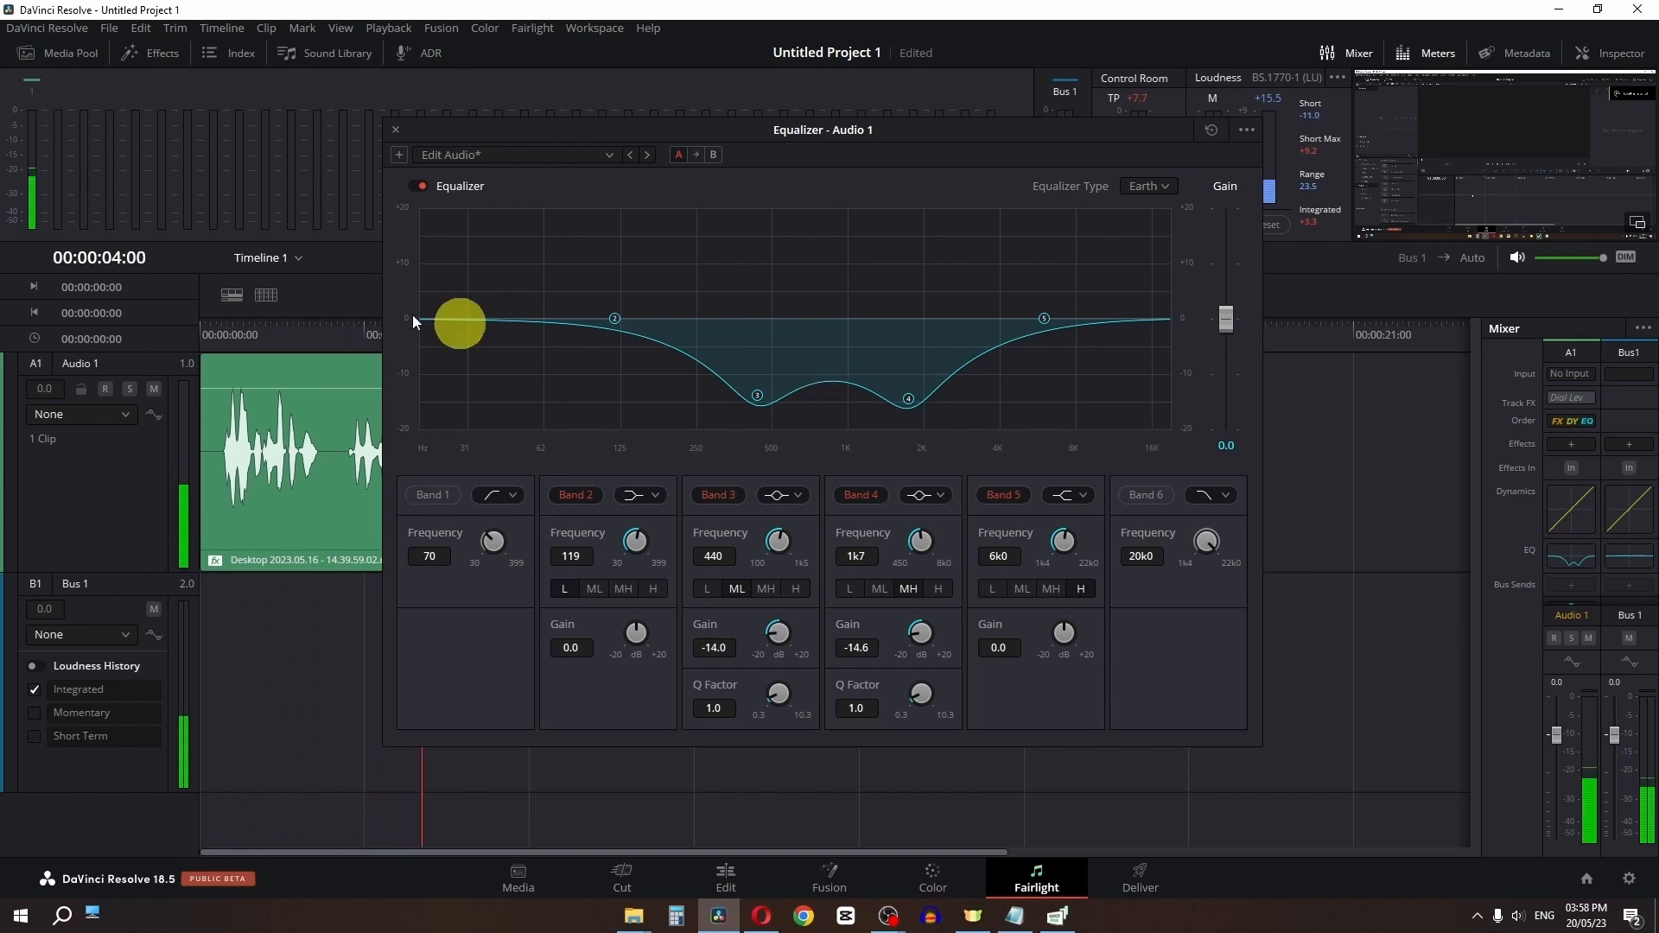
During playback from the start, raise equalizer Band 3 to about +16.0 dB at 143
{"action": "left_click", "coordinate": [216, 329]}
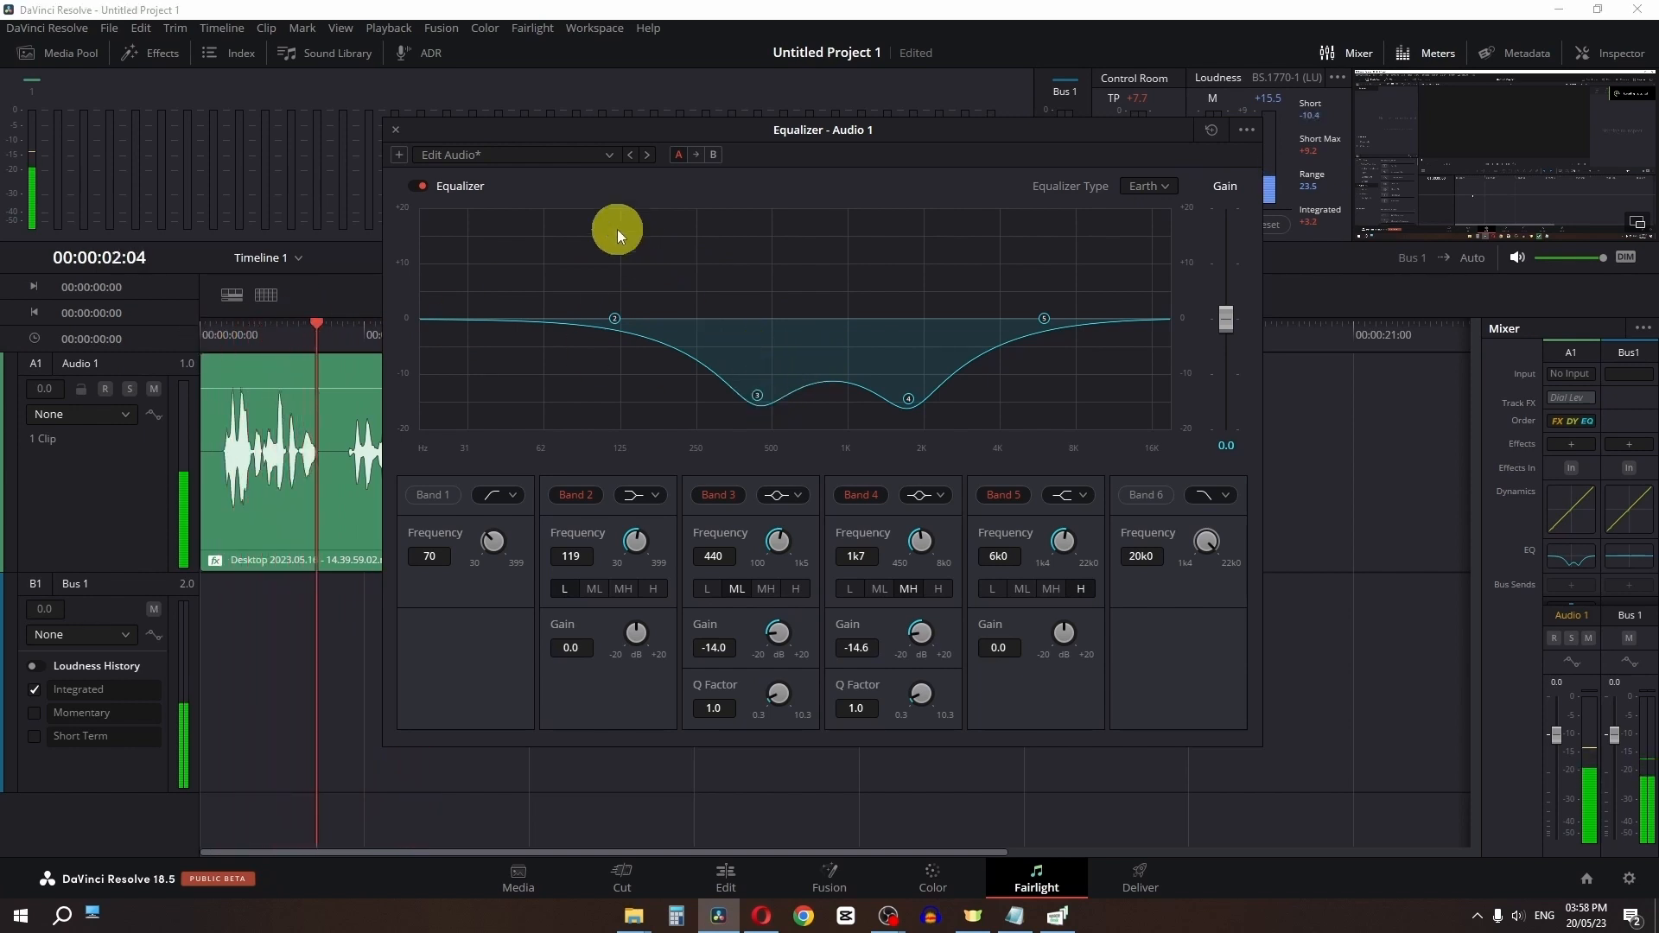
{"action": "mouse_move", "coordinate": [617, 230]}
{"action": "left_mouse_down"}
{"action": "mouse_move", "coordinate": [629, 178]}
{"action": "mouse_move", "coordinate": [676, 173]}
{"action": "mouse_move", "coordinate": [627, 167]}
{"action": "mouse_move", "coordinate": [643, 381]}
{"action": "mouse_move", "coordinate": [645, 155]}
{"action": "mouse_move", "coordinate": [633, 240]}
{"action": "left_mouse_up"}
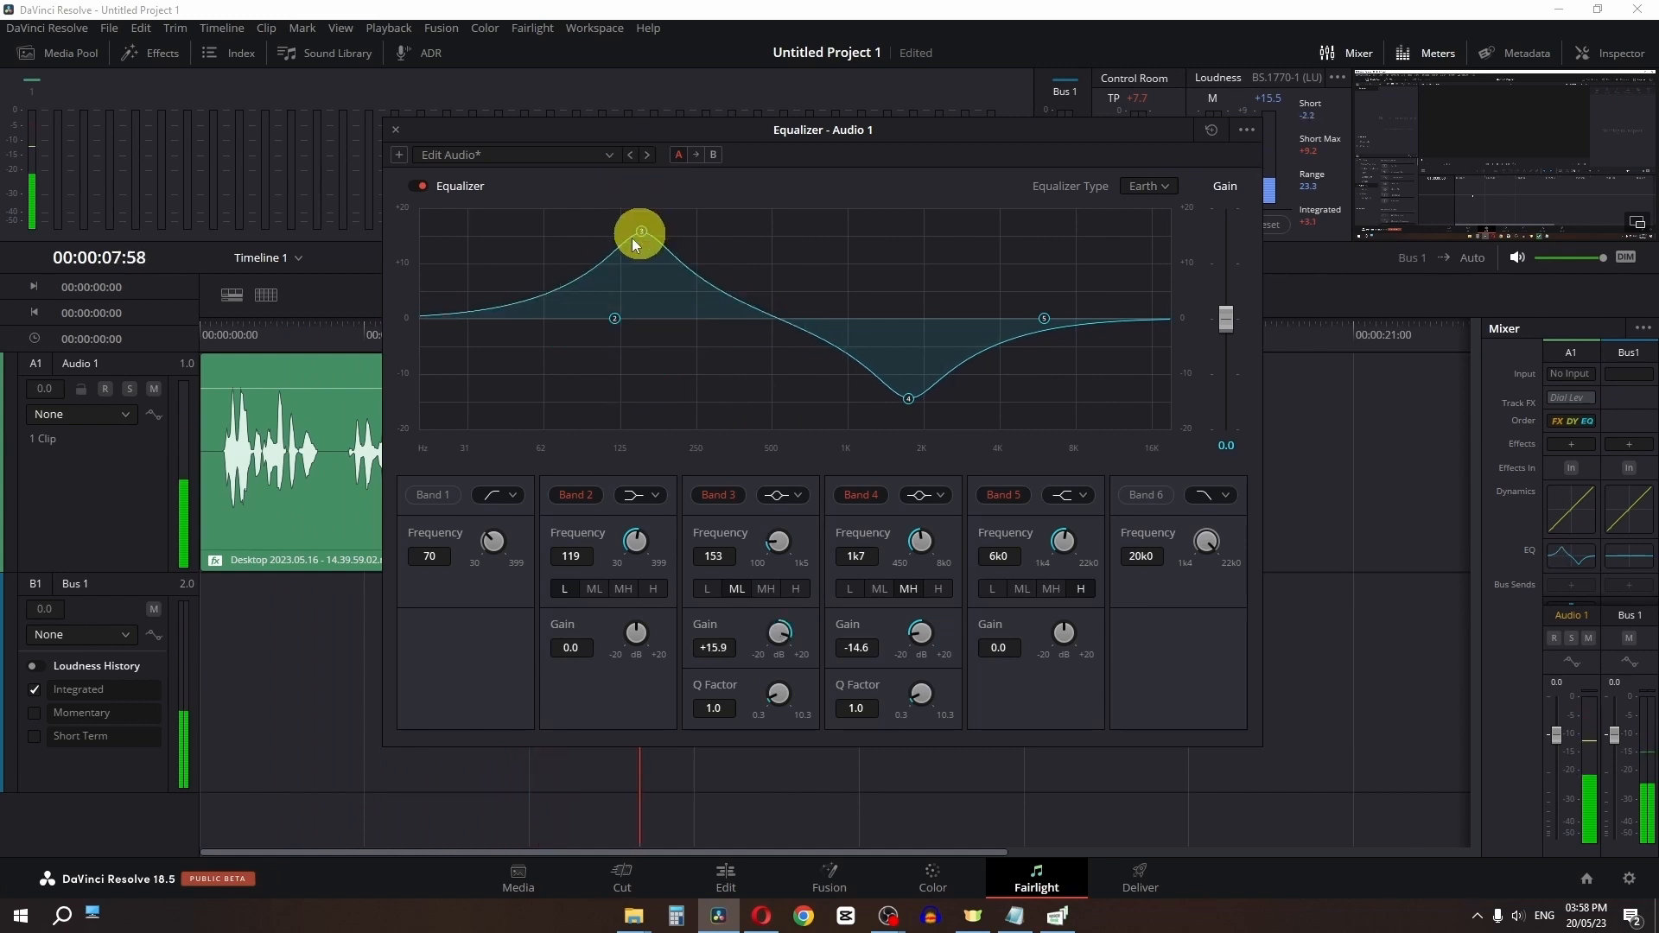
{"action": "left_click_drag", "start_coordinate": [247, 330], "coordinate": [177, 333]}
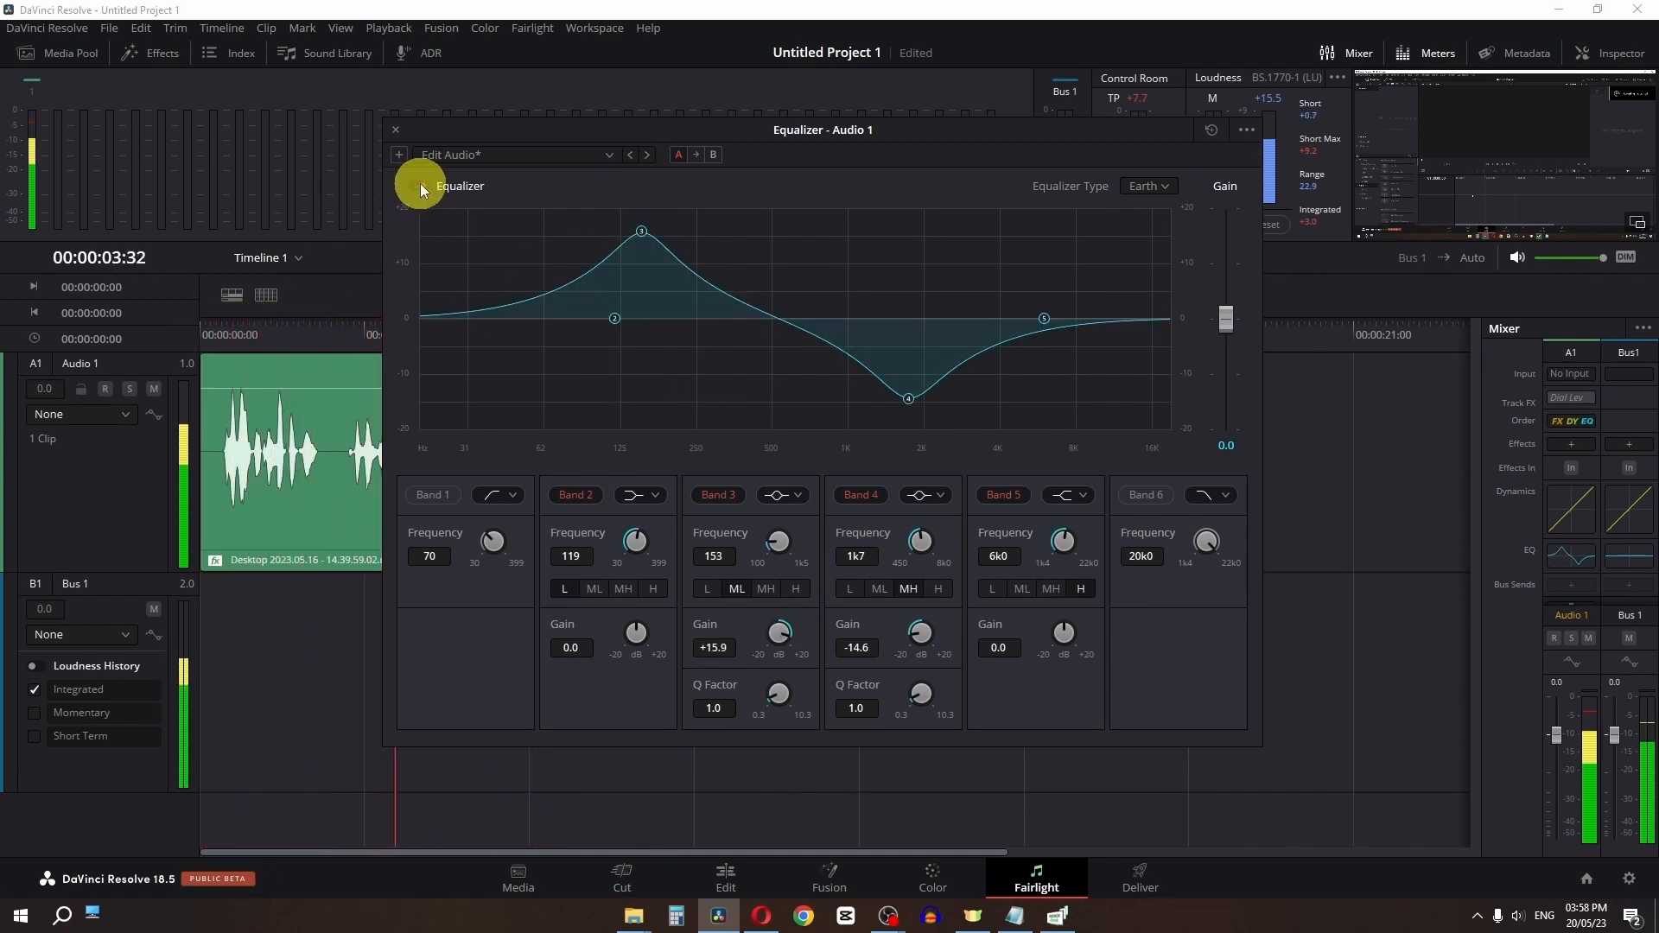
{"action": "mouse_move", "coordinate": [641, 232]}
{"action": "left_mouse_down"}
{"action": "mouse_move", "coordinate": [644, 259]}
{"action": "mouse_move", "coordinate": [634, 229]}
{"action": "left_mouse_up"}
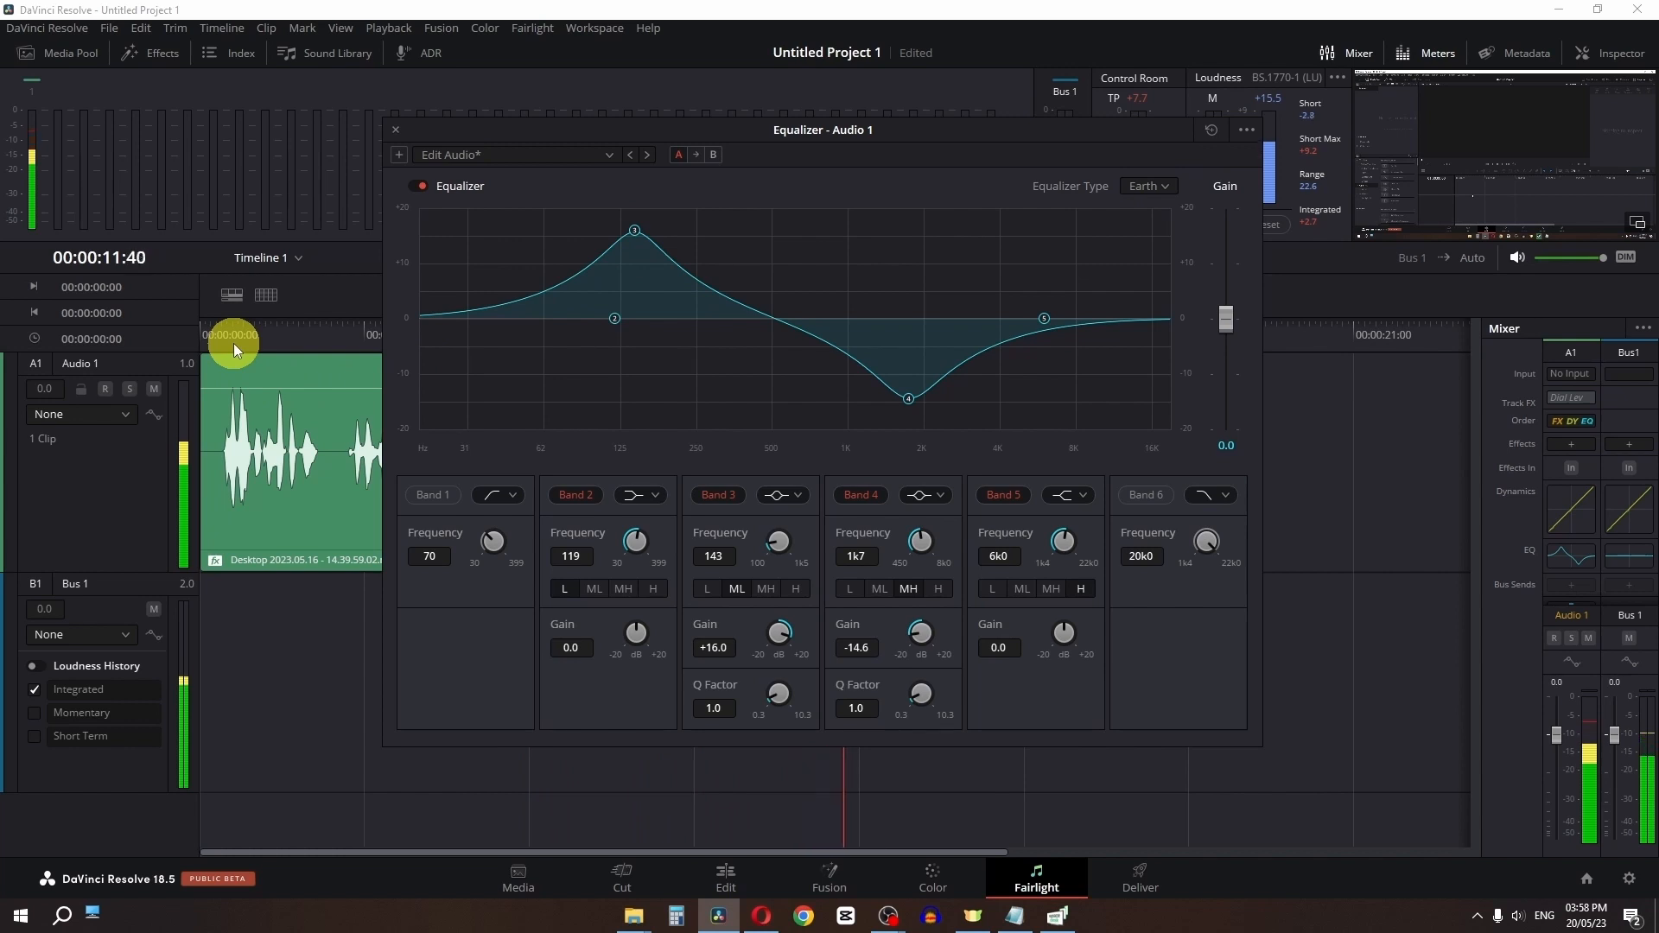
Restart playback near the clip's start and toggle the equalizer off and on to compare the boosted lows
{"action": "key", "text": "space"}
{"action": "left_click", "coordinate": [259, 363]}
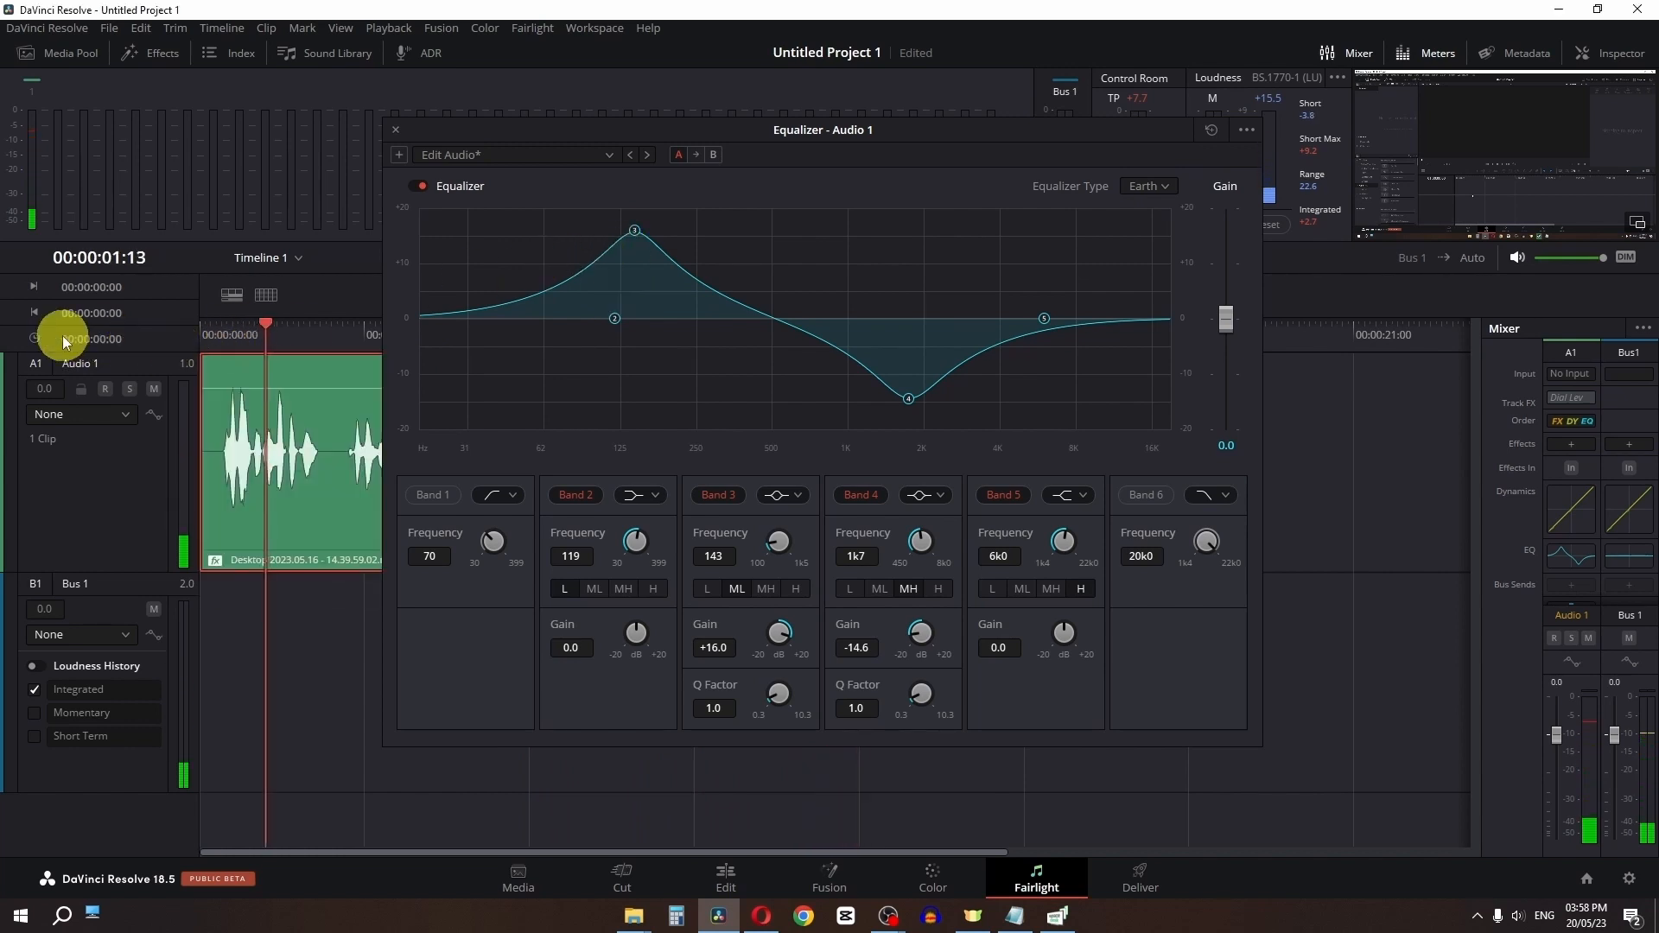
{"action": "key", "text": "space"}
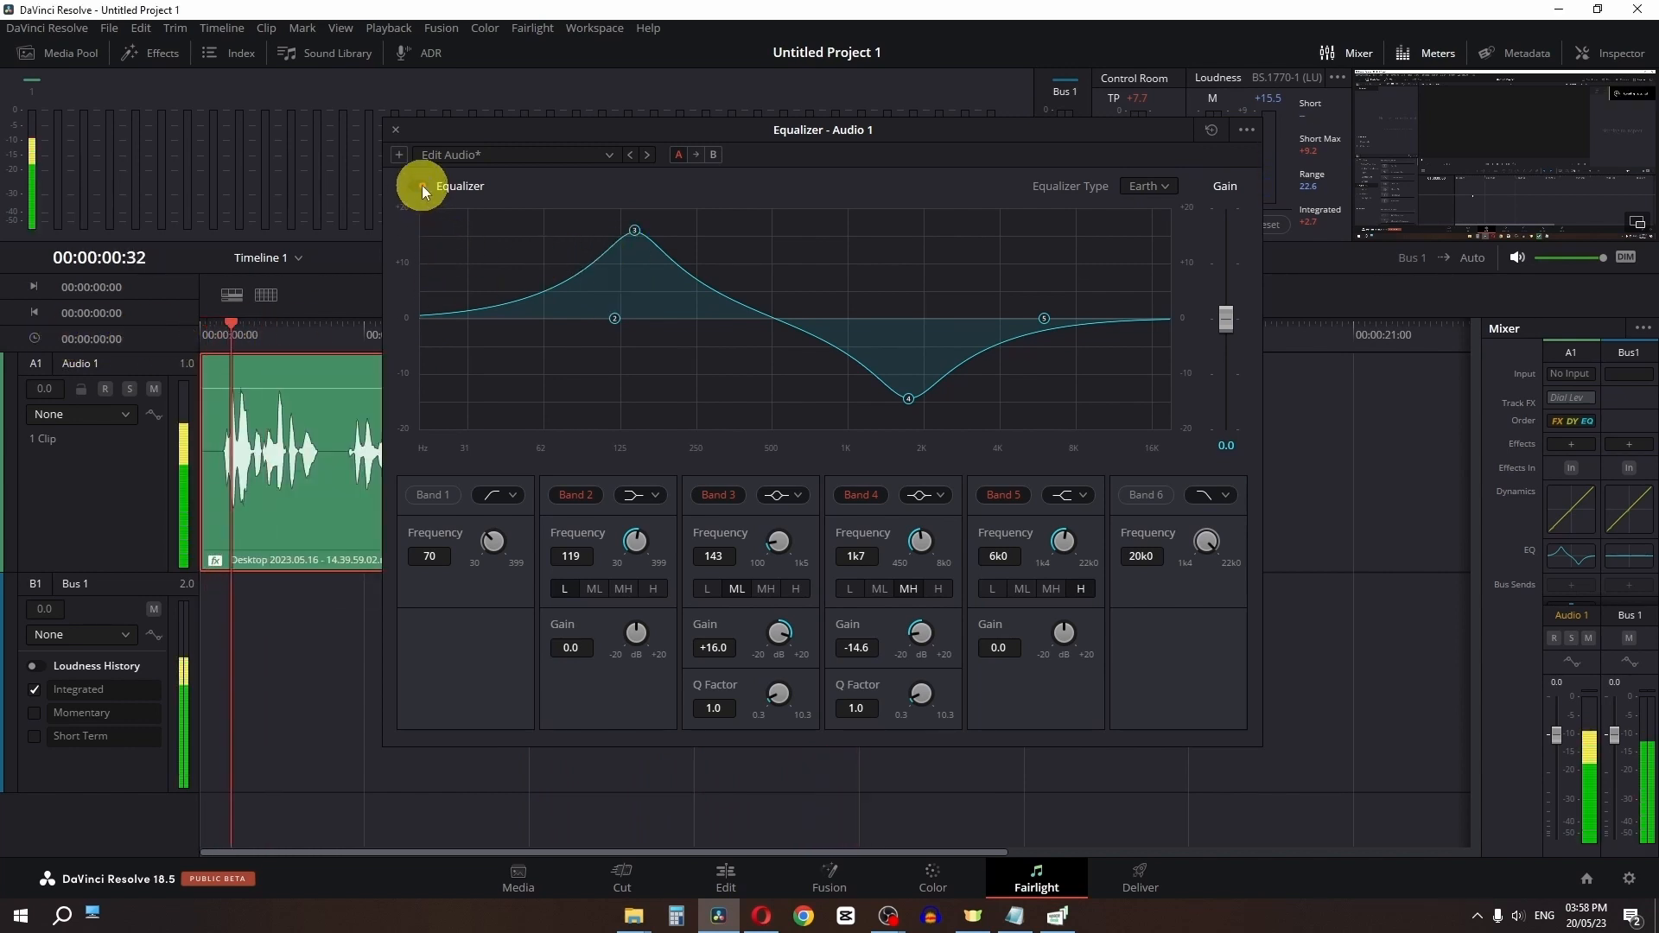
{"action": "left_click", "coordinate": [422, 185]}
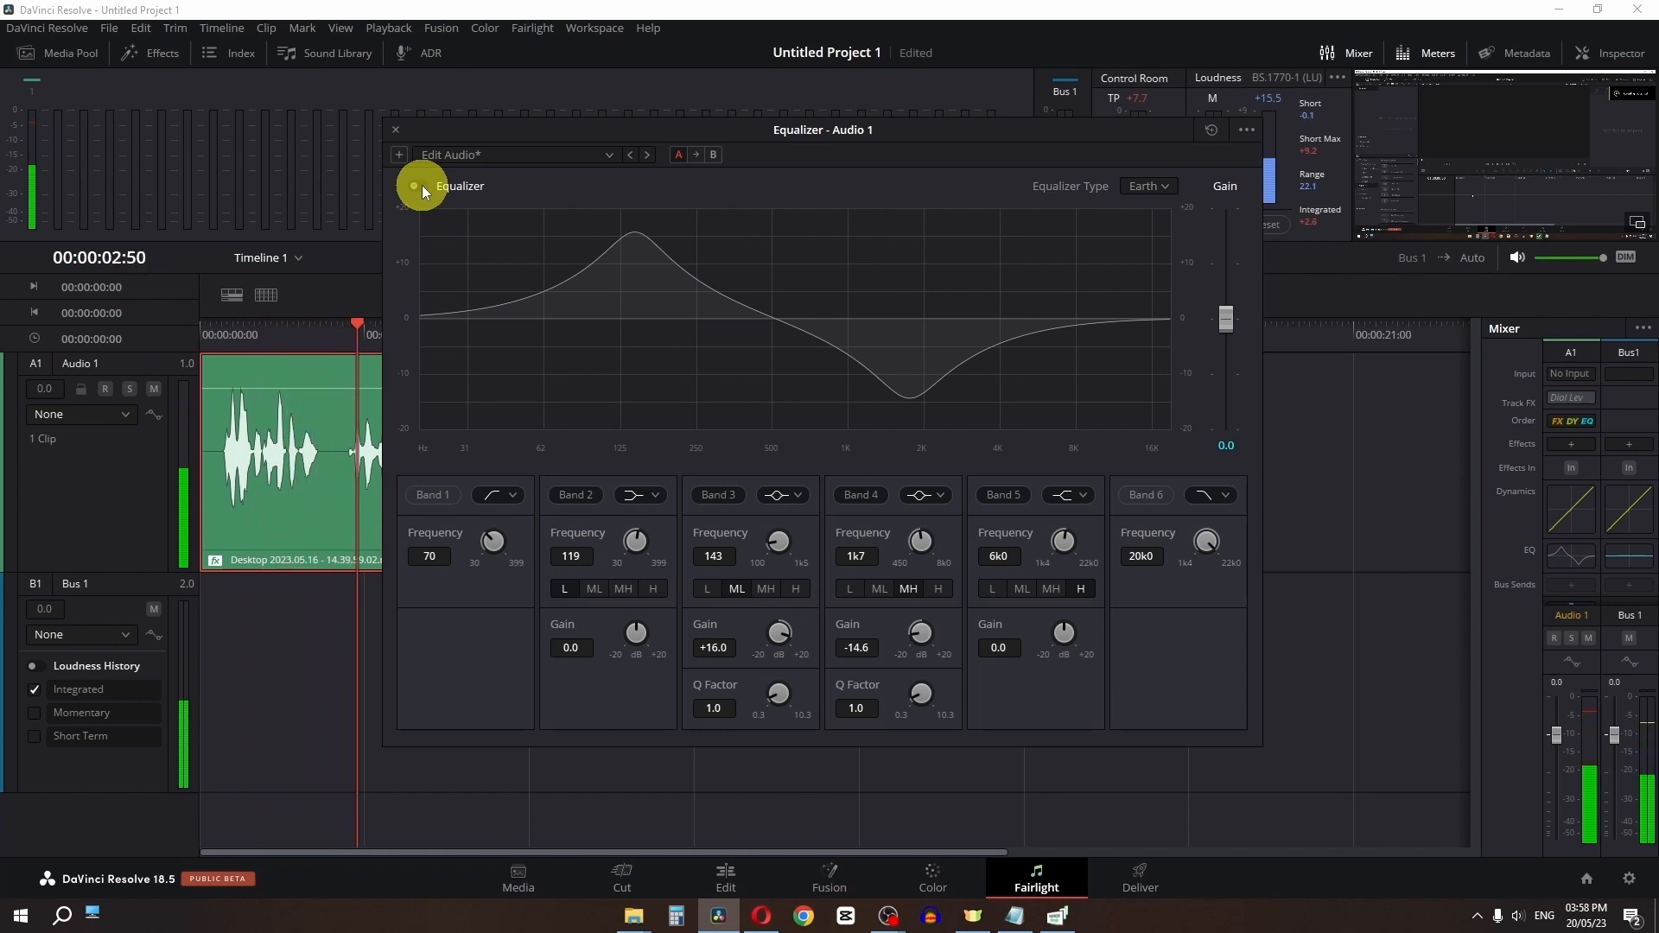
{"action": "left_click", "coordinate": [422, 185]}
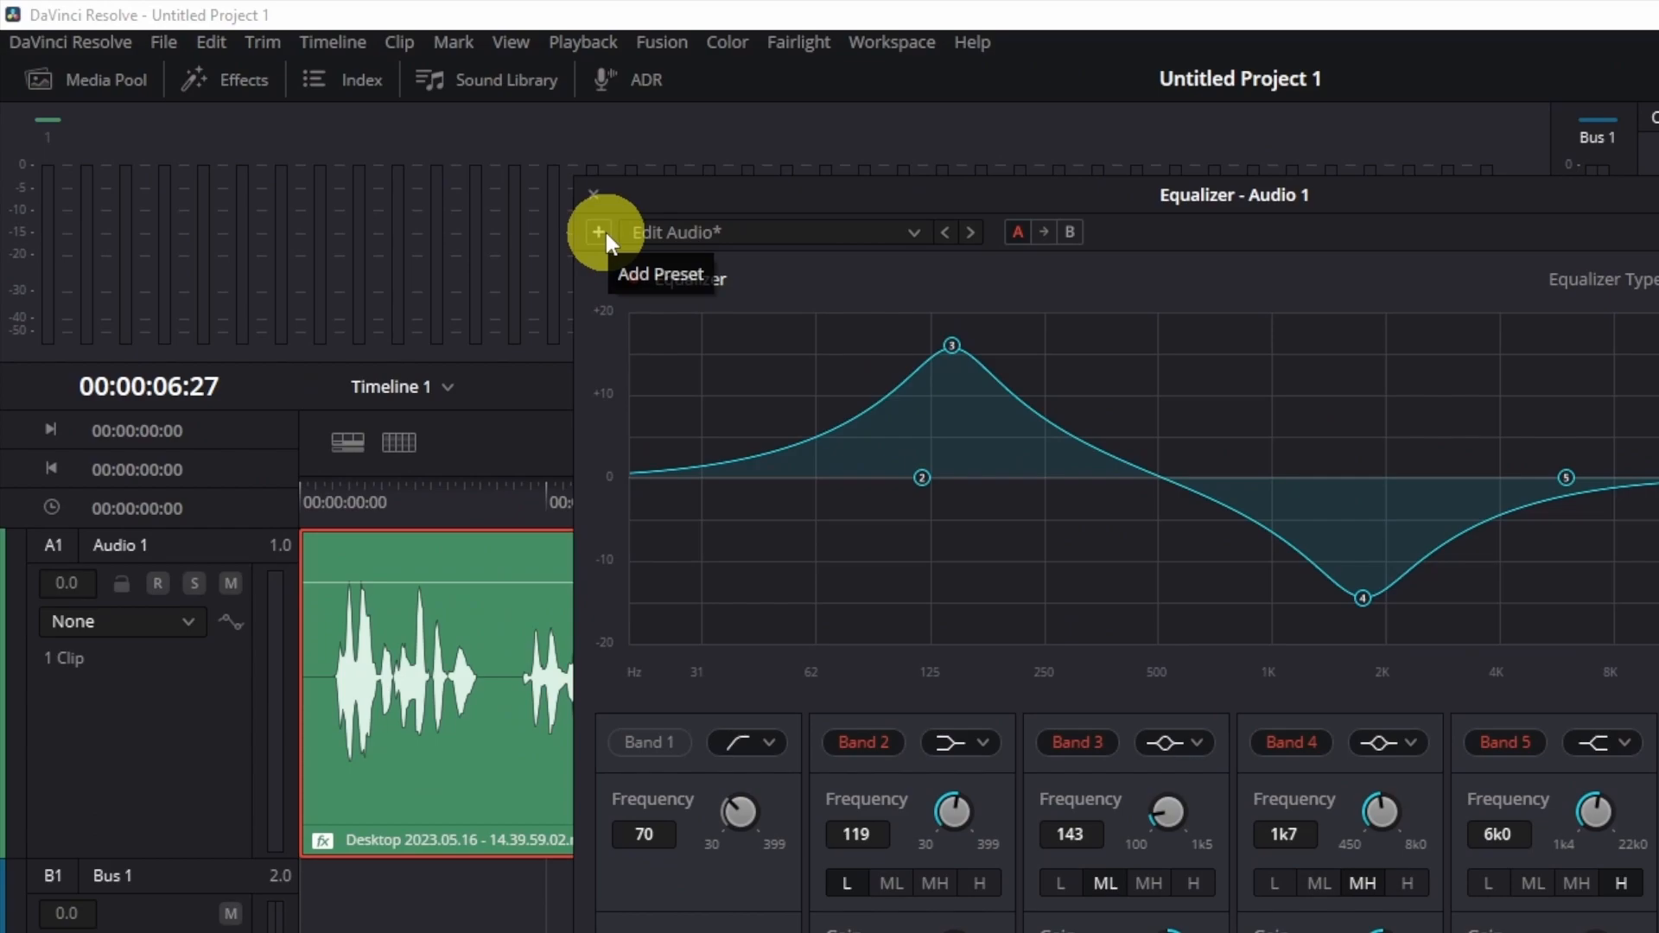
Save the current equalizer settings as a new preset named Edit Audio2
{"action": "left_click", "coordinate": [598, 233]}
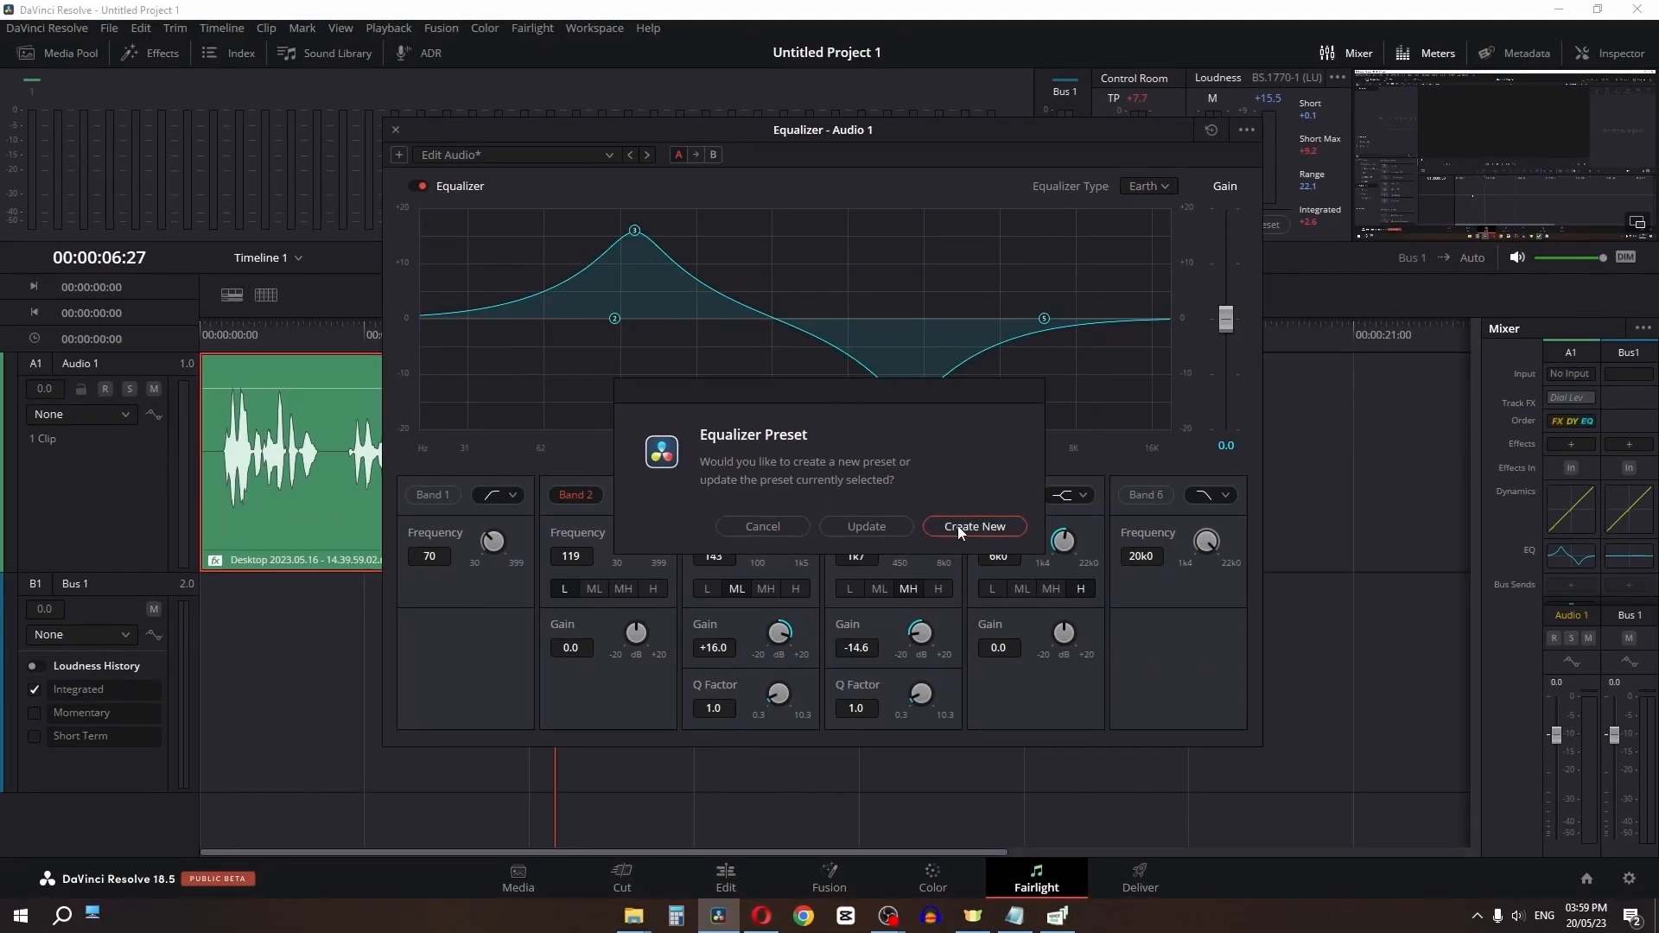
{"action": "left_click", "coordinate": [1435, 788]}
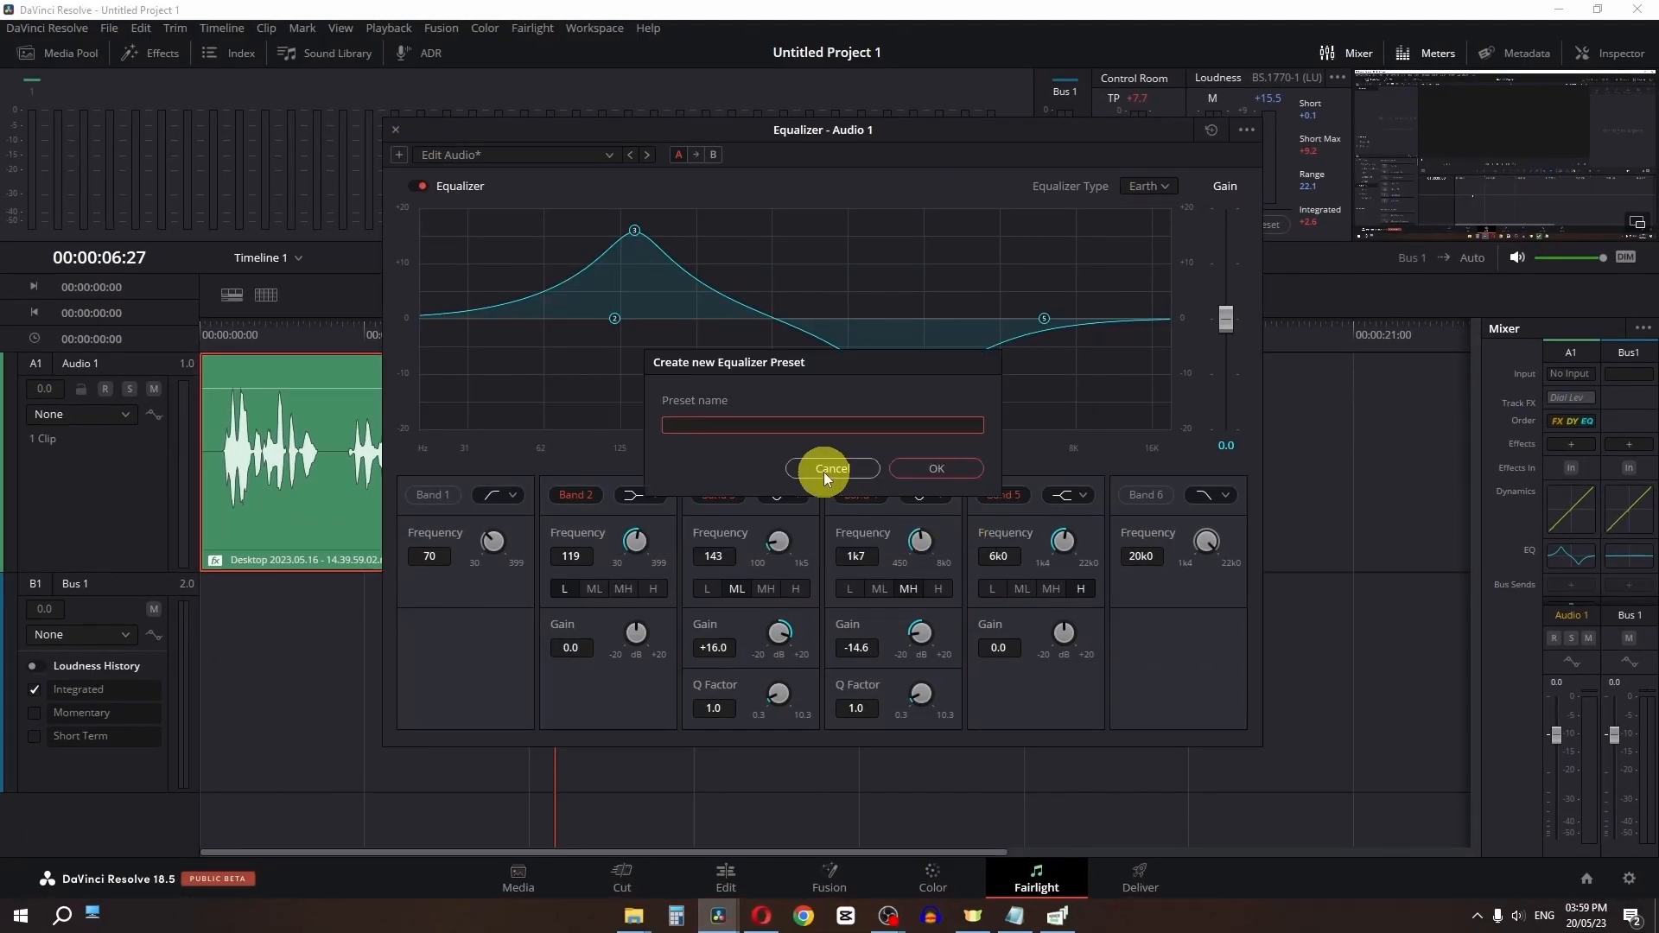
{"action": "type", "text": "Edit Au"}
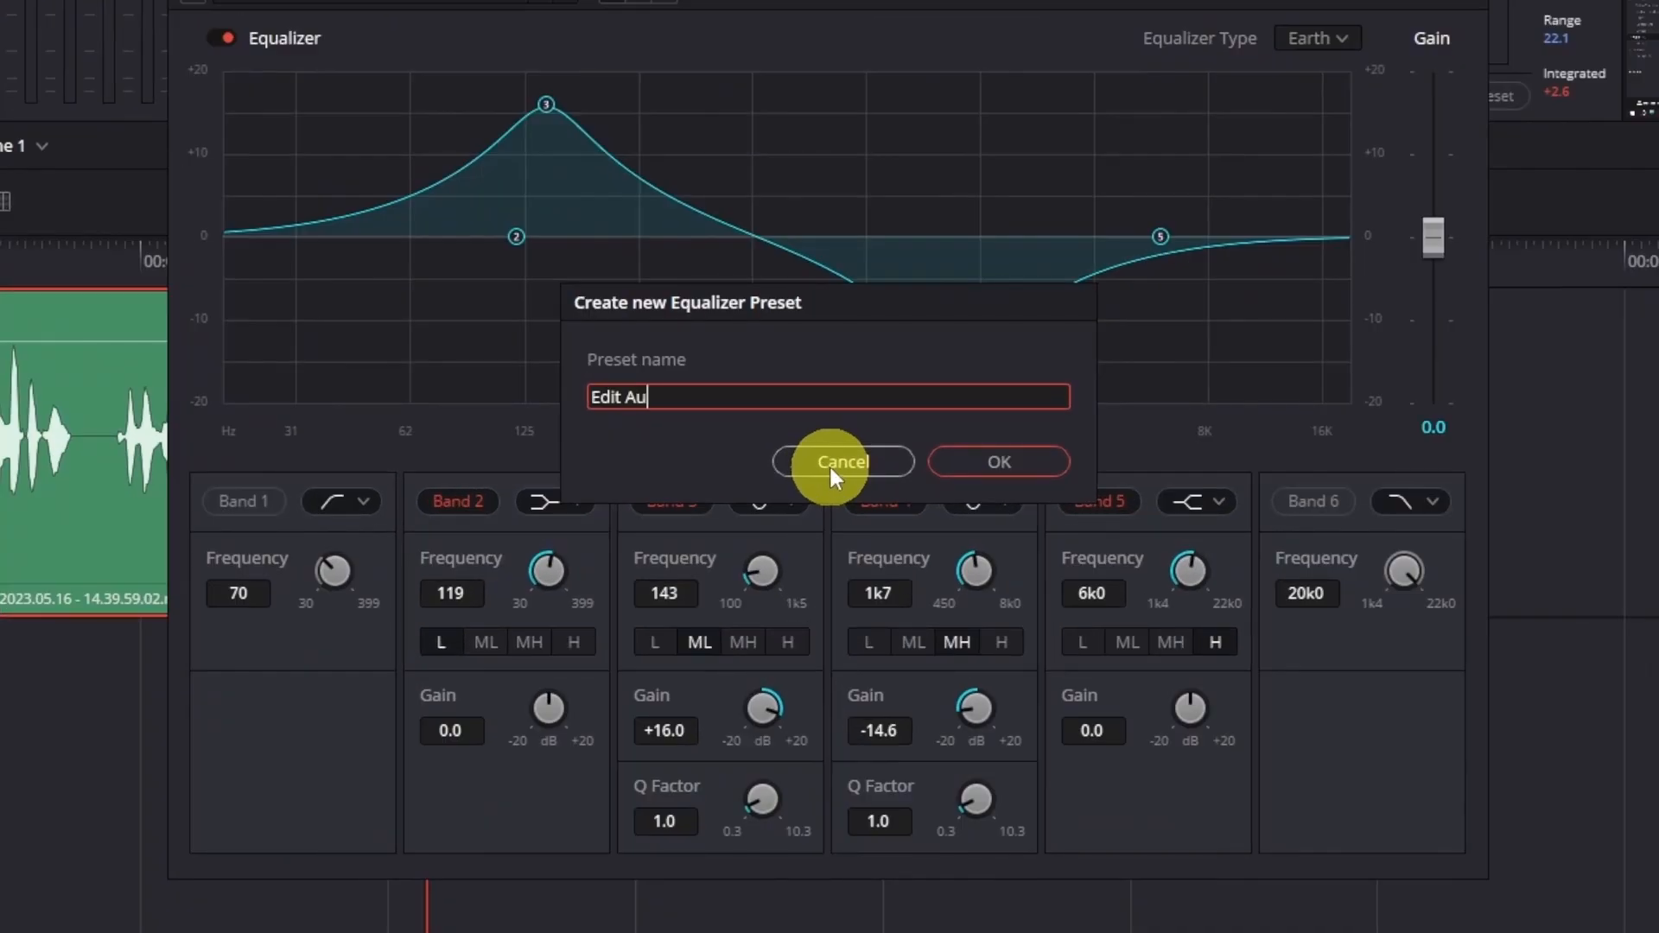
{"action": "type", "text": "dio2"}
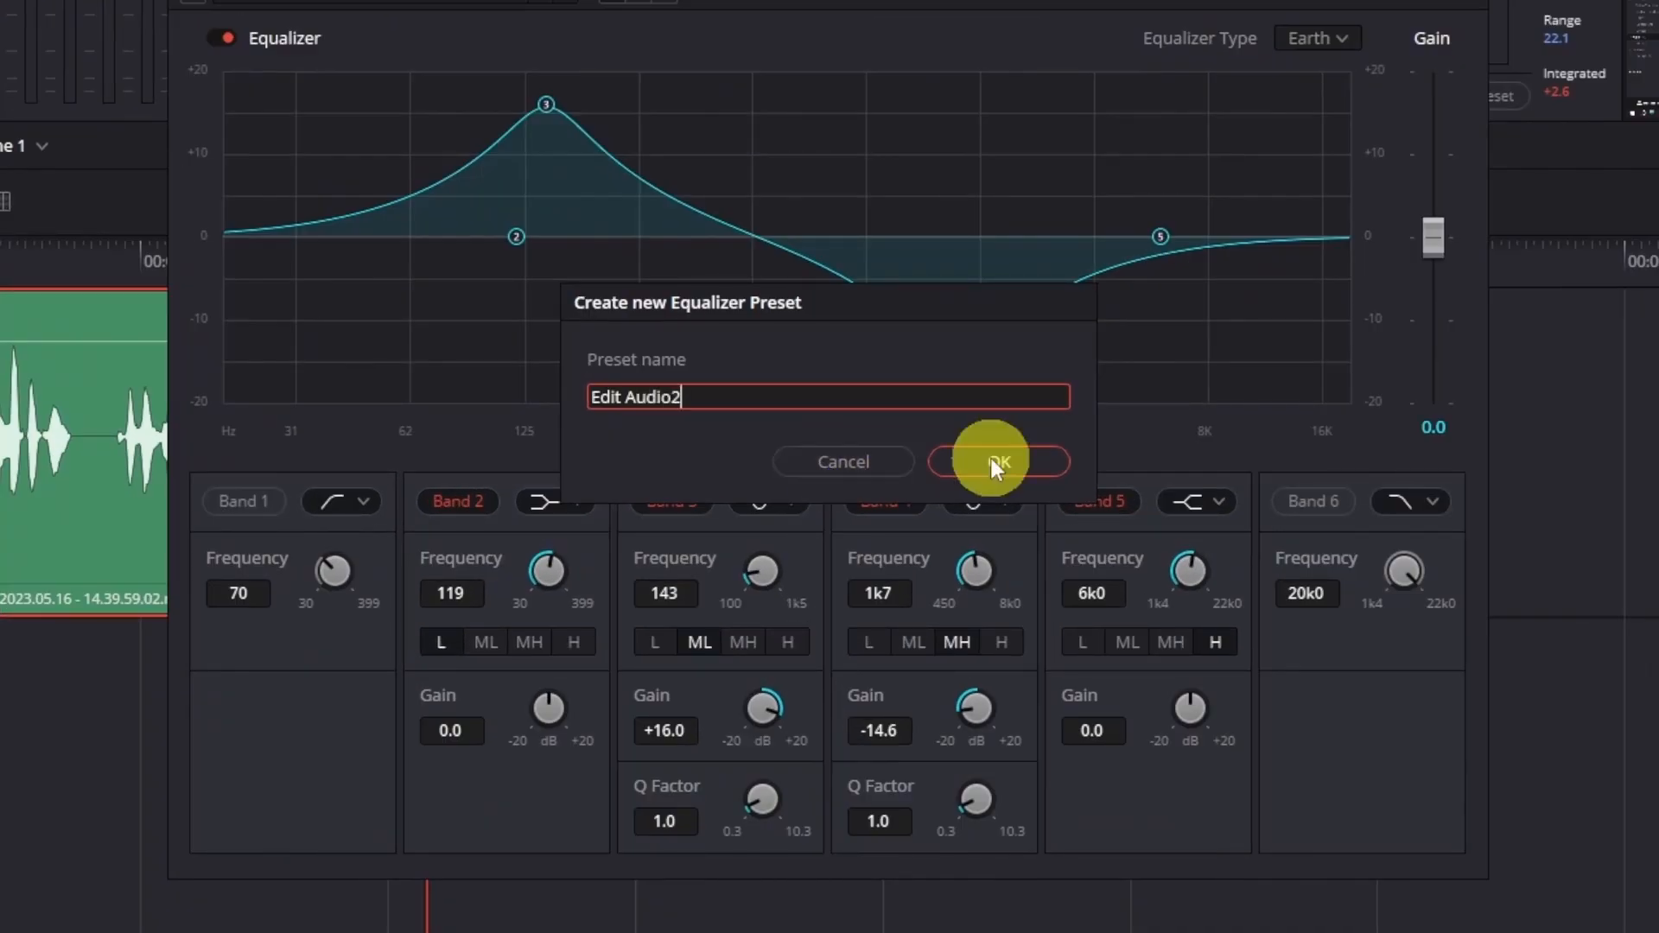
{"action": "left_click", "coordinate": [990, 461]}
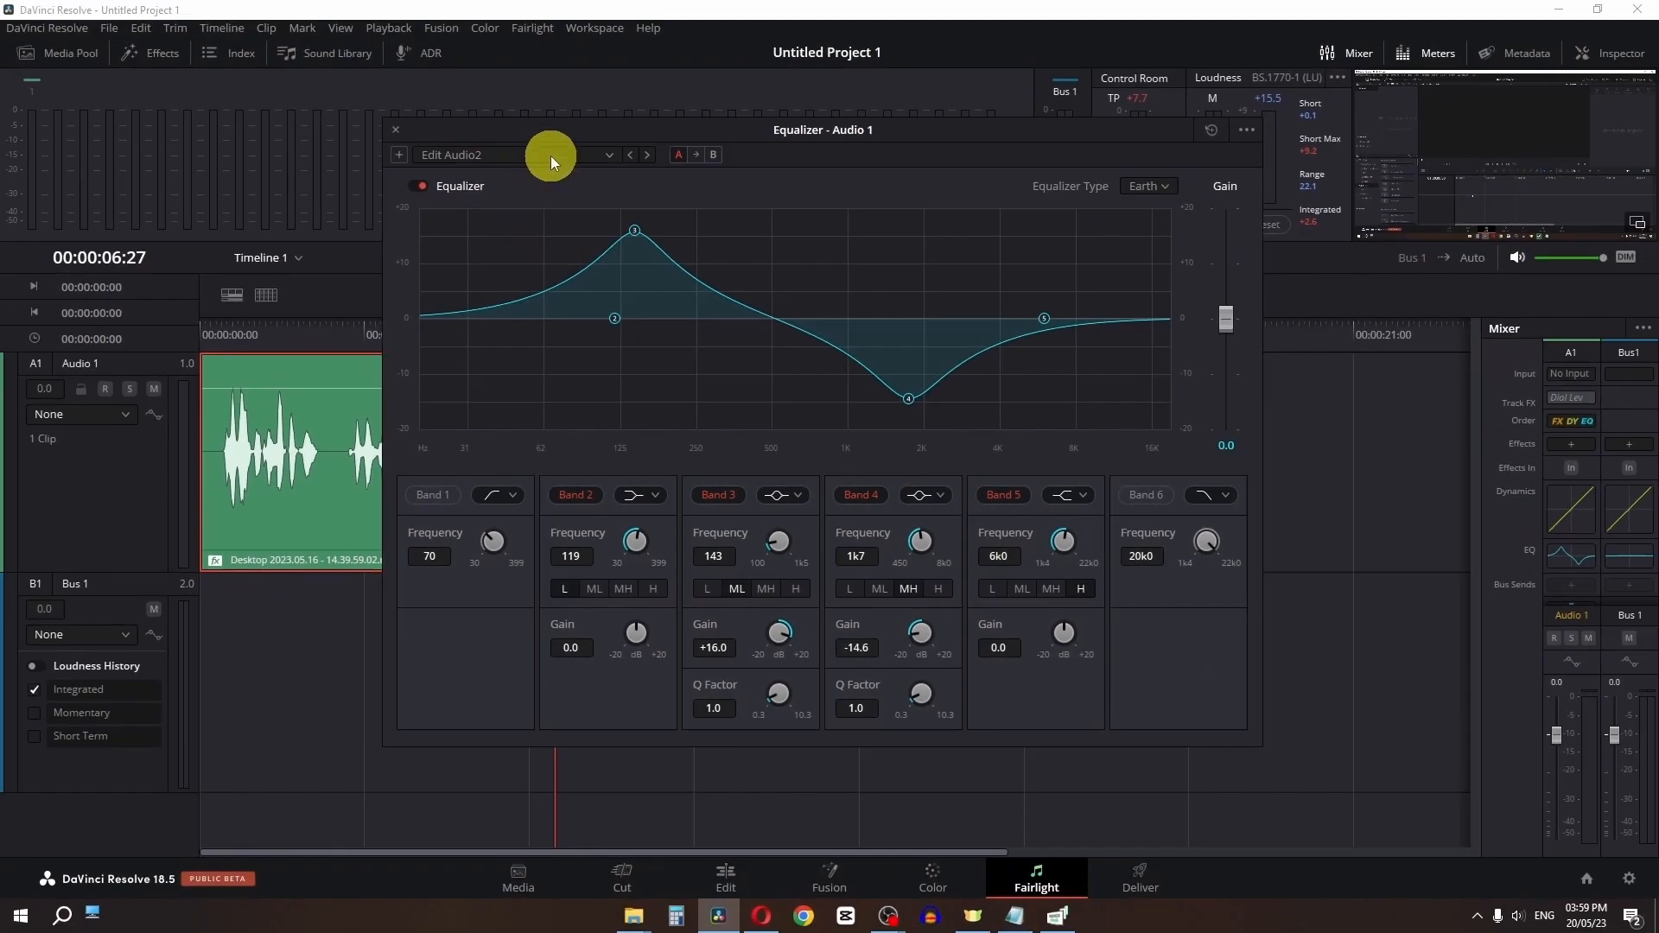
Switch the equalizer to the Edit Audio preset and play the clip from the start to hear it
{"action": "left_click", "coordinate": [551, 156]}
{"action": "left_click", "coordinate": [480, 291]}
{"action": "left_click", "coordinate": [516, 154]}
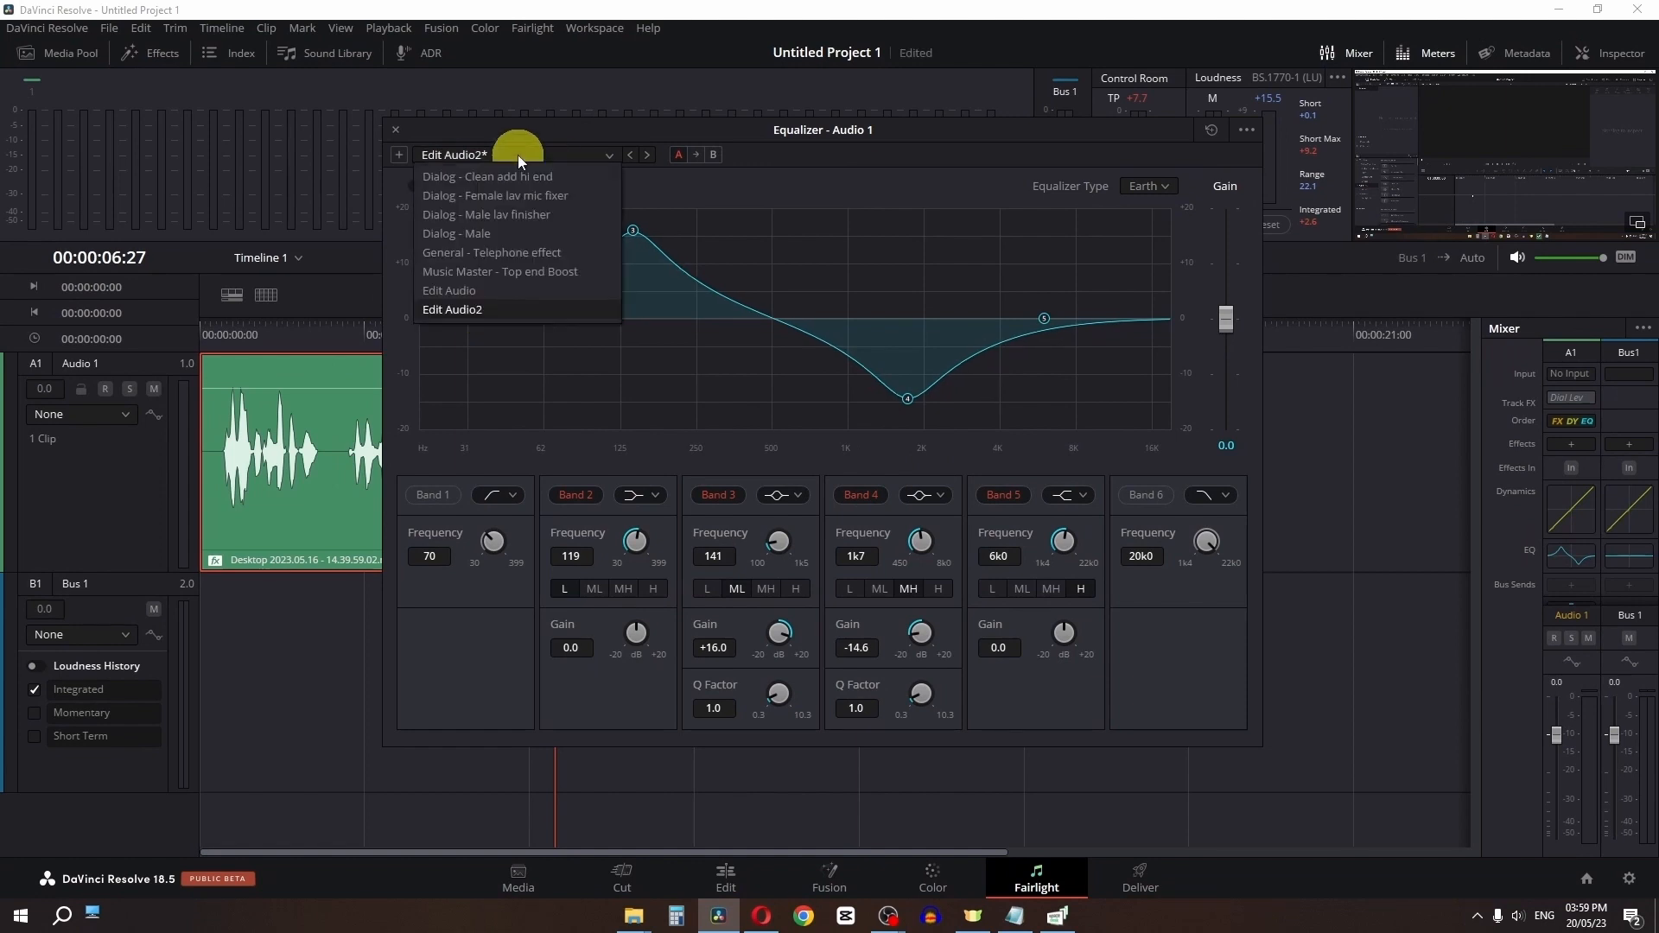
{"action": "left_click", "coordinate": [480, 291]}
{"action": "left_click", "coordinate": [506, 152]}
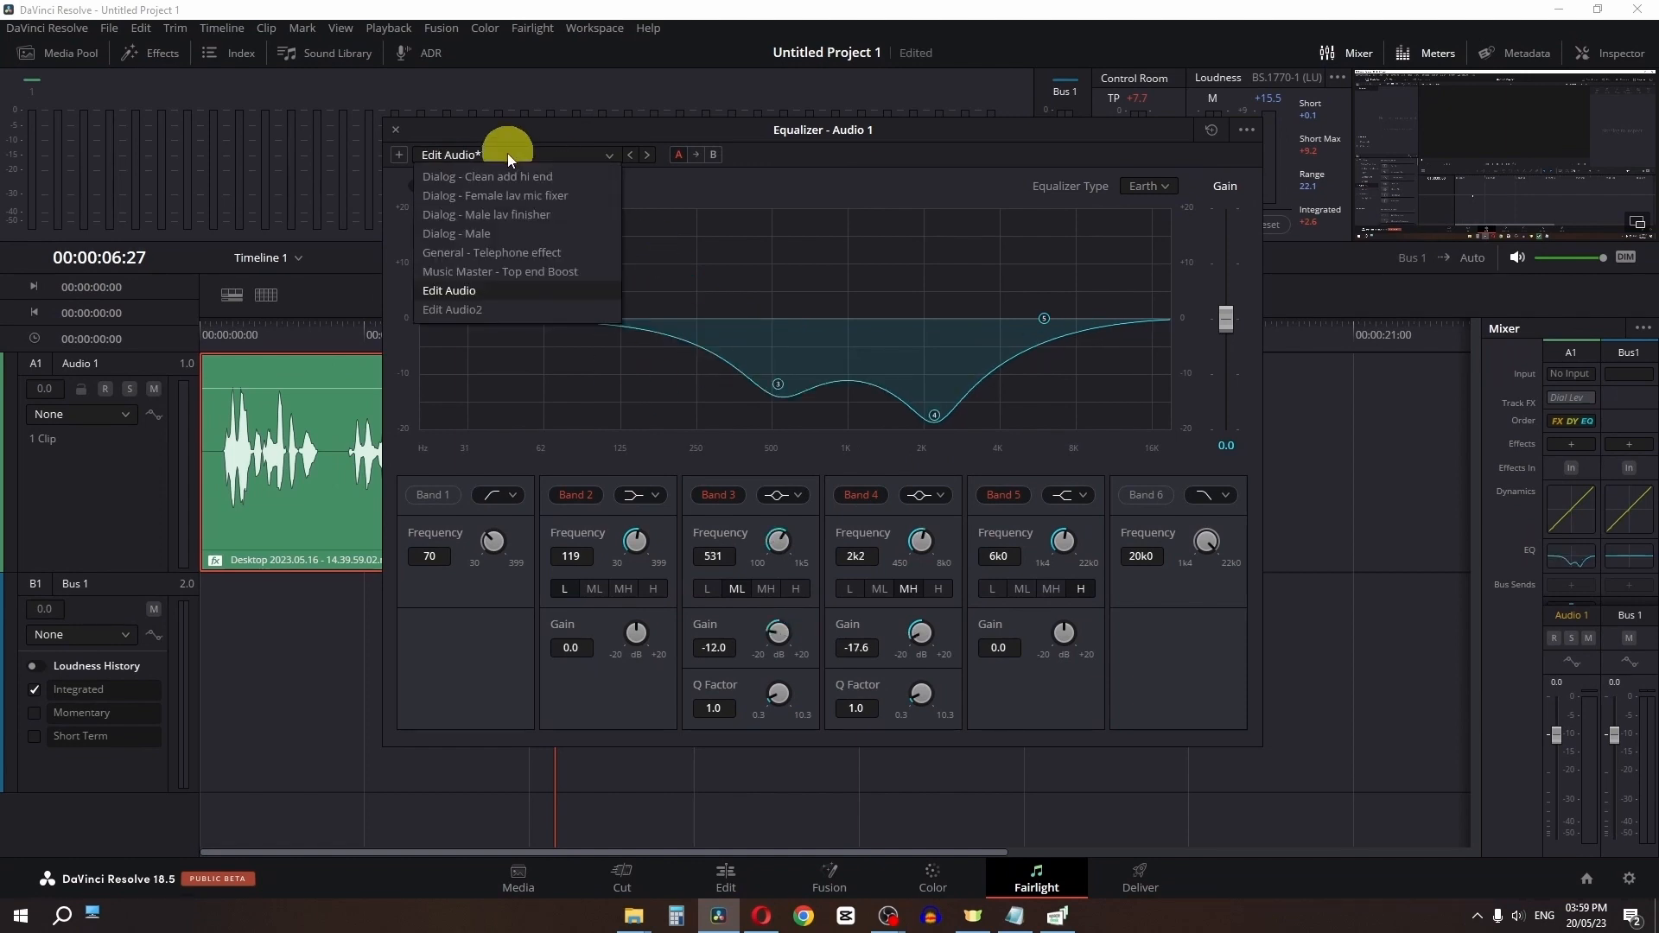
{"action": "left_click", "coordinate": [485, 294]}
{"action": "left_click_drag", "start_coordinate": [251, 340], "coordinate": [169, 339]}
{"action": "key", "text": "space"}
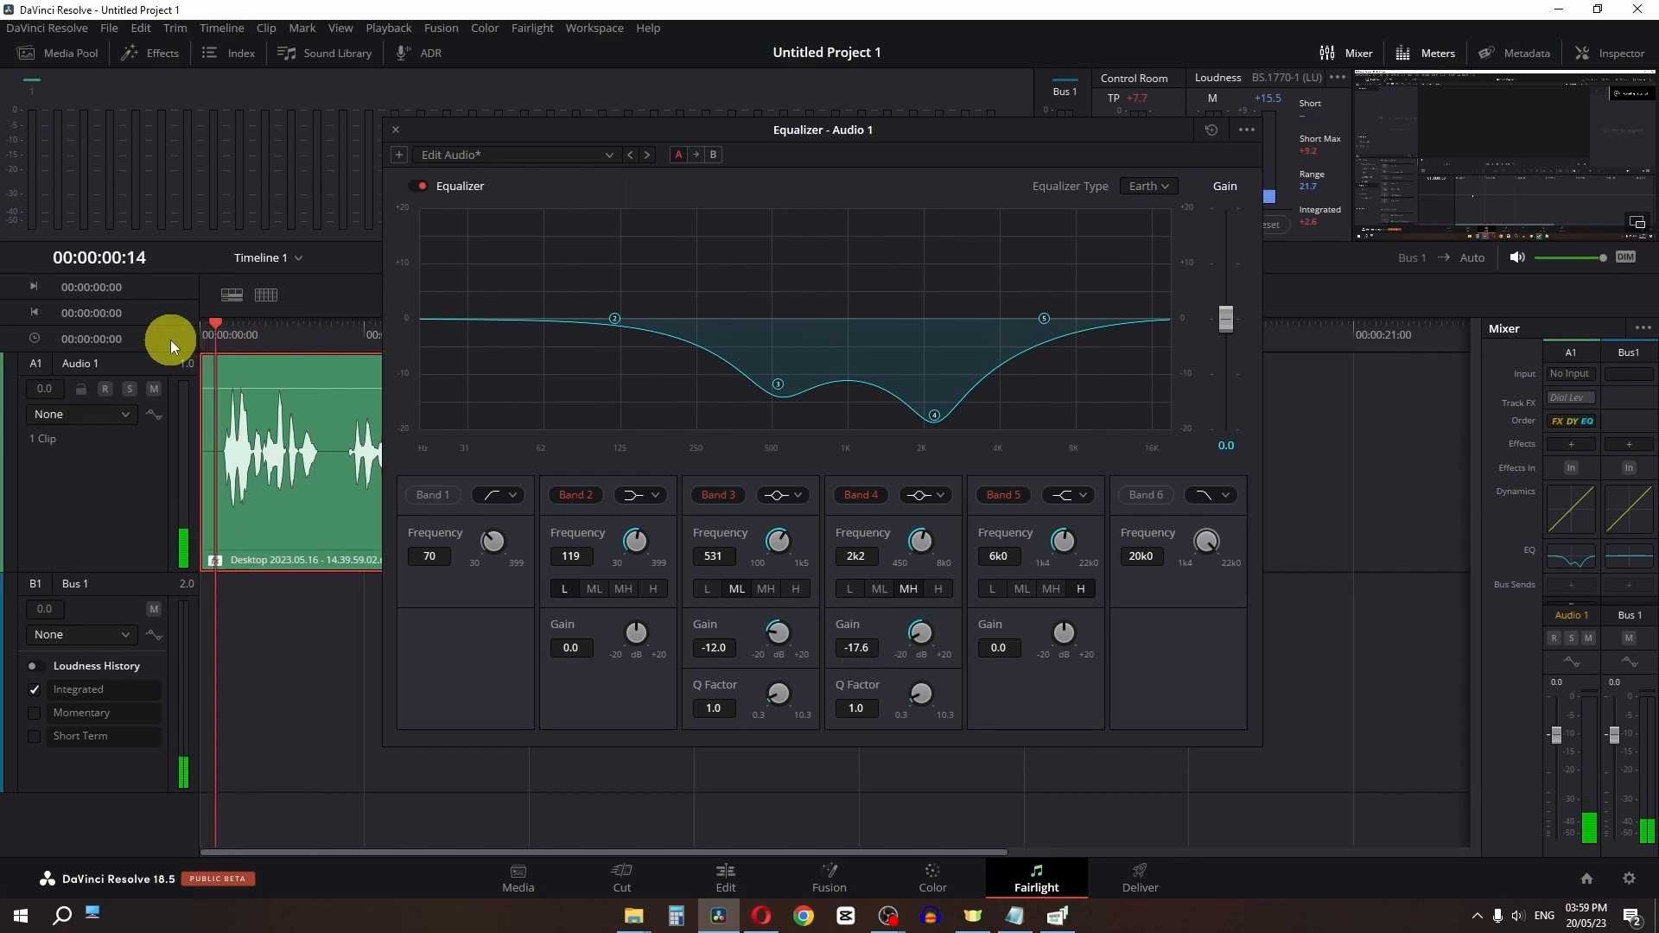
{"action": "key", "text": "space"}
Apply the Edit Audio2 preset and play the clip from the start with the equalizer window closed
{"action": "left_click", "coordinate": [546, 159]}
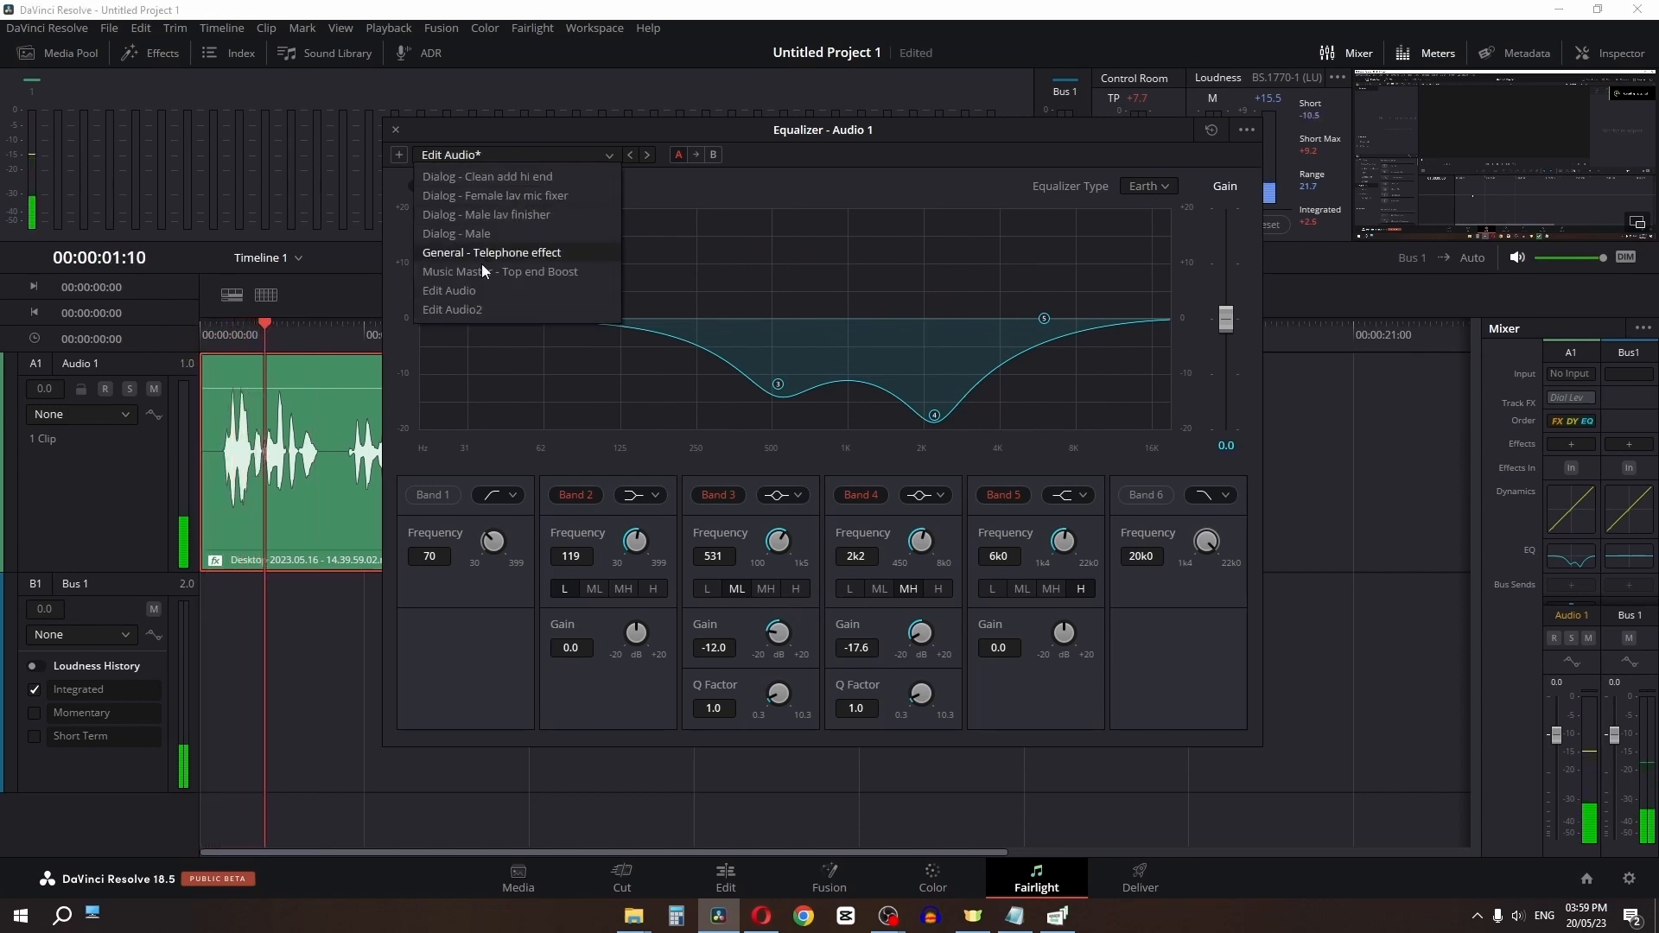
{"action": "left_click", "coordinate": [470, 308]}
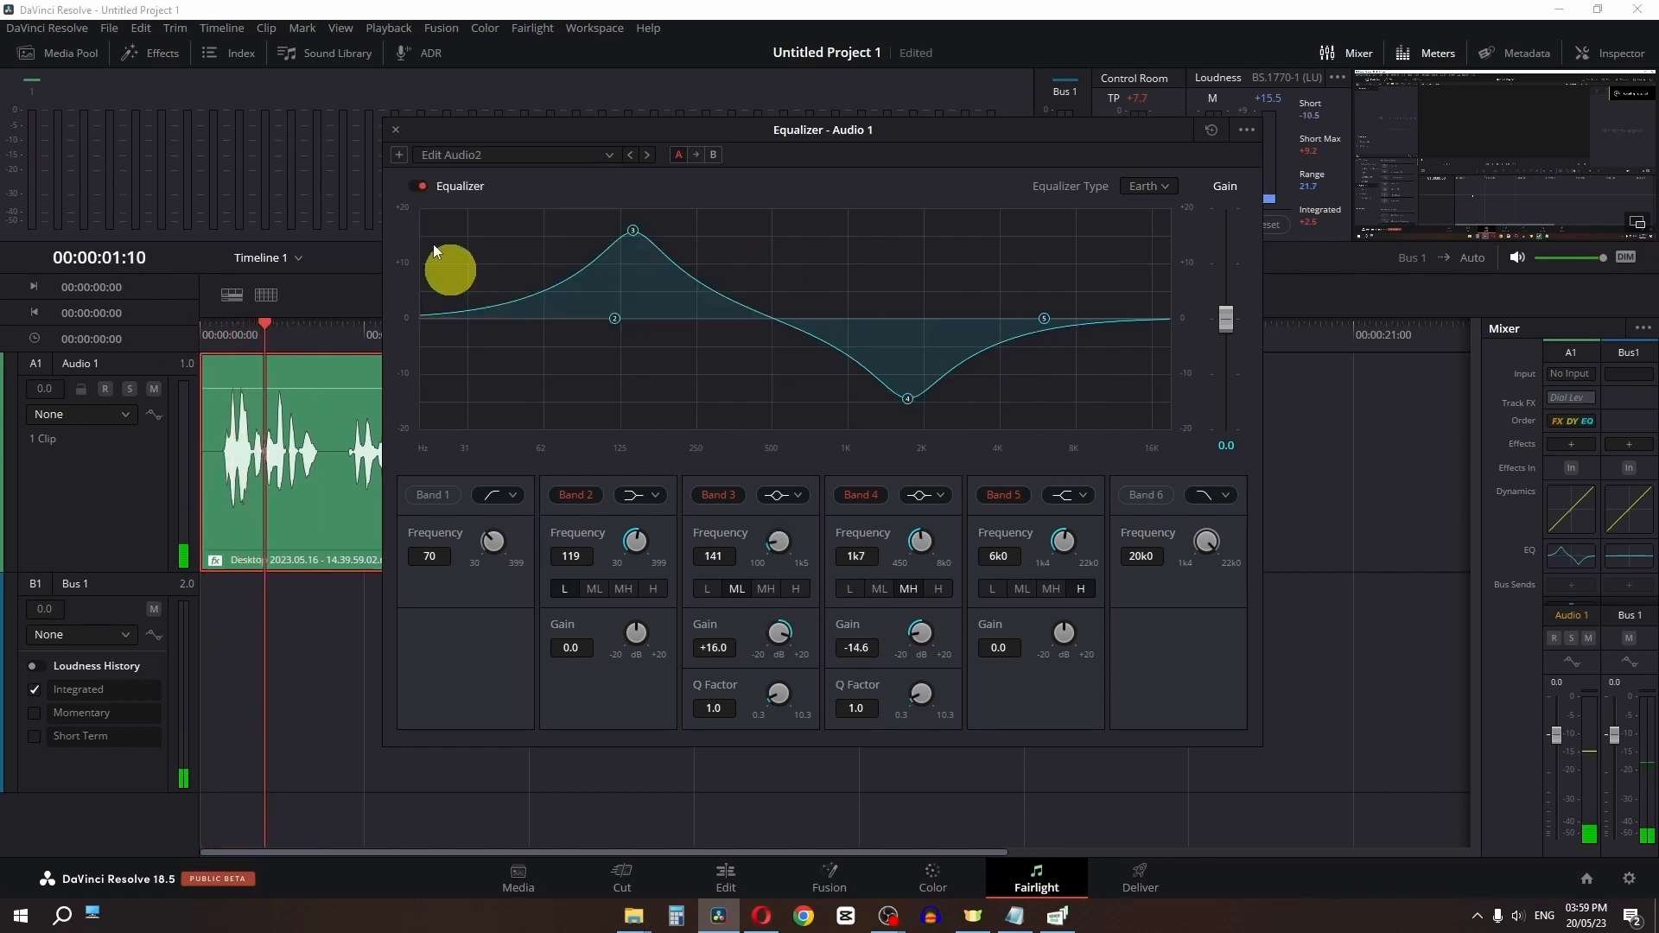
{"action": "left_click", "coordinate": [396, 131]}
{"action": "key", "text": "Home"}
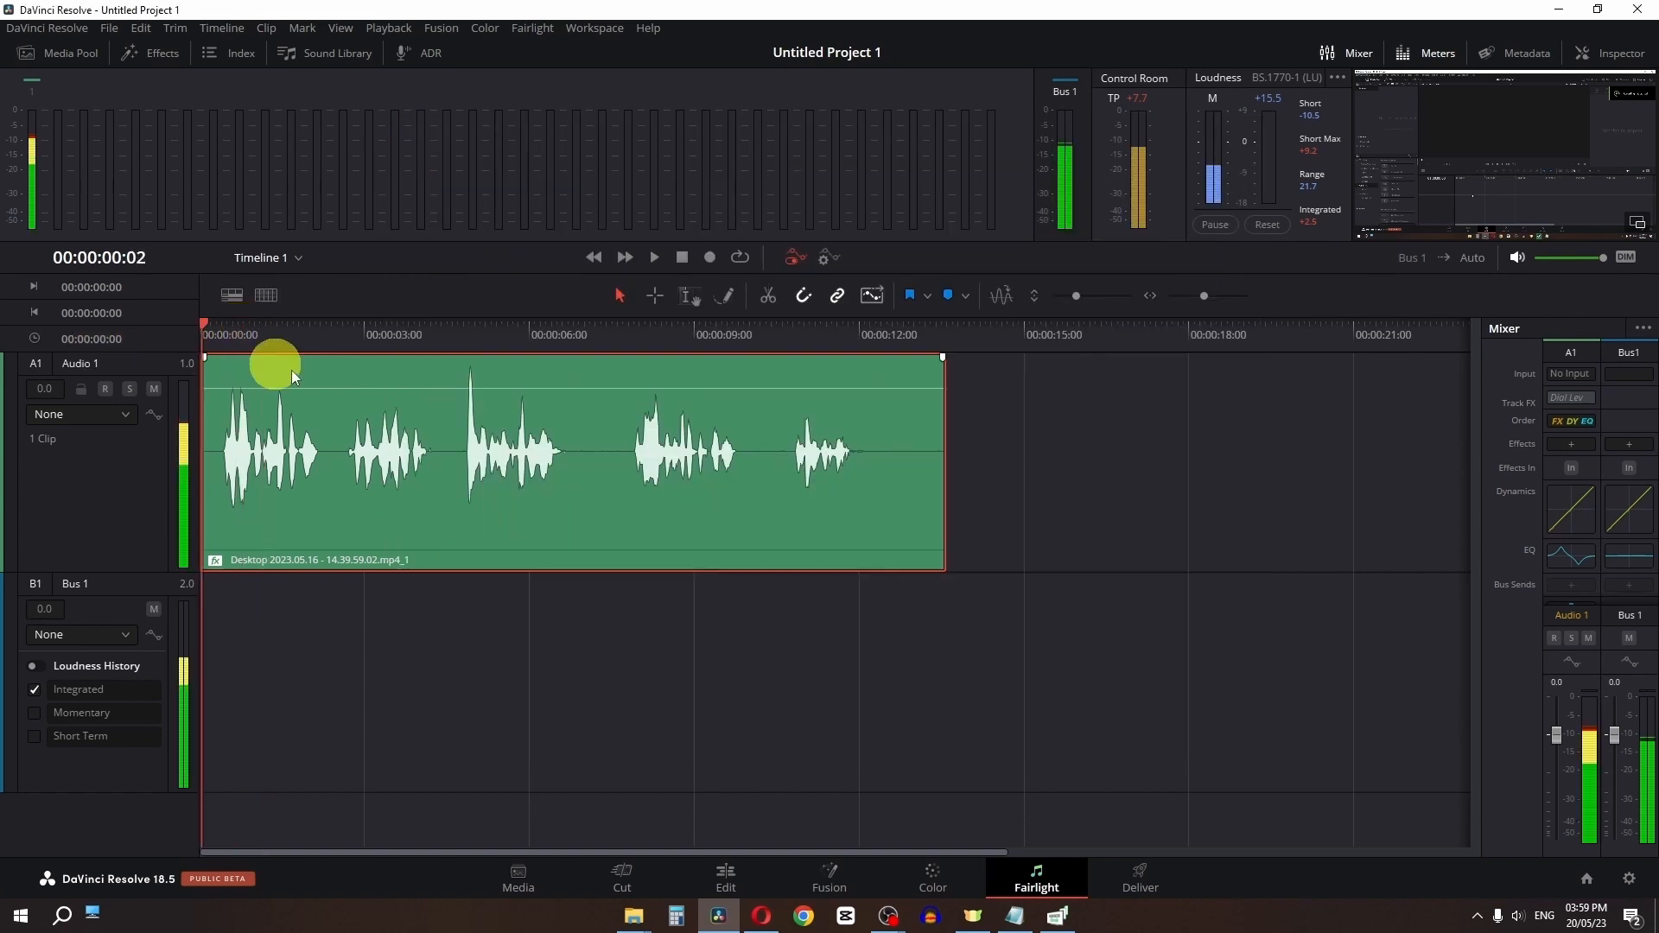
{"action": "key", "text": "space"}
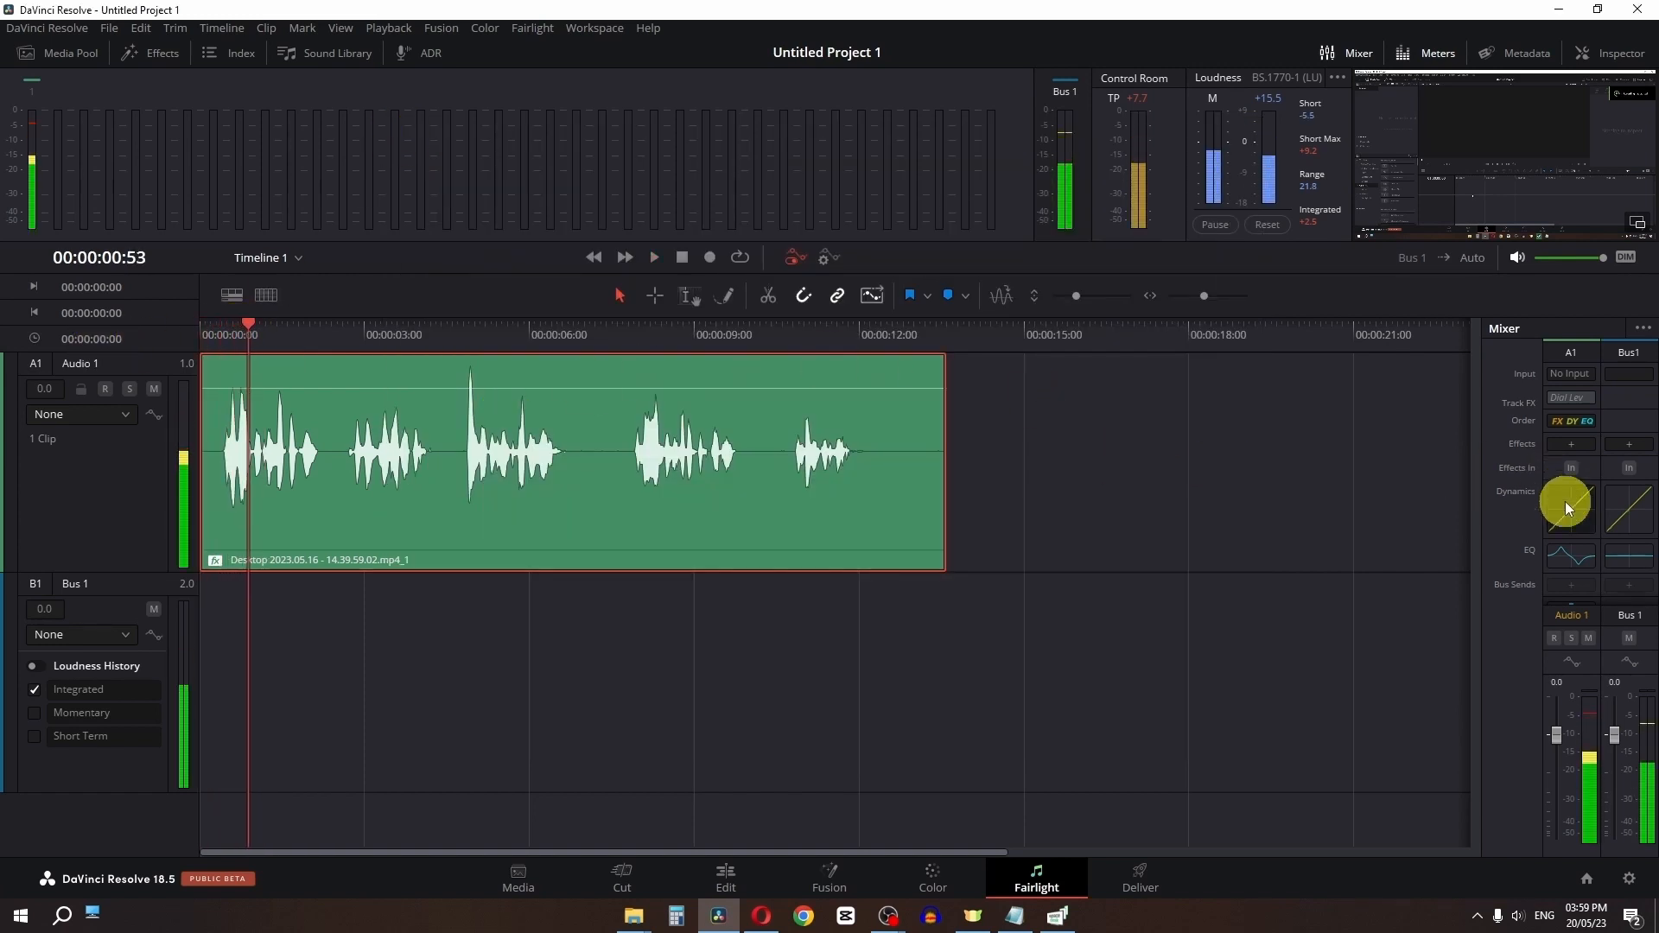
Open the Dynamics settings of the Audio 1 track, play the clip from the start and enable the Compressor
{"action": "double_click", "coordinate": [1563, 501]}
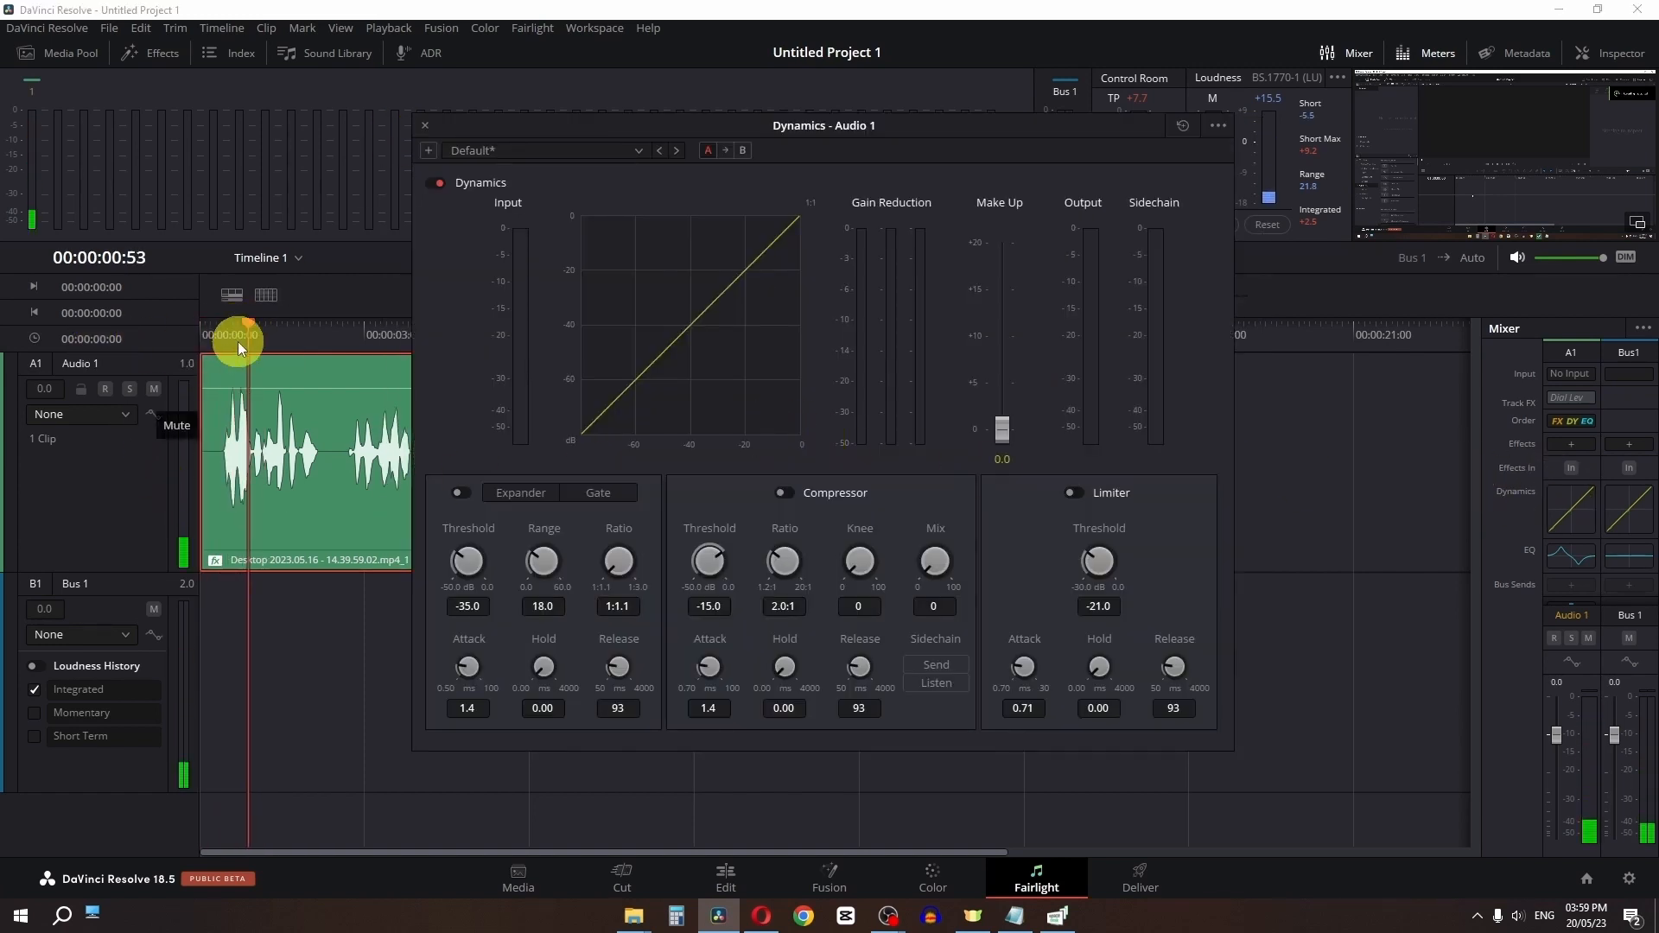
{"action": "left_click_drag", "start_coordinate": [236, 341], "coordinate": [78, 353]}
{"action": "key", "text": "space"}
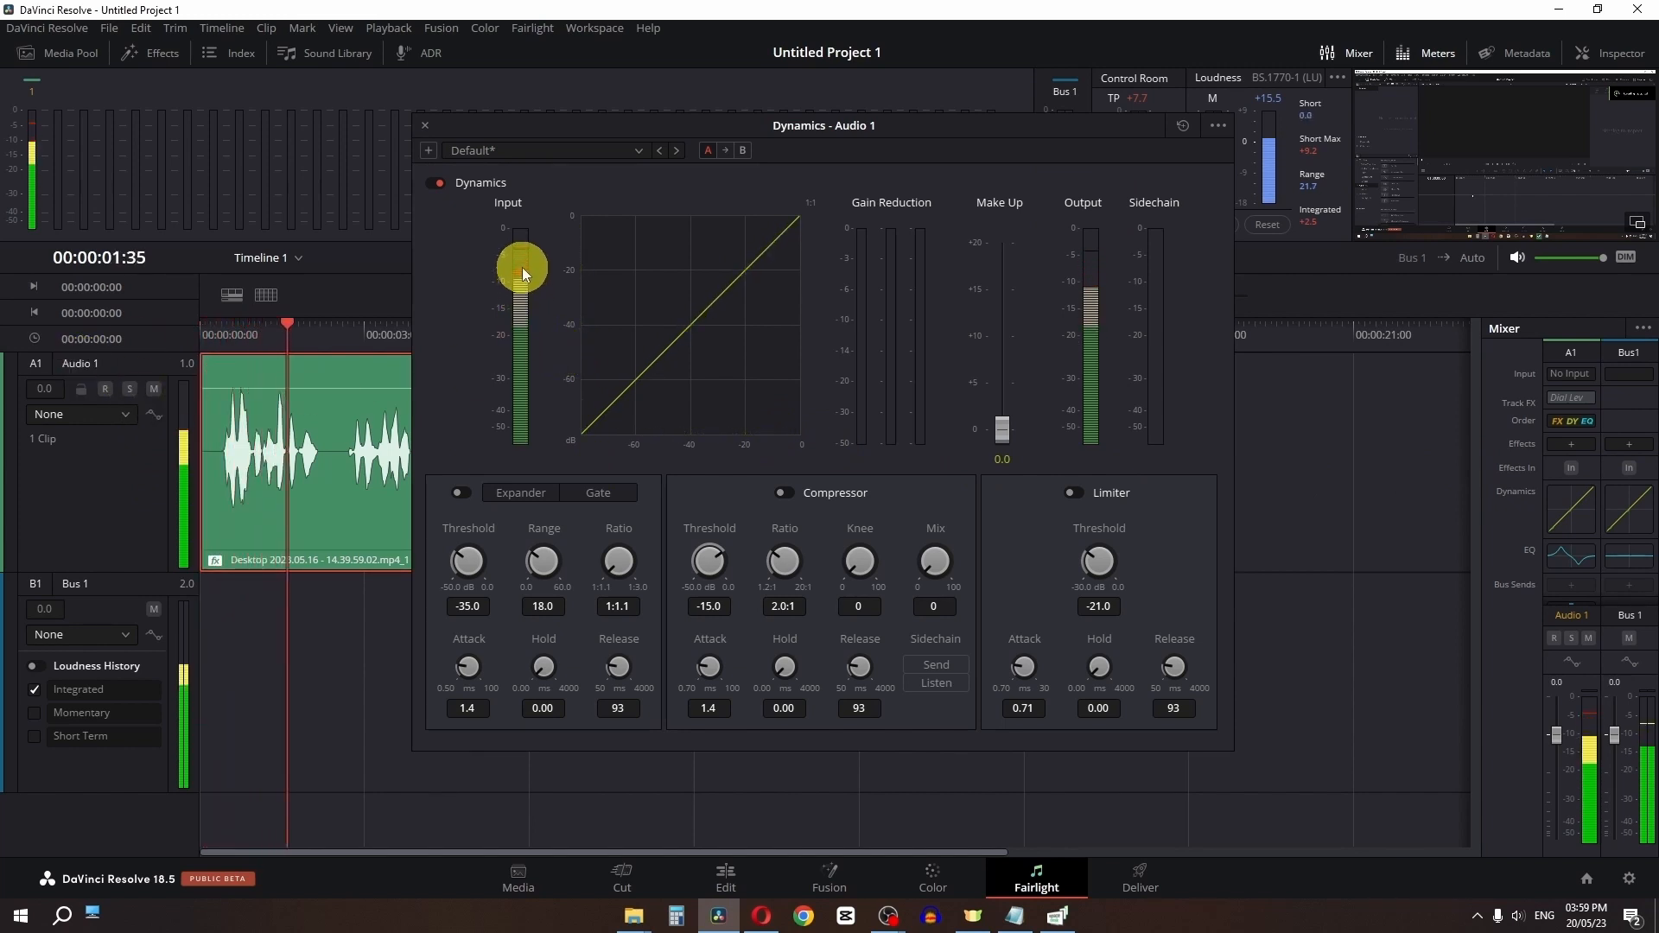
{"action": "left_click", "coordinate": [788, 497]}
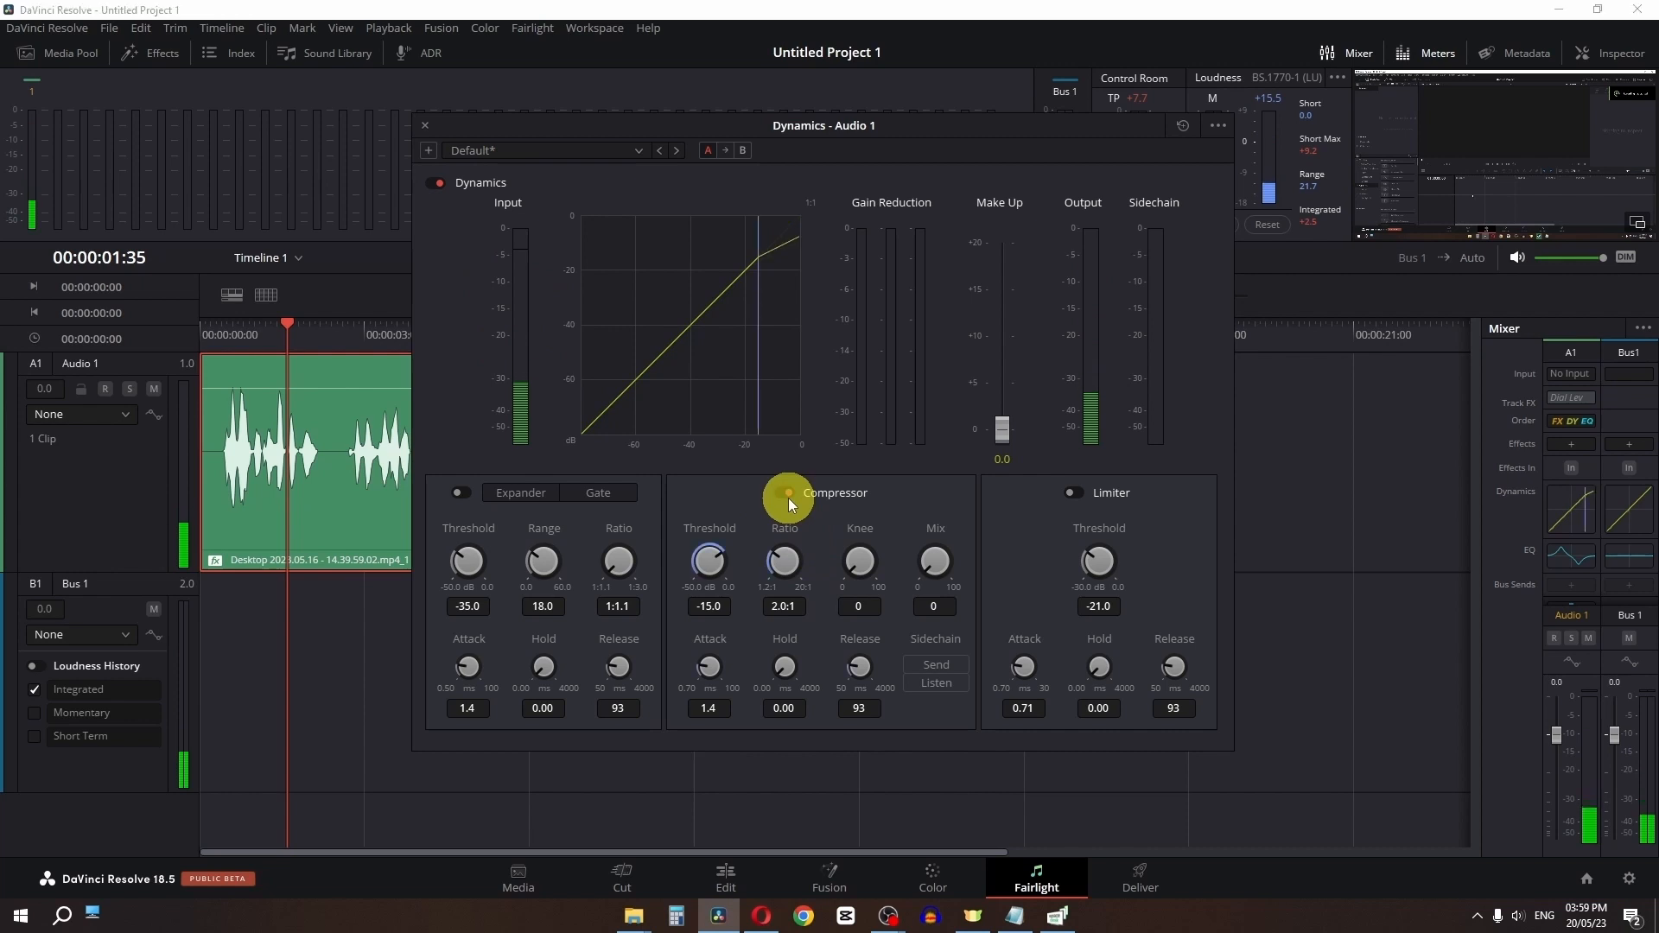
Set the Compressor threshold to about -22.8 and ratio to about 1.9:1 while playing the clip, then close the Dynamics settings
{"action": "left_click_drag", "start_coordinate": [706, 557], "coordinate": [783, 555]}
{"action": "key", "text": "space"}
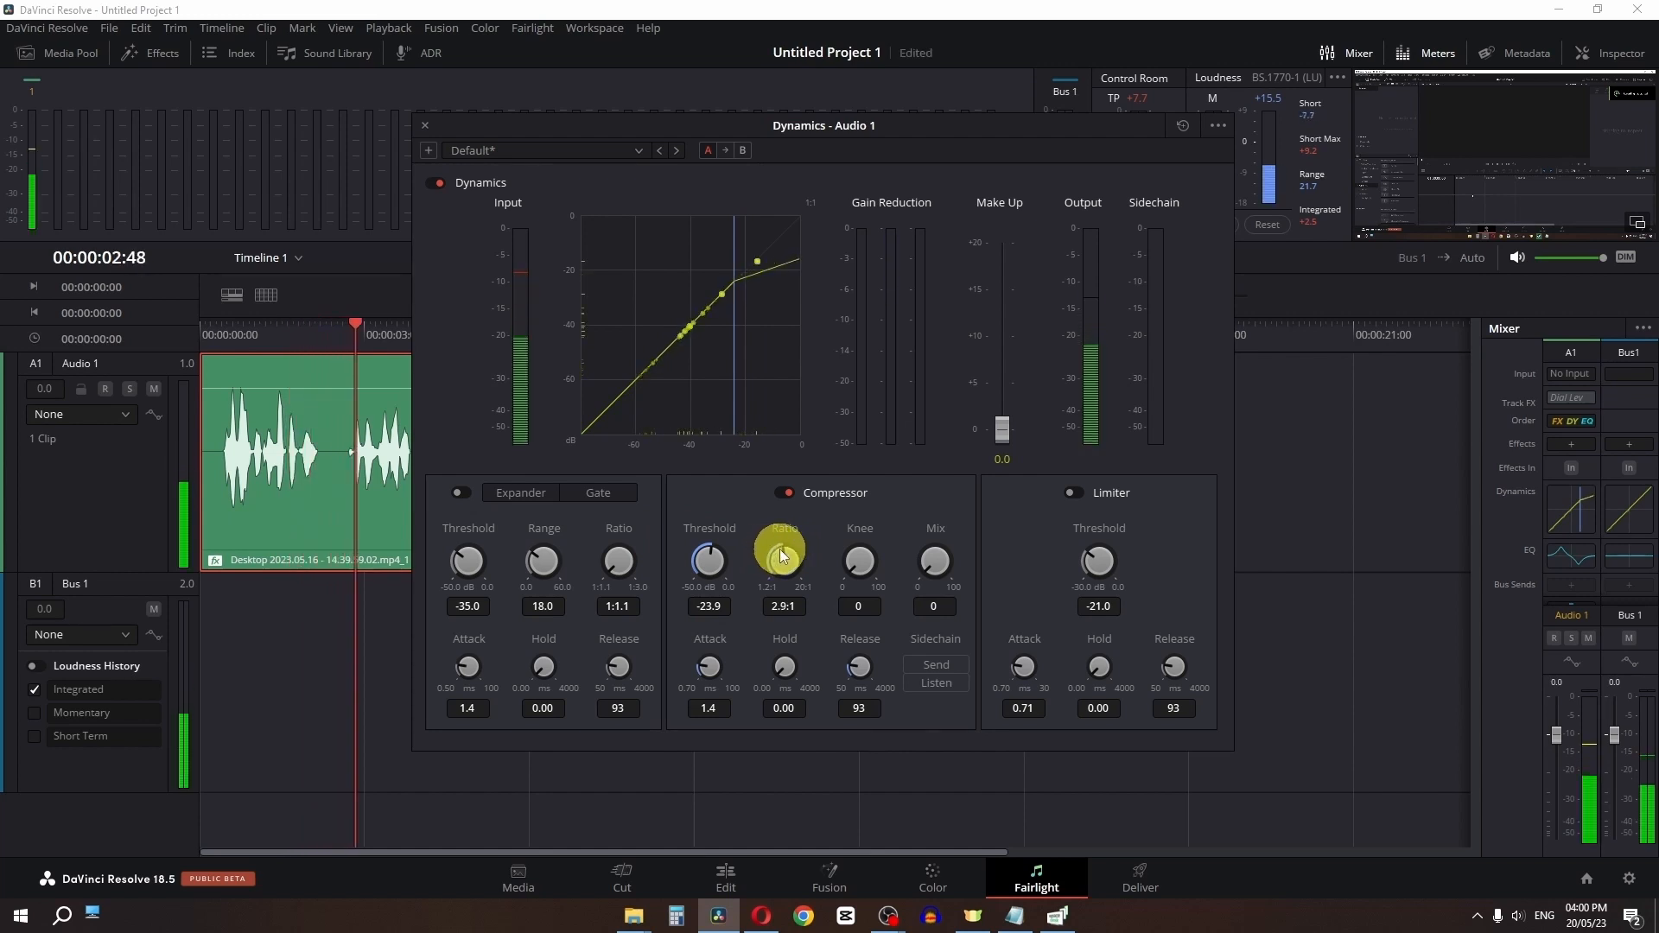
{"action": "mouse_move", "coordinate": [782, 556]}
{"action": "left_mouse_down"}
{"action": "mouse_move", "coordinate": [719, 554]}
{"action": "mouse_move", "coordinate": [778, 556]}
{"action": "mouse_move", "coordinate": [750, 553]}
{"action": "left_mouse_up"}
{"action": "left_click", "coordinate": [204, 337]}
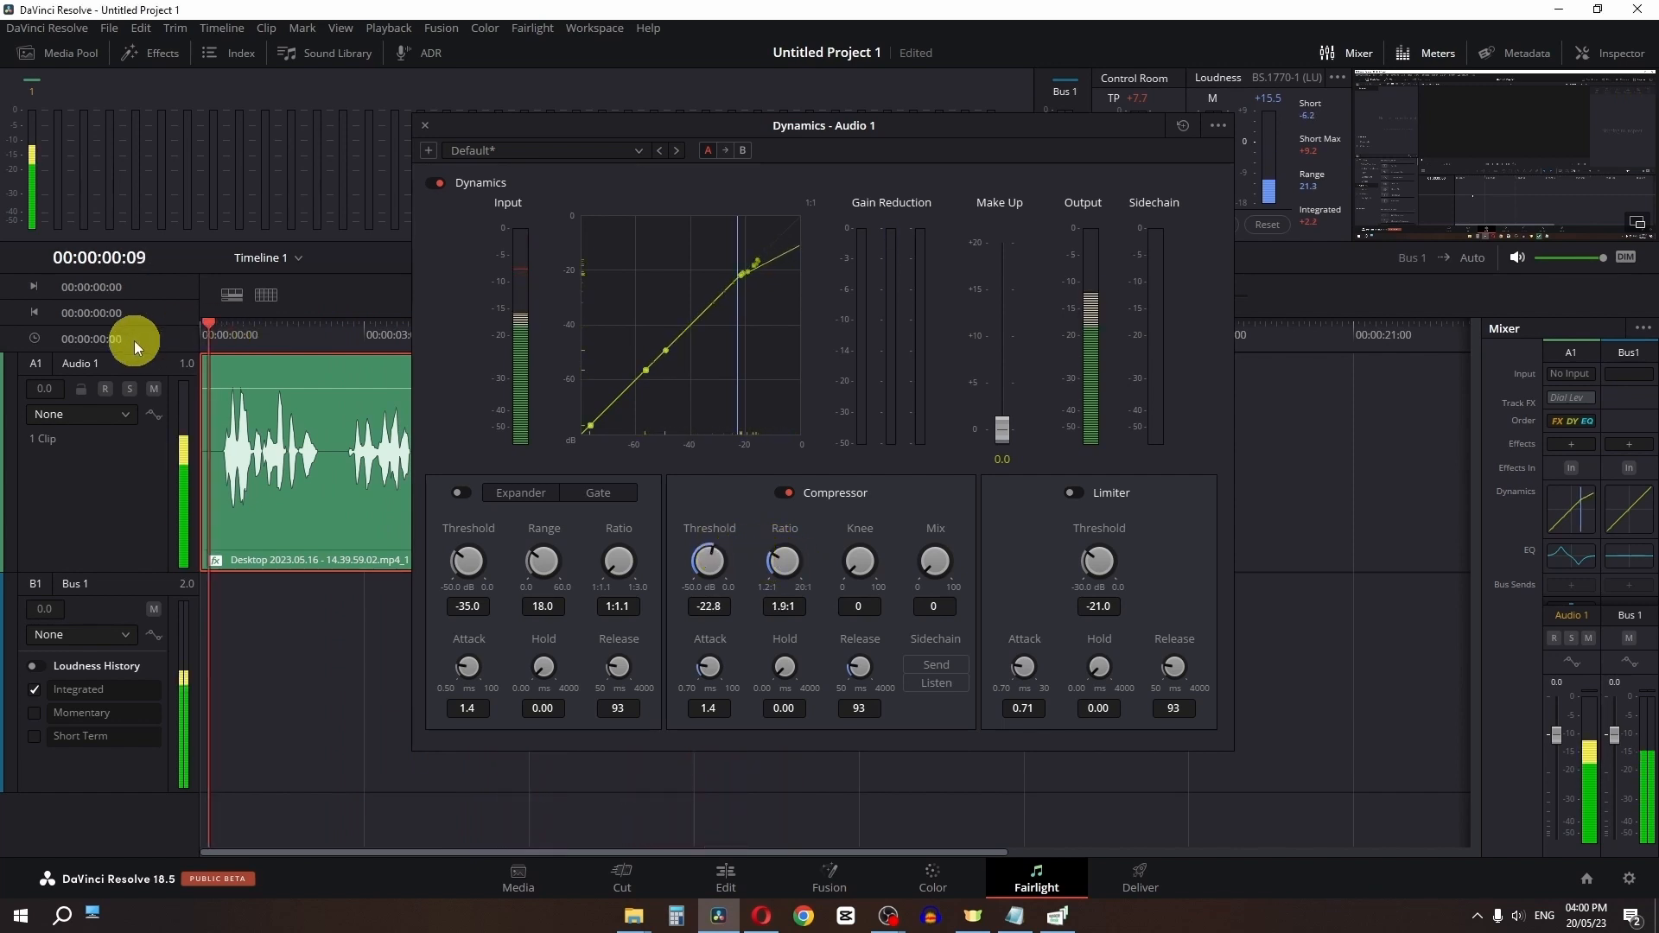
{"action": "left_click", "coordinate": [423, 126]}
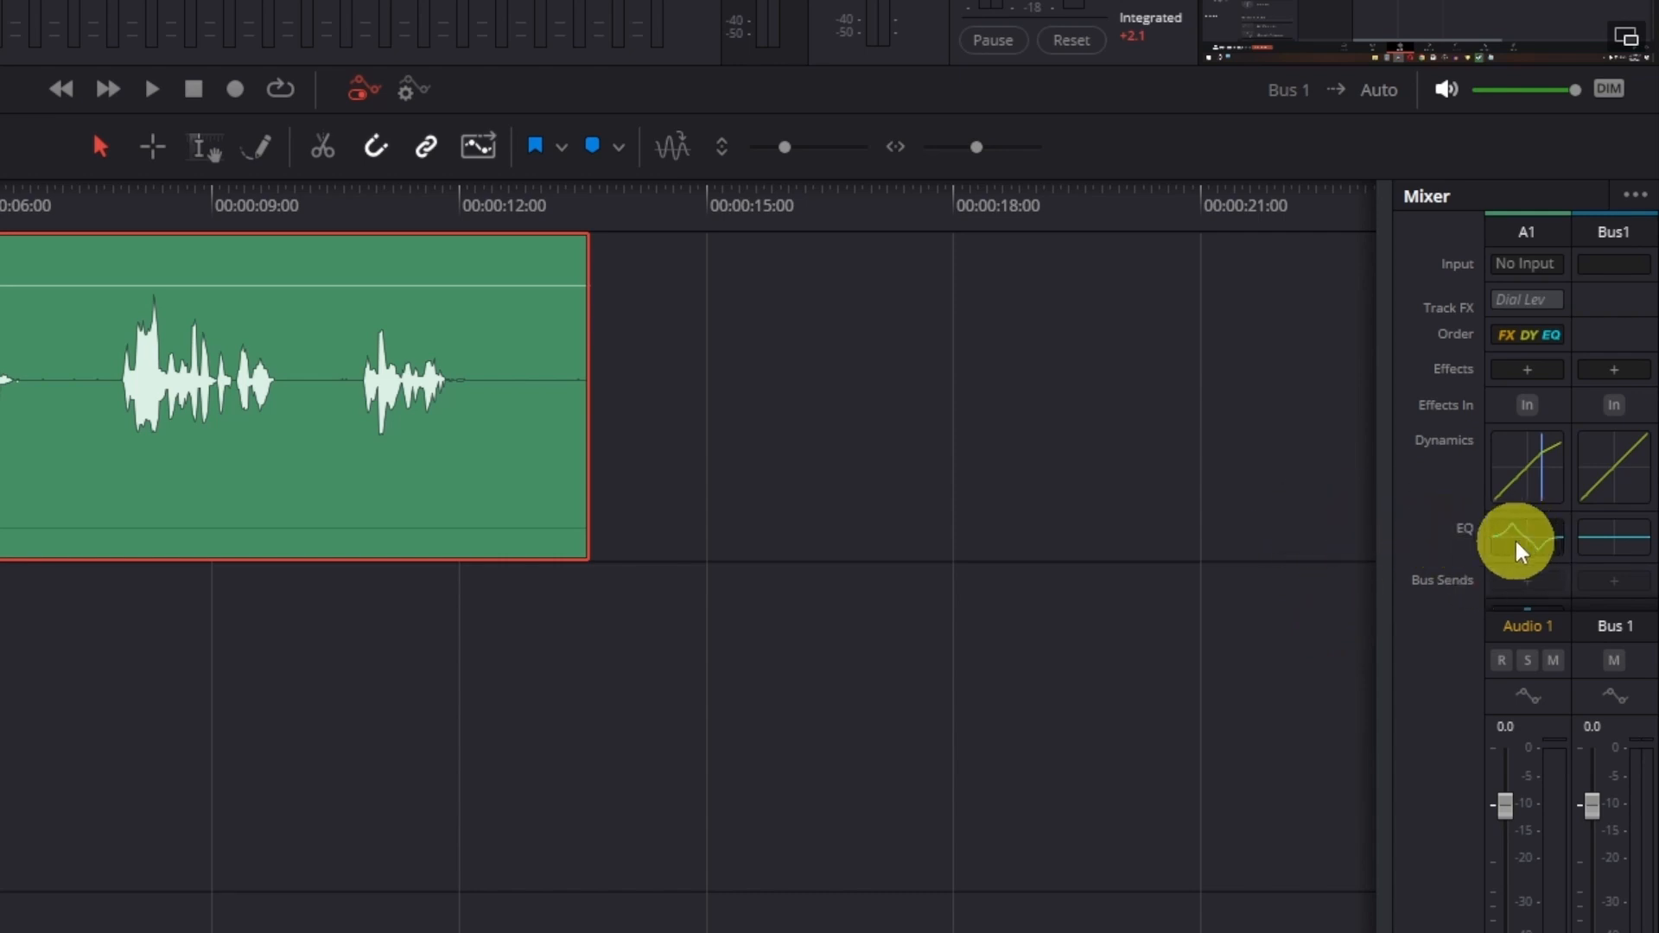
Play the clip to hear the compression, then raise its clip Volume to about 16.11 in the Inspector
{"action": "key", "text": "space"}
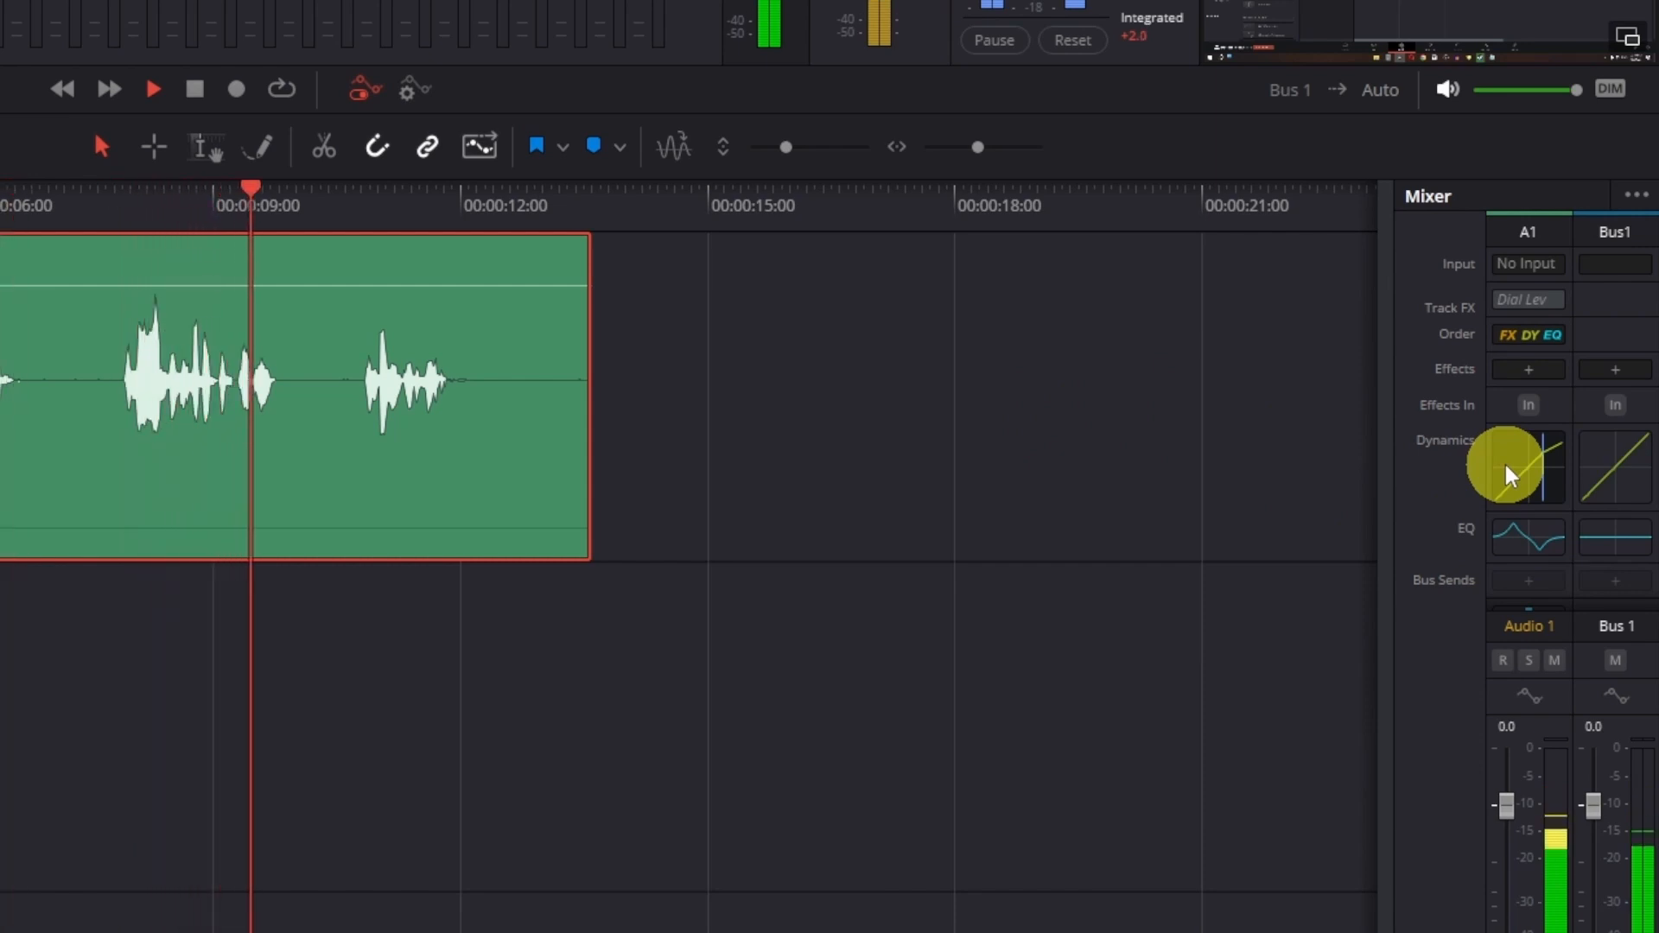
{"action": "key", "text": "space"}
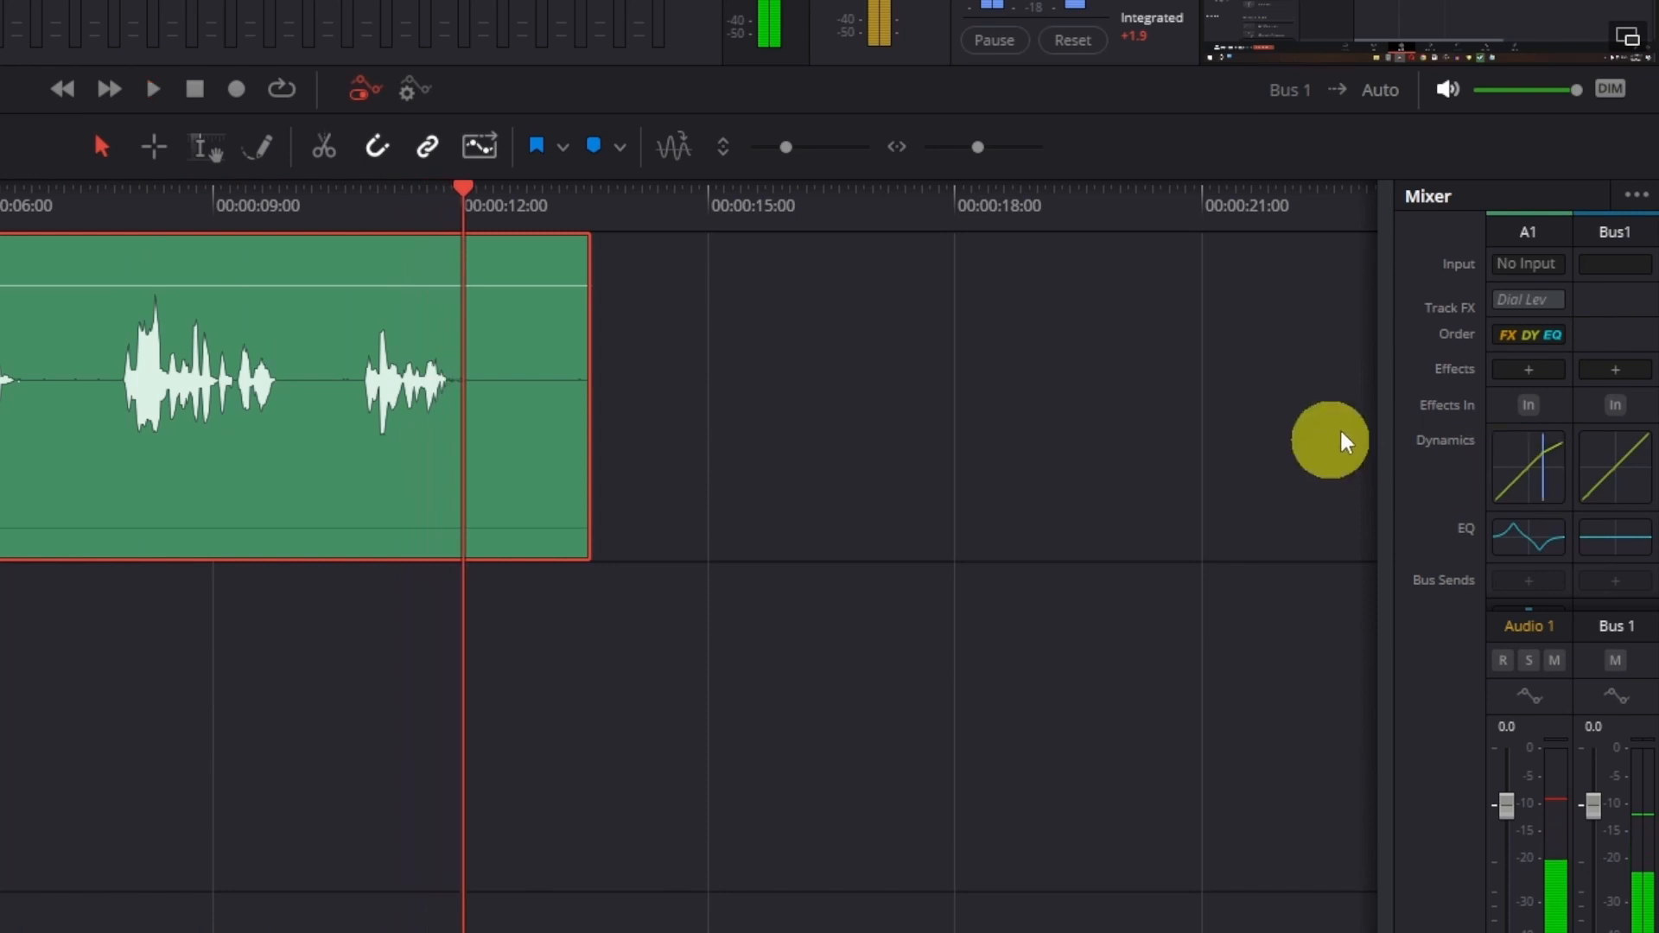
{"action": "left_click", "coordinate": [1585, 79]}
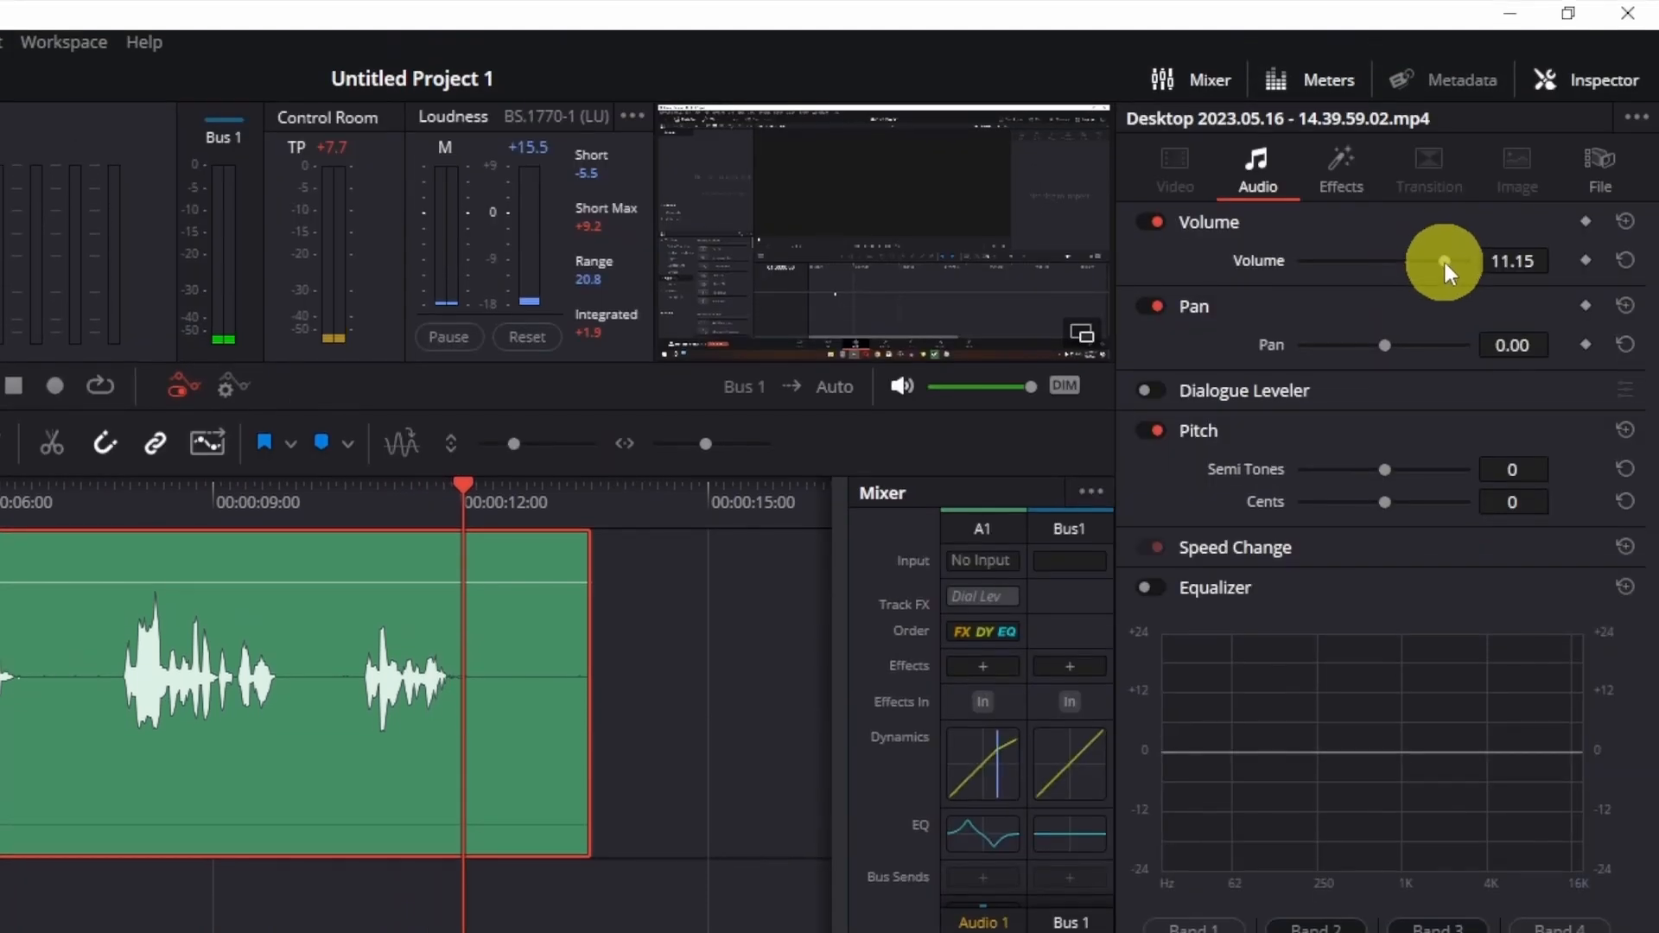
{"action": "left_click_drag", "start_coordinate": [1444, 261], "coordinate": [1450, 266]}
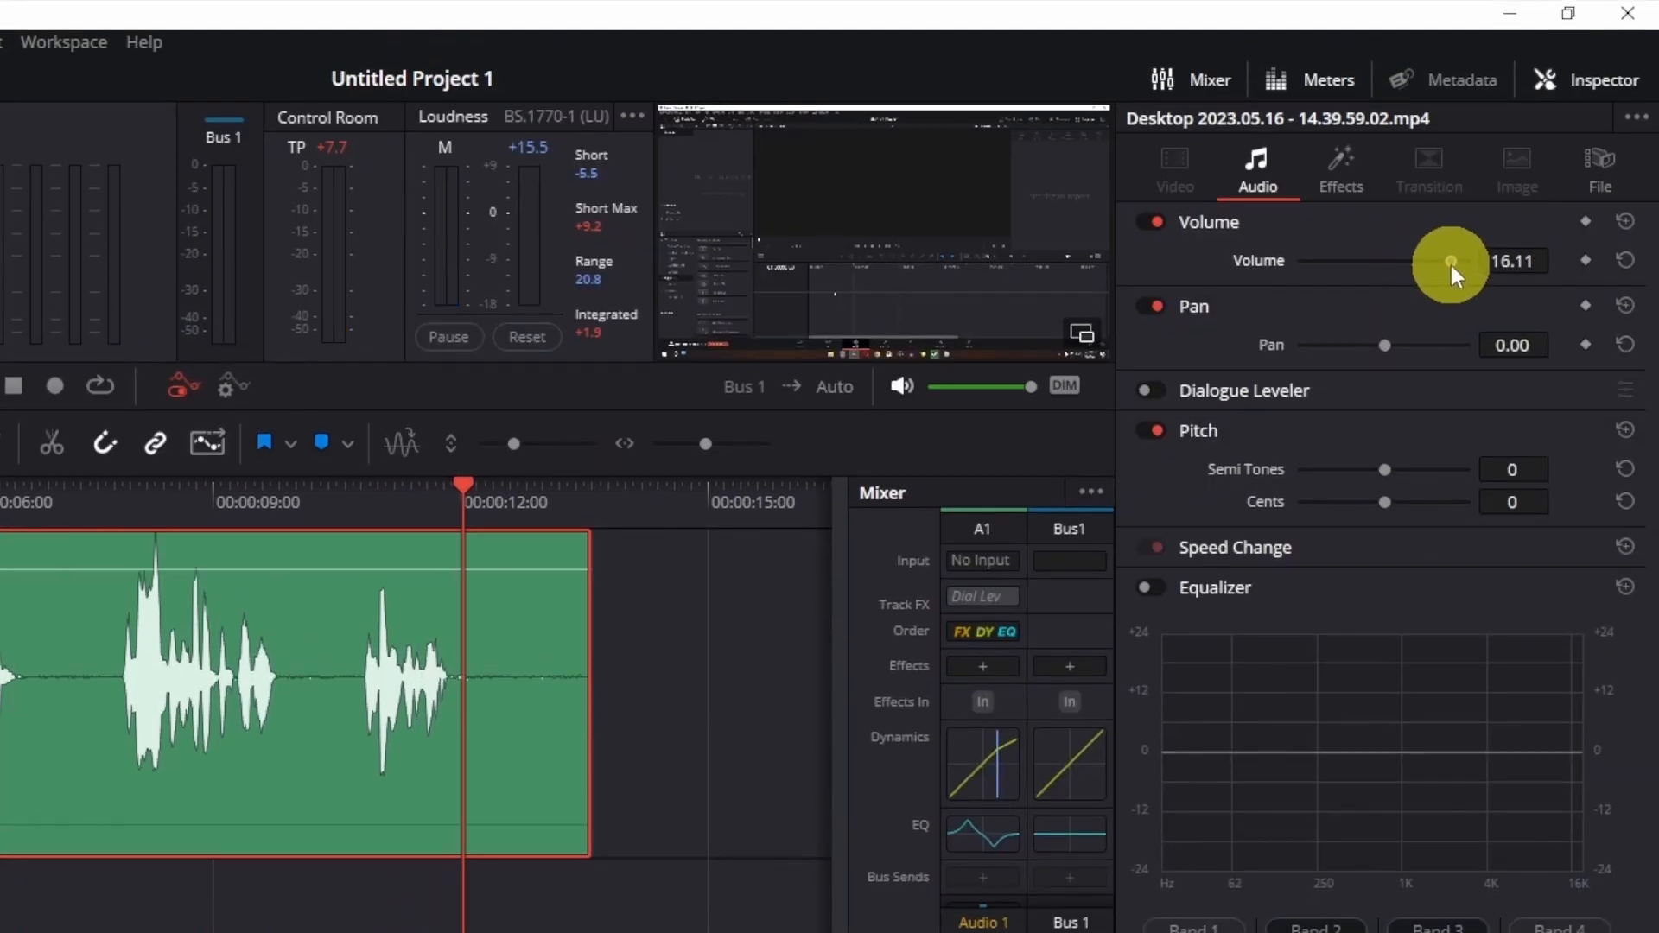
Enable the Dialogue Leveler for the clip and play it from near the start
{"action": "left_click", "coordinate": [1153, 392]}
{"action": "left_click", "coordinate": [147, 494]}
{"action": "key", "text": "space"}
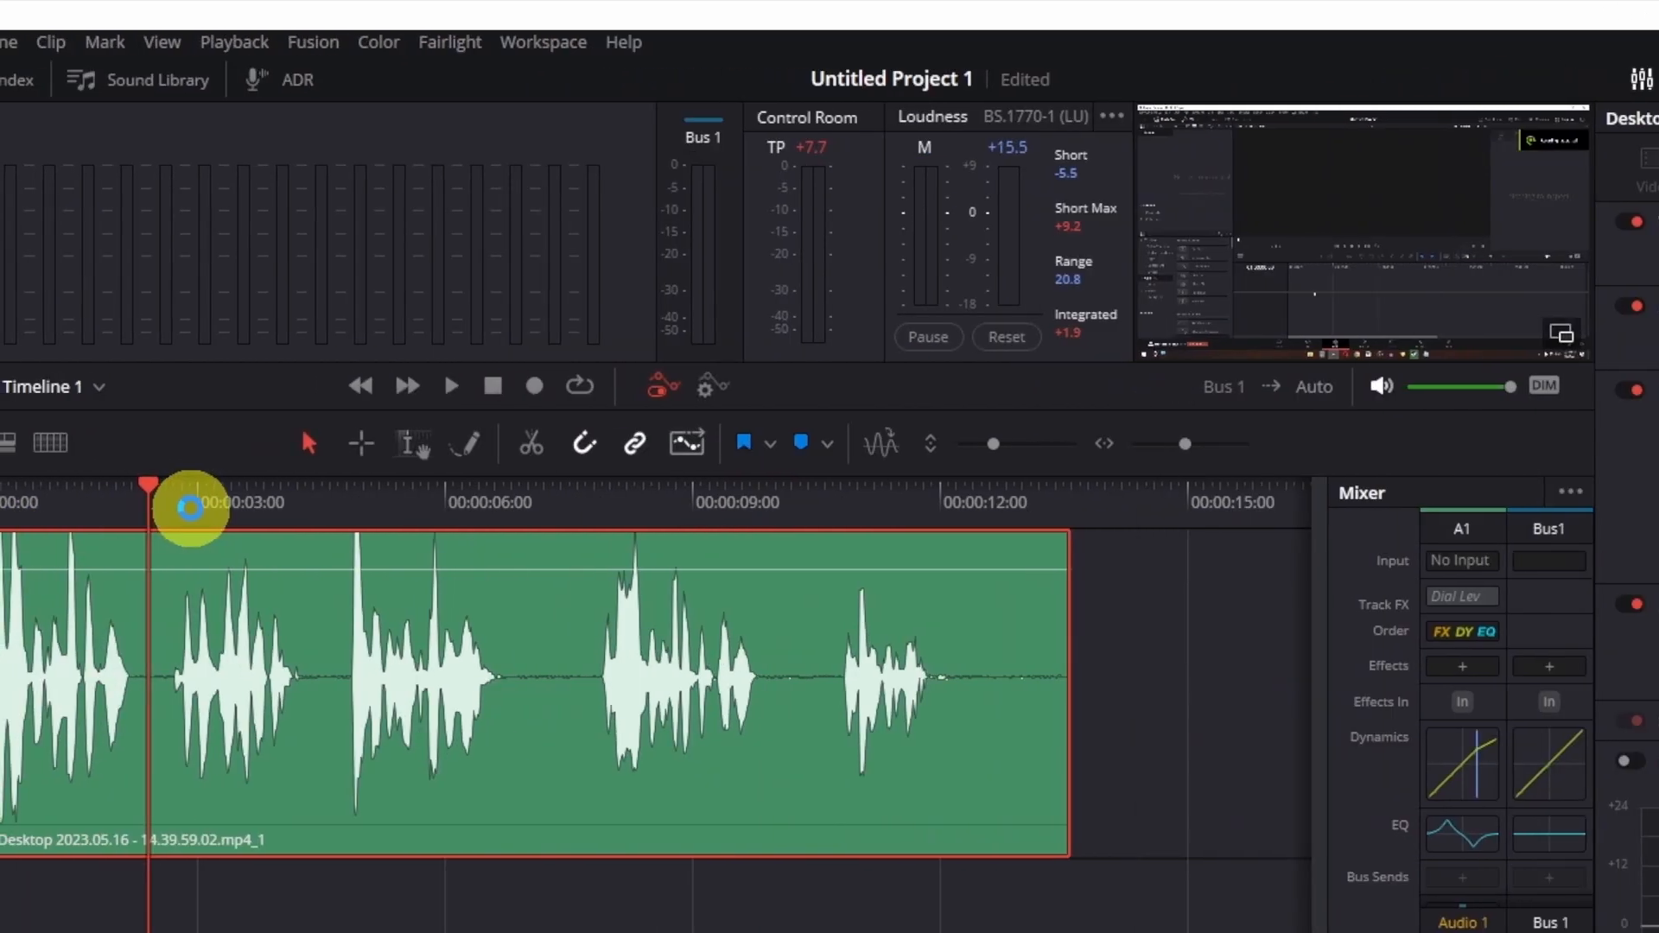
Try the Optimize moderate levels, More lift for low levels and Lift soft whispery sources modes of the Dialogue Leveler during playback
{"action": "left_click", "coordinate": [1544, 428]}
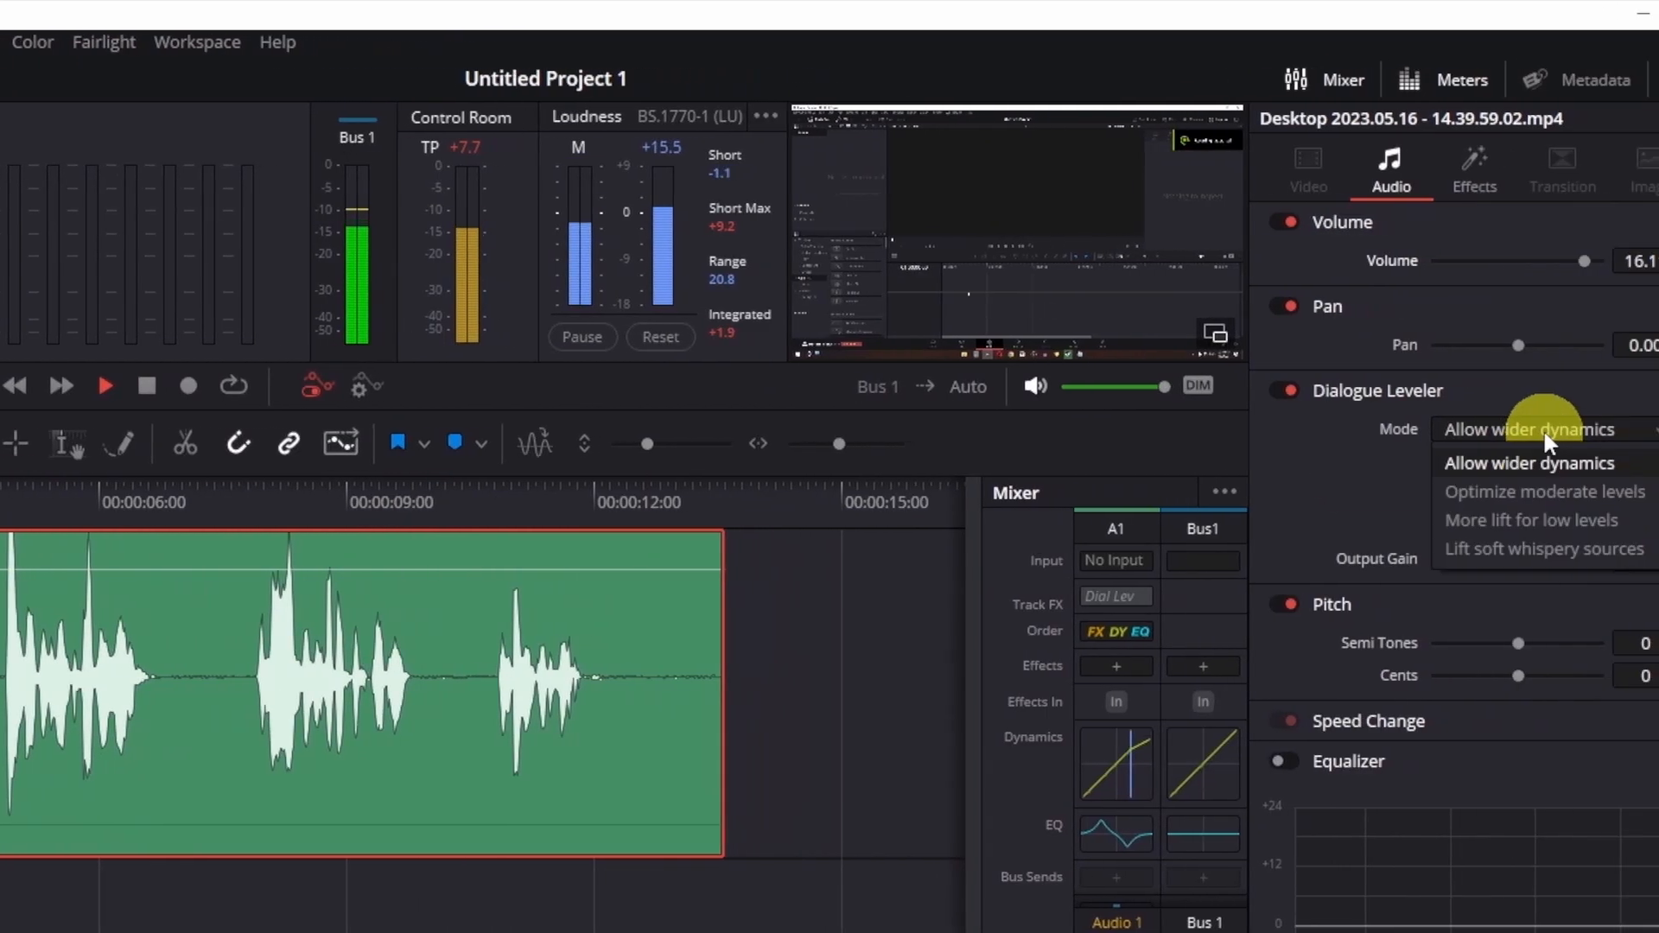
{"action": "left_click", "coordinate": [1519, 490]}
{"action": "left_click", "coordinate": [1507, 430]}
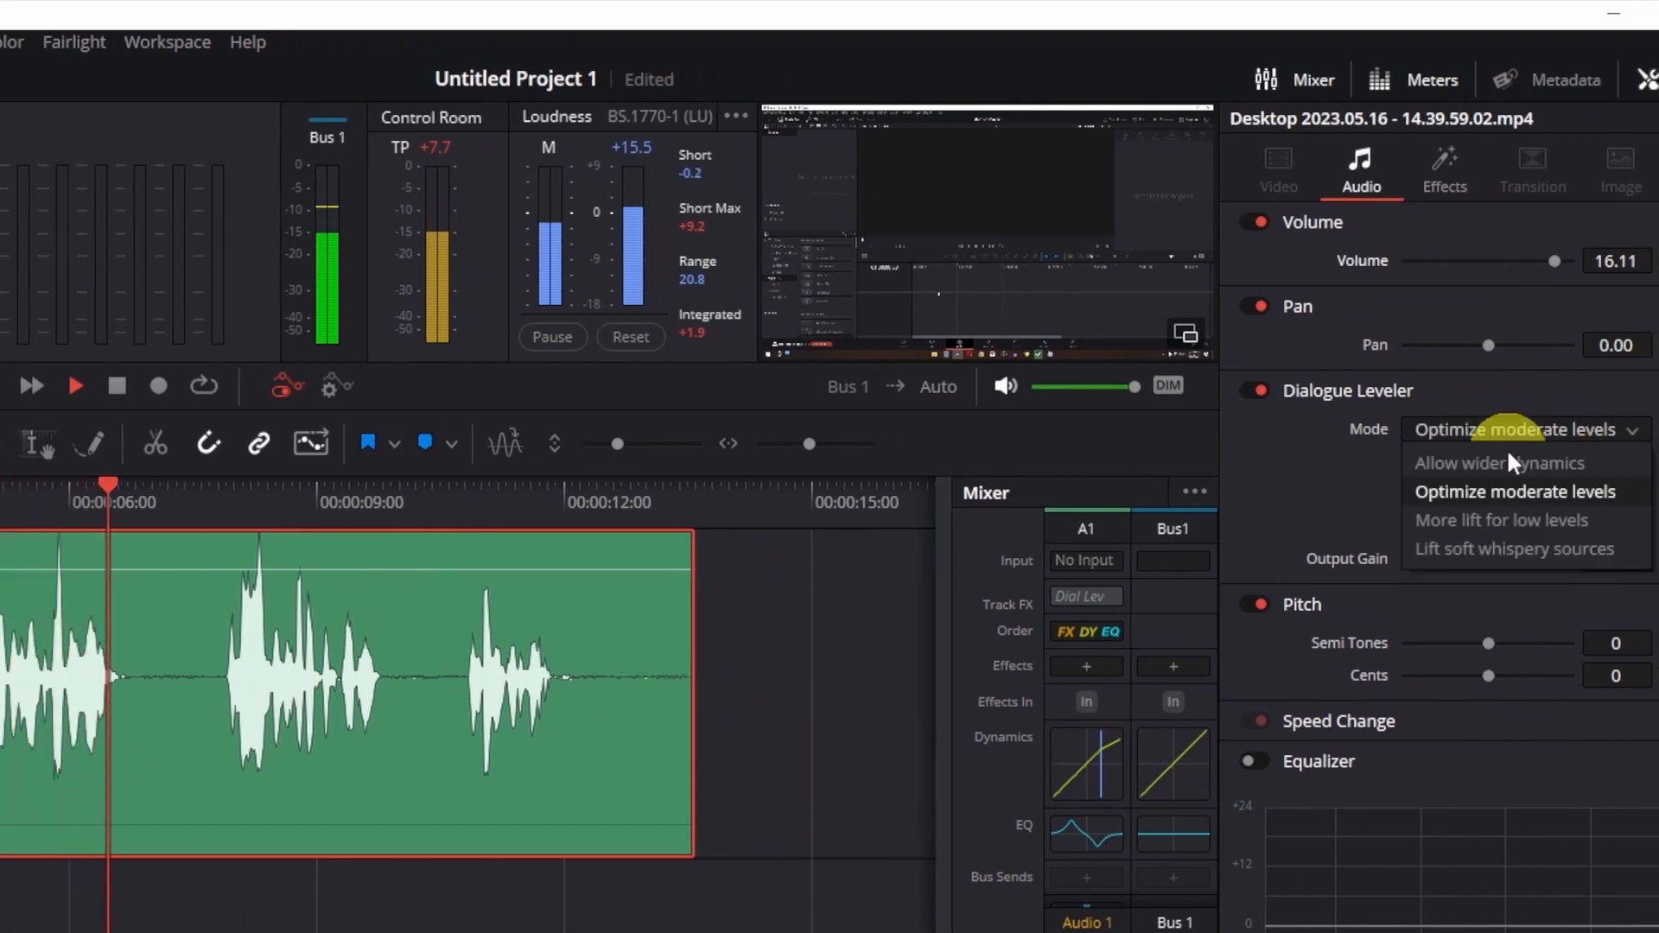
{"action": "left_click", "coordinate": [1512, 519]}
{"action": "left_click", "coordinate": [1504, 432]}
{"action": "left_click", "coordinate": [1505, 544]}
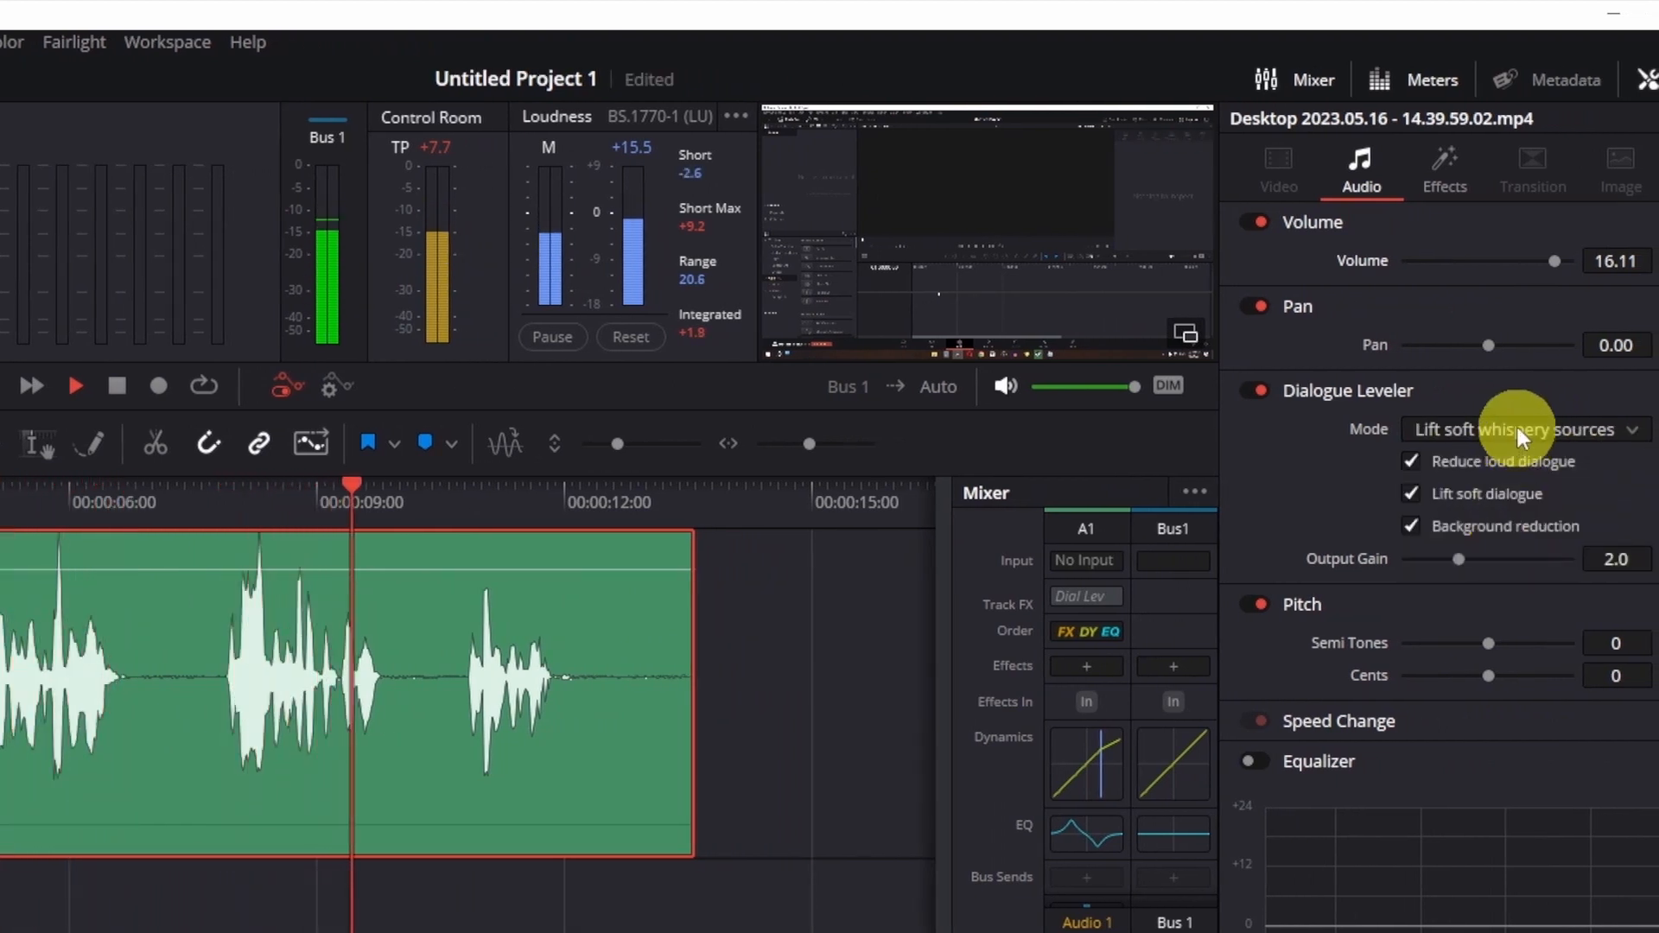
{"action": "left_click", "coordinate": [1517, 430]}
{"action": "left_click", "coordinate": [1518, 432]}
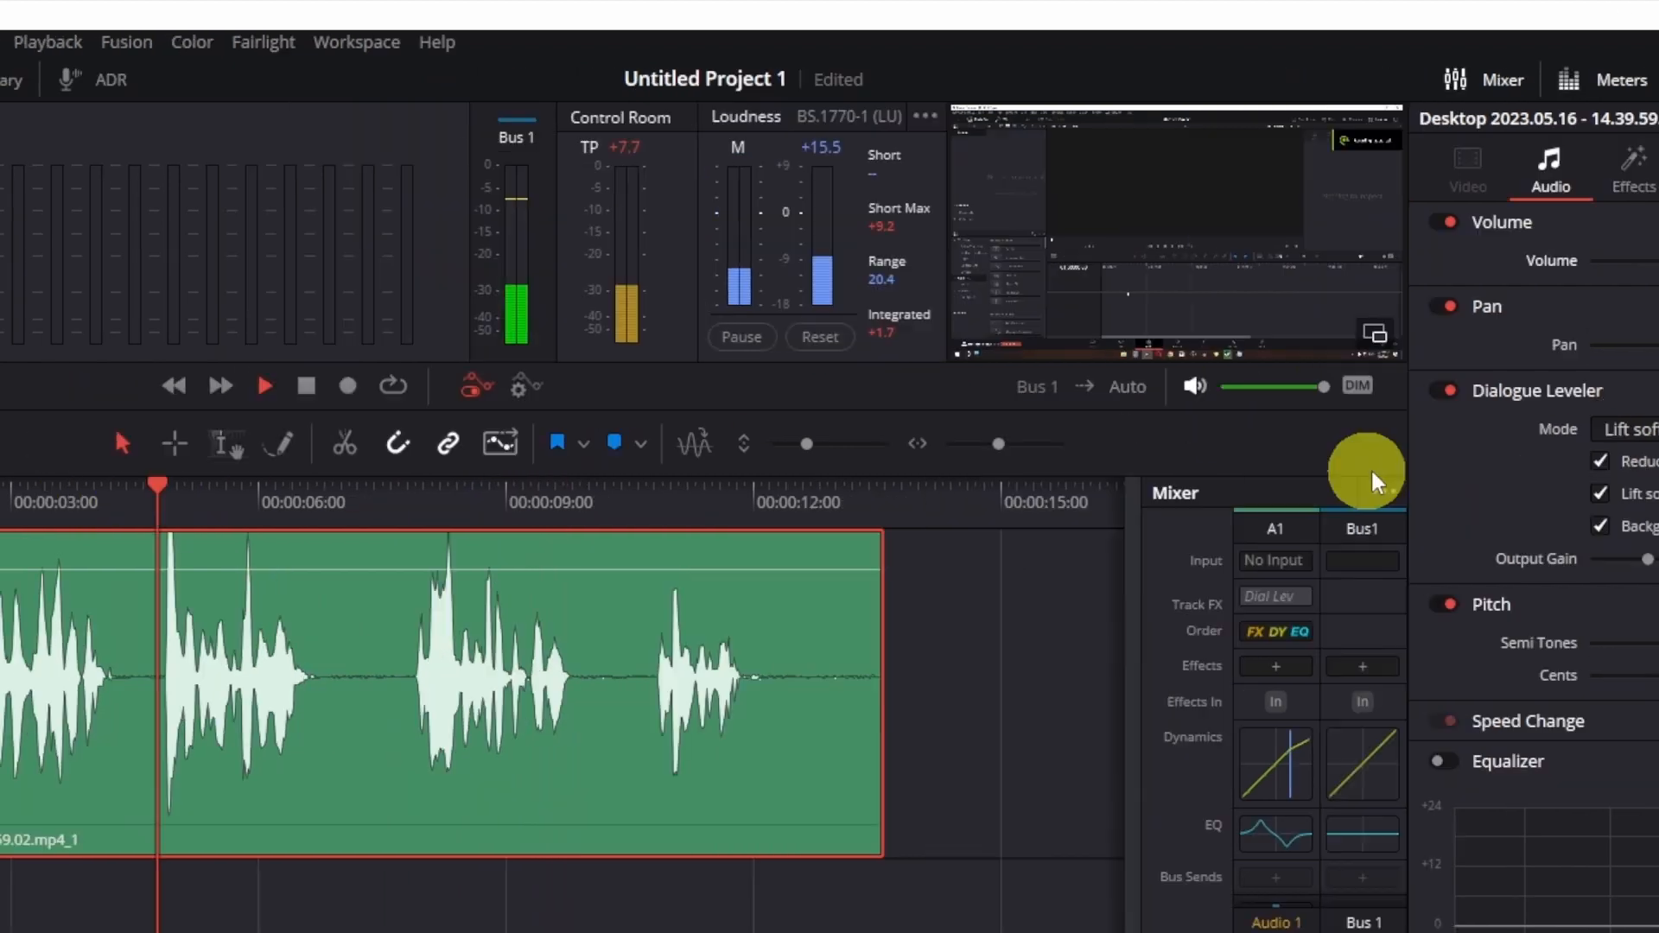
Play the clip with the Dialogue Leveler turned off and on again to compare the sound
{"action": "left_click", "coordinate": [1446, 391]}
{"action": "left_click", "coordinate": [1446, 392]}
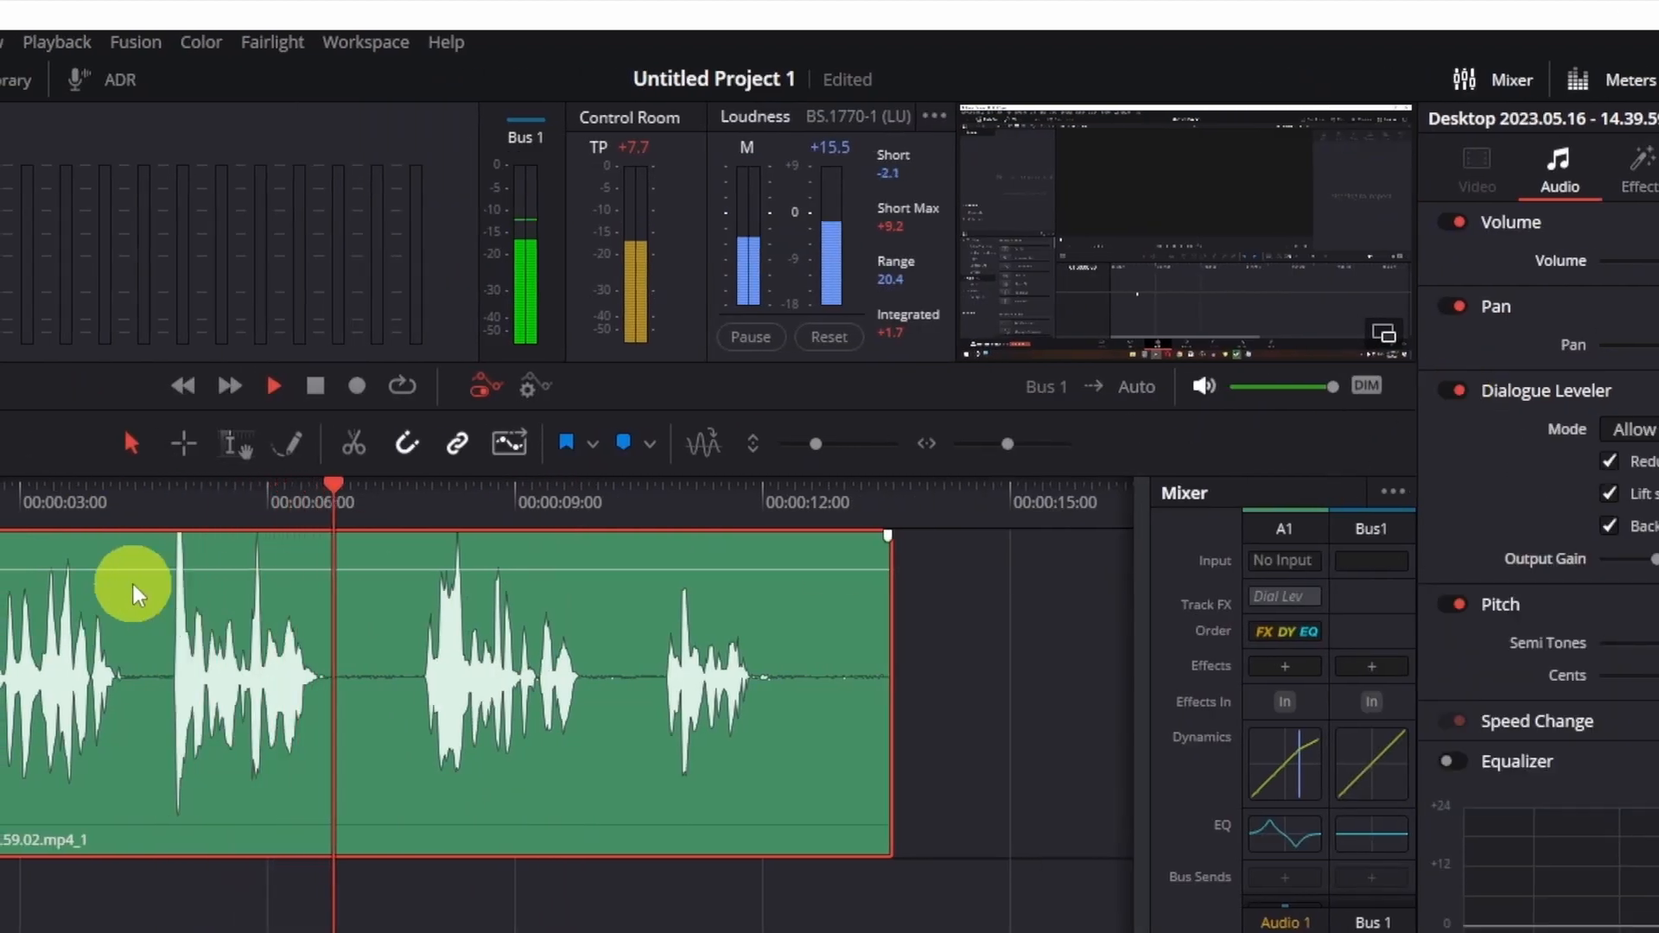
{"action": "left_click", "coordinate": [165, 506]}
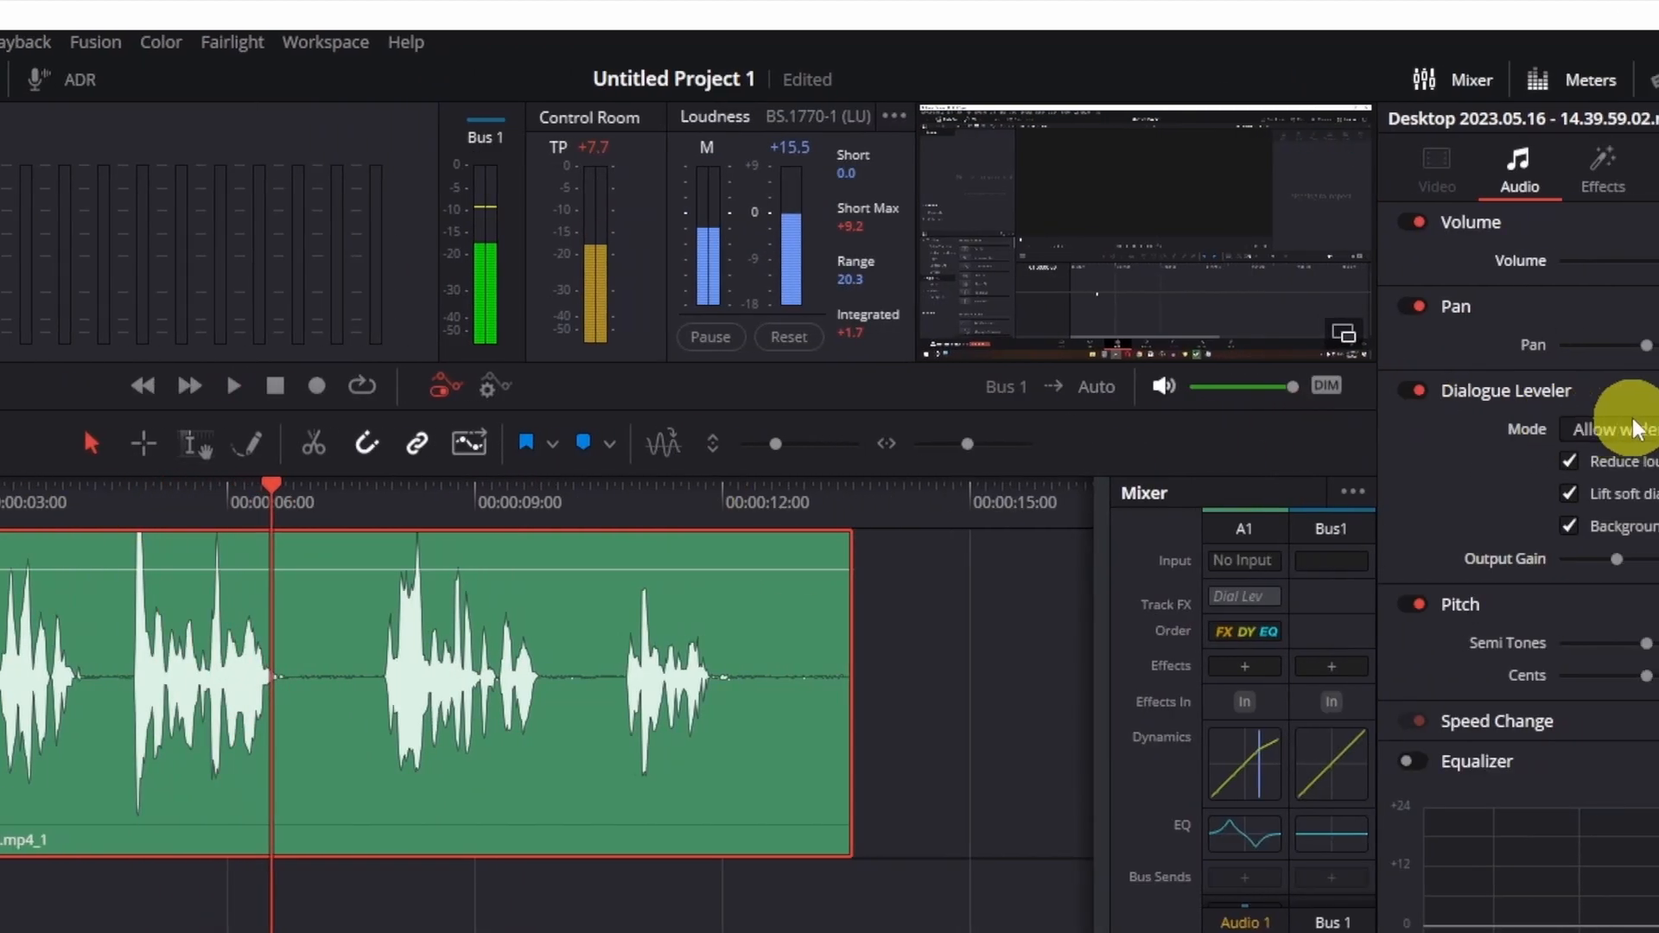
{"action": "key", "text": "space"}
{"action": "left_click", "coordinate": [1437, 389]}
{"action": "key", "text": "space"}
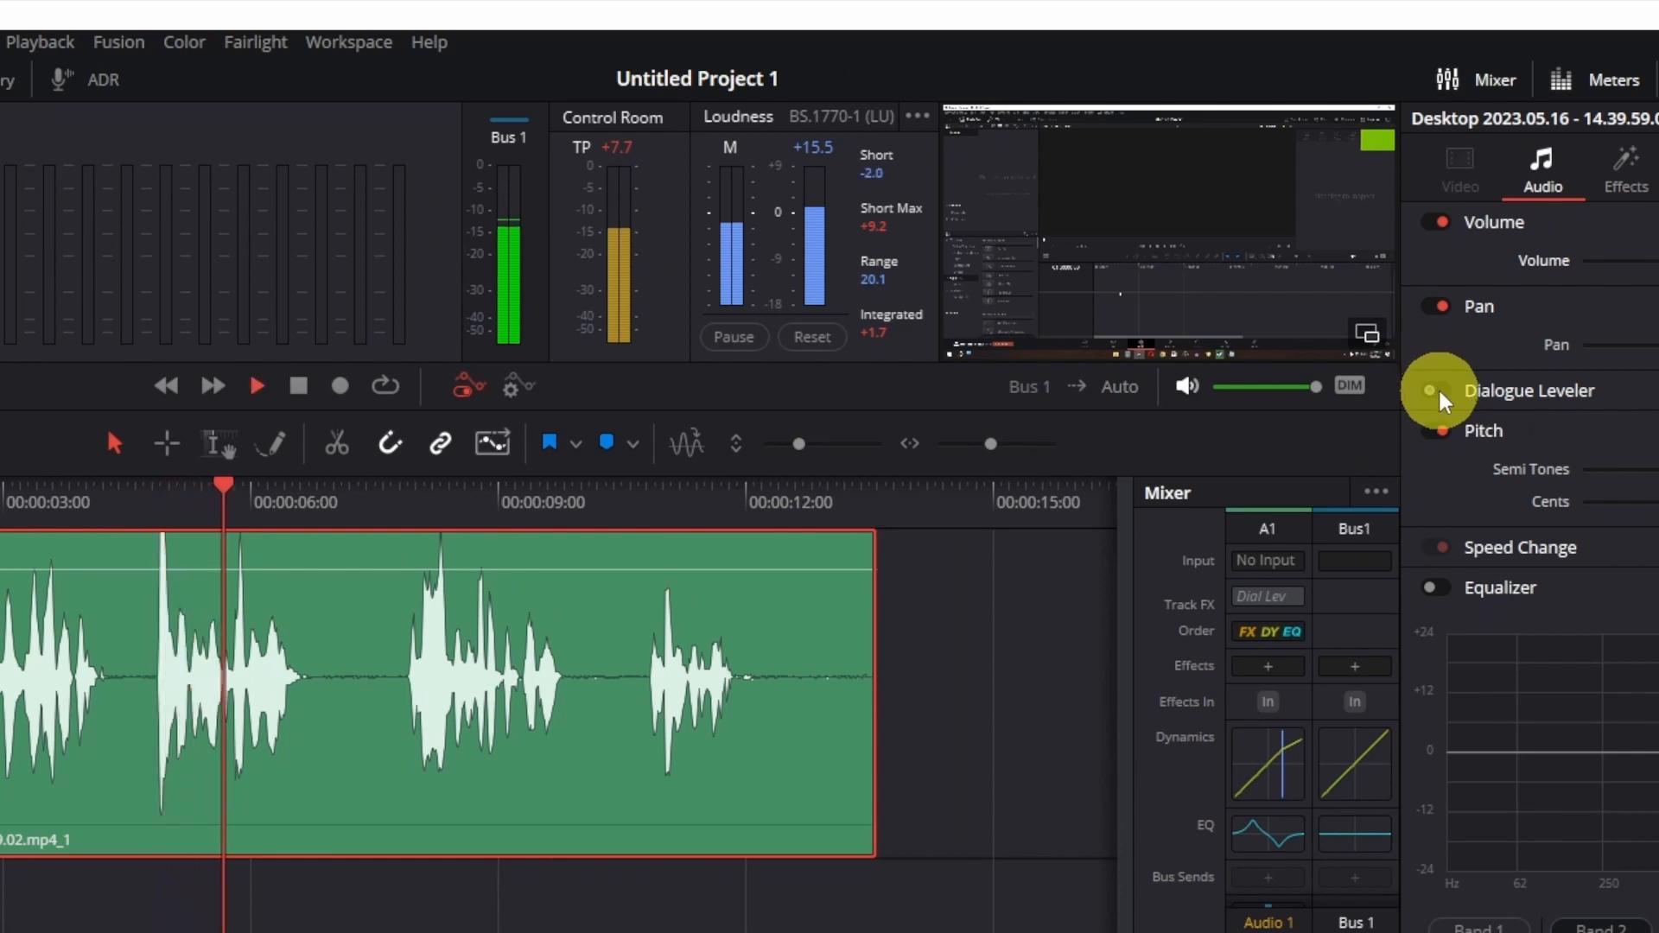
{"action": "left_click", "coordinate": [1438, 389]}
{"action": "key", "text": "space"}
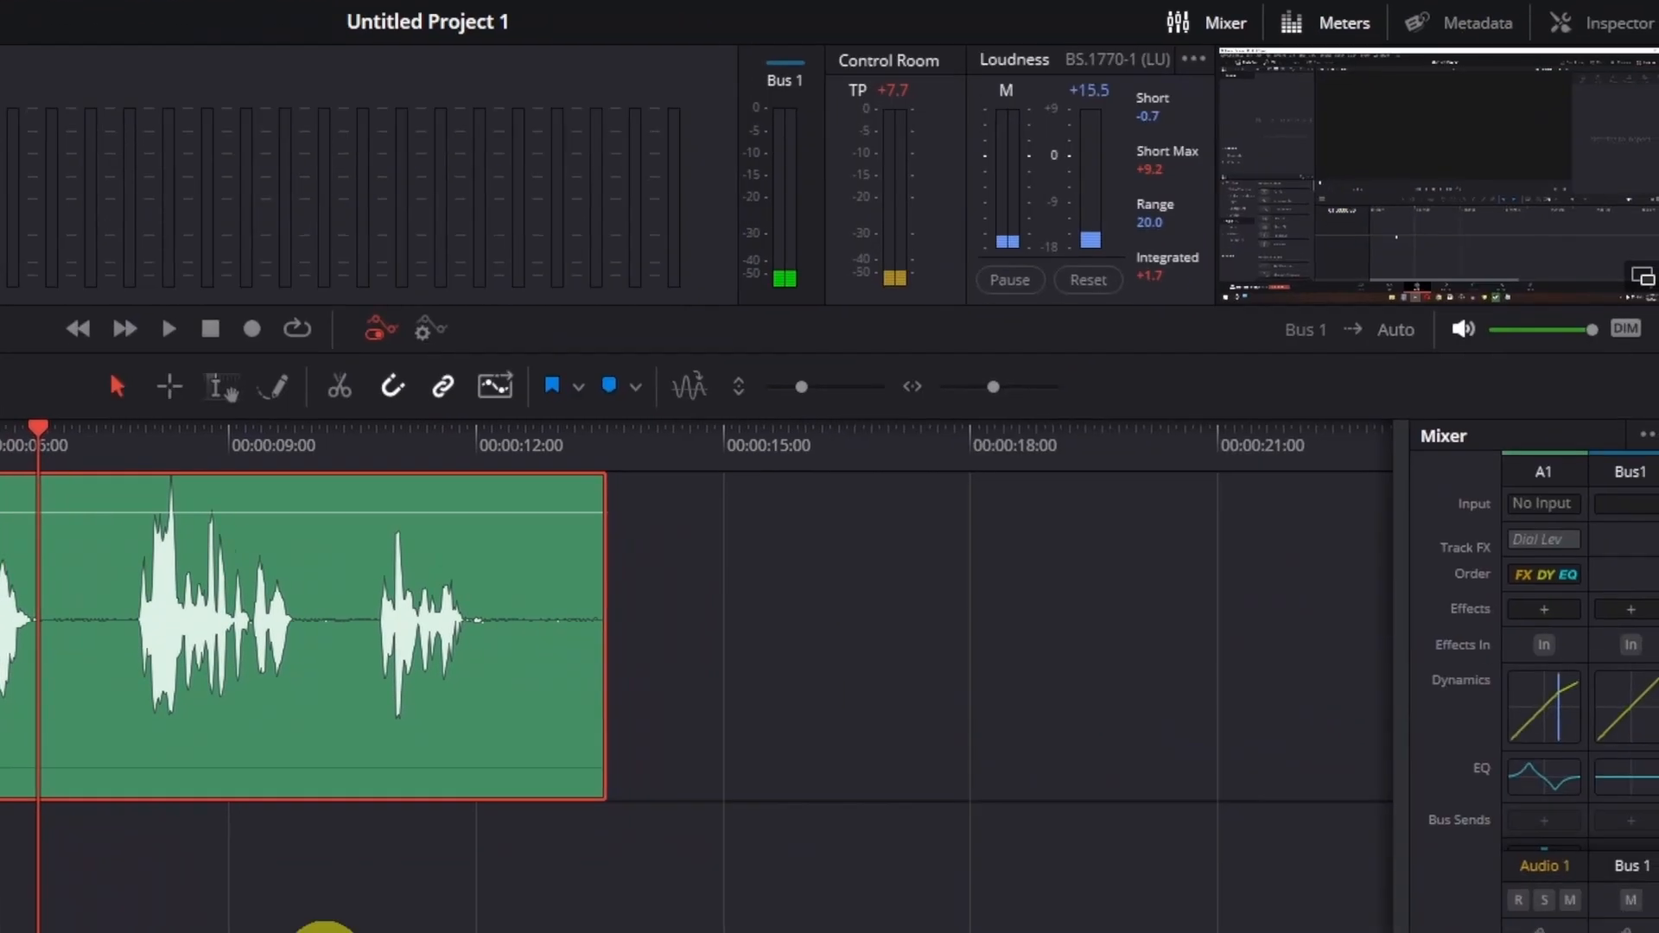
On the Edit page, add the original clip's audio on a new Audio 2 track and play it with Audio 1 muted
{"action": "left_click", "coordinate": [285, 881]}
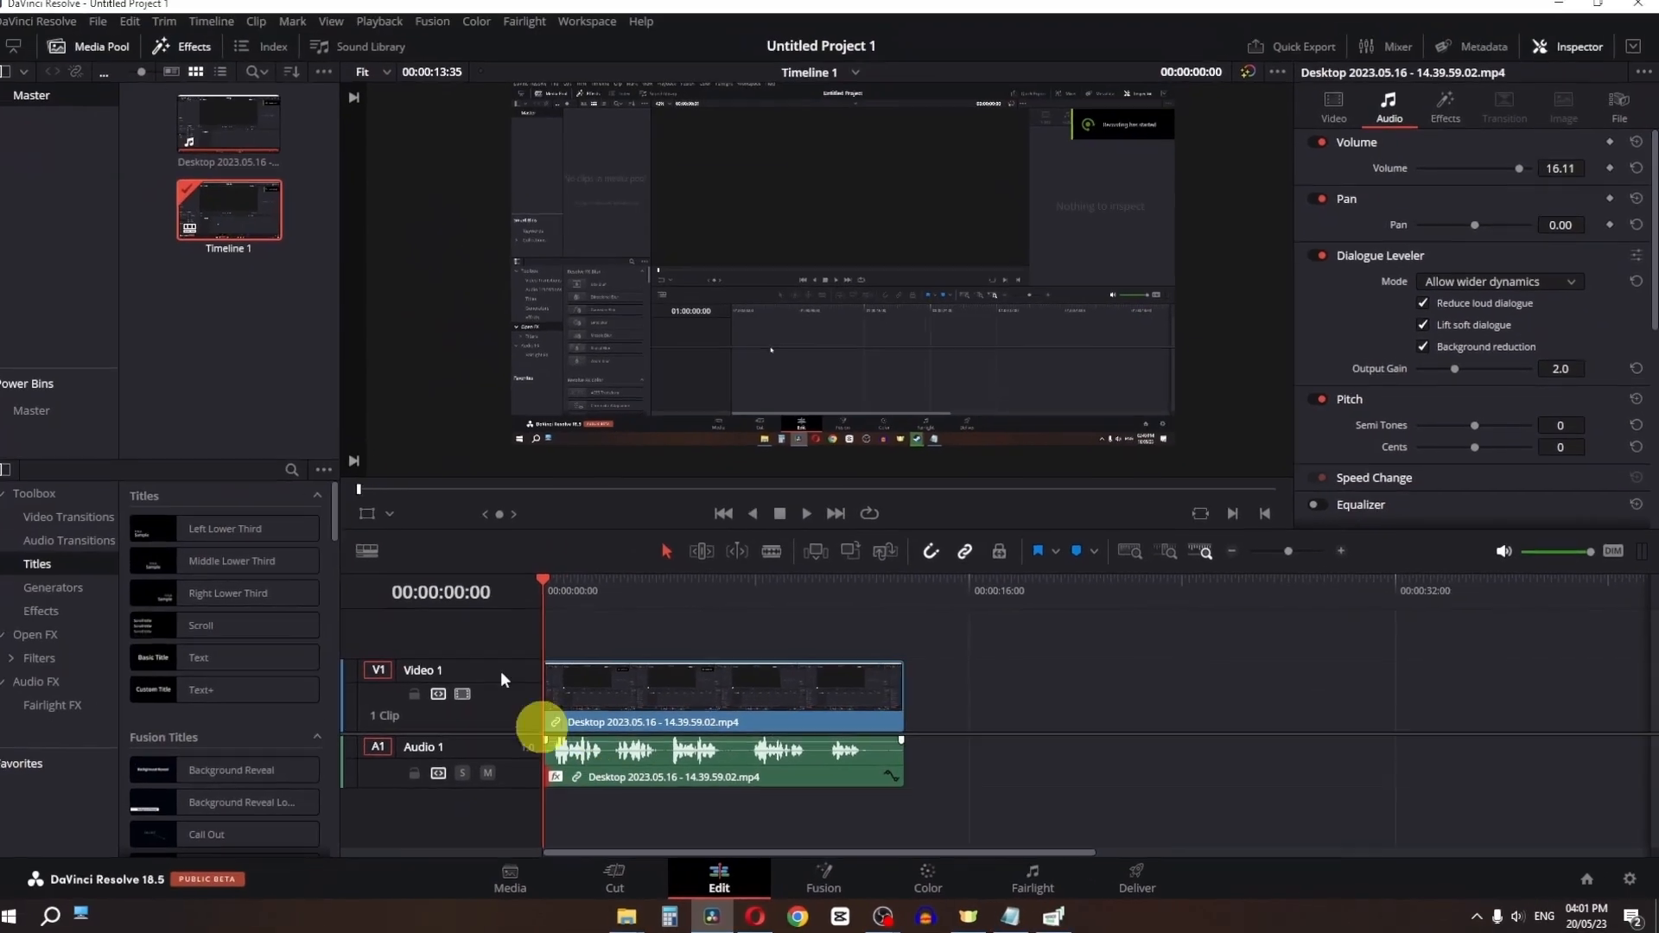
{"action": "left_click_drag", "start_coordinate": [229, 124], "coordinate": [776, 810]}
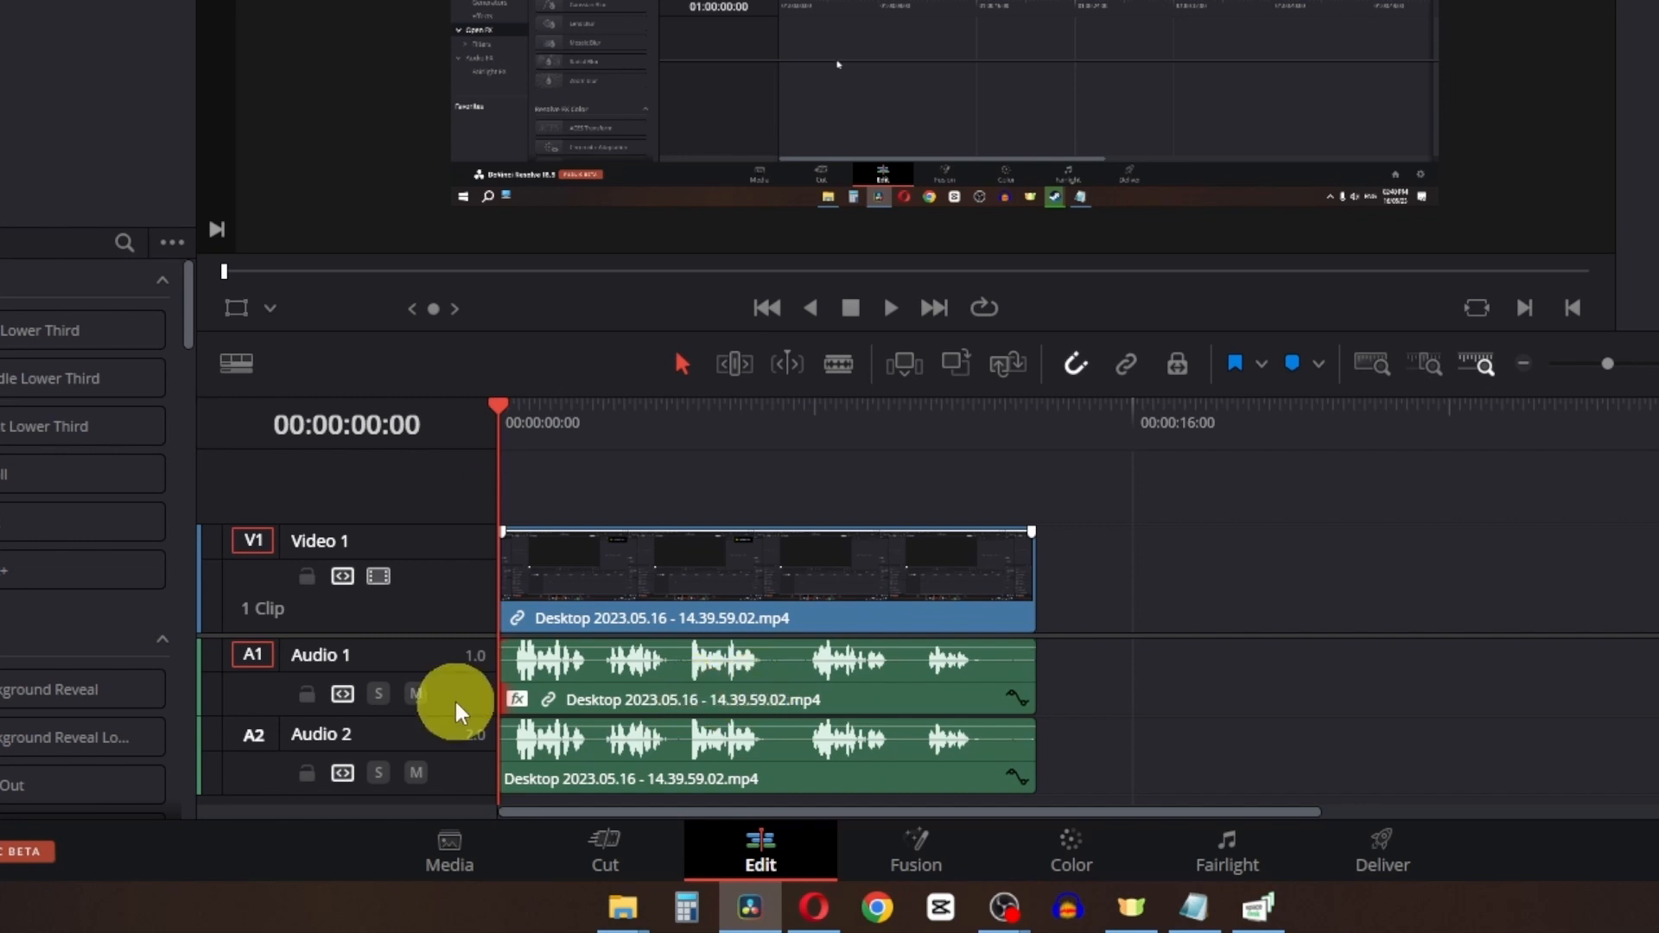
{"action": "left_click", "coordinate": [413, 696]}
{"action": "key", "text": "space"}
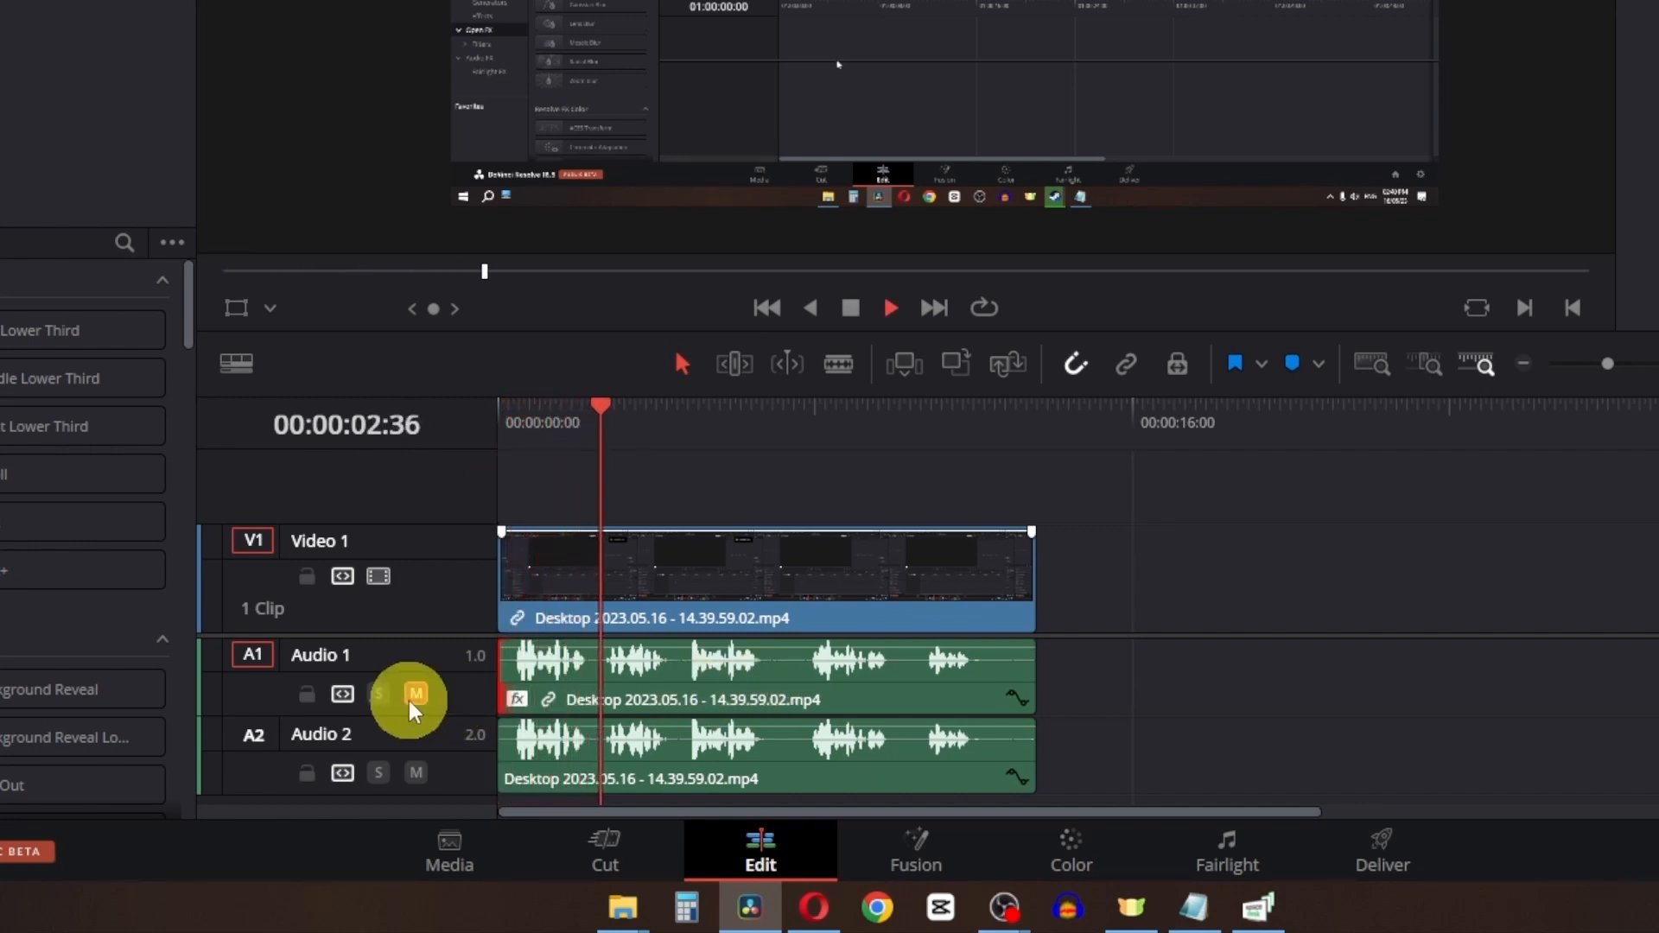
Return the playhead to the start, unmute and solo Audio 1, and play the processed audio
{"action": "left_click_drag", "start_coordinate": [527, 416], "coordinate": [330, 453]}
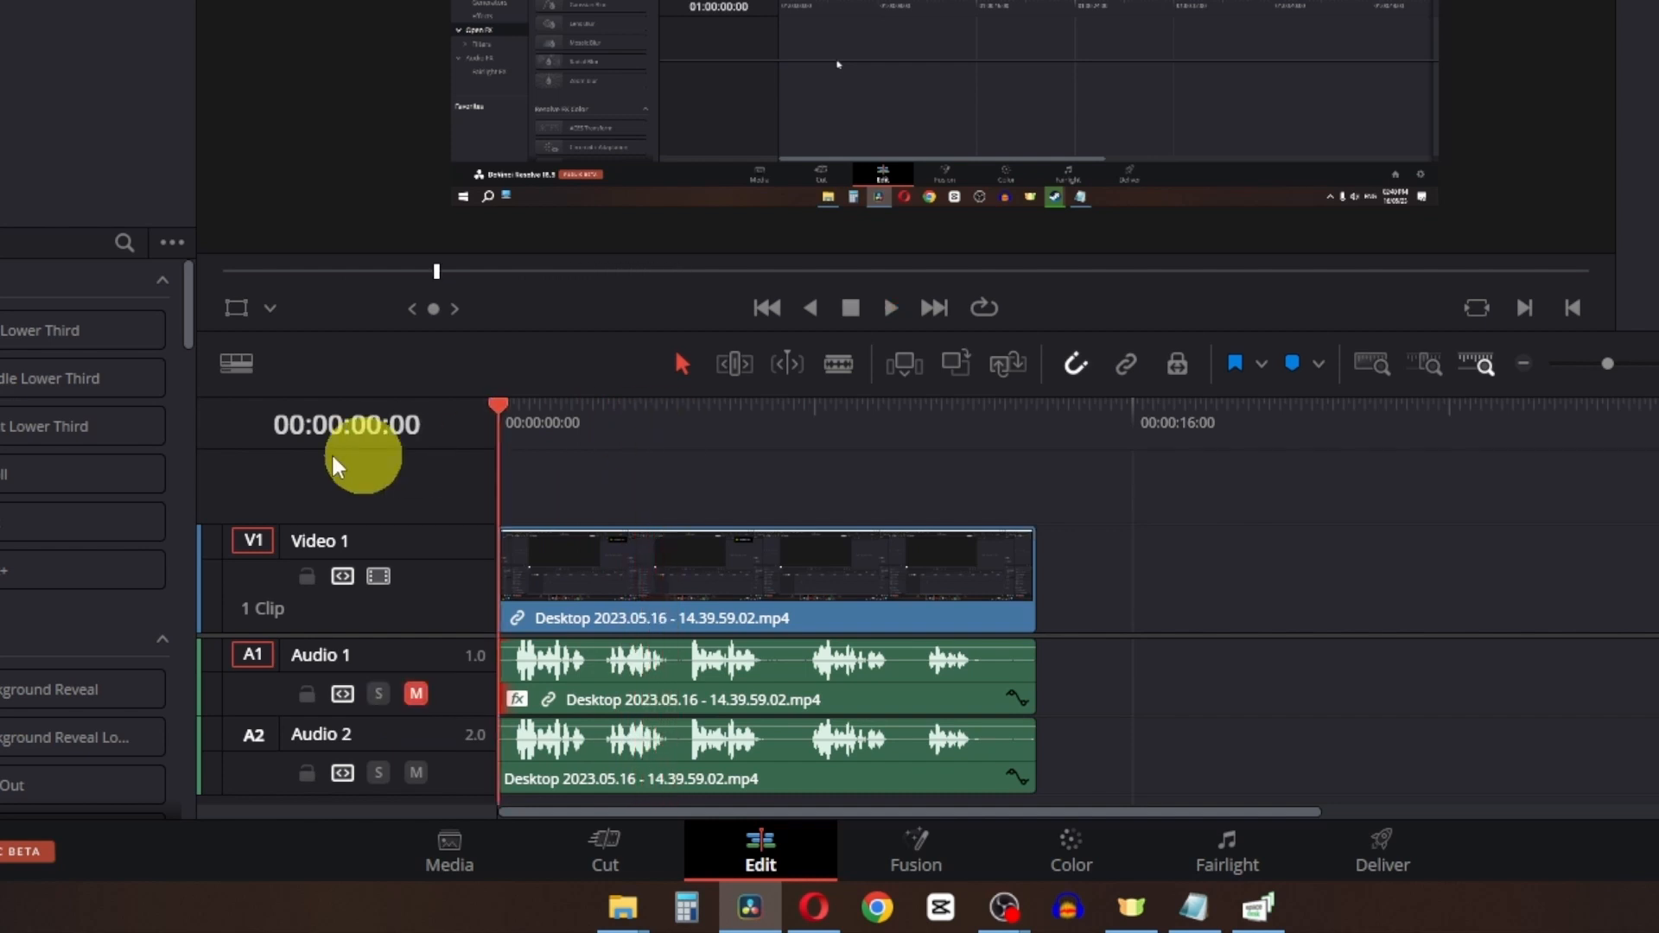
{"action": "left_click", "coordinate": [415, 696]}
{"action": "left_click", "coordinate": [382, 697]}
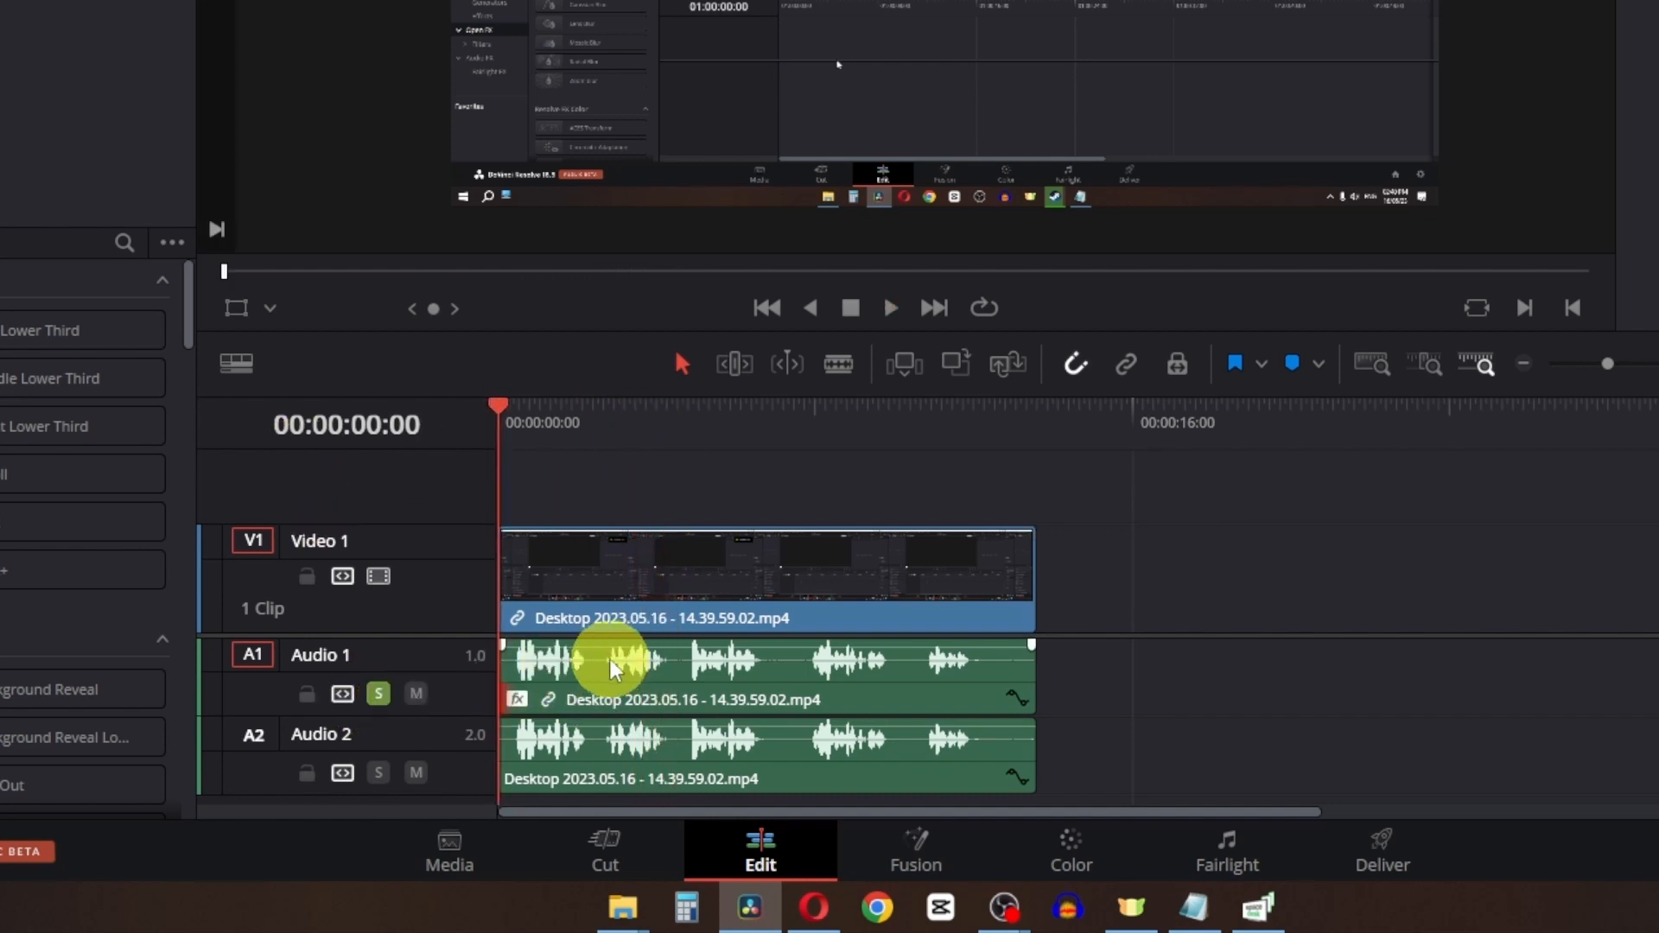
{"action": "key", "text": "space"}
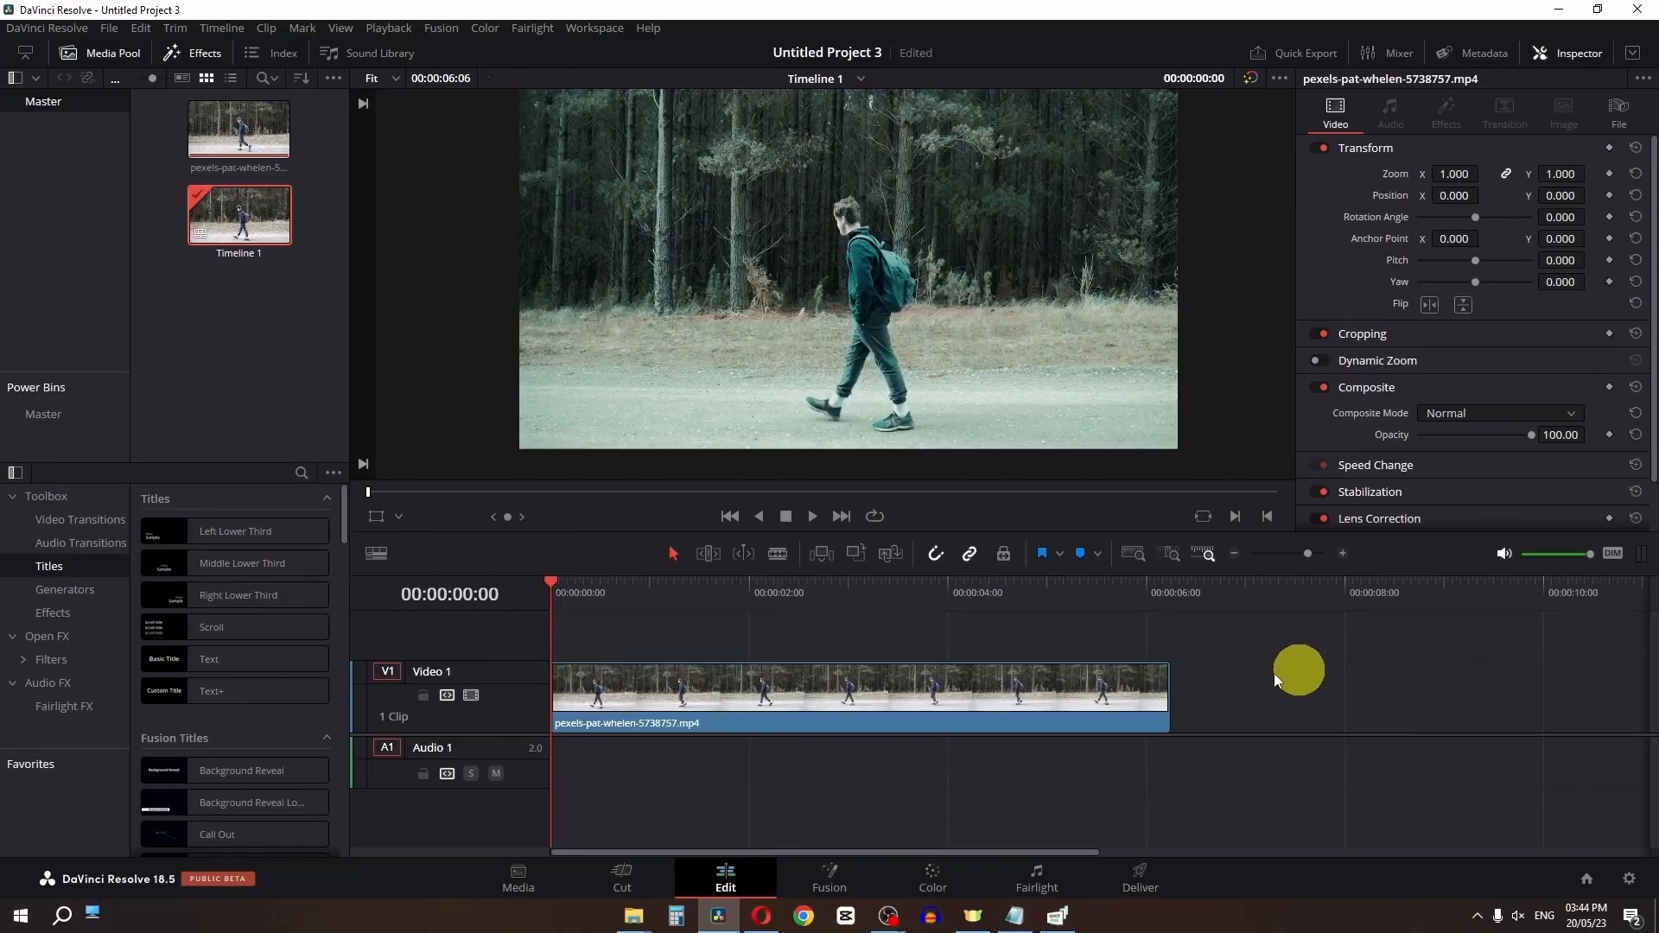
On the Deliver page, queue a Custom Export render job with file name export1 saved in the Videos\capcut folder
{"action": "left_click", "coordinate": [1146, 889]}
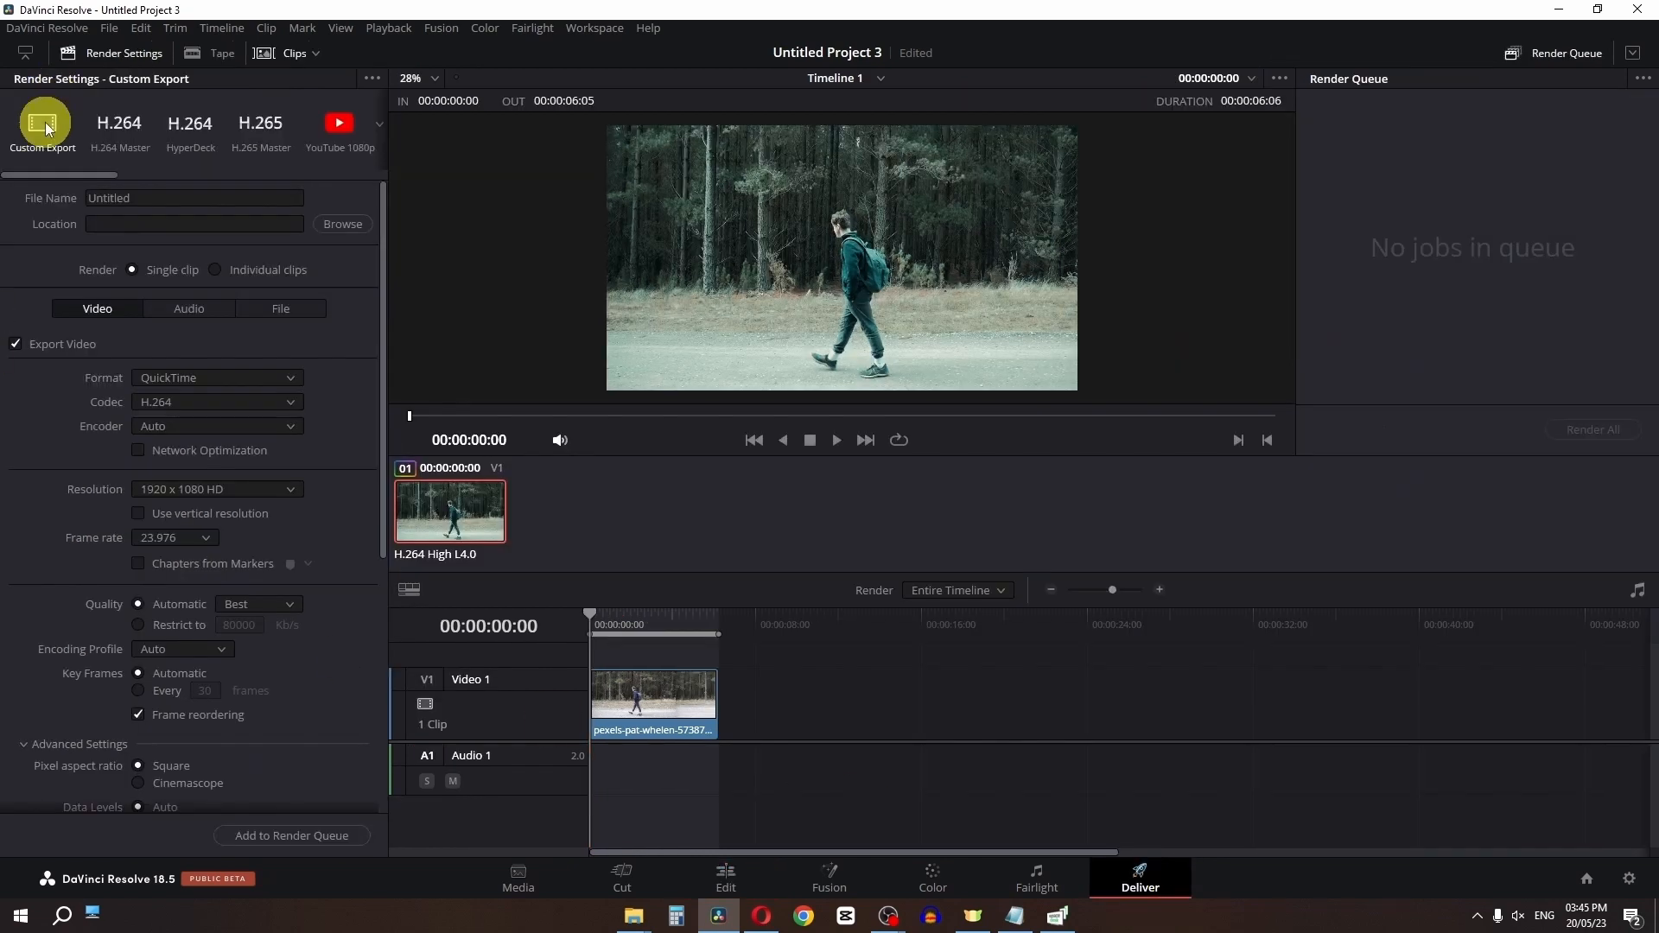
{"action": "left_click", "coordinate": [45, 128]}
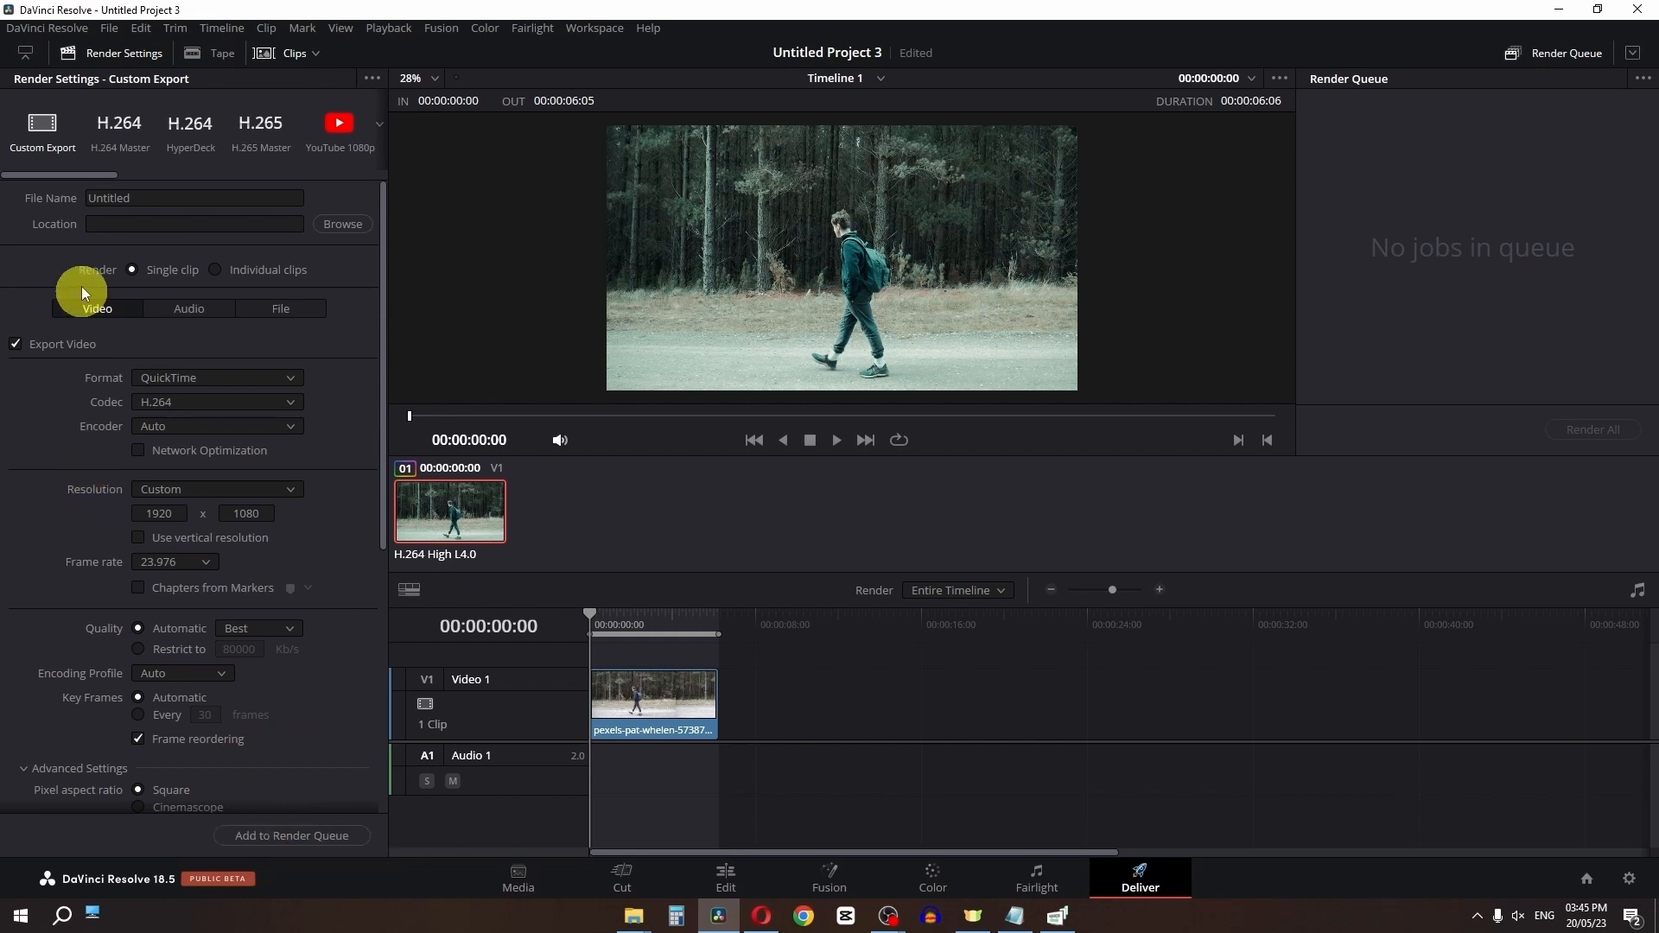
{"action": "left_click", "coordinate": [343, 226]}
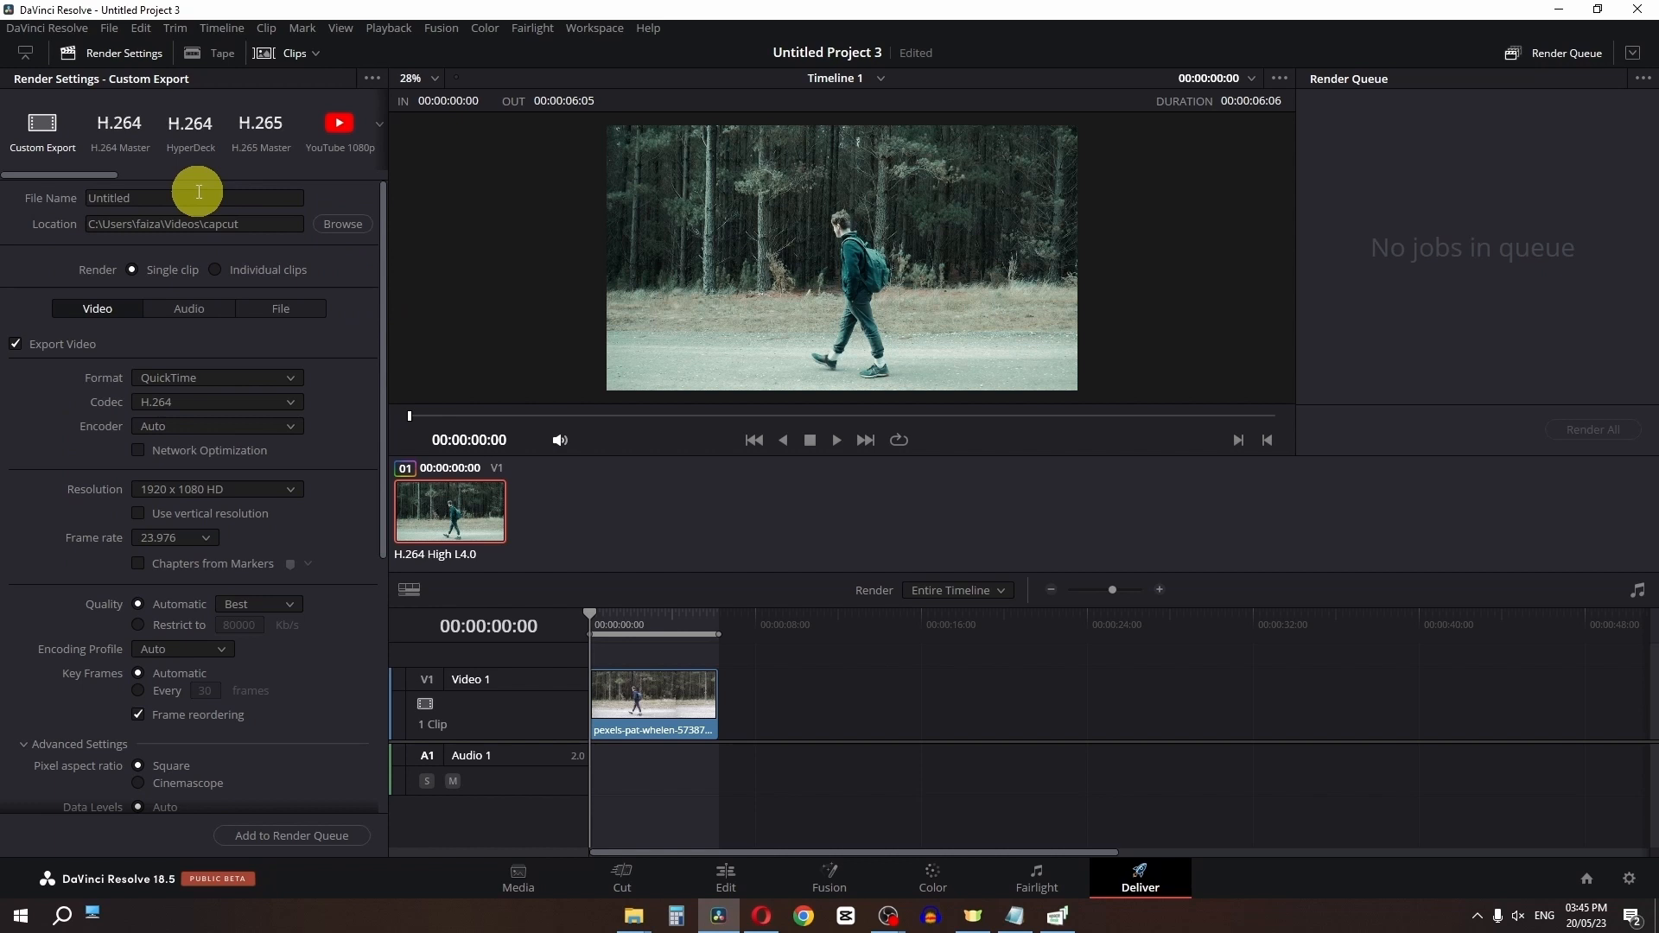
{"action": "left_click", "coordinate": [199, 191]}
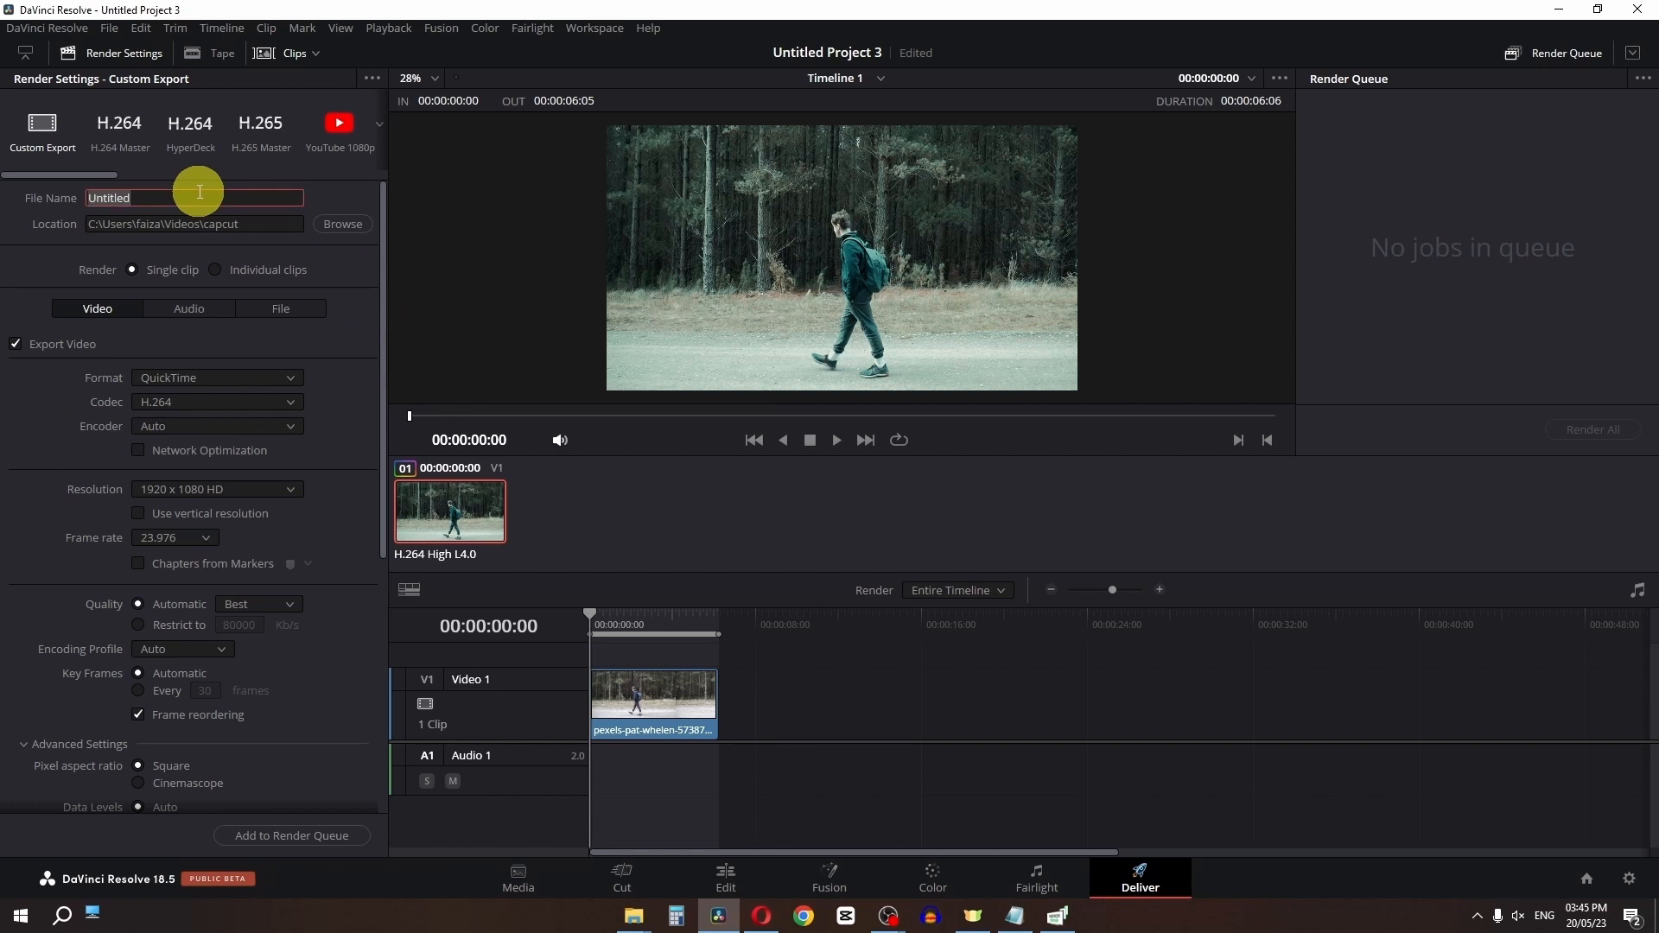
{"action": "type", "text": "export1"}
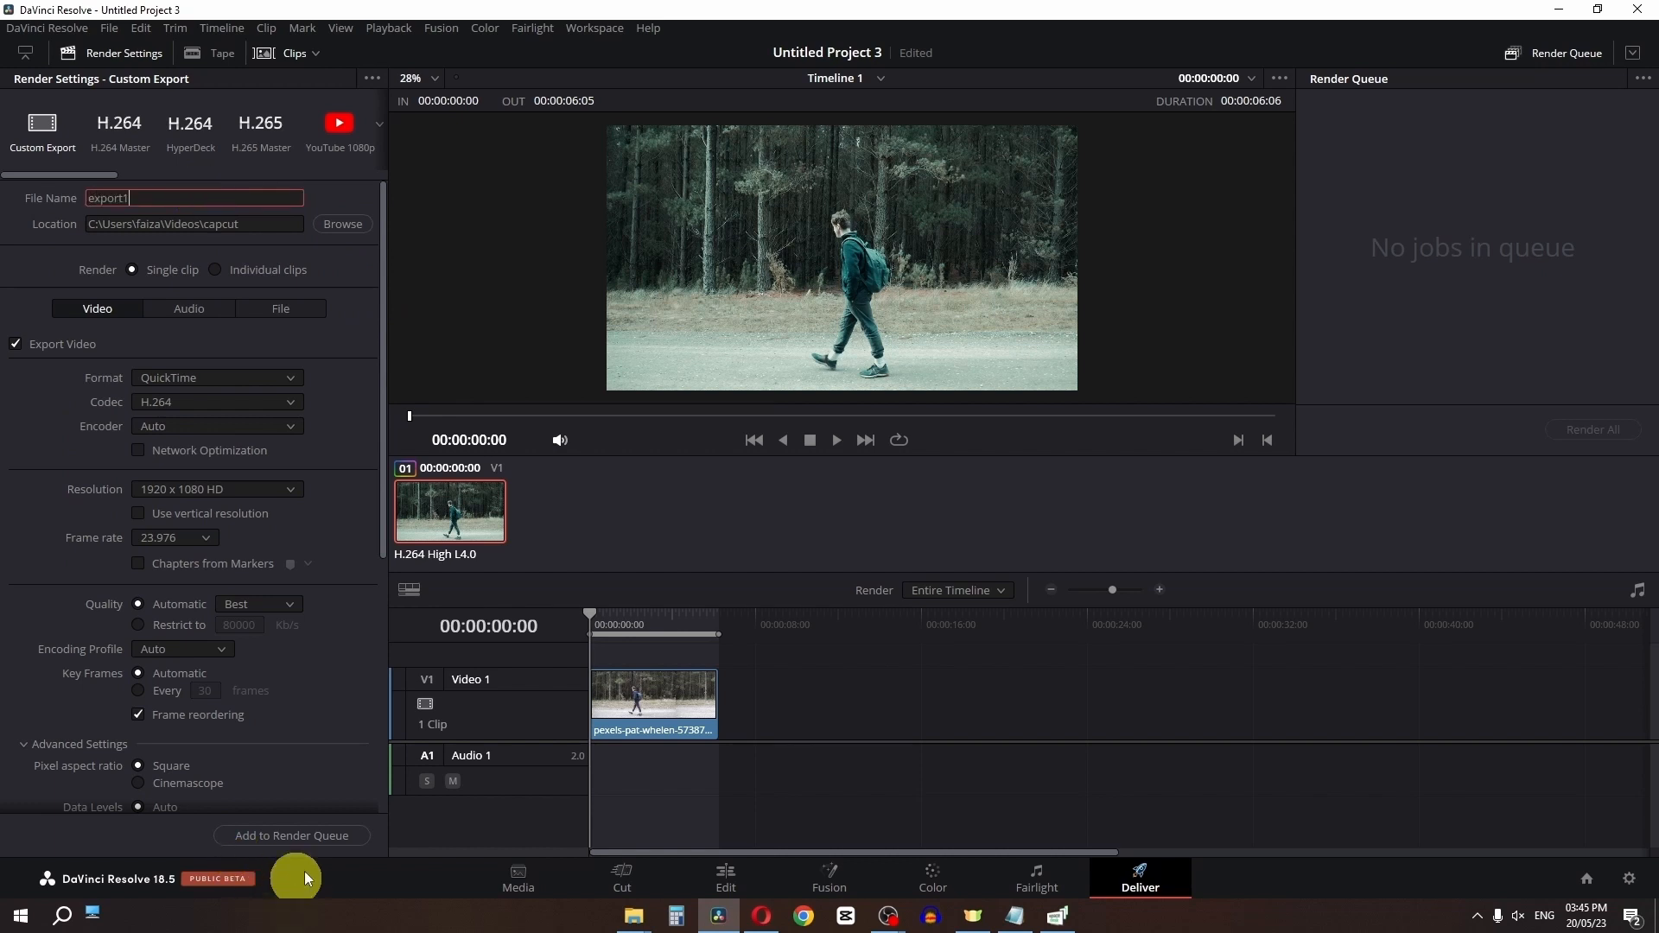
{"action": "left_click", "coordinate": [311, 836]}
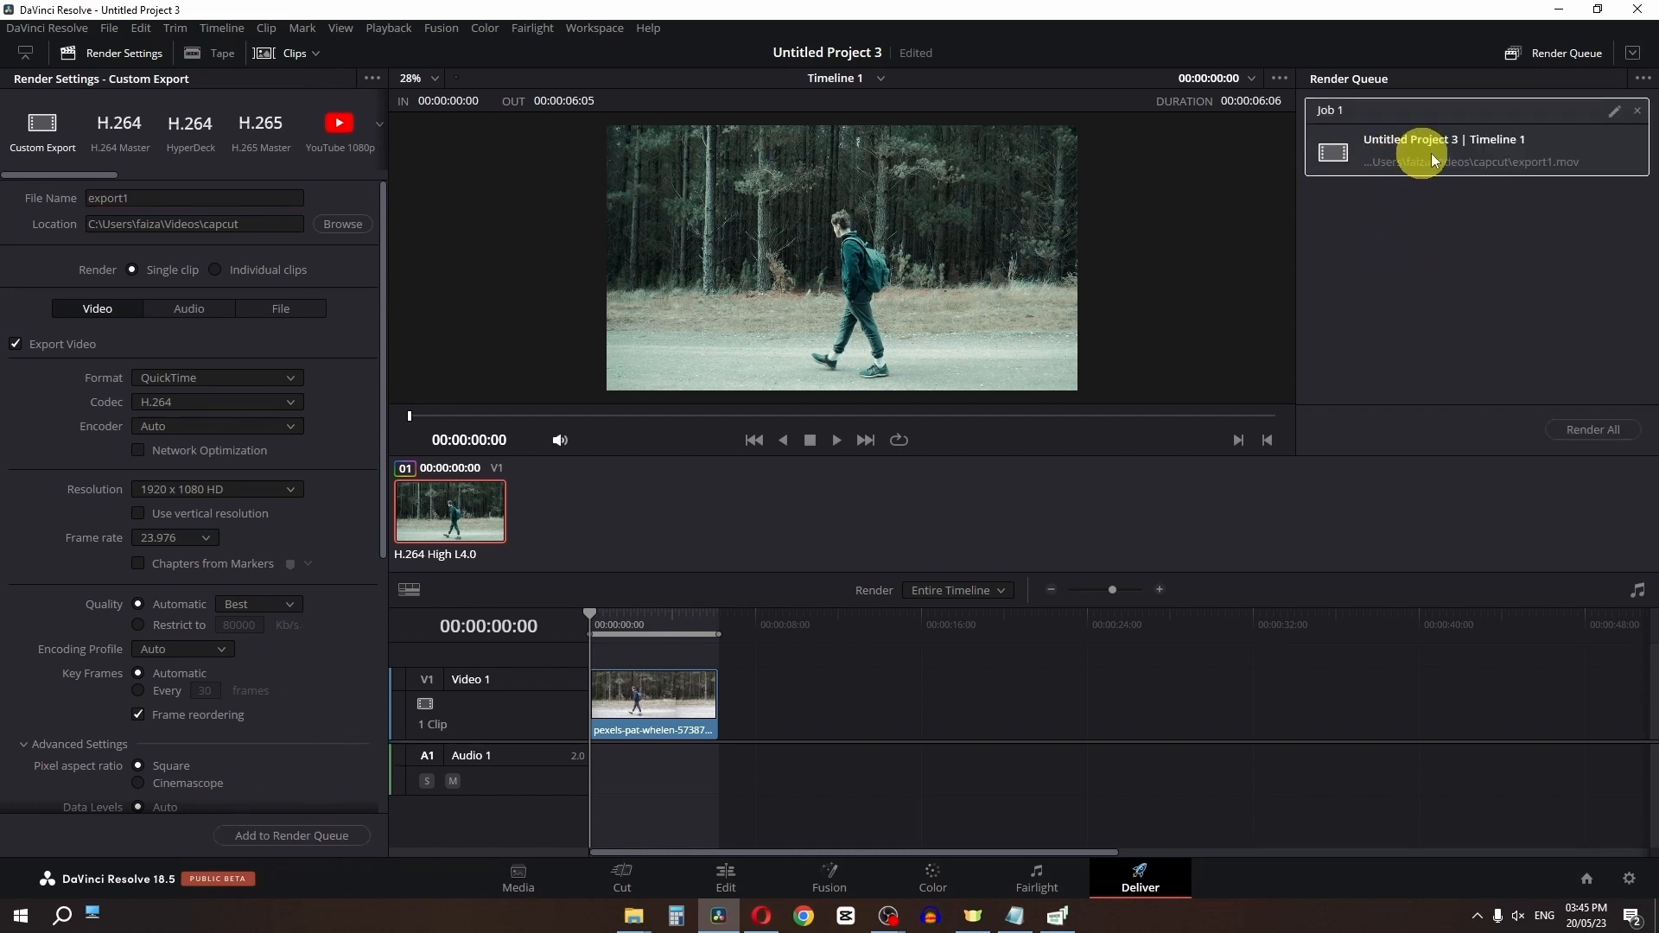
Render the queued job, open the file location of export1.mov, and return to DaVinci Resolve
{"action": "left_click", "coordinate": [1575, 432]}
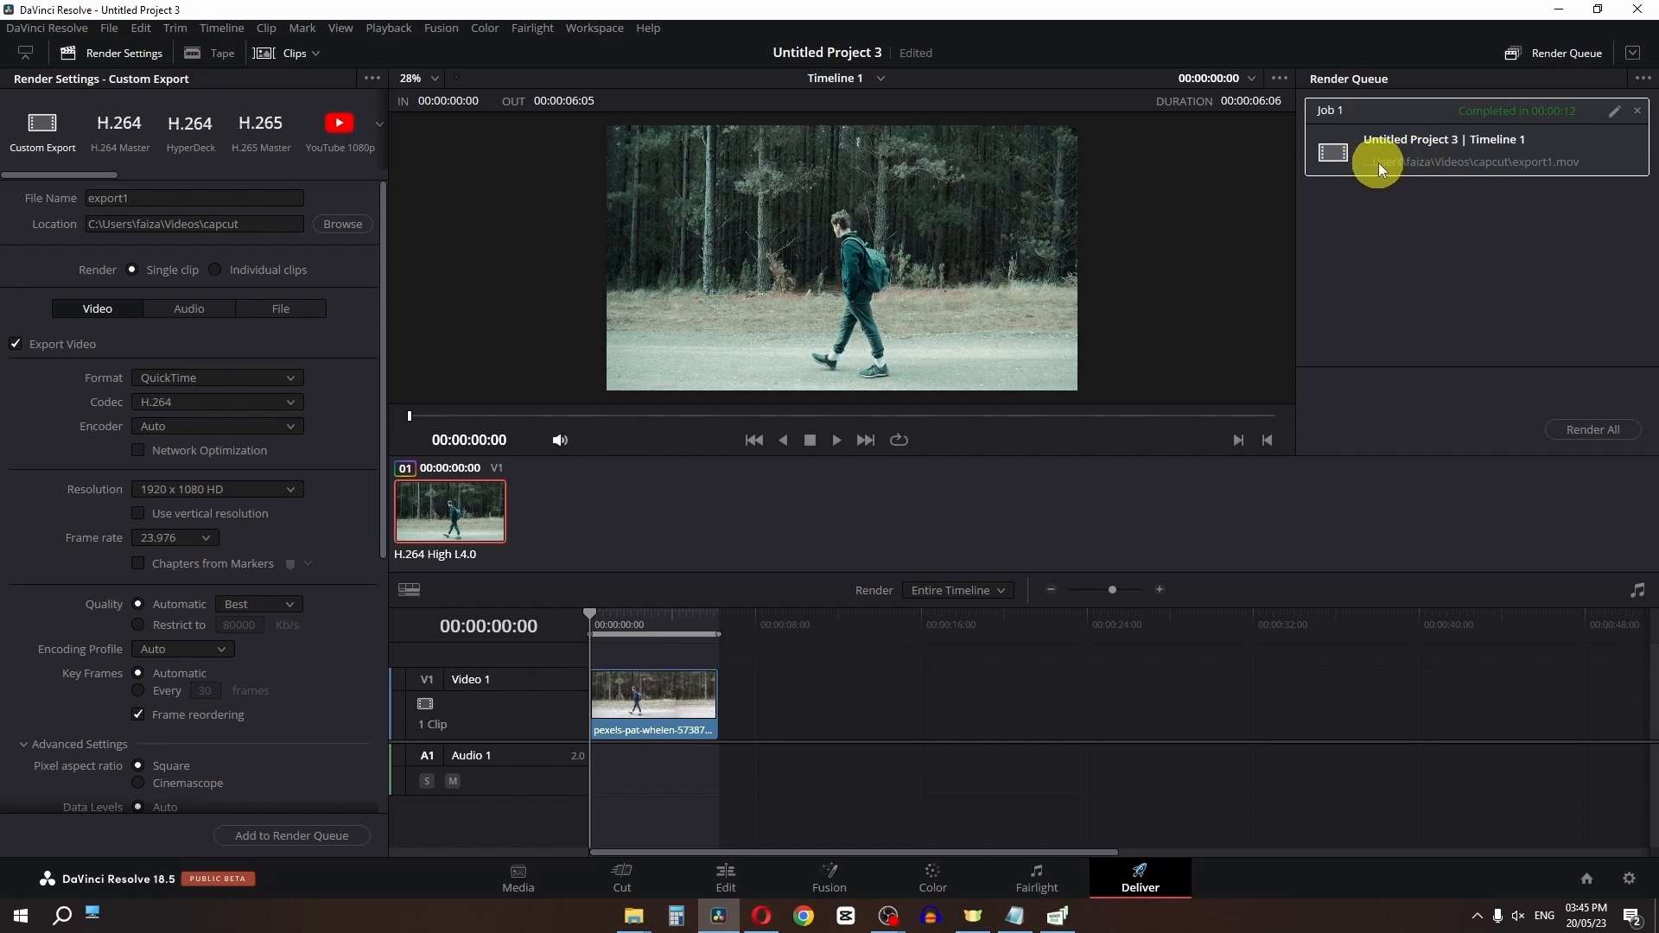
{"action": "right_click", "coordinate": [1423, 147]}
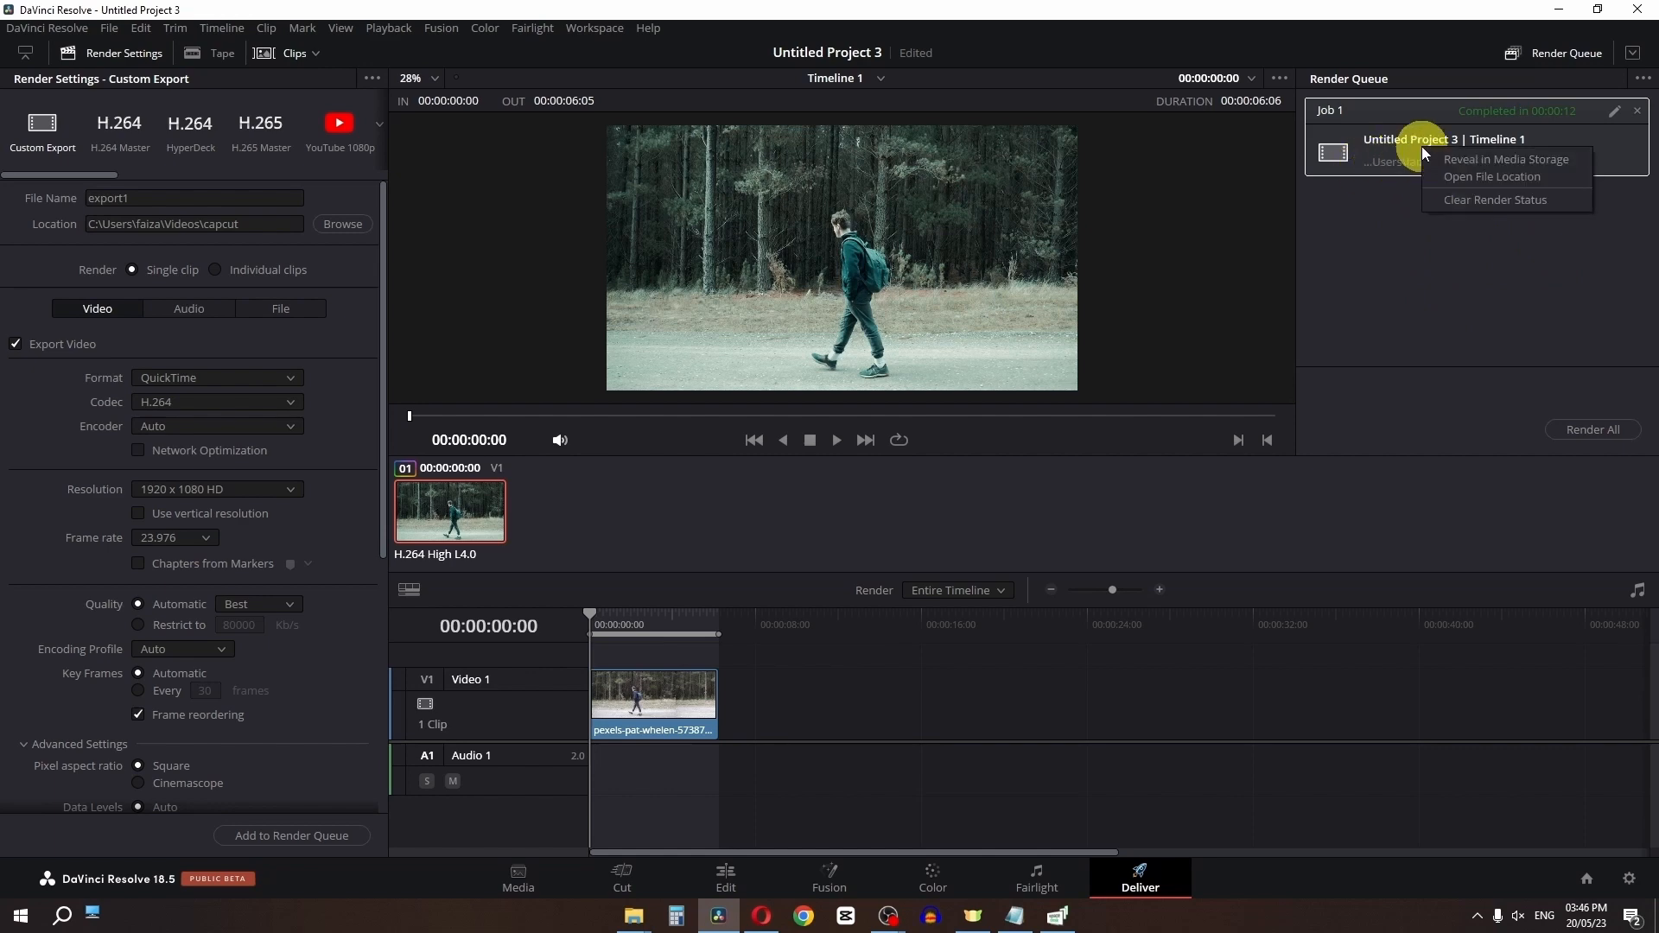
{"action": "left_click", "coordinate": [1518, 179]}
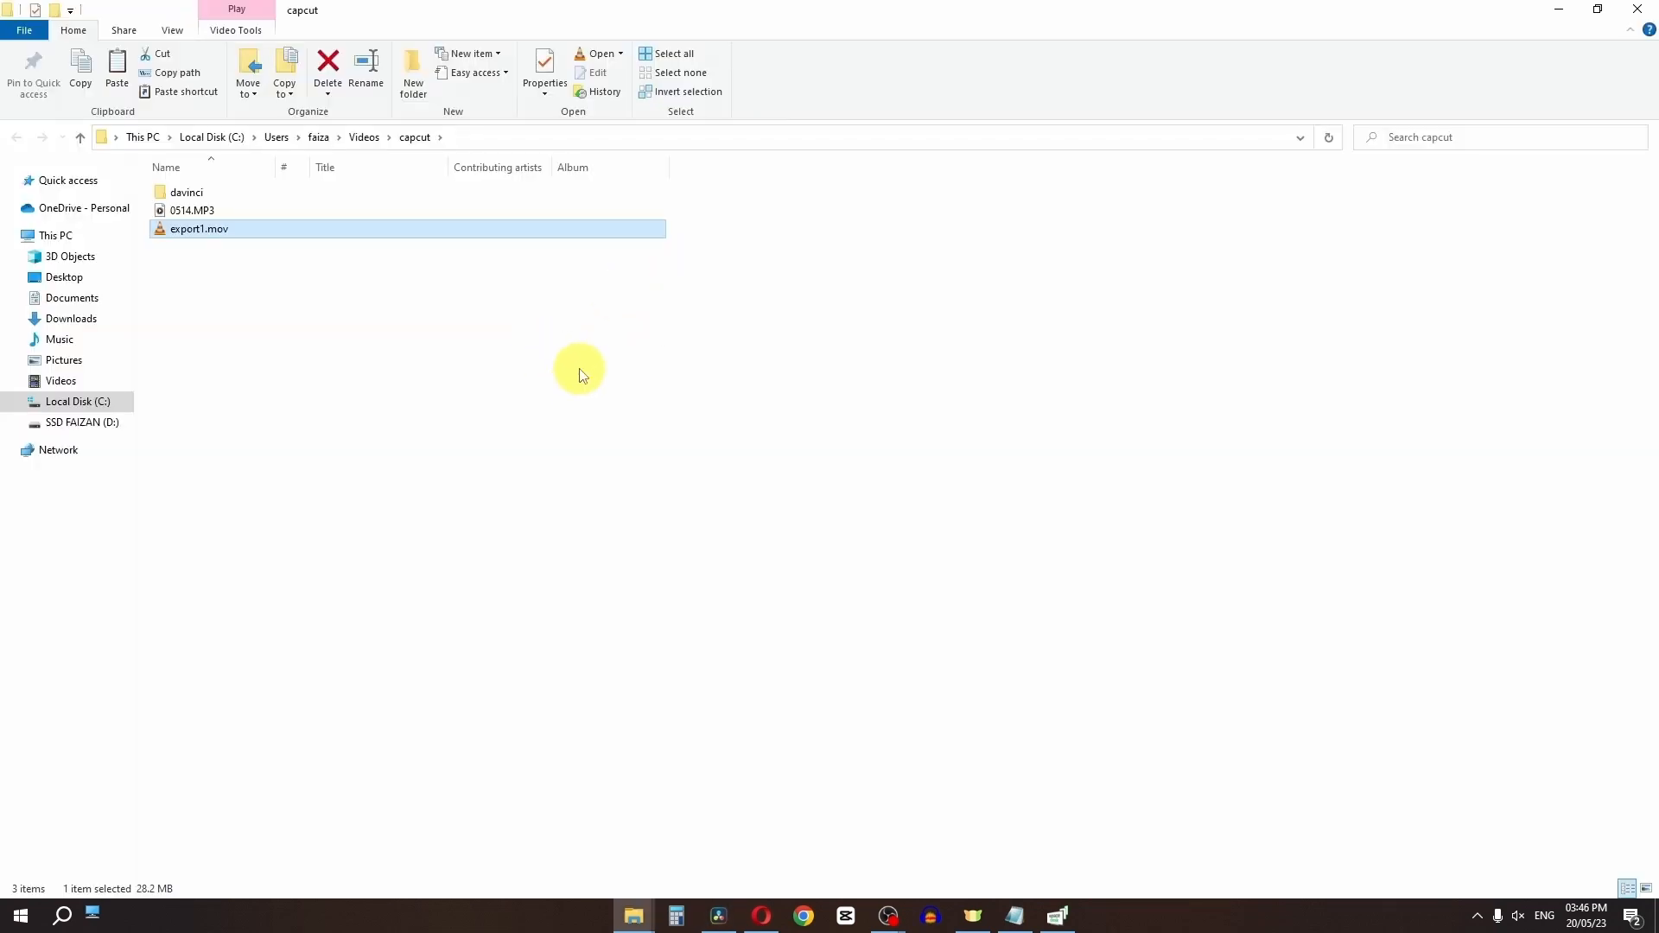
{"action": "left_click", "coordinate": [719, 915]}
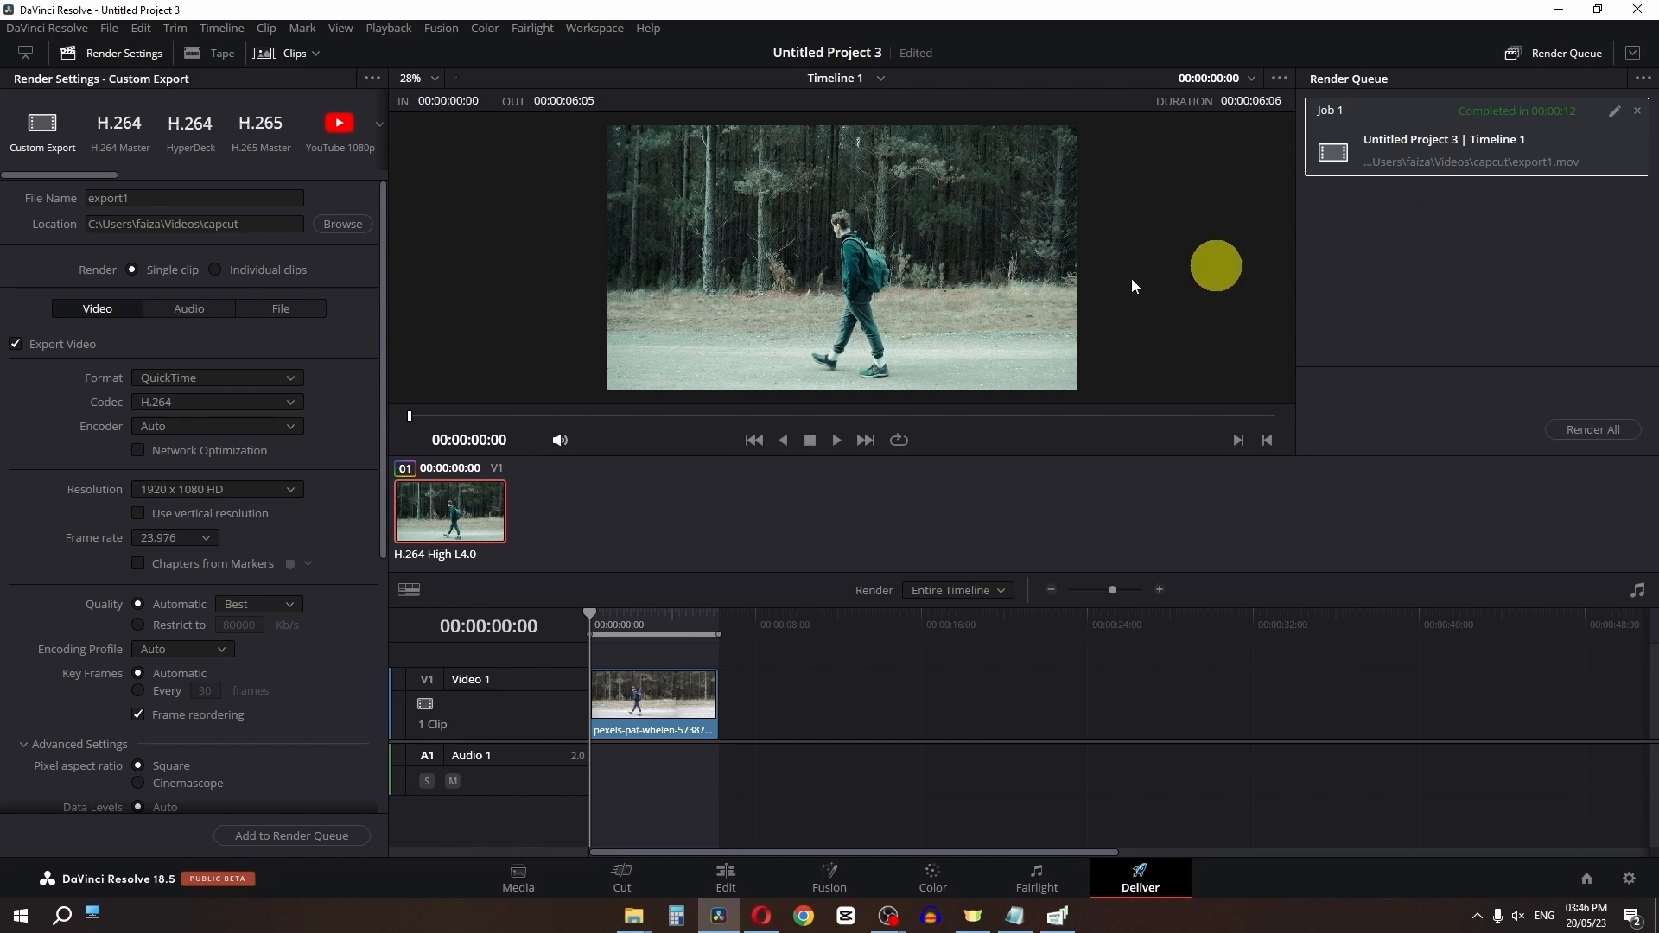
Edit Job 1's render settings to a resolution of 1280 x 720 HD 720P and update the job, replacing the existing file
{"action": "left_click", "coordinate": [1613, 112]}
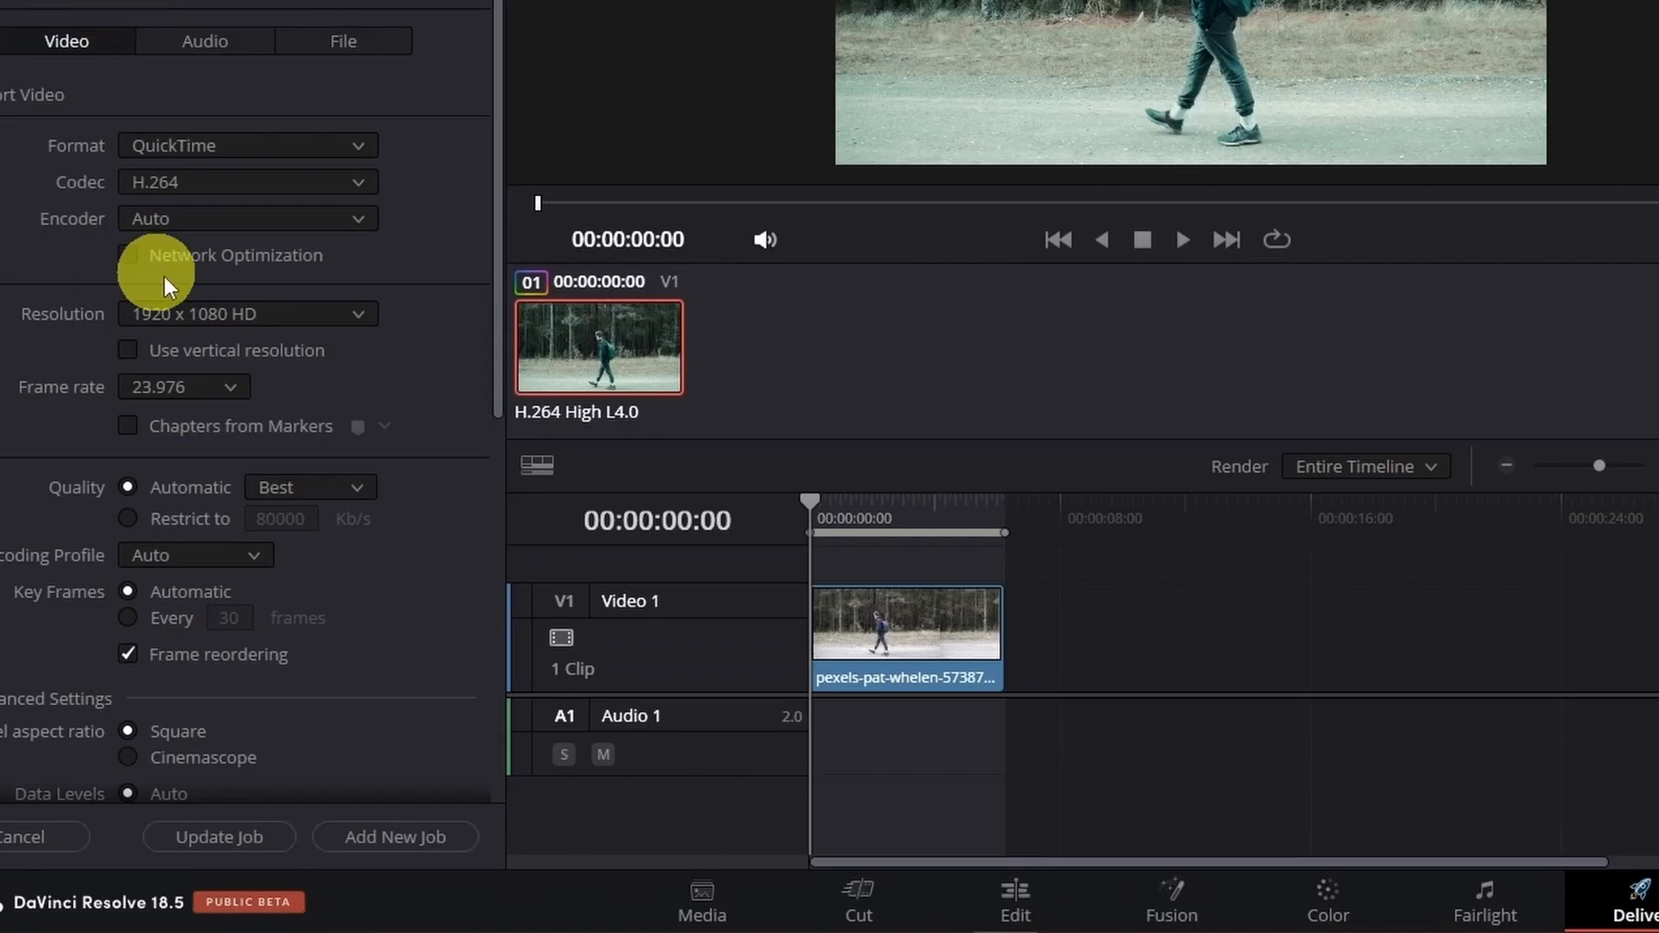
{"action": "left_click", "coordinate": [186, 486]}
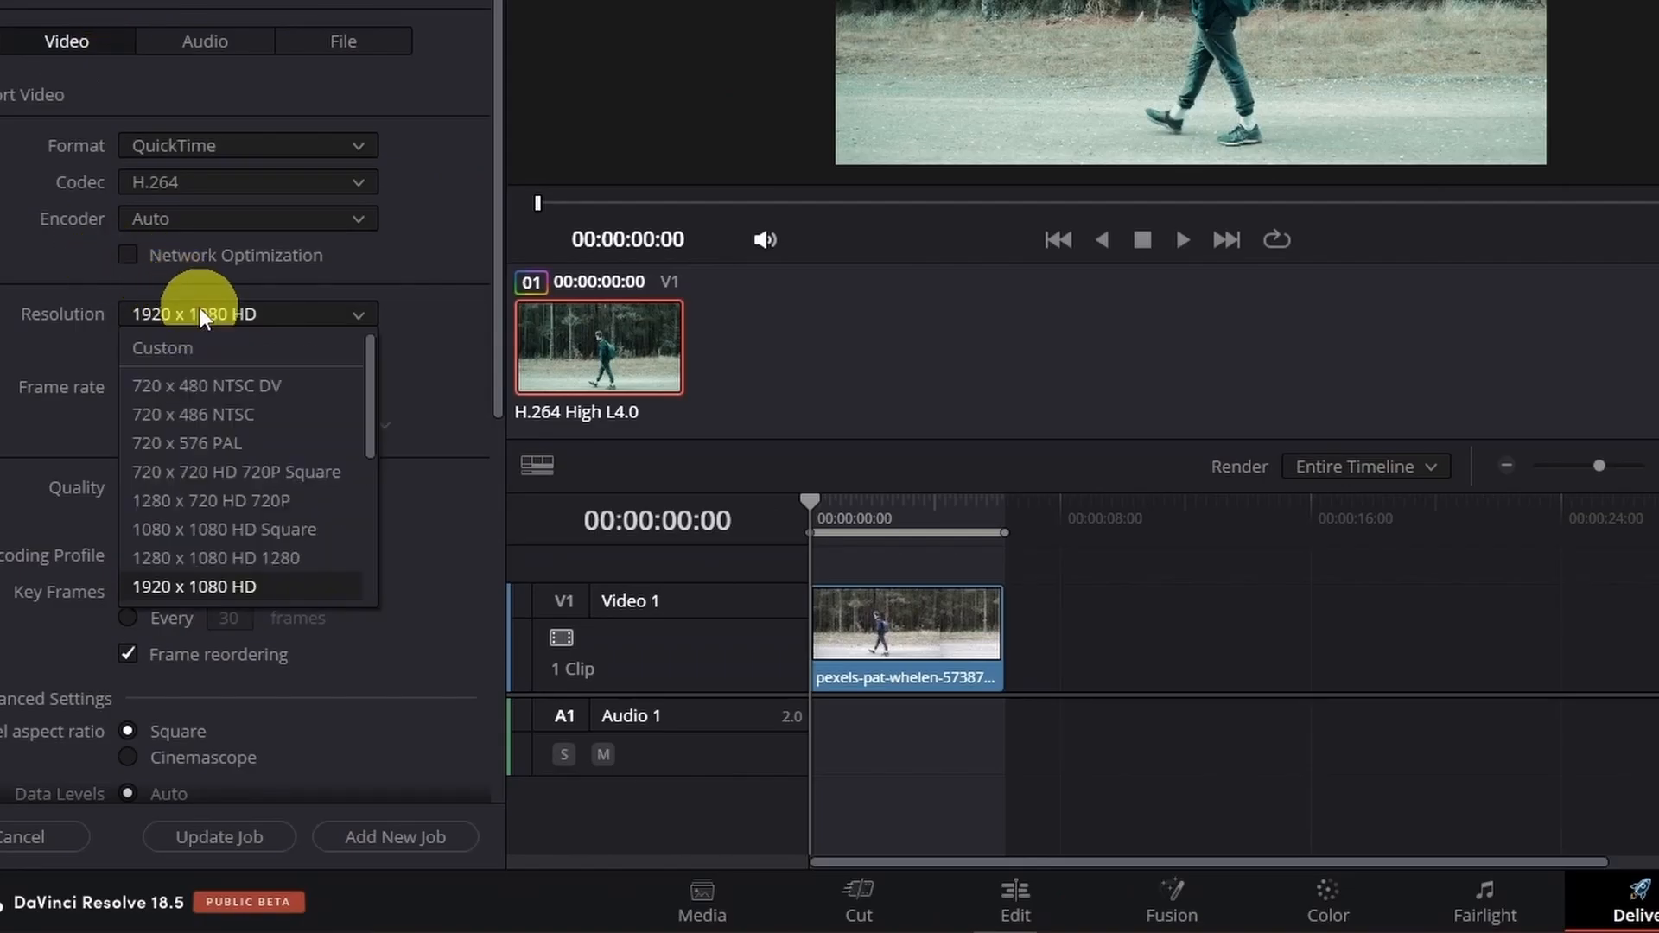
{"action": "left_click", "coordinate": [202, 500]}
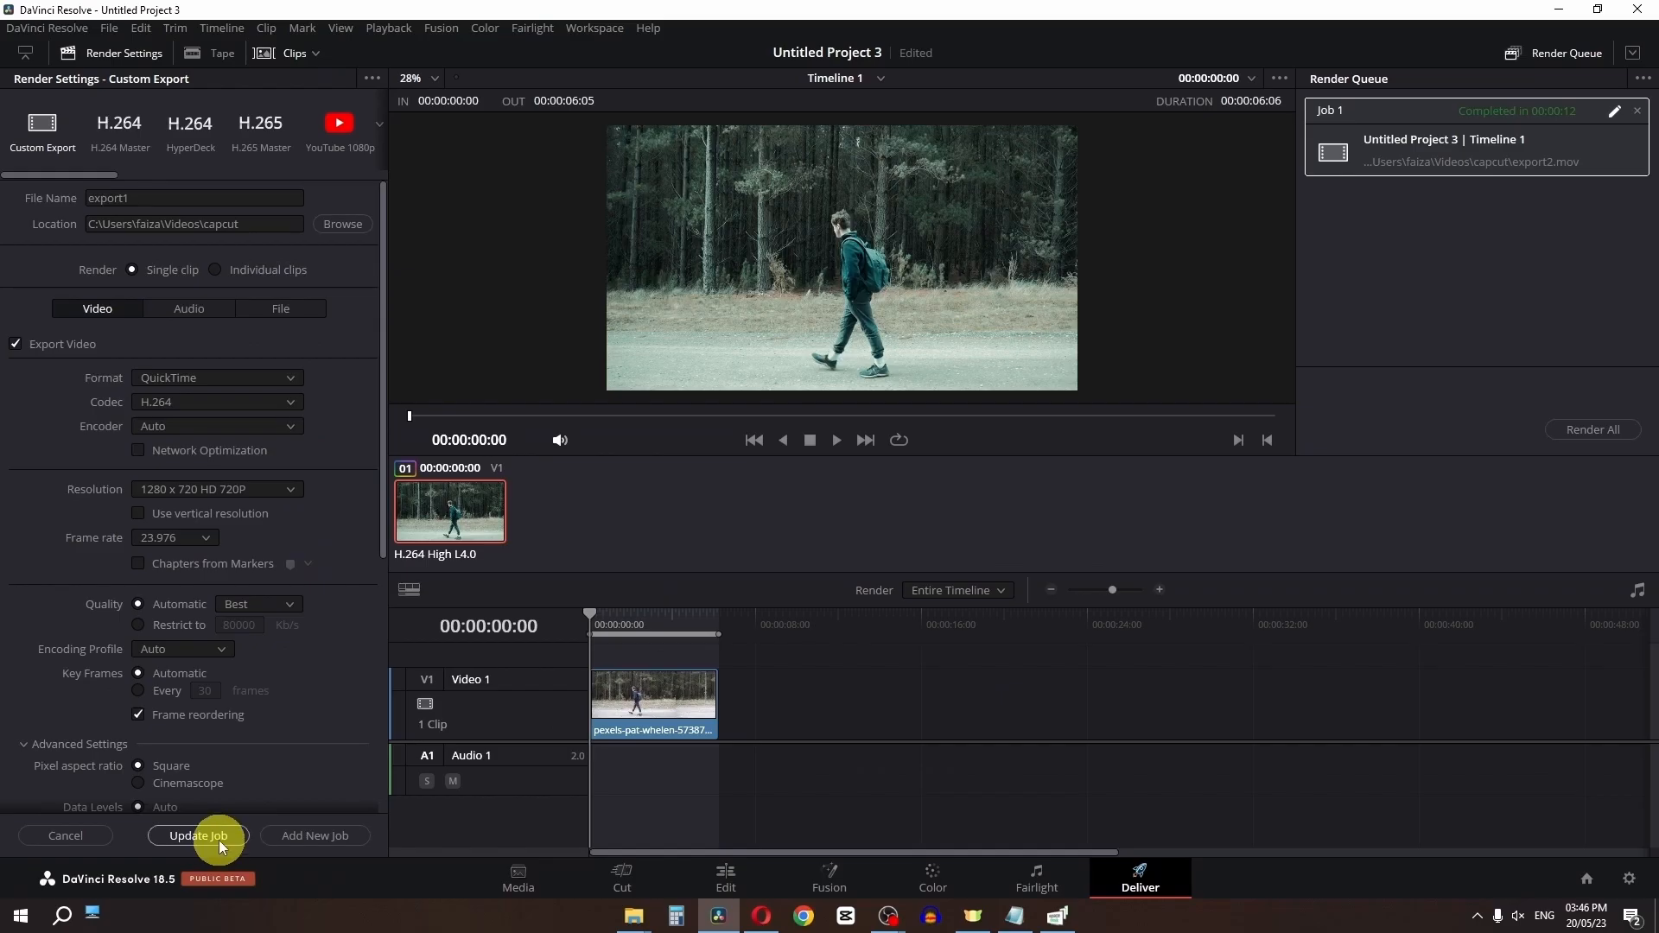
{"action": "left_click", "coordinate": [220, 836]}
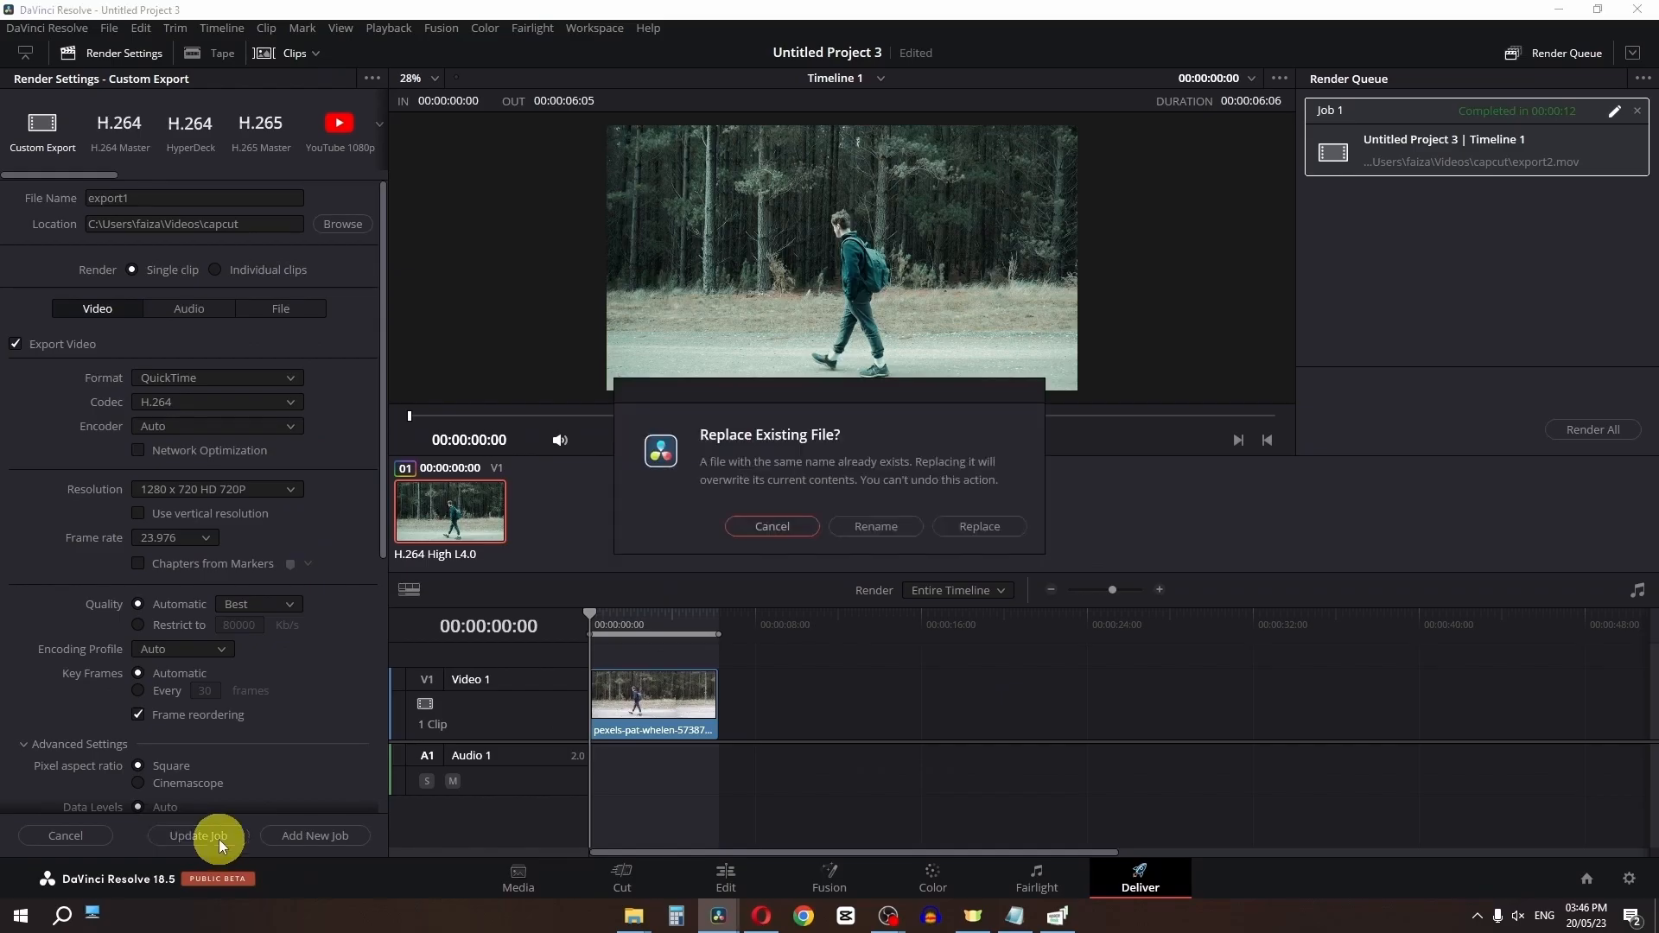
{"action": "left_click", "coordinate": [978, 526]}
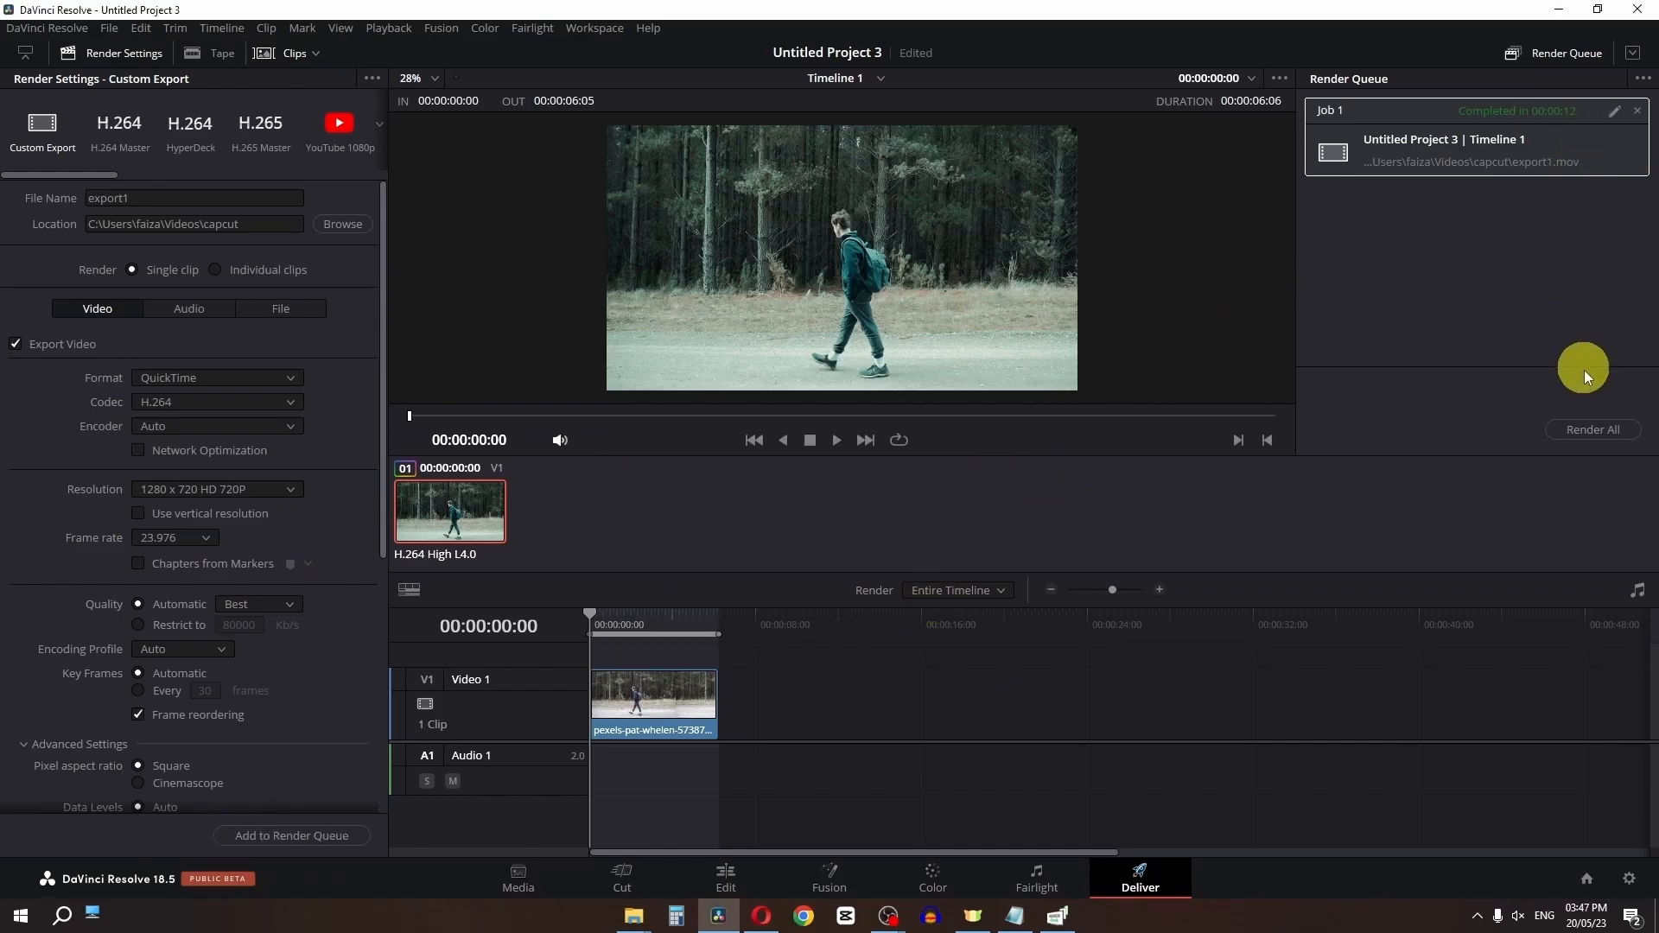
Start re-rendering the updated job and stop the render while it is in progress
{"action": "left_click", "coordinate": [1580, 431]}
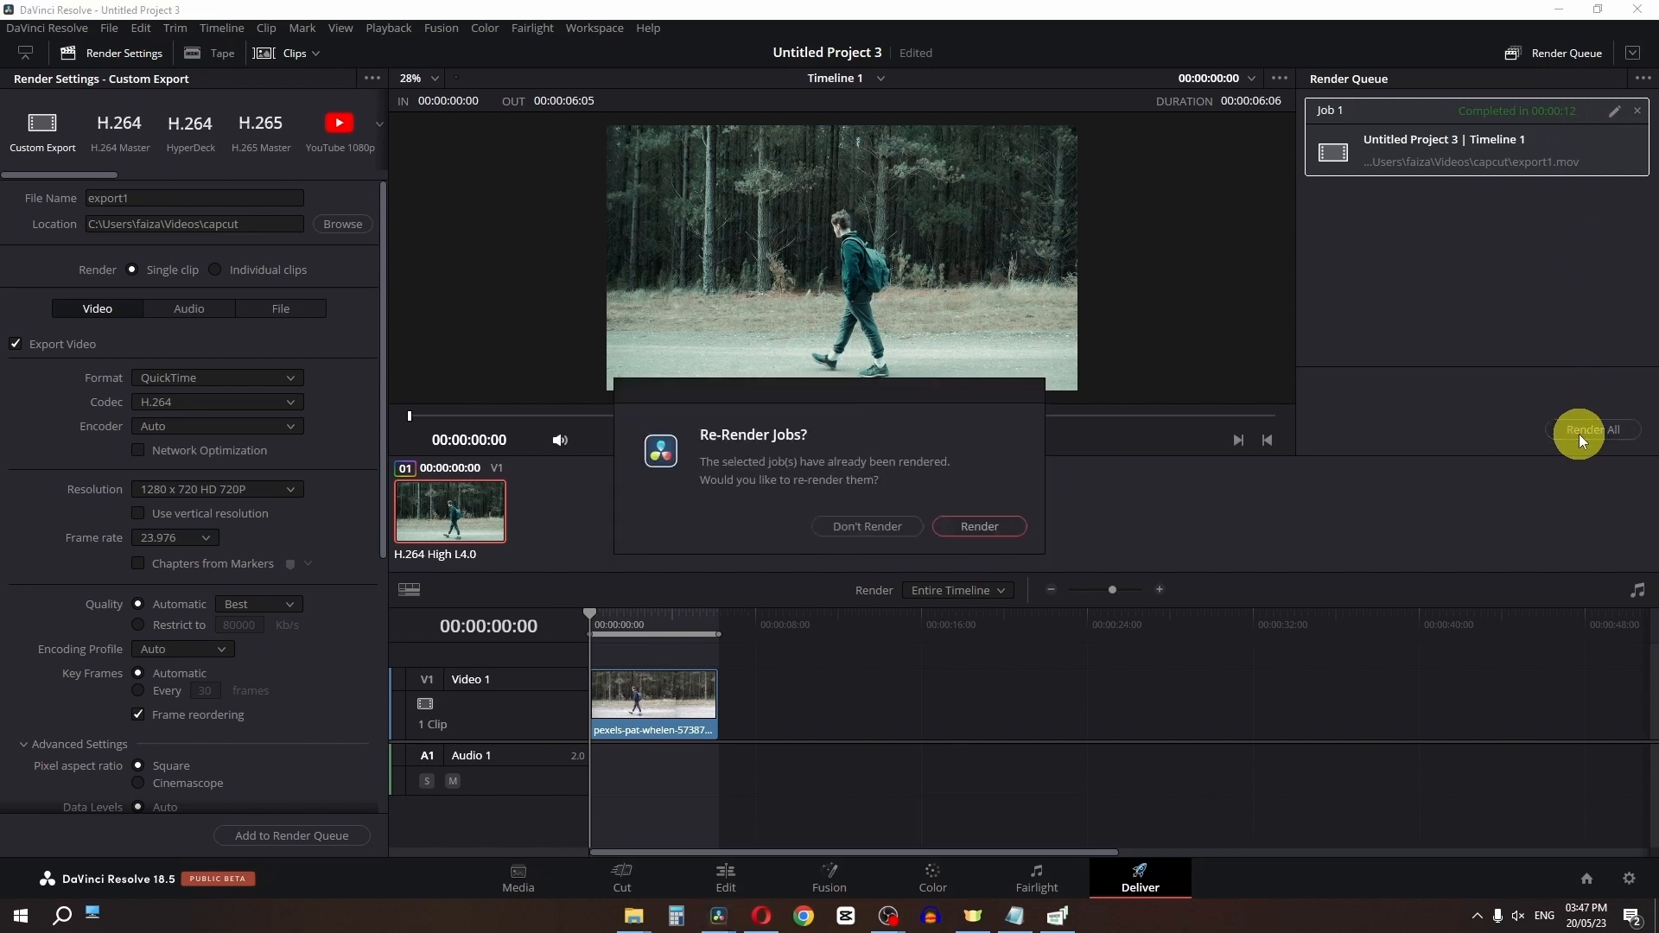
{"action": "left_click", "coordinate": [954, 527]}
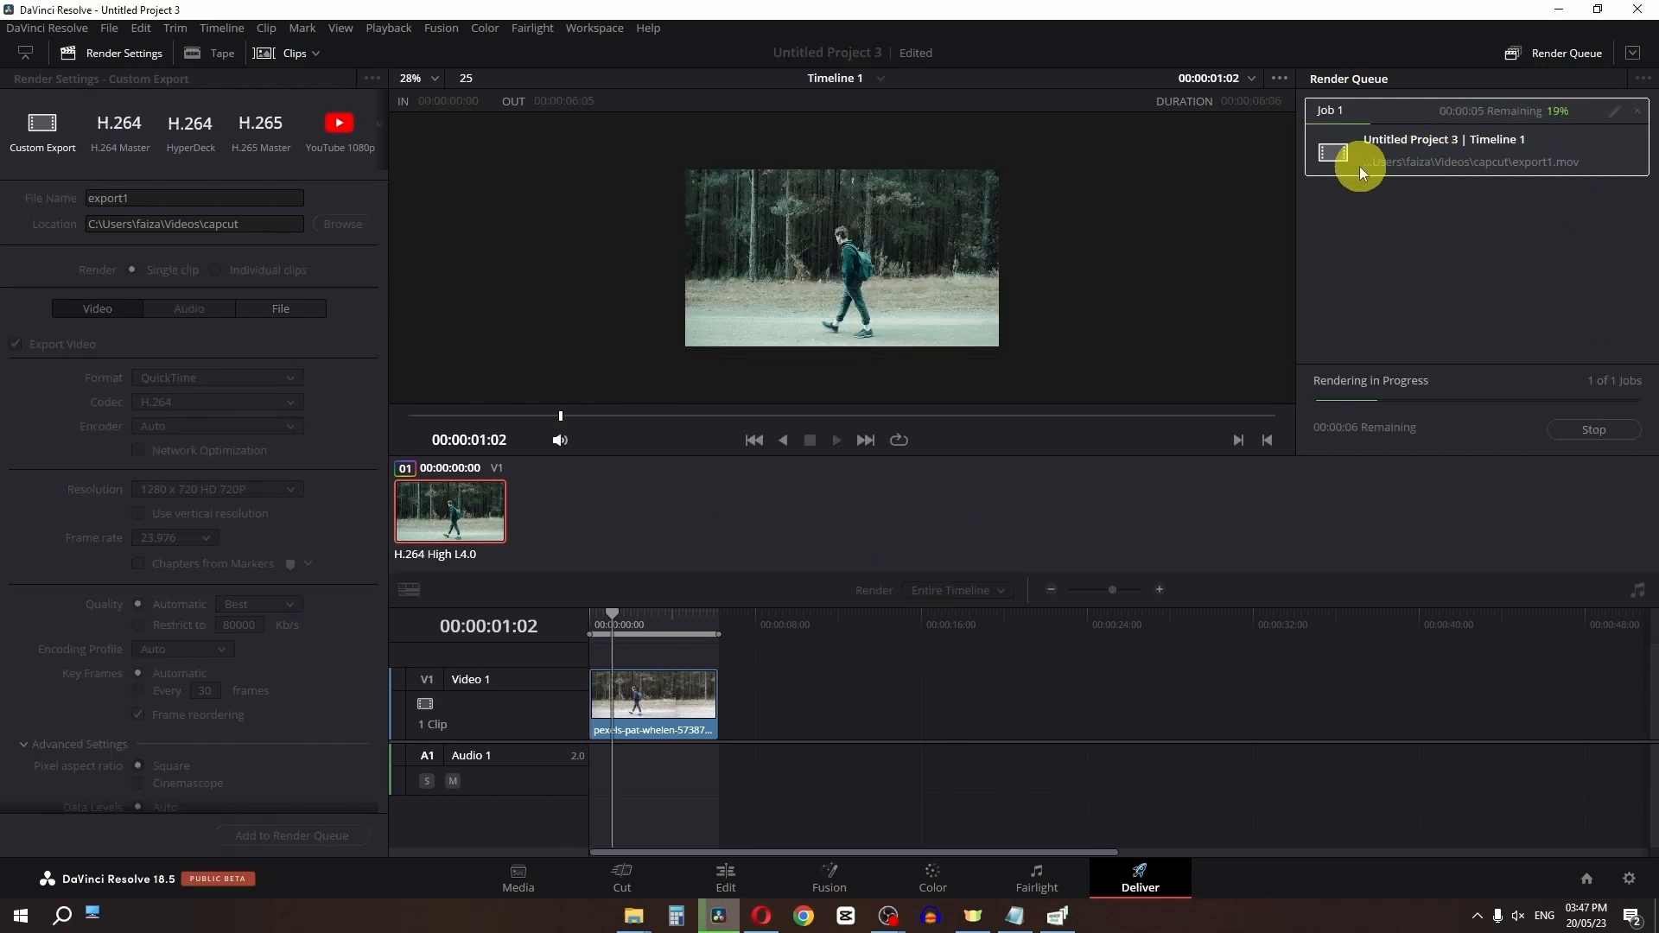
{"action": "left_click", "coordinate": [1574, 434]}
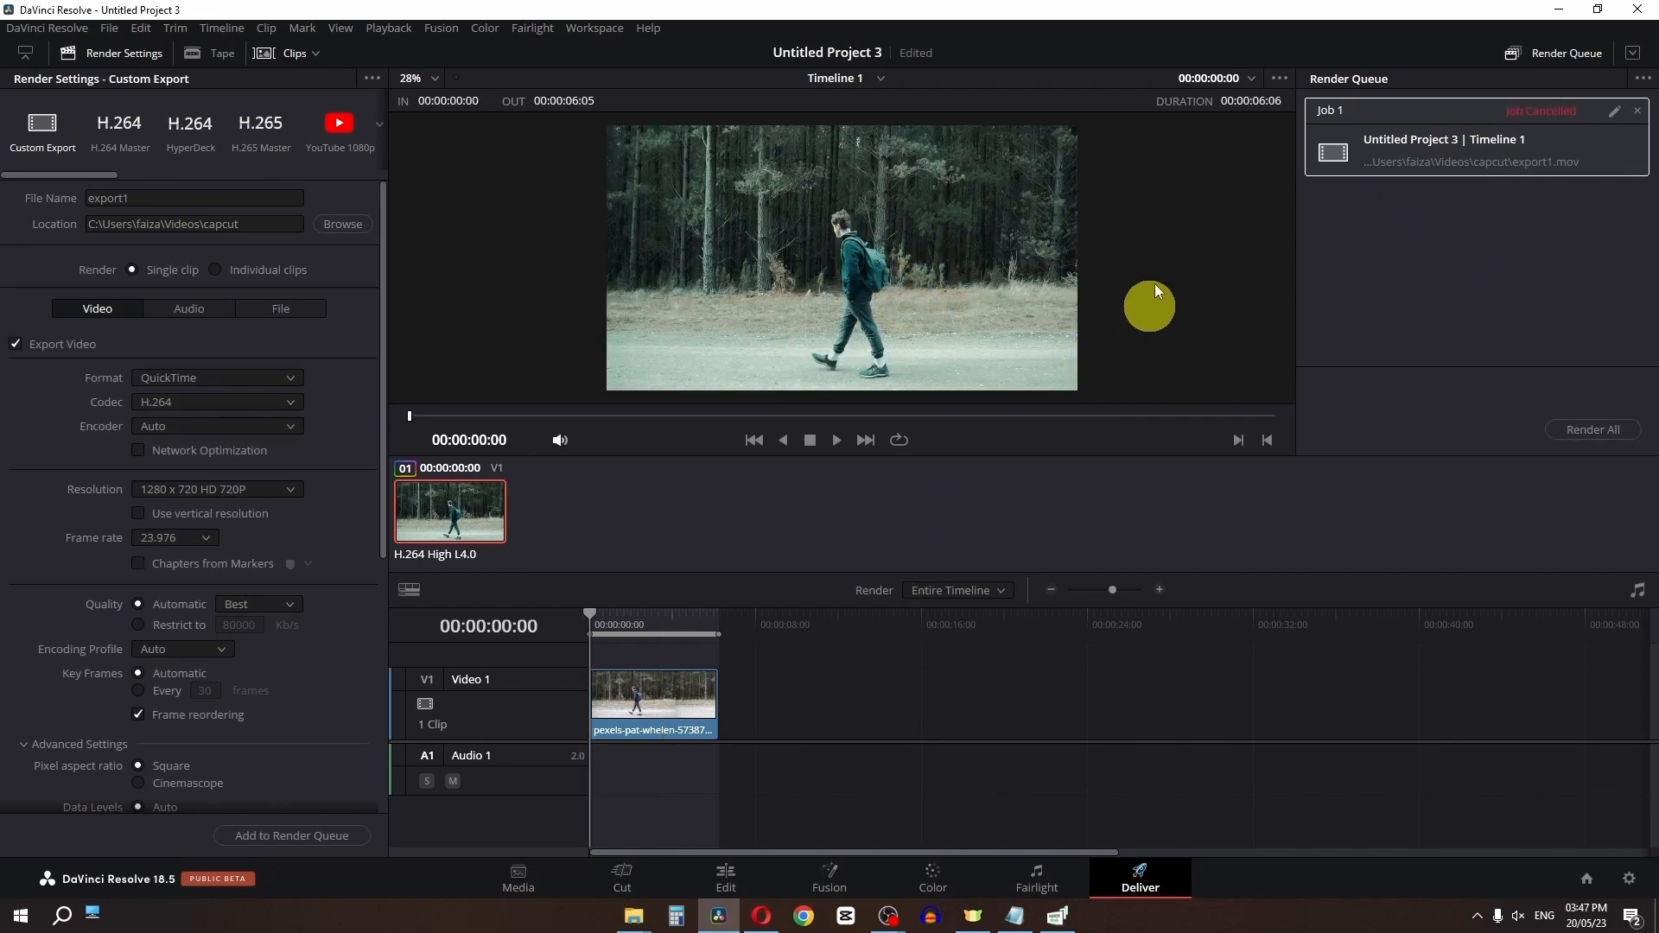
Set Updates During Renders to Minimal and render the queued job again
{"action": "left_click", "coordinate": [1284, 76]}
{"action": "left_click", "coordinate": [1352, 144]}
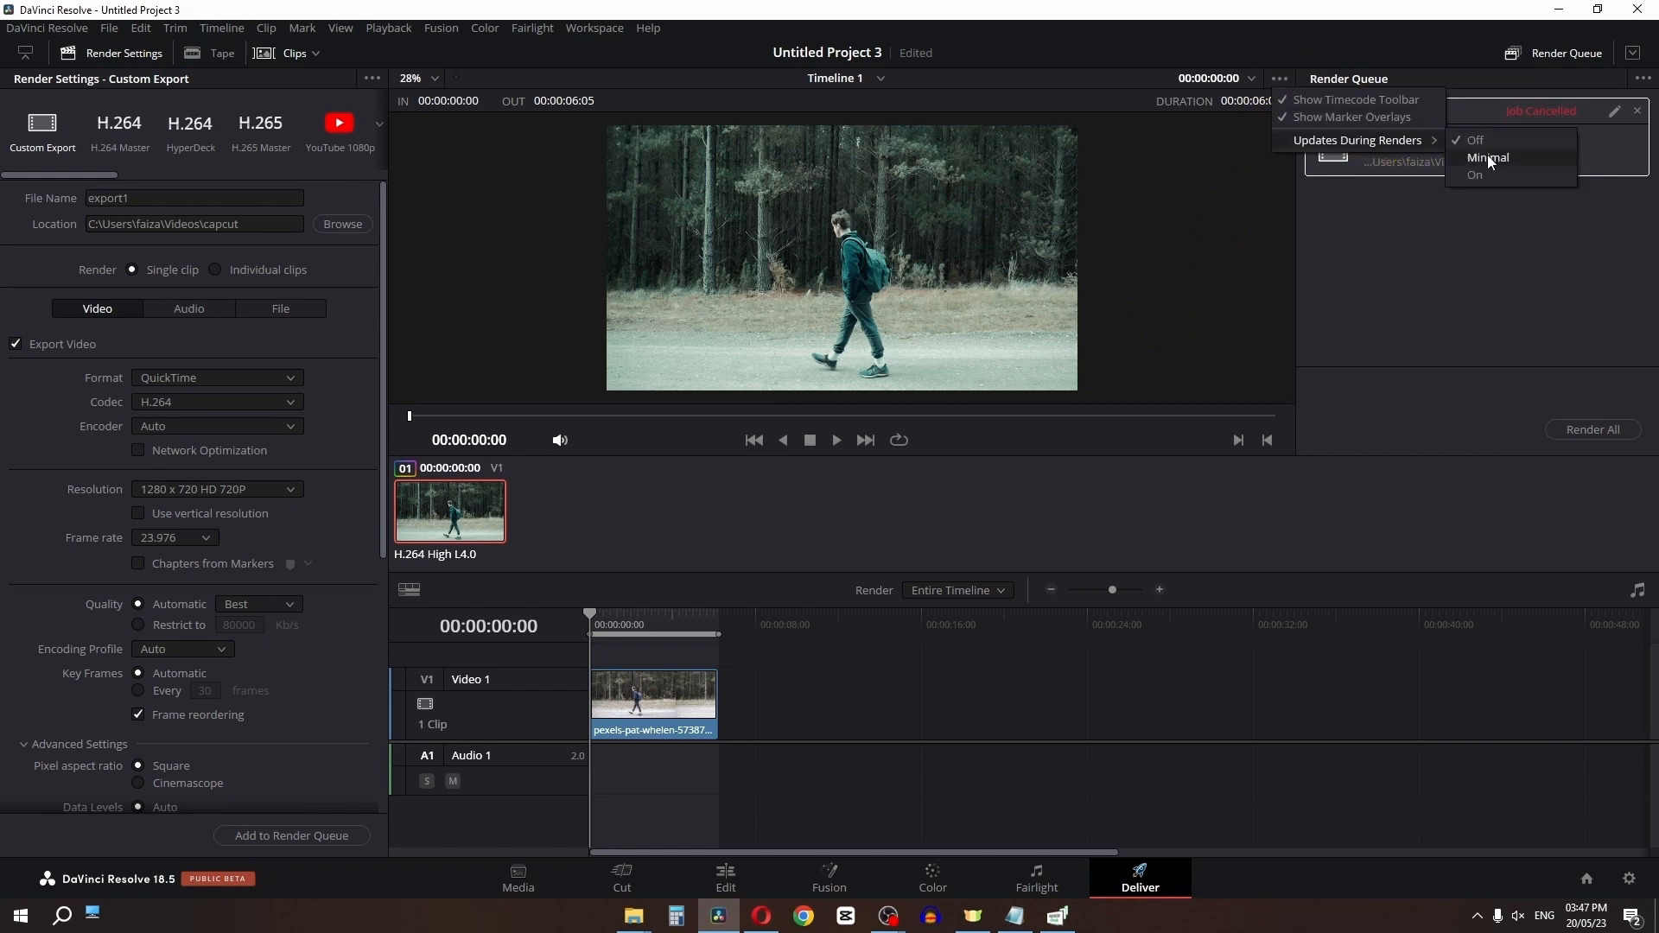
{"action": "left_click", "coordinate": [1490, 161]}
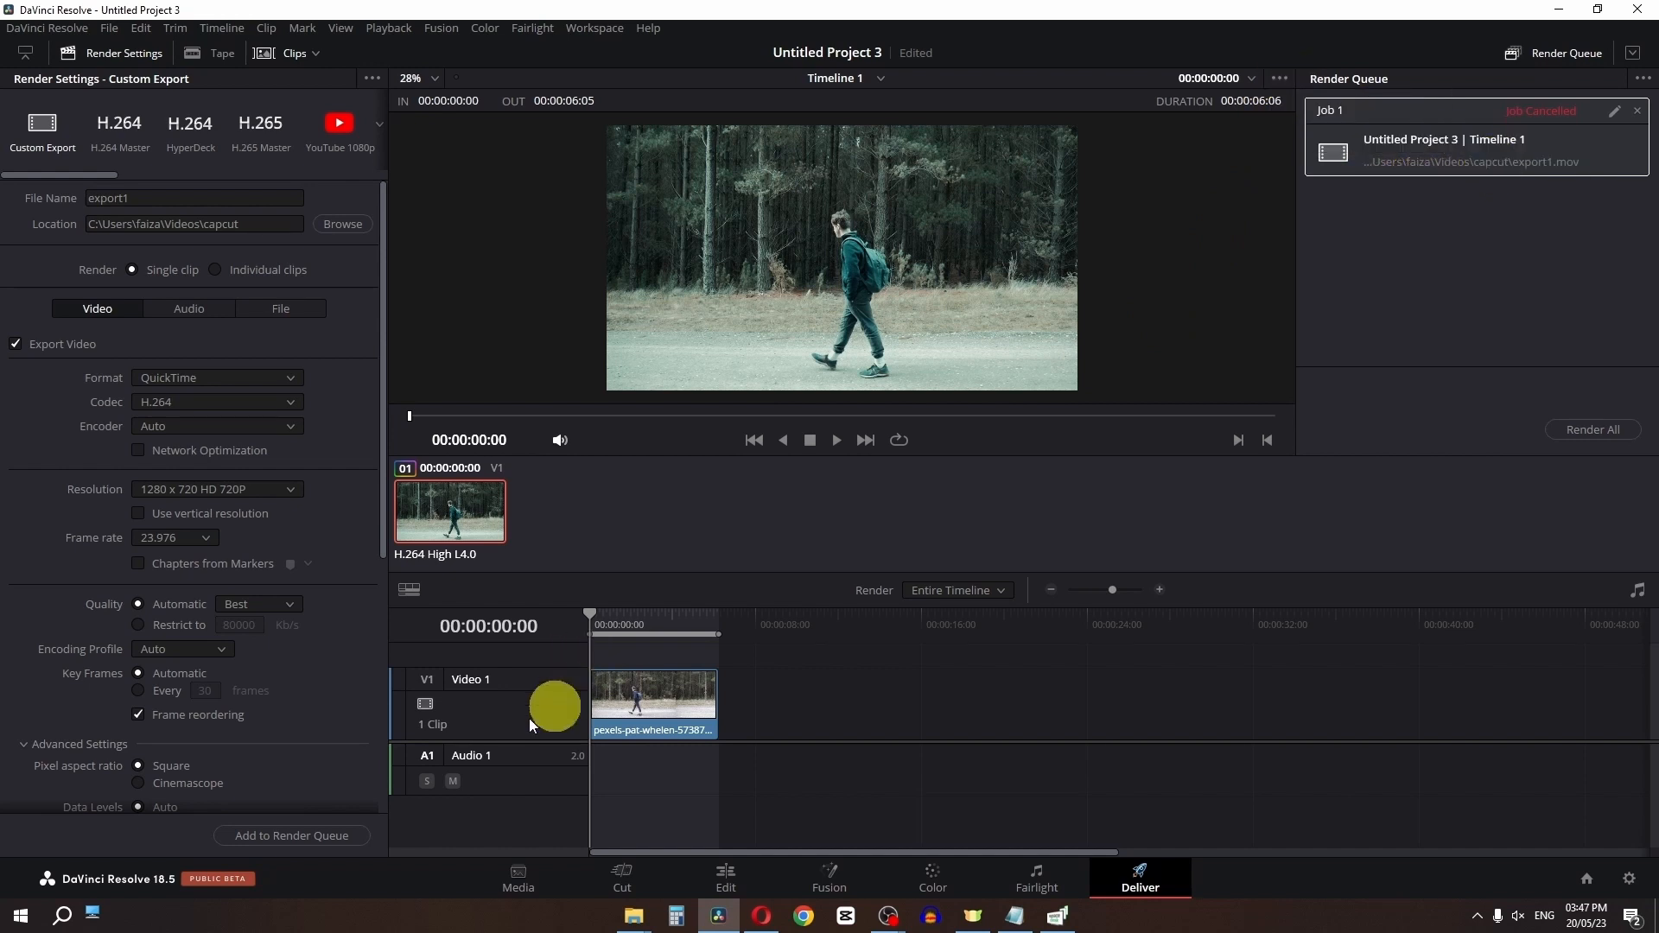
{"action": "left_click", "coordinate": [1592, 430]}
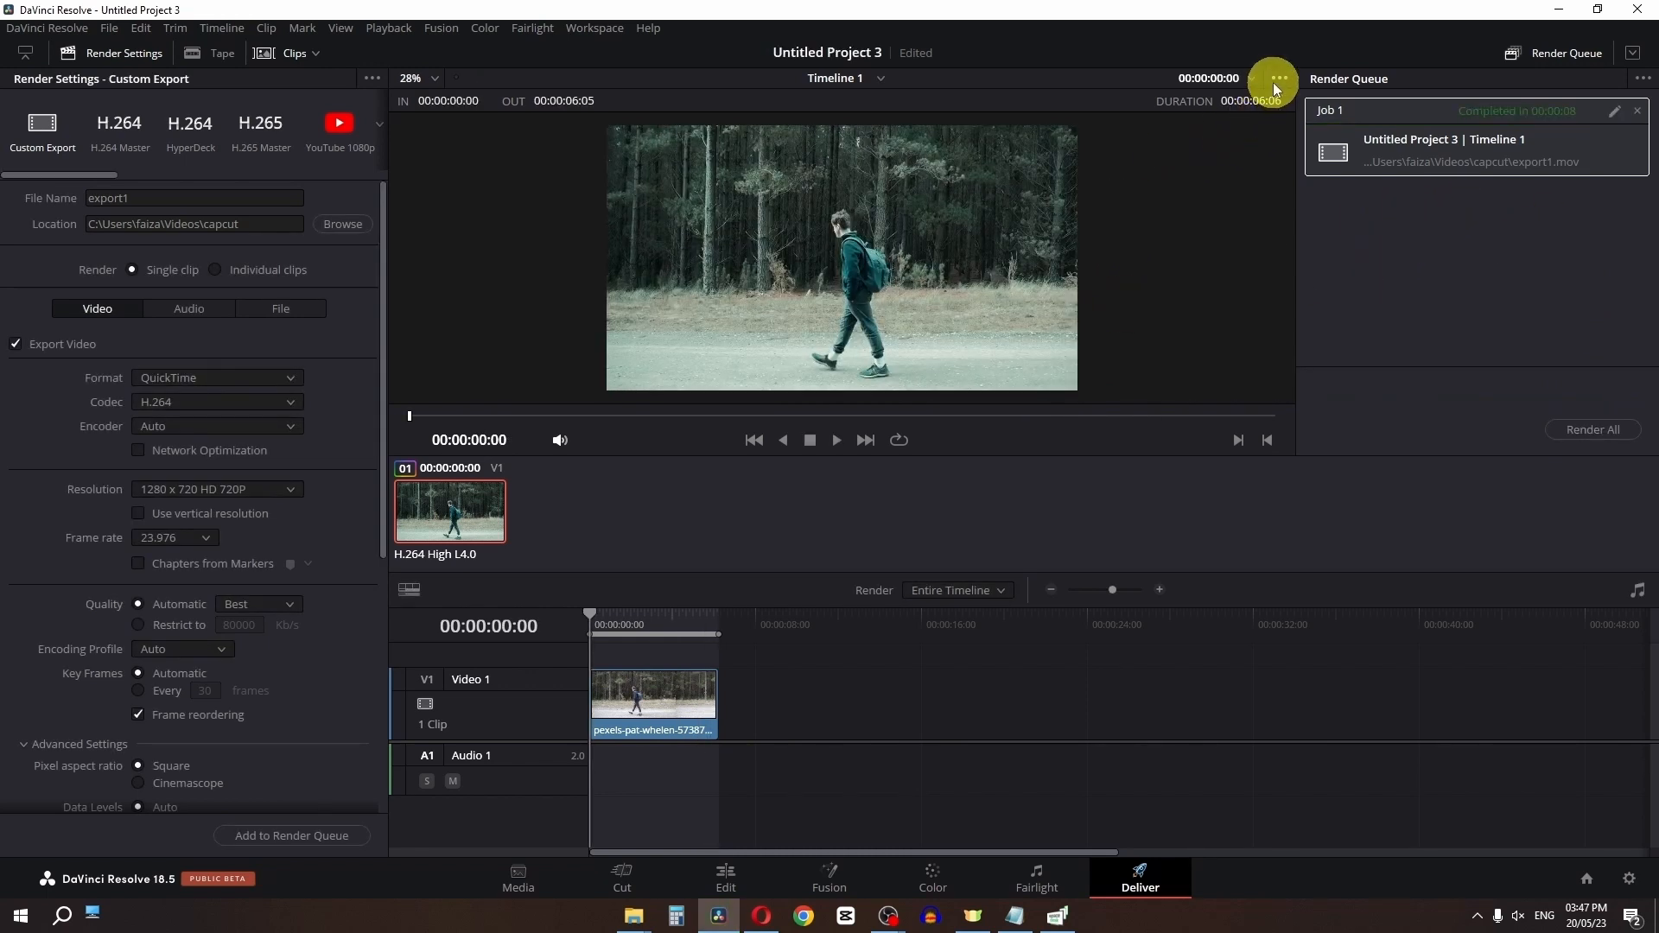
Set Updates During Renders to Off and check the update options once more
{"action": "left_click", "coordinate": [1275, 79]}
{"action": "mouse_move", "coordinate": [1315, 143]}
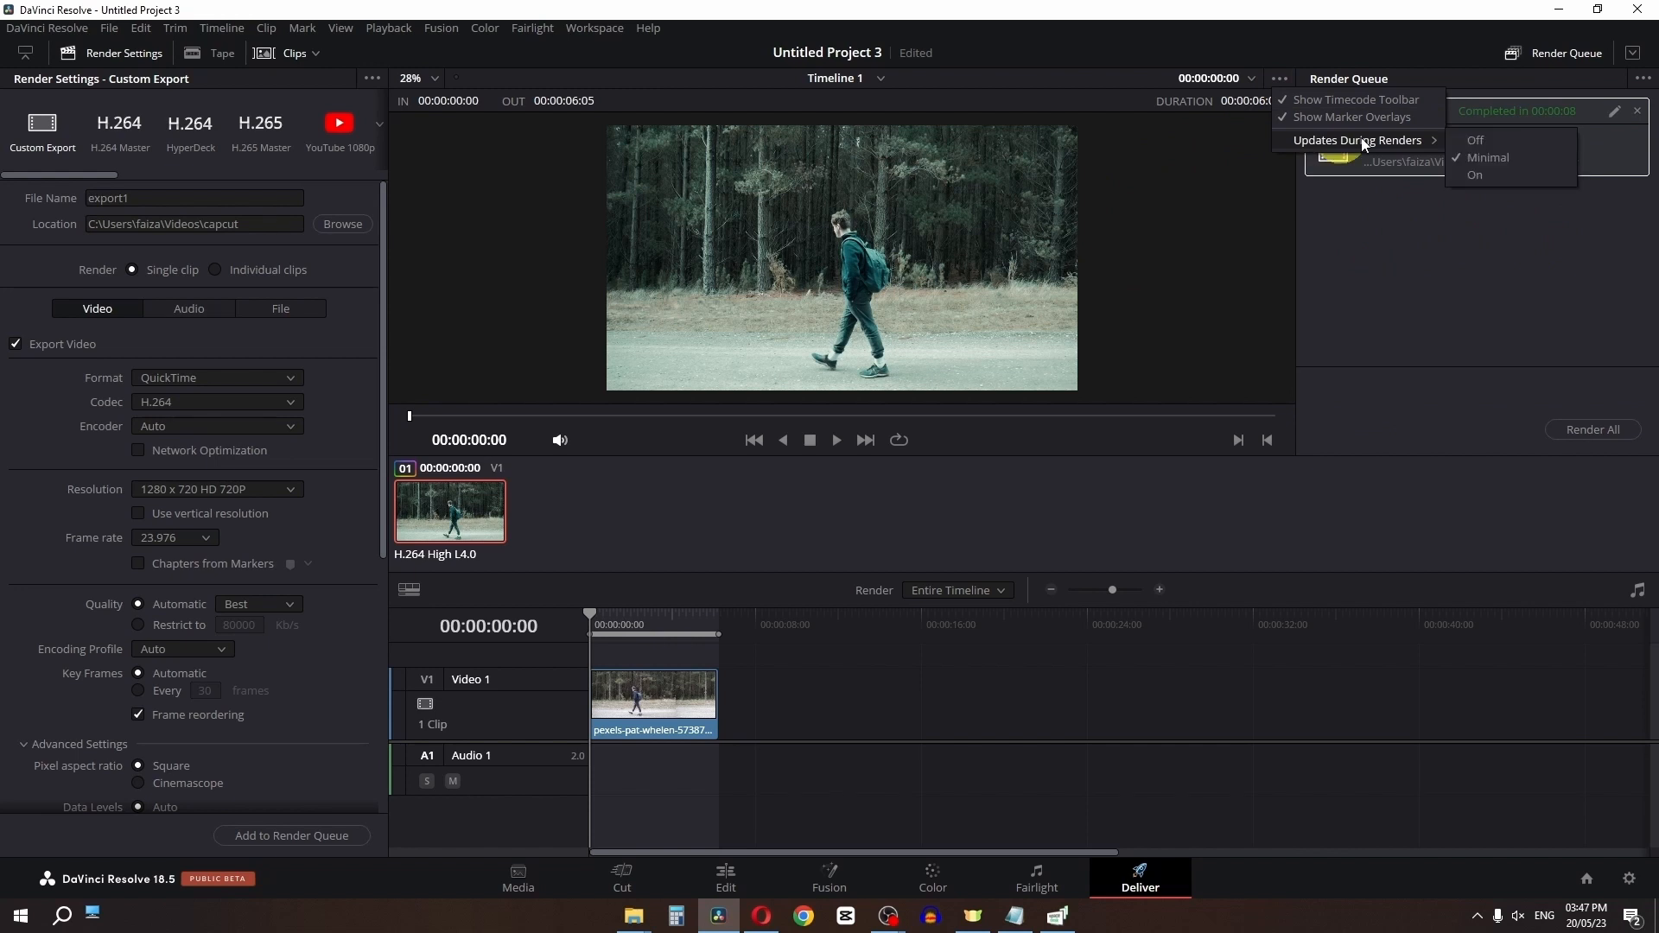
{"action": "left_click", "coordinate": [1517, 140]}
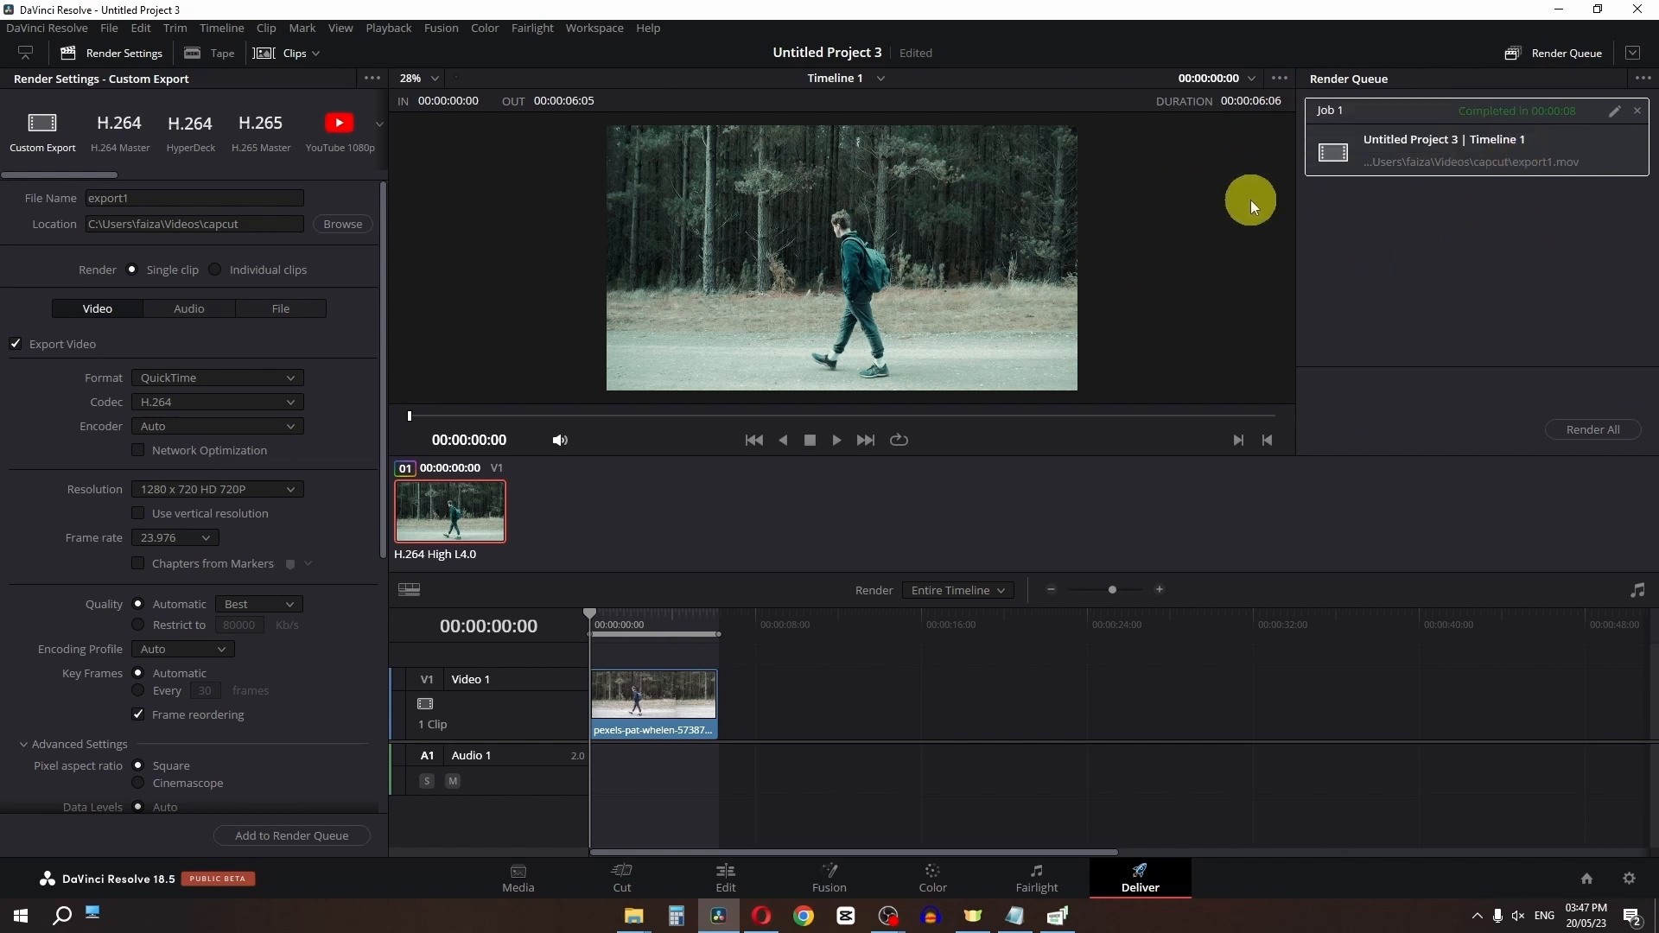
{"action": "left_click", "coordinate": [1280, 80]}
{"action": "mouse_move", "coordinate": [1297, 143]}
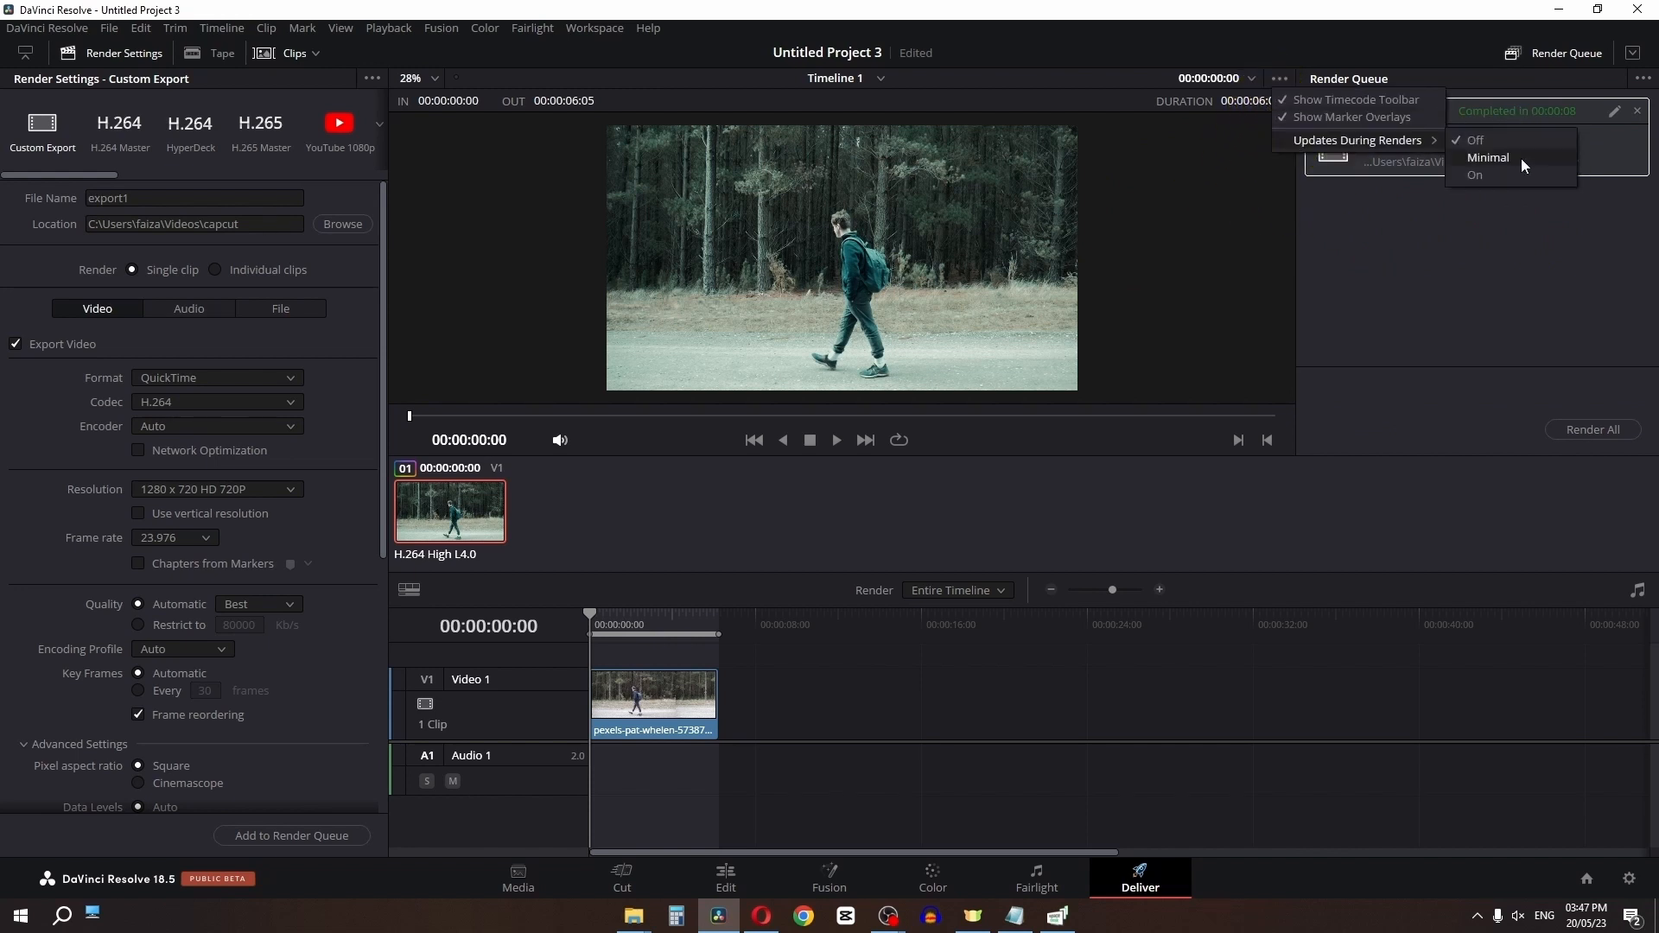
{"action": "left_click", "coordinate": [1499, 289]}
{"action": "left_click", "coordinate": [535, 467]}
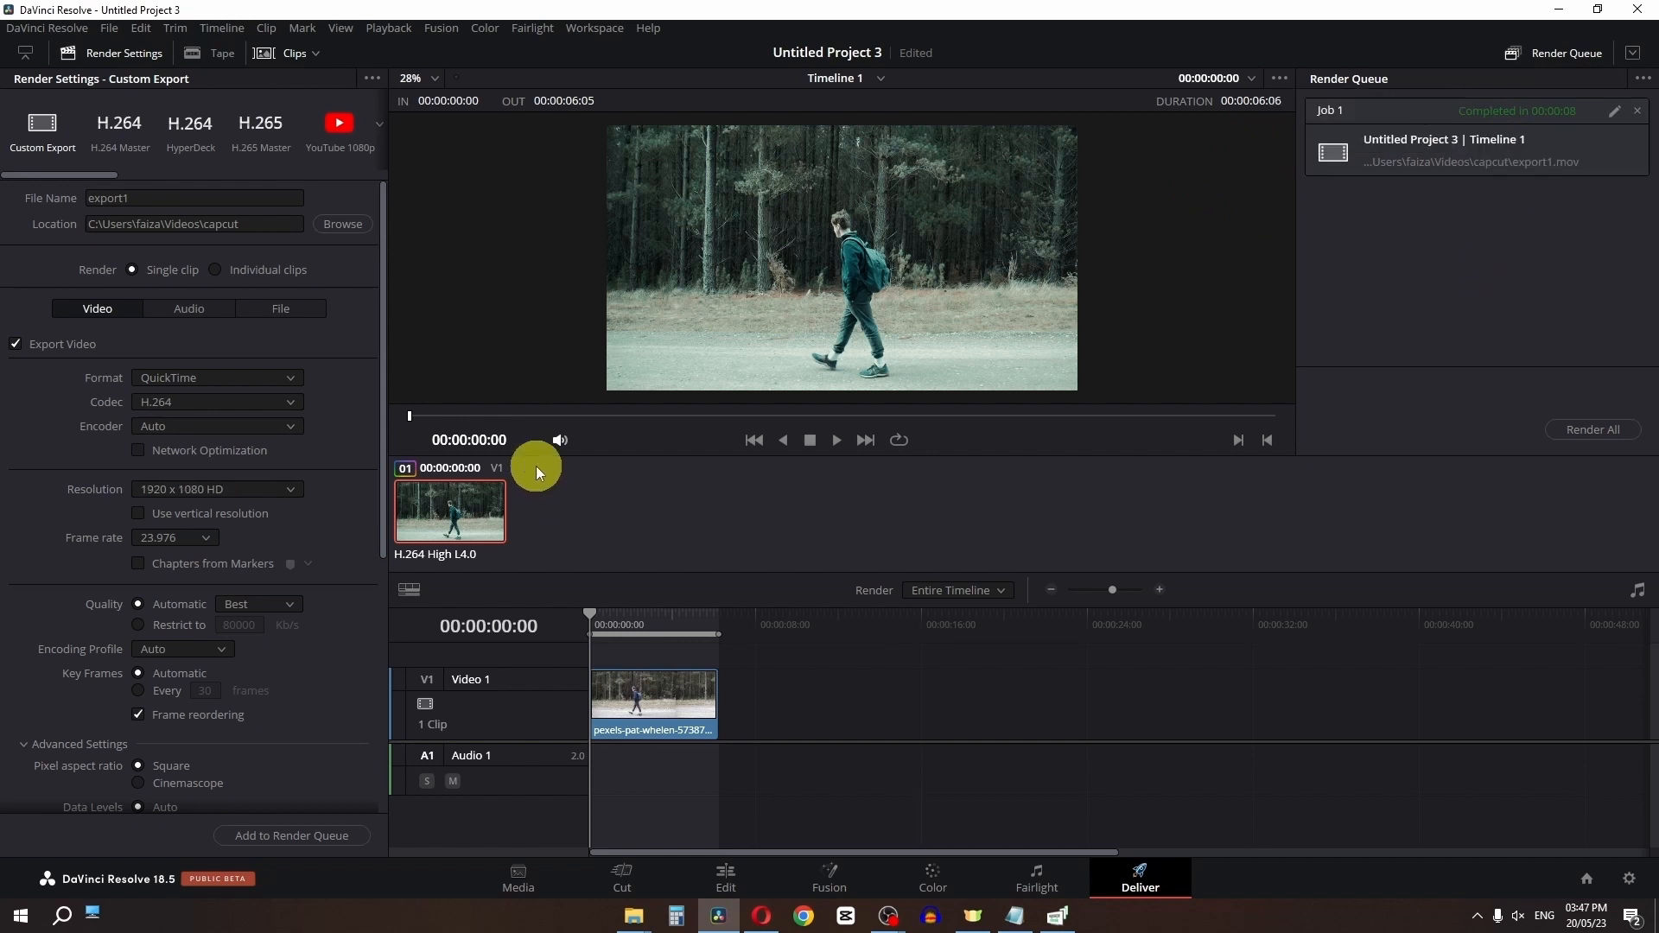
On the Edit page, place sync audio.wav at the start of the Audio 1 track and return to the Deliver page
{"action": "left_click_drag", "start_coordinate": [109, 176], "coordinate": [303, 184]}
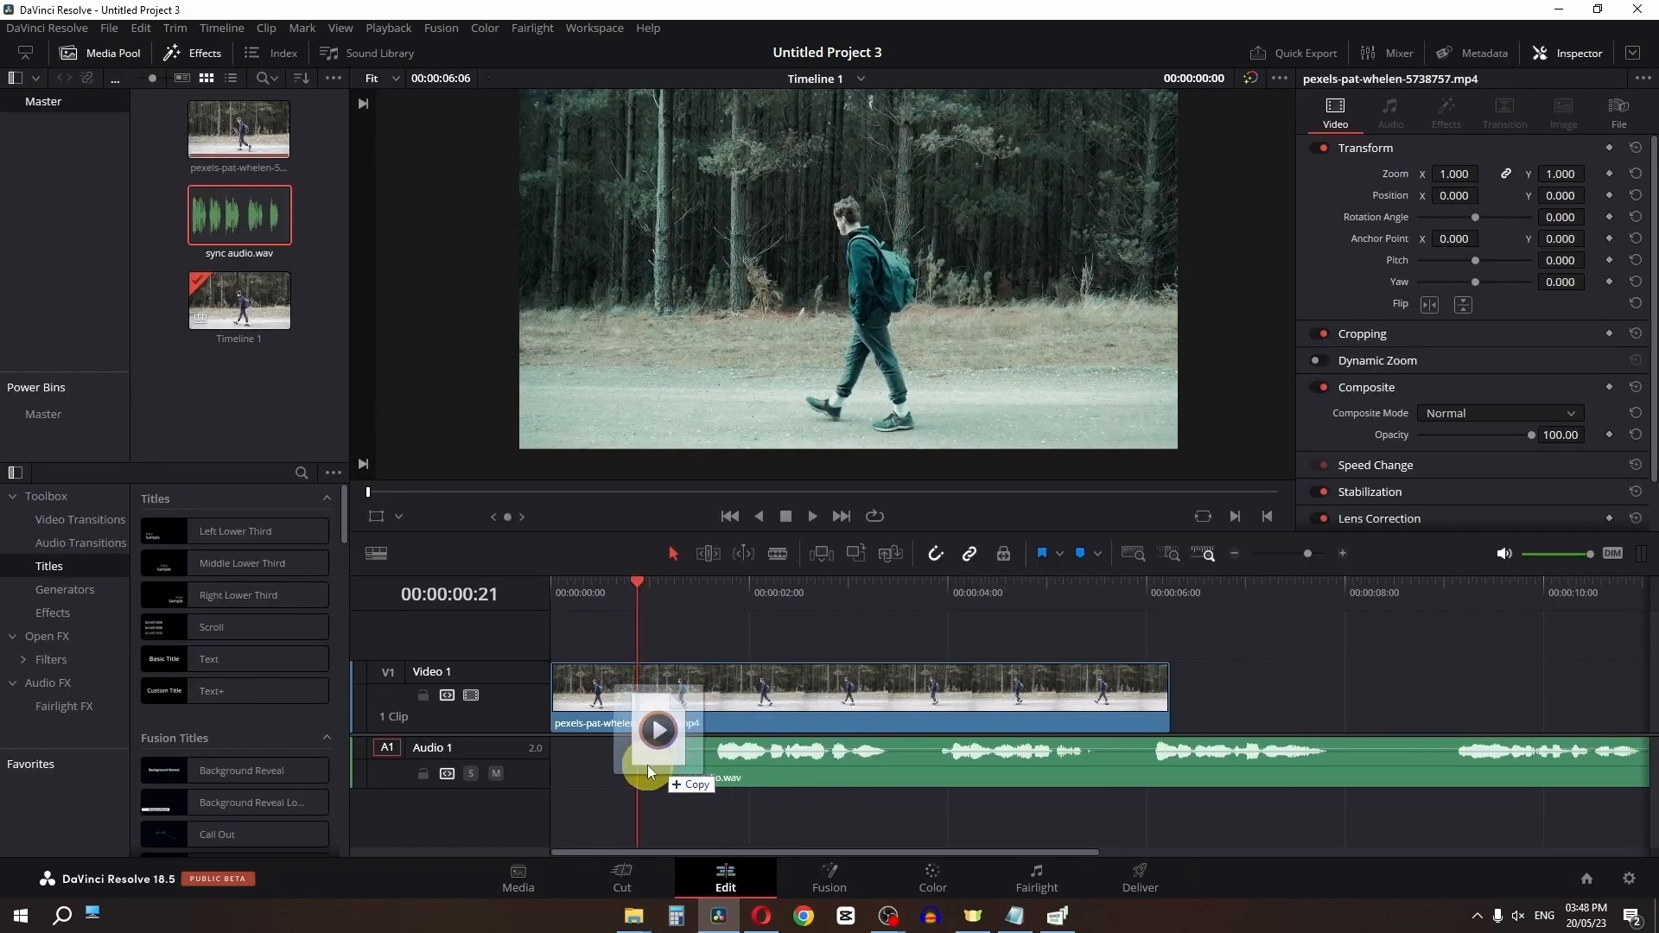
{"action": "left_click_drag", "start_coordinate": [646, 764], "coordinate": [558, 764]}
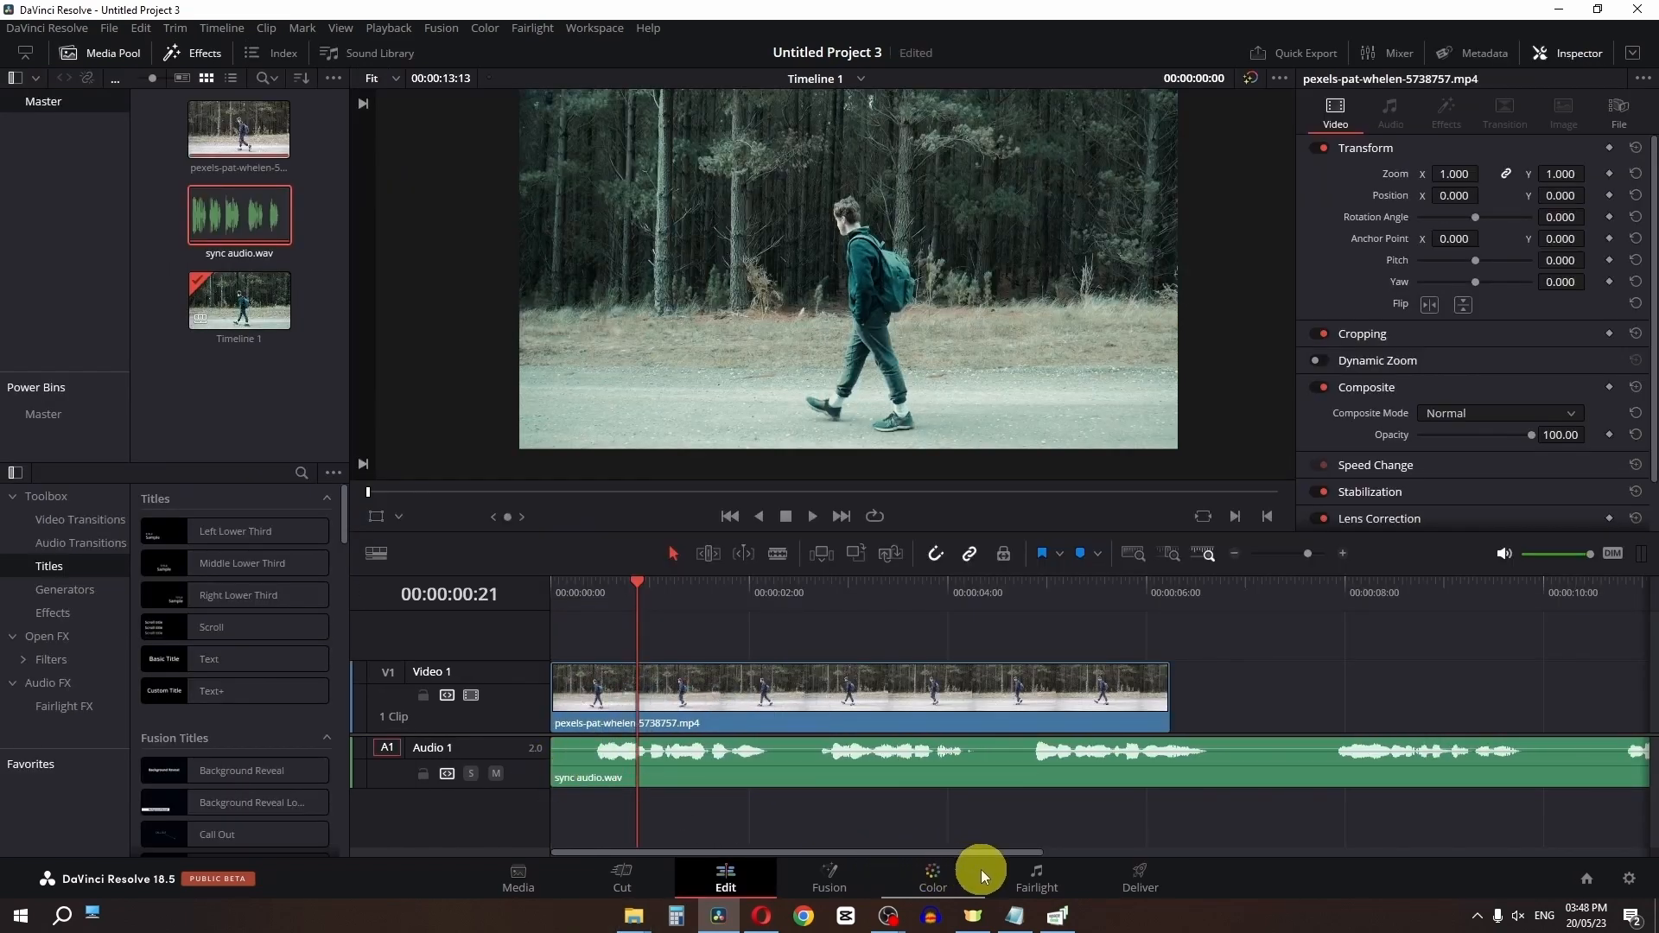
{"action": "left_click", "coordinate": [1080, 873]}
{"action": "left_click", "coordinate": [1123, 871]}
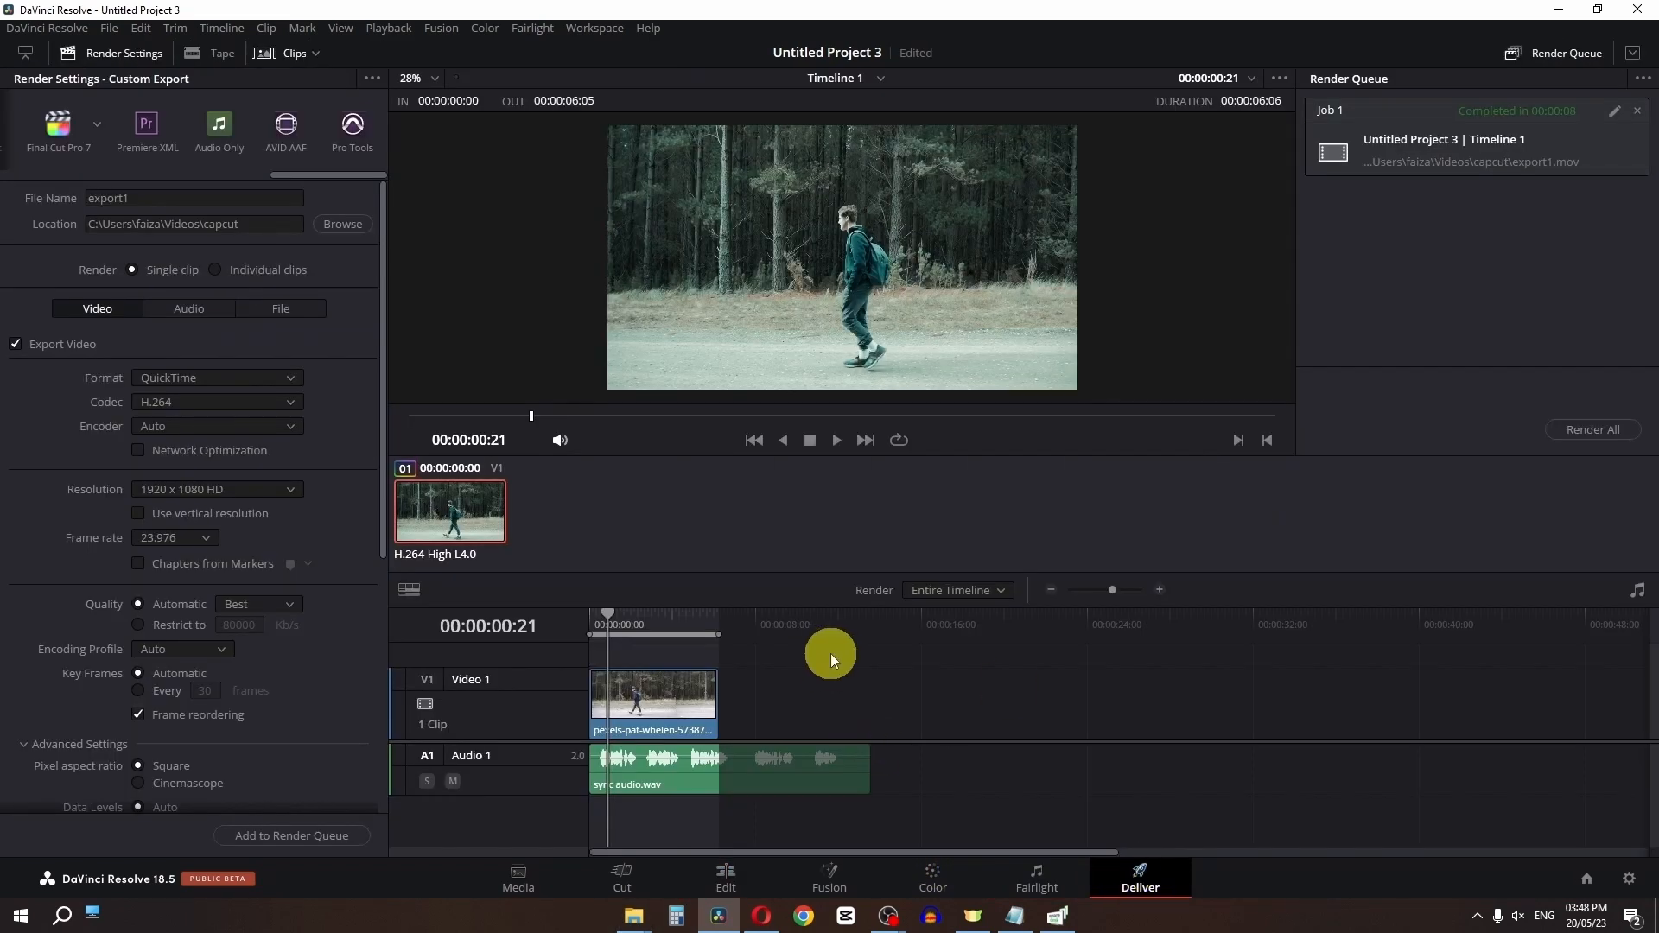
Load the Audio Only render preset and review its audio export formats, keeping Wave
{"action": "left_click", "coordinate": [223, 138]}
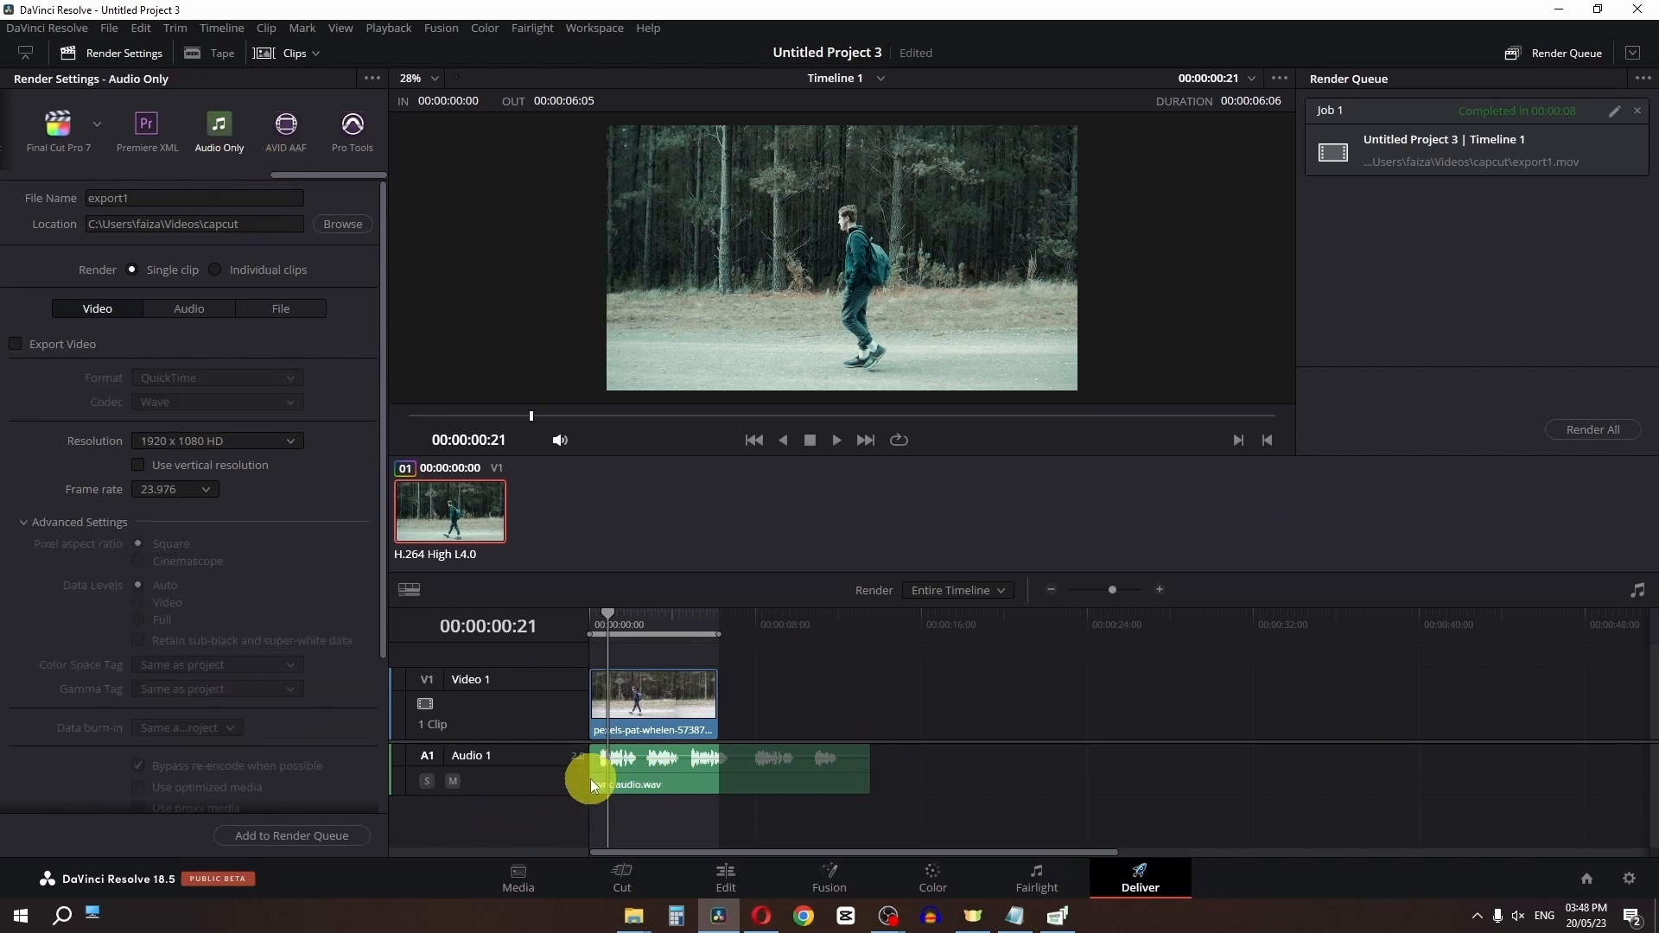
{"action": "left_click", "coordinate": [184, 313]}
{"action": "left_click", "coordinate": [210, 379]}
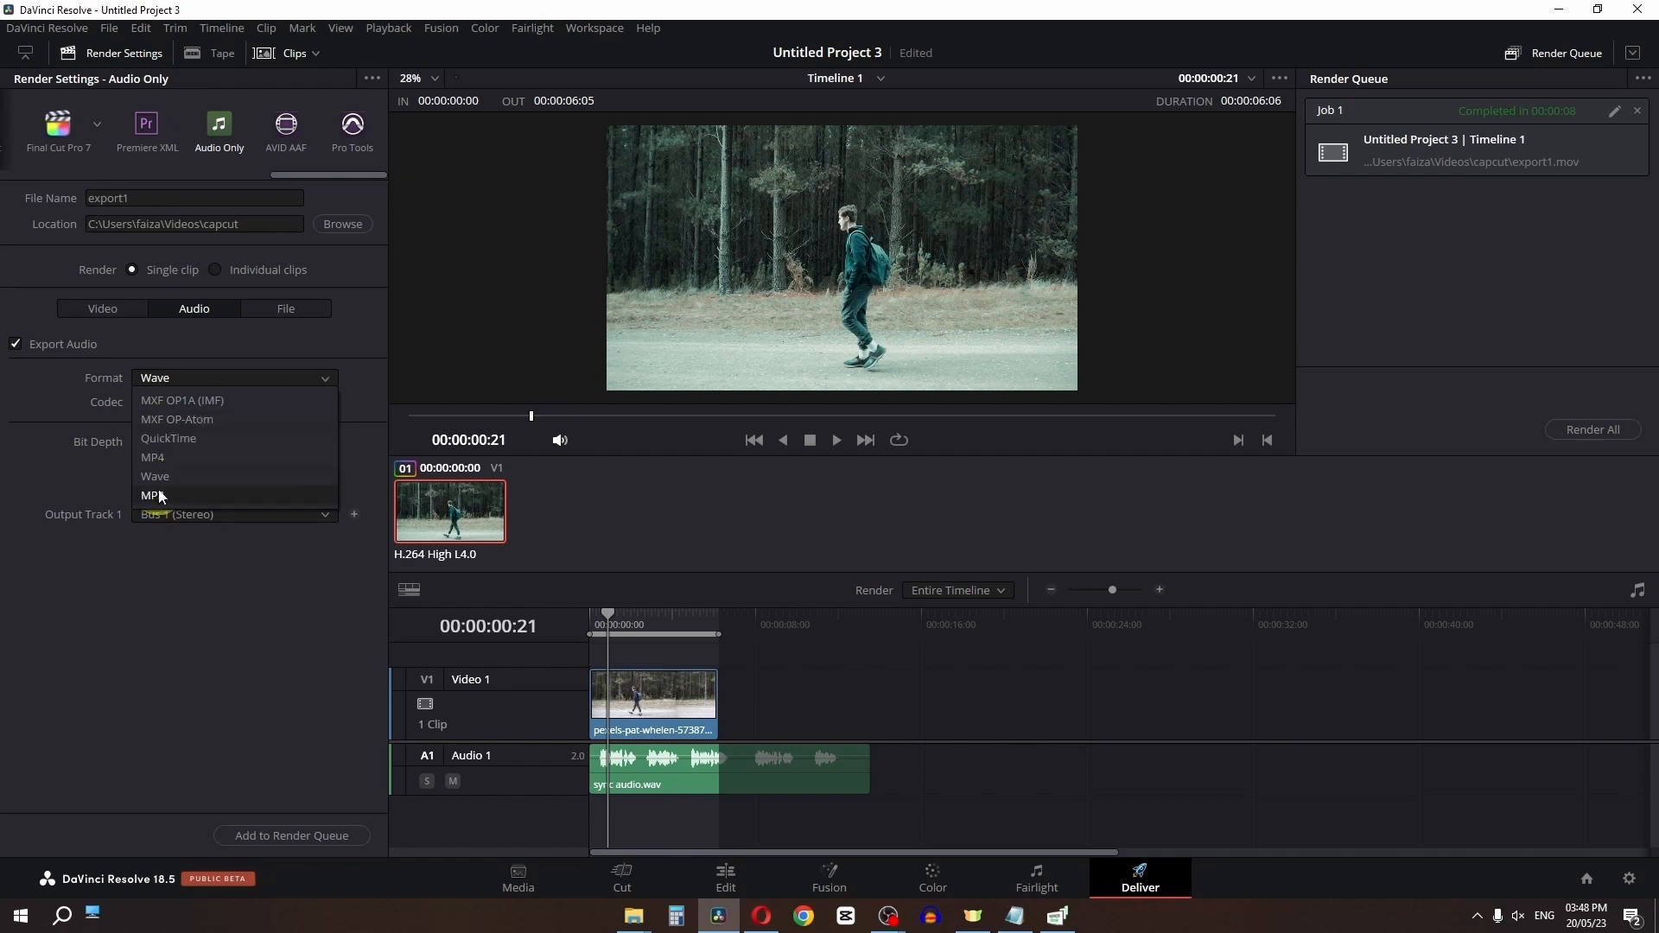
{"action": "left_click", "coordinate": [356, 496]}
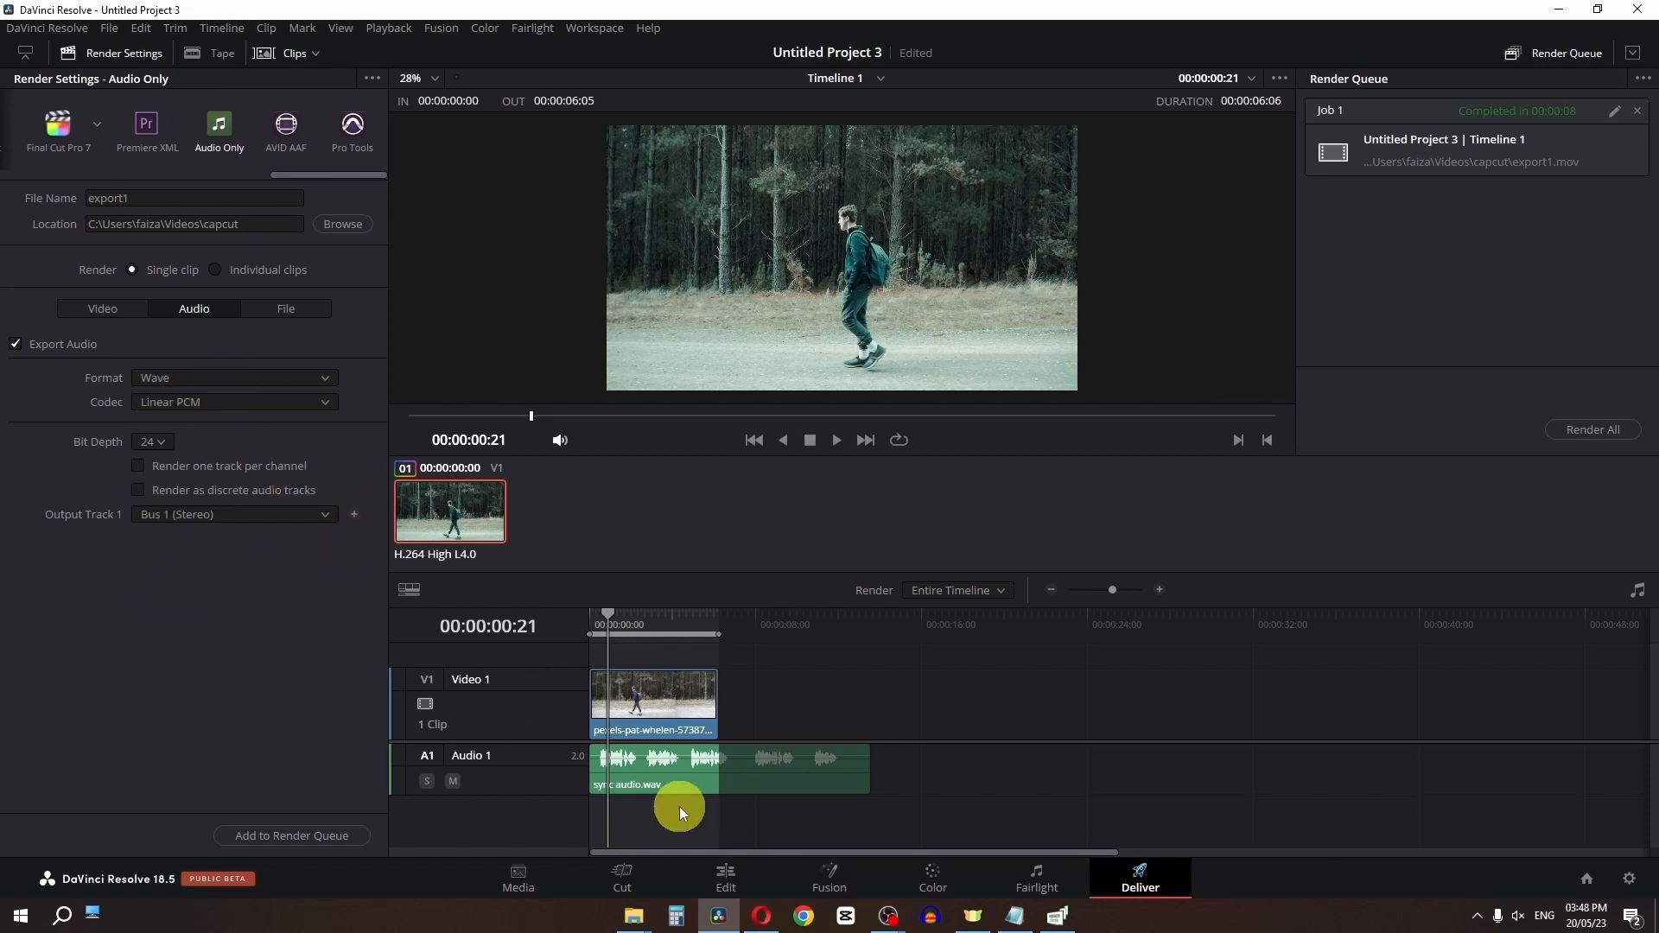
{"action": "left_click", "coordinate": [183, 382]}
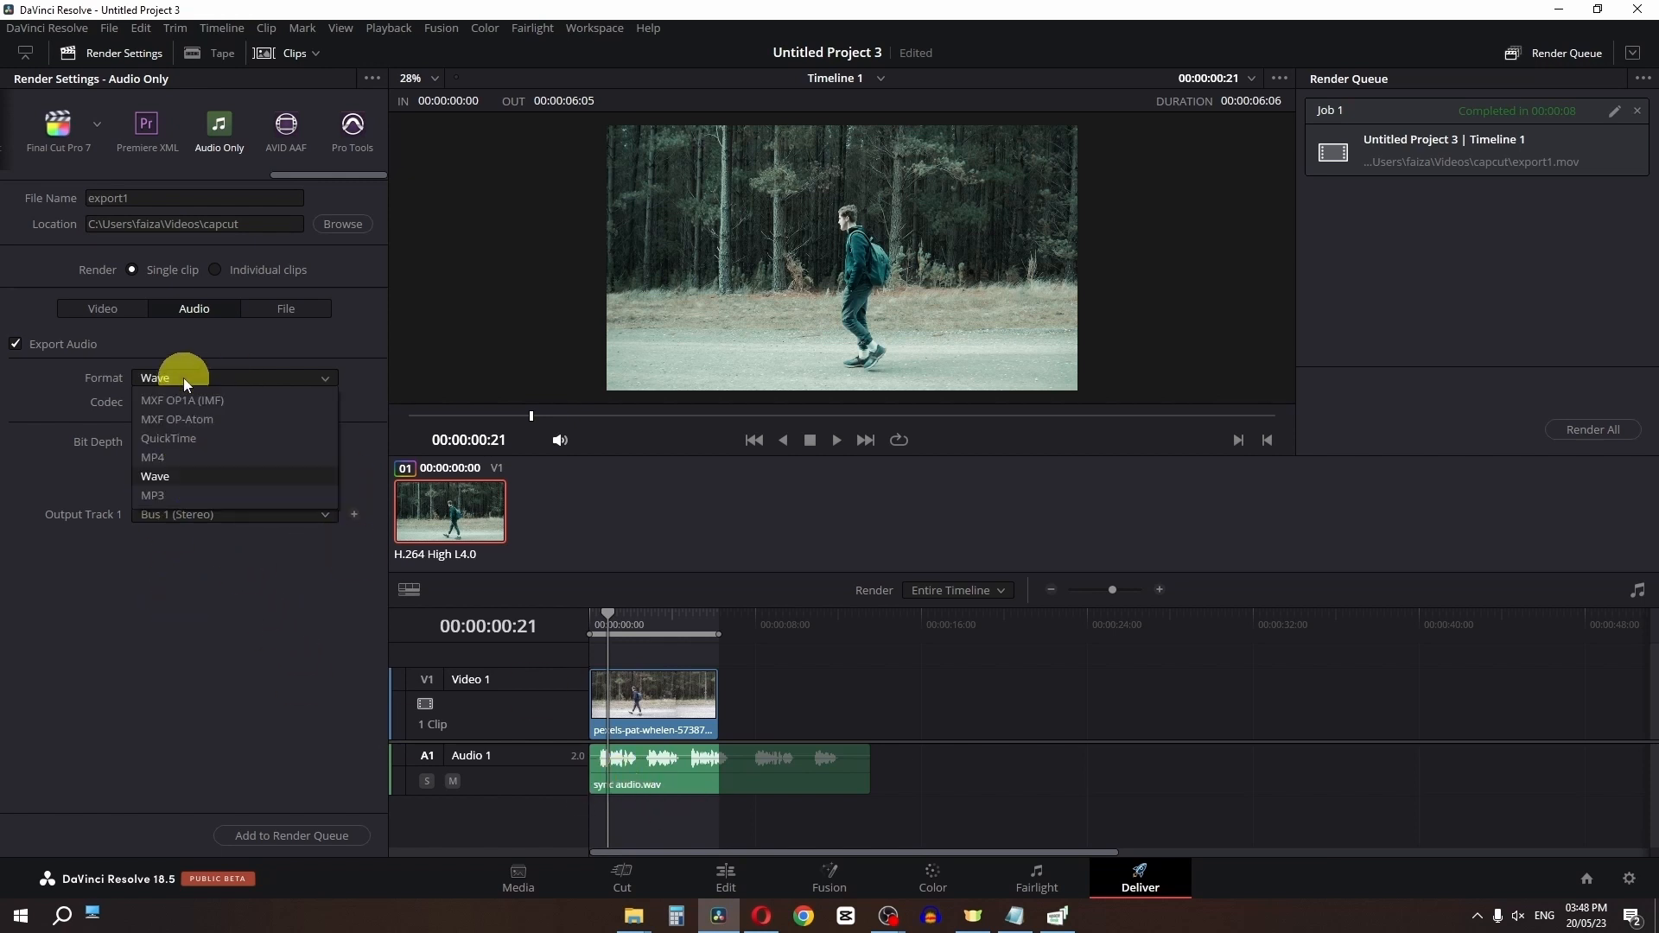
{"action": "left_click", "coordinate": [189, 318]}
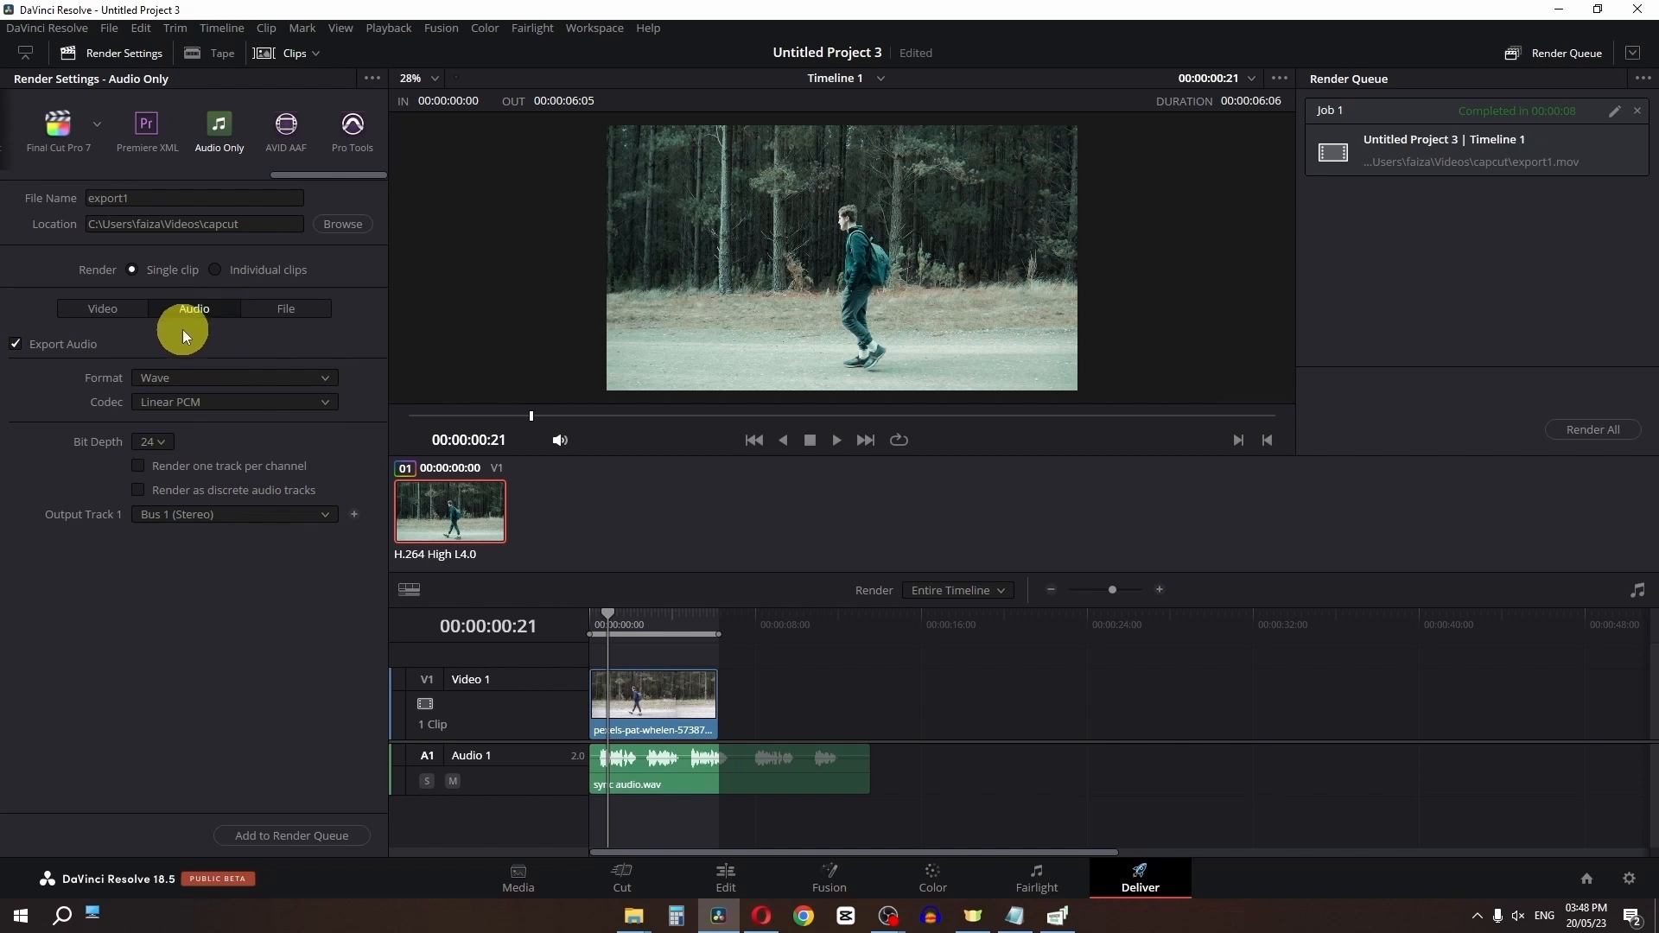
{"action": "left_click", "coordinate": [169, 378]}
{"action": "left_click", "coordinate": [197, 553]}
Try All Timeline Tracks as the source of Output Track 1 and switch it to Timeline Track
{"action": "left_click", "coordinate": [264, 513]}
{"action": "left_click", "coordinate": [224, 688]}
{"action": "left_click", "coordinate": [254, 519]}
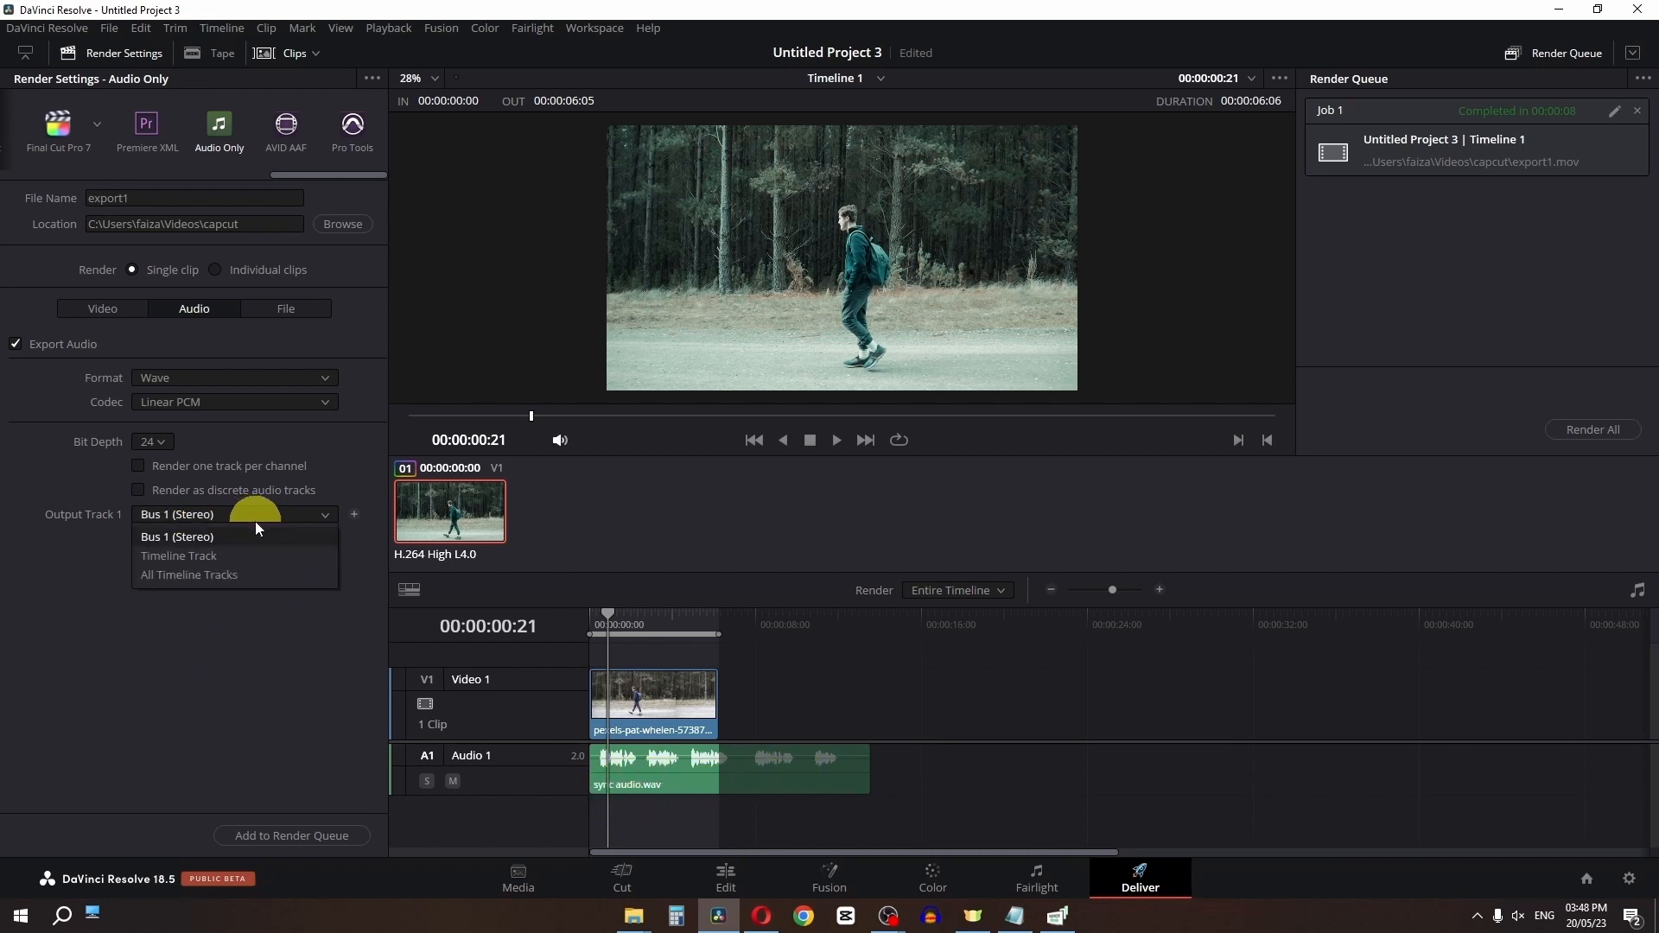
{"action": "left_click", "coordinate": [205, 576]}
{"action": "left_click", "coordinate": [664, 756]}
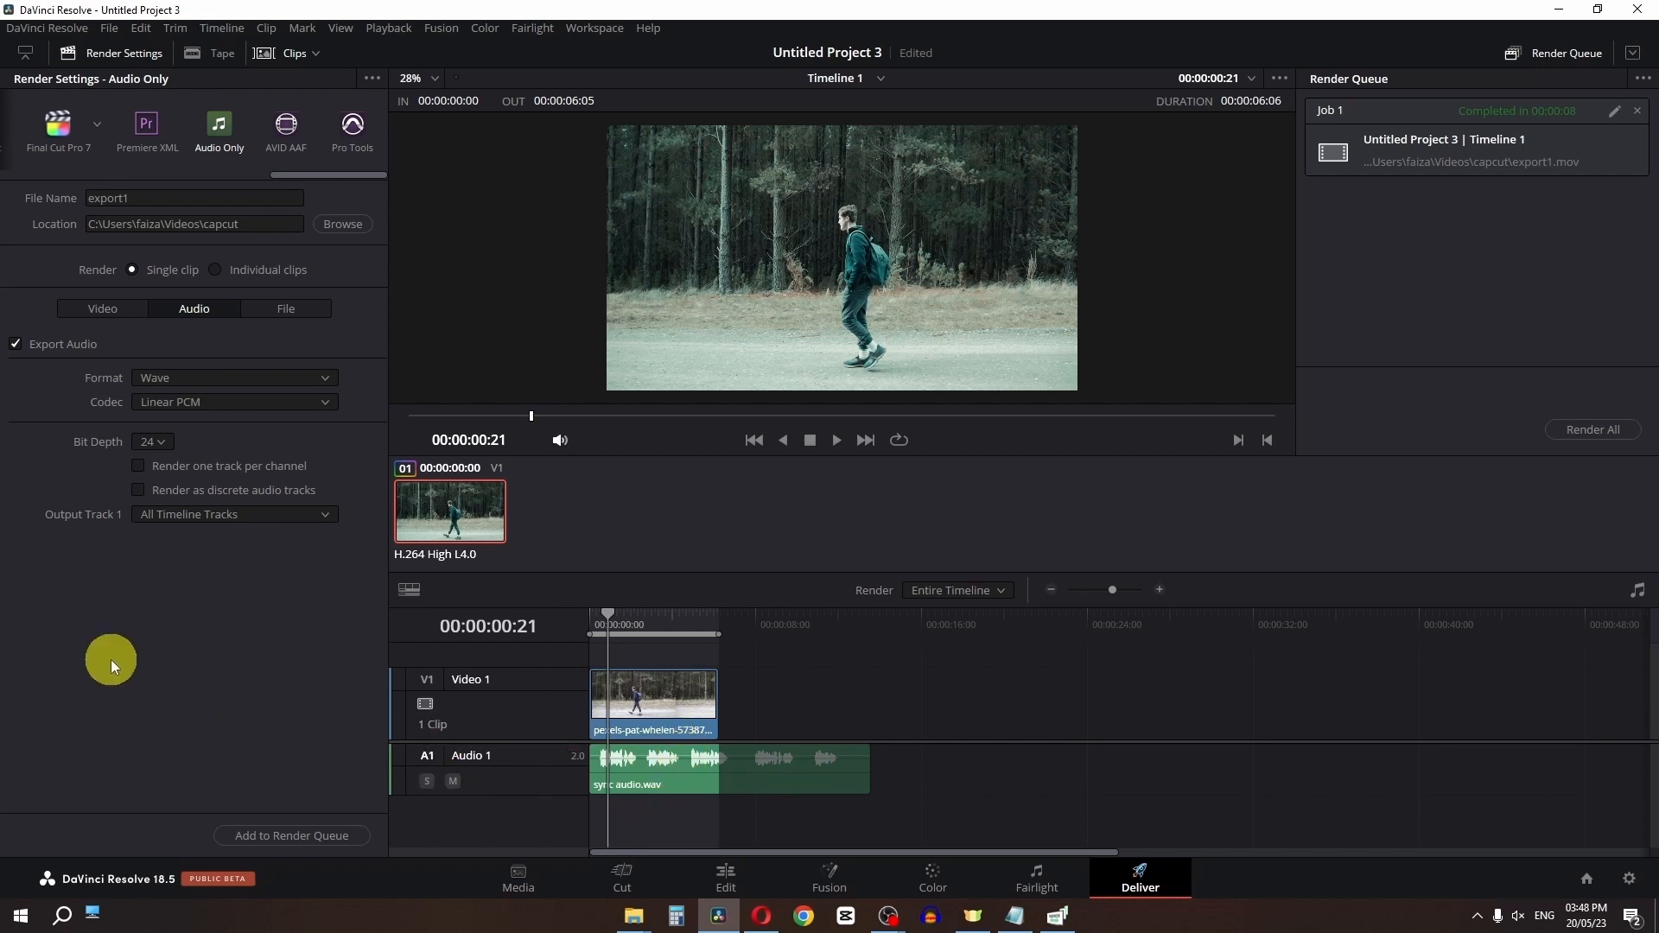
{"action": "left_click", "coordinate": [214, 522]}
{"action": "left_click", "coordinate": [207, 556]}
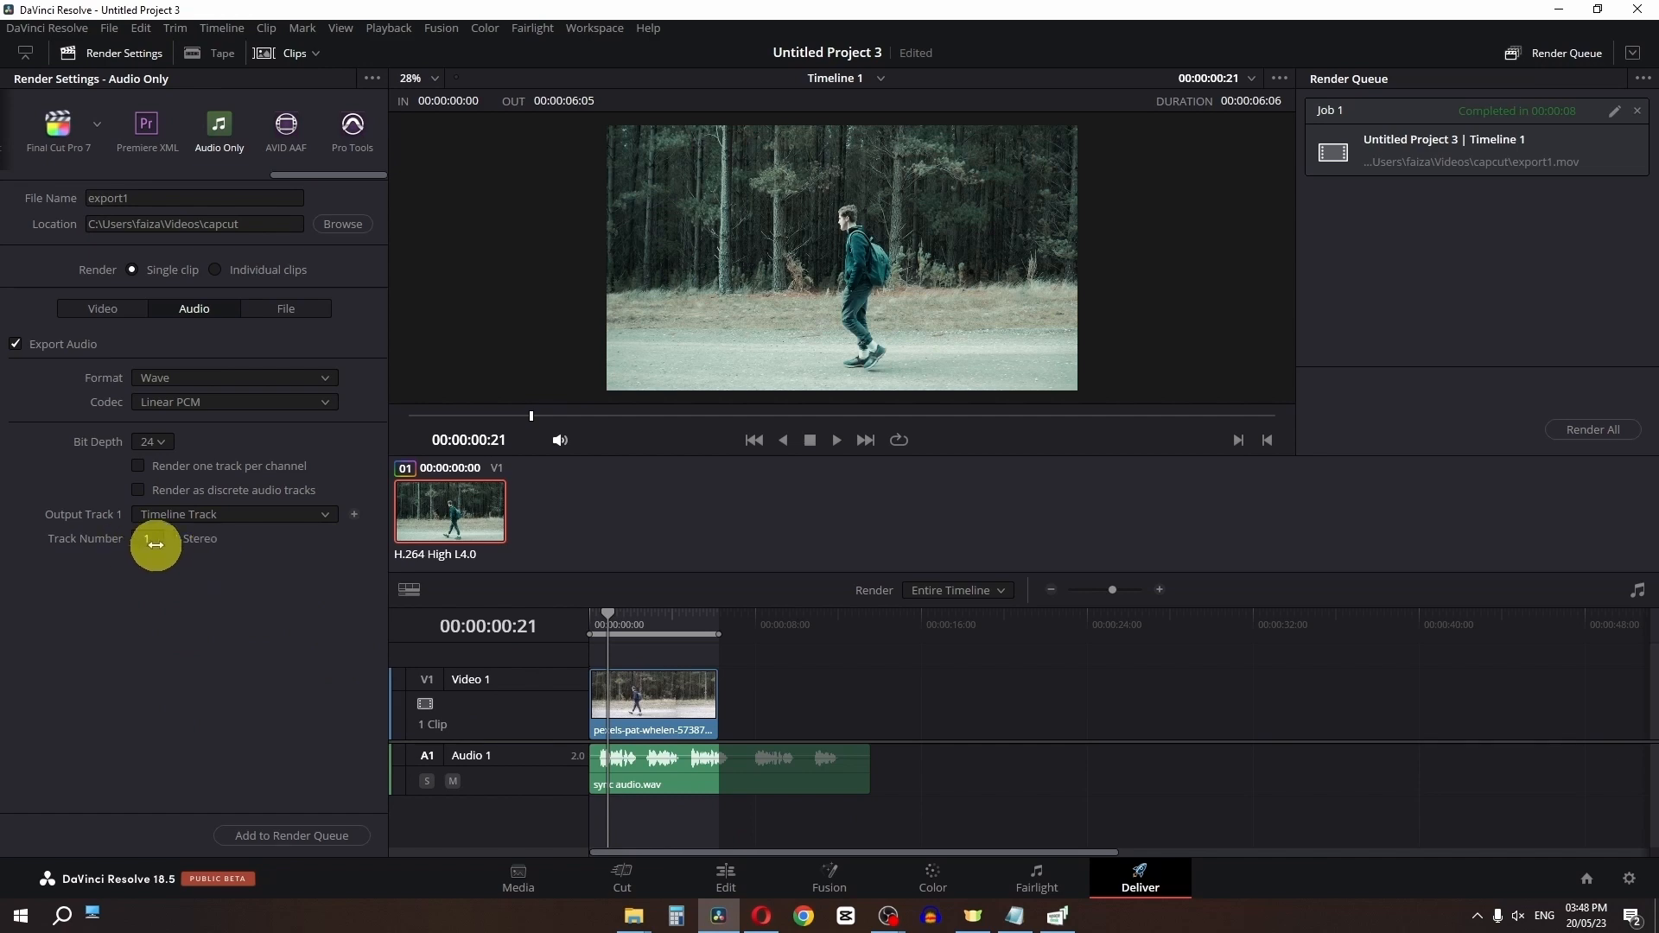
On the Edit page, split sync audio.wav at 00:00:04:14 and move its second part to the start of a new Audio 2 track
{"action": "left_click", "coordinate": [730, 872]}
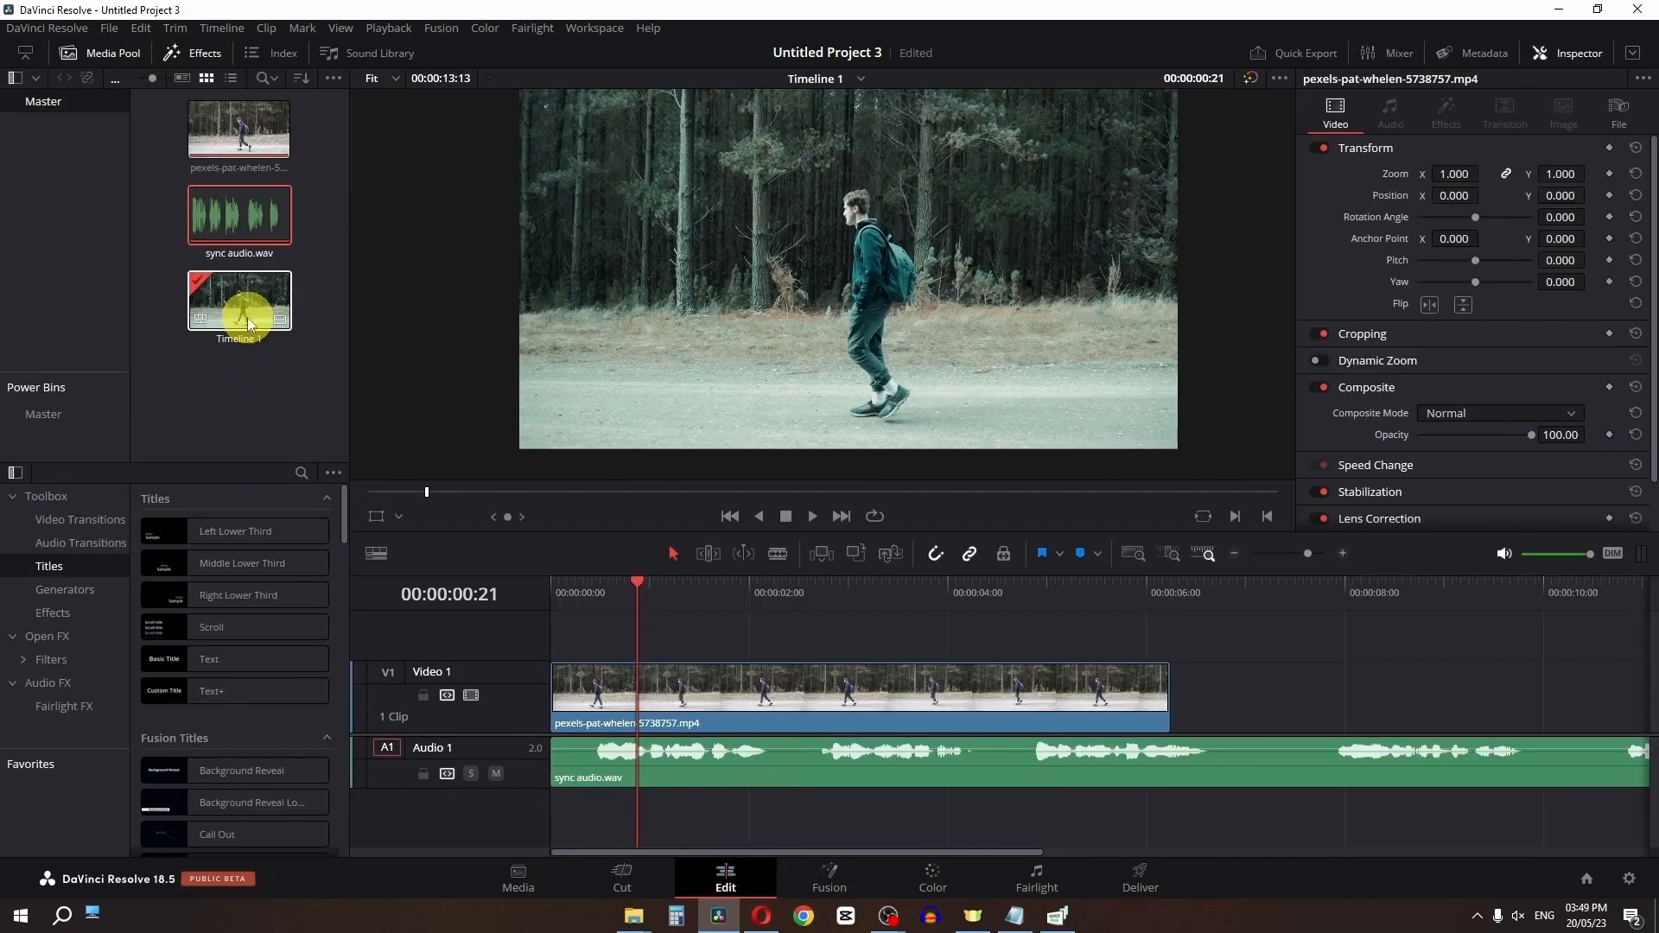
{"action": "left_click", "coordinate": [1005, 595]}
{"action": "left_click", "coordinate": [1011, 748]}
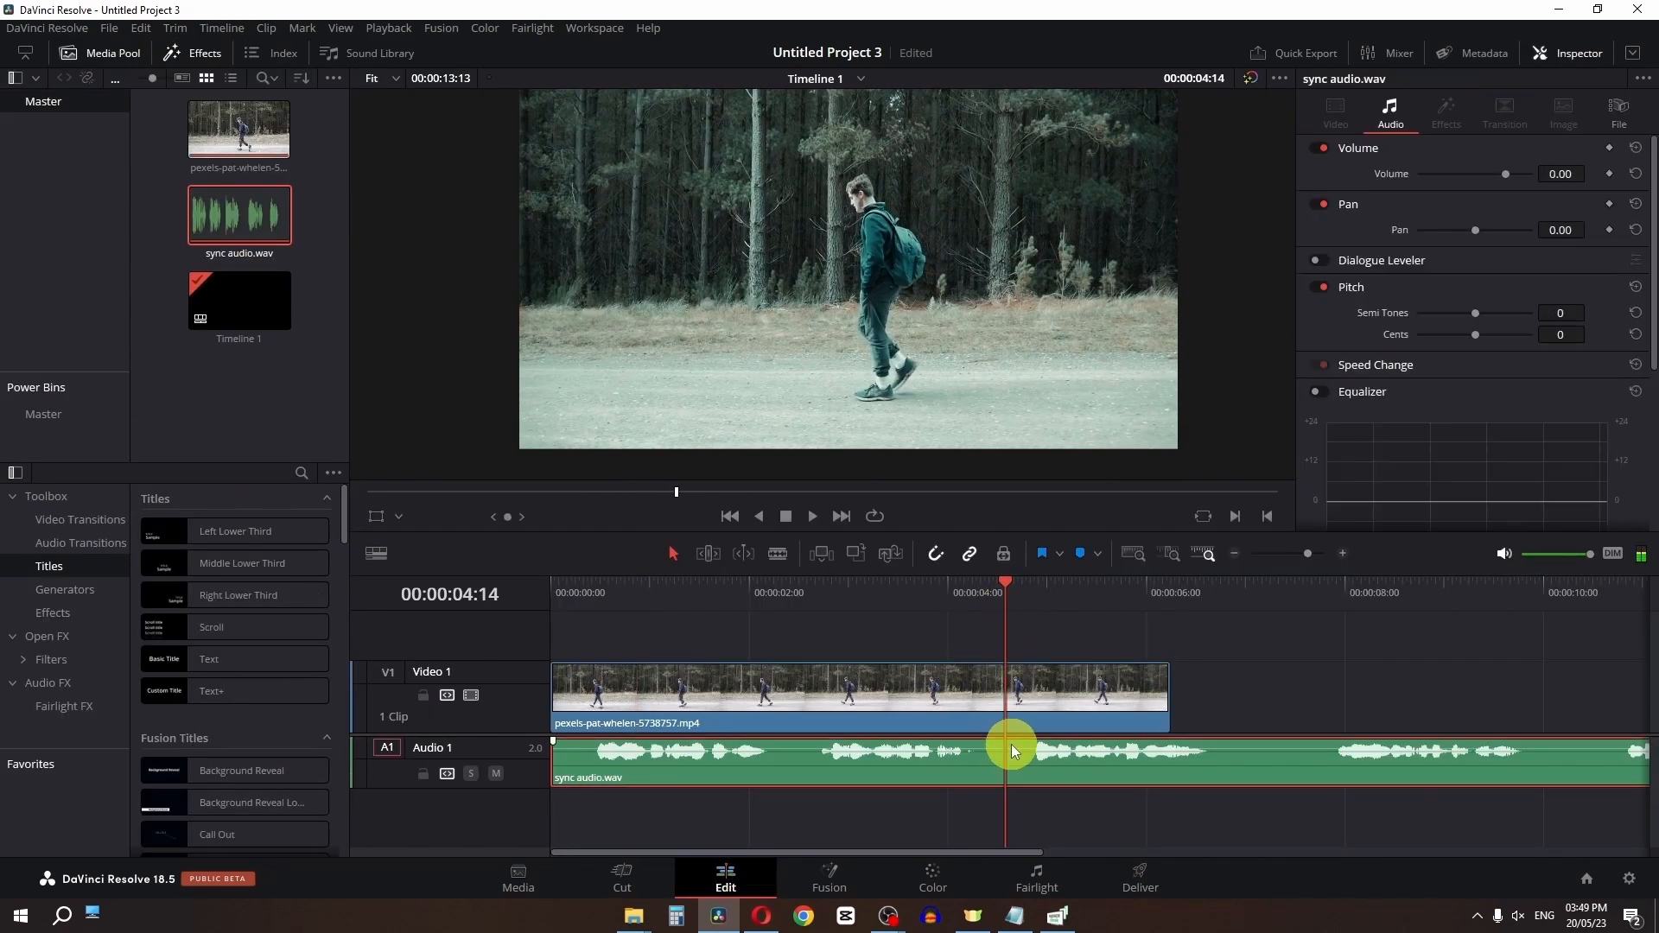
{"action": "key", "text": "ctrl+b"}
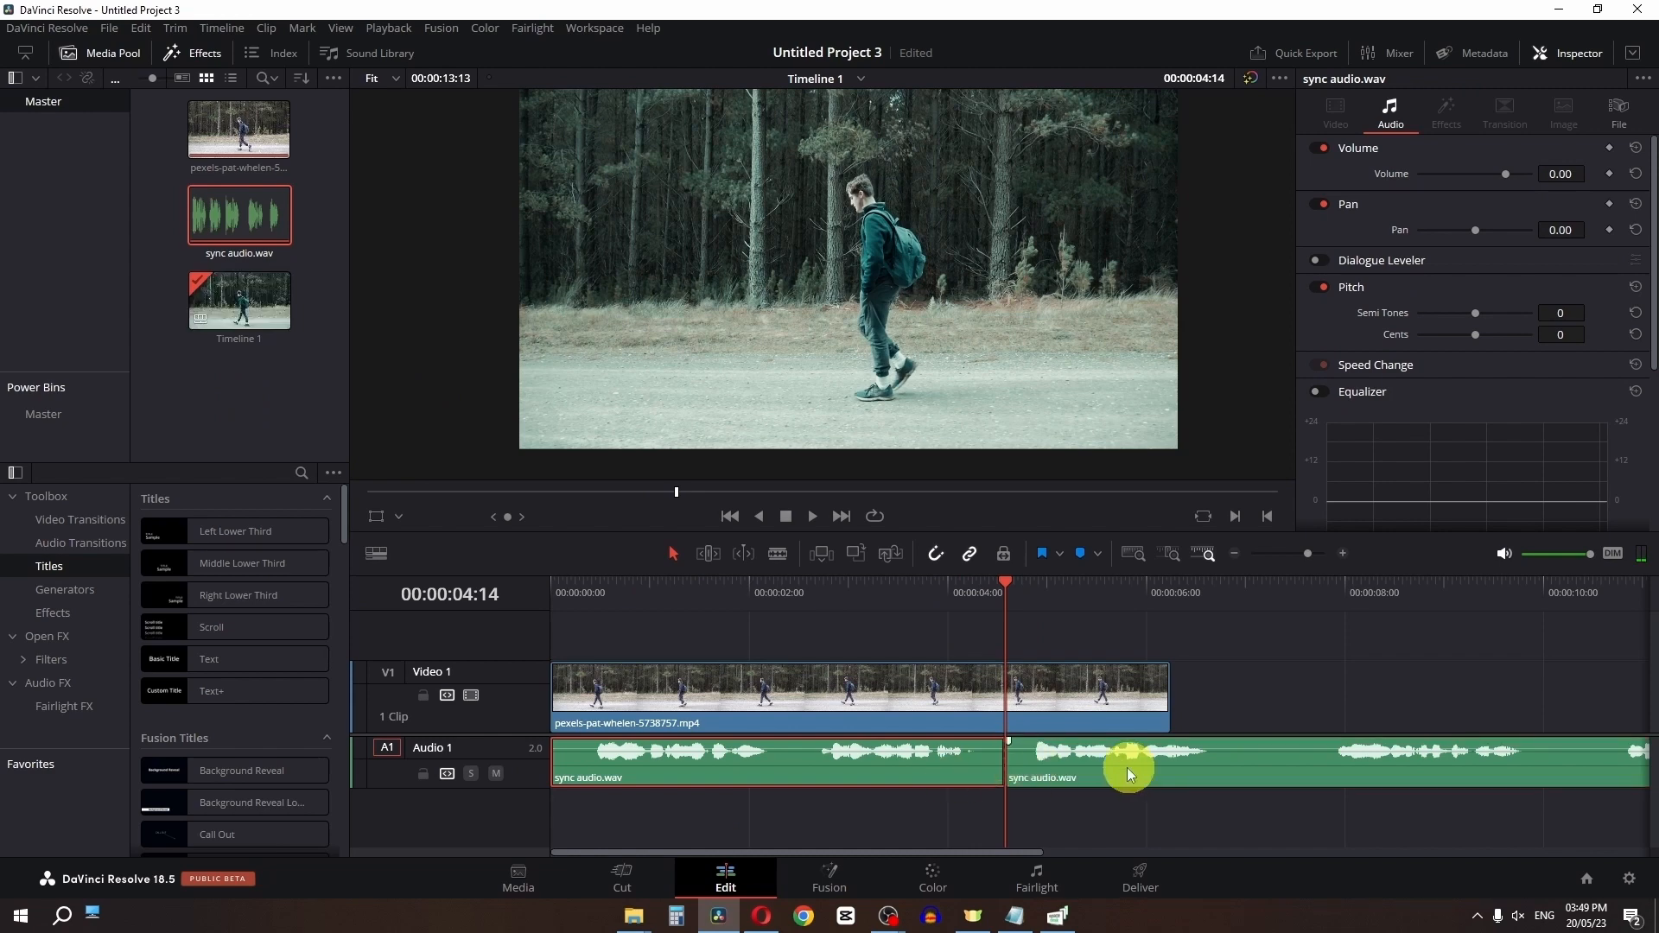
{"action": "left_click_drag", "start_coordinate": [1127, 767], "coordinate": [703, 807]}
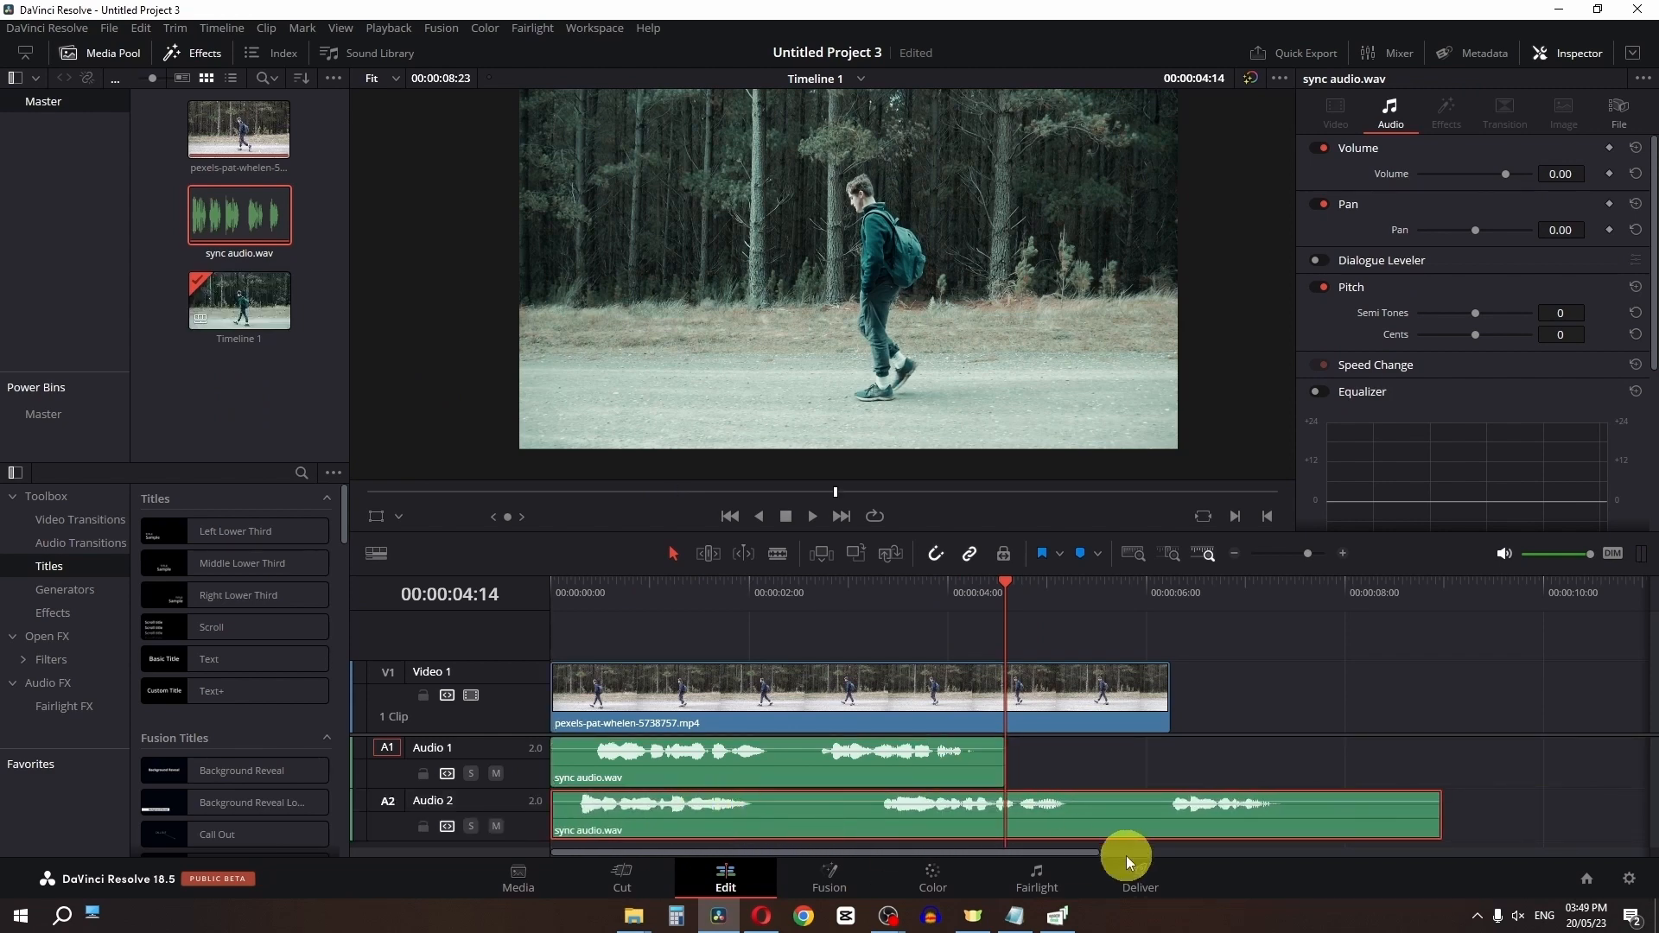
On the Deliver page, try track number 2 for the audio output and set Output Track 1 to All Timeline Tracks
{"action": "left_click", "coordinate": [1141, 876]}
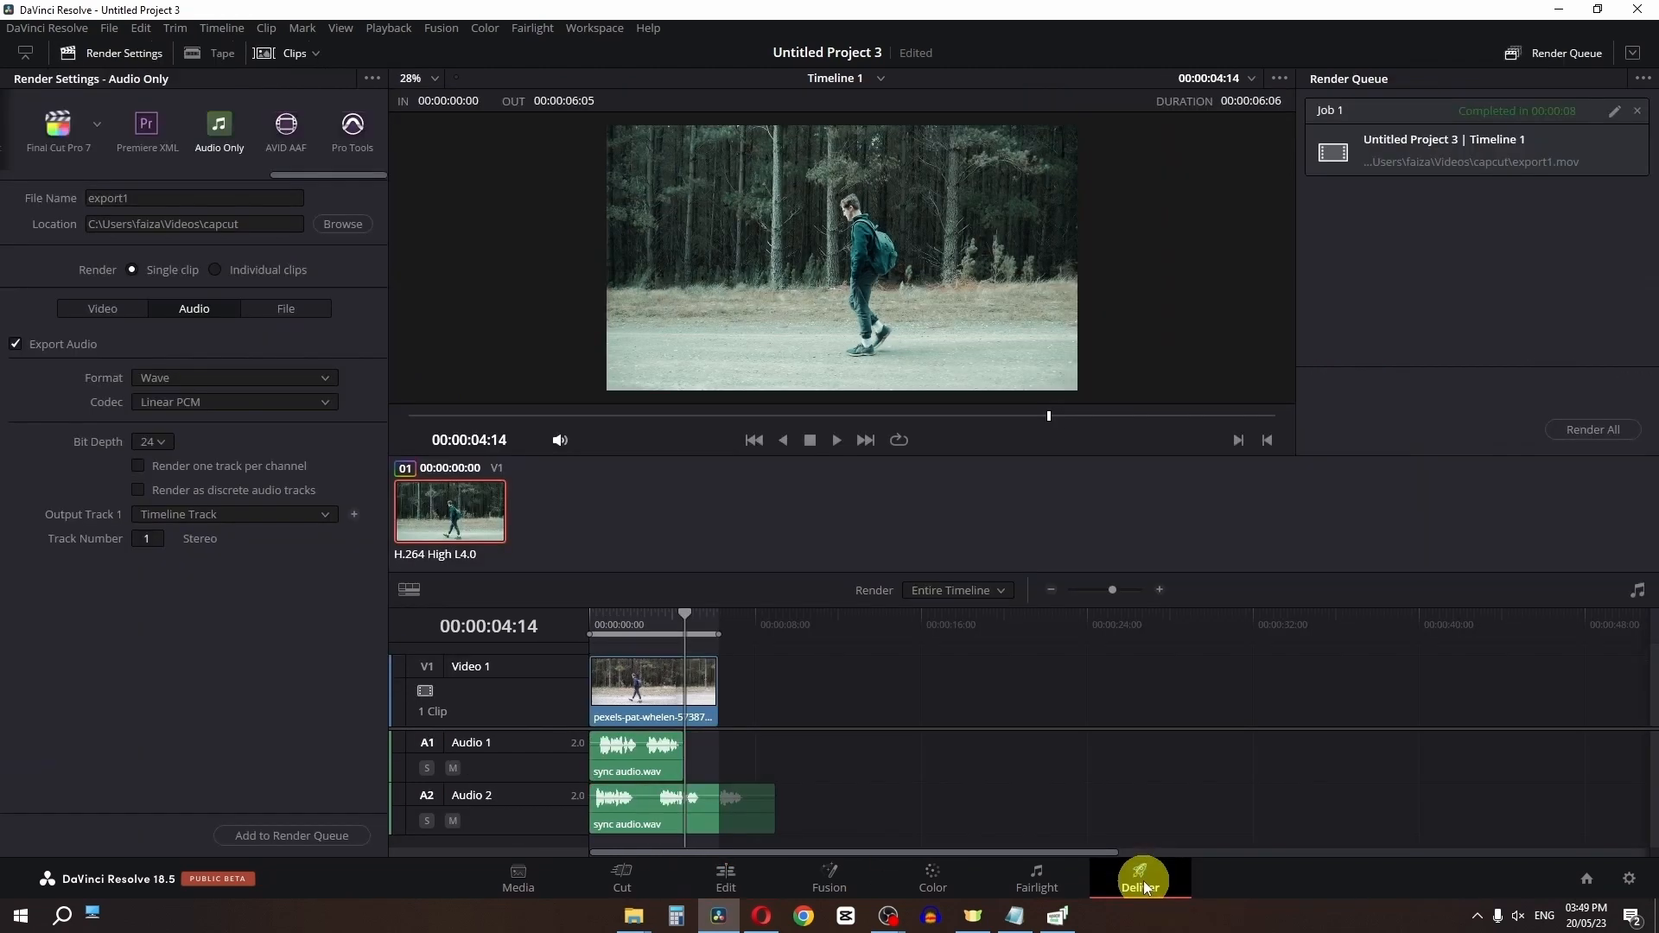
{"action": "left_click", "coordinate": [152, 545]}
{"action": "type", "text": "2"}
{"action": "left_click", "coordinate": [197, 517]}
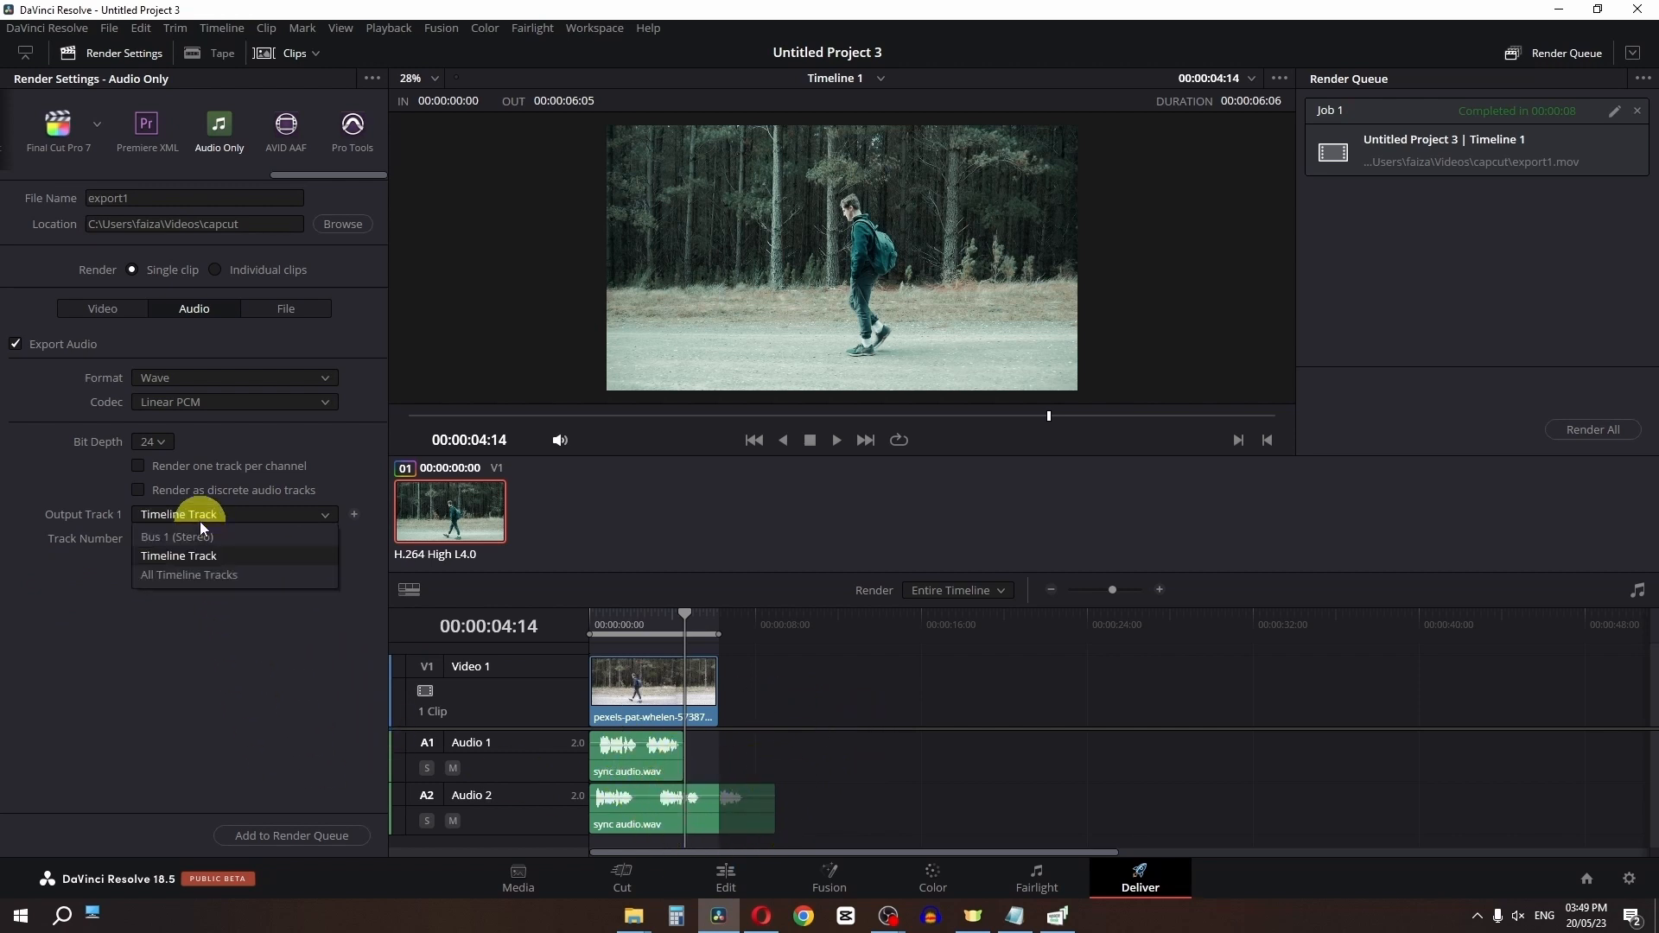
{"action": "left_click", "coordinate": [192, 577]}
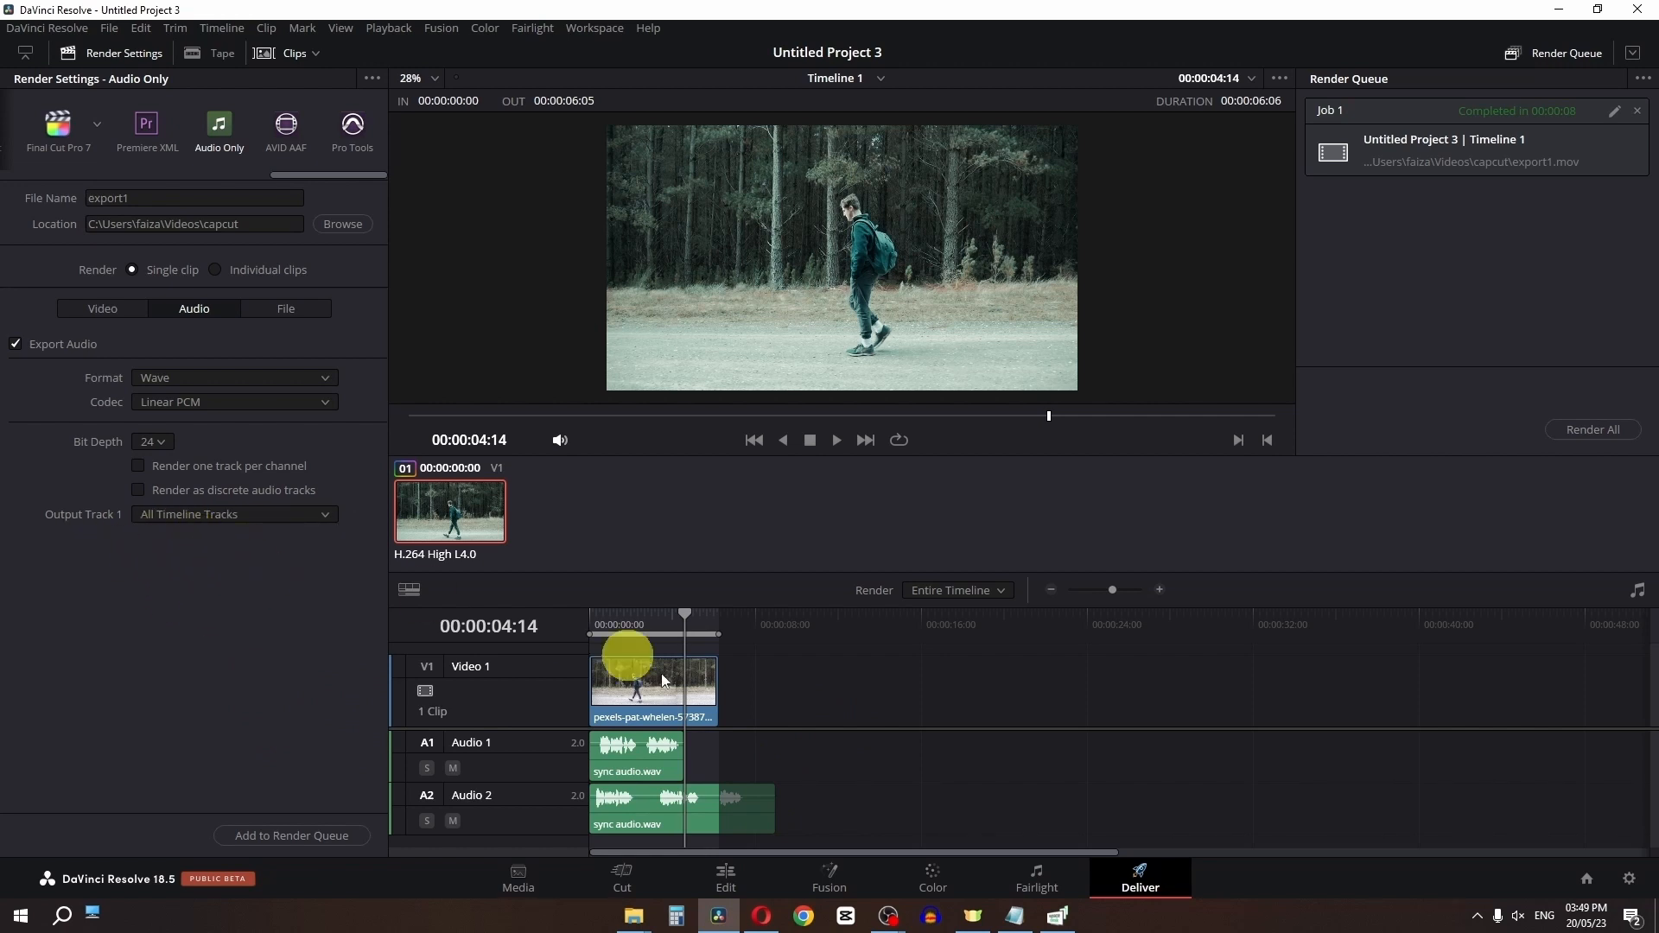
Switch to YouTube and look over the channel's Join option and its playlists
{"action": "key", "text": "Home"}
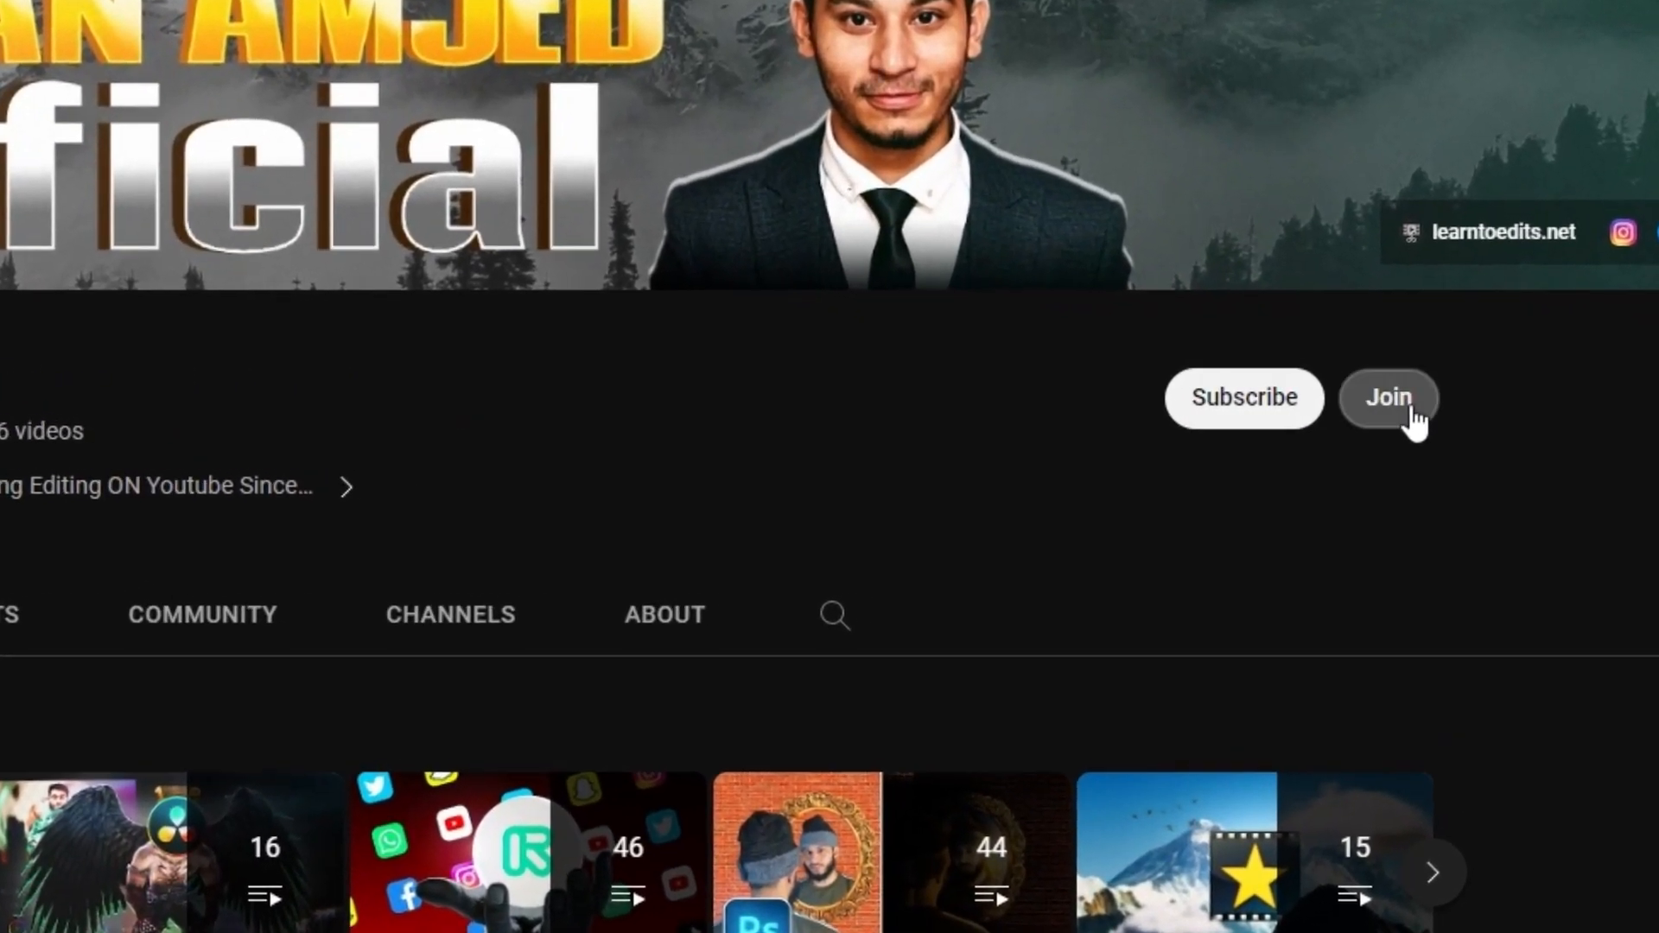
{"action": "left_click", "coordinate": [1408, 404]}
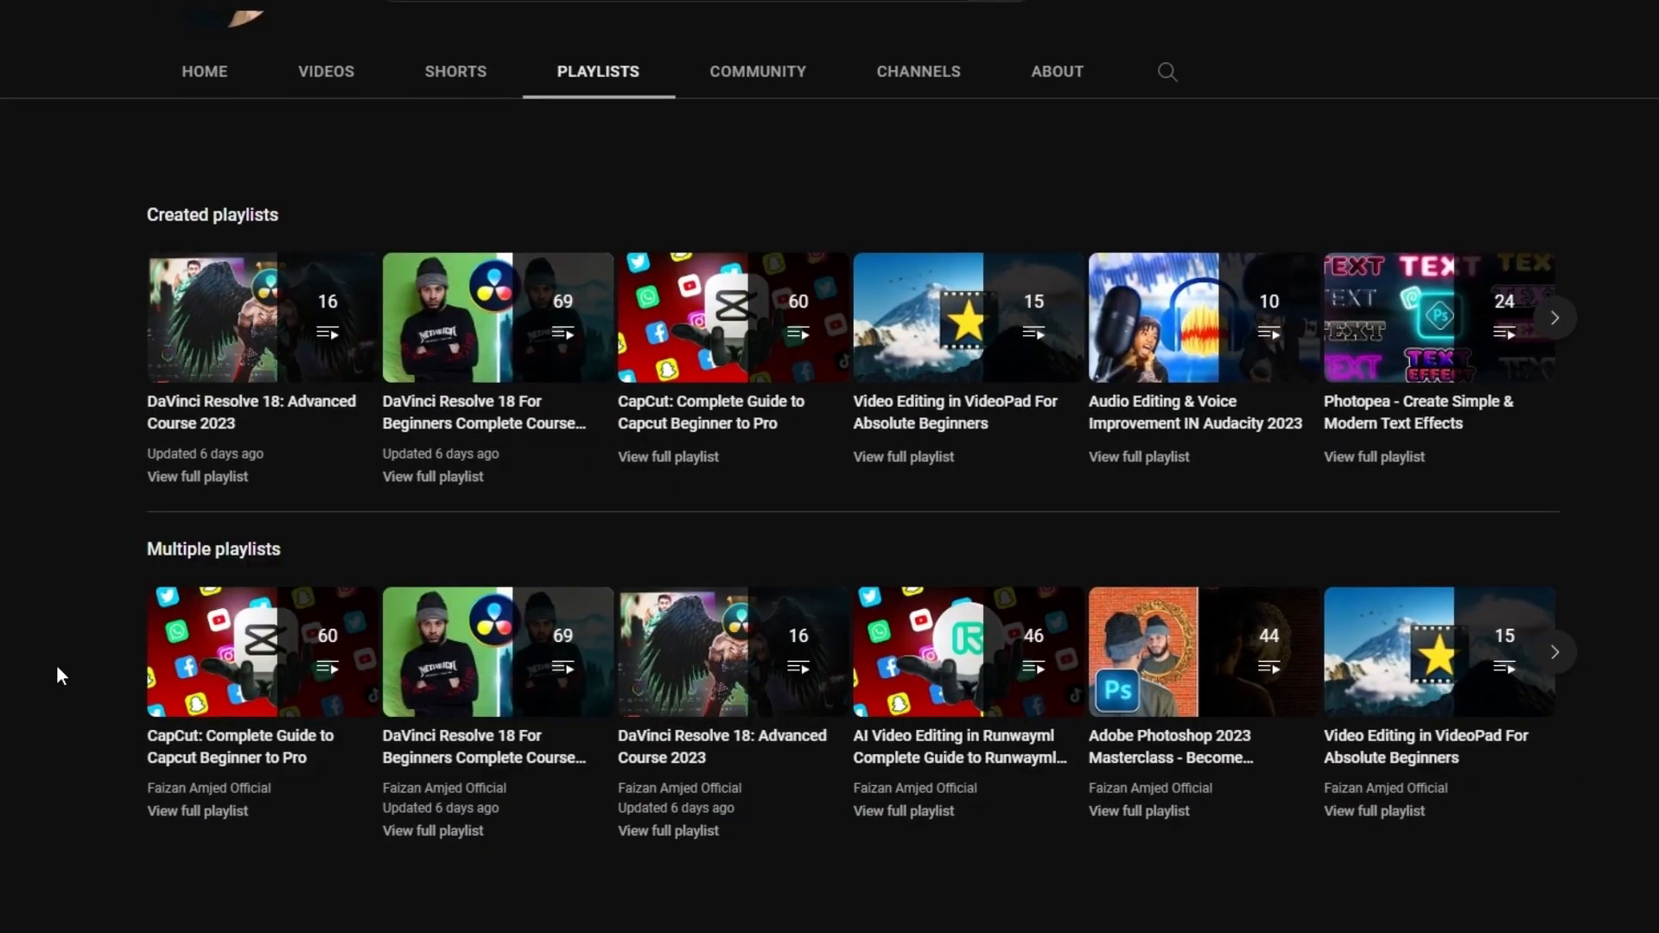
{"action": "scroll", "coordinate": [55, 665], "scroll_direction": "up", "scroll_amount": 3}
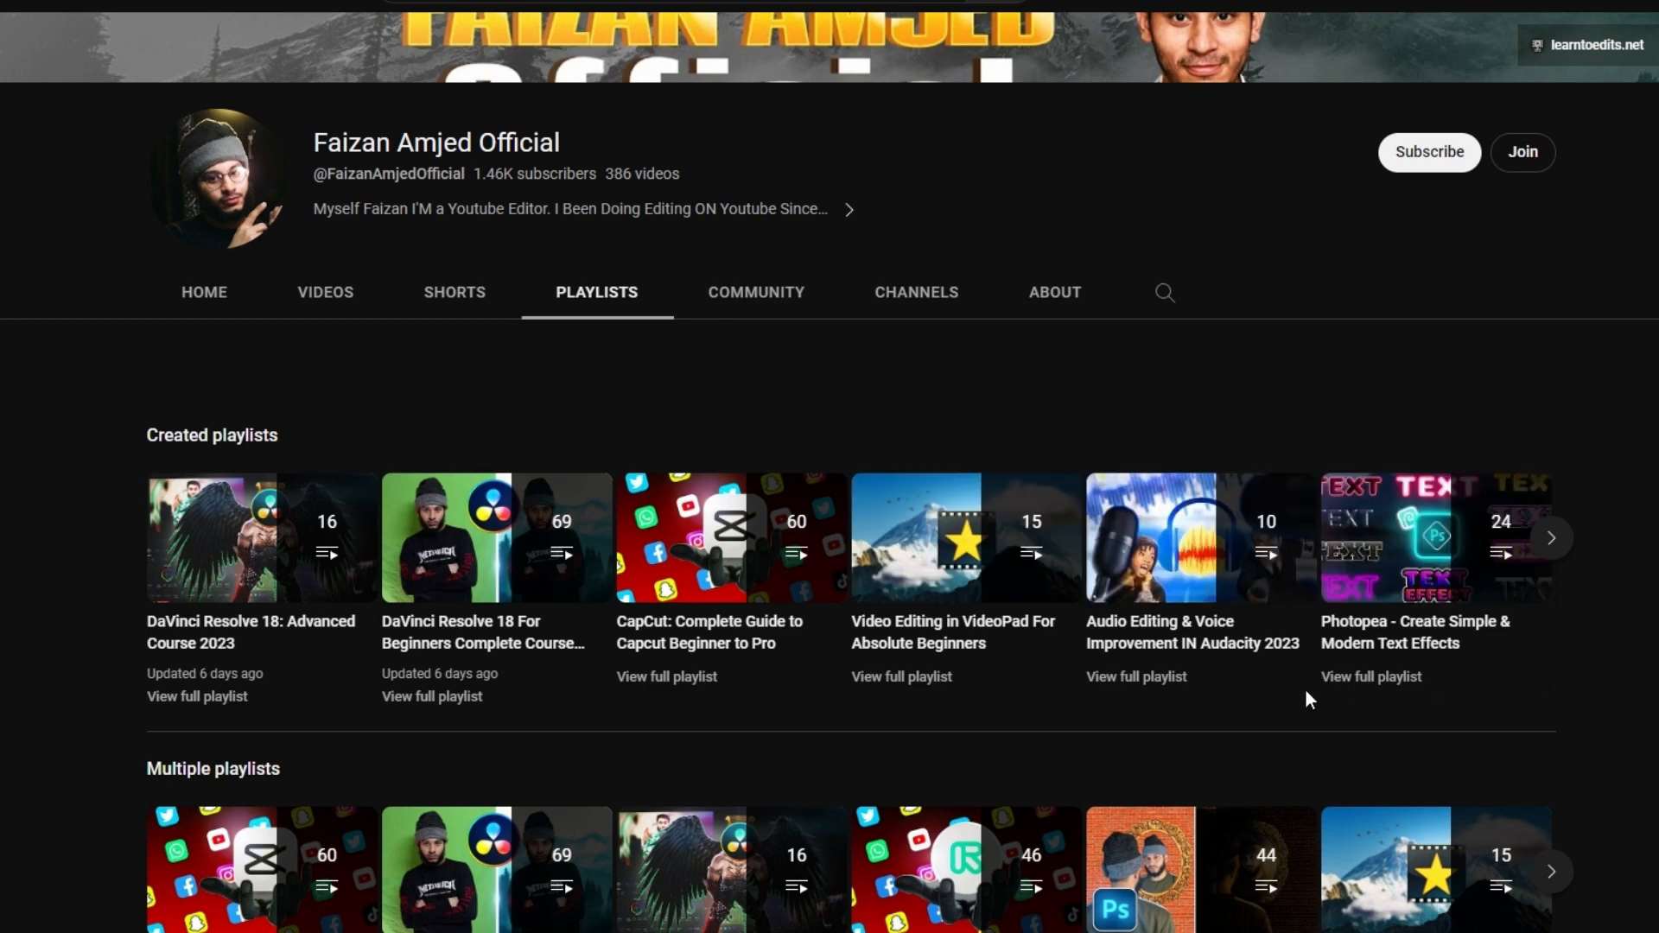
{"action": "scroll", "coordinate": [1306, 699], "scroll_direction": "up", "scroll_amount": 3}
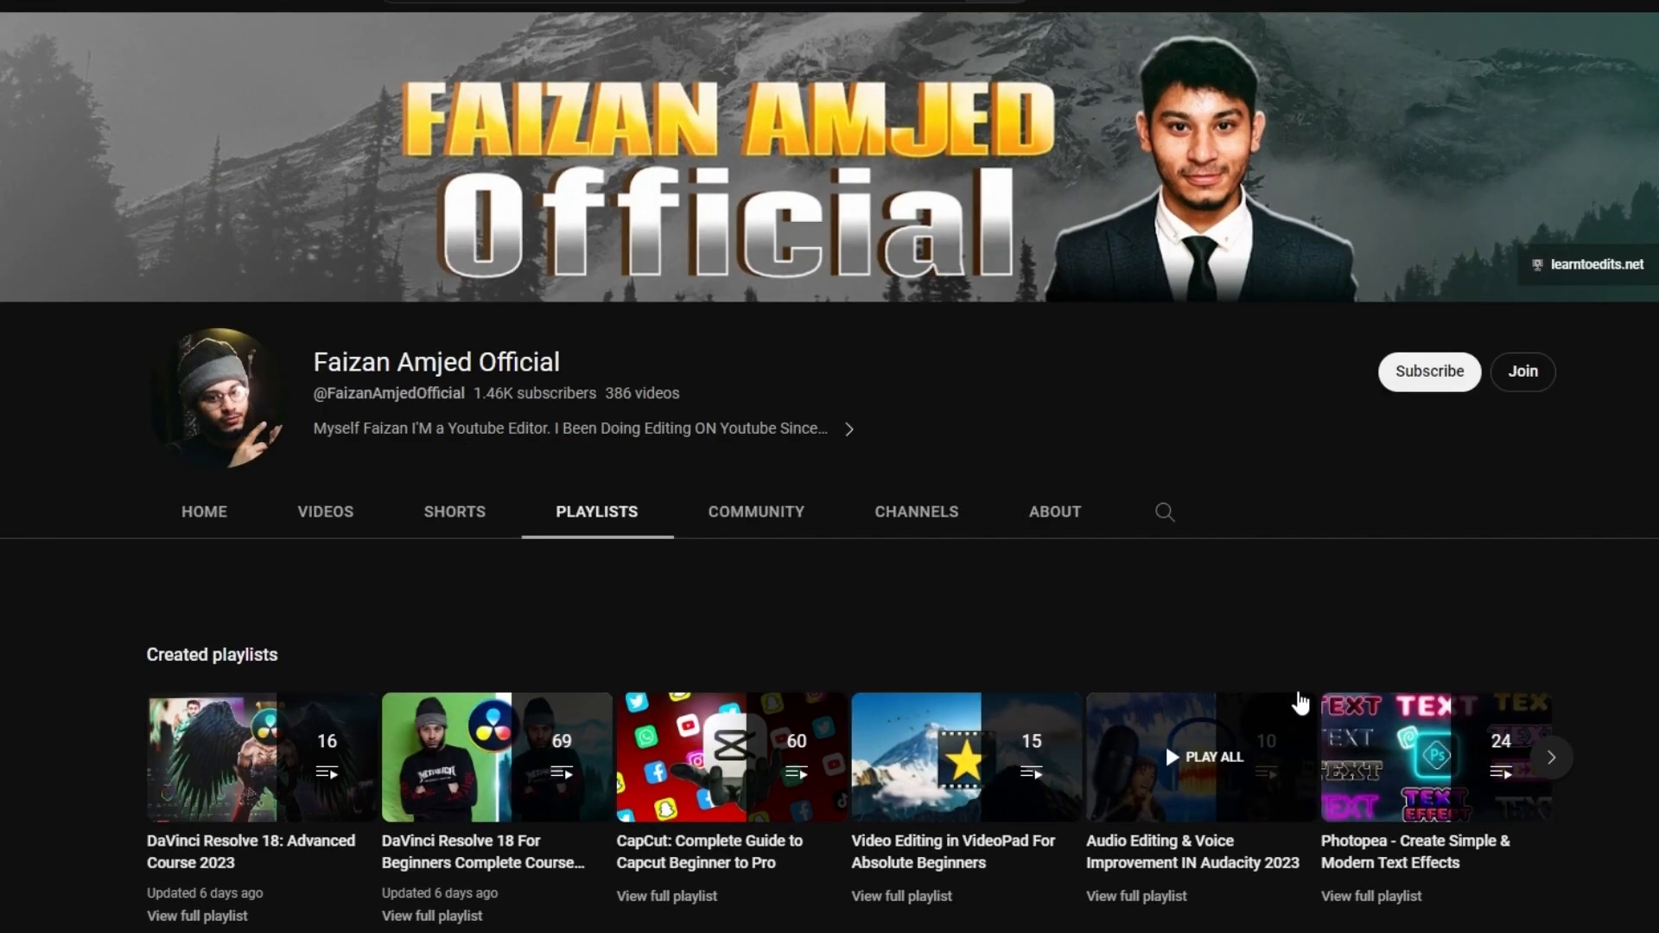